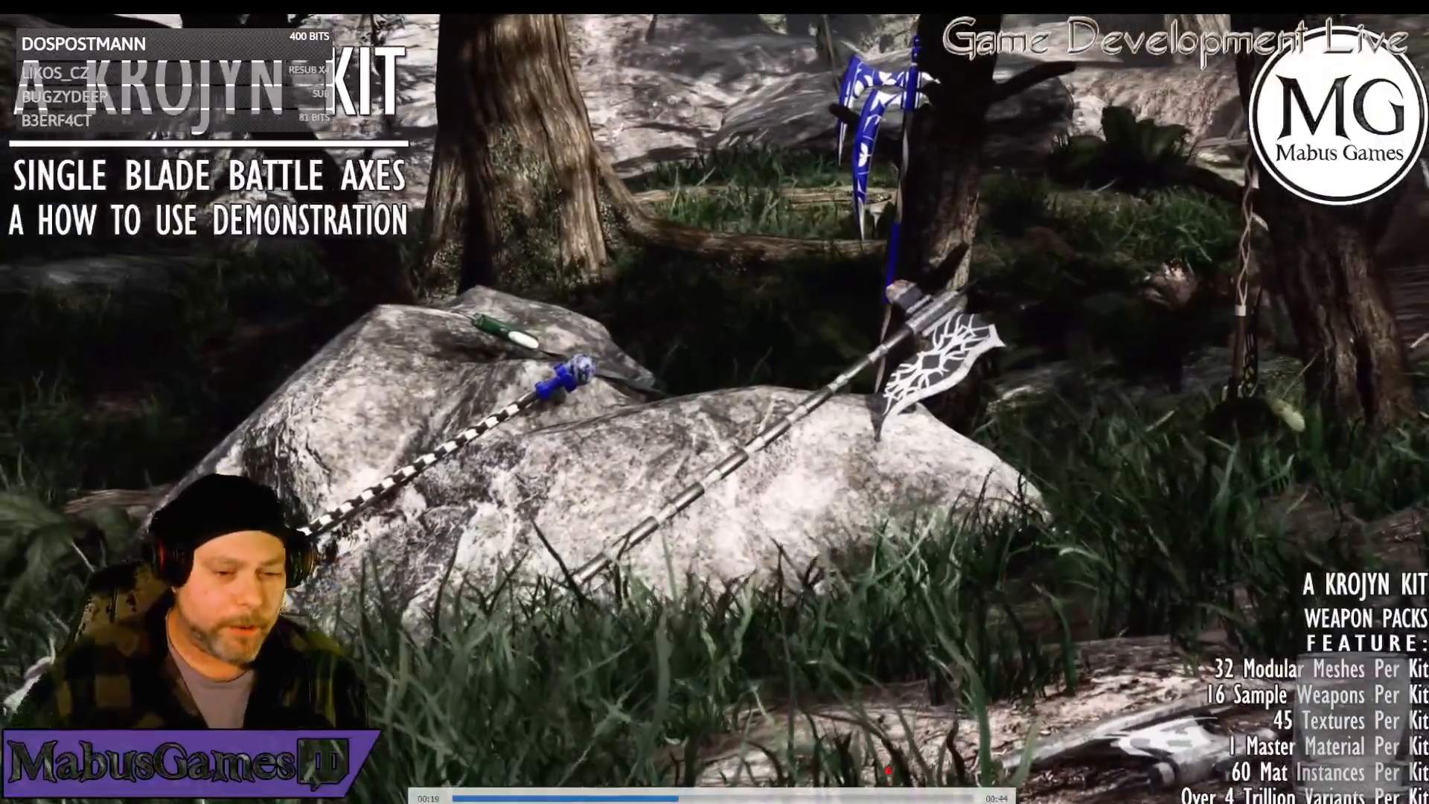
Close the VLC video, return to Modo and switch the furniture scene to the Model layout
key(Escape)
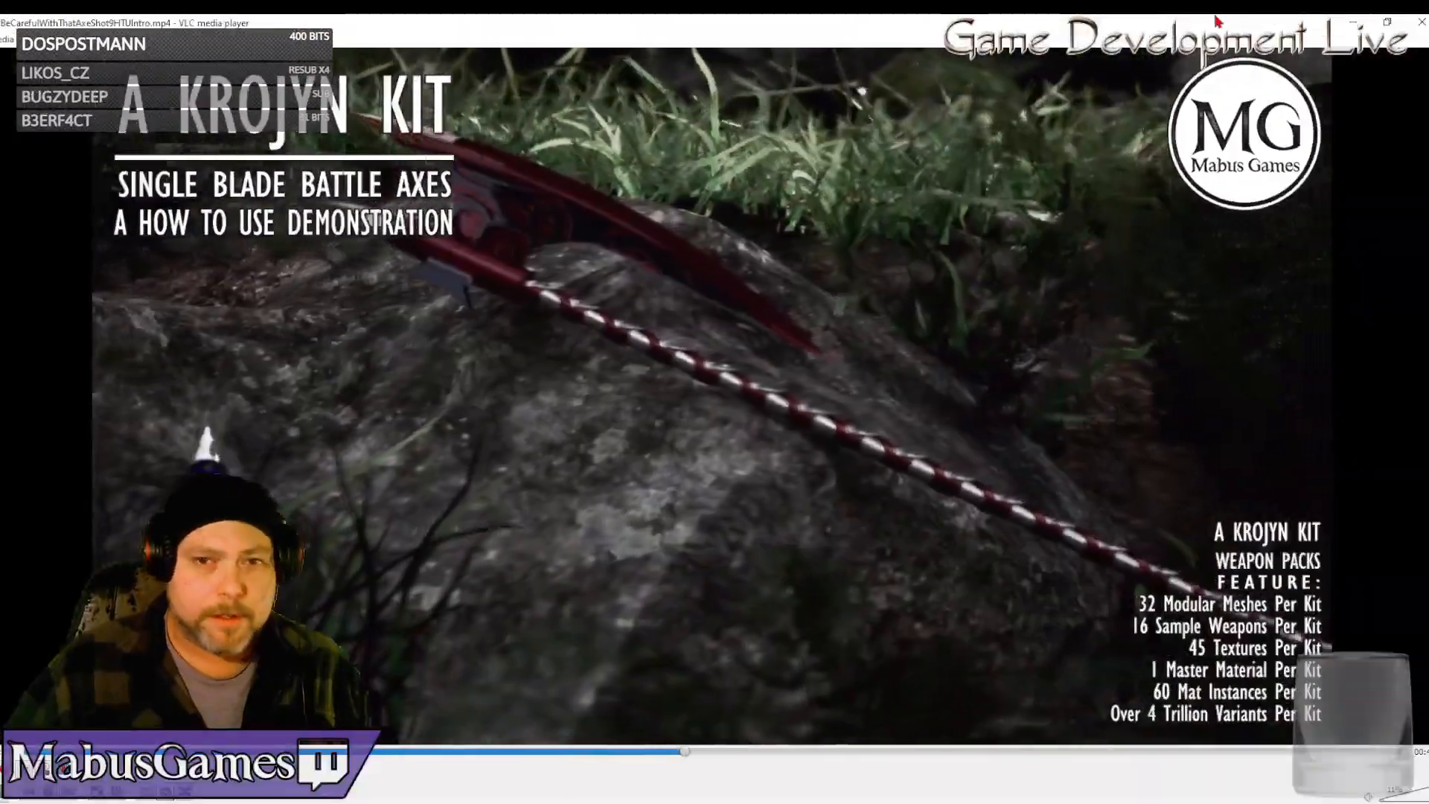
click(1418, 22)
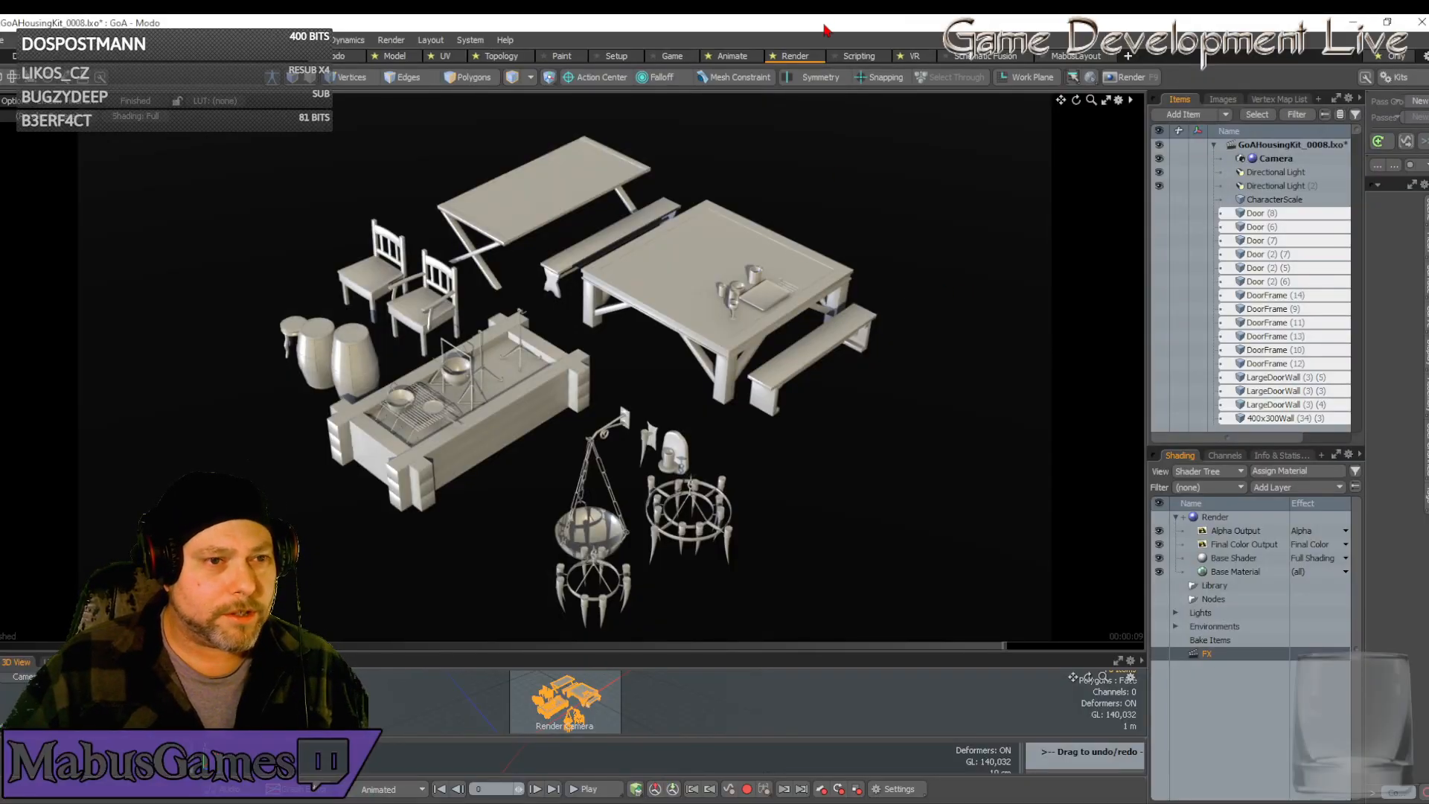
alt+drag(739, 309, 732, 289)
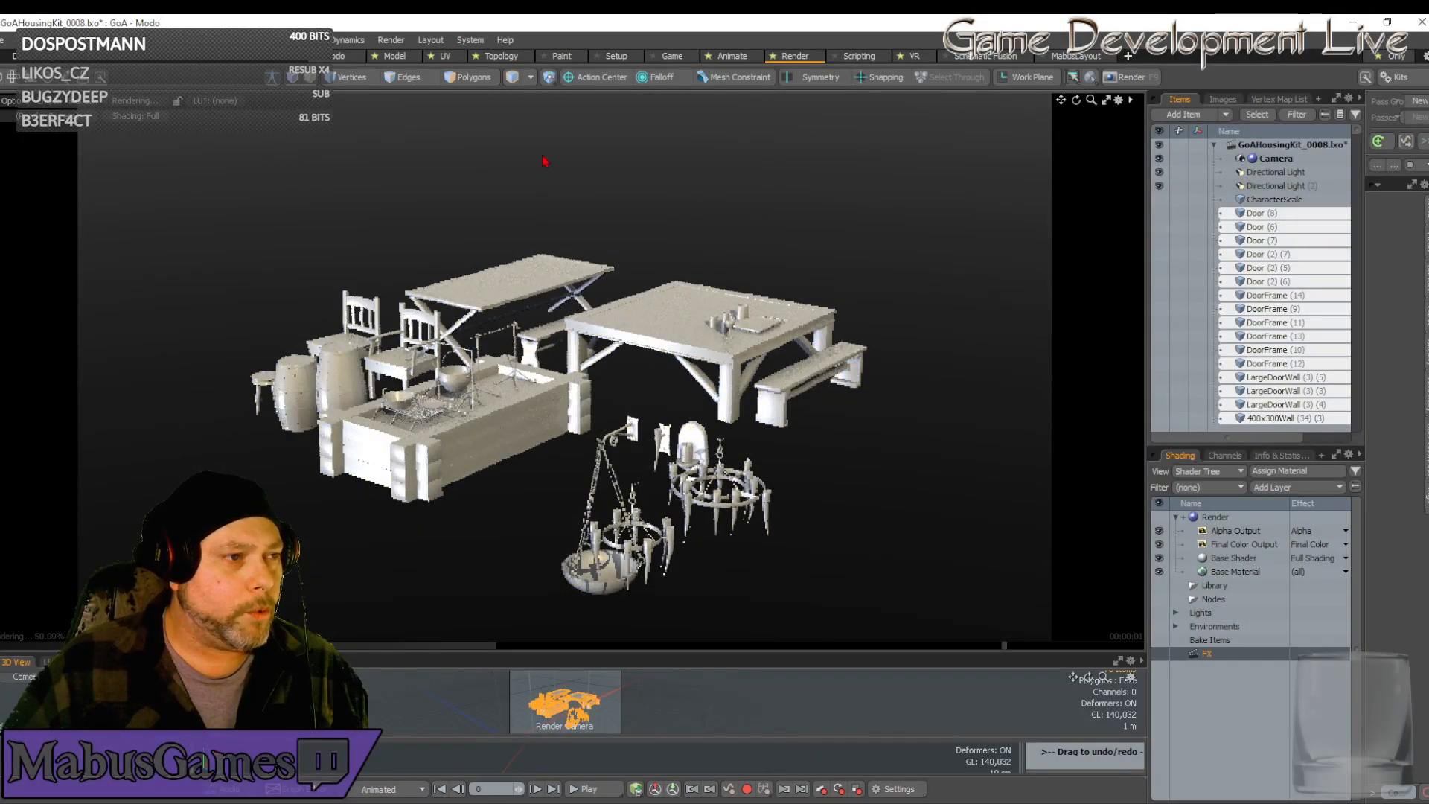
click(388, 58)
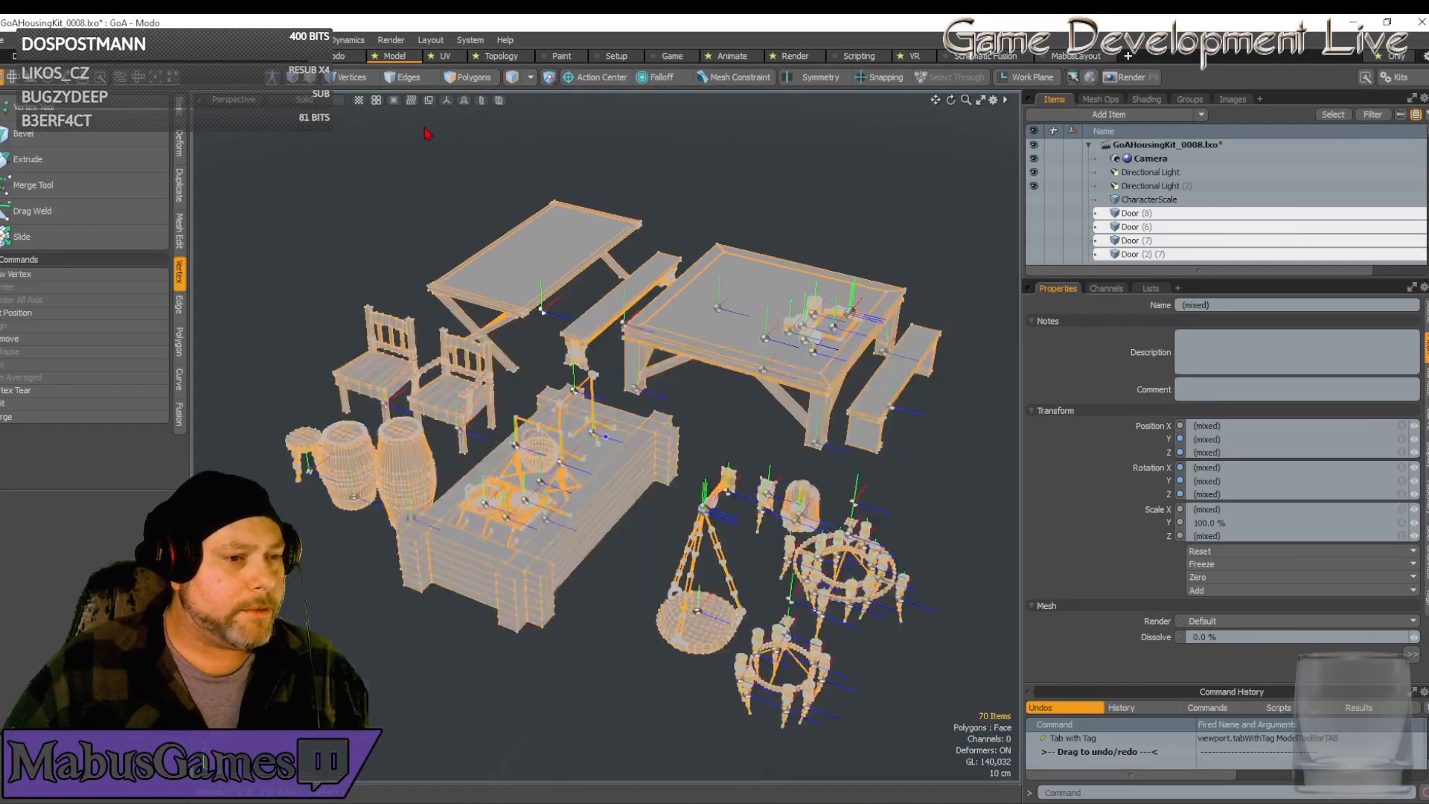
scroll(438, 139, down, 5)
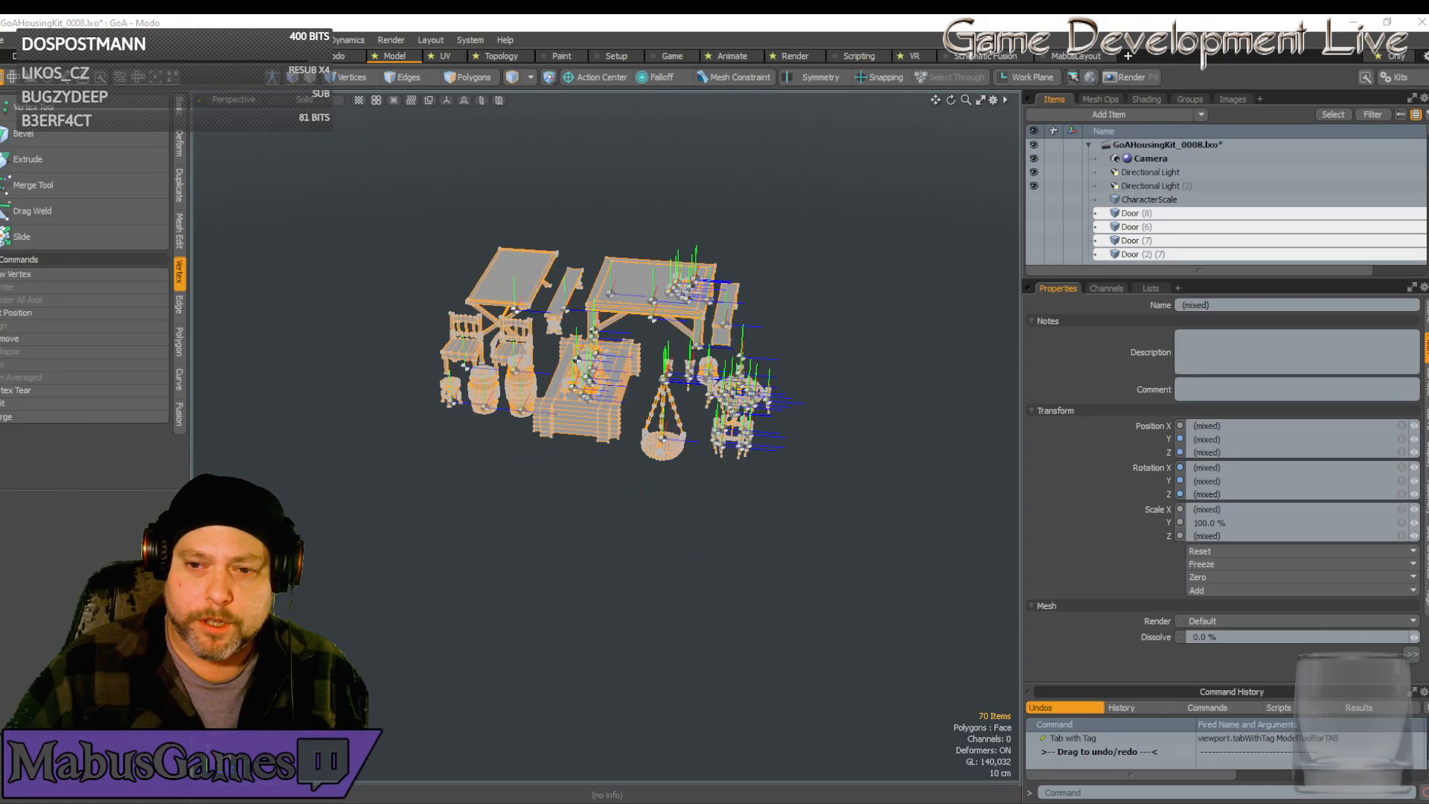
Check the browser reference image of the forged iron forks, spatula and ladle, and move its window off the workspace
drag(0, 134, 365, 114)
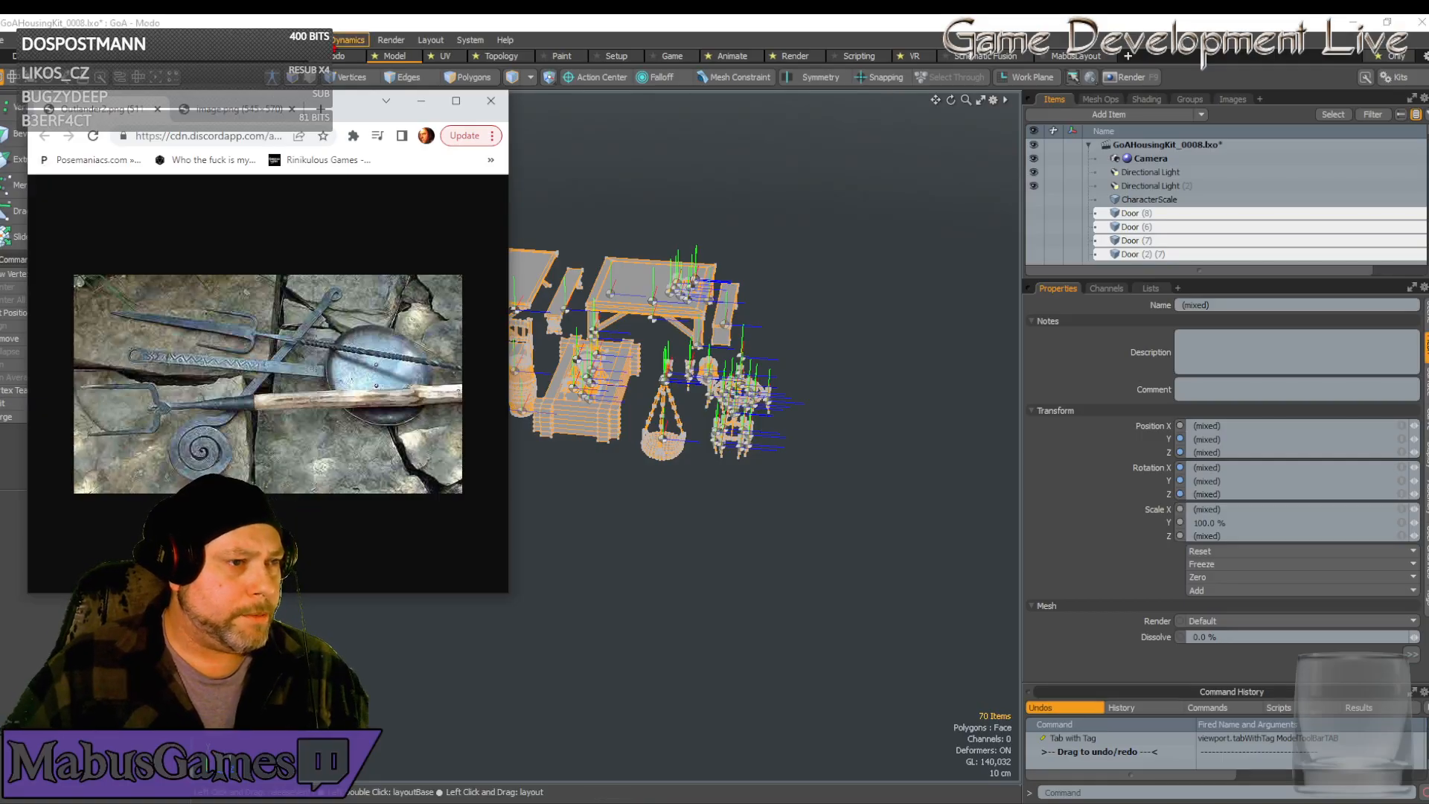
drag(359, 101, 1428, 256)
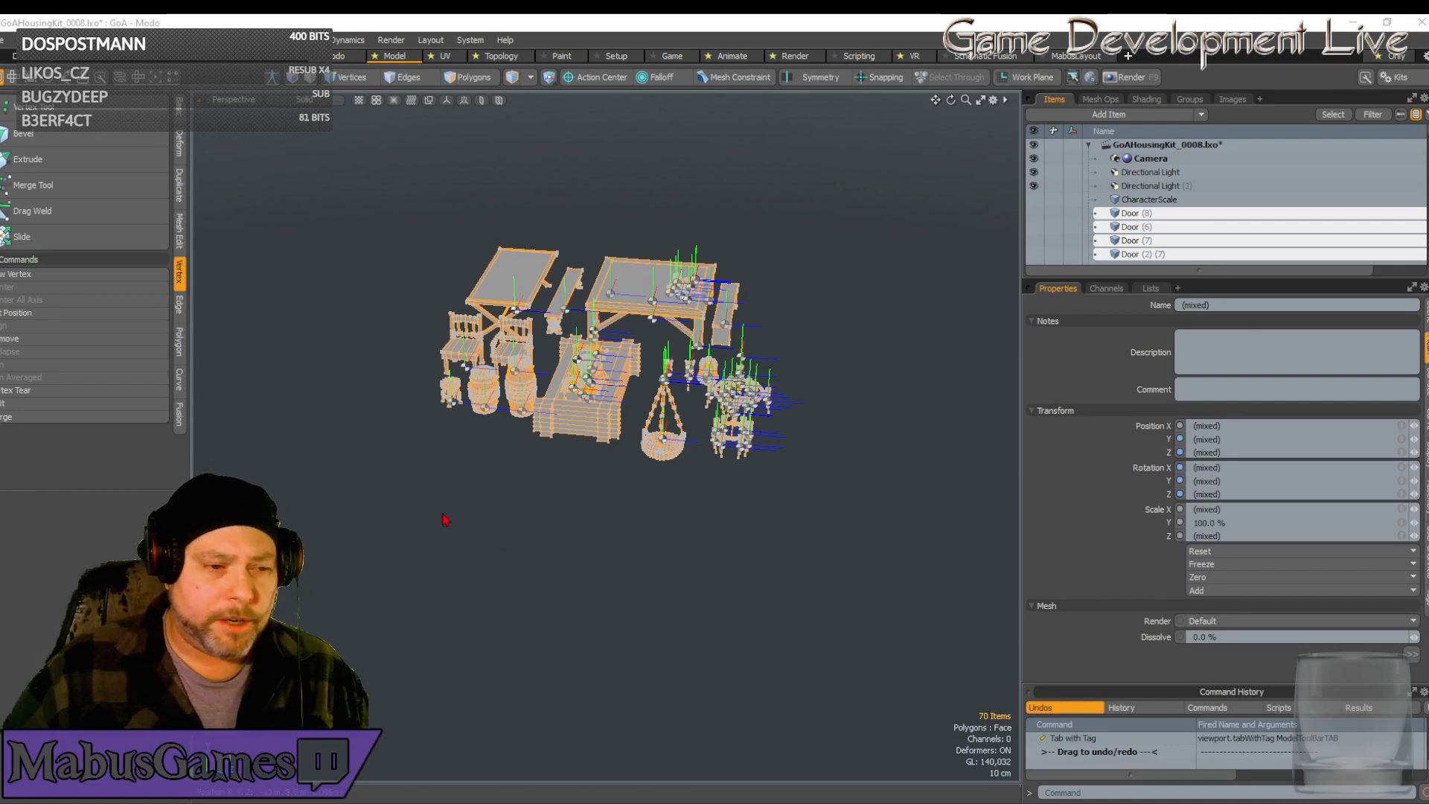
Deselect all items and unhide the hidden geometry in the housing kit scene
click(578, 570)
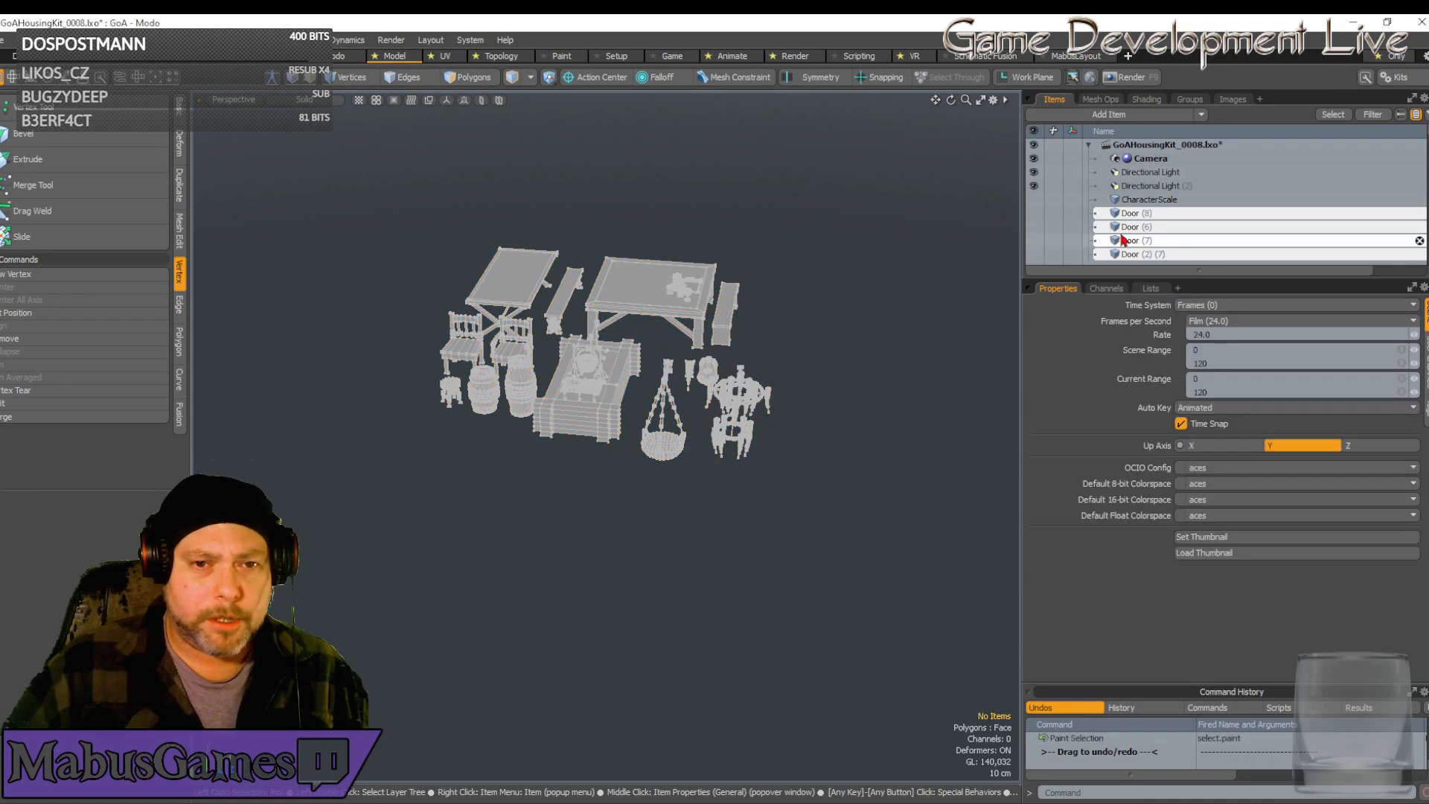
scroll(1417, 140, down, 10)
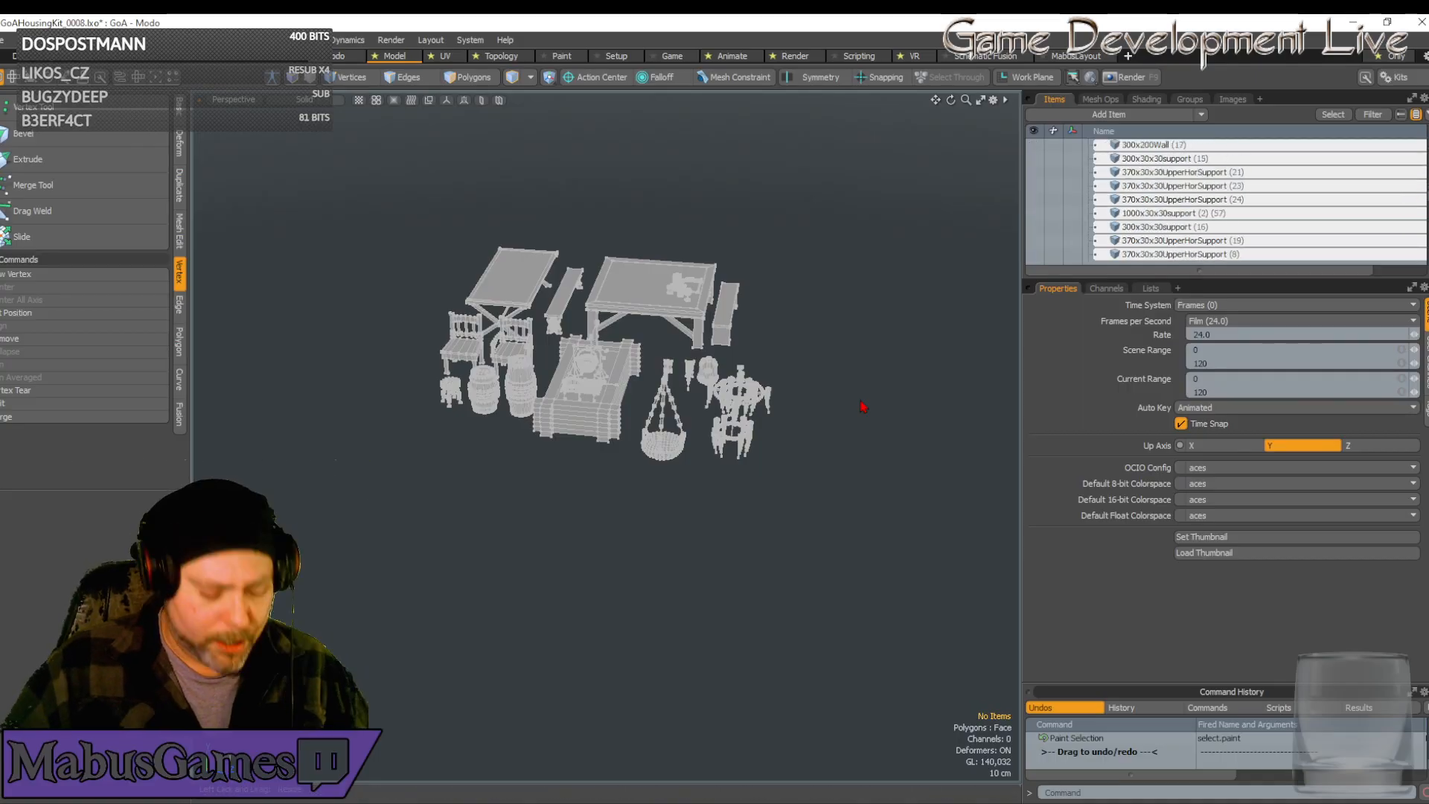
key(u)
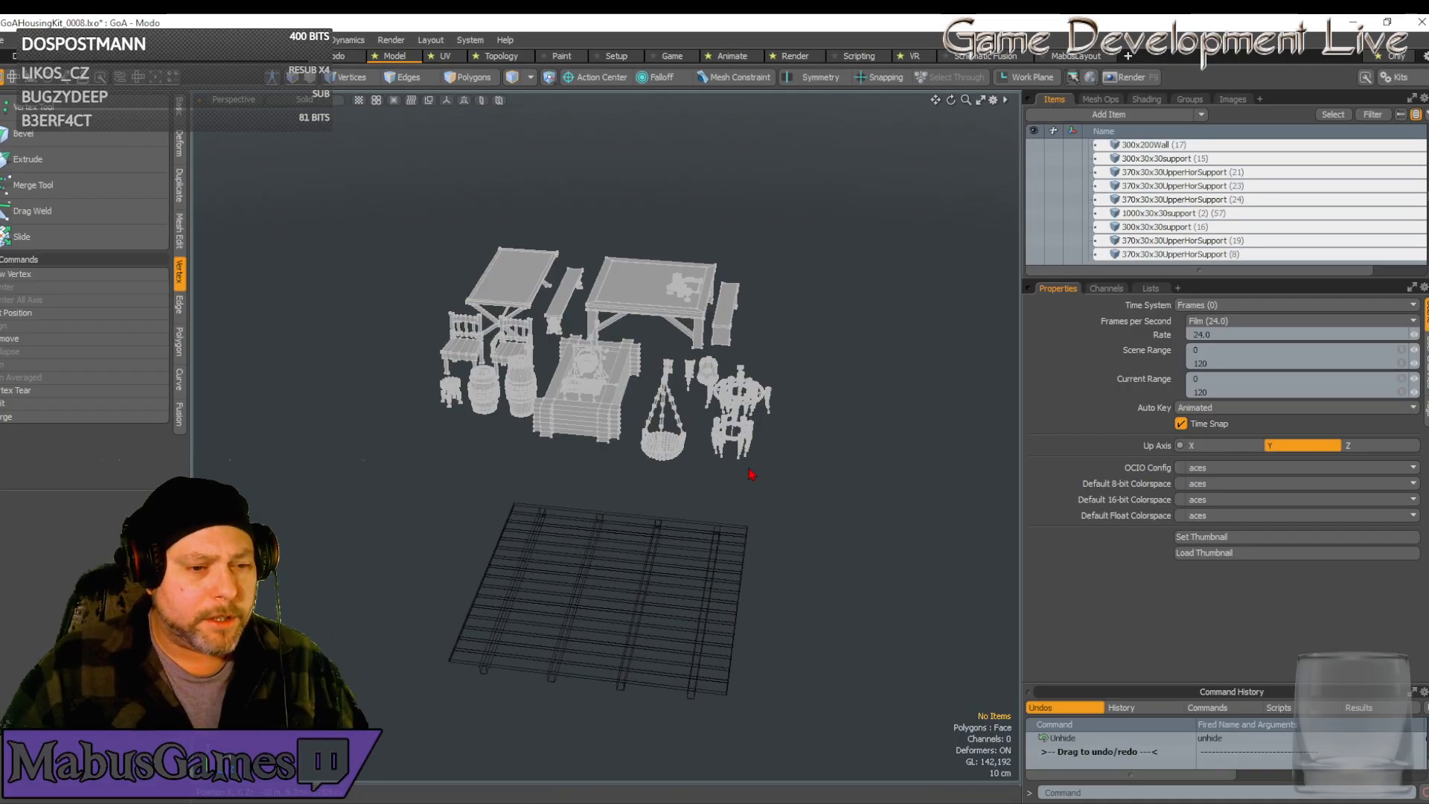
alt+drag(864, 463, 422, 37)
scroll(826, 480, up, 4)
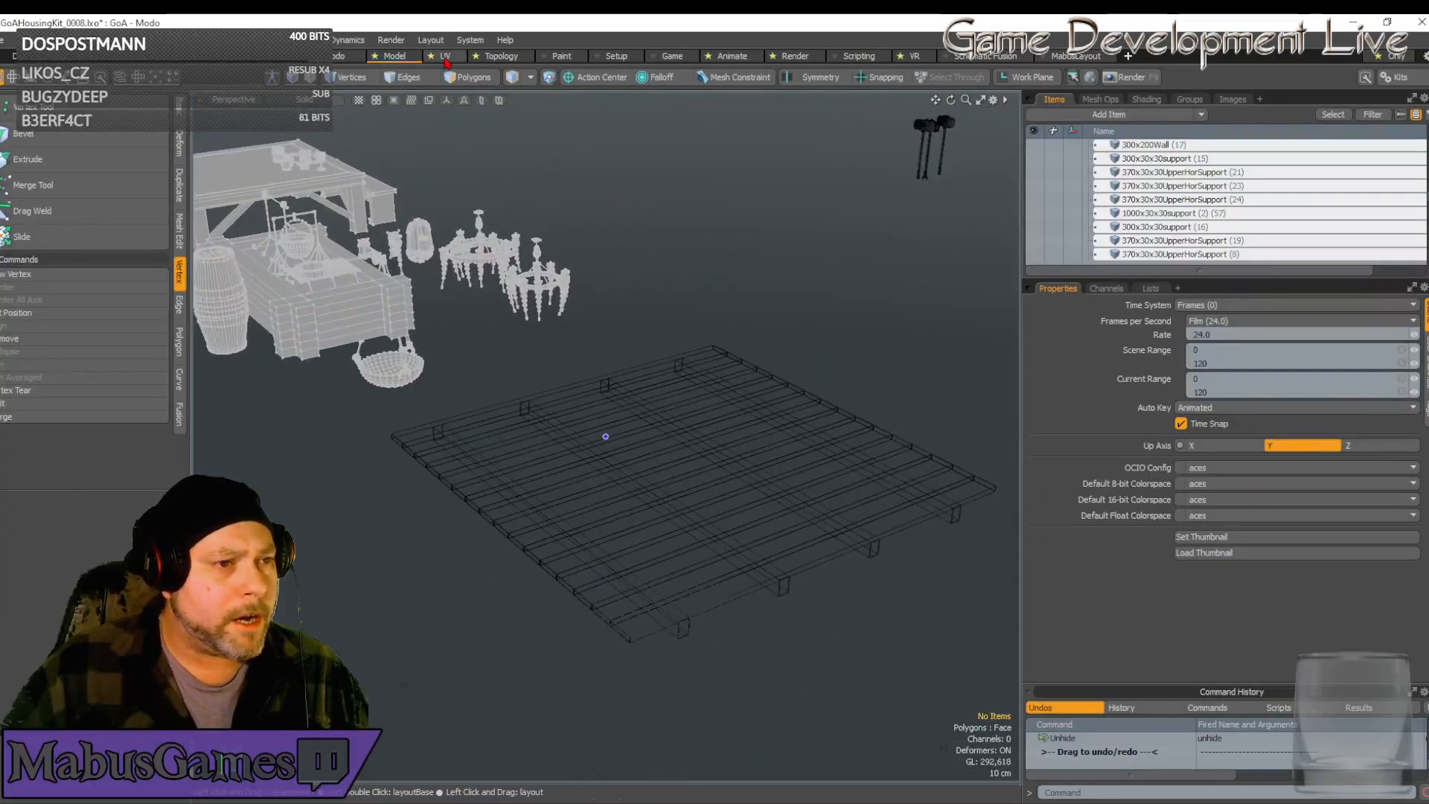
Add a cube primitive as a new item in the scene
click(123, 39)
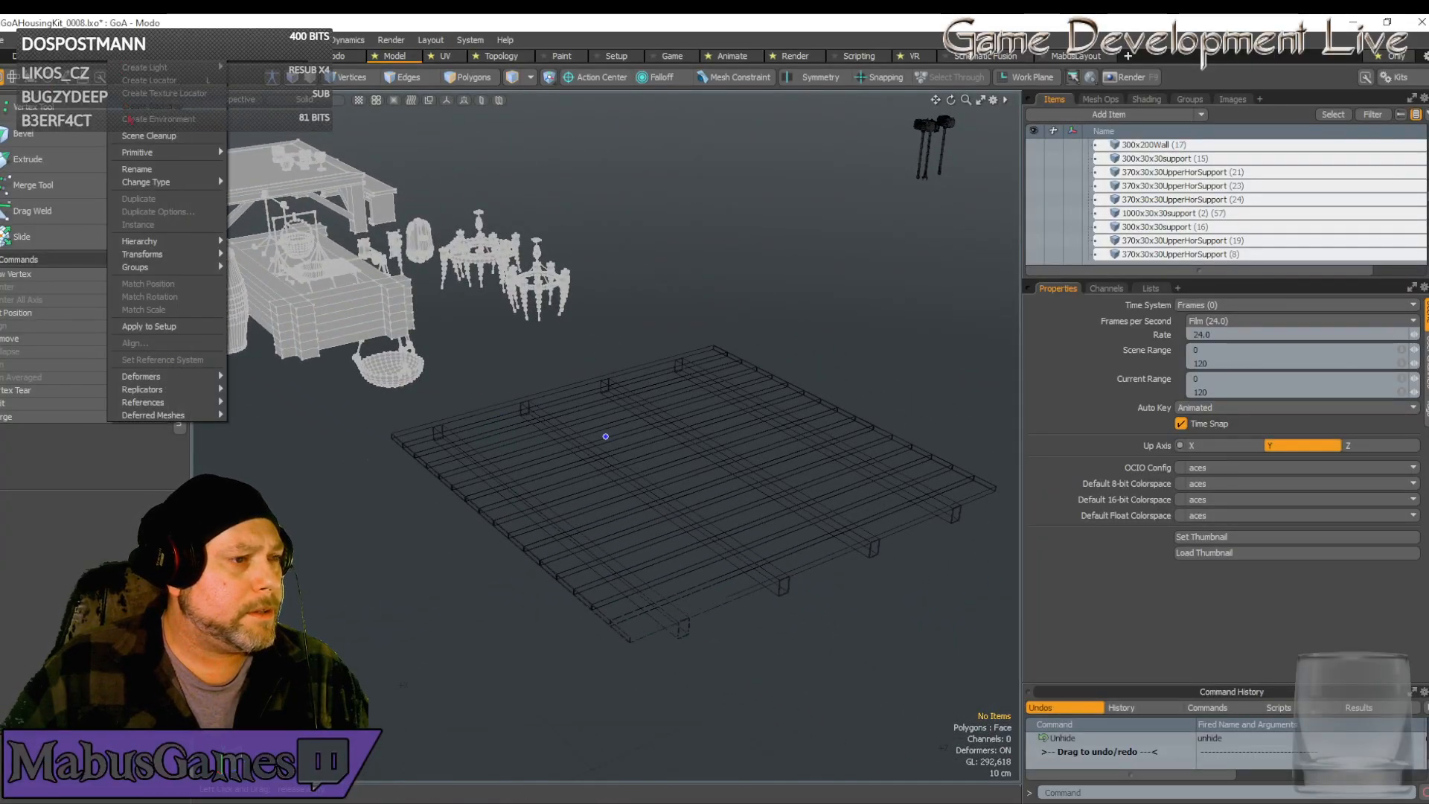
mouse_move(152, 153)
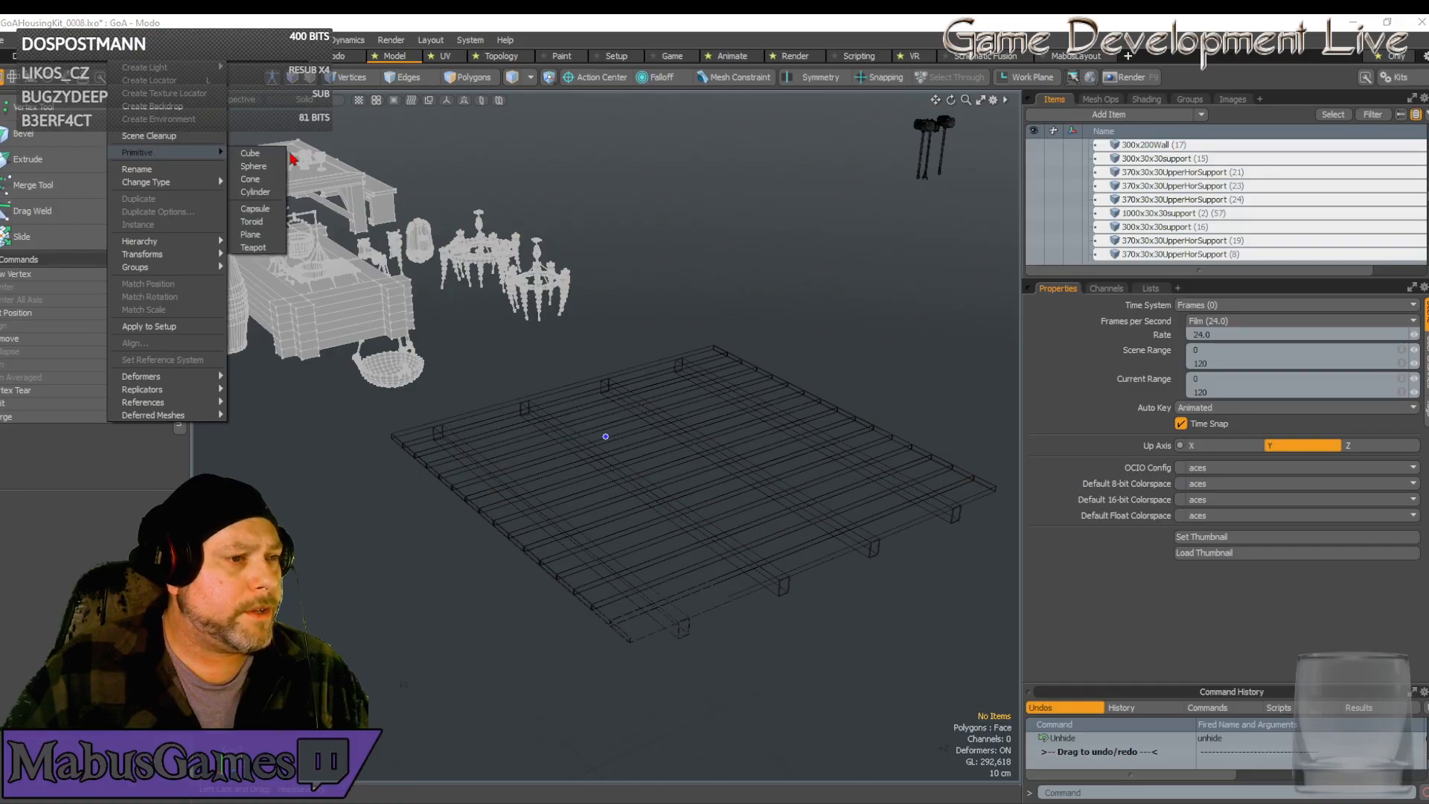
click(252, 154)
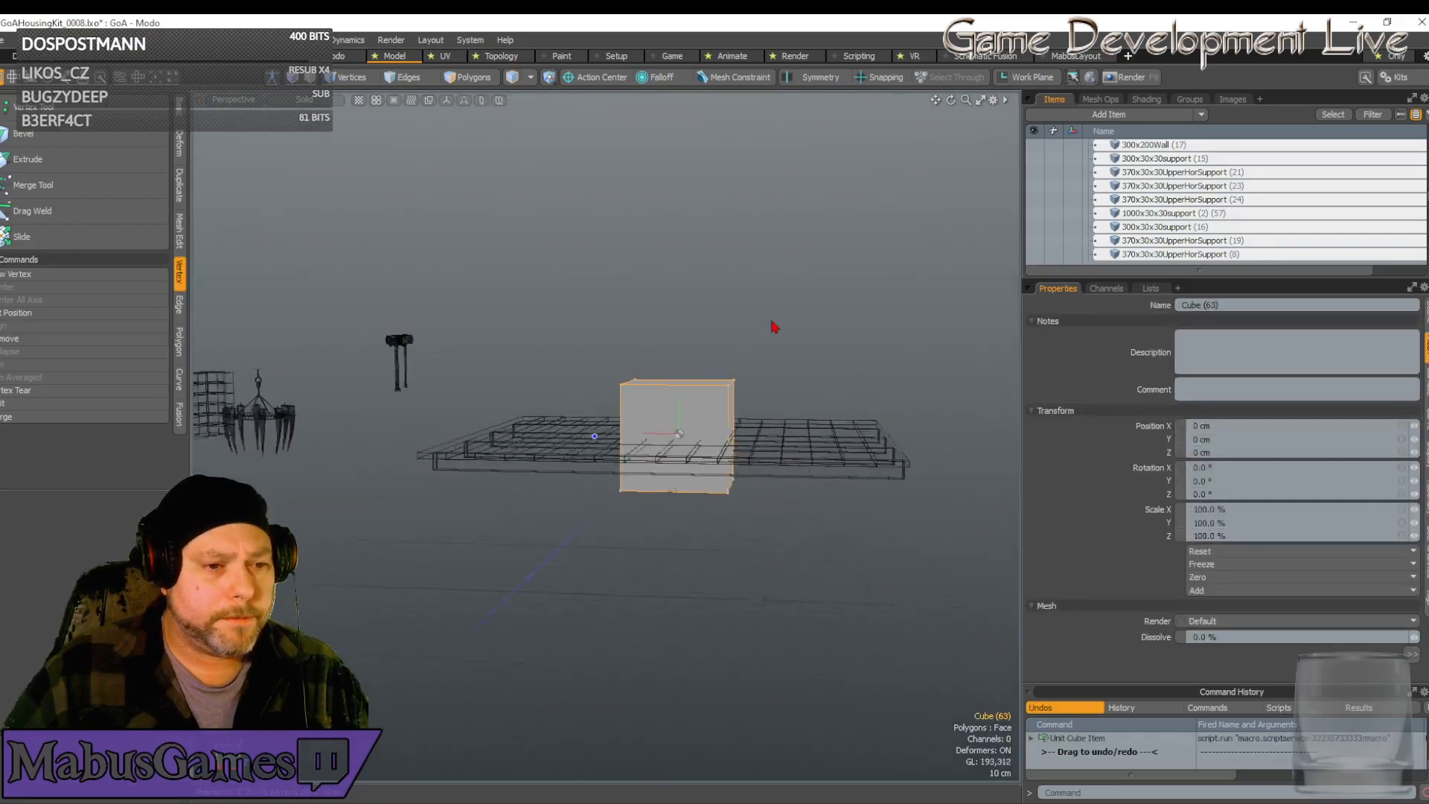
Select all eight vertices of the new cube and flatten it to 0.5% in Y
click(373, 78)
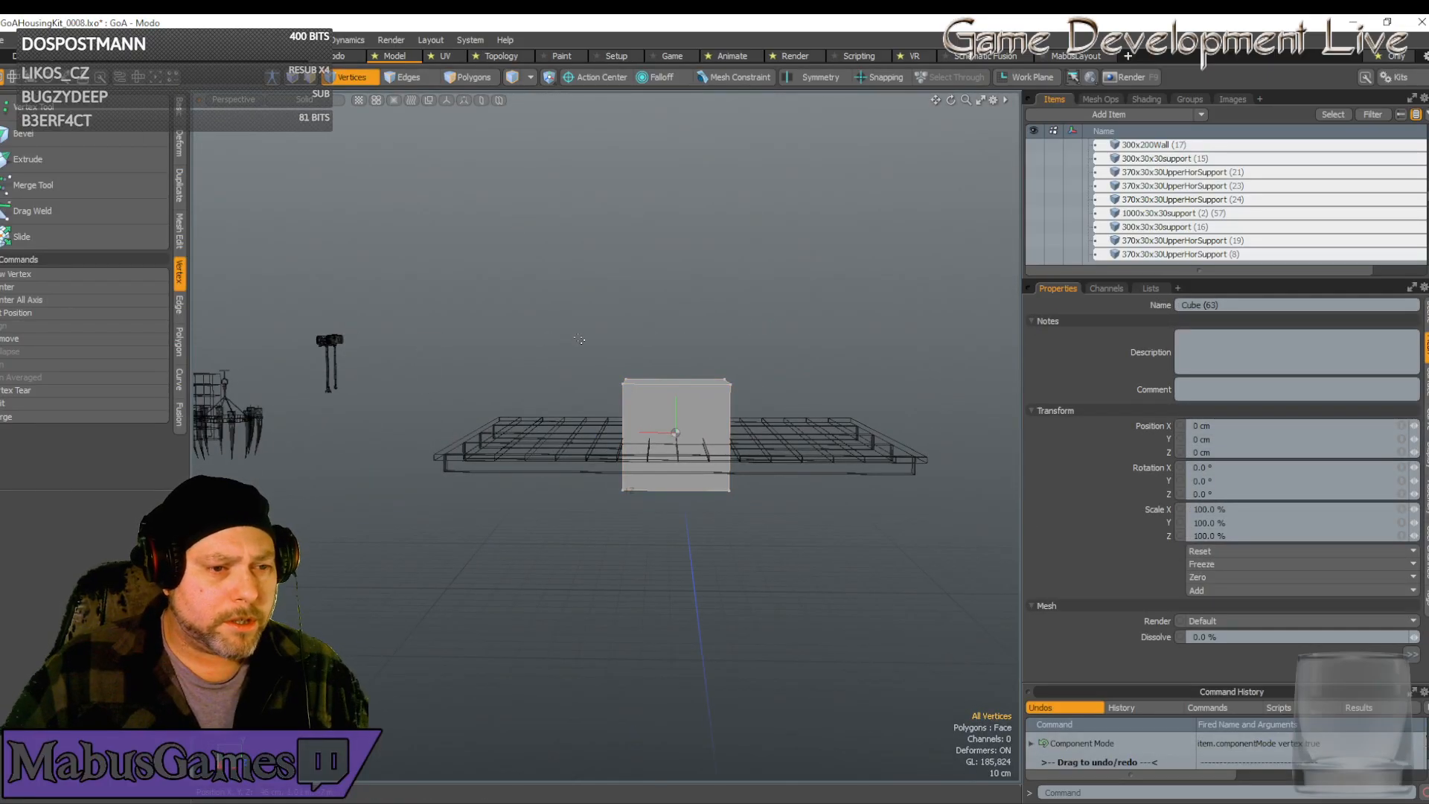
drag(620, 395, 774, 589)
mouse_move(546, 273)
mouse_down()
mouse_move(593, 368)
mouse_move(805, 606)
mouse_up()
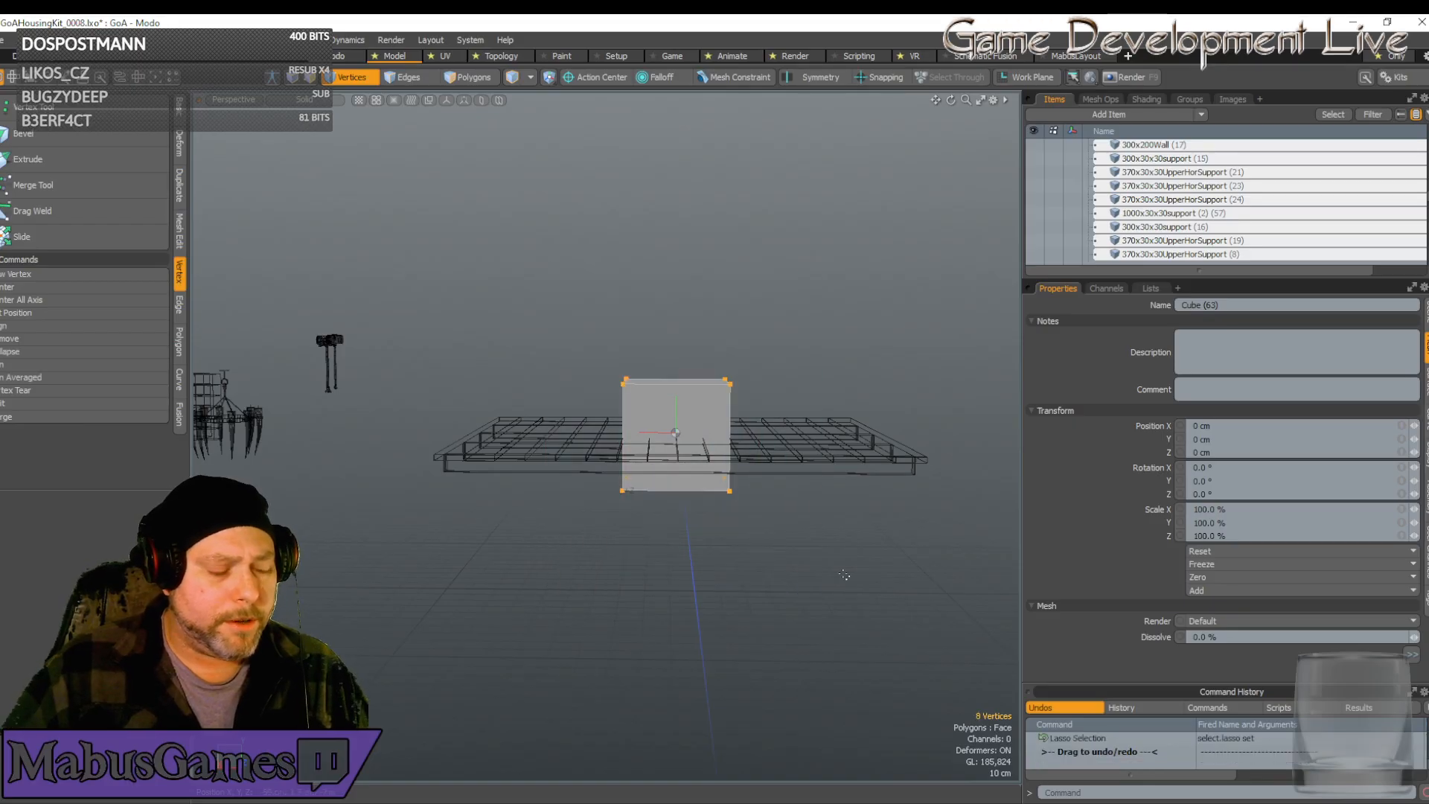
key(r)
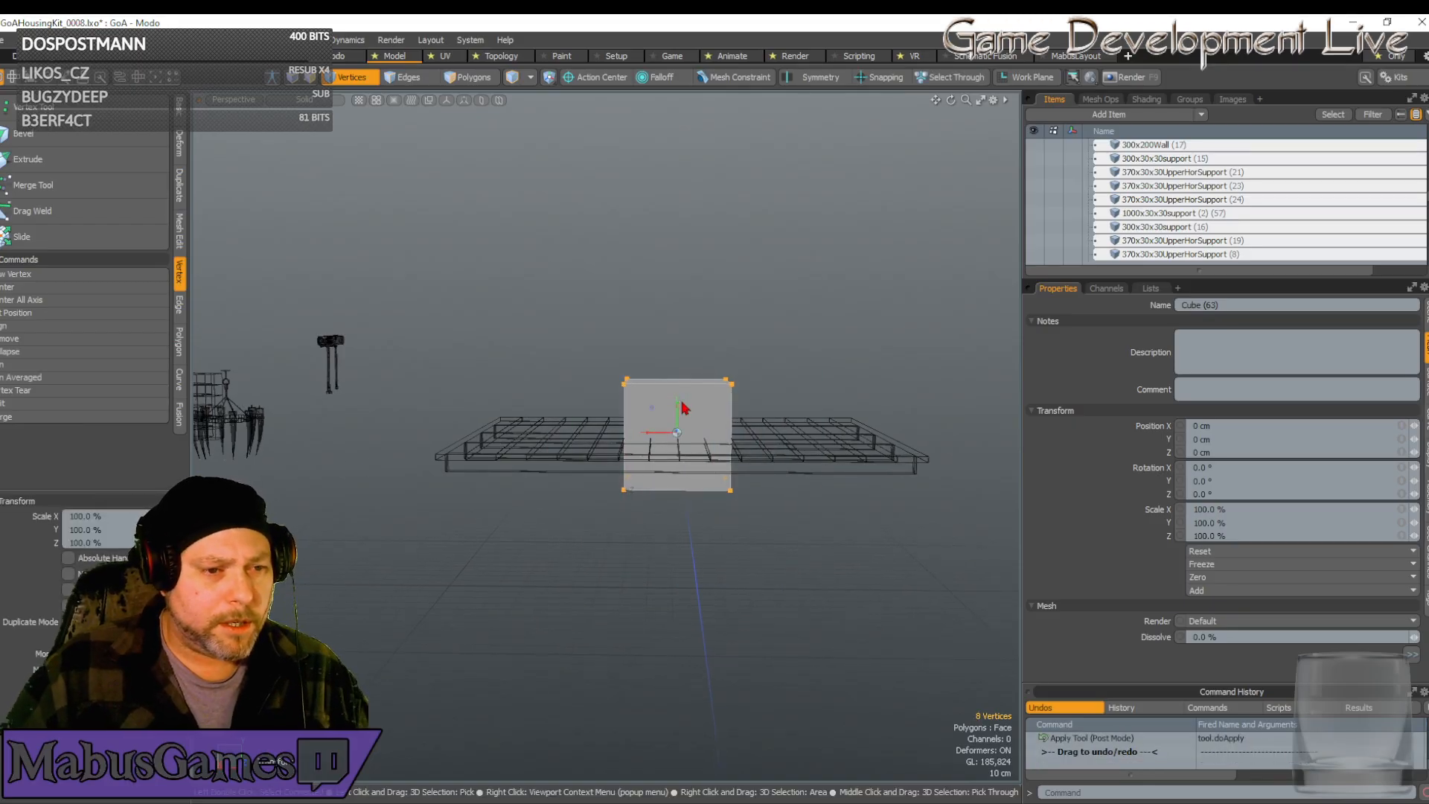
drag(685, 408, 685, 433)
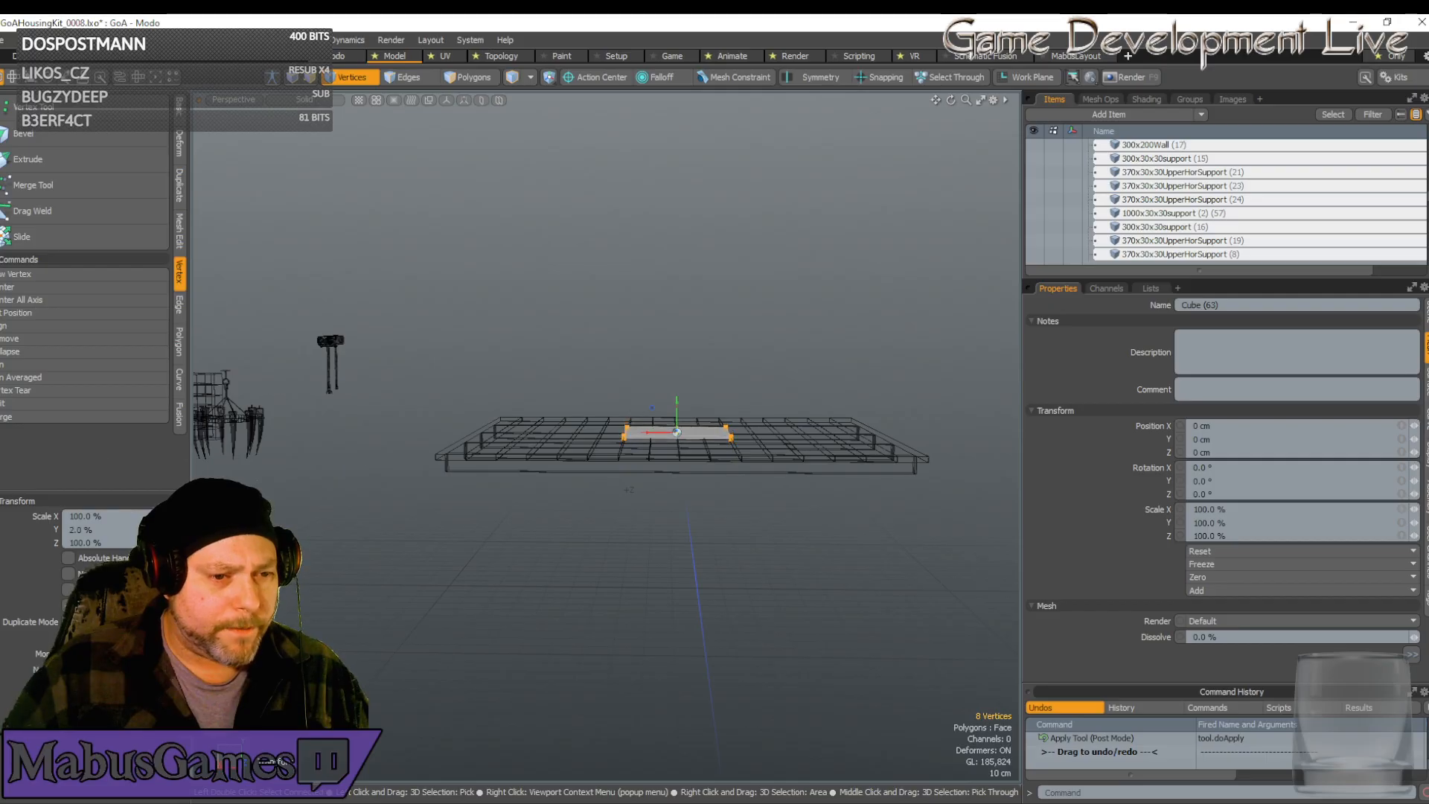
scroll(688, 458, up, 3)
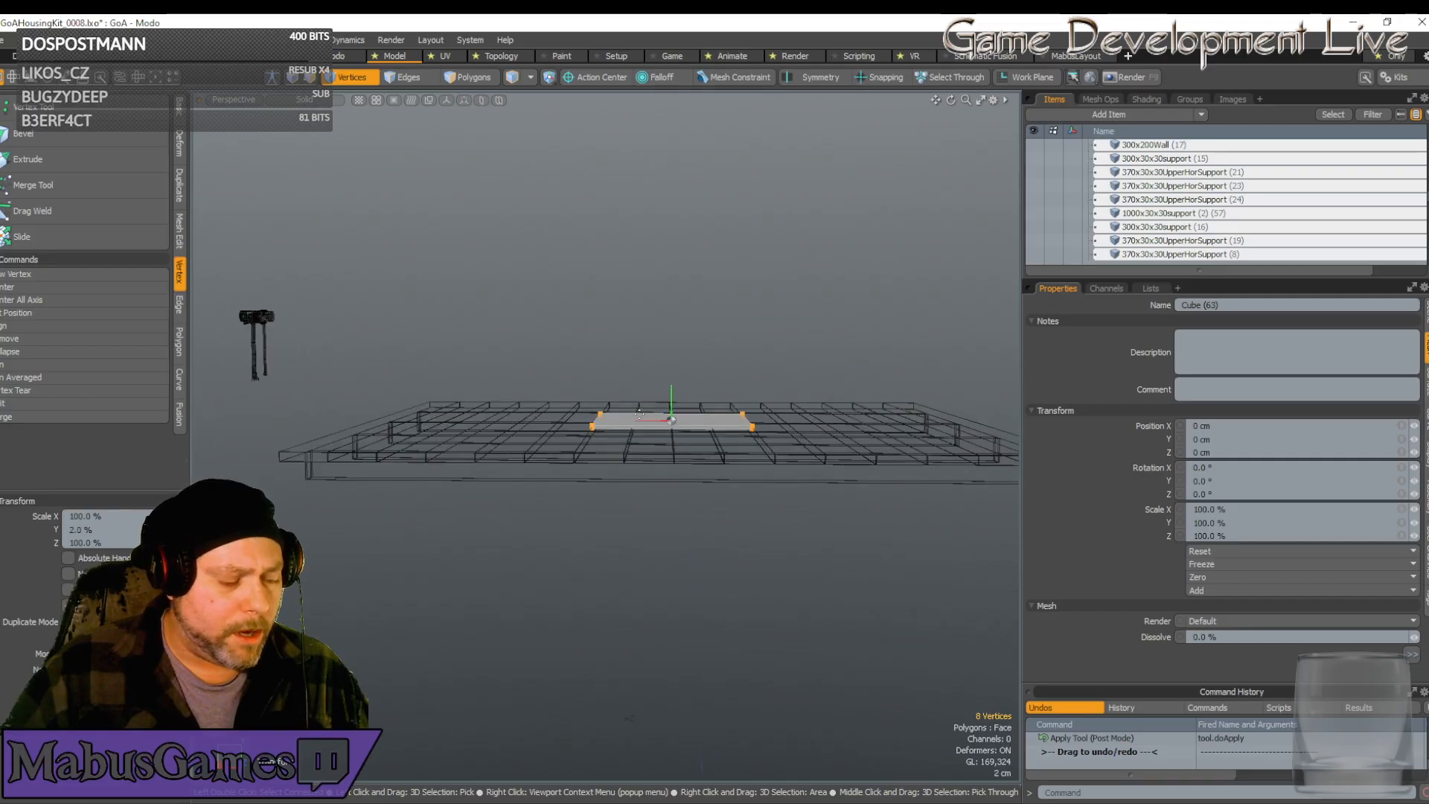
key(shift+a)
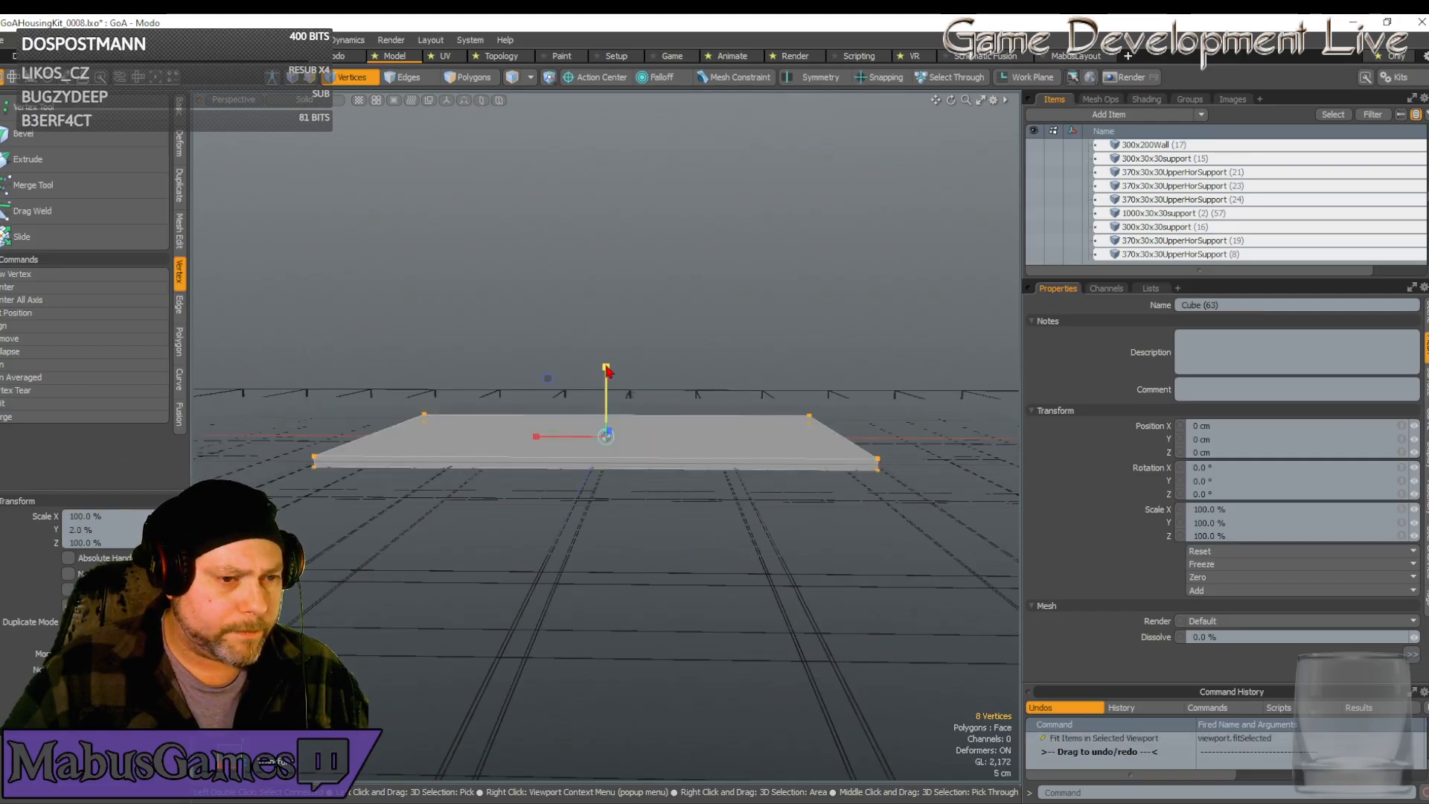
drag(606, 369, 607, 436)
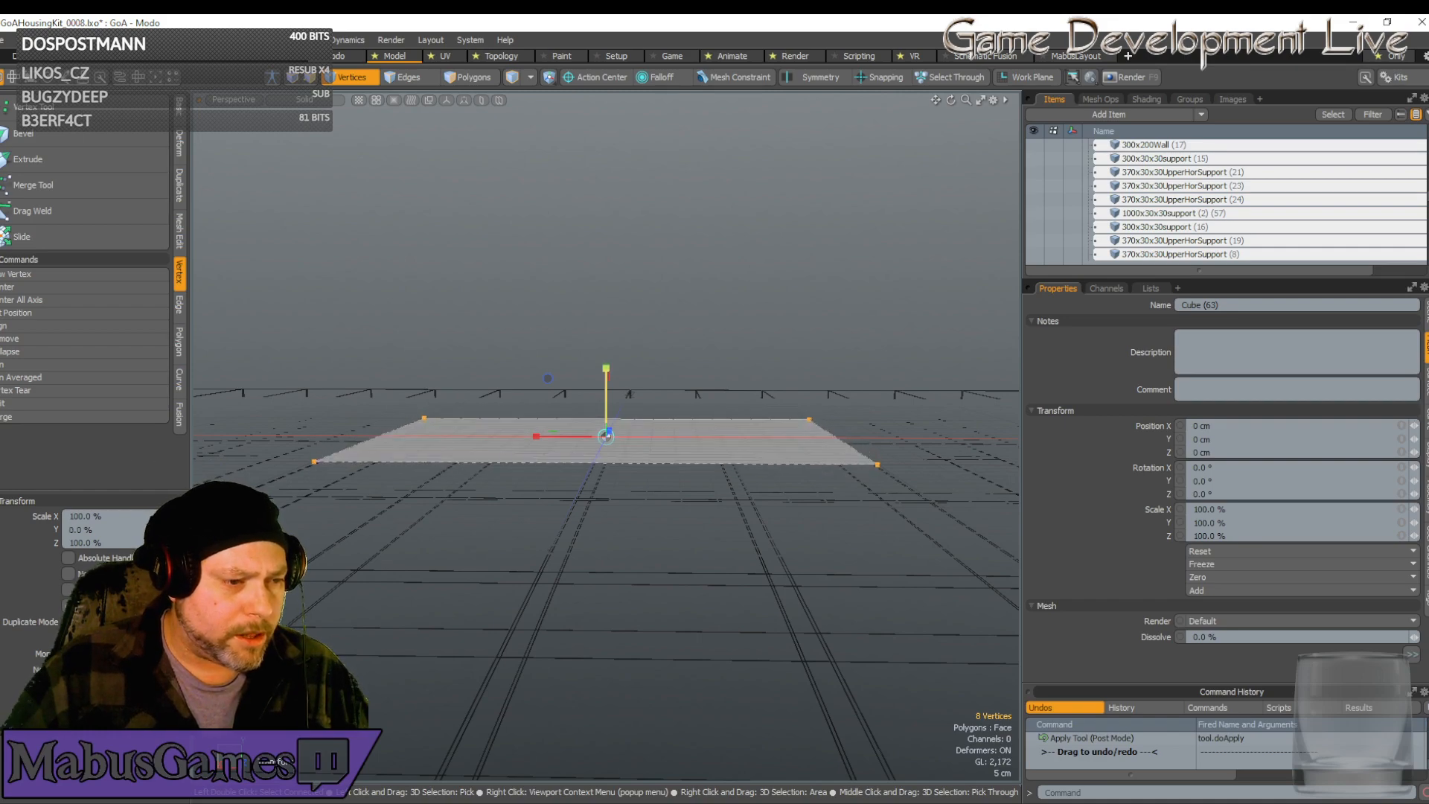
drag(606, 369, 606, 368)
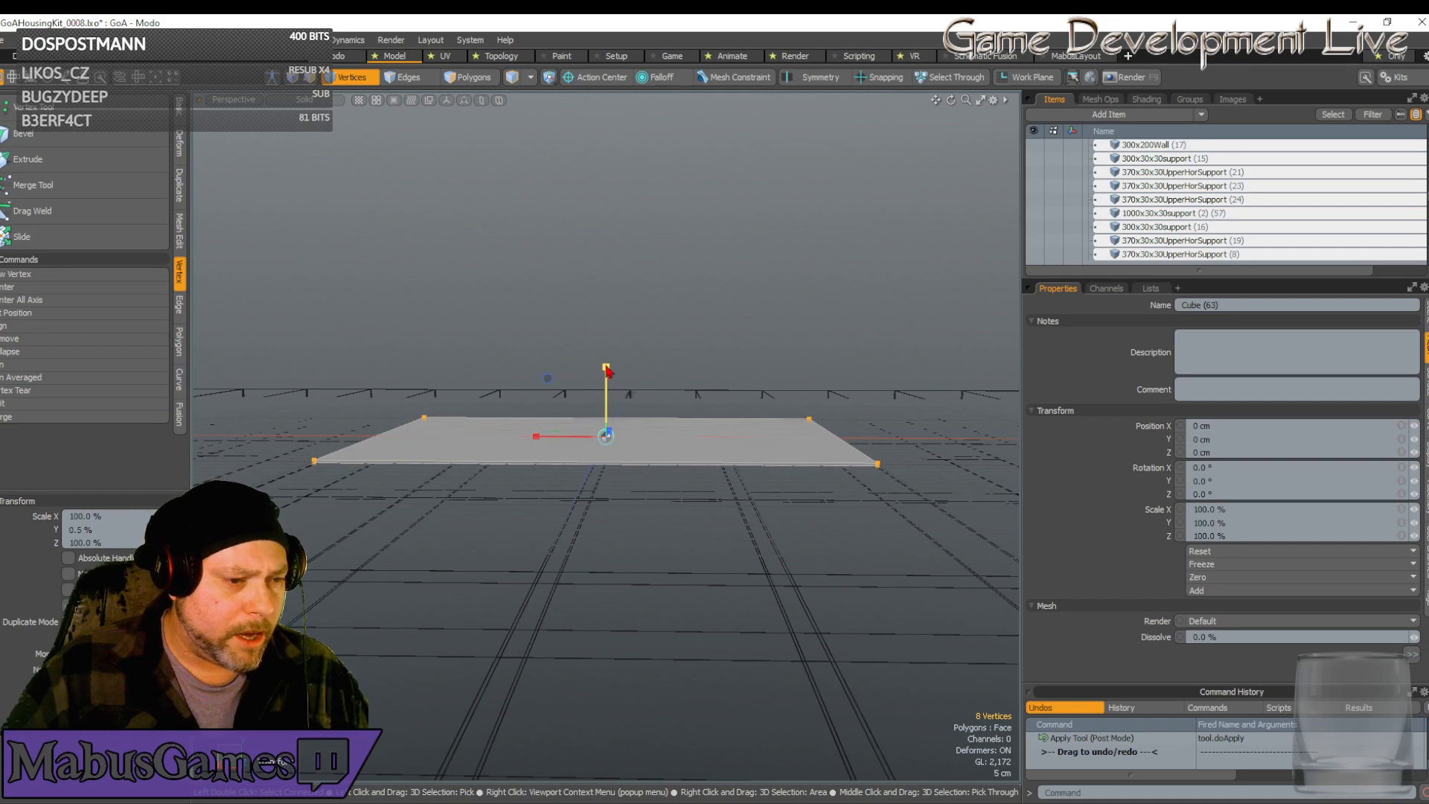
Scale the flattened cube to 1.5% in X and Y, keeping Z at 100%, to form a thin square bar
alt+drag(607, 495, 769, 258)
scroll(545, 398, up, 3)
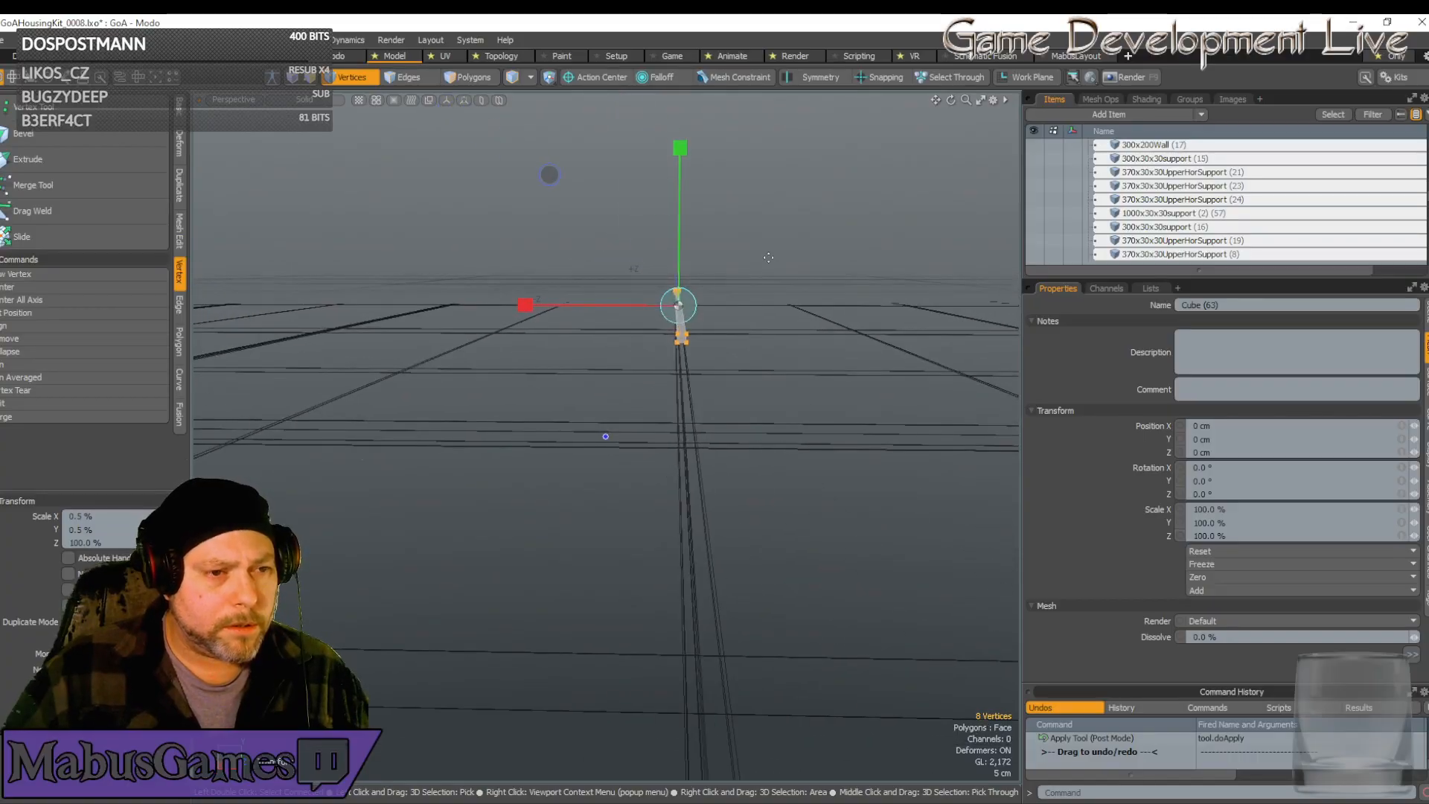
drag(551, 176, 553, 175)
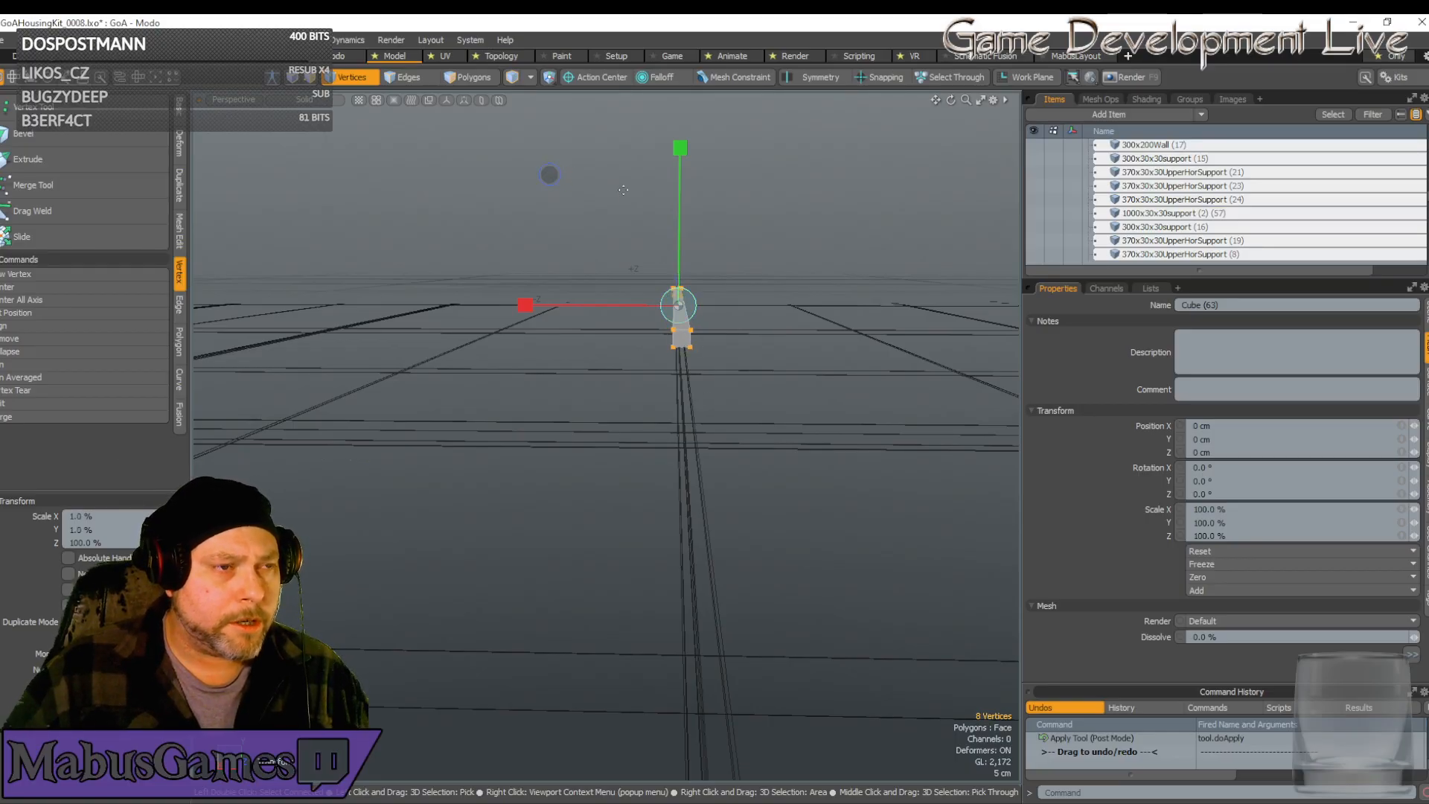
alt+drag(623, 190, 647, 204)
alt+drag(531, 335, 532, 335)
scroll(532, 334, up, 3)
scroll(532, 335, up, 1)
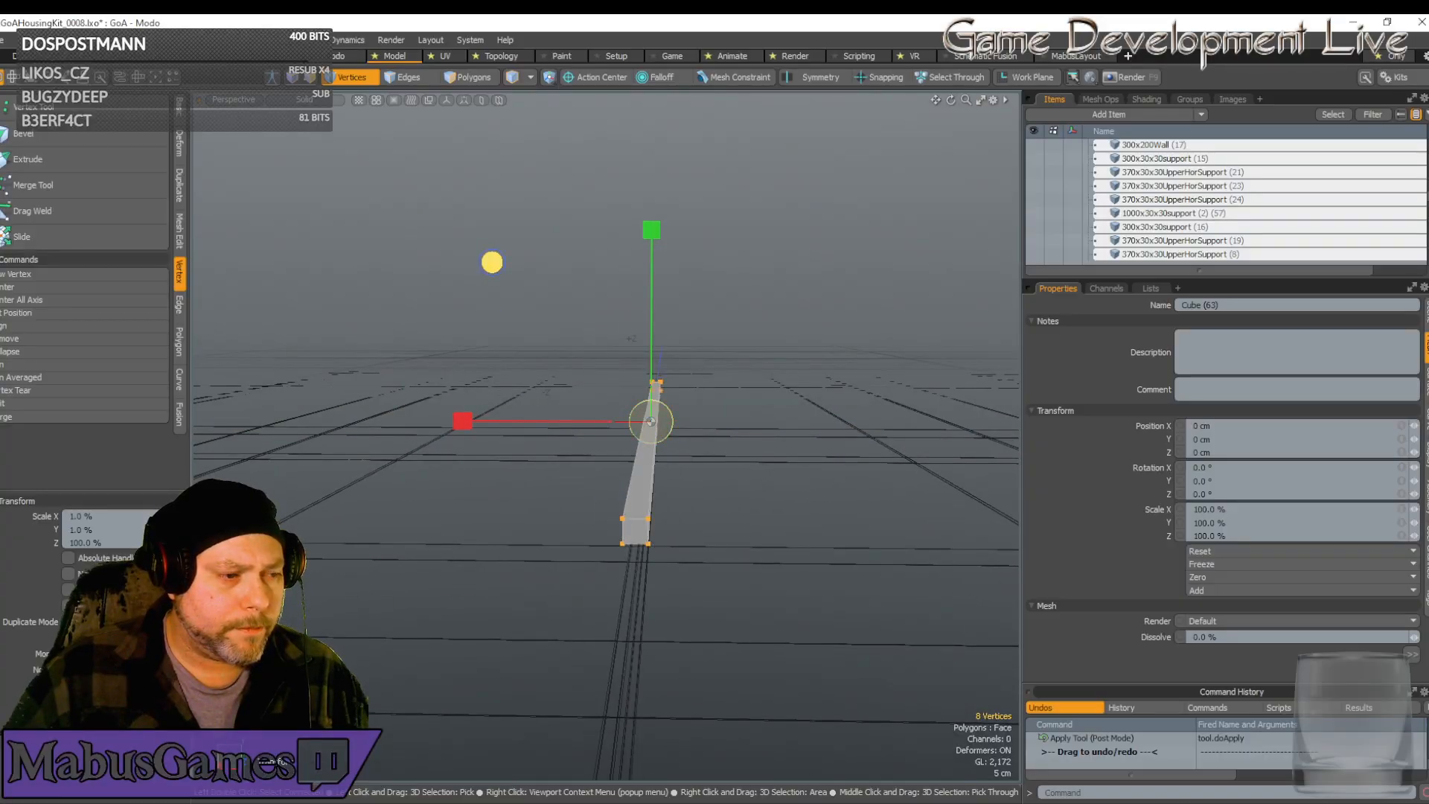
drag(493, 262, 491, 260)
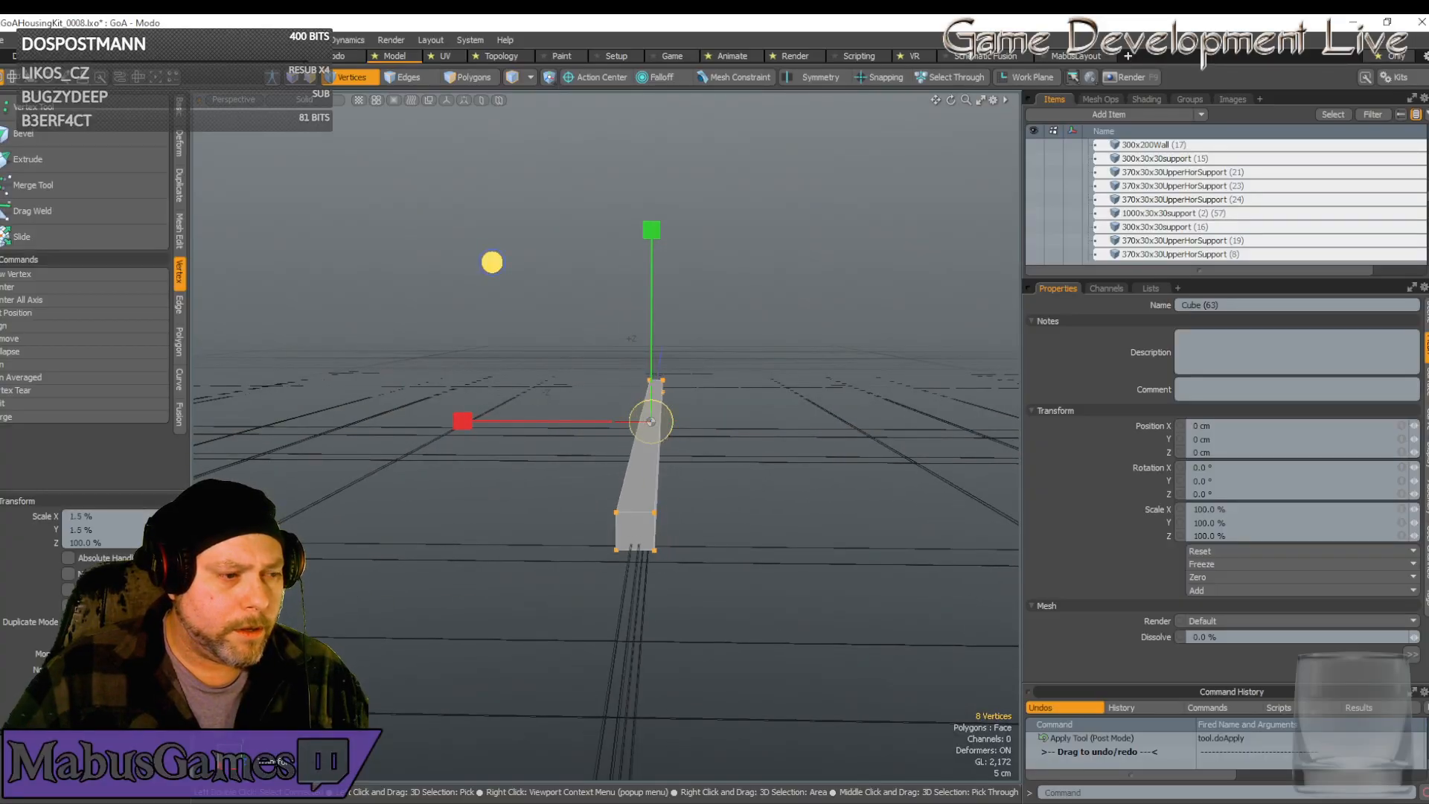
Compare the thin bar with the browser reference image of the forged utensils and move the image window away
alt+drag(674, 444, 693, 414)
scroll(674, 445, down, 5)
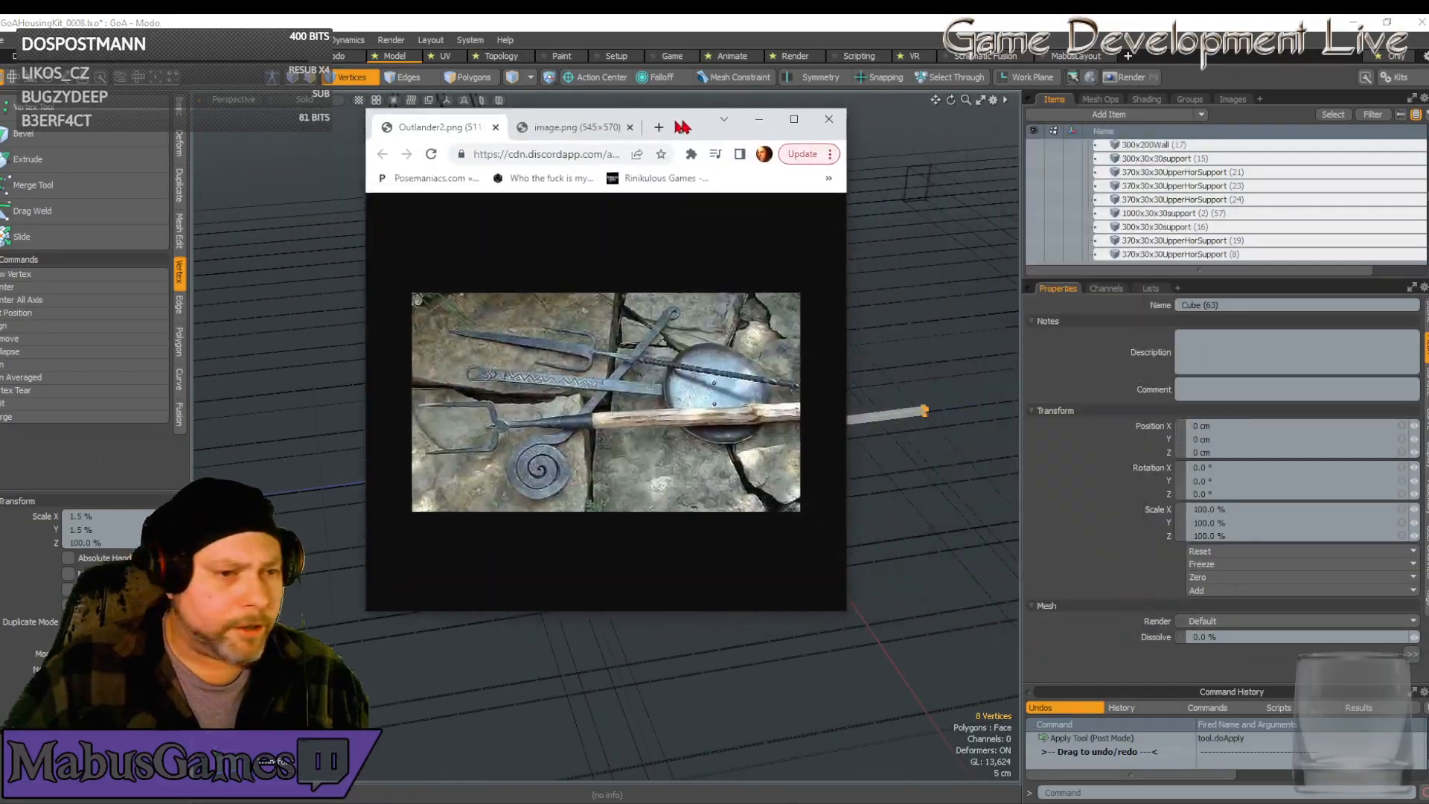
drag(768, 127, 480, 127)
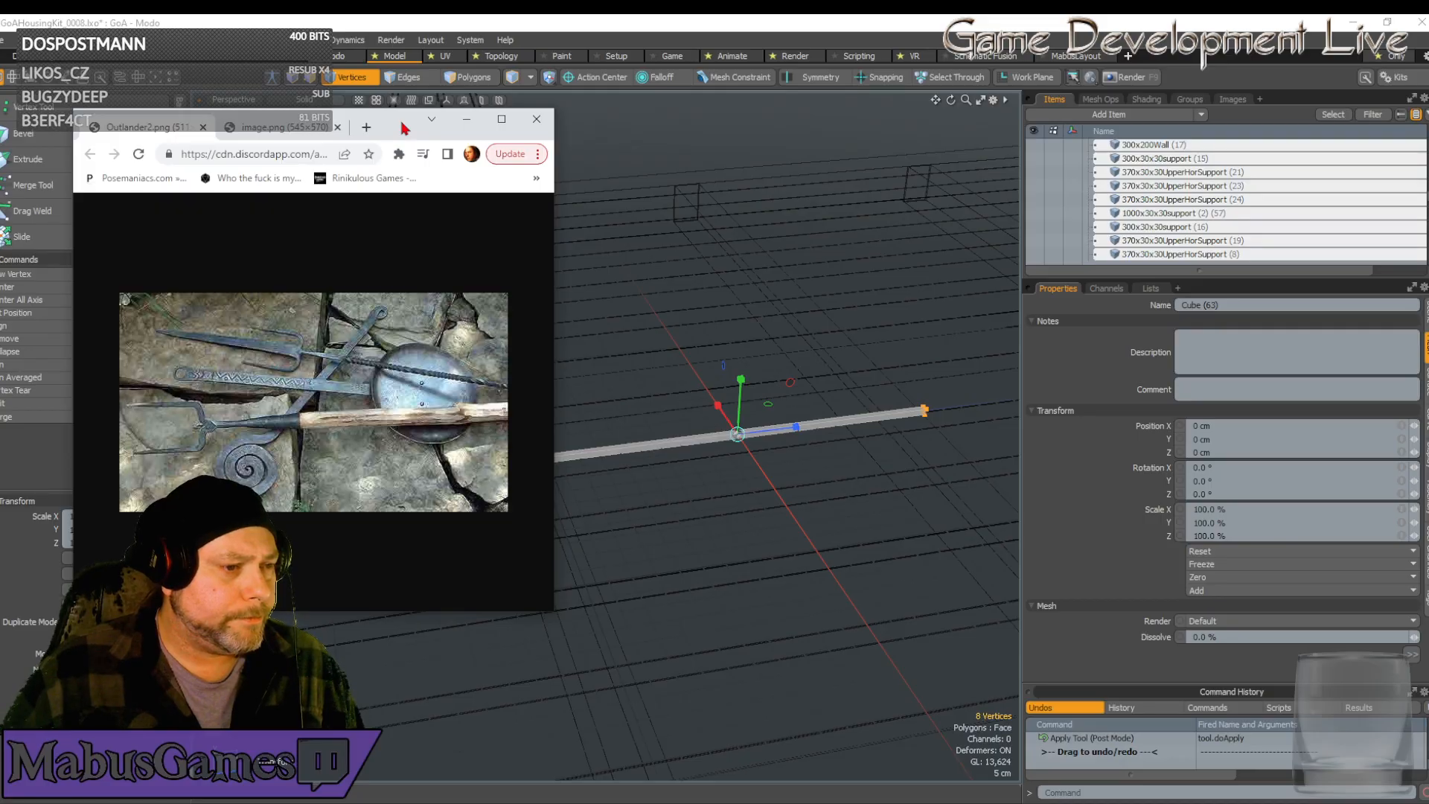
drag(405, 128, 1428, 170)
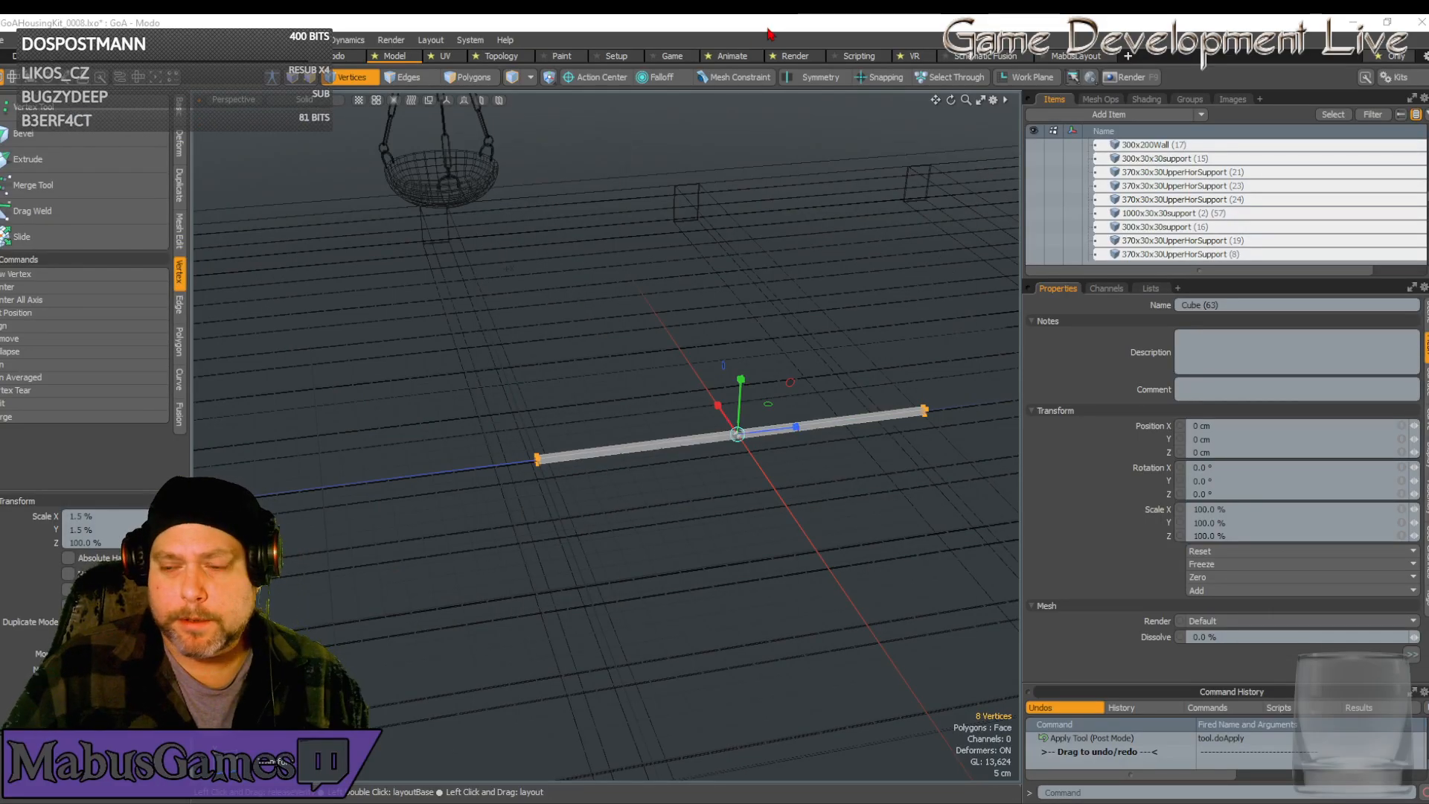
Bevel the polygon at one end of the bar with a 3.6 cm shift and a 2.4 mm inset to form a taper
alt+drag(718, 446, 575, 460)
mouse_move(731, 536)
alt+mouse_down()
mouse_move(791, 527)
mouse_move(715, 517)
mouse_move(802, 535)
mouse_move(745, 536)
alt+mouse_up()
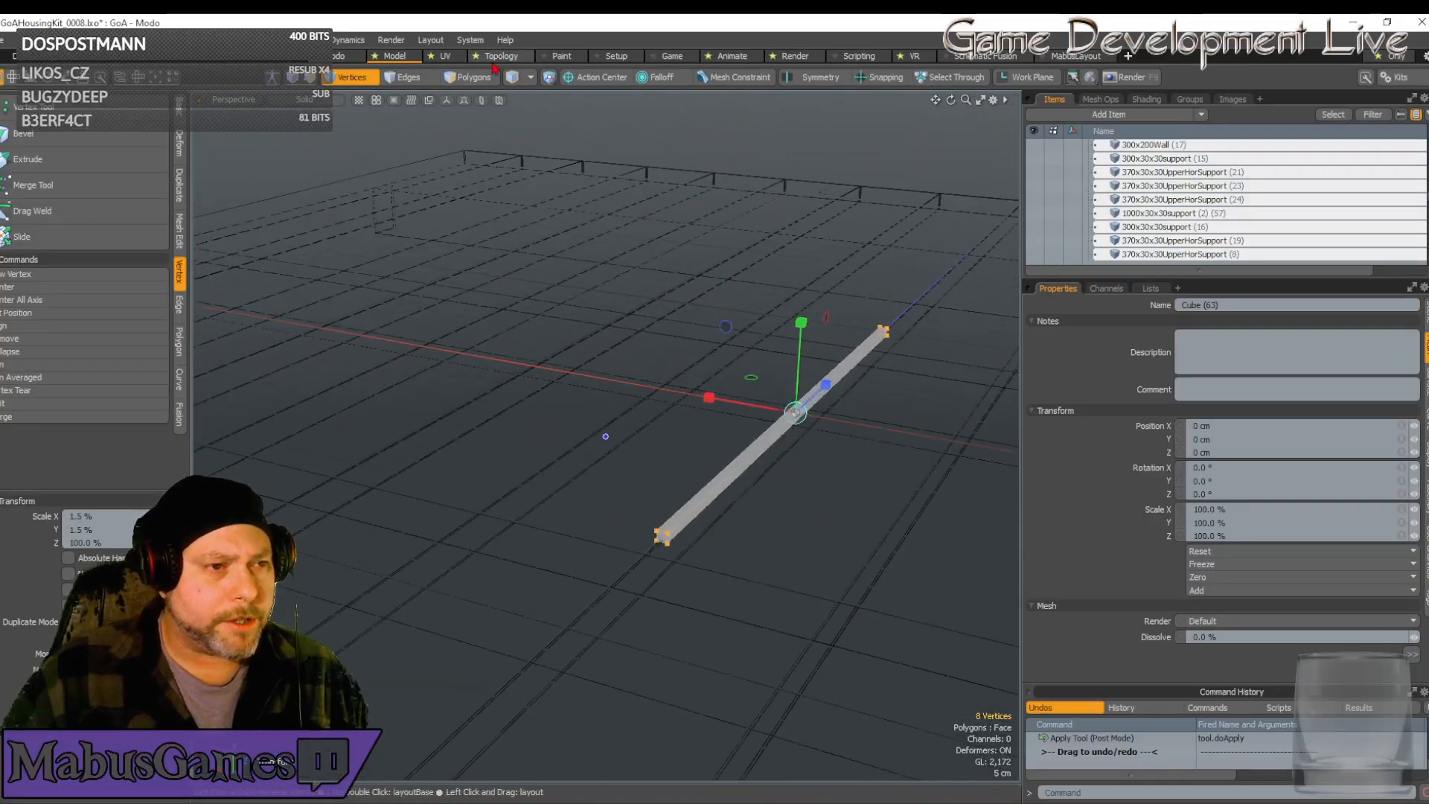
key(3)
scroll(745, 536, up, 2)
click(739, 507)
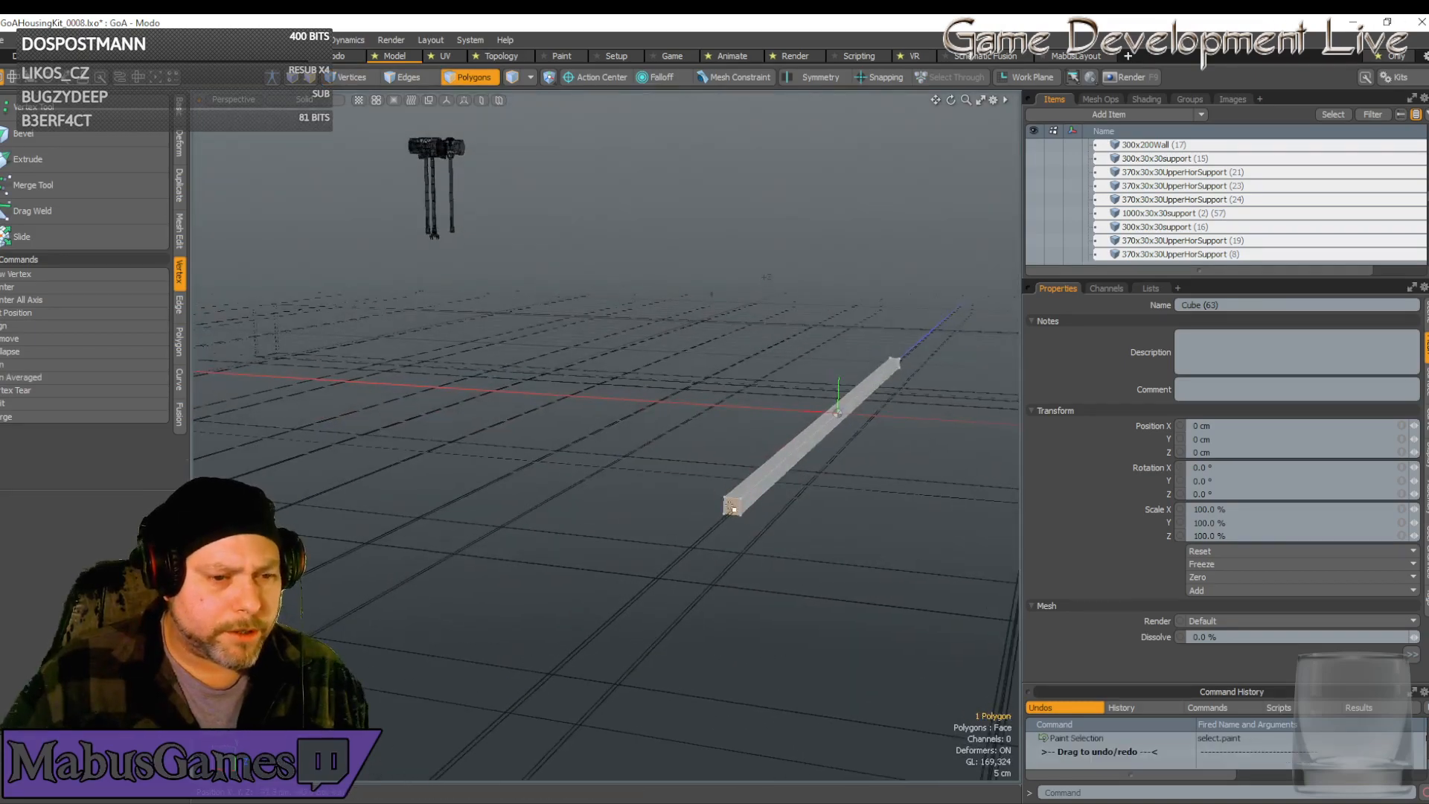
mouse_move(837, 557)
alt+mouse_down()
mouse_move(811, 606)
mouse_move(689, 583)
mouse_move(596, 444)
alt+mouse_up()
scroll(596, 444, down, 1)
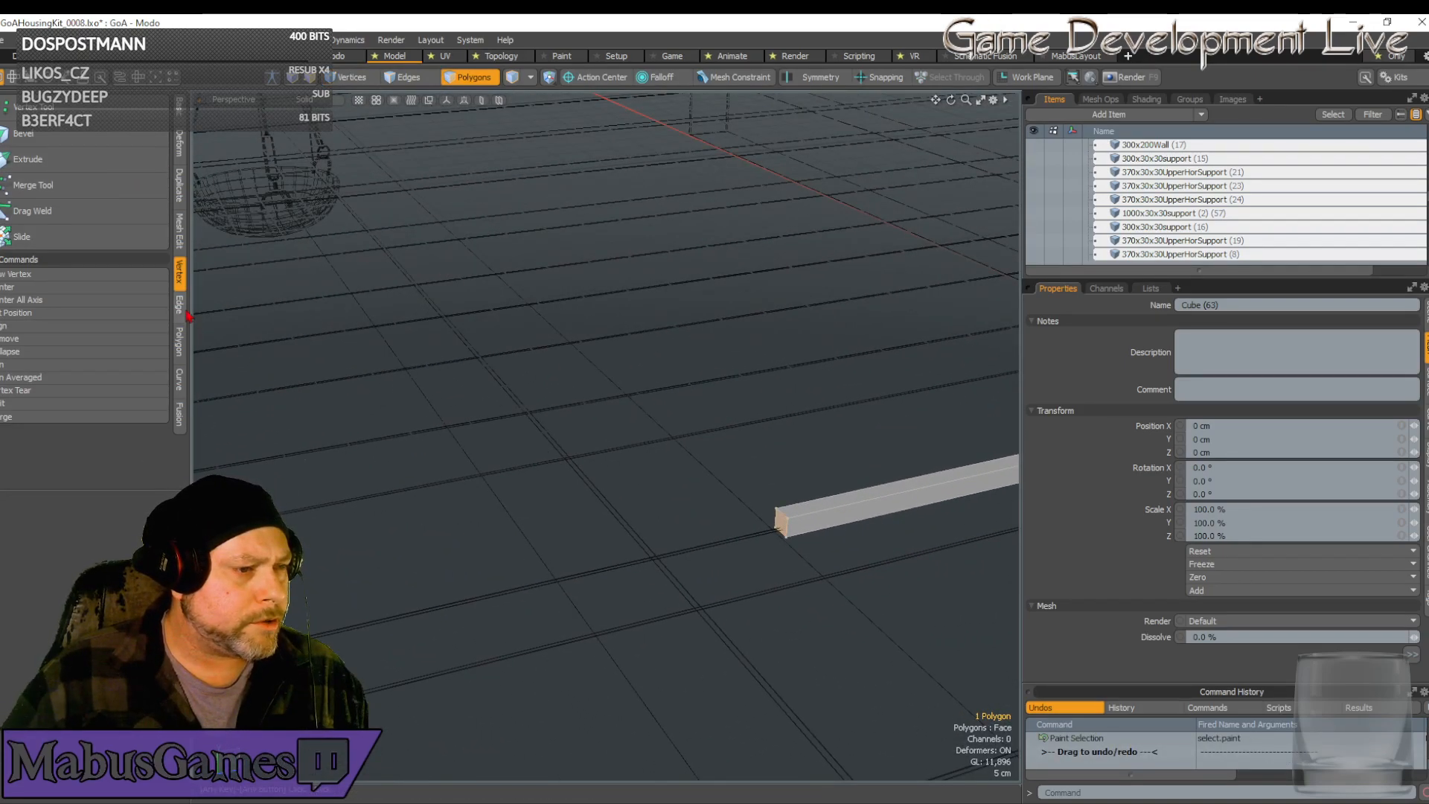
click(187, 239)
click(60, 313)
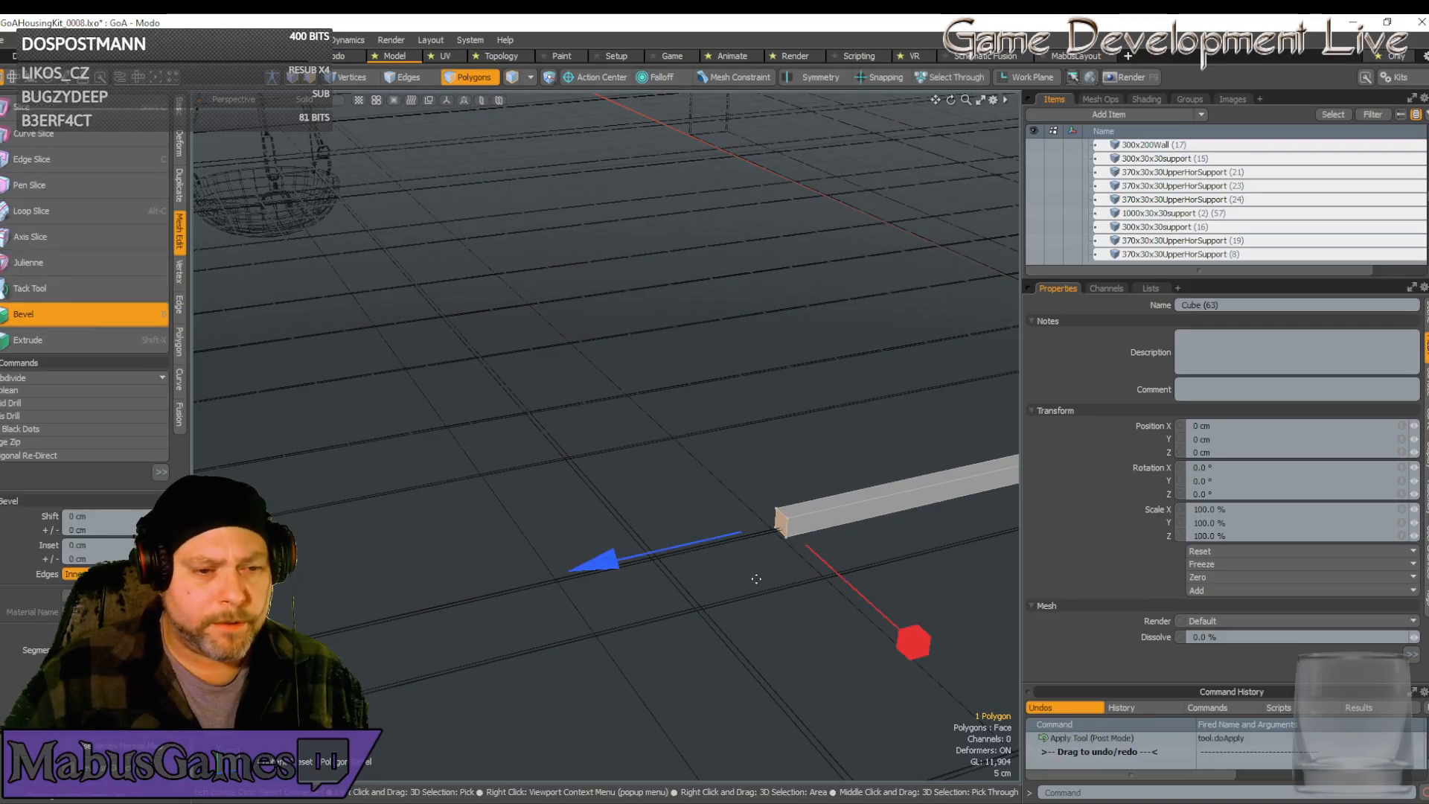
drag(692, 552, 643, 563)
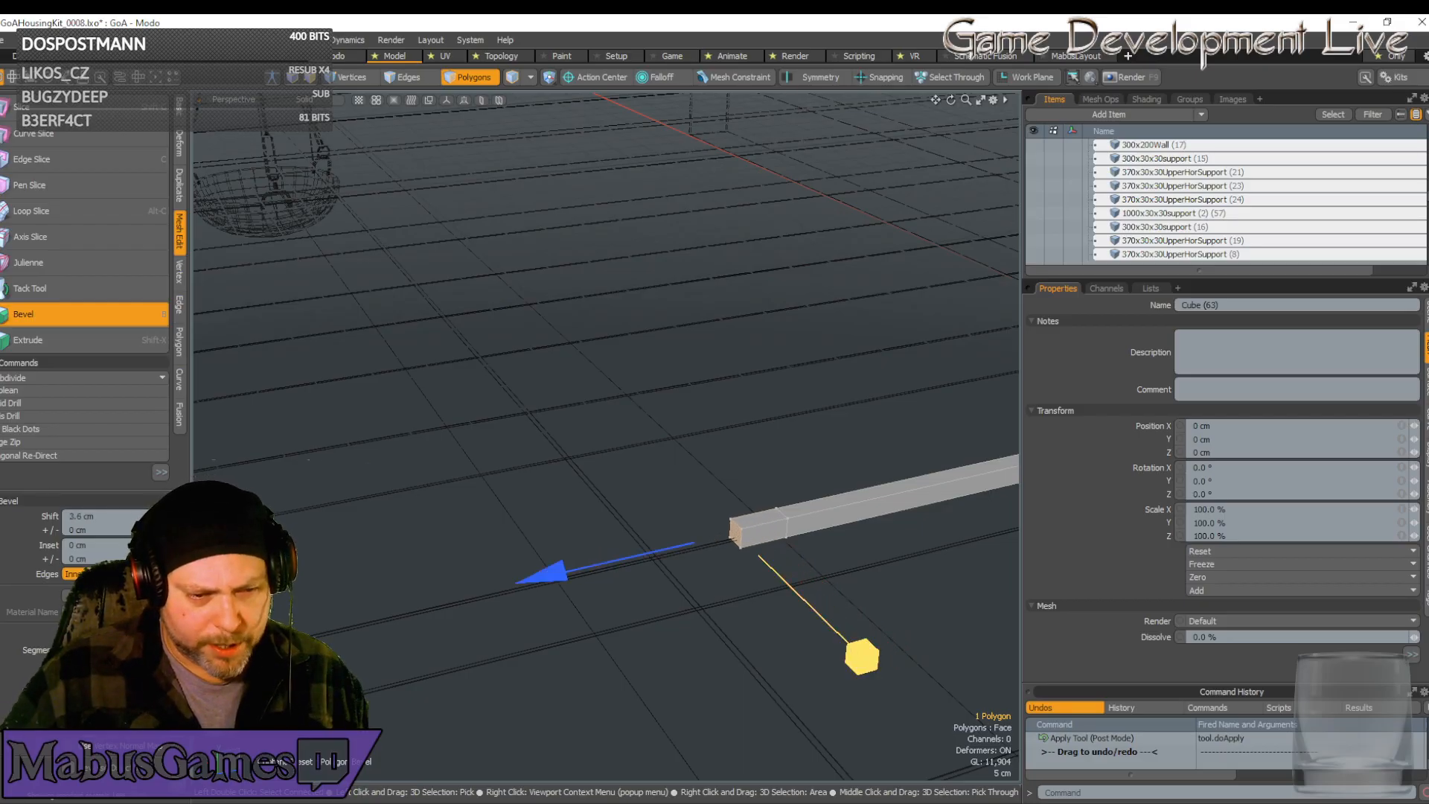
drag(862, 656, 861, 657)
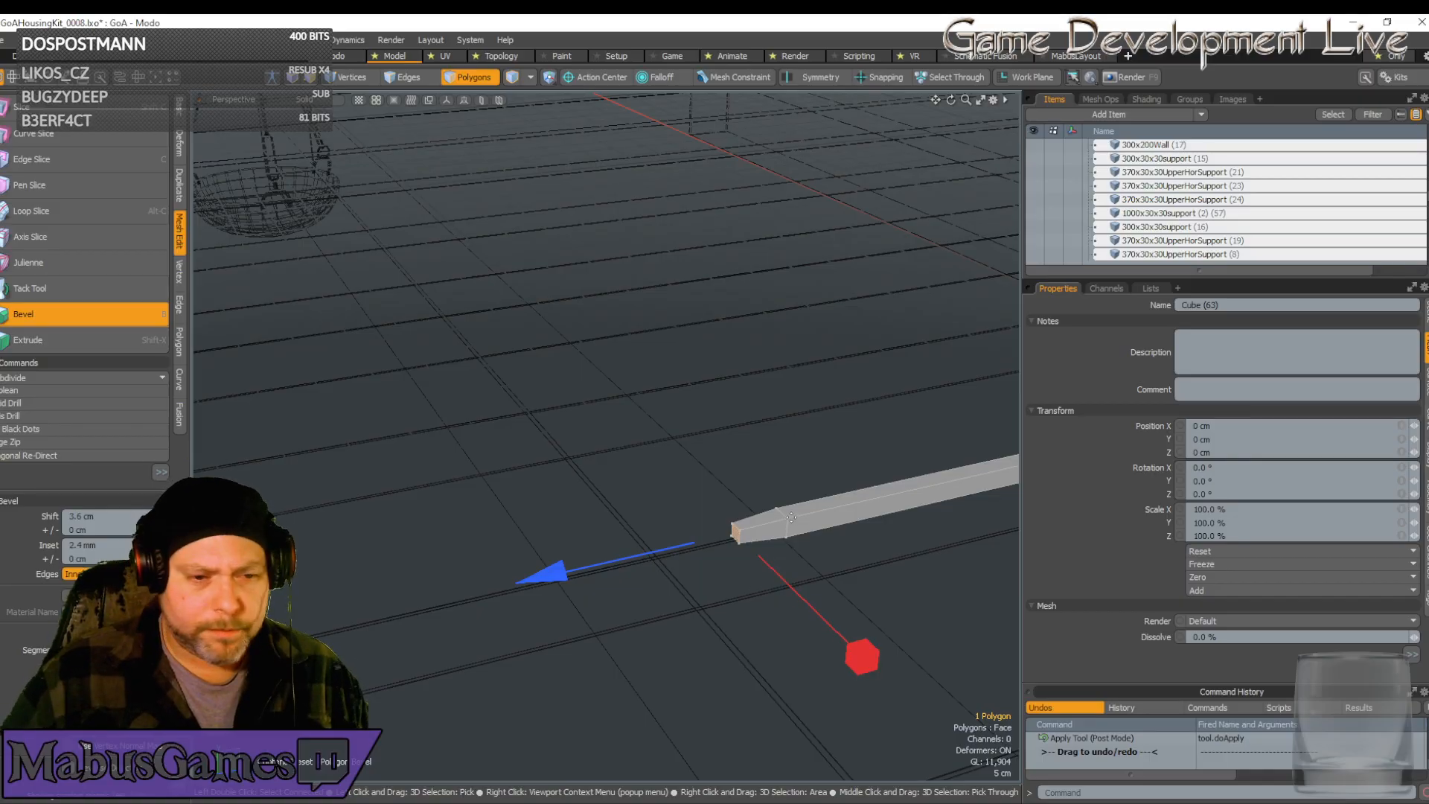
Move the small polygon at the tapered end of the bar slightly along Z to adjust the taper's length
key(w)
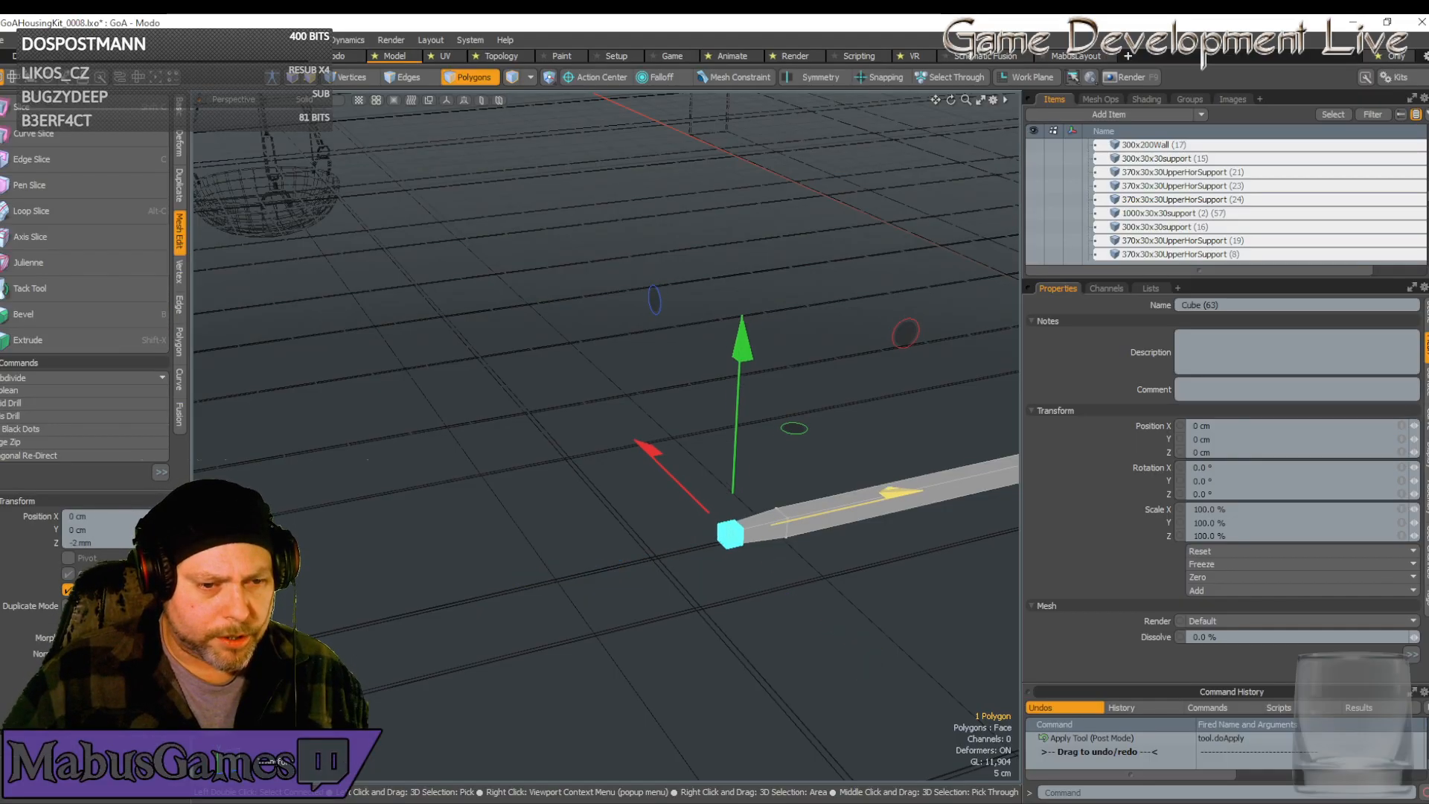
drag(901, 492, 841, 502)
key(space)
scroll(748, 620, down, 5)
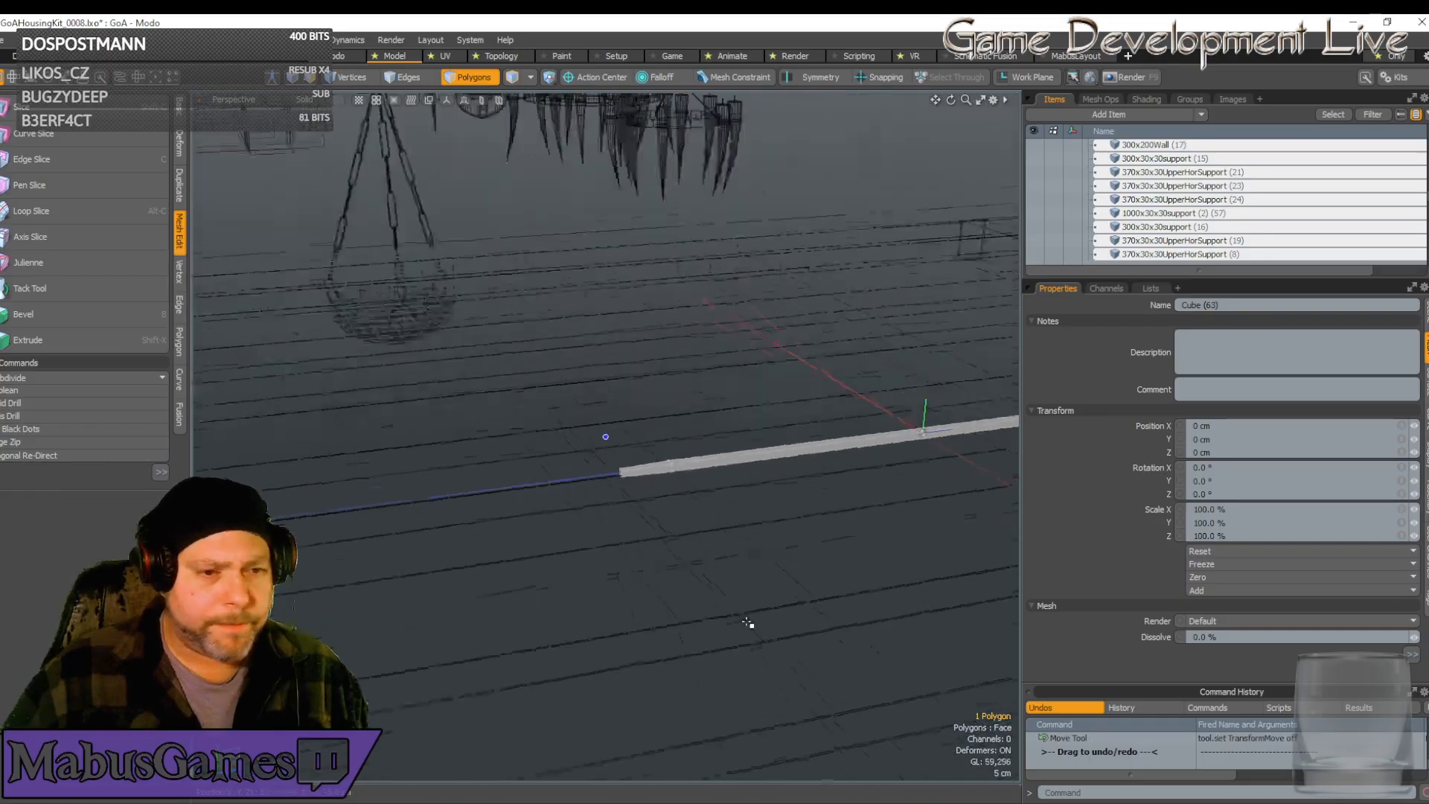
Bevel the tapered end polygon outward with a 1.2 cm shift and no inset to add a short end segment
alt+drag(748, 622, 149, 311)
scroll(698, 493, up, 5)
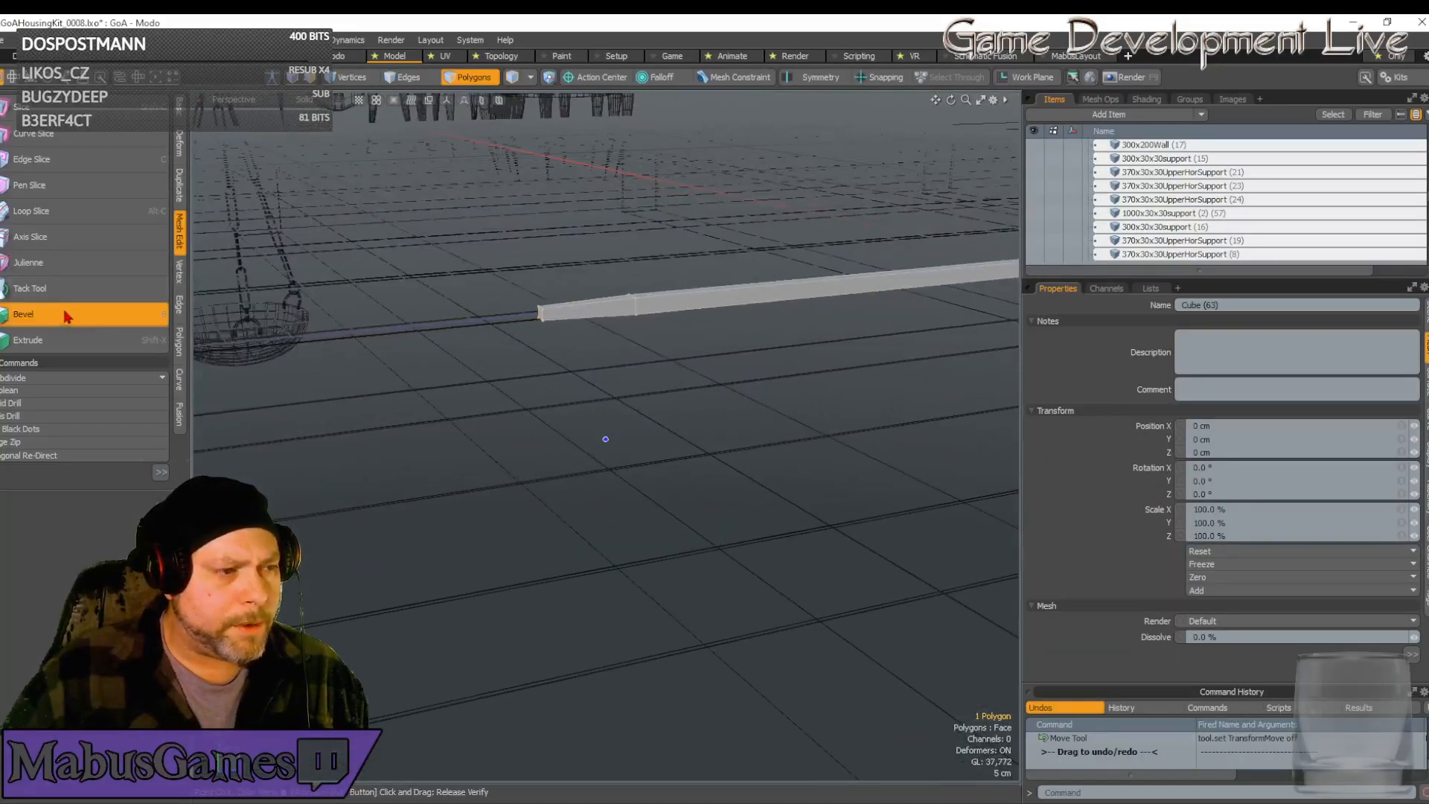
click(66, 316)
alt+drag(472, 417, 638, 447)
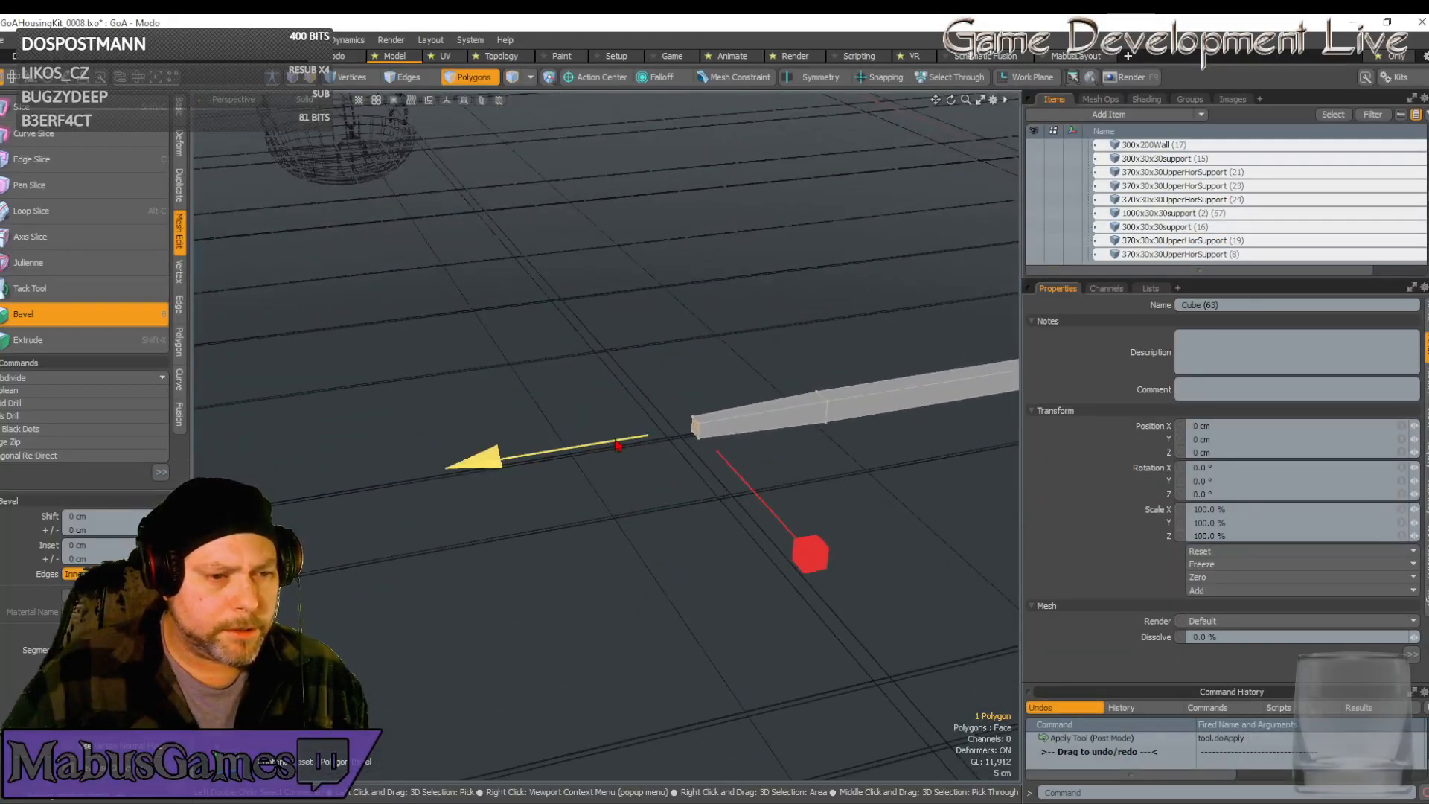
drag(481, 458, 452, 461)
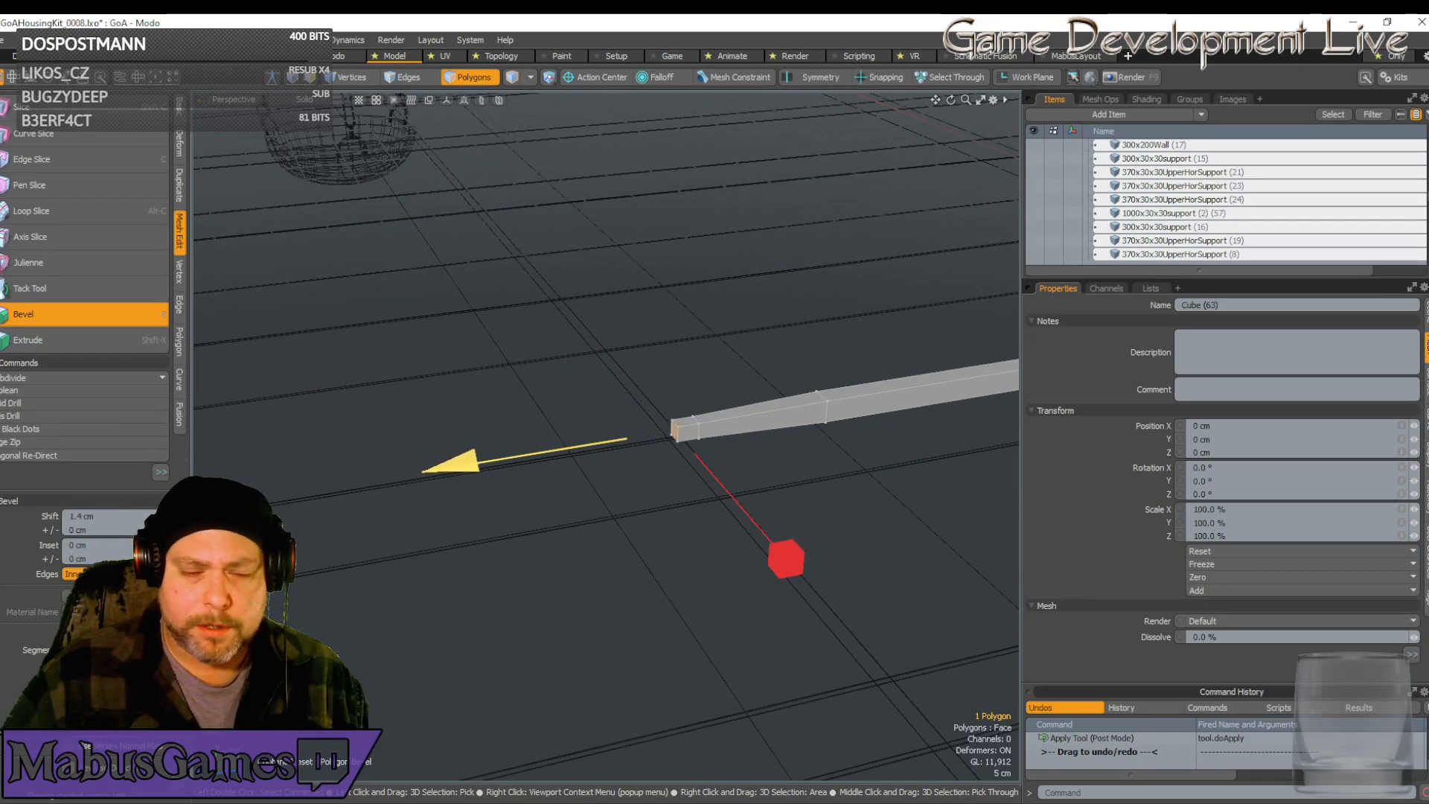
drag(361, 462, 366, 461)
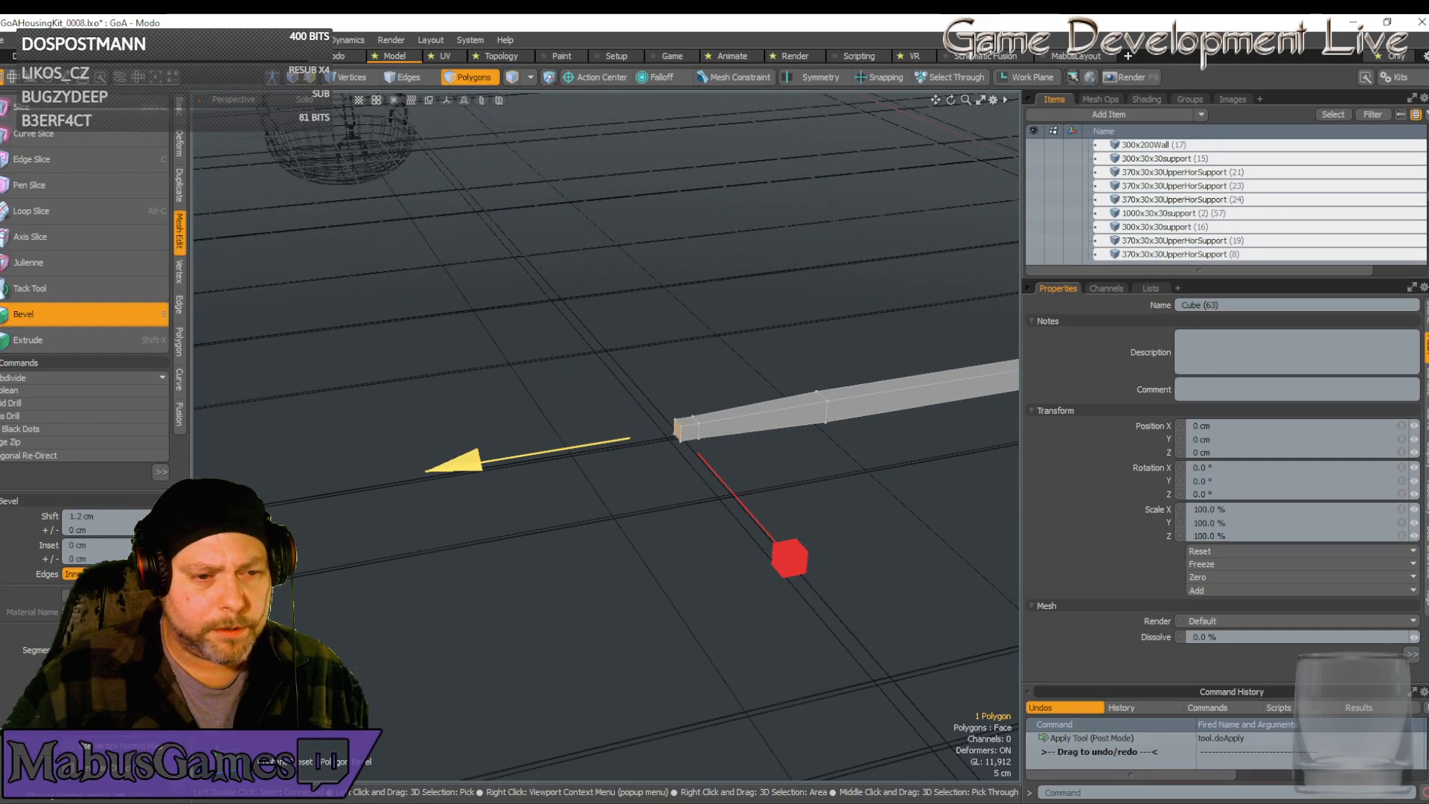
click(112, 317)
Select the four vertices at the tip of the short end segment and scale them to 328.5% in X to flare it
alt+drag(585, 409, 534, 402)
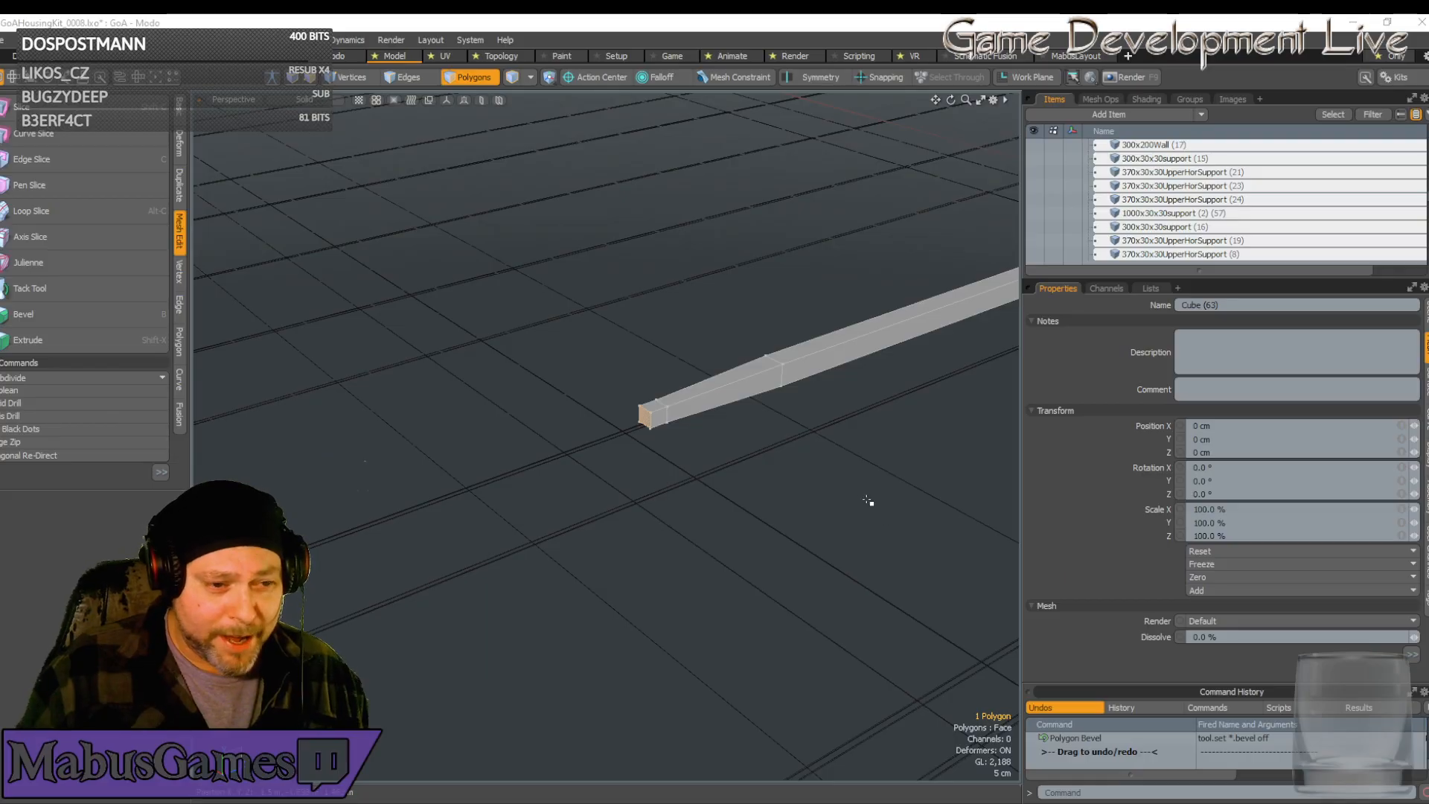
alt+drag(868, 501, 648, 393)
alt+drag(774, 476, 670, 417)
scroll(820, 521, up, 4)
scroll(822, 530, up, 5)
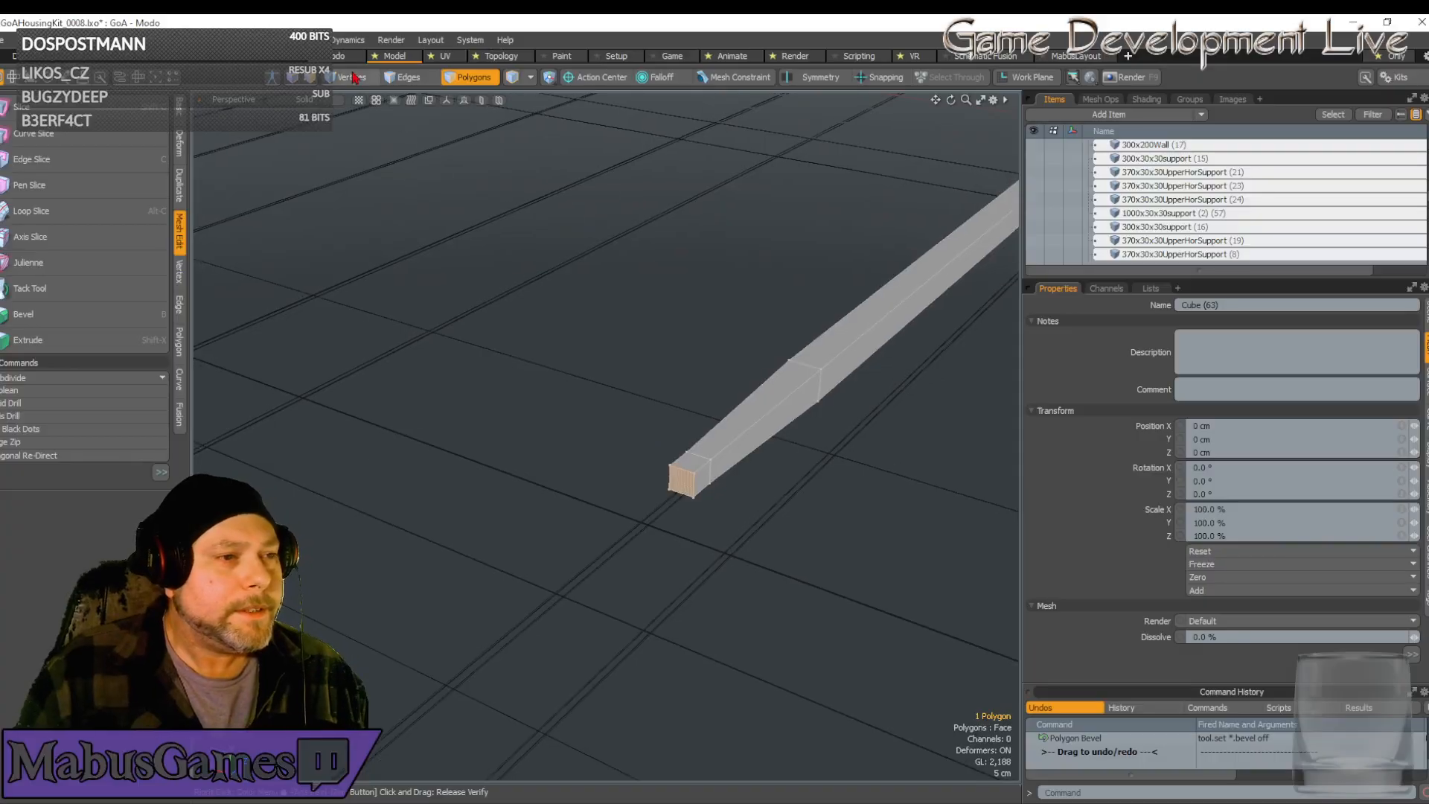
click(356, 78)
alt+drag(589, 446, 560, 419)
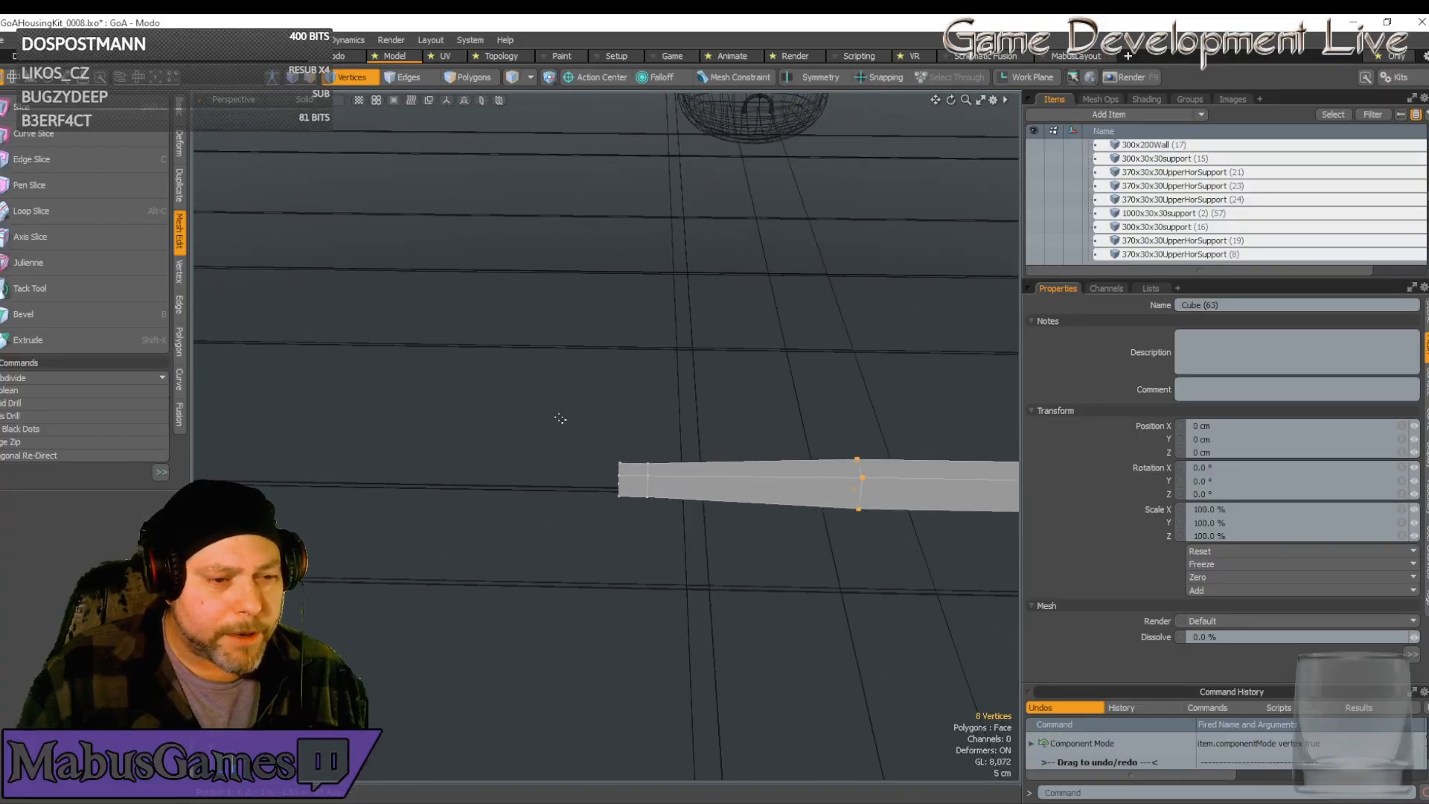
mouse_move(560, 420)
right_down()
mouse_move(607, 538)
mouse_move(608, 592)
right_up()
alt+drag(608, 592, 712, 615)
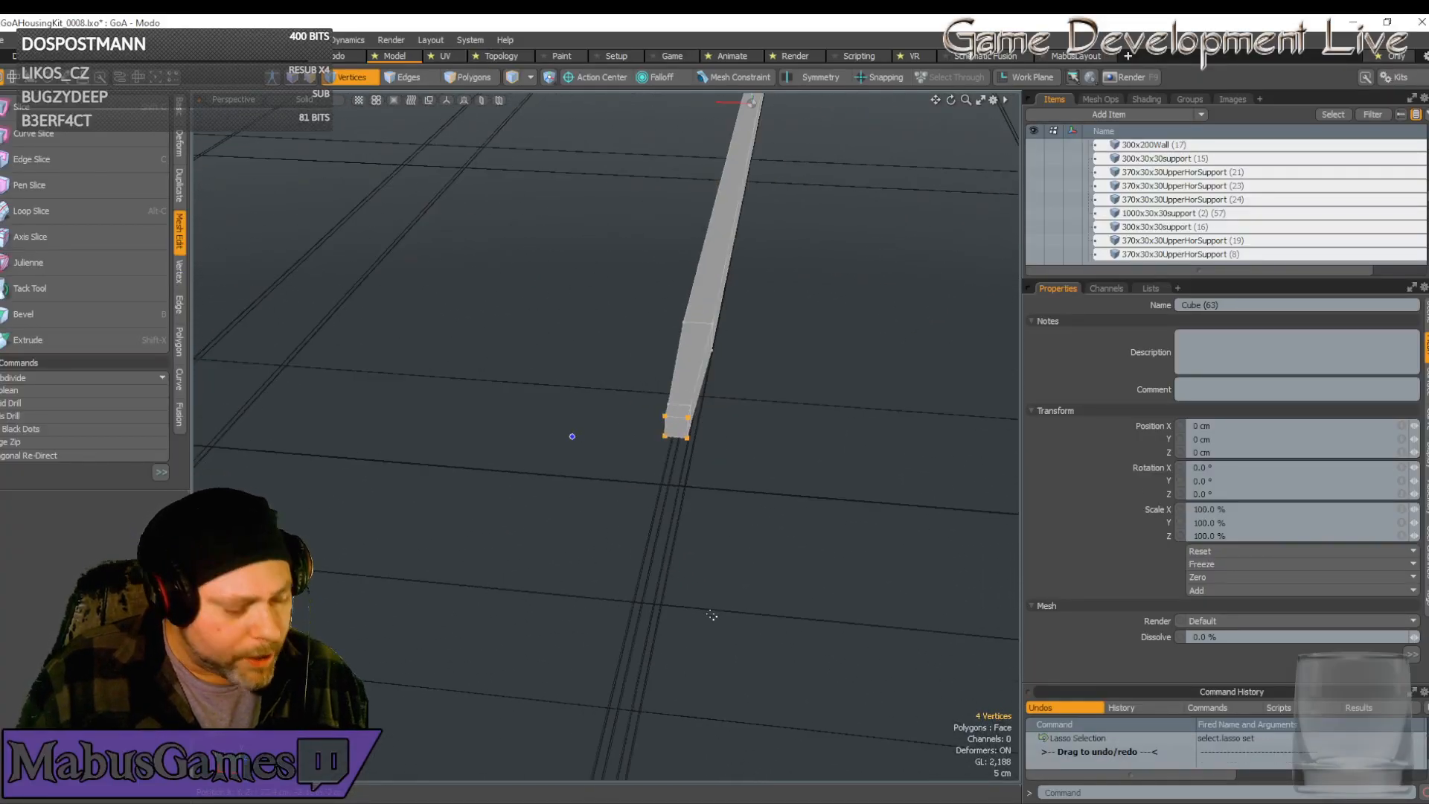
key(r)
alt+drag(854, 619, 474, 493)
drag(352, 435, 195, 439)
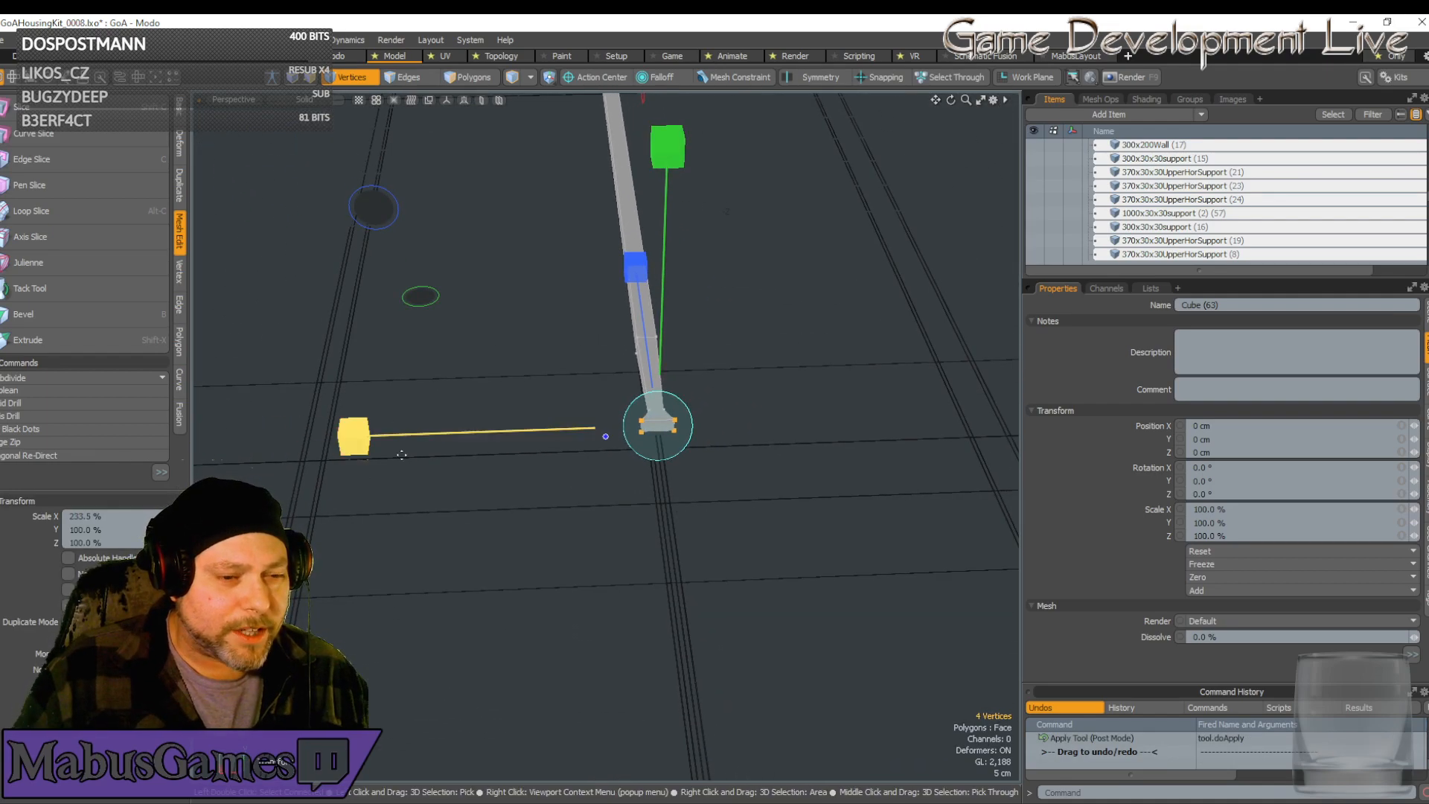
alt+drag(1005, 513, 894, 573)
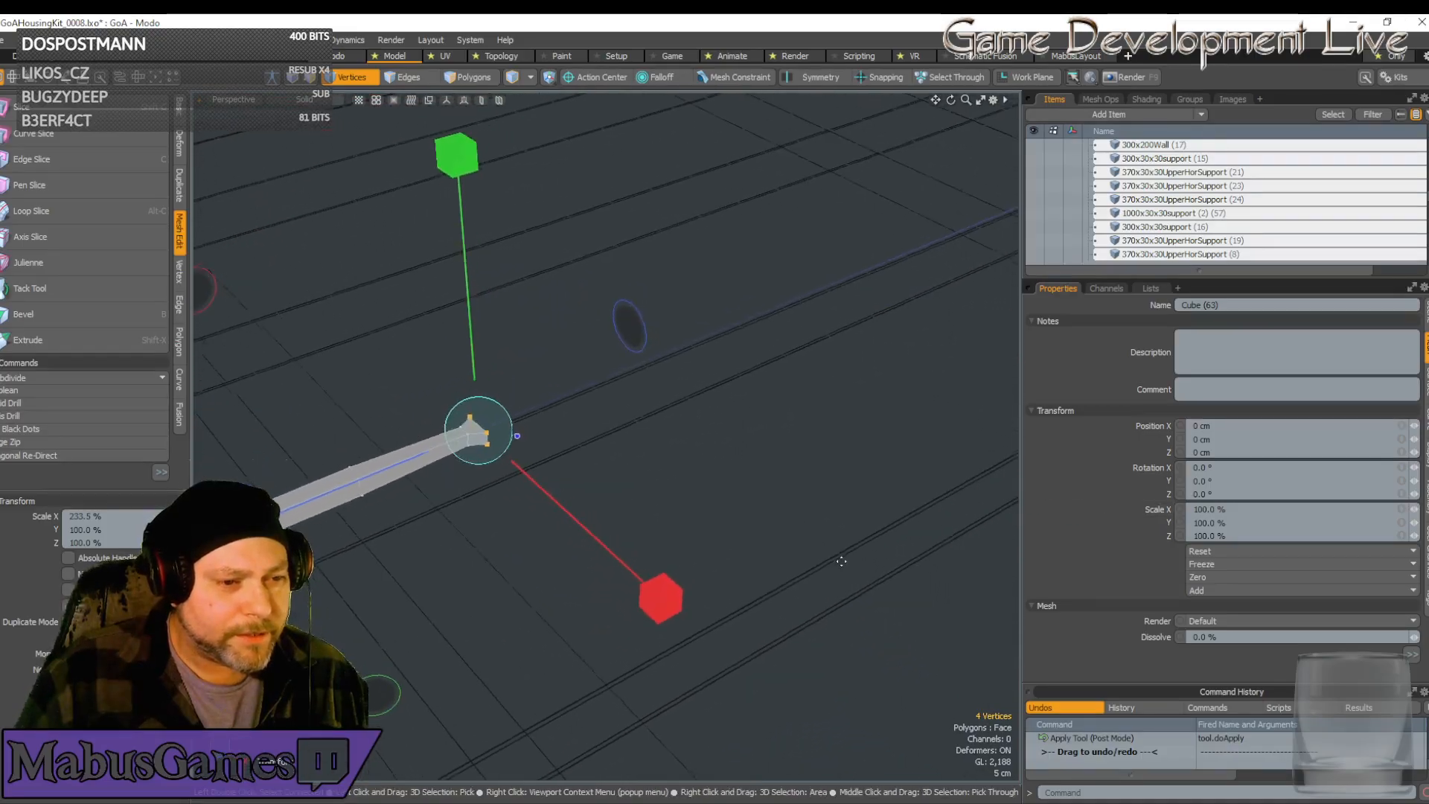
drag(661, 597, 872, 768)
alt+drag(674, 599, 463, 88)
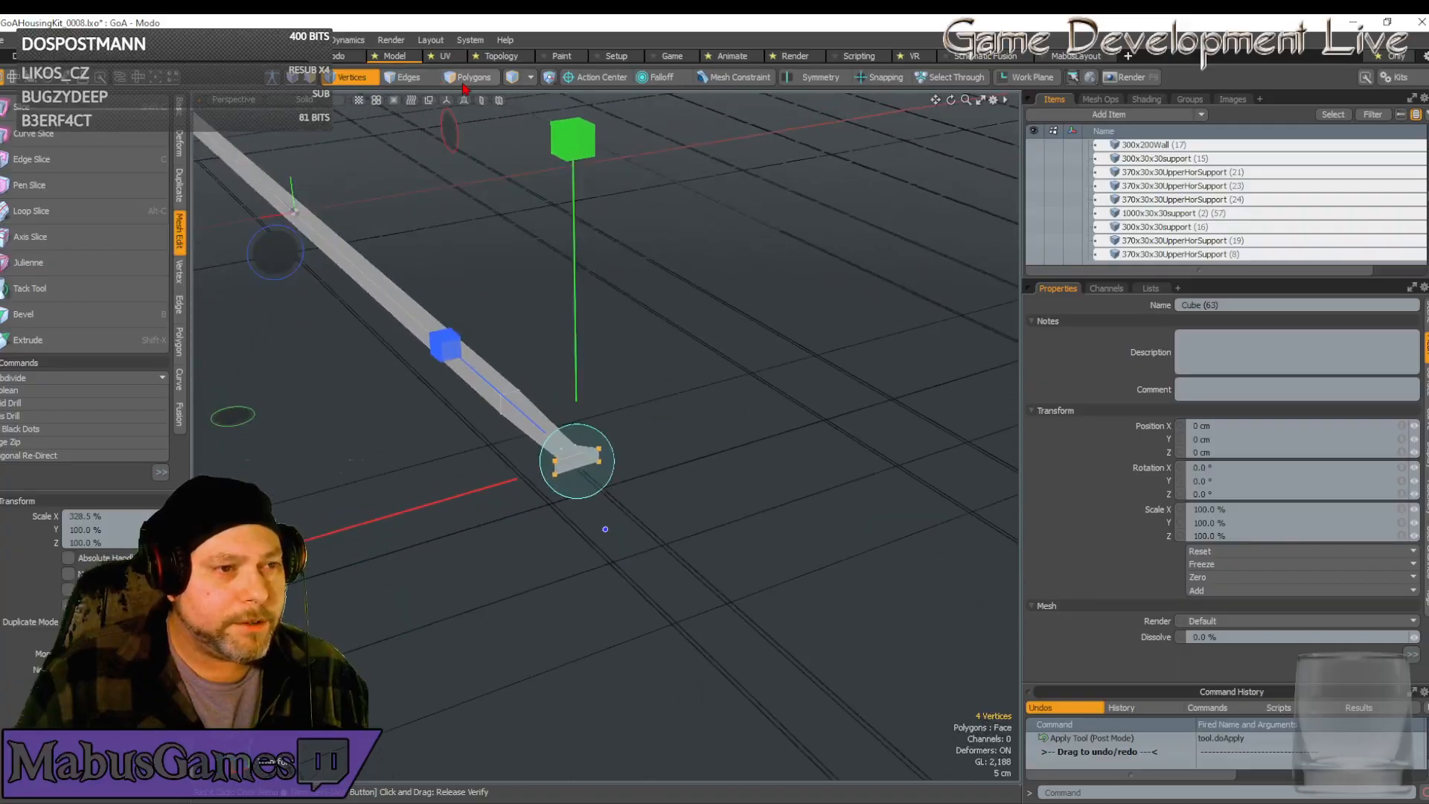
Bevel the flared end polygon outward with a 1.2 cm shift and no inset to form a wide collar
click(470, 77)
alt+drag(565, 223, 619, 440)
scroll(573, 439, up, 3)
alt+shift+drag(536, 402, 519, 501)
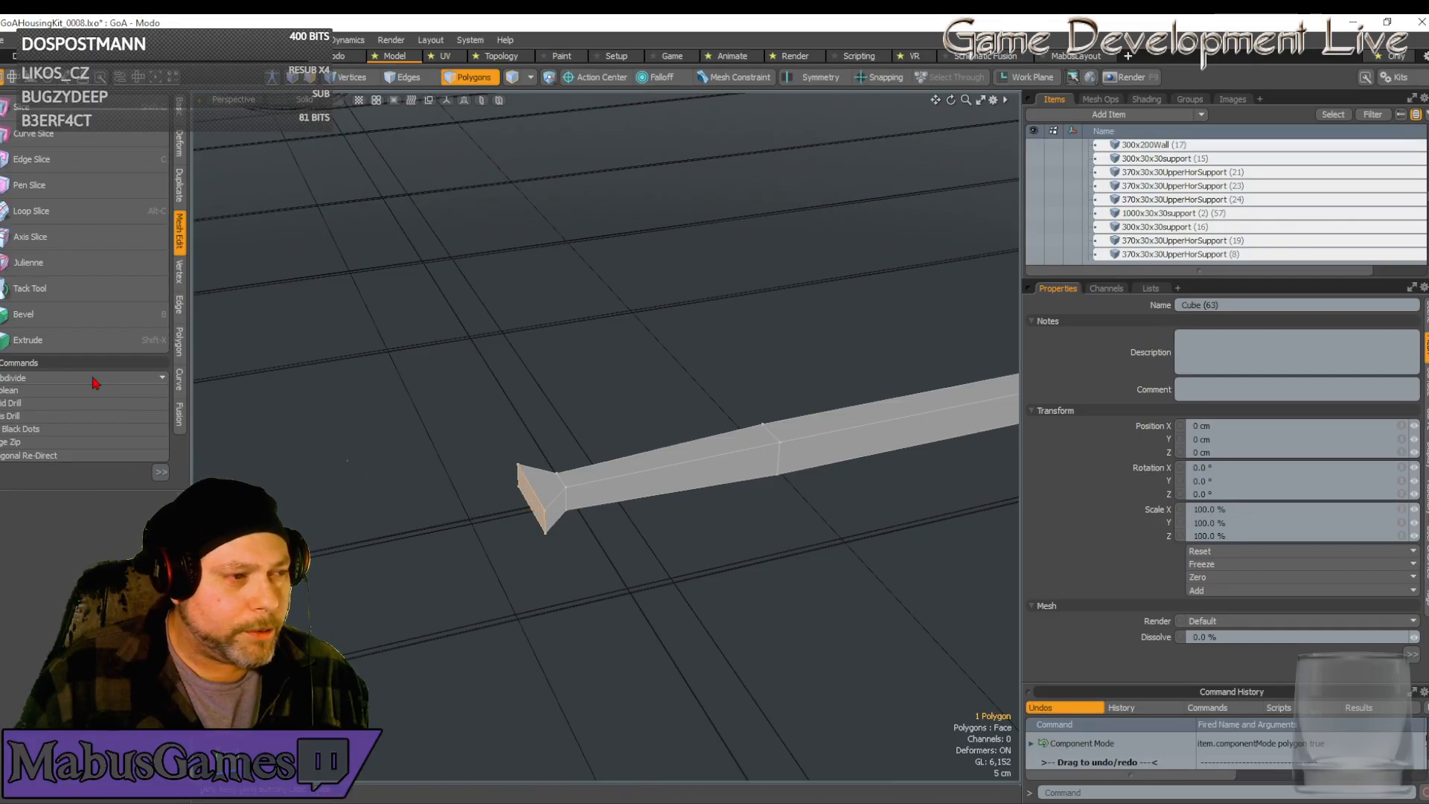
click(62, 313)
click(522, 498)
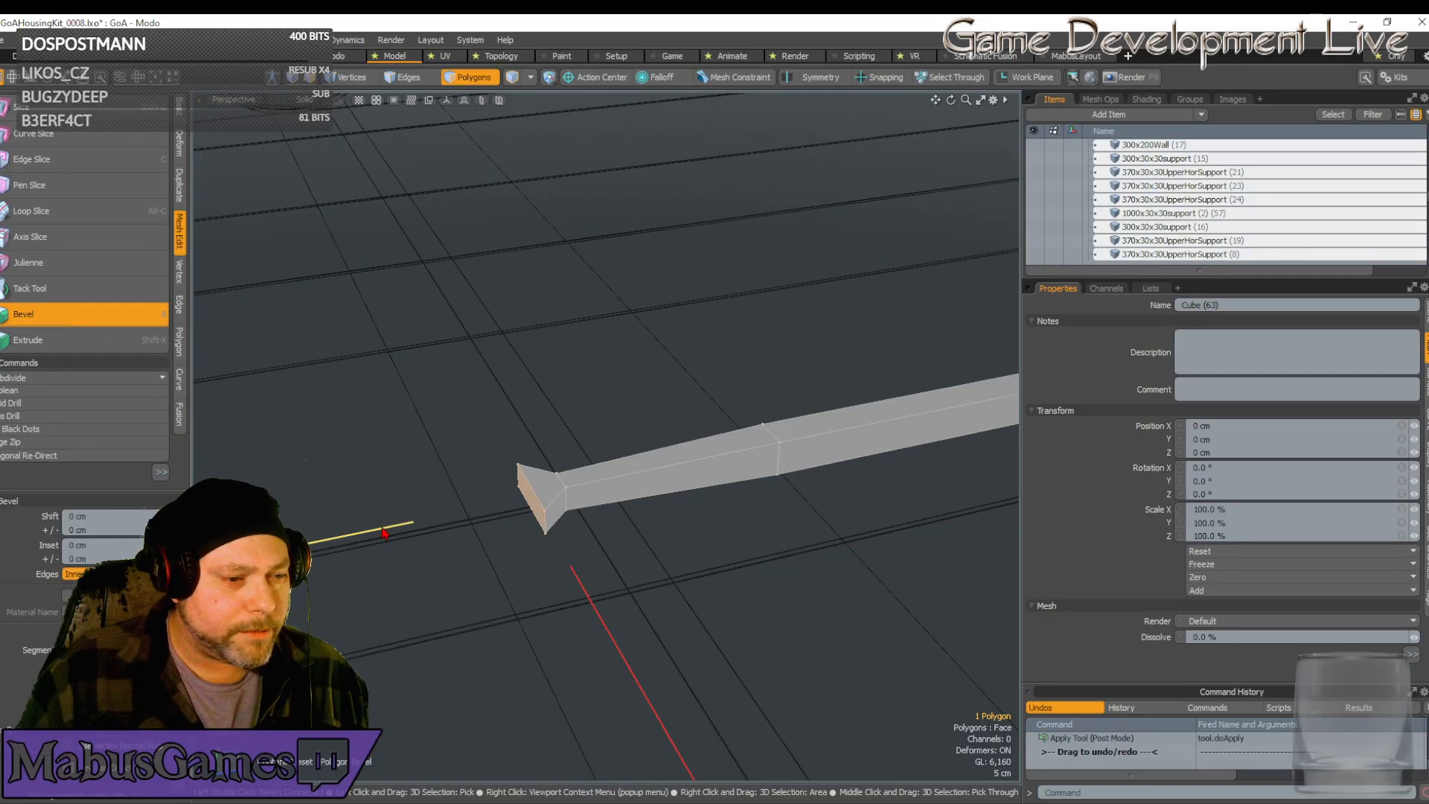
drag(385, 533, 352, 536)
key(shift+a)
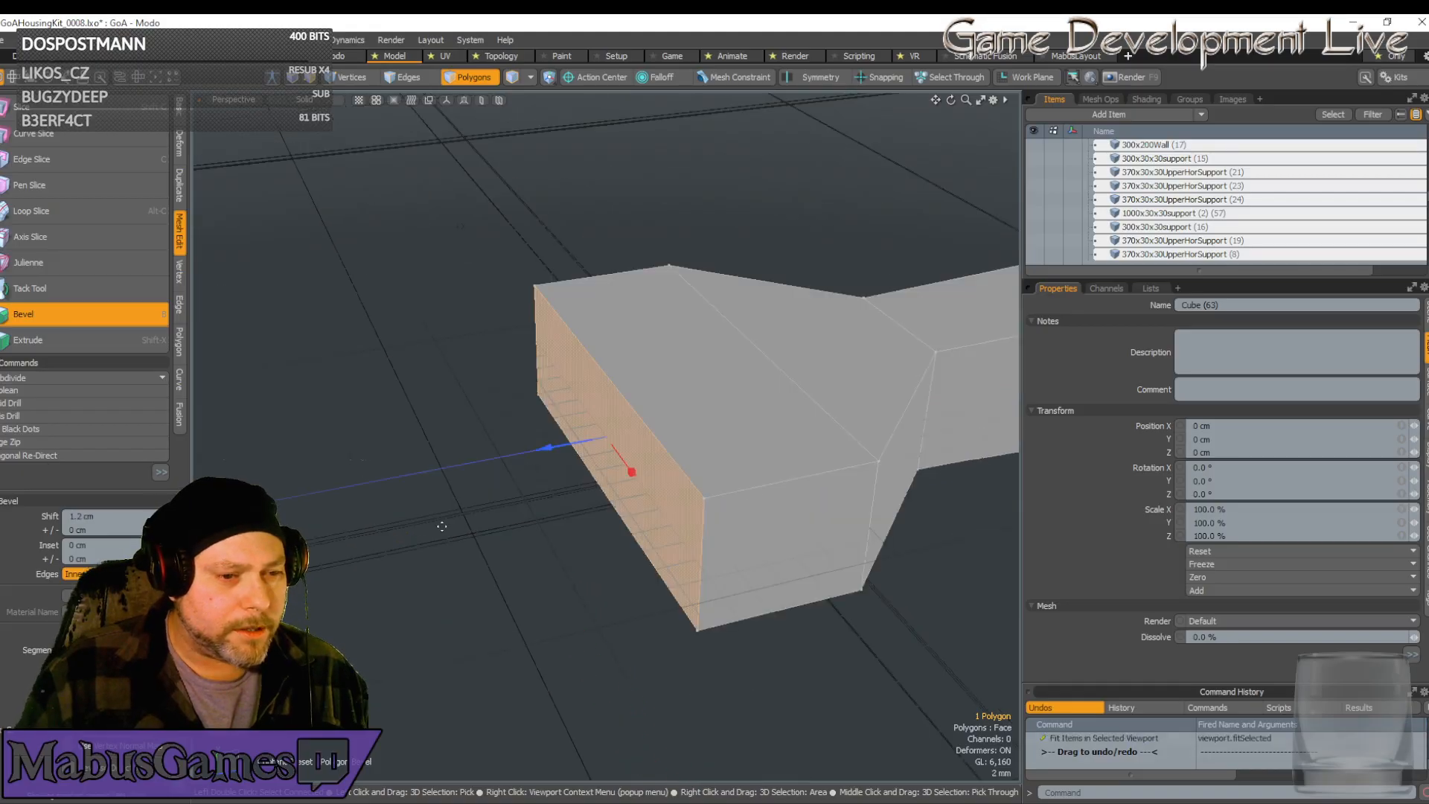
scroll(444, 525, down, 4)
click(77, 317)
Bevel the collar's end polygon again with a 27.98 cm shift and inset it until the far end is thin and flat
alt+drag(477, 460, 689, 460)
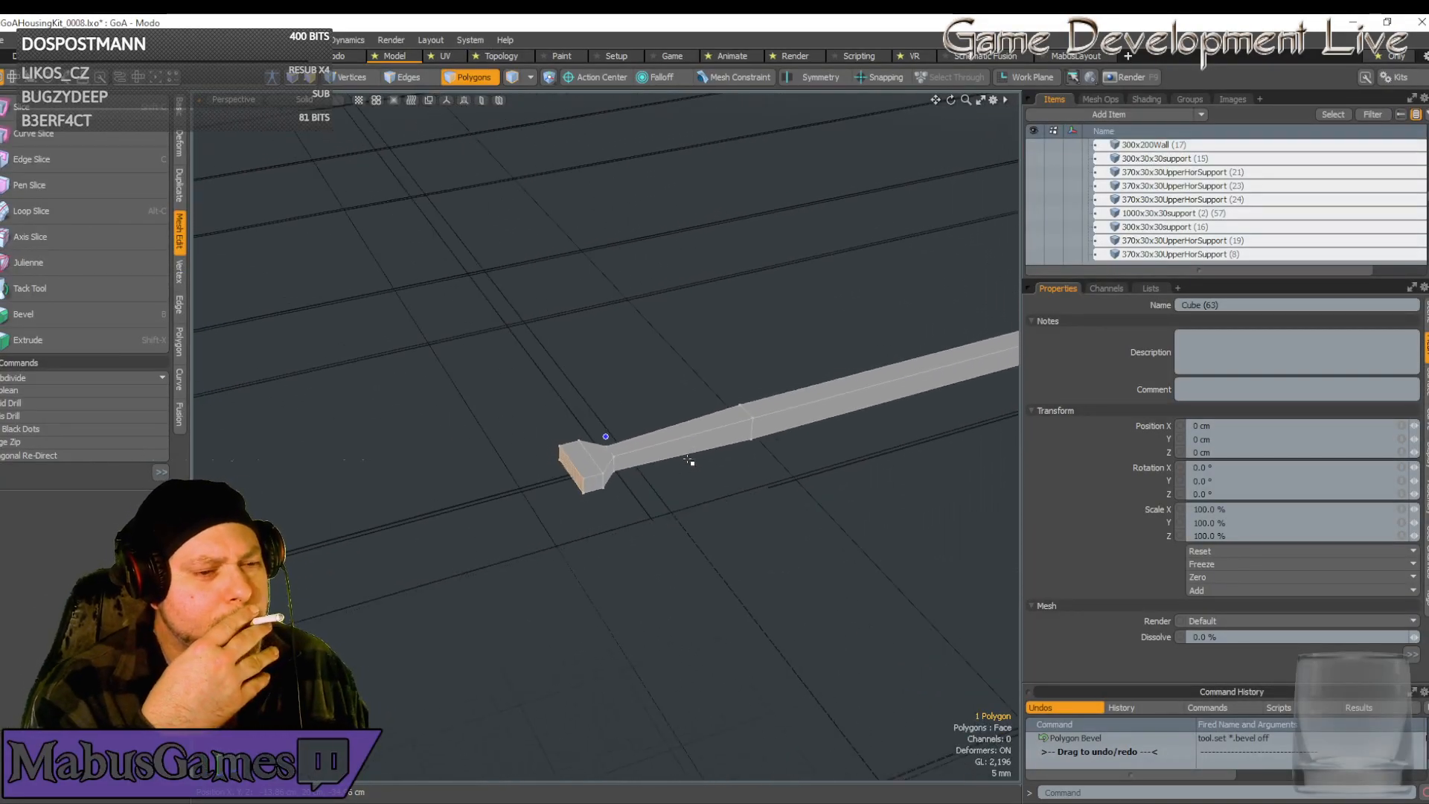
alt+drag(689, 461, 594, 386)
click(96, 319)
click(686, 507)
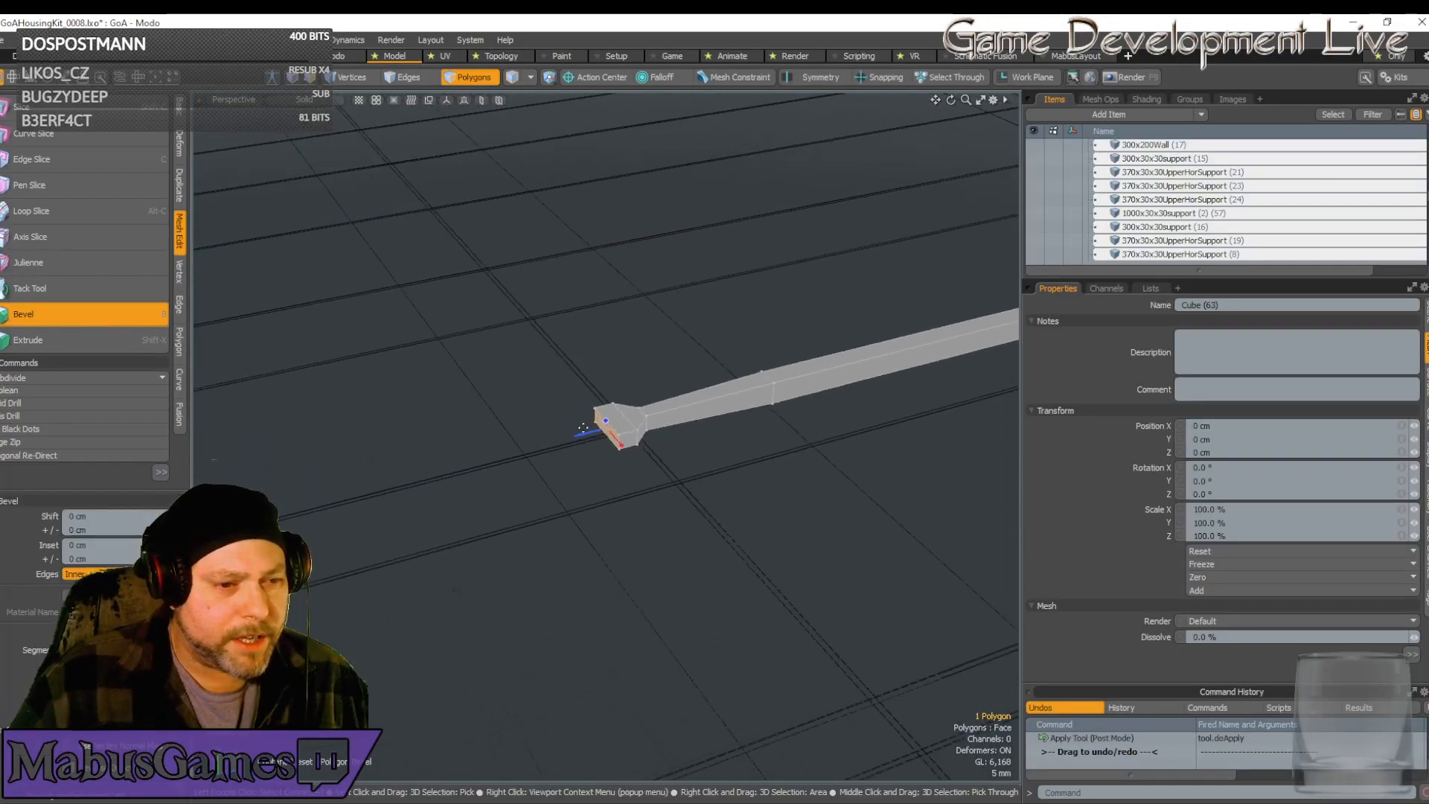
drag(588, 438, 313, 503)
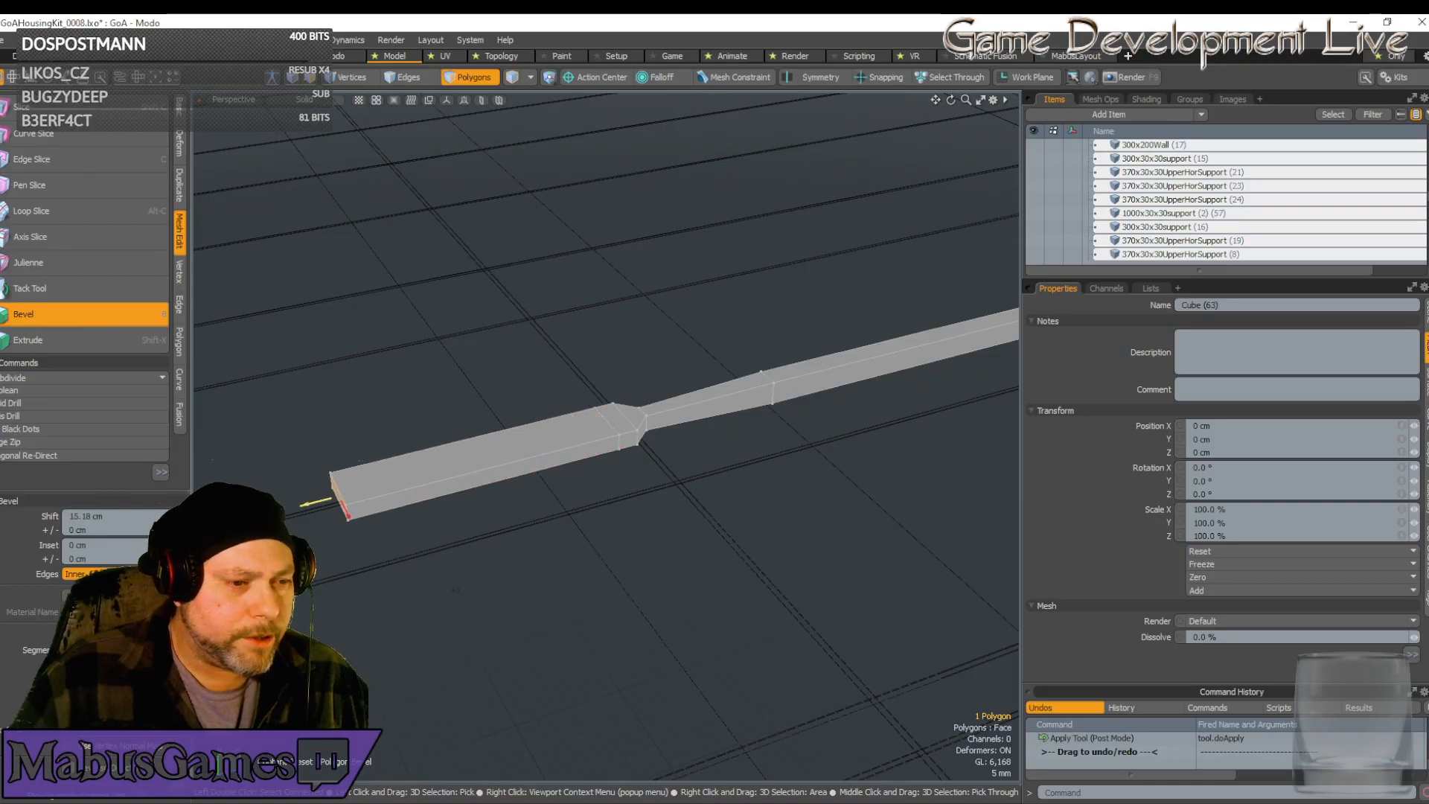
alt+drag(571, 658, 606, 604)
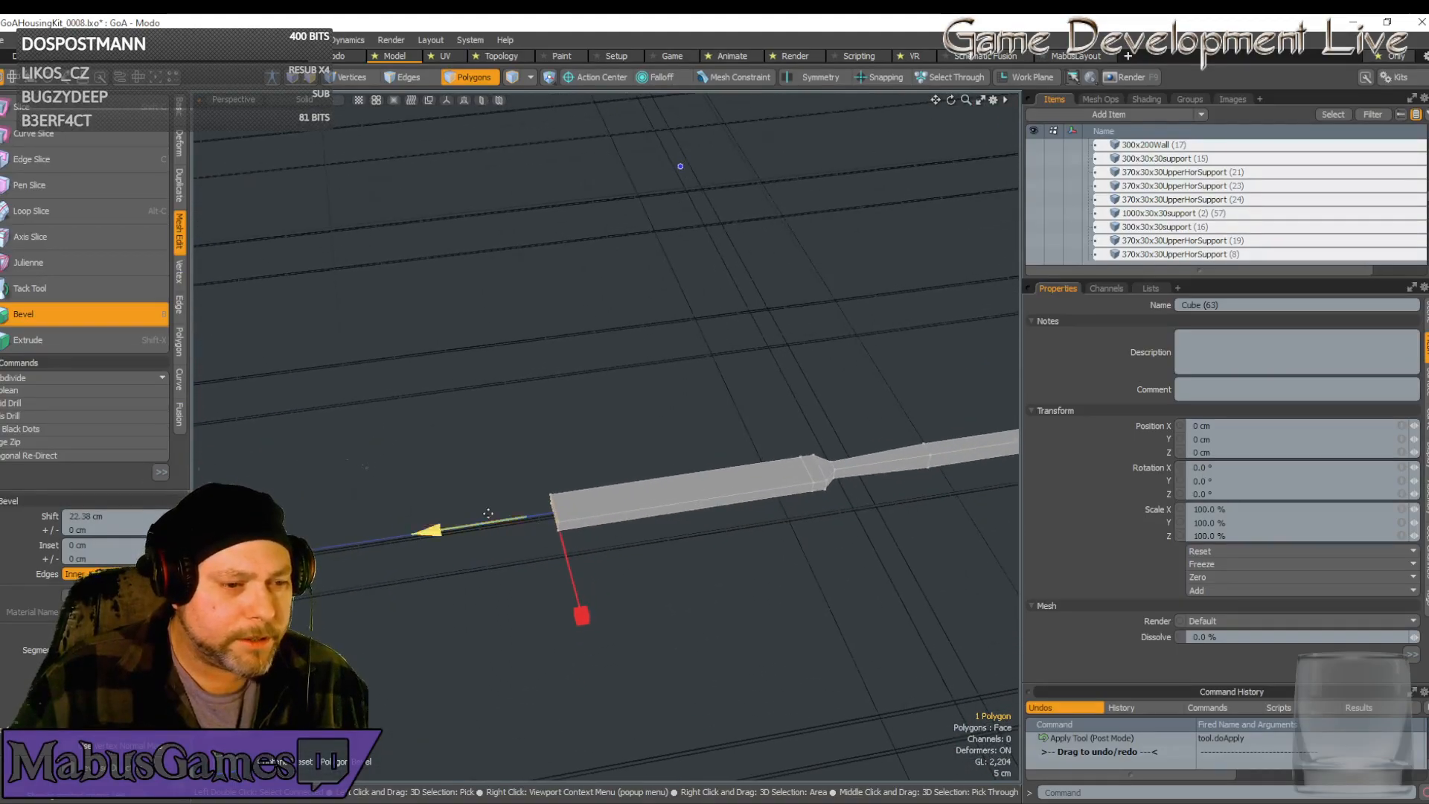
drag(473, 530, 681, 506)
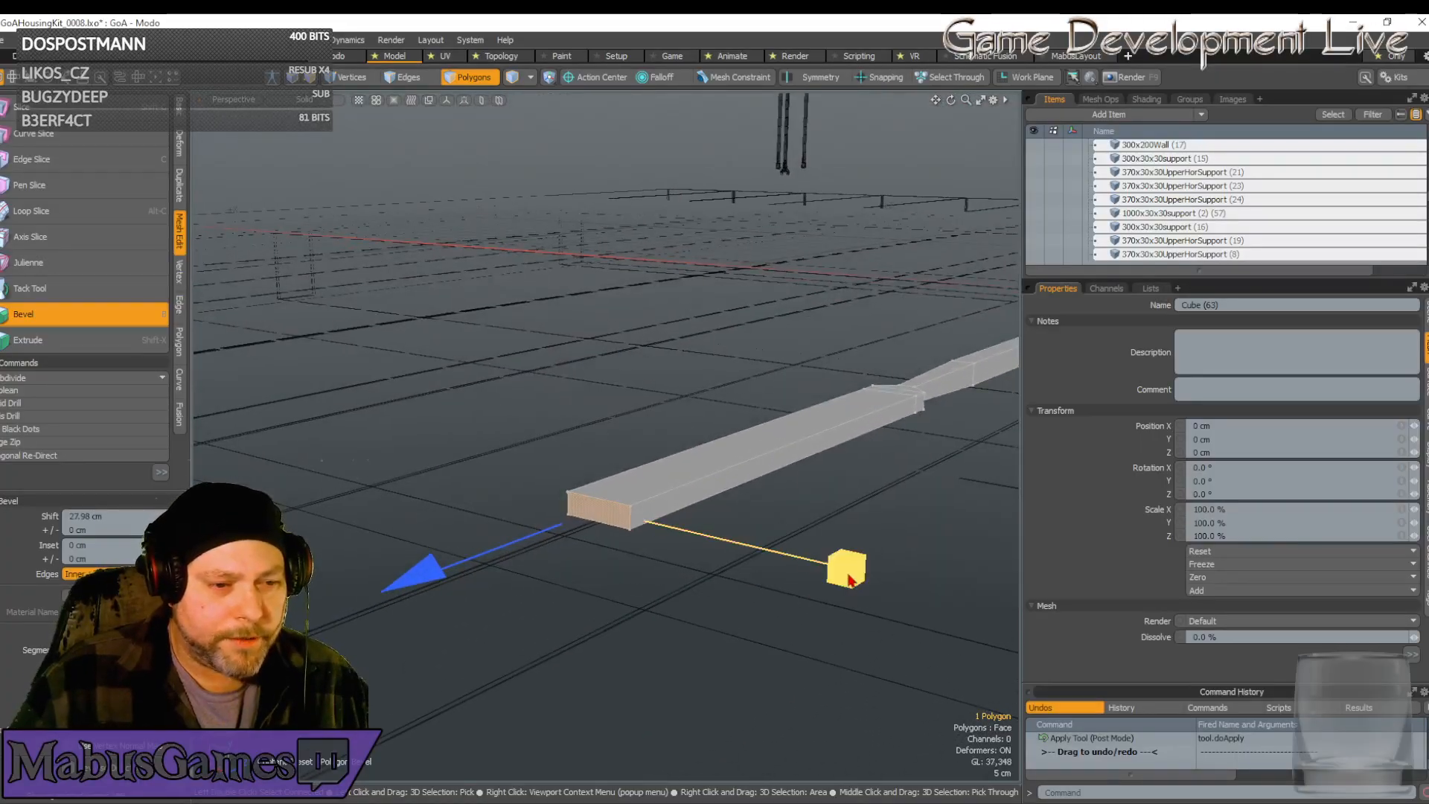
drag(842, 567, 780, 546)
click(123, 315)
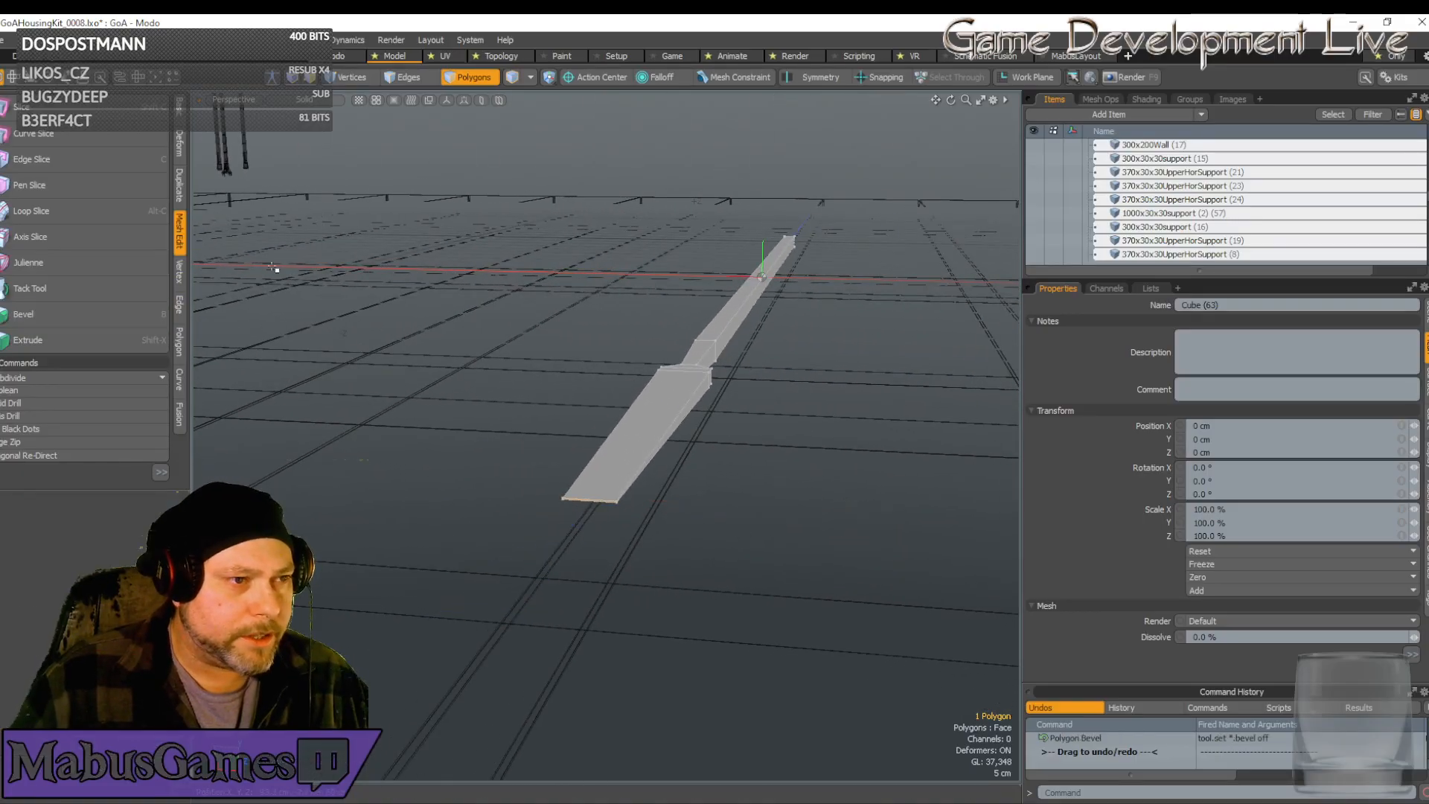
Select the four vertices at the far end of the long flat section and scale them to 3% in X to make a point
click(348, 81)
alt+drag(506, 463, 404, 367)
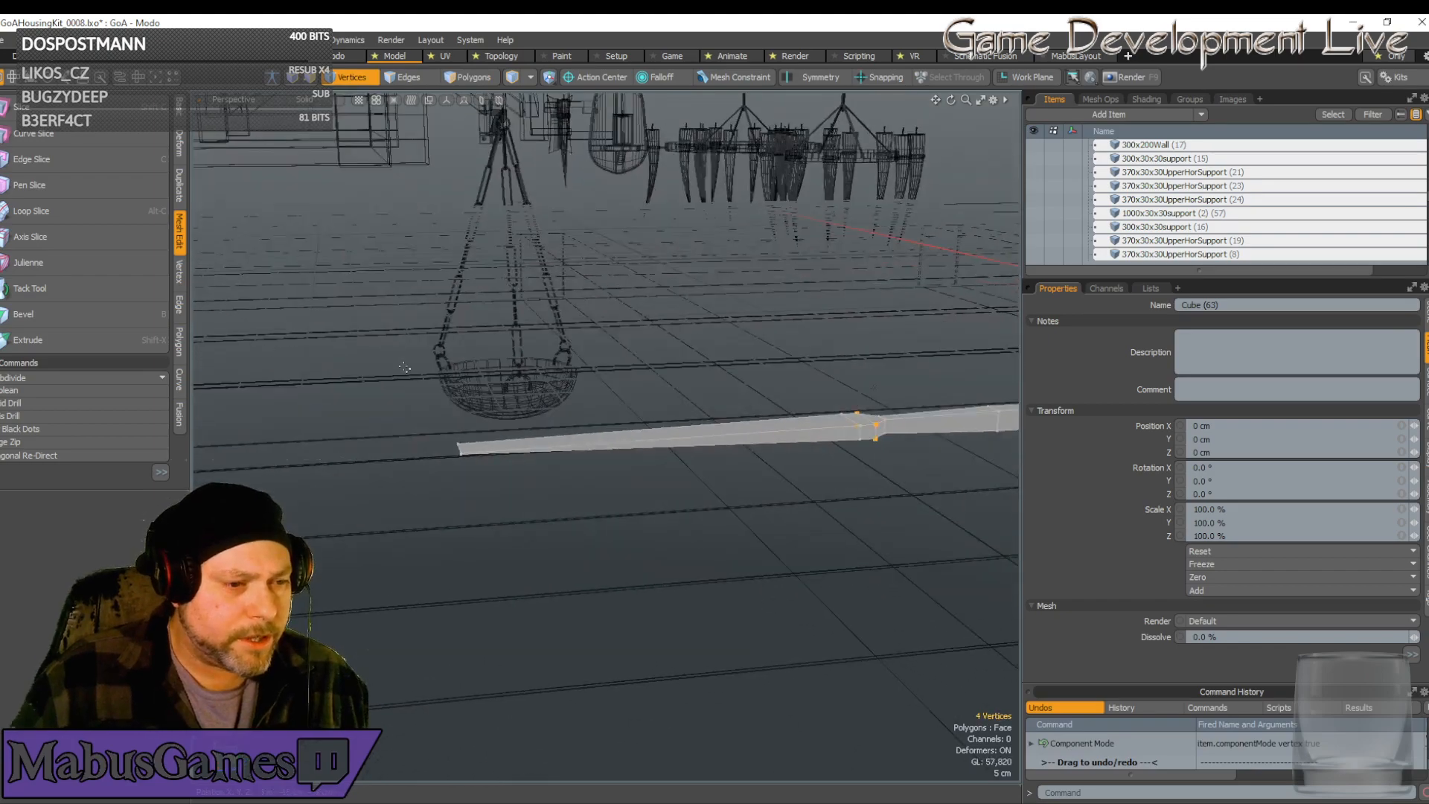
right_drag(424, 421, 537, 571)
alt+drag(538, 571, 554, 595)
key(shift+a)
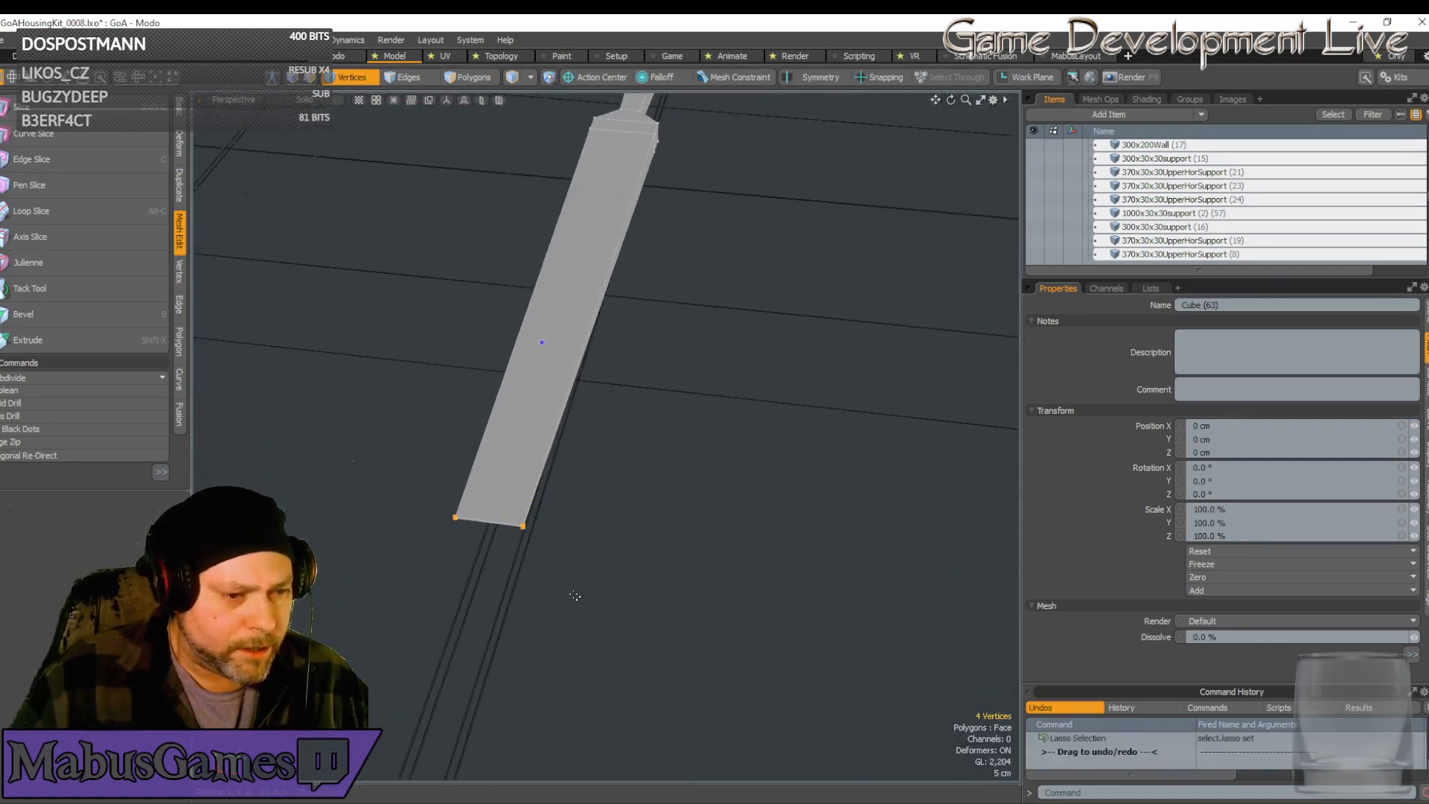
key(r)
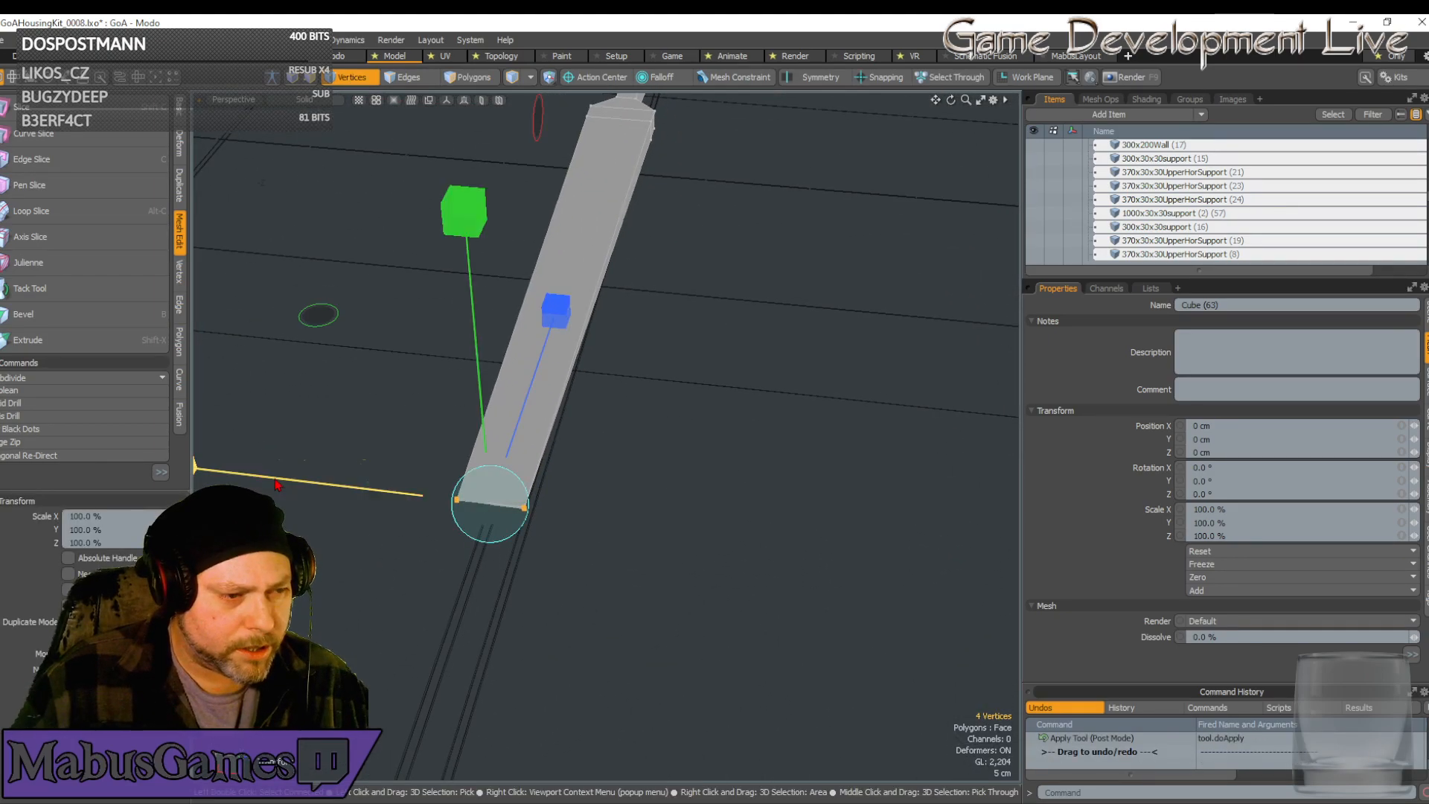
drag(276, 484, 195, 475)
alt+drag(588, 465, 655, 437)
scroll(606, 435, down, 3)
scroll(654, 437, up, 3)
drag(345, 413, 357, 415)
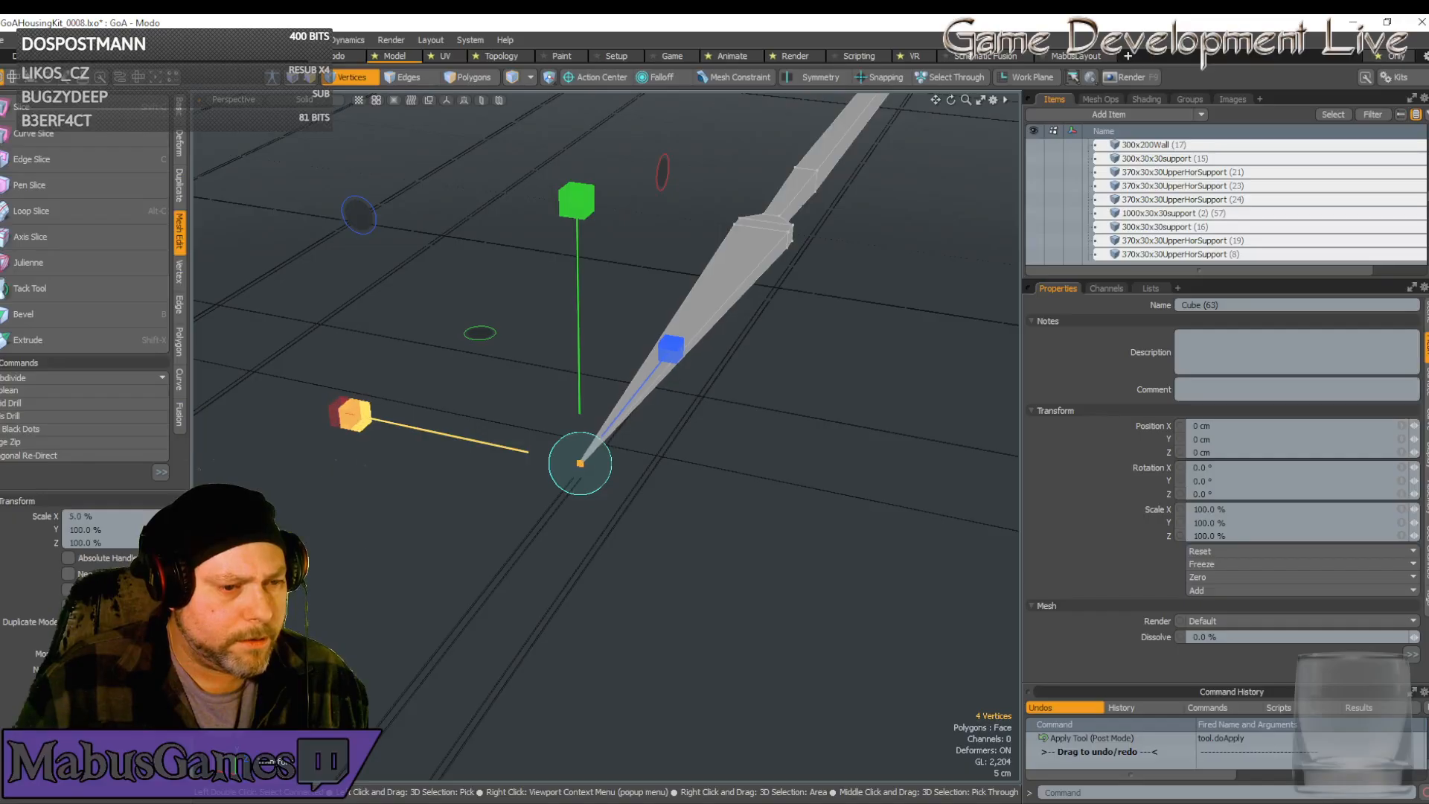
alt+drag(595, 538, 452, 357)
scroll(603, 488, up, 4)
key(shift+a)
scroll(589, 573, down, 3)
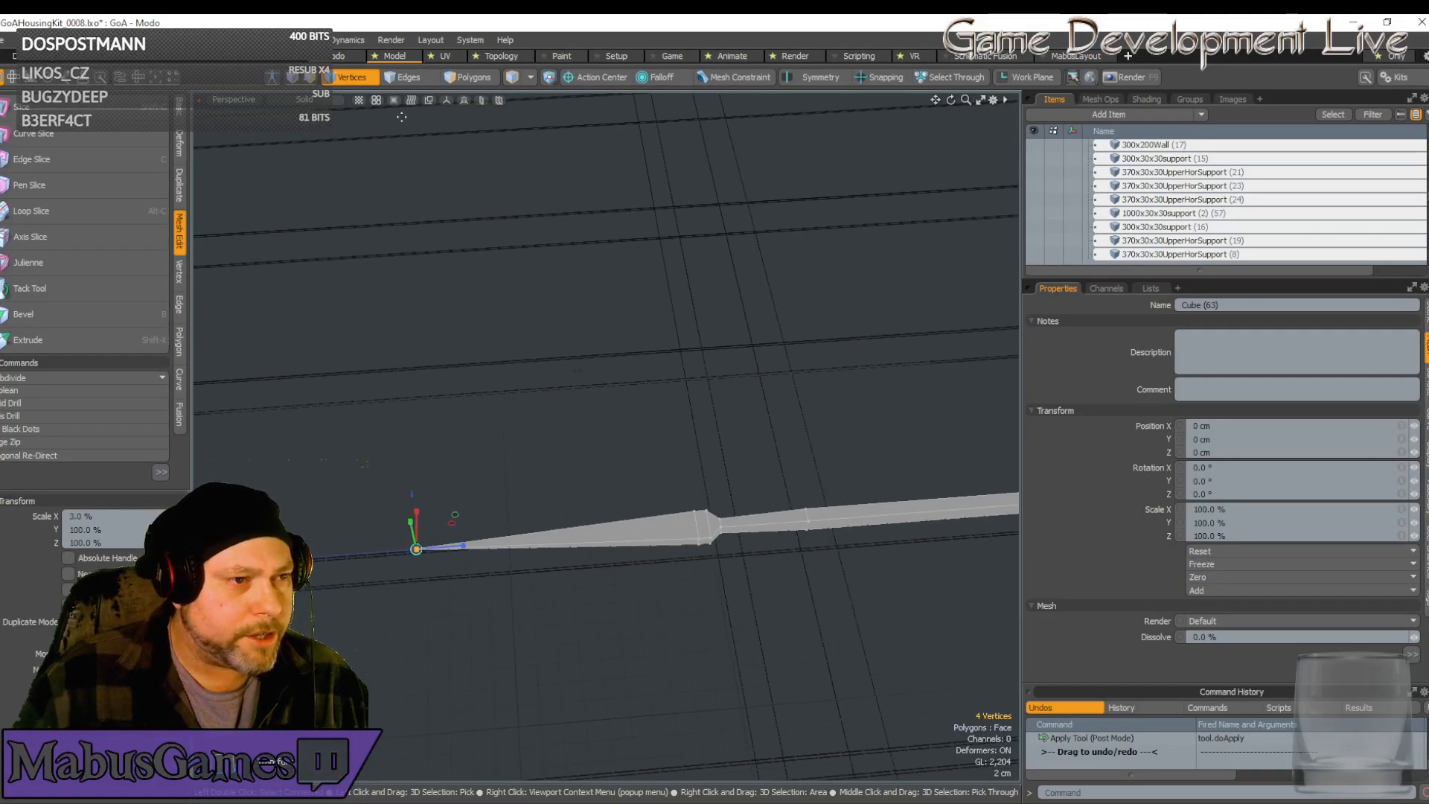
Return to polygon selection, compare the pointed shape with the browser reference image of the forged utensils, and move the image window away
click(477, 78)
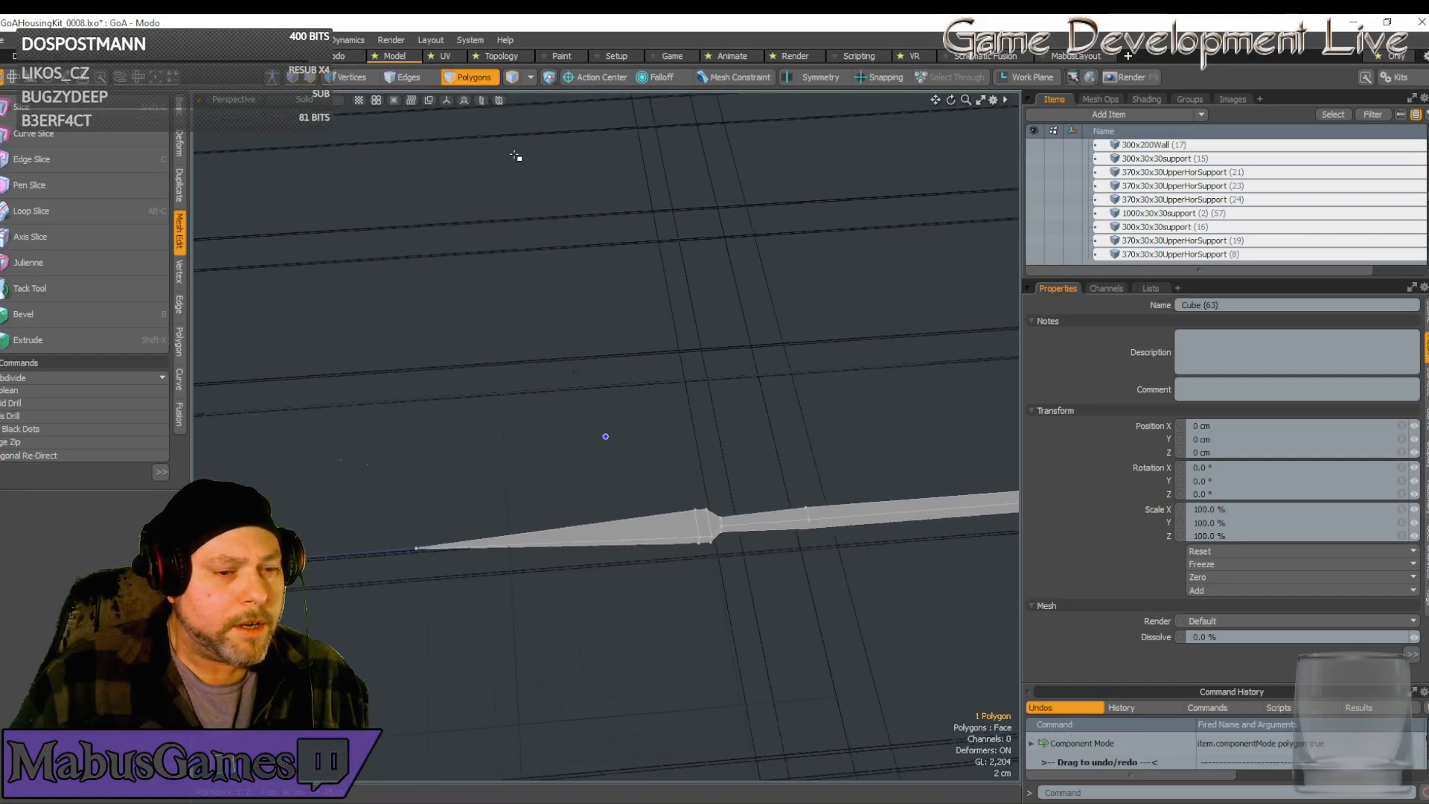
alt+drag(517, 153, 812, 357)
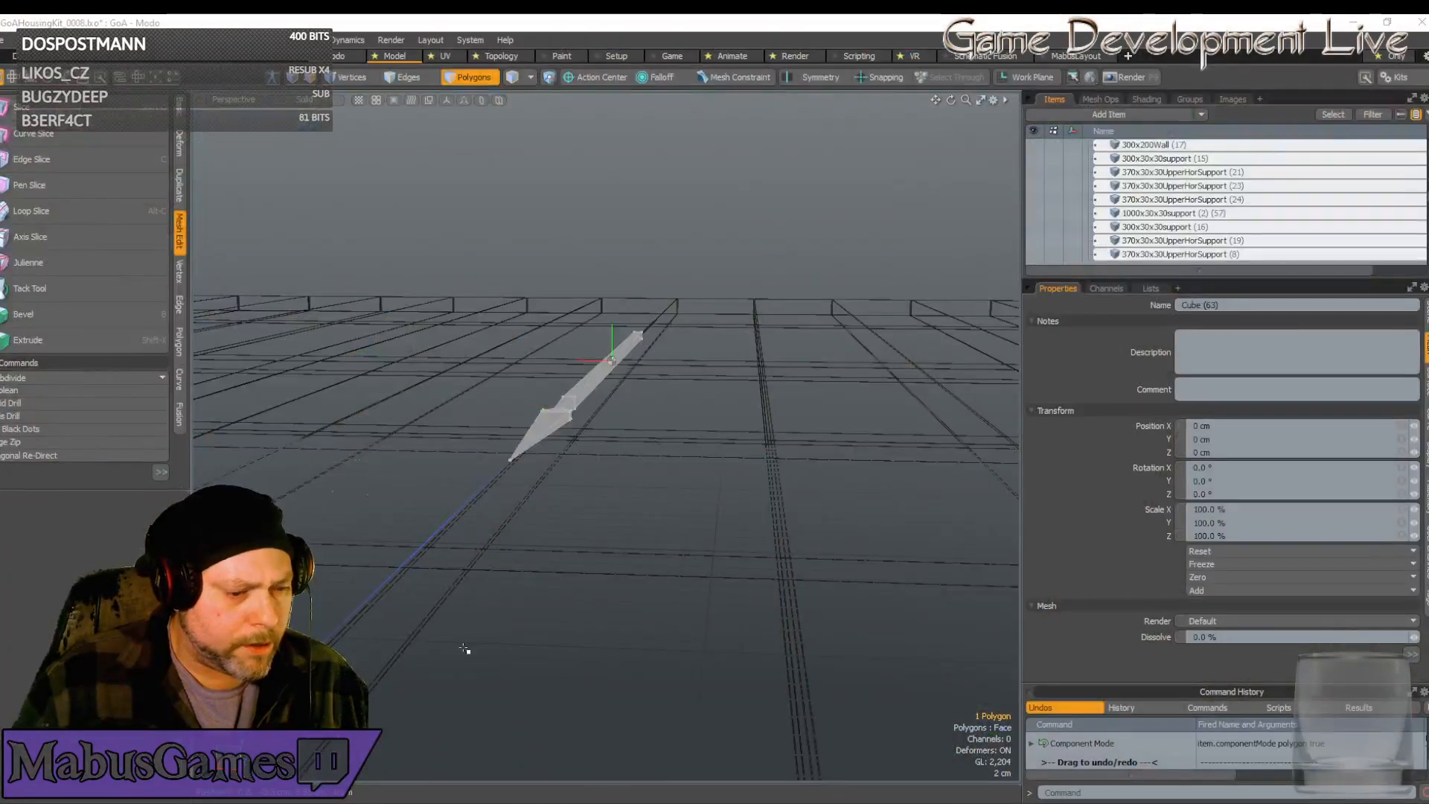
drag(1428, 165, 337, 128)
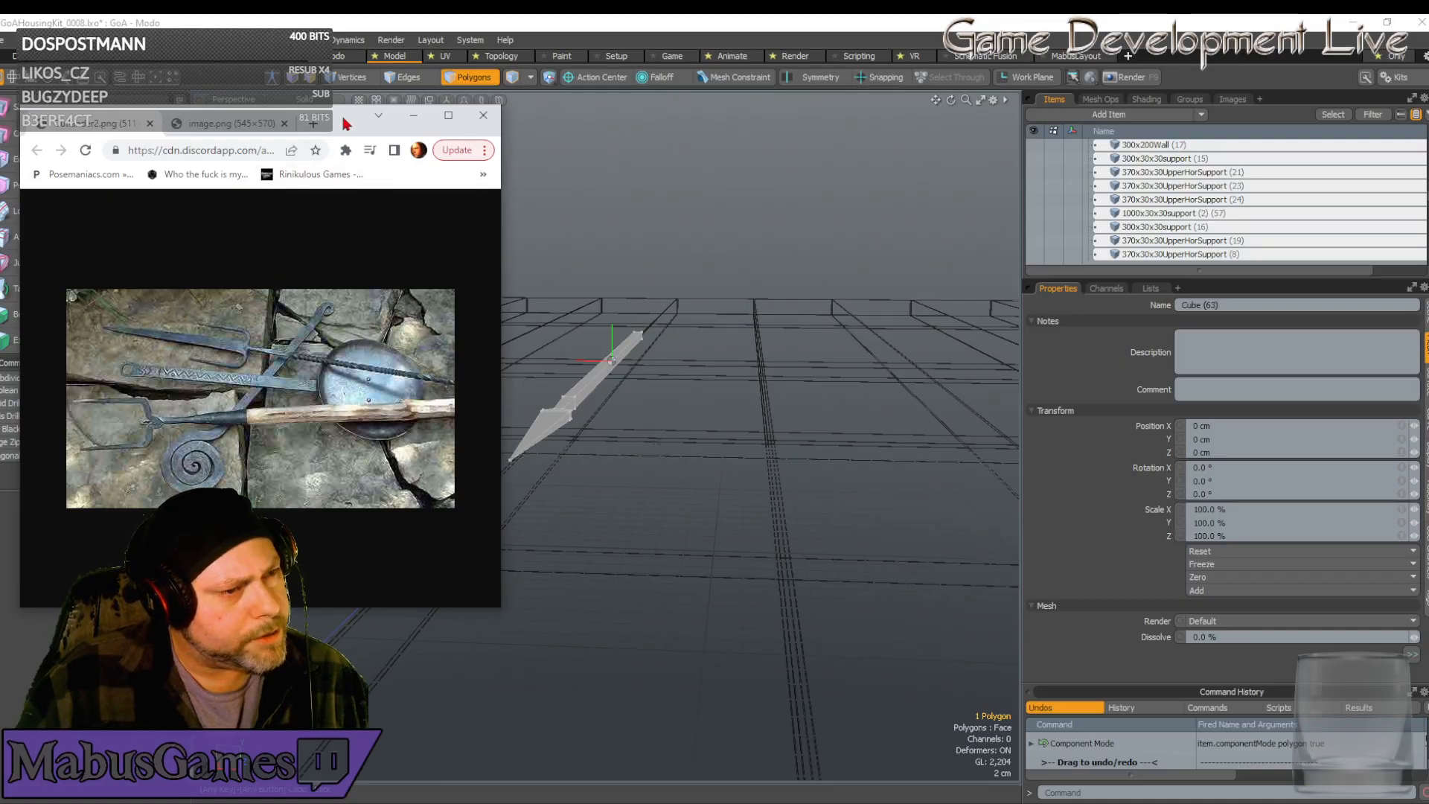
drag(346, 124, 0, 127)
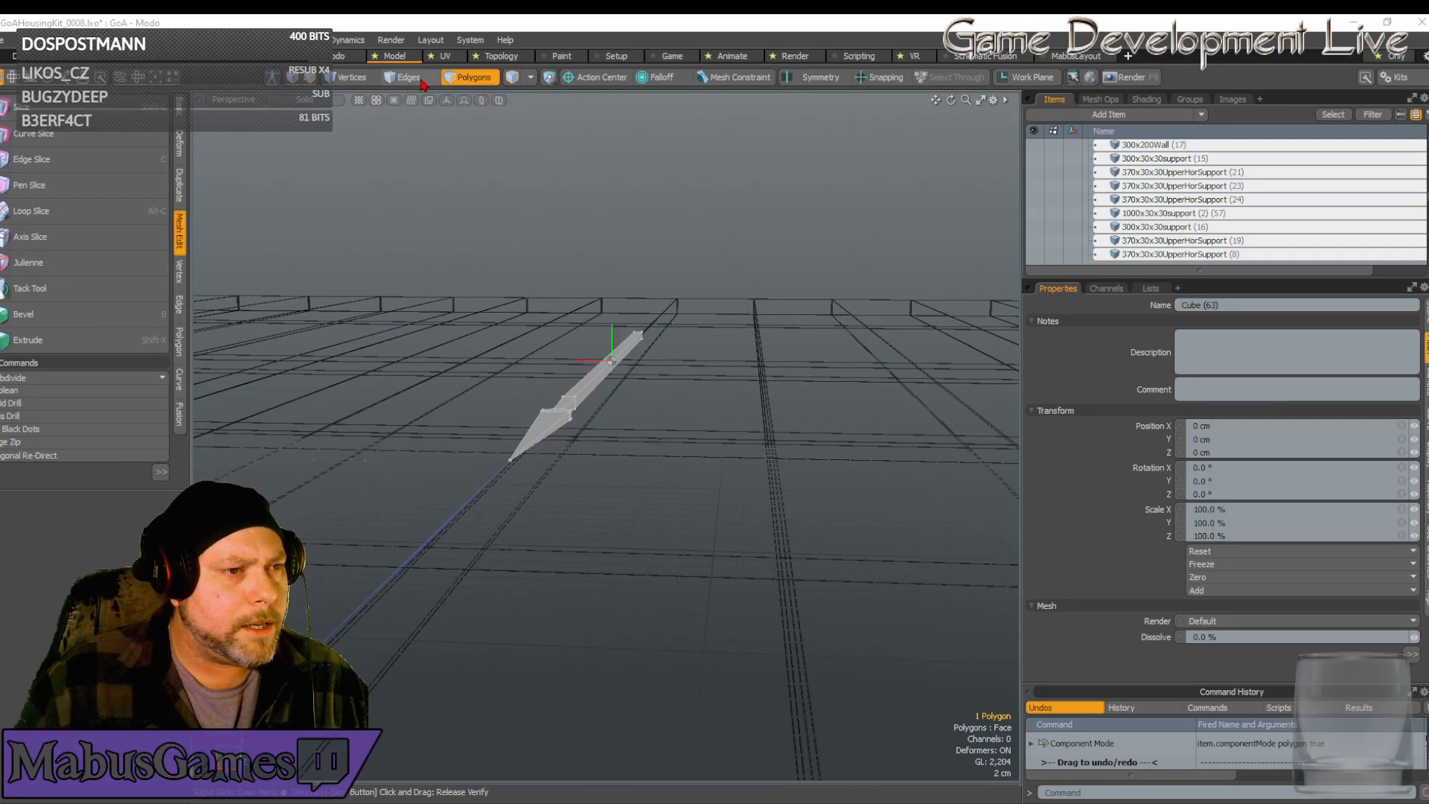
Turn on symmetry for the utensil mesh and set its axis to X
click(832, 79)
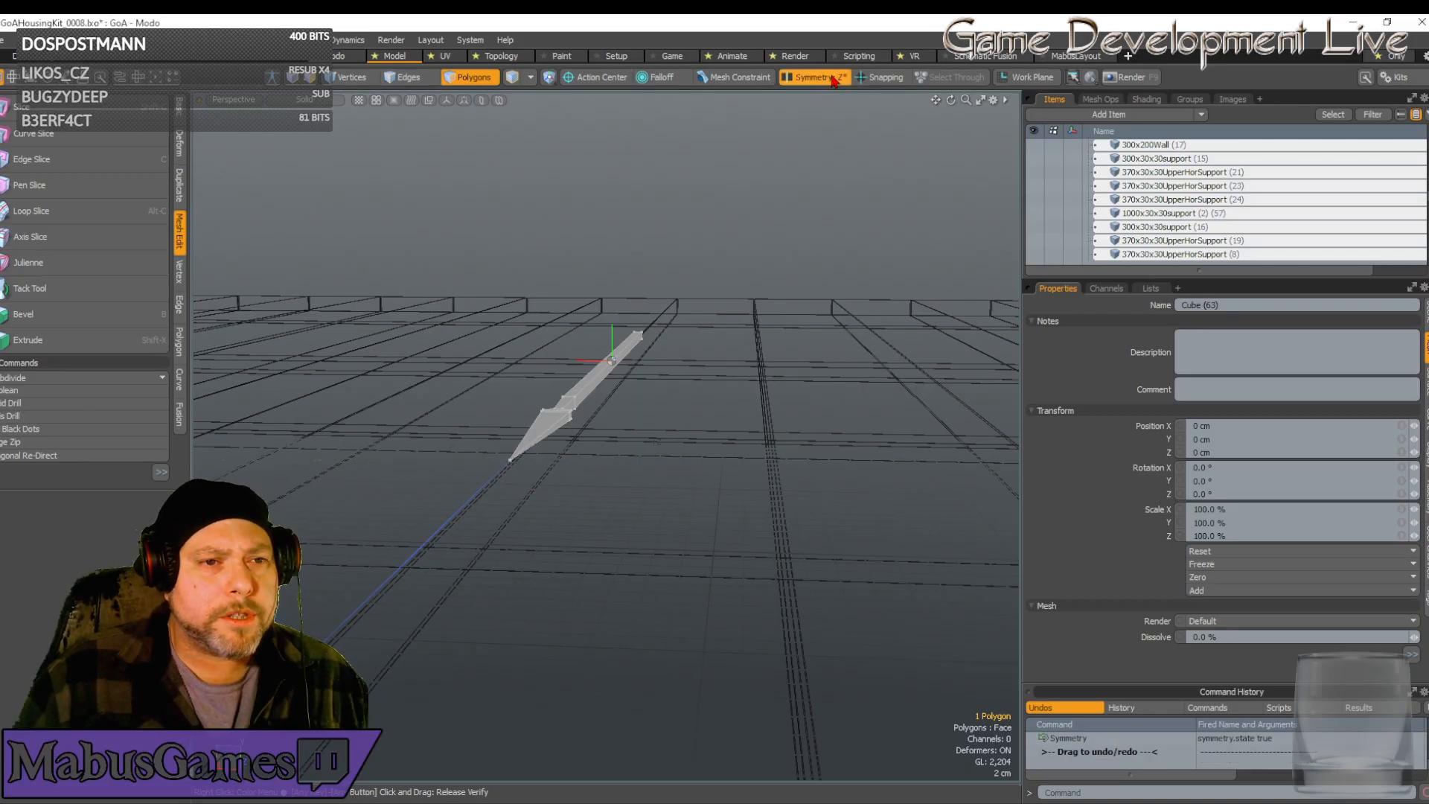
alt+drag(632, 484, 632, 391)
click(654, 350)
alt+drag(692, 431, 694, 415)
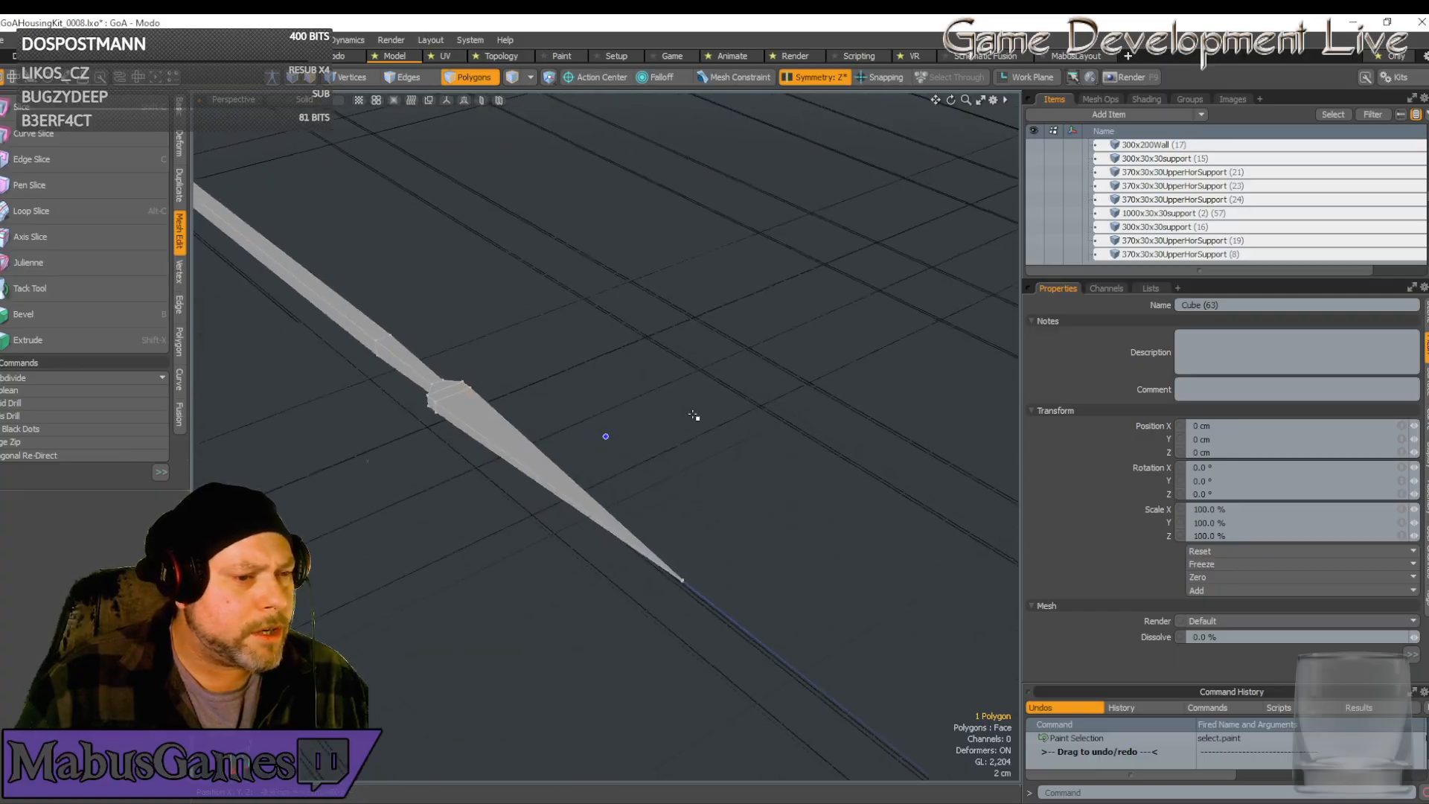
click(821, 82)
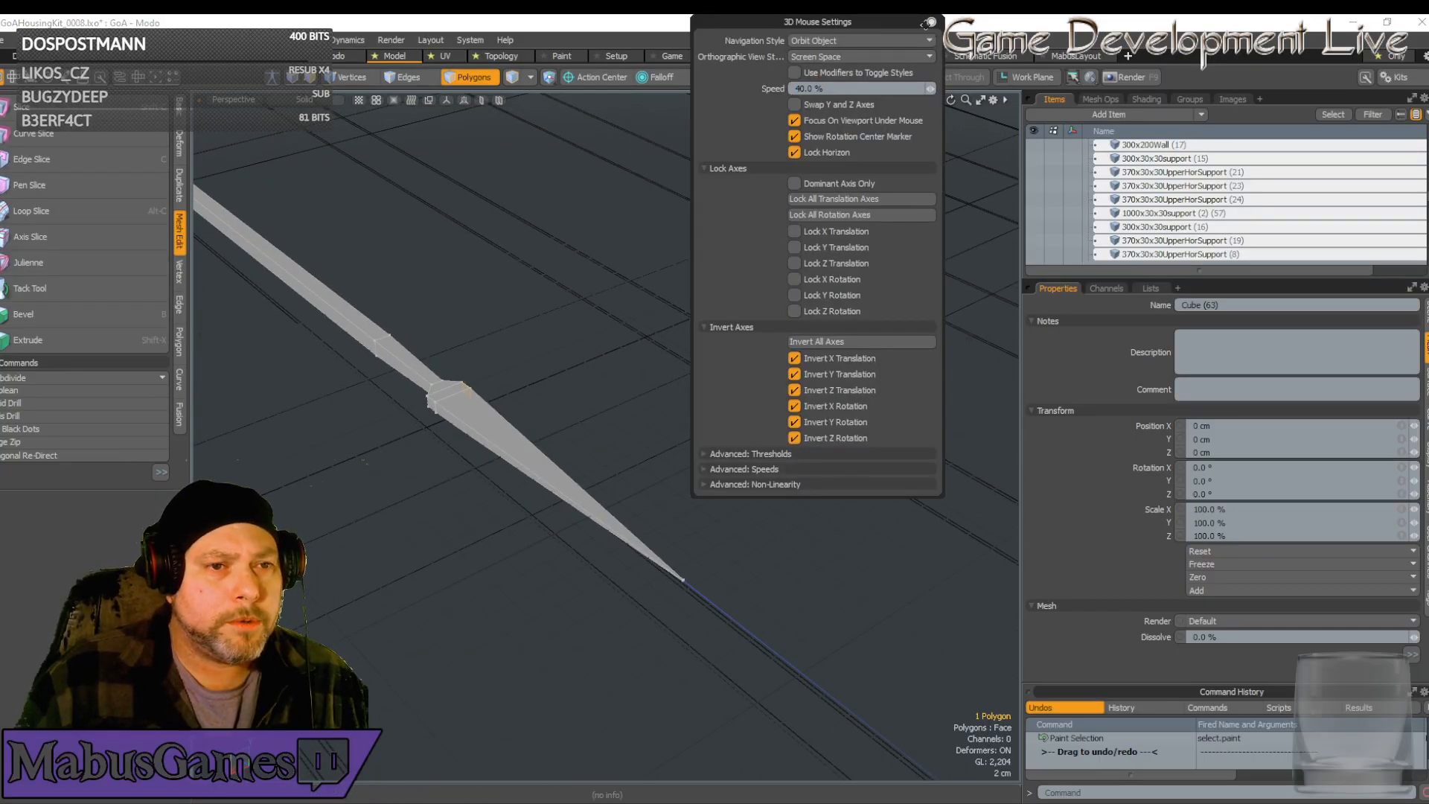
click(815, 76)
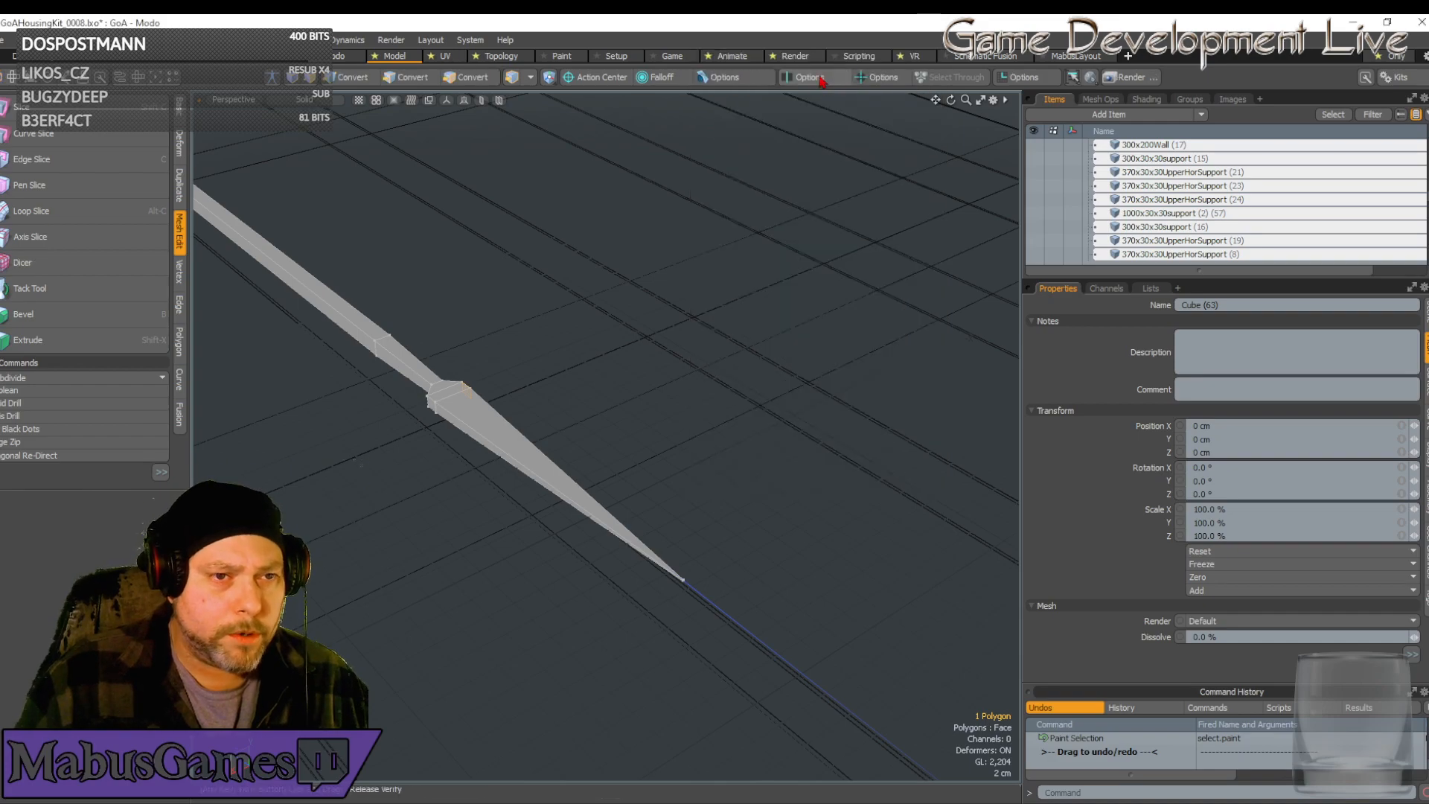
click(808, 148)
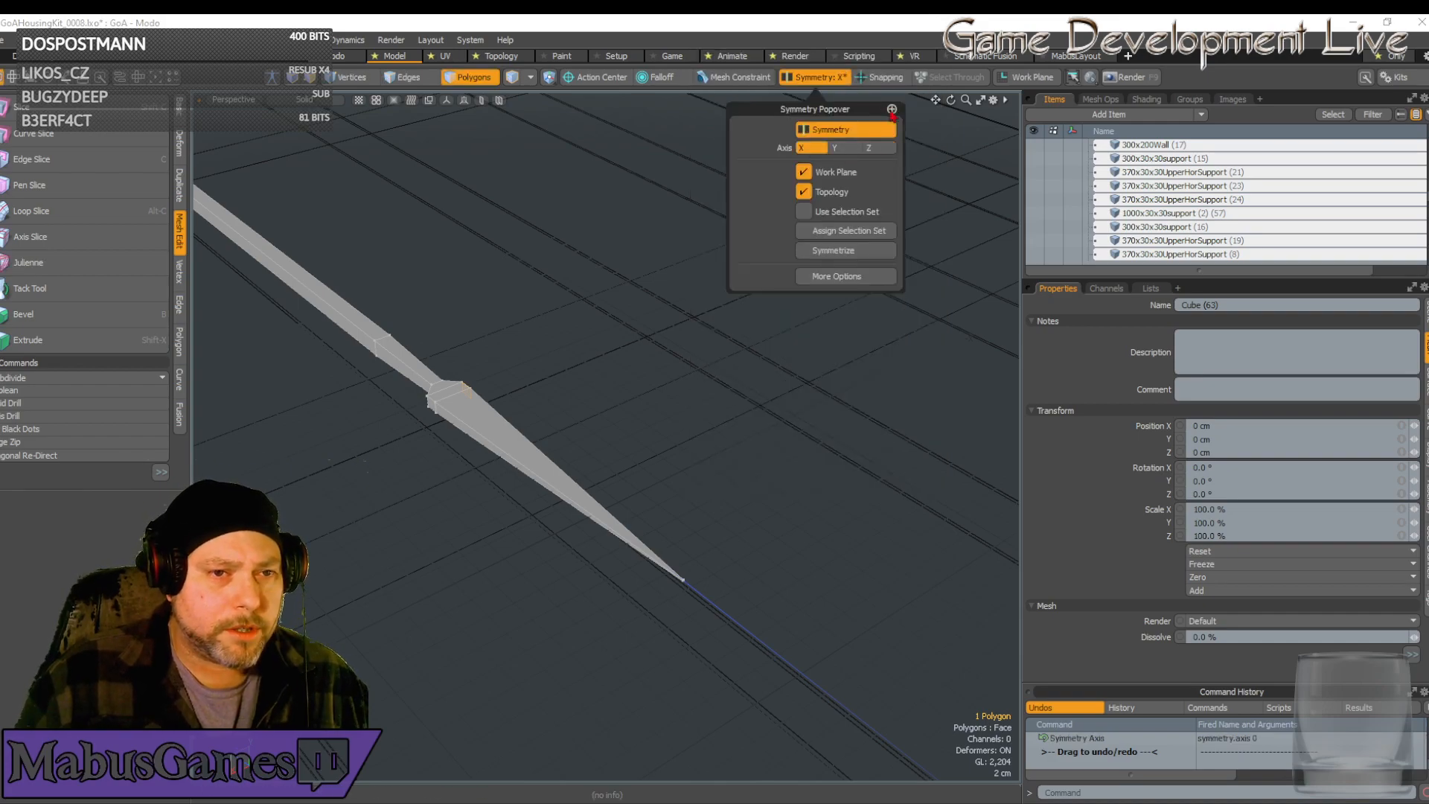
Bevel the collar's two opposite side polygons with a 1.0 cm shift and no inset, and move the new ends further outward
mouse_move(705, 361)
alt+mouse_down()
mouse_move(626, 437)
mouse_move(664, 371)
mouse_move(695, 440)
mouse_move(407, 417)
alt+mouse_up()
click(681, 370)
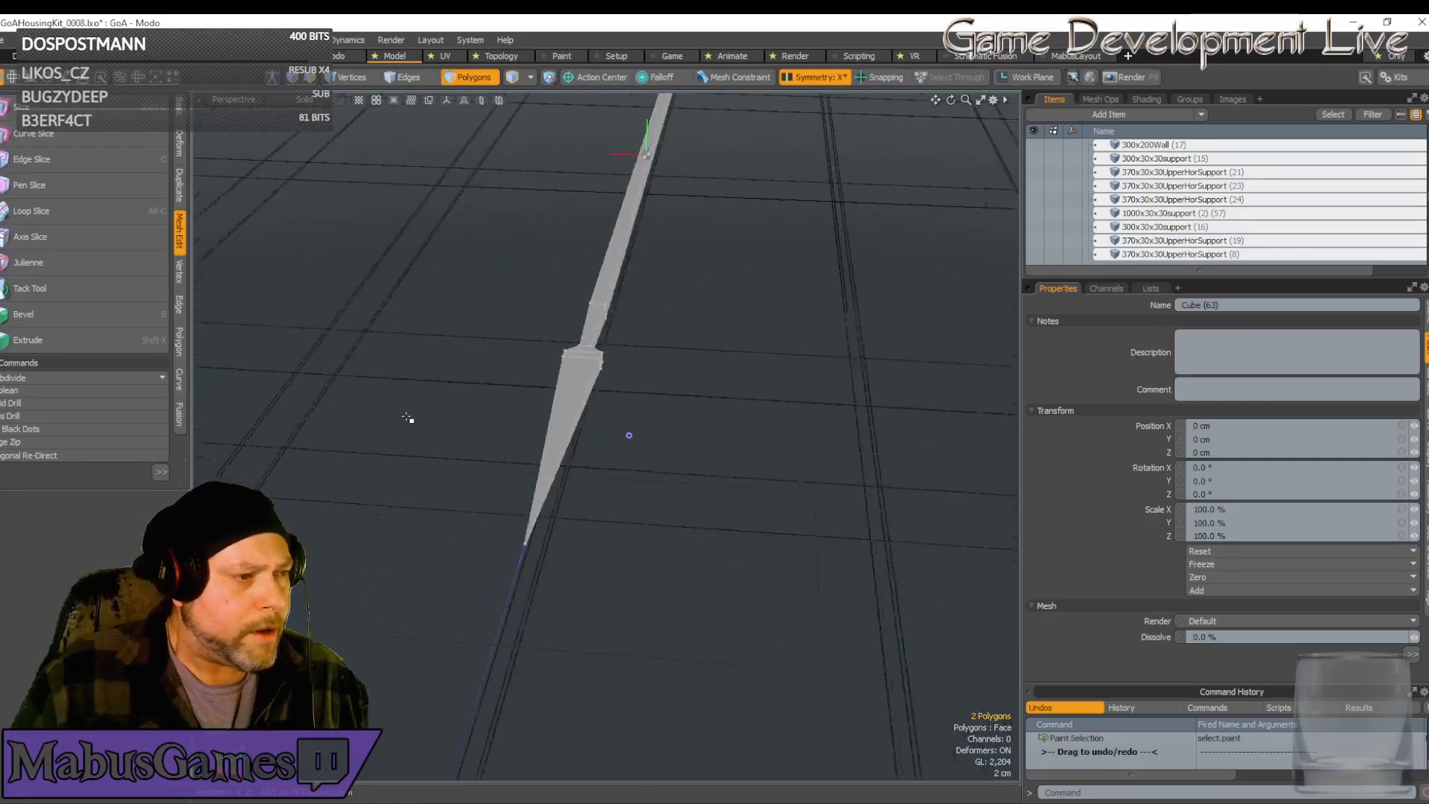
click(74, 319)
click(562, 386)
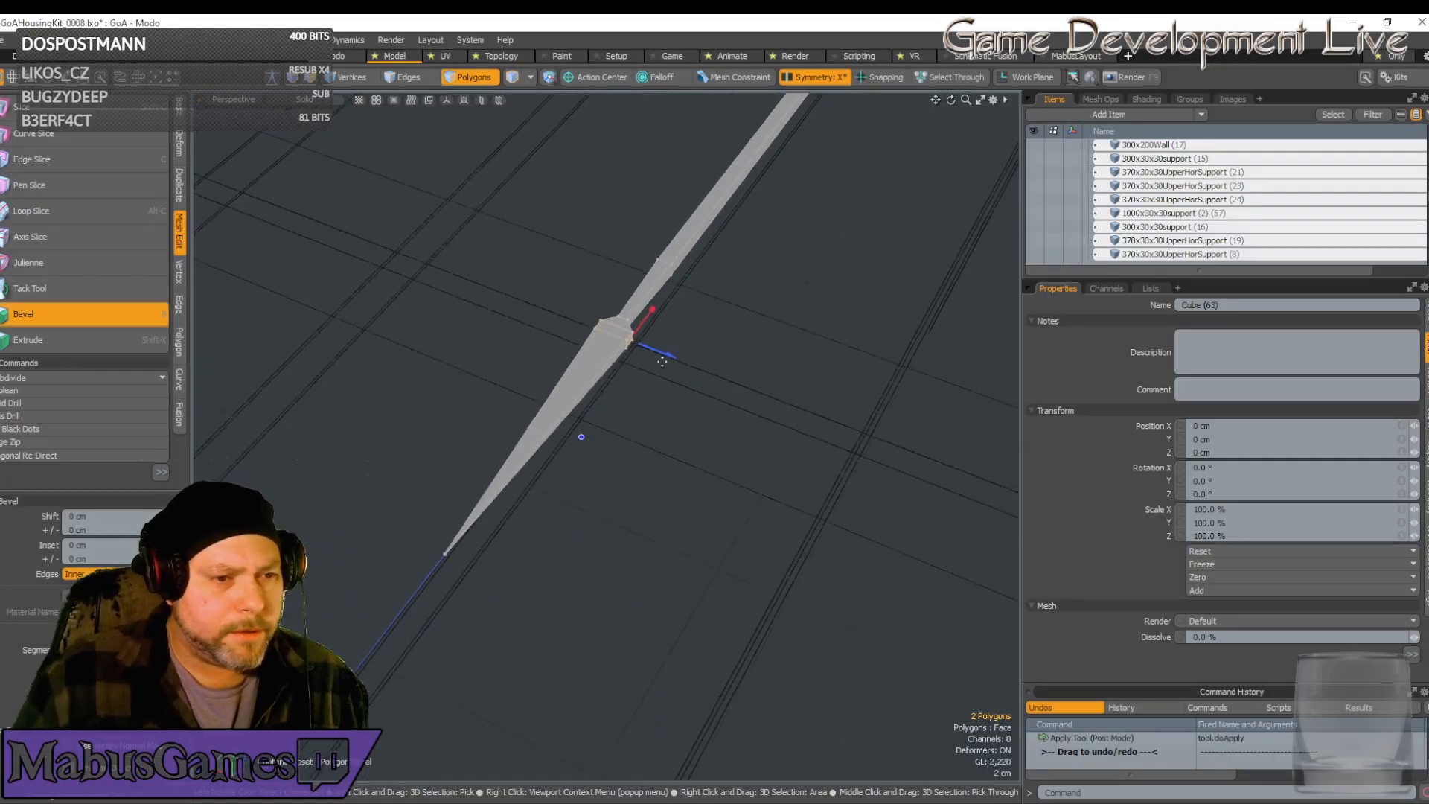
mouse_move(663, 362)
alt+mouse_down()
mouse_move(646, 339)
mouse_move(684, 343)
mouse_move(673, 350)
alt+mouse_up()
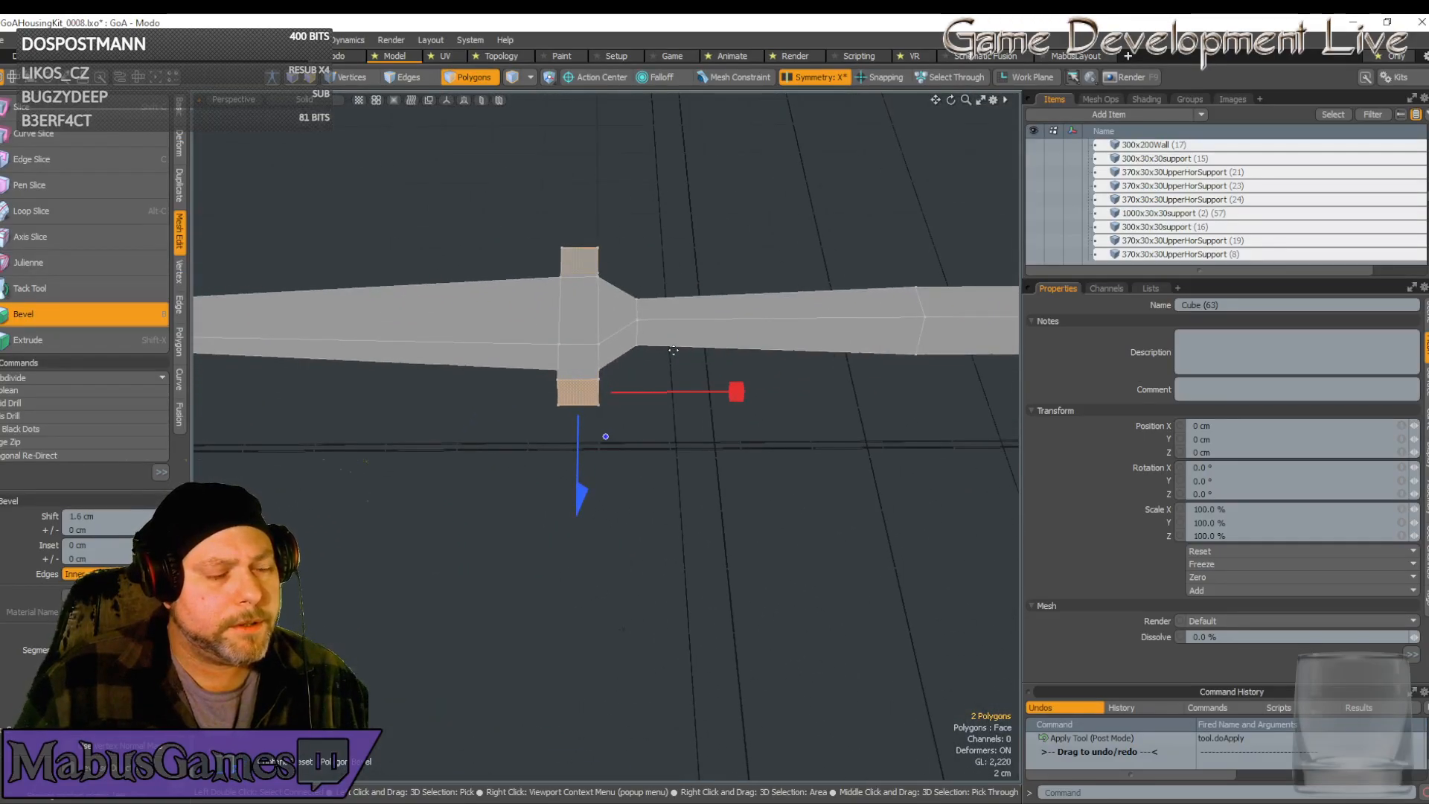
click(64, 313)
key(w)
drag(704, 259, 514, 186)
key(space)
Select the eight vertices at the outer ends of the two side arms and scale them down to taper the arms
click(356, 79)
mouse_move(576, 449)
alt+mouse_down()
mouse_move(738, 533)
mouse_move(654, 501)
alt+mouse_up()
right_drag(589, 365, 670, 569)
alt+drag(712, 607, 691, 580)
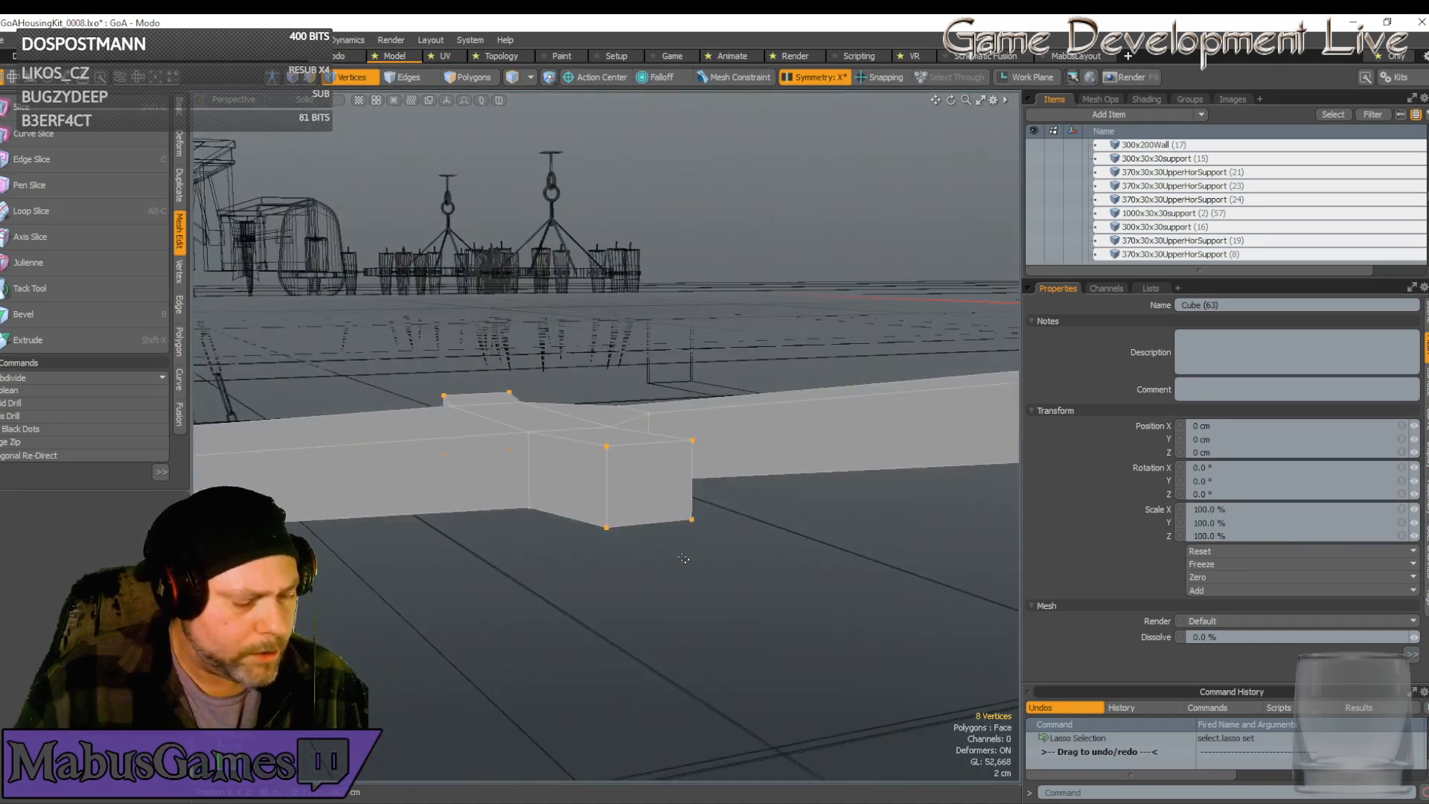
key(r)
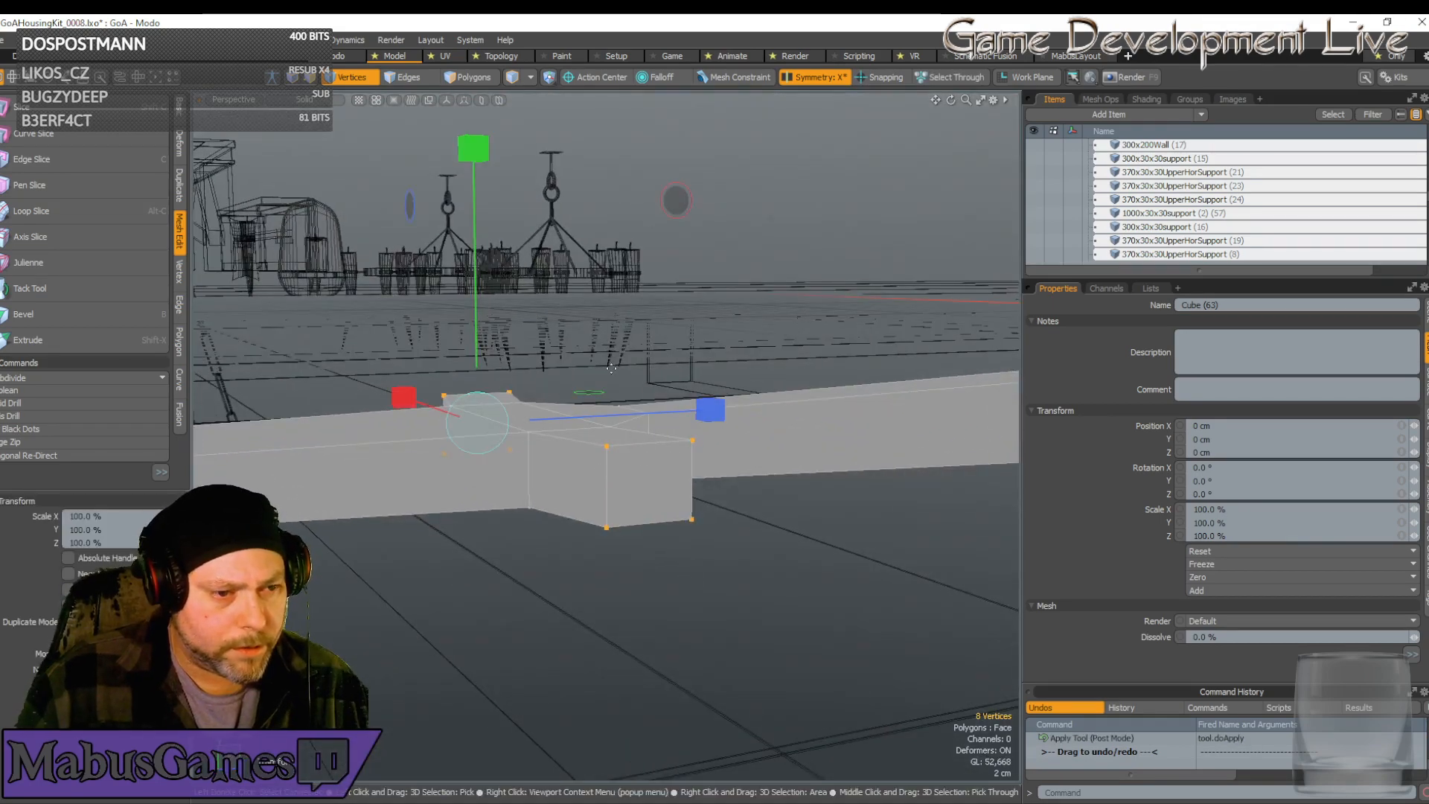
drag(676, 200, 420, 230)
key(w)
key(q)
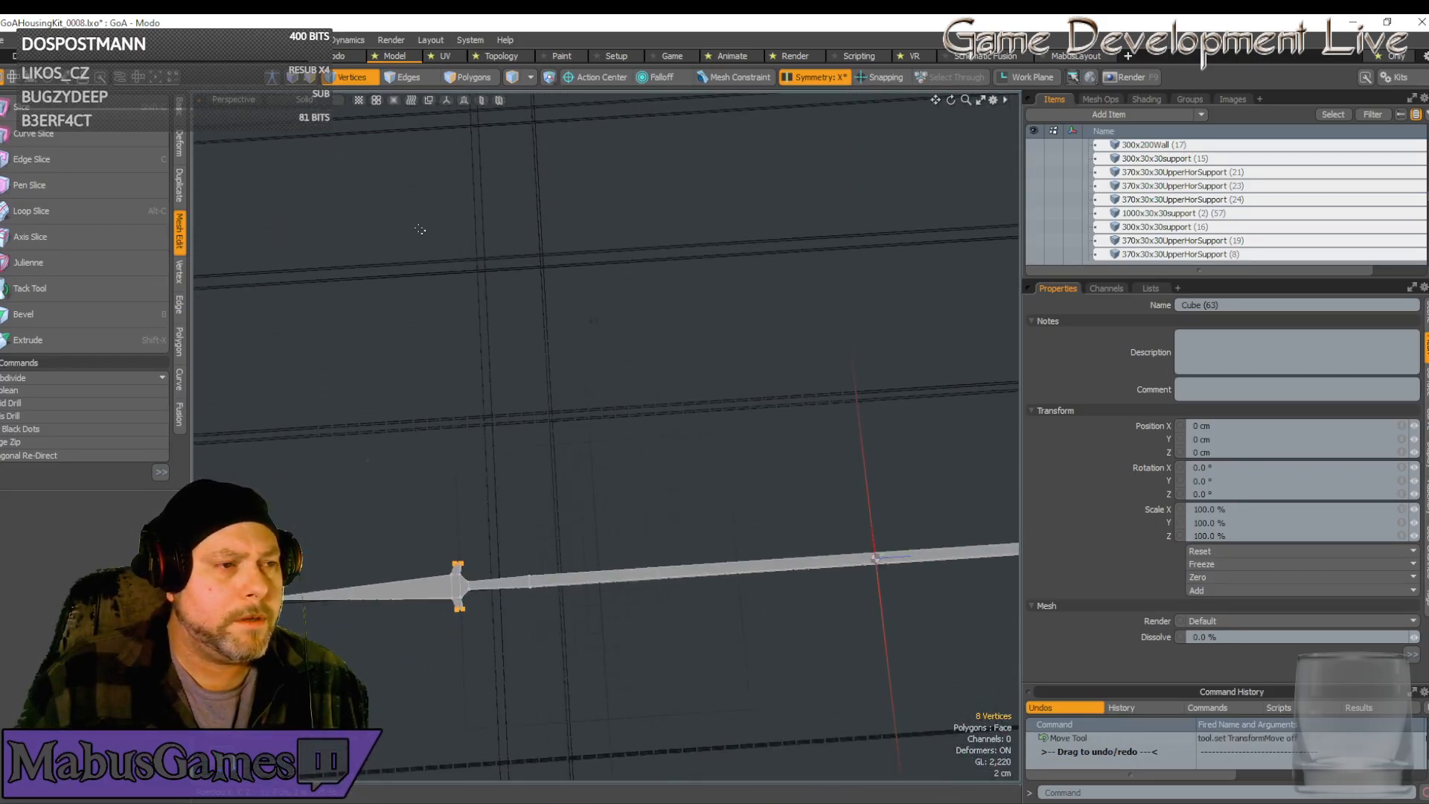
In Top view, move the arms' end vertices toward the handle and rotate them so the end faces follow the arms' slope
click(230, 108)
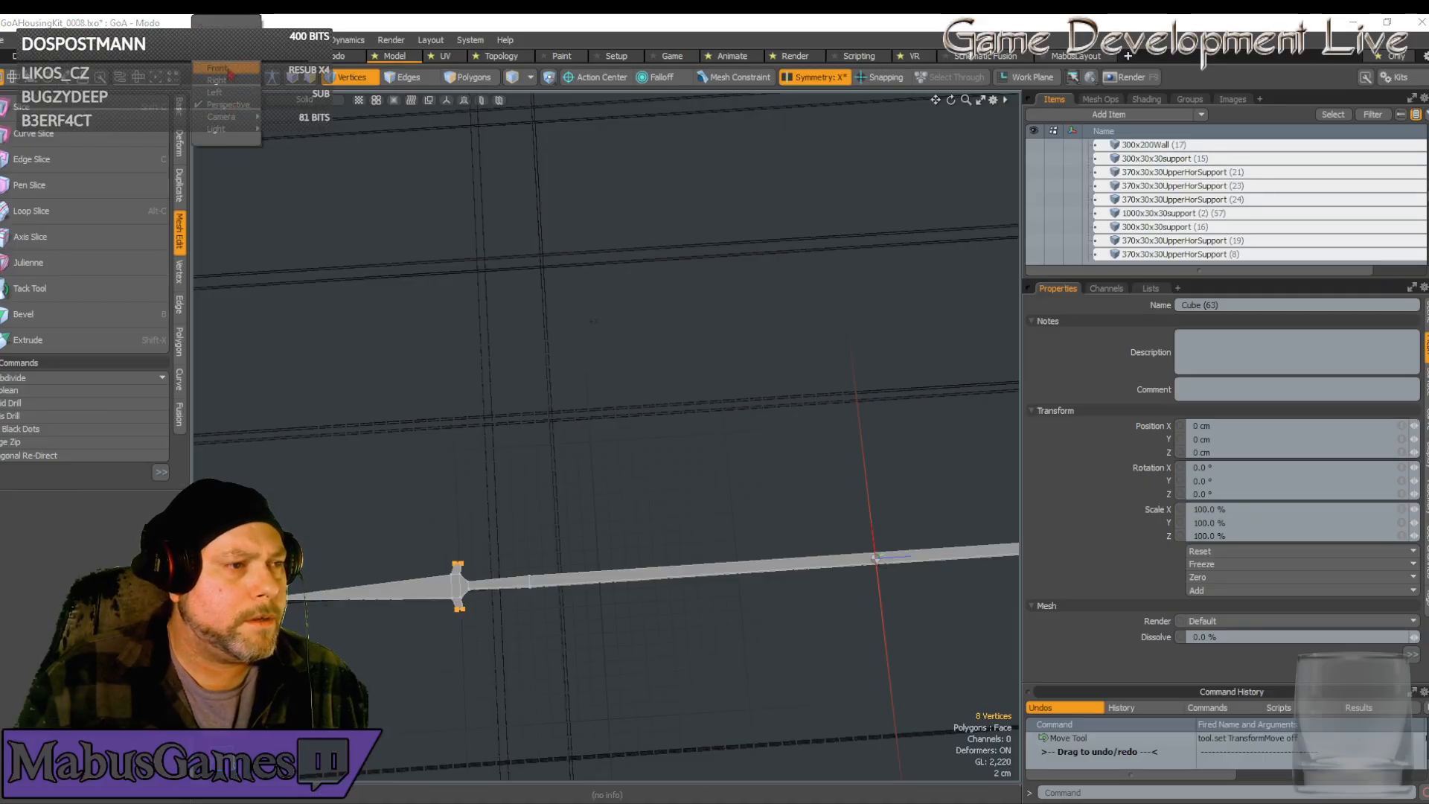
click(230, 106)
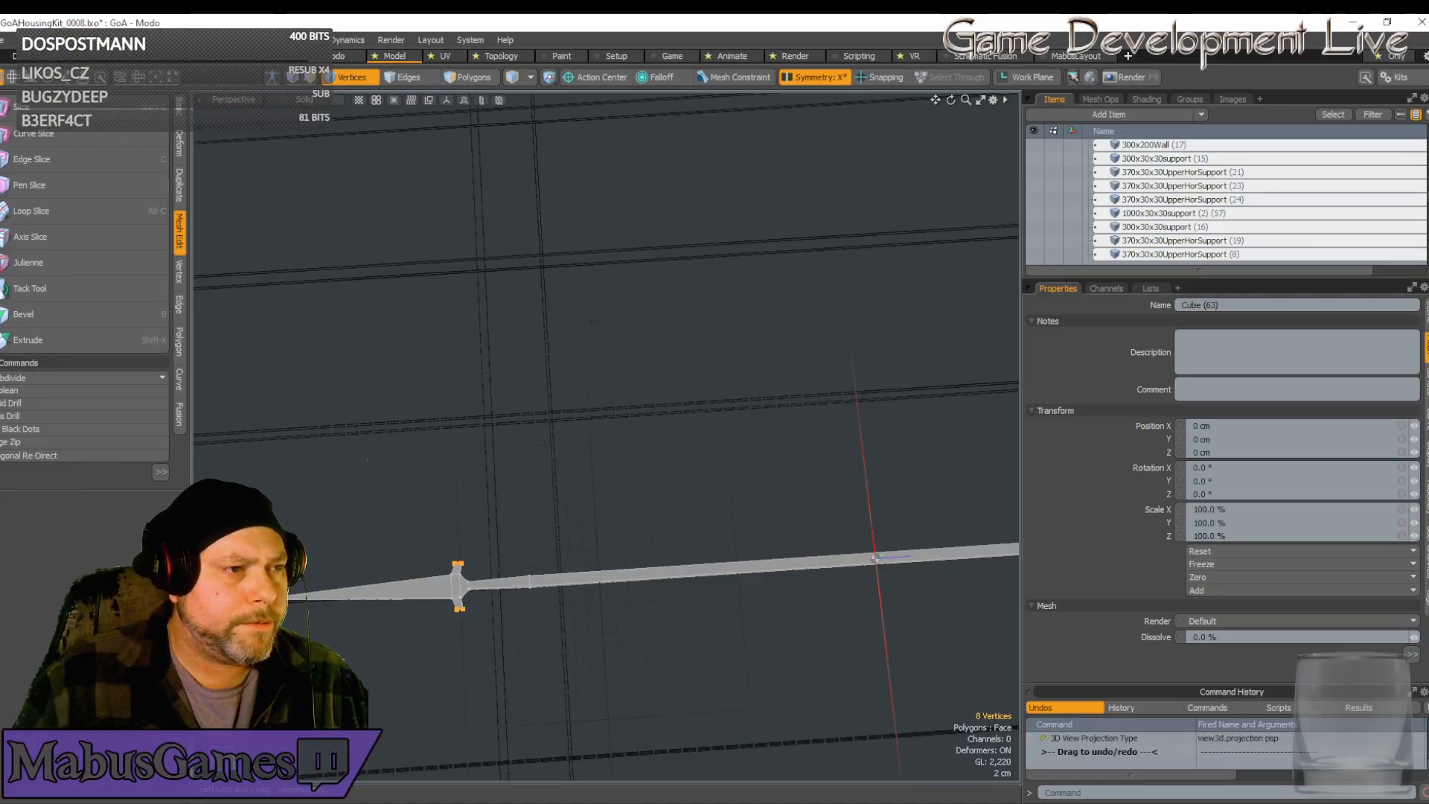
click(234, 99)
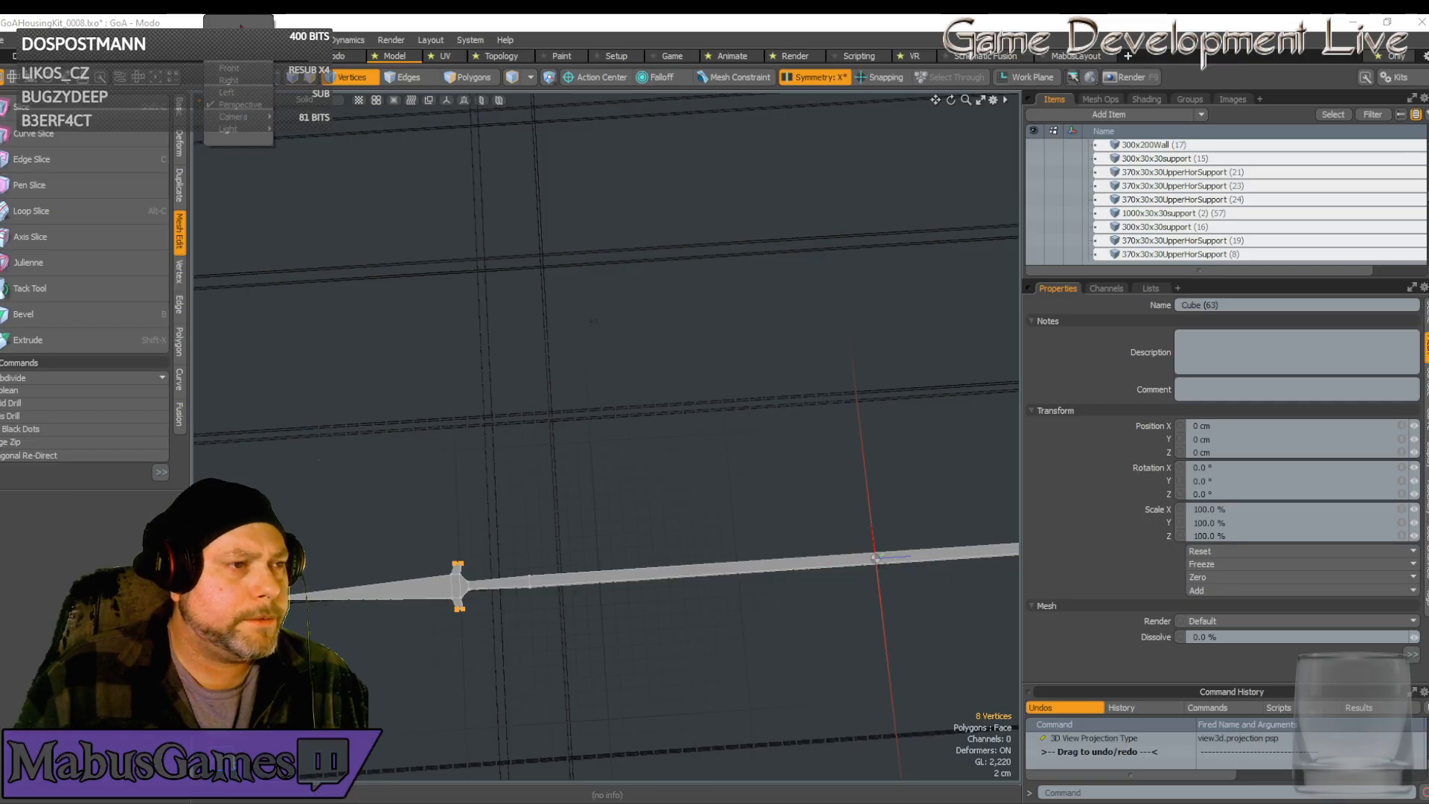
click(240, 27)
key(shift+a)
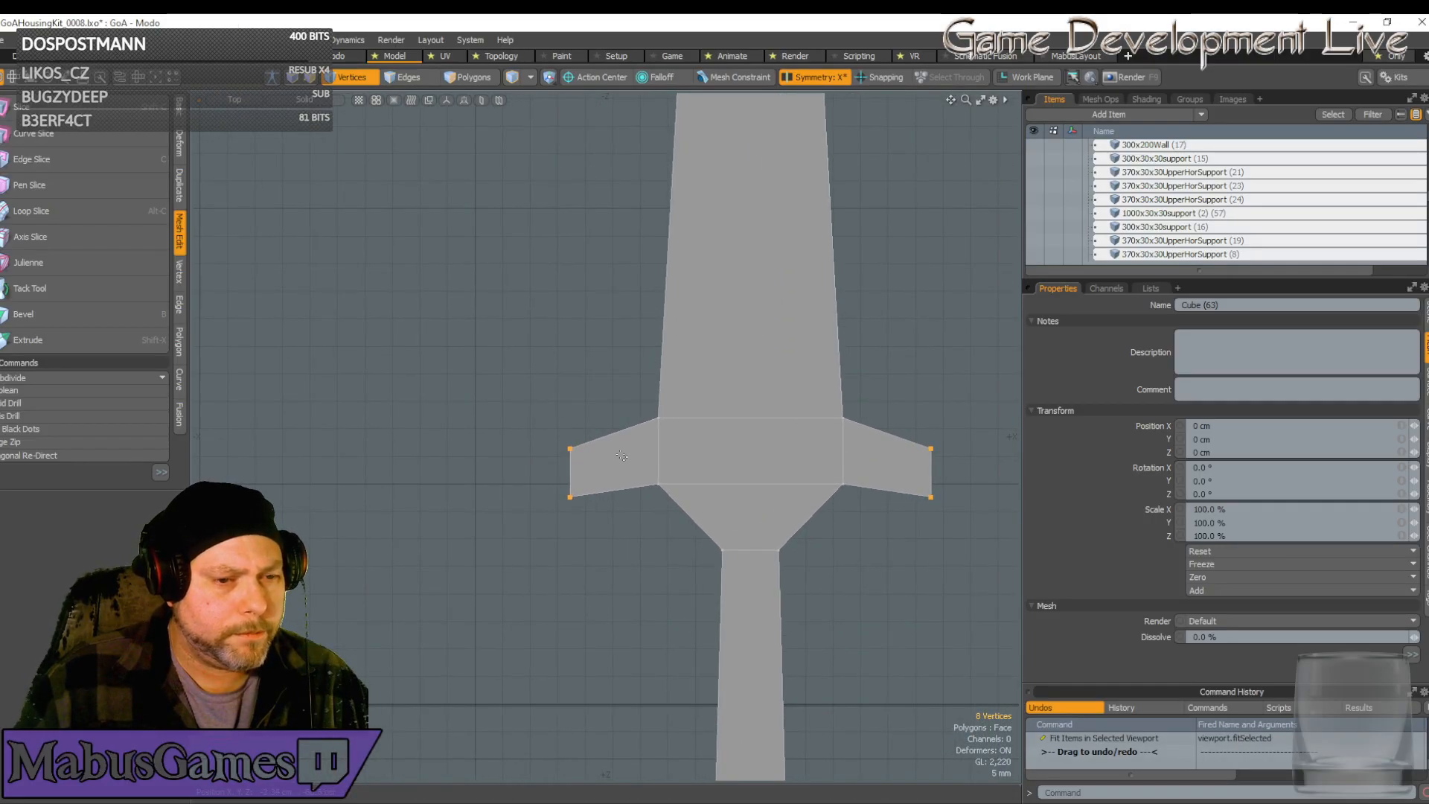
key(w)
drag(571, 547, 571, 575)
key(r)
key(e)
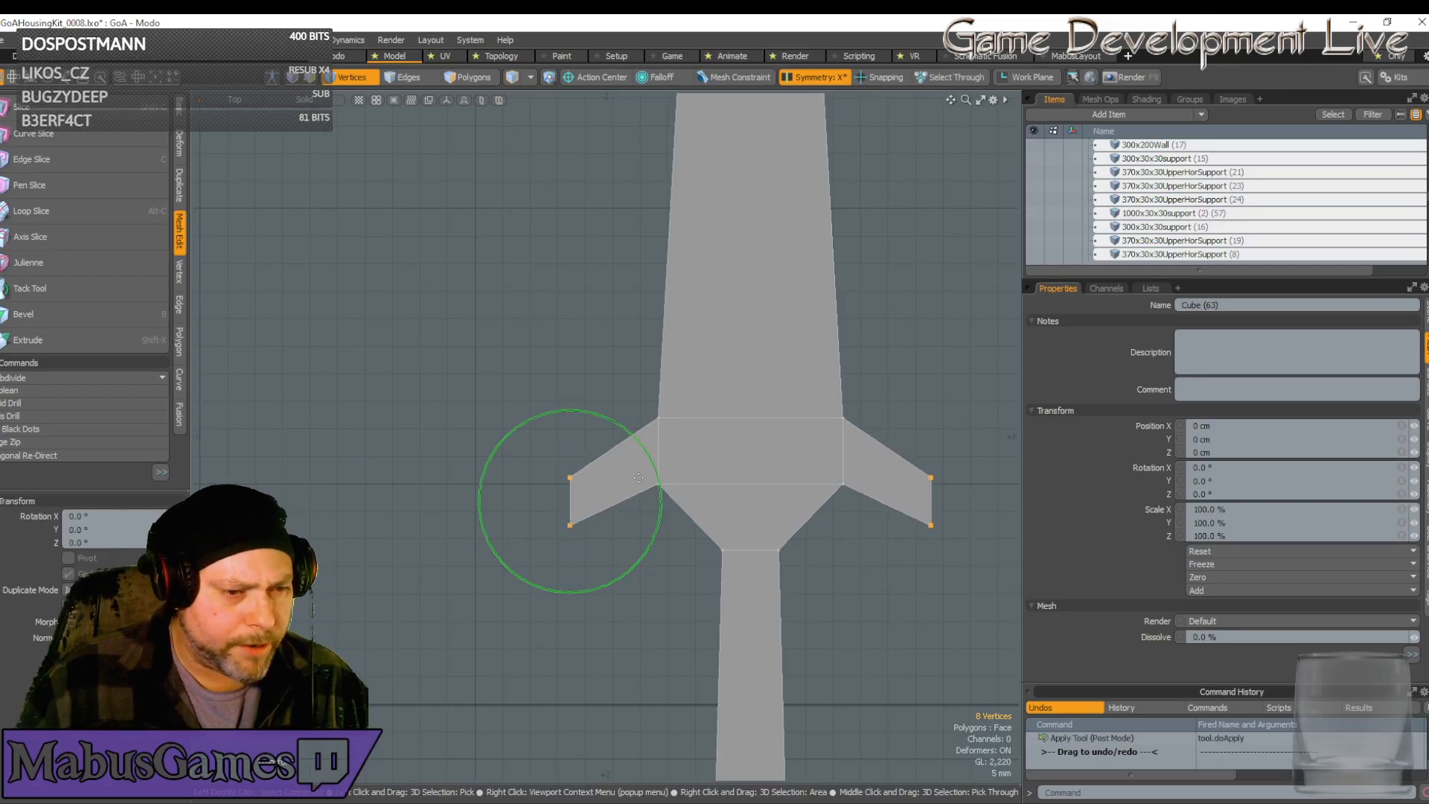
drag(653, 456, 610, 428)
key(w)
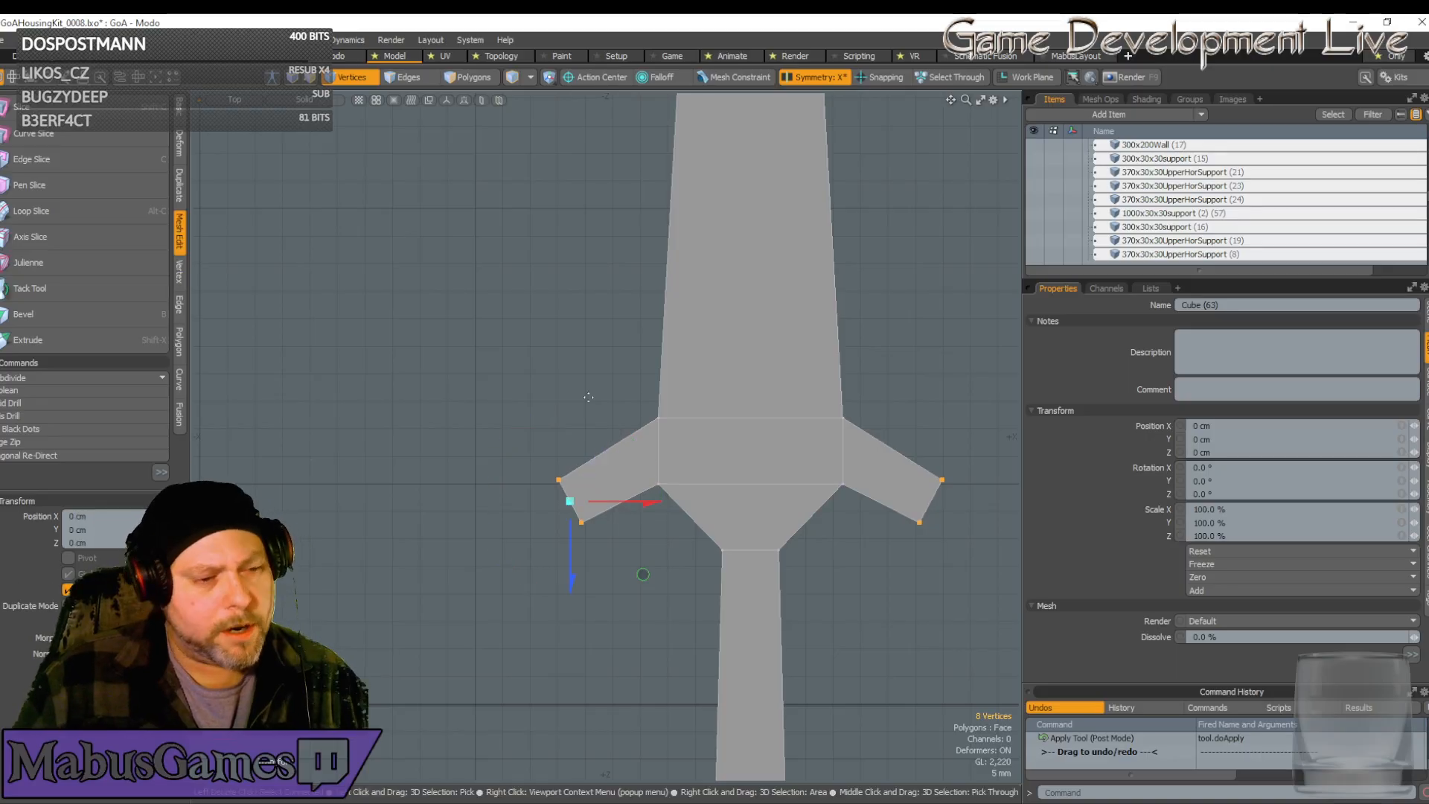
Bevel the end polygons of both arms with a 1.6 cm shift and an 880 um inset
click(471, 79)
click(64, 314)
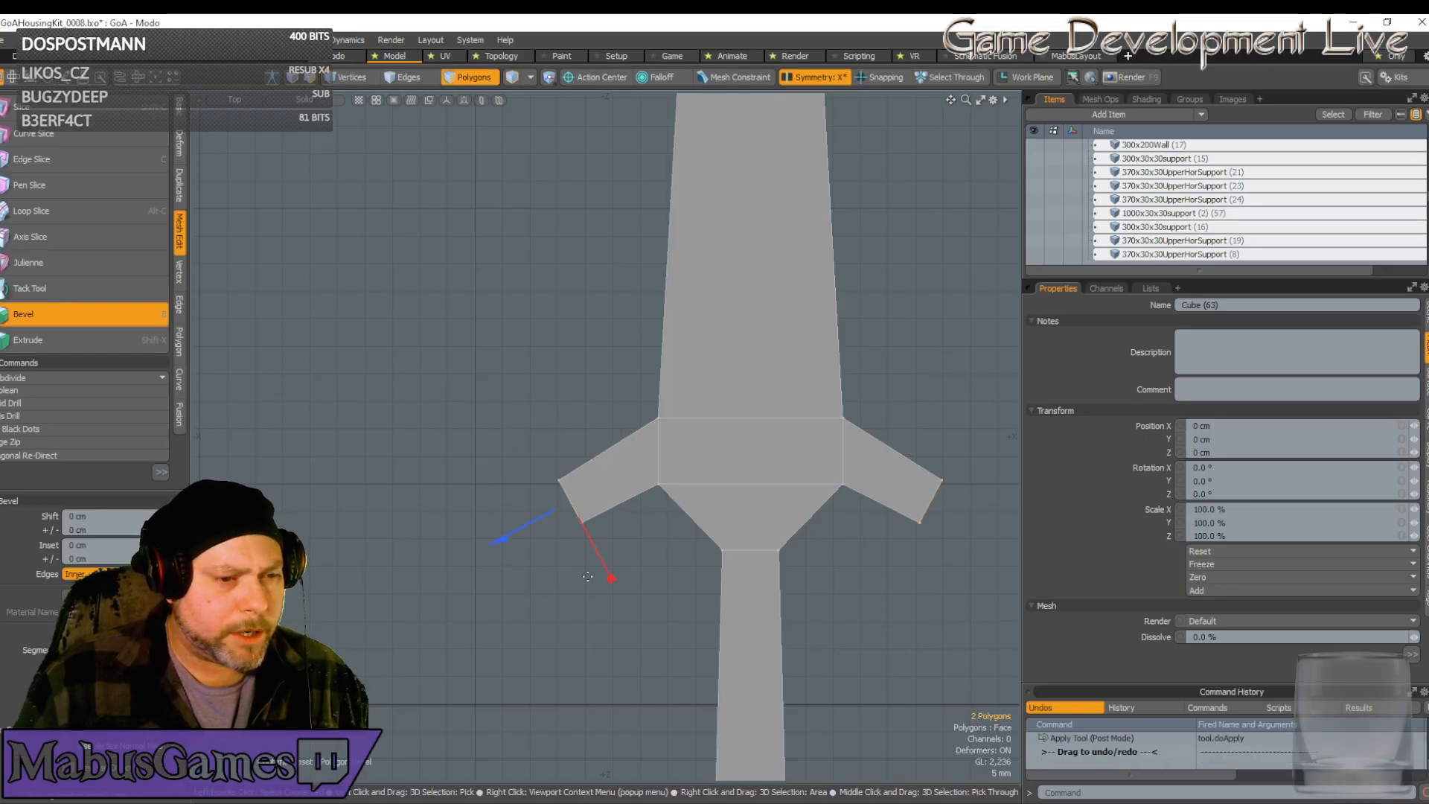
drag(530, 534, 444, 568)
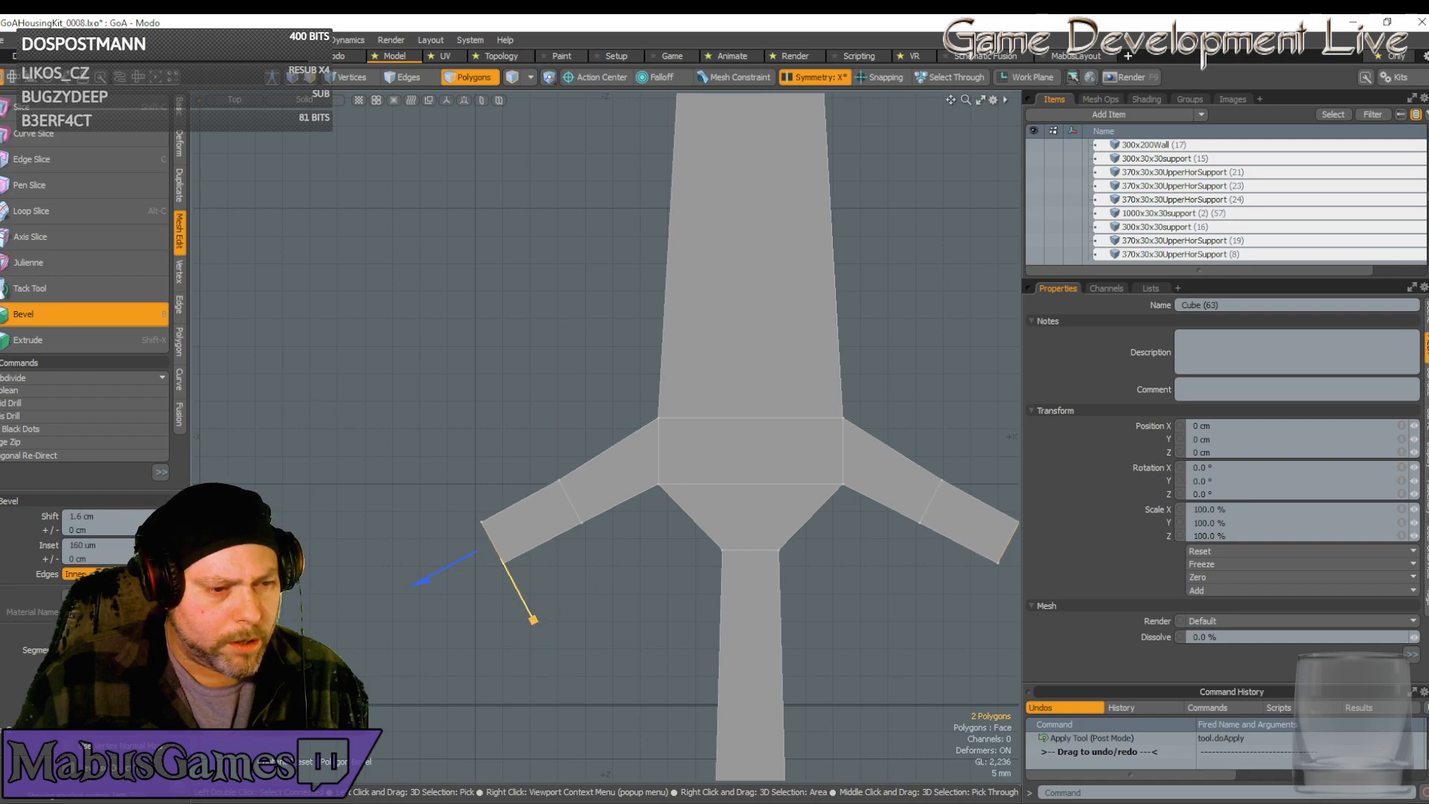
drag(534, 619, 536, 624)
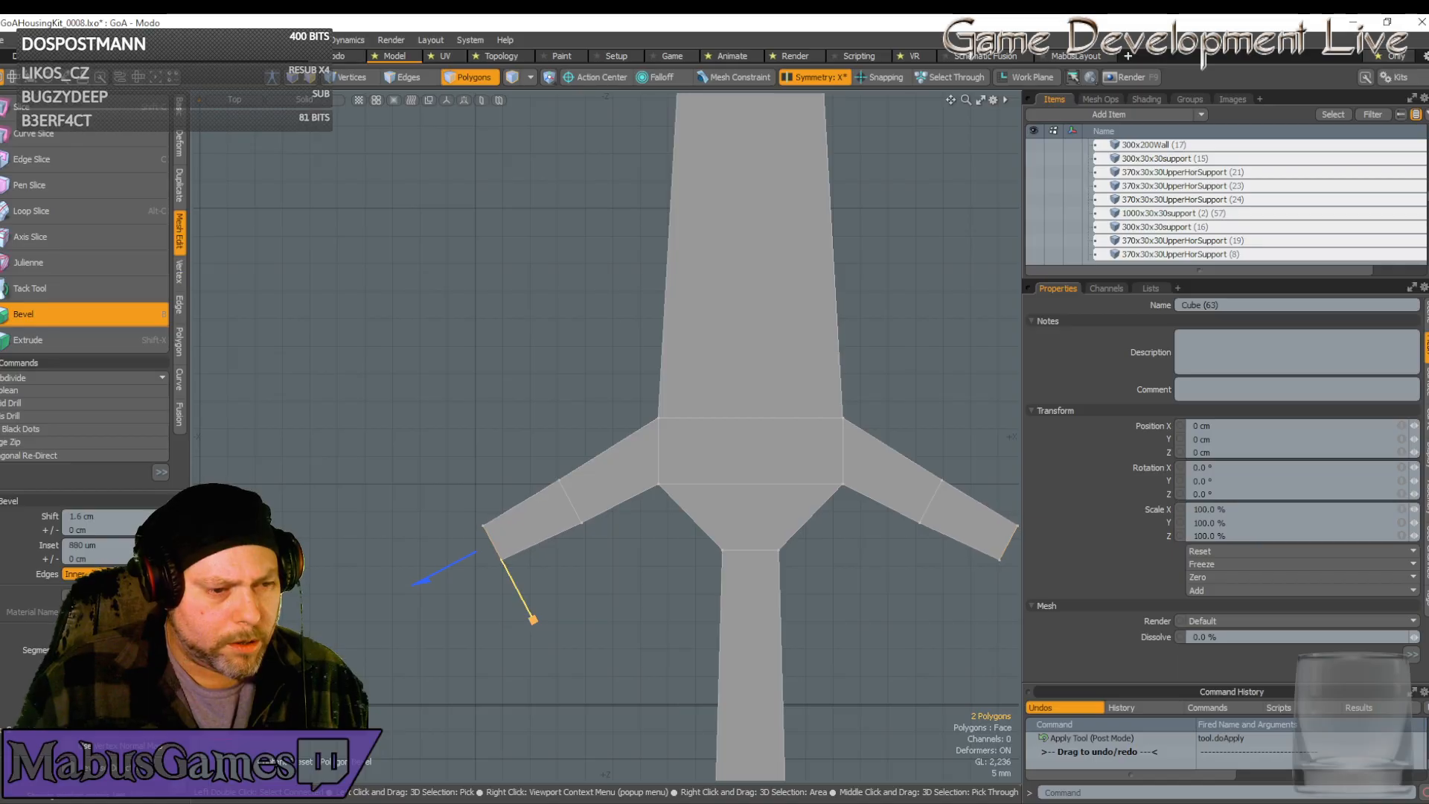
click(45, 315)
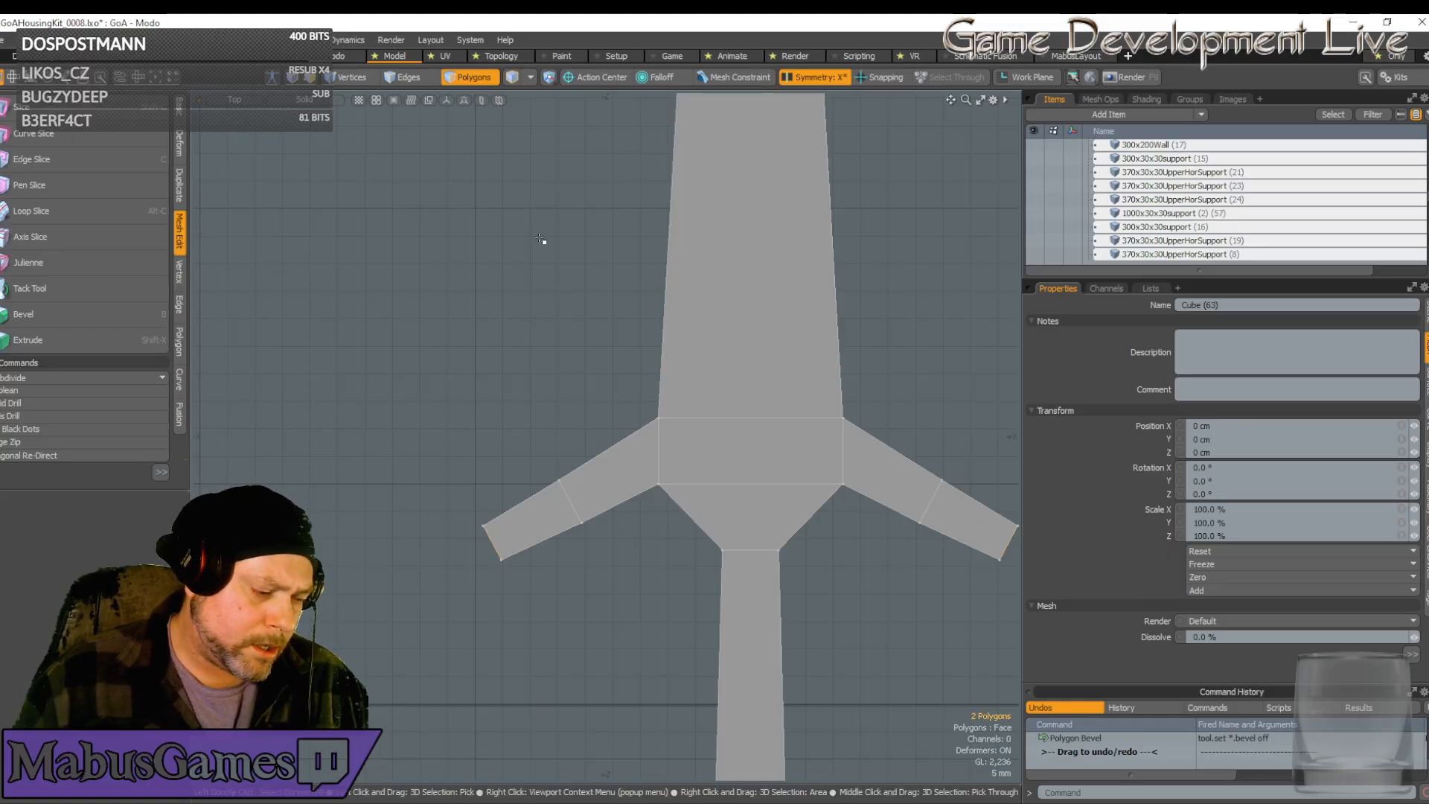
Rotate the arms' end polygons about -30.5° in Y and move them along Z toward the pointed end
key(e)
drag(534, 466, 557, 480)
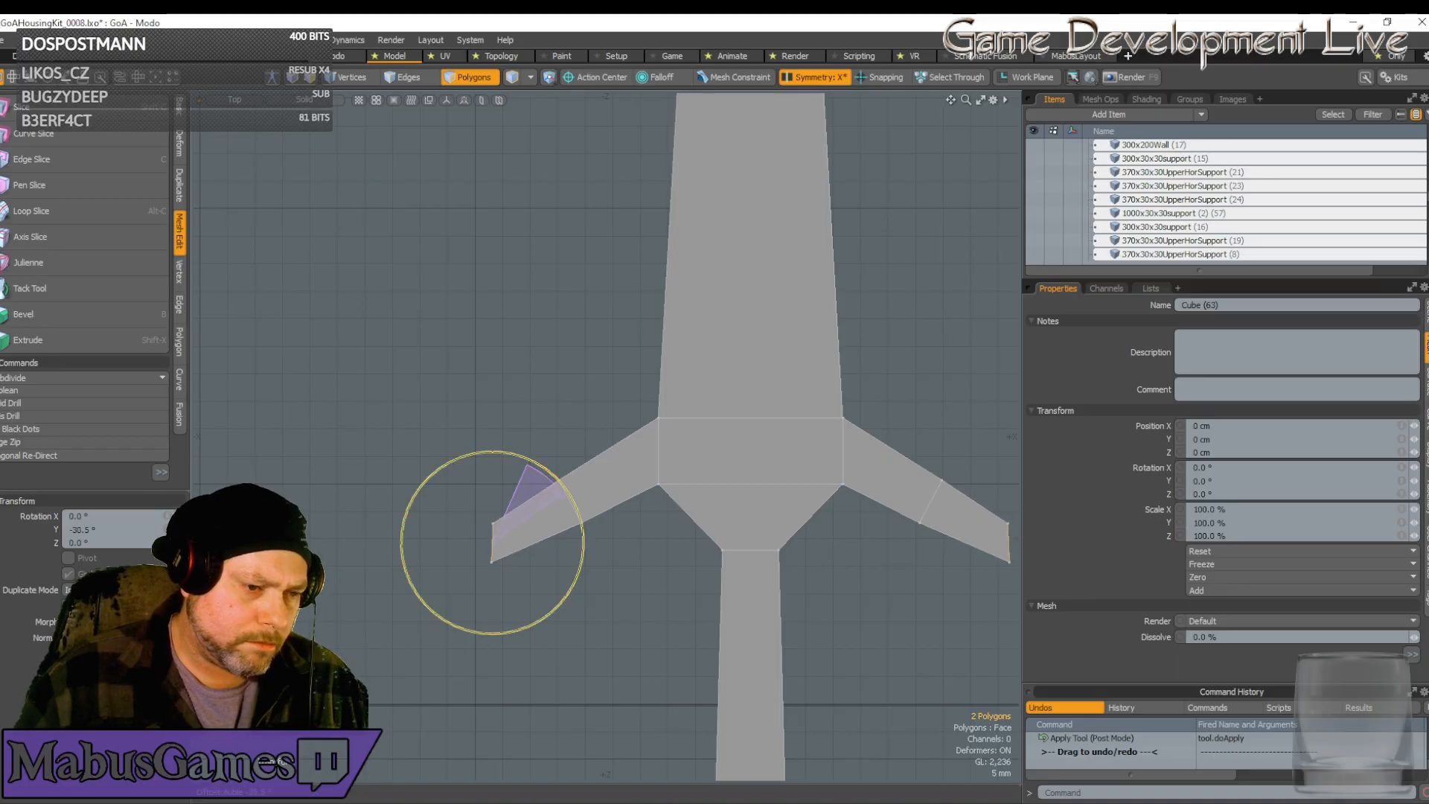
key(w)
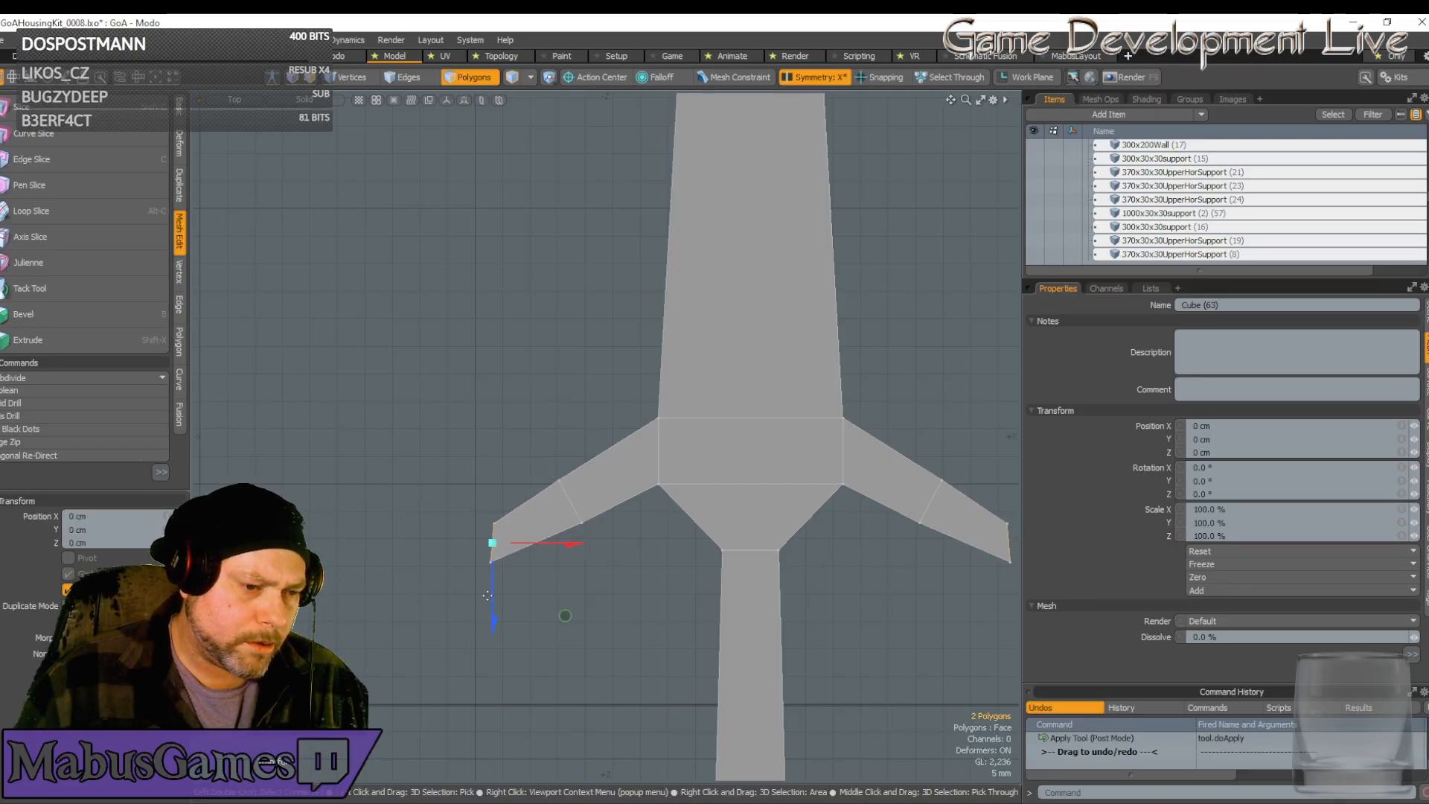
drag(488, 596, 488, 567)
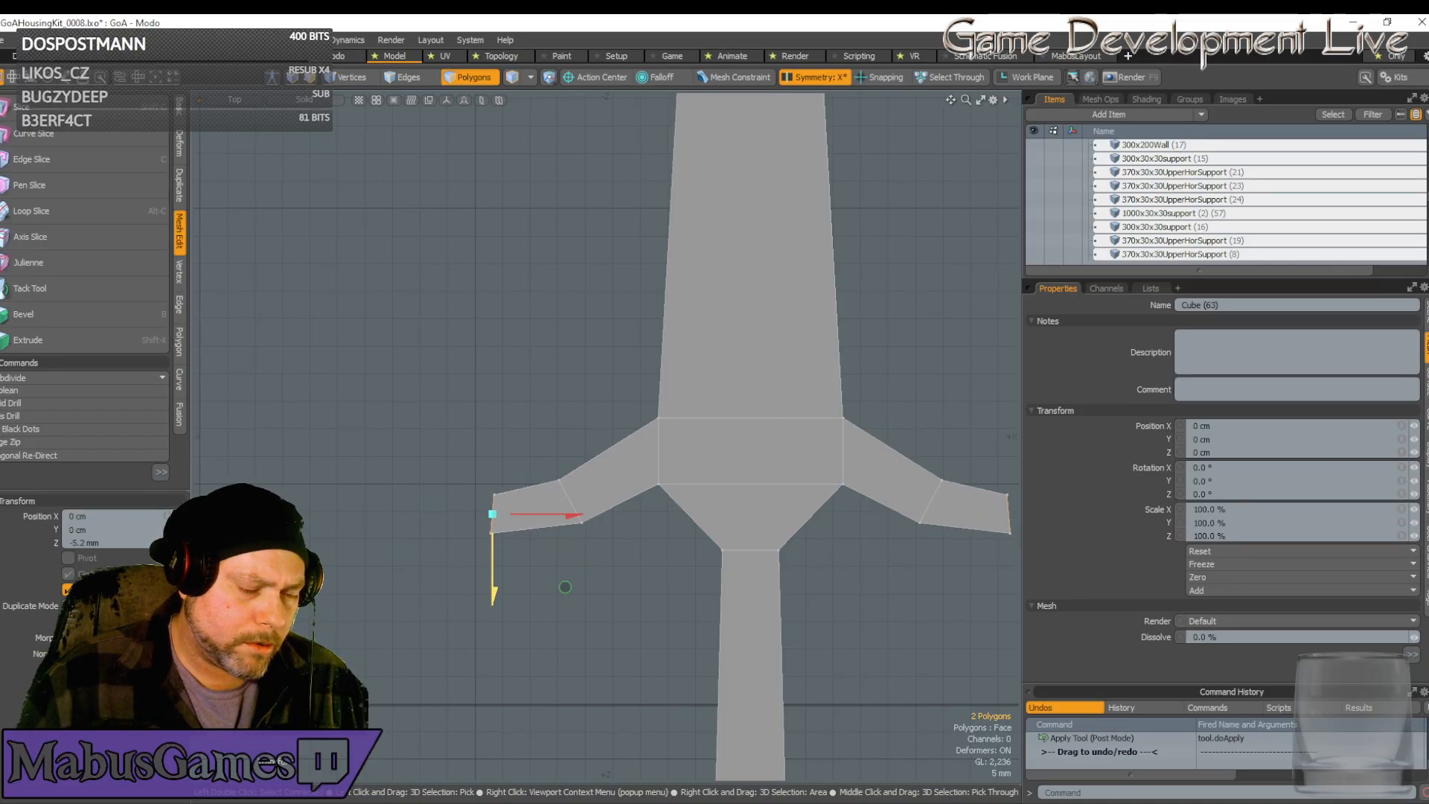
drag(565, 587, 565, 582)
key(space)
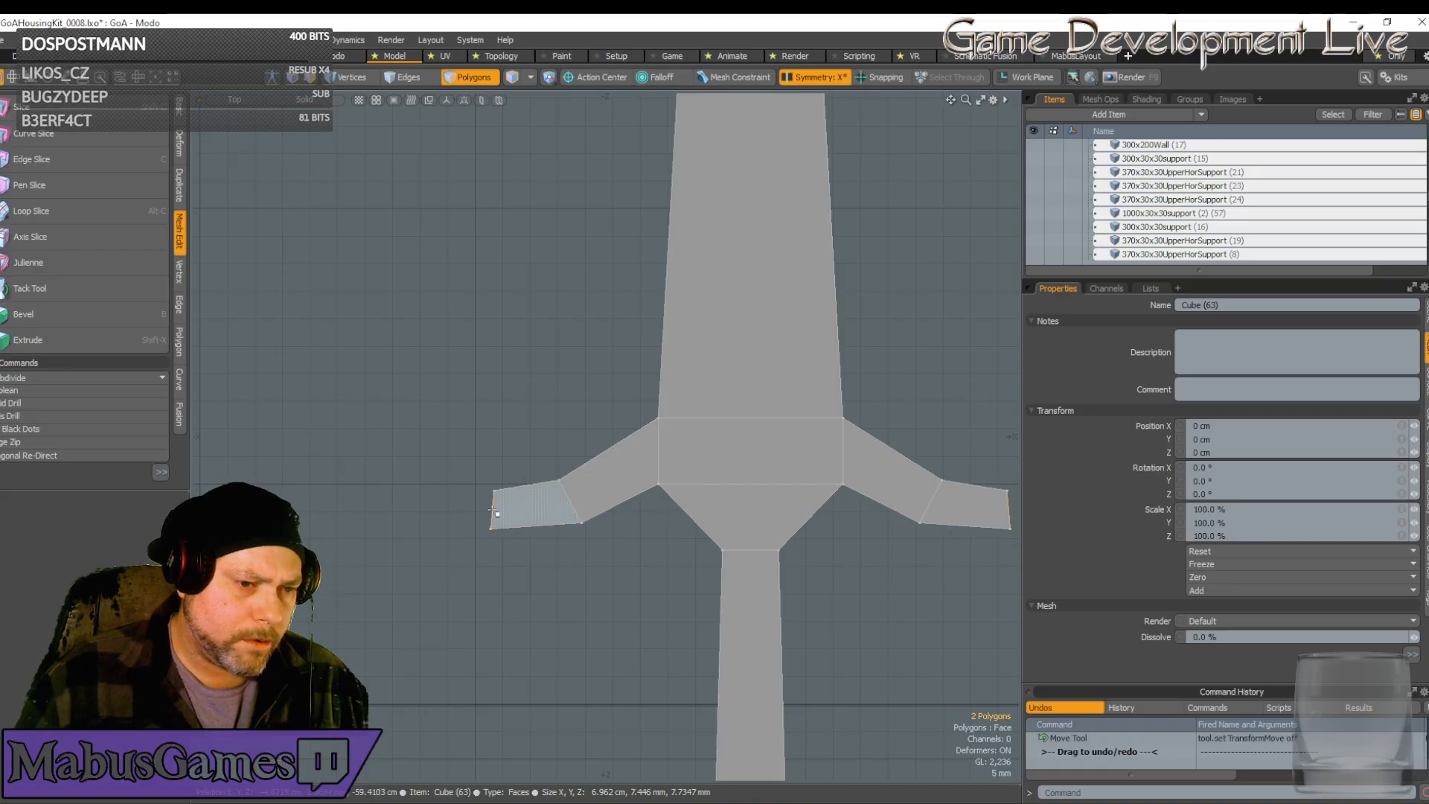
Bevel the arm ends with a 1.22 cm shift and 760 um inset, and bend them toward the pointed end, rotated about -59° in Y
click(127, 315)
drag(445, 500, 381, 501)
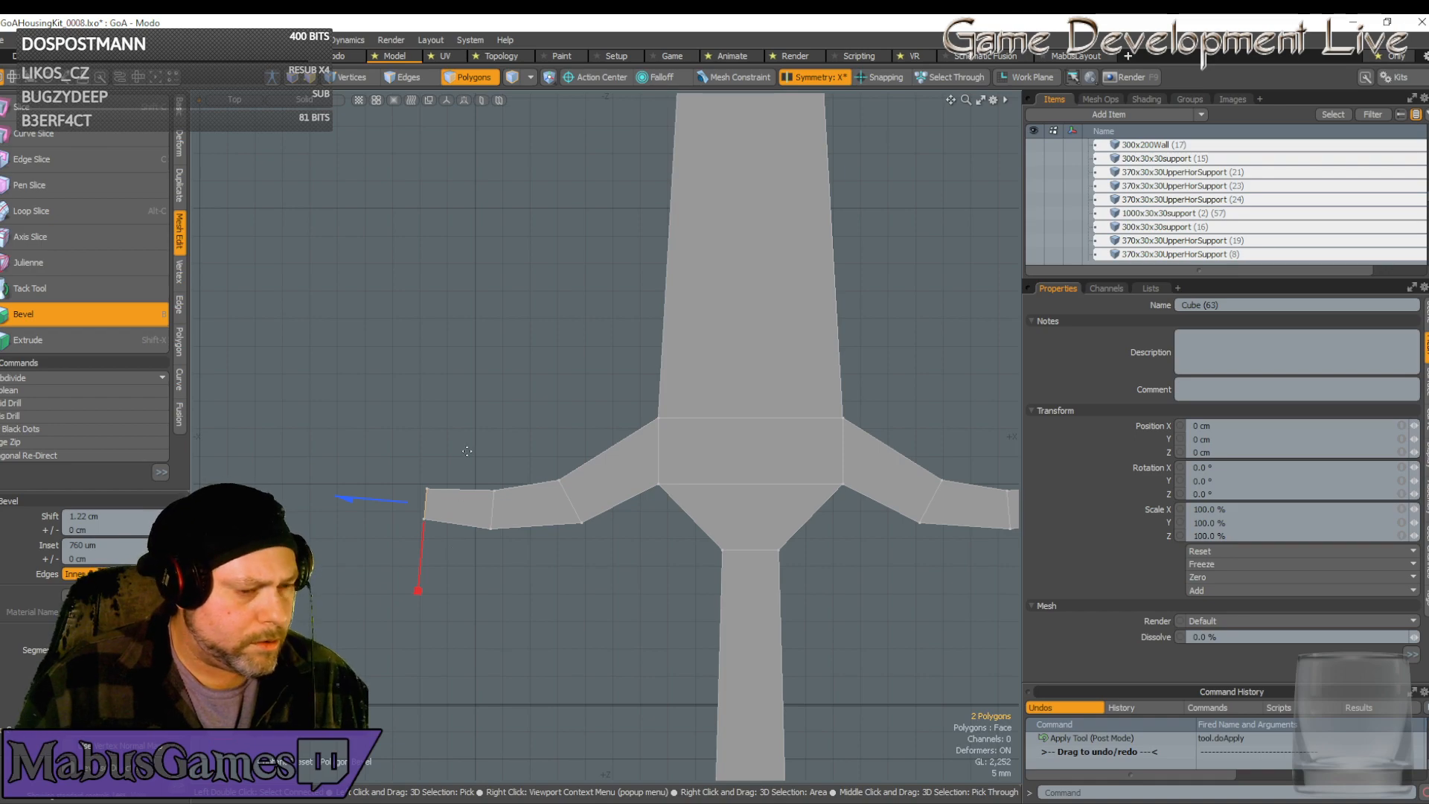
key(e)
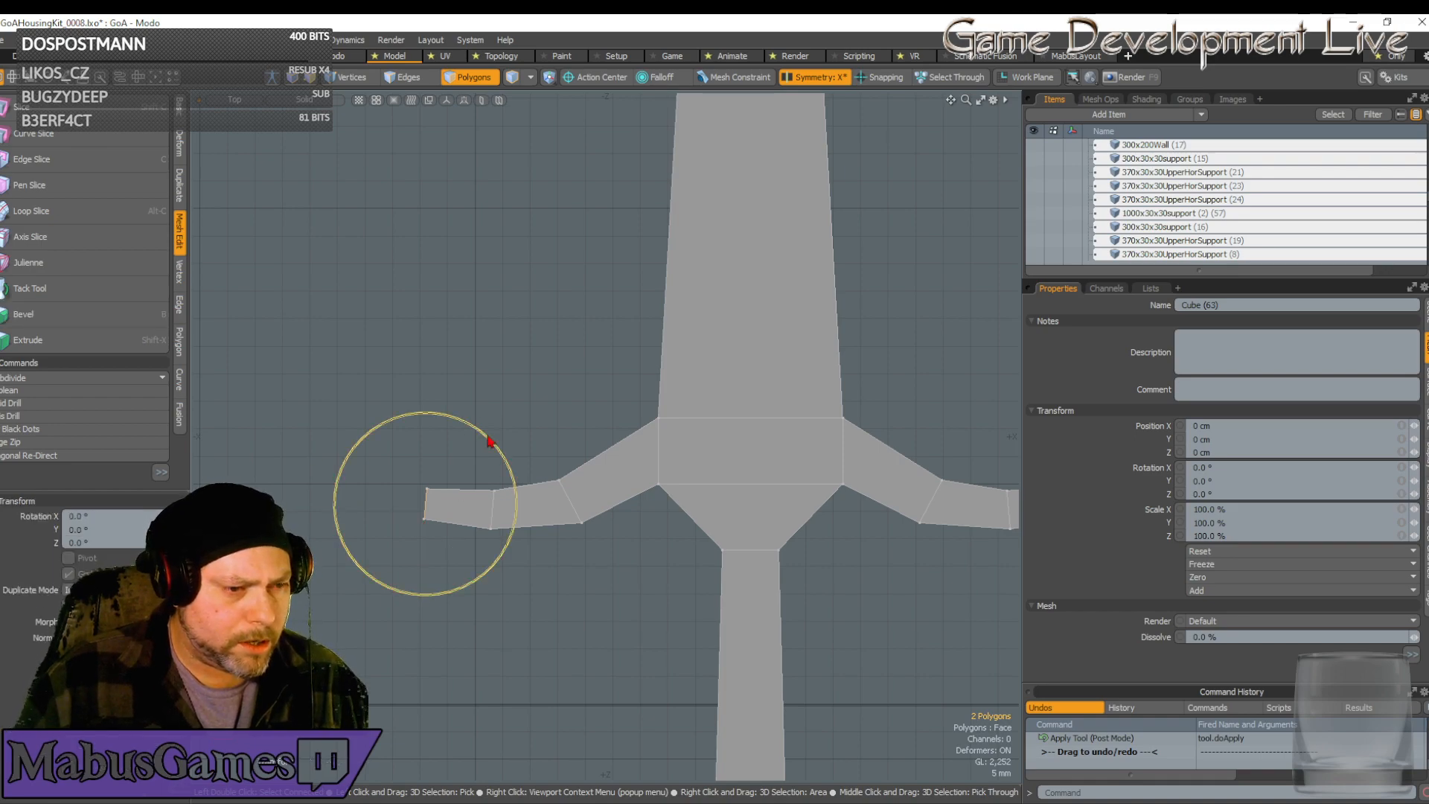
drag(489, 441, 517, 484)
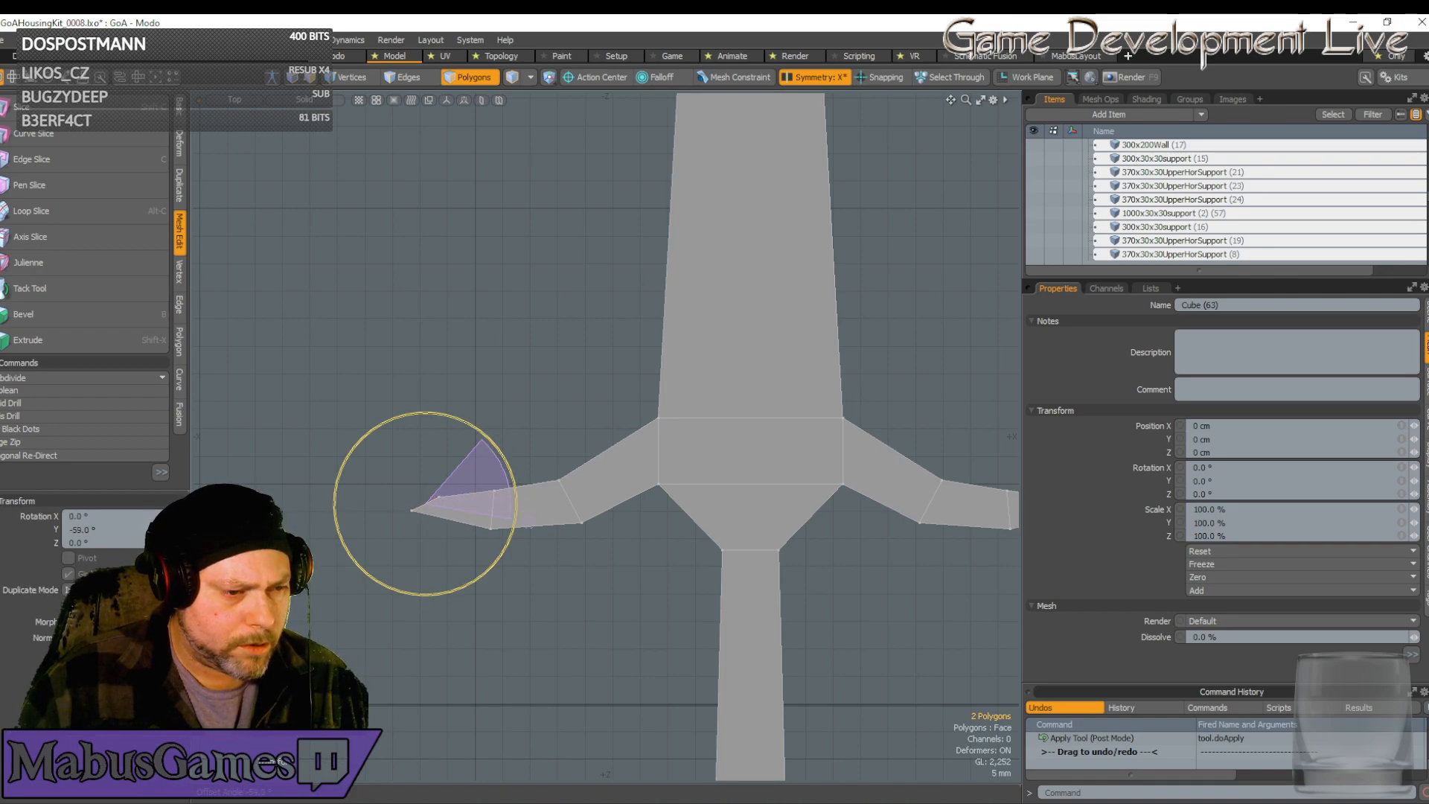
key(w)
drag(498, 582, 505, 526)
key(space)
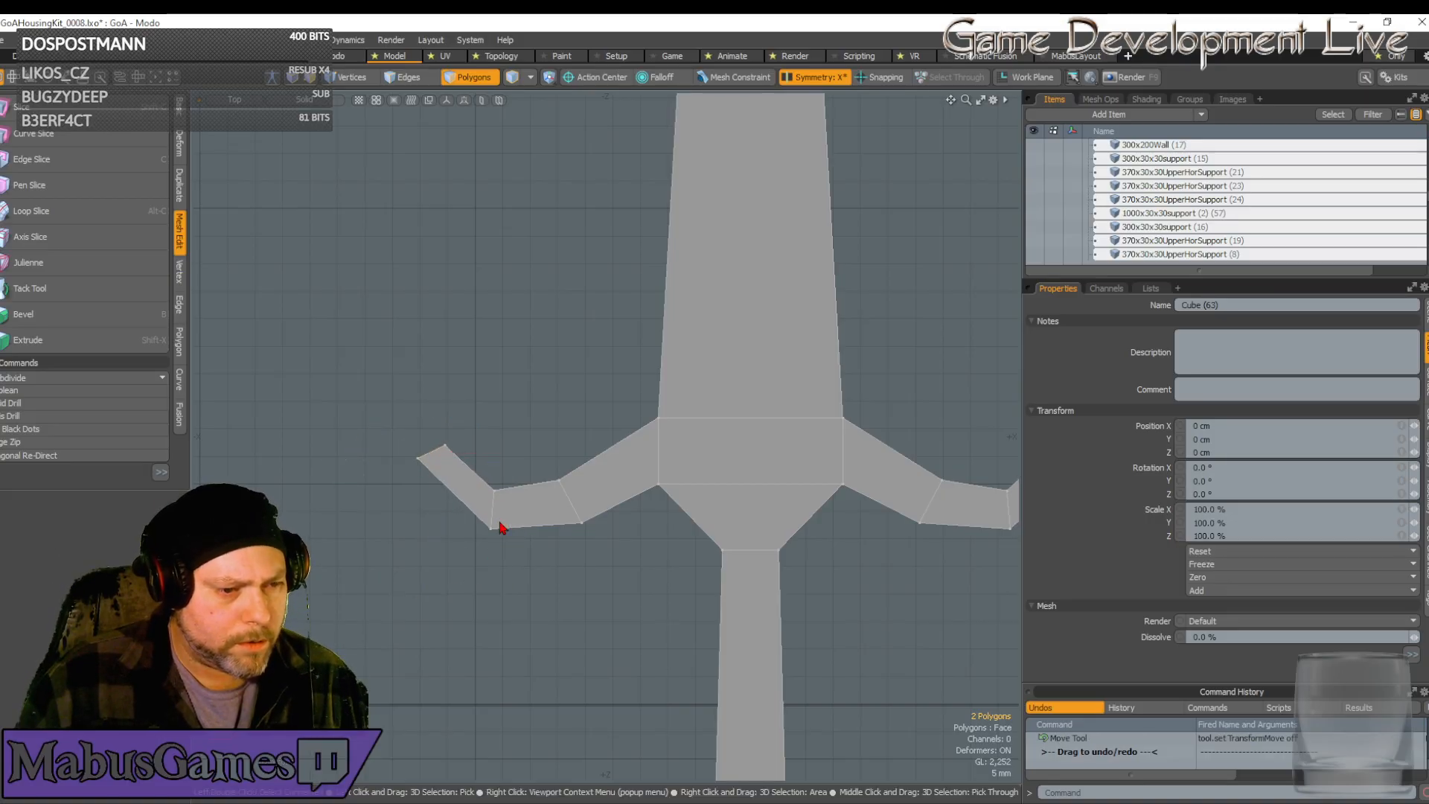
Select the outermost segments of both arms and move them about -4.8 mm in Z
right_drag(377, 390, 446, 463)
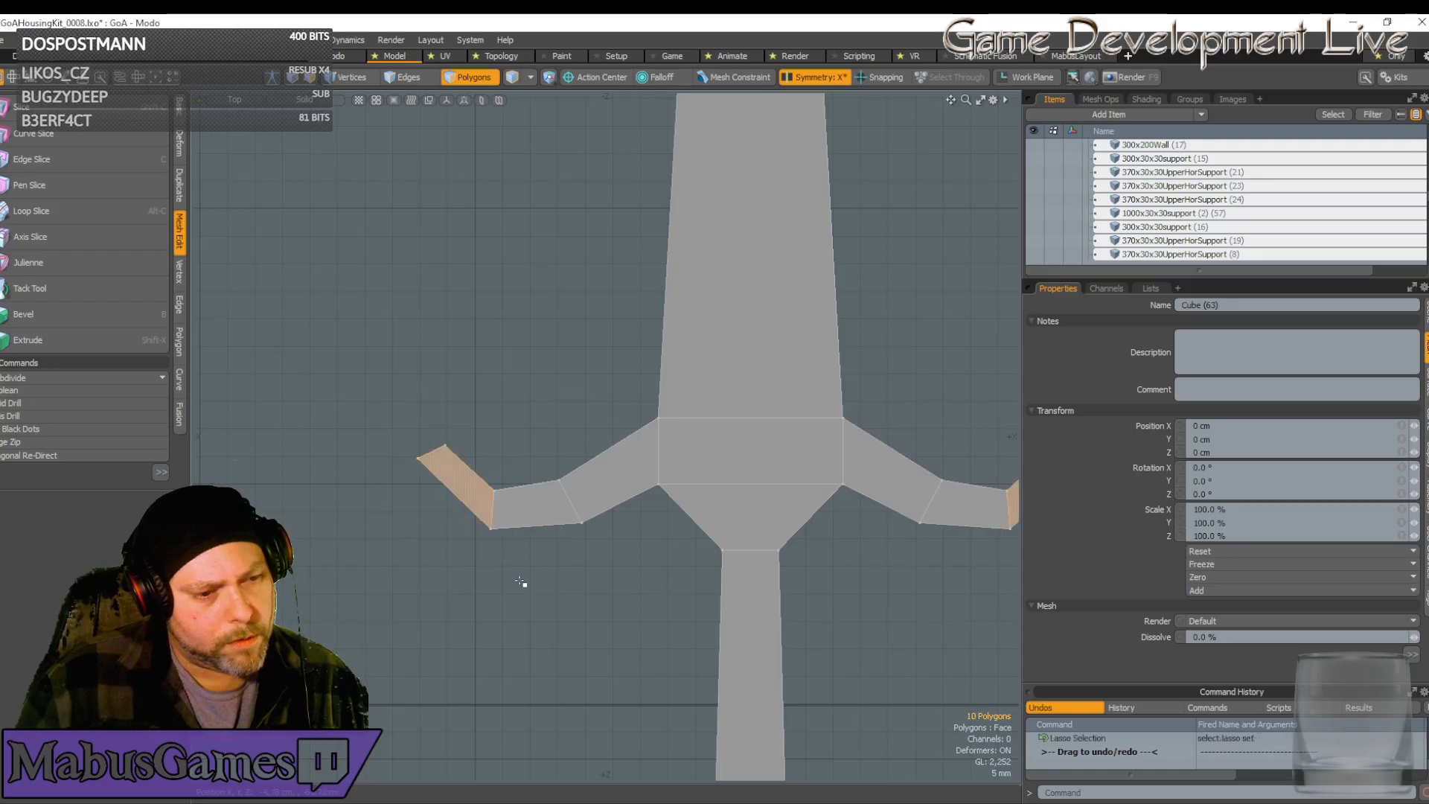
key(w)
drag(459, 559, 459, 531)
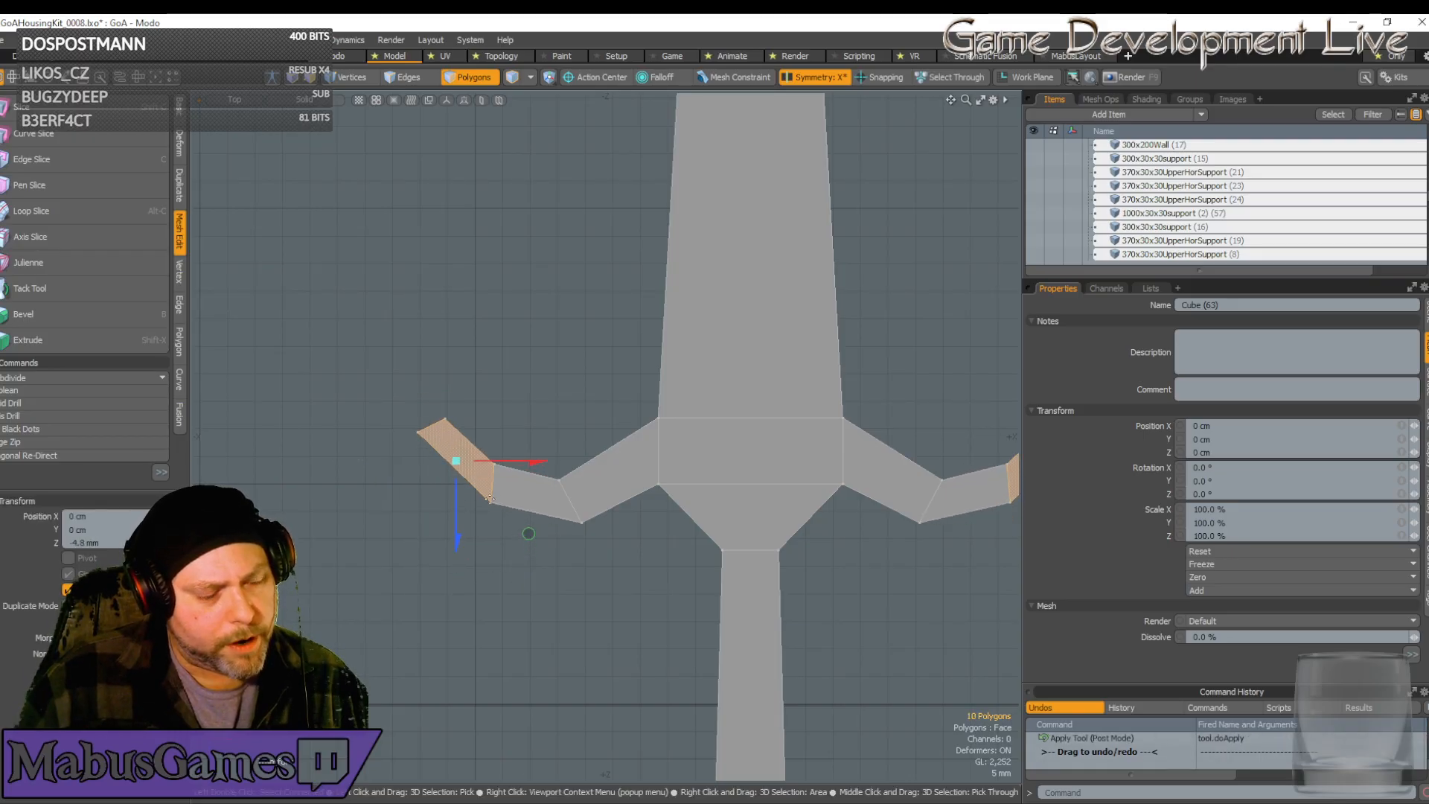
click(665, 768)
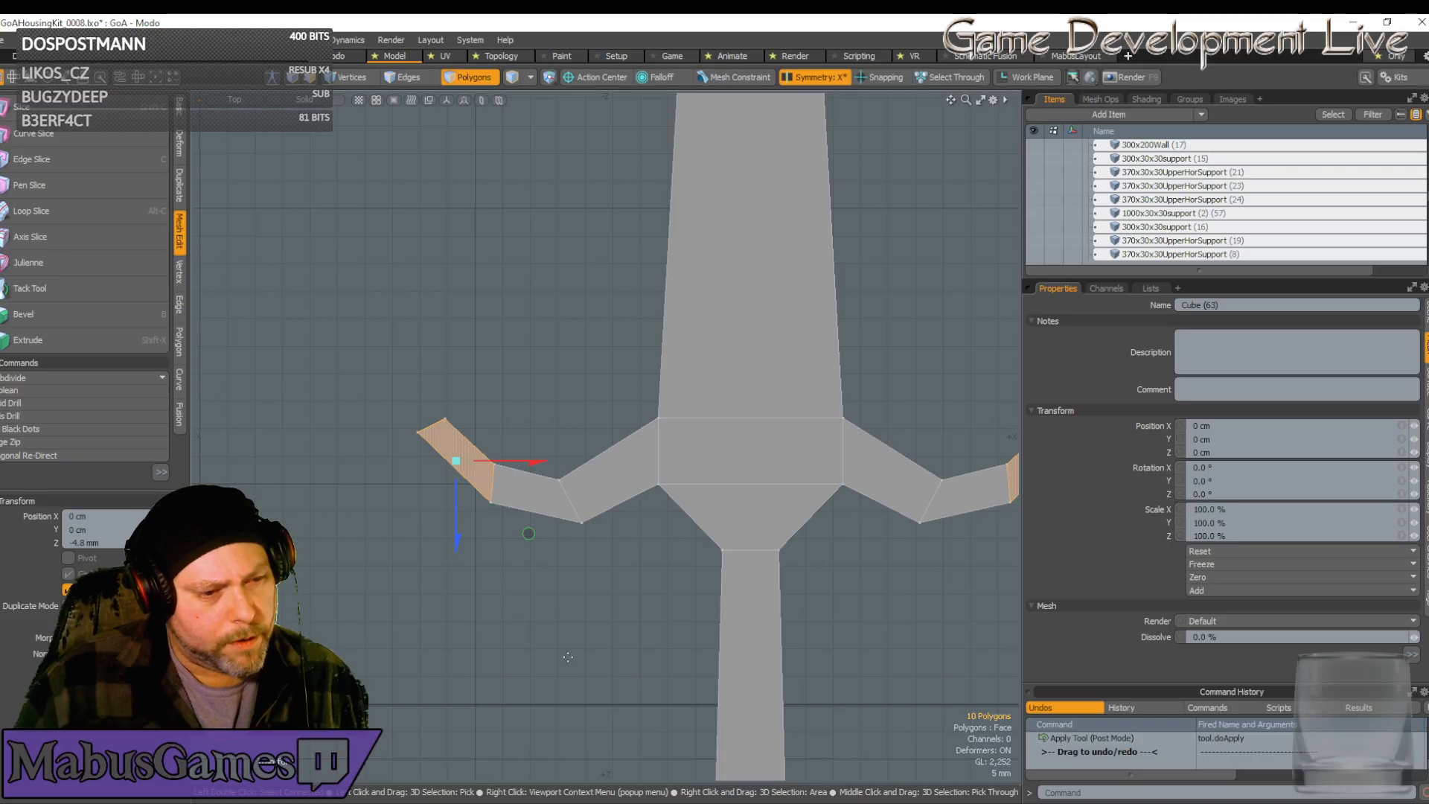
Rotate the outermost arm segments about -13.5° in Y and nudge them slightly toward the pointed end
key(e)
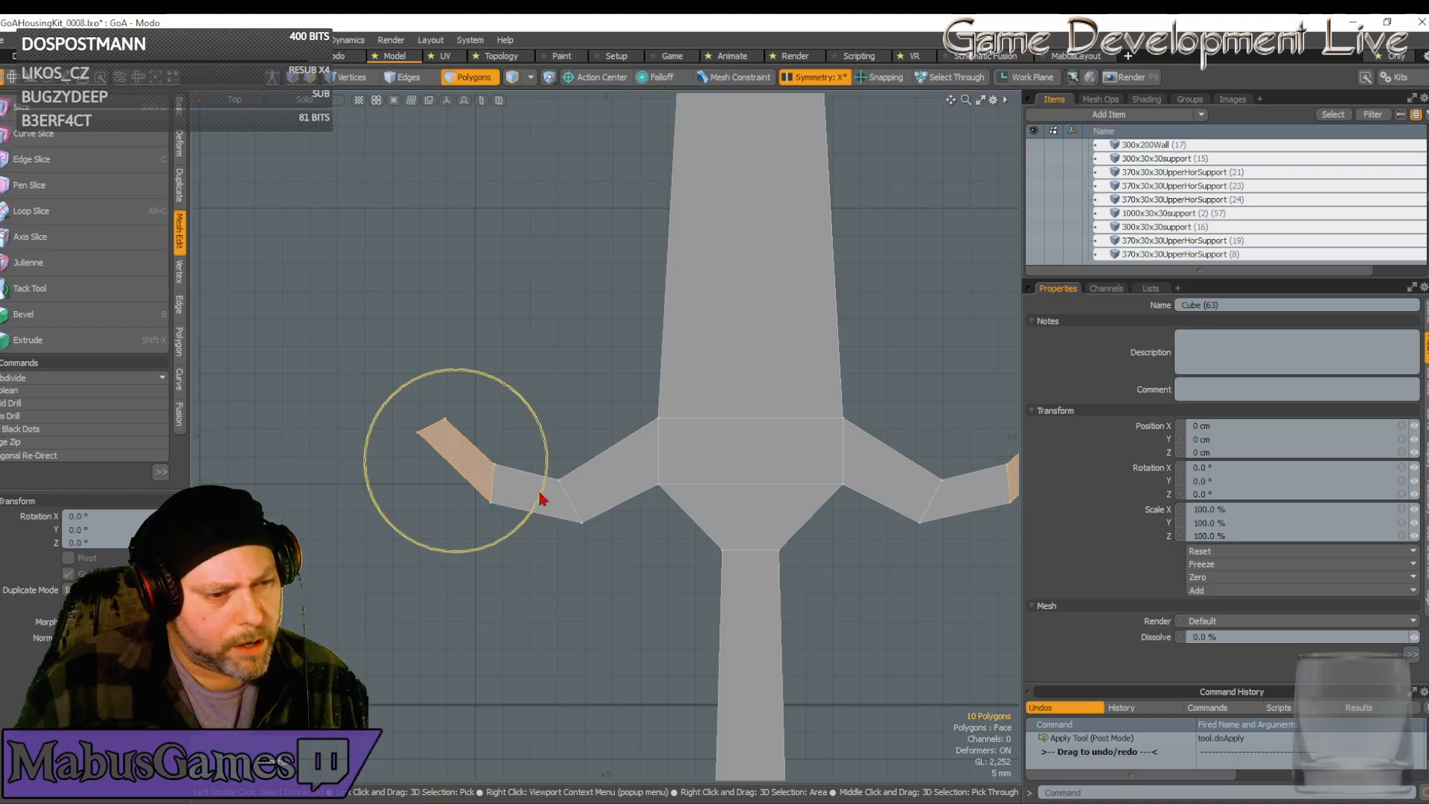
drag(542, 501, 533, 510)
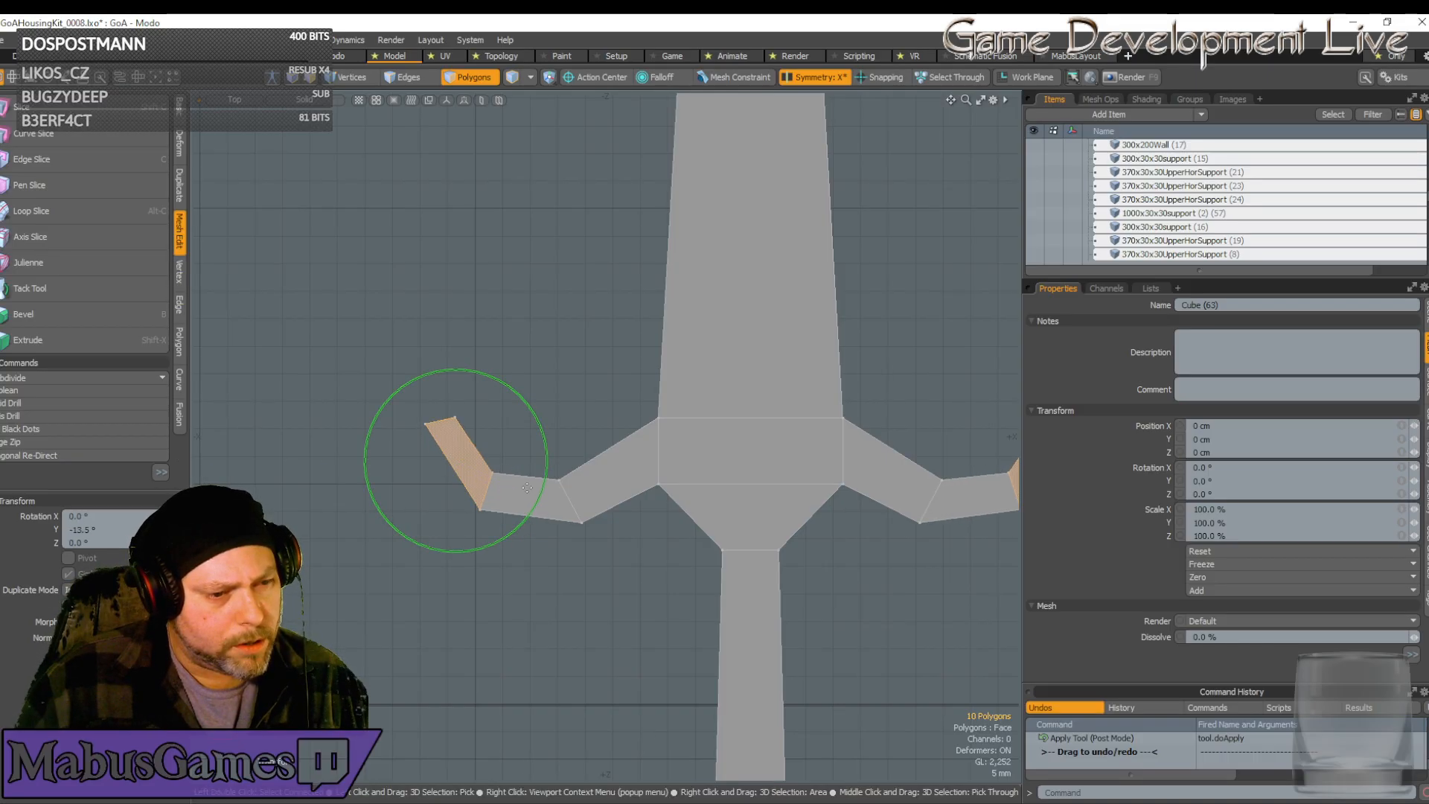
key(w)
drag(533, 531, 536, 526)
key(space)
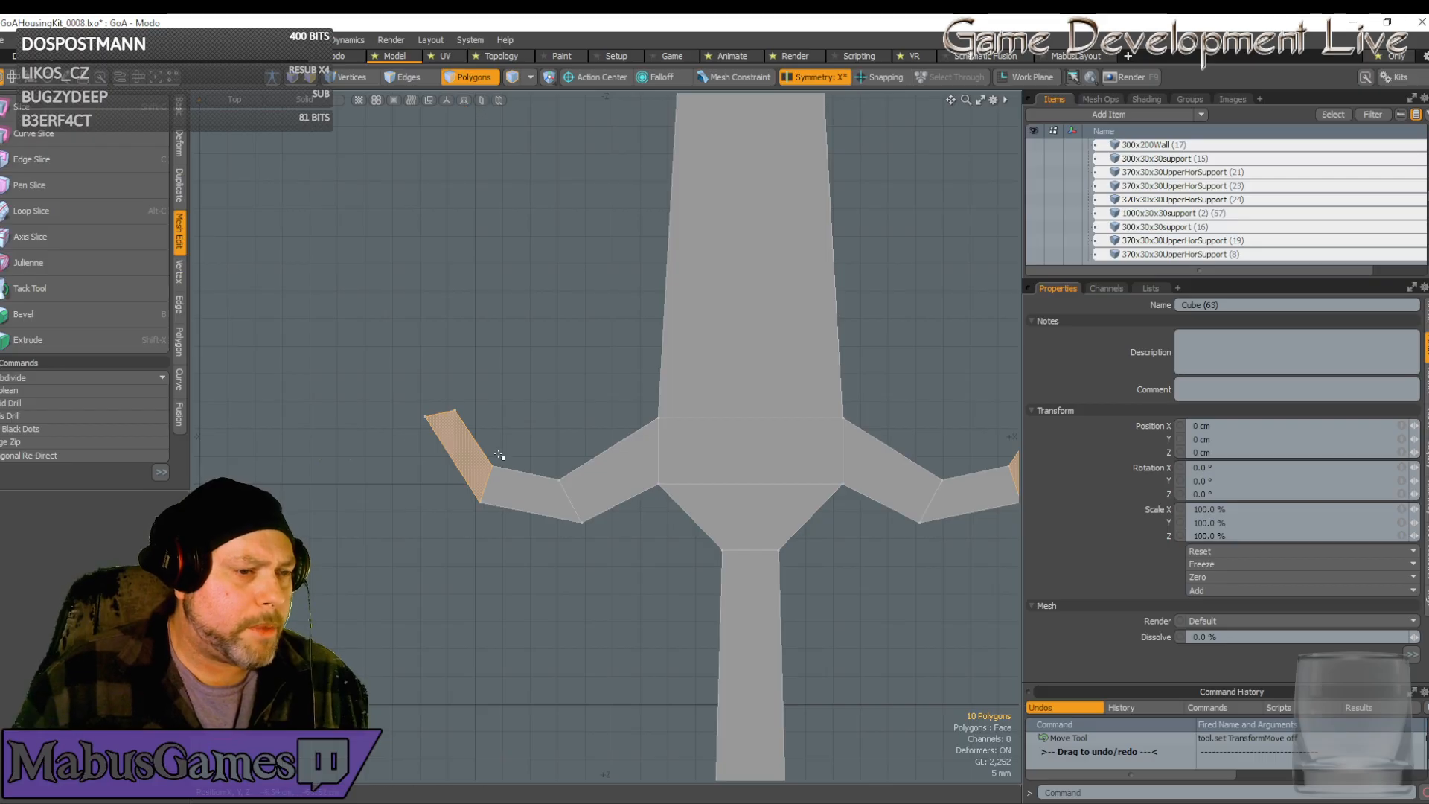
Select the end polygons of both arms and bevel them with a 1.5 cm shift and a slight inset
right_drag(496, 426, 386, 386)
click(61, 319)
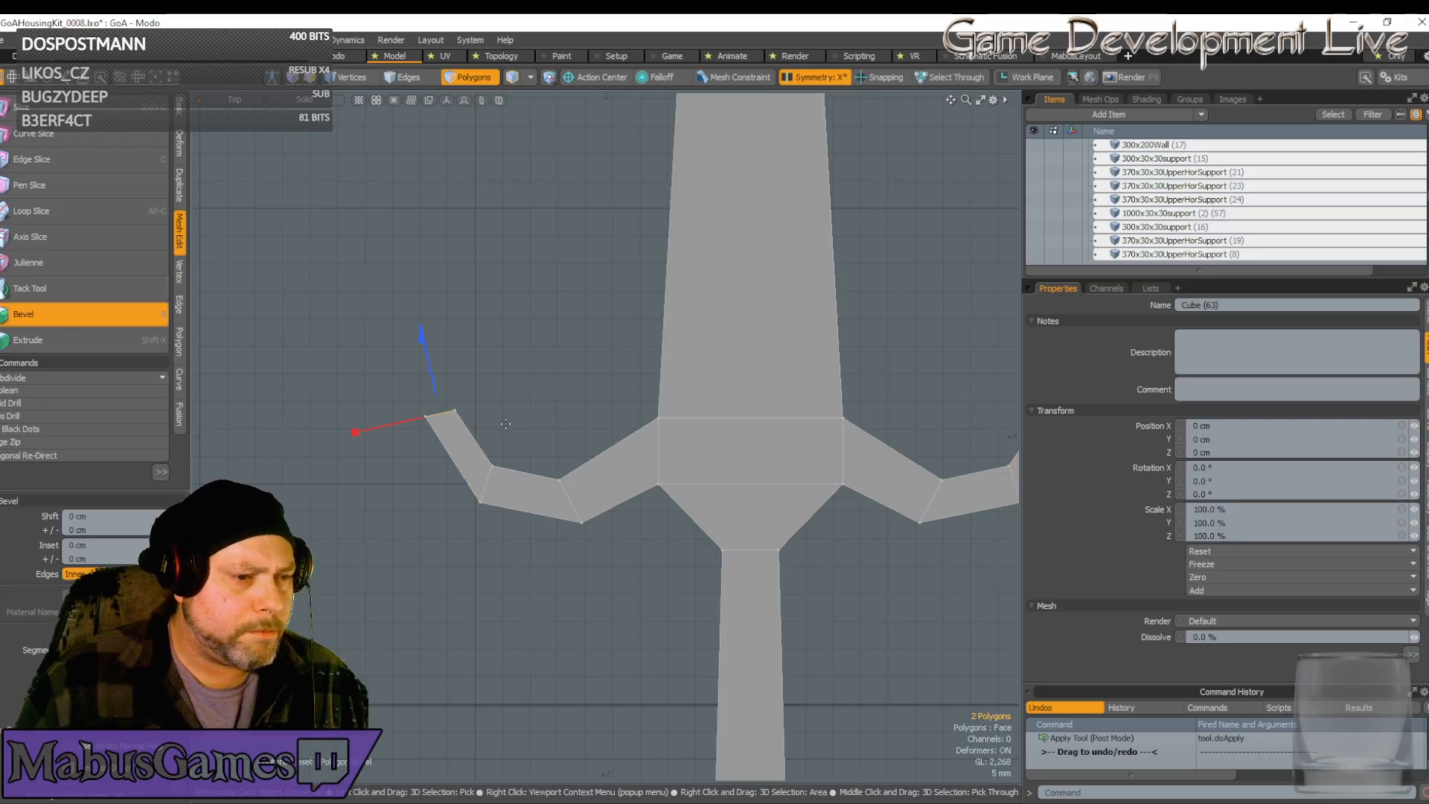
drag(419, 374, 408, 298)
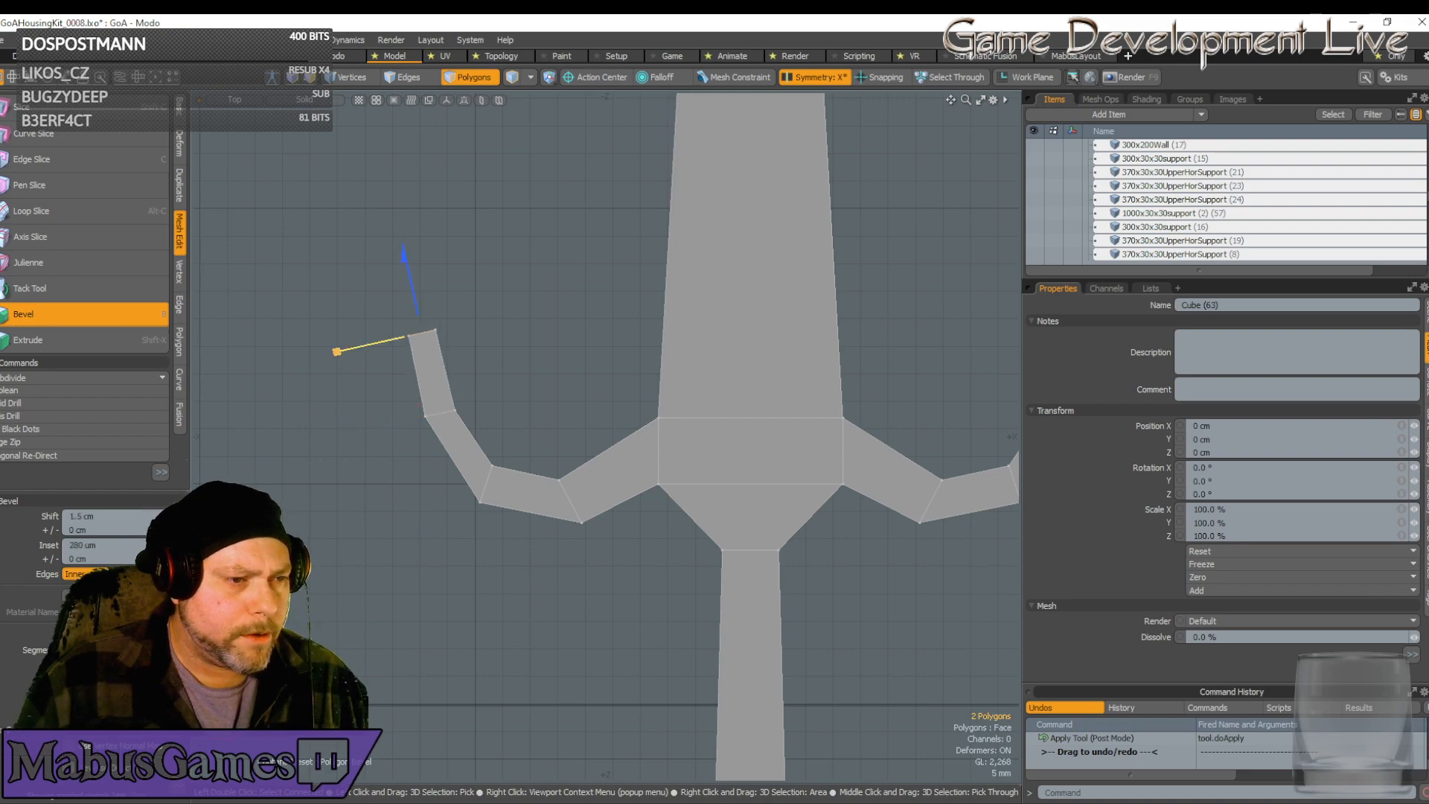
Move the arms' end polygons about 2.6 mm in X toward the central blade and rotate them about -12° in Y
key(w)
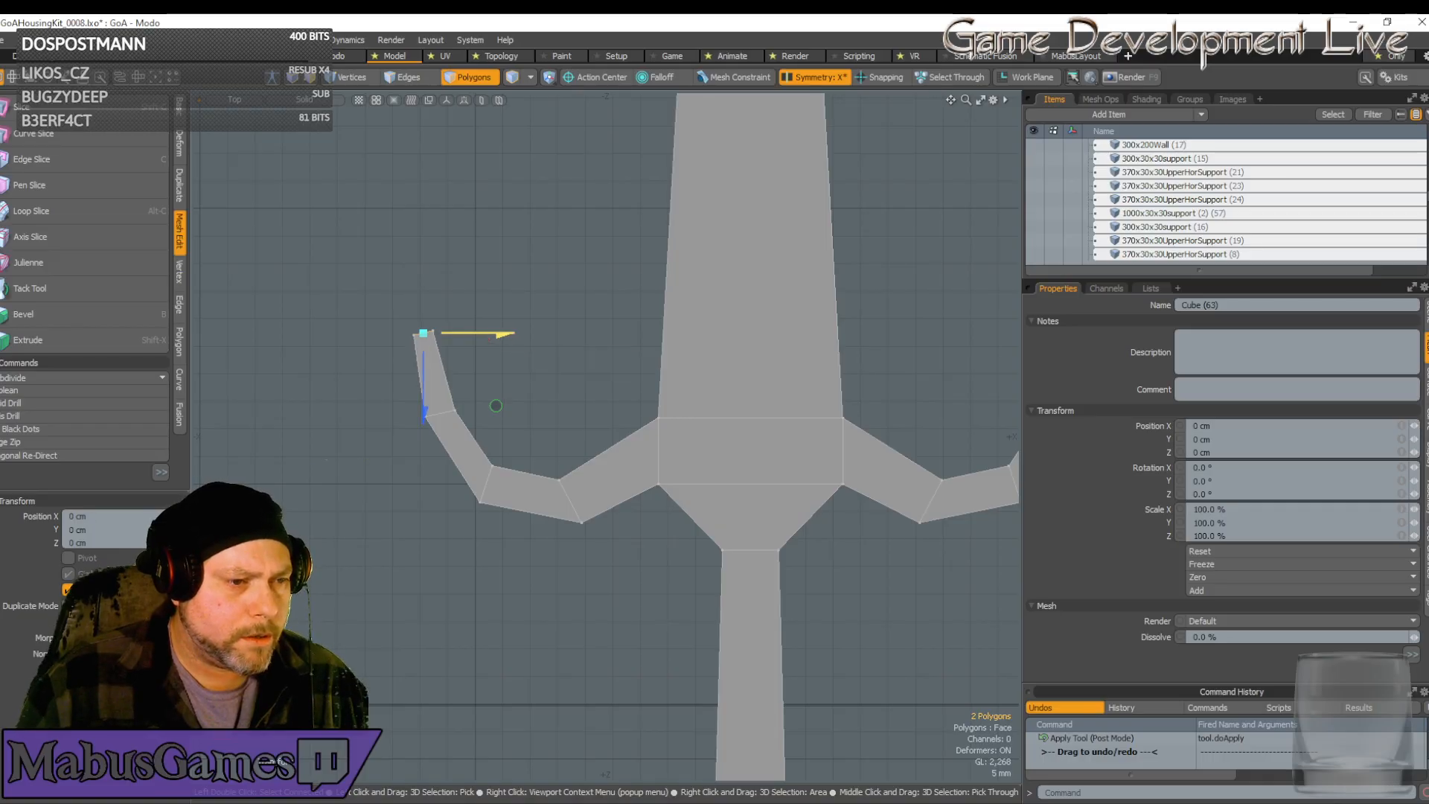
drag(488, 340, 502, 340)
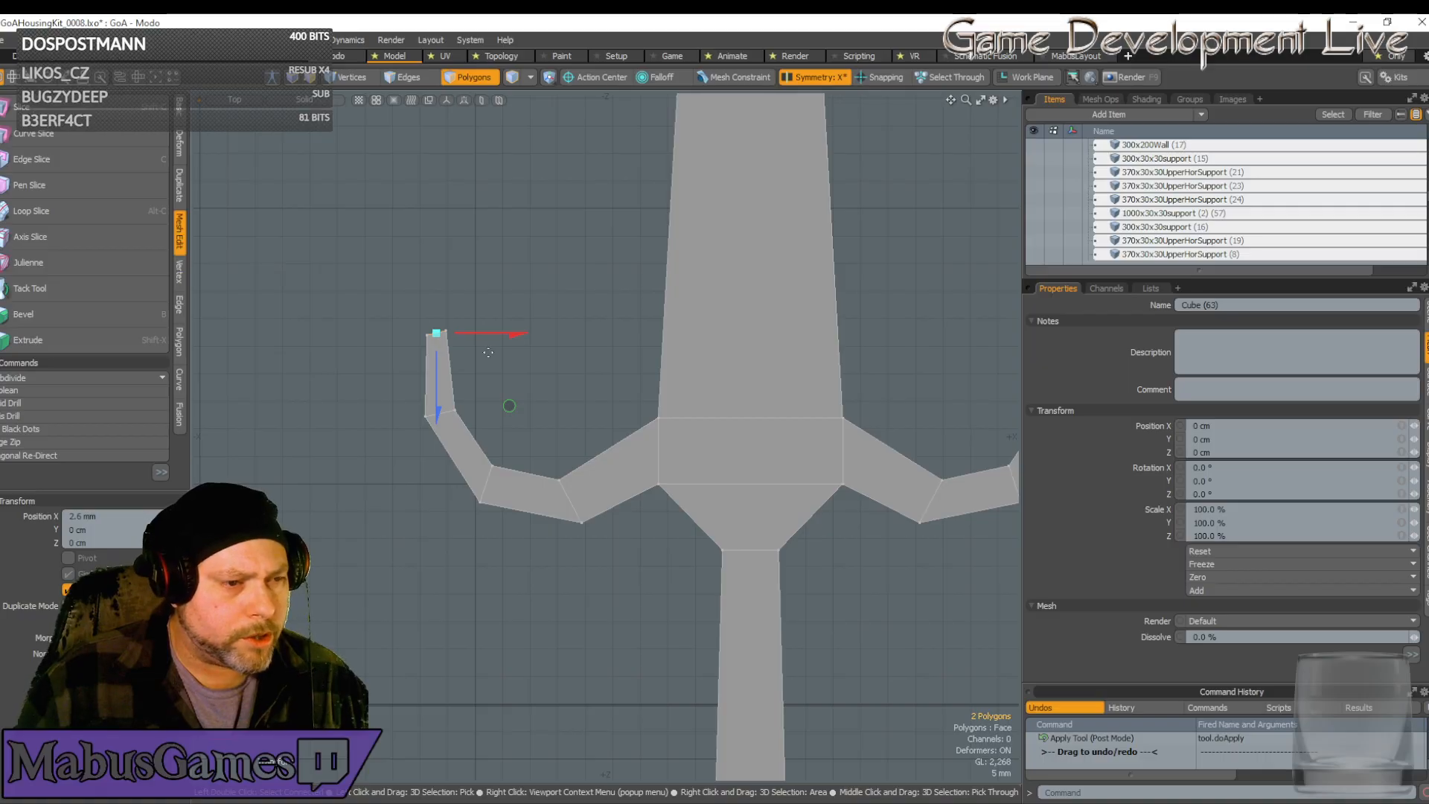
key(e)
drag(528, 333, 525, 329)
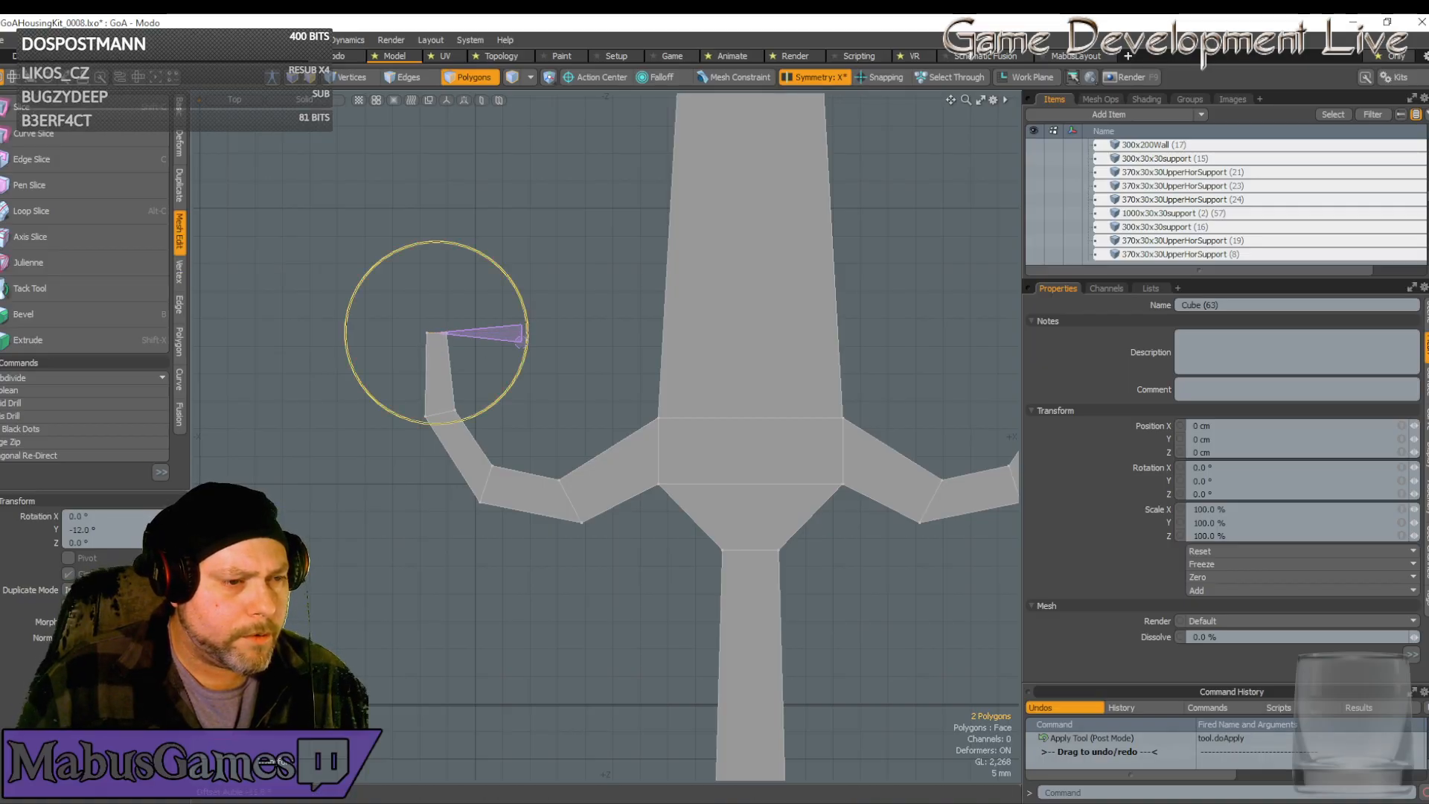
drag(521, 340, 522, 341)
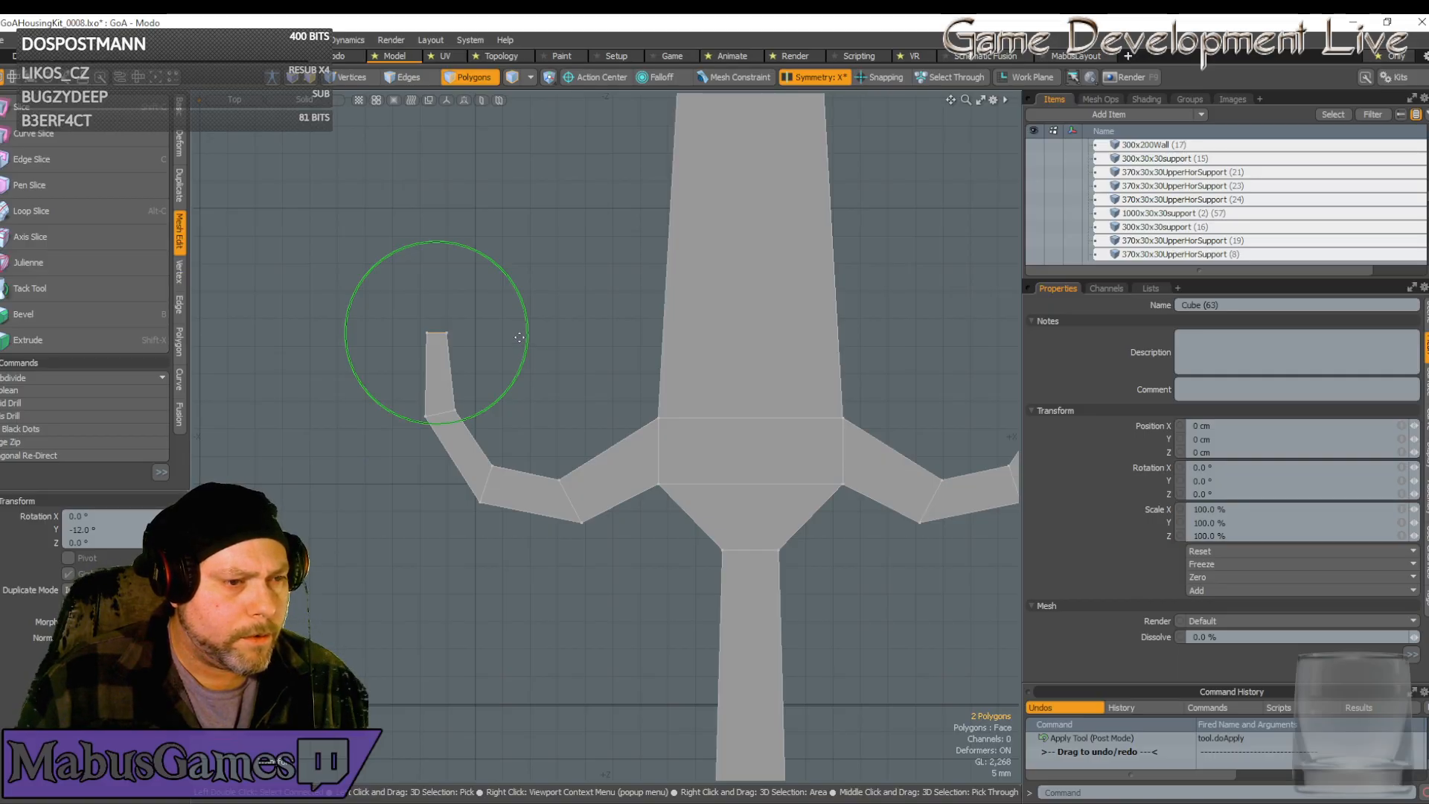
key(w)
mouse_move(519, 337)
ctrl+alt+mouse_down()
mouse_move(633, 335)
mouse_move(493, 332)
ctrl+alt+mouse_up()
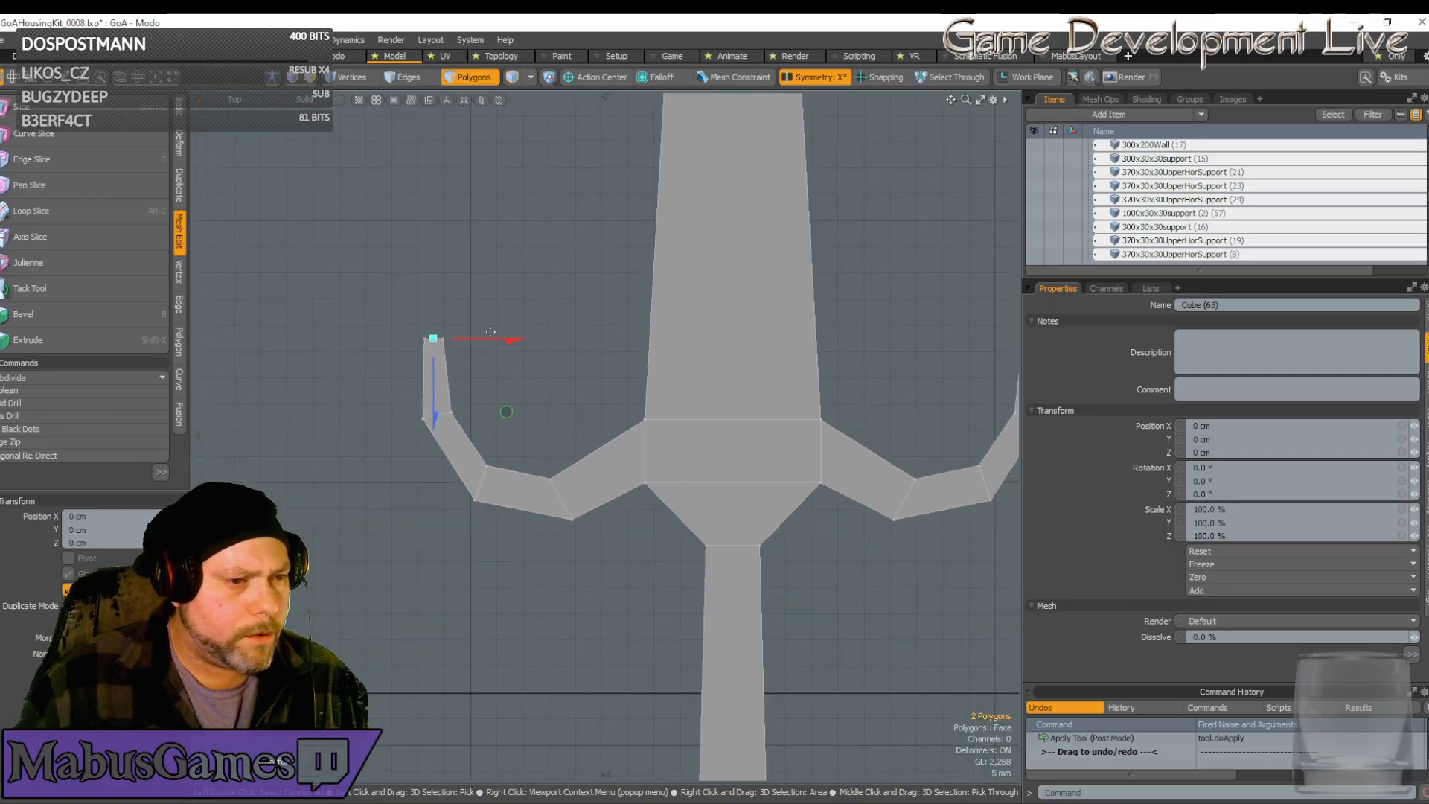
key(q)
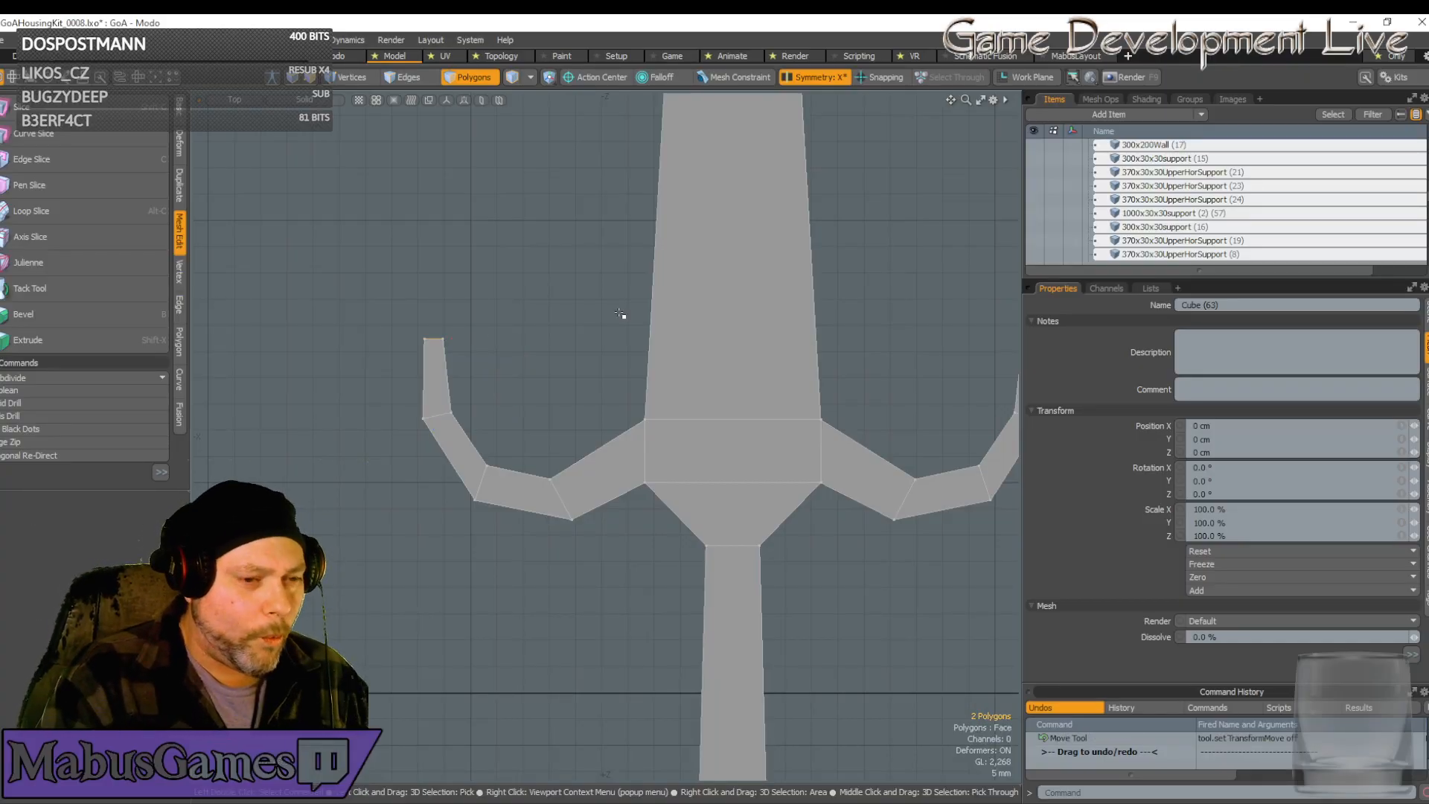
Bevel the arms' end polygons into long straight tapering prongs with a 4.52 cm shift and 800 um inset
click(86, 314)
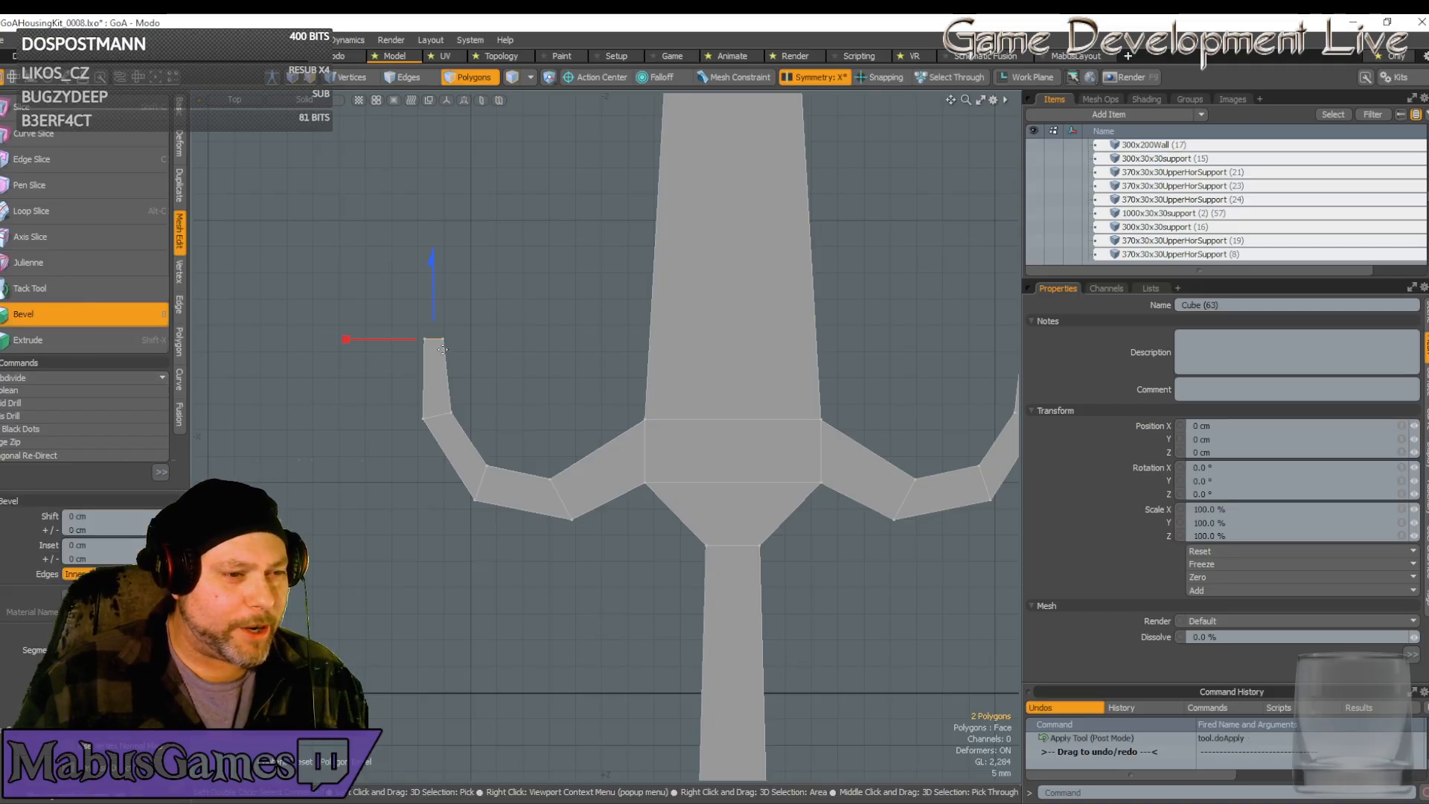
drag(436, 292, 434, 145)
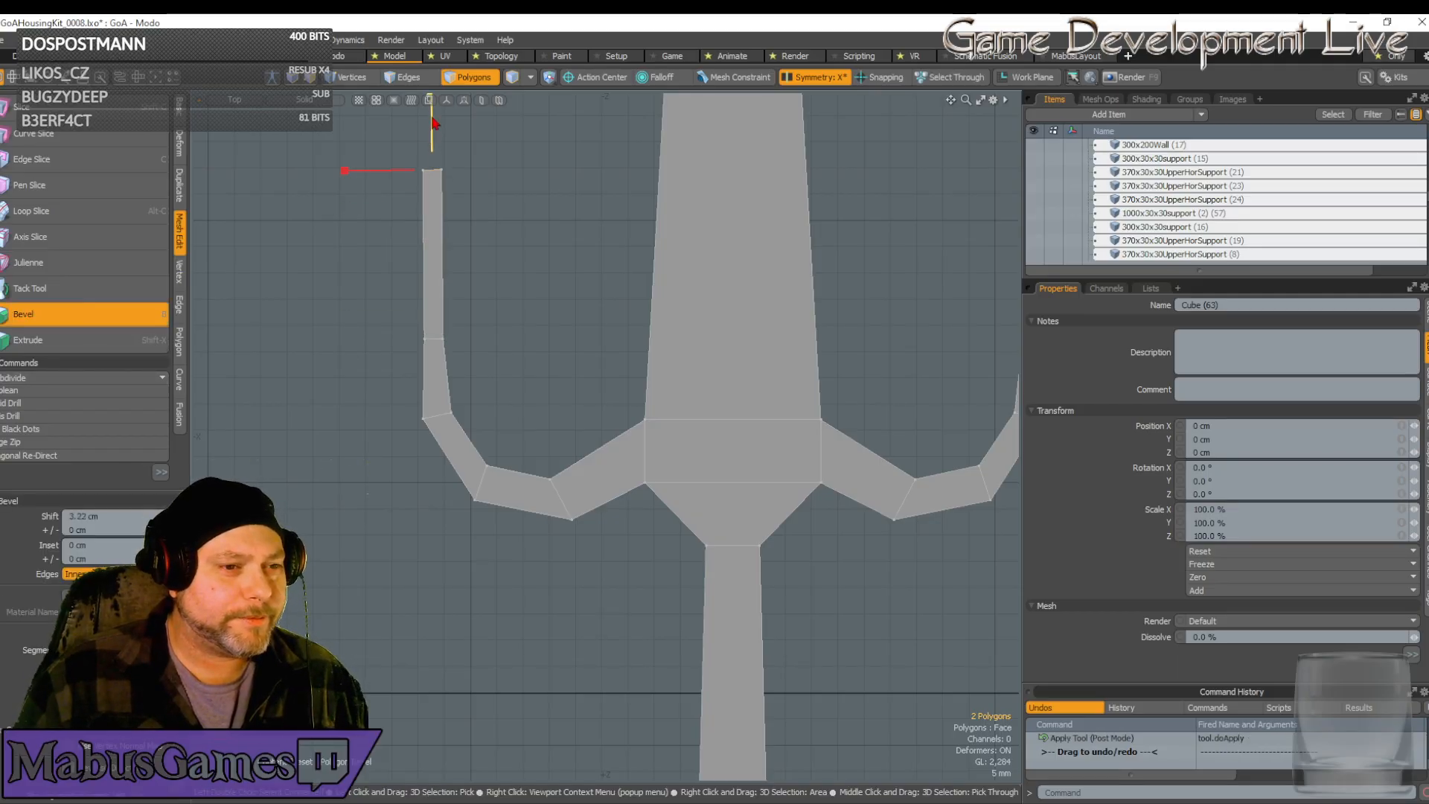
scroll(434, 170, down, 5)
scroll(433, 170, up, 8)
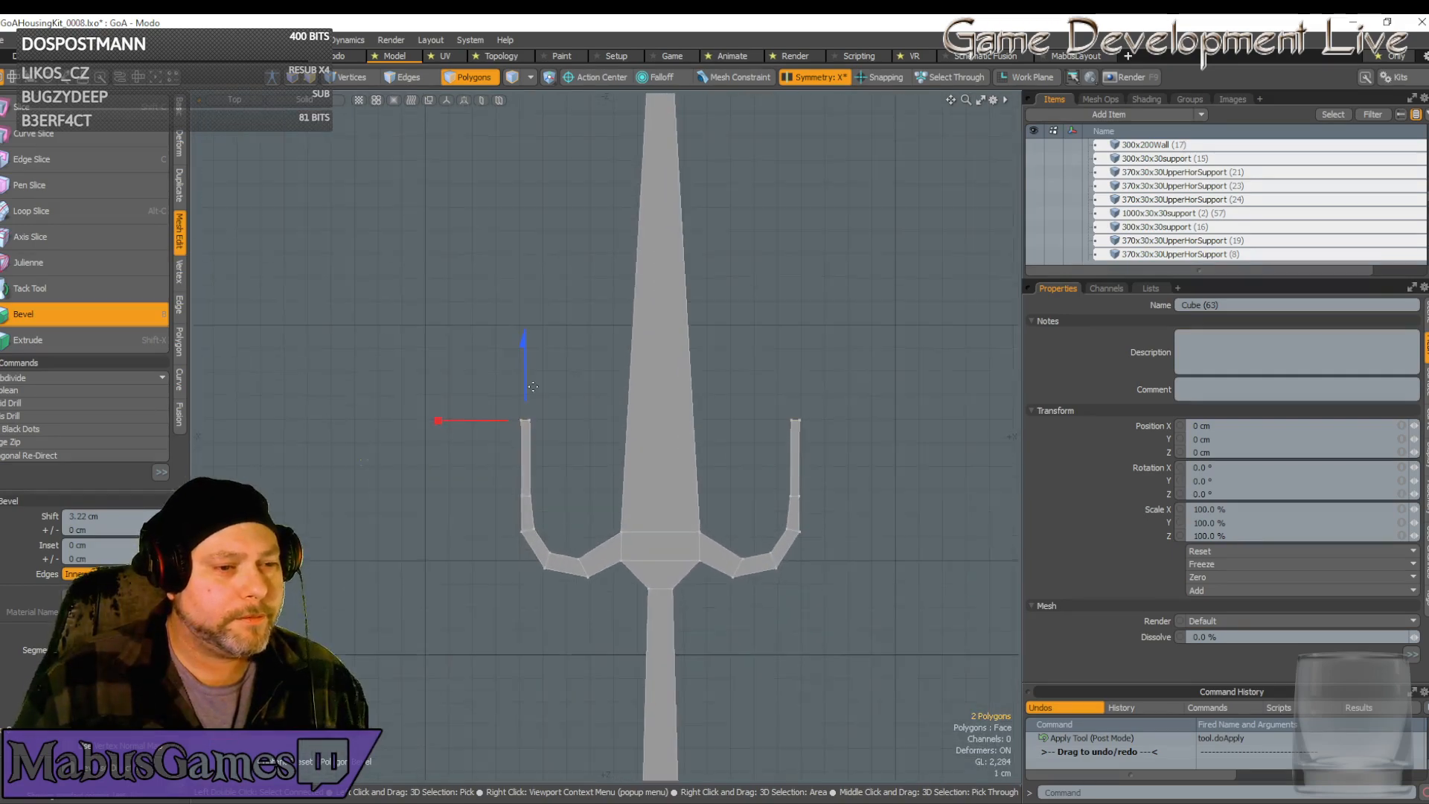
scroll(531, 390, up, 2)
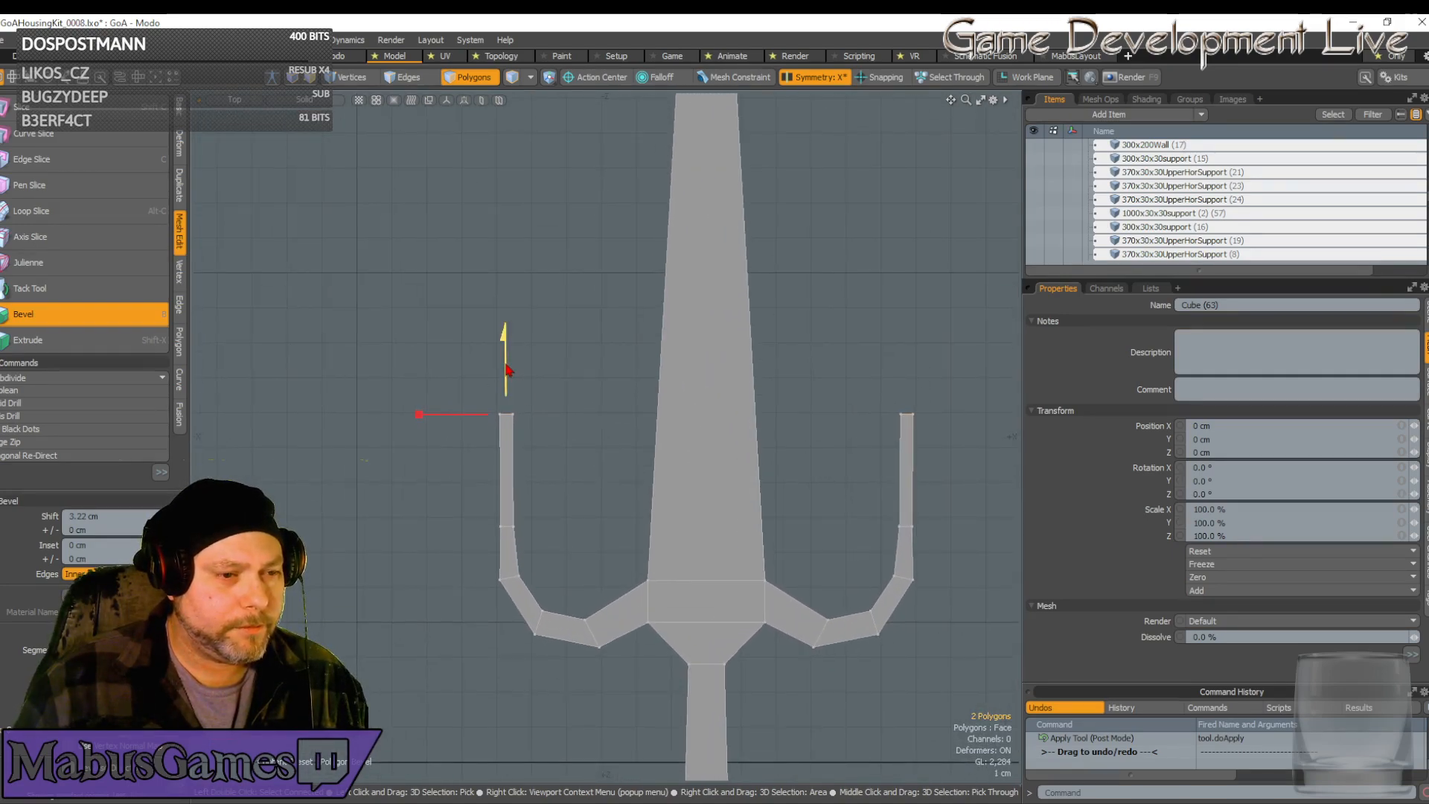
drag(507, 369, 506, 321)
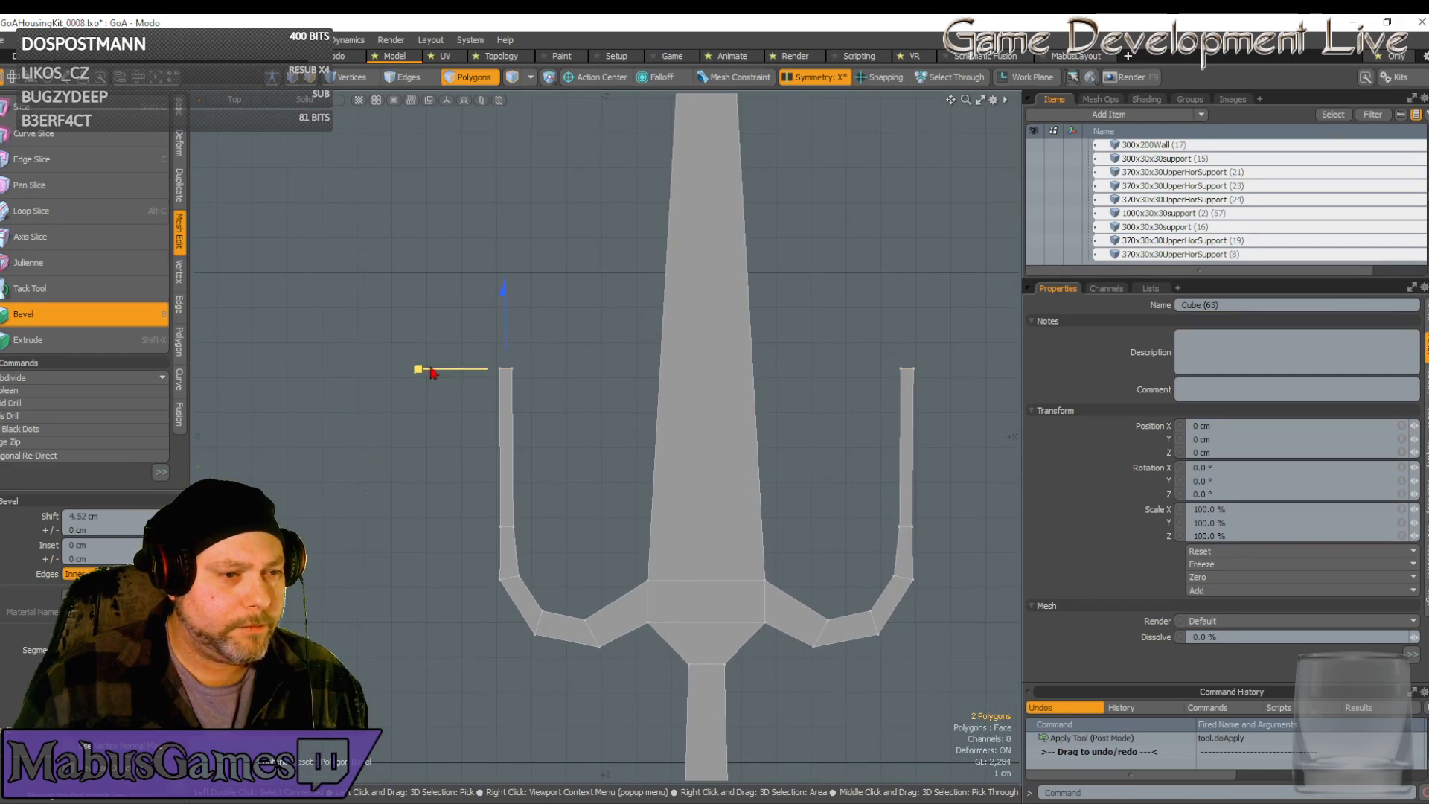
drag(422, 373, 423, 373)
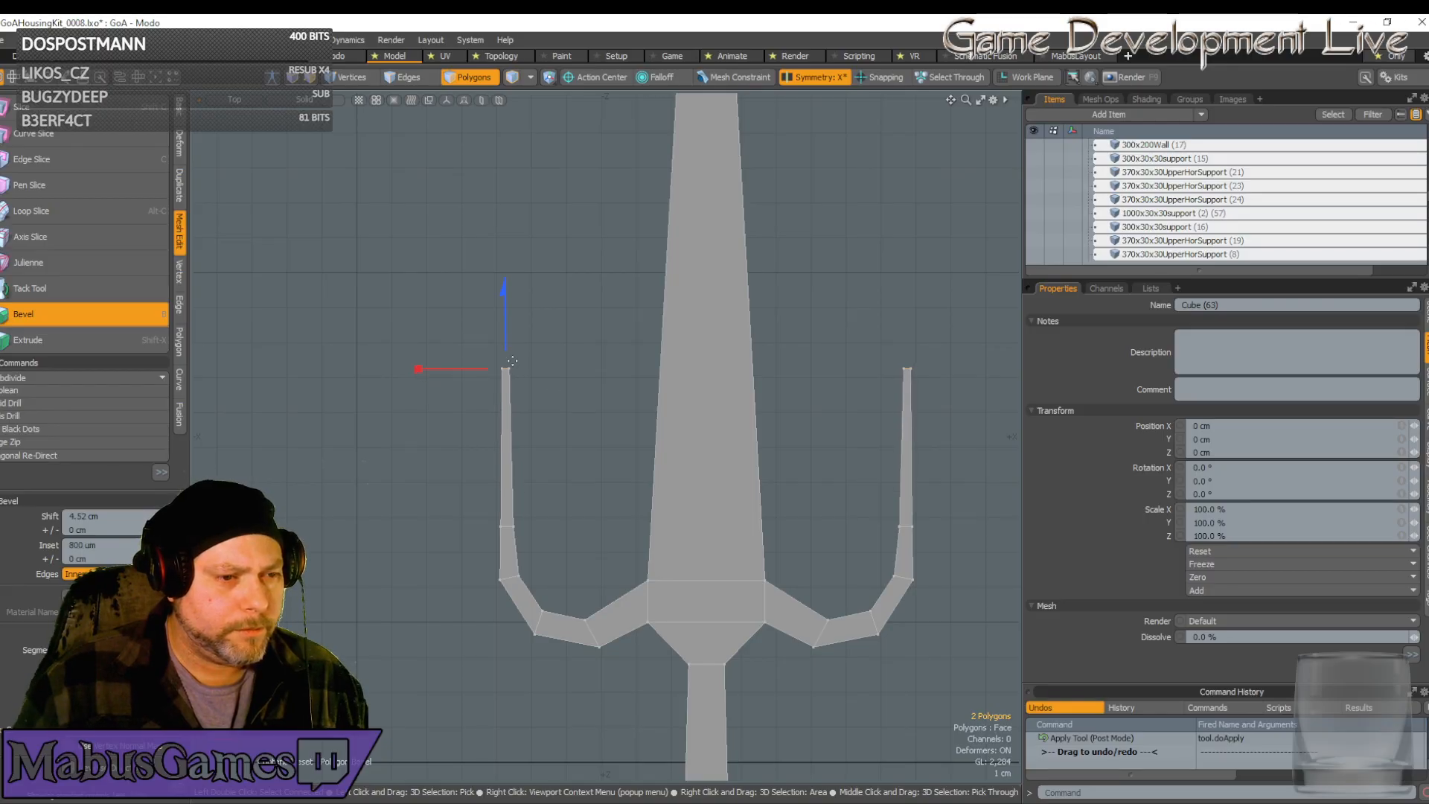
Extend both prongs with another bevel segment using the same 4.52 cm shift and 800 um inset, and drop the tool
scroll(513, 362, down, 6)
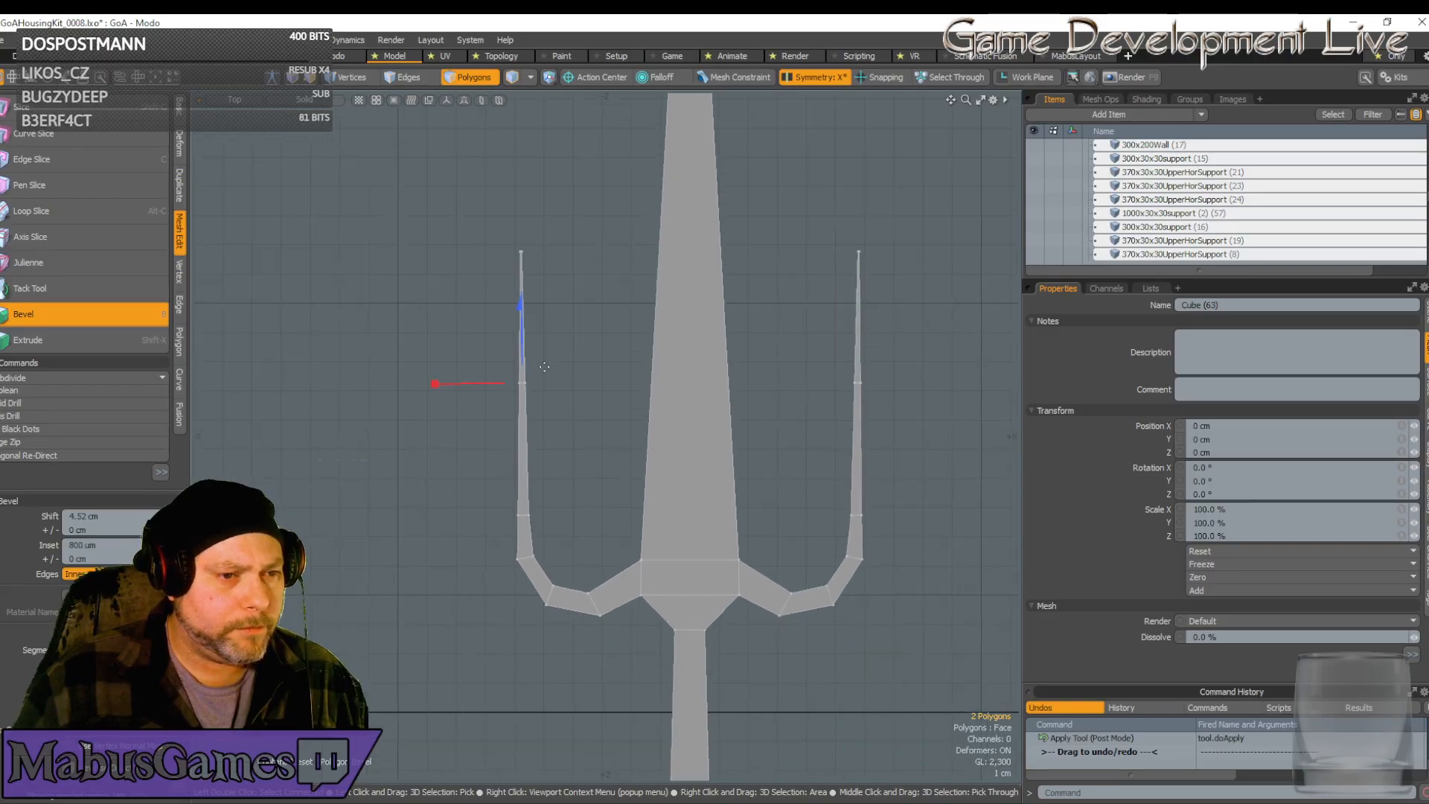
scroll(560, 374, up, 6)
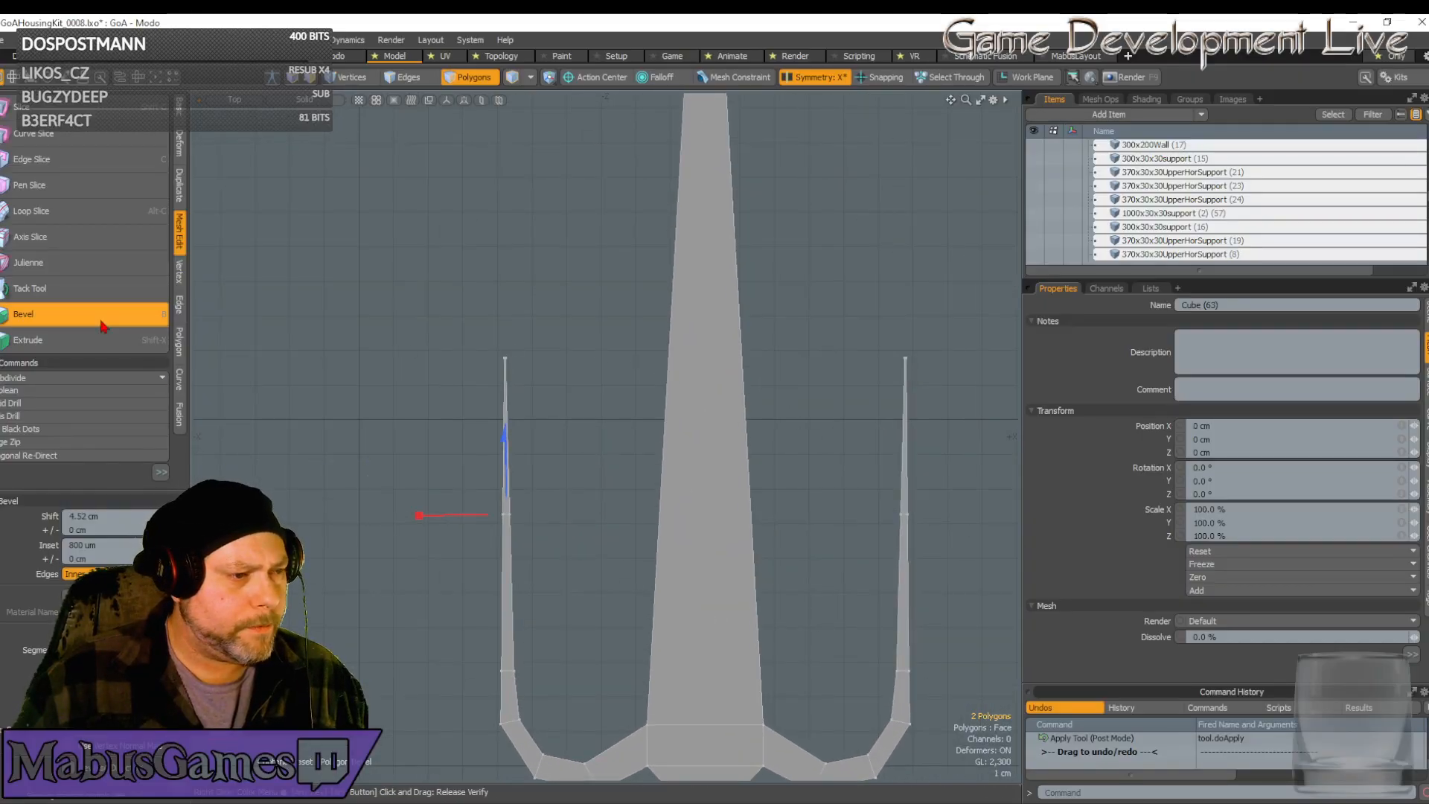
click(45, 314)
scroll(533, 361, up, 6)
scroll(461, 388, down, 4)
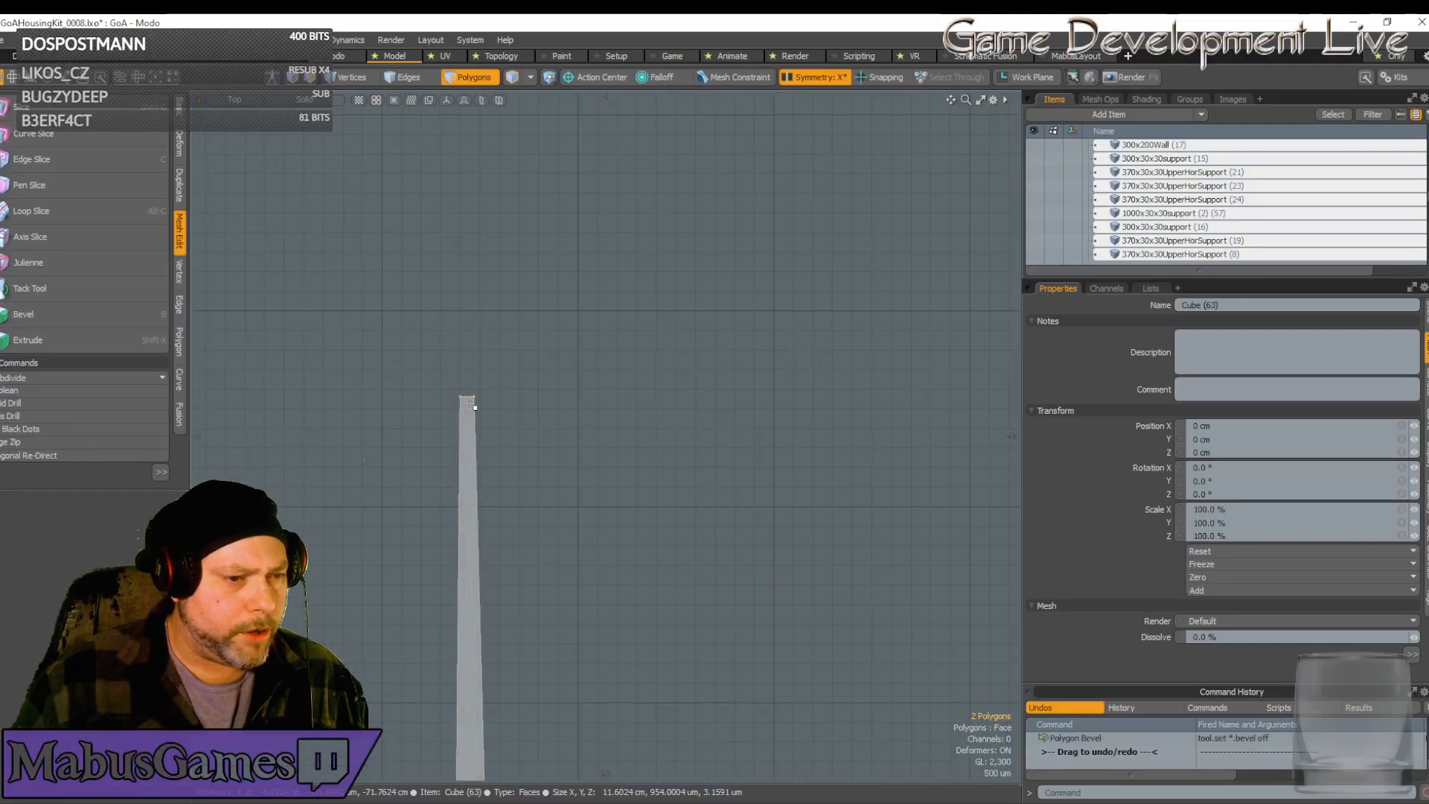
scroll(485, 421, down, 5)
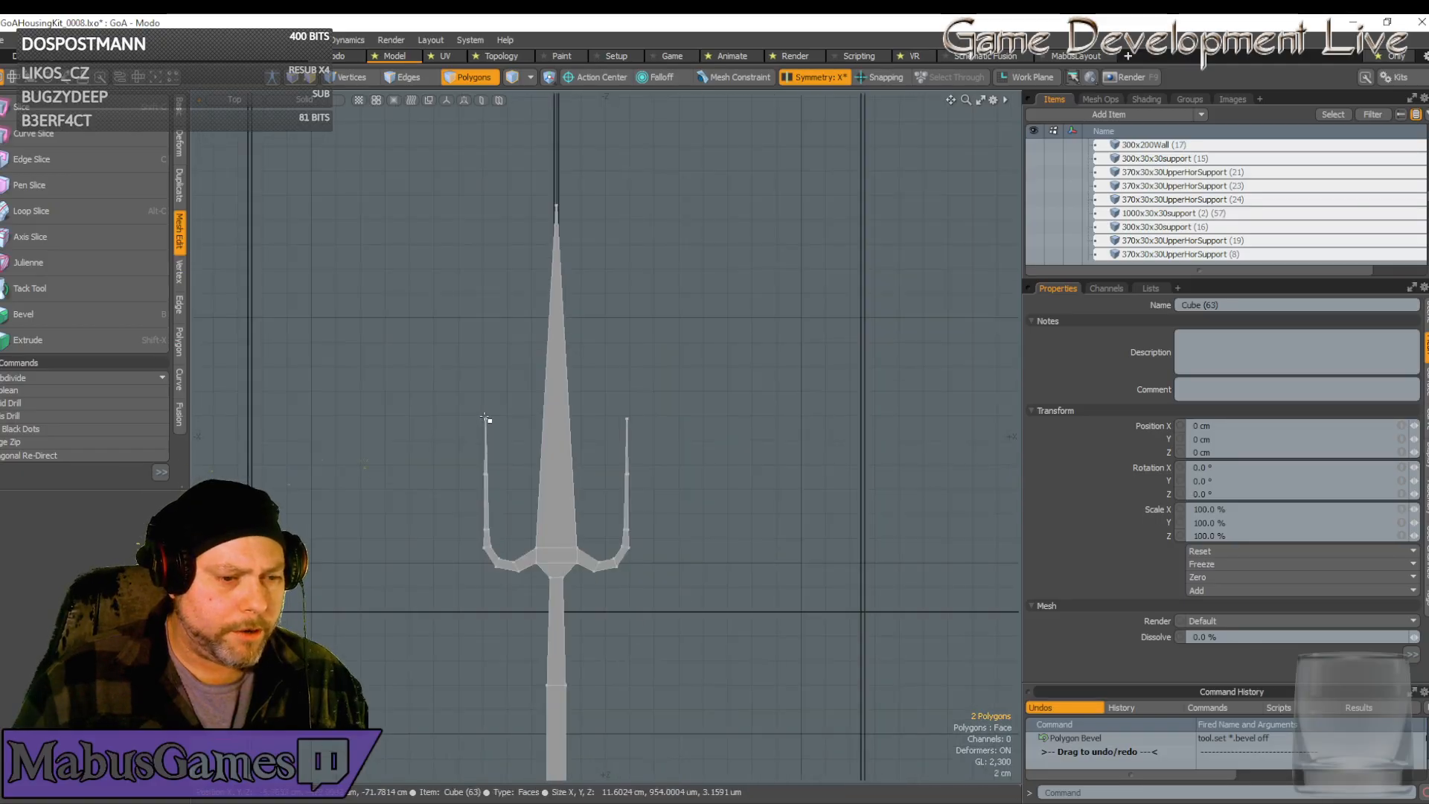
scroll(486, 419, up, 3)
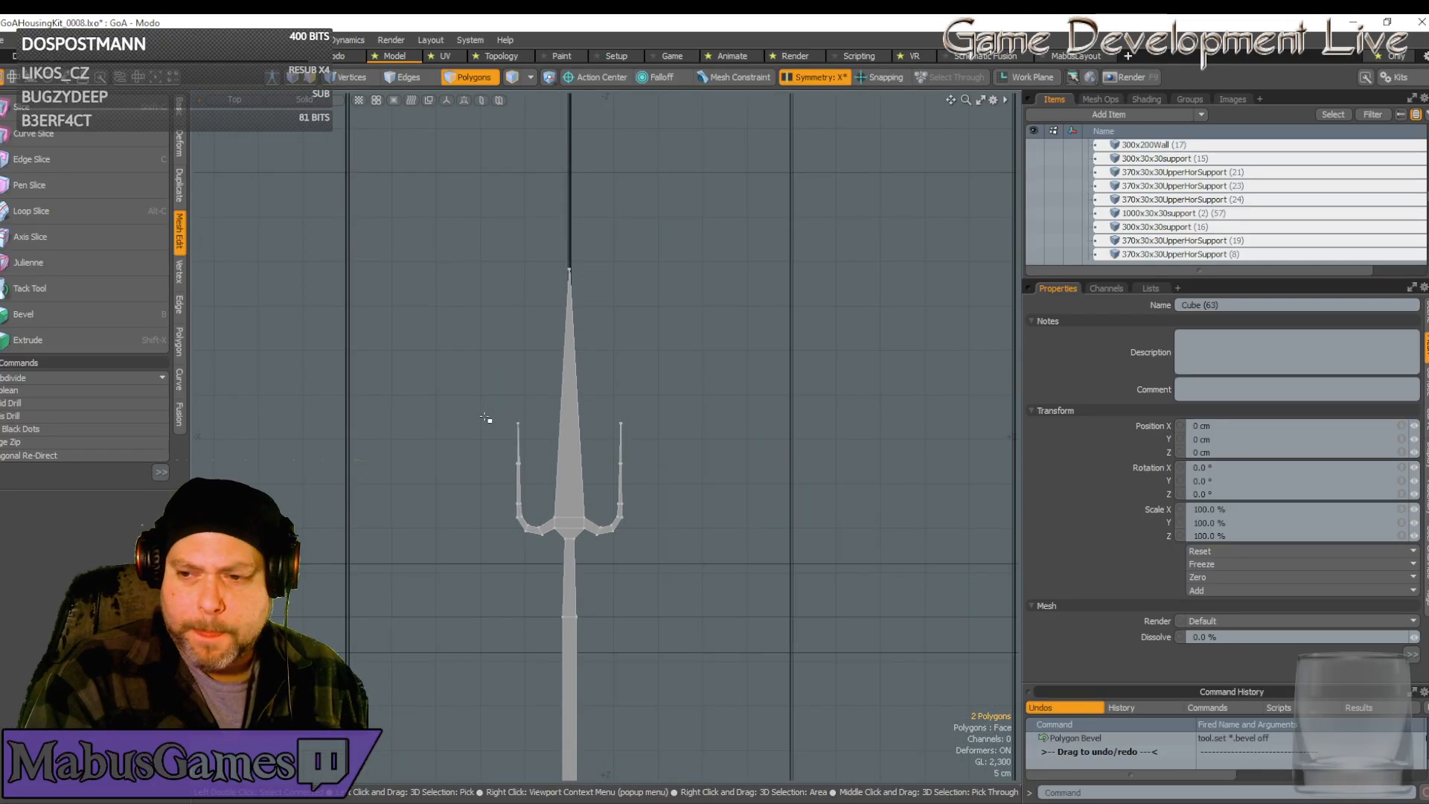
scroll(486, 419, up, 6)
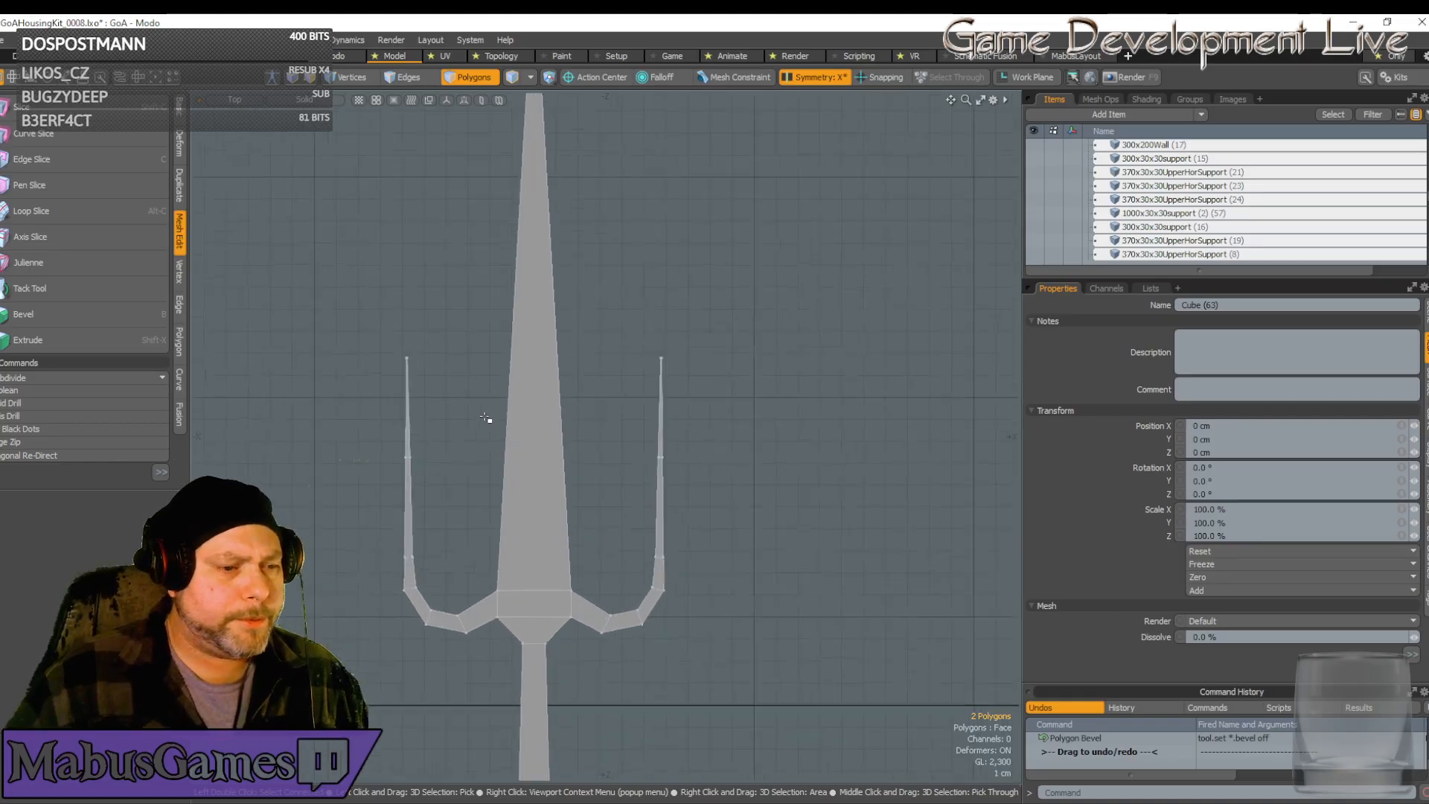
alt+shift+drag(451, 431, 450, 389)
scroll(449, 389, down, 1)
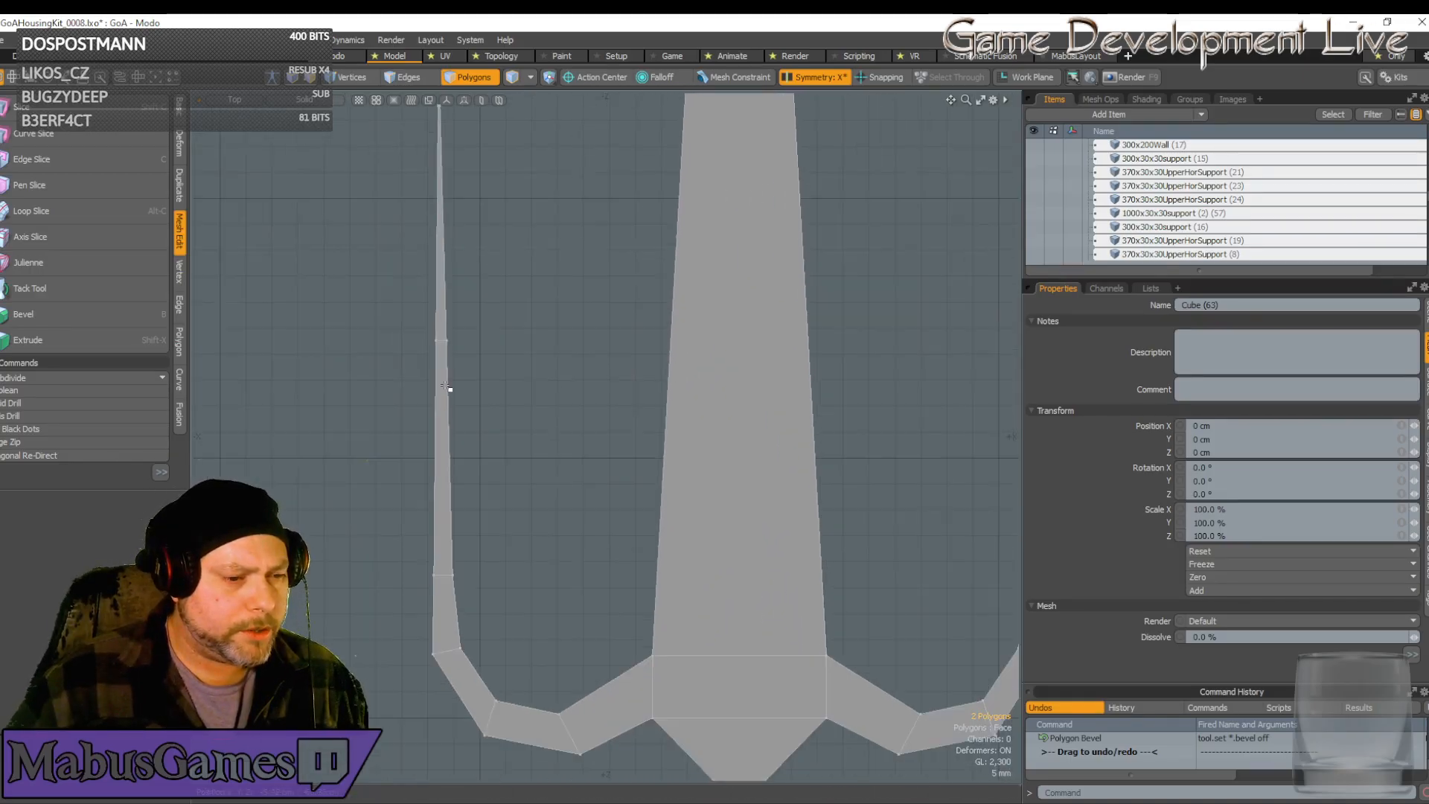
click(350, 76)
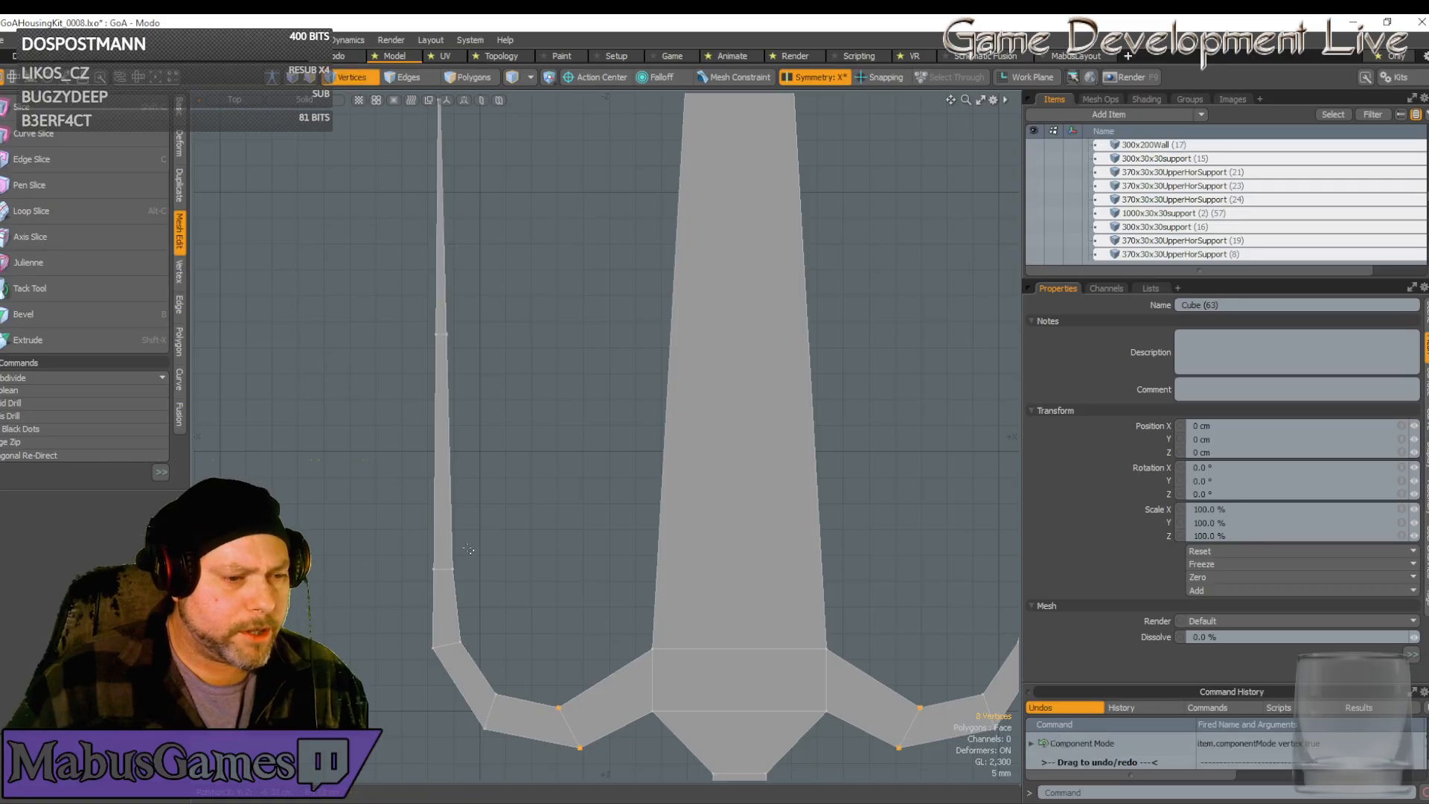
scroll(544, 632, up, 2)
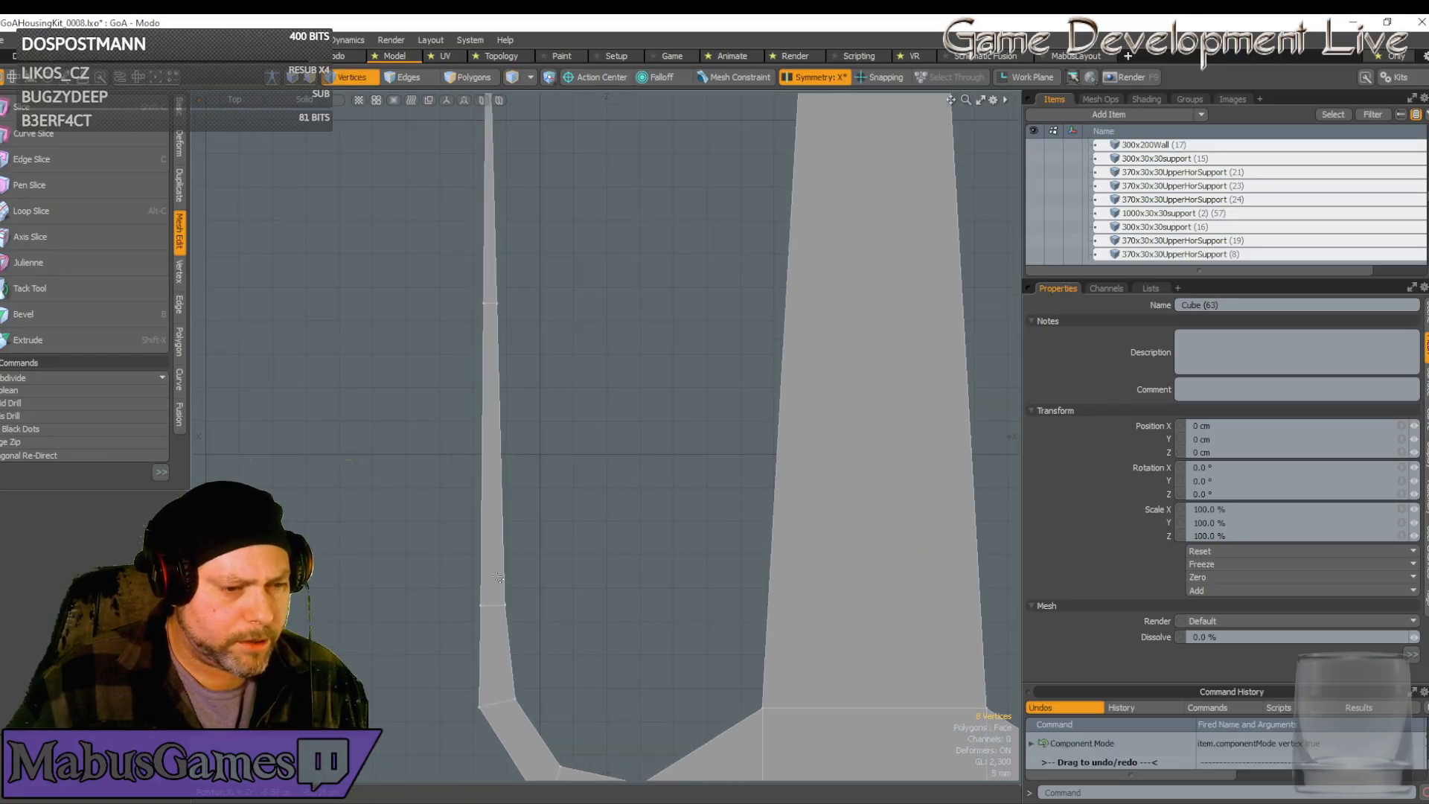
key(2)
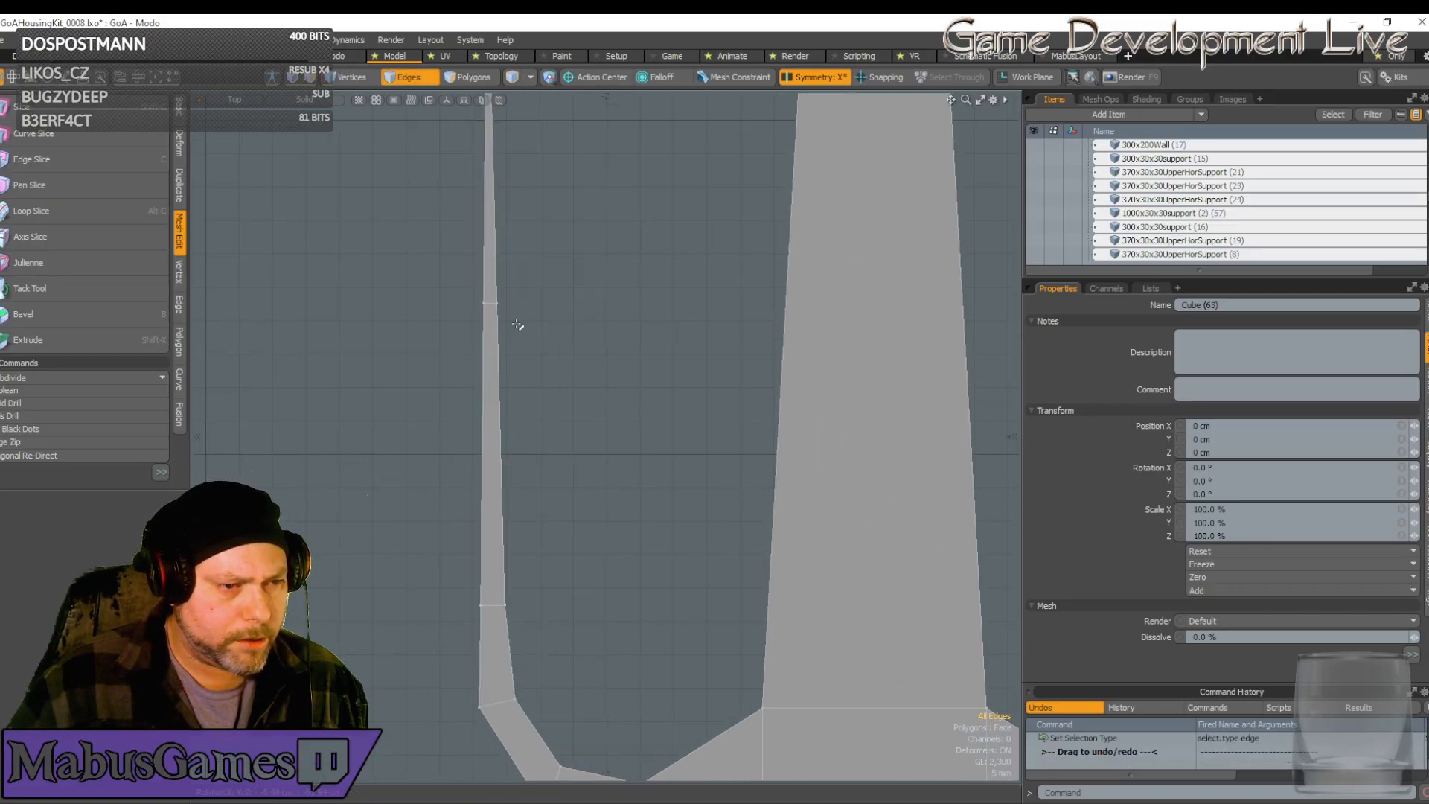
right_drag(519, 327, 488, 279)
scroll(615, 348, down, 2)
alt+shift+drag(615, 179, 619, 459)
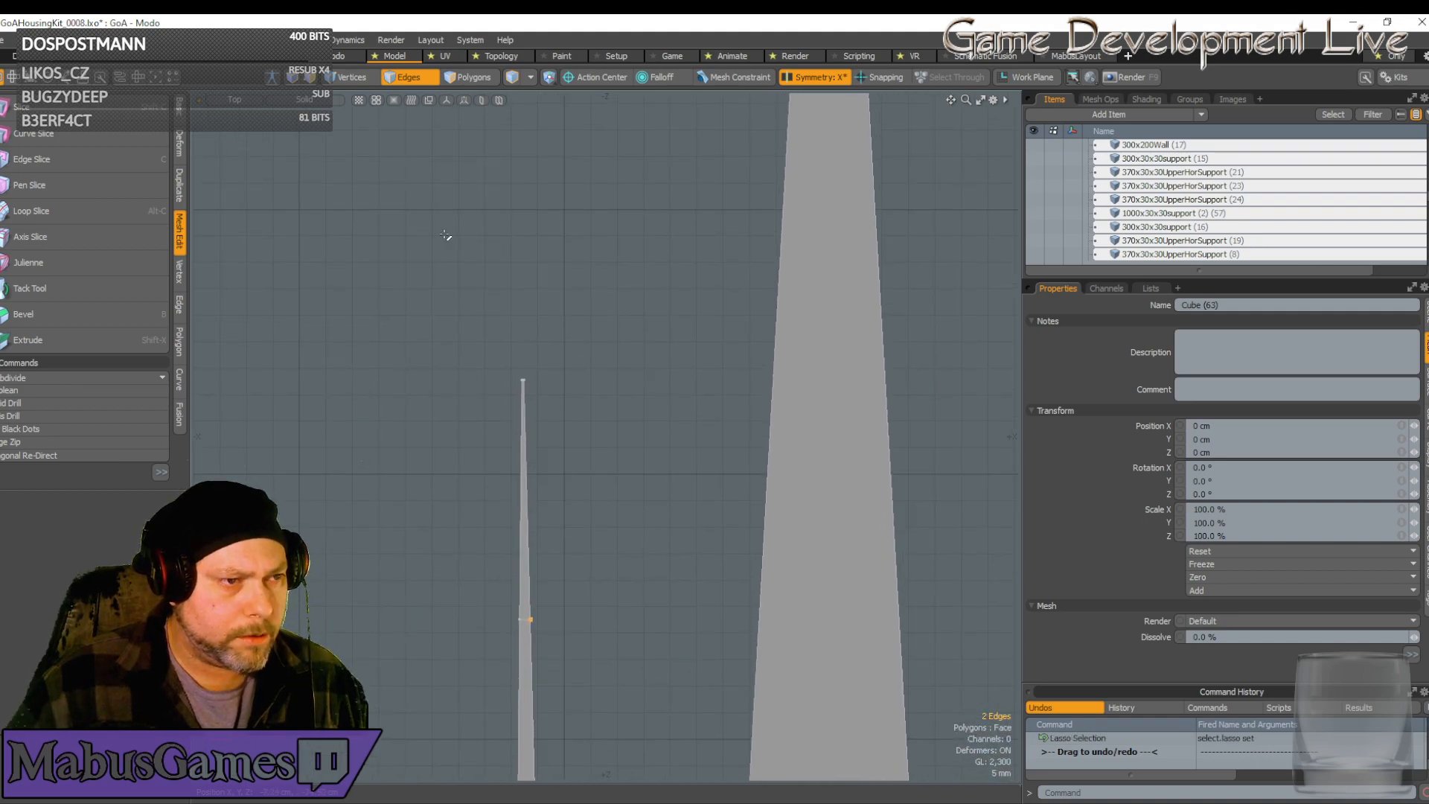
Select the inner-side vertices at the prong's uppermost joint and tip and move them about 400 um in X toward the blade
key(1)
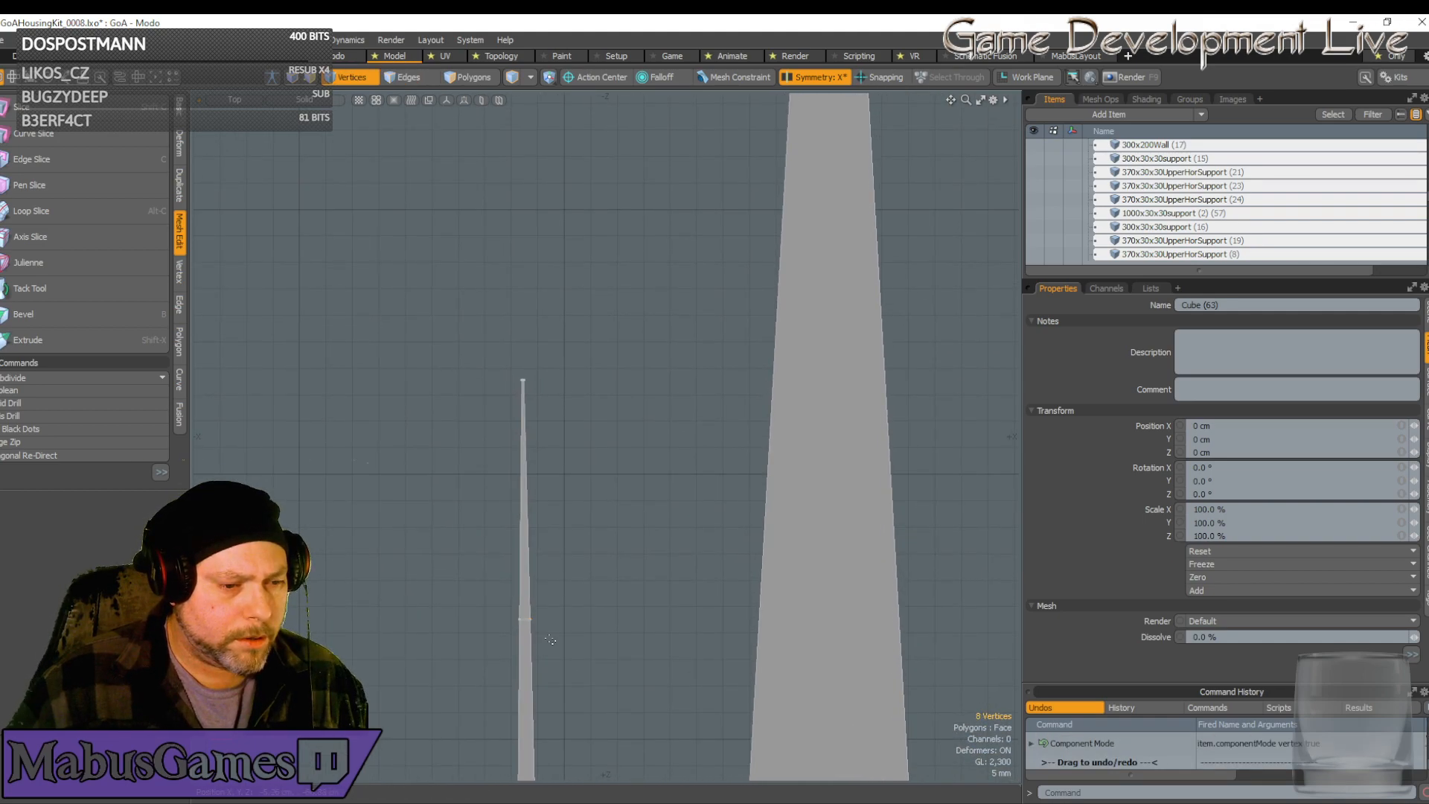
right_drag(551, 640, 524, 610)
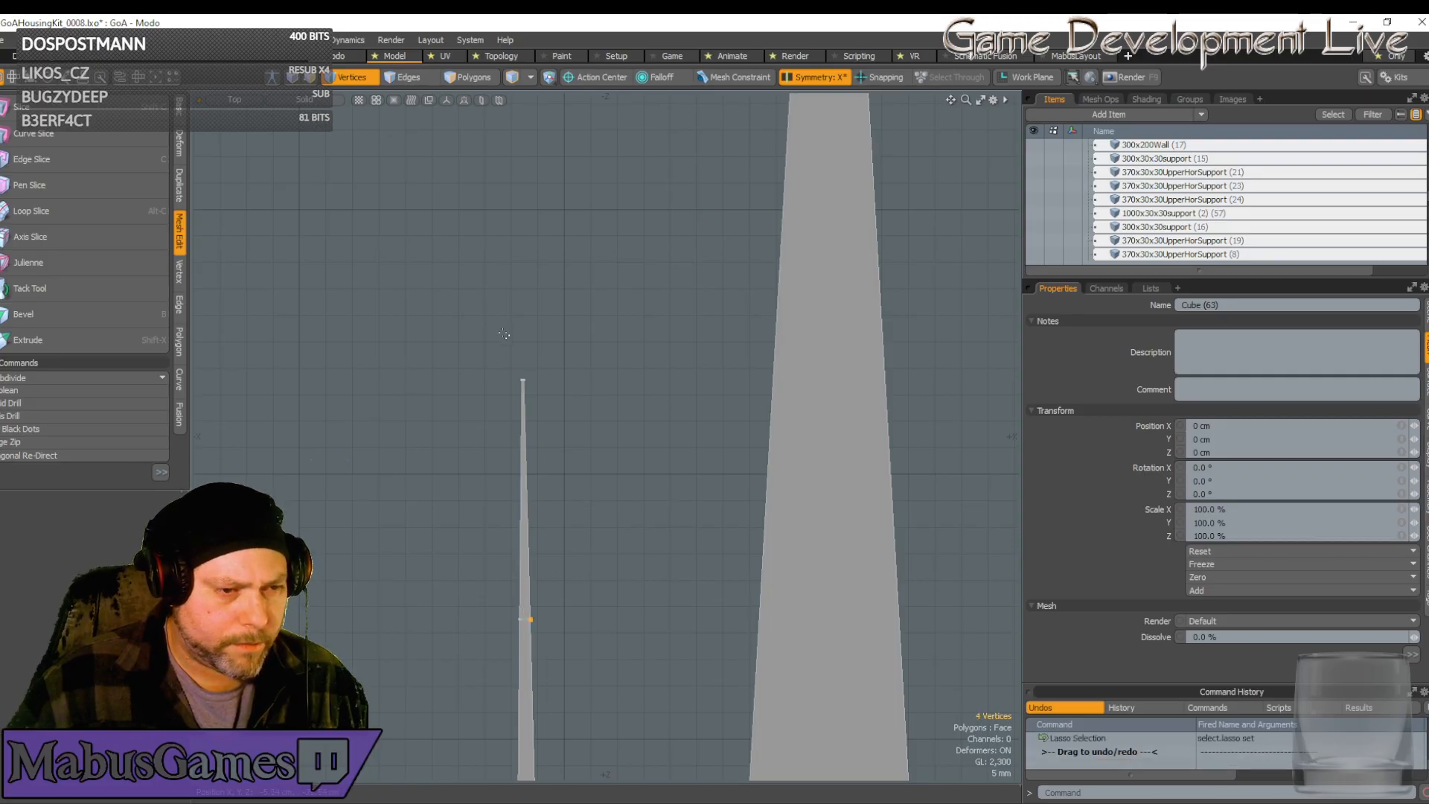
scroll(525, 376, up, 3)
scroll(523, 394, up, 2)
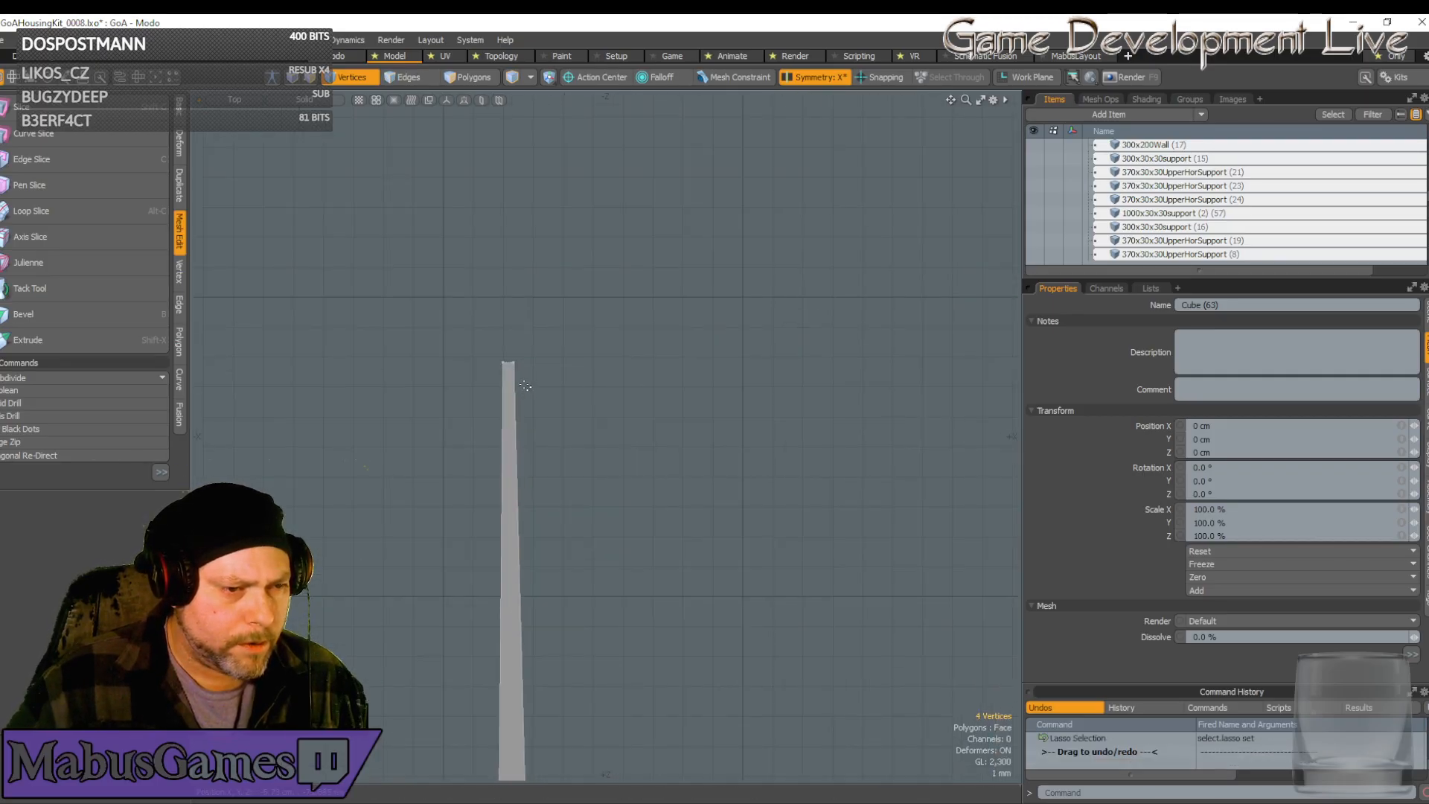
shift+right_drag(526, 379, 525, 377)
scroll(640, 380, down, 4)
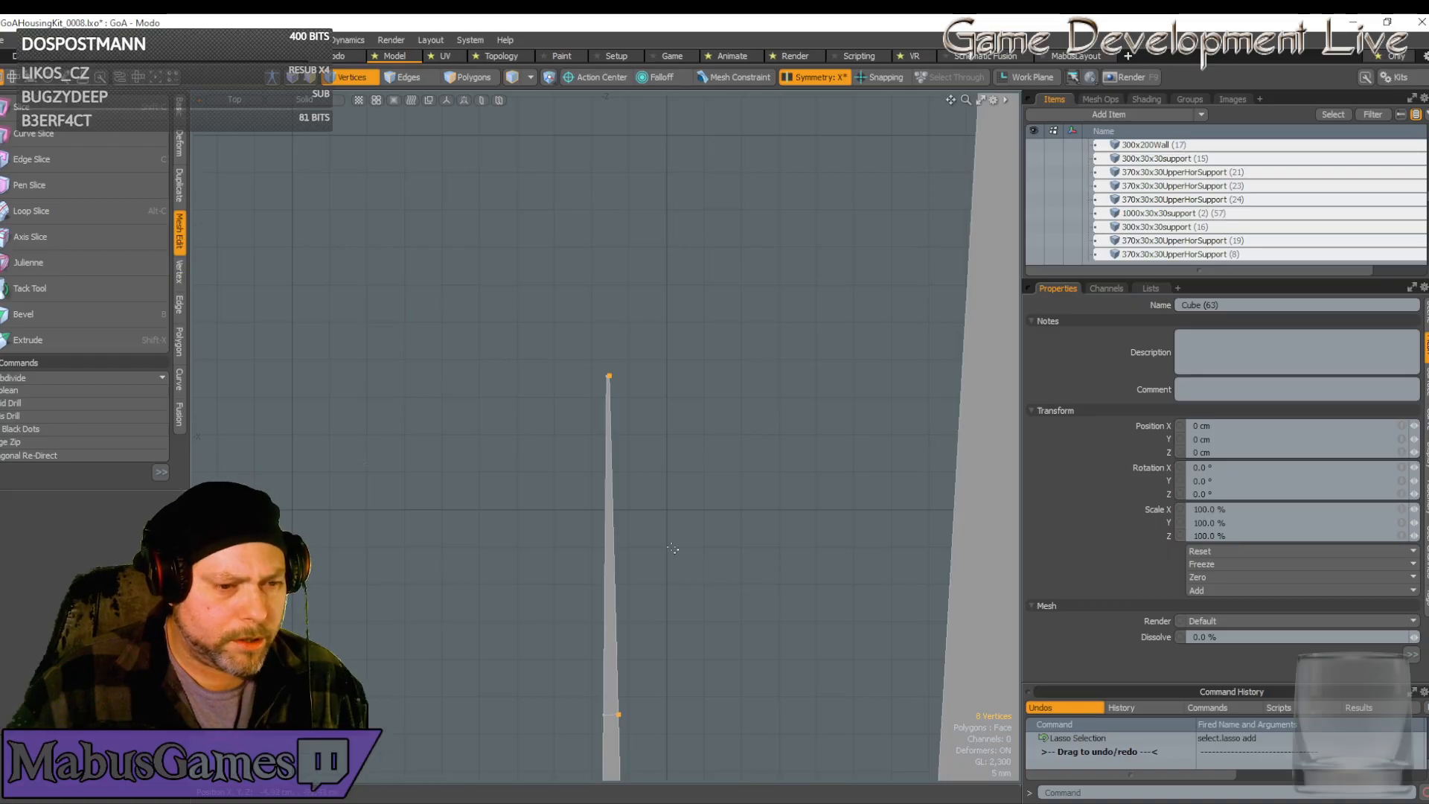
key(w)
drag(676, 548, 679, 548)
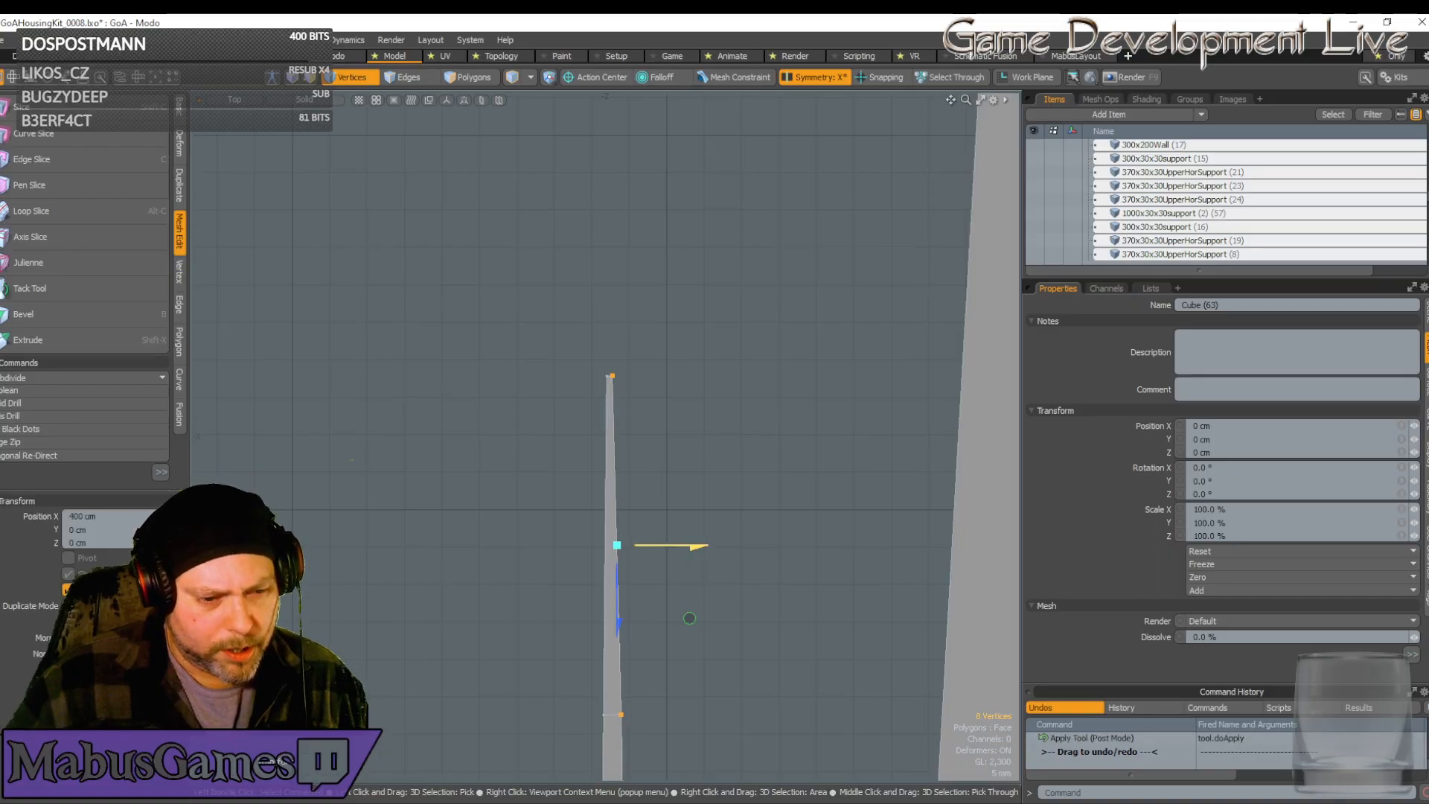
Rotate the selected prong vertices about -1° in Y to thicken the tips, and return to item selection
drag(690, 618, 703, 574)
key(e)
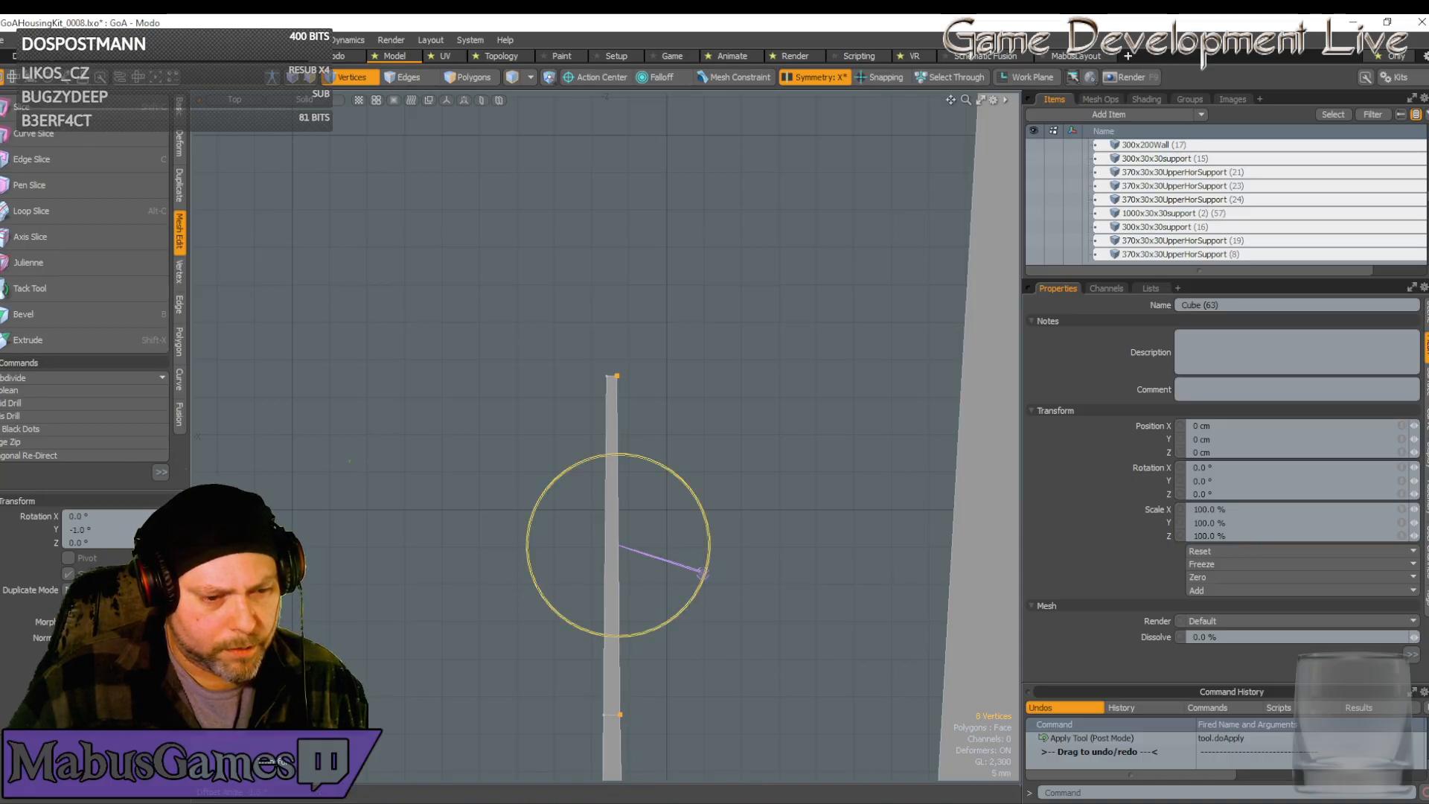
key(w)
scroll(703, 574, down, 3)
scroll(703, 574, up, 5)
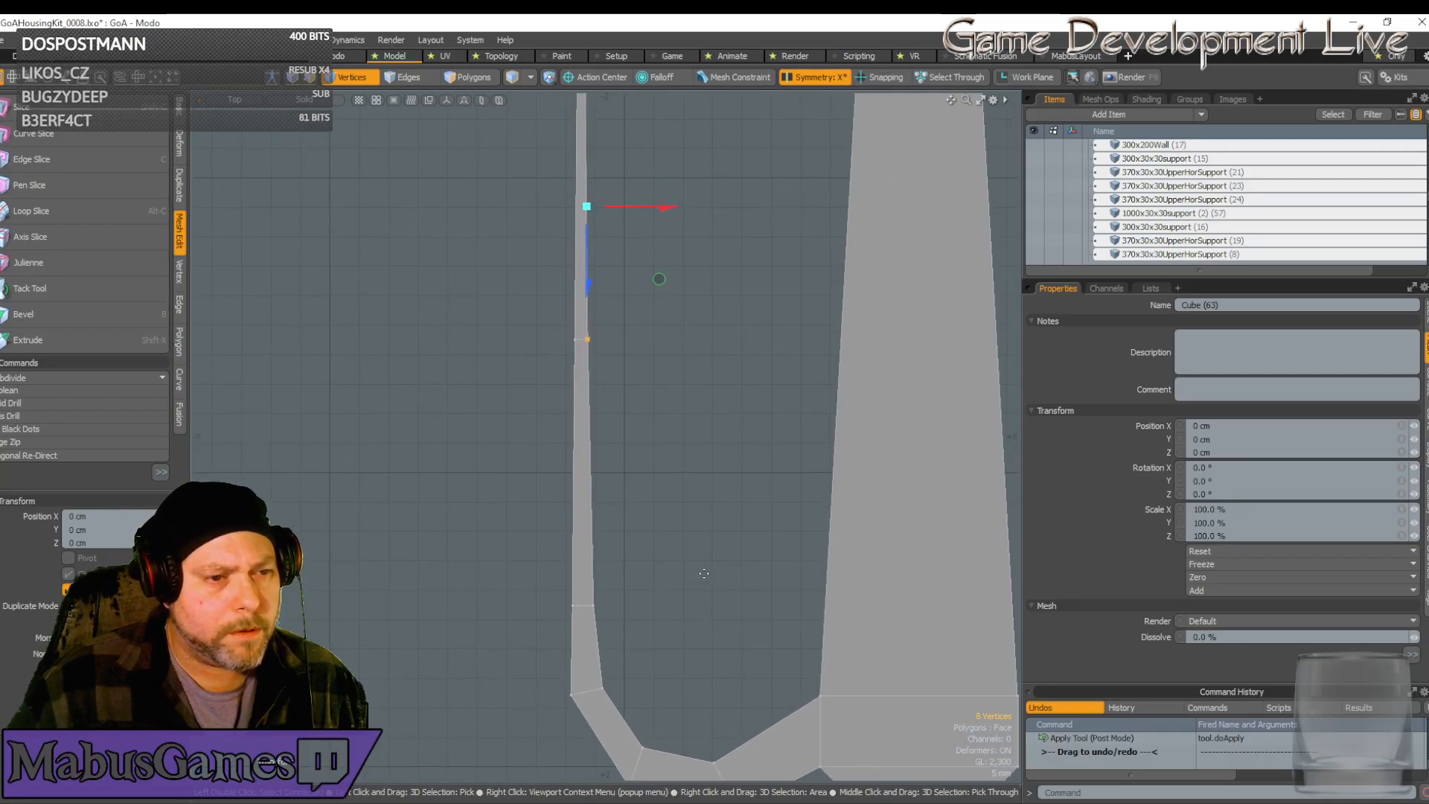
scroll(703, 573, down, 3)
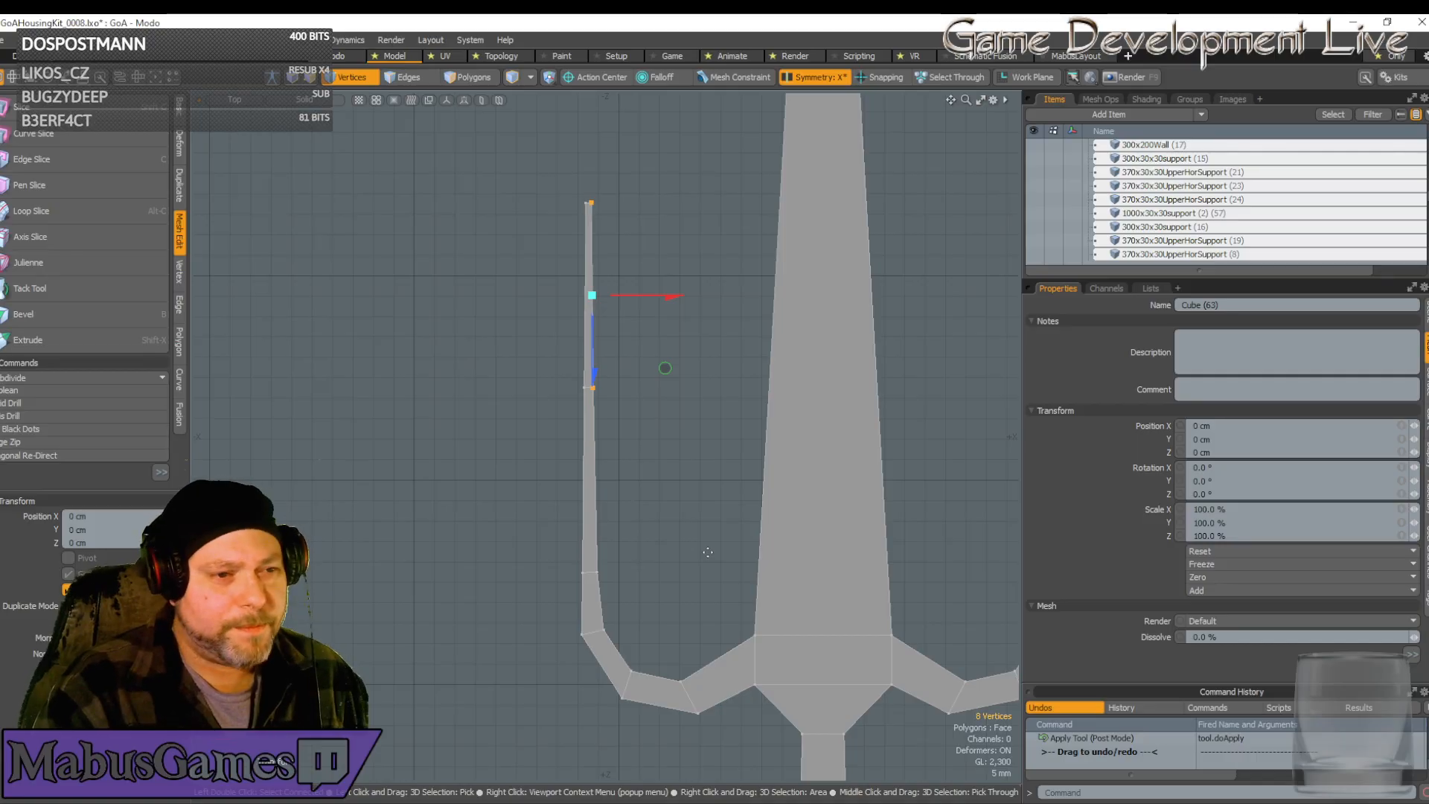
scroll(708, 552, down, 5)
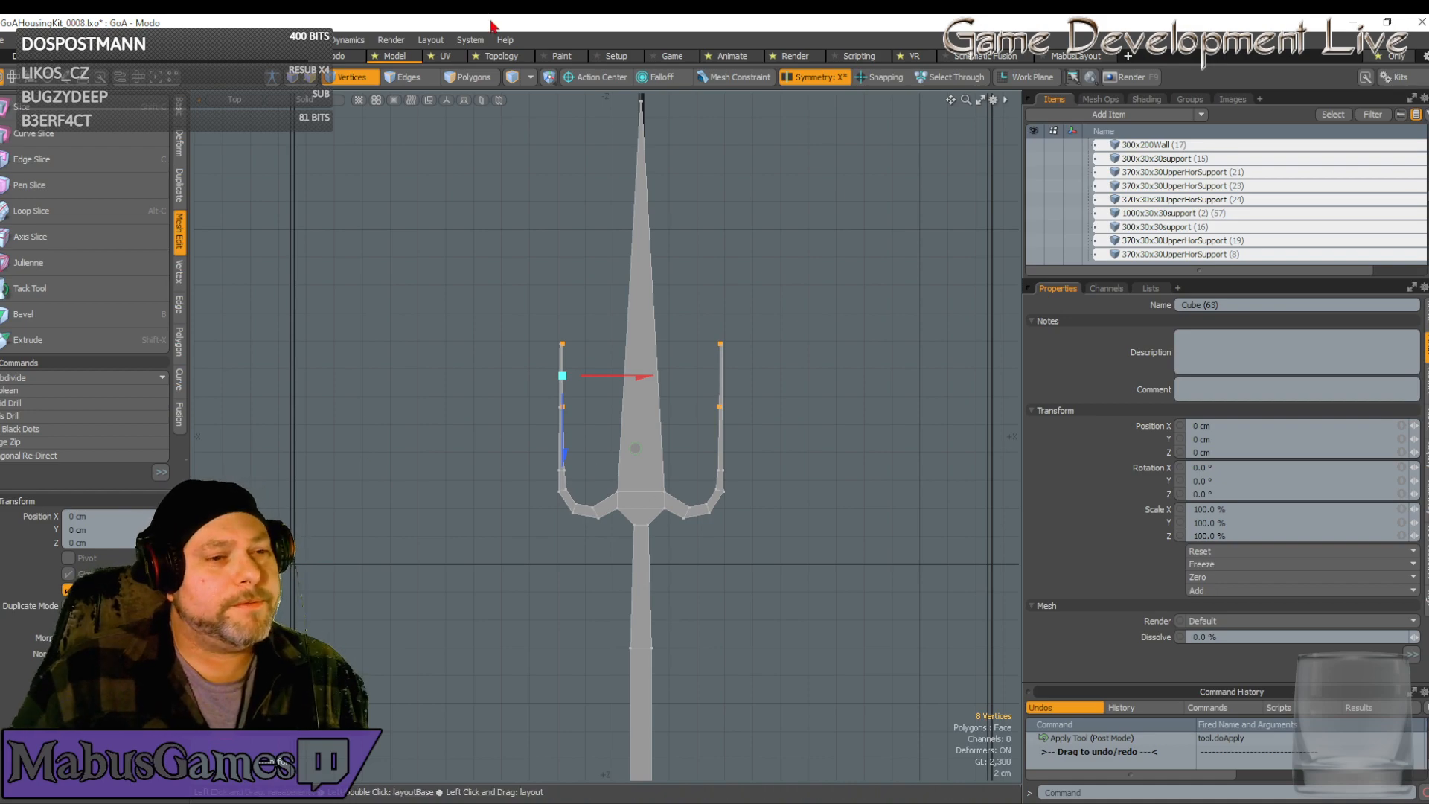
click(350, 78)
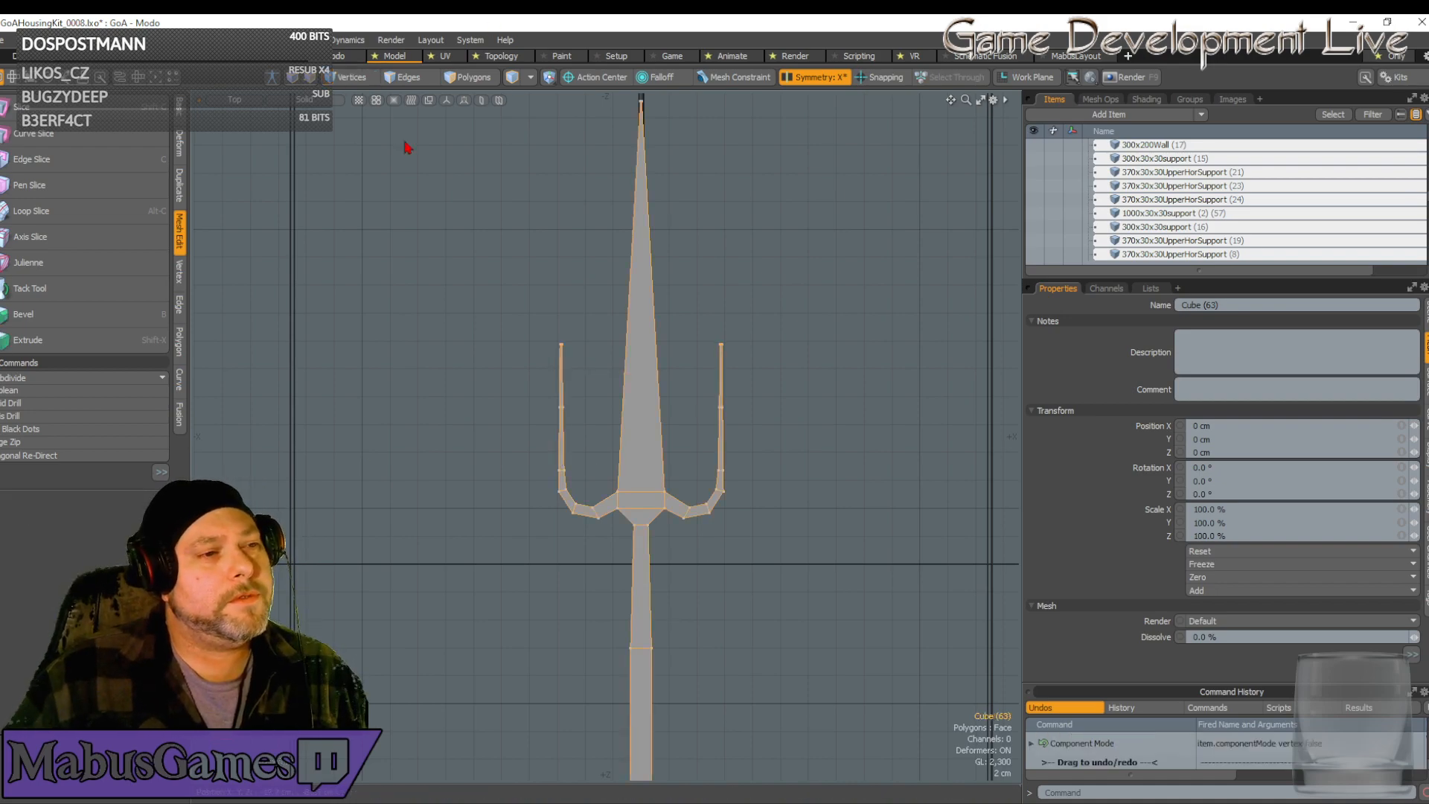
Select the vertices at the joint midway along both prongs and scale them to about 246% in Y
click(240, 103)
click(237, 165)
key(shift+a)
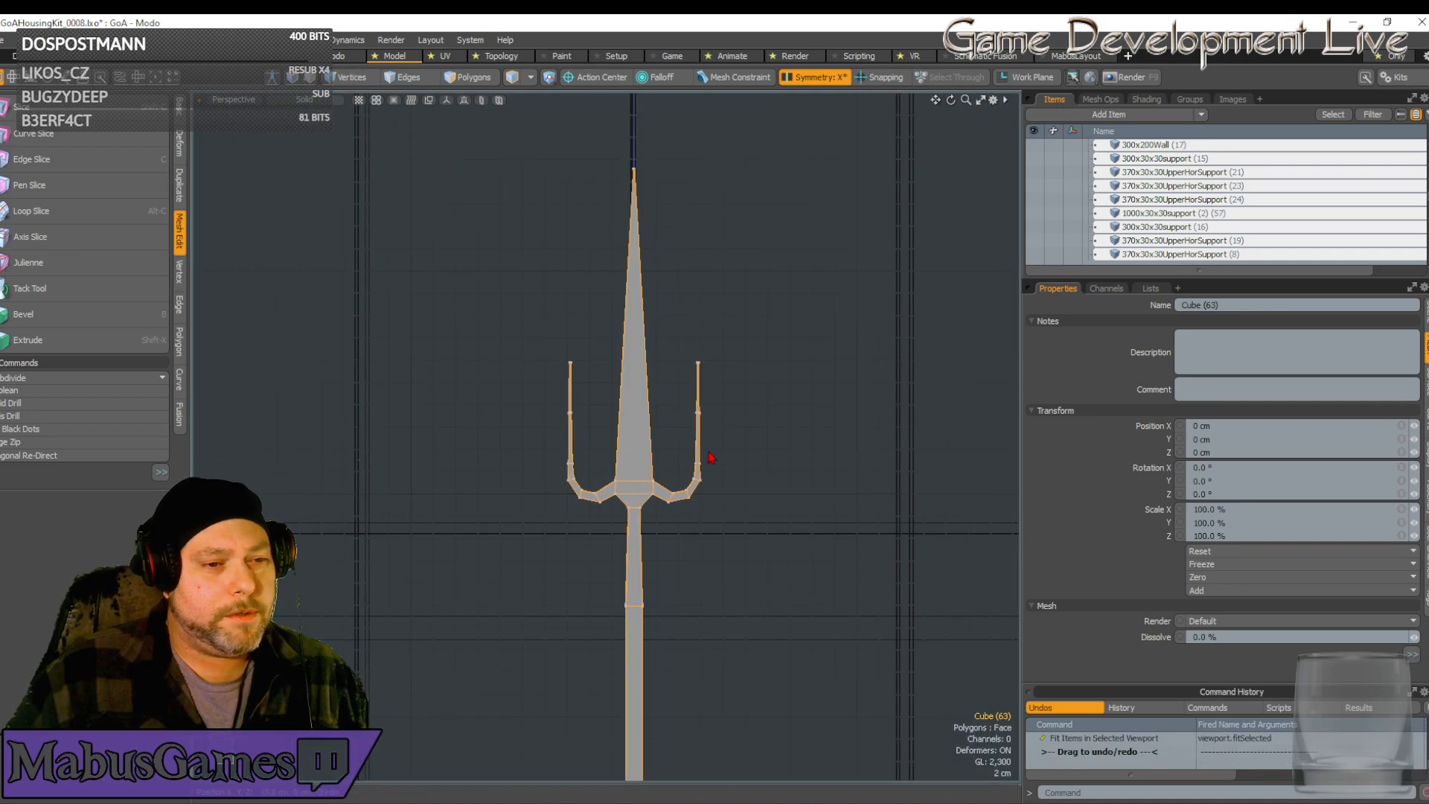
alt+drag(719, 464, 677, 462)
middle_drag(677, 461, 459, 155)
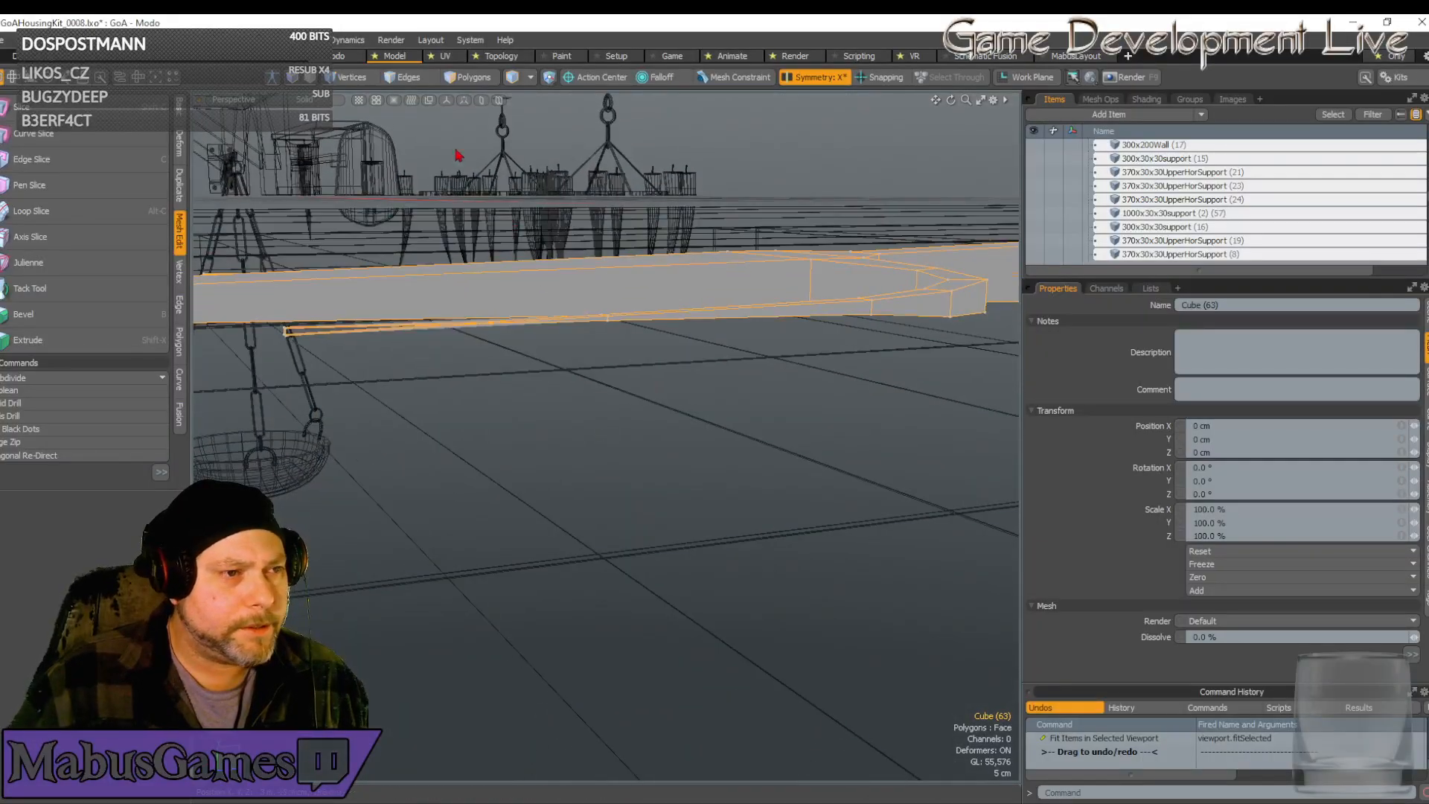
click(353, 78)
middle_drag(588, 417, 644, 370)
mouse_move(696, 265)
right_down()
mouse_move(800, 384)
mouse_move(789, 395)
right_up()
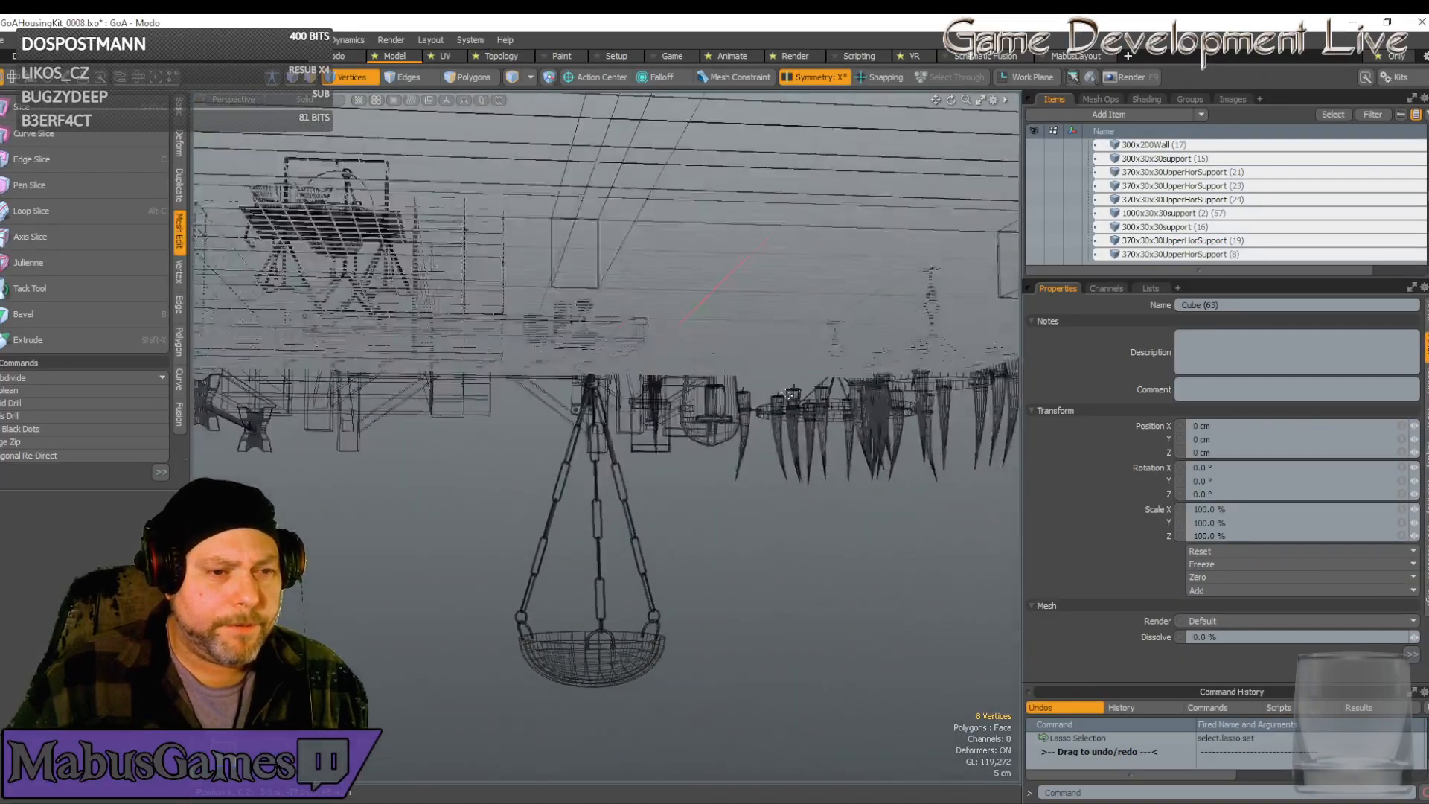
alt+drag(789, 395, 693, 216)
key(shift+a)
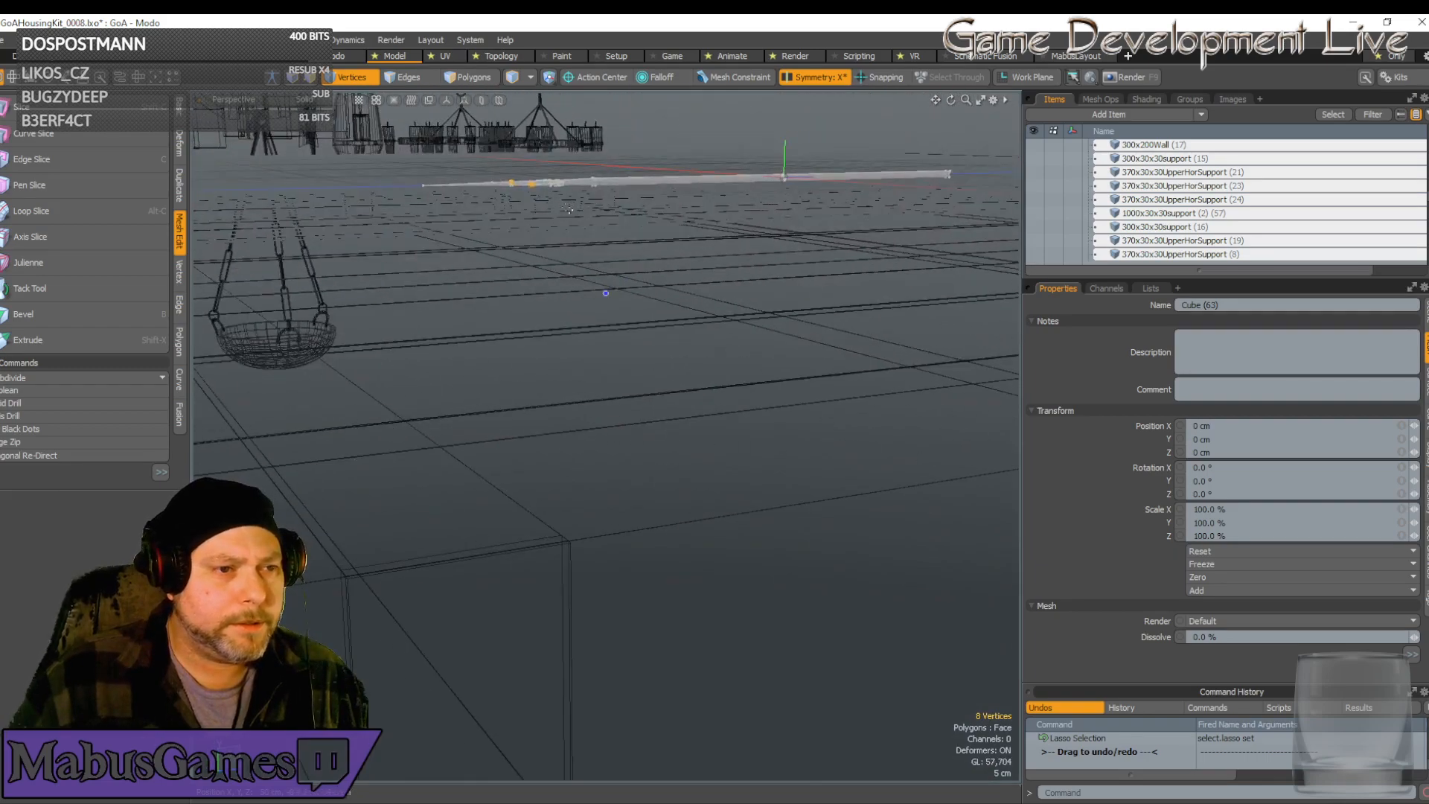
scroll(679, 429, down, 8)
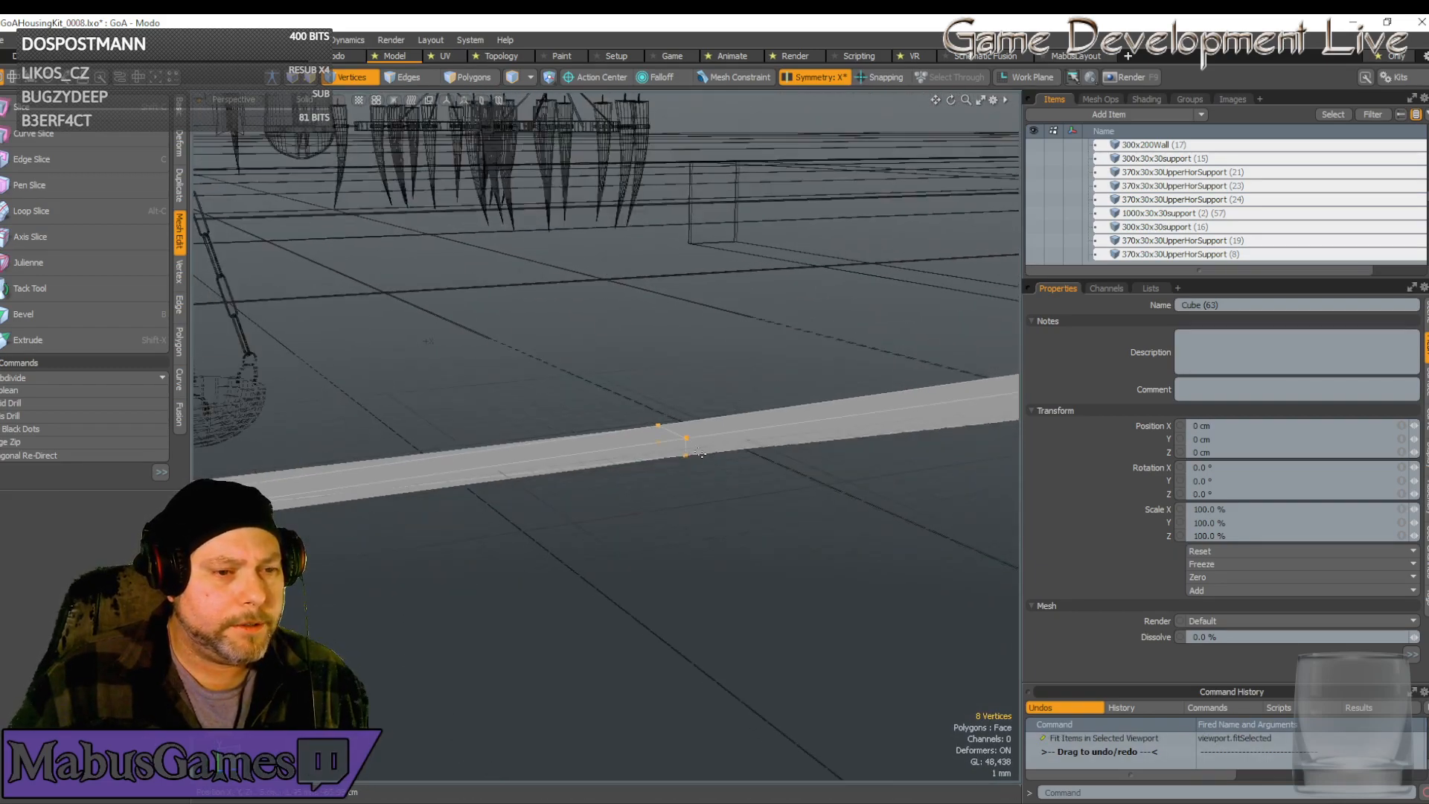
alt+drag(788, 499, 789, 499)
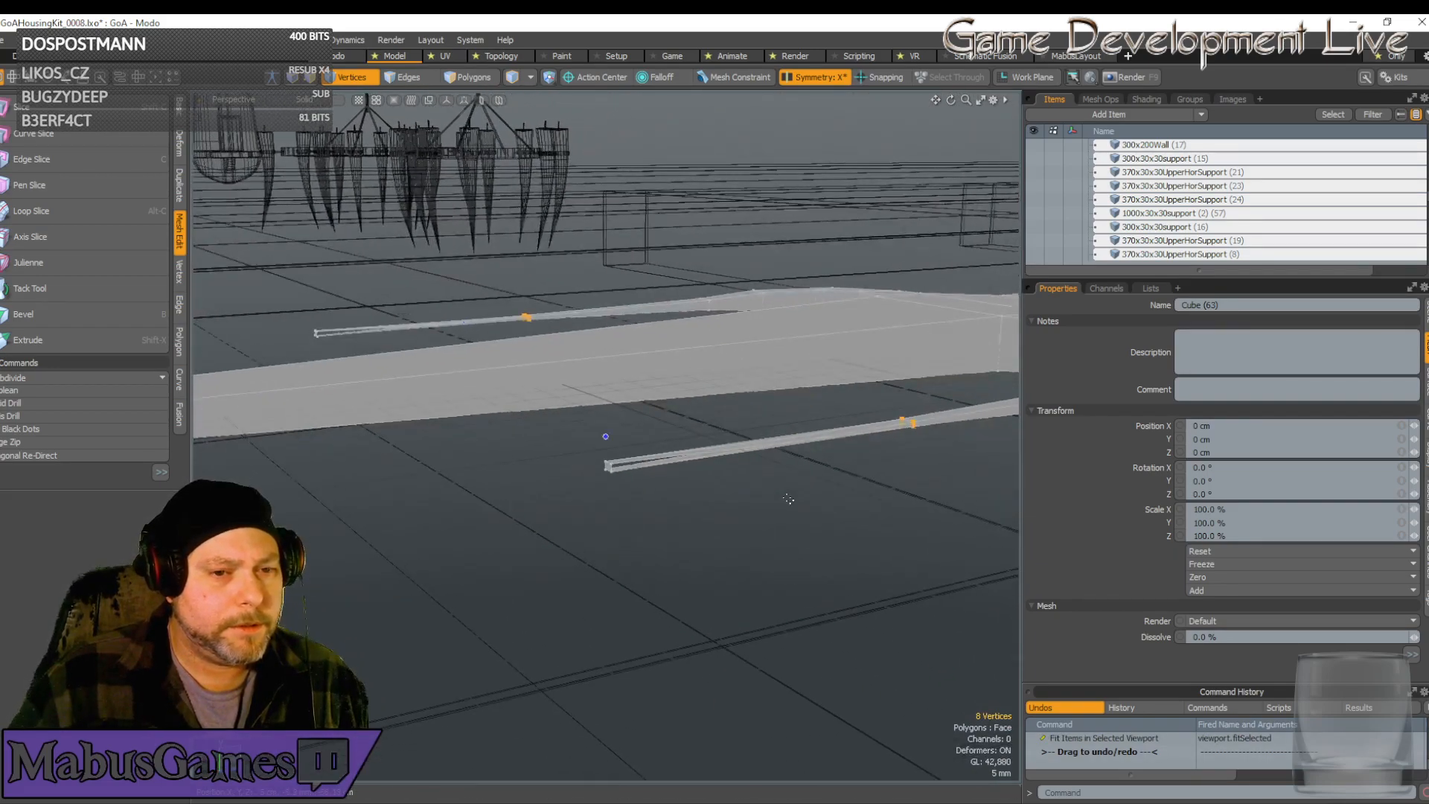
key(r)
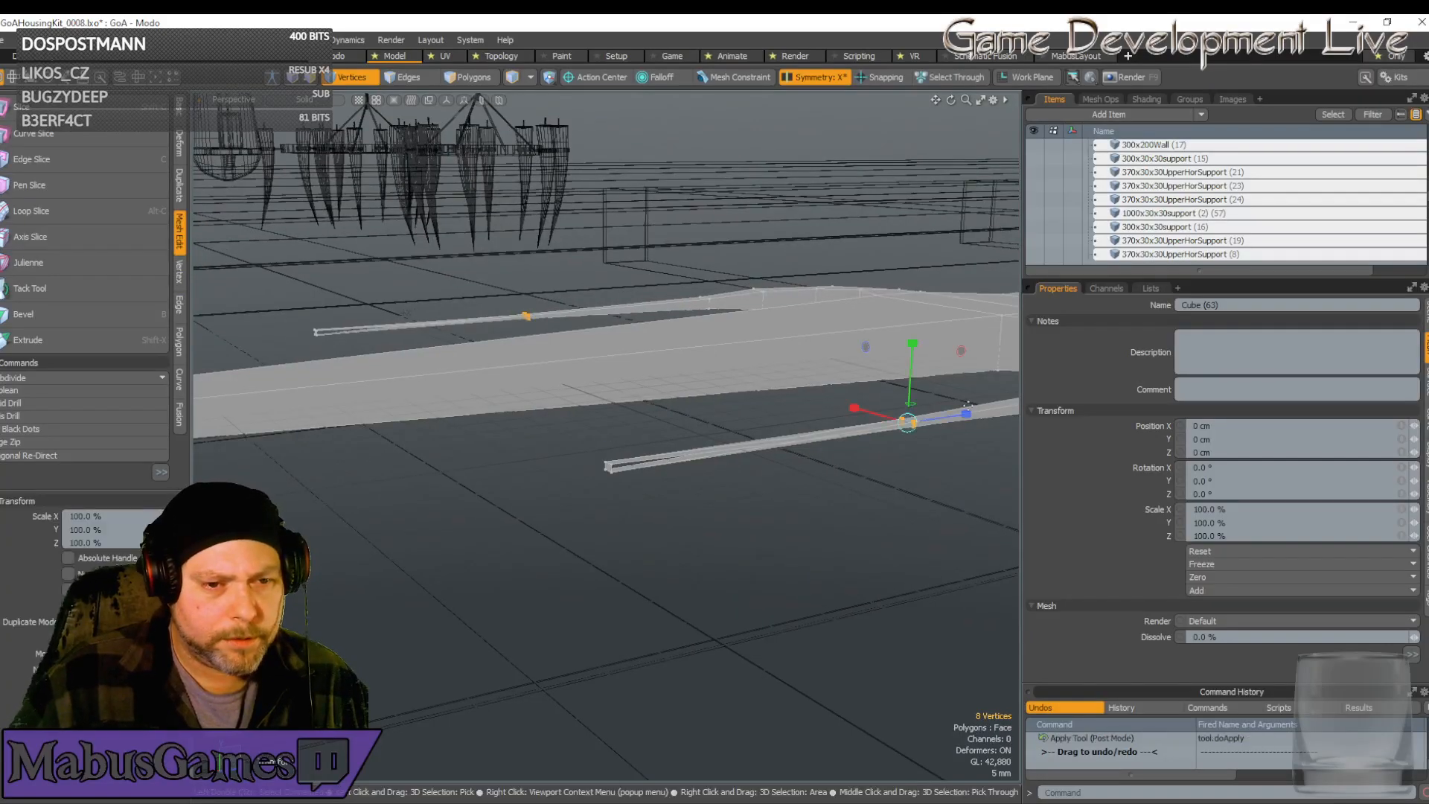
scroll(902, 435, up, 5)
drag(930, 273, 940, 102)
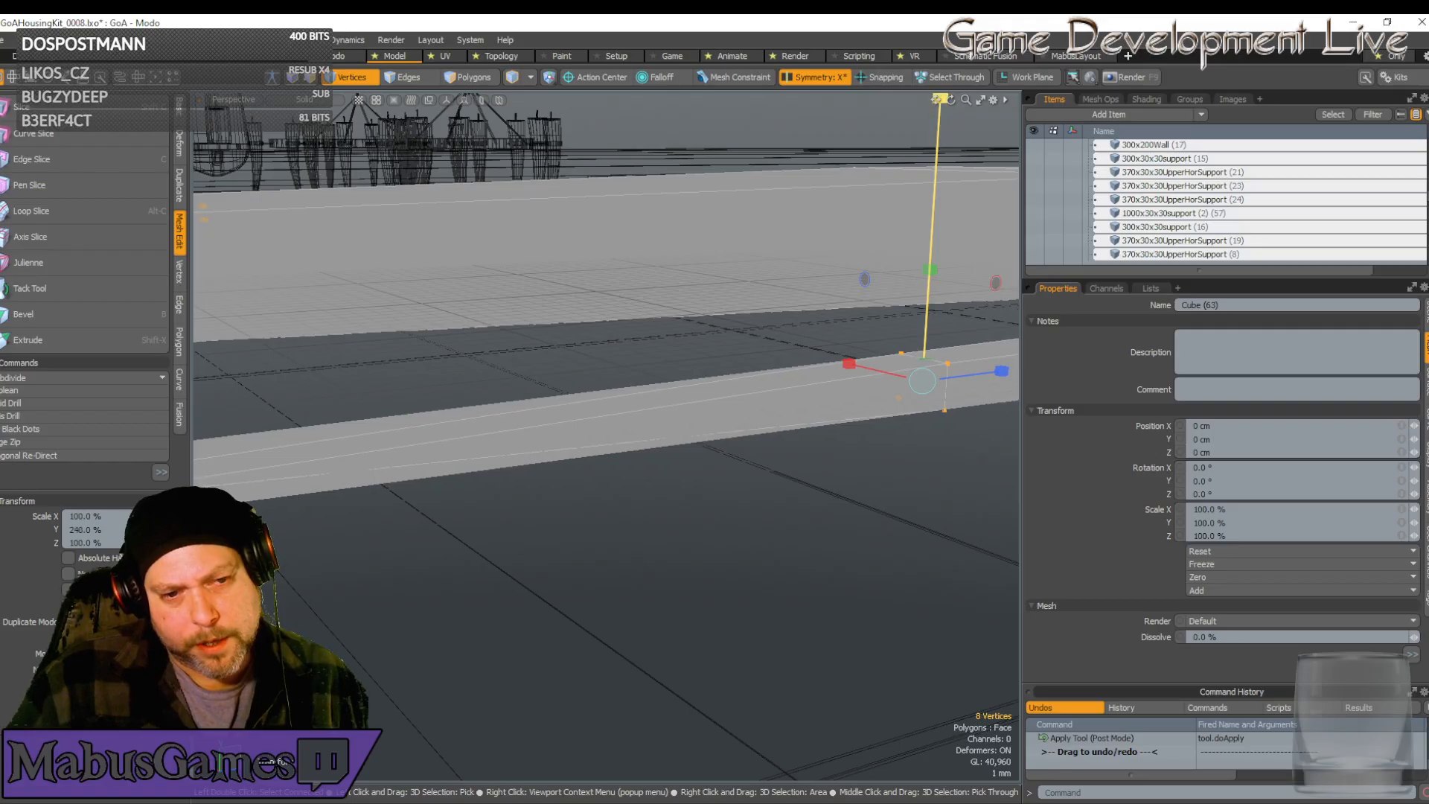
scroll(899, 544, down, 5)
scroll(745, 521, up, 3)
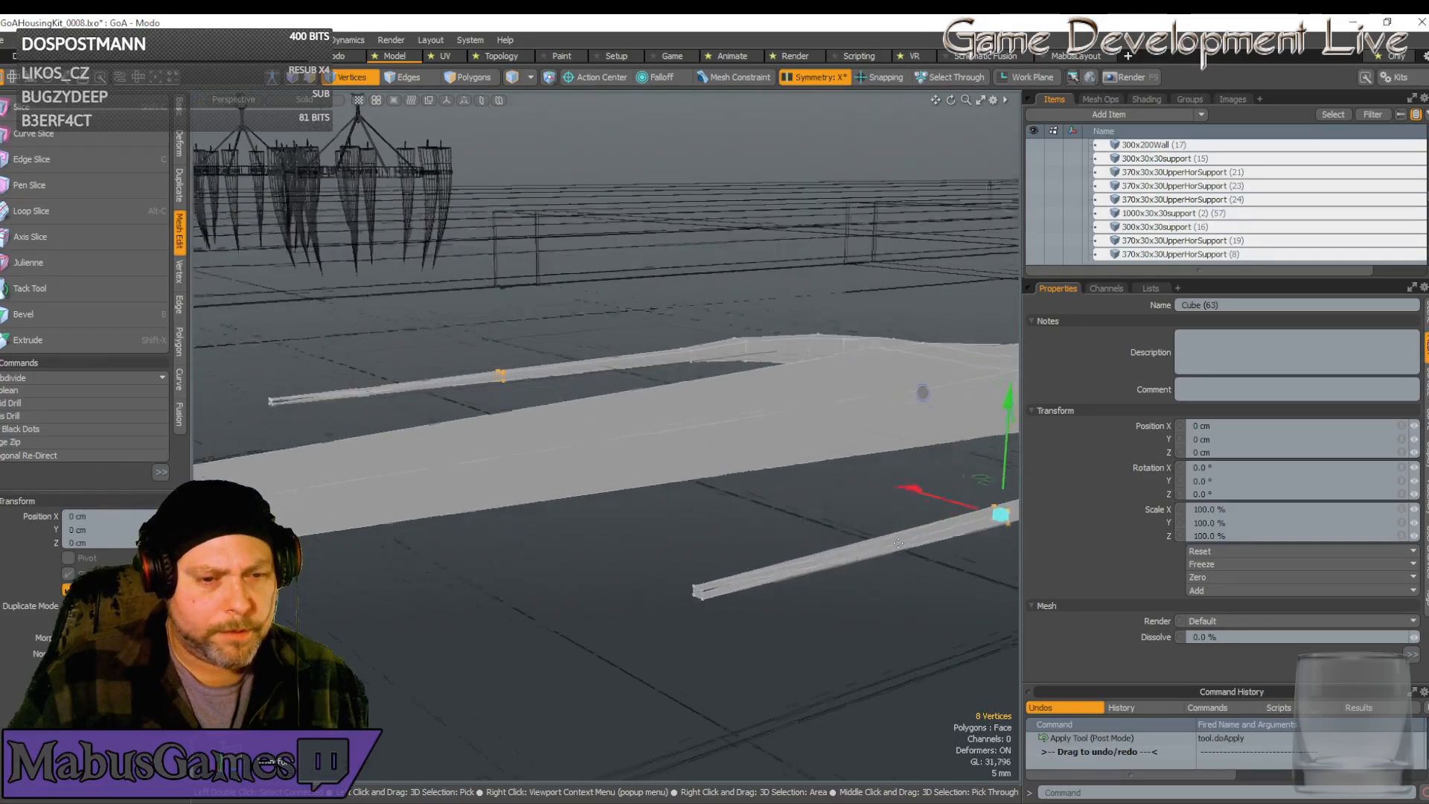
key(q)
Select the end vertices of both prong tips and try correcting them by scaling in Y down to 0% and back
alt+drag(678, 626, 661, 556)
scroll(659, 555, up, 1)
middle_drag(659, 555, 533, 522)
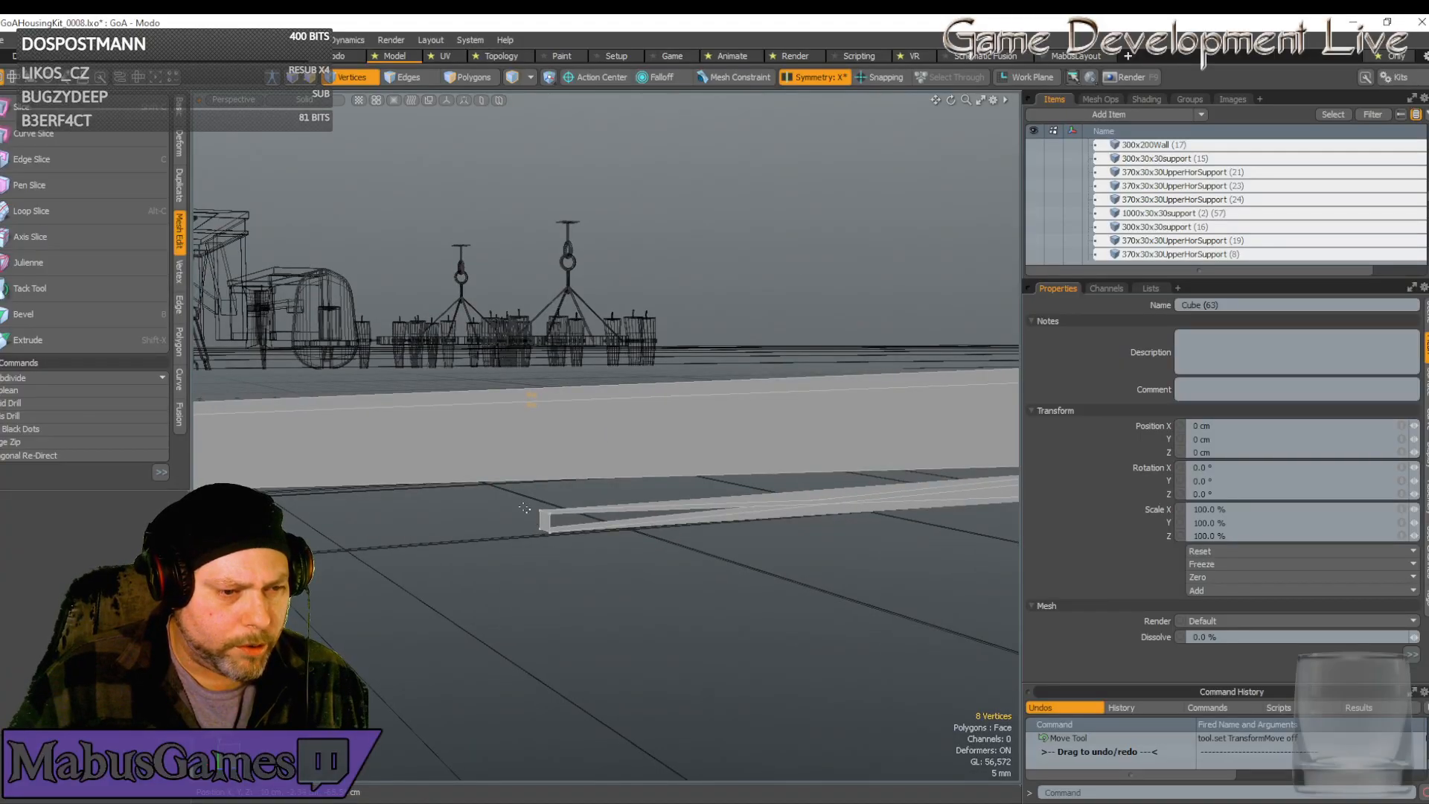
right_drag(533, 525, 576, 589)
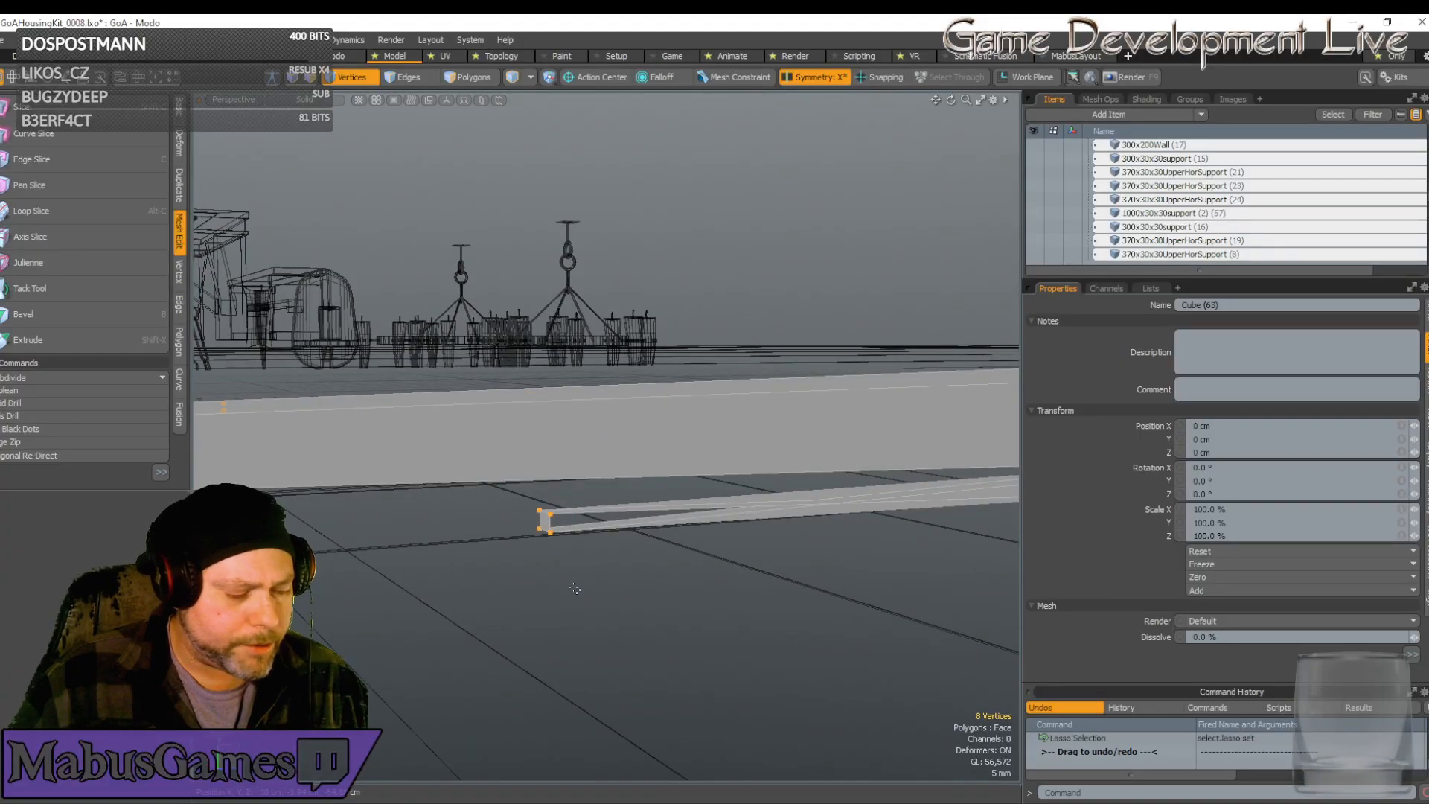
key(r)
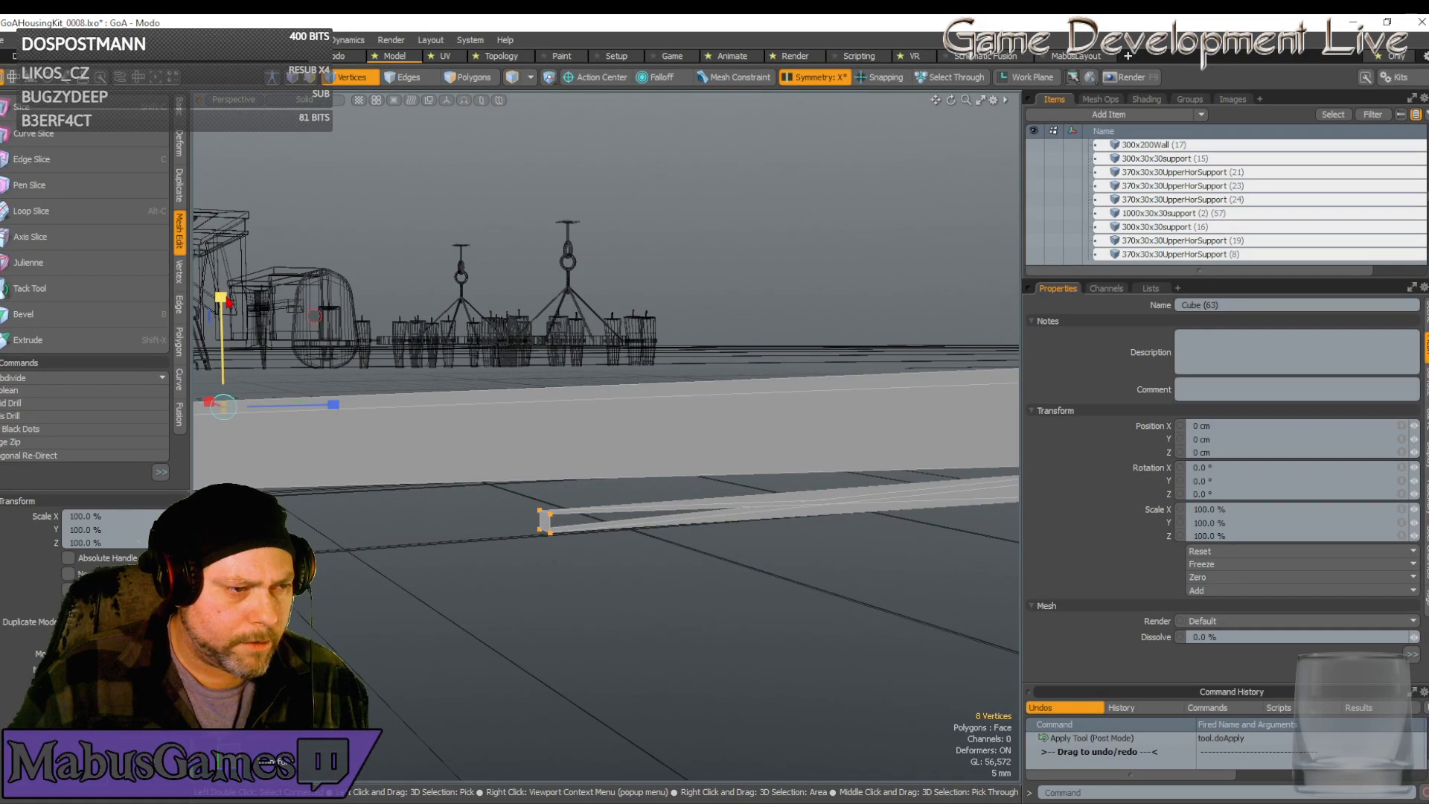
drag(221, 298, 223, 411)
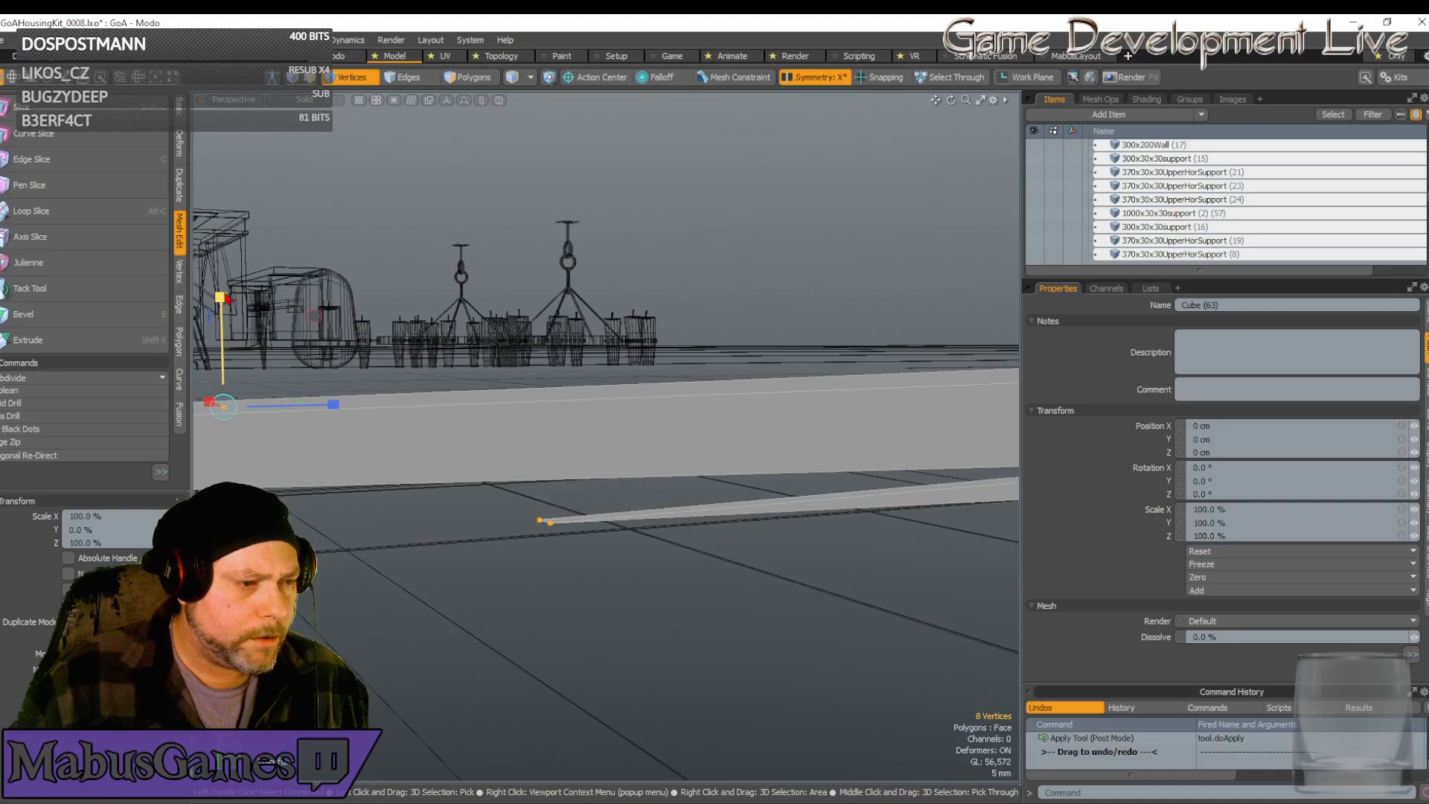
drag(221, 302, 218, 180)
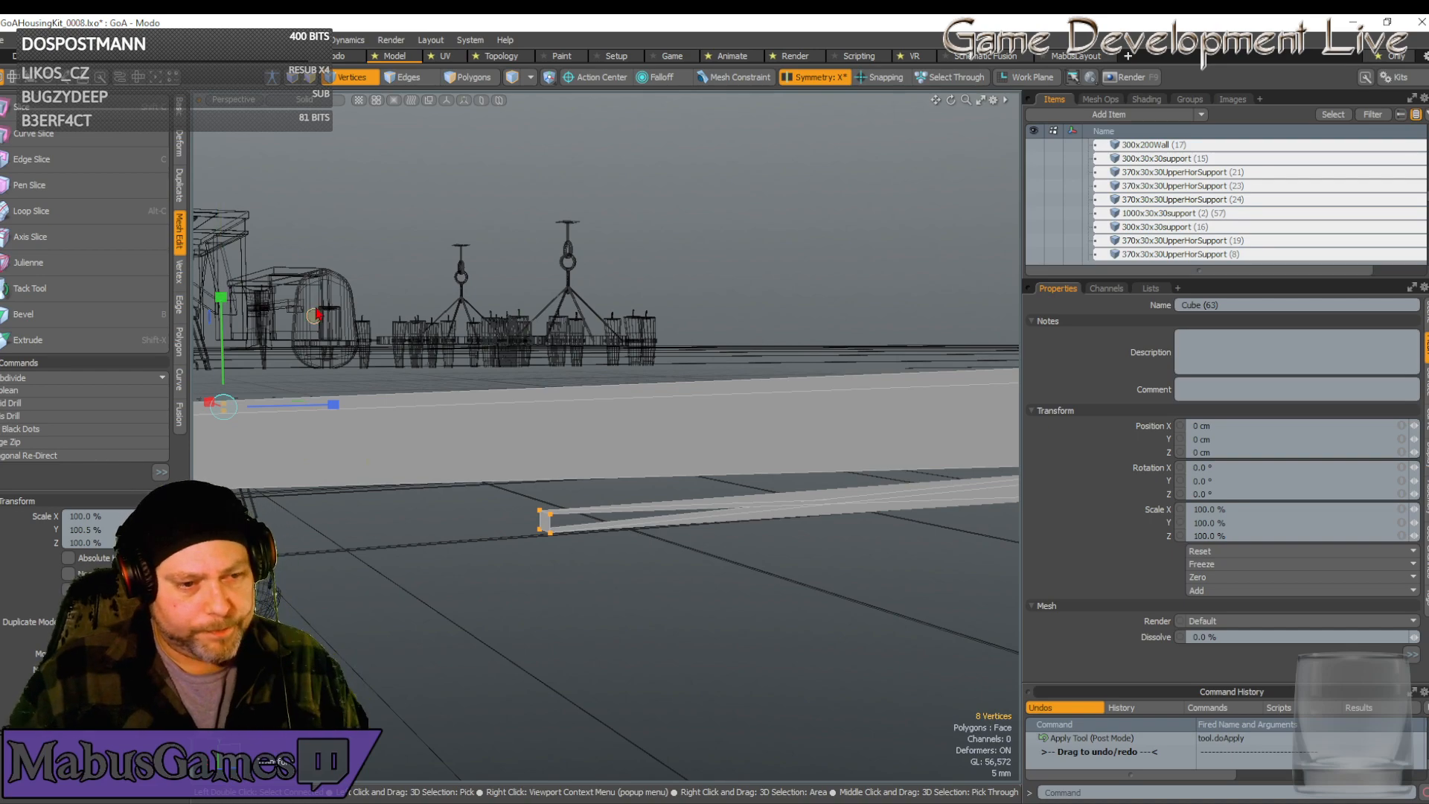
In the left view, select only the upper vertices of the prong tips and move them -1.1 mm in Y
alt+drag(316, 314, 350, 379)
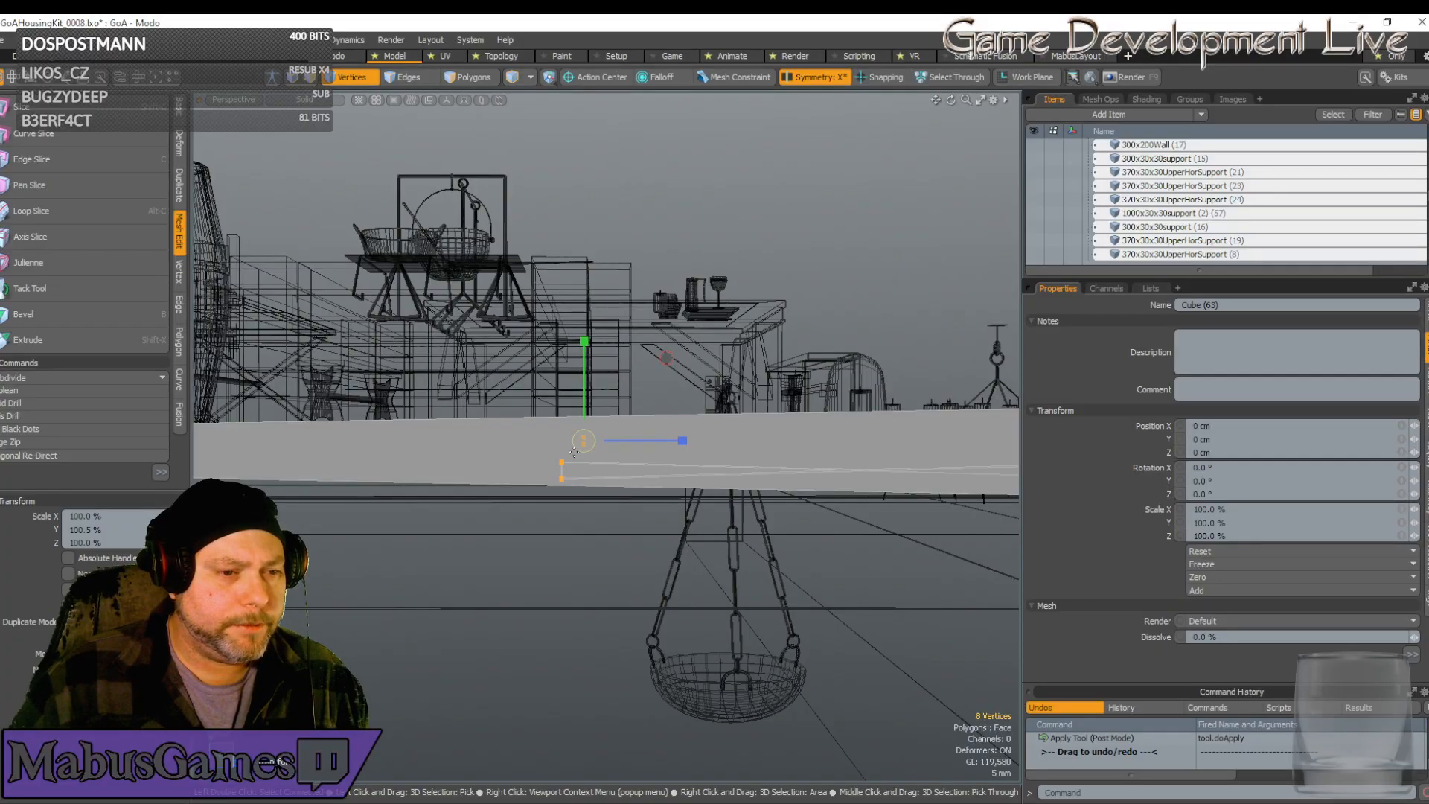
click(233, 99)
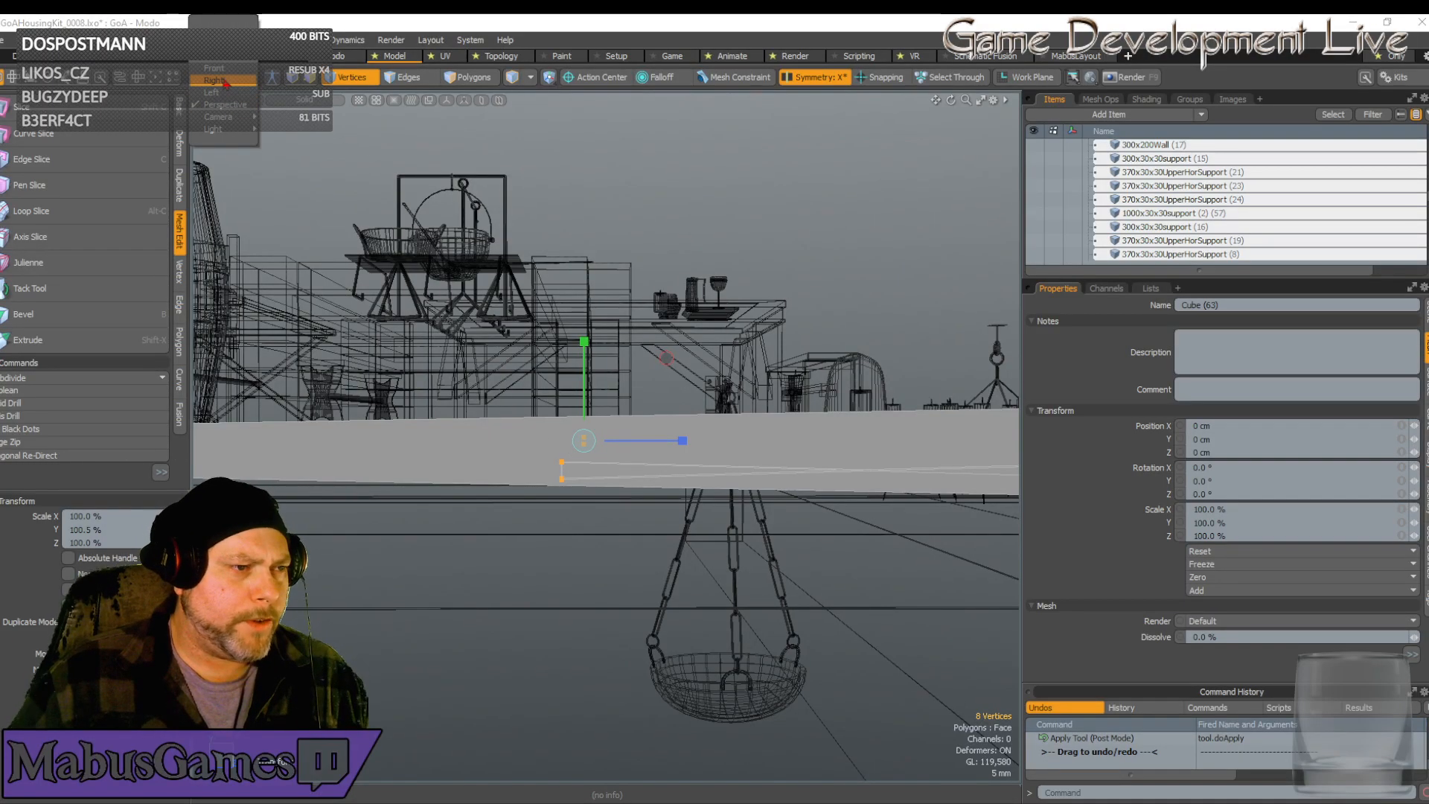
click(213, 92)
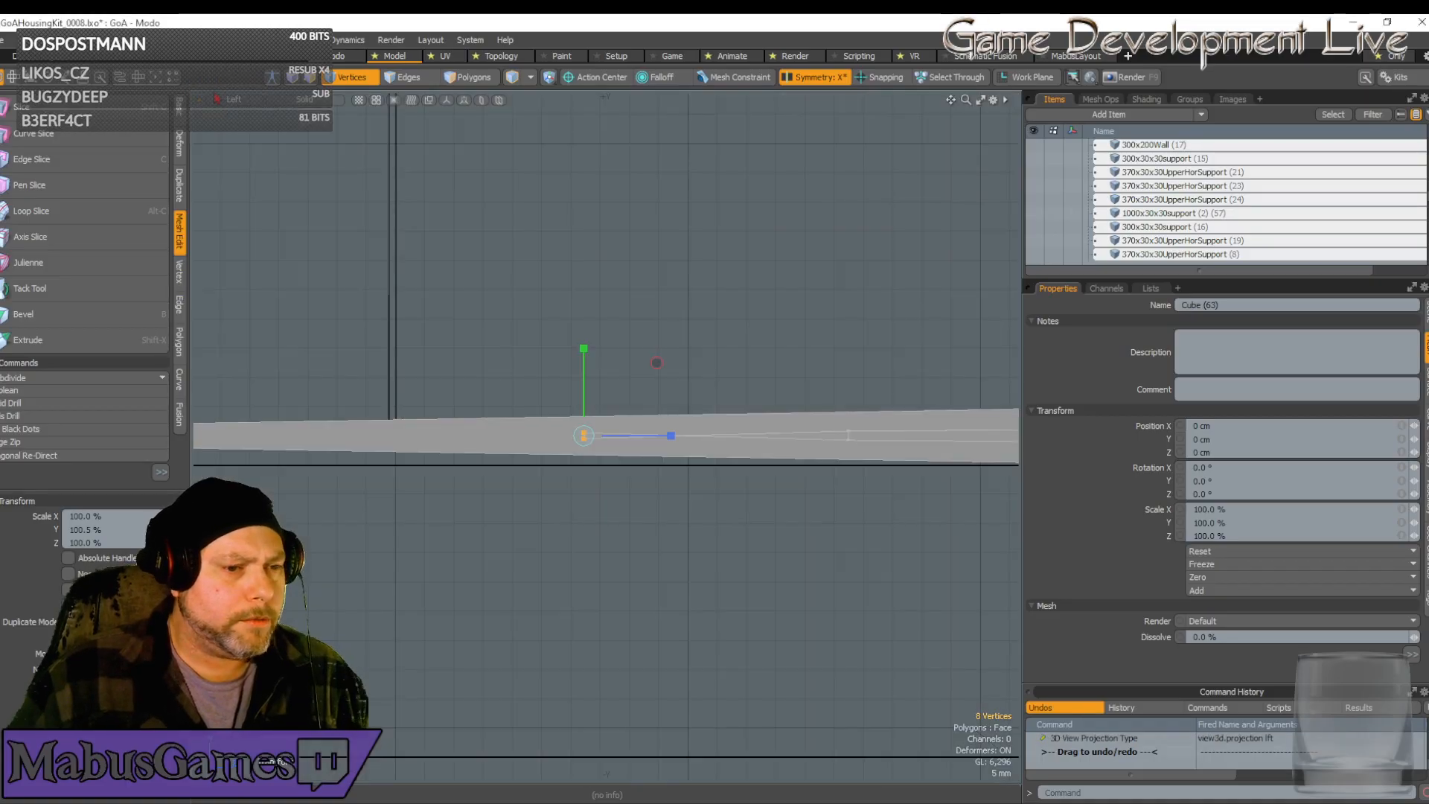
scroll(565, 405, up, 2)
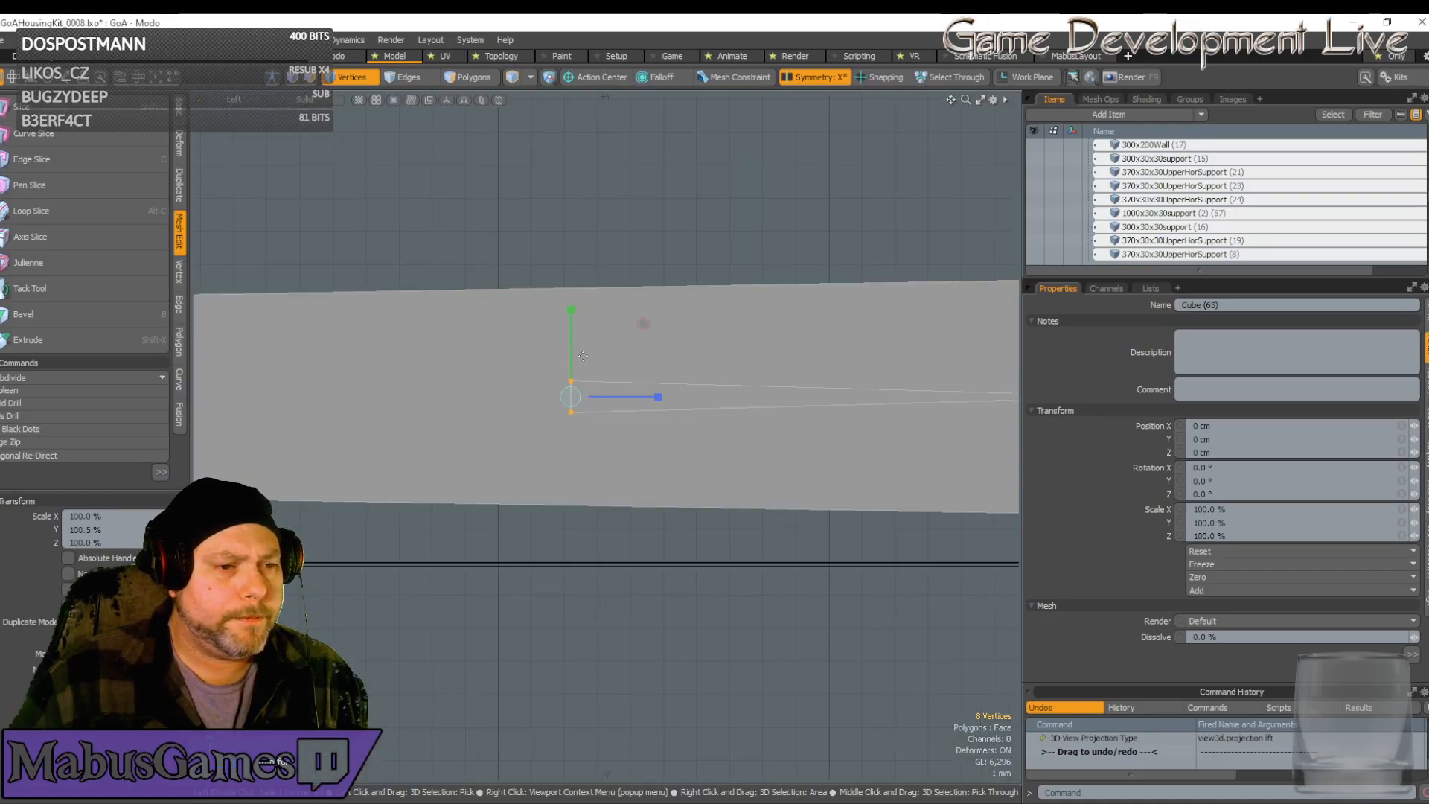
key(w)
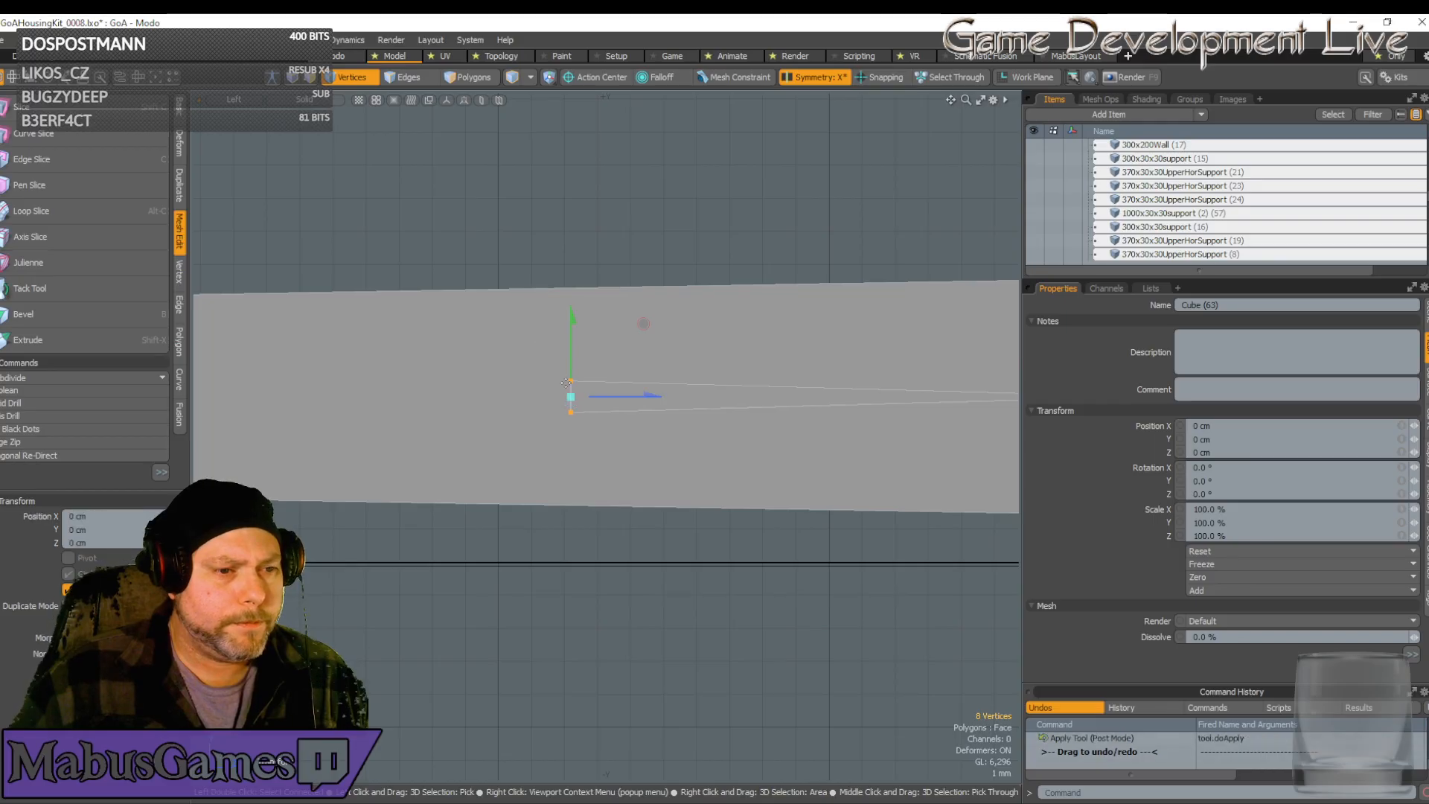
key(w)
right_drag(590, 395, 610, 388)
key(w)
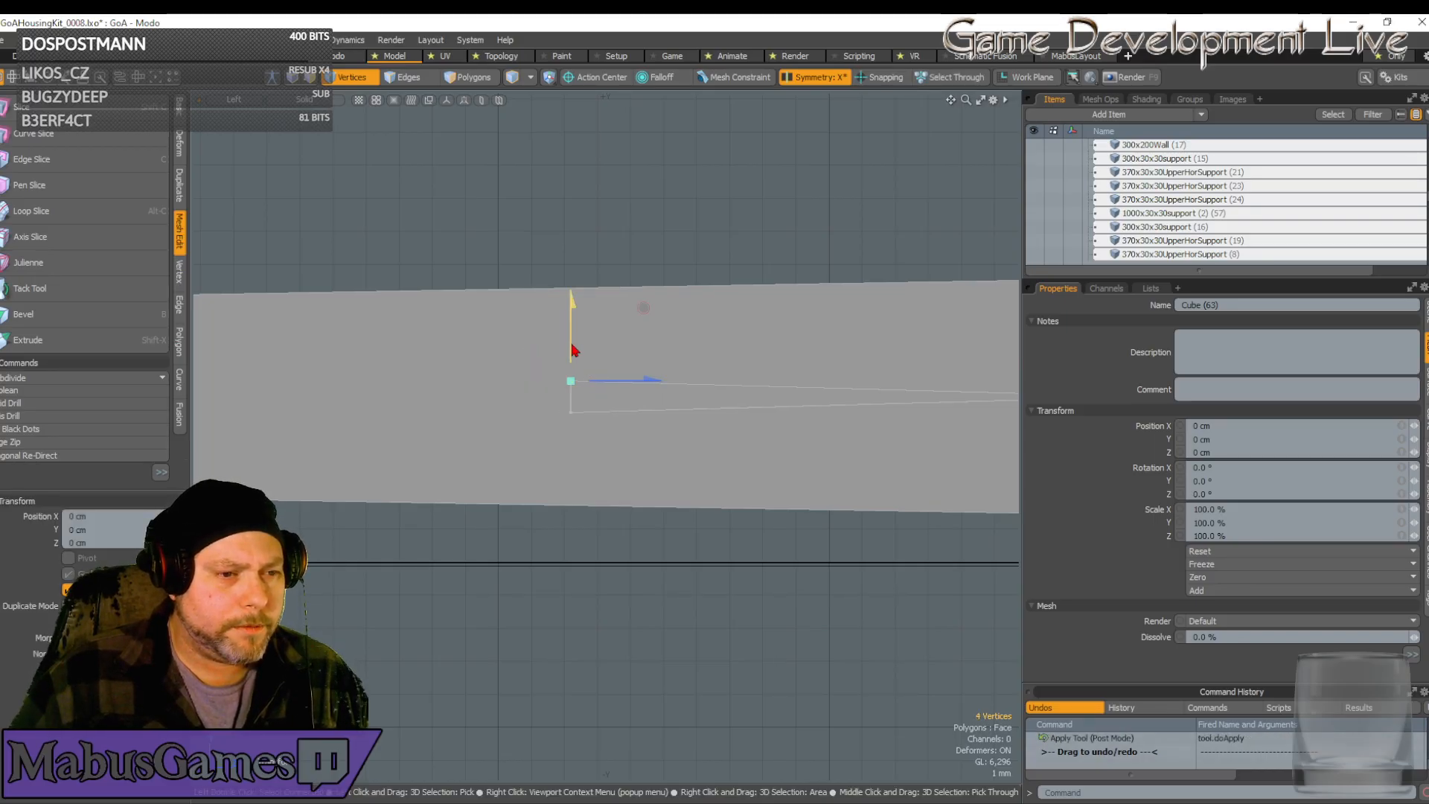
drag(574, 350, 571, 376)
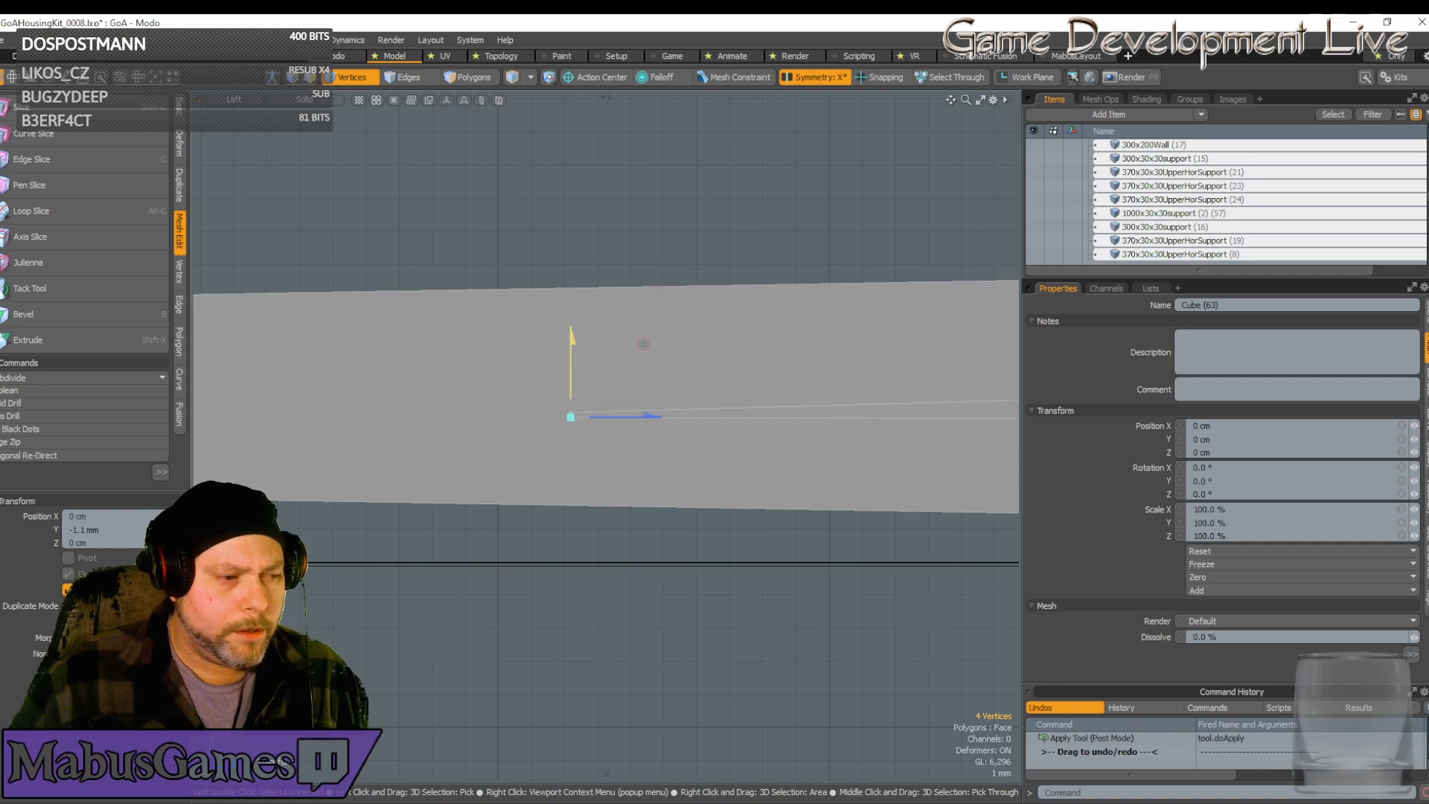
key(space)
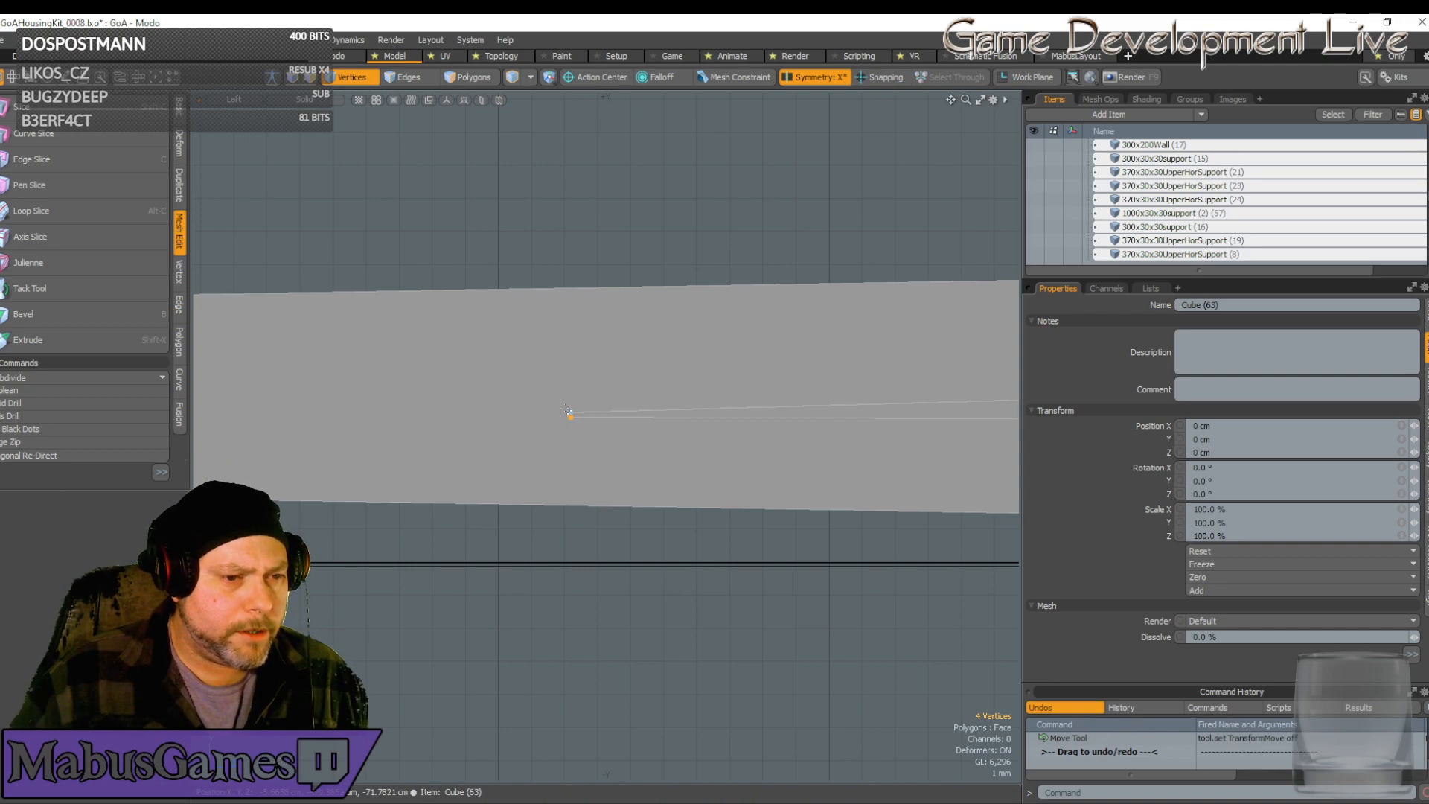
Select the other end vertices of the prong tips, move them 1.1 mm in Y and return to the perspective view
scroll(548, 391, up, 2)
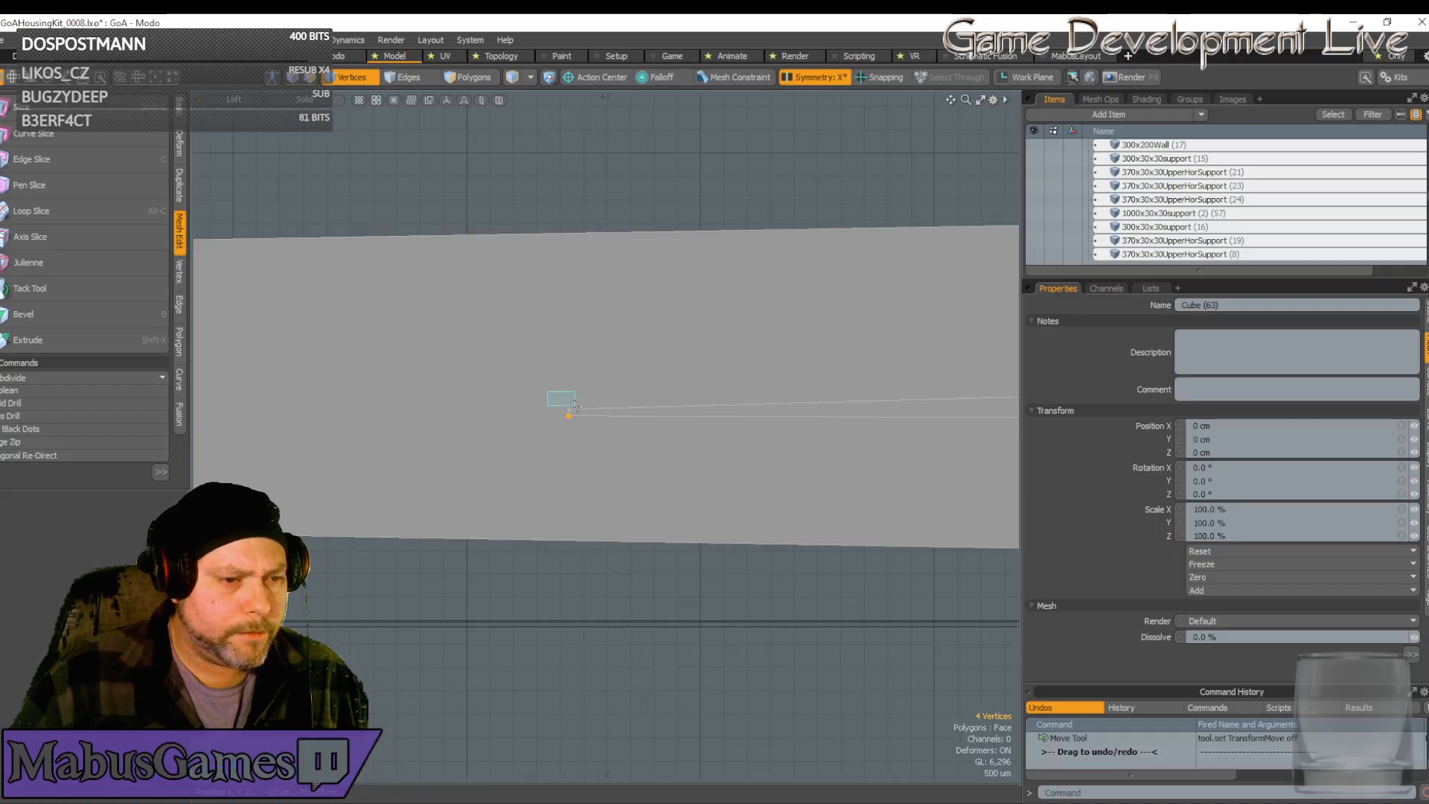
scroll(588, 414, up, 1)
key(w)
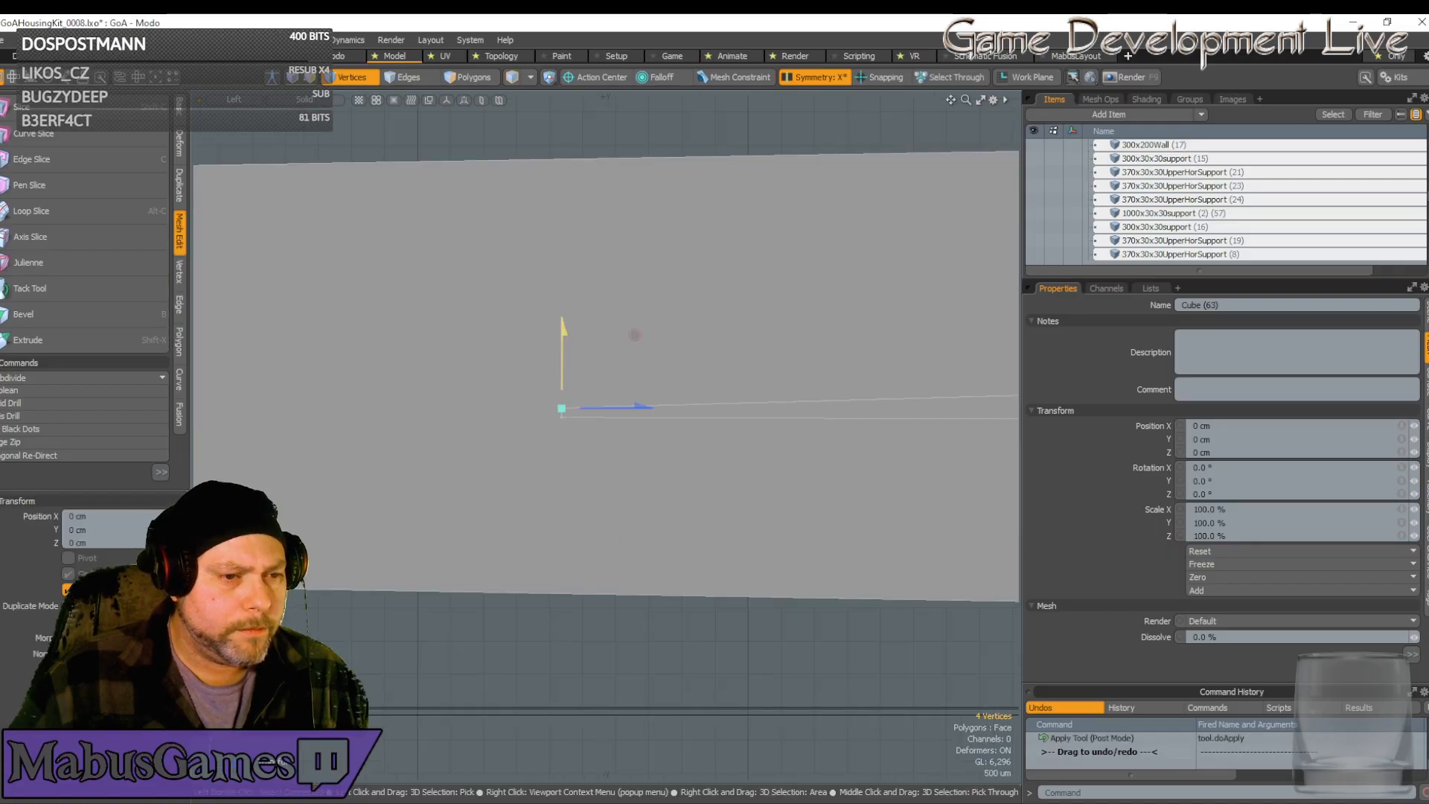
drag(588, 414, 588, 341)
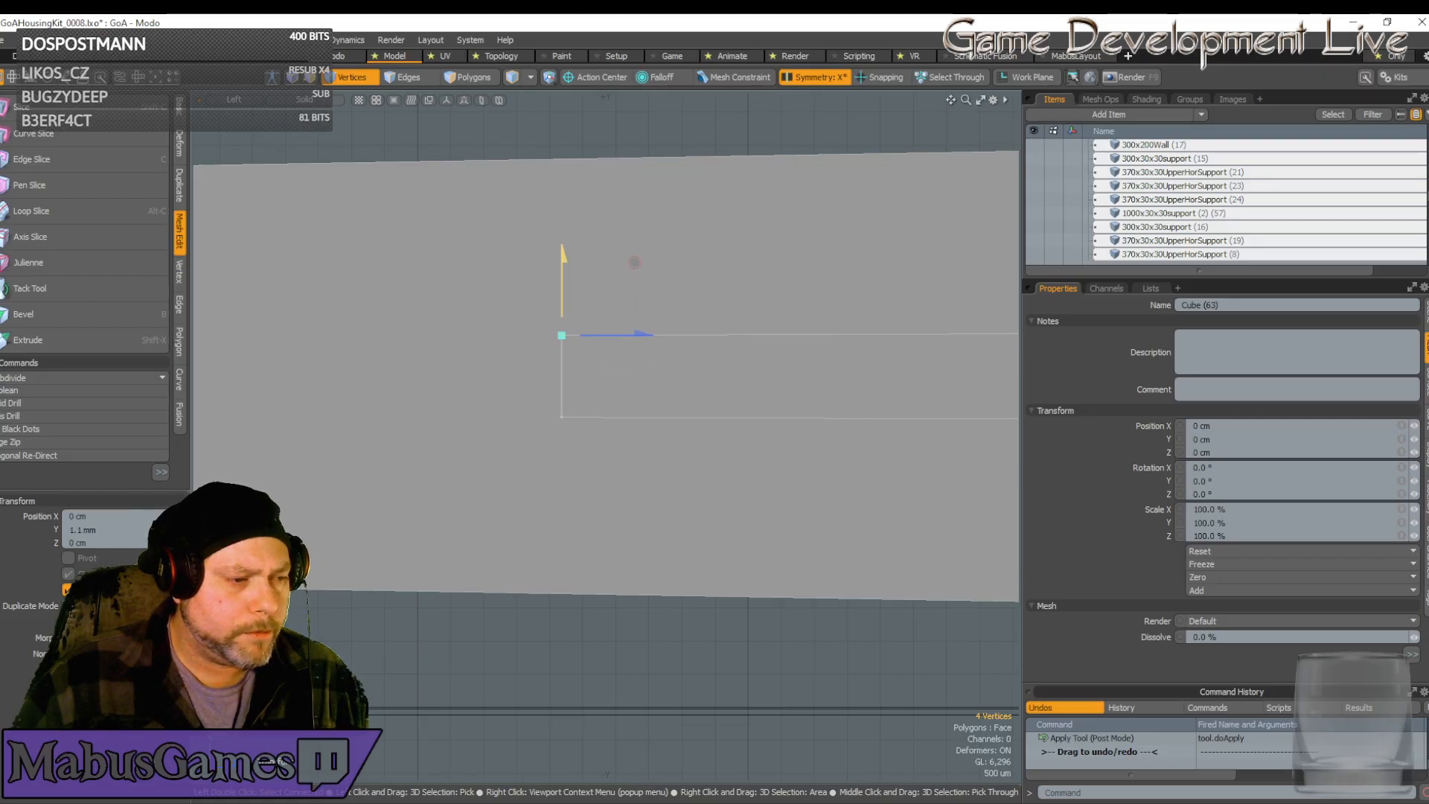
scroll(574, 348, down, 5)
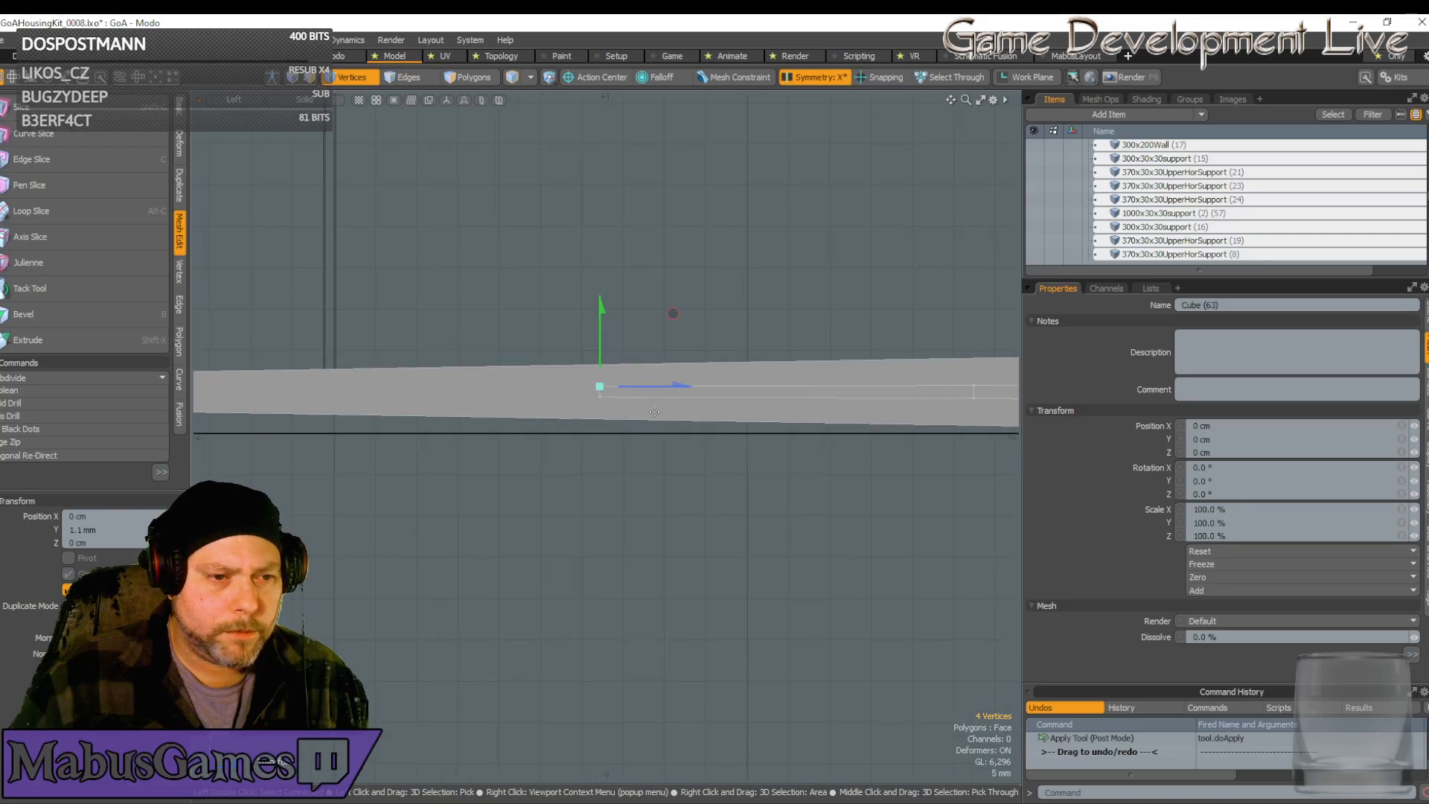
click(240, 104)
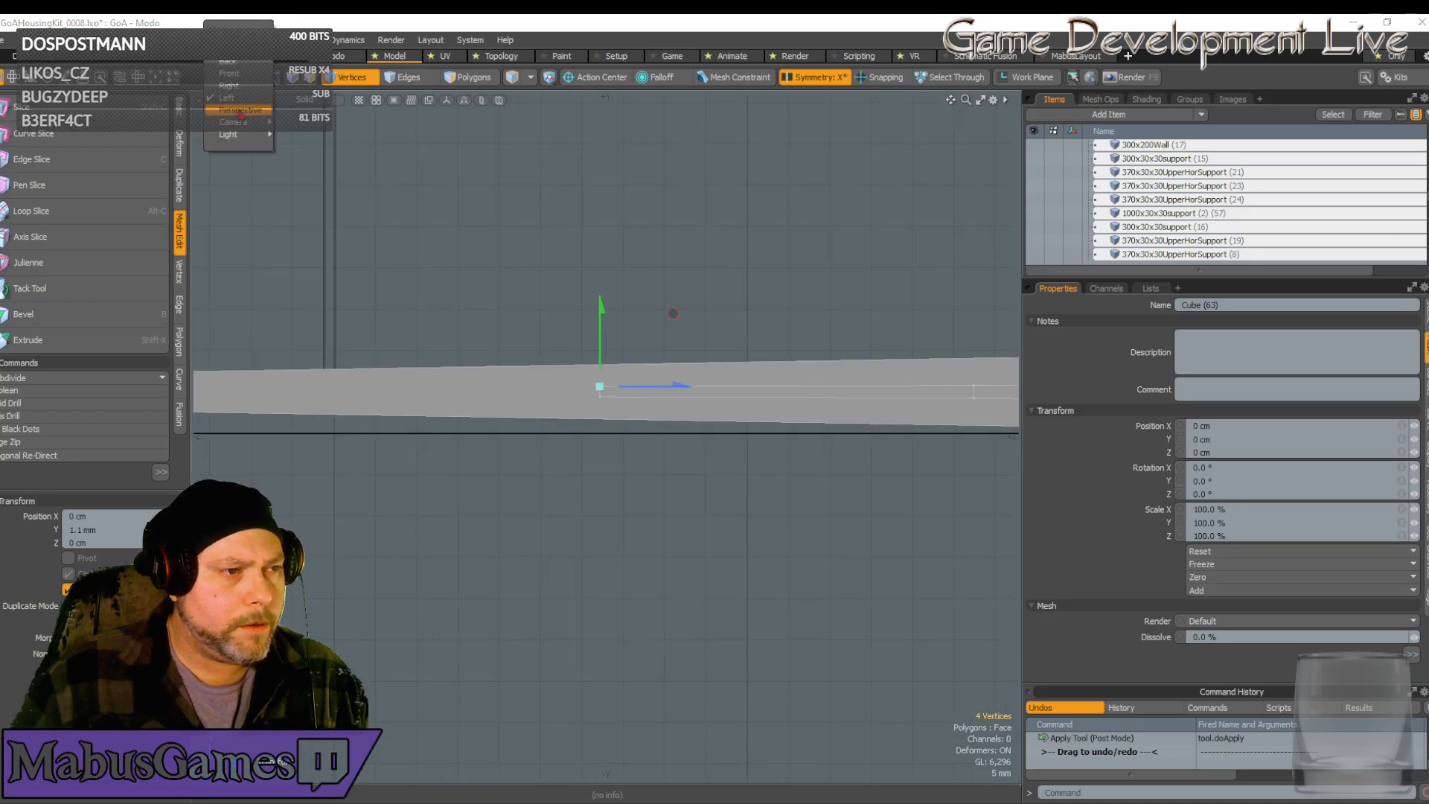
click(241, 110)
key(shift+a)
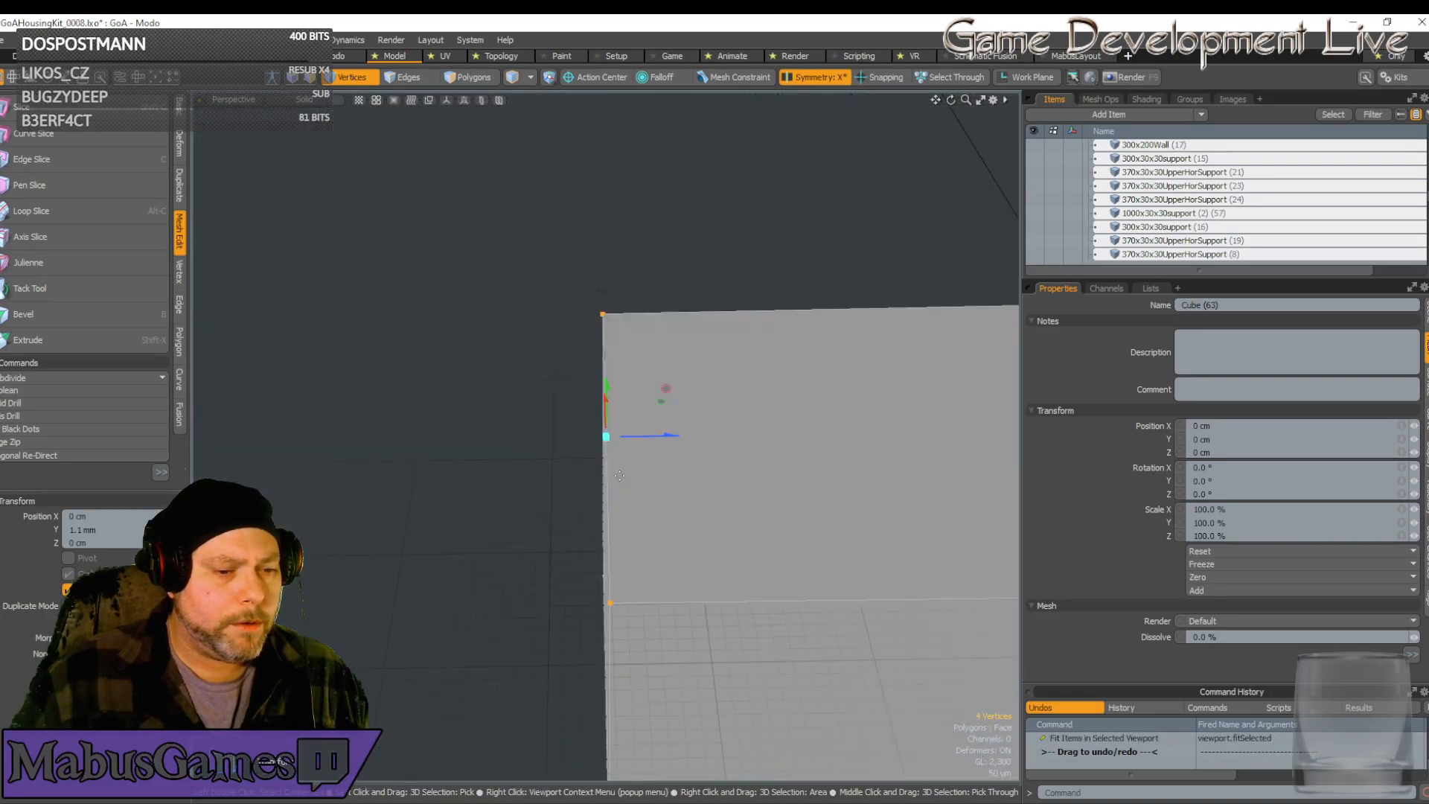
alt+drag(630, 486, 551, 416)
key(w)
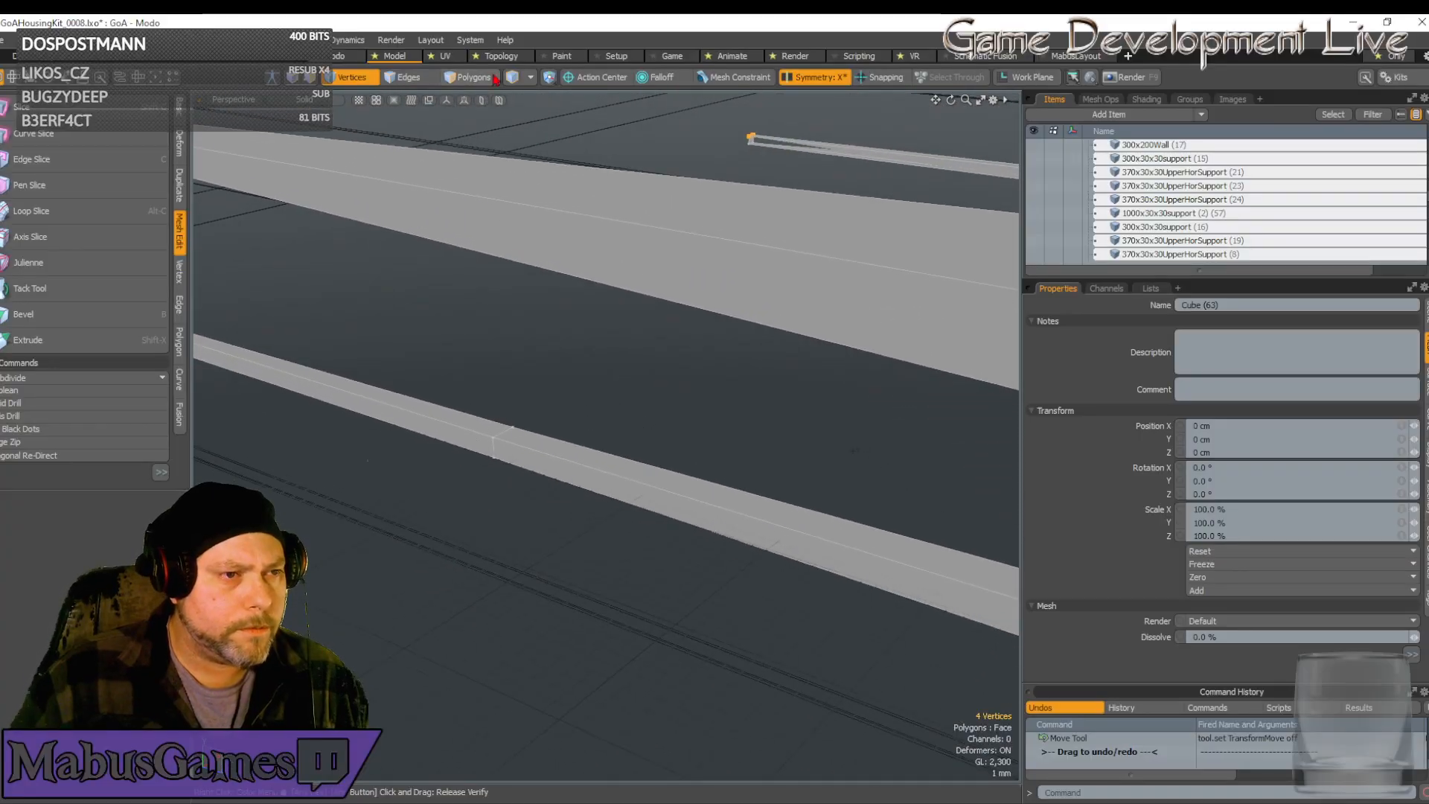
Flip the outer side polygons of both prongs' end segments and drop the selection
key(3)
click(465, 439)
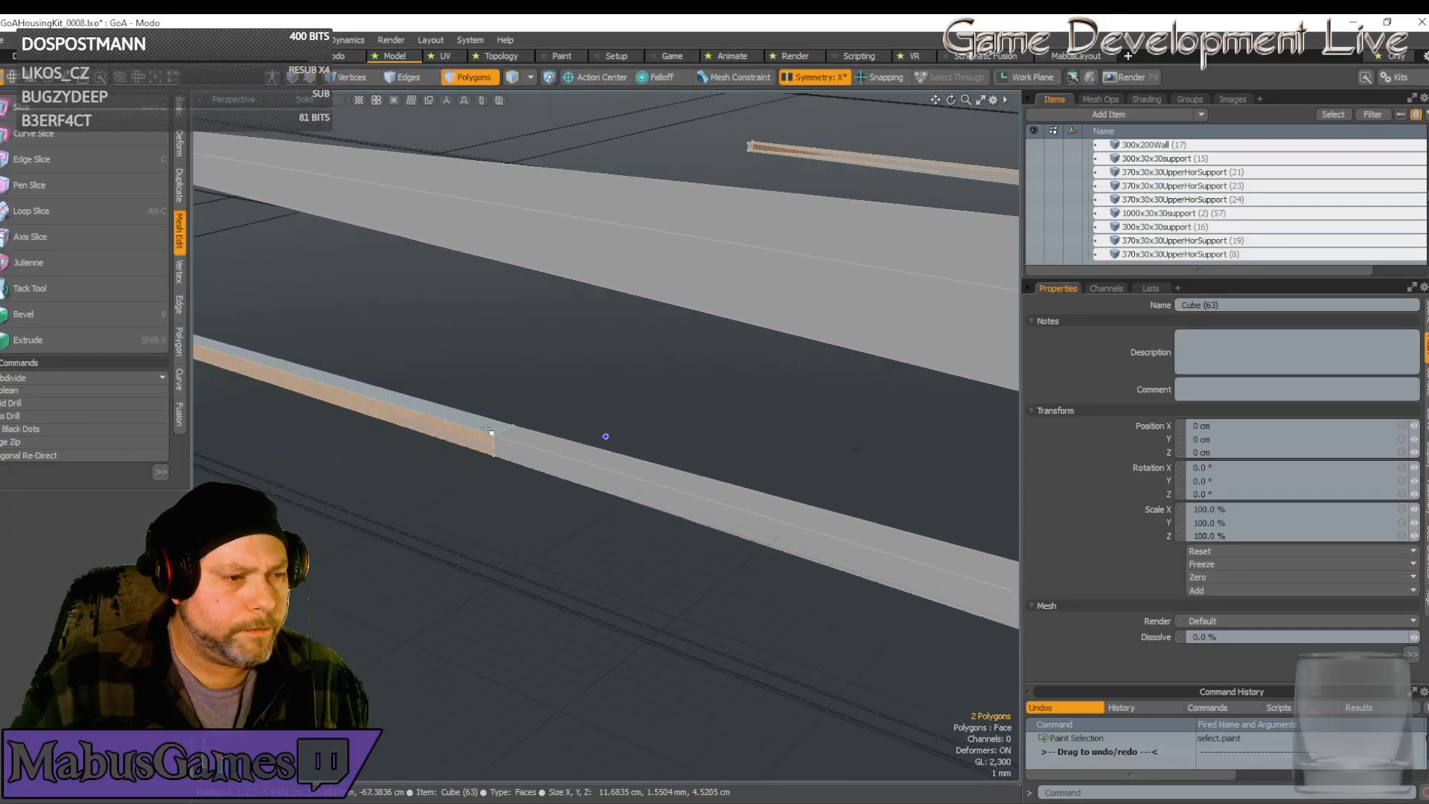
alt+drag(492, 432, 499, 454)
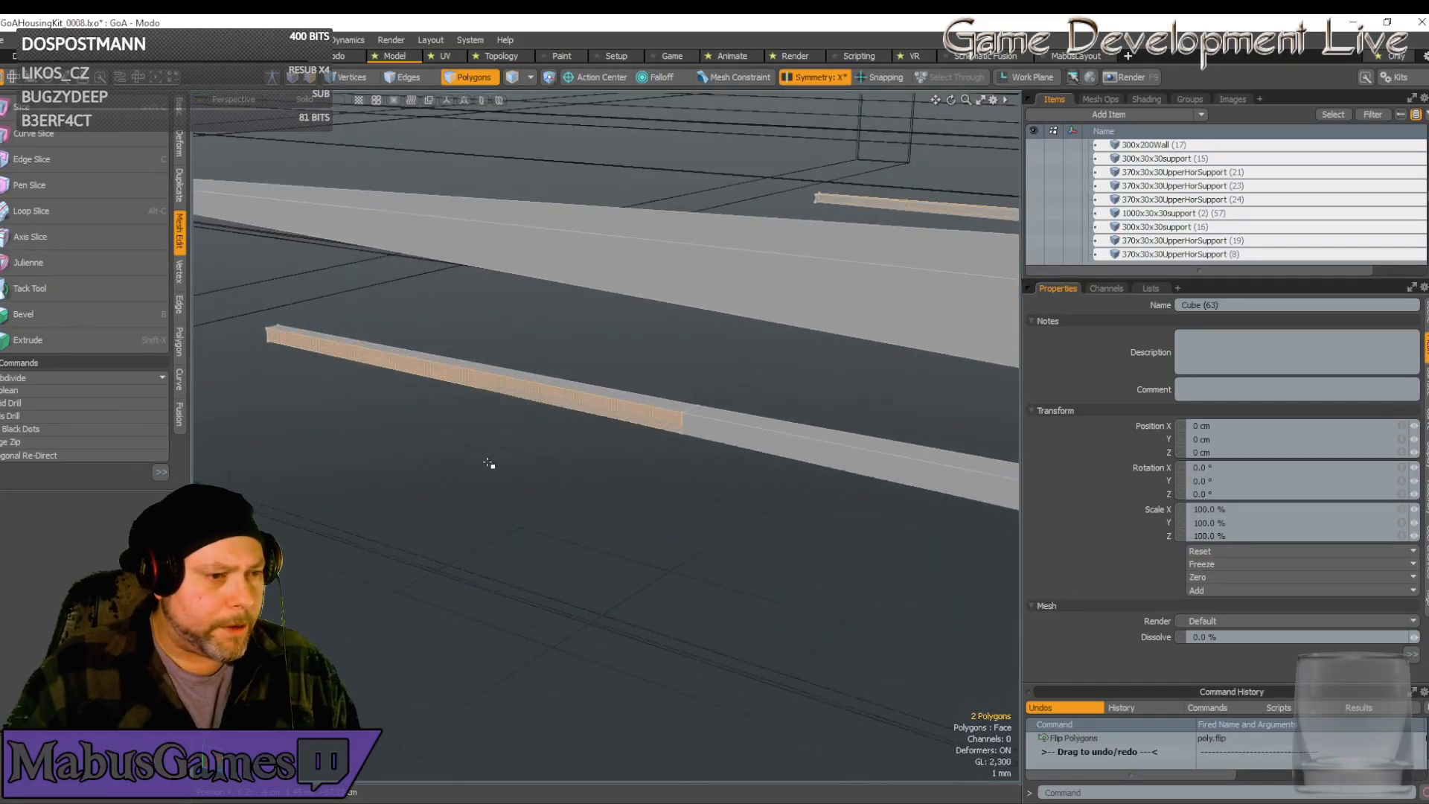
click(563, 474)
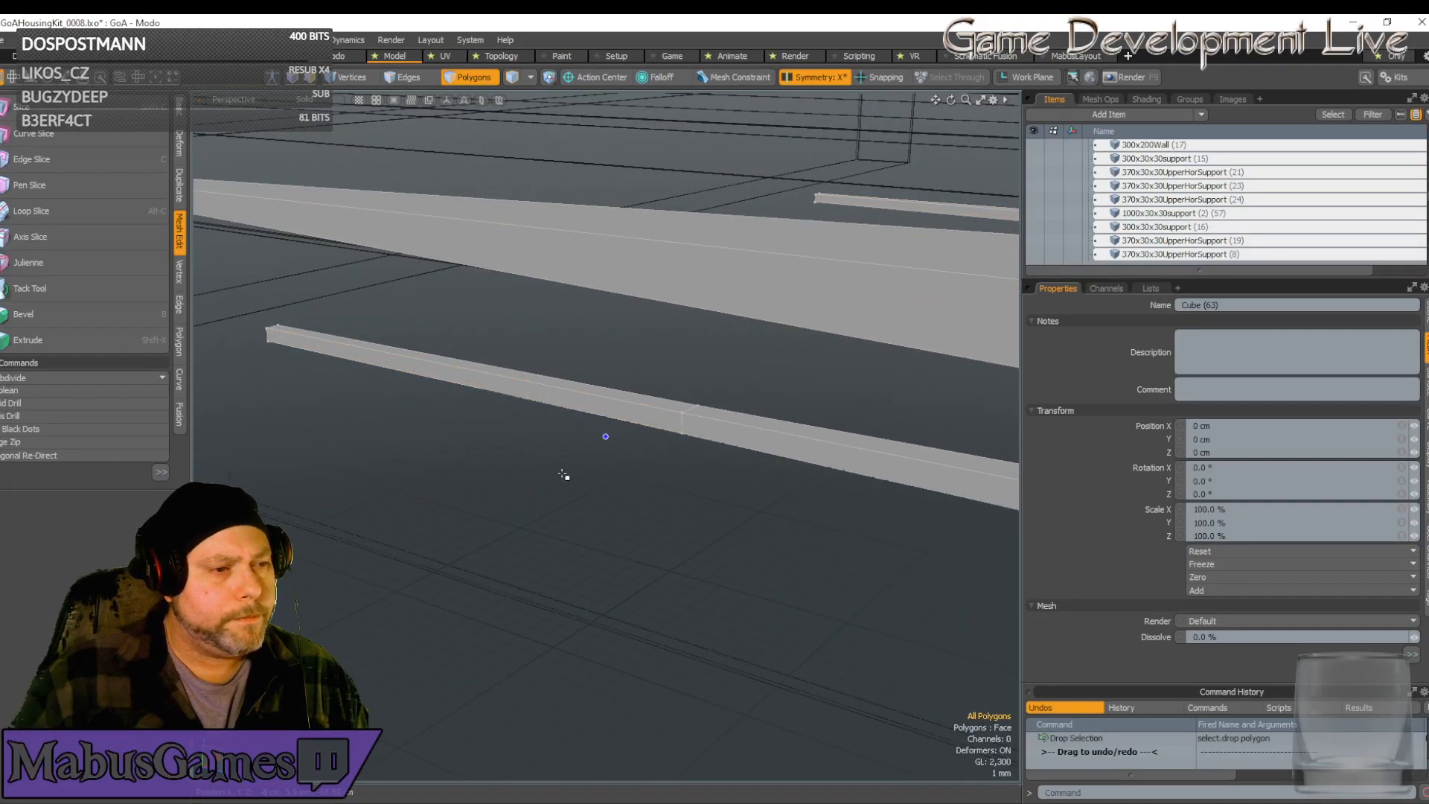
Examine the prongs and the utensil's overall shape from several angles and against the surrounding scene
alt+drag(564, 474, 565, 476)
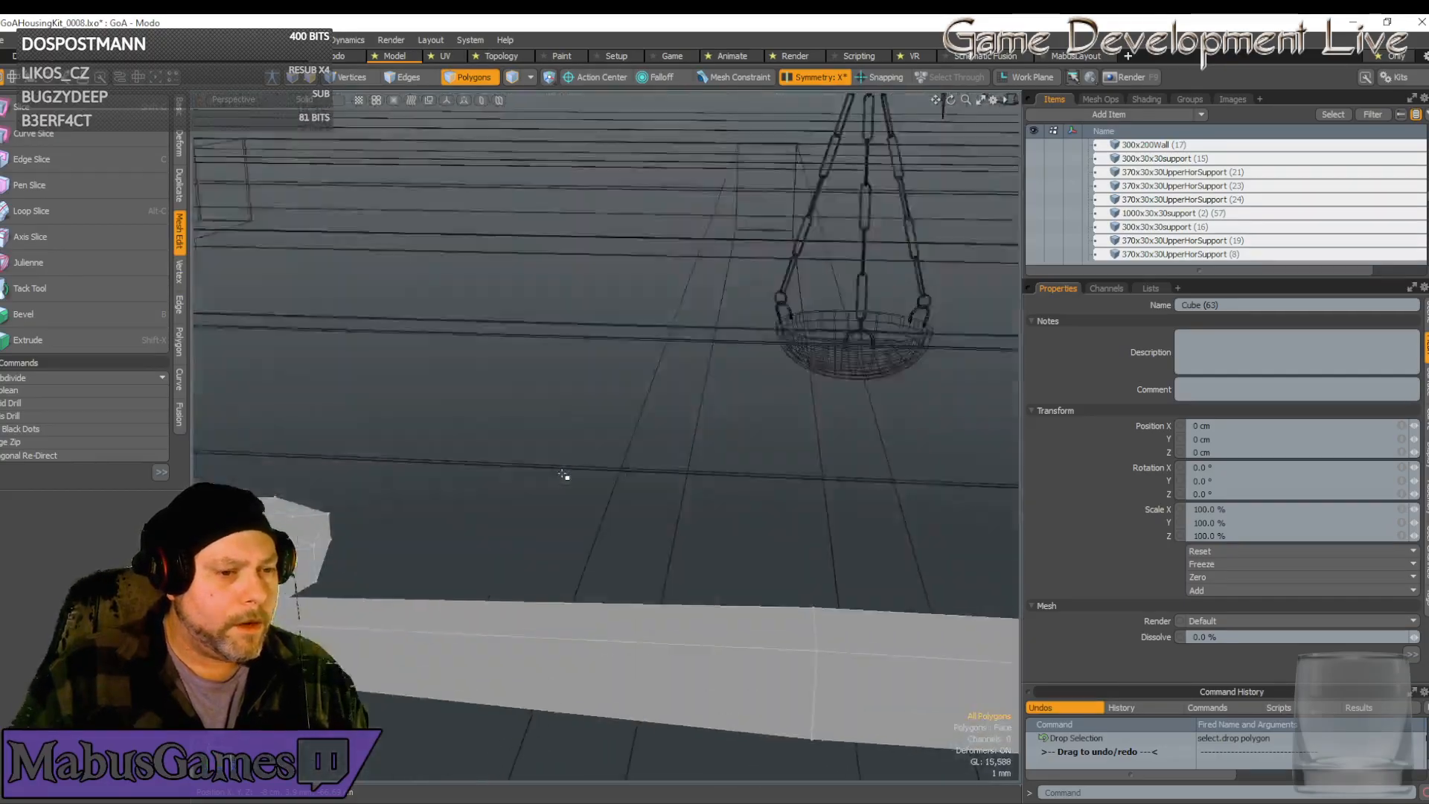
scroll(537, 579, down, 5)
alt+drag(533, 600, 822, 474)
scroll(821, 475, up, 8)
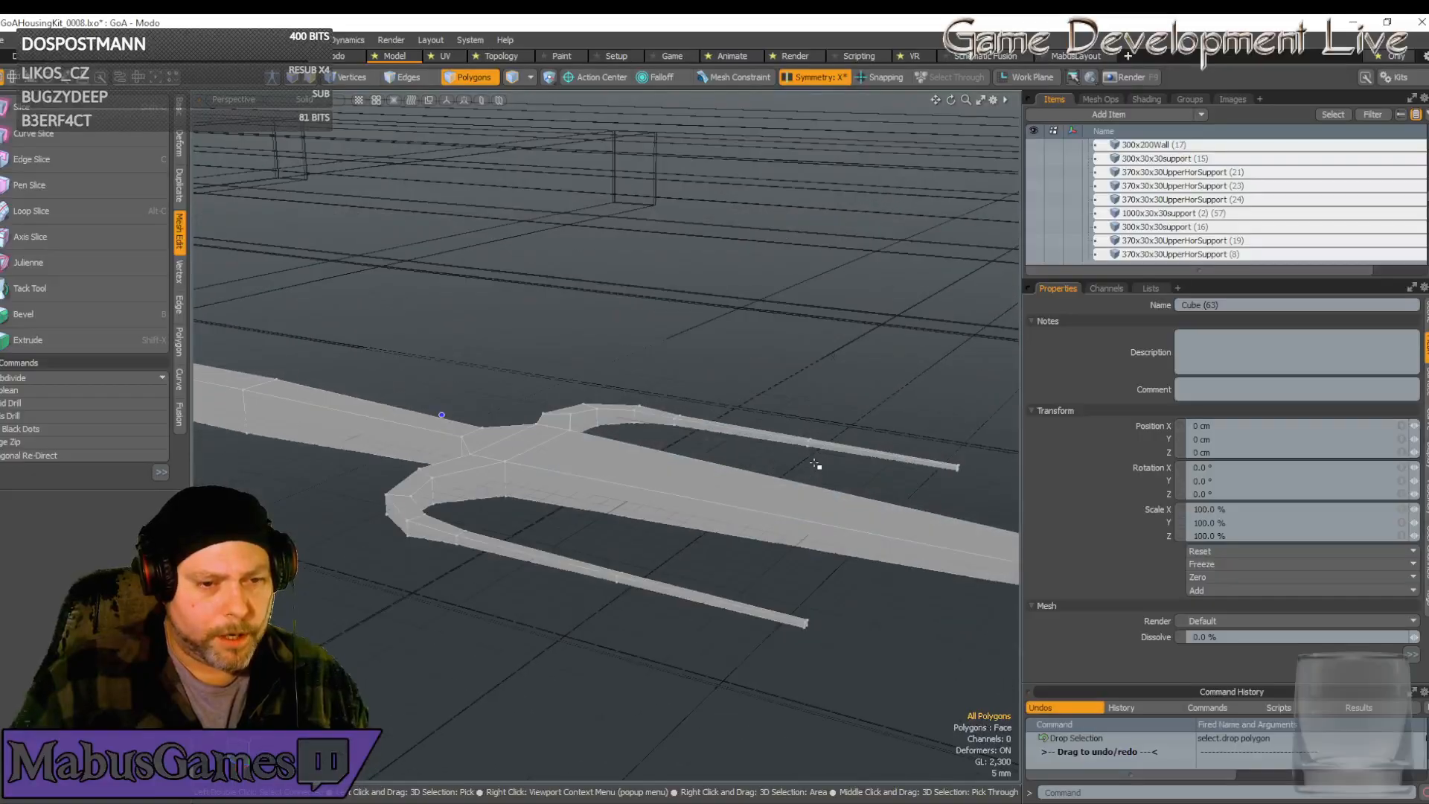
alt+drag(935, 633, 847, 553)
scroll(558, 595, down, 5)
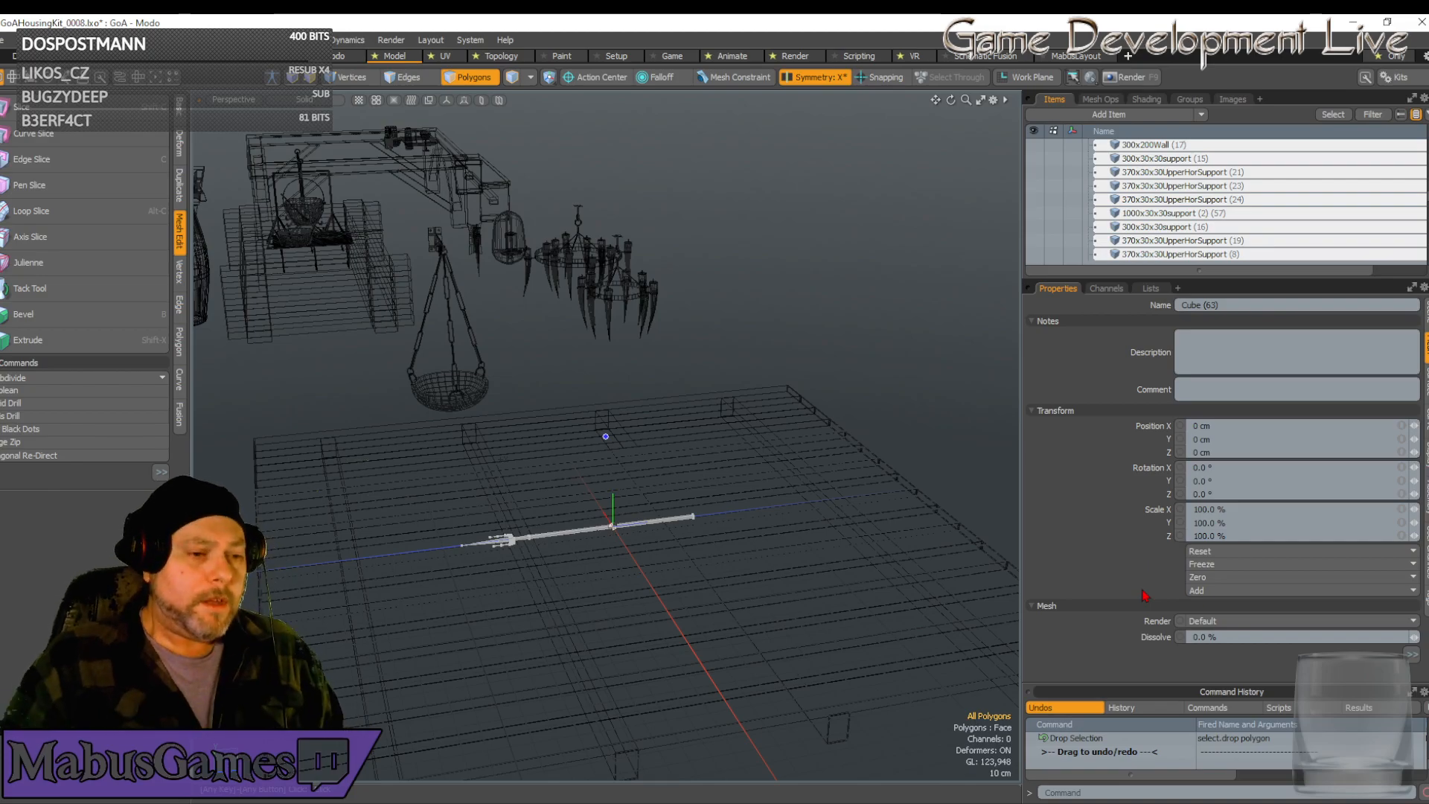
In edge mode, select the ring of four long edges running along the handle
alt+drag(661, 597, 705, 556)
scroll(704, 555, up, 3)
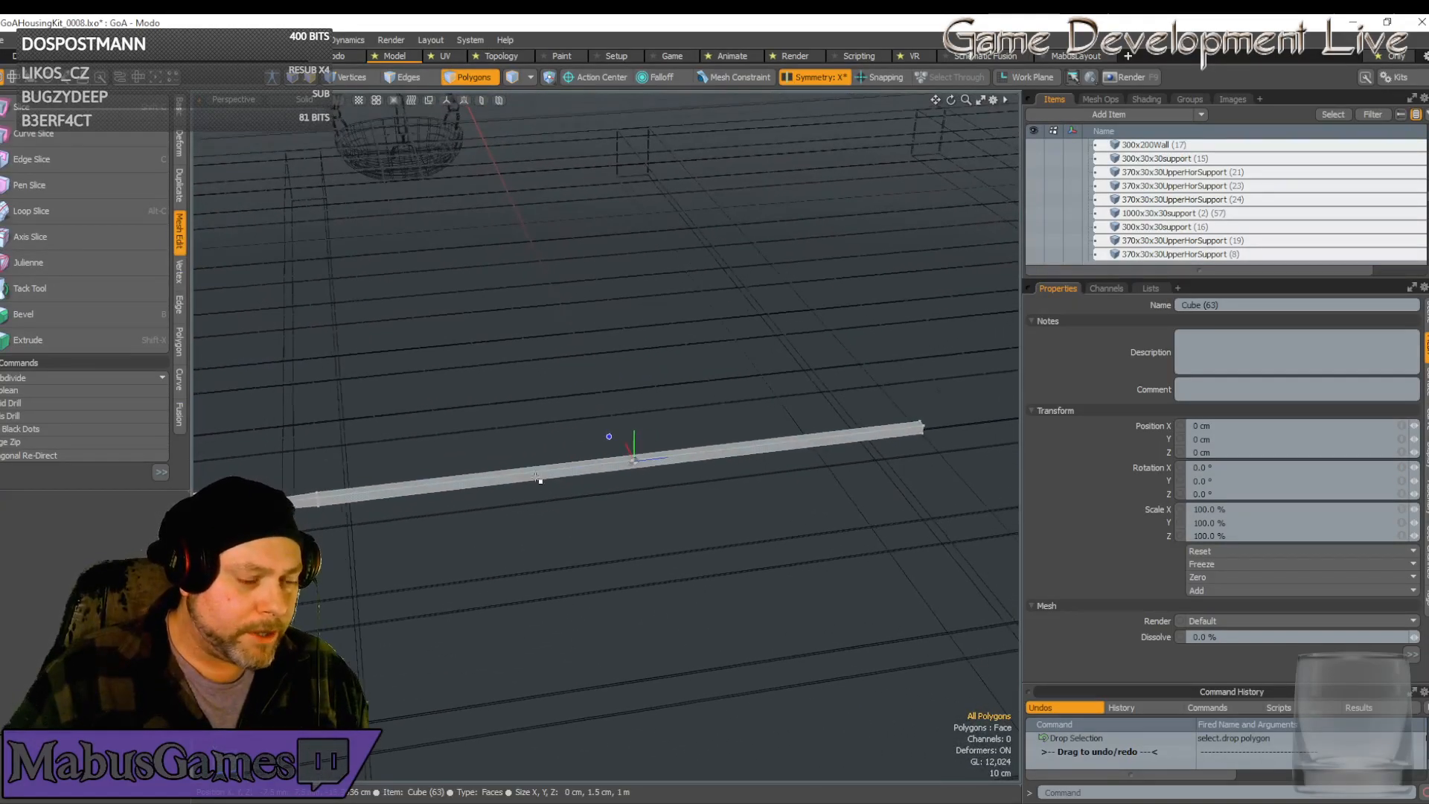
key(2)
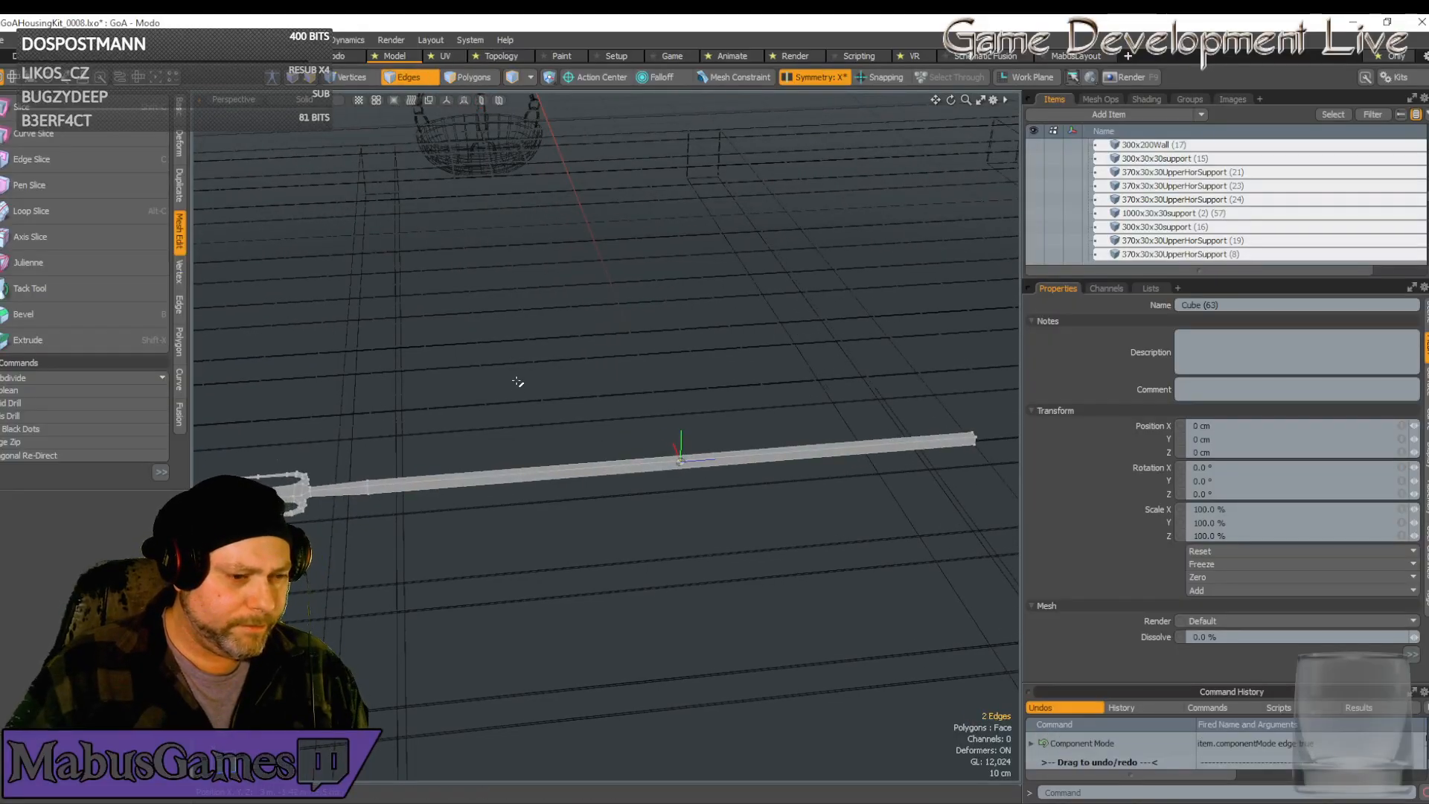
key(alt+l)
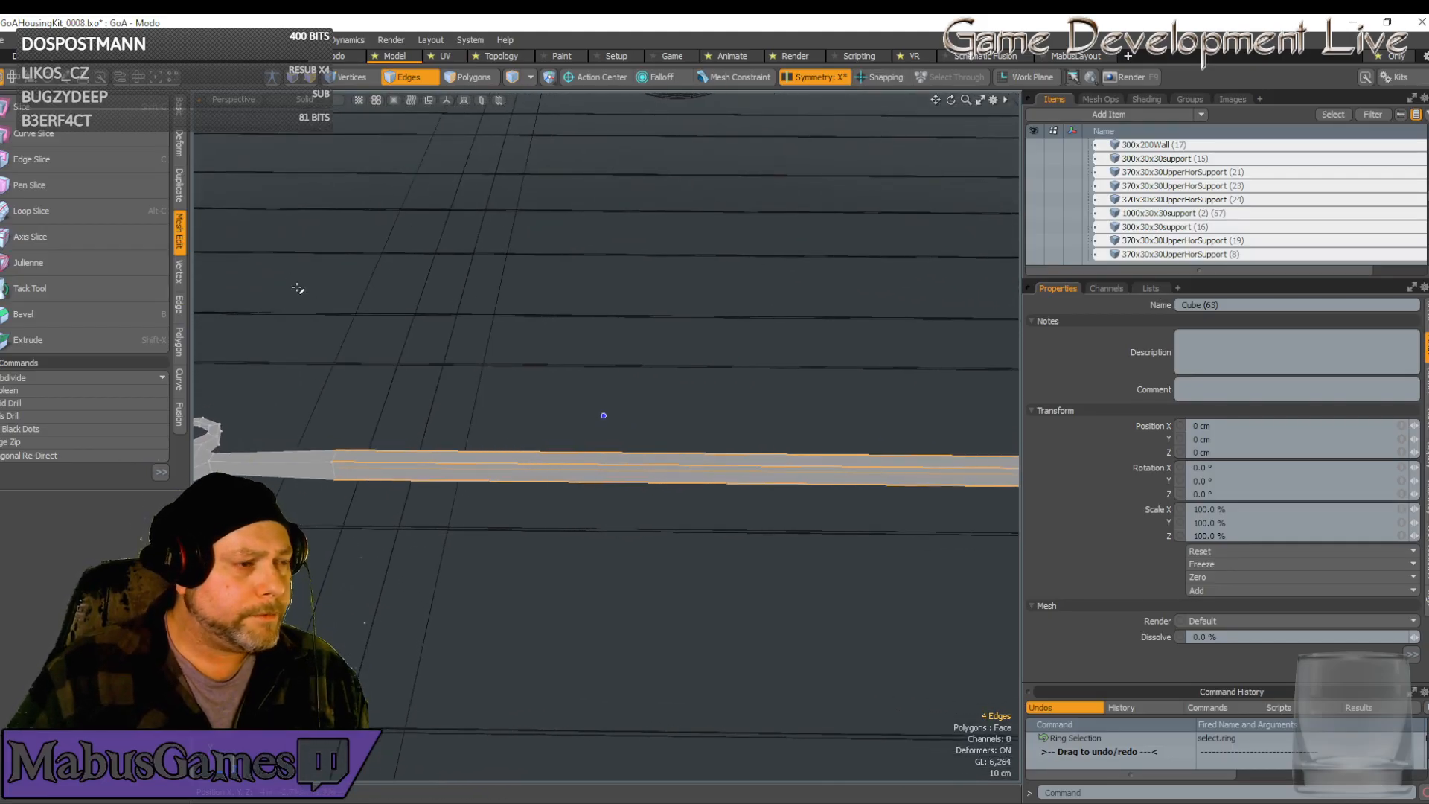
Start a Loop Slice on the handle's ring edges, widen the 3D viewport and shorten the slice position slider
click(66, 214)
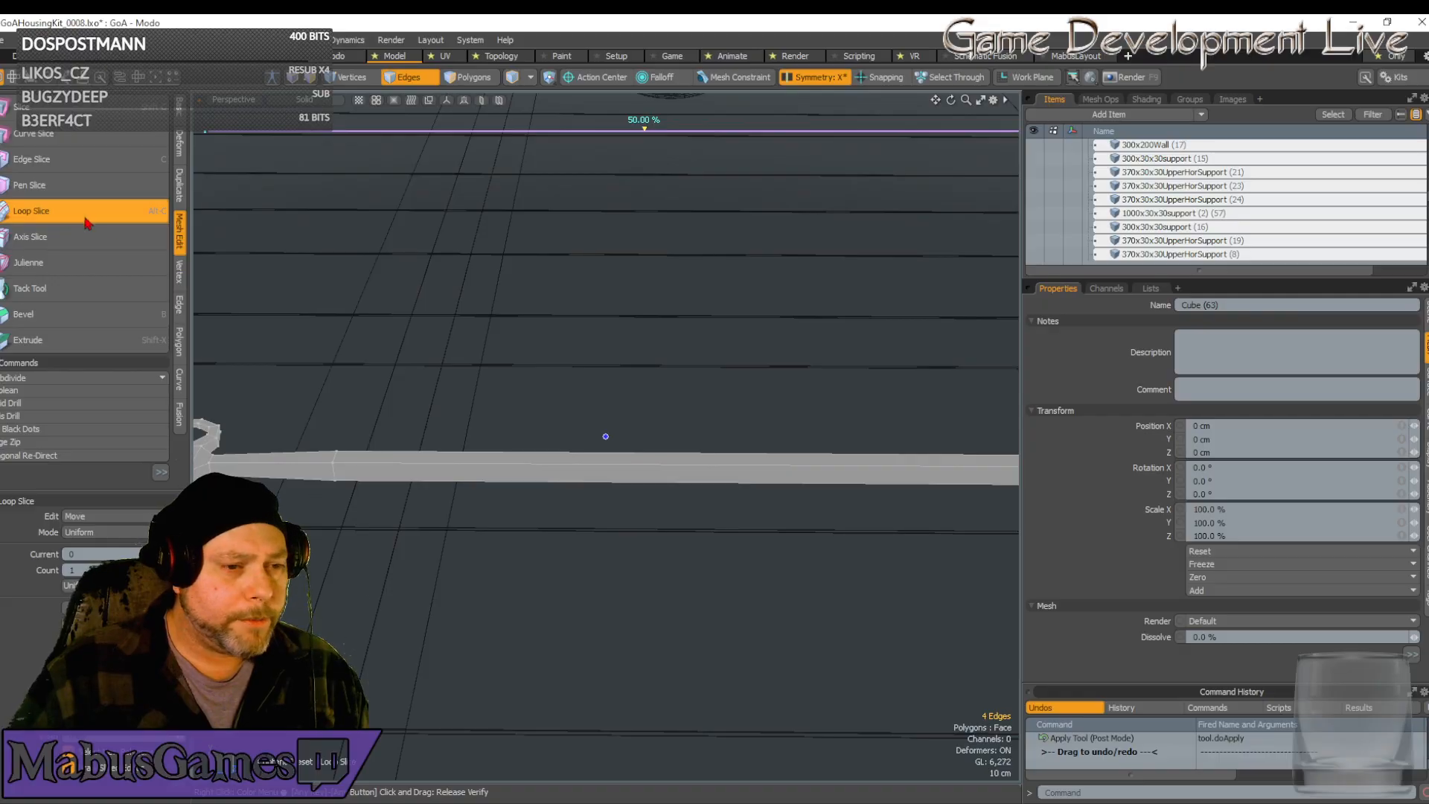
scroll(540, 506, down, 5)
scroll(551, 507, down, 5)
scroll(606, 428, up, 10)
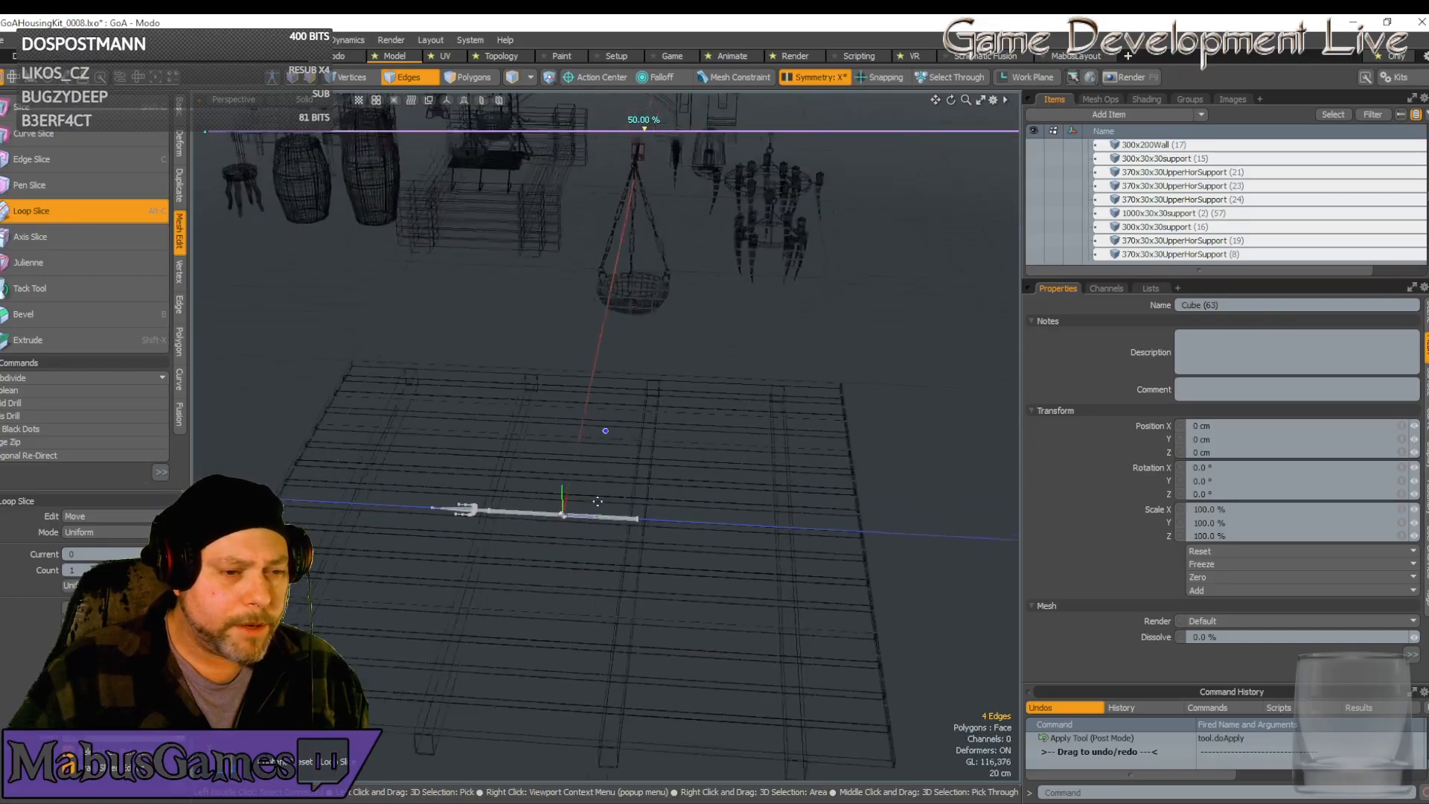
scroll(626, 226, down, 3)
alt+drag(627, 226, 685, 135)
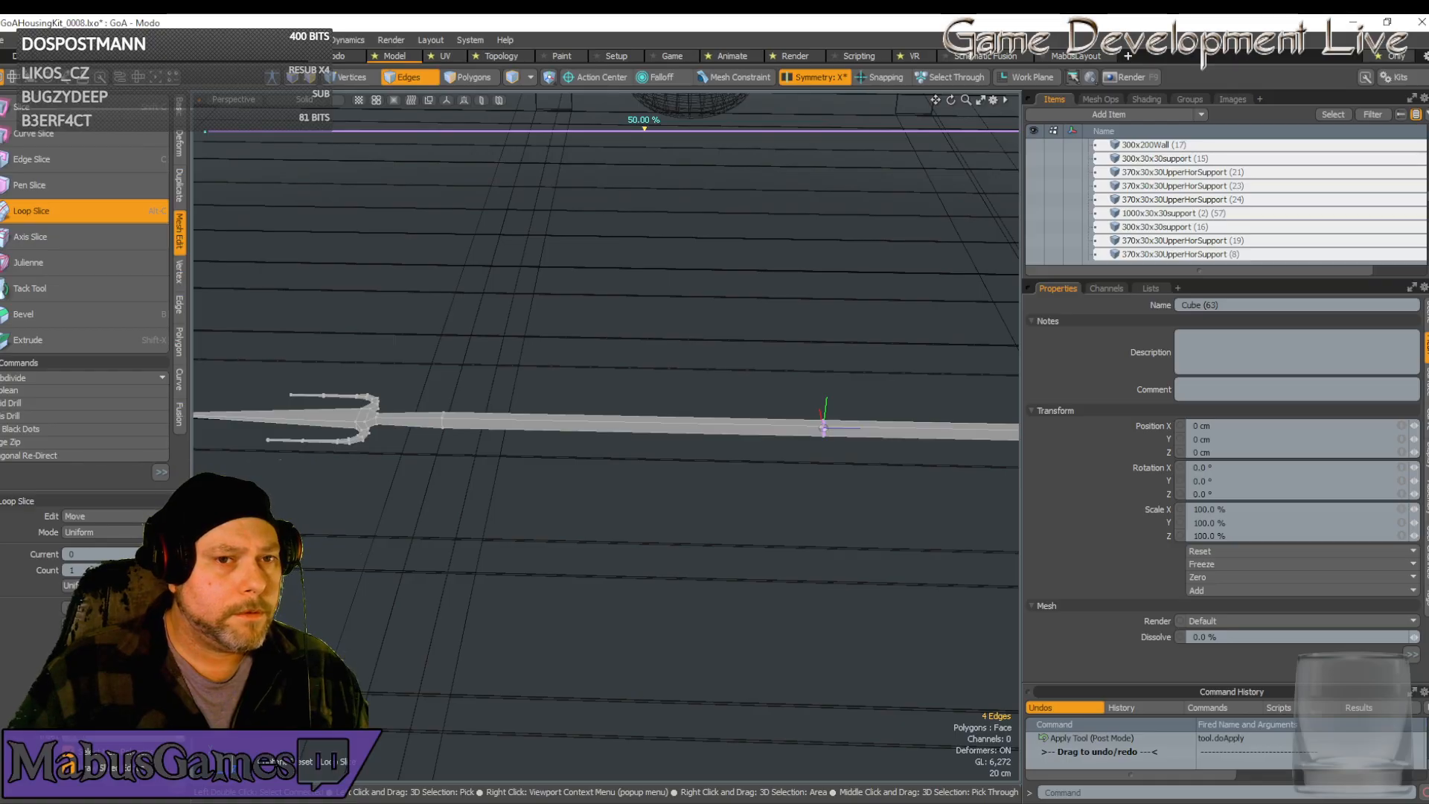
scroll(733, 348, down, 8)
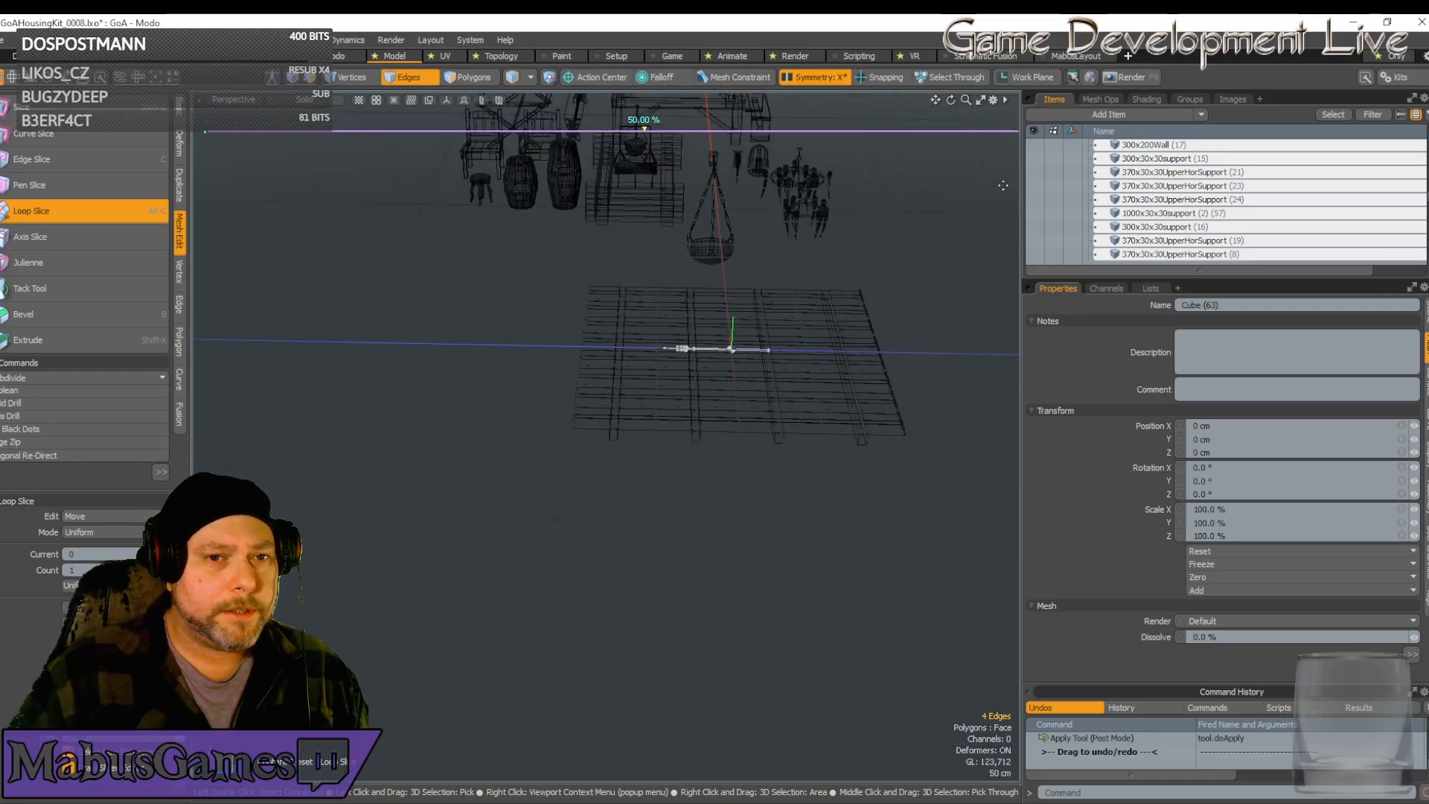
drag(1021, 200, 1340, 202)
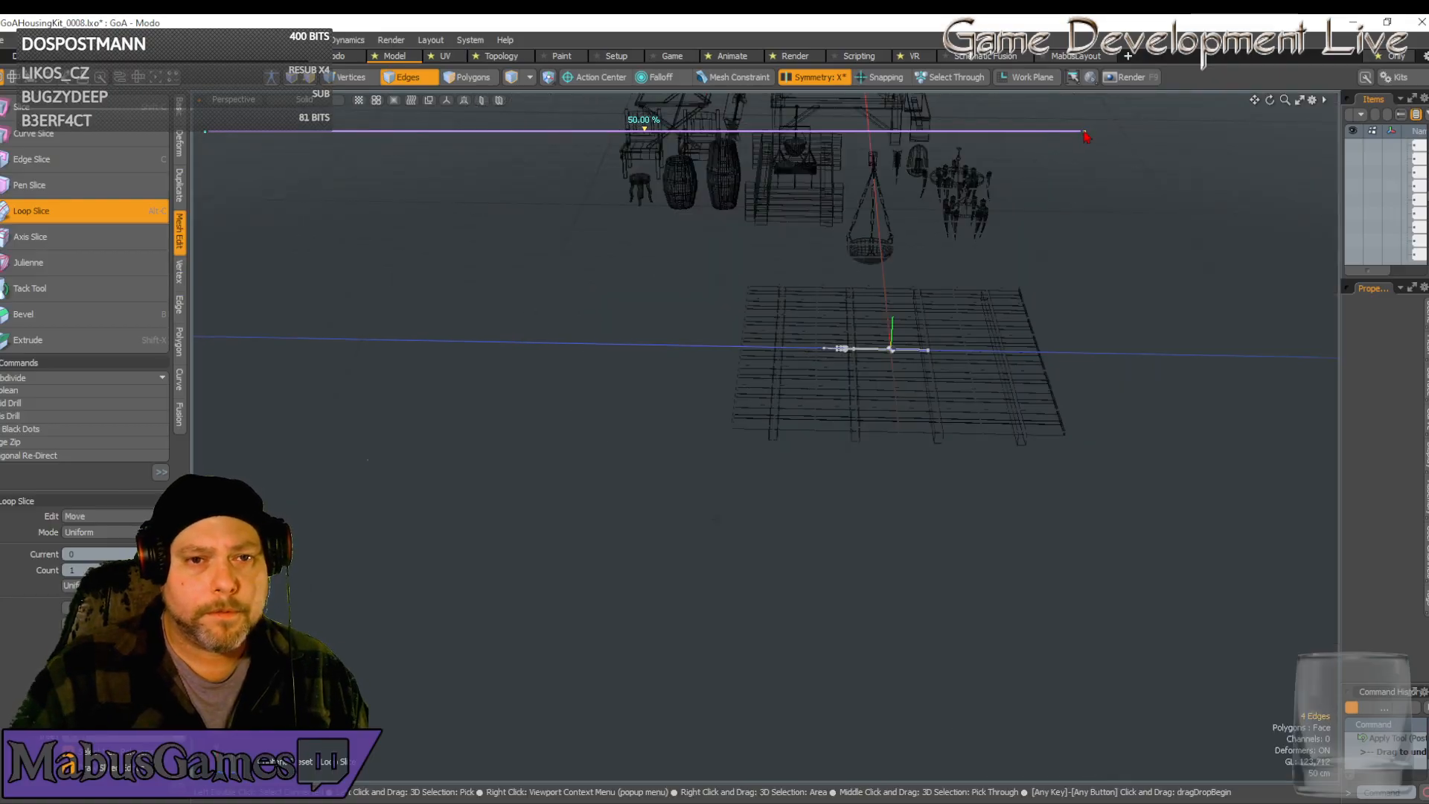
drag(1046, 131, 822, 131)
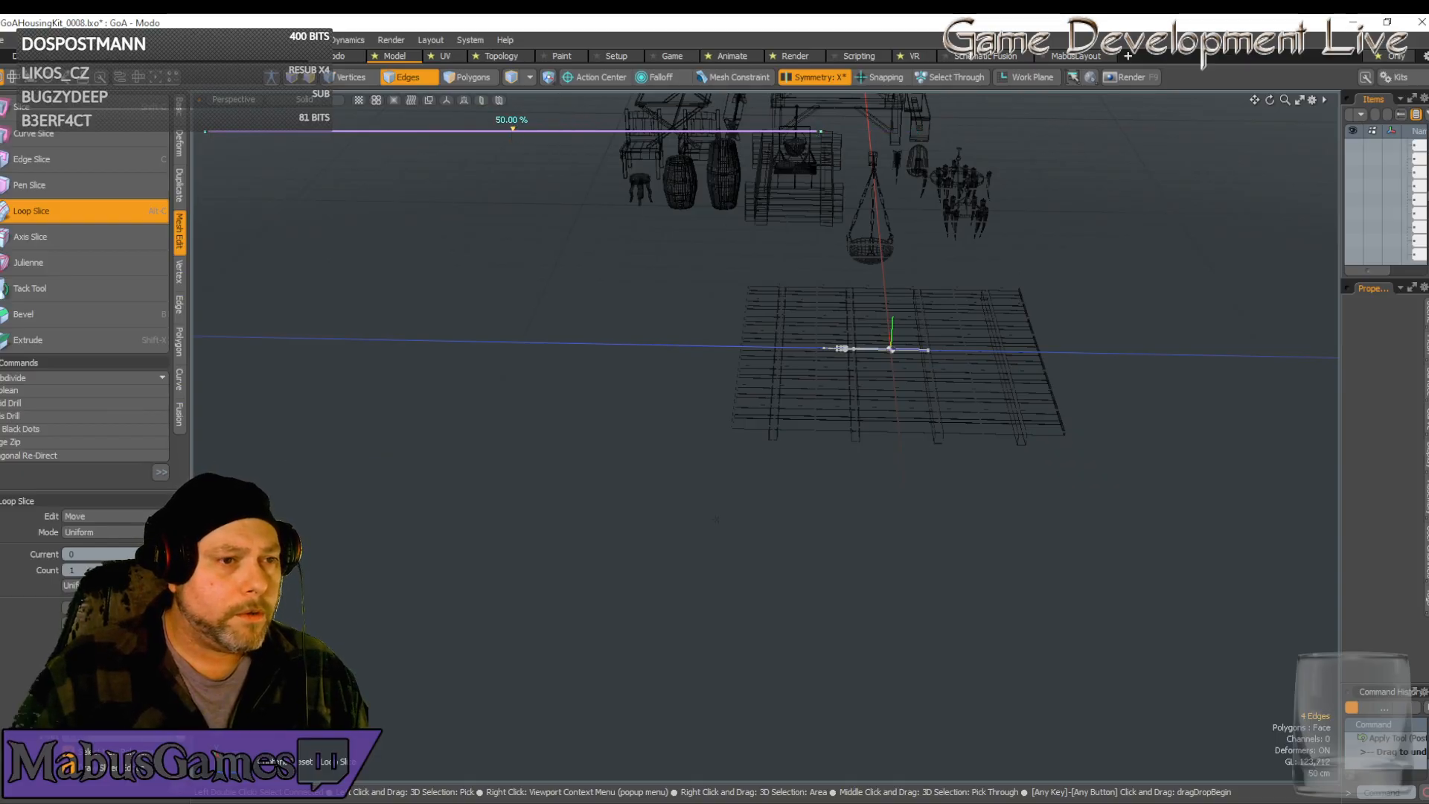
click(52, 215)
click(31, 211)
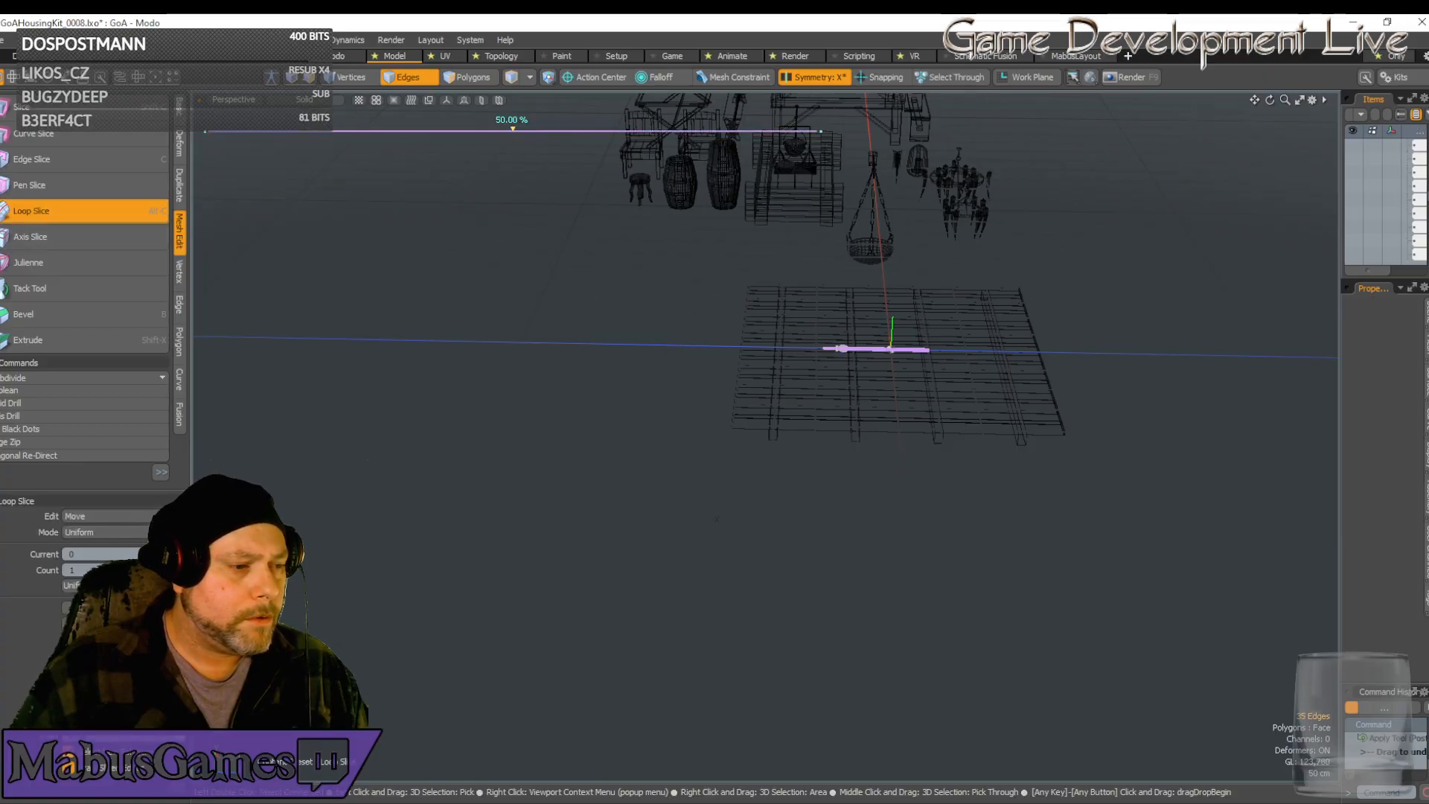
click(112, 532)
click(112, 520)
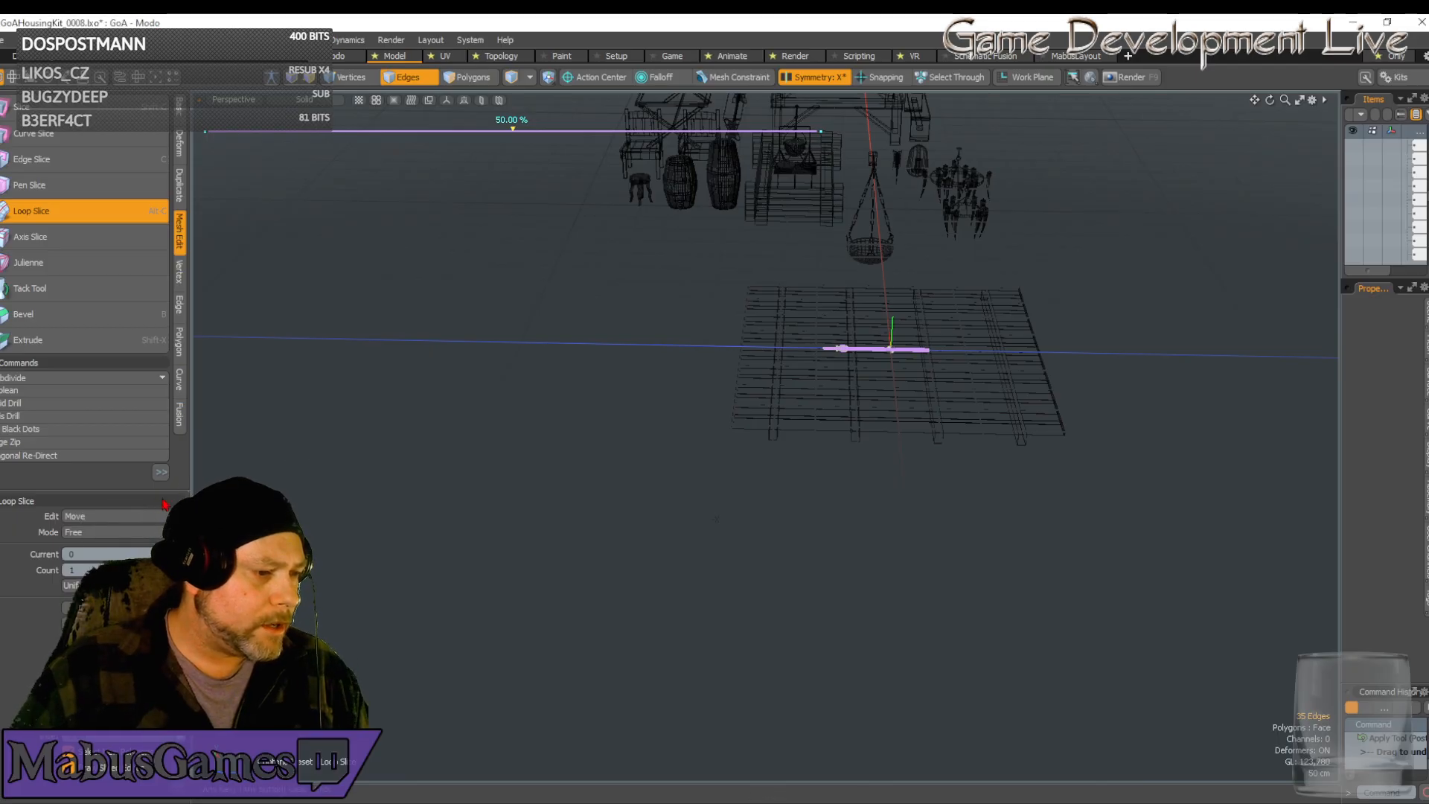
click(112, 516)
click(108, 519)
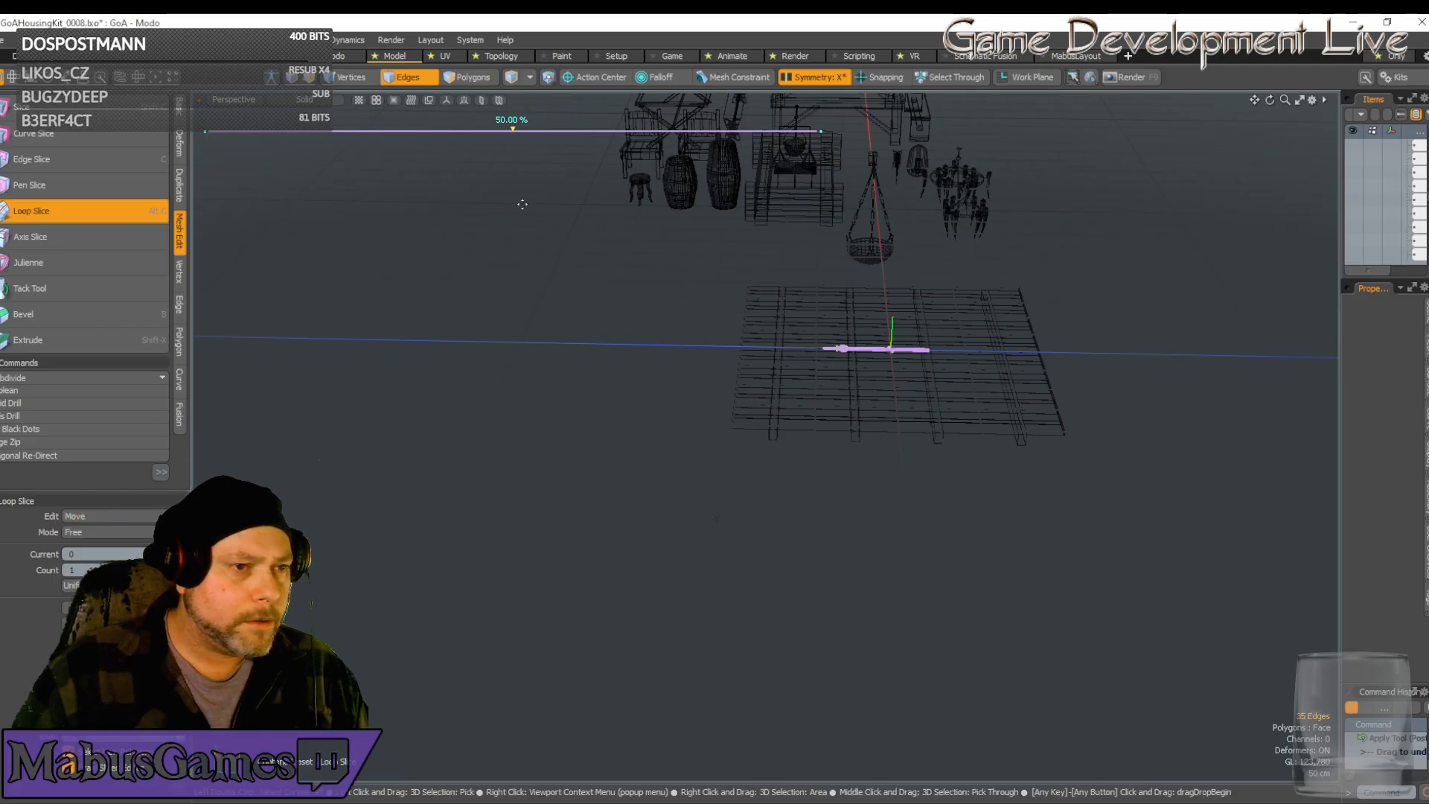
drag(324, 129, 443, 129)
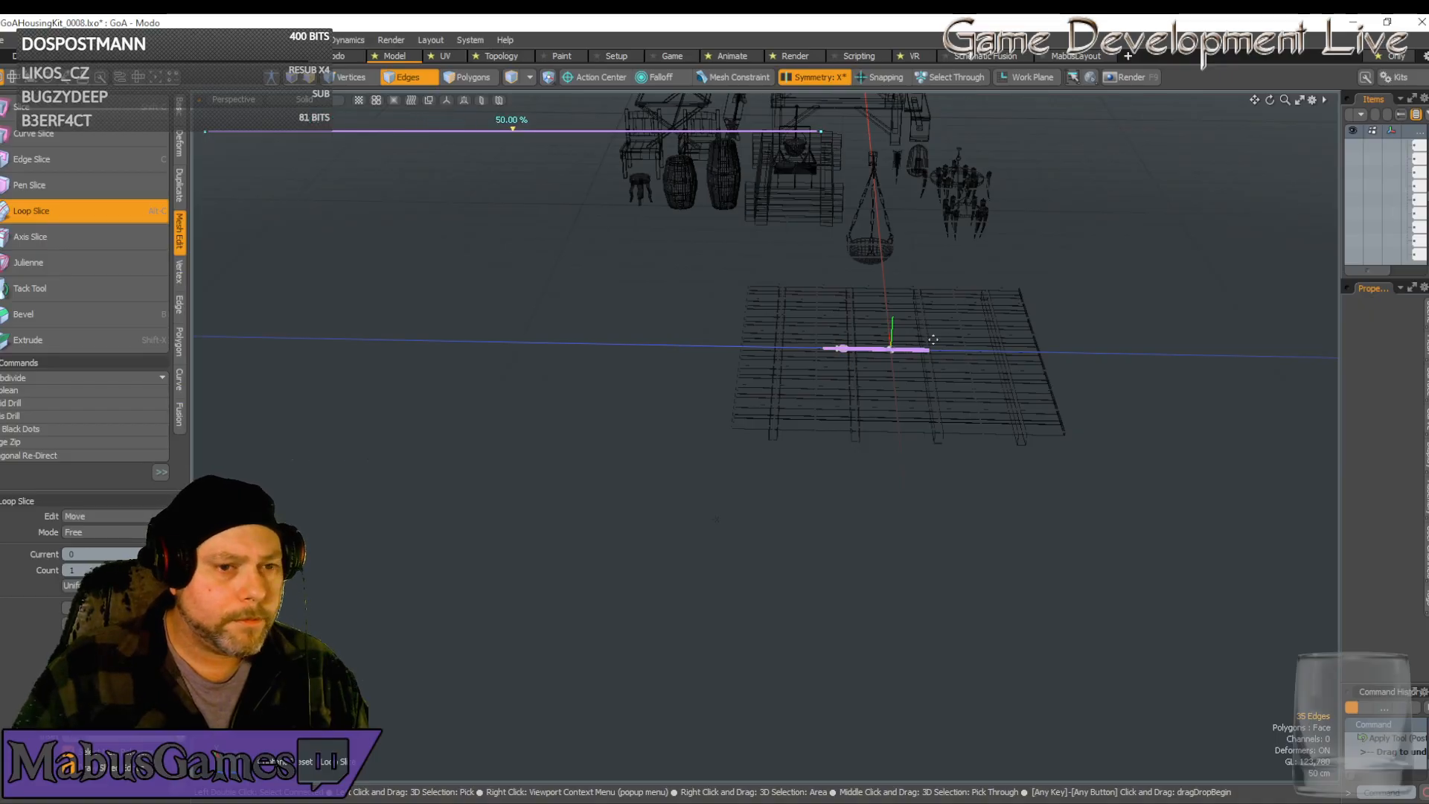
key(shift+a)
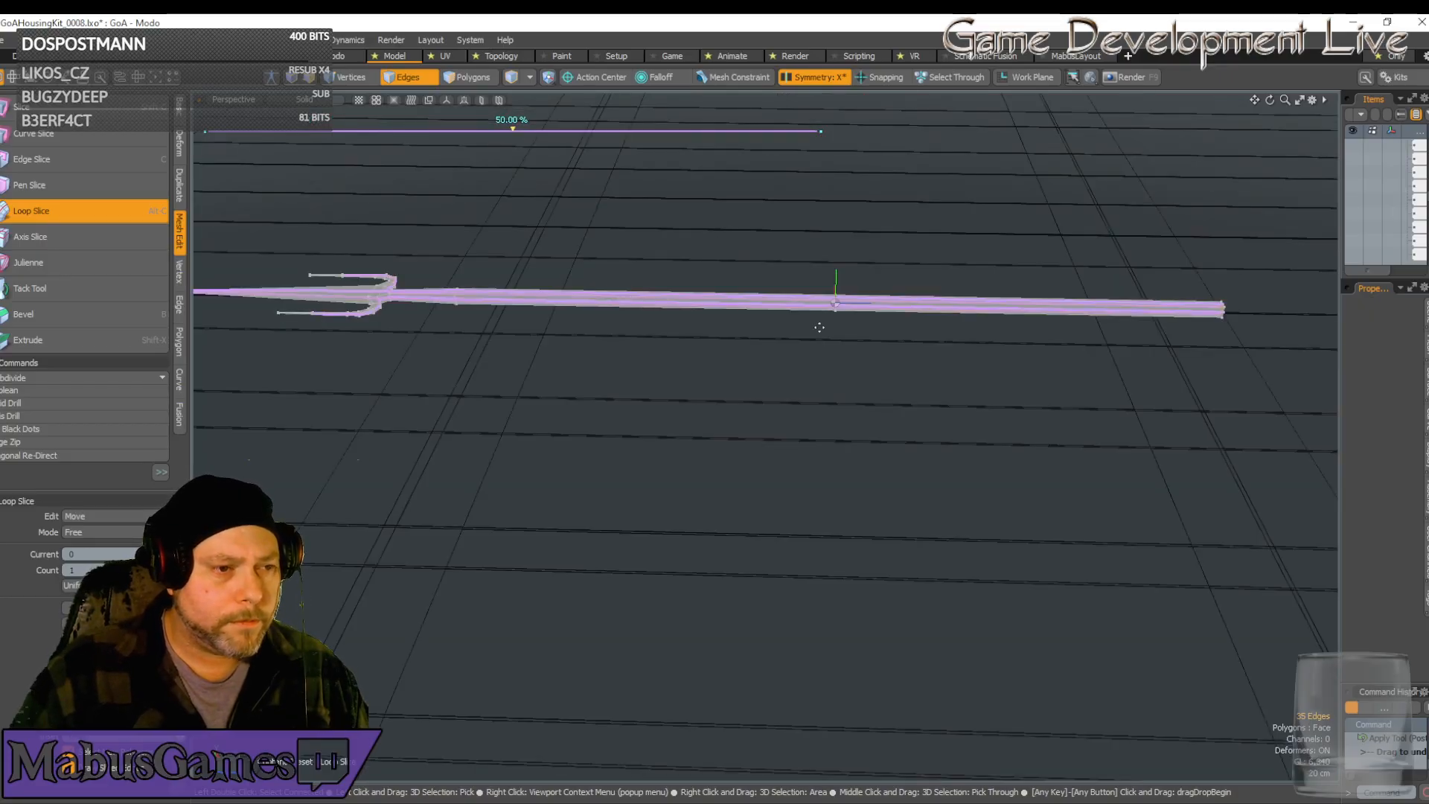
key(ctrl)
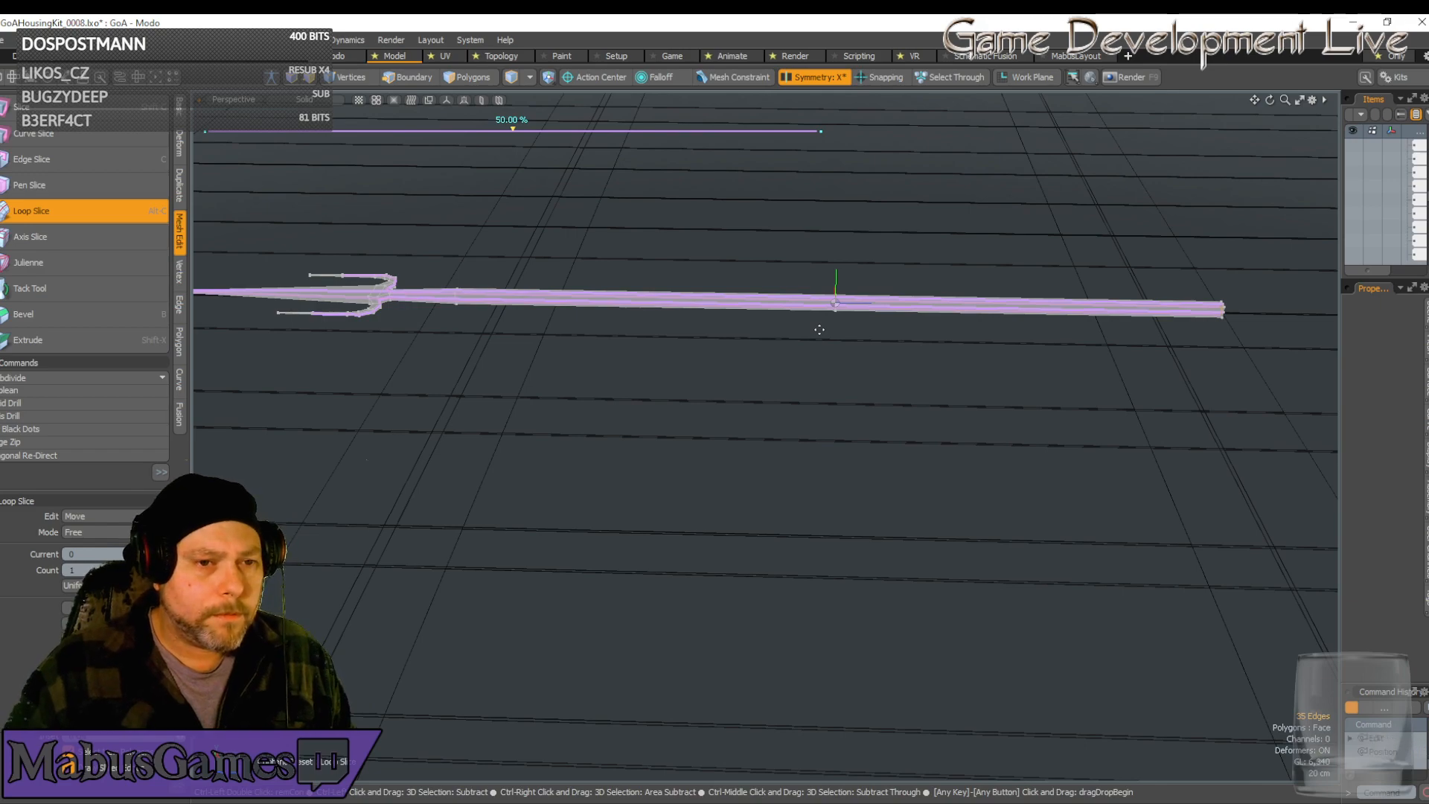
key(space)
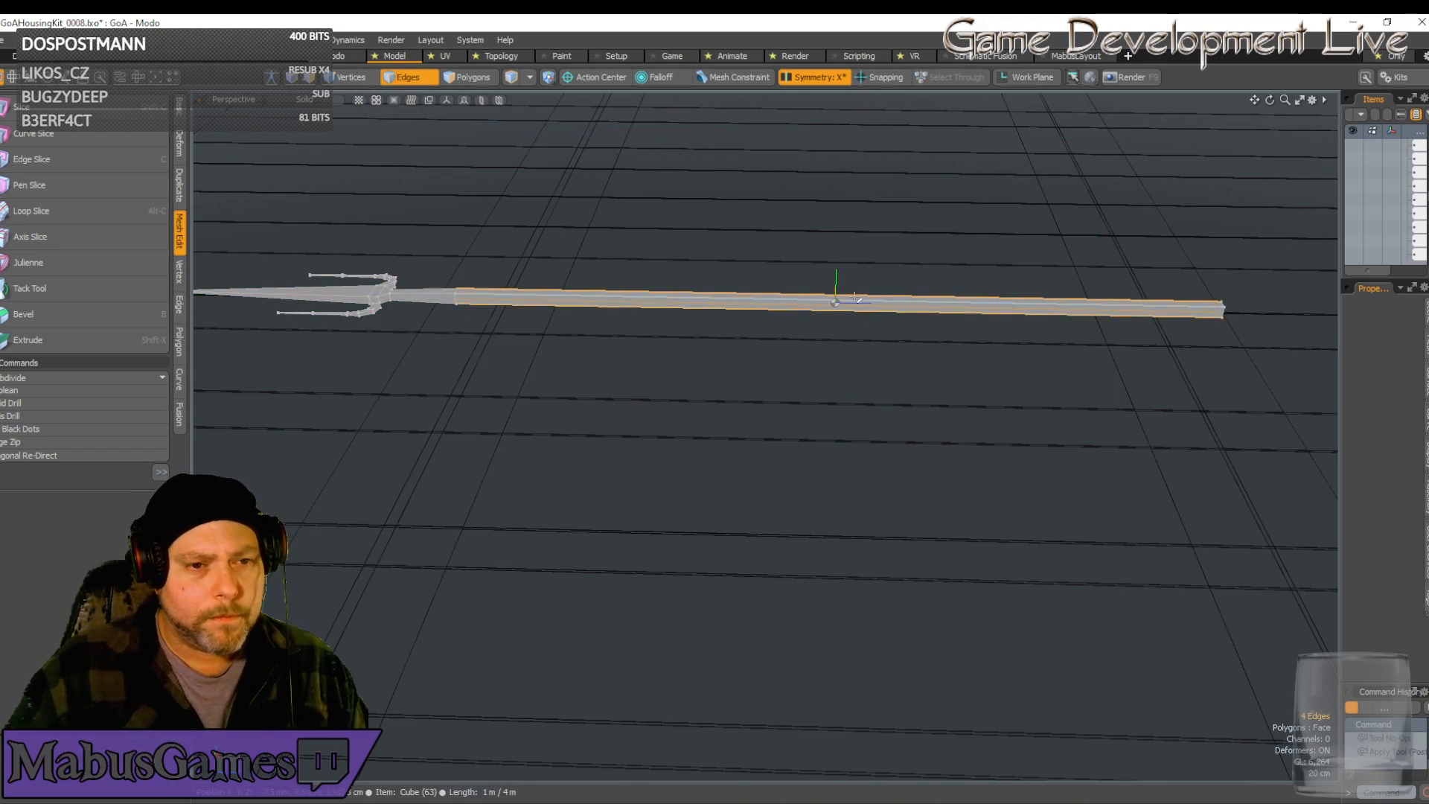
Loop-slice the handle's four long edges in Free mode and slide the slice to 98 %, near the pronged head
scroll(853, 298, up, 3)
scroll(854, 298, down, 5)
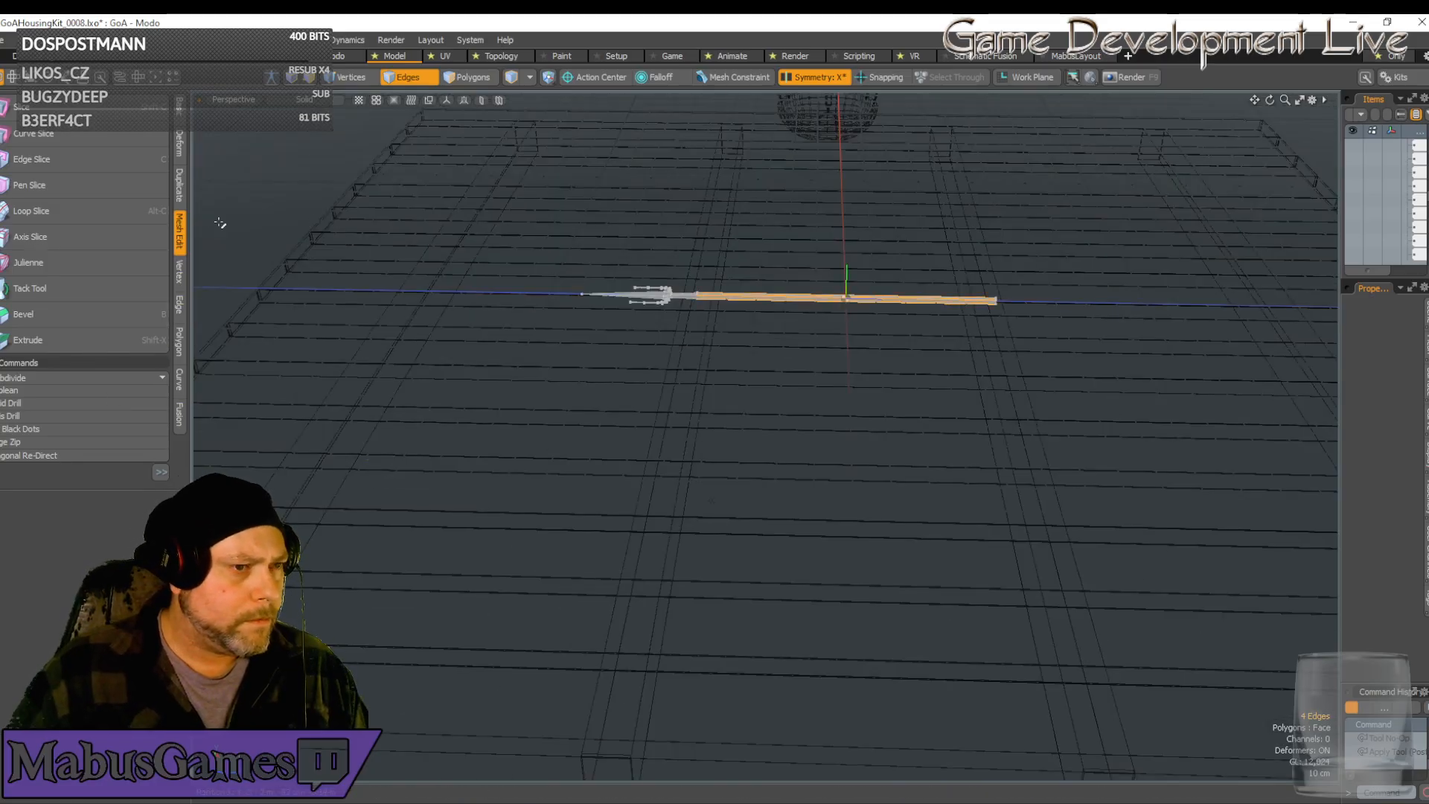
click(70, 210)
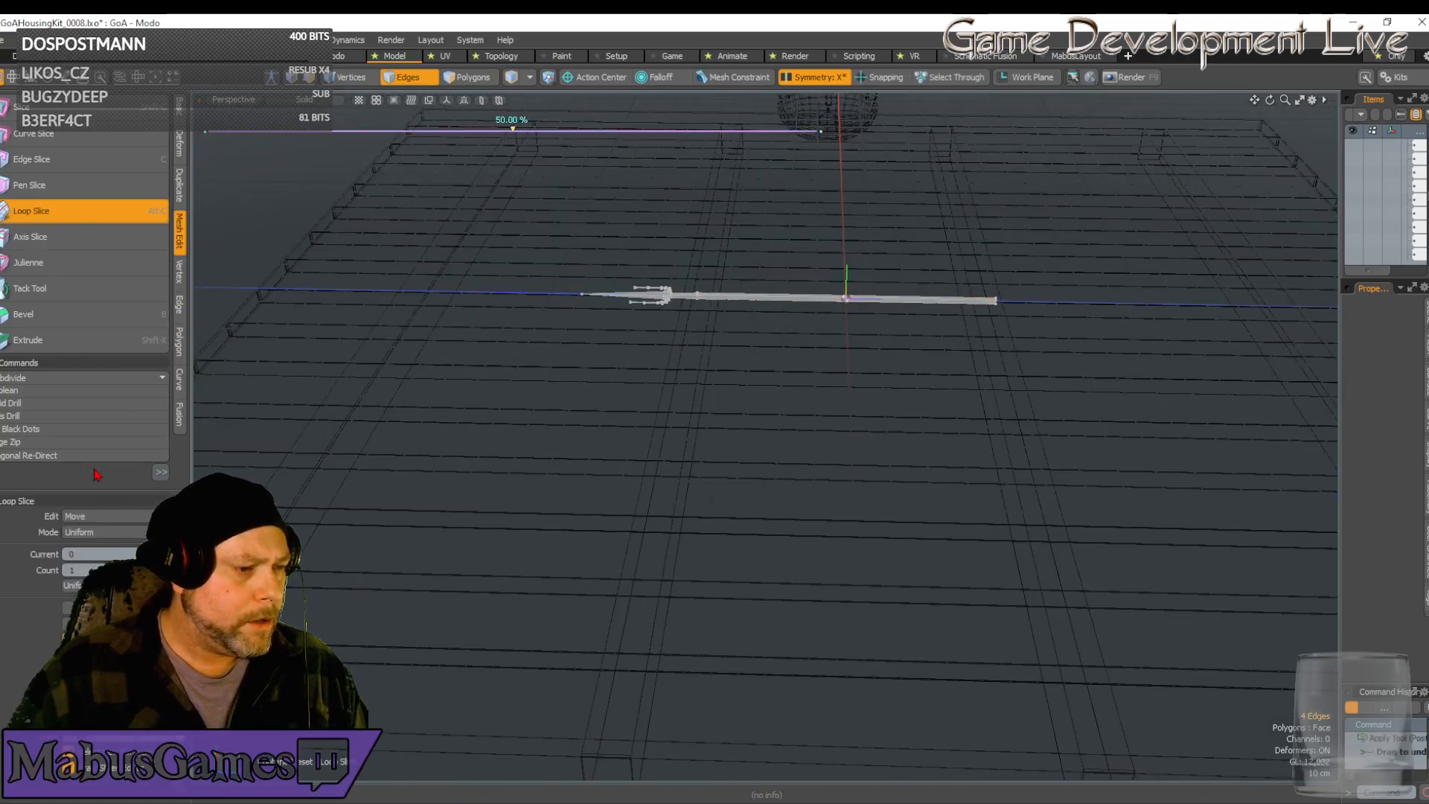
click(99, 533)
click(101, 516)
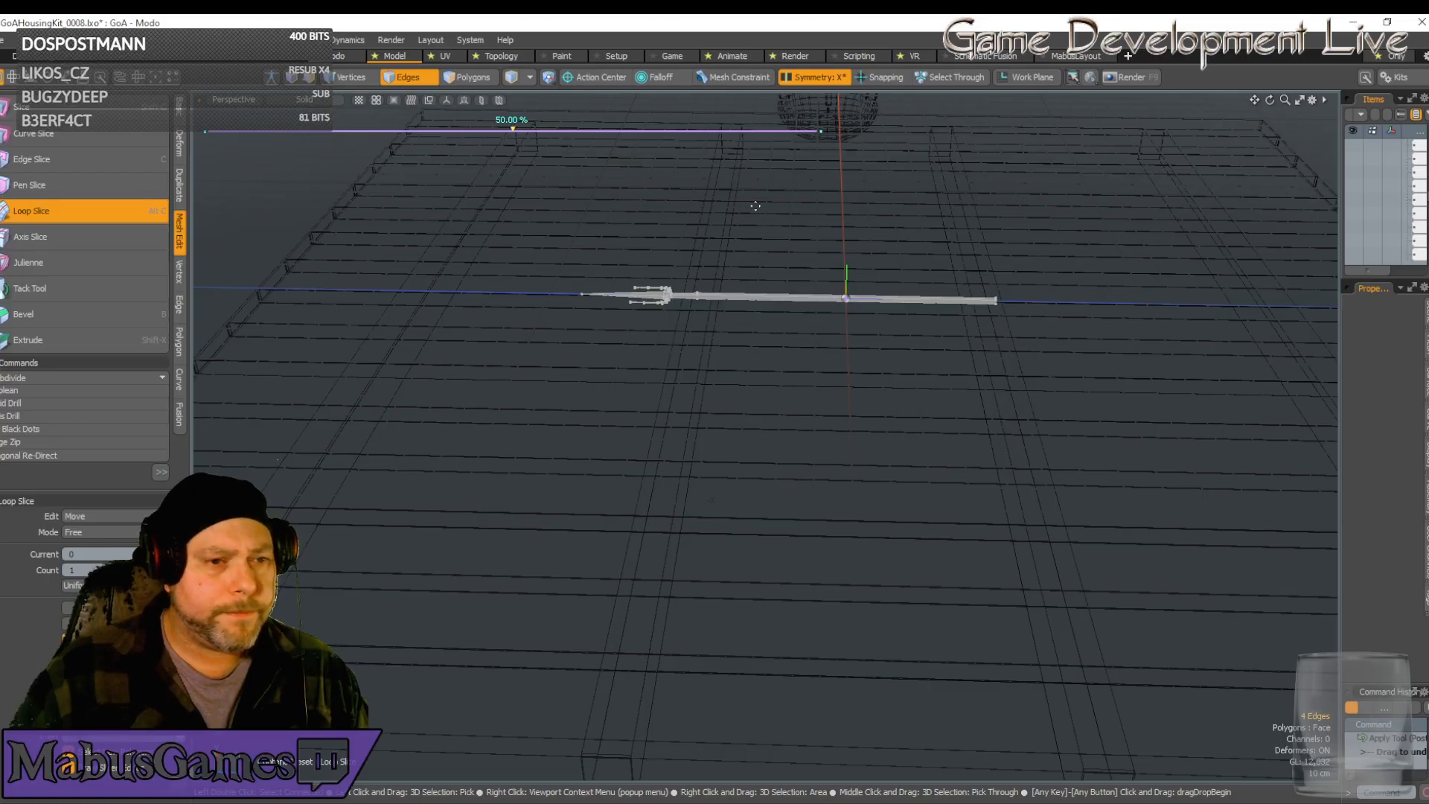
alt+drag(849, 402, 831, 285)
key(shift+a)
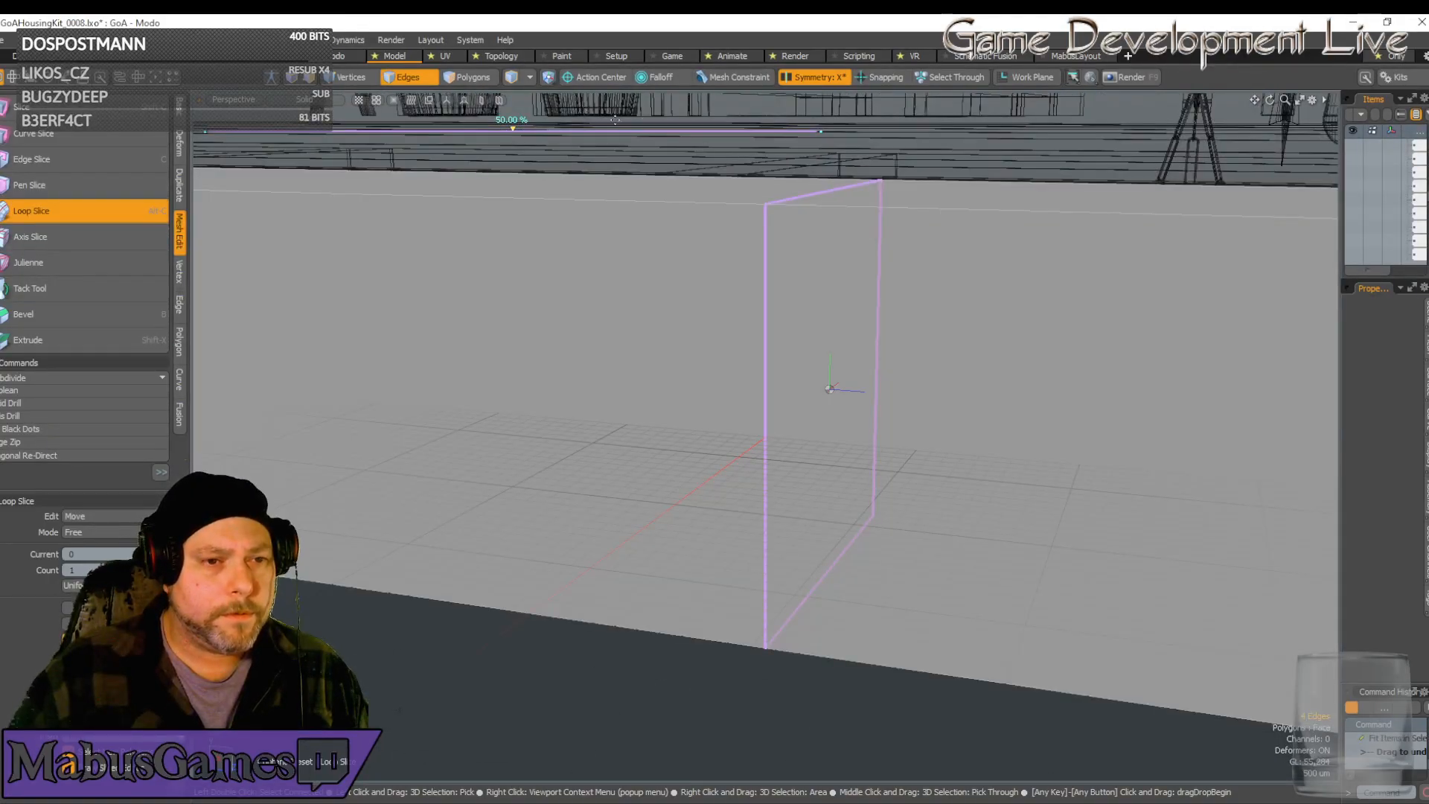
alt+drag(615, 120, 223, 131)
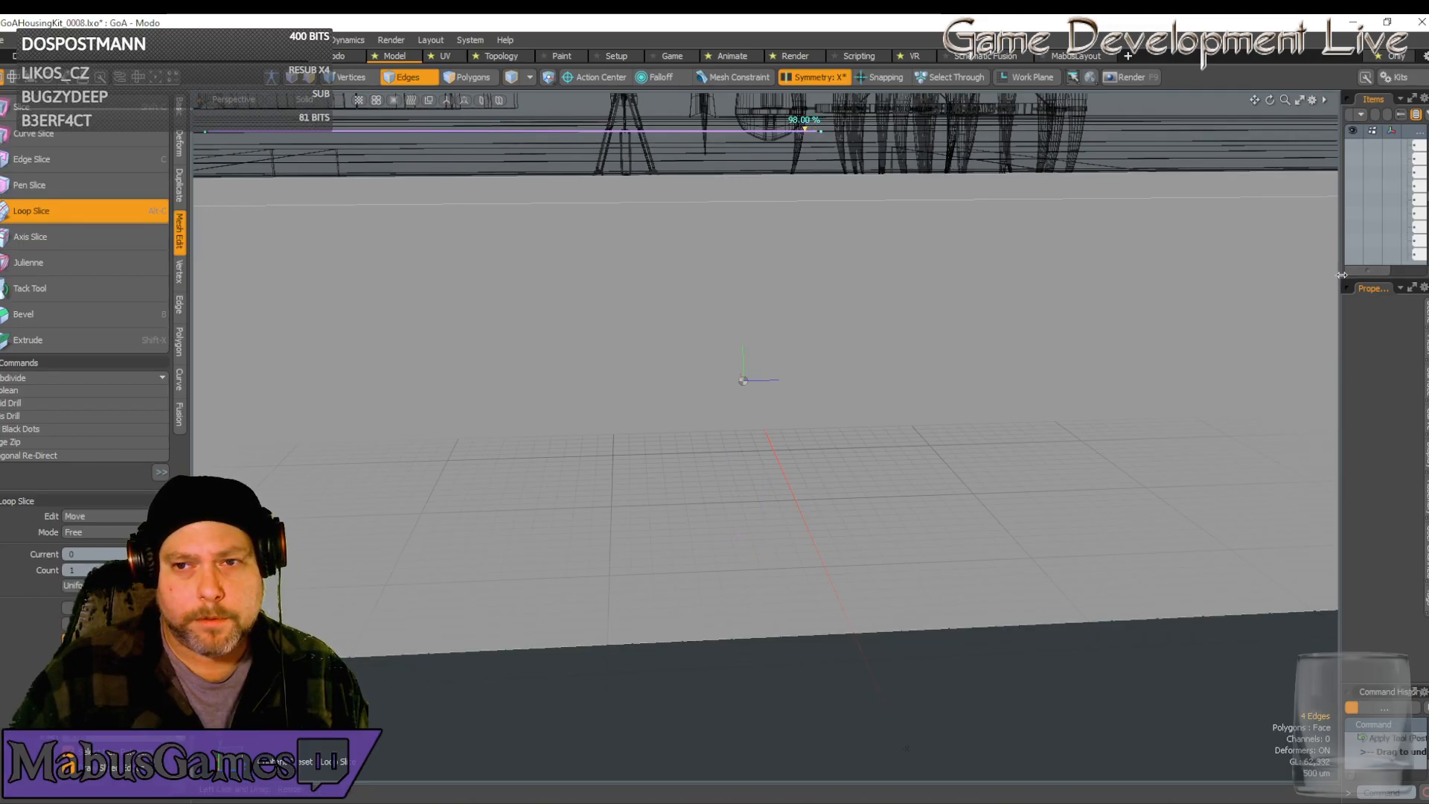
Restore the width of the item list and properties area, and finish the handle slice at 95.5 %
drag(1343, 276, 1121, 270)
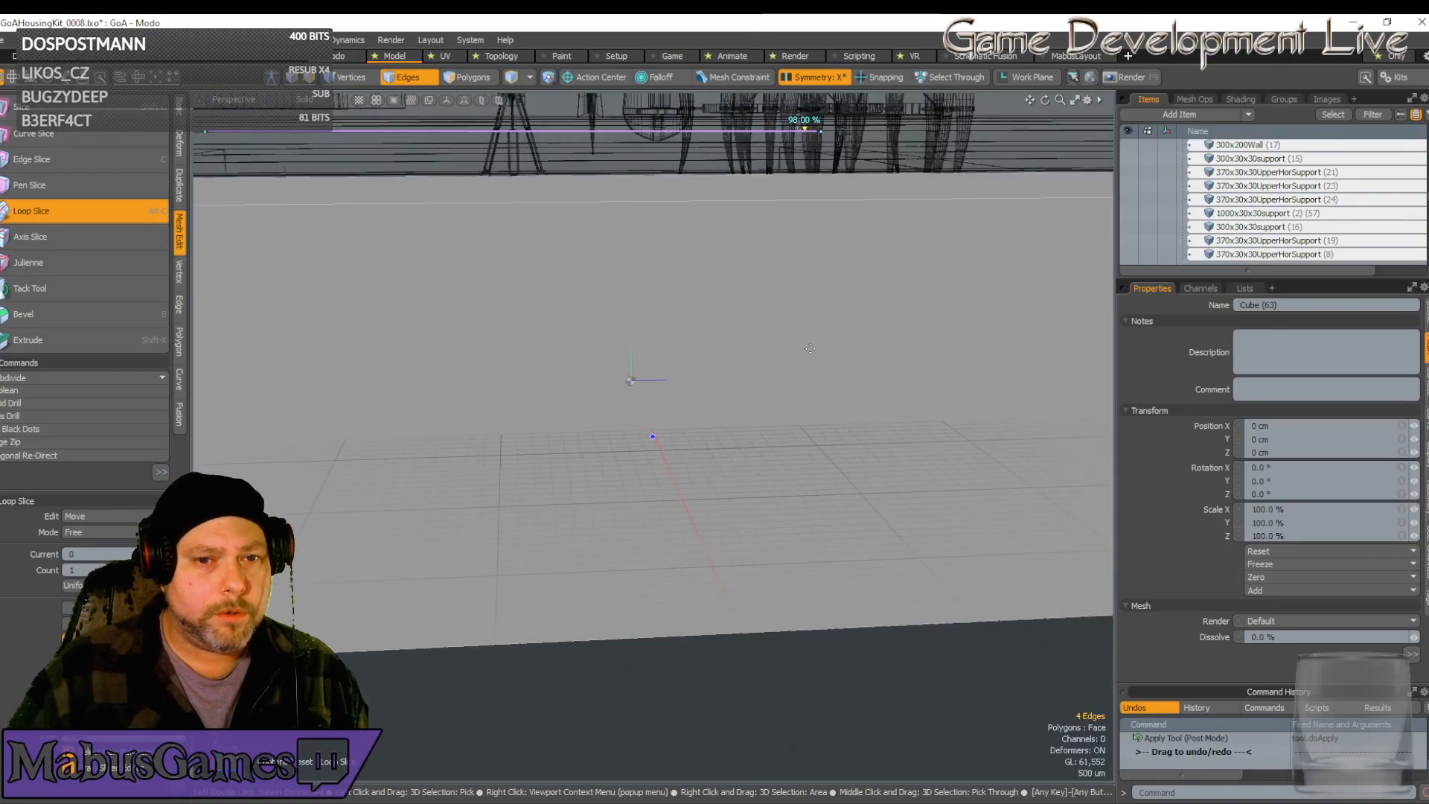
alt+drag(810, 347, 831, 393)
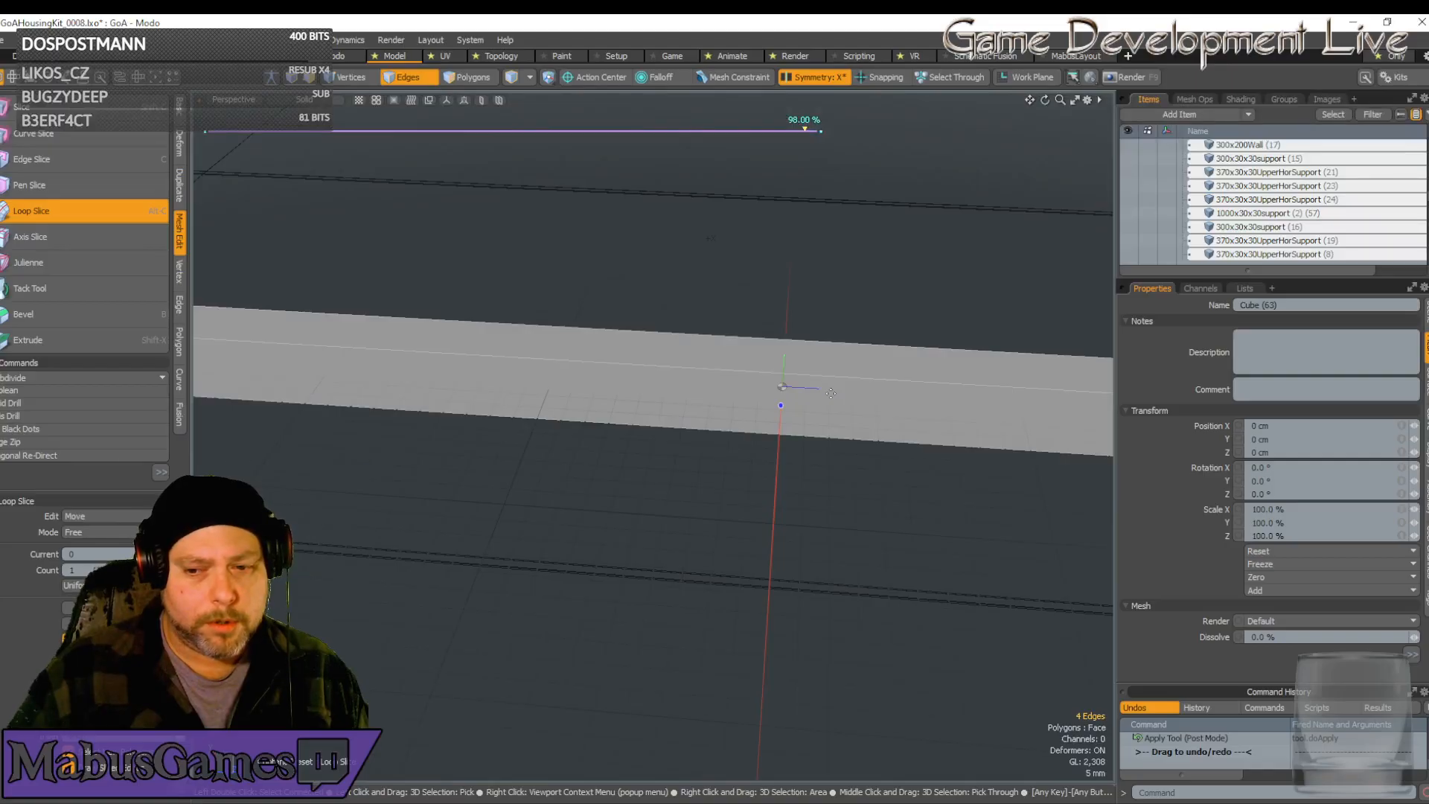
alt+drag(831, 393, 687, 332)
scroll(708, 373, down, 4)
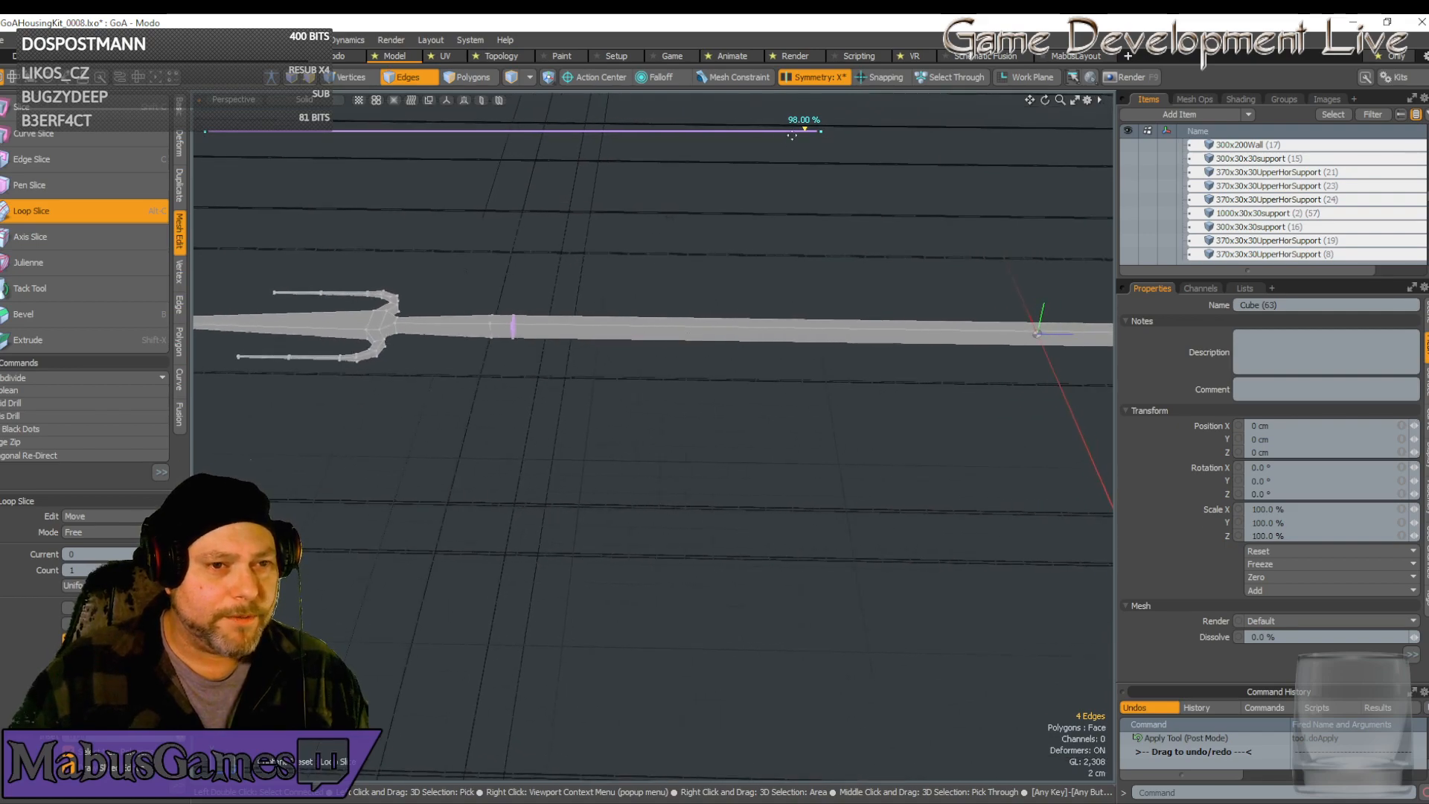
mouse_move(806, 131)
mouse_down()
mouse_move(695, 131)
mouse_move(789, 131)
mouse_up()
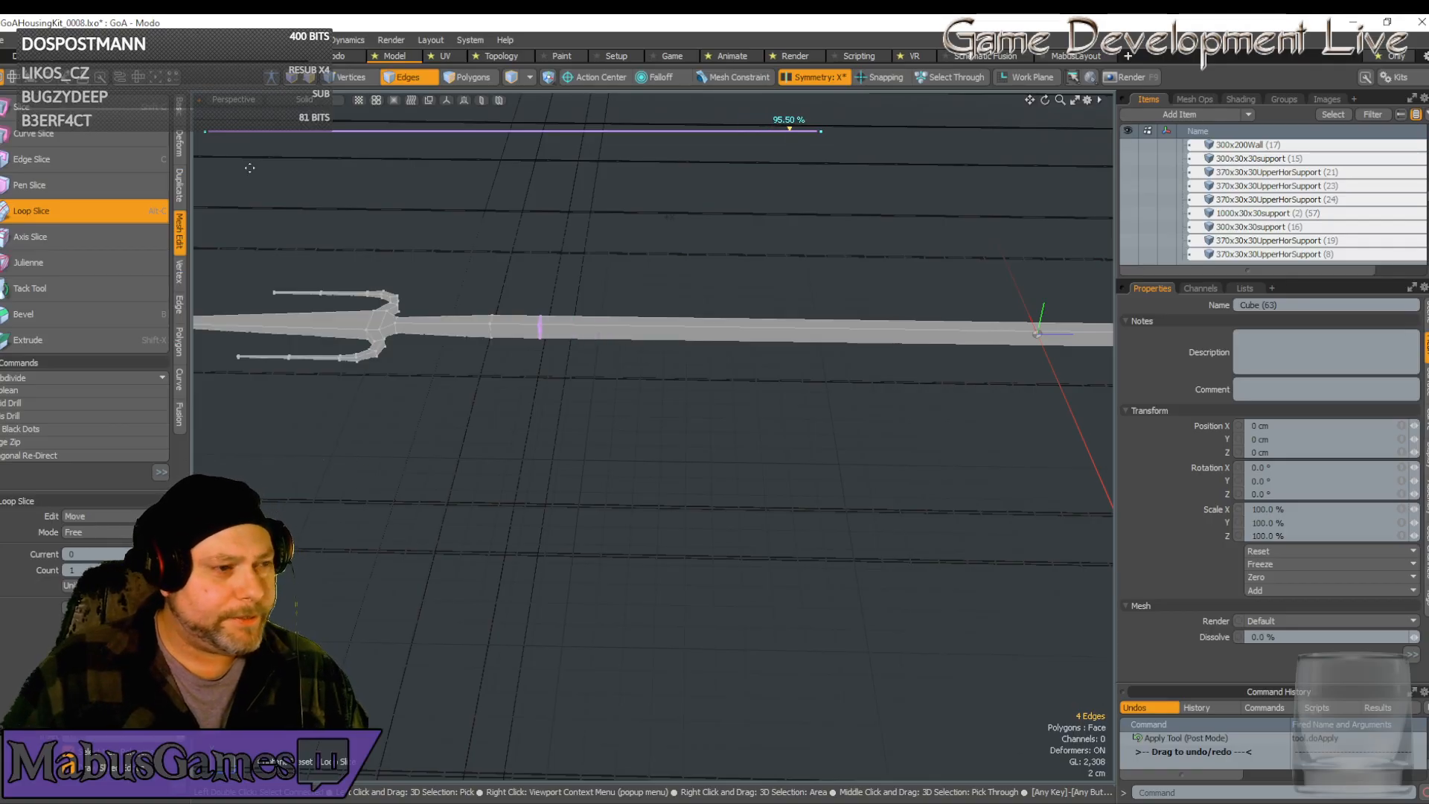
click(124, 211)
Select the ring of long edges on the handle's main section and loop-slice it at 13.5 %, near the butt end
alt+drag(480, 224, 511, 230)
scroll(601, 252, down, 3)
alt+drag(691, 275, 654, 286)
click(826, 358)
key(alt+l)
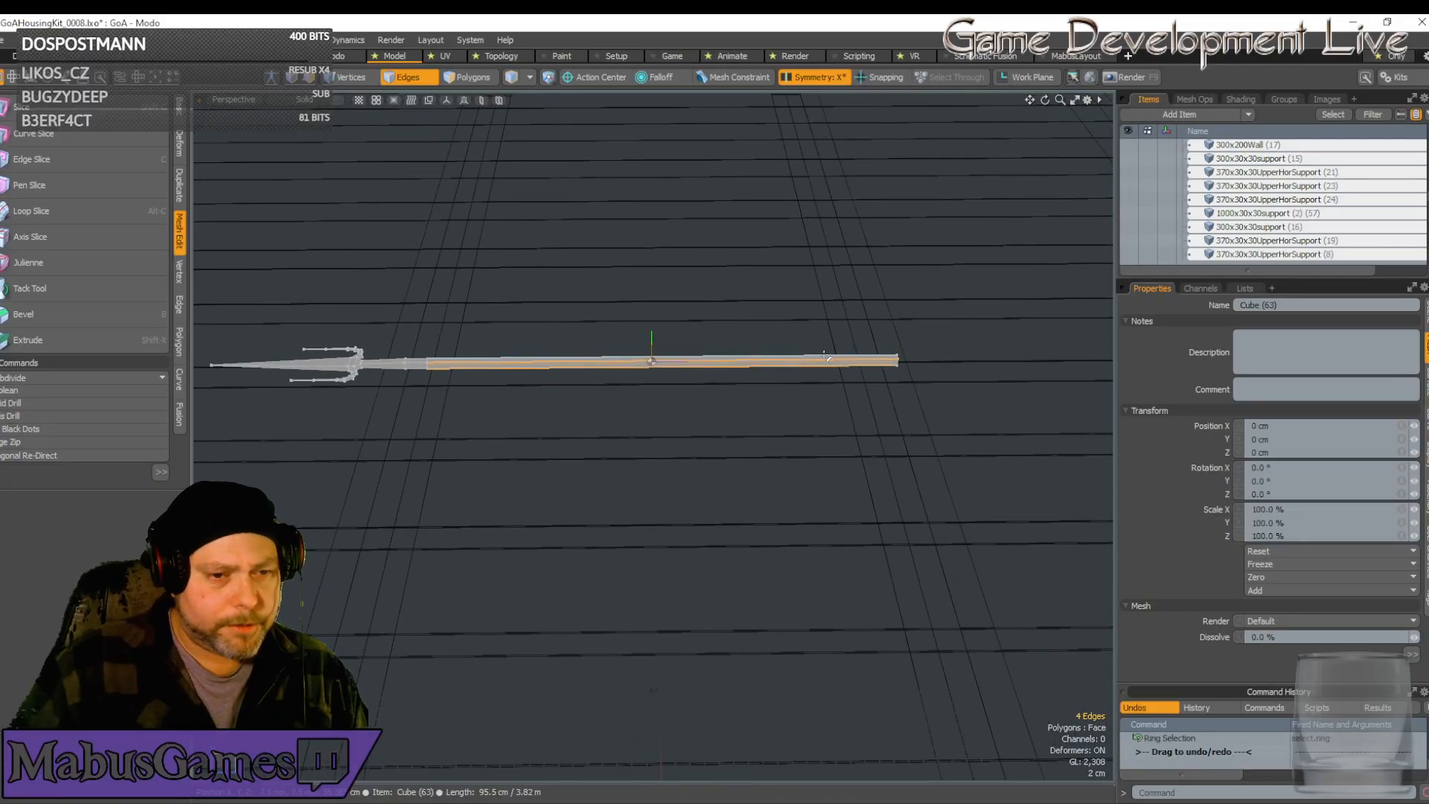
click(73, 212)
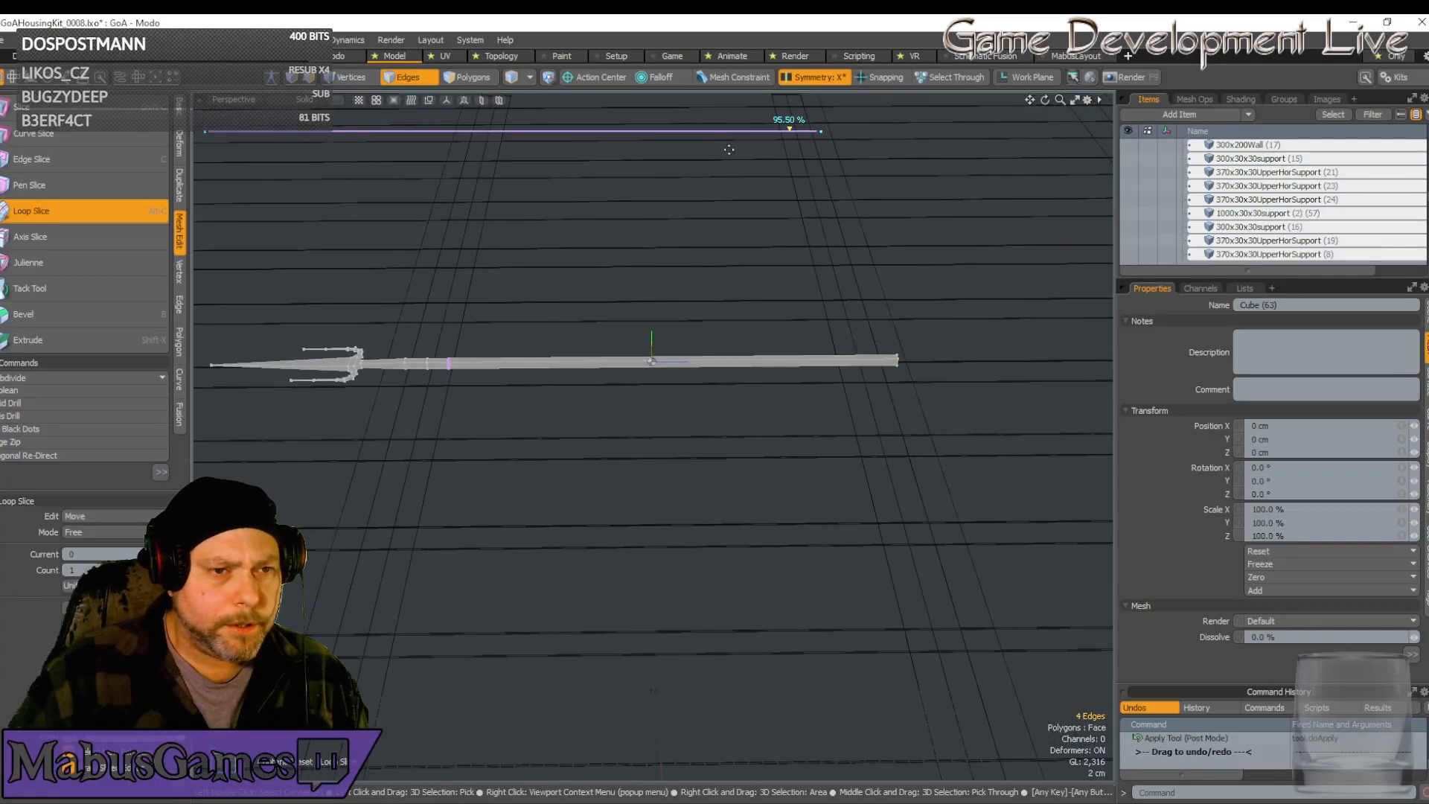
drag(794, 134, 287, 130)
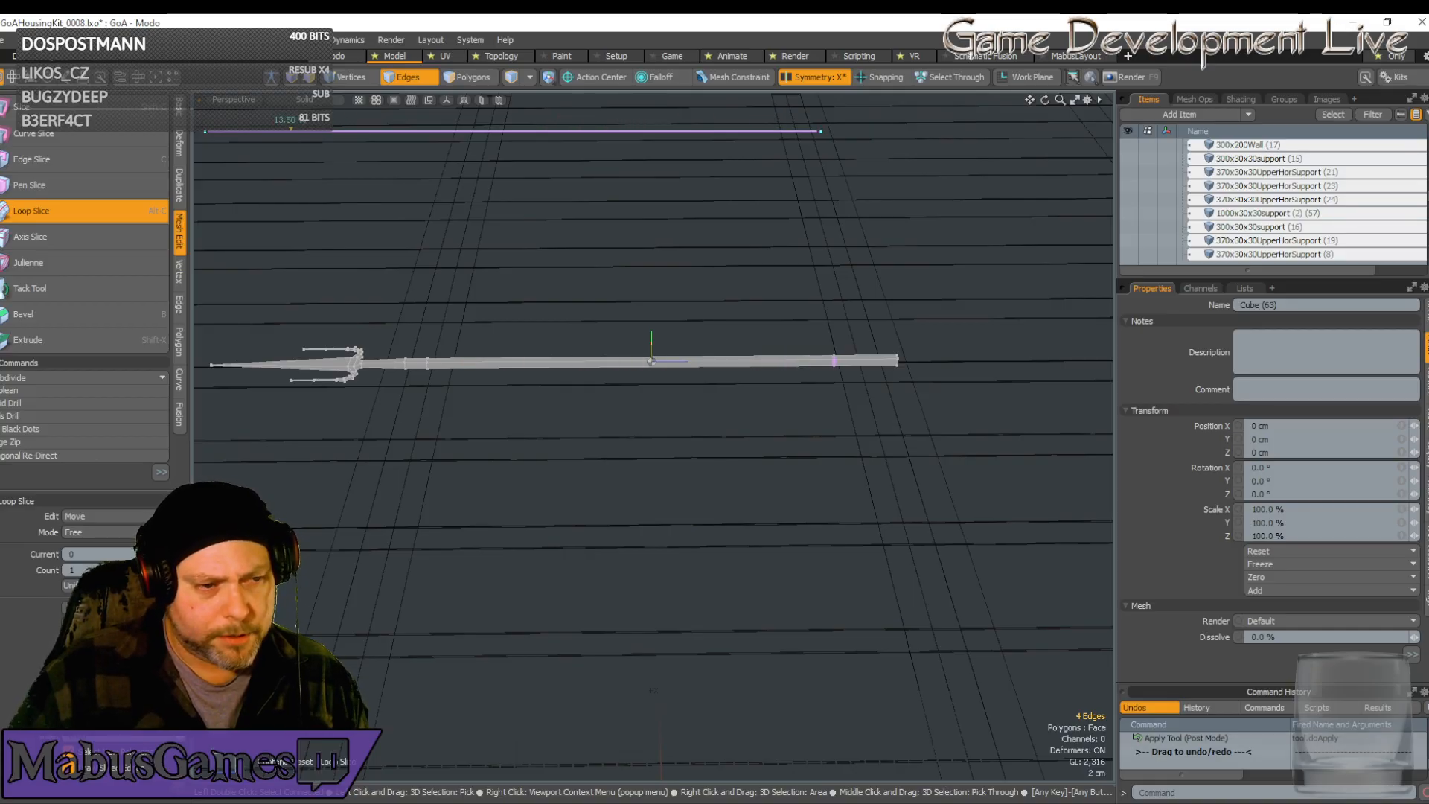
click(93, 212)
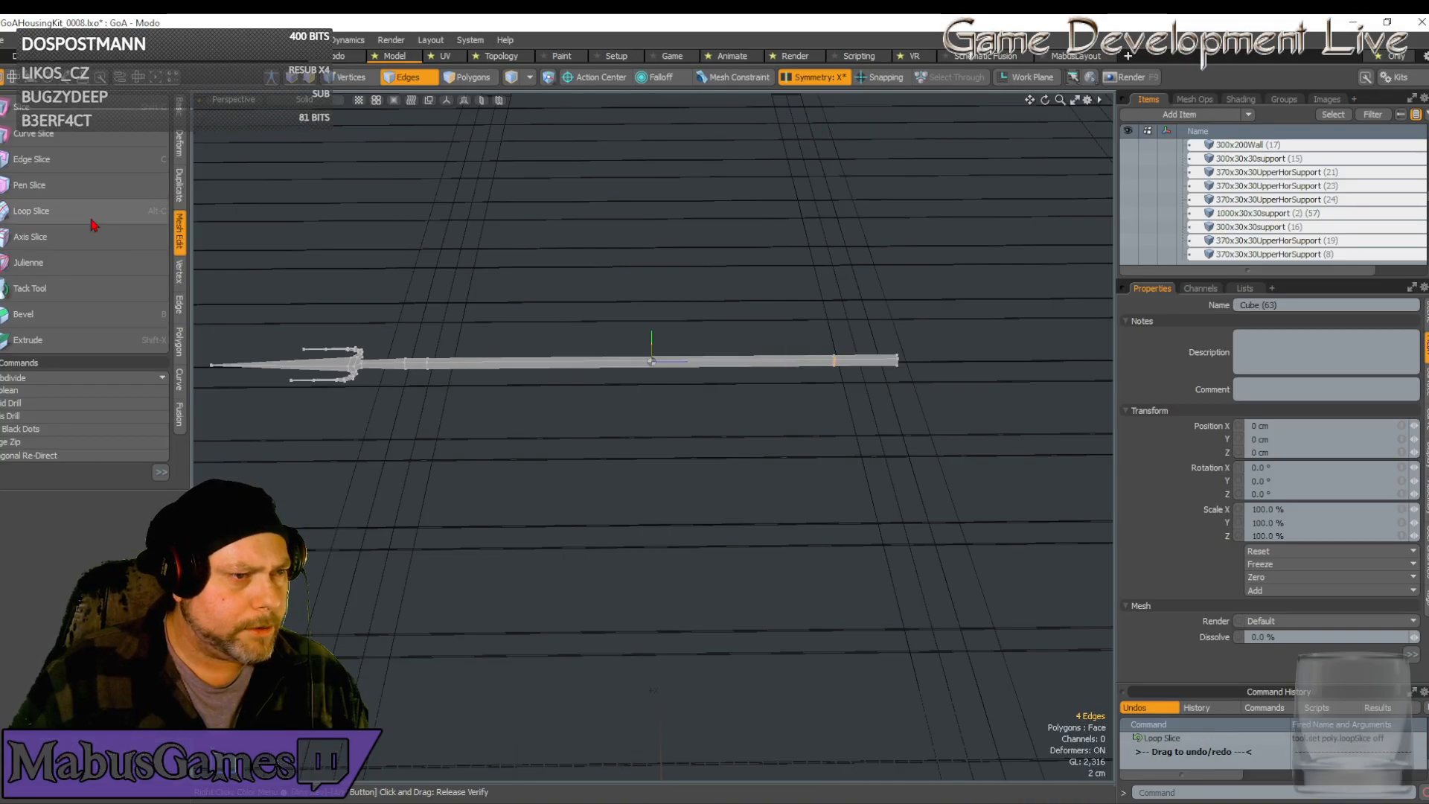
Select the ring of long edges between the two new handle slices and divide it with seven evenly spaced loop slices
drag(570, 361, 637, 371)
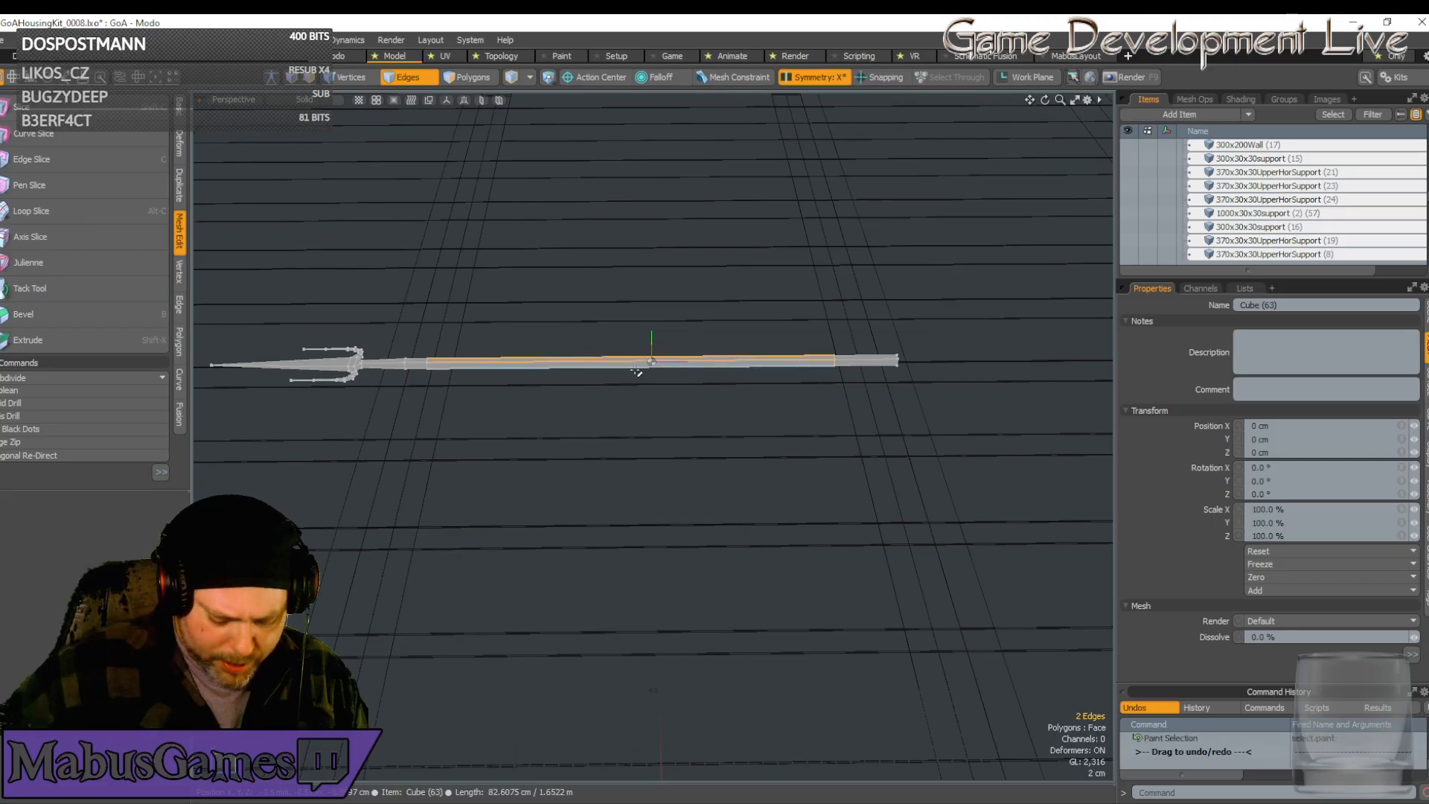
key(alt+l)
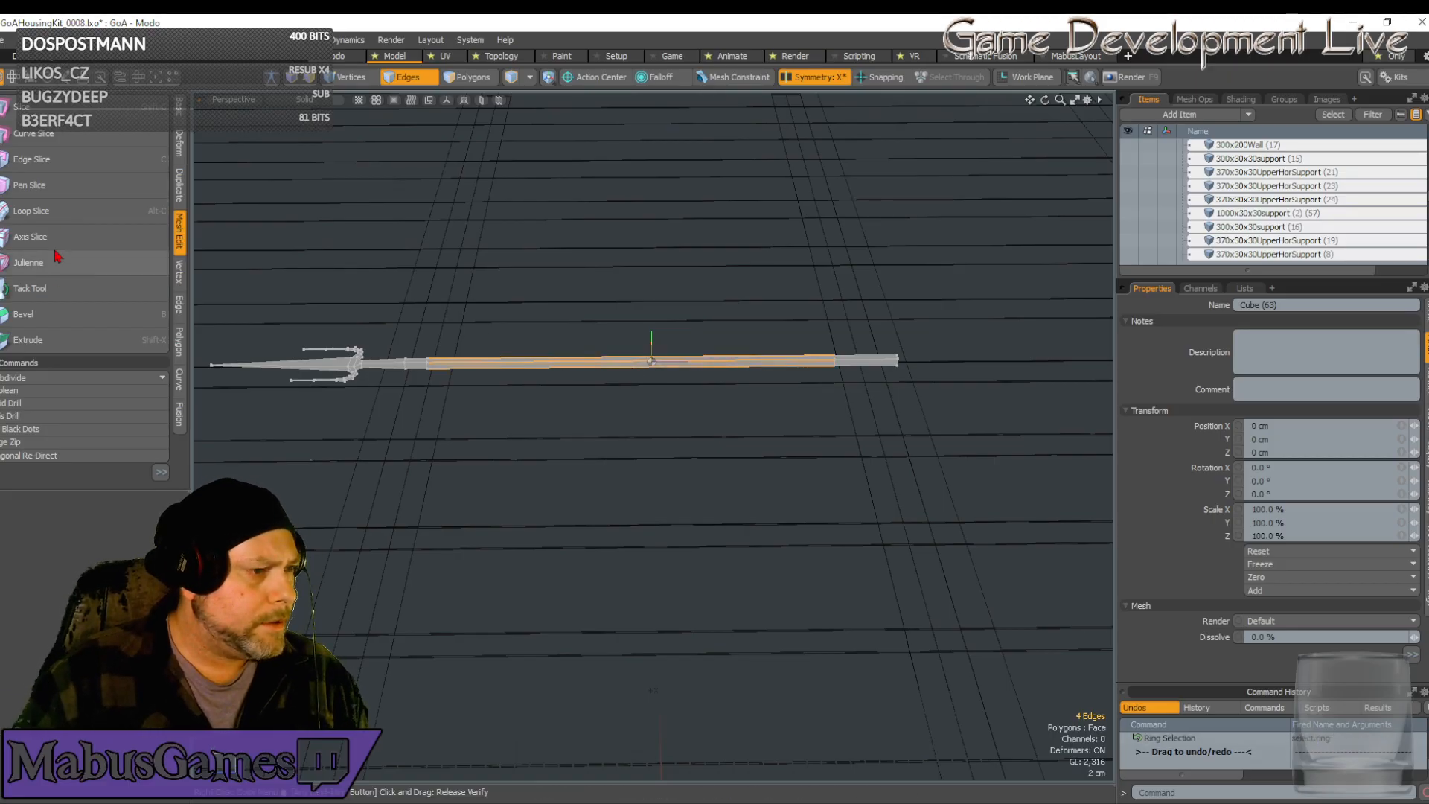
click(78, 211)
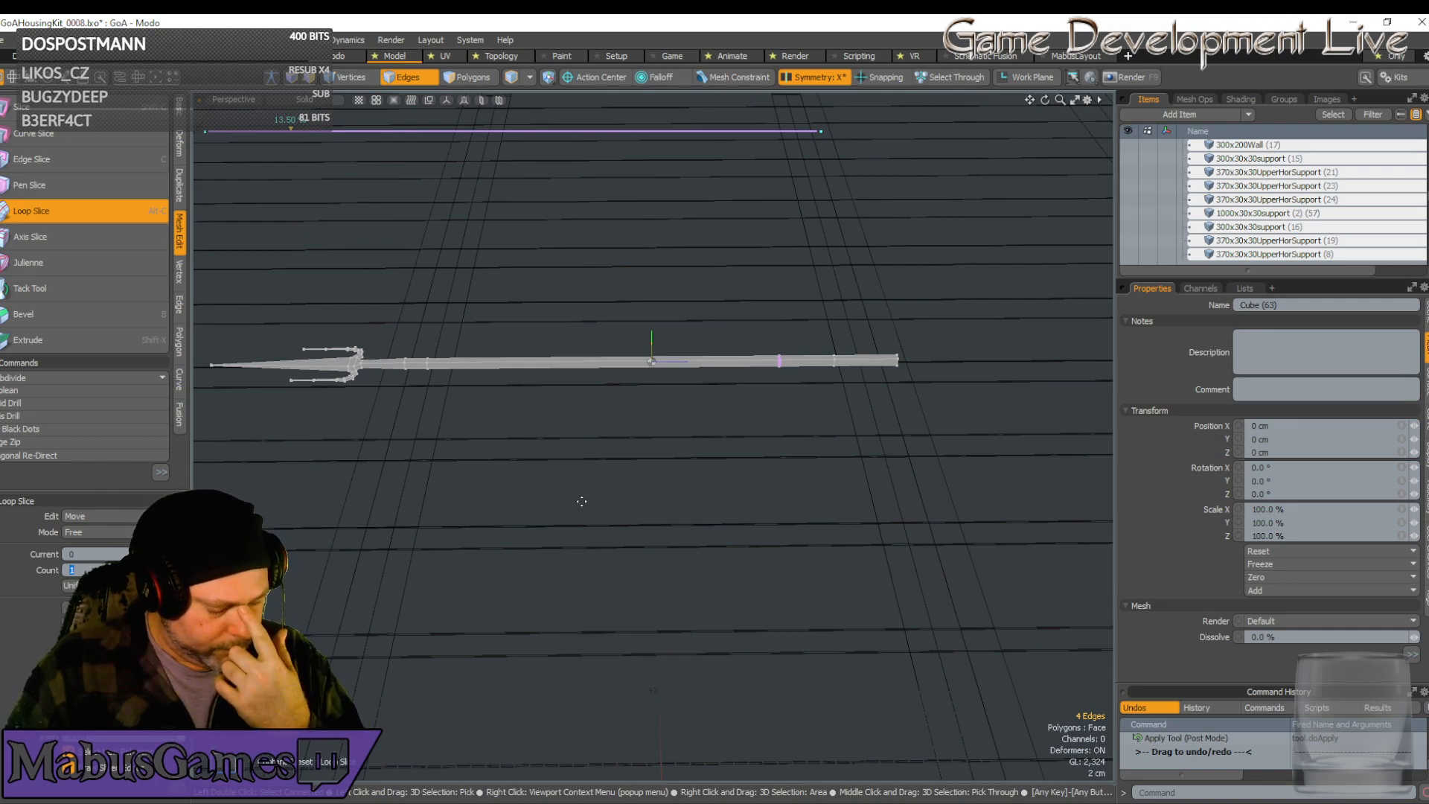
key(Return)
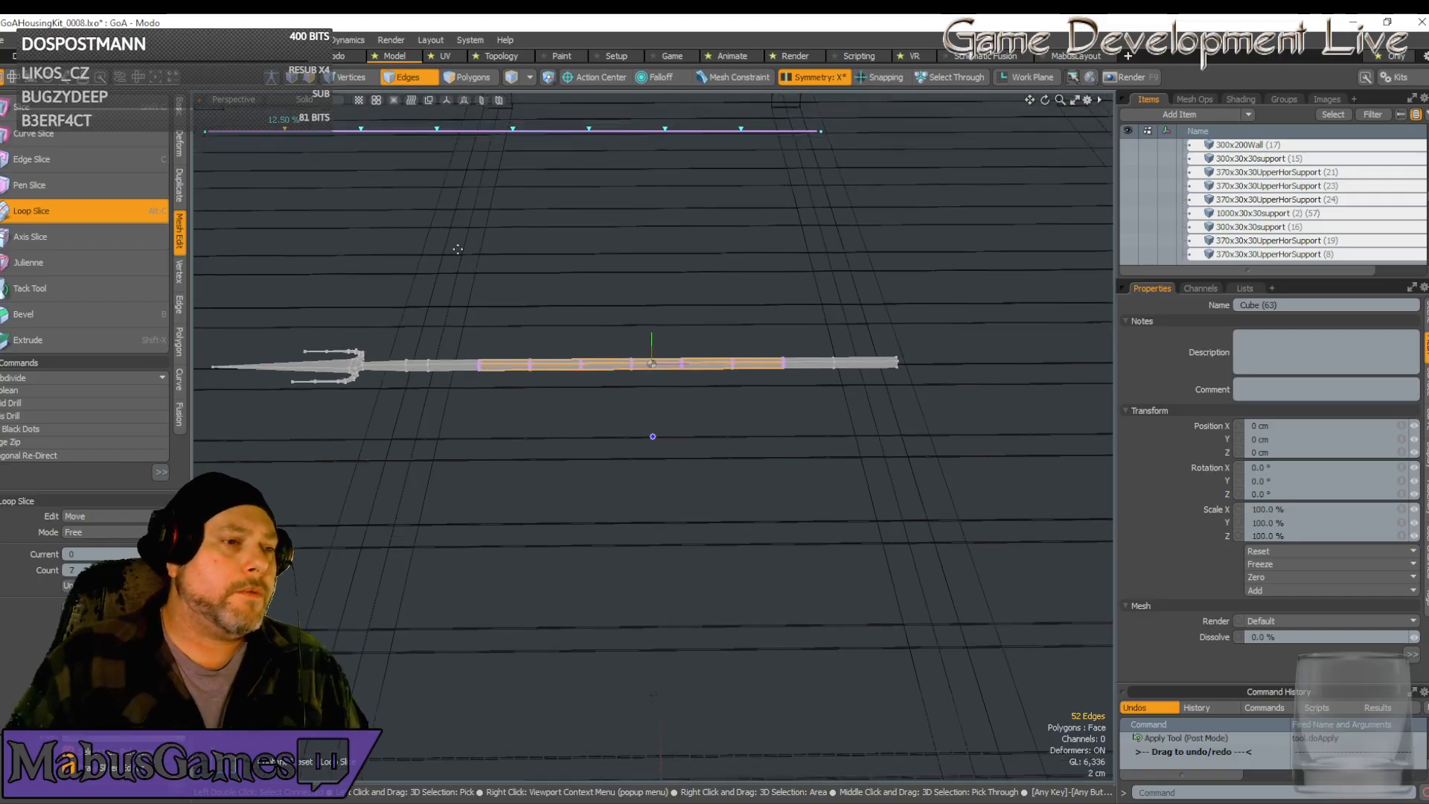
click(30, 211)
Finish the loop slices and select the handle's vertex rings from the second slice below the pronged head to the butt end
alt+drag(482, 306, 506, 335)
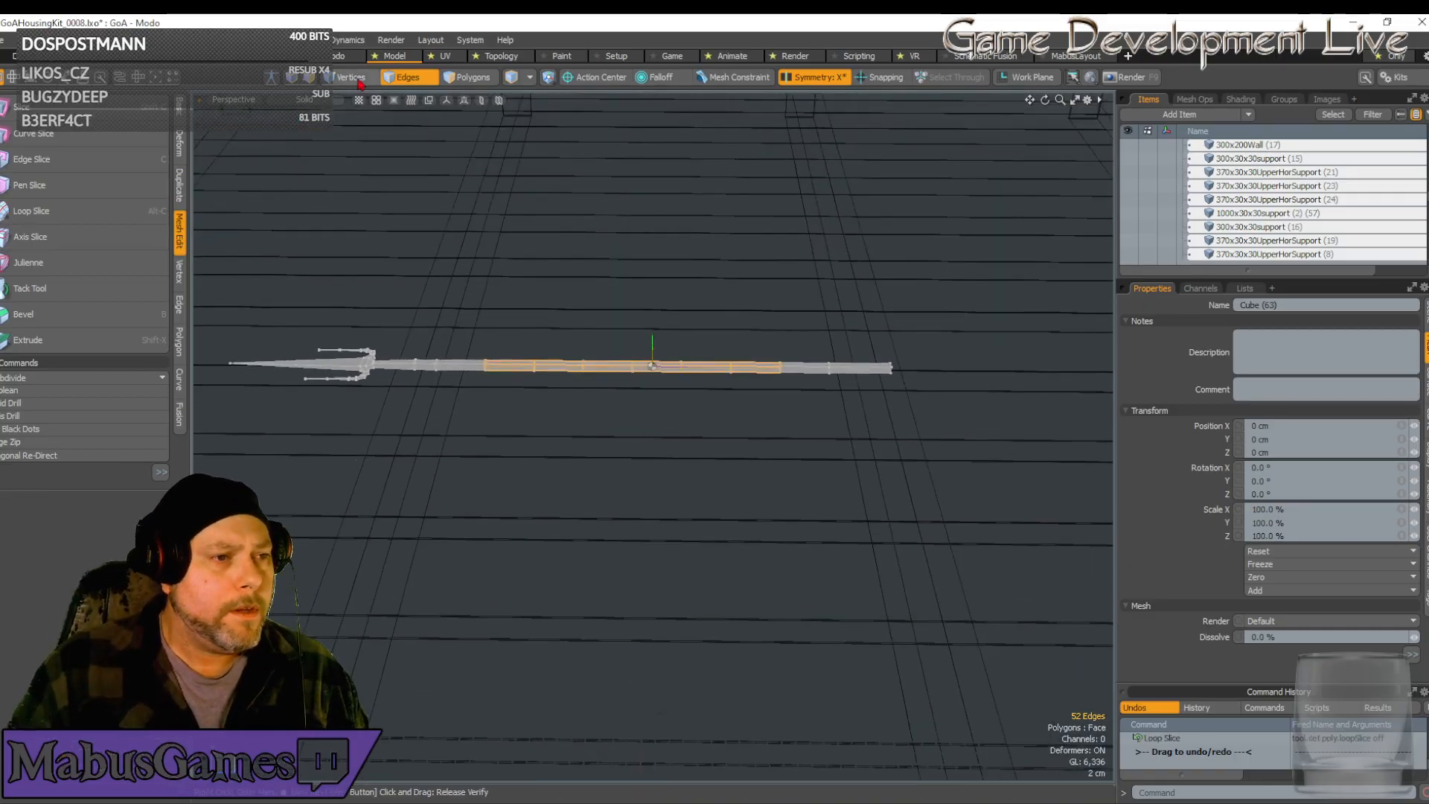
key(1)
alt+drag(626, 402, 444, 337)
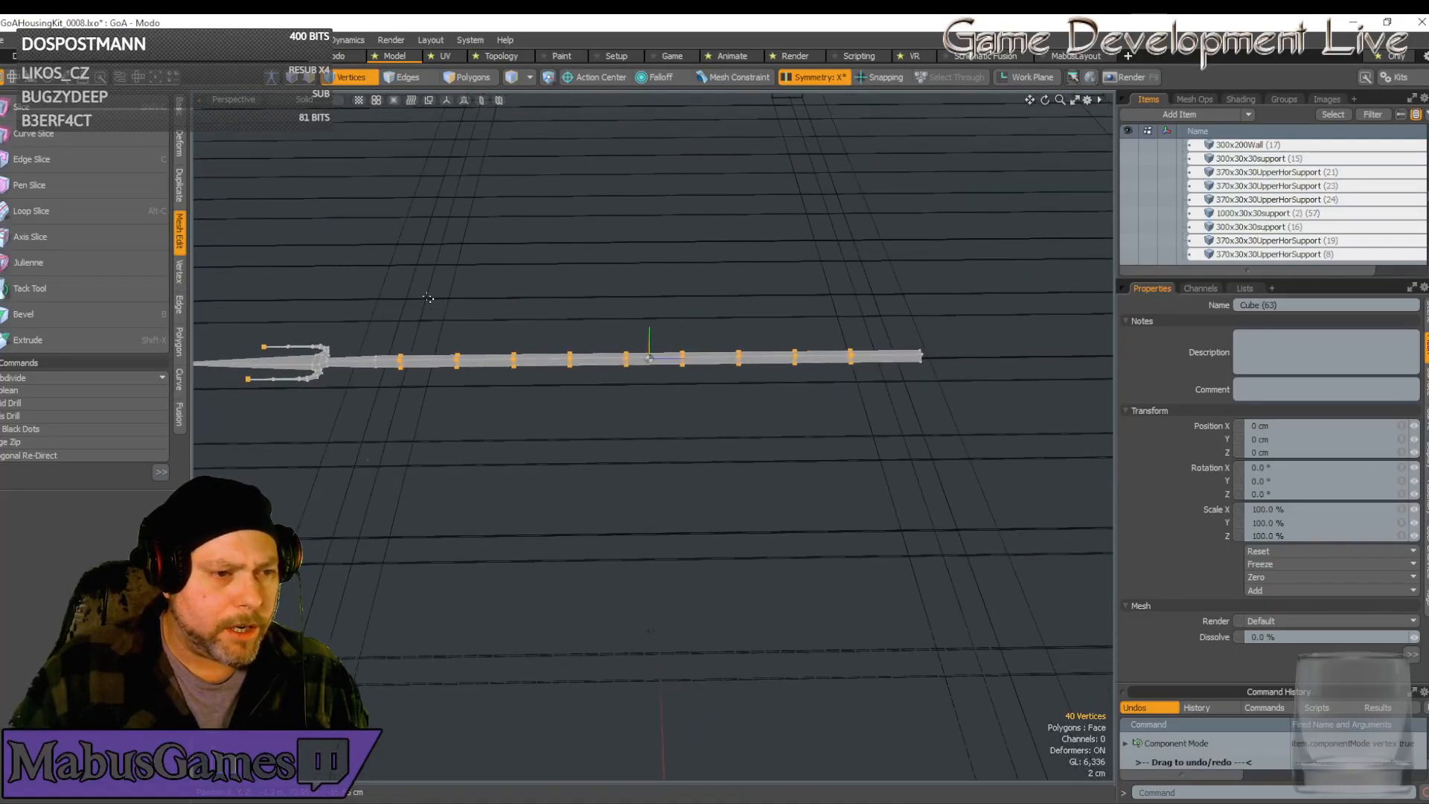
right_drag(427, 298, 1005, 432)
mouse_move(1005, 431)
alt+mouse_down()
mouse_move(816, 538)
mouse_move(744, 511)
alt+mouse_up()
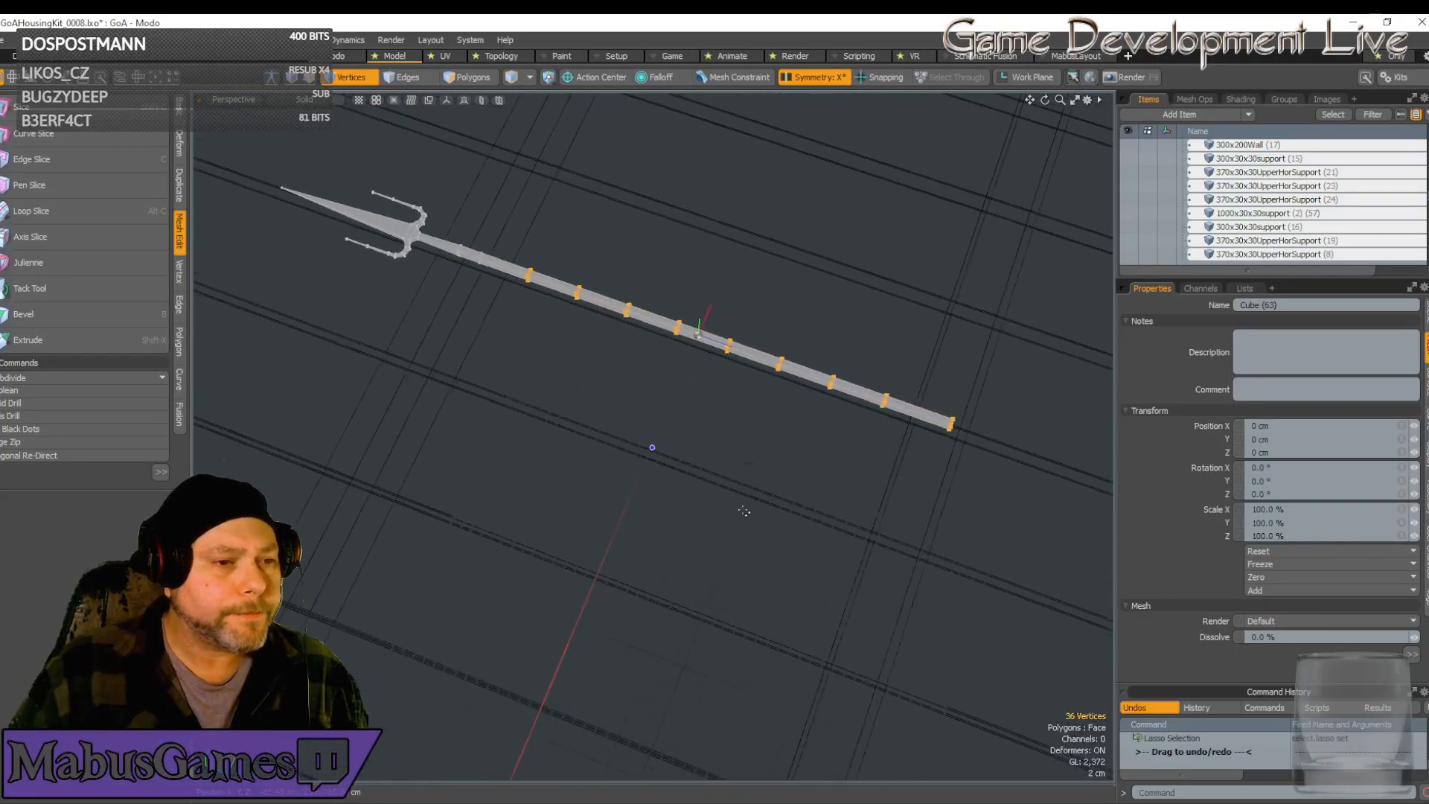
scroll(699, 529, up, 5)
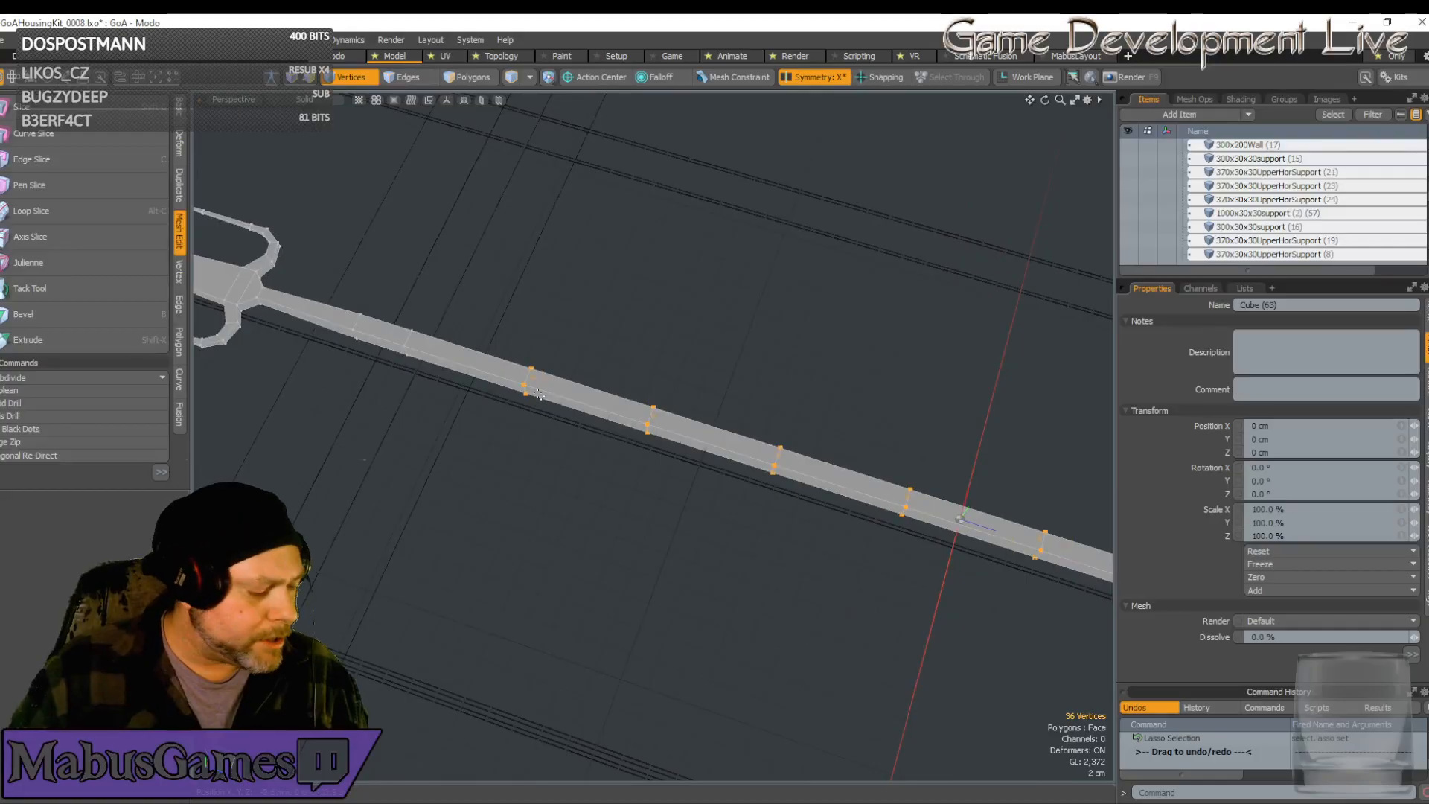
Try to rotate the selected handle vertex rings -45° about Z with X symmetry on
key(e)
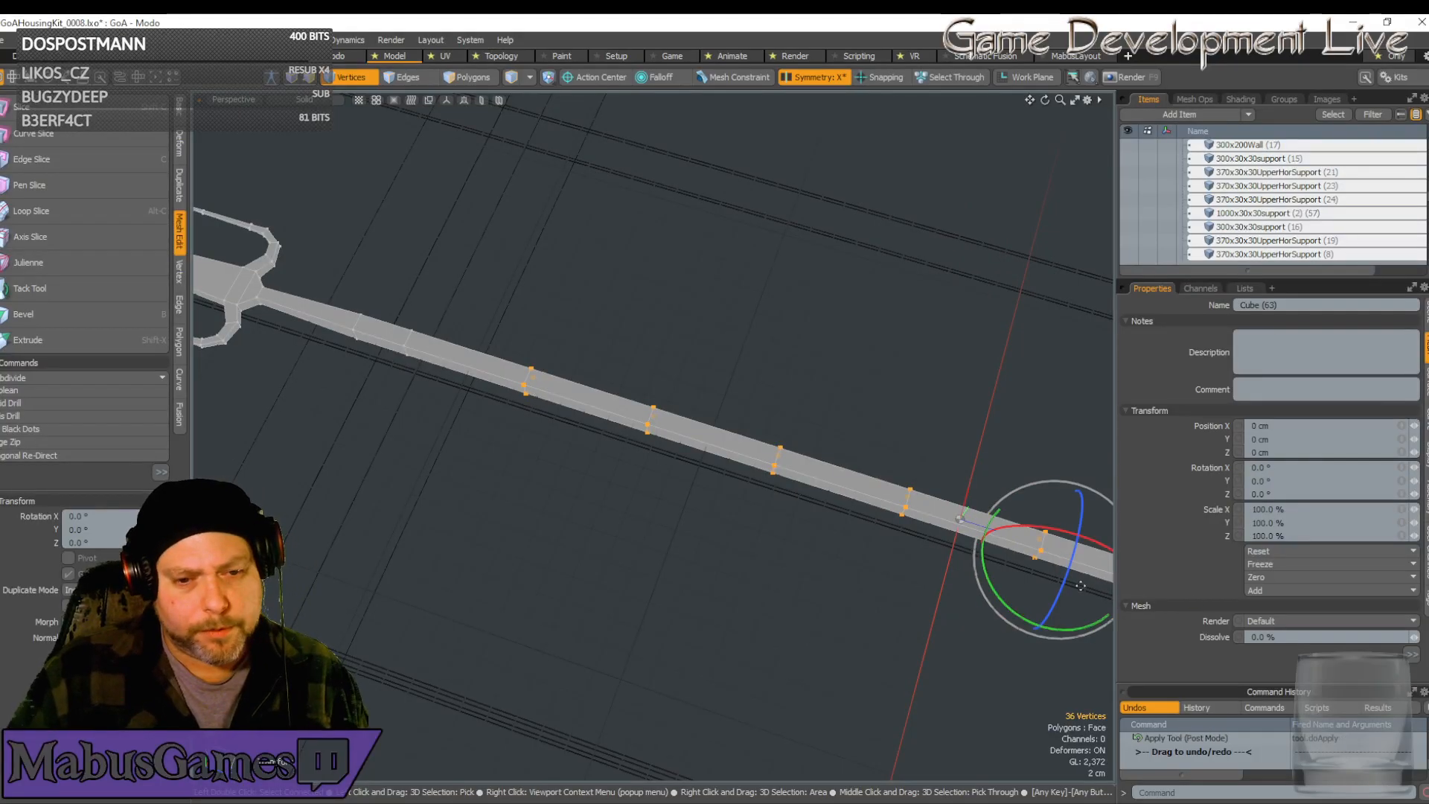
drag(1068, 583, 1089, 516)
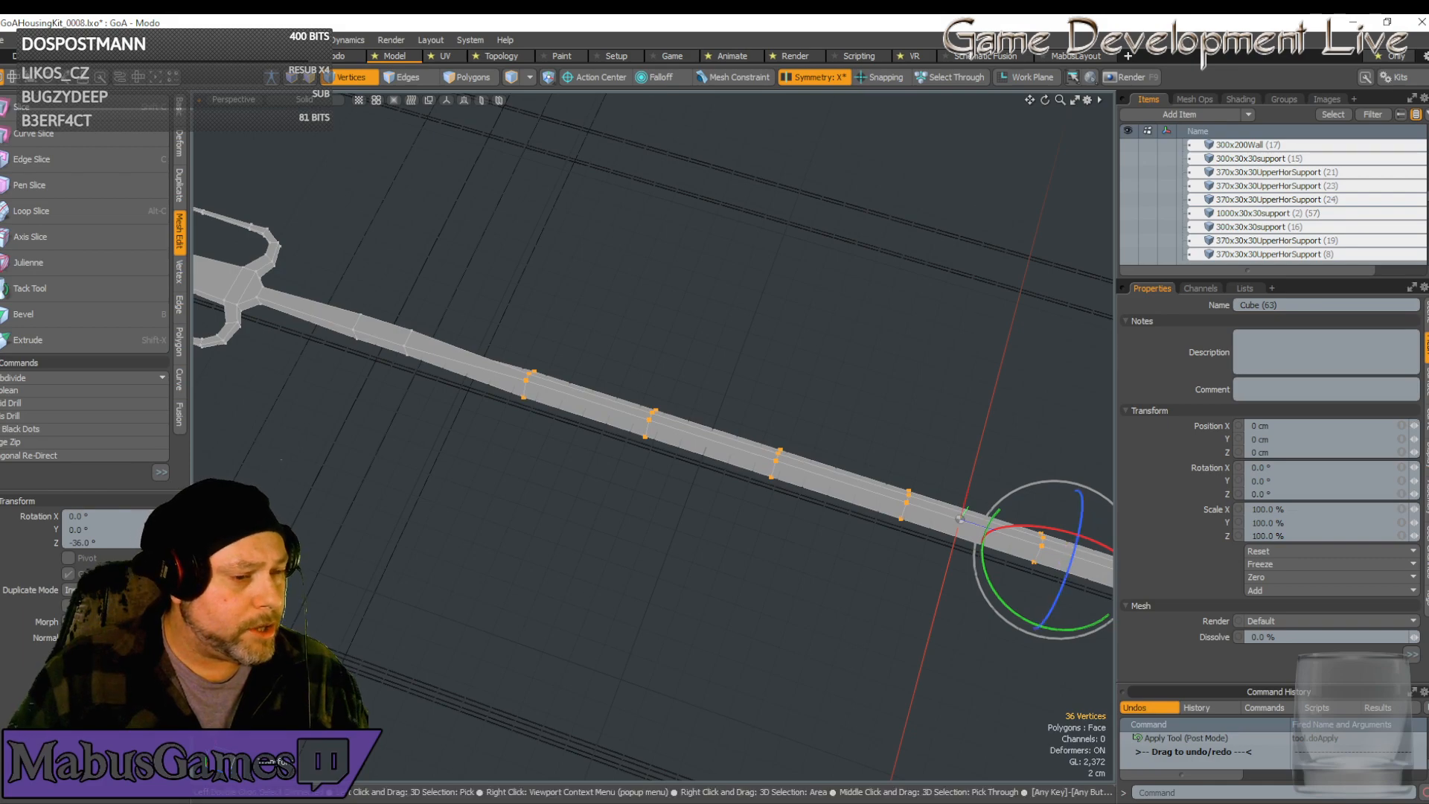
click(99, 543)
text(-4)
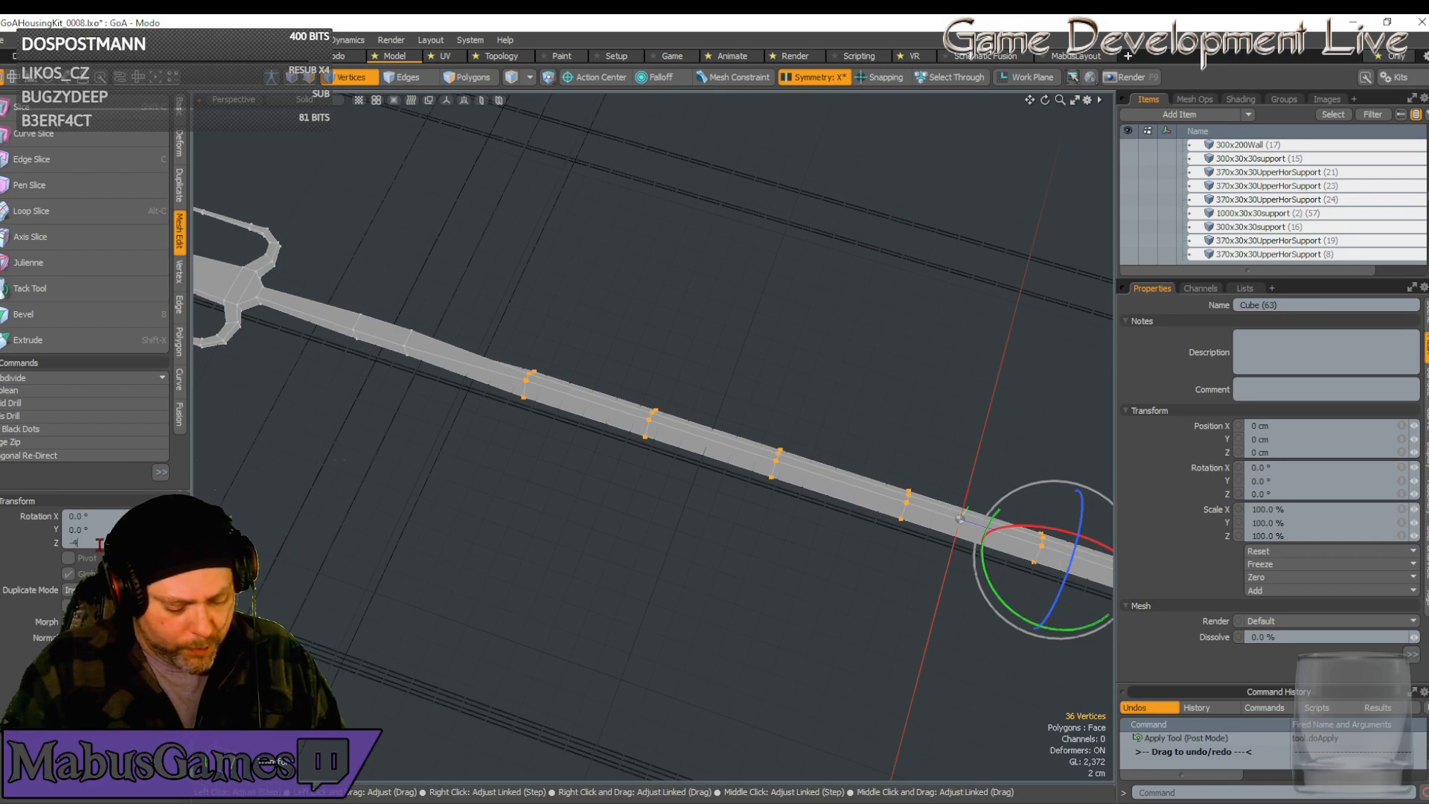
text(5)
key(Return)
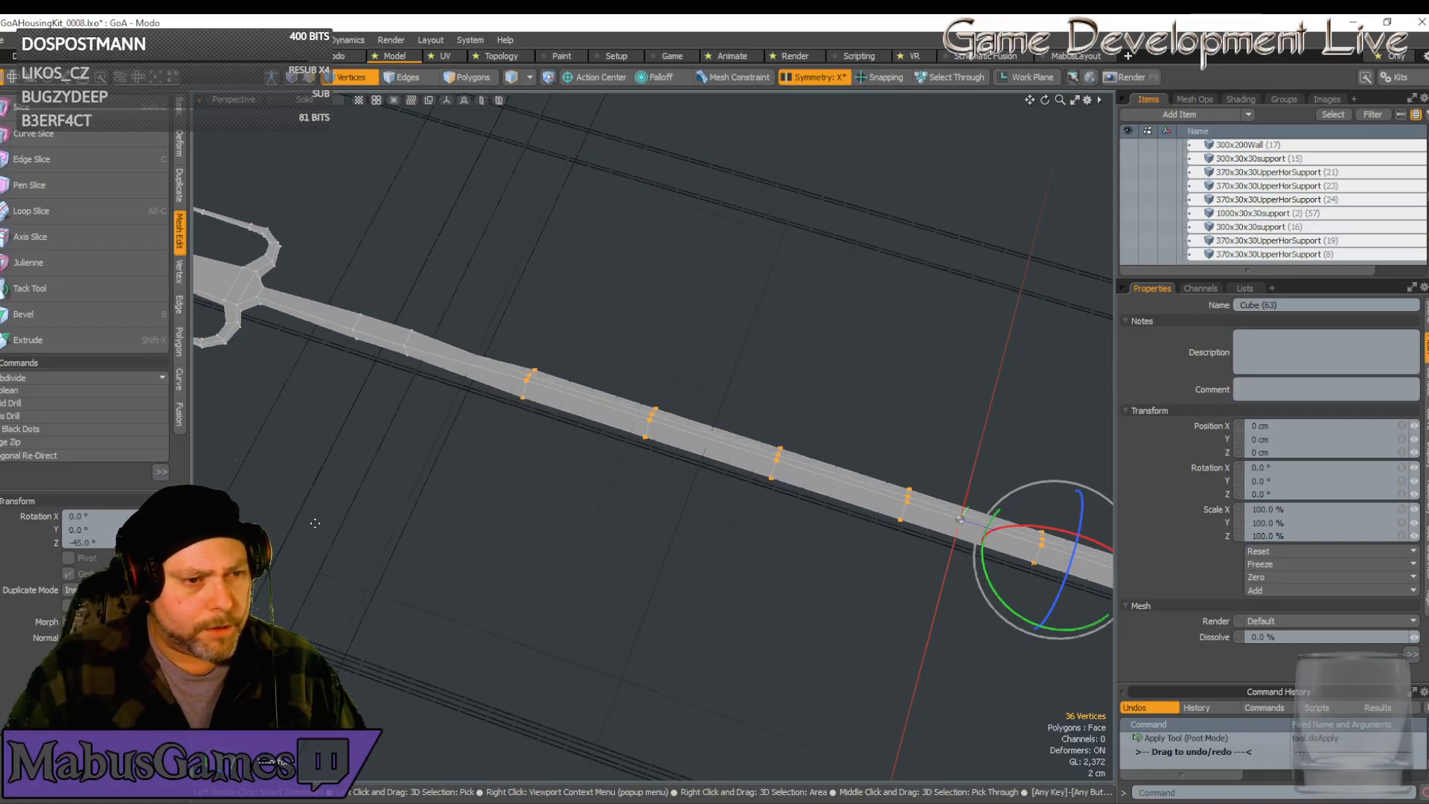
alt+drag(516, 341, 535, 363)
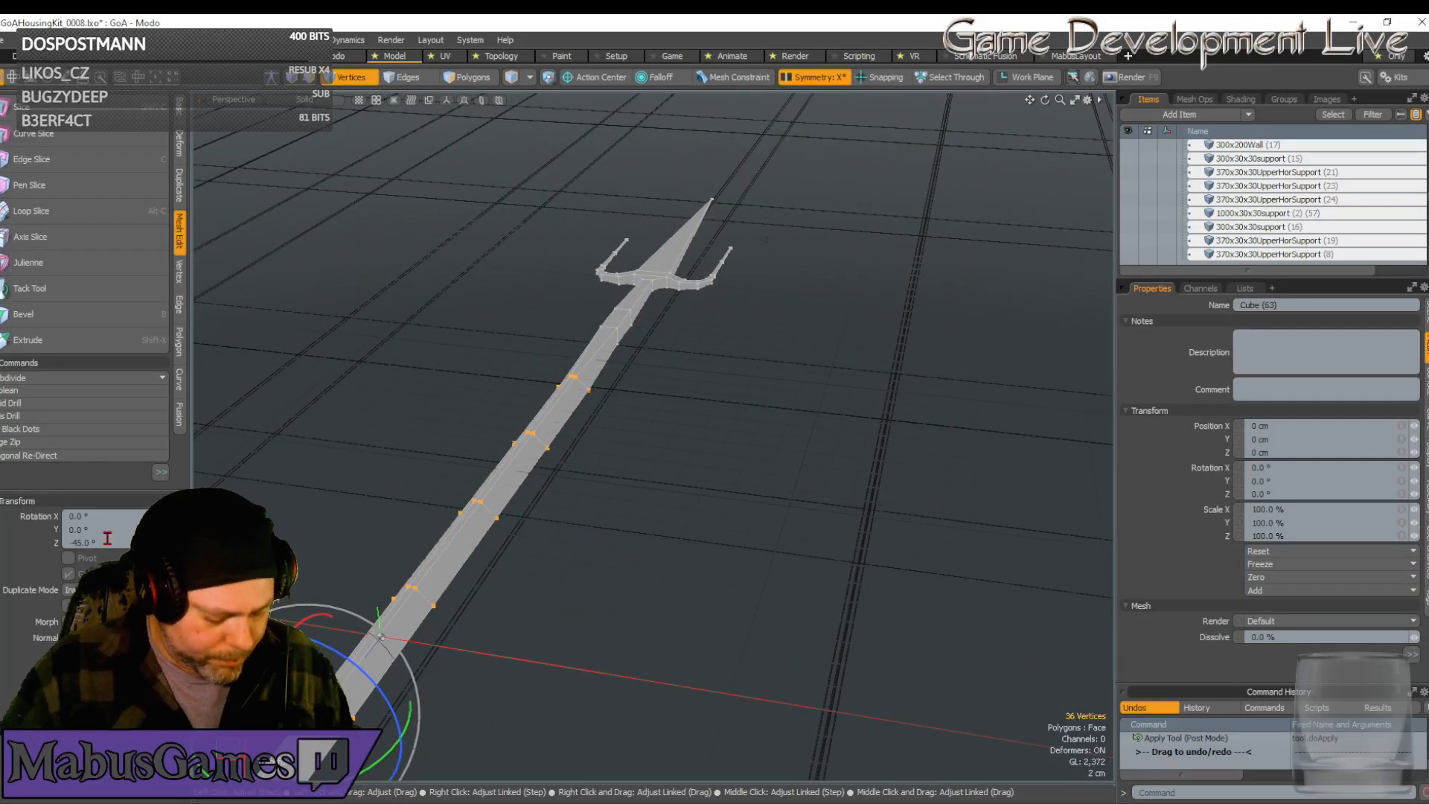
key(ctrl+z)
key(ctrl+z)
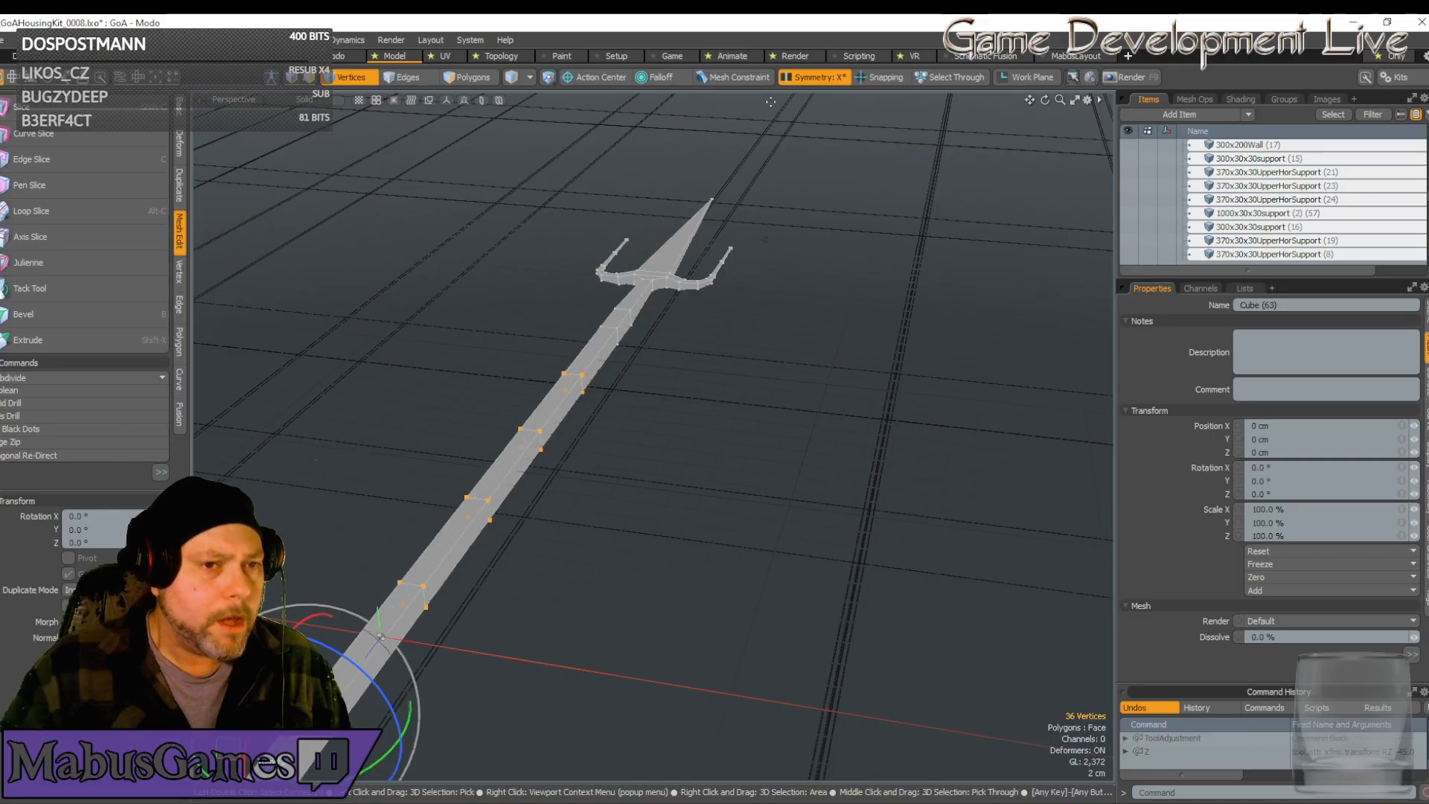
Turn off X symmetry and rotate the selected handle vertex rings about Z
click(823, 78)
alt+drag(648, 434, 664, 596)
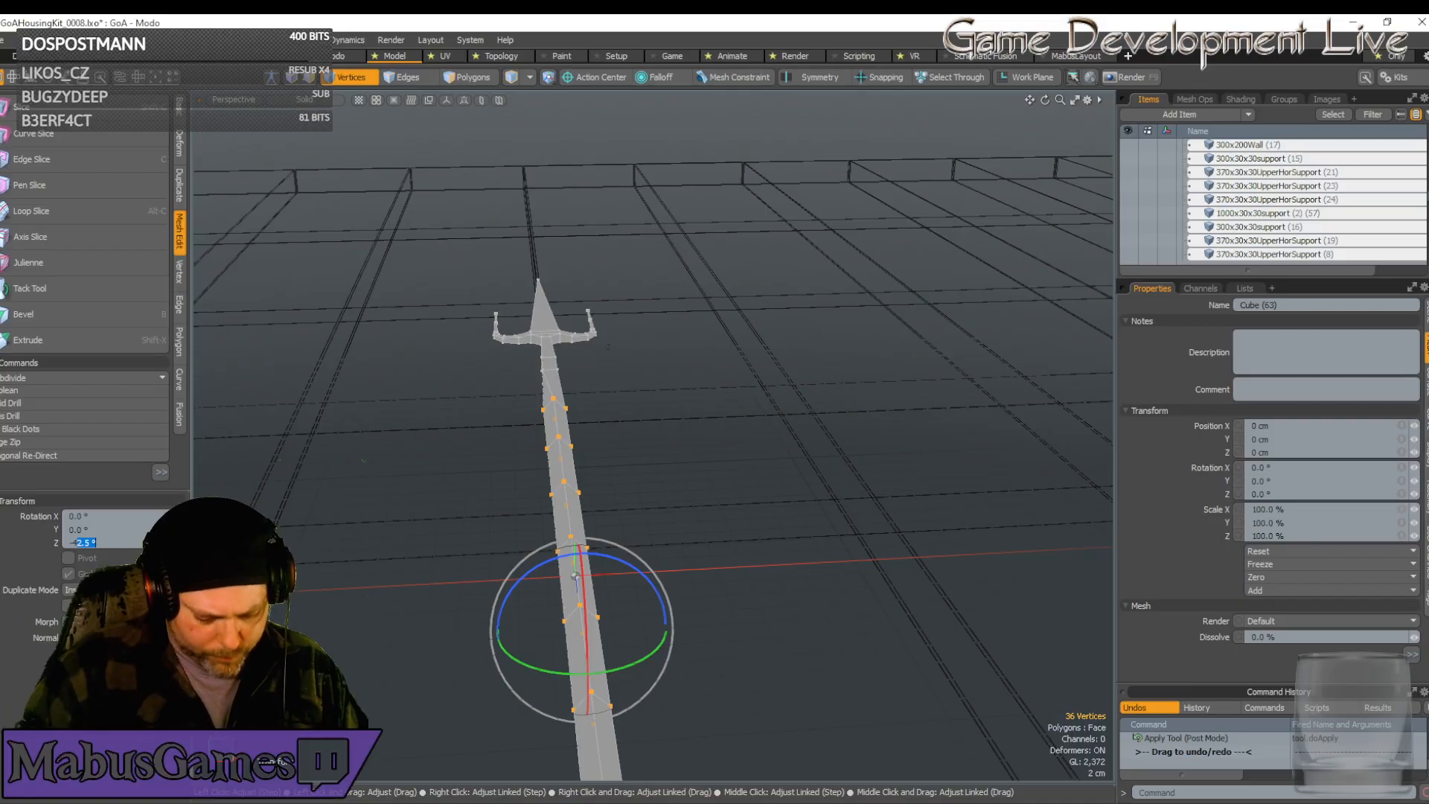
alt+drag(653, 436, 463, 437)
key(space)
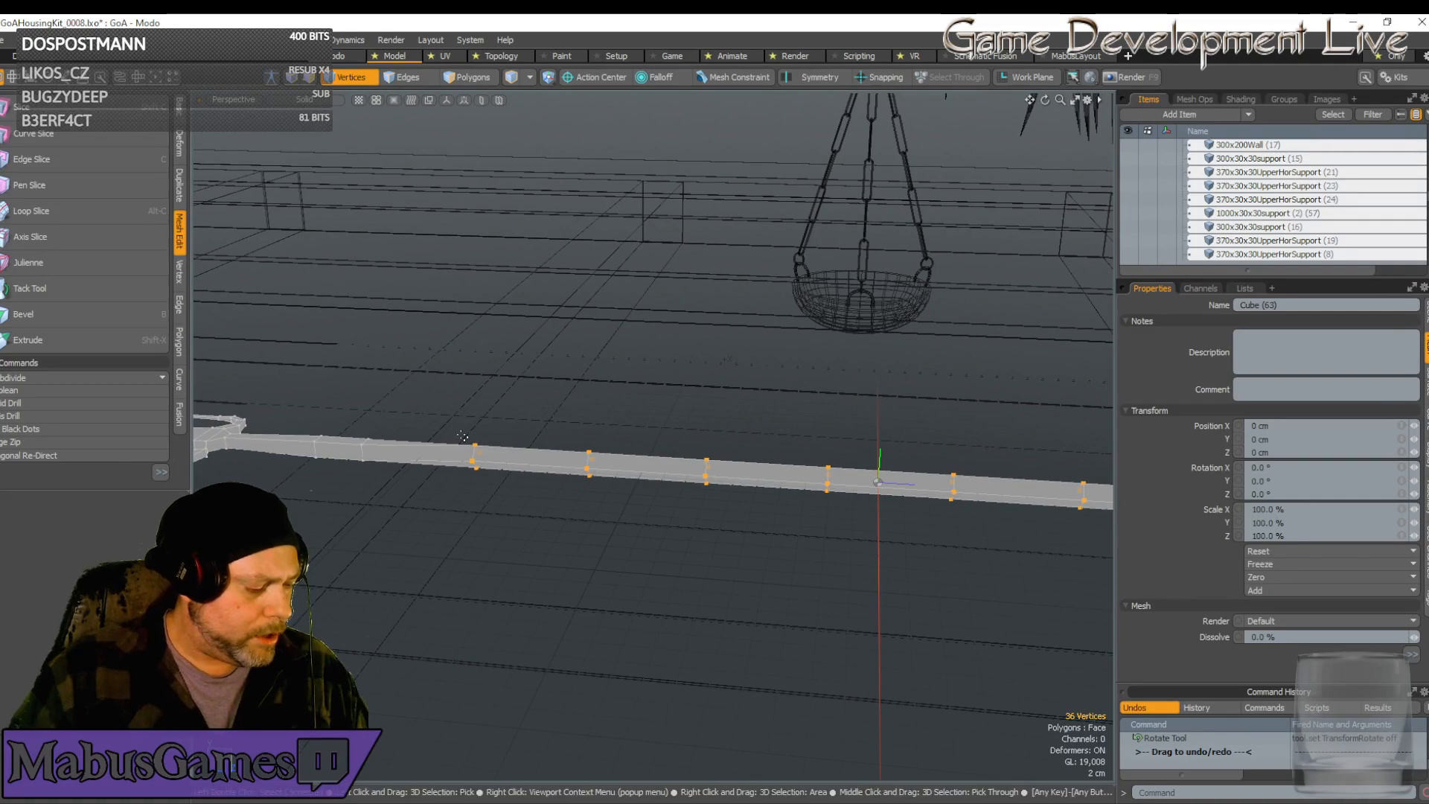
Try to rotate all the selected handle vertex rings by another -45° about Z, and undo it
mouse_move(432, 399)
ctrl+right_down()
mouse_move(515, 557)
mouse_move(542, 572)
ctrl+right_up()
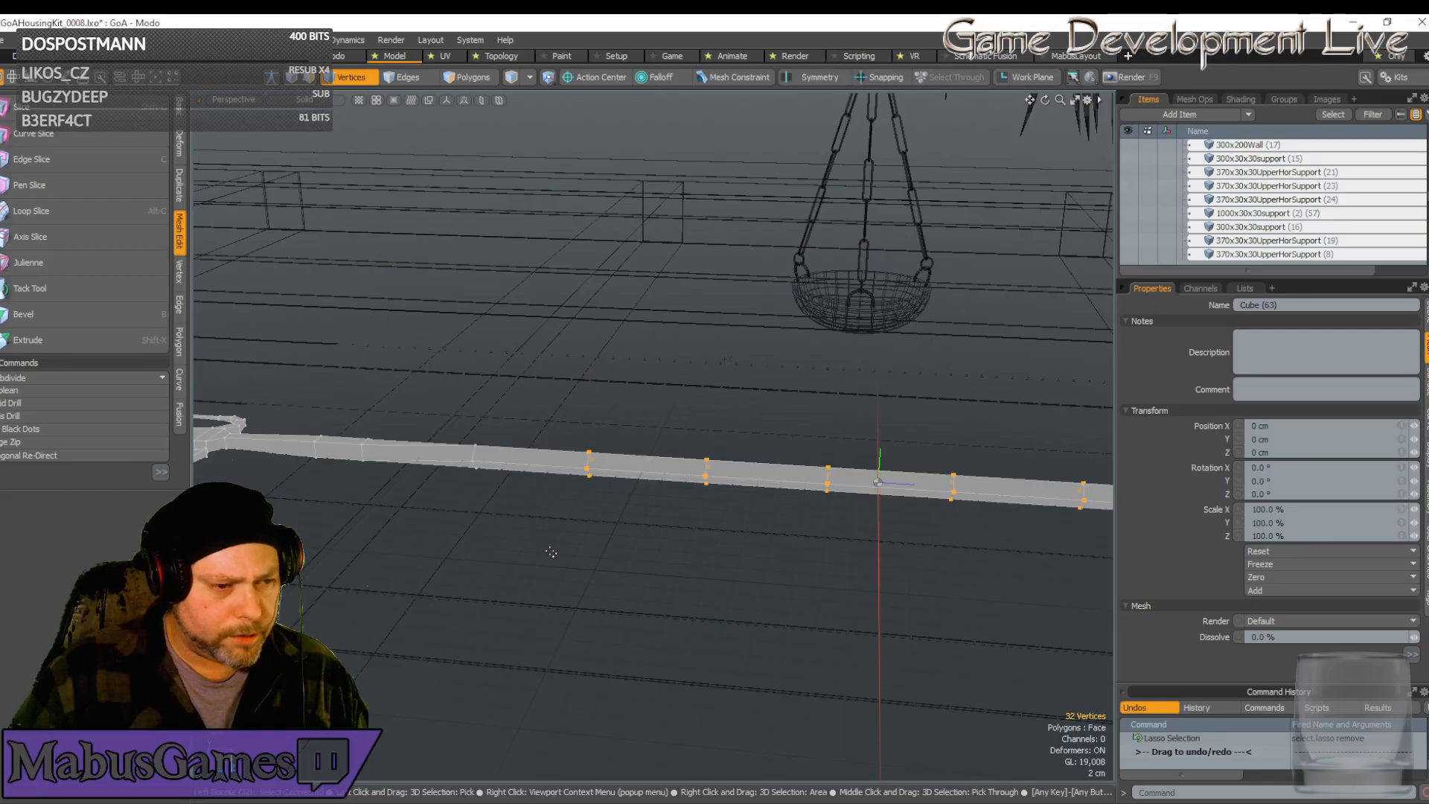
key(ctrl+z)
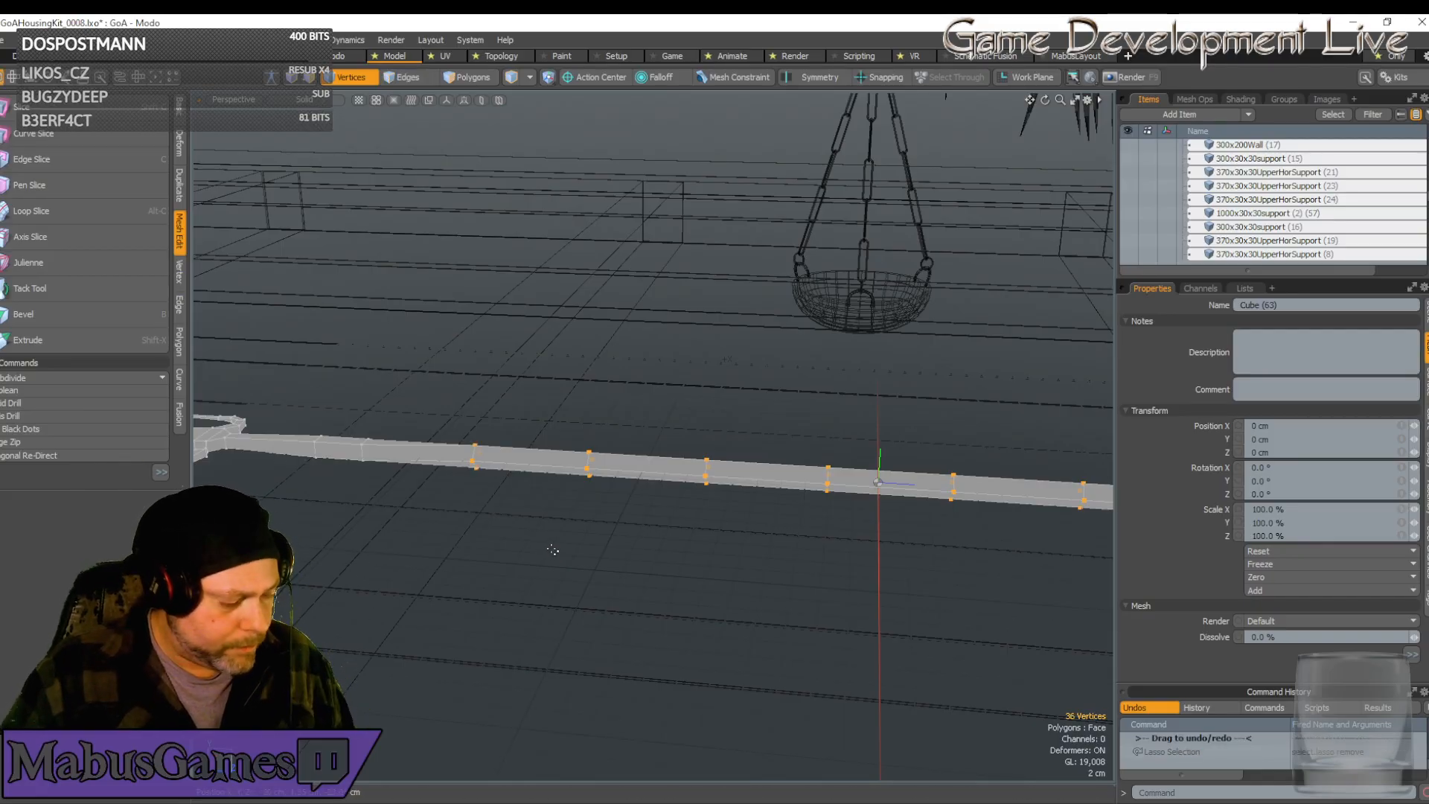
key(e)
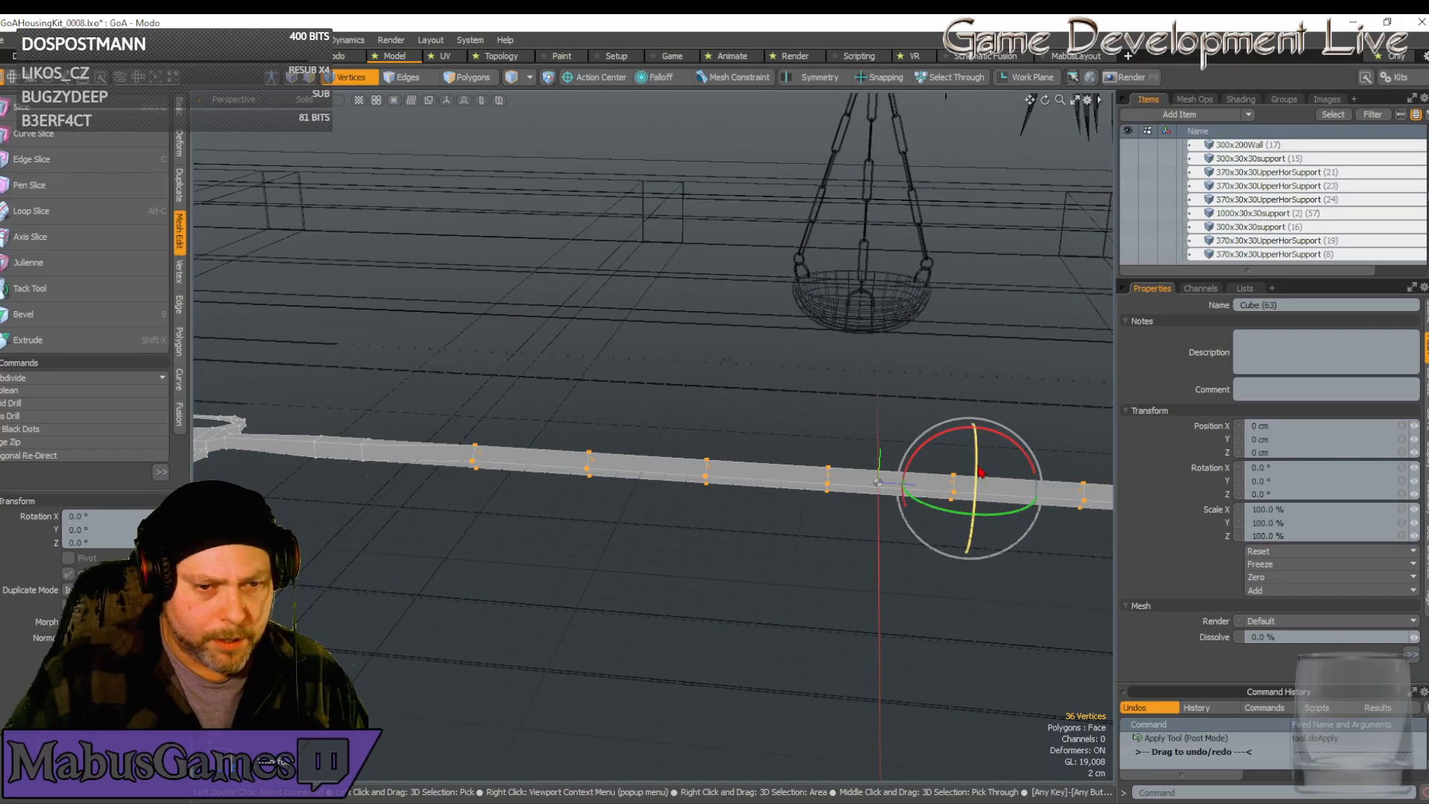
mouse_move(972, 430)
mouse_down()
mouse_move(969, 451)
mouse_move(971, 402)
mouse_up()
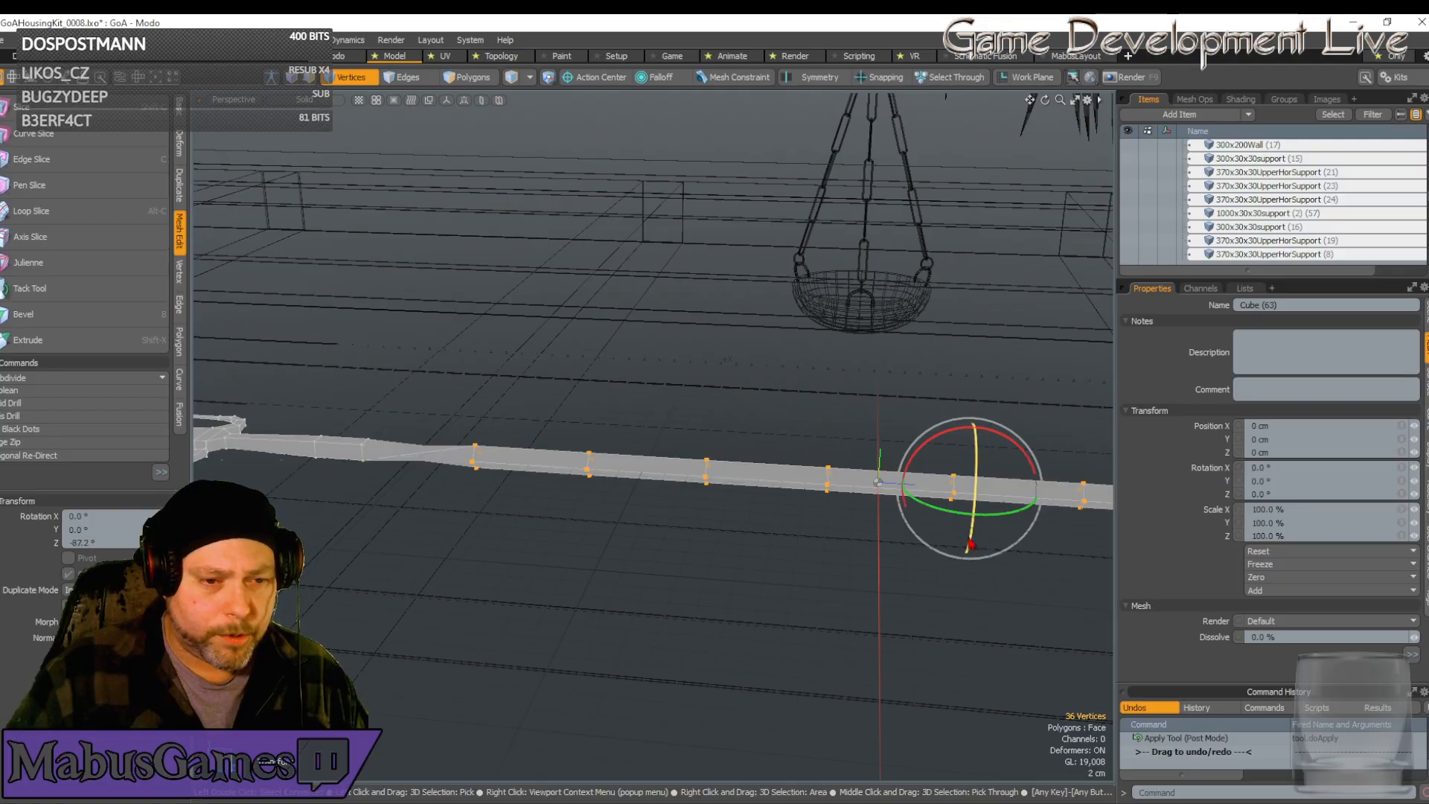
drag(970, 547, 926, 779)
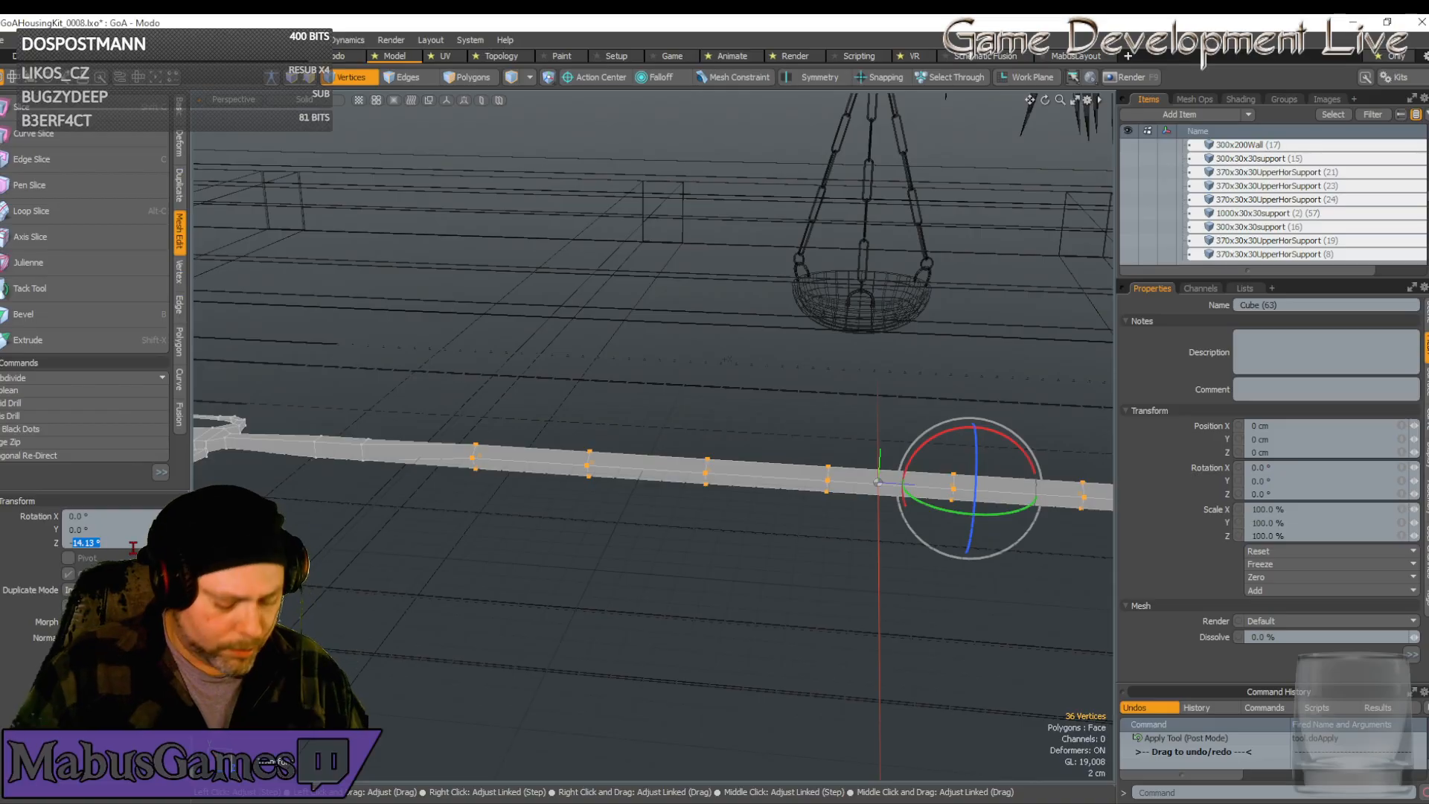
click(76, 541)
text(-45)
key(Return)
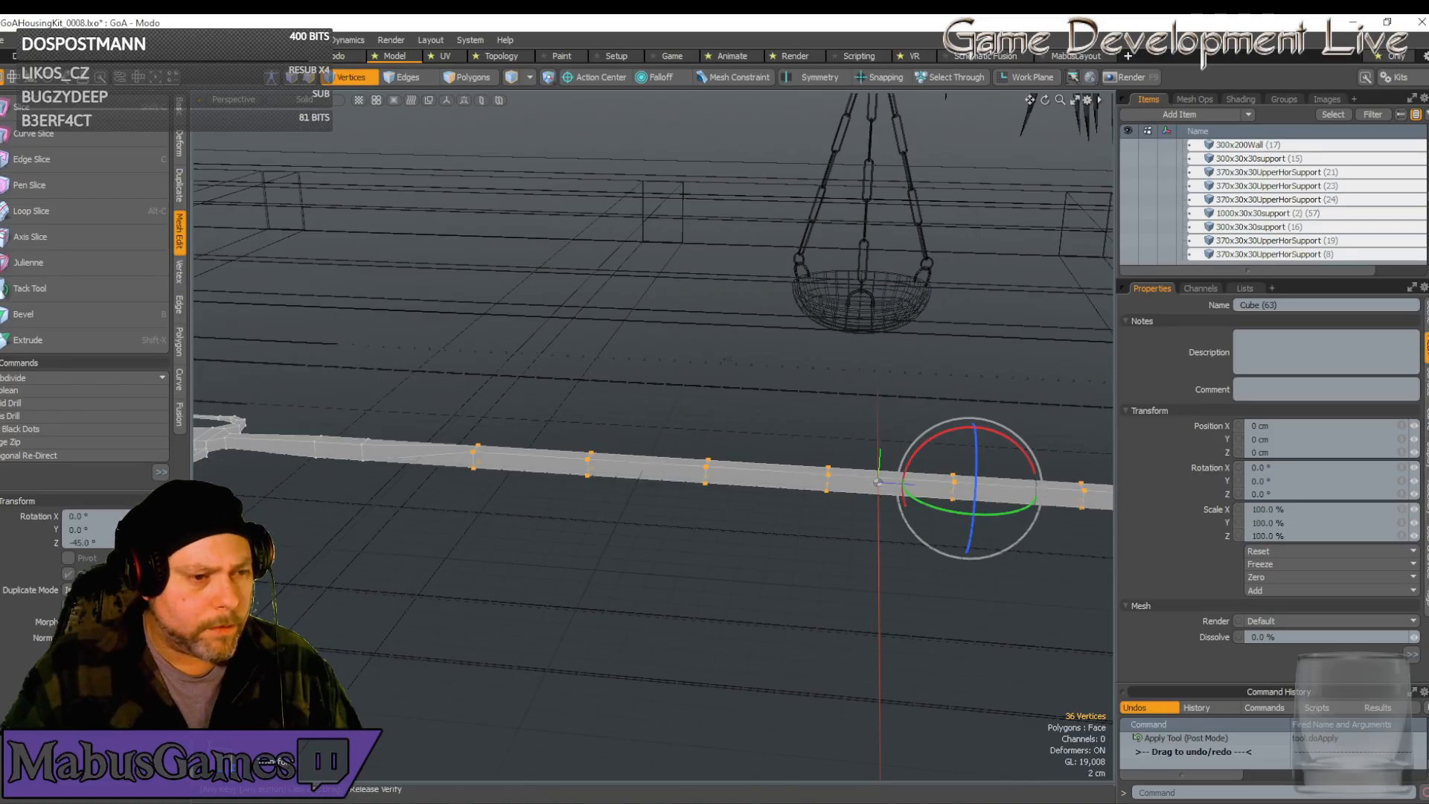
alt+drag(652, 437, 477, 529)
alt+drag(654, 395, 652, 436)
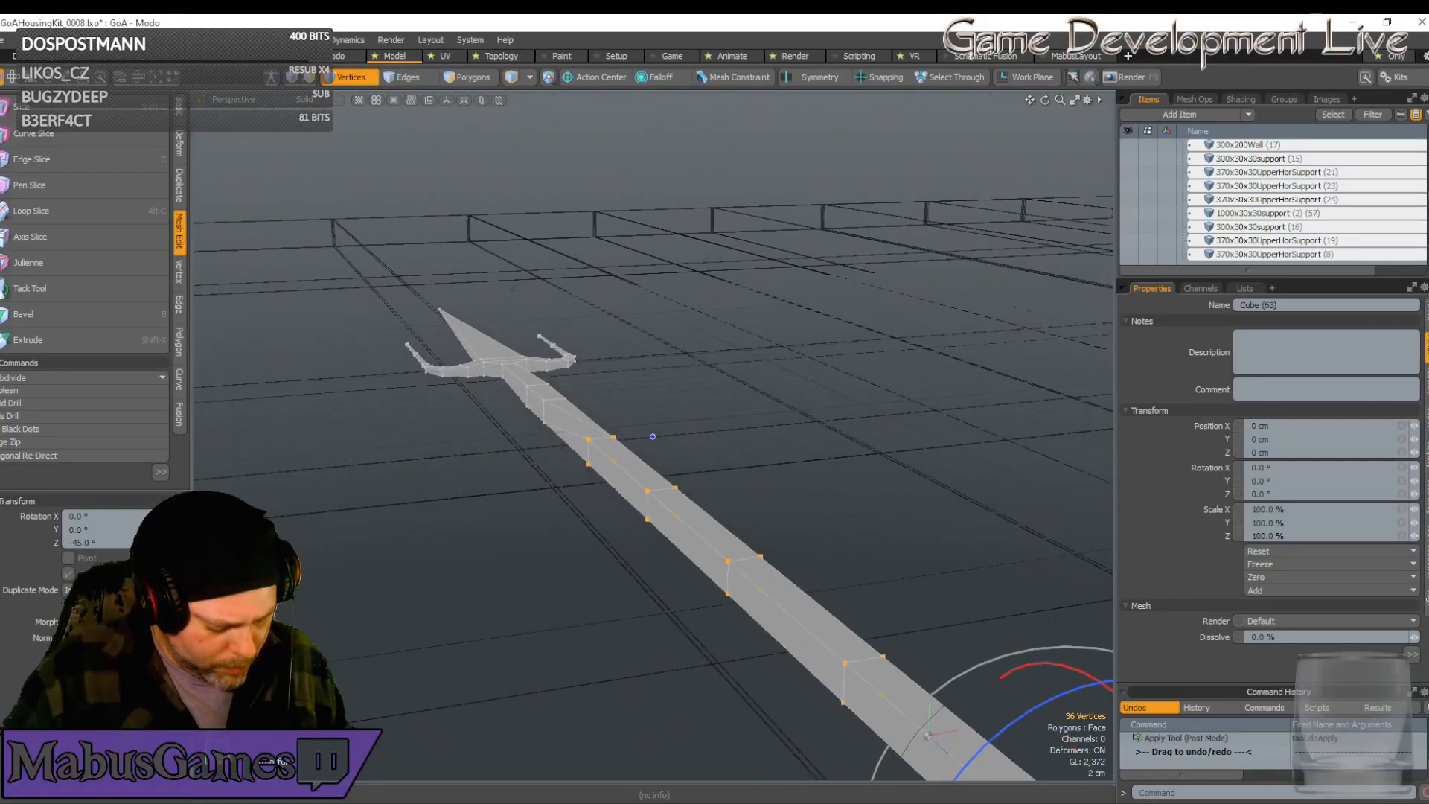
key(ctrl+z)
key(ctrl+z)
key(ctrl+z)
key(ctrl+z)
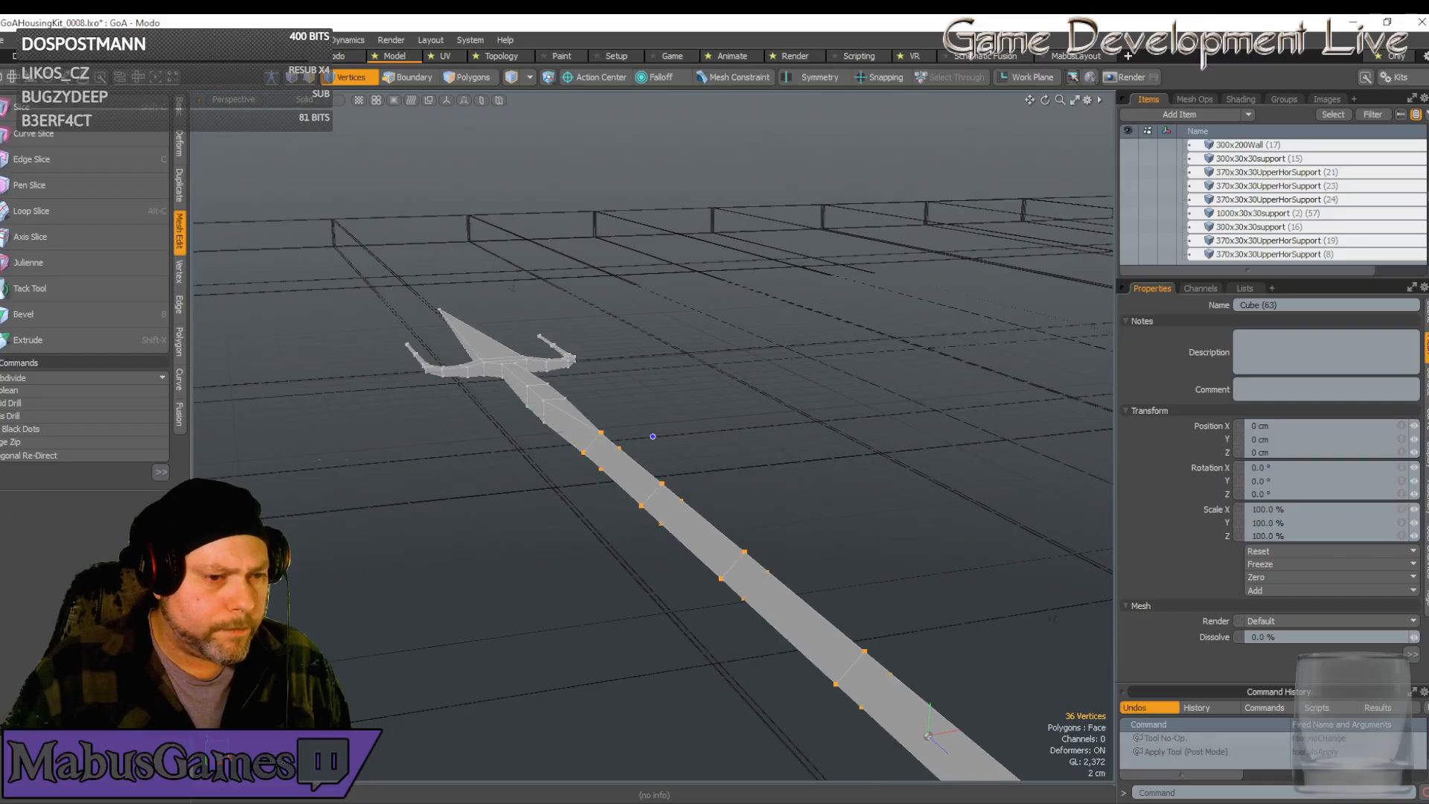
Rotate all the selected handle vertex rings -90° about Z
key(e)
alt+drag(653, 436, 694, 183)
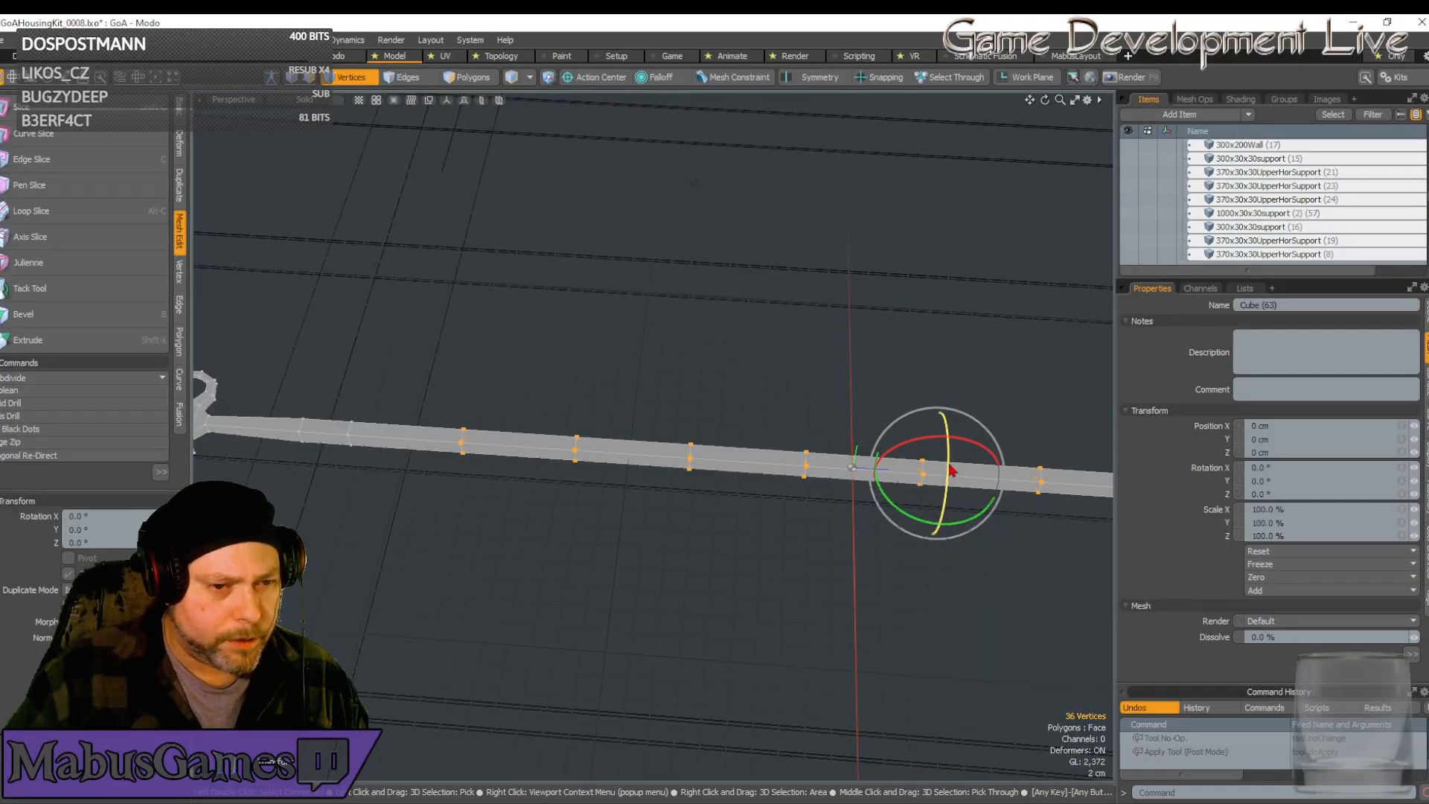
drag(951, 469, 945, 421)
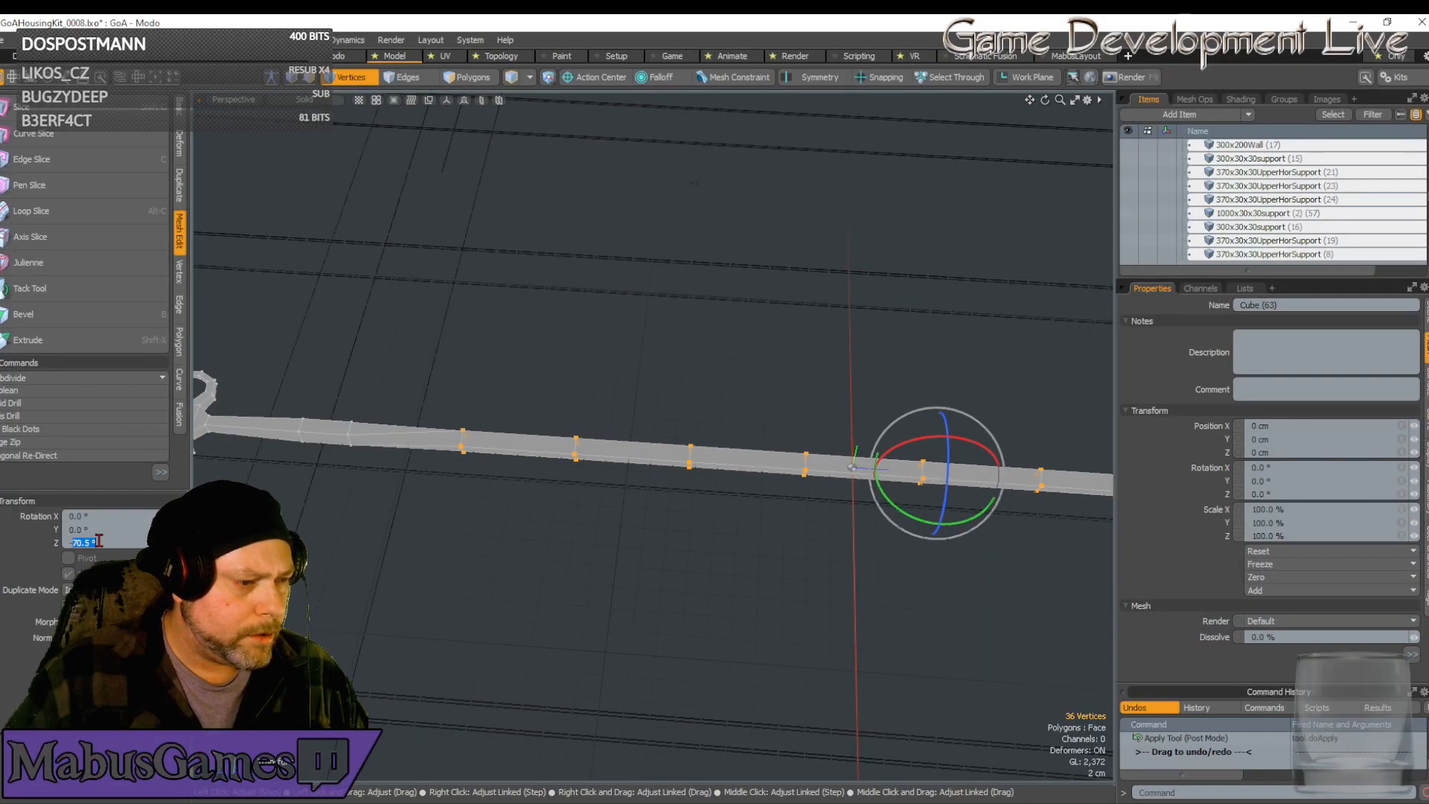
click(128, 542)
text(-90)
key(Return)
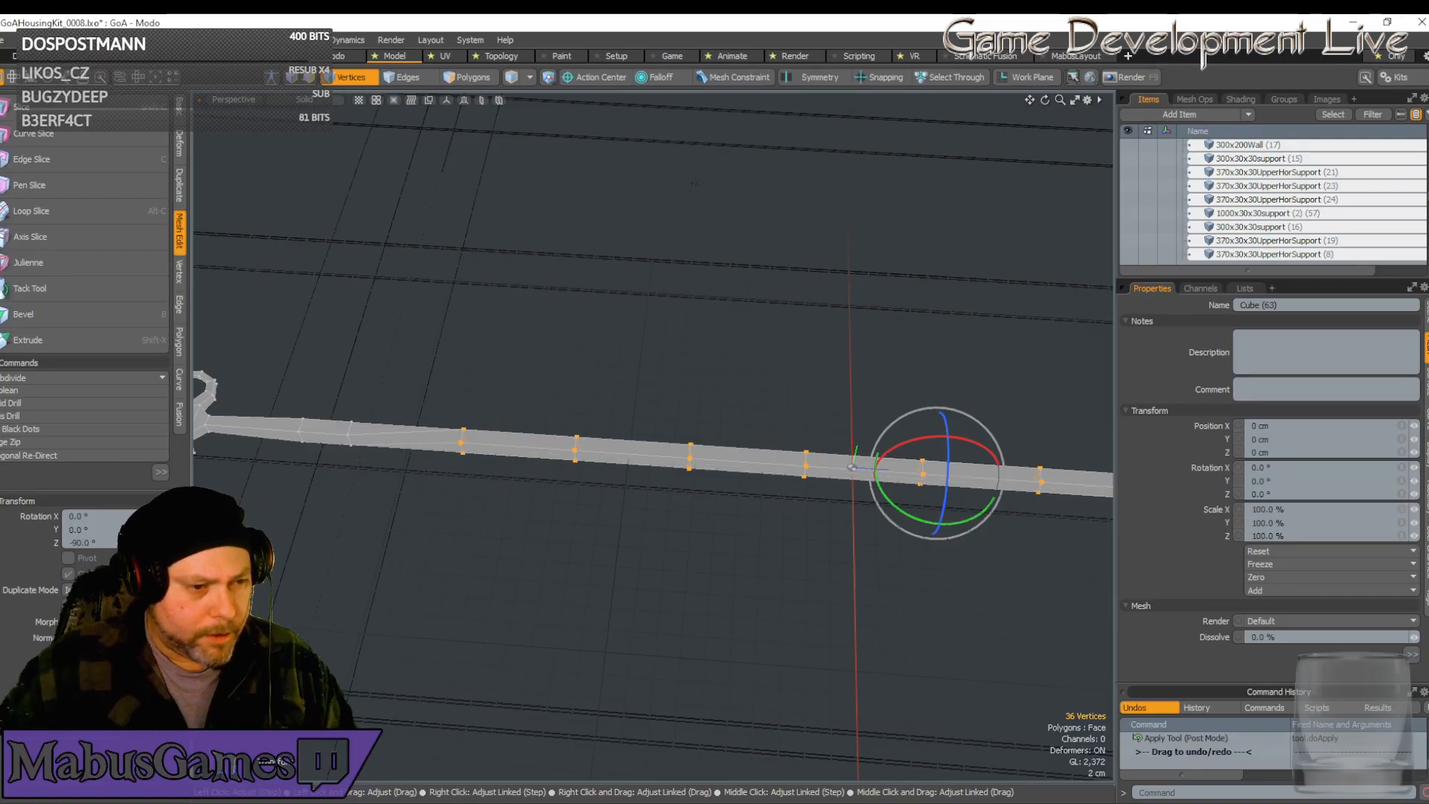
key(space)
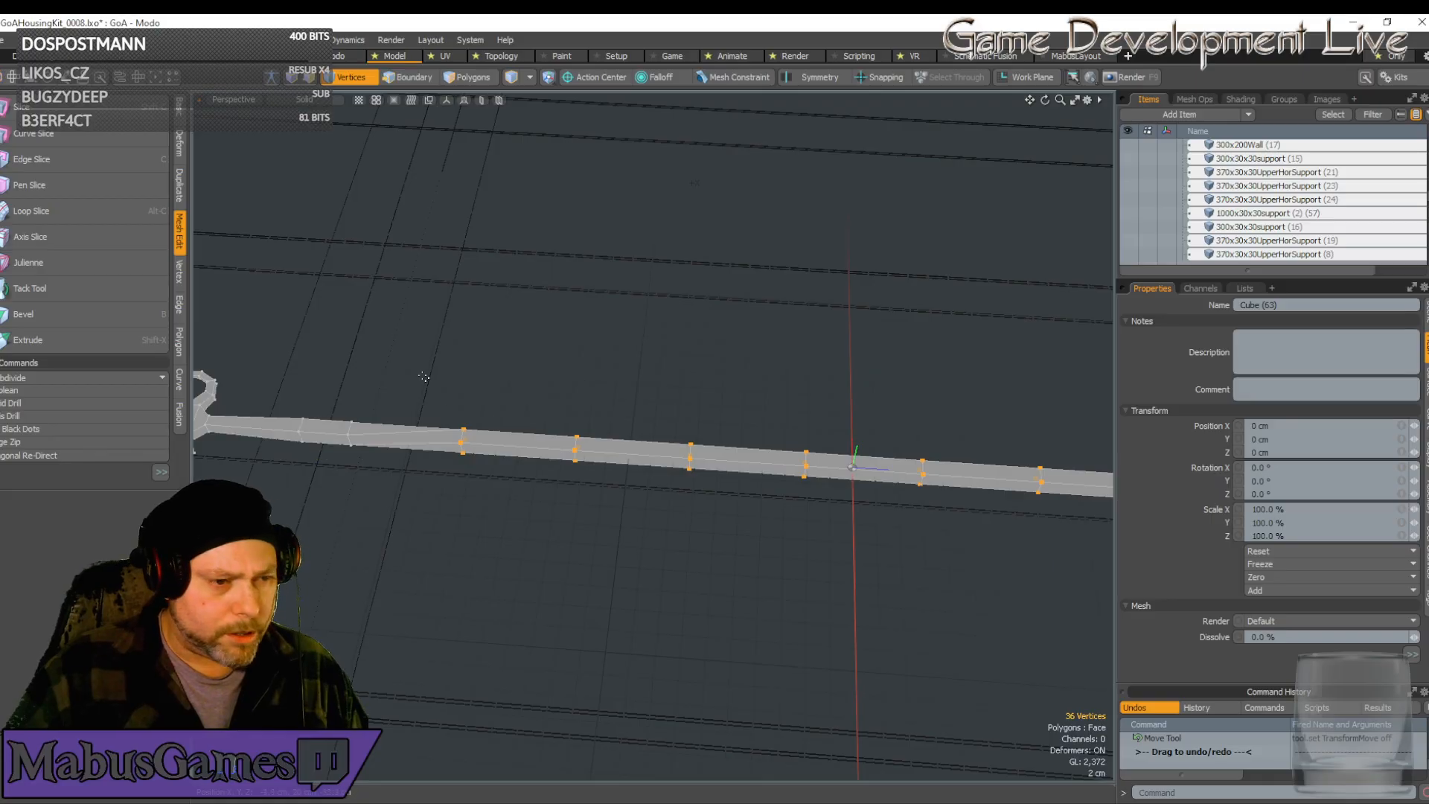
Deselect the selected ring nearest the pronged head and rotate the remaining eight rings -90° about Z
ctrl+right_drag(500, 423, 491, 507)
key(e)
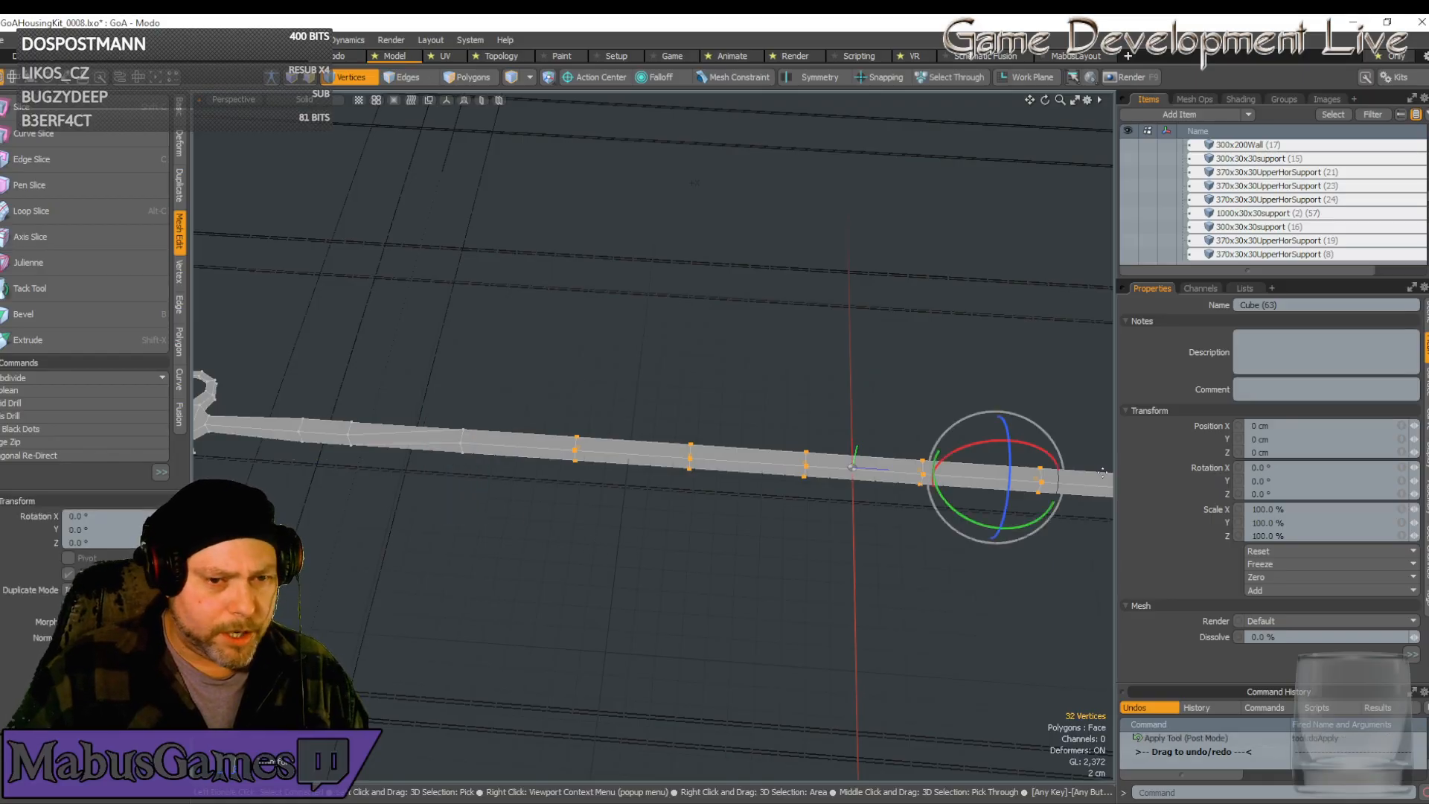
click(102, 542)
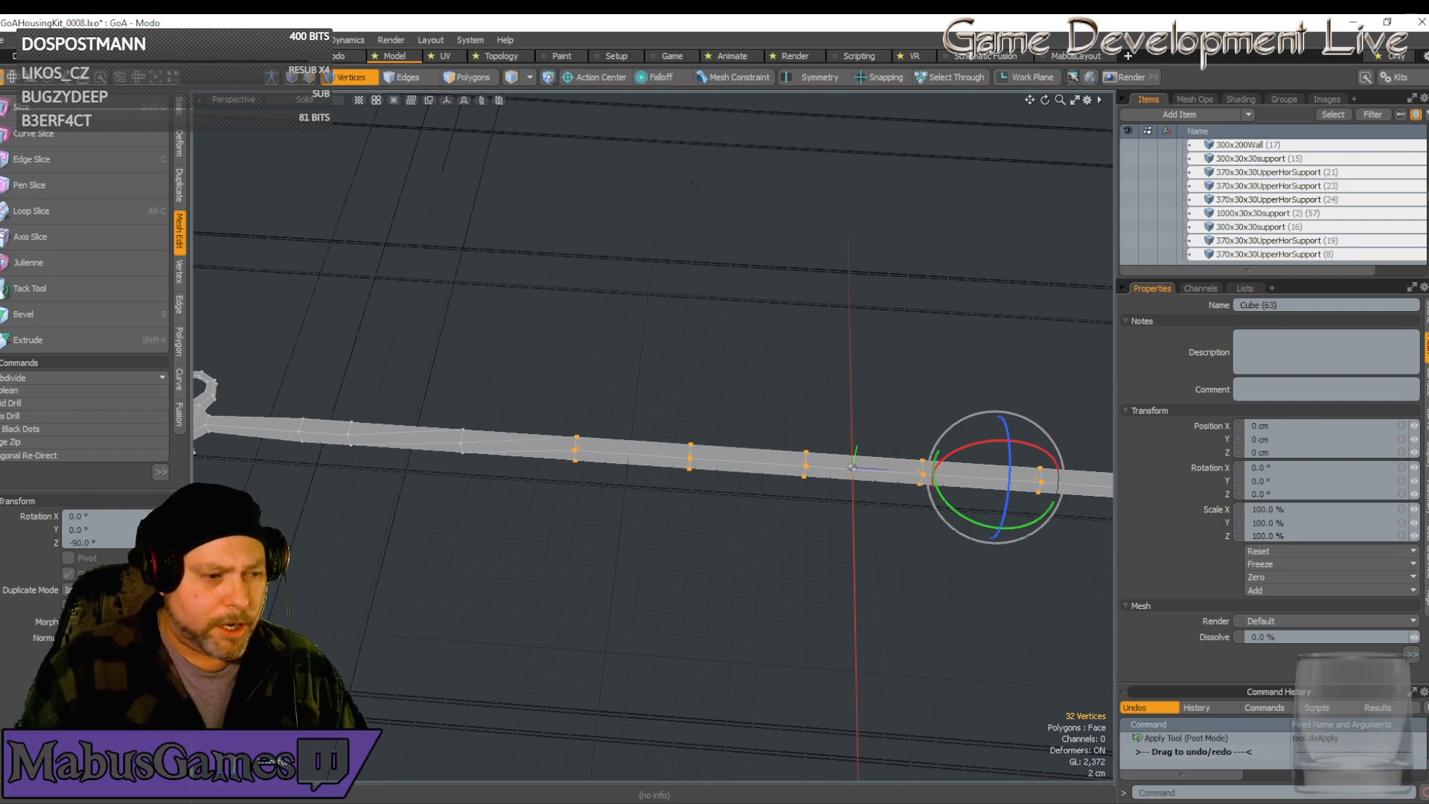
key(space)
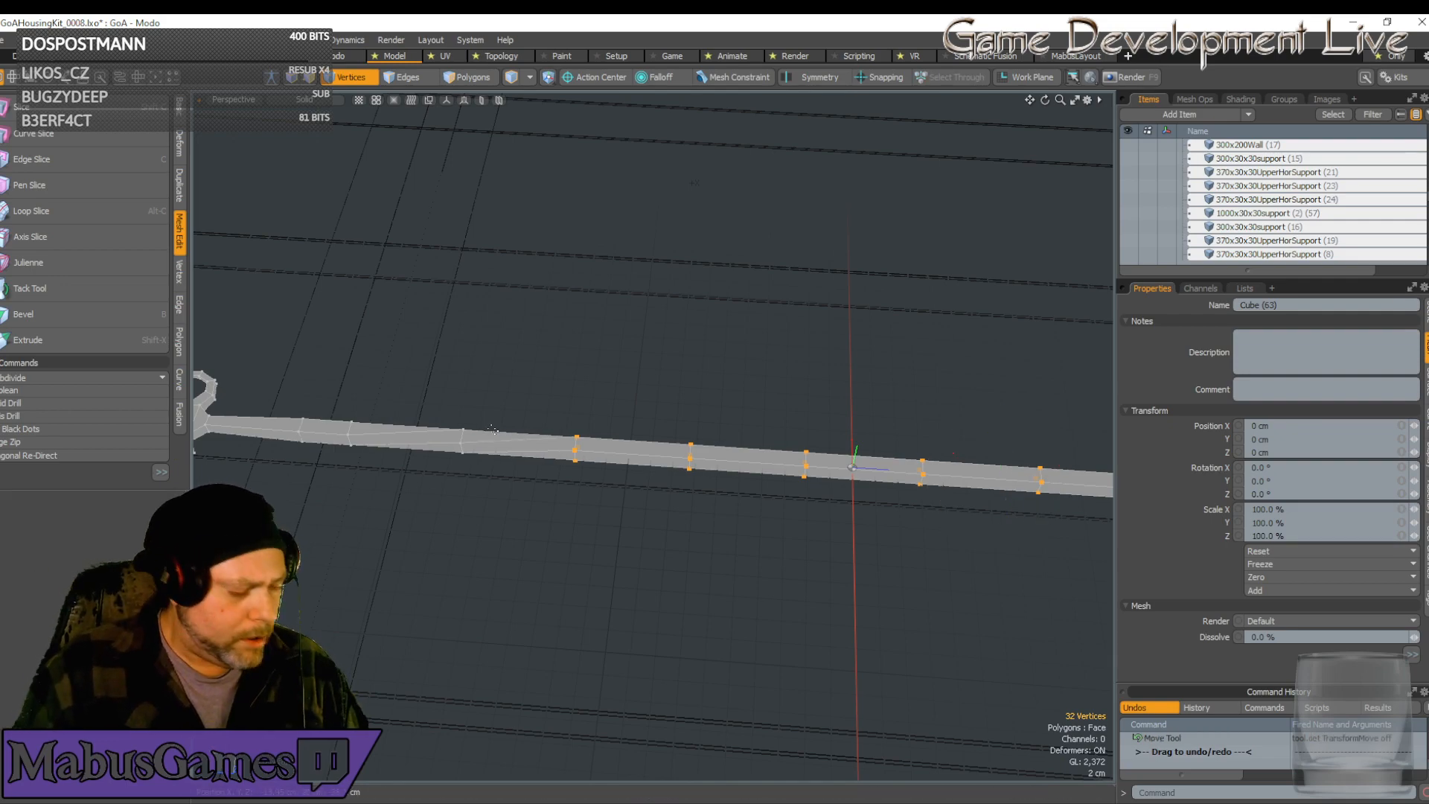
Remove the next ring towards the butt end from the selection and rotate the remaining seven rings -90° about Z
key(ctrl)
ctrl+right_drag(540, 378, 623, 538)
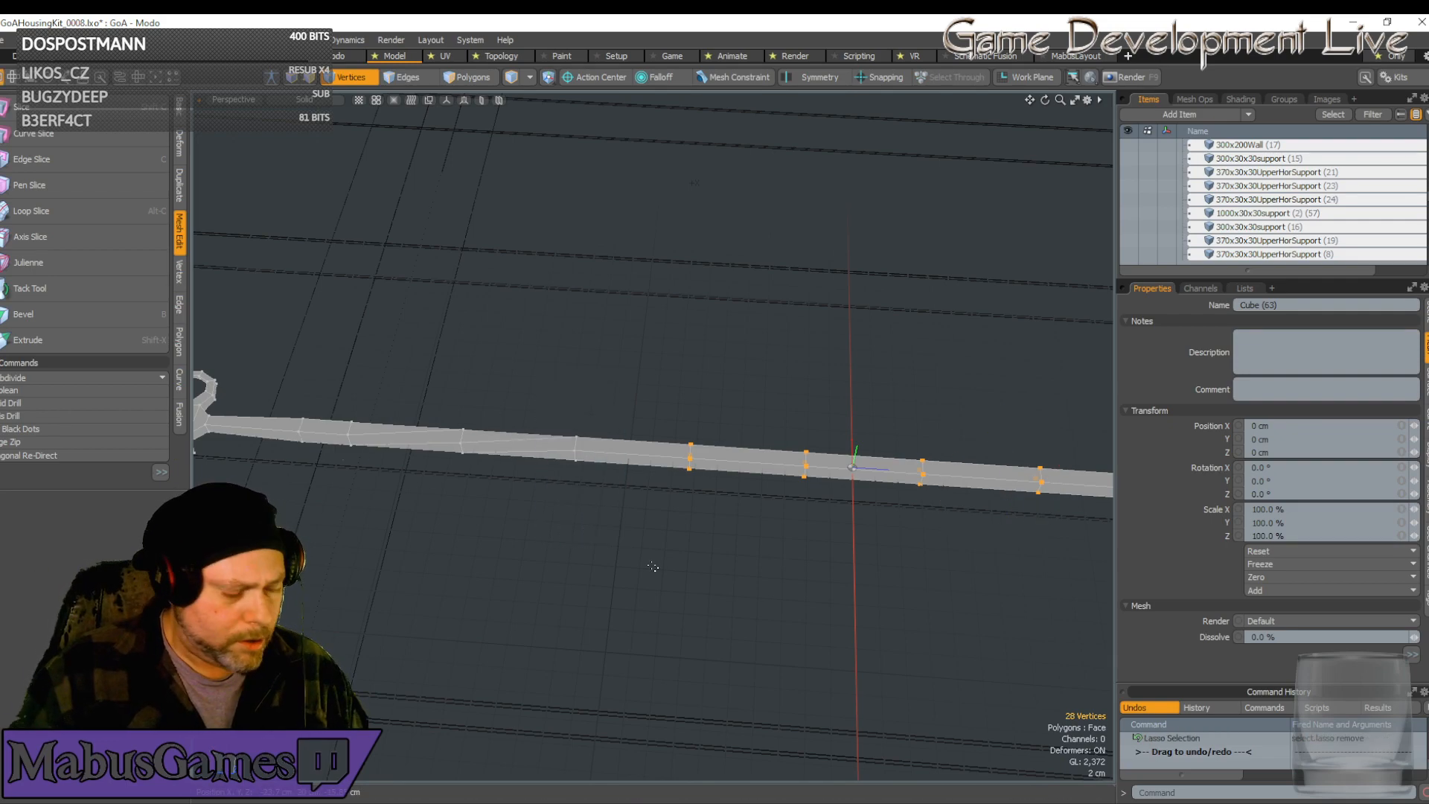
key(e)
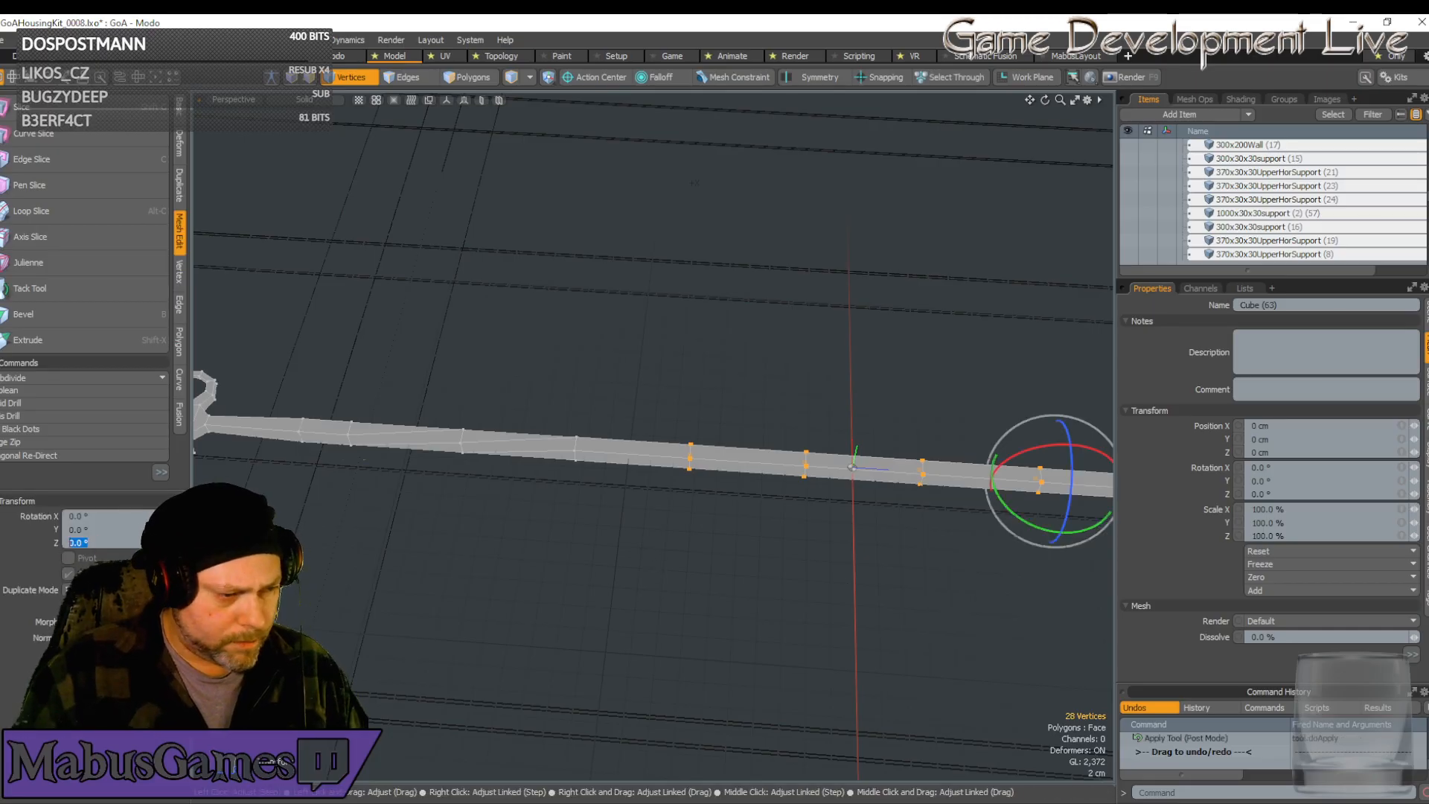
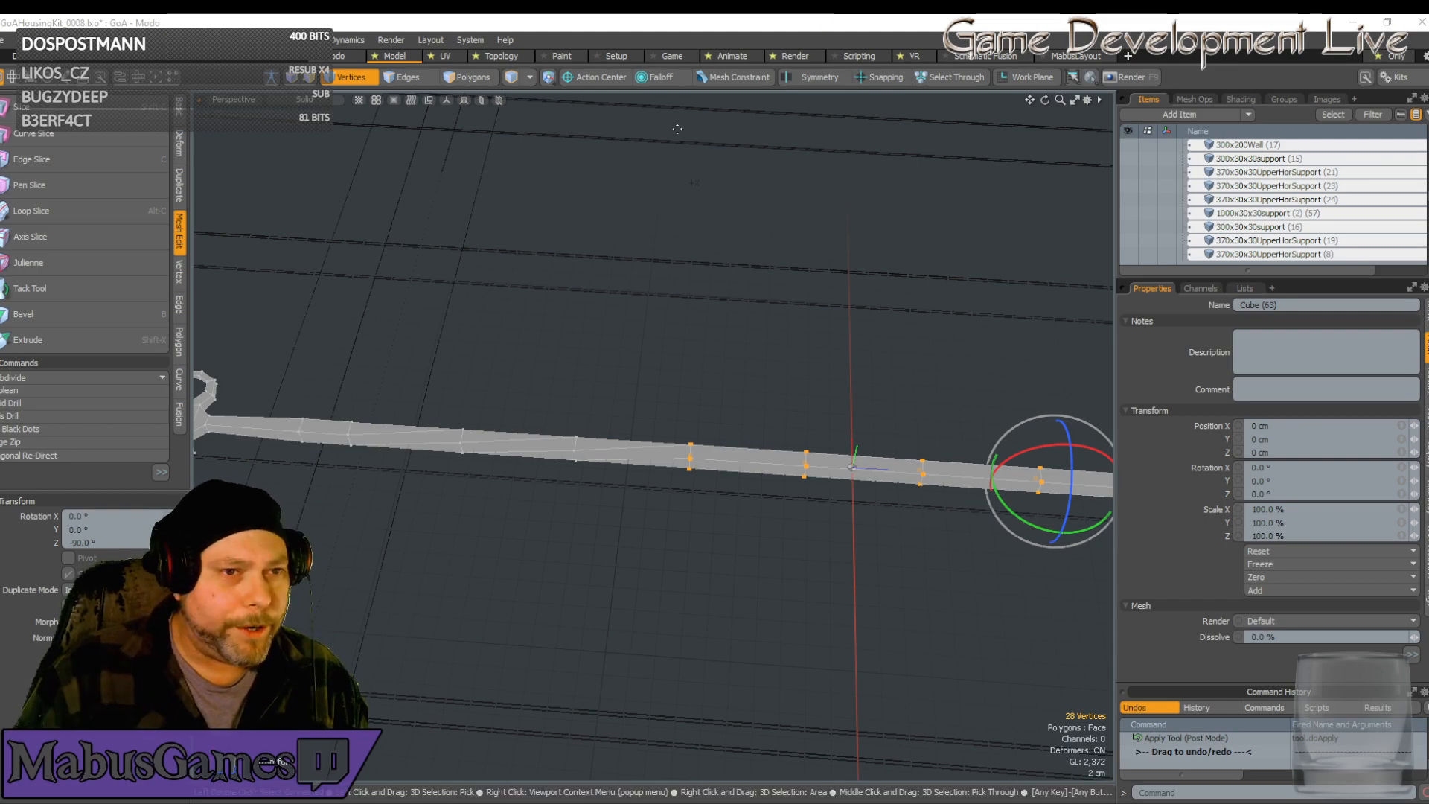
key(e)
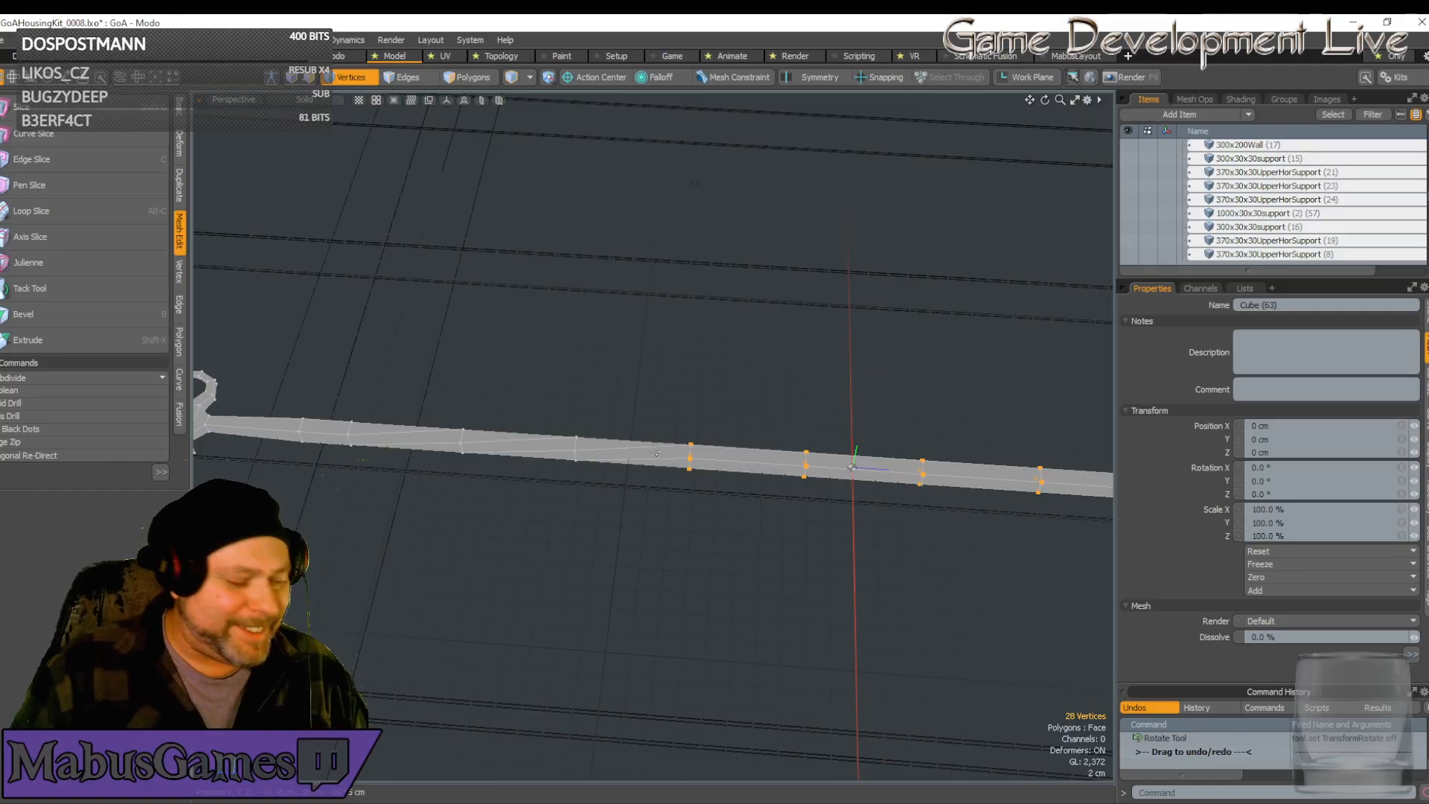
Drop one more ring on the head side from the selection and rotate the remaining six rings -90° about Z
ctrl+right_drag(641, 373, 748, 584)
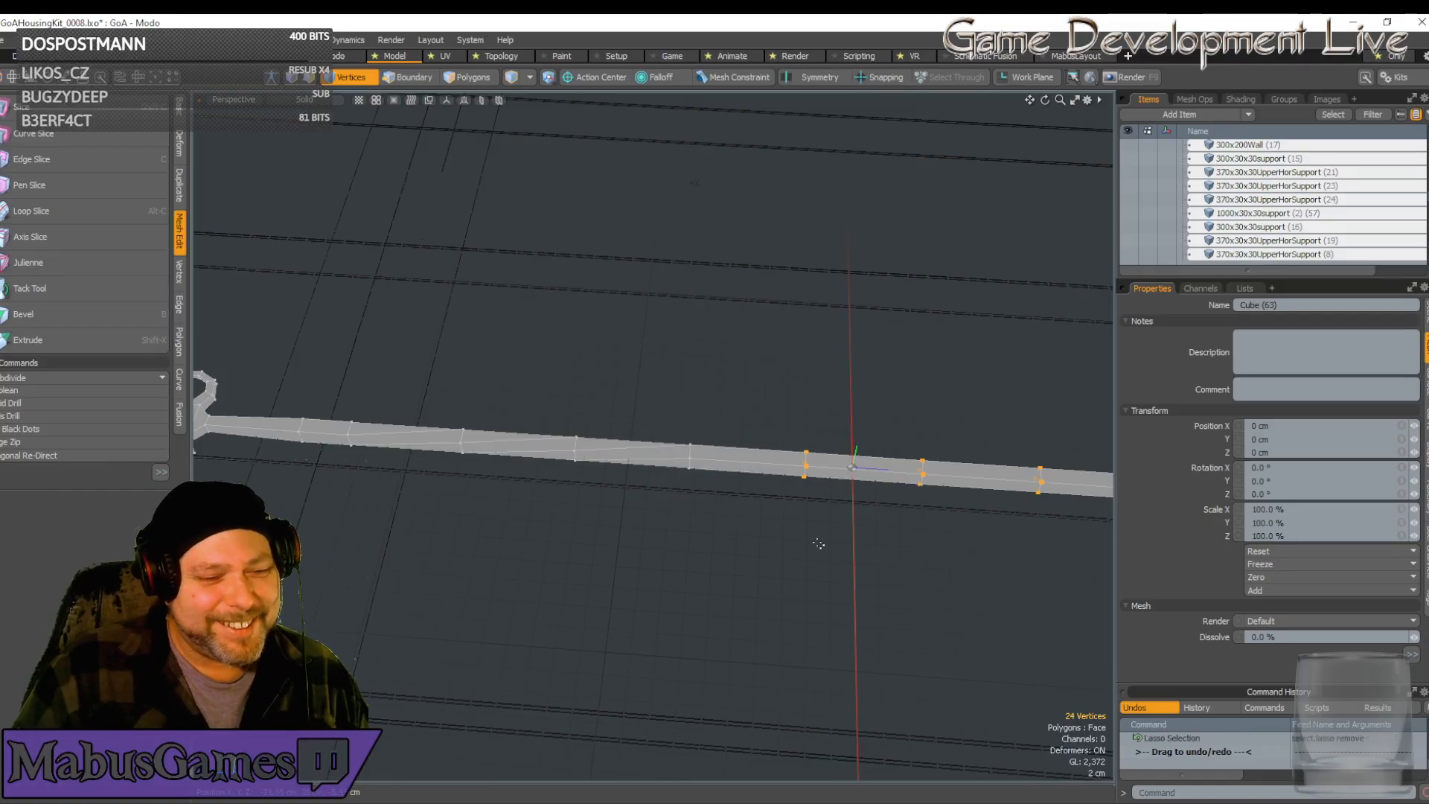
key(e)
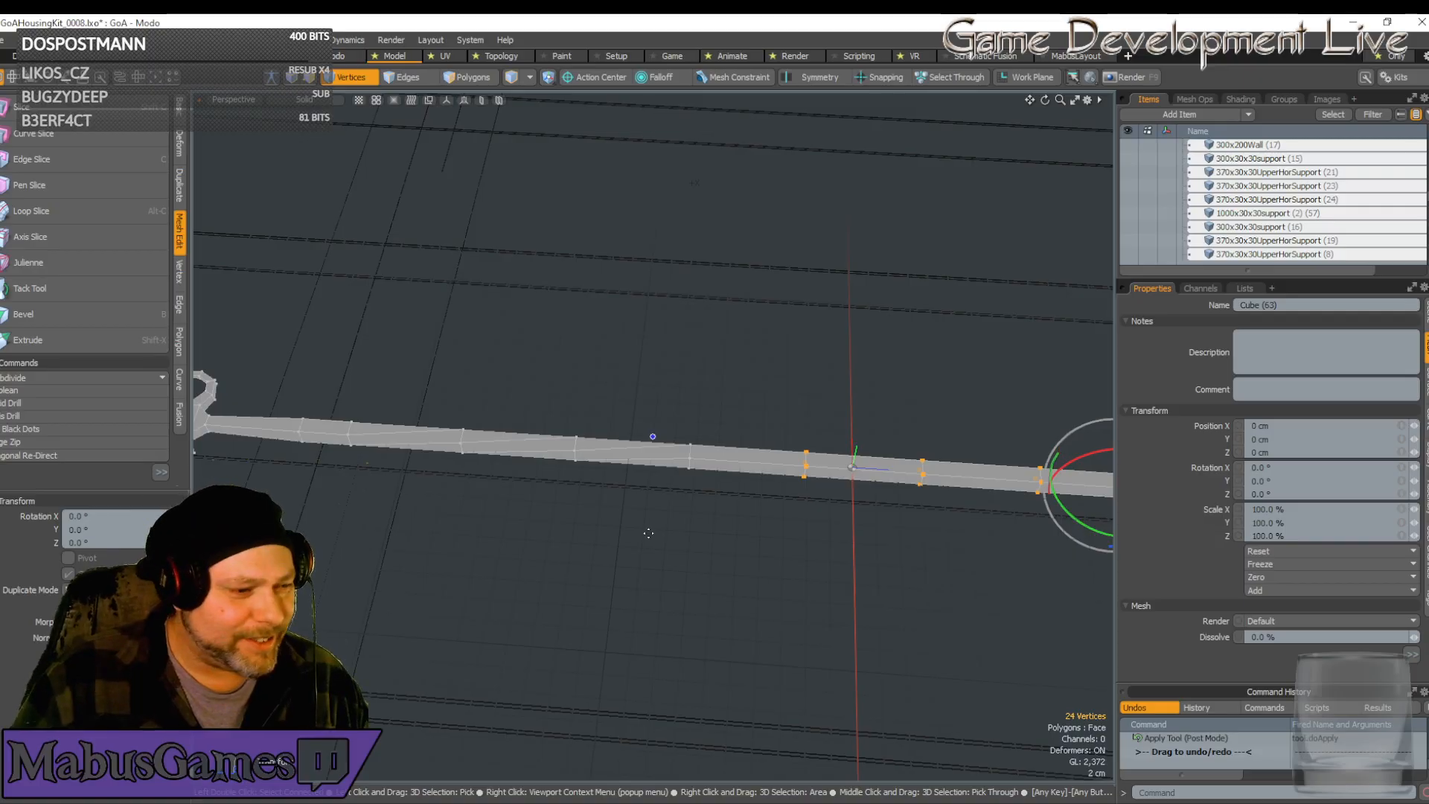
alt+drag(752, 507, 514, 485)
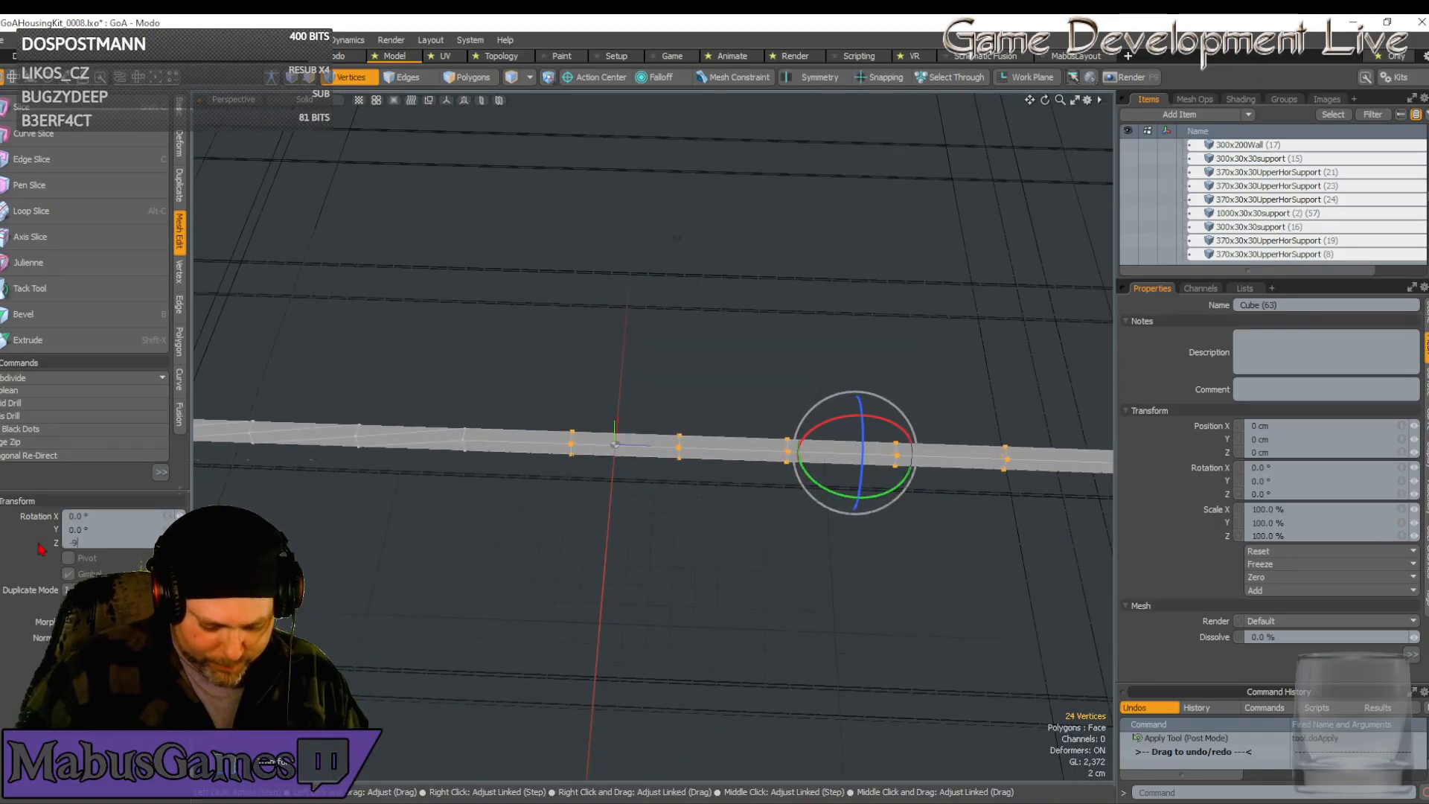
text(-90)
key(Return)
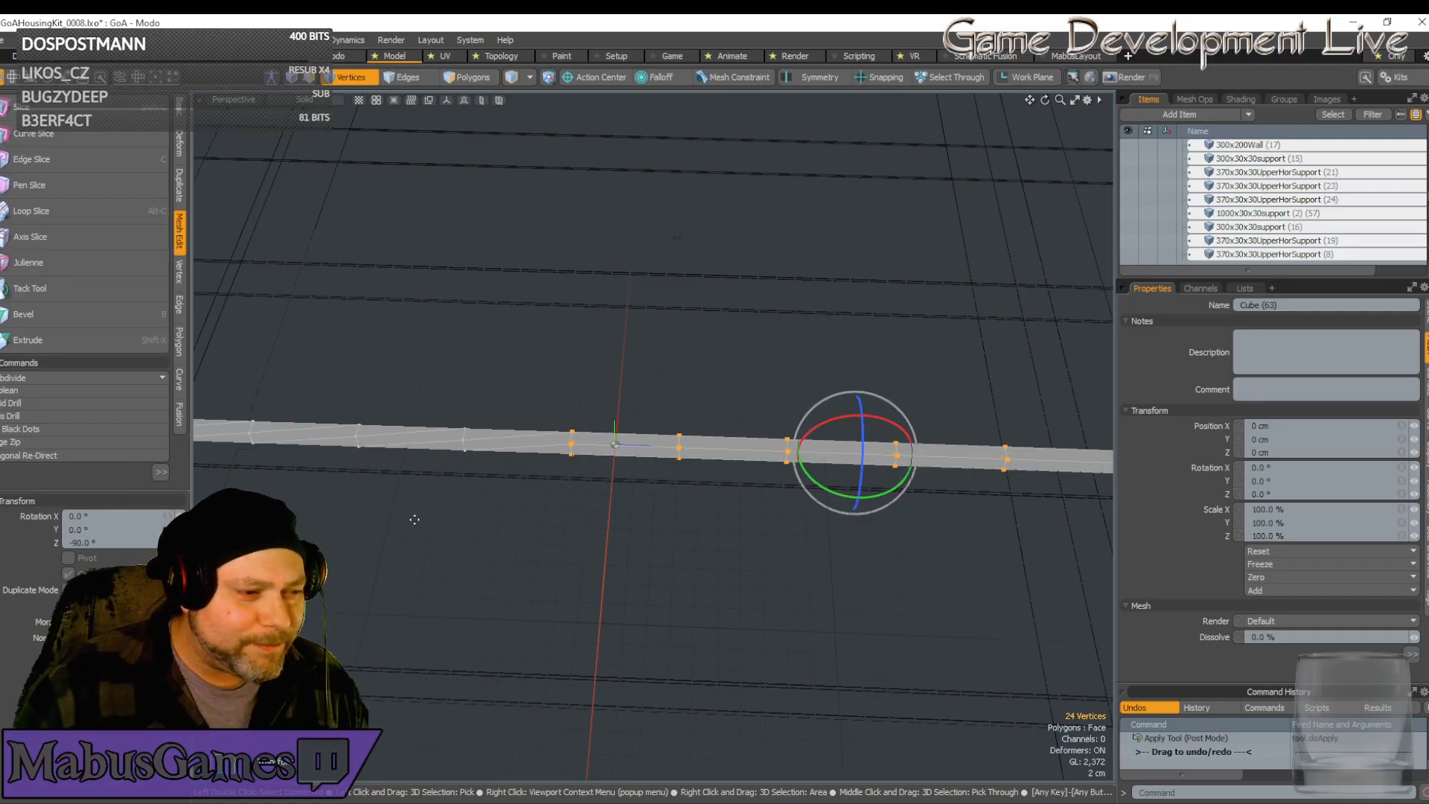
Deselect the selected handle ring nearest the pronged head and rotate the remaining five rings -90° about Z
key(space)
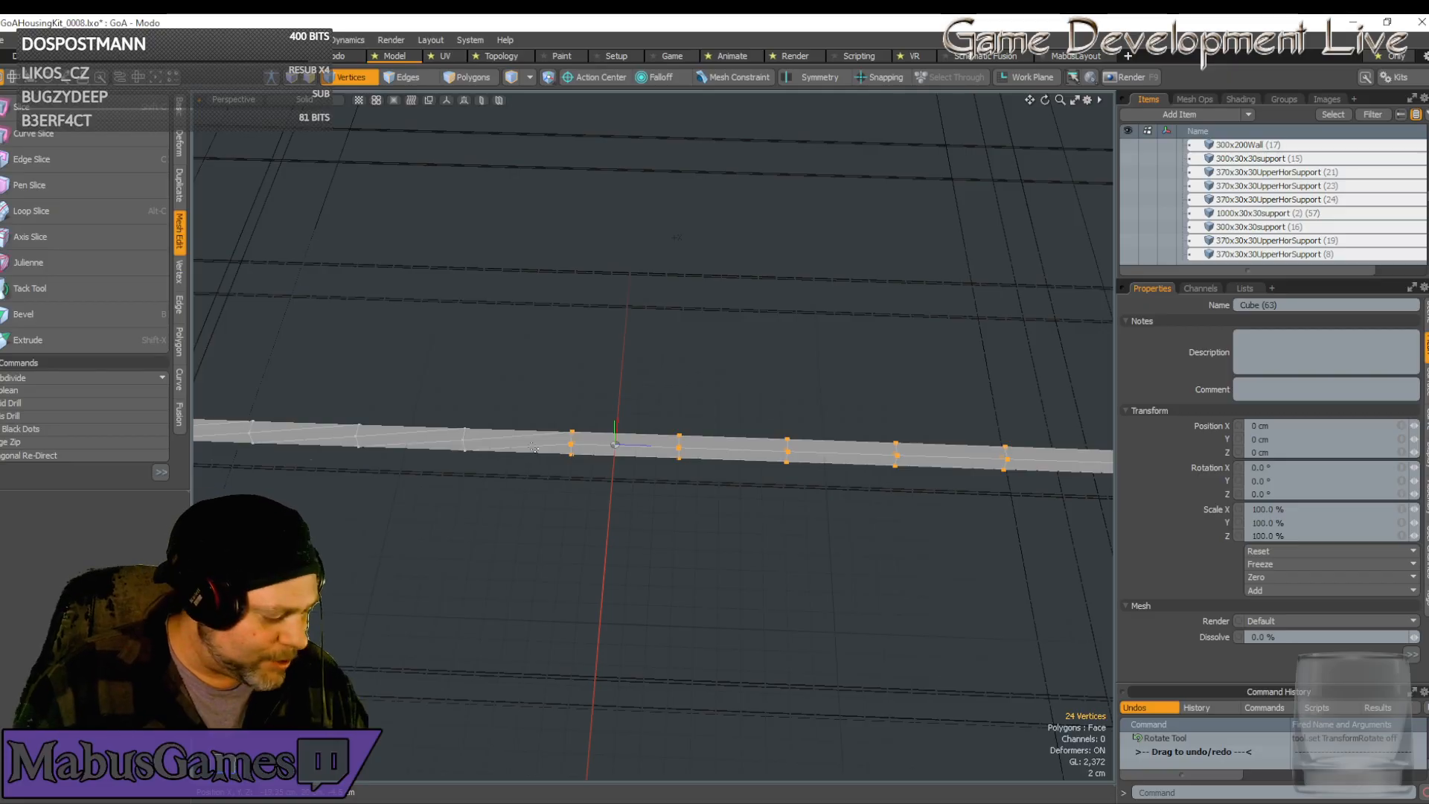
ctrl+right_drag(520, 368, 595, 528)
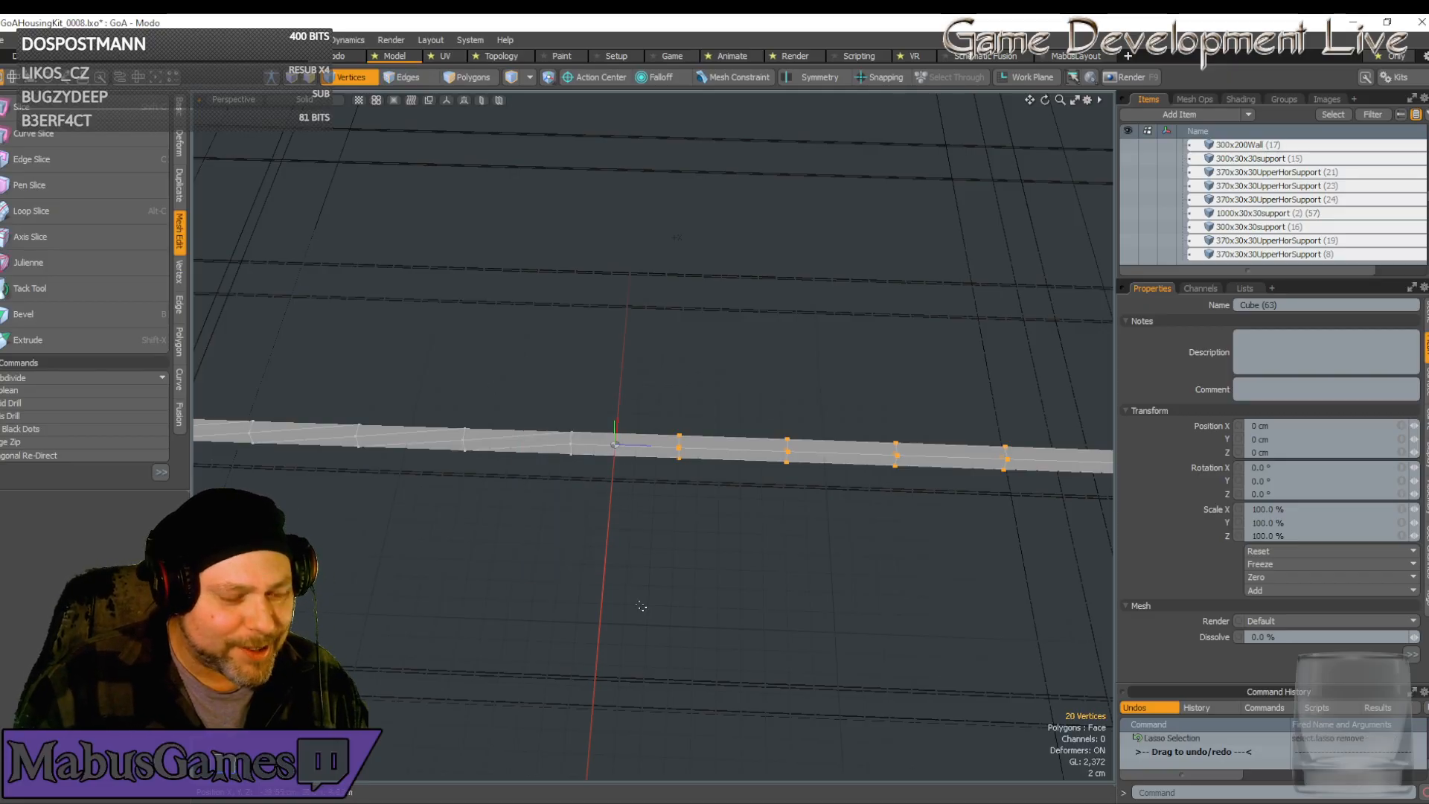
key(e)
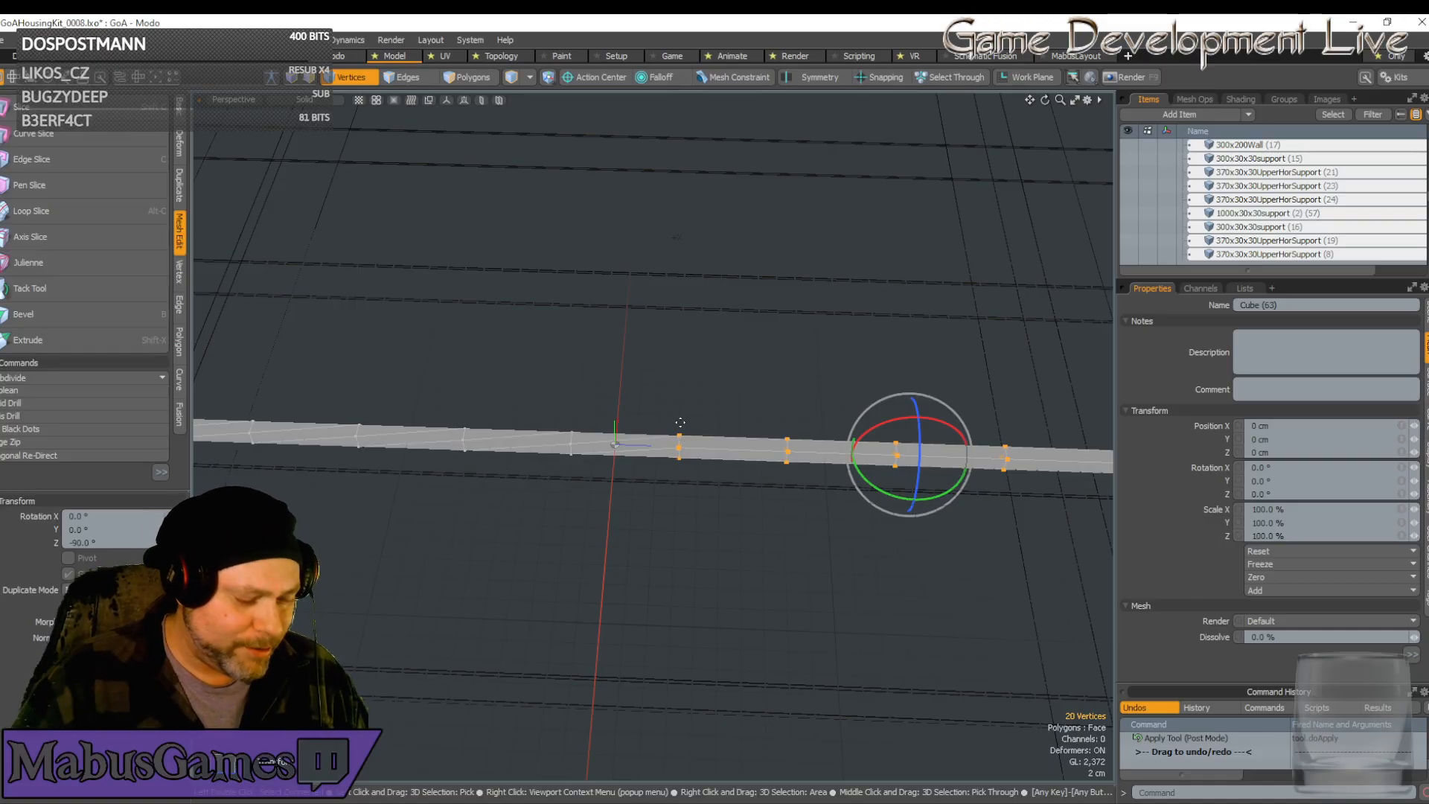
key(e)
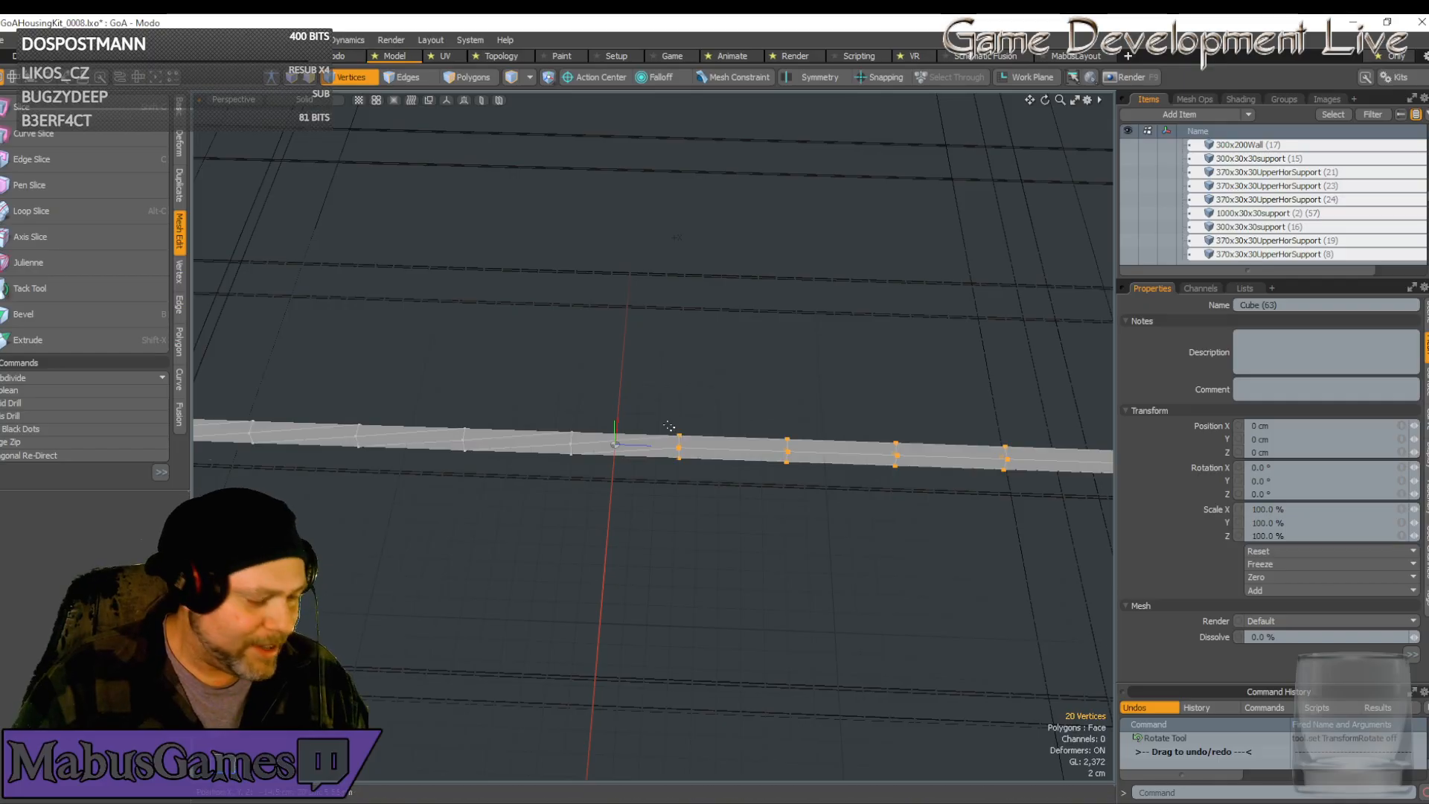
Remove the next head-side ring from the selection and rotate the remaining four rings -90° about Z
ctrl+right_drag(648, 398, 735, 558)
key(e)
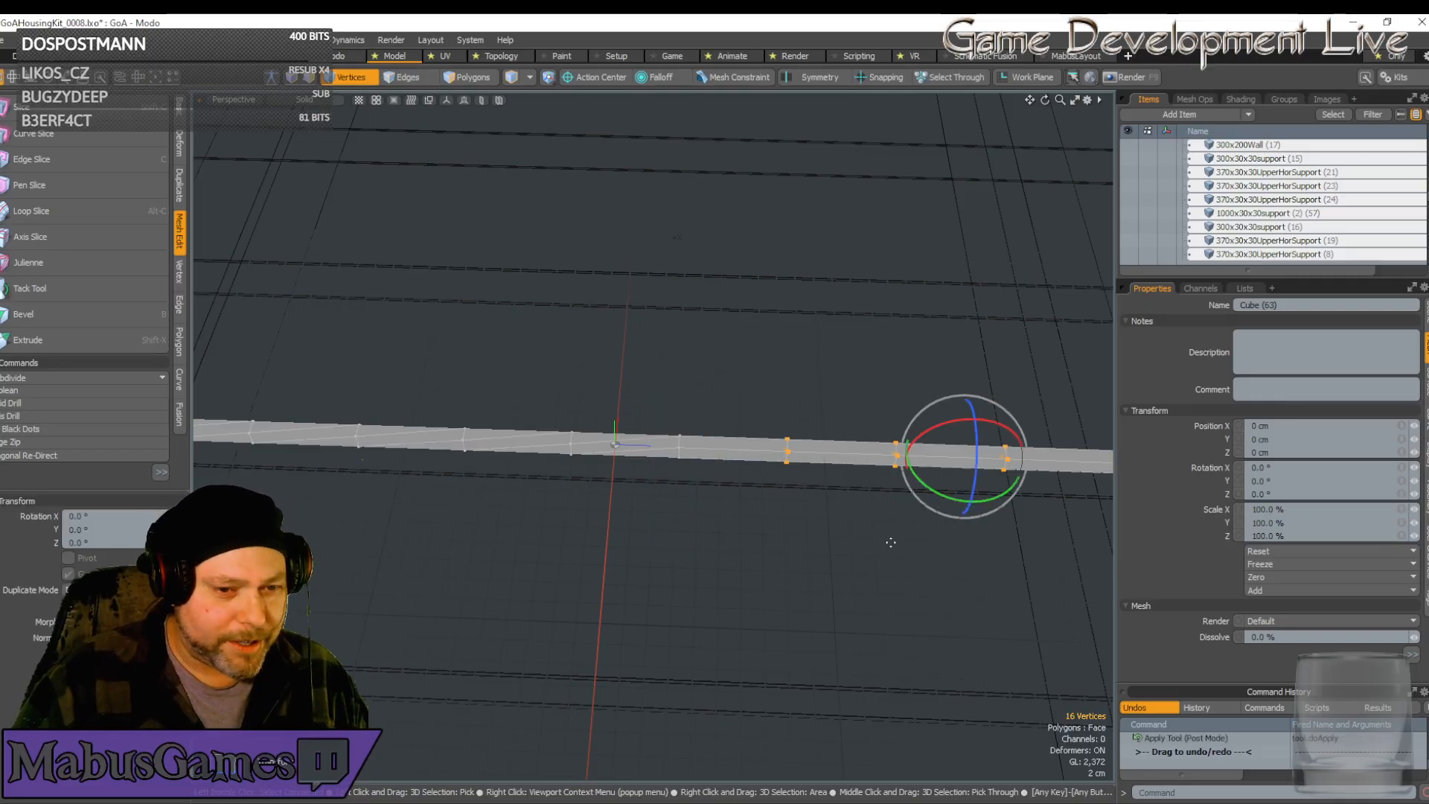
click(95, 542)
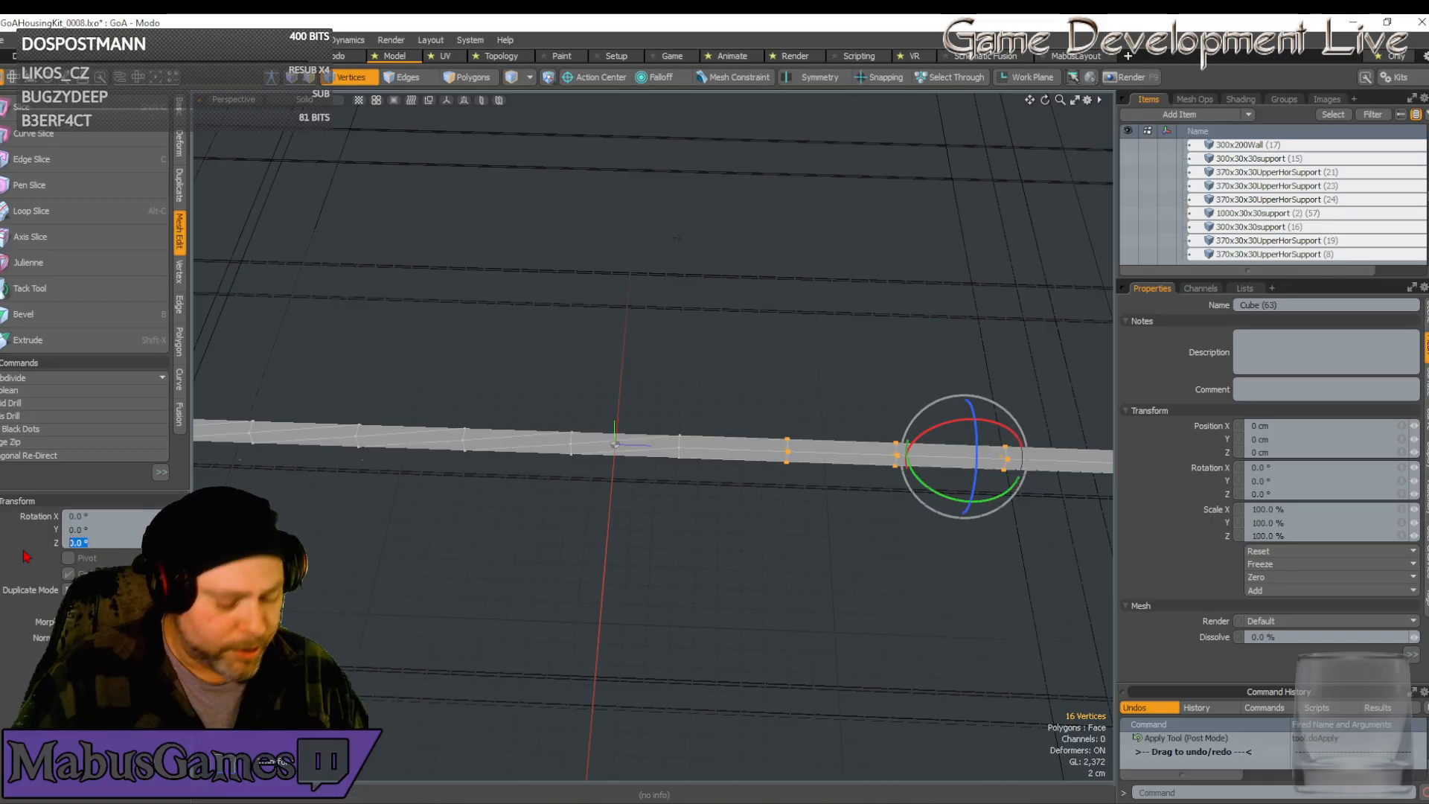
text(-90)
key(Return)
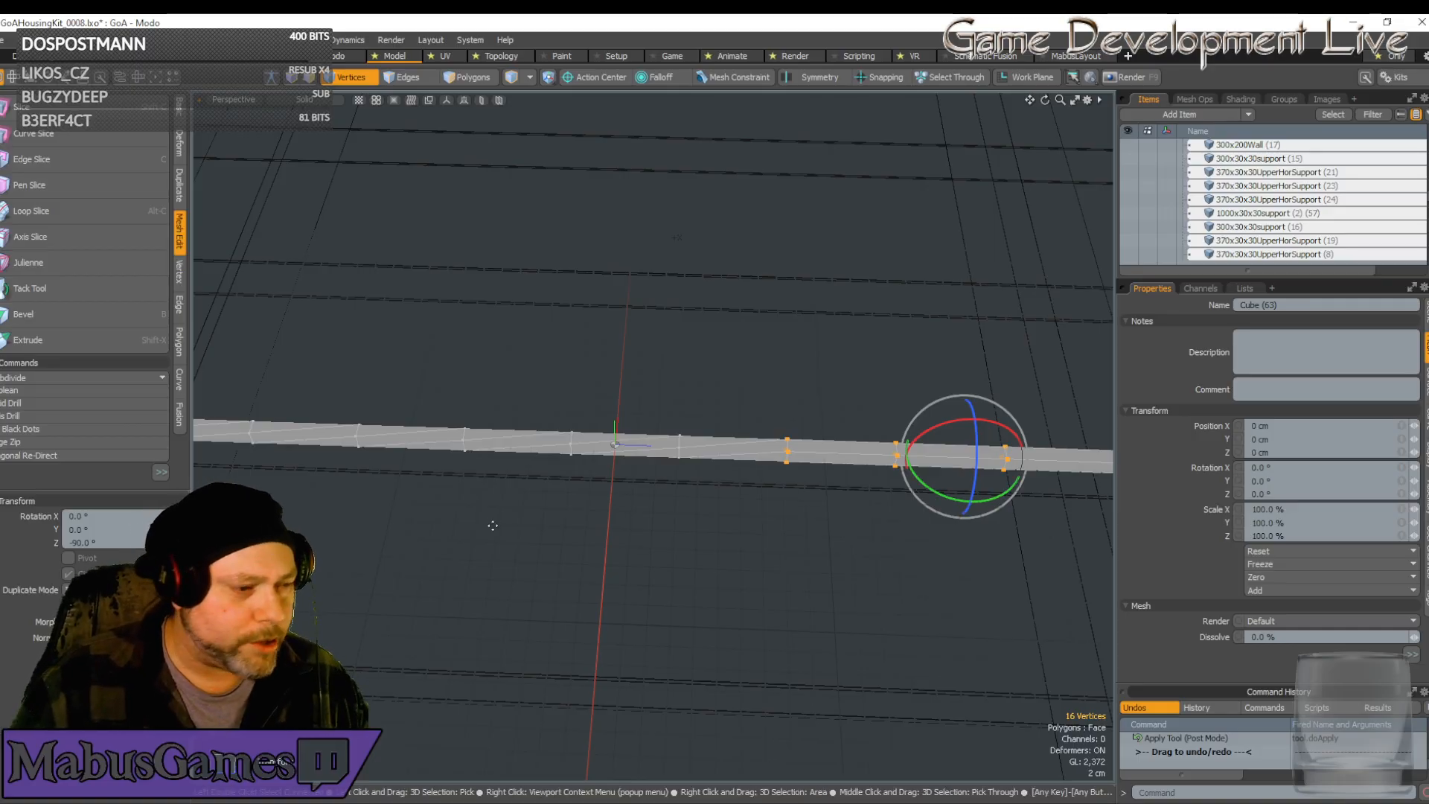
key(q)
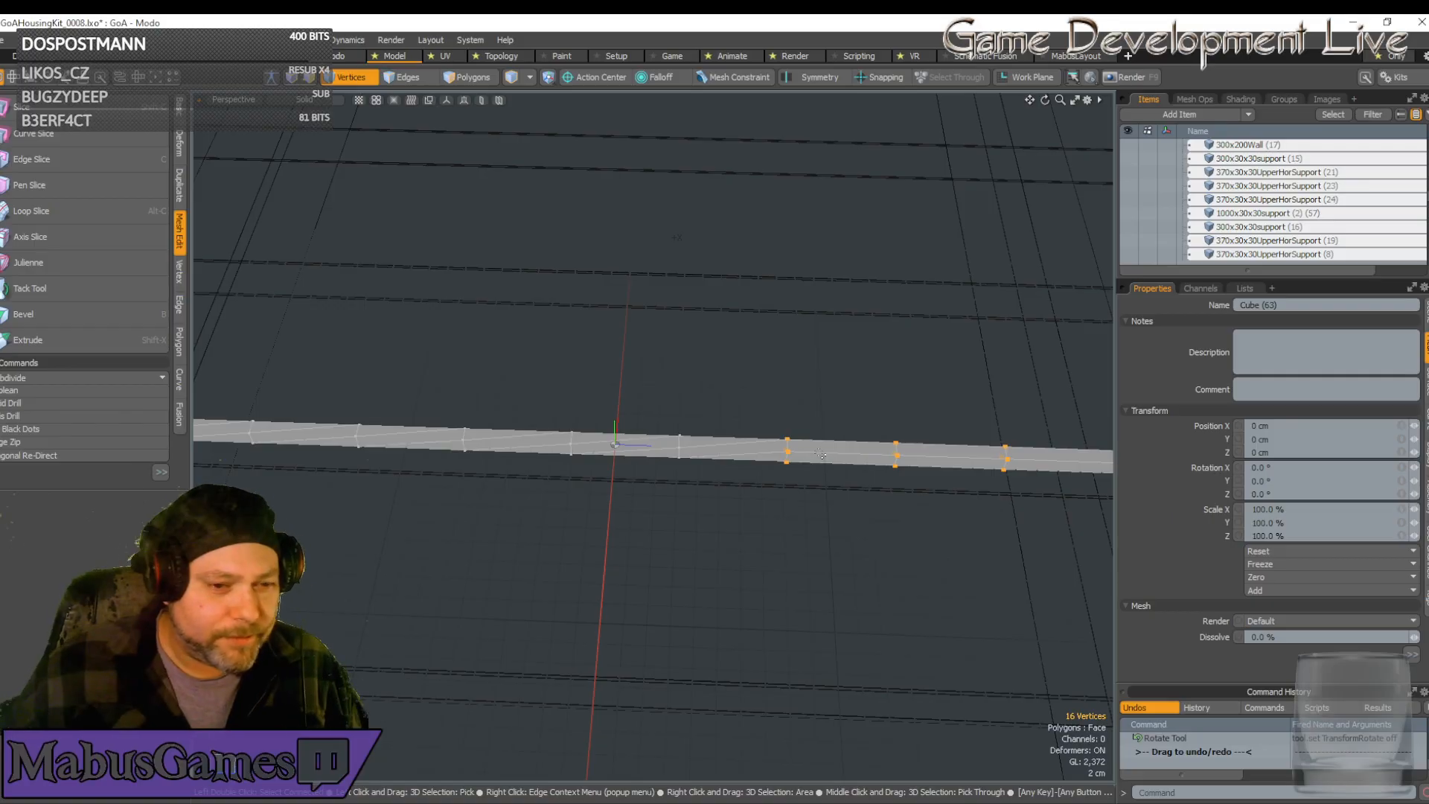
Drop another head-side ring from the selection and rotate the last three rings at the butt end -90° about Z
scroll(1012, 417, down, 2)
alt+drag(1012, 418, 814, 456)
scroll(880, 450, up, 2)
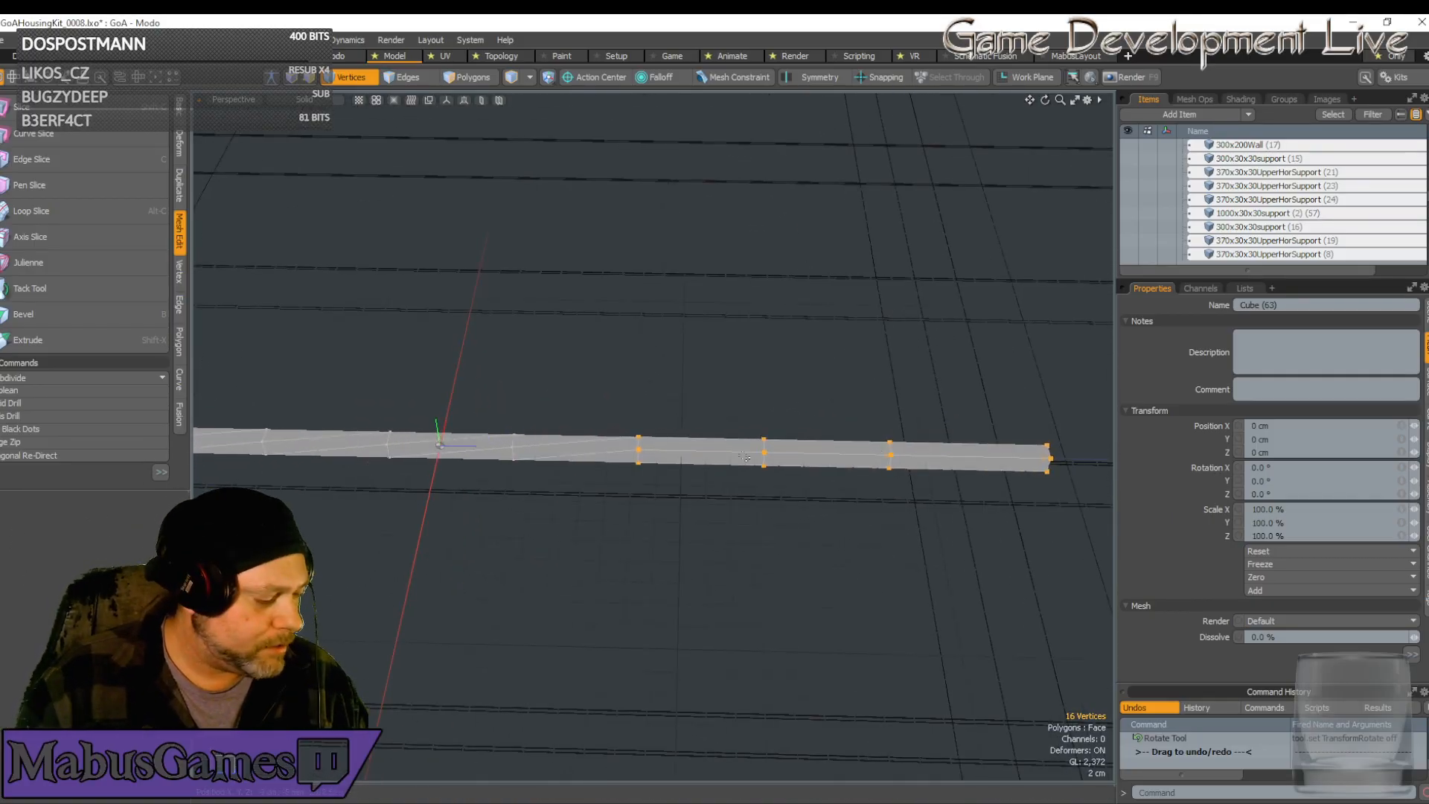
key(w)
key(space)
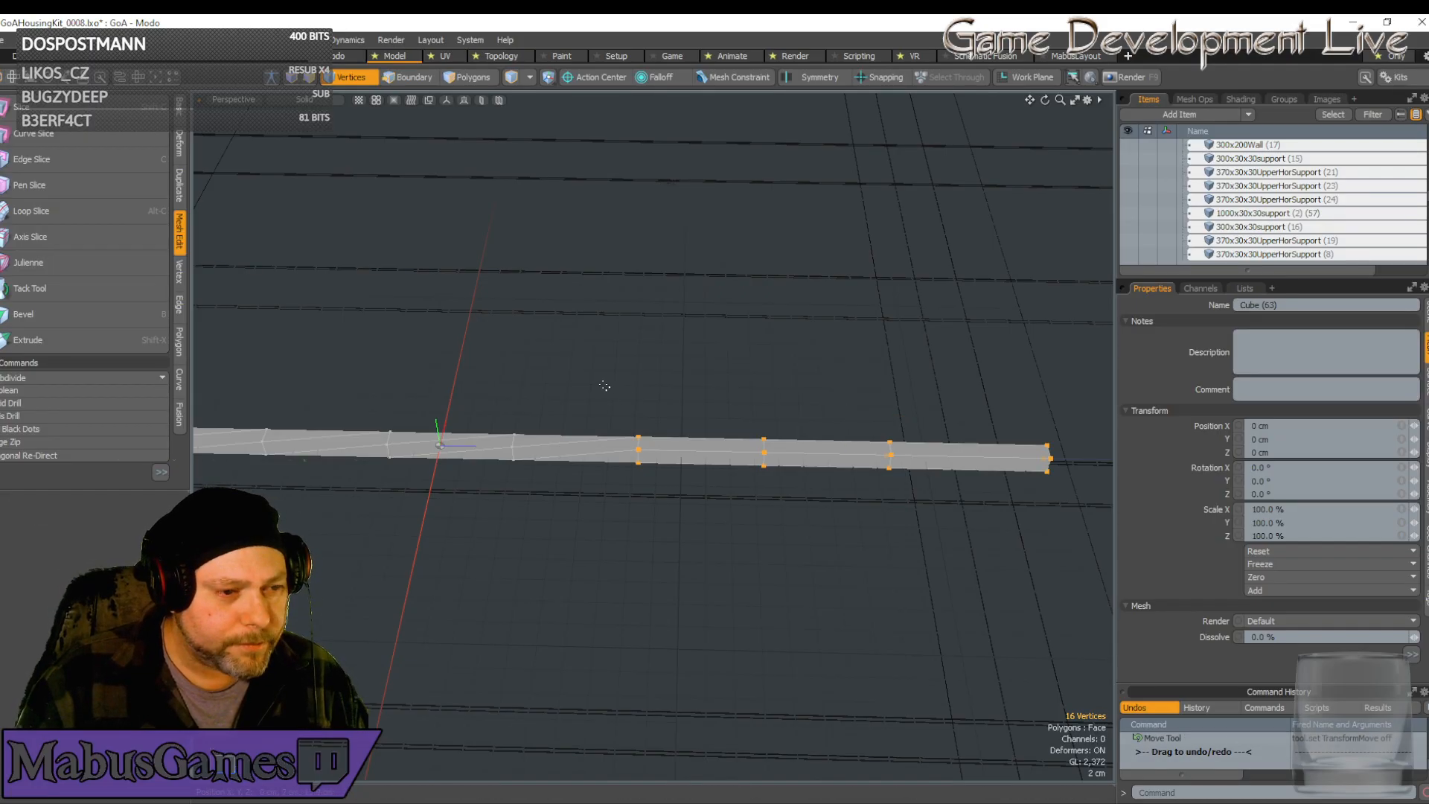
ctrl+right_drag(603, 384, 670, 543)
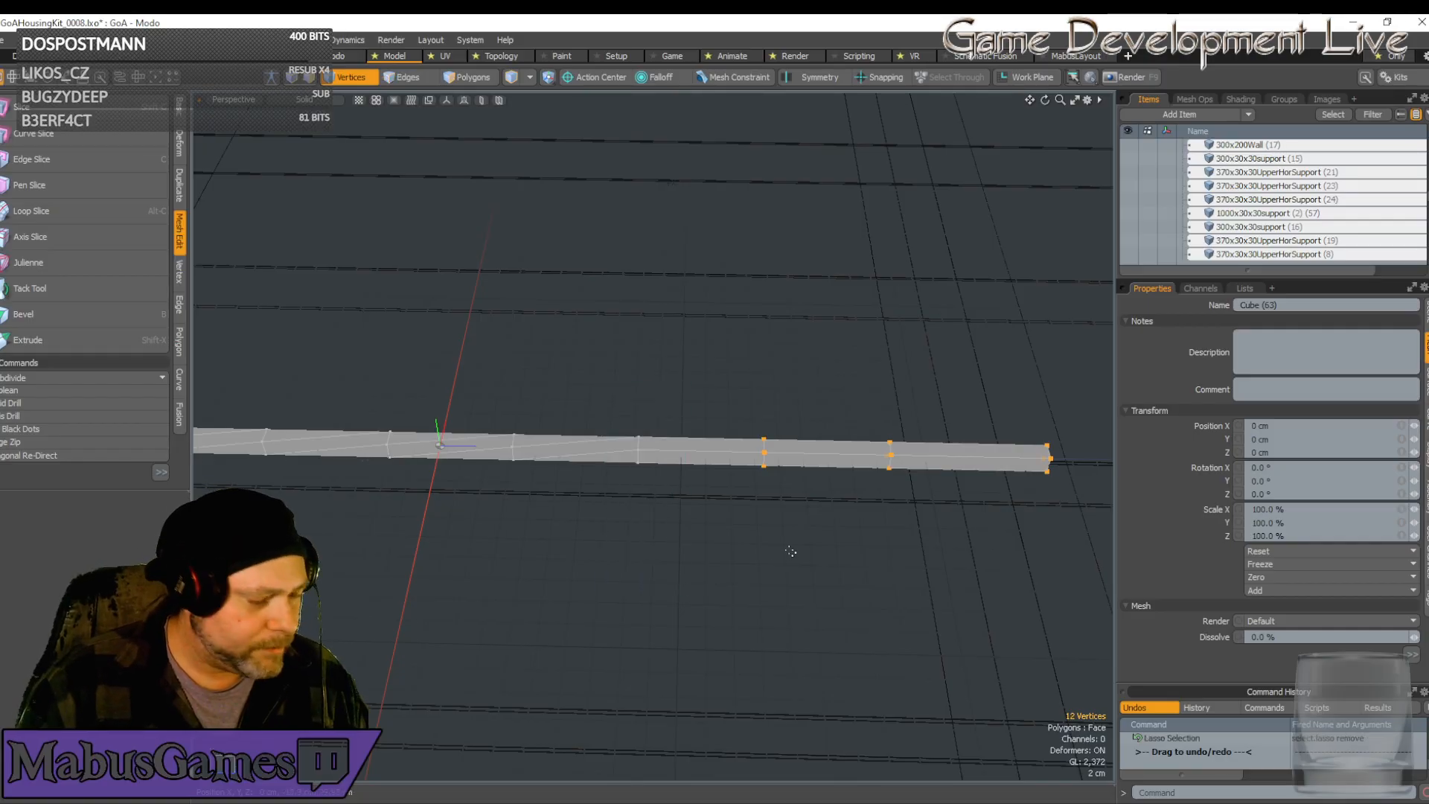
key(e)
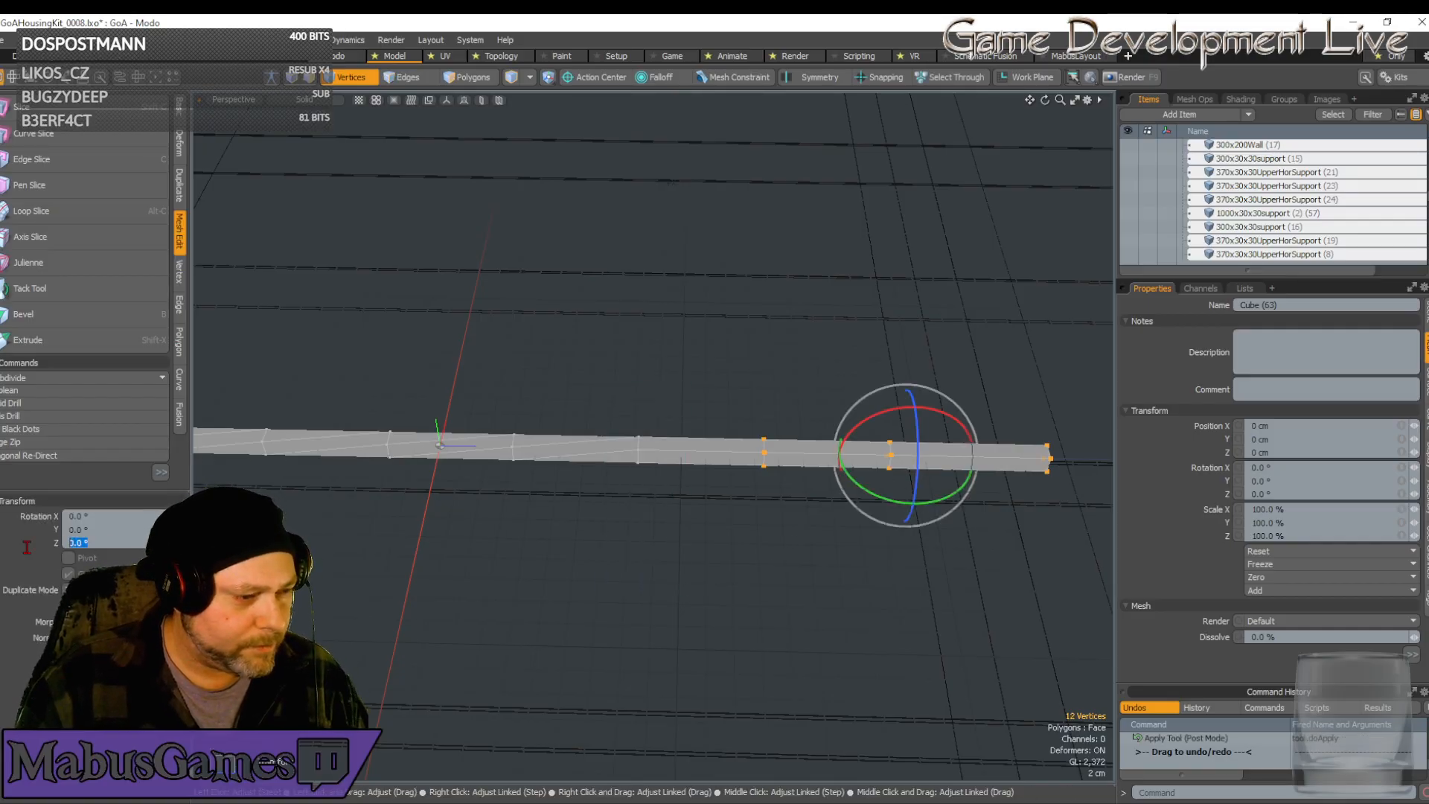
text(-90)
key(Return)
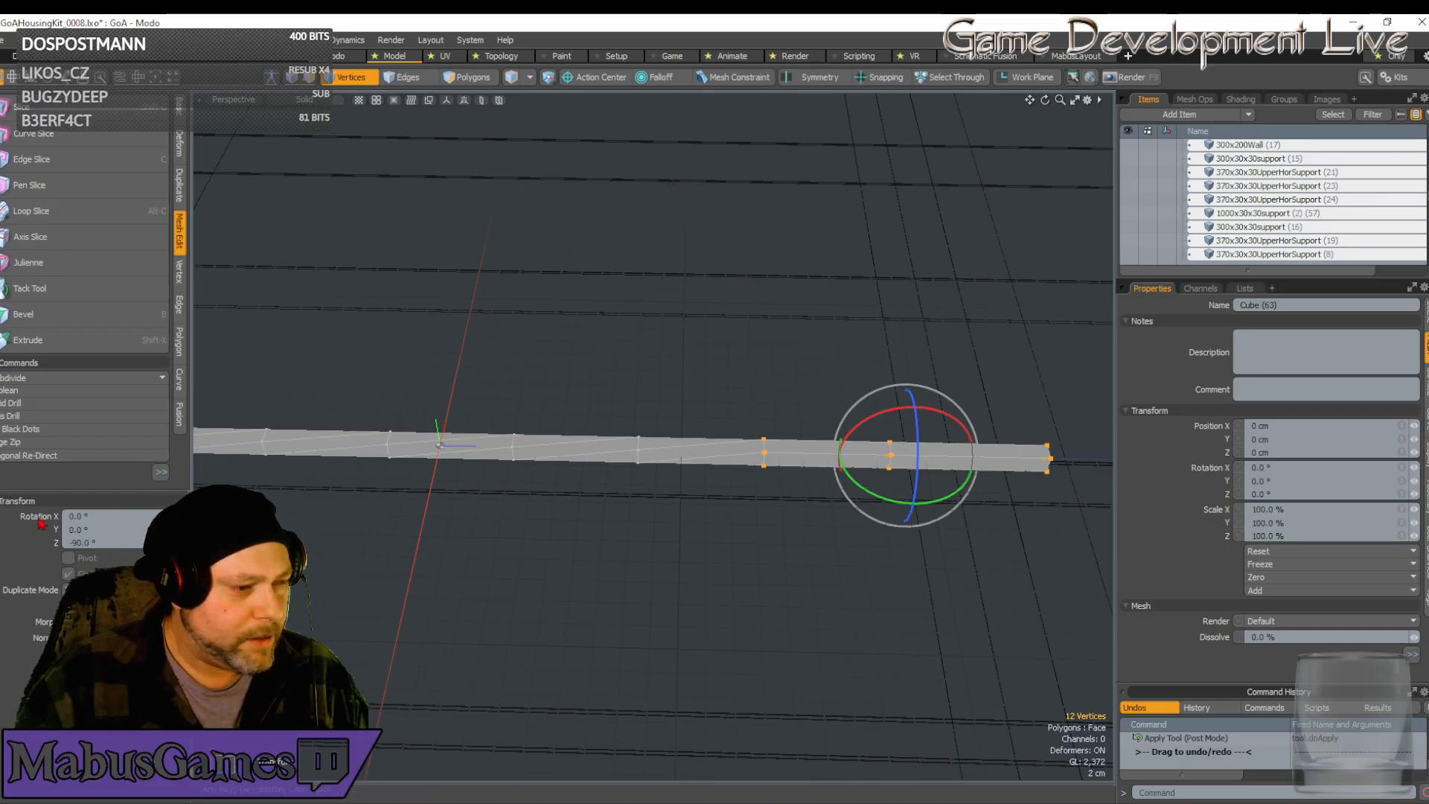
key(e)
key(e)
key(e)
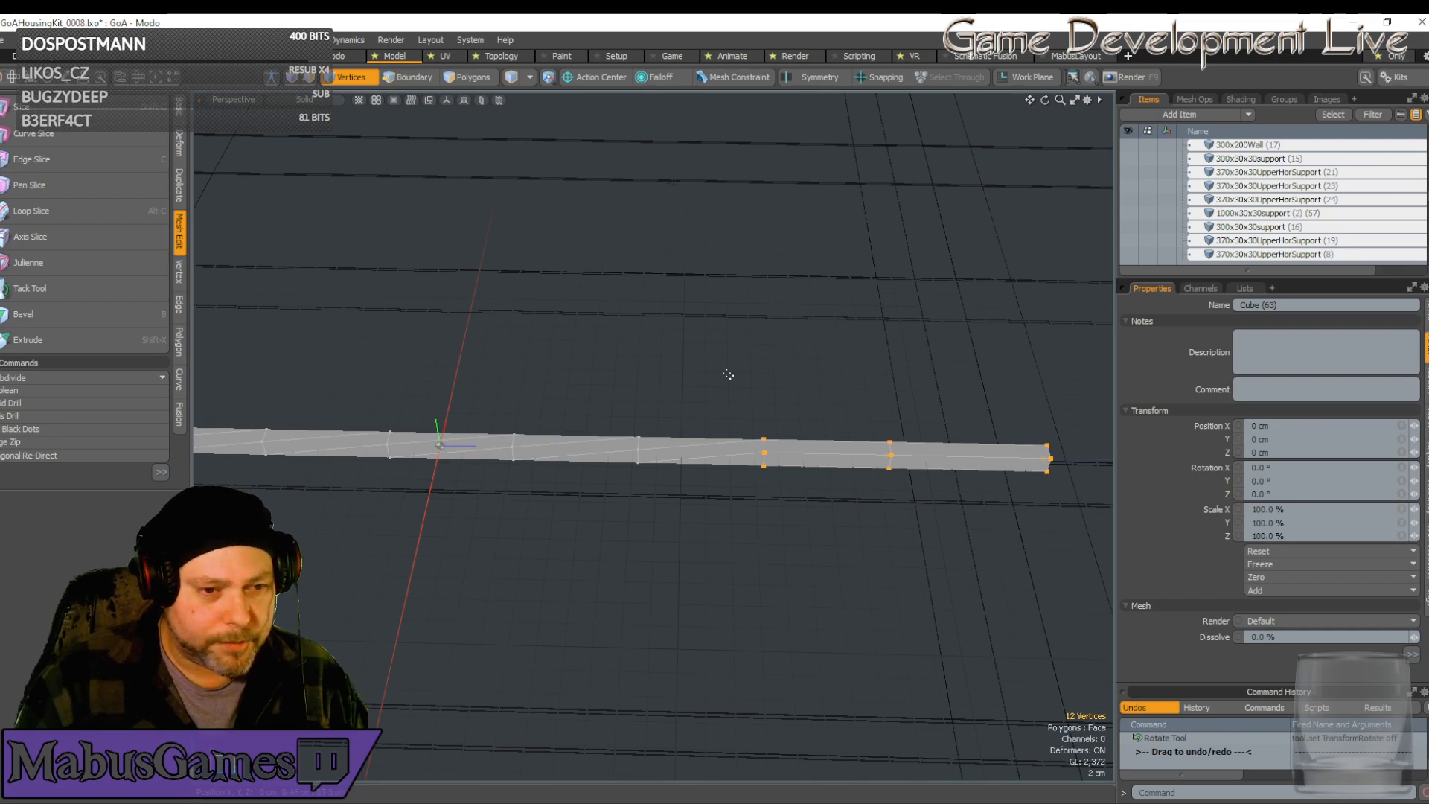
Deselect one more ring and rotate the final two rings at the handle's butt end -90° about Z
ctrl+right_drag(726, 373, 776, 507)
key(e)
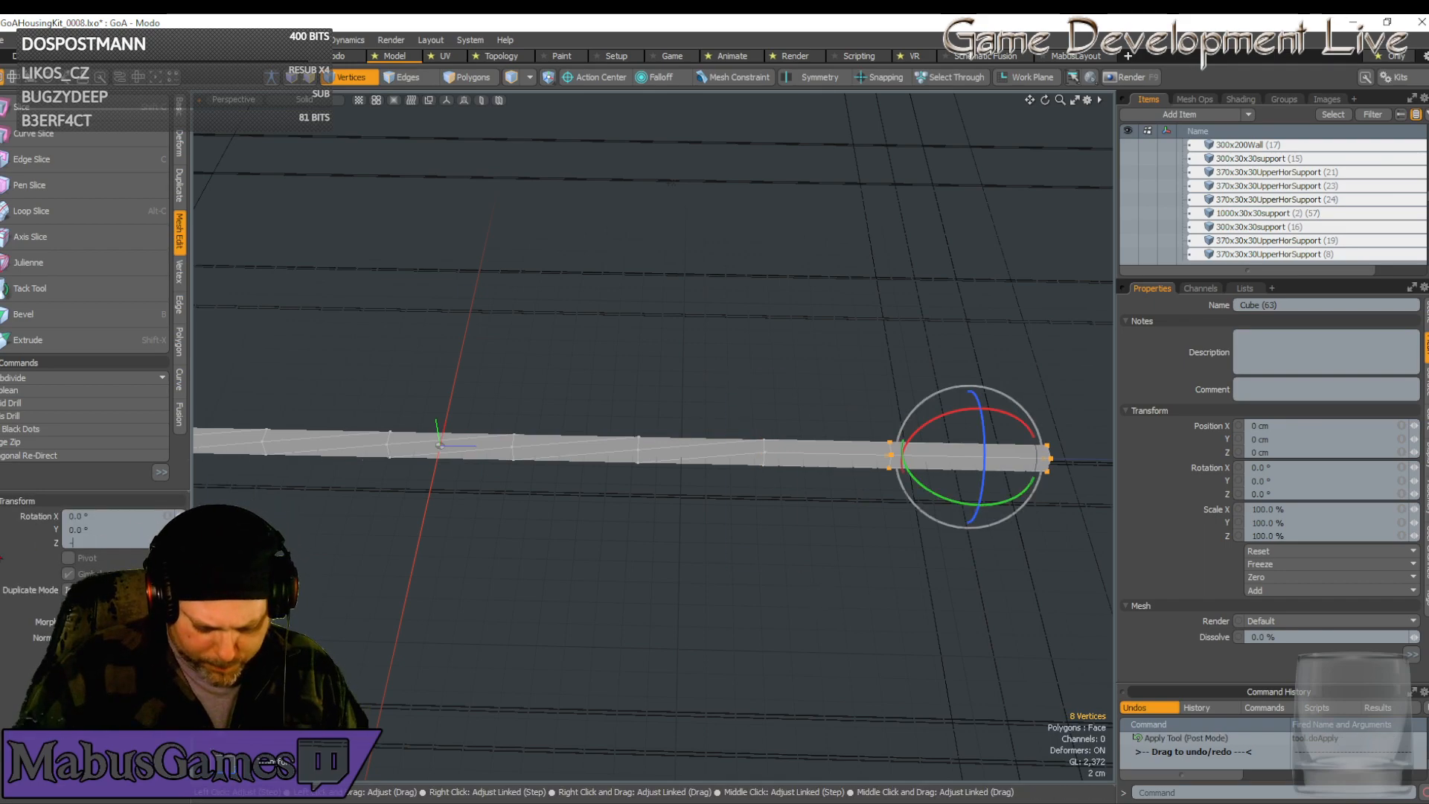
key(Return)
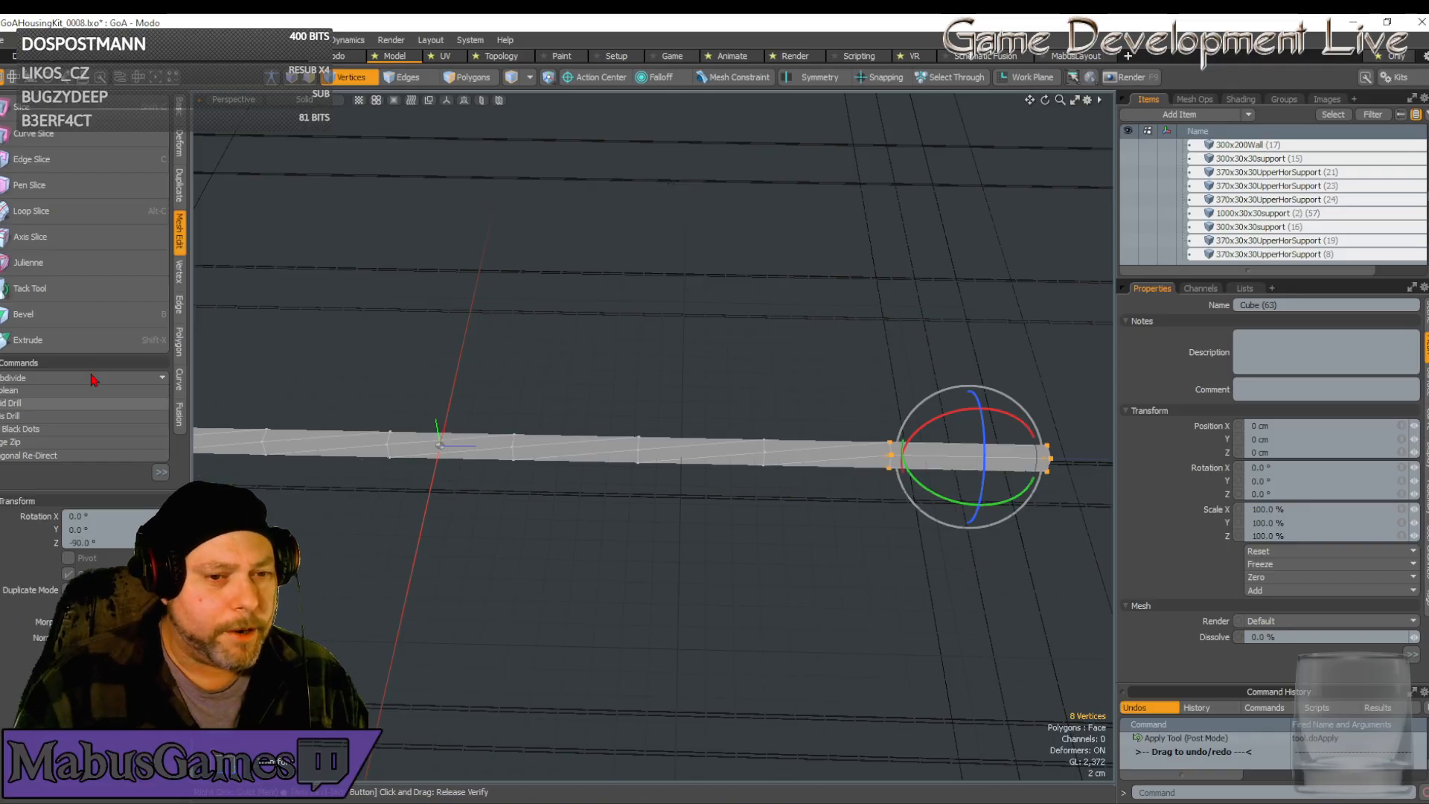
Loop-slice the handle's end segment at the butt with a count of 2, placing the cuts at 0.50% and 99.50%
click(350, 77)
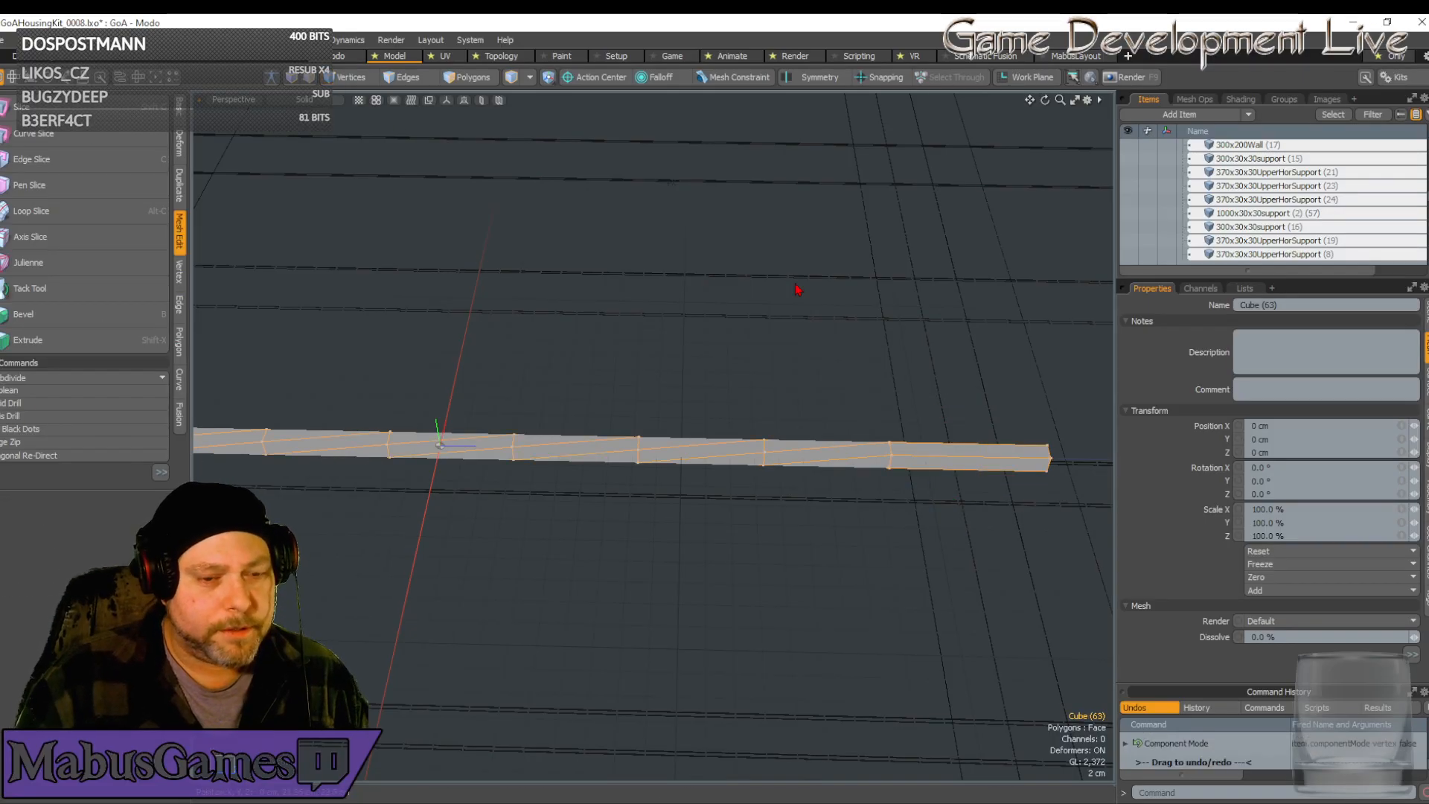
click(415, 77)
mouse_move(1019, 494)
alt+mouse_down()
mouse_move(1026, 472)
mouse_move(868, 485)
mouse_move(882, 499)
alt+mouse_up()
click(698, 418)
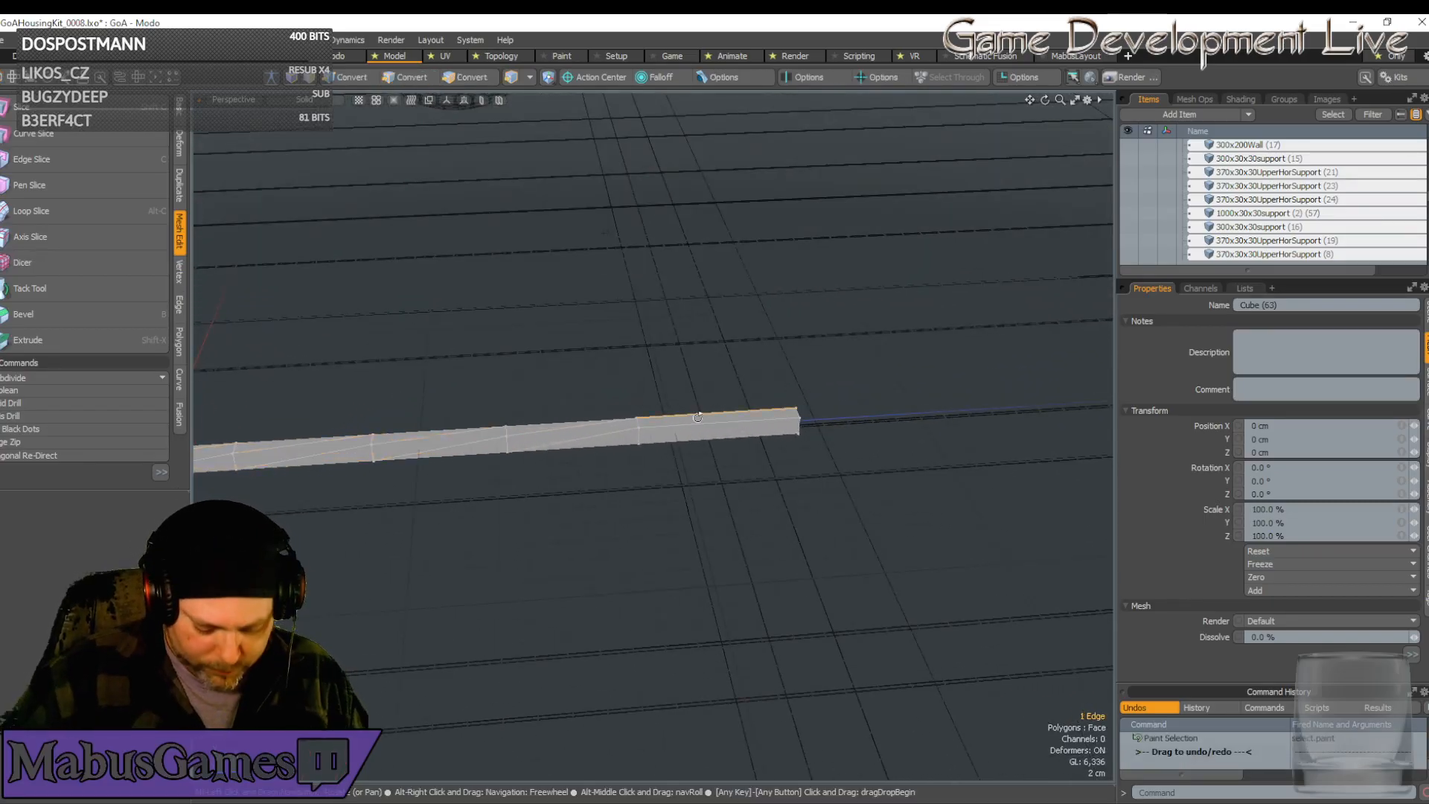
click(65, 217)
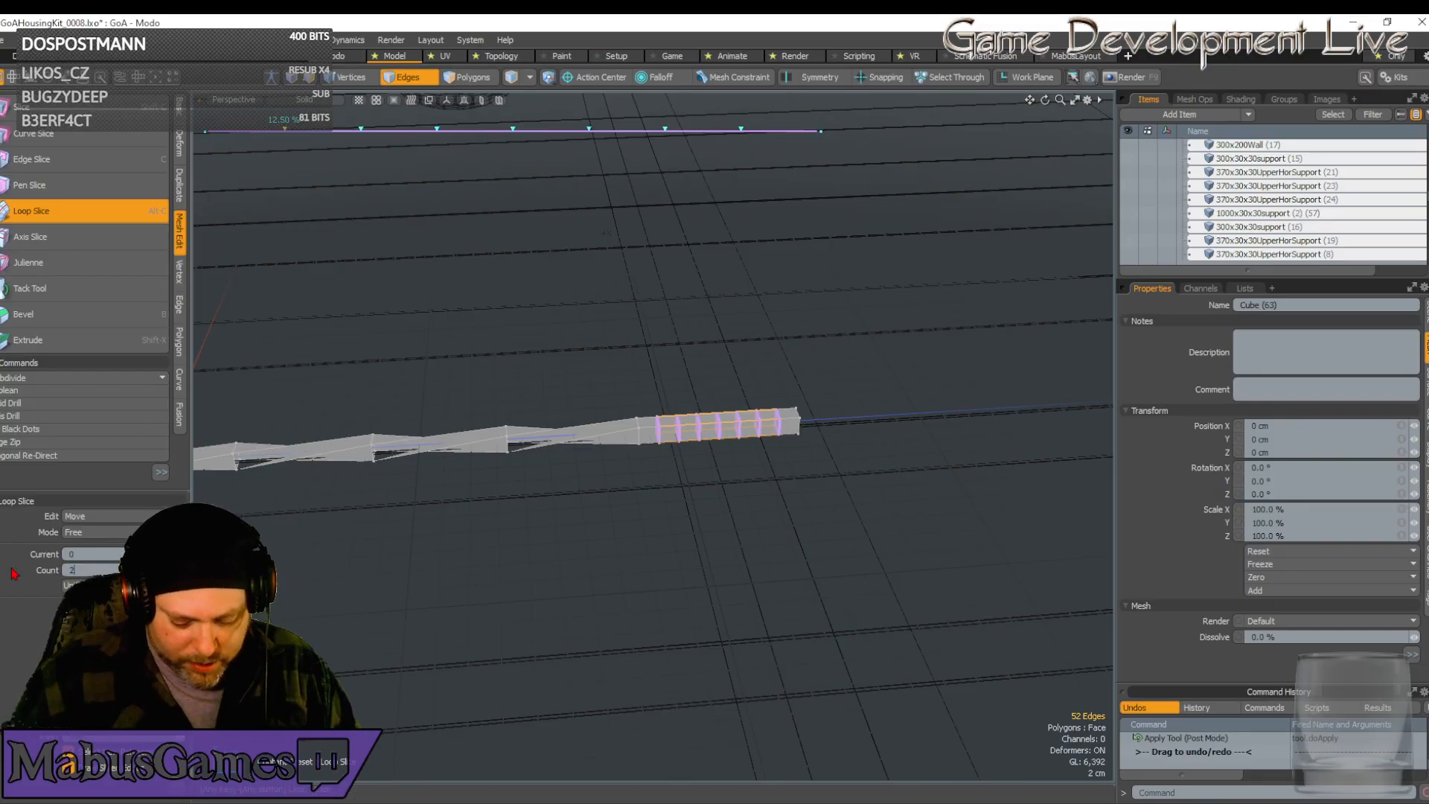
key(Return)
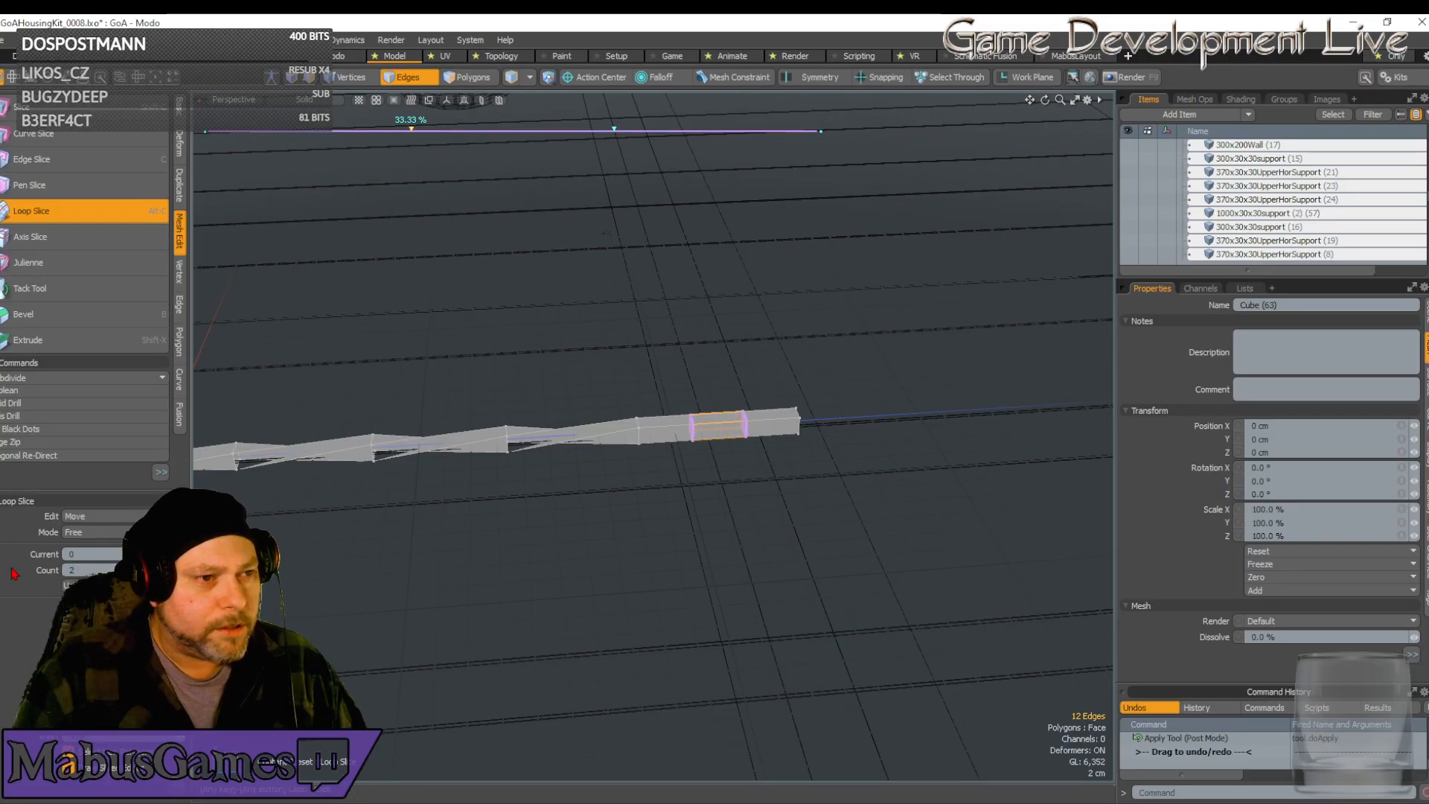
drag(414, 132, 212, 131)
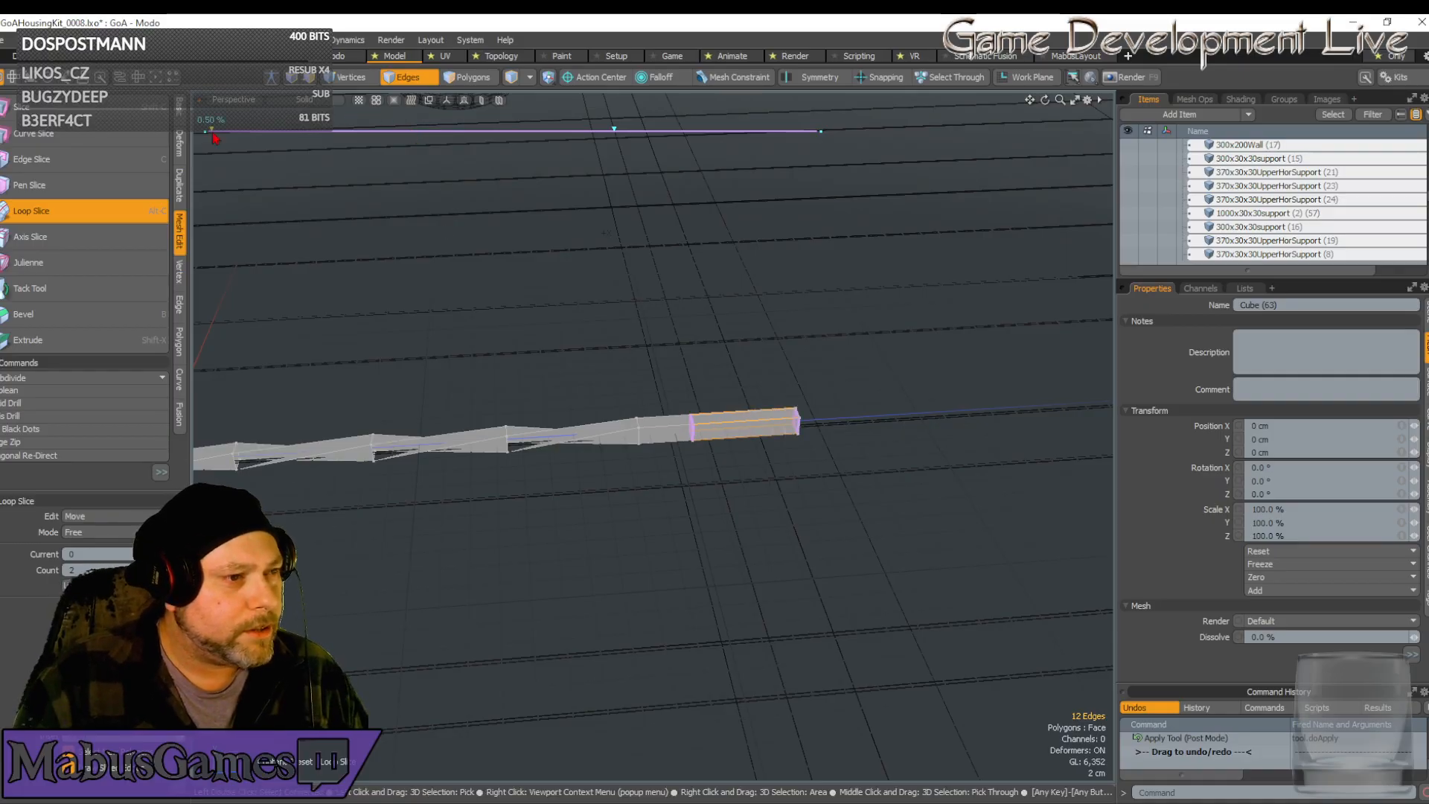
drag(616, 133, 814, 130)
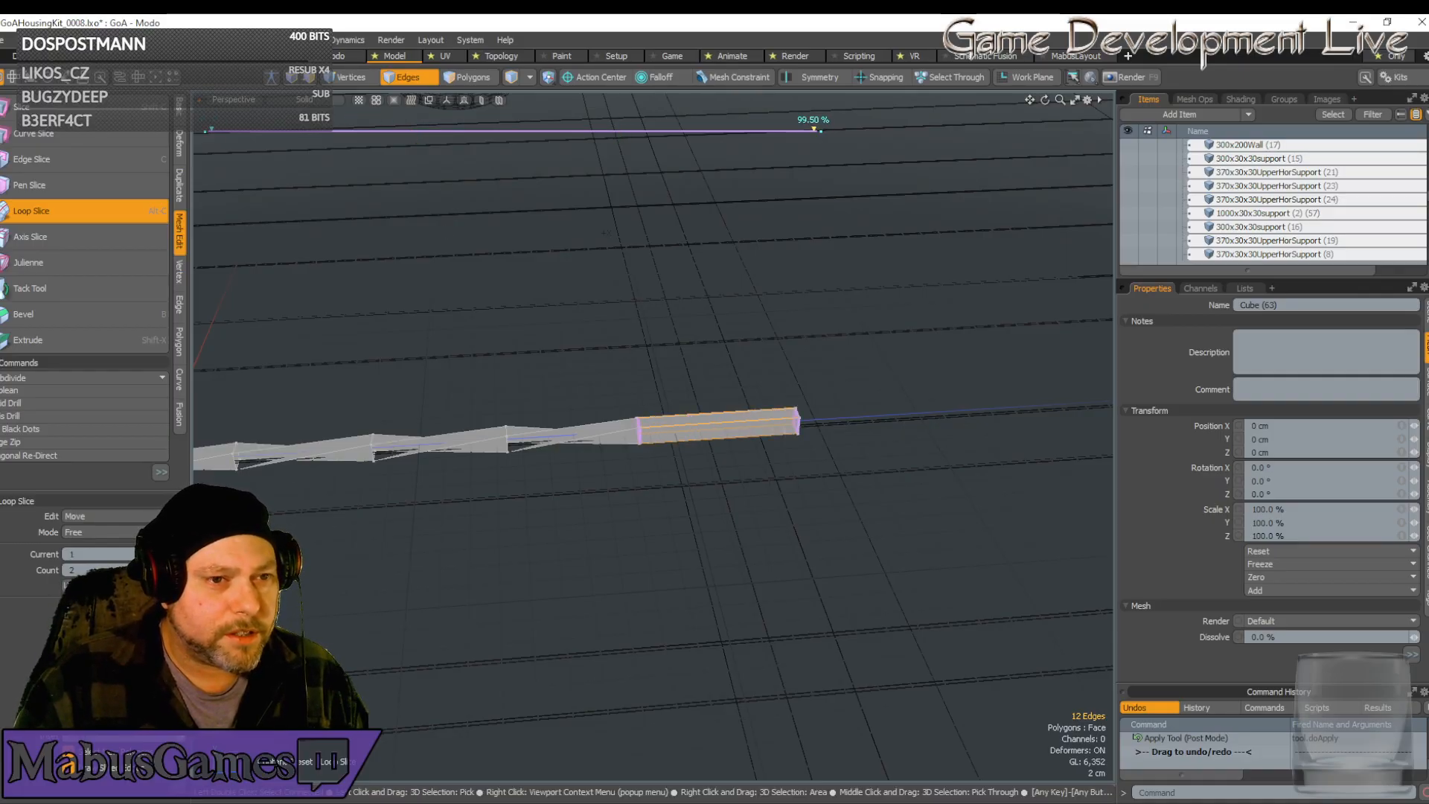
click(77, 213)
Loop-slice the short straight segment just before the twist on the head side, with two cuts close to its ends
scroll(628, 425, down, 8)
scroll(628, 427, down, 2)
alt+drag(627, 427, 763, 387)
scroll(656, 402, up, 3)
alt+shift+drag(648, 394, 662, 453)
scroll(662, 452, up, 5)
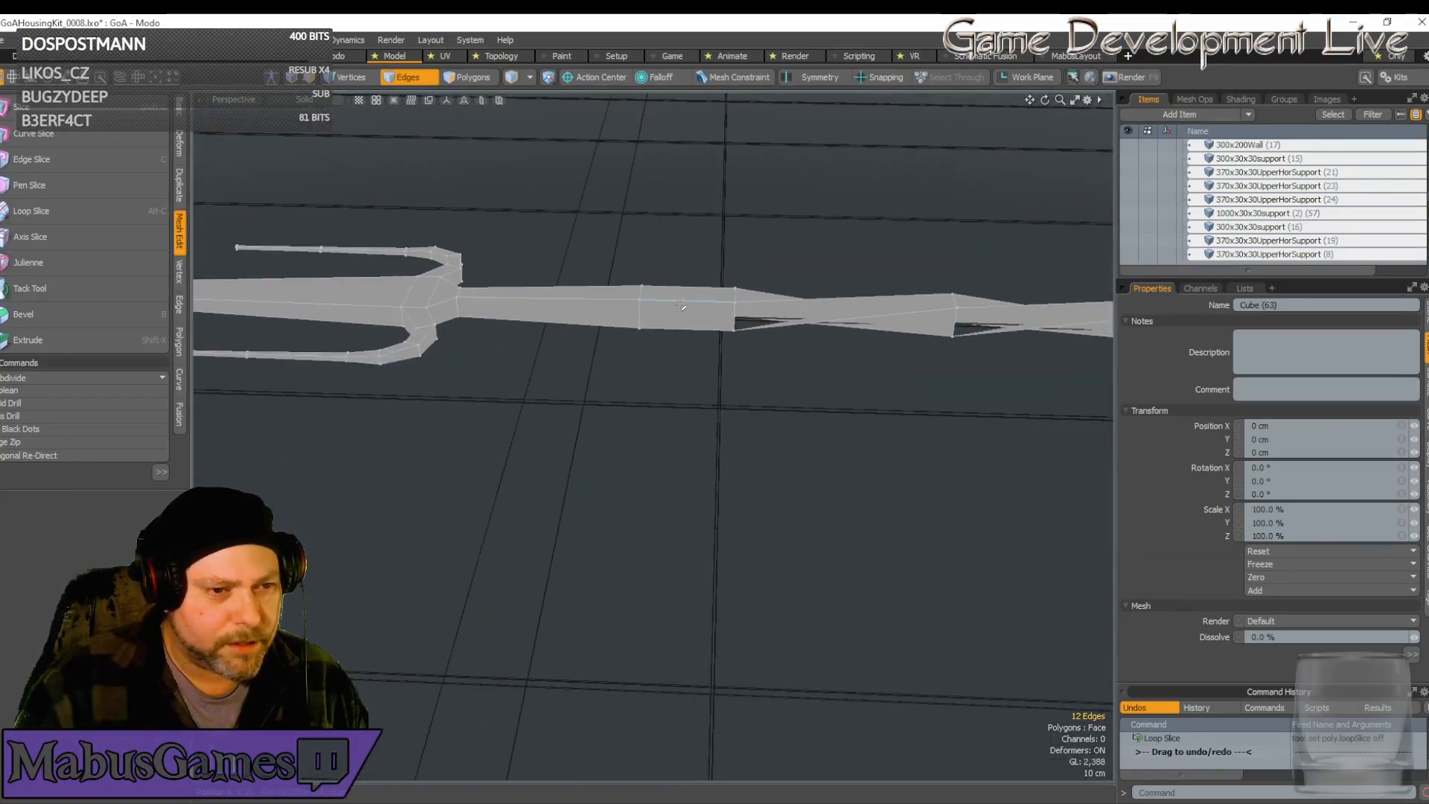
click(682, 303)
key(alt+l)
scroll(654, 434, down, 5)
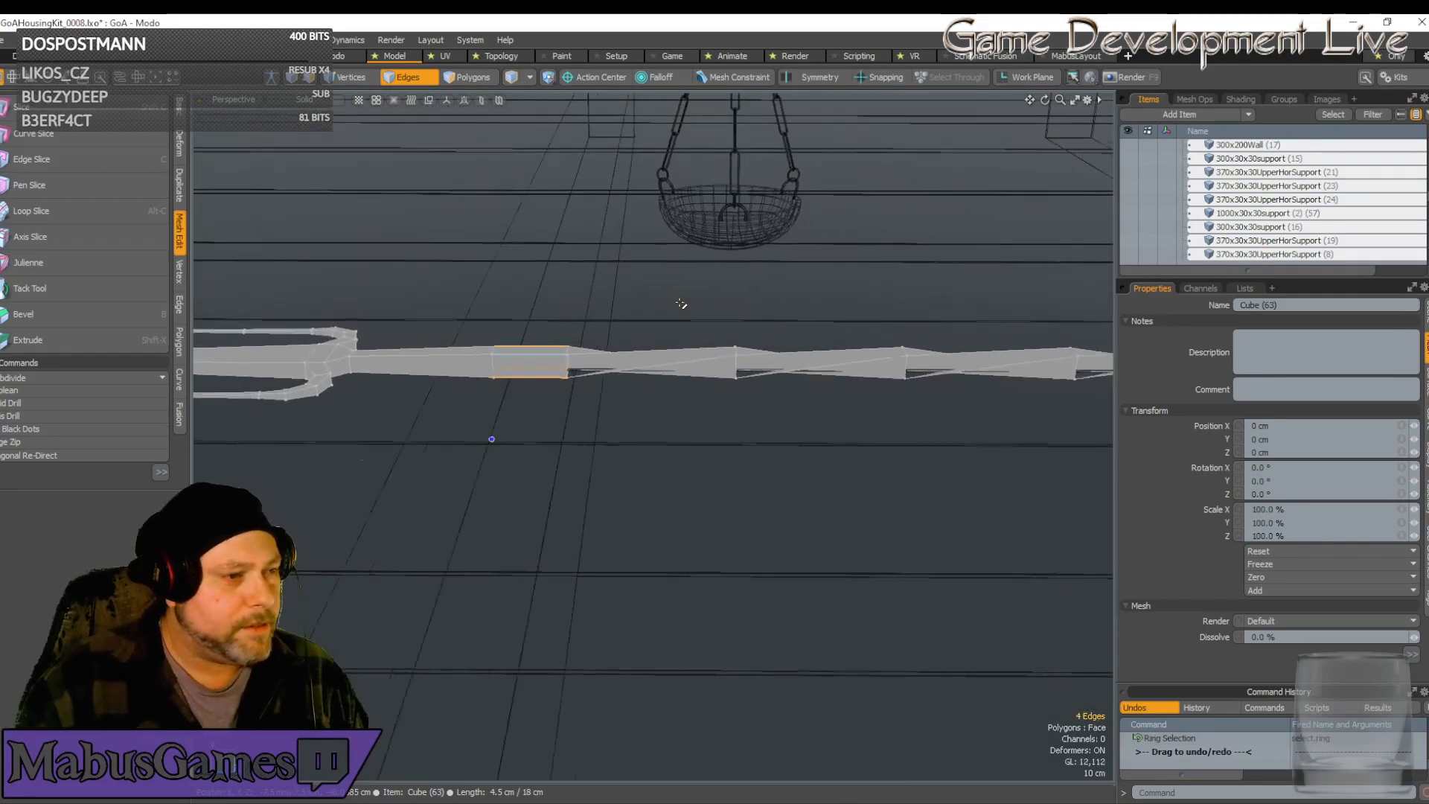
click(130, 221)
scroll(471, 283, up, 5)
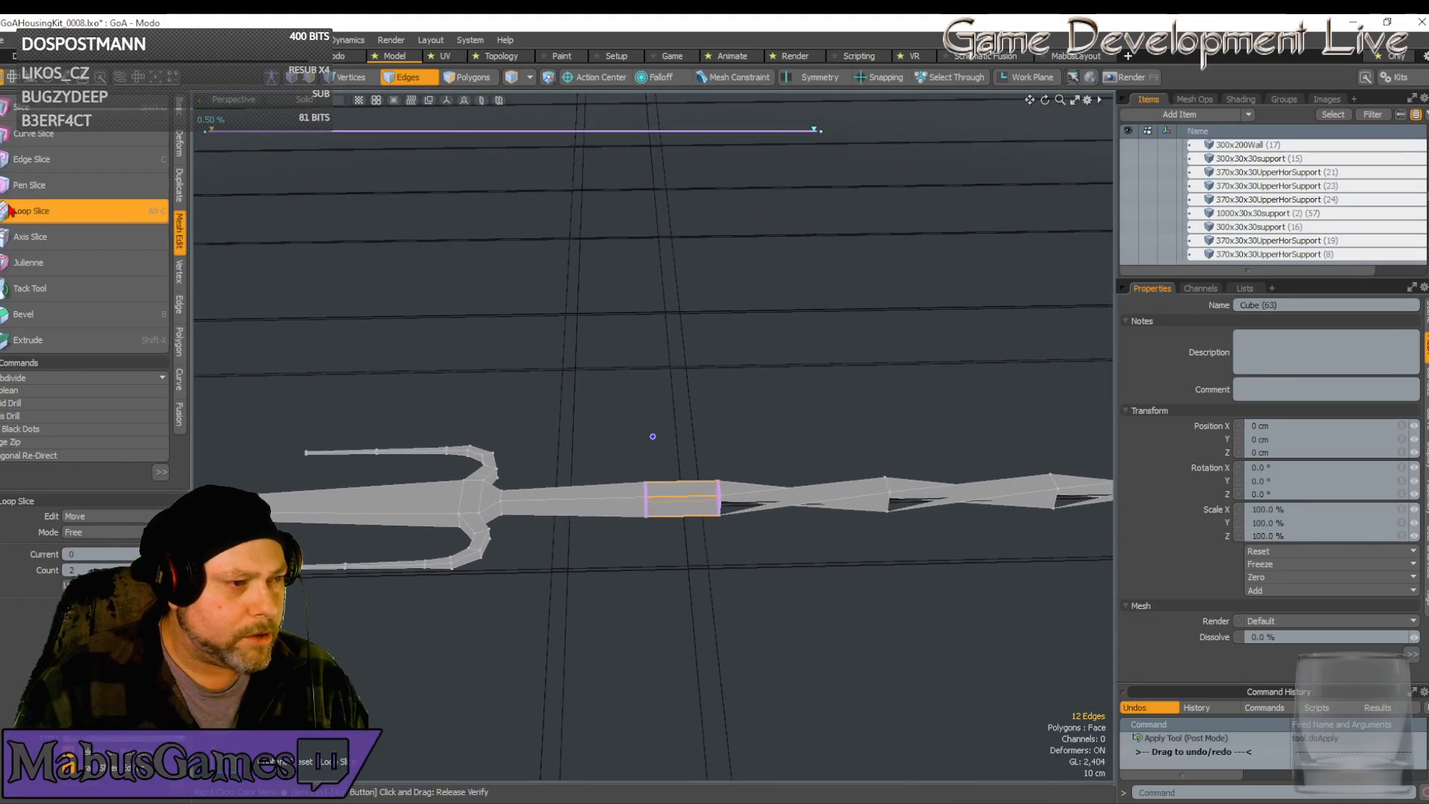
key(space)
Loop-slice the tapered neck segment between the pronged head and the short straight segment with two cuts near its ends
scroll(655, 440, up, 3)
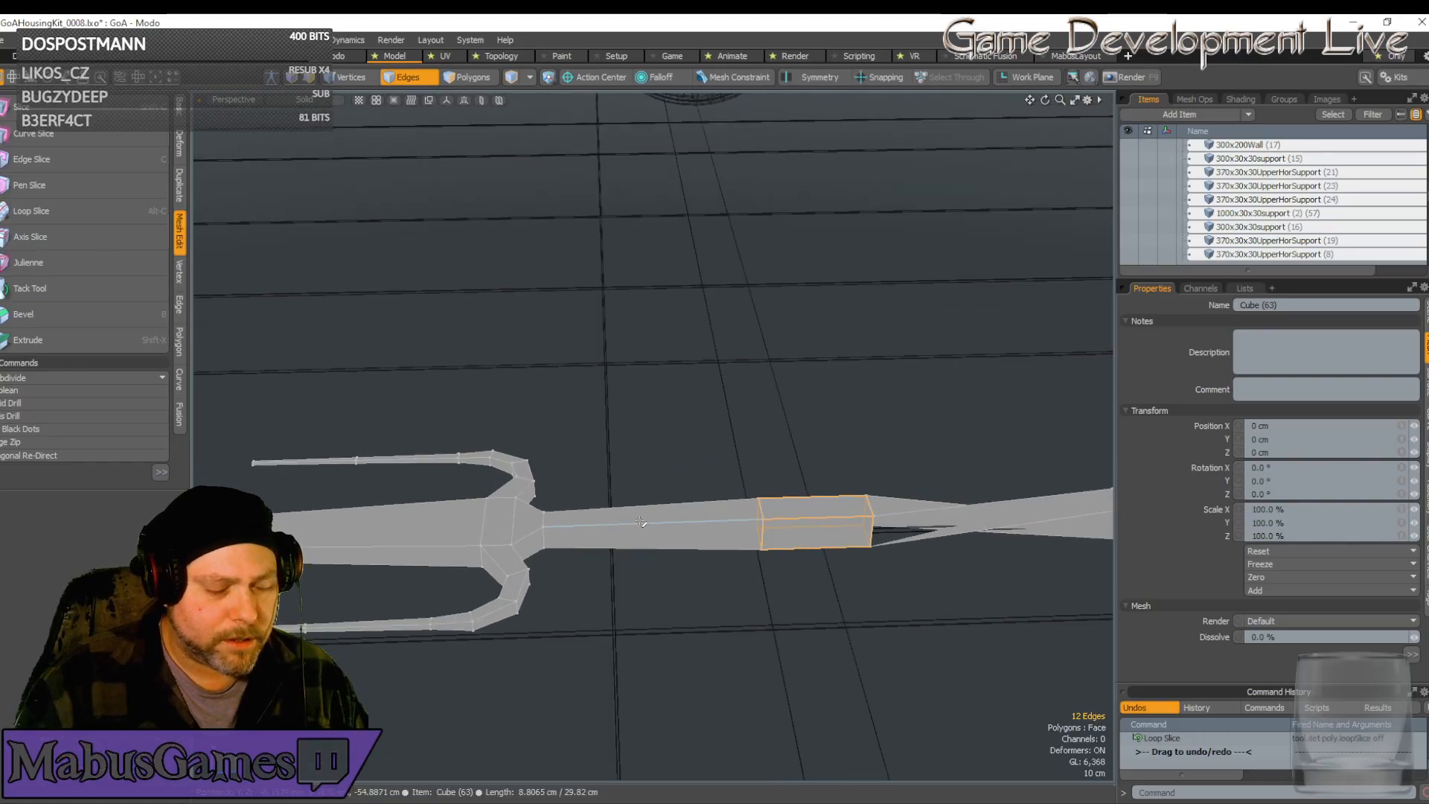
click(642, 523)
key(alt+l)
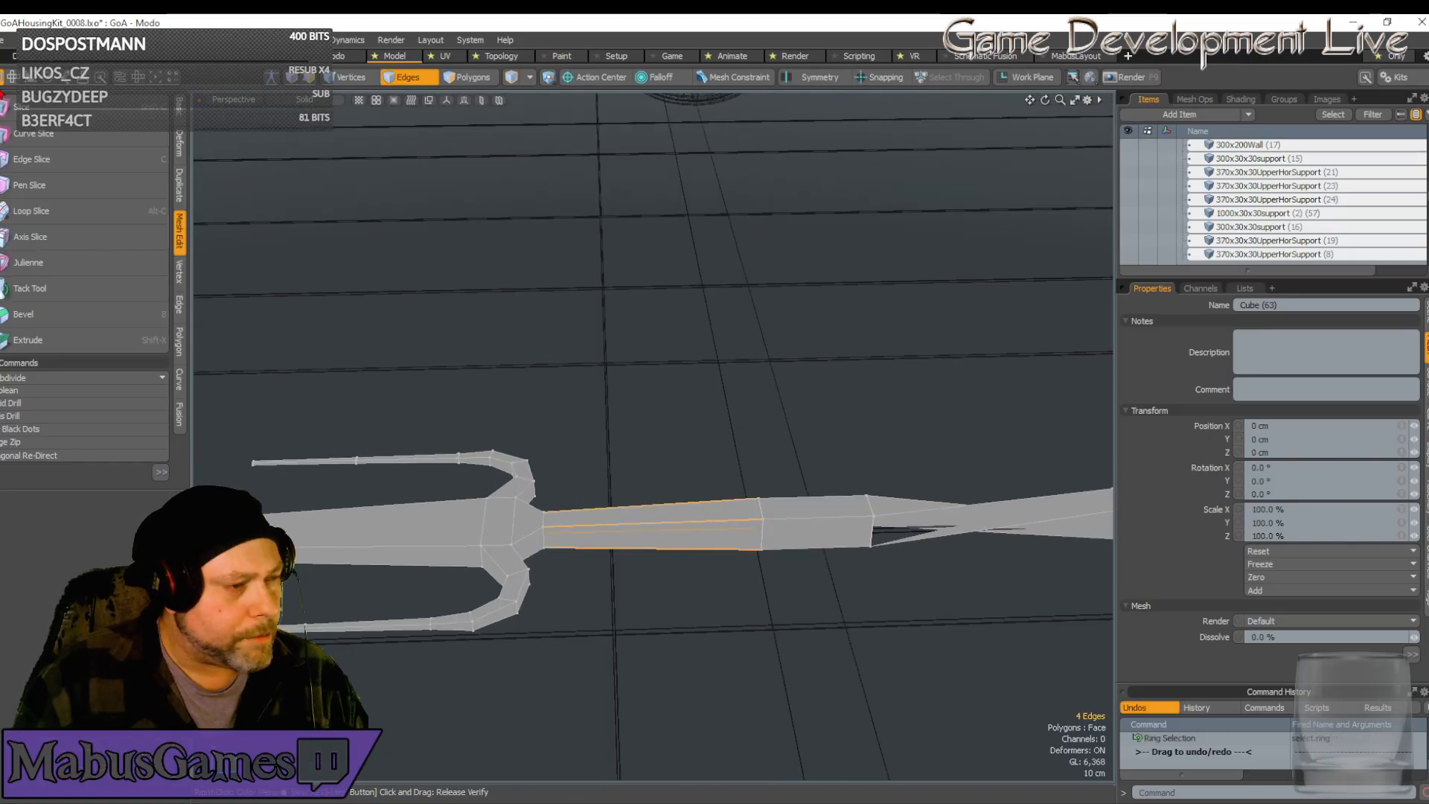
click(89, 212)
key(space)
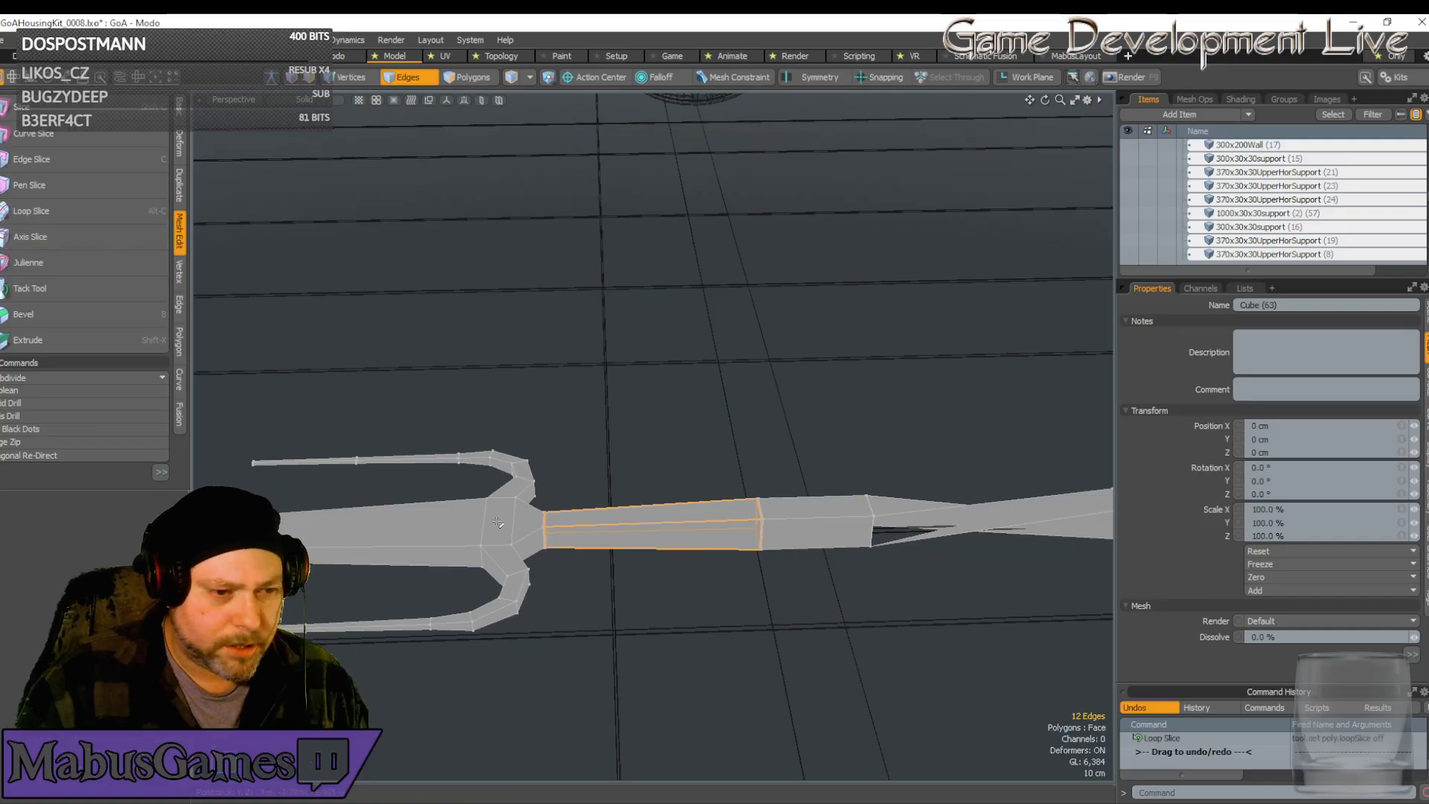
Loop-slice the short flared segment joining the neck to the pronged head, with two cuts near its ends
click(525, 512)
key(alt+l)
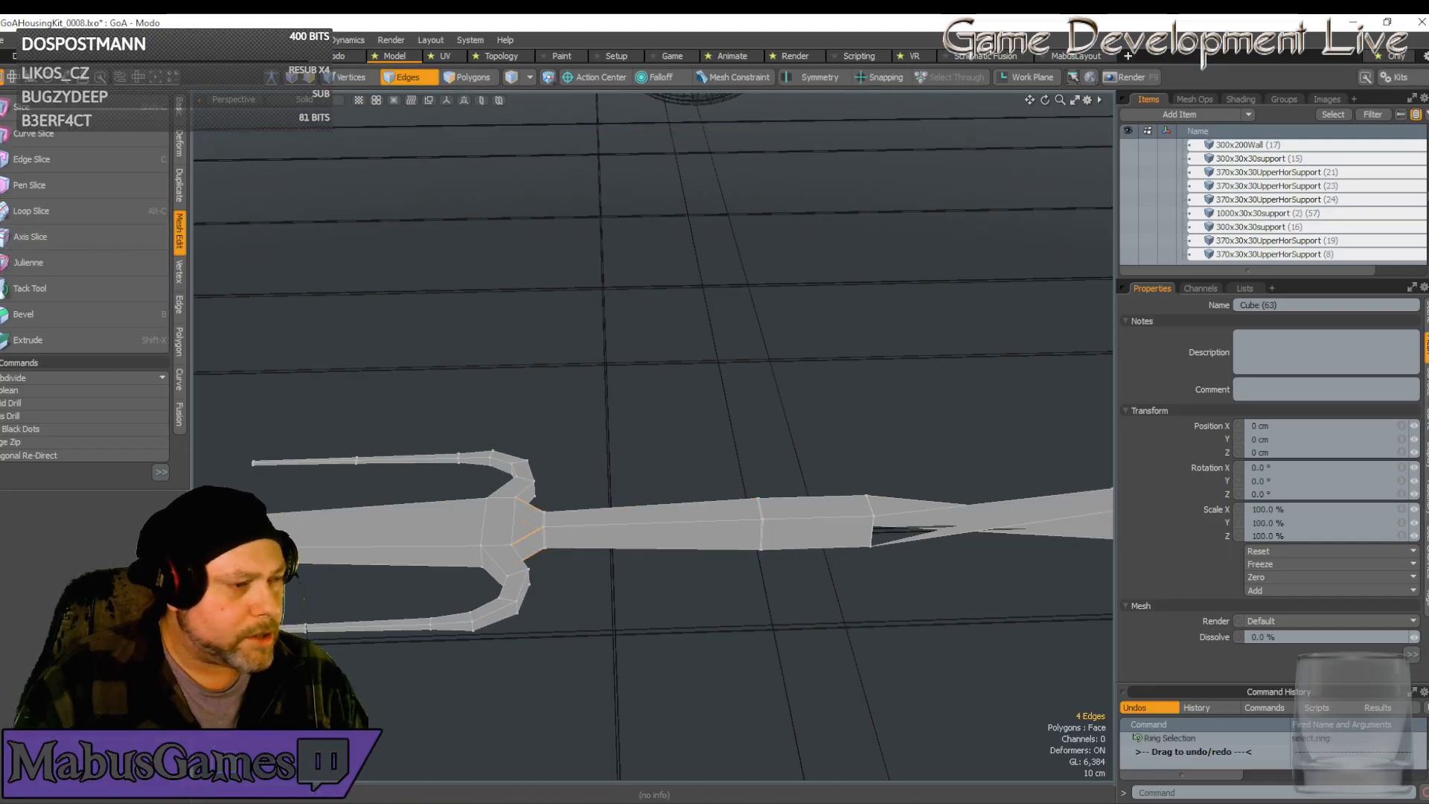
click(103, 212)
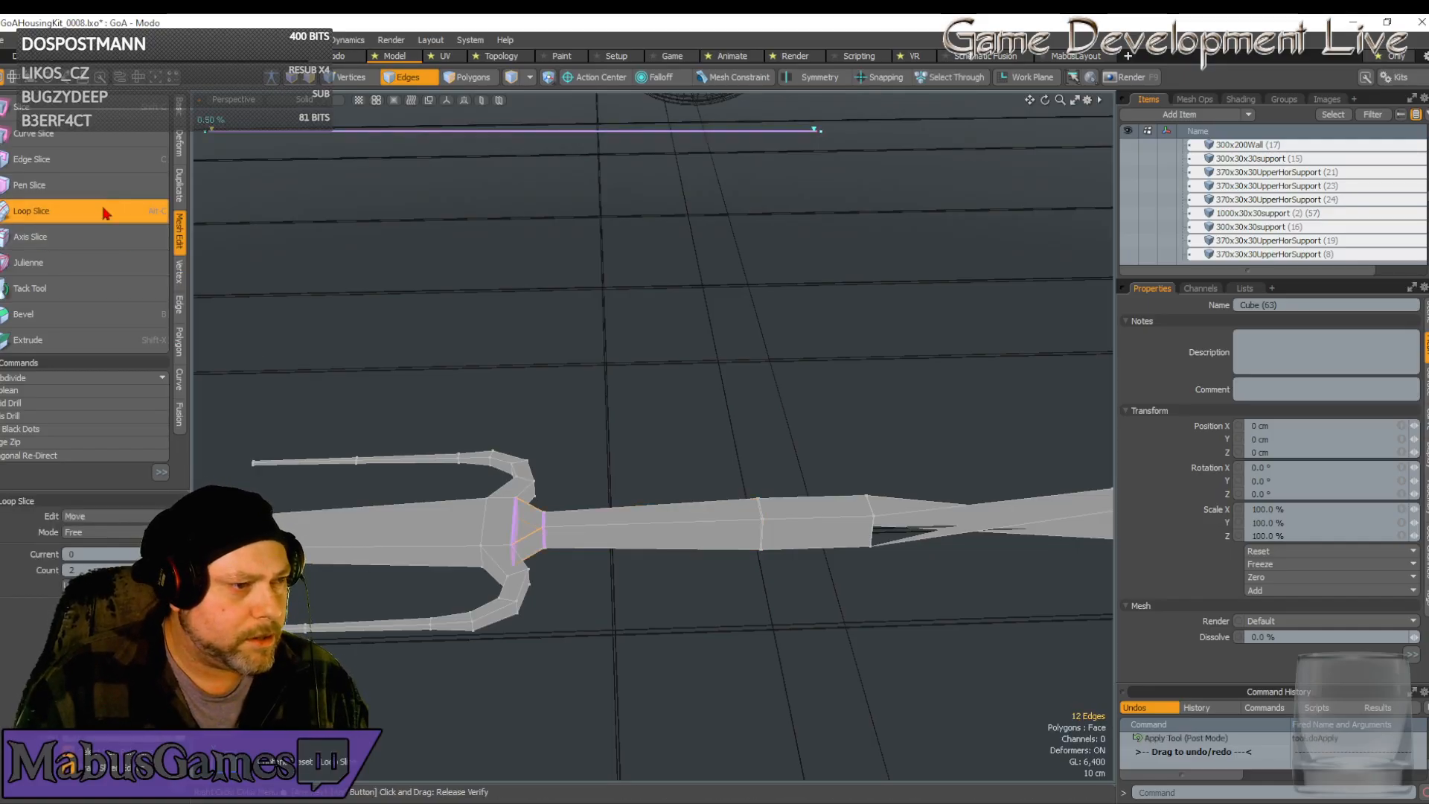
key(space)
Loop-slice the long central prong with a count of 2, placing the cuts near its base and tip
click(416, 544)
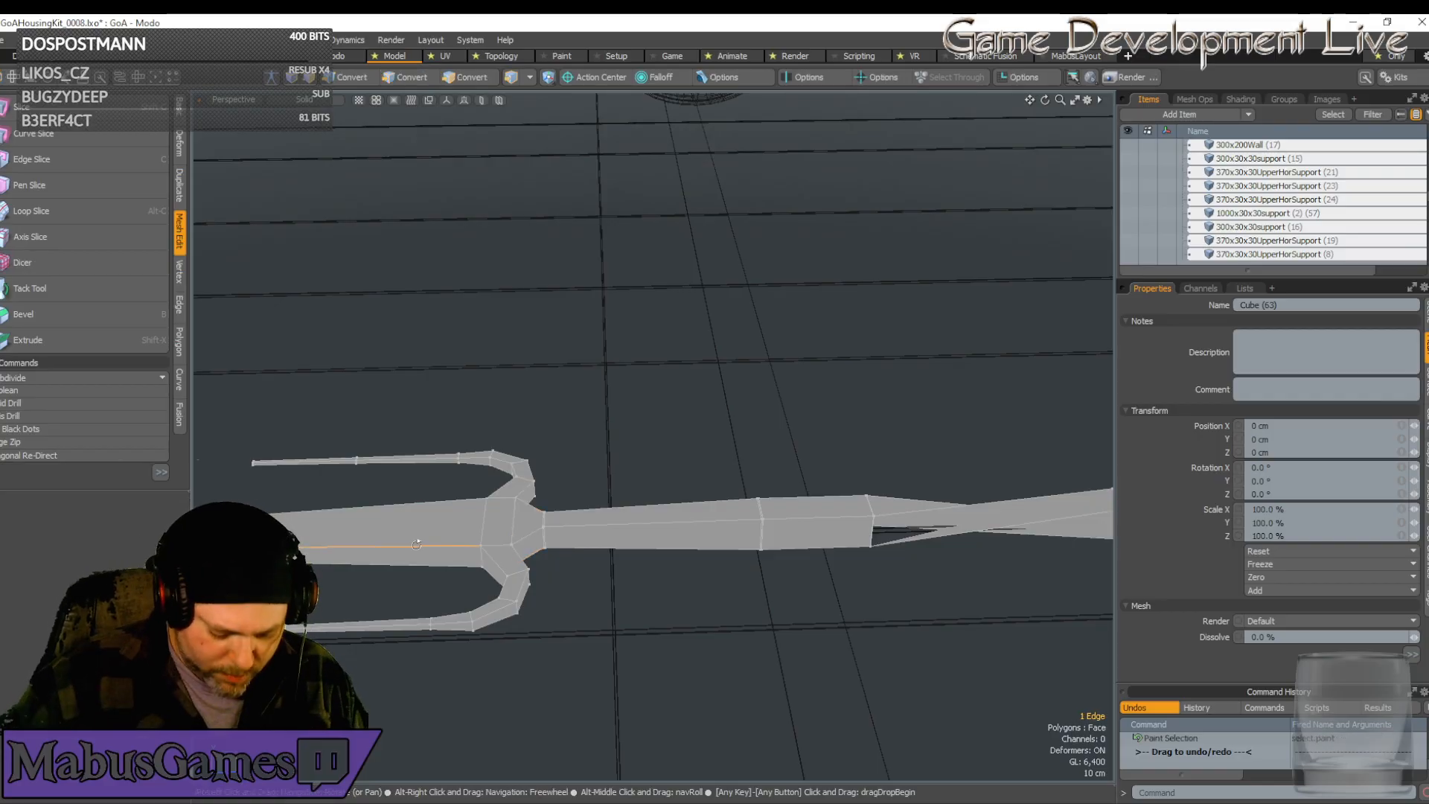
key(2)
click(74, 212)
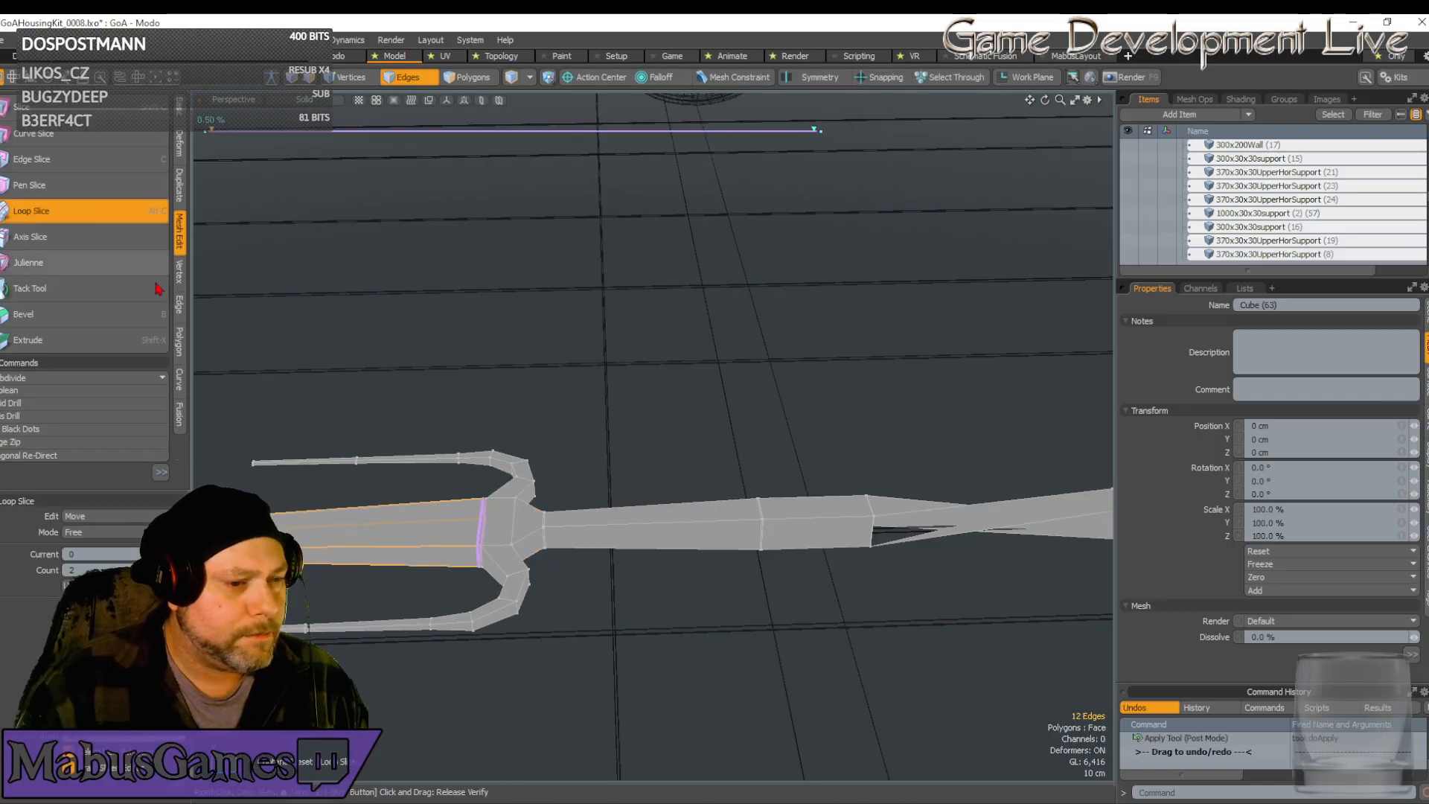
alt+drag(313, 447, 456, 521)
scroll(457, 520, down, 5)
scroll(453, 411, up, 5)
alt+shift+drag(417, 201, 435, 401)
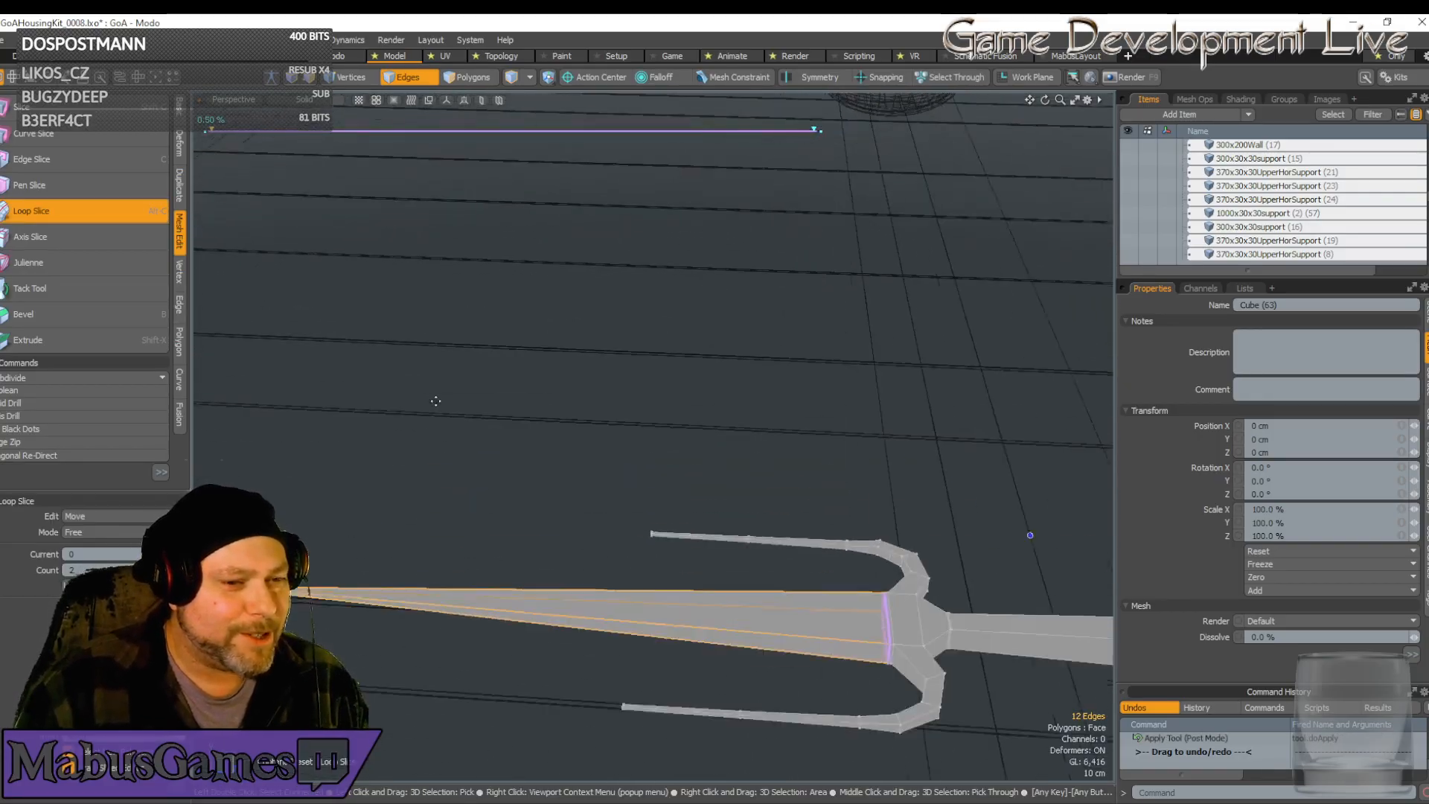
click(108, 213)
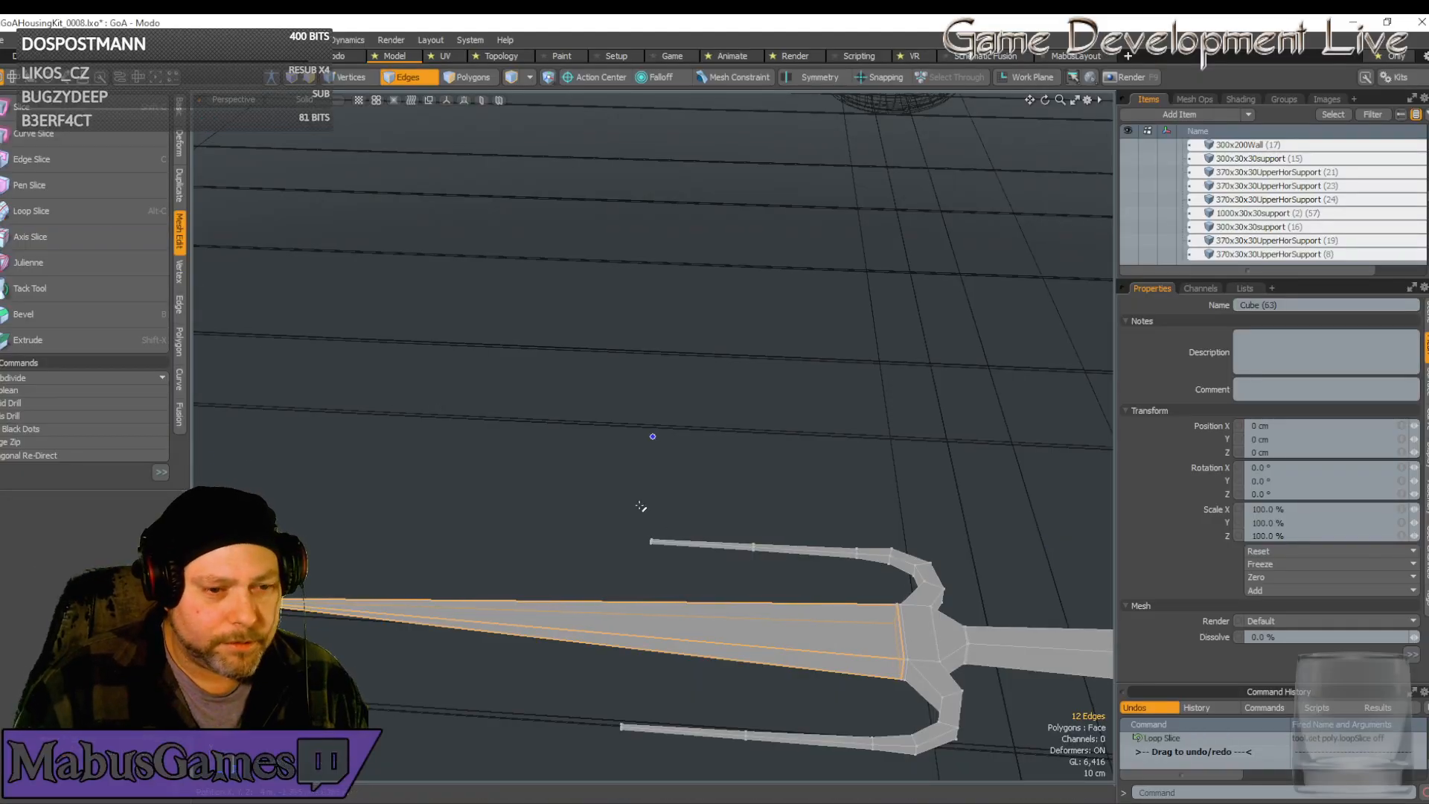
Loop-slice the tip segments of both side prongs with a count of 2, placing the cuts close to the segment ends
alt+drag(641, 506, 690, 551)
click(683, 544)
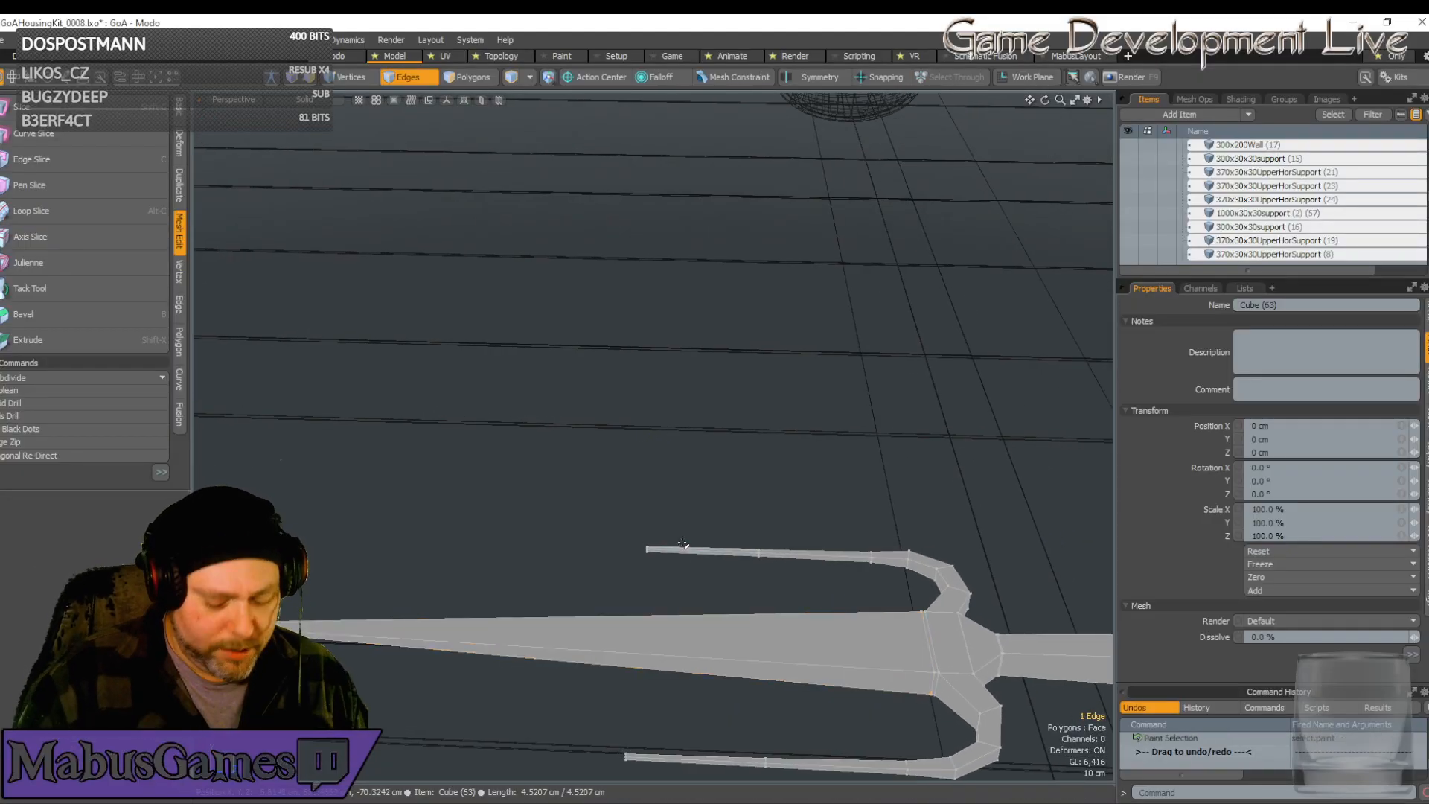
key(alt+l)
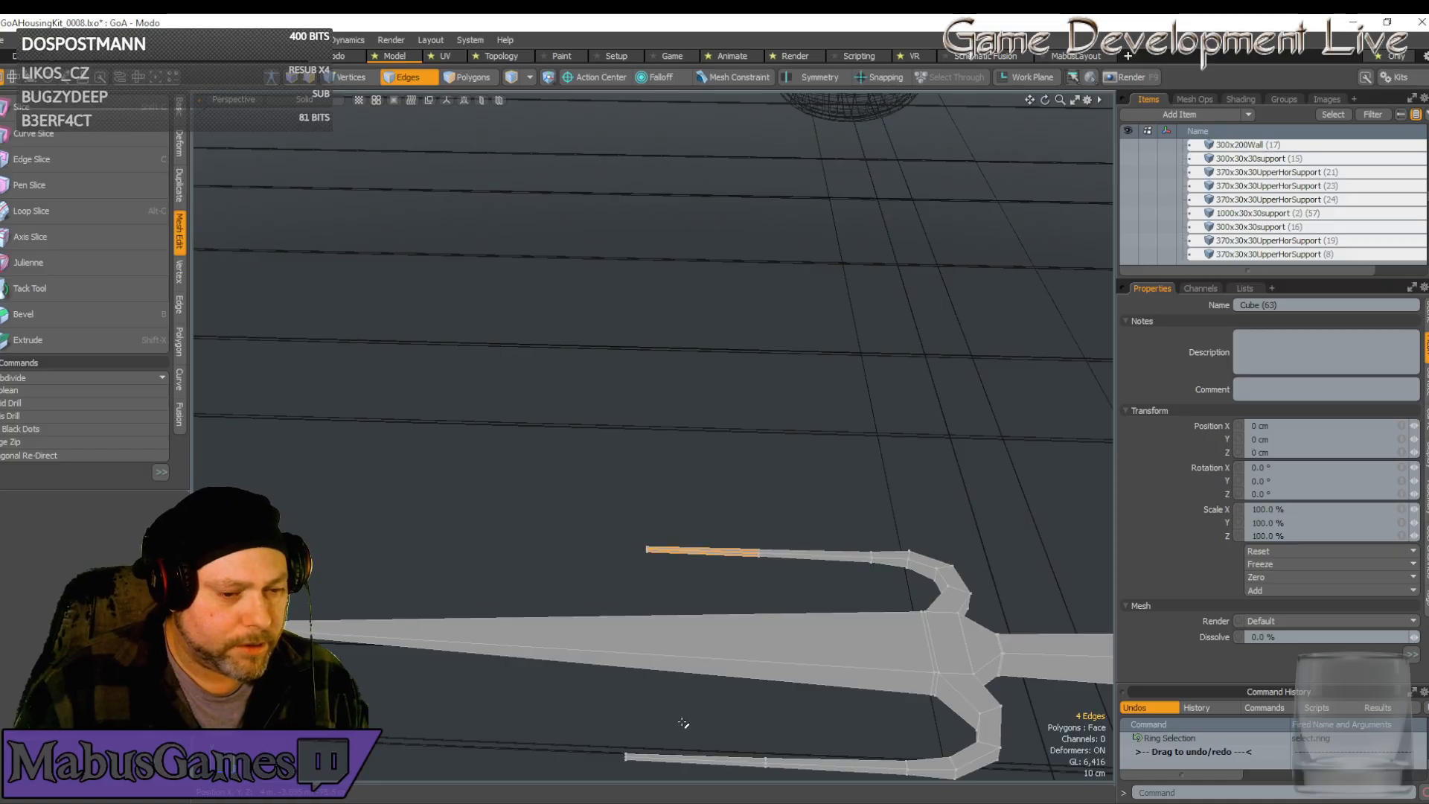
shift+click(673, 753)
key(alt+l)
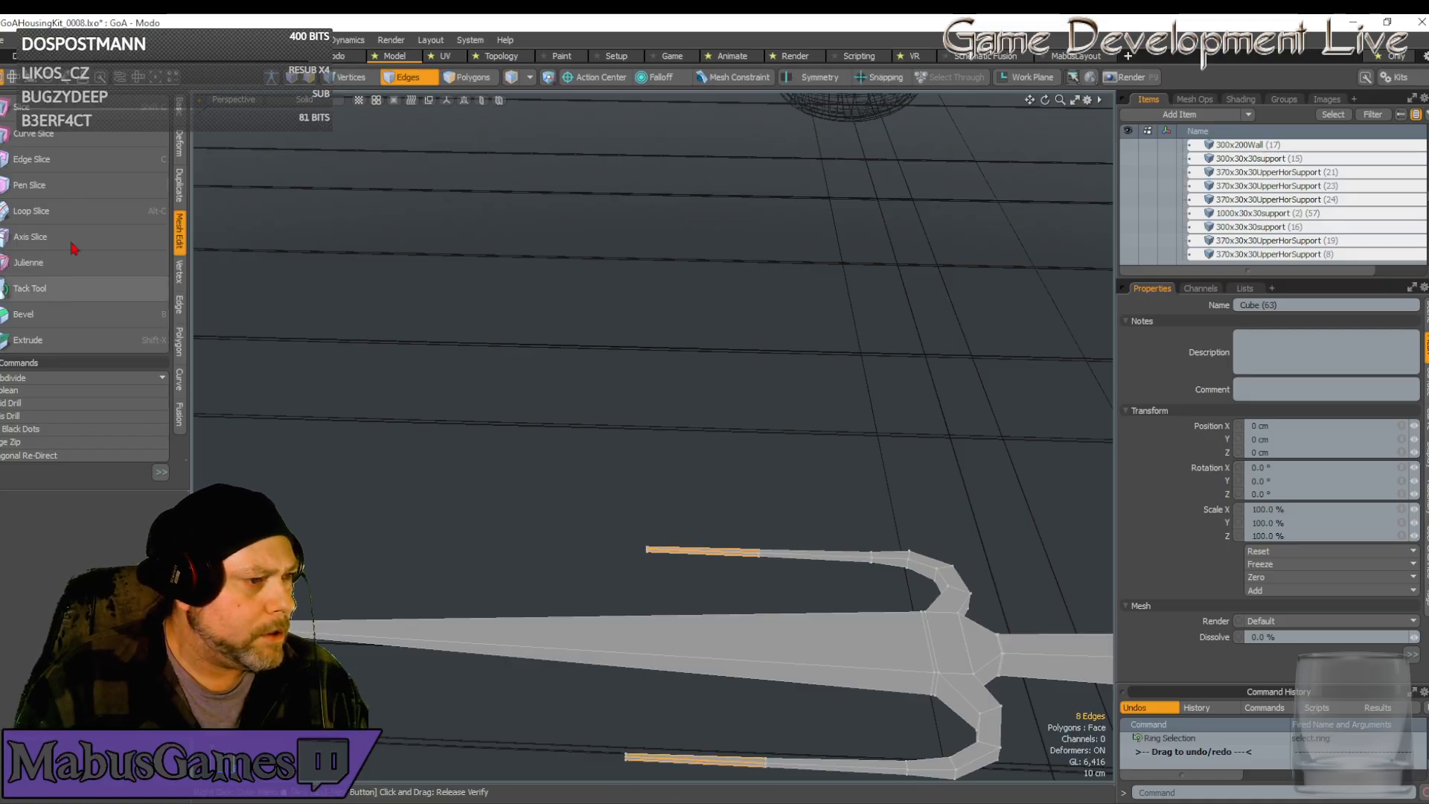
click(71, 212)
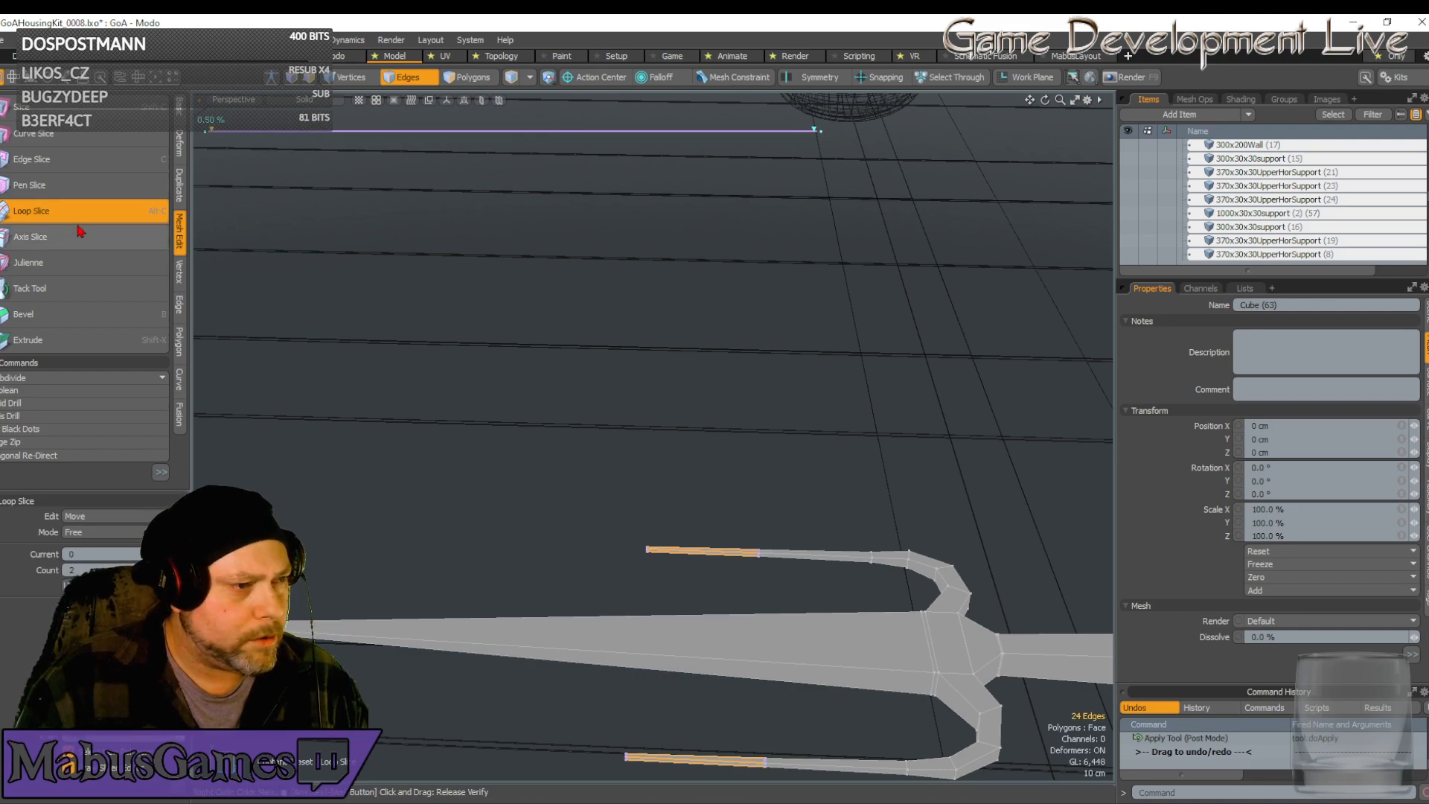
key(q)
scroll(654, 730, down, 5)
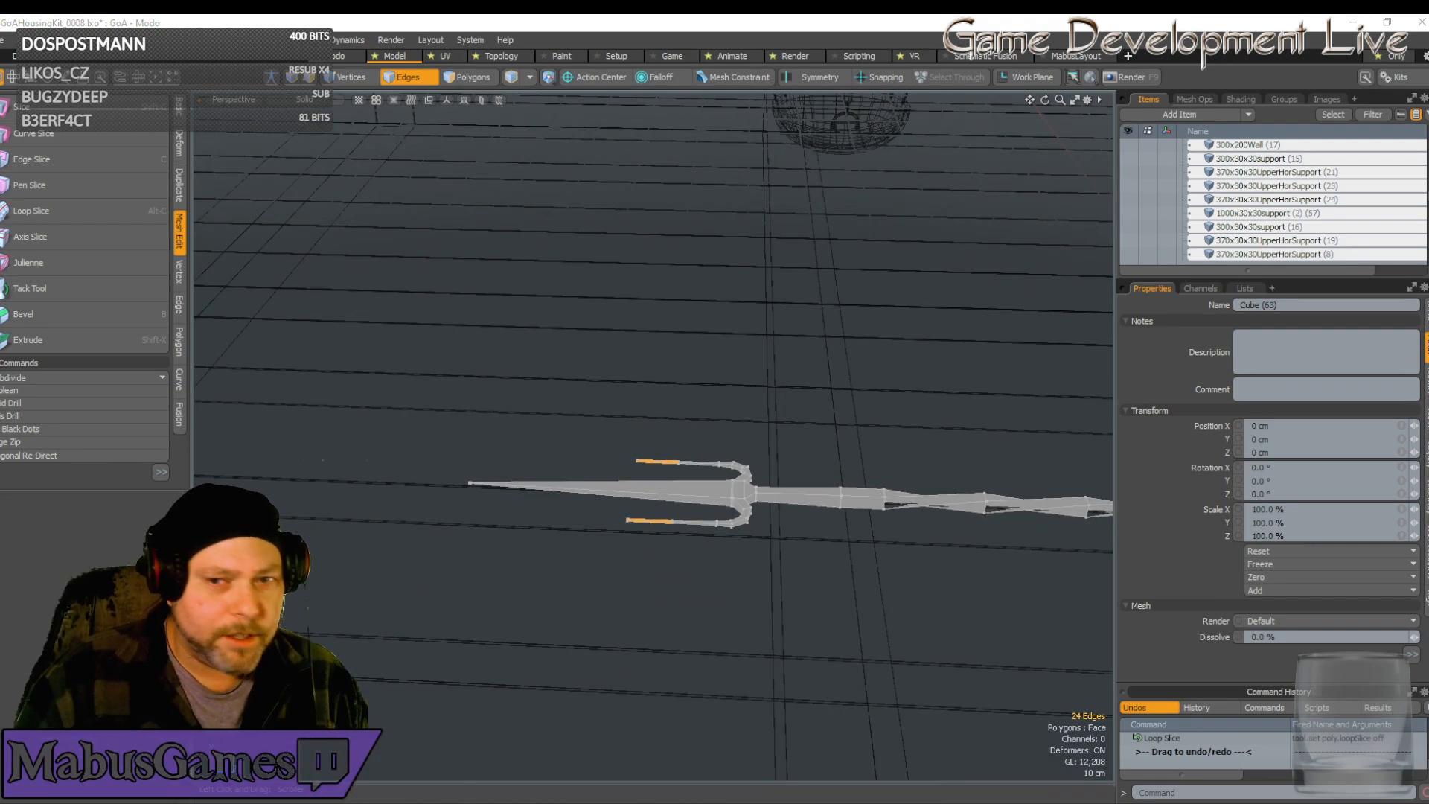
Compare the utensil with the reference photo of forged utensils and examine the pronged head up close
drag(1428, 112, 362, 140)
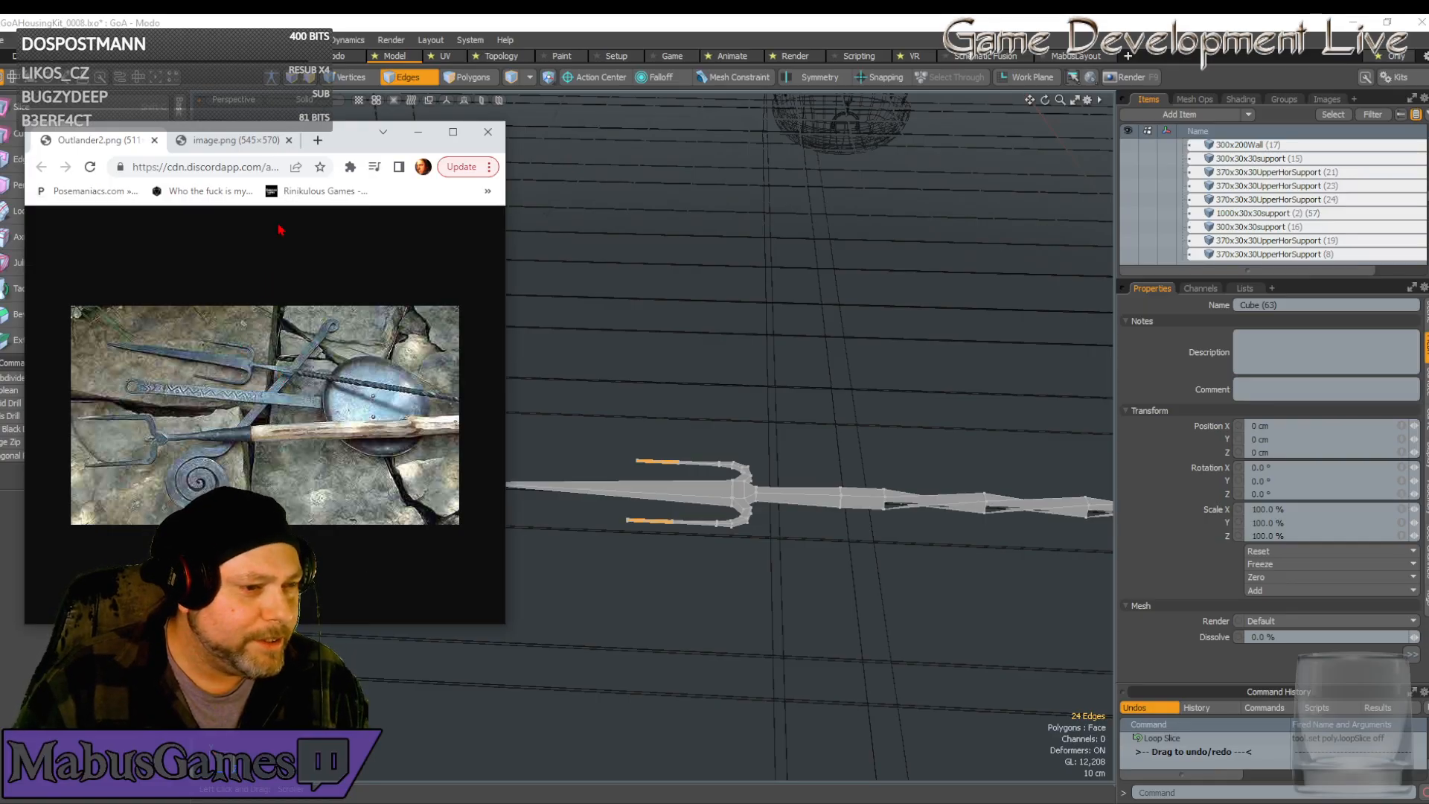
drag(340, 136, 1428, 138)
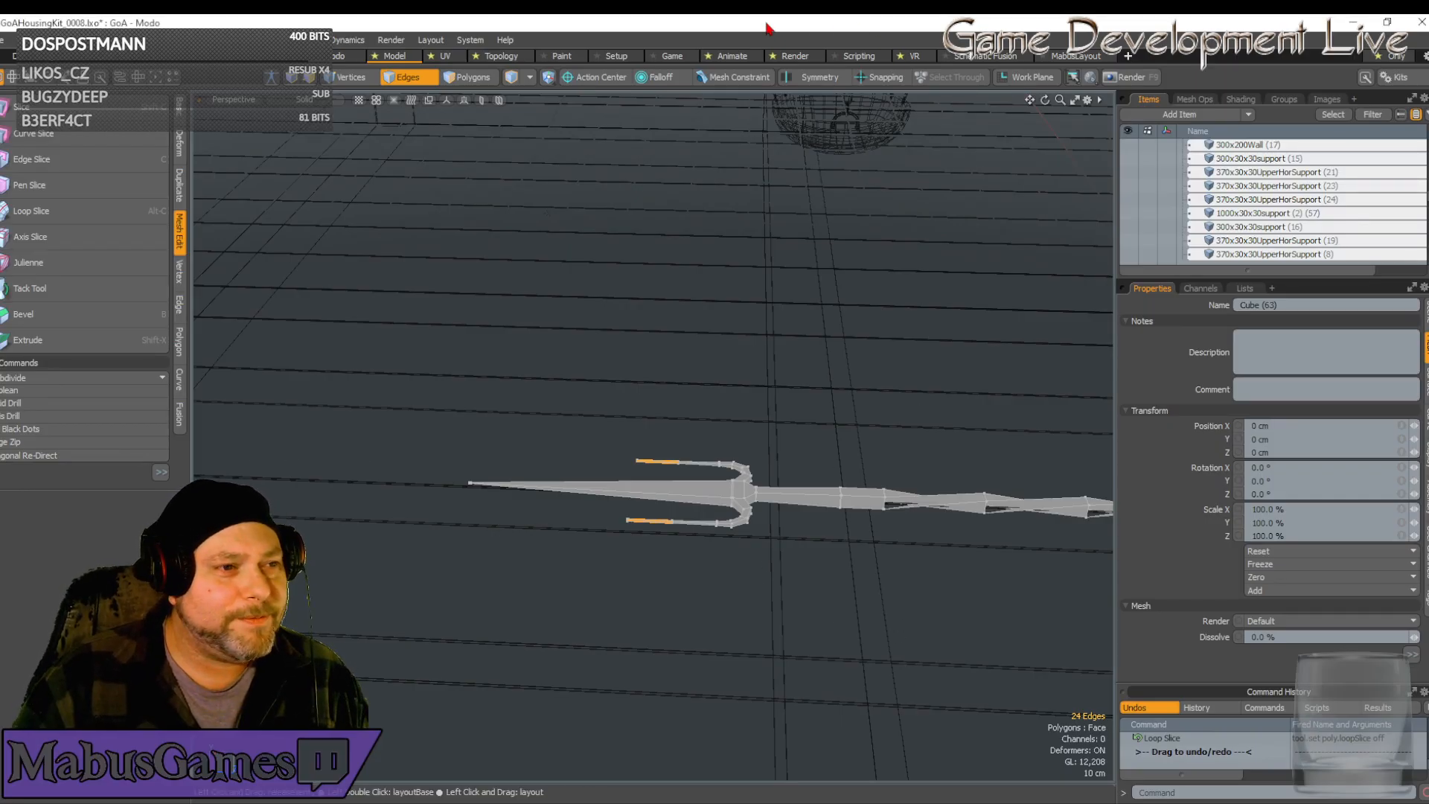
click(421, 81)
alt+drag(752, 289, 673, 391)
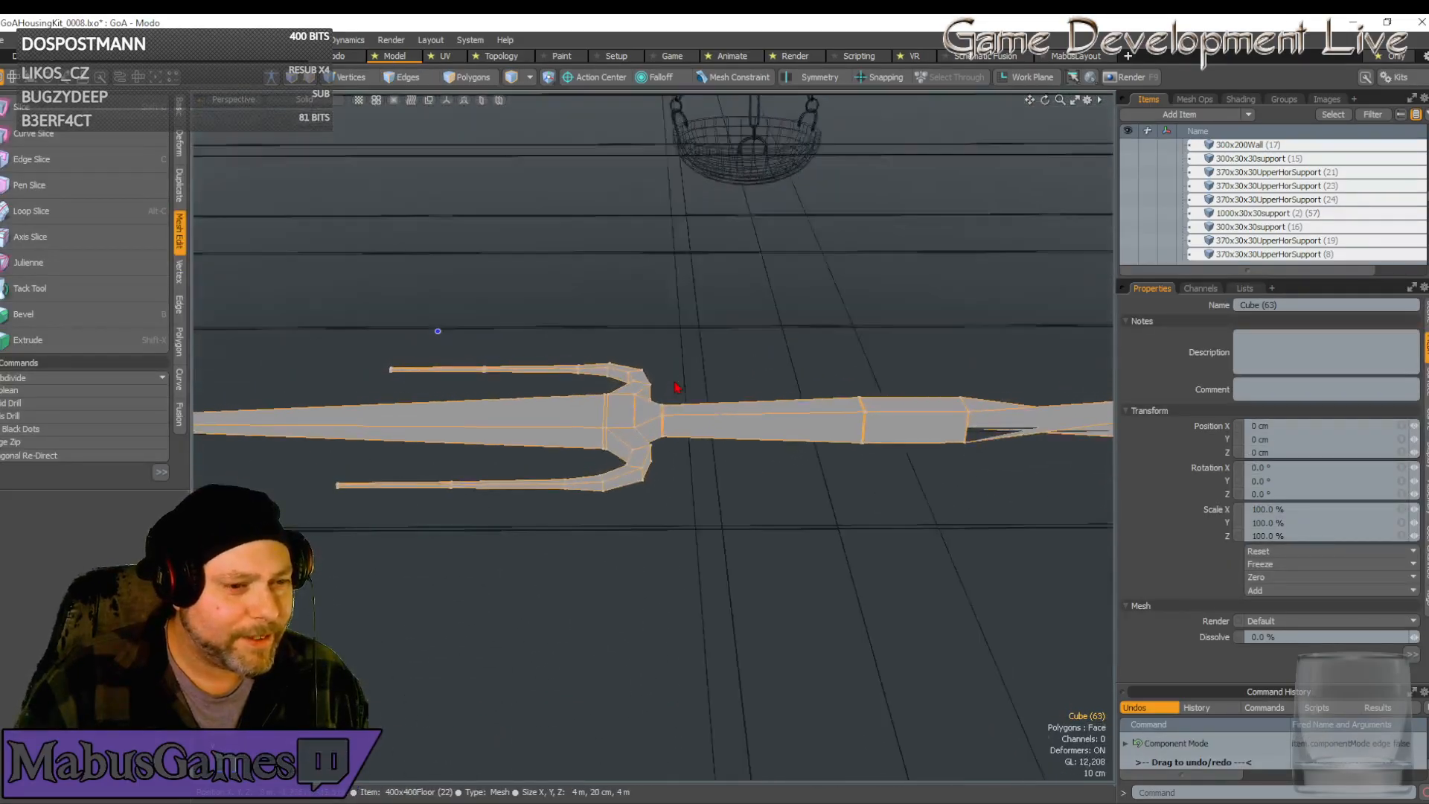
scroll(678, 390, up, 4)
alt+drag(575, 489, 630, 381)
Try to loop-slice the short segments joining both side prongs to the head with two cuts near their ends
click(420, 84)
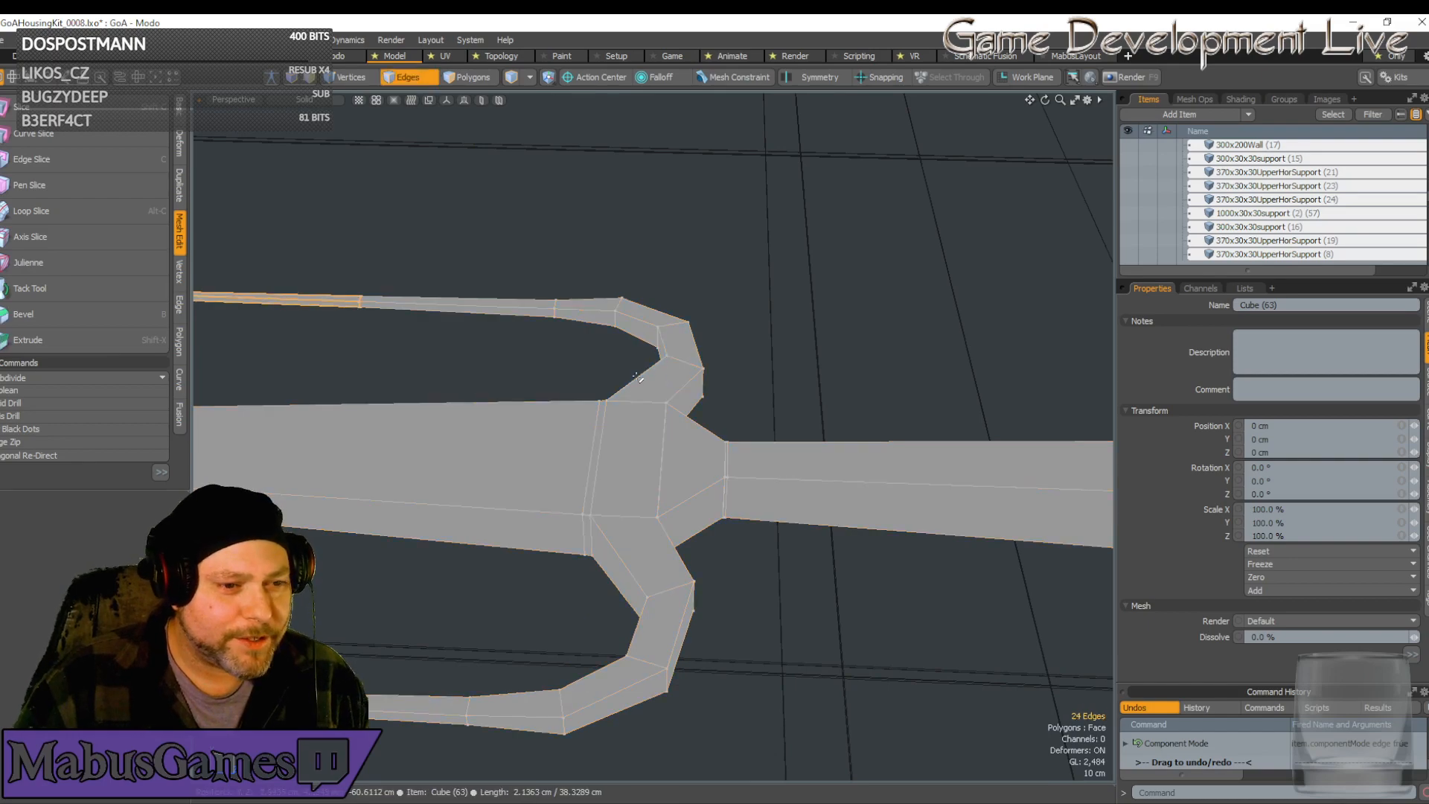
click(568, 526)
key(alt+l)
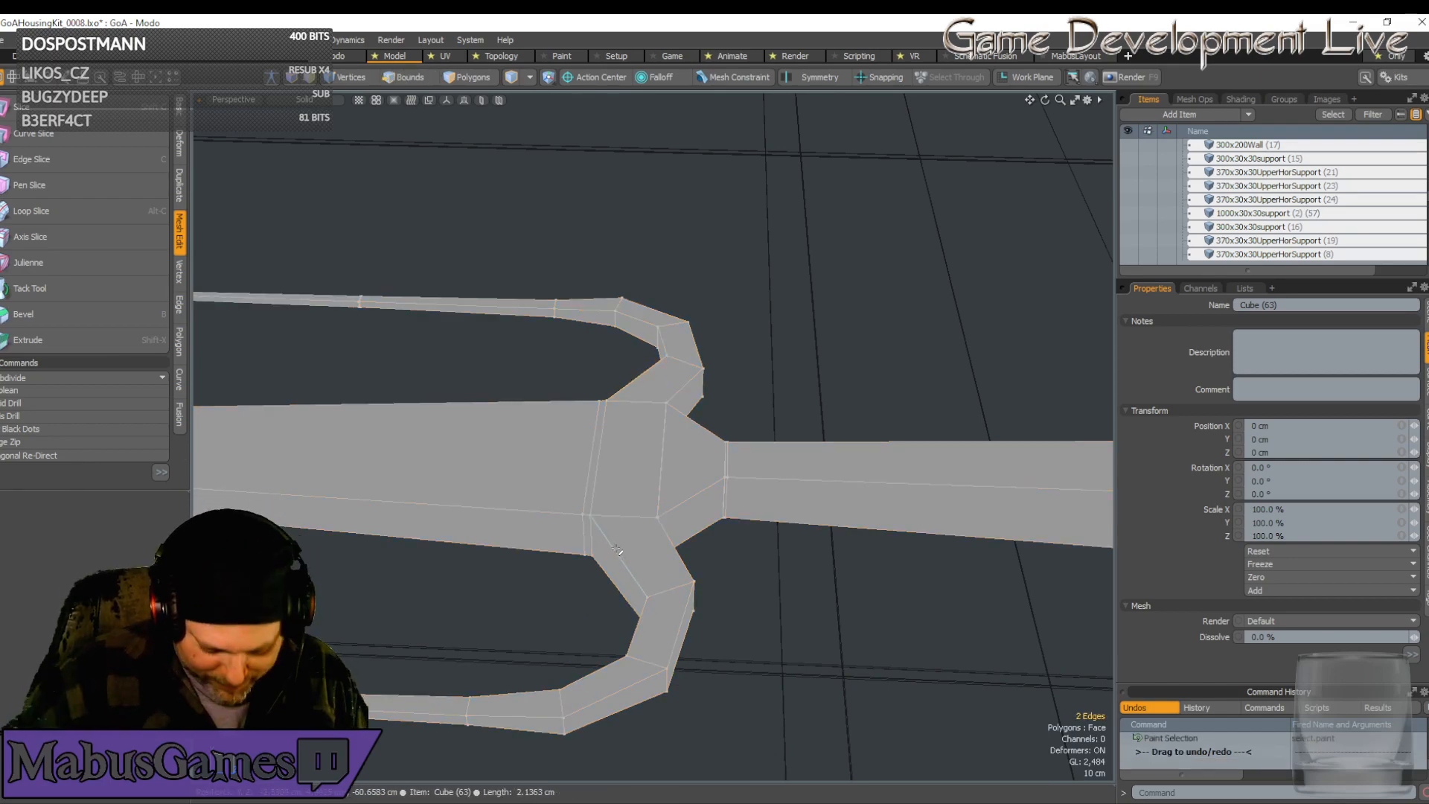
scroll(617, 549, down, 2)
scroll(617, 550, down, 2)
scroll(618, 545, up, 2)
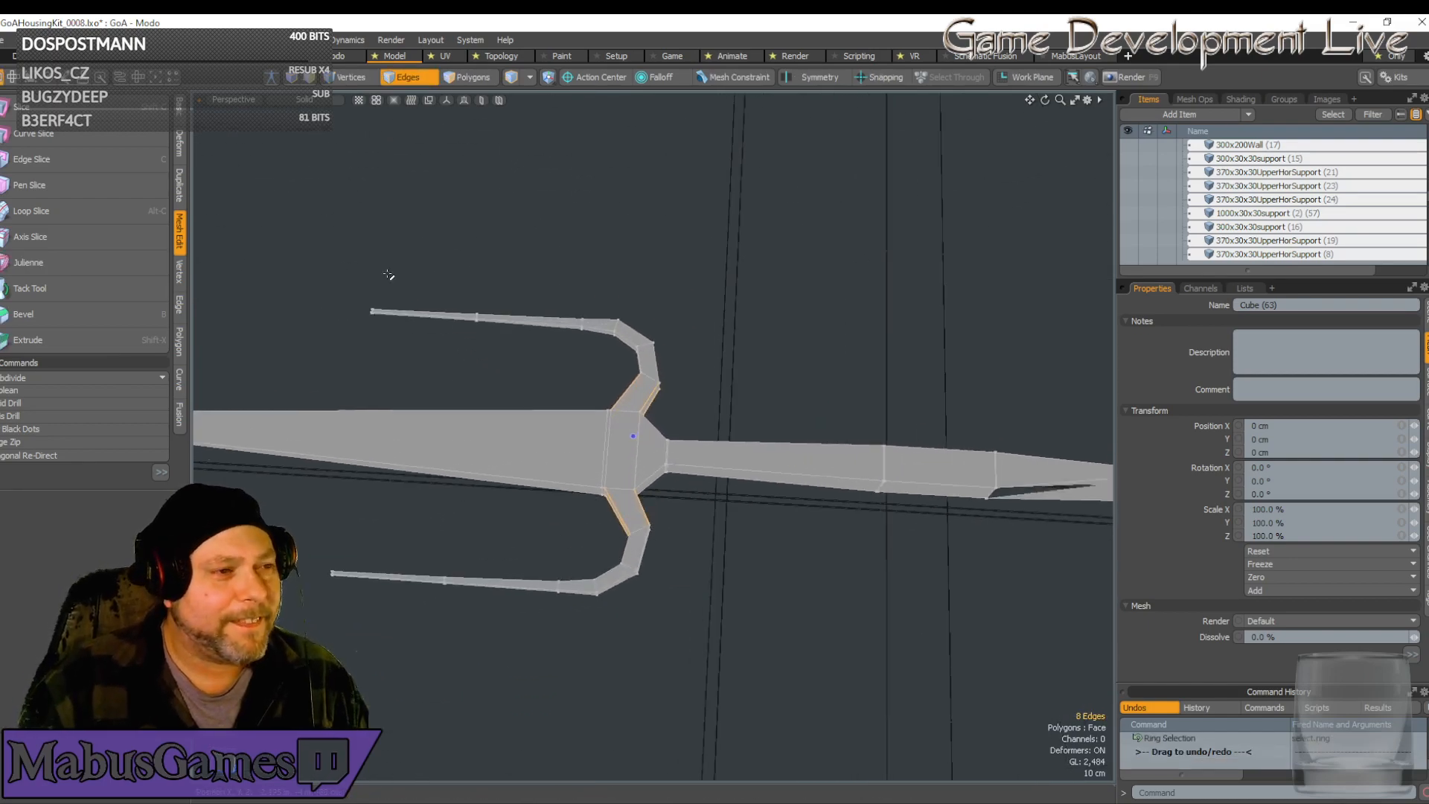
click(83, 221)
click(903, 377)
alt+drag(903, 376, 931, 346)
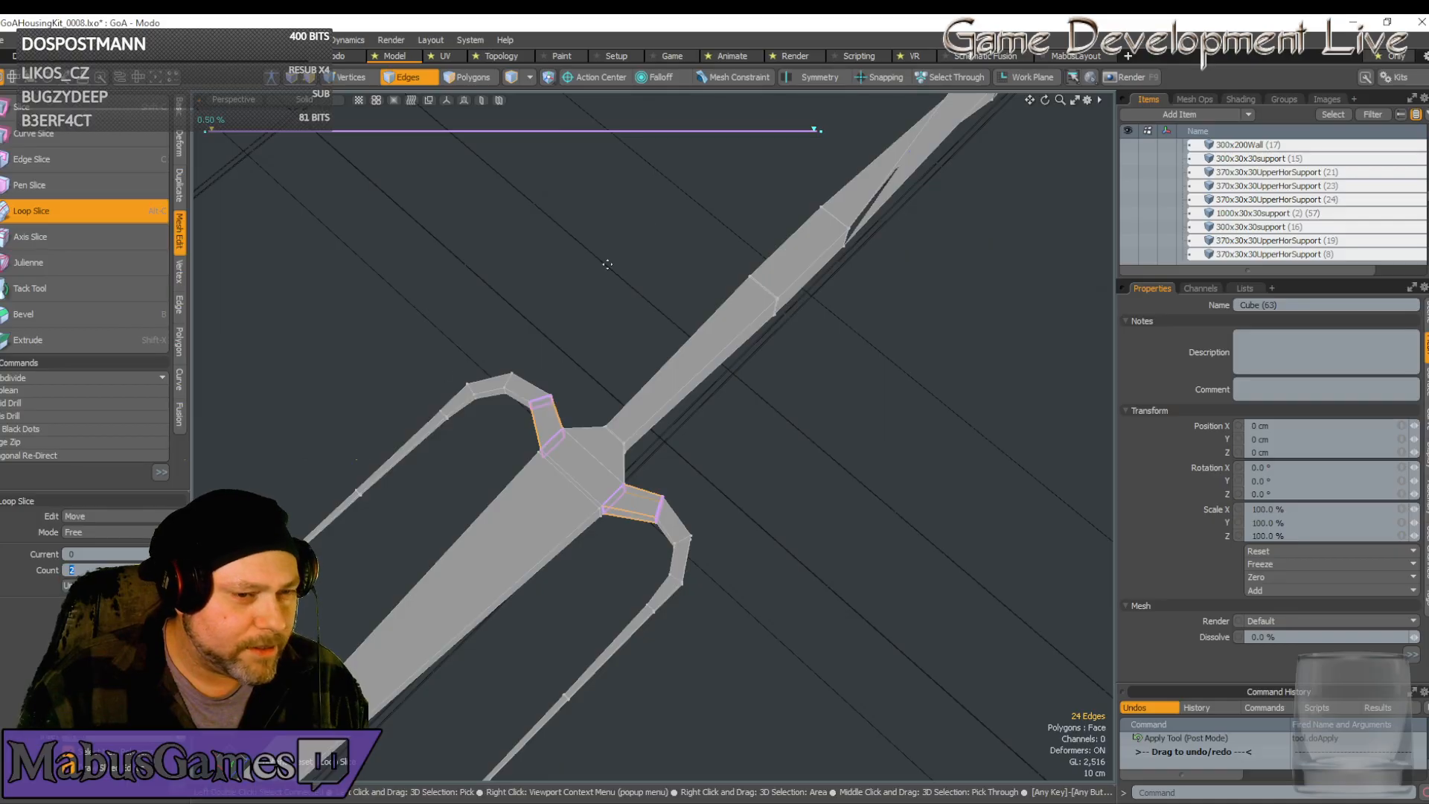
key(space)
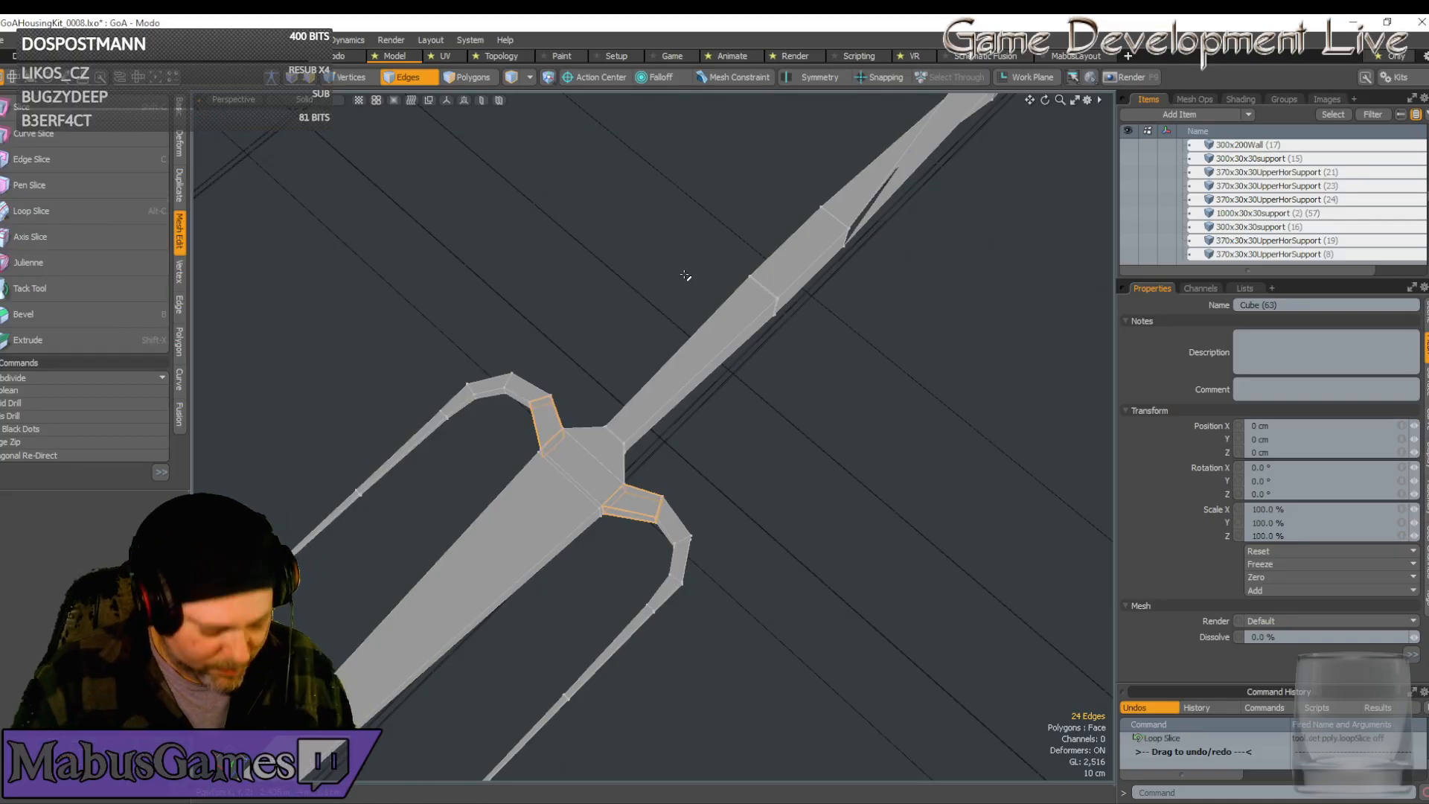
key(ctrl+z)
key(ctrl+z)
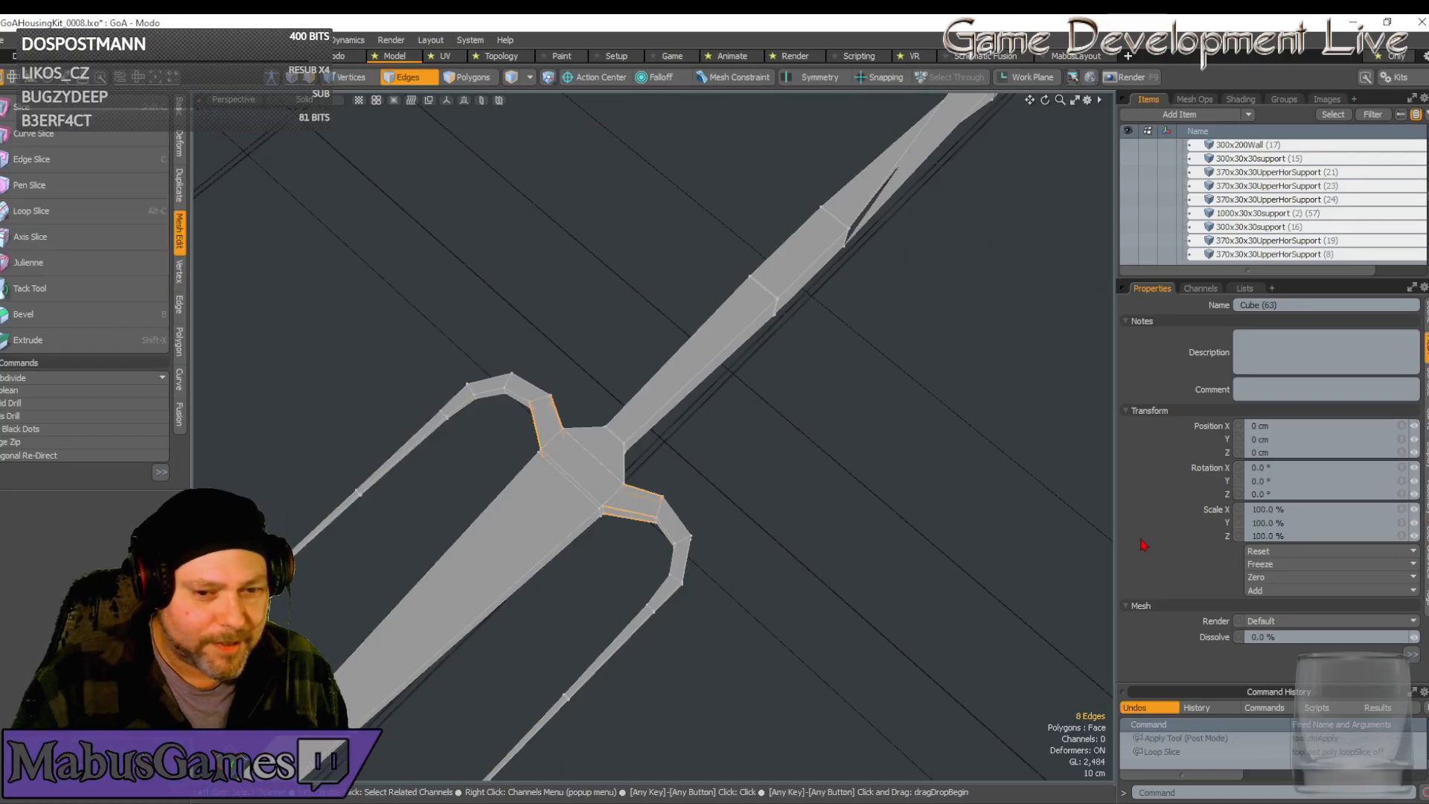
With X symmetry on, loop-slice the segments joining the side prongs to the head with a count of 1, close to the head
click(815, 76)
click(634, 503)
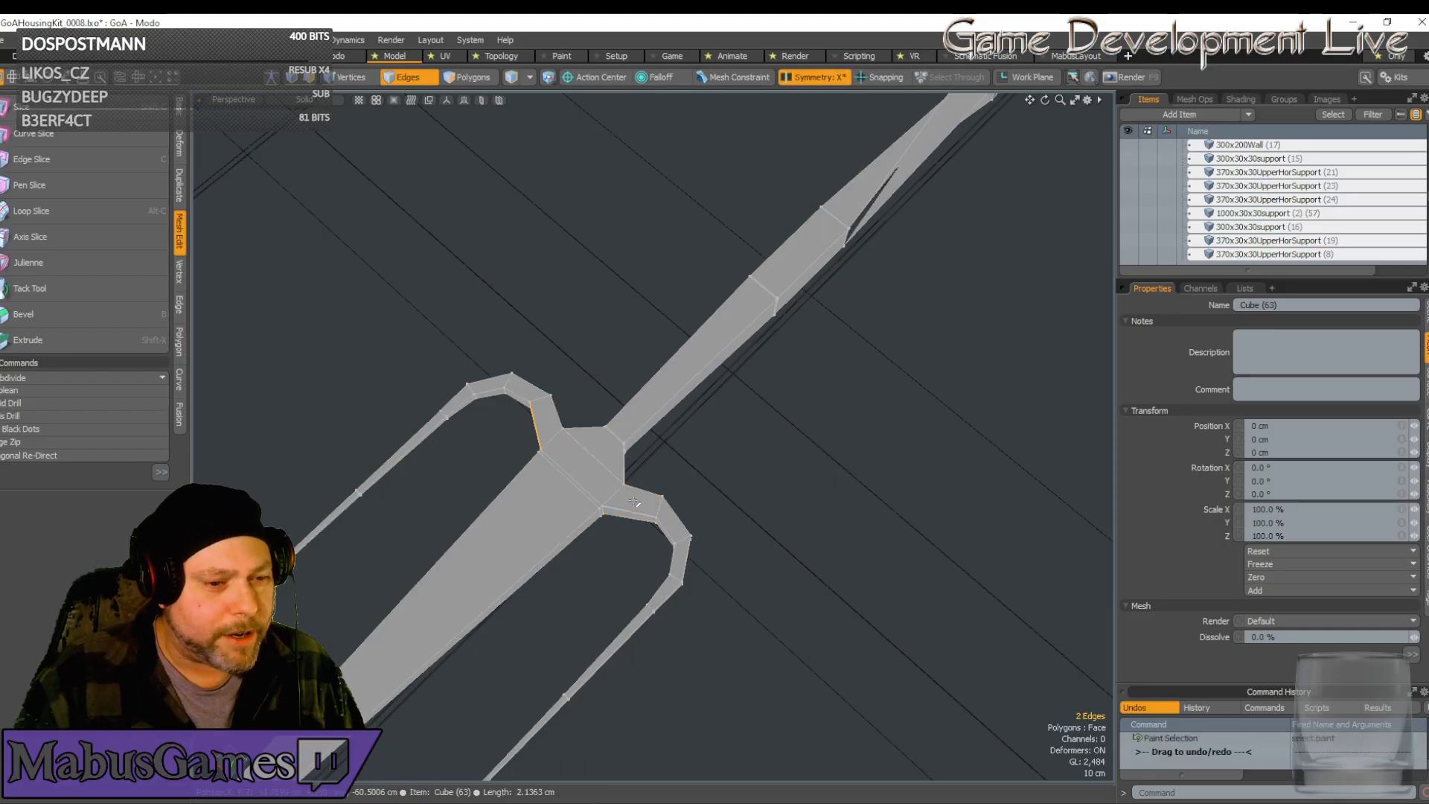
key(alt+l)
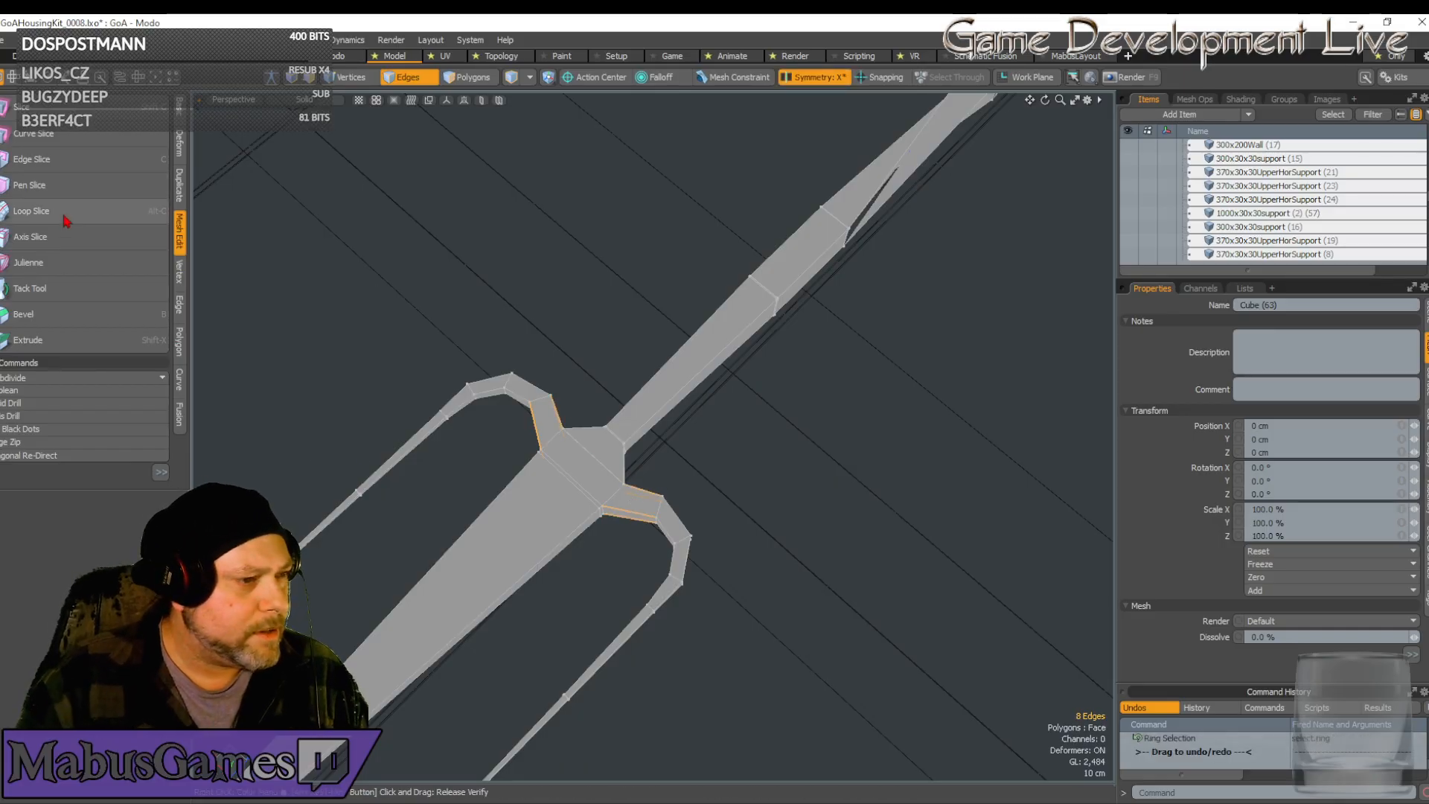
click(32, 210)
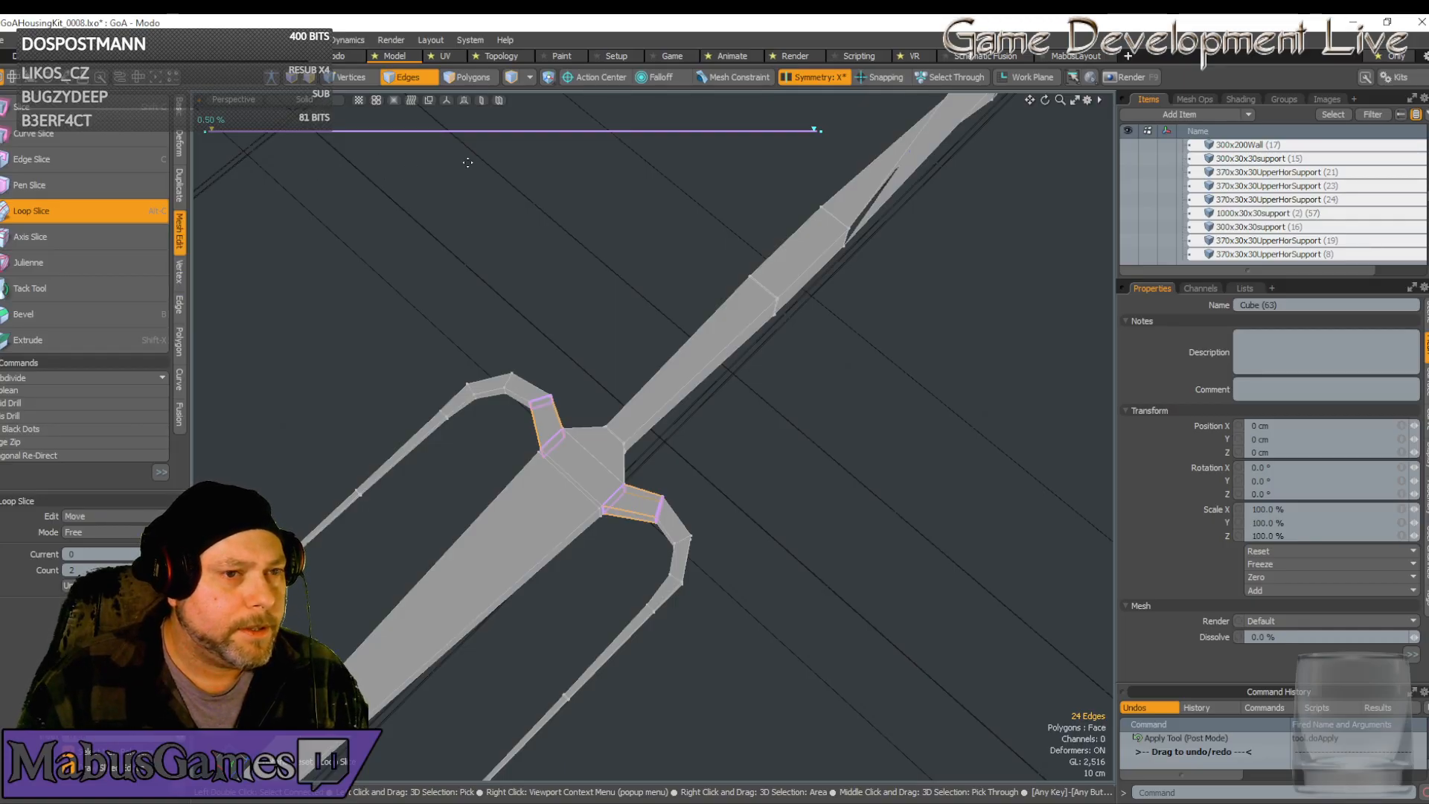
click(73, 570)
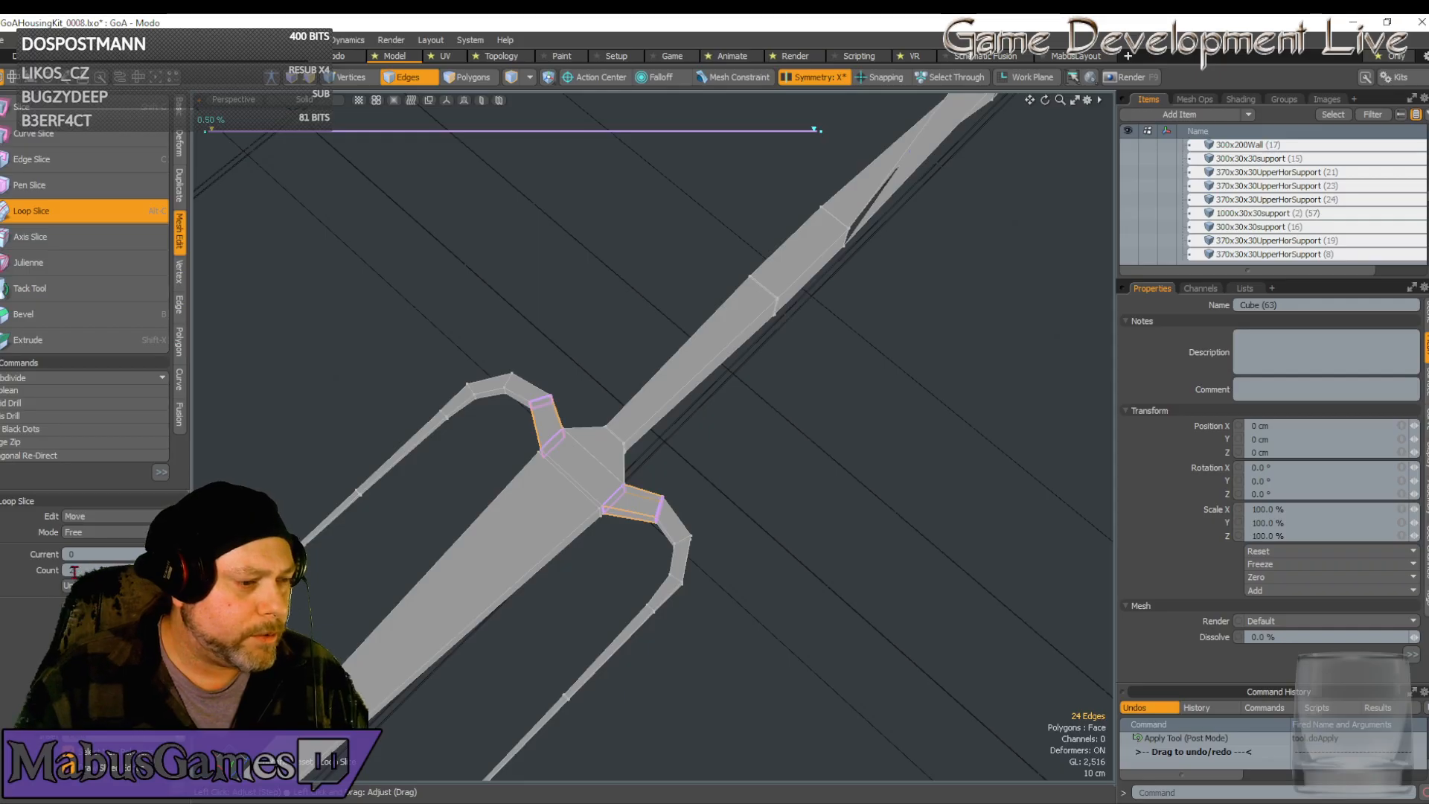
text(1)
key(Return)
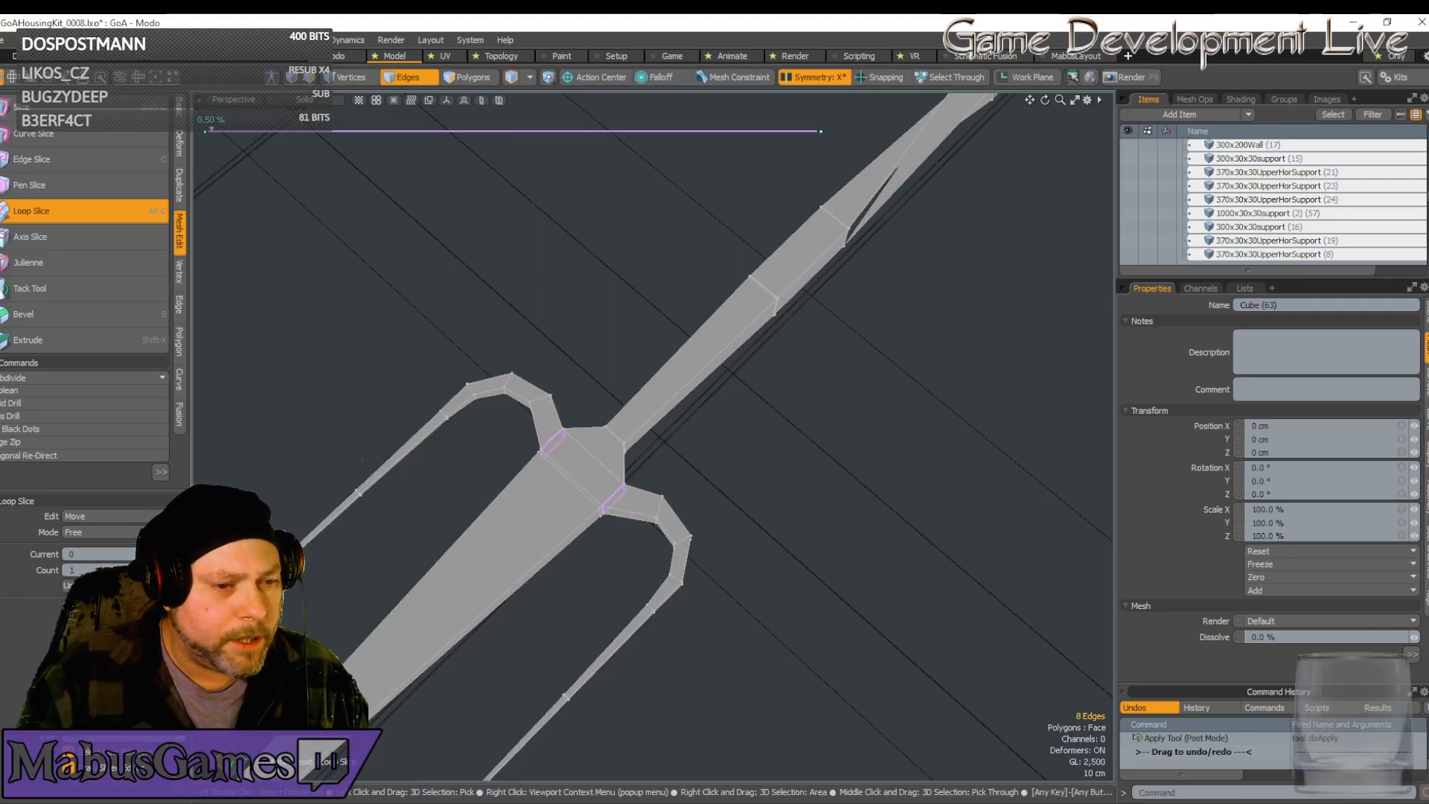
click(137, 213)
Loop-slice the central prong, head and handle lengthwise across their width with a count of 2
alt+drag(446, 287, 565, 379)
alt+shift+drag(390, 670, 485, 587)
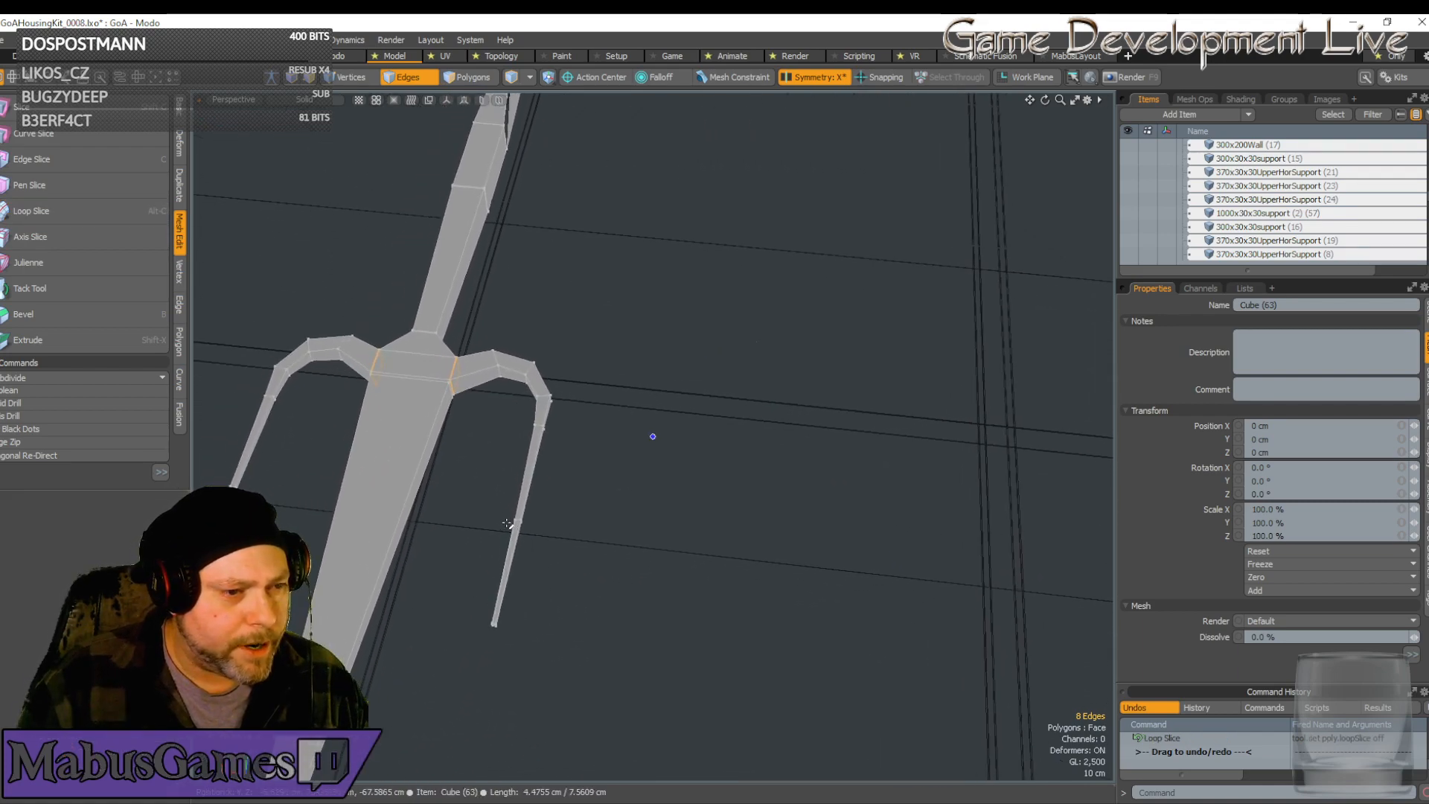
alt+shift+drag(512, 527, 556, 512)
ctrl+alt+drag(556, 512, 829, 437)
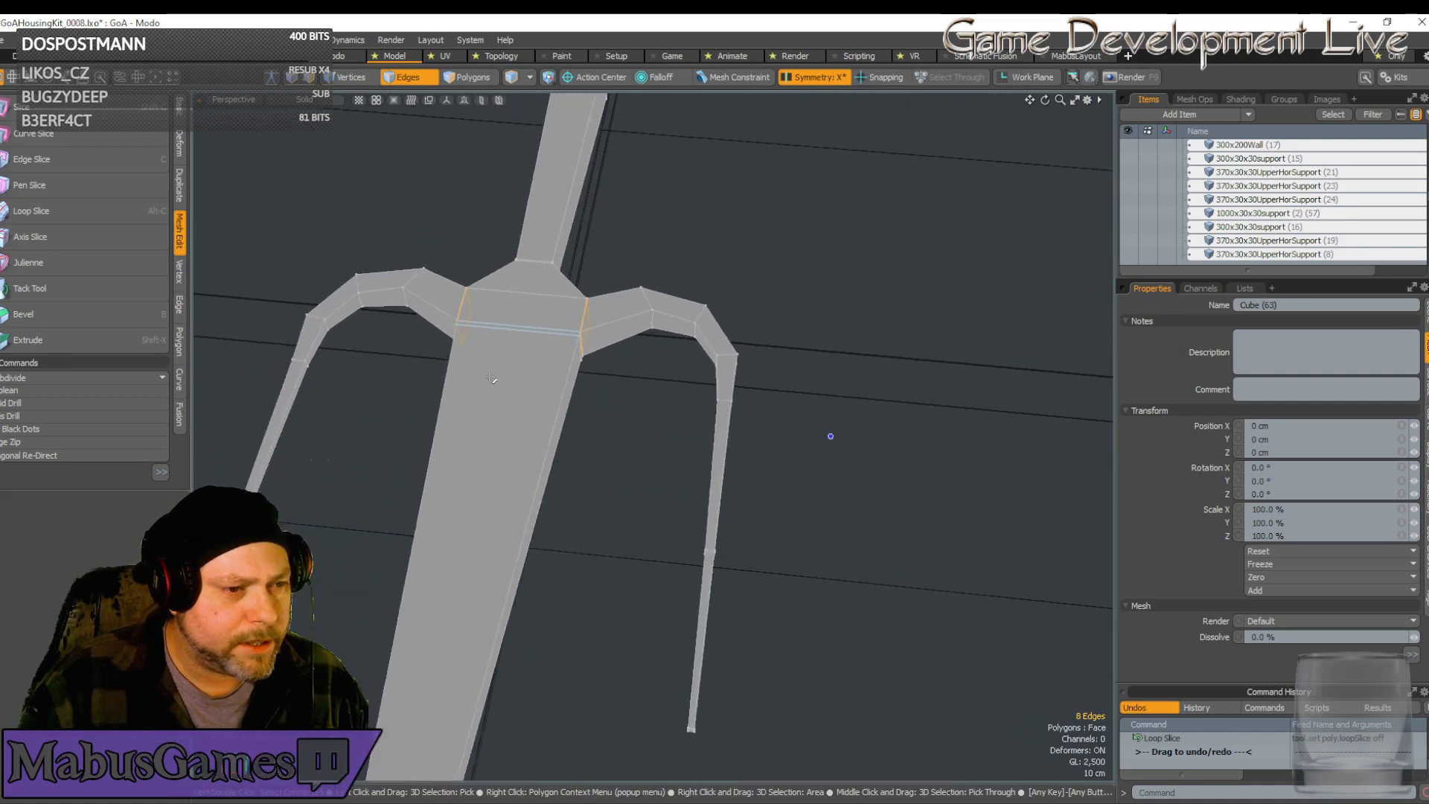
alt+shift+drag(494, 377, 544, 377)
click(548, 327)
key(alt+l)
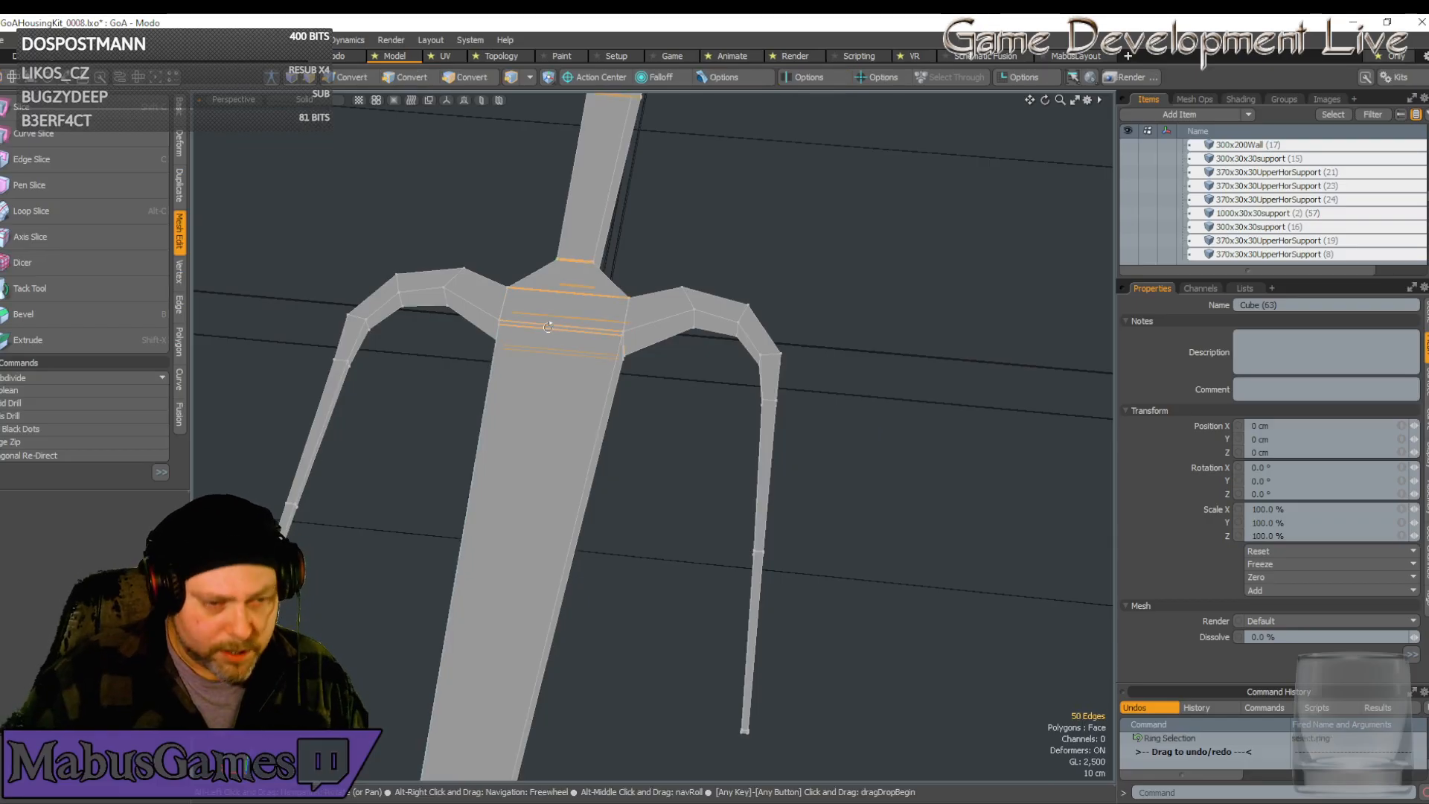
scroll(584, 233, down, 3)
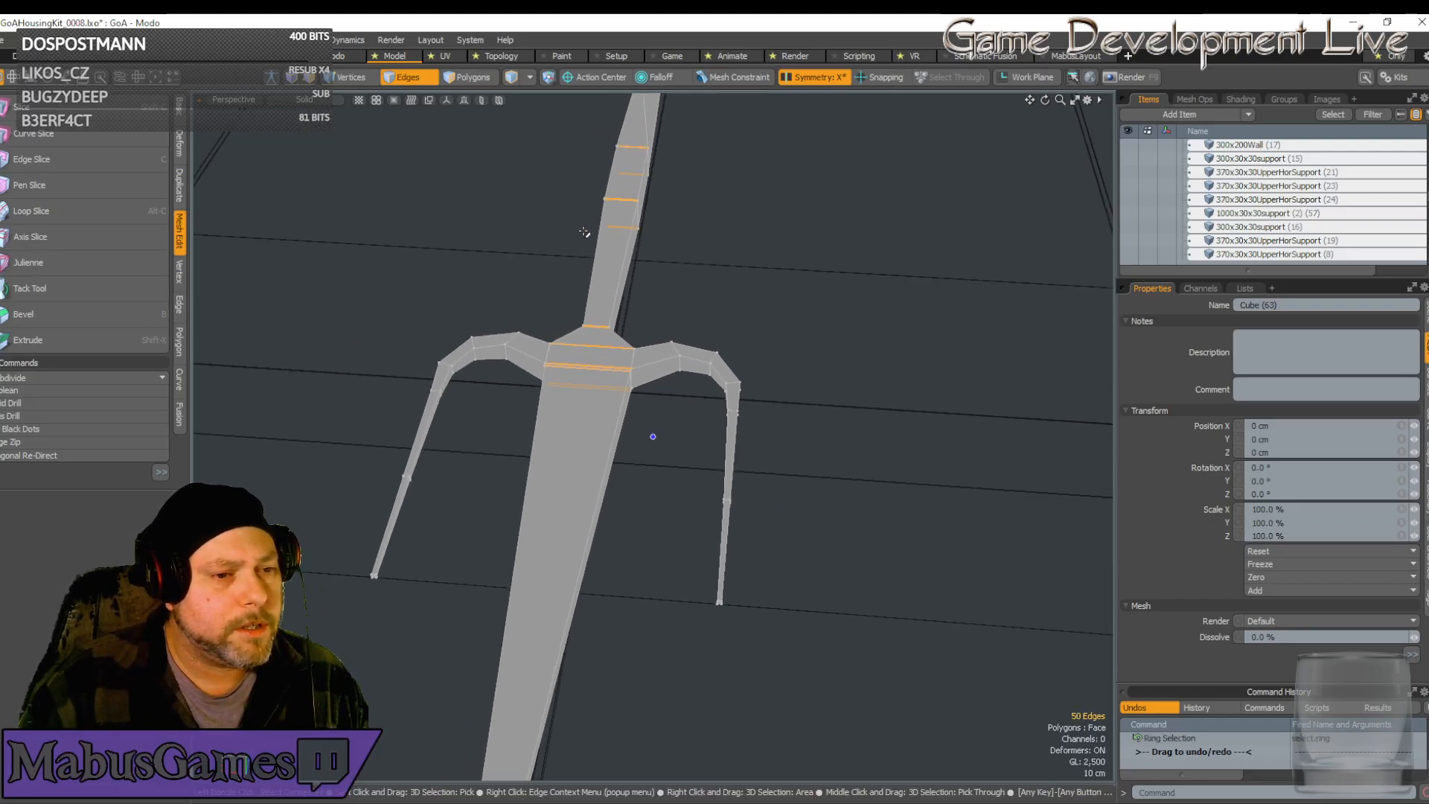
alt+drag(571, 227, 571, 226)
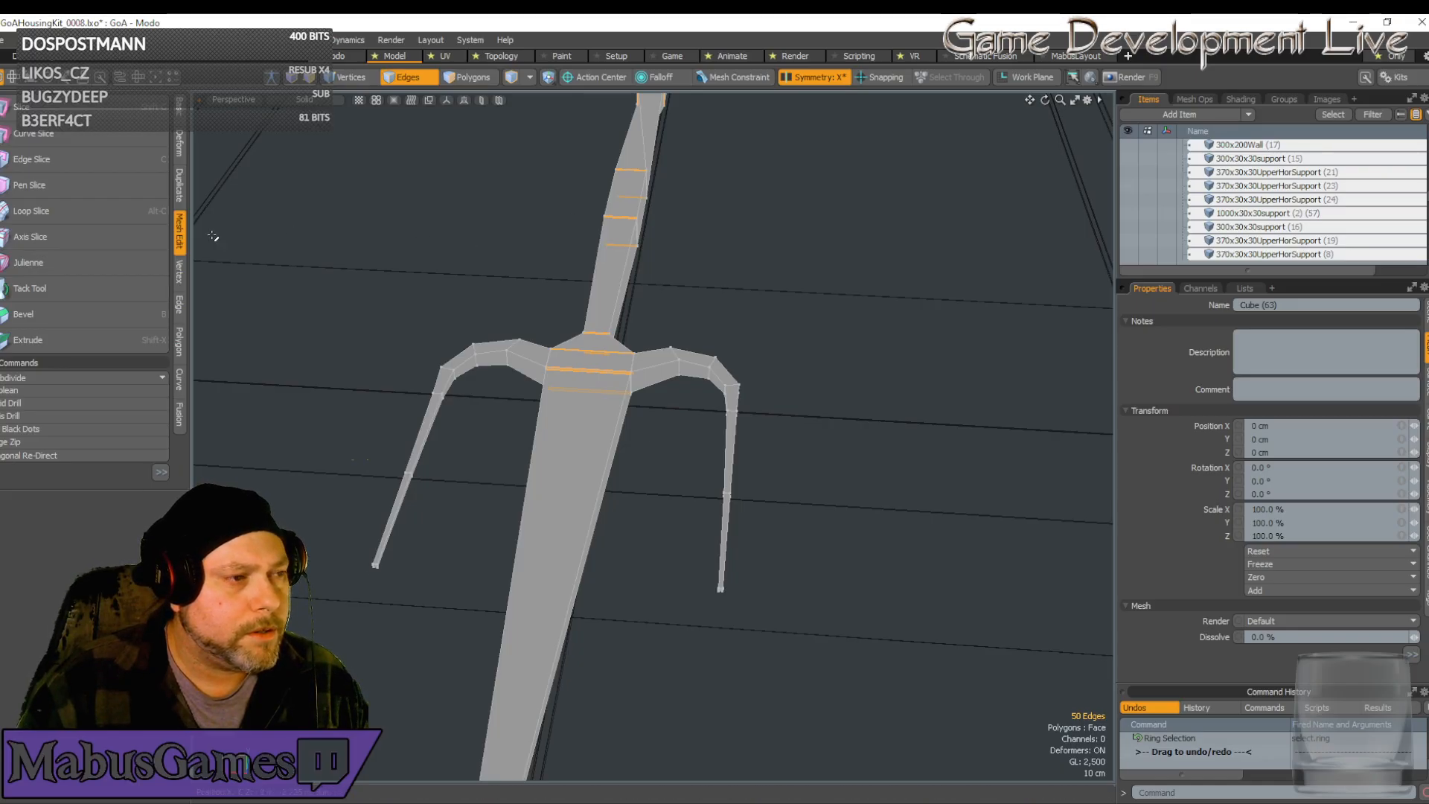
click(94, 212)
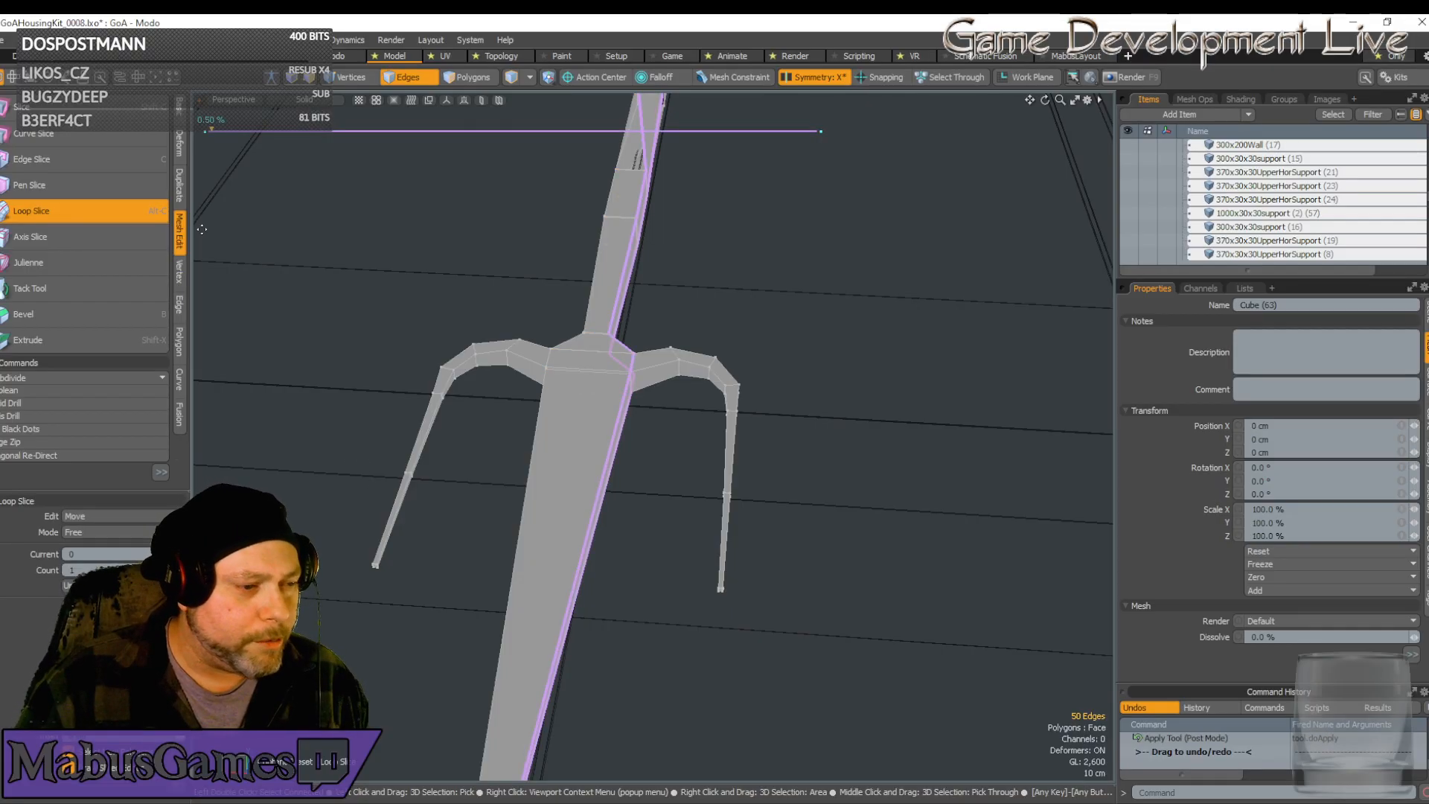
drag(83, 570, 24, 577)
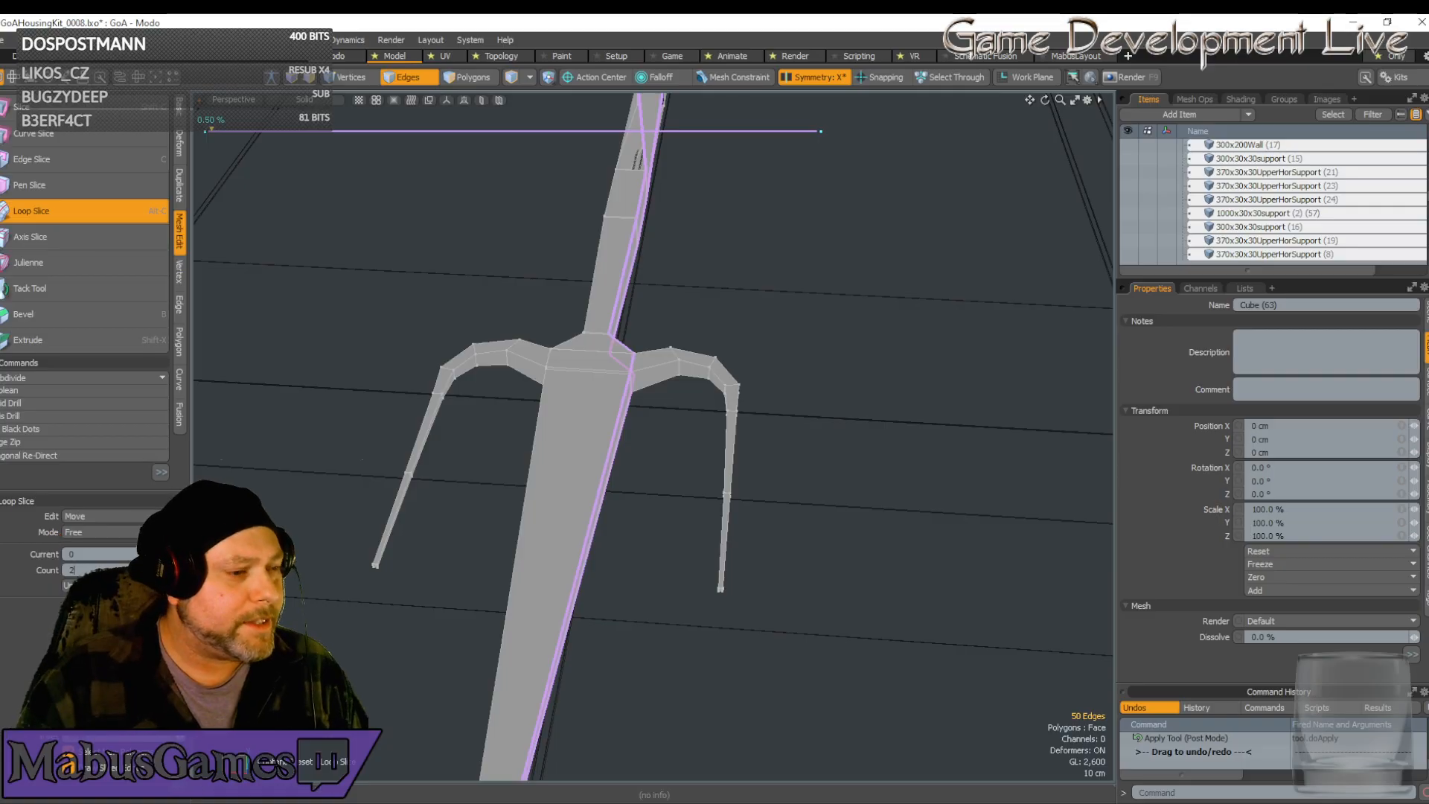
key(Return)
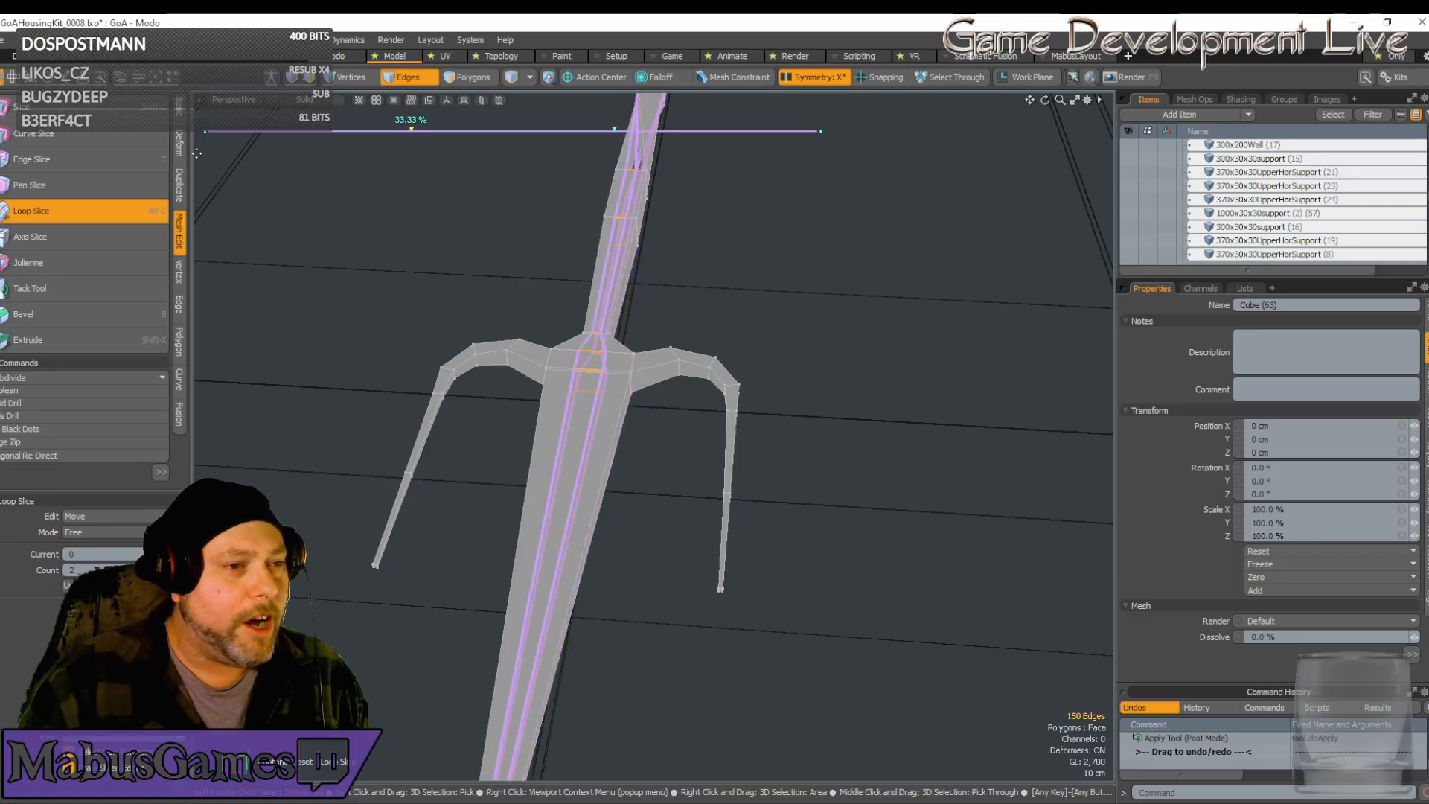
Move the two lengthwise cuts to 0.50% and 99.50%, close to the outer edges of the central prong and handle
drag(415, 134, 212, 131)
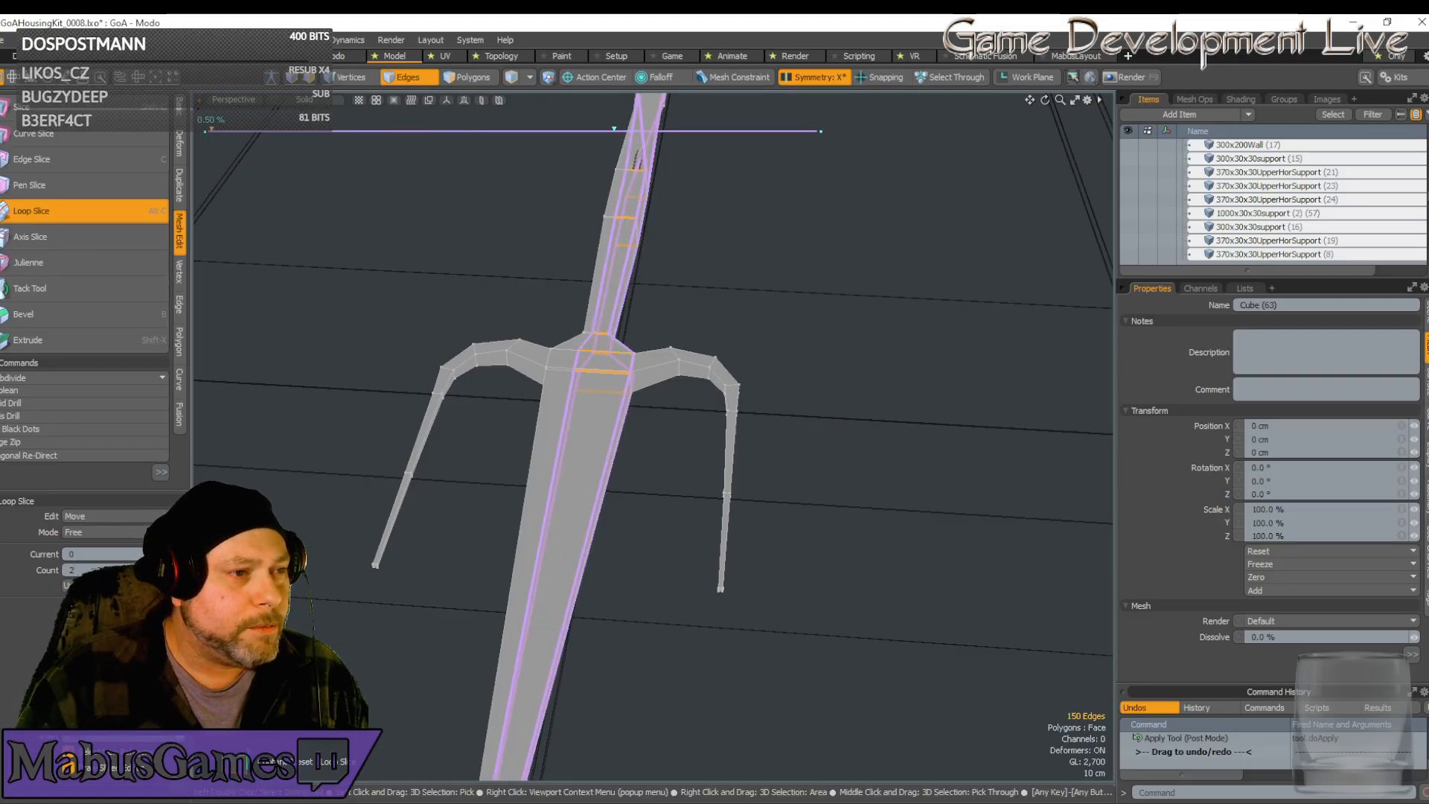
drag(615, 131, 815, 130)
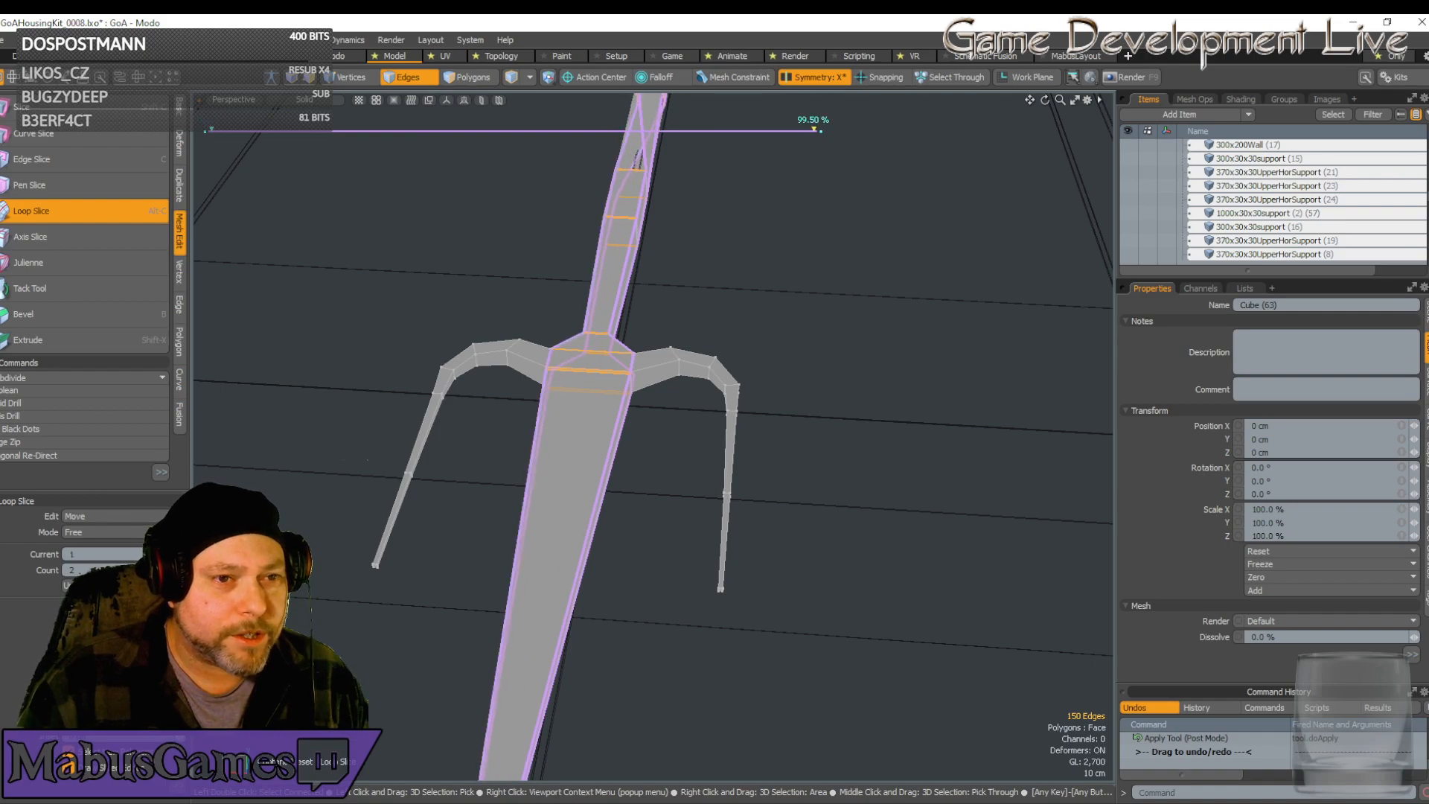
click(84, 218)
Loop-slice the ring of thickness edges around the utensil's sides with a count of 2, close to the upper and lower faces, and turn symmetry off
mouse_move(629, 514)
alt+mouse_down()
mouse_move(707, 307)
mouse_move(928, 350)
mouse_move(884, 335)
mouse_move(738, 620)
mouse_move(696, 595)
alt+mouse_up()
scroll(928, 350, up, 4)
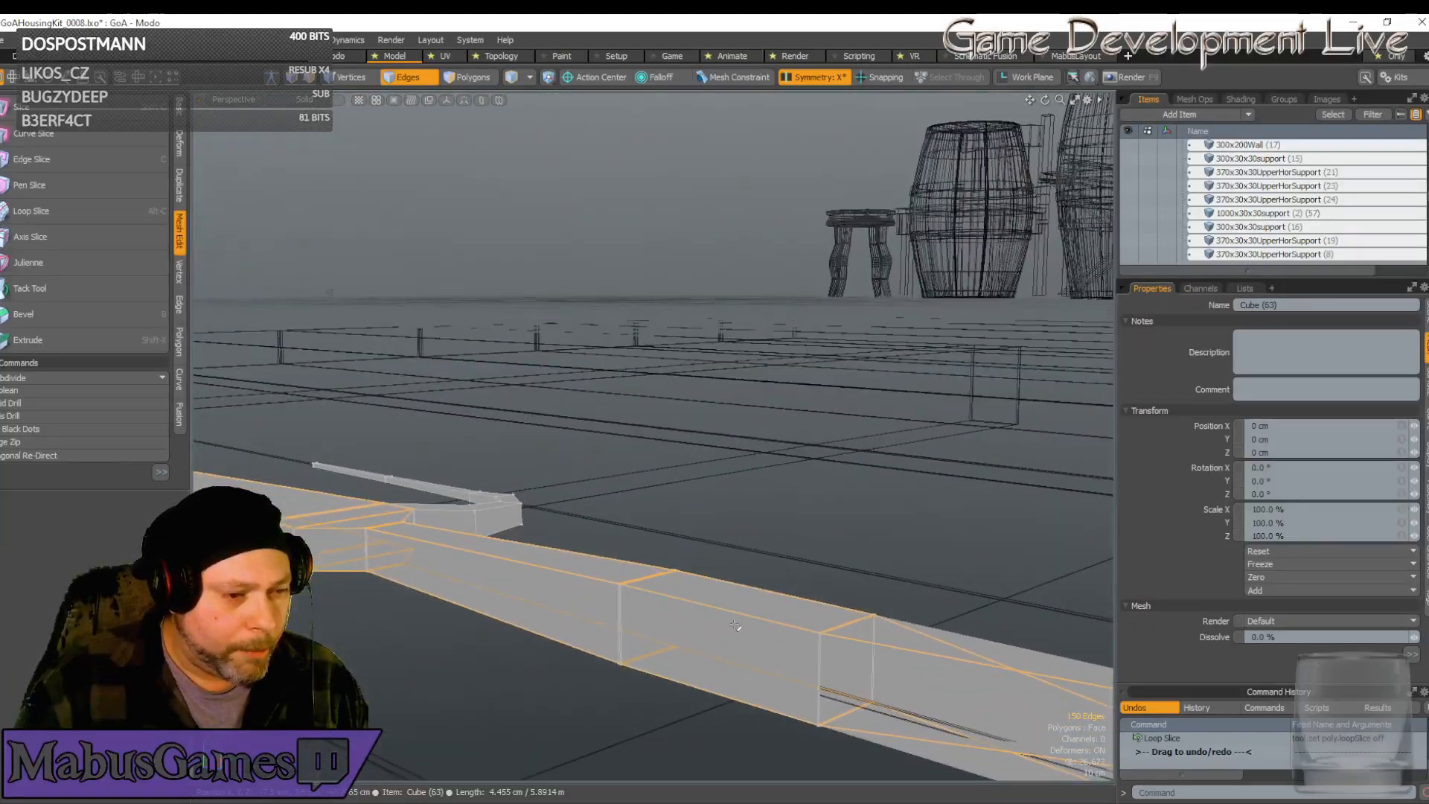
click(621, 611)
scroll(938, 632, down, 4)
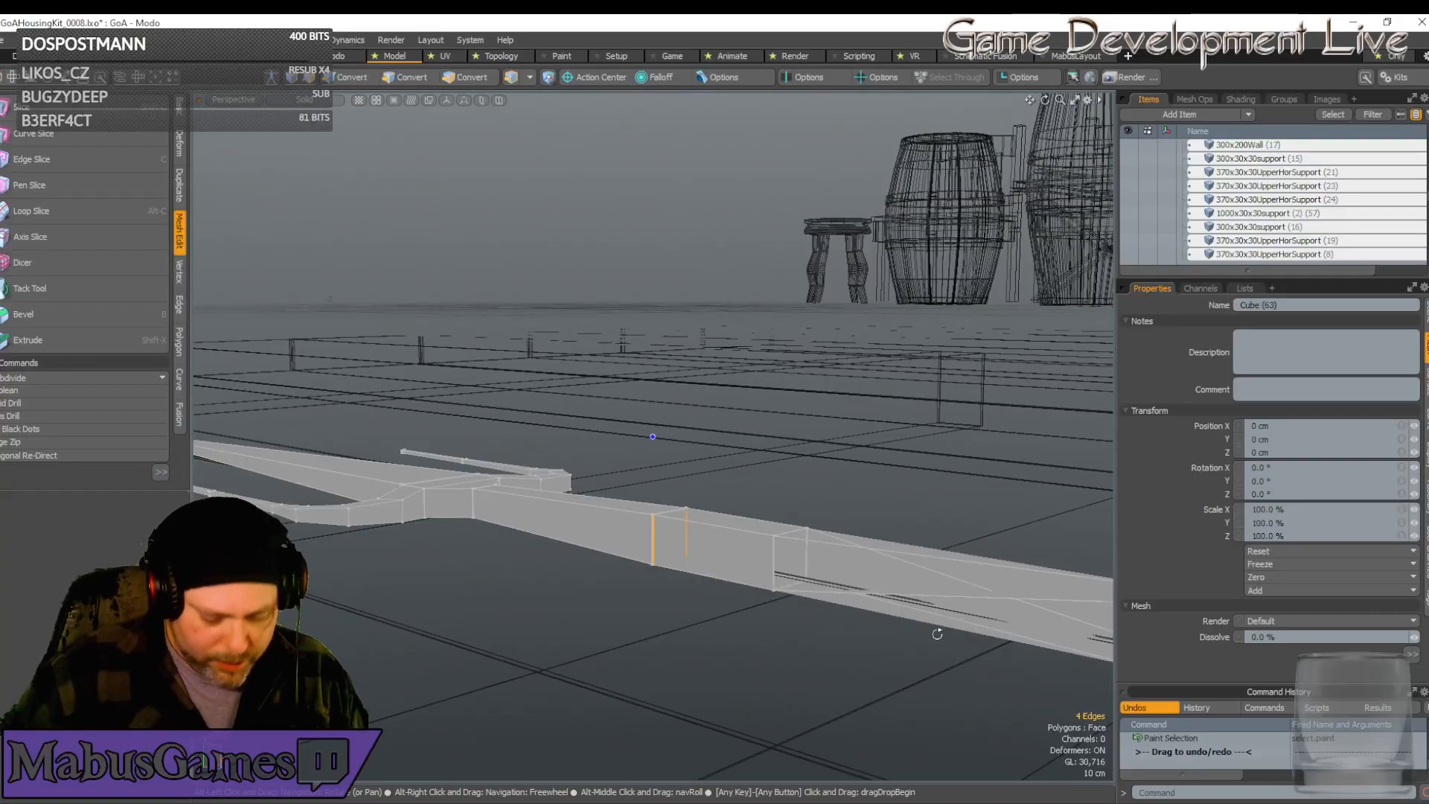
key(alt+l)
alt+drag(937, 633, 937, 634)
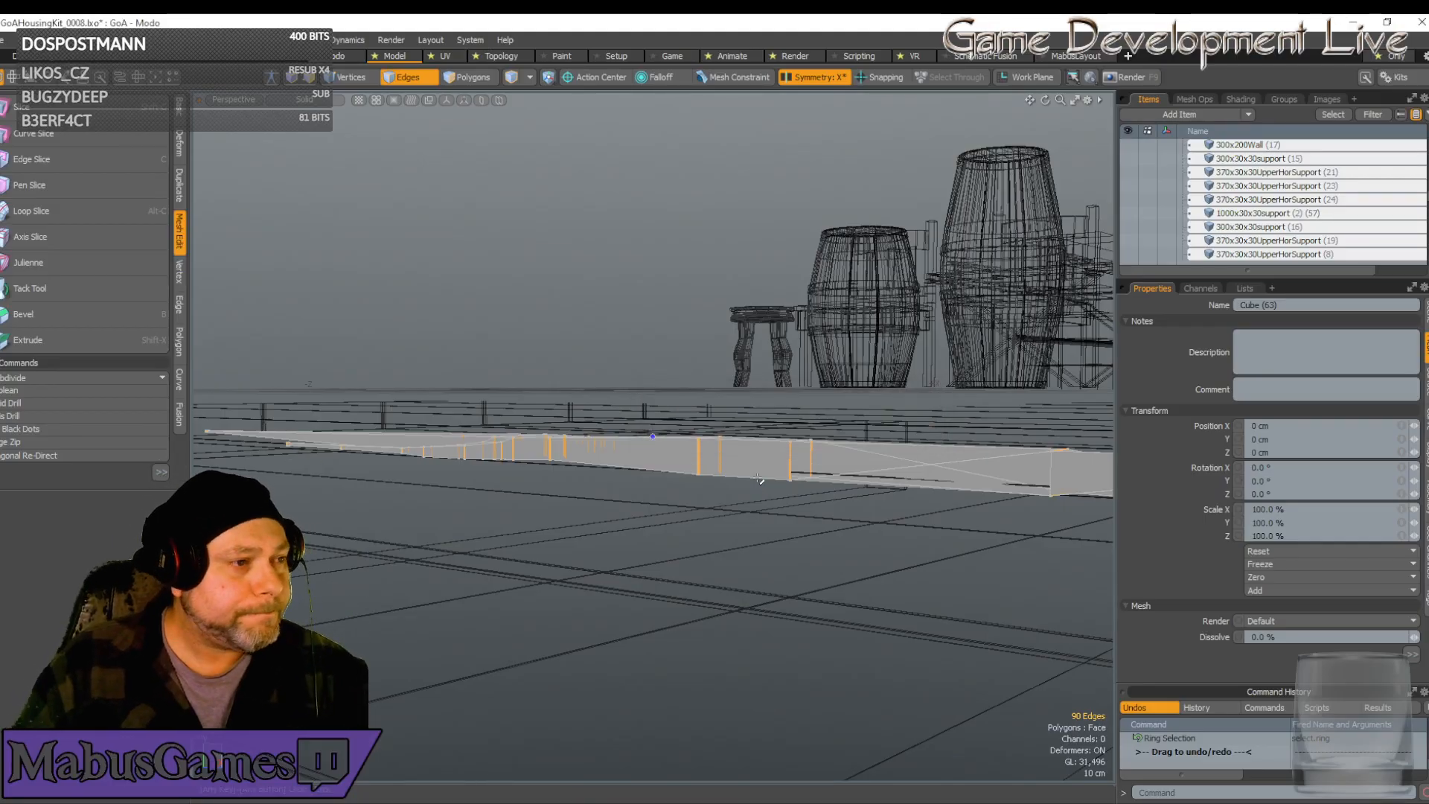
click(96, 213)
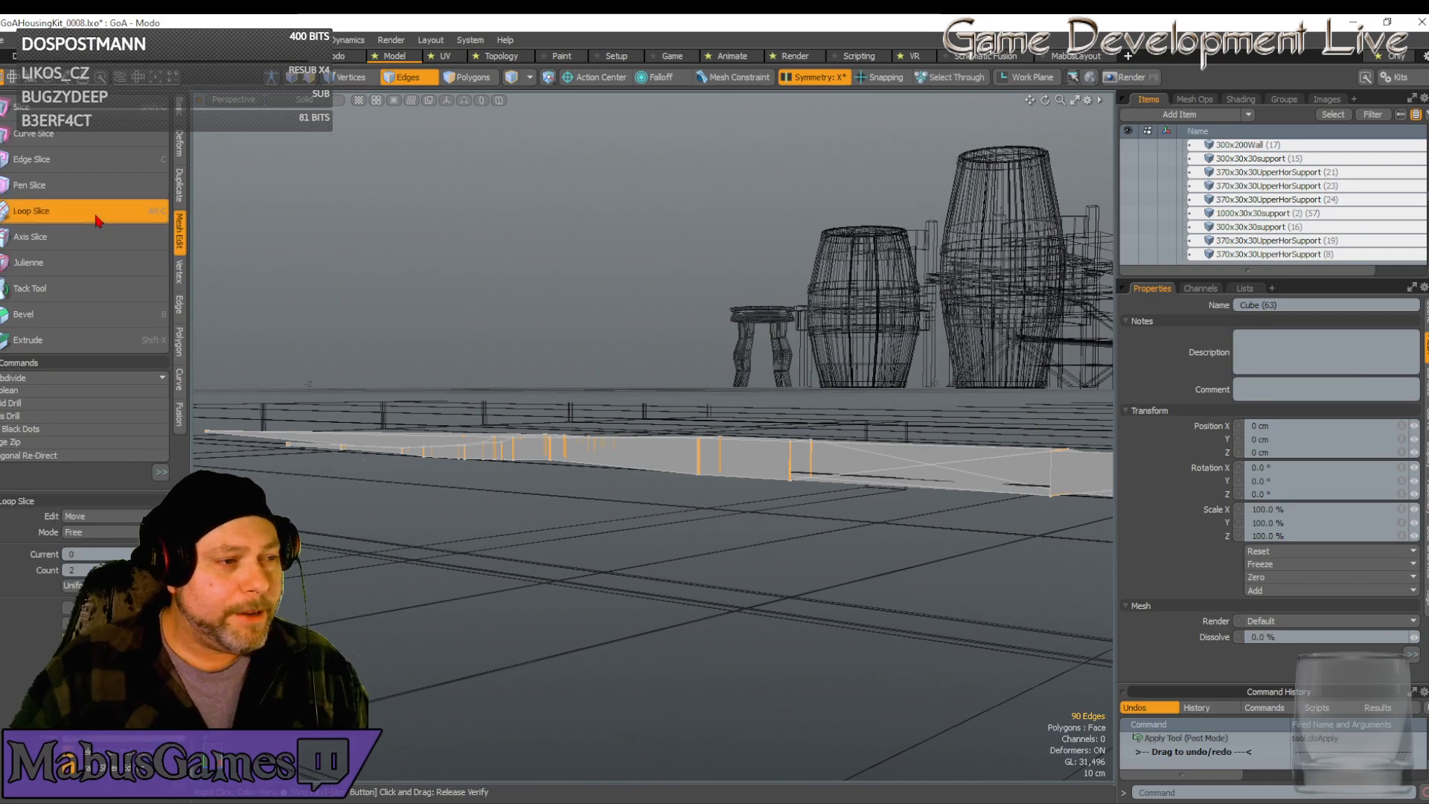
alt+drag(609, 316, 621, 318)
alt+drag(653, 436, 454, 430)
alt+drag(621, 317, 547, 244)
click(109, 217)
scroll(653, 436, down, 5)
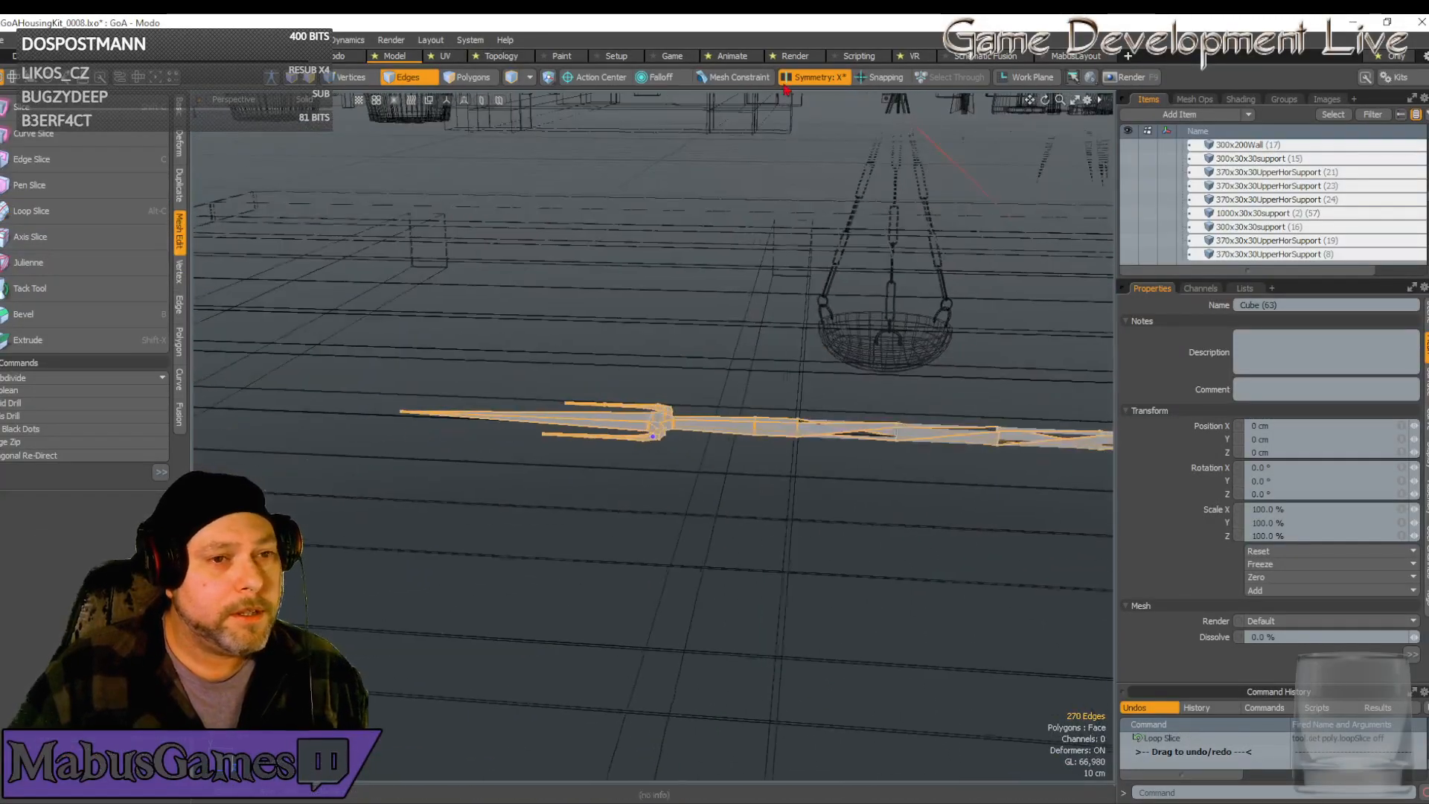
click(806, 79)
alt+drag(573, 477, 564, 431)
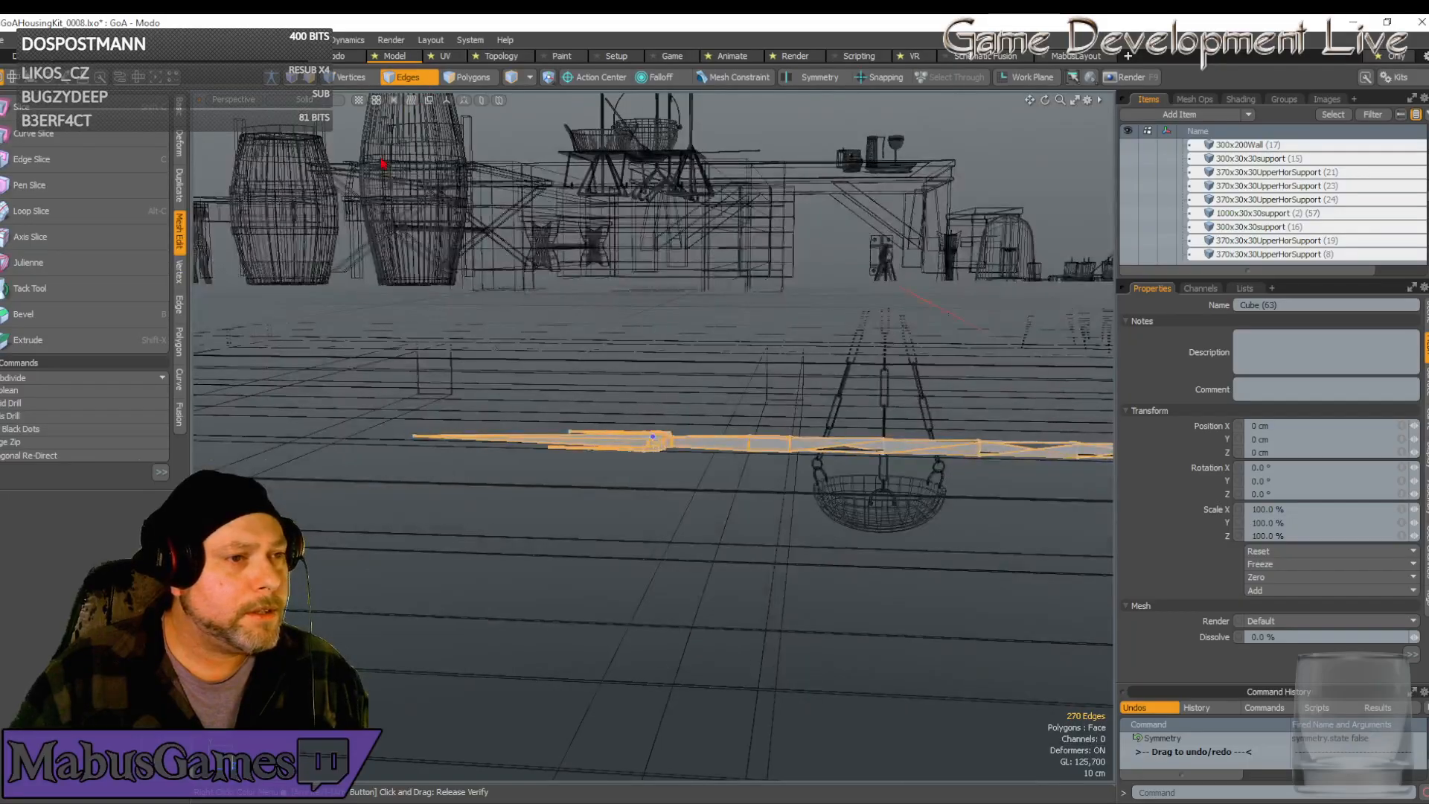
Try subdividing the utensil mesh twice to test how the supporting loops shape it
click(427, 79)
mouse_move(223, 506)
alt+mouse_down()
mouse_move(215, 462)
mouse_move(223, 507)
alt+mouse_up()
click(61, 378)
click(73, 395)
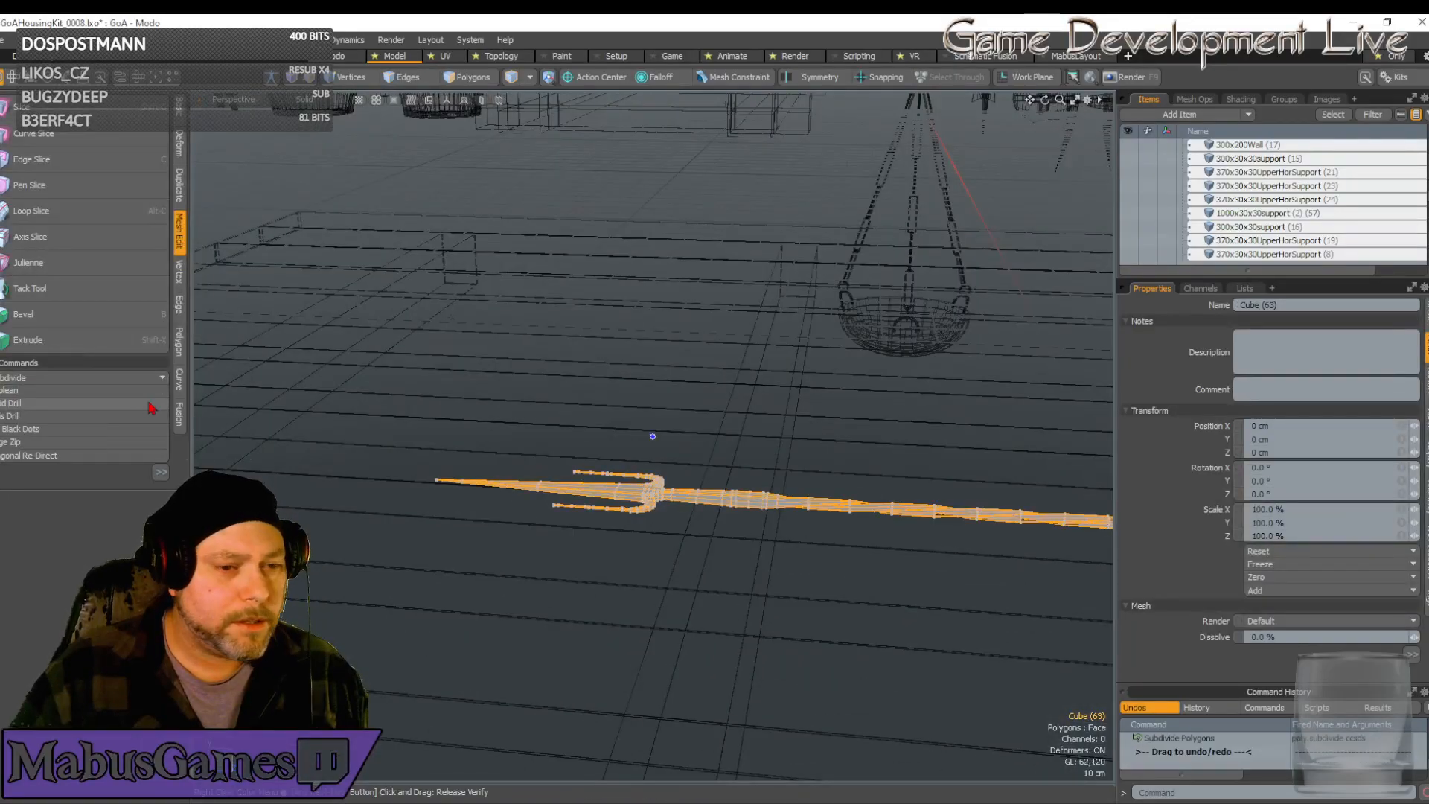
alt+drag(231, 394, 491, 449)
click(66, 378)
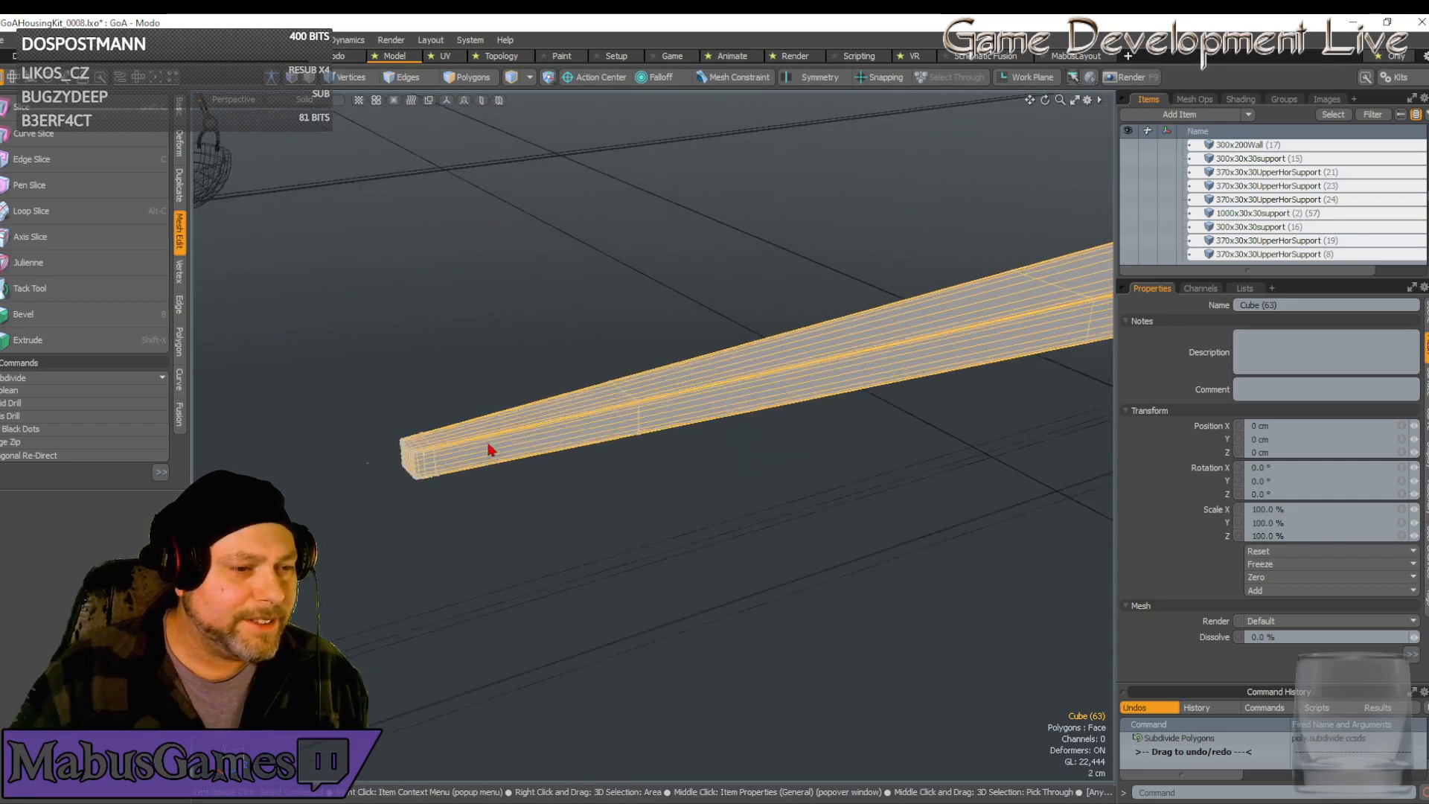
Examine the rounding at the handle's end, and undo both subdivisions
scroll(462, 451, up, 4)
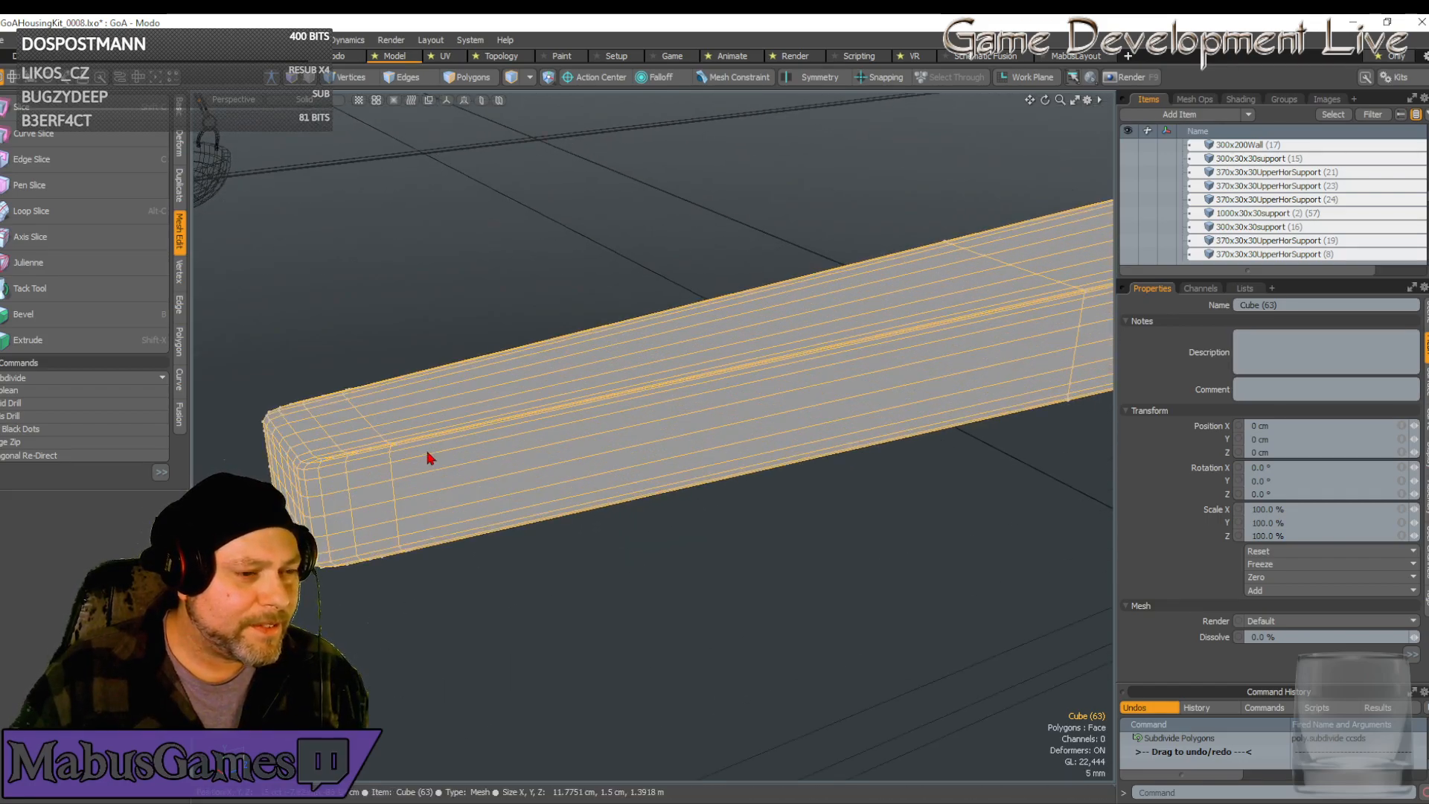
scroll(546, 477, down, 10)
alt+drag(551, 472, 678, 437)
scroll(559, 475, up, 4)
scroll(558, 475, up, 2)
key(ctrl+z)
key(ctrl+z)
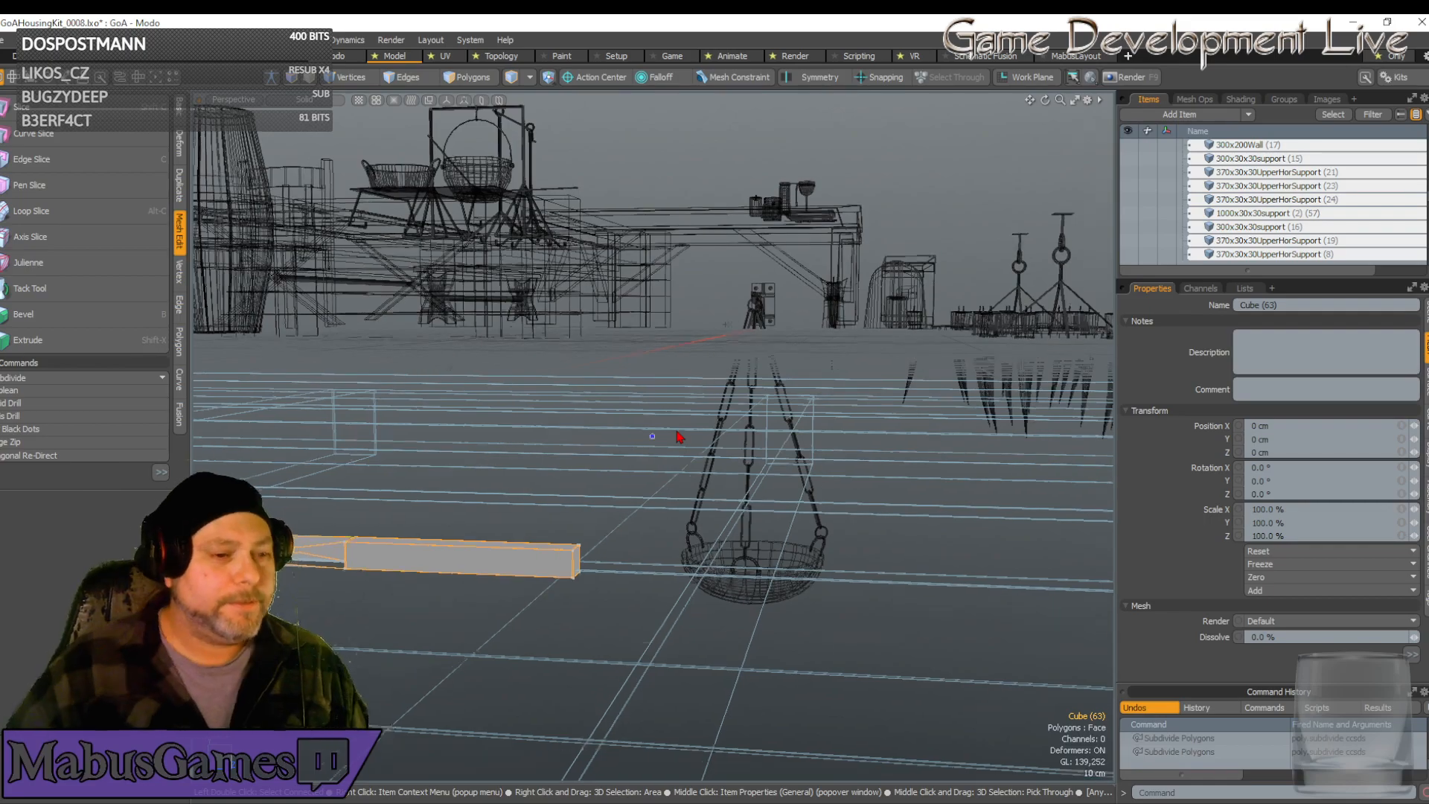
Slide the supporting edge loop closest to the handle's end inward along the handle by 21.9%
alt+drag(677, 437, 691, 514)
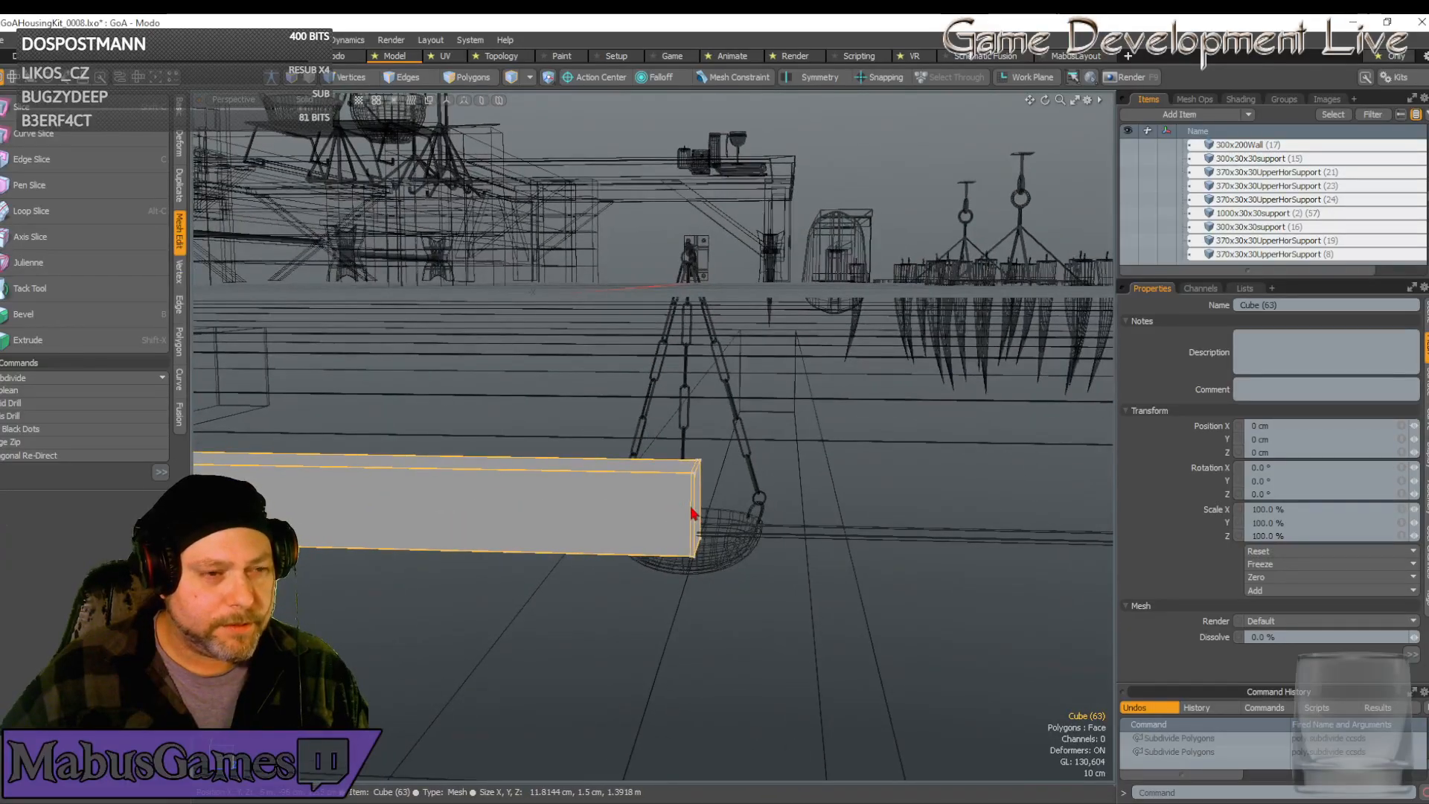
key(2)
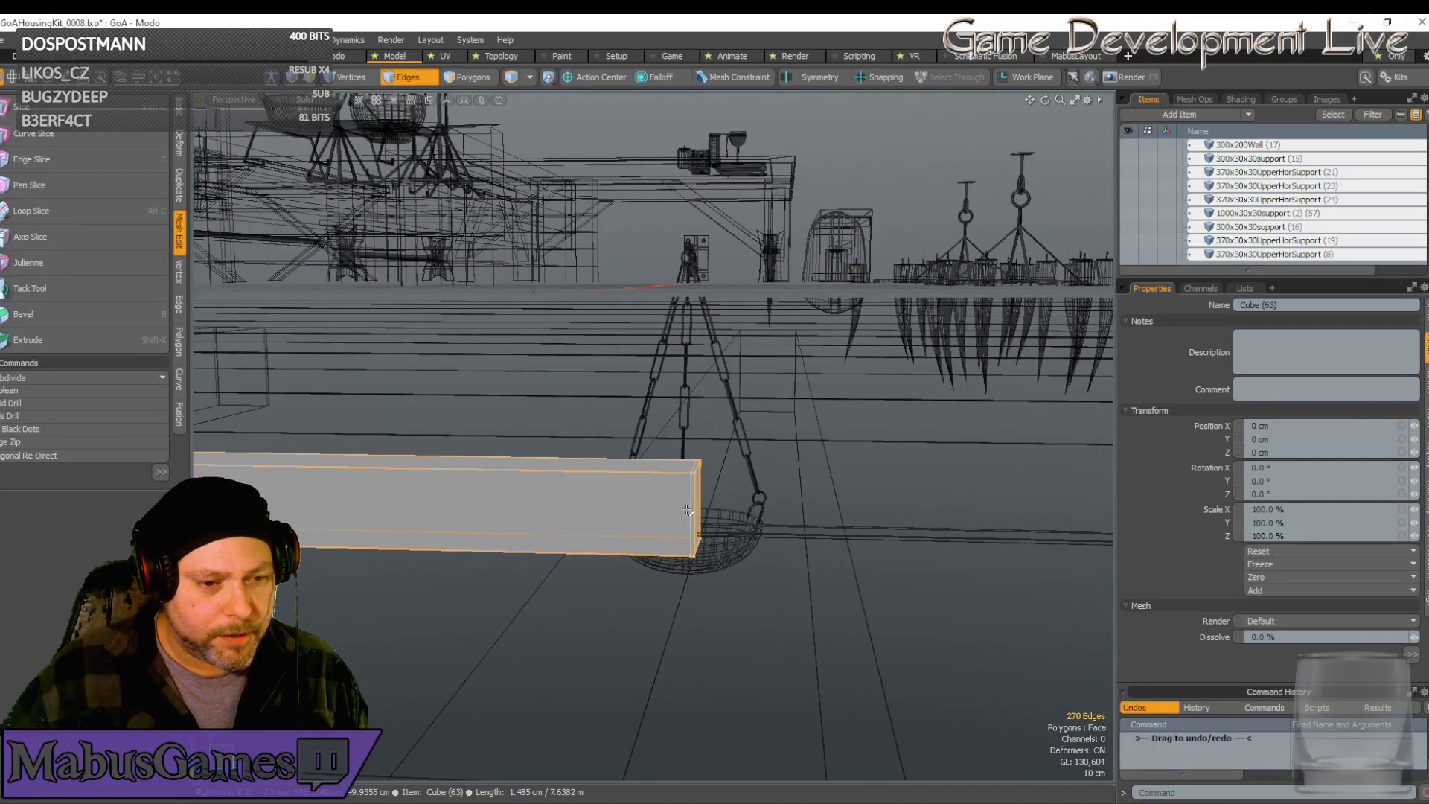
click(687, 514)
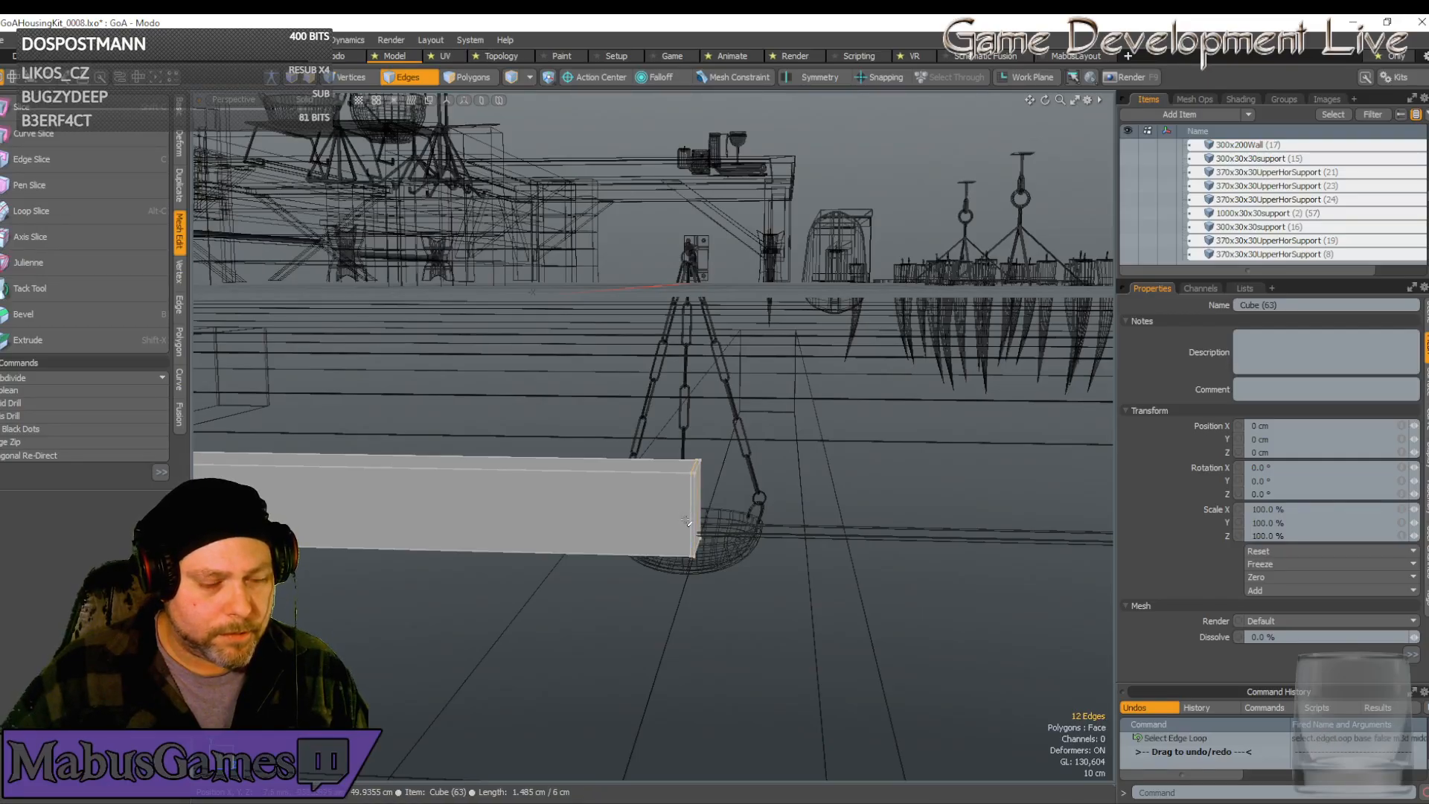
click(178, 304)
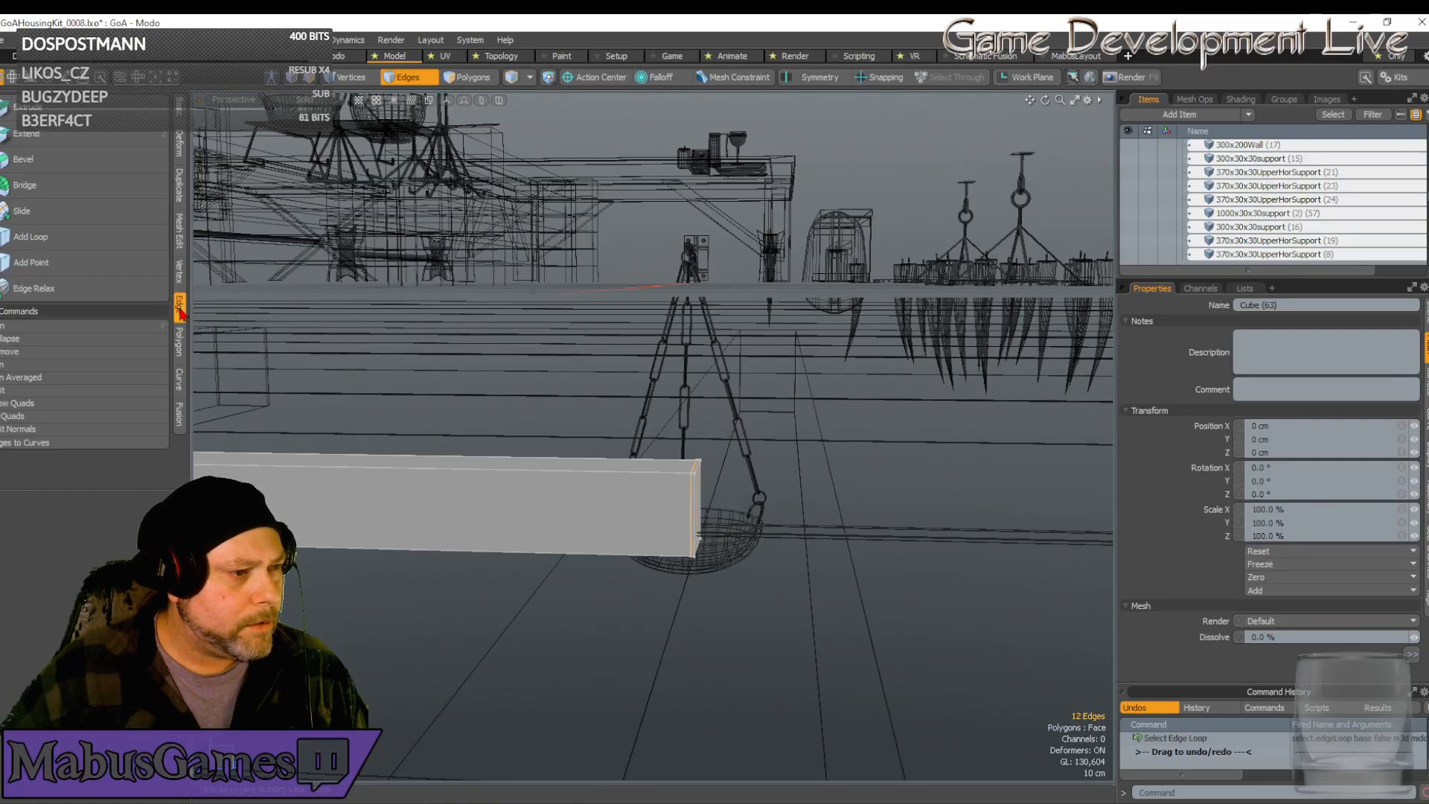
click(30, 205)
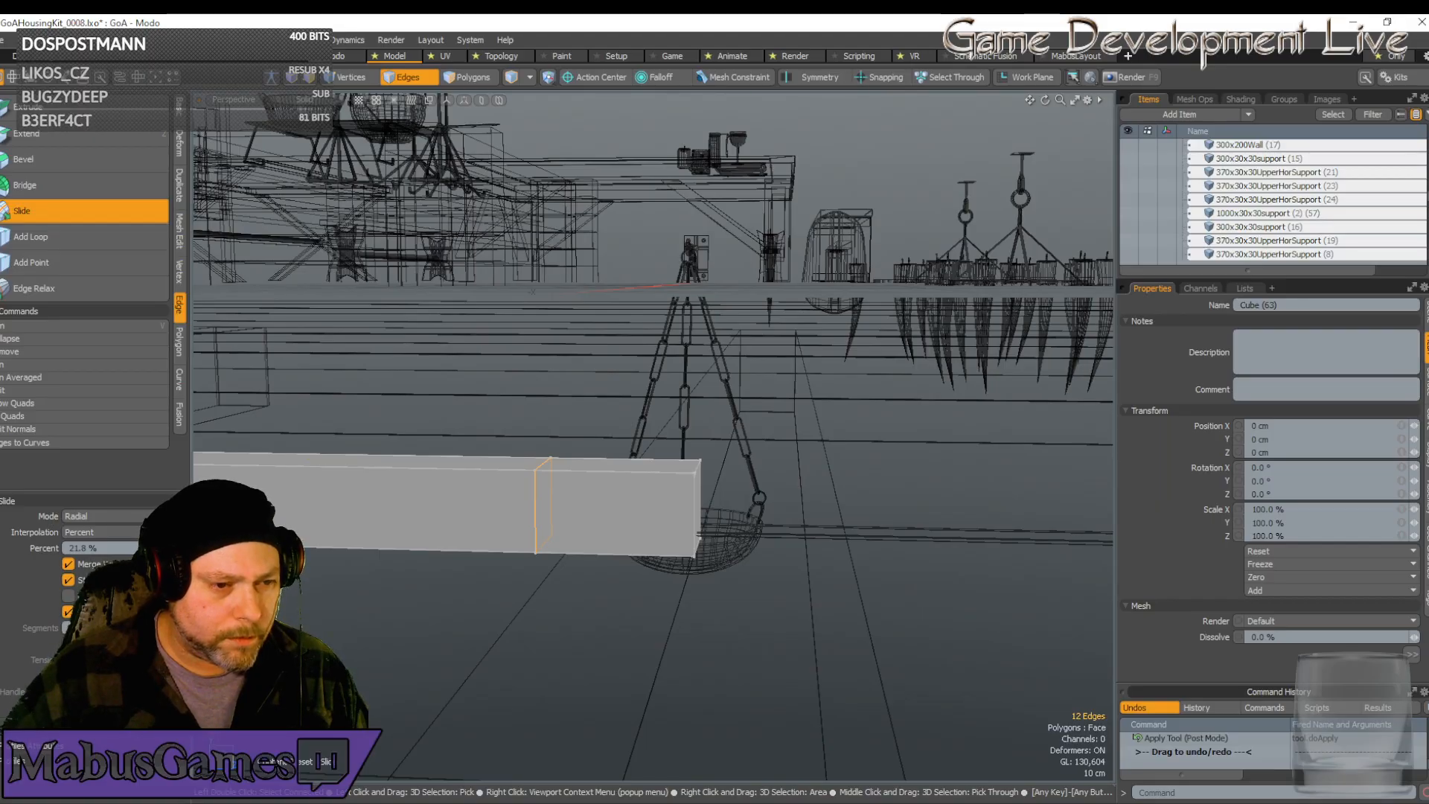
Select the supporting edge loops that run lengthwise around the utensil's long outer edges
key(shift+a)
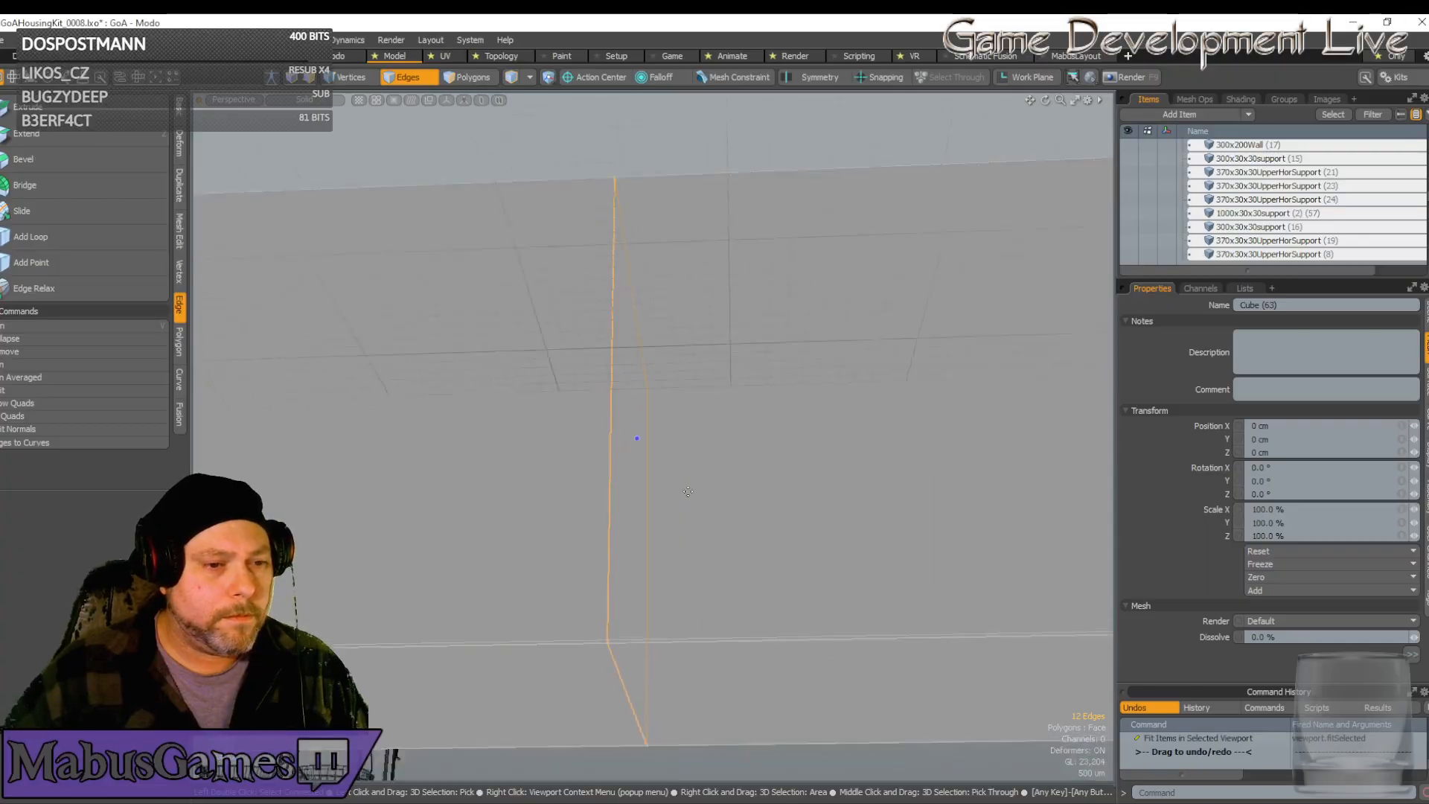
alt+drag(694, 492, 727, 495)
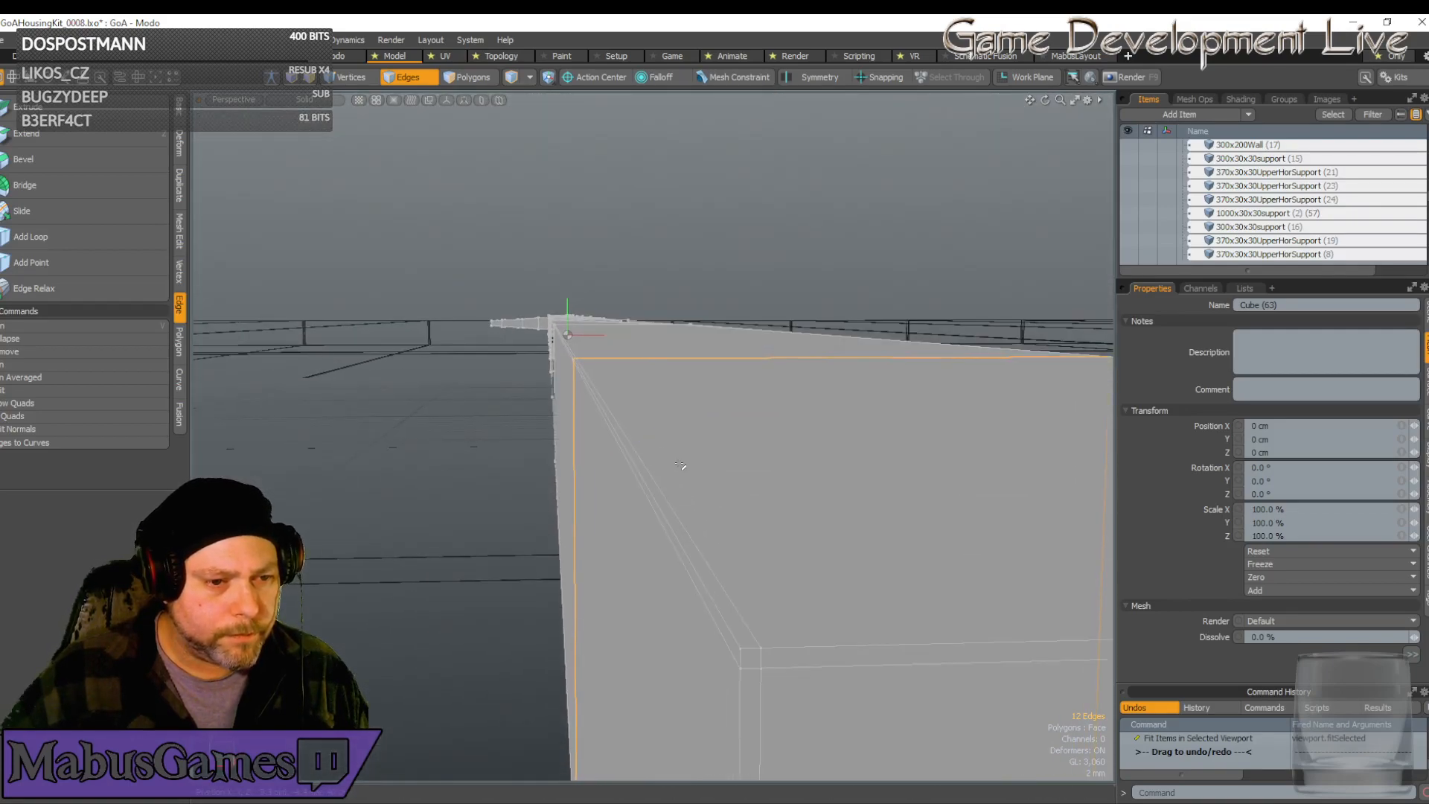
scroll(618, 361, down, 1)
double_click(637, 477)
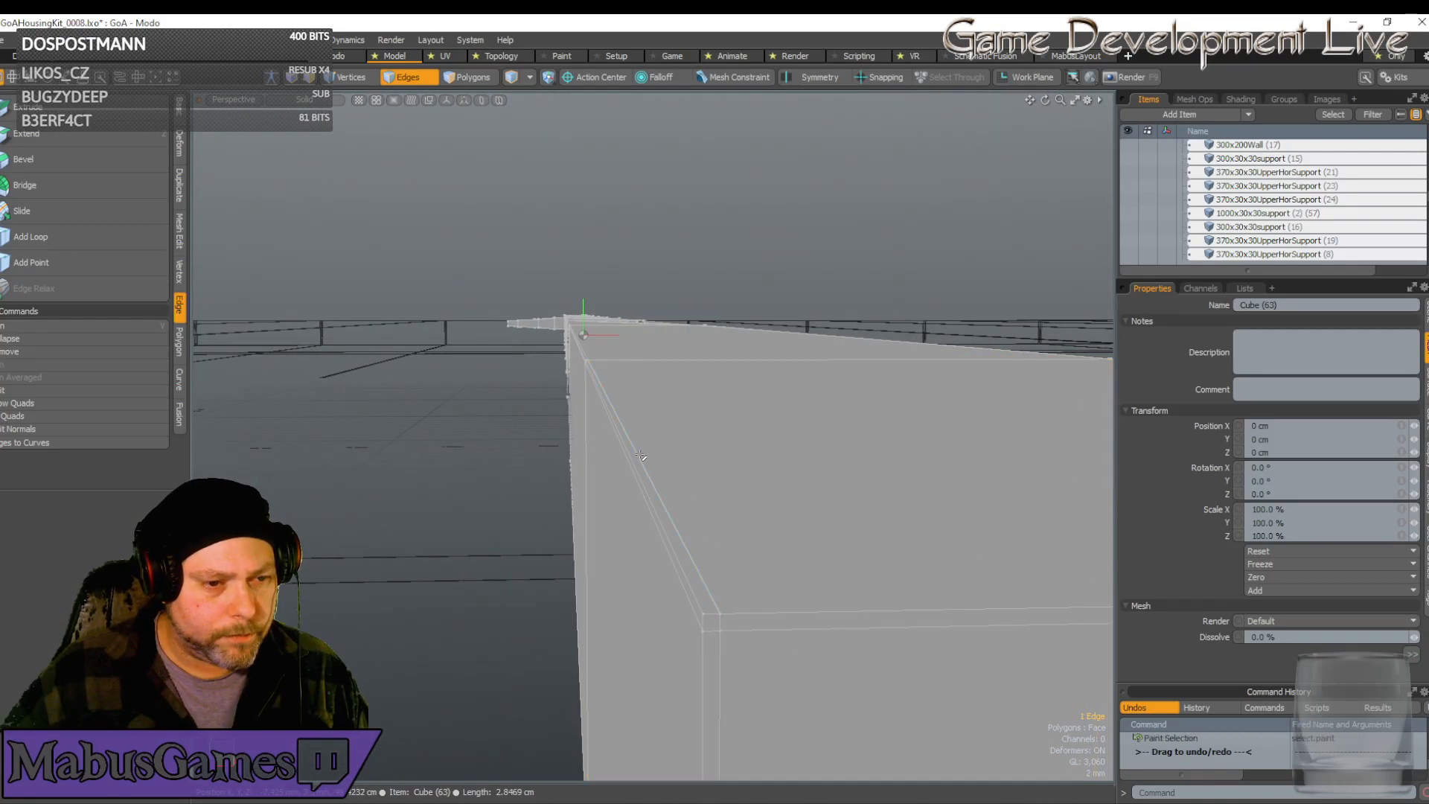
key(2)
alt+drag(636, 486, 881, 639)
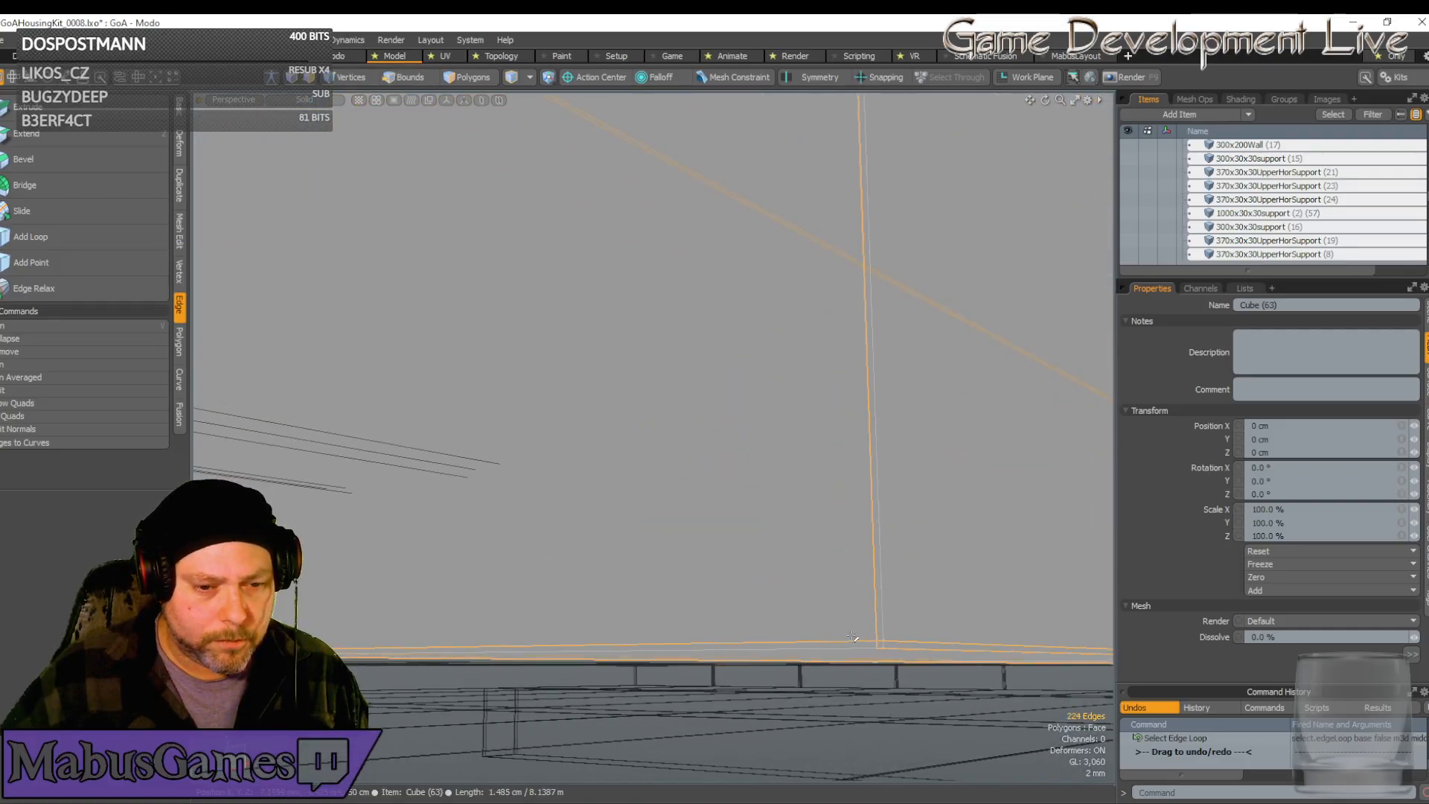
key(shift+a)
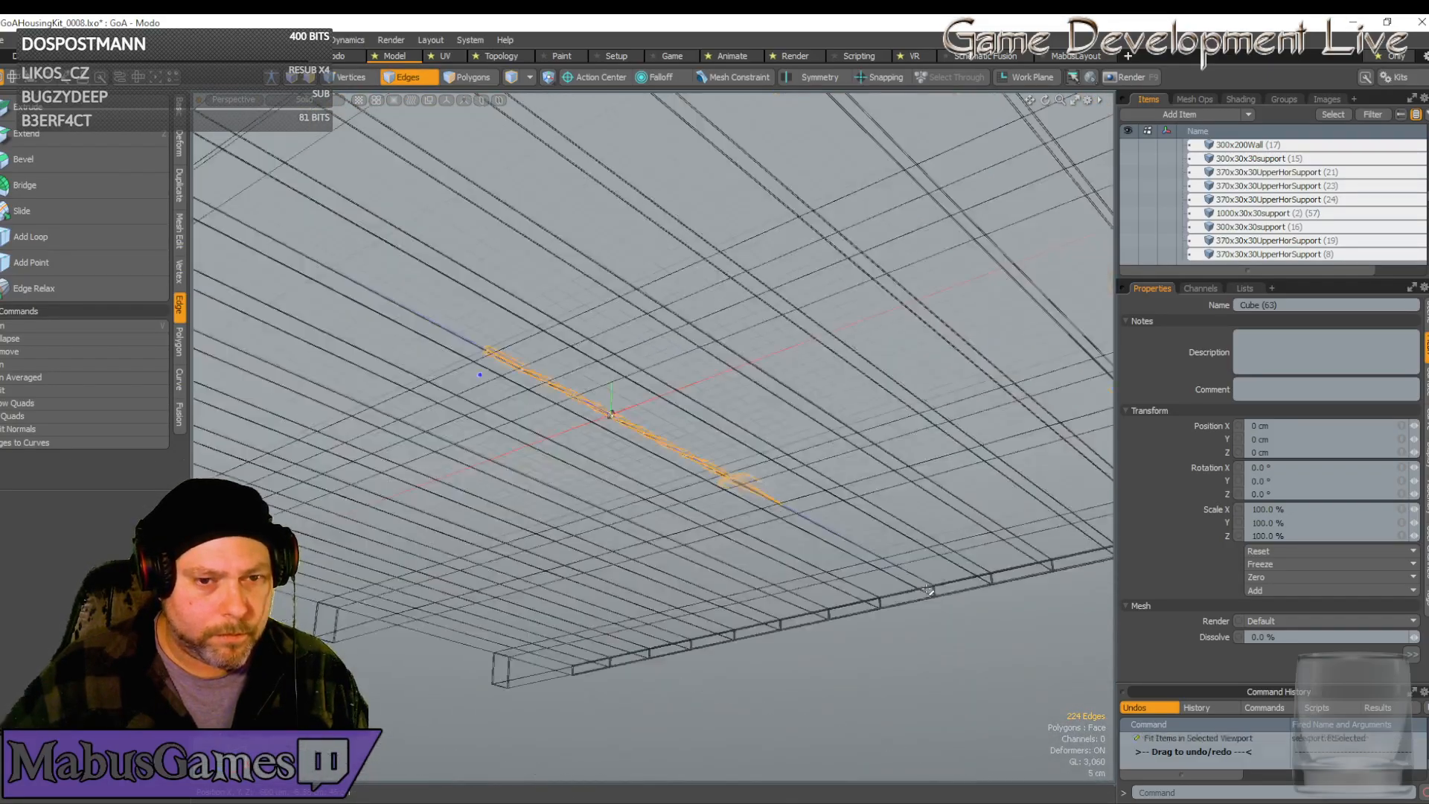
alt+drag(931, 591, 846, 542)
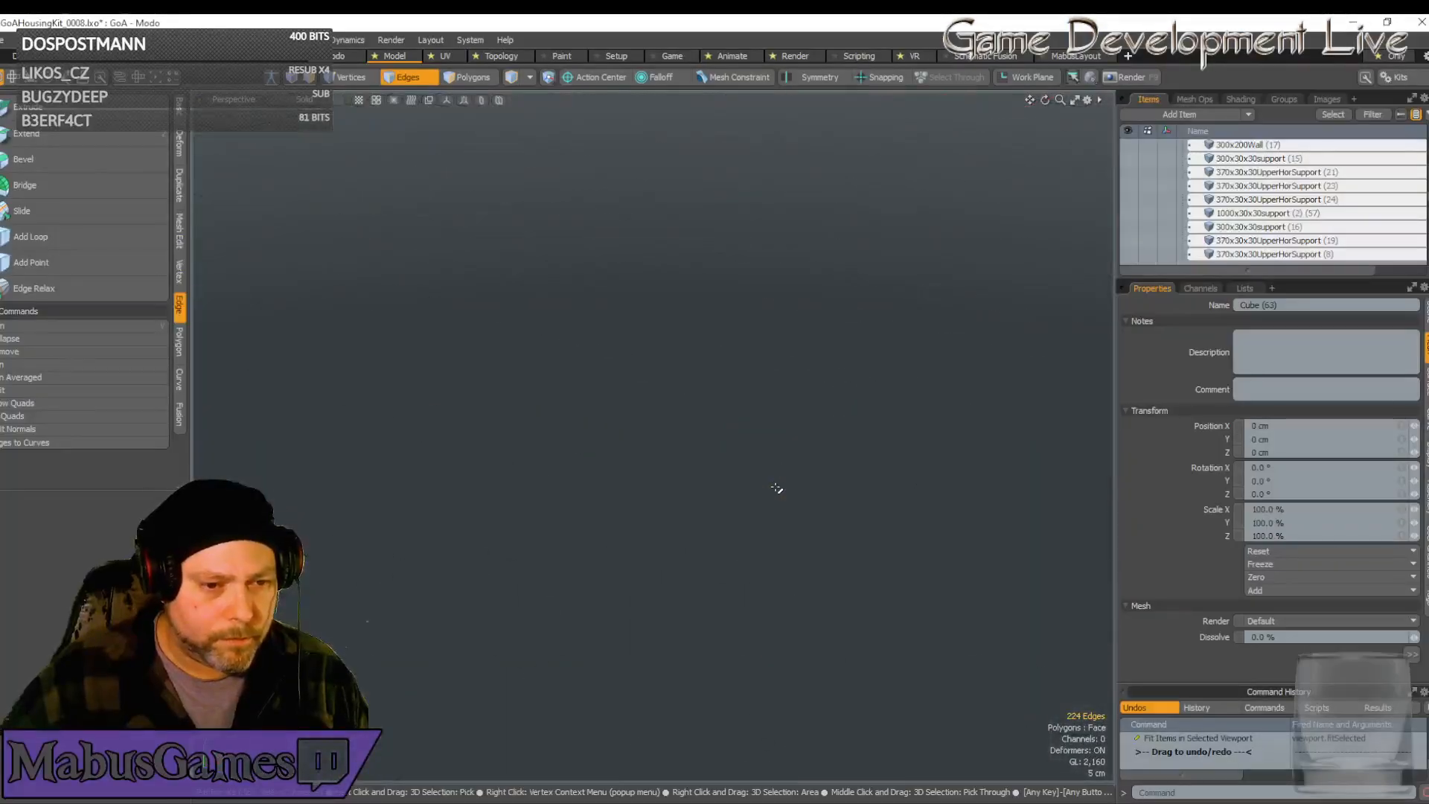
key(shift+a)
scroll(709, 534, up, 8)
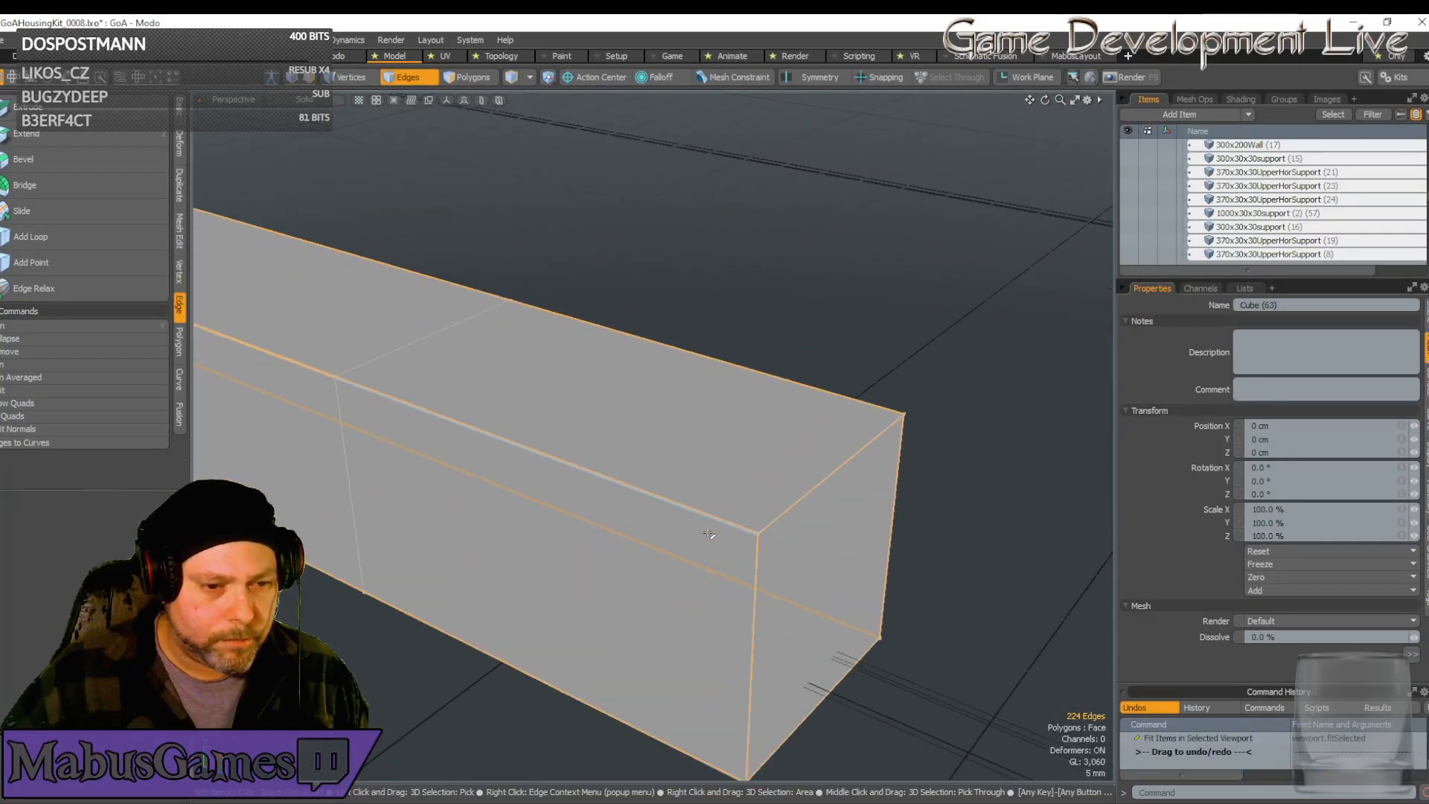
scroll(709, 534, up, 4)
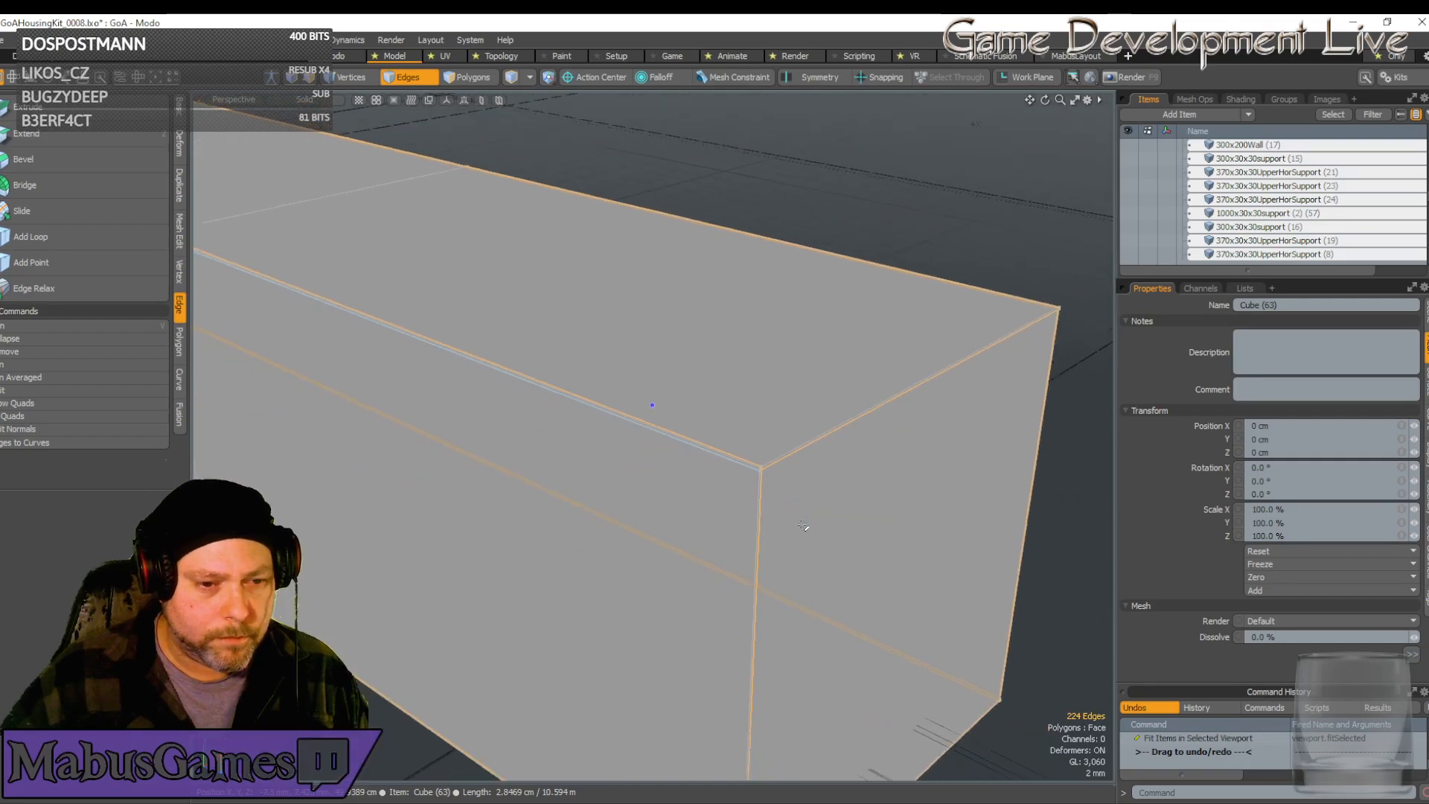
alt+drag(803, 526, 795, 463)
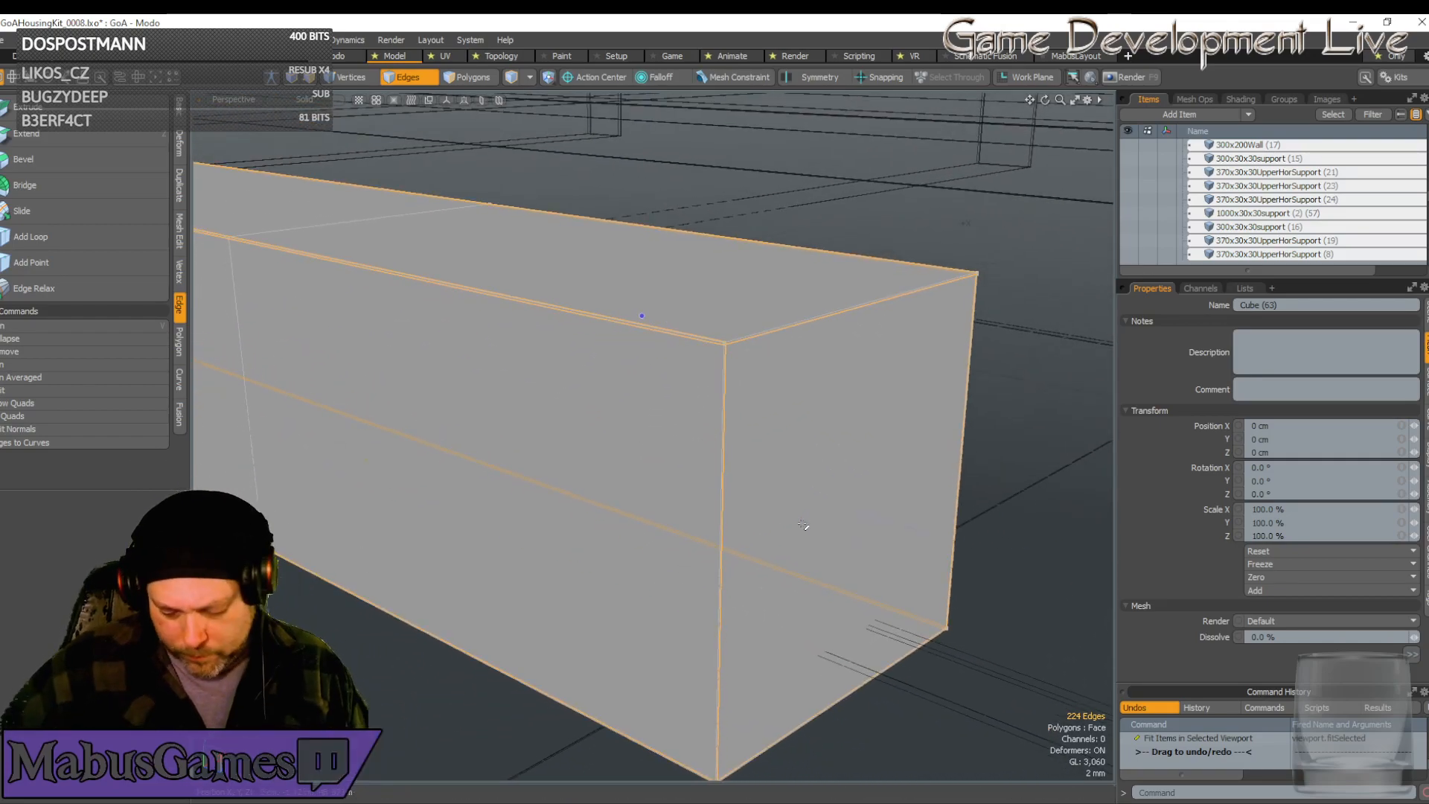
Delete the selected edges and slice the shaft's end segment with two edge loops at 27.5% and 71.5%
key(Delete)
alt+drag(803, 526, 812, 524)
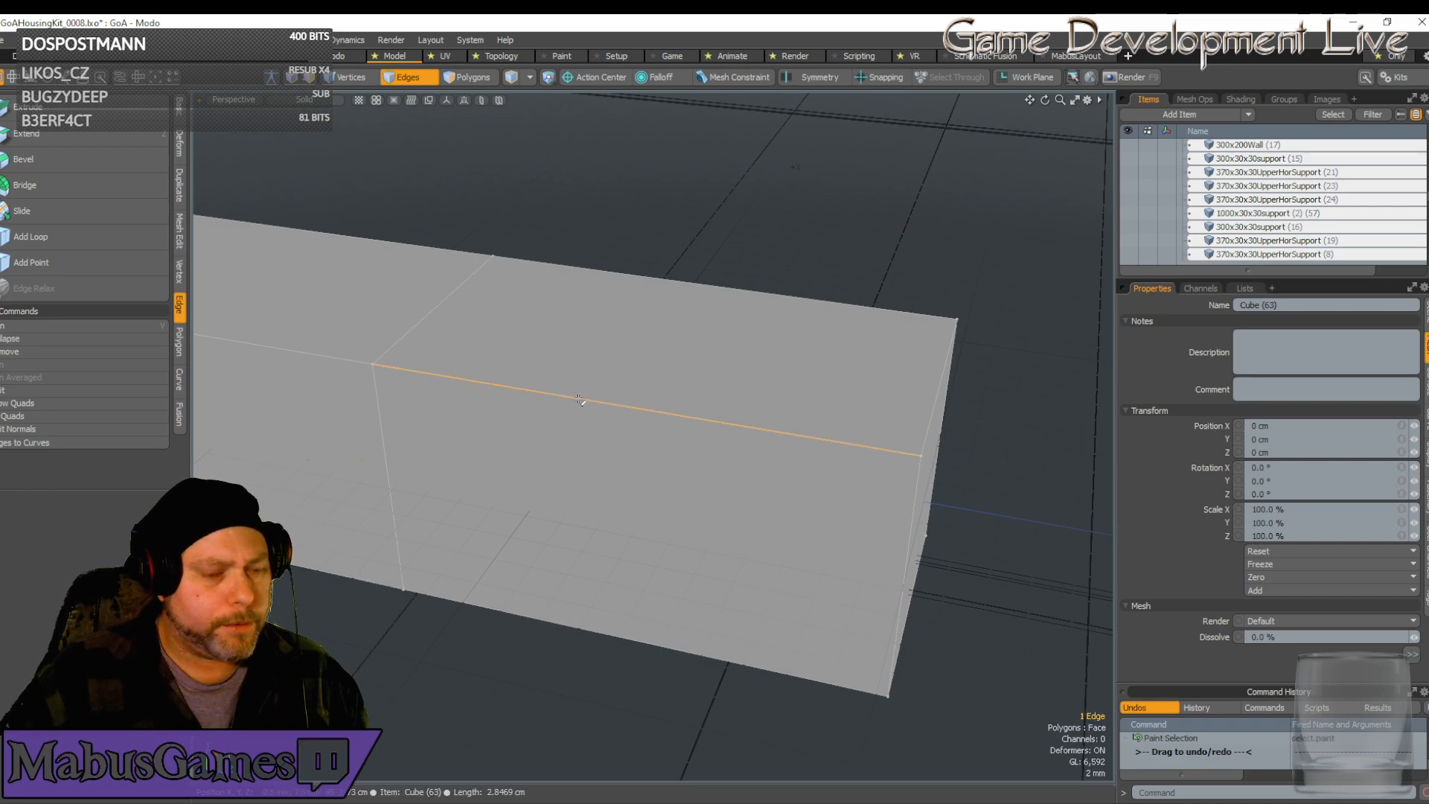
key(alt+l)
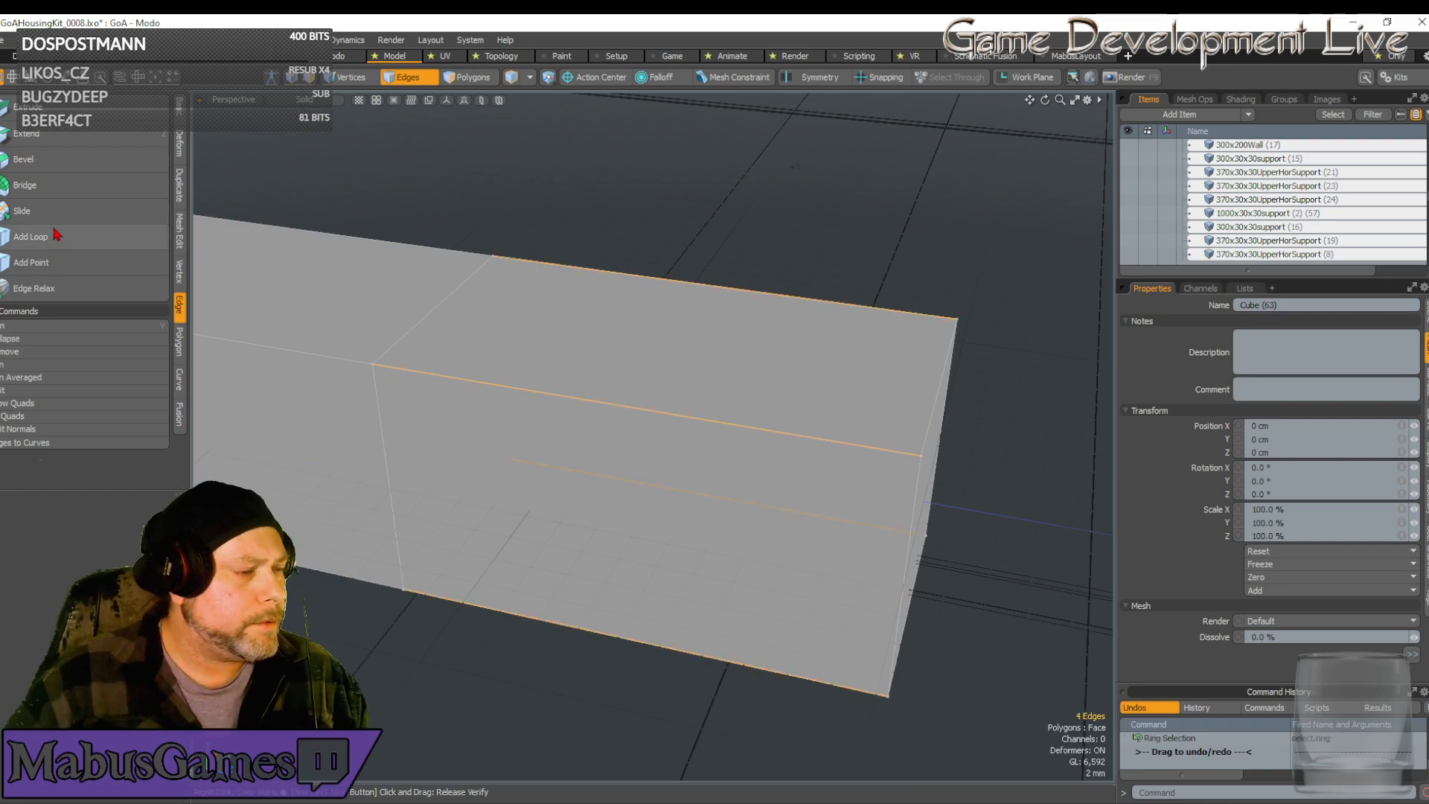
click(179, 230)
click(81, 213)
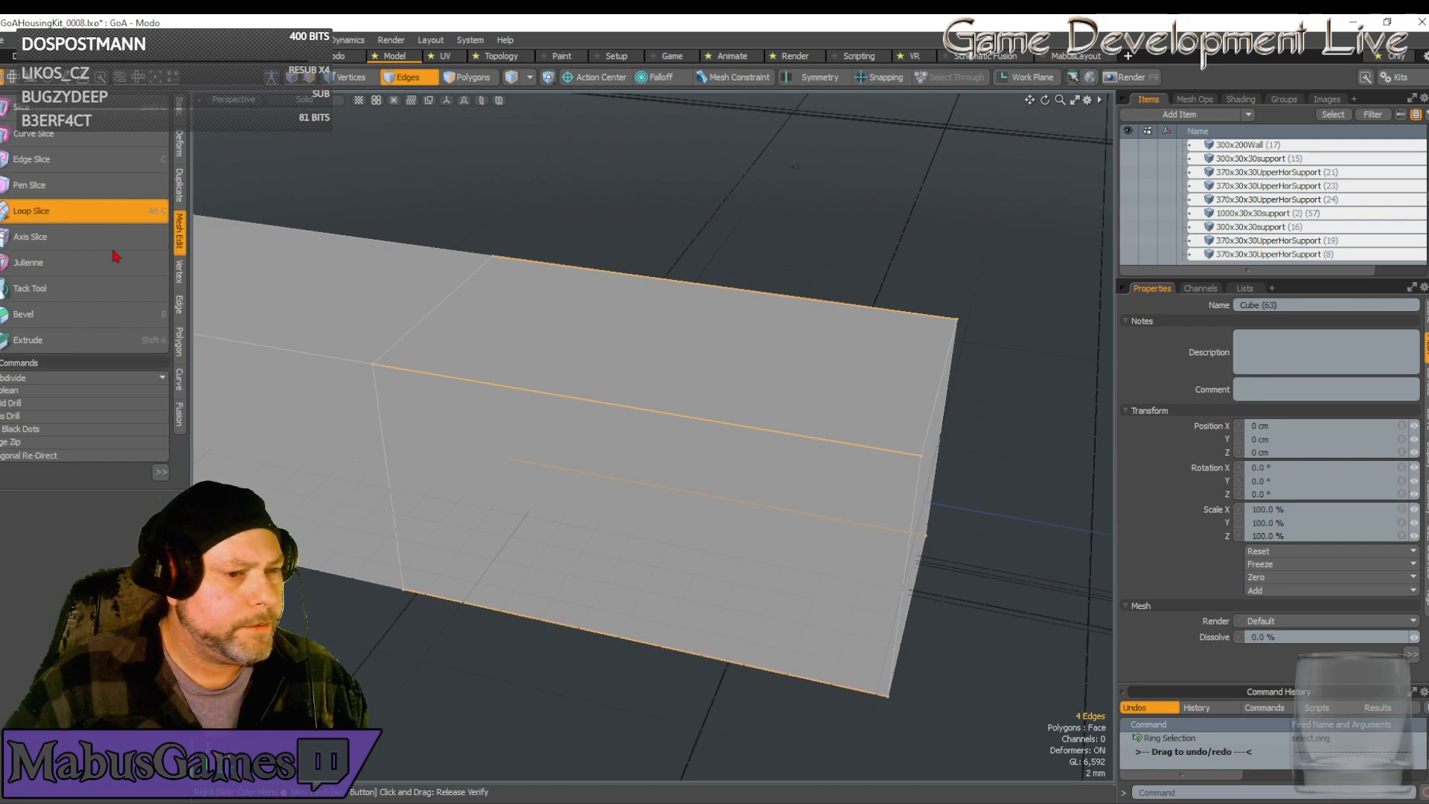
click(358, 216)
alt+drag(357, 216, 424, 196)
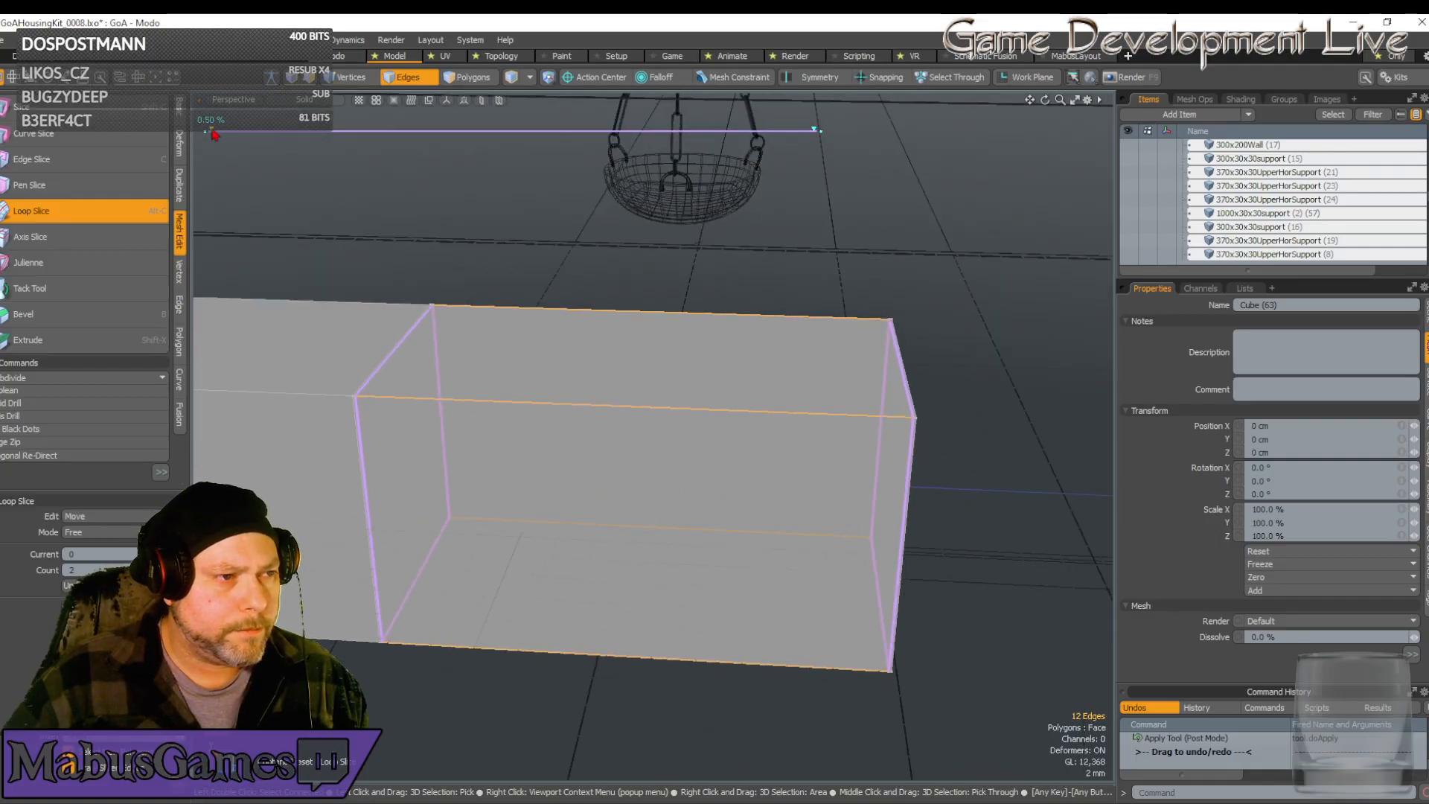
drag(214, 134, 376, 131)
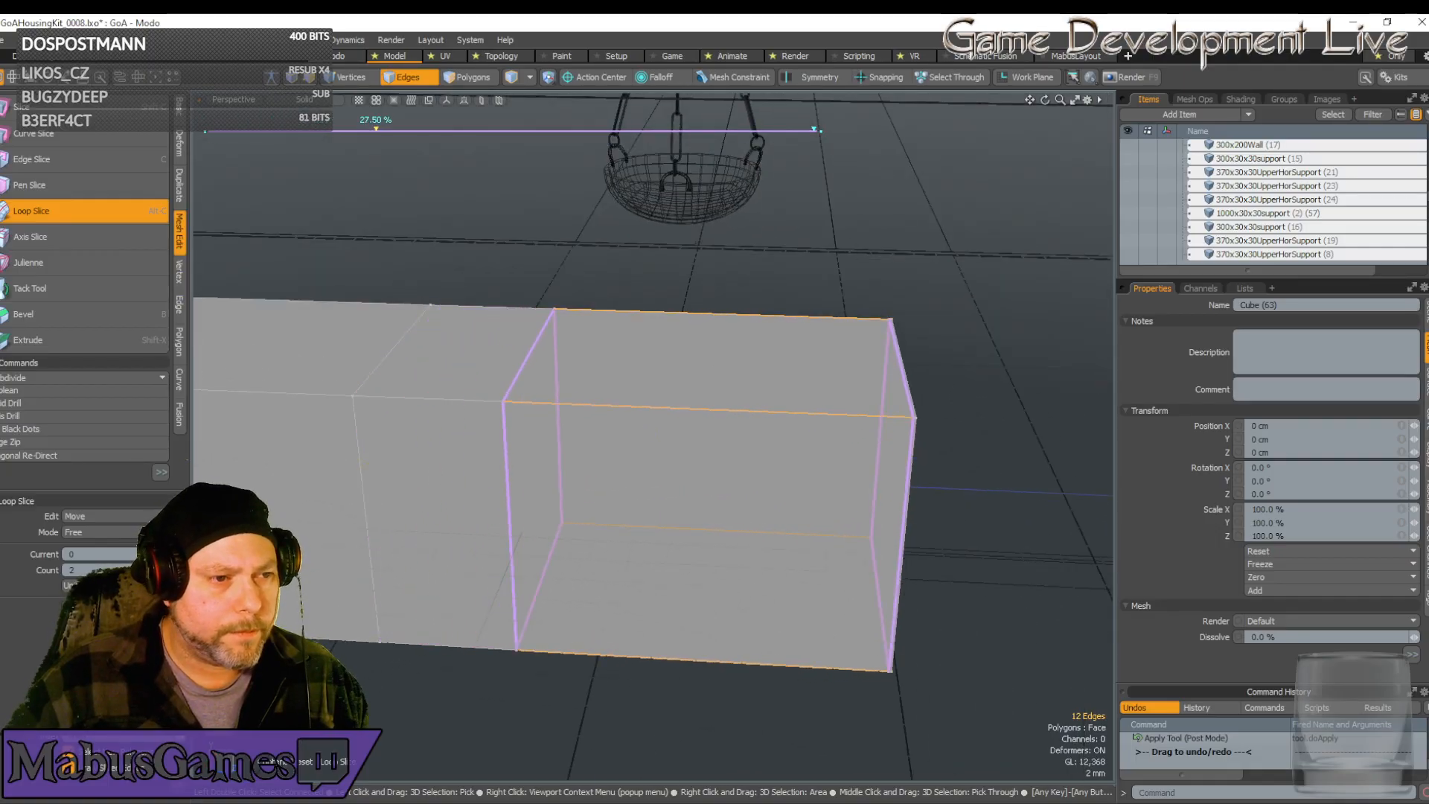
drag(817, 133, 644, 131)
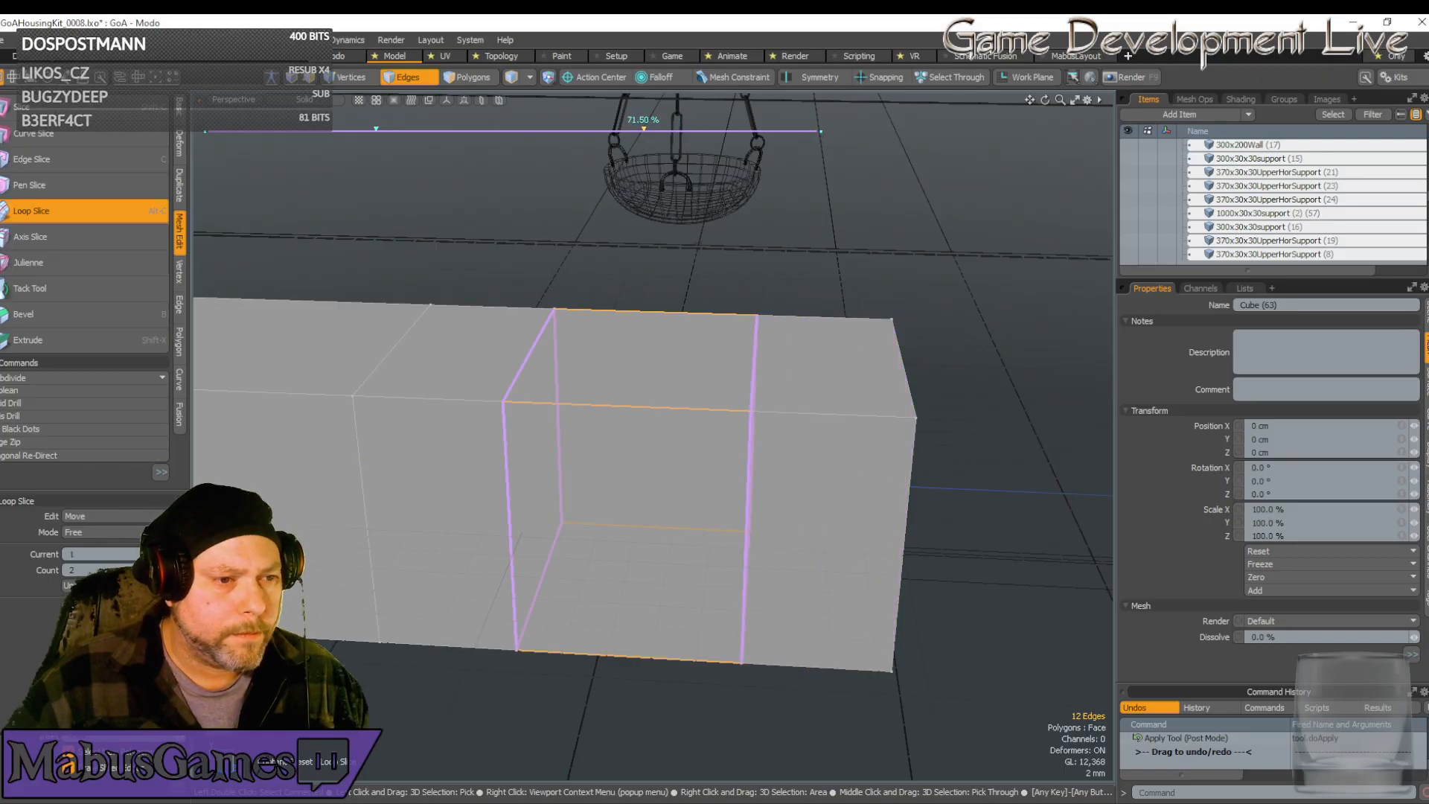
alt+drag(240, 291, 262, 246)
click(86, 216)
alt+drag(595, 343, 521, 339)
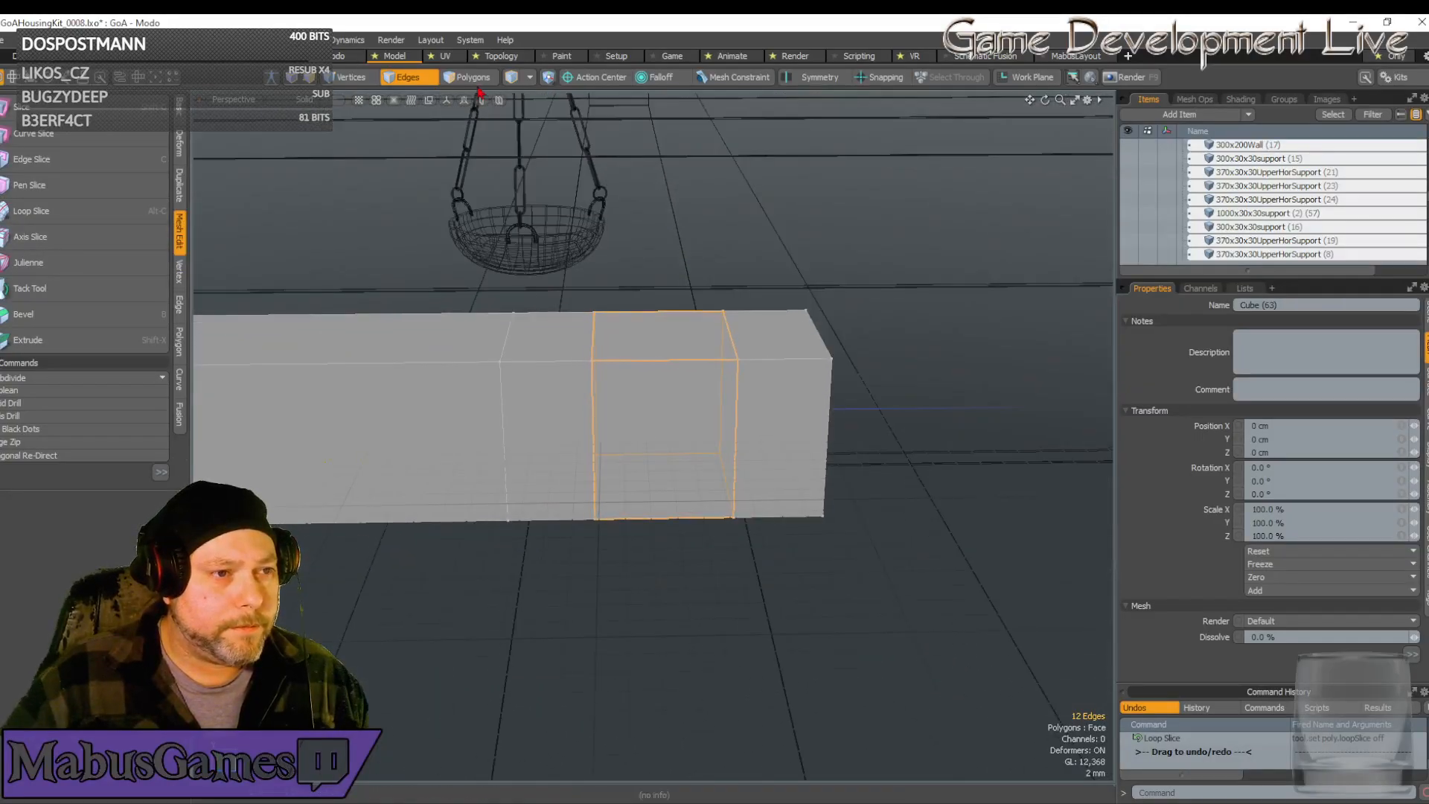
Select the band of polygons between the two new loops and scale it to 156.5% in X and Y
click(469, 76)
alt+drag(521, 238, 549, 335)
drag(574, 279, 699, 588)
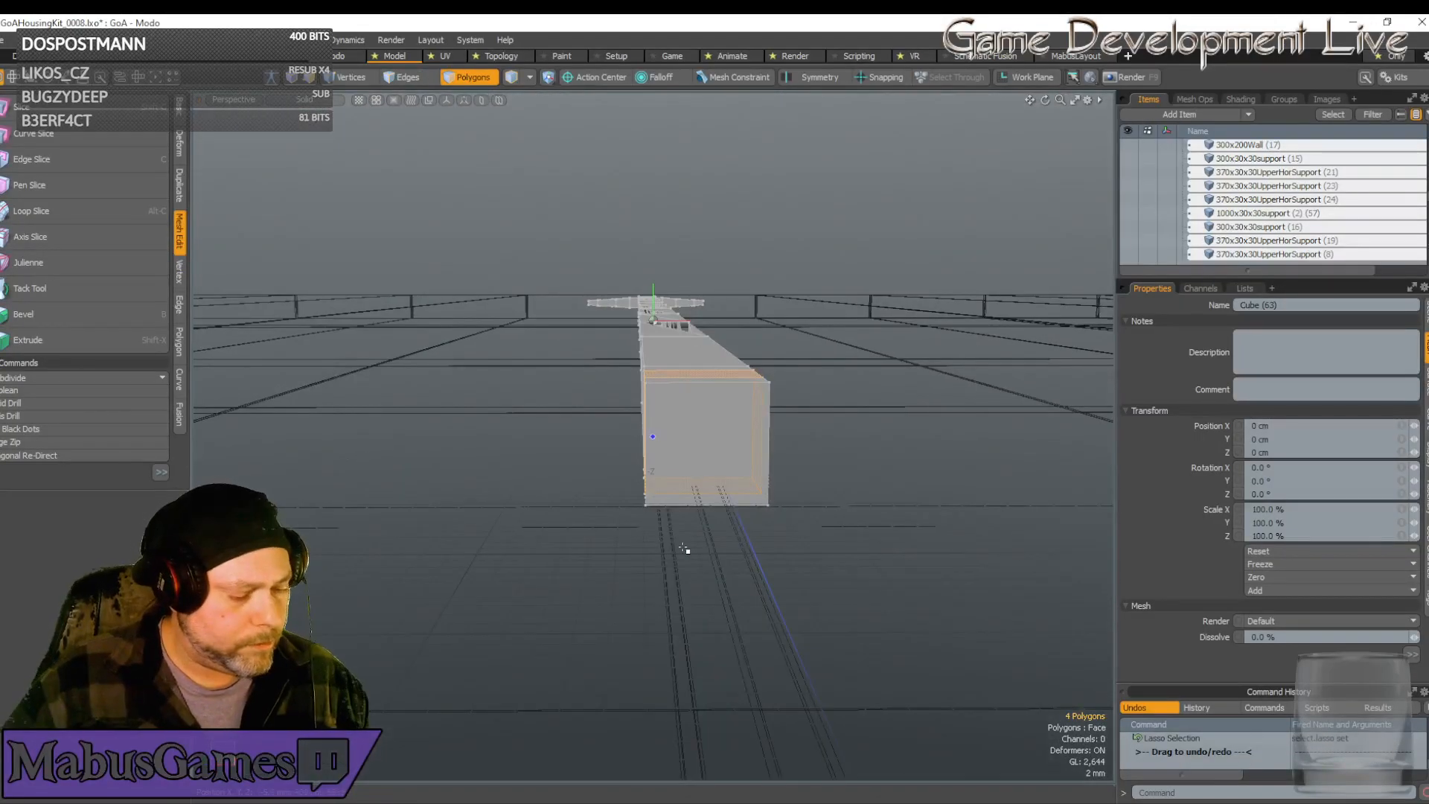
key(r)
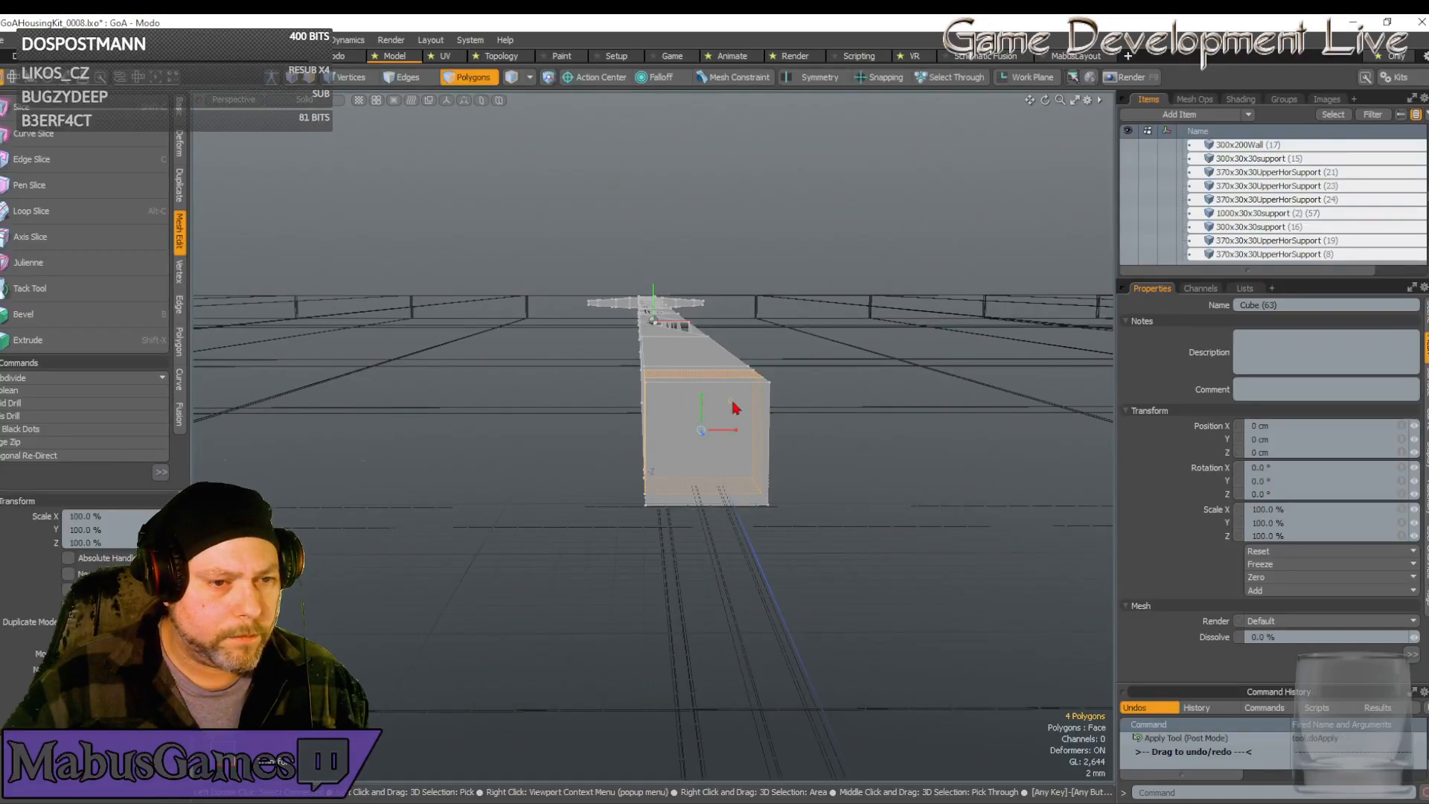
drag(731, 399, 767, 400)
alt+drag(637, 437, 633, 376)
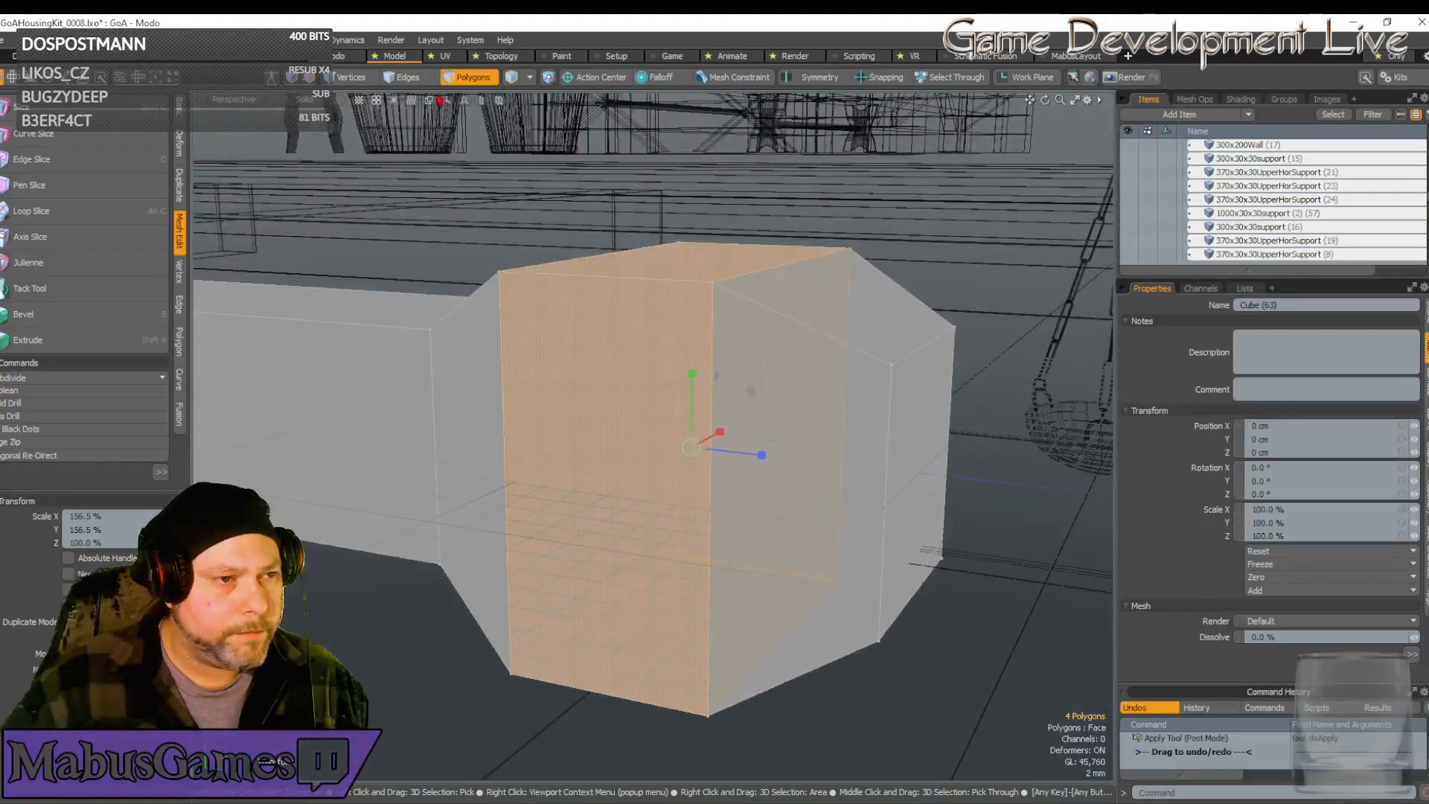
Loop-slice the ring of edges across the top of the widened end block with two loops at 0.5% and 99.5%
click(408, 79)
alt+drag(640, 320, 654, 437)
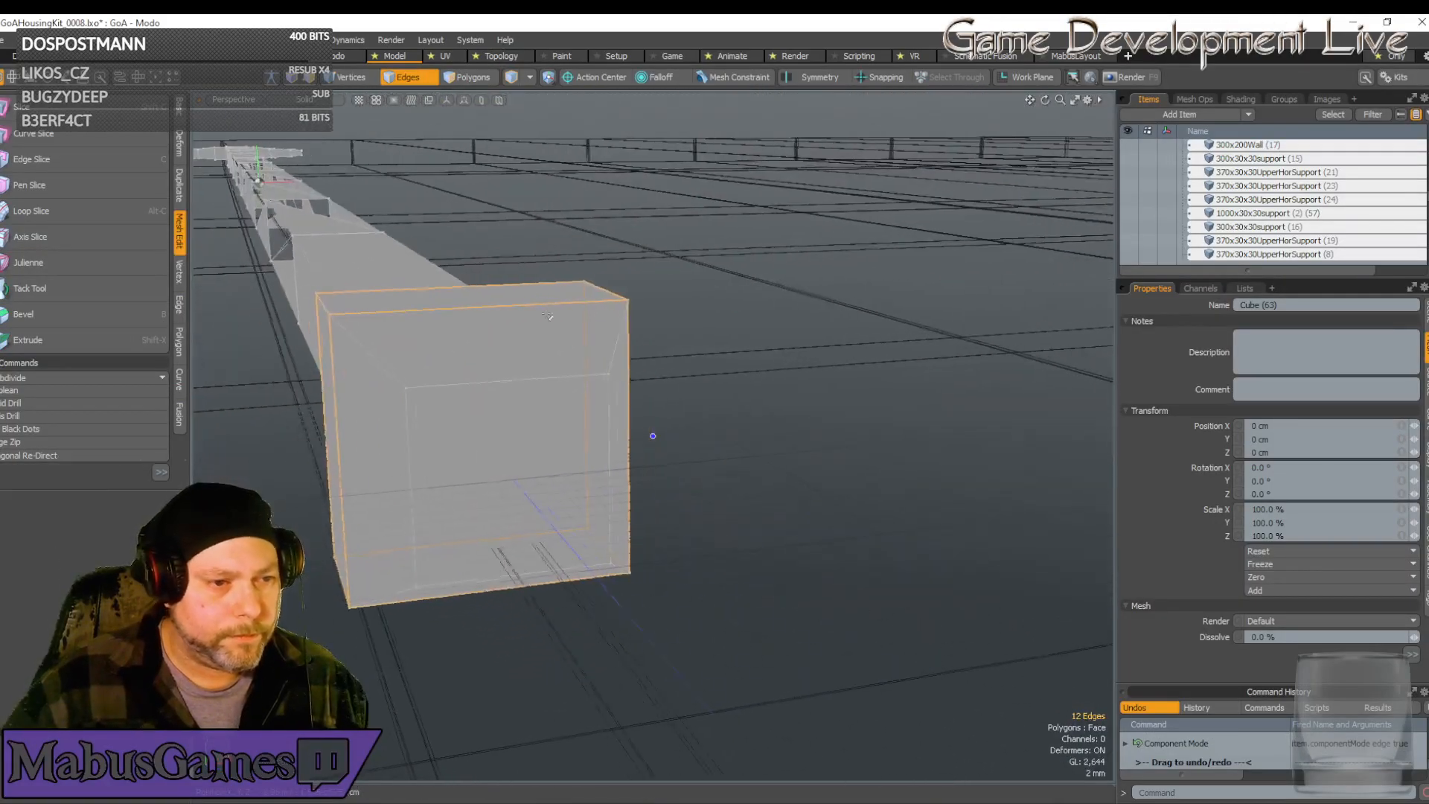
click(496, 307)
key(alt+l)
alt+drag(496, 308, 421, 308)
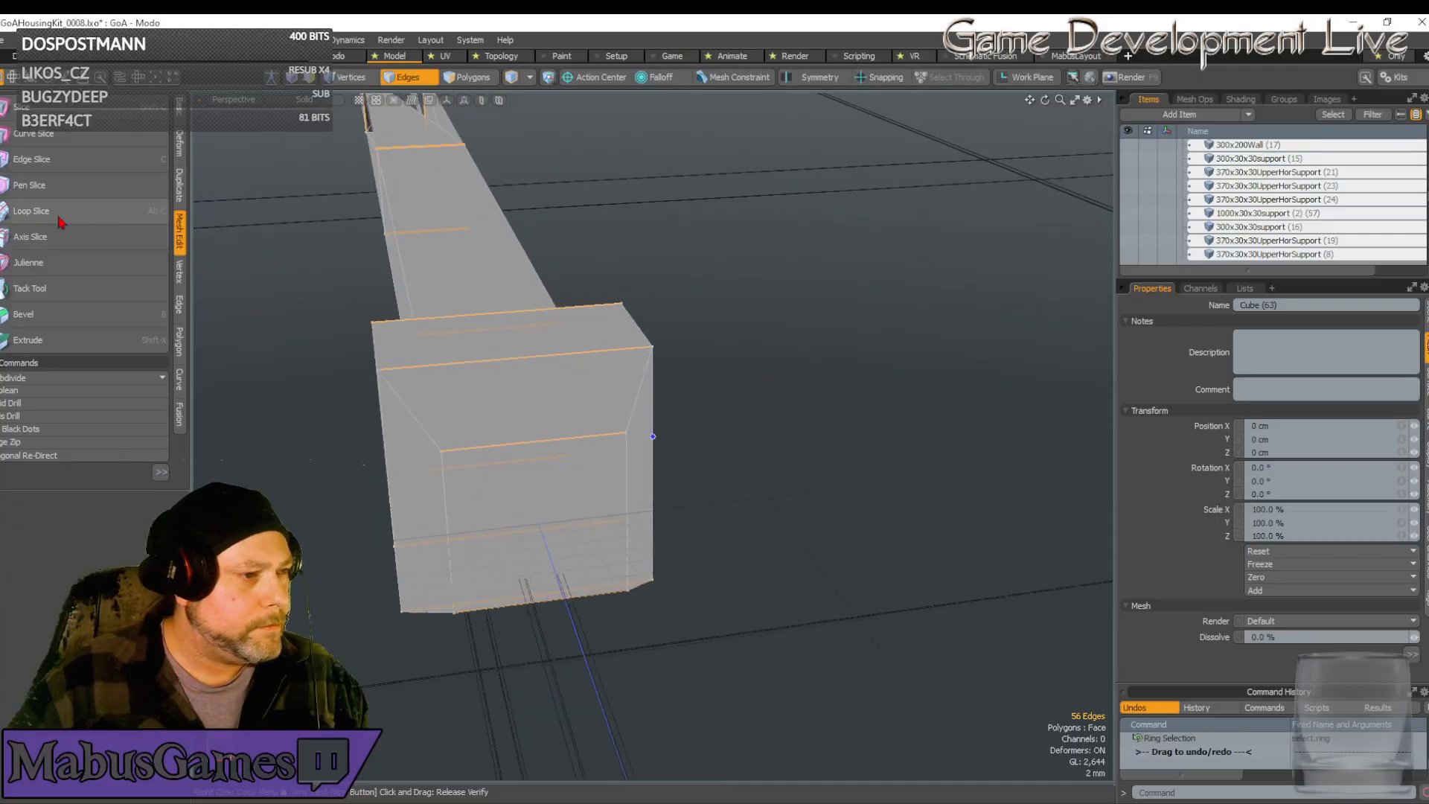
click(34, 212)
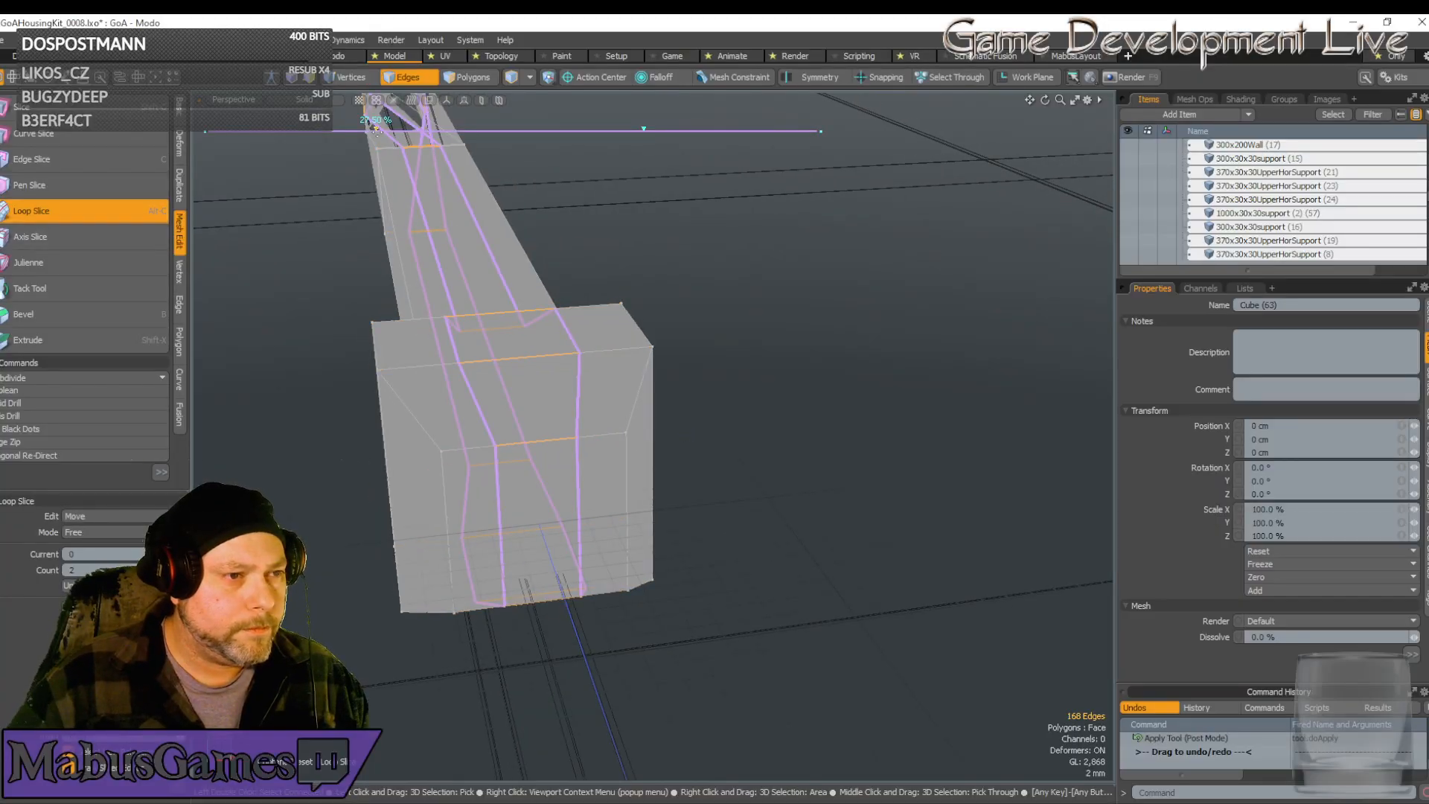
drag(379, 132, 211, 131)
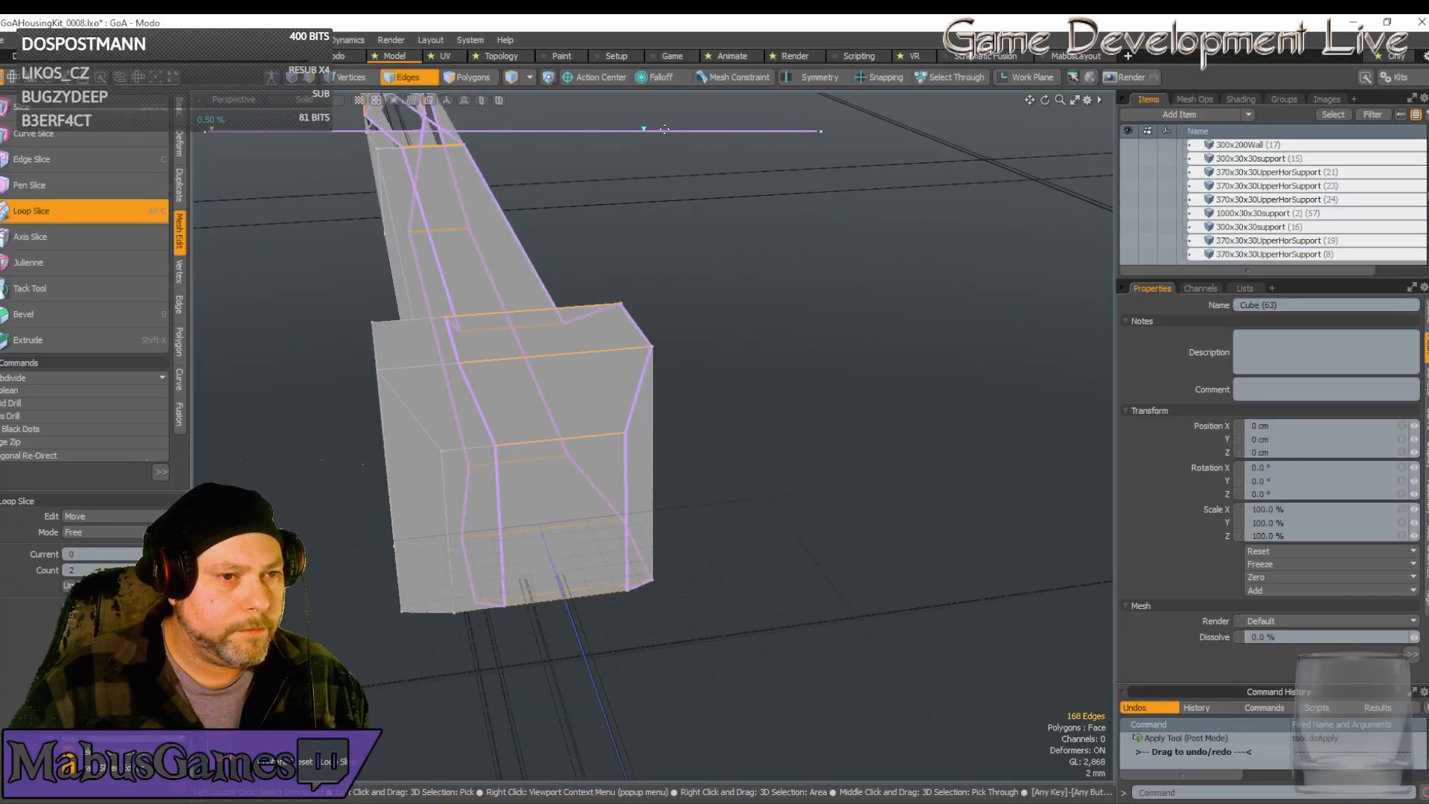
drag(645, 131, 815, 130)
key(space)
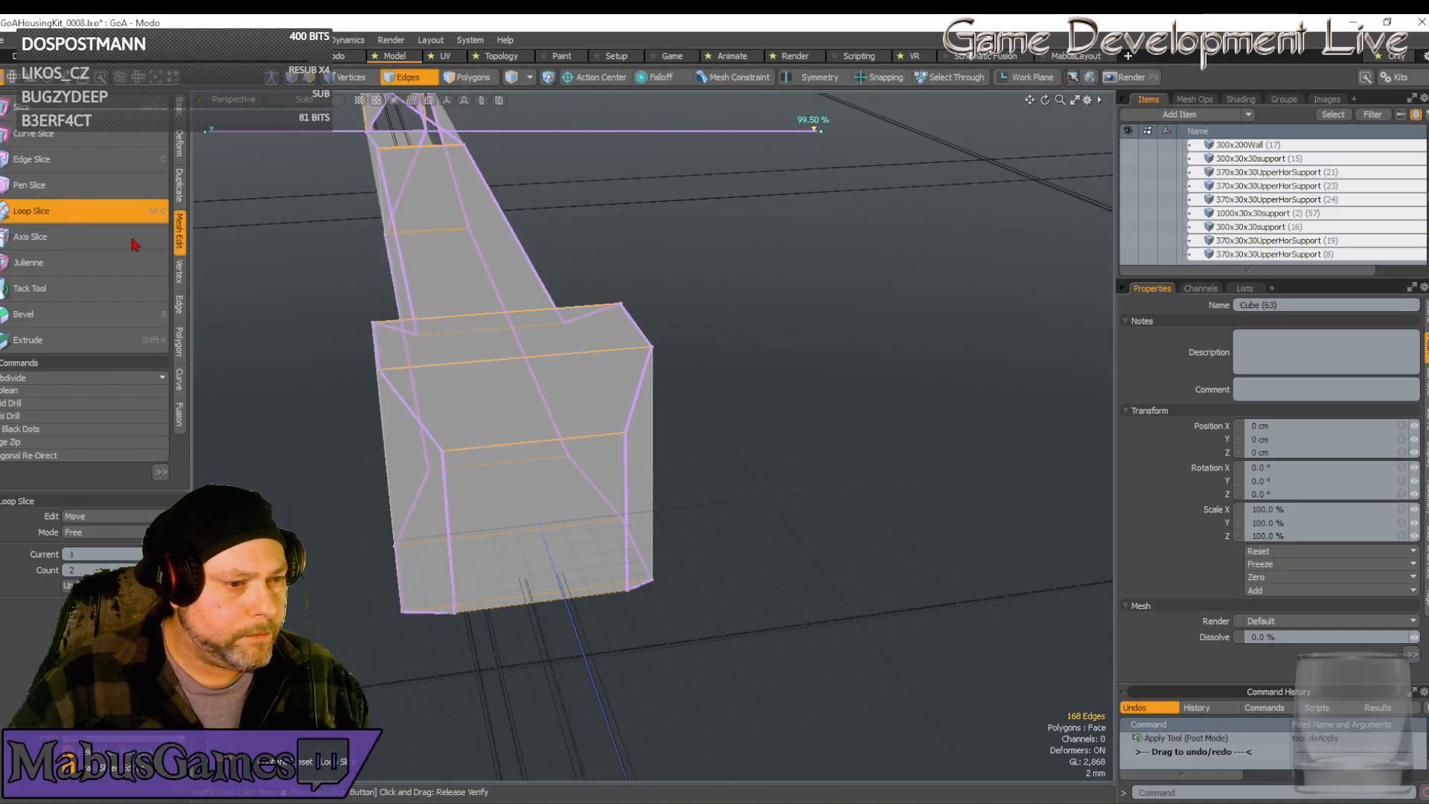
Loop-slice the ring of vertical edges along the shaft and end block with two loops at 0.5% and 99.5%
click(445, 493)
key(alt+l)
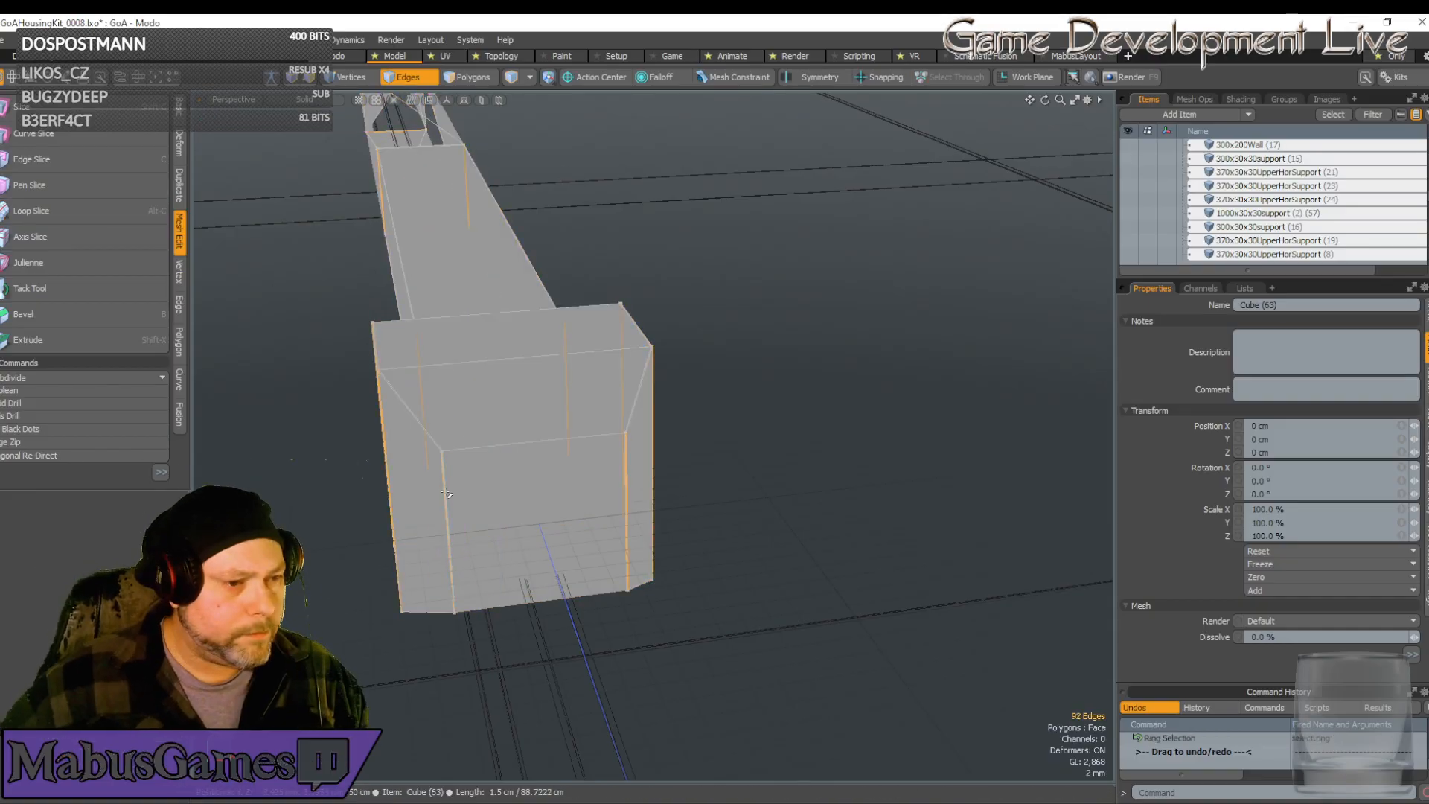
click(84, 214)
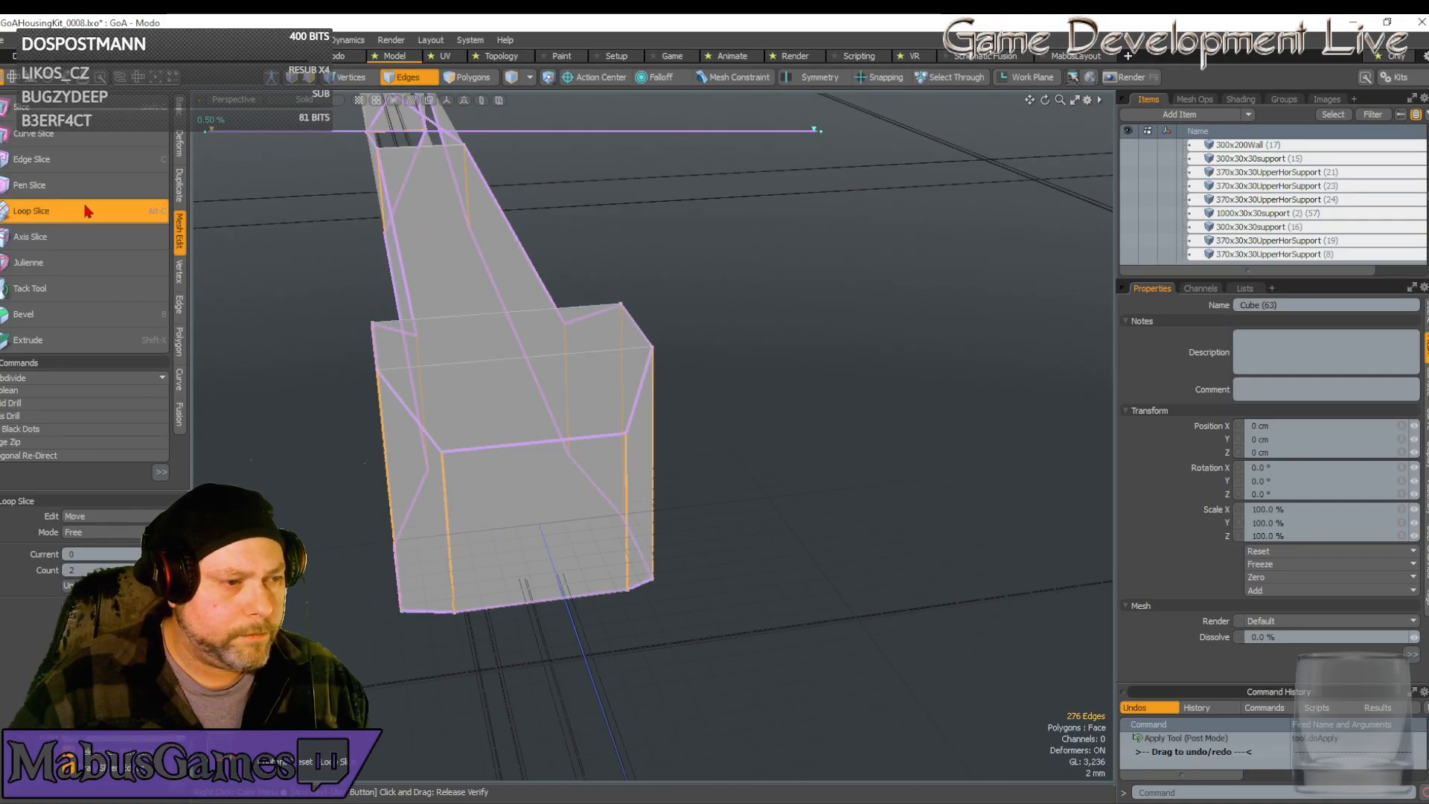
click(84, 216)
alt+drag(246, 231, 637, 310)
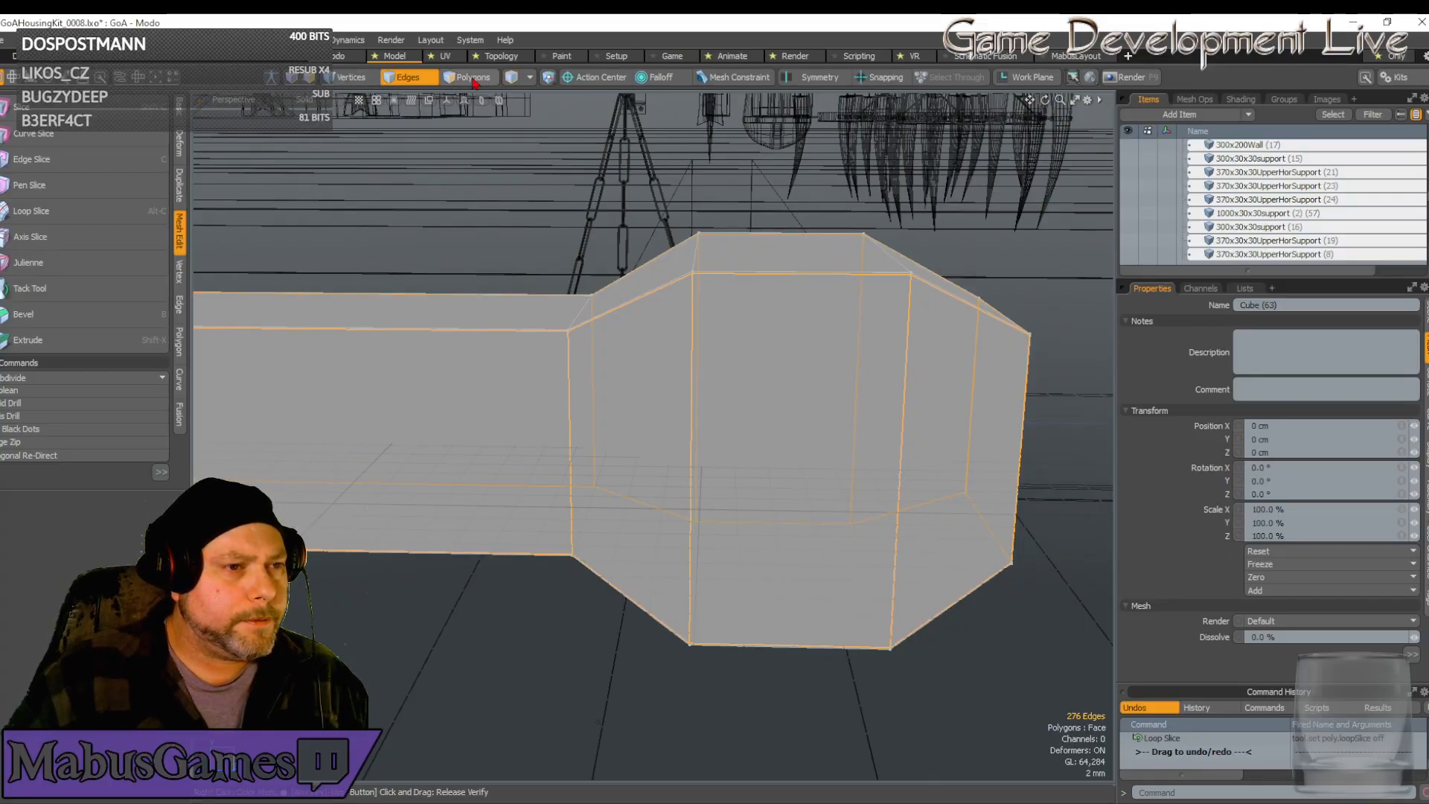
Add a single loop slice to the inner tapered section, placed close to where the end block meets the shaft
click(624, 304)
key(alt+l)
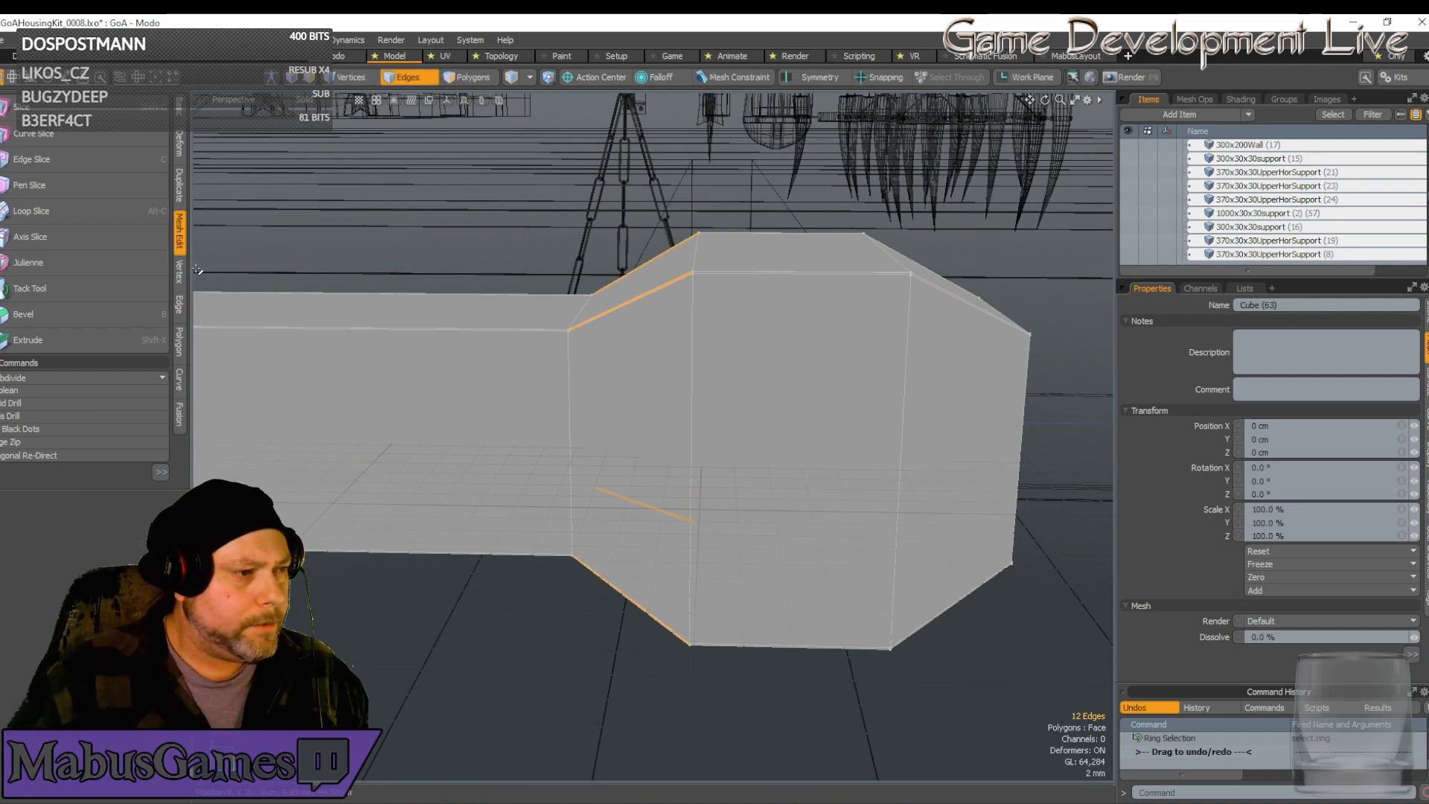
click(91, 213)
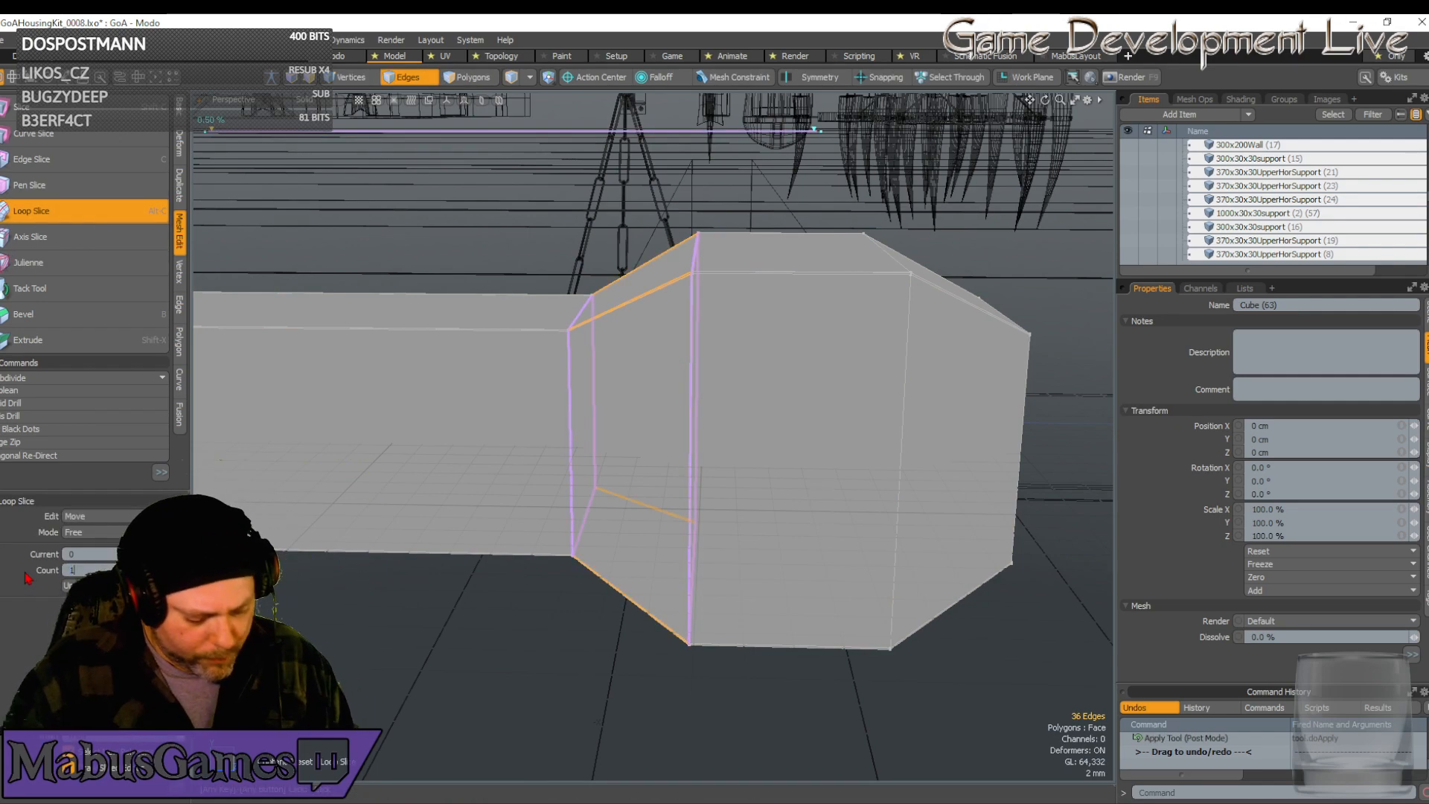
key(Return)
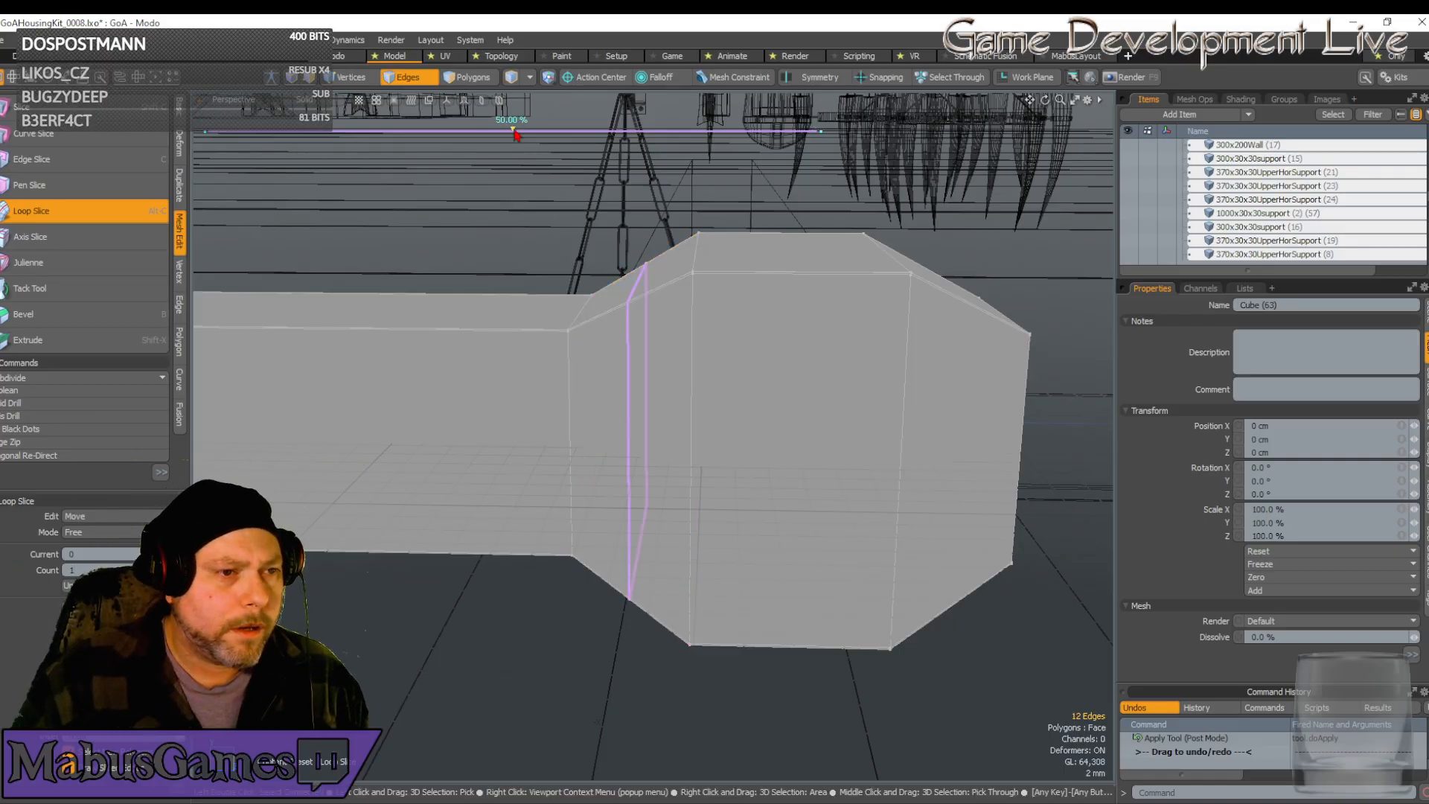
drag(515, 134, 316, 133)
click(115, 213)
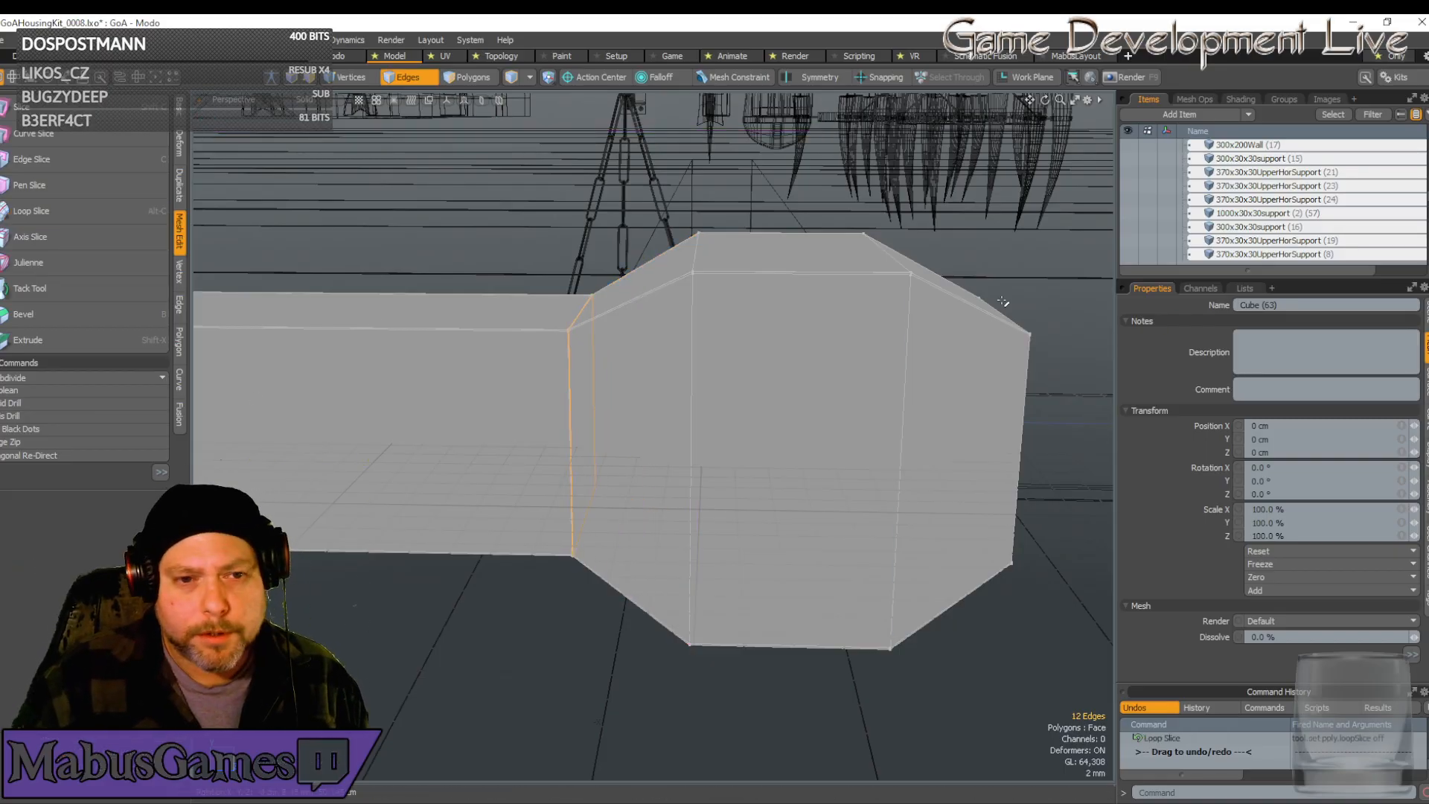
Add a single loop slice at 99.5% on the outer tapered section, close to the end face, and return to item selection
key(alt+l)
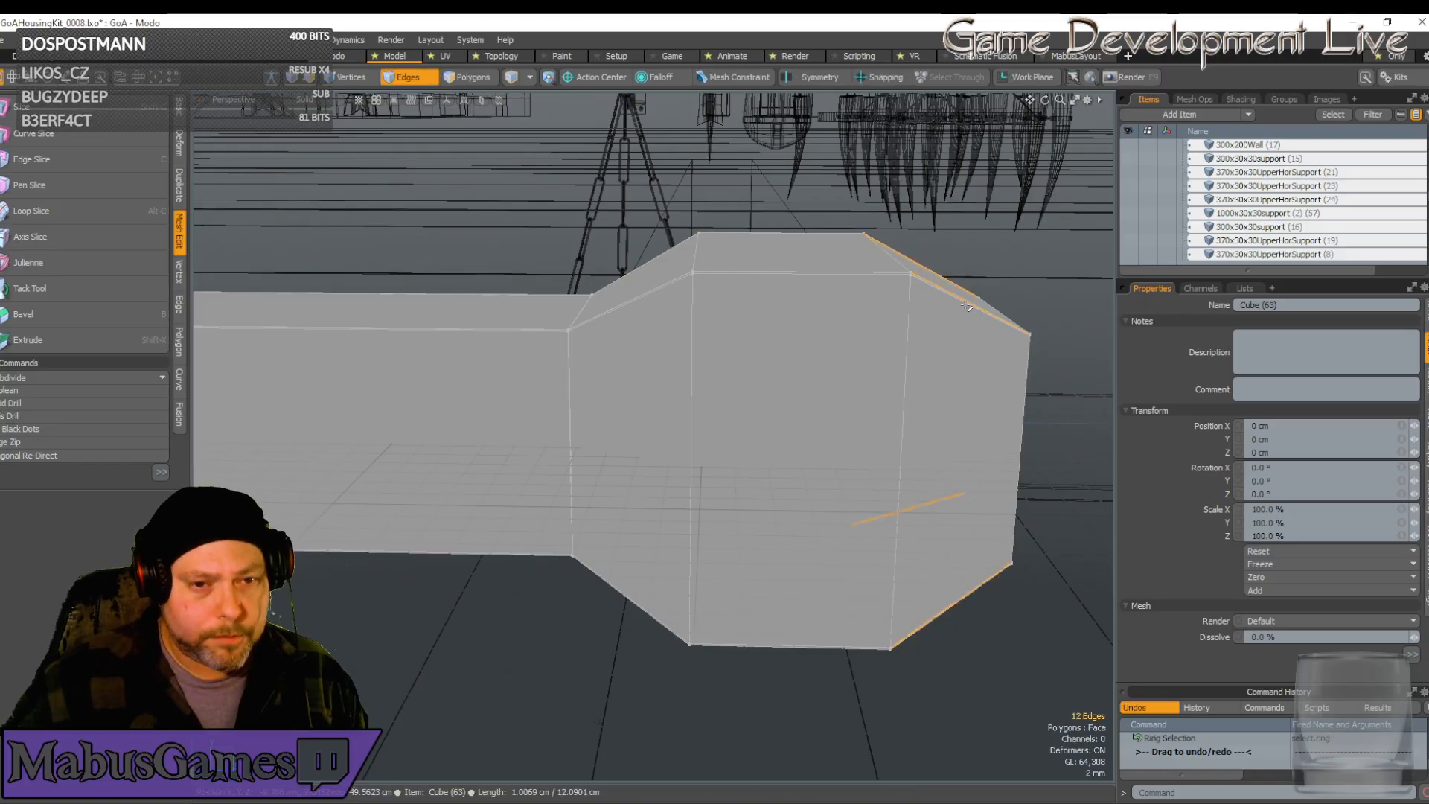
click(163, 208)
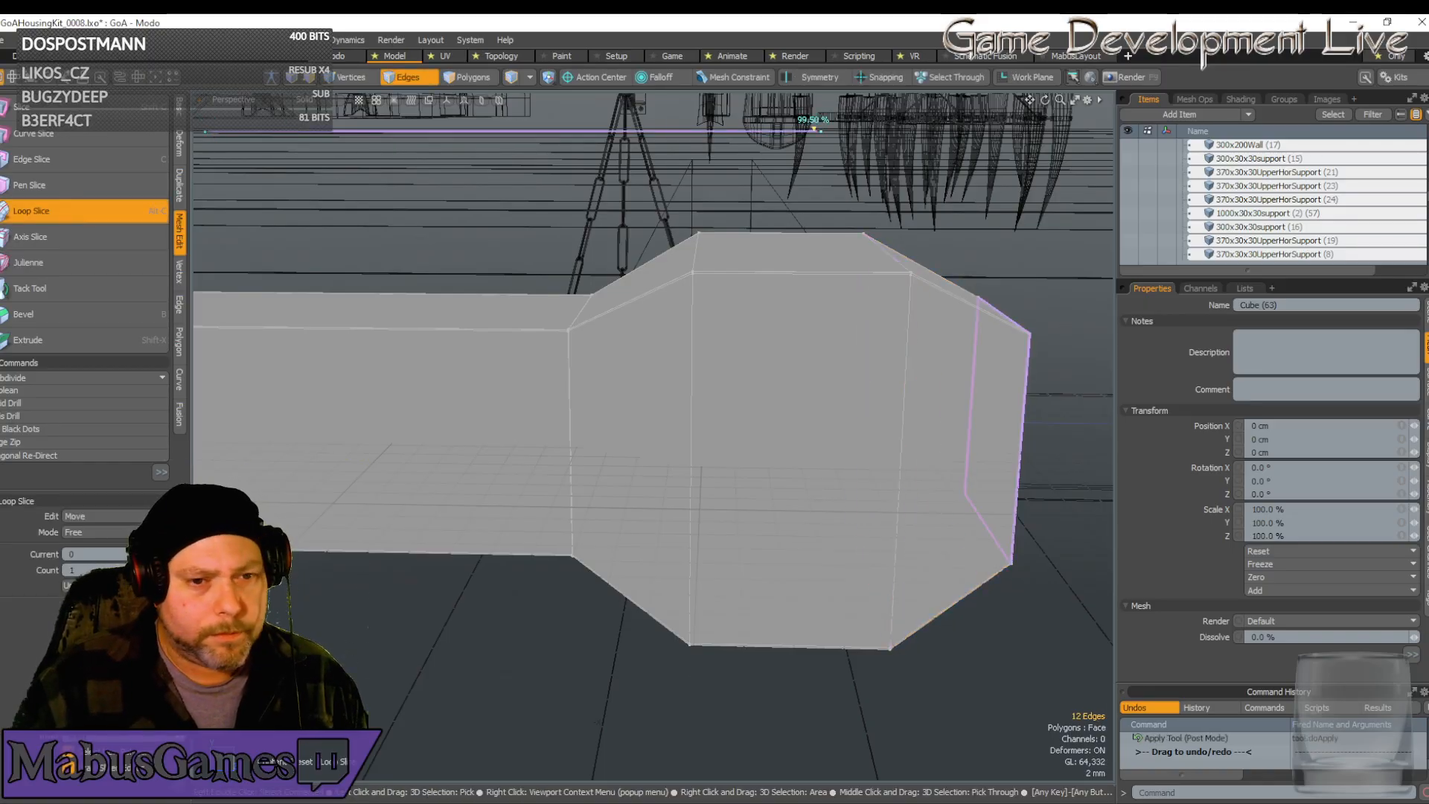
click(93, 212)
alt+drag(476, 212, 581, 208)
click(429, 78)
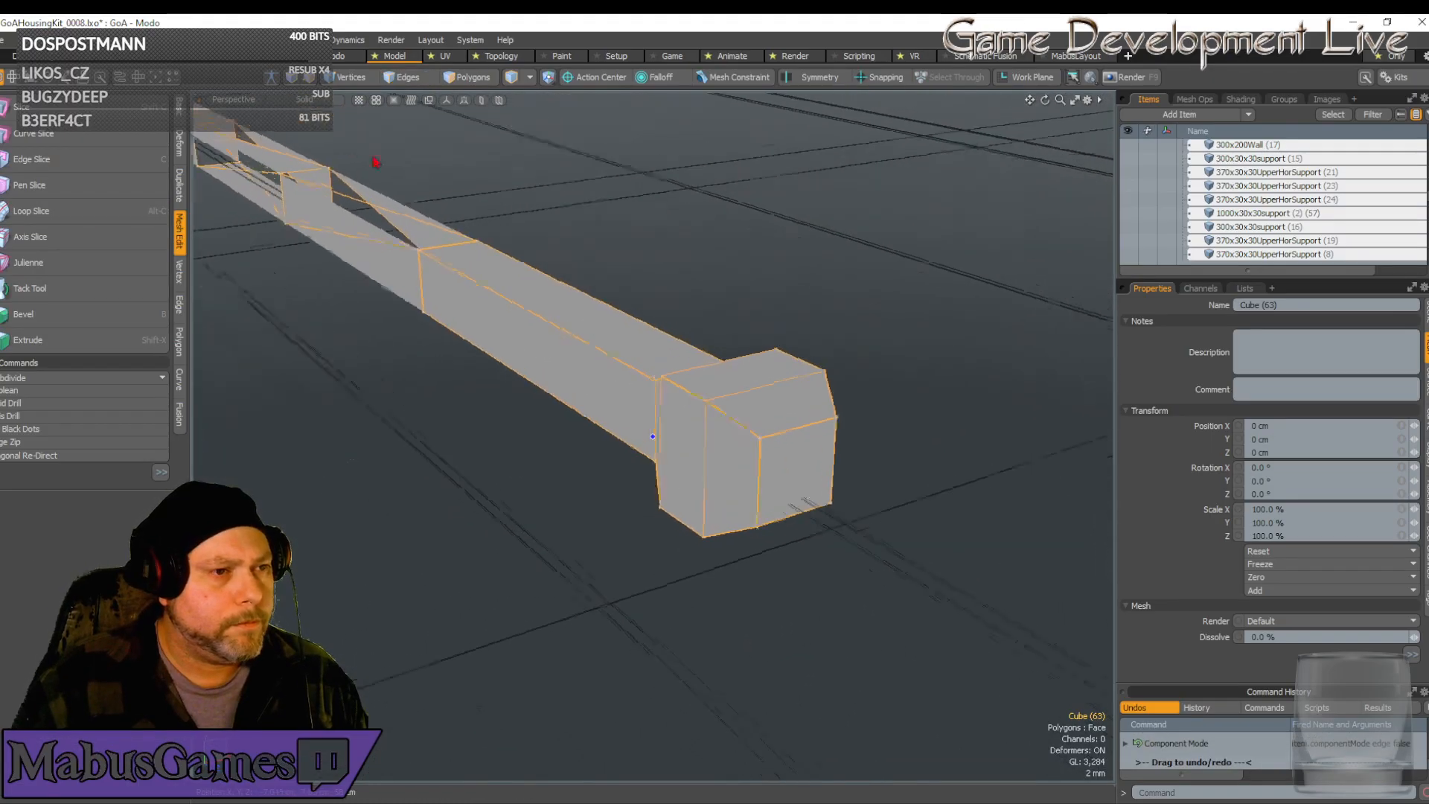
Try subdividing the whole mesh twice to check the smoothed shape, and undo both subdivisions
click(73, 378)
click(81, 400)
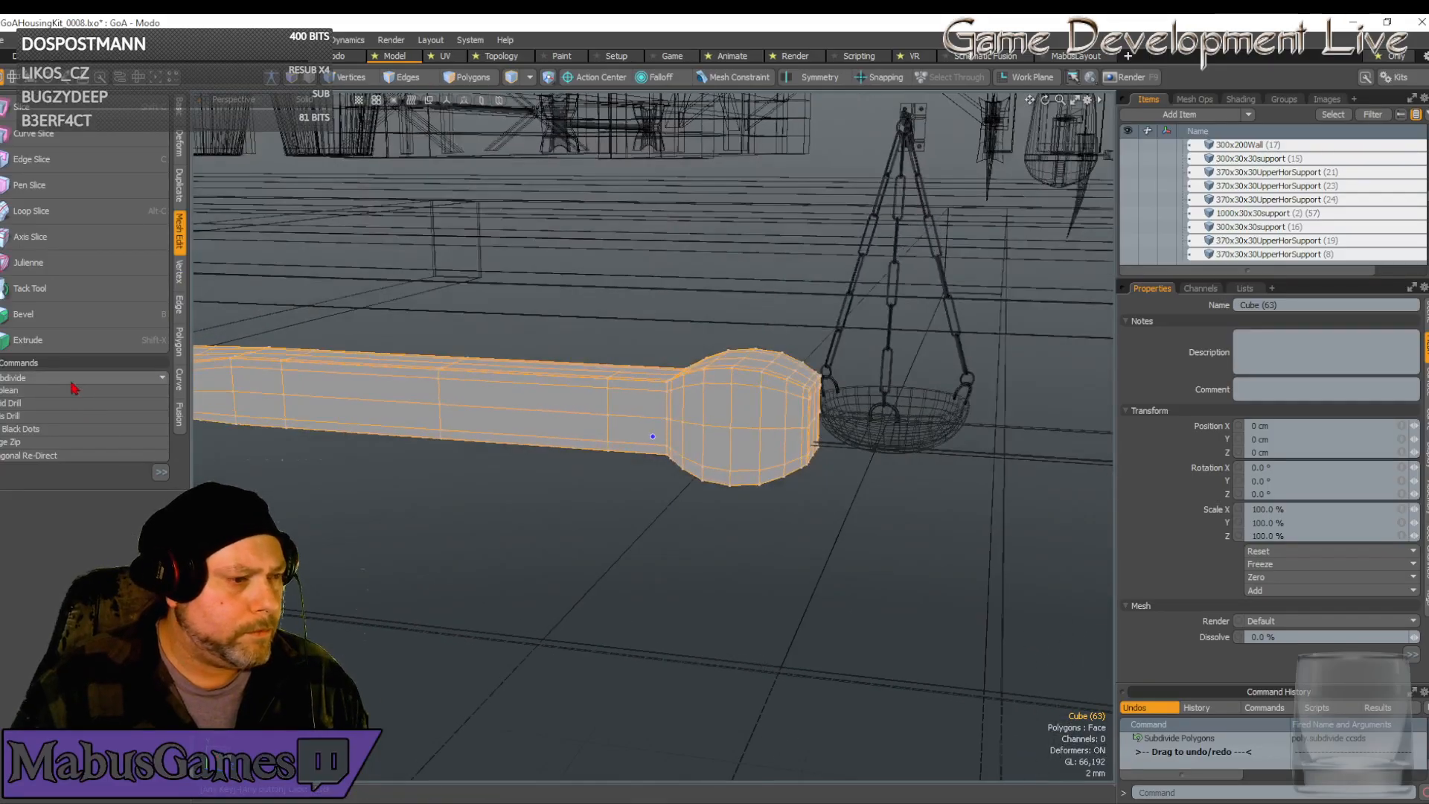
click(72, 379)
click(73, 400)
alt+drag(332, 432, 492, 445)
alt+drag(490, 441, 492, 446)
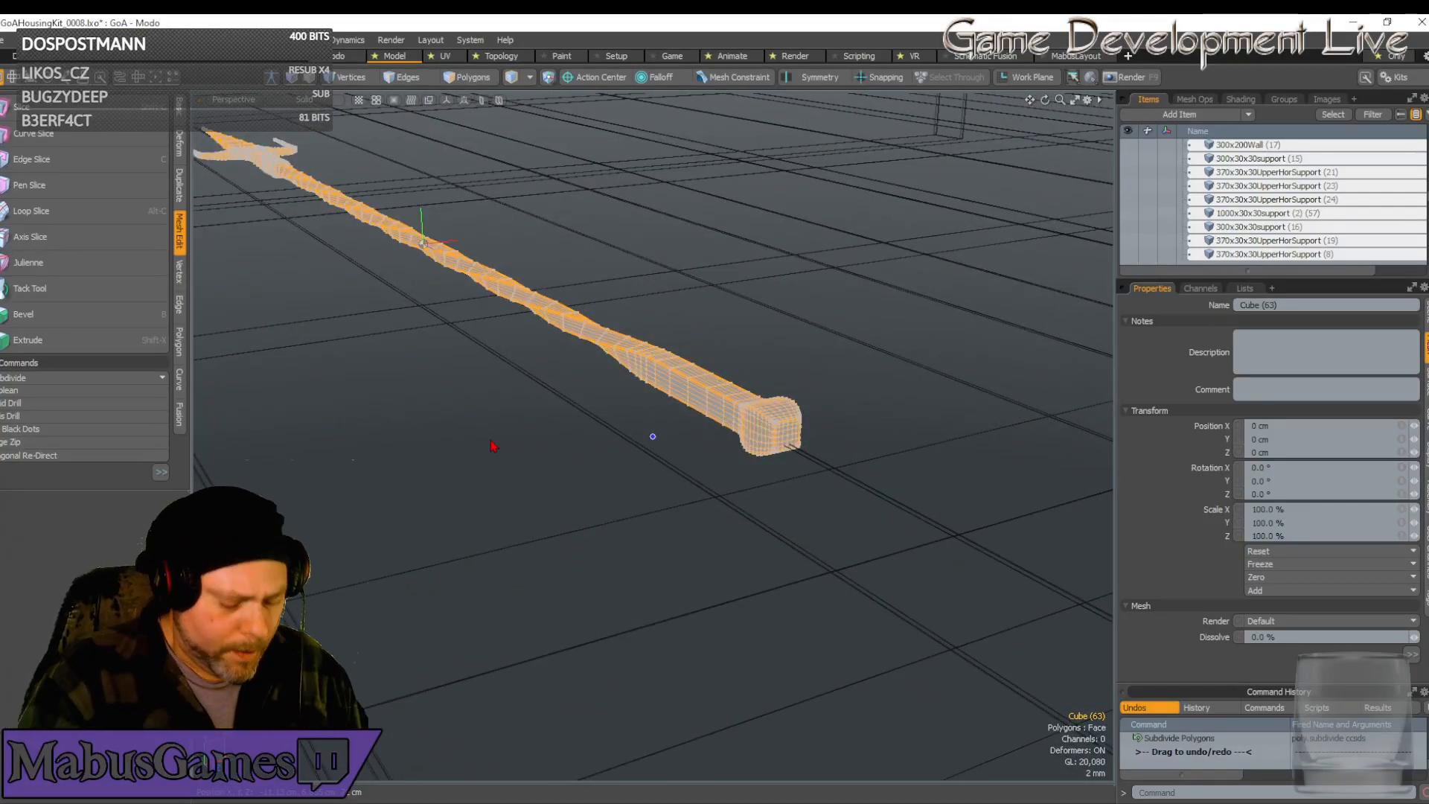
key(ctrl+z)
key(ctrl+z)
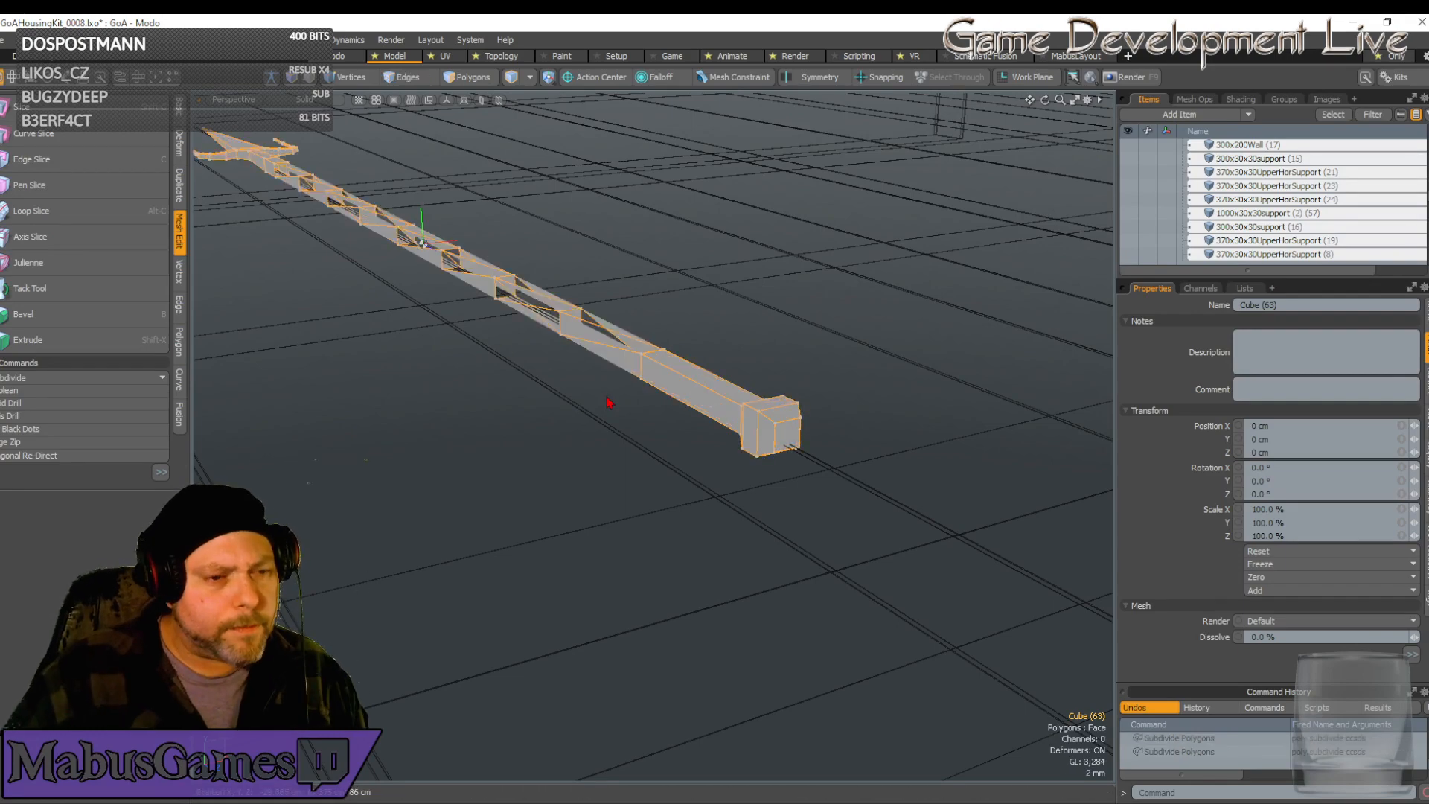
Preview the full shaft's shape again with two levels of mesh subdivision, and revert to the unsubdivided mesh
scroll(661, 332, up, 6)
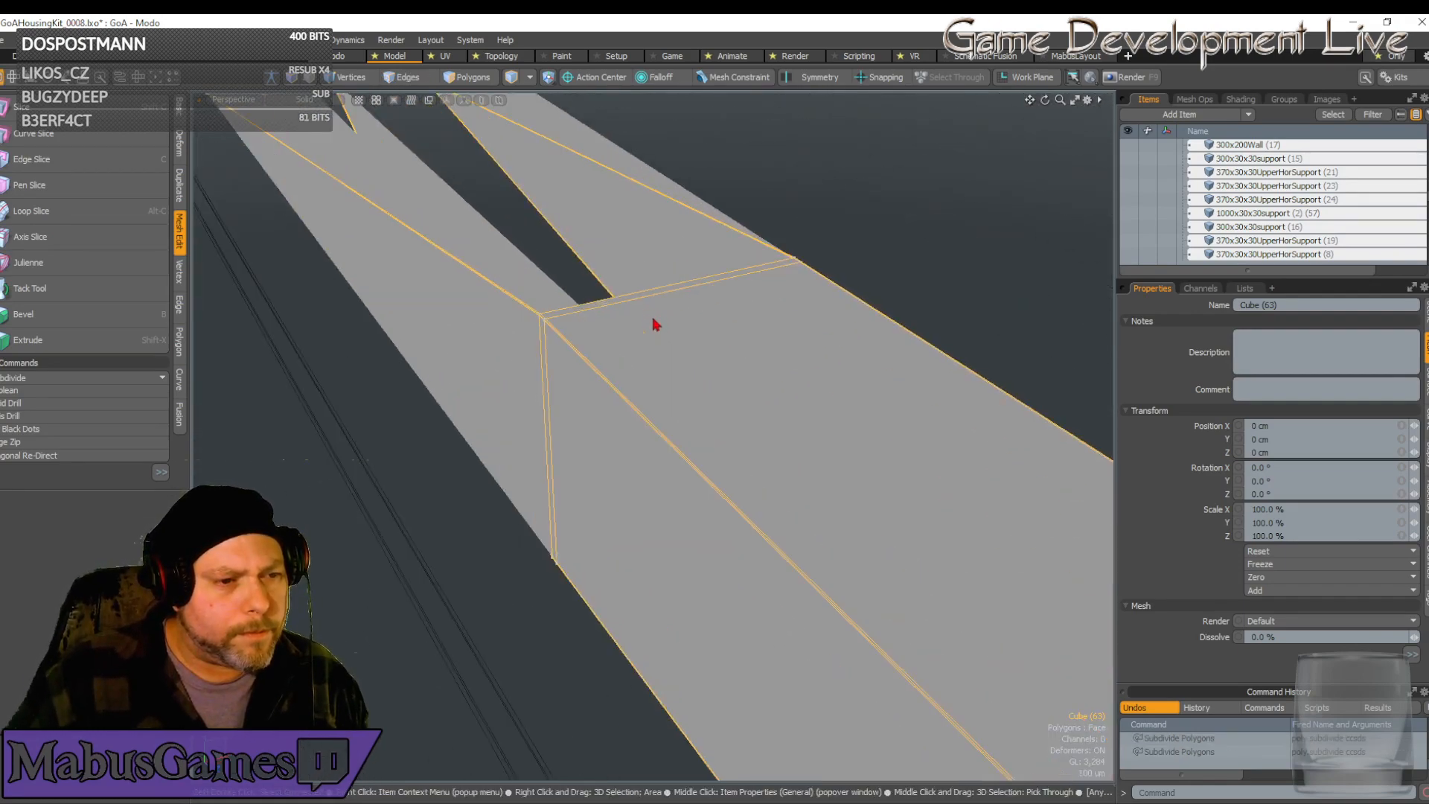
click(55, 379)
click(56, 399)
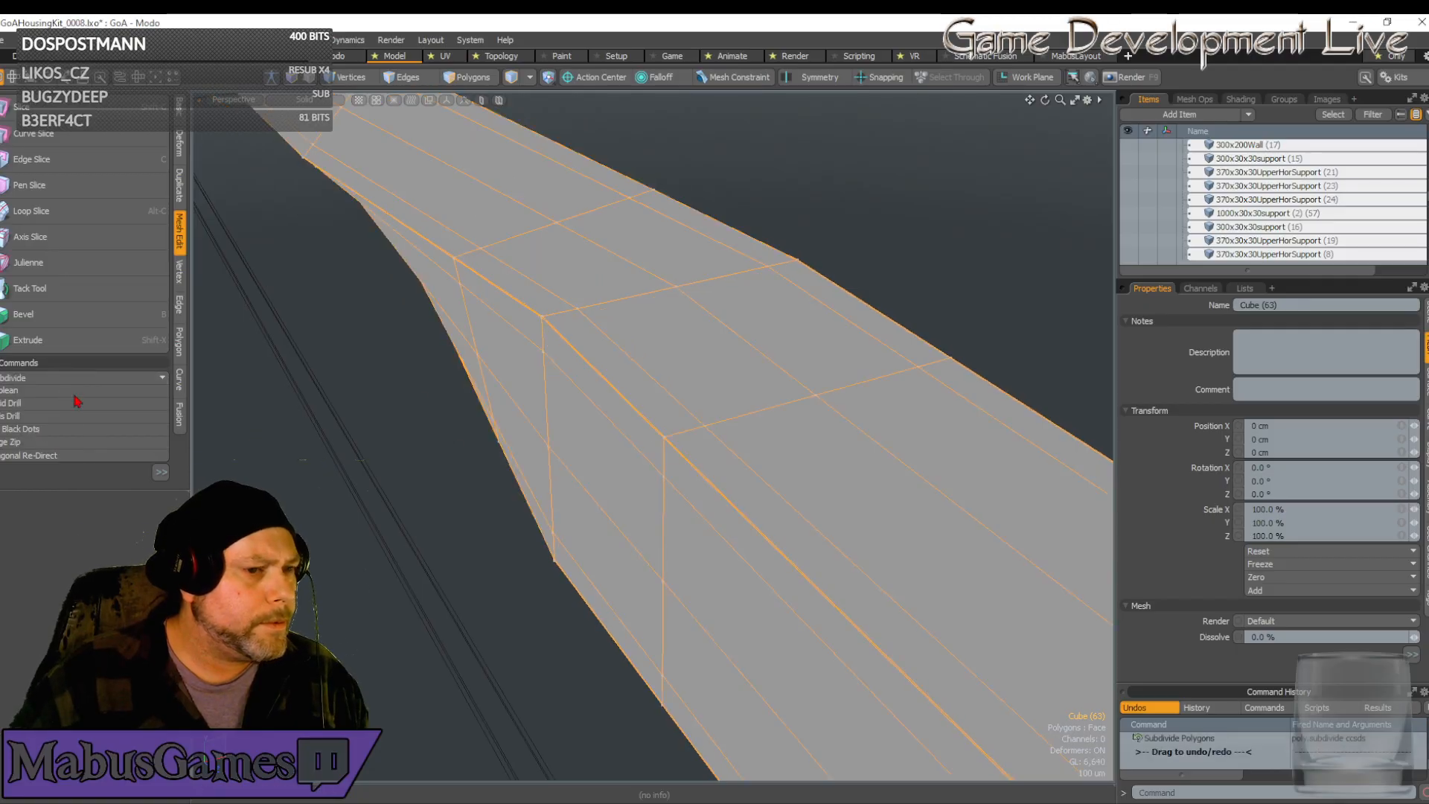
scroll(542, 520, down, 8)
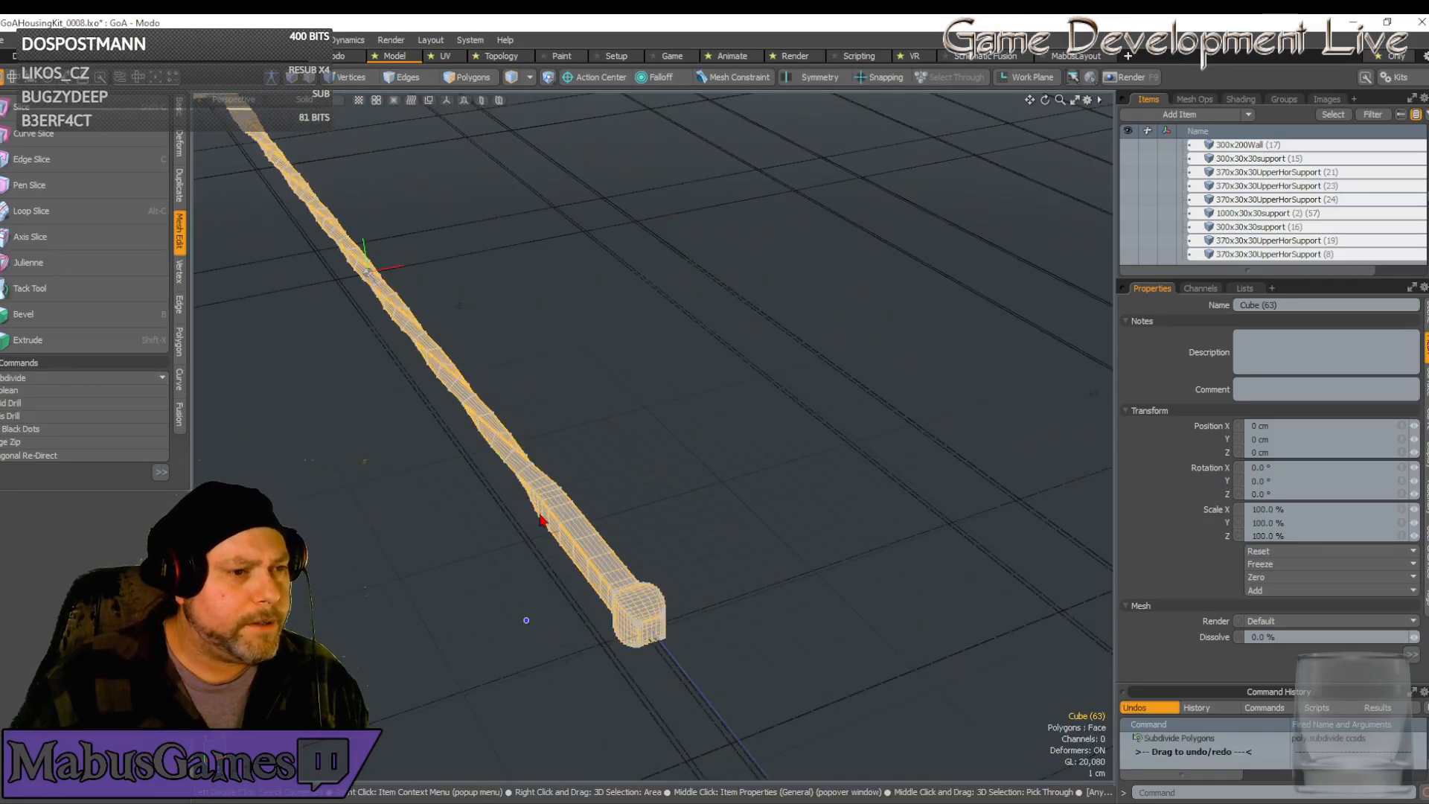
alt+drag(542, 520, 542, 494)
scroll(542, 520, down, 5)
scroll(538, 513, up, 6)
scroll(536, 496, down, 5)
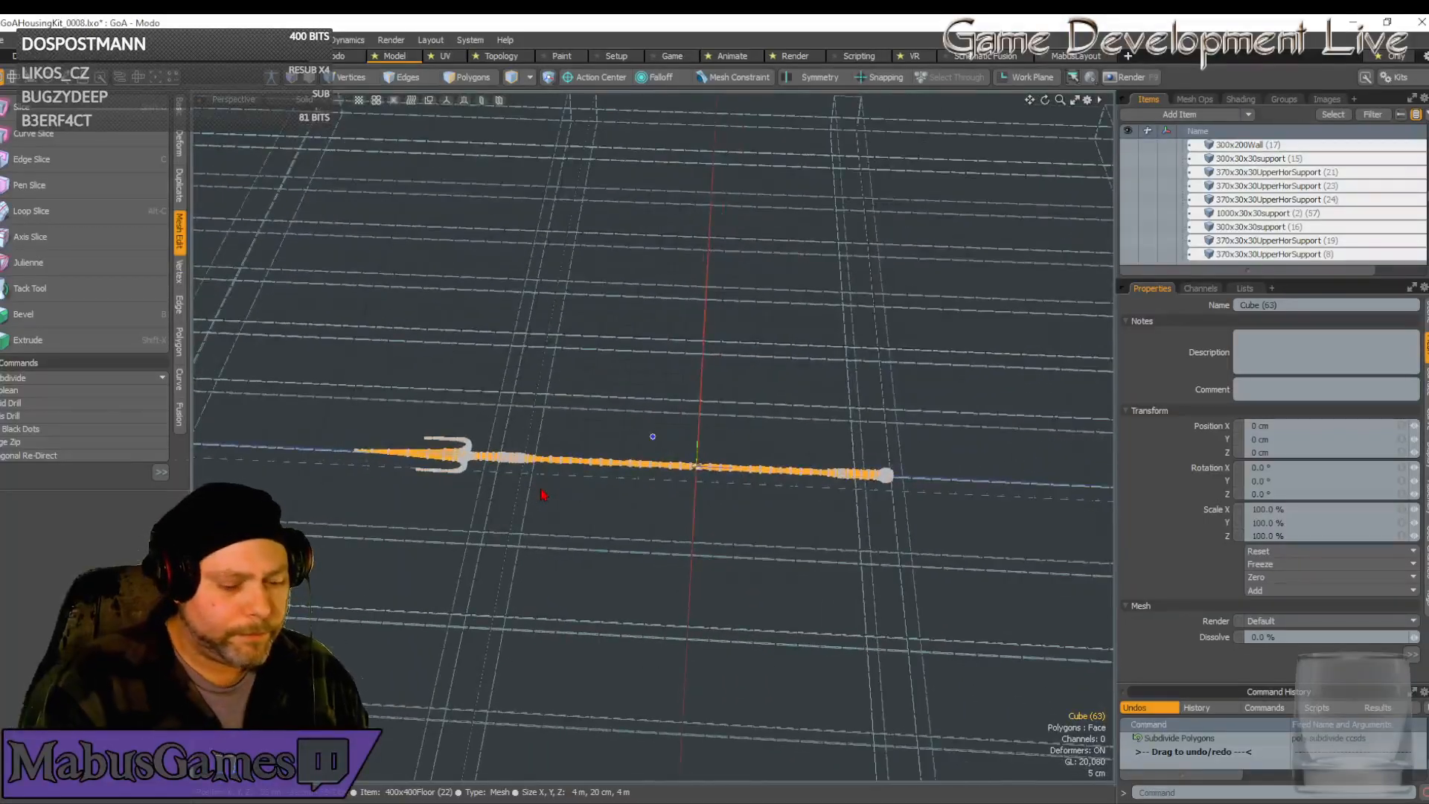
scroll(542, 494, up, 2)
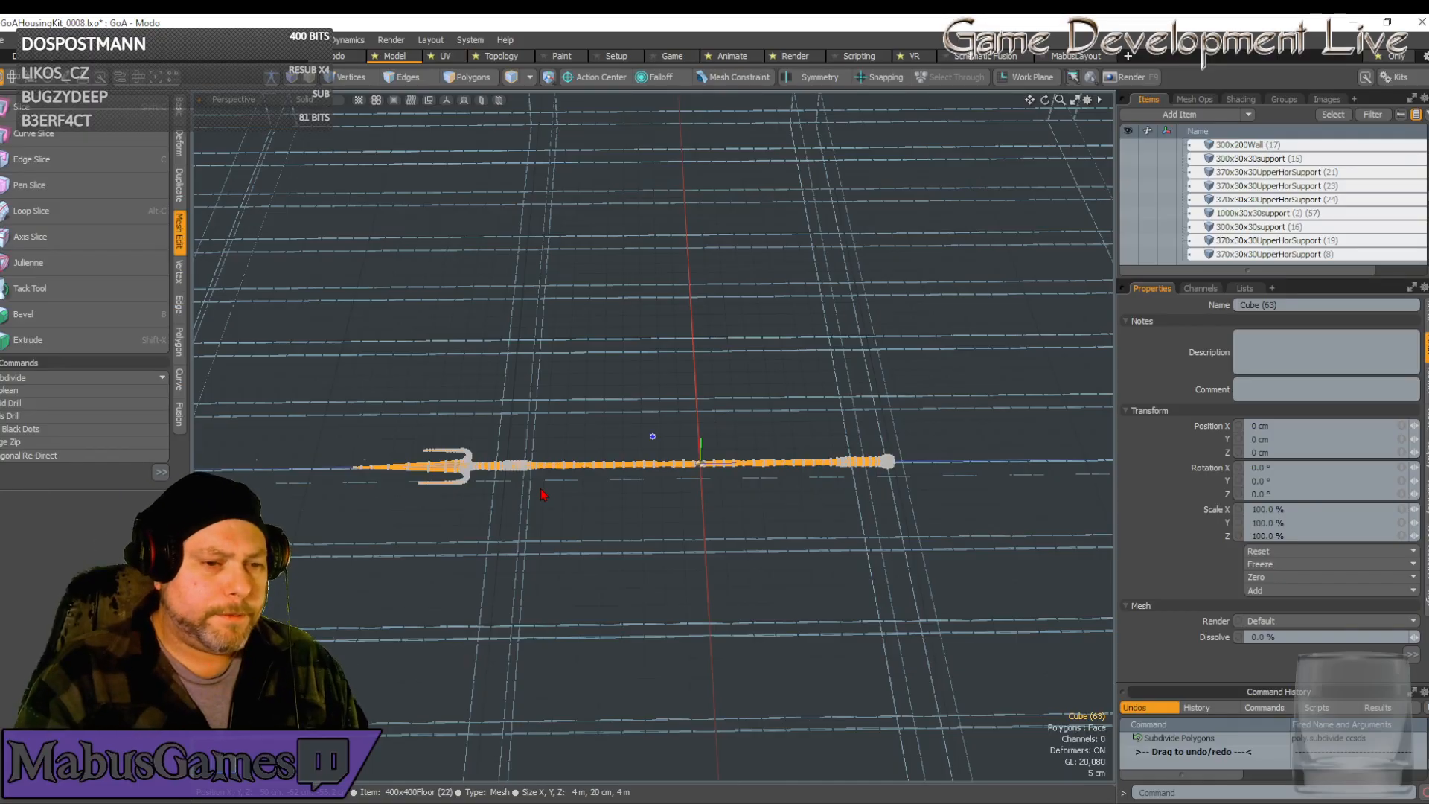
alt+drag(542, 493, 544, 496)
scroll(542, 495, up, 4)
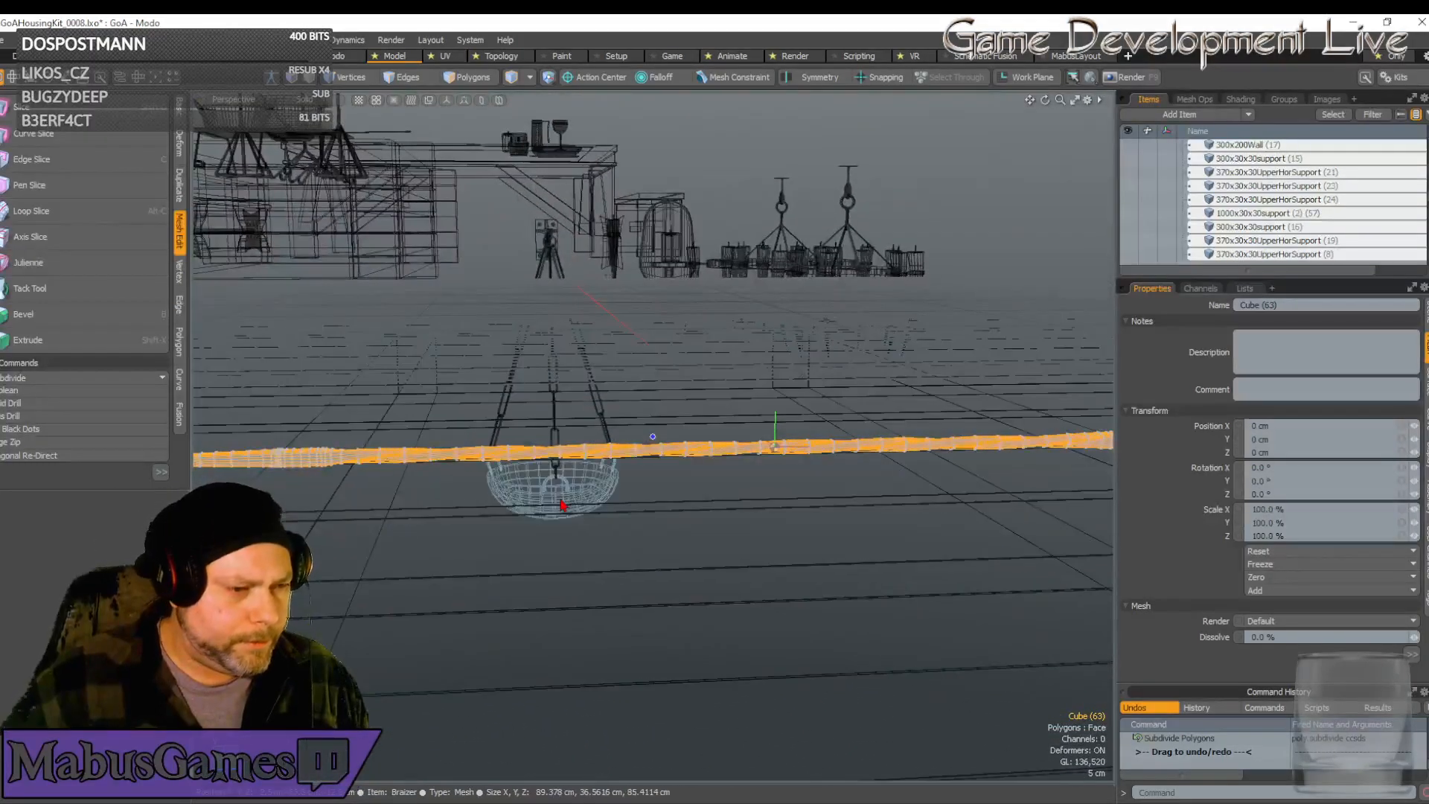
key(ctrl+z)
key(ctrl+z)
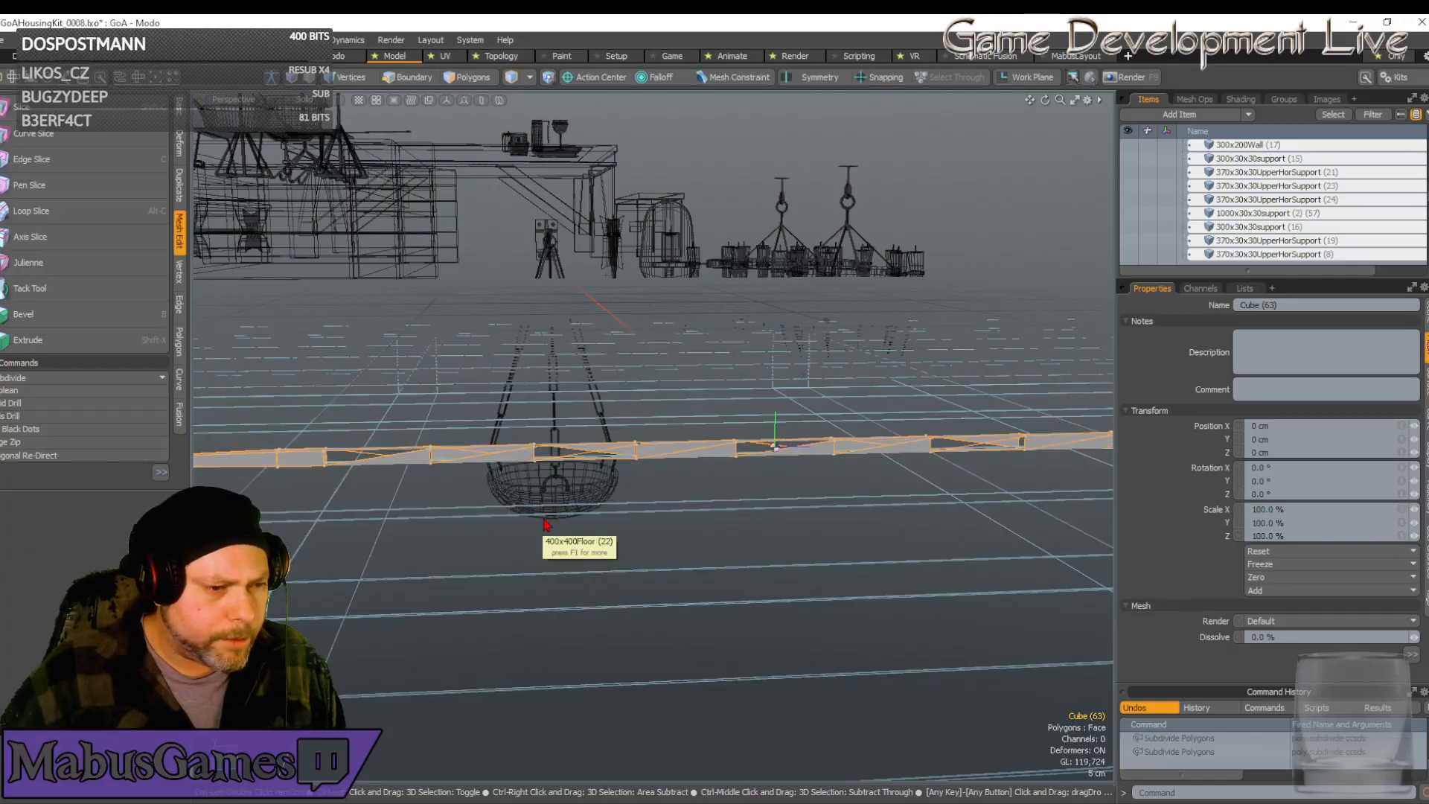
Select the vertices along the twisted shaft between the prong section and the end block, and scale them to 135% in X and Y
alt+drag(397, 457, 347, 73)
click(347, 76)
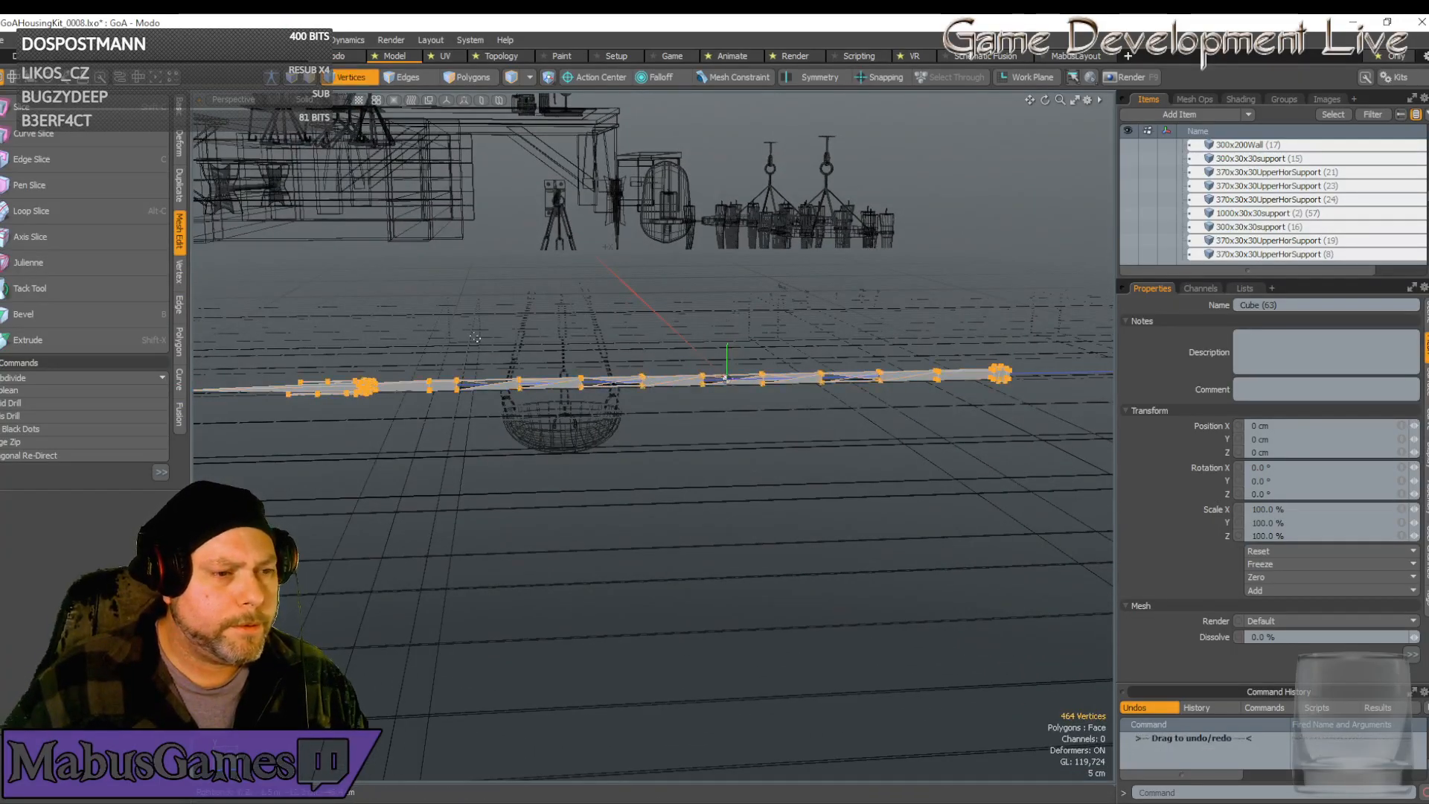
alt+drag(473, 351, 463, 365)
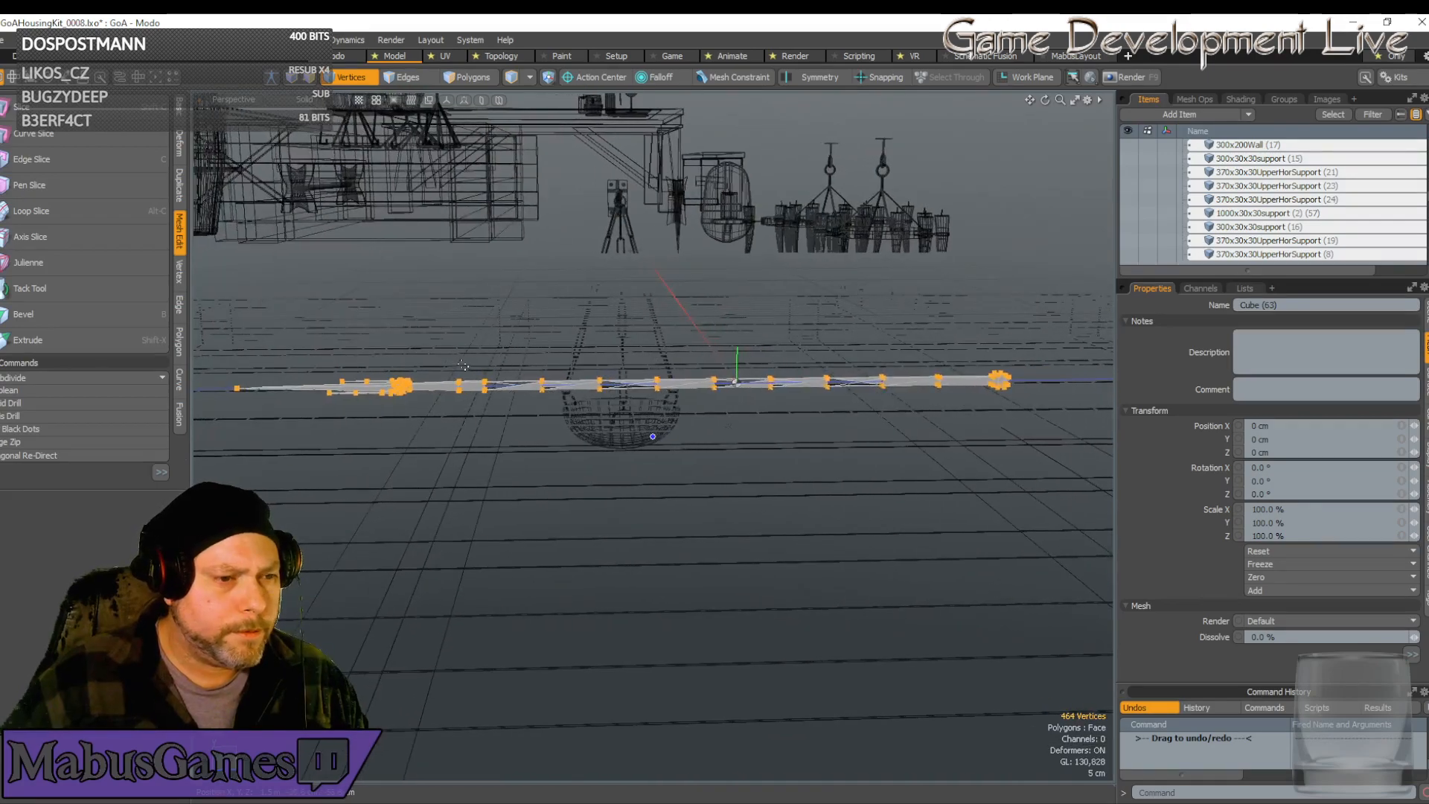
mouse_move(468, 339)
right_down()
mouse_move(567, 398)
mouse_move(908, 460)
right_up()
mouse_move(908, 460)
alt+mouse_down()
mouse_move(879, 425)
mouse_move(856, 446)
mouse_move(748, 407)
mouse_move(827, 391)
mouse_move(653, 436)
alt+mouse_up()
key(r)
drag(714, 339, 749, 332)
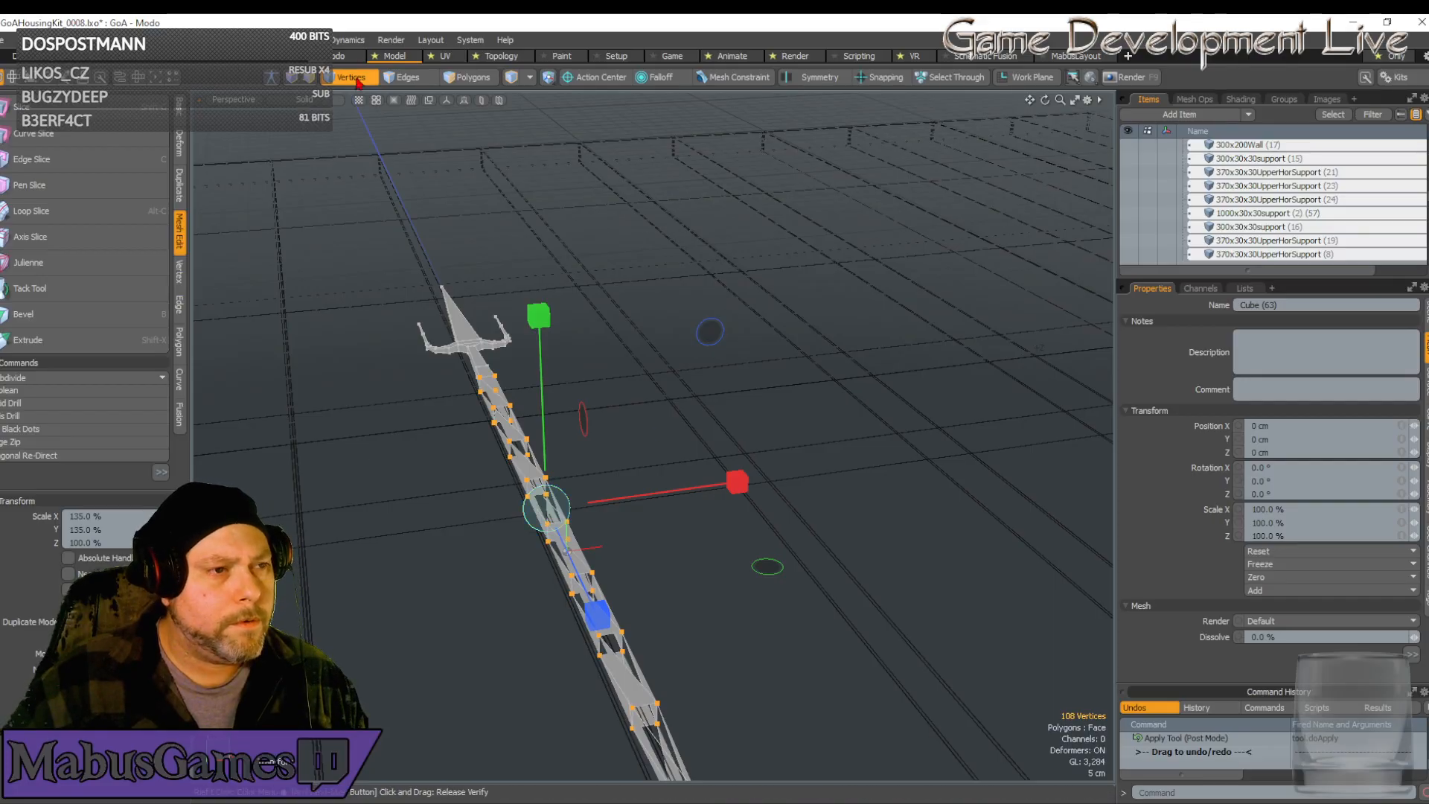
Try applying SDS Subdivide twice to the whole weapon mesh and view the smoothed shape from the shaft to the prongs
alt+drag(838, 286, 328, 369)
click(54, 378)
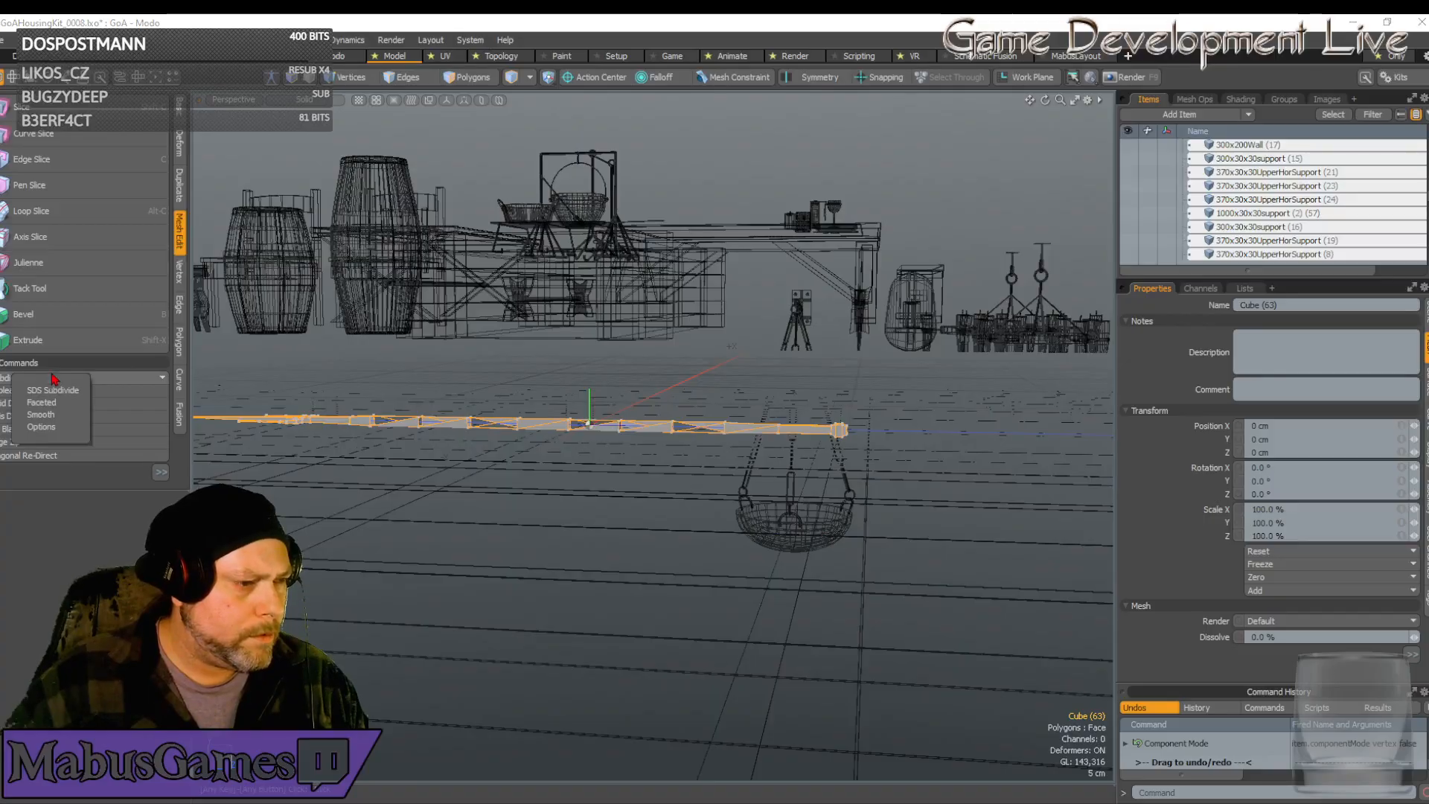
click(73, 391)
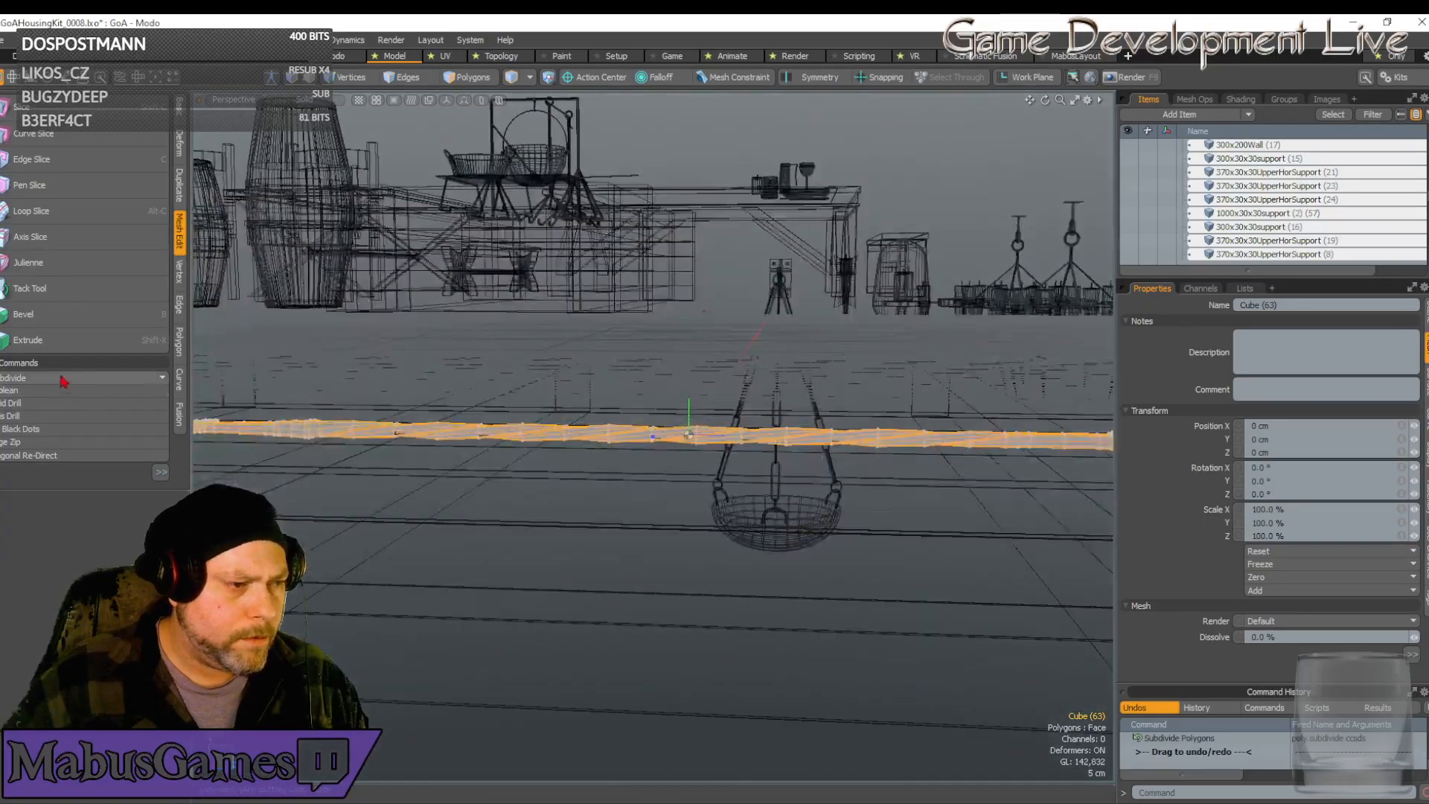
click(64, 381)
click(65, 392)
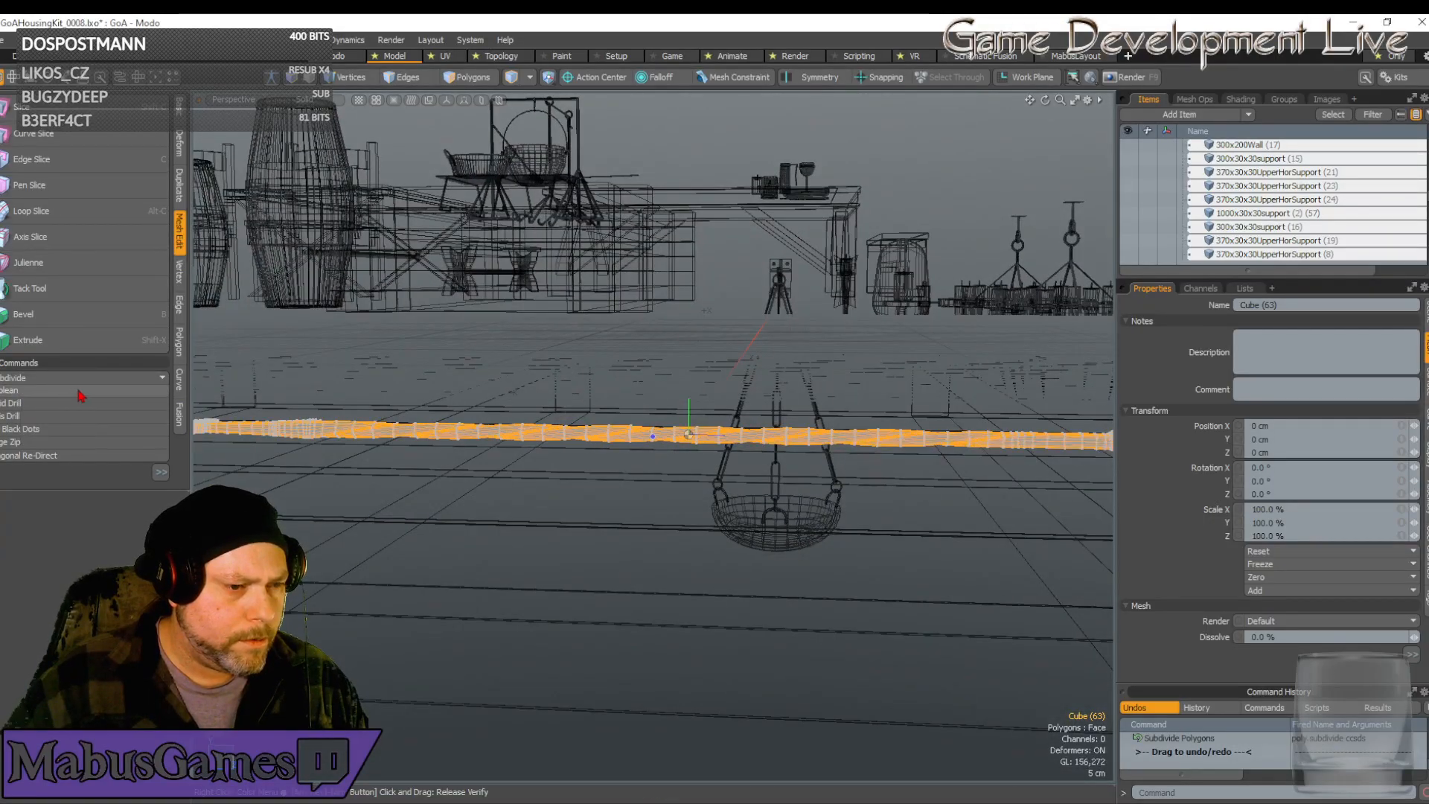
alt+drag(188, 414, 607, 473)
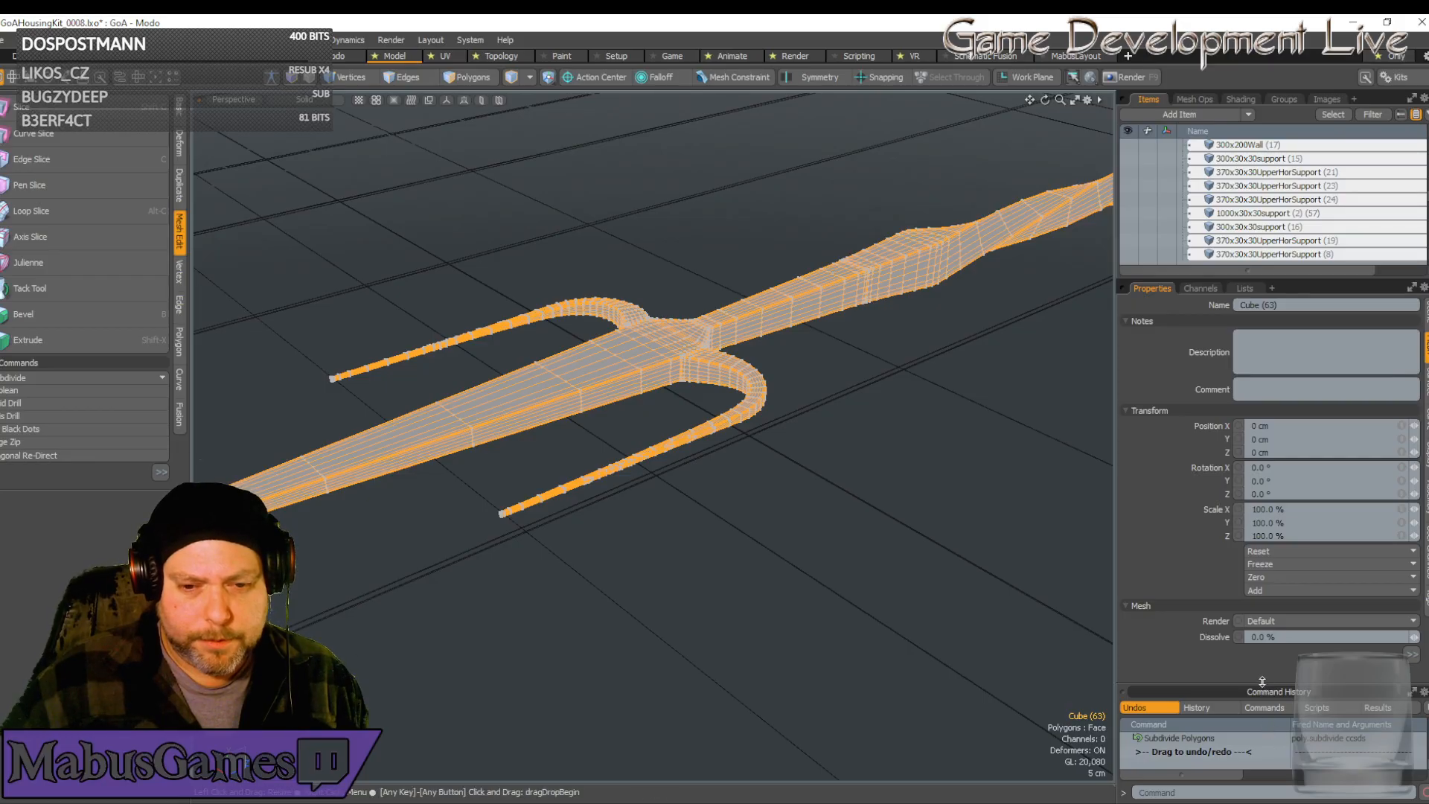
Enlarge the properties area and bring up the mesh statistics to check the polygon counts
drag(1262, 682, 1271, 784)
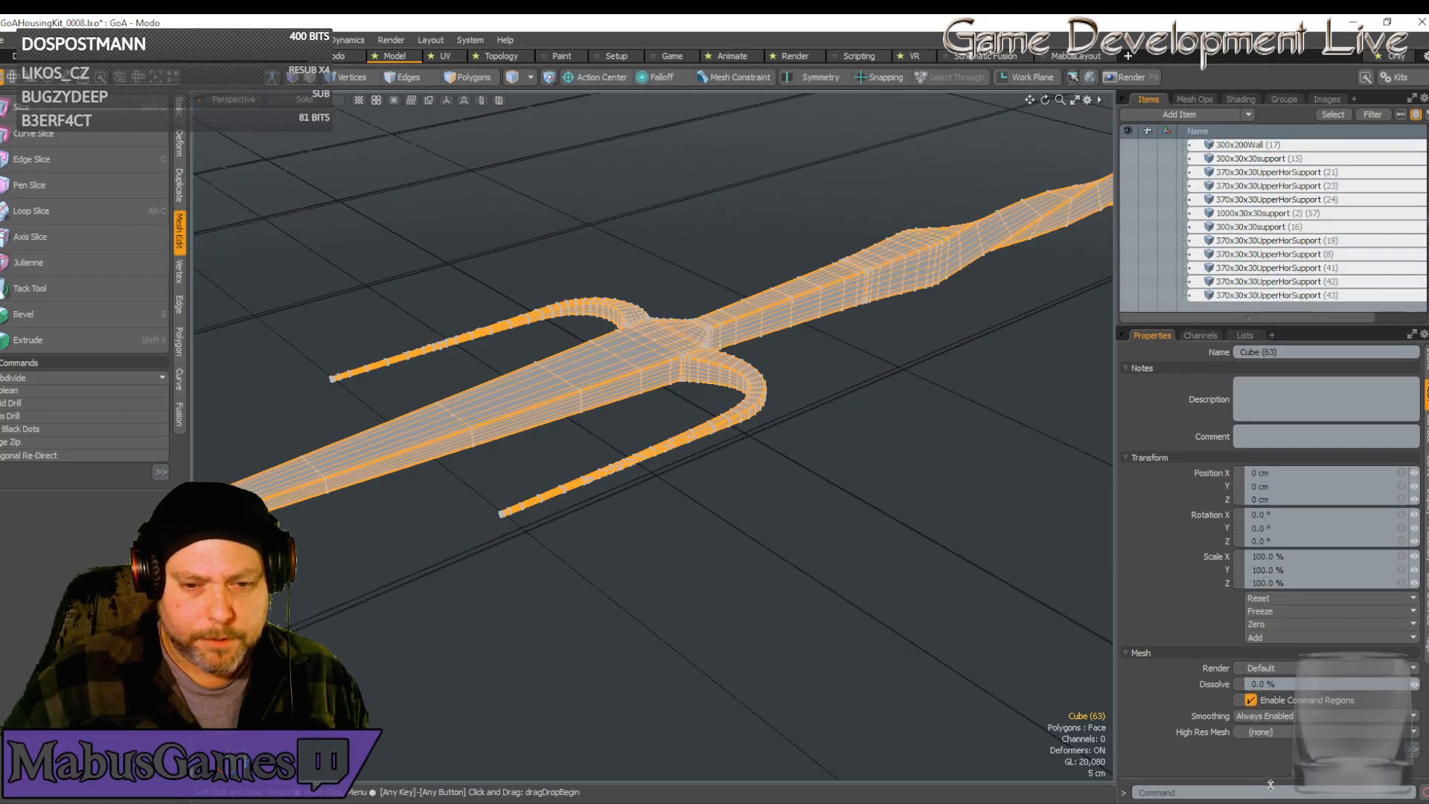
click(1245, 335)
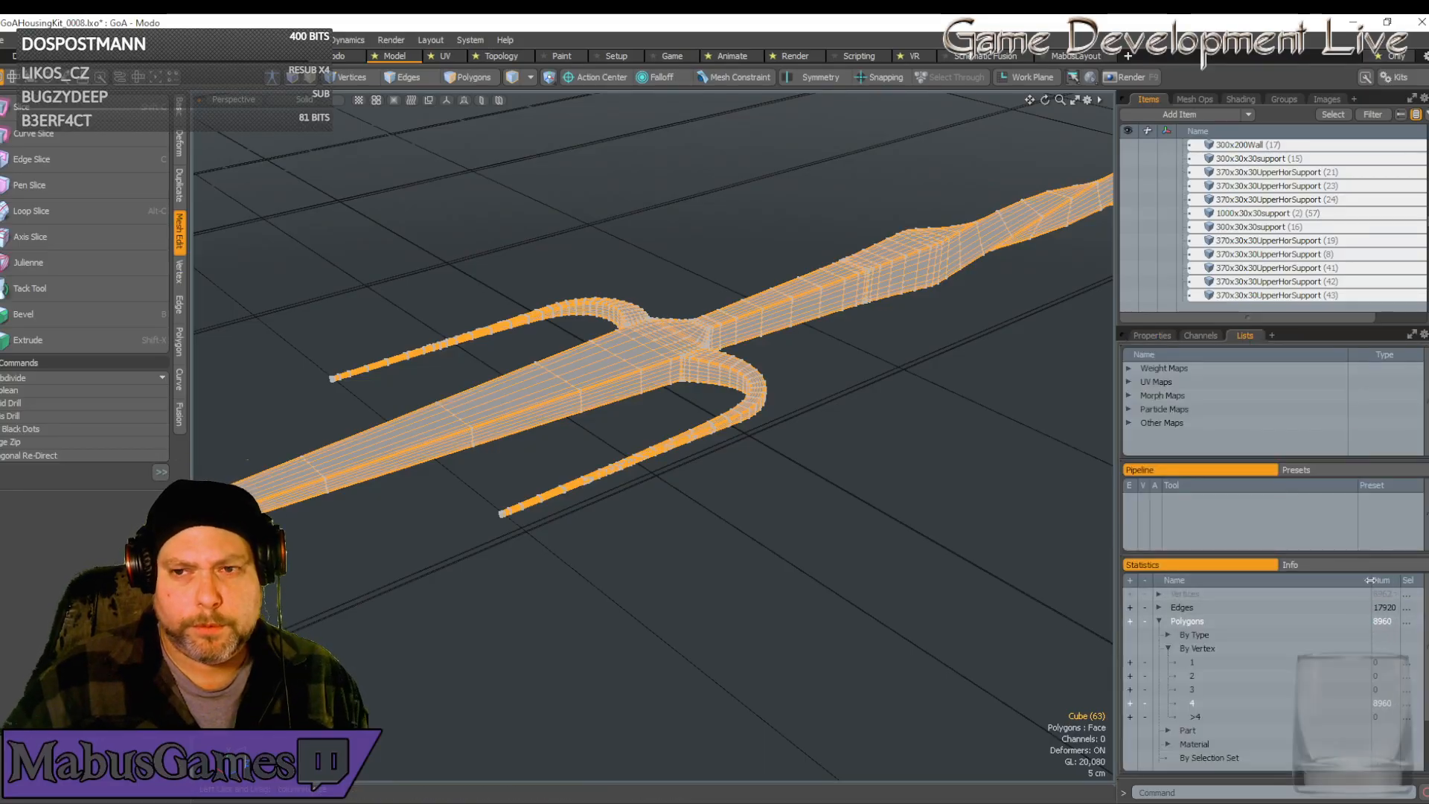
drag(1370, 580, 1365, 580)
Examine the subdivided edge spacing around the prong junction and at the tip of the central blade
alt+drag(522, 588, 533, 102)
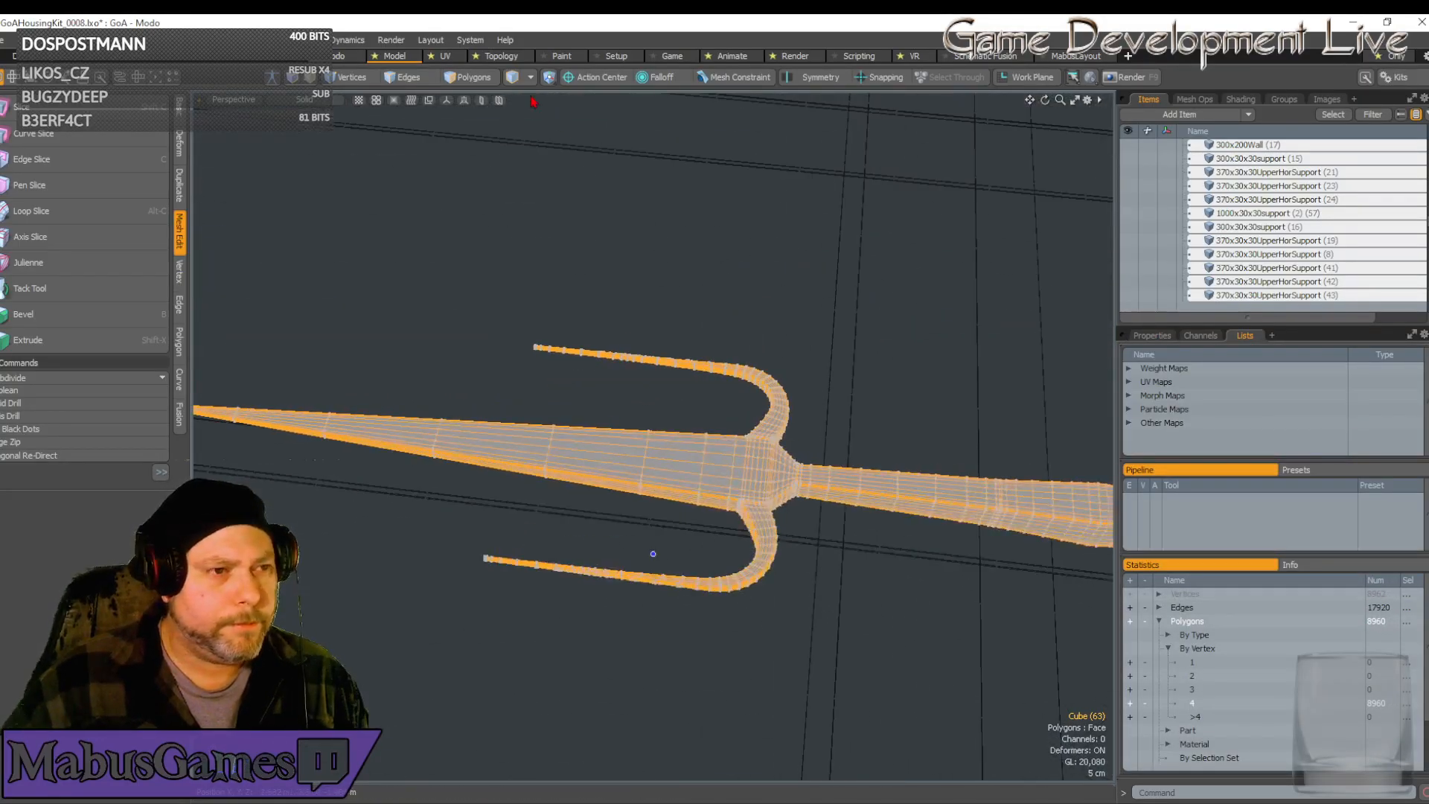
click(408, 77)
scroll(893, 544, up, 6)
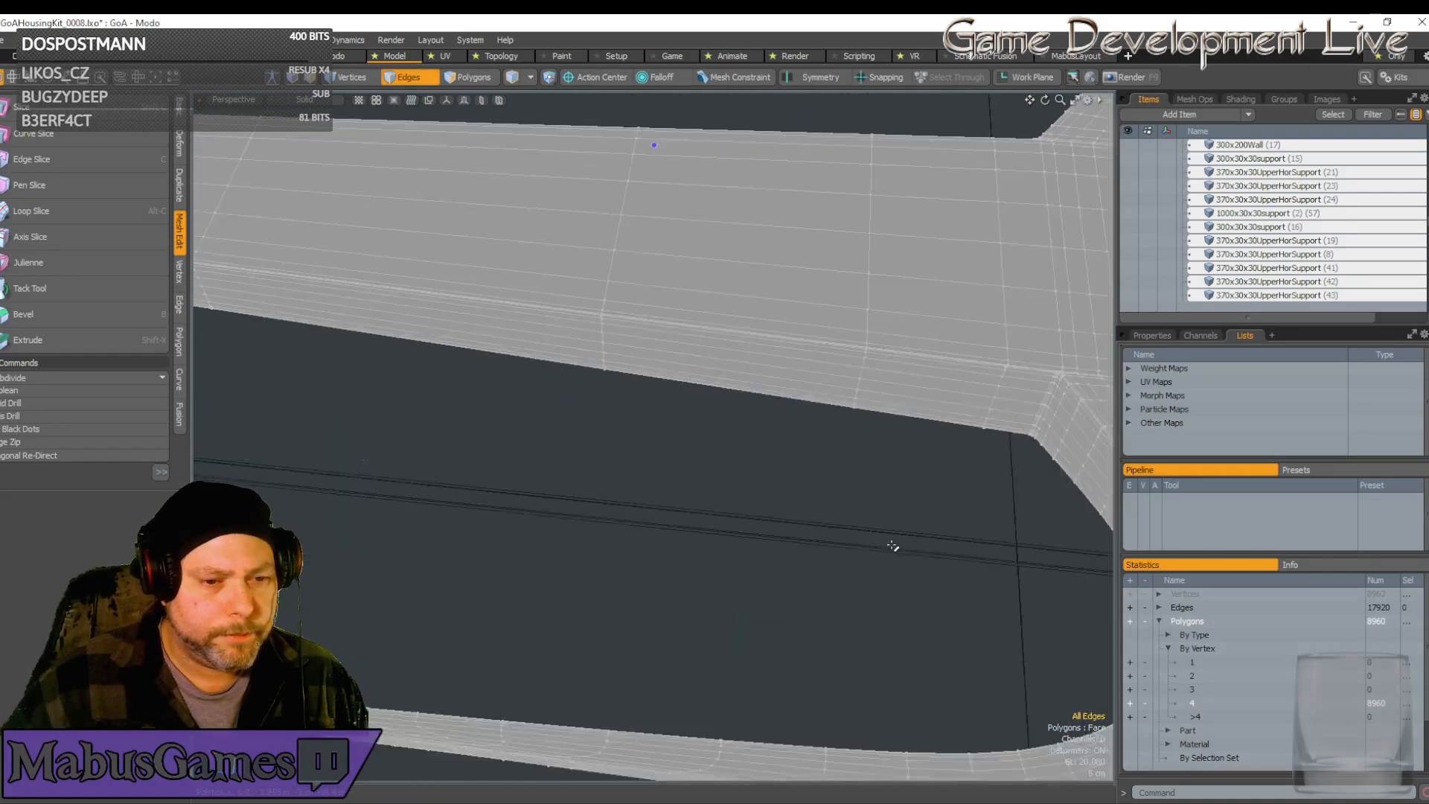
scroll(893, 546, down, 5)
scroll(731, 396, up, 5)
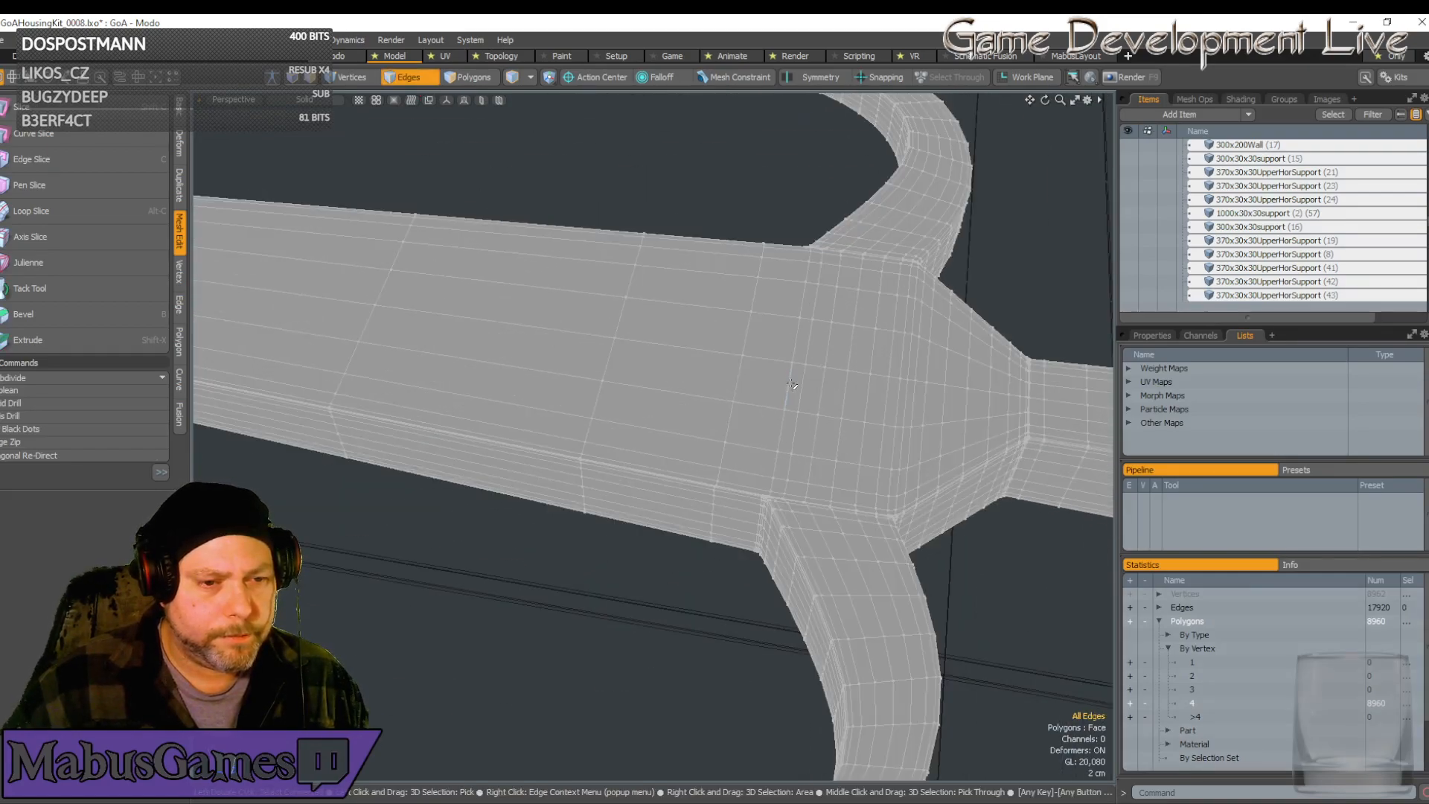
click(735, 386)
scroll(771, 457, down, 8)
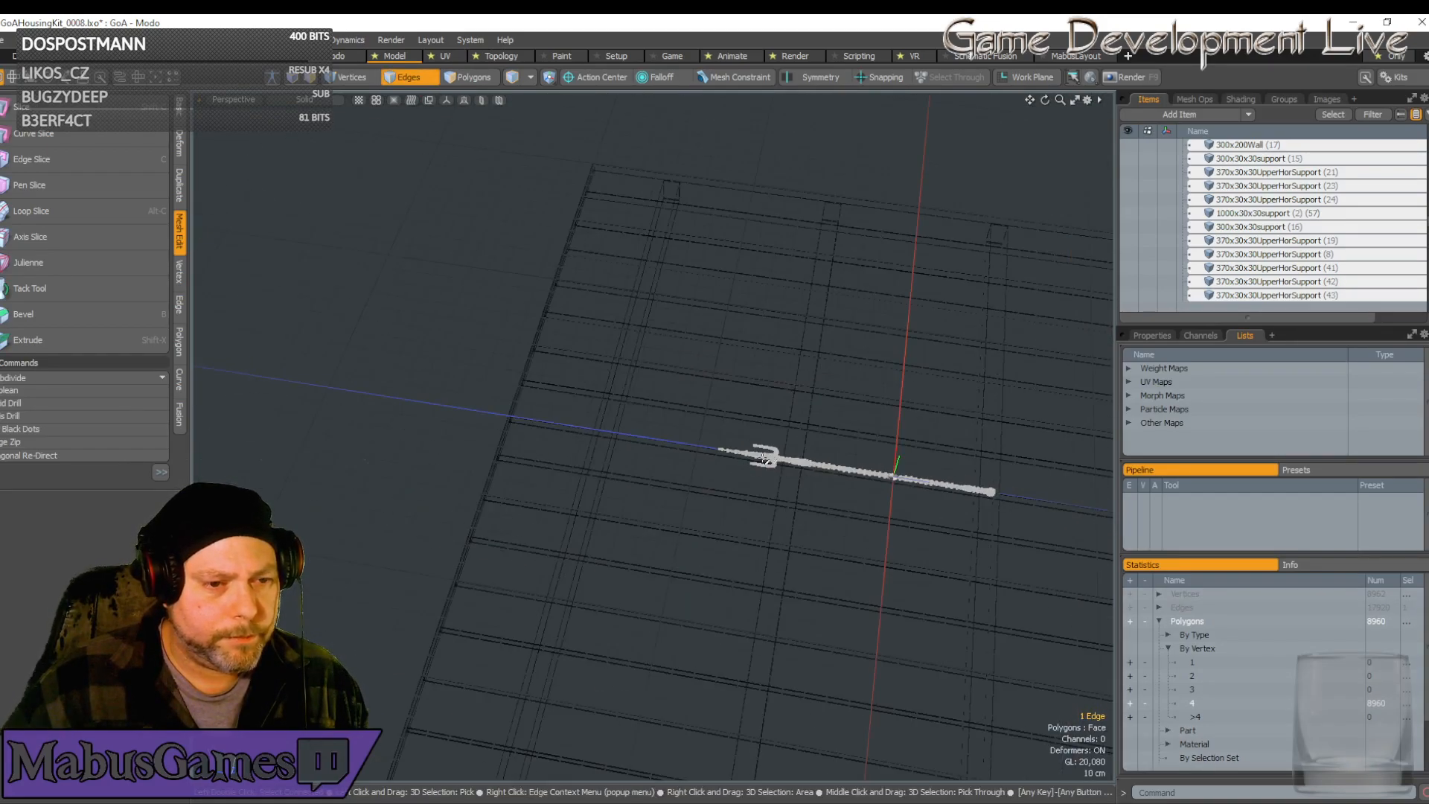
scroll(726, 453, up, 5)
scroll(737, 432, down, 8)
scroll(702, 405, up, 8)
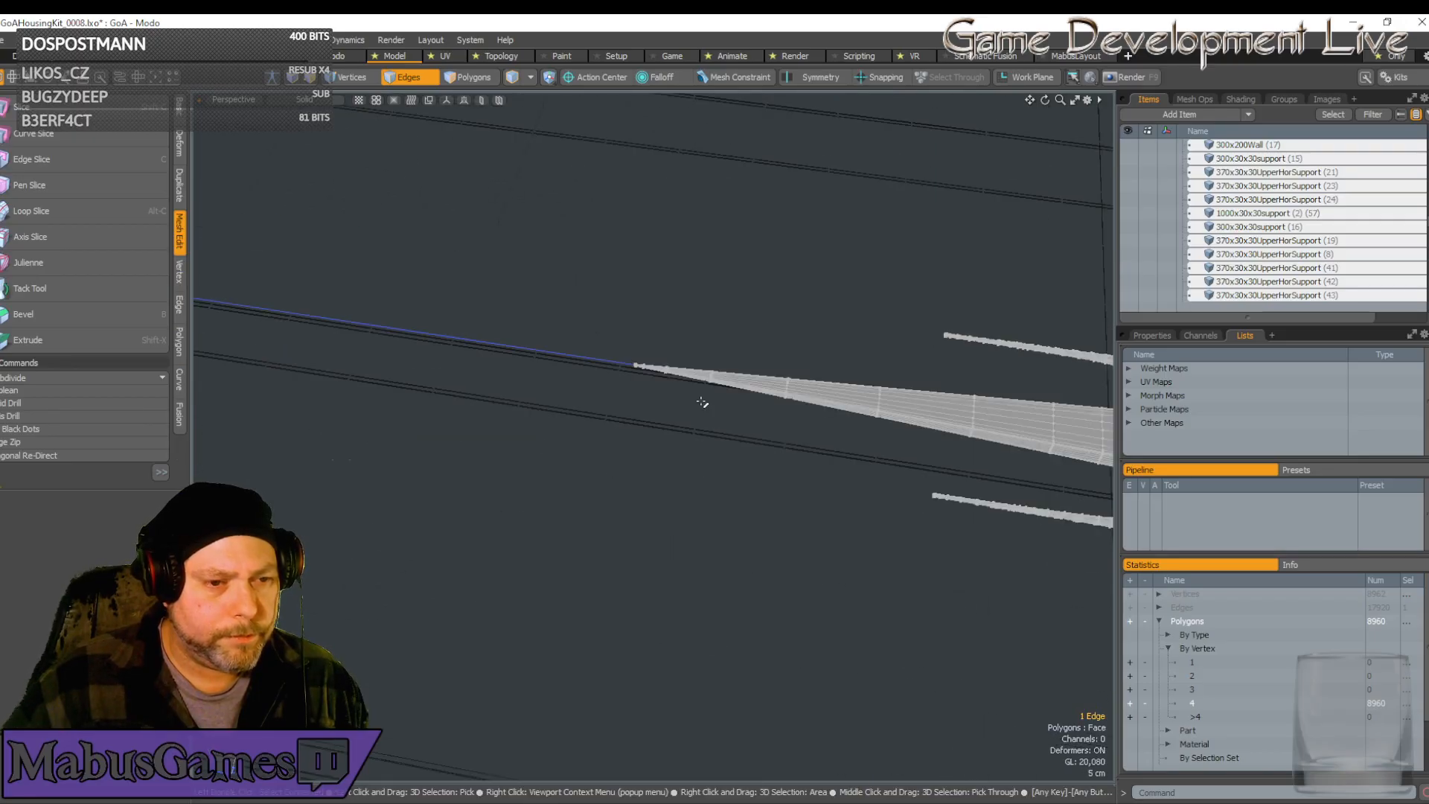
scroll(653, 375, up, 10)
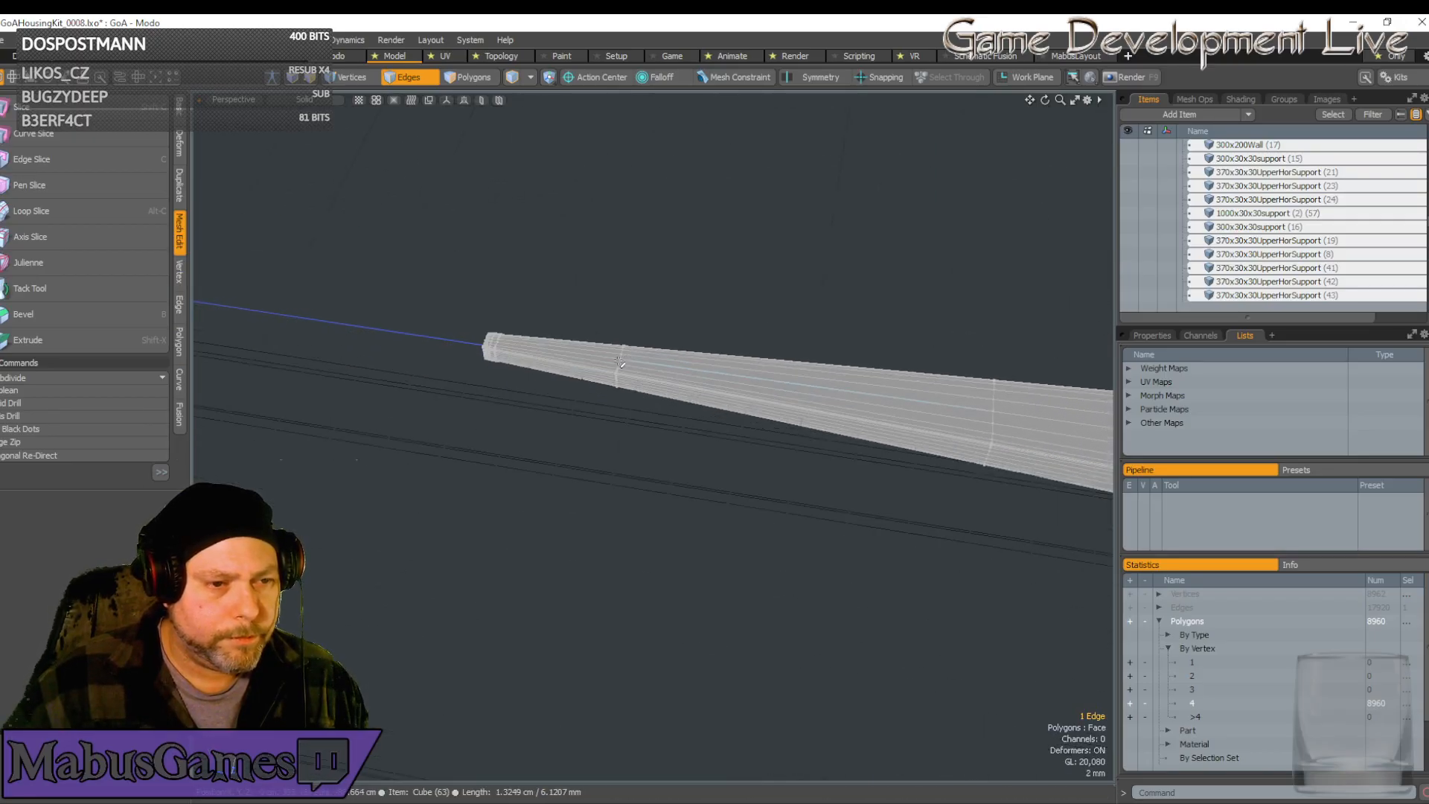
scroll(297, 324, up, 8)
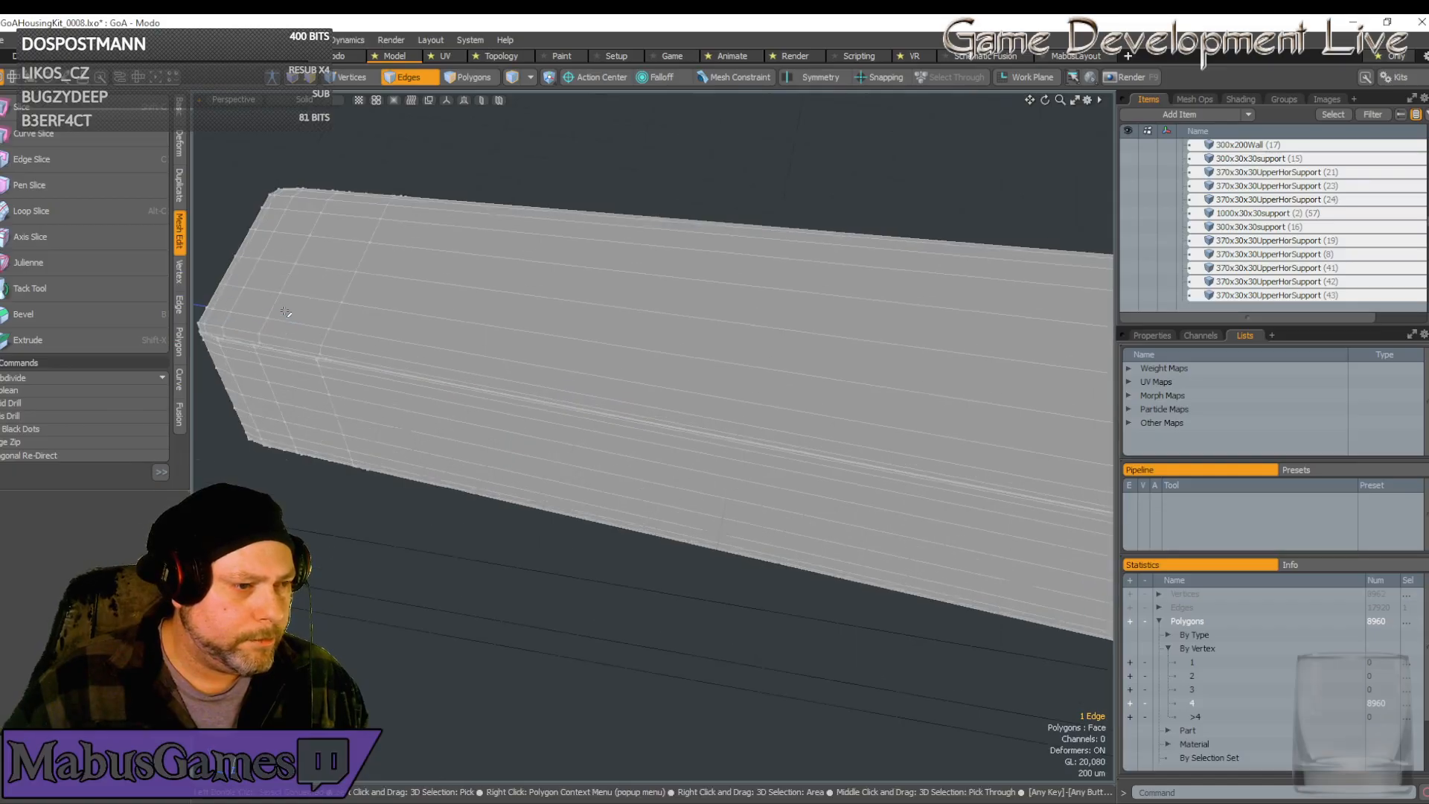
scroll(282, 310, down, 3)
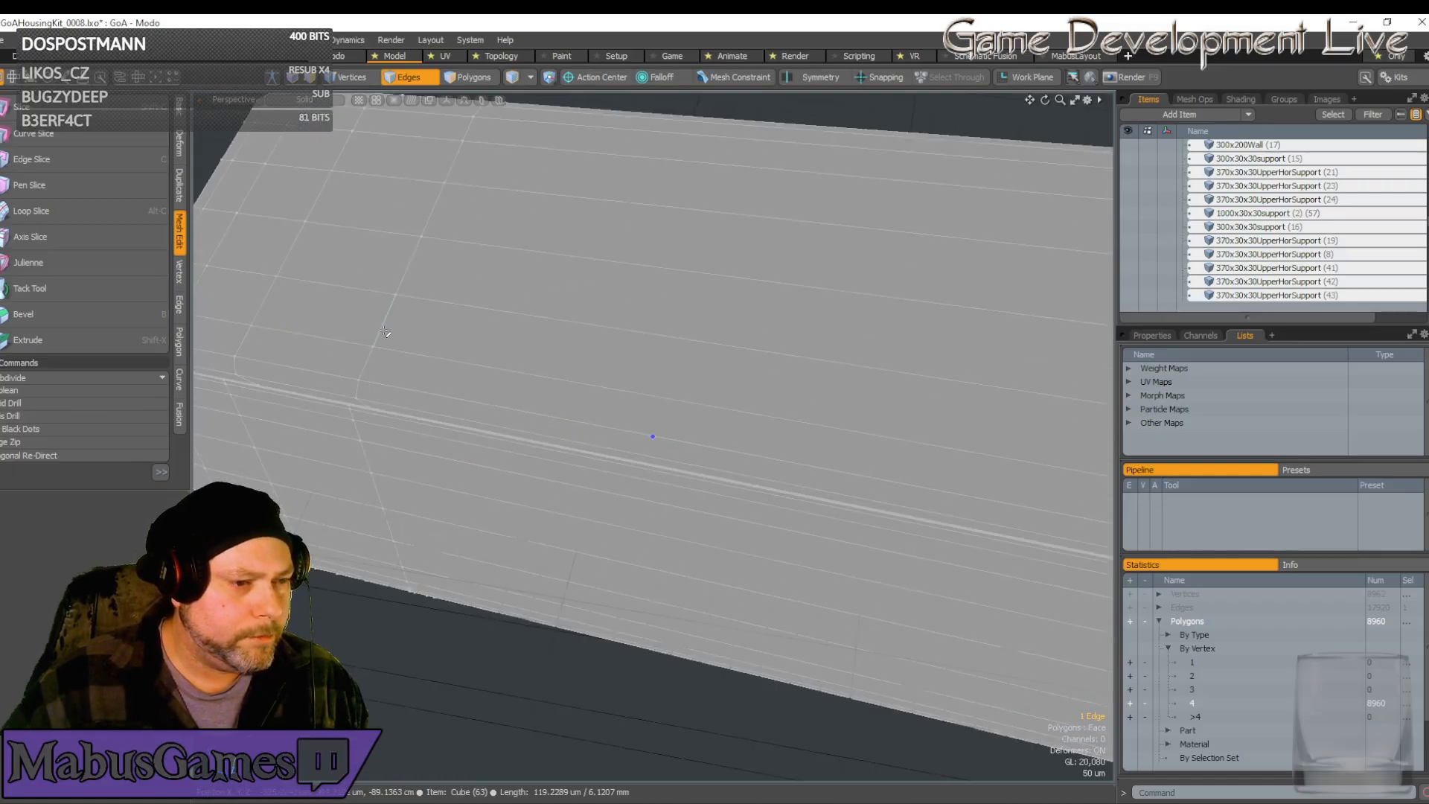
alt+drag(281, 310, 581, 374)
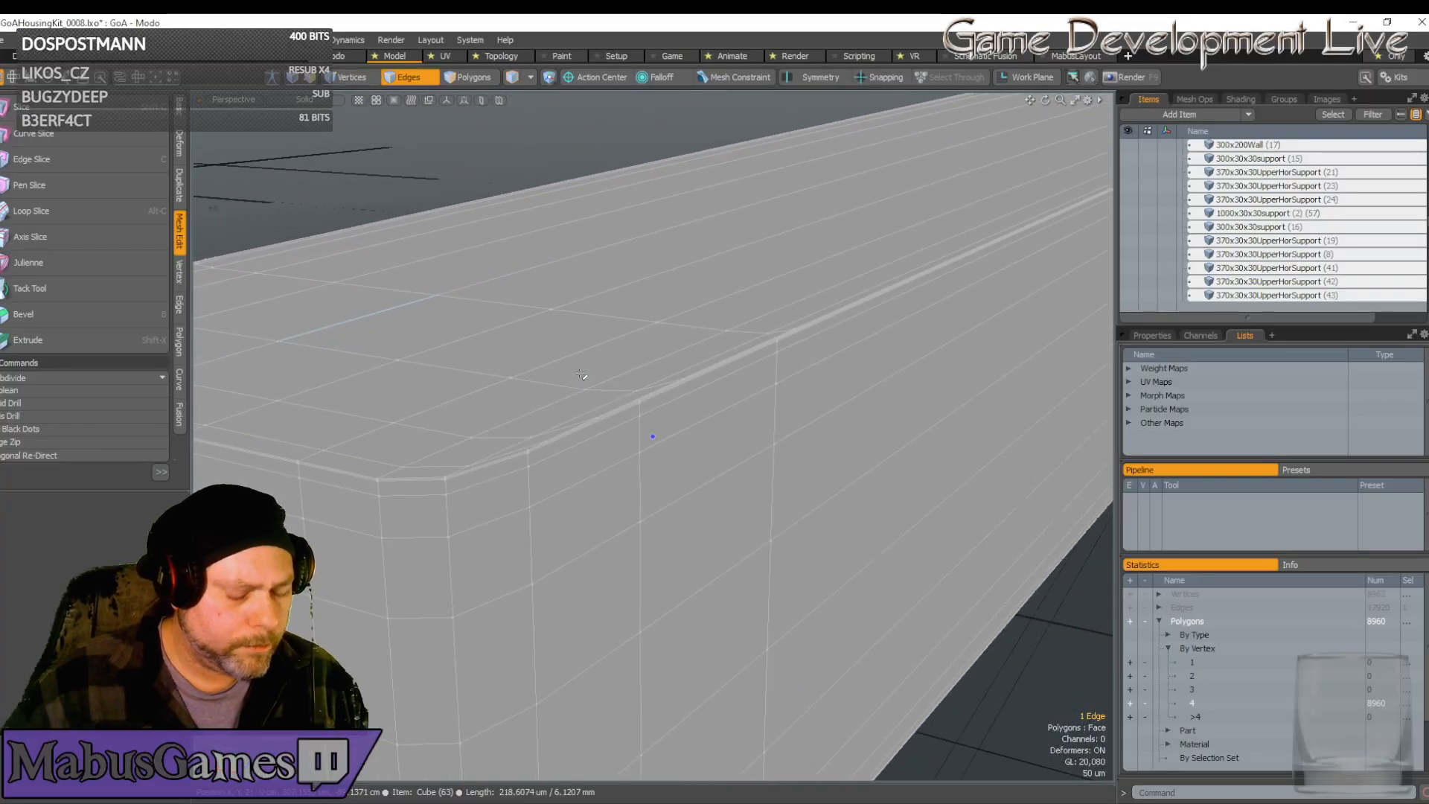
Return to item selection and undo both subdivisions of the weapon mesh
key(Escape)
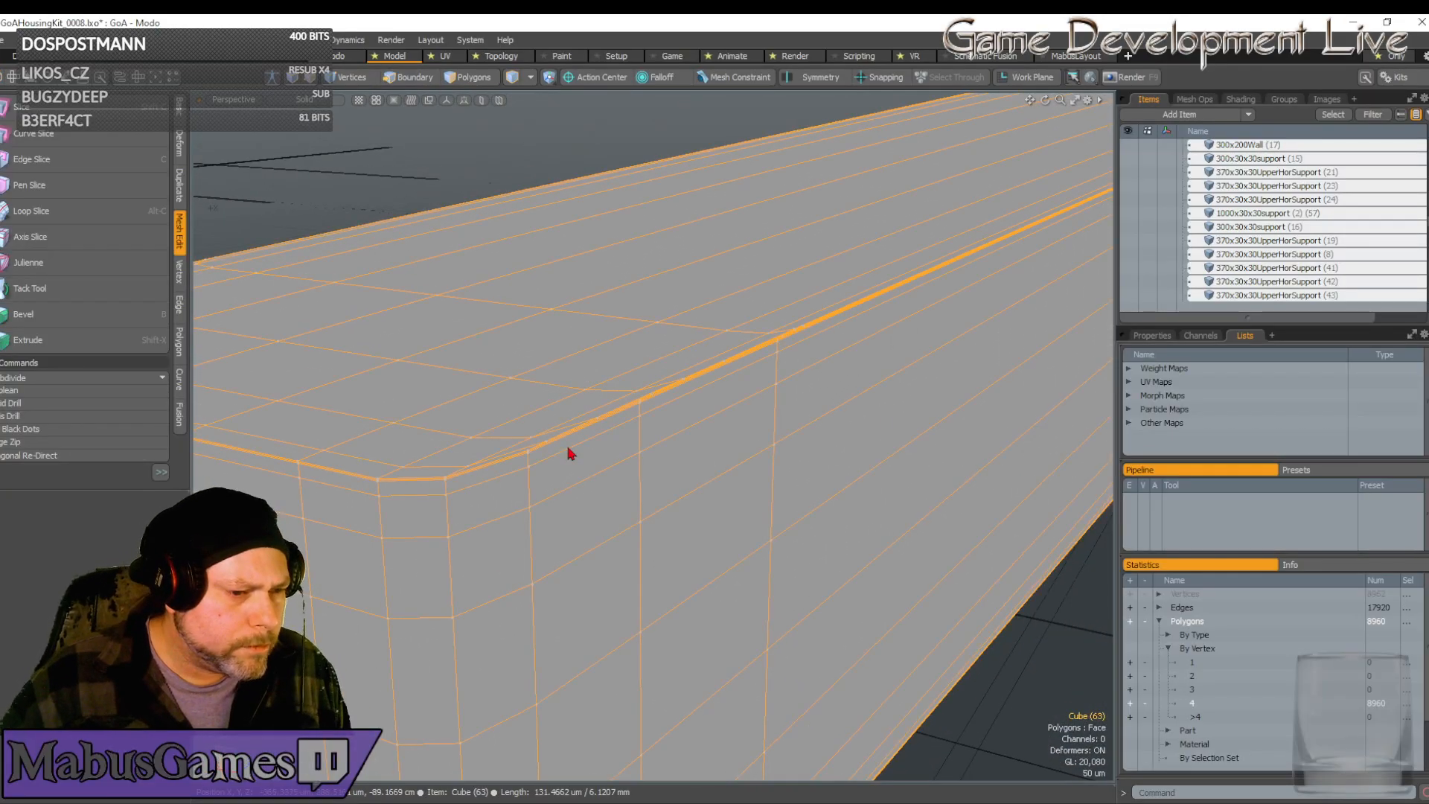
key(ctrl+z)
alt+drag(565, 510, 564, 510)
scroll(565, 509, down, 4)
scroll(564, 509, down, 1)
scroll(564, 509, down, 4)
key(ctrl+z)
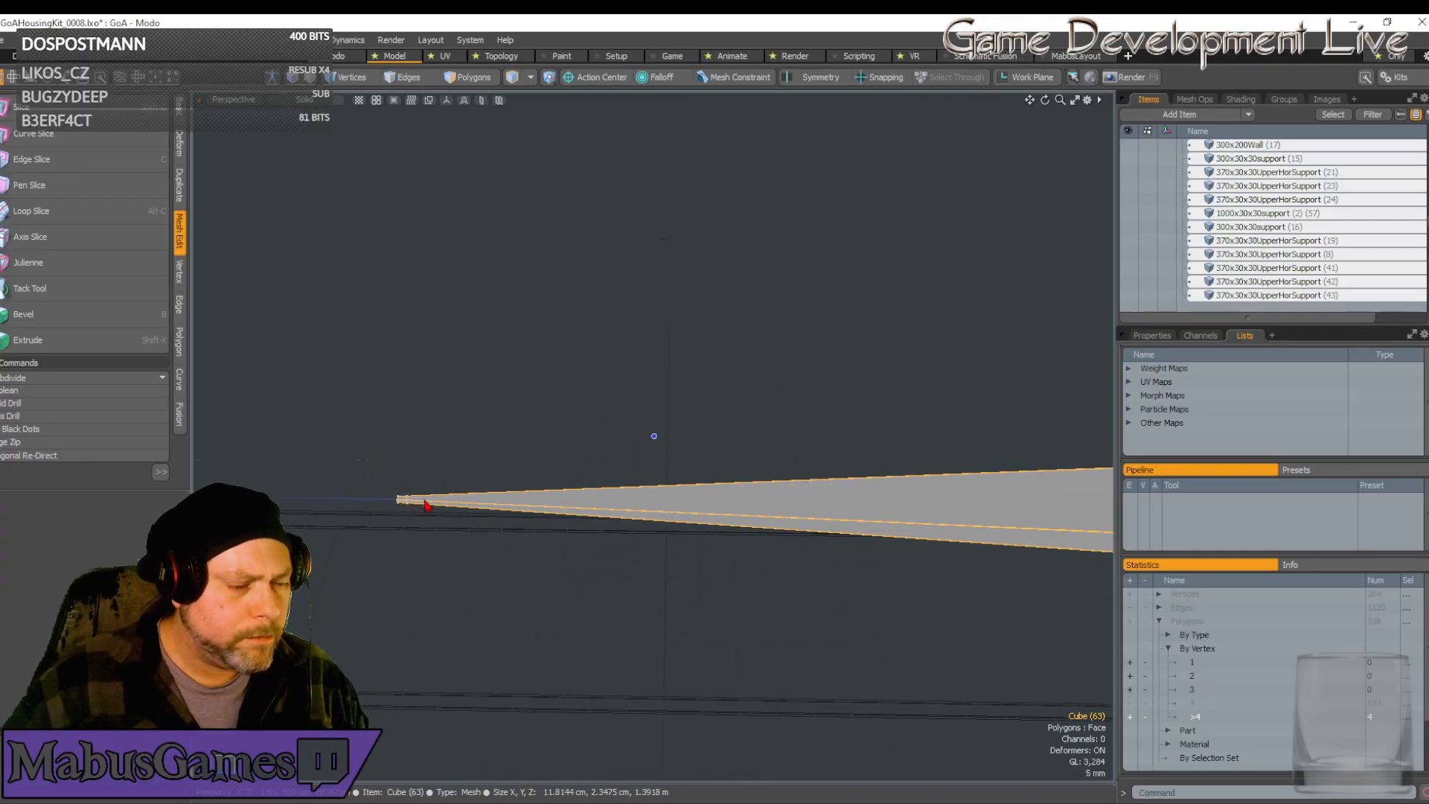
Slide the selected edge loop near the central blade's tip by 97.5% toward the end face, using radial percent sliding
alt+drag(424, 502, 450, 496)
scroll(485, 498, up, 8)
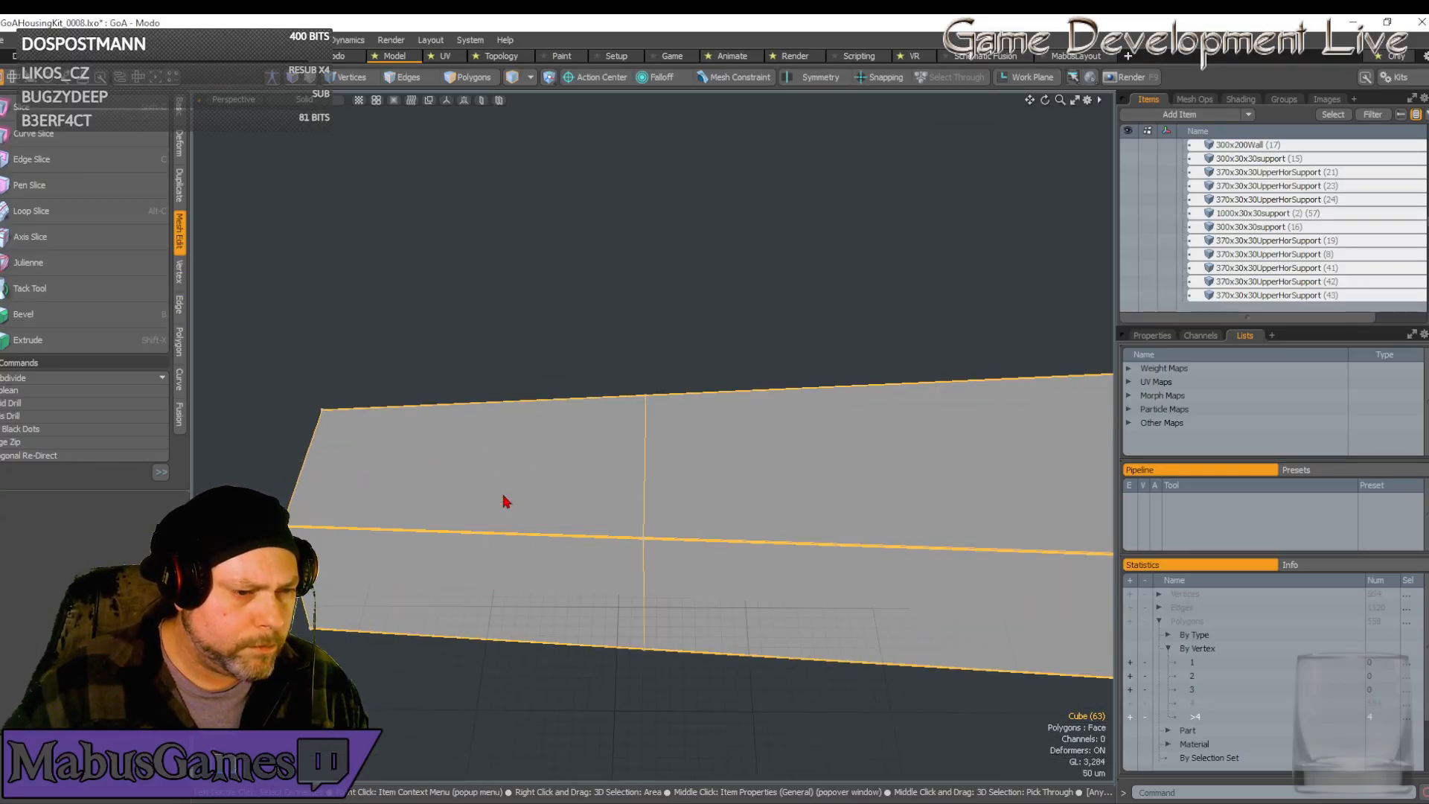
click(407, 78)
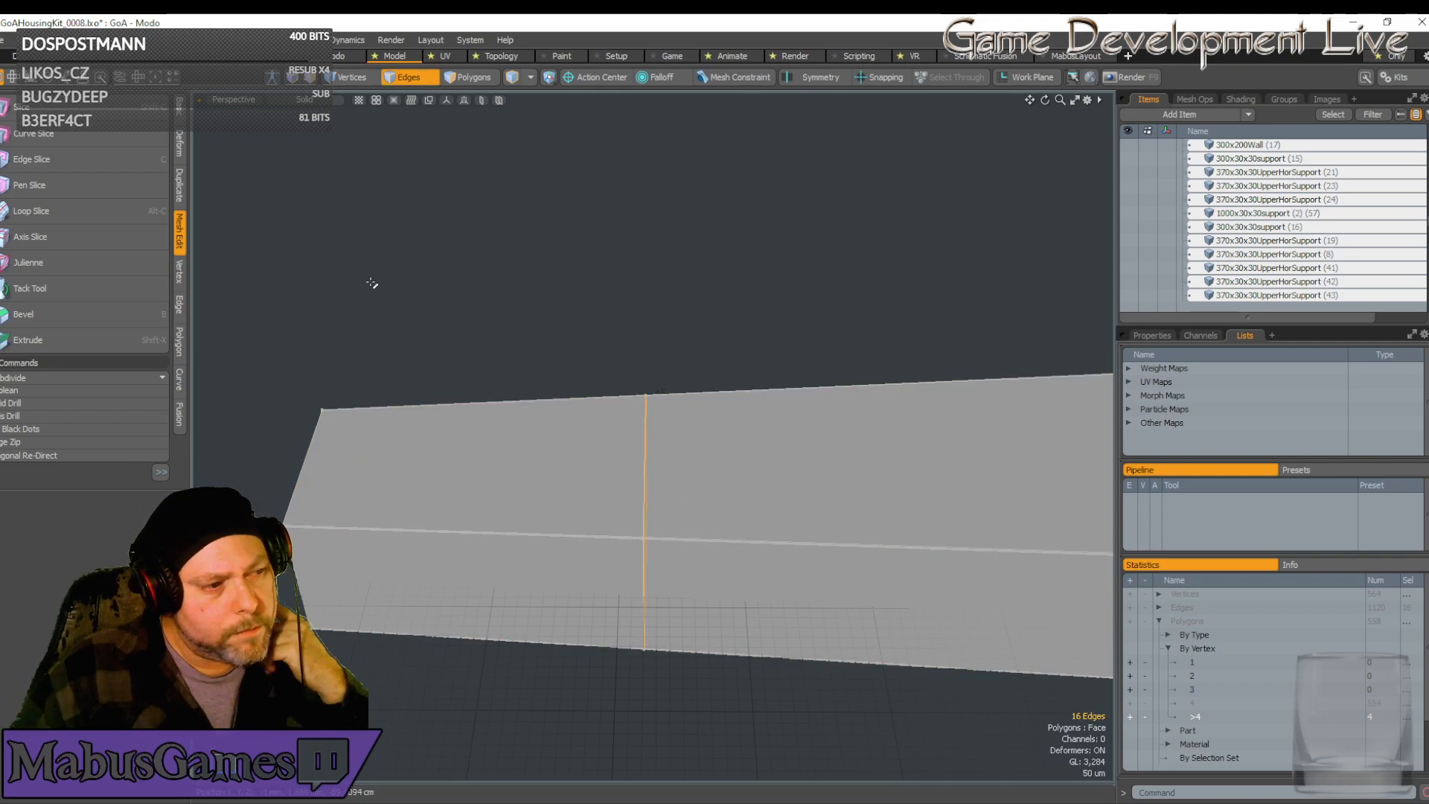
alt+drag(222, 342, 222, 318)
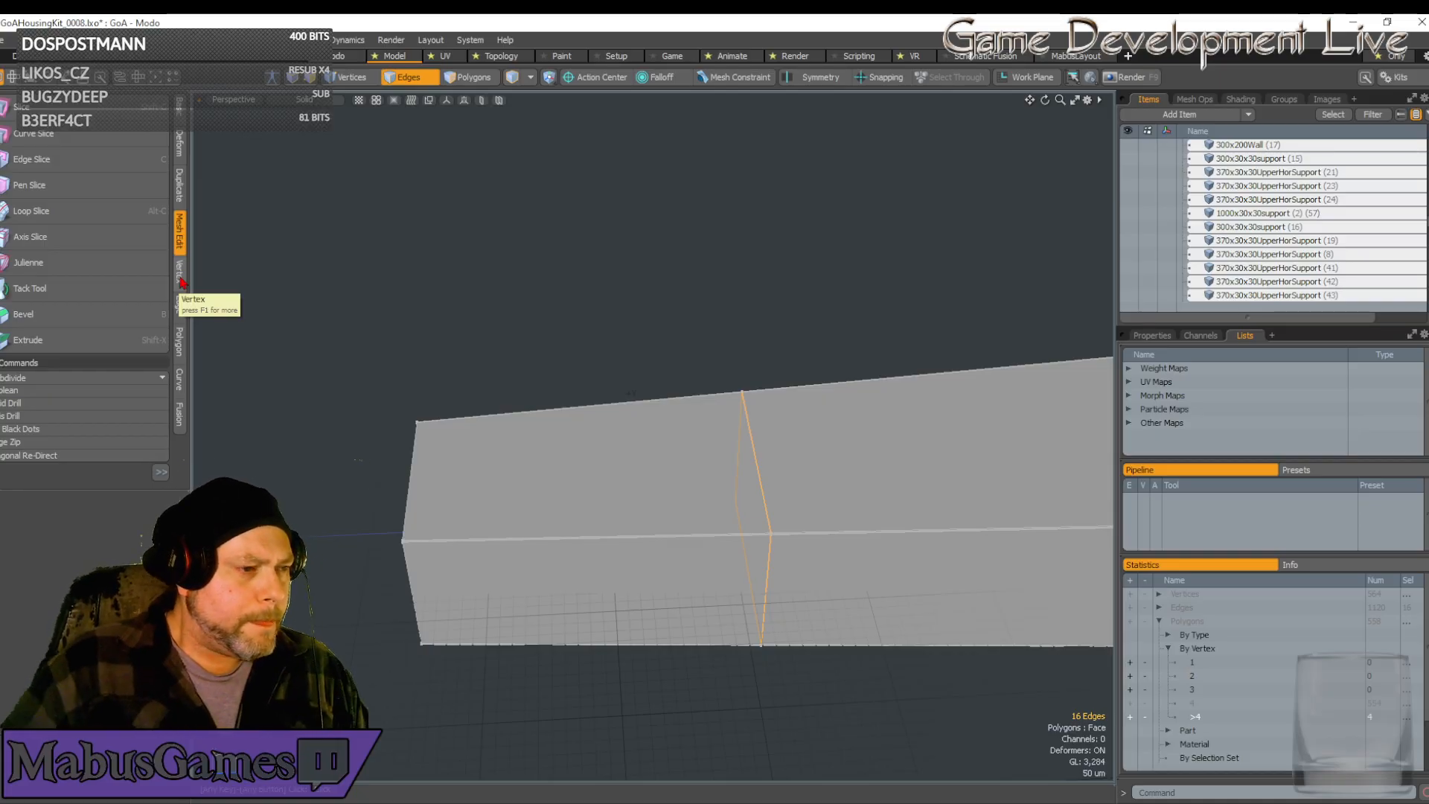
click(179, 306)
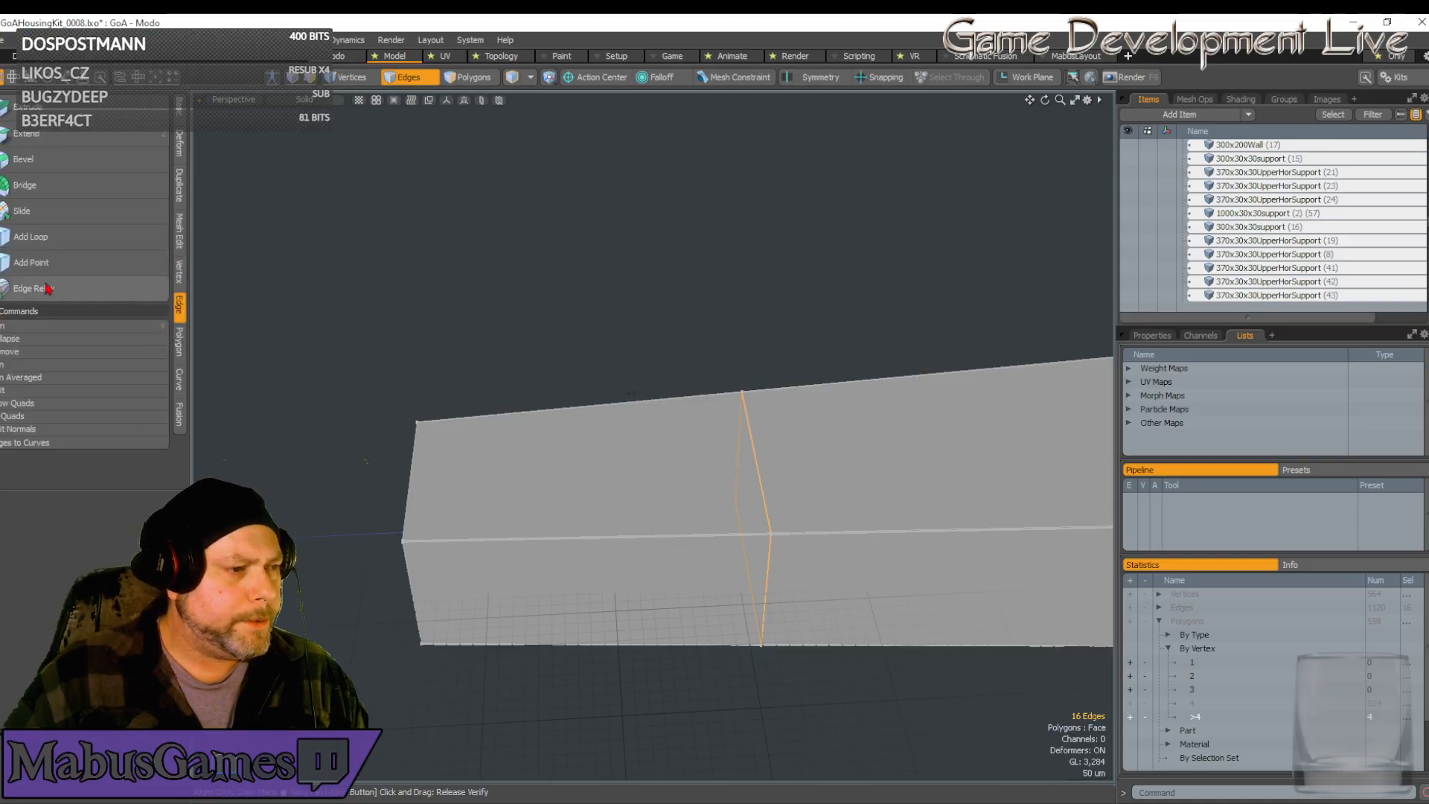
click(57, 212)
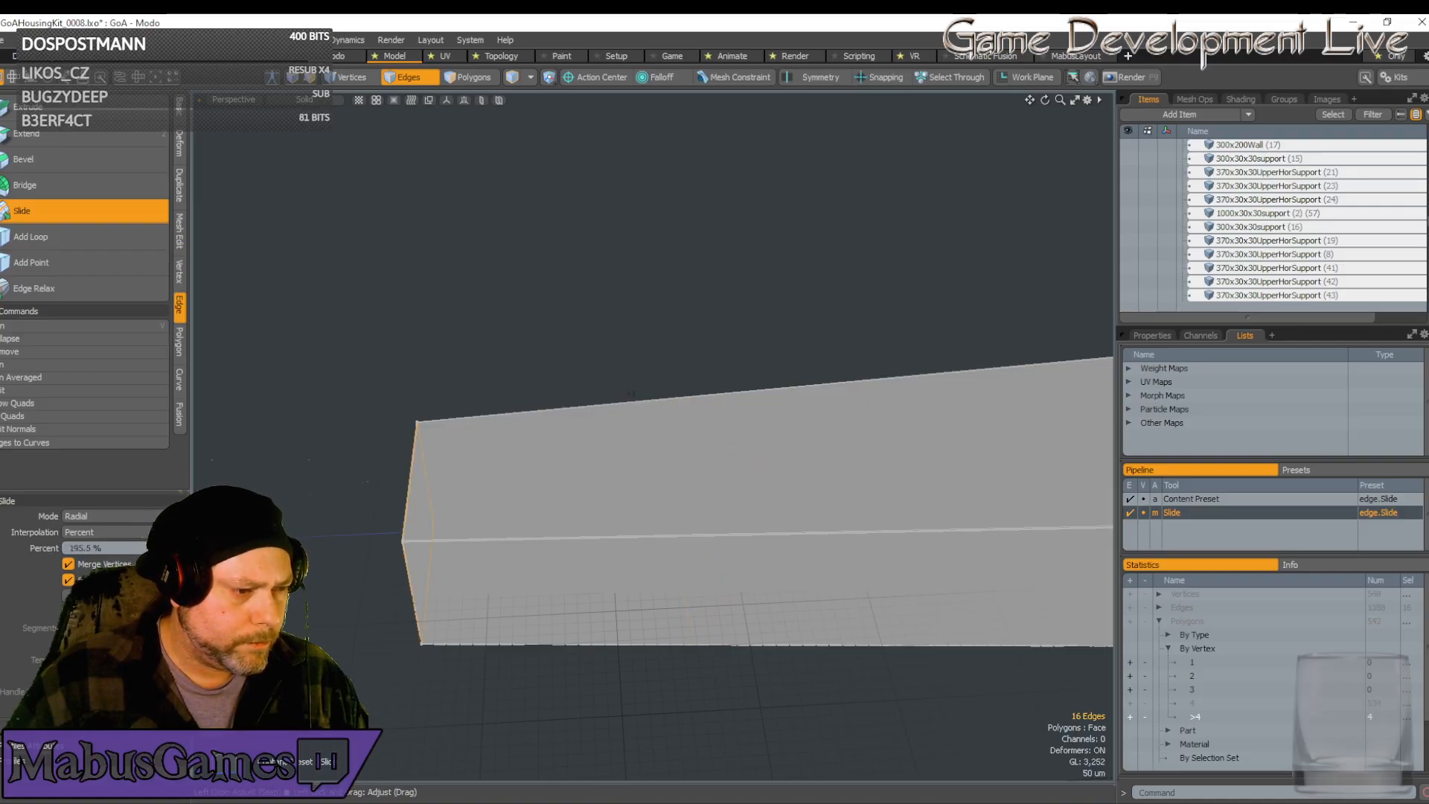
drag(162, 548, 152, 548)
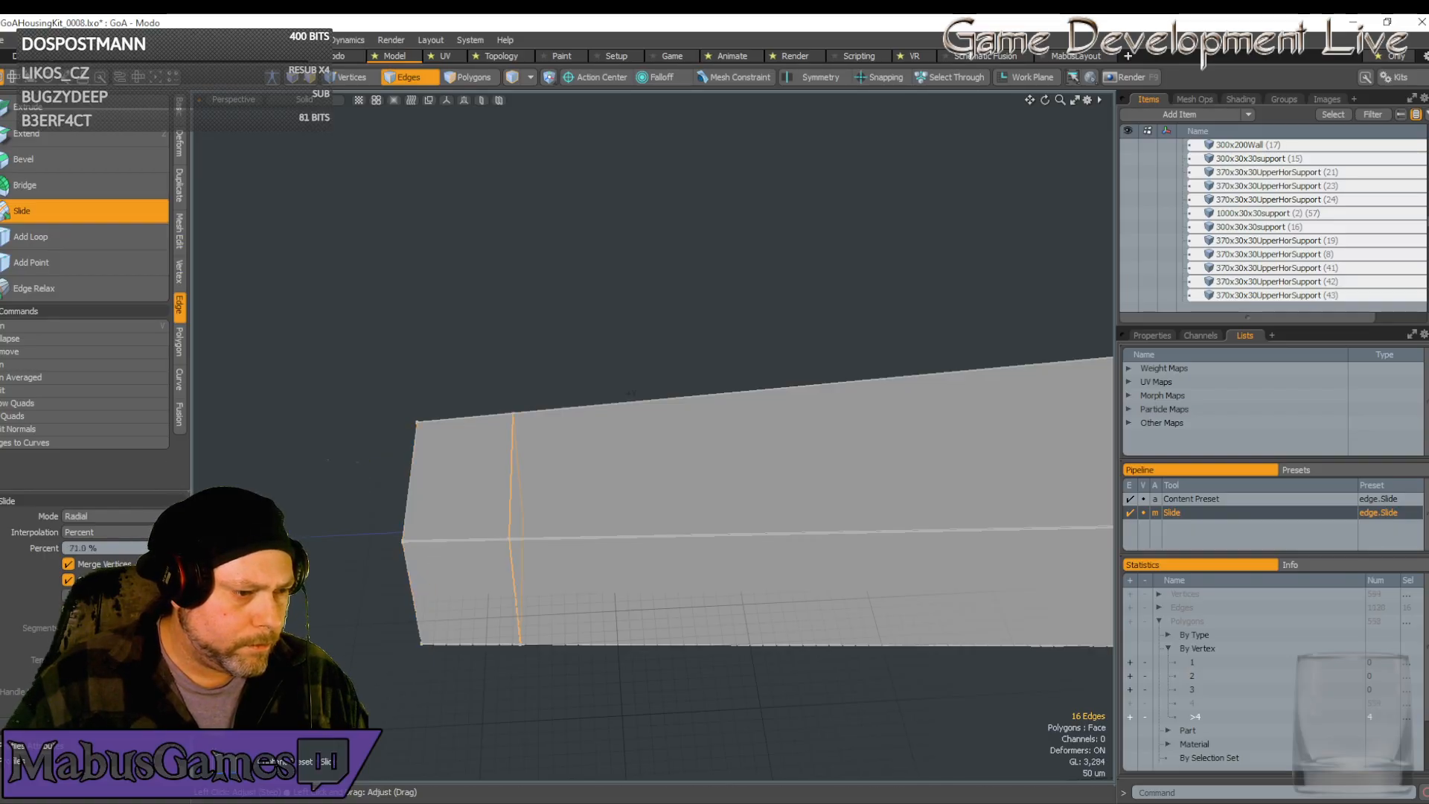
drag(631, 394, 632, 394)
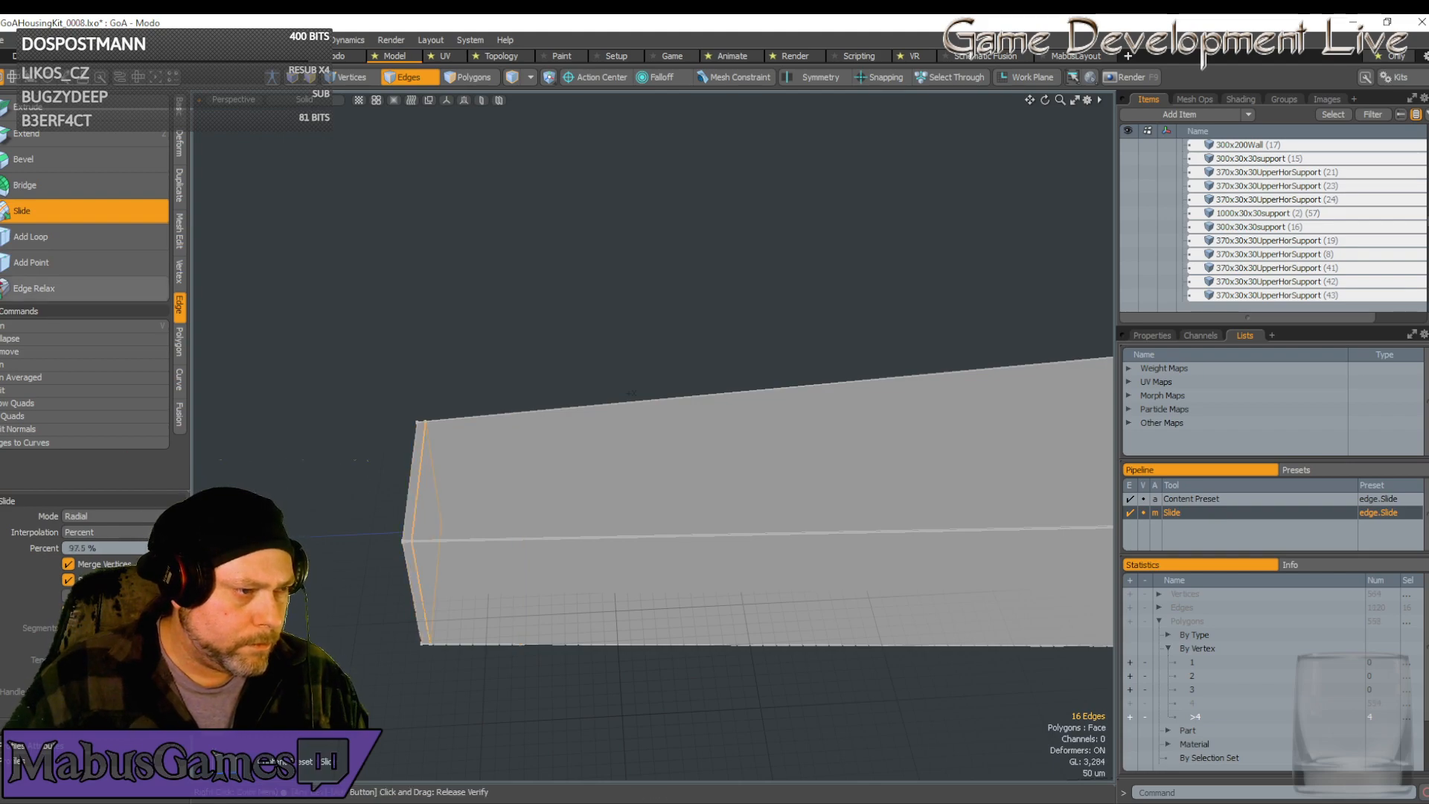
click(81, 211)
Slide the selected edge loop at the central blade's base by -90% toward the prong junction, and leave the Slide tool
scroll(755, 616, down, 4)
scroll(756, 616, down, 4)
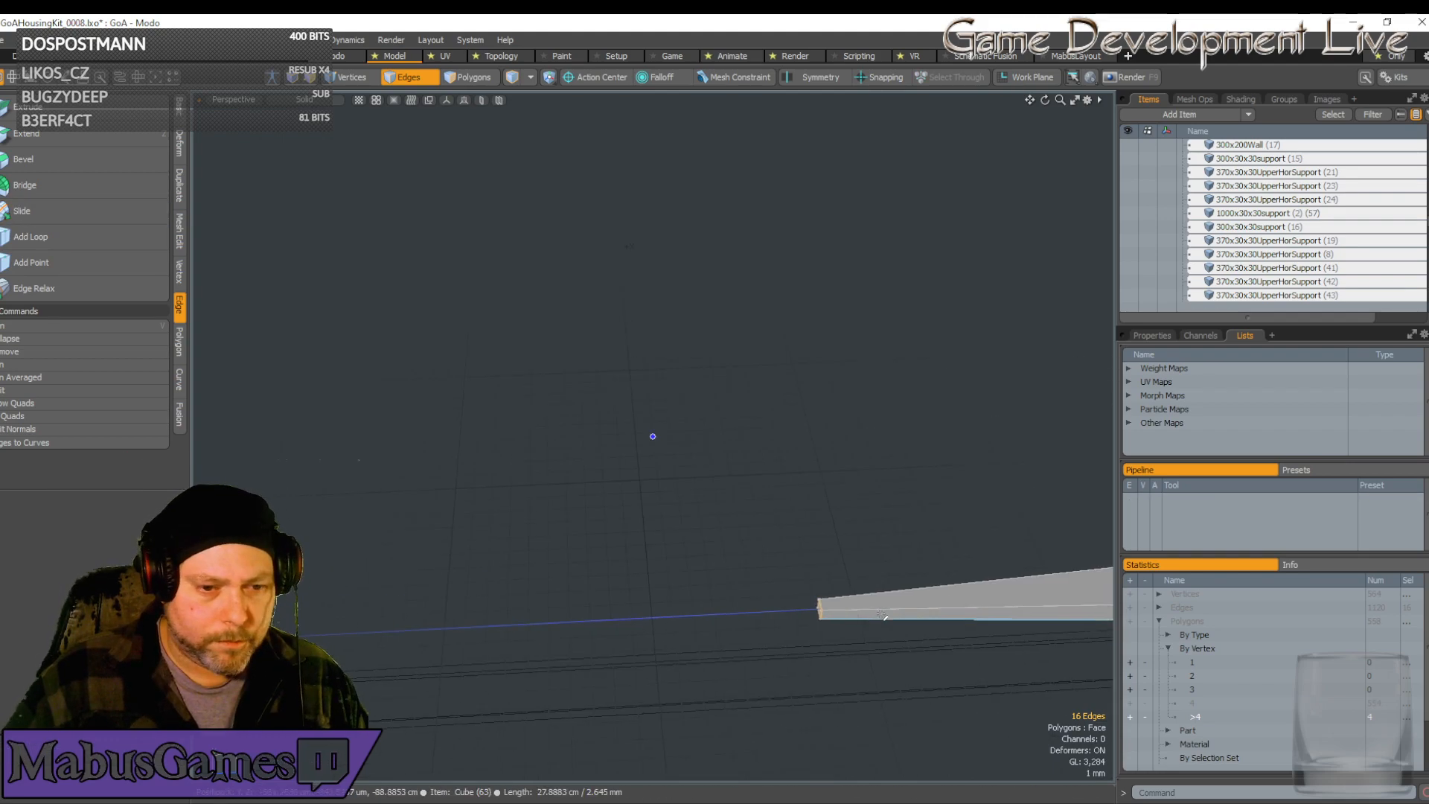
alt+drag(756, 616, 929, 500)
scroll(767, 452, down, 5)
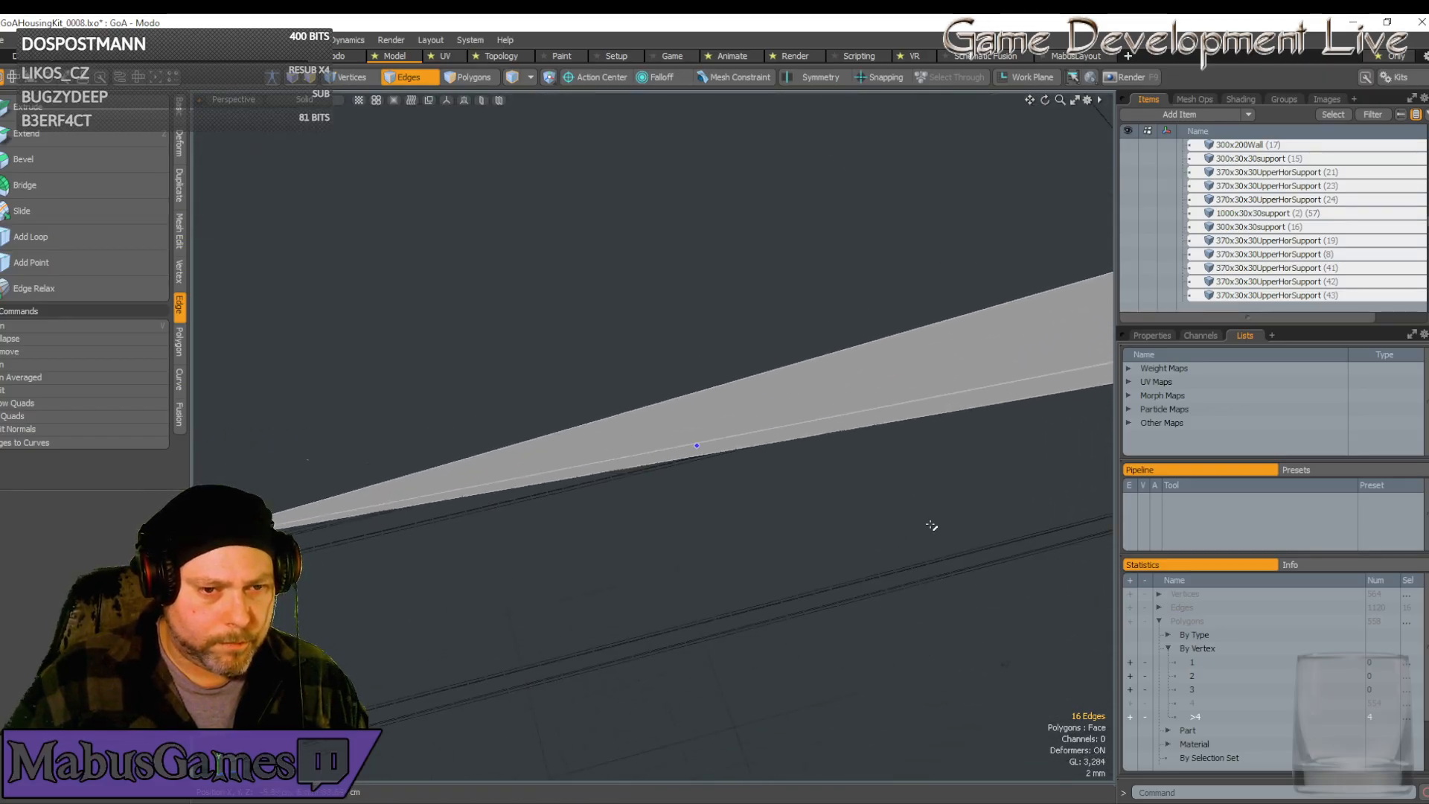
scroll(767, 452, up, 5)
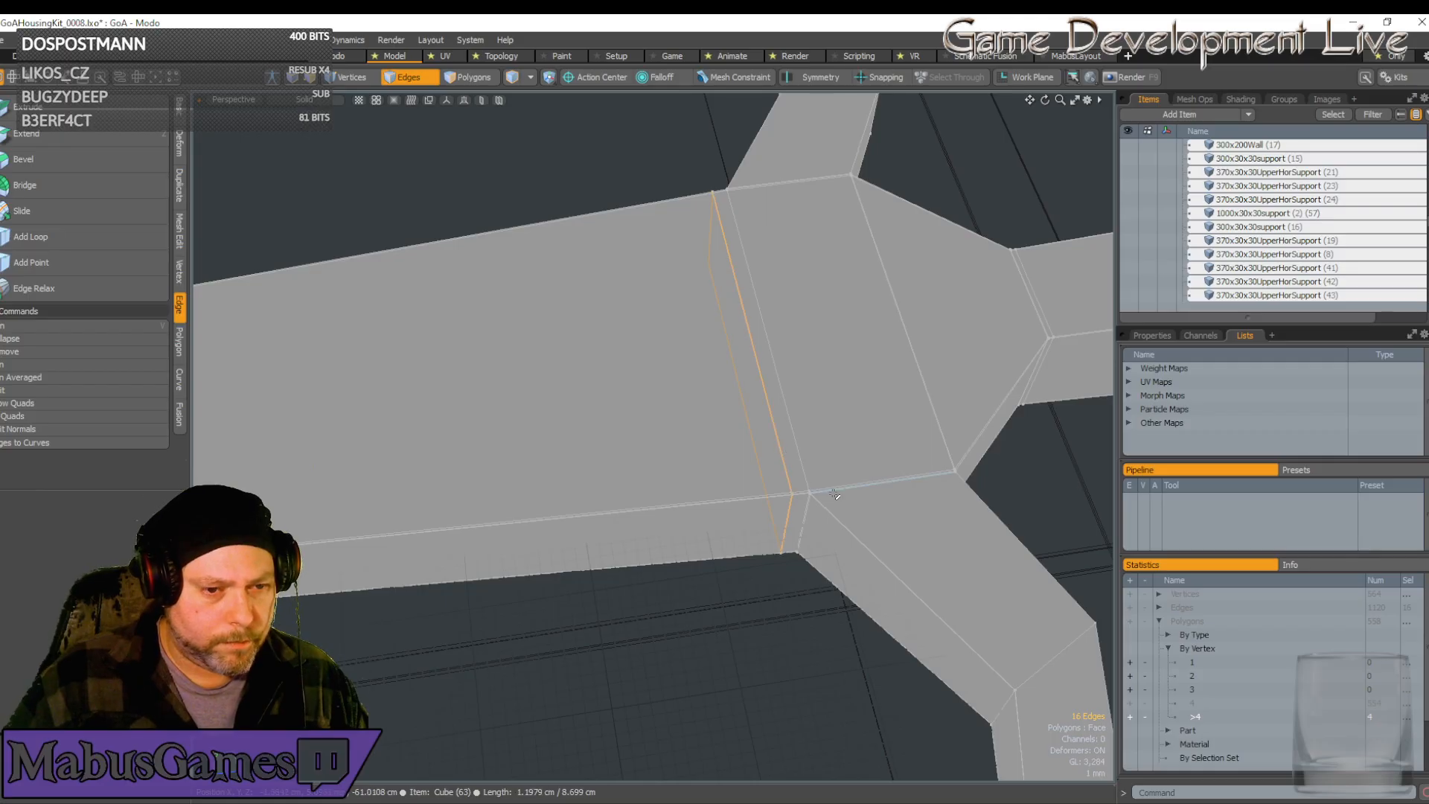
alt+drag(834, 494, 539, 437)
click(66, 217)
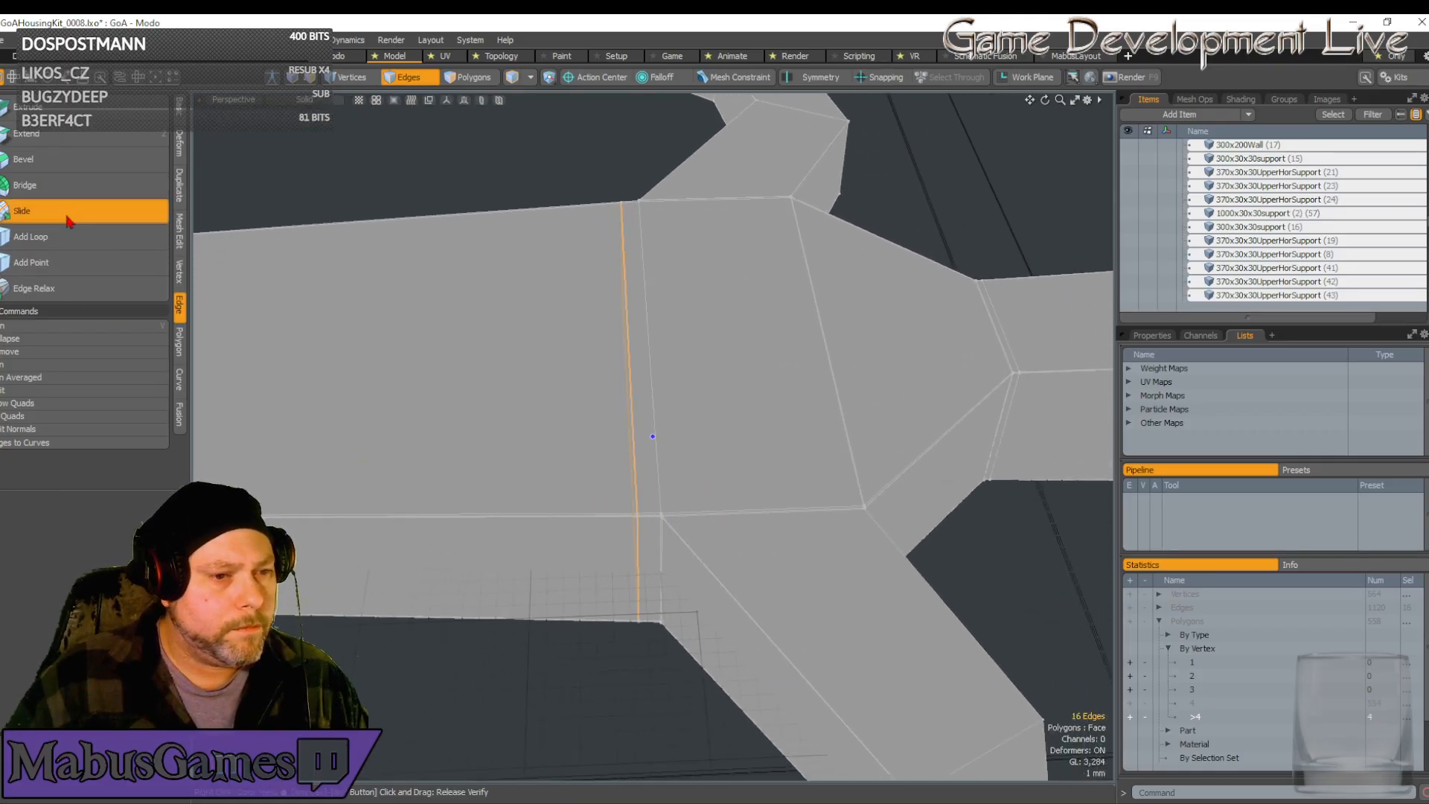
scroll(652, 436, up, 3)
alt+drag(651, 437, 670, 426)
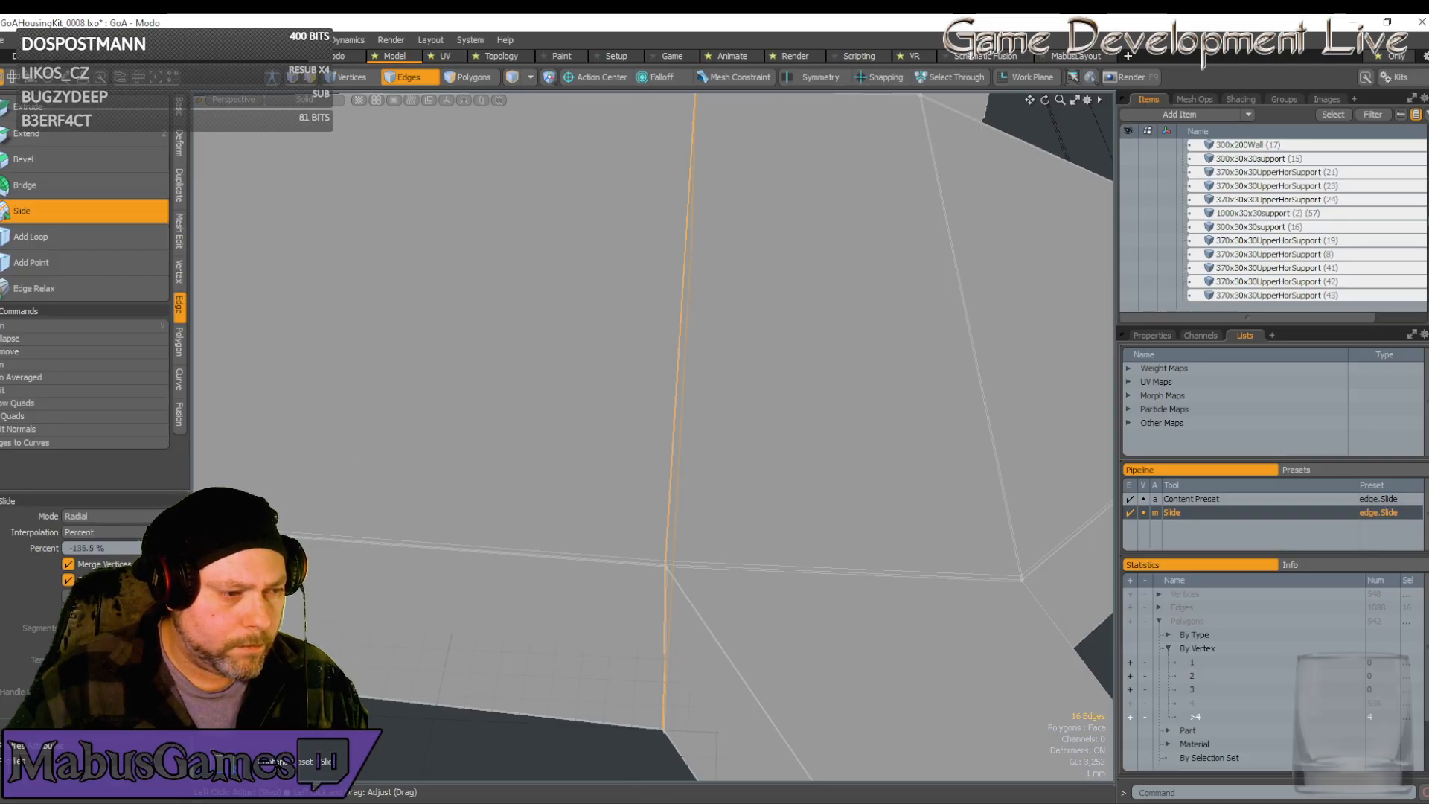
click(172, 548)
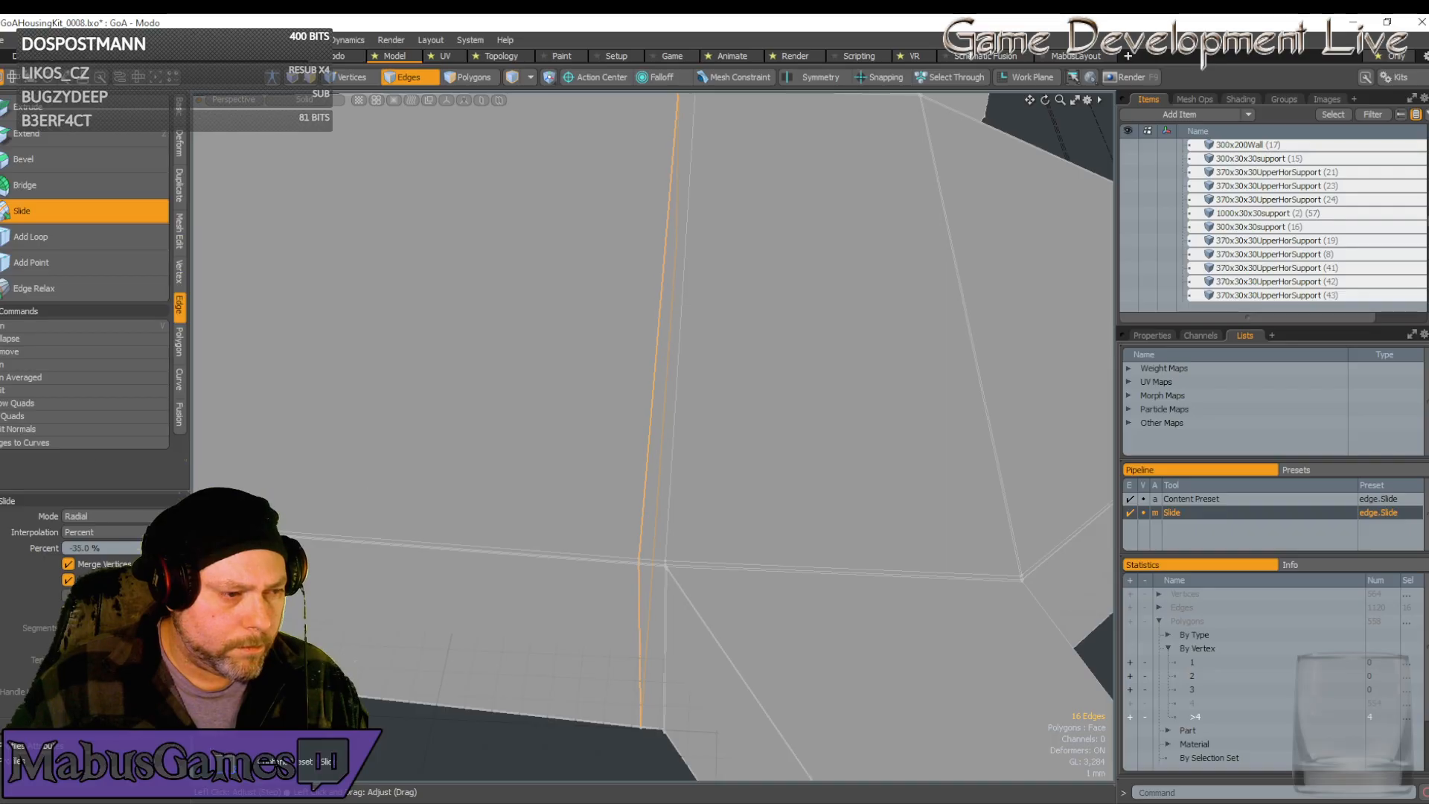
drag(173, 548, 93, 548)
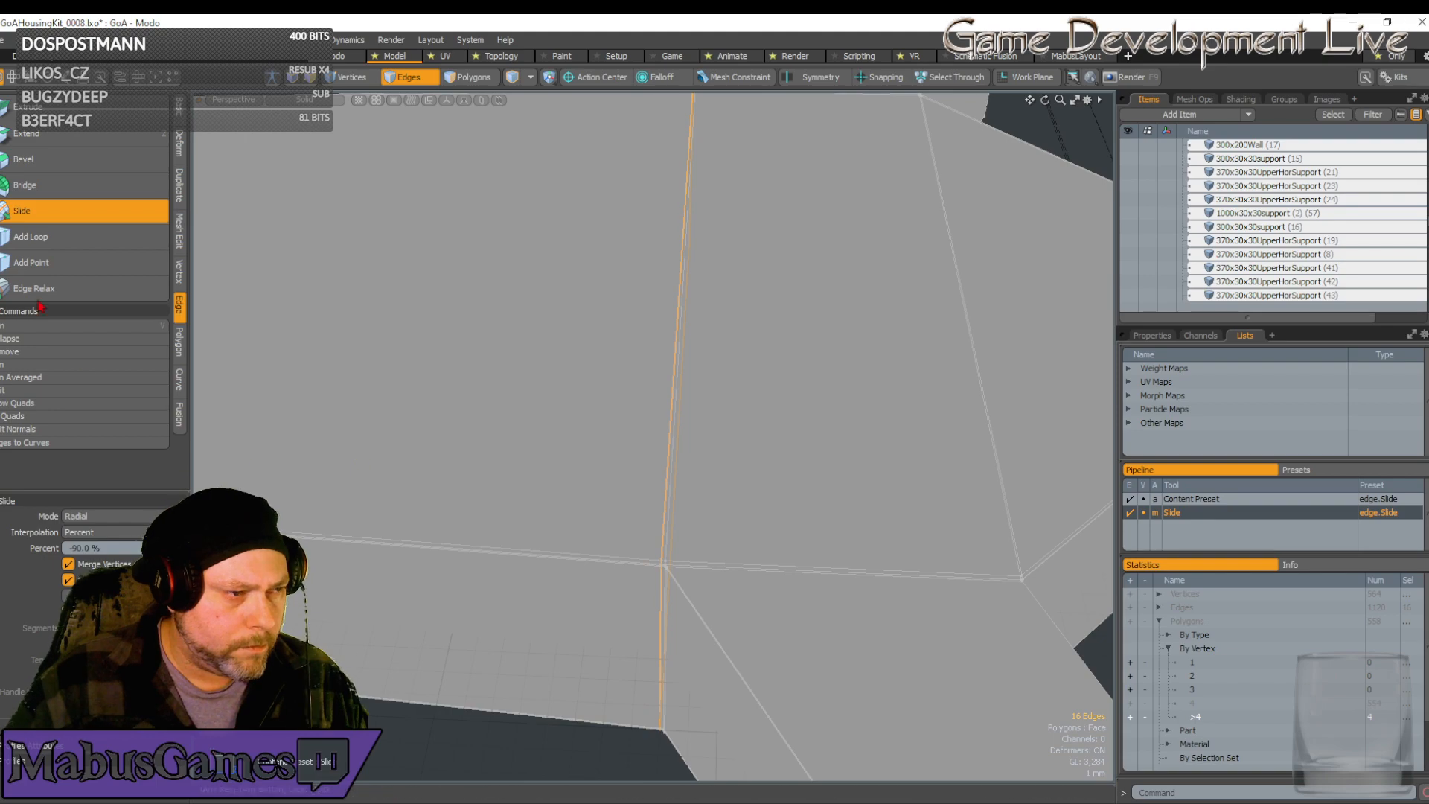
click(89, 212)
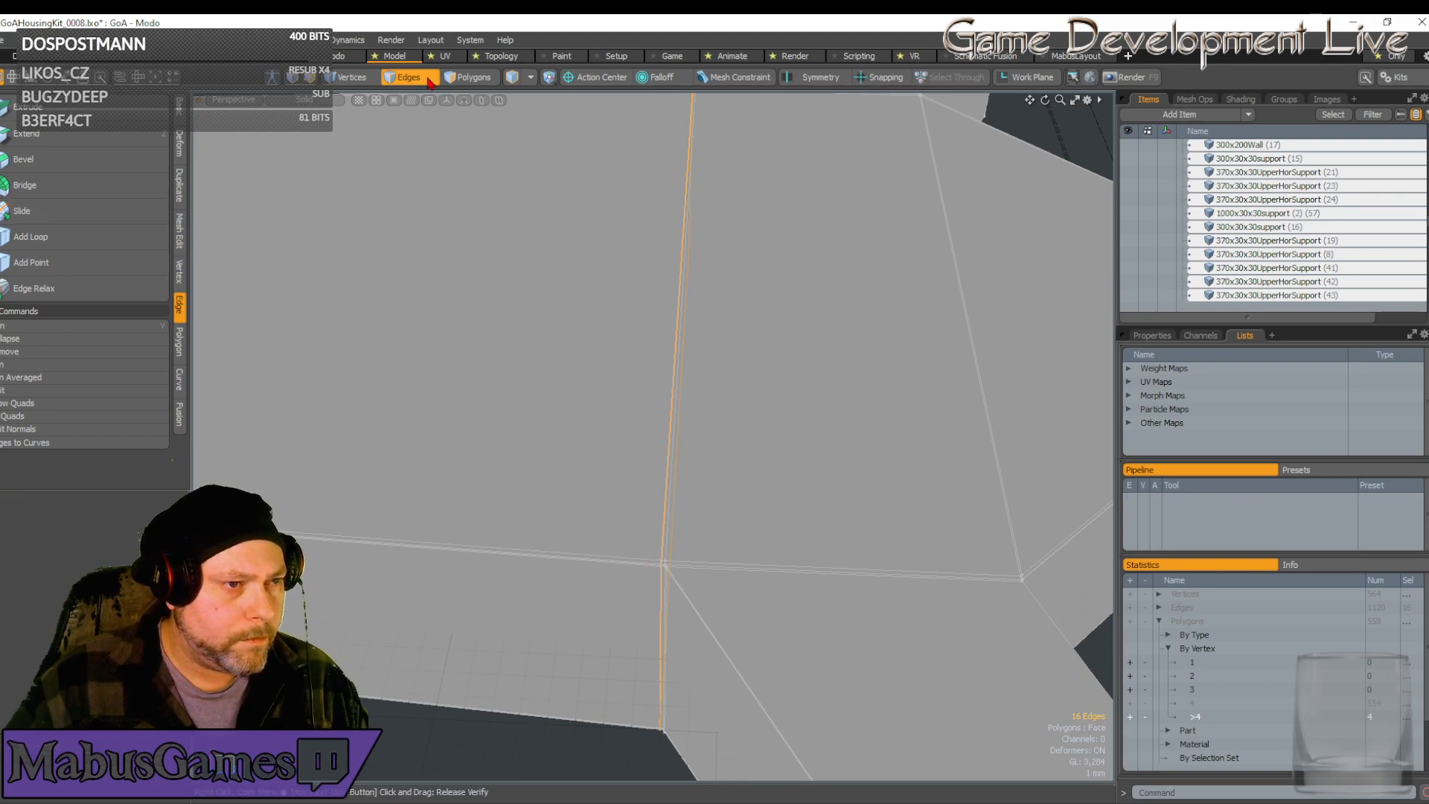
Return to item selection and subdivide the whole weapon mesh twice
click(408, 78)
click(178, 231)
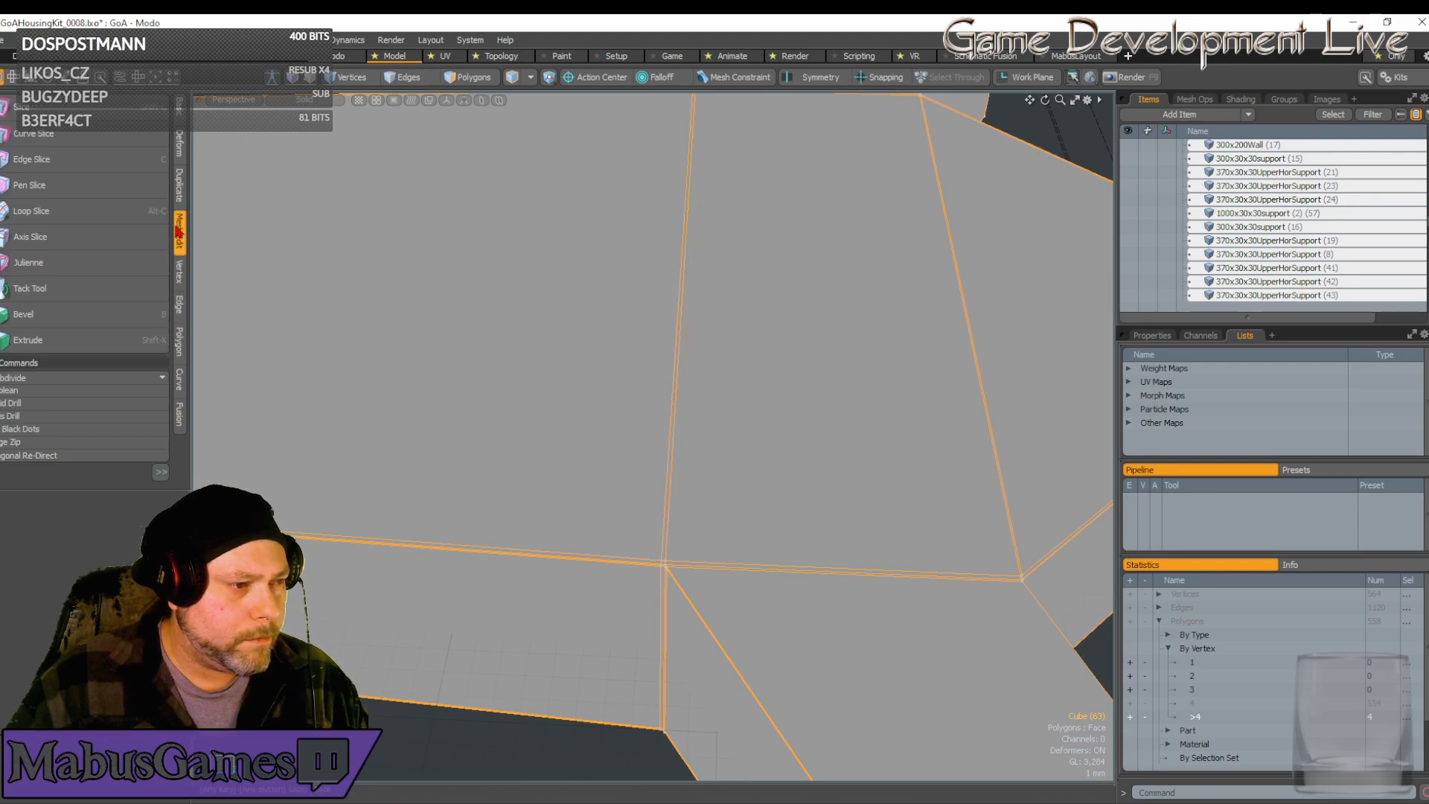
click(28, 381)
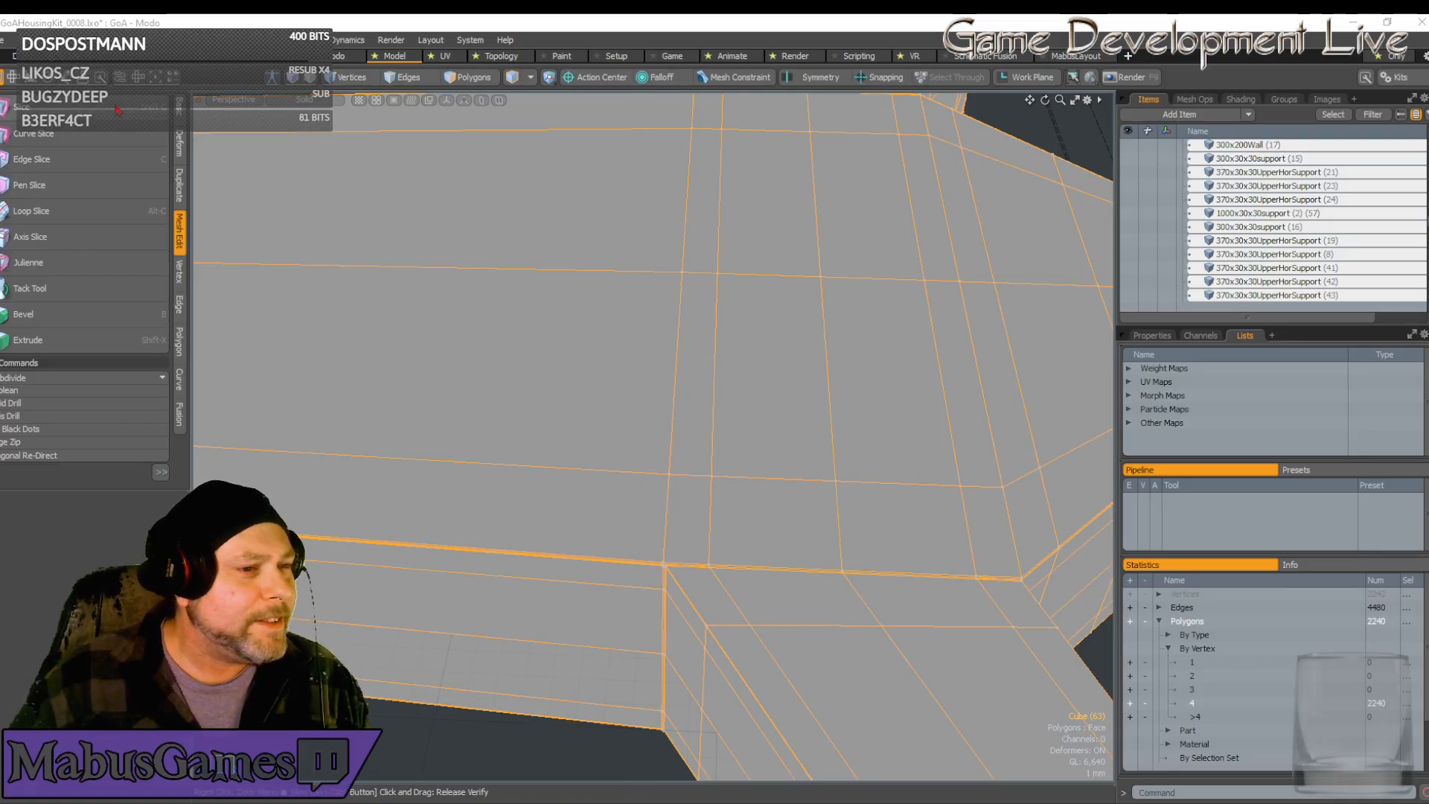
scroll(839, 443, down, 10)
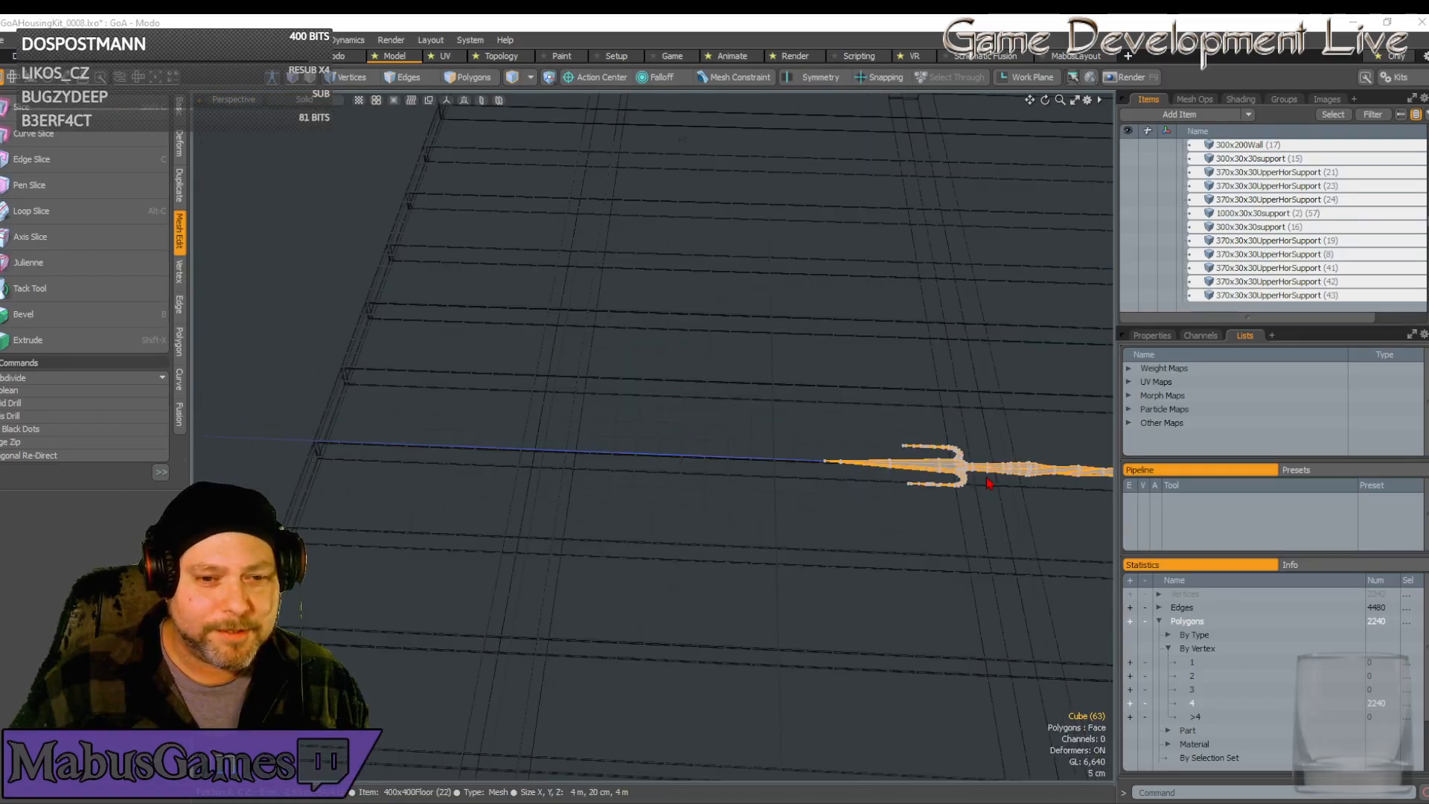
scroll(987, 479, down, 2)
alt+drag(987, 479, 930, 461)
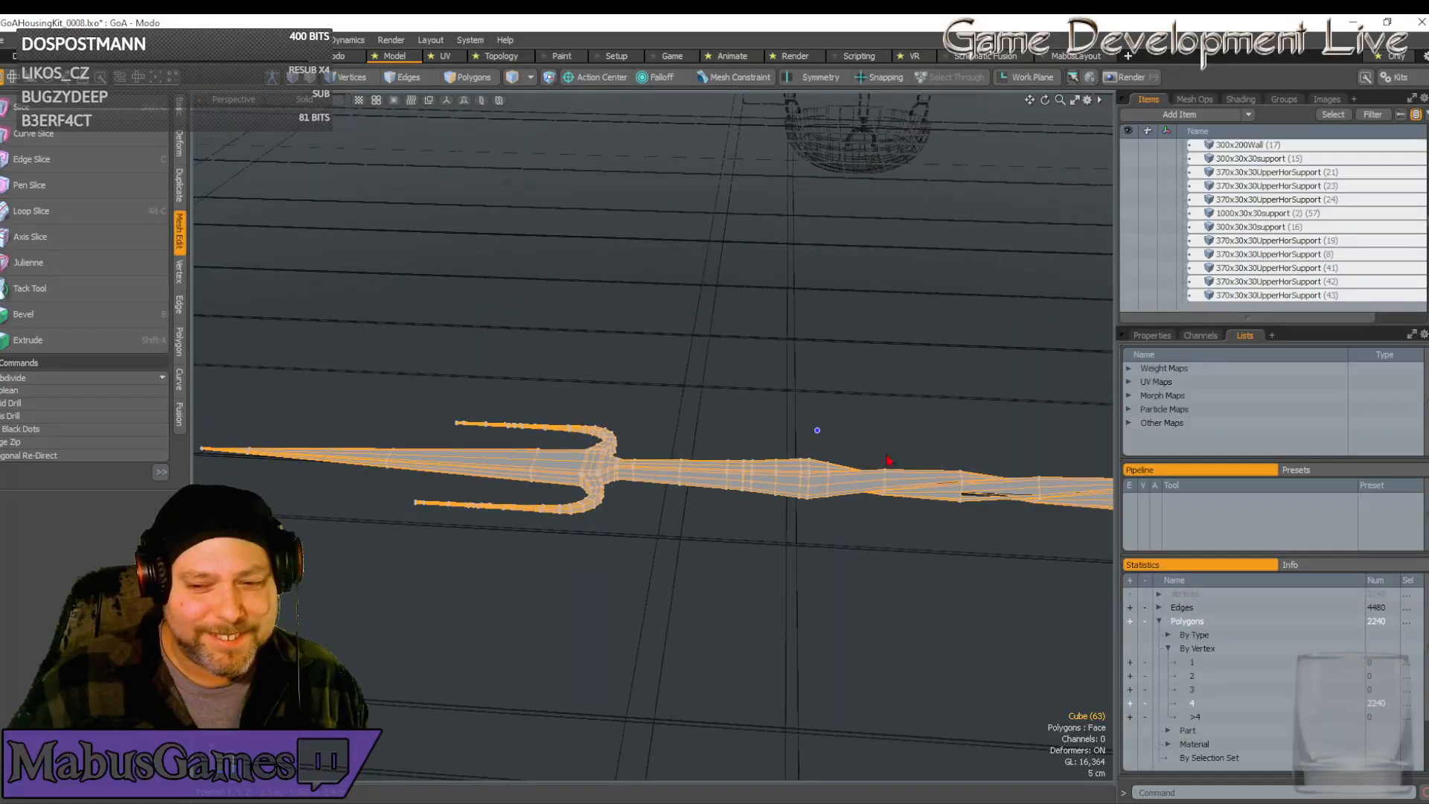
click(66, 379)
click(74, 402)
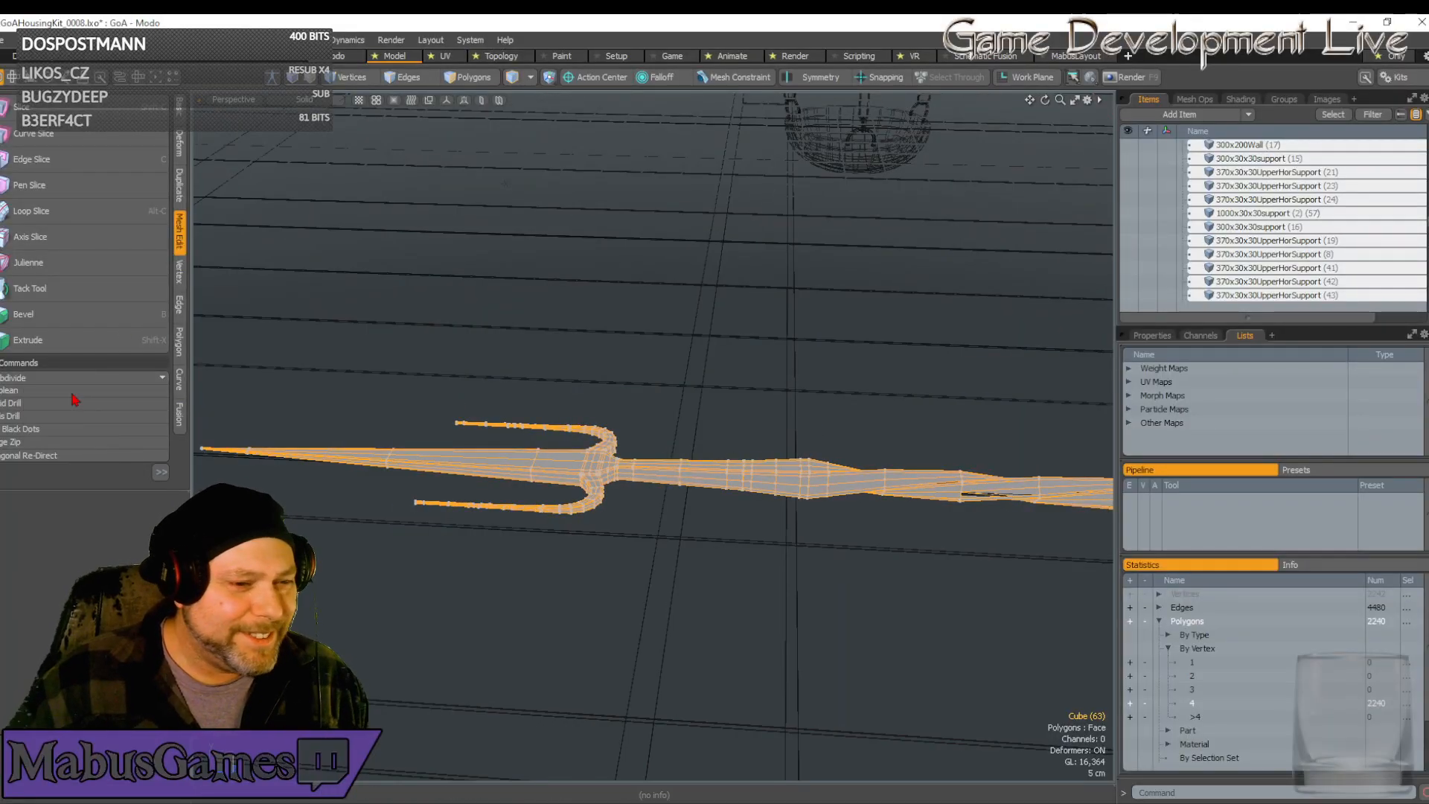
Remove seven crosswise edge loops along the length of the subdivided central blade
mouse_move(636, 451)
ctrl+alt+mouse_down()
mouse_move(606, 463)
mouse_move(606, 504)
mouse_move(747, 581)
mouse_move(660, 471)
mouse_move(651, 409)
mouse_move(715, 548)
mouse_move(931, 661)
mouse_move(880, 615)
ctrl+alt+mouse_up()
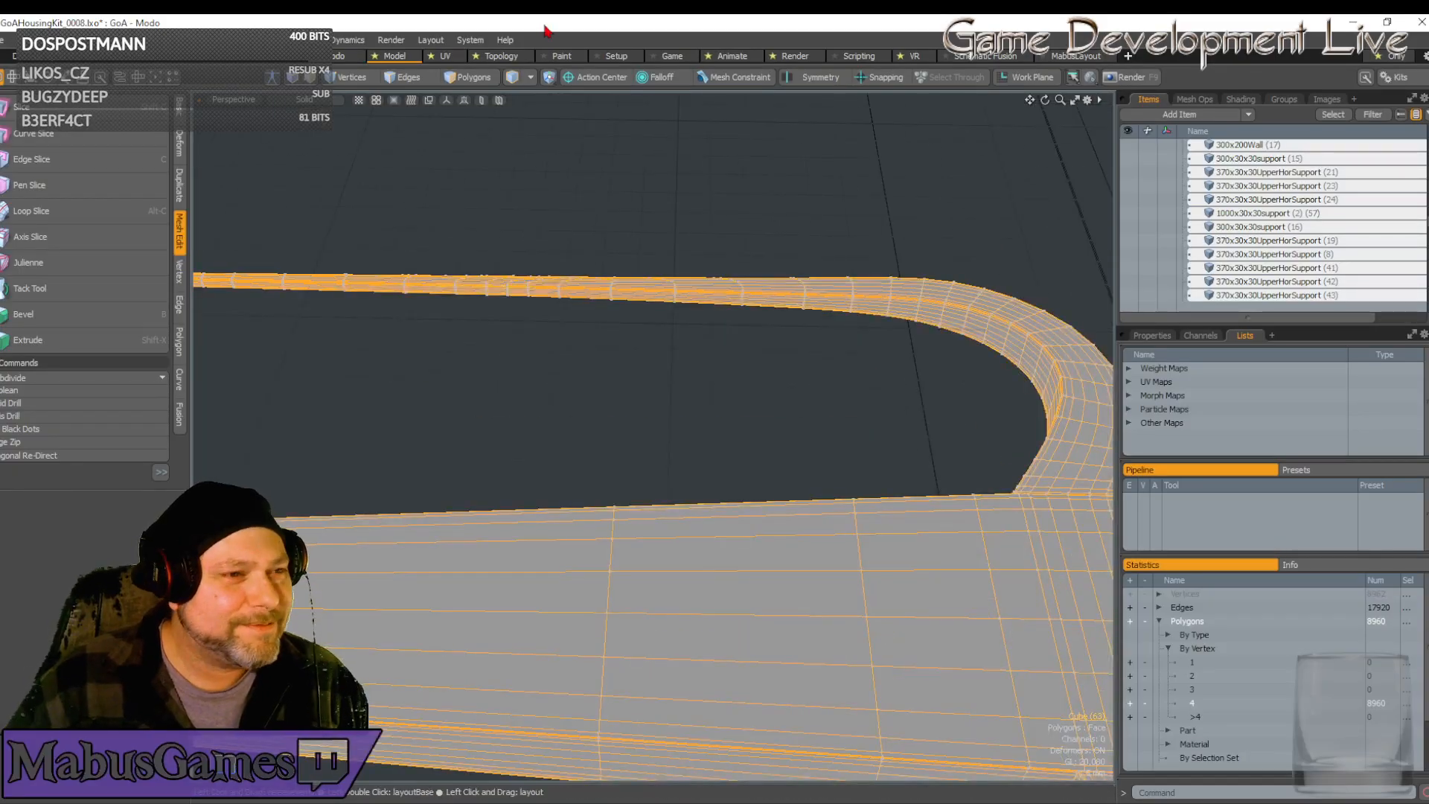
key(2)
ctrl+alt+drag(909, 519, 625, 522)
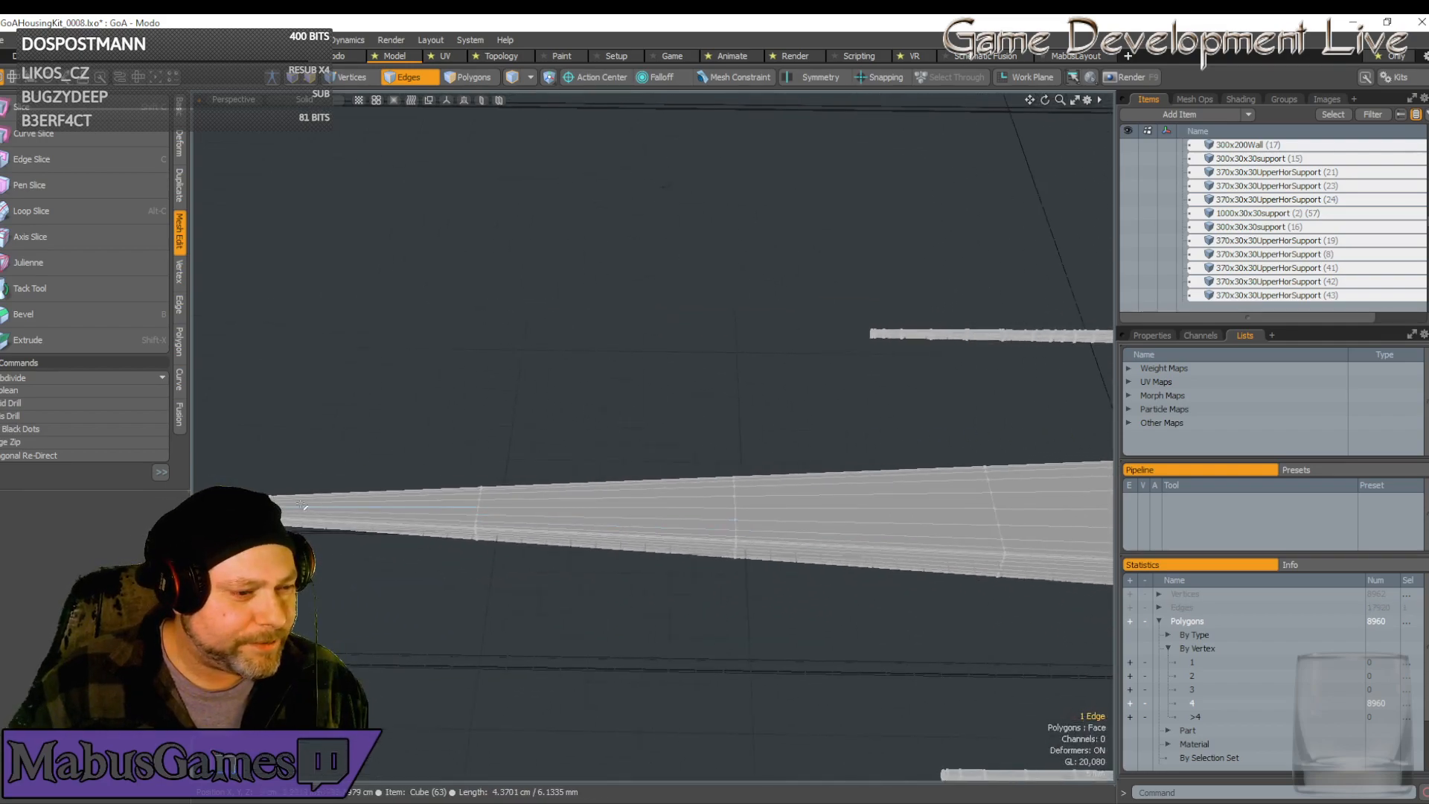
scroll(302, 505, up, 5)
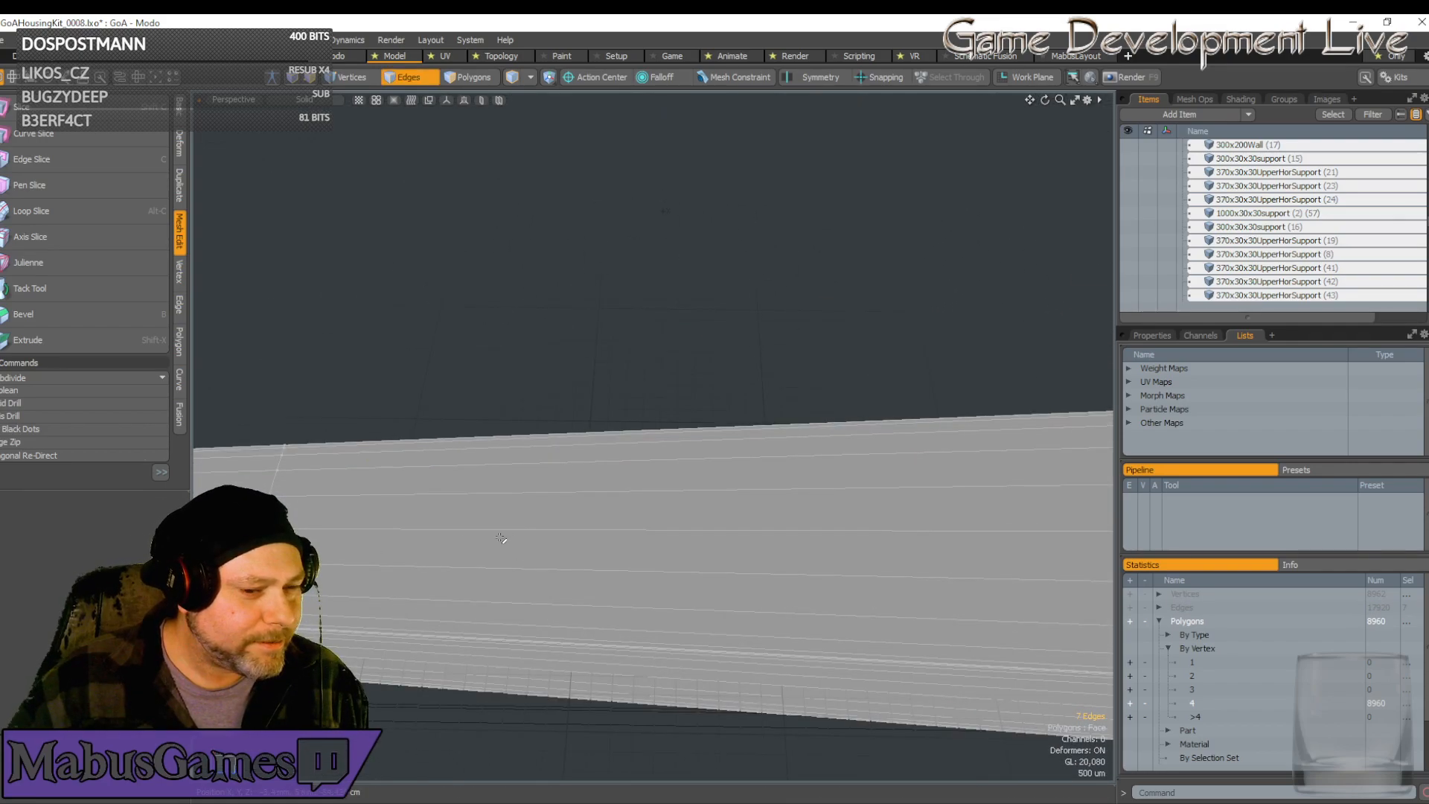
scroll(506, 536, down, 5)
alt+shift+drag(656, 436, 871, 429)
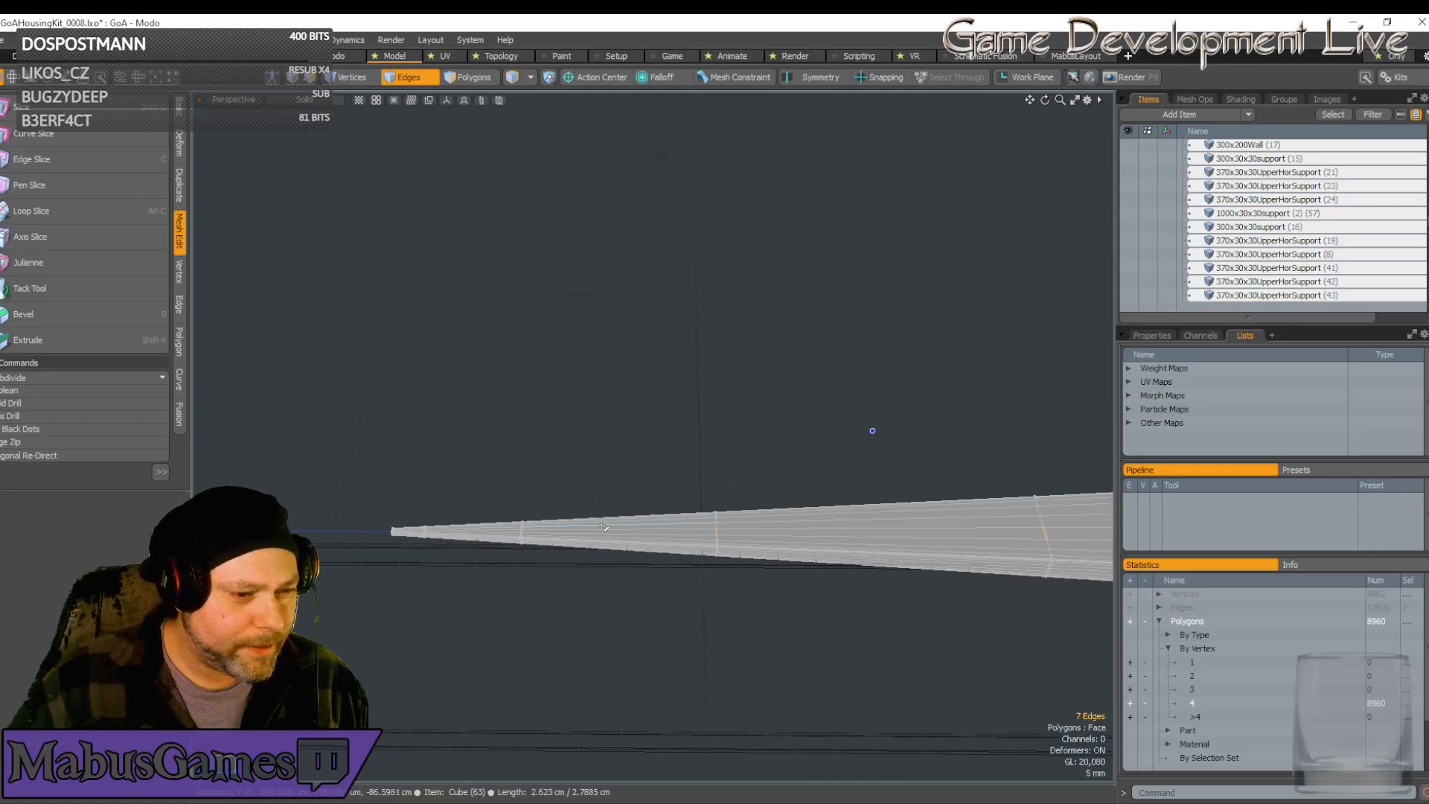
mouse_move(644, 528)
alt+mouse_down()
mouse_move(579, 491)
mouse_move(560, 449)
mouse_move(640, 364)
mouse_move(646, 530)
mouse_move(726, 528)
mouse_move(645, 524)
mouse_move(657, 519)
alt+mouse_up()
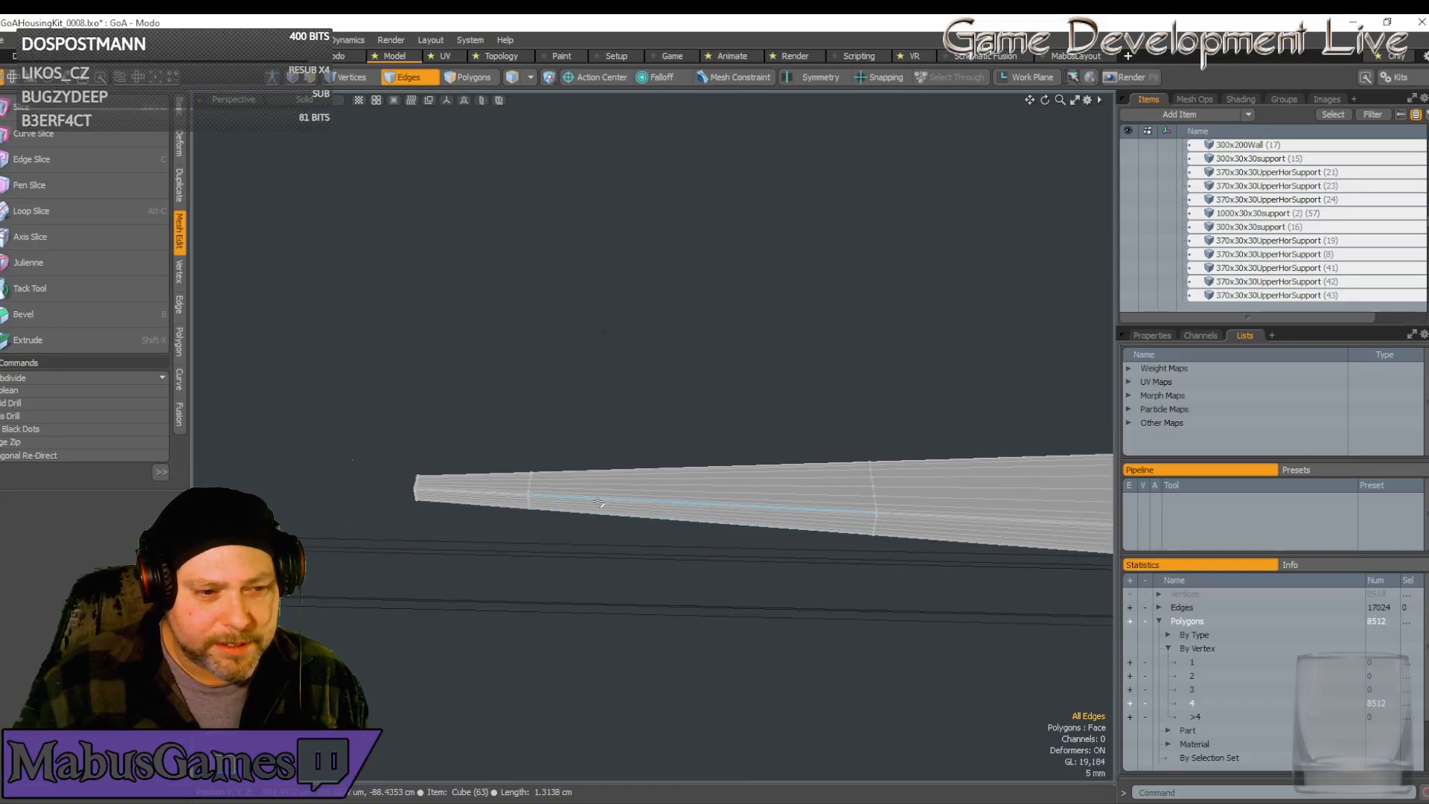
Select the two remaining crosswise edge loops behind the central blade's tip and remove them
scroll(869, 489, up, 3)
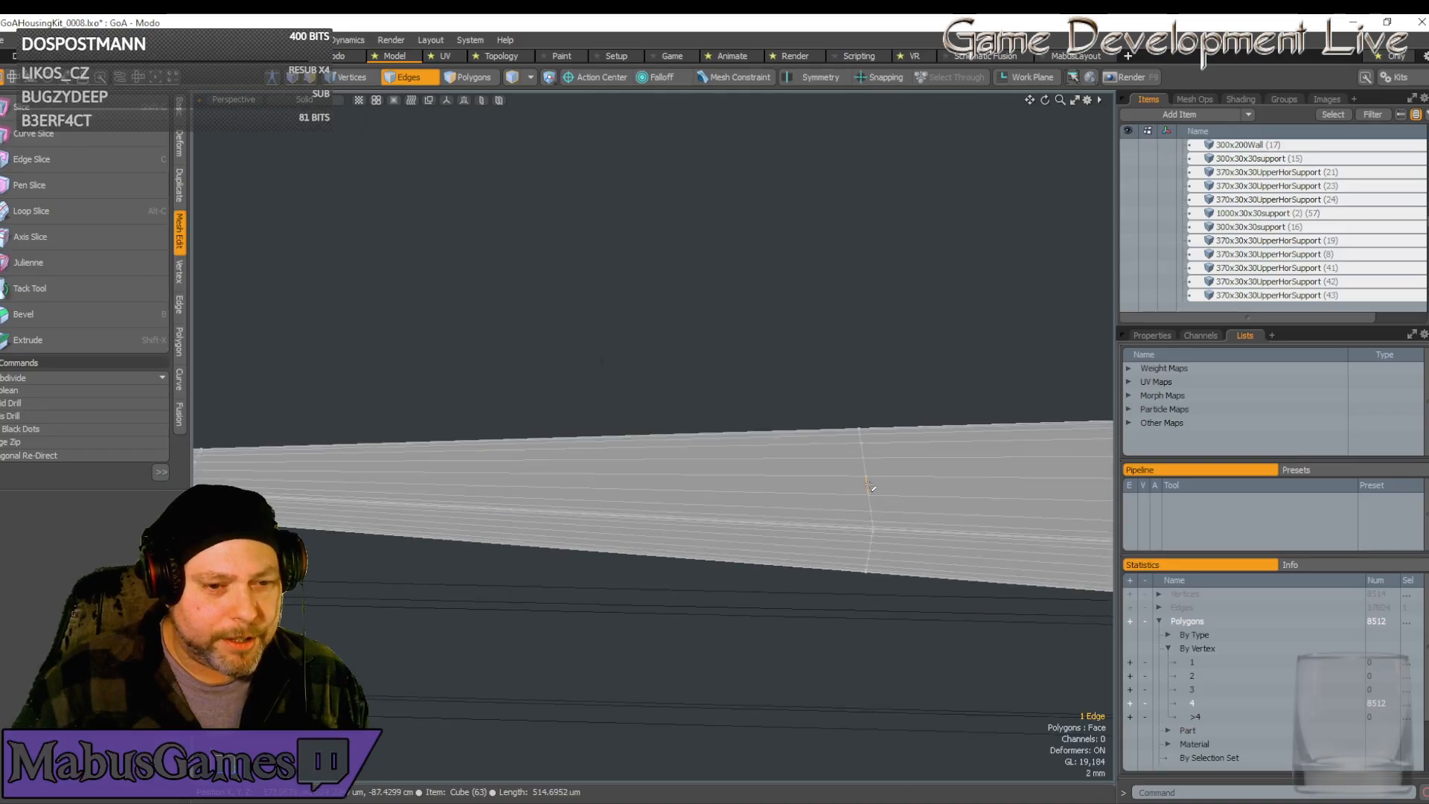
scroll(870, 487, down, 5)
scroll(599, 495, up, 3)
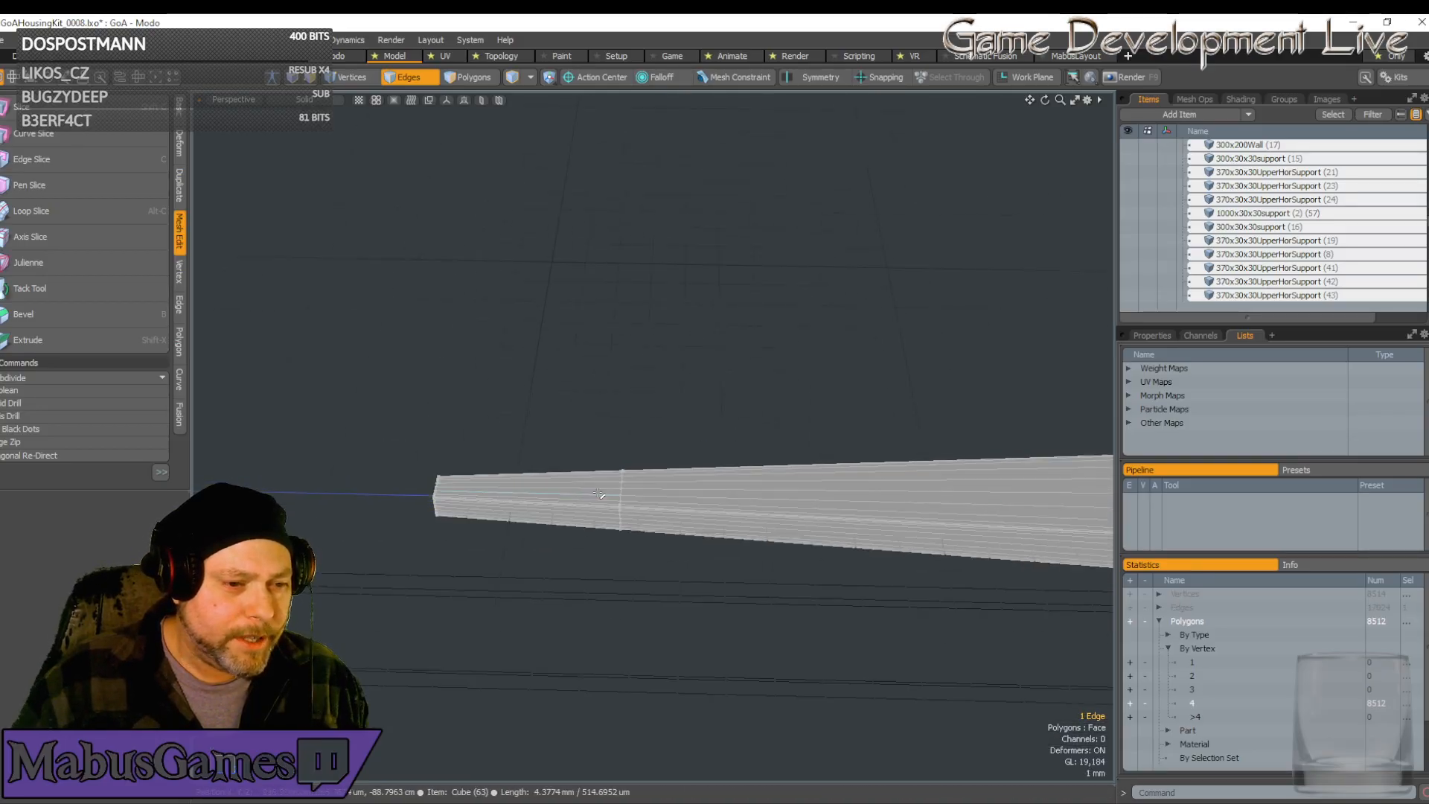
scroll(624, 480, up, 4)
shift+click(592, 524)
scroll(711, 526, down, 1)
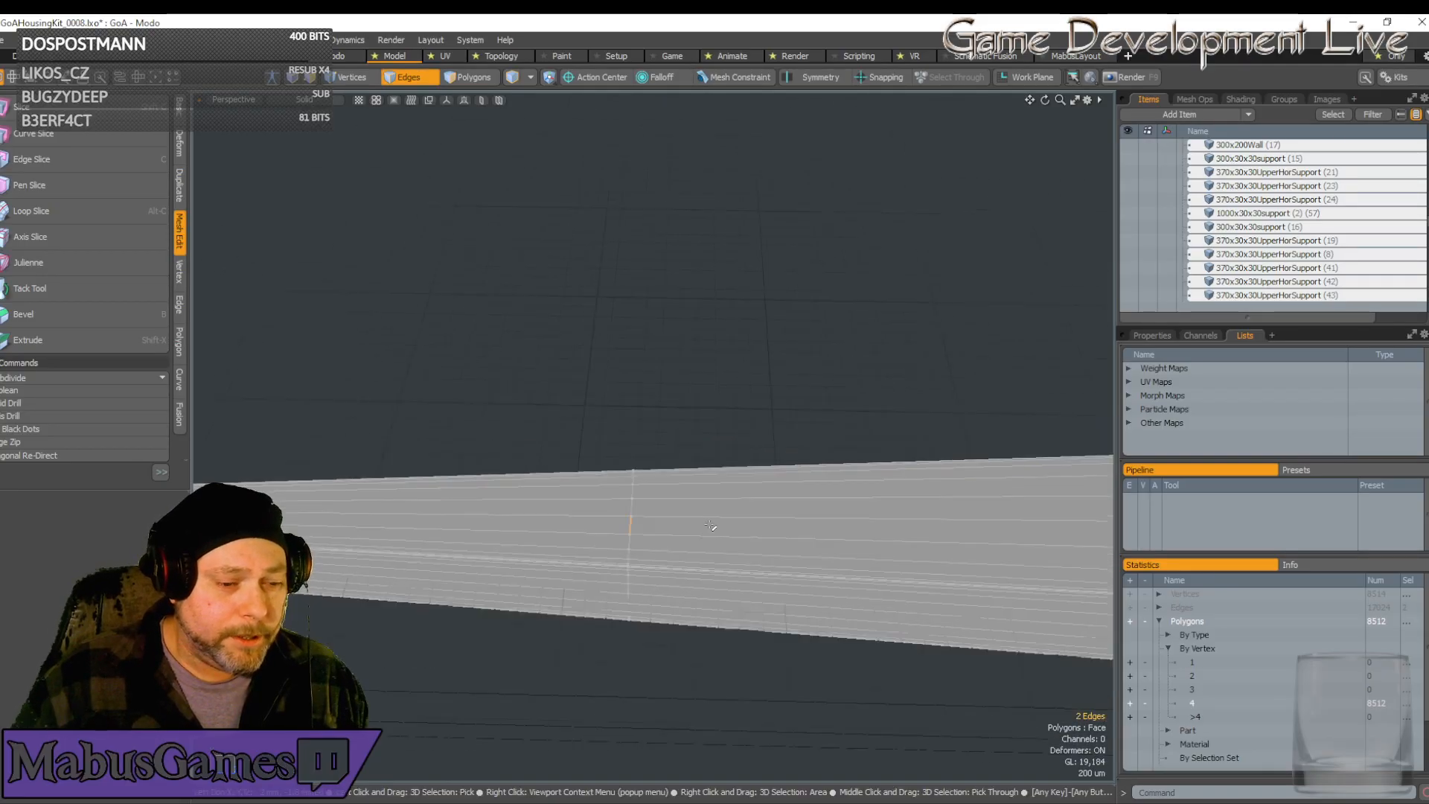
scroll(711, 527, down, 3)
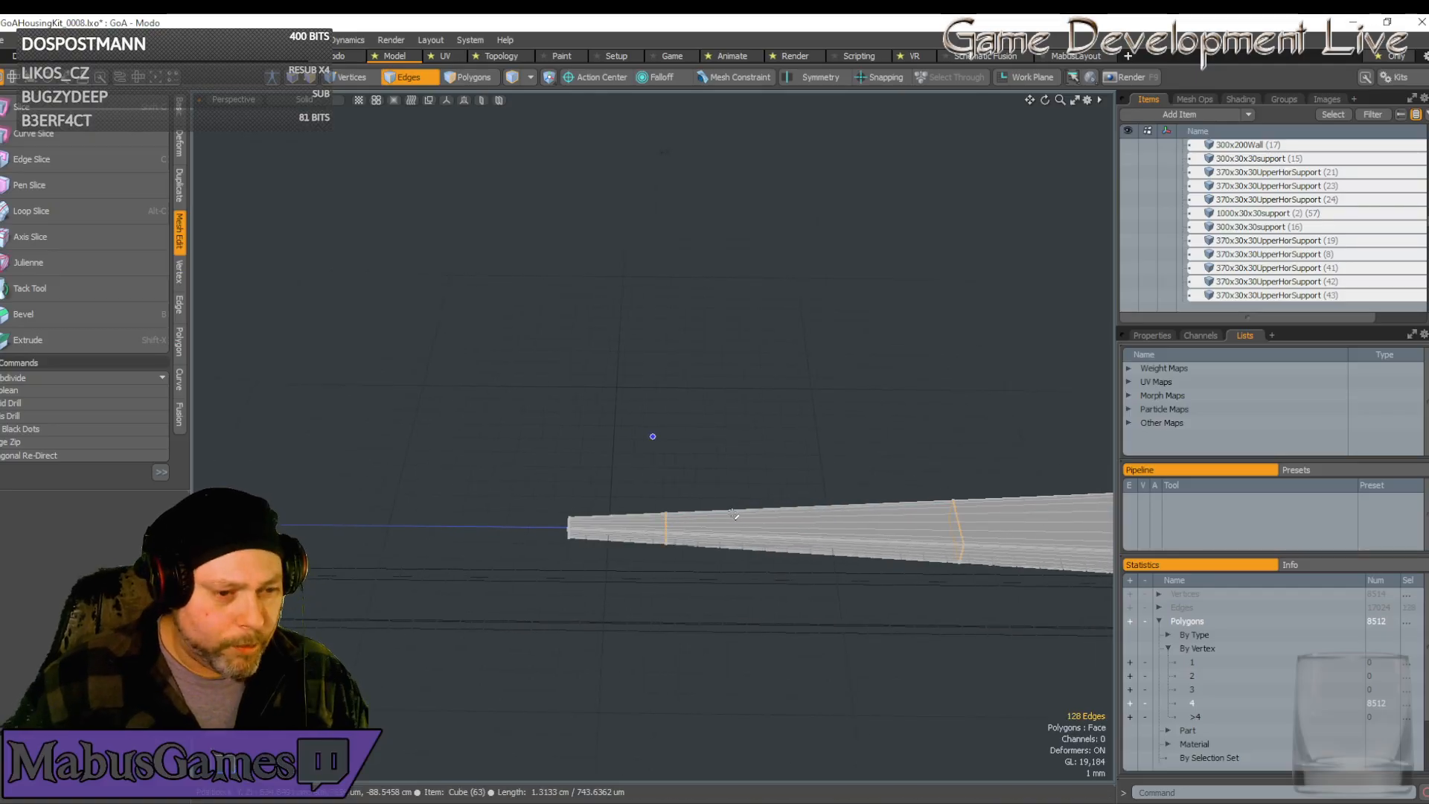
scroll(734, 513, up, 4)
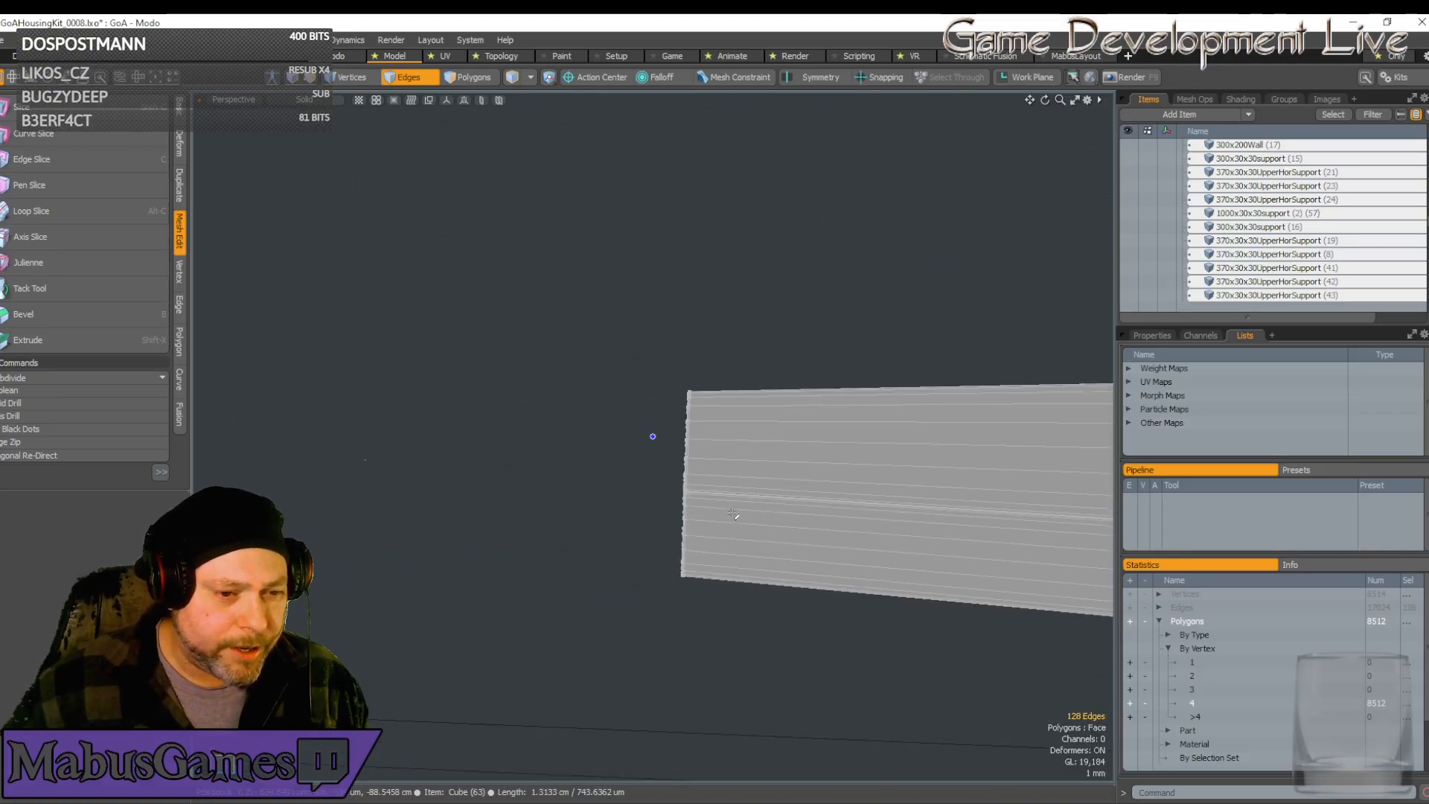
scroll(734, 514, down, 4)
scroll(640, 439, up, 4)
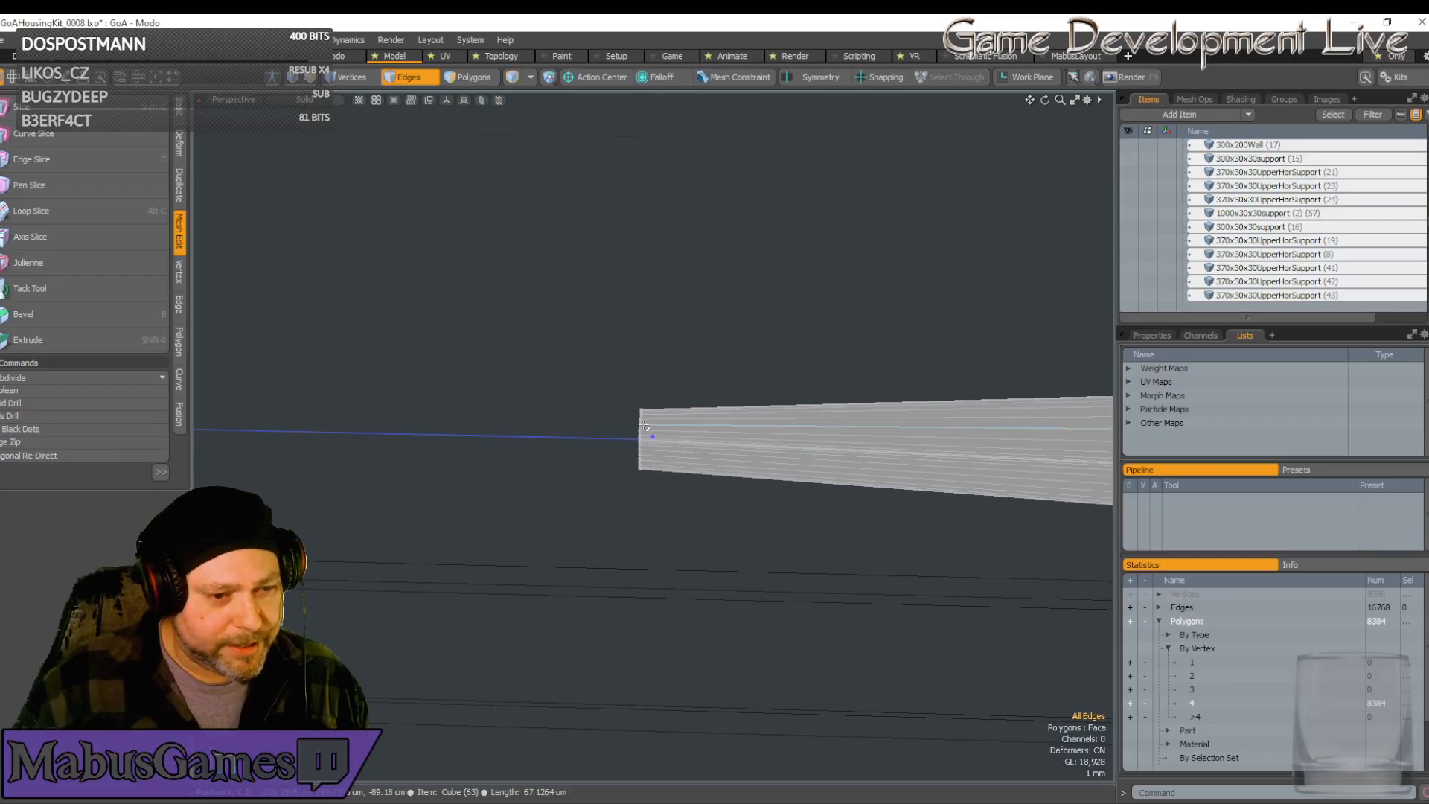
Remove the crosswise edge loop packed just behind the end face of the central blade's tip
scroll(639, 440, up, 6)
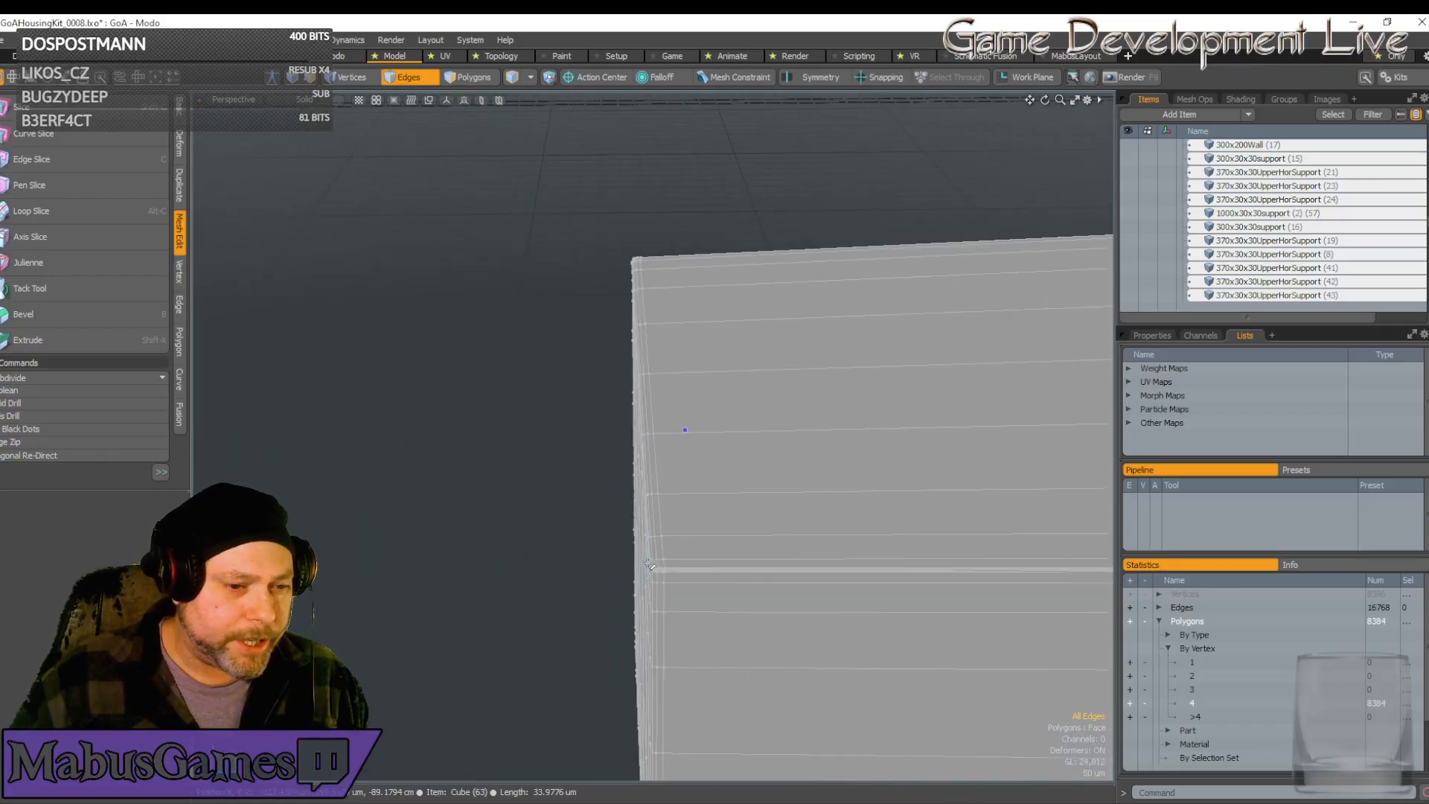
scroll(664, 573, down, 4)
scroll(670, 561, up, 2)
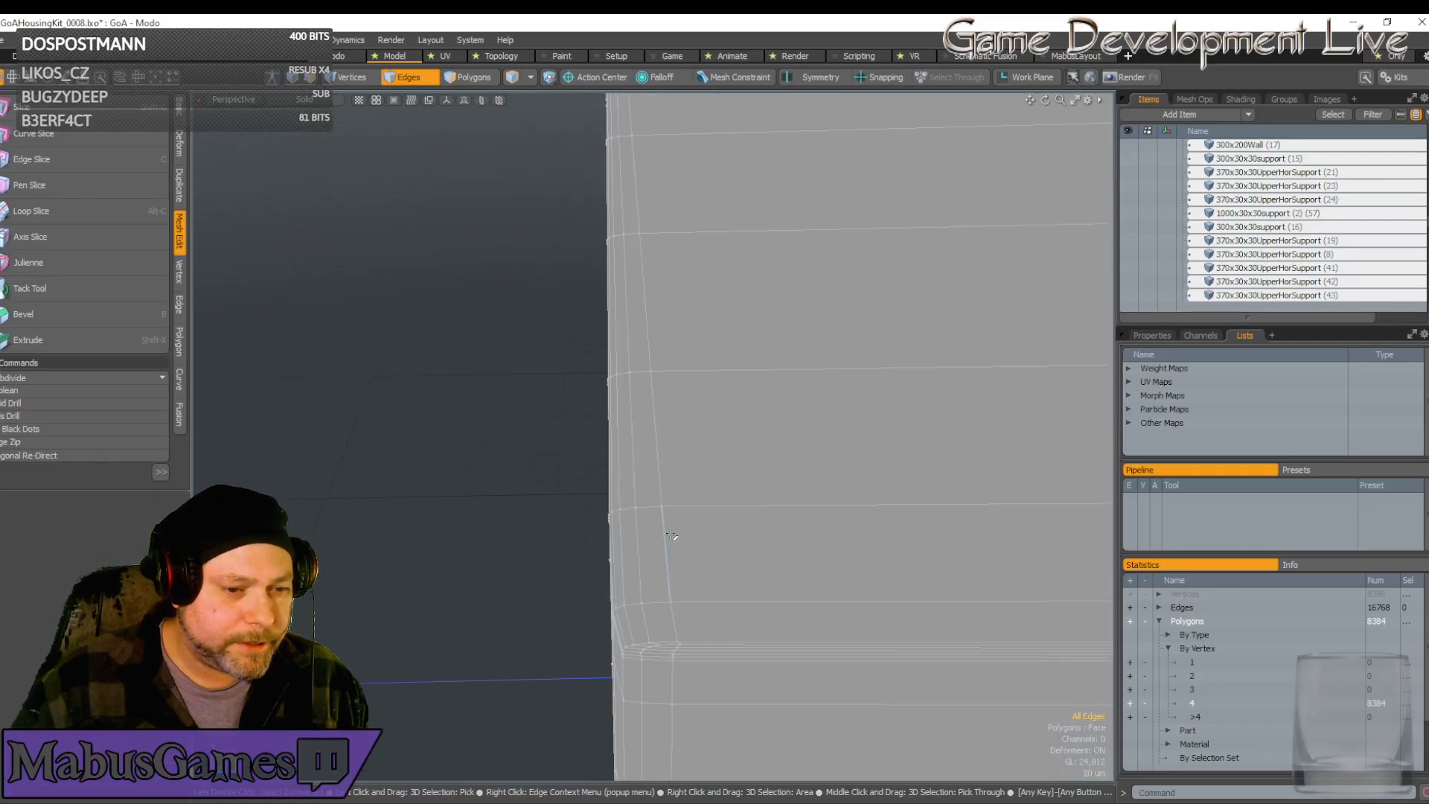
scroll(670, 562, up, 2)
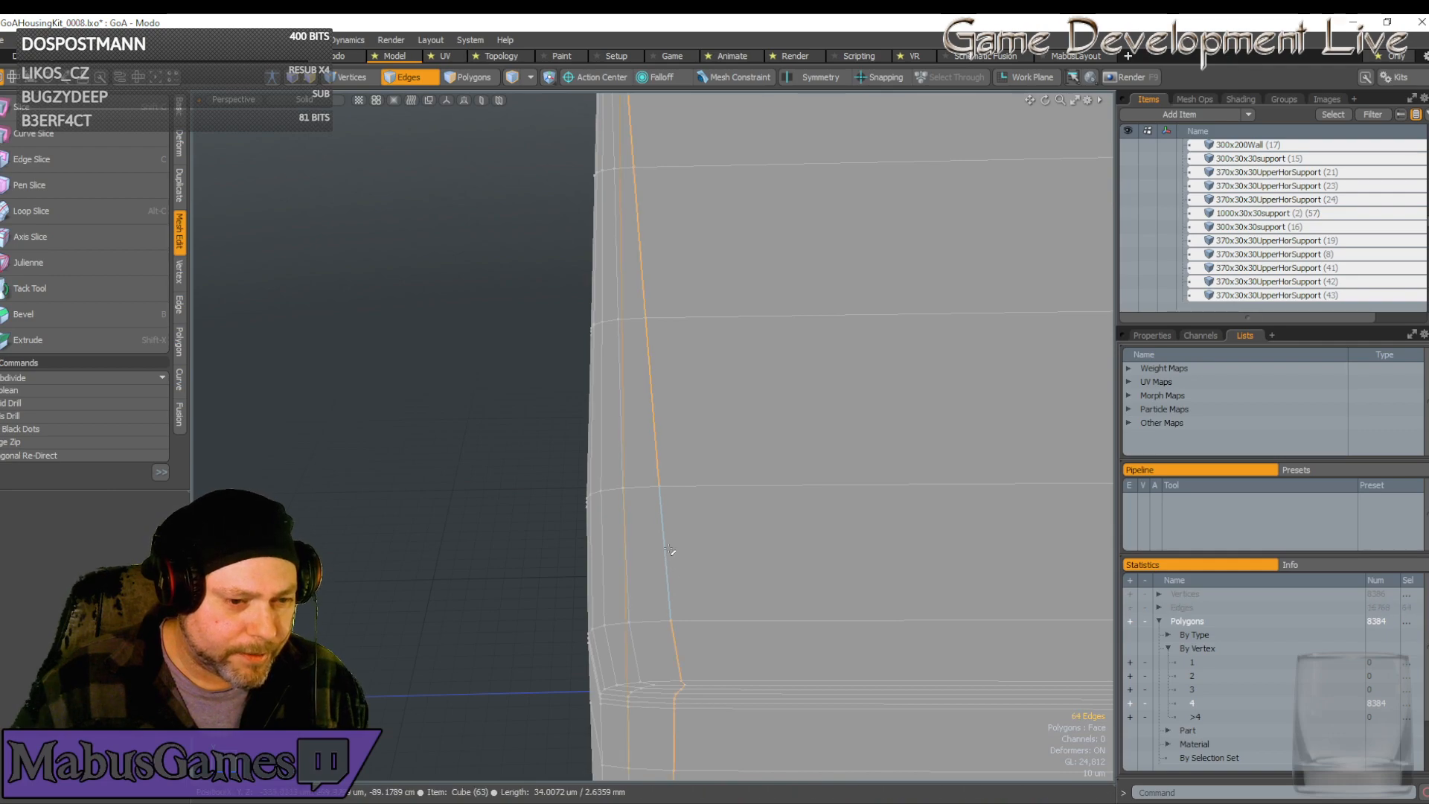
key(BackSpace)
alt+drag(684, 554, 667, 544)
scroll(721, 614, down, 10)
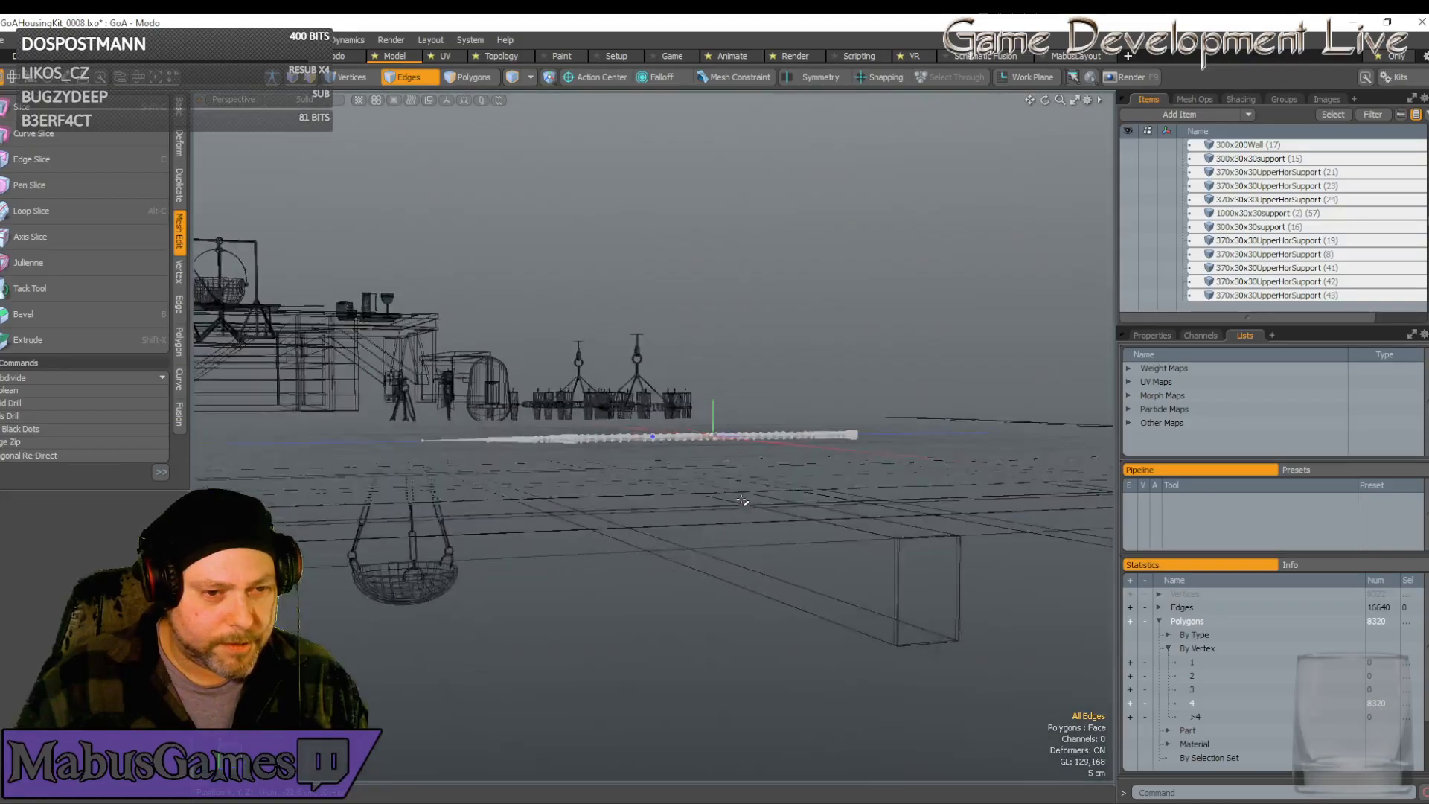
Try removing the seven lengthwise edge loops along the central blade's side at the prong junction, and undo the removal
alt+drag(743, 501, 522, 402)
scroll(580, 493, up, 3)
scroll(530, 477, up, 6)
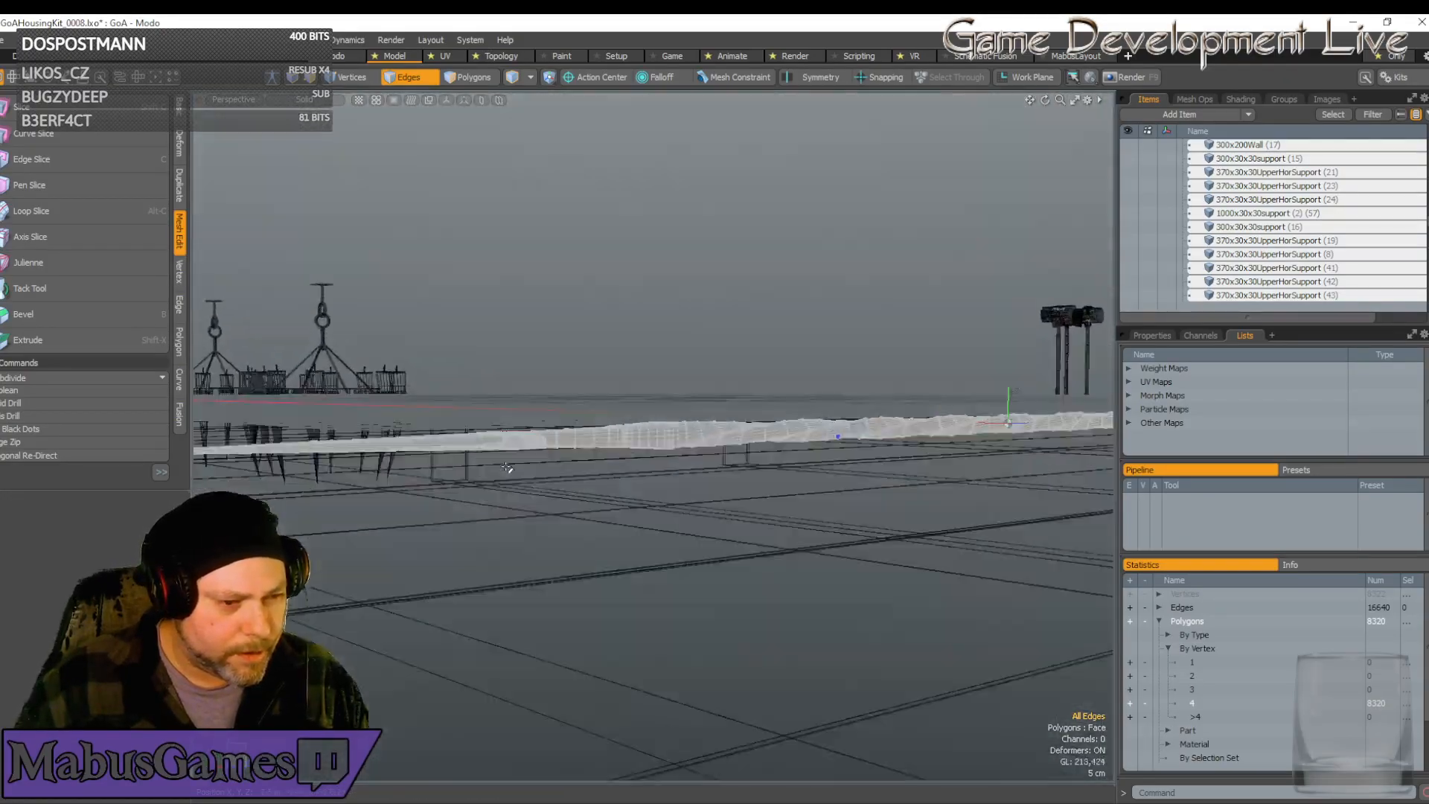
alt+drag(535, 489, 567, 574)
scroll(569, 585, up, 5)
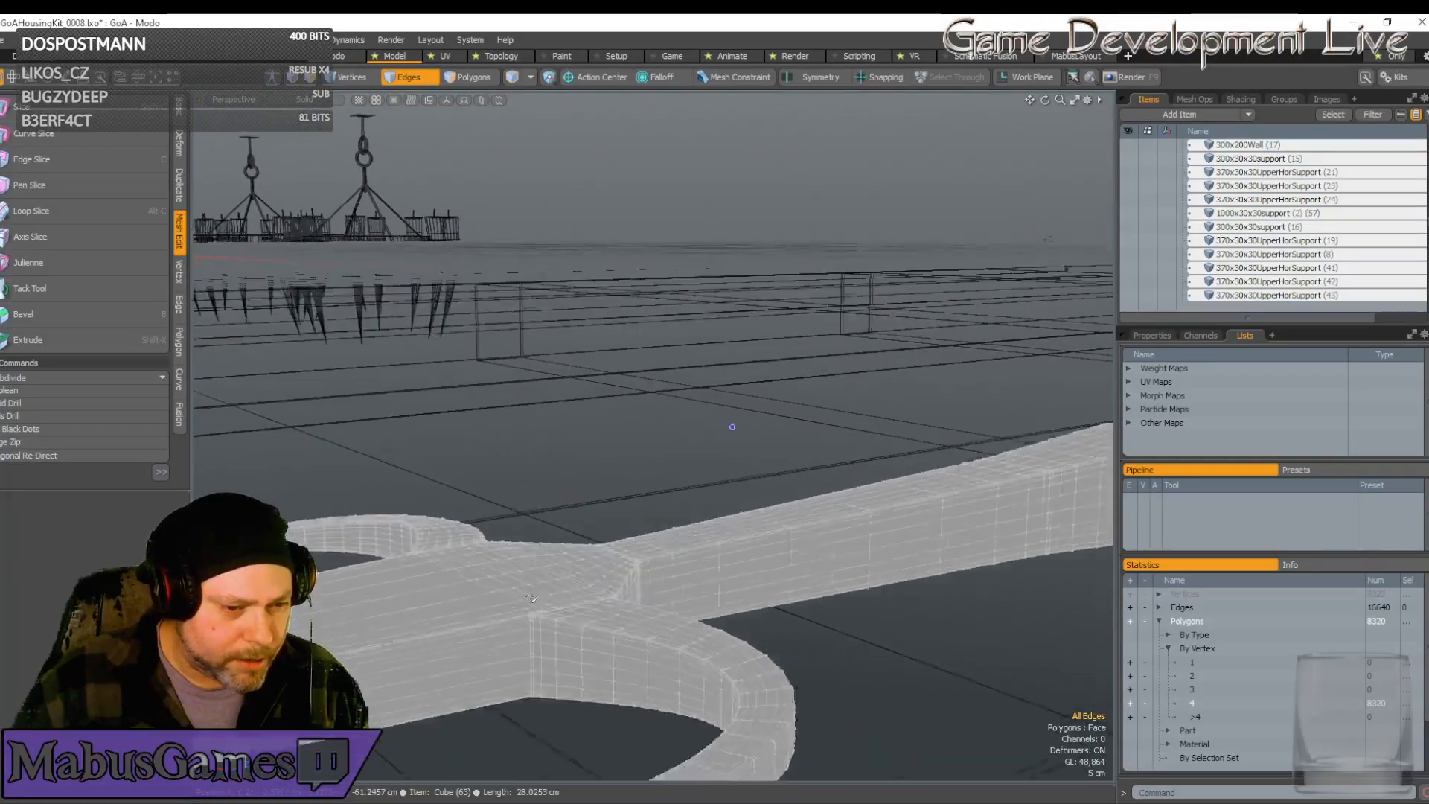
scroll(578, 638, down, 2)
alt+drag(577, 638, 521, 532)
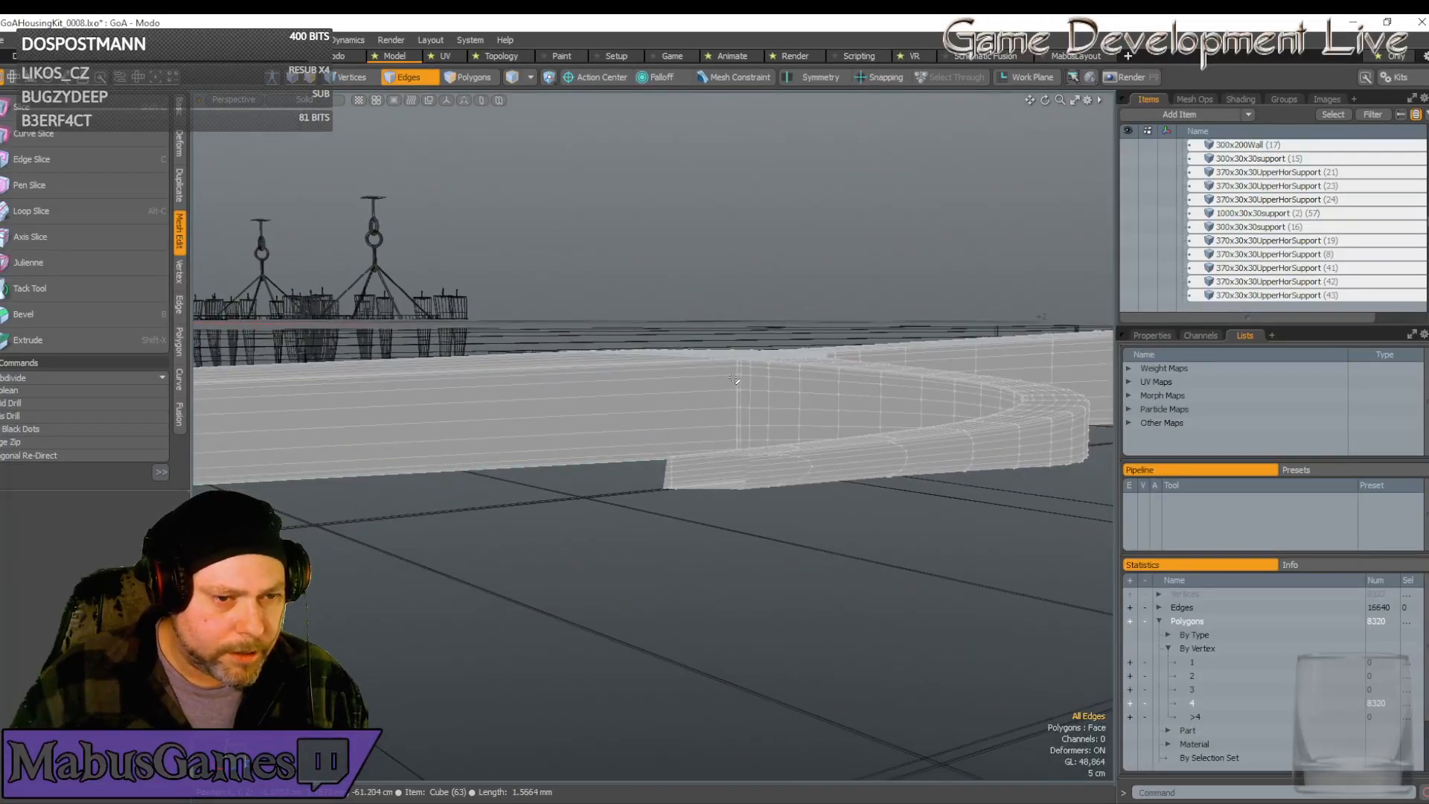
scroll(716, 373, up, 4)
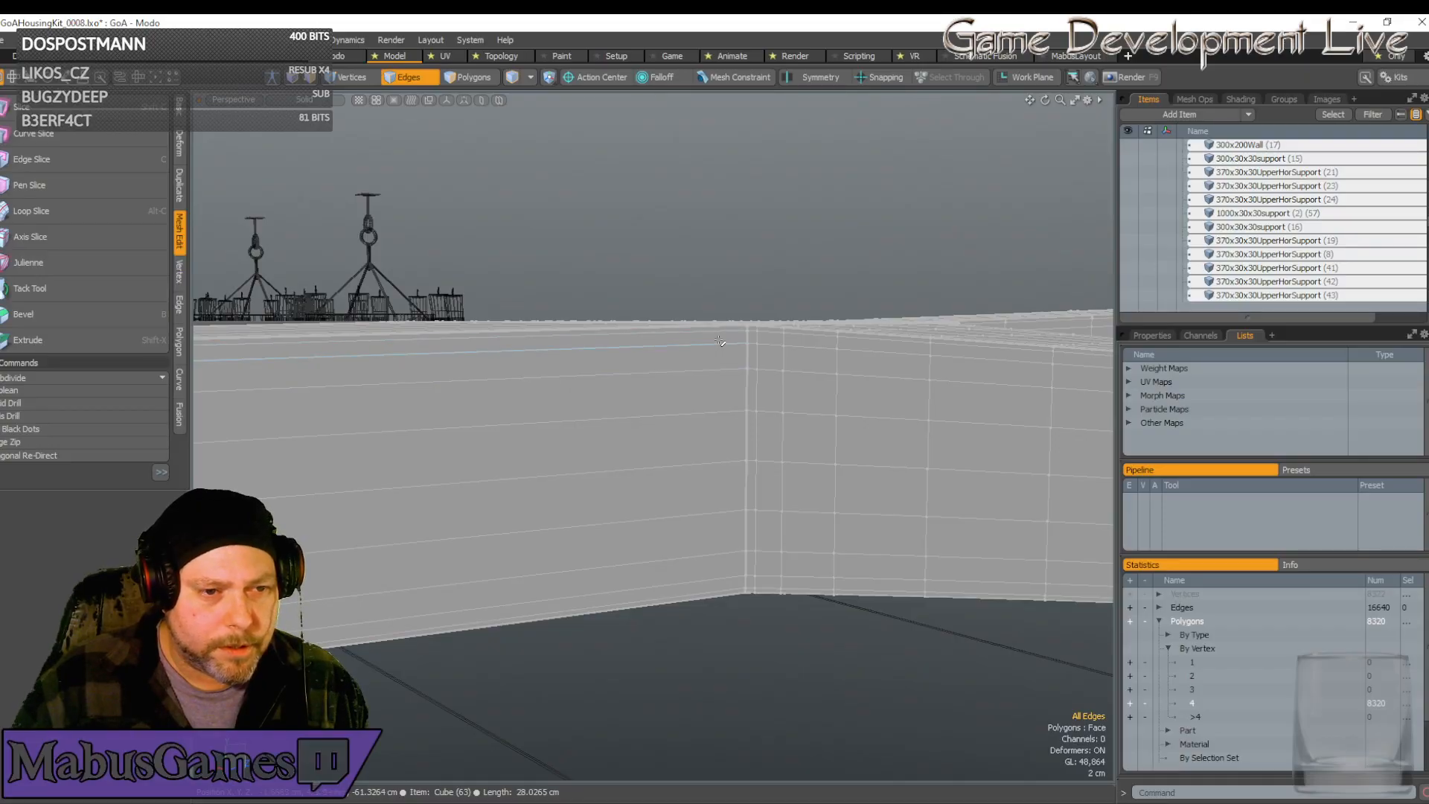
click(719, 341)
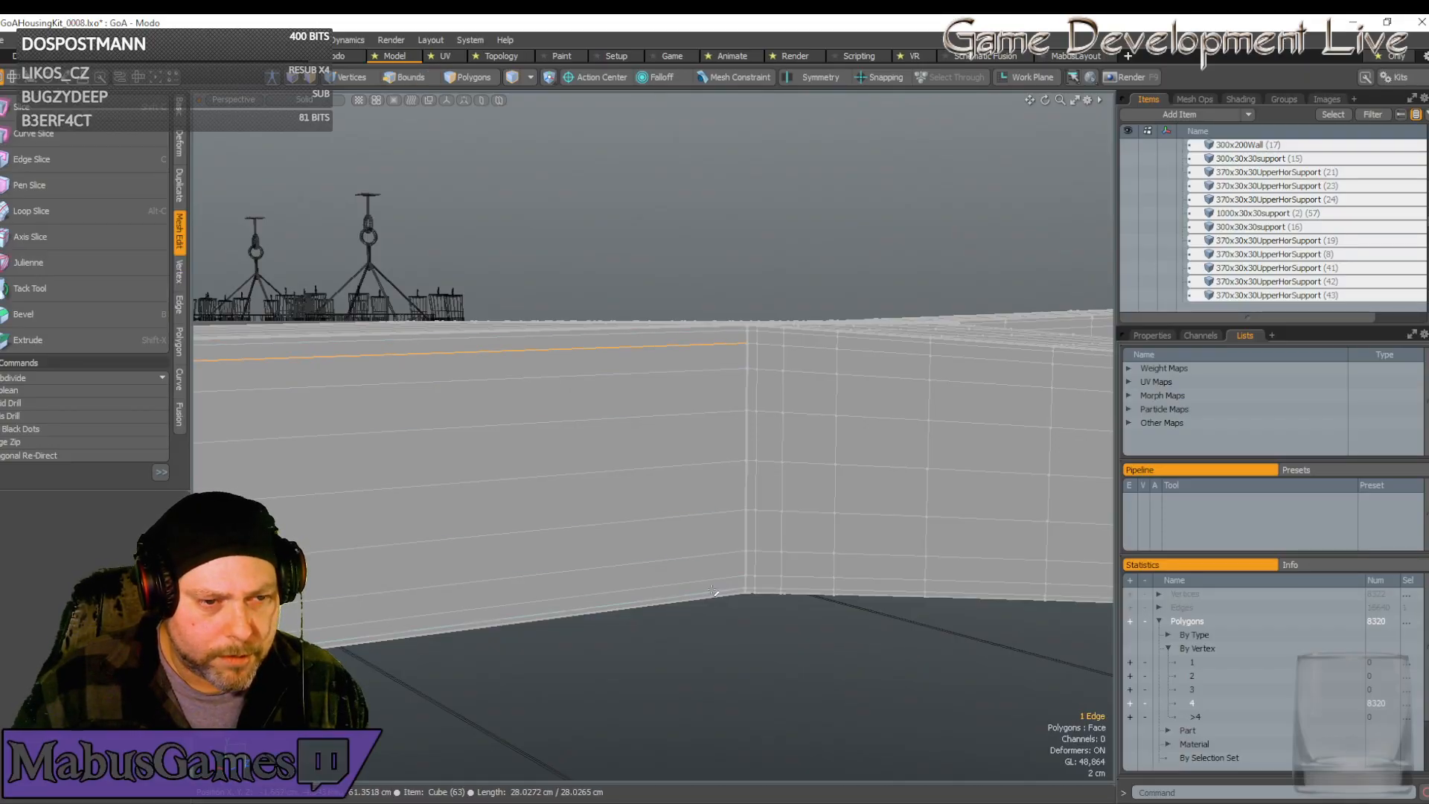
key(2)
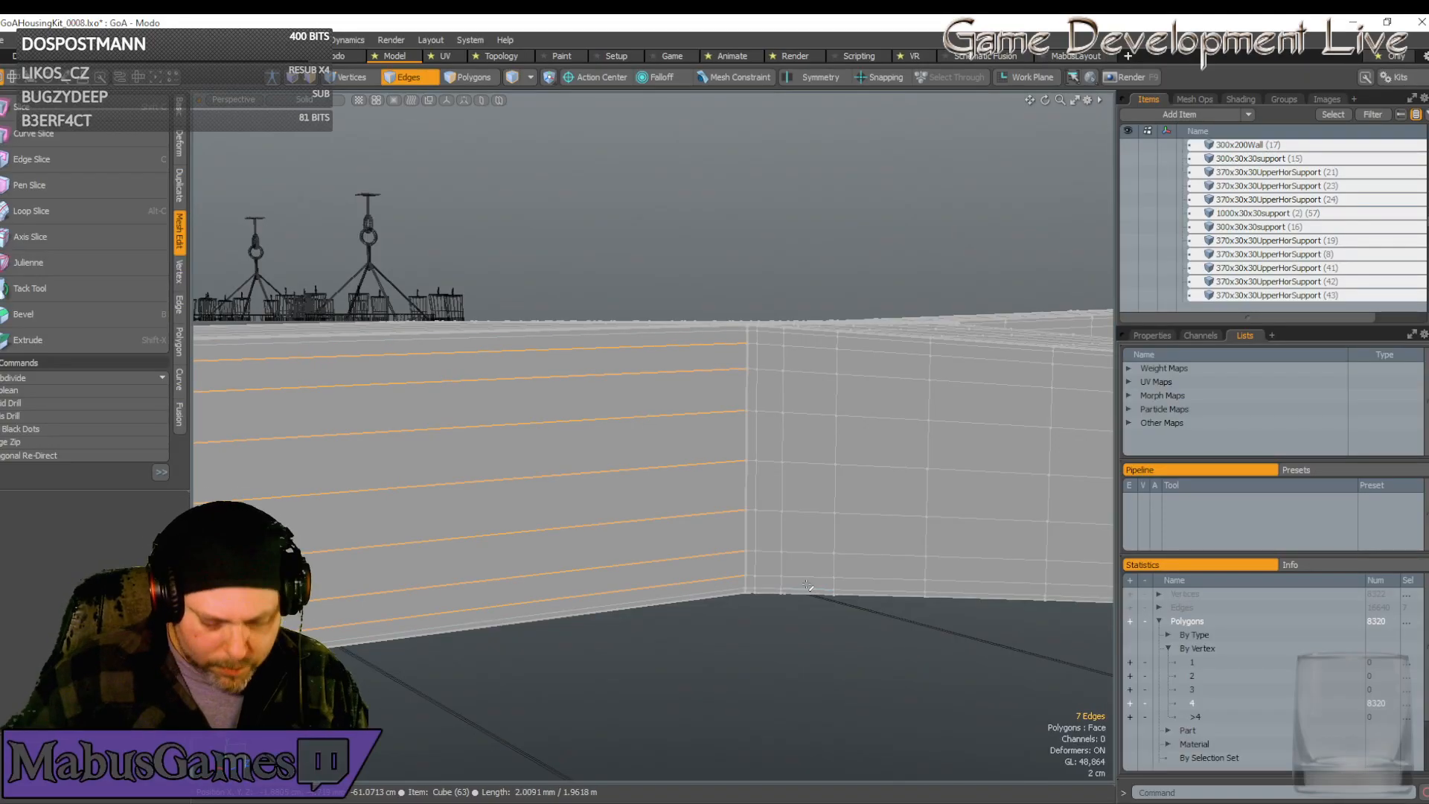
key(l)
key(BackSpace)
scroll(809, 586, down, 5)
alt+drag(810, 586, 792, 572)
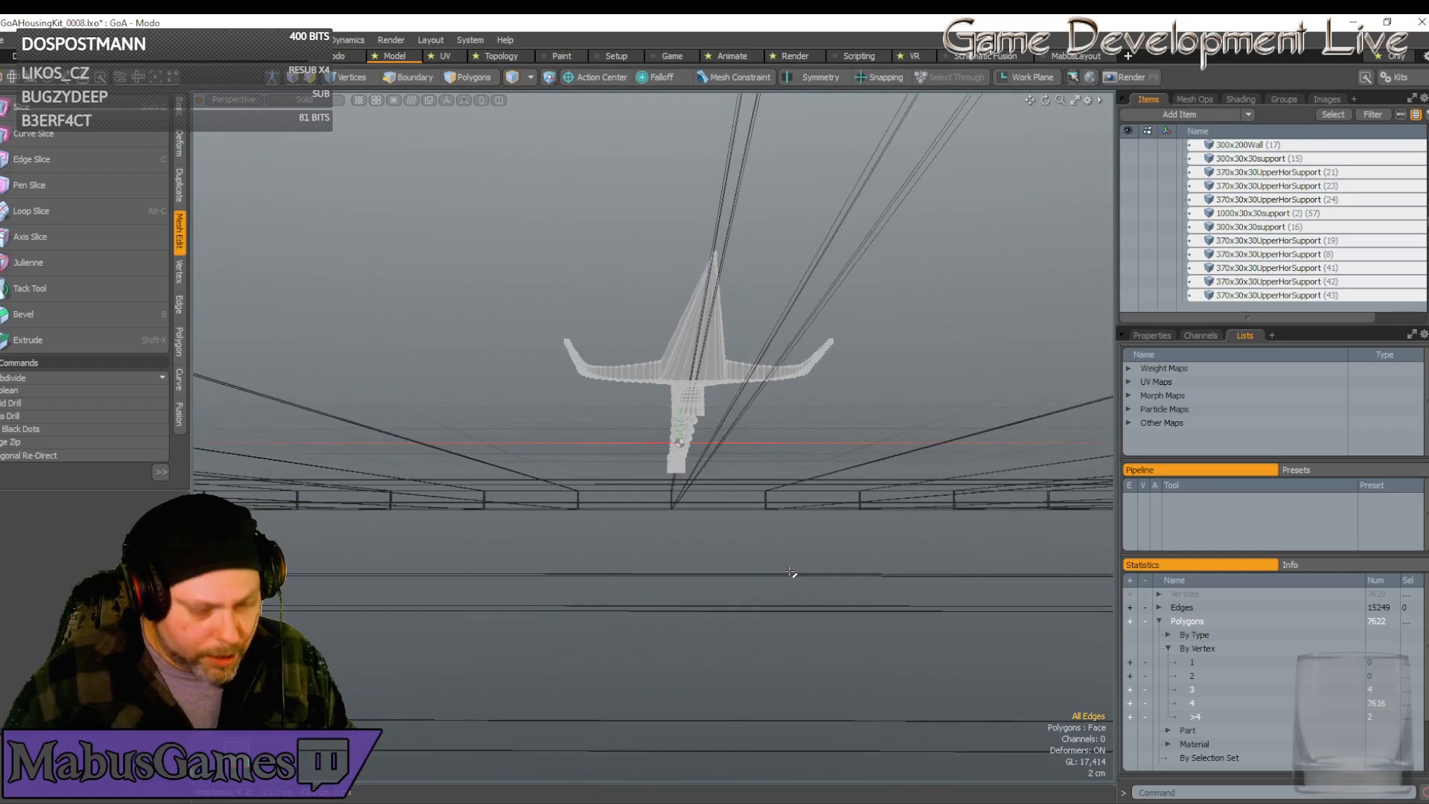
key(ctrl+z)
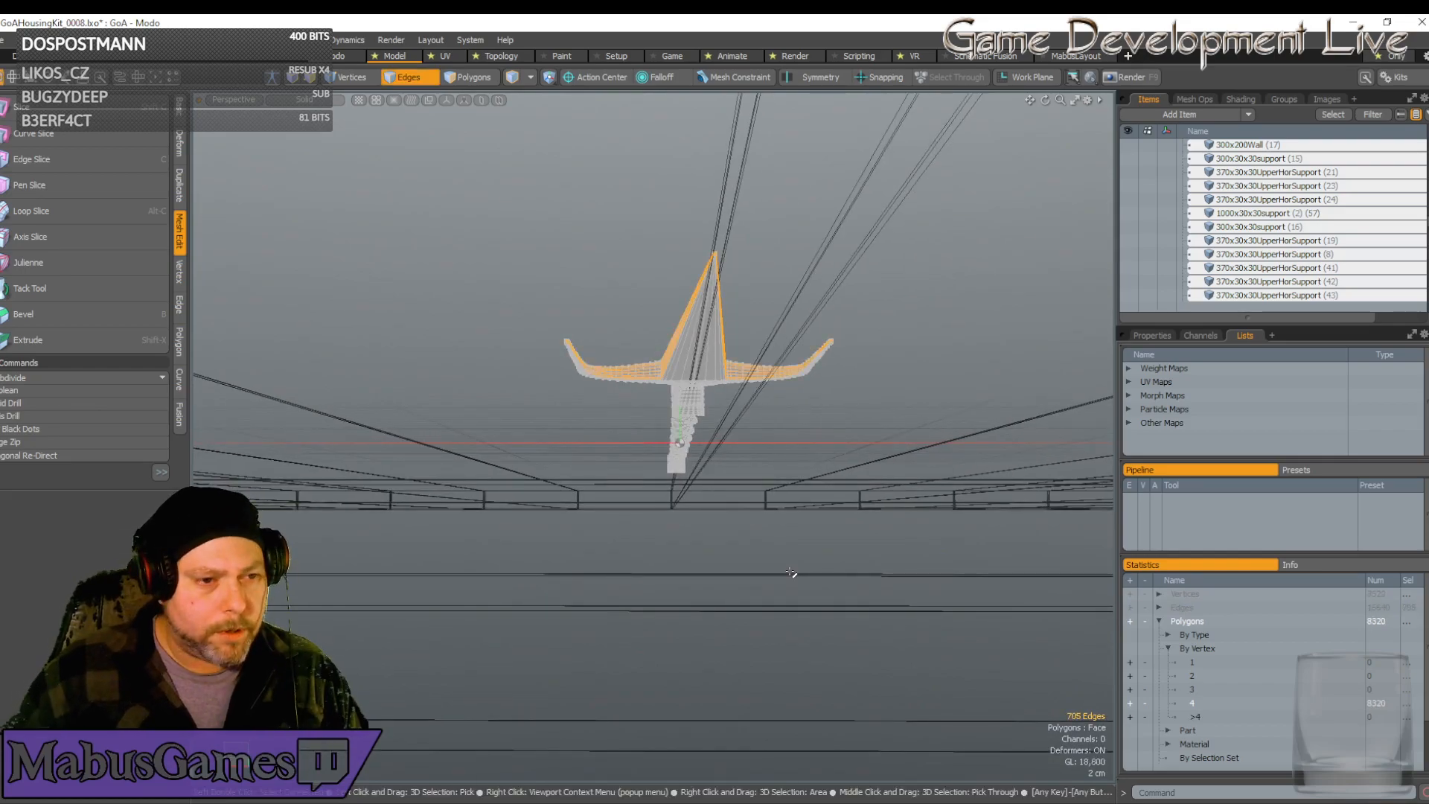
Inspect the selected lengthwise loops around the prong's end and deselect edges at its cap
alt+drag(791, 573, 903, 603)
scroll(758, 583, up, 10)
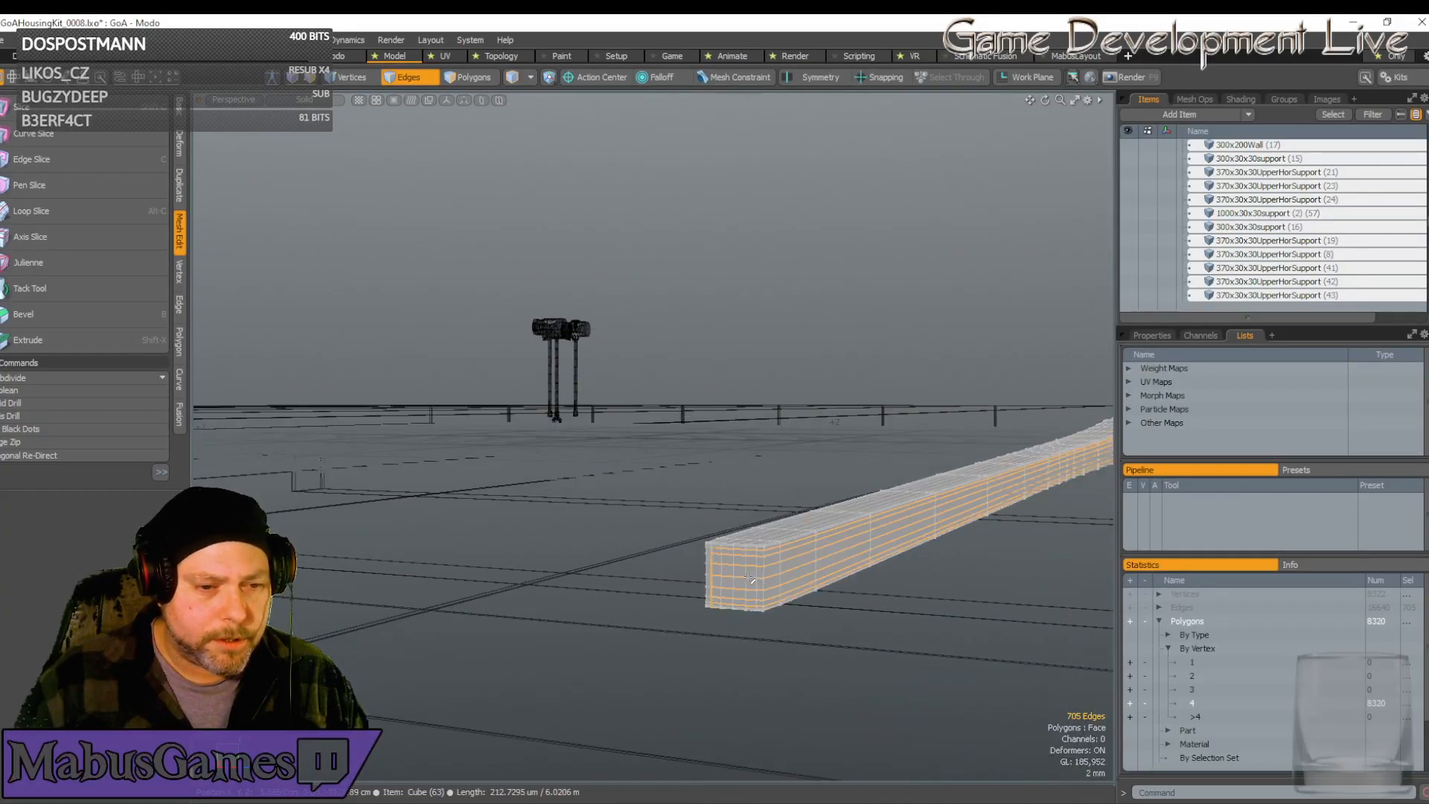
alt+drag(832, 546, 831, 541)
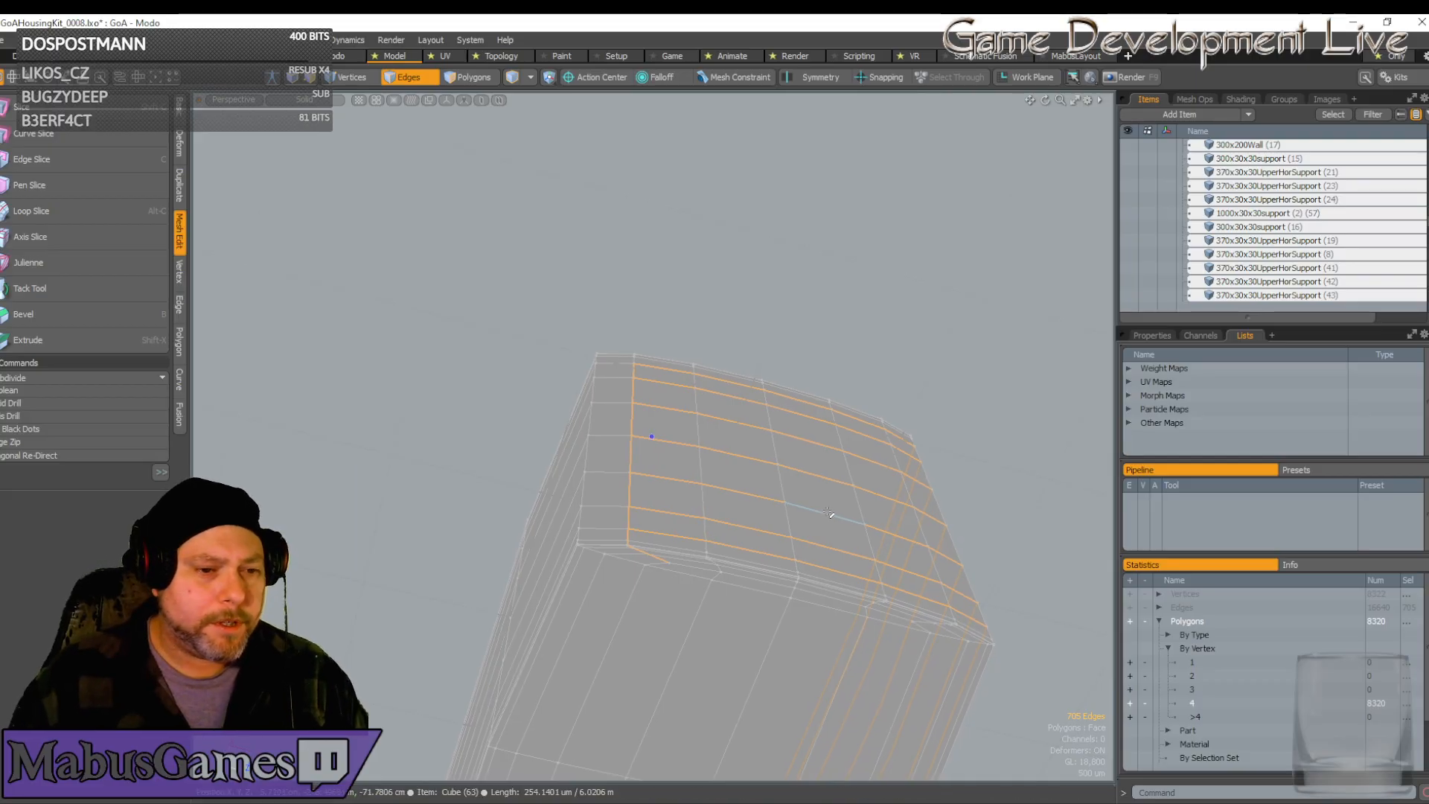
scroll(828, 513, down, 3)
ctrl+double_click(824, 524)
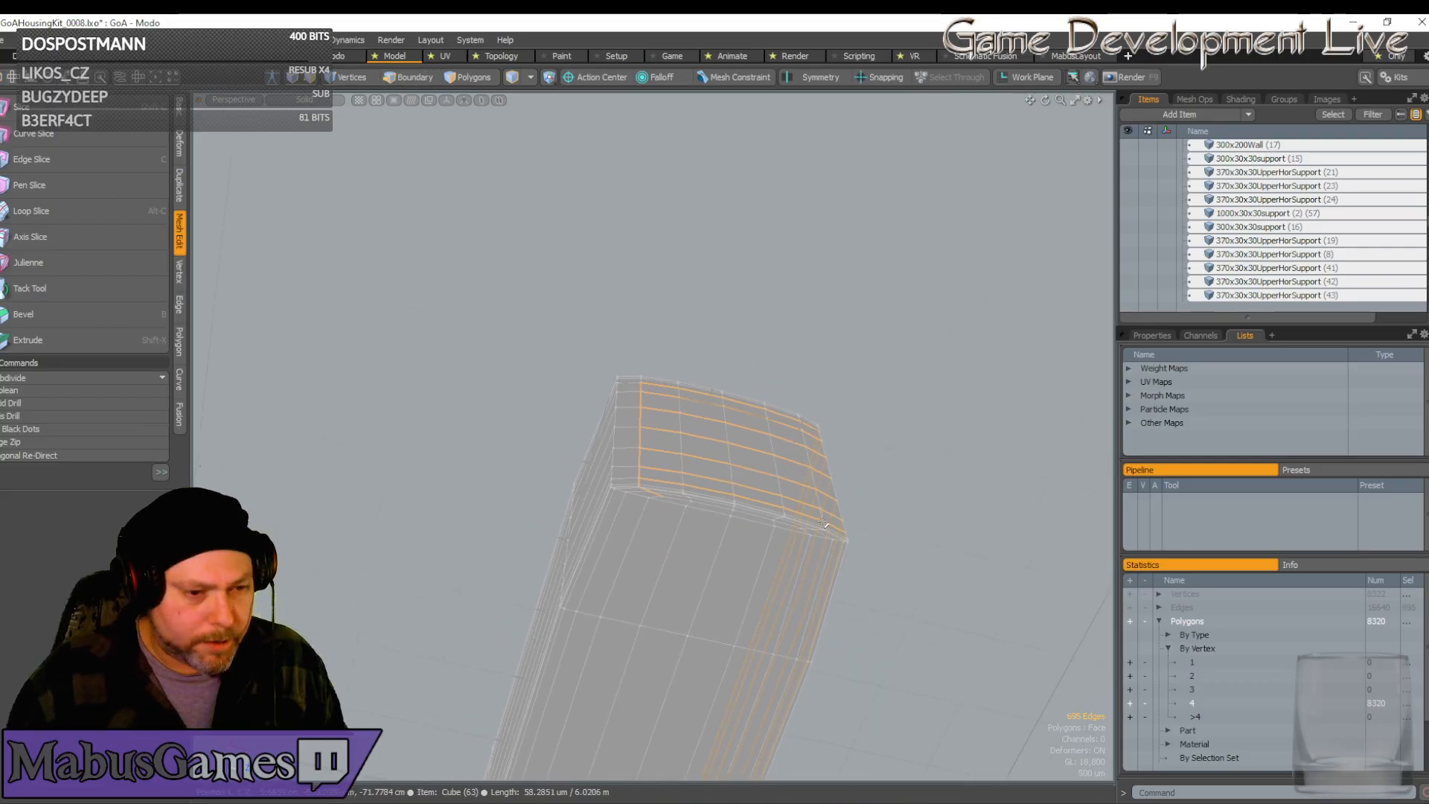
ctrl+click(824, 523)
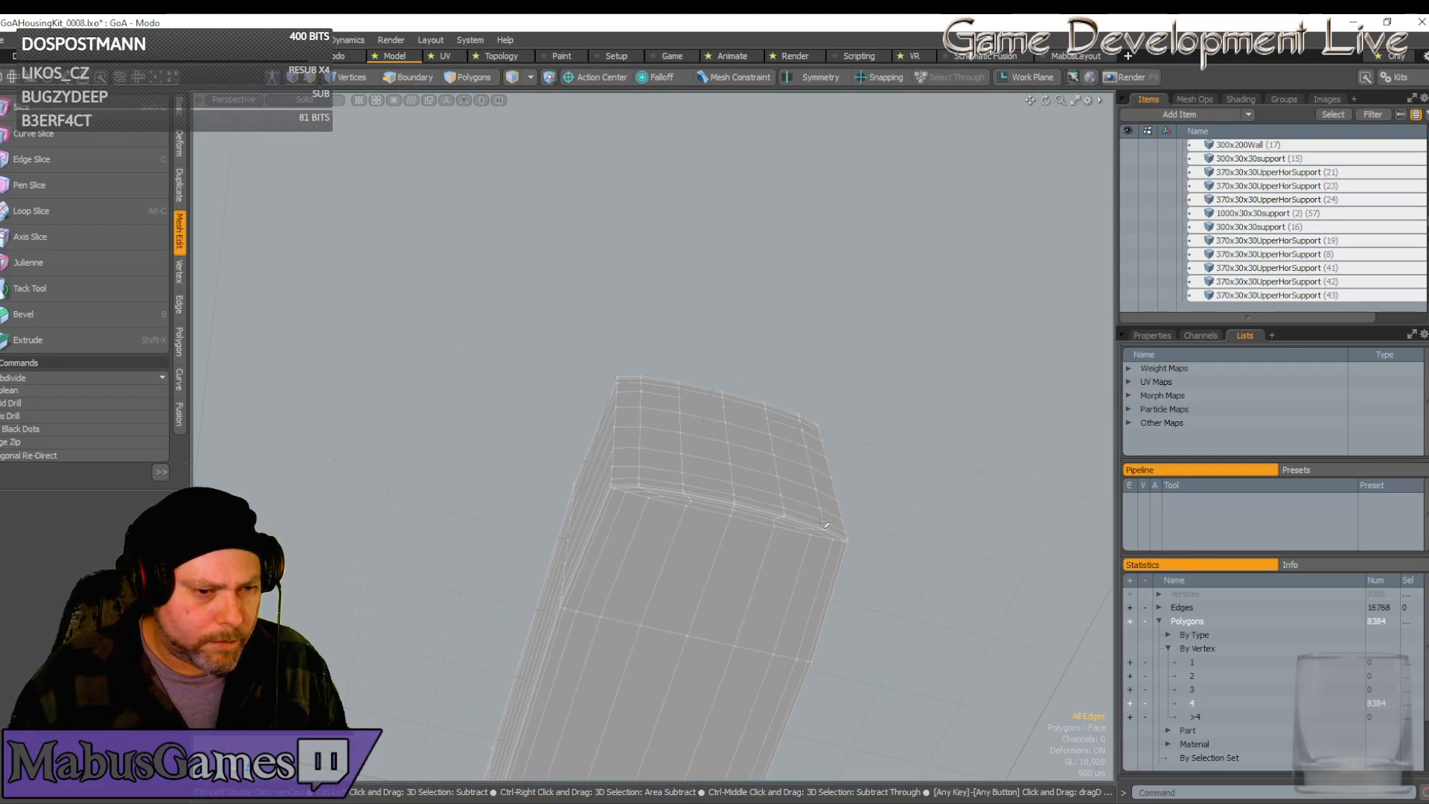
Undo the edge loop removals on the blade and both subdivisions of the weapon mesh
key(ctrl+z)
key(ctrl+z)
key(ctrl+z)
key(ctrl+z)
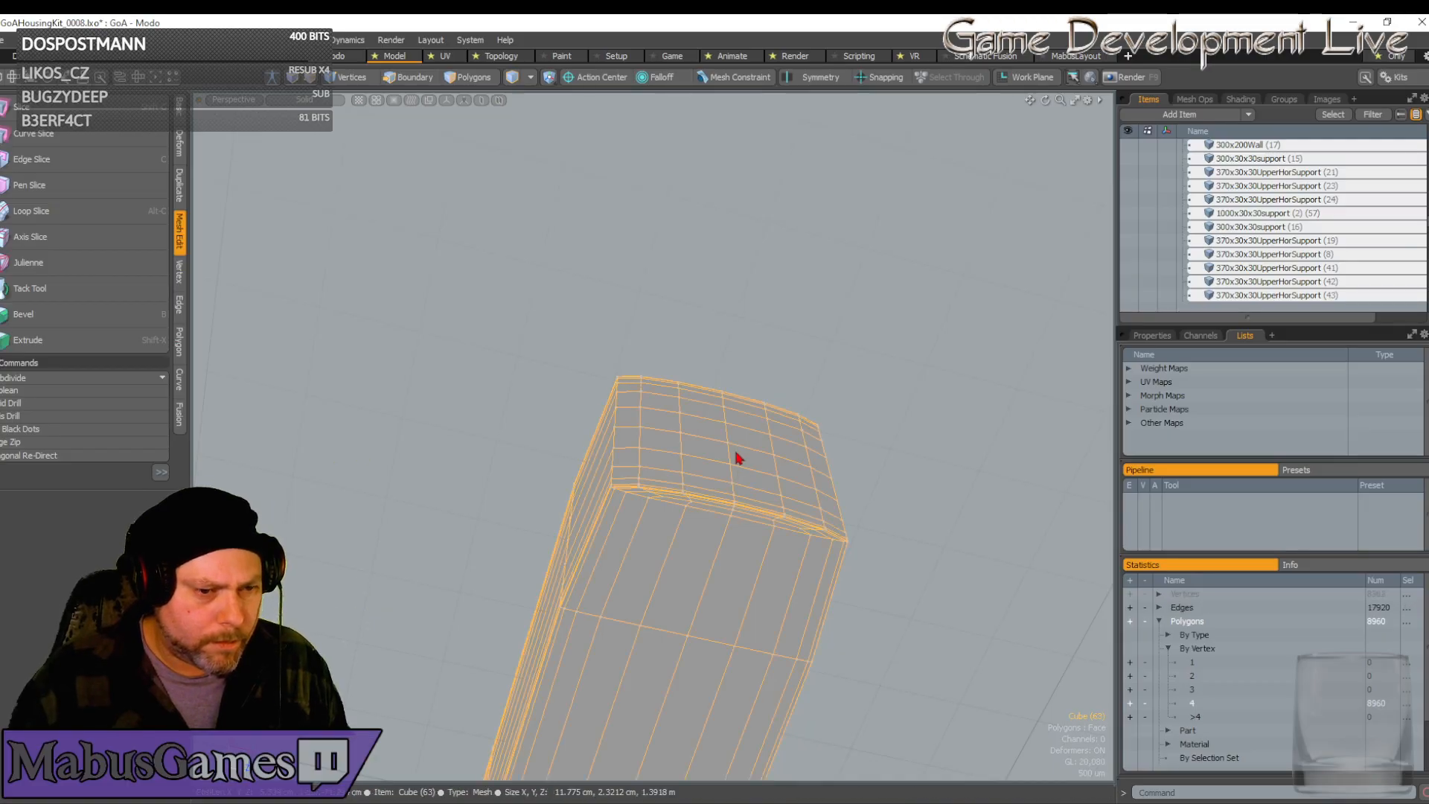
key(ctrl+z)
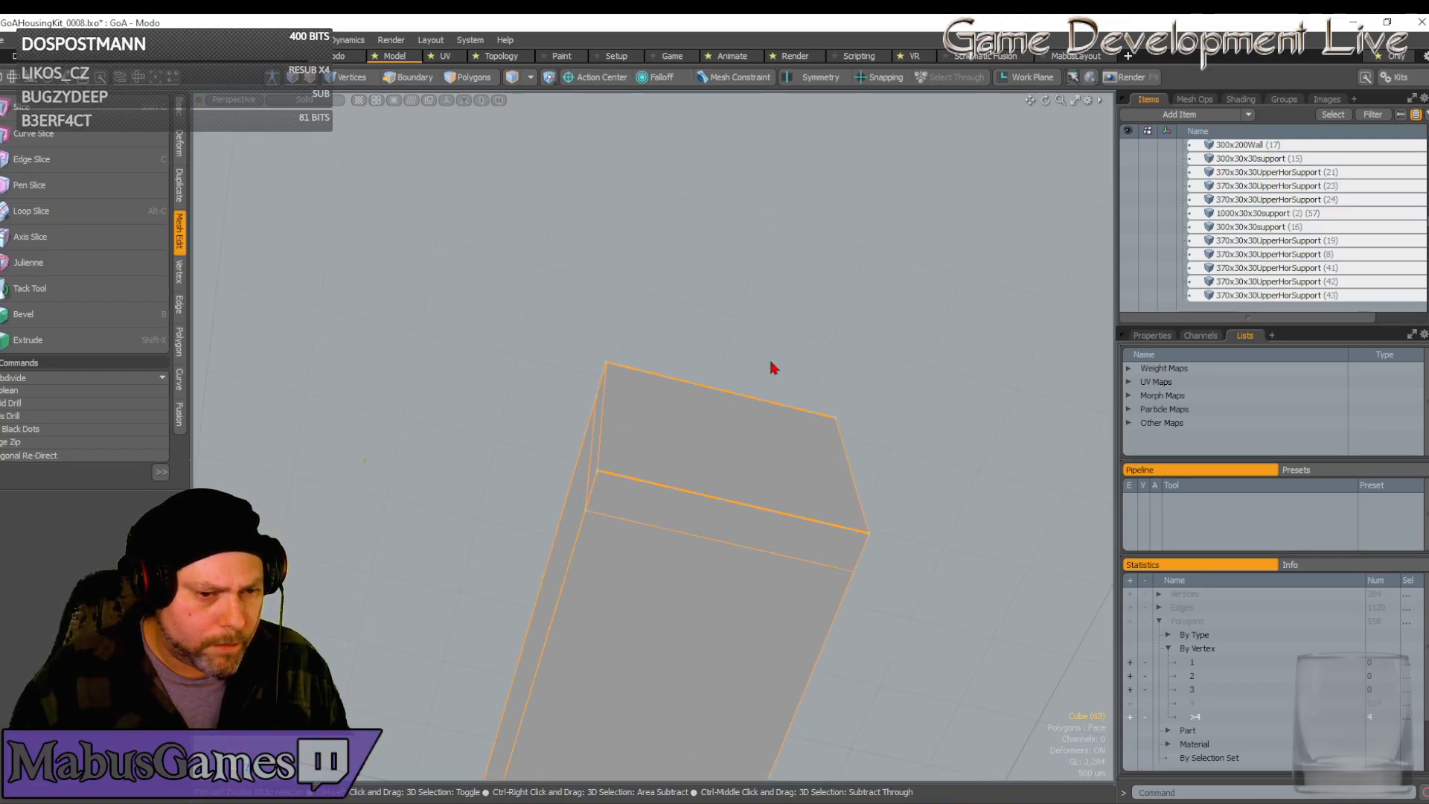
alt+drag(771, 362, 774, 363)
key(shift+a)
scroll(766, 389, up, 8)
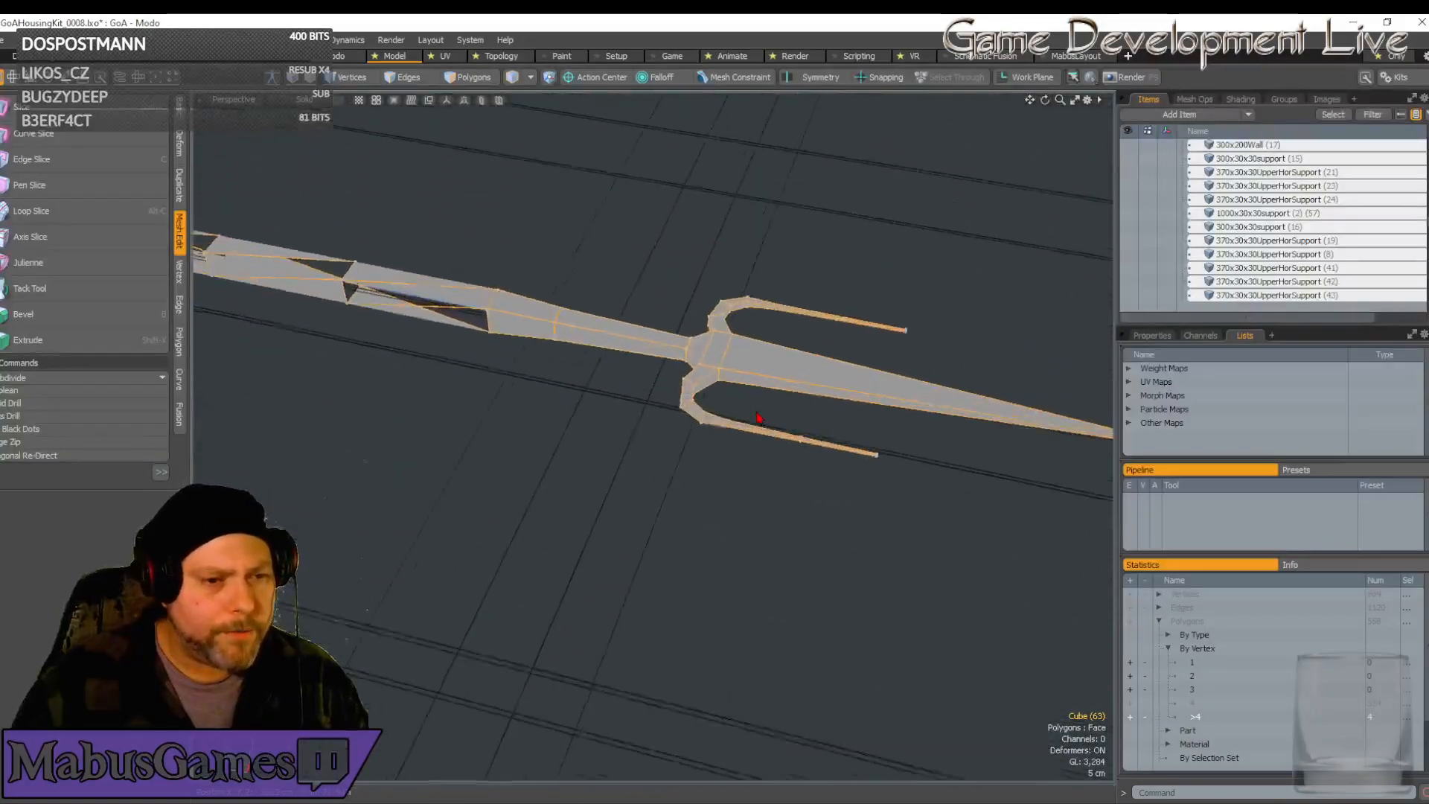
Examine the whole weapon mesh from the twisted shaft to the pronged end
alt+drag(756, 413, 638, 290)
alt+drag(639, 295, 738, 361)
key(shift+a)
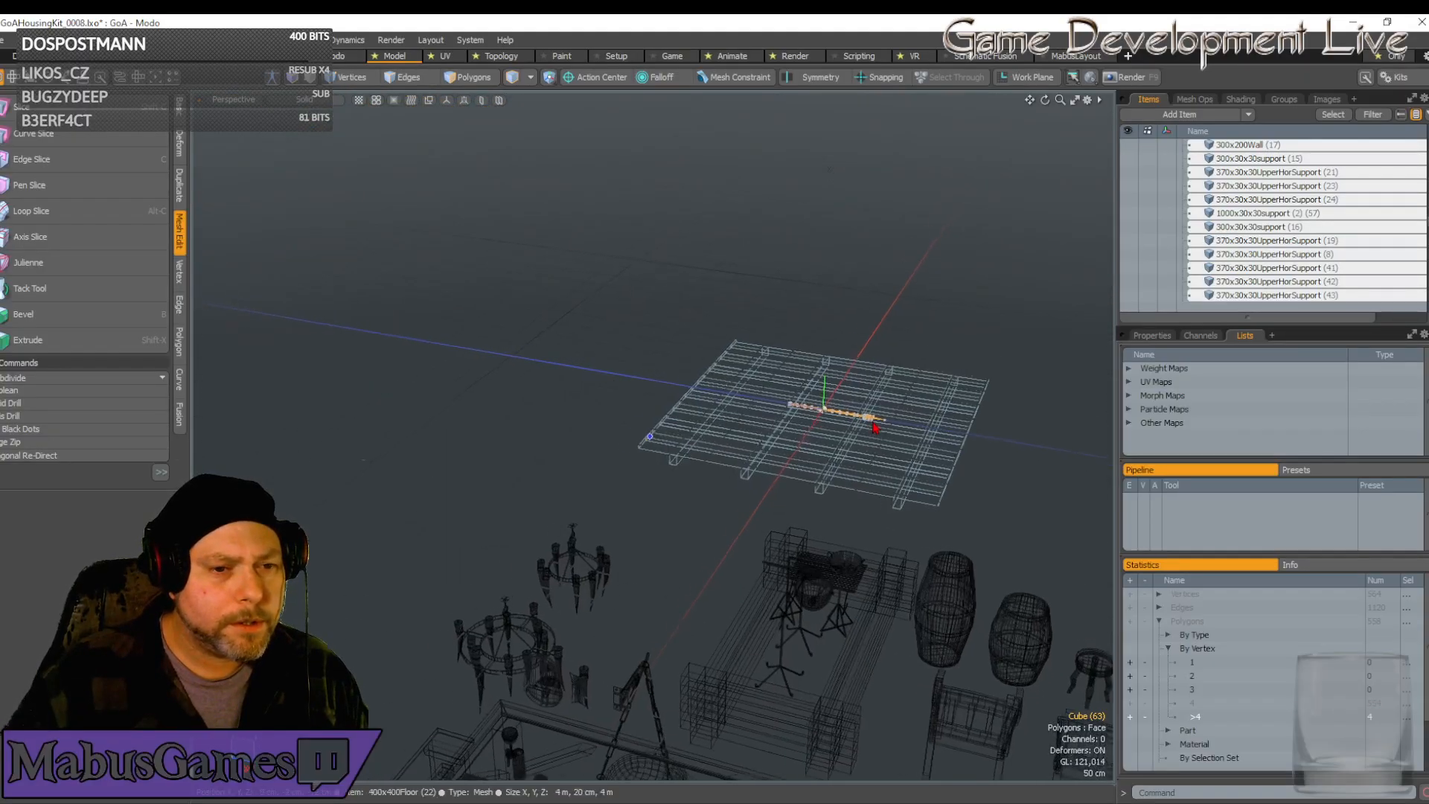
key(shift+a)
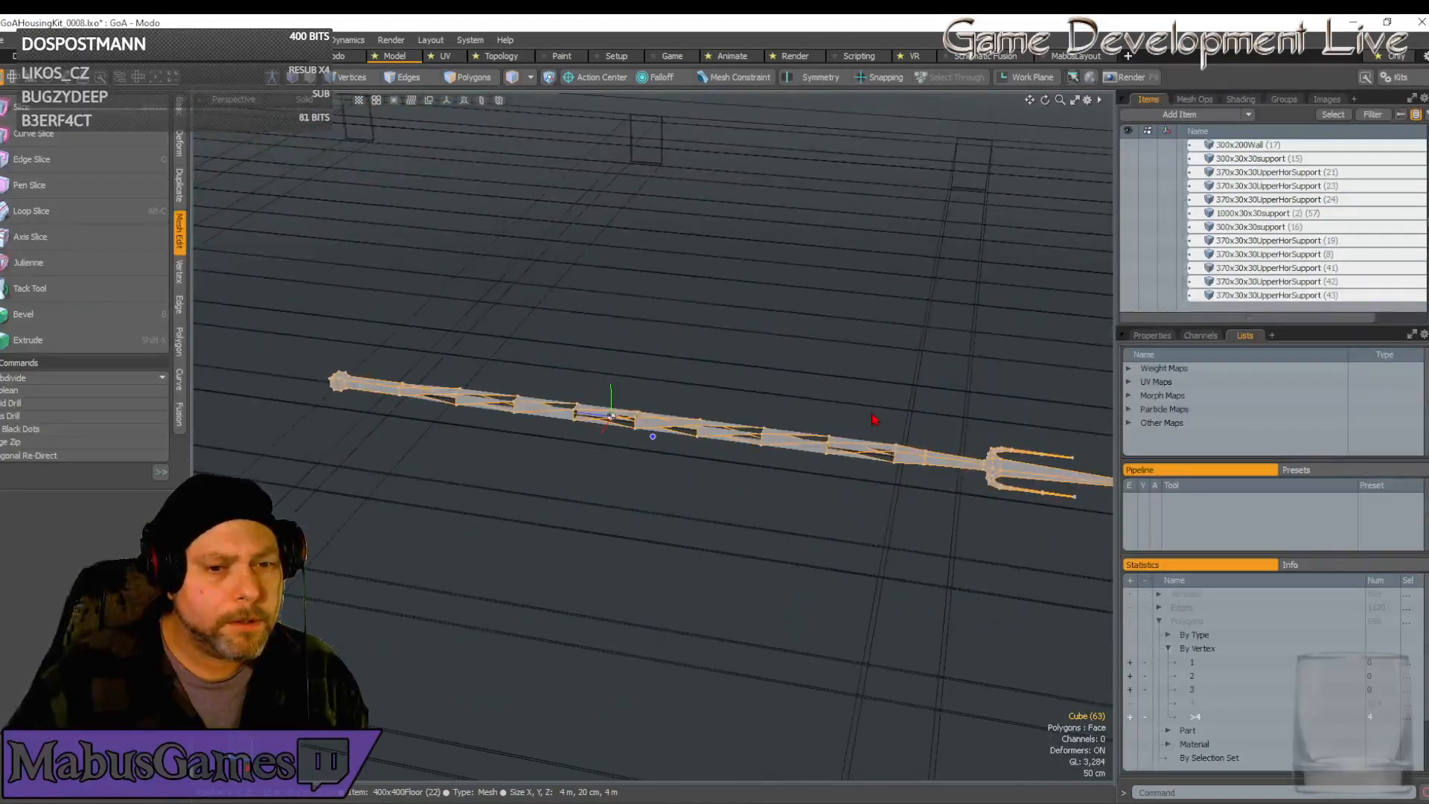
alt+drag(875, 419, 922, 447)
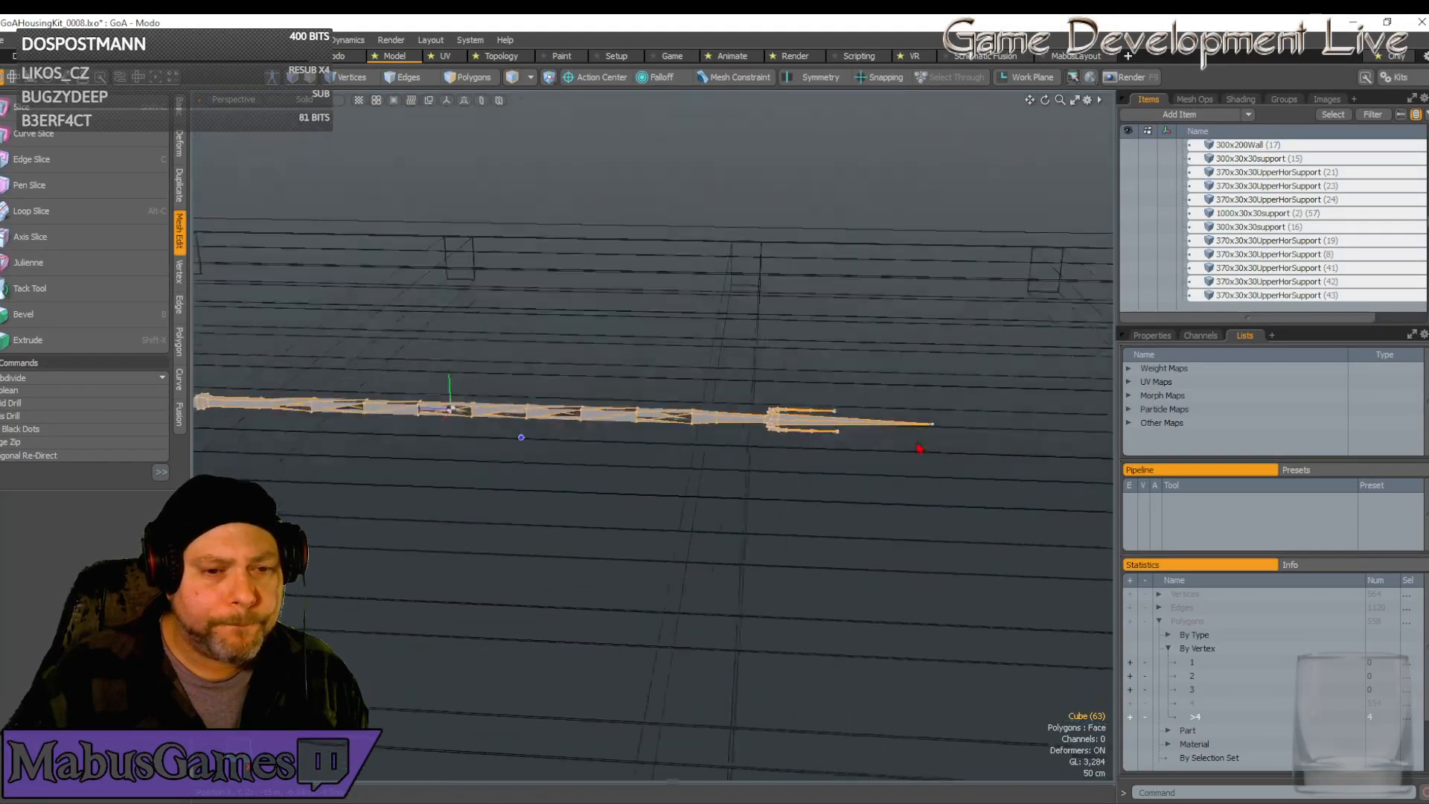
scroll(774, 429, up, 4)
scroll(725, 449, down, 2)
scroll(827, 427, up, 4)
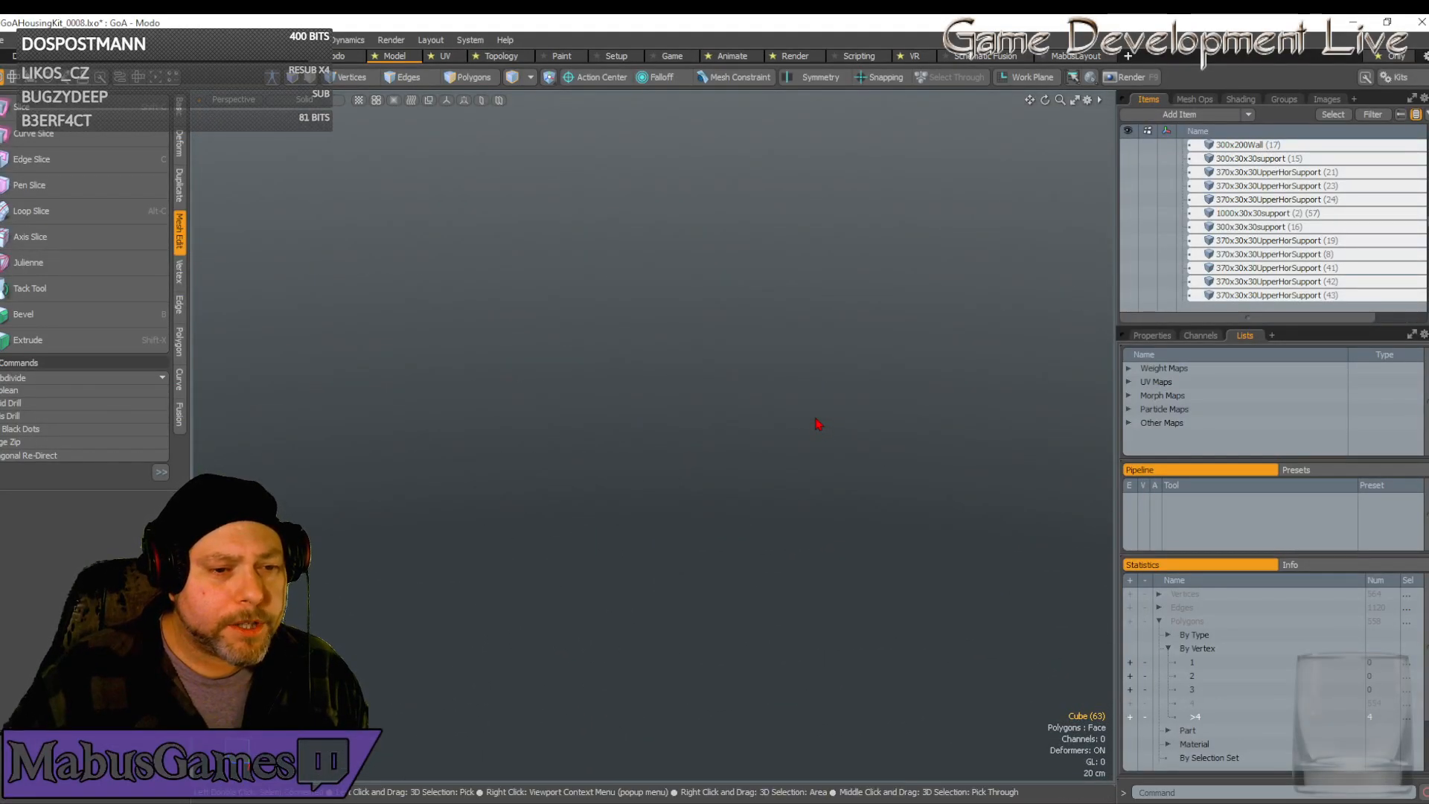
Examine the crosswise edge loops partway along the prong and how they line up on adjacent faces
alt+drag(818, 424, 741, 363)
alt+drag(778, 445, 813, 504)
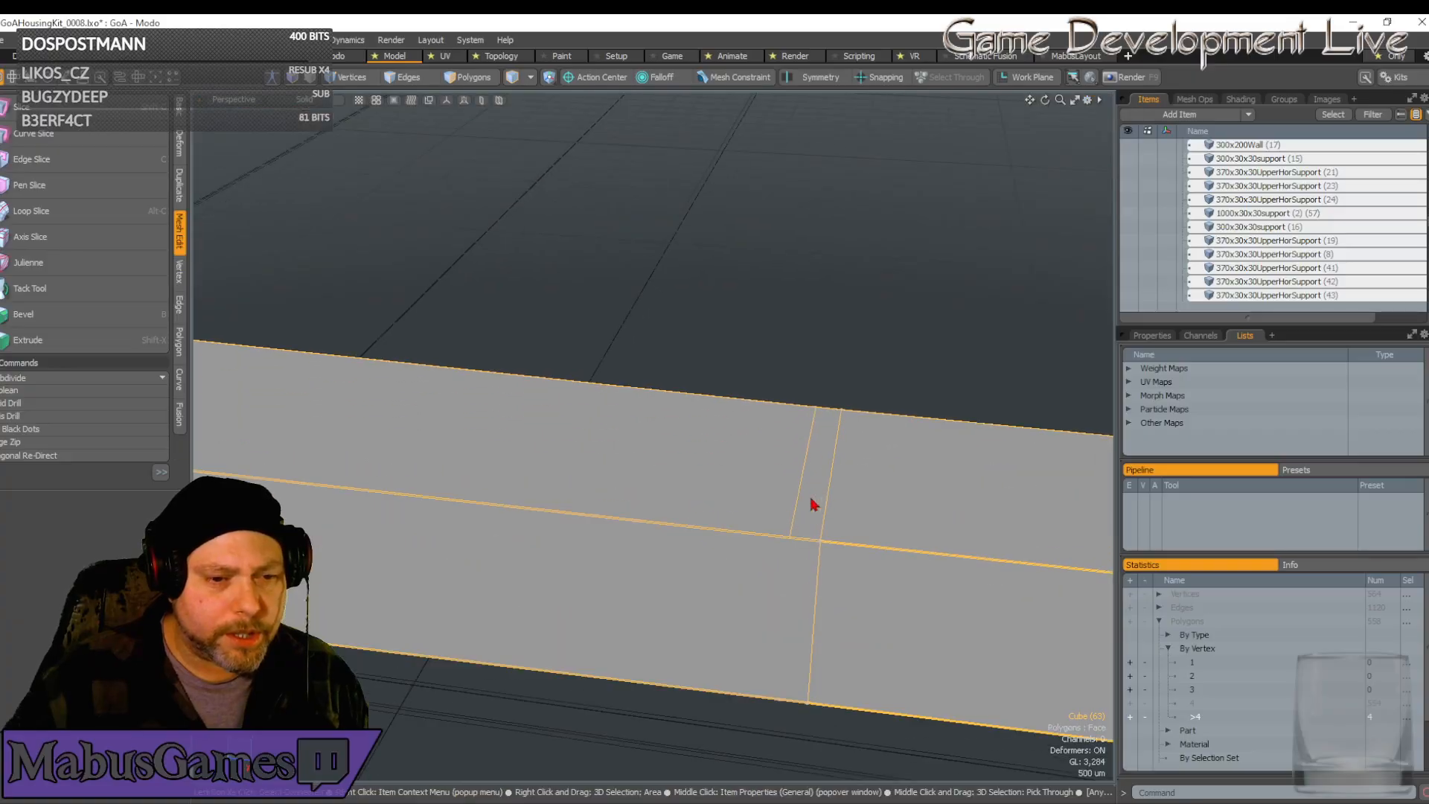
scroll(815, 499, up, 3)
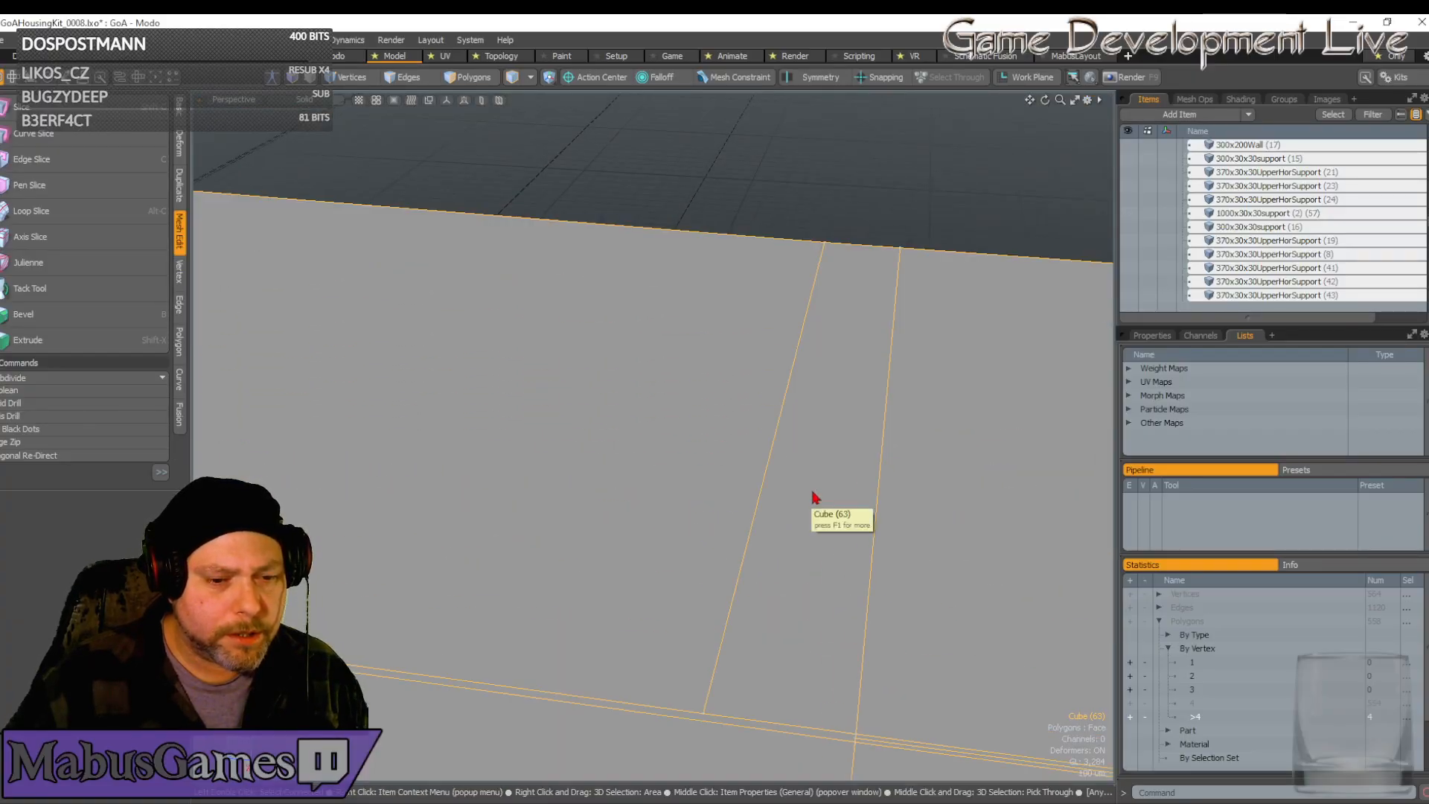
scroll(815, 495, down, 6)
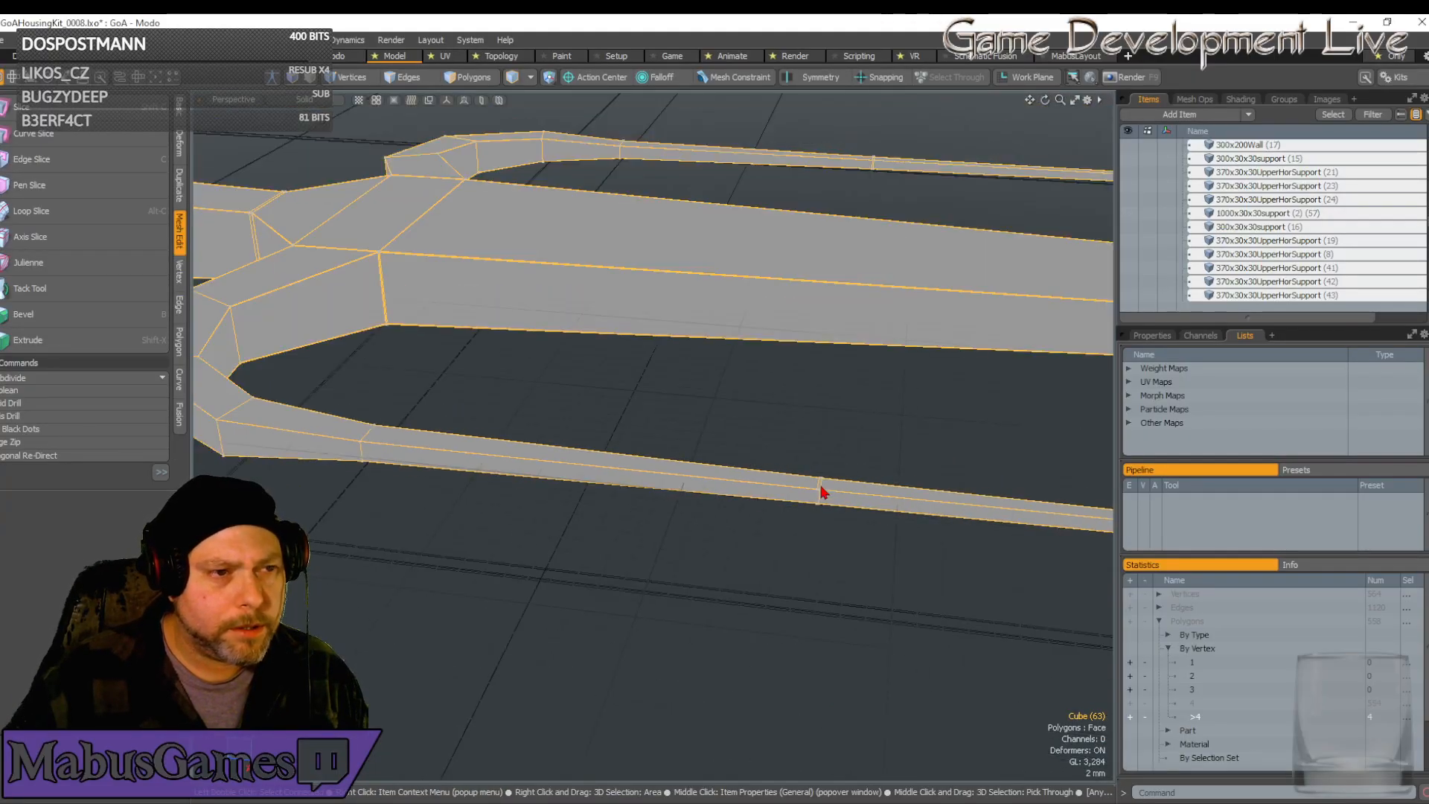
scroll(822, 491, down, 5)
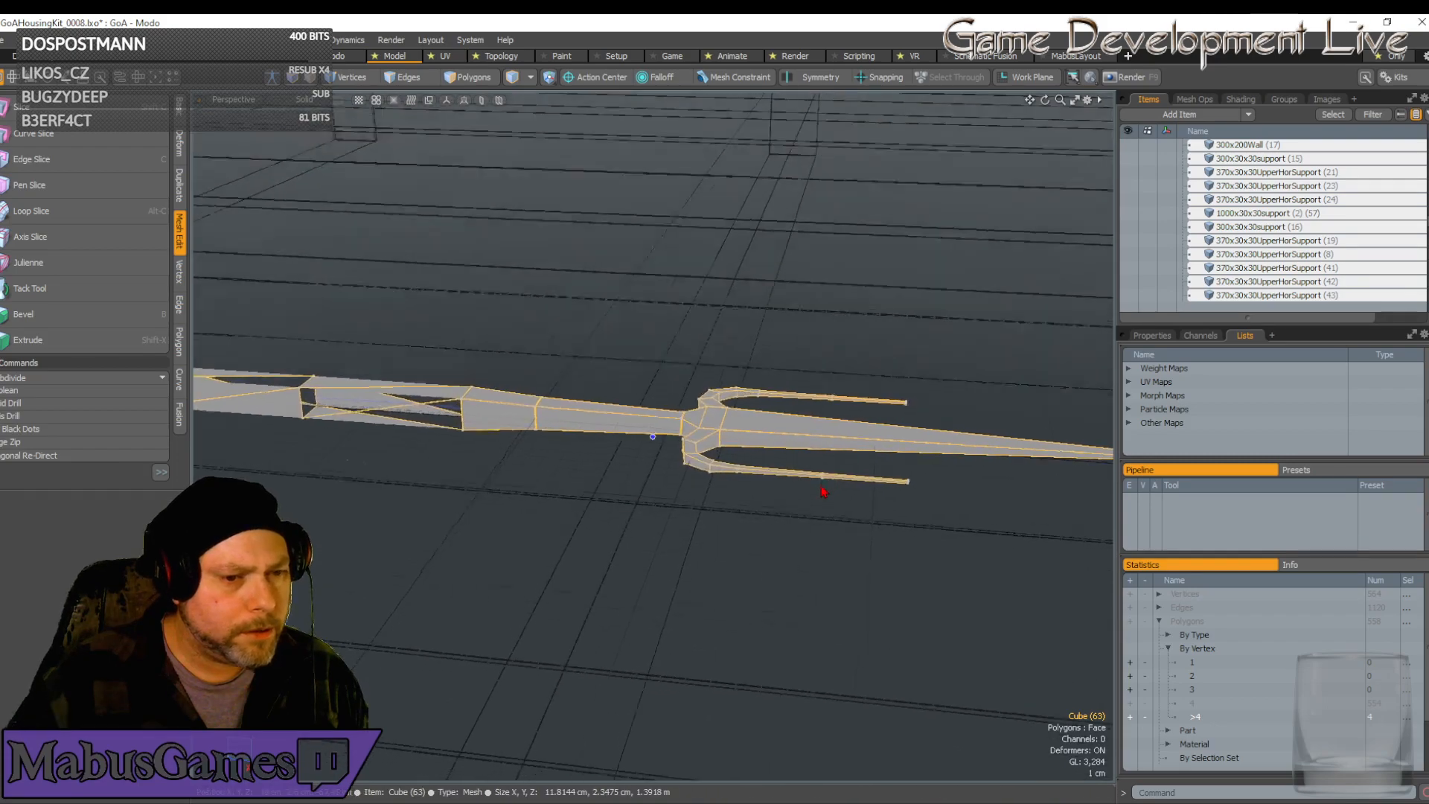
scroll(824, 493, up, 5)
scroll(812, 491, up, 6)
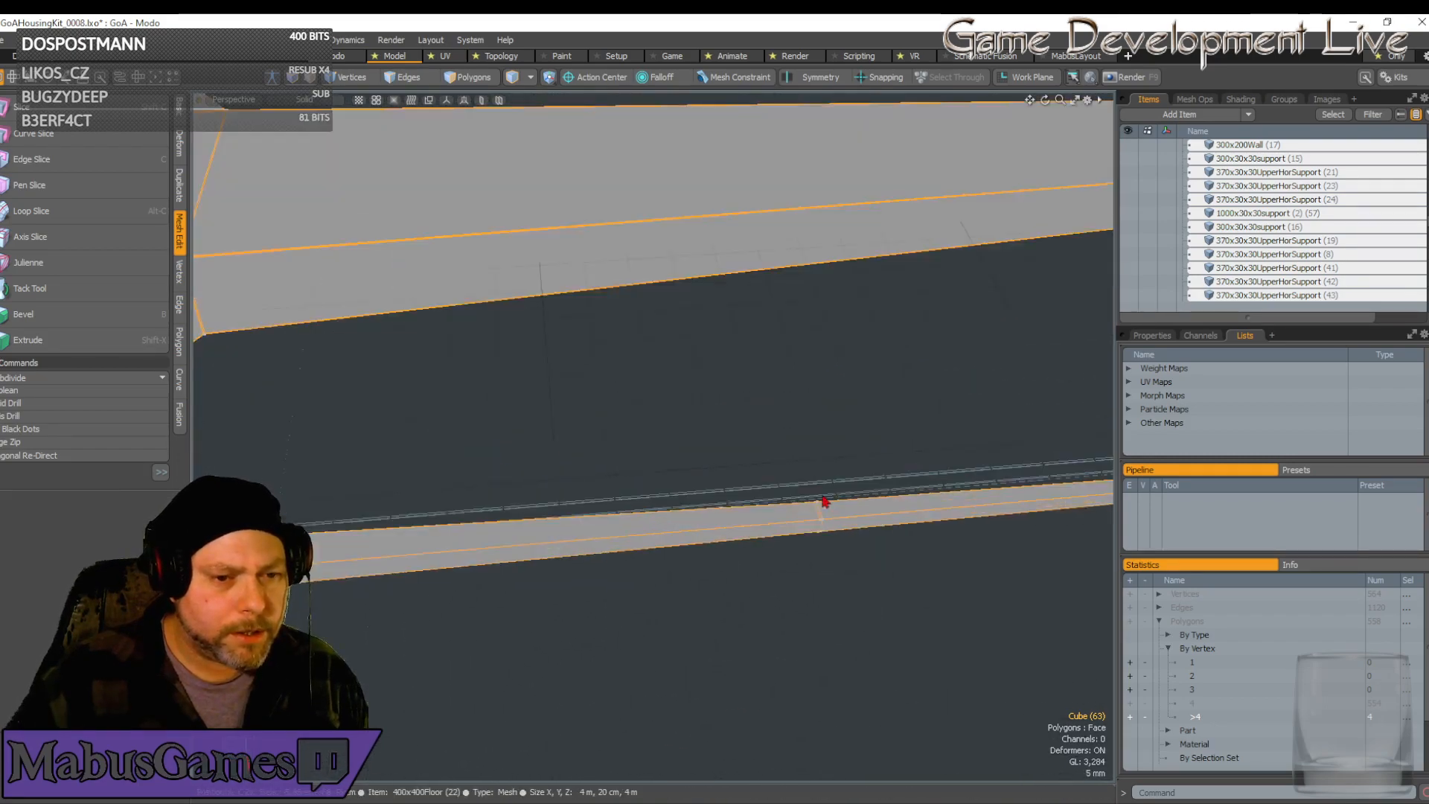
alt+drag(817, 575, 655, 428)
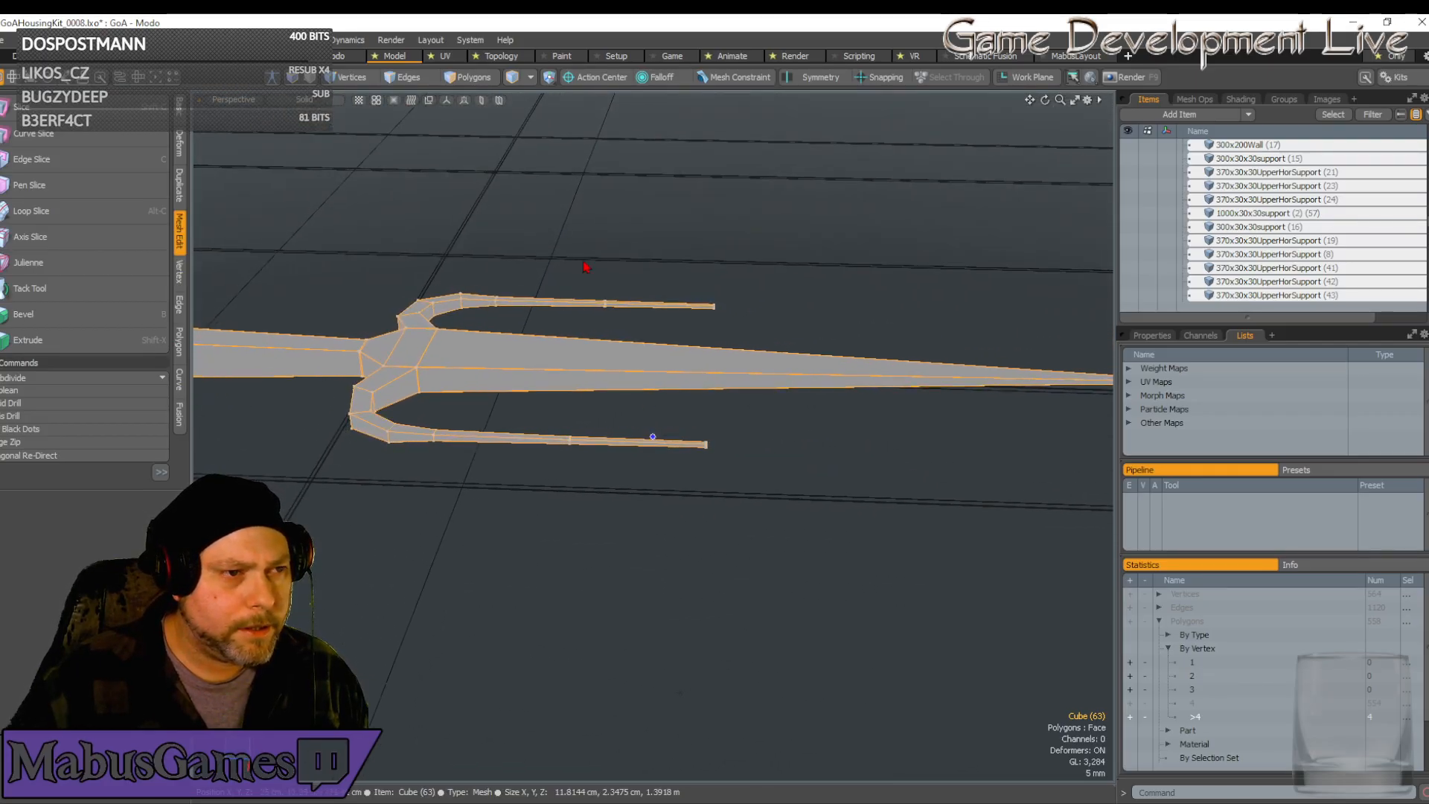
Select only the polygons of the outer end section on both side prongs
alt+drag(521, 220, 811, 557)
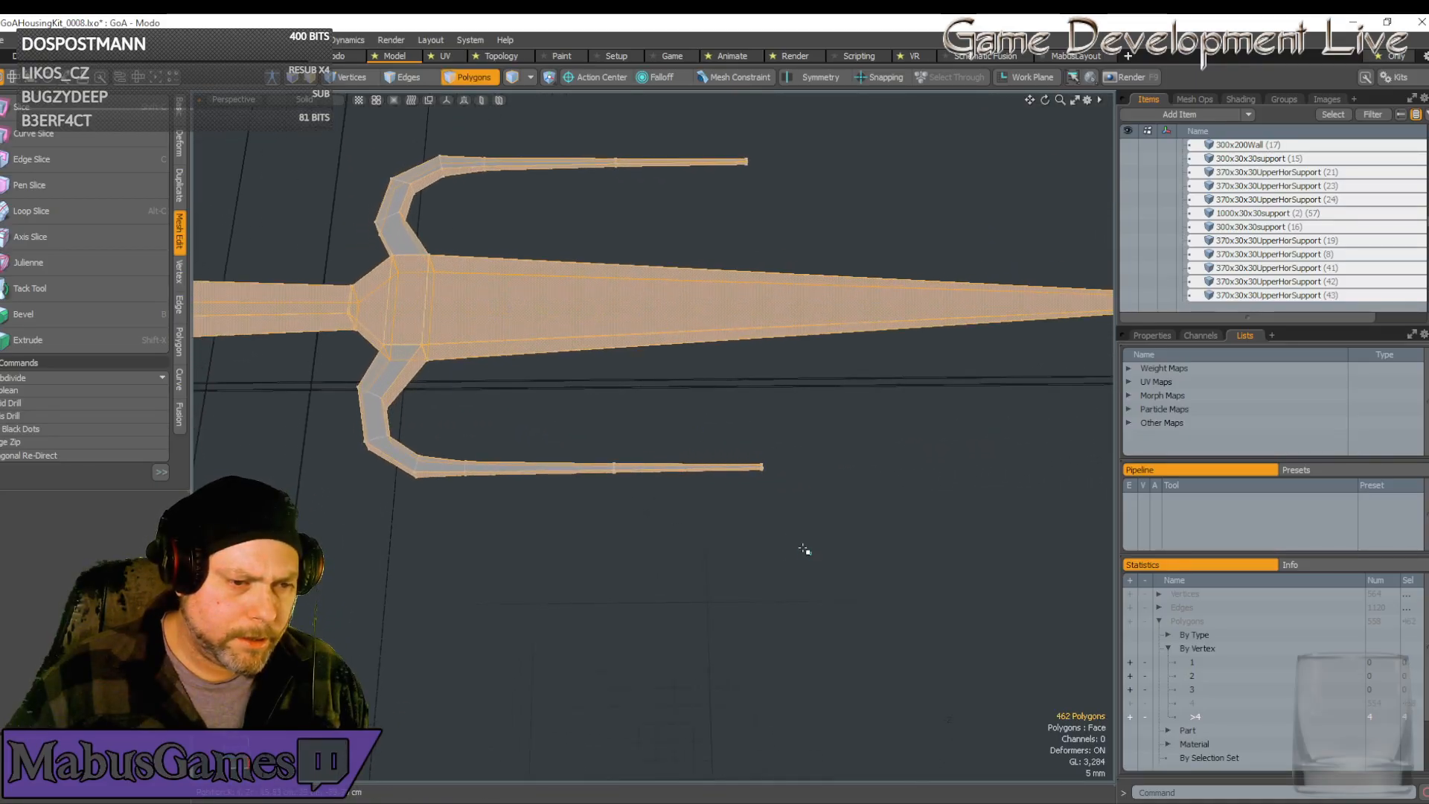
right_drag(807, 552, 568, 417)
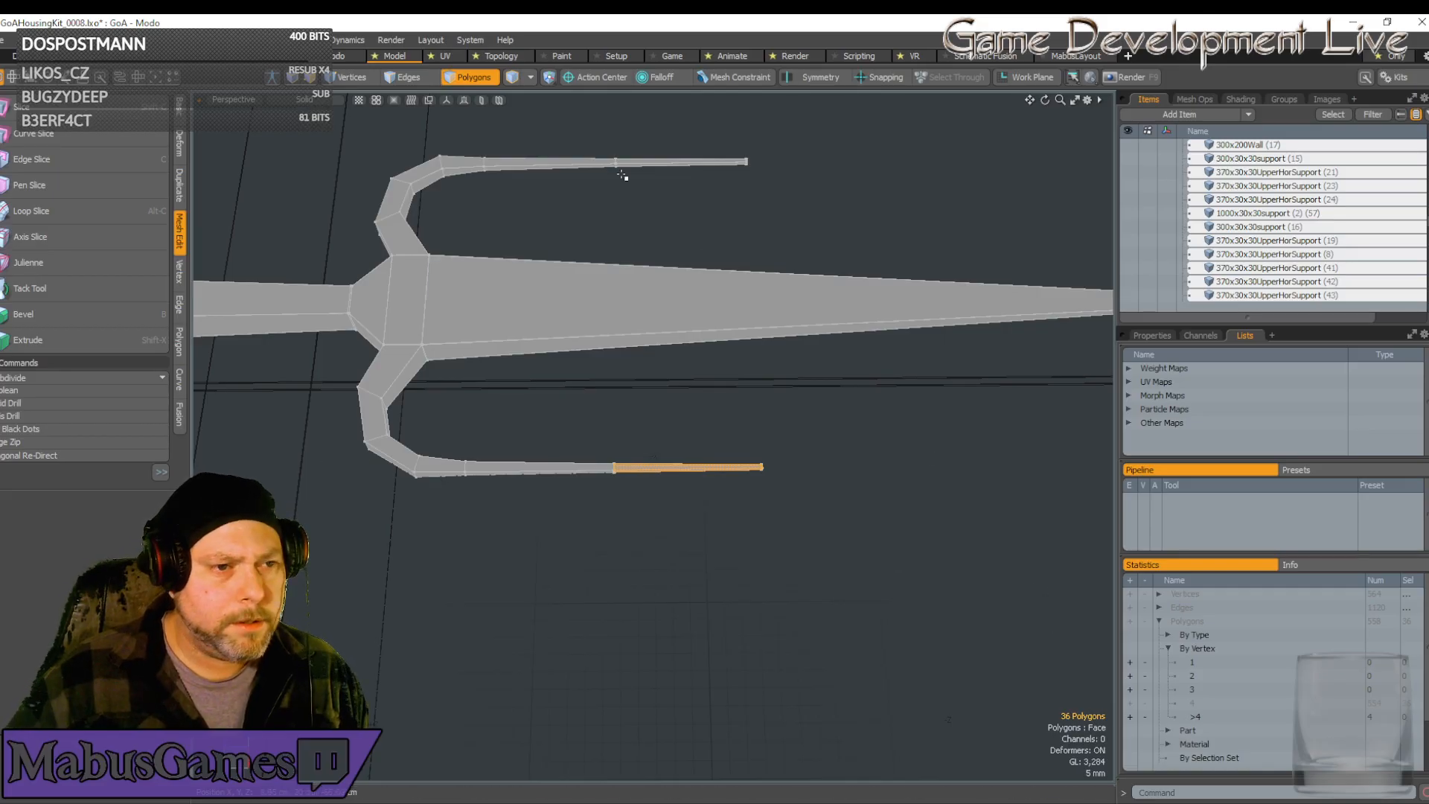
shift+right_drag(582, 127, 819, 212)
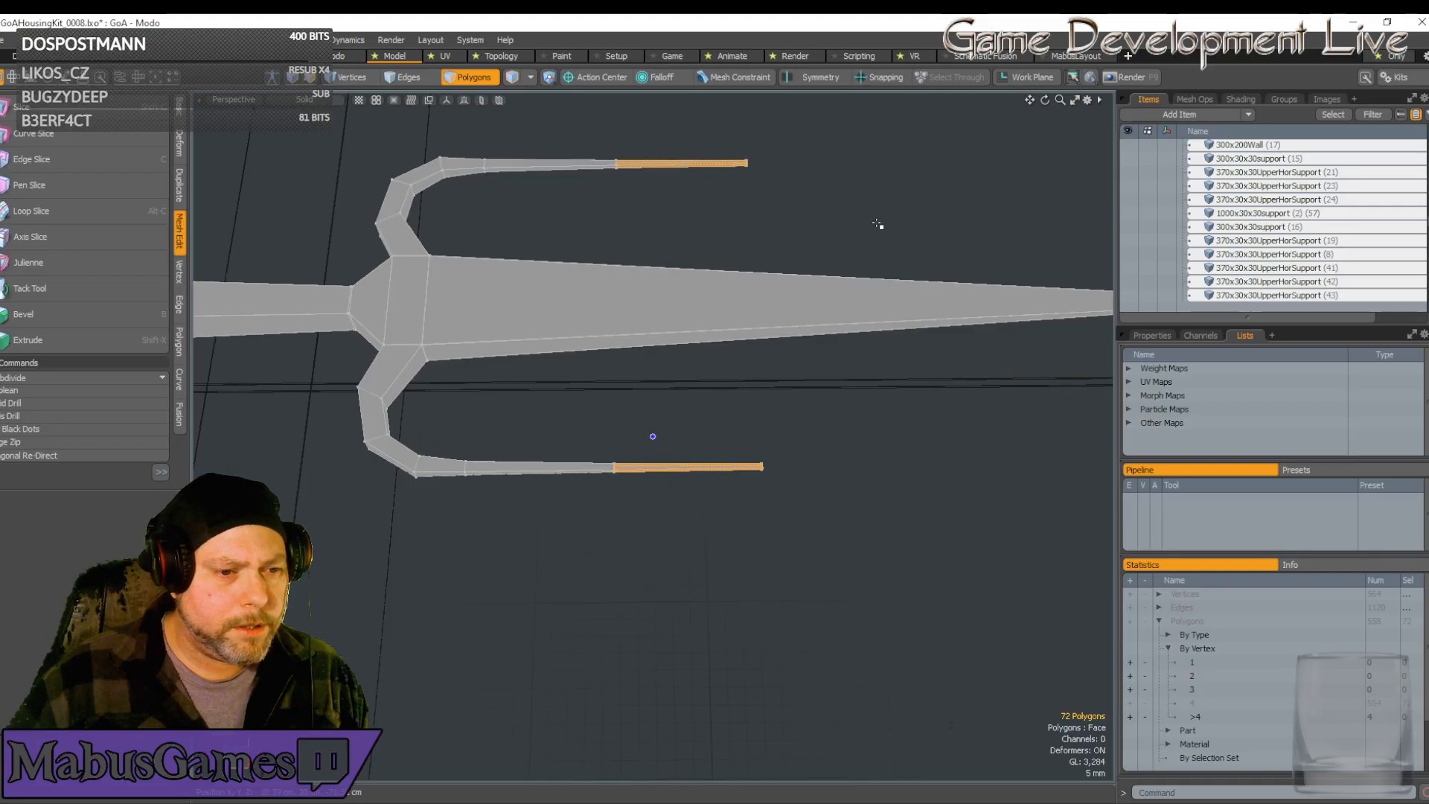
alt+drag(878, 223, 879, 224)
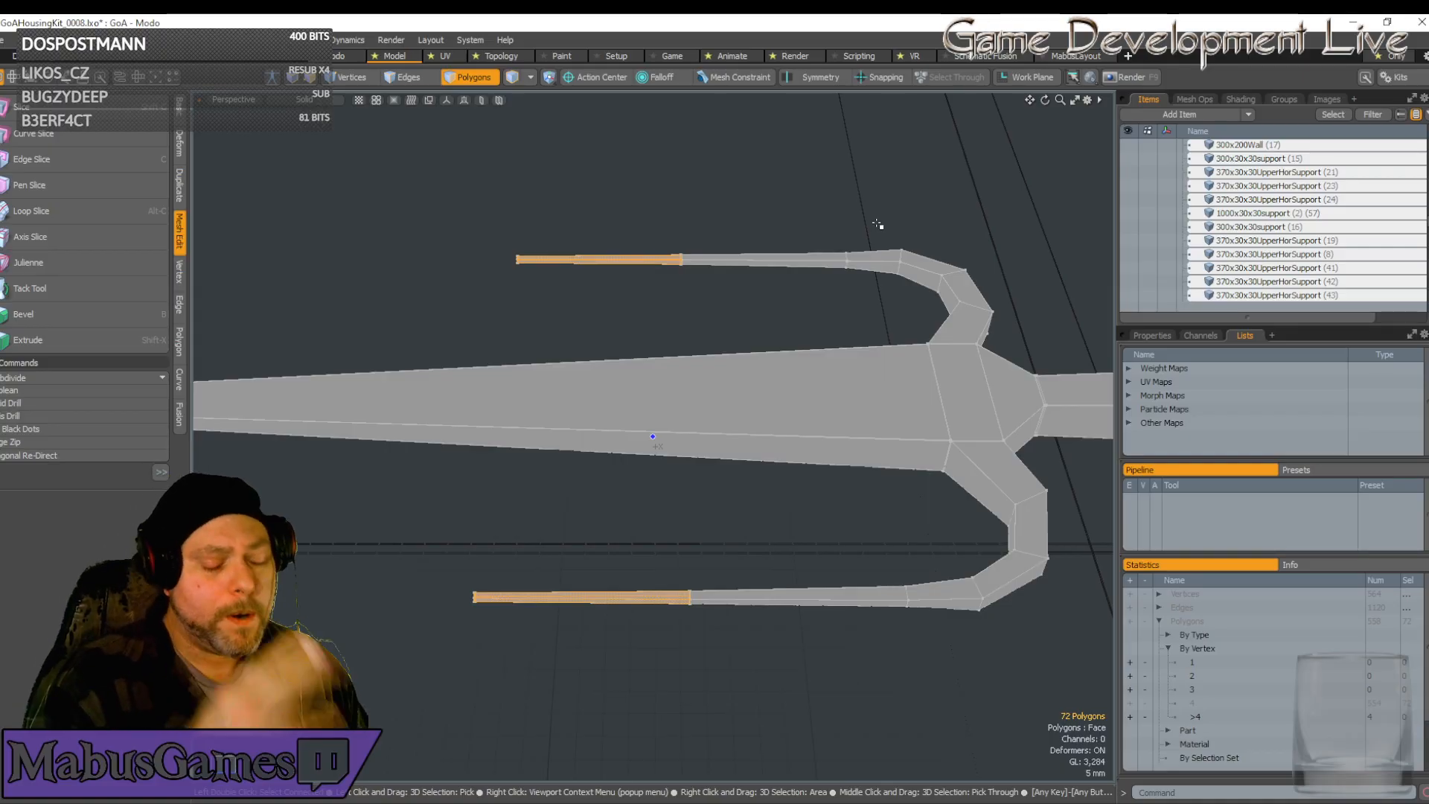
alt+drag(879, 224, 879, 224)
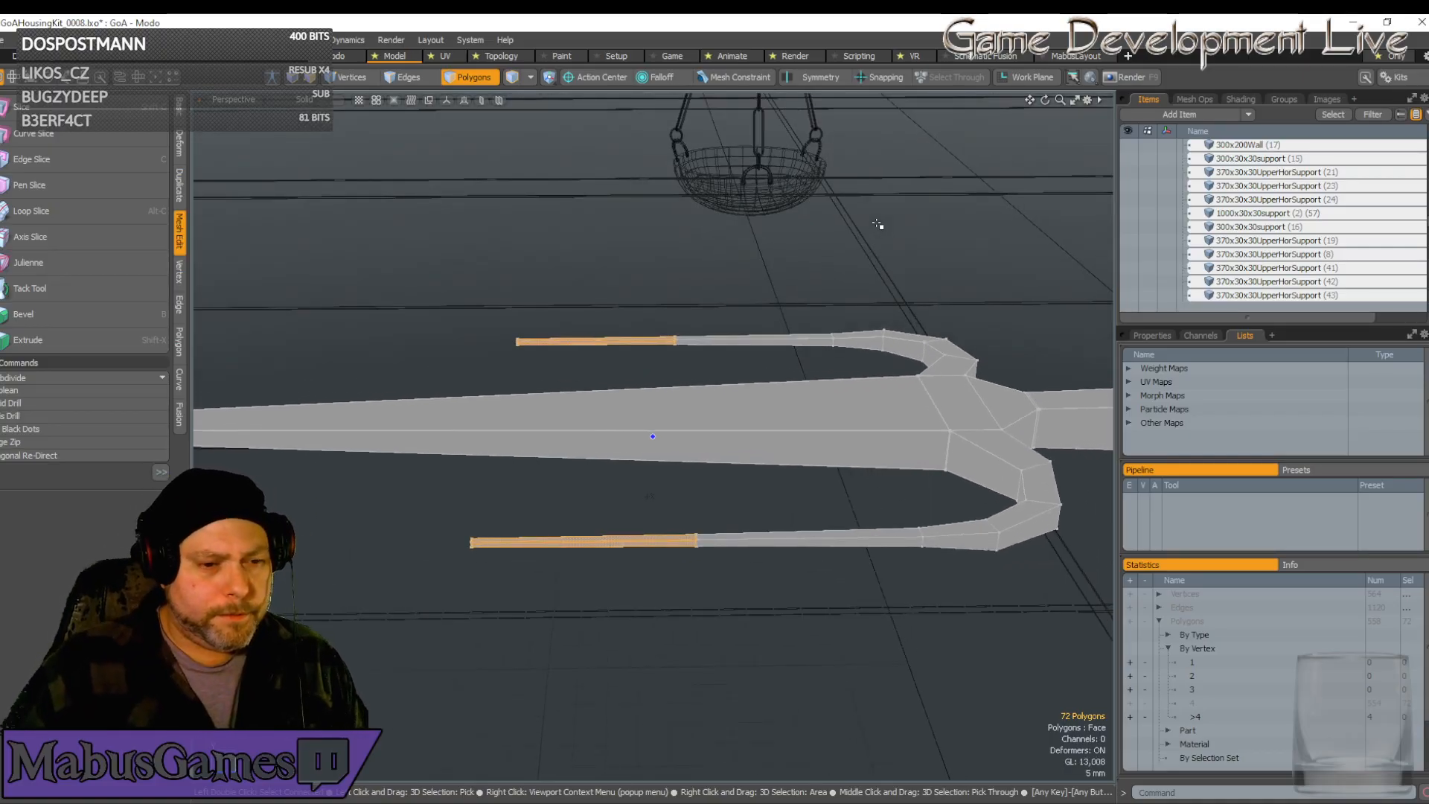
Examine the seam where the selected outer section meets the rest of the prong for misaligned edges
scroll(836, 555, up, 10)
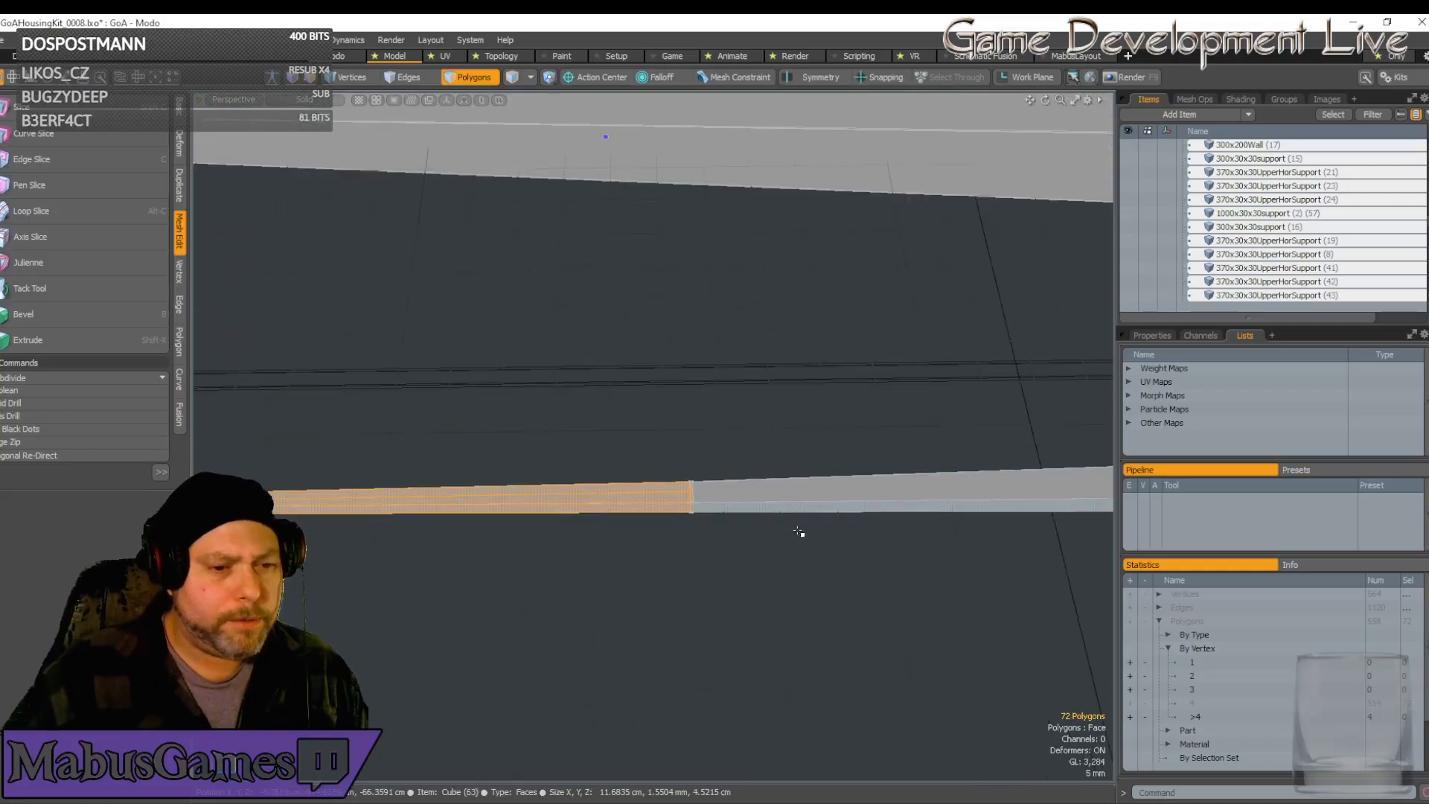
alt+drag(798, 528, 798, 528)
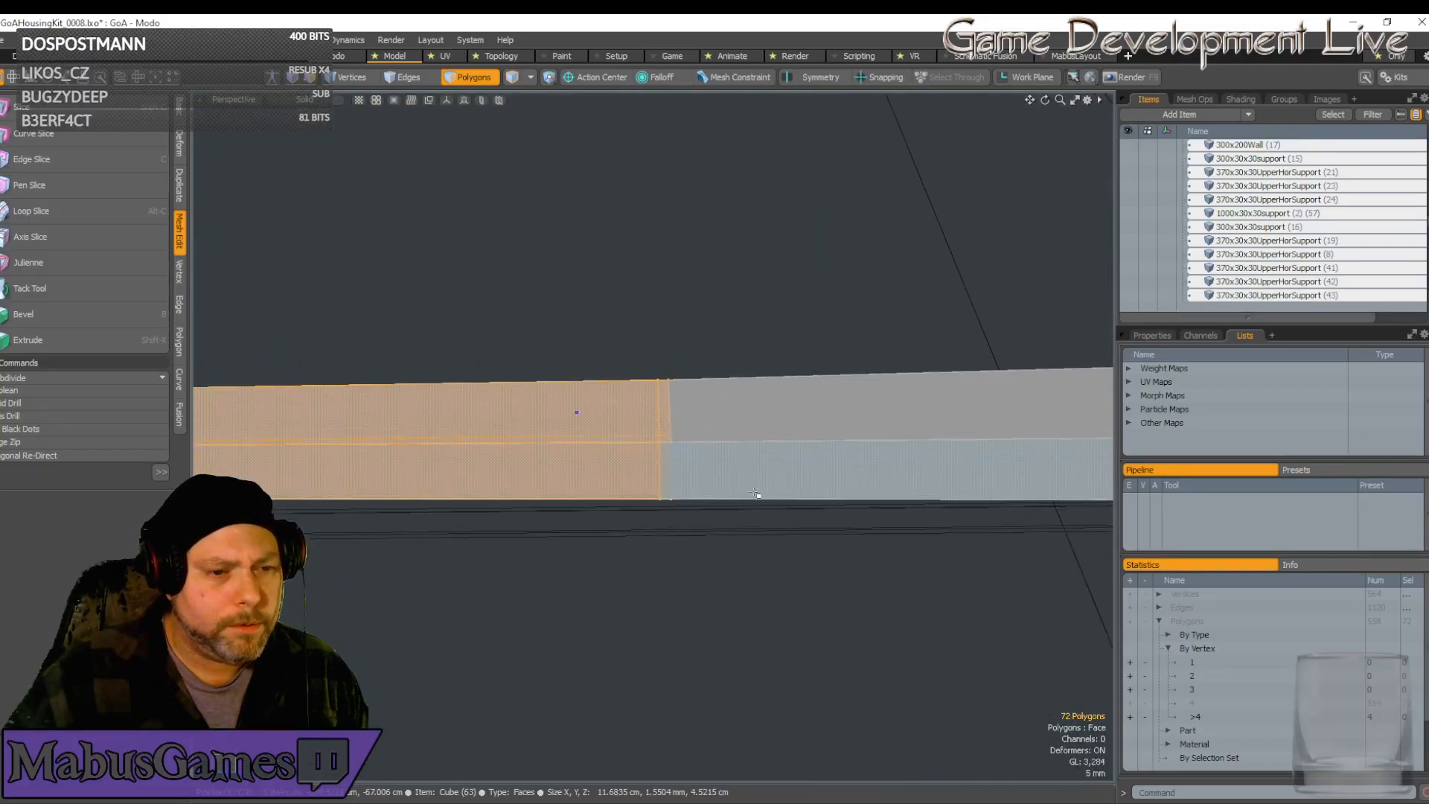
scroll(684, 439, up, 8)
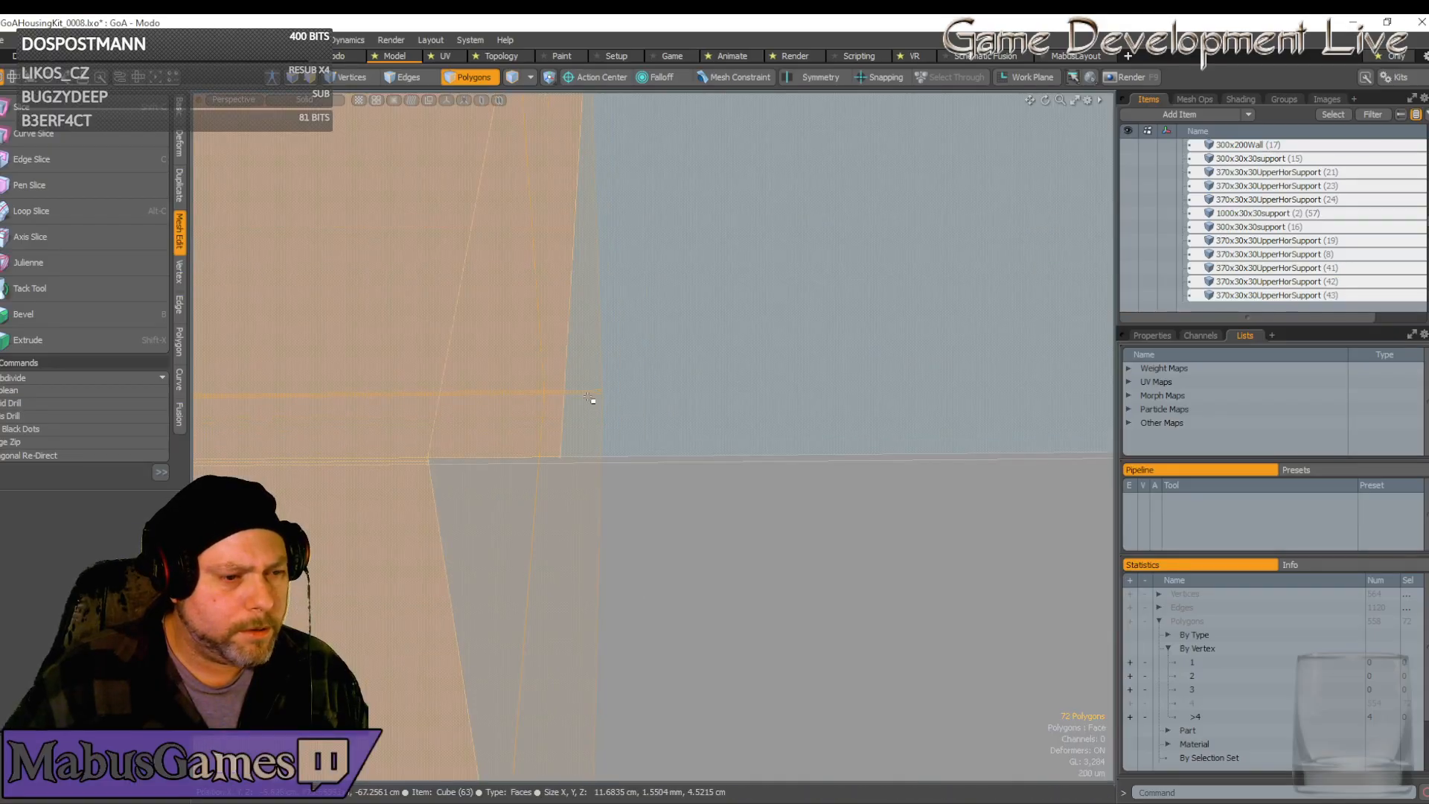
alt+drag(592, 362, 592, 362)
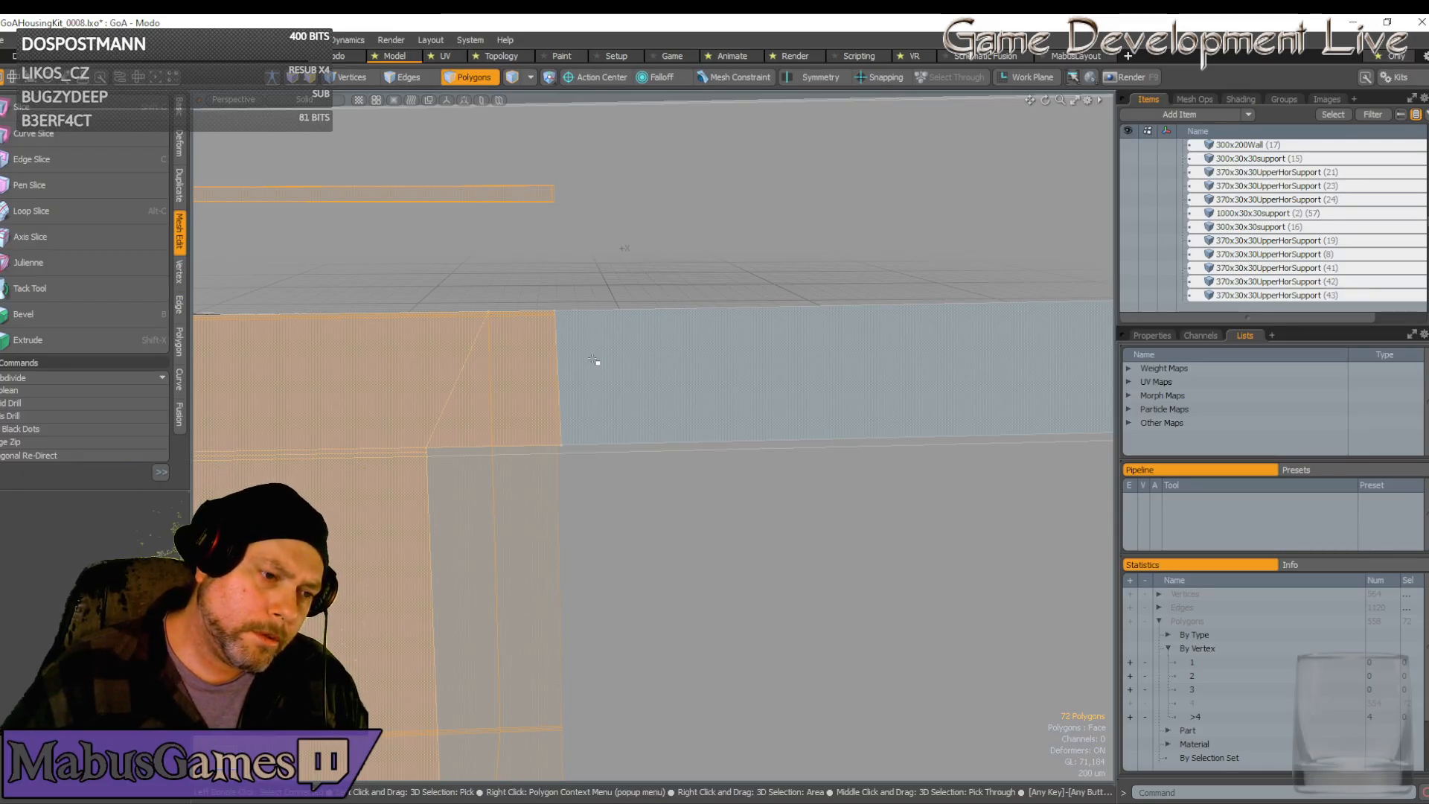
alt+drag(594, 362, 650, 363)
scroll(650, 363, down, 8)
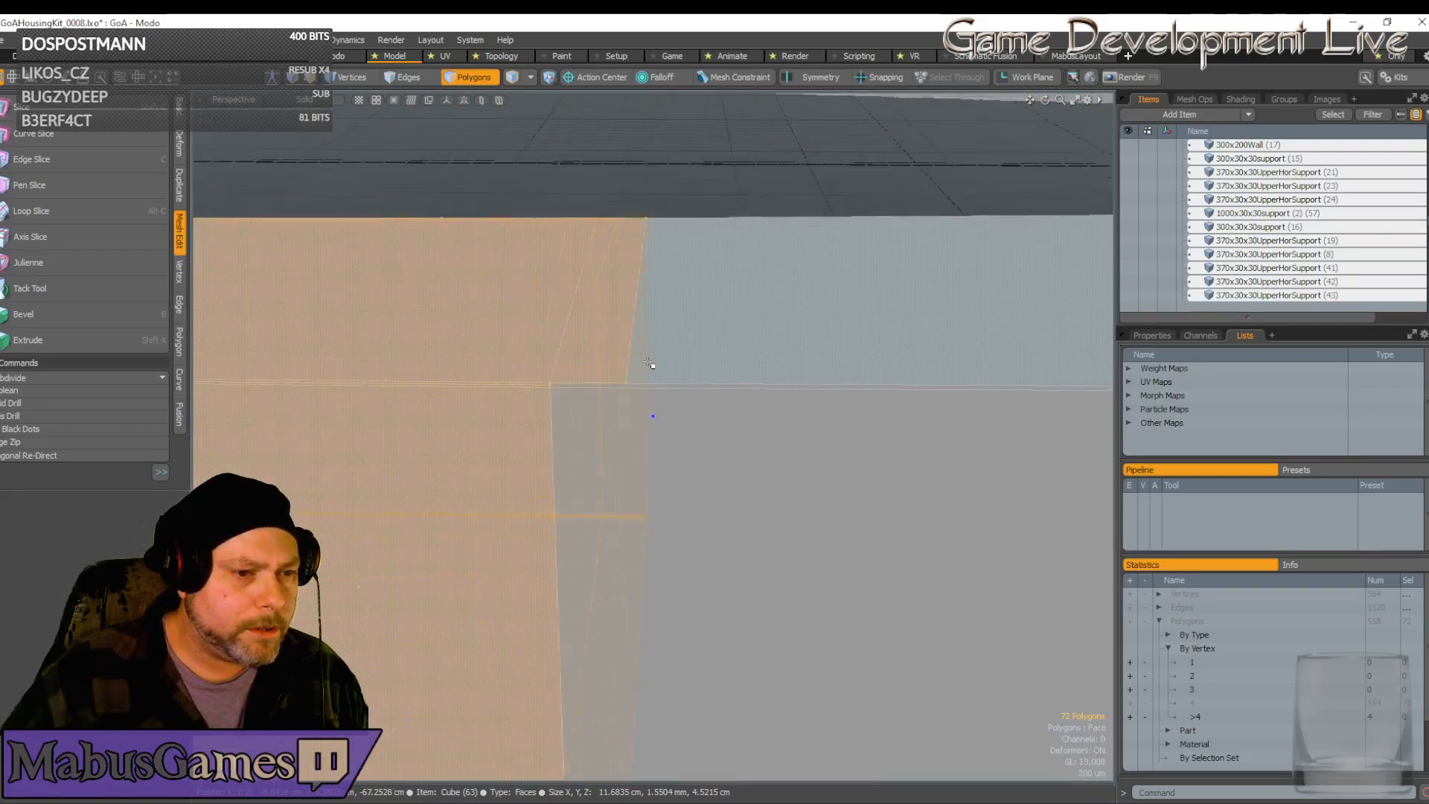
scroll(650, 363, down, 8)
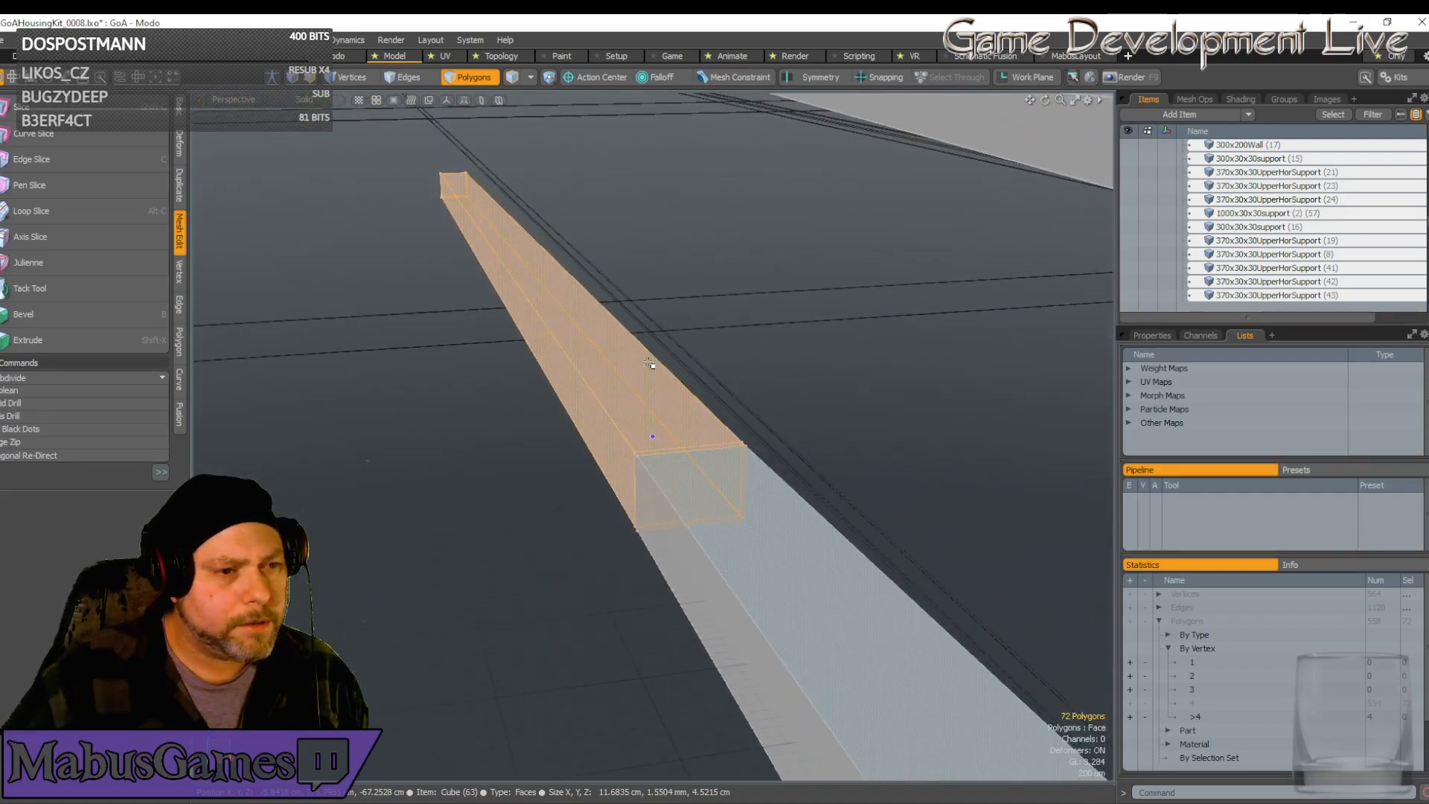
alt+drag(650, 364, 736, 496)
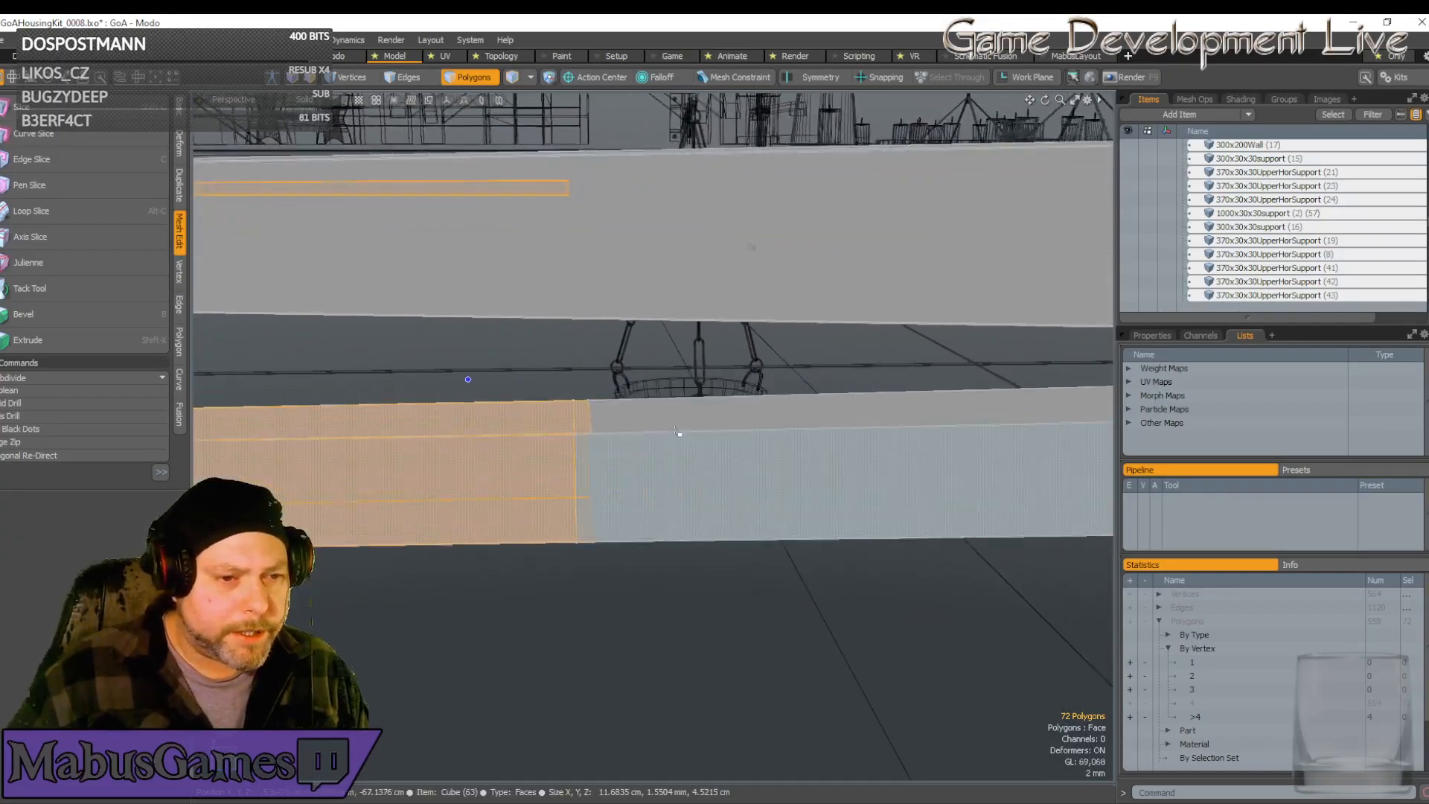
Select the redundant lengthwise support edges running from the prongs along the shaft and remove them
scroll(596, 440, up, 4)
scroll(603, 427, down, 1)
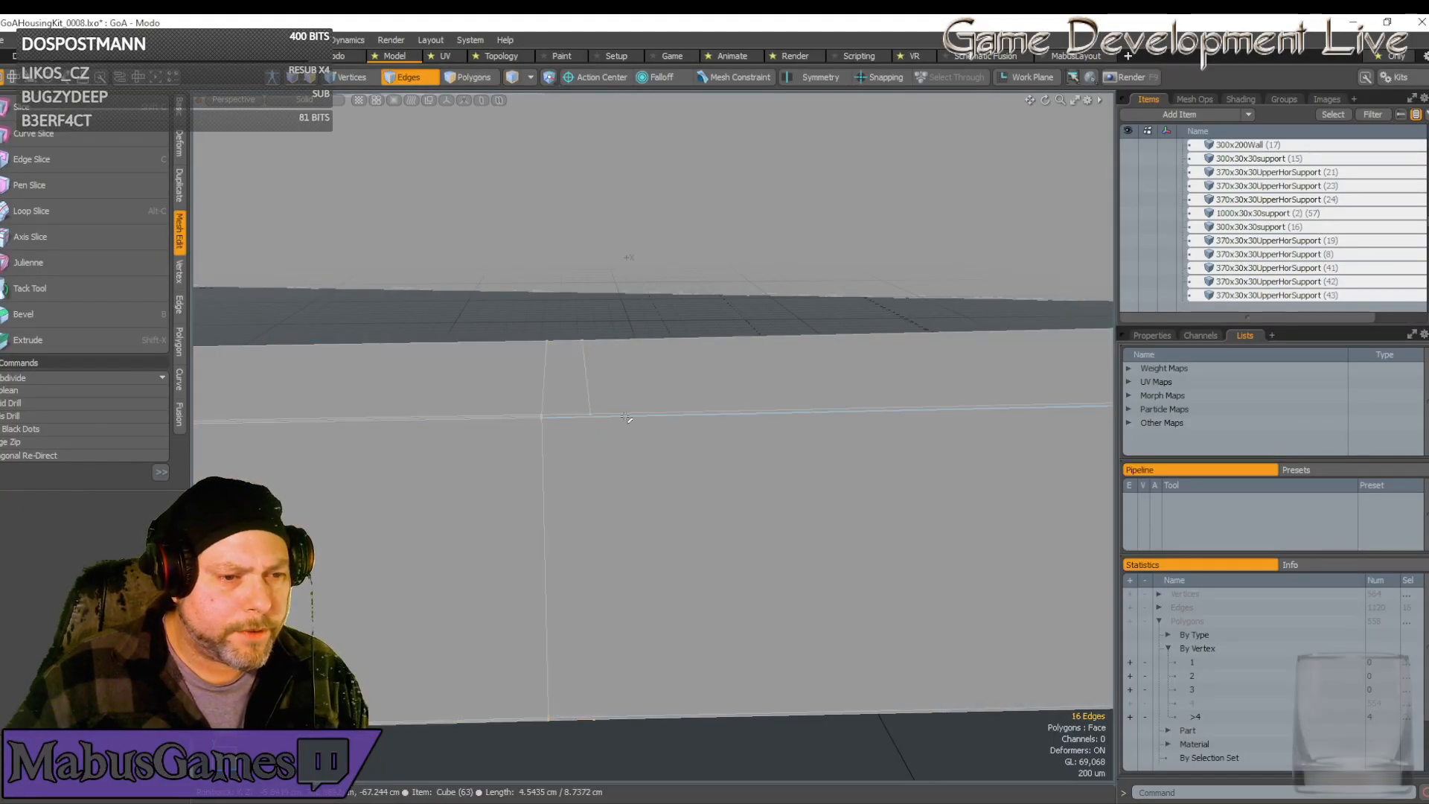
scroll(753, 504, down, 4)
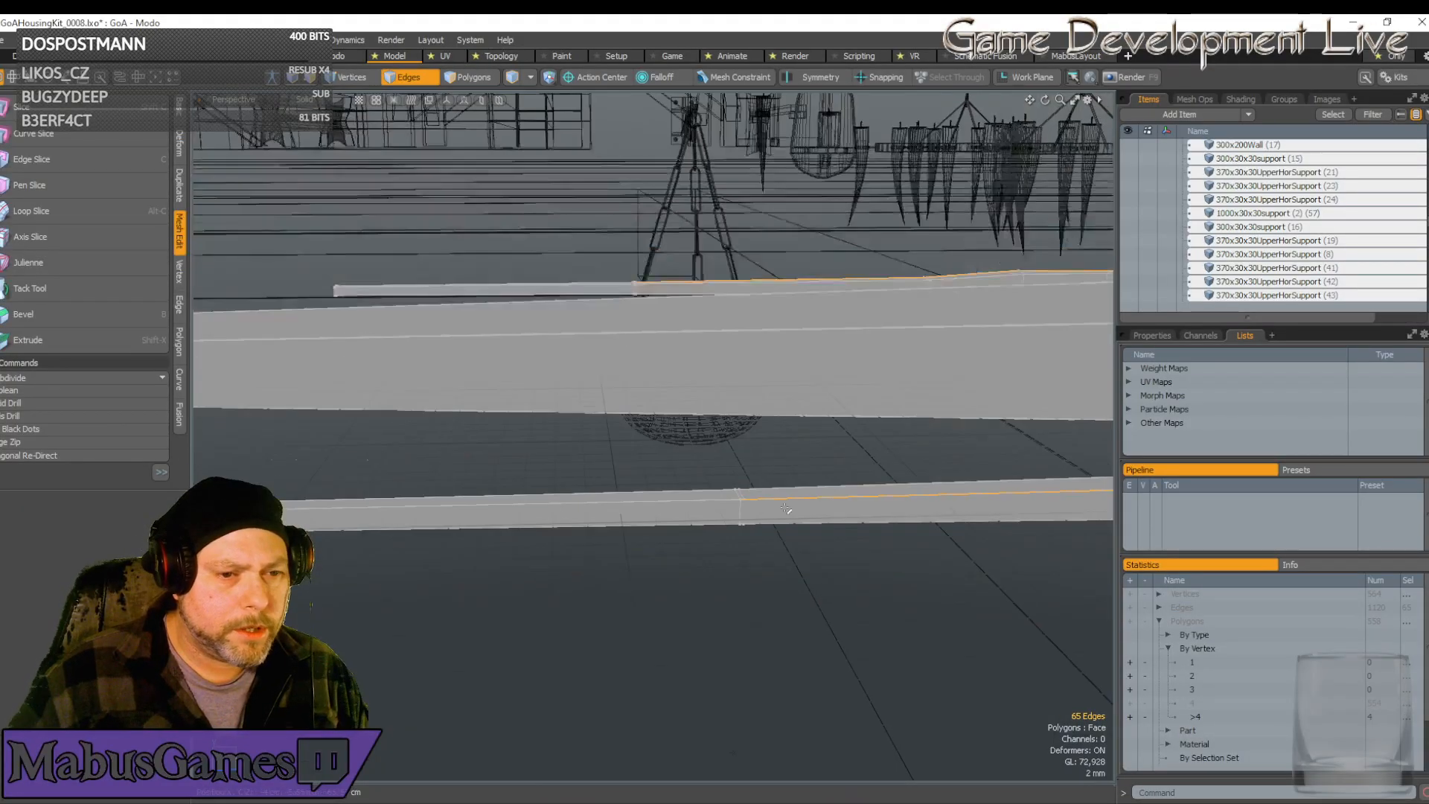
mouse_move(865, 482)
alt+mouse_down()
mouse_move(848, 521)
mouse_move(878, 485)
alt+mouse_up()
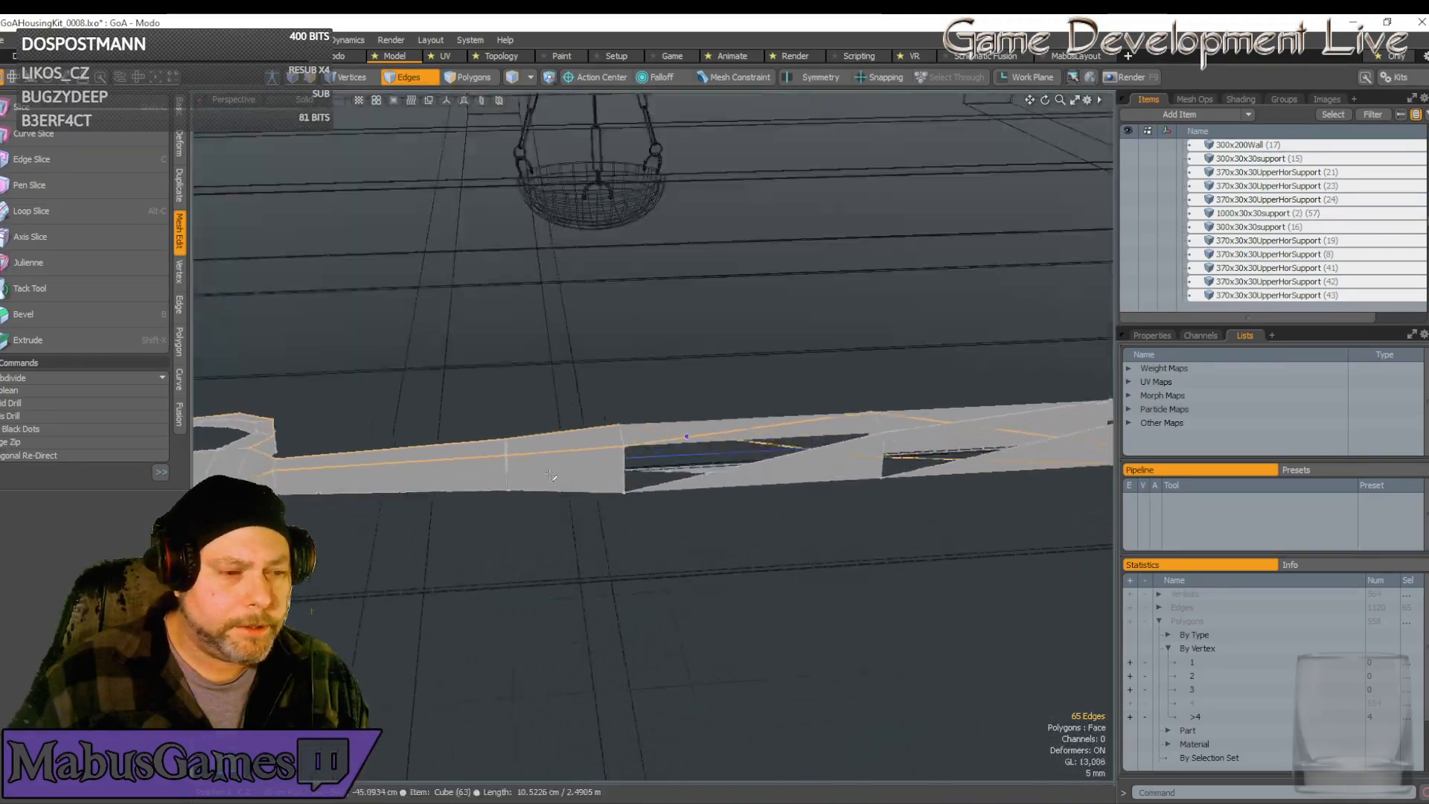
alt+drag(551, 475, 697, 306)
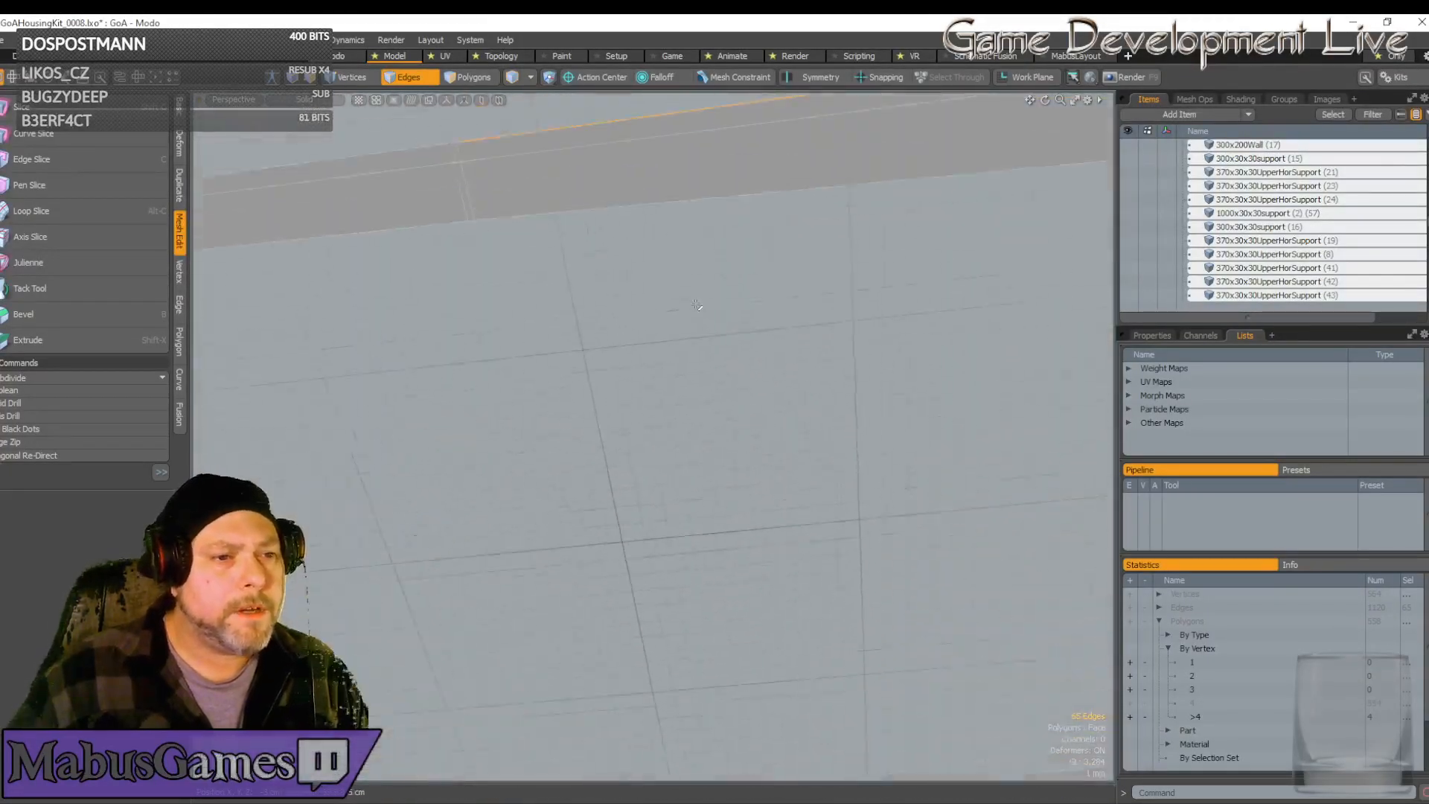
alt+drag(545, 381, 576, 599)
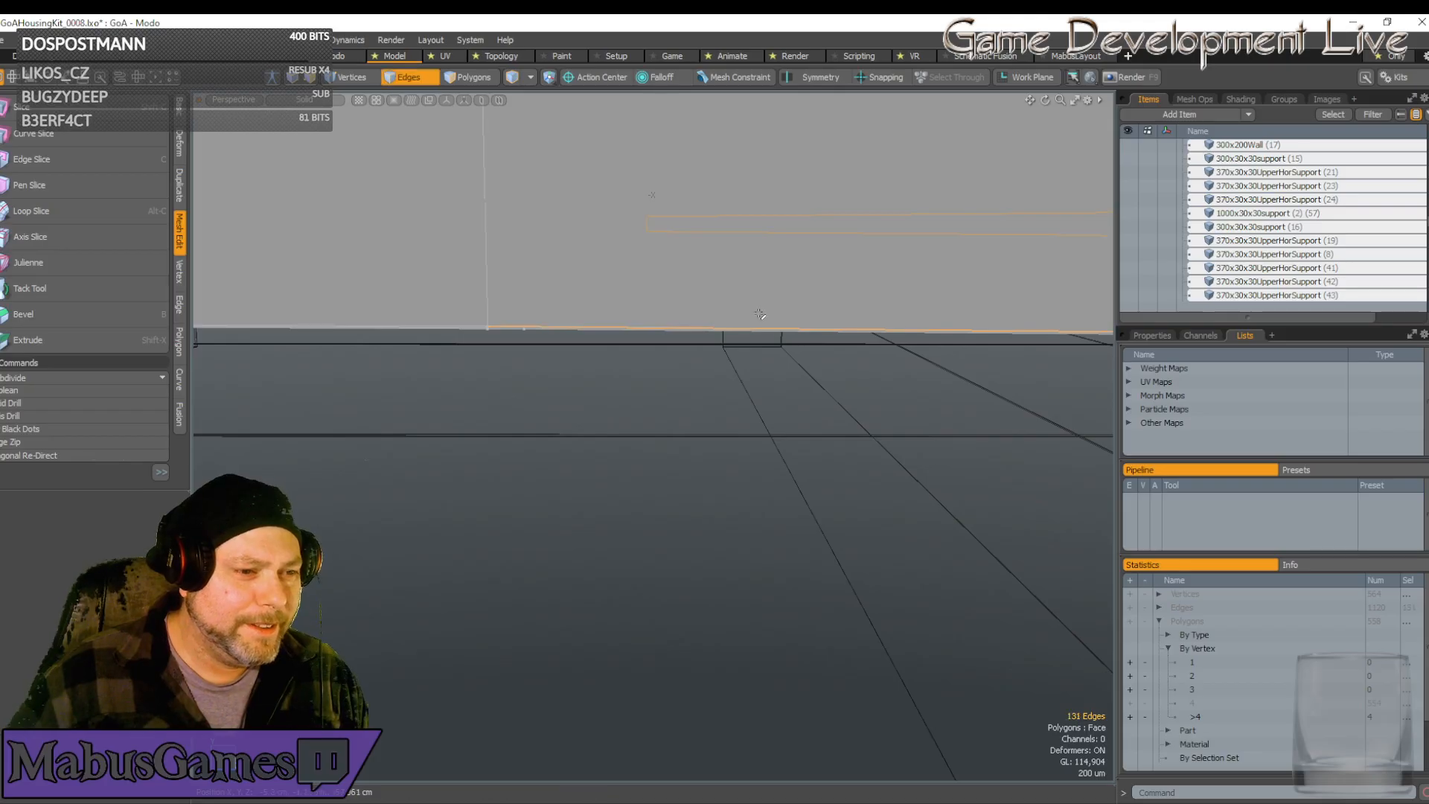
scroll(826, 327, down, 3)
alt+drag(891, 354, 958, 350)
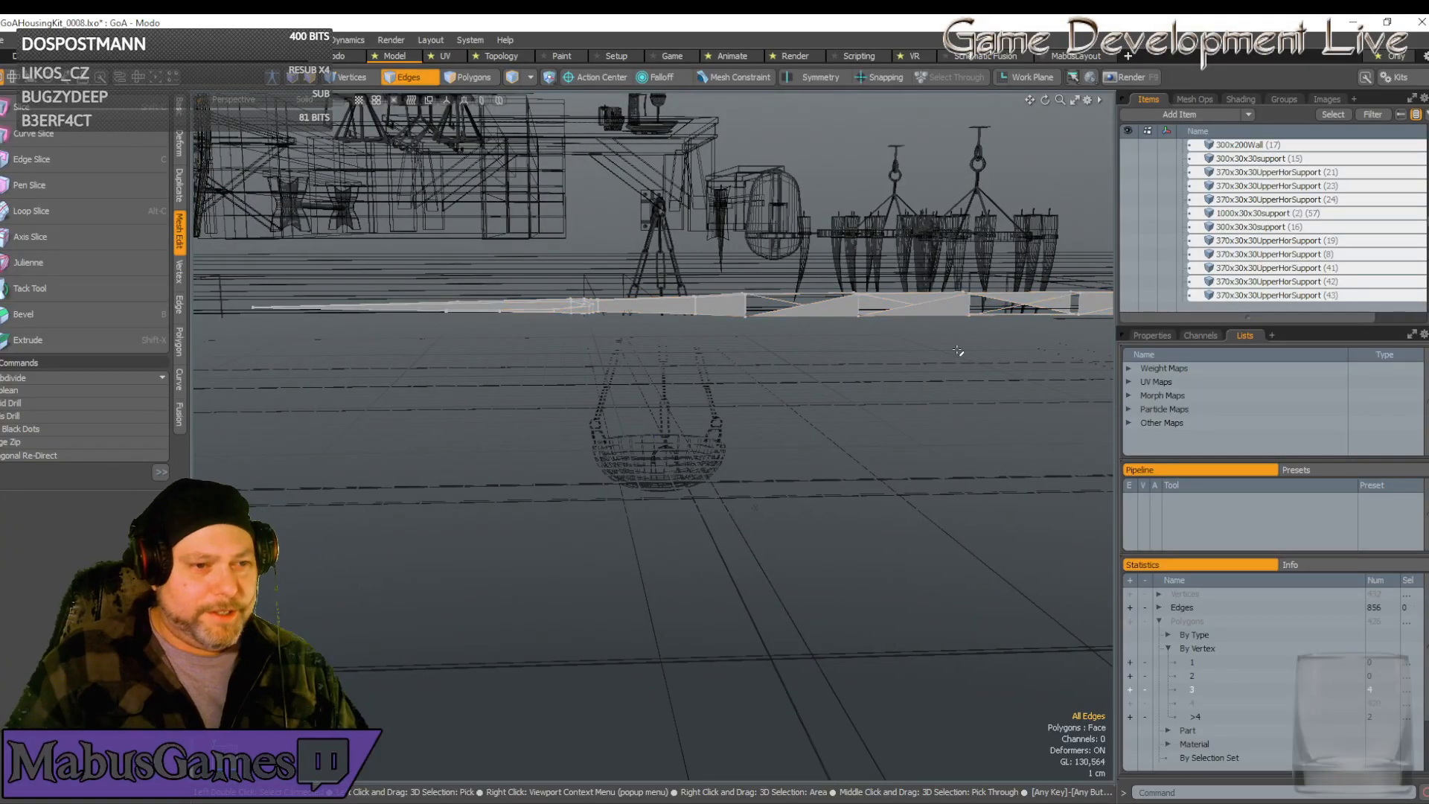
Check the seam and corners of the prongs, and delete the selected polygons of both prongs' outer end sections
alt+drag(959, 351, 675, 259)
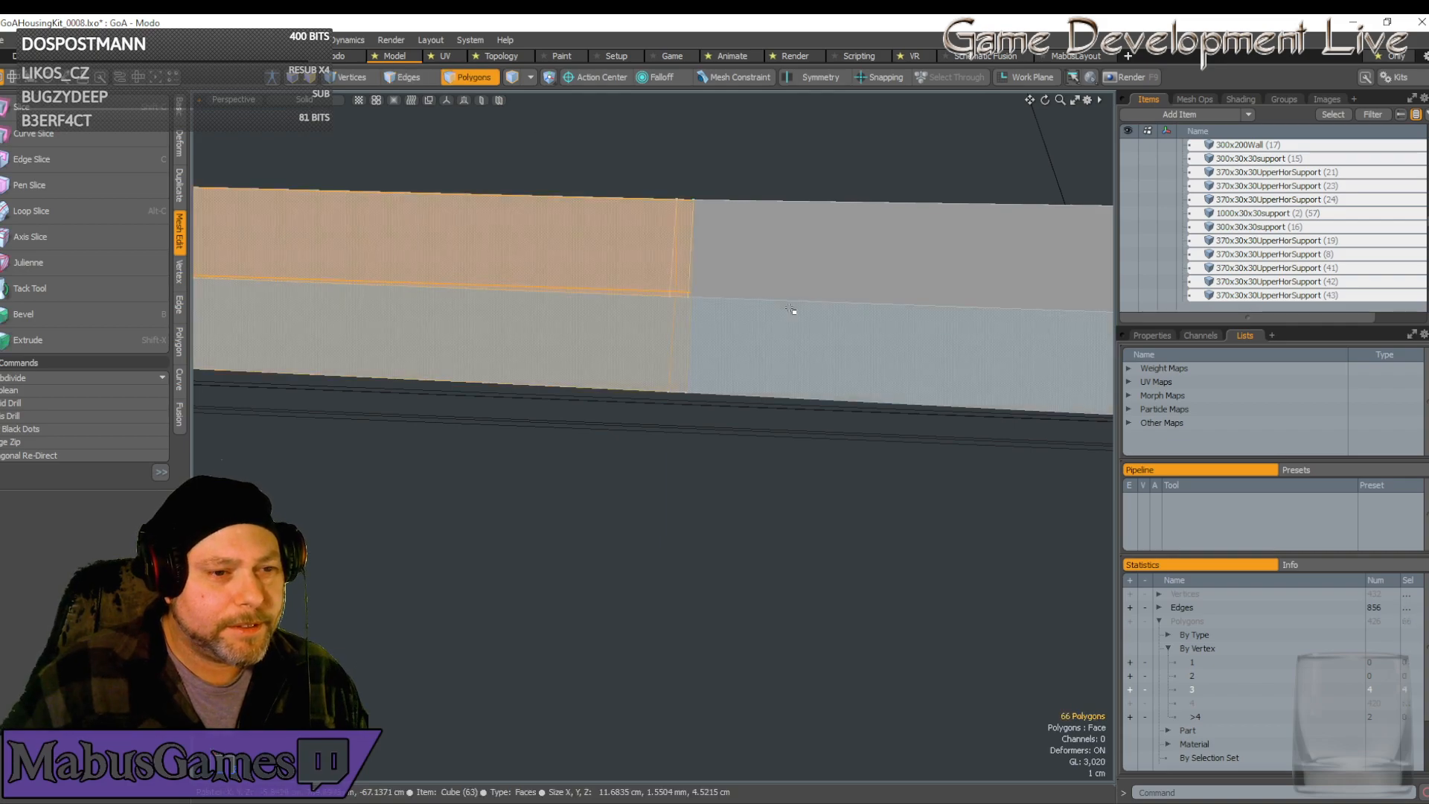
alt+drag(792, 311, 812, 384)
scroll(865, 404, up, 5)
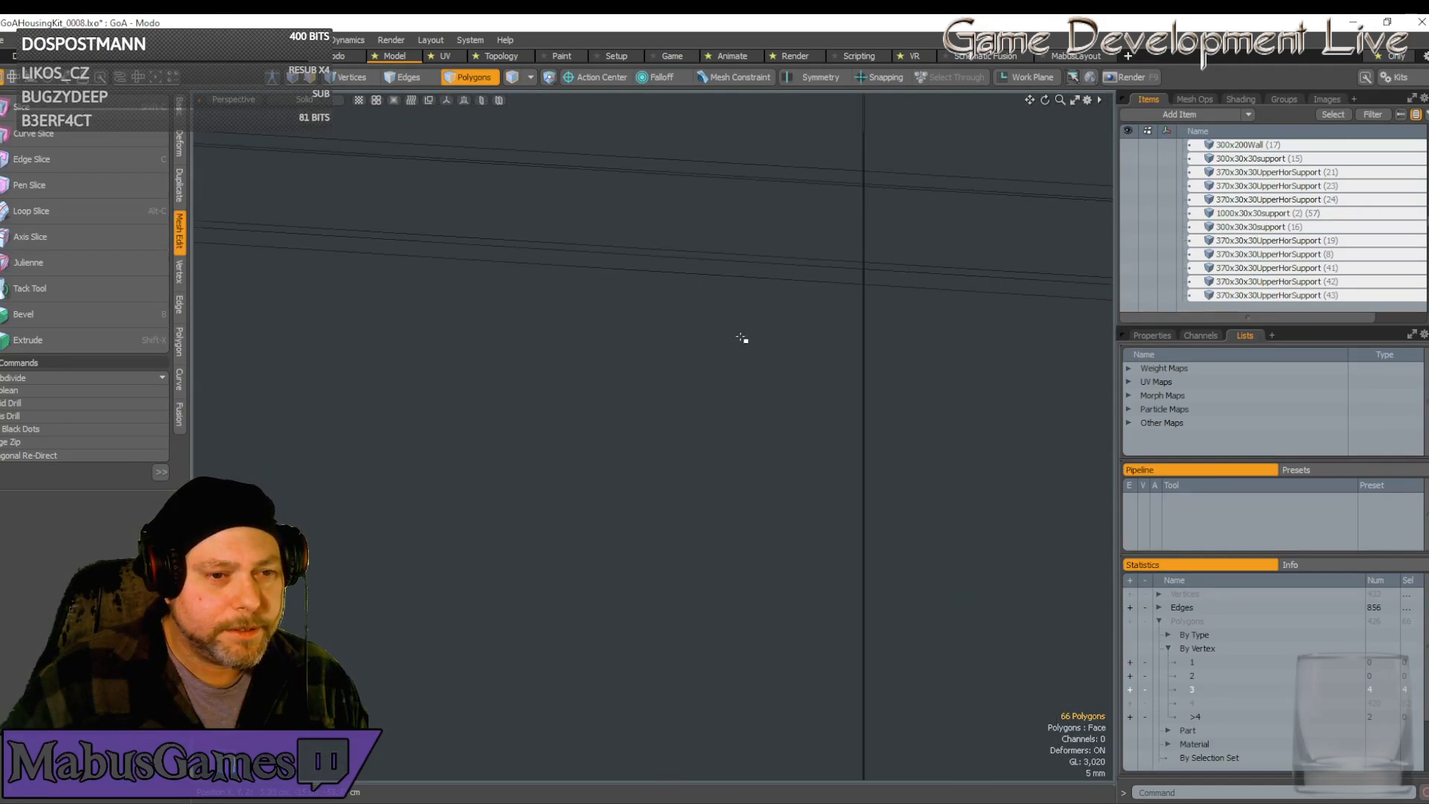
scroll(743, 338, down, 4)
scroll(610, 313, up, 6)
scroll(606, 330, up, 5)
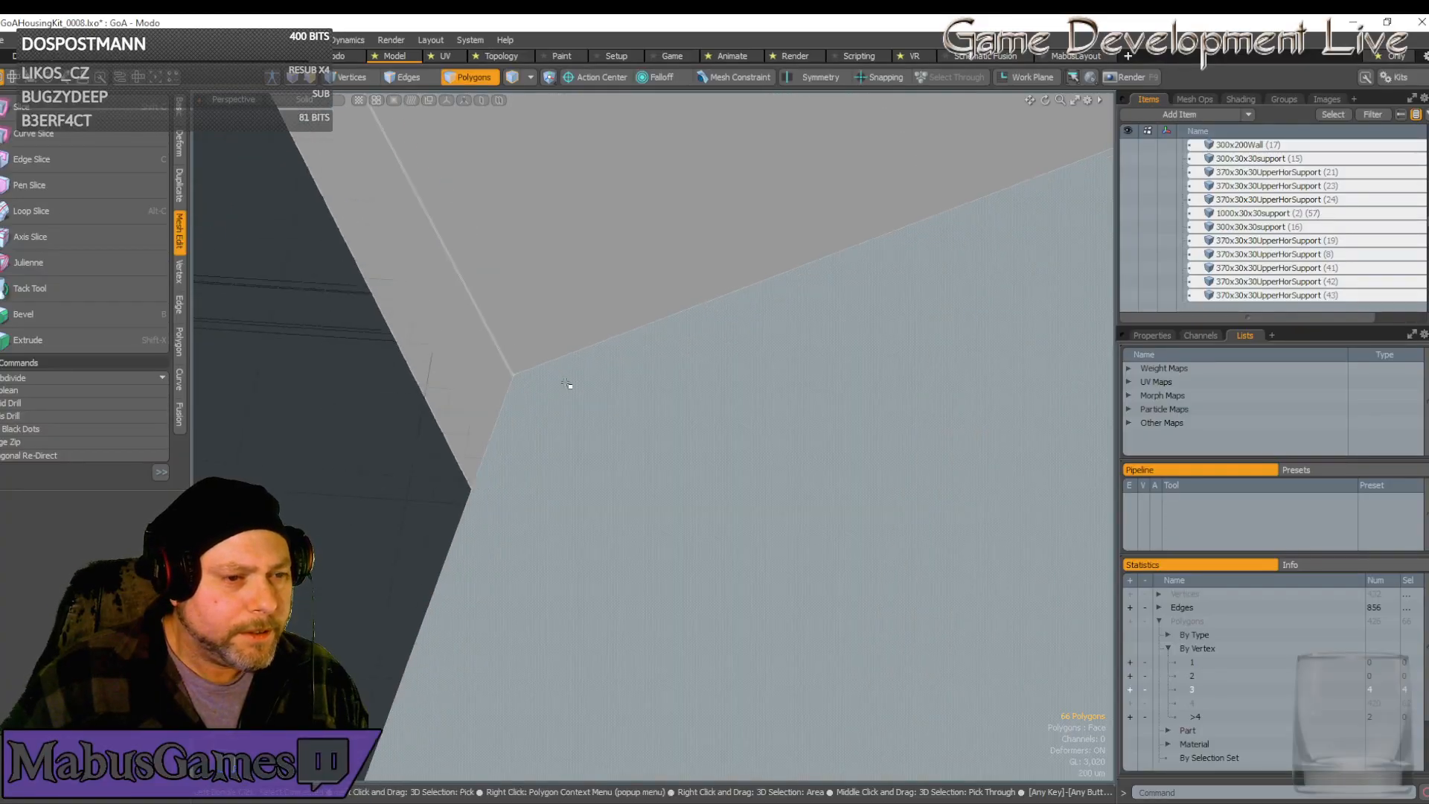
scroll(547, 366, down, 2)
scroll(558, 370, up, 2)
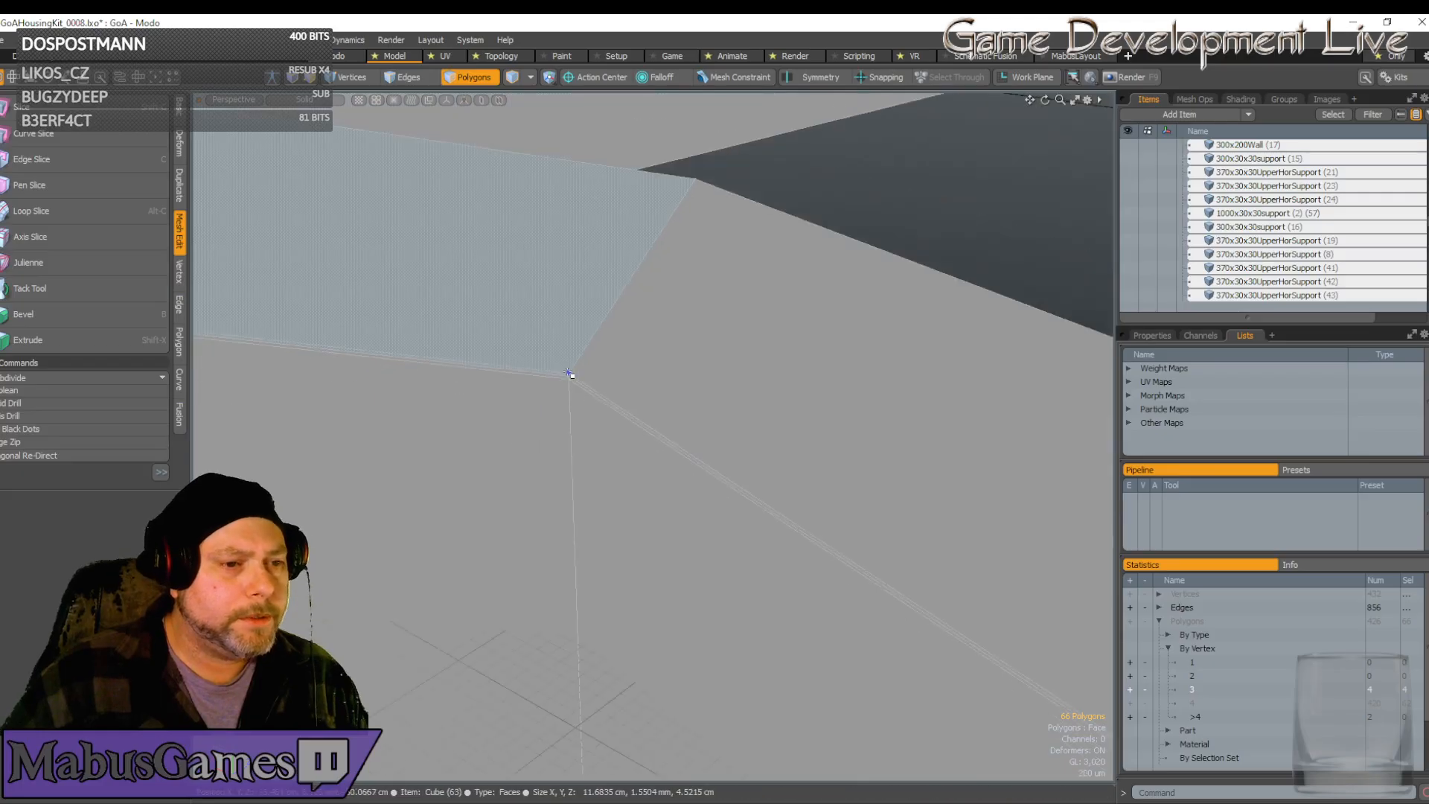
scroll(584, 383, down, 10)
alt+drag(600, 431, 692, 434)
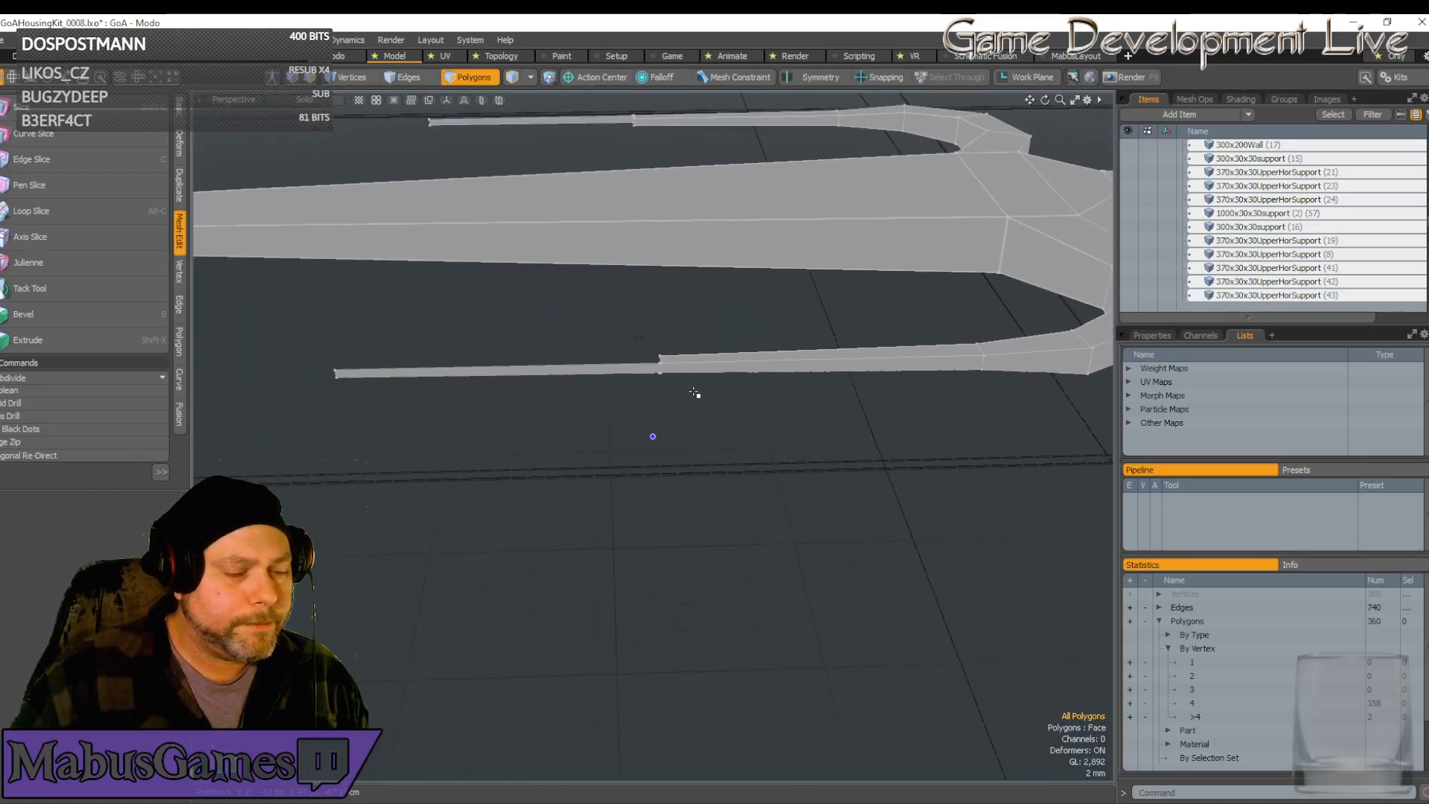
Delete the leftover long polygon extending beyond the cut end of the nearer prong
alt+drag(693, 390, 694, 509)
key(Delete)
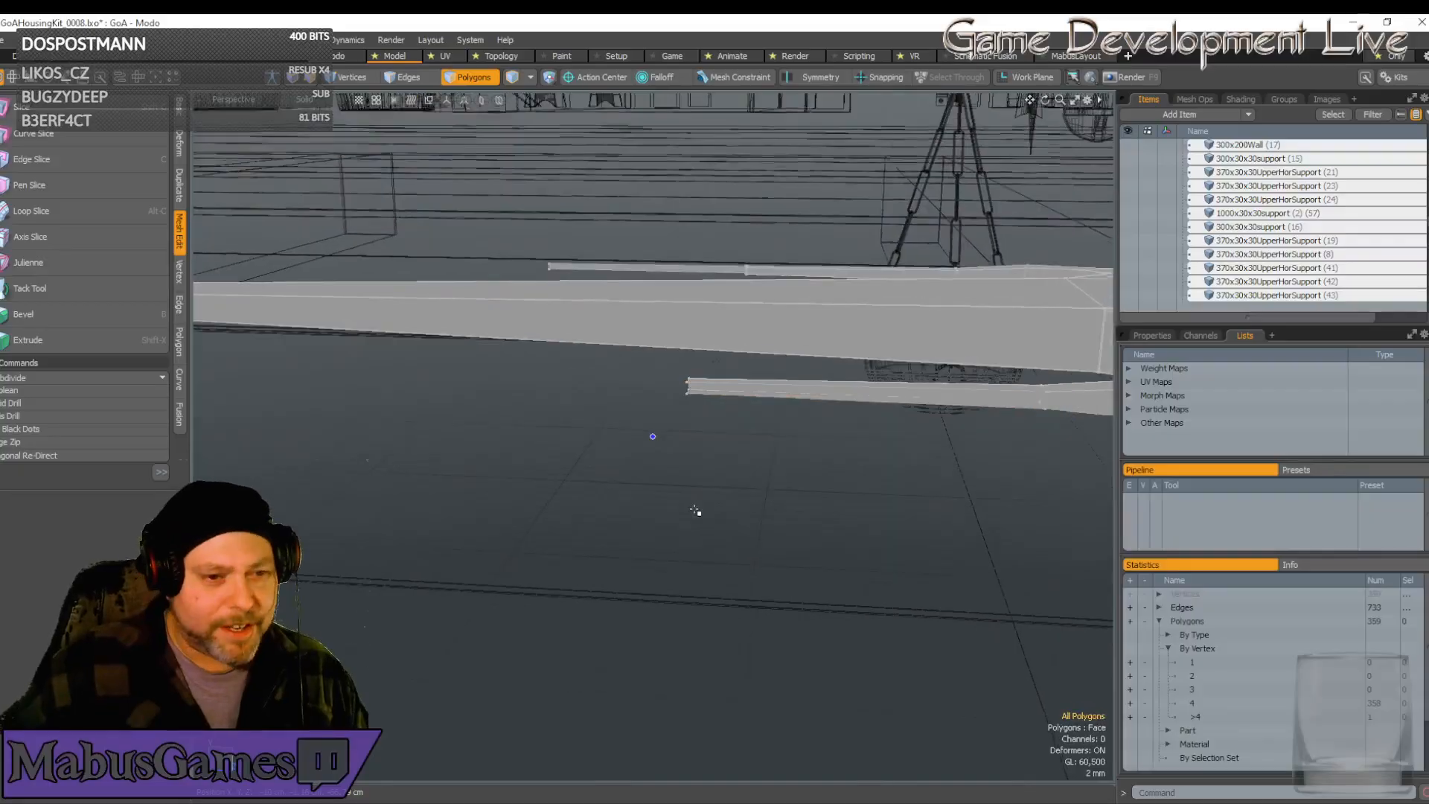
scroll(695, 511, up, 3)
scroll(855, 411, down, 6)
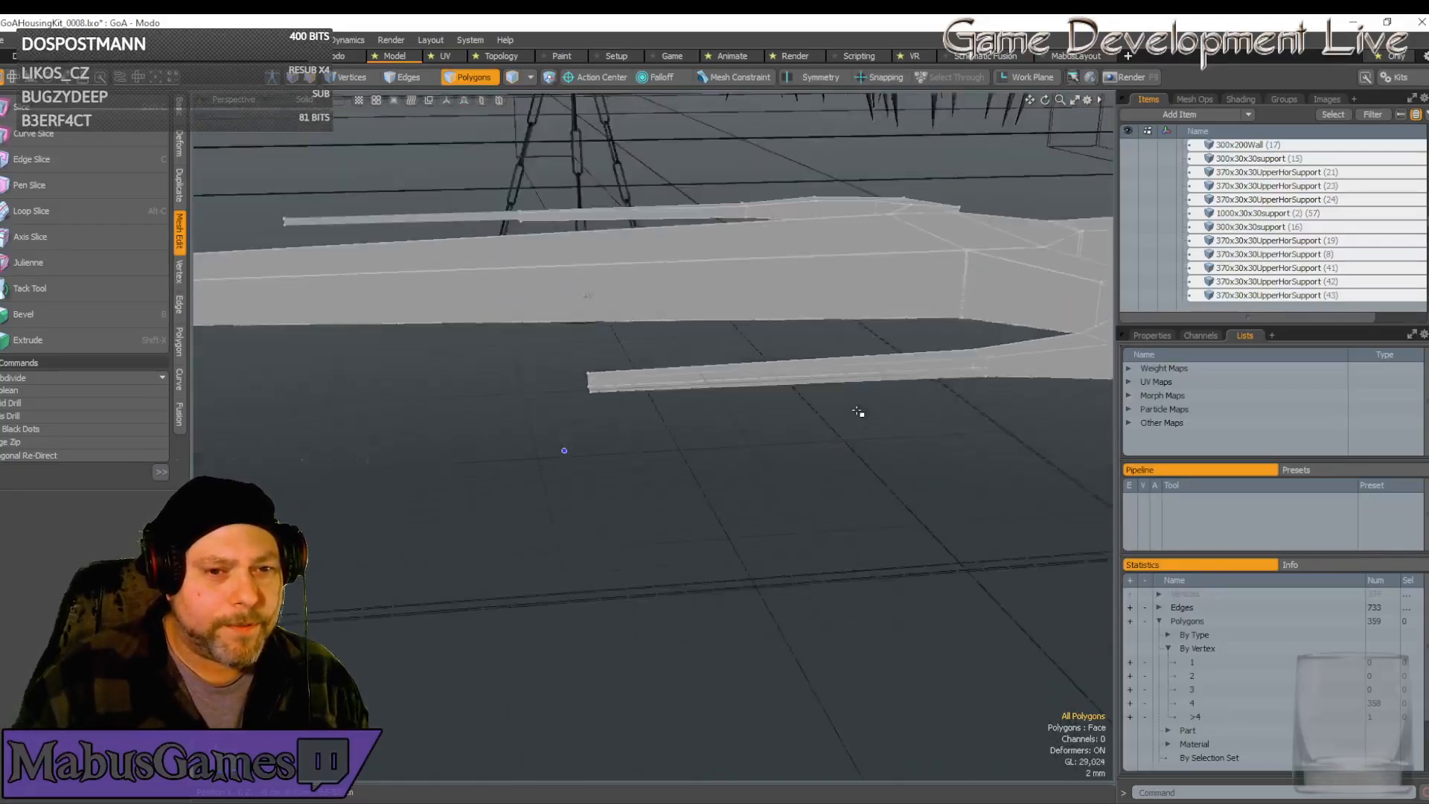
Turn on X symmetry and delete the leftover polygons with more than four vertices along both prongs
scroll(862, 407, up, 4)
alt+drag(861, 407, 771, 443)
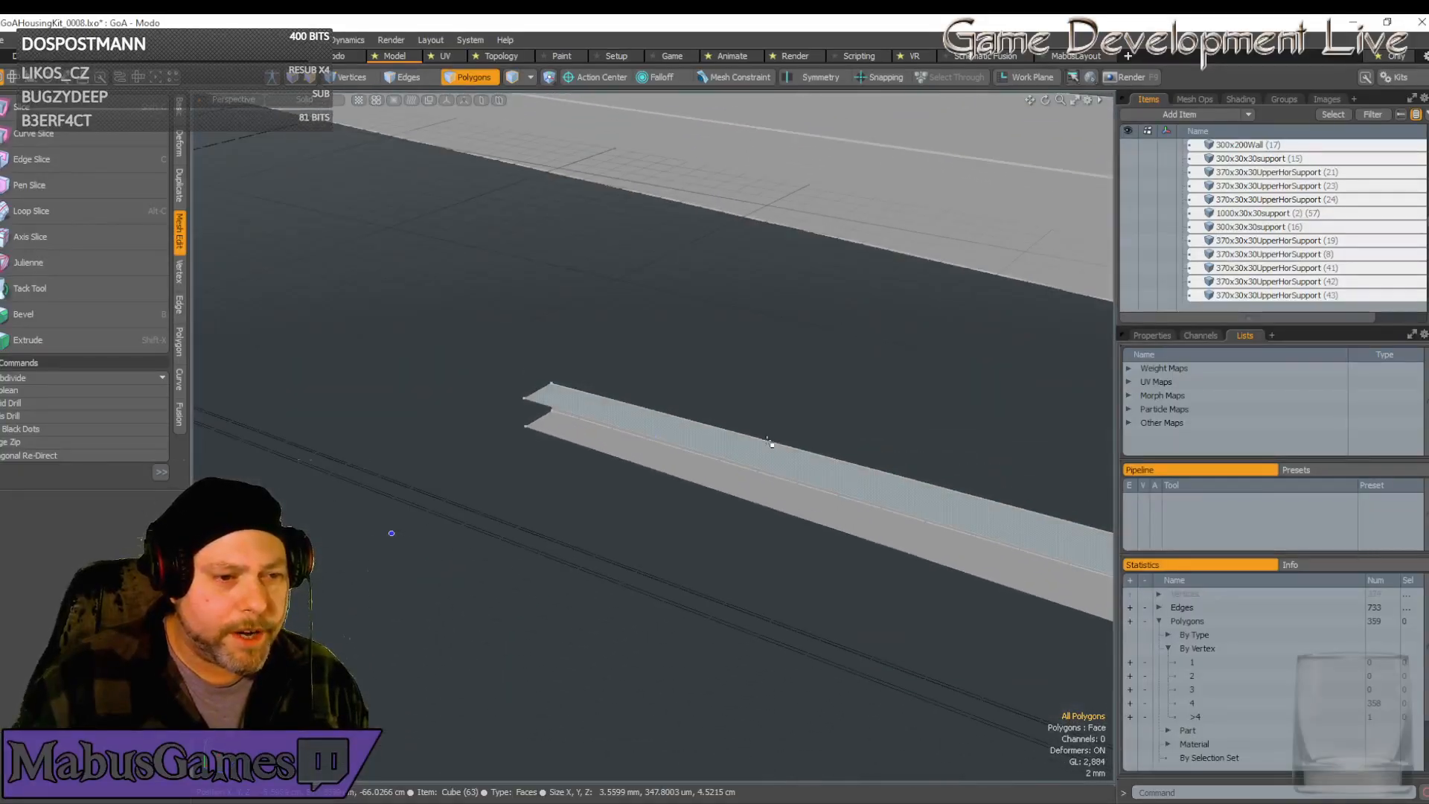
alt+drag(612, 392, 901, 221)
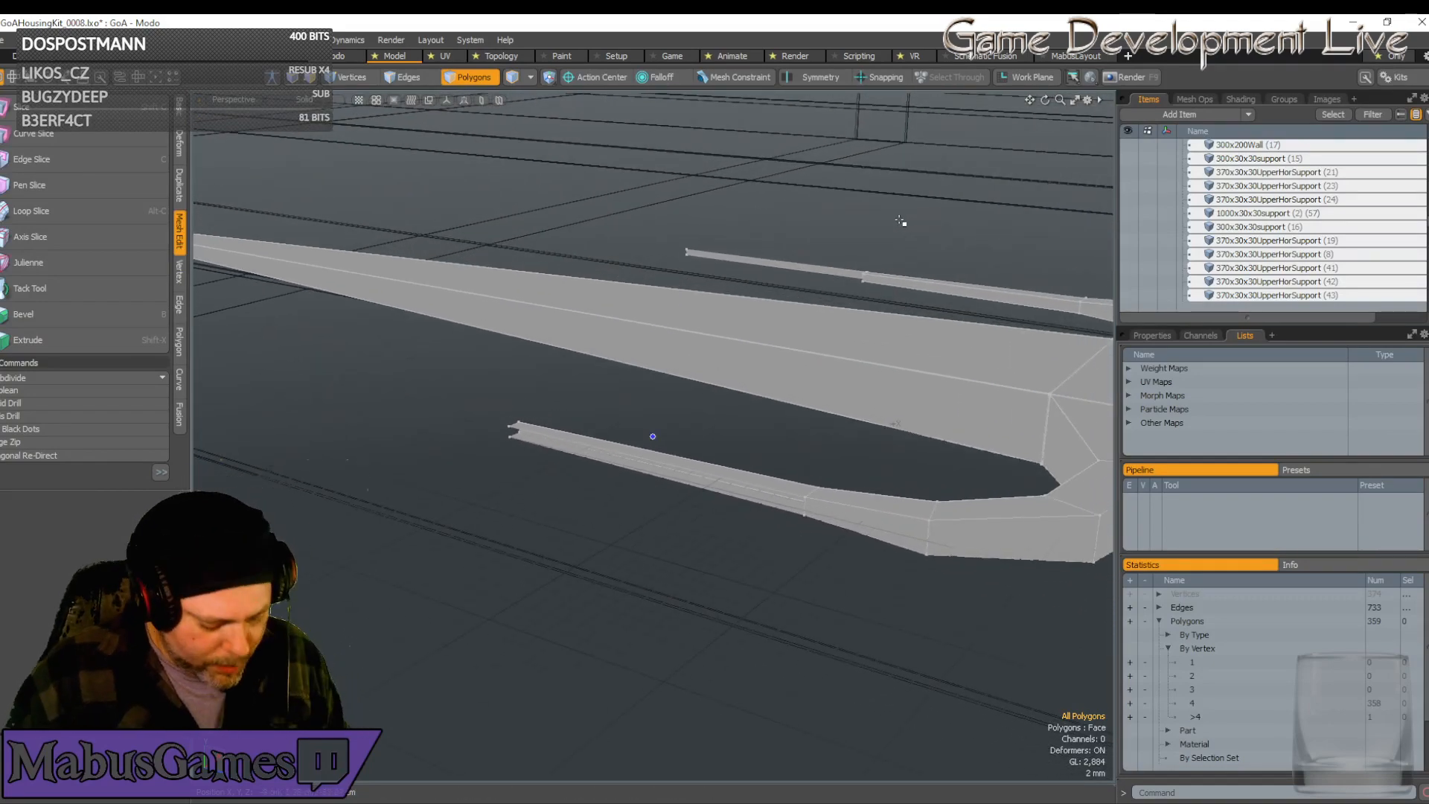
click(825, 78)
alt+drag(684, 534, 645, 492)
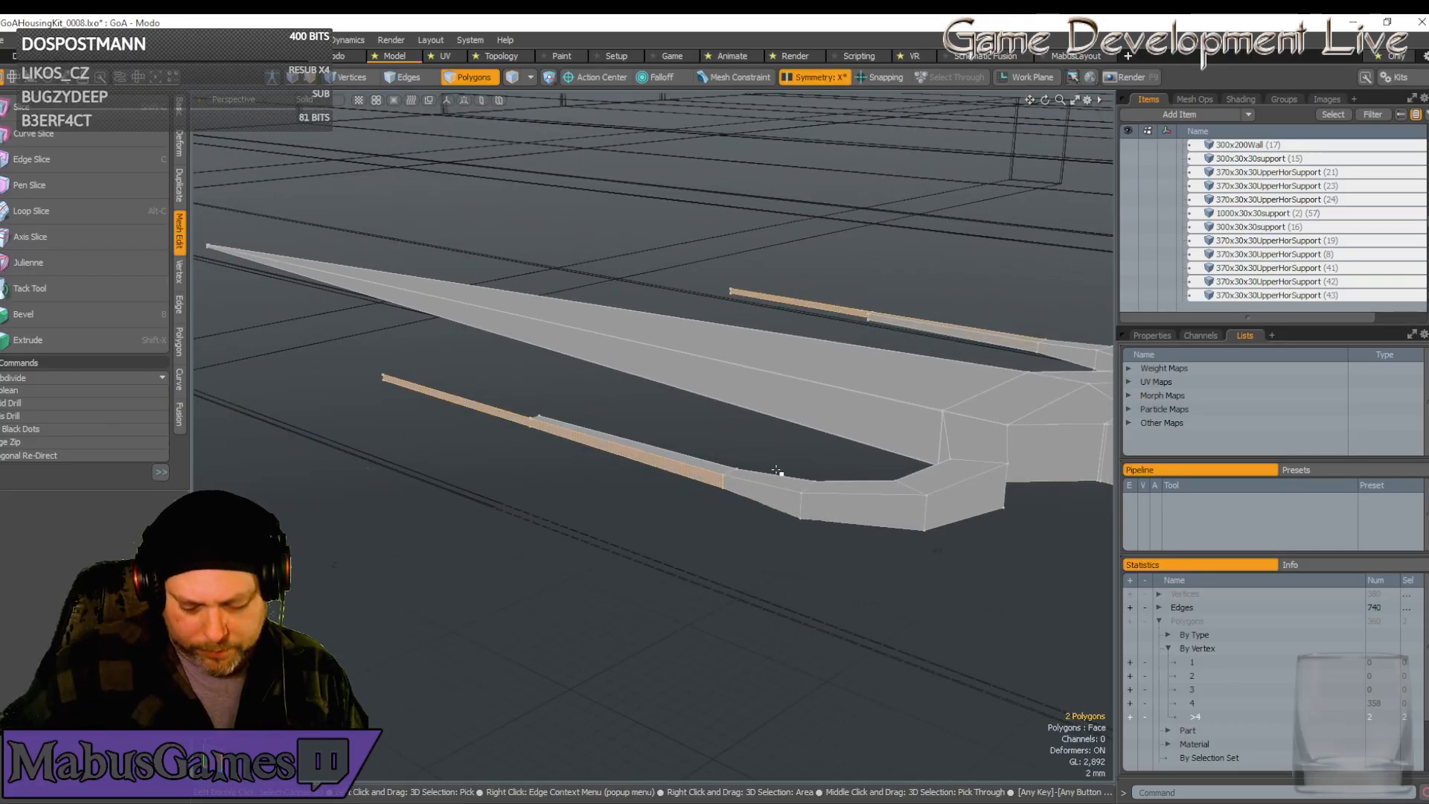
alt+drag(777, 470, 462, 155)
Bridge the two long open border edges on each prong to close its open side
click(409, 77)
alt+drag(655, 484, 683, 436)
scroll(678, 439, up, 3)
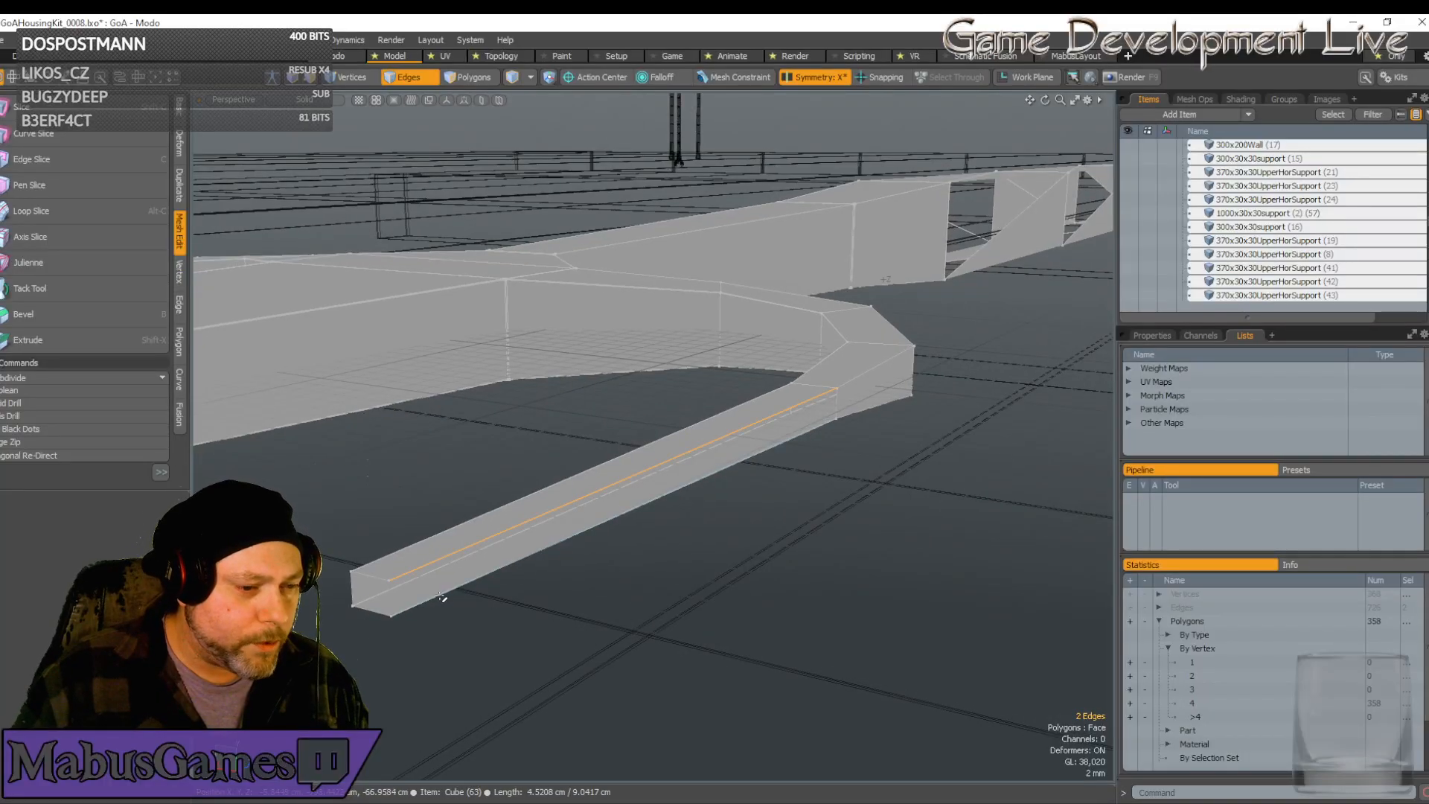
scroll(137, 325, down, 10)
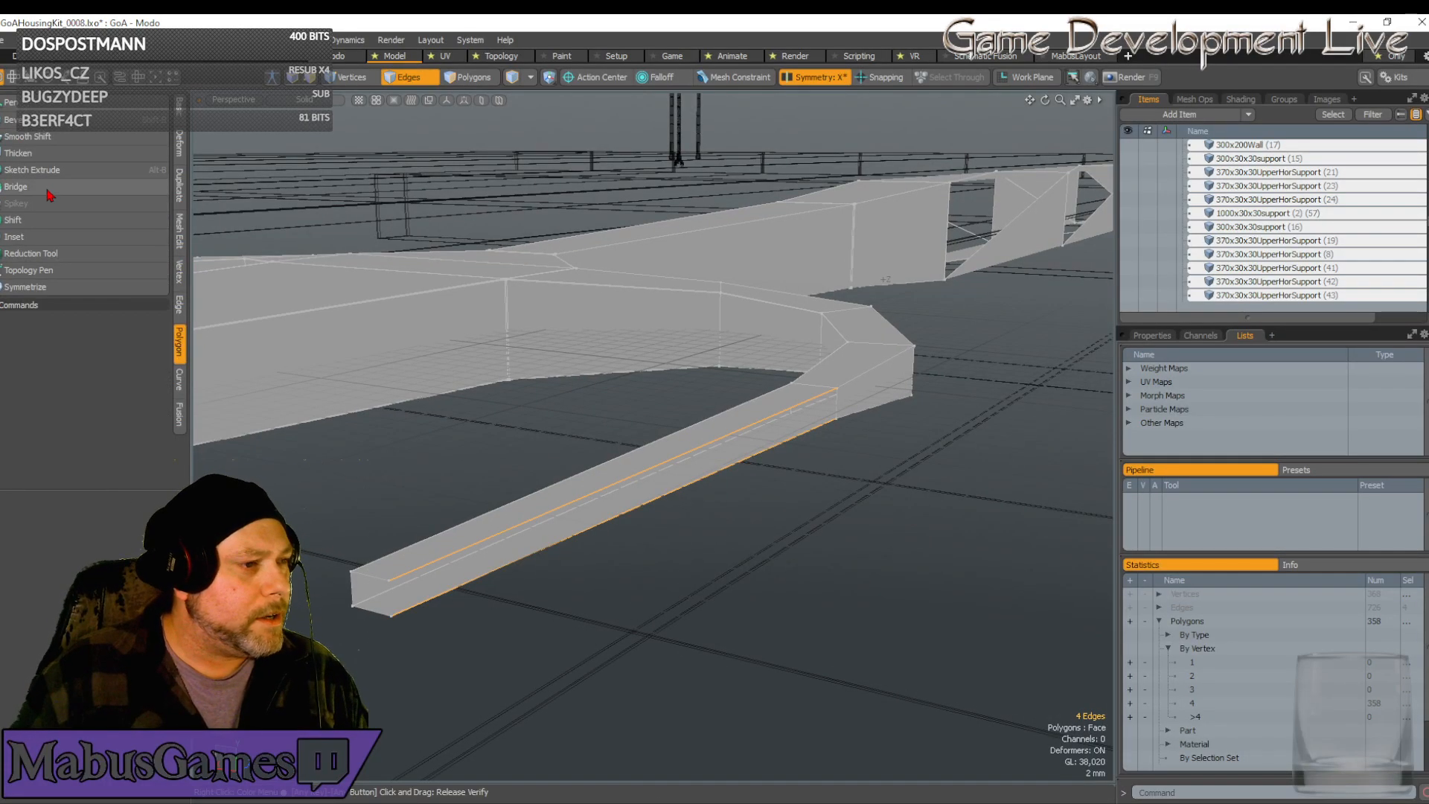
click(104, 187)
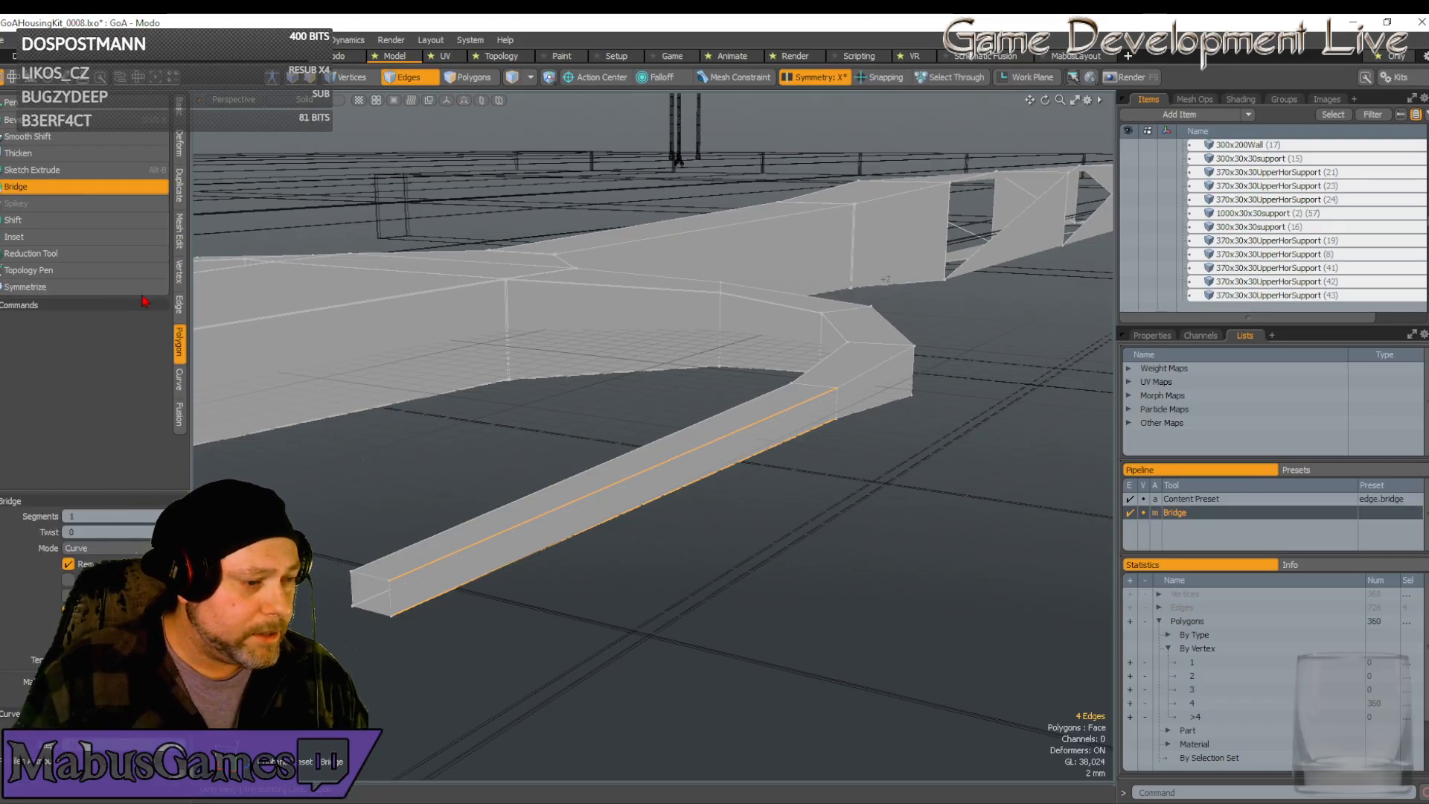
click(89, 187)
Cap the open outer end of each prong by bridging its opposite end edges
alt+drag(386, 614, 387, 586)
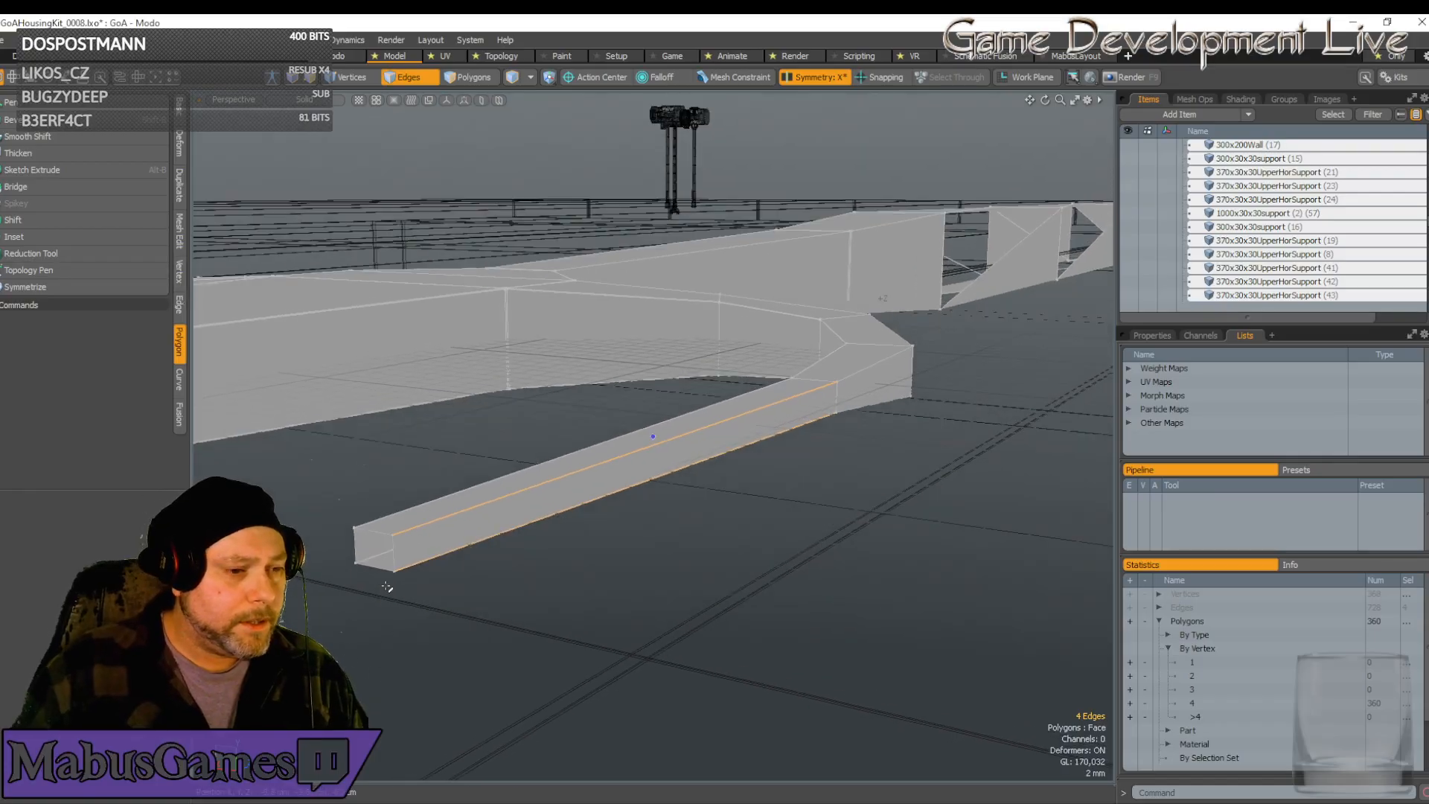
double_click(376, 532)
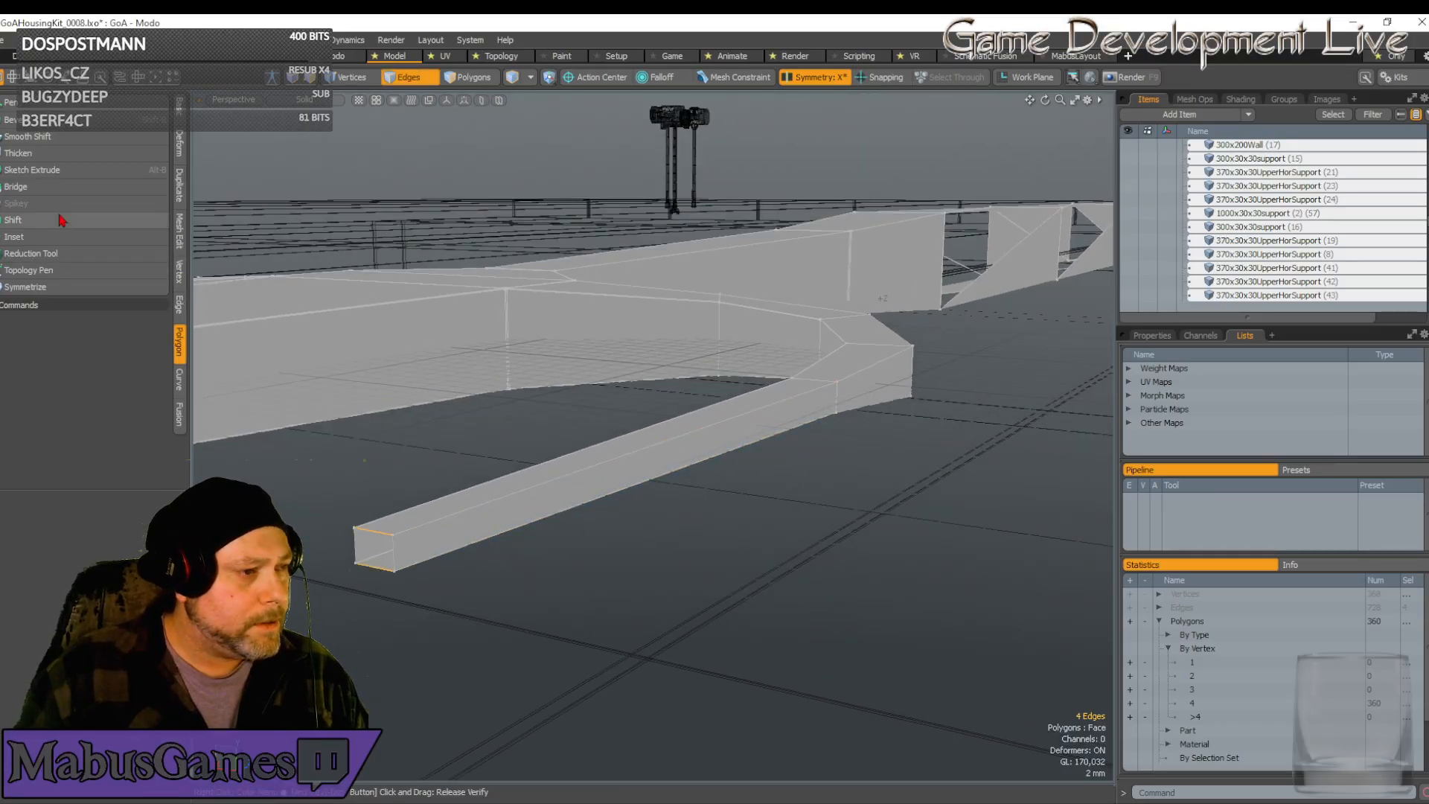
click(39, 190)
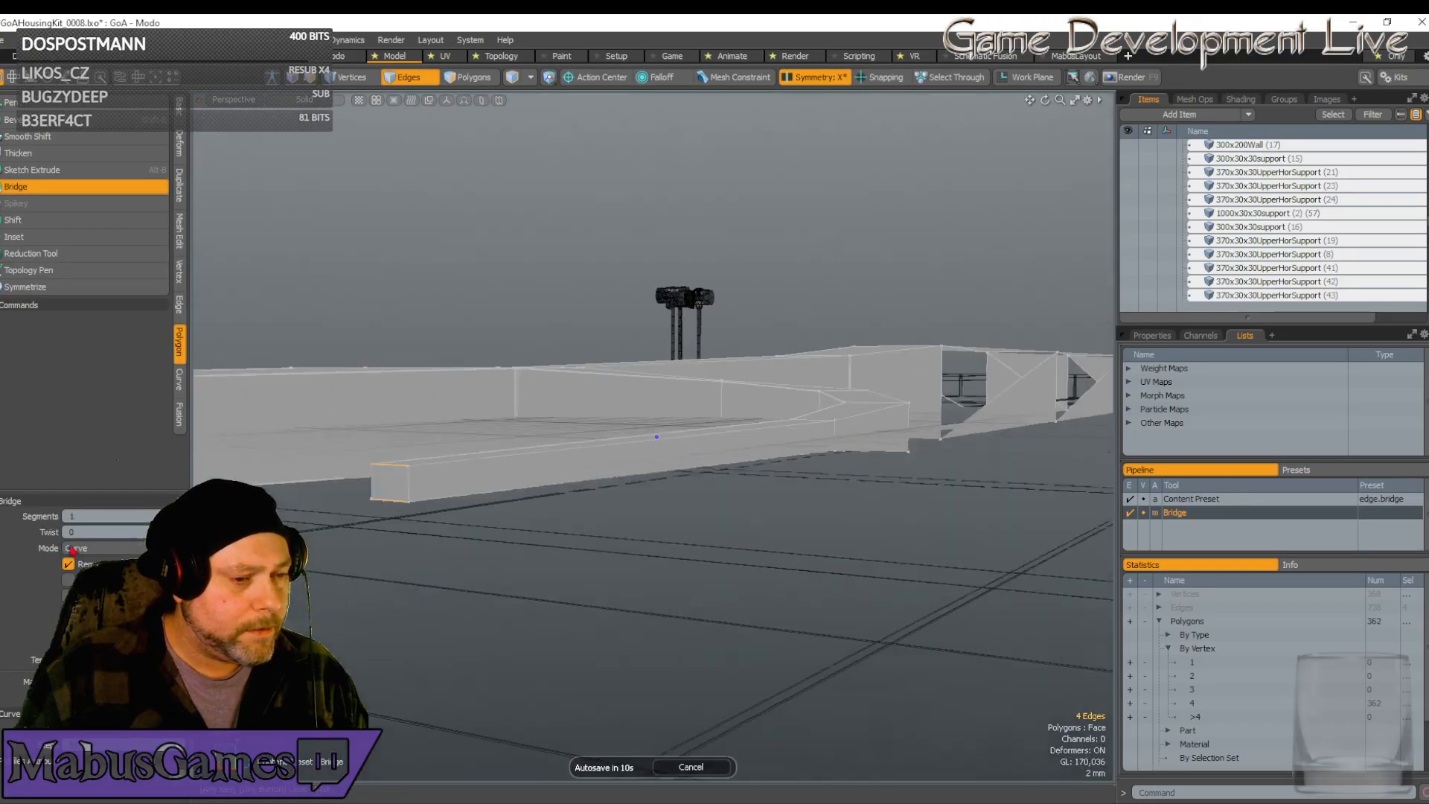
alt+drag(653, 436, 787, 703)
click(699, 767)
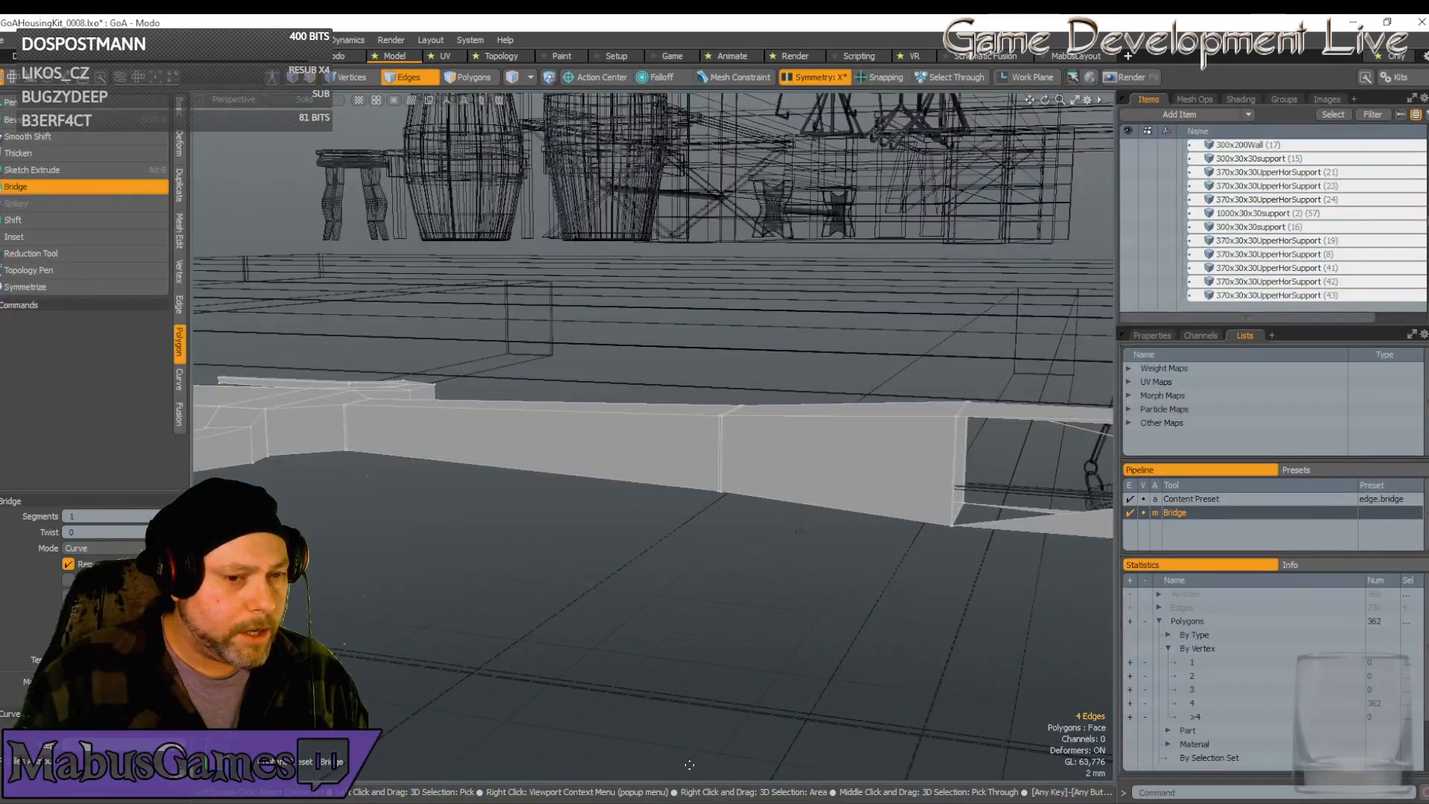
alt+drag(673, 639, 221, 278)
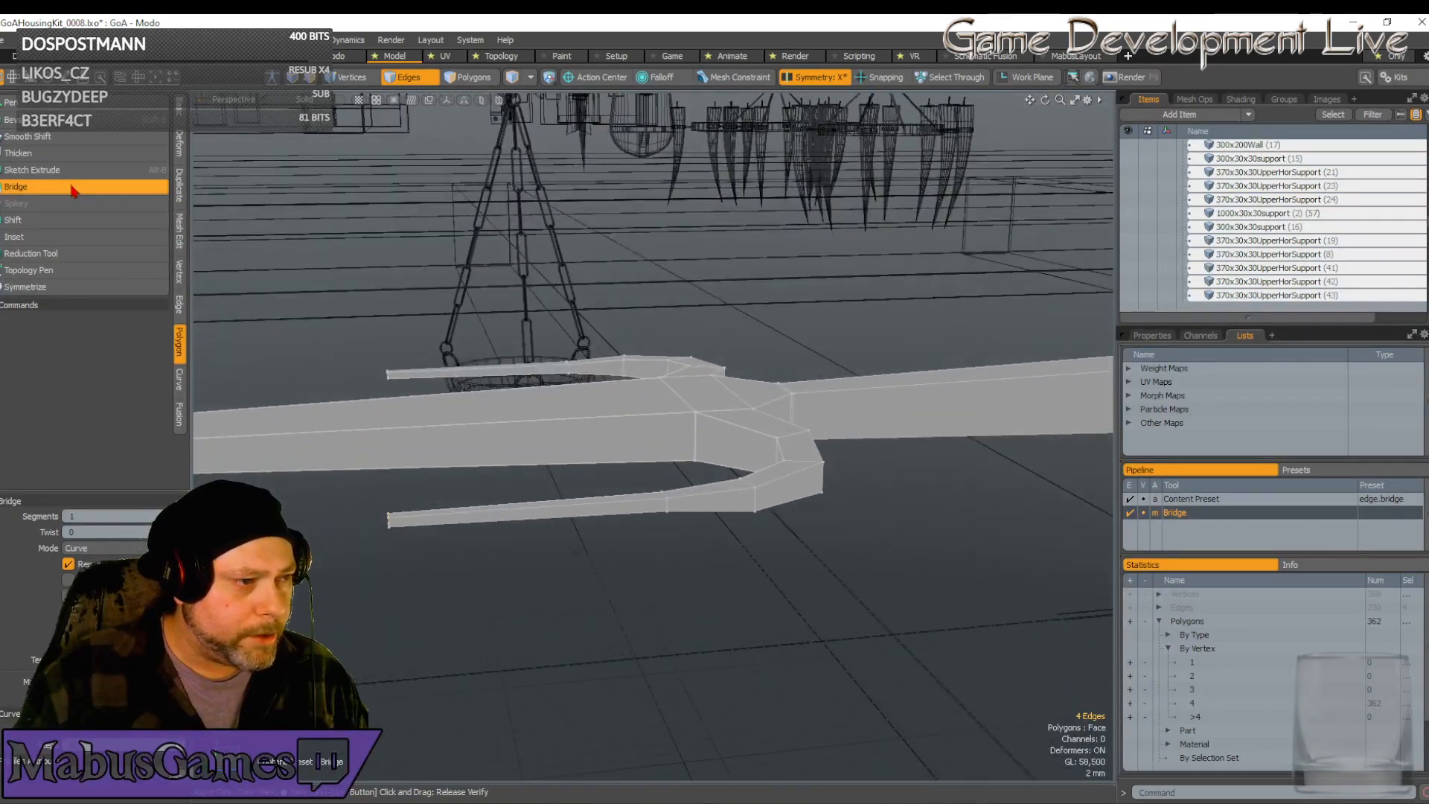
alt+drag(313, 380, 500, 402)
Lengthen both prongs by beveling their end polygons with a 4.5 cm shift and no inset
click(480, 79)
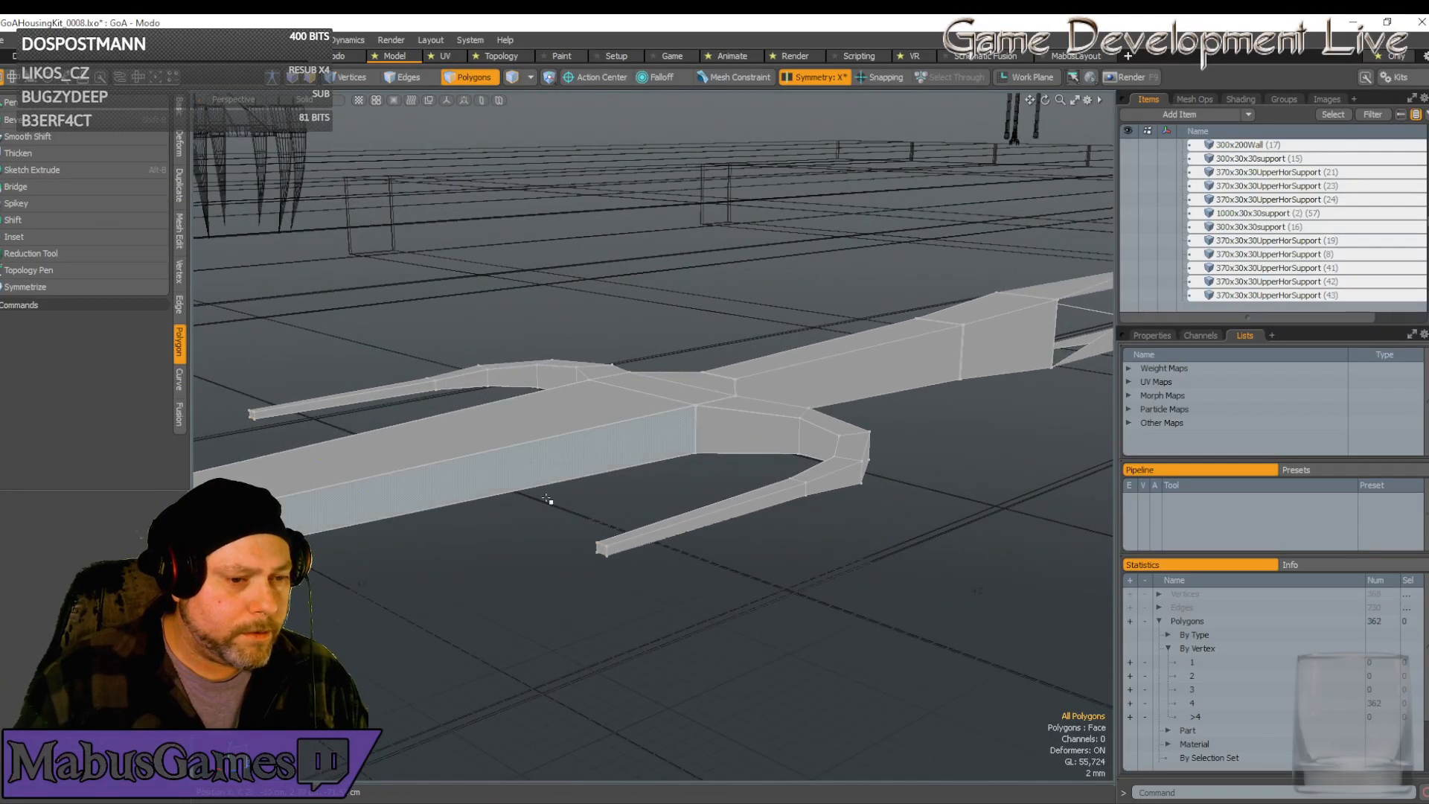
click(601, 550)
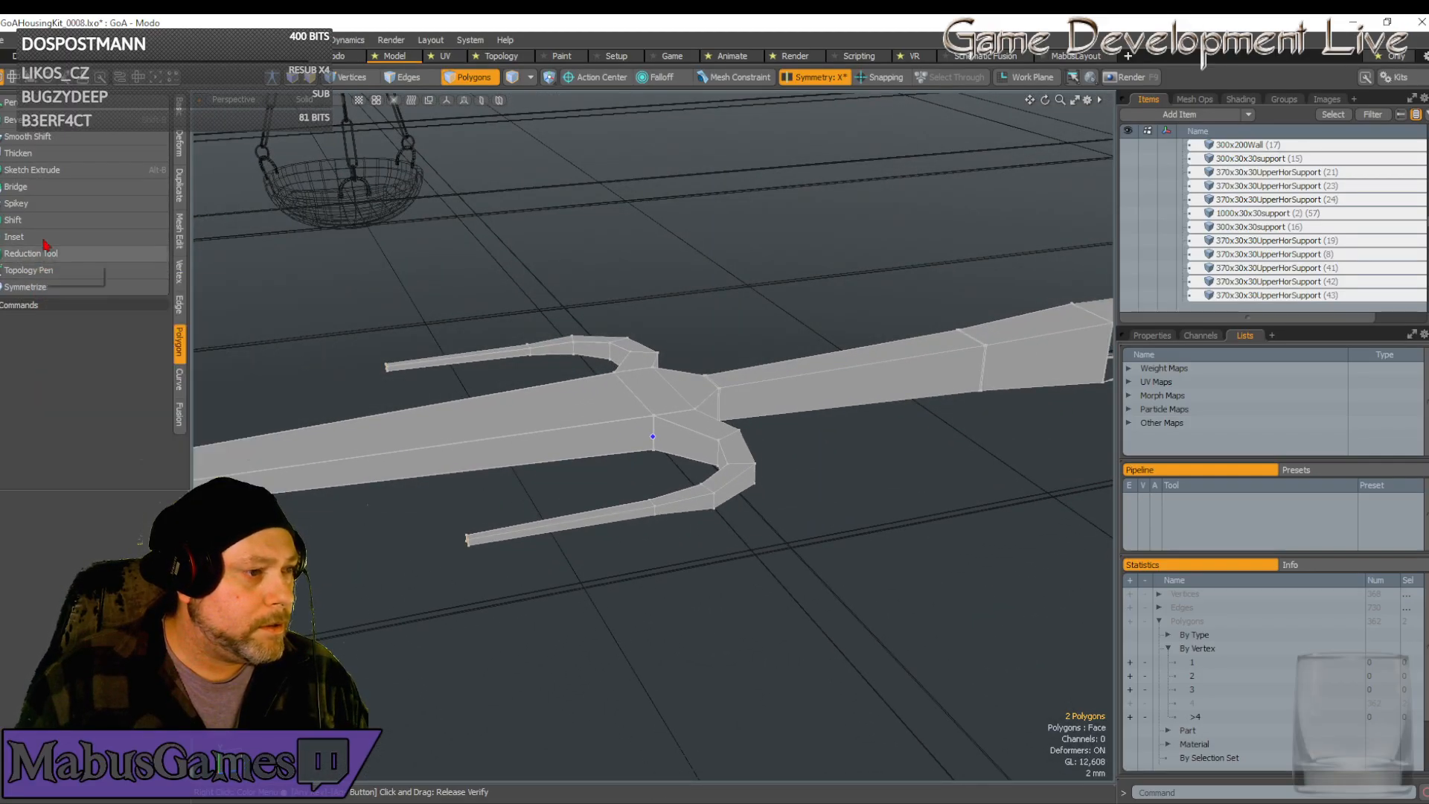
click(12, 119)
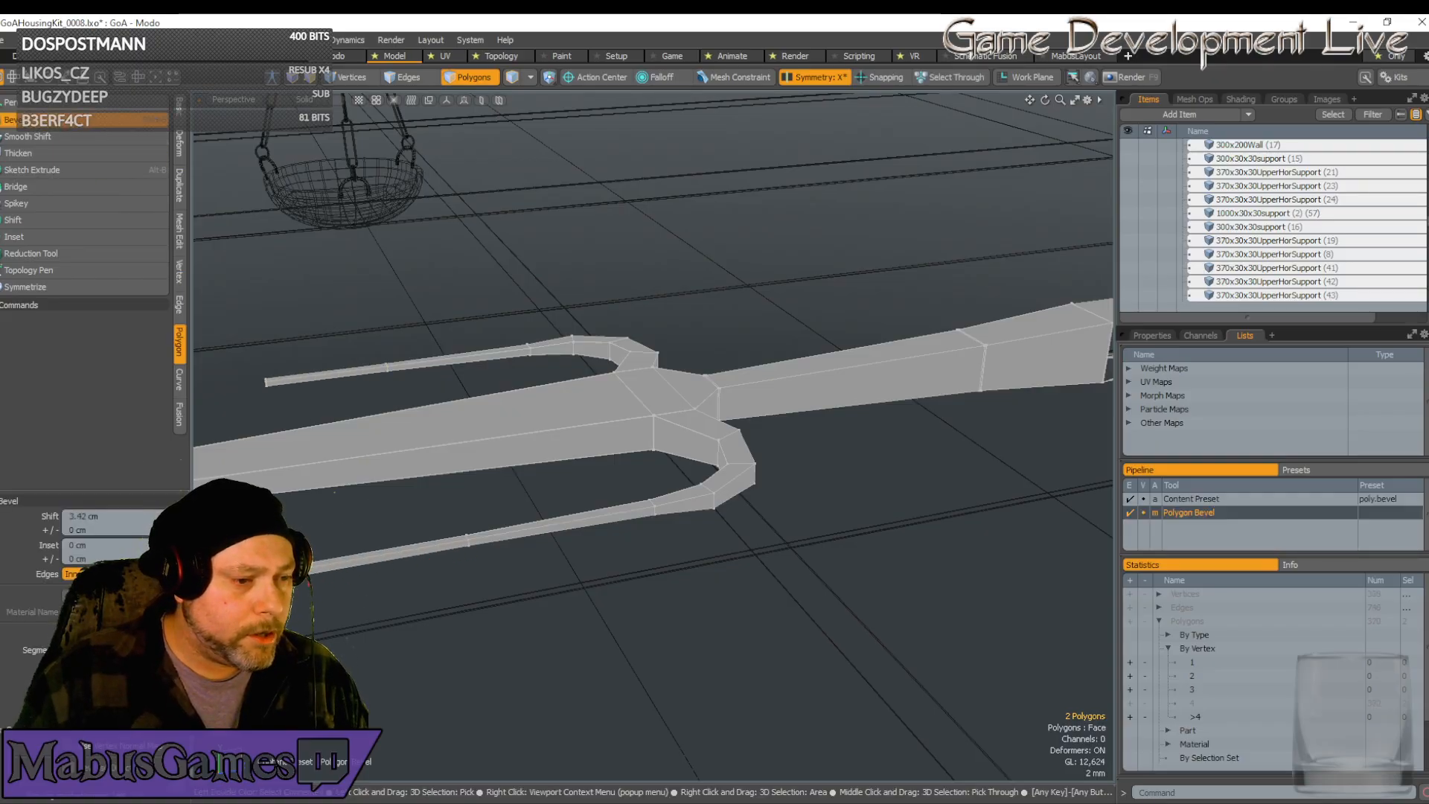
drag(225, 387, 226, 387)
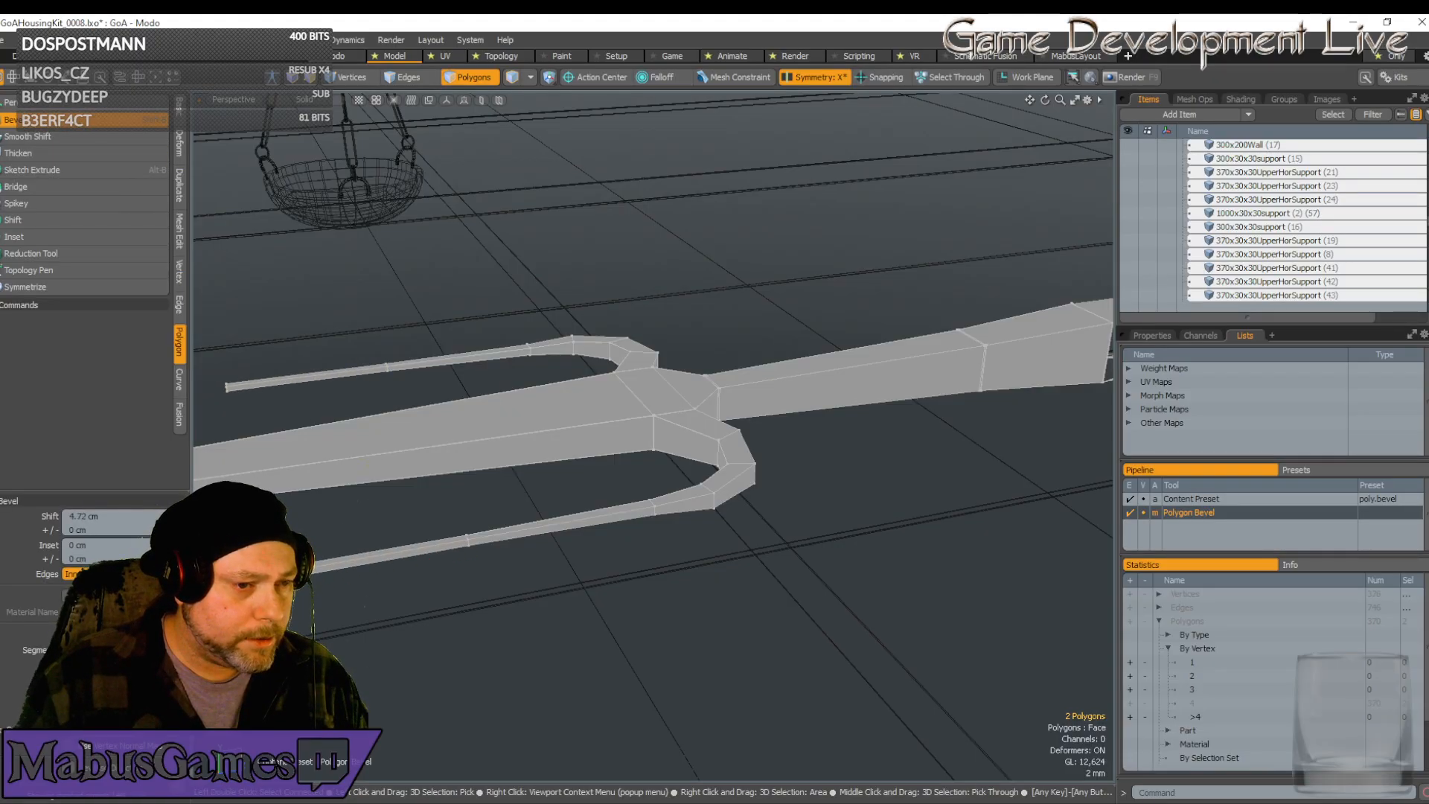
alt+drag(476, 558, 1053, 581)
scroll(422, 600, down, 5)
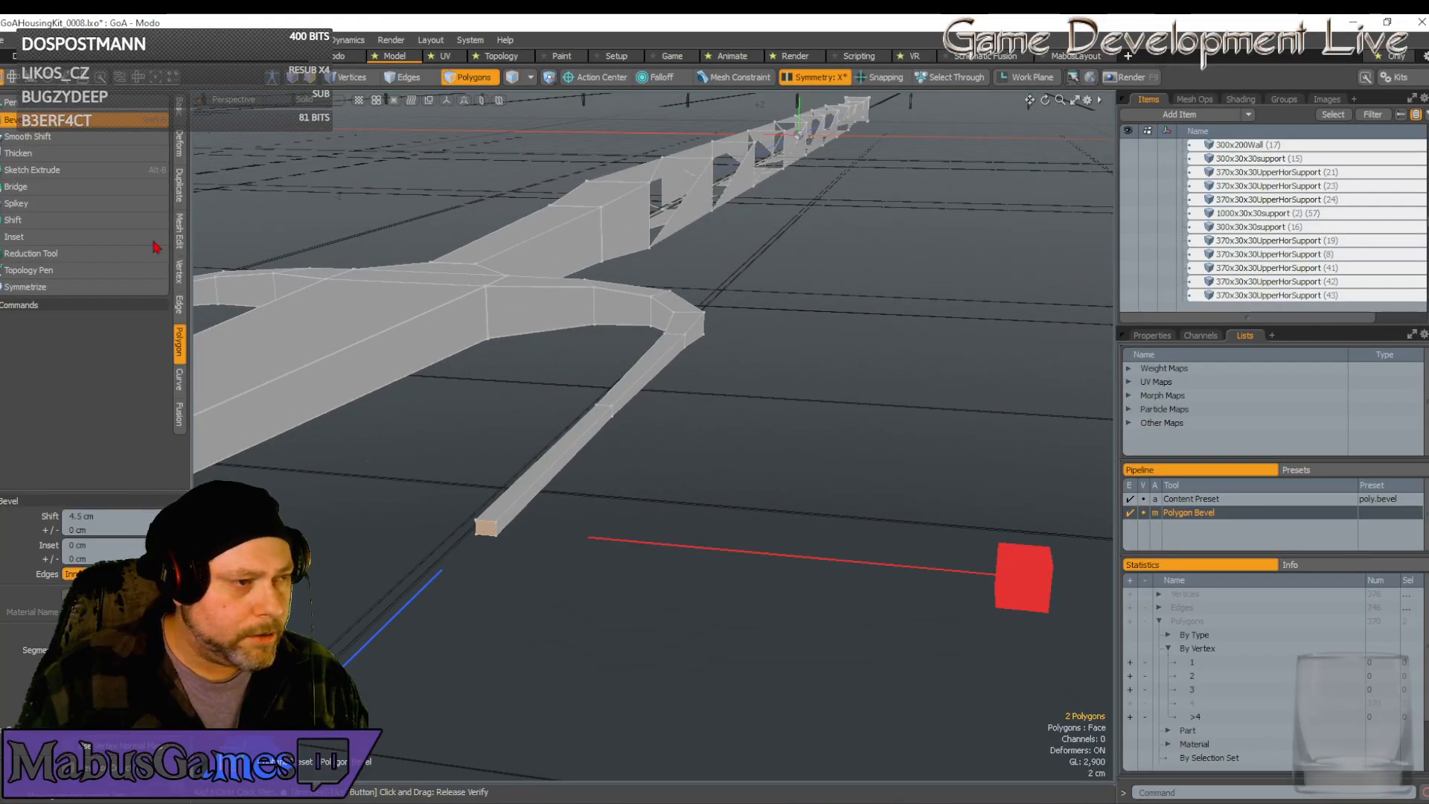
click(49, 127)
Taper the prong tips by scaling their end vertices to 74% in X and 86.5% in Y
alt+drag(312, 165, 346, 74)
click(355, 79)
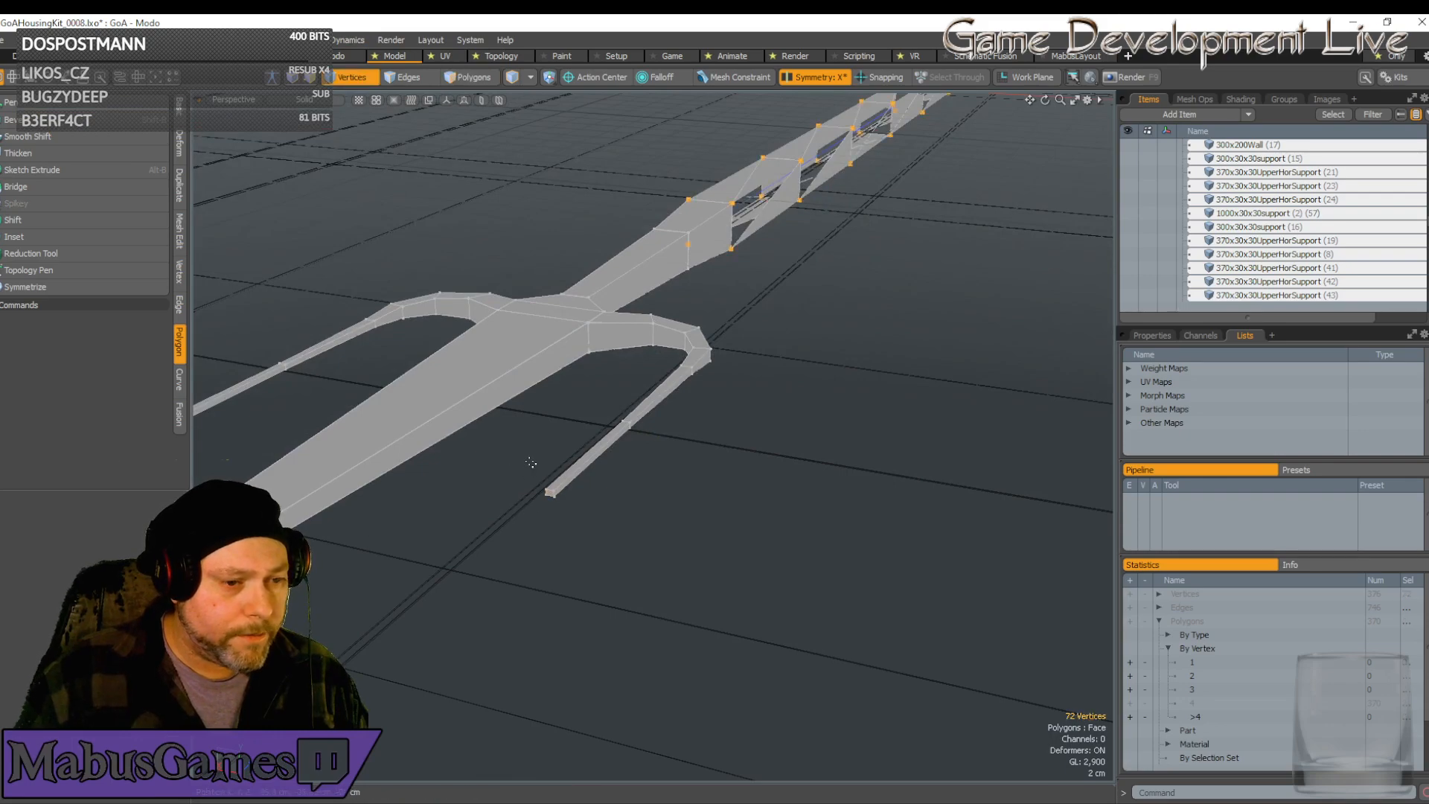
drag(546, 491, 584, 539)
drag(528, 475, 614, 566)
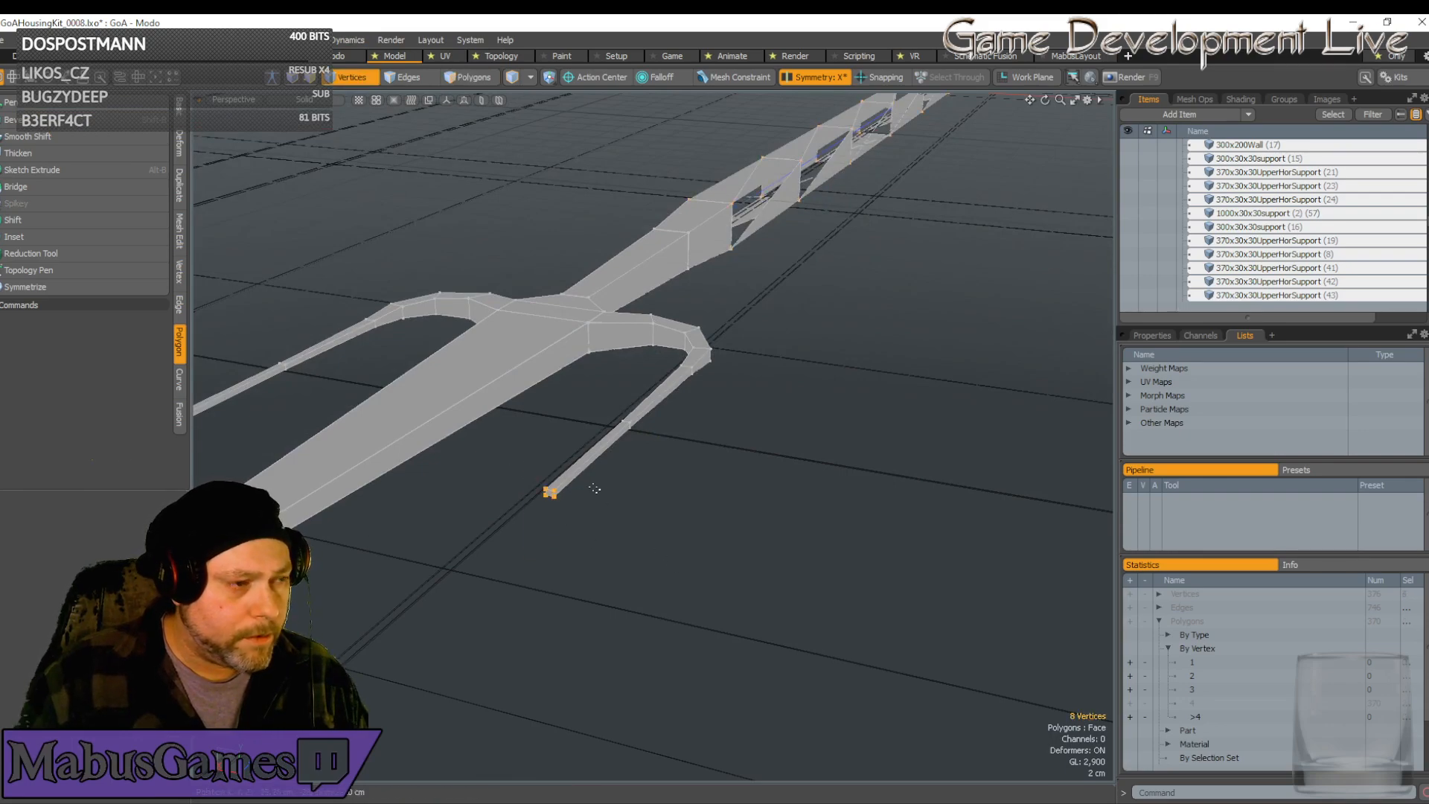
key(r)
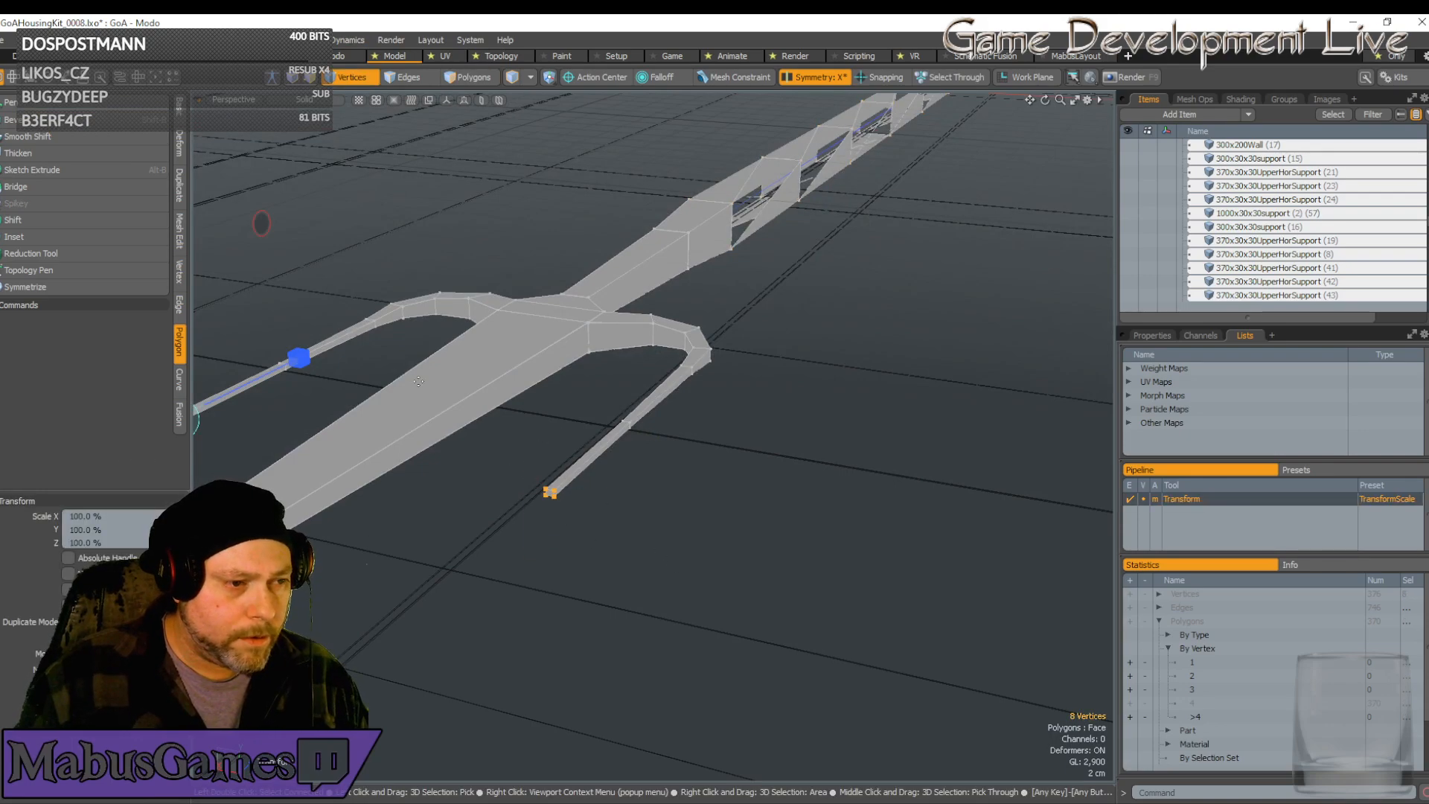
alt+drag(411, 418, 364, 265)
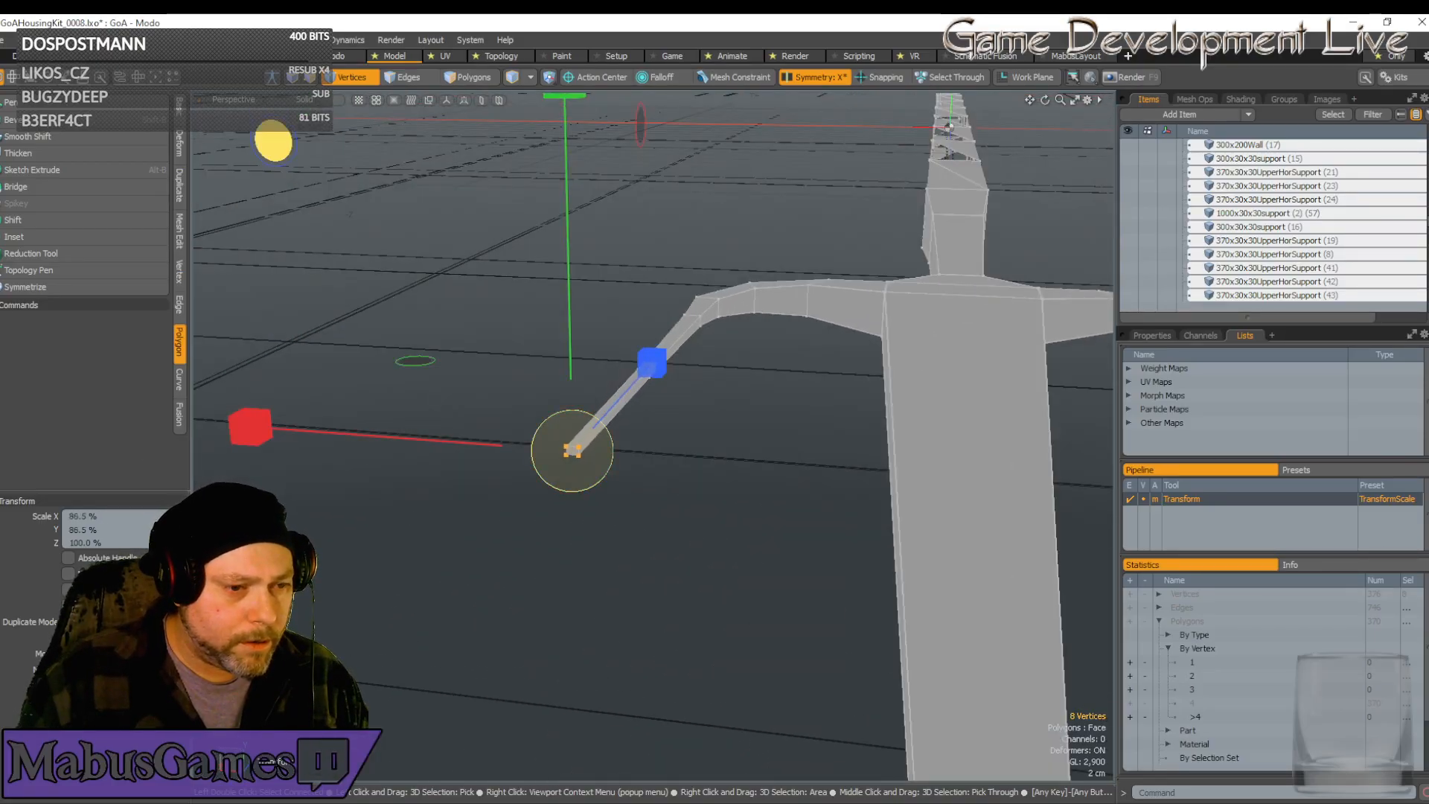
drag(254, 432, 292, 432)
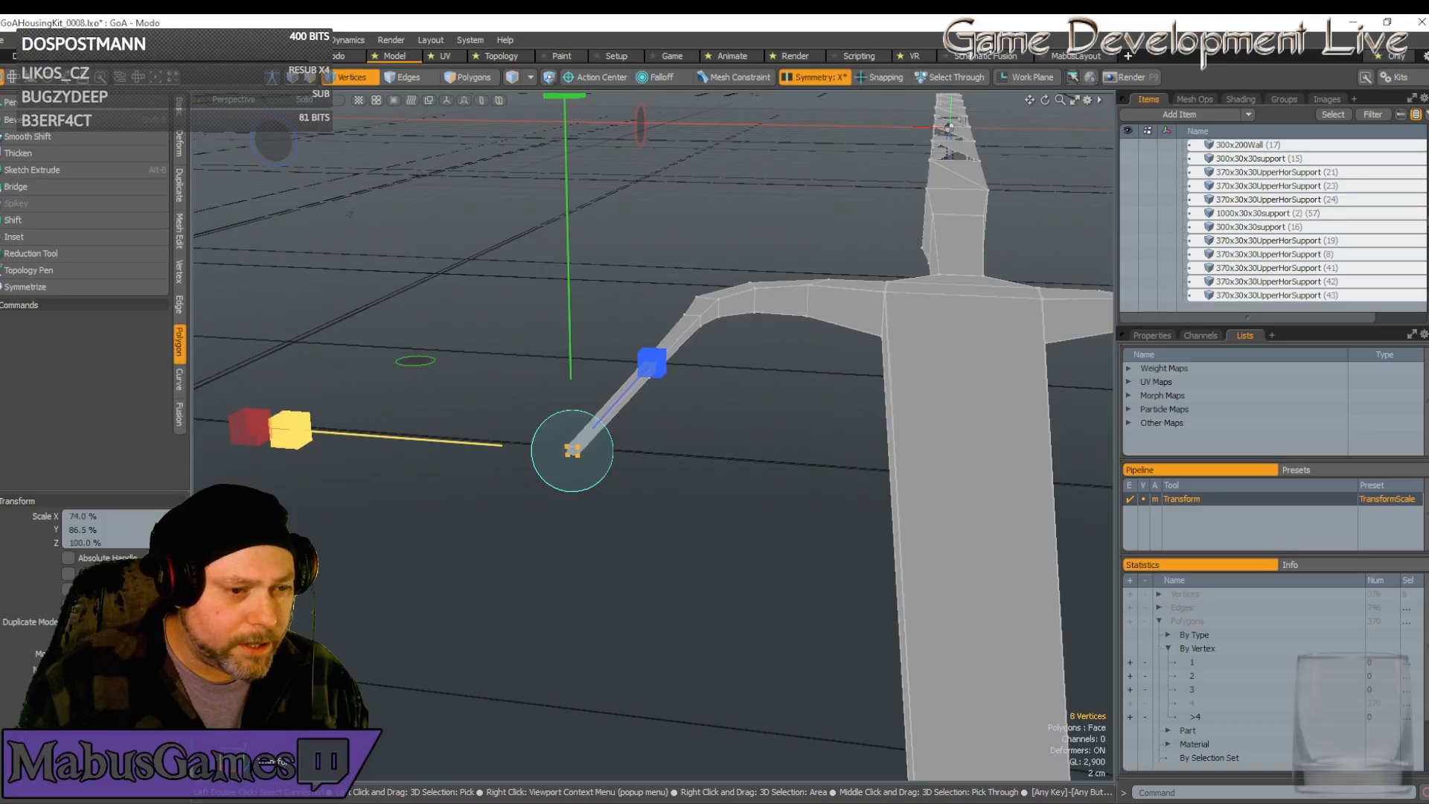
click(358, 78)
Select the ring of vertical edges running through the prongs and their base
alt+drag(514, 260, 640, 95)
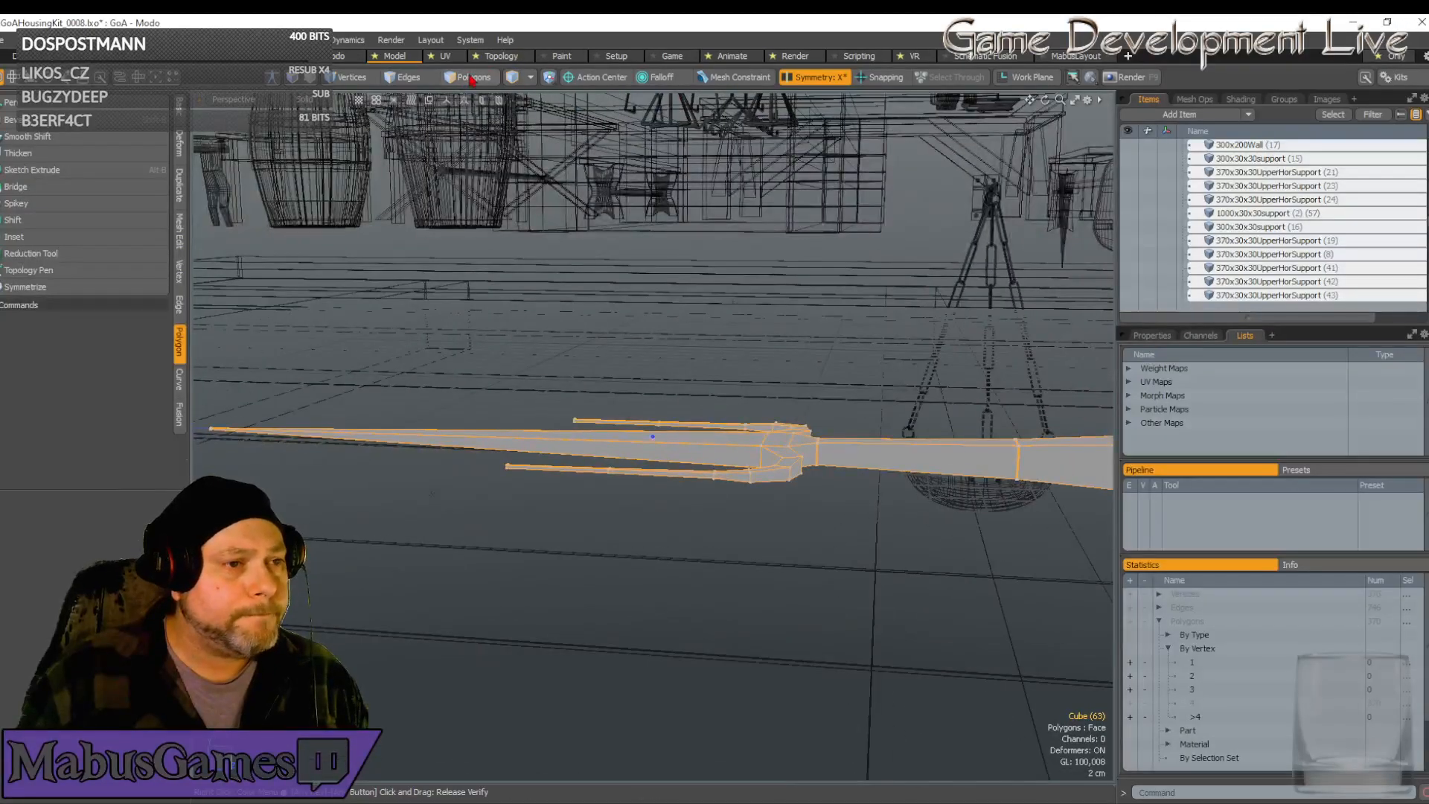
alt+drag(924, 573, 858, 509)
scroll(858, 509, up, 3)
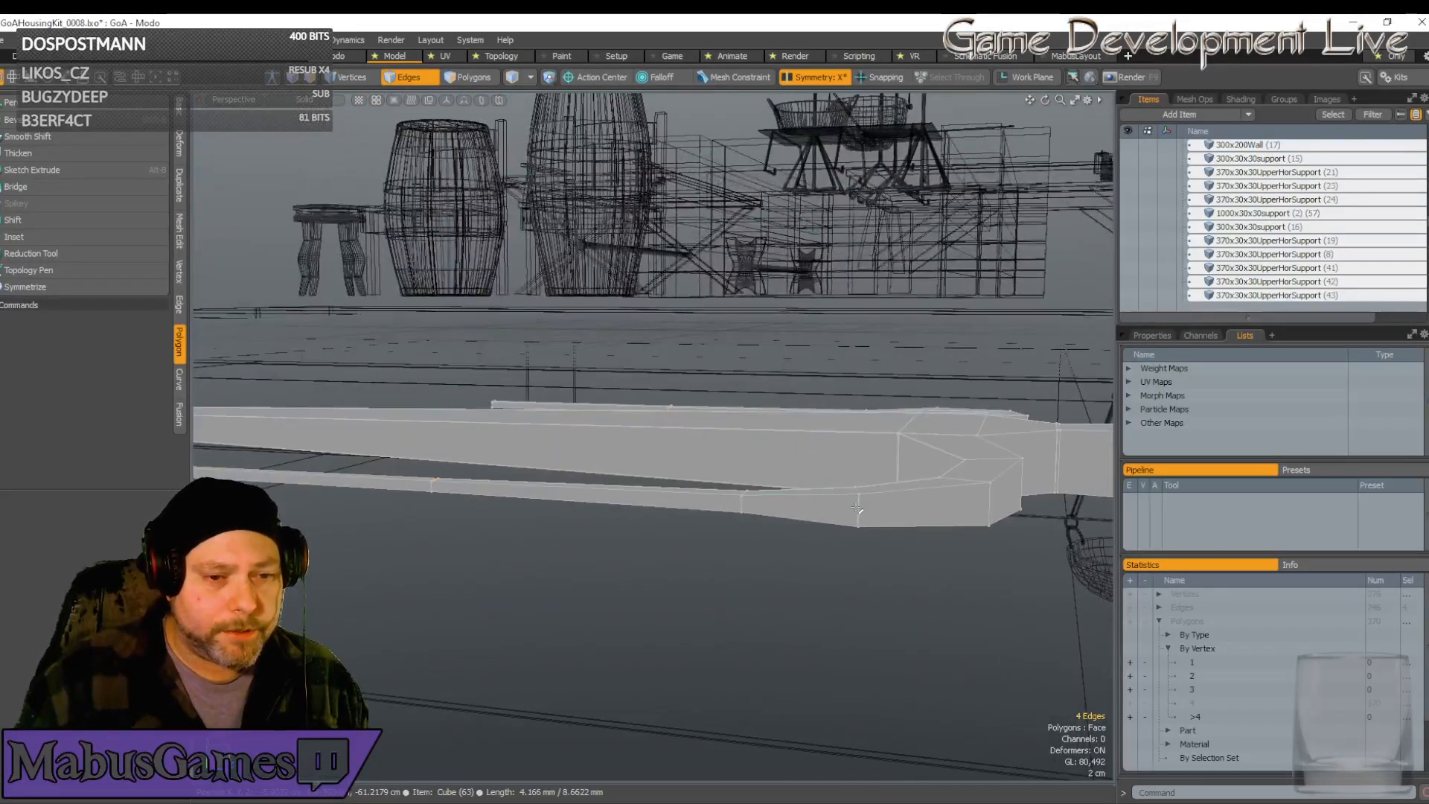
key(alt+l)
scroll(851, 494, down, 3)
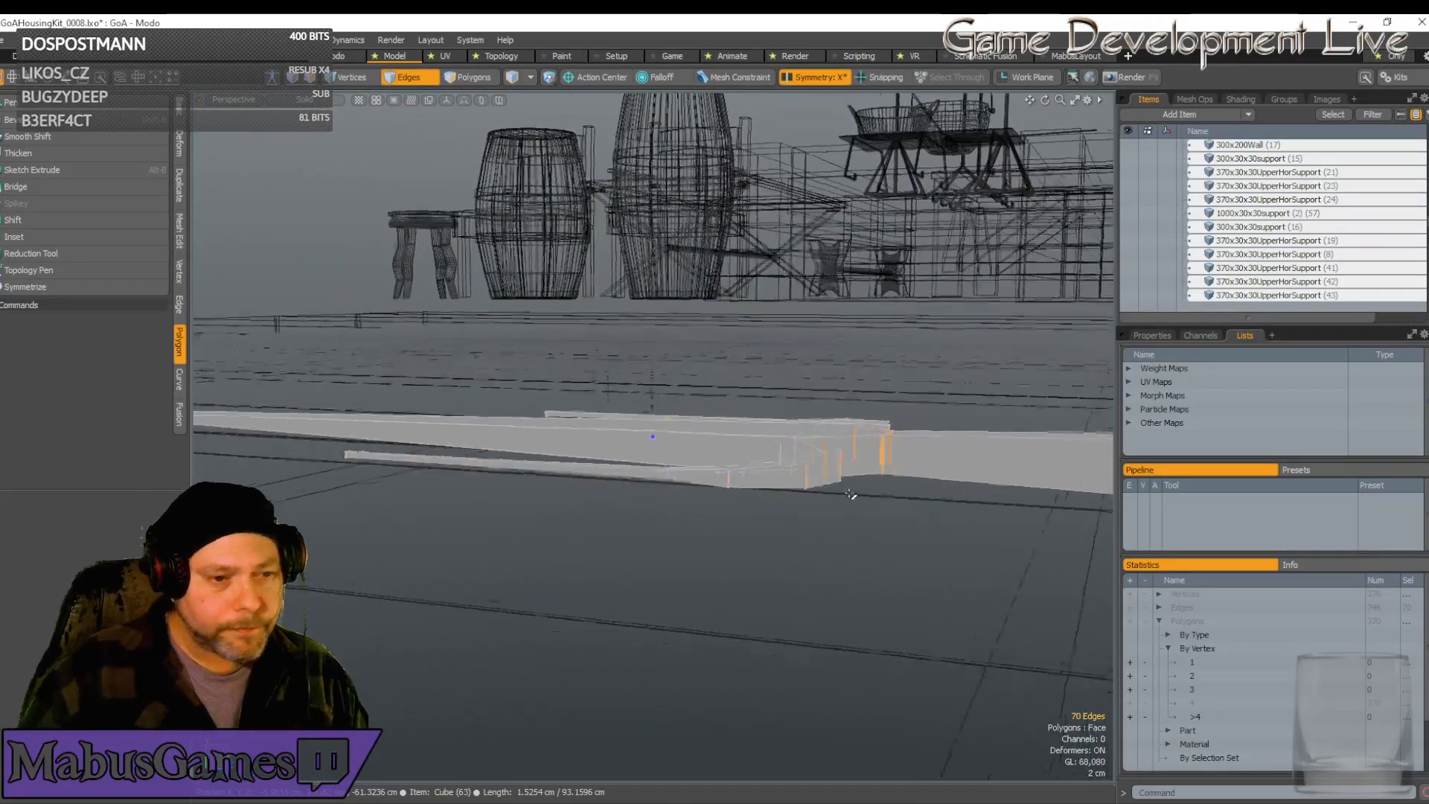
Examine the prong's joints, bend and lower corner up close for closely spaced support edges
alt+drag(851, 494, 782, 391)
scroll(811, 442, up, 3)
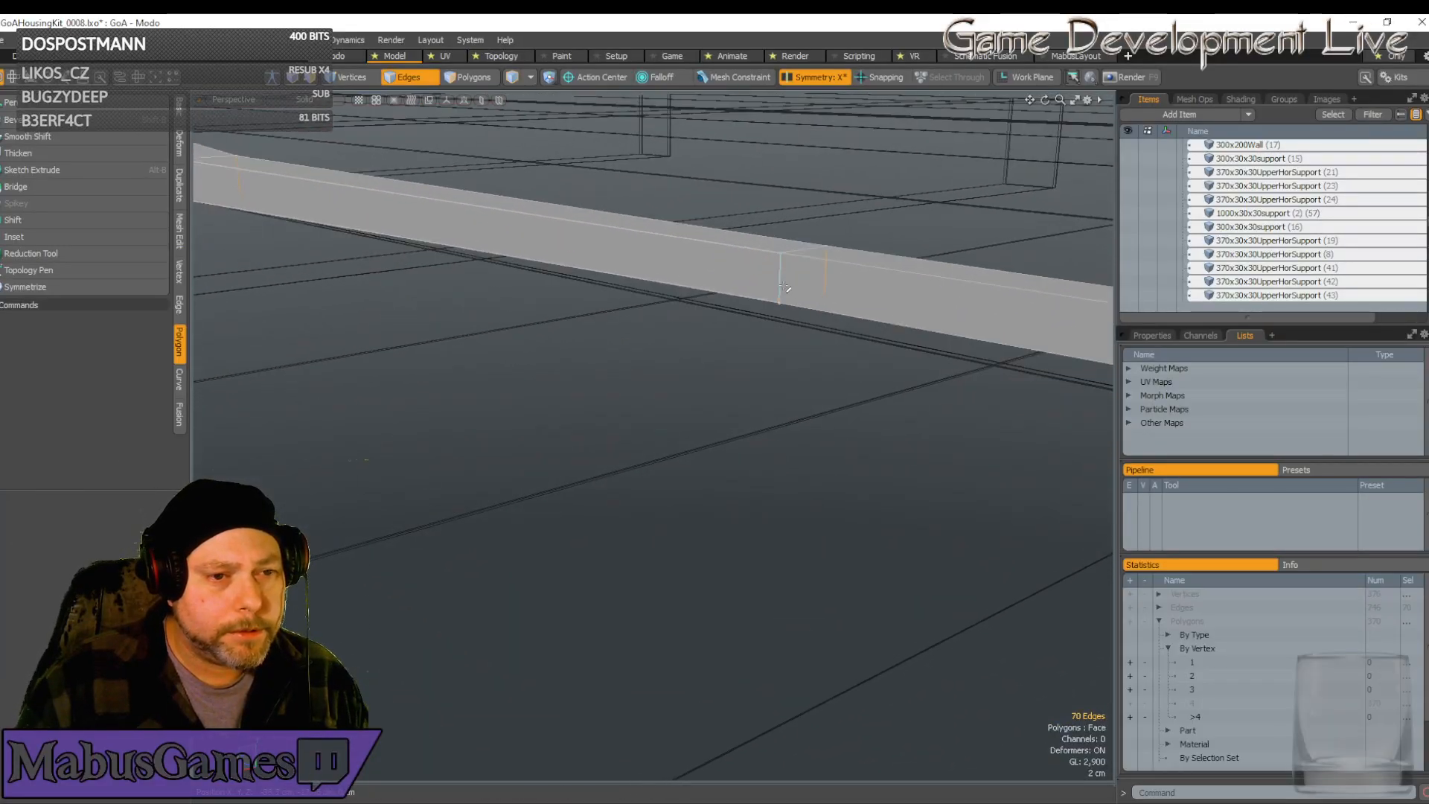
alt+drag(781, 283, 733, 371)
scroll(759, 357, up, 10)
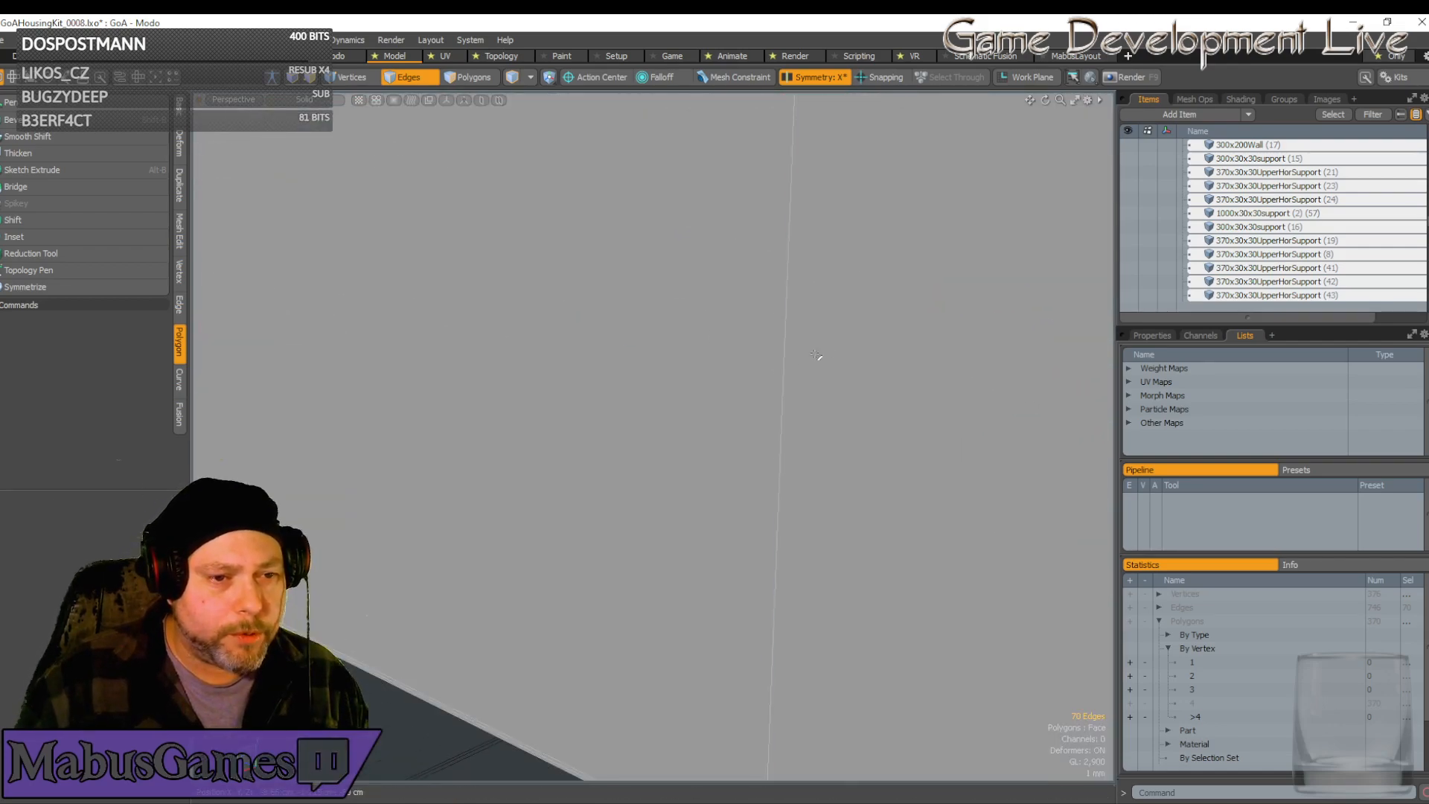
scroll(822, 353, down, 10)
scroll(827, 351, up, 7)
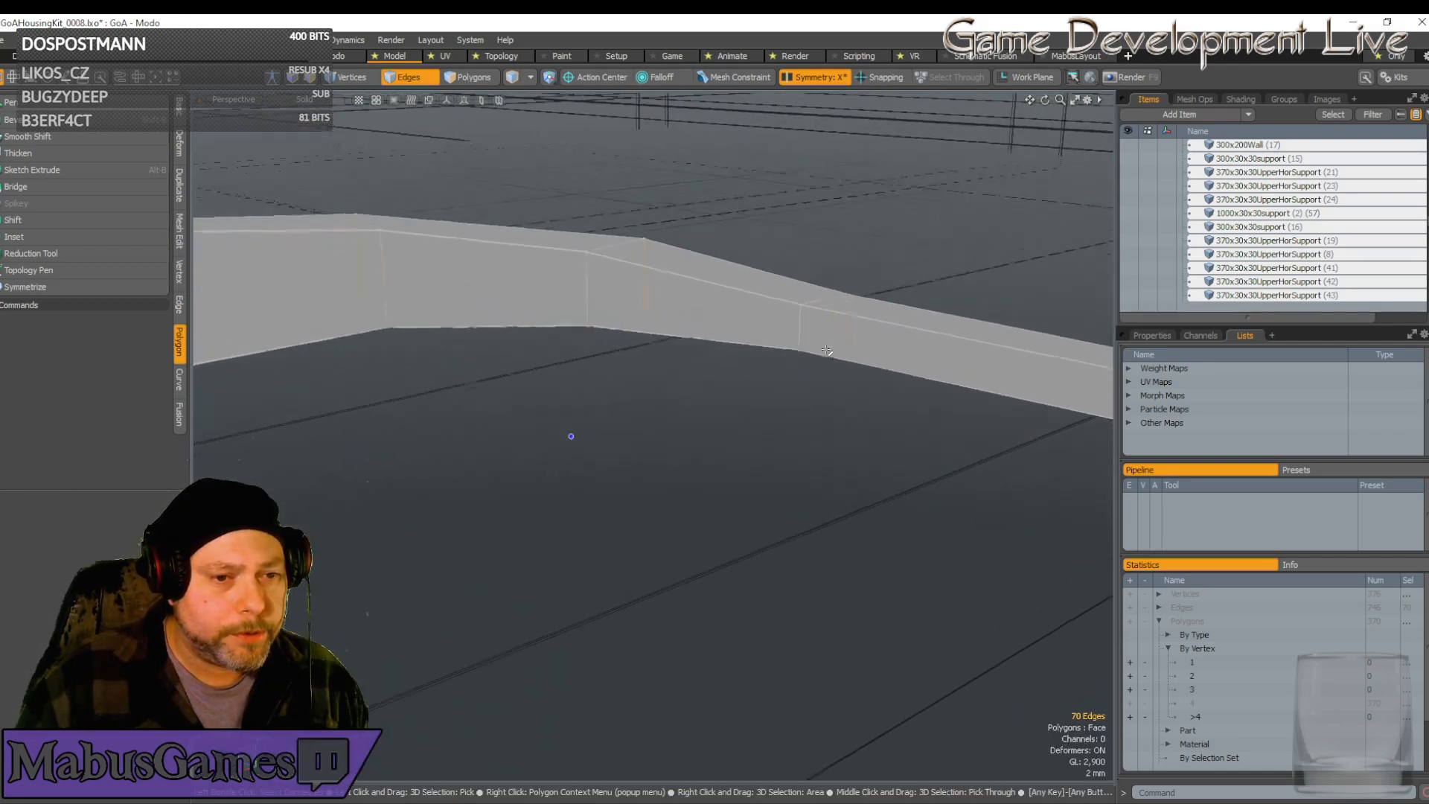
scroll(834, 309, up, 5)
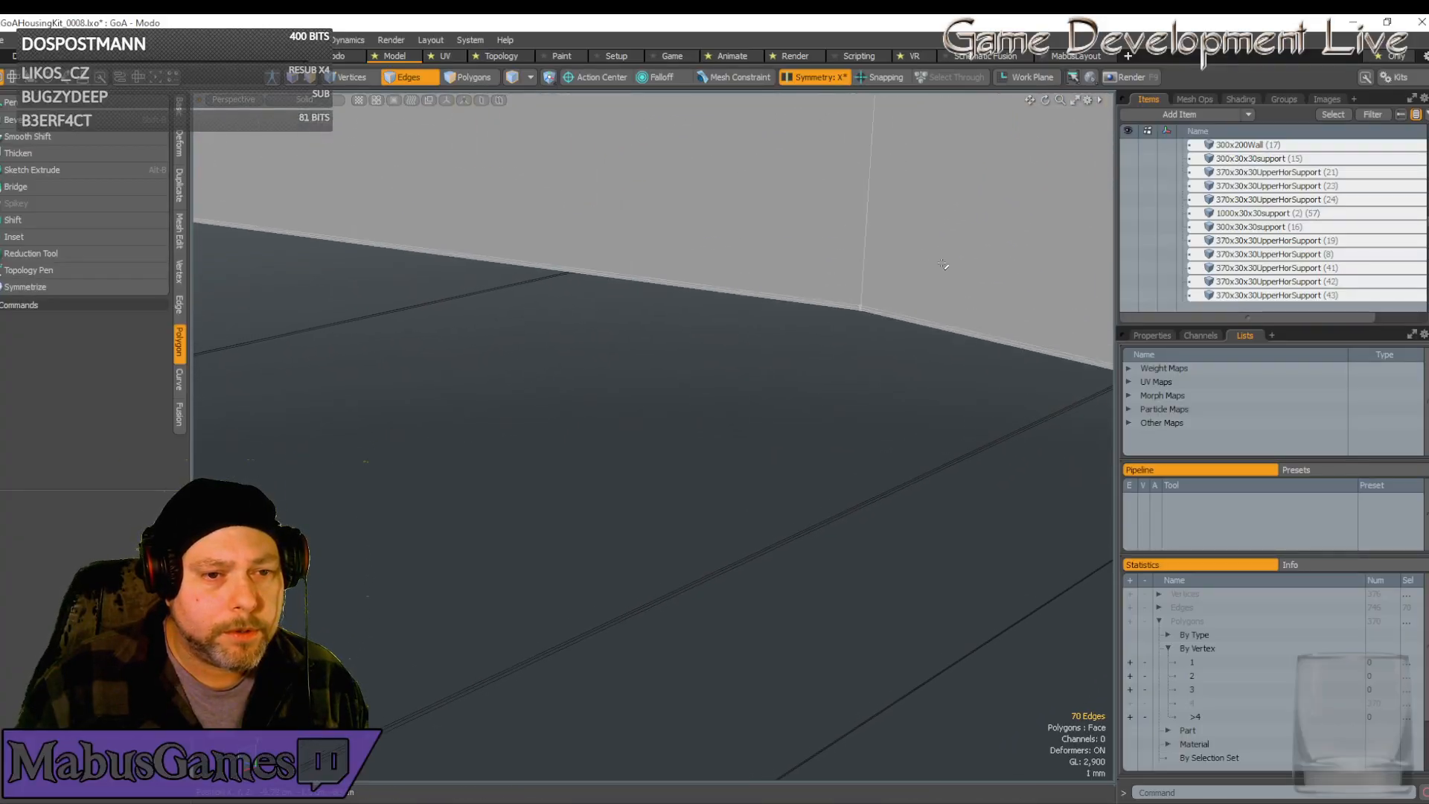
scroll(854, 308, down, 3)
scroll(860, 304, up, 5)
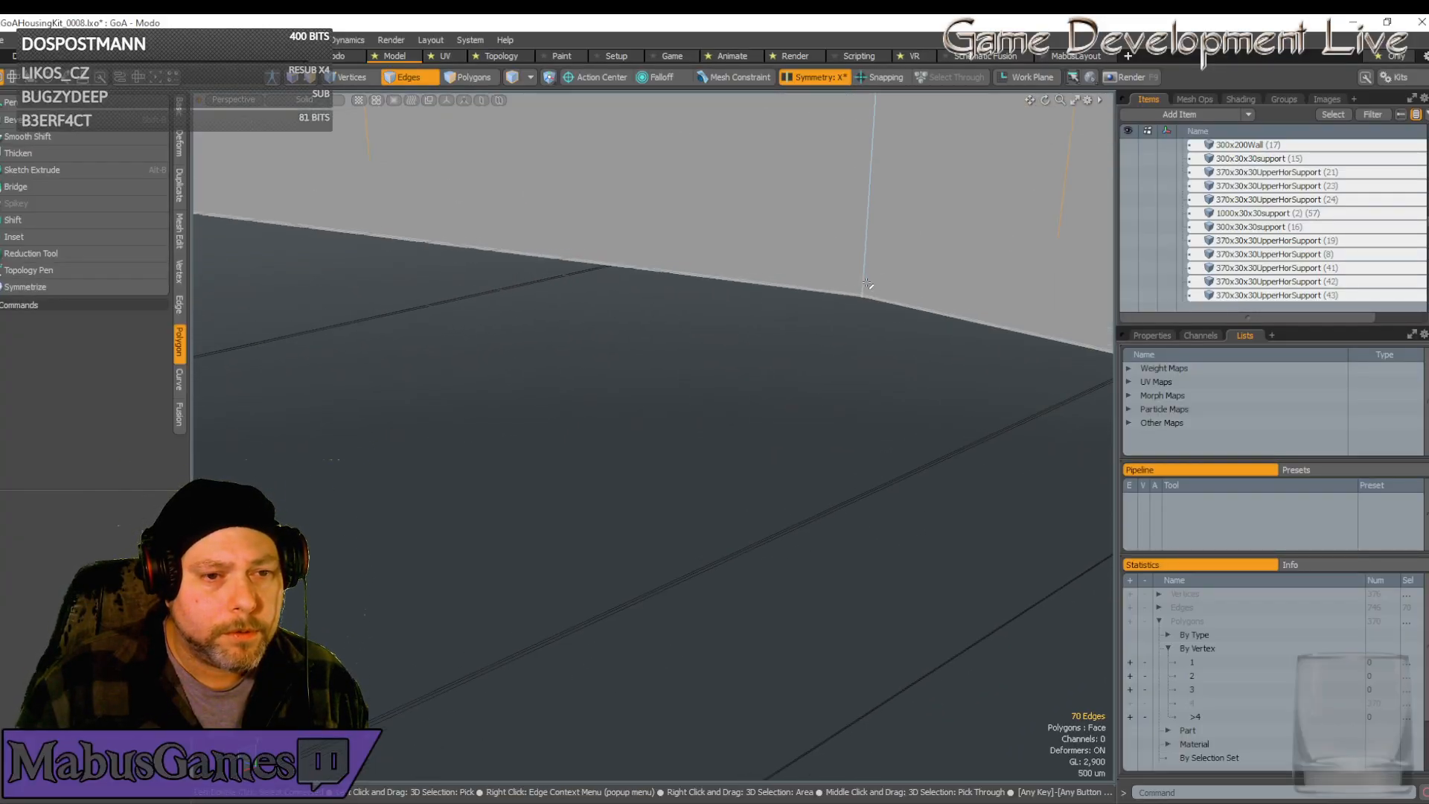
scroll(839, 222, down, 2)
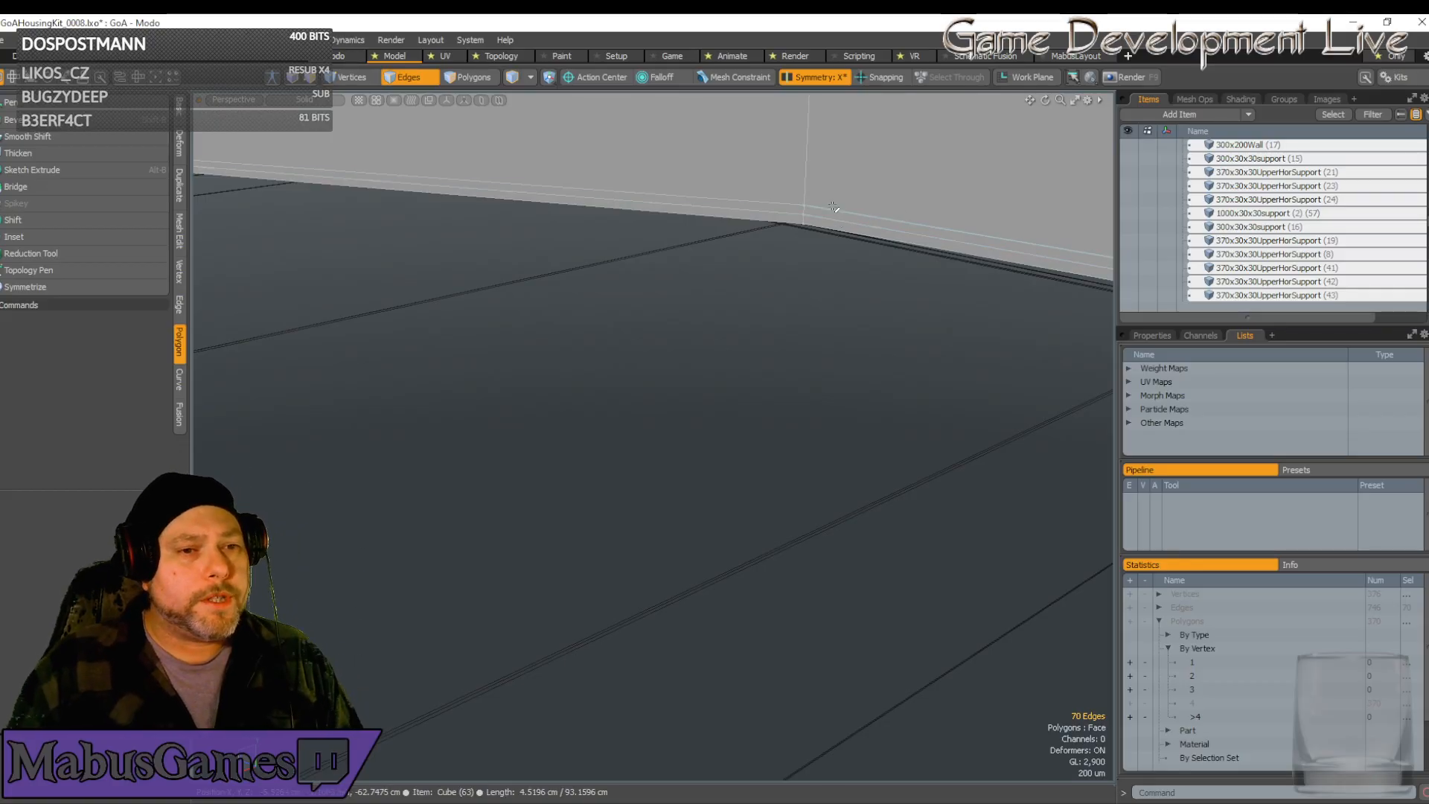
Select the closely spaced support edge loops running along the corners of the prongs, blade and shaft, and remove them
scroll(868, 262, down, 10)
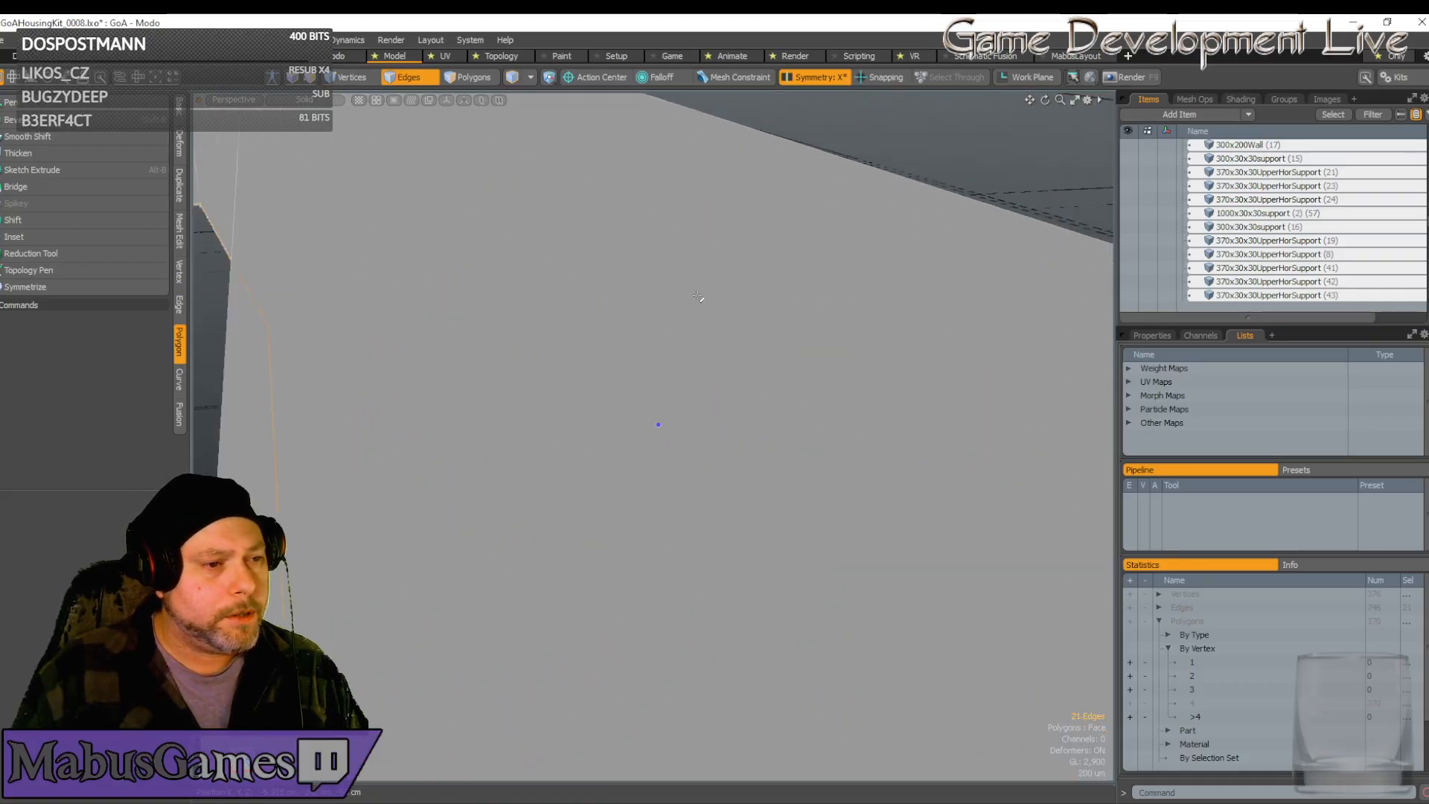
alt+drag(654, 307, 733, 449)
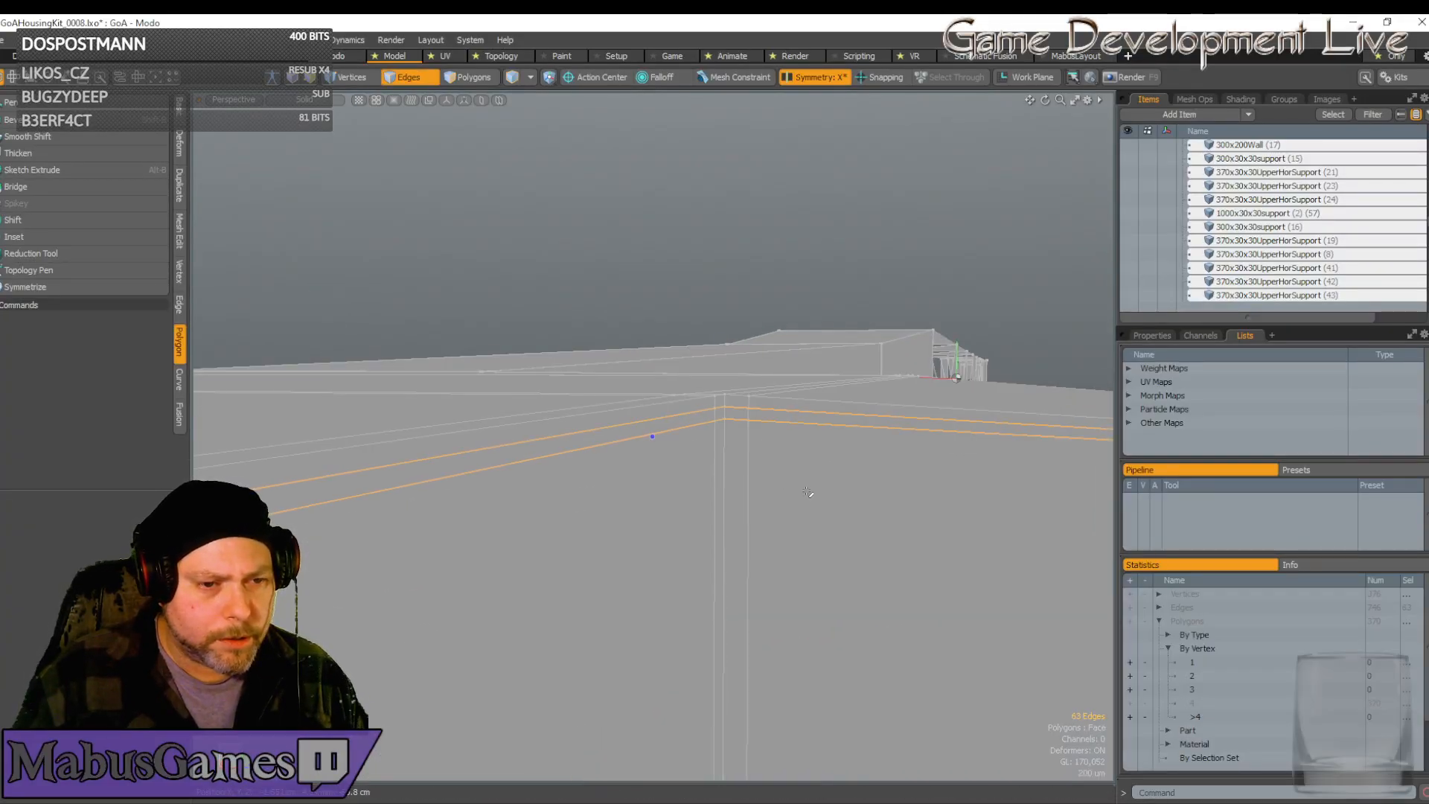
alt+drag(808, 491, 812, 463)
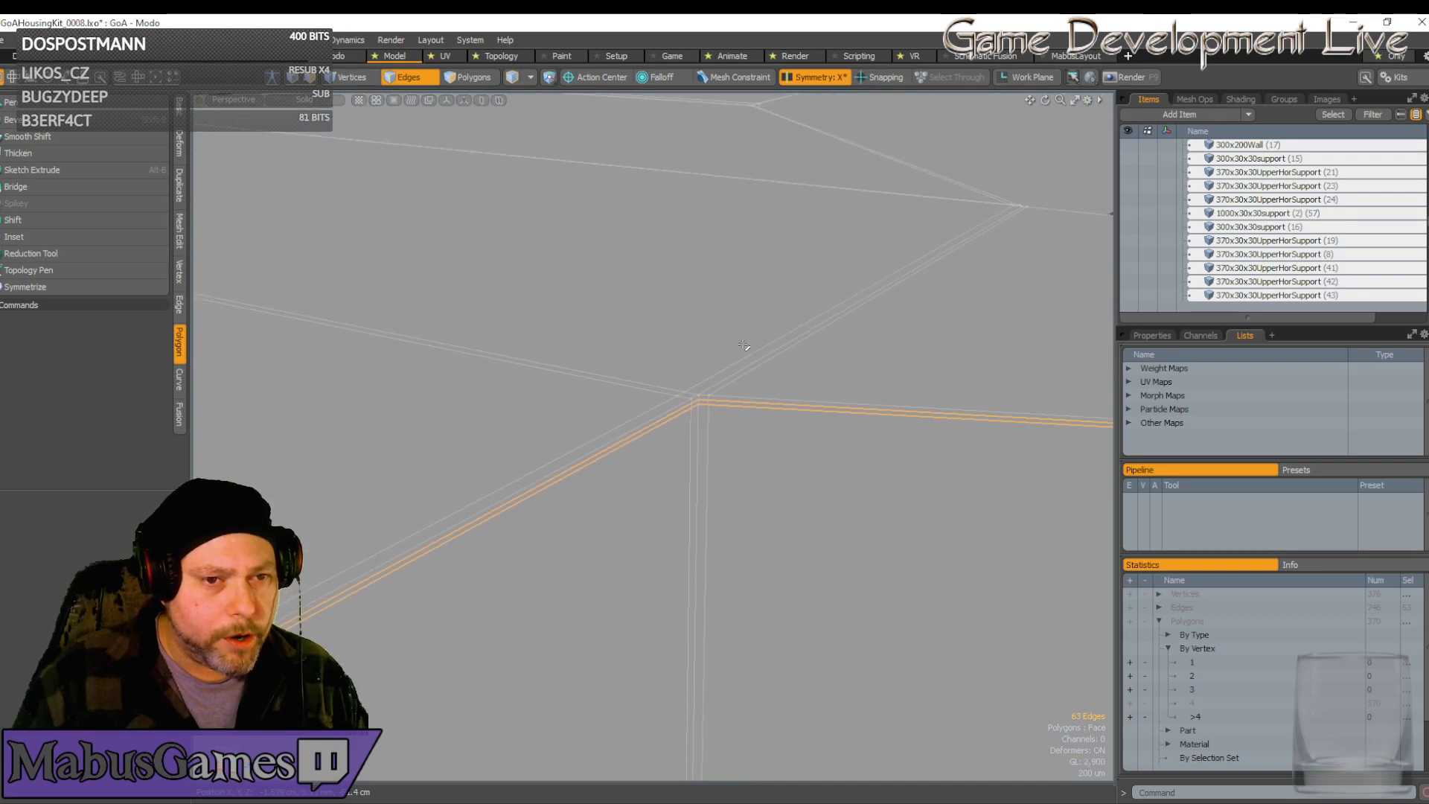
key(2)
alt+drag(704, 380, 482, 469)
alt+drag(564, 450, 610, 554)
shift+double_click(610, 553)
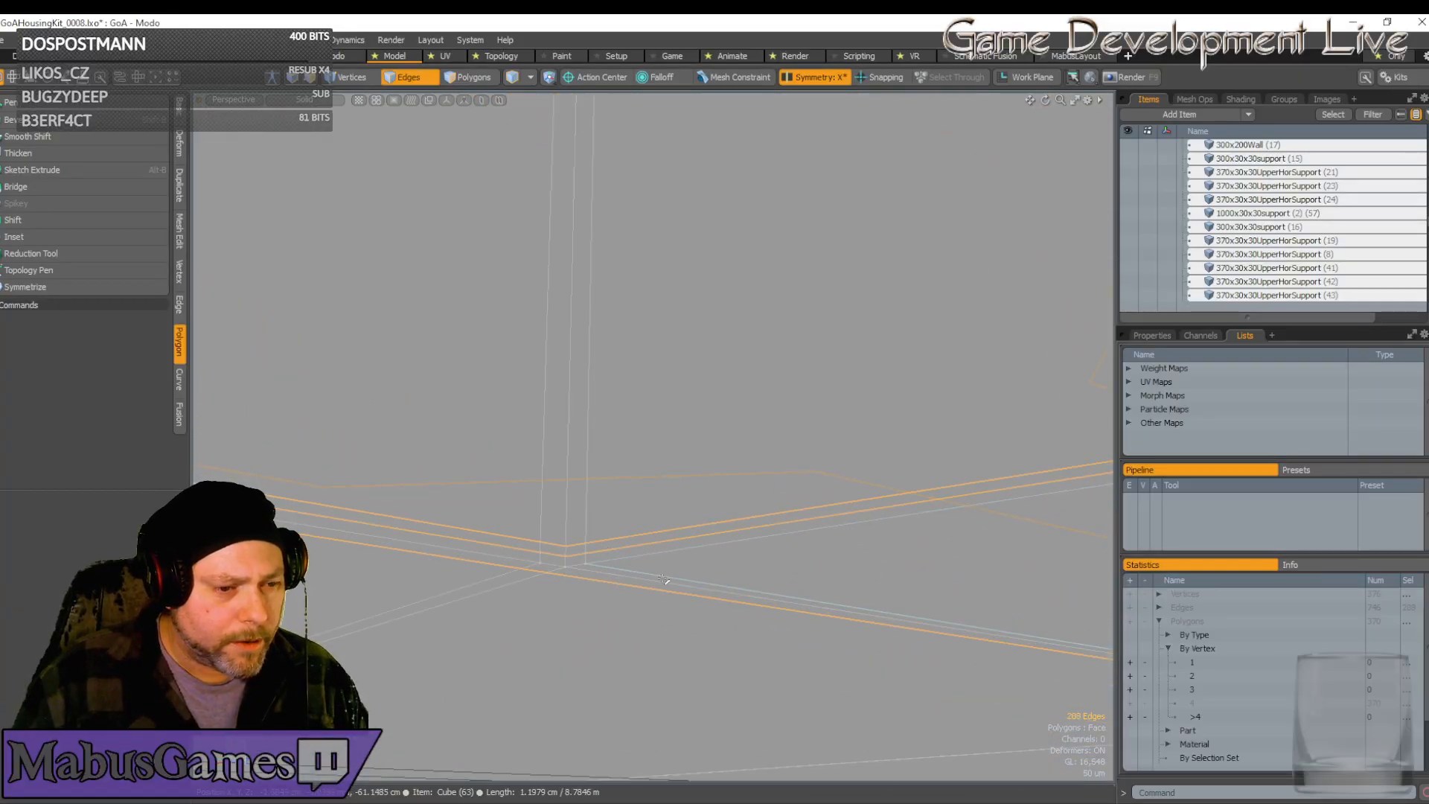
alt+drag(819, 484, 722, 413)
scroll(678, 342, down, 10)
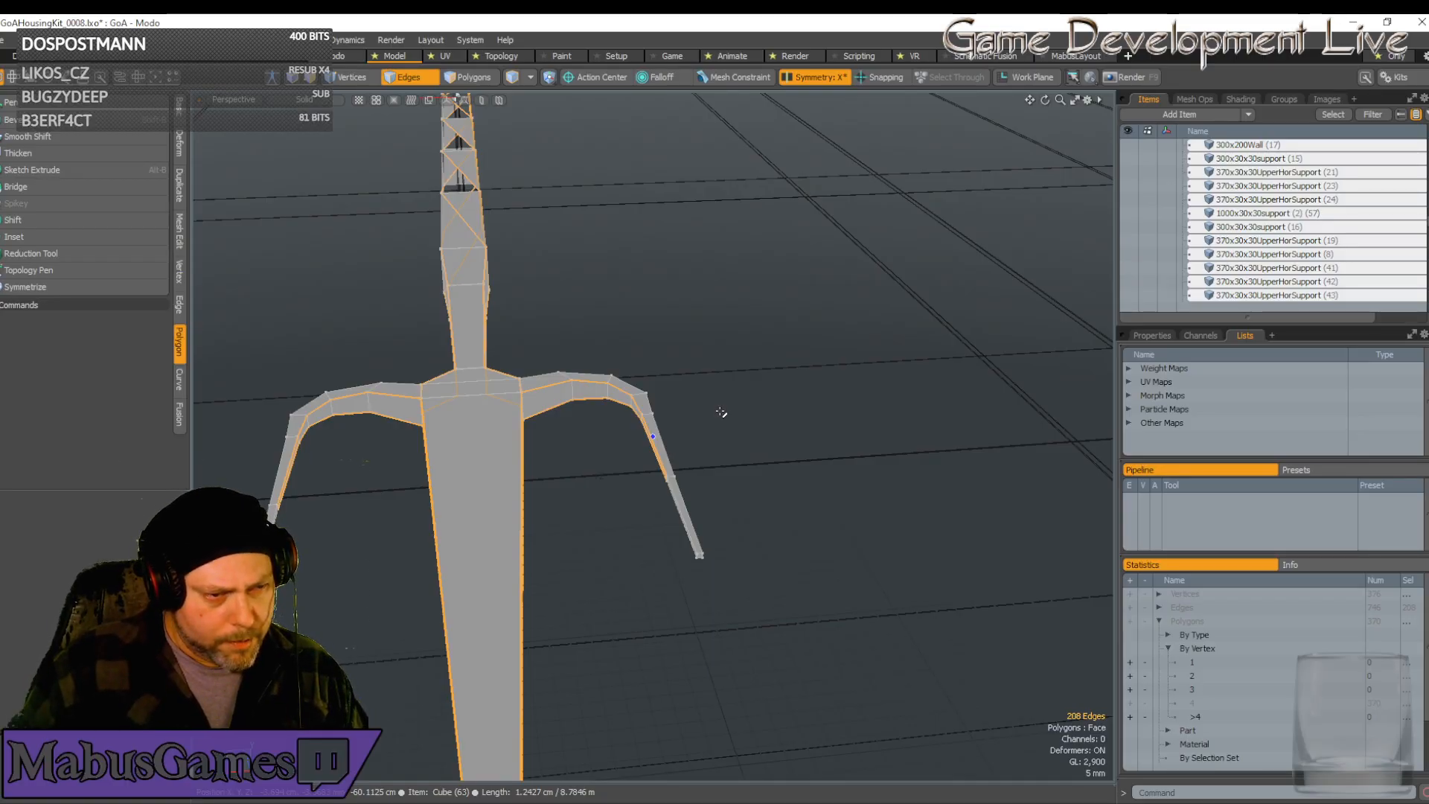
key(BackSpace)
Select the doubled support edge loops where the prongs join the central base and remove them
alt+drag(722, 413, 587, 417)
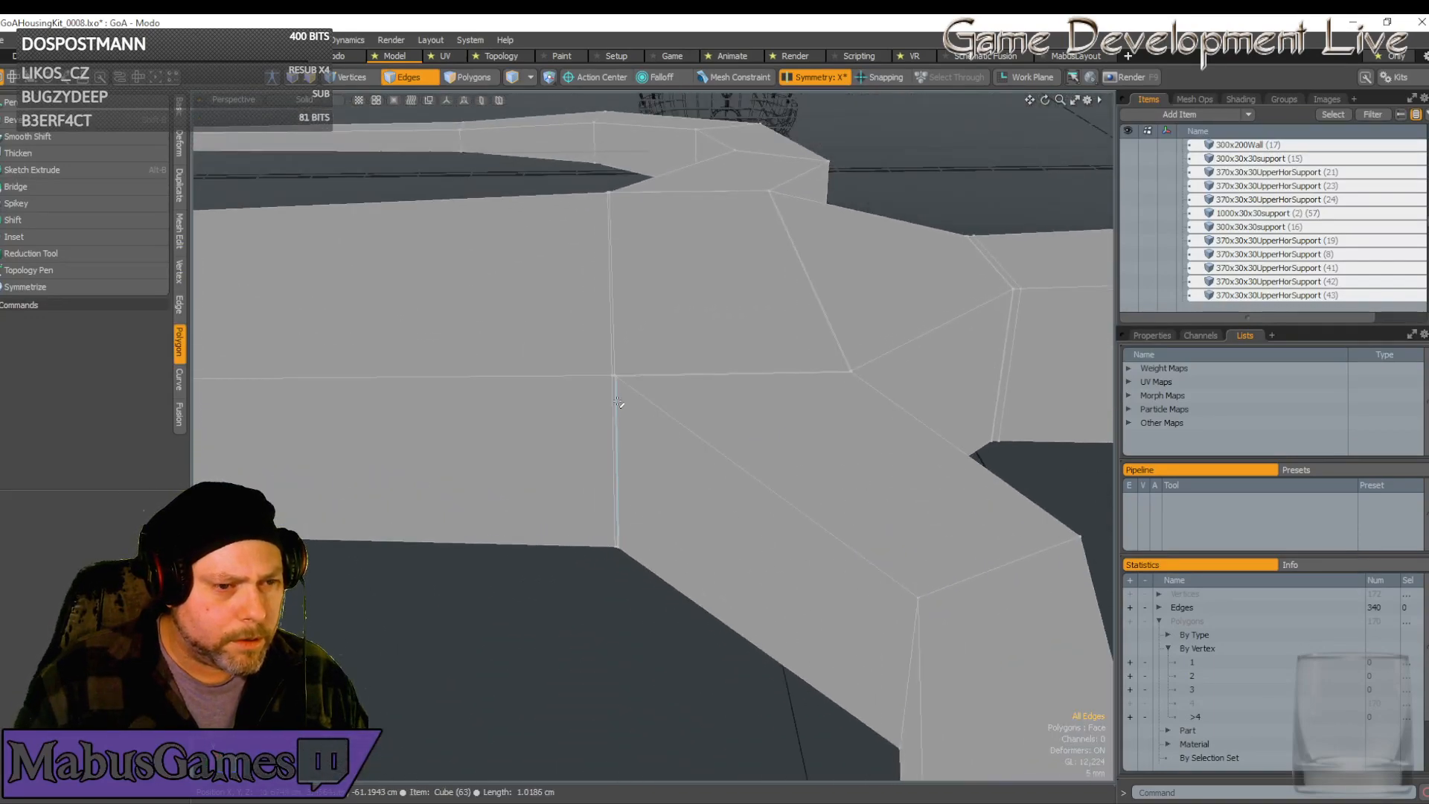
scroll(618, 403, up, 4)
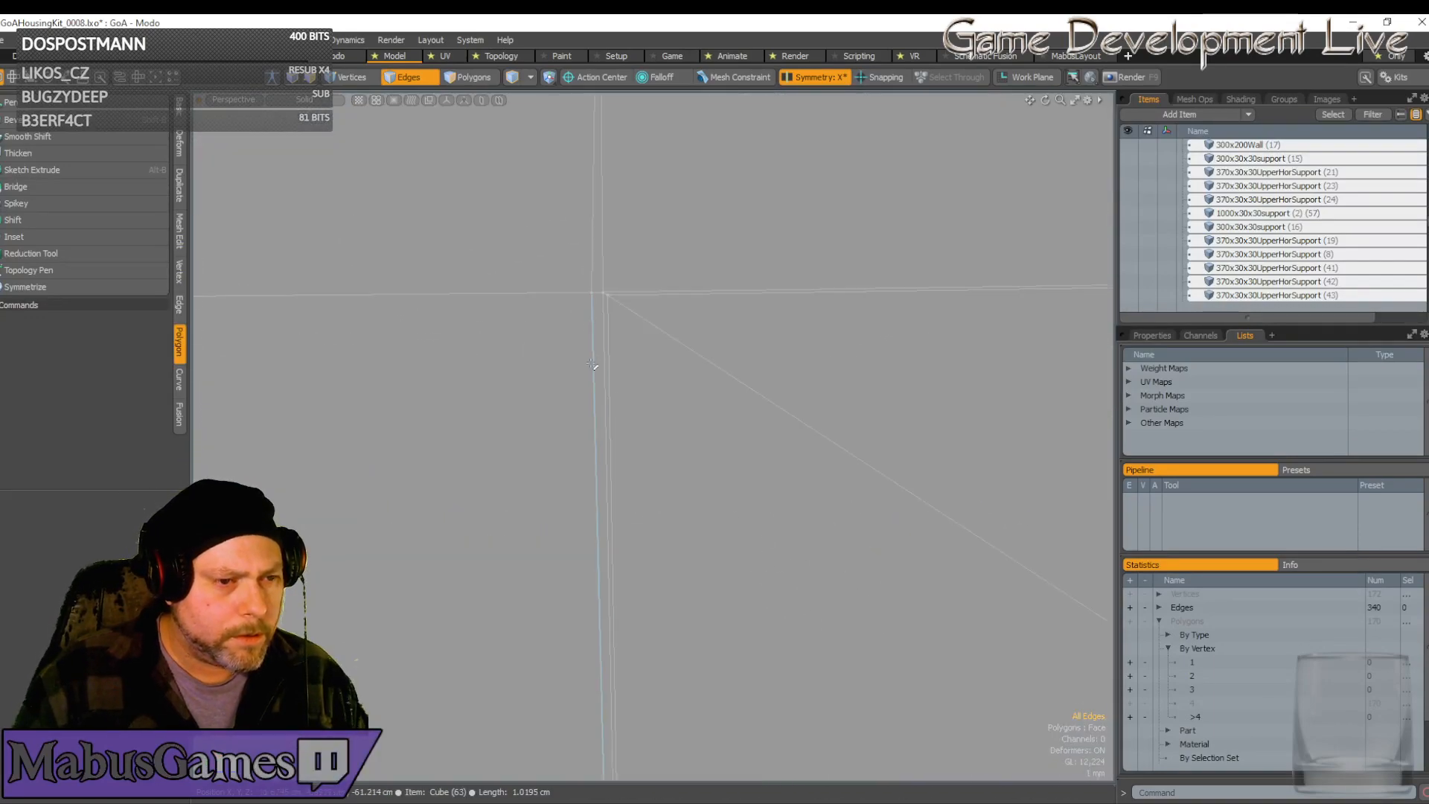
double_click(608, 318)
shift+double_click(592, 319)
scroll(644, 440, down, 8)
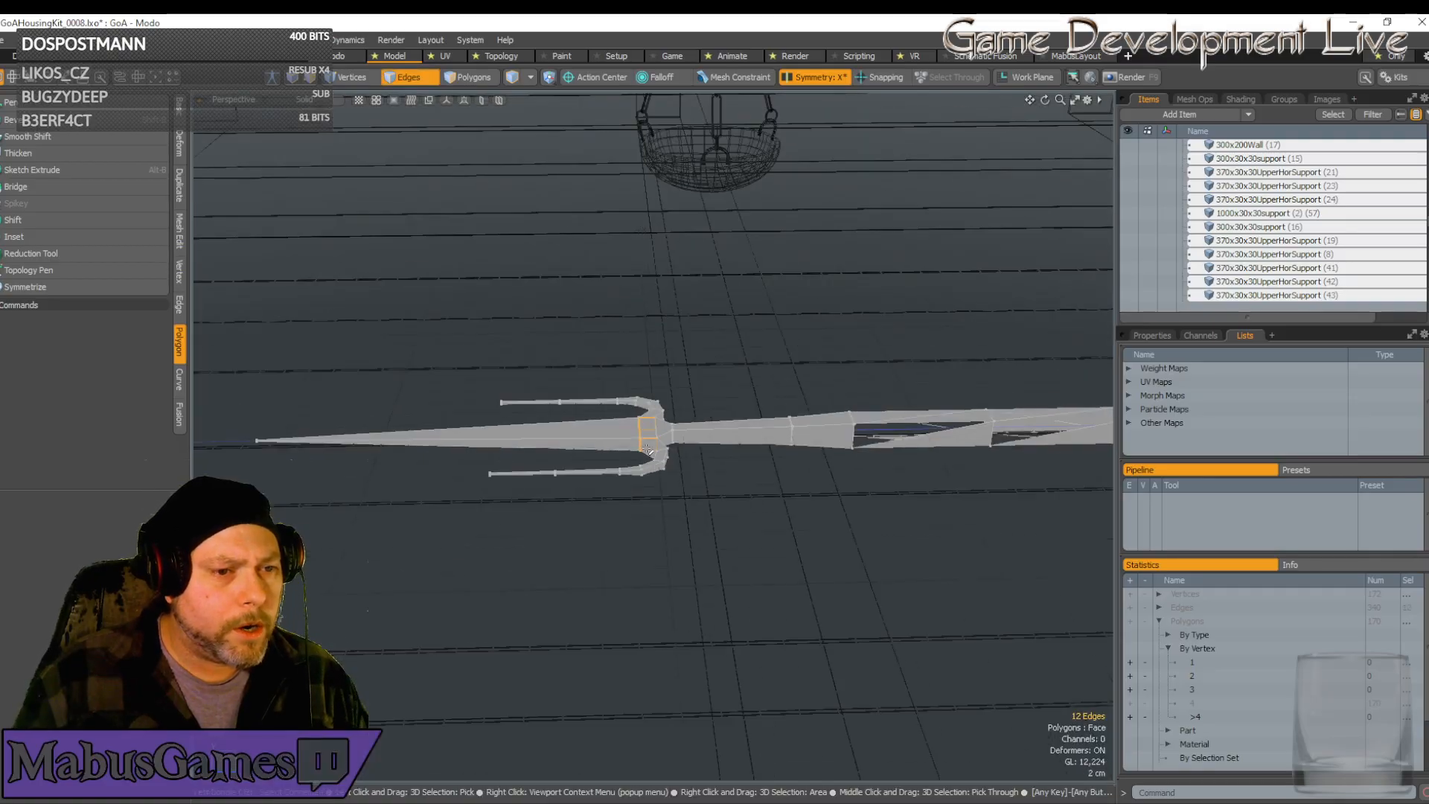
alt+drag(647, 446, 647, 448)
scroll(569, 449, up, 3)
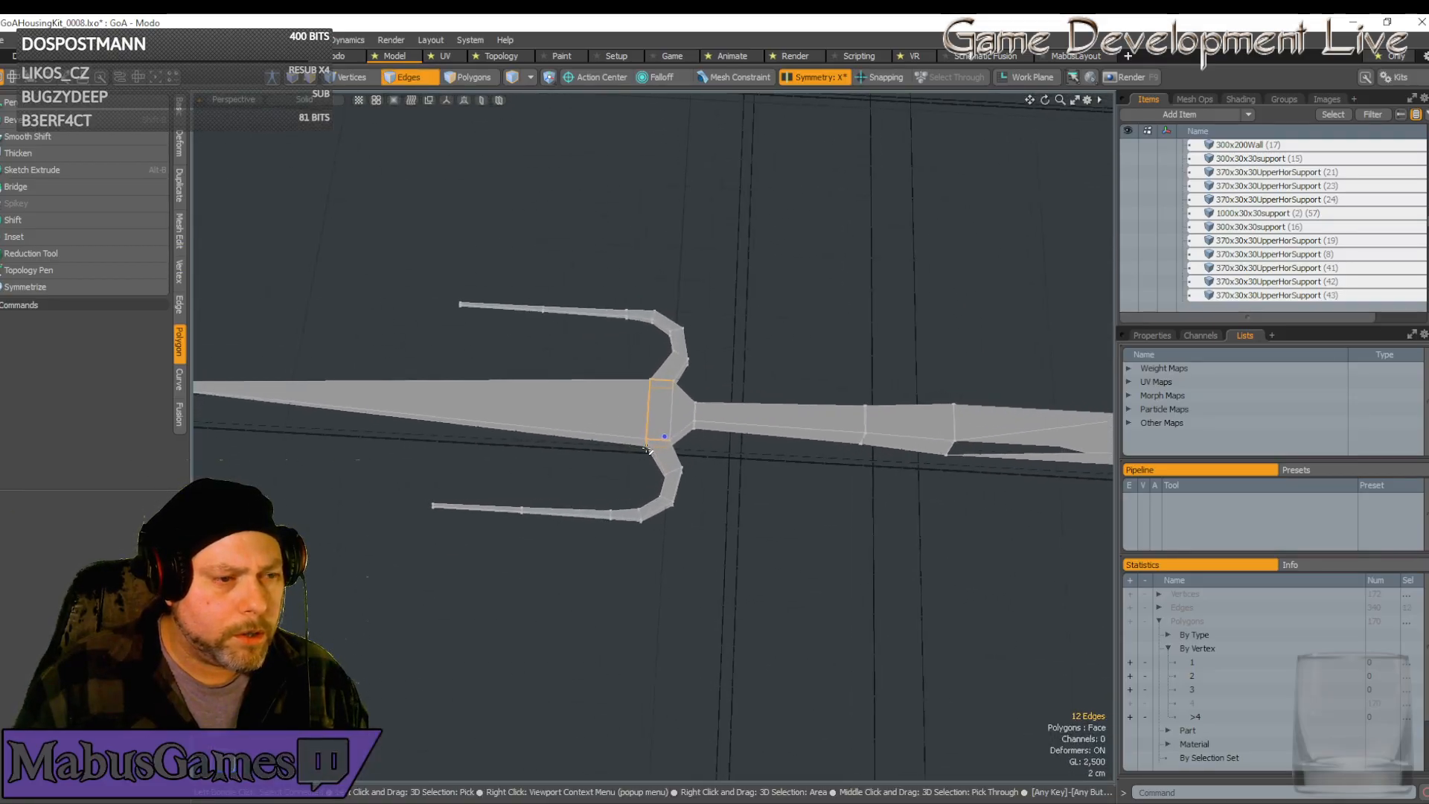
alt+shift+drag(441, 449, 642, 448)
scroll(643, 449, up, 8)
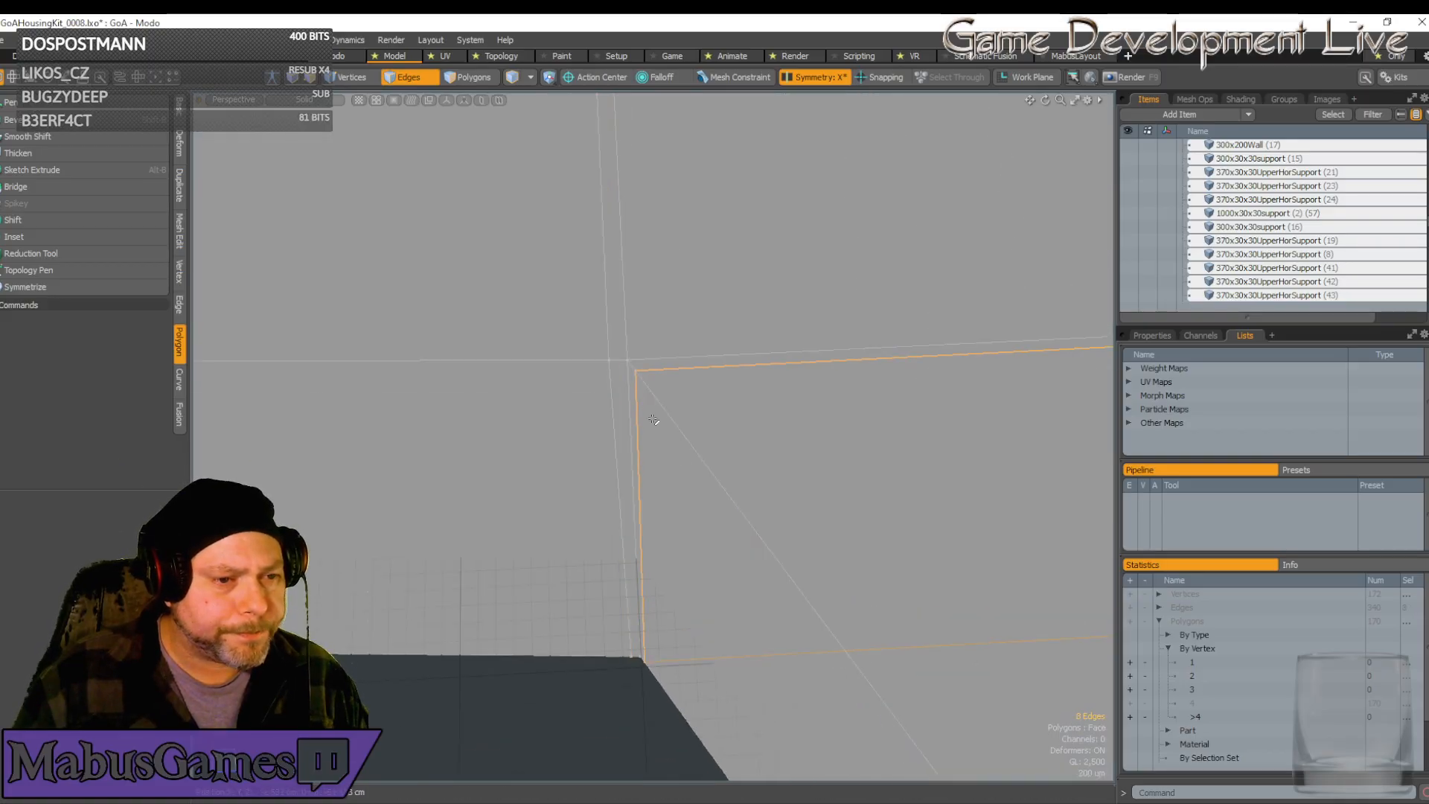
scroll(654, 419, down, 8)
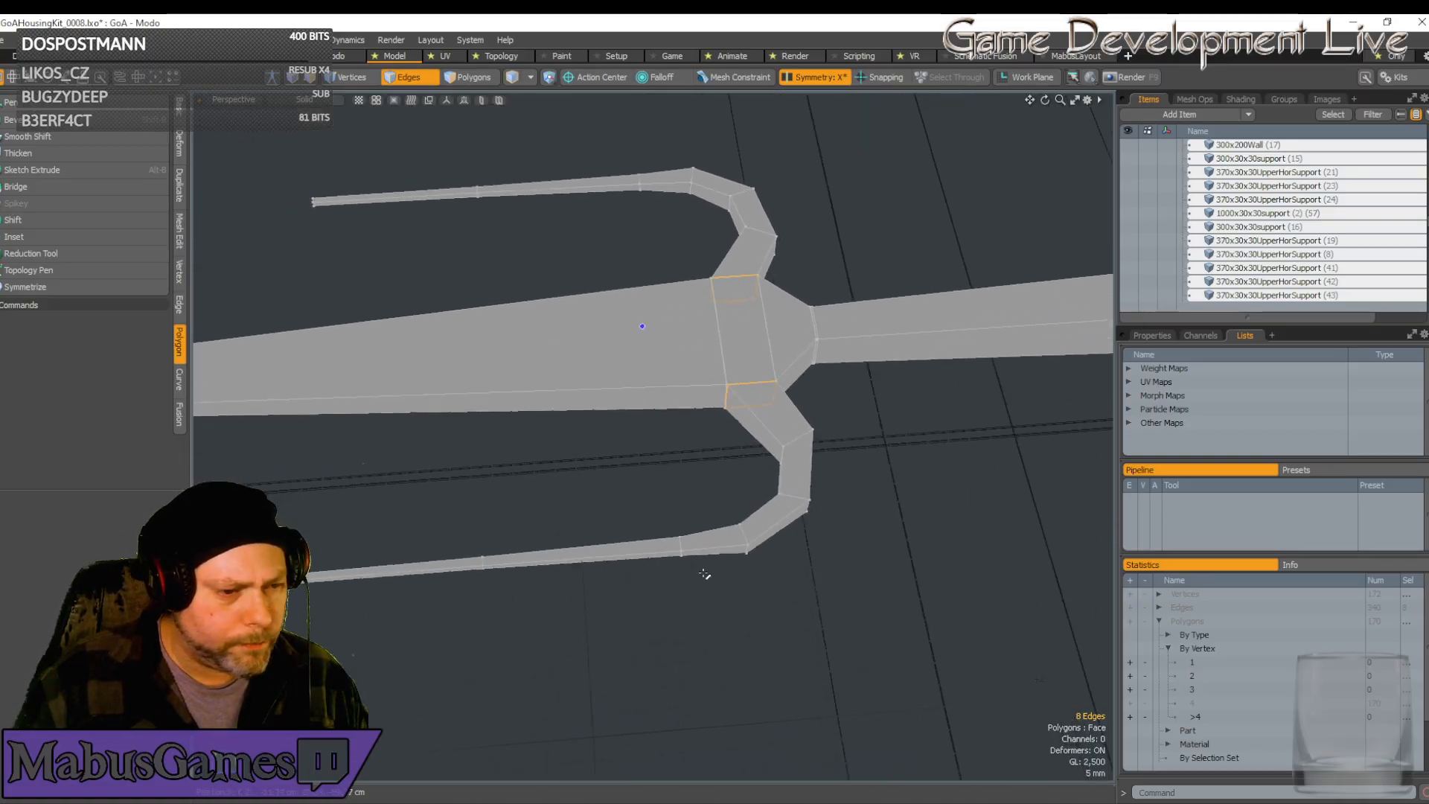
alt+shift+drag(301, 566, 480, 548)
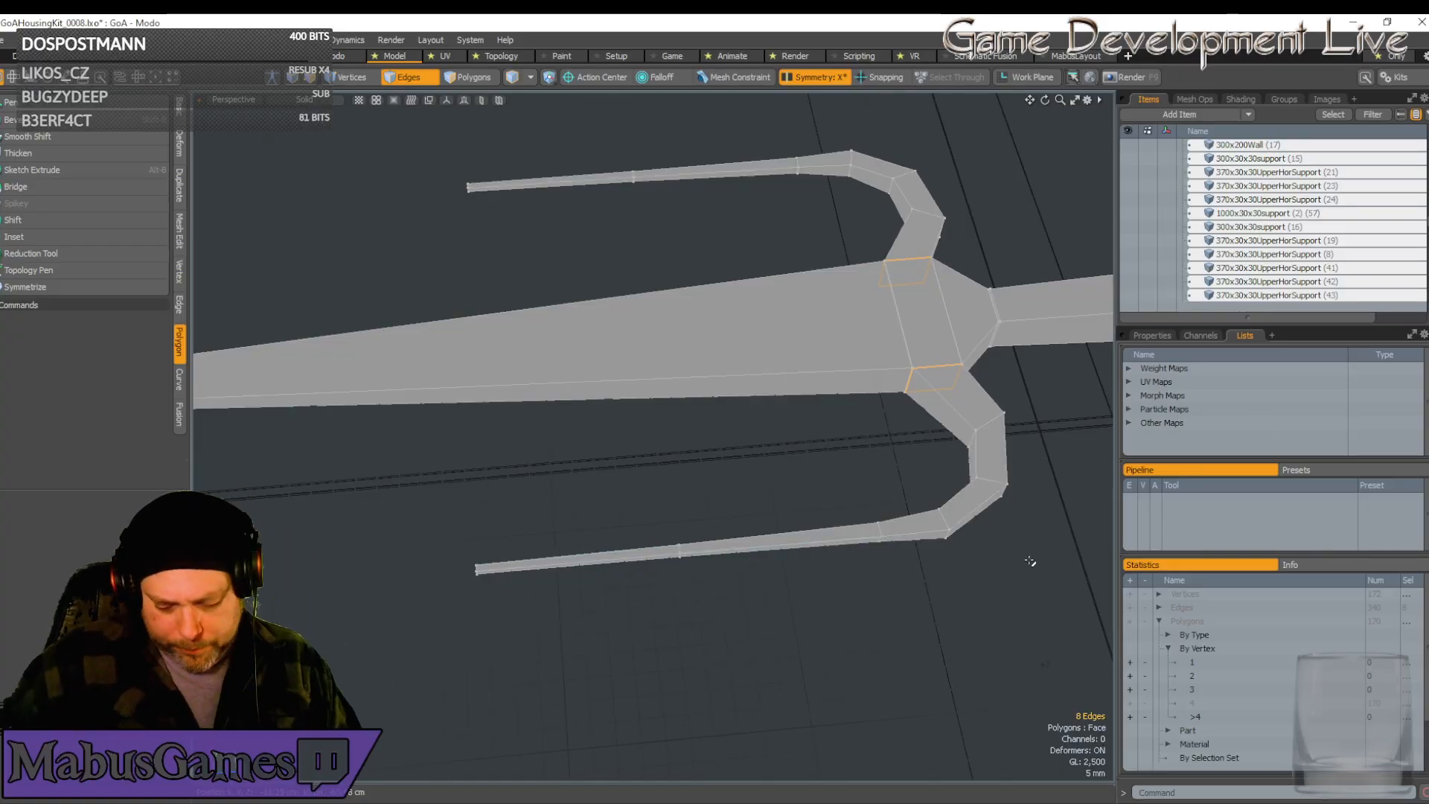
alt+drag(1030, 561, 1137, 518)
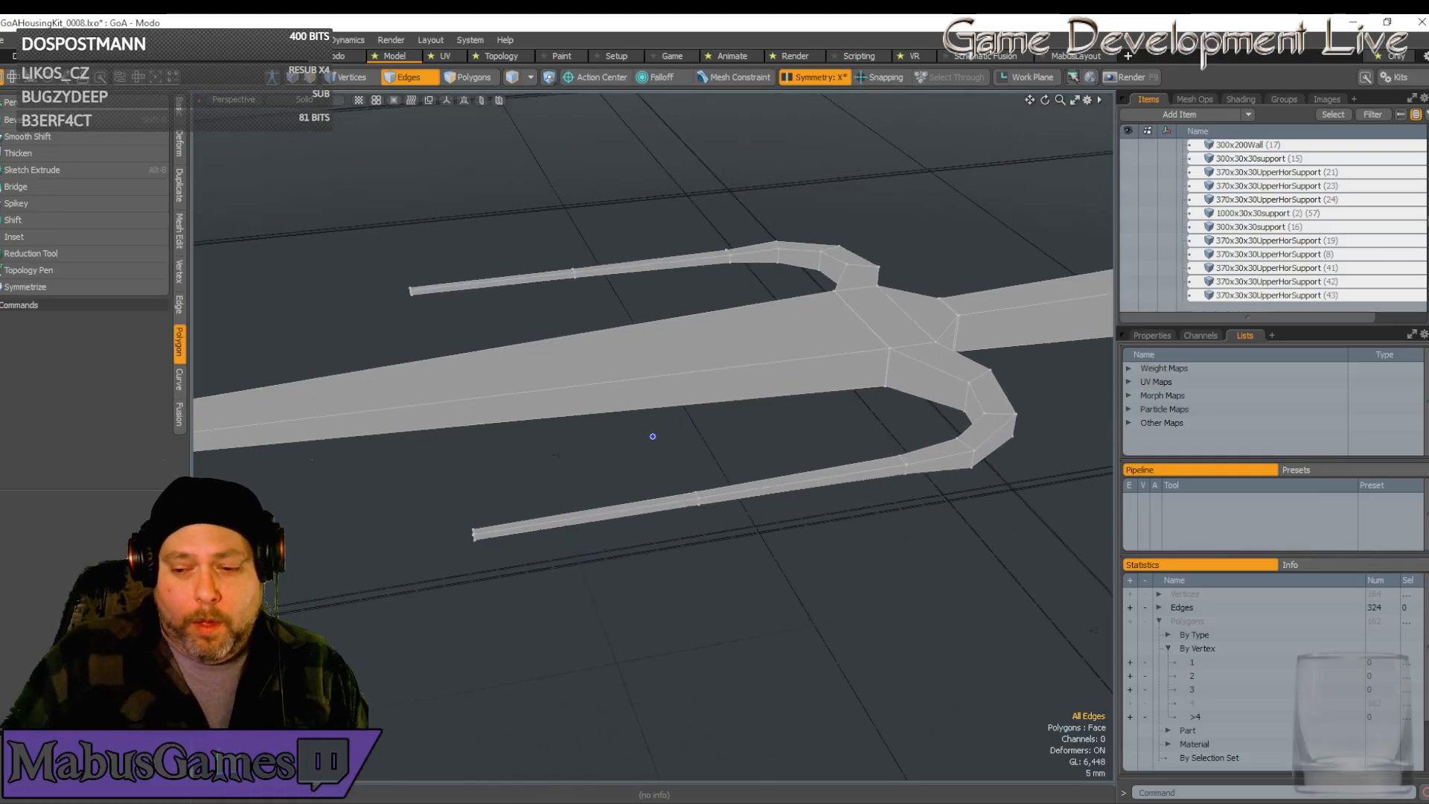
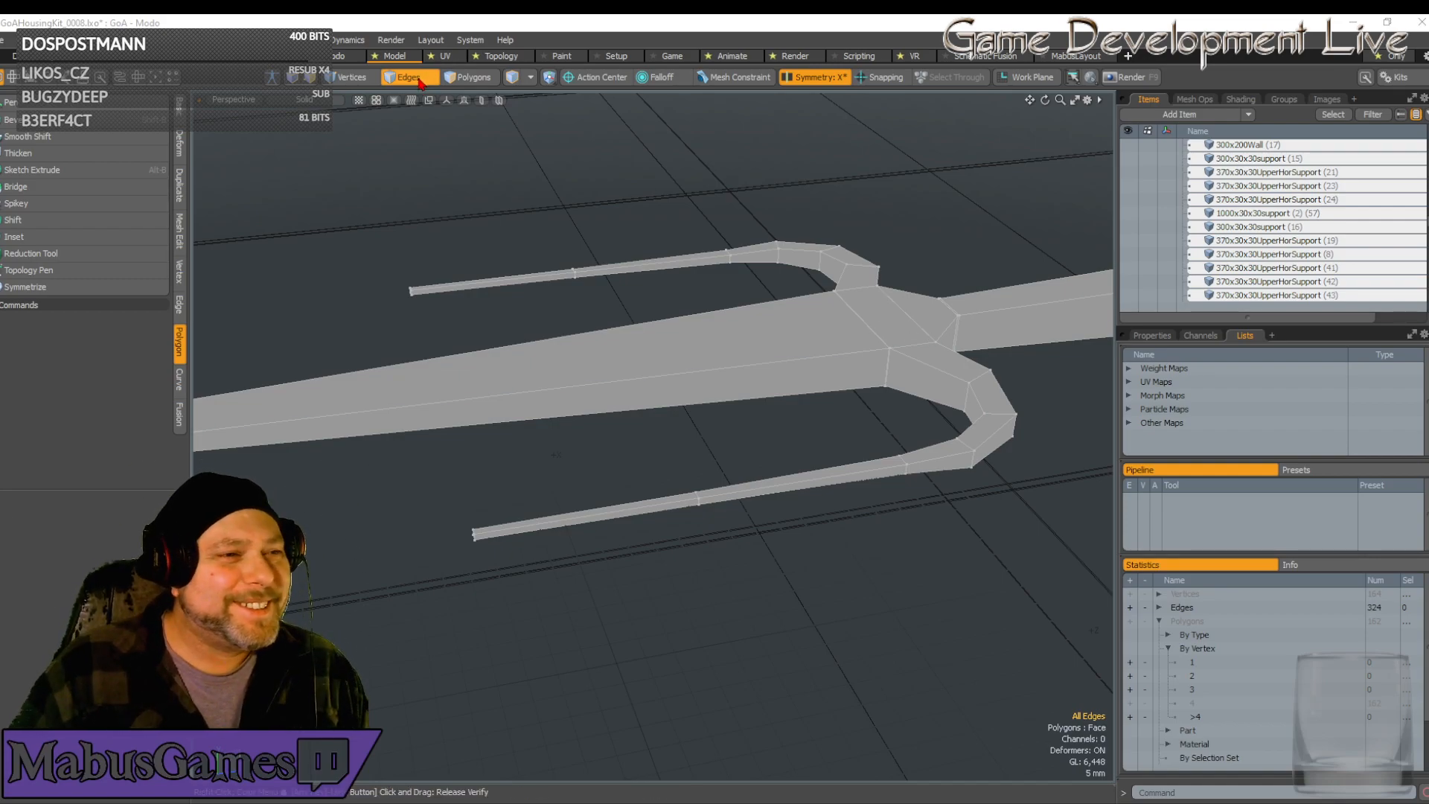
Examine the cleaned-up prong joints and central base from several sides for leftover support edges
alt+drag(945, 380, 798, 573)
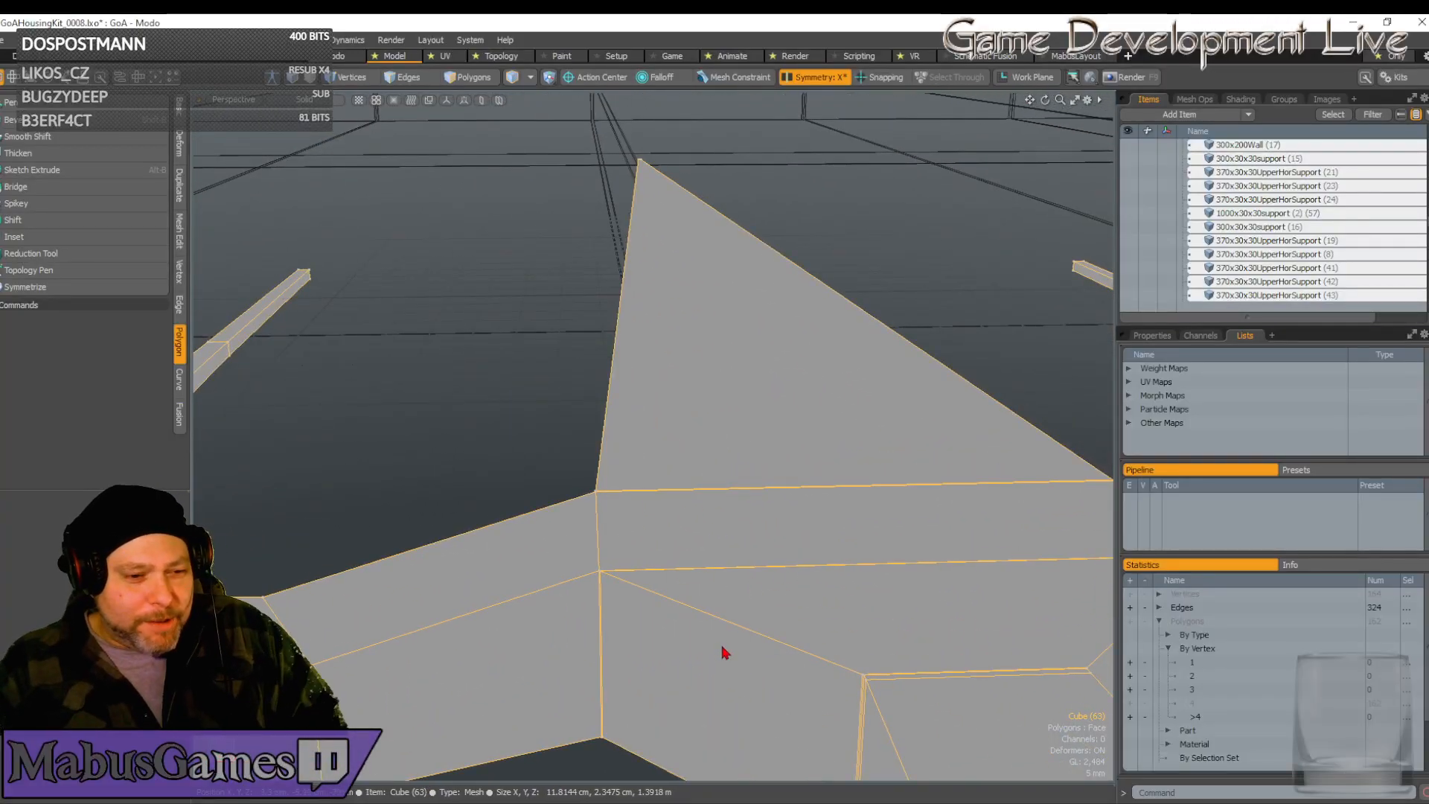
alt+drag(856, 695, 873, 439)
scroll(533, 596, down, 5)
alt+drag(809, 378, 446, 405)
scroll(406, 400, up, 3)
scroll(615, 262, down, 6)
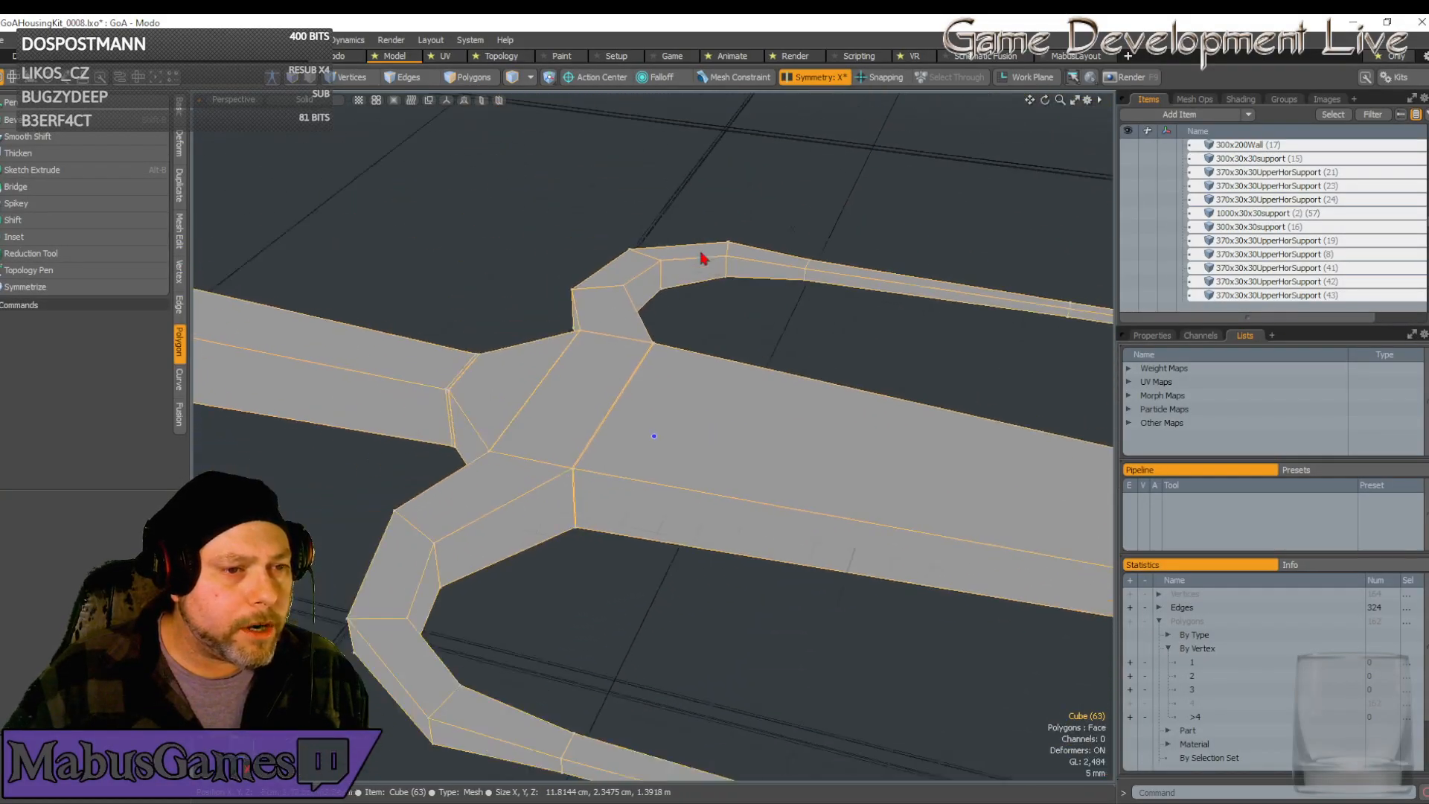
alt+drag(737, 307, 365, 82)
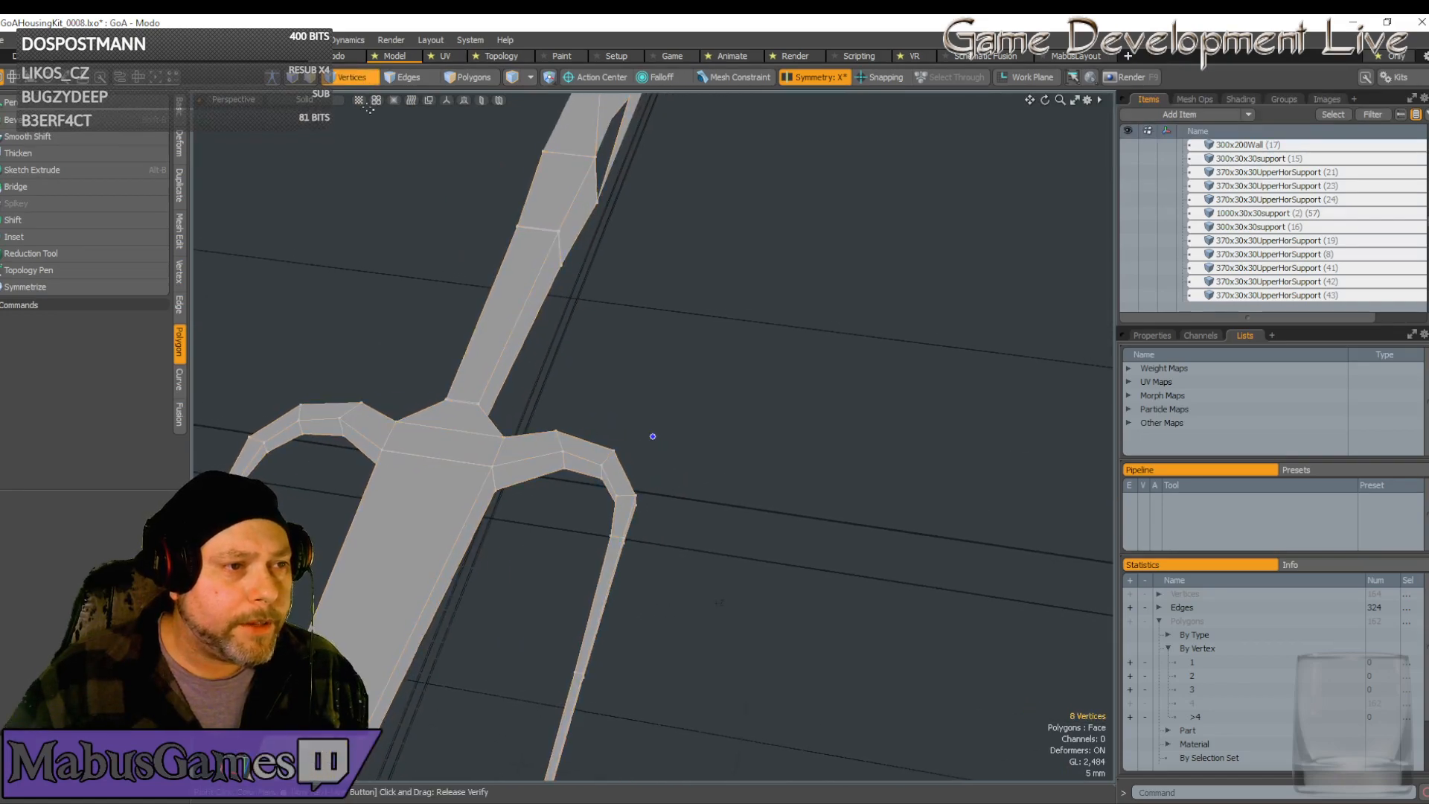
With symmetry on, select the vertex rings along both prongs from the bend out to the tips
scroll(627, 481, up, 5)
drag(425, 318, 509, 542)
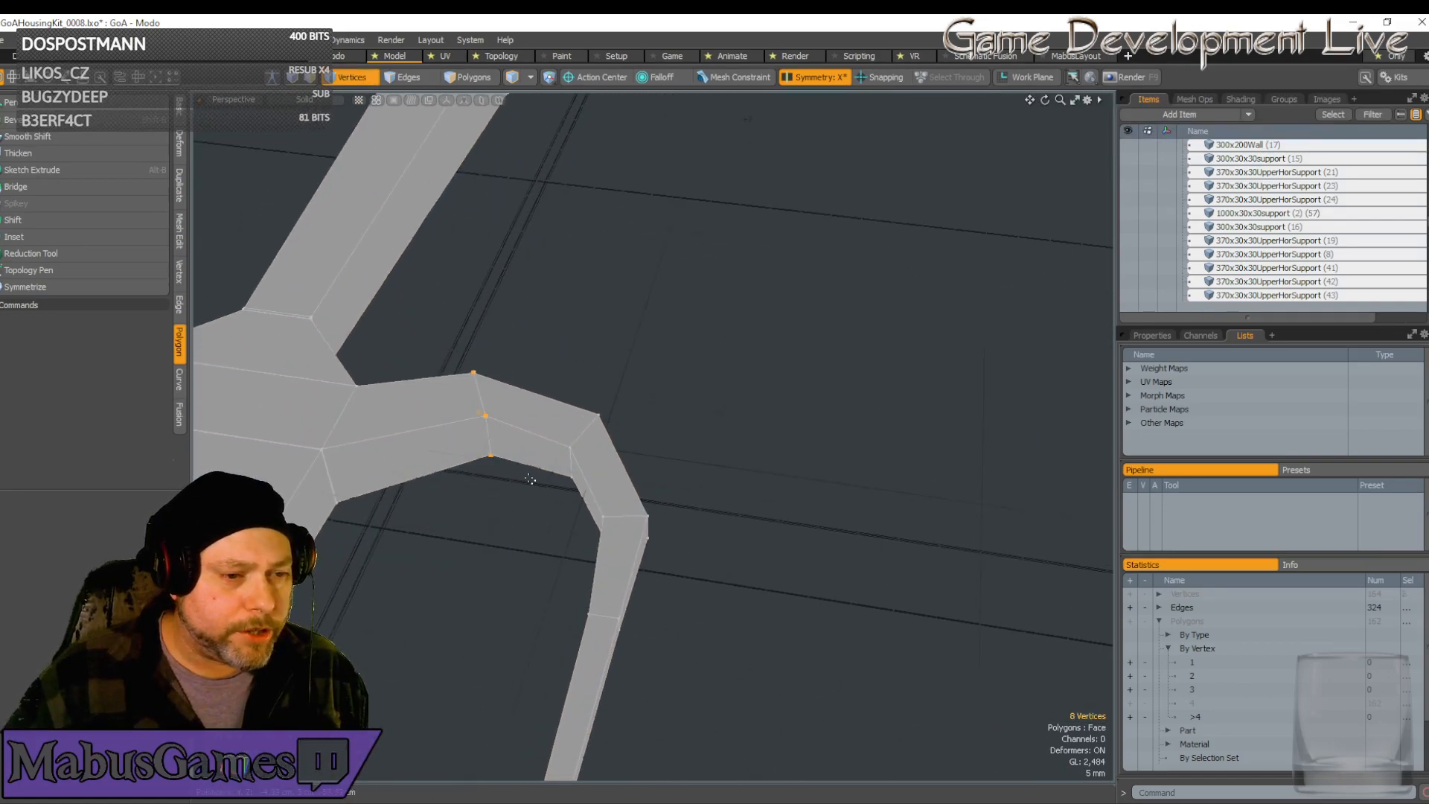
alt+drag(707, 446, 664, 617)
alt+drag(761, 588, 776, 435)
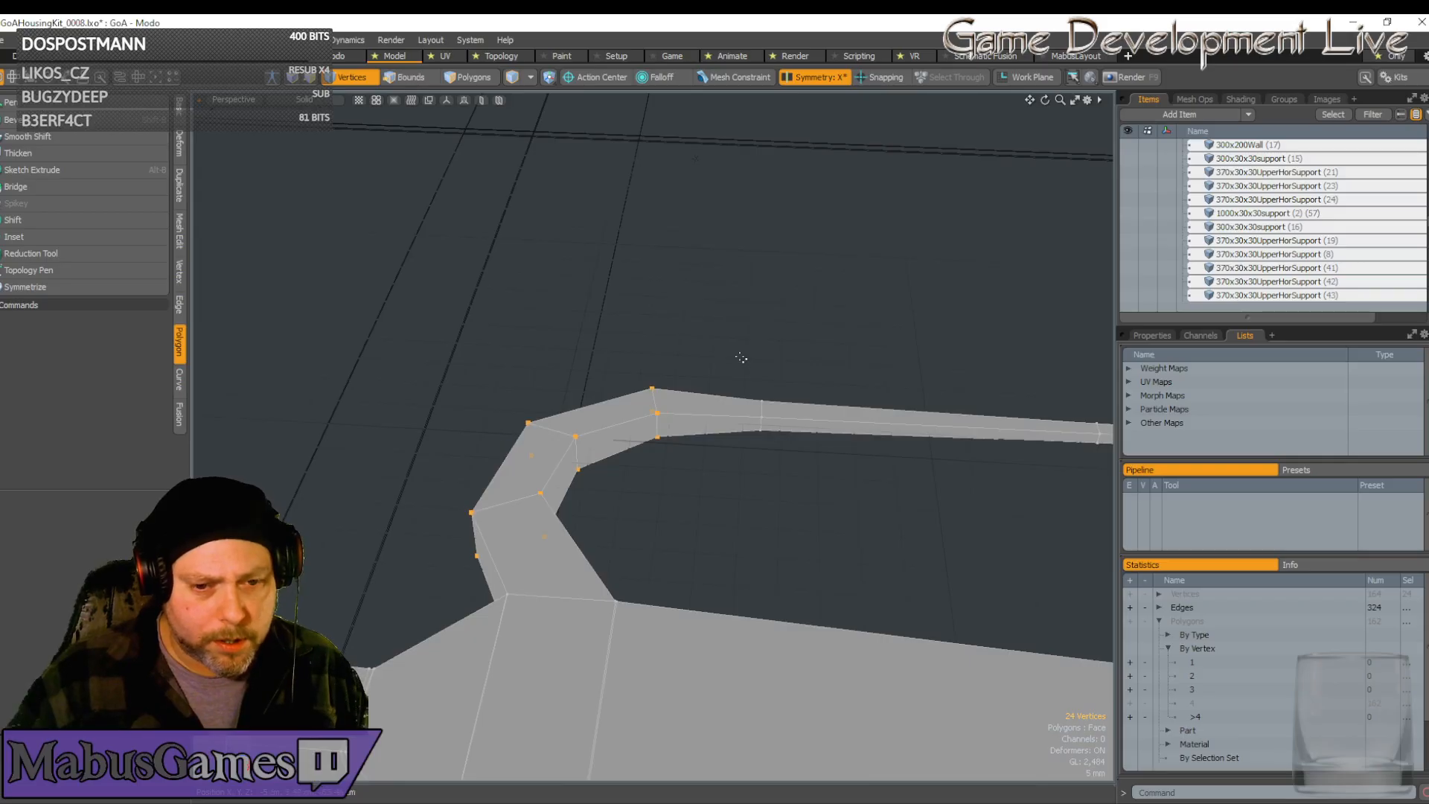
shift+drag(741, 359, 806, 534)
alt+drag(946, 560, 881, 470)
shift+drag(695, 358, 738, 438)
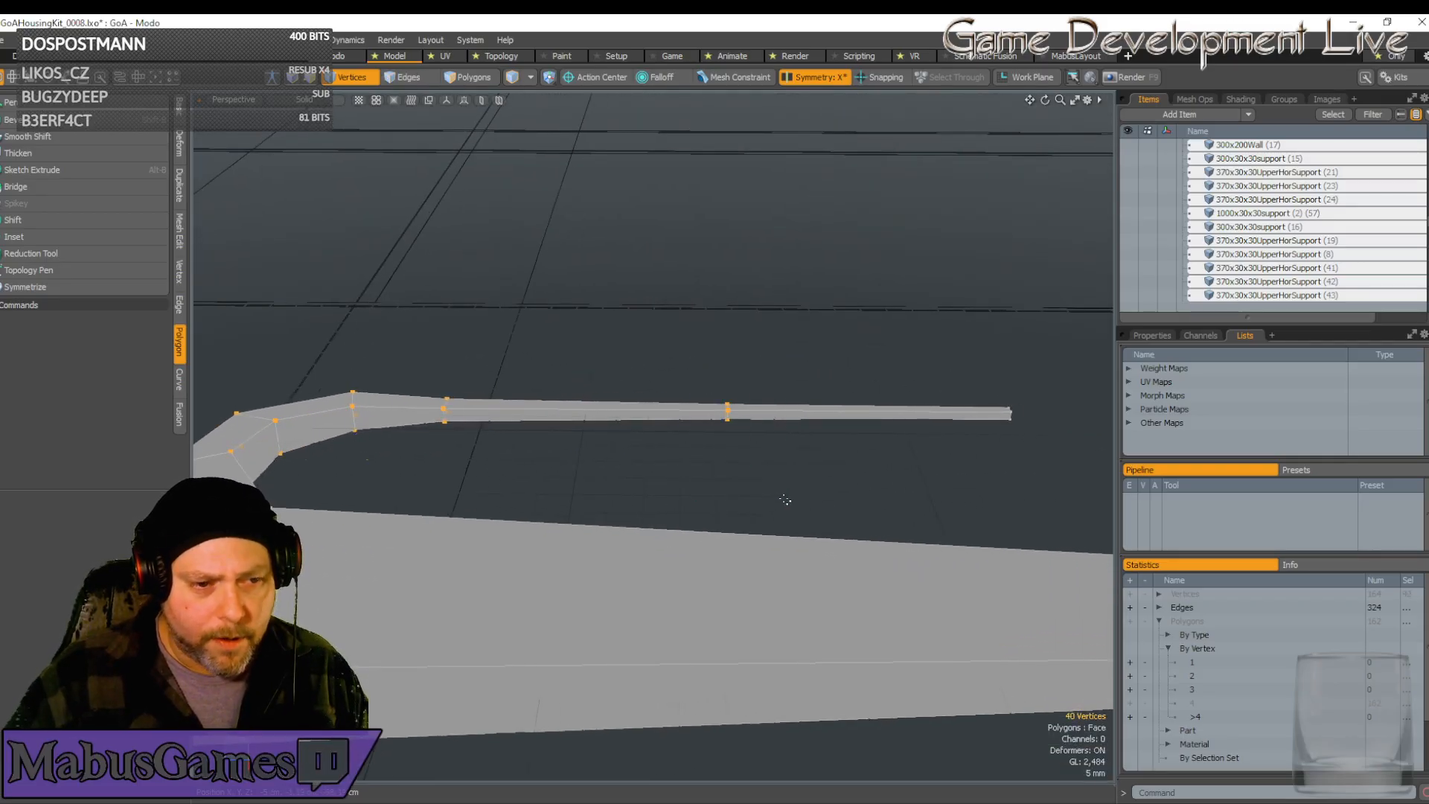
alt+drag(886, 506, 740, 455)
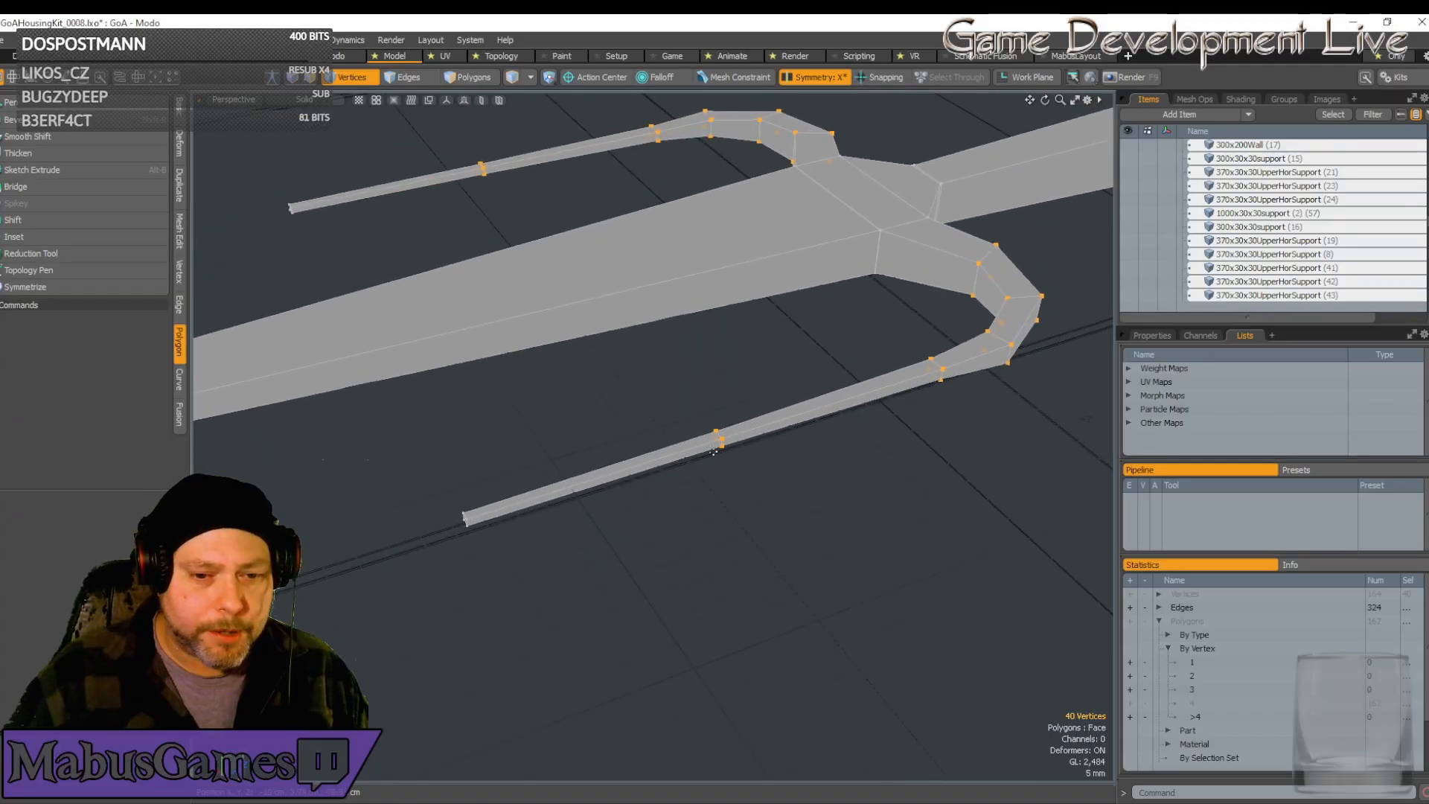
right_drag(383, 465, 554, 652)
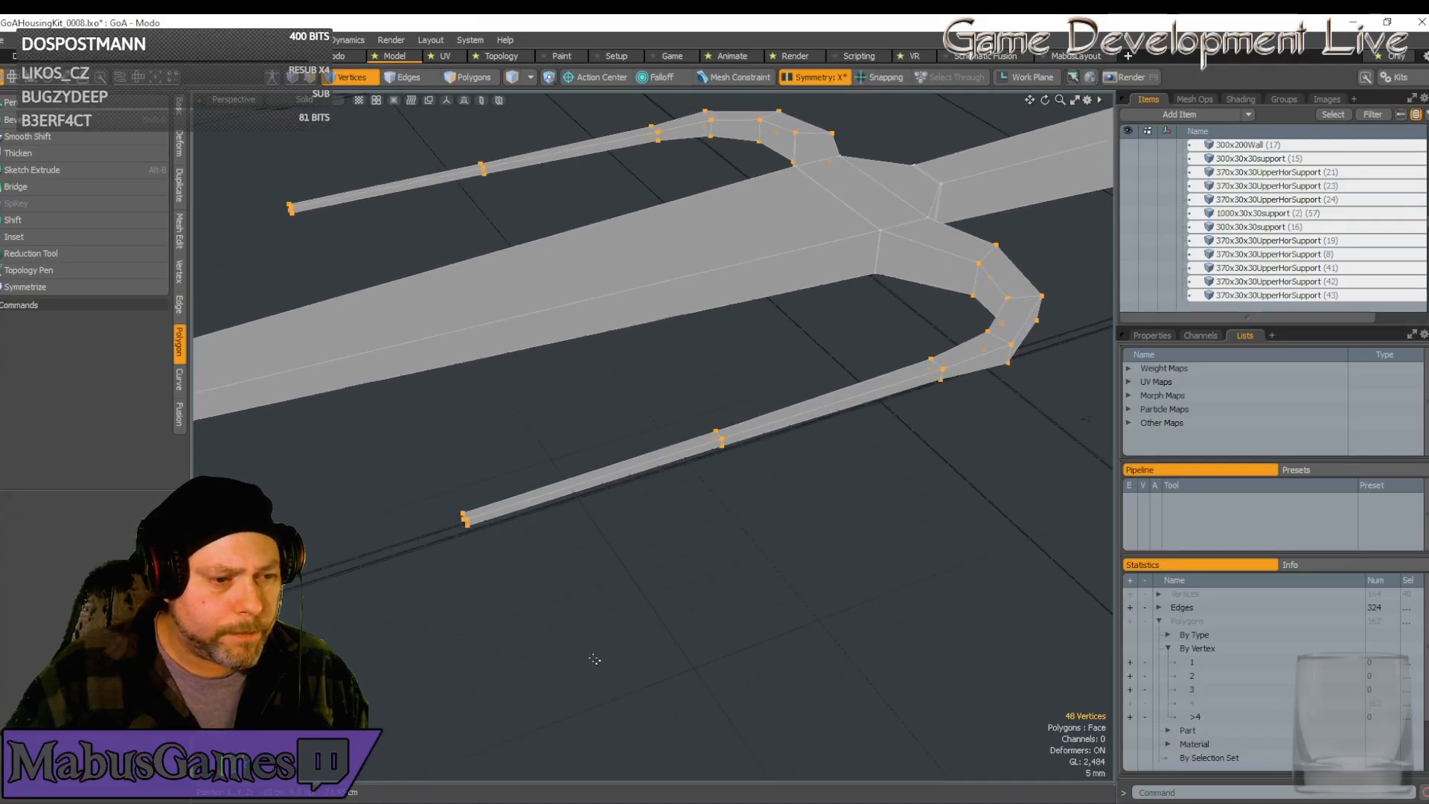
alt+drag(571, 660, 574, 656)
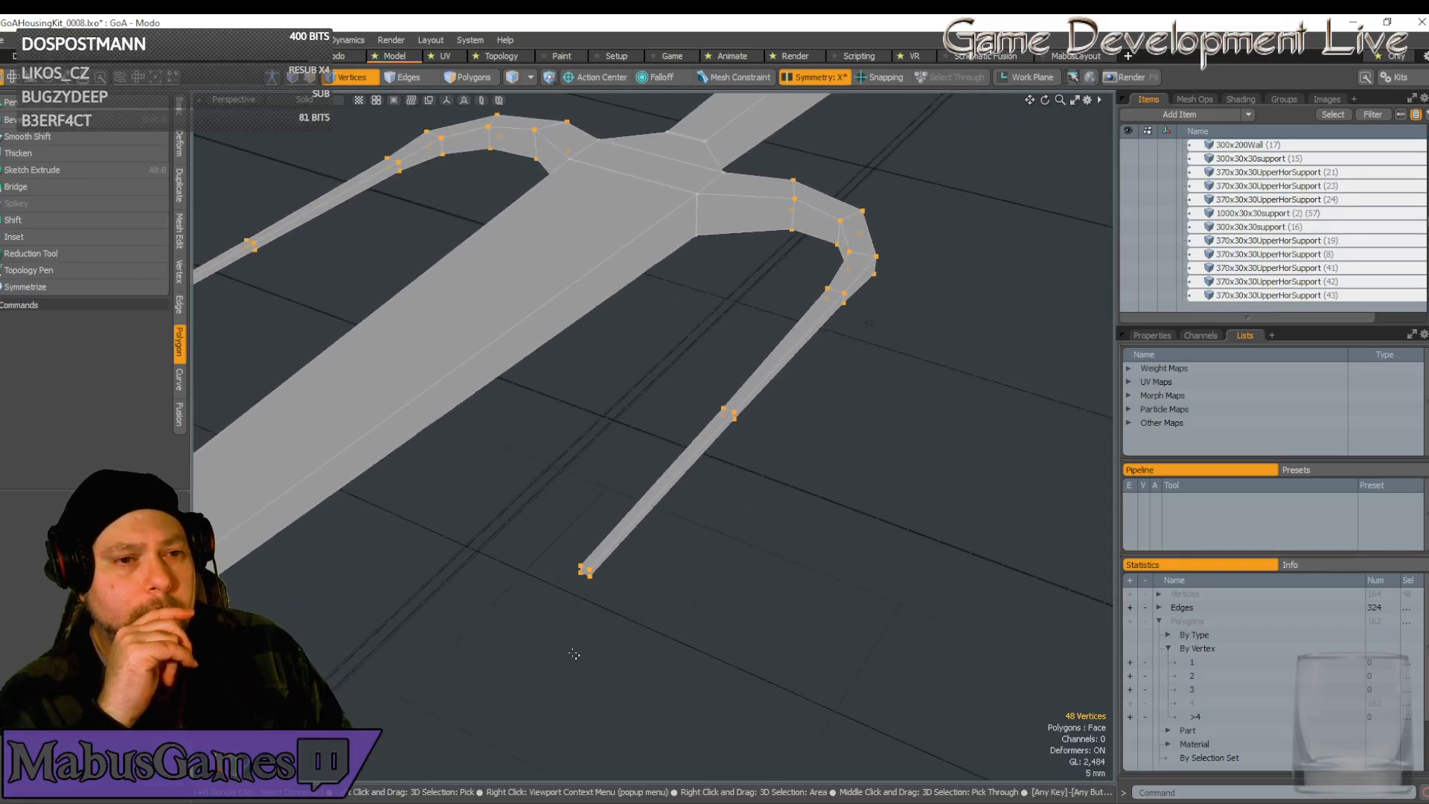
Replace the selection with the first two vertex rings at the bend of both prongs
alt+drag(575, 655, 787, 339)
alt+drag(619, 437, 731, 283)
right_drag(696, 217, 754, 374)
mouse_move(700, 338)
alt+mouse_down()
mouse_move(653, 429)
mouse_move(632, 224)
alt+mouse_up()
shift+right_drag(631, 218, 679, 377)
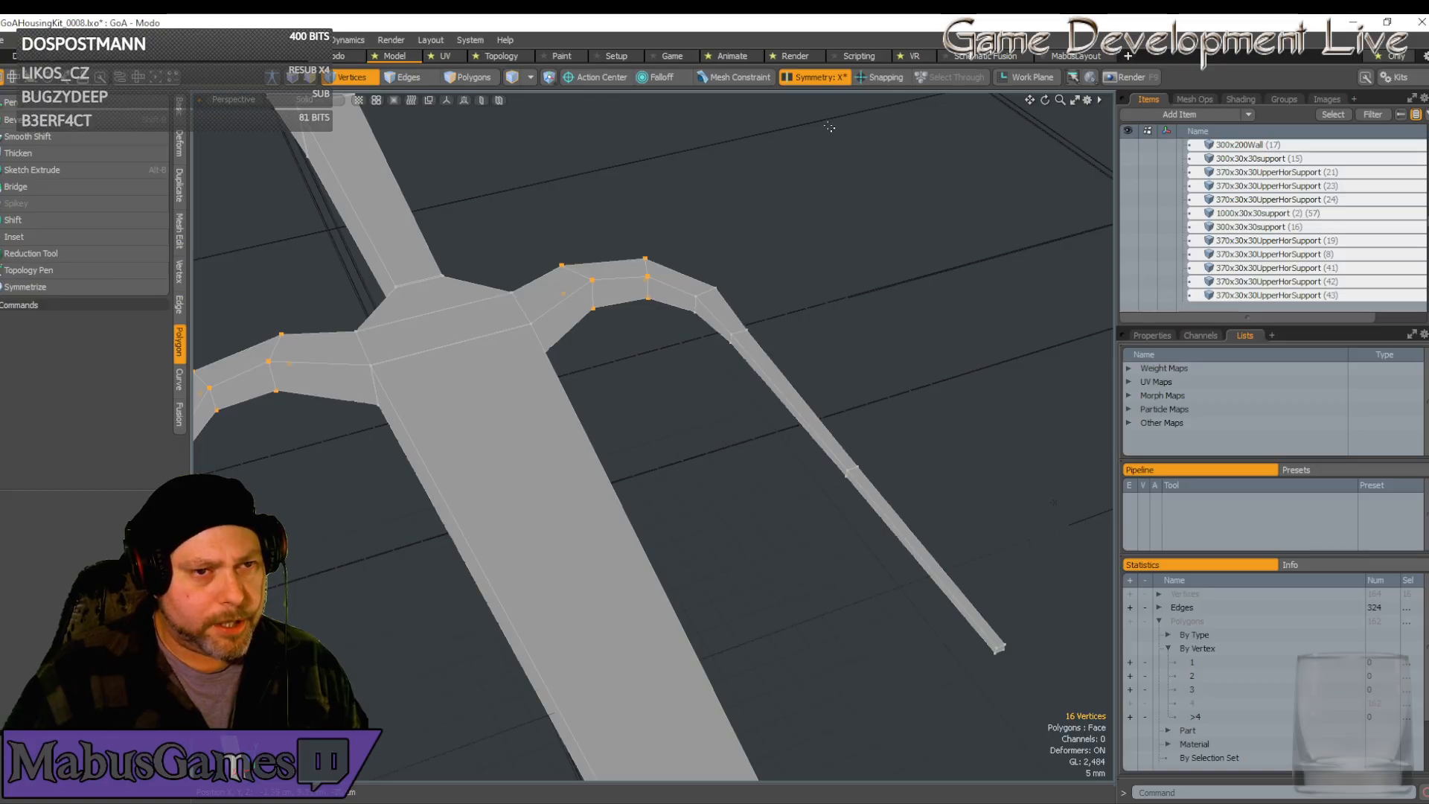
alt+drag(701, 200, 618, 248)
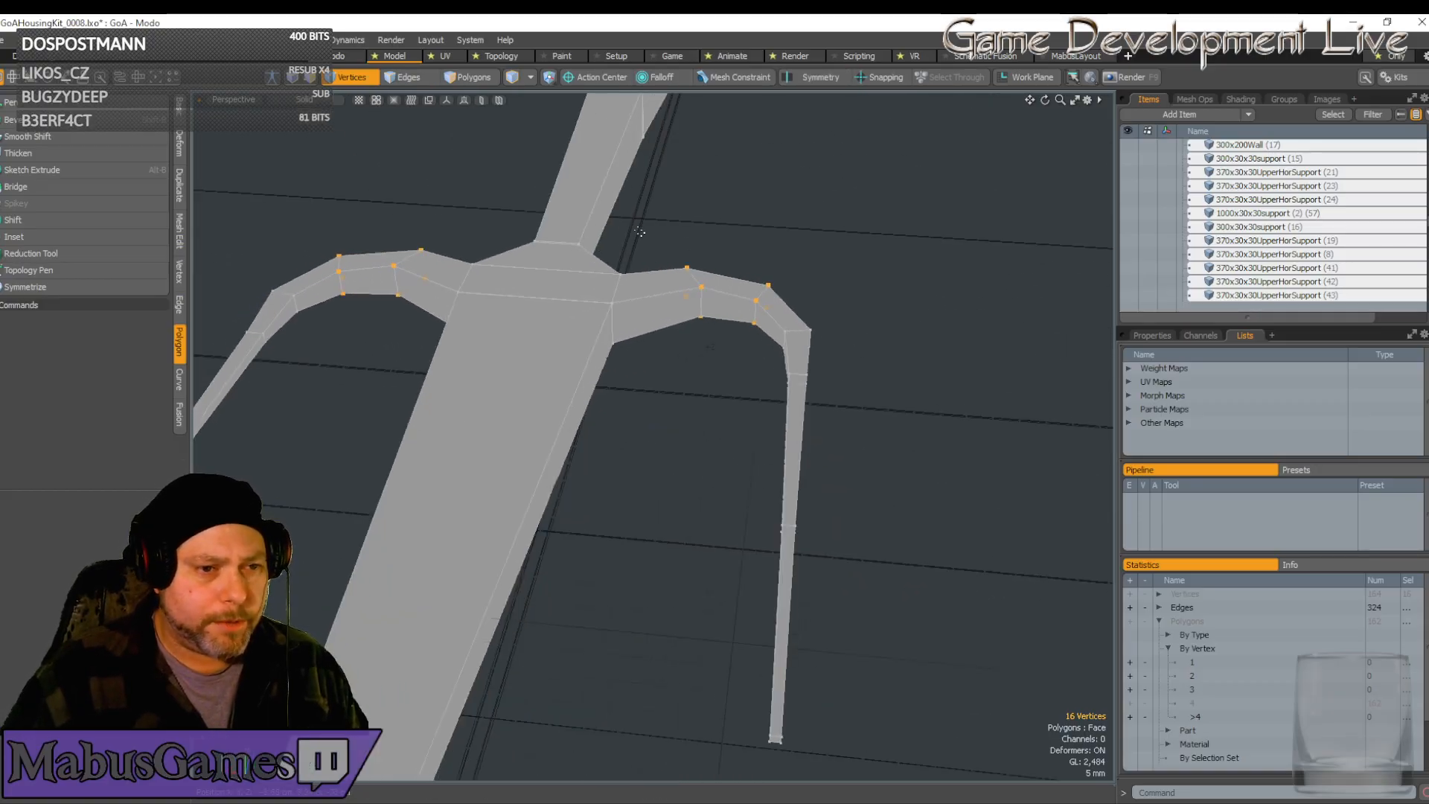
Turn off symmetry and select the vertex rings of one prong from its bend to the ring before the tip
right_drag(640, 232, 717, 426)
alt+drag(655, 430, 664, 232)
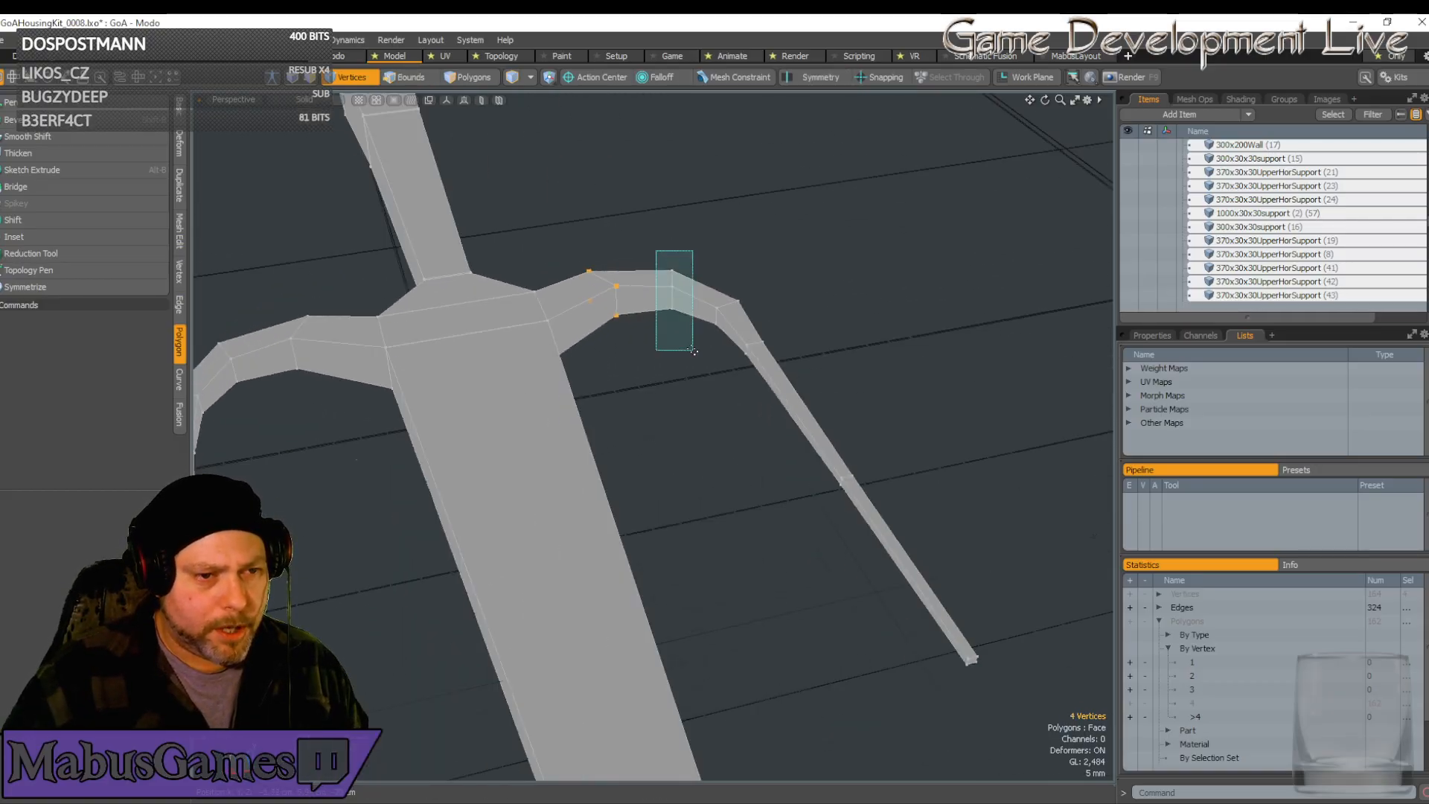
right_drag(693, 351, 693, 350)
alt+drag(693, 351, 579, 275)
shift+right_drag(605, 354, 613, 367)
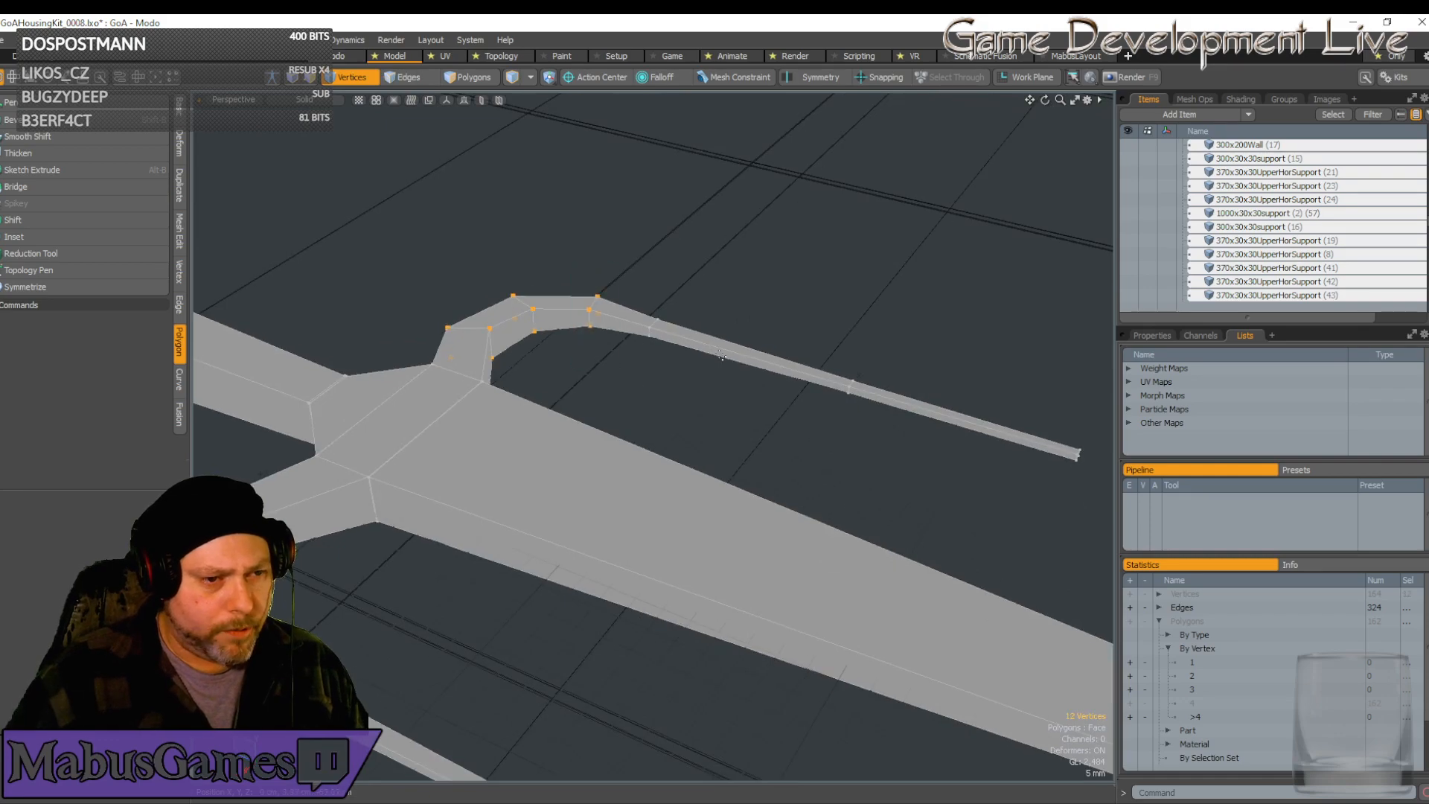
alt+drag(613, 367, 586, 290)
shift+right_drag(586, 302, 640, 397)
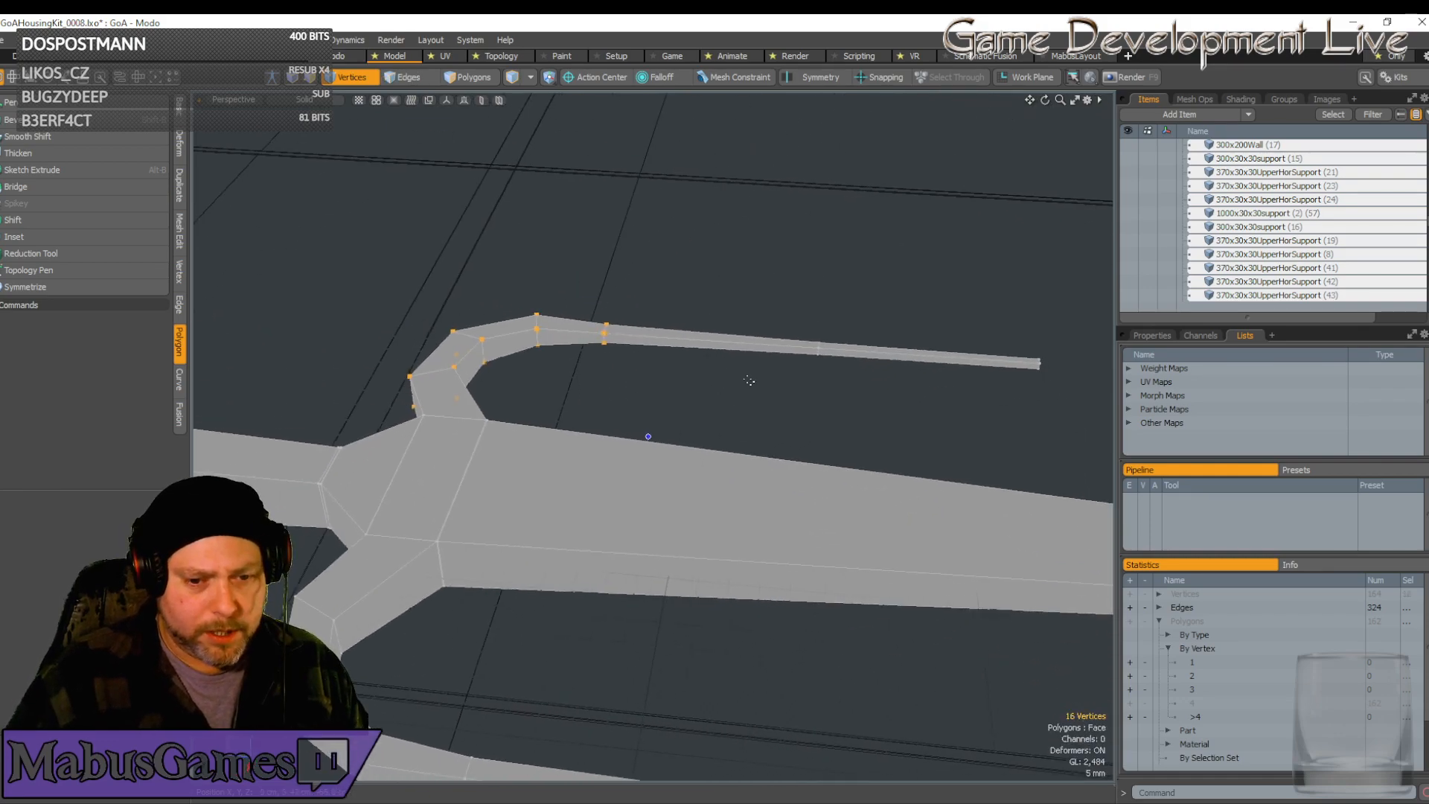
alt+drag(744, 382, 674, 338)
key(shift)
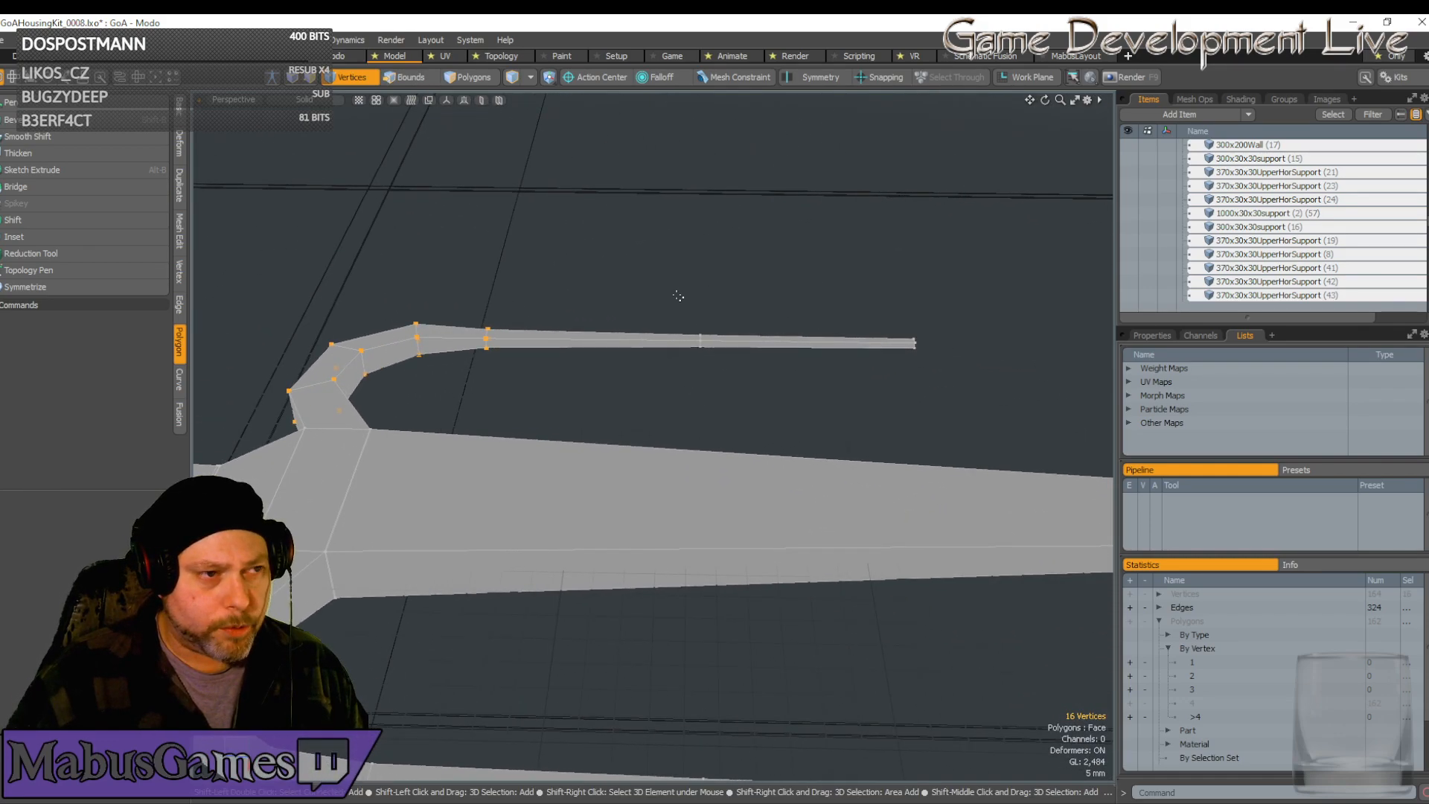
shift+right_drag(678, 297, 729, 407)
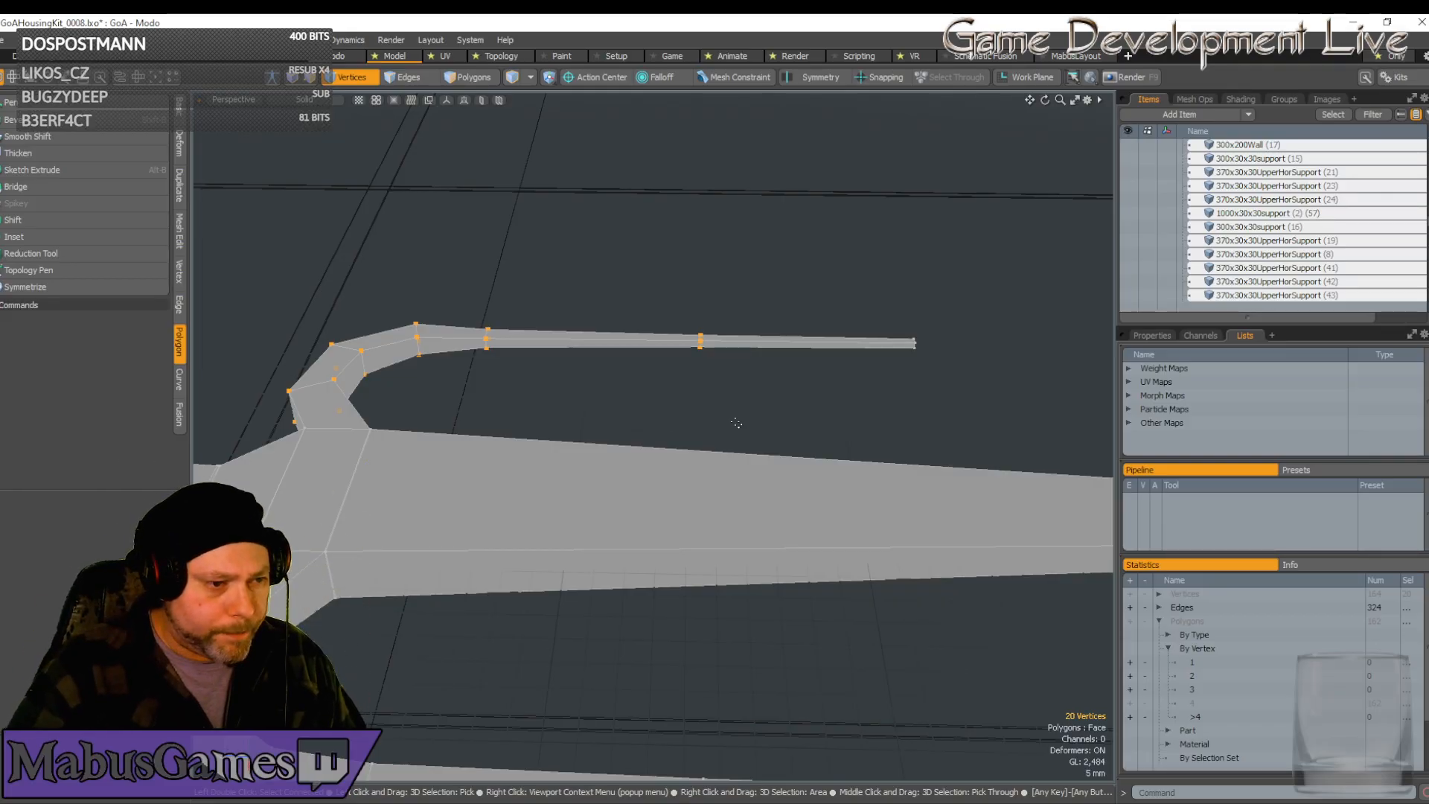
In edge mode, select the full ring of thickness edges running around the prongs, blade and shaft
click(431, 79)
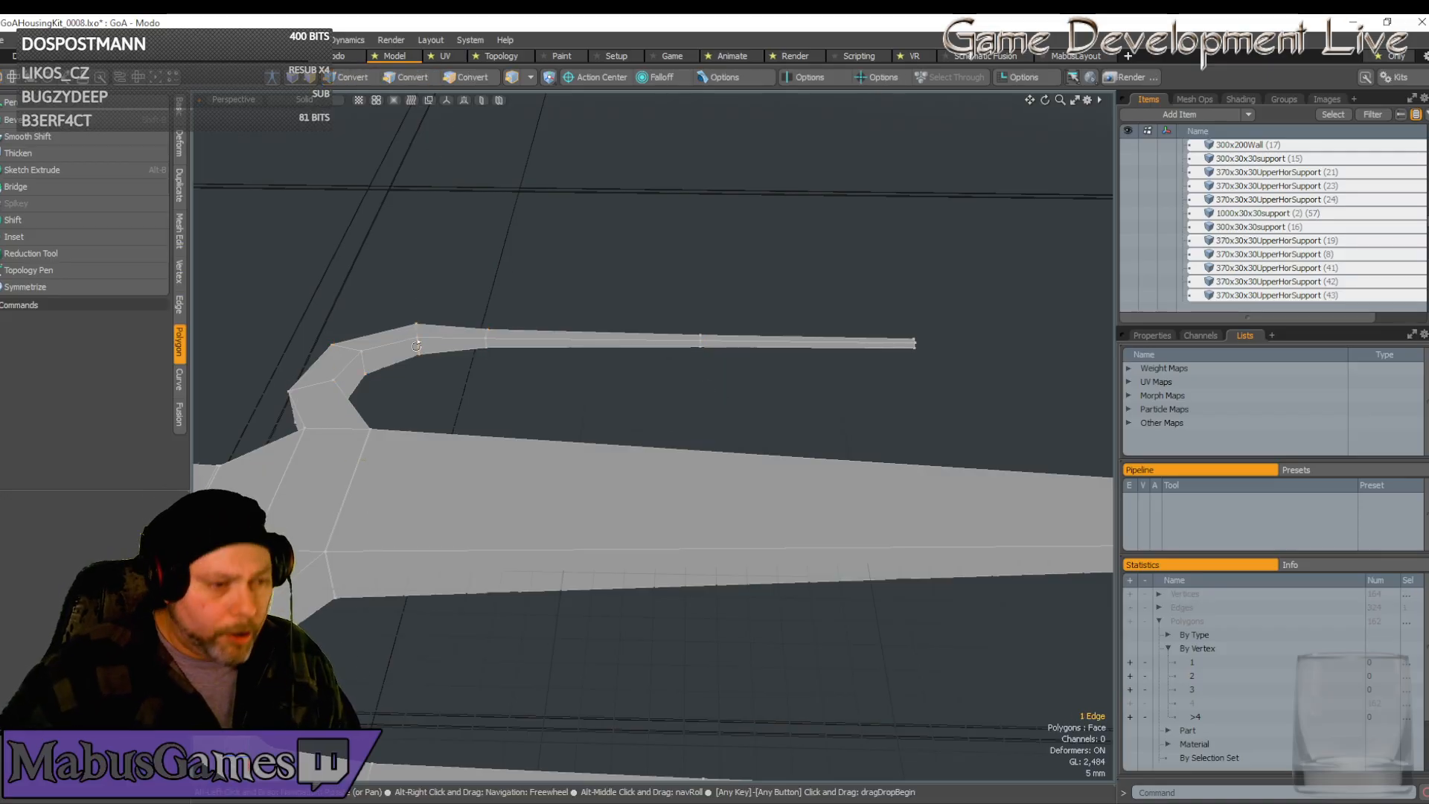
key(alt+l)
alt+drag(416, 345, 568, 475)
scroll(568, 476, down, 2)
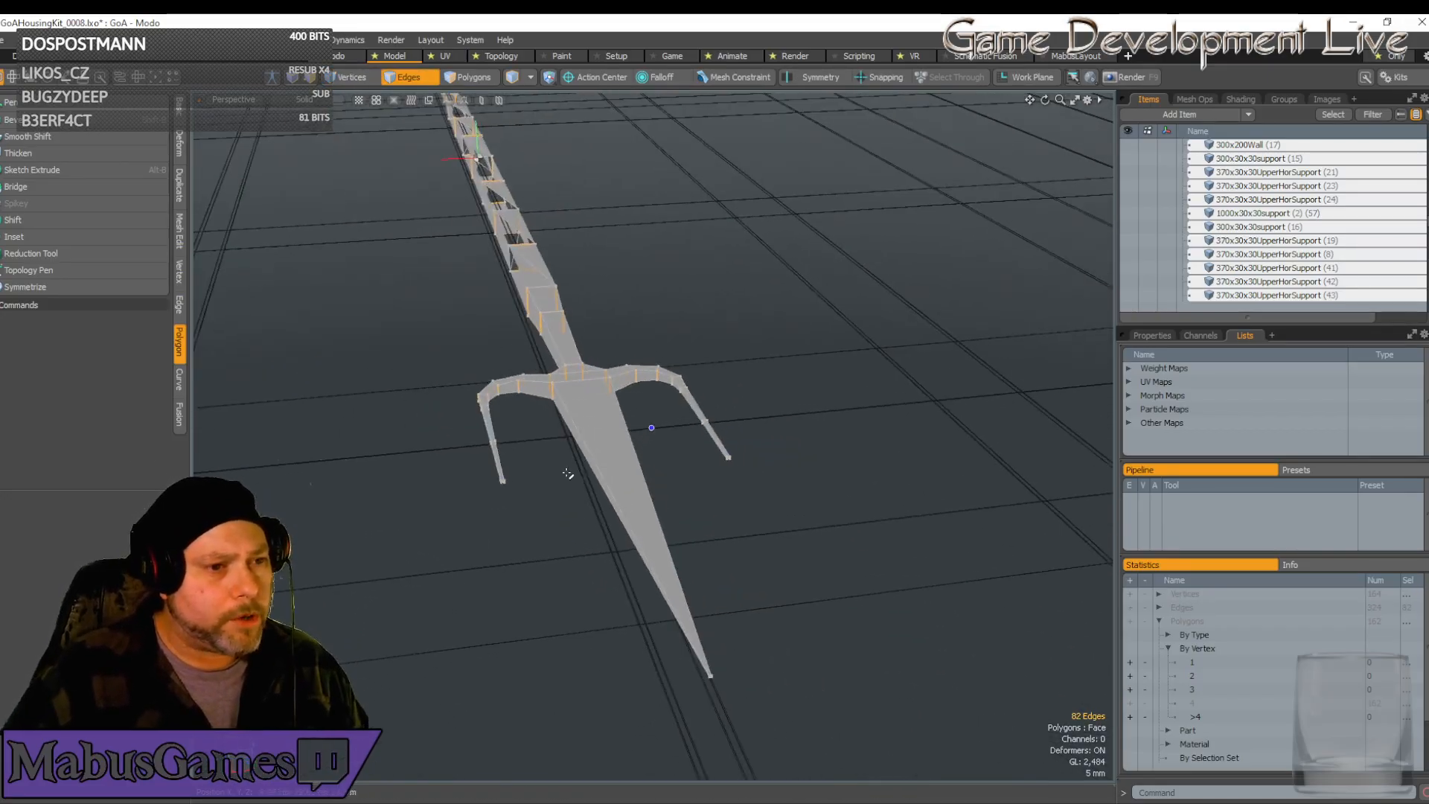
alt+drag(702, 536, 692, 509)
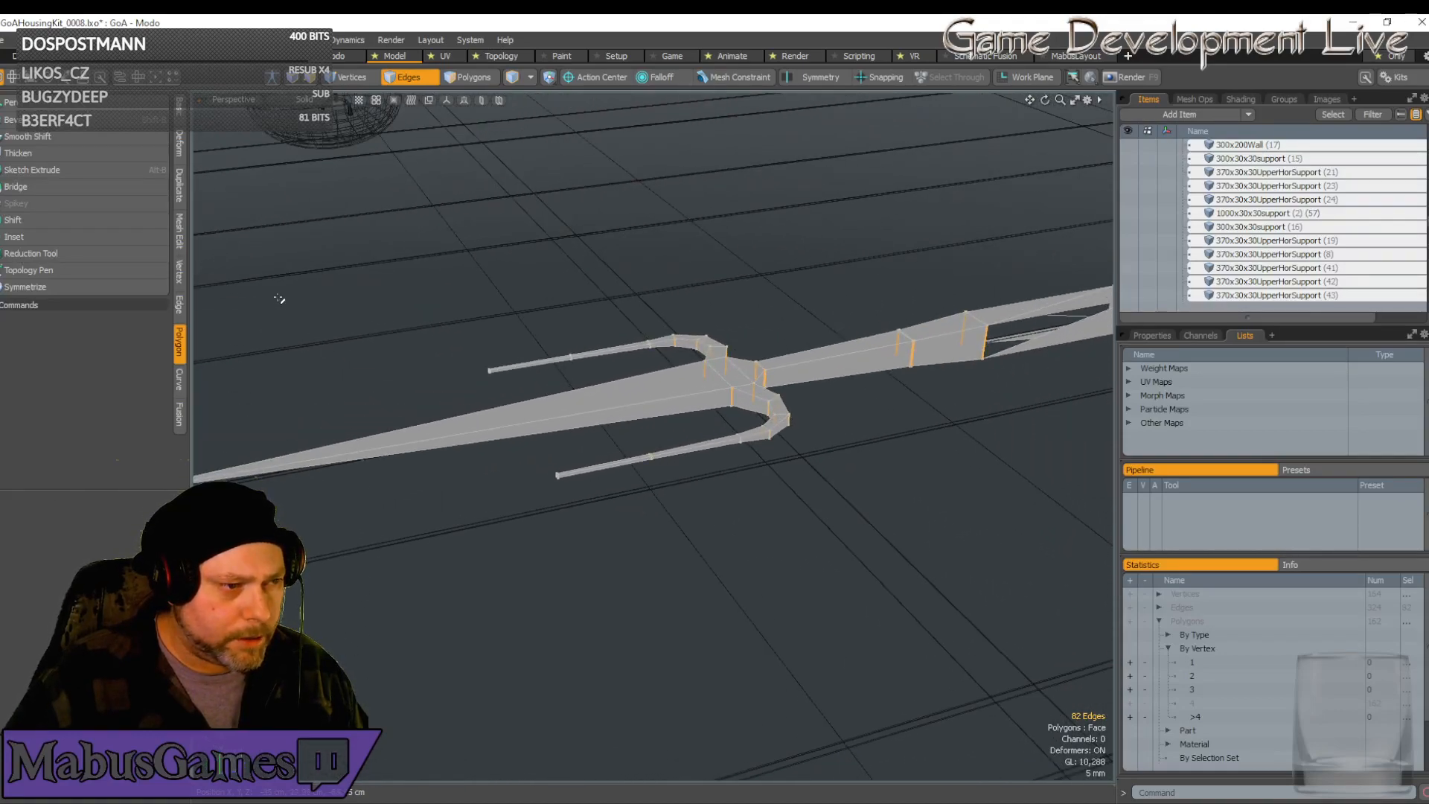
Loop slice the selected thickness ring with a count of 2, placing the slices at 0.5% and 99.5%
click(180, 236)
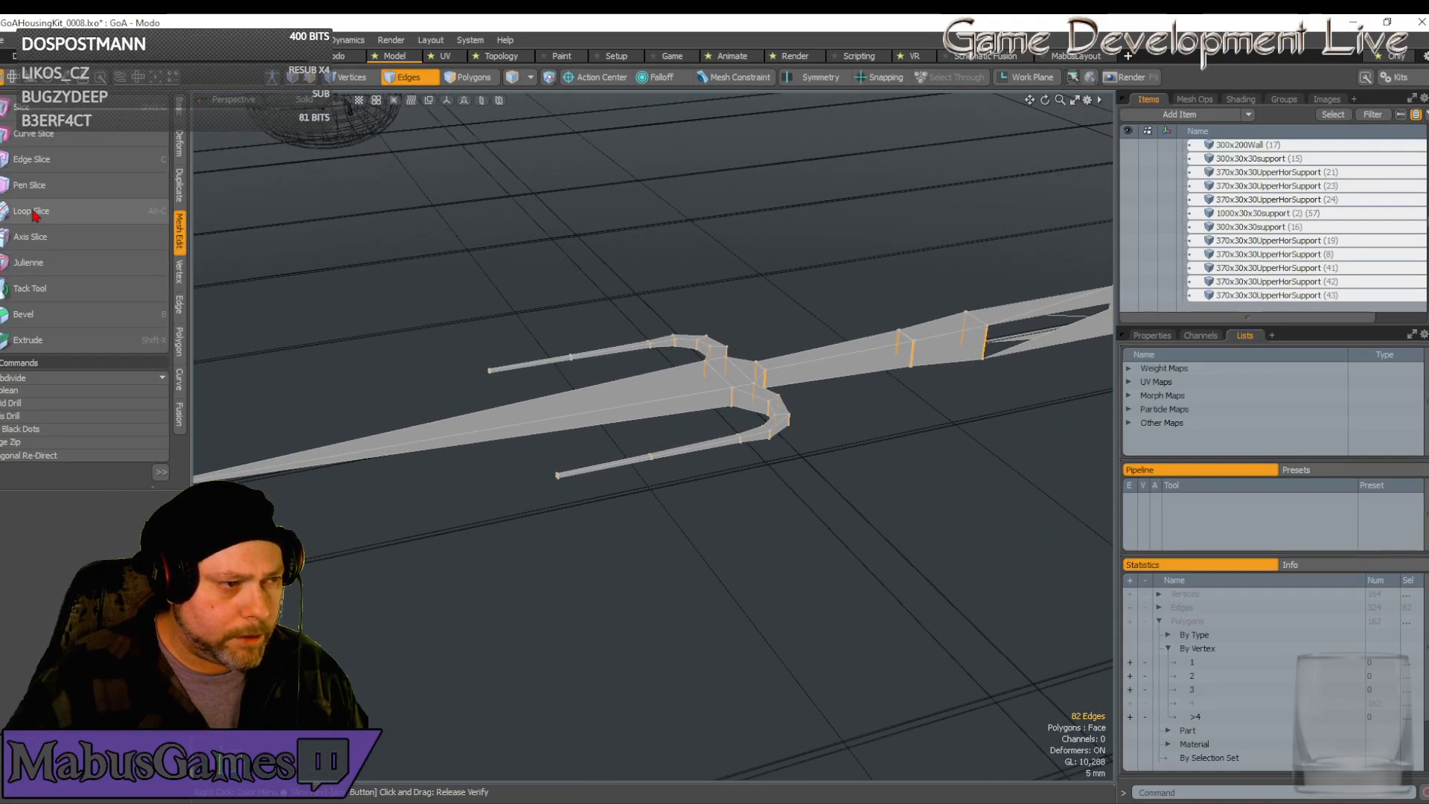
click(75, 217)
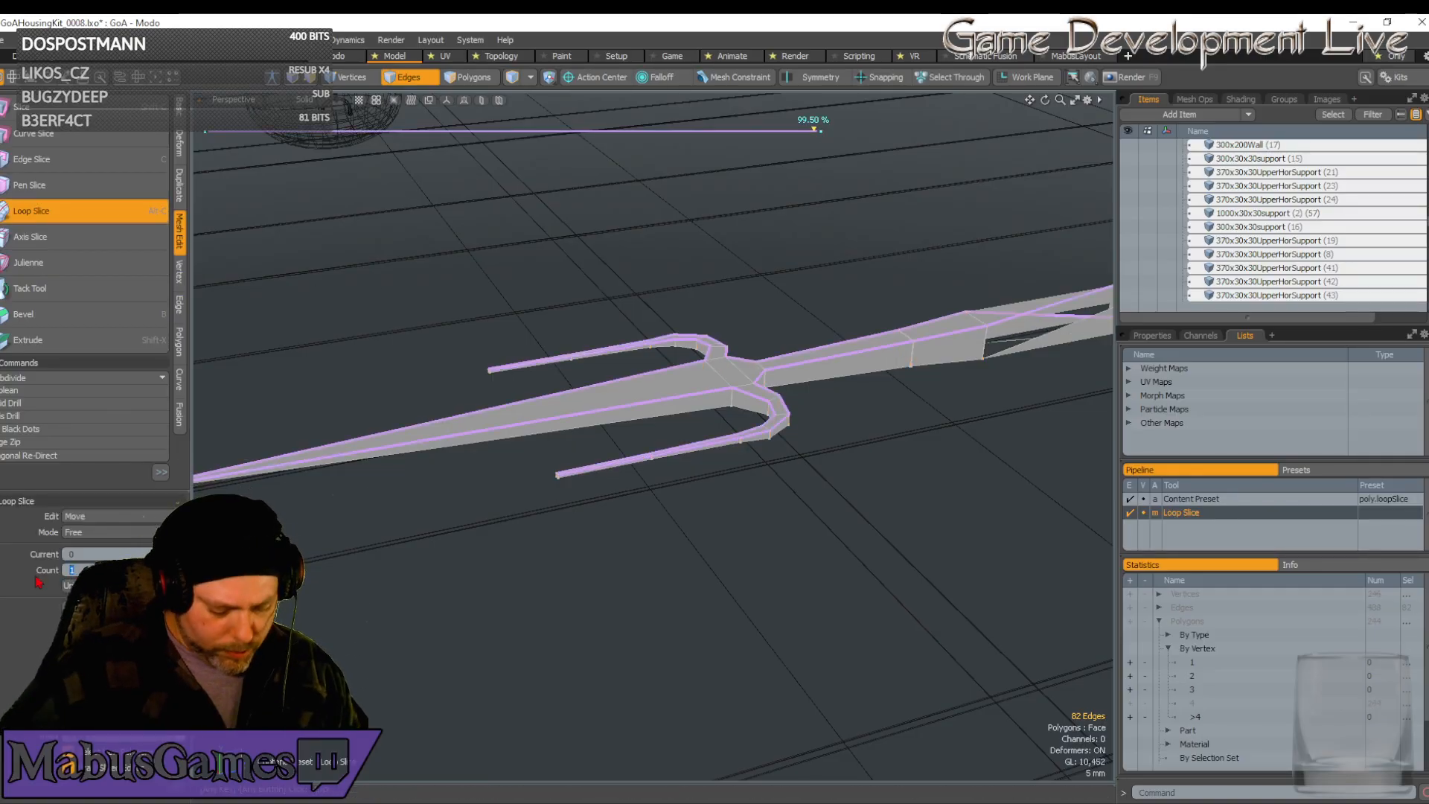
text(2)
key(Return)
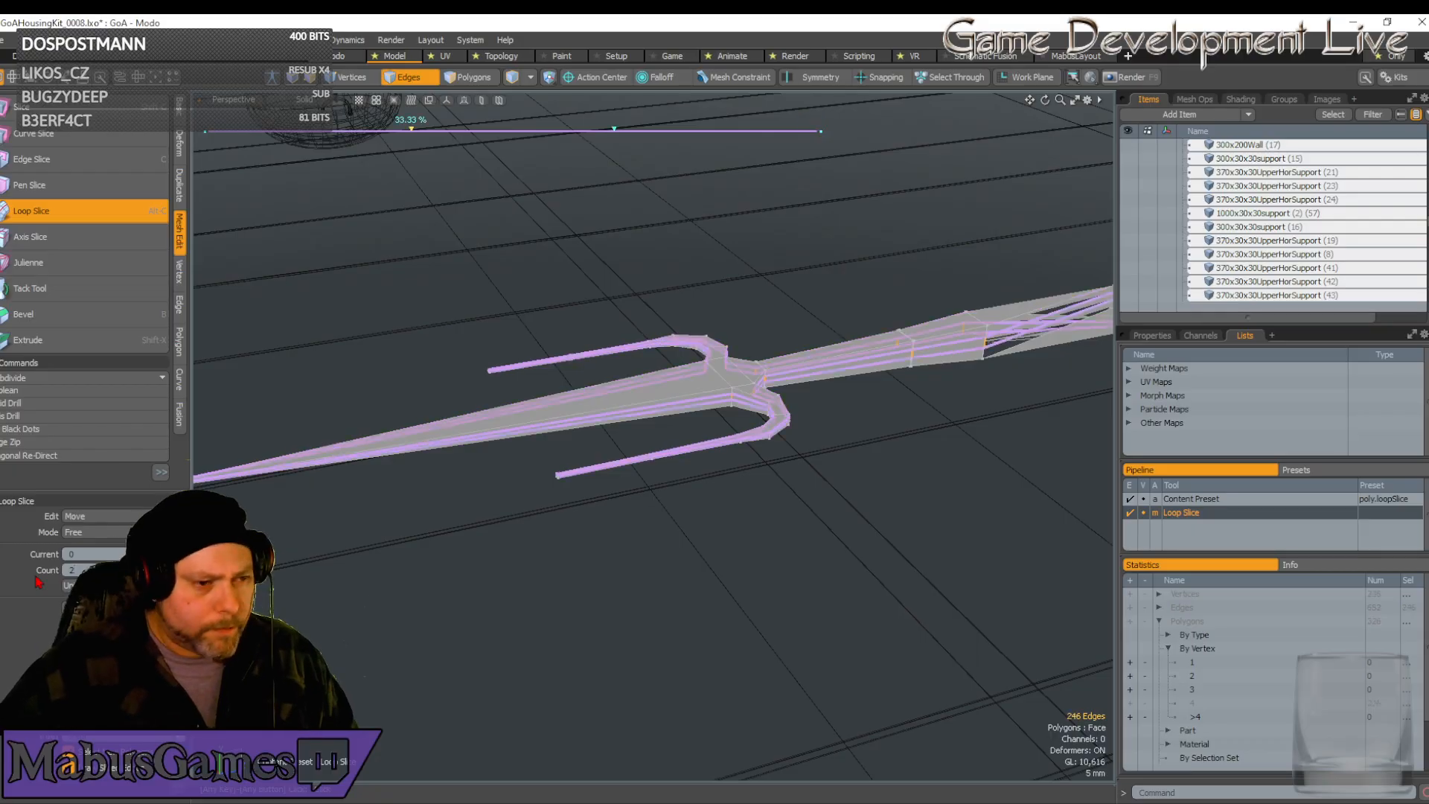
drag(411, 130, 210, 132)
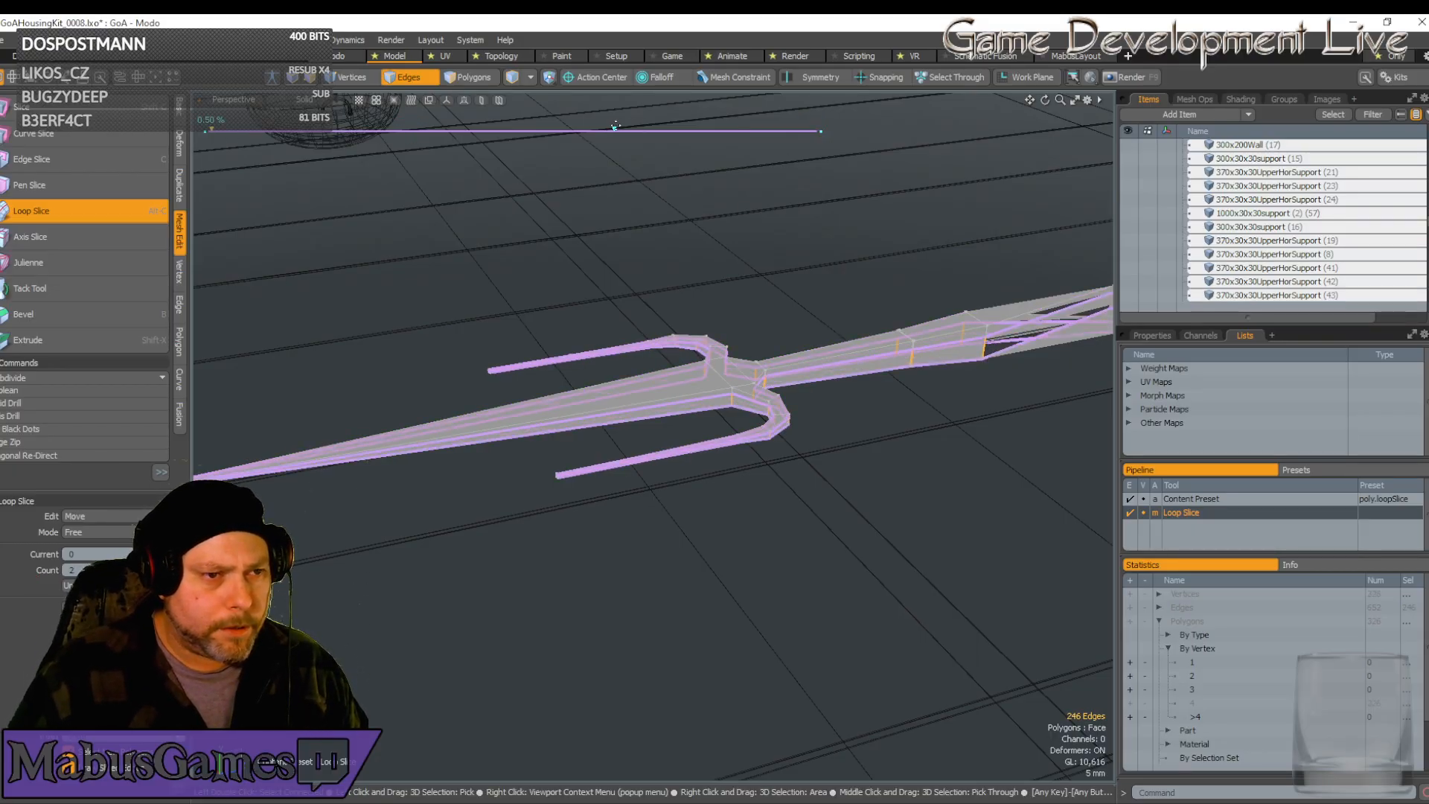
drag(614, 130, 817, 130)
click(78, 214)
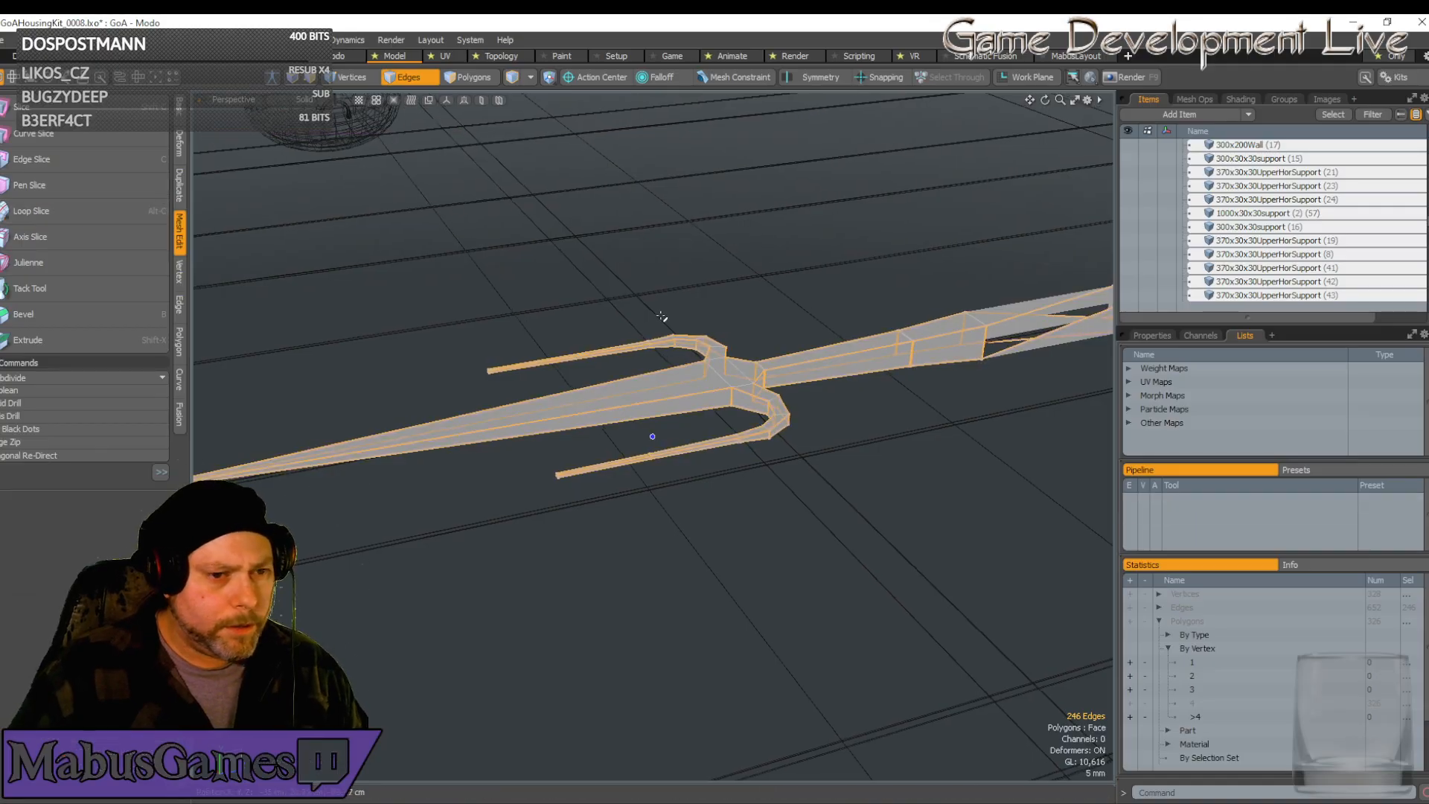
Select the ring of edges crossing the width of the blade and shaft, and loop slice it twice near both side borders
alt+drag(664, 319, 600, 403)
scroll(600, 402, up, 10)
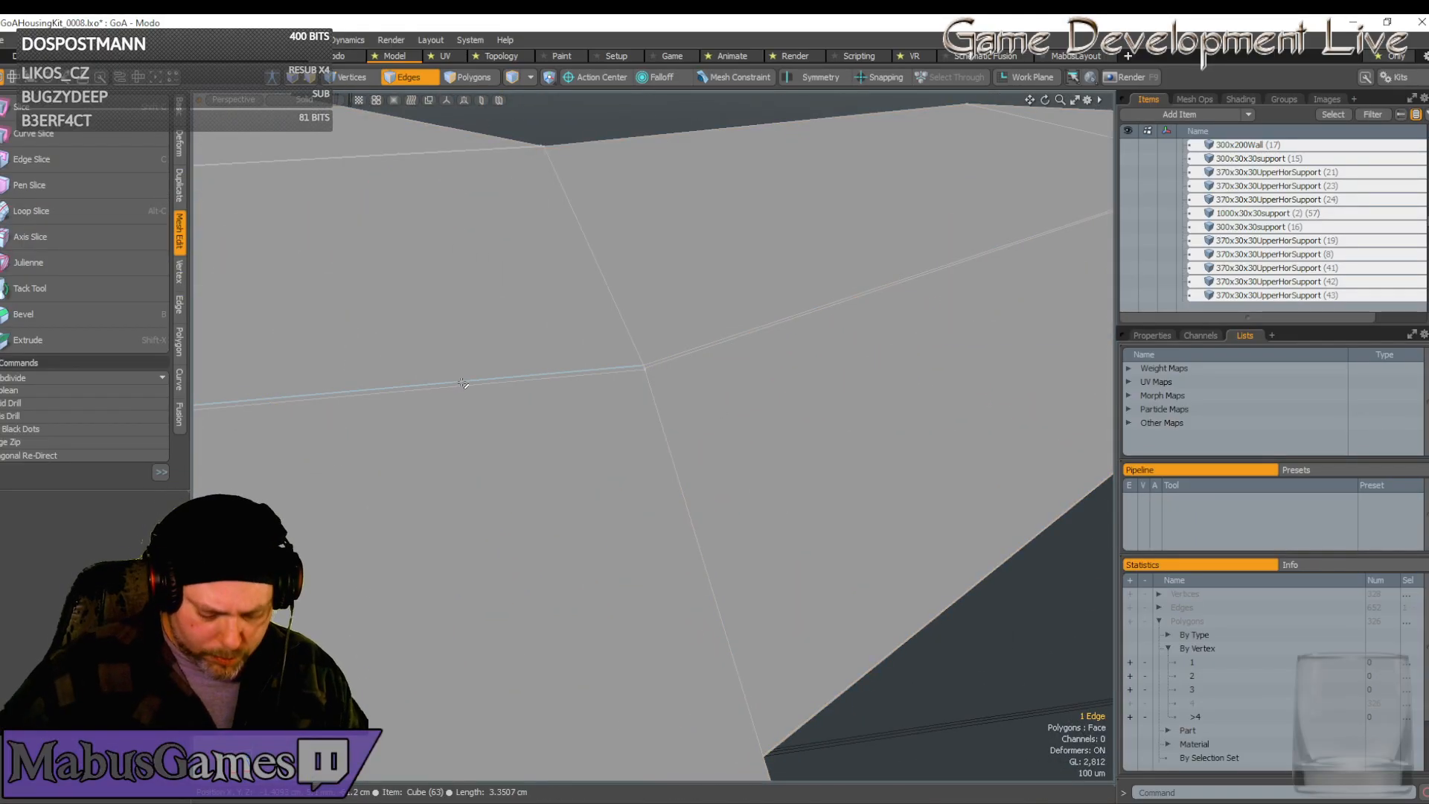
scroll(464, 384, down, 8)
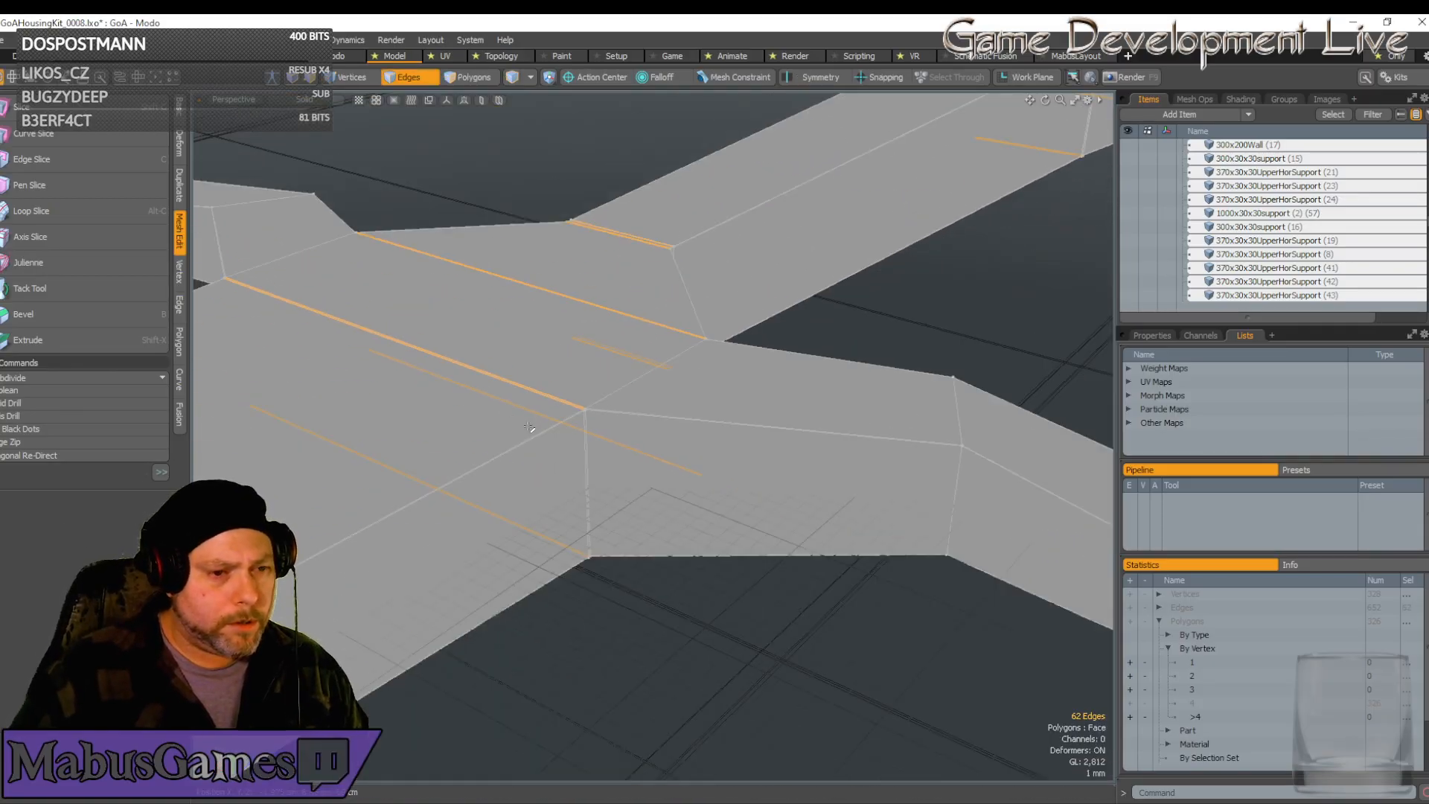
scroll(529, 426, down, 3)
alt+drag(529, 426, 402, 402)
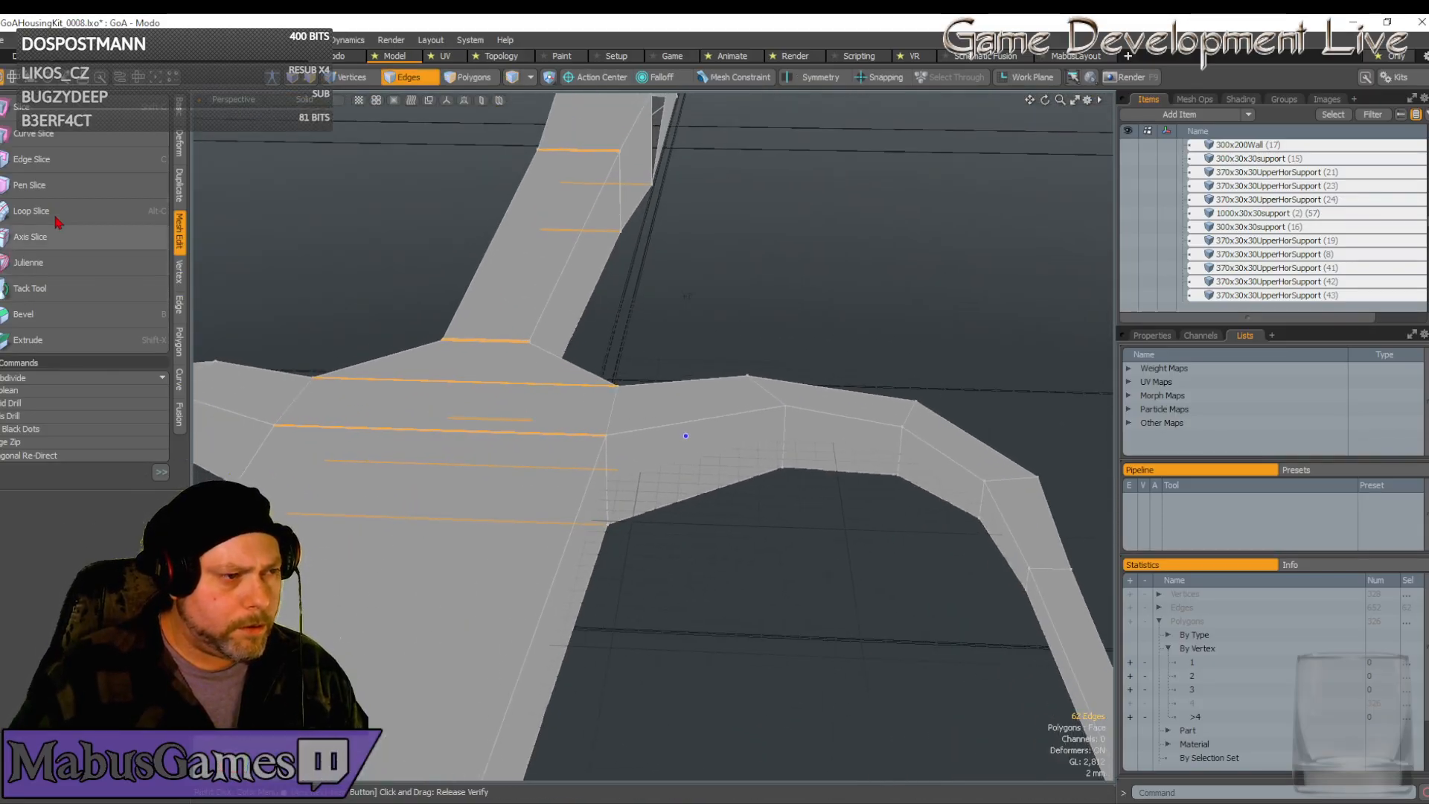
click(31, 212)
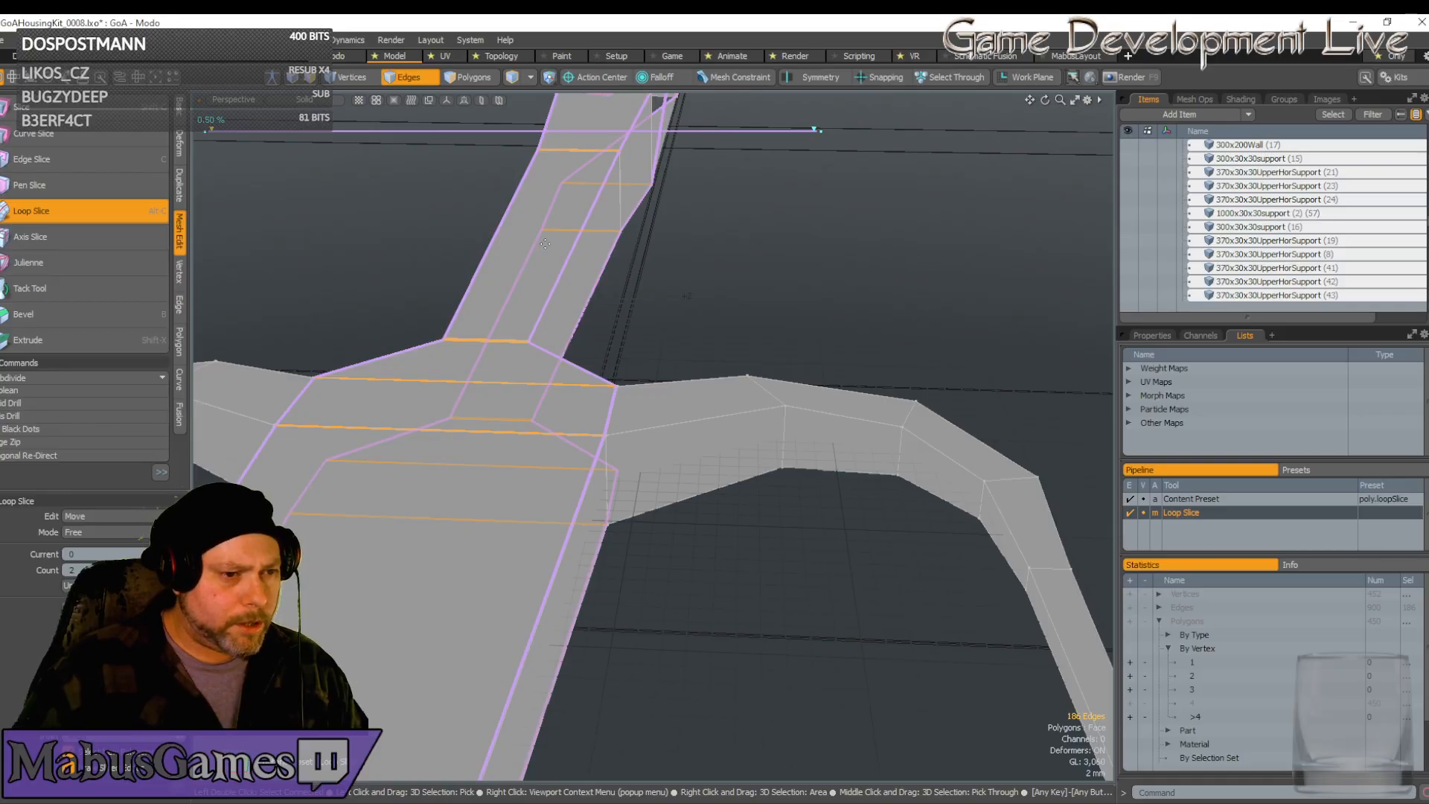
click(138, 214)
Try a two-slice Loop Slice across the lengthwise edges of both prongs' end segments without symmetry
alt+drag(782, 424, 490, 545)
double_click(478, 540)
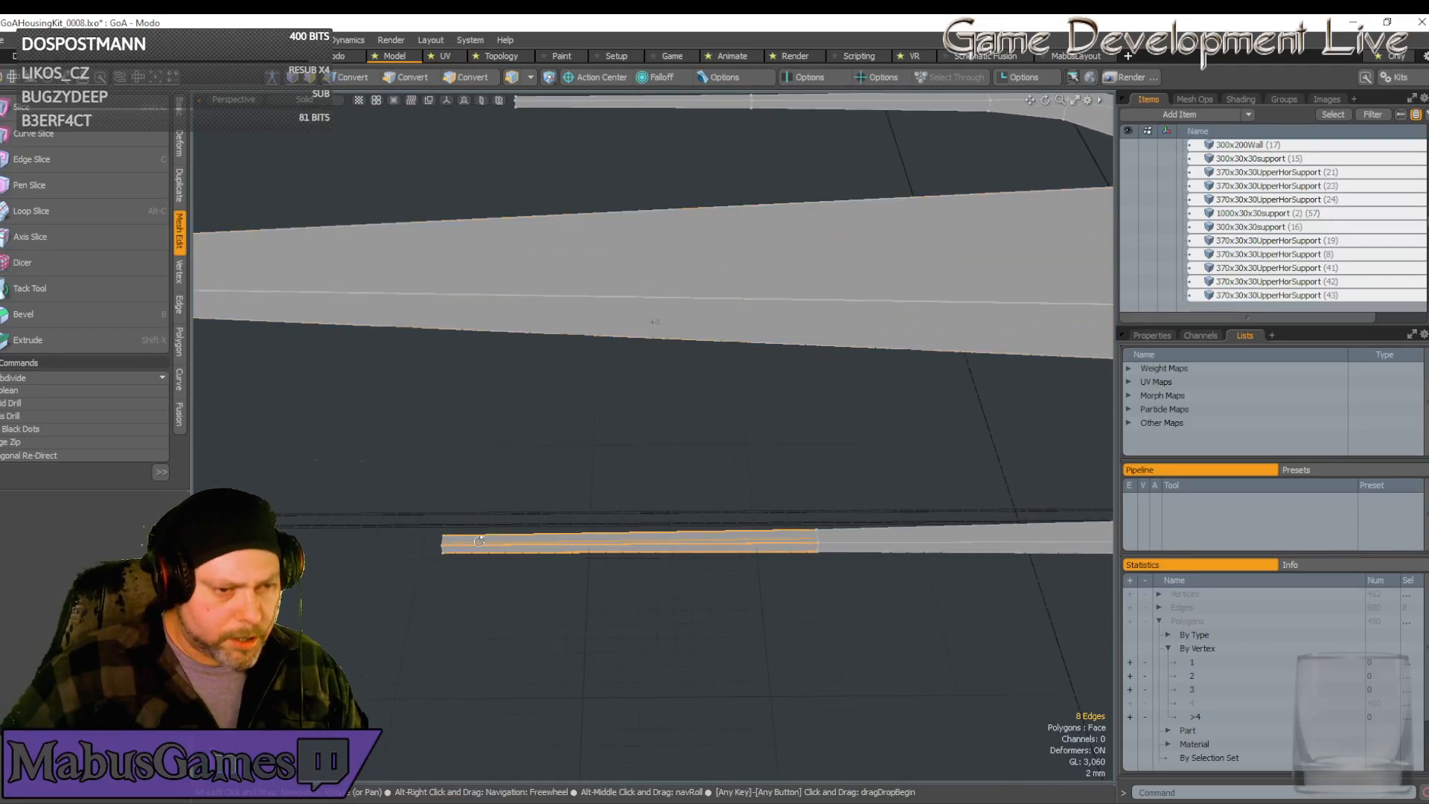
shift+double_click(576, 101)
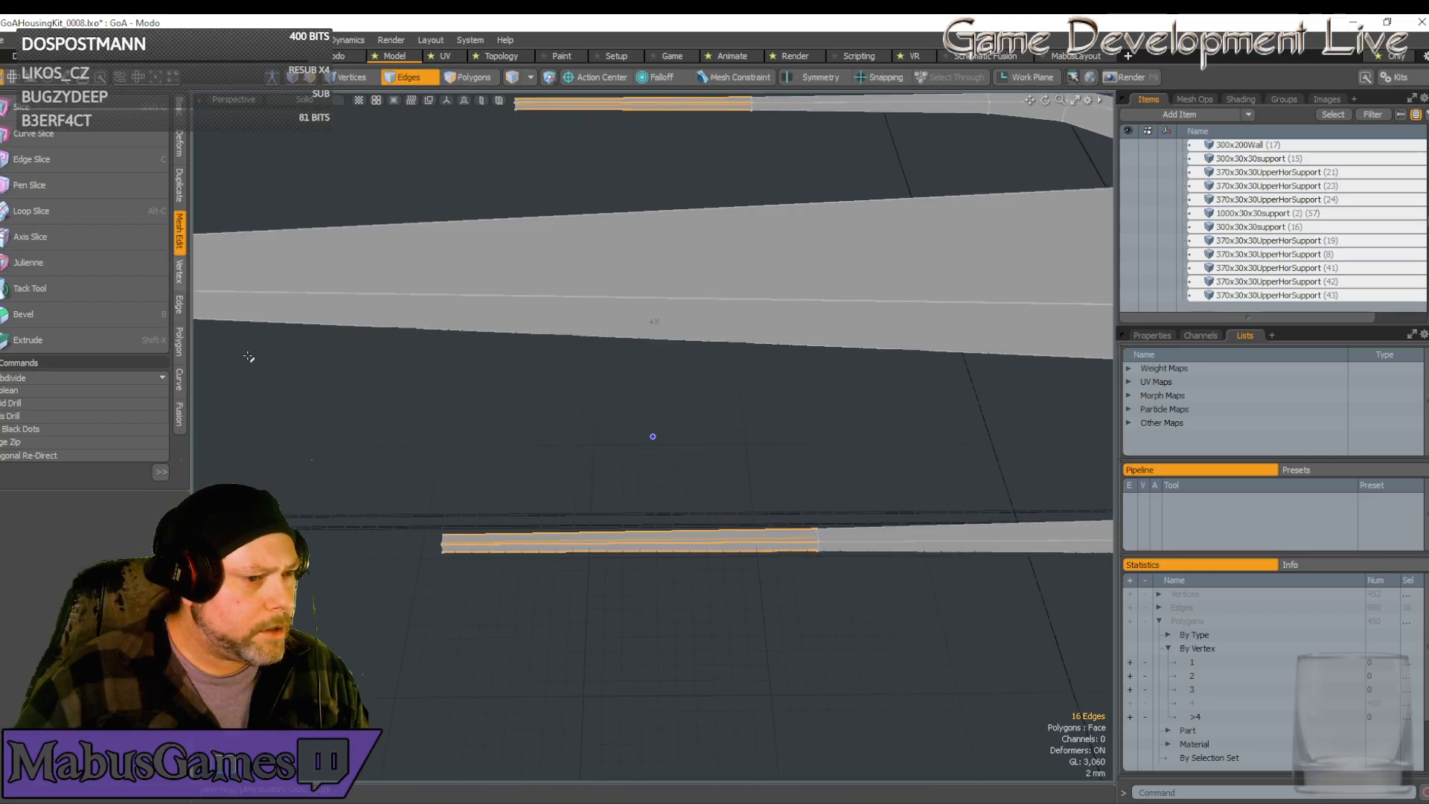
alt+drag(72, 235, 69, 217)
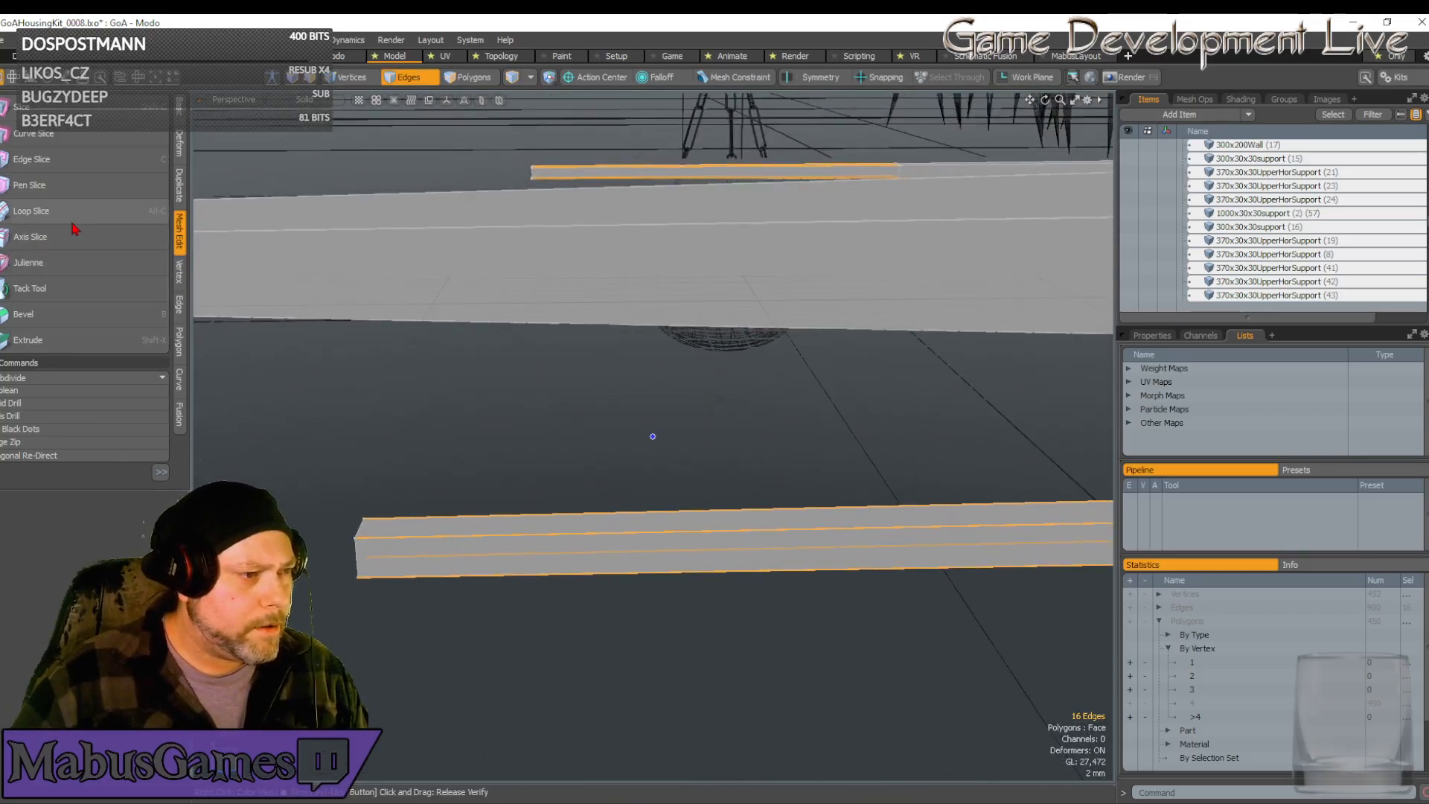
click(71, 212)
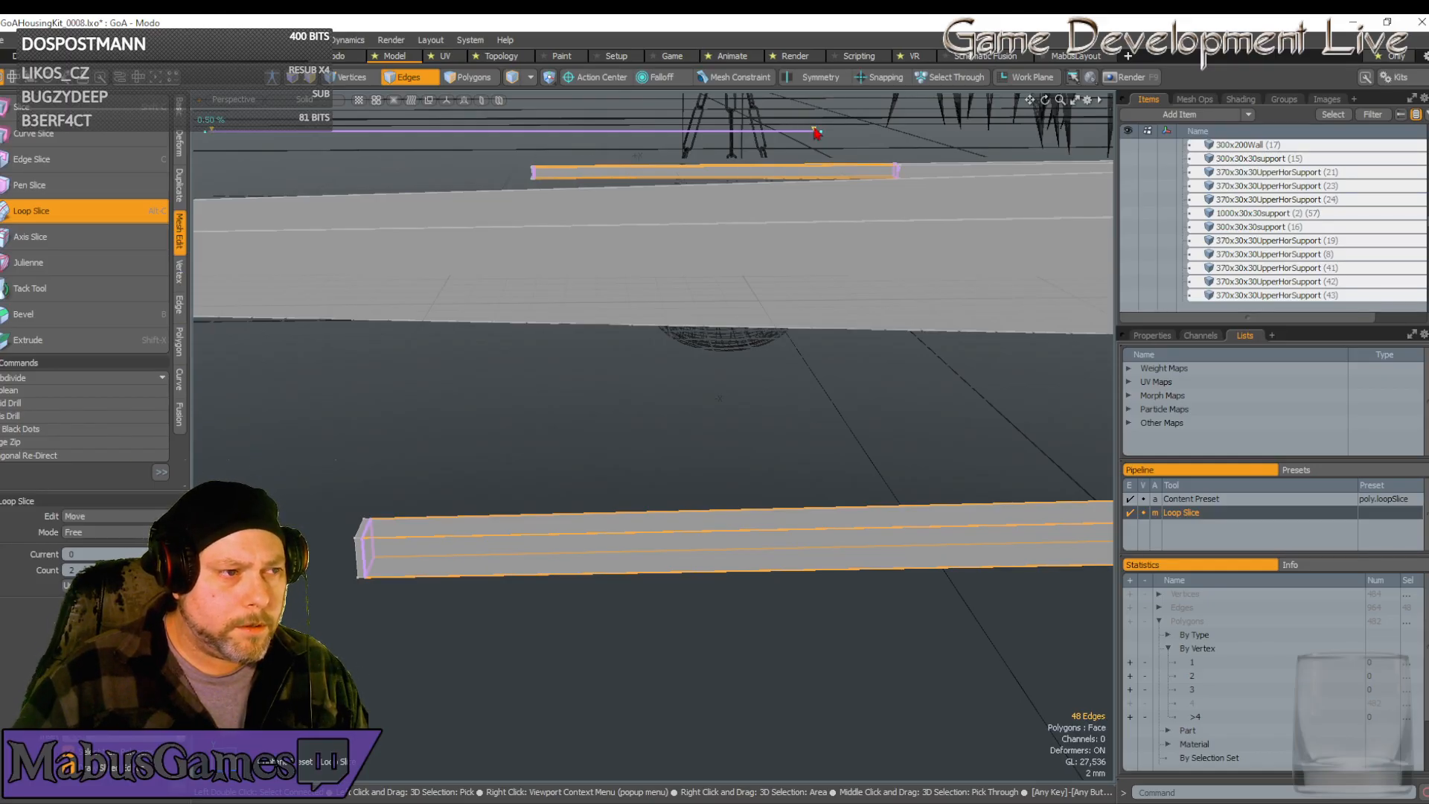
click(115, 212)
click(120, 216)
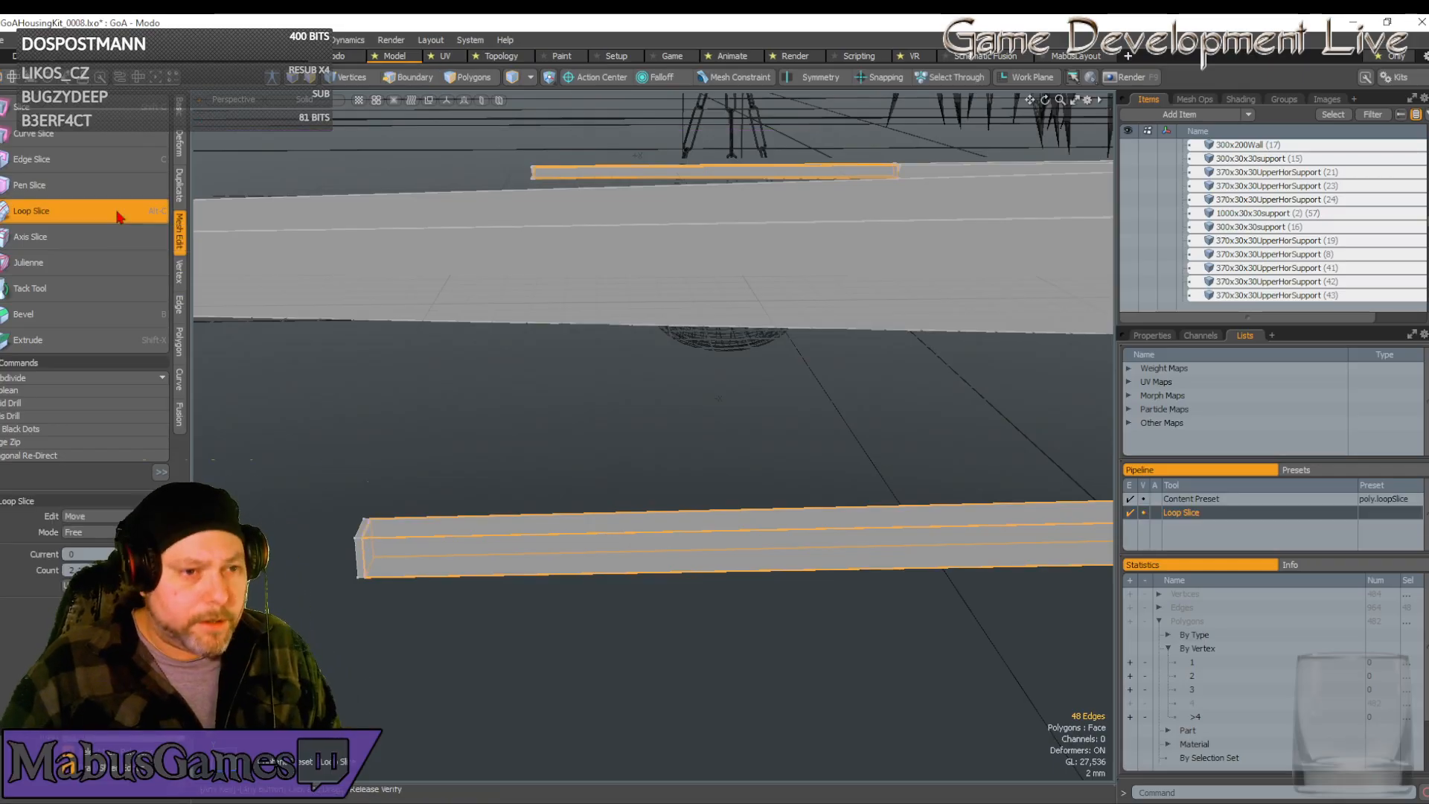
click(120, 216)
key(2)
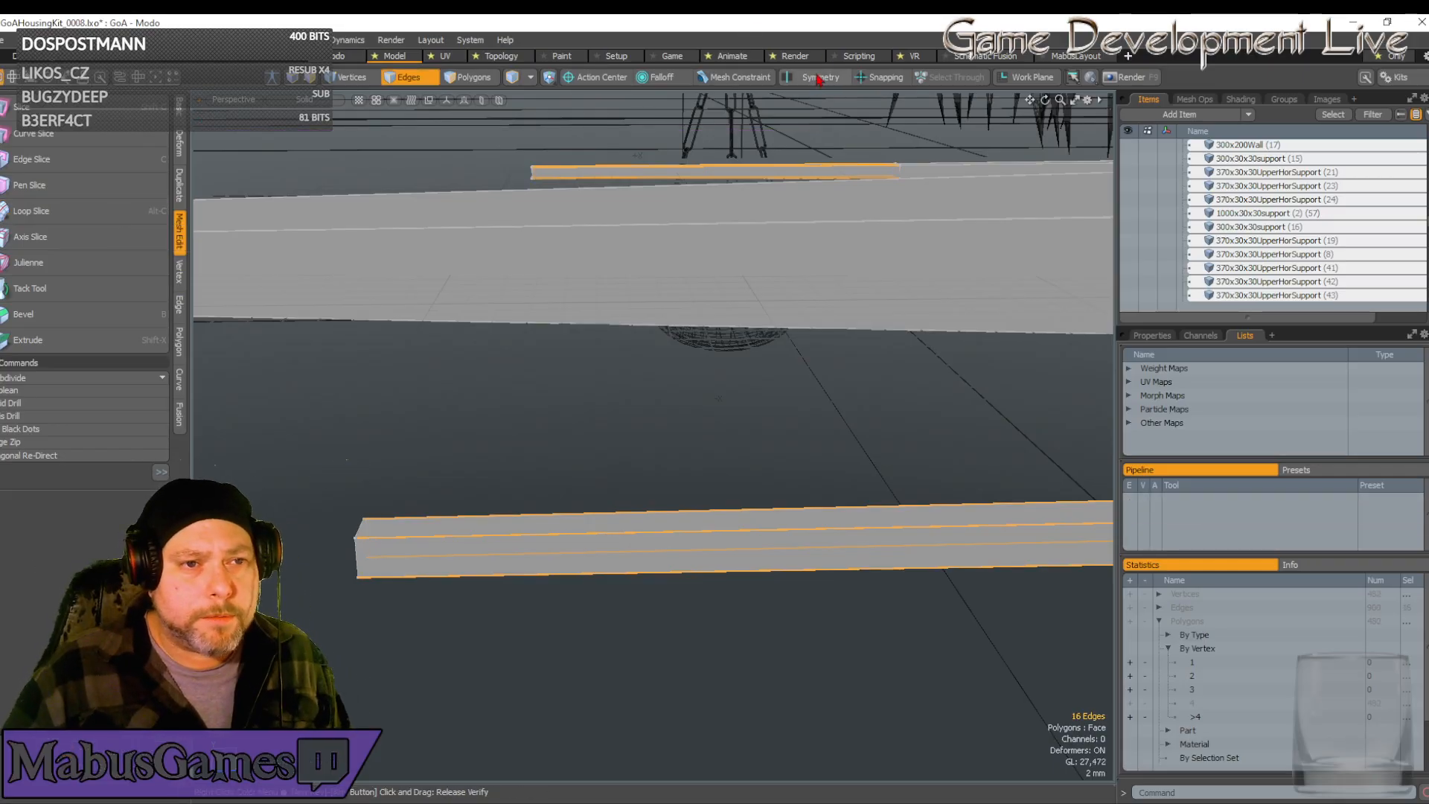
With X symmetry on, reselect the lengthwise edges of both prongs' end segments and add a single loop slice at 0.5%
click(588, 533)
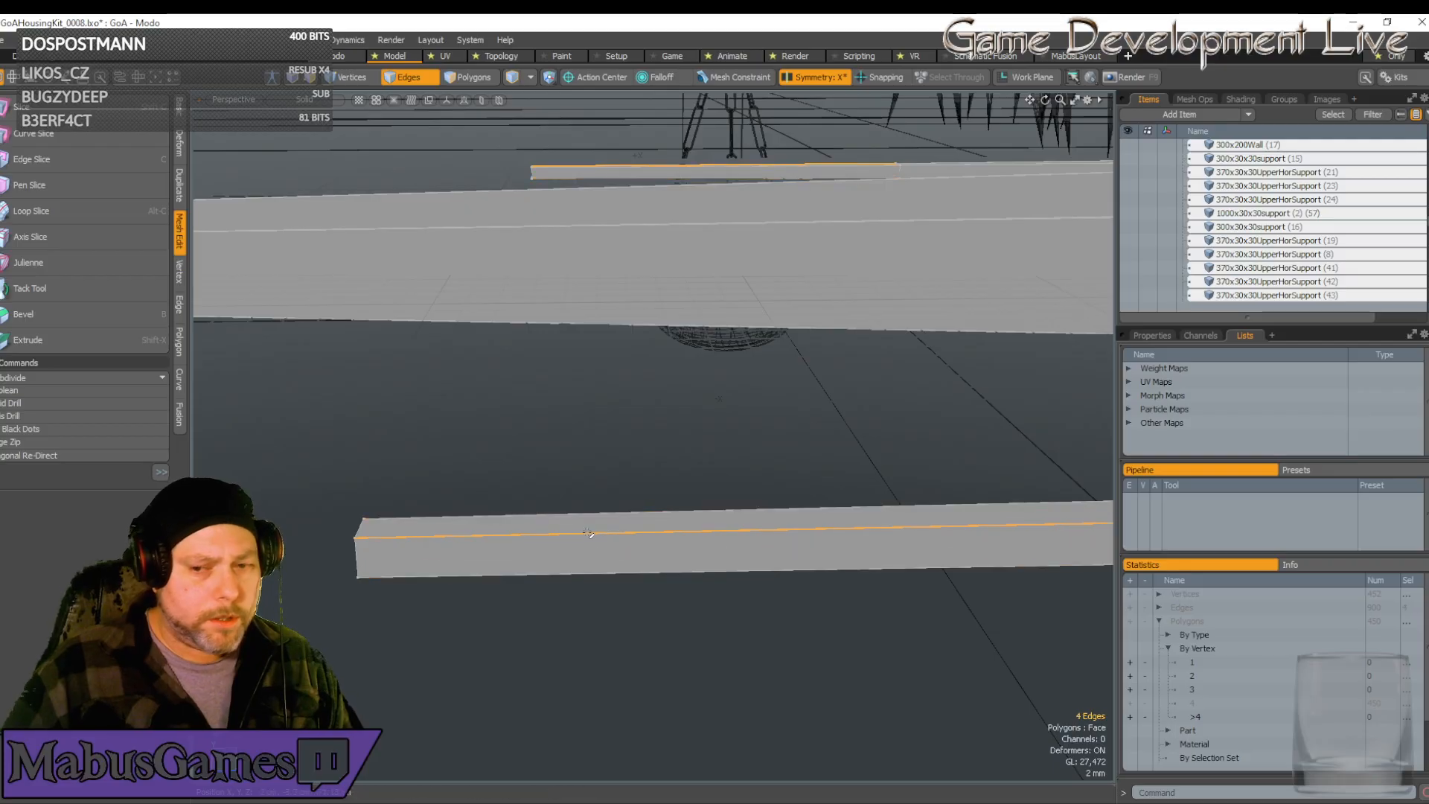
double_click(588, 530)
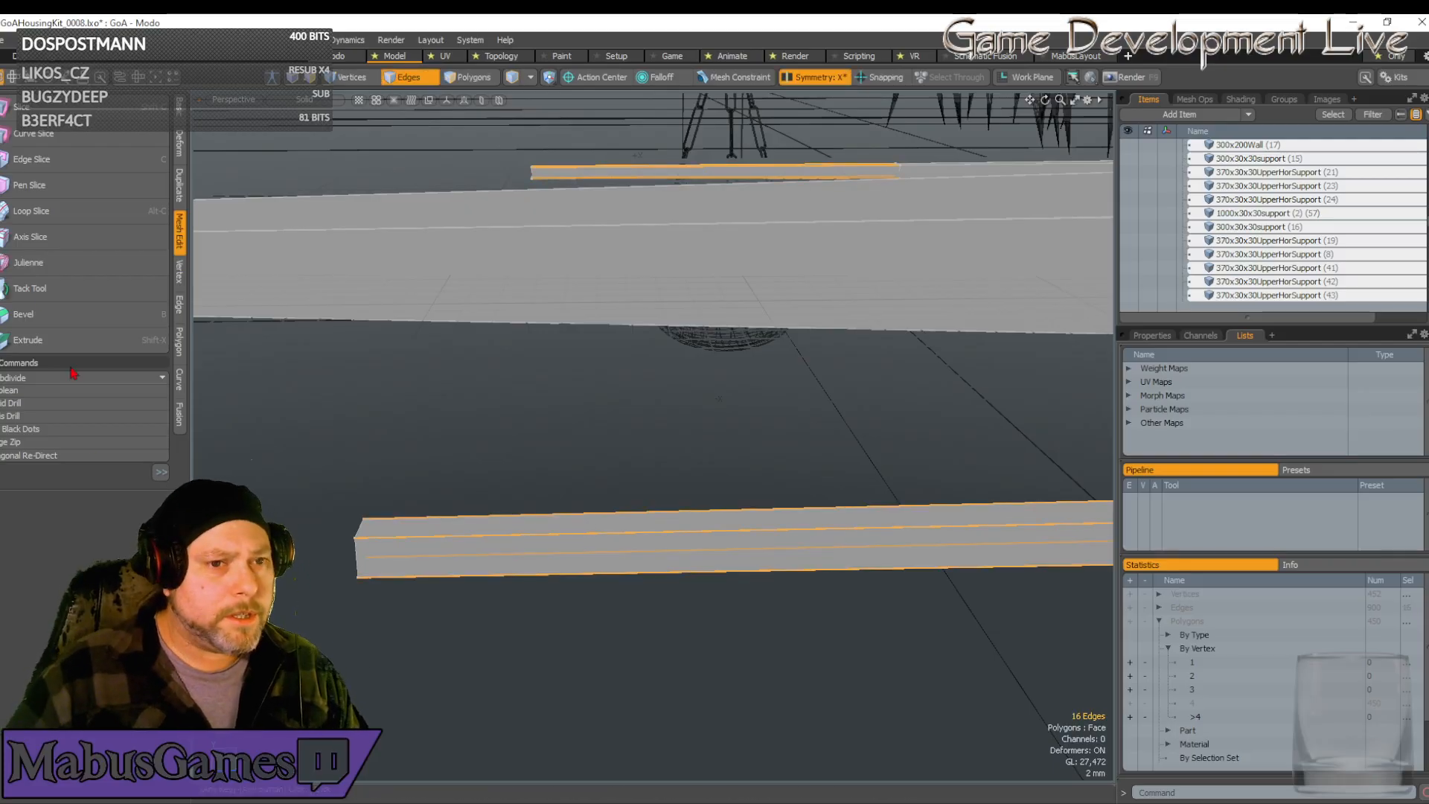
click(54, 211)
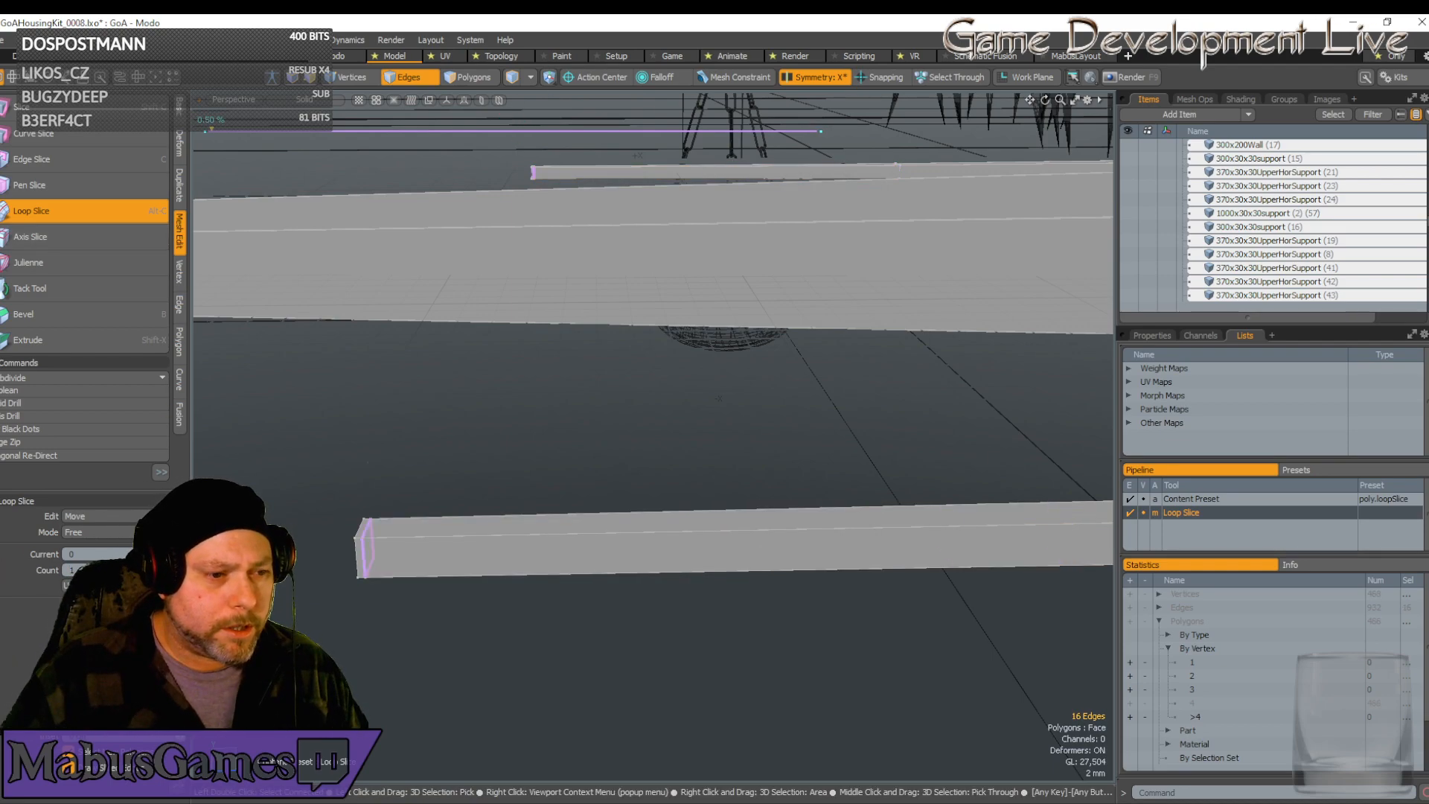
click(114, 219)
Slide the new edge loops closer to the prong tips, by about -82.6%
alt+drag(417, 454, 652, 570)
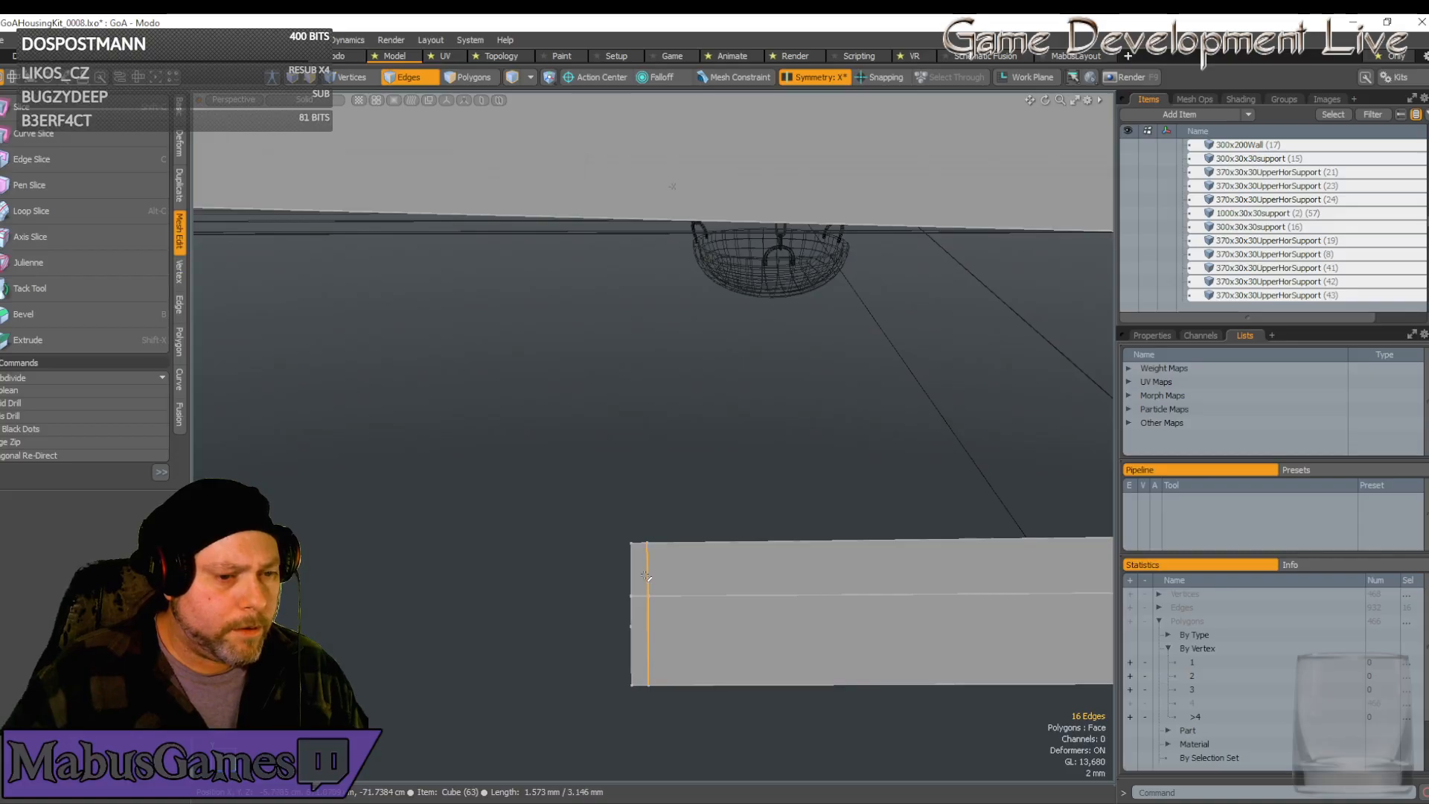
click(180, 305)
click(41, 211)
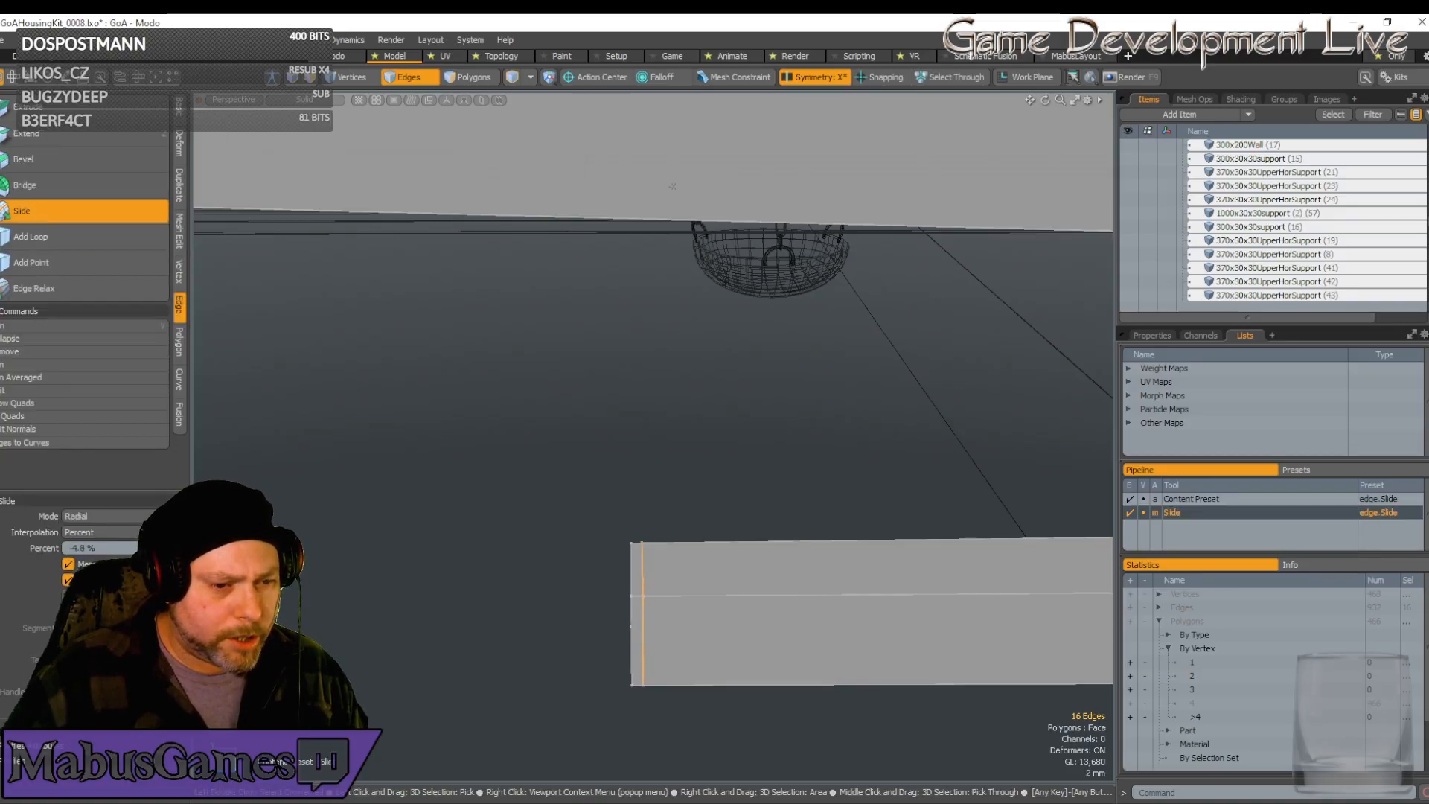
drag(639, 614, 638, 613)
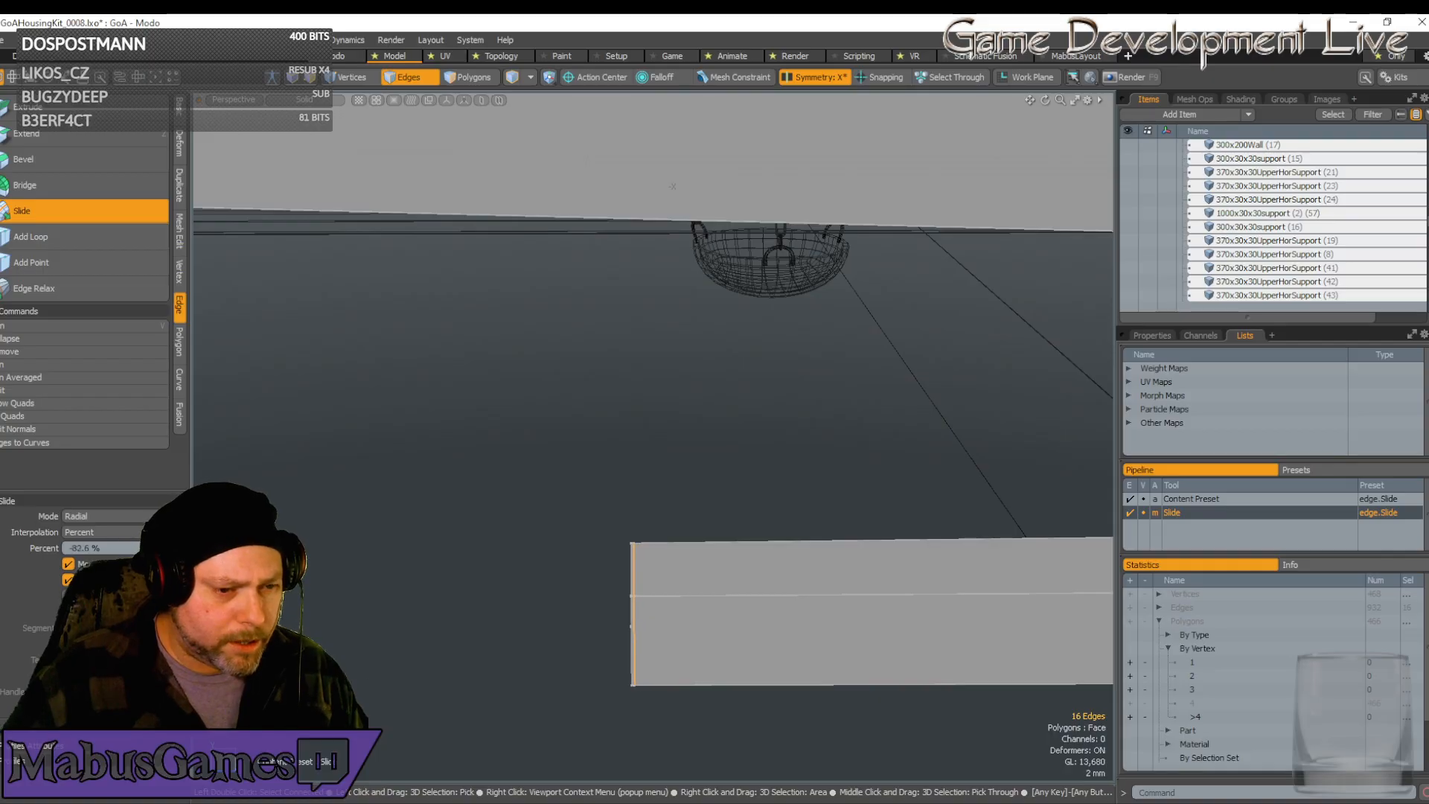
click(90, 216)
Select the edge ring across the width of both prongs and the central base, and turn symmetry off
alt+drag(700, 444, 507, 480)
scroll(341, 370, up, 8)
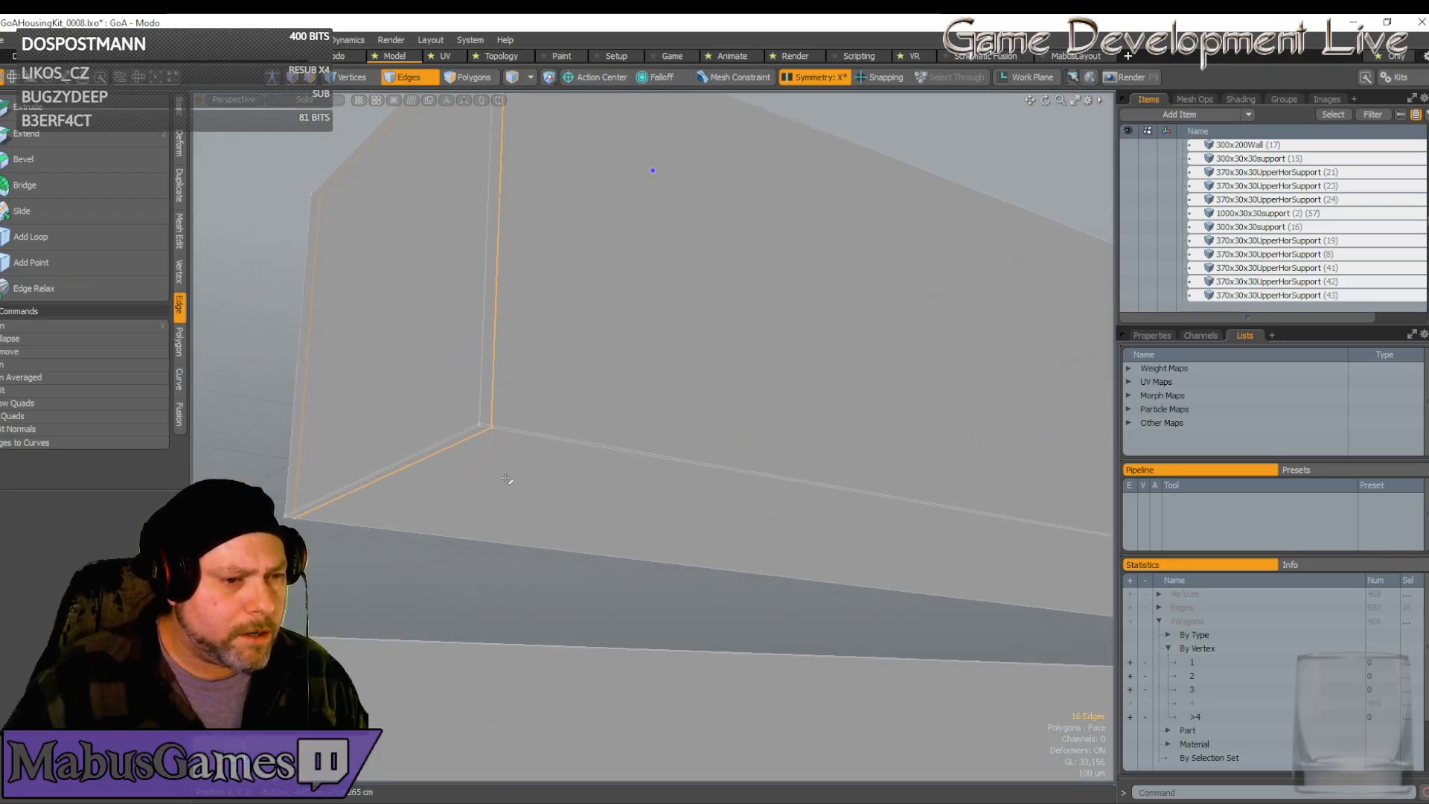
alt+drag(566, 537, 431, 376)
key(alt+l)
scroll(439, 377, down, 8)
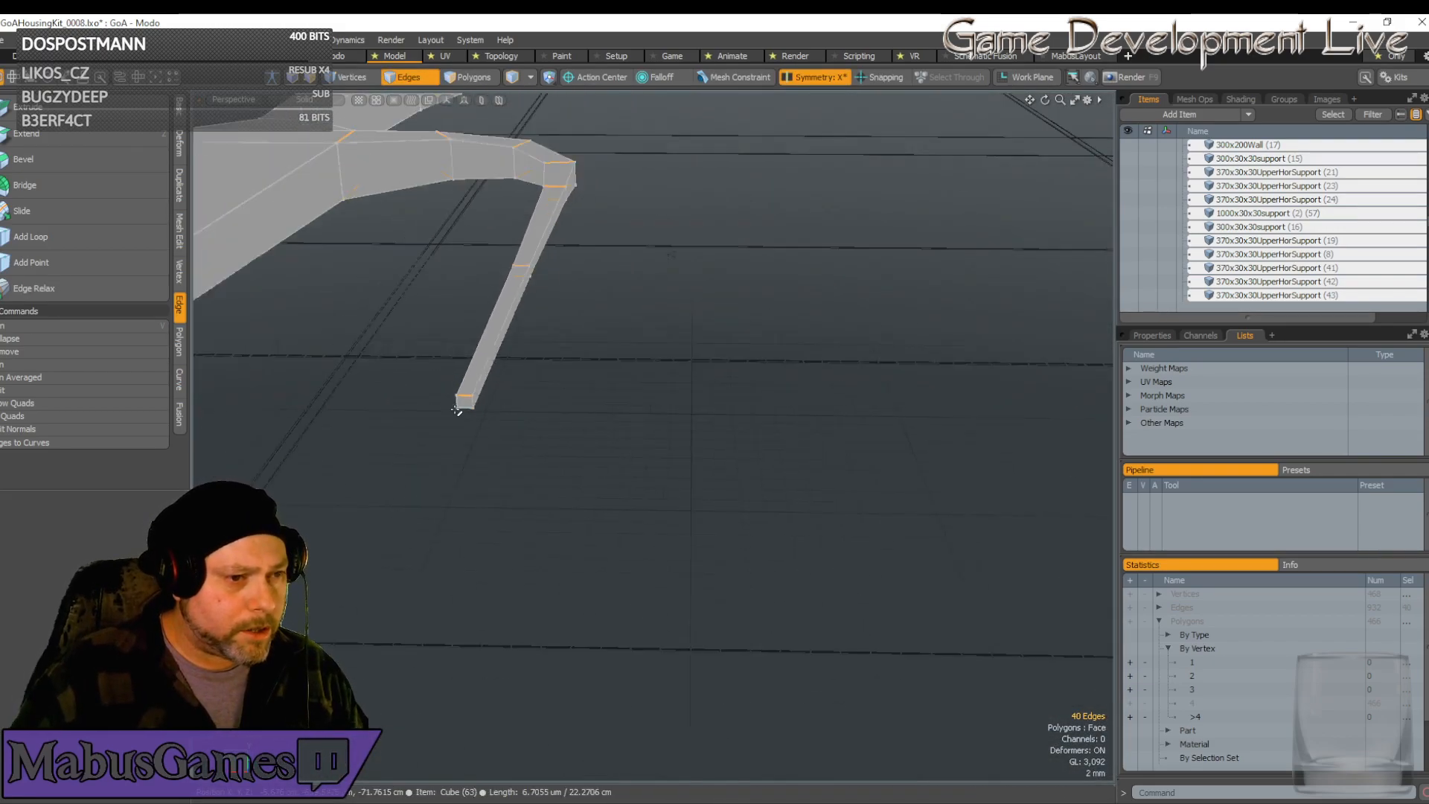
scroll(456, 410, down, 3)
alt+drag(652, 437, 825, 83)
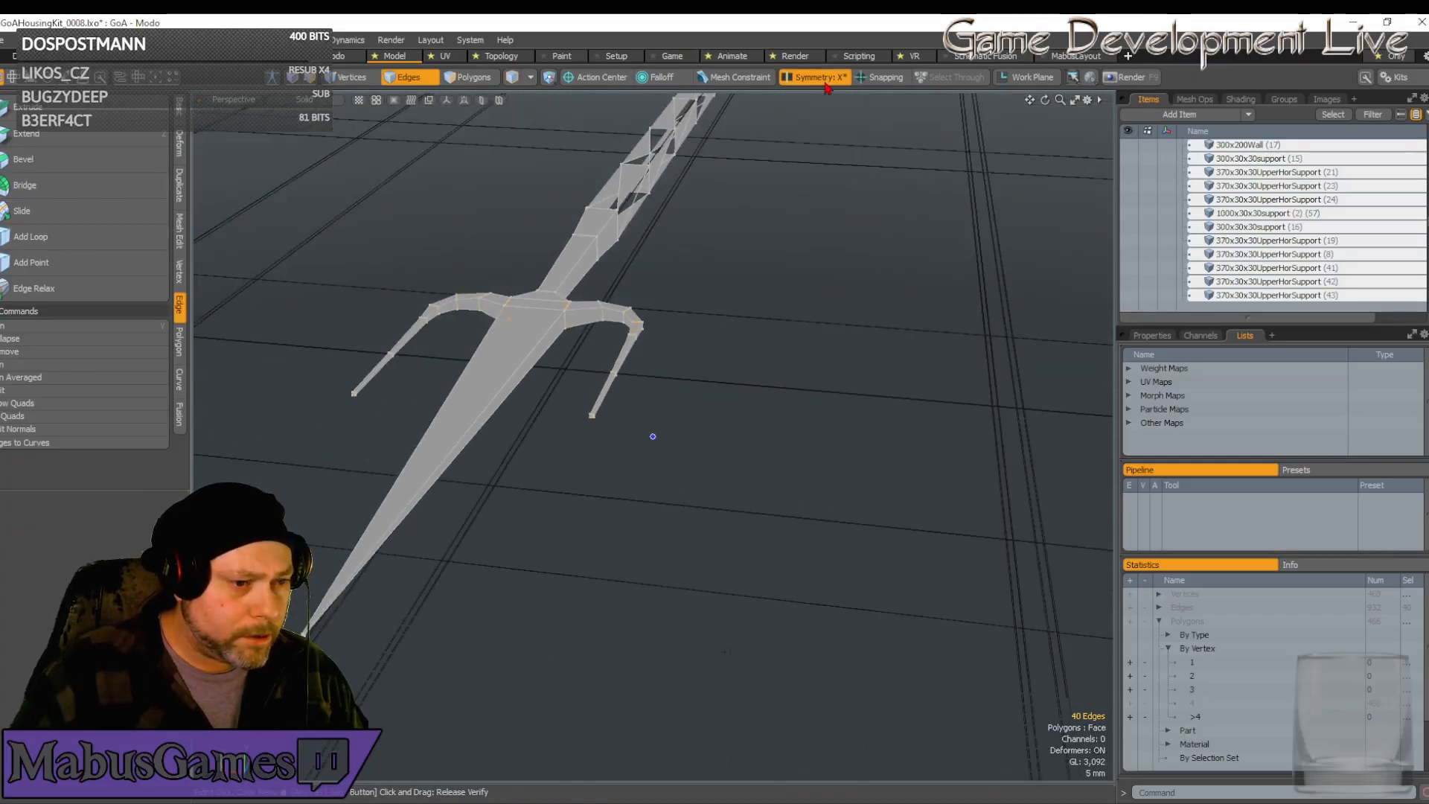
scroll(323, 356, up, 3)
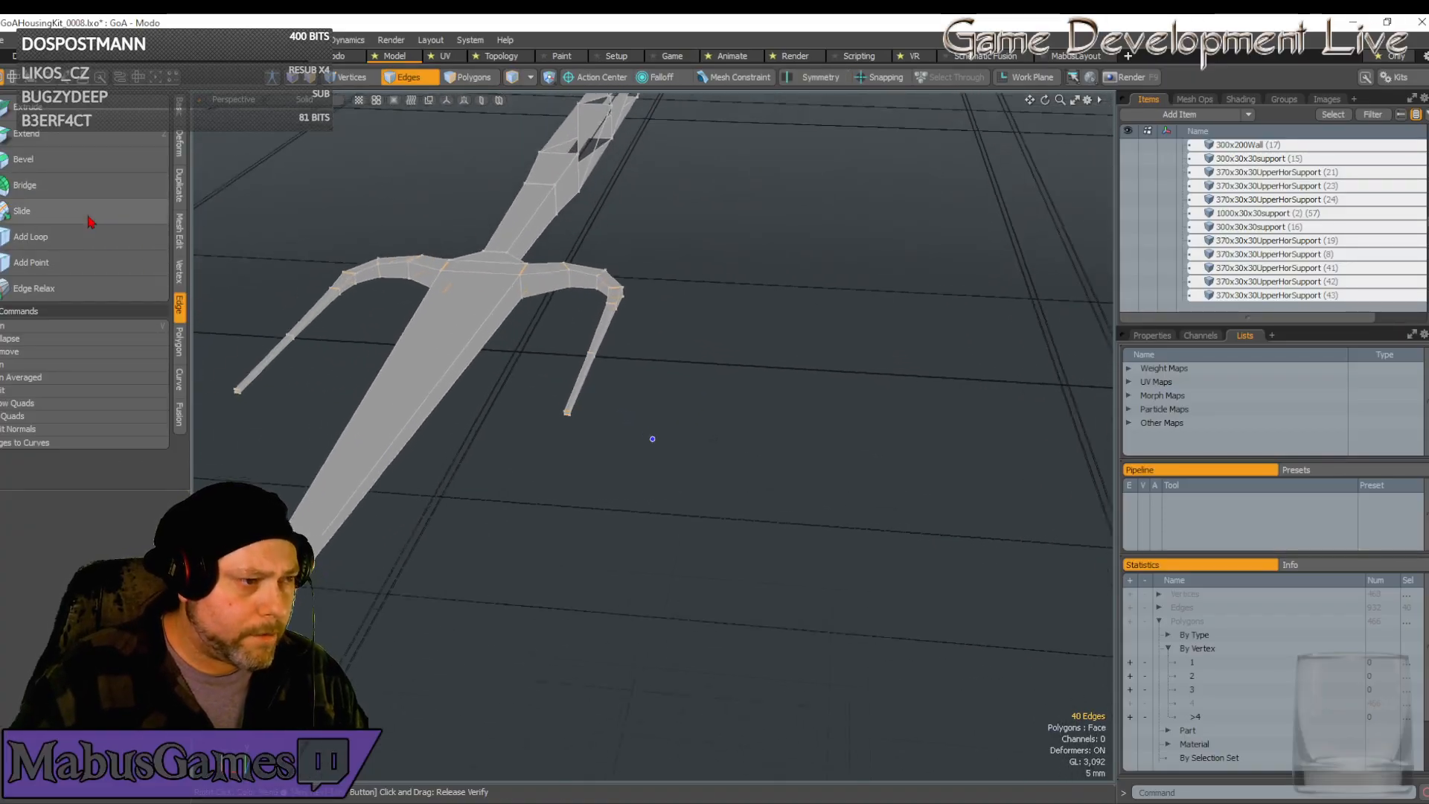
Loop slice the selected prong ring with a count of 2, placing the slices at 0.5% and 99.5%
click(177, 237)
click(149, 212)
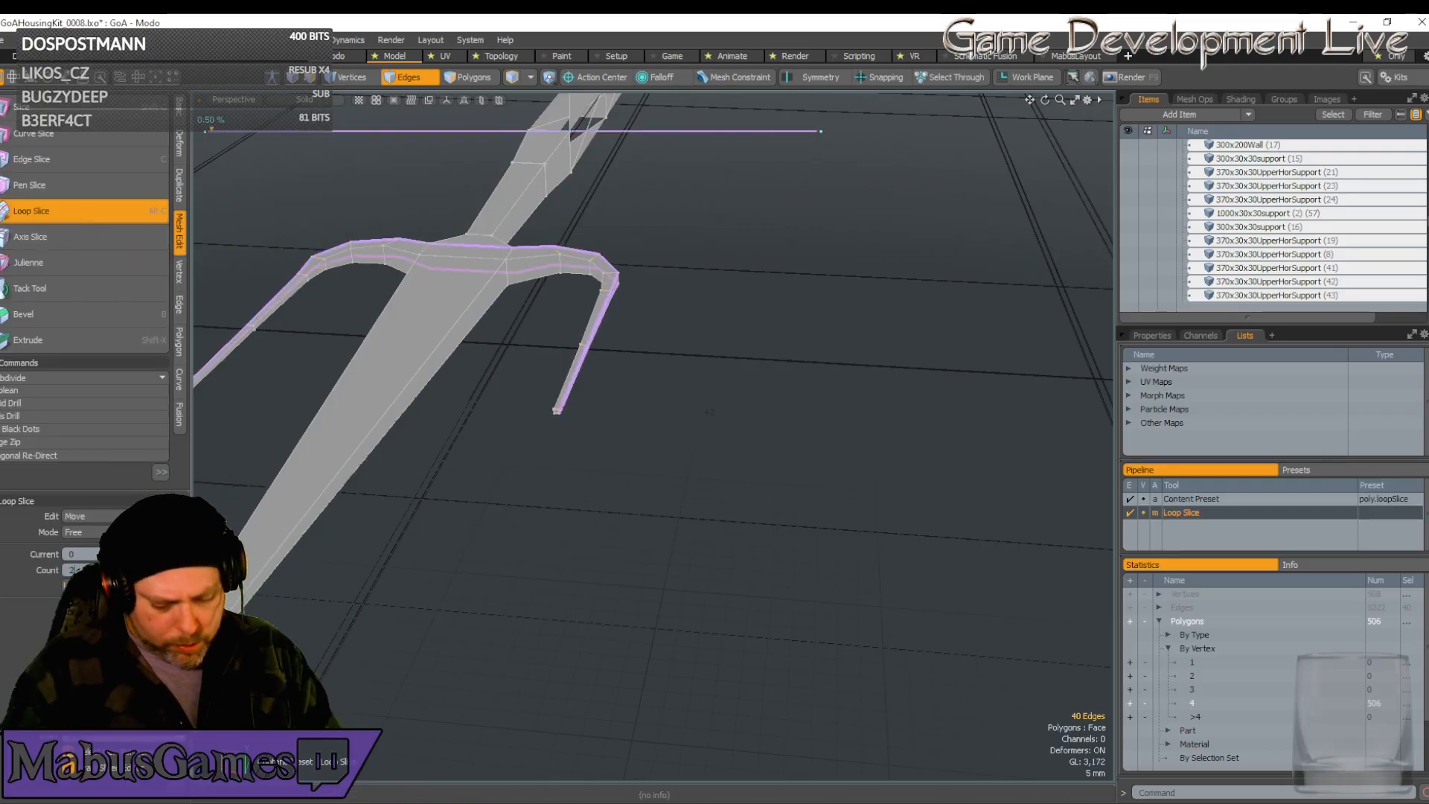
click(620, 199)
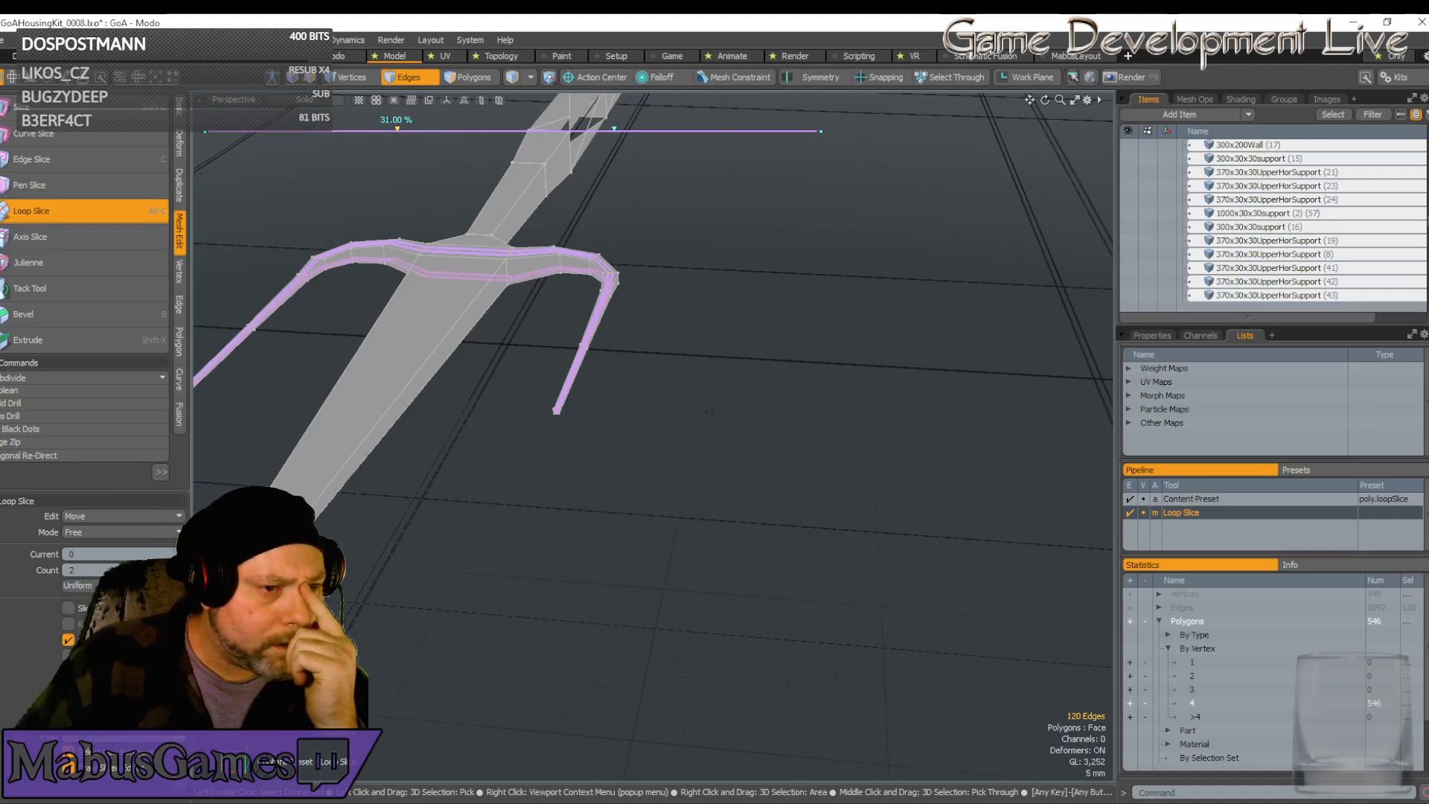
drag(398, 129, 213, 134)
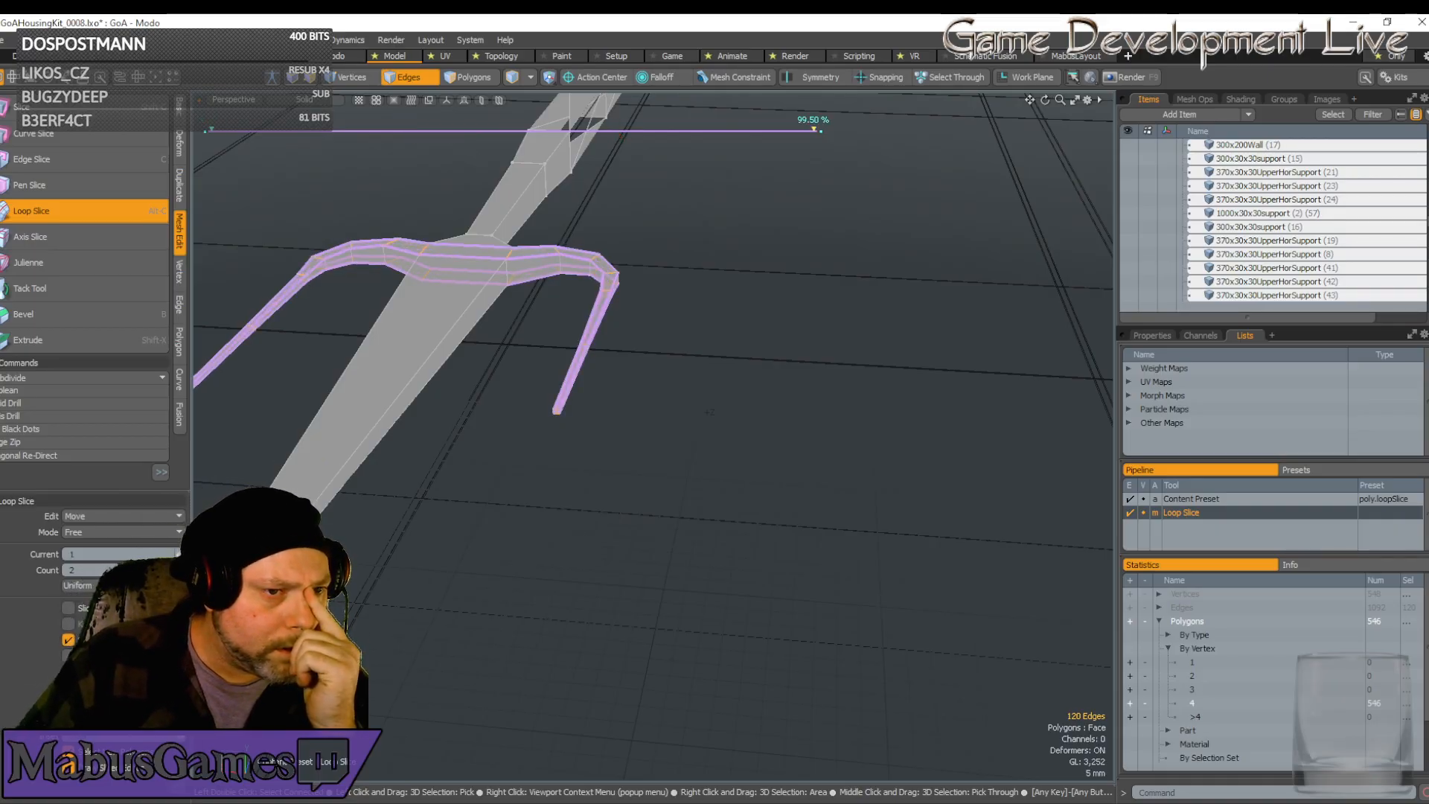
click(44, 211)
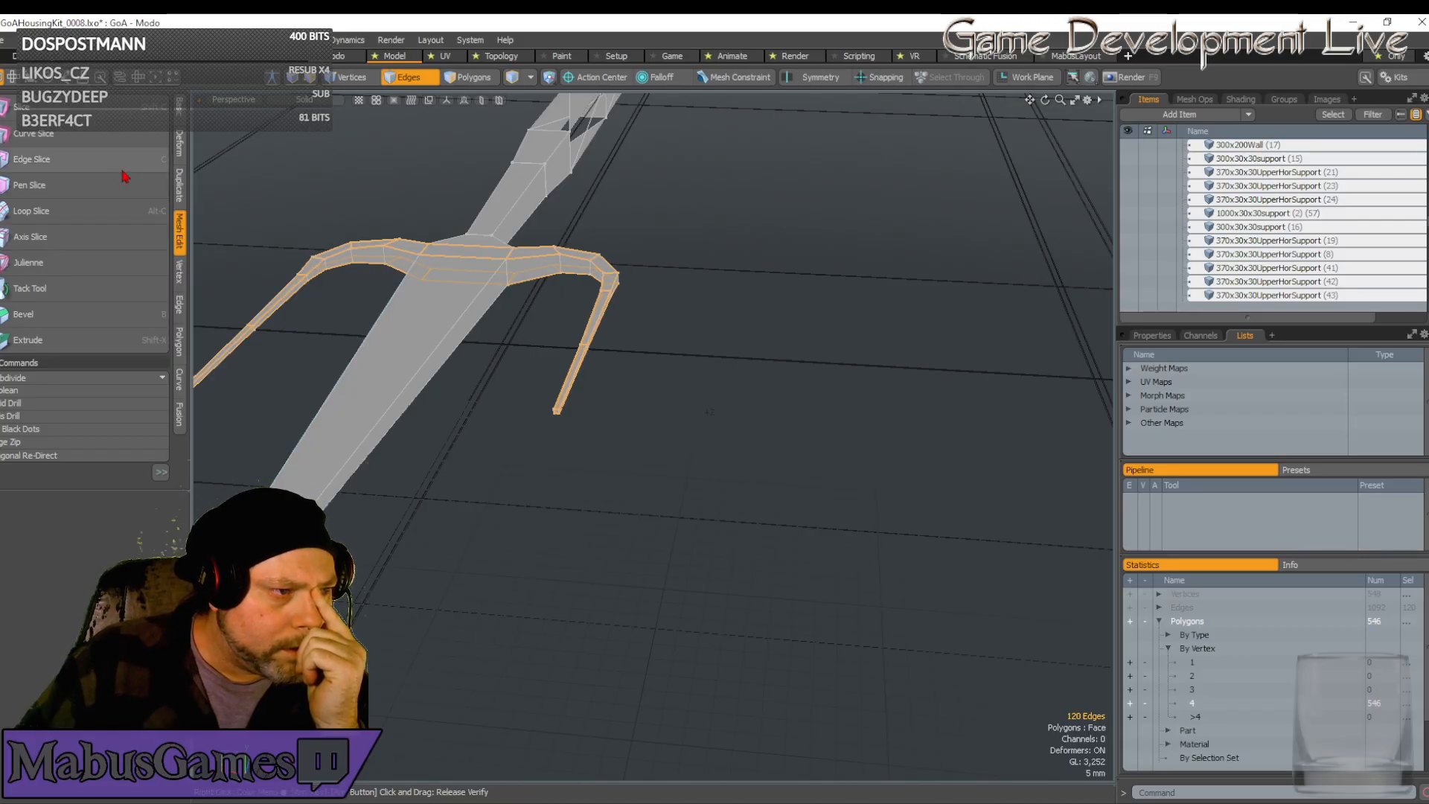
Clear the edge selection and subdivide the whole weapon mesh twice with SDS Subdivide
click(410, 74)
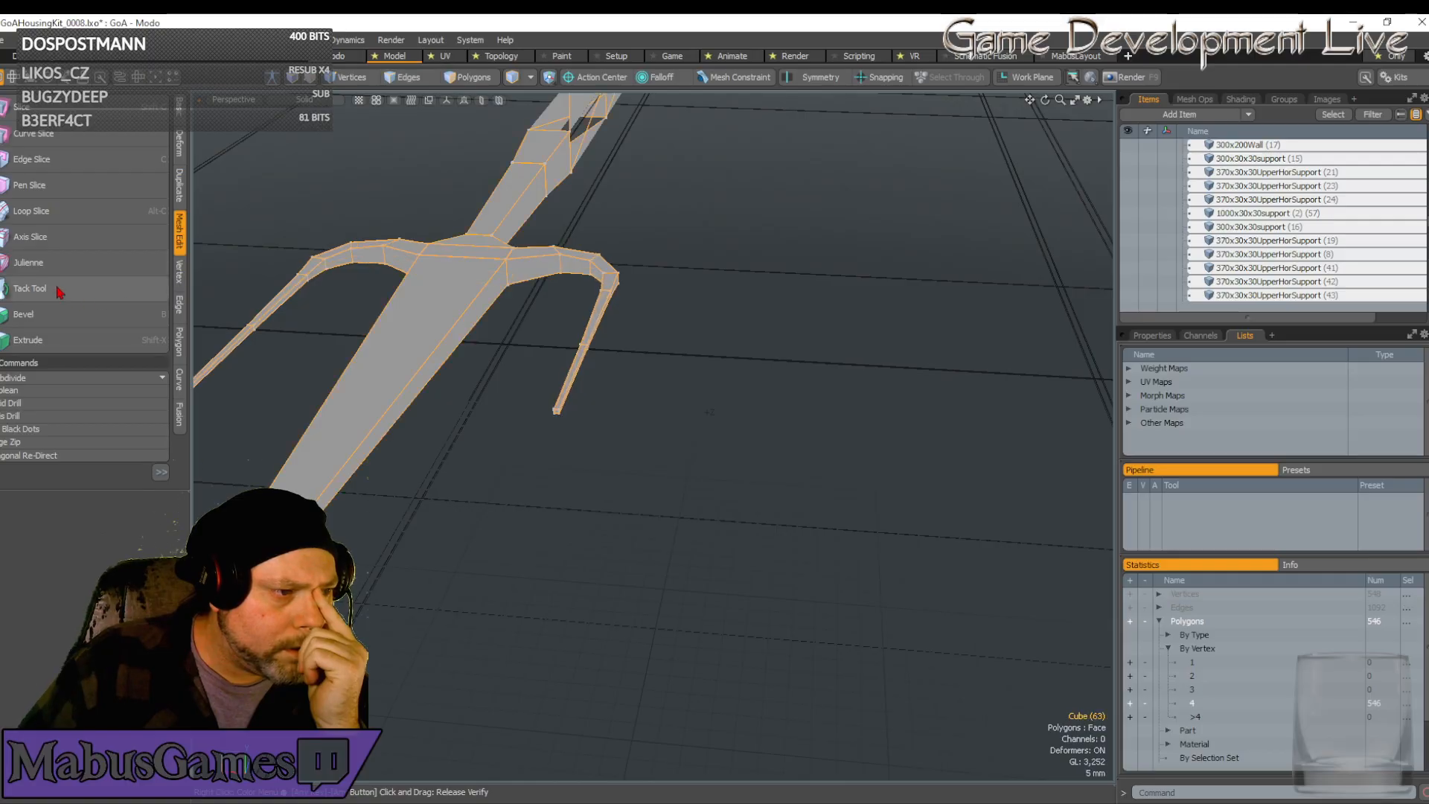
click(80, 379)
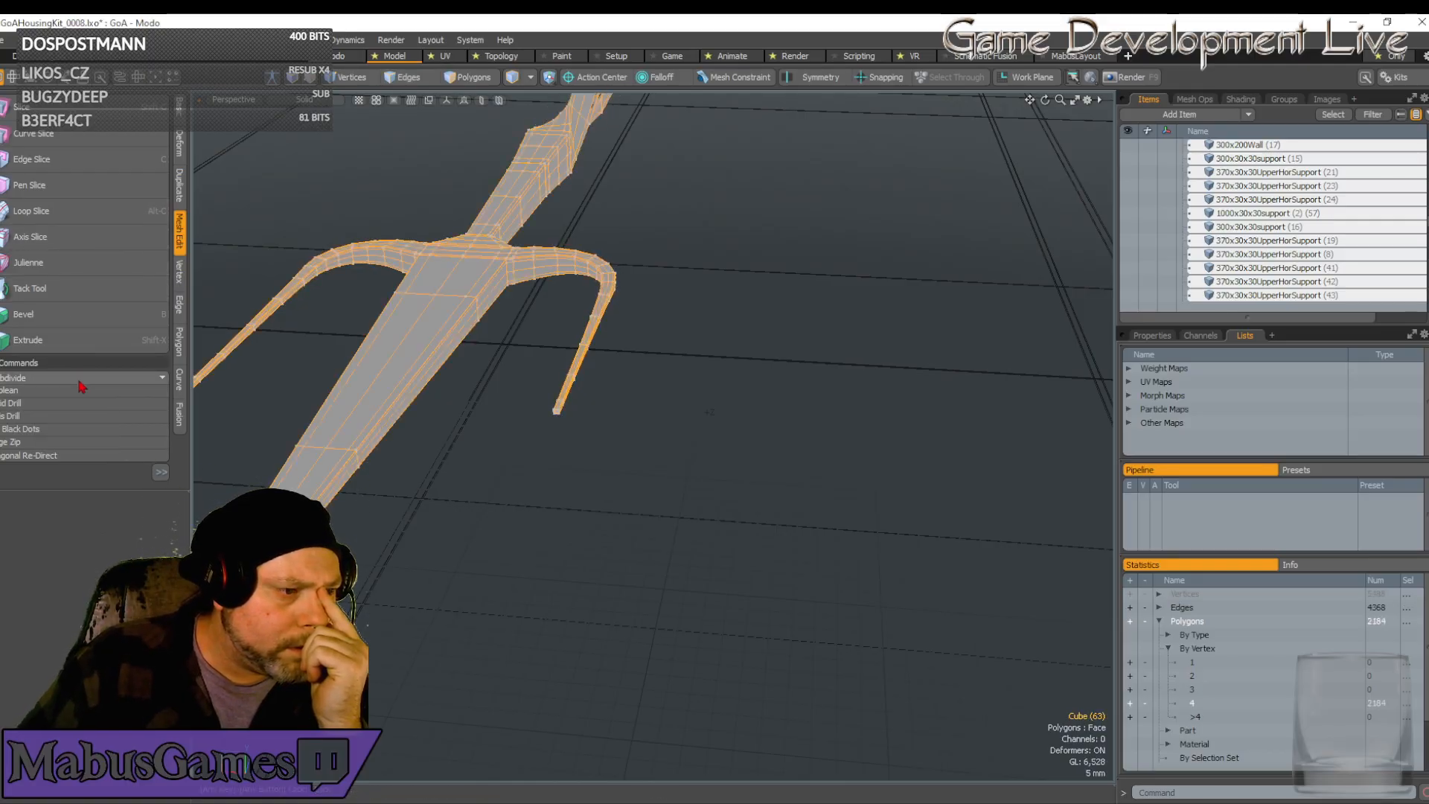
click(79, 381)
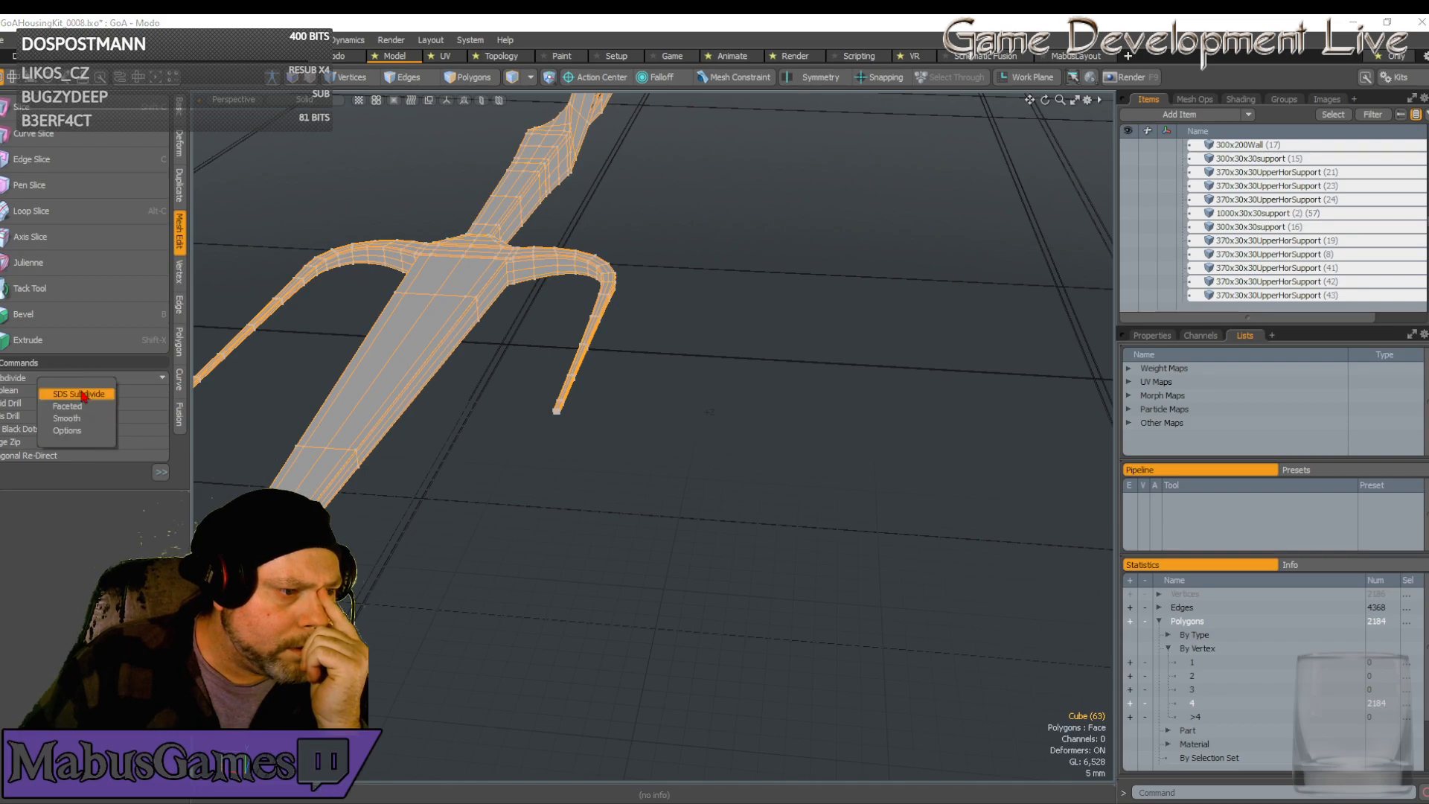
click(82, 393)
Select the seven lengthwise edges on the side face of a prong tip, expand them to full loops and remove them
alt+drag(649, 321, 636, 367)
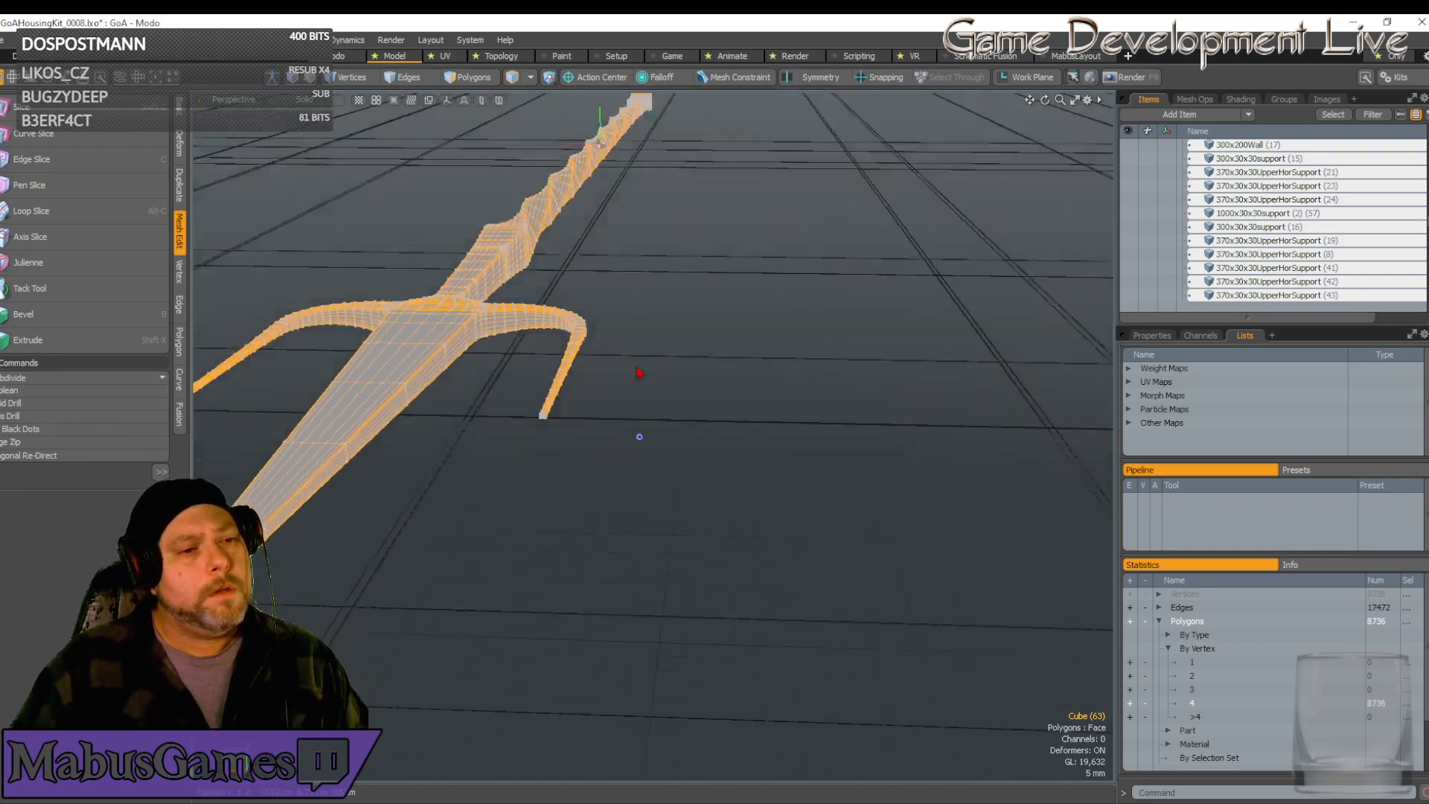
middle_drag(639, 372, 556, 408)
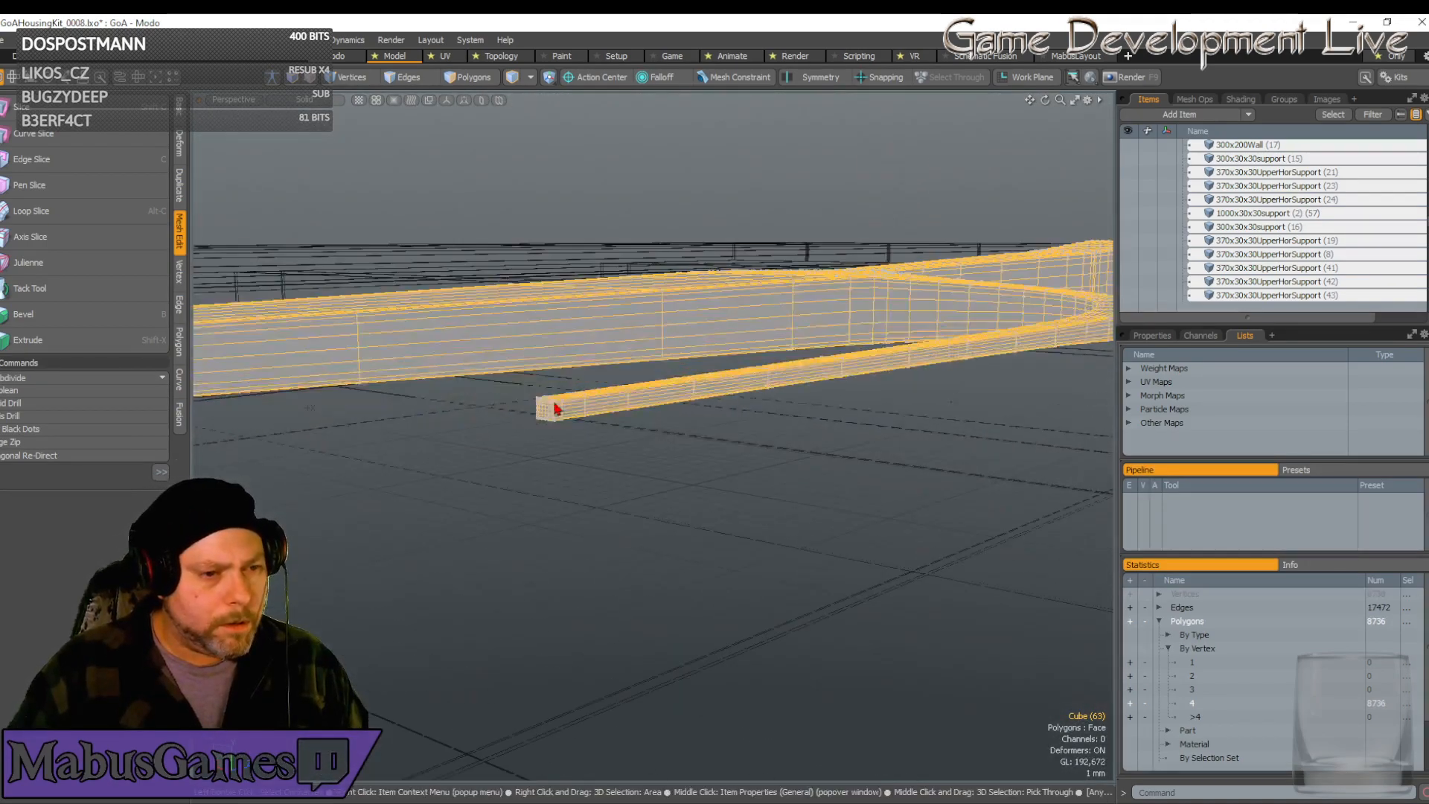
scroll(542, 423, up, 10)
scroll(638, 394, down, 2)
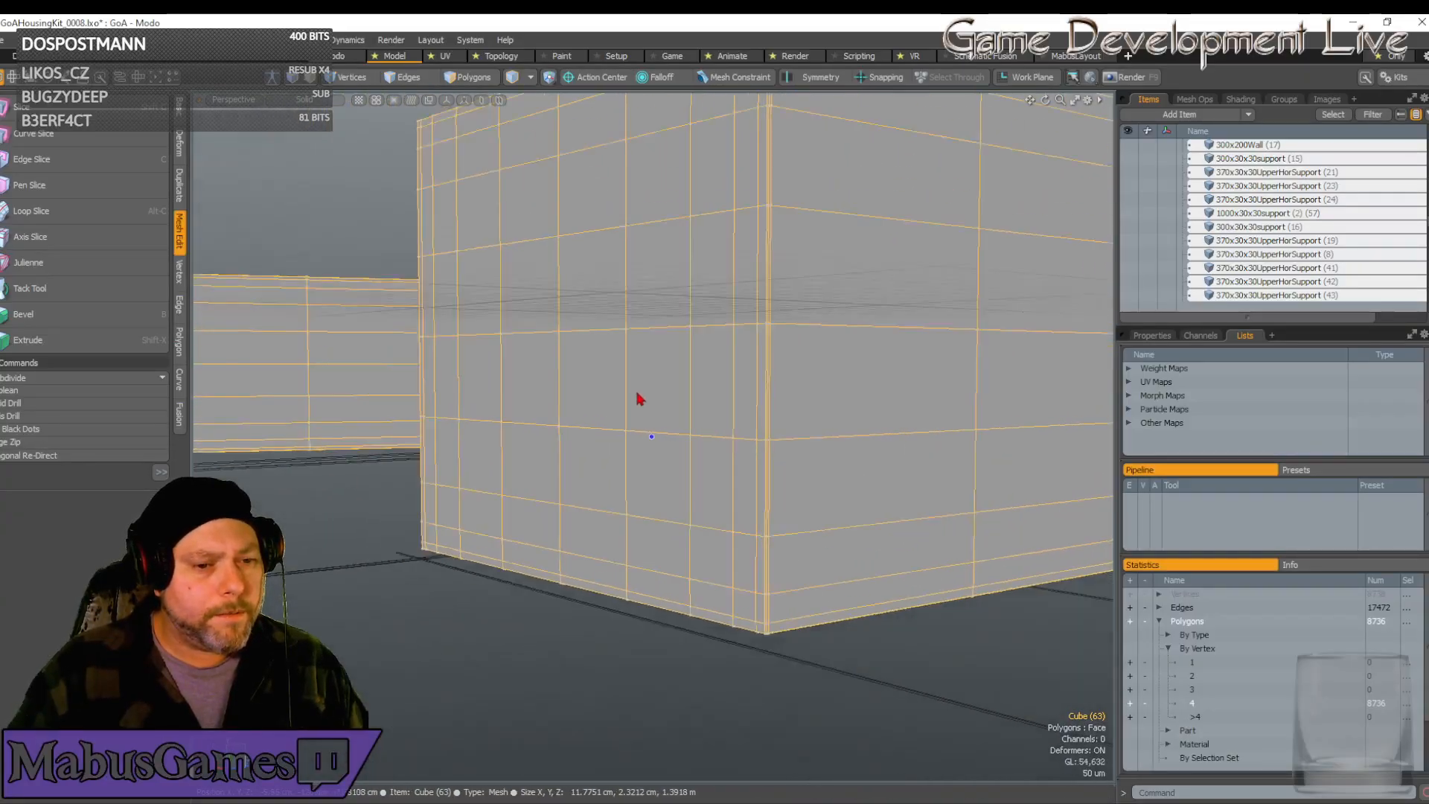
alt+drag(637, 393, 695, 491)
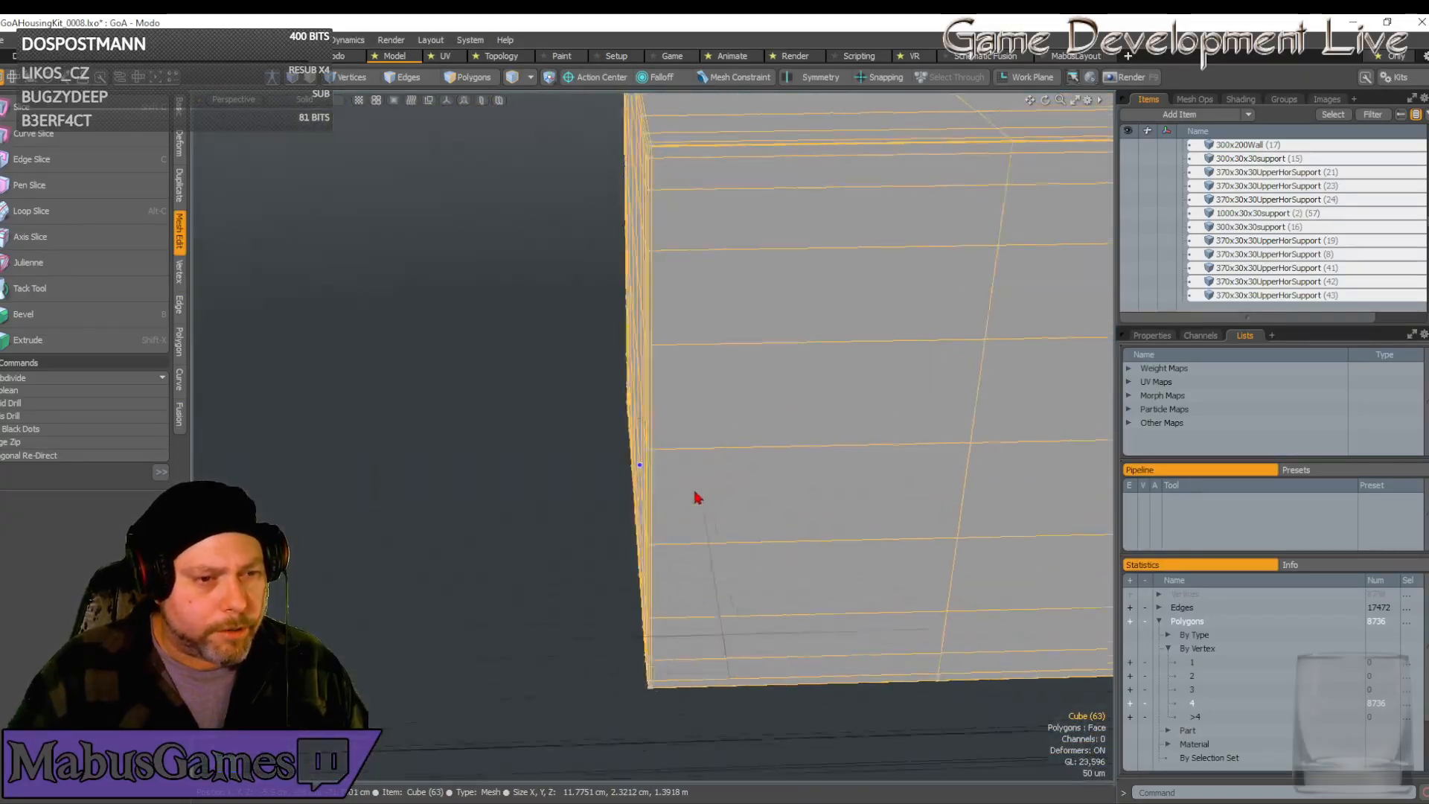
middle_drag(696, 498, 787, 395)
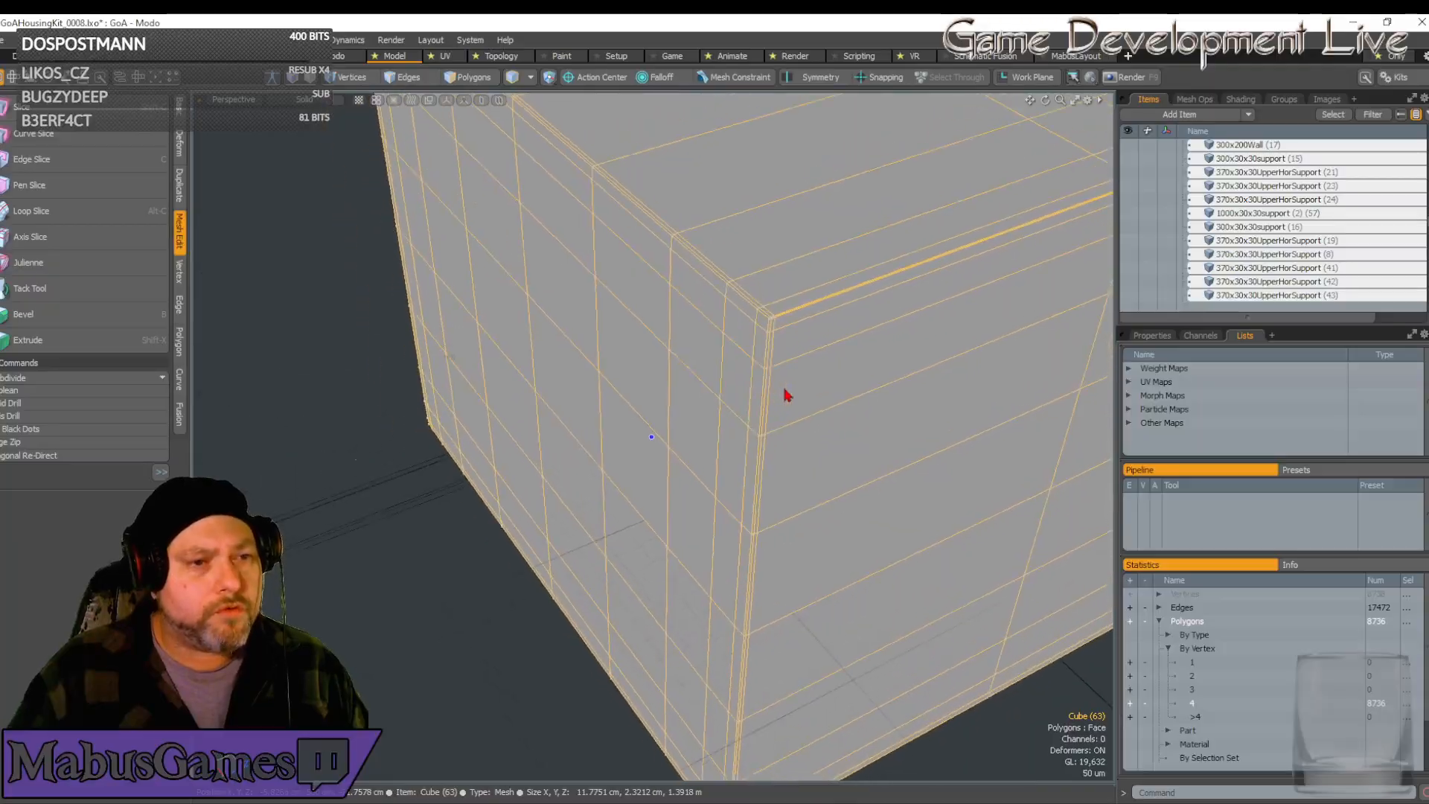
alt+drag(787, 395, 747, 388)
click(410, 78)
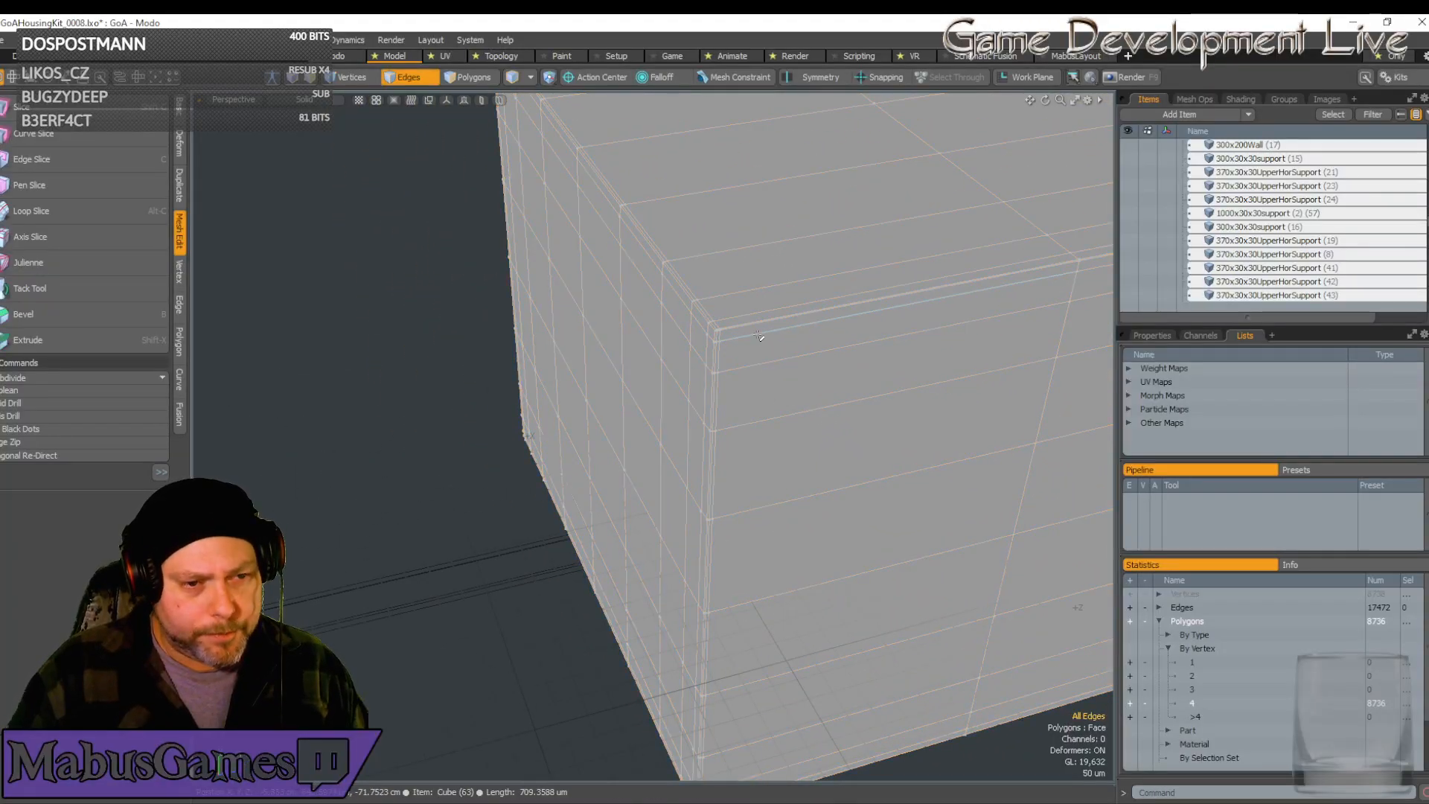
middle_drag(760, 336, 818, 418)
scroll(727, 514, down, 3)
mouse_move(726, 514)
alt+mouse_down()
mouse_move(698, 395)
mouse_move(704, 530)
alt+mouse_up()
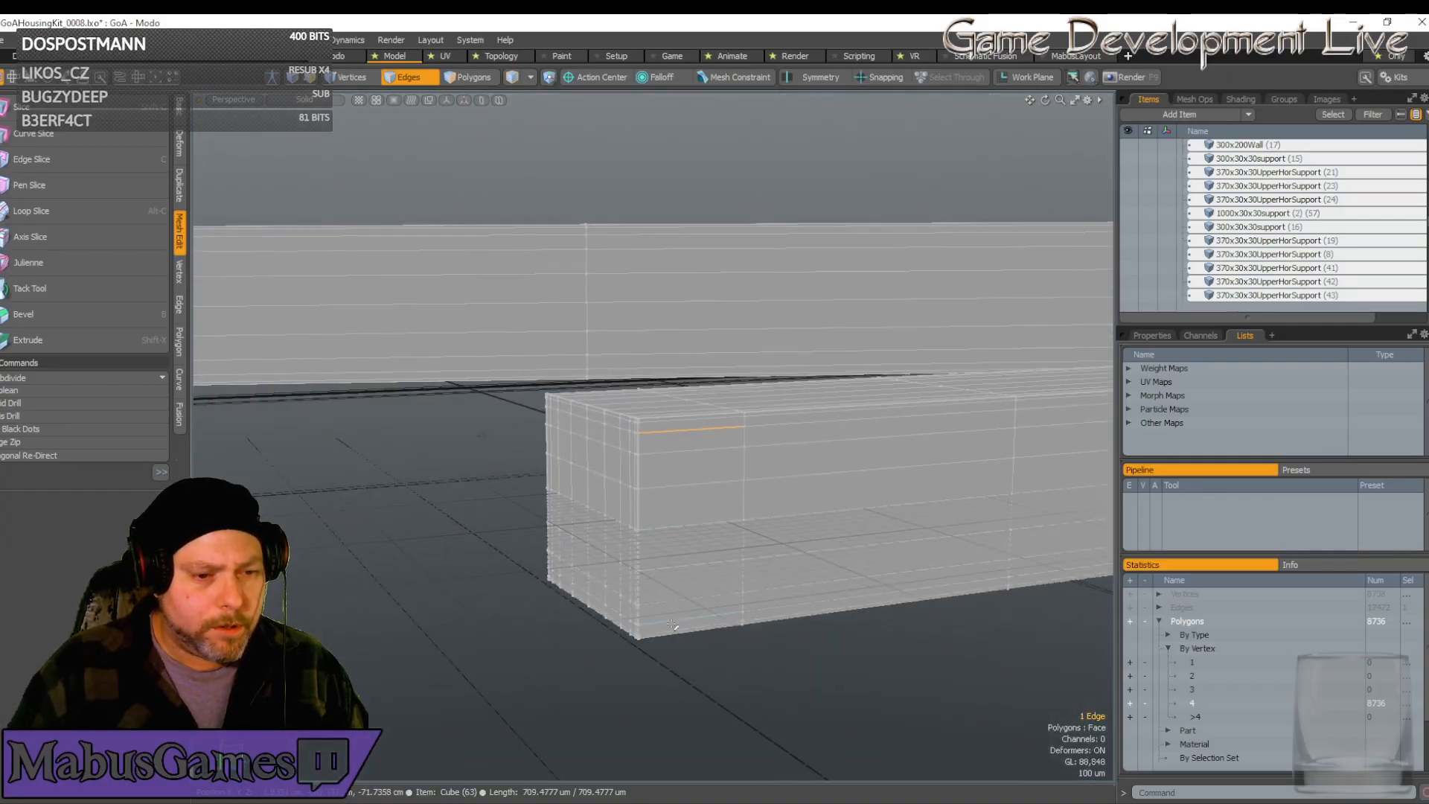
scroll(670, 625, up, 3)
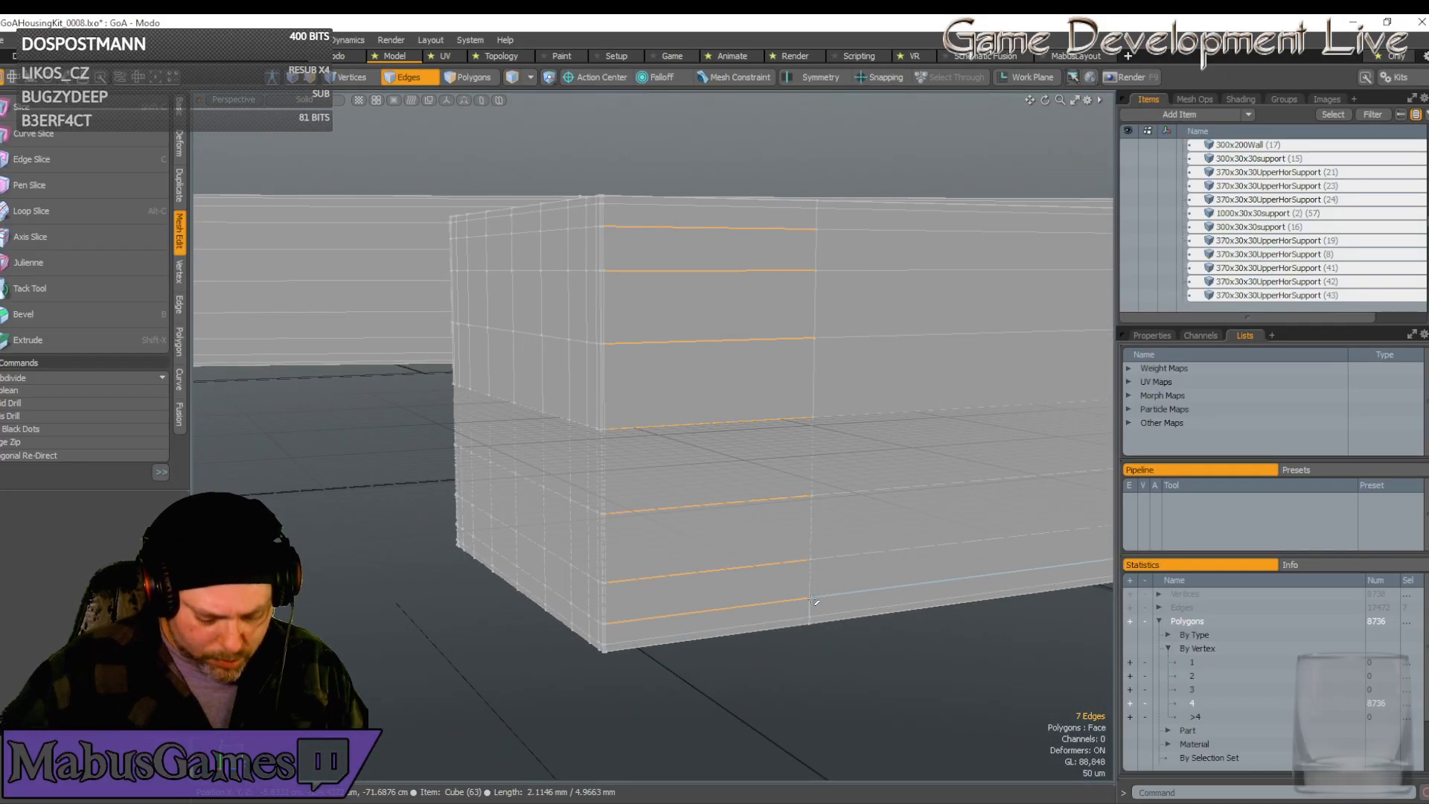
key(l)
scroll(815, 600, down, 15)
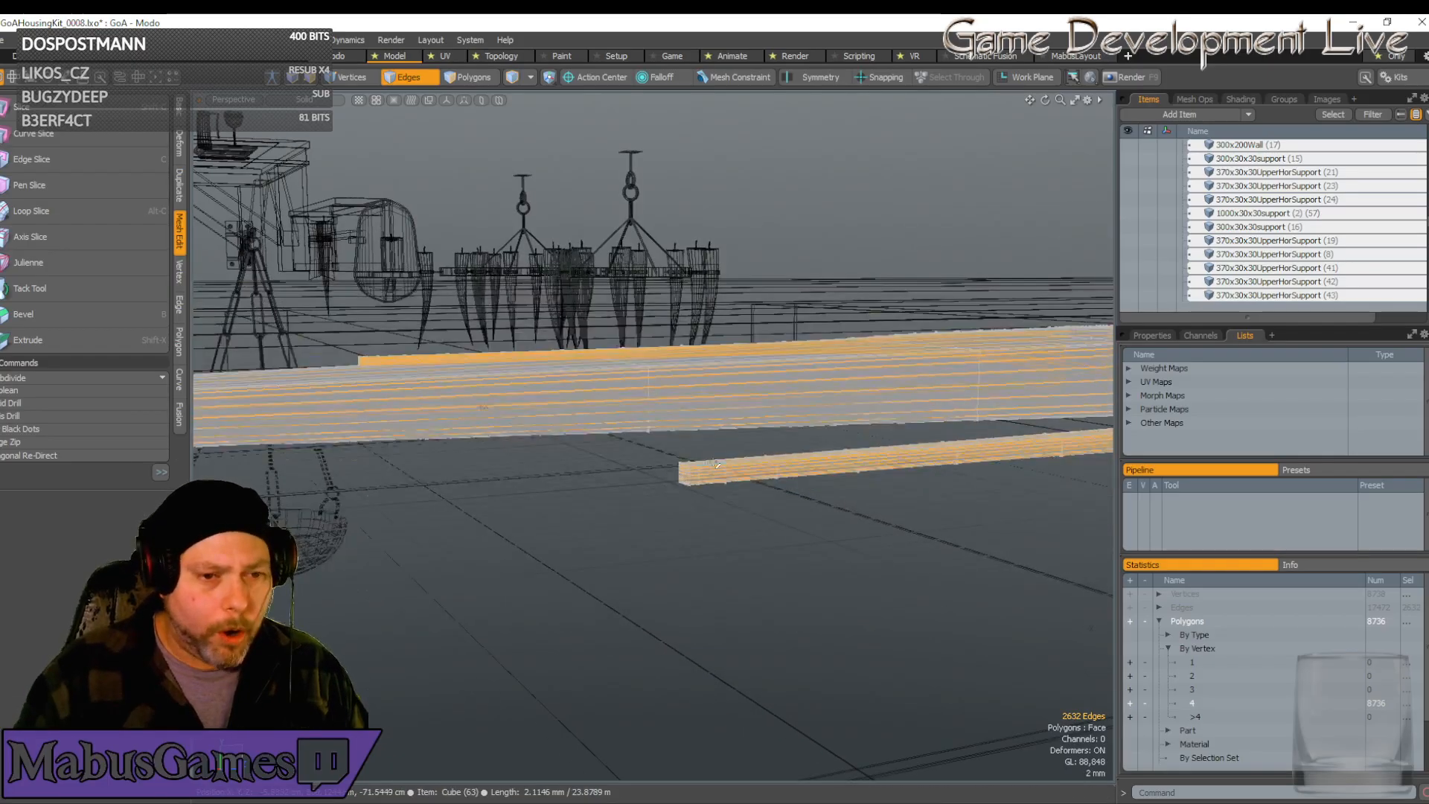
alt+drag(937, 443, 871, 566)
key(BackSpace)
Select the inner lengthwise edges across the central blade's face, expand them to full loops and remove them
scroll(950, 459, down, 3)
scroll(425, 387, up, 5)
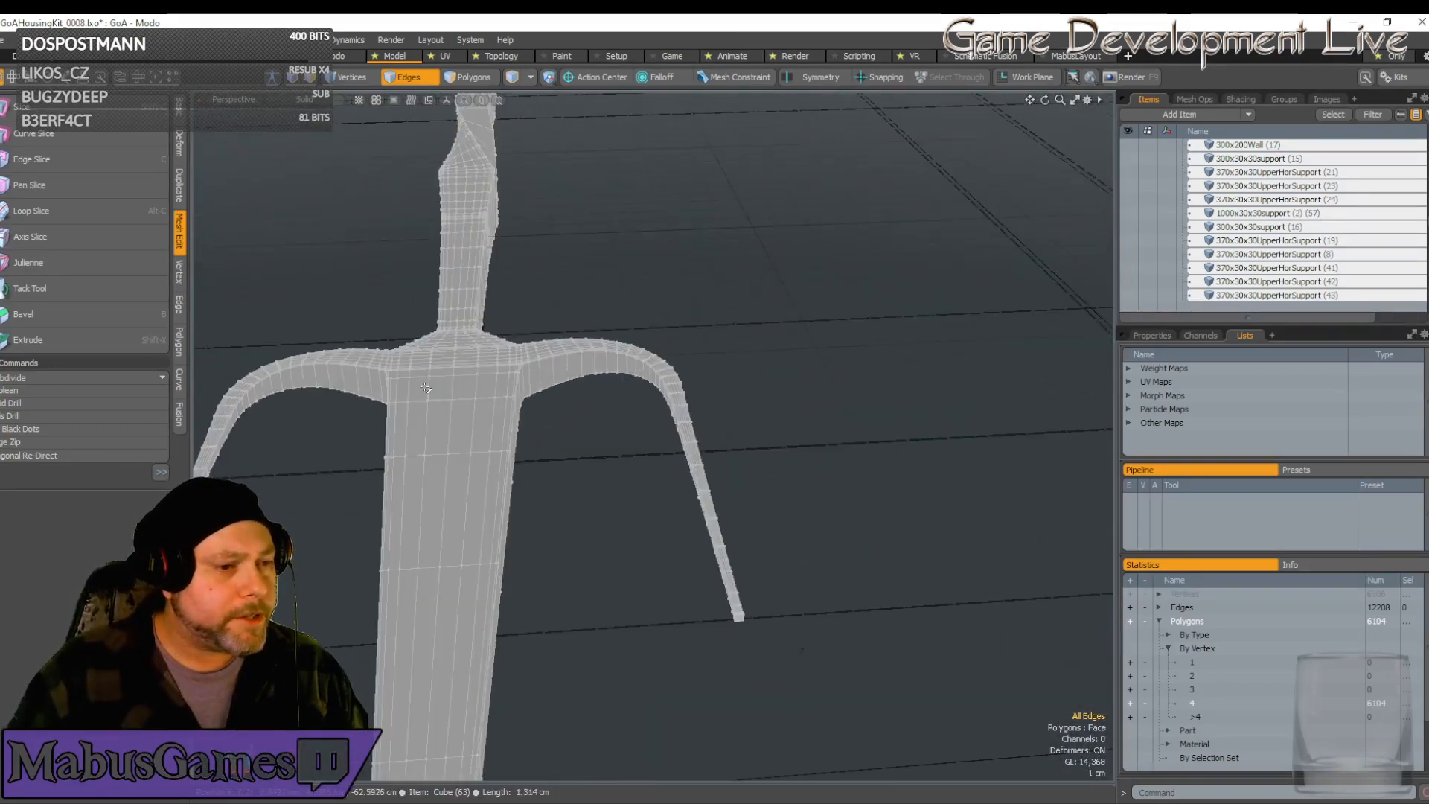
scroll(425, 388, up, 4)
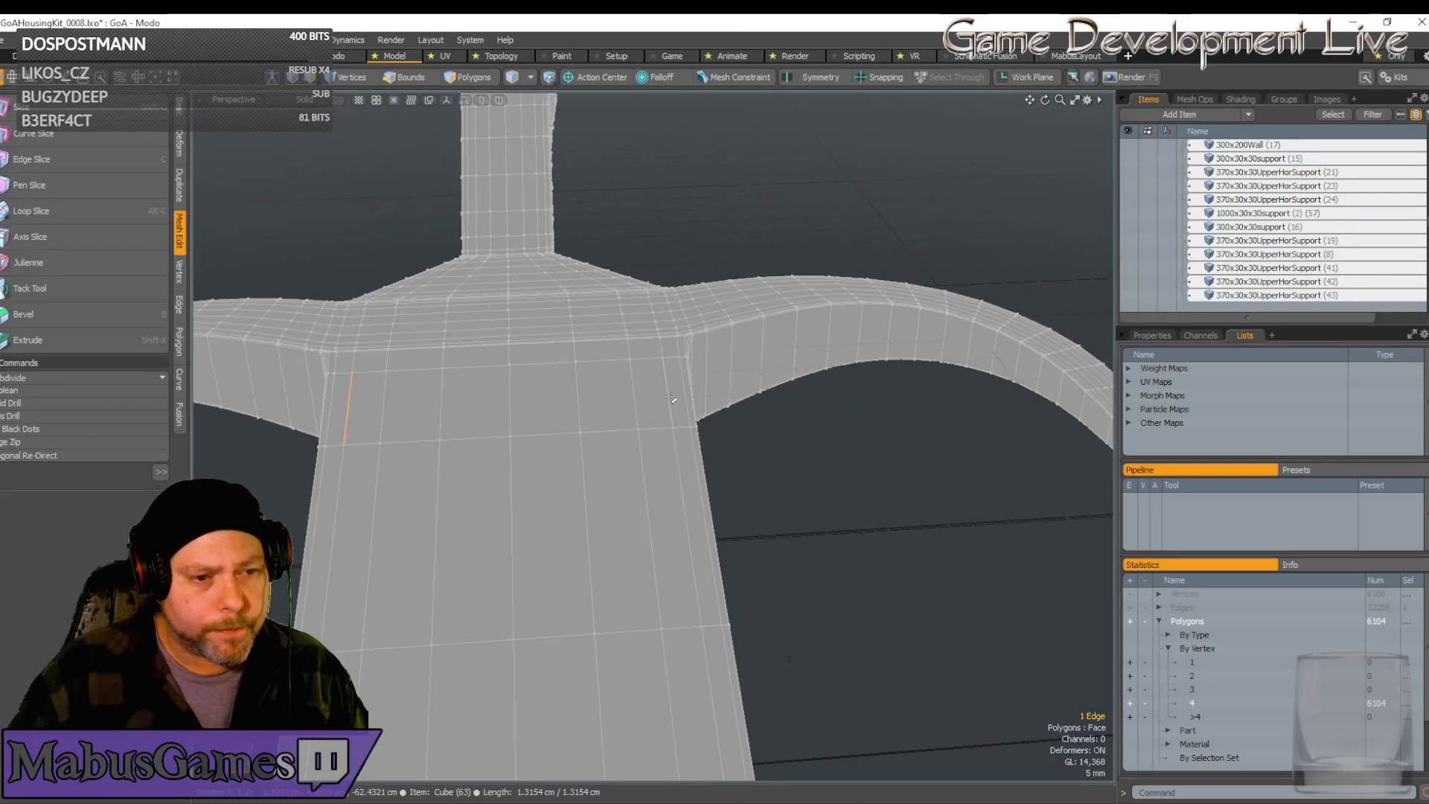
key(l)
scroll(670, 399, down, 6)
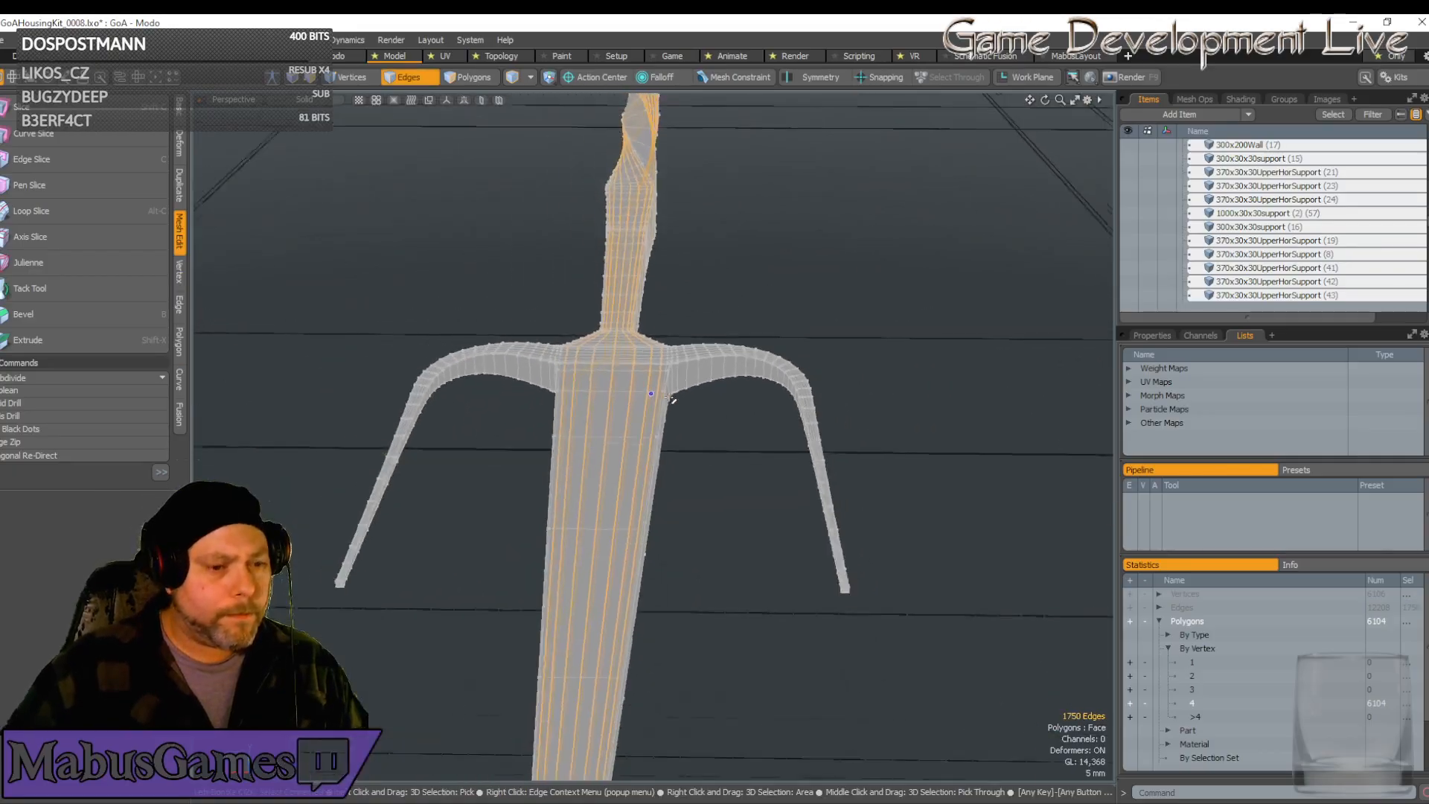
scroll(670, 399, up, 4)
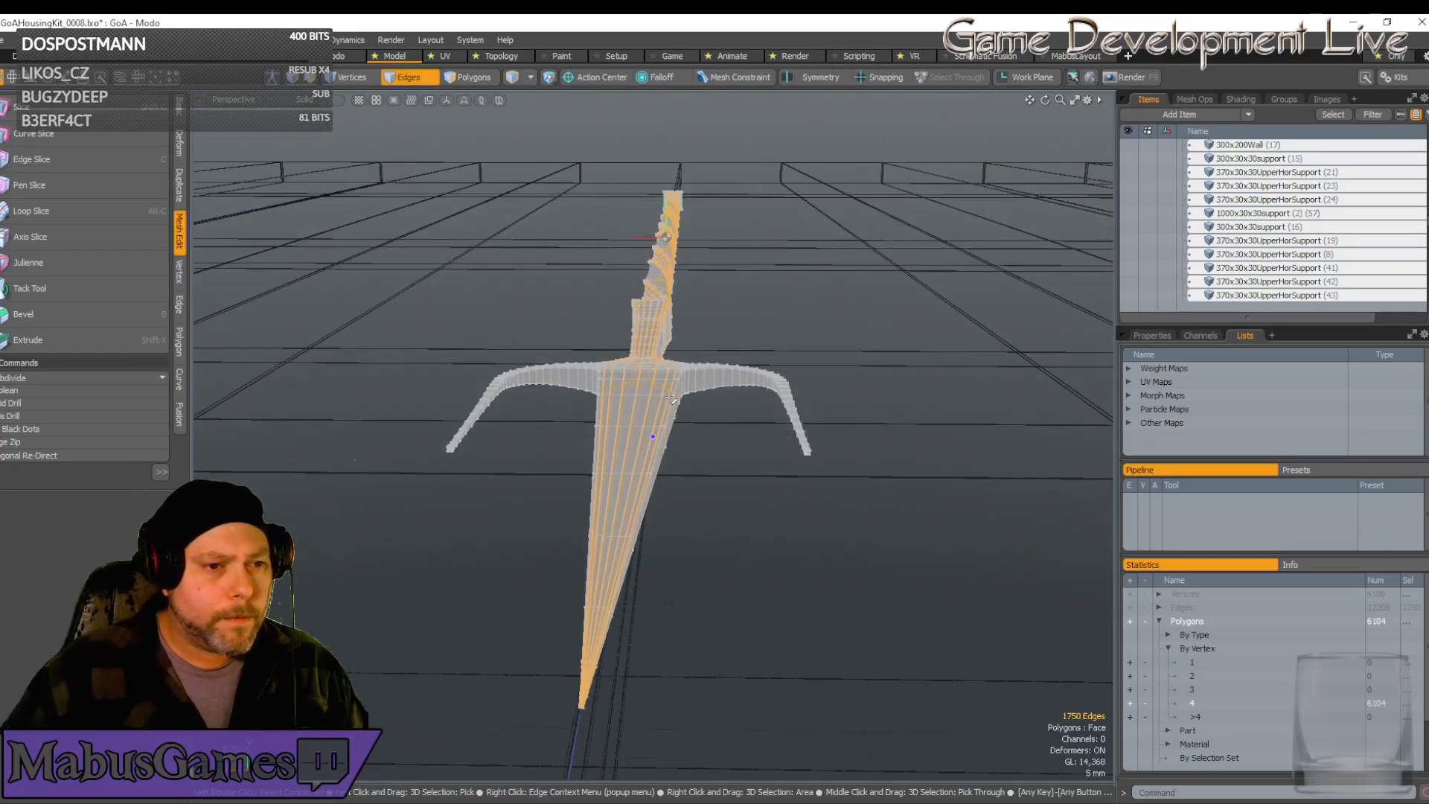
alt+drag(670, 399, 813, 536)
Select the seven crosswise edges on the straight shaft section before the rounded pommel, expand them to loops and remove them
scroll(815, 535, down, 4)
scroll(816, 536, up, 4)
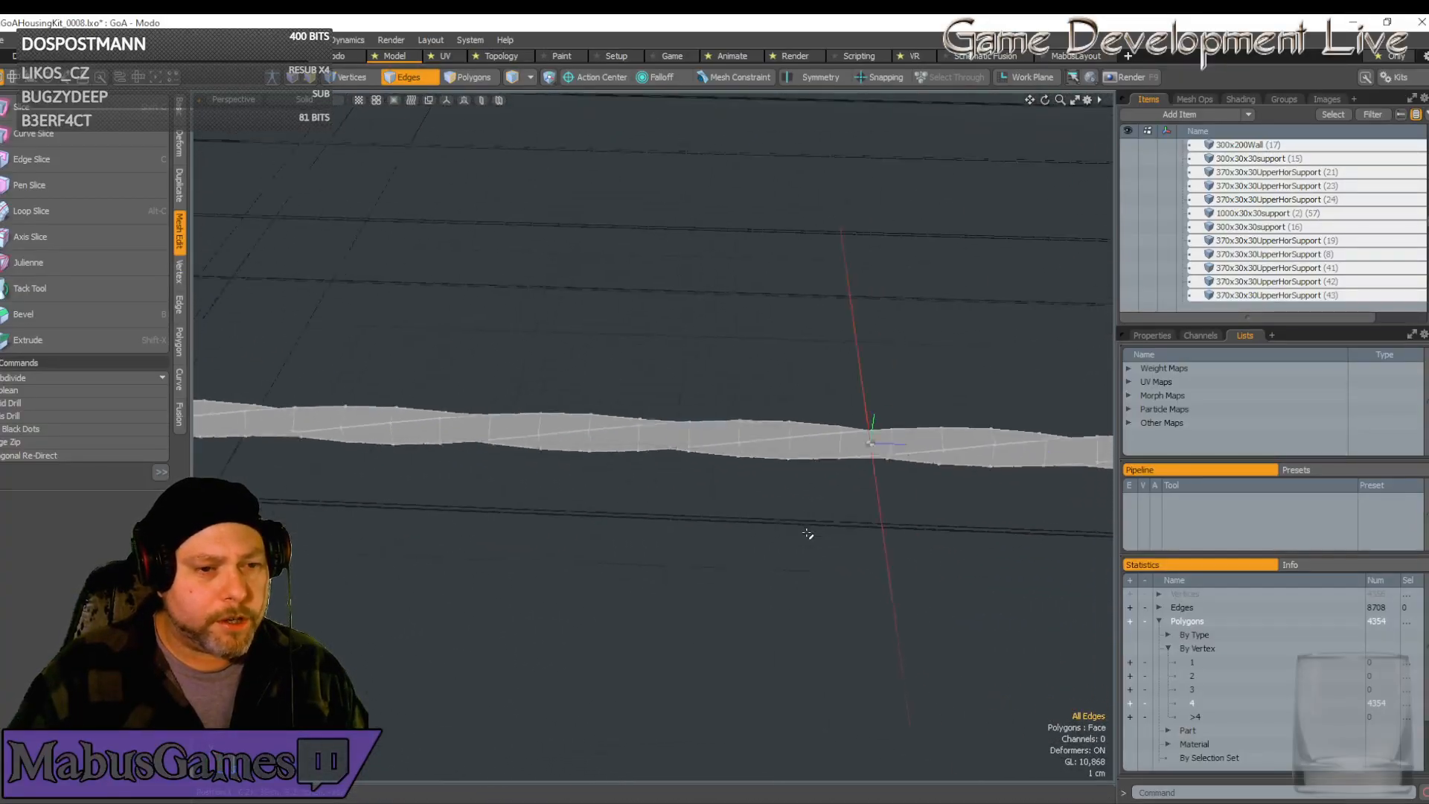
scroll(800, 530, down, 4)
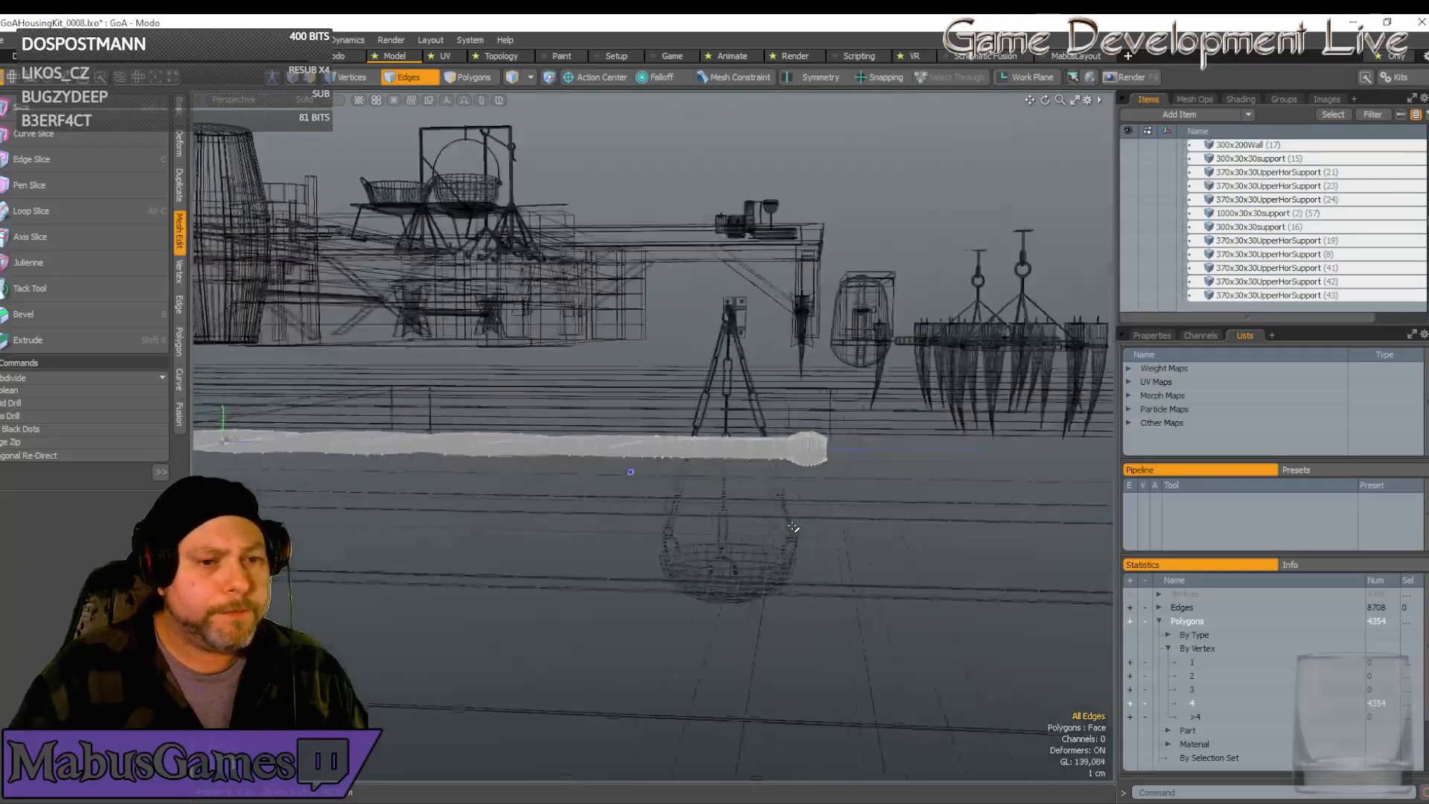
scroll(794, 527, up, 5)
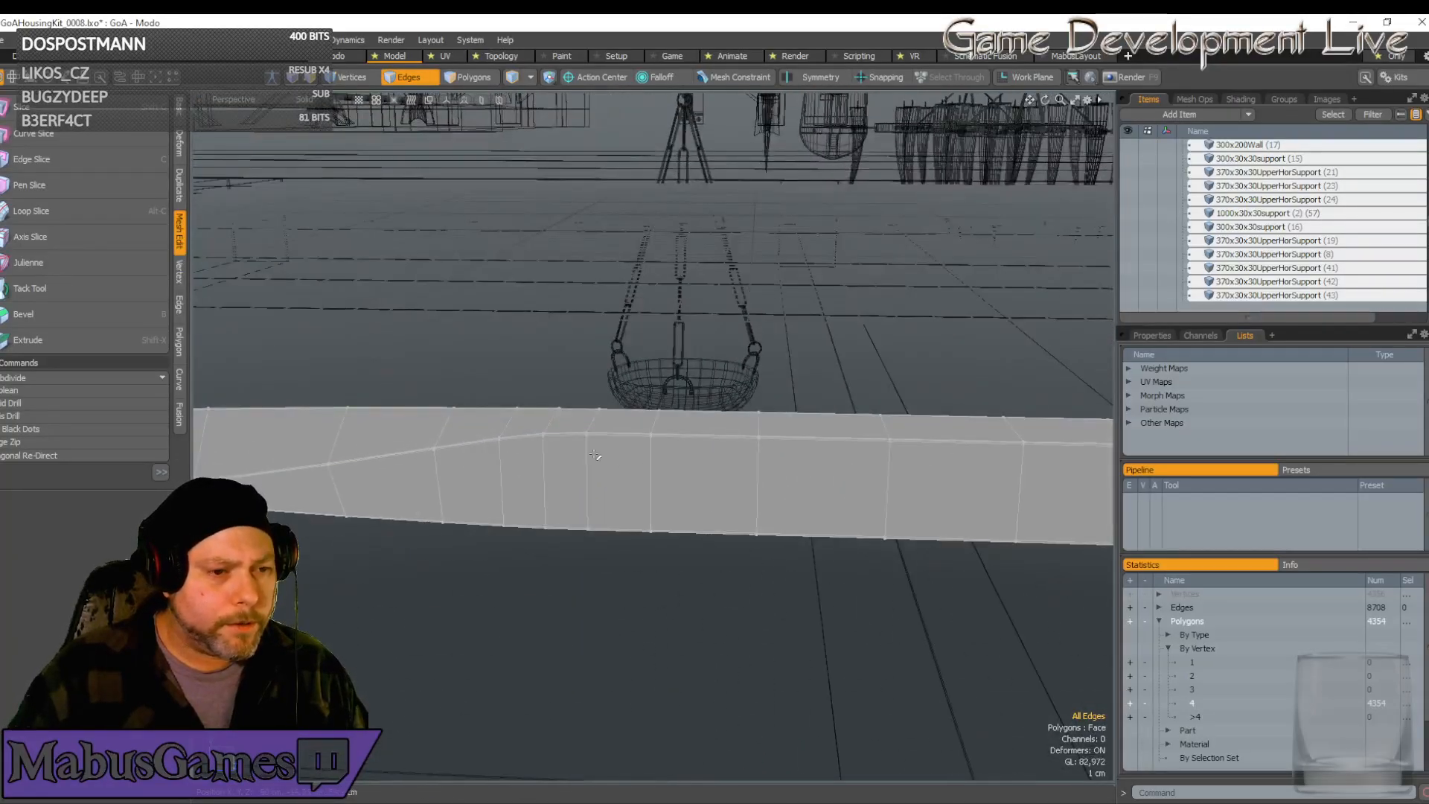
alt+drag(596, 454, 551, 425)
click(542, 433)
scroll(845, 537, down, 3)
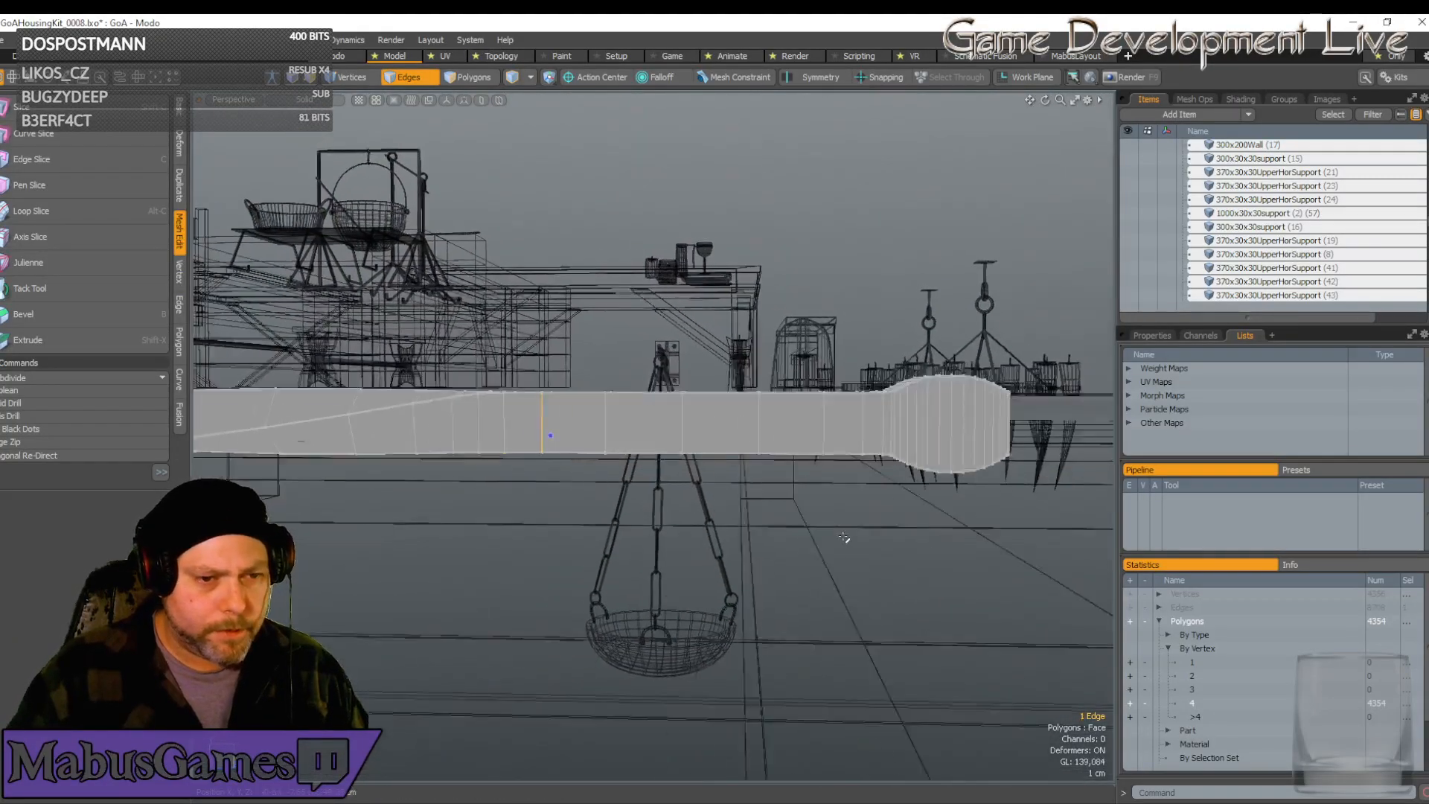
alt+drag(844, 537, 697, 482)
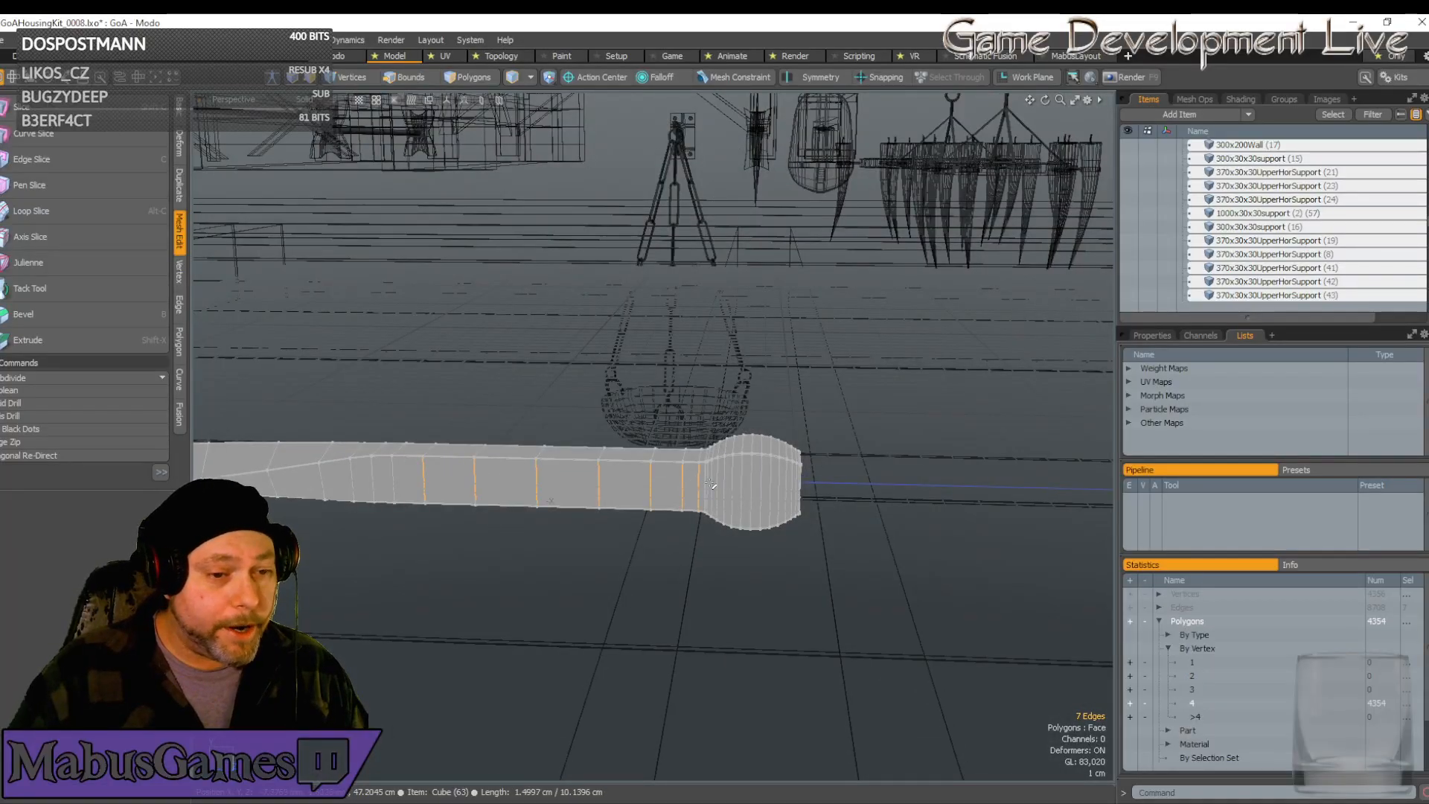
key(l)
alt+drag(719, 488, 645, 447)
scroll(755, 350, down, 6)
Remove the extra crosswise edge loops on the shaft section between the prong base and the twisted part, and save the scene
alt+drag(757, 352, 651, 266)
scroll(651, 266, down, 6)
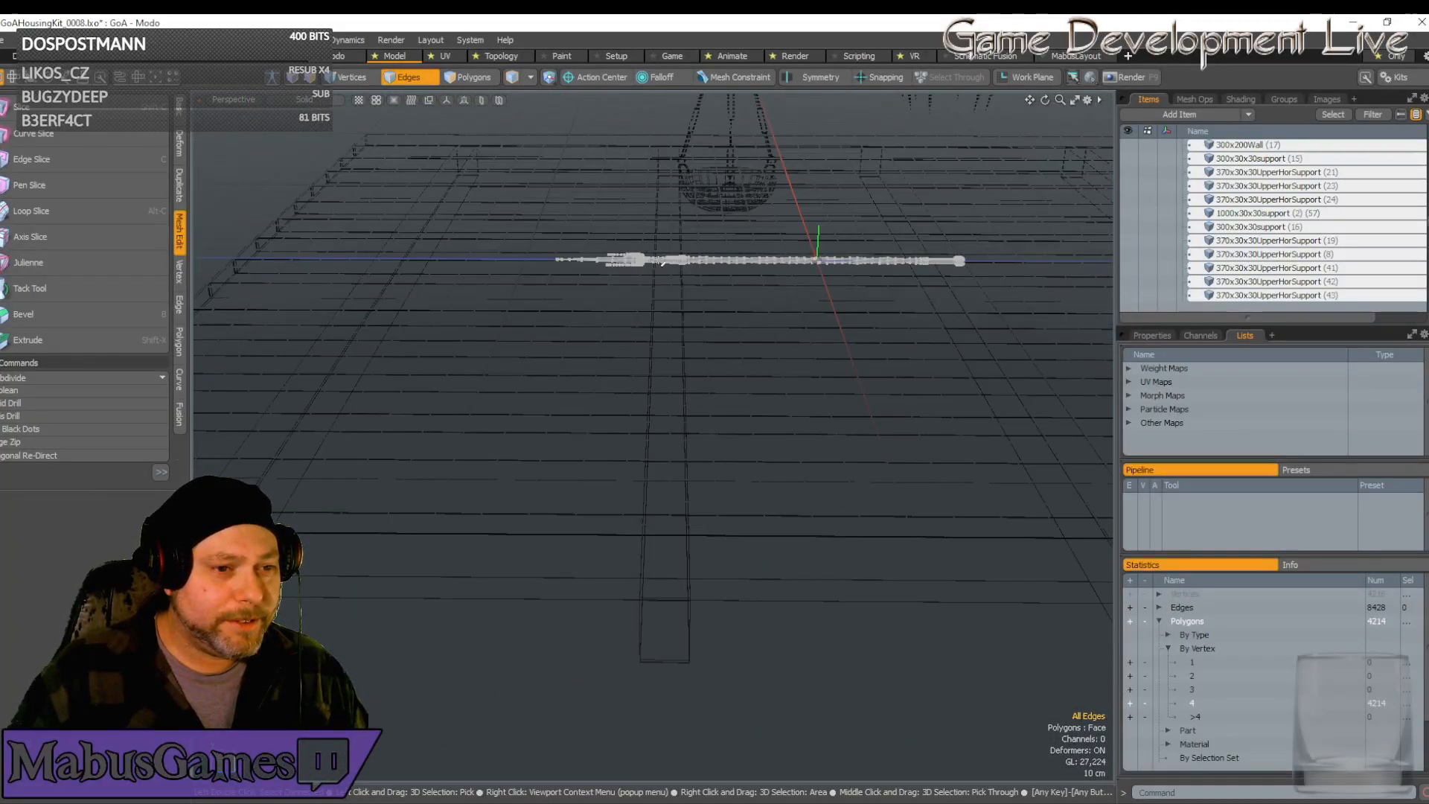
scroll(664, 262, up, 6)
scroll(708, 417, down, 4)
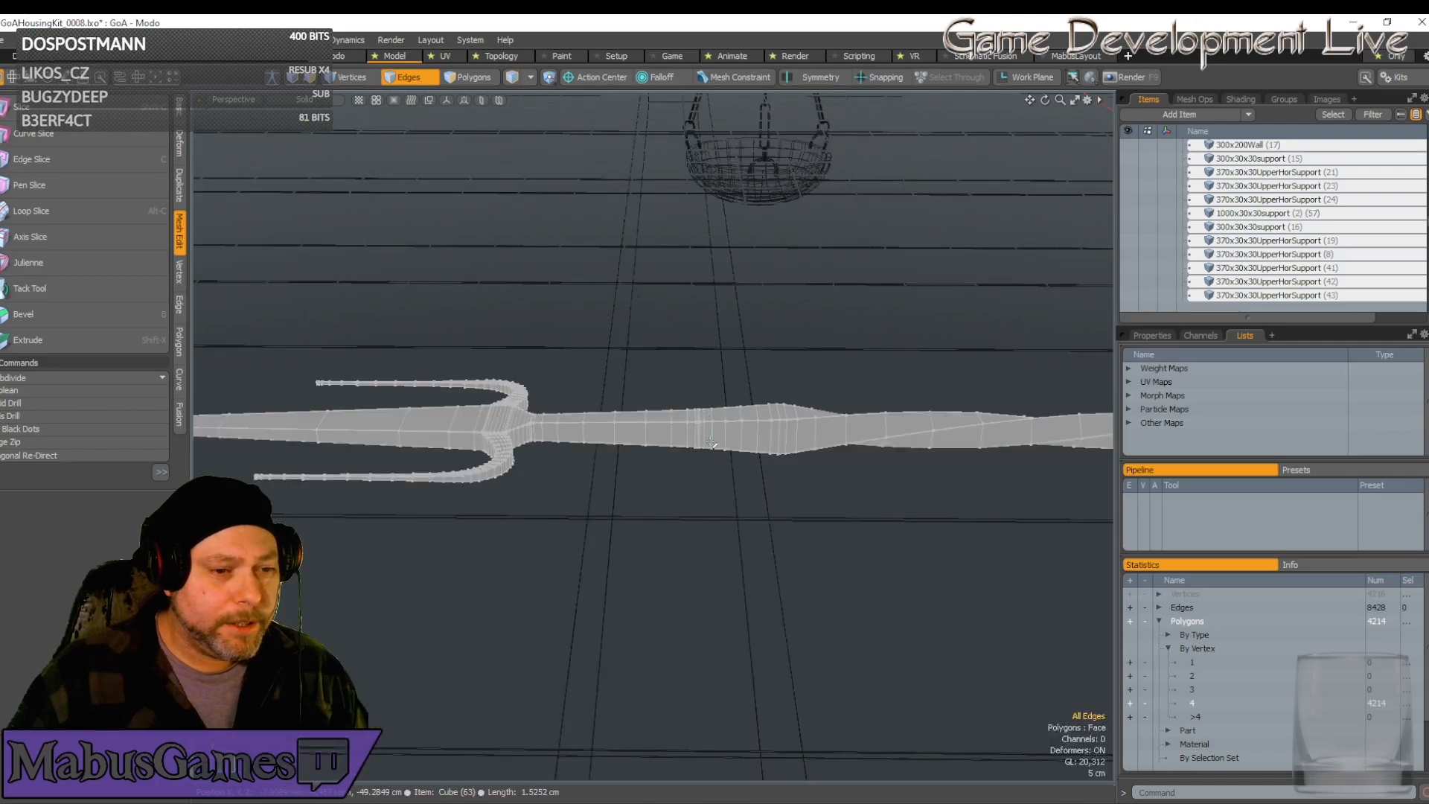
alt+drag(711, 443, 804, 570)
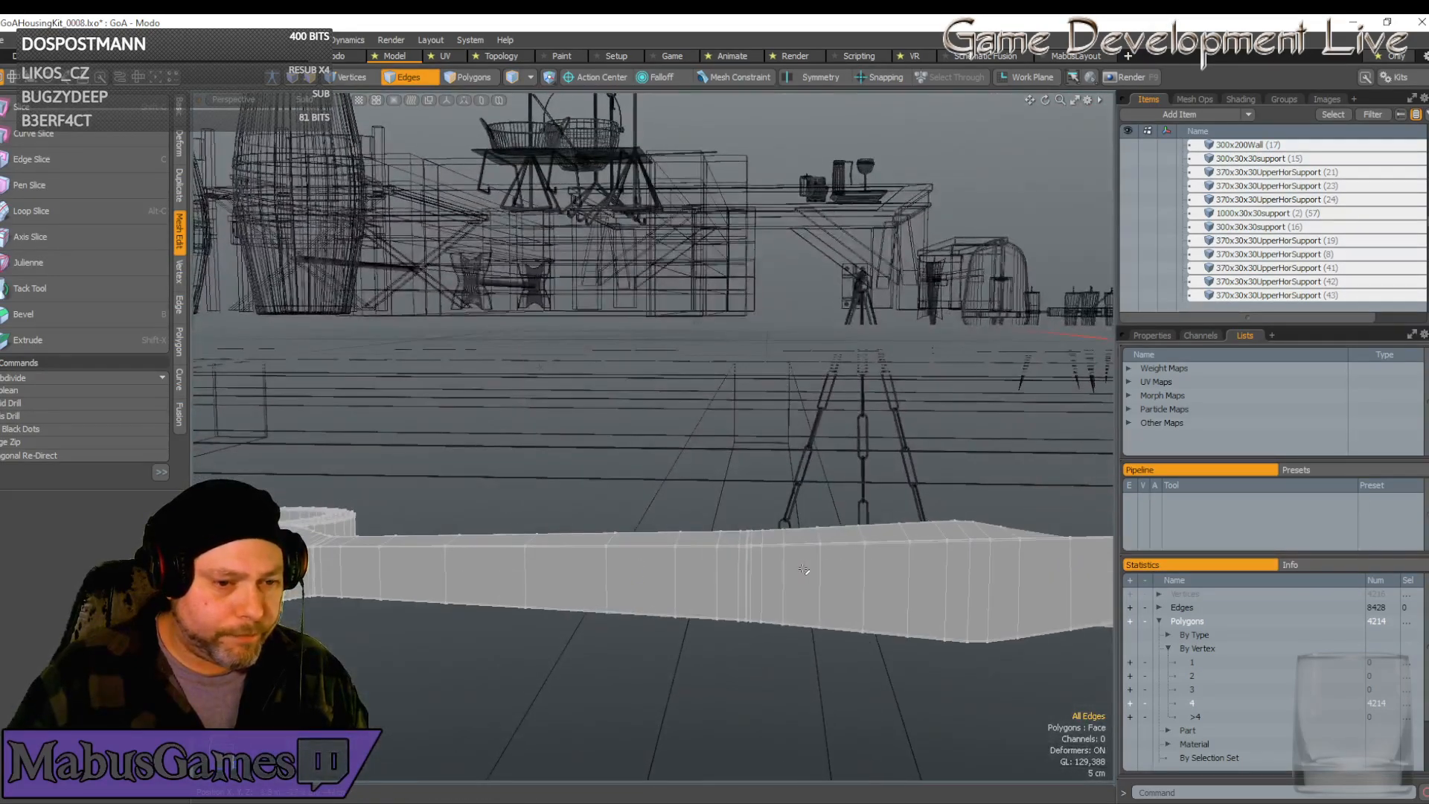
alt+drag(566, 588, 663, 555)
click(666, 530)
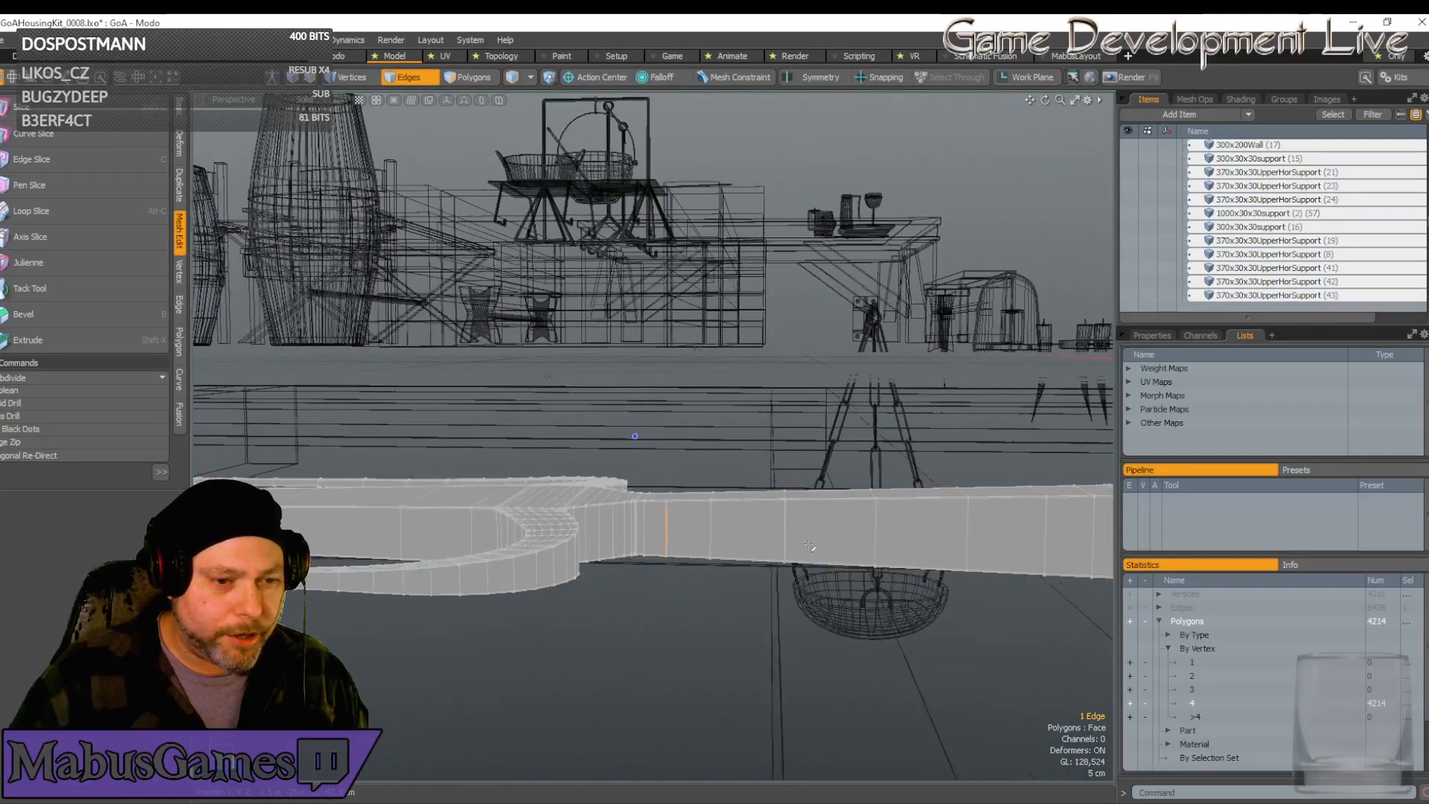
alt+drag(810, 546, 711, 525)
key(l)
key(BackSpace)
alt+drag(837, 596, 795, 371)
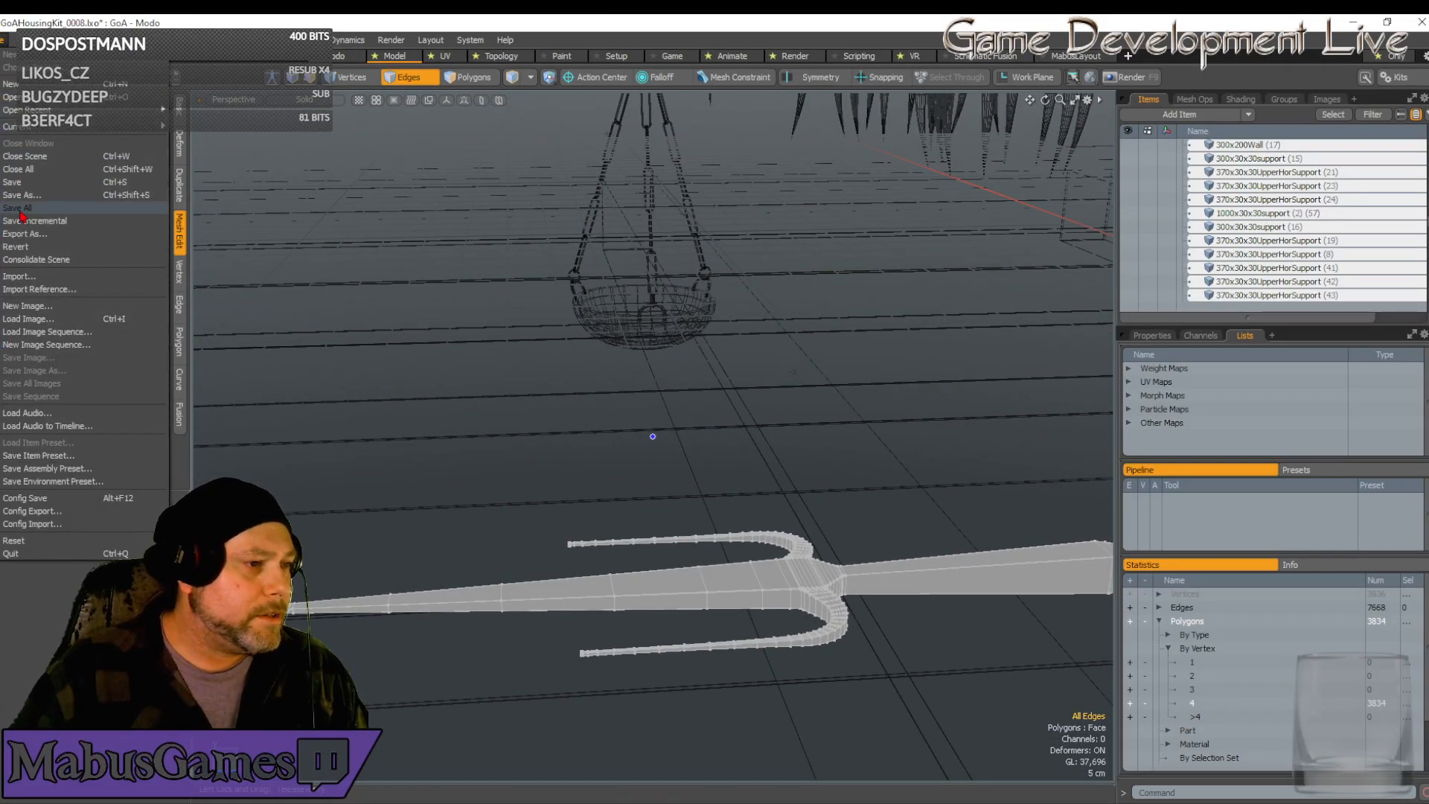
key(ctrl+s)
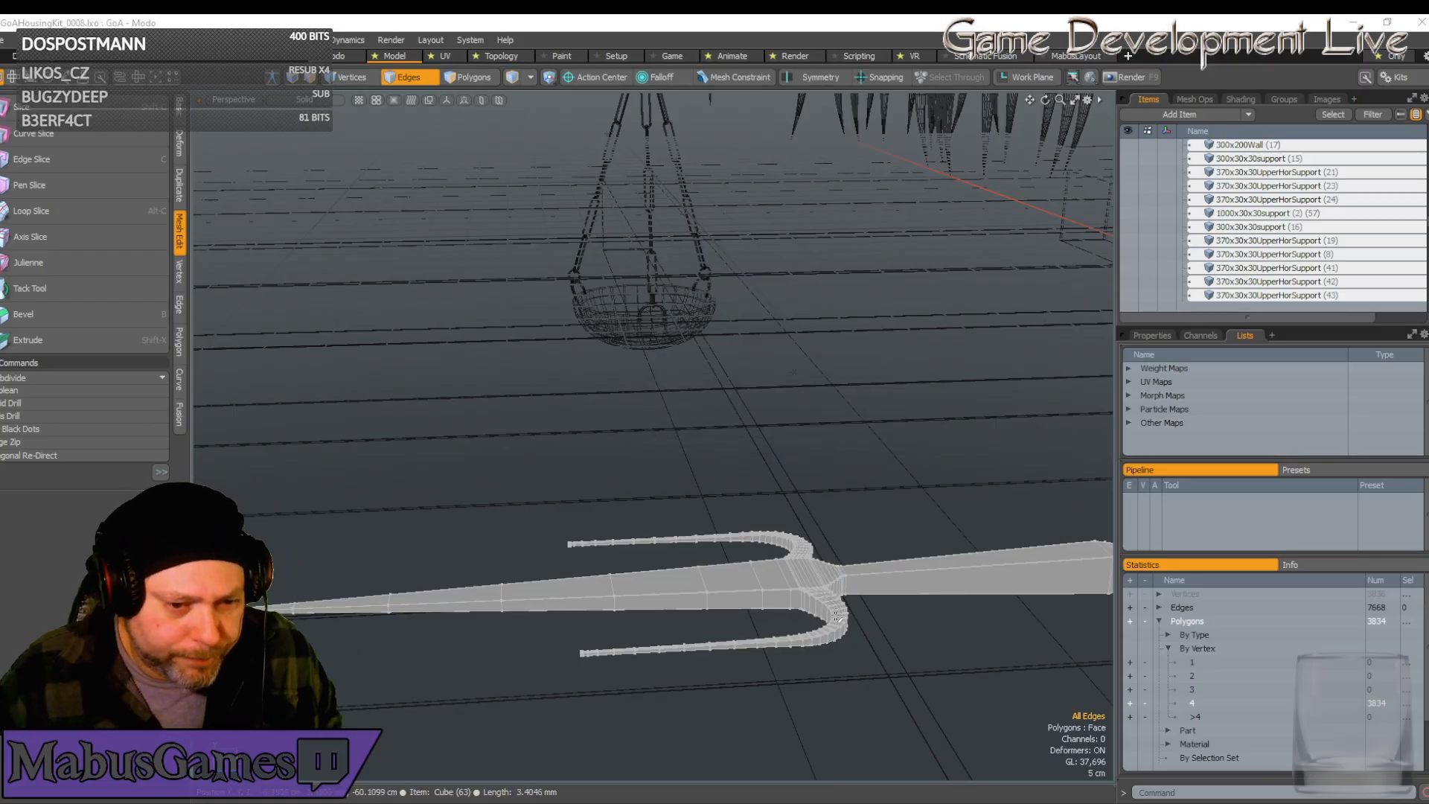
Select the inner lengthwise edges on the prongs' upper face, expand them to full loops and remove them
scroll(838, 616, up, 10)
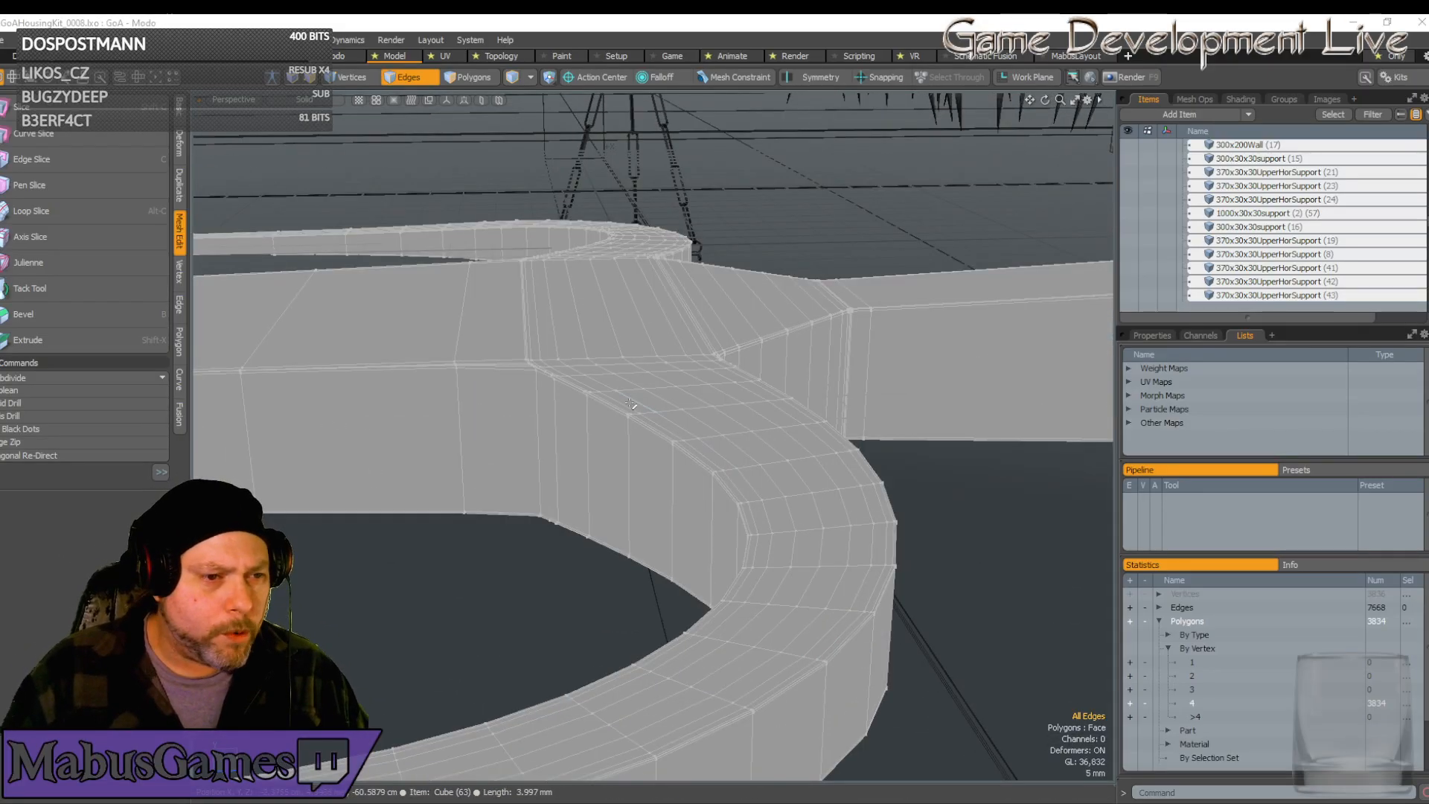
scroll(644, 413, down, 4)
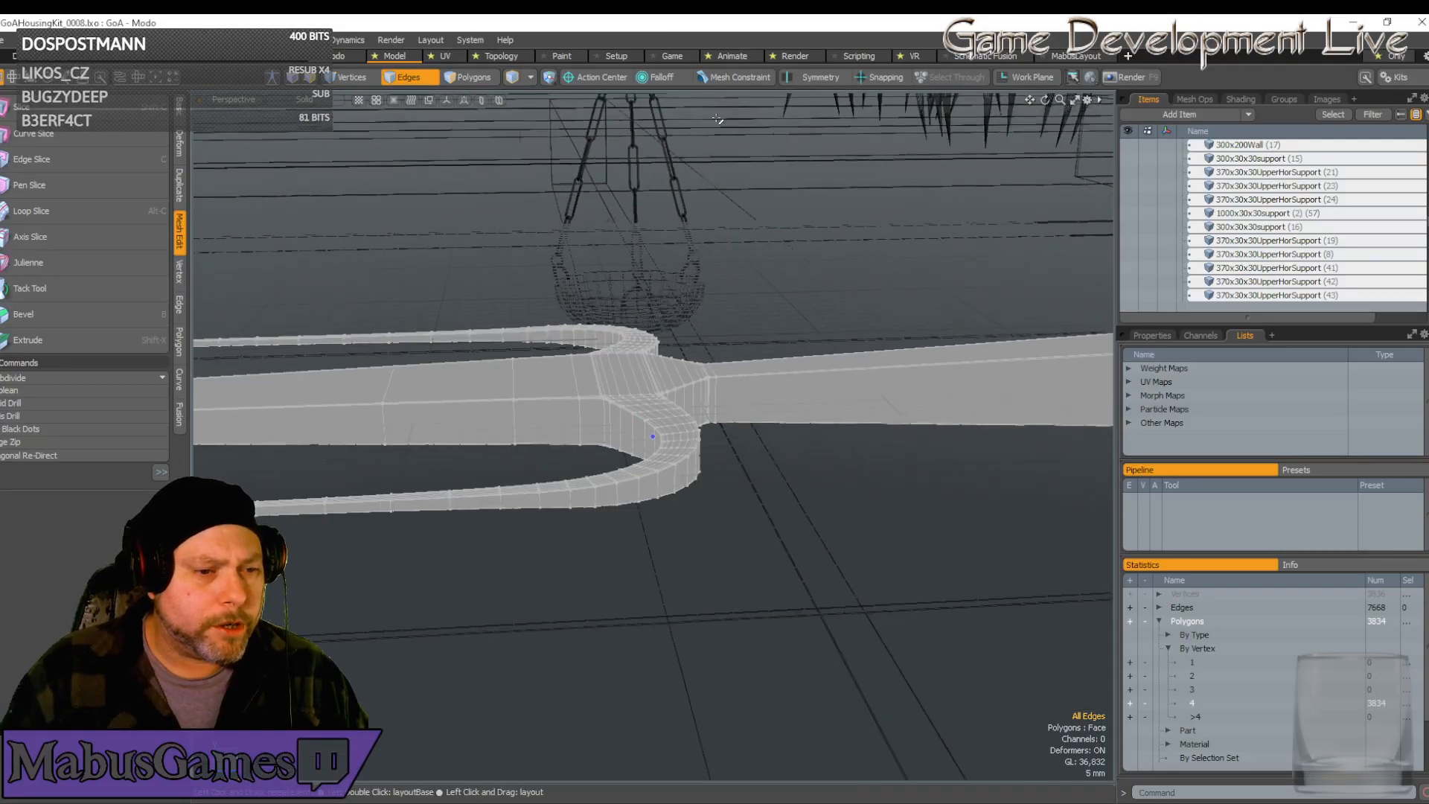
alt+drag(760, 585, 778, 618)
scroll(700, 486, up, 3)
scroll(701, 487, up, 3)
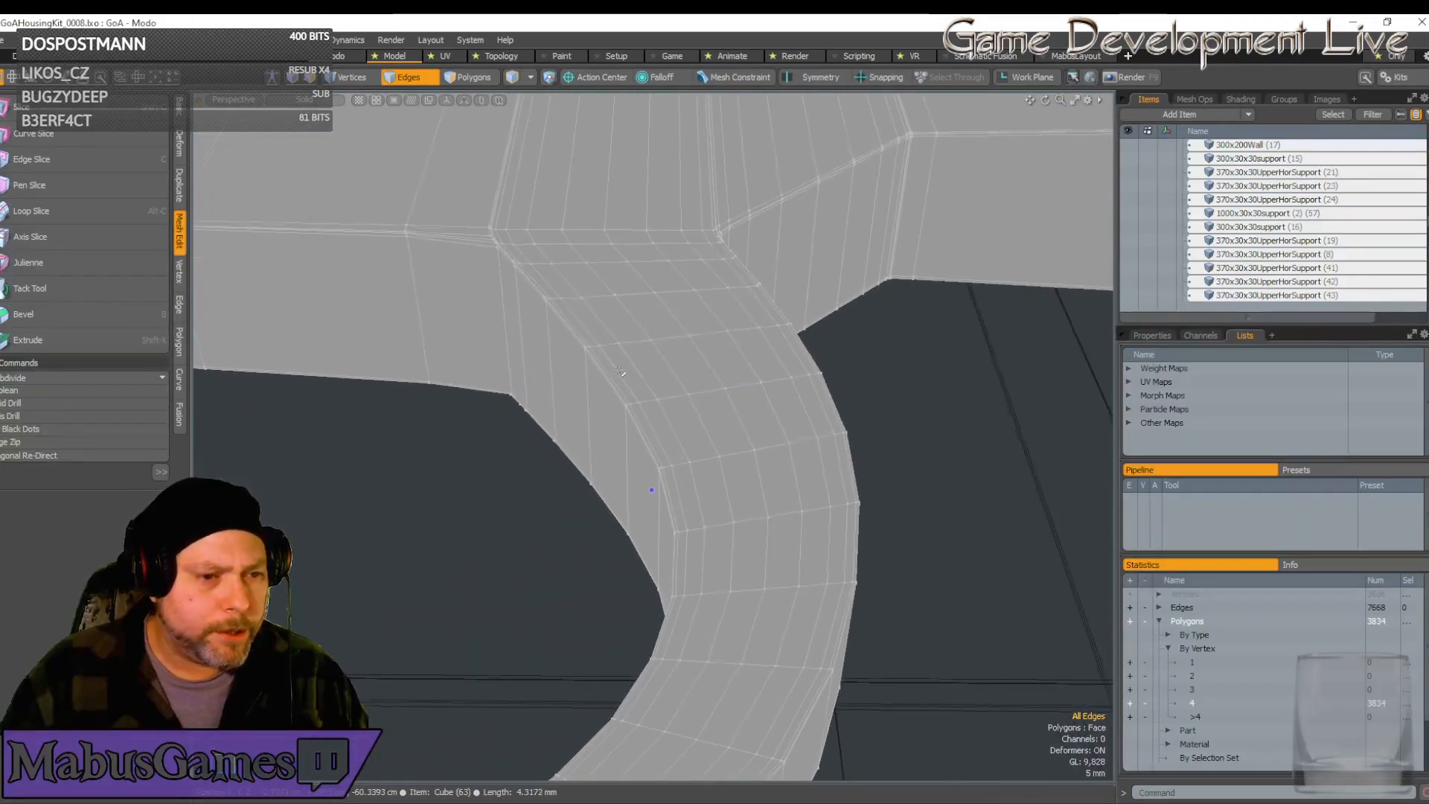
click(608, 356)
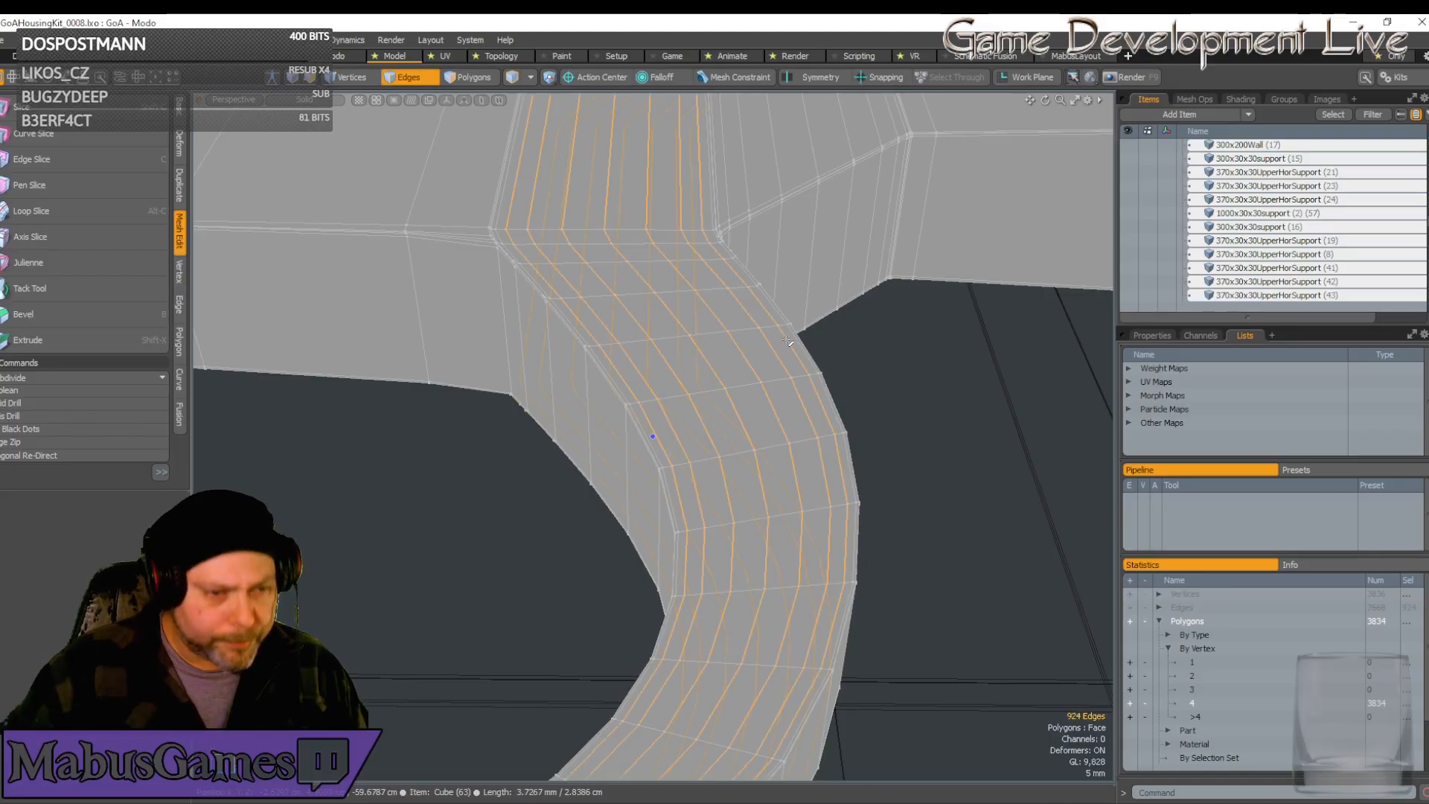
key(Delete)
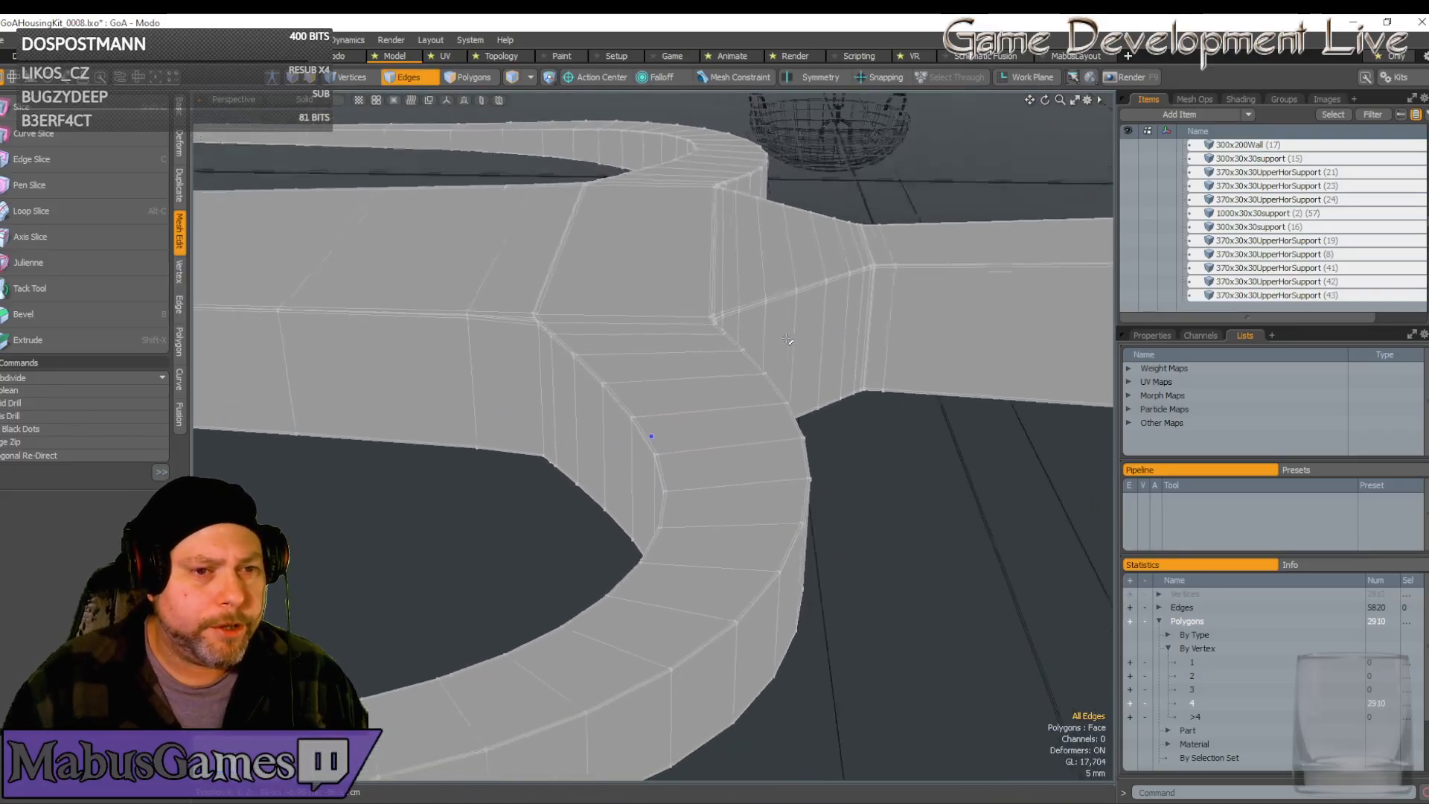
Remove the extra vertical edge loops on the base's sloped side between the prong and the shaft
alt+drag(787, 338, 705, 392)
scroll(611, 395, up, 2)
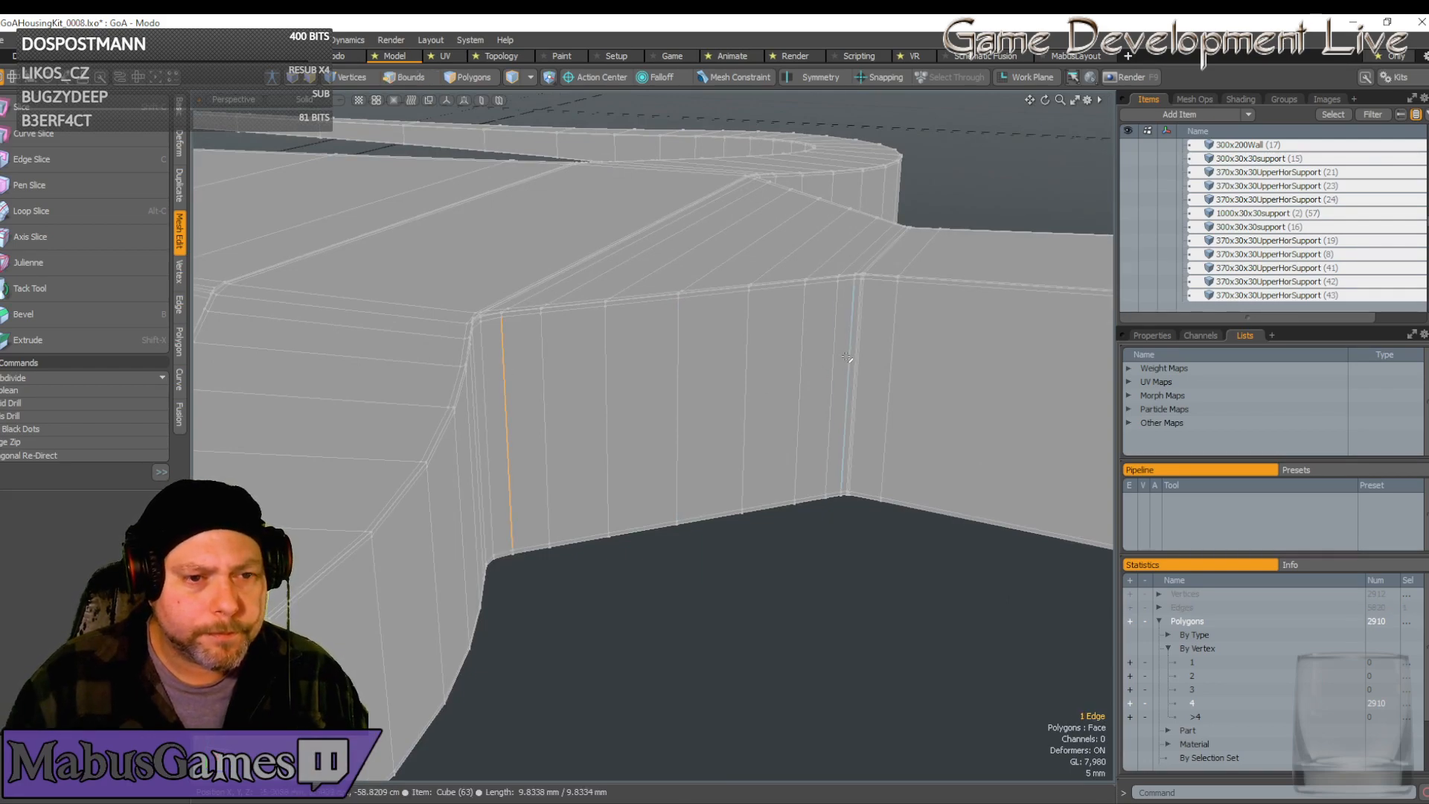
key(Delete)
Remove the extra vertical and crosswise edge loops around the corner where the prong base meets the shaft
alt+drag(845, 360, 783, 350)
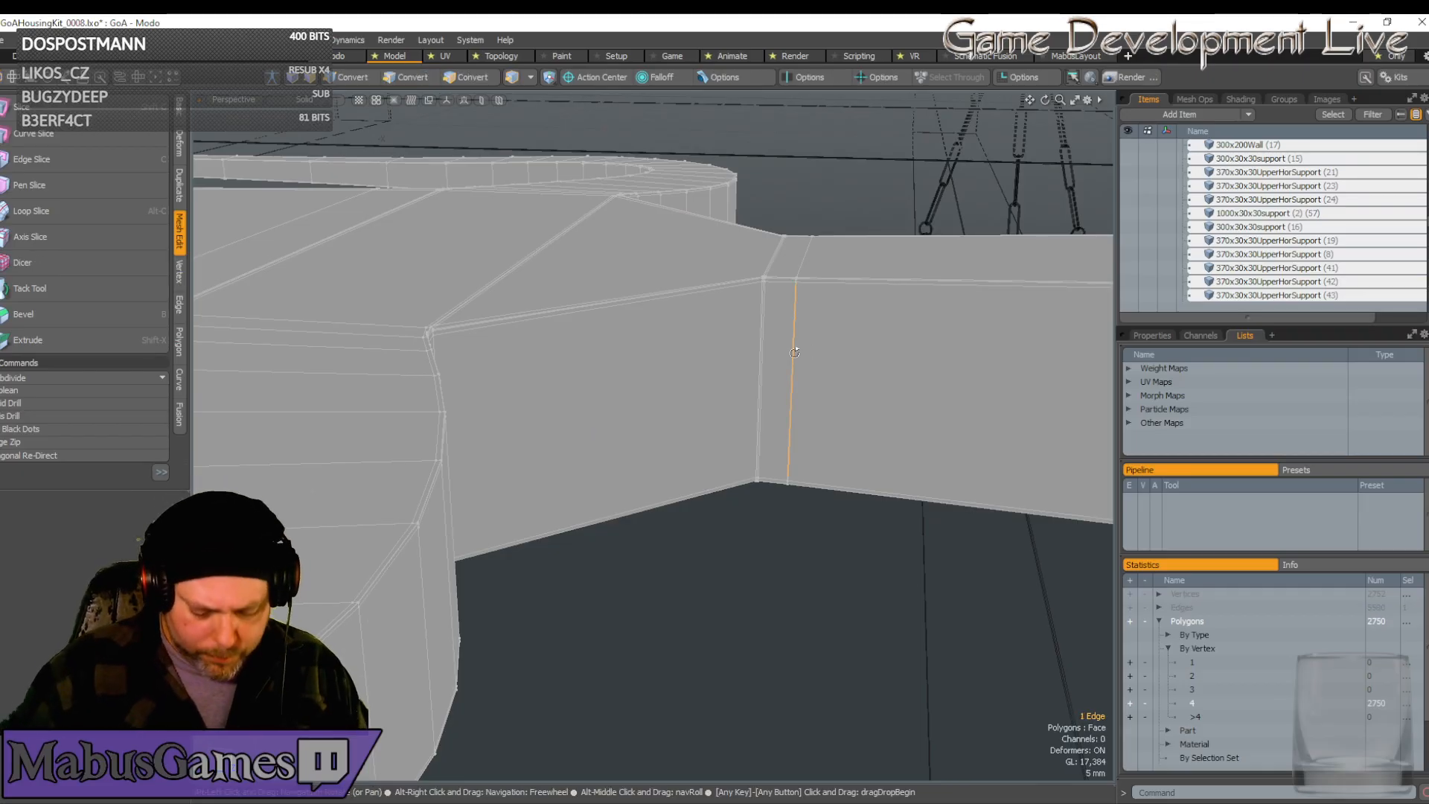
key(alt+l)
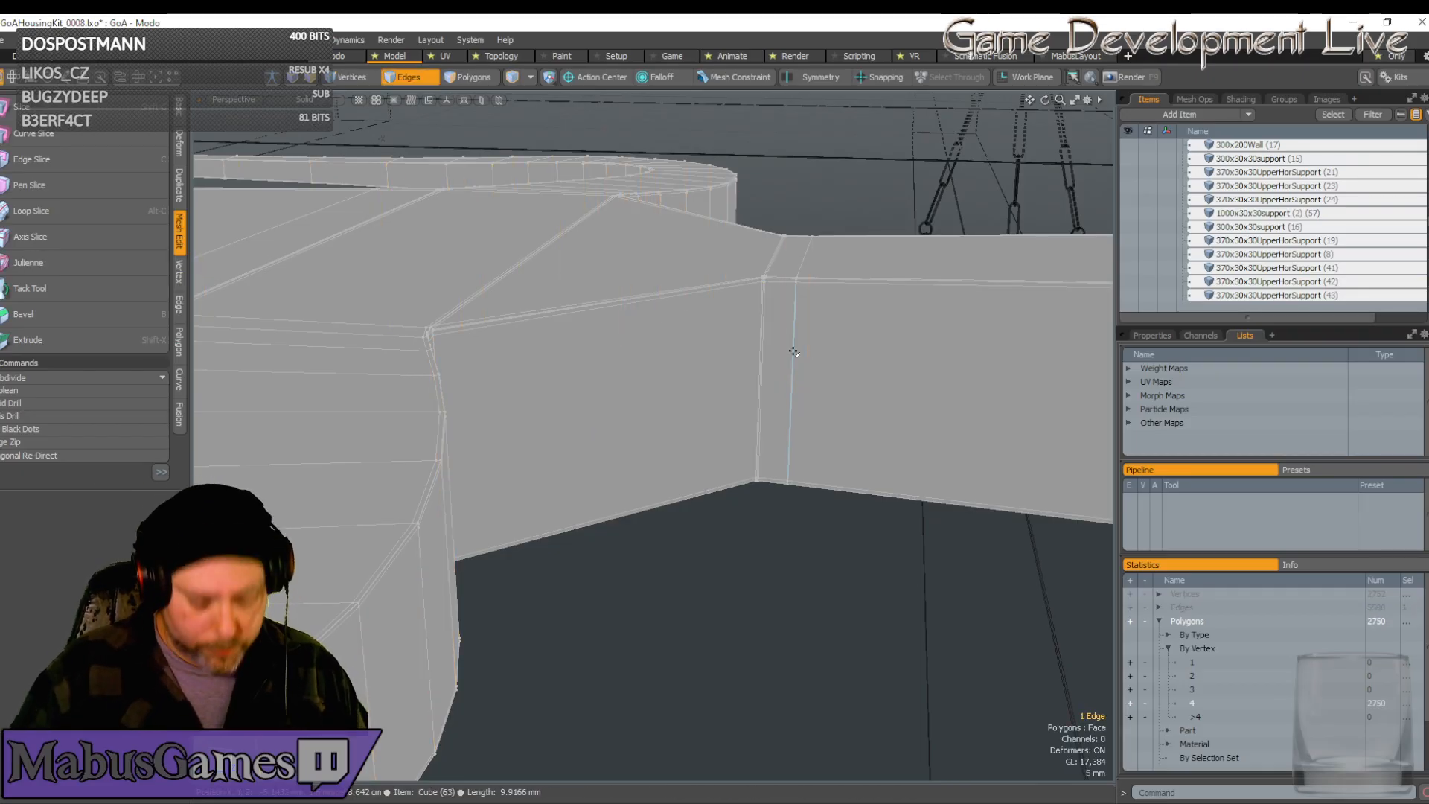
alt+drag(793, 351, 758, 354)
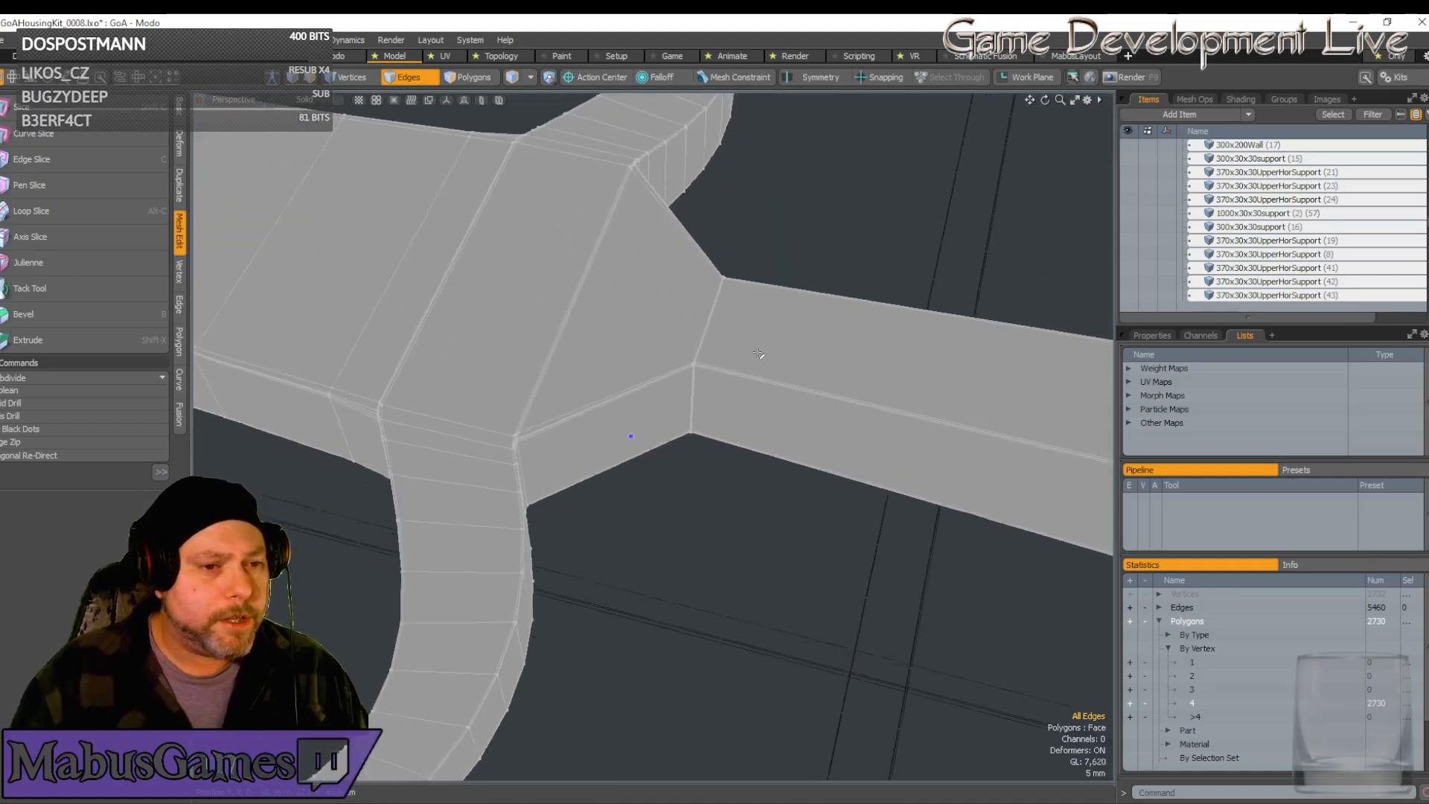
scroll(698, 338, up, 5)
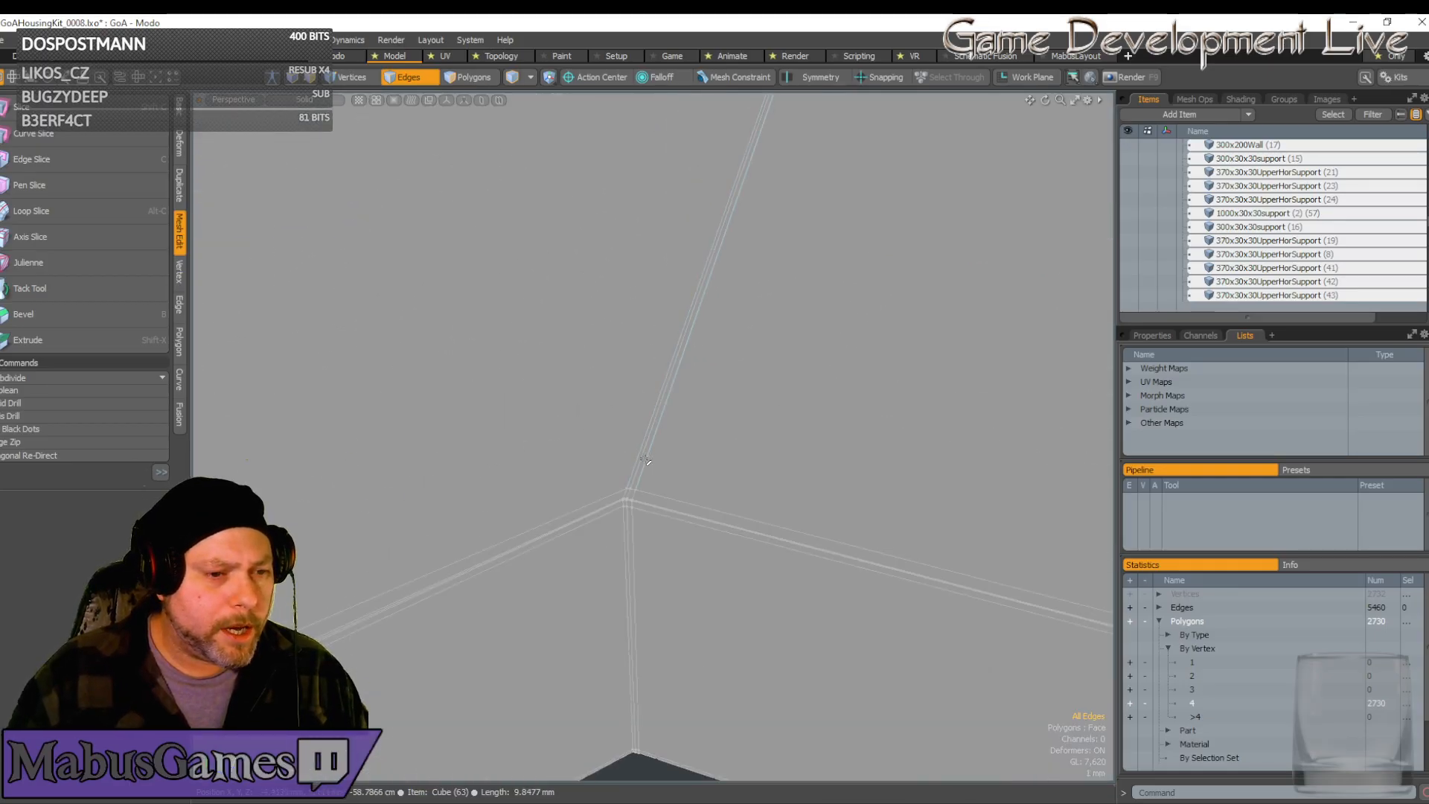
scroll(645, 461, down, 3)
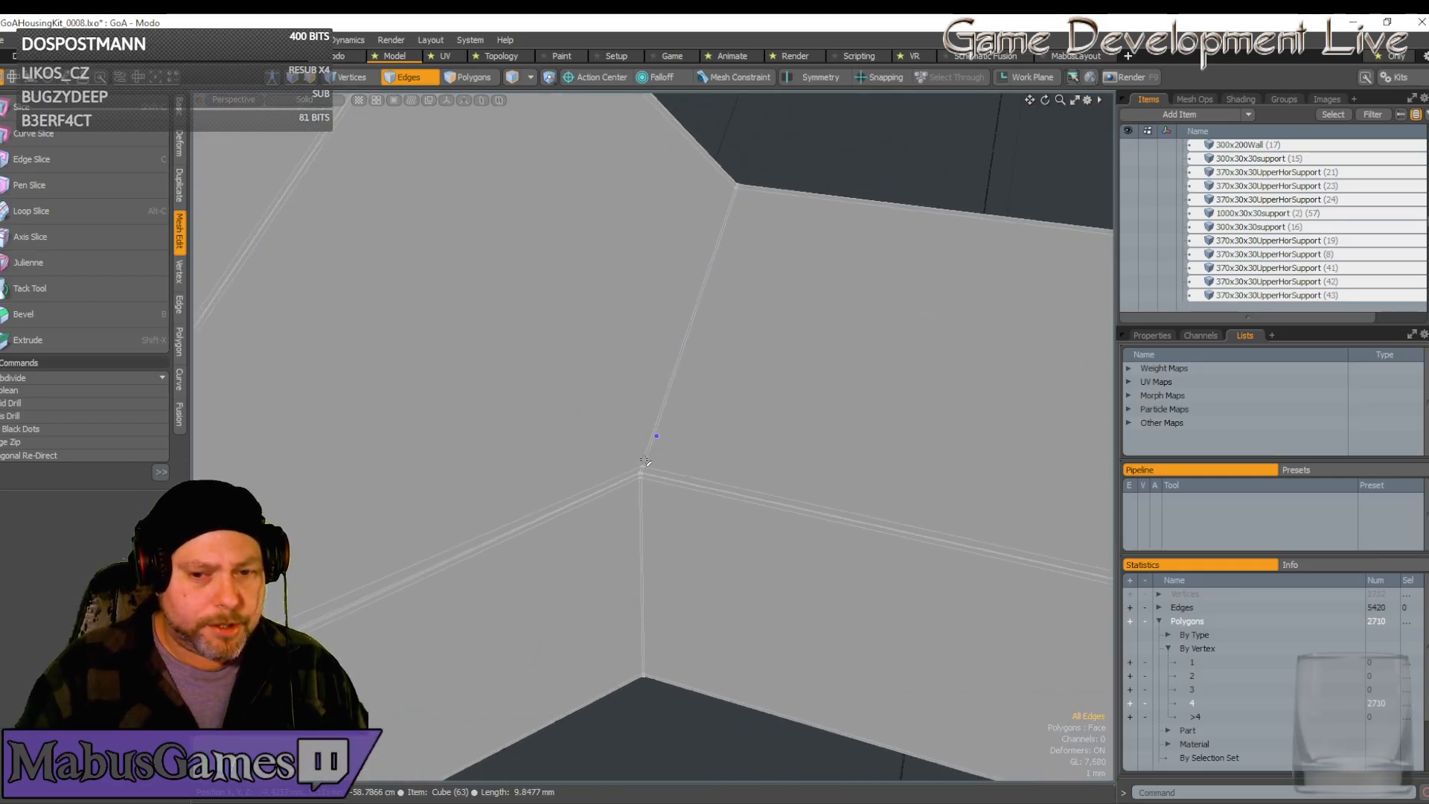
scroll(670, 439, up, 3)
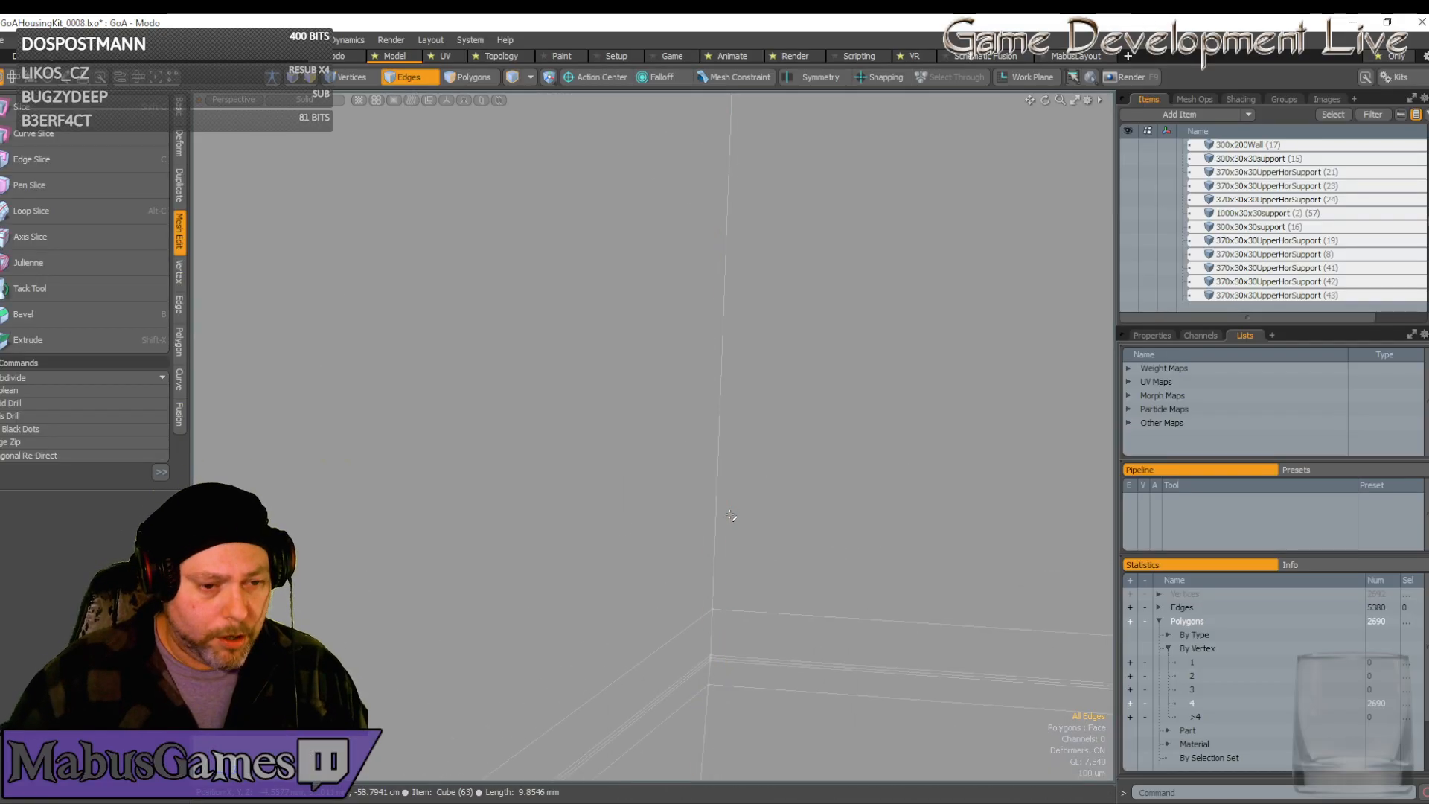
scroll(747, 514, down, 6)
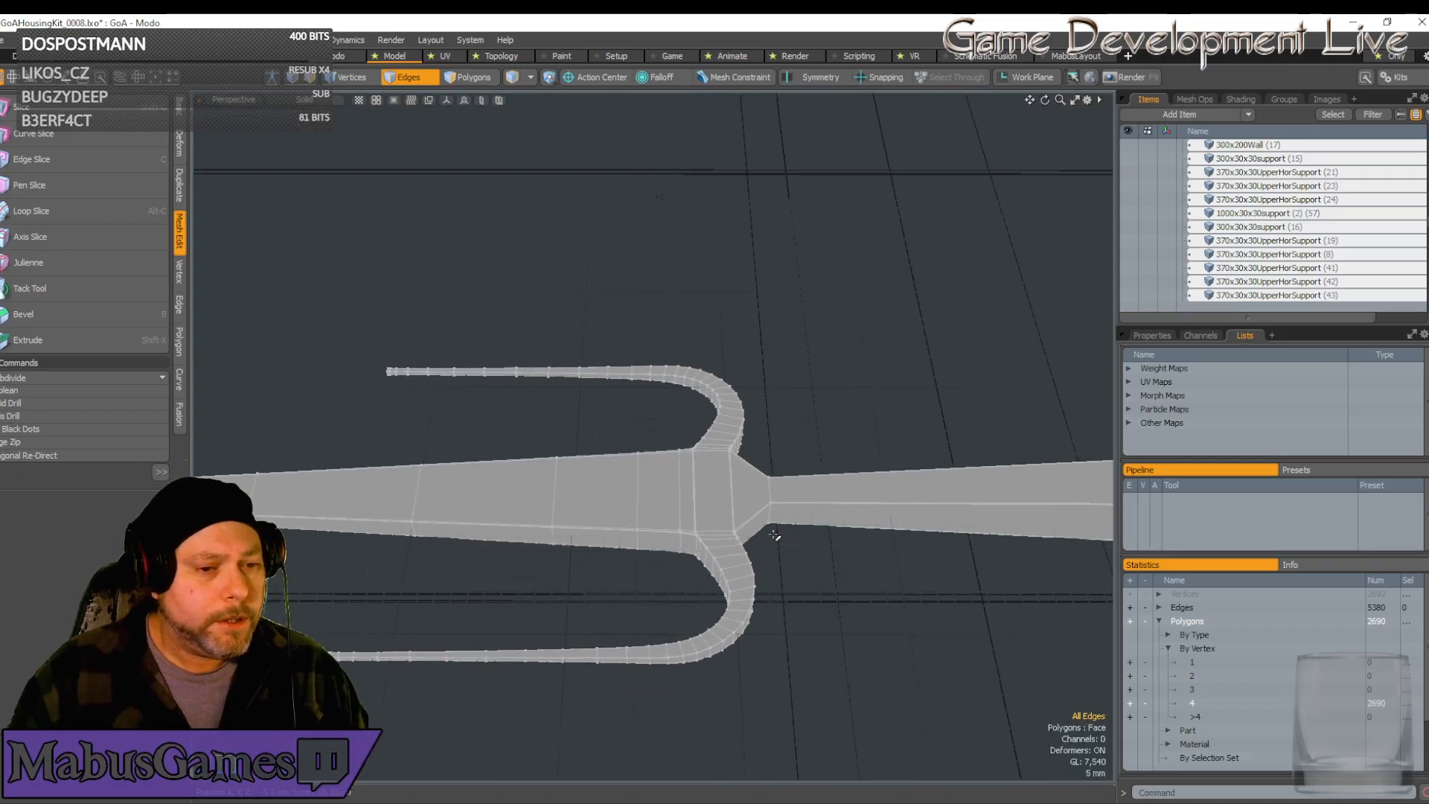
Select the crosswise edges along the central prong from base to tip, expand them to full loops and remove them
scroll(774, 537, up, 5)
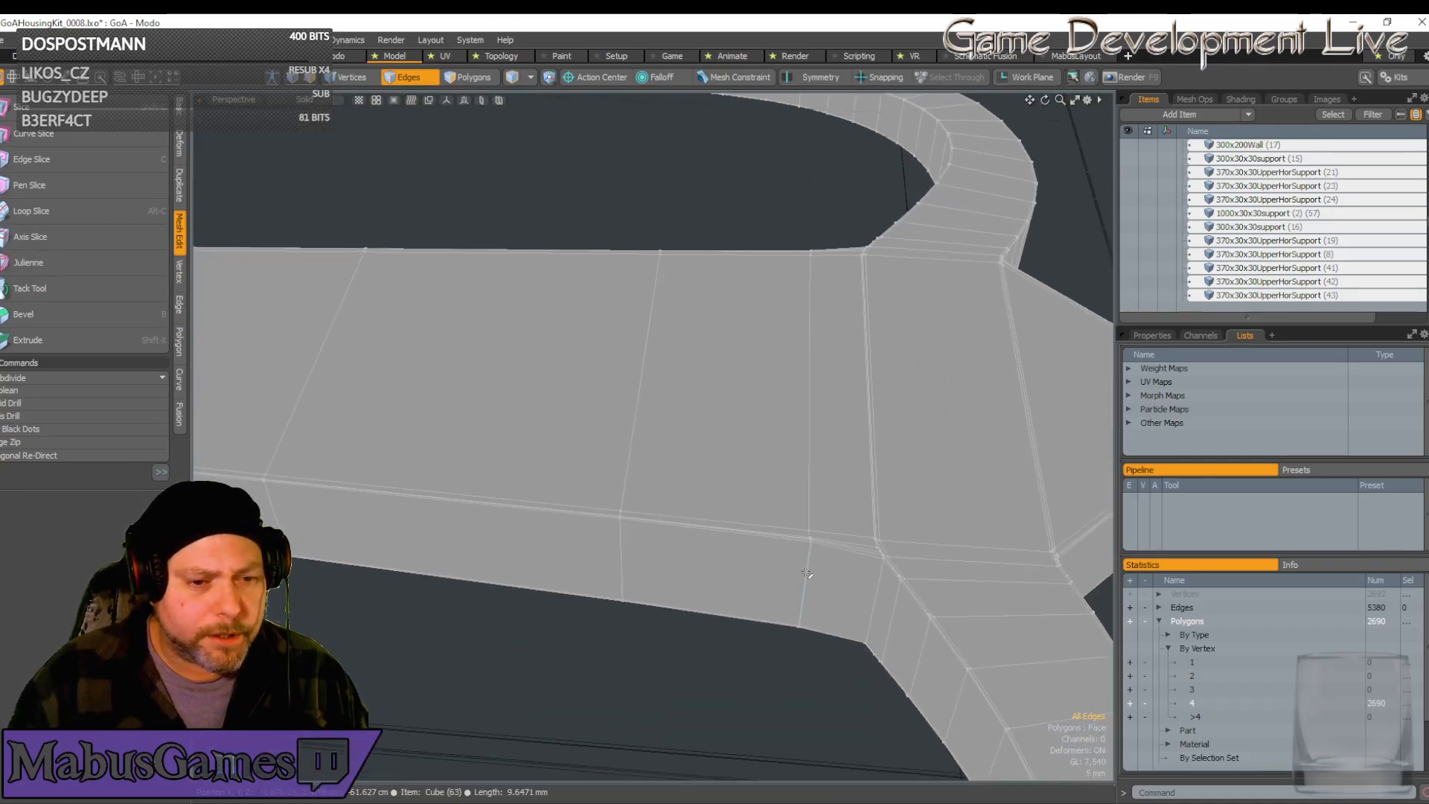
click(806, 573)
scroll(806, 572, down, 10)
alt+drag(807, 572, 823, 586)
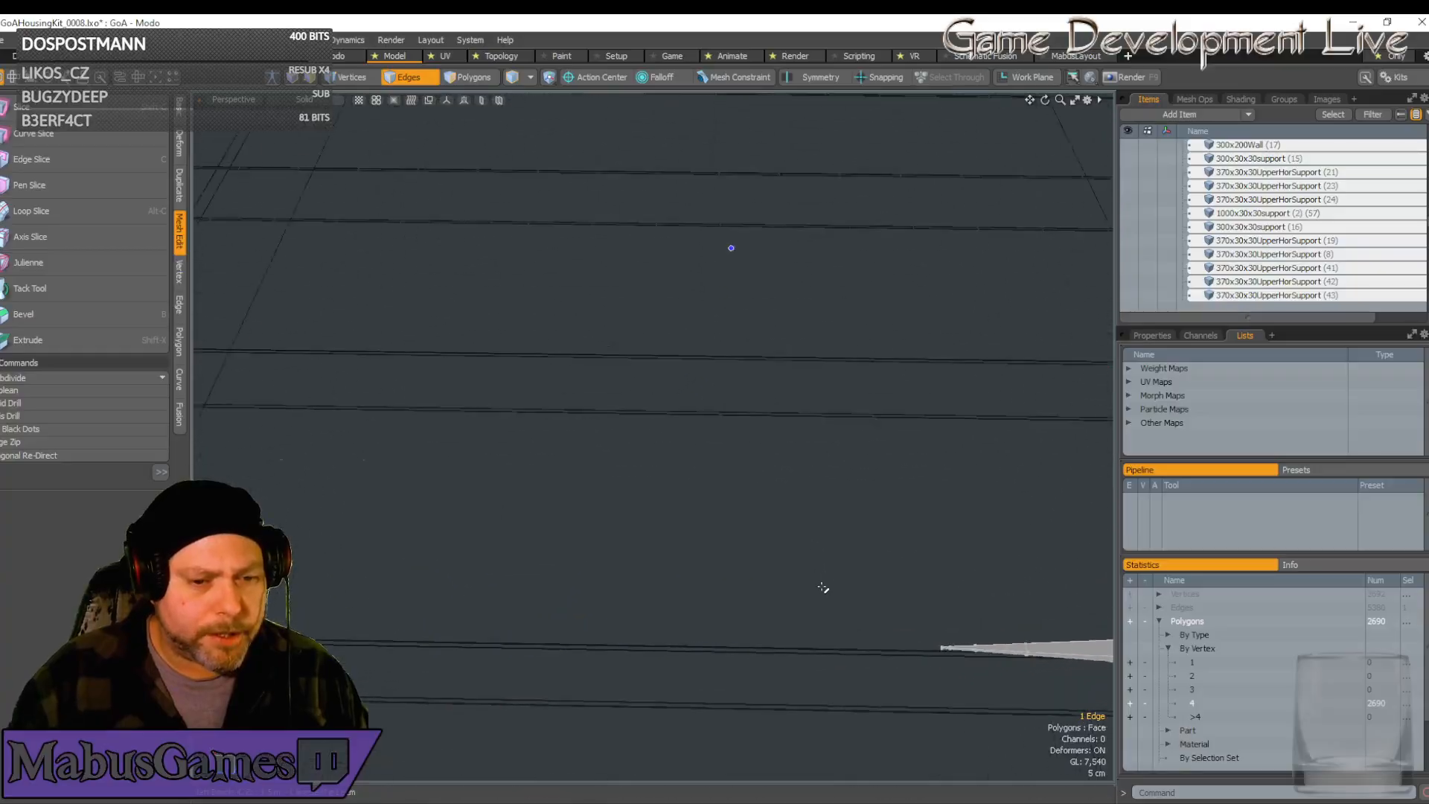
scroll(823, 587, up, 10)
key(shift+a)
scroll(739, 569, down, 4)
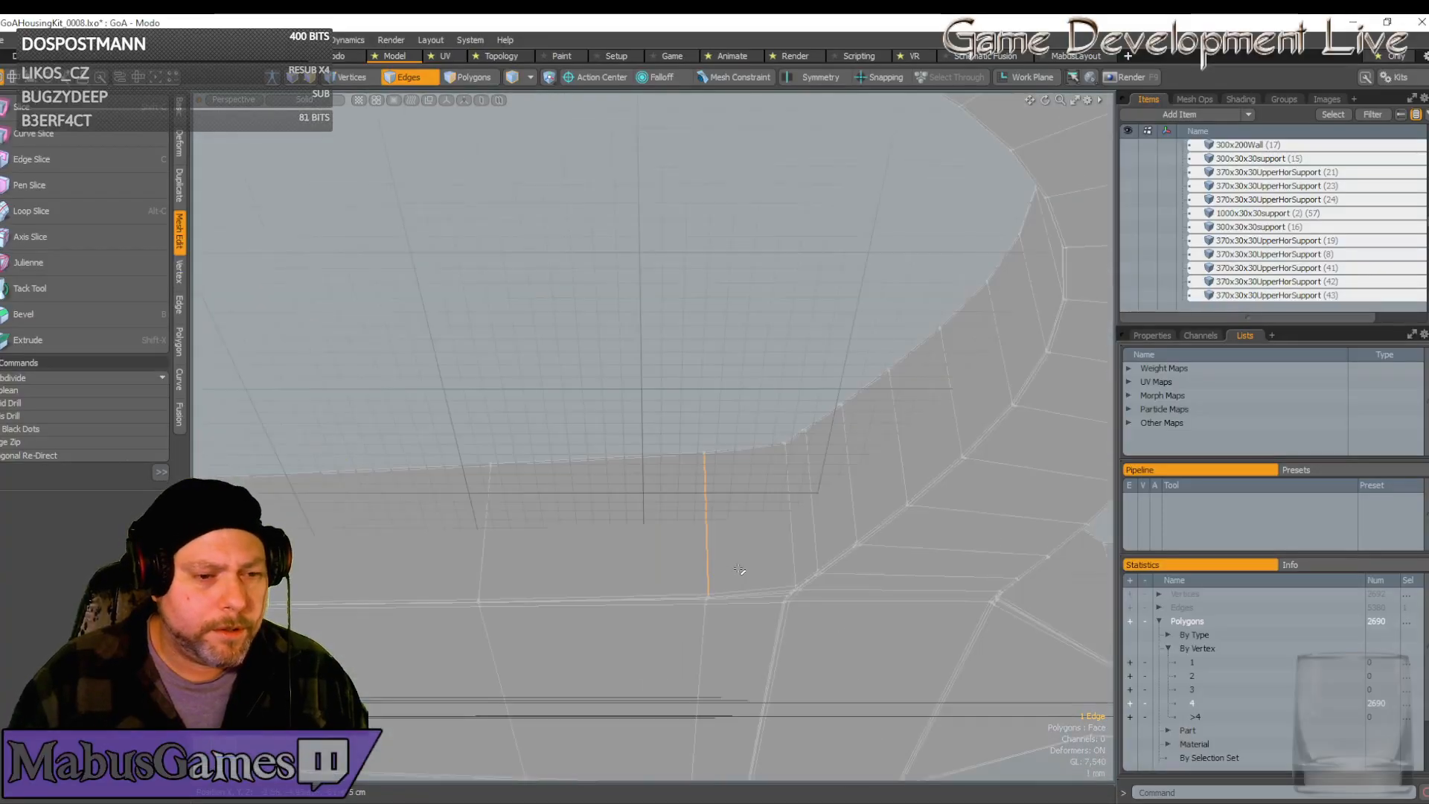
scroll(739, 570, down, 6)
alt+shift+drag(595, 580, 765, 593)
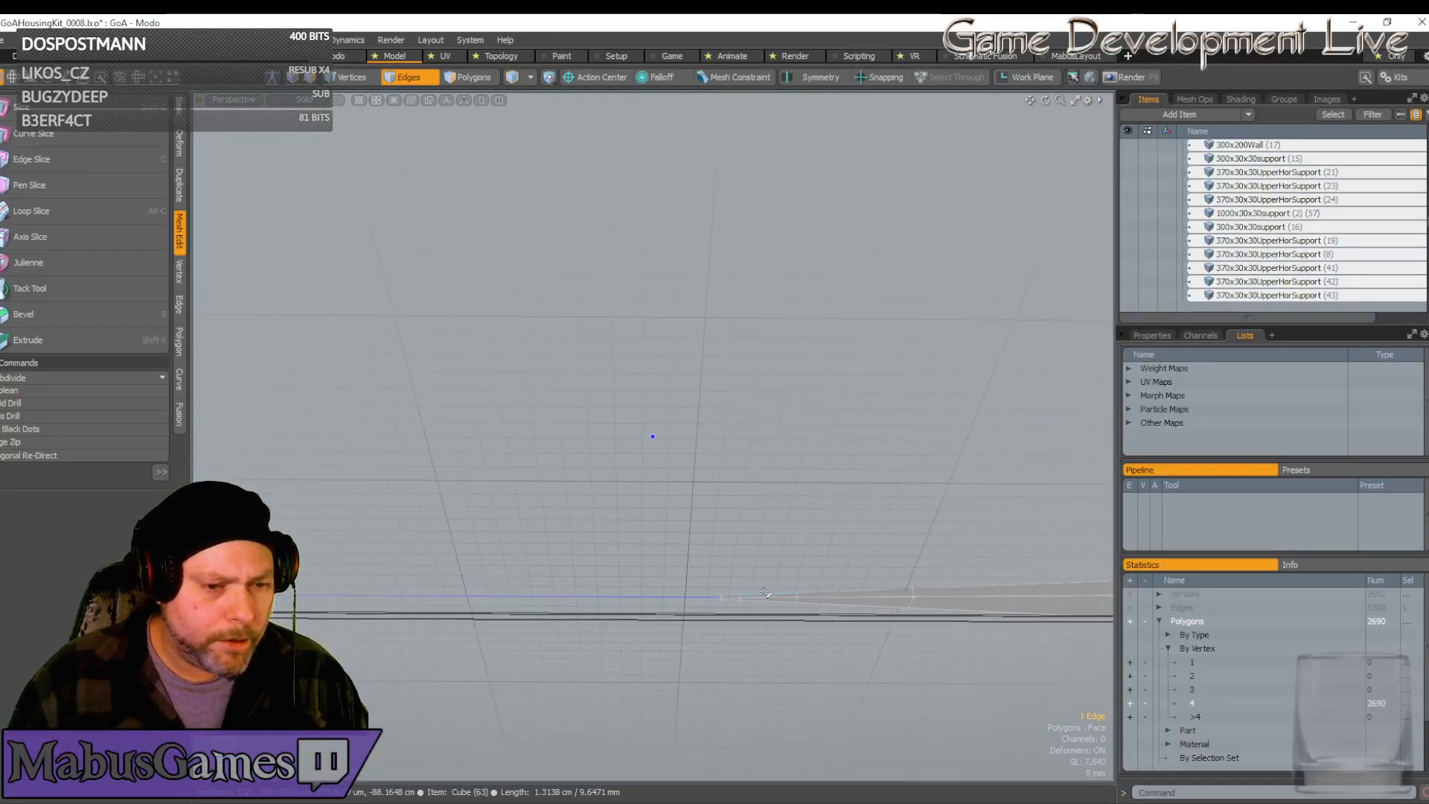
scroll(765, 593, up, 8)
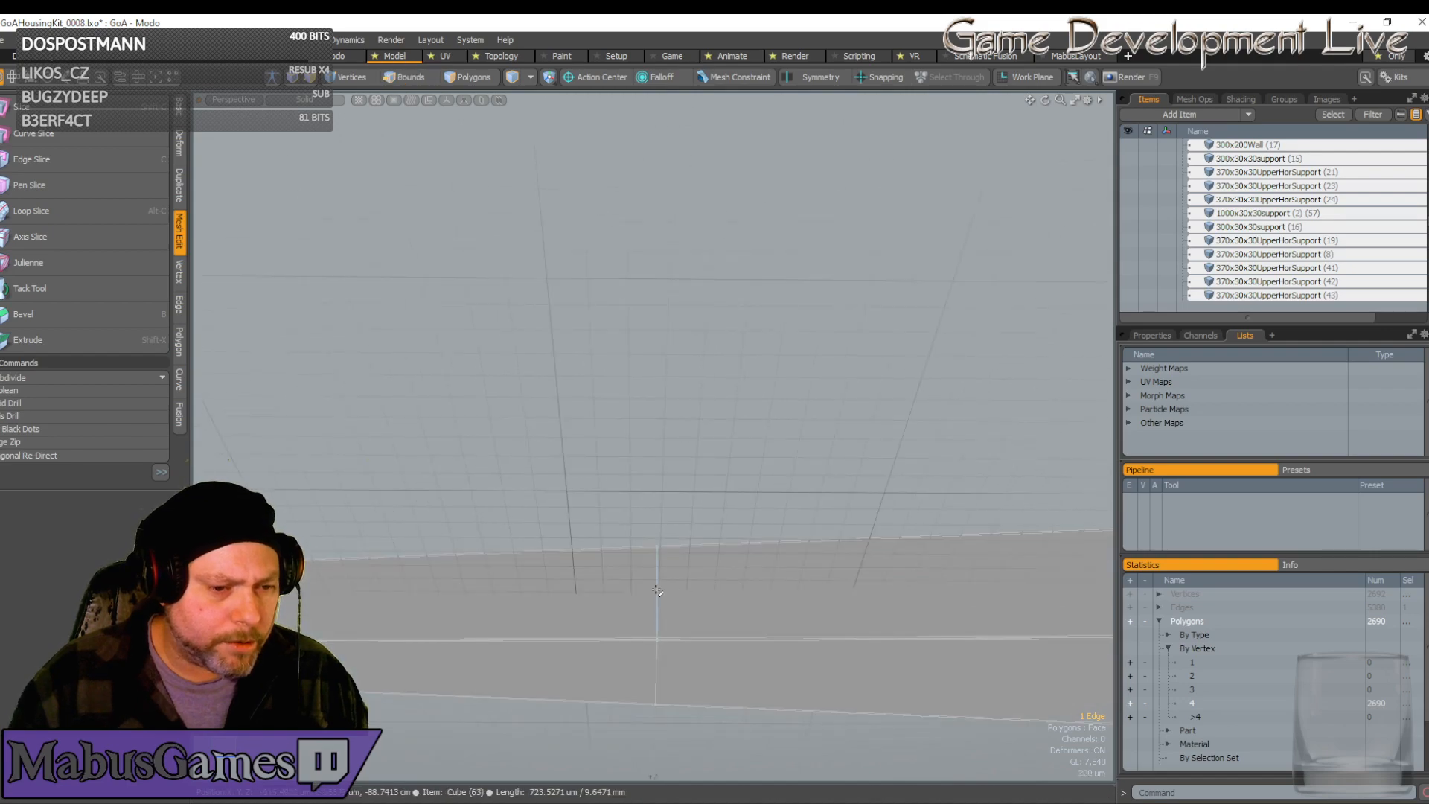
scroll(767, 616, up, 5)
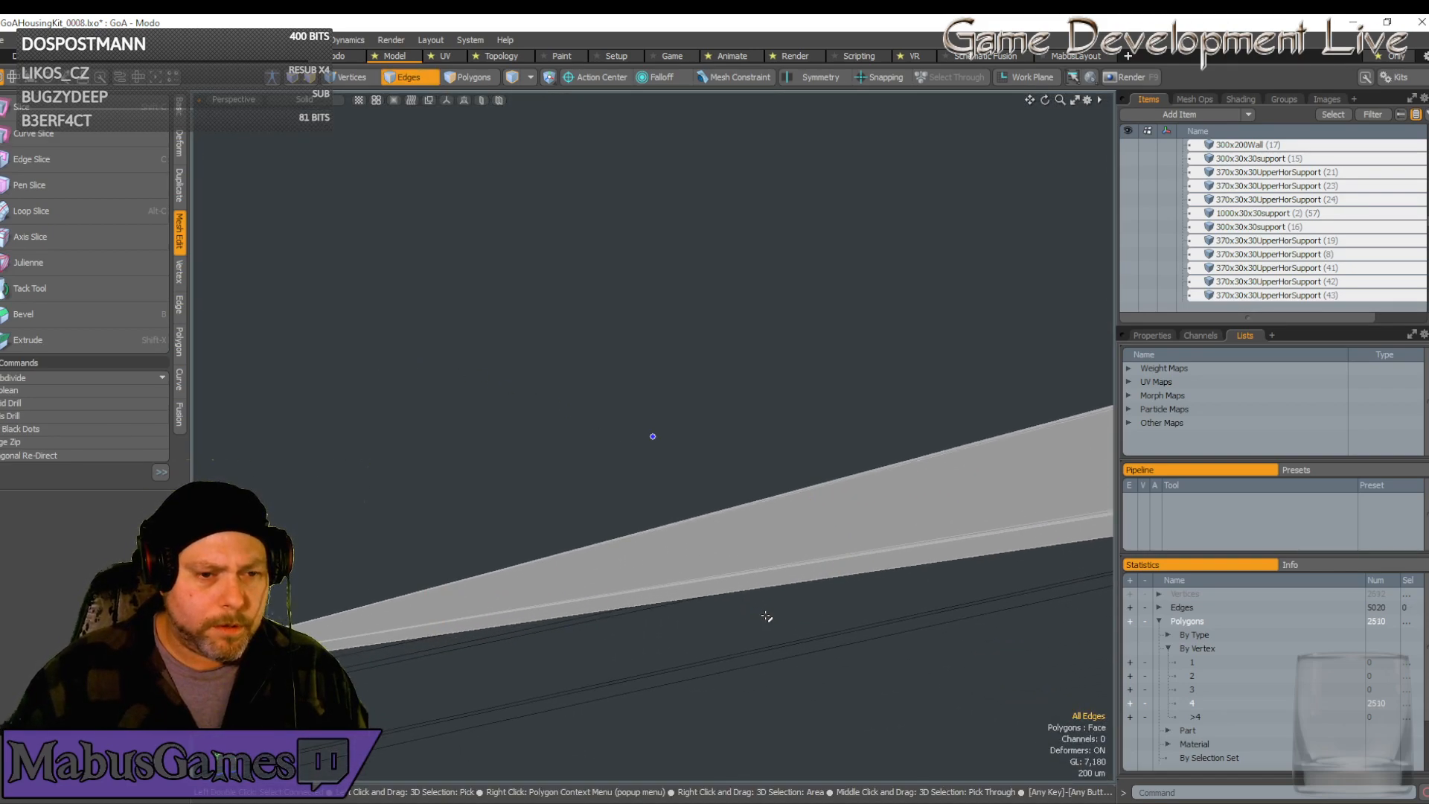
Select the lengthwise edges flanking the shaft's corners beside the pommel, expand them to full loops, switch the viewport to shaded display and remove them
alt+drag(769, 620, 793, 643)
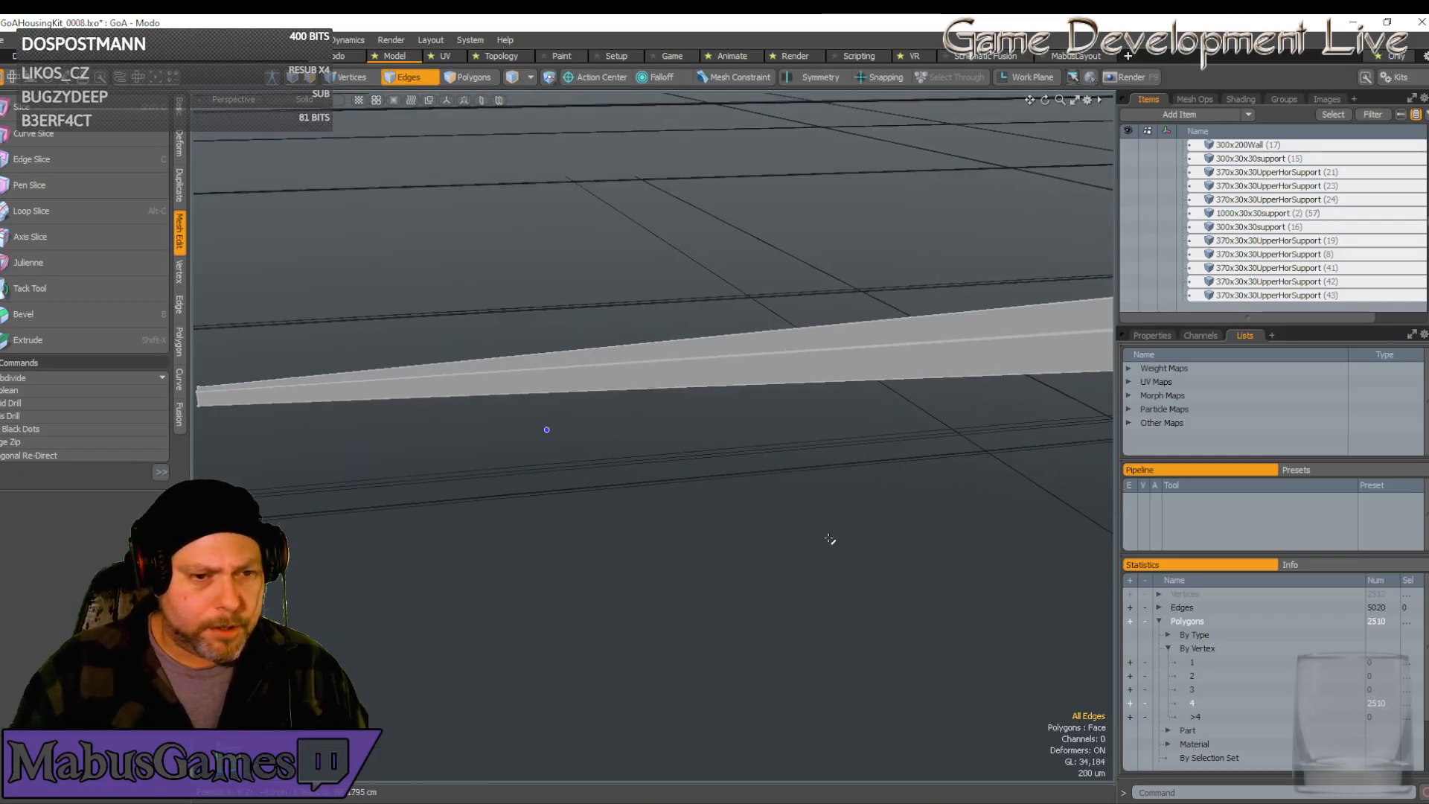
scroll(856, 540, down, 4)
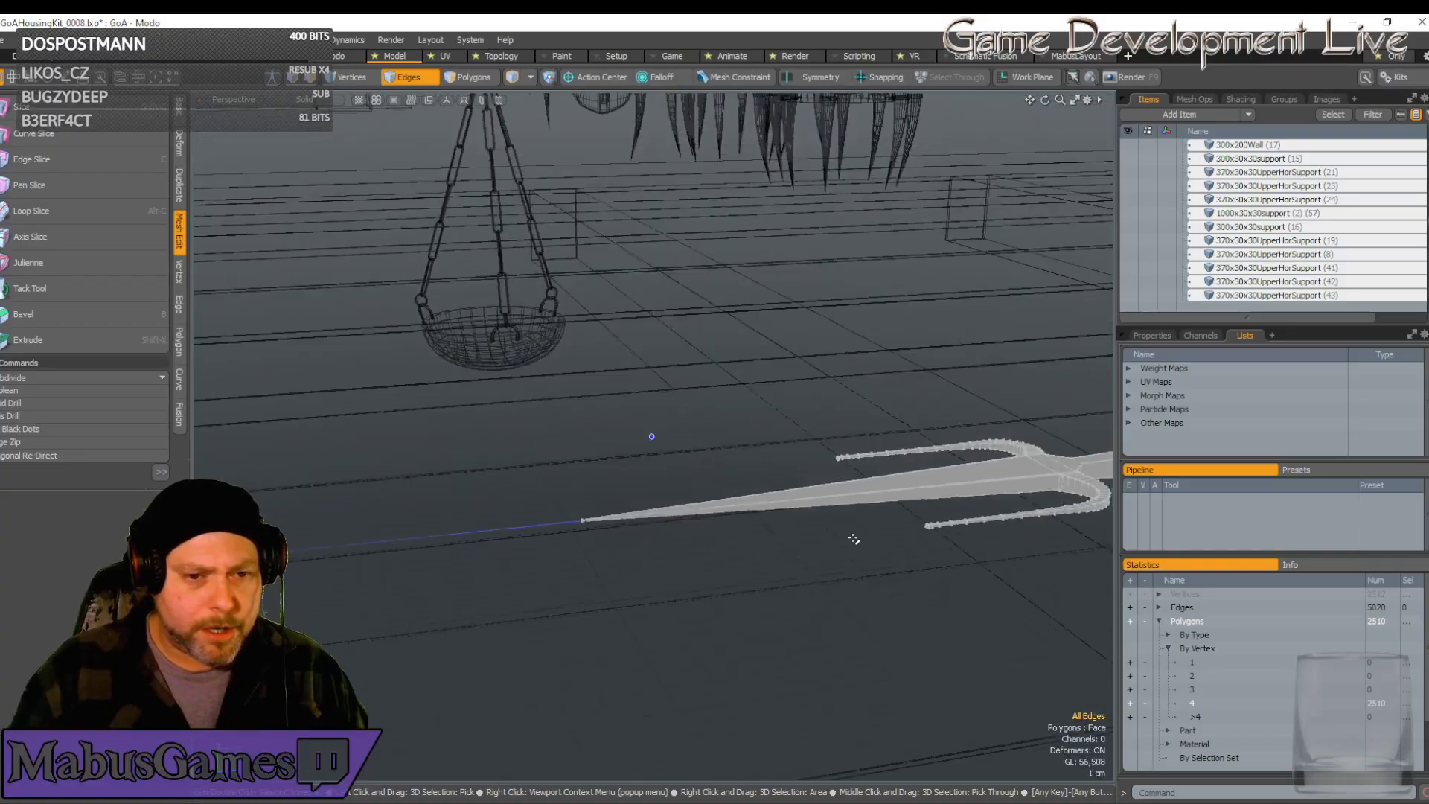
mouse_move(856, 542)
alt+mouse_down()
mouse_move(853, 484)
mouse_move(852, 550)
alt+mouse_up()
scroll(852, 551, up, 8)
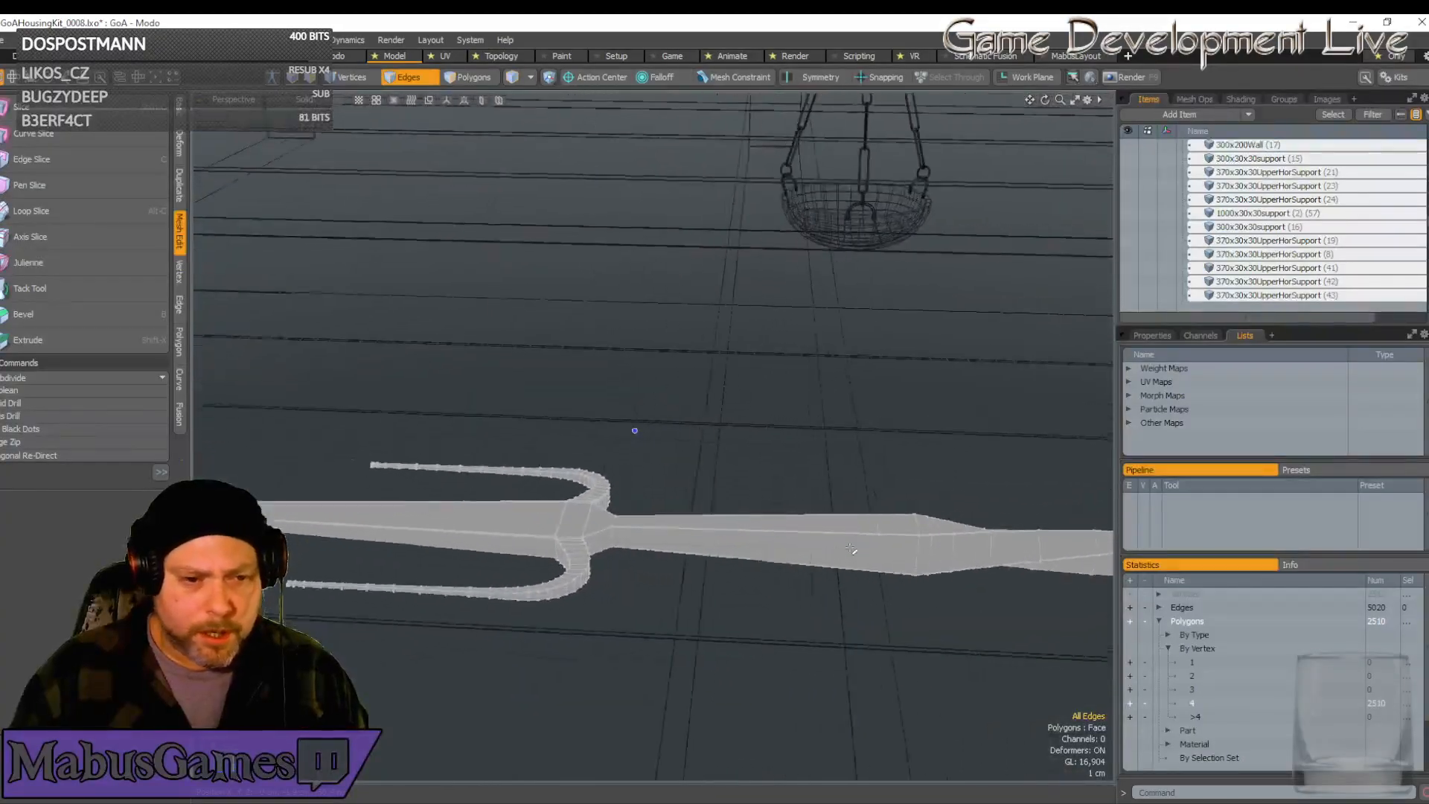
scroll(942, 558, down, 6)
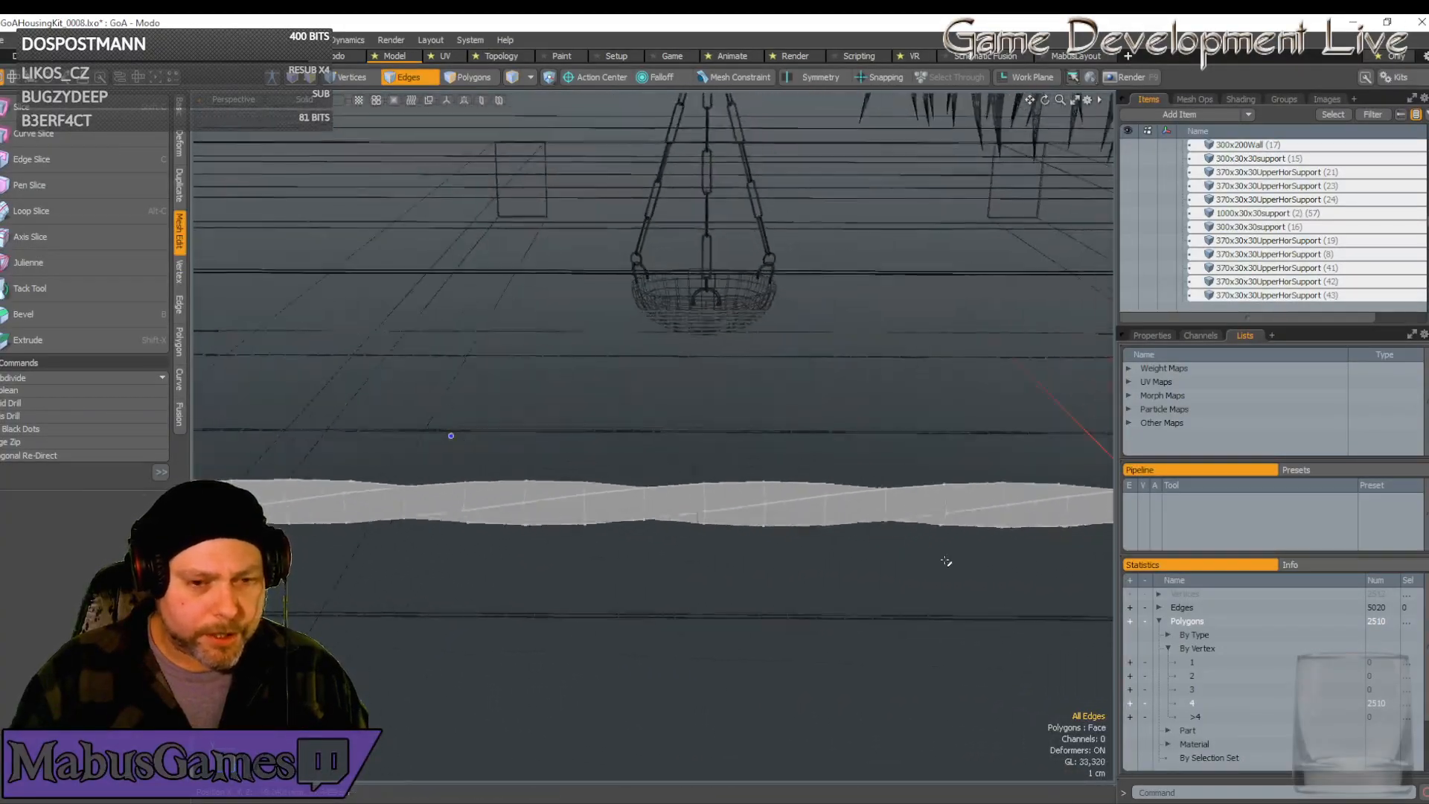
alt+drag(942, 559, 842, 541)
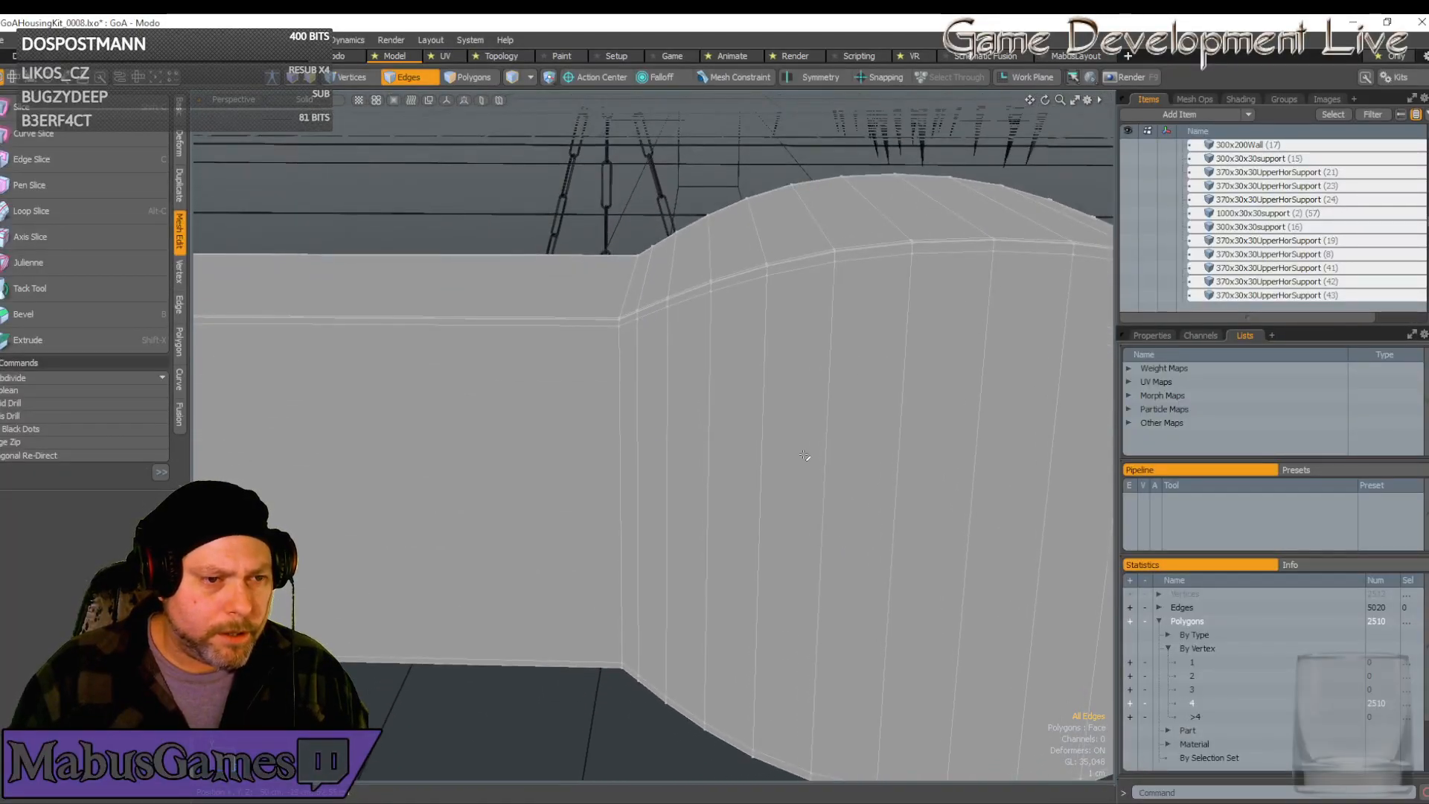
scroll(629, 285, up, 4)
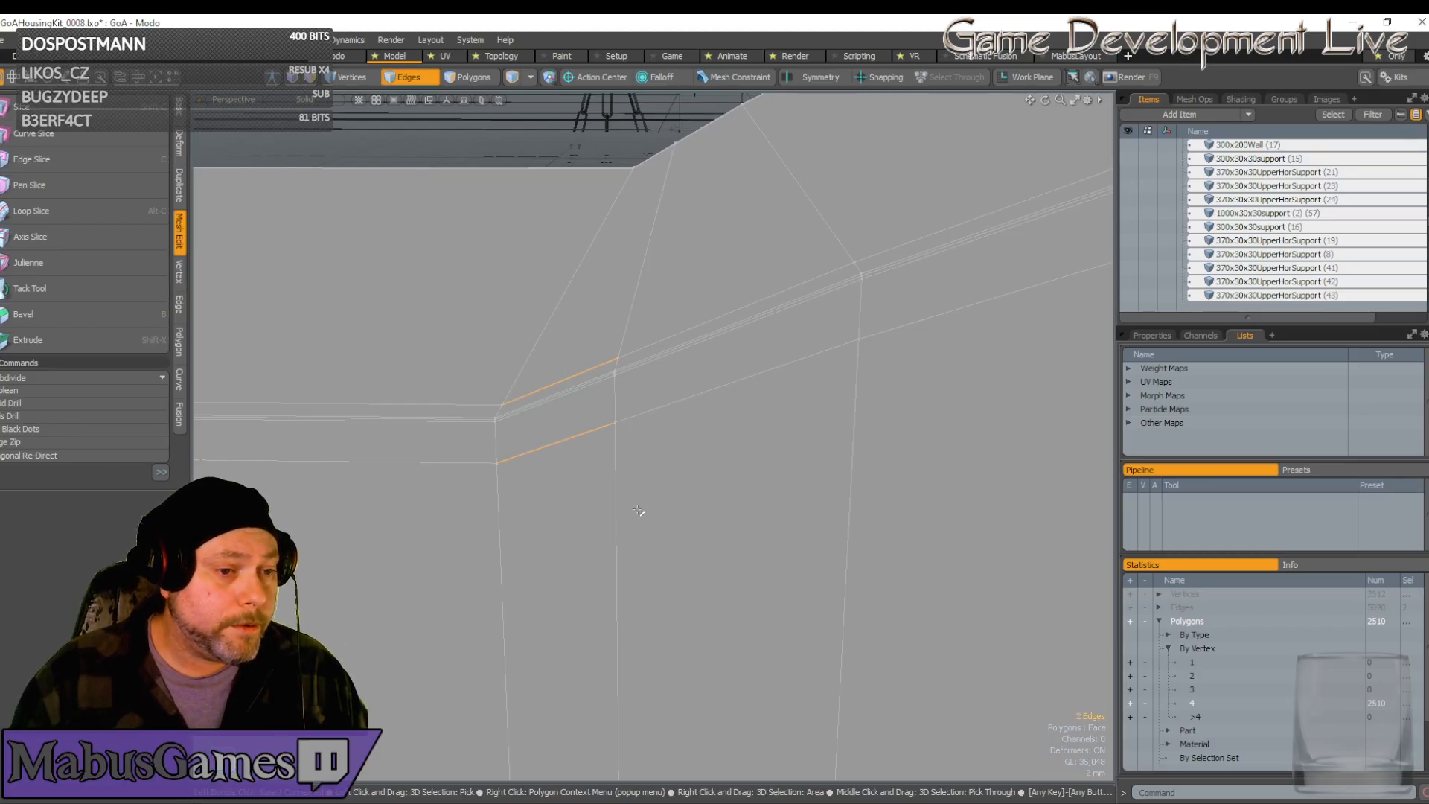
scroll(638, 511, down, 5)
alt+drag(638, 511, 612, 546)
scroll(638, 408, up, 4)
scroll(614, 419, up, 3)
shift+click(637, 441)
shift+click(597, 450)
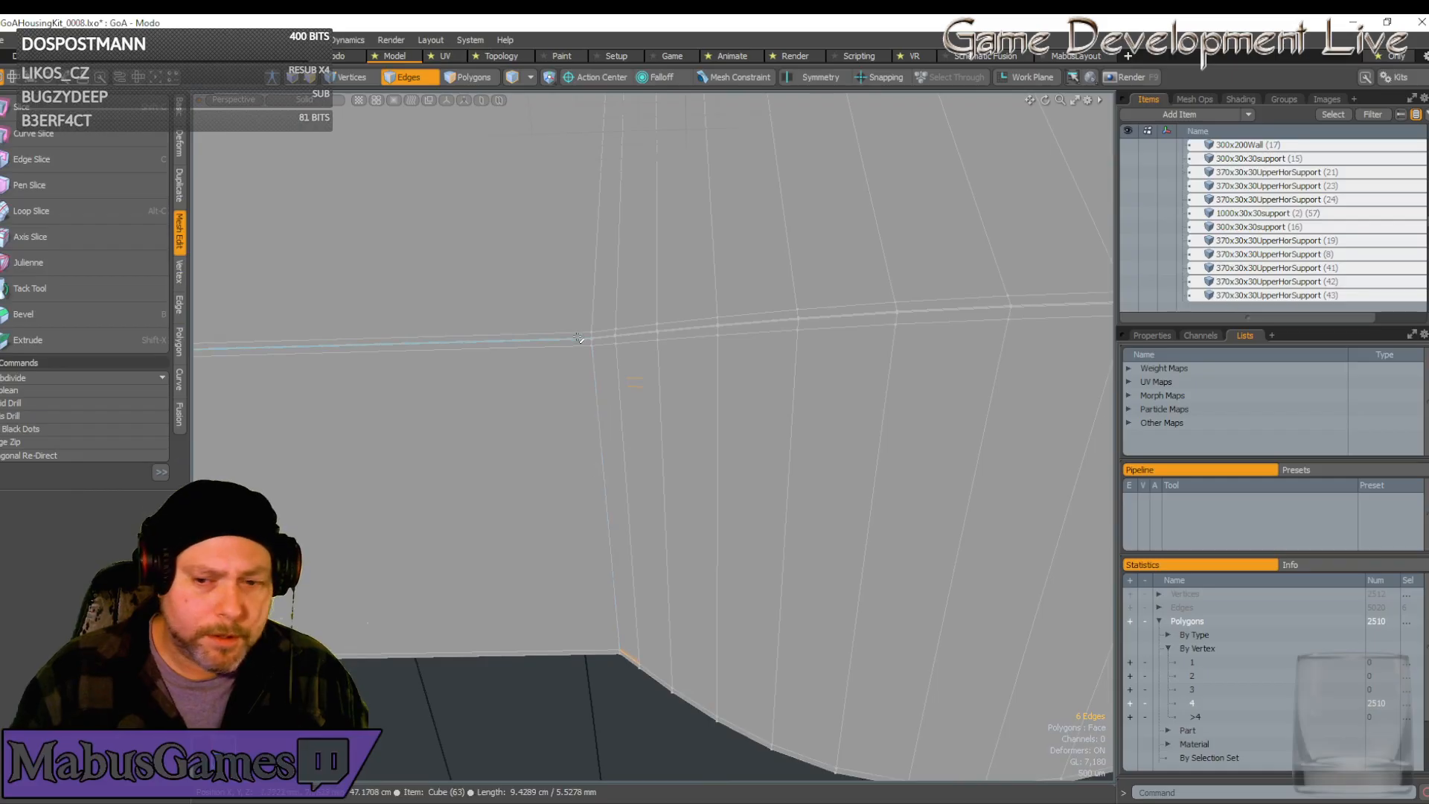
scroll(573, 331, up, 2)
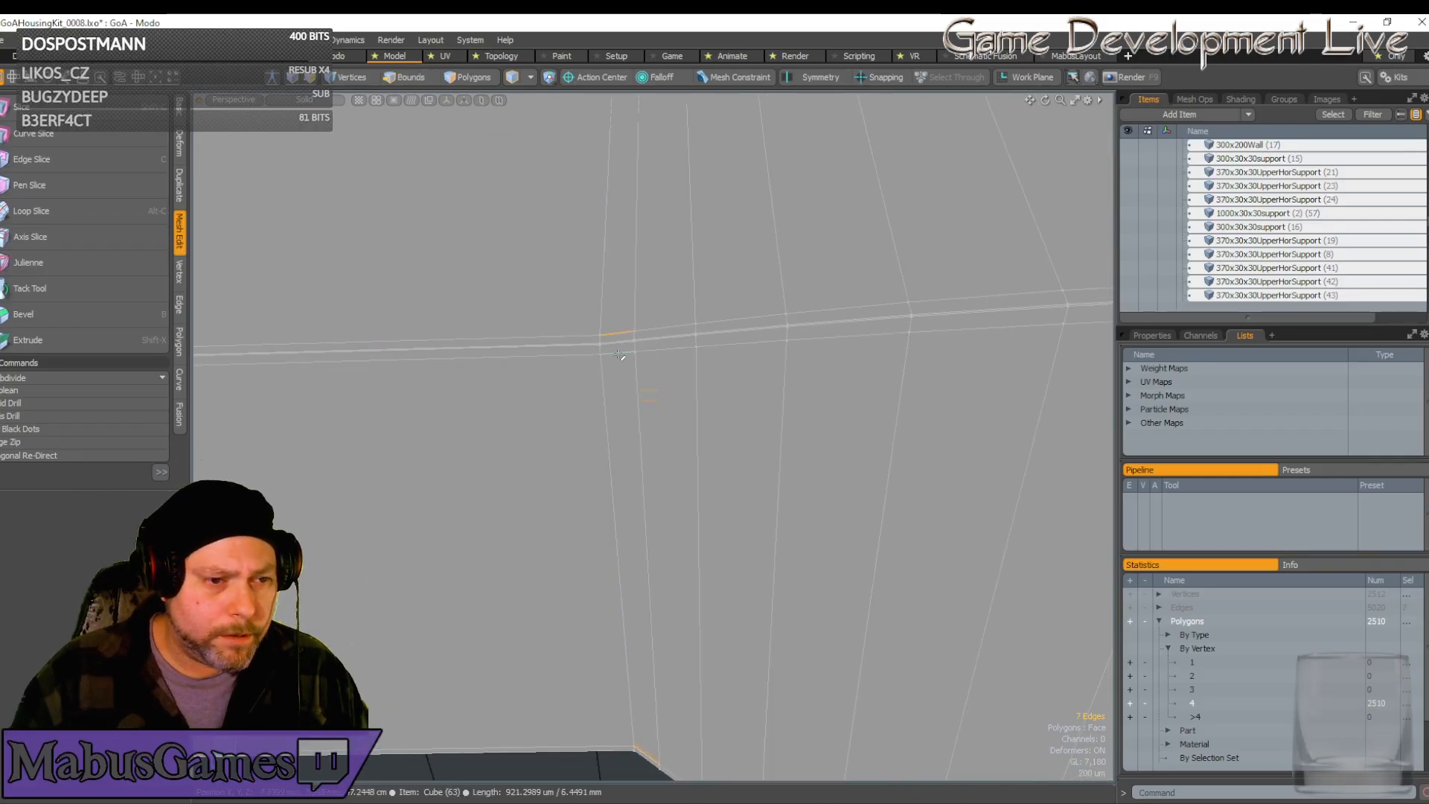
scroll(617, 356, down, 15)
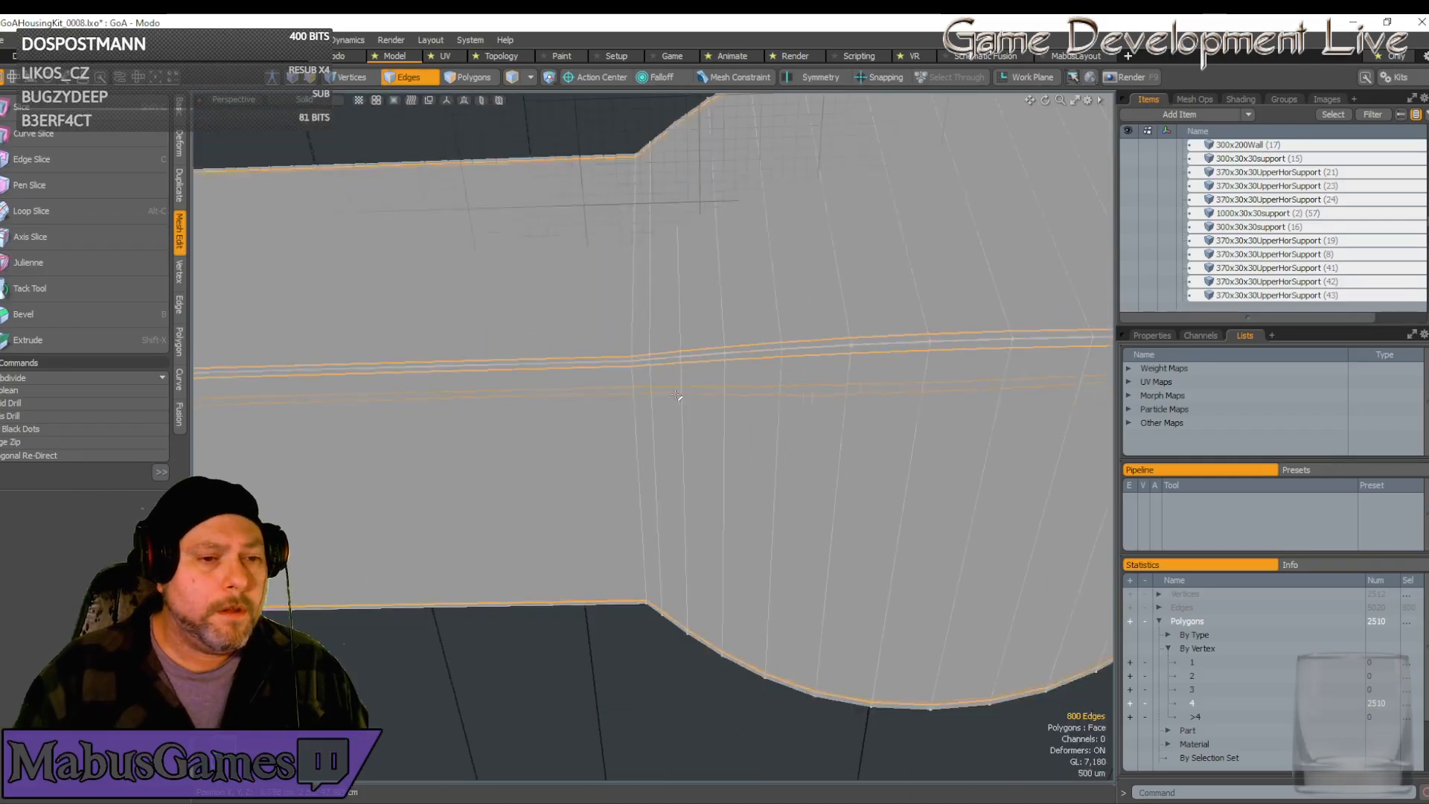
alt+drag(628, 385, 439, 273)
alt+drag(623, 251, 644, 291)
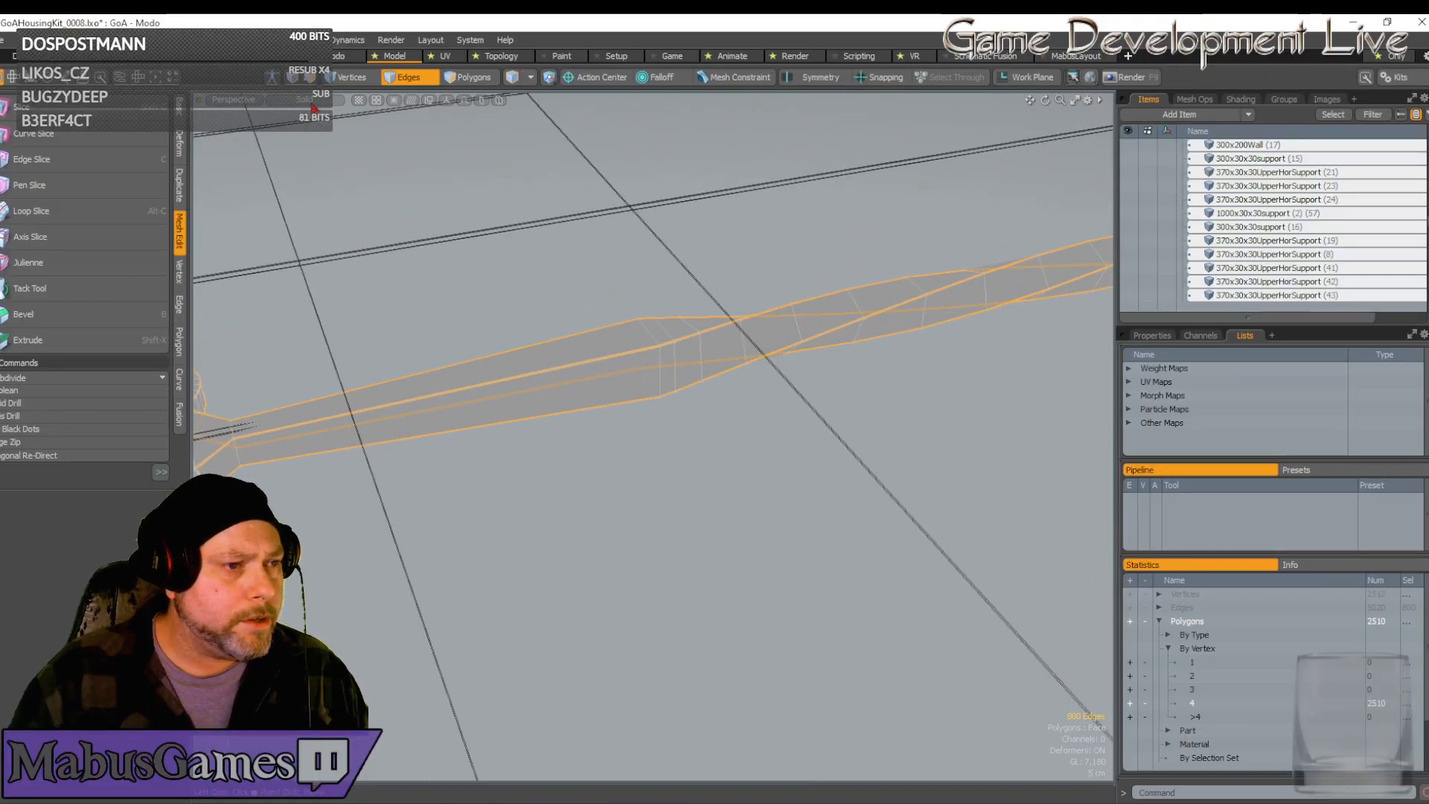
click(311, 101)
click(306, 156)
alt+drag(654, 431, 846, 348)
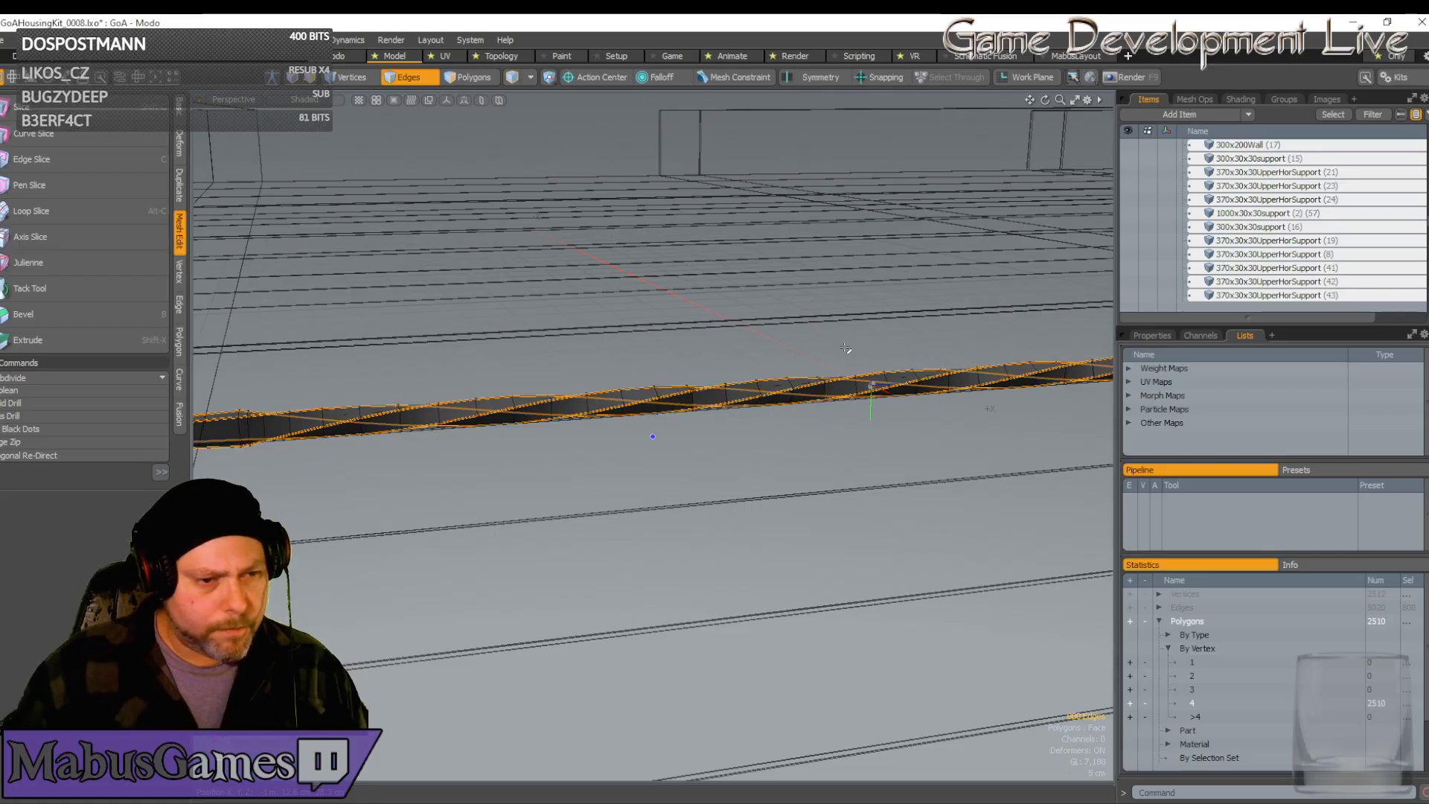
alt+drag(846, 348, 846, 348)
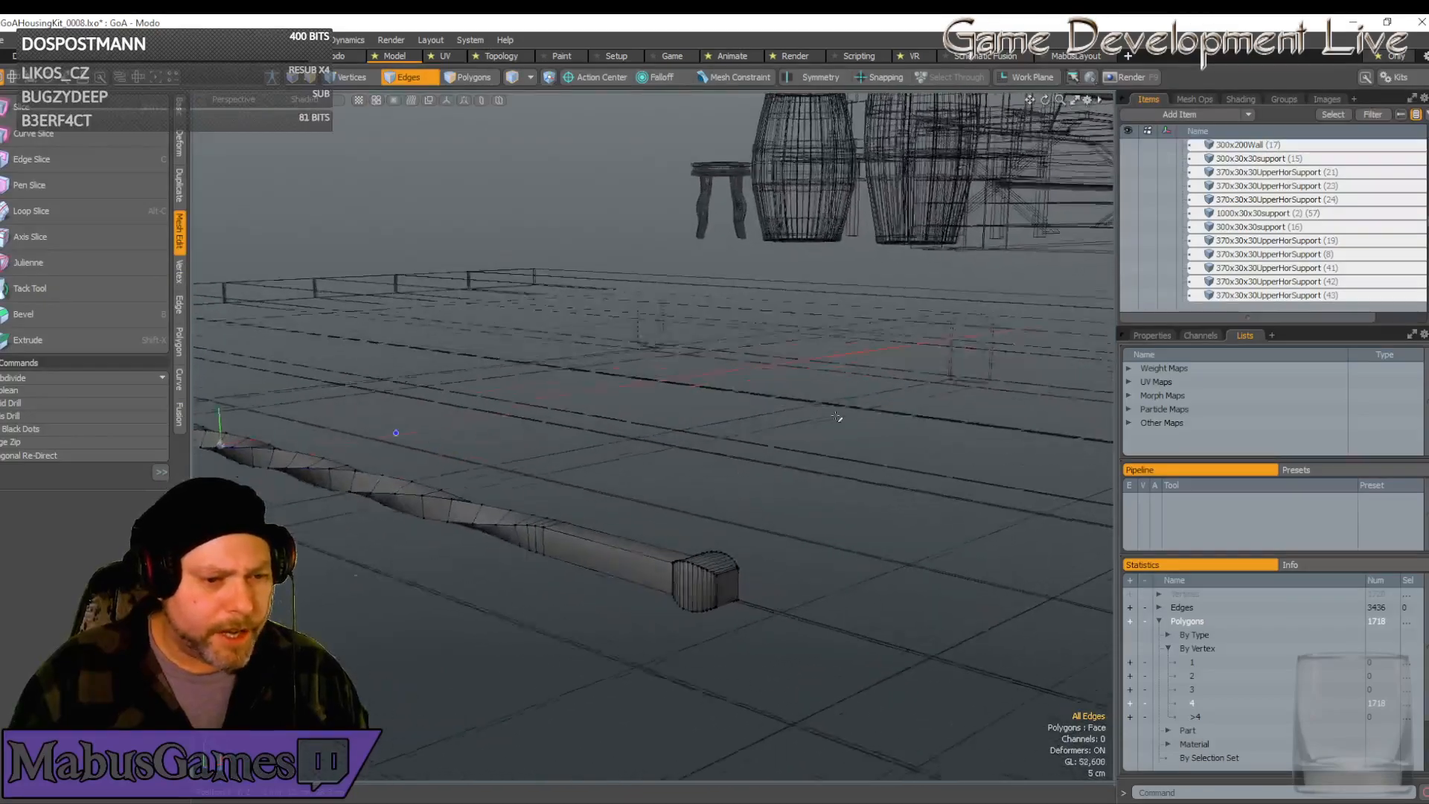
Examine the thin bevelled edges and corners along the curved prong and where it meets the base
alt+drag(837, 417, 685, 597)
alt+drag(689, 466, 609, 281)
alt+drag(920, 466, 650, 520)
scroll(659, 520, up, 4)
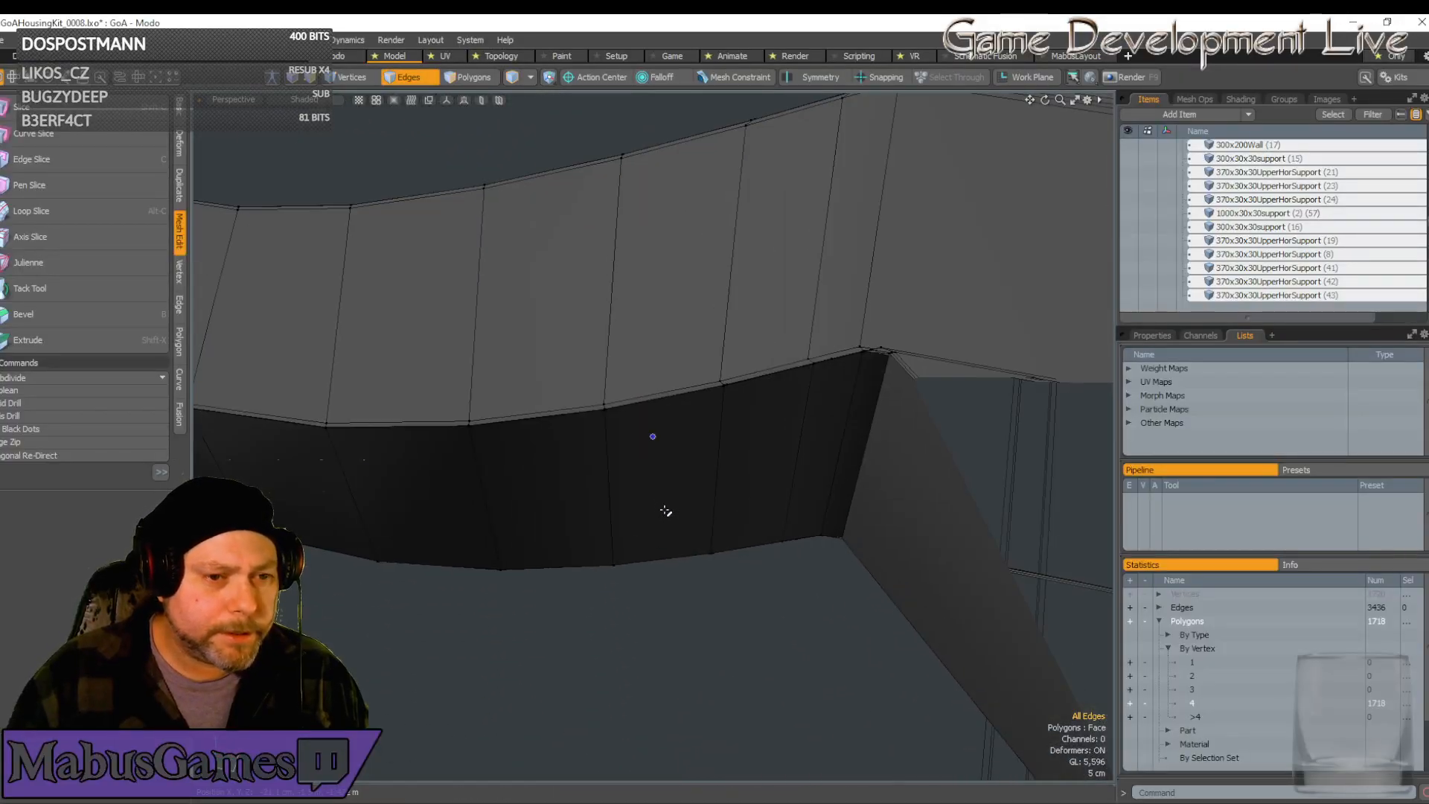
scroll(715, 388, down, 5)
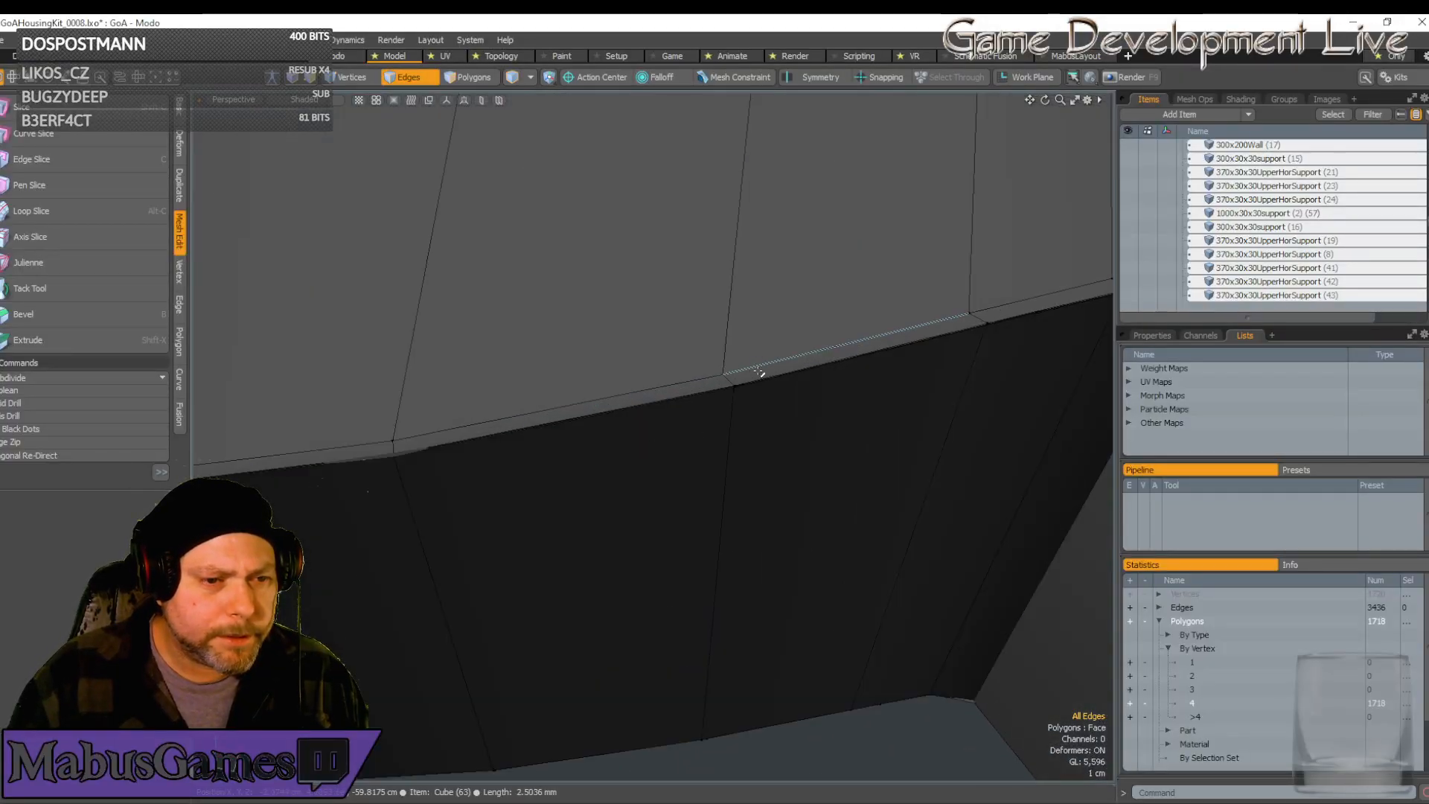
scroll(710, 385, up, 8)
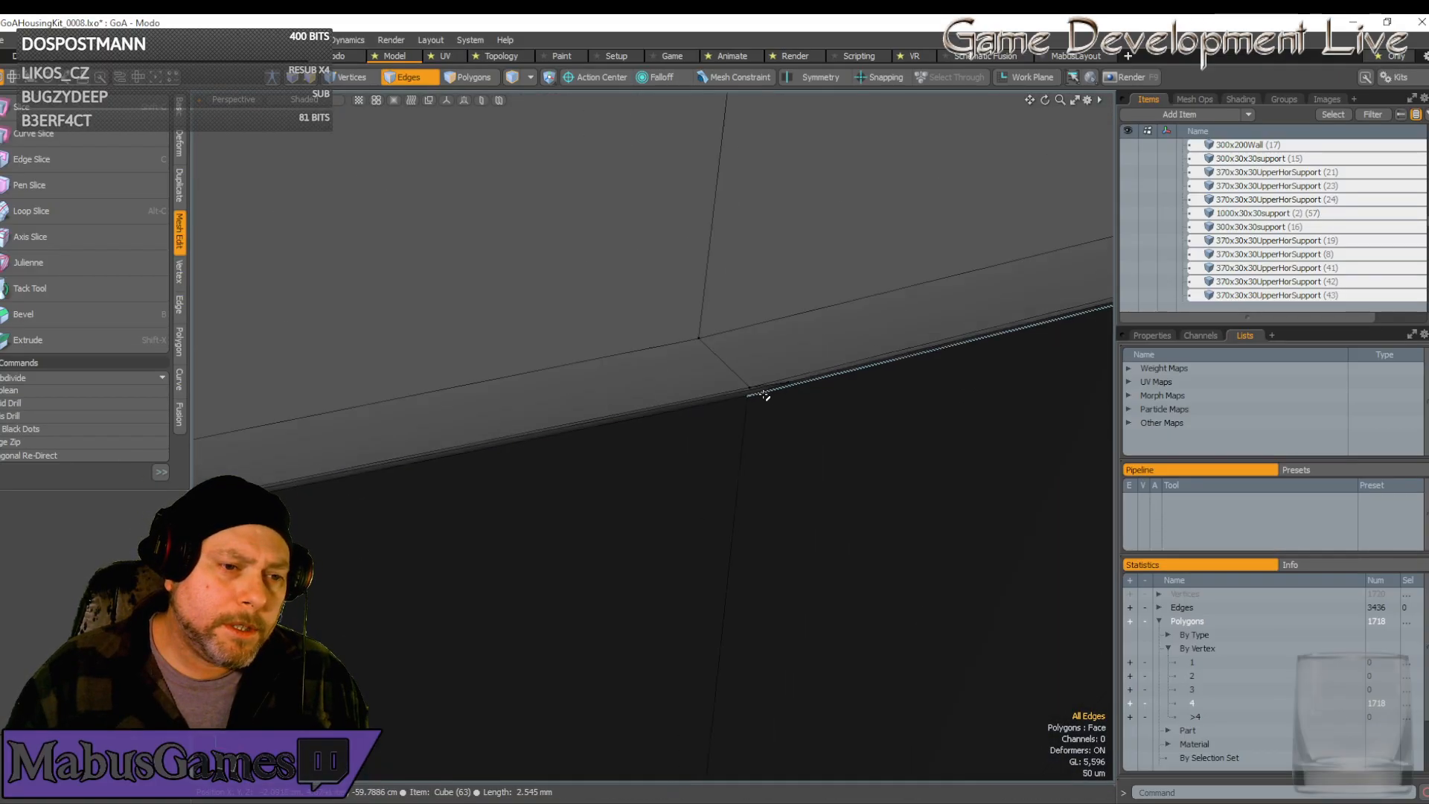
scroll(807, 417, down, 3)
alt+drag(1040, 369, 529, 424)
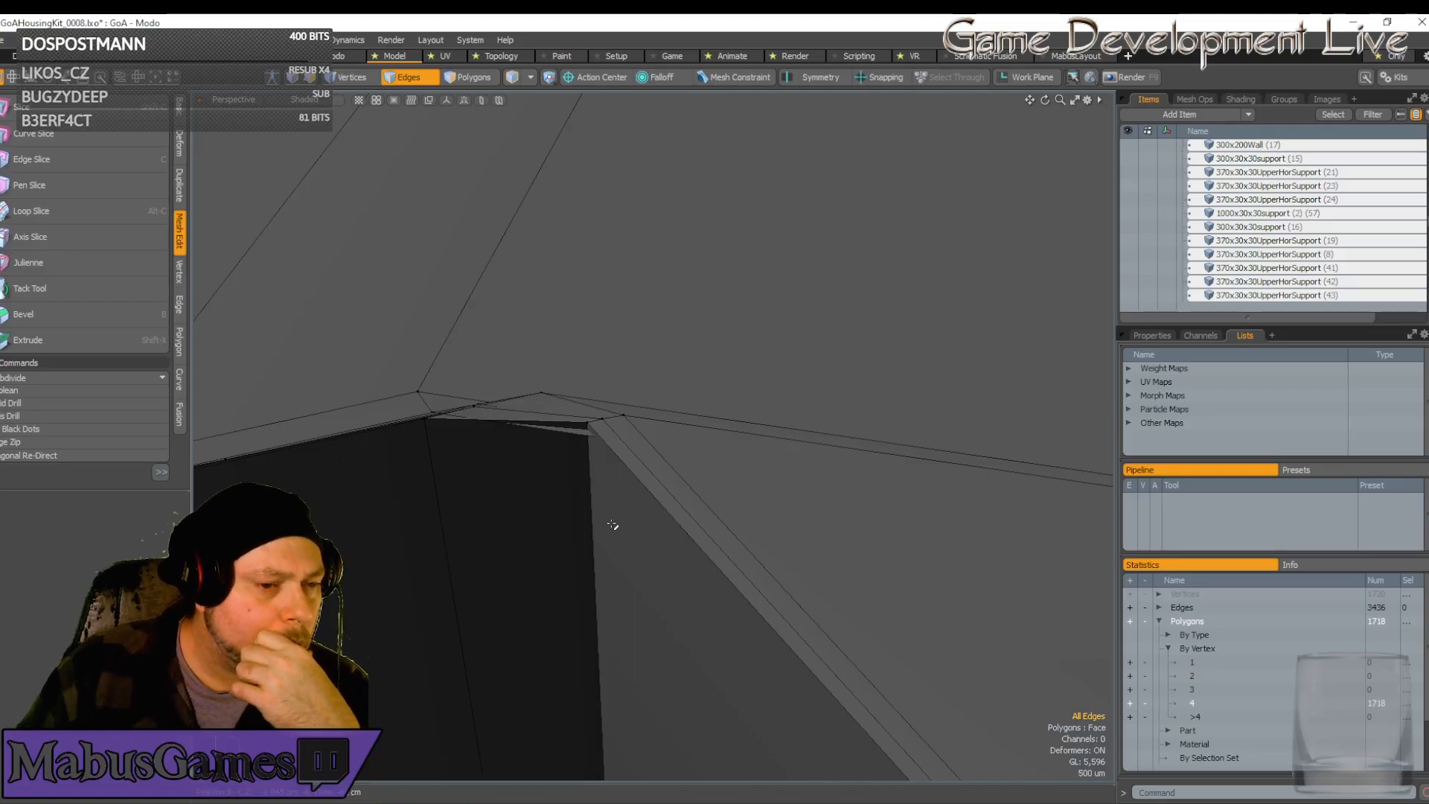
alt+drag(650, 430, 794, 425)
middle_drag(794, 425, 883, 514)
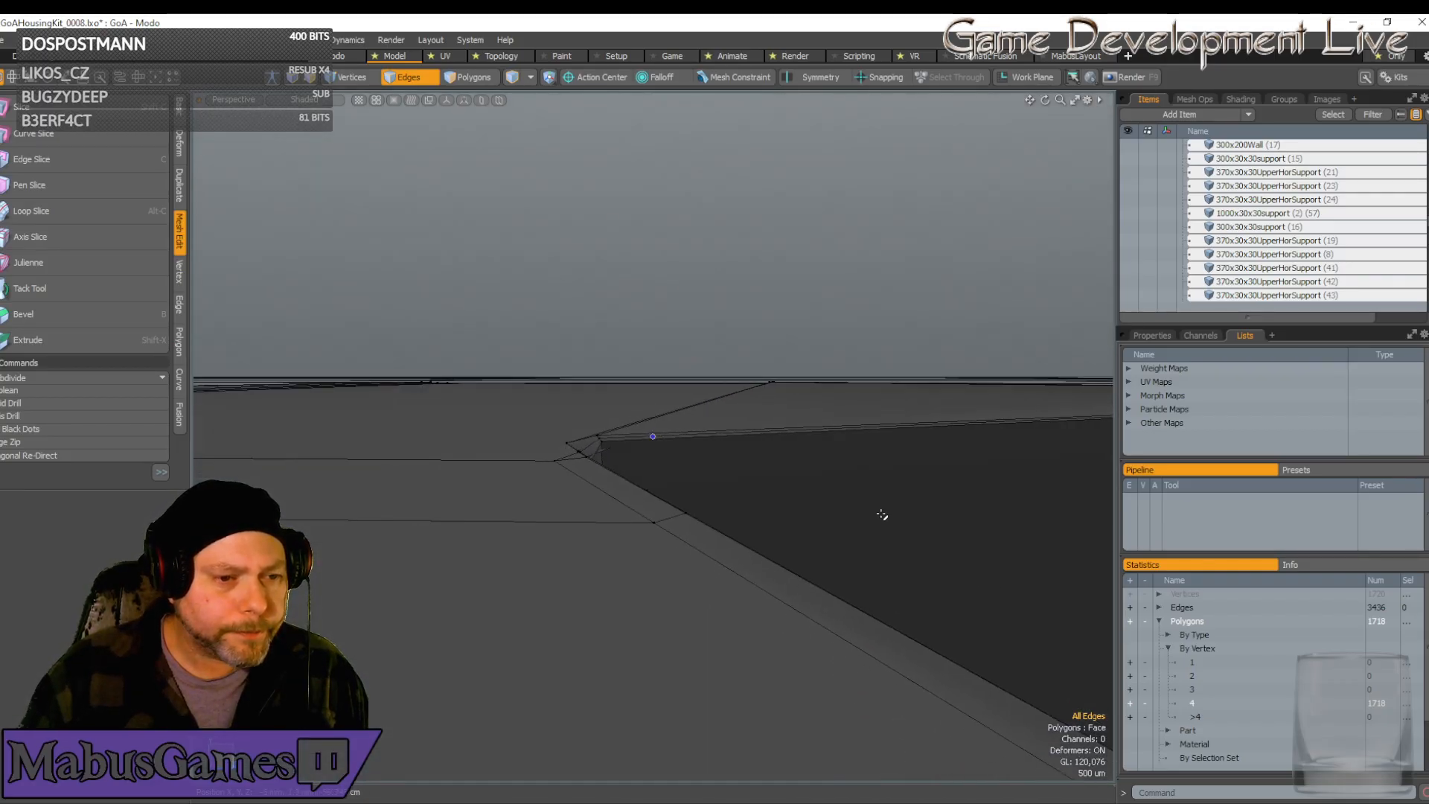
alt+drag(882, 514, 536, 225)
scroll(883, 507, down, 5)
middle_drag(535, 223, 466, 23)
Select the shaft polygons from the start of the twisted section through the pommel and frame them in the top view
click(485, 81)
scroll(779, 517, down, 3)
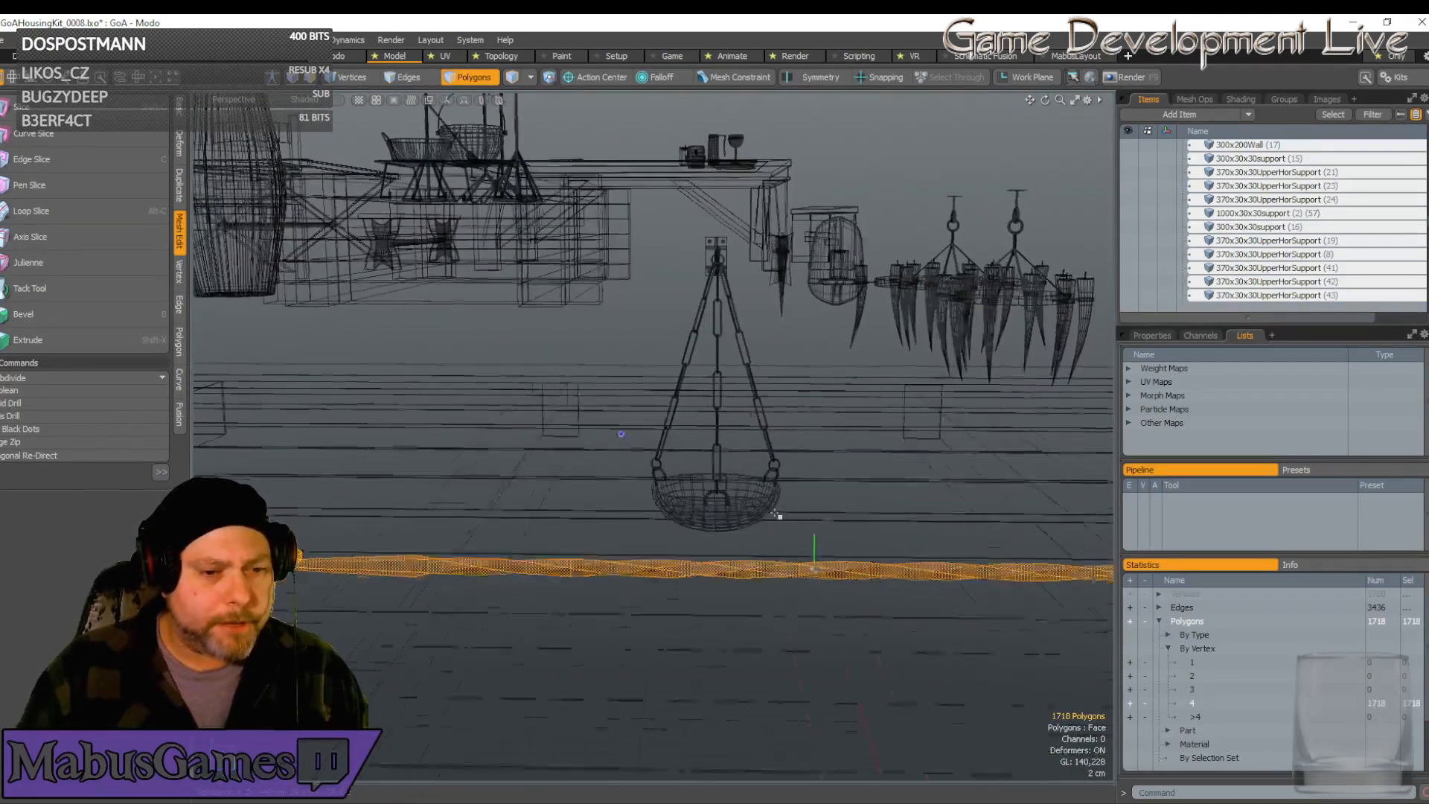
alt+drag(874, 590, 893, 647)
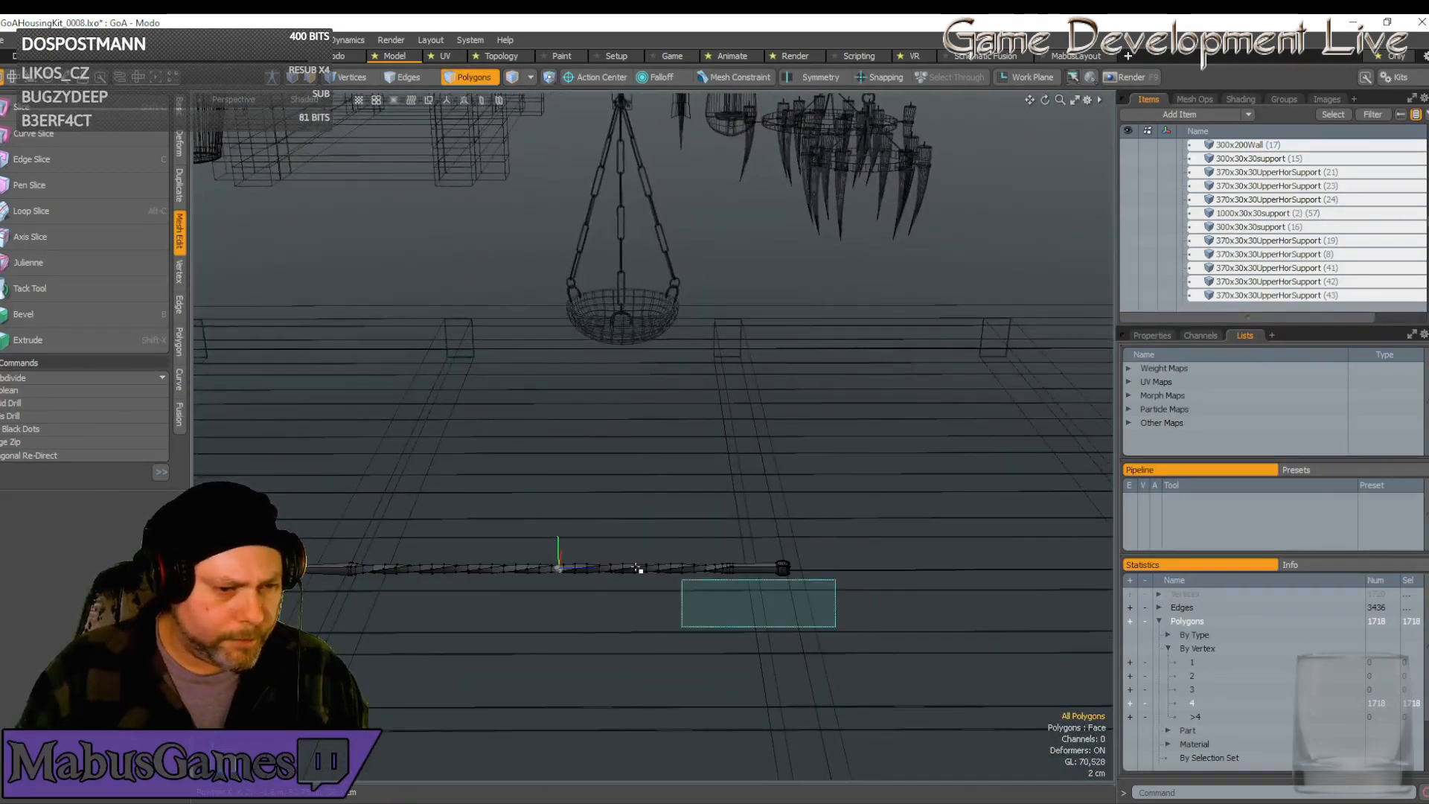
drag(638, 568, 312, 514)
middle_drag(312, 514, 422, 576)
ctrl+alt+drag(439, 578, 603, 570)
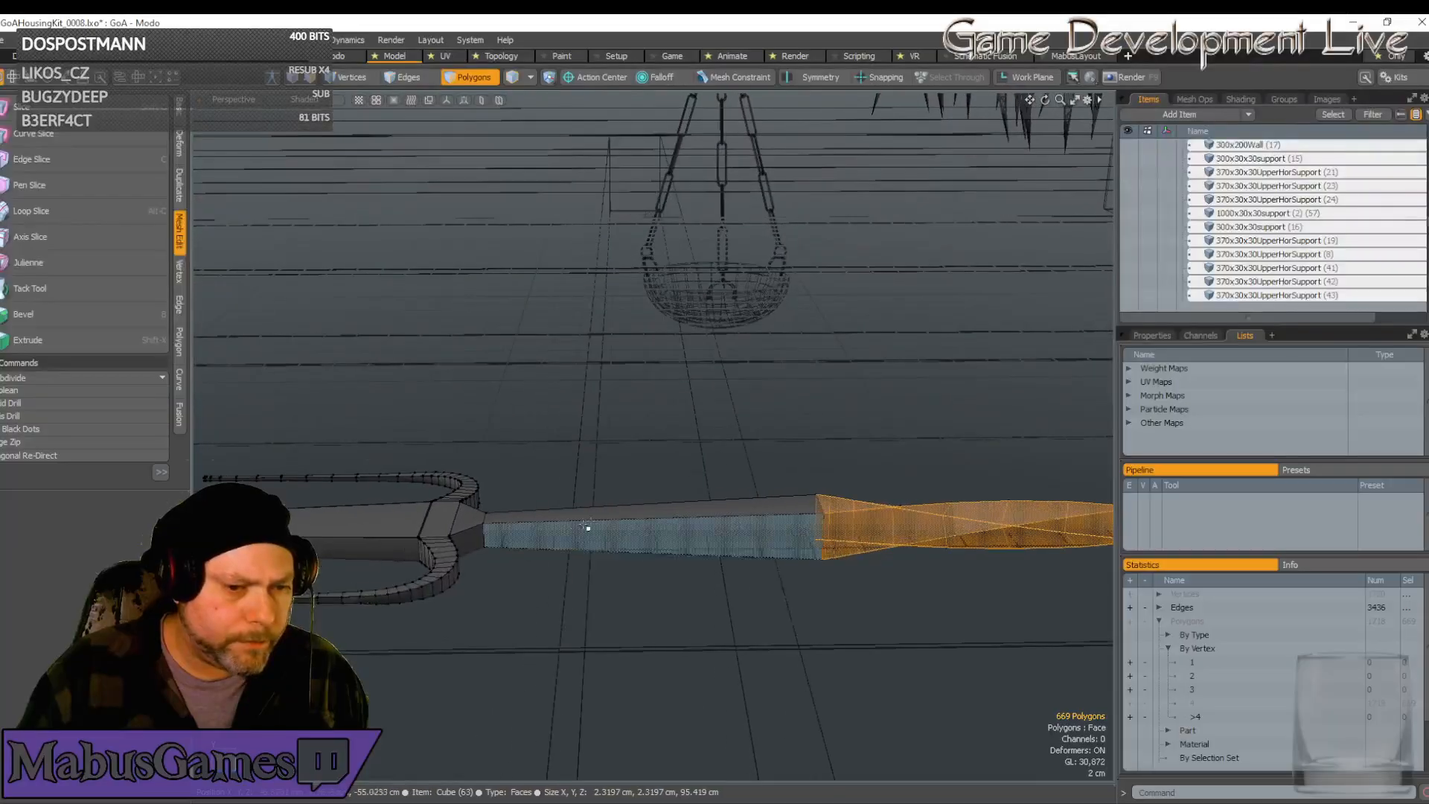
alt+drag(551, 505, 559, 505)
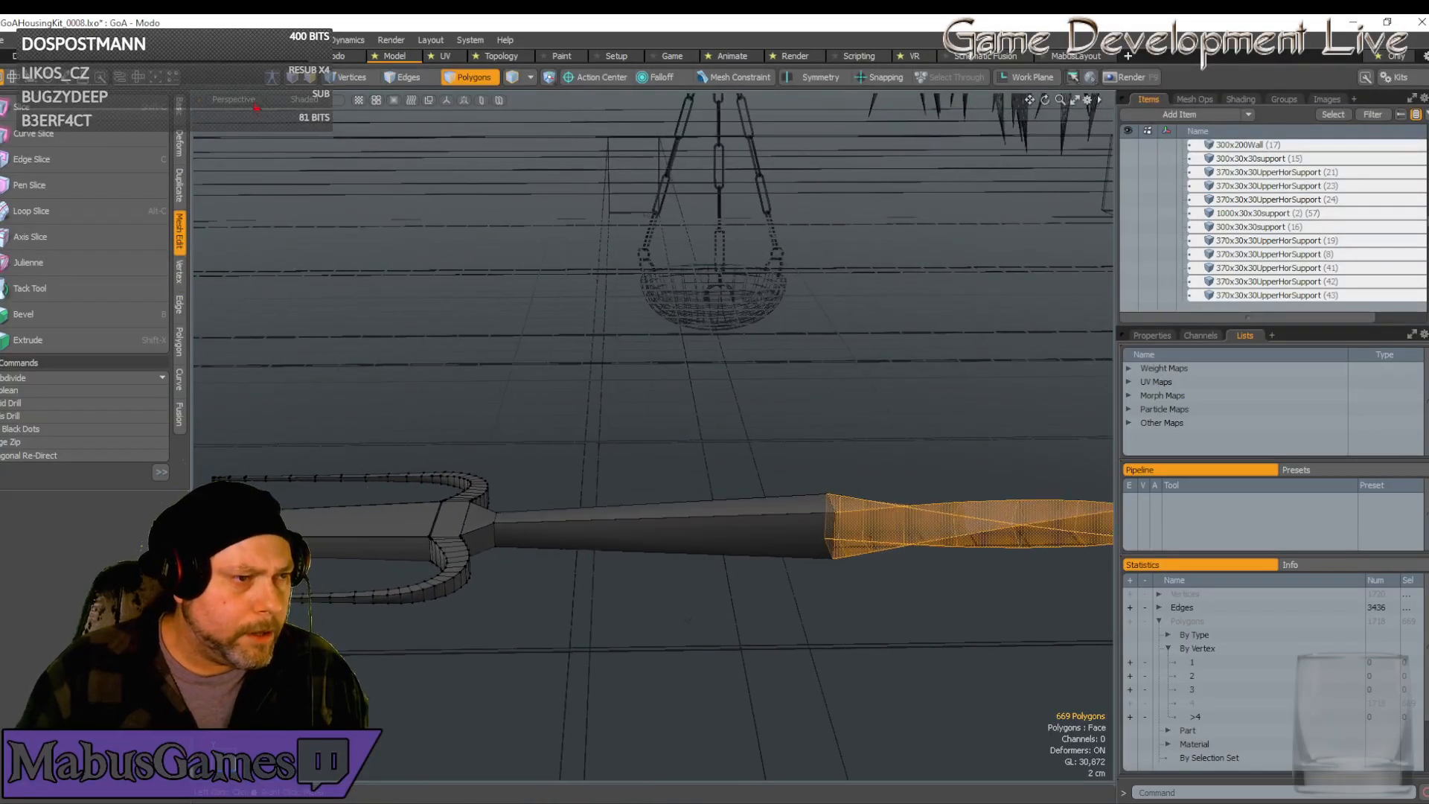
click(250, 31)
key(shift+a)
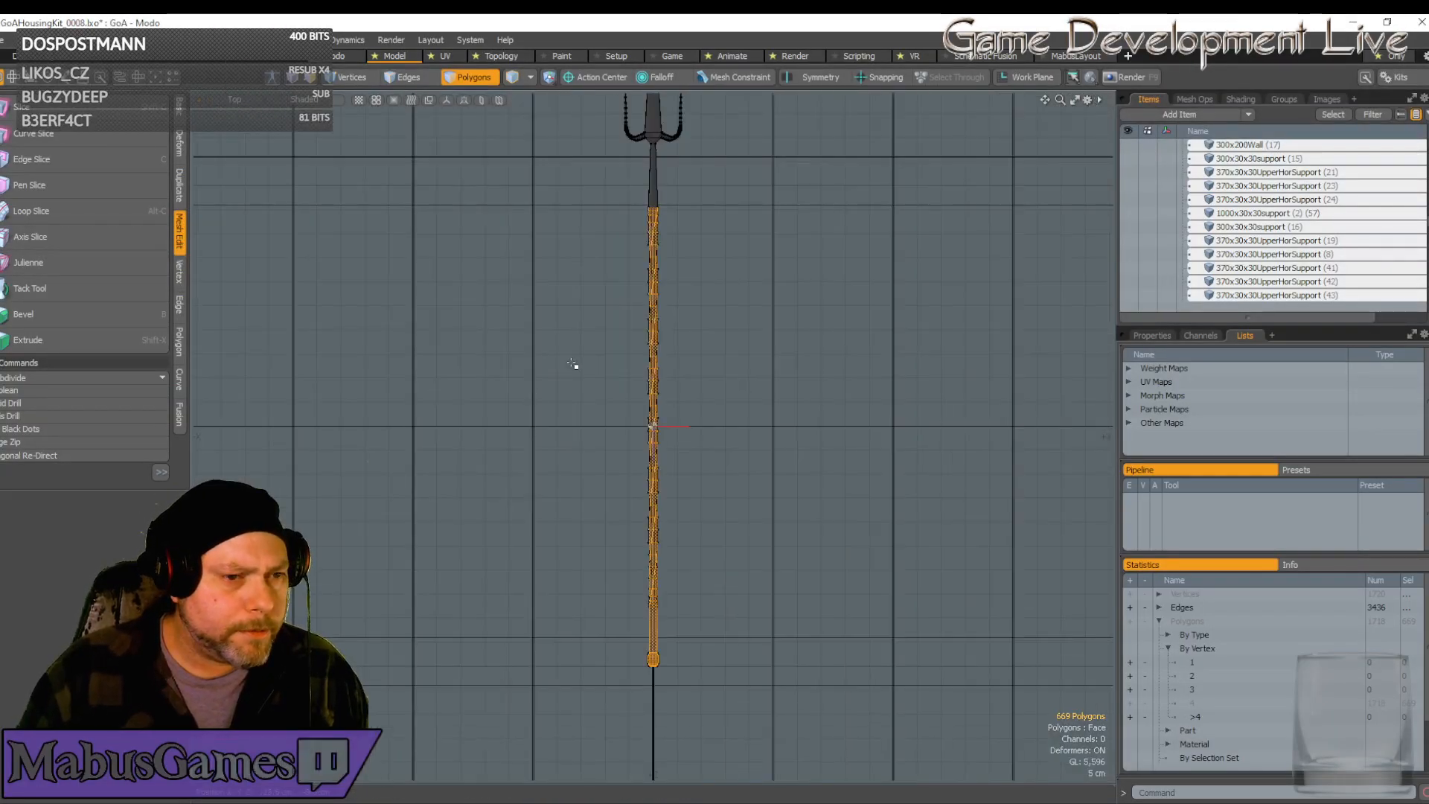
Add the smooth tapered shaft polygons between the twisted section and the flare below the prong base to the selection
scroll(645, 130, up, 6)
scroll(661, 150, down, 4)
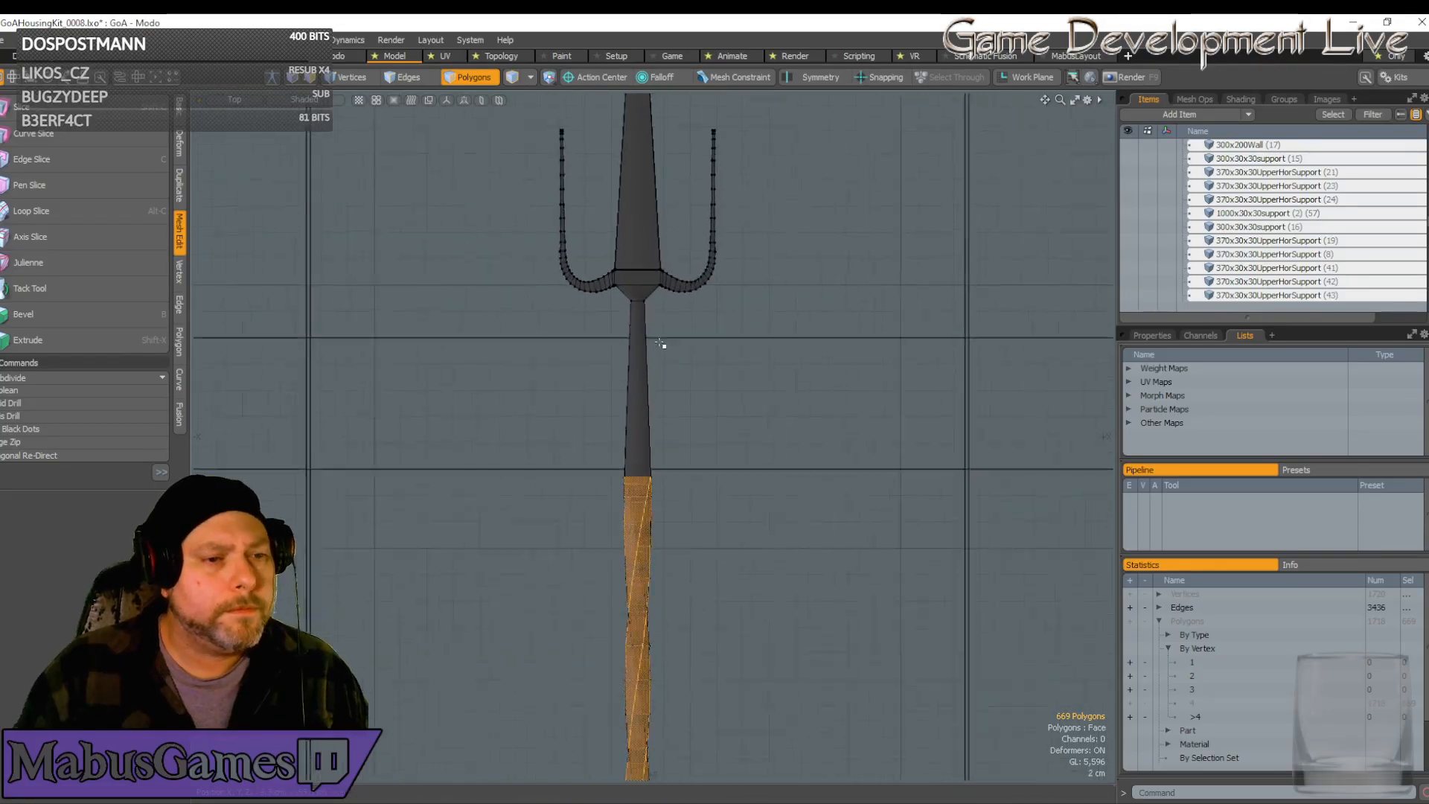
scroll(617, 342, up, 3)
scroll(601, 352, up, 2)
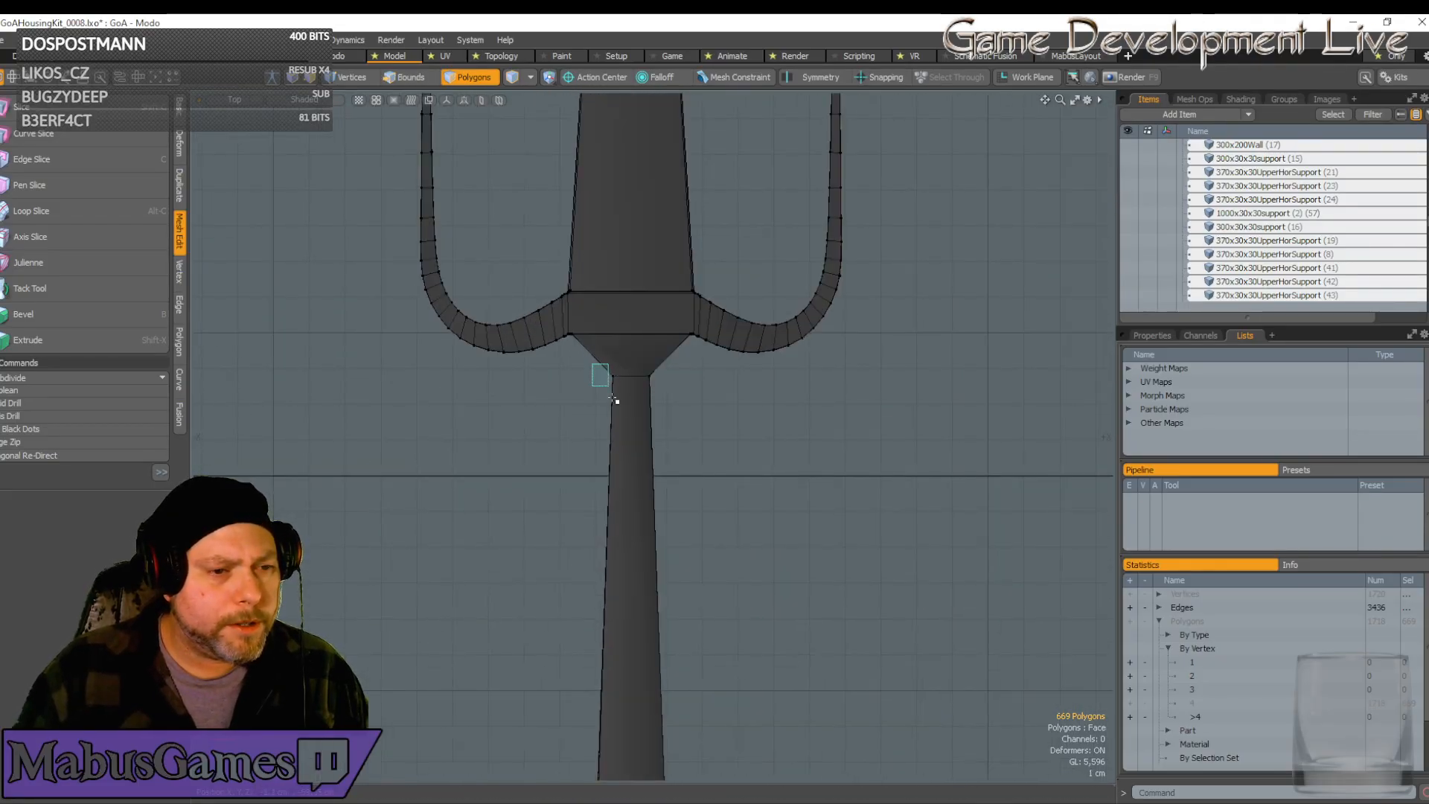
drag(614, 401, 696, 680)
drag(713, 781, 711, 780)
scroll(612, 367, down, 3)
scroll(612, 367, up, 3)
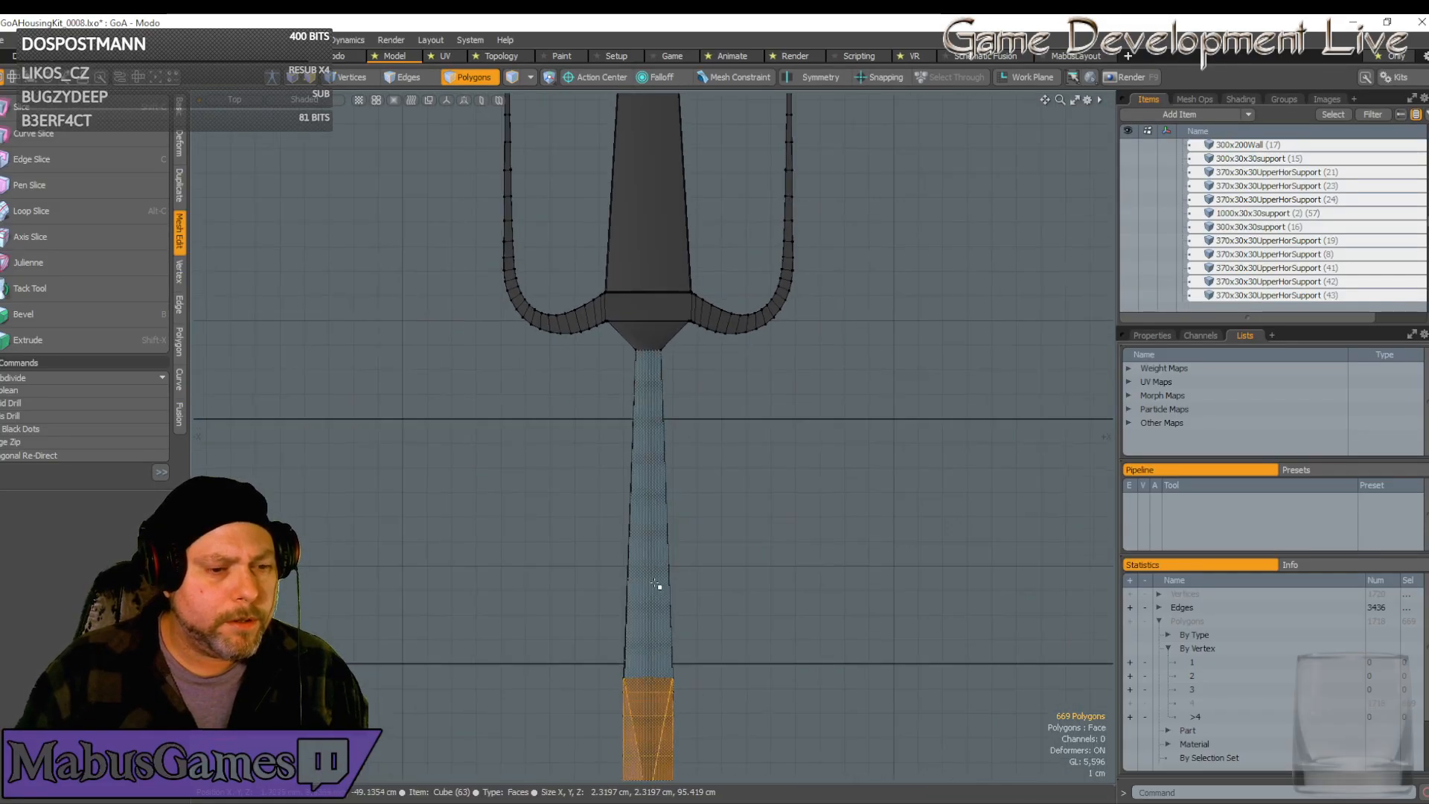
drag(680, 541, 710, 751)
Extend the polygon selection to the flared section joining the shaft to the prong base
scroll(705, 499, up, 3)
scroll(705, 500, up, 10)
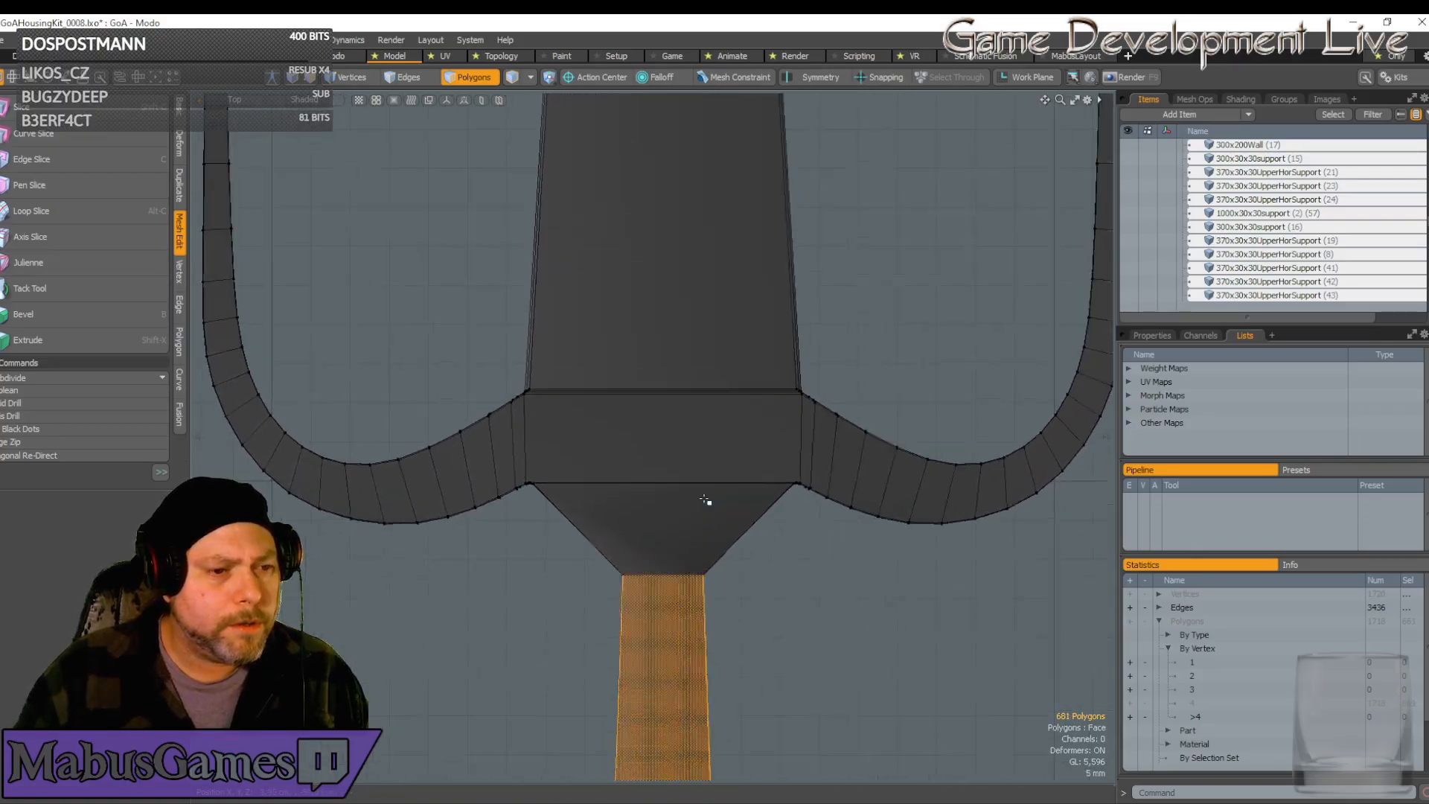
scroll(627, 563, up, 3)
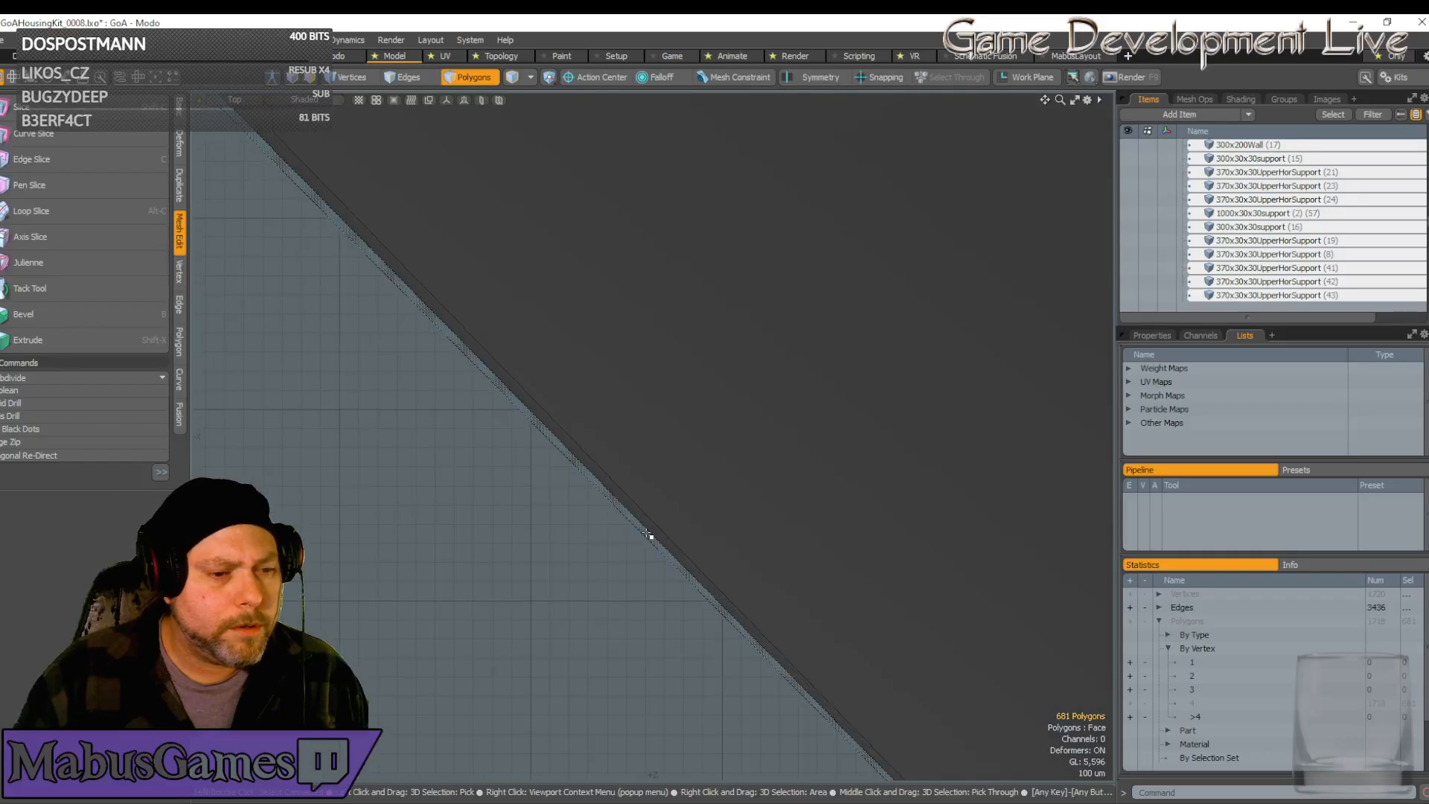
scroll(654, 531, down, 10)
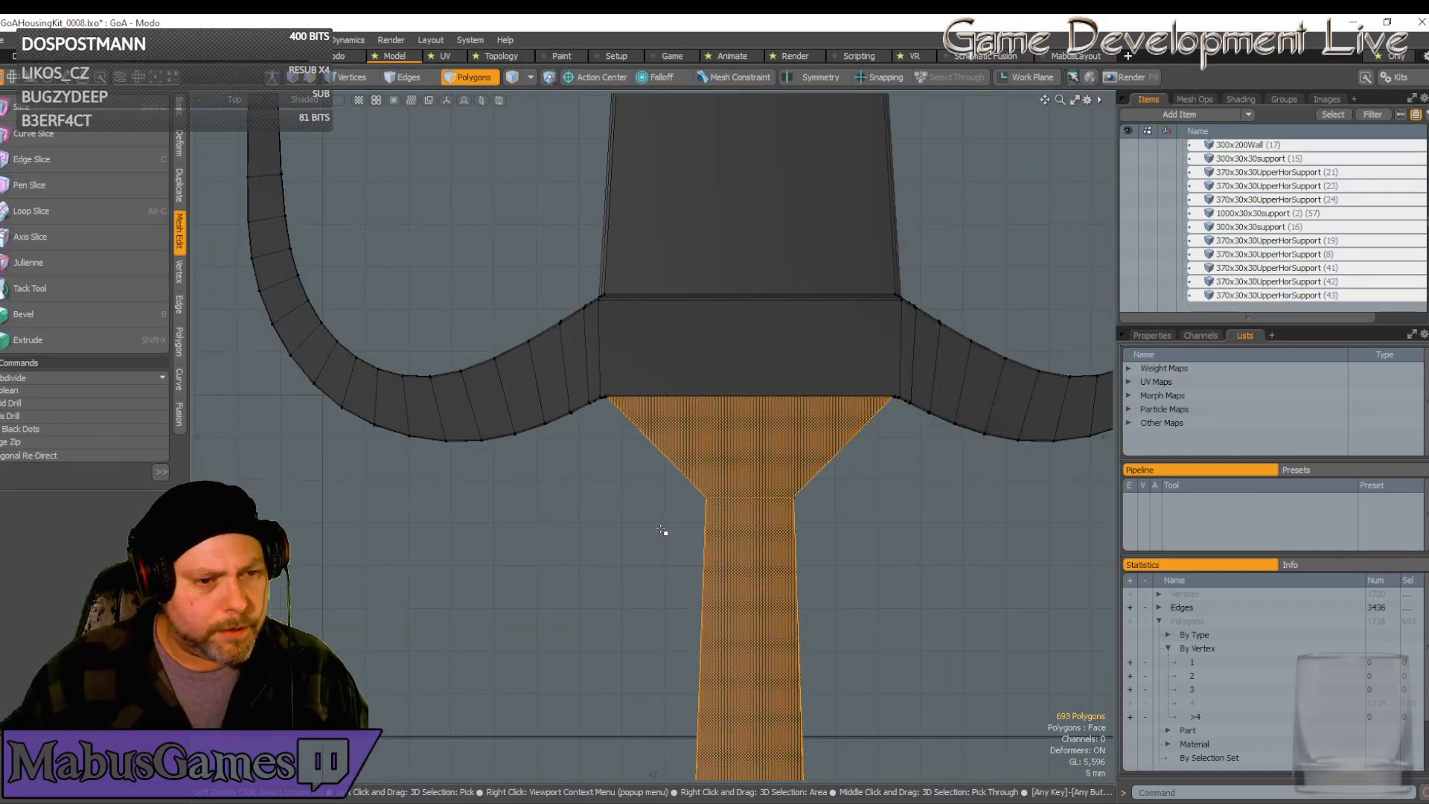
alt+drag(661, 530, 663, 545)
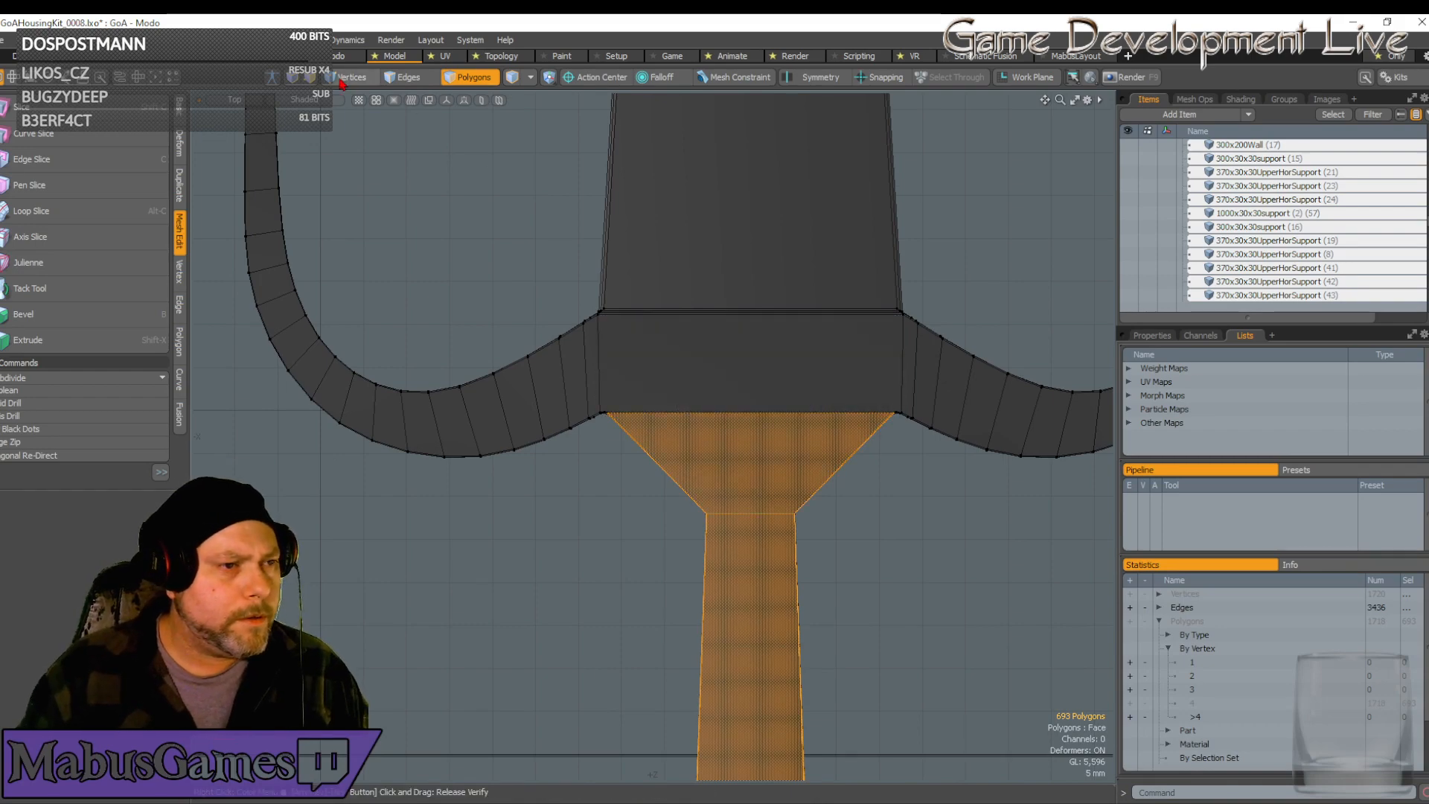
Add the thin bevel polygons along the flare's upper border and corner at the prong base to the selection
scroll(588, 387, up, 10)
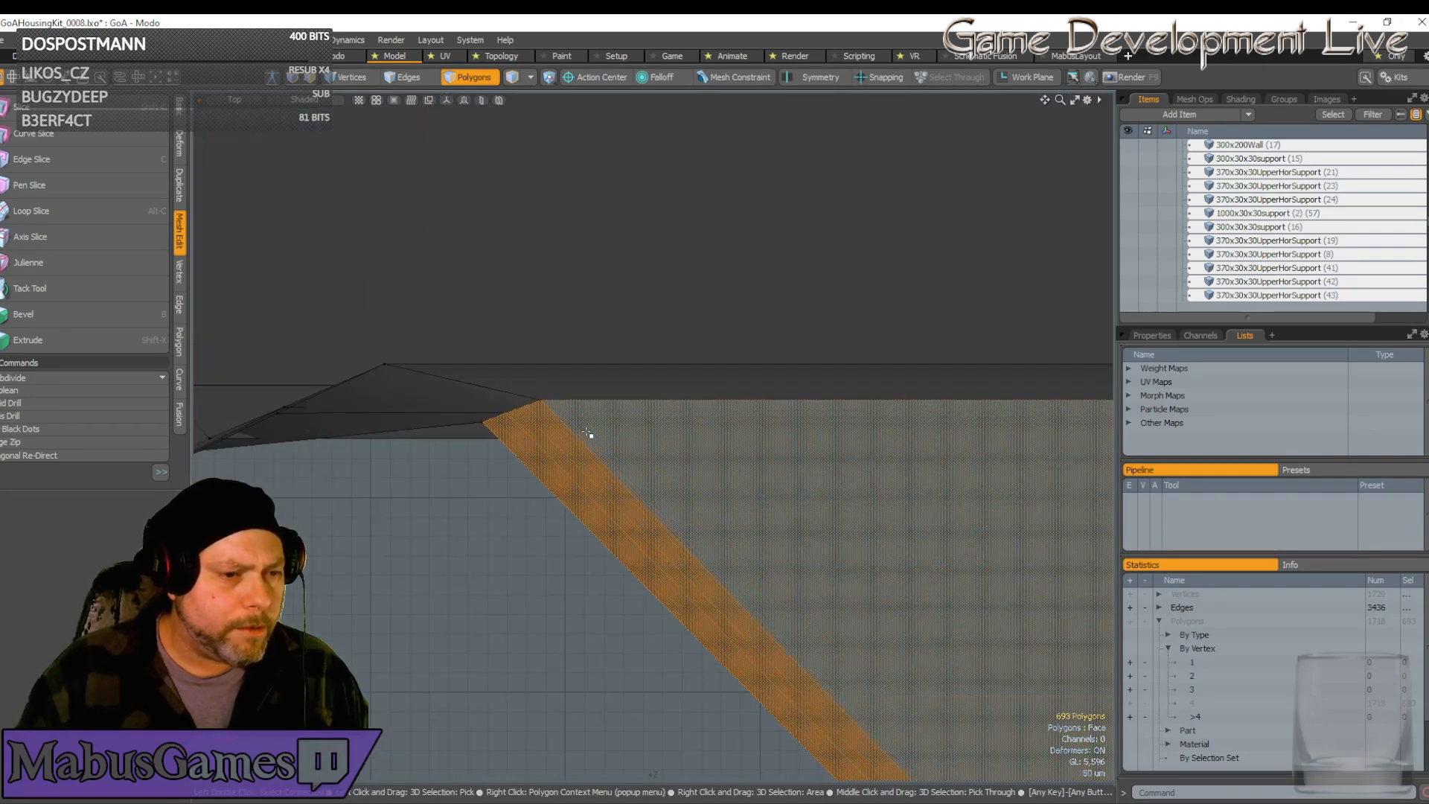
shift+click(629, 414)
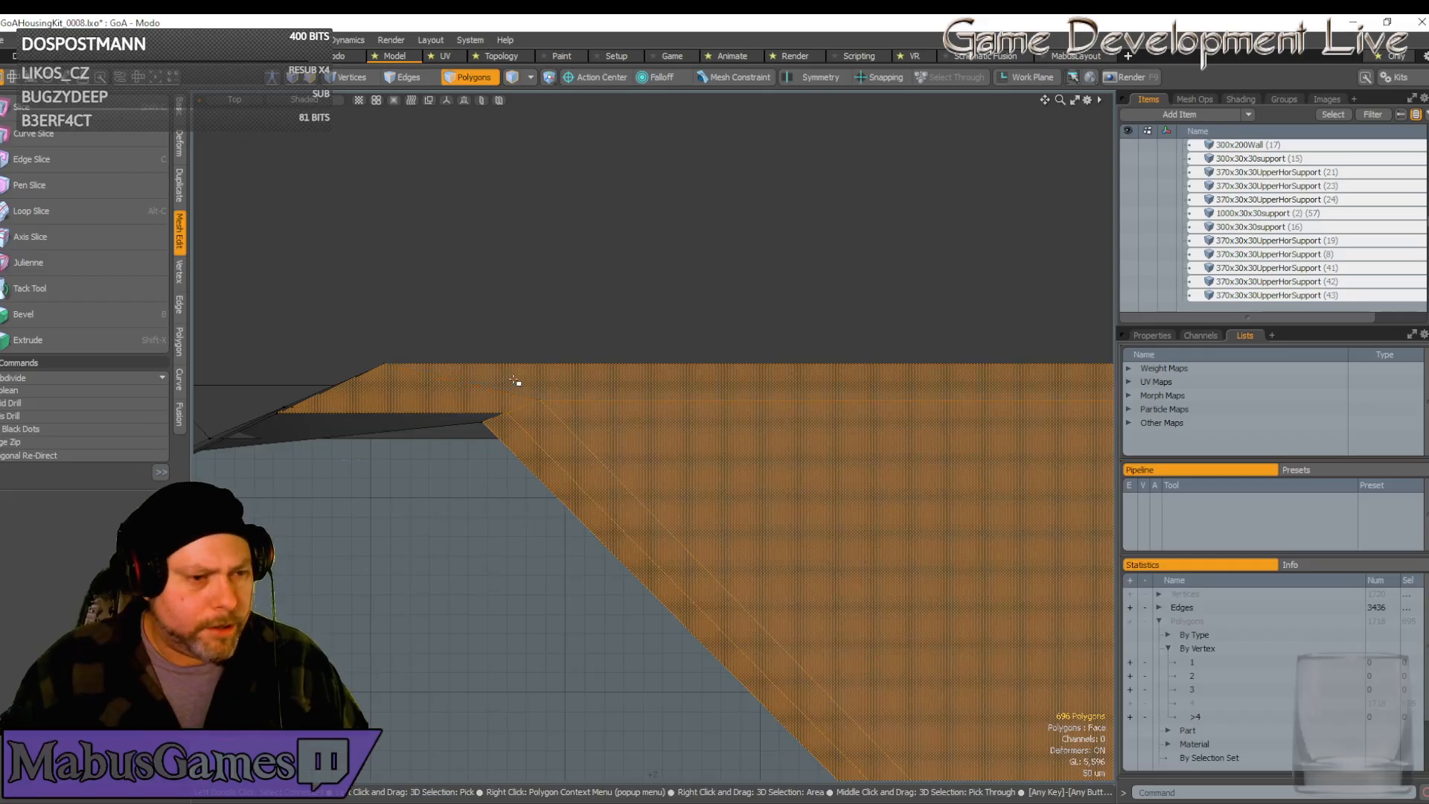
scroll(514, 380, down, 1)
alt+shift+drag(515, 425, 515, 338)
scroll(511, 371, down, 2)
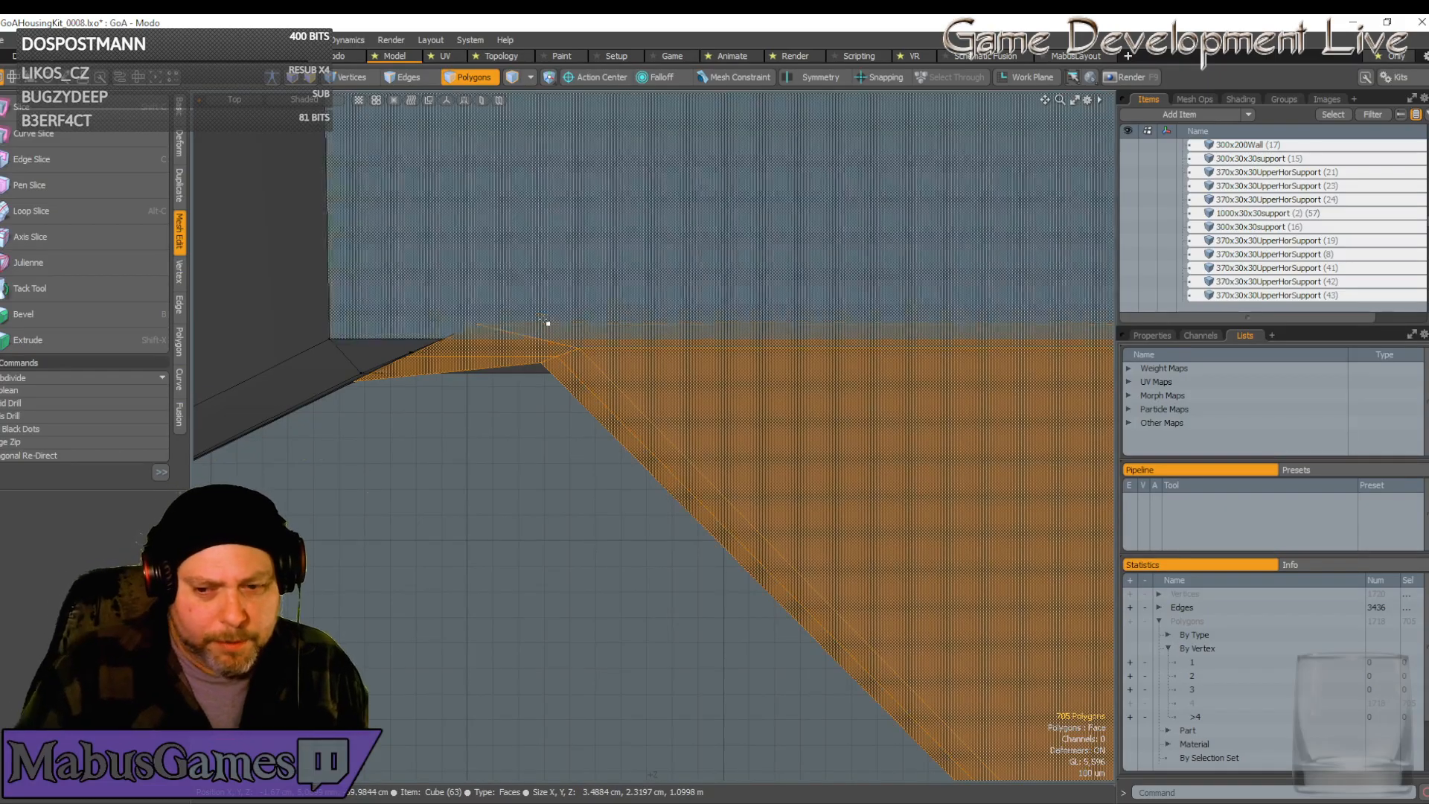
scroll(507, 360, down, 1)
Switch the viewport to perspective and move the selected shaft and flare polygons 345 um along Z, away from the prong base
click(236, 100)
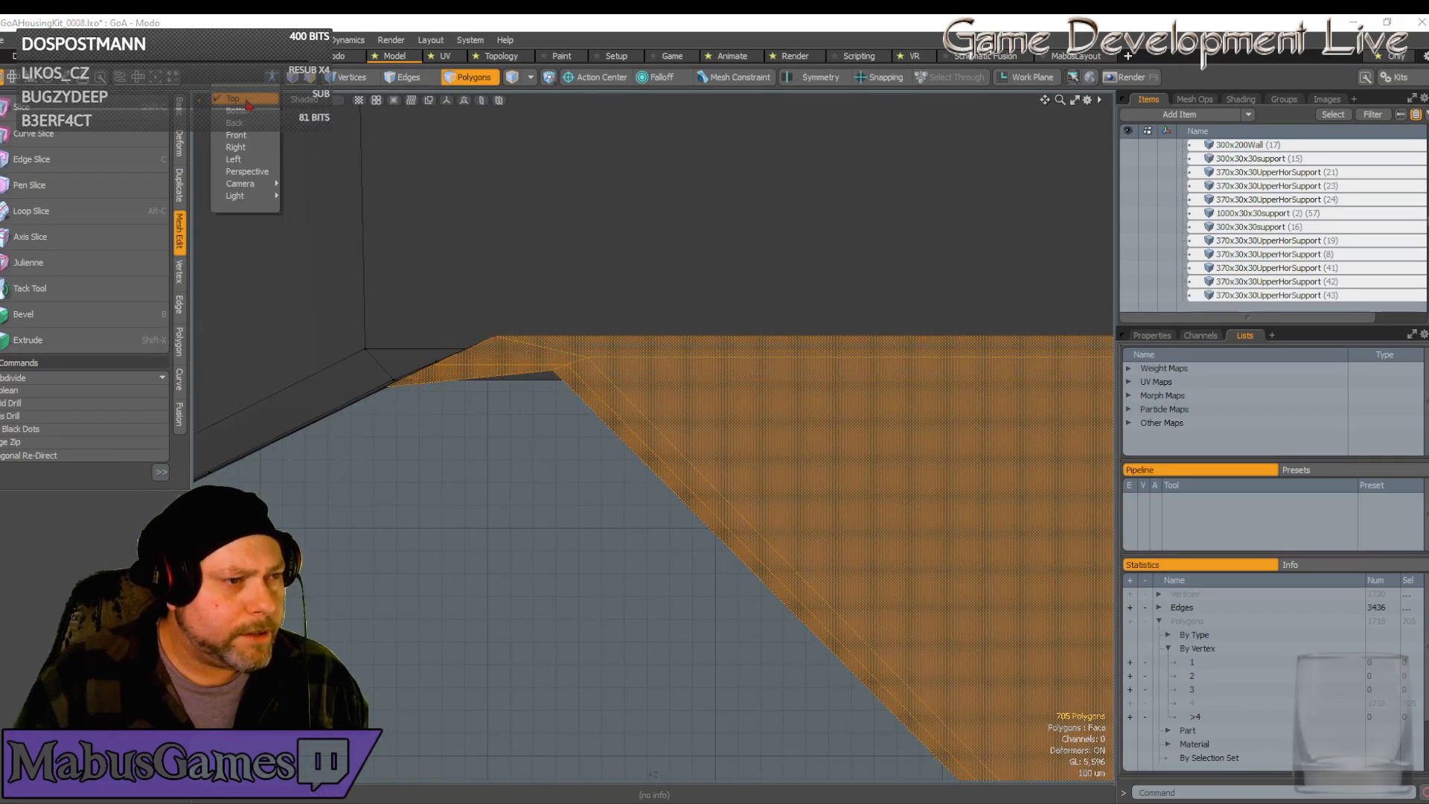
click(233, 159)
click(248, 102)
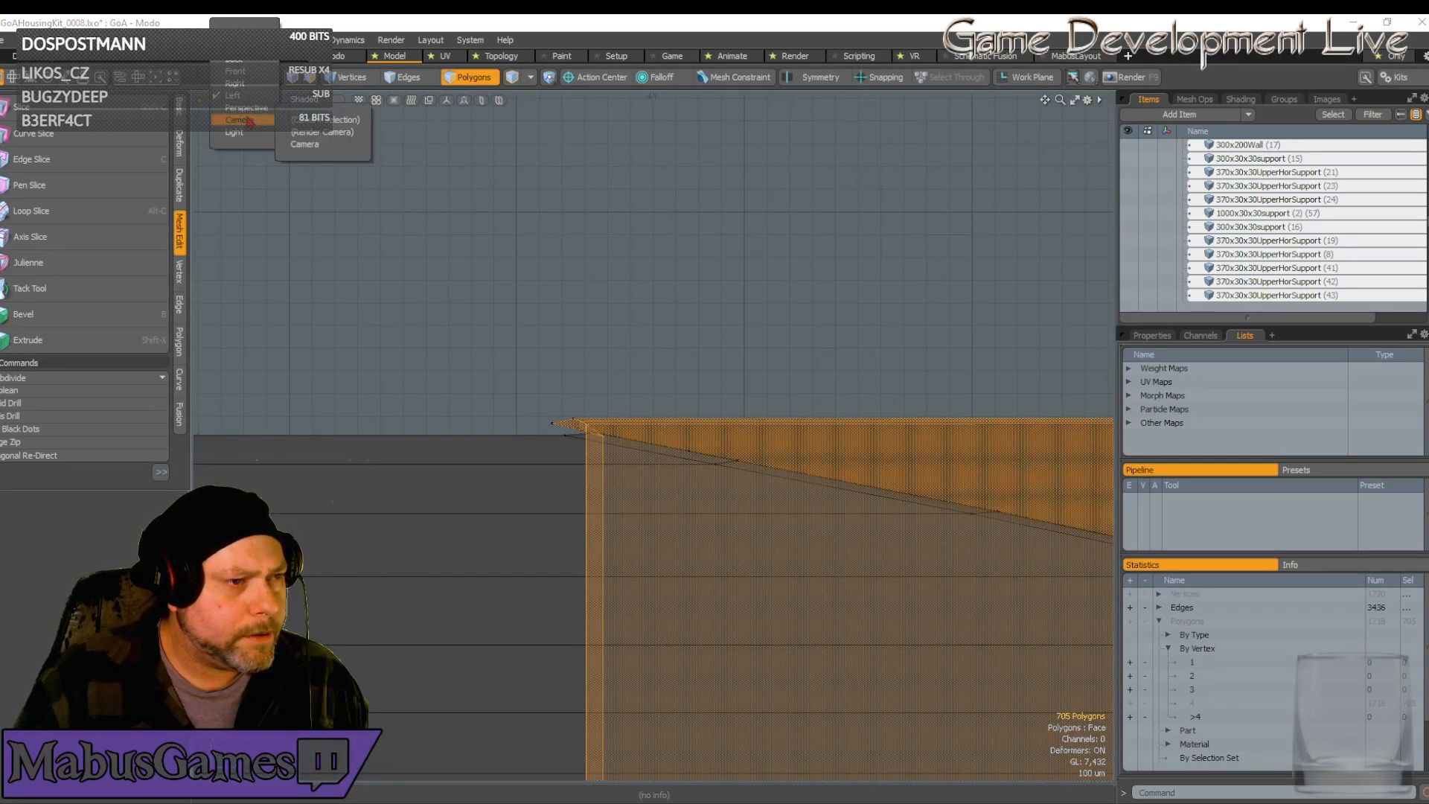
click(248, 110)
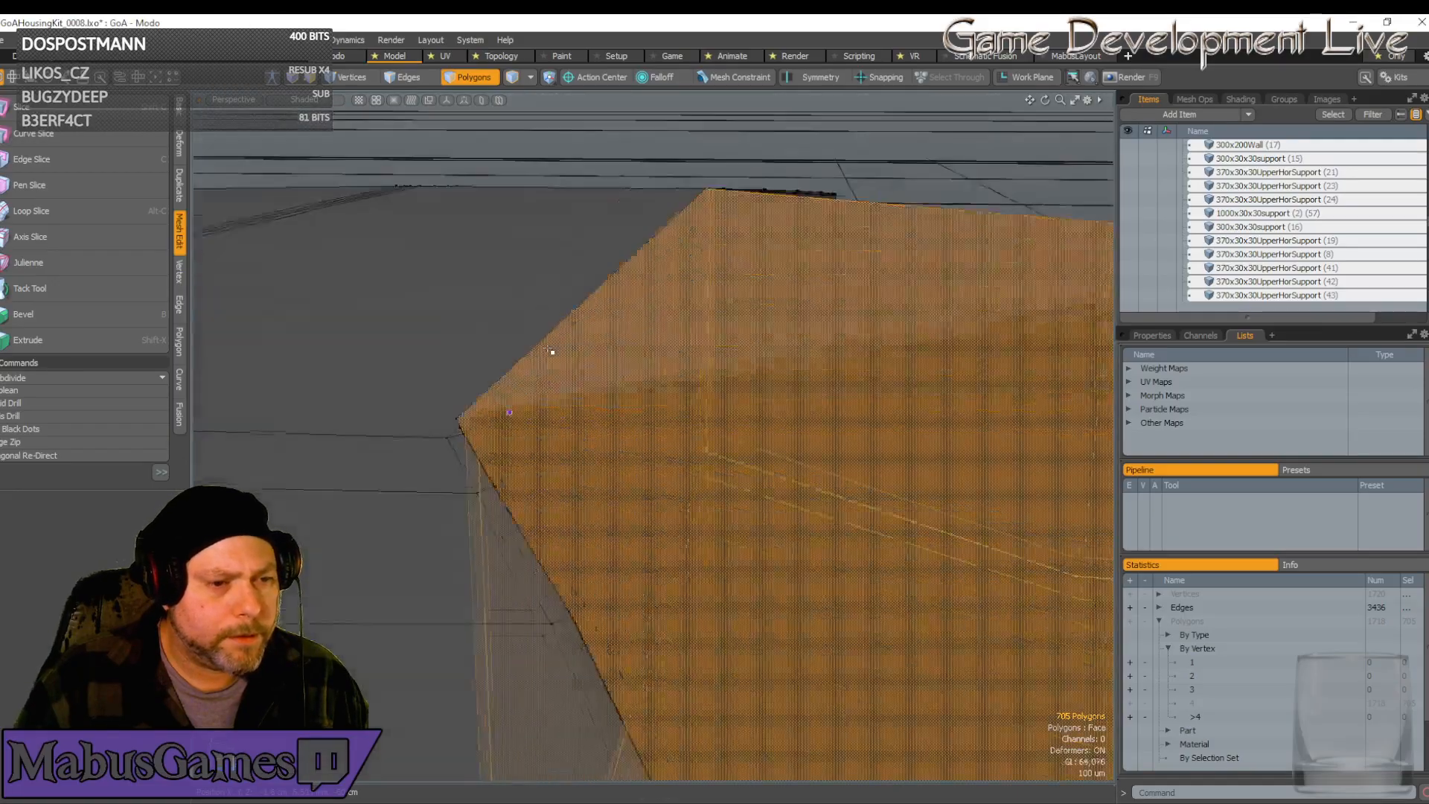
alt+drag(548, 348, 548, 348)
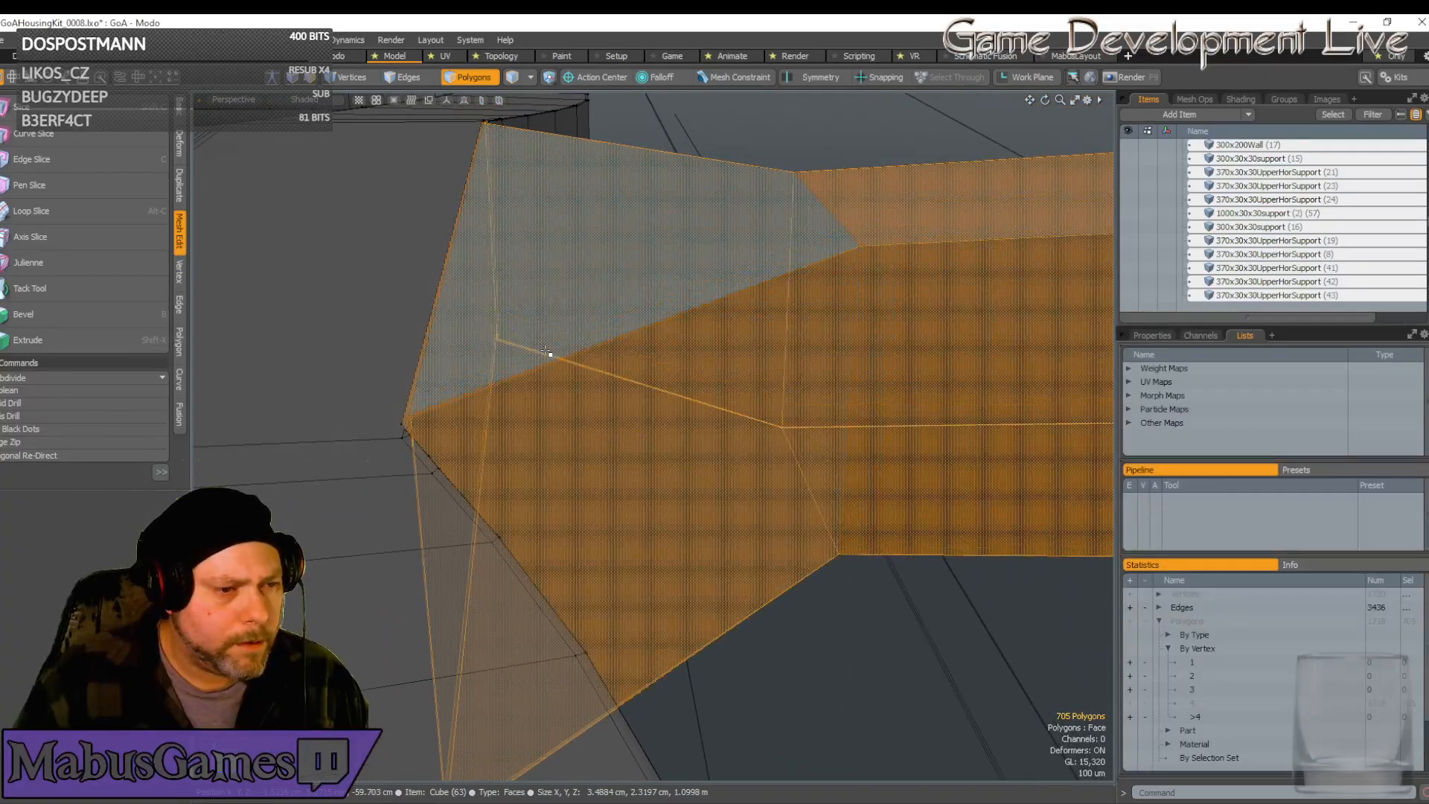
key(w)
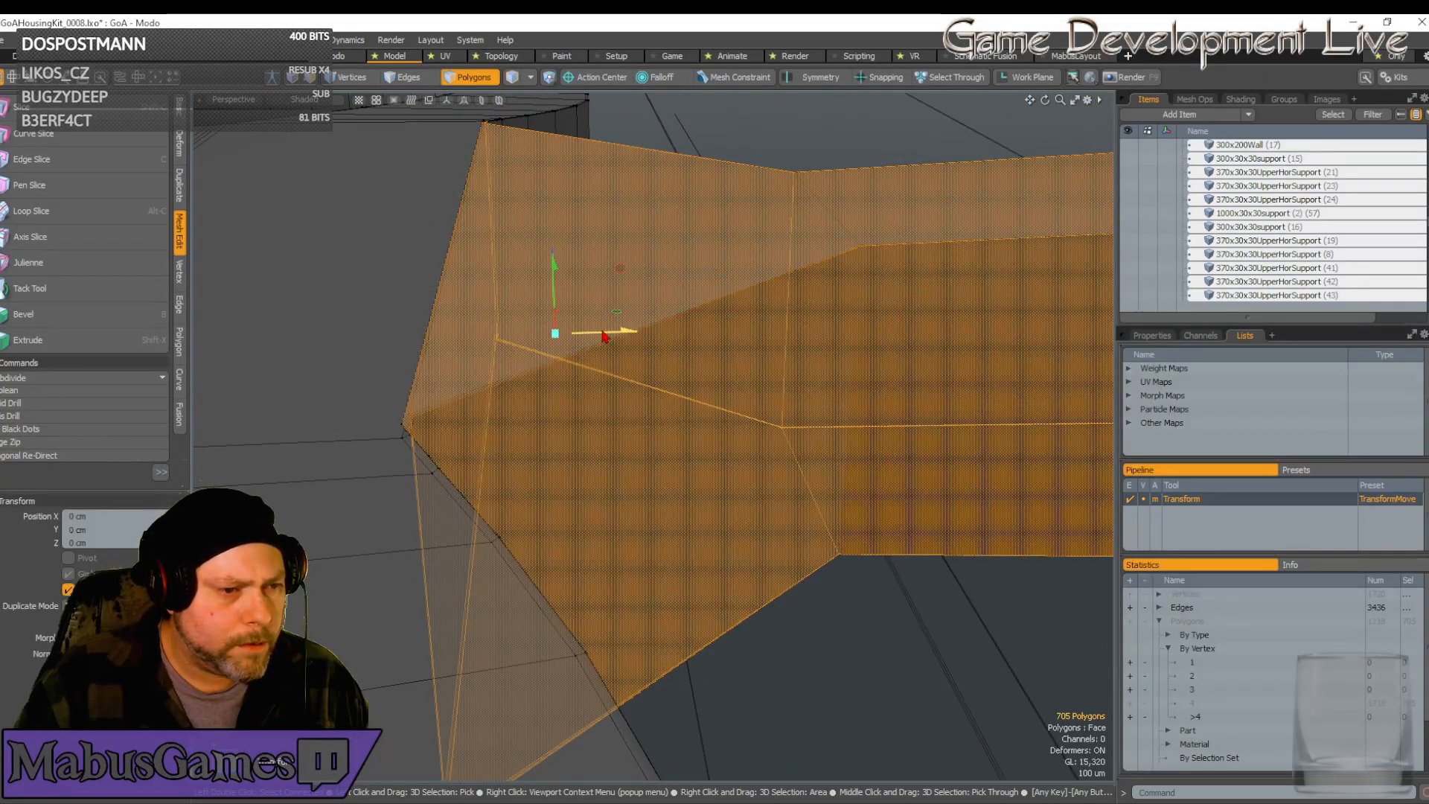
drag(646, 329, 677, 329)
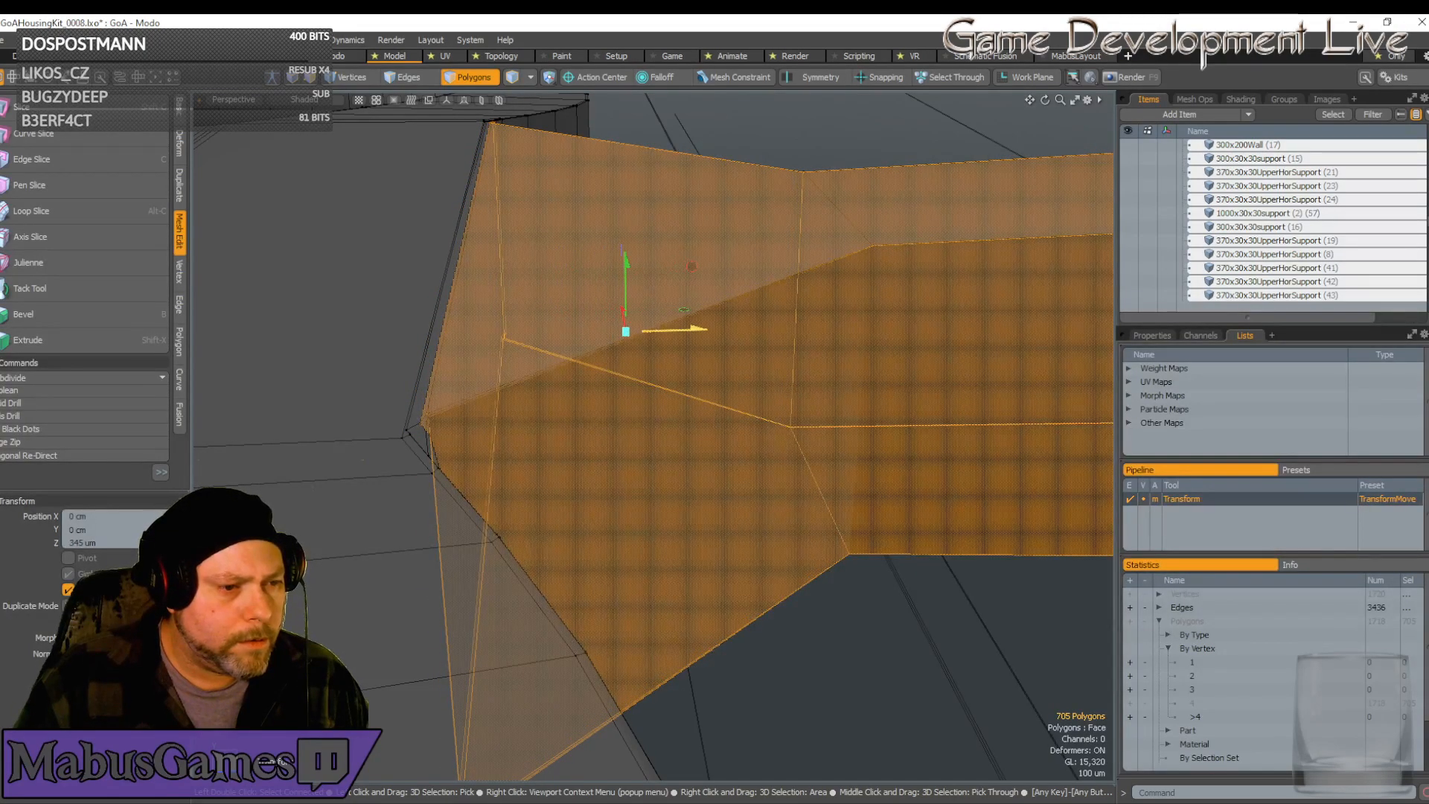
alt+shift+drag(675, 336, 639, 97)
key(q)
Add the narrow bevel strip polygons around the joint between the flare and the prong base to the selection
alt+drag(638, 313, 685, 476)
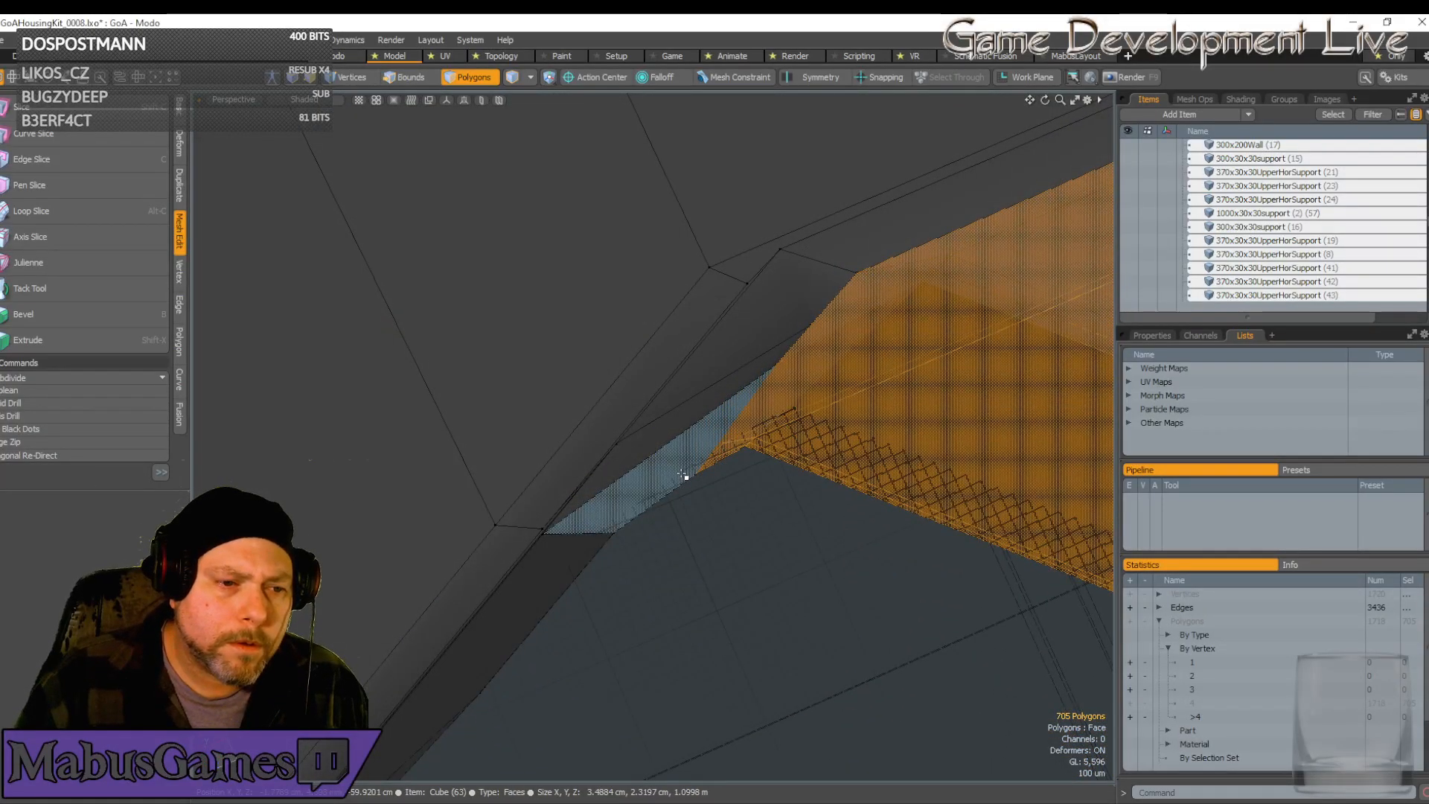
shift+click(683, 476)
key(shift+Up)
key(shift+Up)
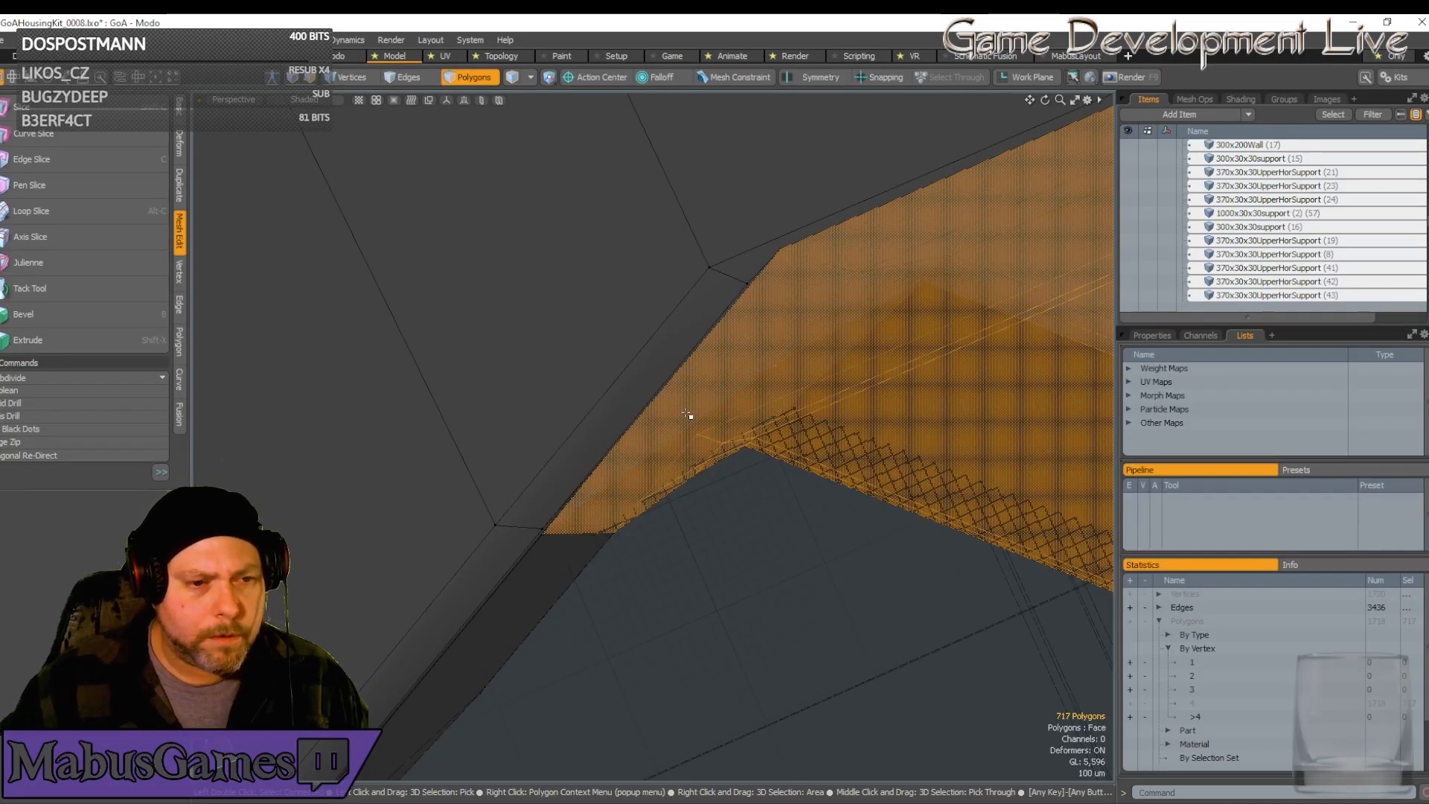
Move the enlarged shaft, flare and bevel strip selection slightly along Z, away from the prong base
alt+drag(686, 414, 769, 508)
scroll(769, 520, down, 3)
scroll(770, 509, up, 3)
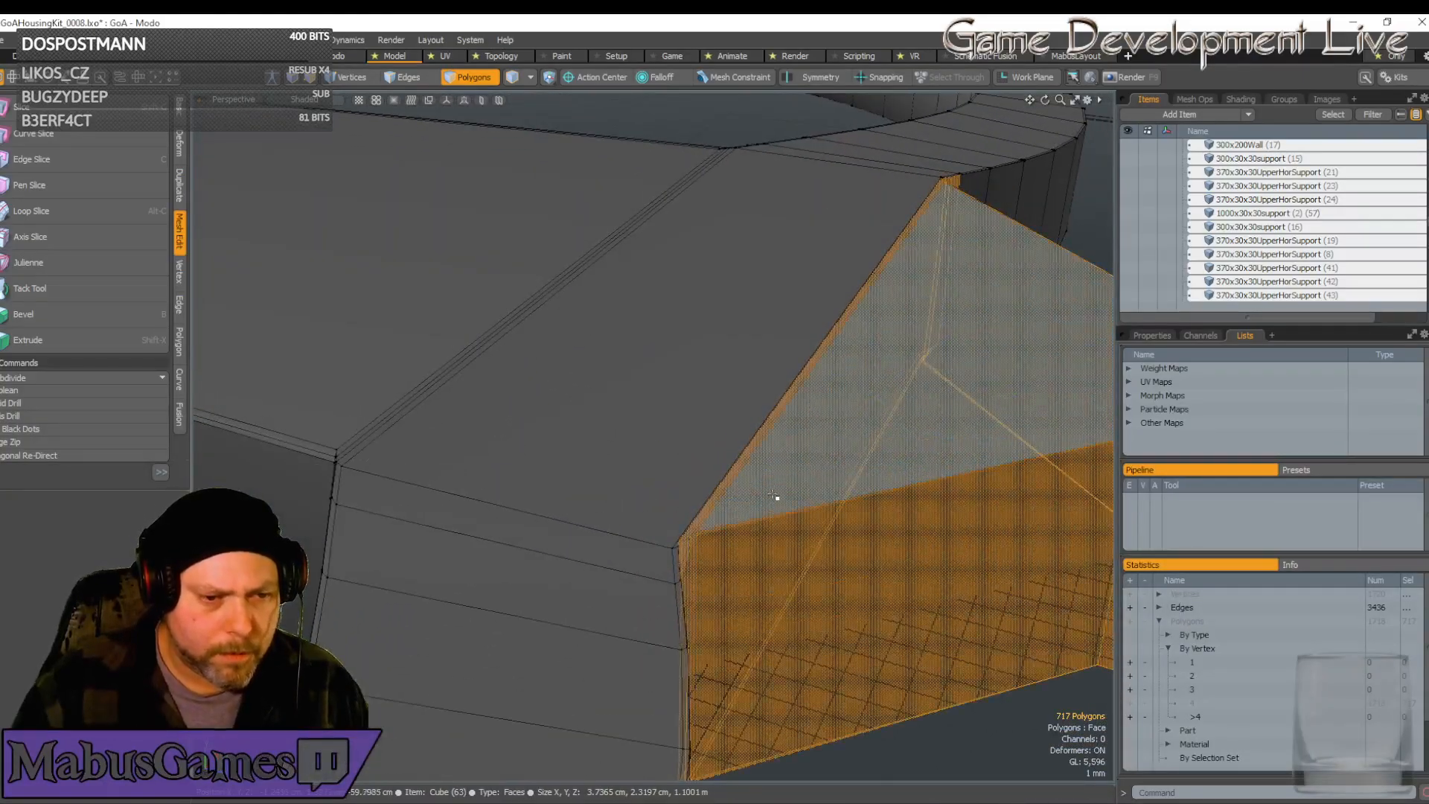
key(w)
drag(829, 484, 843, 488)
key(q)
Examine the bevel corners where the flare meets the prong base and switch to vertex selection
alt+drag(793, 556, 784, 541)
scroll(793, 554, down, 6)
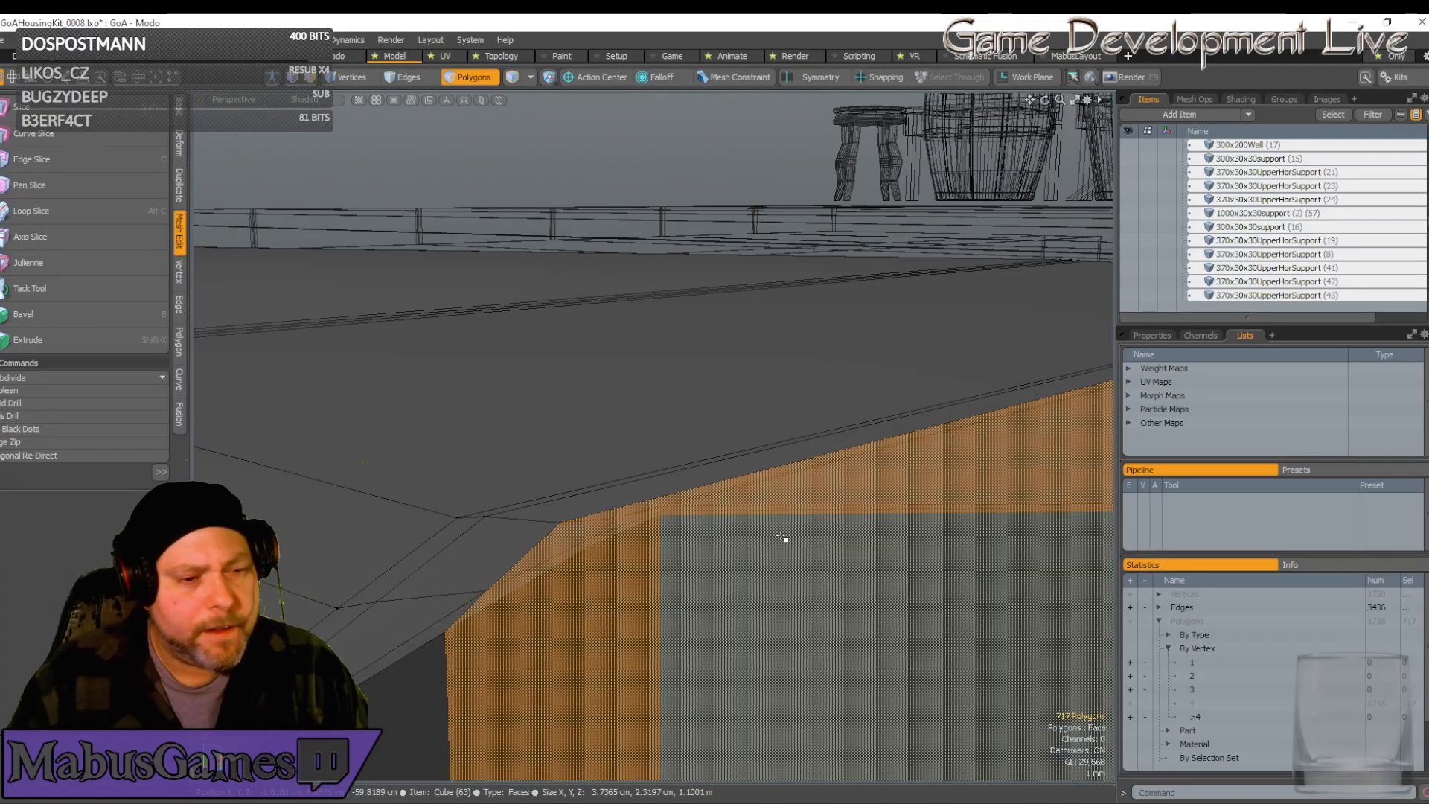
alt+drag(765, 547, 534, 341)
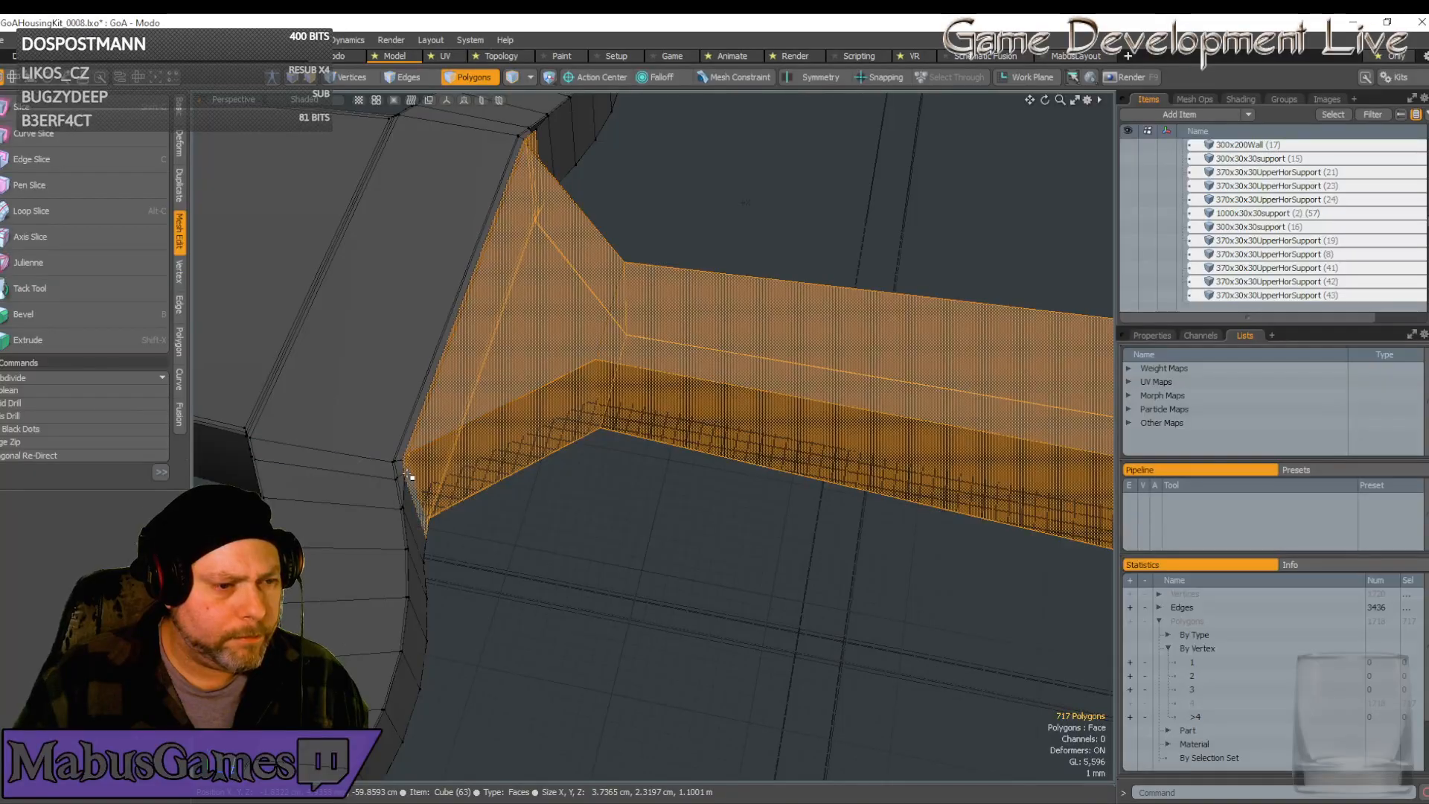
alt+drag(404, 500, 359, 549)
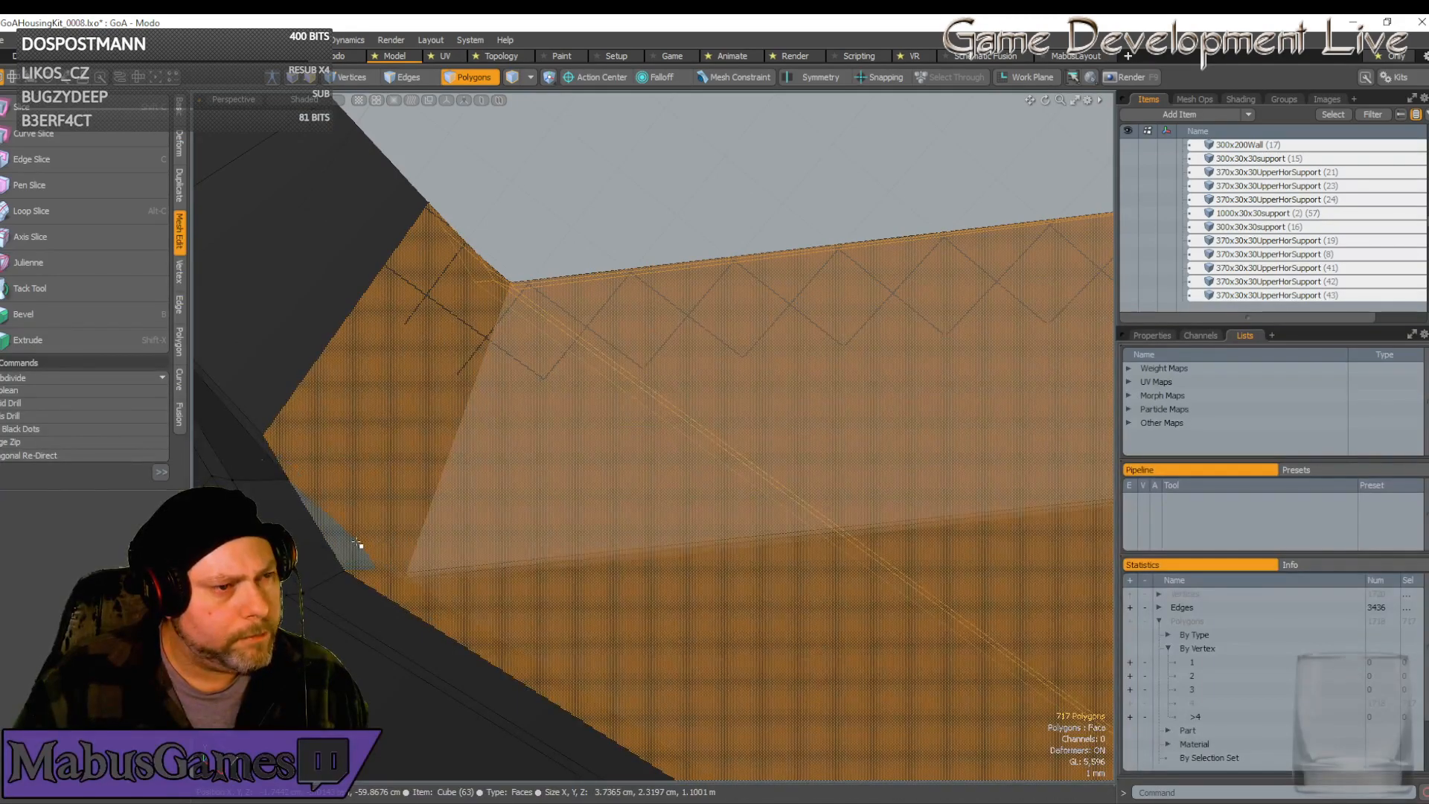
click(357, 78)
scroll(459, 450, down, 3)
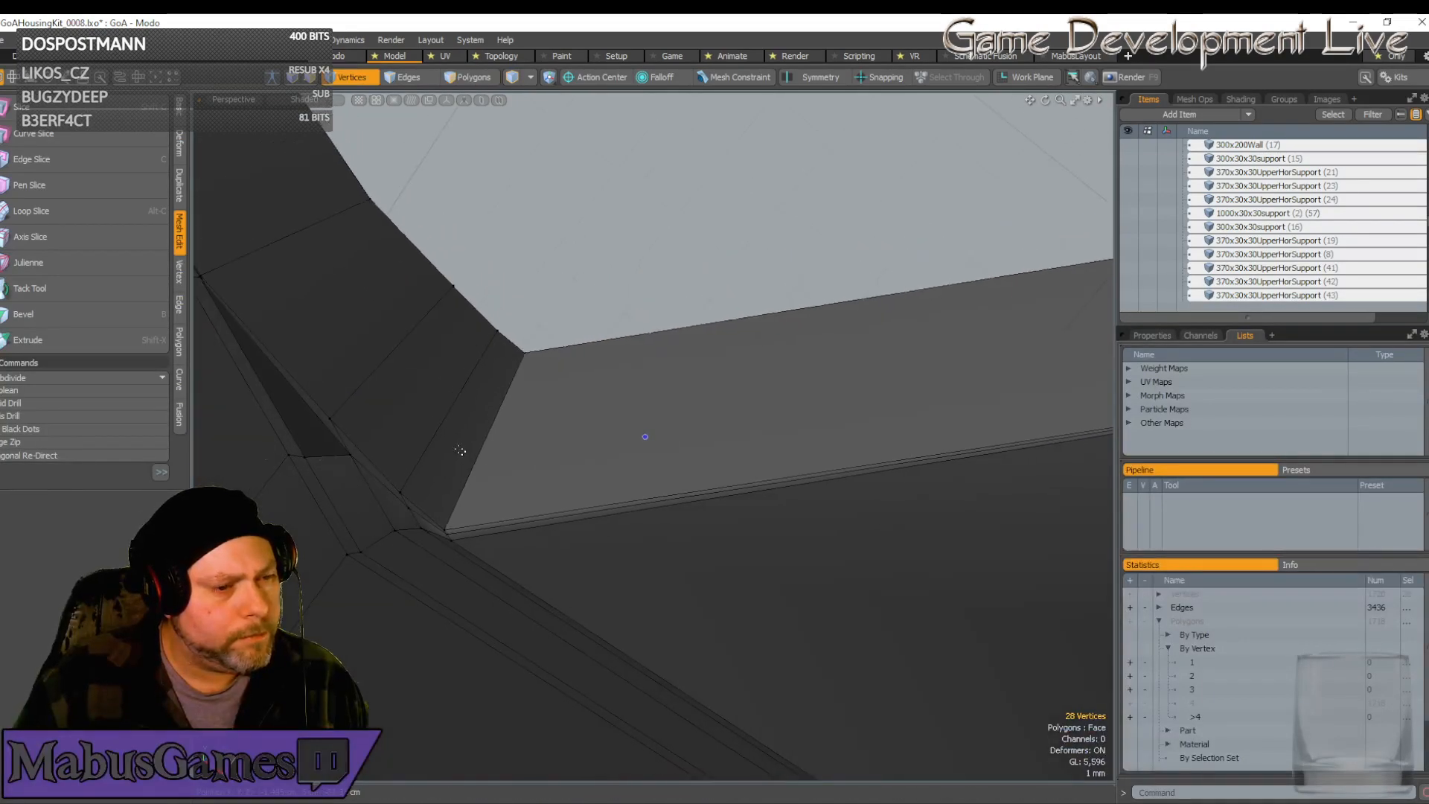
scroll(495, 523, up, 7)
alt+drag(496, 524, 428, 496)
key(shift+a)
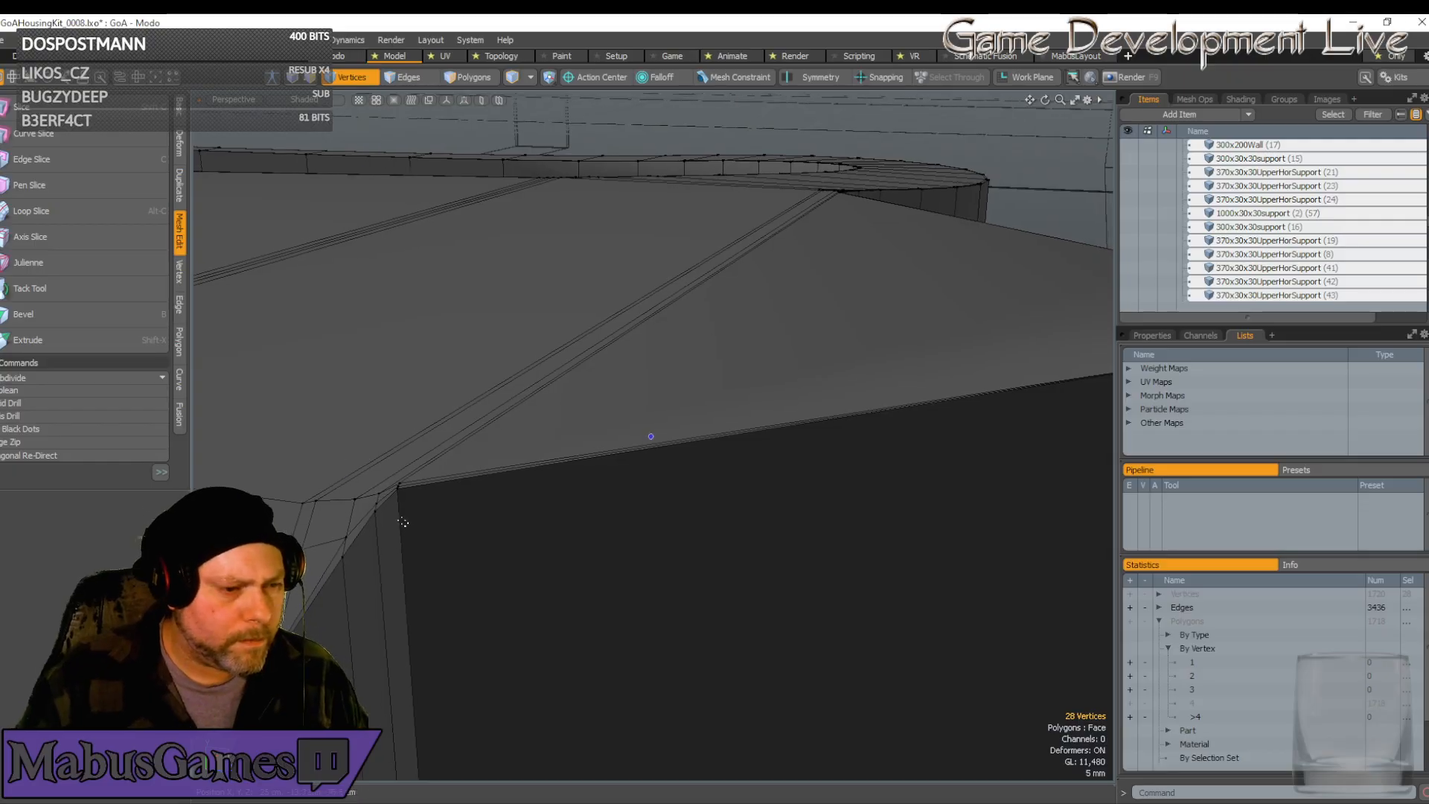
Select the flare's corner vertices beside the prong base and move them 250 um along Z, toward the shaft
alt+drag(397, 493, 588, 442)
shift+click(590, 447)
scroll(590, 446, down, 4)
scroll(587, 442, up, 4)
key(w)
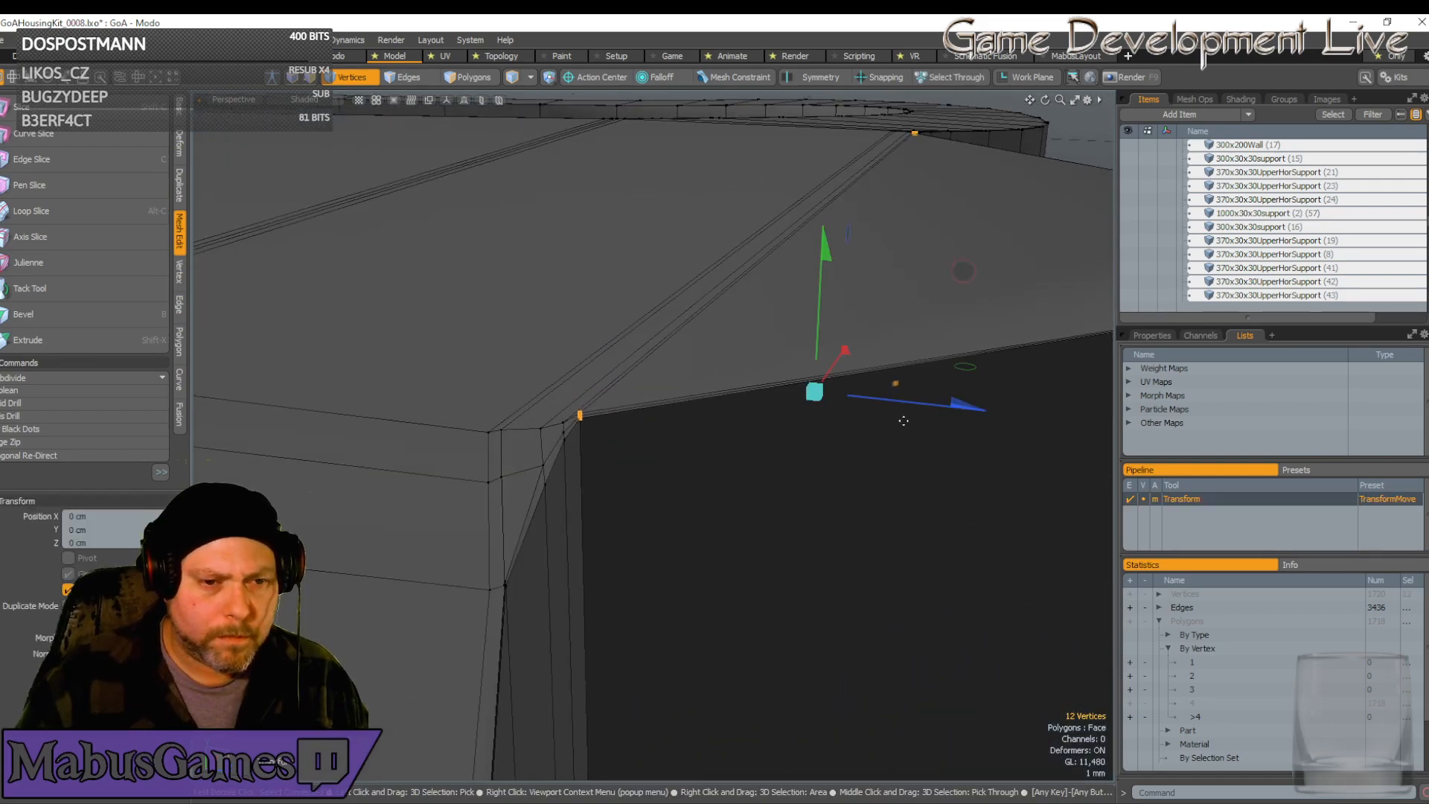
drag(970, 406, 974, 407)
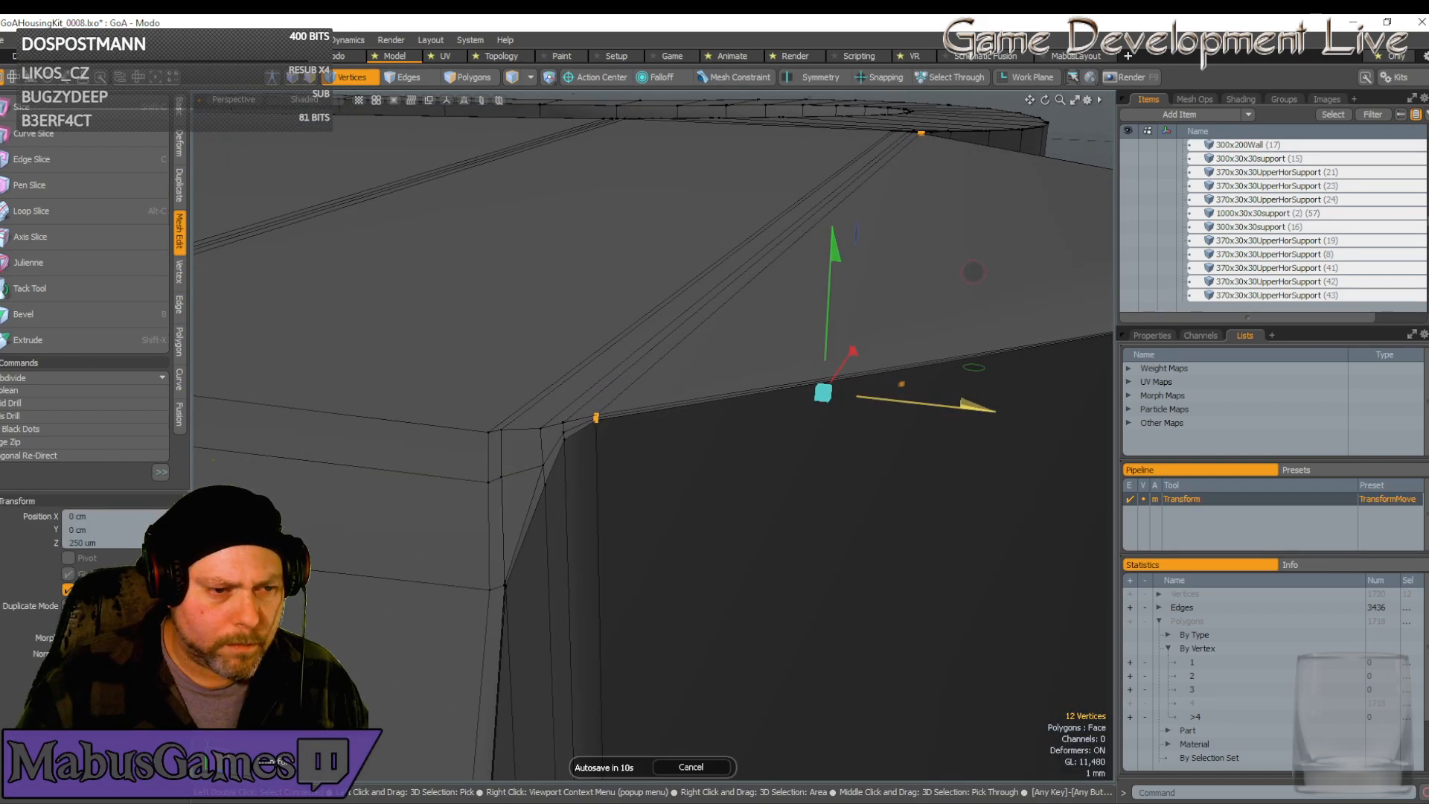
Move the inner vertex column at the prong-to-guard corner slightly along Z toward the adjacent corner edge
click(686, 766)
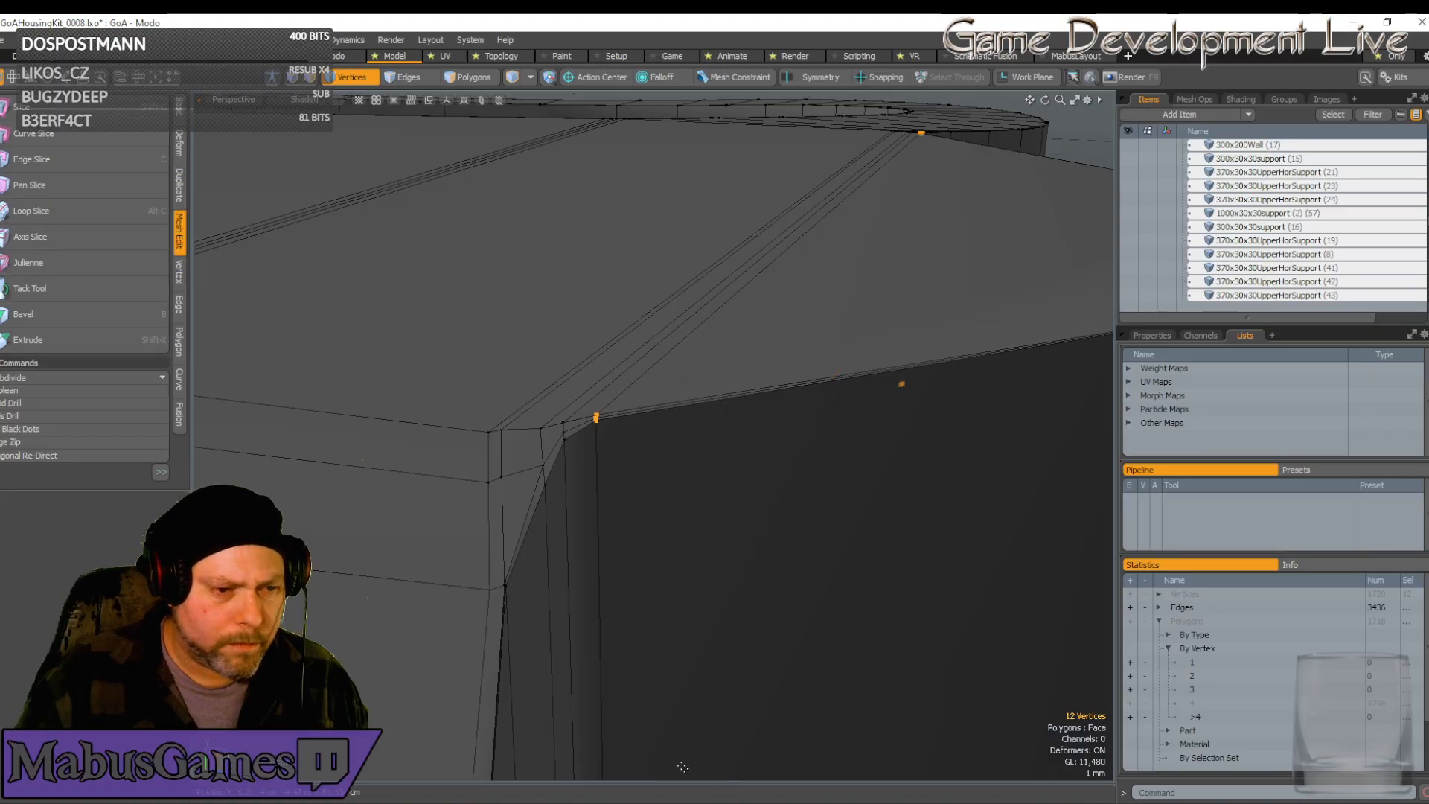
alt+drag(565, 469, 565, 432)
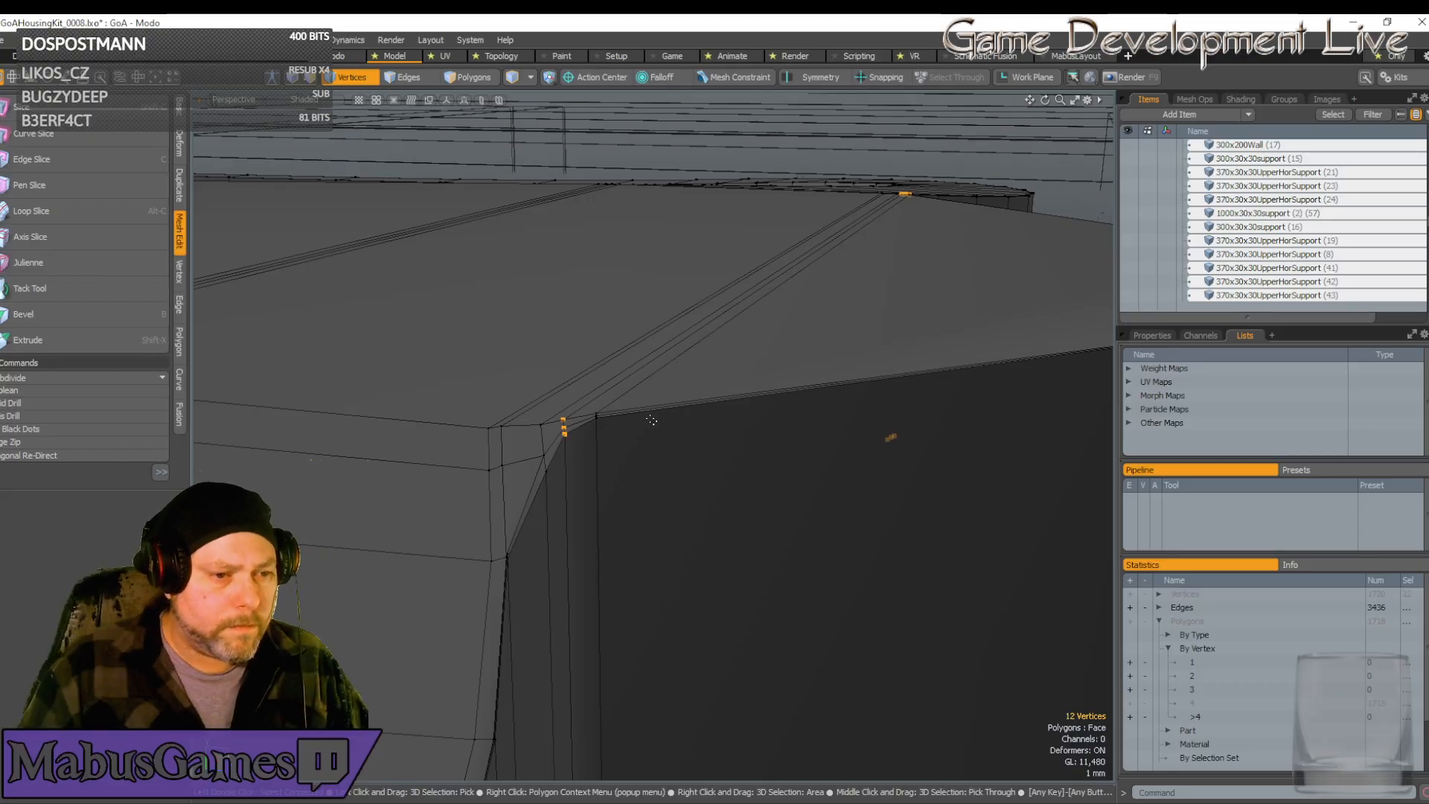
key(w)
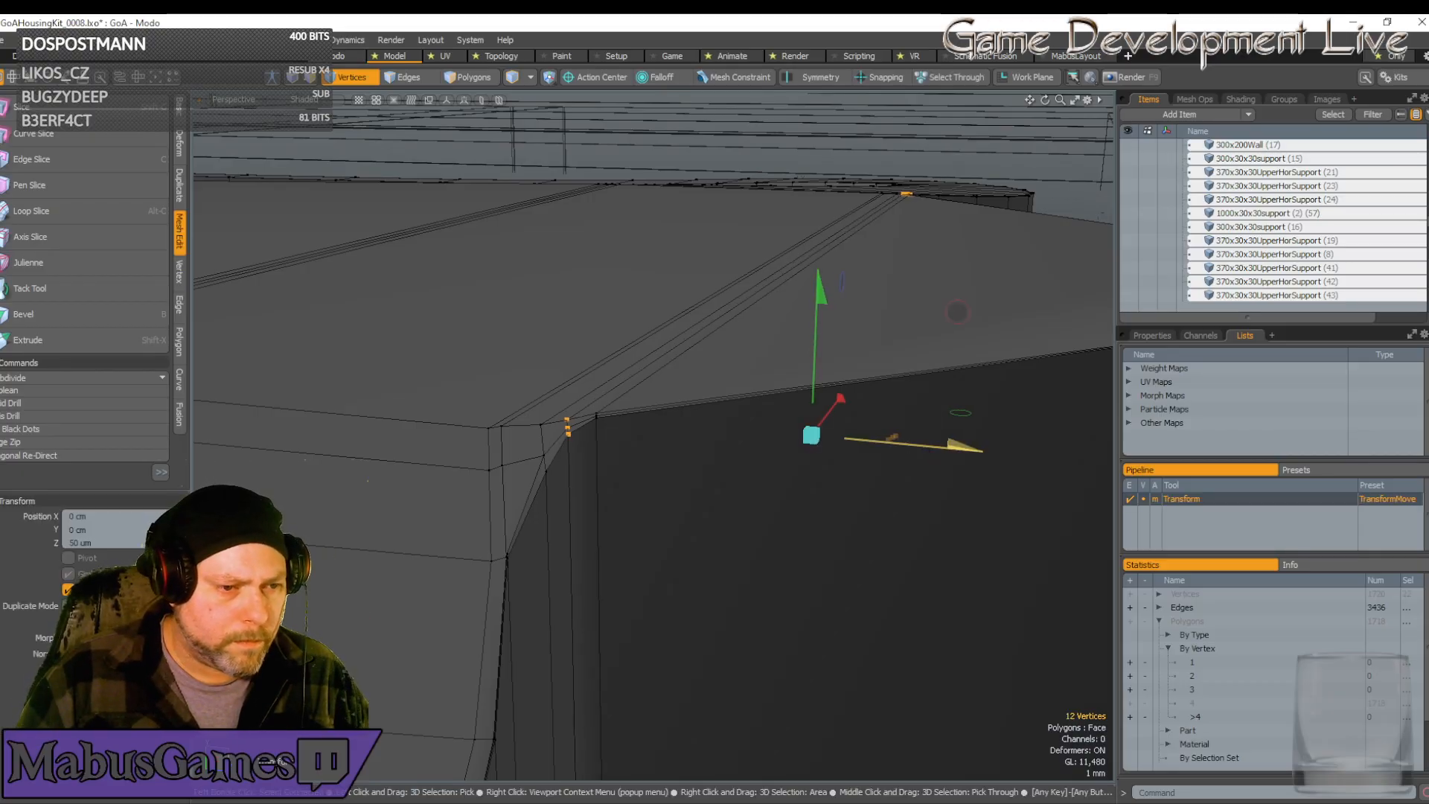
drag(893, 438, 893, 437)
key(space)
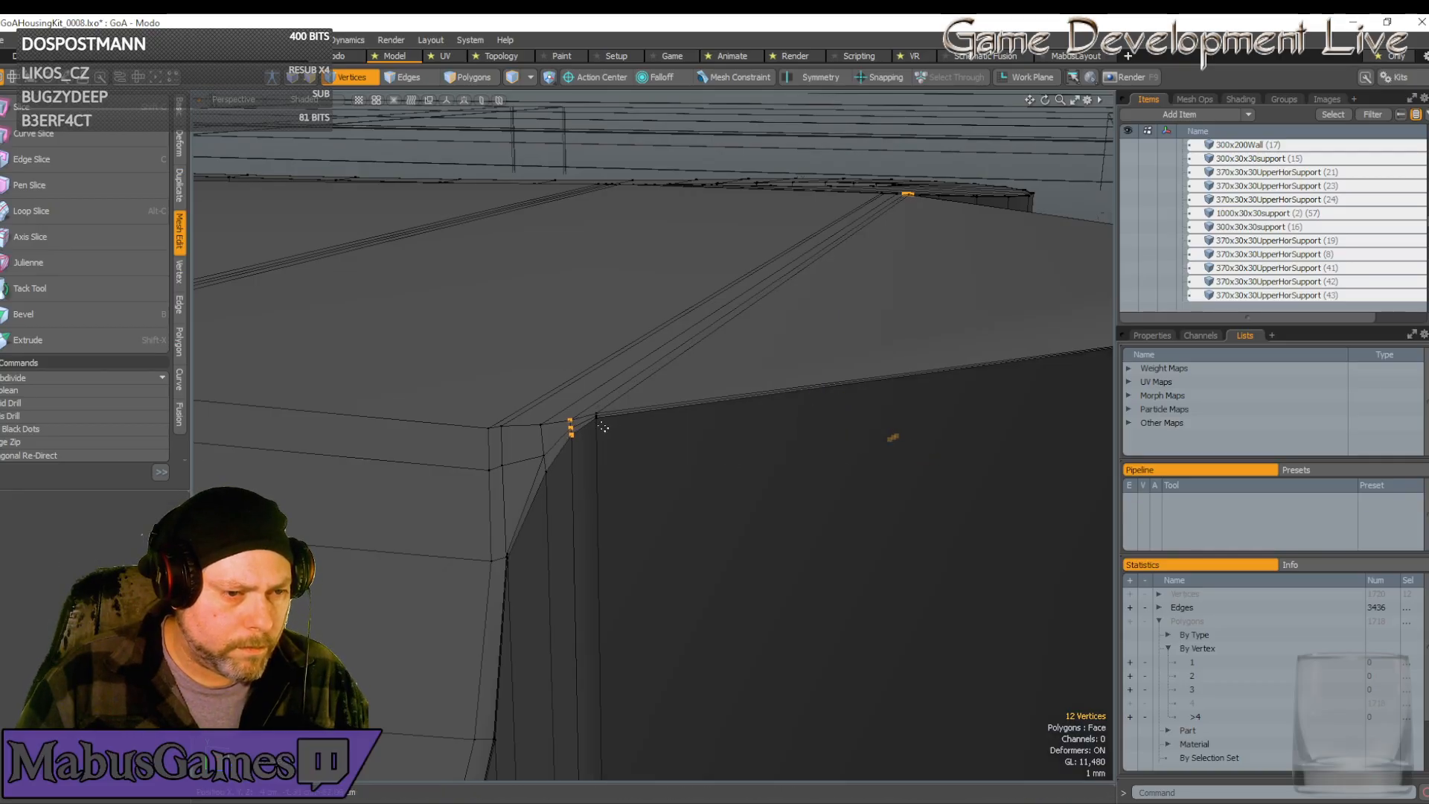
Add the adjacent corner-edge vertices to the selected column and move the whole group along Z
scroll(597, 416, up, 2)
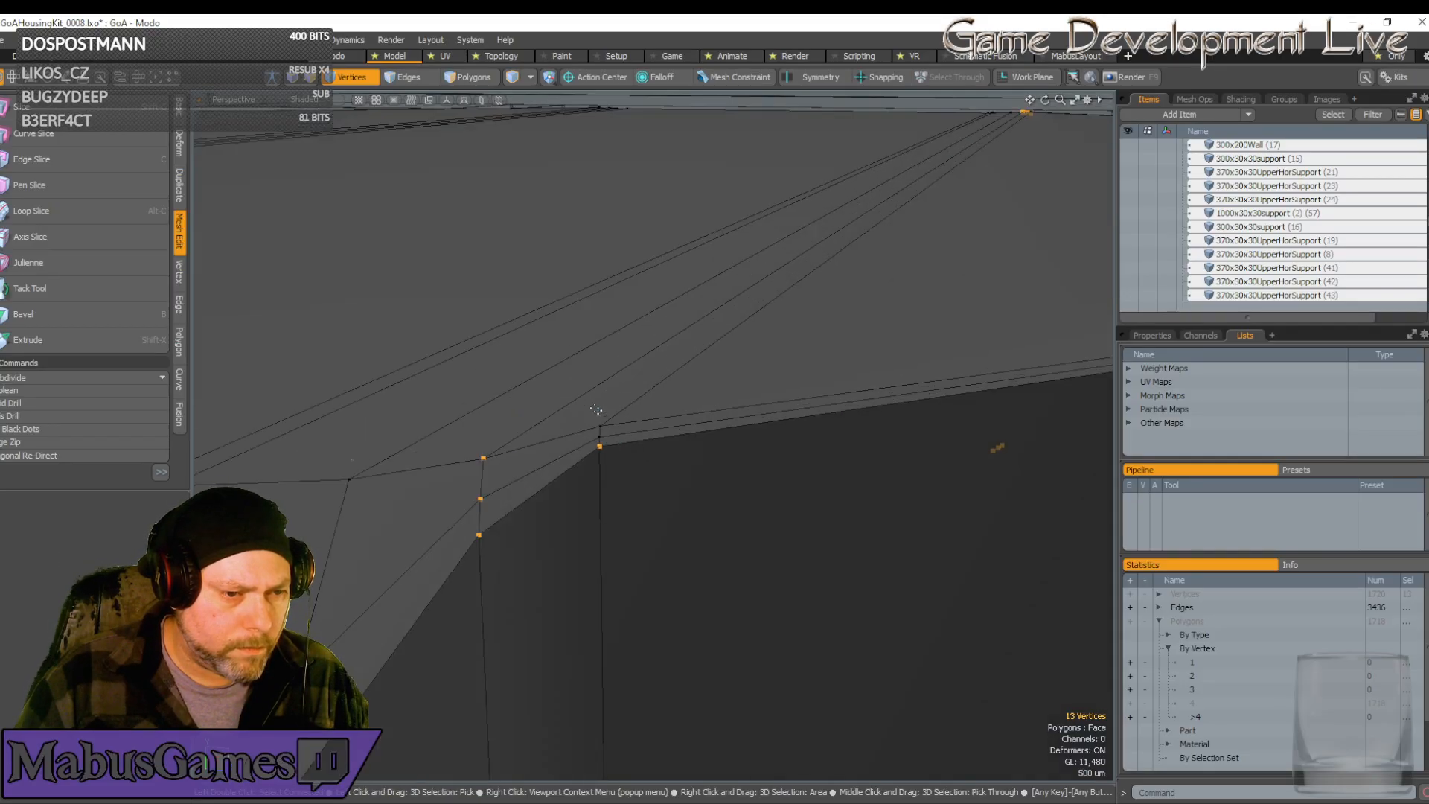
scroll(599, 439, down, 2)
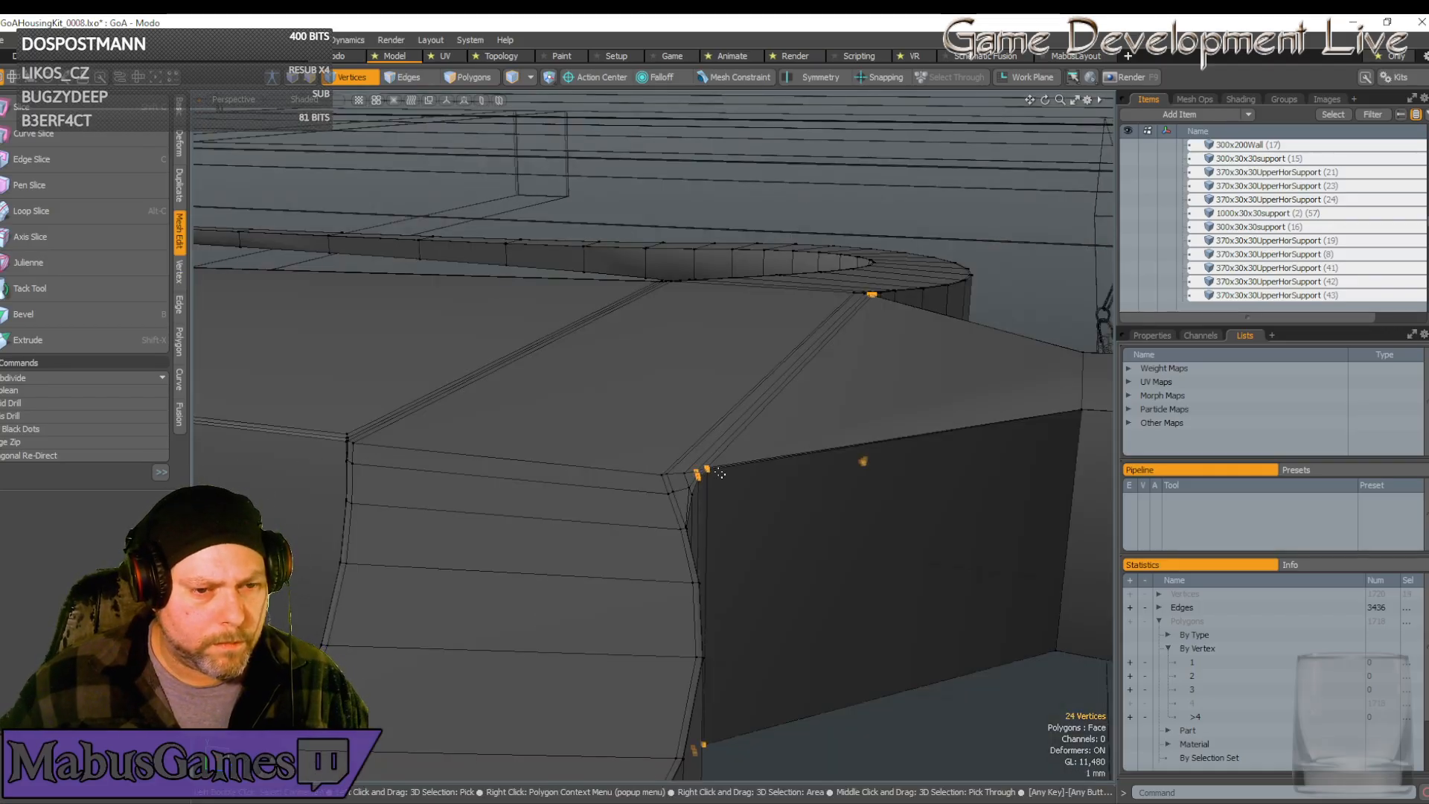
scroll(720, 473, up, 2)
key(w)
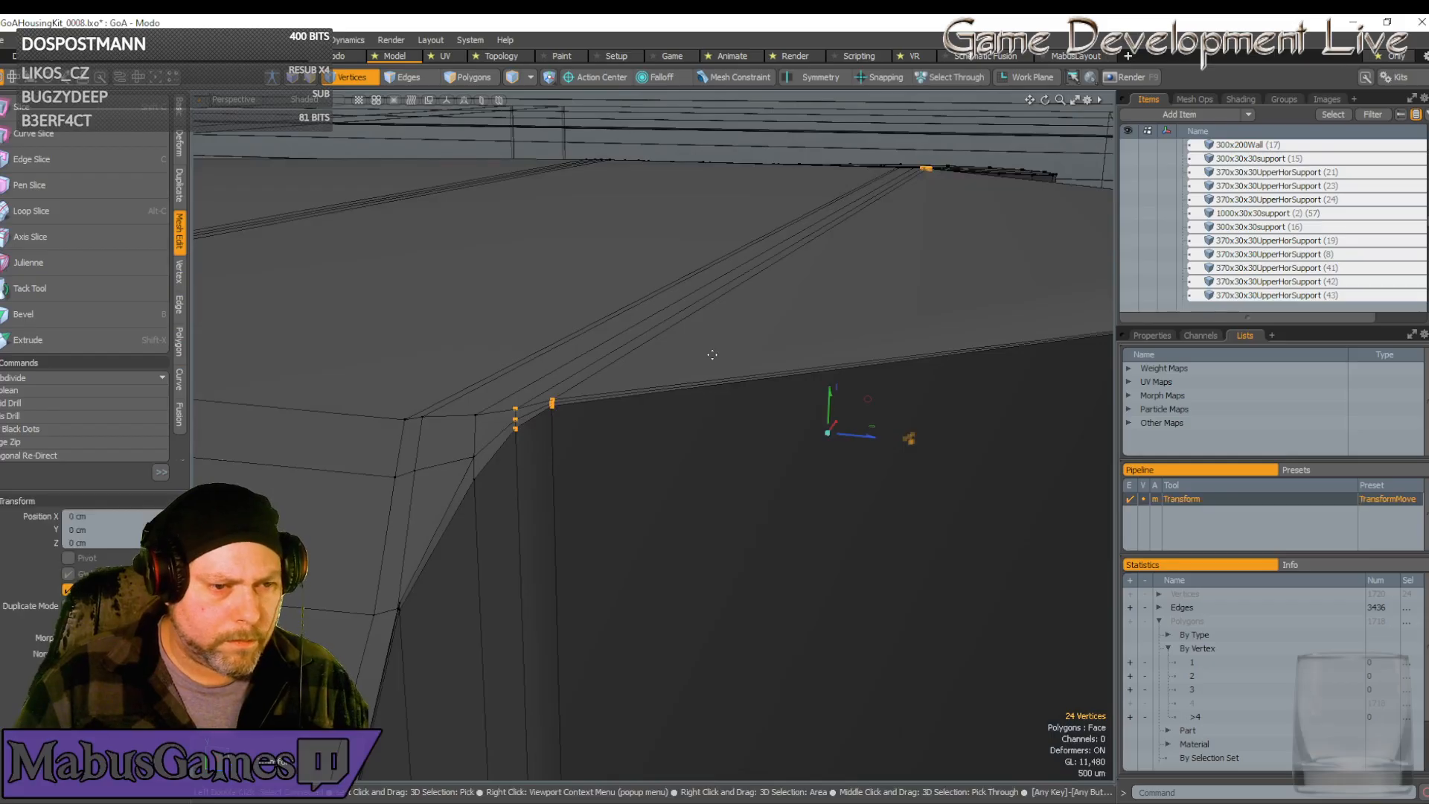
drag(868, 436, 879, 438)
key(q)
Select further vertices around the corners and examine the topology where the curved prongs meet the guard
alt+drag(539, 376, 460, 361)
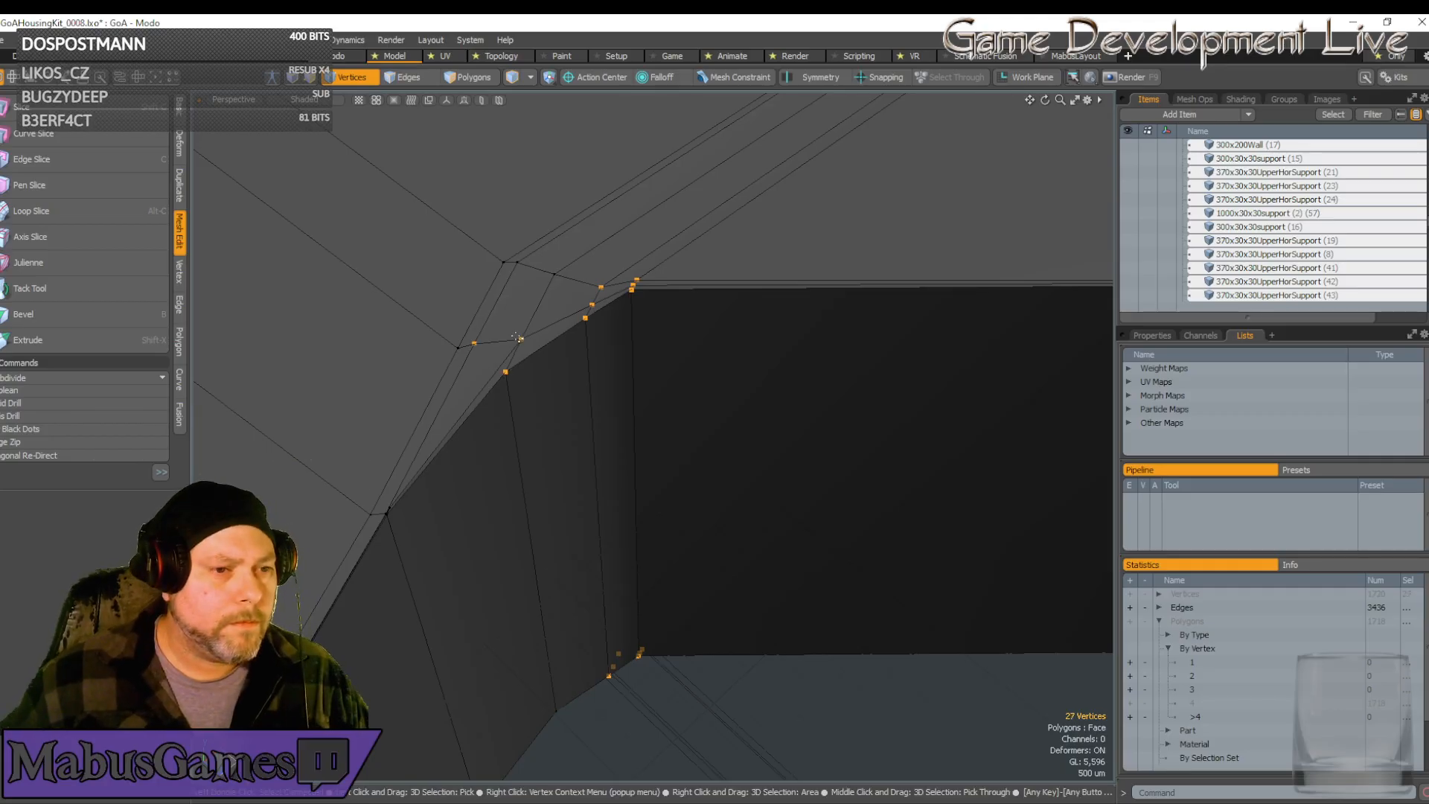
alt+drag(700, 437, 653, 436)
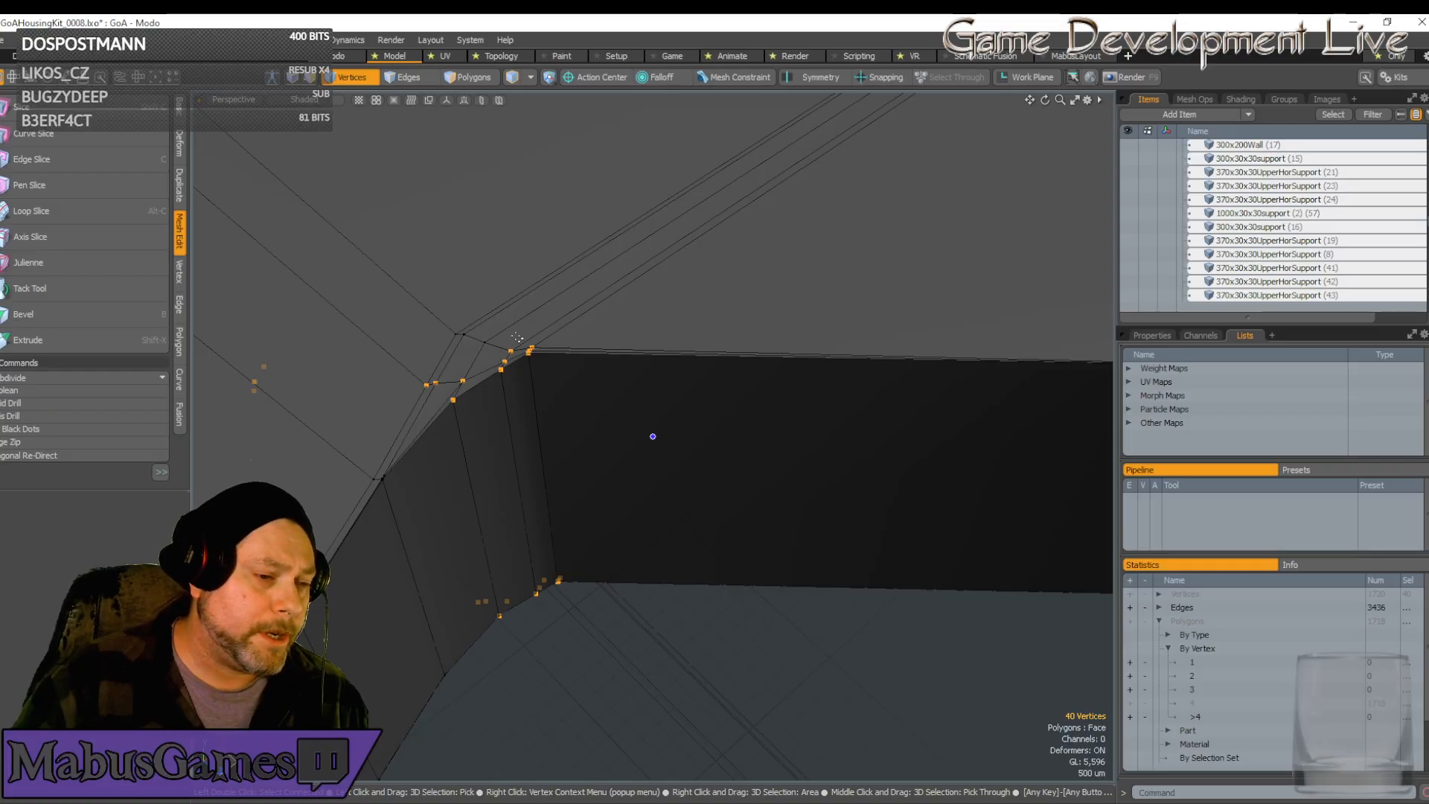
scroll(394, 484, up, 6)
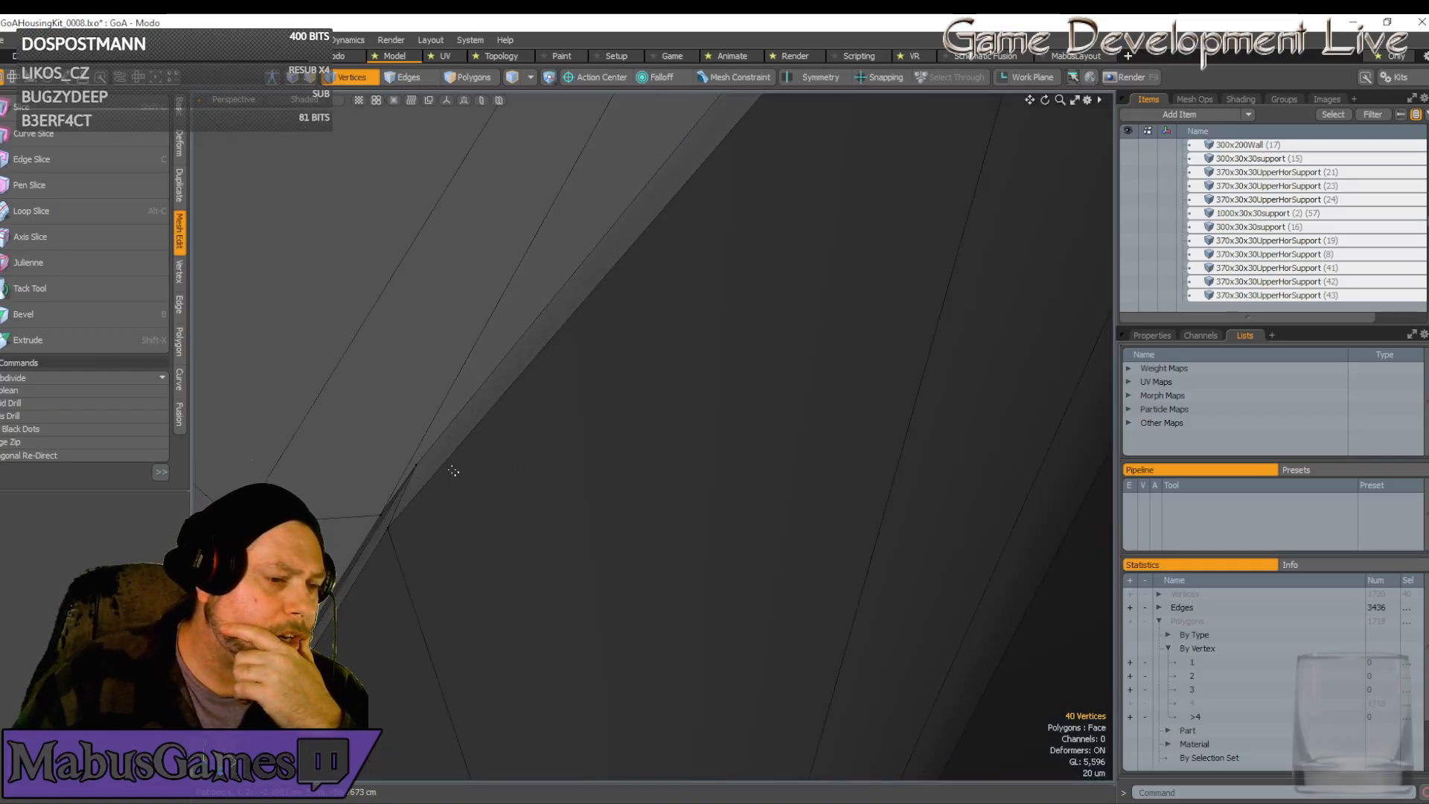
scroll(525, 350, down, 10)
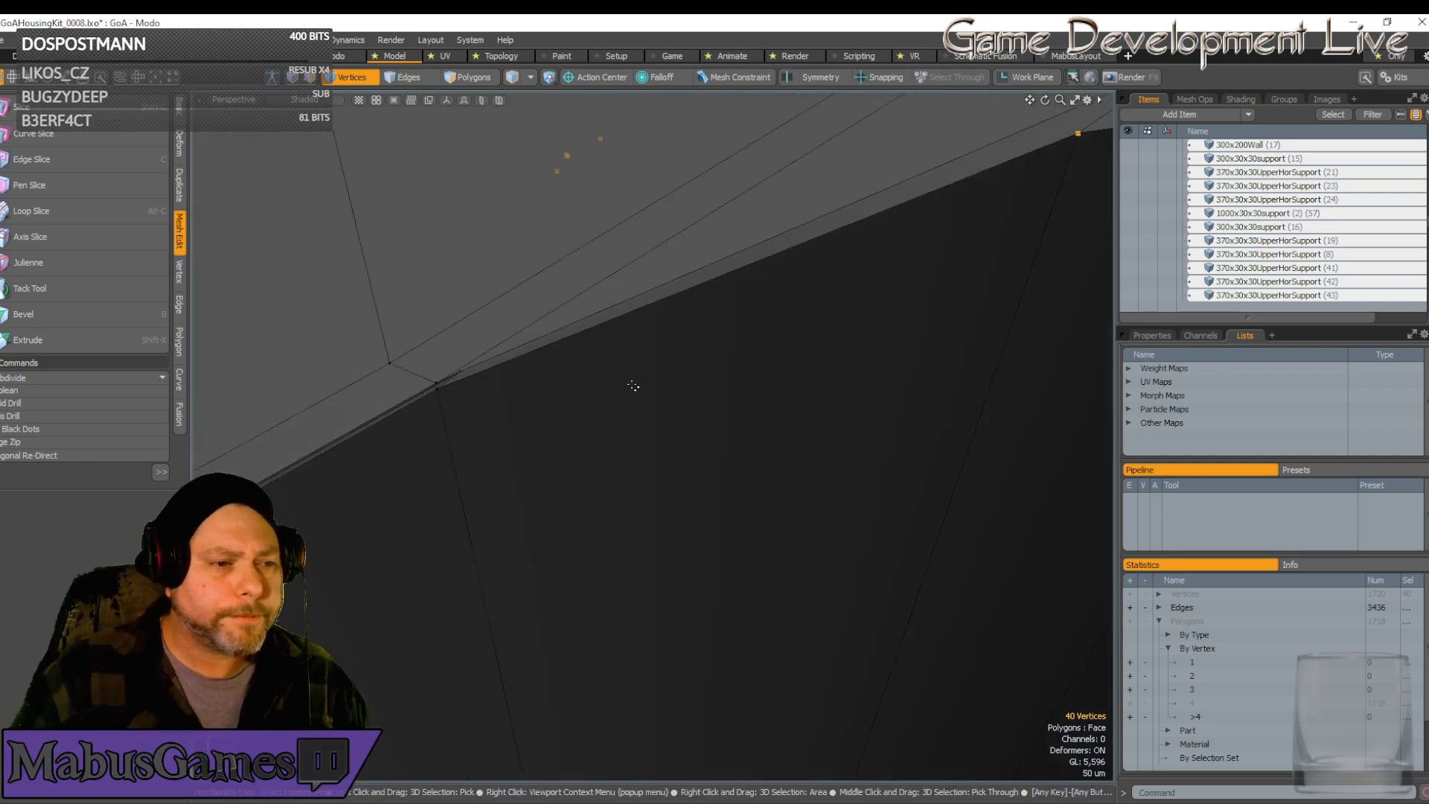
scroll(682, 448, down, 10)
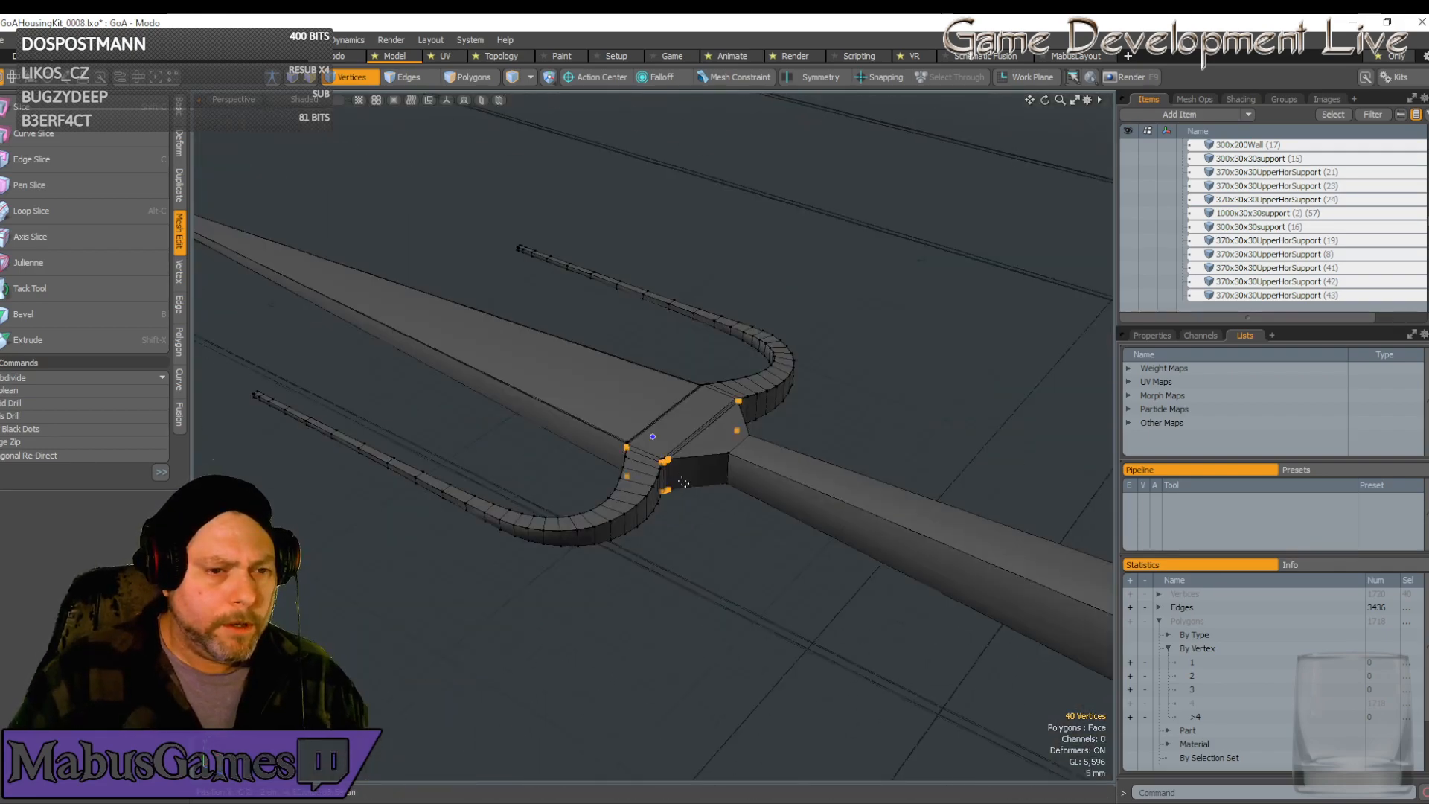
mouse_move(684, 482)
alt+mouse_down()
mouse_move(673, 402)
mouse_move(618, 461)
mouse_move(714, 499)
mouse_move(679, 488)
alt+mouse_up()
scroll(674, 491, up, 7)
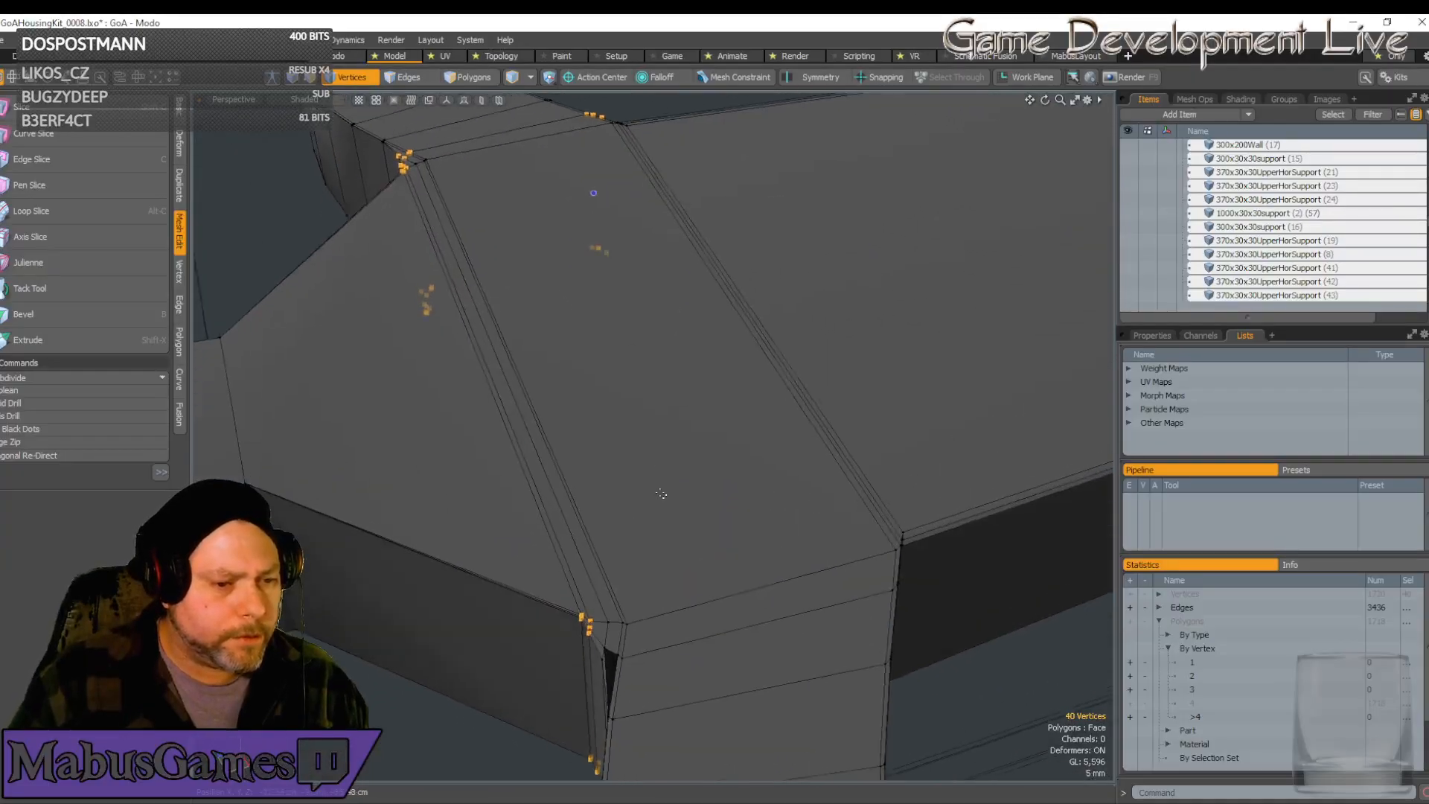
scroll(574, 580, up, 2)
alt+shift+drag(574, 580, 600, 545)
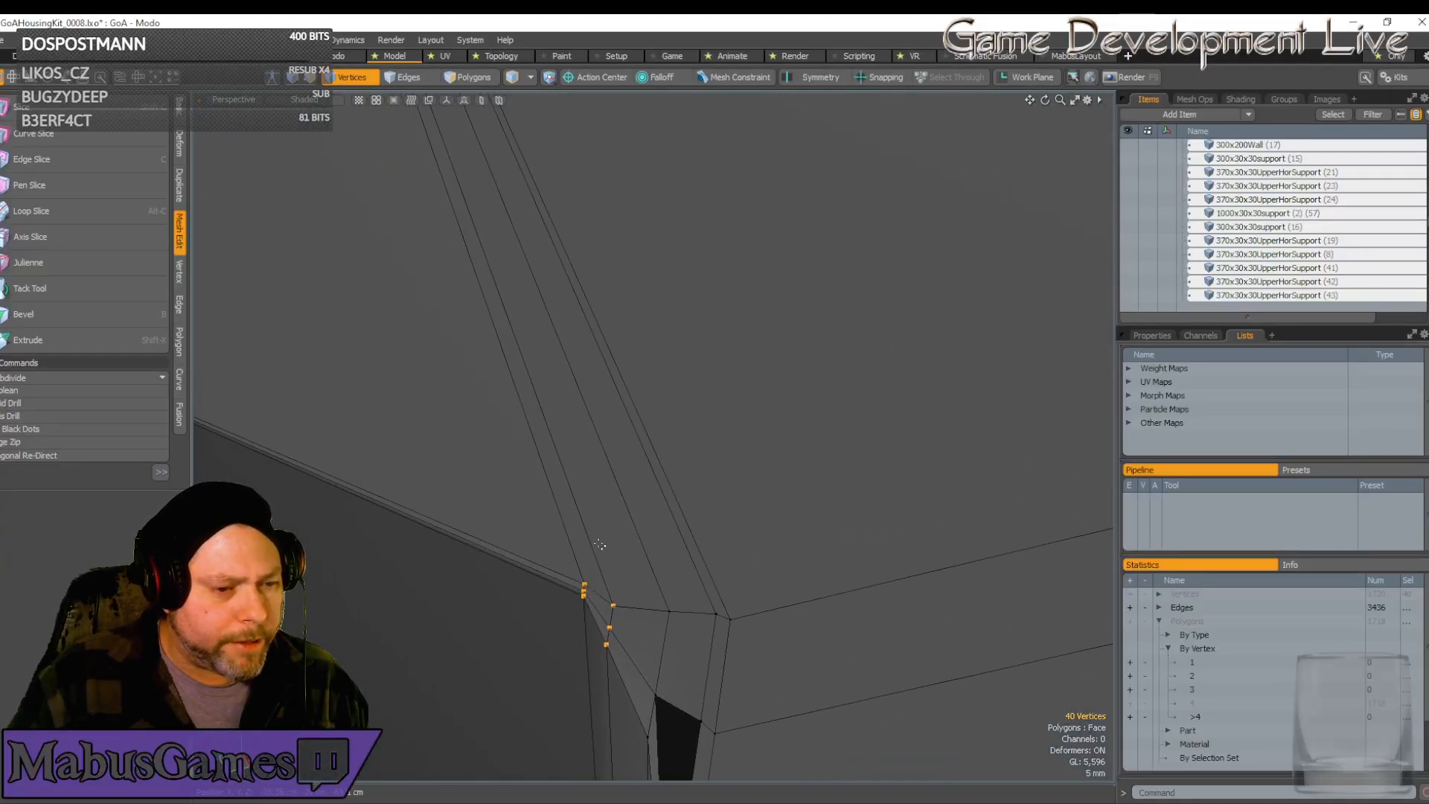
Select and remove the extra edge loops running around the guard beside the prong corners
click(427, 78)
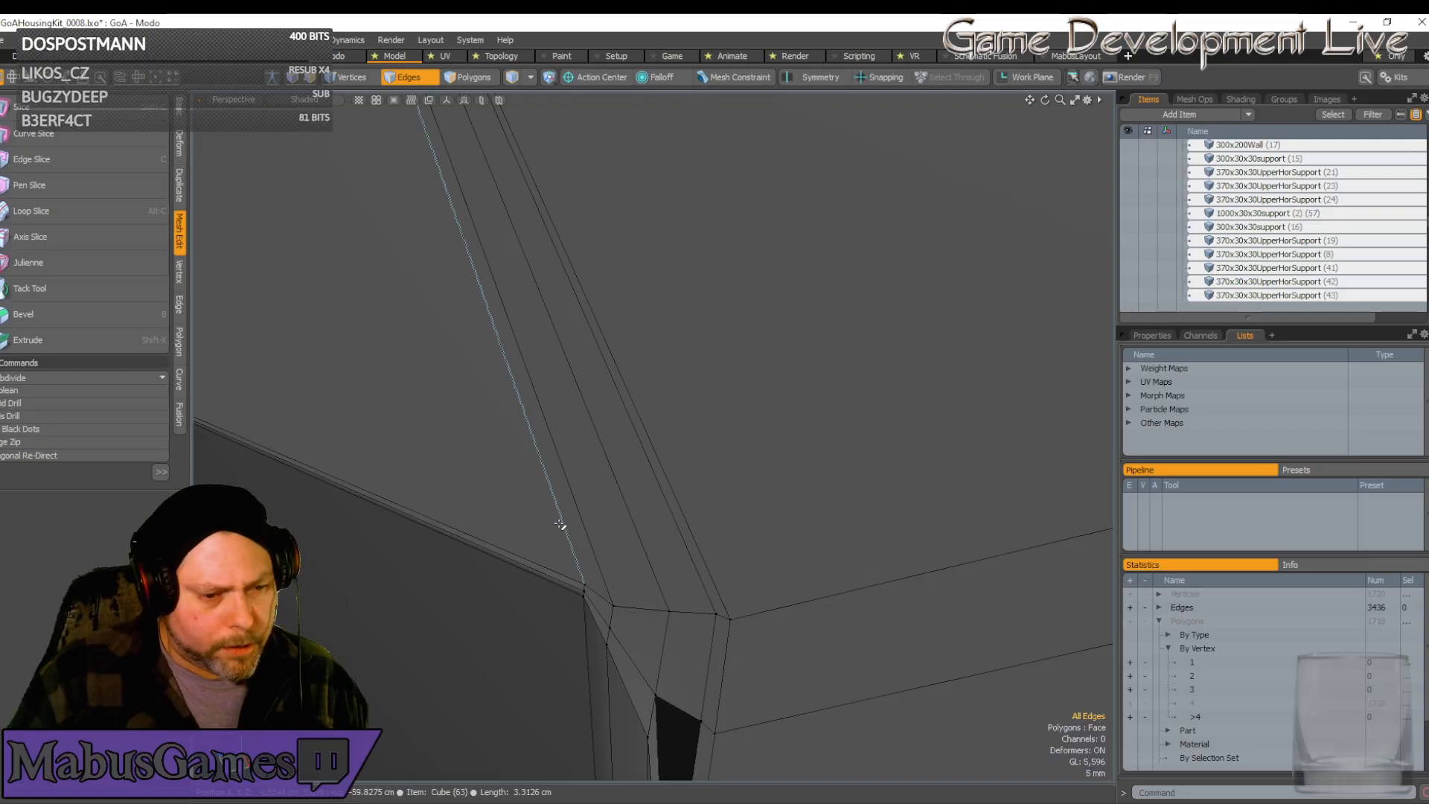
scroll(675, 579, down, 6)
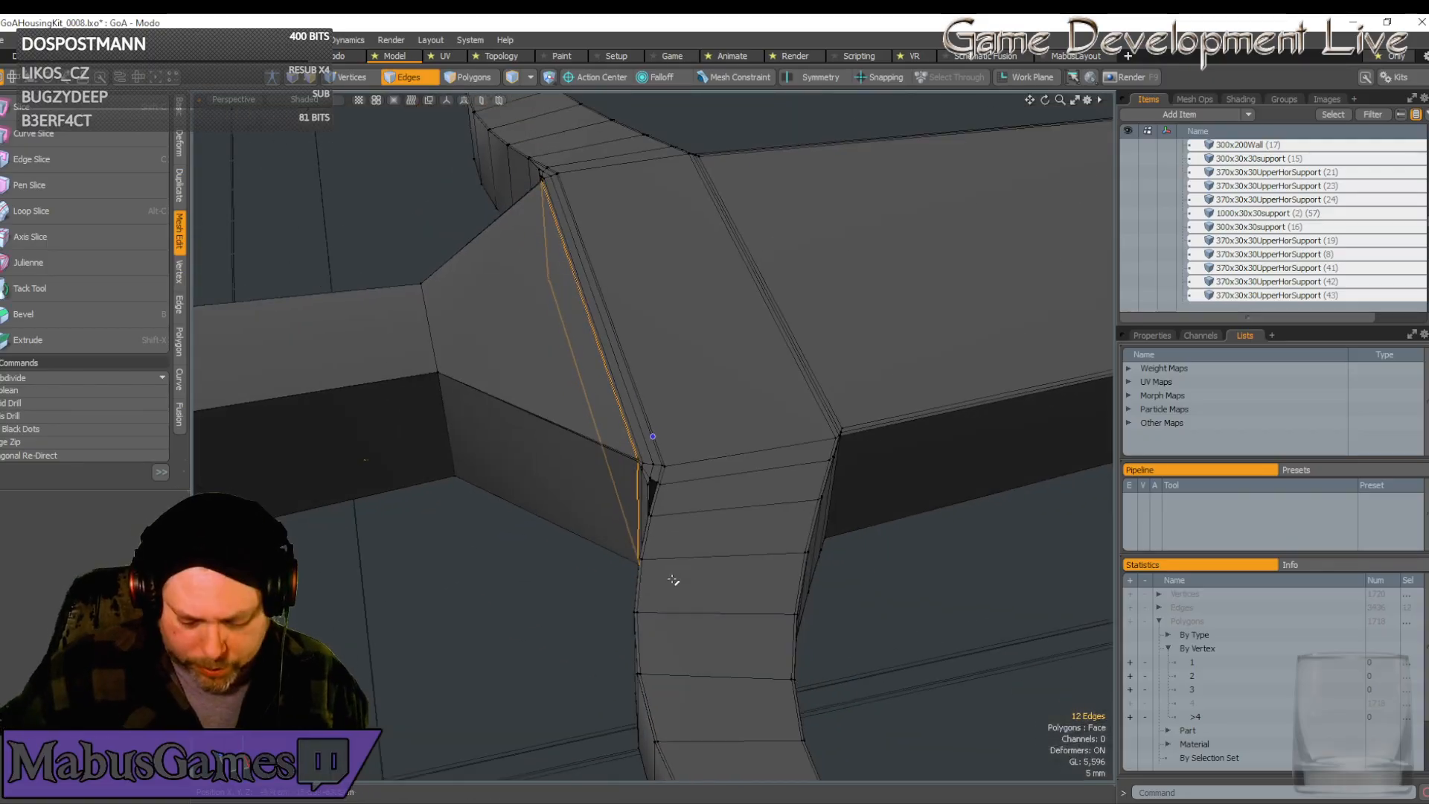
scroll(673, 580, up, 8)
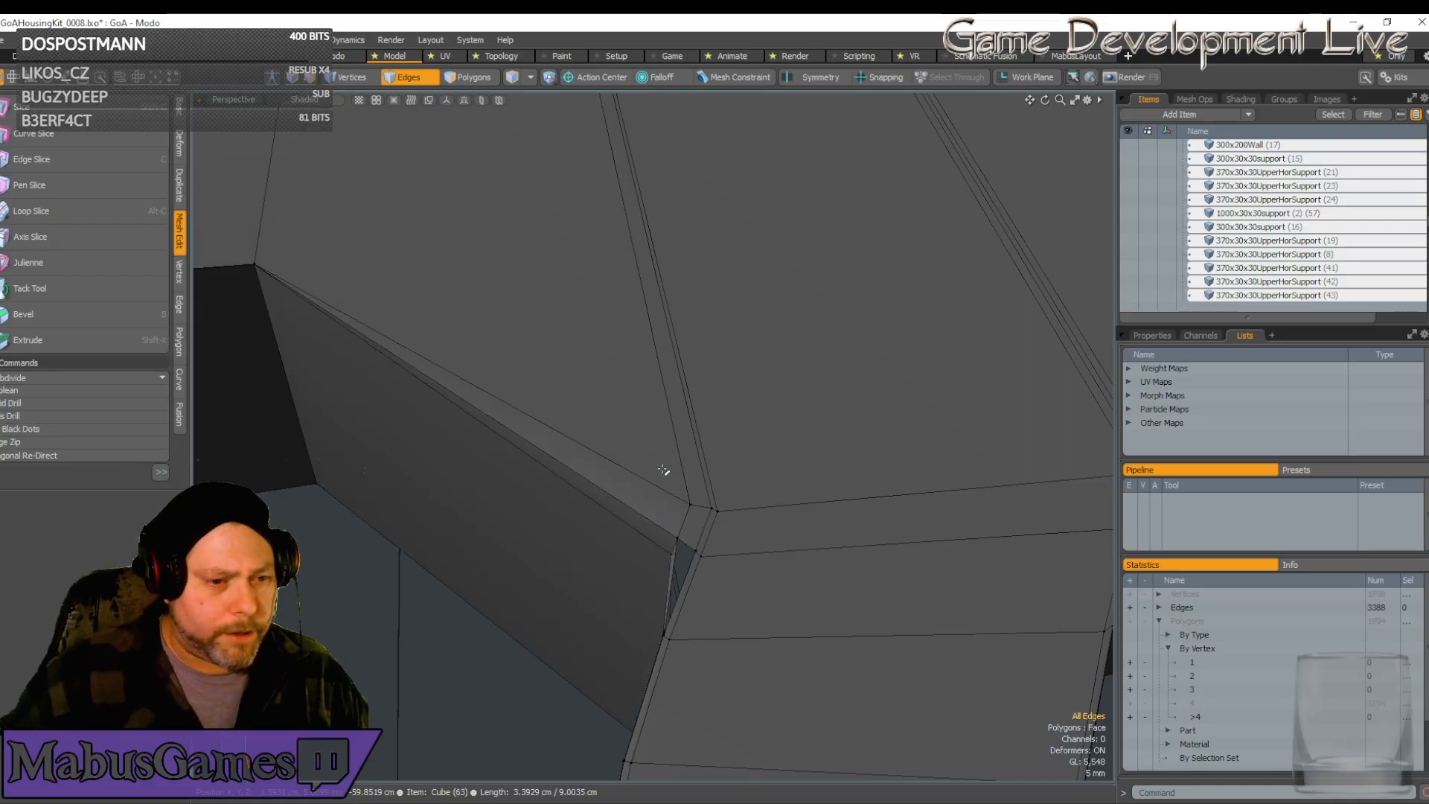
Select the narrow triangular polygon spanning the gap between prong and guard corner, and examine its pointed end
alt+drag(664, 470, 776, 488)
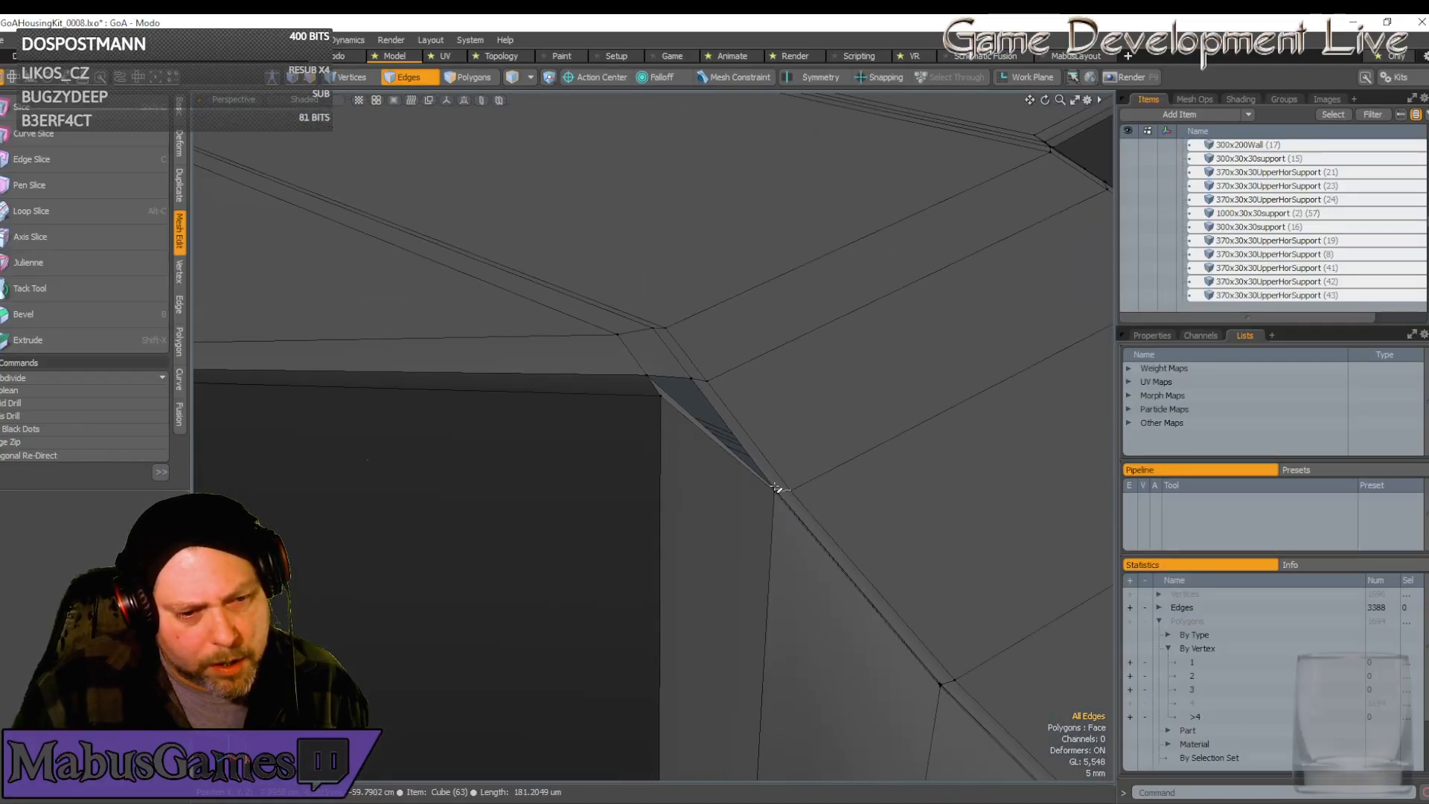
scroll(777, 488, up, 5)
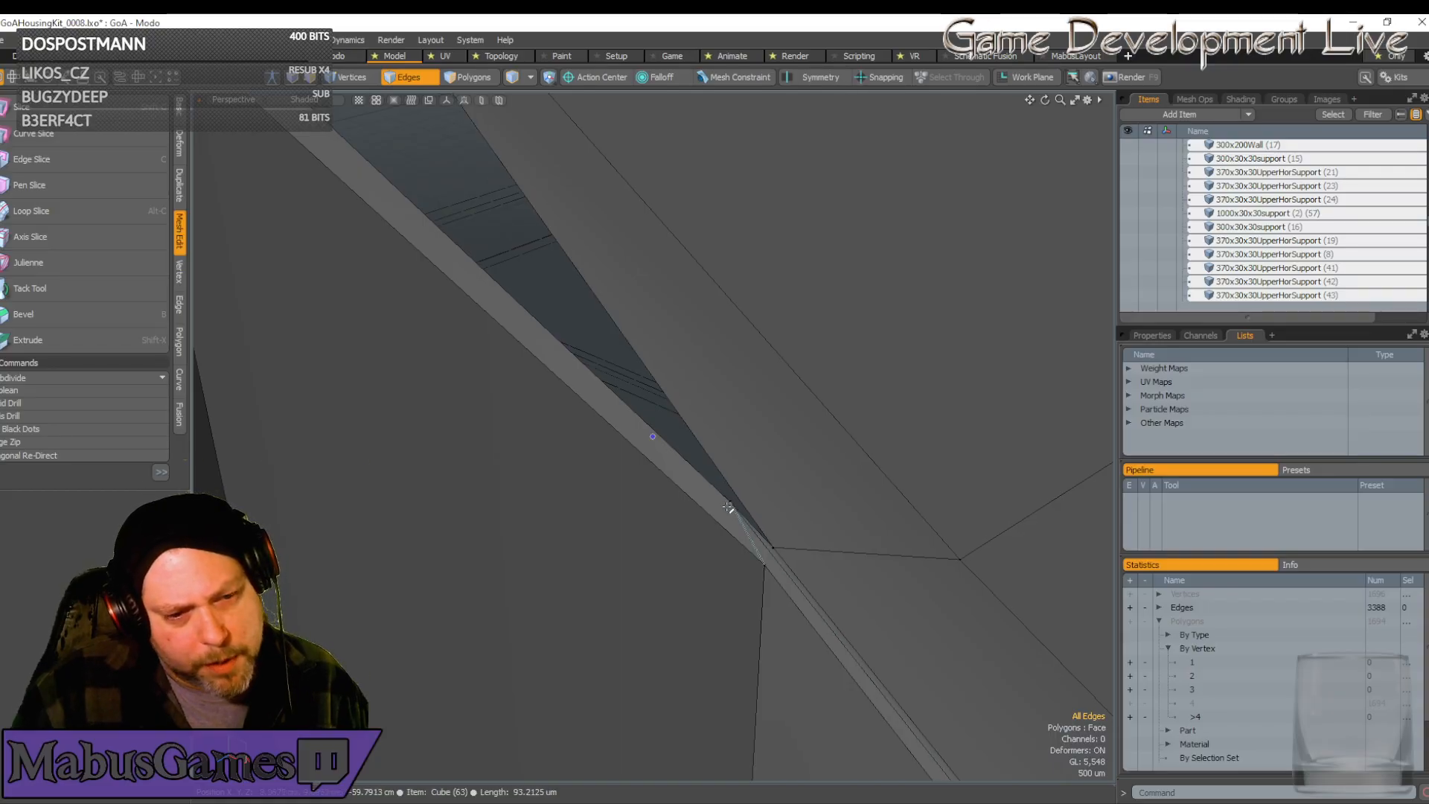
scroll(717, 511, down, 4)
alt+drag(705, 514, 662, 379)
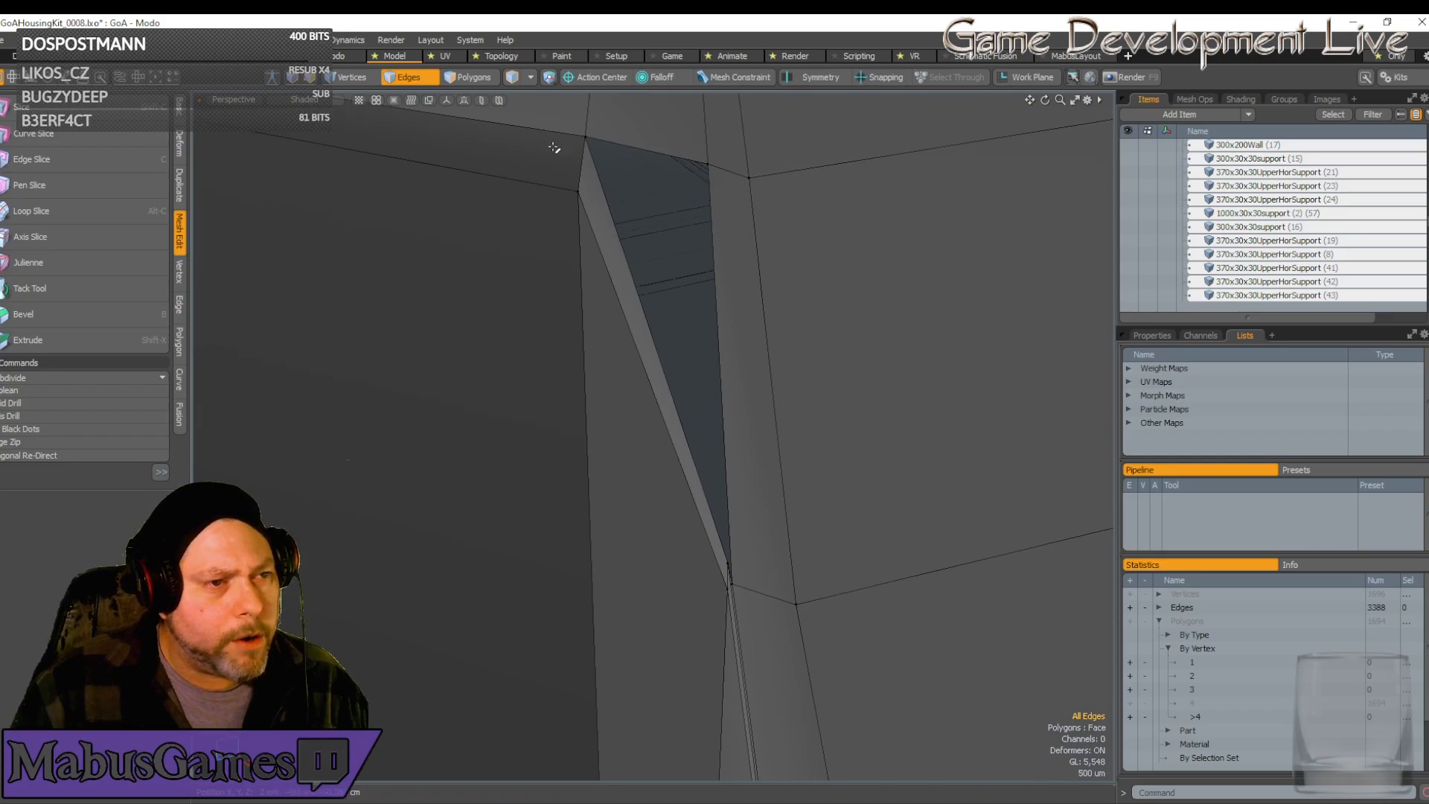
click(478, 78)
alt+drag(699, 245, 947, 562)
click(756, 460)
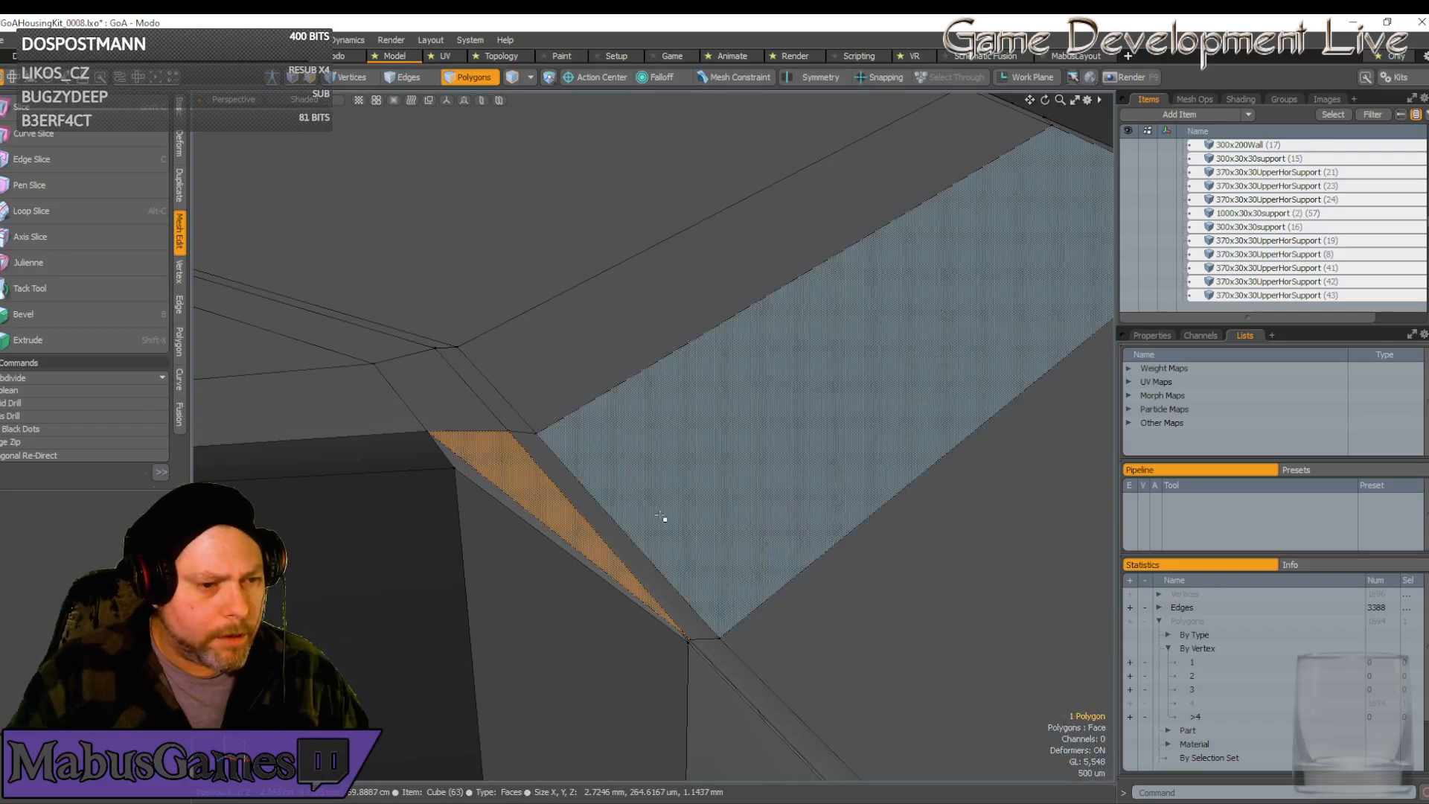
alt+drag(621, 598, 626, 457)
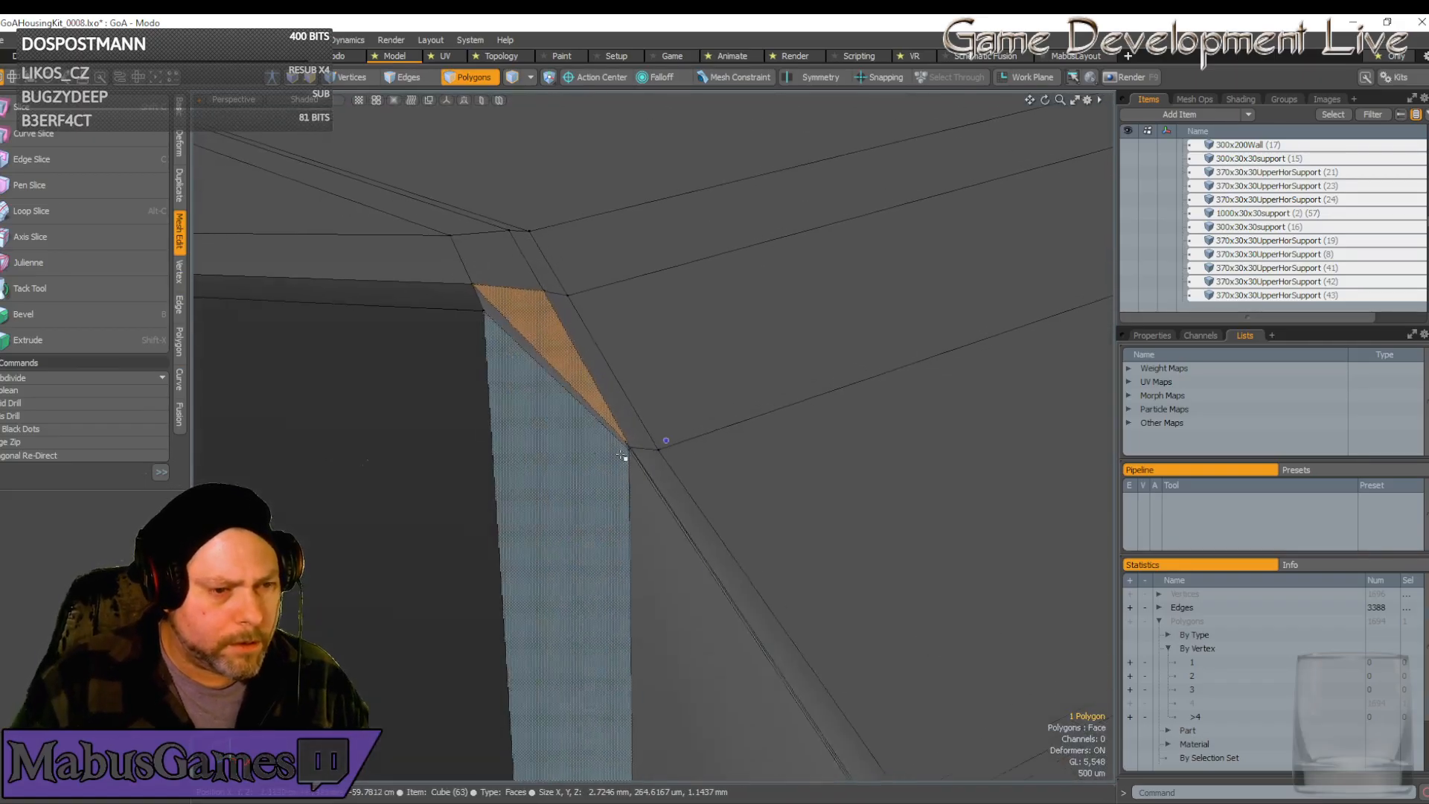
scroll(626, 450, up, 3)
scroll(644, 475, up, 8)
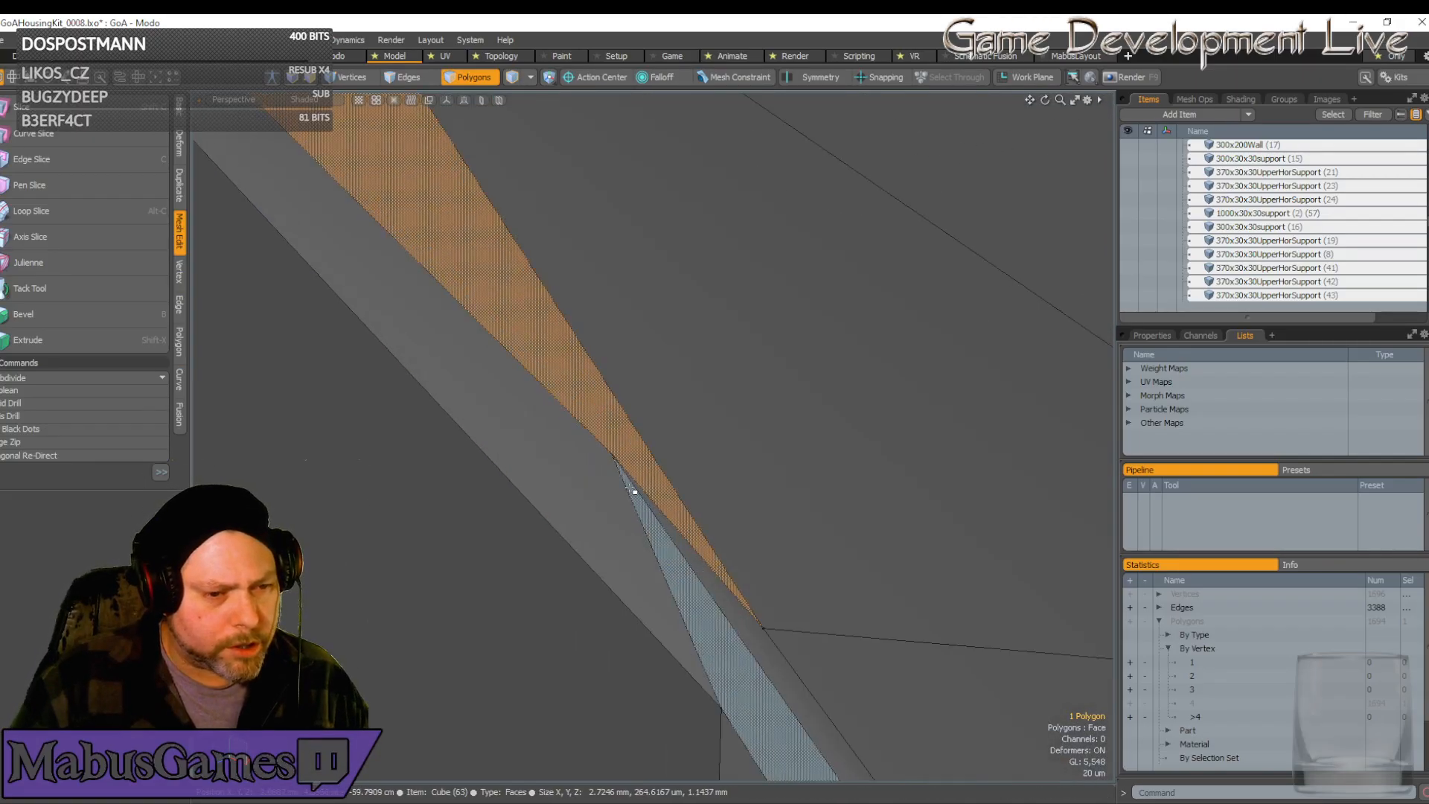
alt+drag(619, 462, 674, 437)
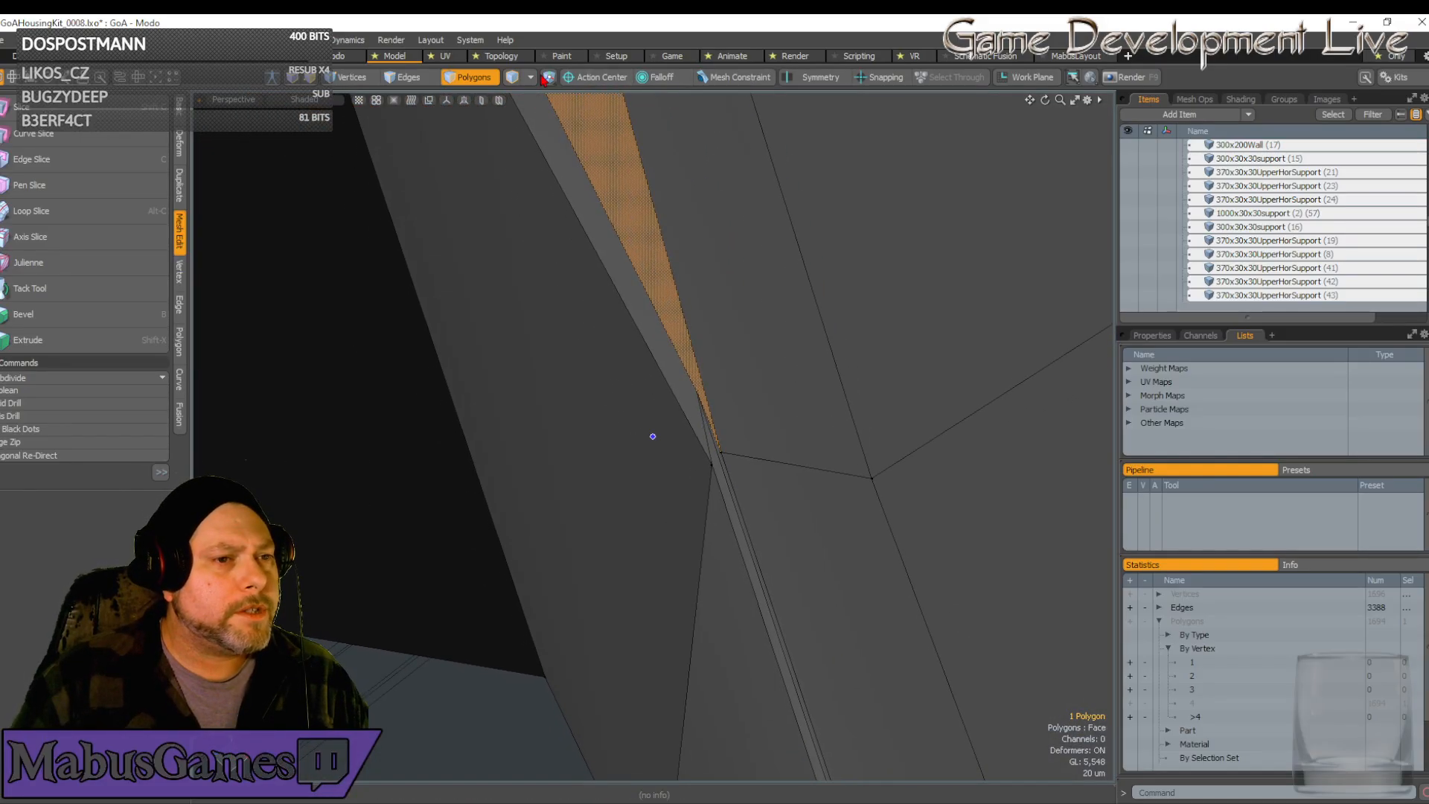
Enable X-axis symmetry, return to vertex selection and frame the selected vertices in the Top view
click(834, 80)
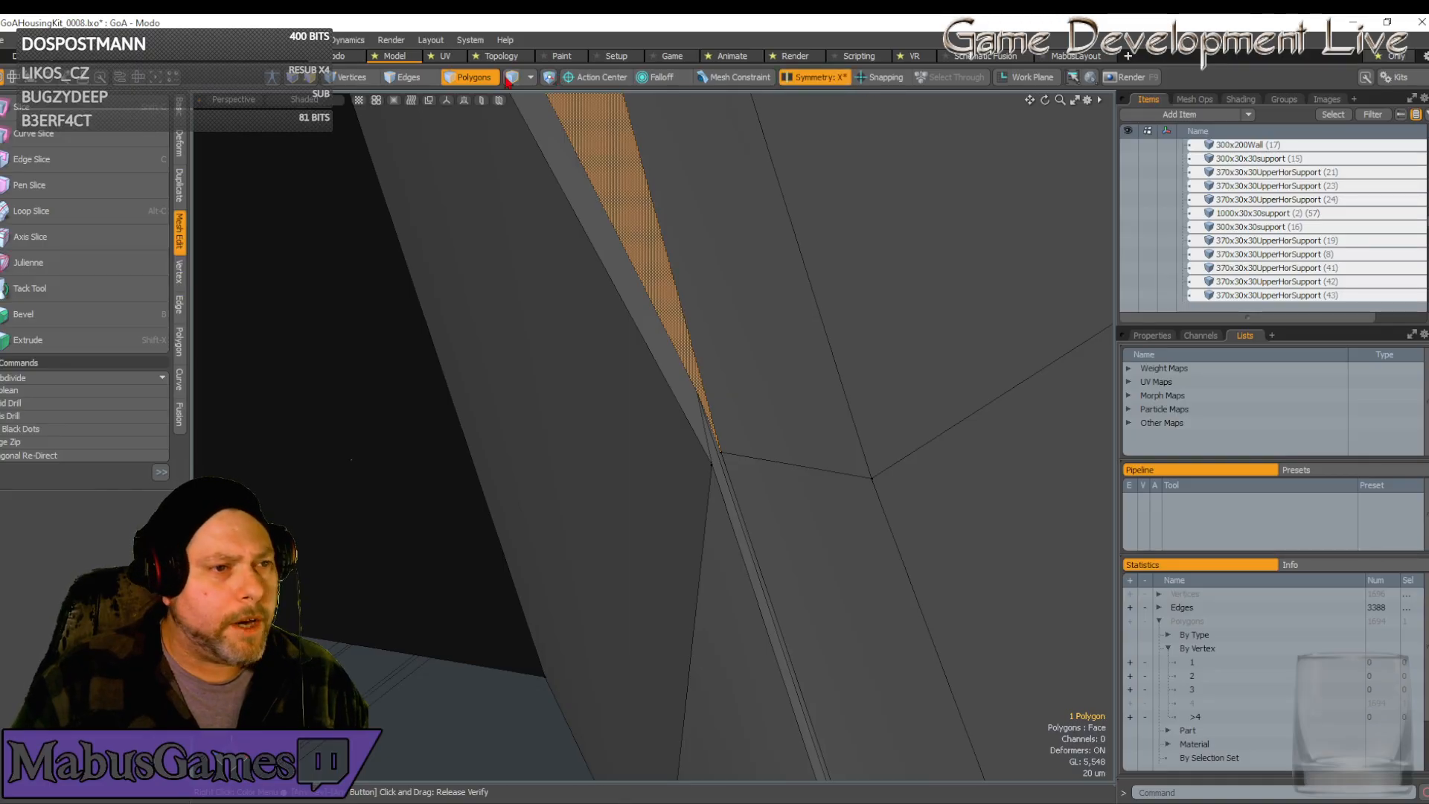
click(350, 79)
click(233, 99)
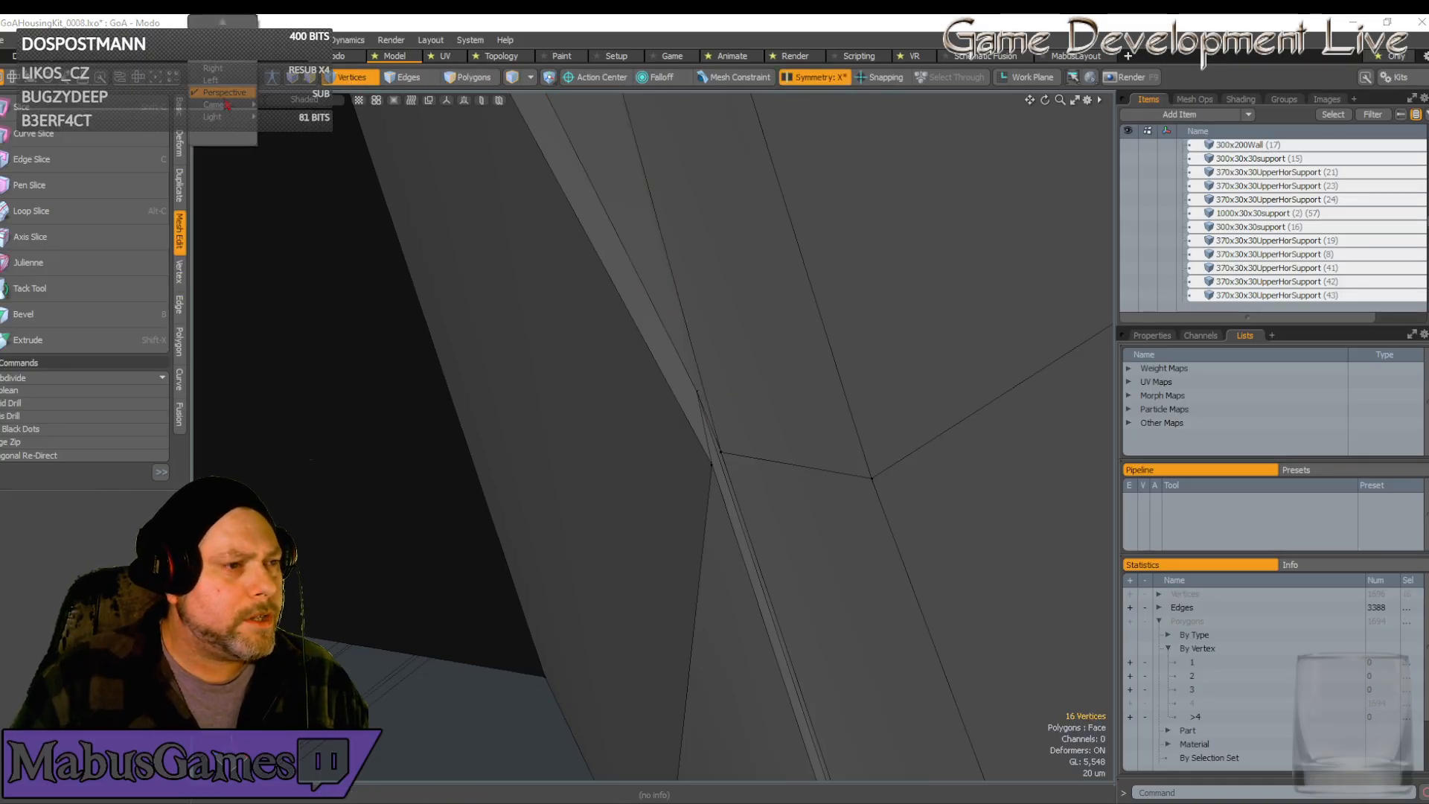
click(222, 32)
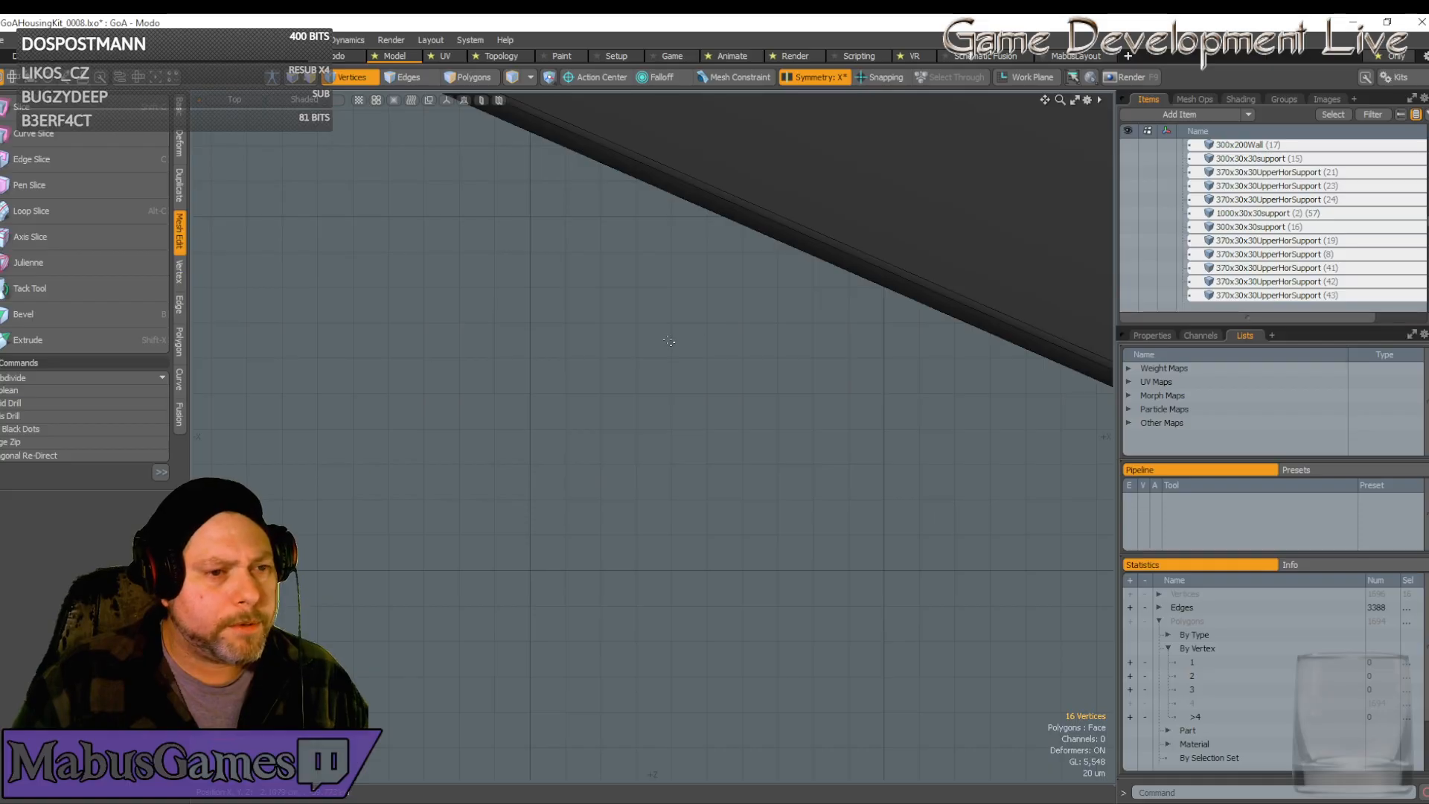
key(shift+a)
scroll(734, 249, down, 6)
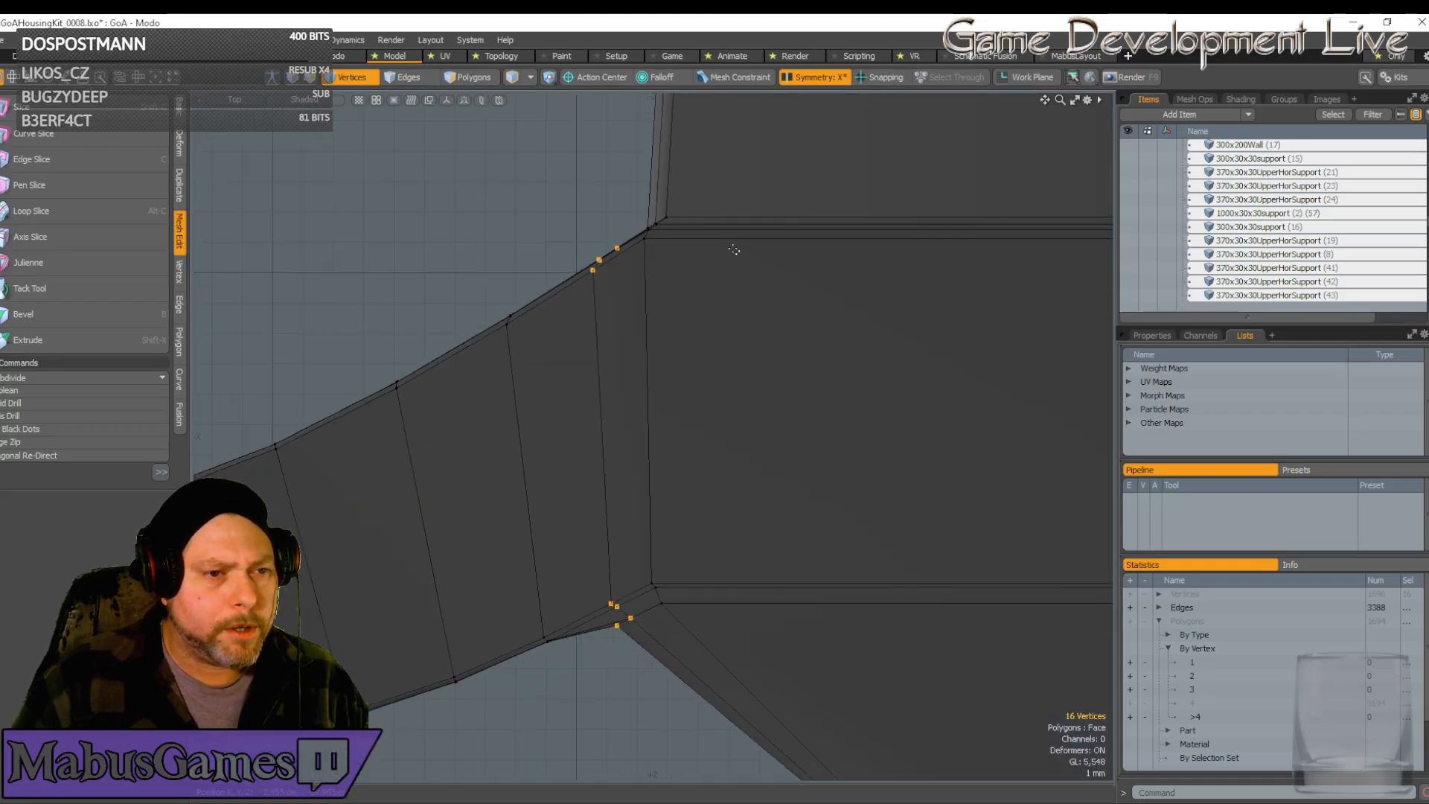
Select the stray vertices at the prong's inner corner and move them about 77 um in X and 38 um in Z
alt+shift+drag(1079, 350, 789, 370)
scroll(788, 370, down, 1)
alt+shift+drag(798, 483, 772, 455)
scroll(773, 454, up, 10)
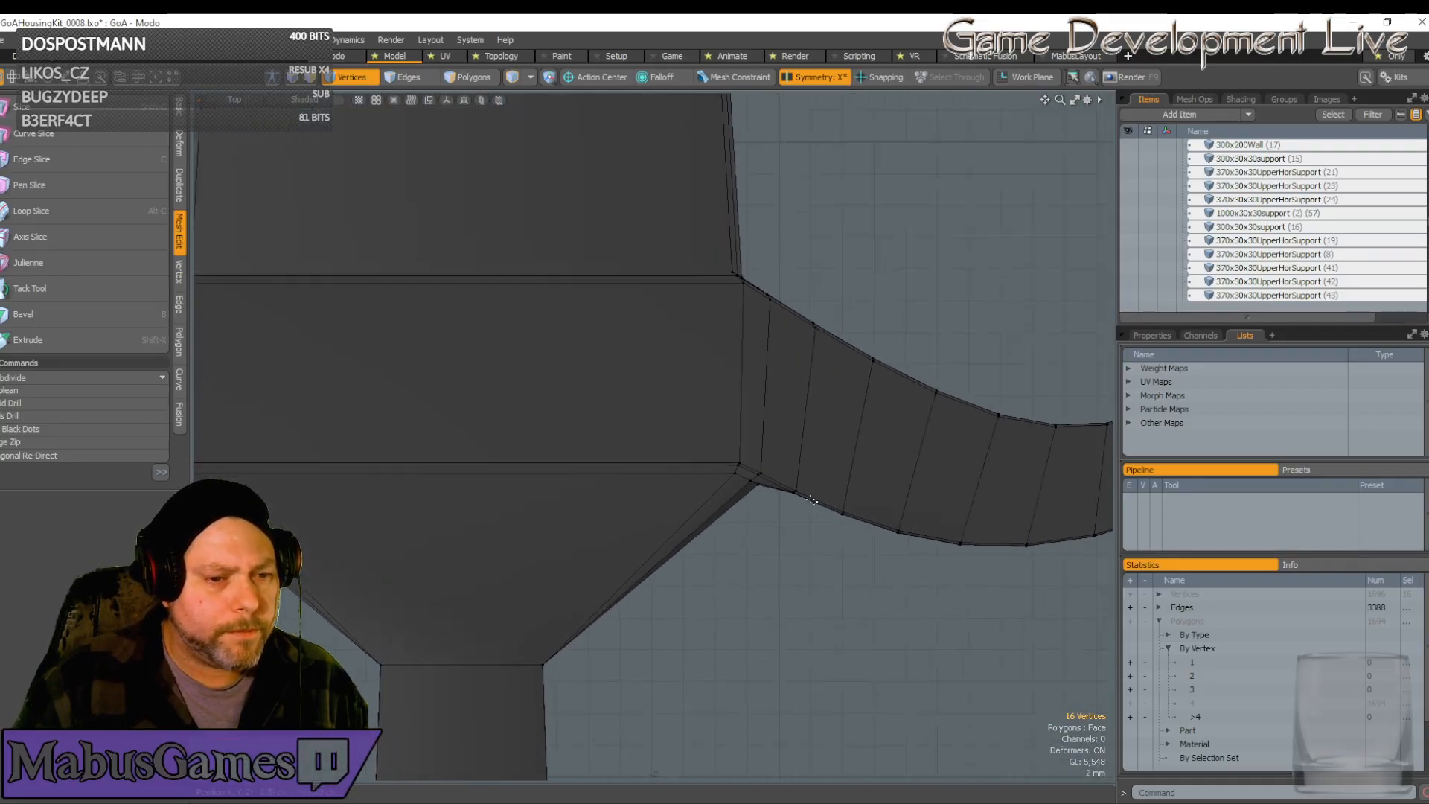
scroll(761, 382, up, 6)
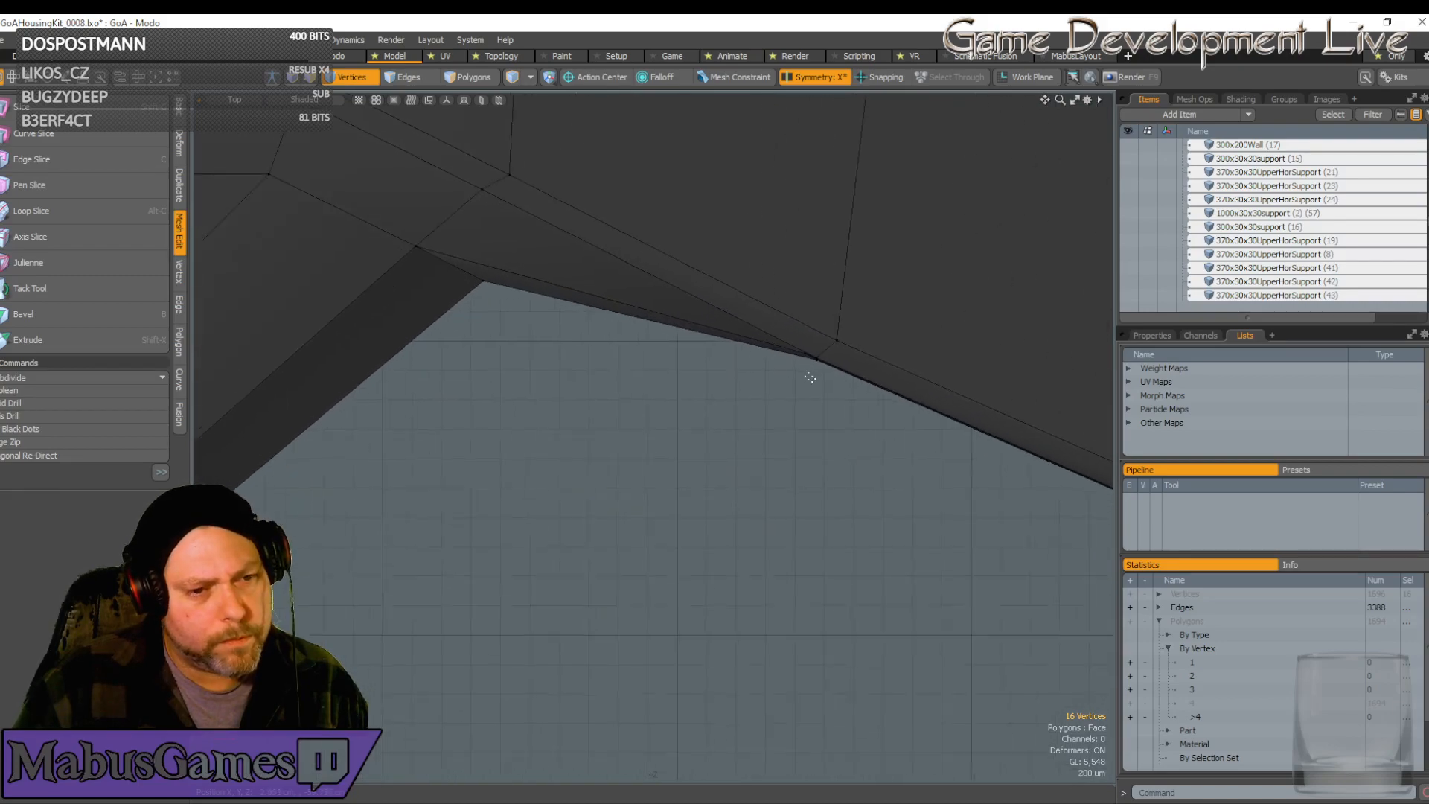
scroll(856, 342, up, 10)
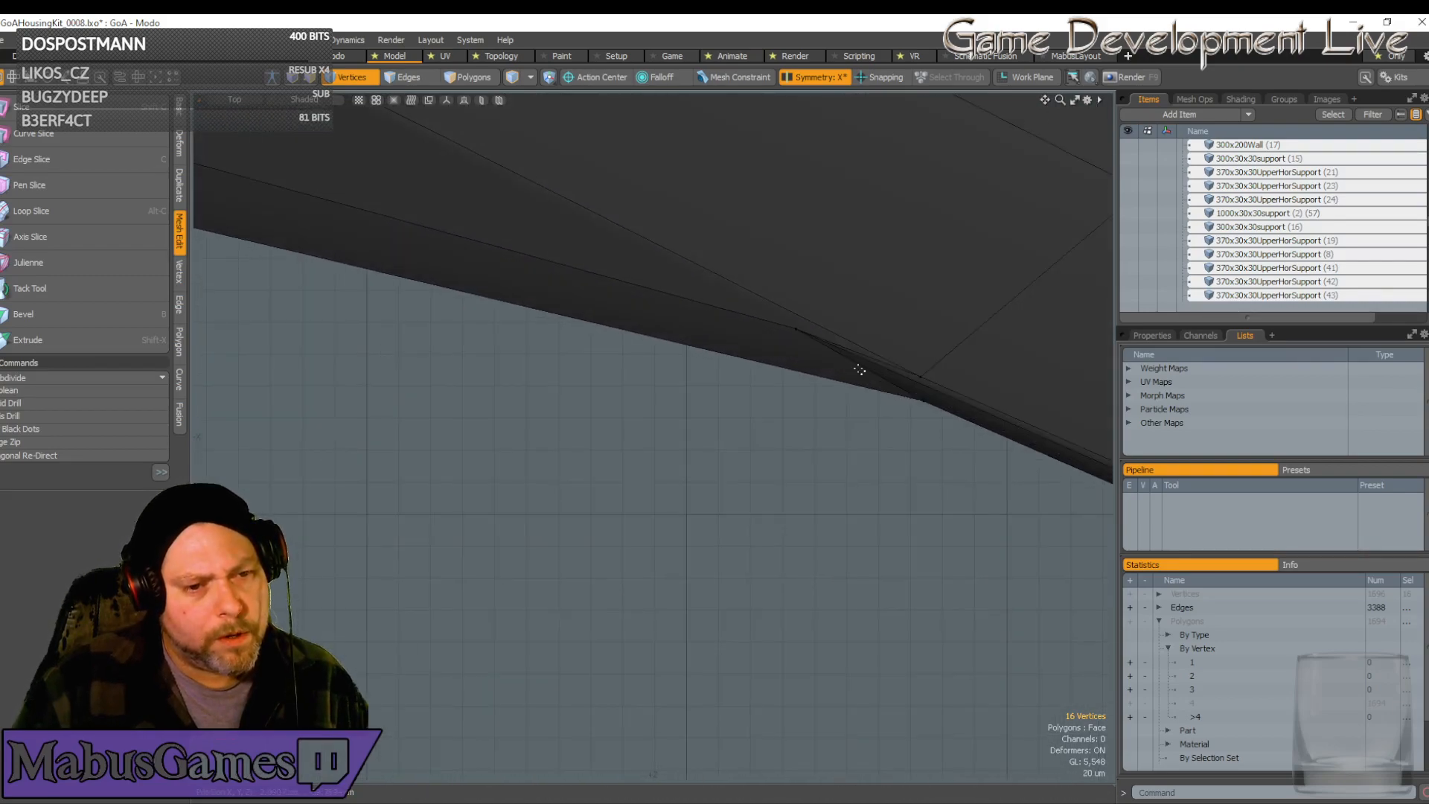
drag(645, 260, 751, 375)
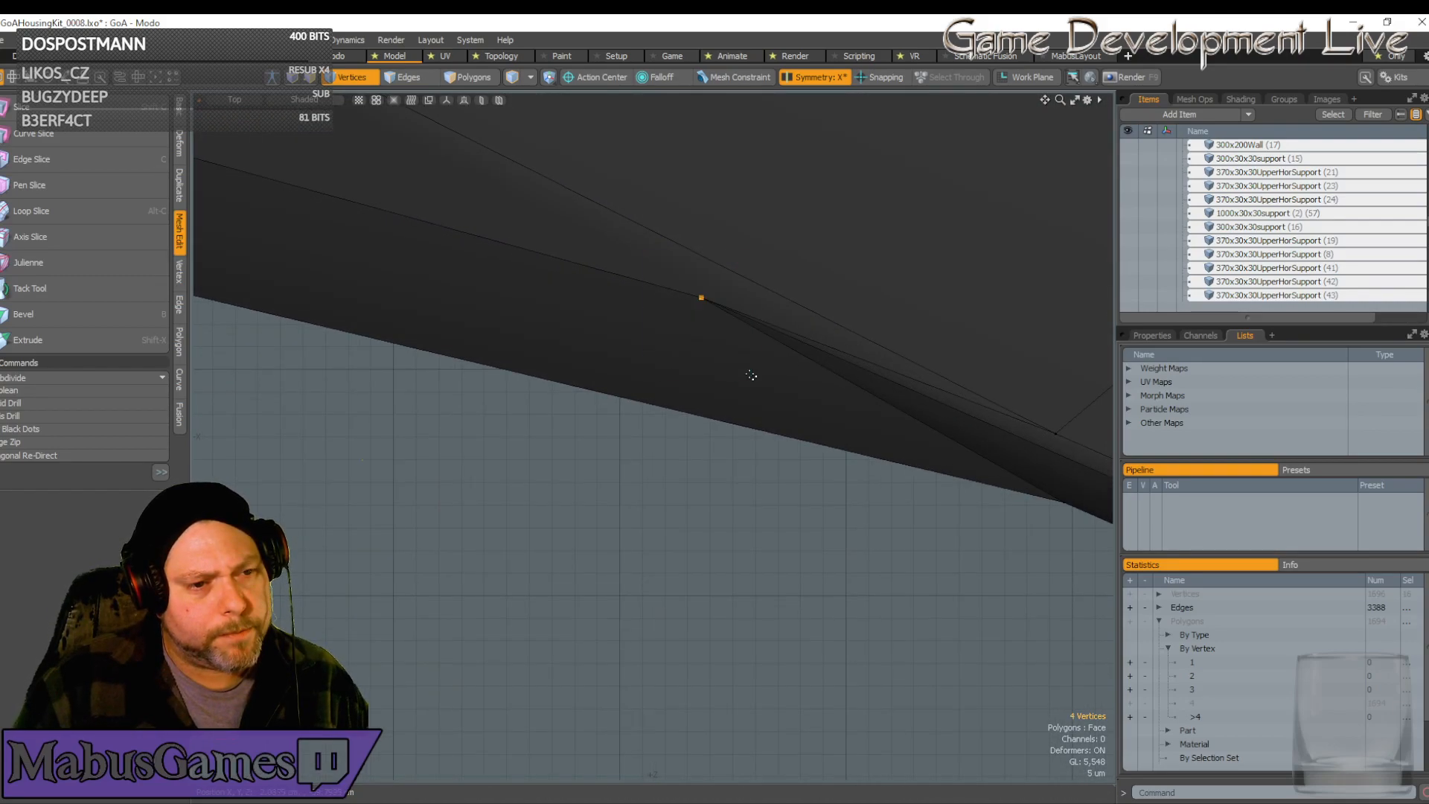
scroll(760, 361, down, 5)
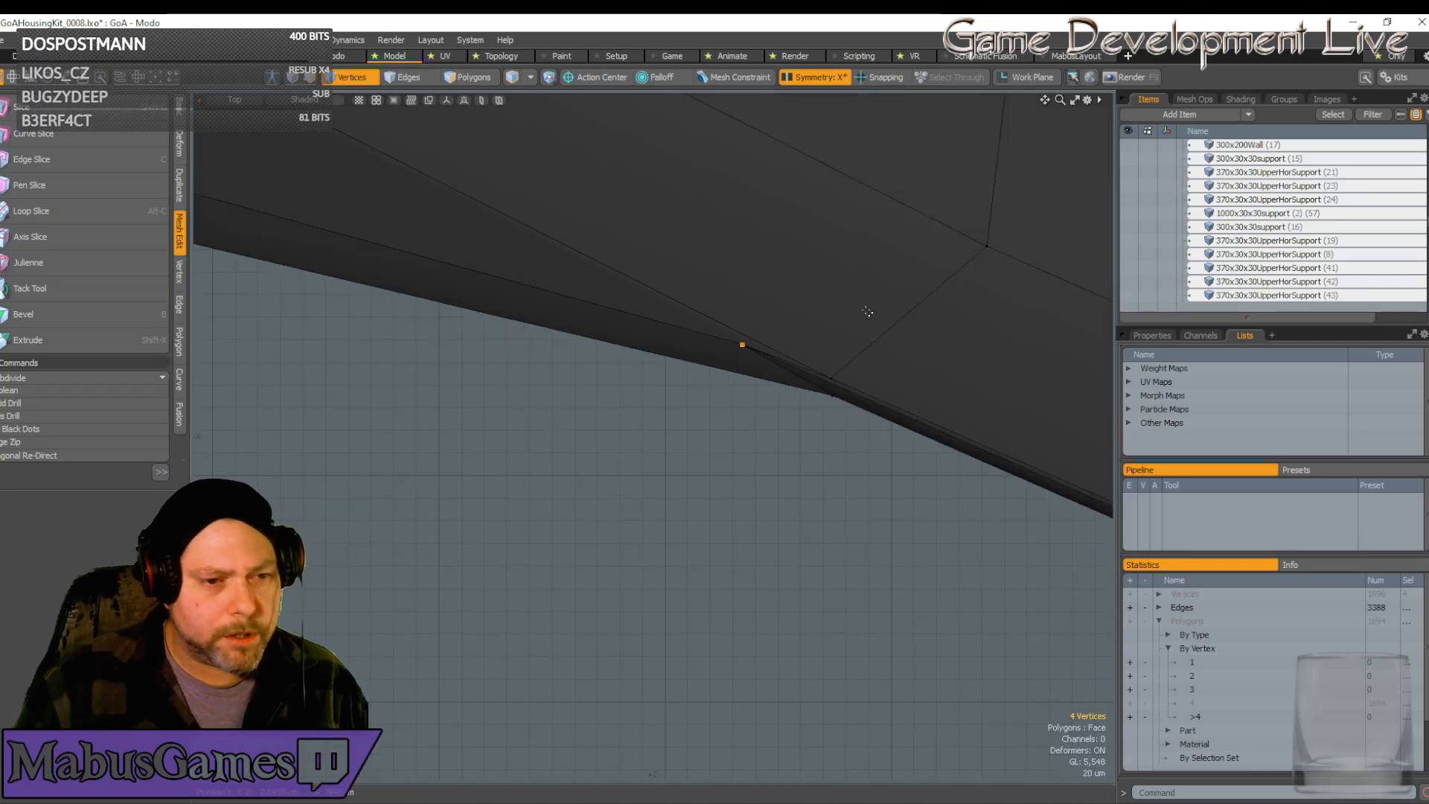
key(w)
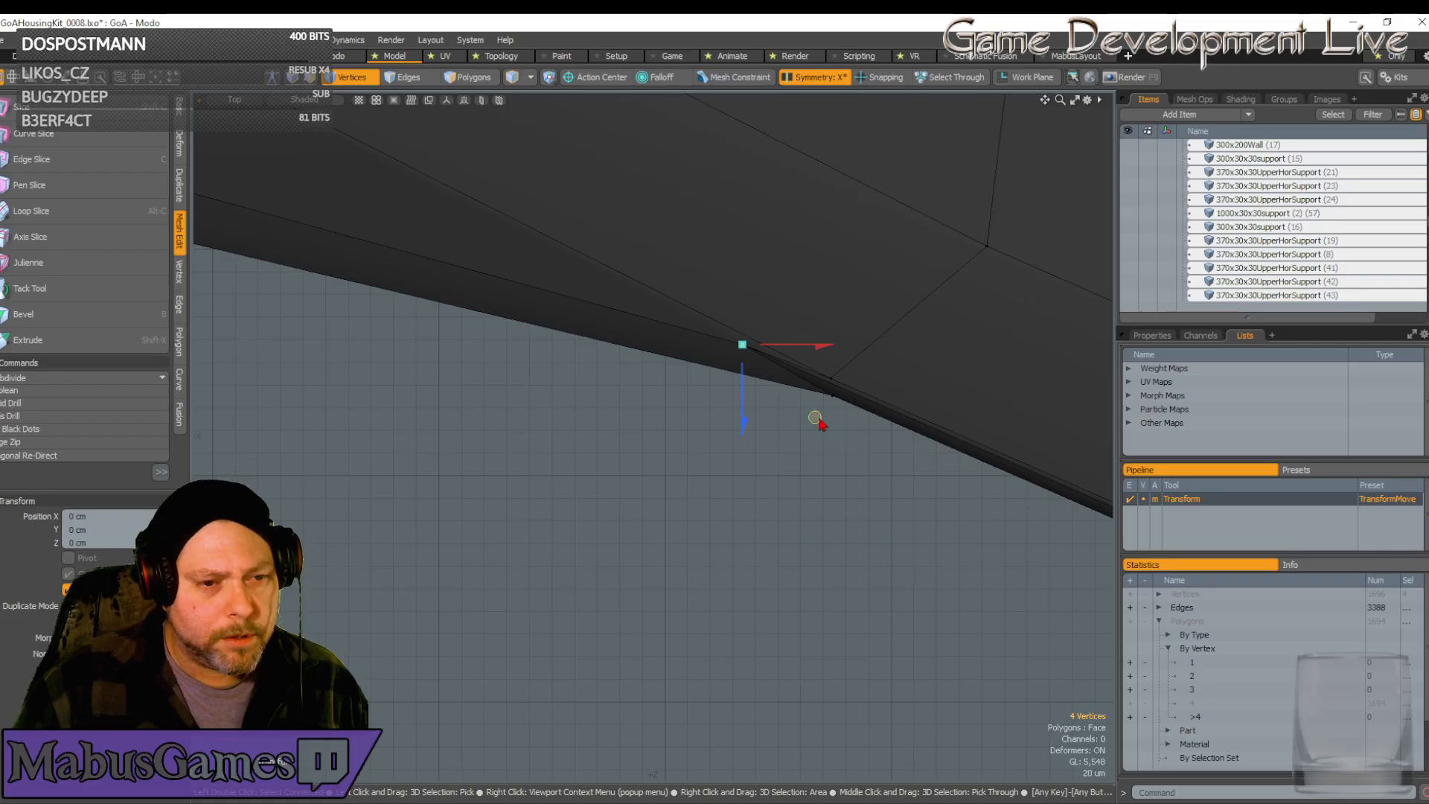
drag(819, 421, 900, 460)
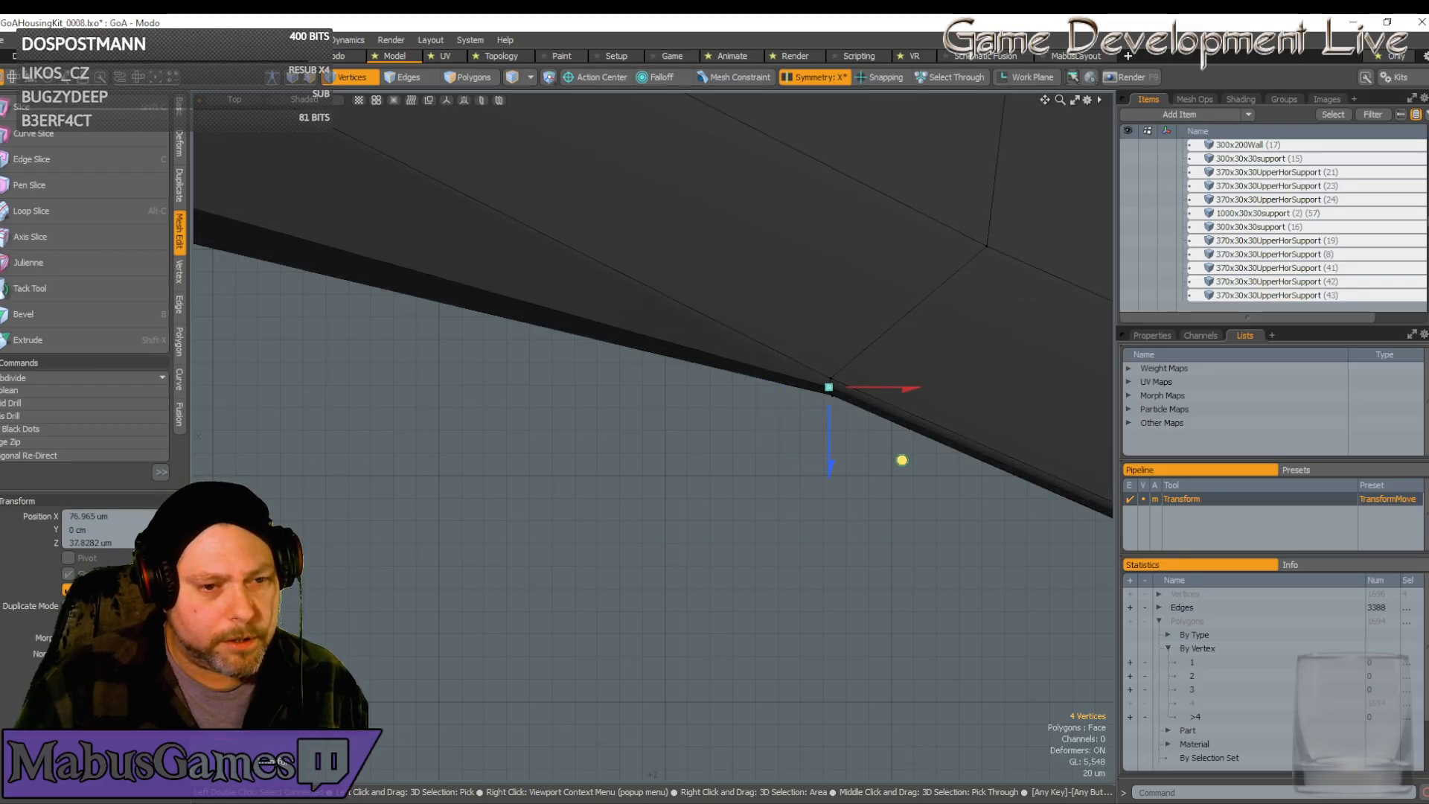
Examine the moved vertices at the prong's inner corner in the Perspective and Top views
key(q)
scroll(744, 399, down, 10)
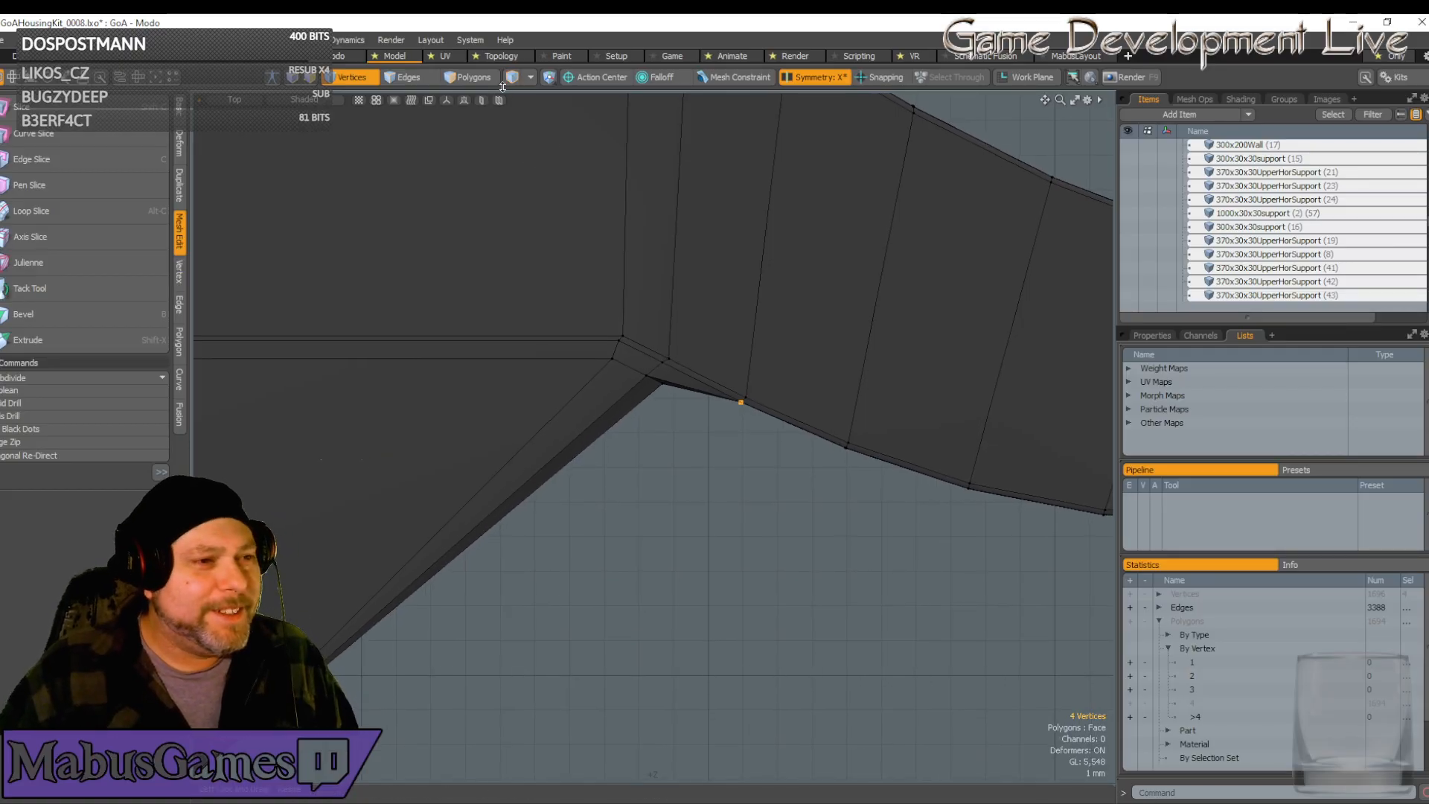
click(242, 105)
click(237, 176)
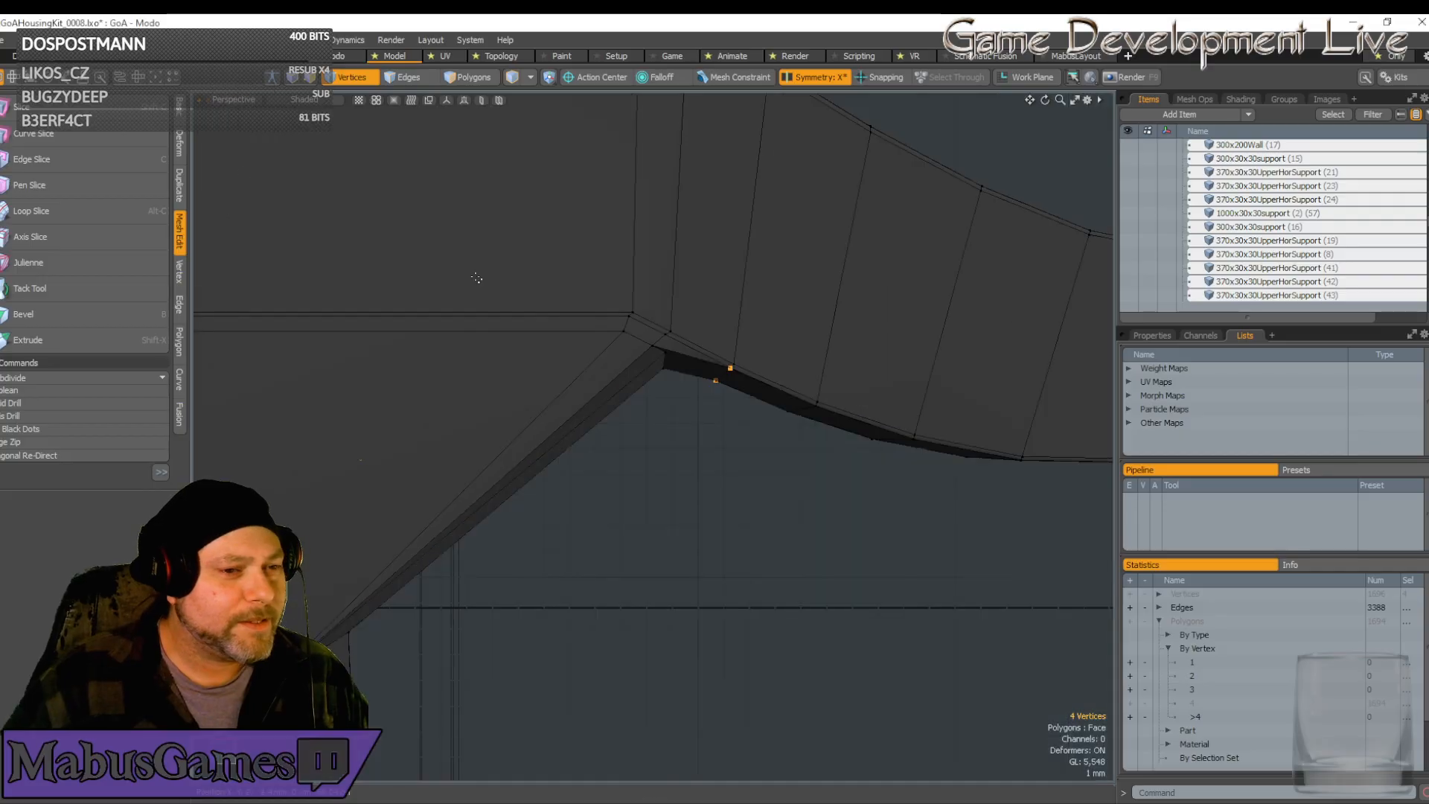
alt+drag(813, 403, 428, 281)
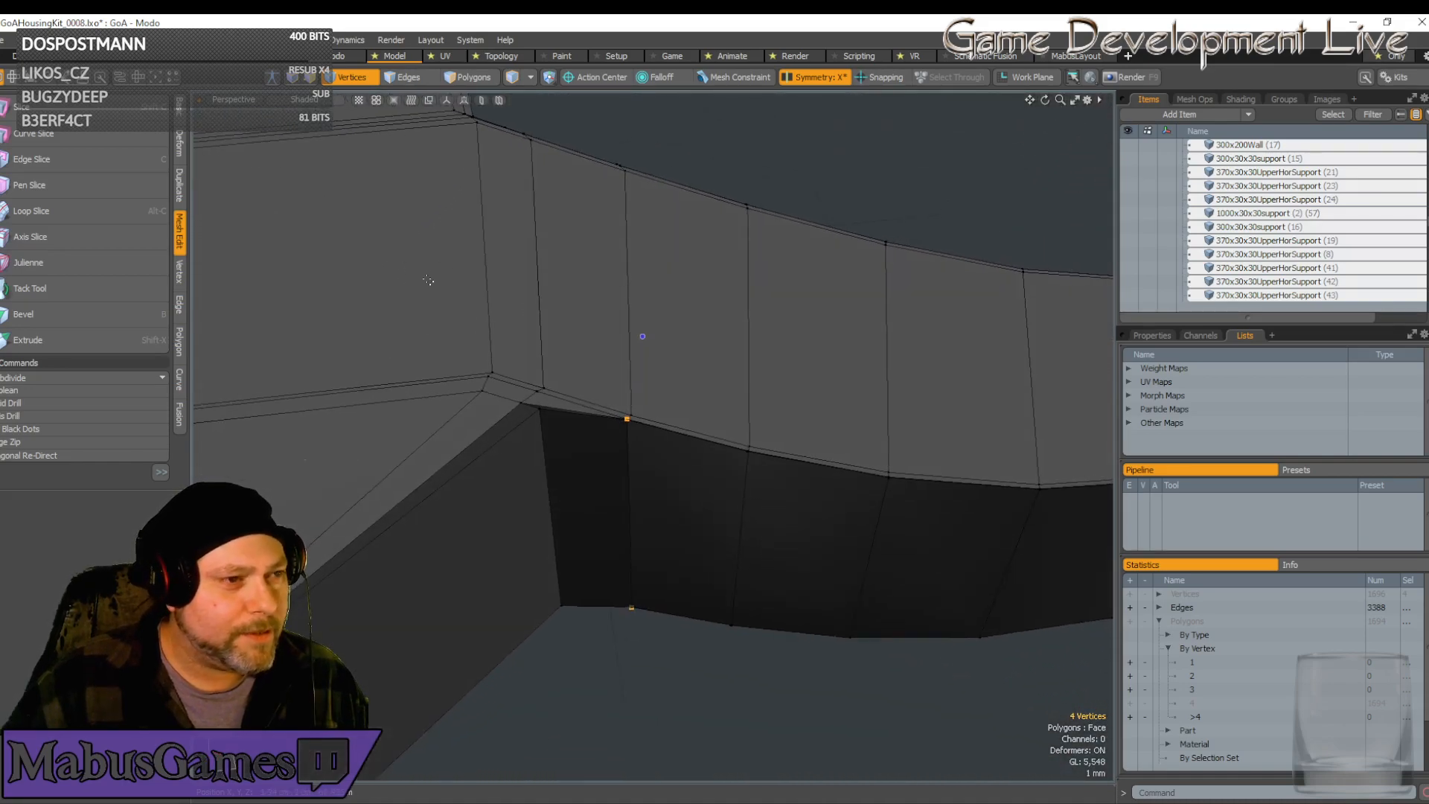
click(245, 103)
click(235, 32)
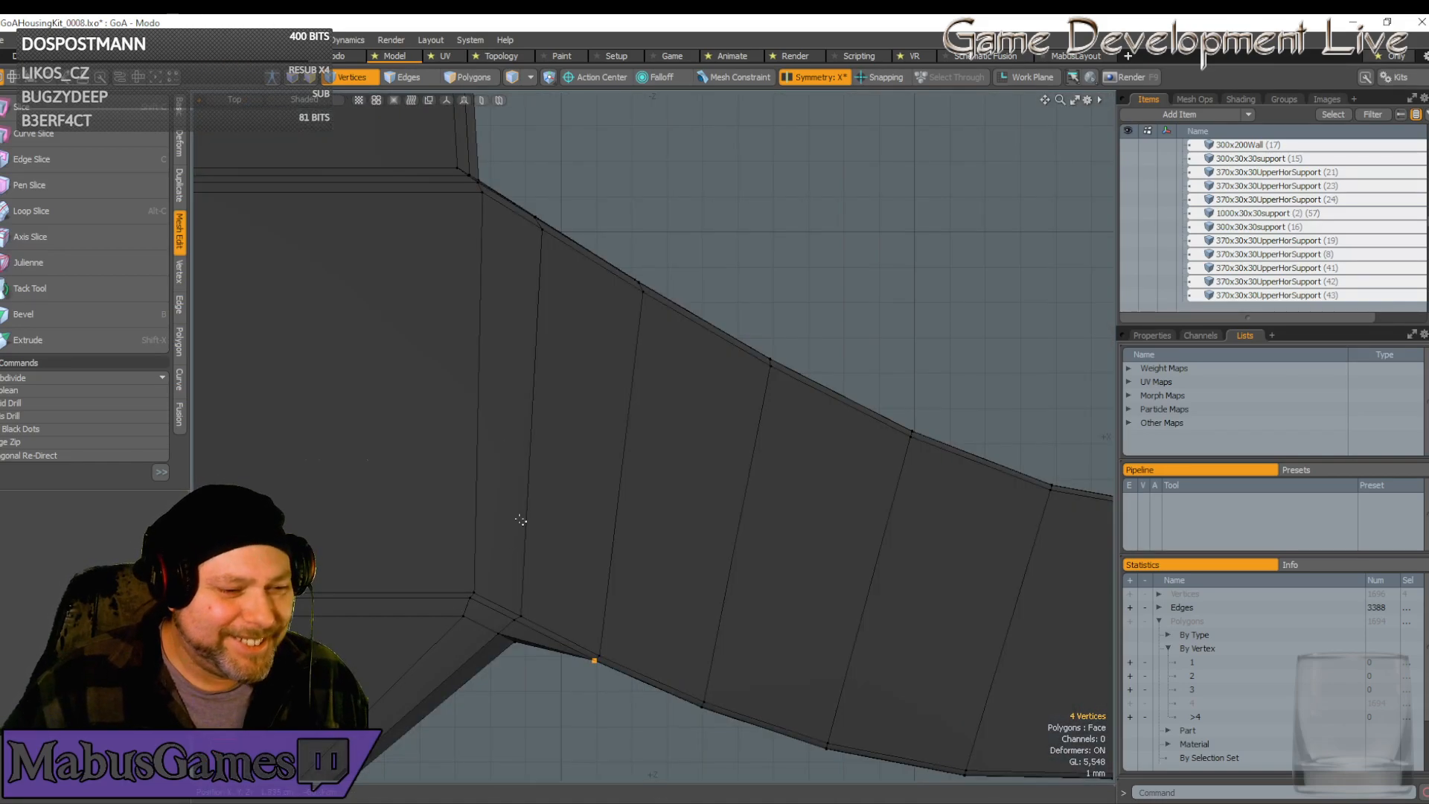
scroll(460, 618, up, 4)
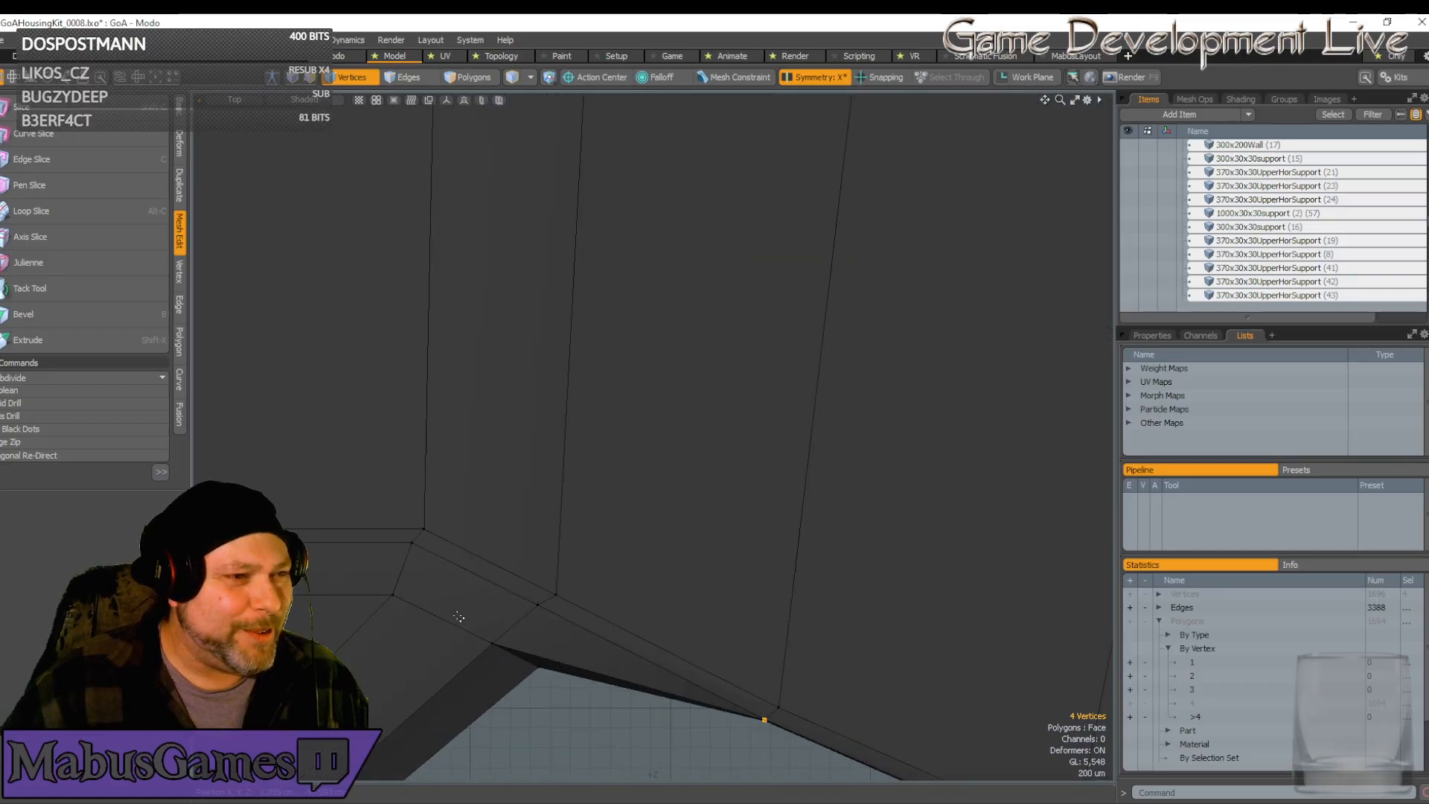
Select the guard's inner corner vertices beside the prong and move them slightly toward the neighbouring prong edge
key(3)
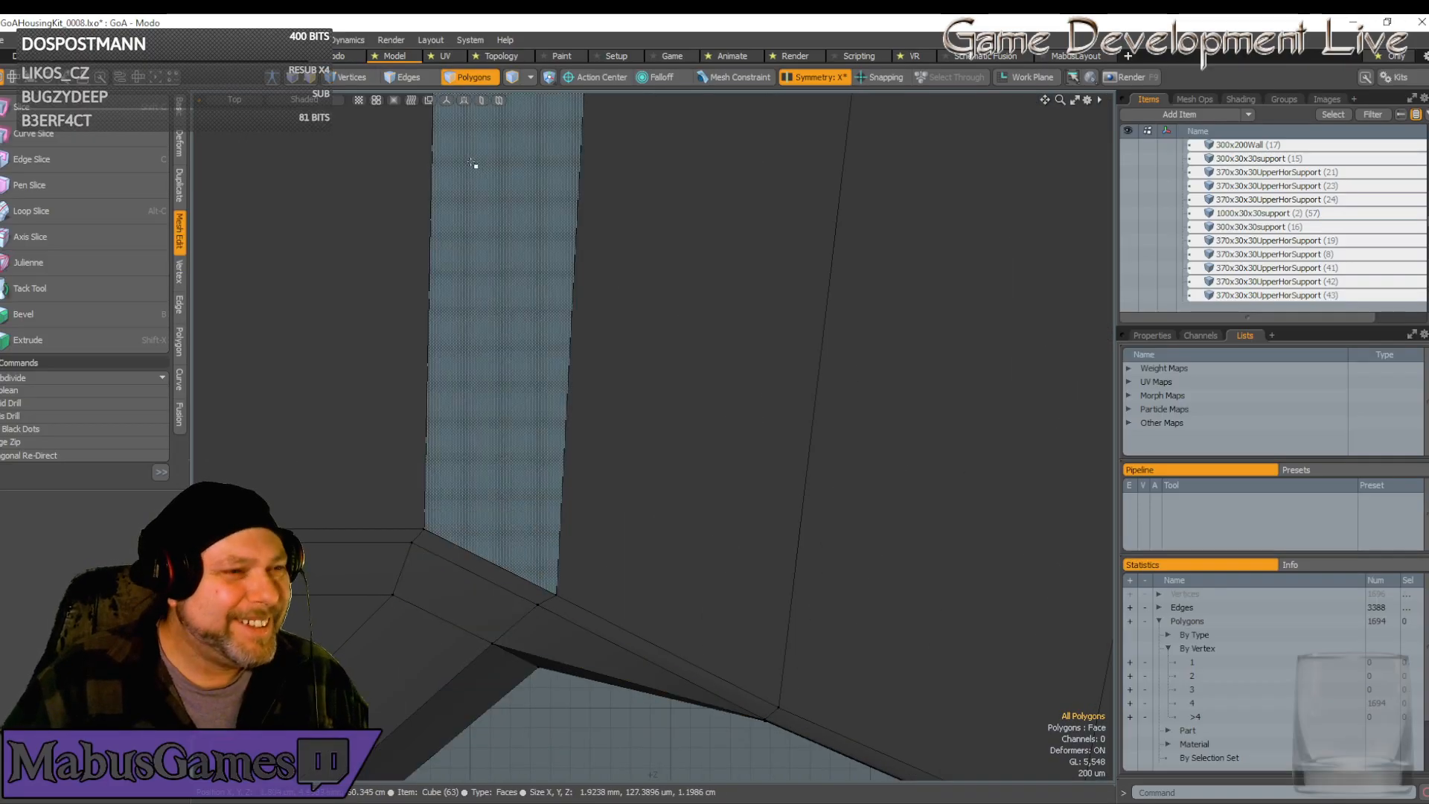
click(349, 77)
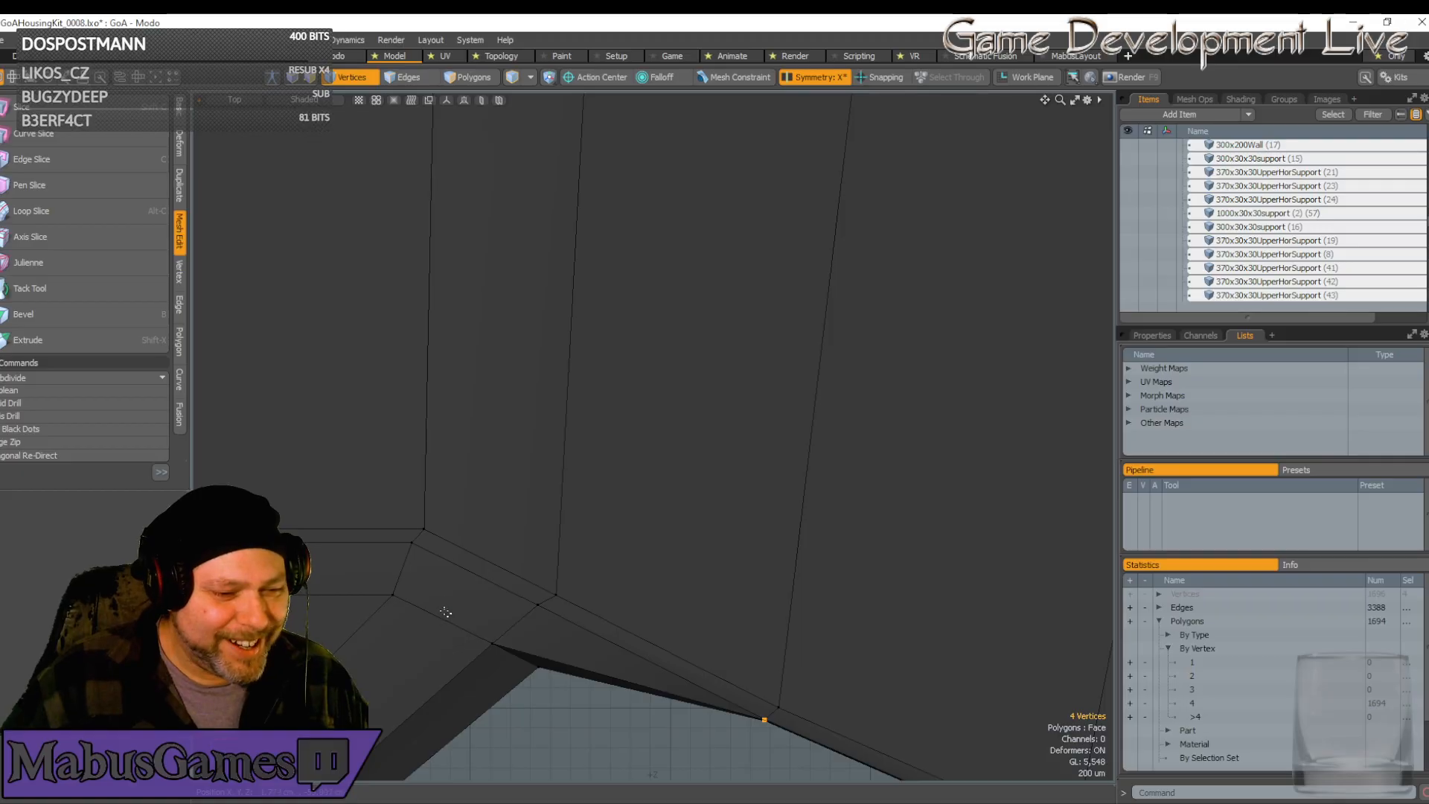
drag(446, 612, 512, 671)
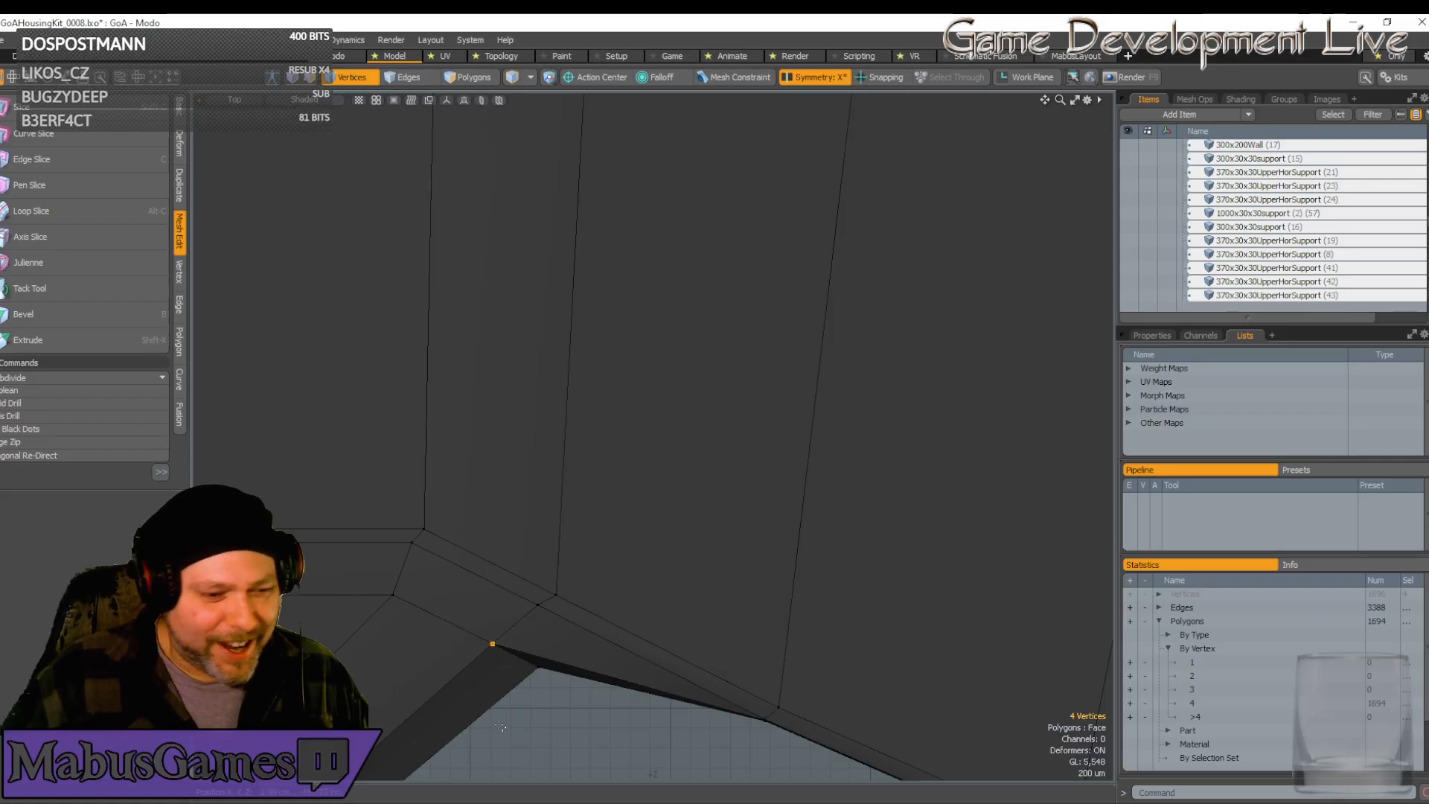
key(w)
drag(566, 719, 585, 703)
key(space)
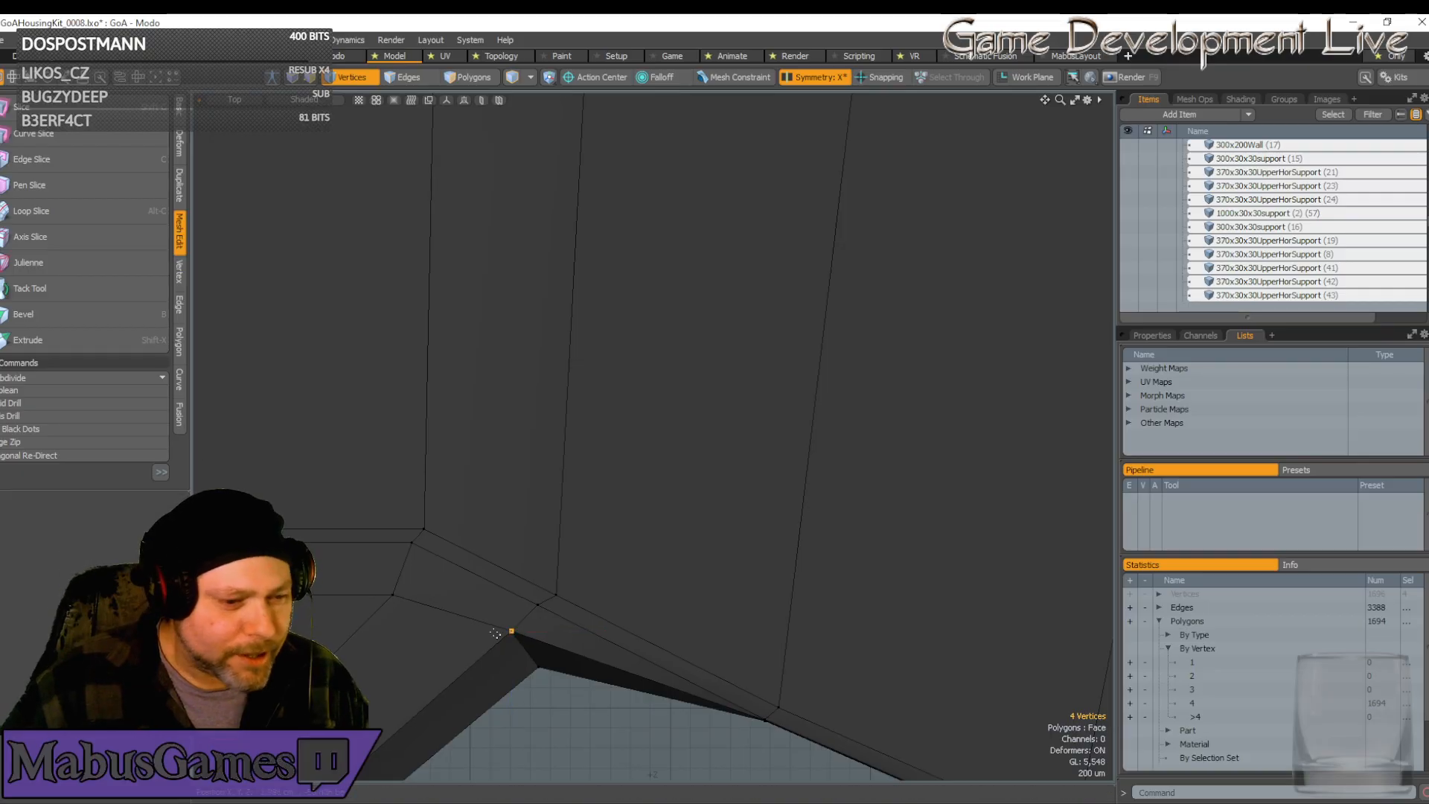
Compare the corner vertices on both sides of the guard in the Top and Perspective views
scroll(426, 599, down, 10)
alt+shift+drag(319, 557, 472, 543)
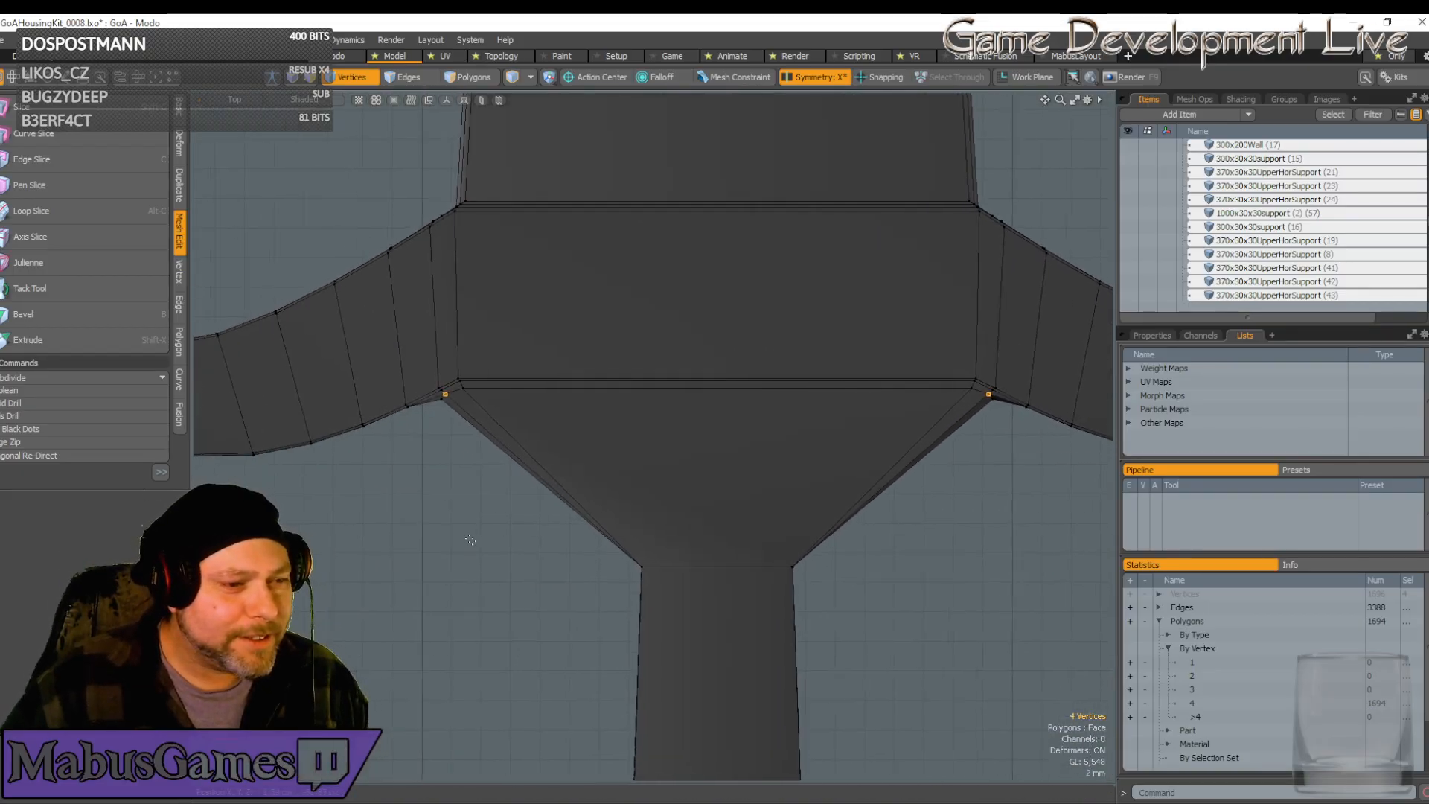
scroll(526, 479, up, 4)
alt+shift+drag(416, 469, 542, 470)
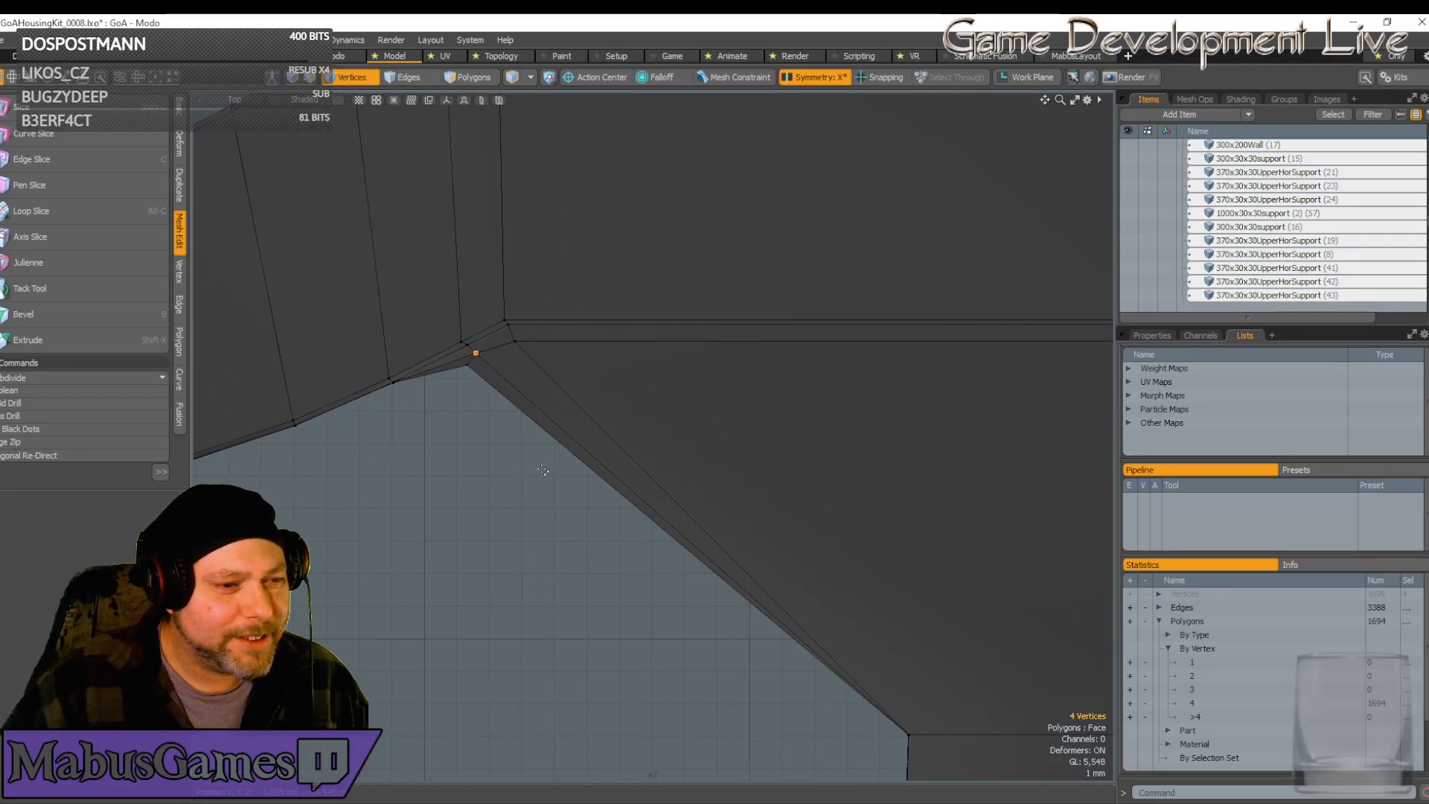
scroll(536, 467, down, 2)
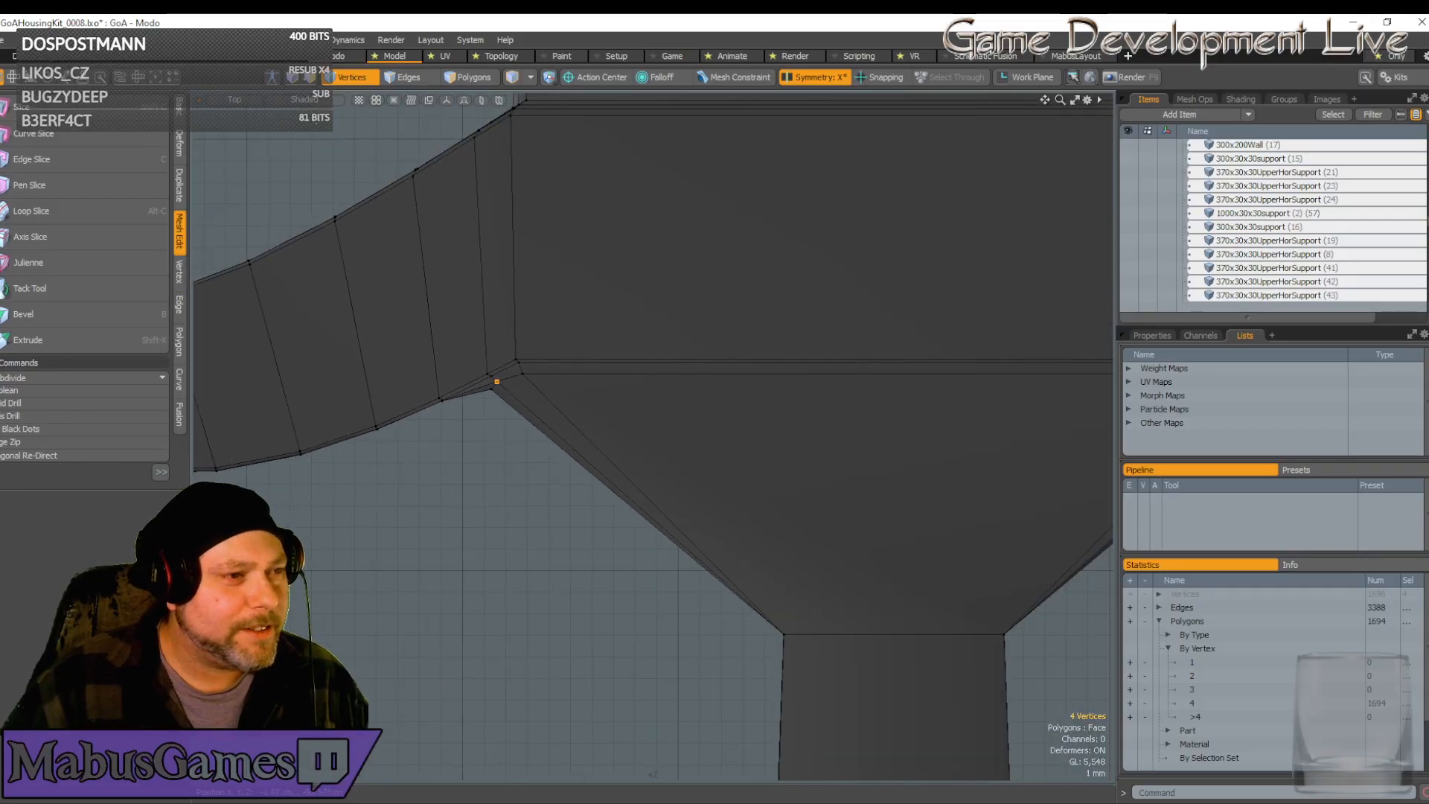
click(248, 103)
click(253, 174)
alt+drag(653, 439, 521, 186)
scroll(644, 496, up, 4)
click(236, 100)
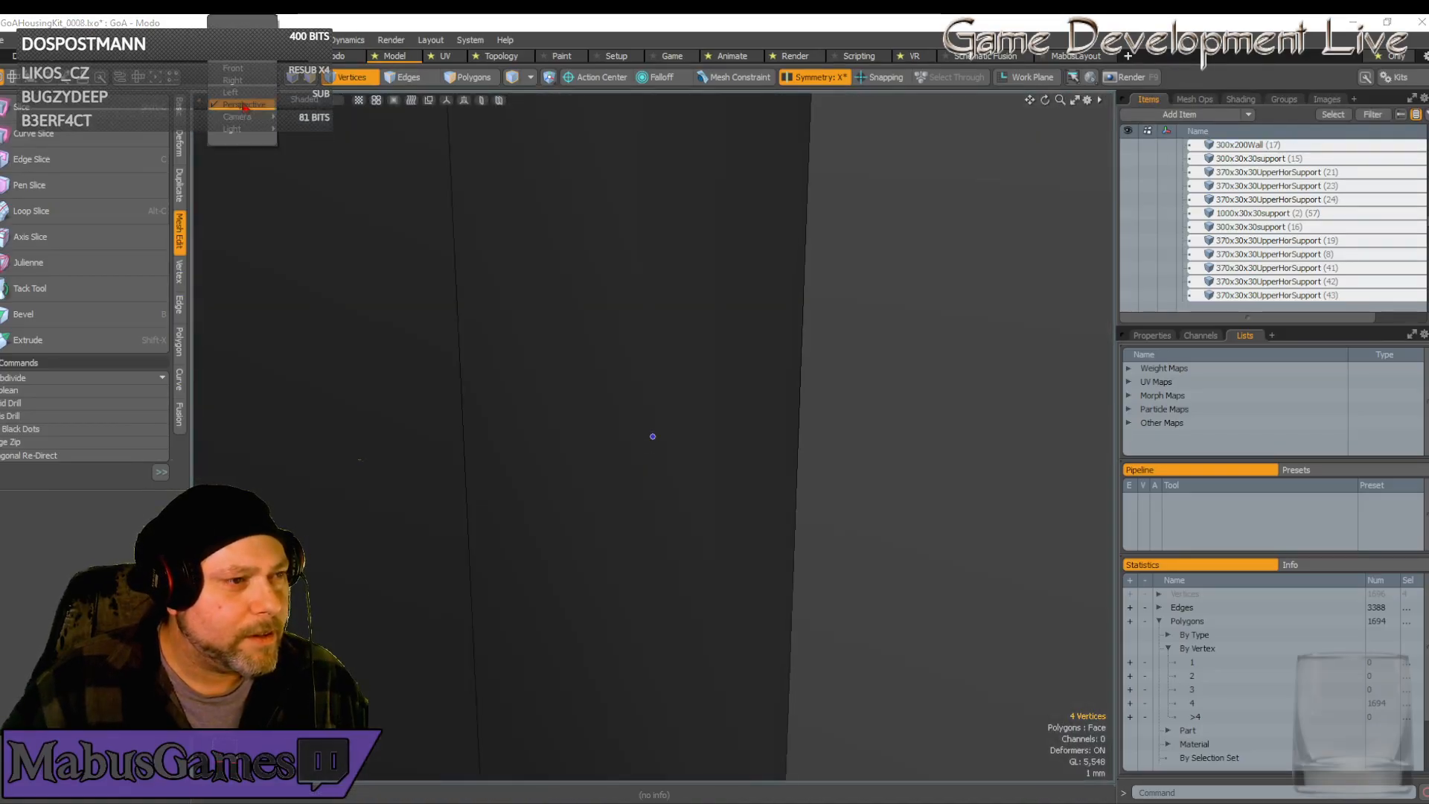
click(242, 32)
scroll(663, 402, down, 6)
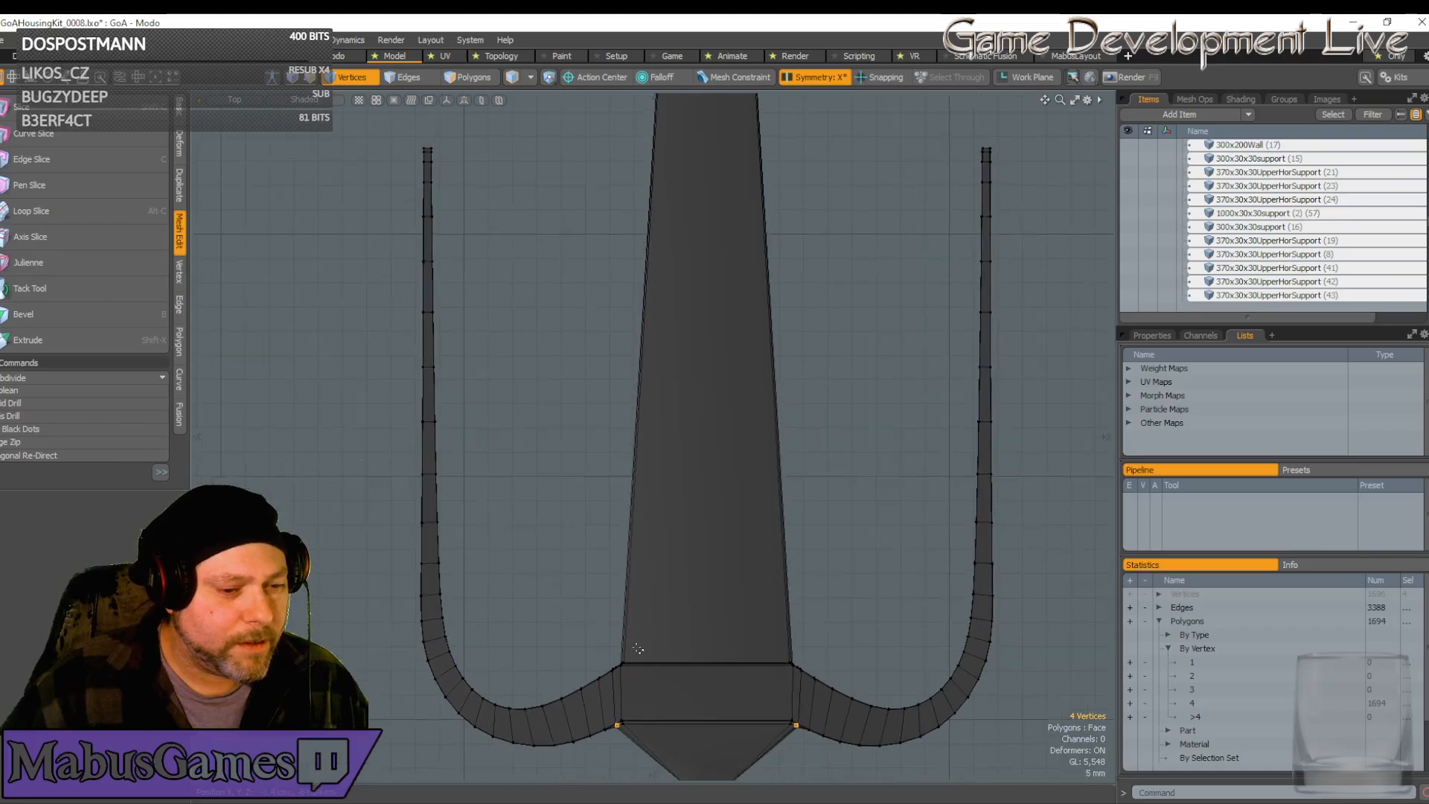
Inspect the narrow gap between the opposite prong and the guard corner, down to its pointed end, in Top and Perspective views
alt+shift+drag(635, 648, 635, 484)
scroll(605, 606, up, 1)
scroll(606, 607, up, 10)
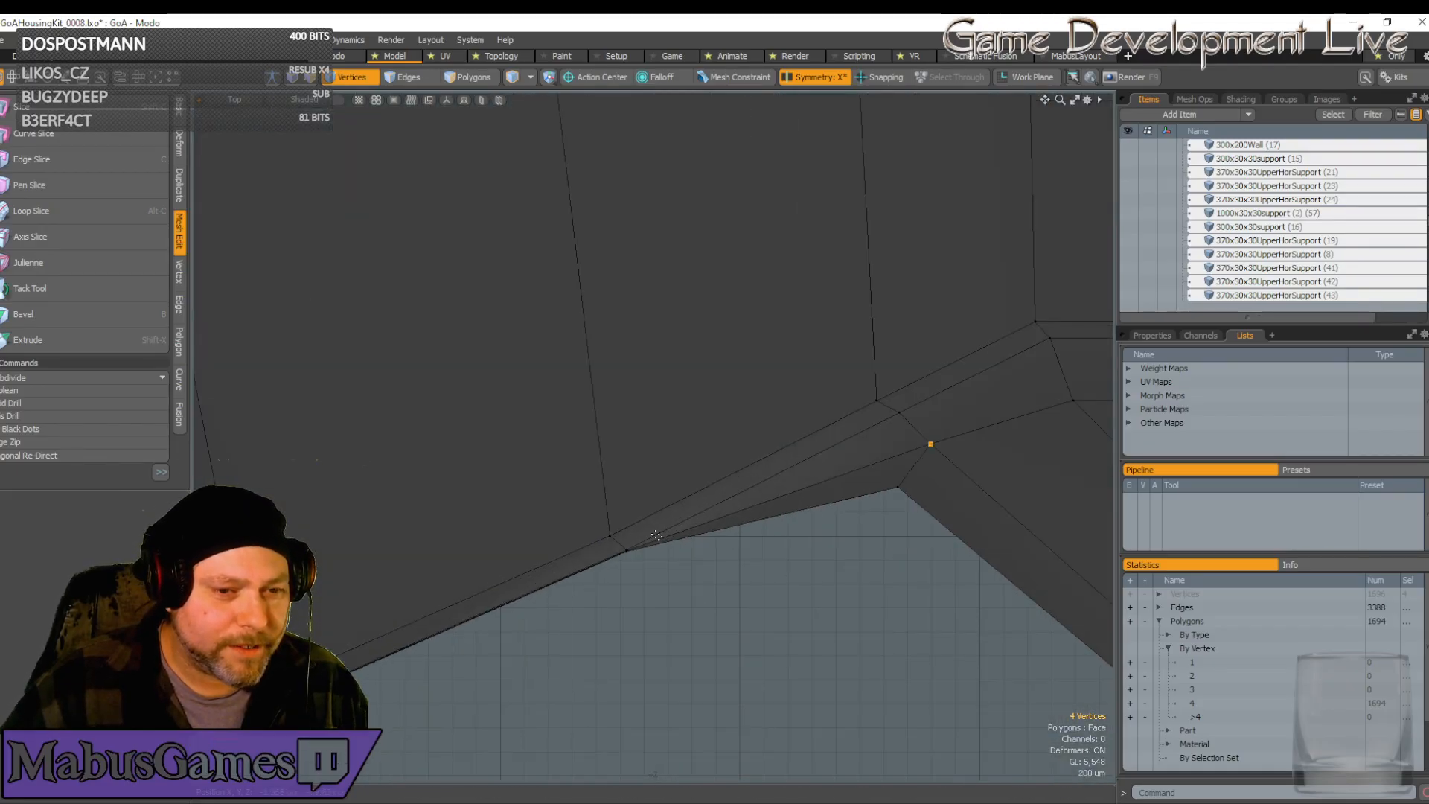
scroll(629, 556, up, 4)
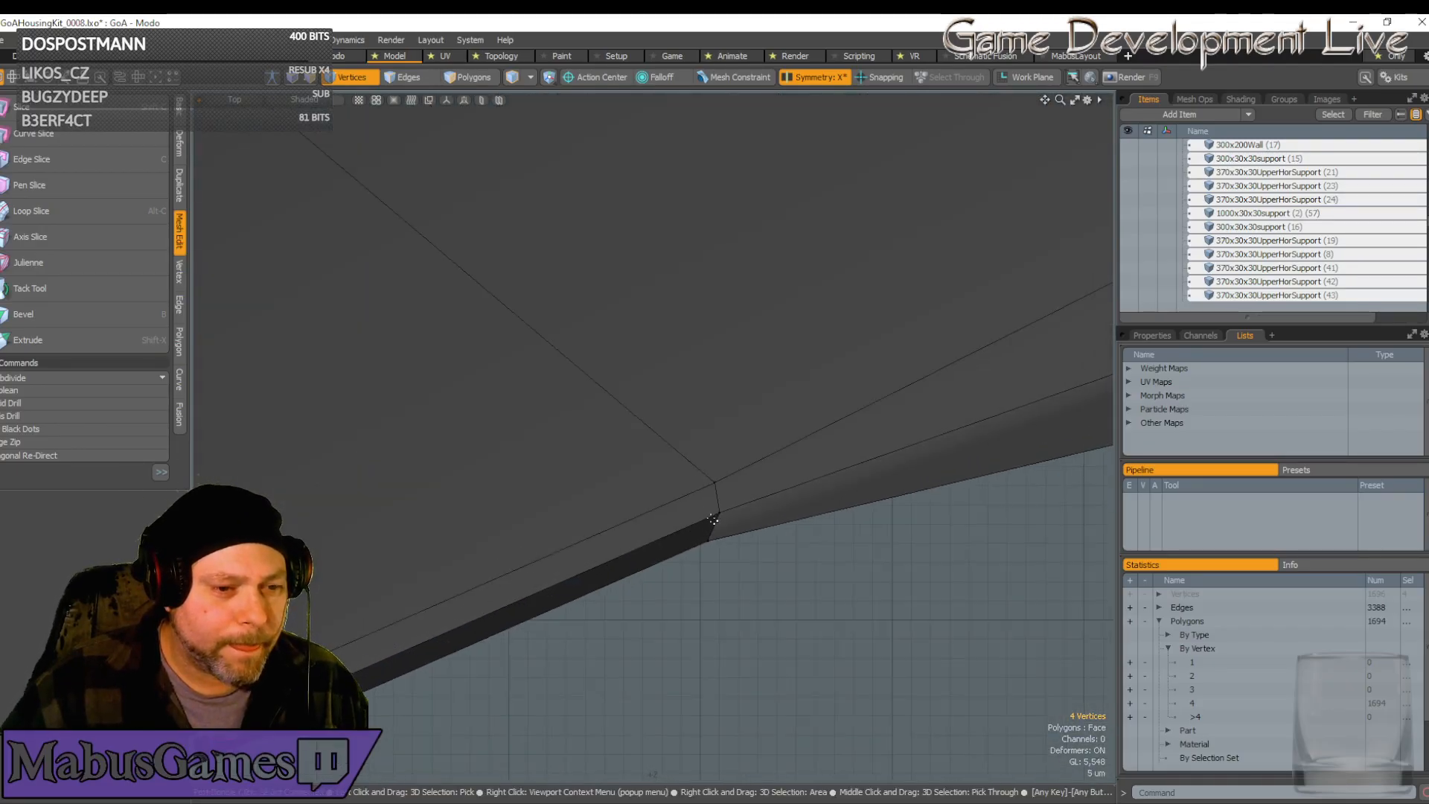
scroll(752, 497, down, 4)
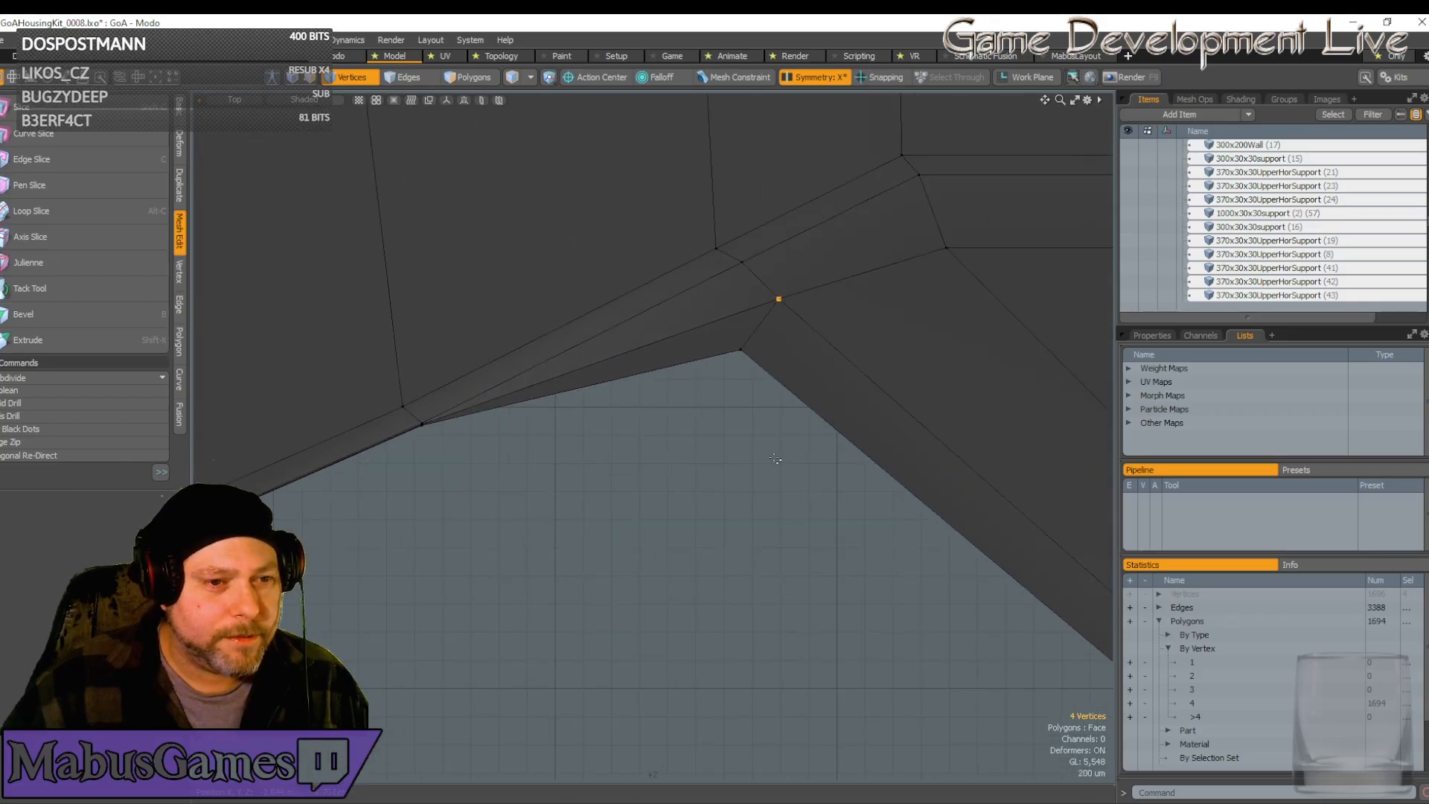
scroll(723, 450, up, 1)
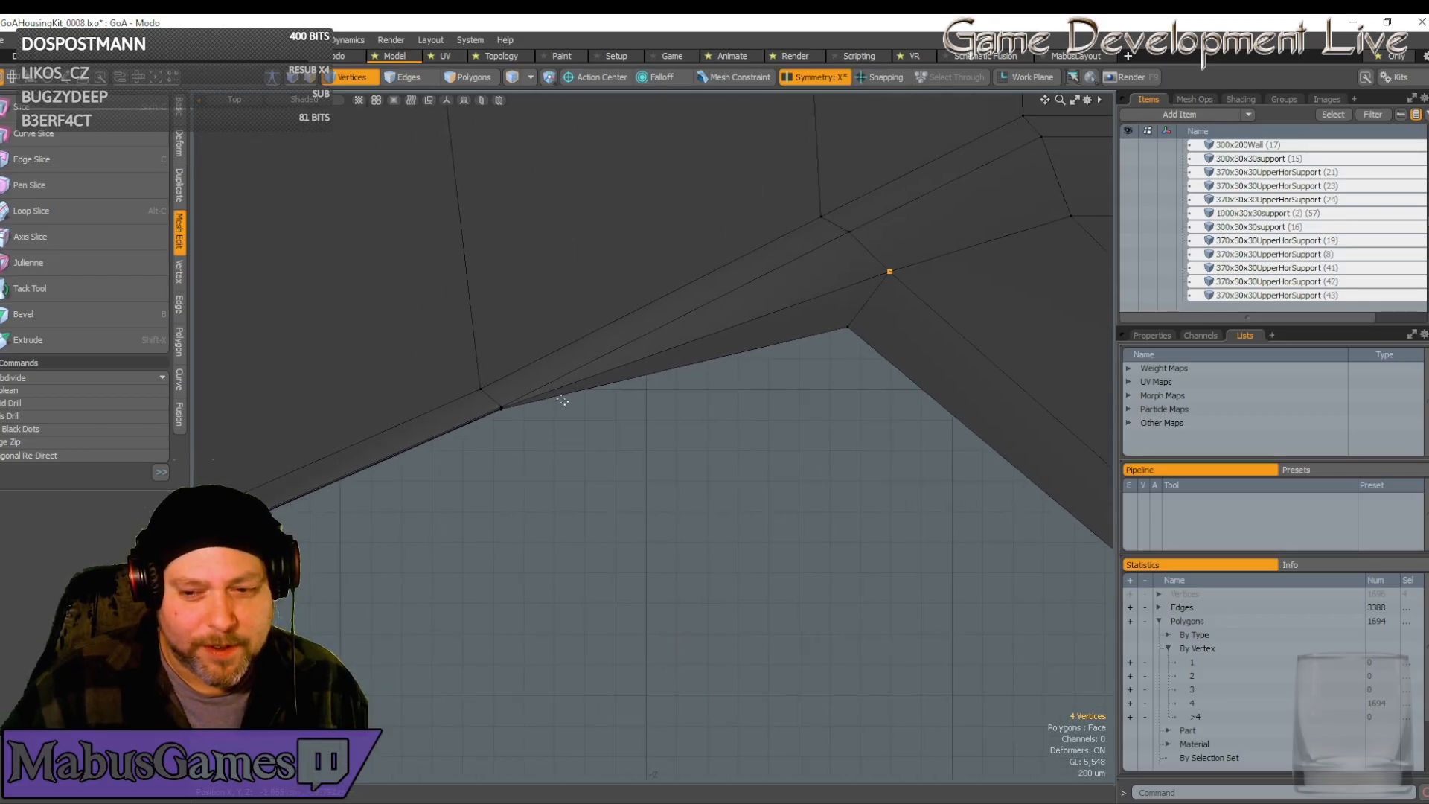
click(234, 102)
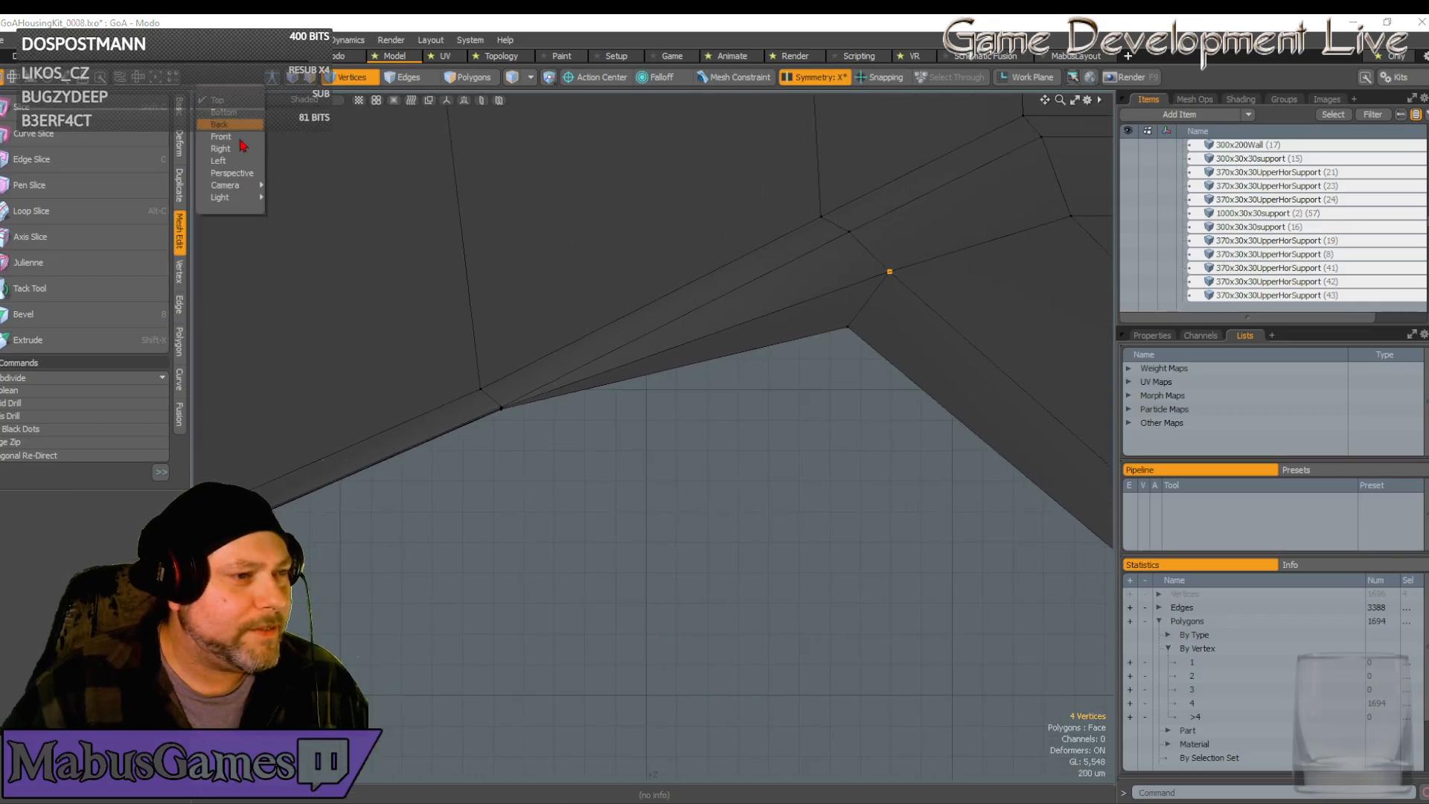
click(233, 177)
alt+drag(565, 359, 647, 441)
scroll(606, 451, up, 10)
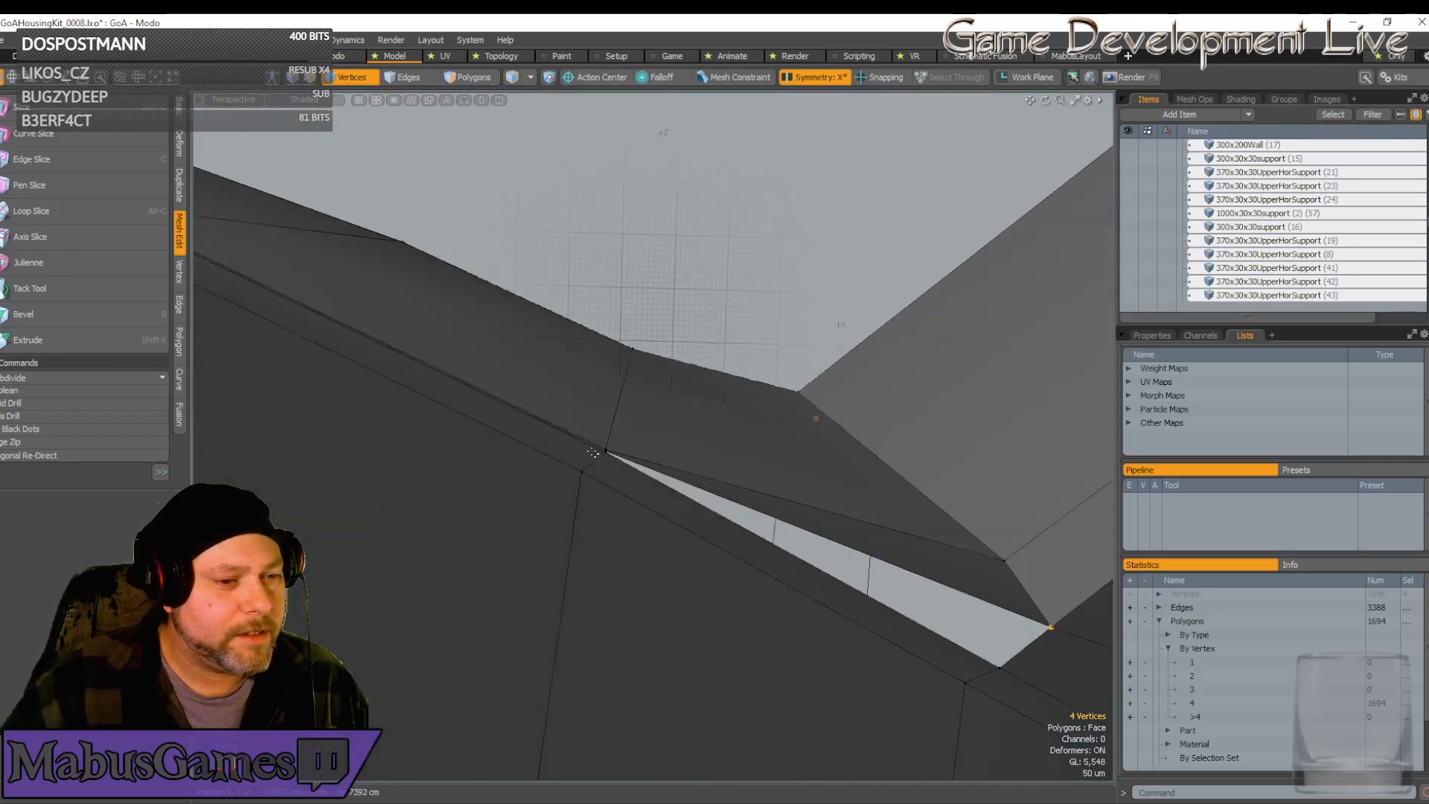
middle_drag(605, 450, 597, 440)
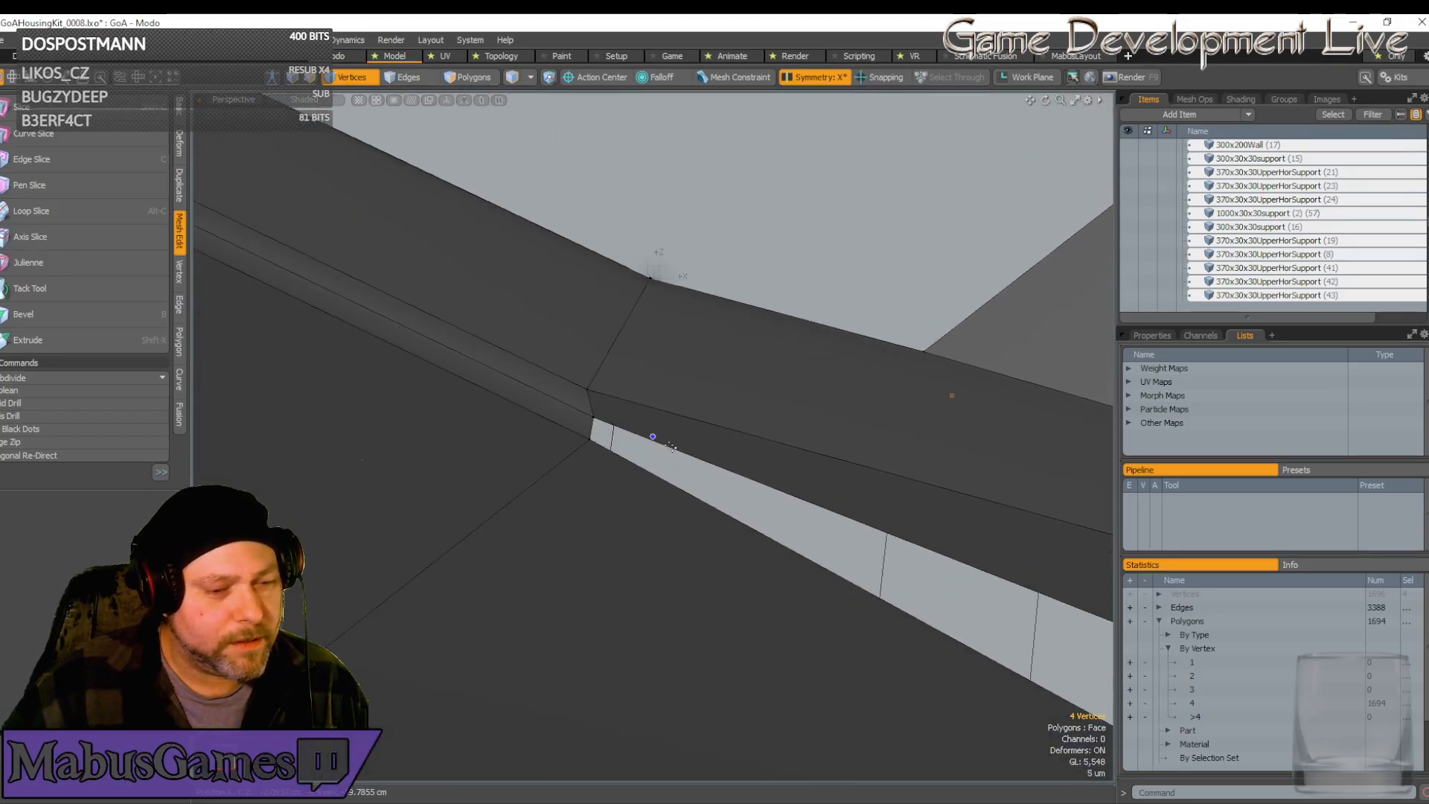
alt+drag(671, 447, 313, 358)
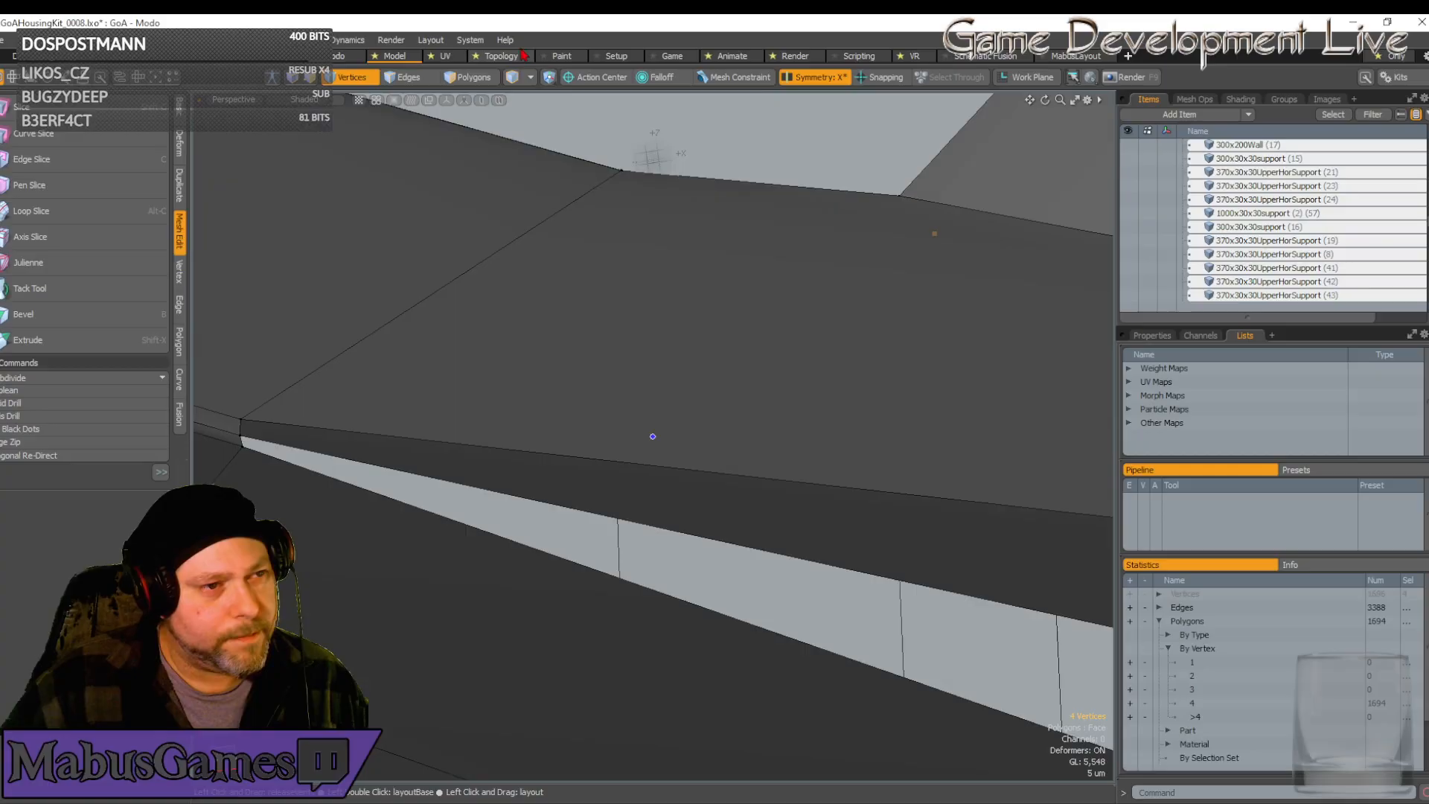
Look inside the gap in polygon mode, then select and frame the polygon bordering it
click(475, 79)
scroll(951, 521, up, 6)
alt+drag(952, 519, 915, 471)
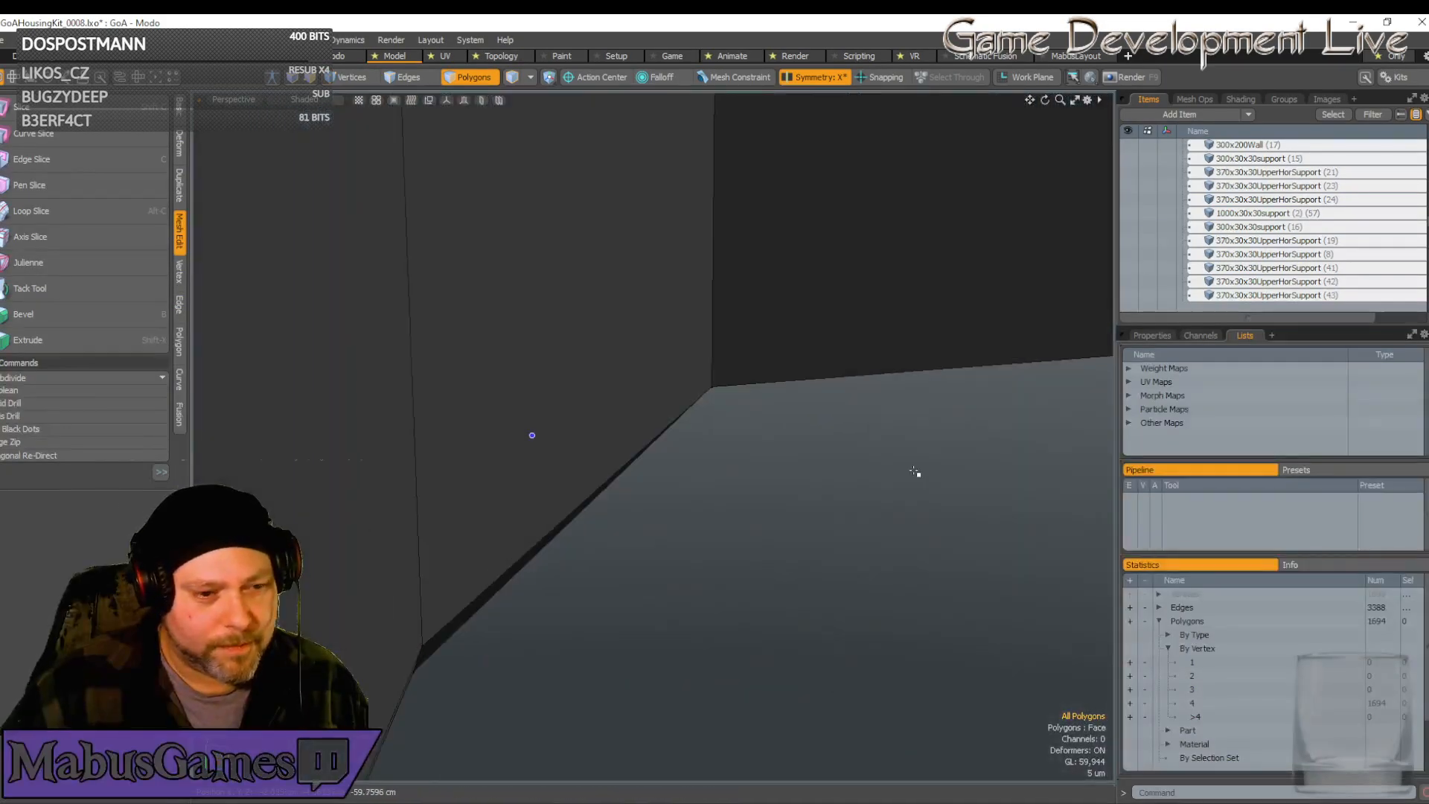
middle_drag(915, 472, 725, 507)
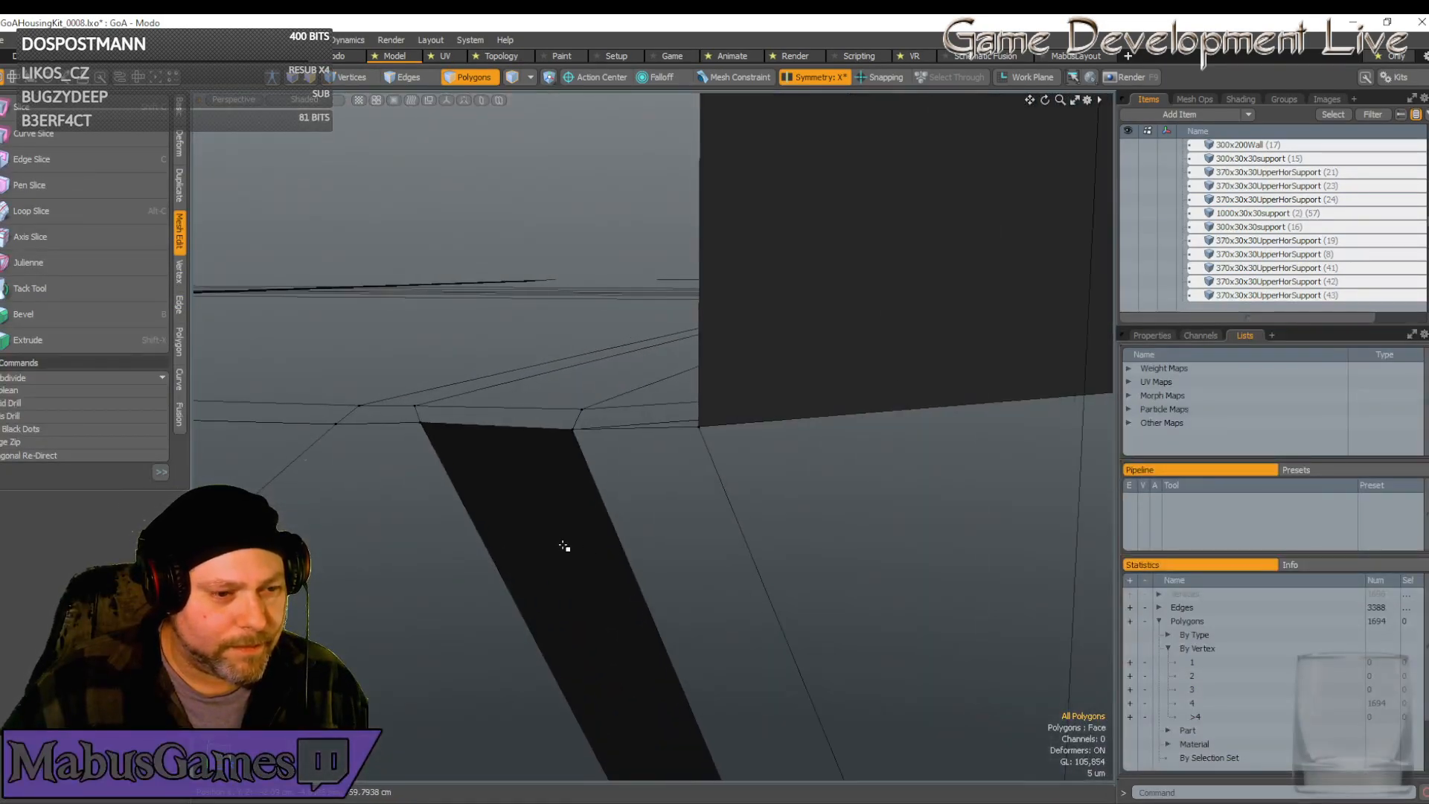
alt+drag(618, 435, 507, 539)
alt+drag(819, 506, 402, 577)
middle_drag(401, 578, 336, 511)
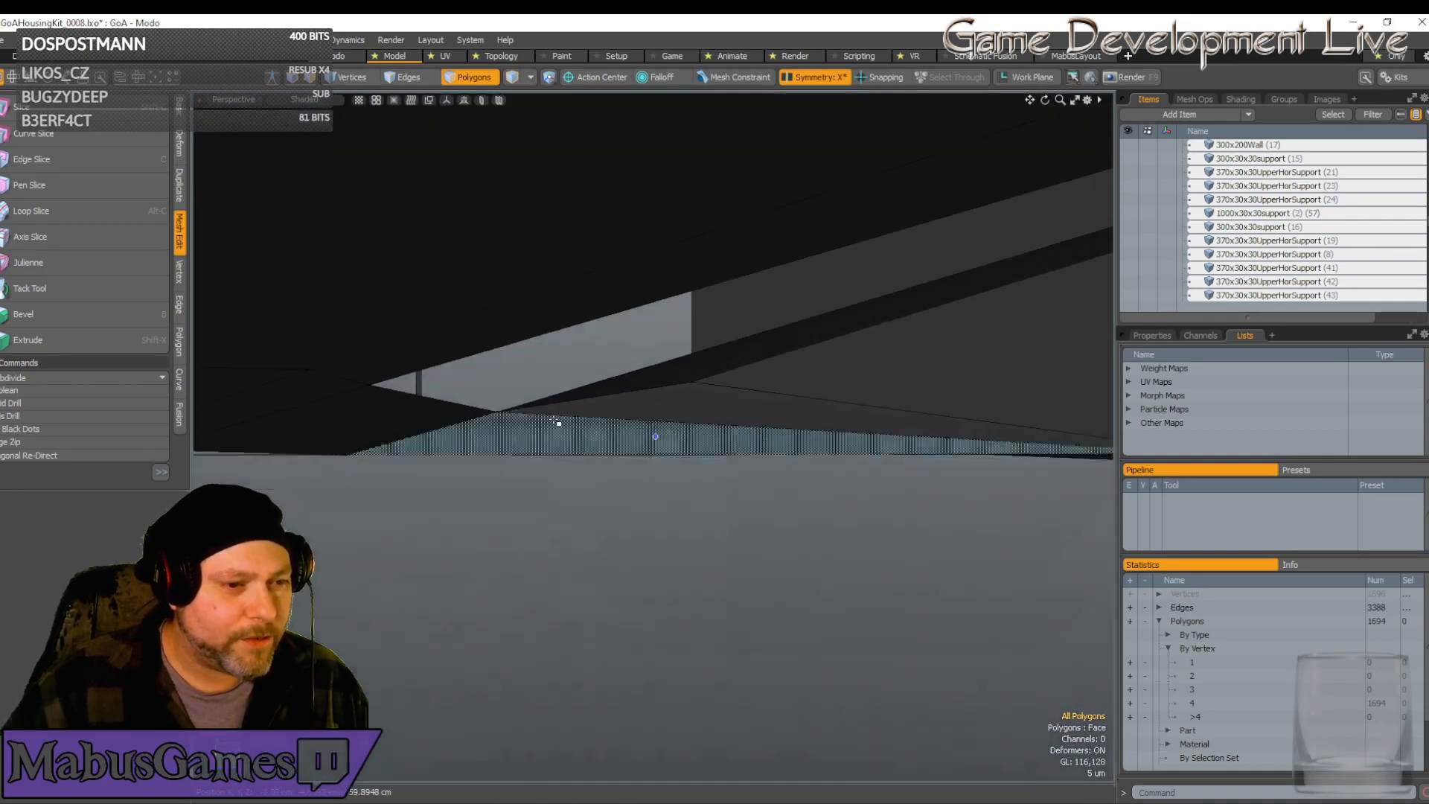
click(526, 335)
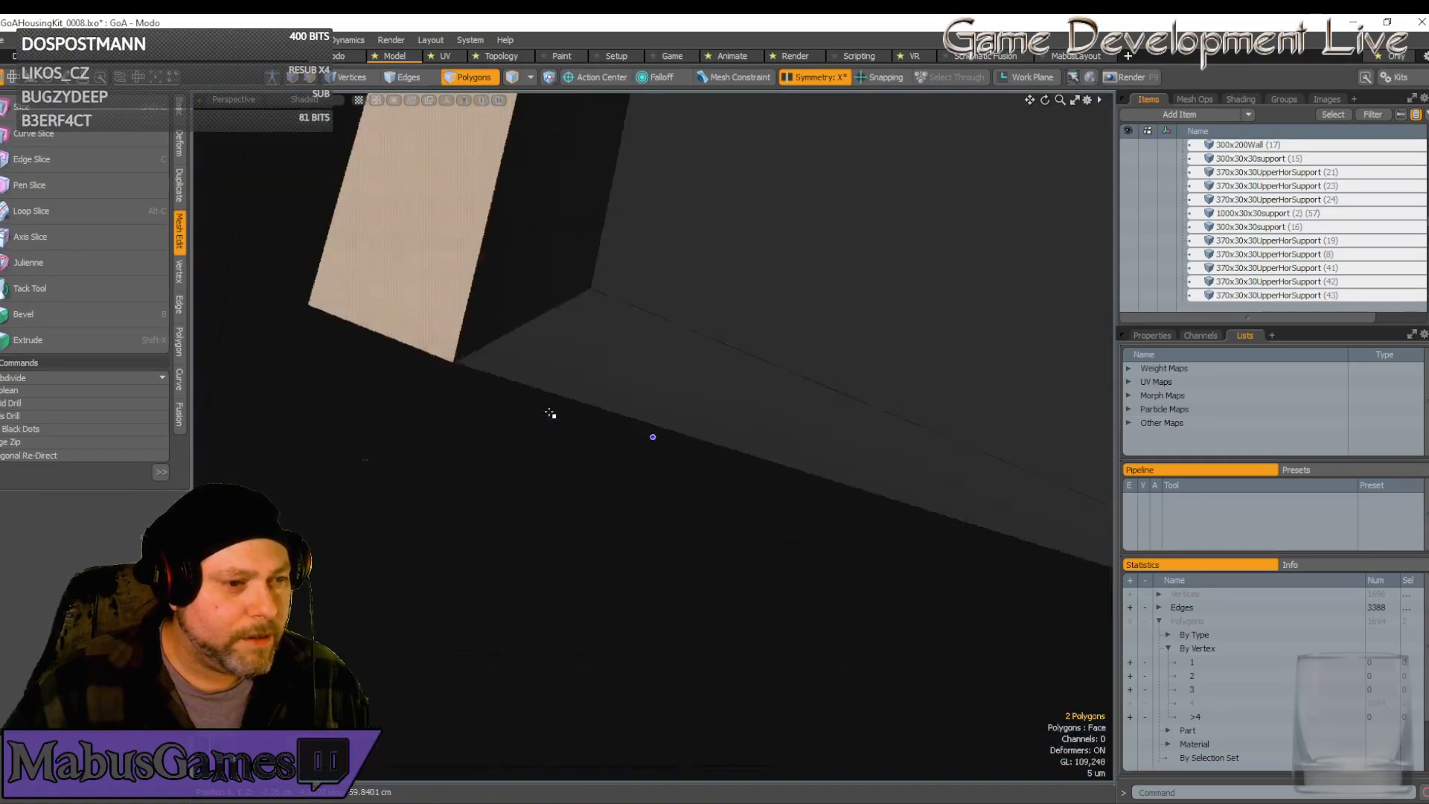
scroll(723, 499, down, 5)
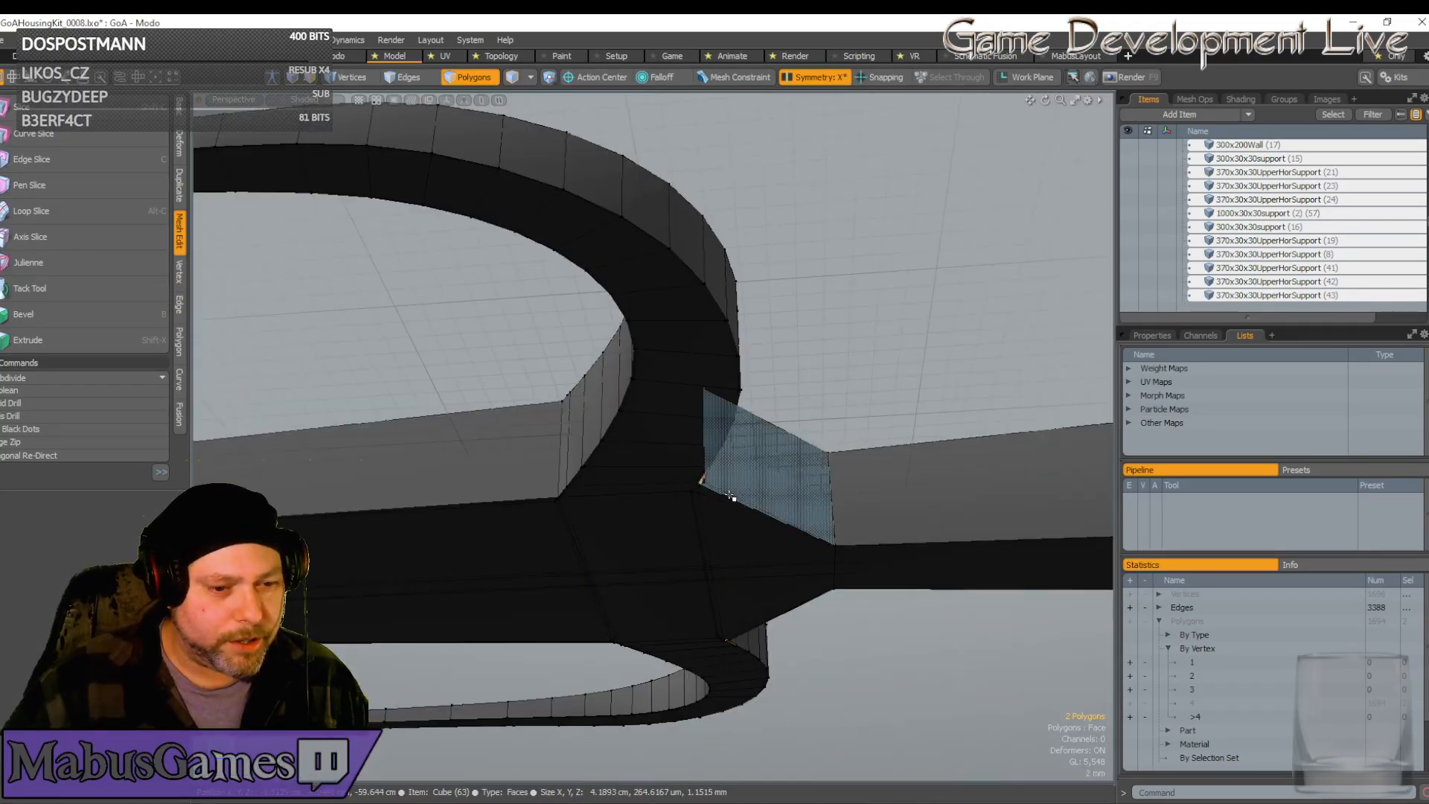
key(shift+a)
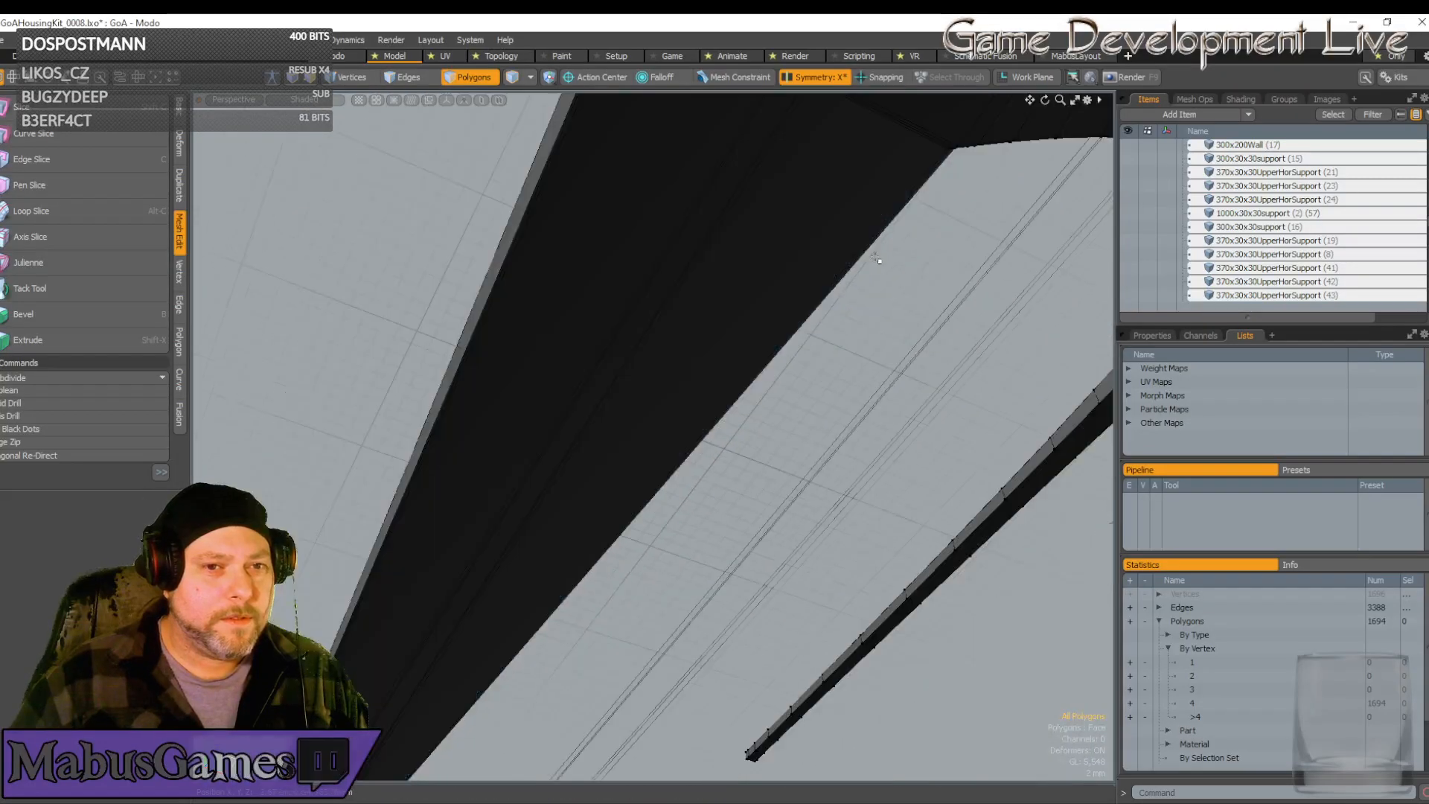
Clear the polygon selection and look over the whole trident and its prongs from several angles
alt+drag(928, 233, 941, 386)
scroll(941, 386, up, 3)
alt+shift+drag(880, 299, 677, 316)
scroll(593, 309, down, 2)
key(a)
scroll(683, 387, up, 3)
alt+drag(606, 265, 596, 246)
scroll(606, 265, down, 3)
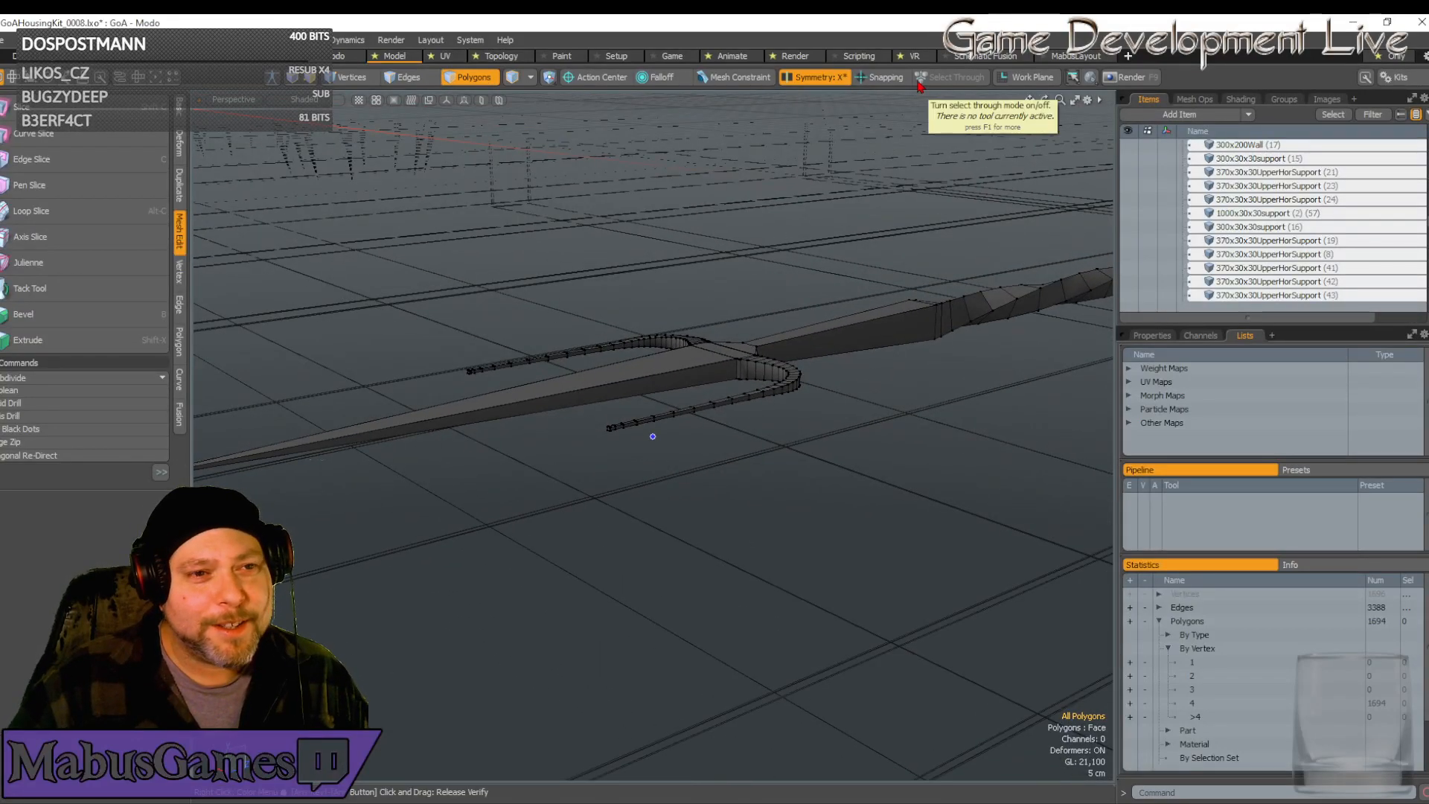
With X-axis symmetry enabled, select every second edge loop across both curved prongs and remove them
click(475, 81)
alt+drag(559, 204, 880, 570)
key(2)
scroll(864, 551, up, 3)
scroll(432, 635, up, 6)
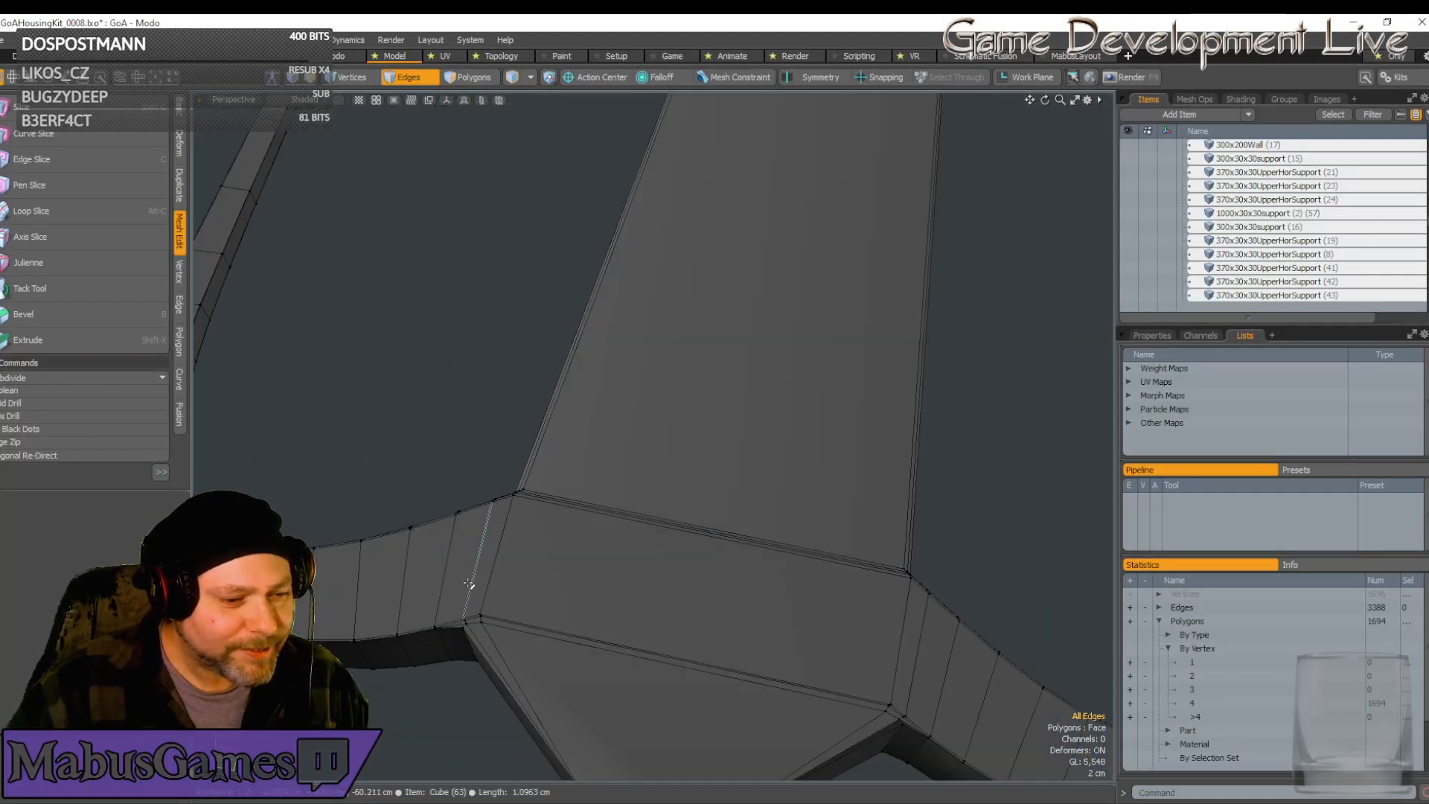
alt+drag(431, 625, 721, 491)
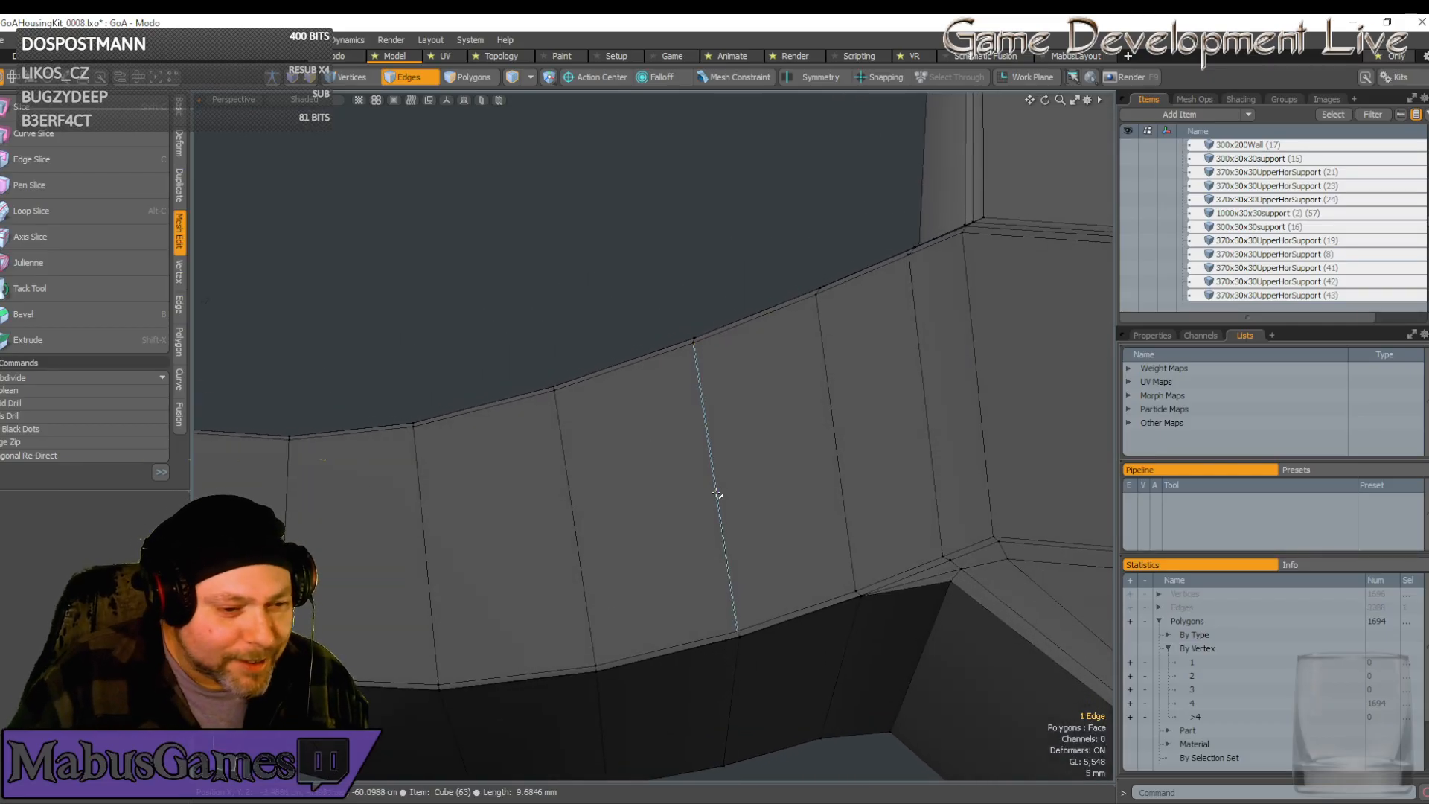
scroll(458, 593, down, 8)
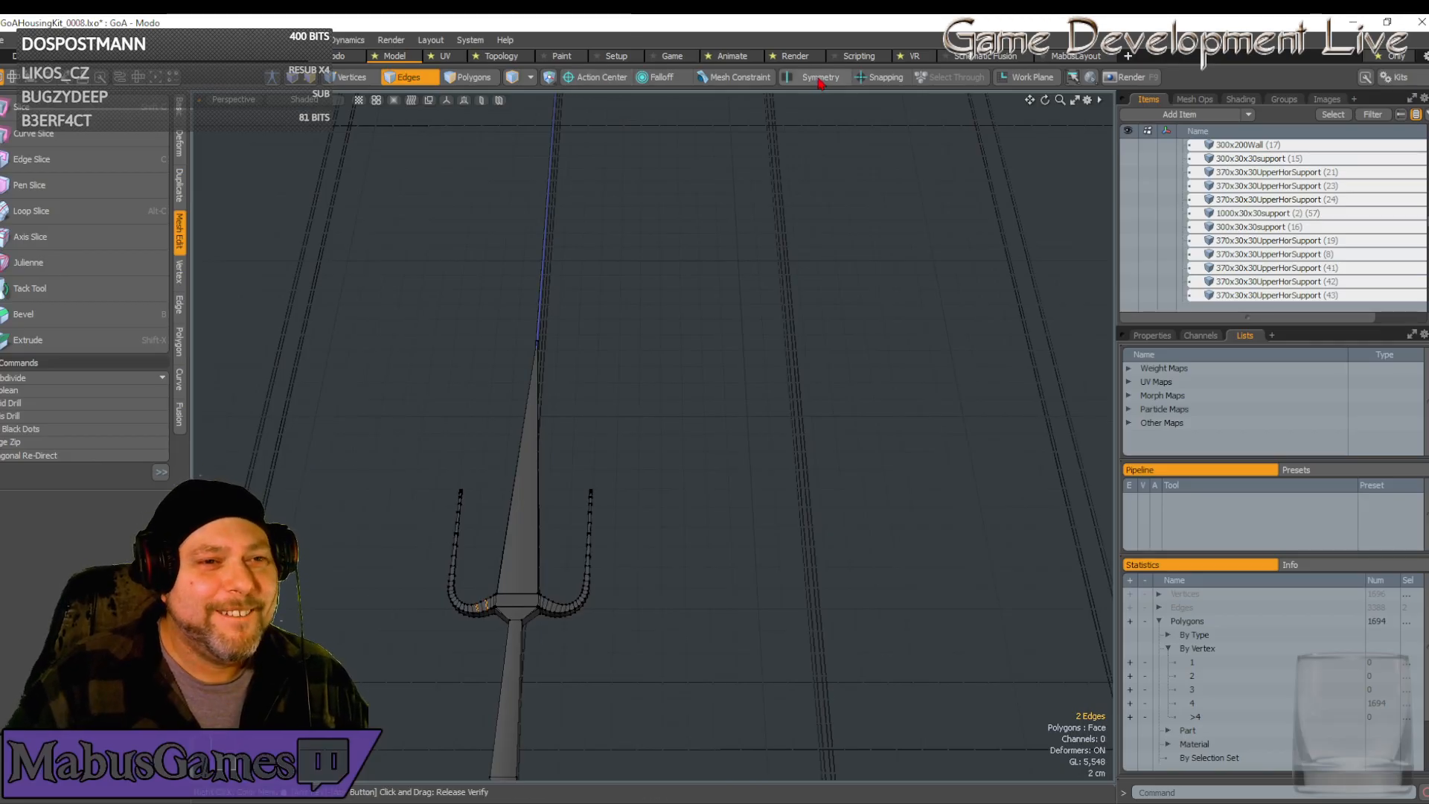
alt+drag(636, 461, 737, 403)
scroll(534, 626, up, 6)
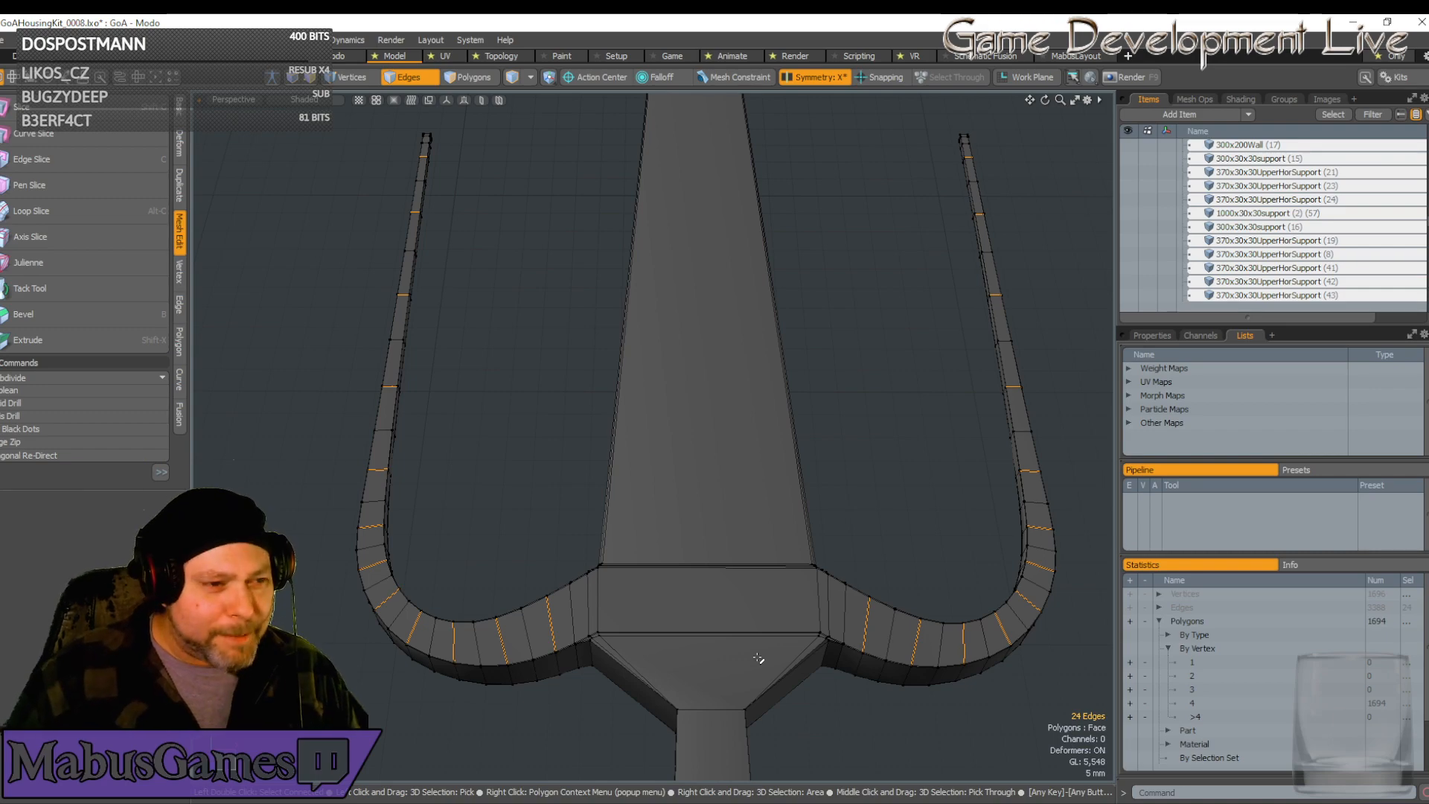
alt+drag(757, 658, 569, 646)
key(BackSpace)
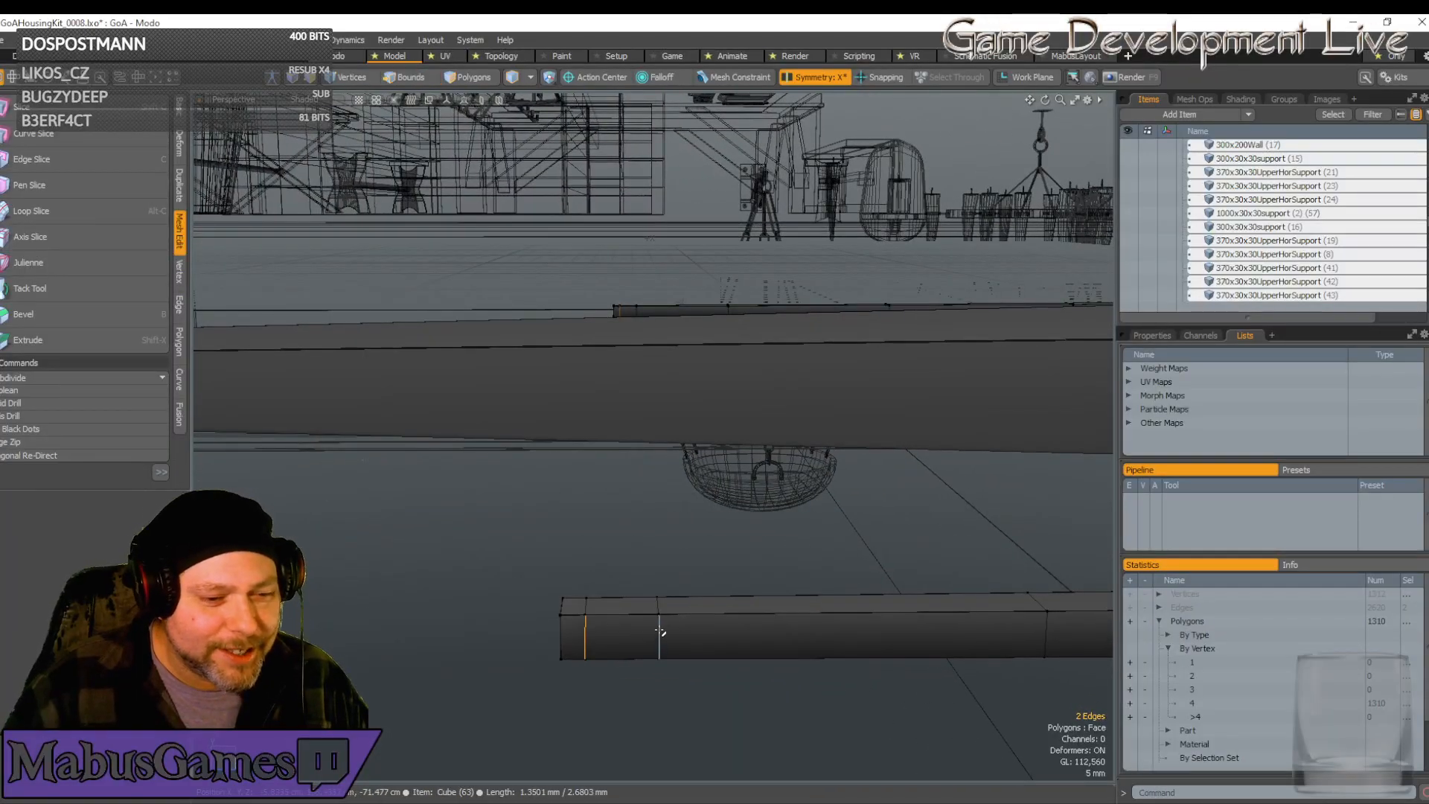
Select the surplus edge loops along the straight sections near the tips of both prongs and remove them
alt+drag(910, 658, 841, 638)
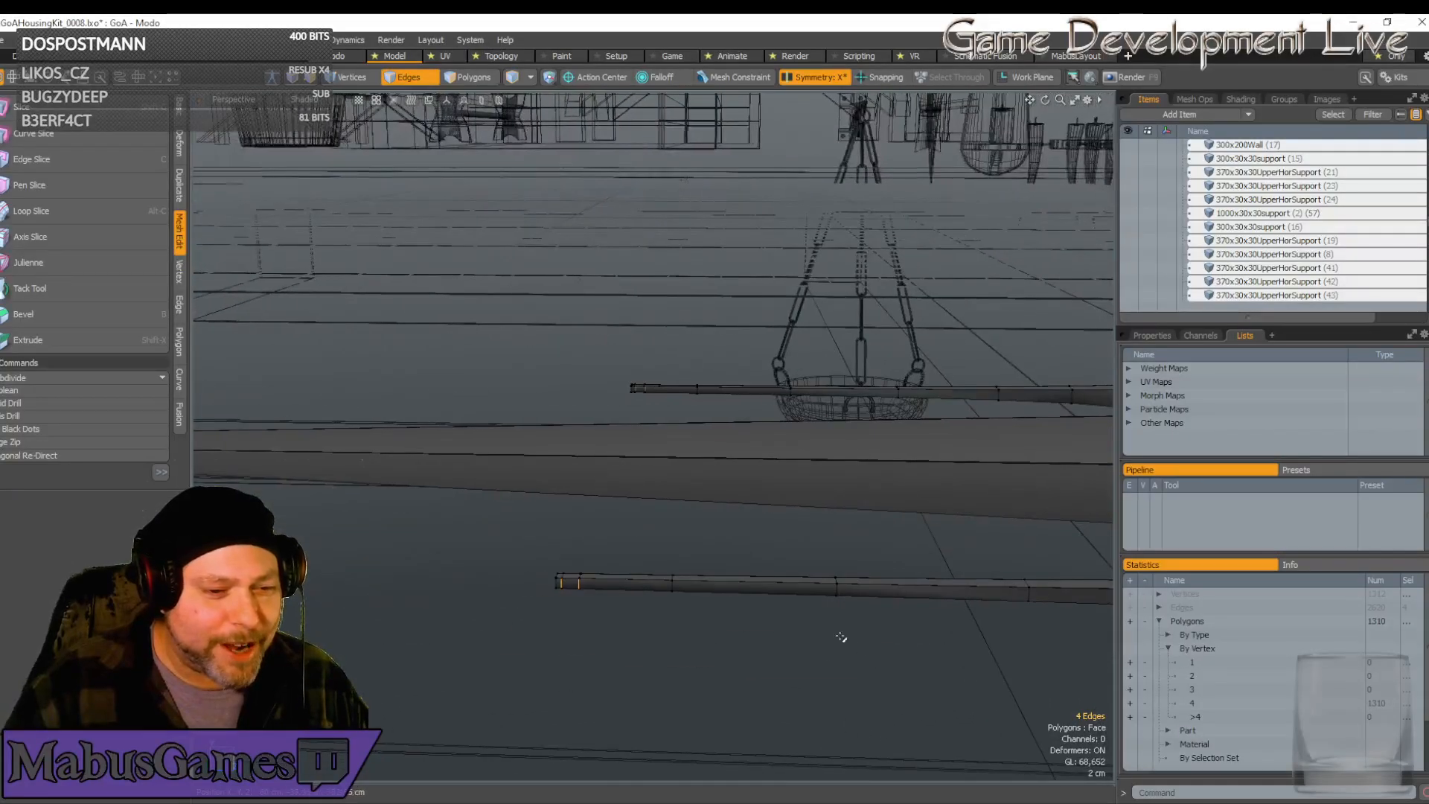
scroll(681, 589, up, 2)
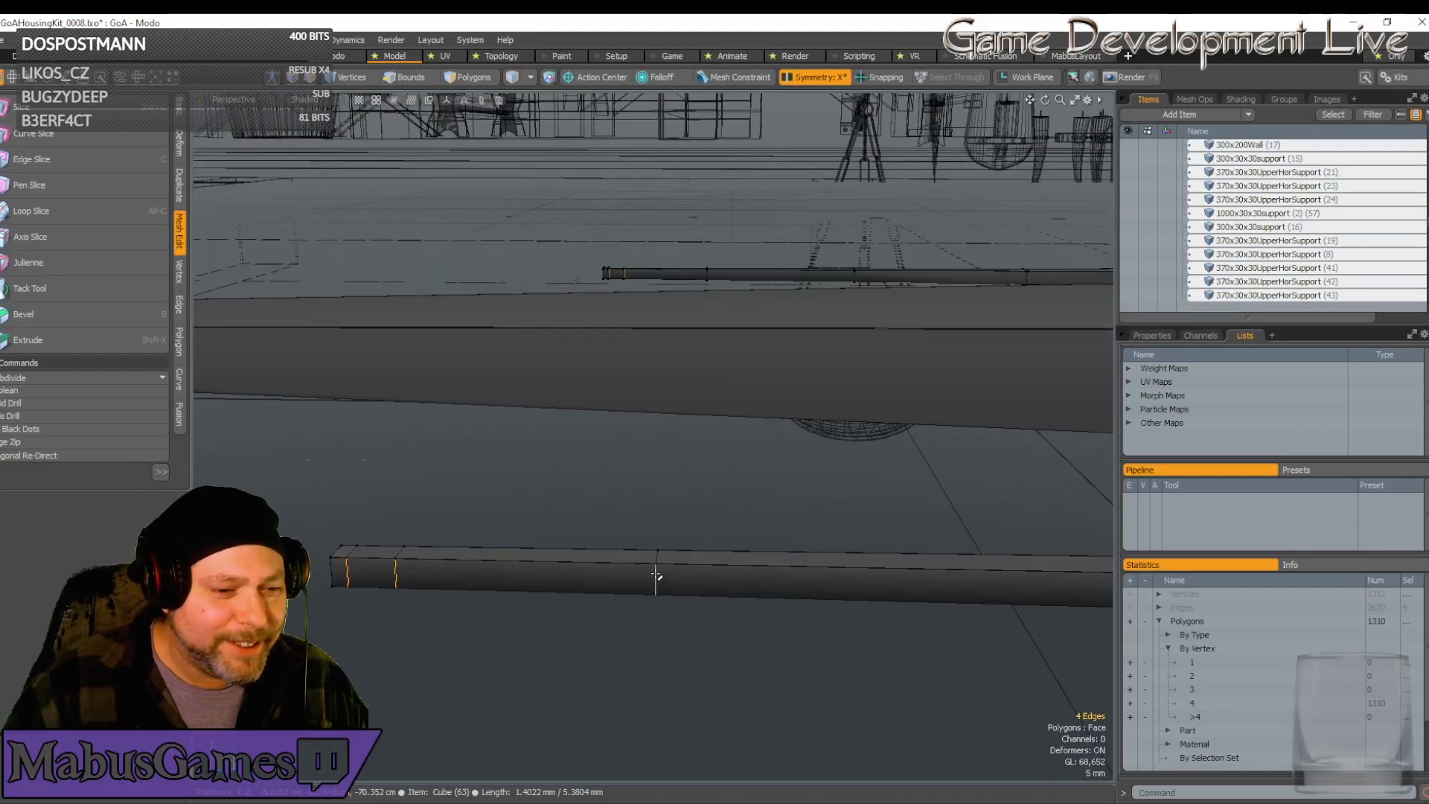
alt+drag(874, 566, 591, 549)
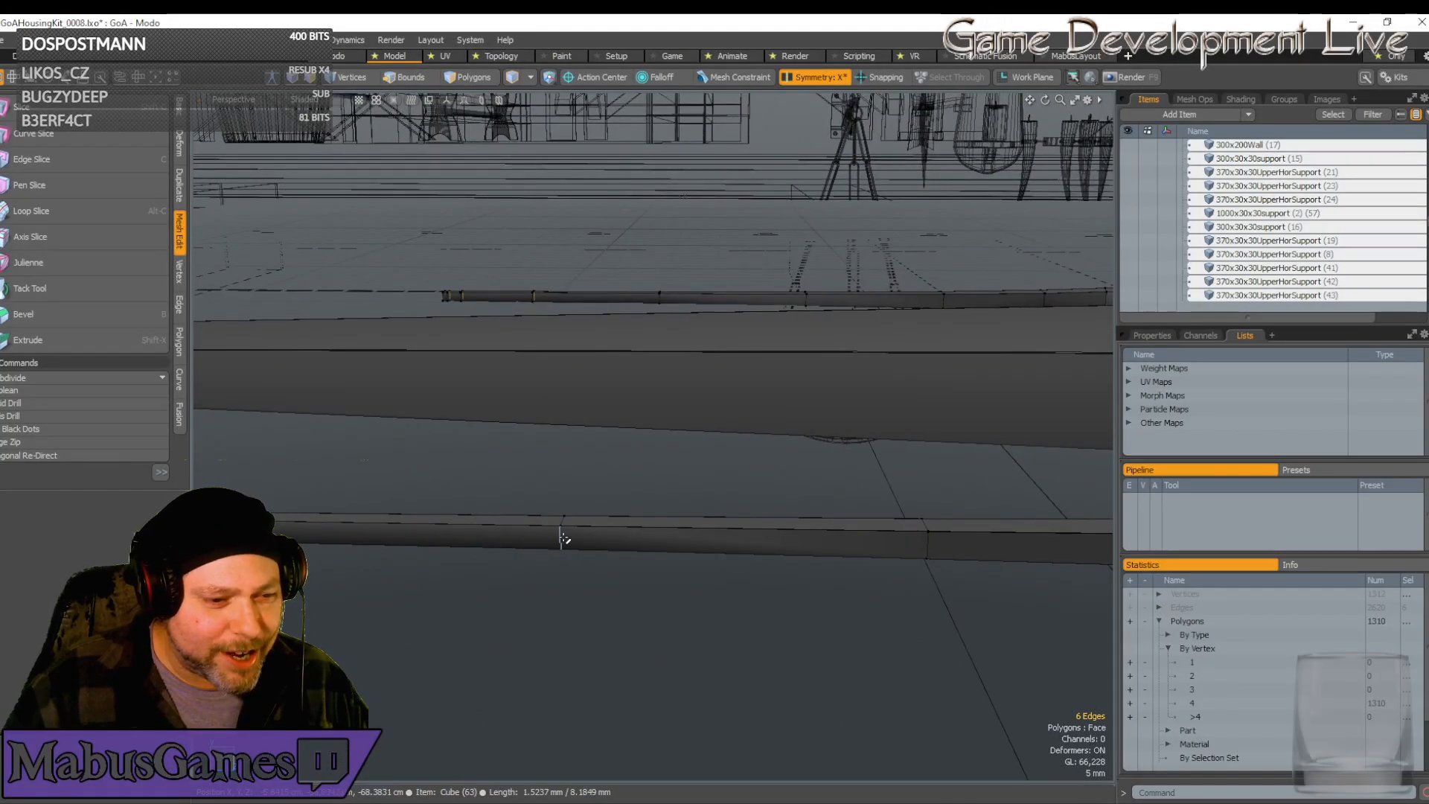
scroll(830, 577, down, 5)
alt+drag(836, 580, 724, 504)
key(ctrl+z)
key(BackSpace)
scroll(969, 569, down, 4)
scroll(724, 504, up, 5)
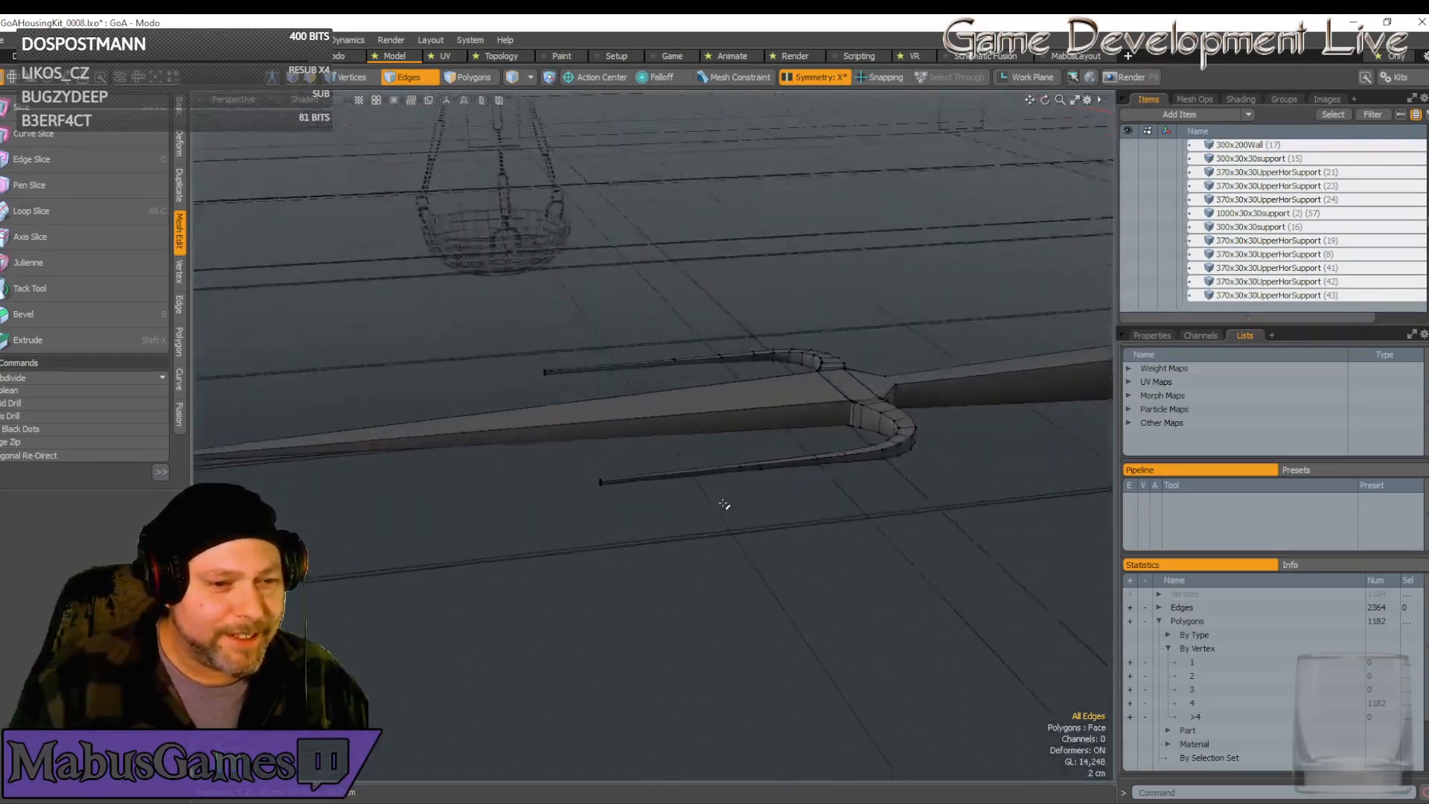
Check the thinned prongs up close, then select and remove the further unneeded edge loops midway along their straight sections
alt+drag(803, 470, 940, 572)
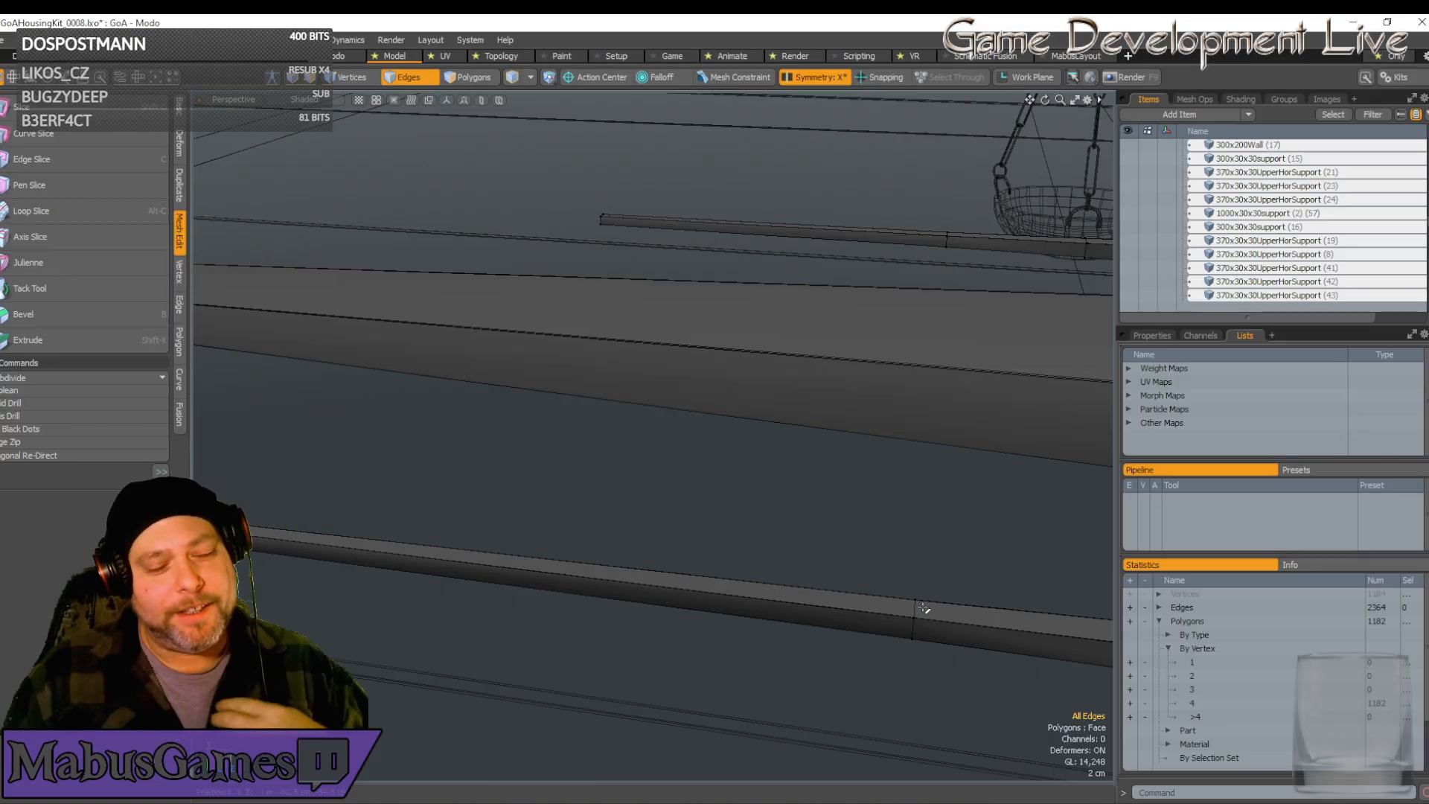
alt+drag(960, 628, 899, 606)
alt+drag(891, 354, 792, 387)
scroll(775, 432, up, 5)
scroll(838, 439, up, 4)
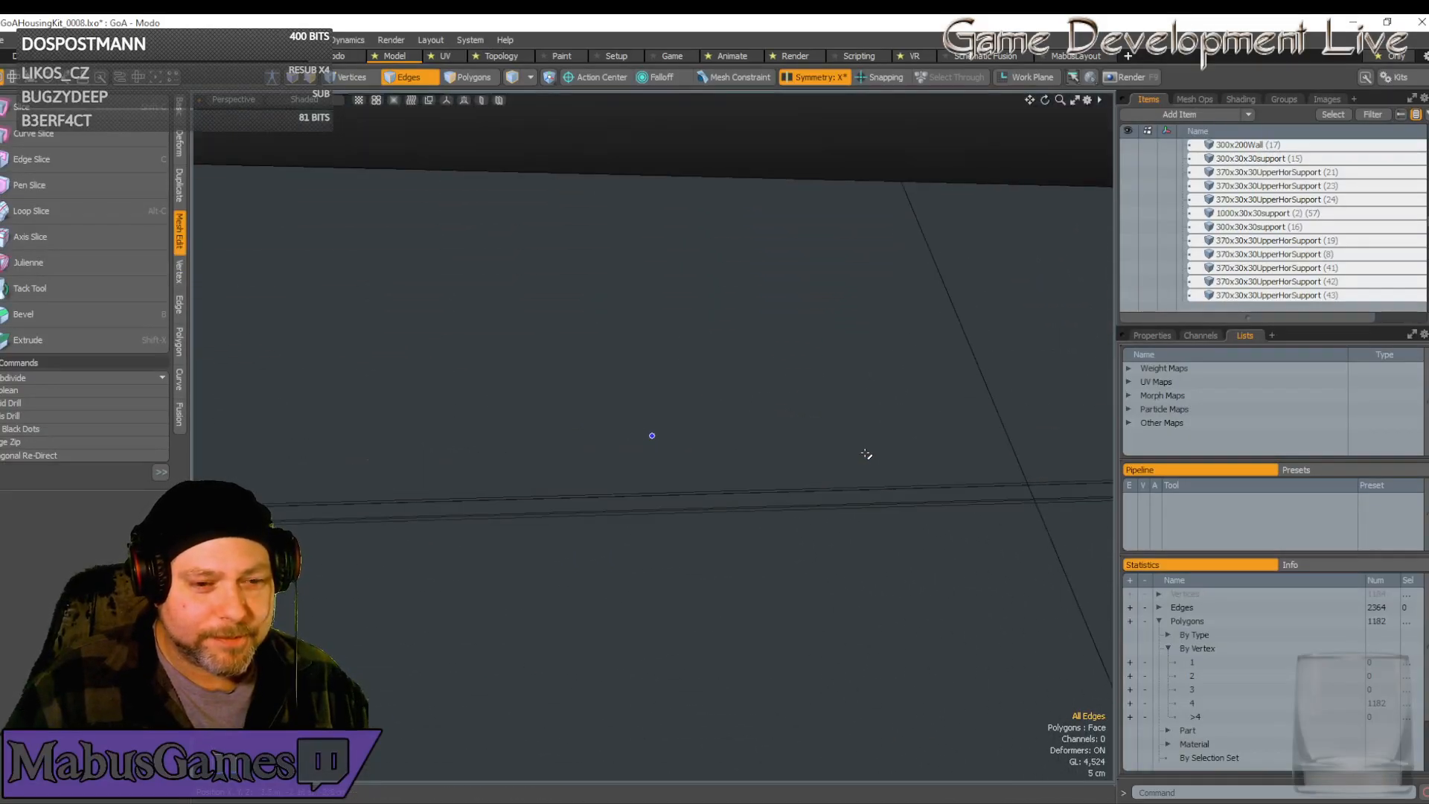
scroll(1013, 484, down, 2)
scroll(878, 436, up, 3)
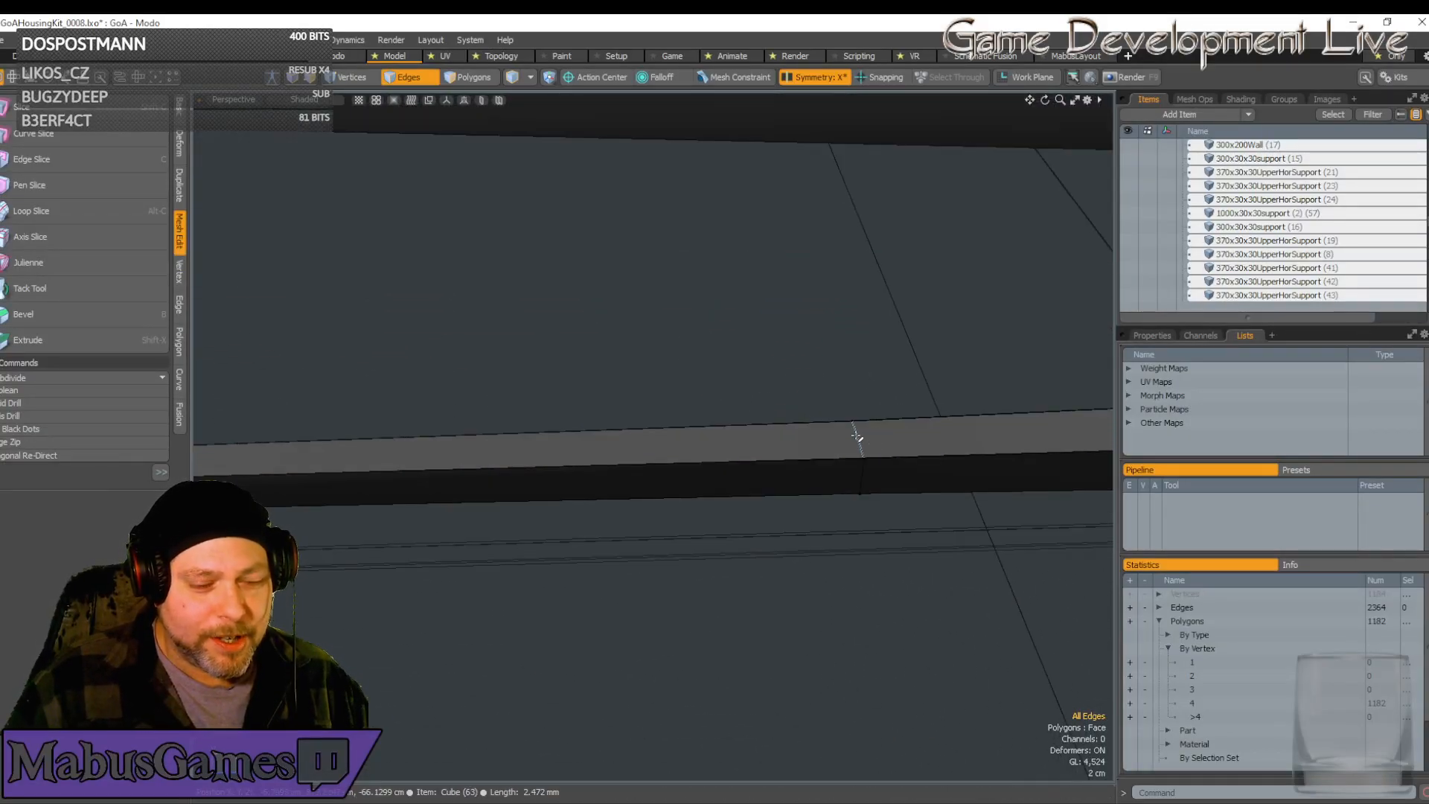
scroll(968, 445, down, 3)
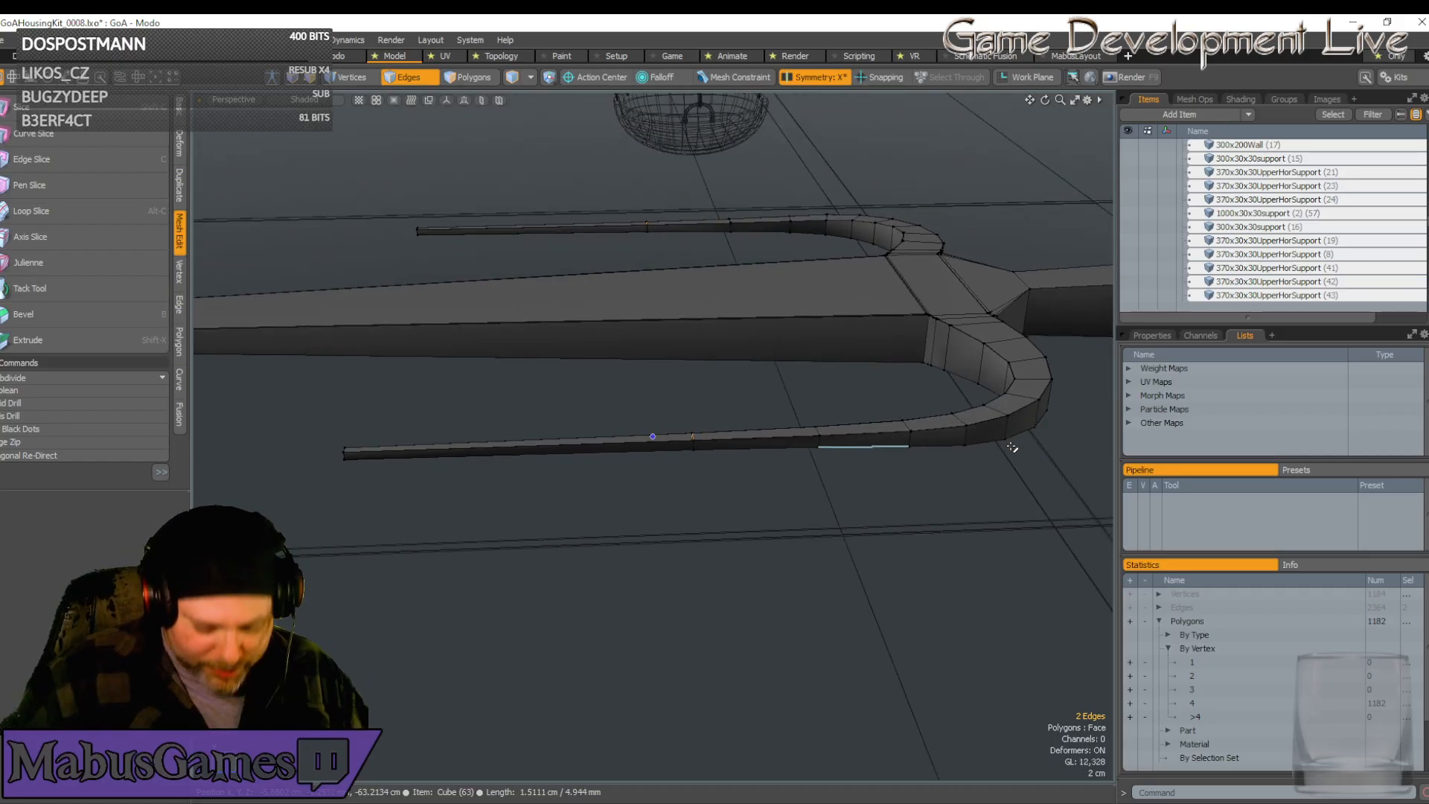
middle_drag(1013, 447, 881, 422)
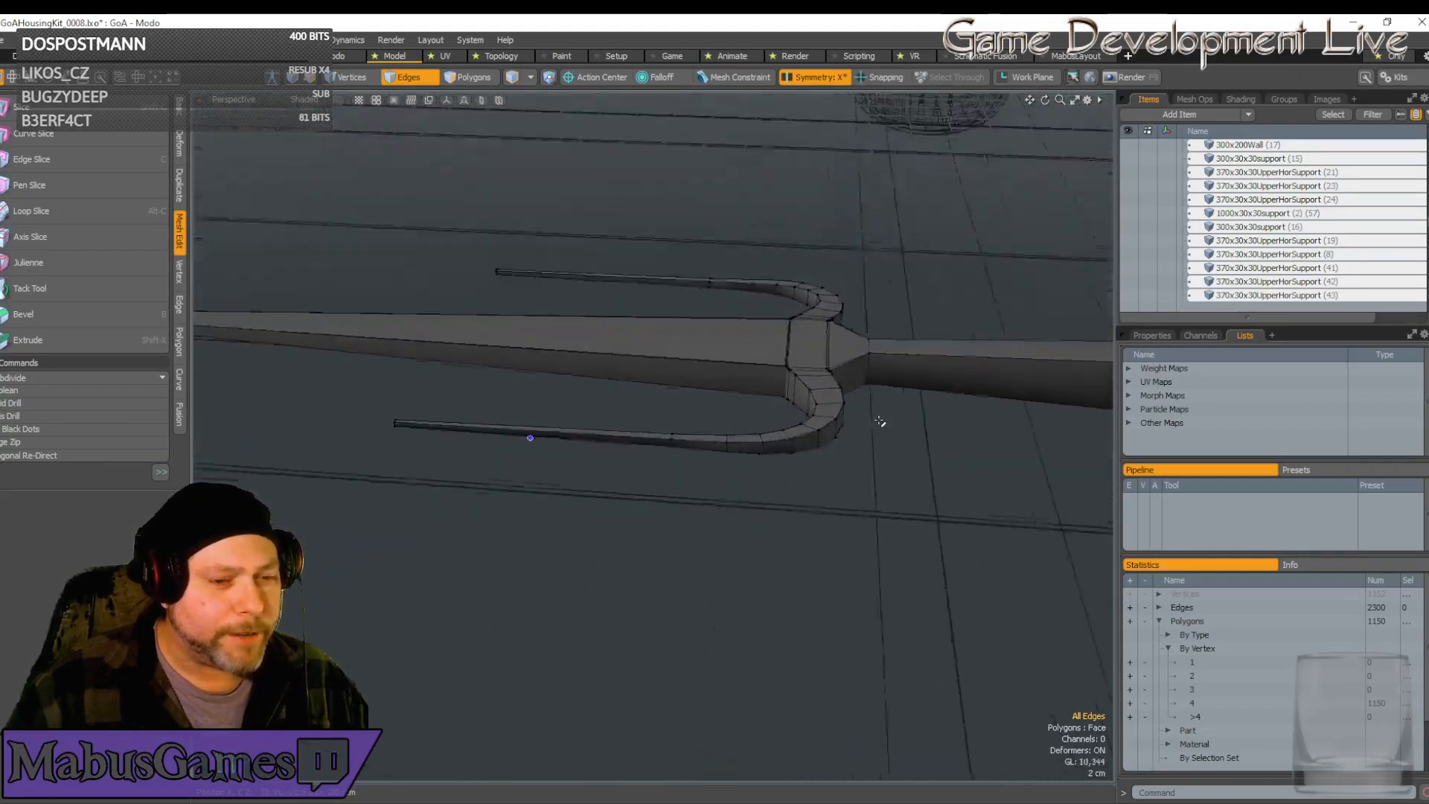
Select the end vertices at both prong tips and move them symmetrically inward by 5 mm along X
scroll(881, 421, up, 4)
scroll(880, 421, down, 4)
alt+drag(880, 421, 880, 421)
middle_drag(880, 422, 824, 400)
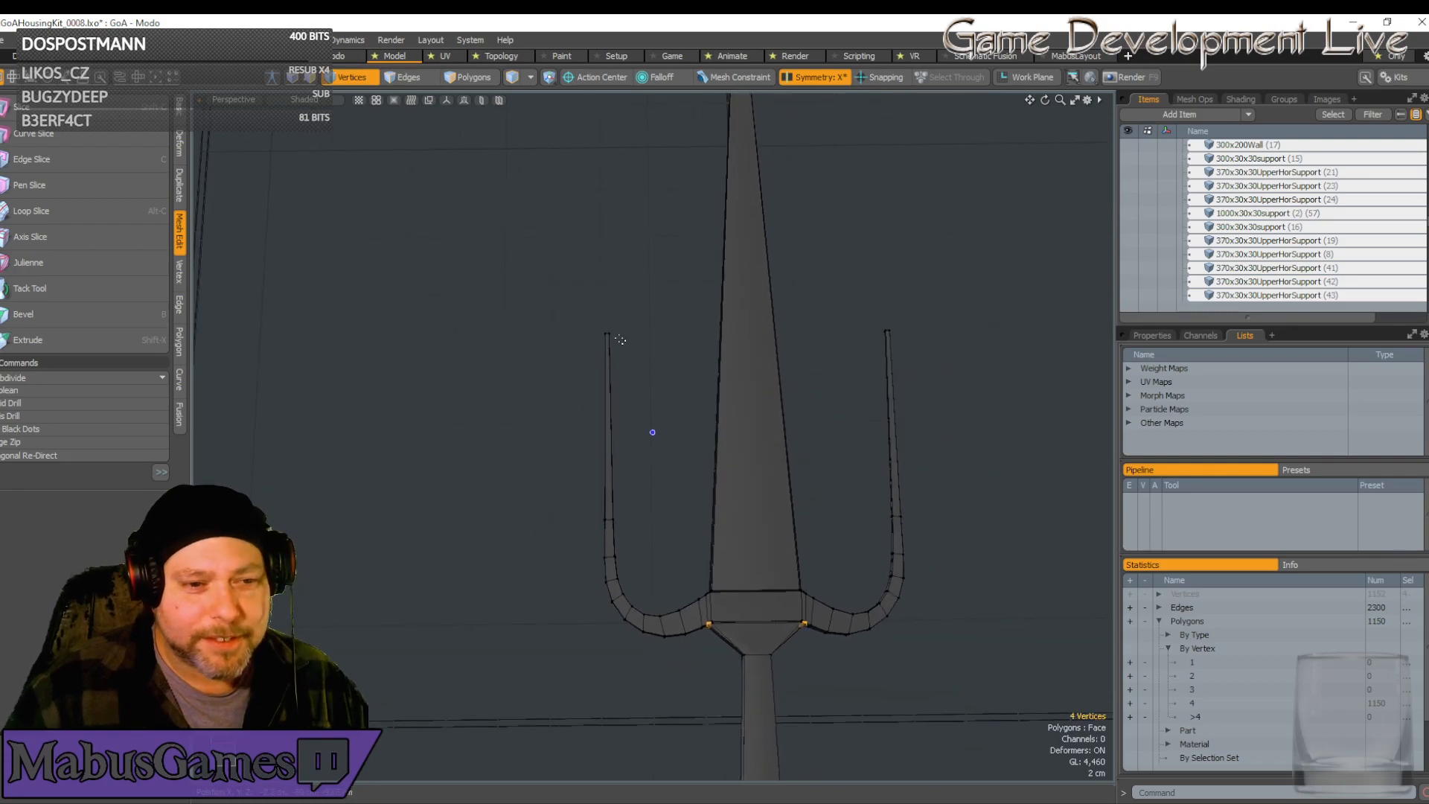
scroll(527, 251, up, 5)
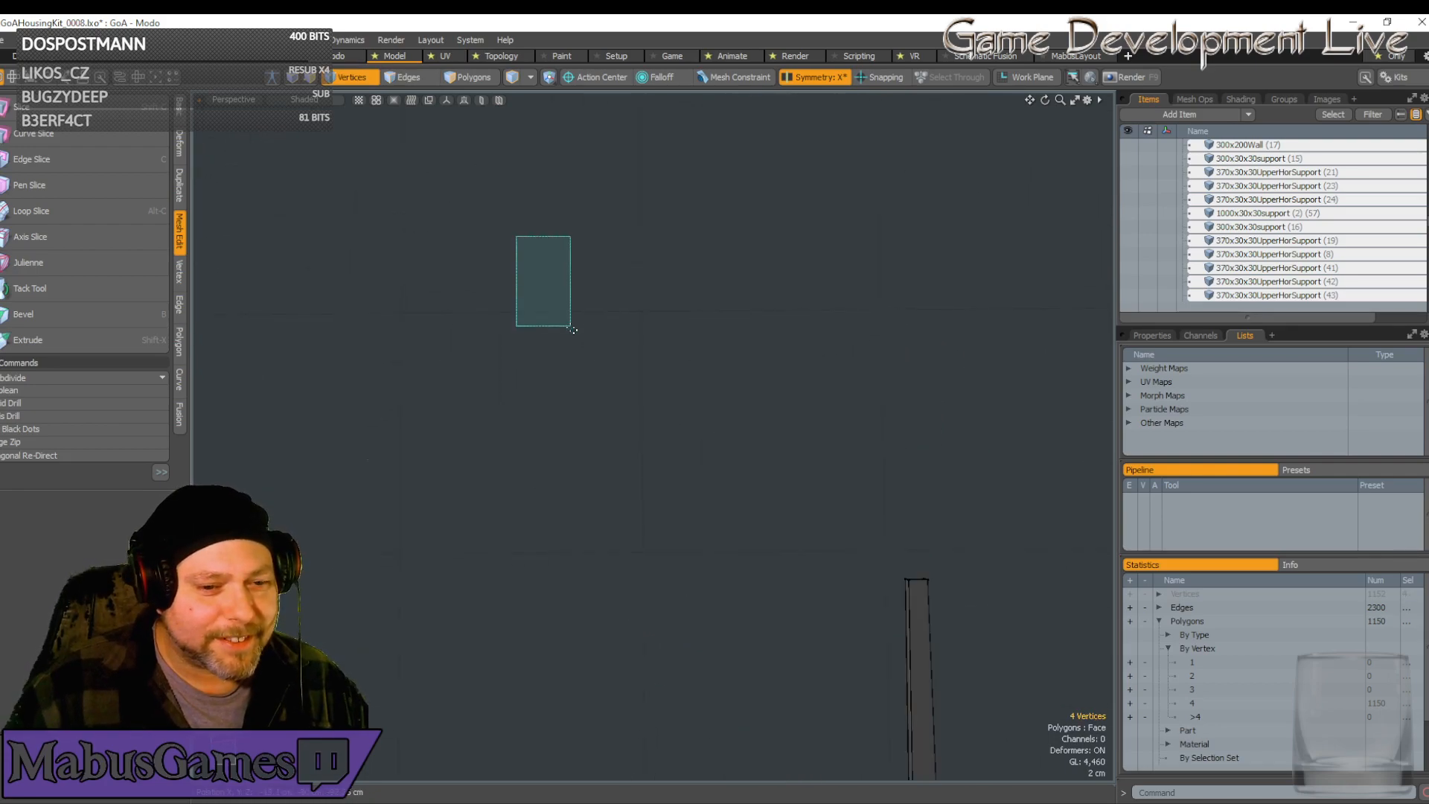
drag(573, 330, 577, 335)
scroll(594, 363, down, 8)
scroll(584, 320, up, 5)
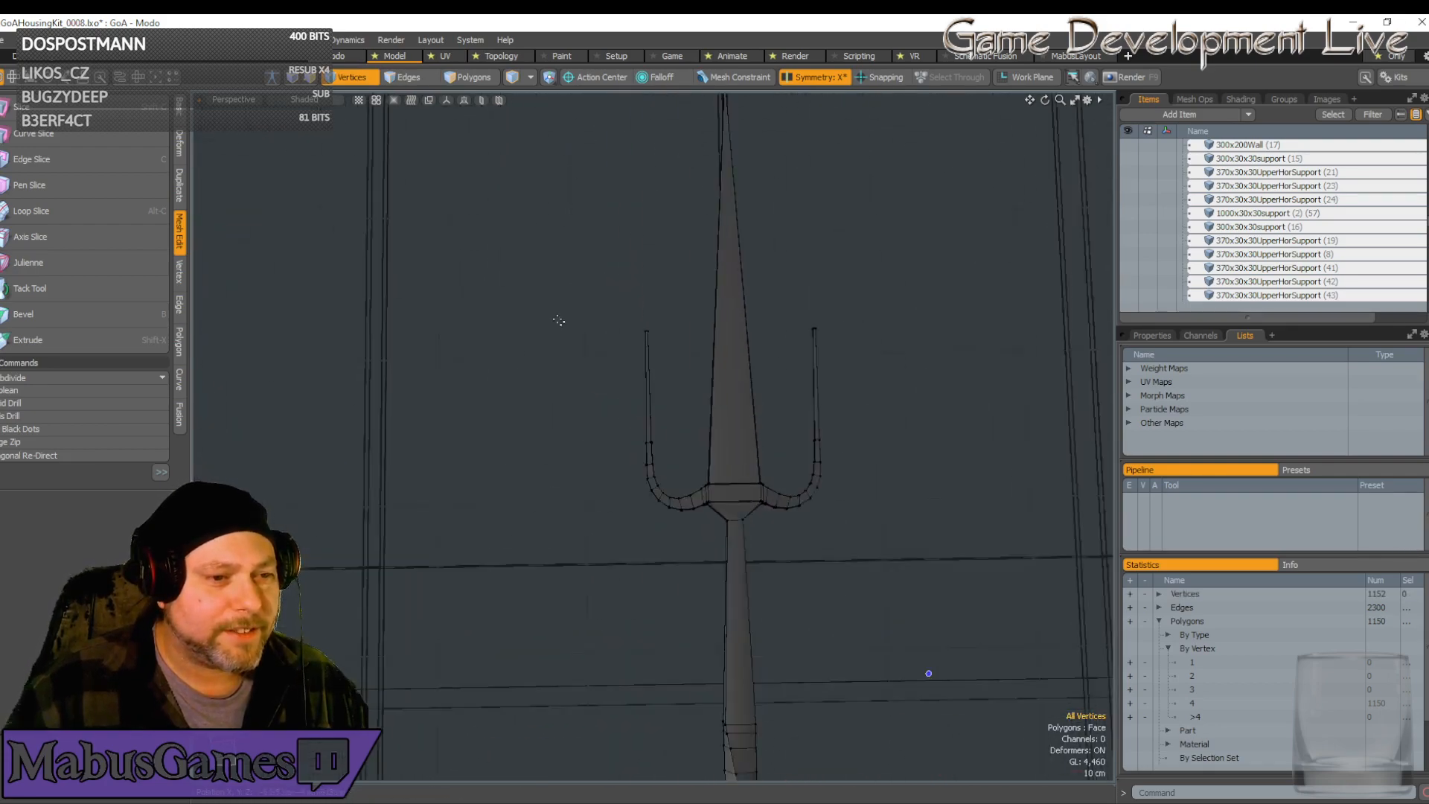
drag(526, 347, 614, 421)
key(w)
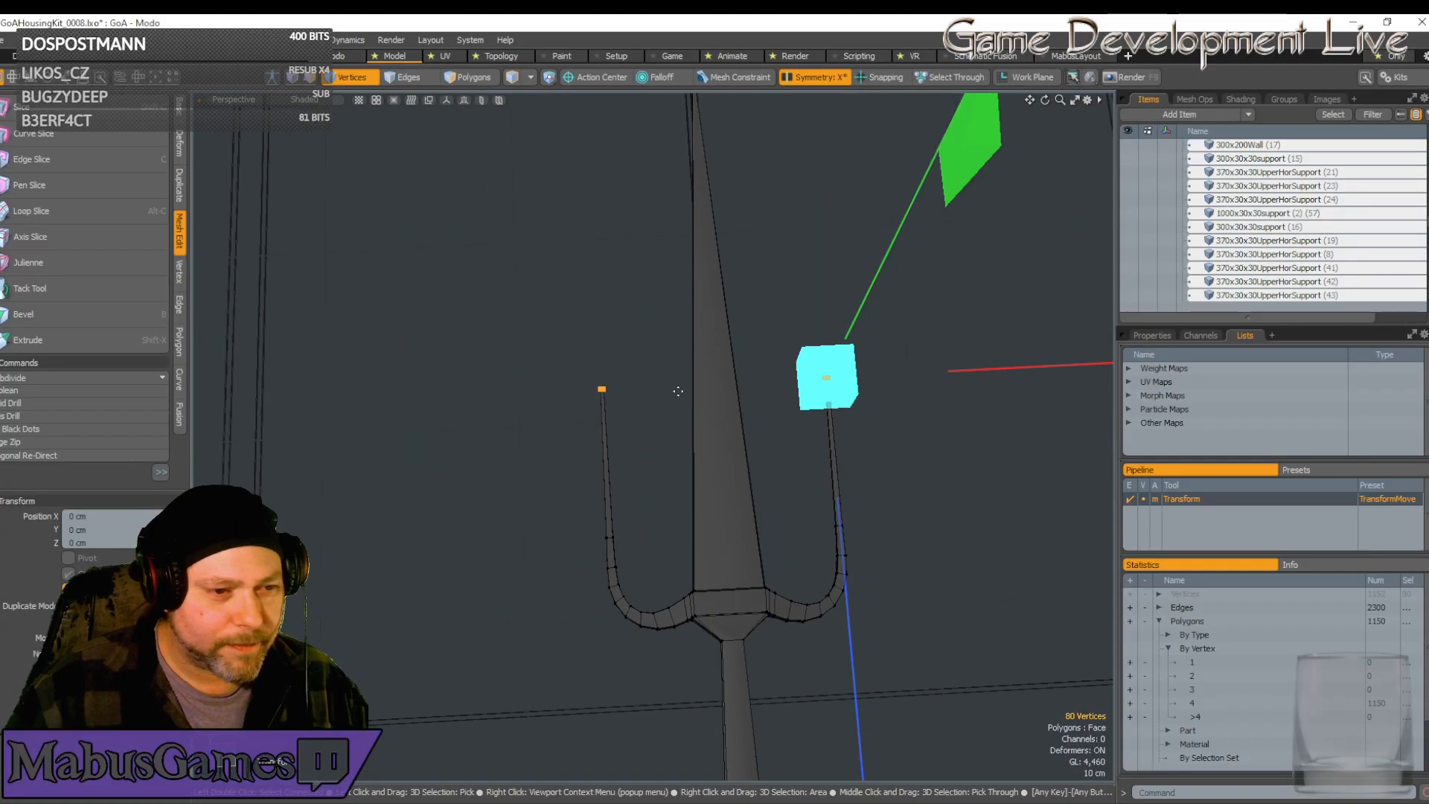
drag(827, 378, 816, 377)
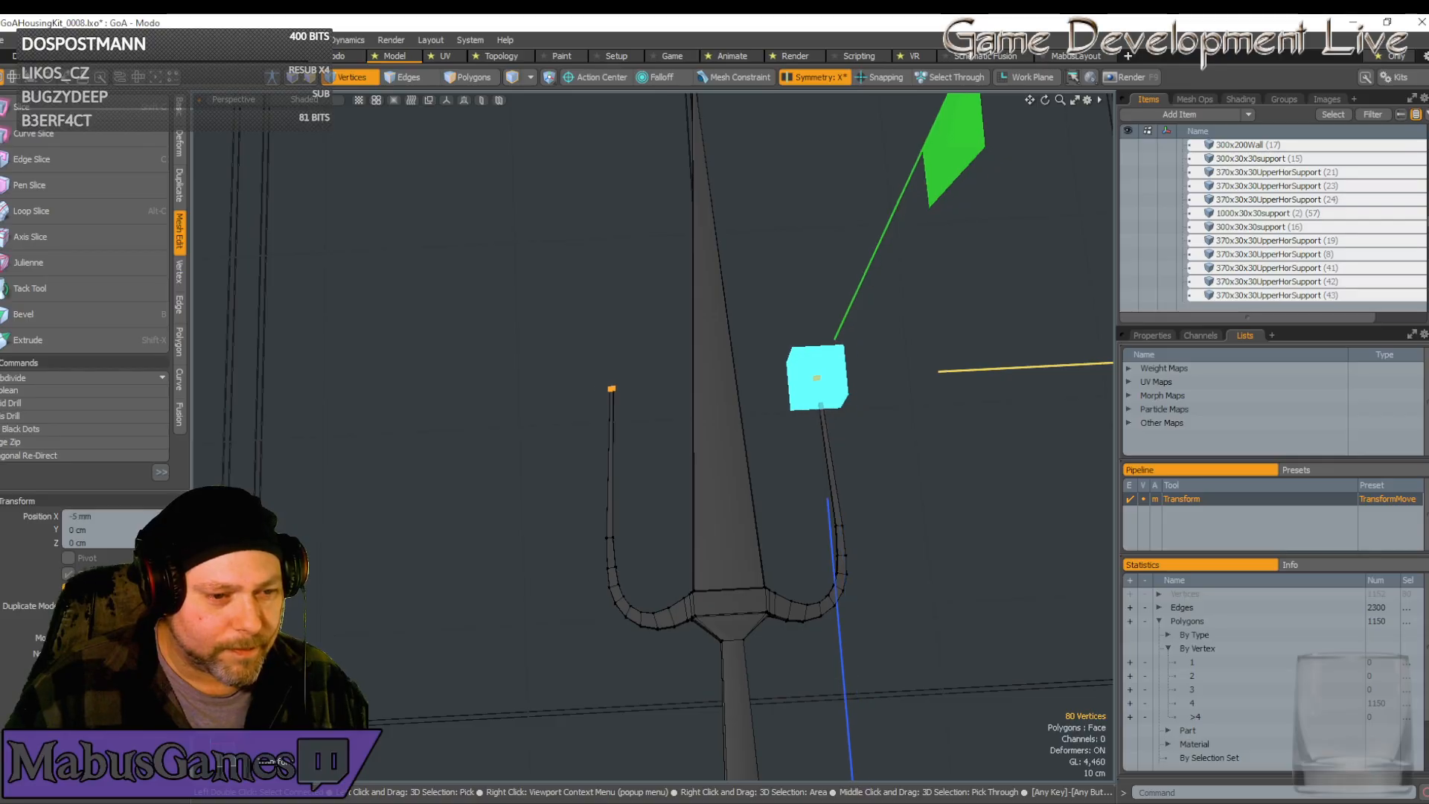
key(space)
Review the tapered prongs, return to item selection of the whole trident and turn off X-axis symmetry
ctrl+alt+drag(982, 486, 980, 485)
alt+shift+drag(980, 485, 981, 477)
ctrl+alt+drag(981, 477, 979, 470)
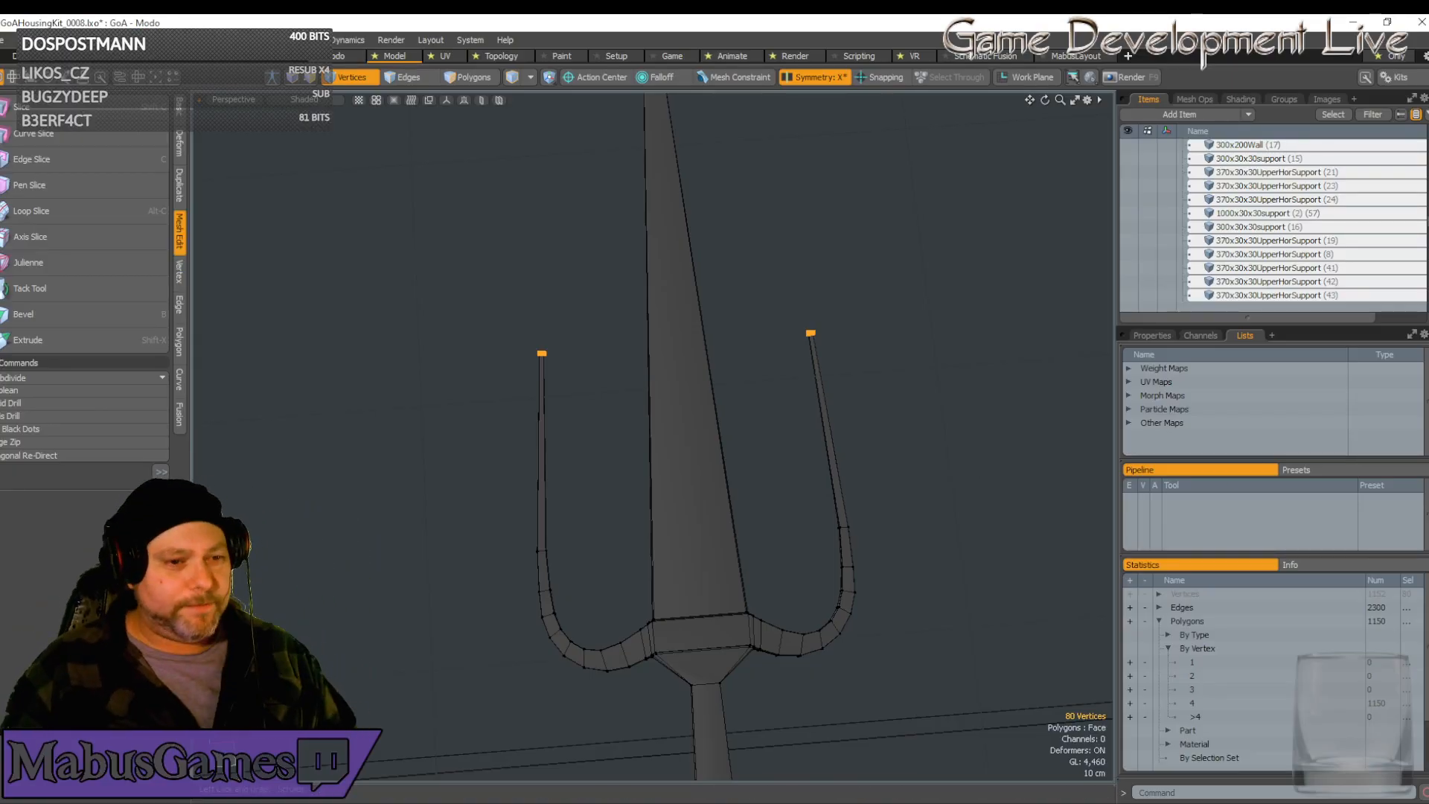
ctrl+alt+drag(979, 470, 967, 358)
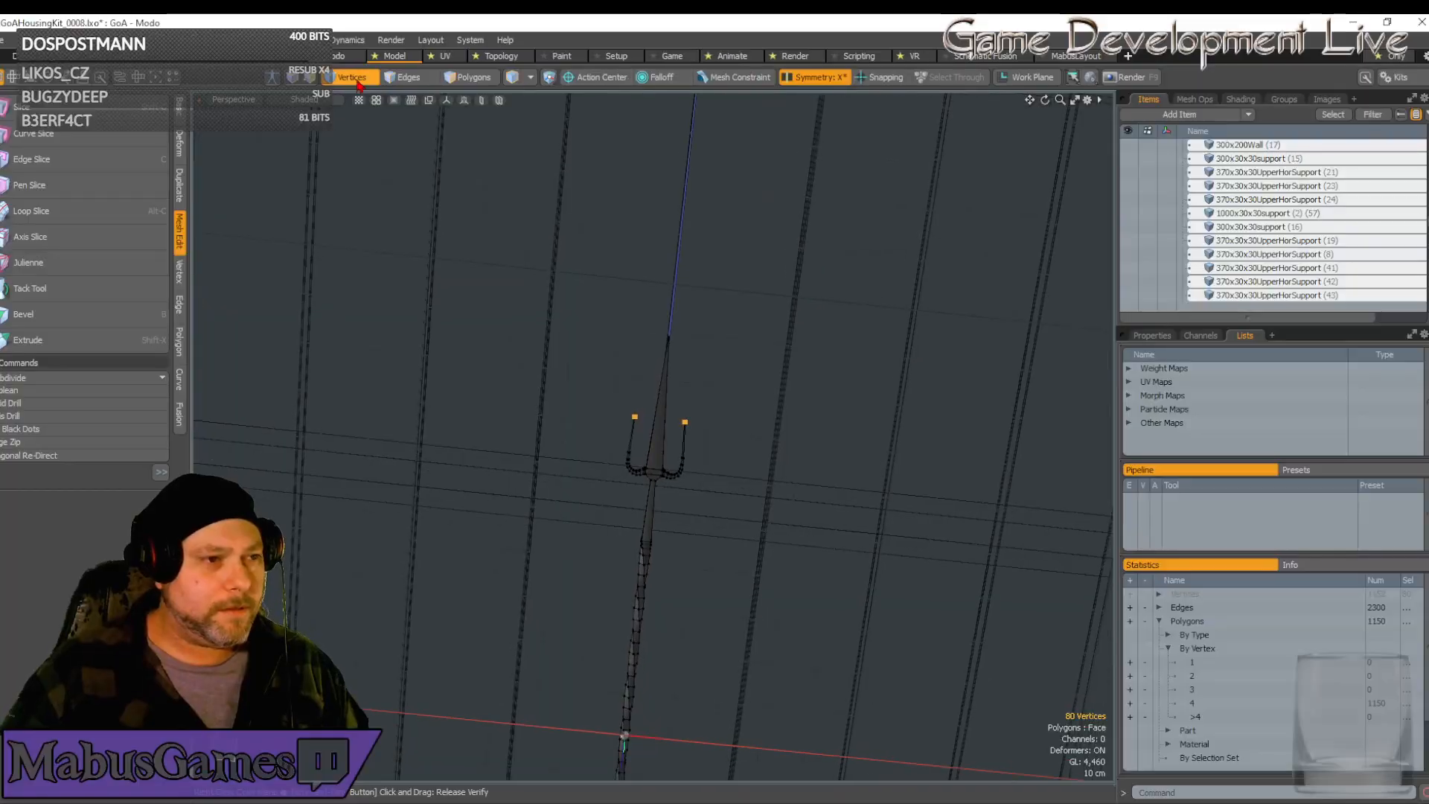
click(363, 83)
alt+drag(551, 186, 802, 88)
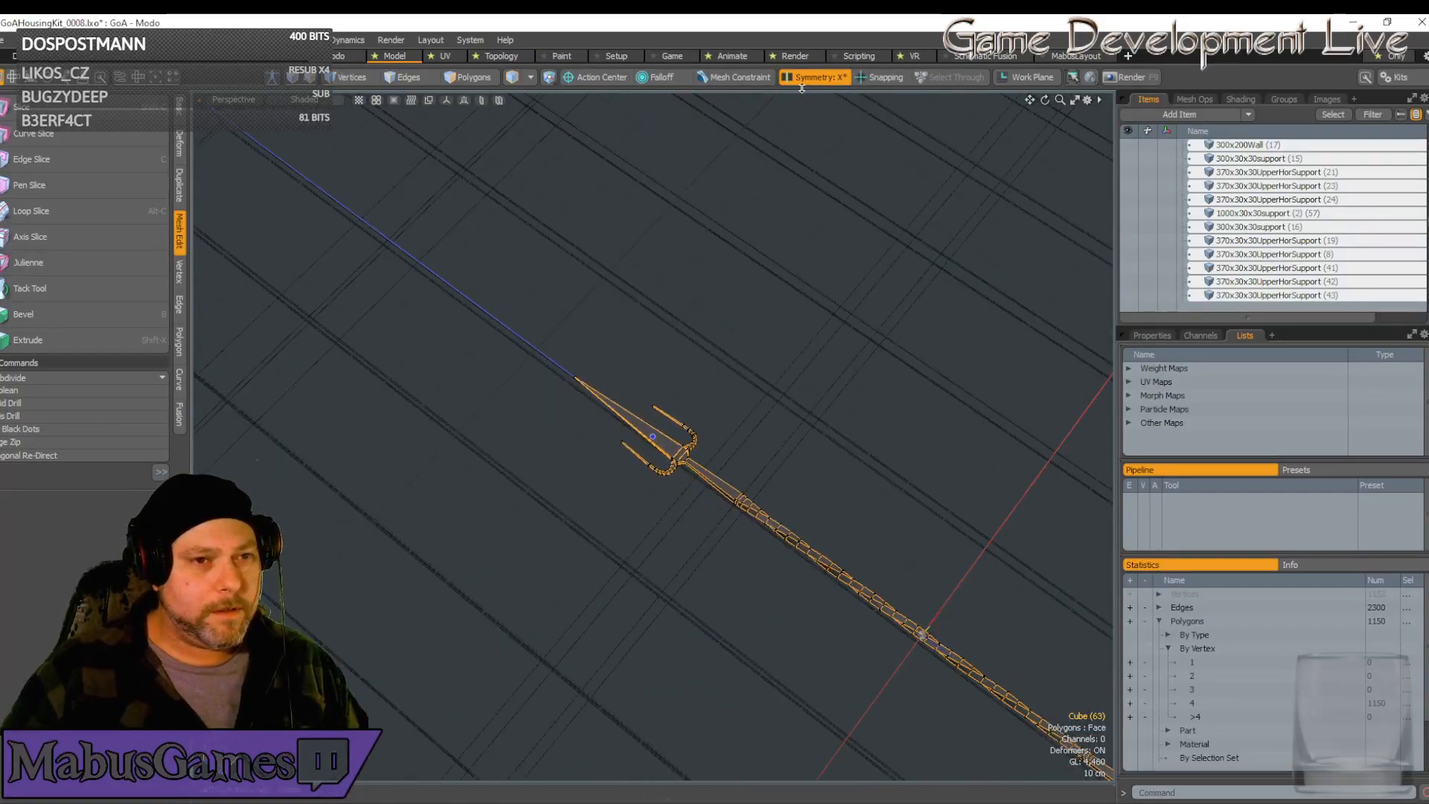
click(811, 80)
mouse_move(983, 497)
alt+mouse_down()
mouse_move(963, 450)
mouse_move(757, 417)
mouse_move(982, 474)
mouse_move(979, 512)
alt+mouse_up()
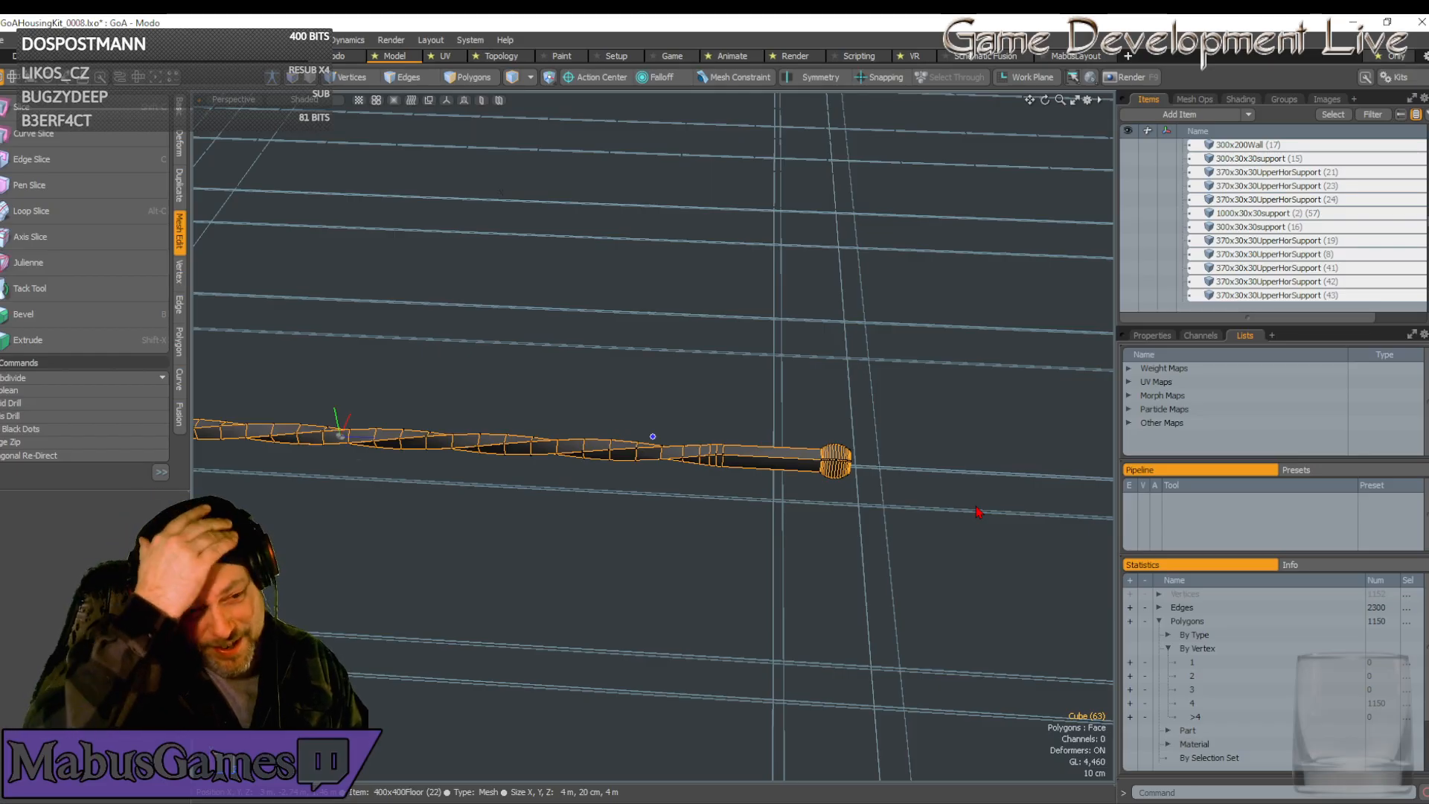
Run a preview render of the trident and examine its shading from several angles
alt+drag(942, 480, 730, 367)
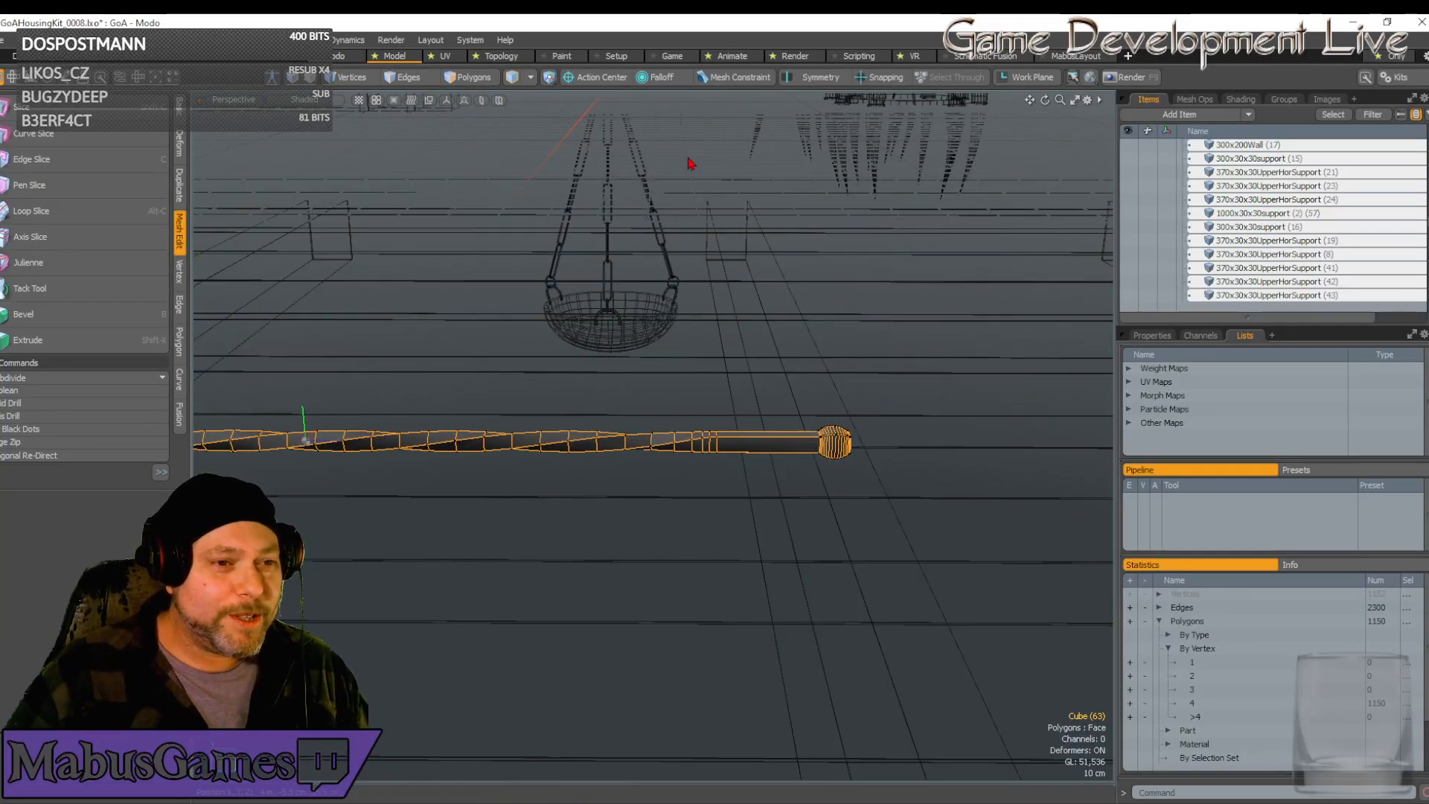
alt+drag(689, 166, 759, 373)
scroll(772, 380, down, 6)
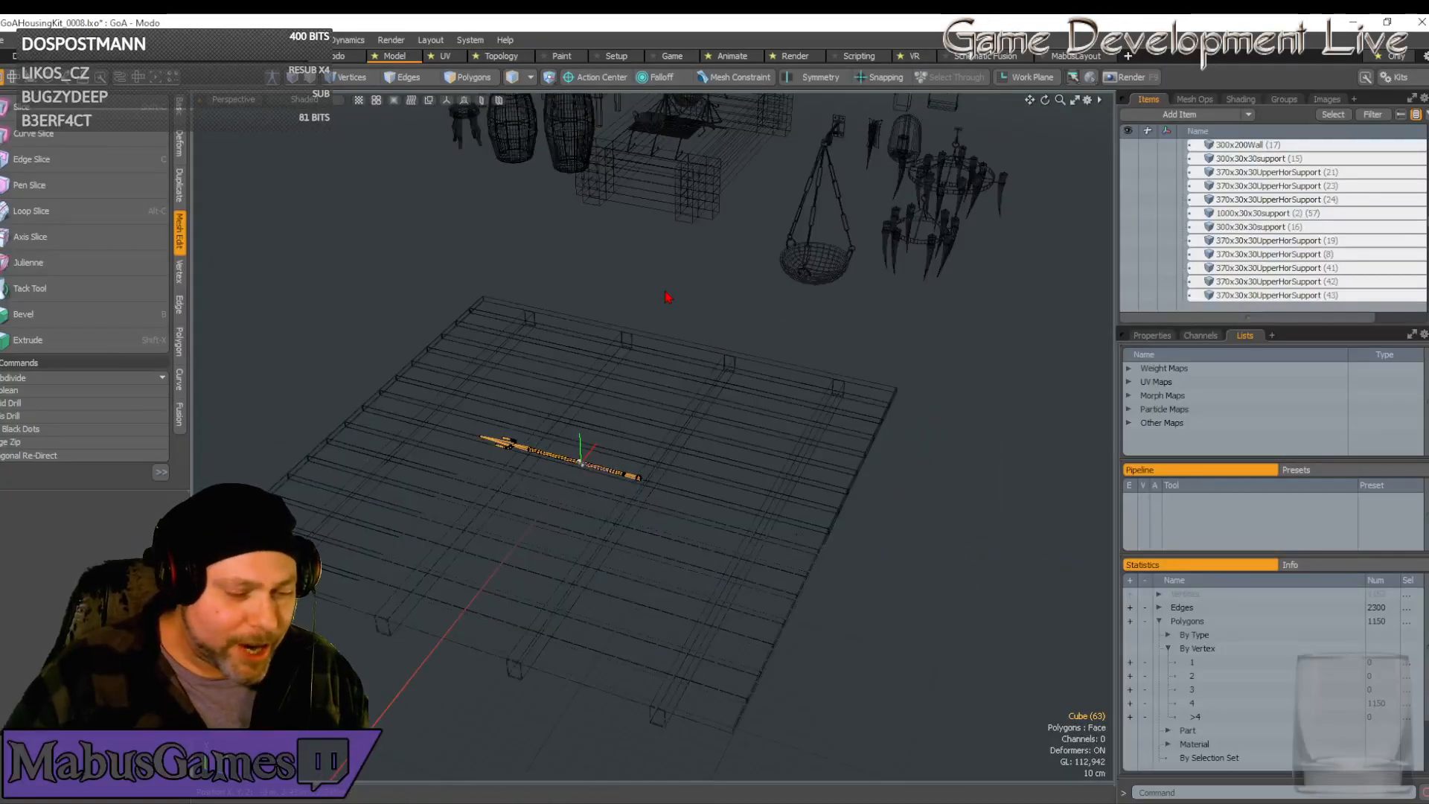
scroll(668, 297, up, 6)
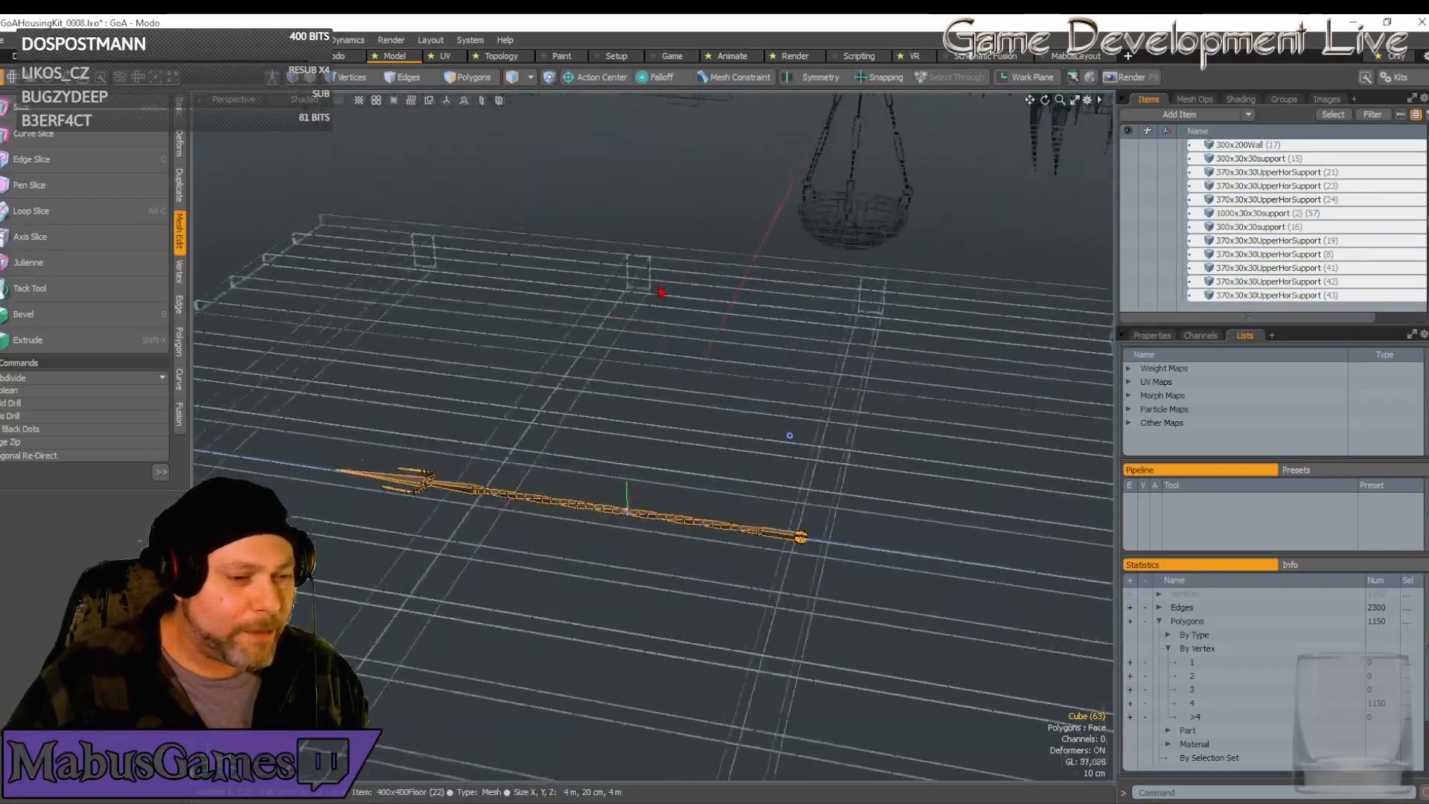
mouse_move(662, 292)
alt+mouse_down()
mouse_move(619, 227)
mouse_move(680, 109)
alt+mouse_up()
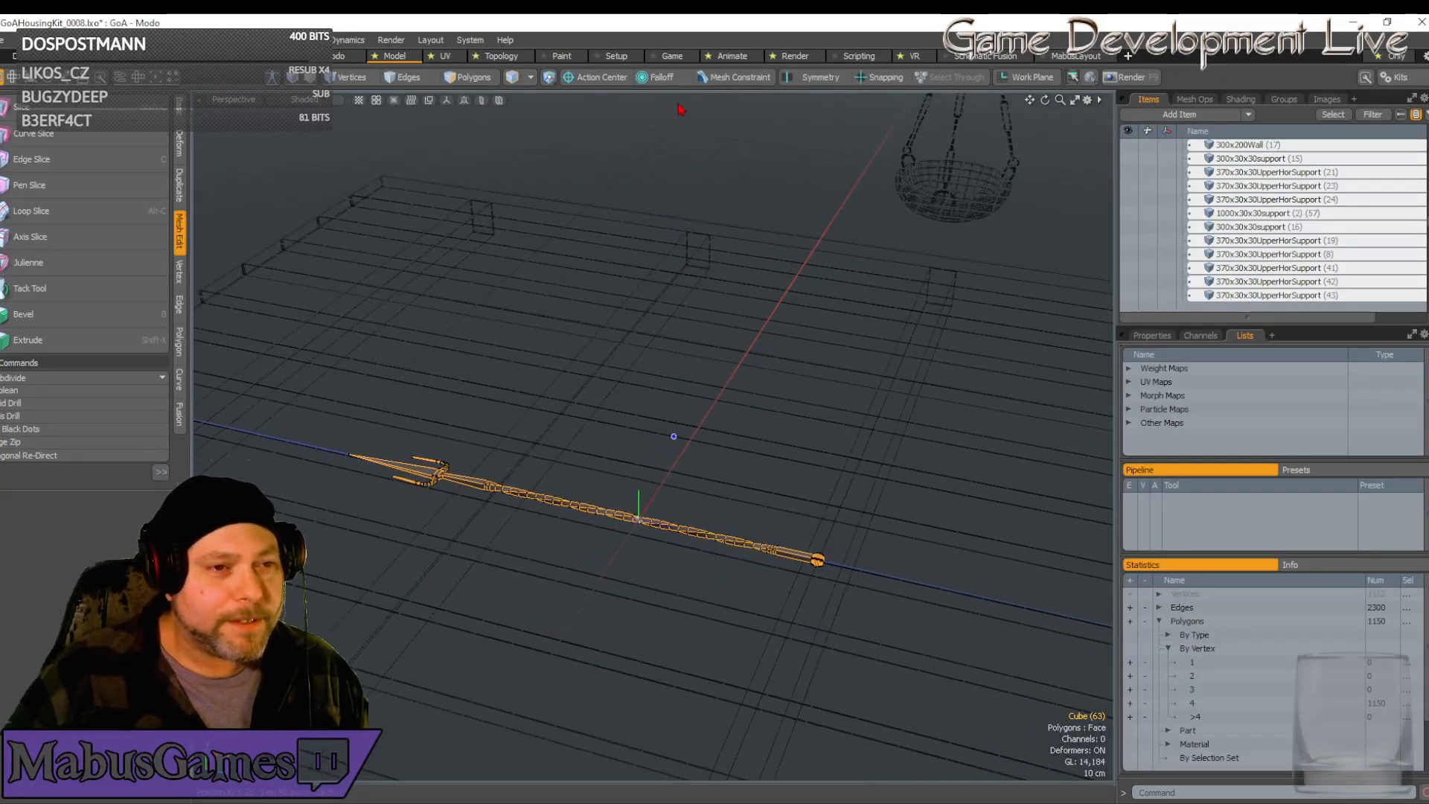
click(807, 59)
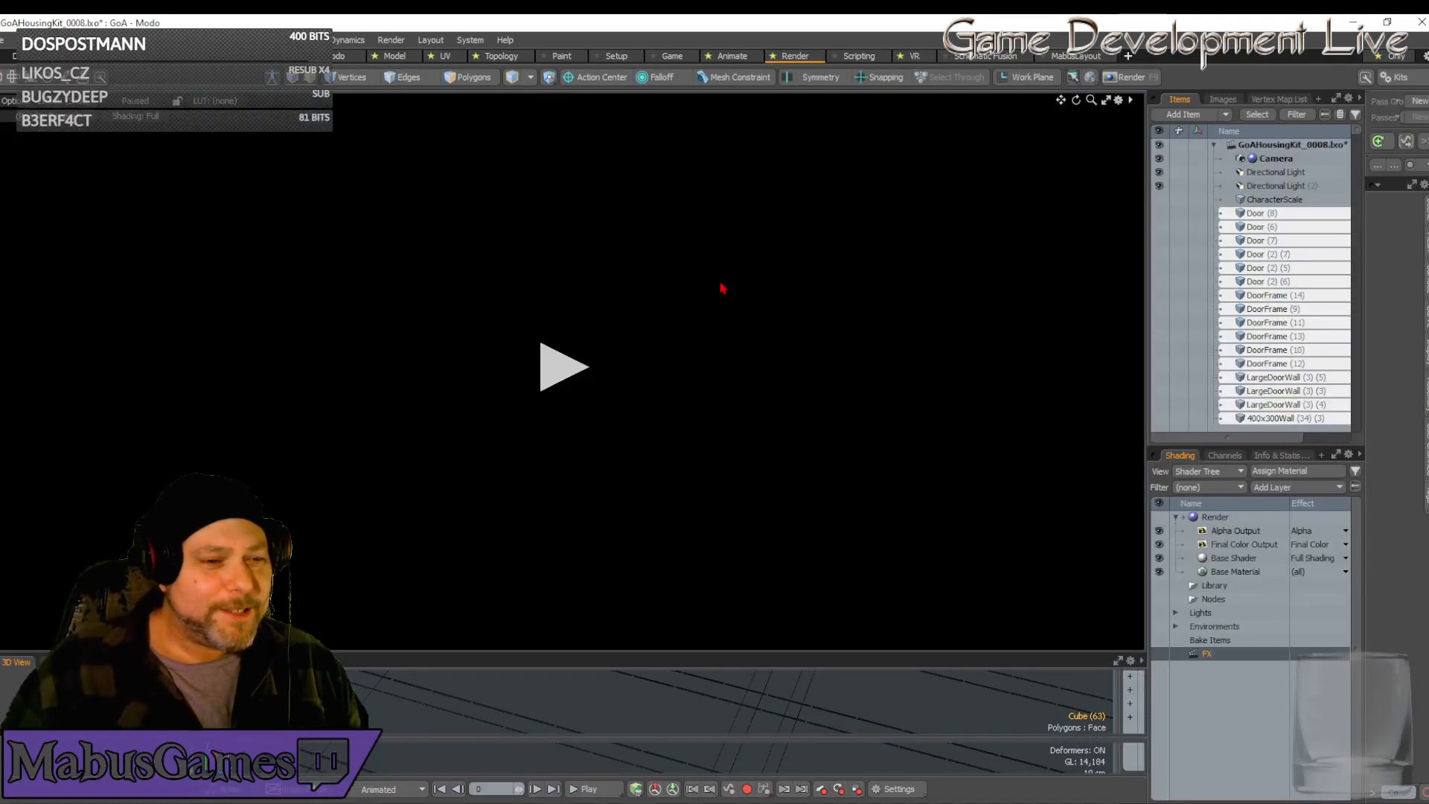
click(571, 380)
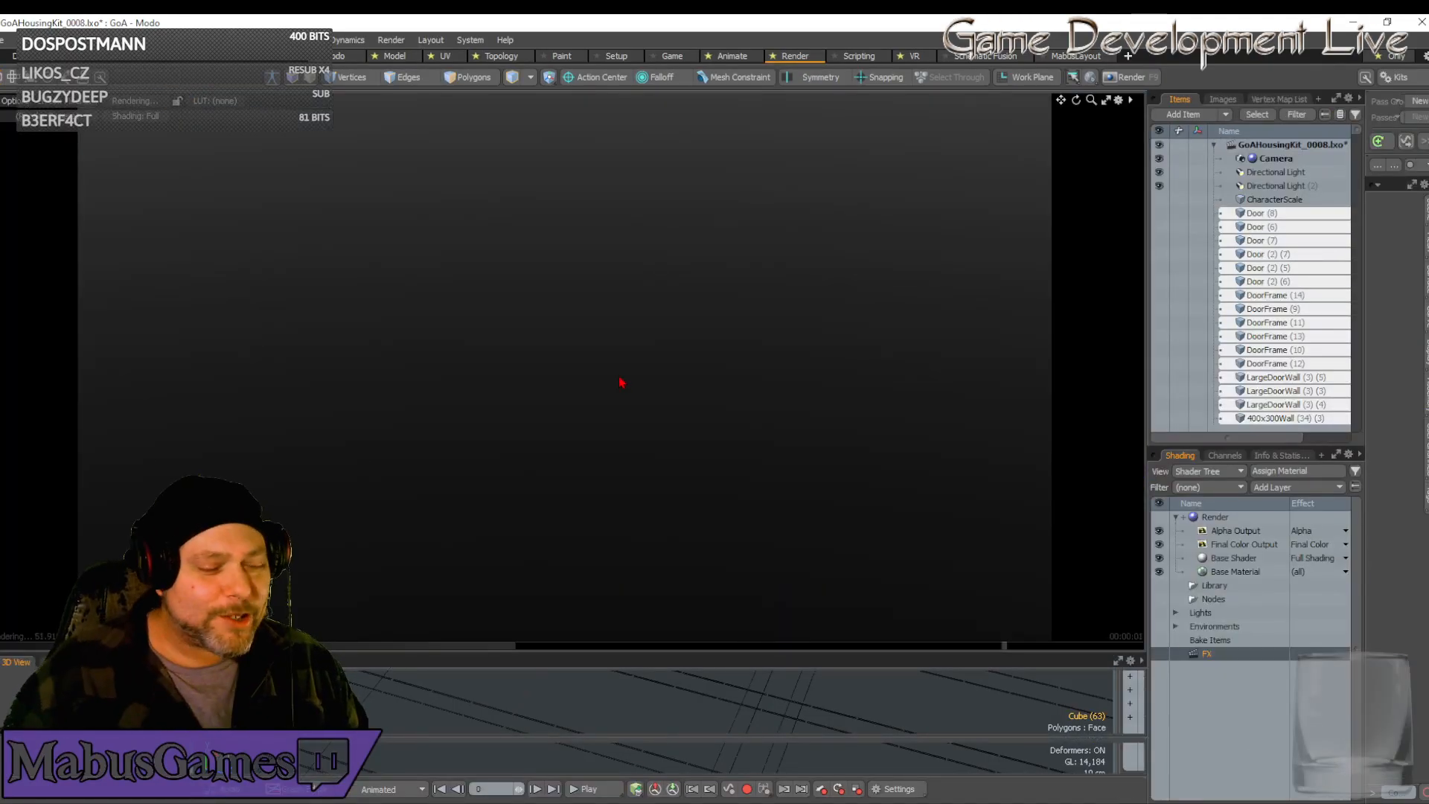
alt+drag(670, 456, 647, 456)
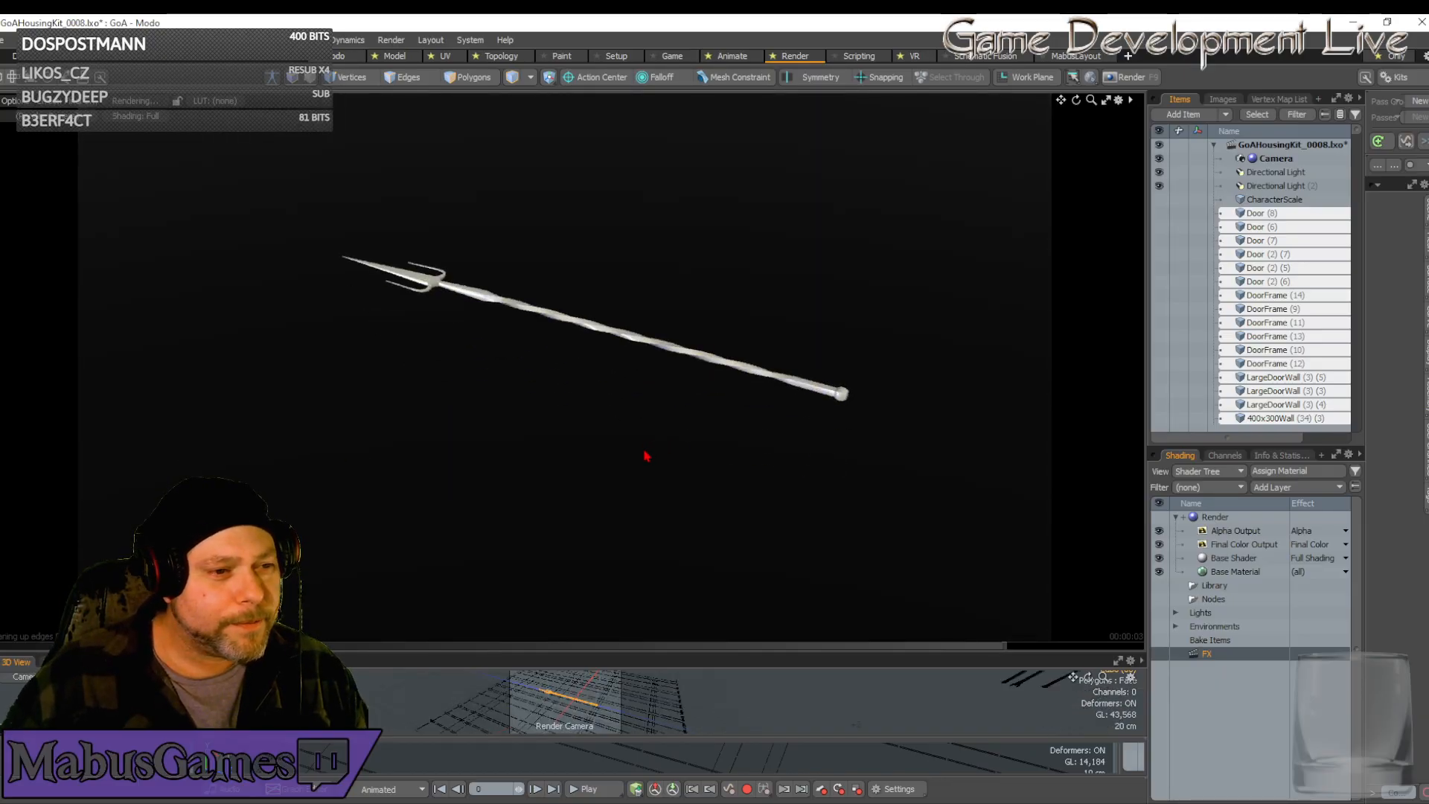
alt+drag(665, 422, 669, 417)
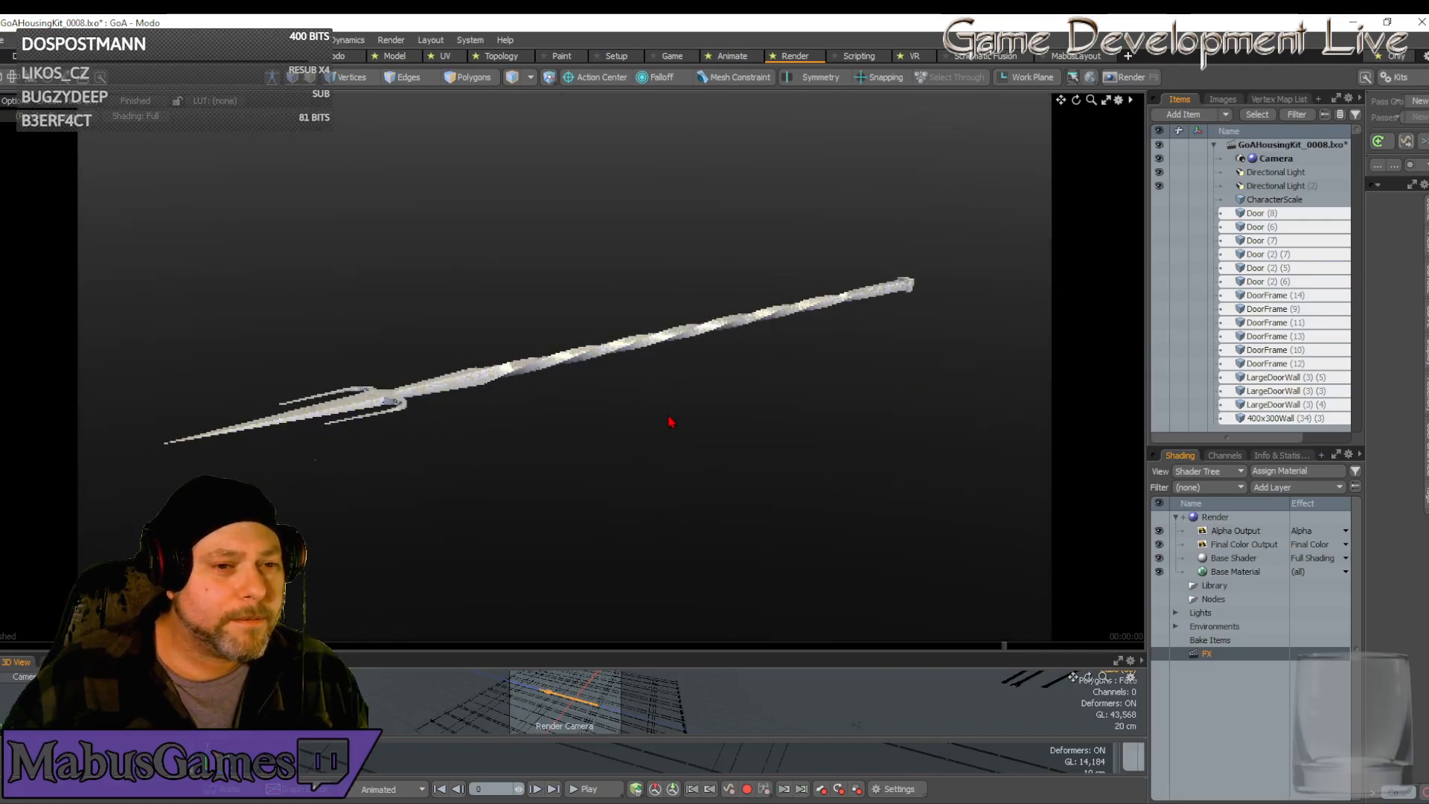
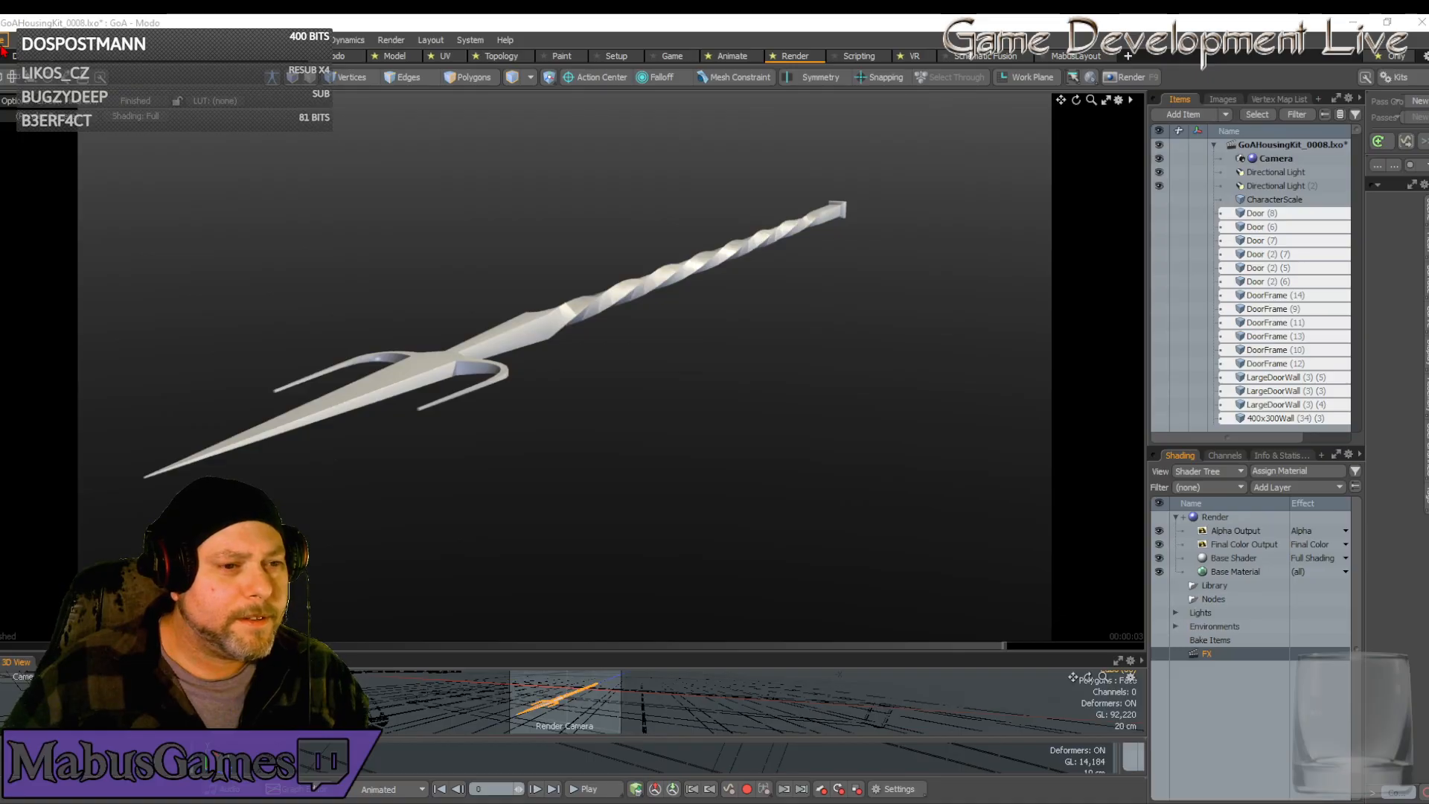
Return to the modeling layout and apply an SDS Subdivide to the whole trident mesh
click(407, 58)
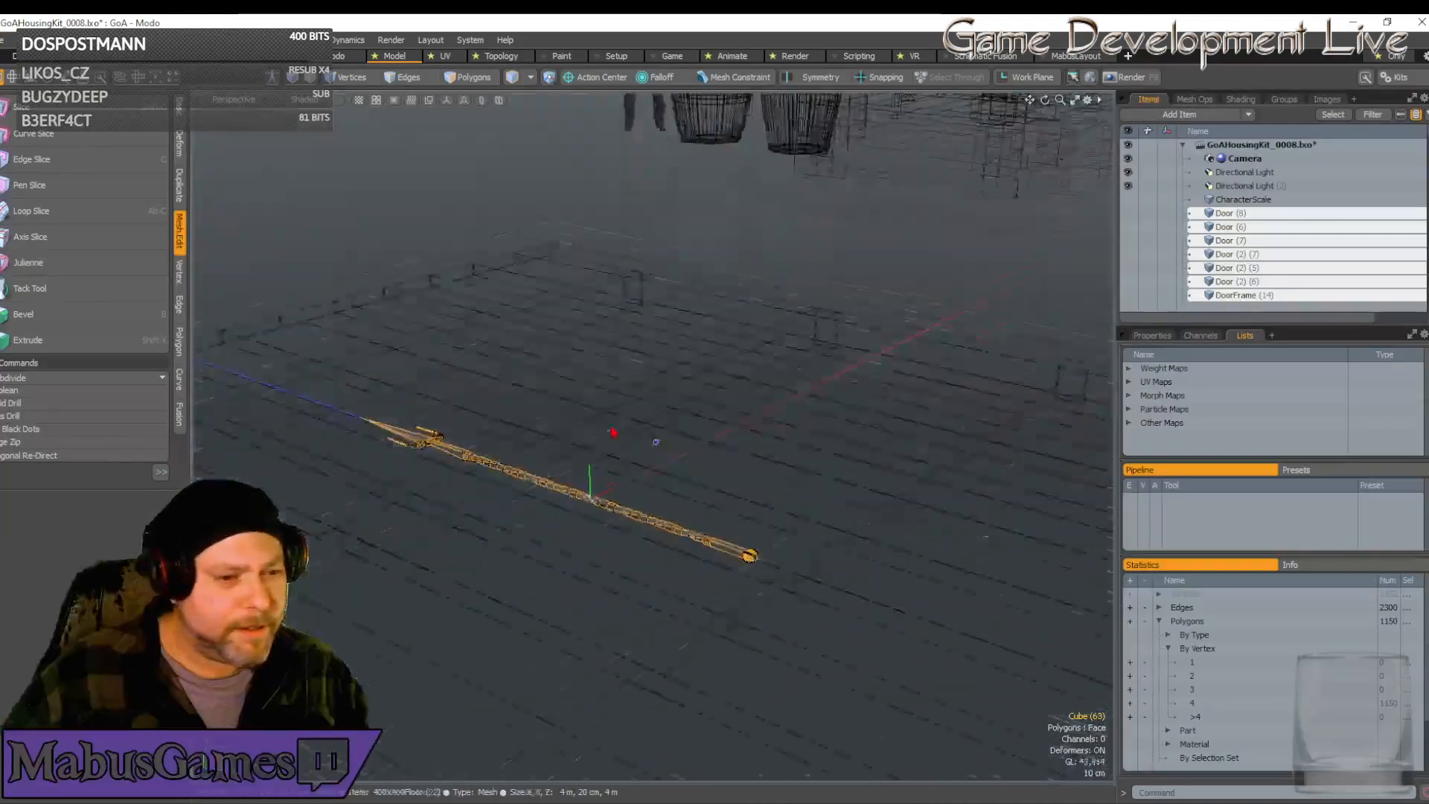
alt+drag(614, 431, 513, 579)
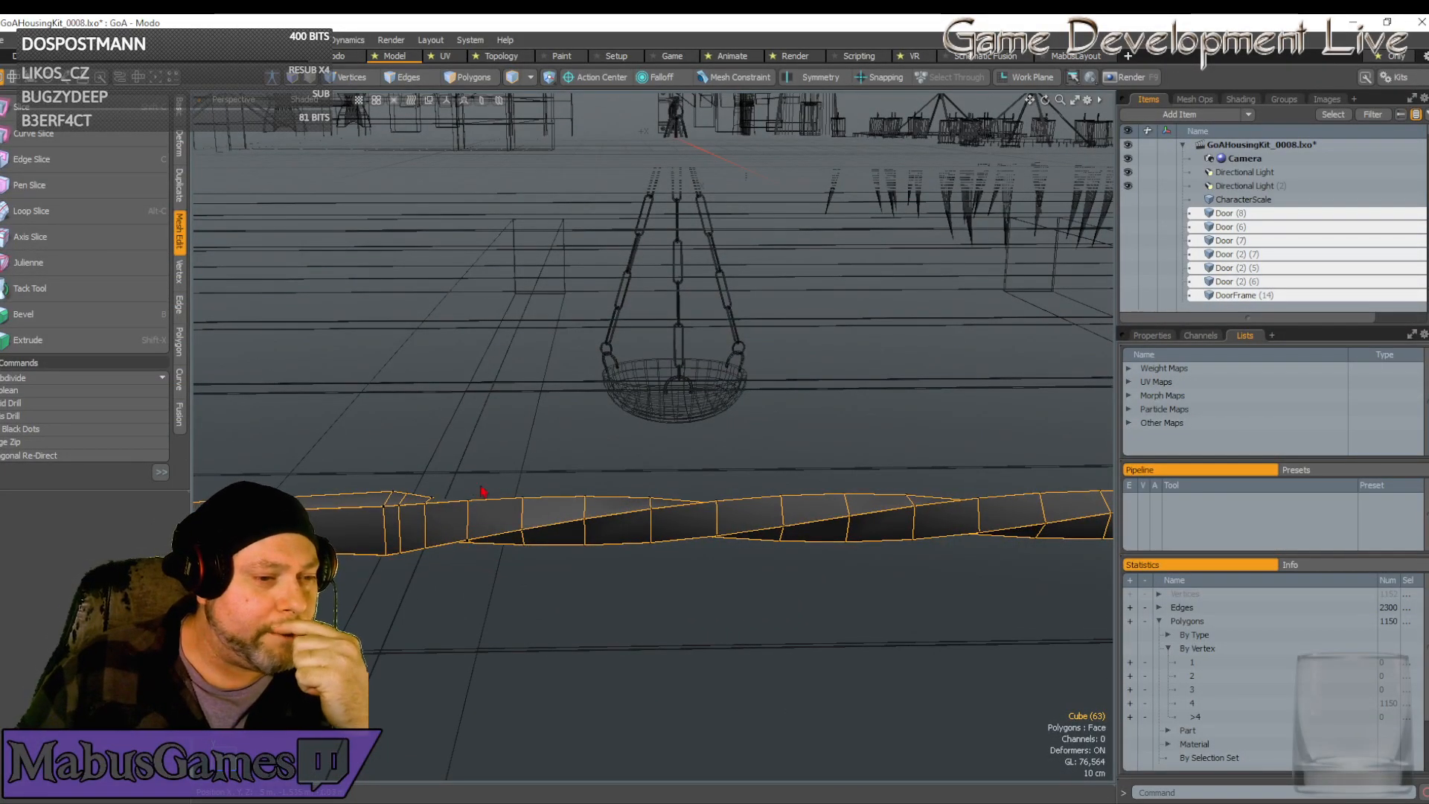
alt+drag(499, 483, 367, 139)
scroll(484, 522, down, 3)
click(86, 380)
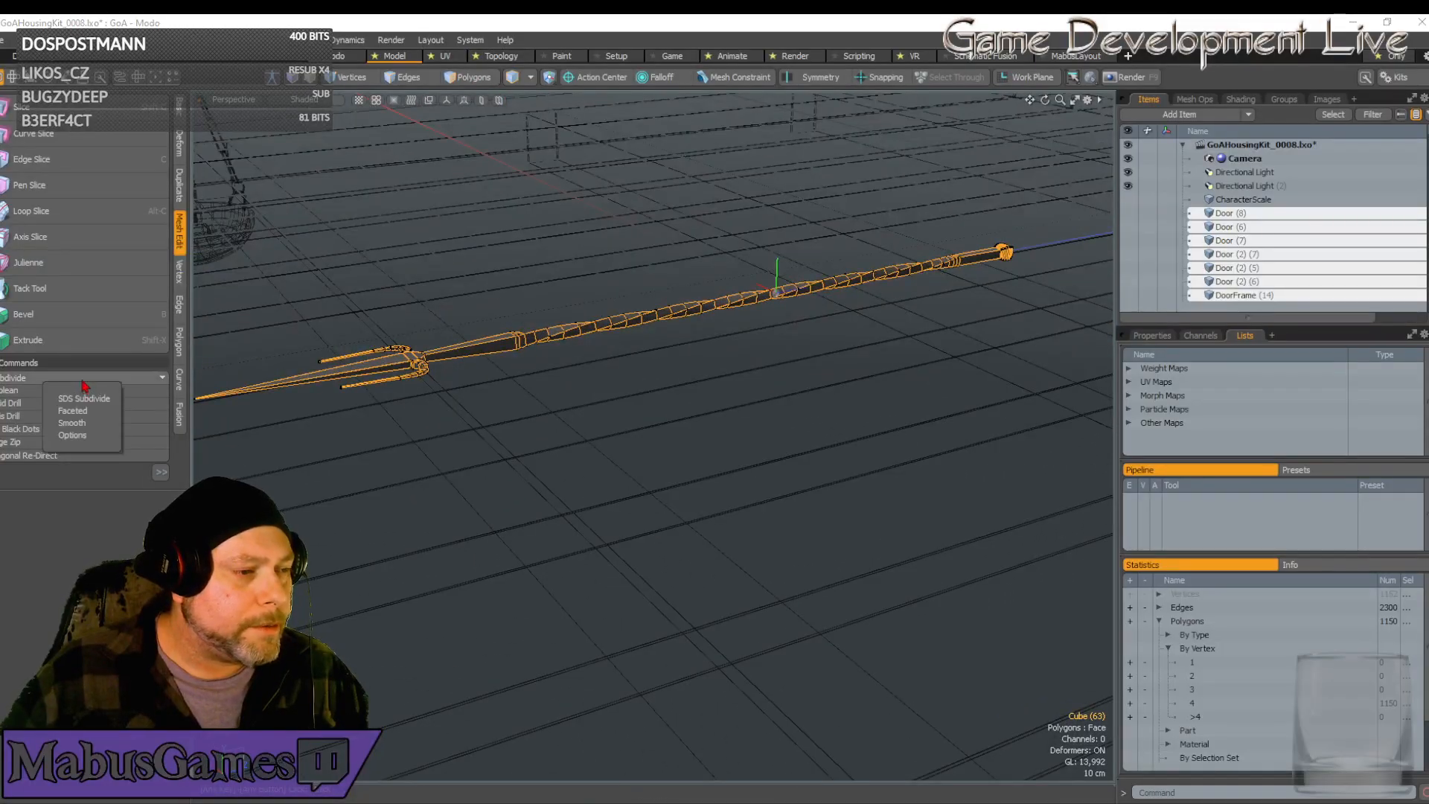
click(84, 400)
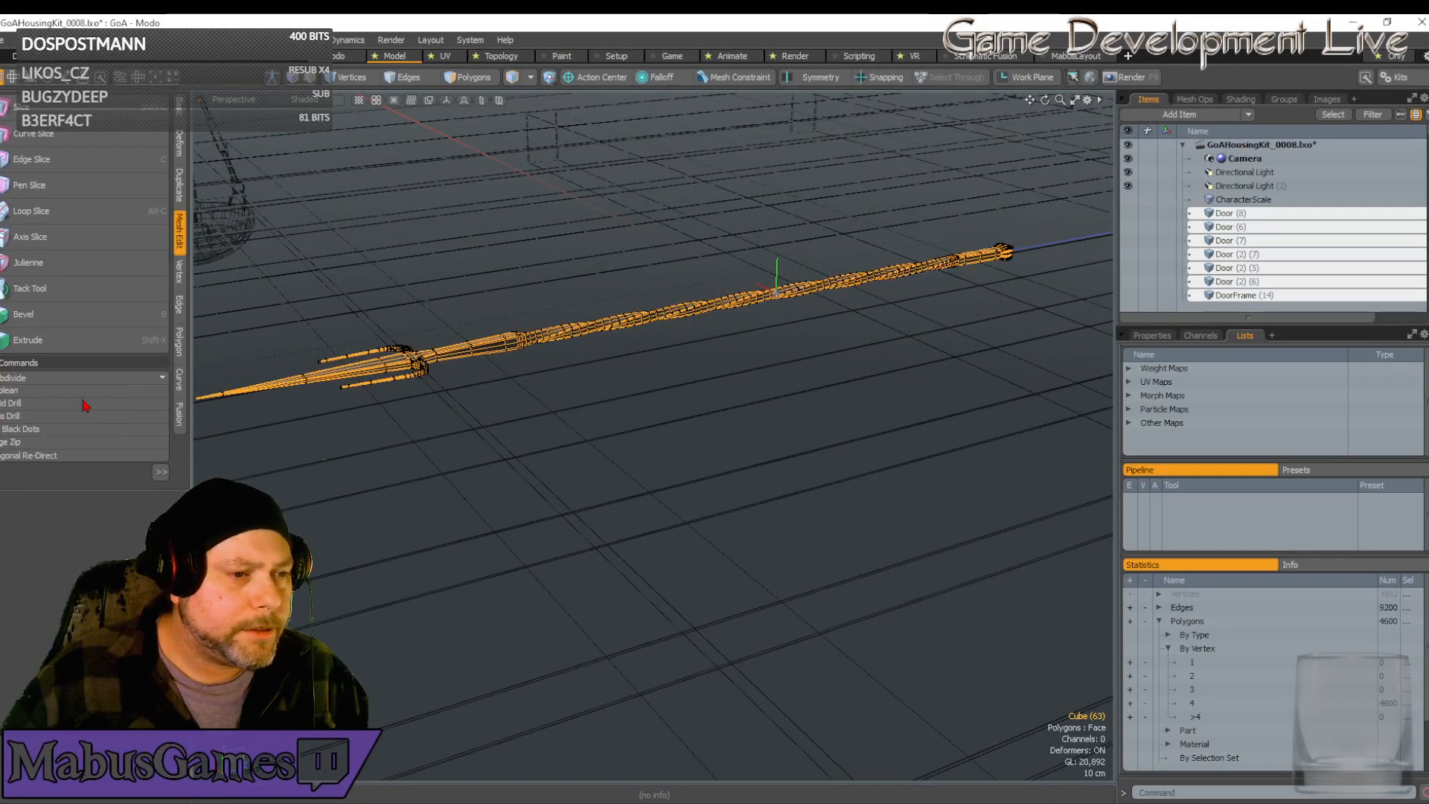
alt+drag(596, 194, 648, 119)
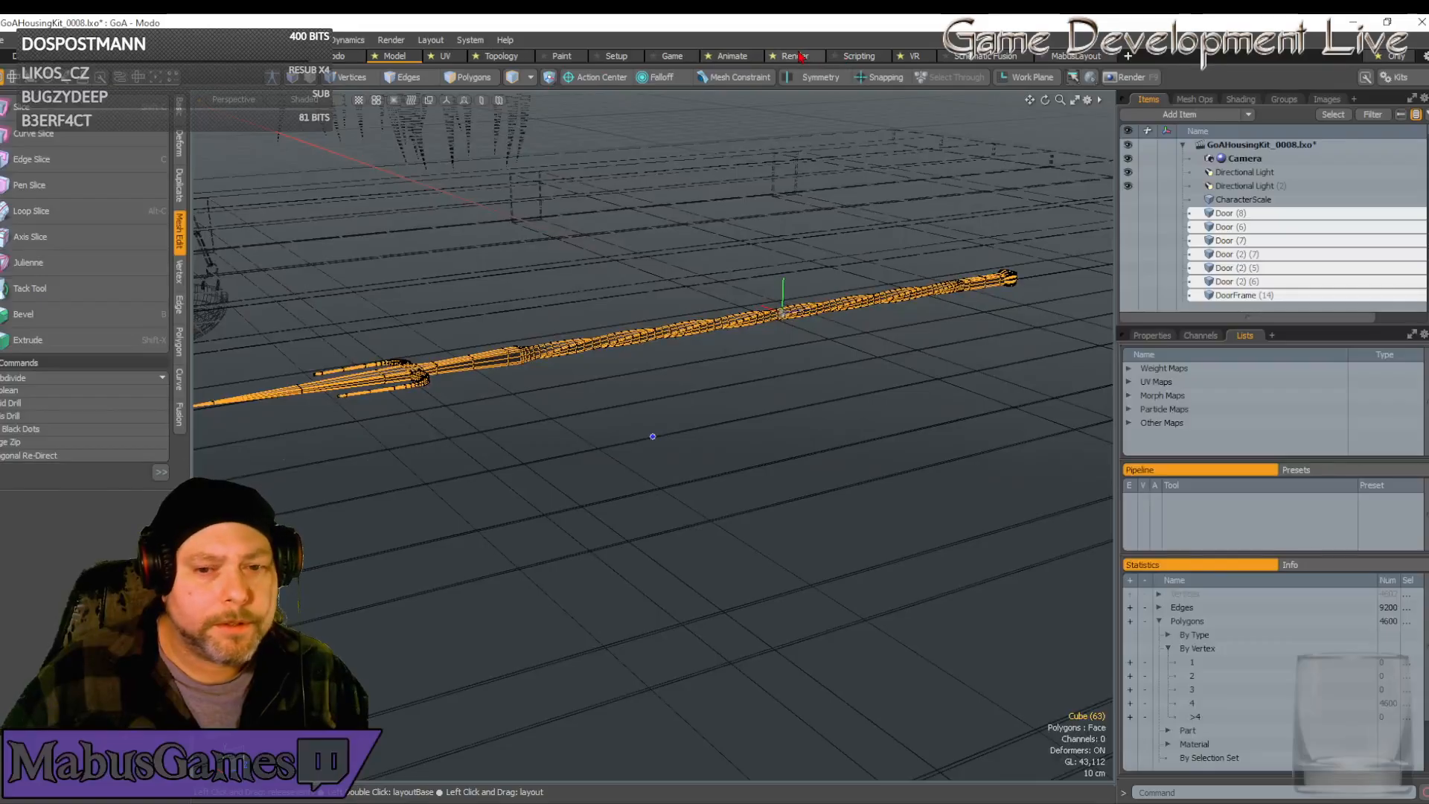
Run the preview render on the subdivided trident and examine its blade, prongs and twisted shaft
click(796, 56)
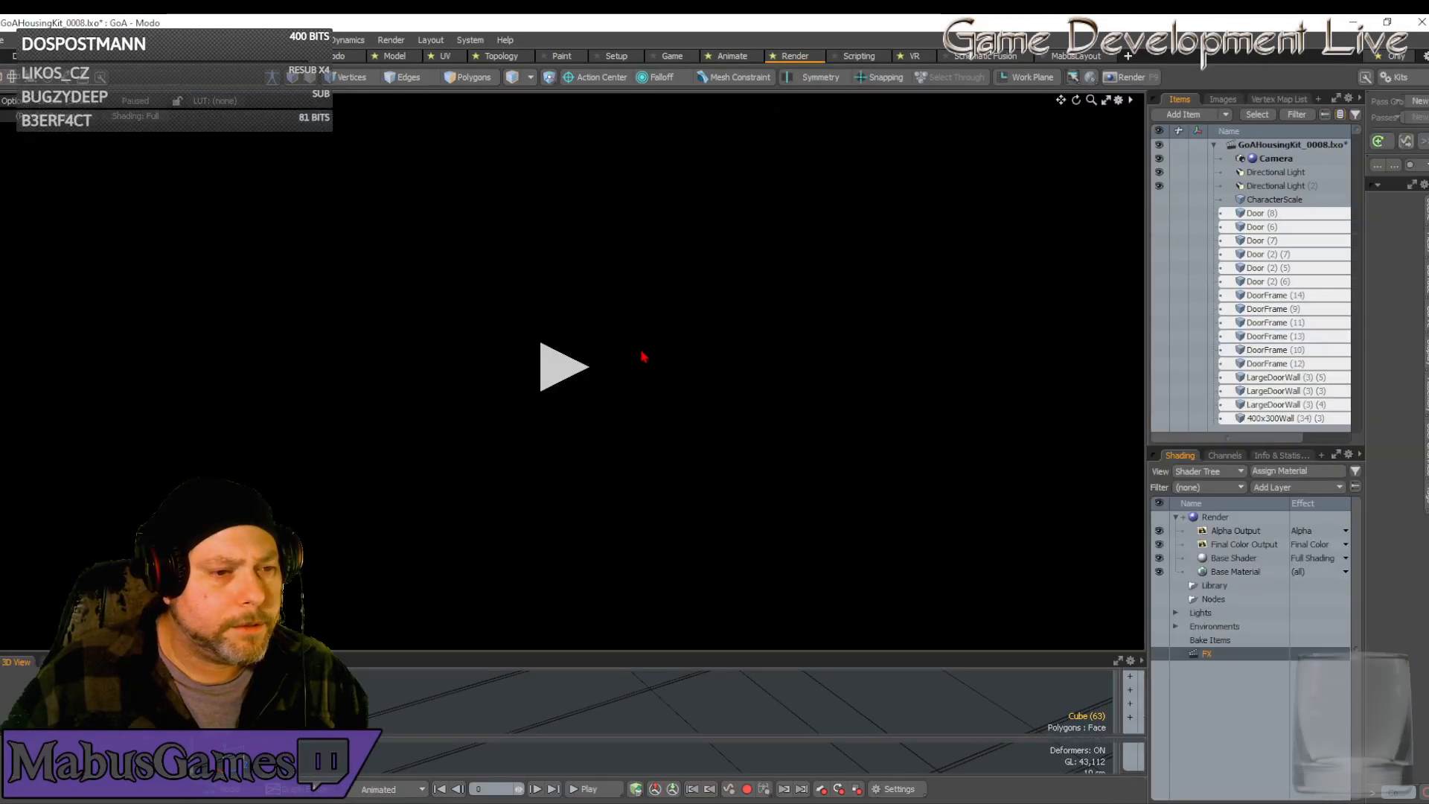
click(564, 376)
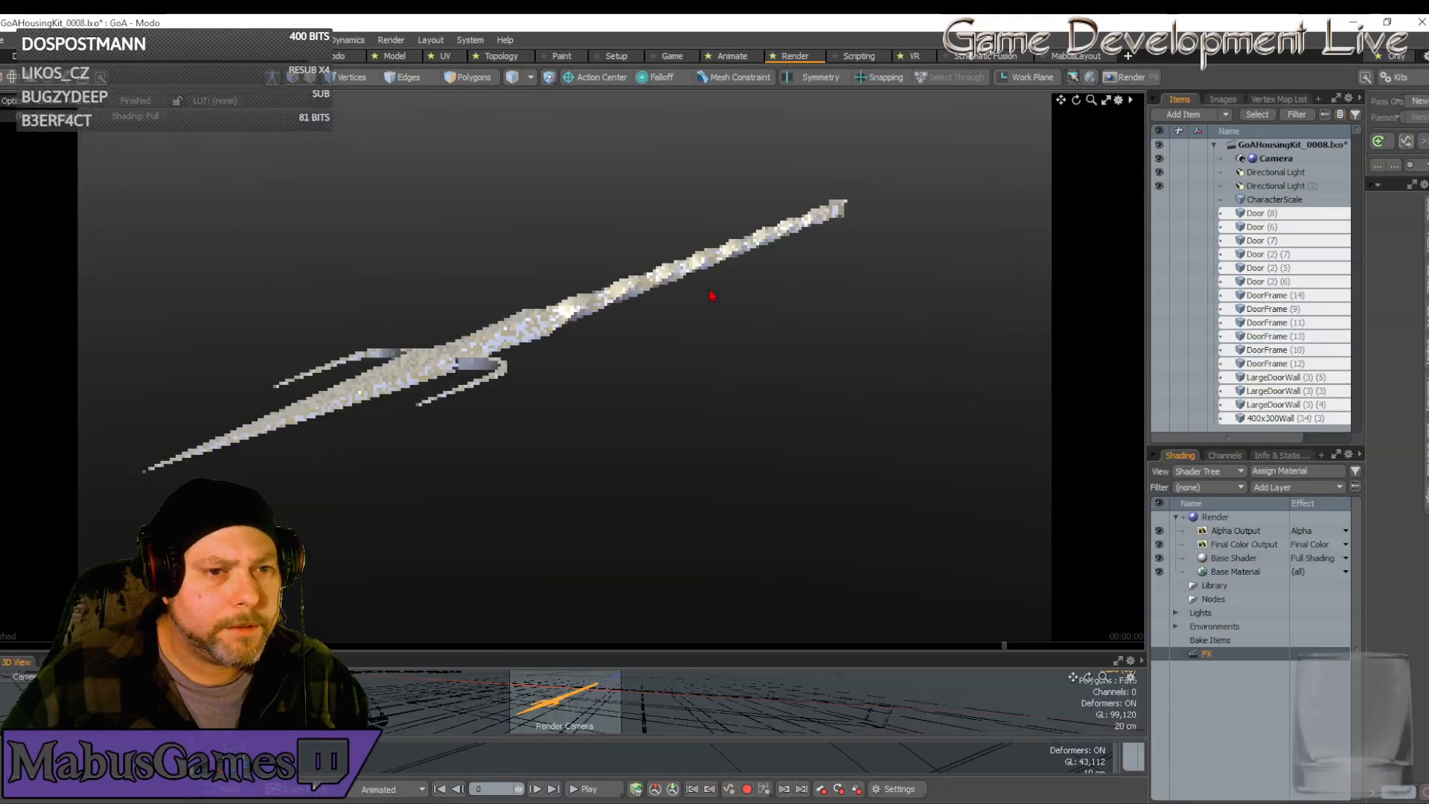
alt+drag(713, 297, 711, 294)
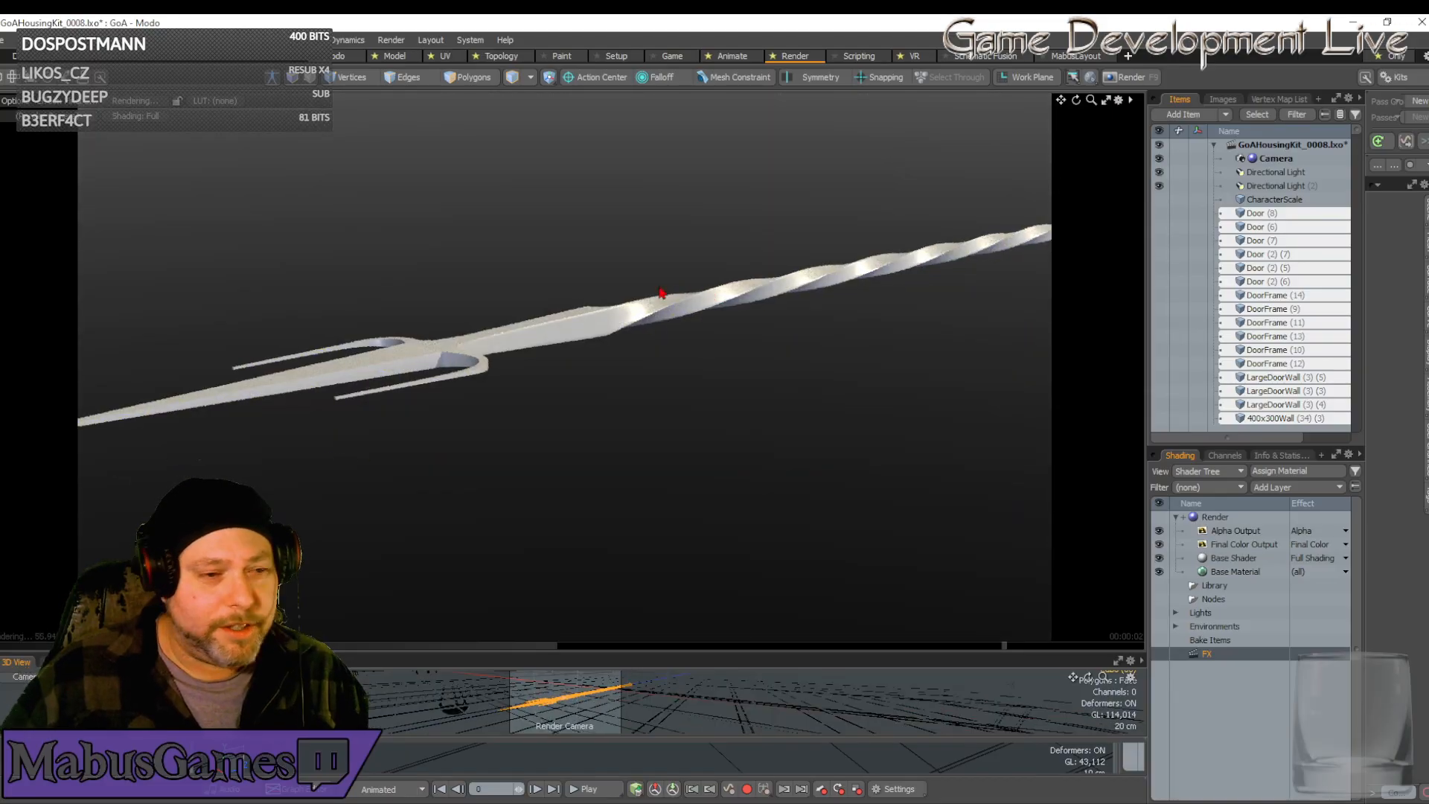
Finish examining the subdivided trident's render, return to the modeling layout and switch to edge selection
mouse_move(660, 355)
alt+mouse_down()
mouse_move(671, 330)
mouse_move(667, 349)
alt+mouse_up()
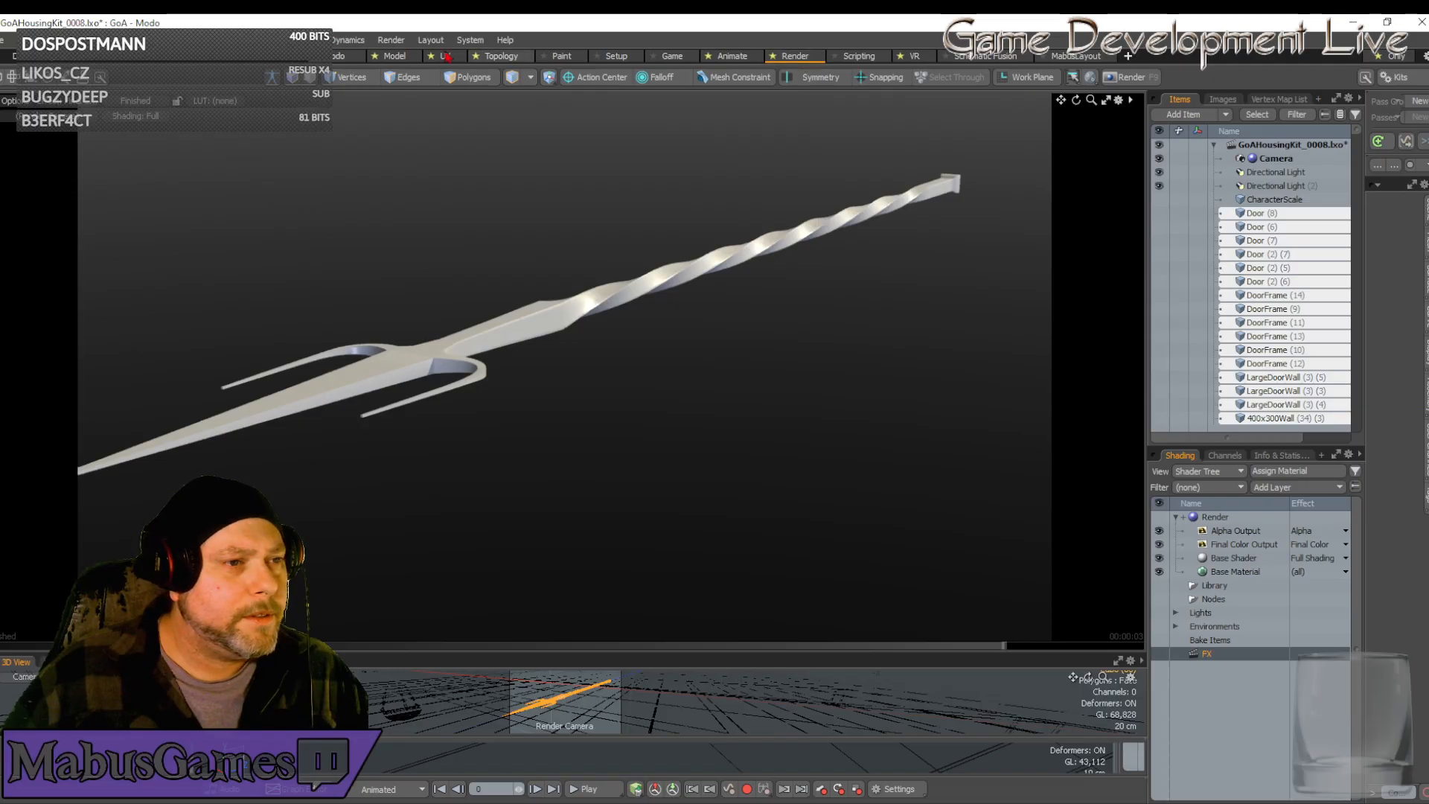
click(397, 60)
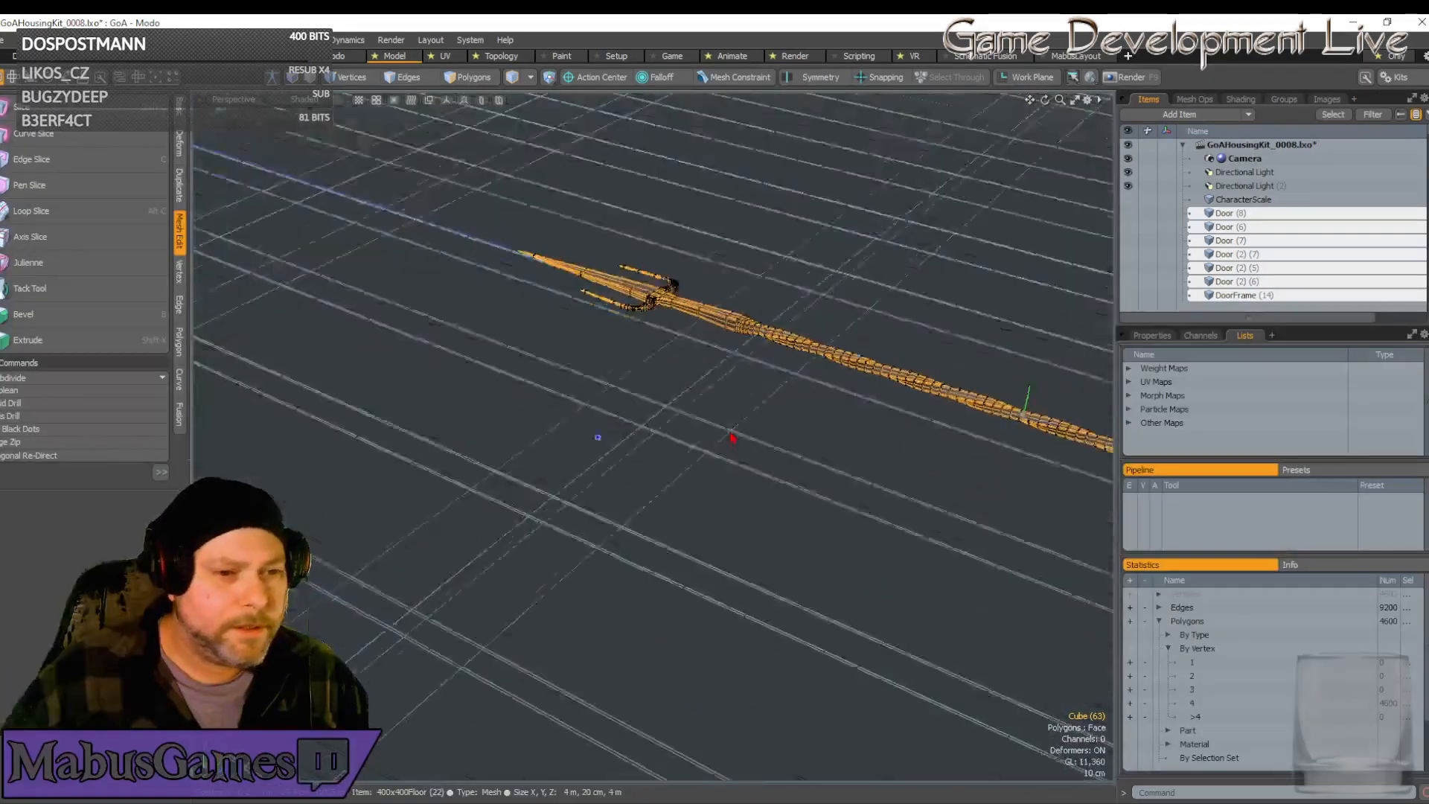
scroll(717, 409, up, 3)
alt+drag(731, 435, 693, 485)
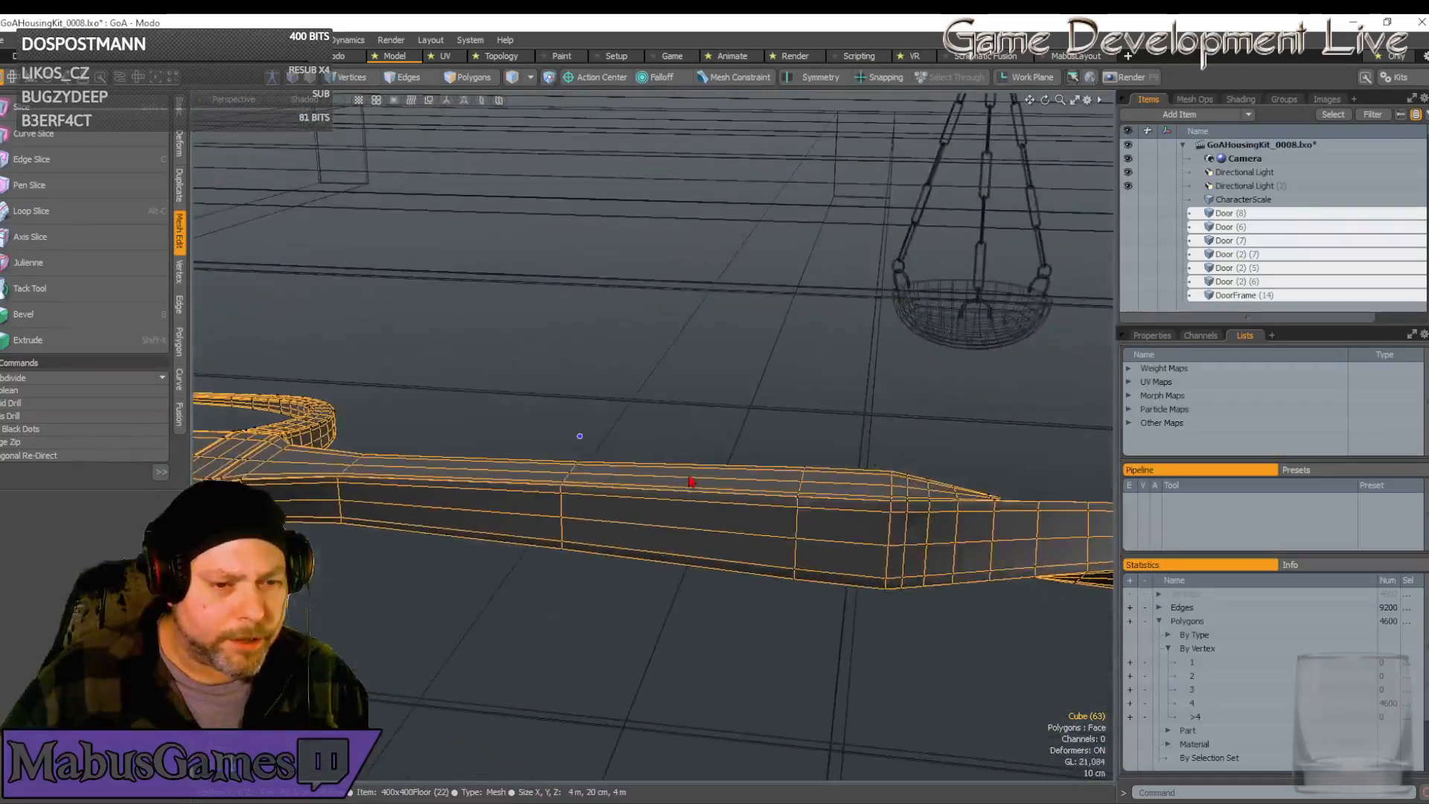
alt+drag(565, 501, 509, 500)
alt+drag(384, 86, 369, 91)
click(414, 79)
Select the intermediate lengthwise edges on the side and upper faces of the trident's neck, extend them to full loops and delete them
alt+shift+drag(894, 495, 591, 539)
scroll(524, 450, up, 2)
click(528, 431)
shift+click(506, 489)
shift+click(513, 459)
scroll(610, 306, down, 3)
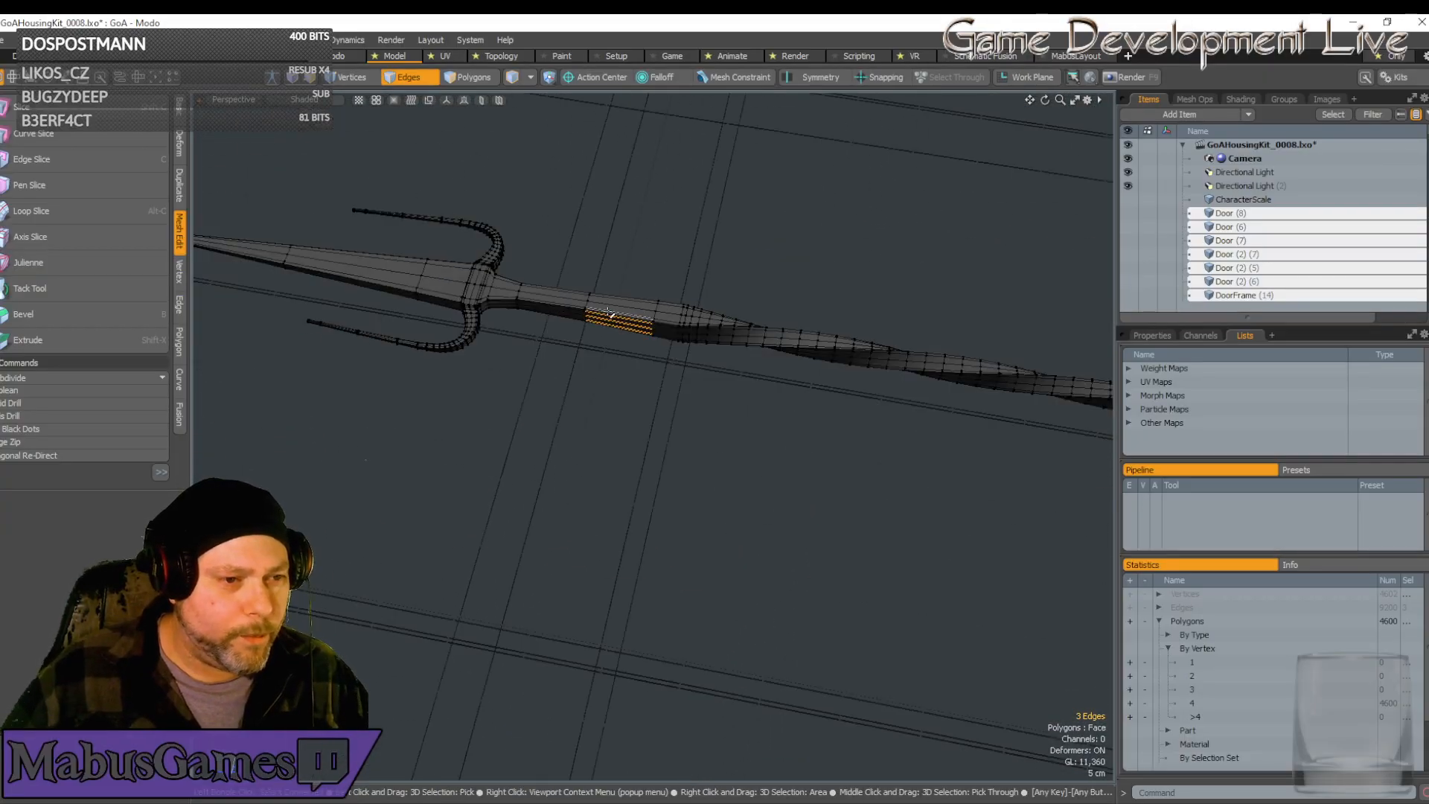
scroll(623, 298, up, 5)
scroll(592, 439, down, 5)
scroll(568, 571, up, 5)
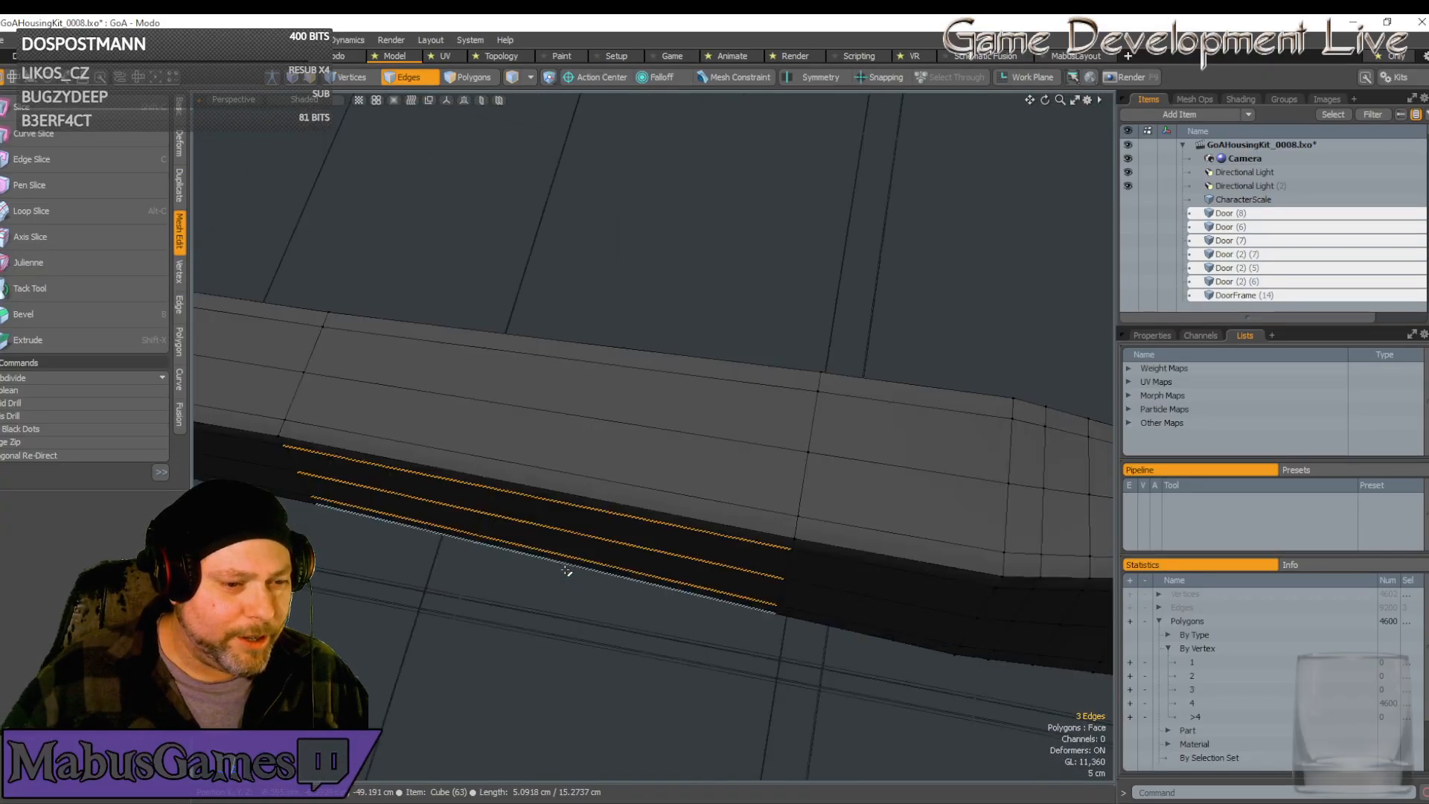
scroll(578, 424, down, 5)
scroll(596, 361, up, 6)
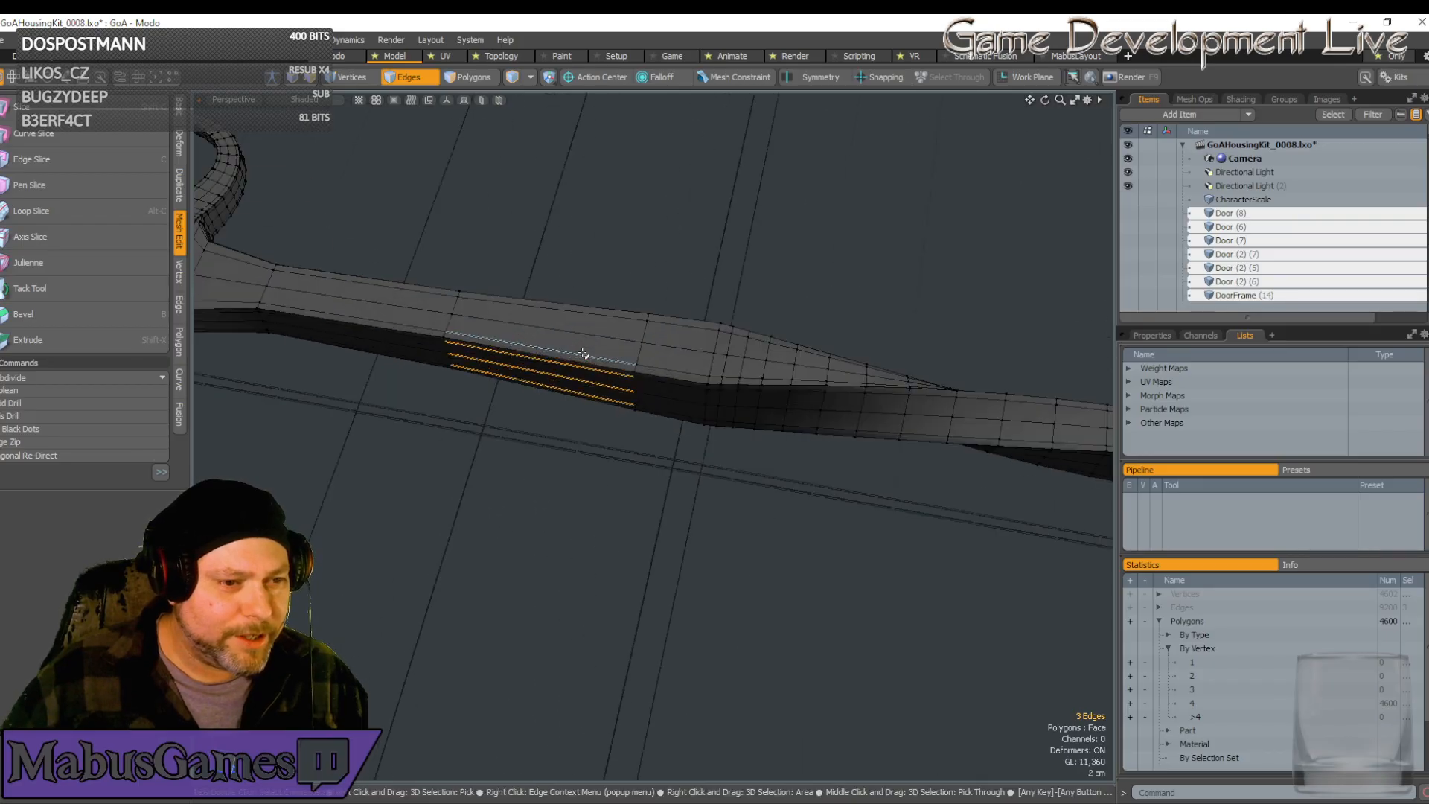
shift+click(612, 203)
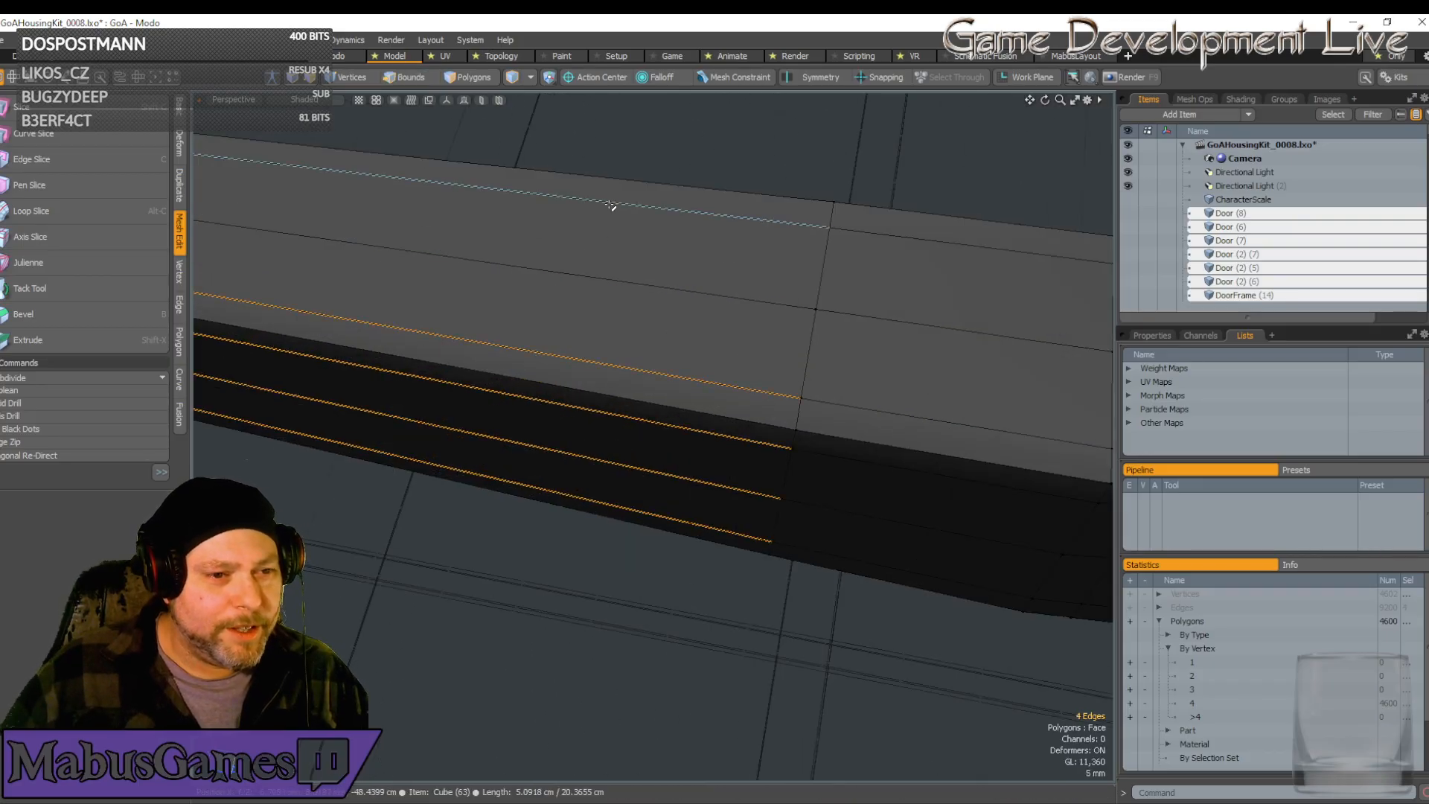
shift+click(625, 281)
key(l)
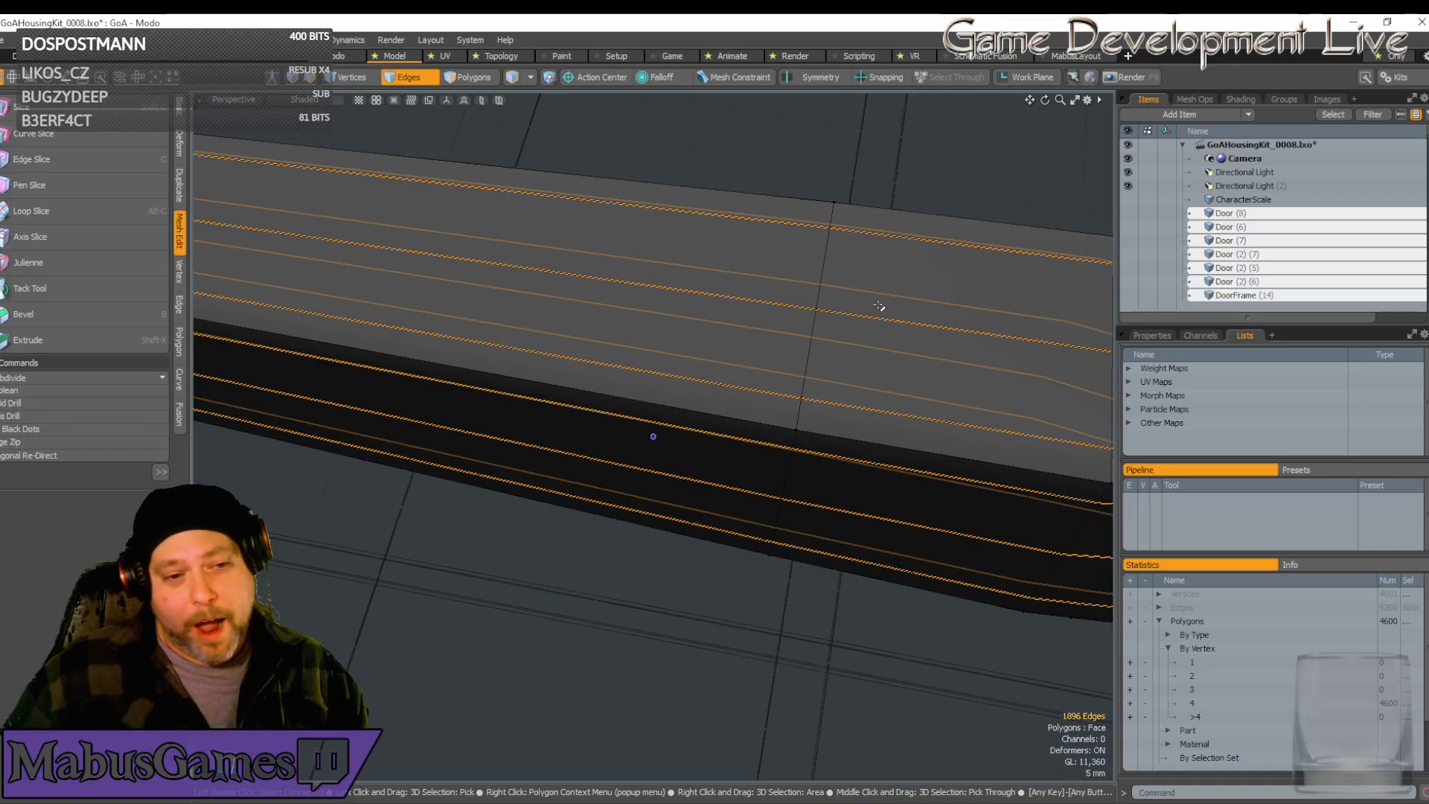
scroll(879, 306, down, 5)
key(Delete)
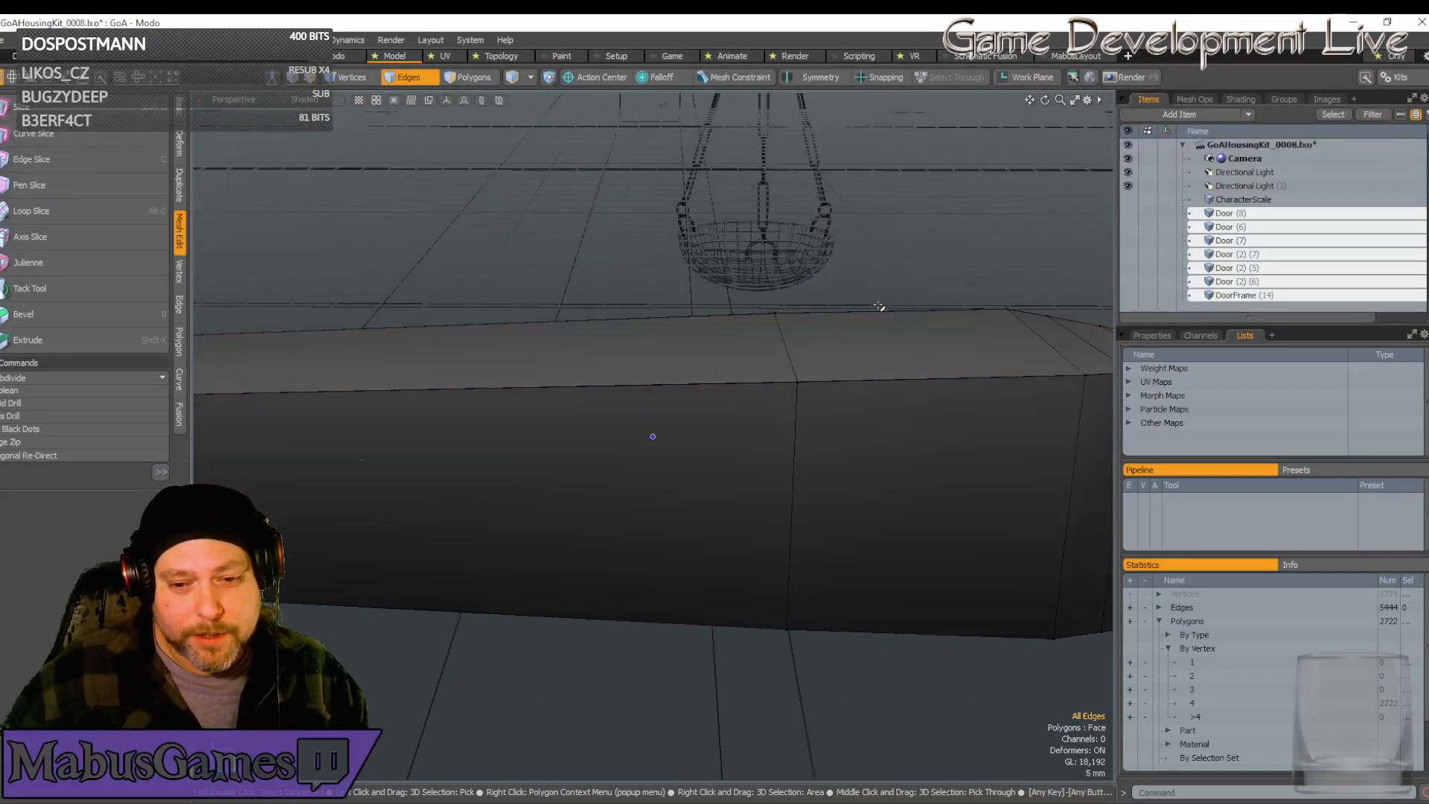
Select the three intermediate edges crossing the guard into the prong, extend them to full loops and delete them
scroll(880, 306, down, 5)
alt+drag(880, 306, 524, 358)
scroll(523, 357, up, 4)
click(517, 318)
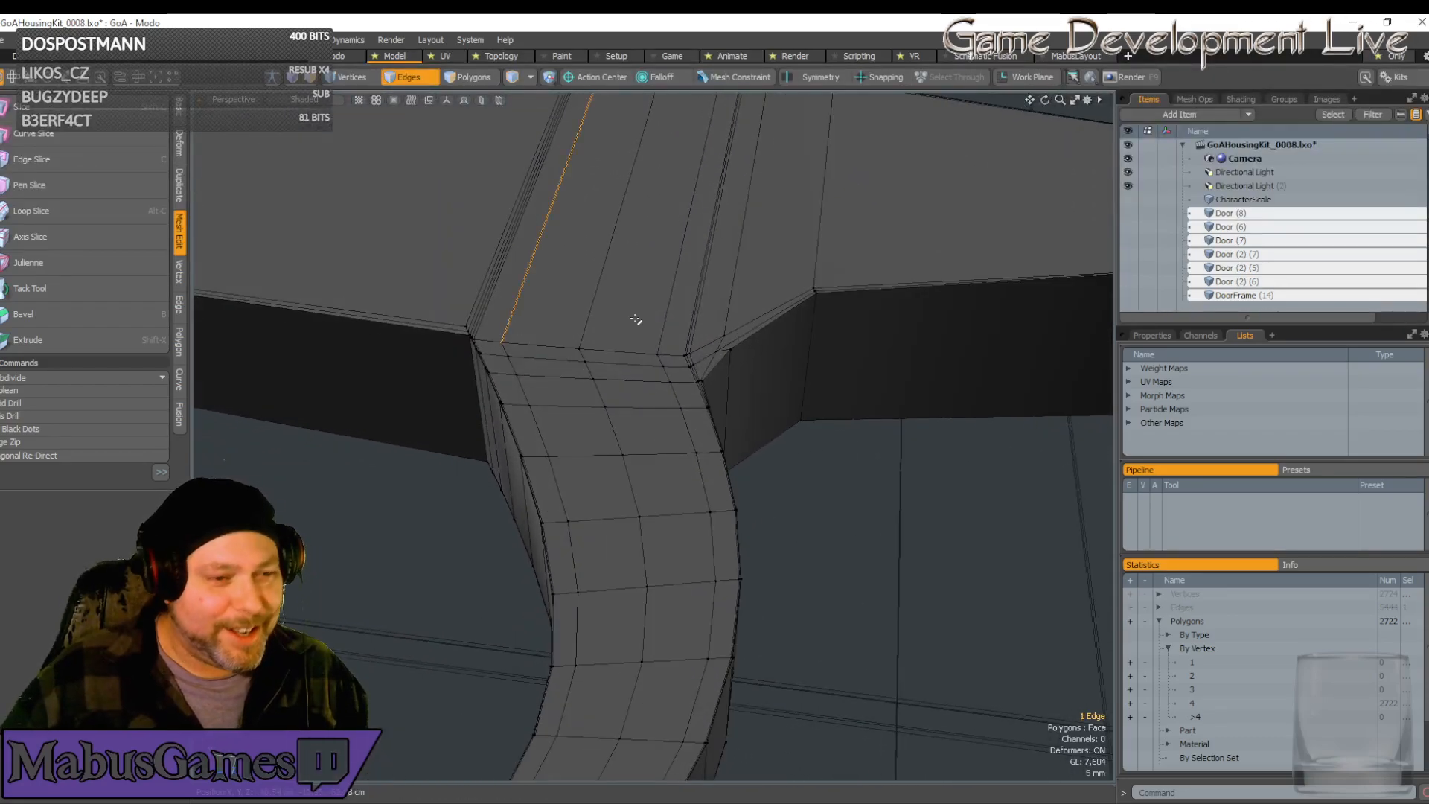
shift+click(668, 310)
key(shift+g)
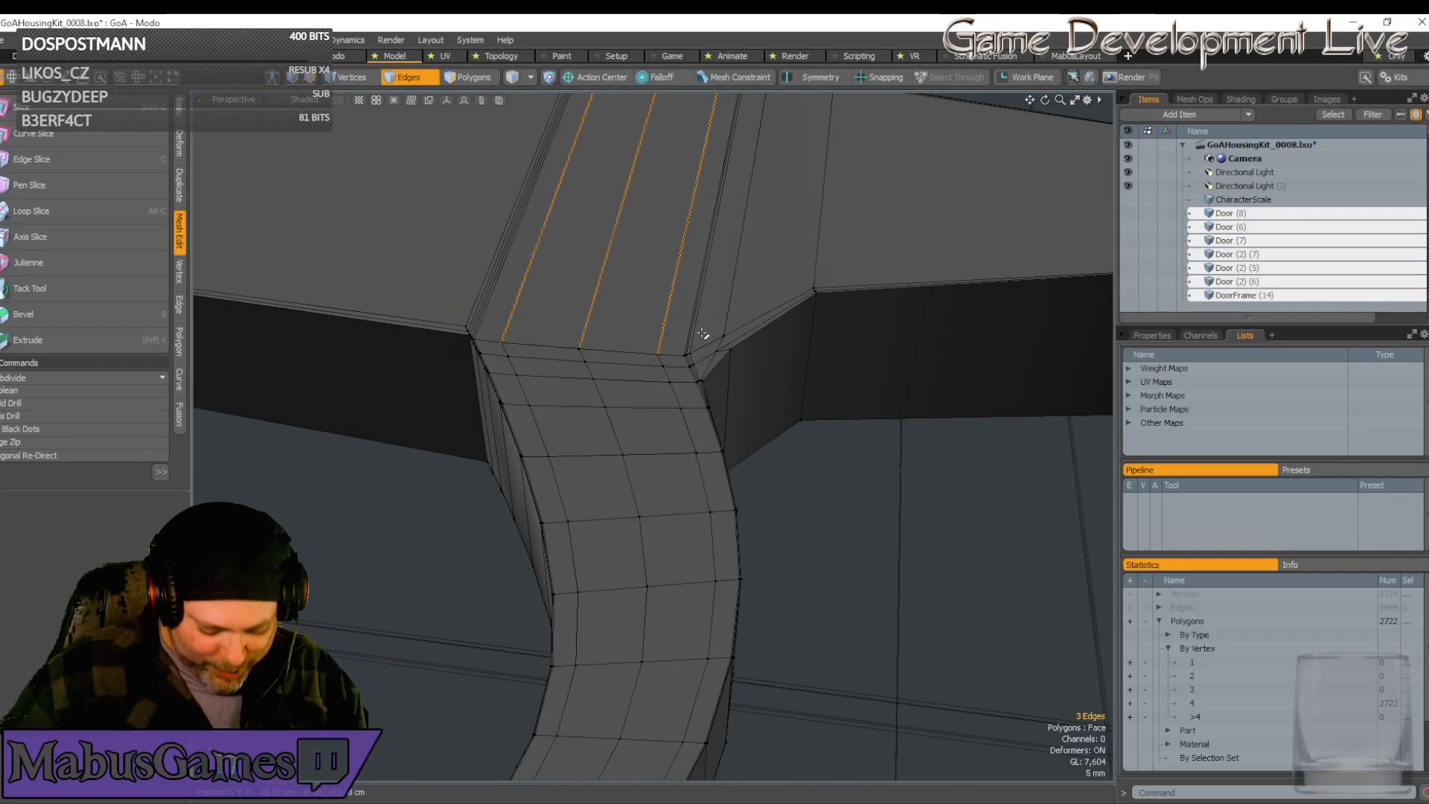
key(l)
key(BackSpace)
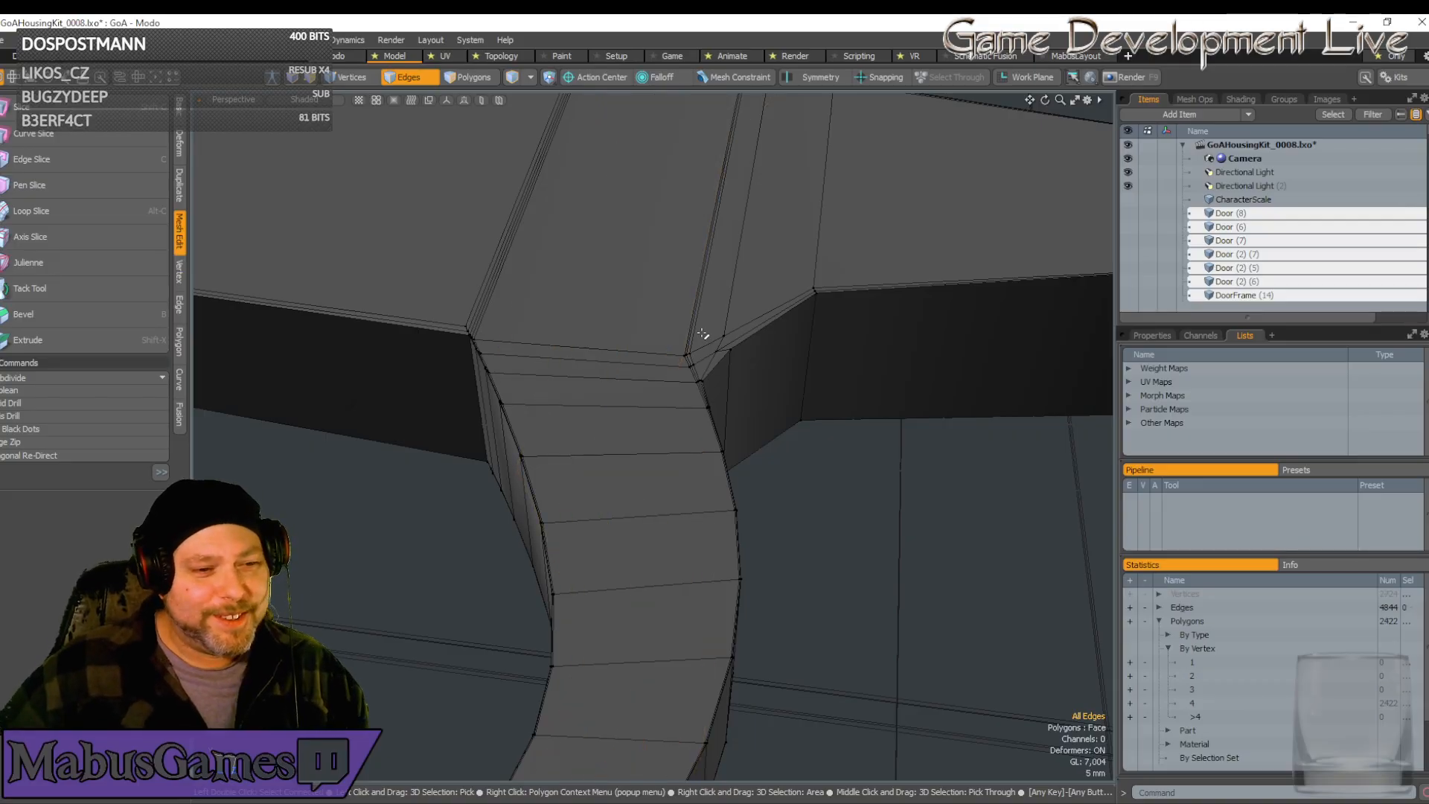
Select every other cross edge along both prongs, extend the selection to full loops and delete those loops
alt+drag(703, 334, 715, 438)
scroll(692, 339, down, 4)
scroll(715, 438, up, 3)
click(736, 450)
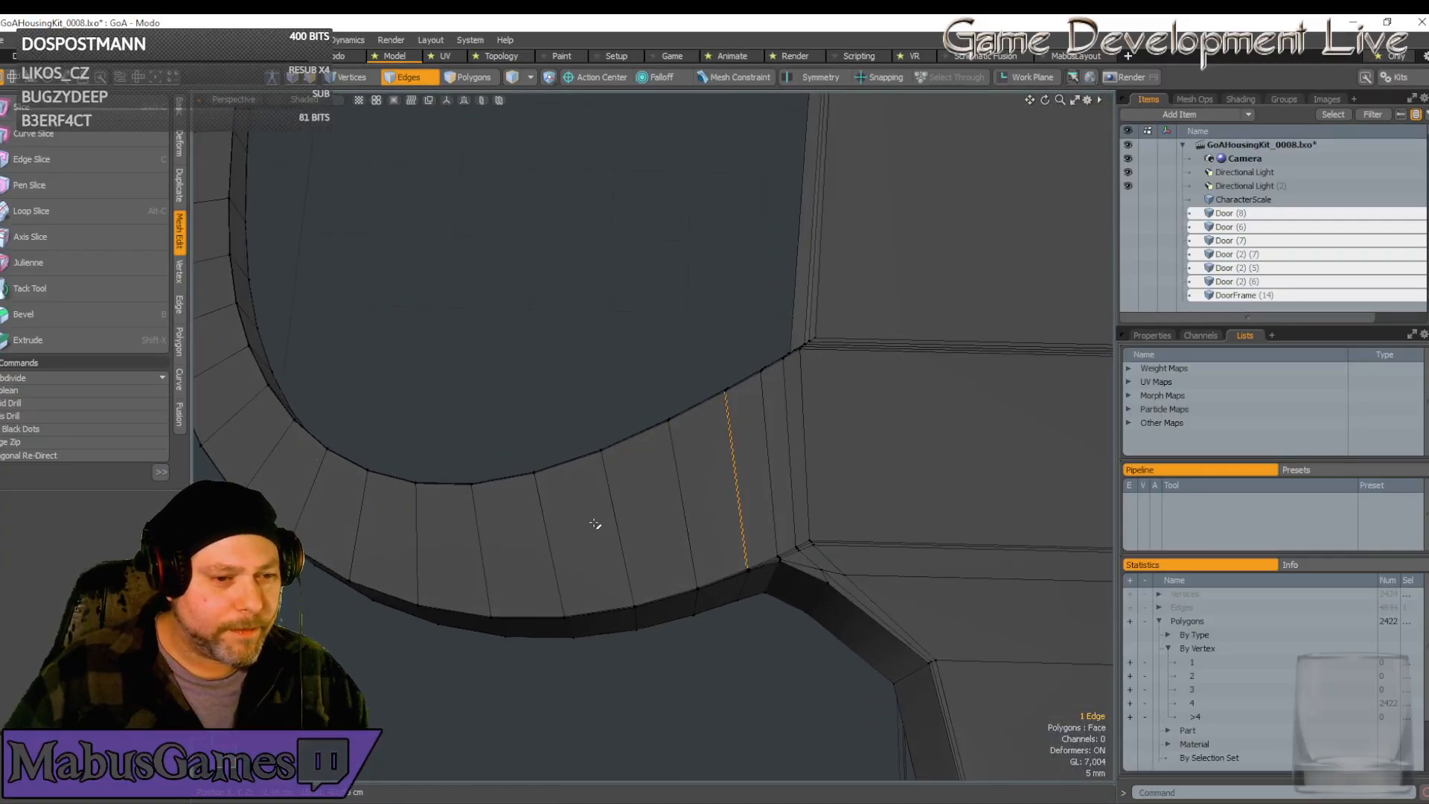
shift+click(612, 511)
scroll(613, 509, down, 5)
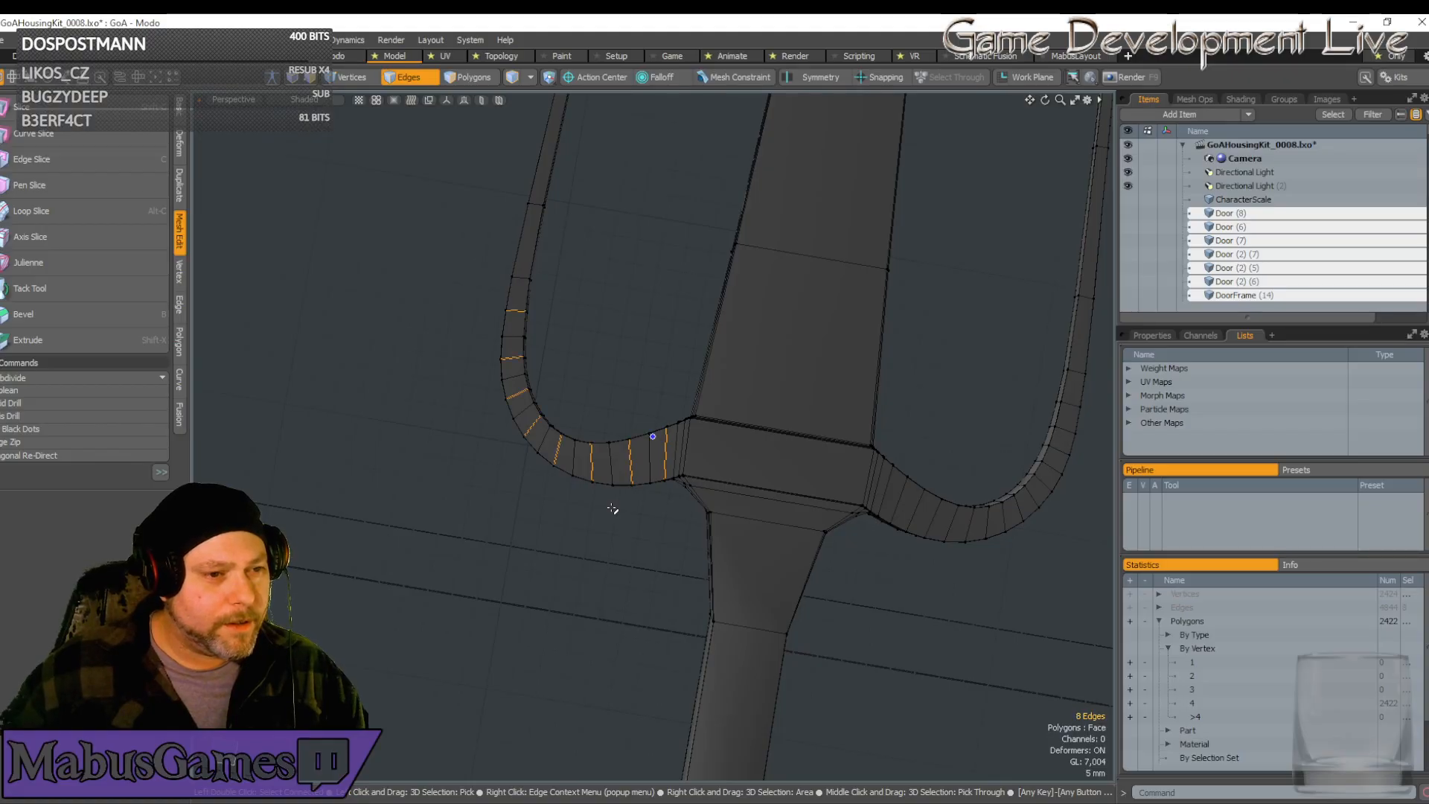
scroll(612, 509, down, 8)
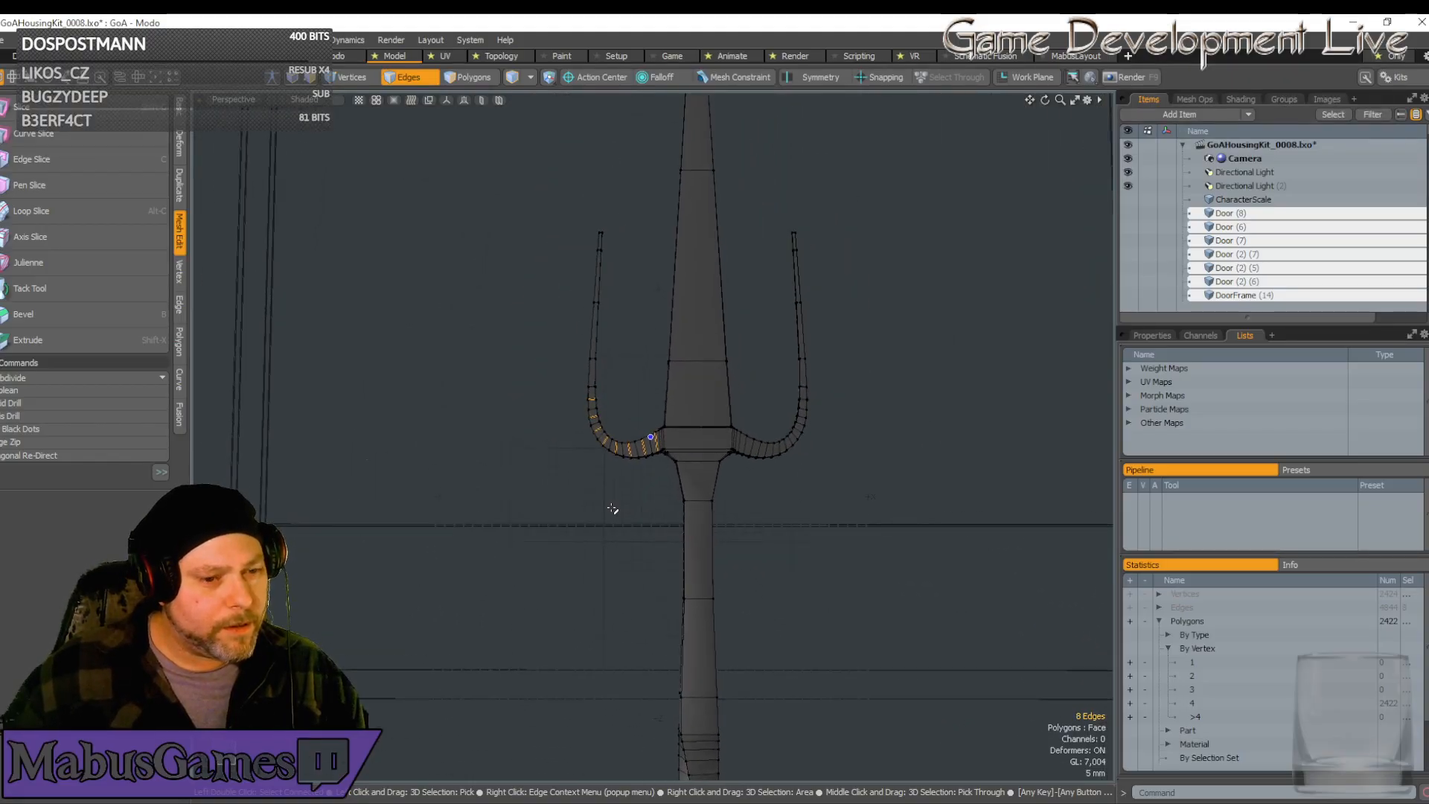
alt+drag(613, 508, 612, 508)
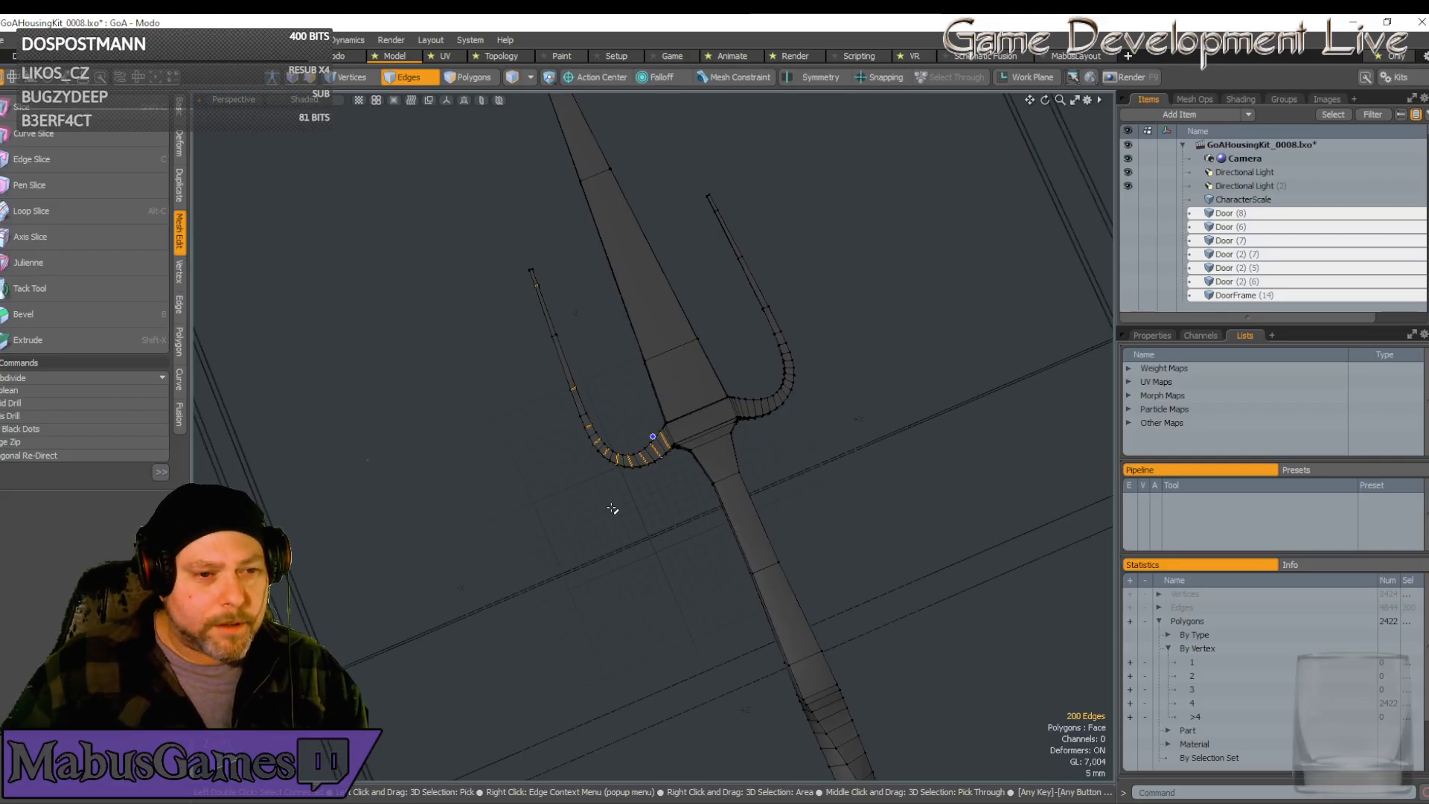
scroll(712, 494, up, 7)
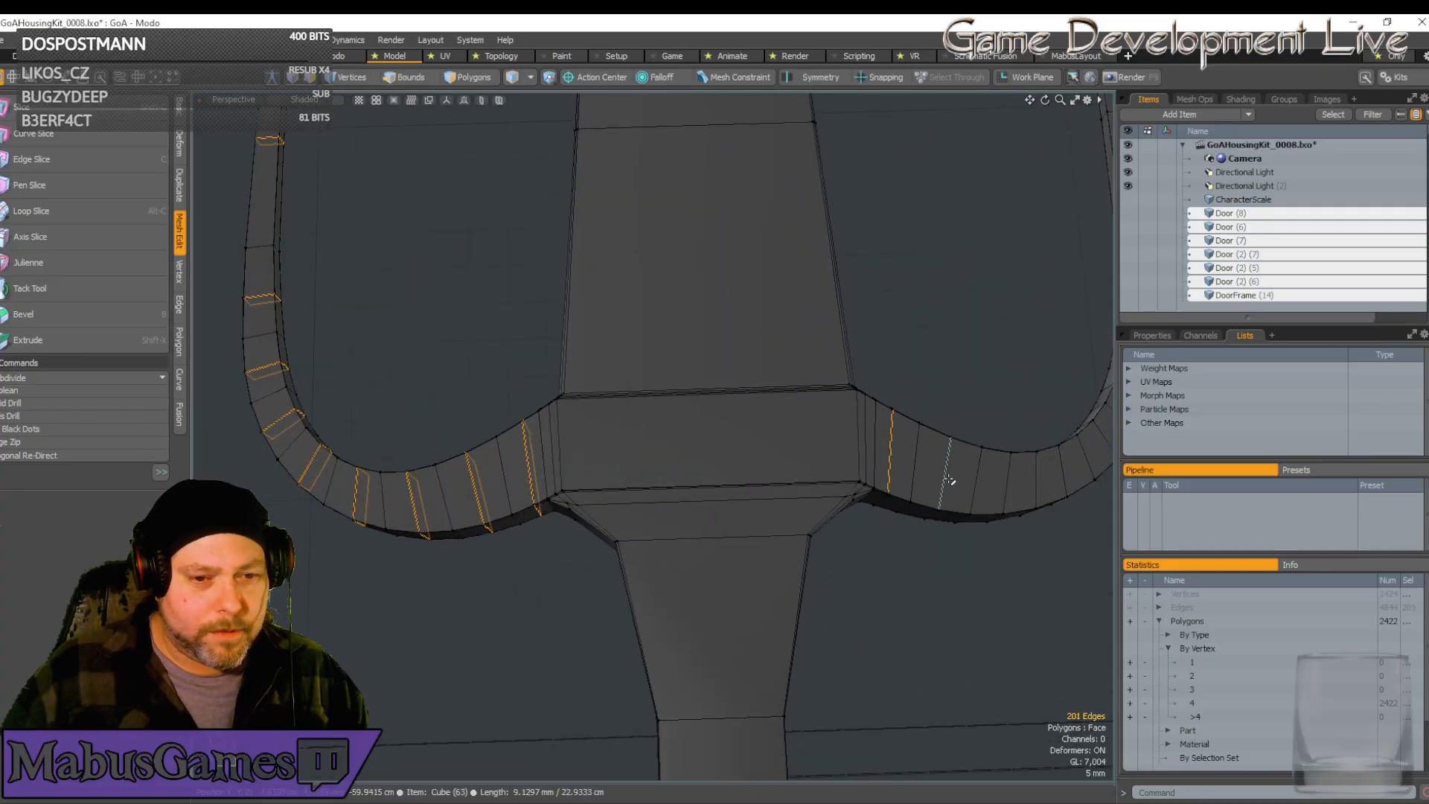
key(Up)
key(Up)
key(Up)
scroll(944, 480, down, 4)
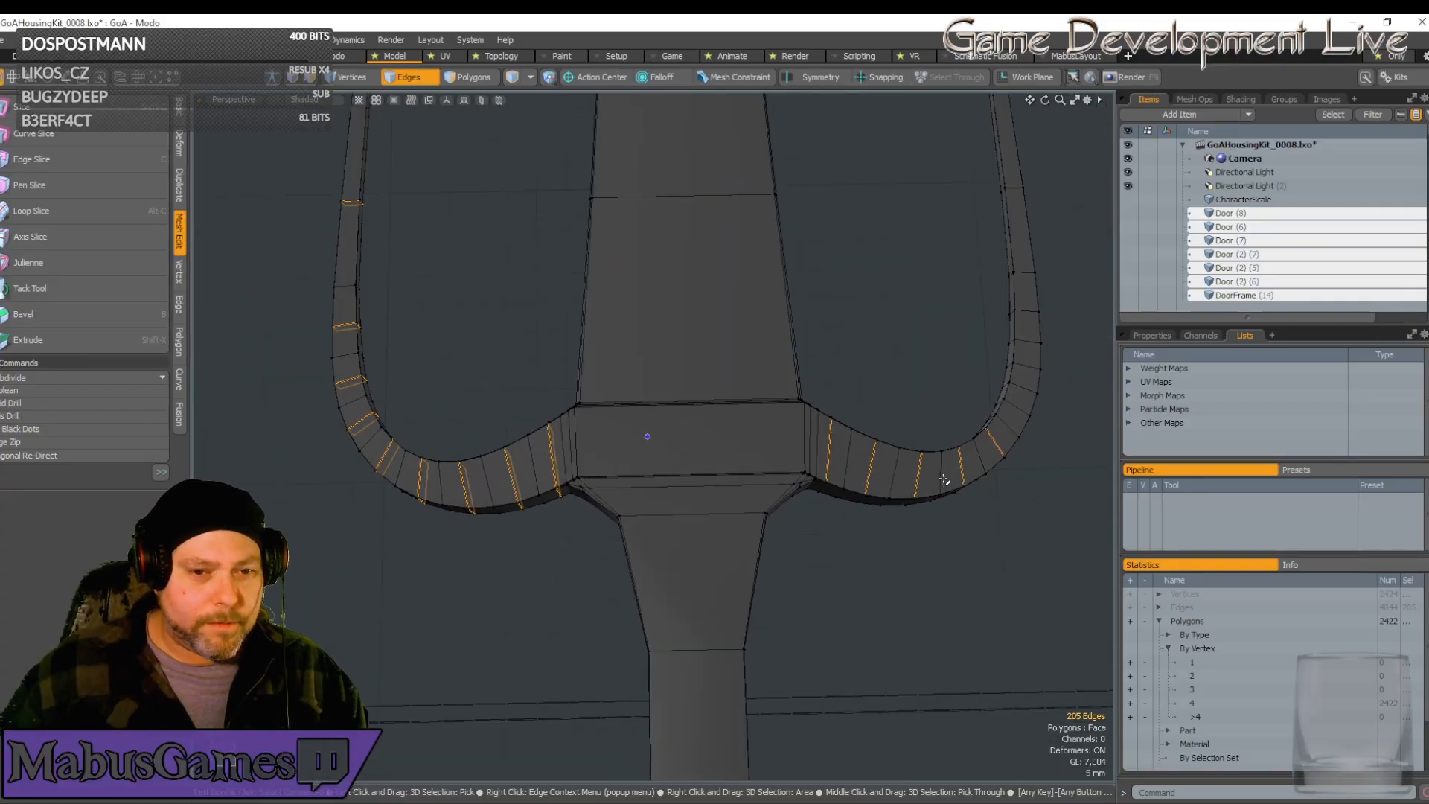
key(Up)
key(Up)
key(Up)
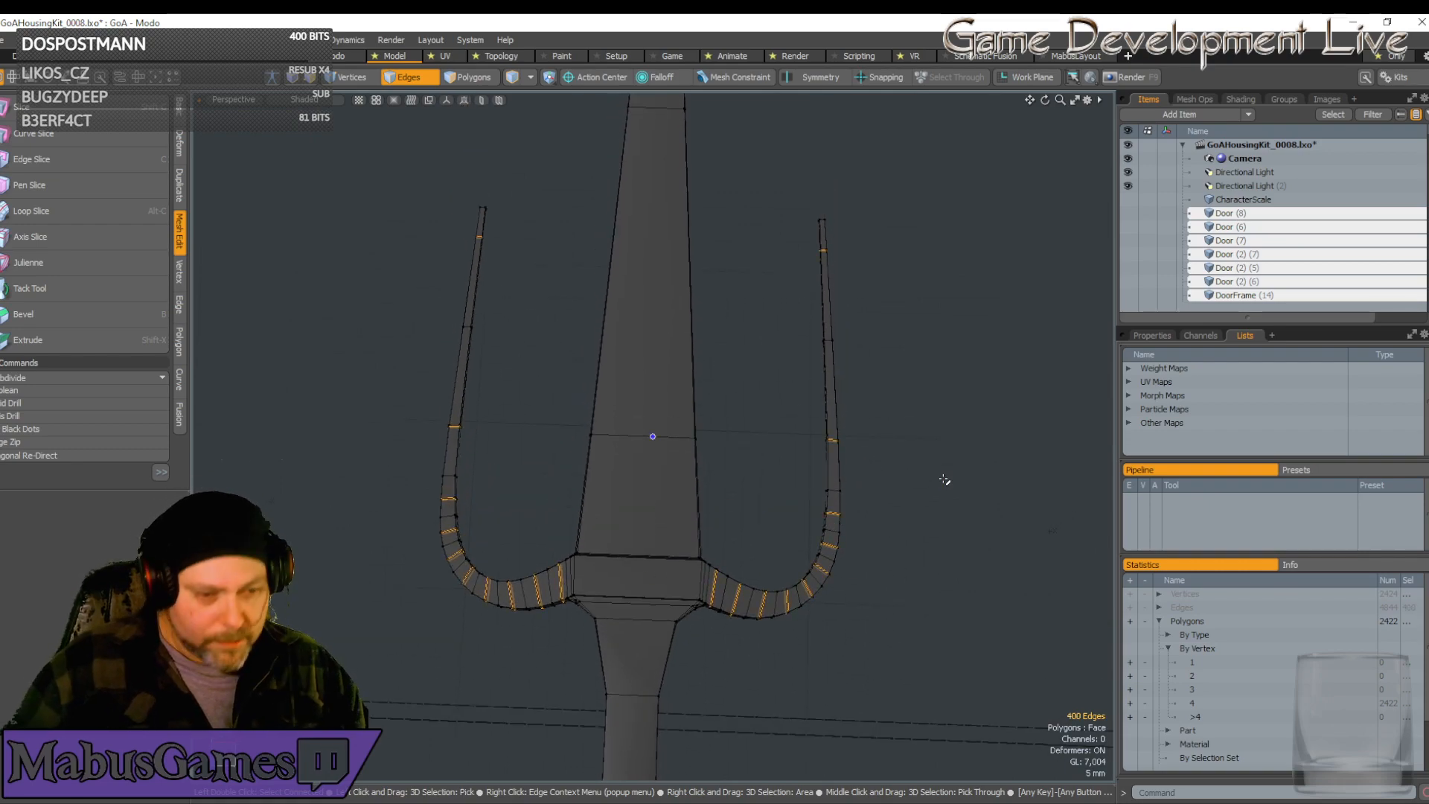
key(Delete)
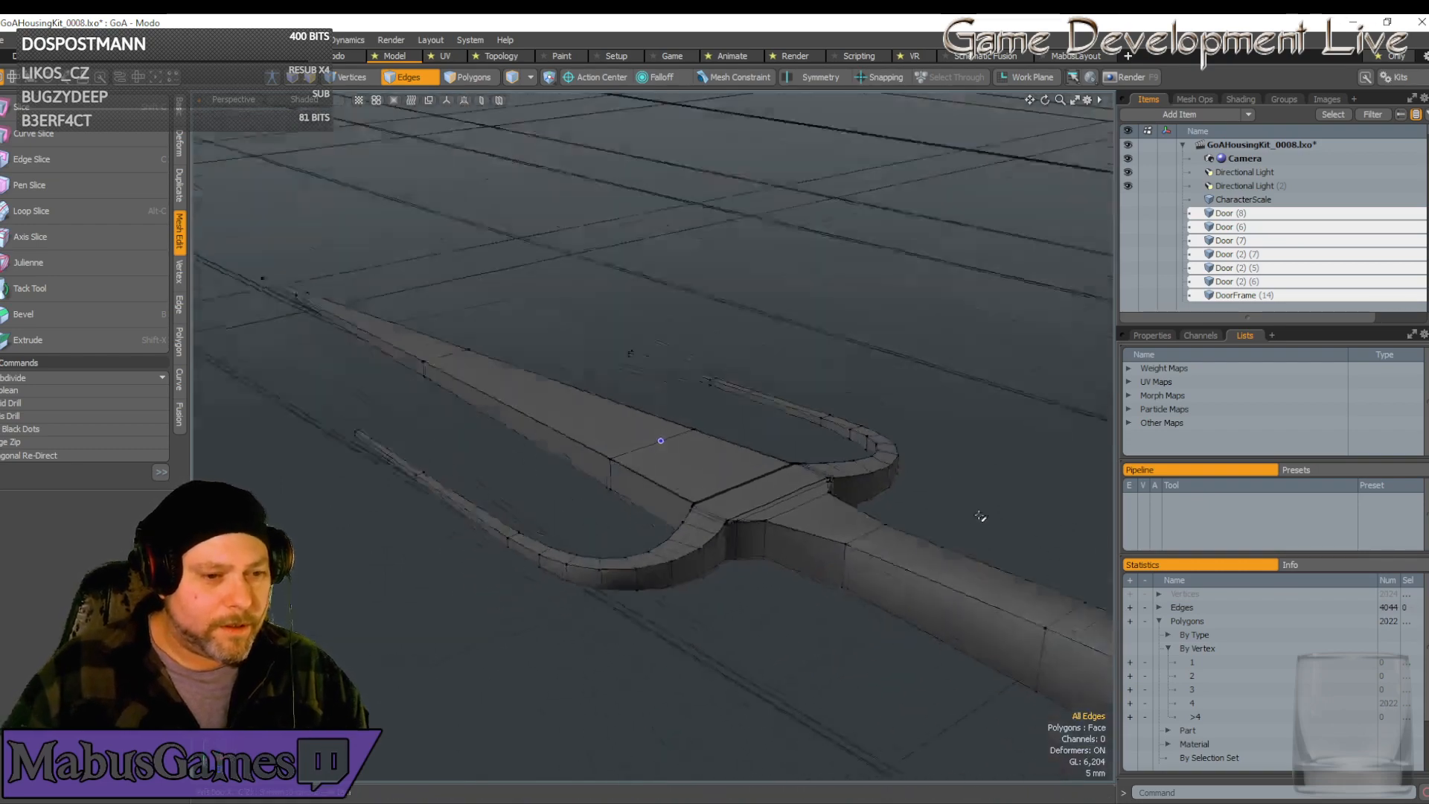
Delete the leftover edge loops crossing the straight sections of the prongs
alt+drag(981, 516, 680, 578)
scroll(596, 507, down, 5)
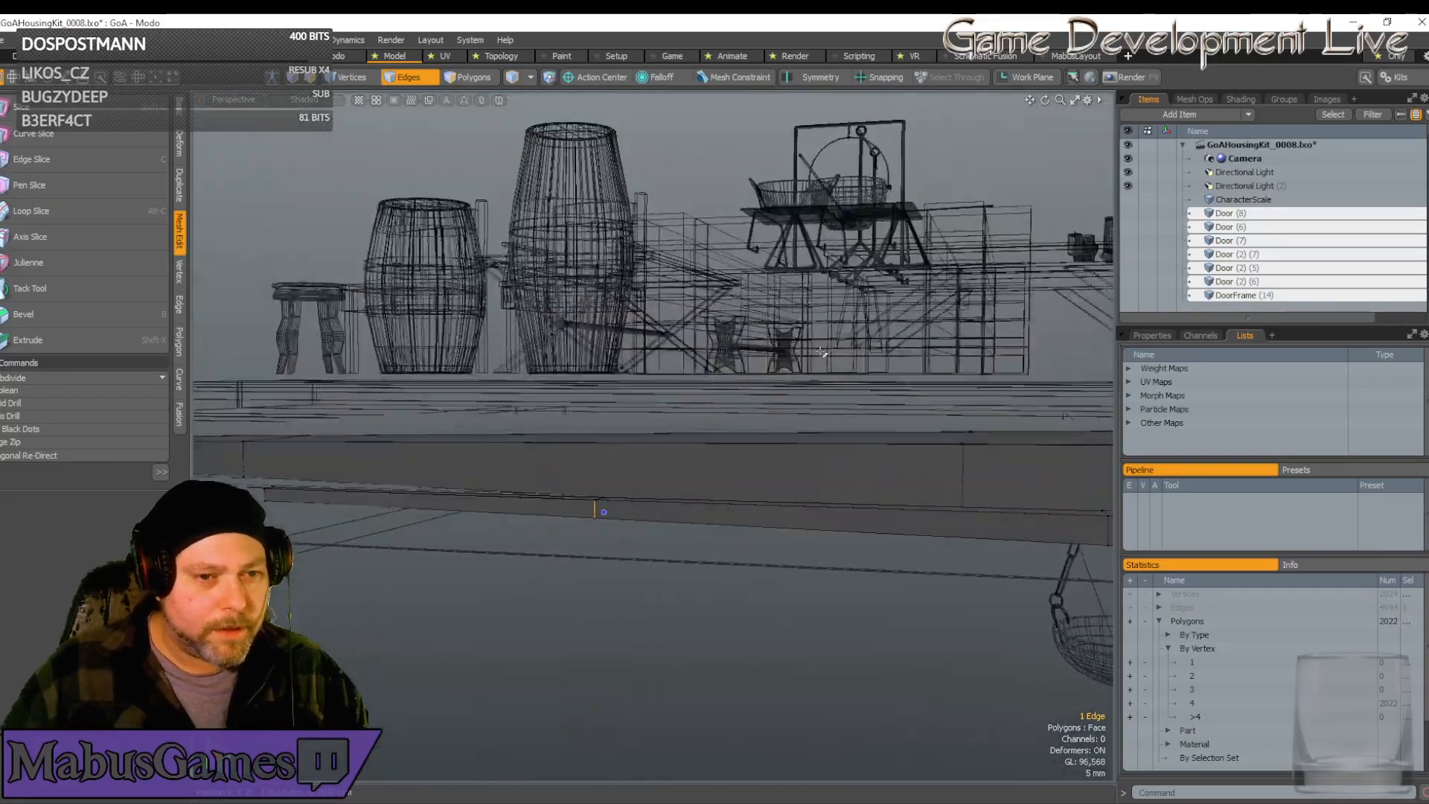
scroll(833, 380, up, 5)
alt+shift+drag(833, 380, 826, 589)
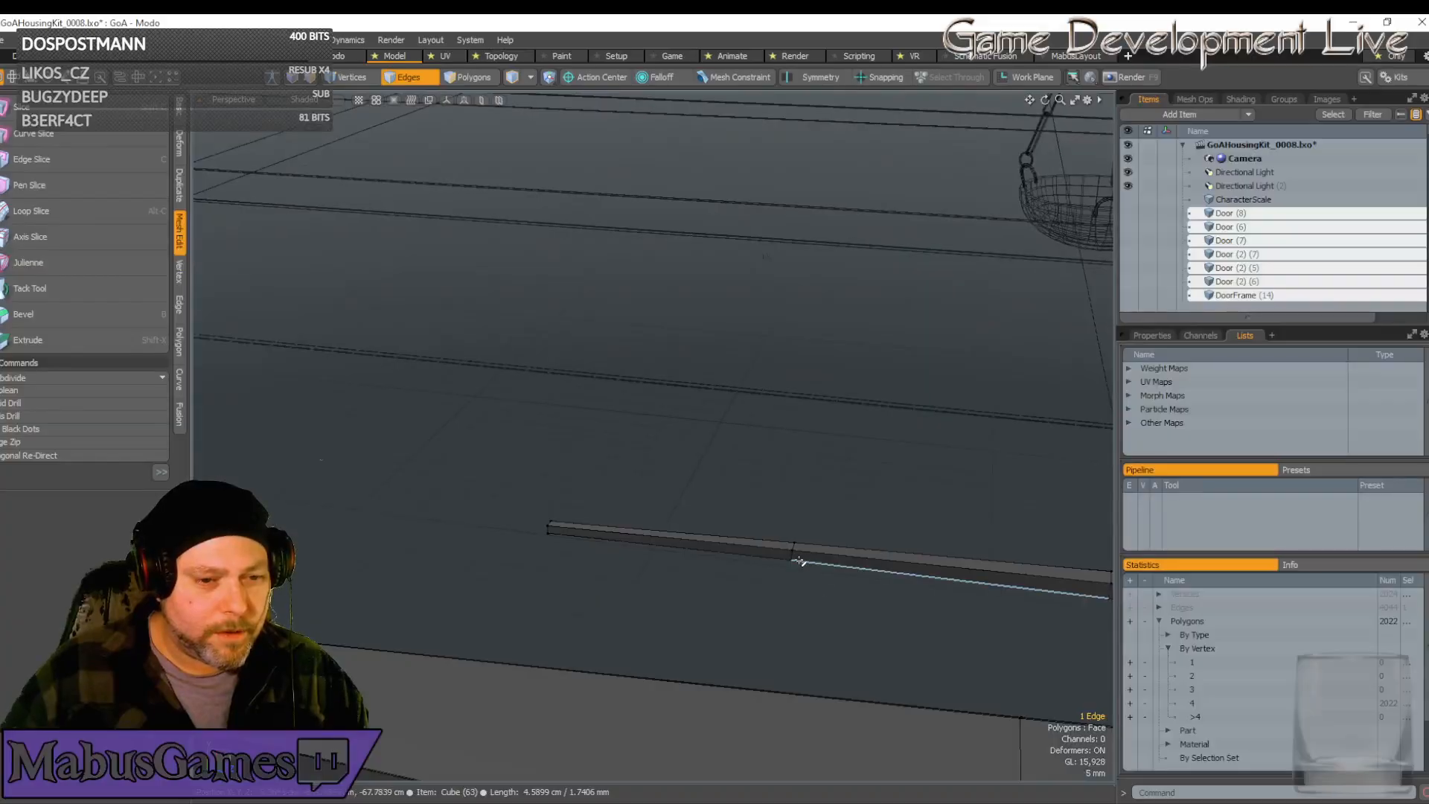
scroll(798, 561, up, 3)
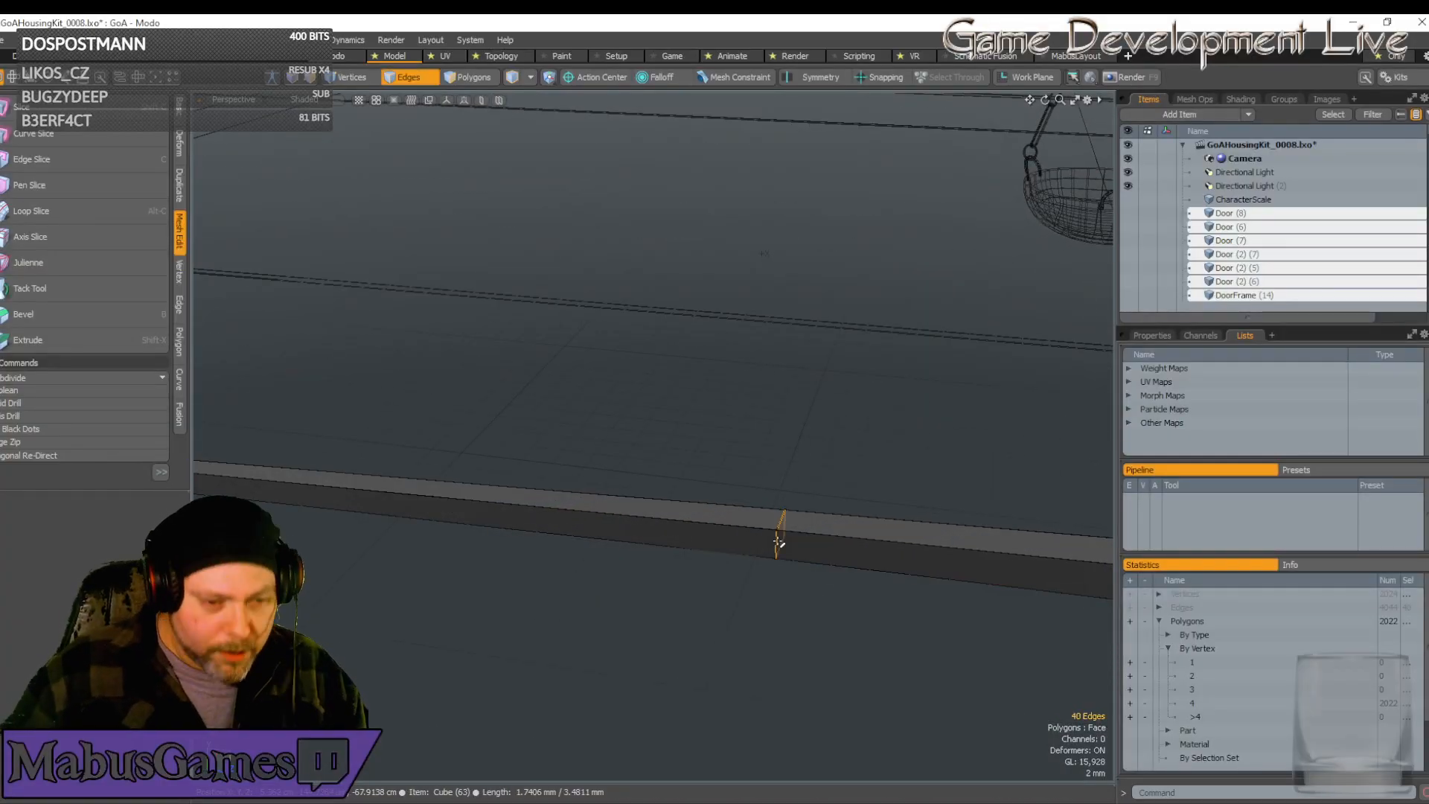
key(BackSpace)
Delete the edge loops crossing the central blade between the guard and the tip
scroll(778, 542, down, 5)
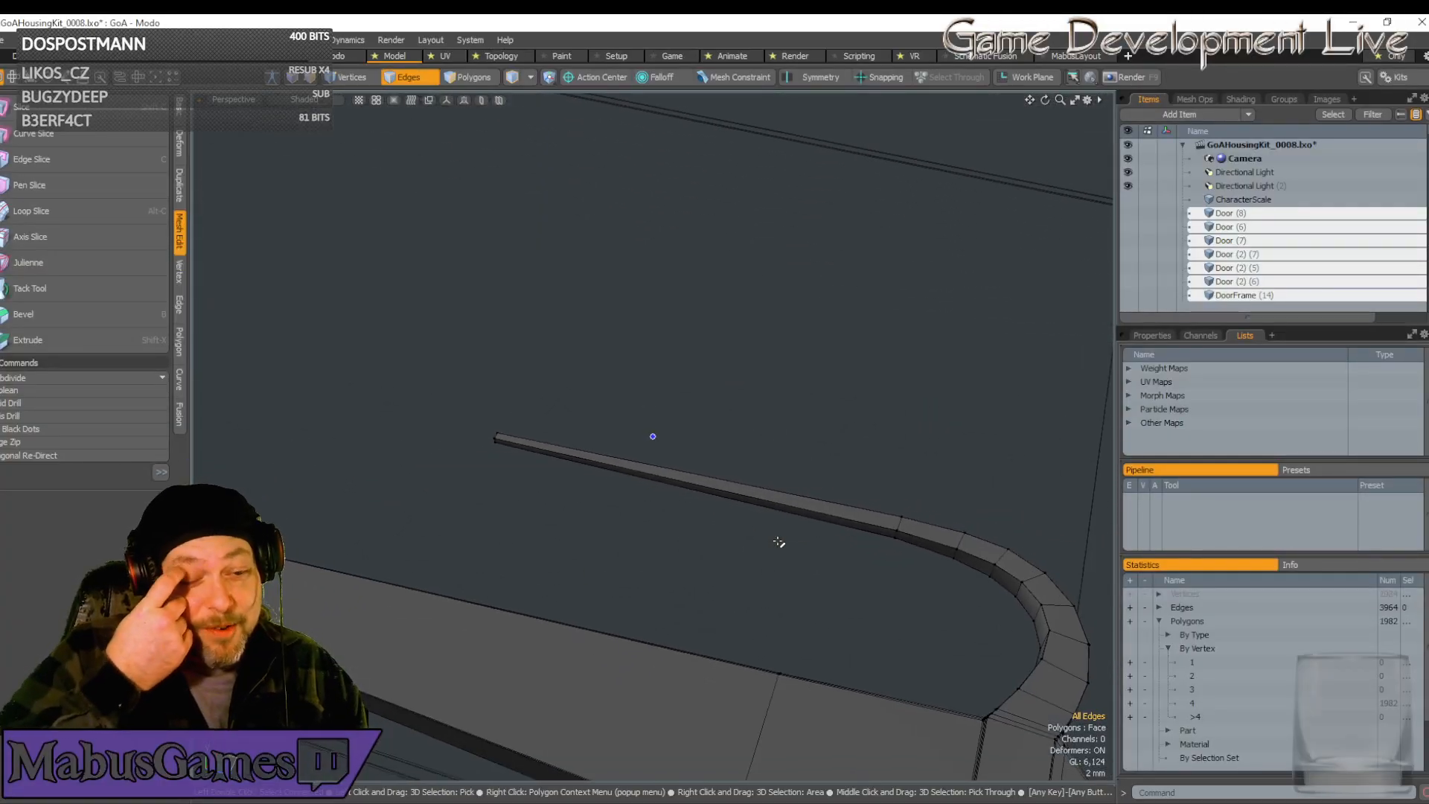
scroll(778, 542, down, 3)
scroll(760, 561, down, 3)
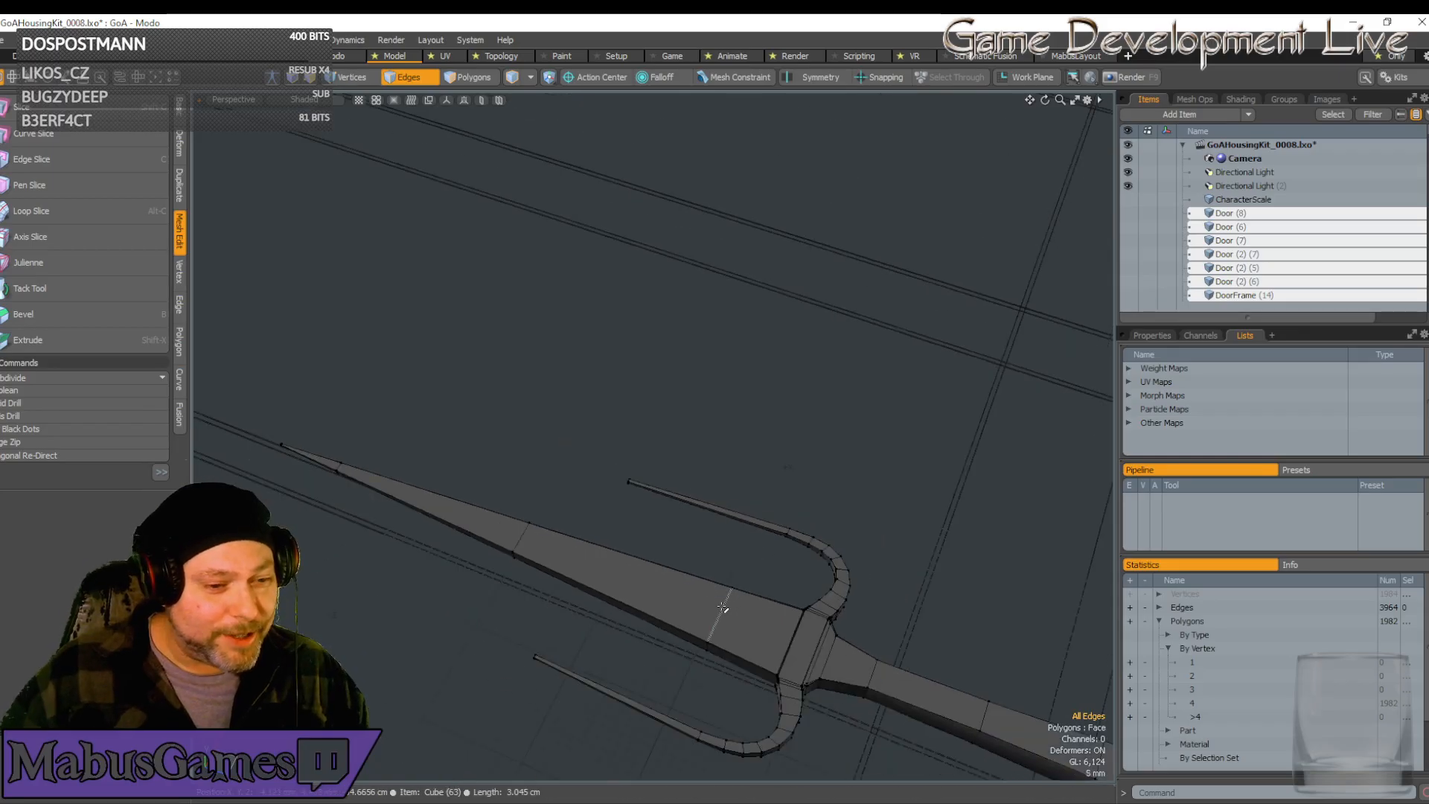
click(722, 609)
alt+drag(722, 608, 505, 531)
scroll(492, 502, up, 4)
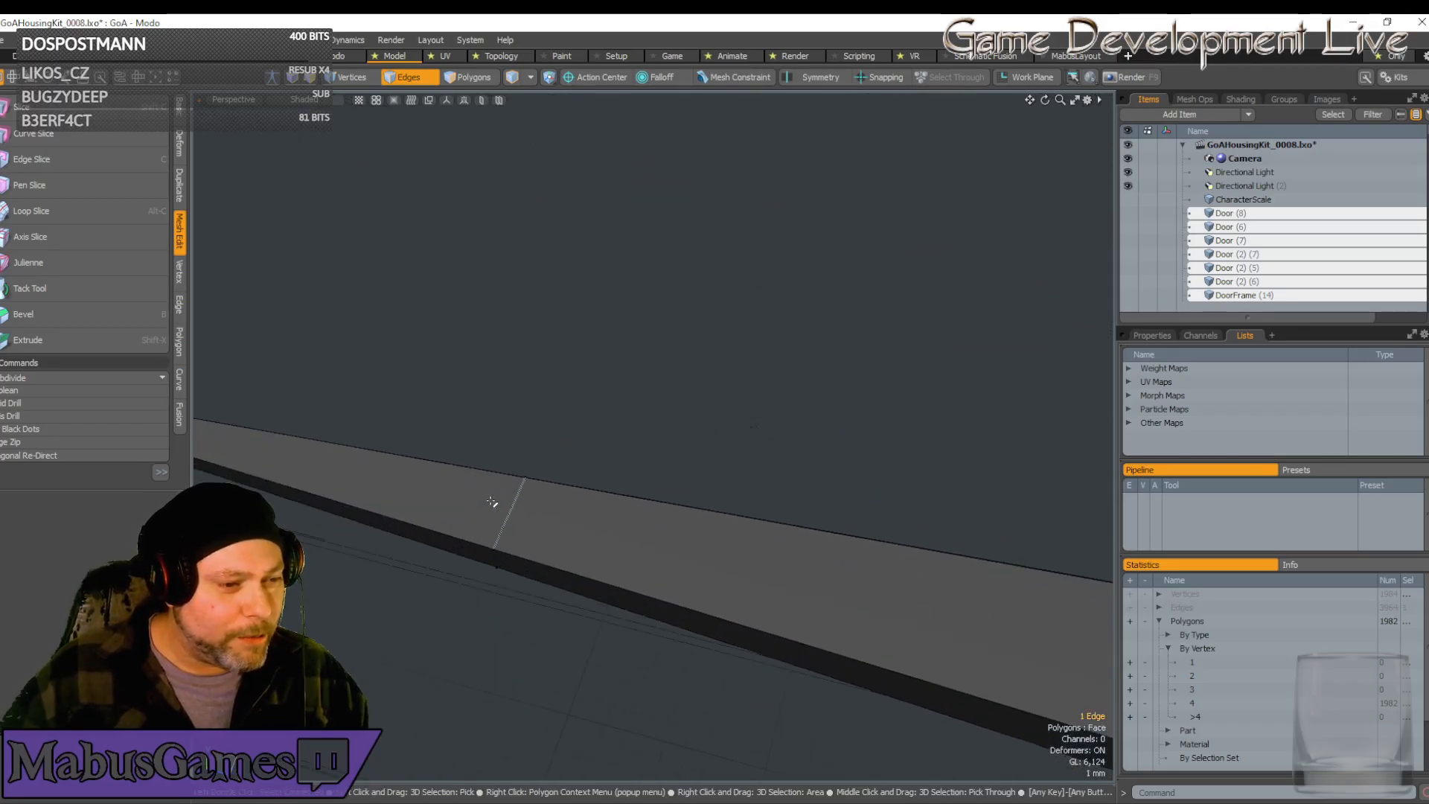
scroll(524, 517, down, 4)
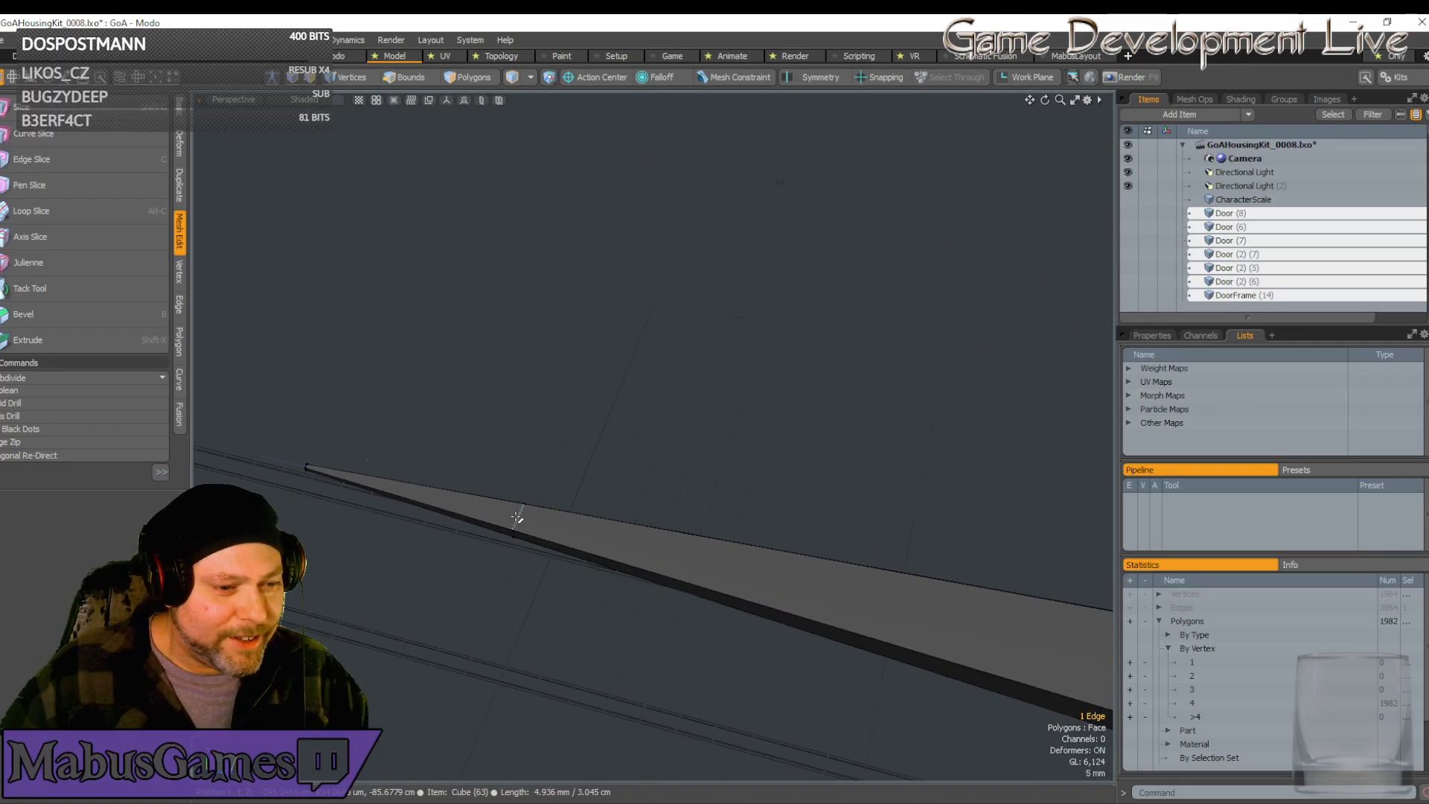
double_click(516, 513)
key(BackSpace)
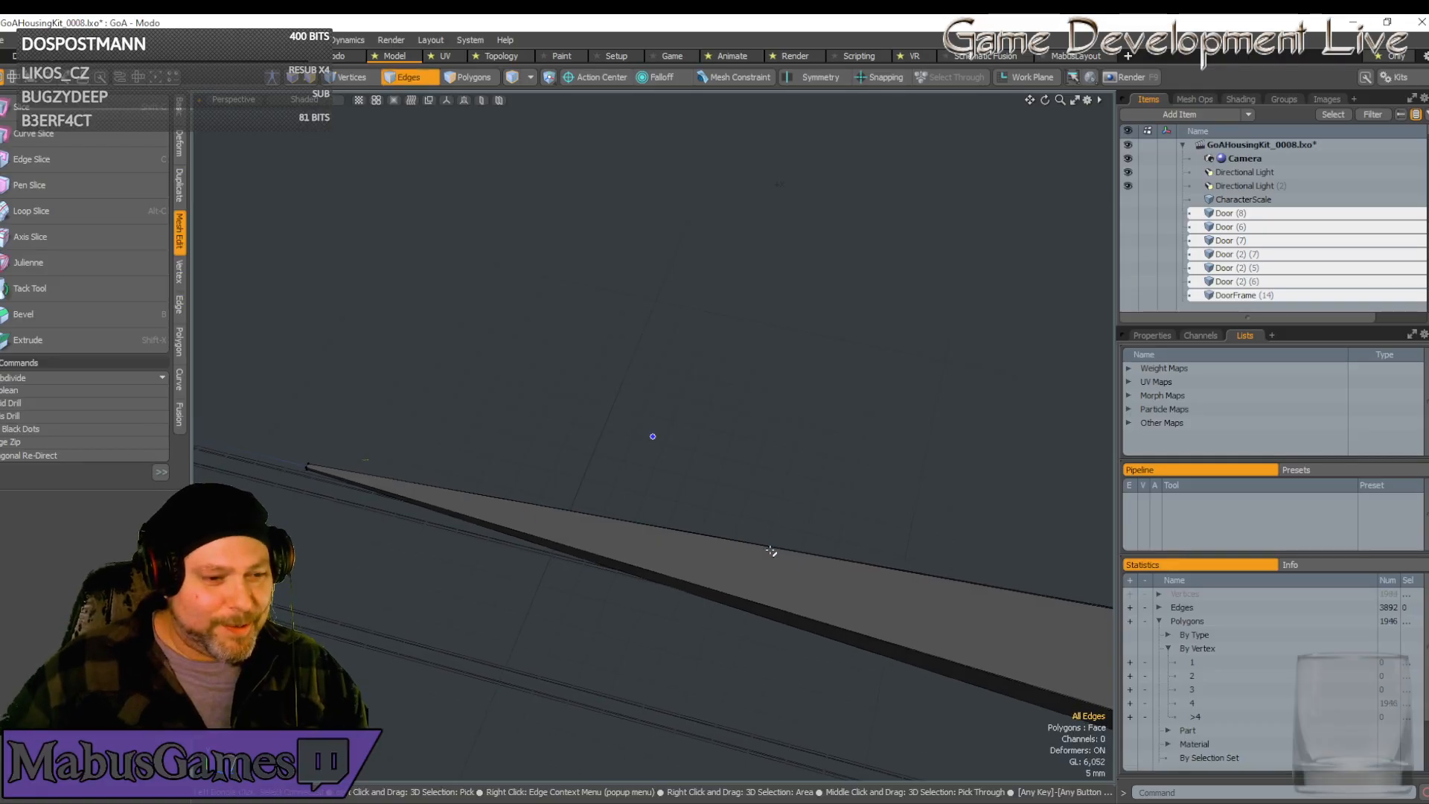
Delete the two edge loops crossing the flat neck between the guard and the twisted shaft
scroll(771, 551, up, 9)
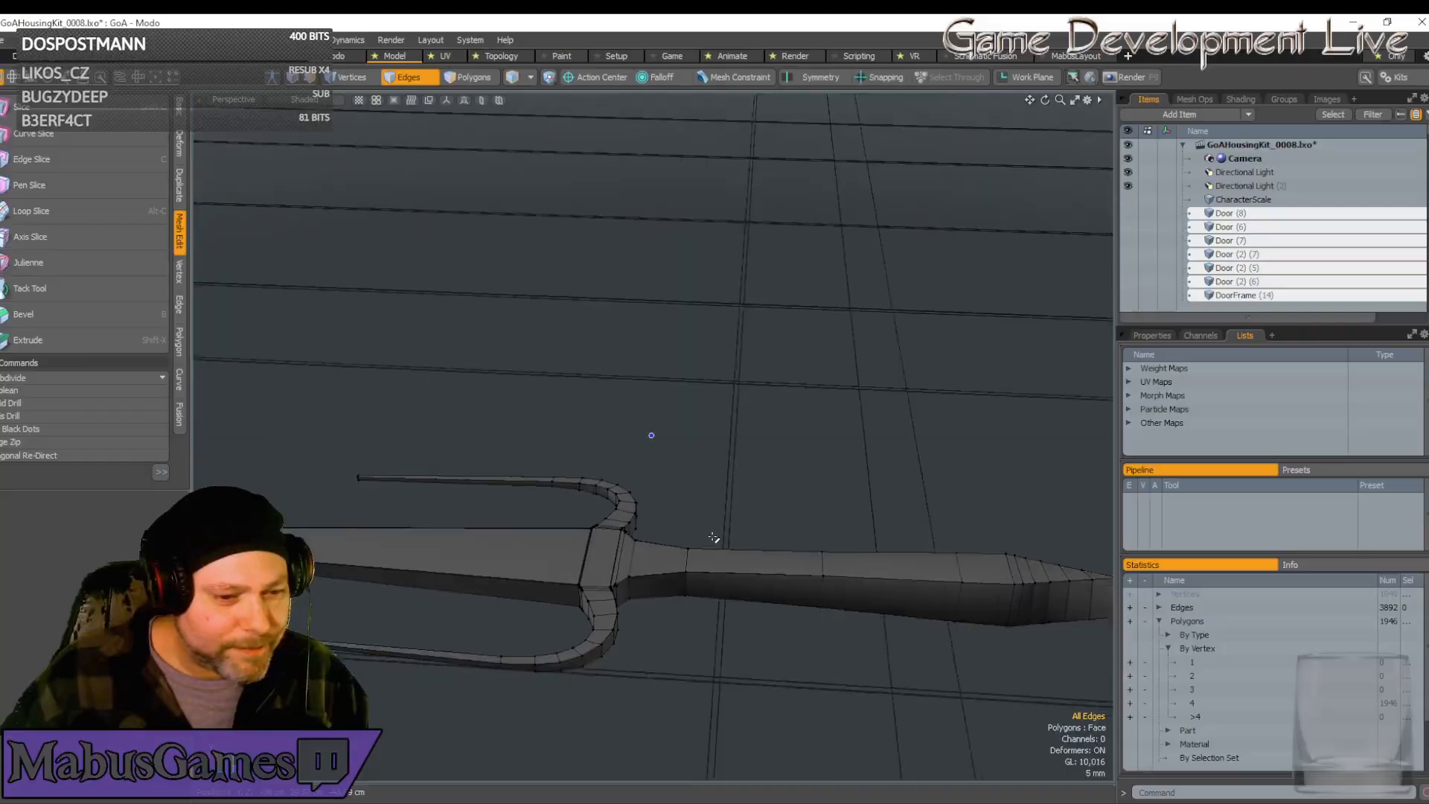
alt+drag(714, 538, 718, 568)
click(754, 638)
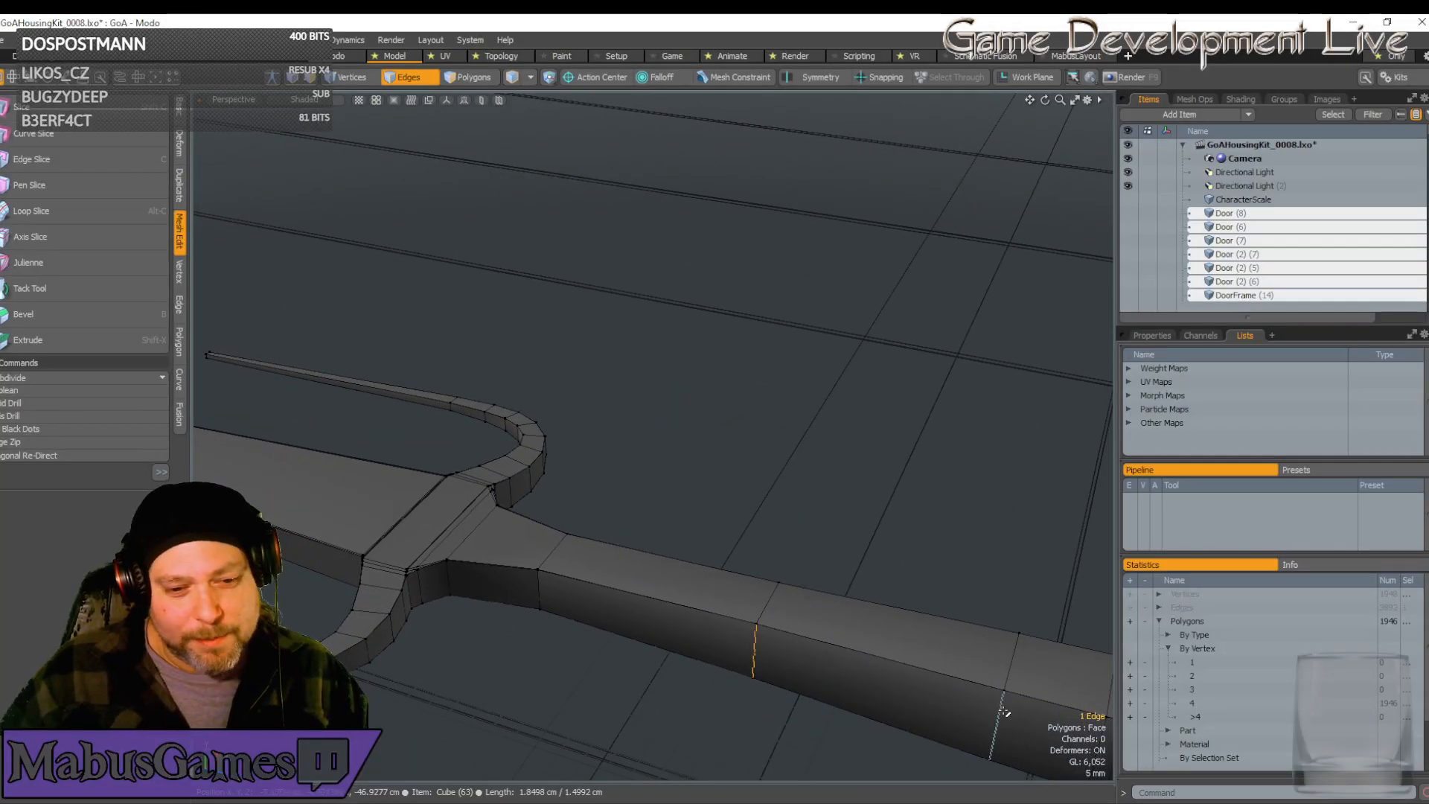
alt+drag(1005, 708, 903, 669)
shift+click(732, 626)
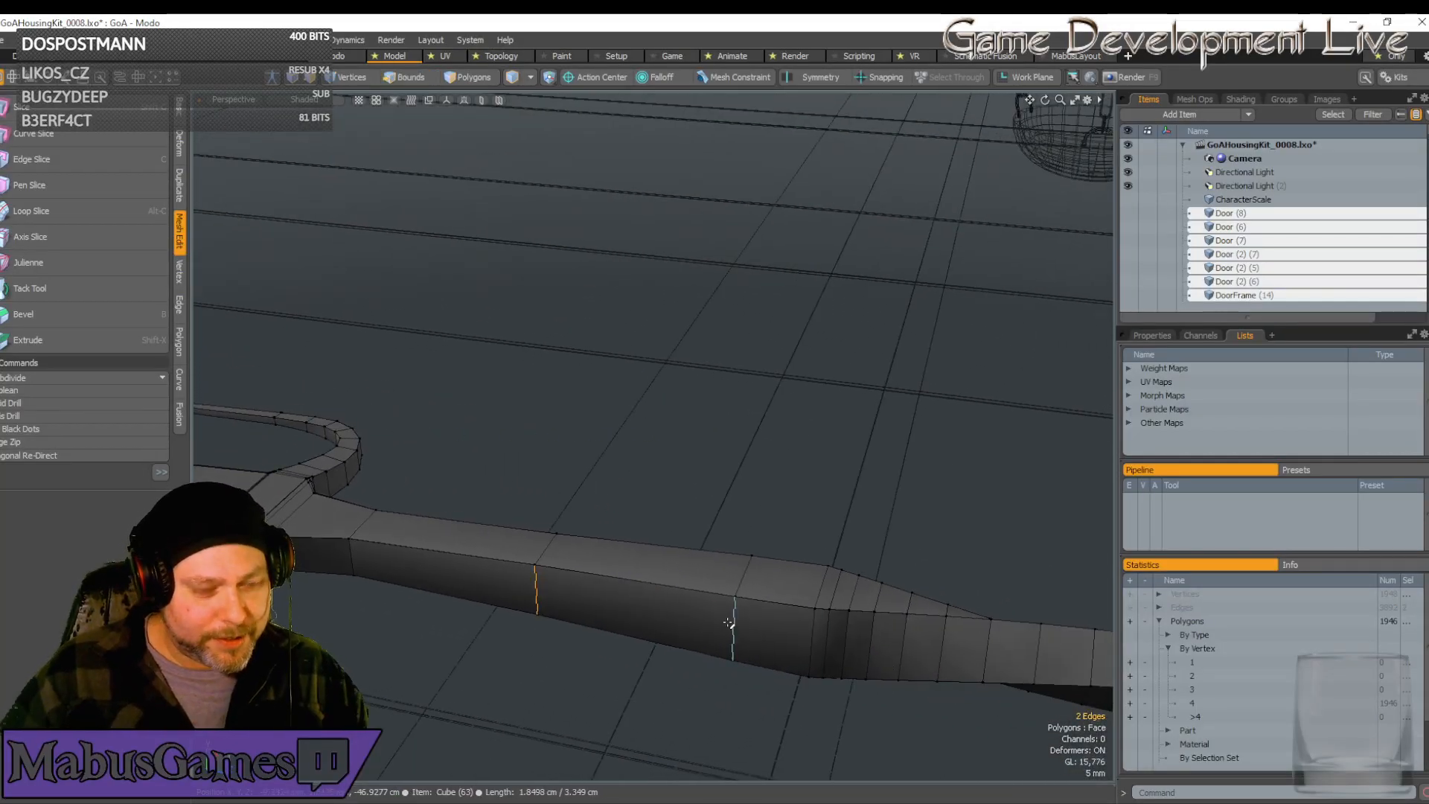
key(l)
key(BackSpace)
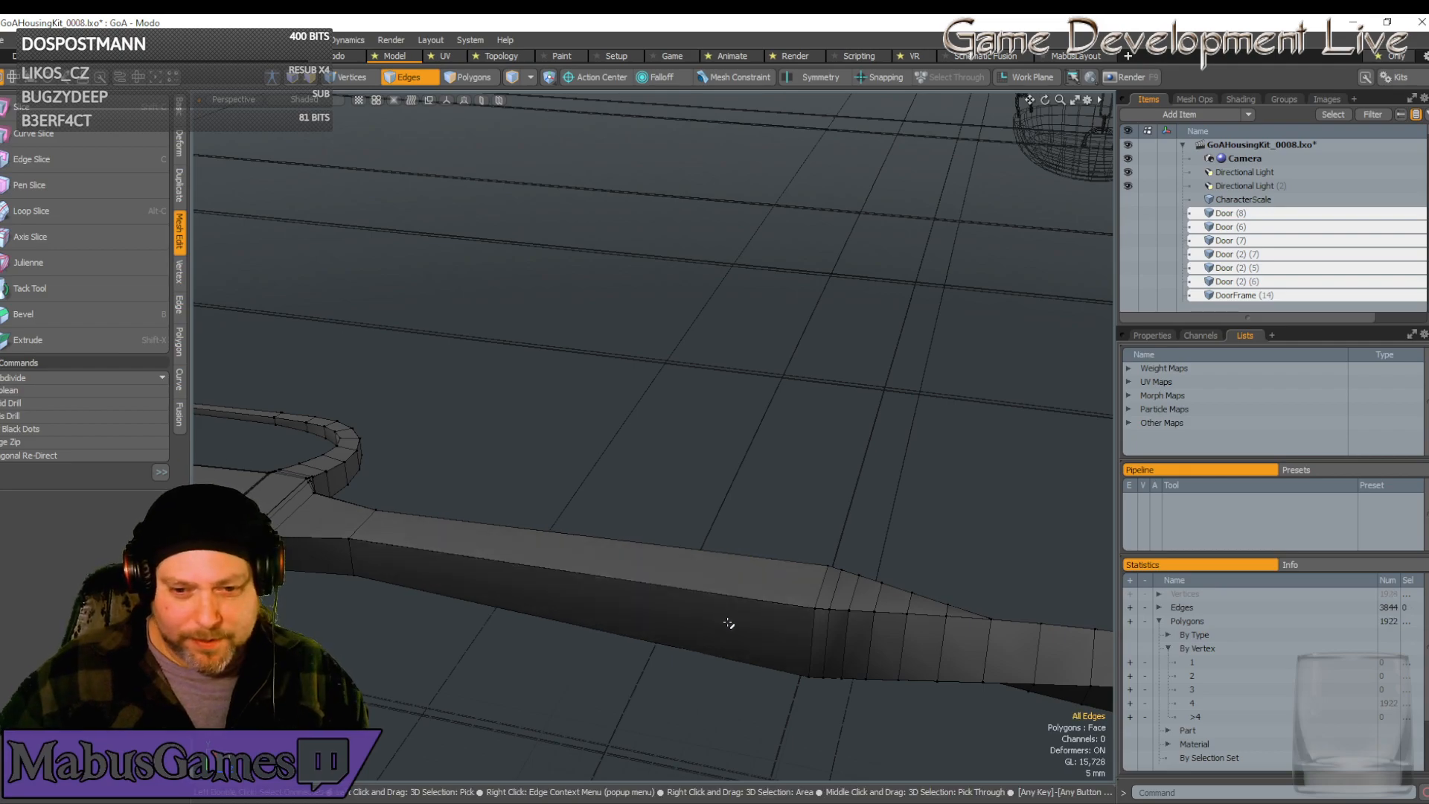
Delete the three edge loops crossing the straight shaft section between the twist and the rounded pommel
alt+drag(729, 623, 372, 596)
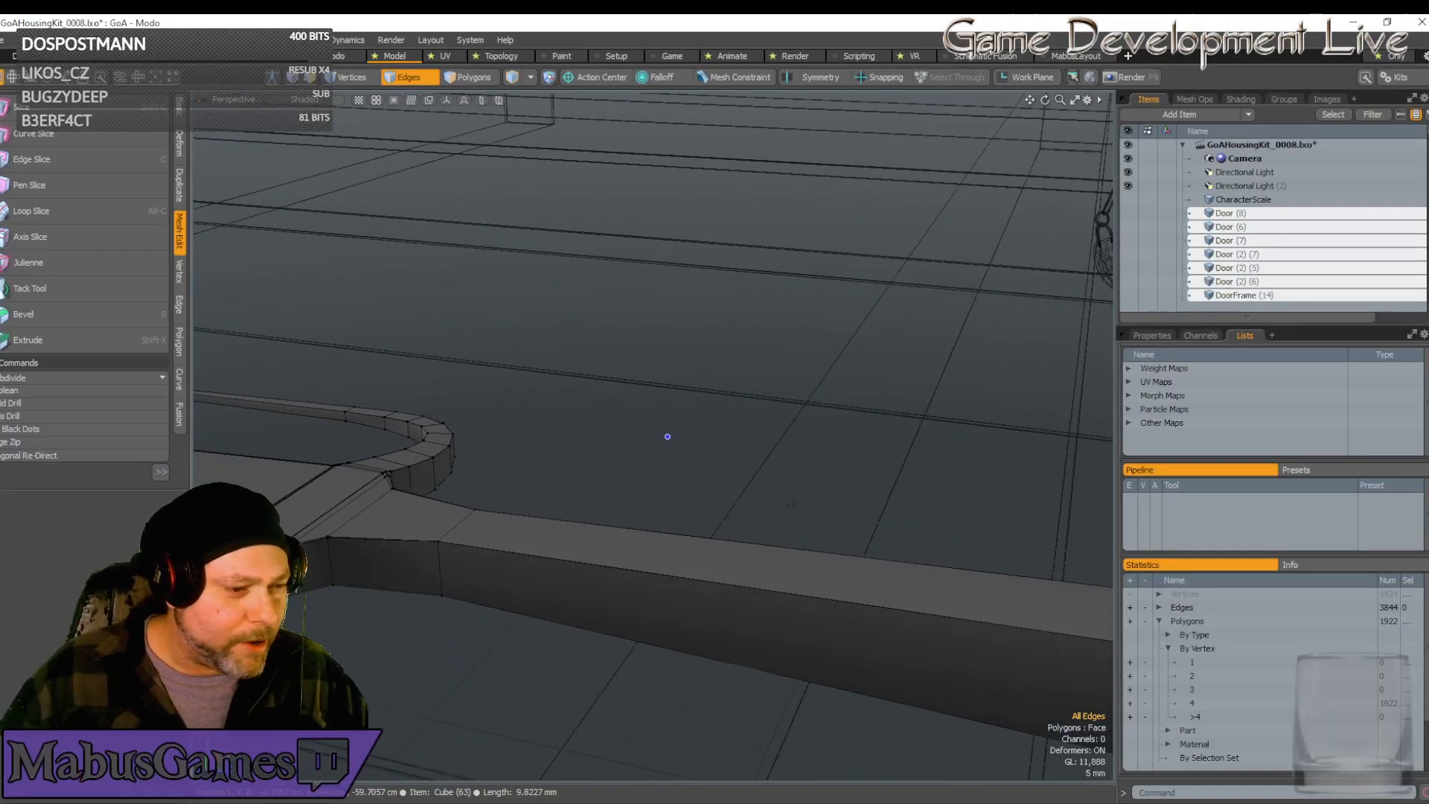
scroll(350, 565, up, 4)
scroll(358, 557, down, 2)
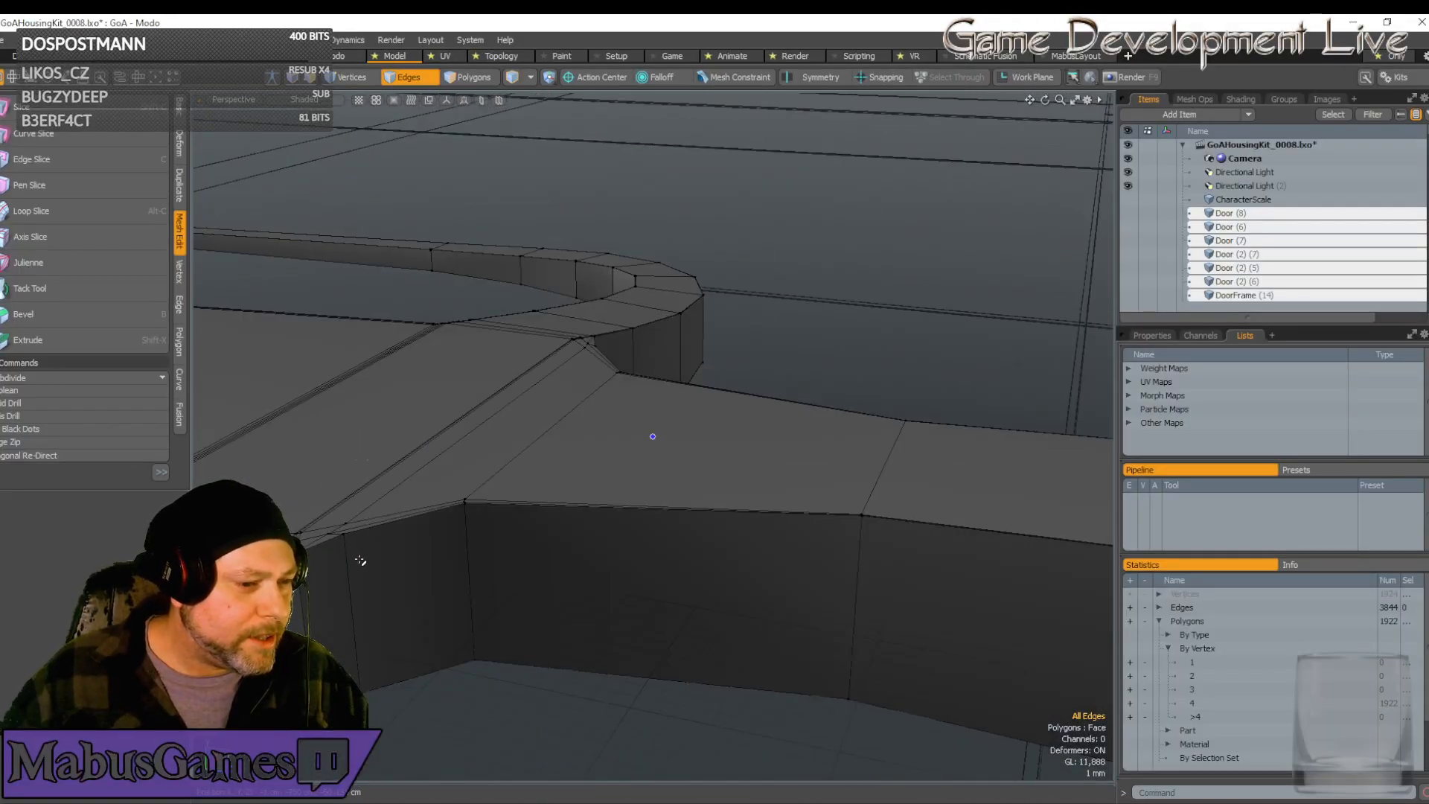
alt+drag(361, 560, 473, 565)
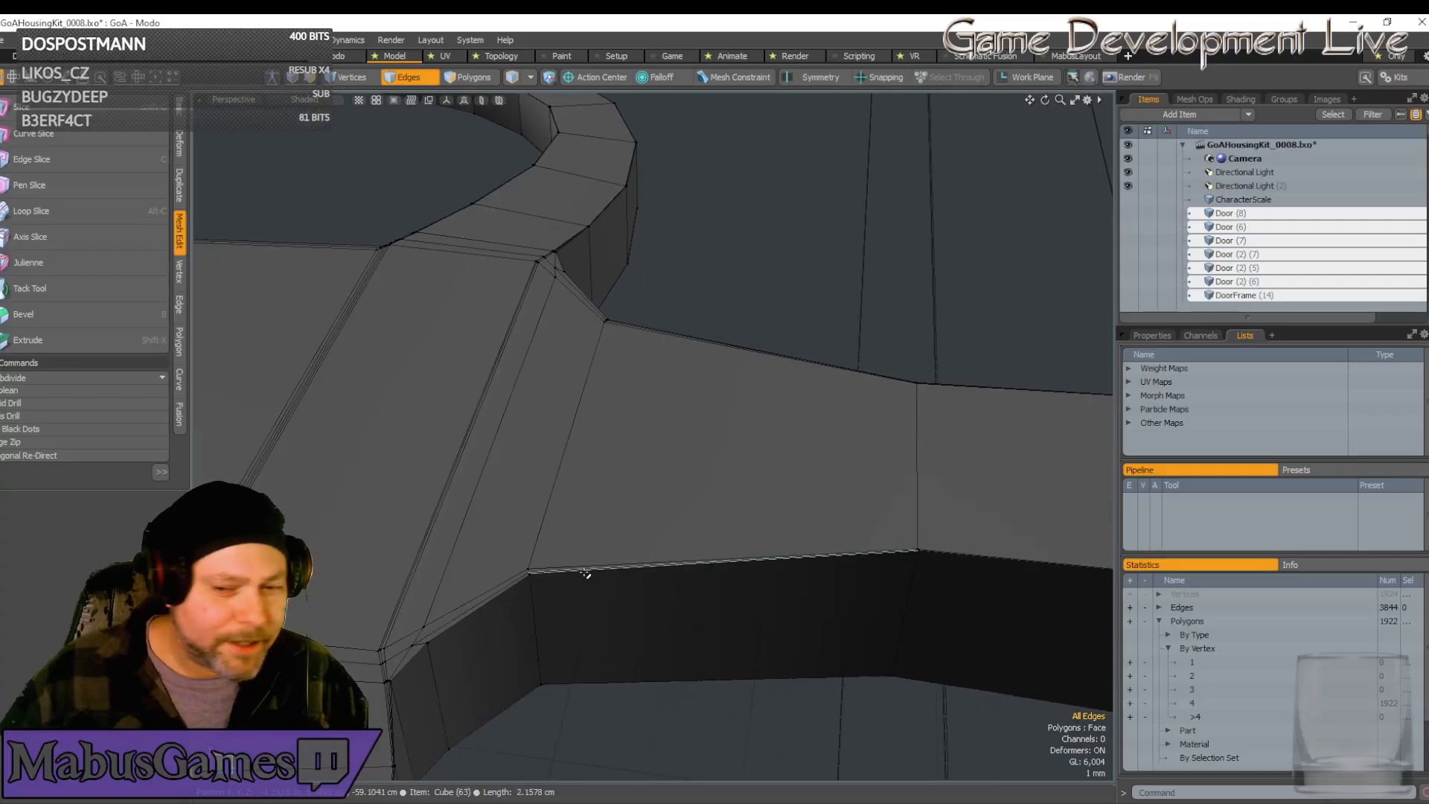
scroll(766, 599, down, 10)
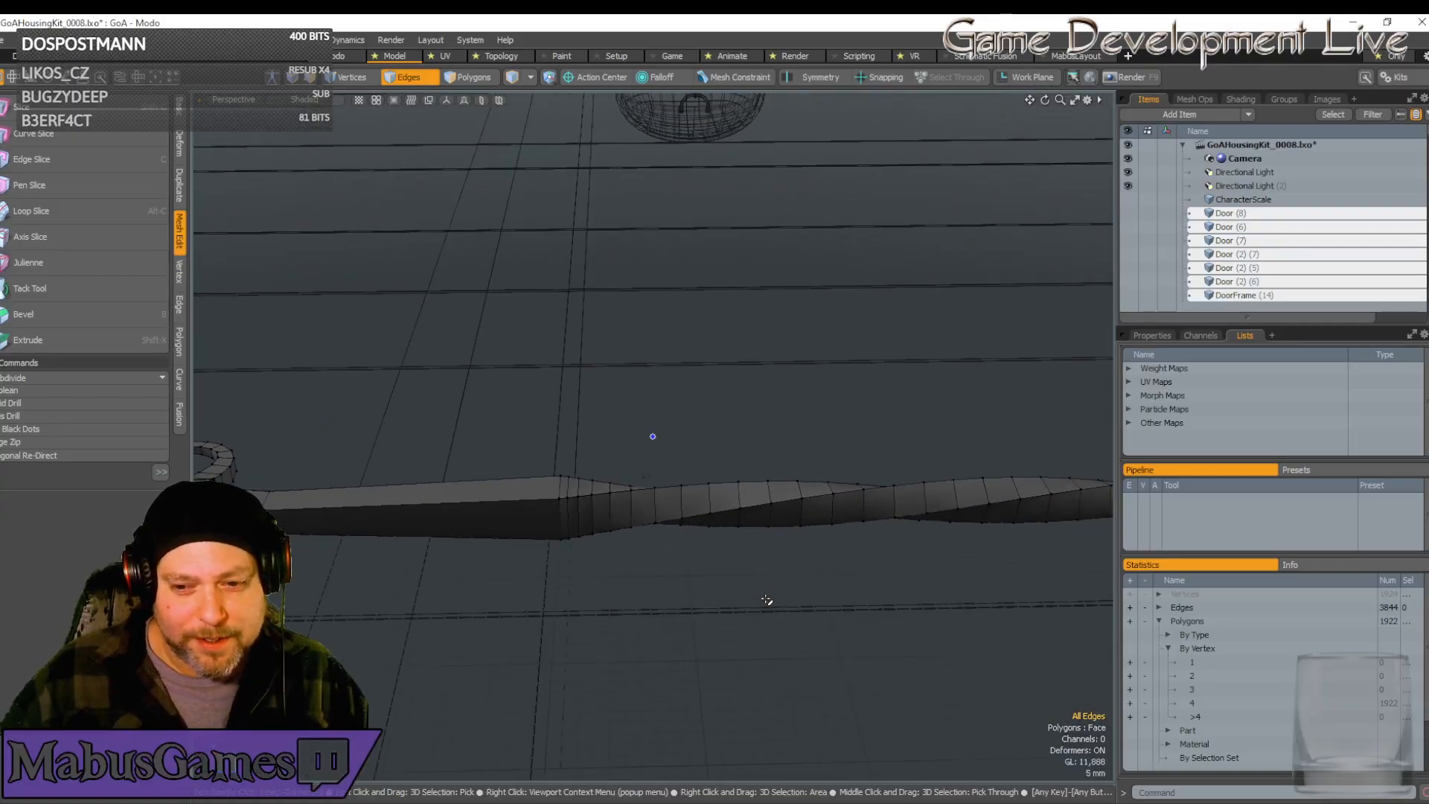
scroll(767, 600, down, 8)
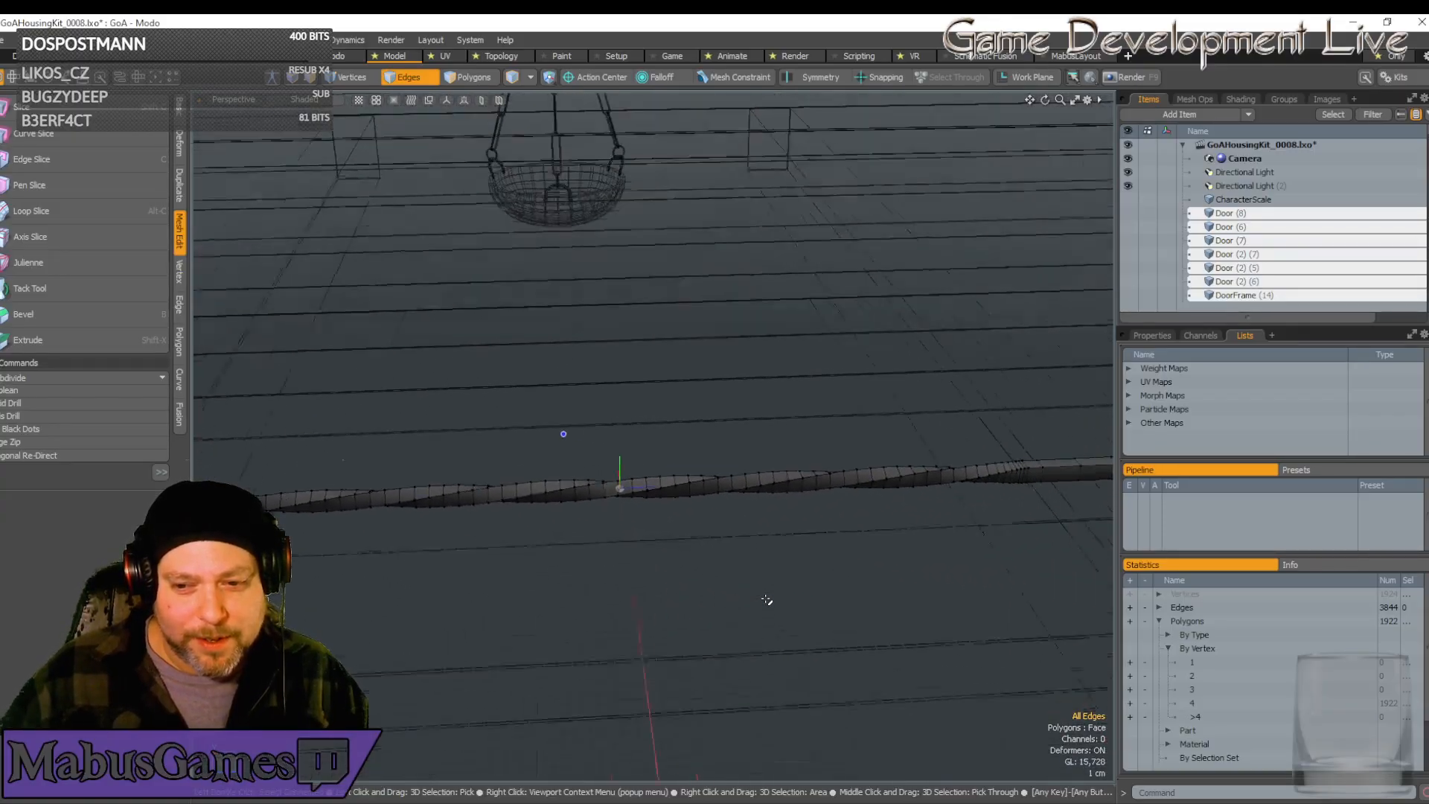
alt+drag(767, 599, 663, 523)
scroll(652, 515, up, 5)
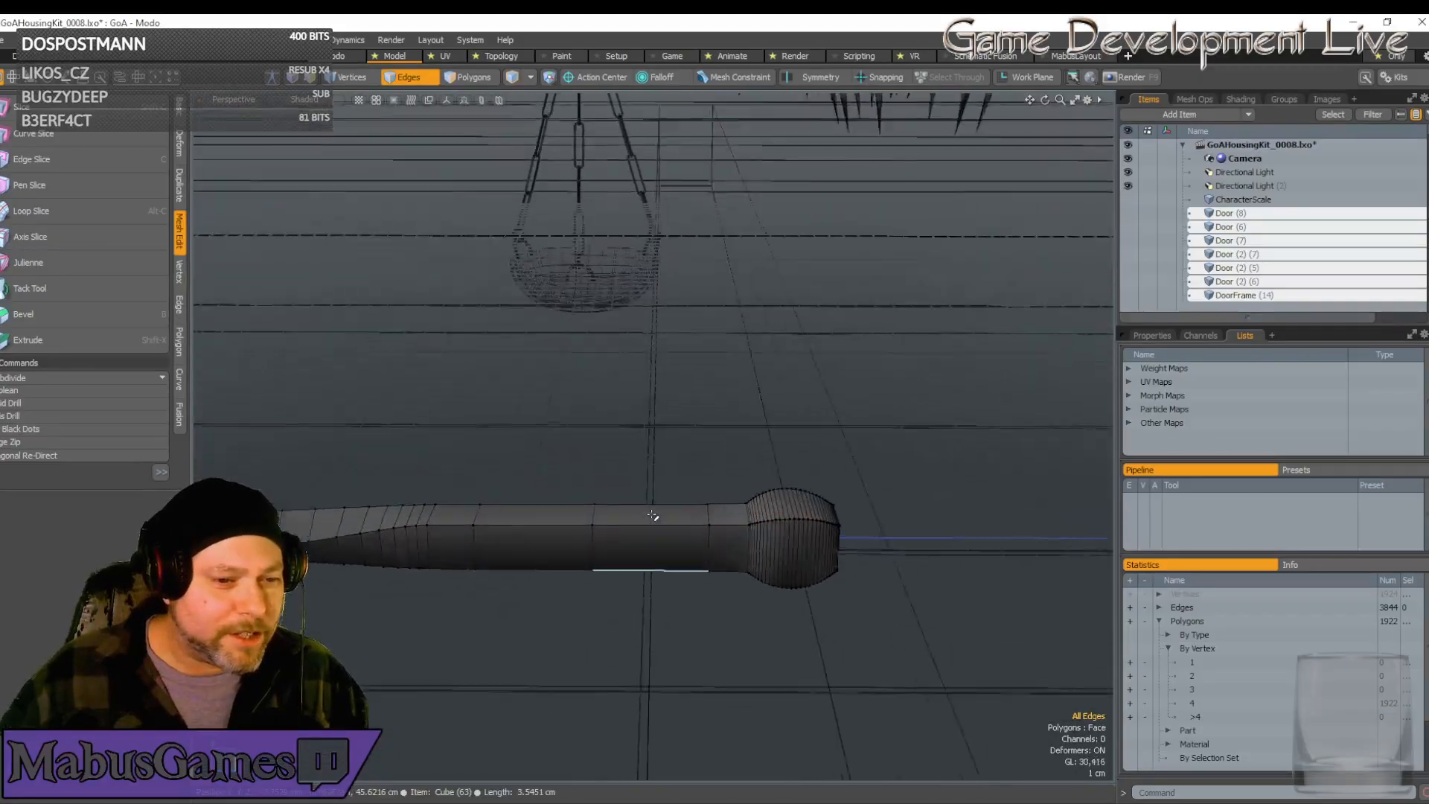
scroll(653, 515, up, 3)
click(472, 568)
shift+click(624, 570)
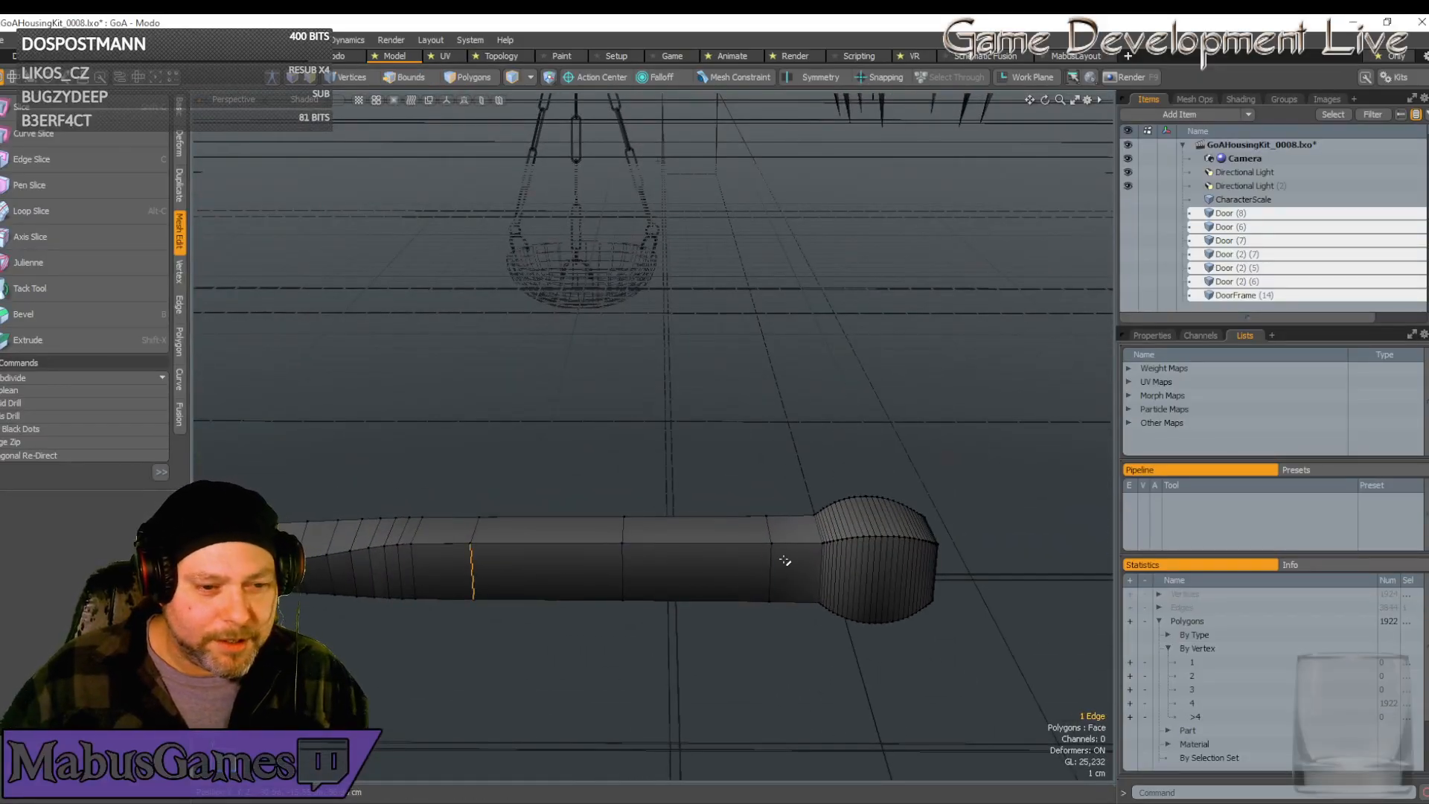
shift+click(768, 562)
key(l)
key(BackSpace)
Examine the trident head and the long edges of the central blade up close at its tip
alt+drag(767, 555, 533, 462)
scroll(763, 551, down, 6)
scroll(507, 466, up, 5)
scroll(501, 470, down, 5)
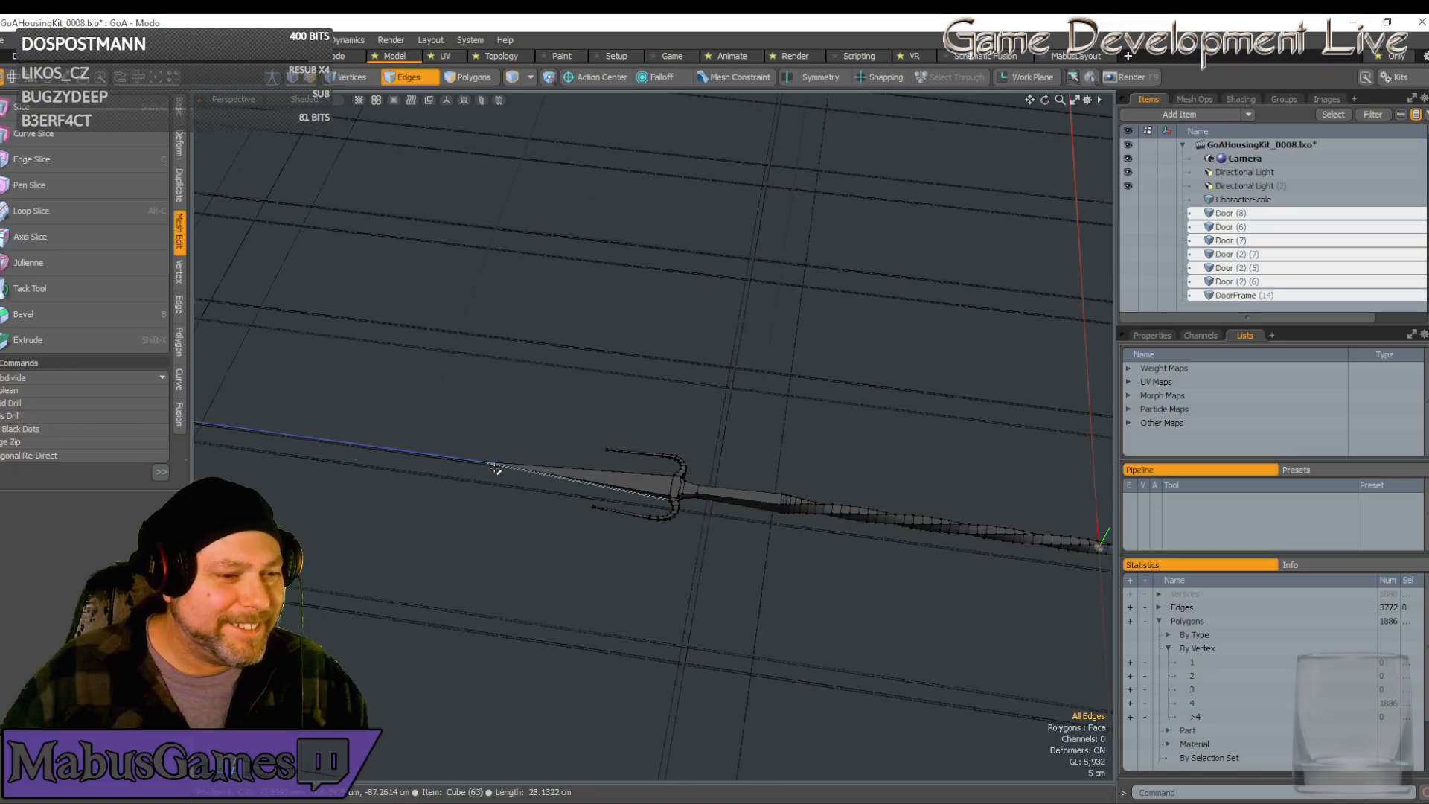
scroll(494, 466, up, 4)
scroll(484, 476, down, 4)
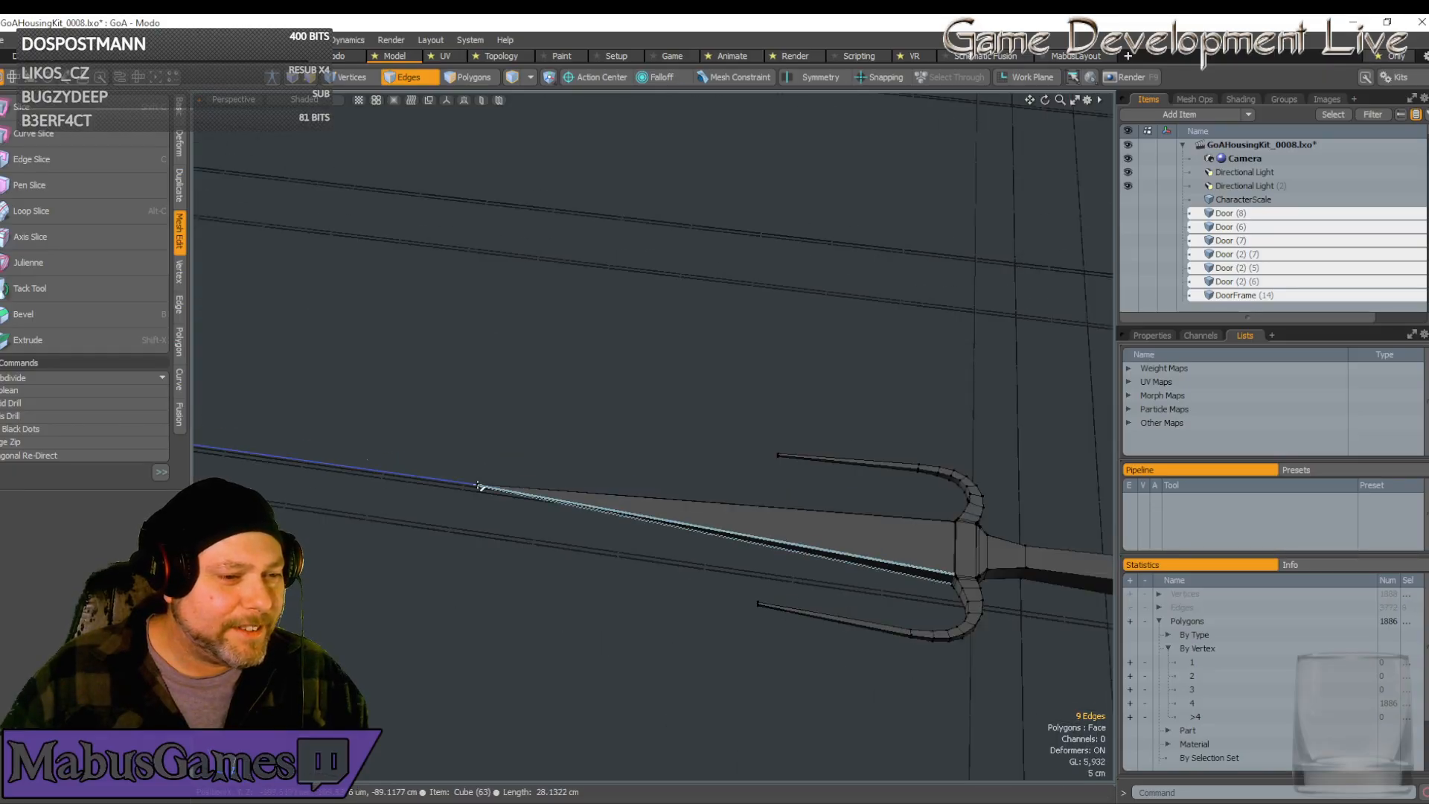
double_click(482, 487)
key(shift+a)
scroll(429, 399, up, 2)
scroll(429, 401, up, 10)
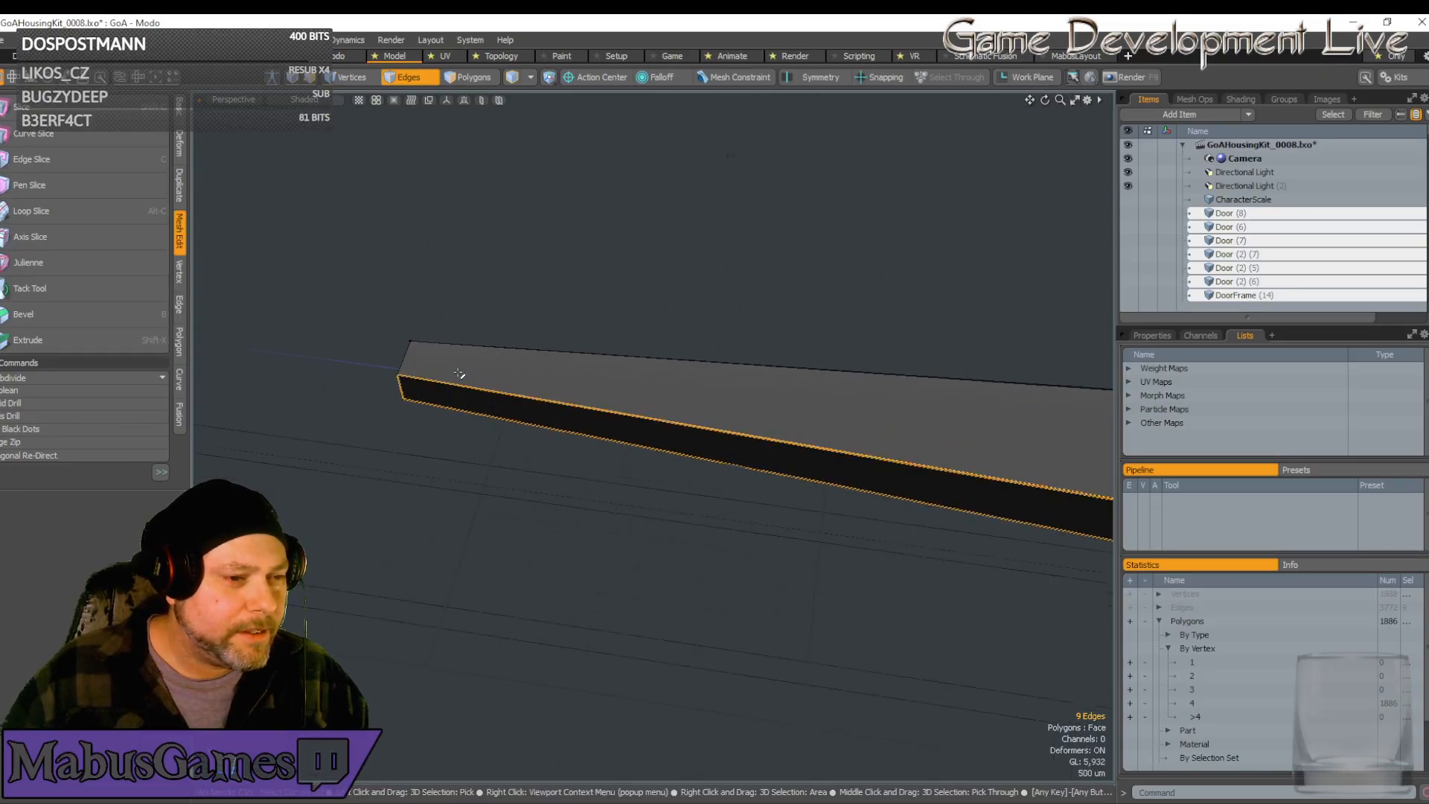
scroll(514, 406, down, 10)
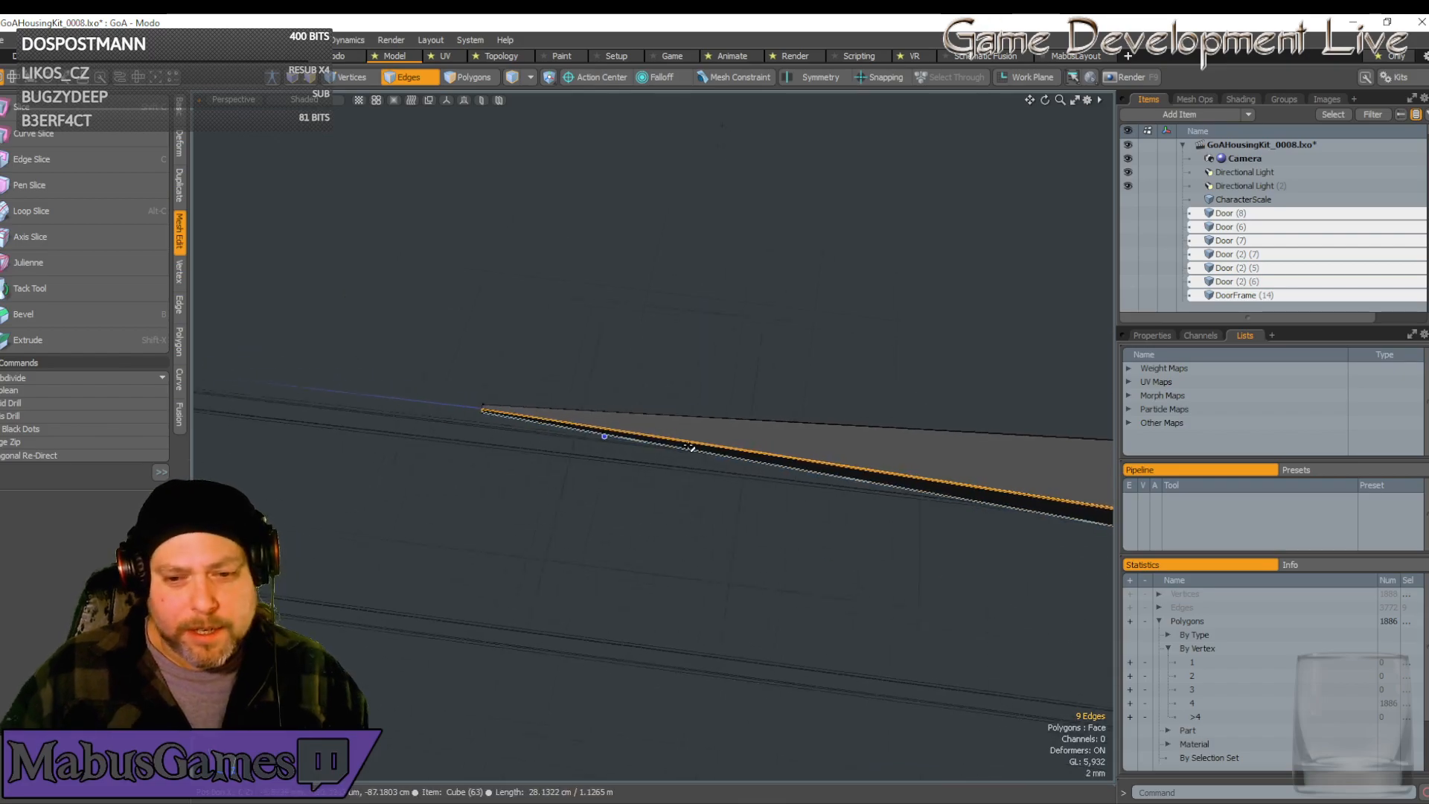
Select every other edge across the side of the rounded pommel, extend the selection to full loops and delete those loops
alt+drag(603, 437, 590, 393)
scroll(775, 482, down, 8)
scroll(588, 387, up, 10)
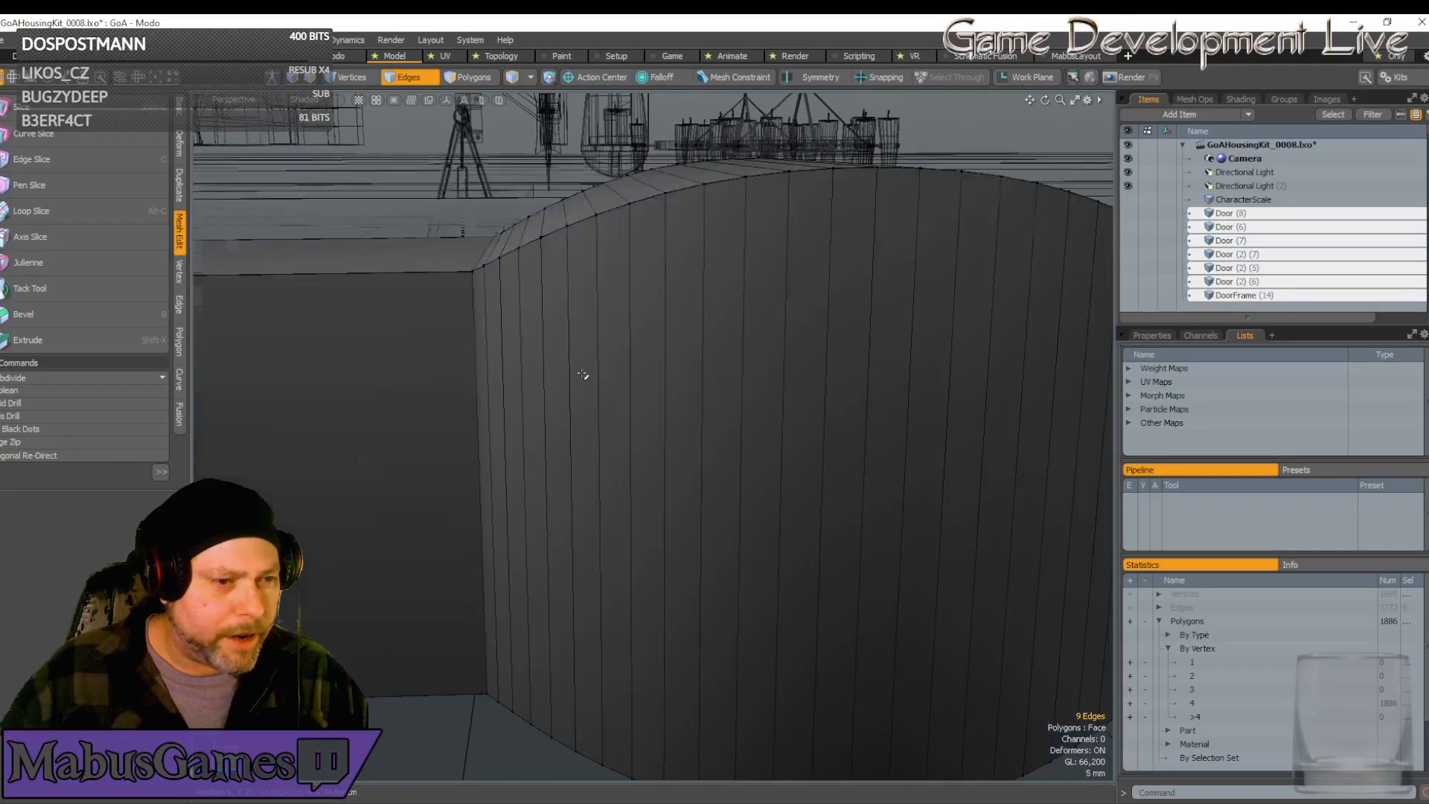
click(488, 319)
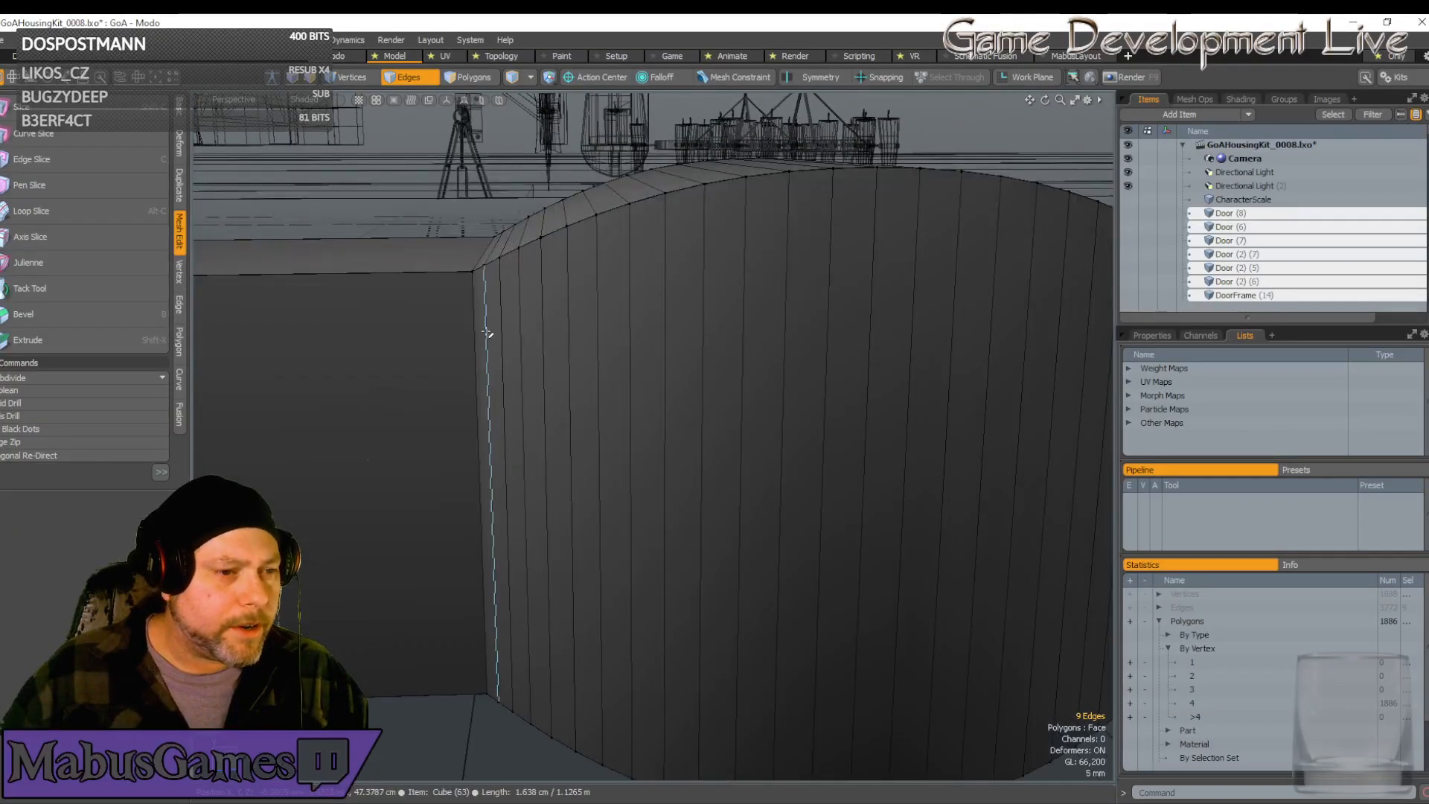
shift+click(520, 309)
scroll(655, 371, down, 5)
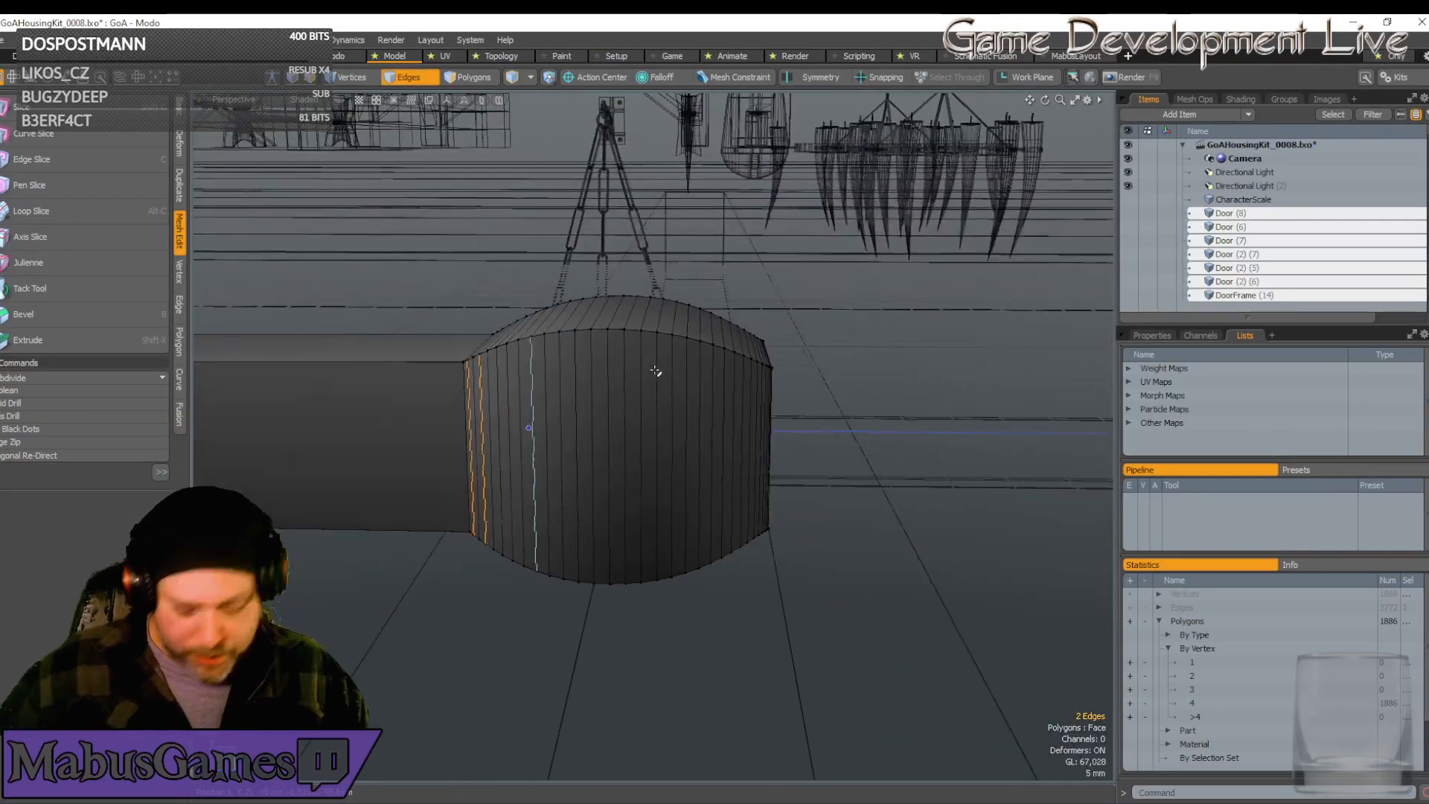
key(Up)
key(Up)
key(Up)
key(Up)
key(Up)
key(Up)
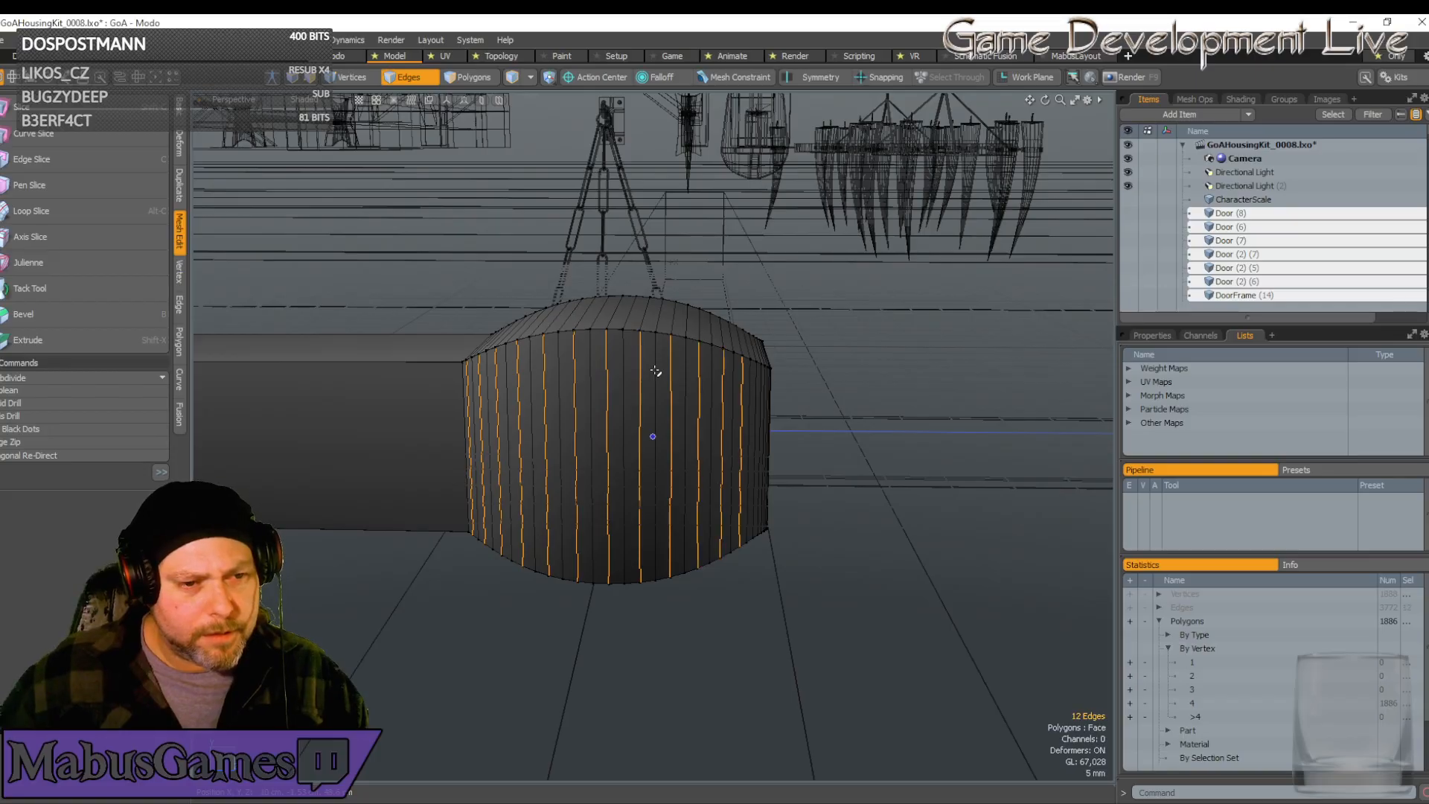
key(Up)
scroll(655, 371, up, 5)
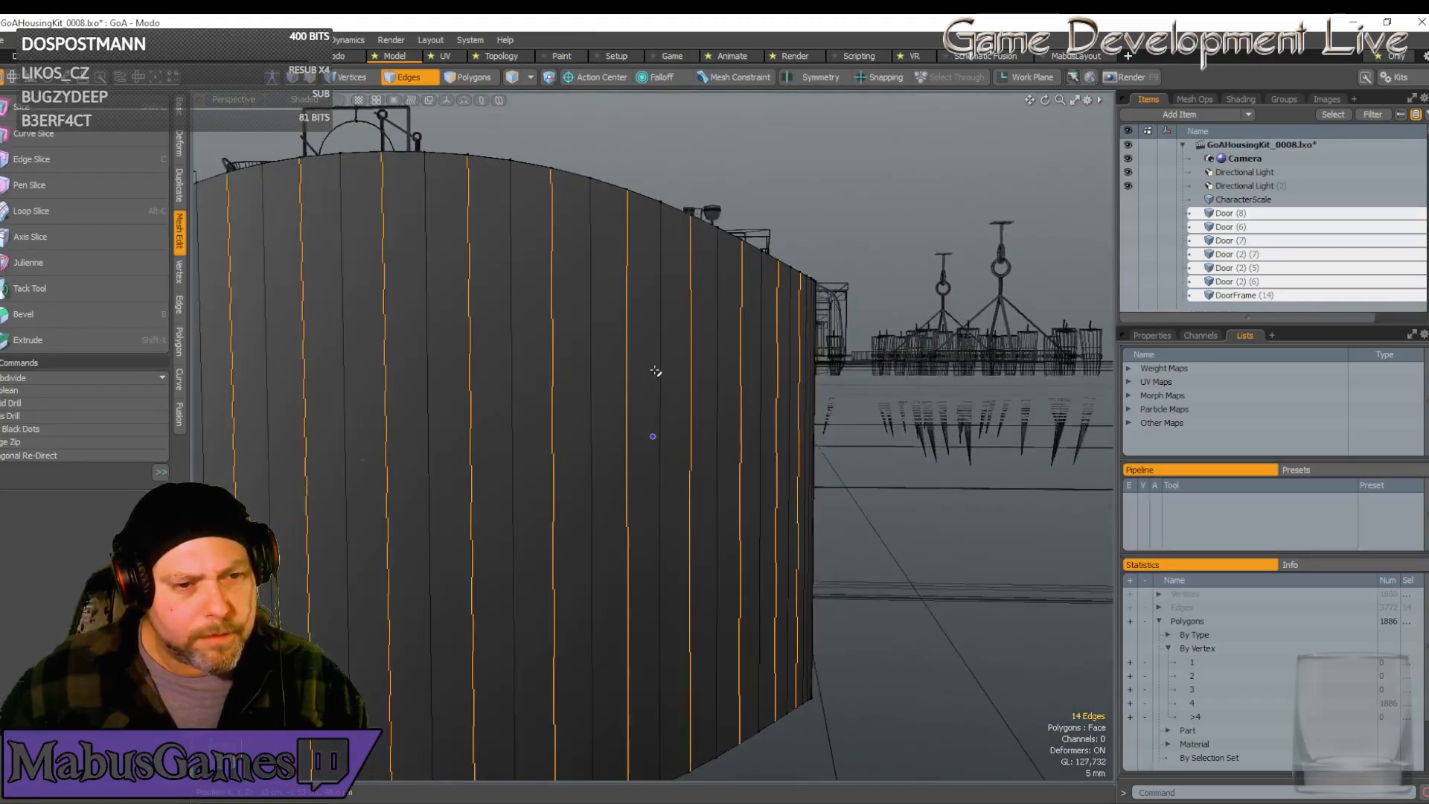
scroll(655, 371, up, 5)
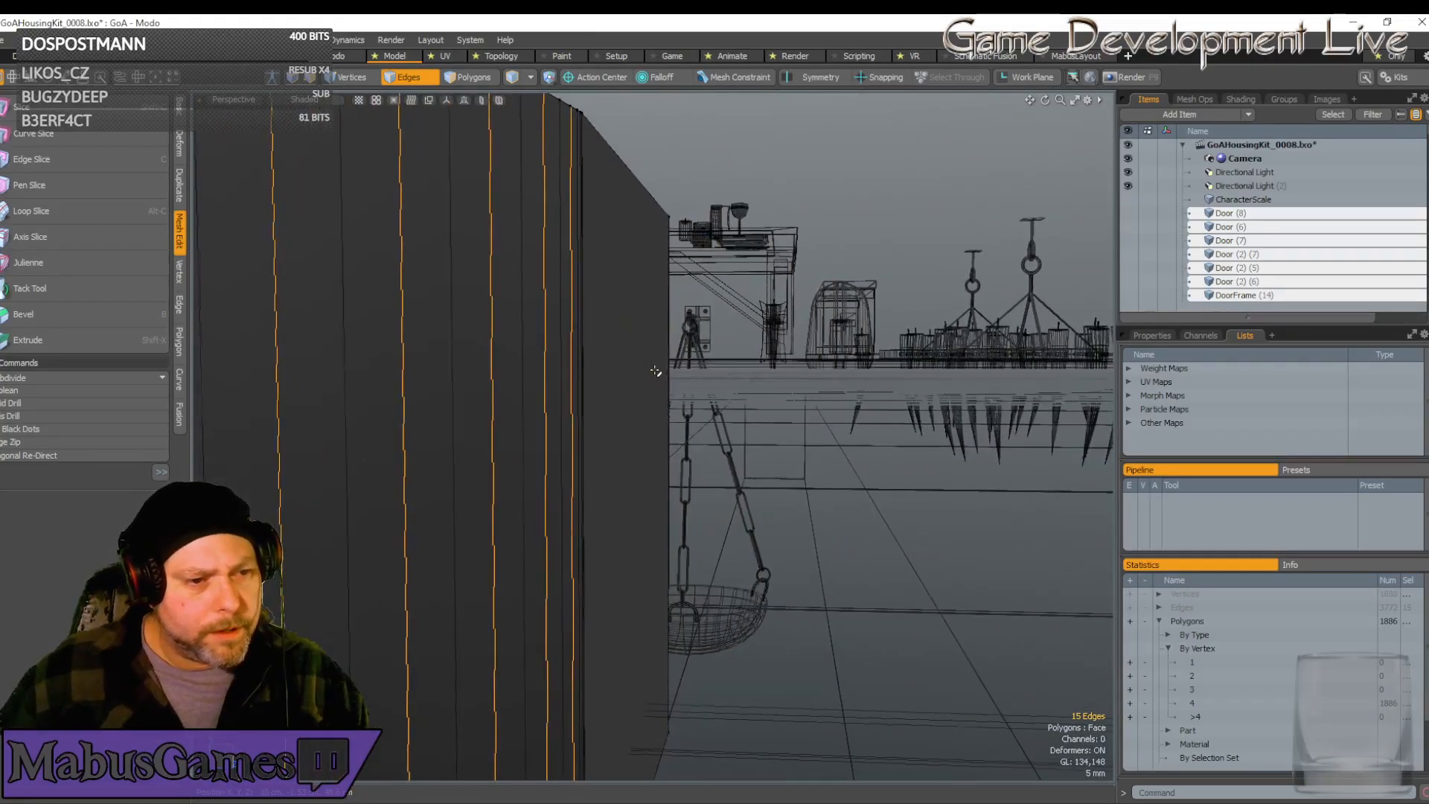
scroll(656, 370, up, 2)
key(Up)
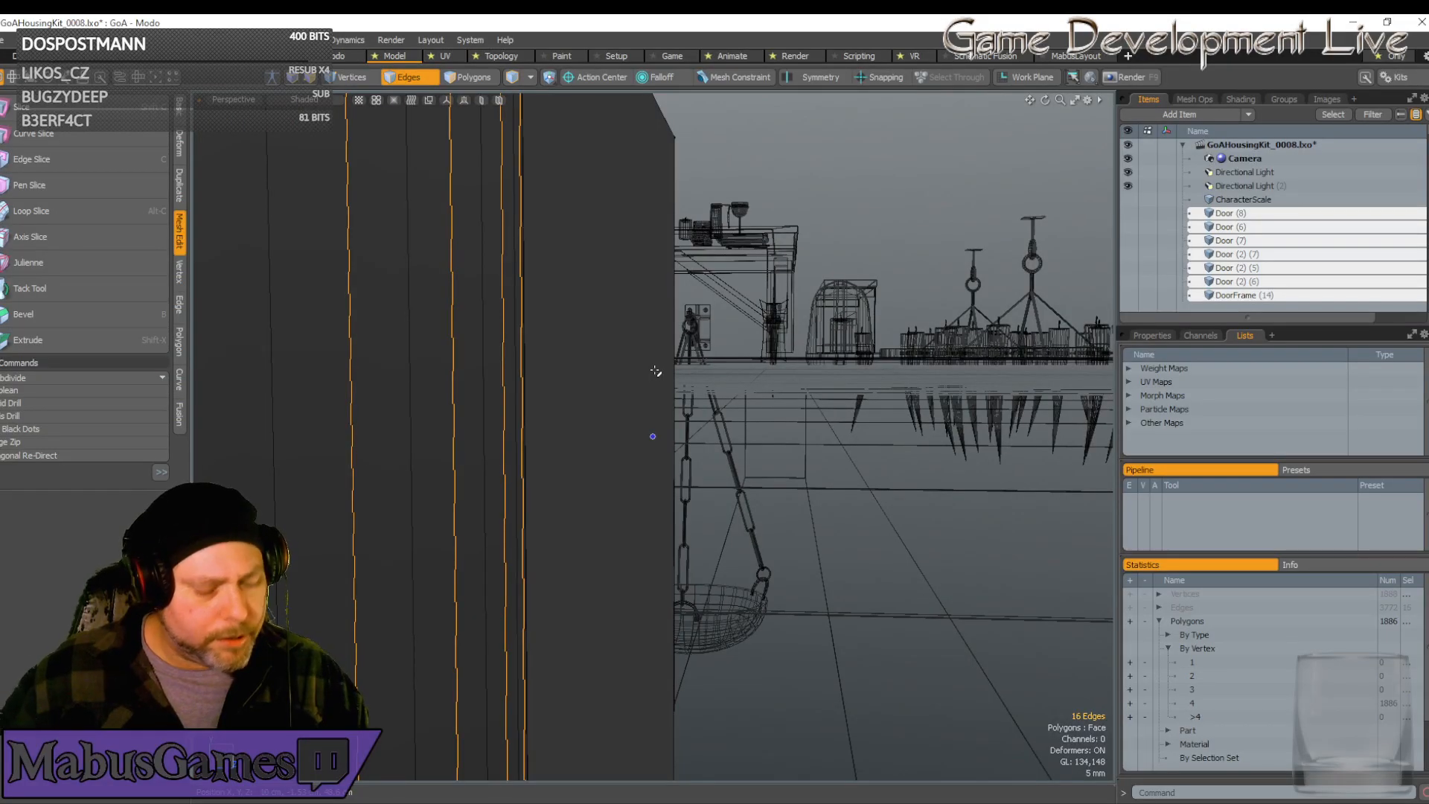
key(l)
key(BackSpace)
Switch to item selection and run the render preview of the trident to inspect its head, neck and twisted shaft
scroll(655, 370, down, 5)
alt+drag(656, 371, 548, 284)
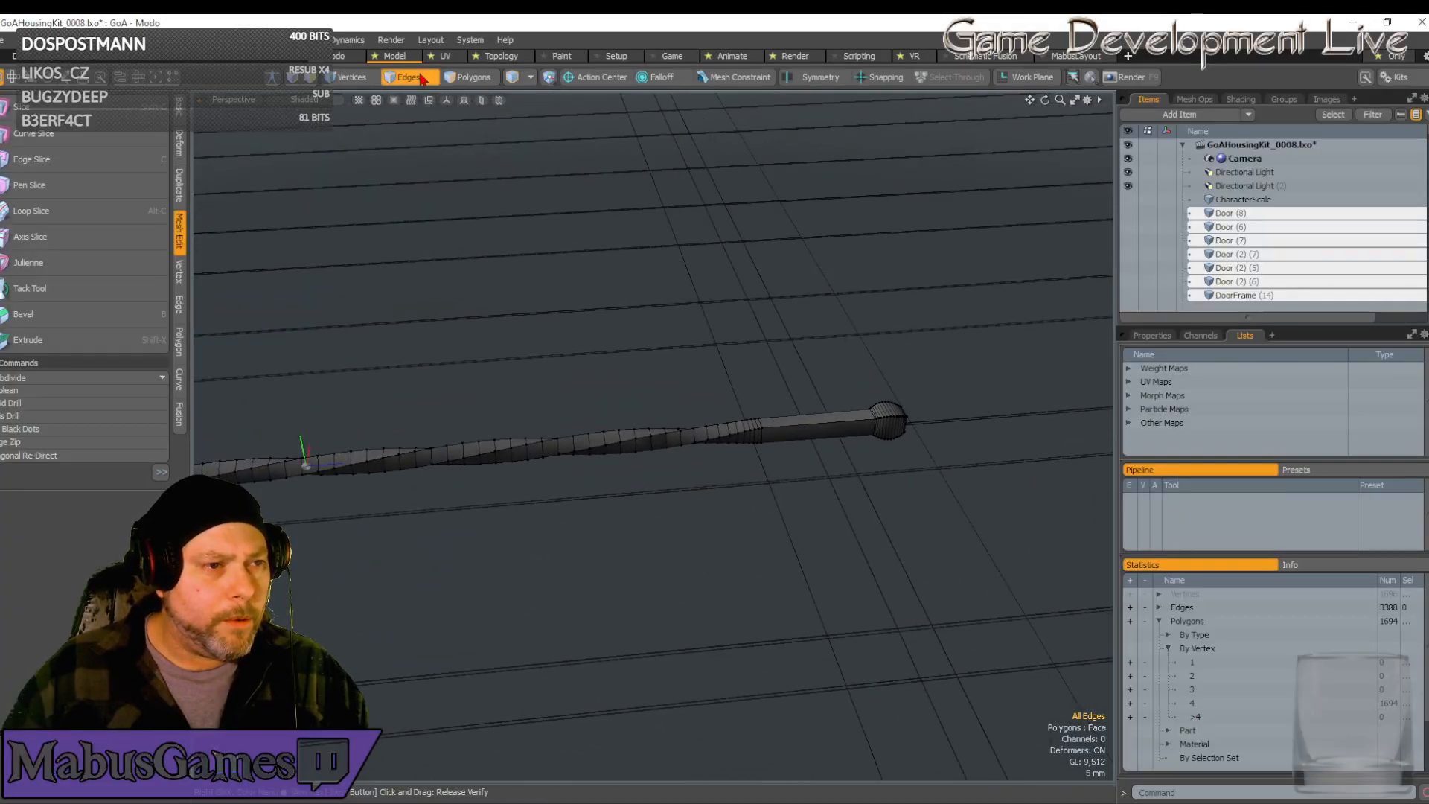
click(425, 81)
key(shift+a)
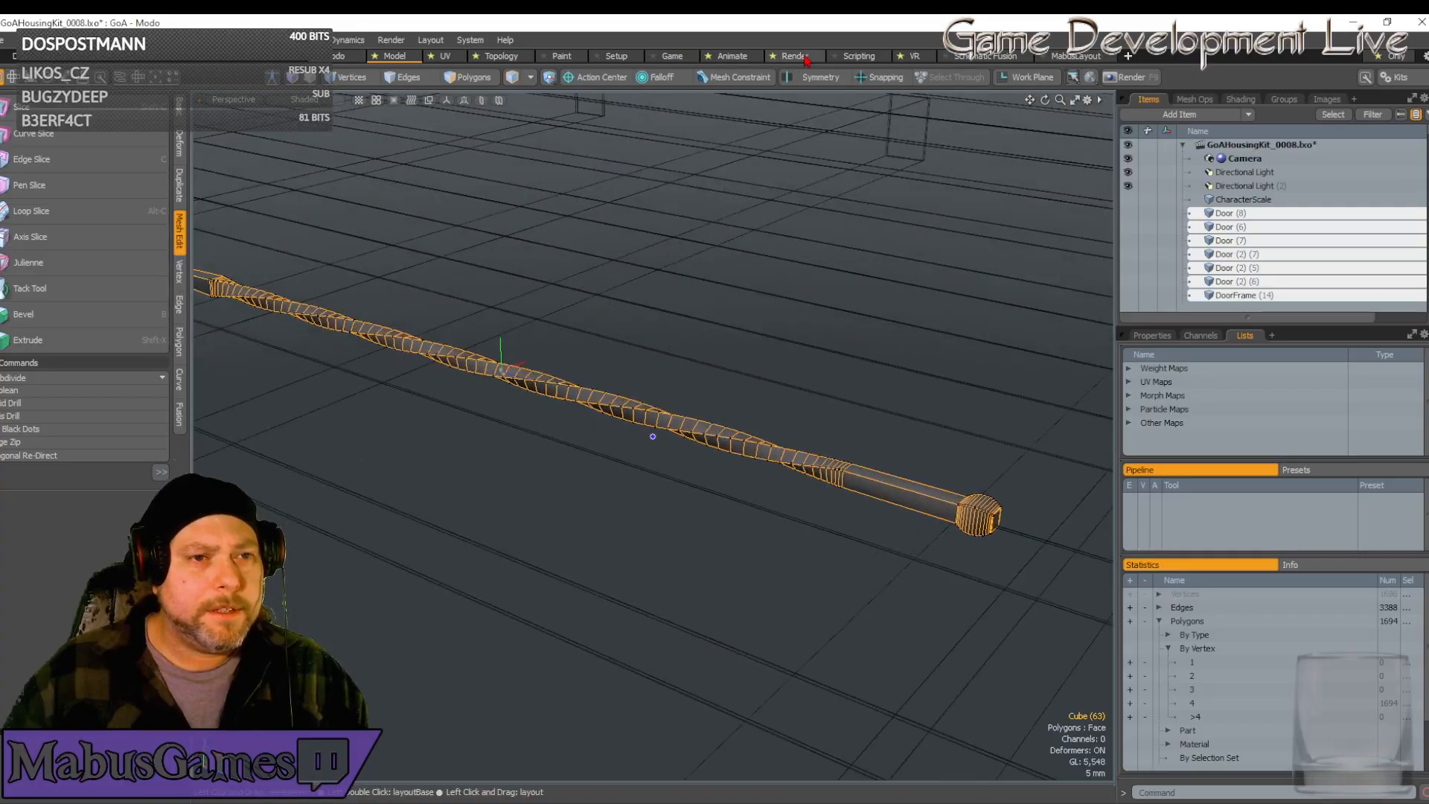
click(795, 57)
click(562, 382)
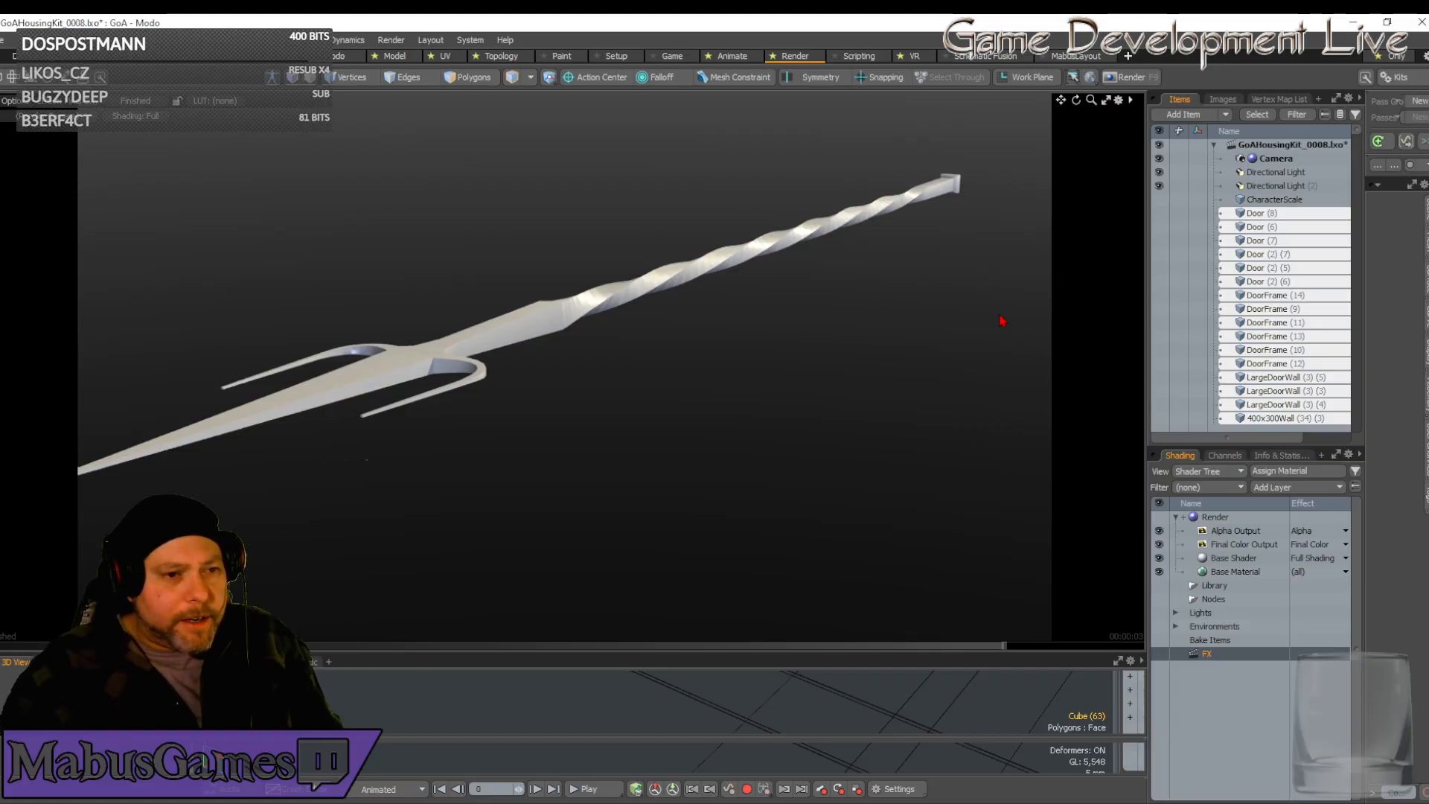
alt+drag(566, 305, 568, 306)
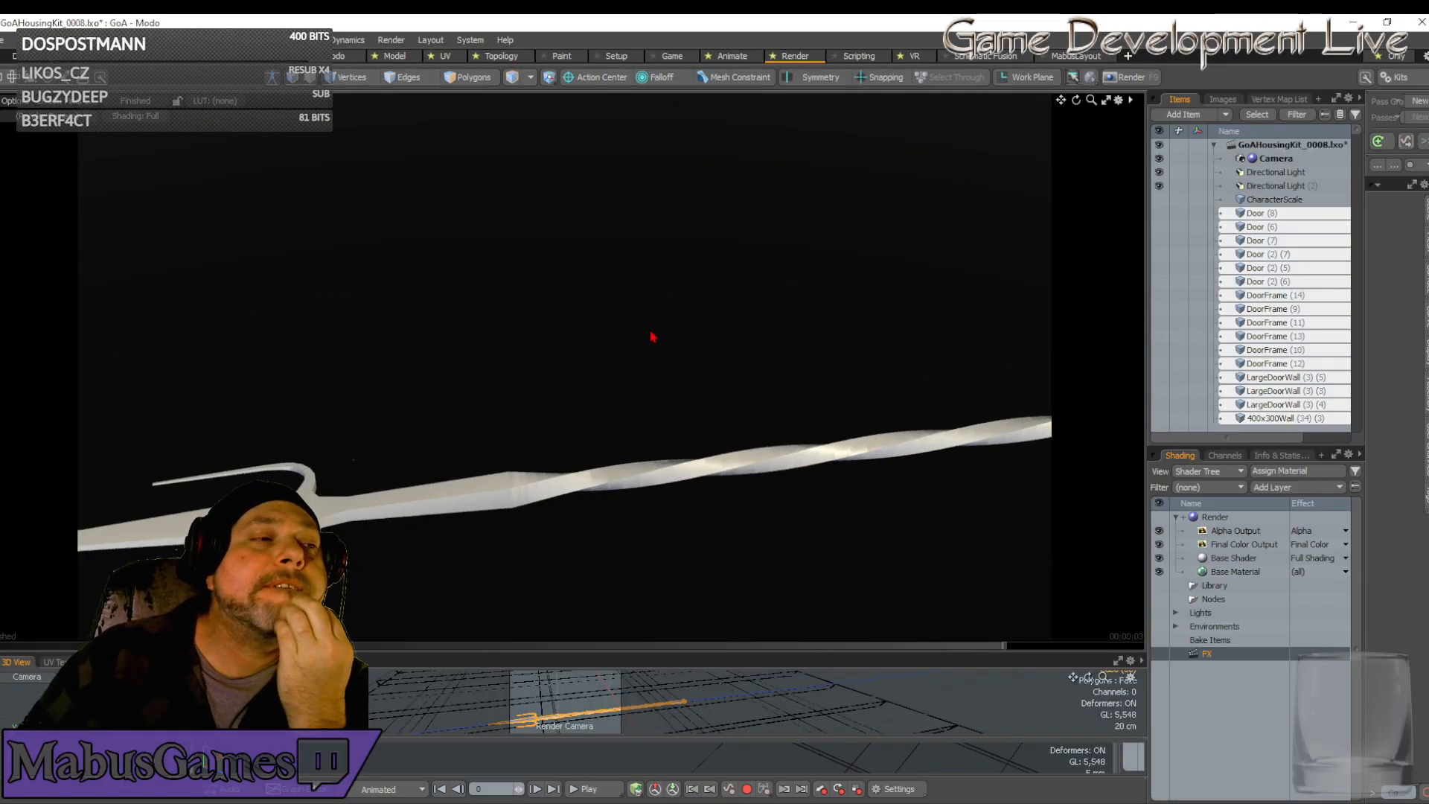
Run a full render of the current trident view, inspect the result and close the render window
click(140, 120)
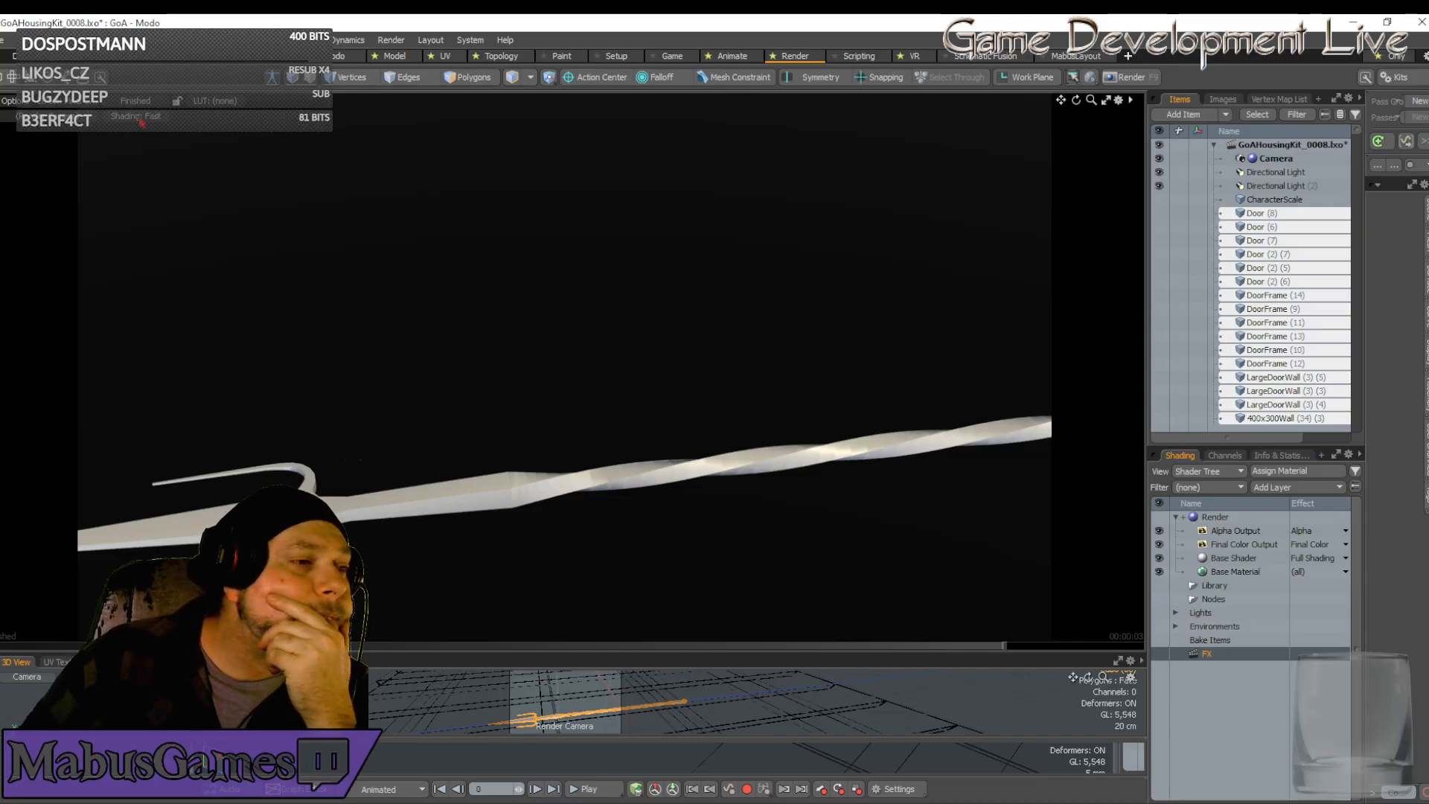
click(141, 118)
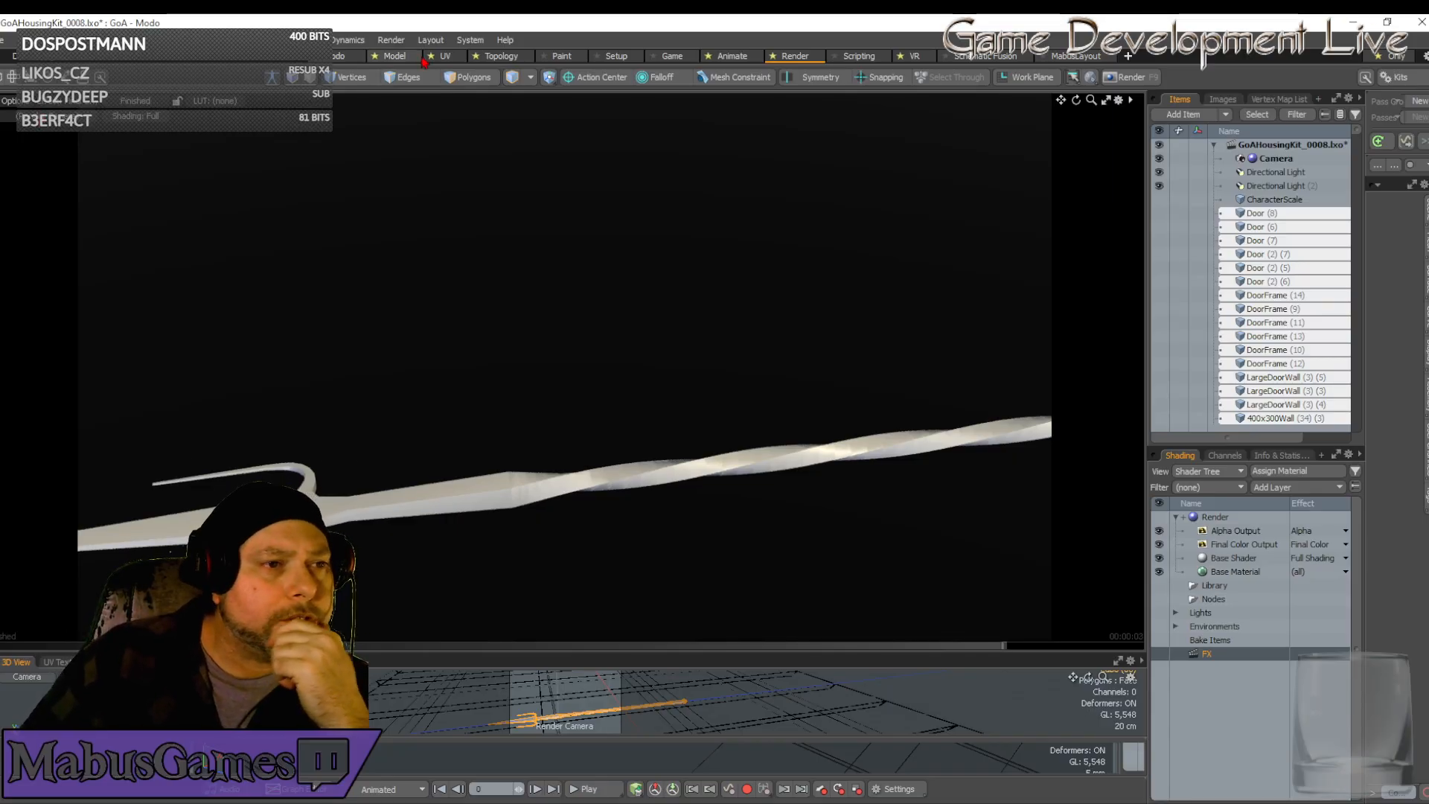
click(393, 41)
click(402, 56)
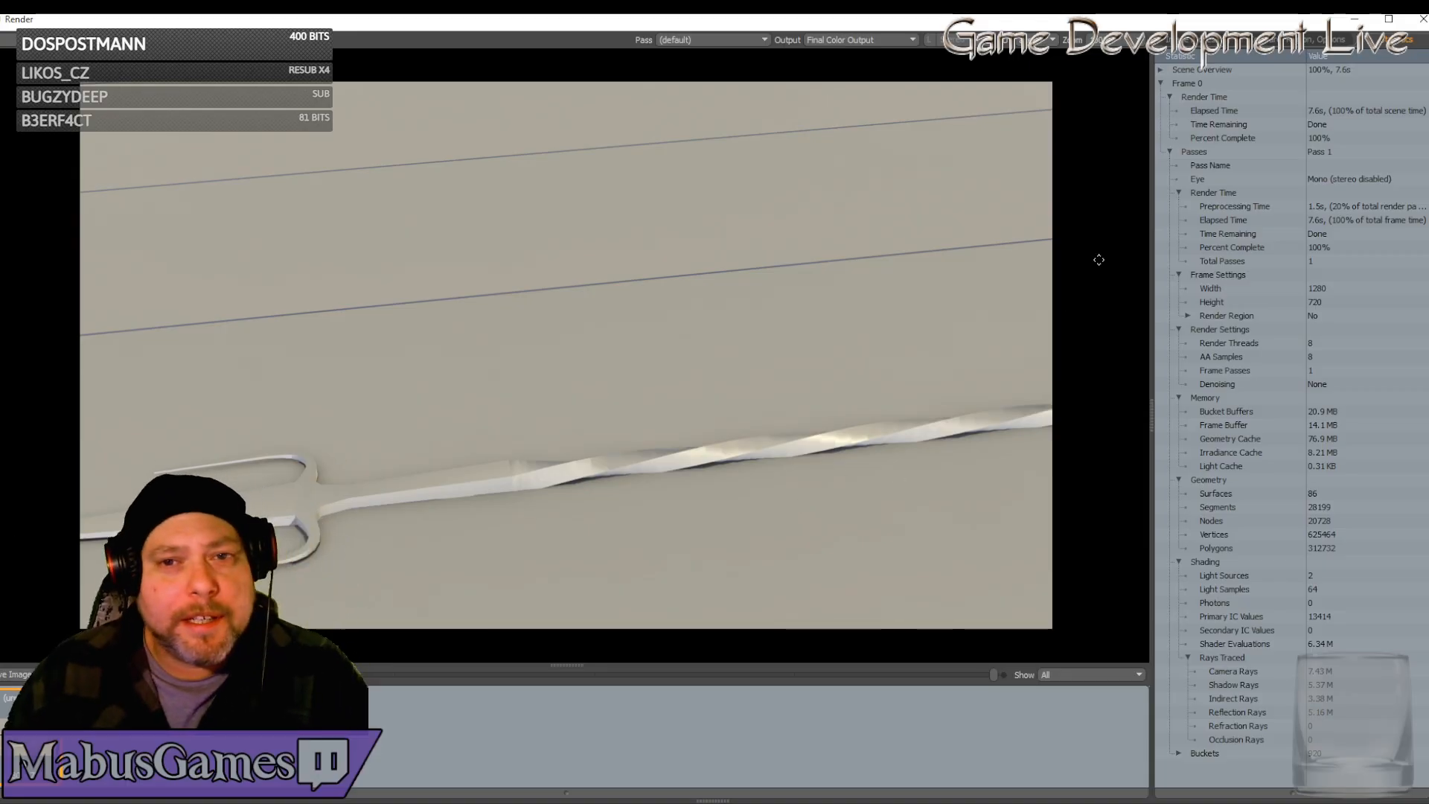
click(1423, 20)
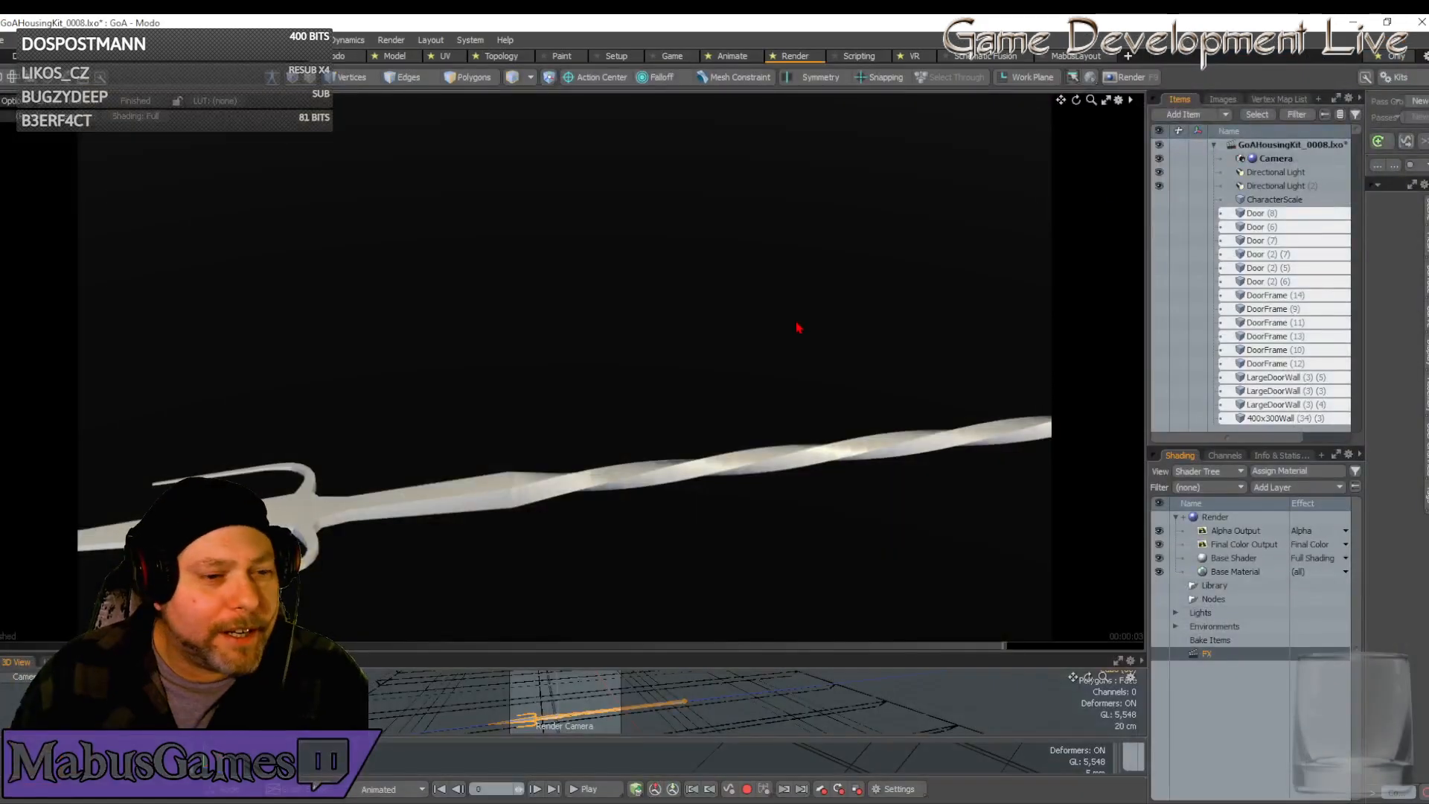
Inspect the whole trident head and shaft from another angle in the render preview
alt+drag(612, 499, 650, 447)
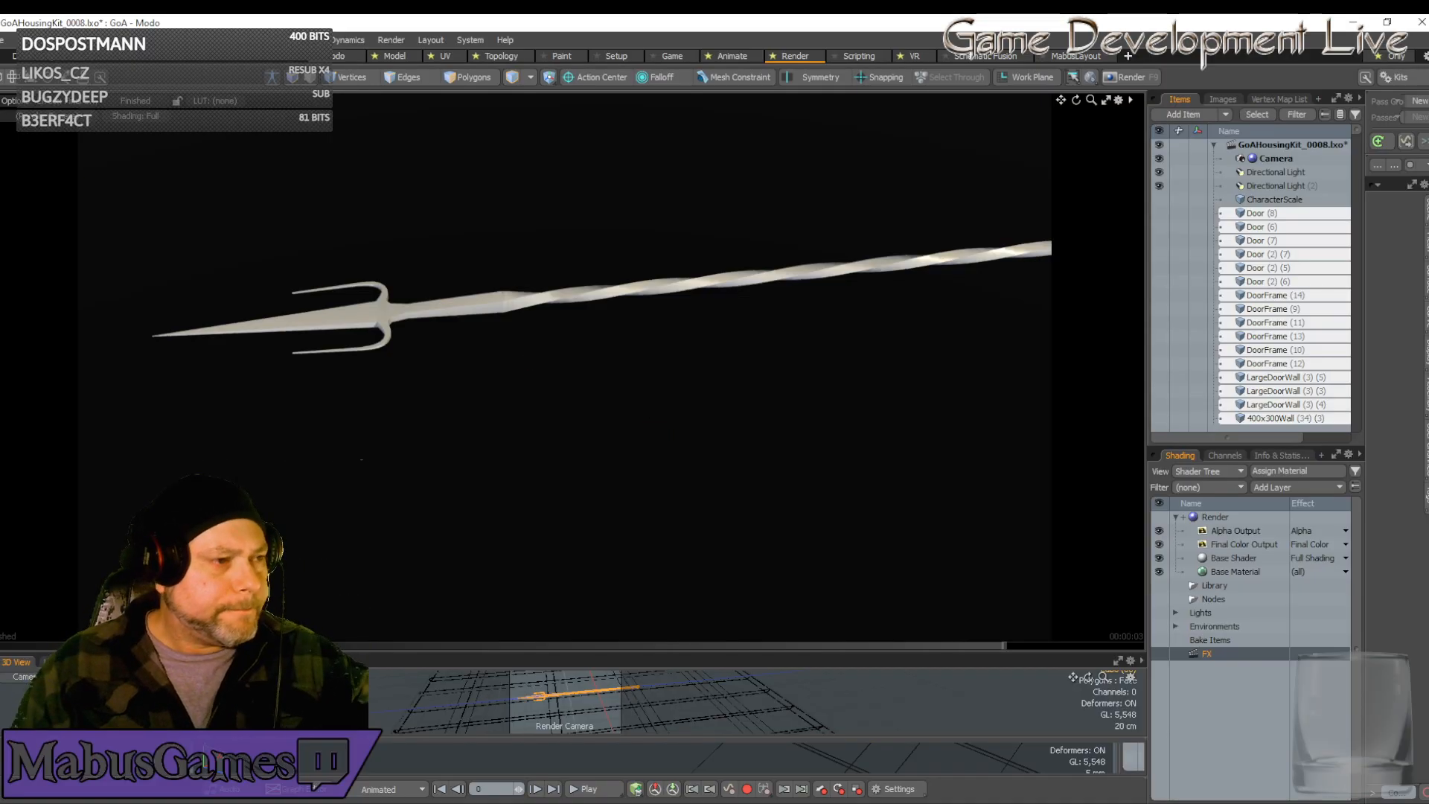
click(14, 101)
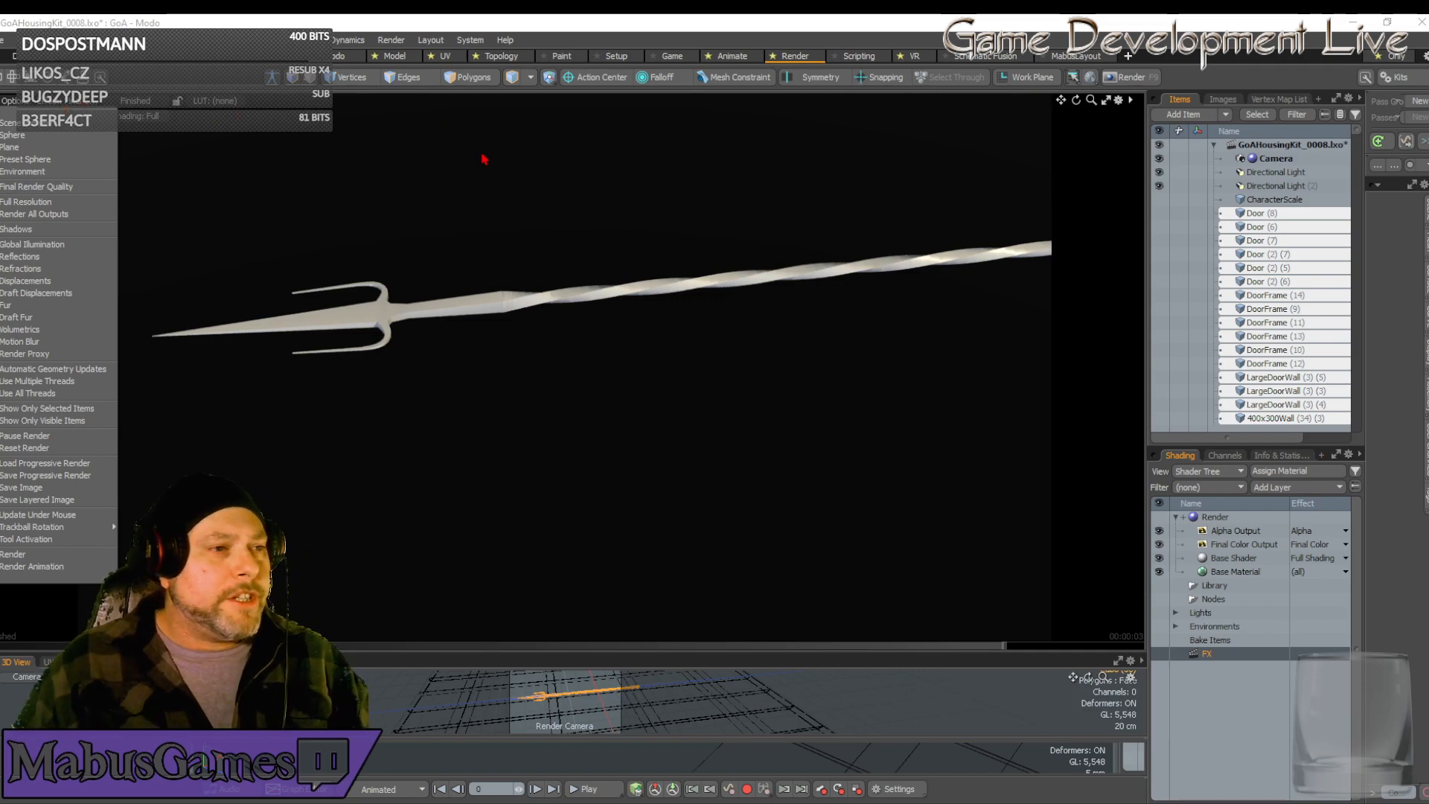
click(623, 31)
alt+drag(614, 237, 214, 172)
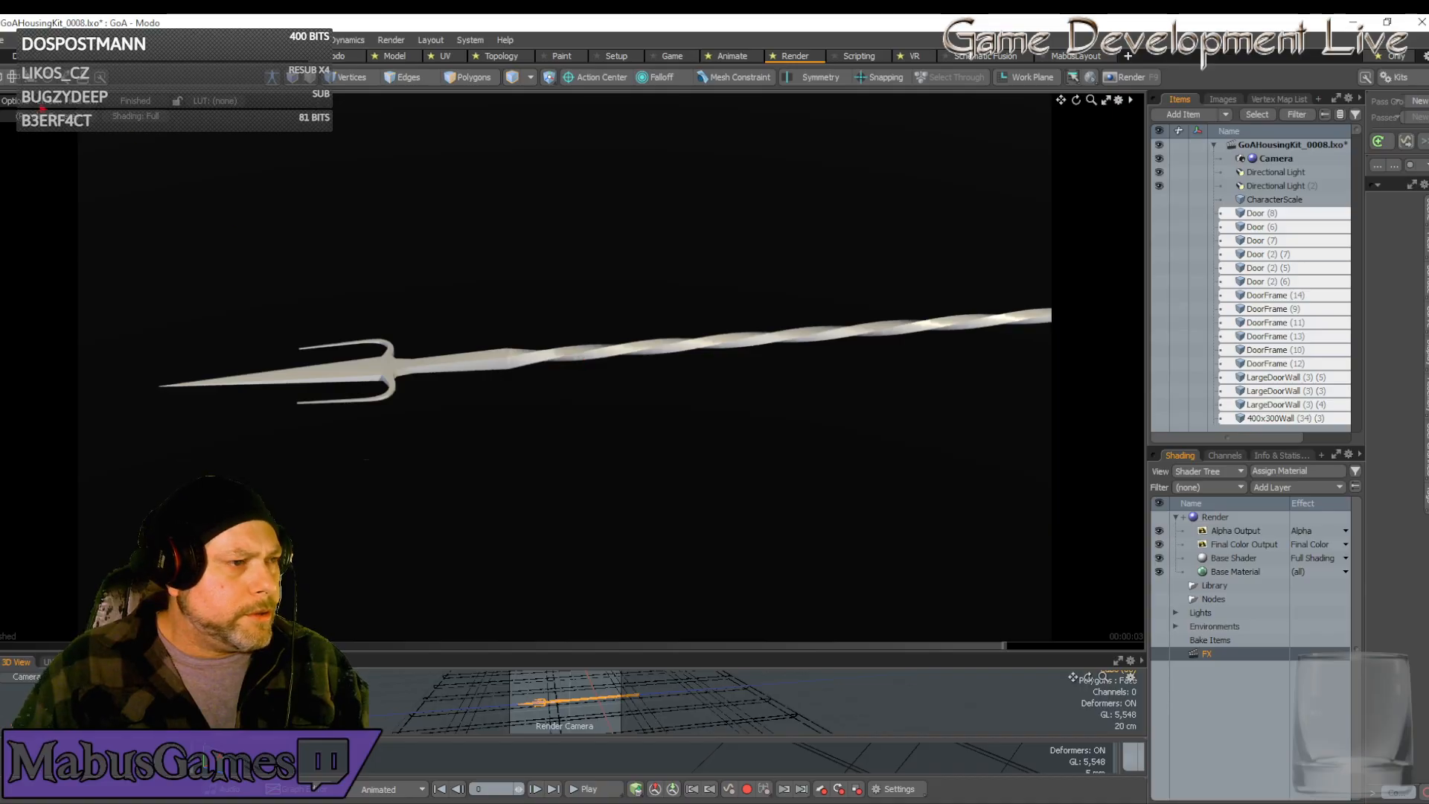
Select the spoon, fork and knife beside the tray and inspect their twisted handles together in the render preview
click(394, 55)
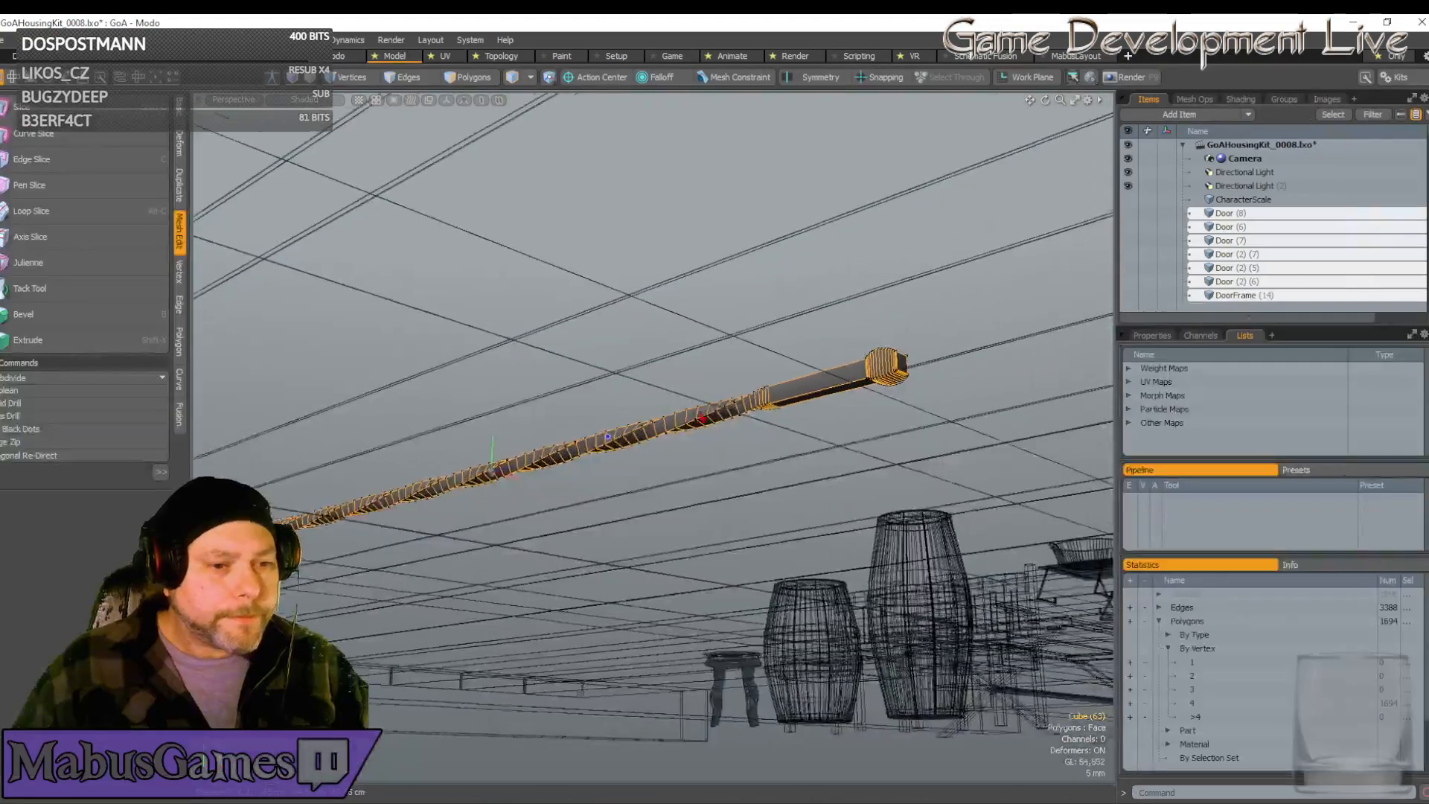
alt+drag(701, 418, 774, 410)
scroll(817, 428, down, 5)
scroll(774, 409, up, 10)
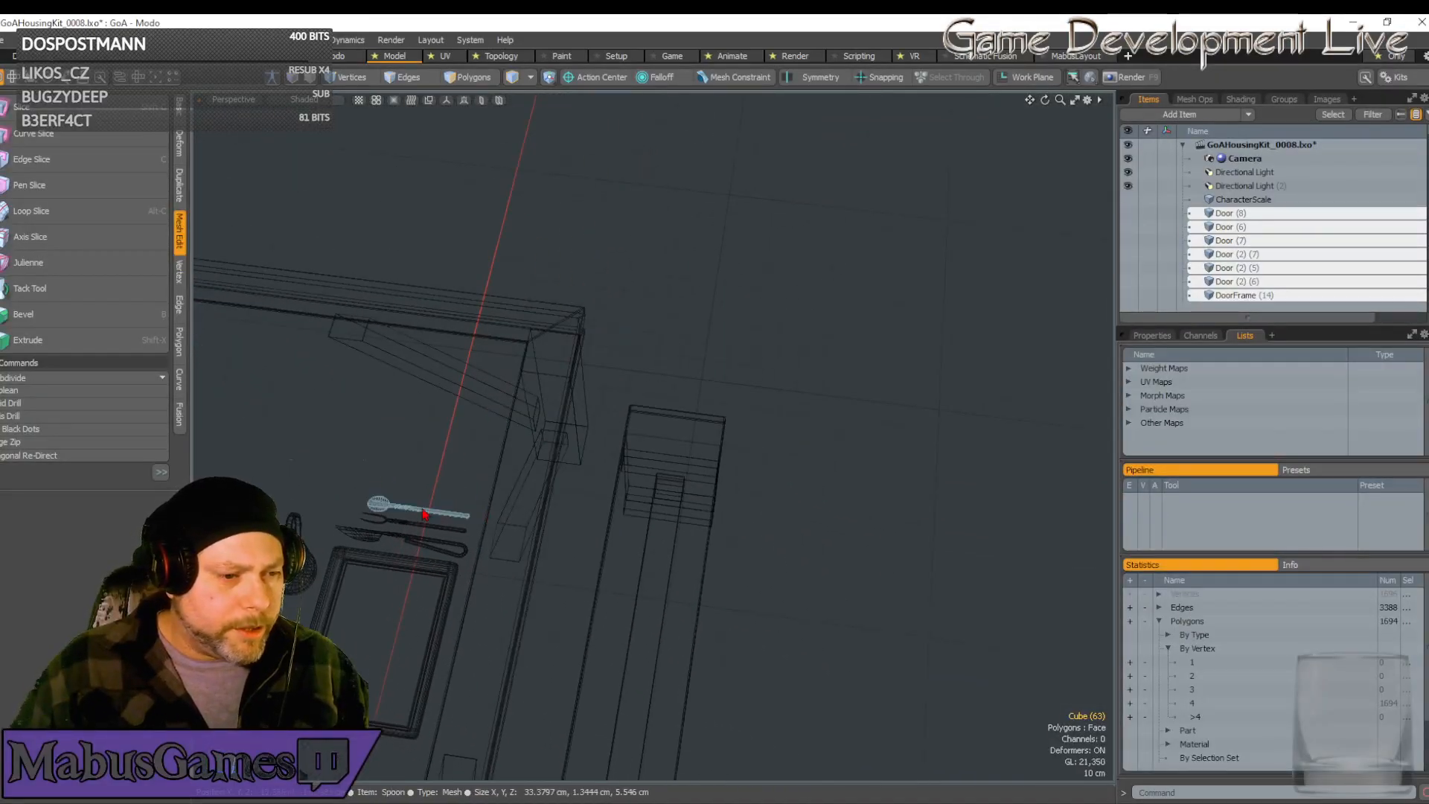
click(423, 513)
shift+click(406, 525)
shift+click(417, 544)
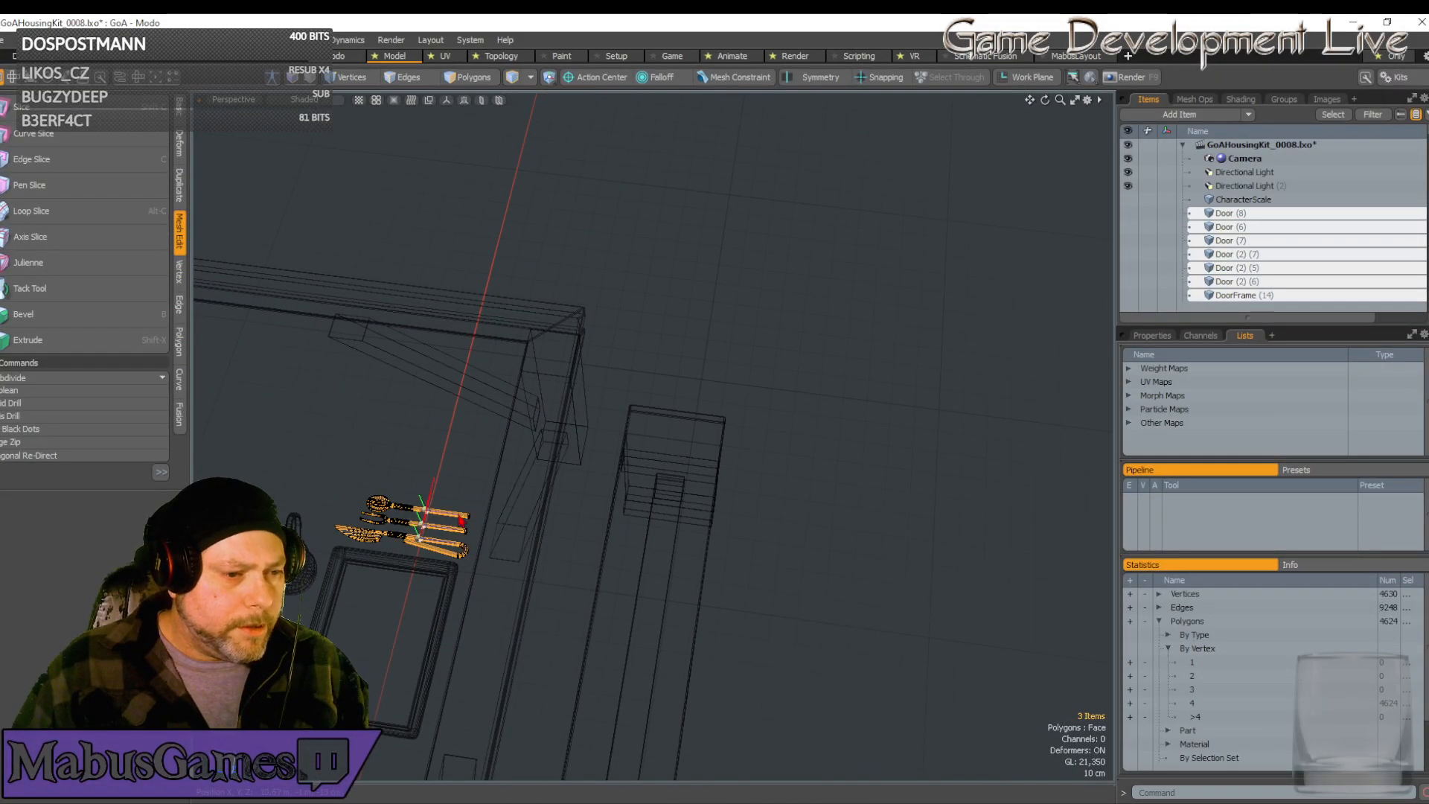
click(798, 58)
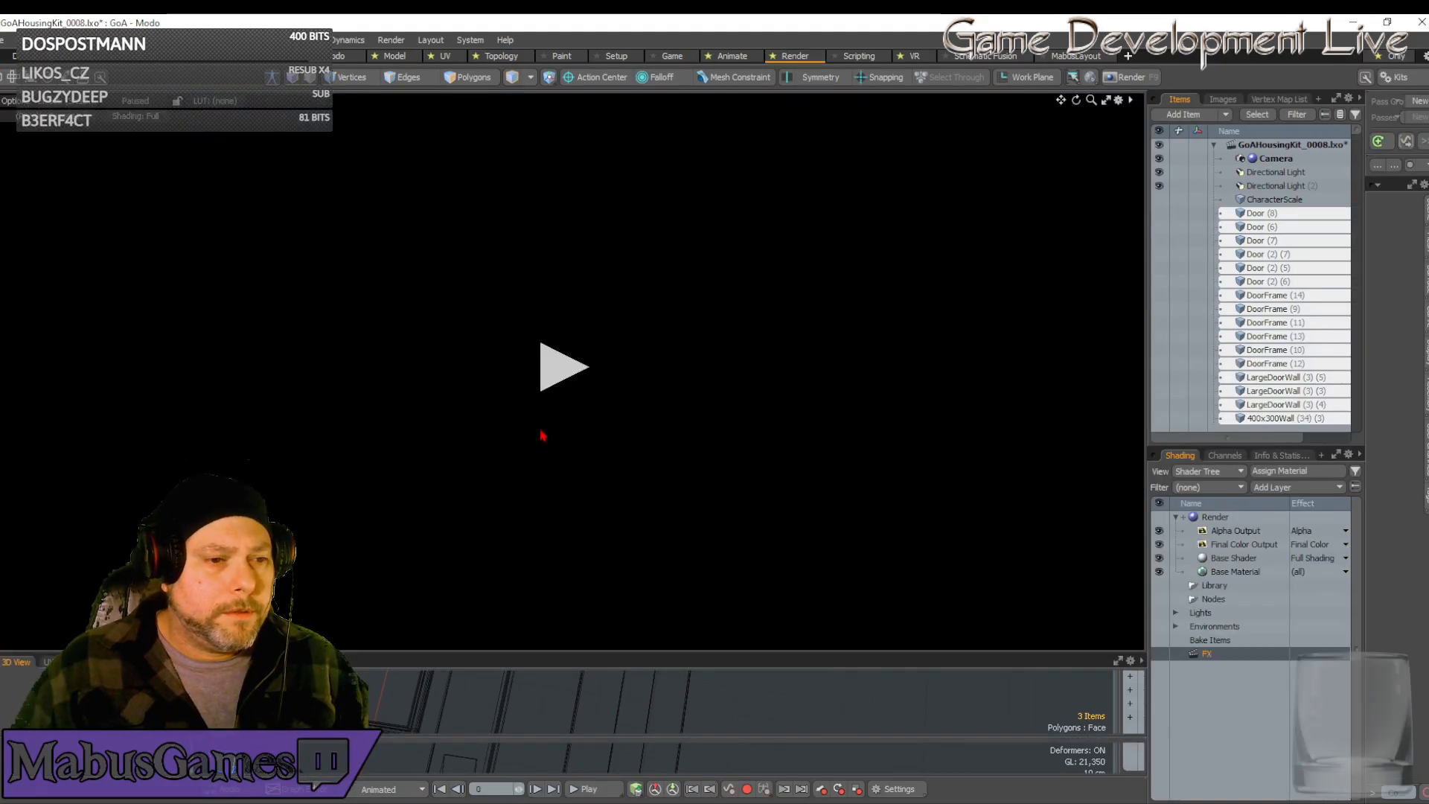
click(563, 376)
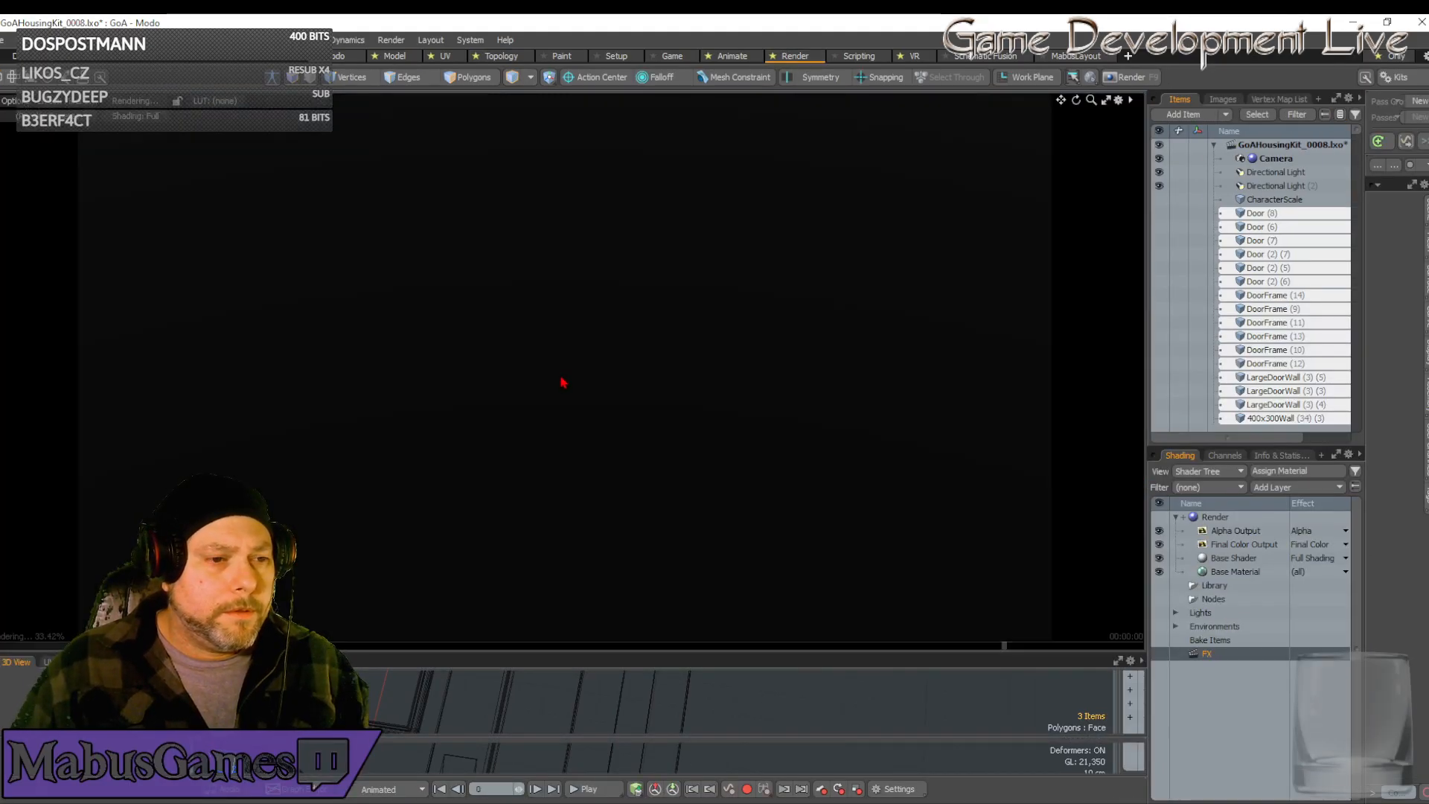
scroll(635, 419, up, 5)
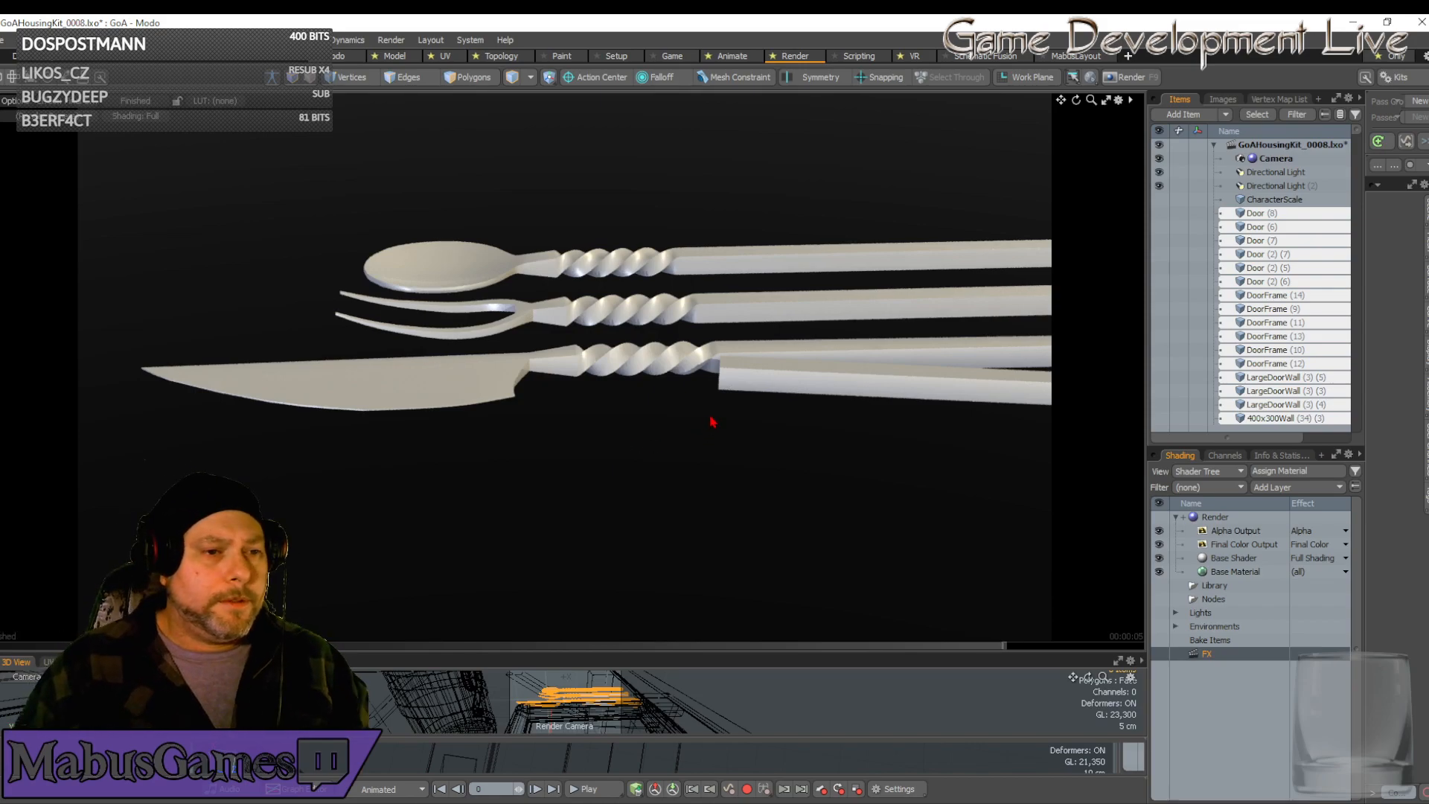
Inspect the knife's twisted neck up close in the render preview
alt+drag(711, 417, 711, 417)
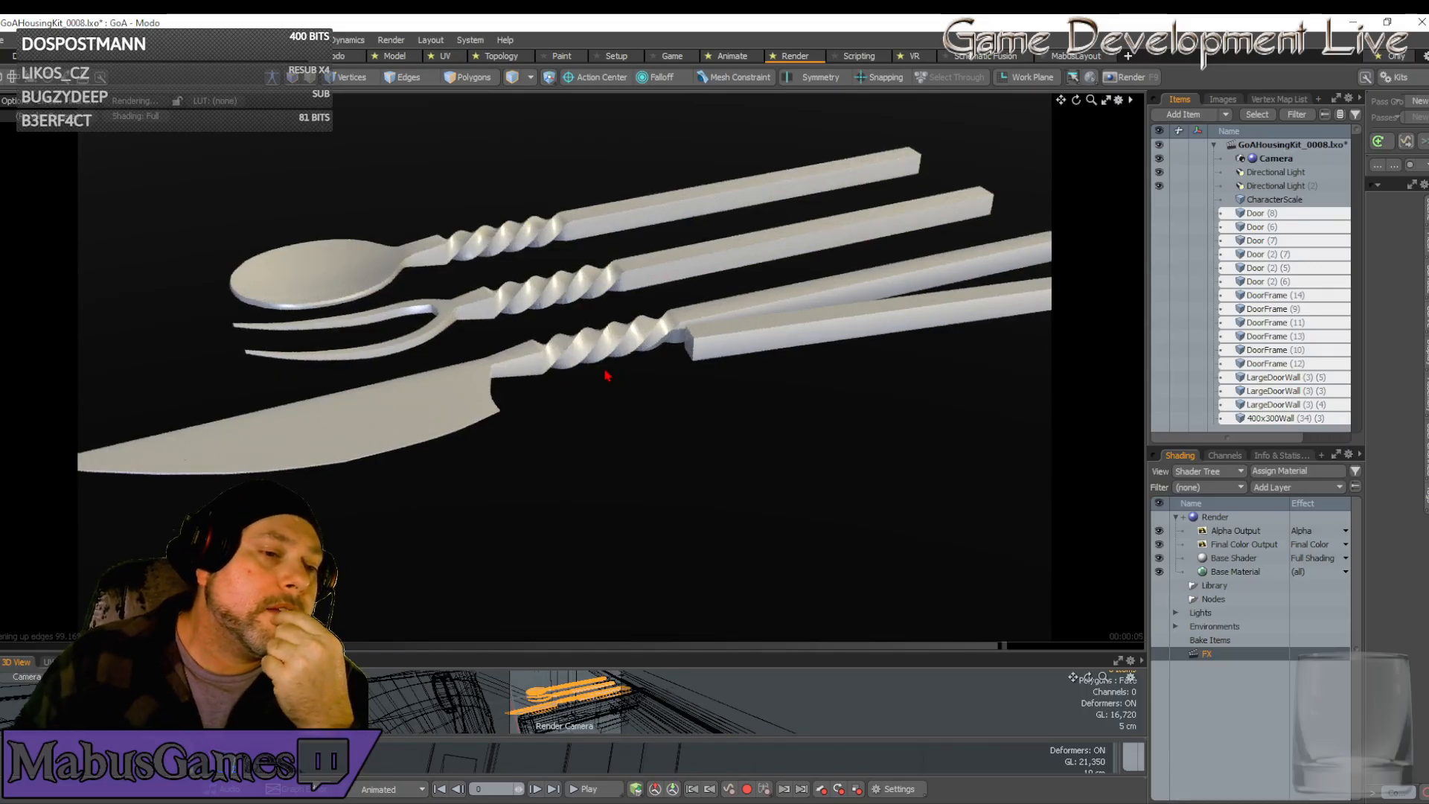
scroll(565, 349, up, 3)
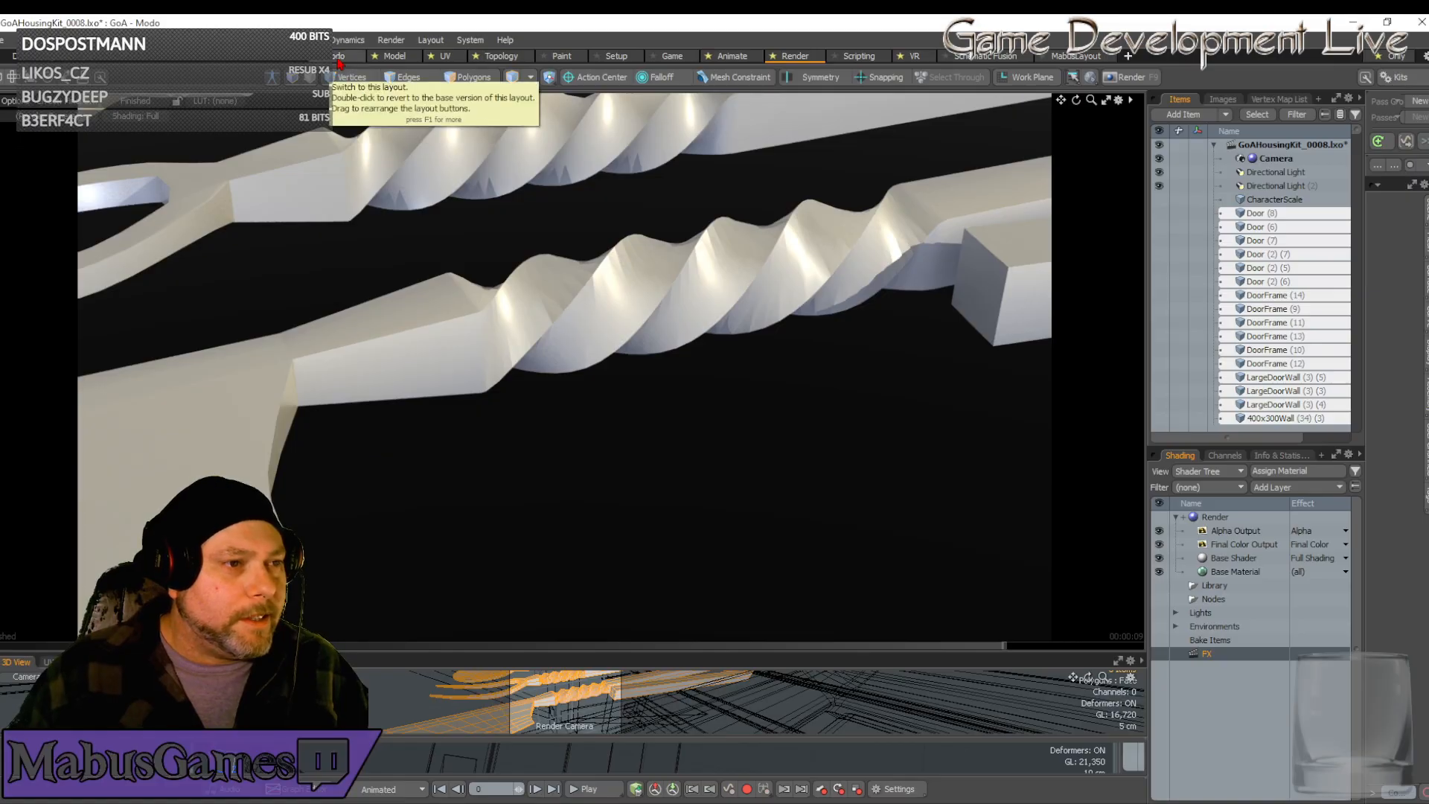
Return to the modelling layout and select the trident lying on the plank floor
click(401, 59)
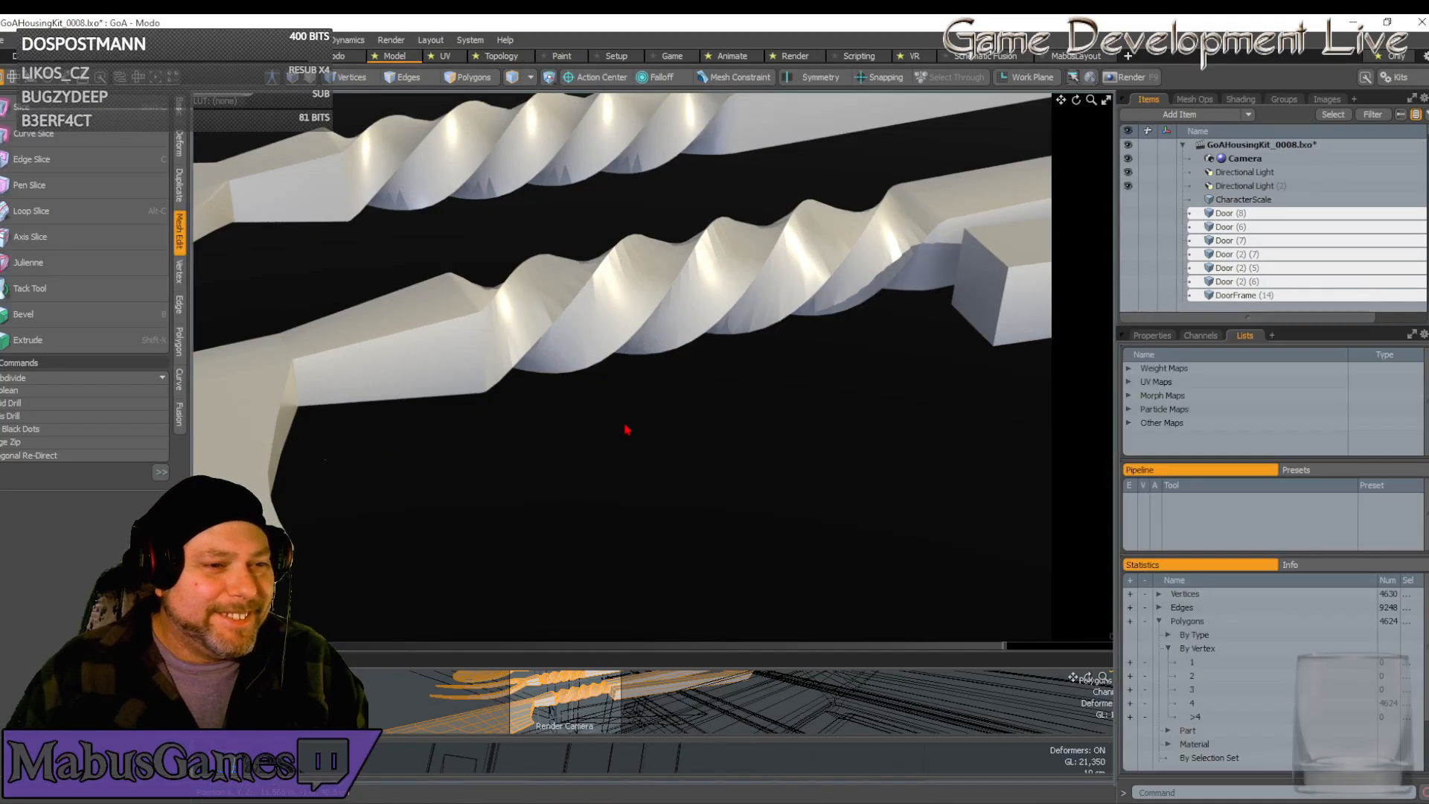
scroll(662, 491, down, 12)
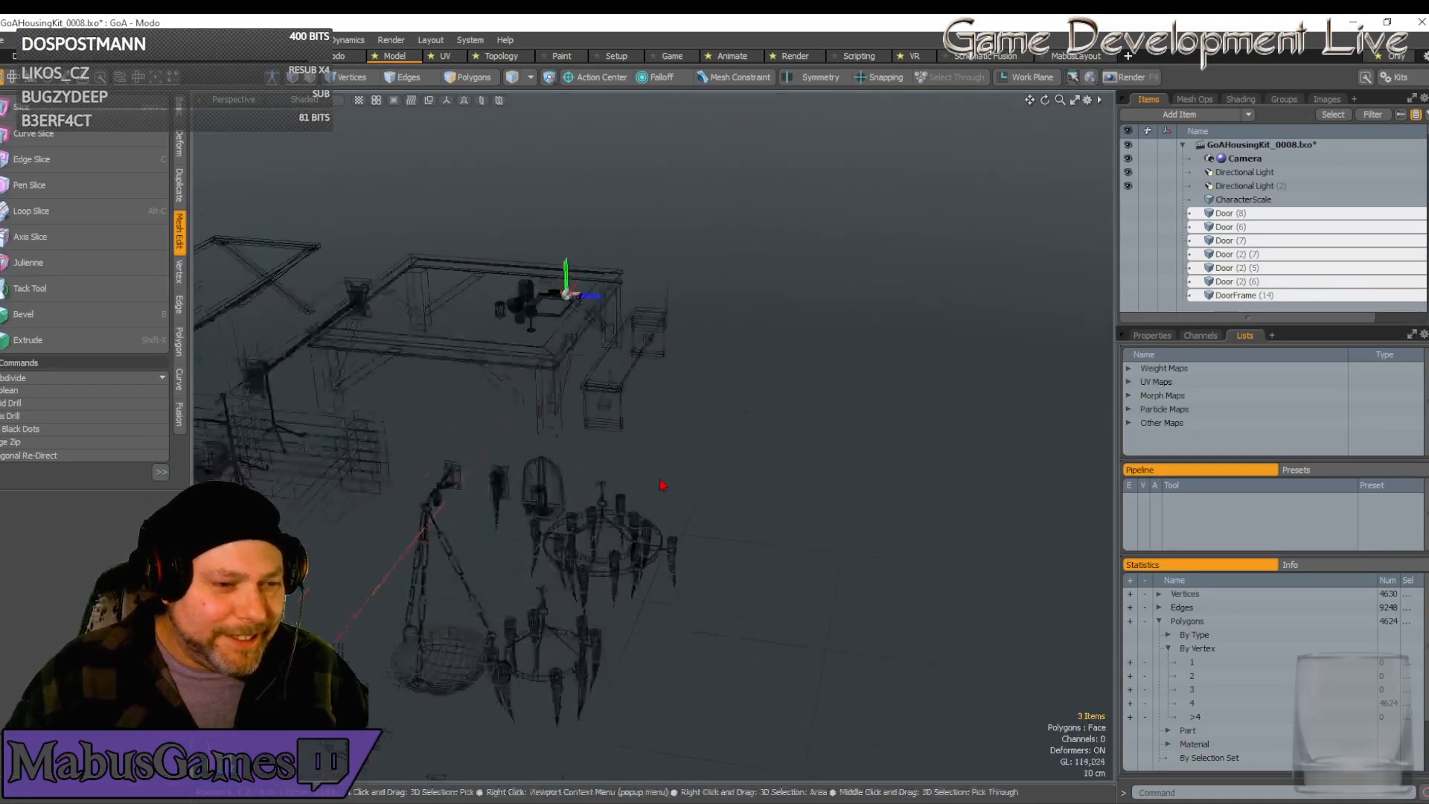
scroll(620, 460, up, 10)
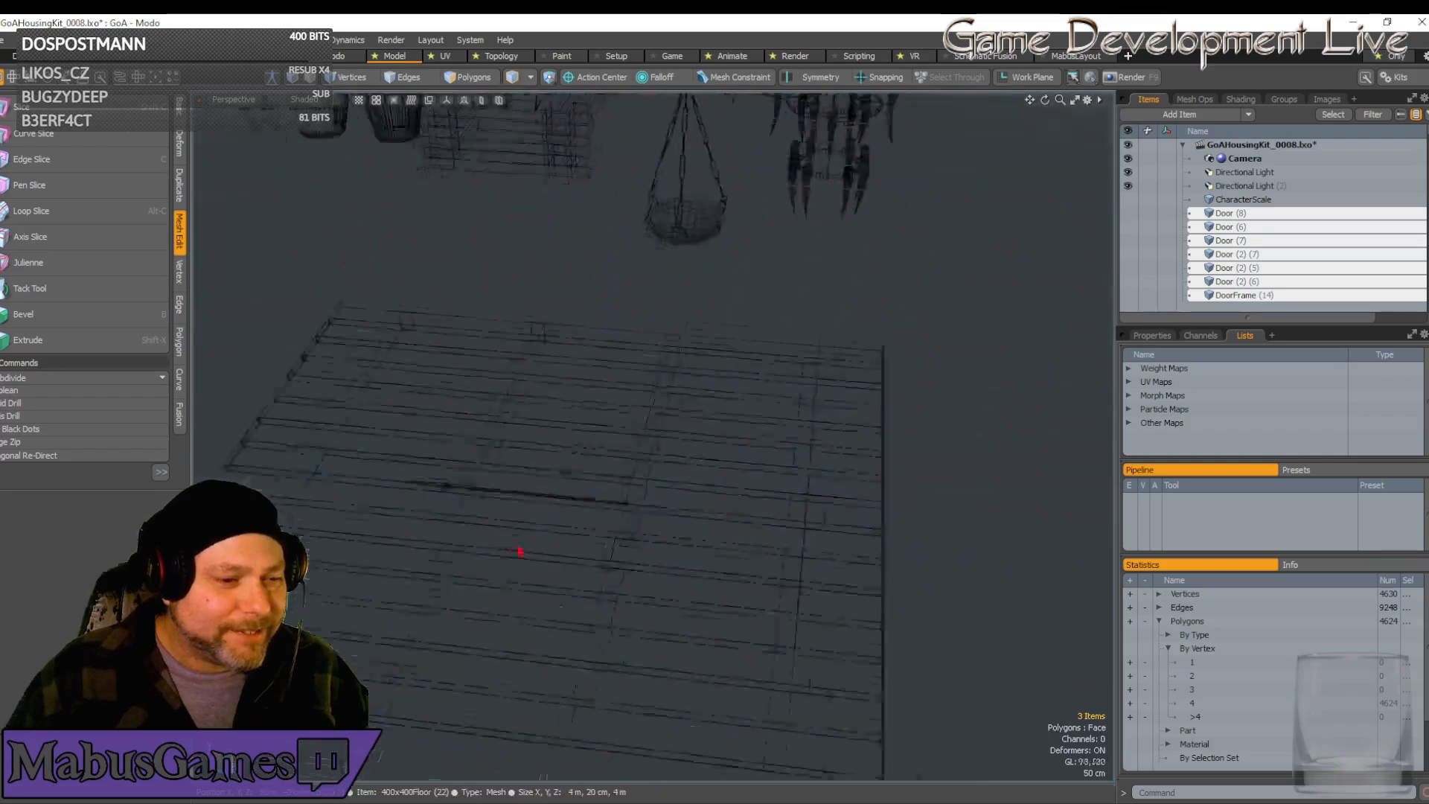
click(408, 355)
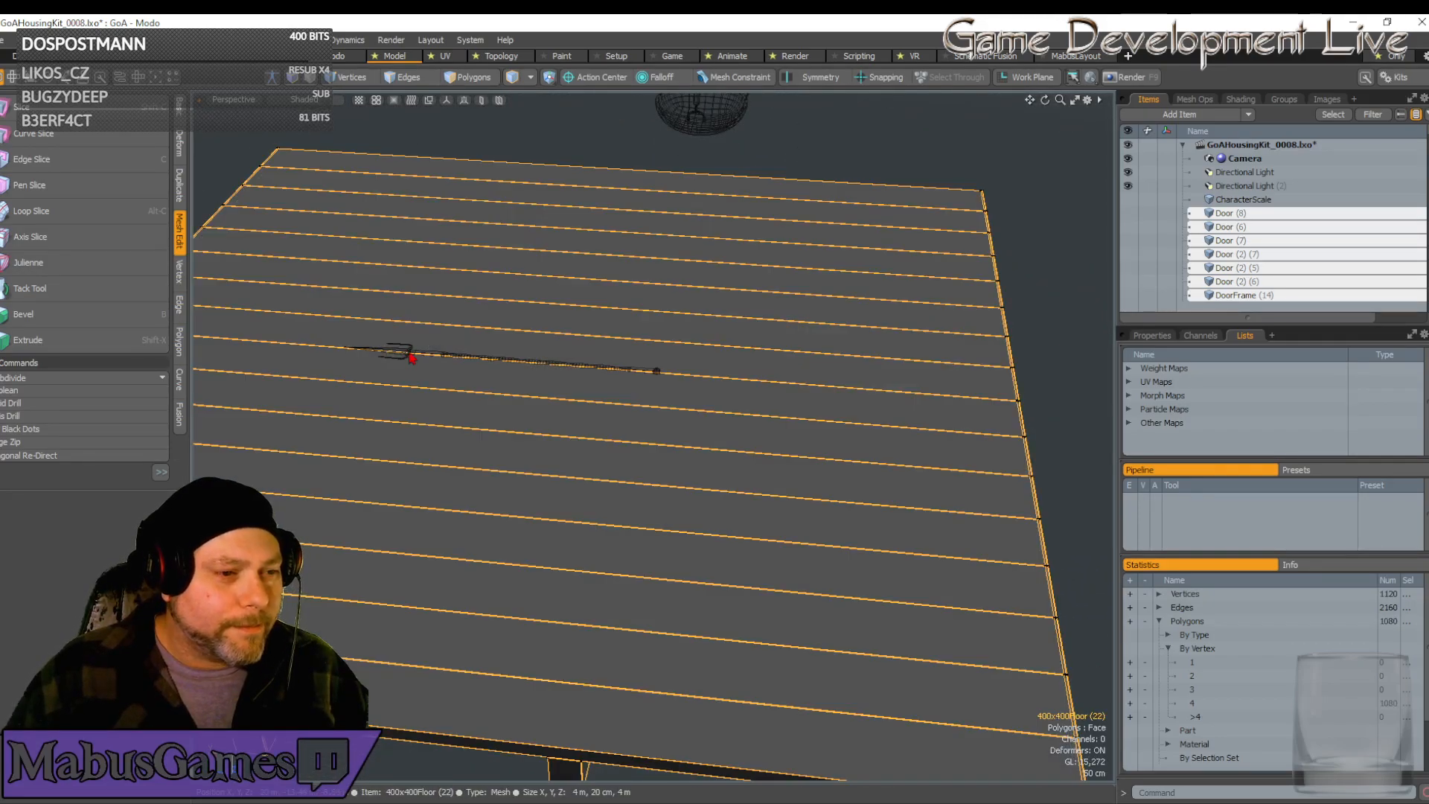
click(408, 352)
mouse_move(653, 425)
alt+mouse_down()
mouse_move(721, 399)
mouse_move(673, 409)
alt+mouse_up()
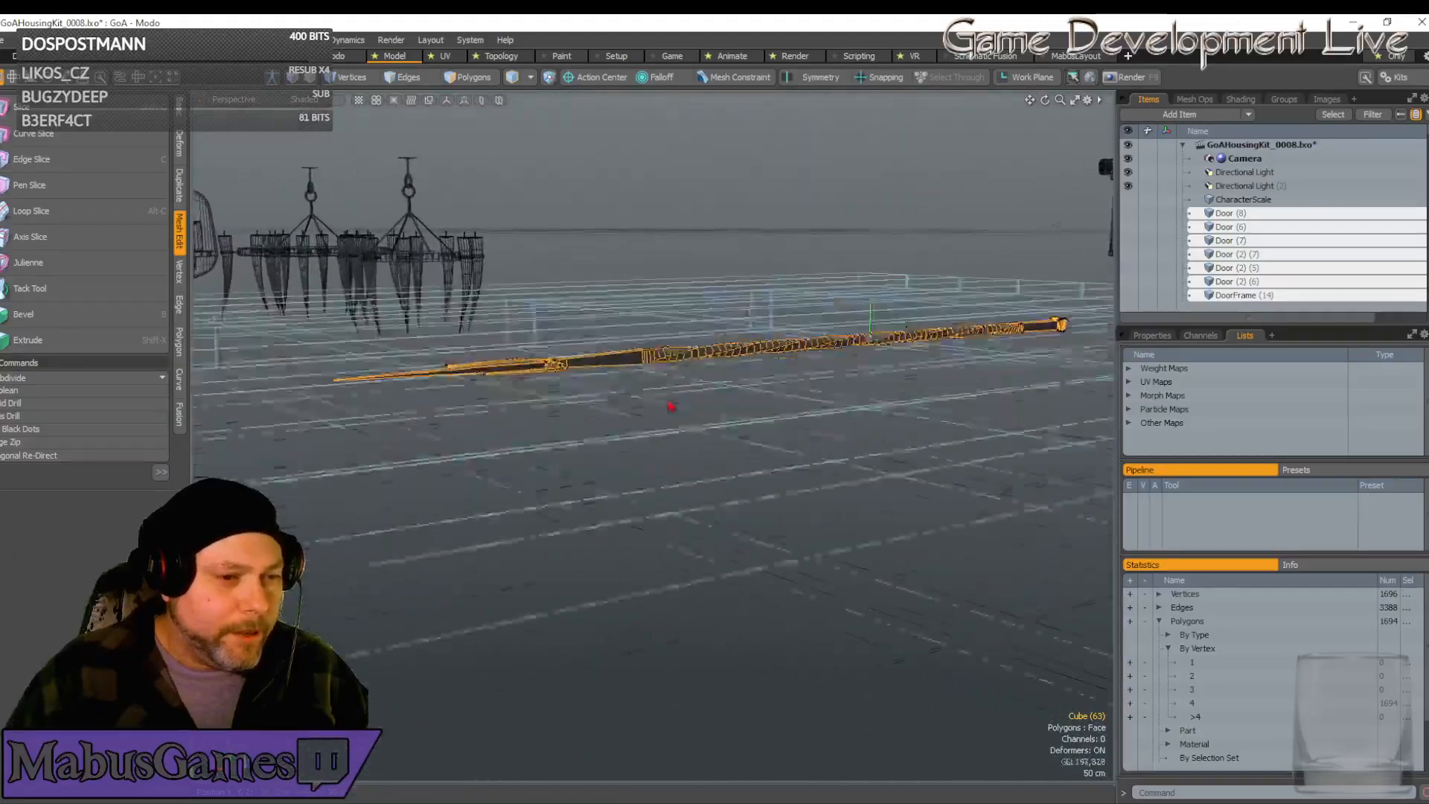
scroll(664, 408, up, 5)
middle_drag(635, 427, 723, 359)
scroll(734, 360, down, 3)
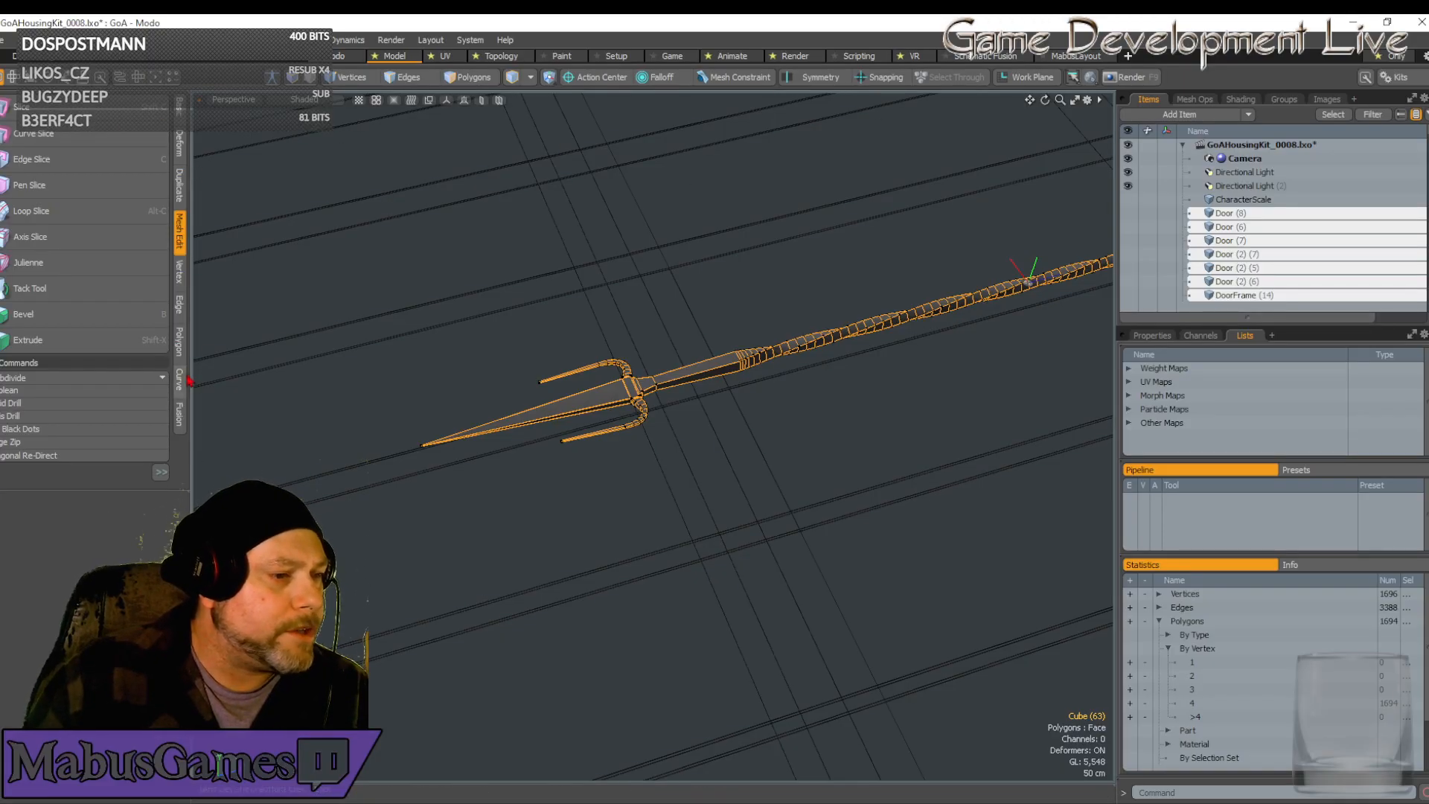
click(180, 380)
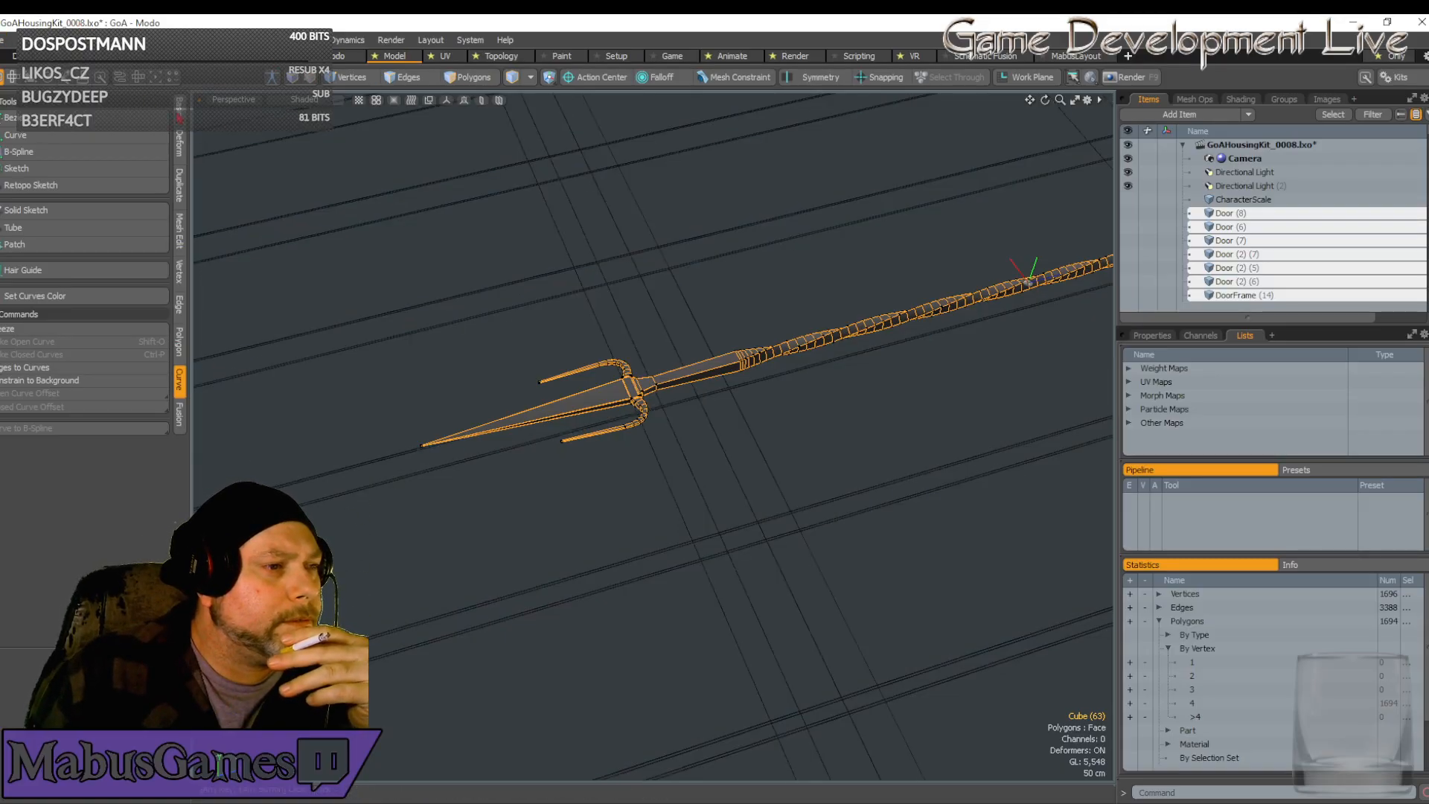
click(180, 227)
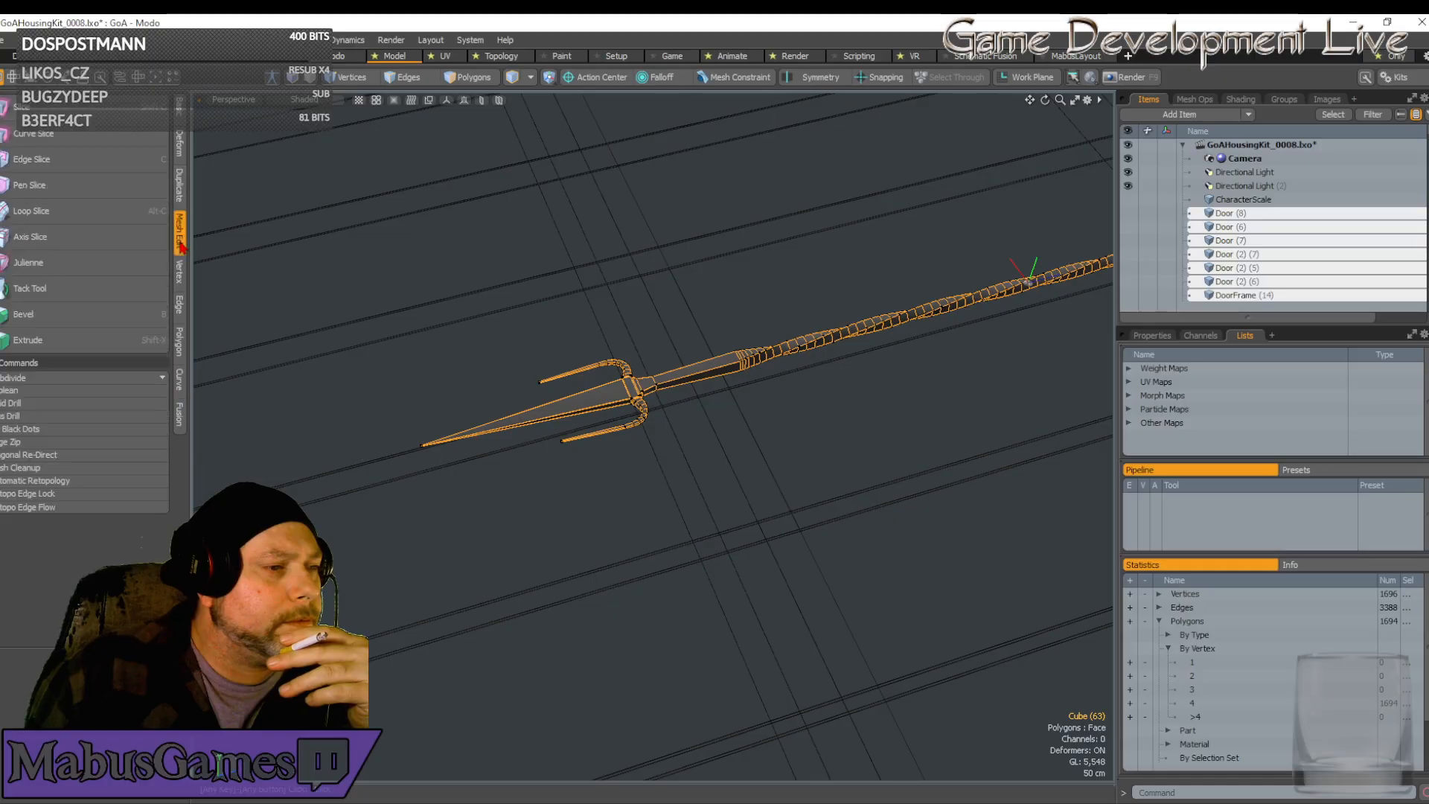
click(3, 40)
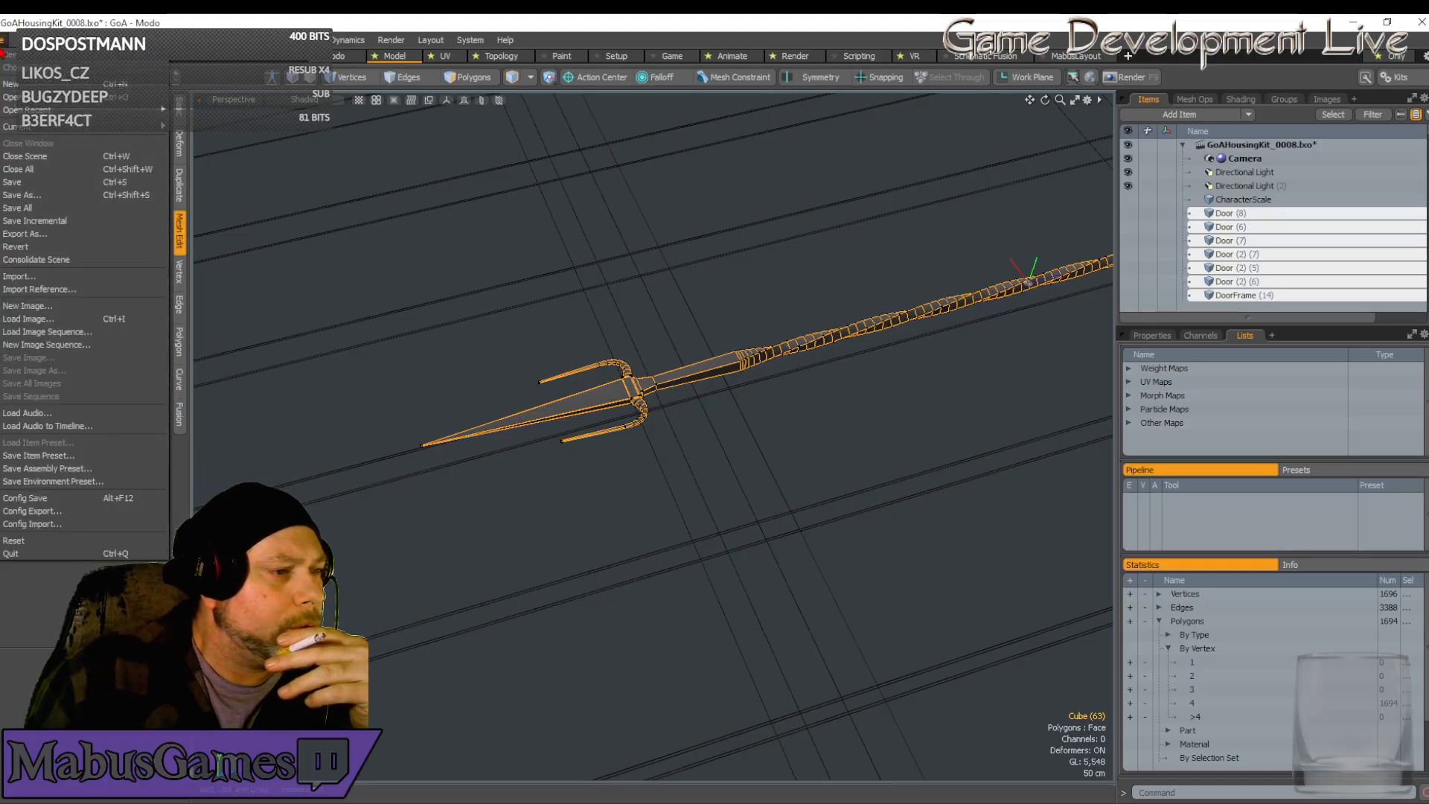
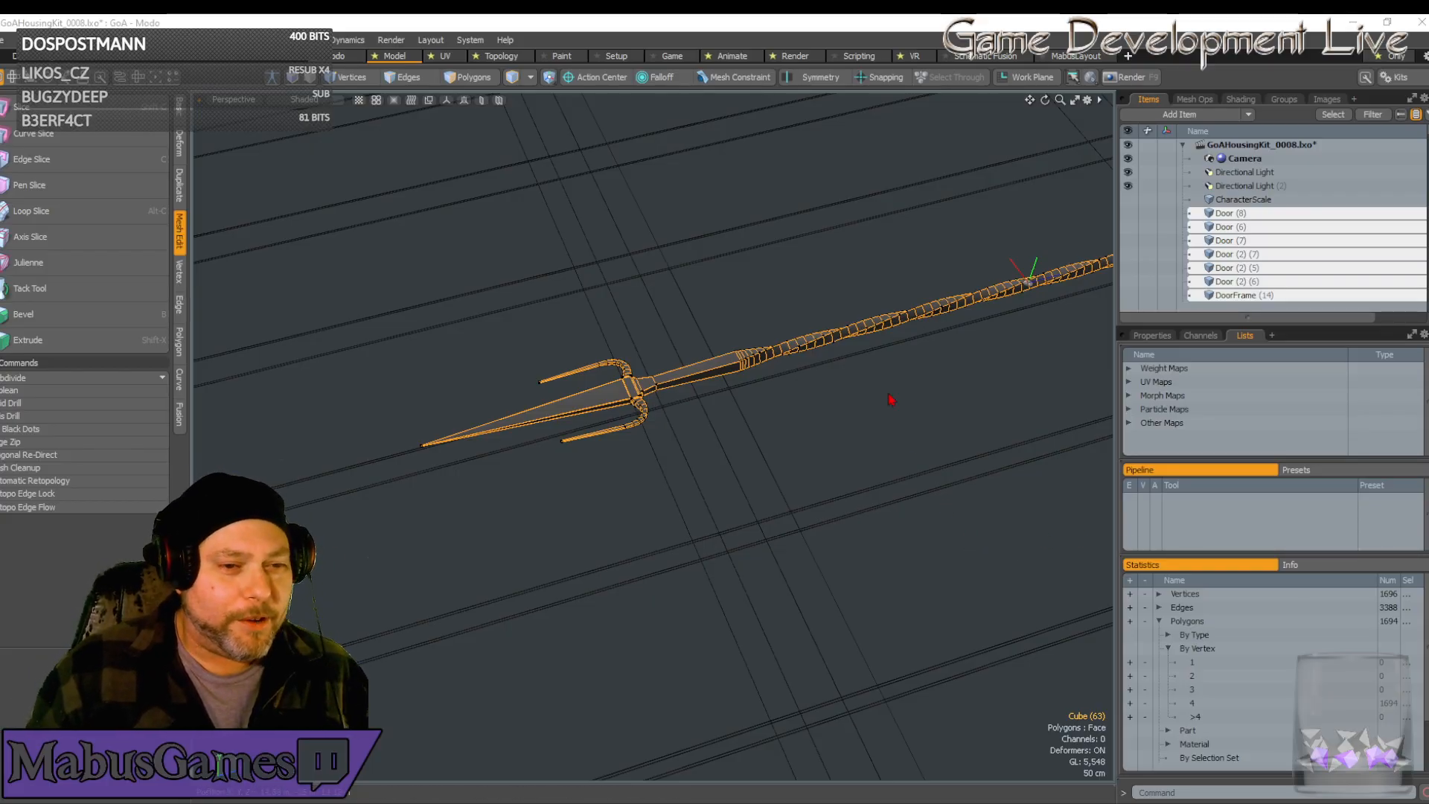
click(870, 270)
scroll(897, 357, down, 3)
click(758, 352)
alt+drag(845, 424, 990, 394)
scroll(805, 424, up, 4)
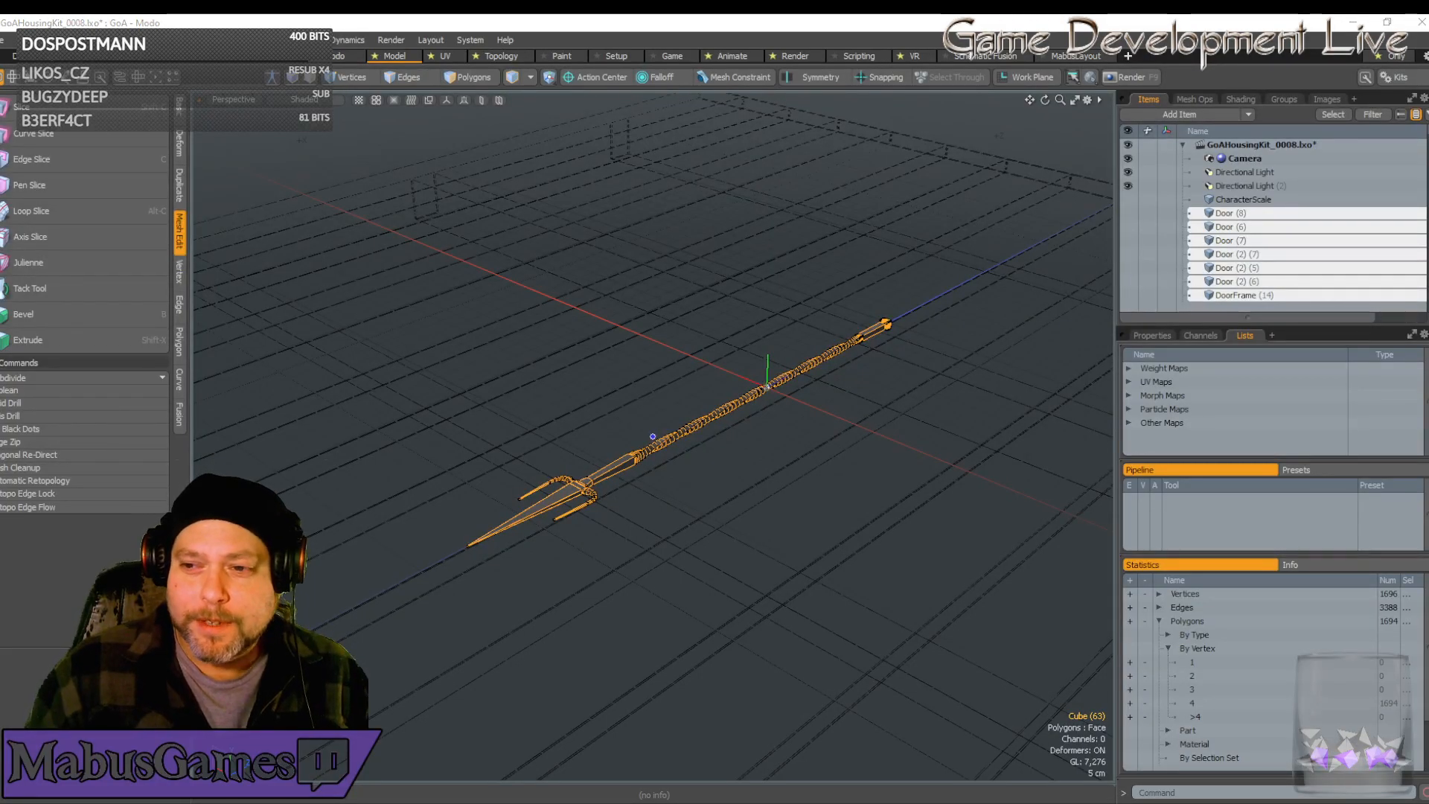
View the aging chart and Containers.JPG in the browser and return to Modo
drag(1428, 246, 655, 14)
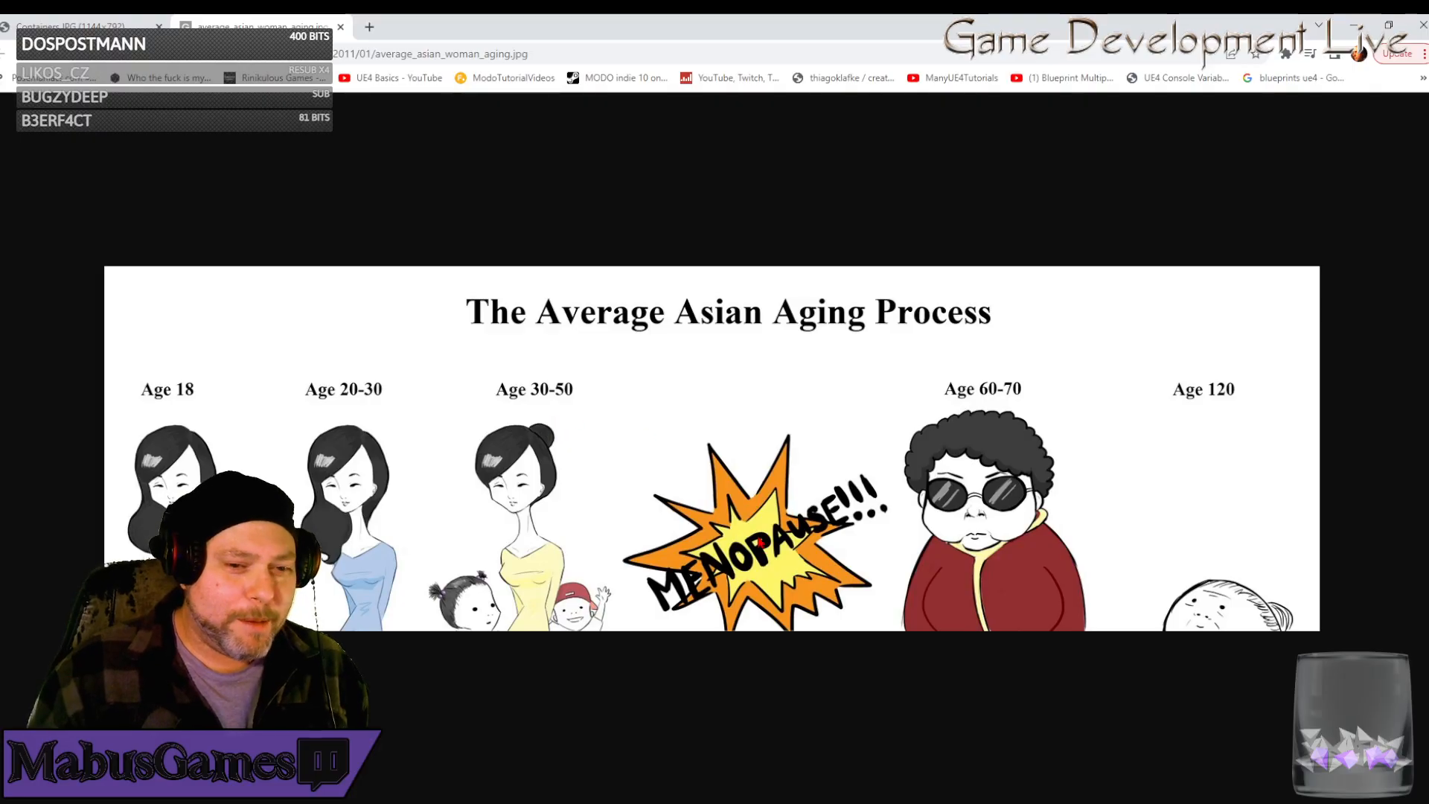
click(341, 28)
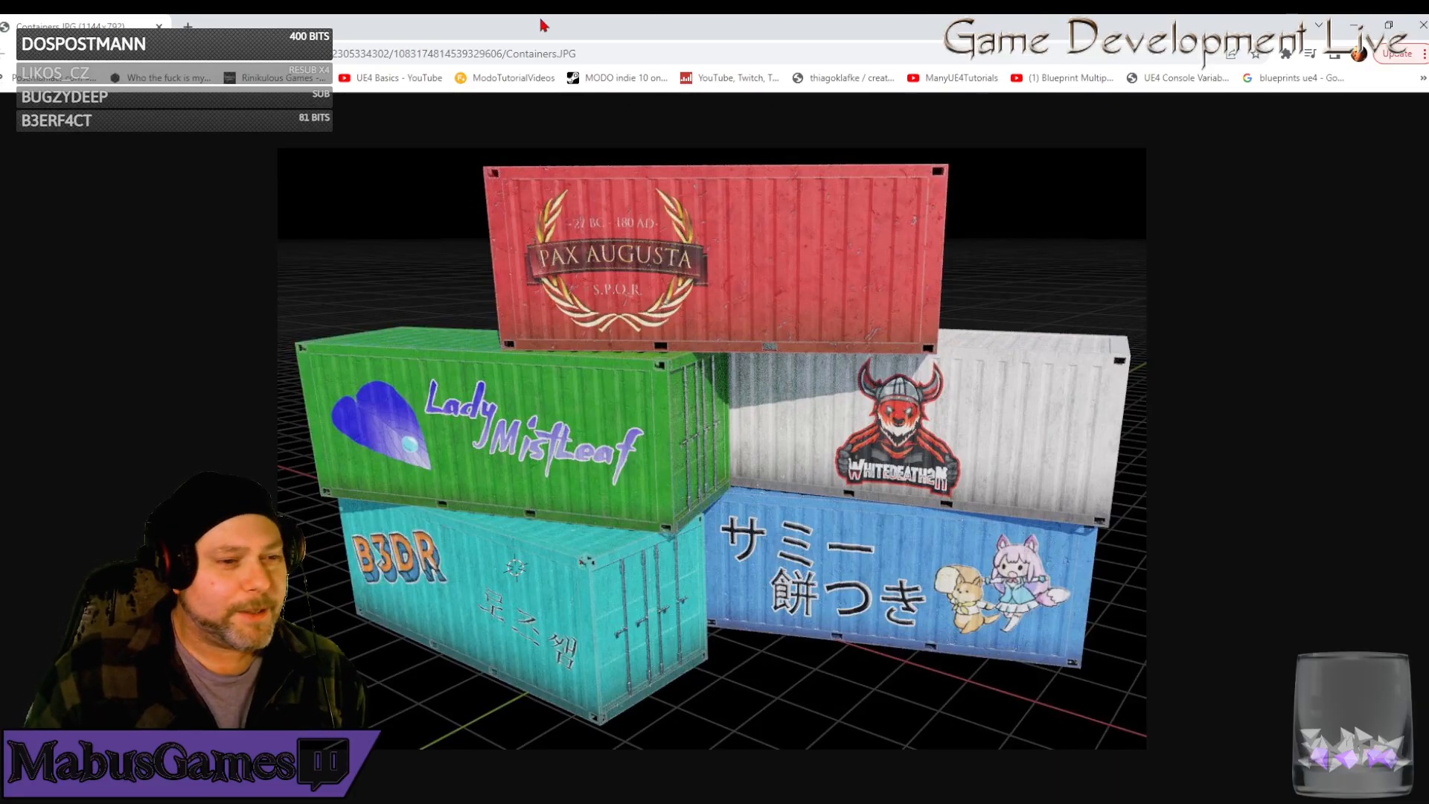
click(1422, 30)
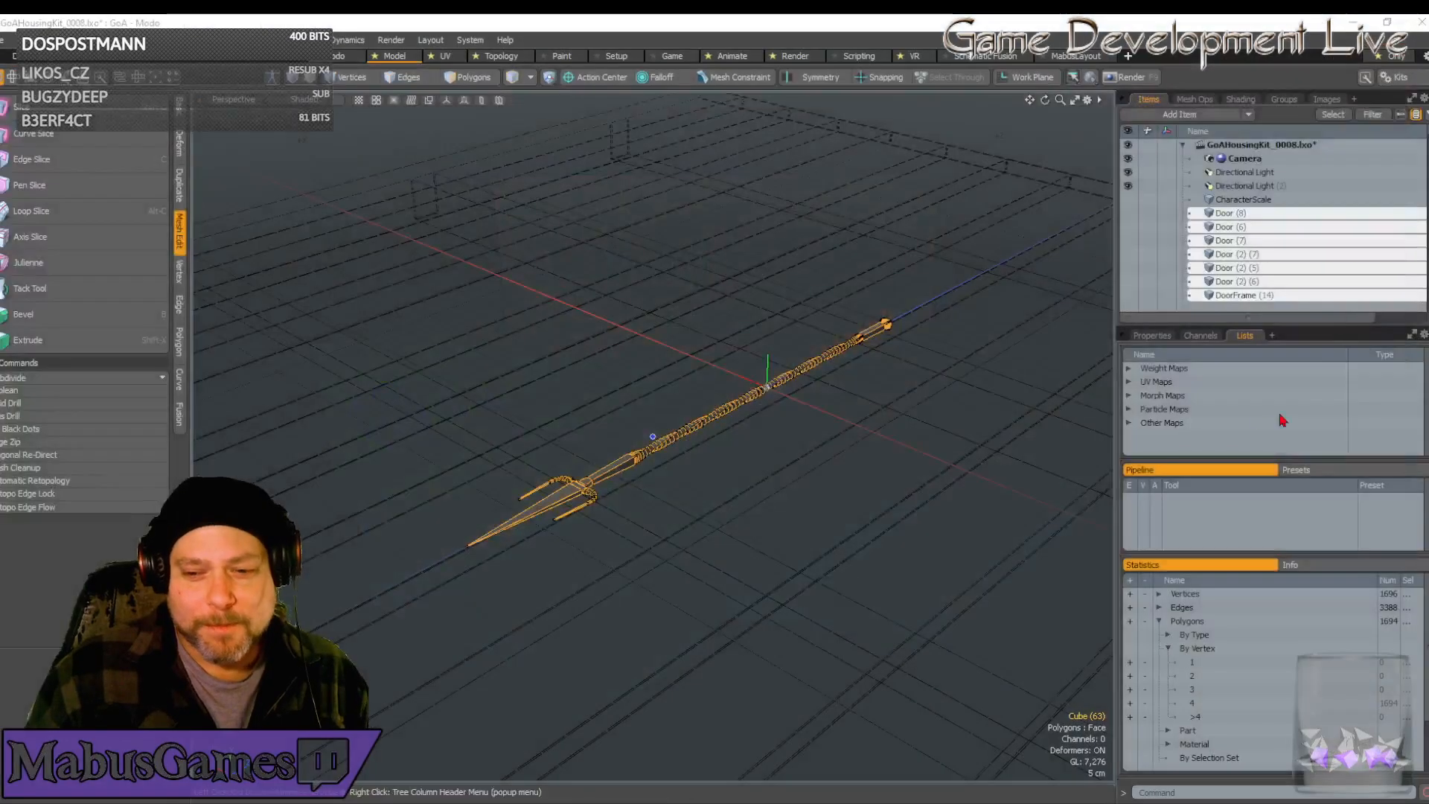
Deselect the trident and draw a B-Spline curve with four control points beside it
click(671, 291)
alt+drag(670, 290, 1200, 329)
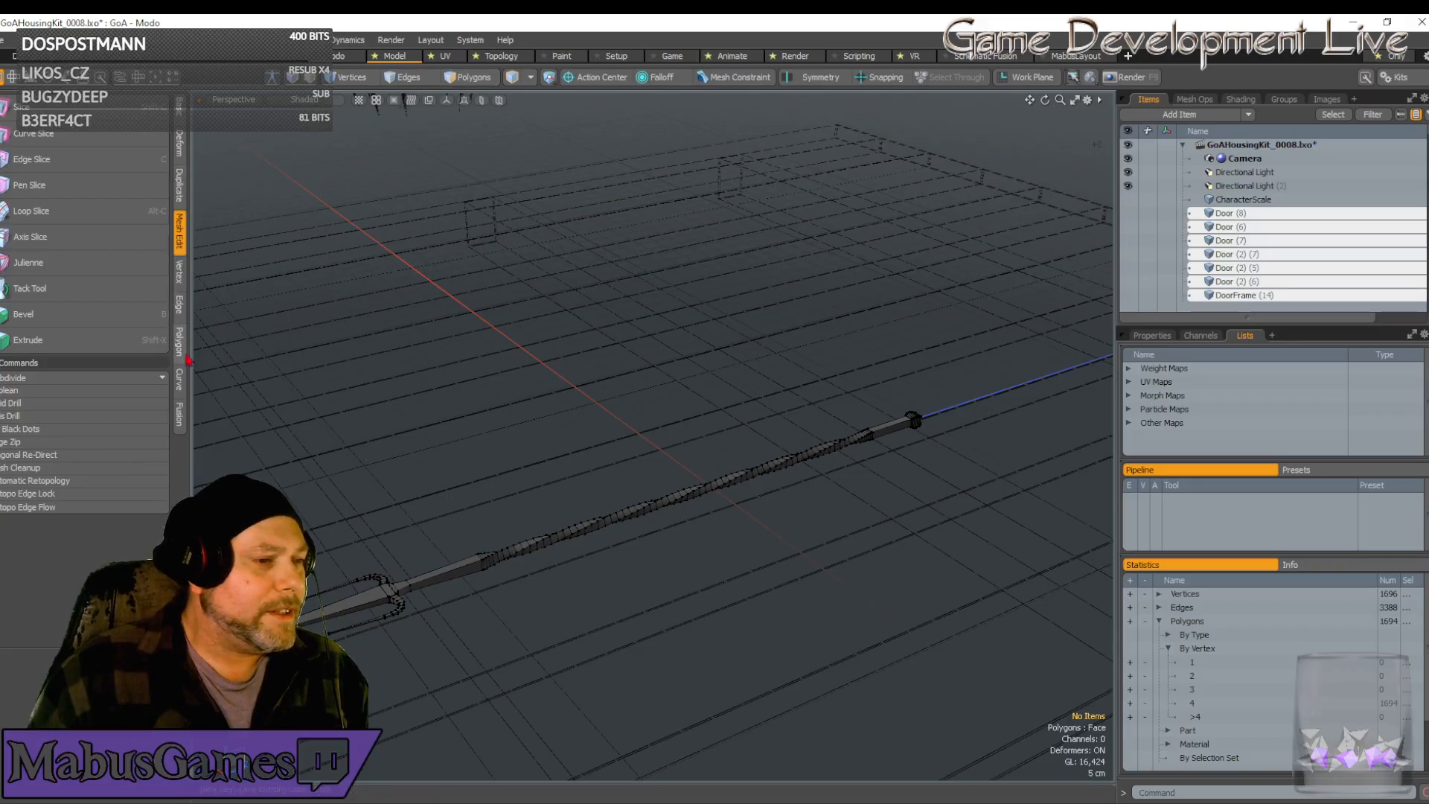
click(180, 380)
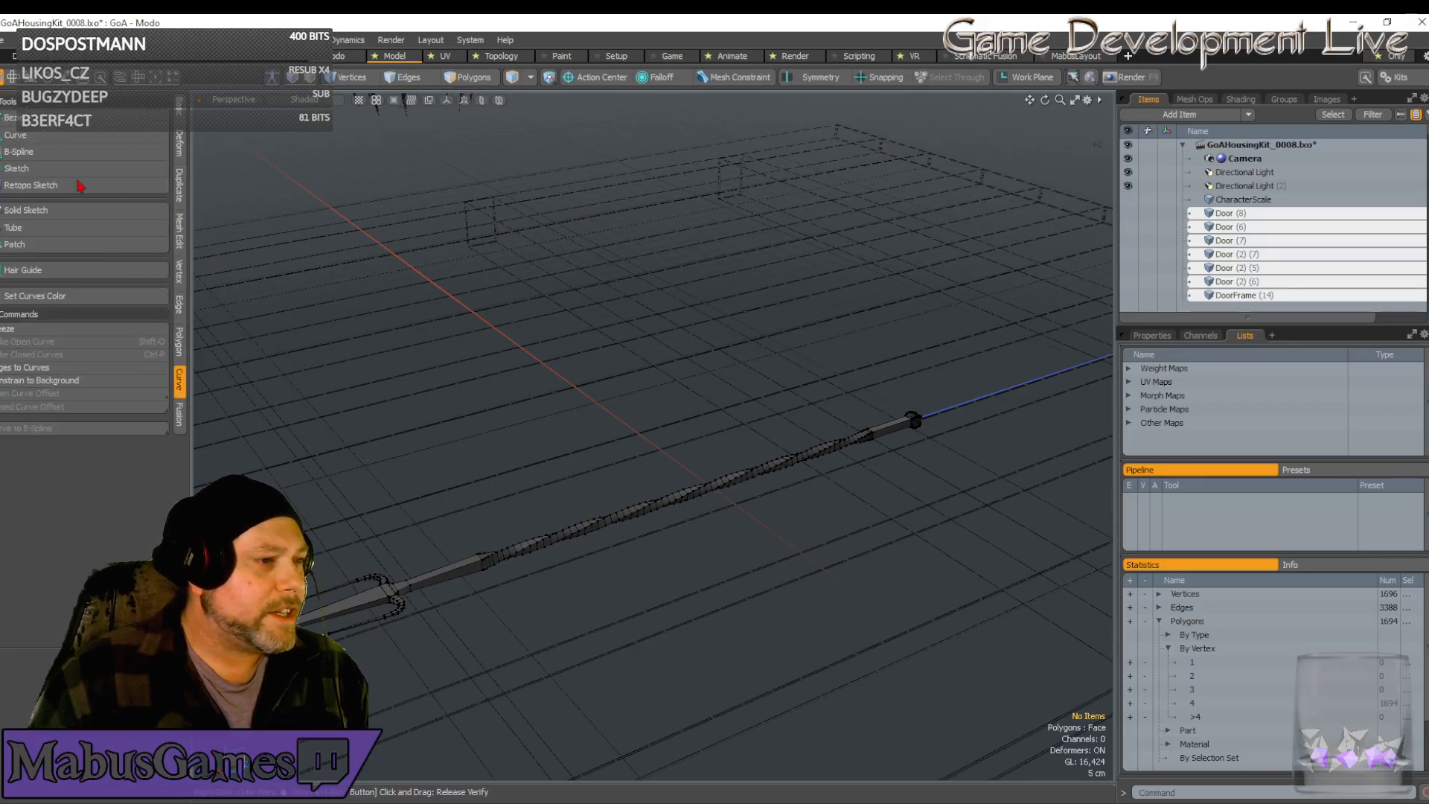
click(49, 153)
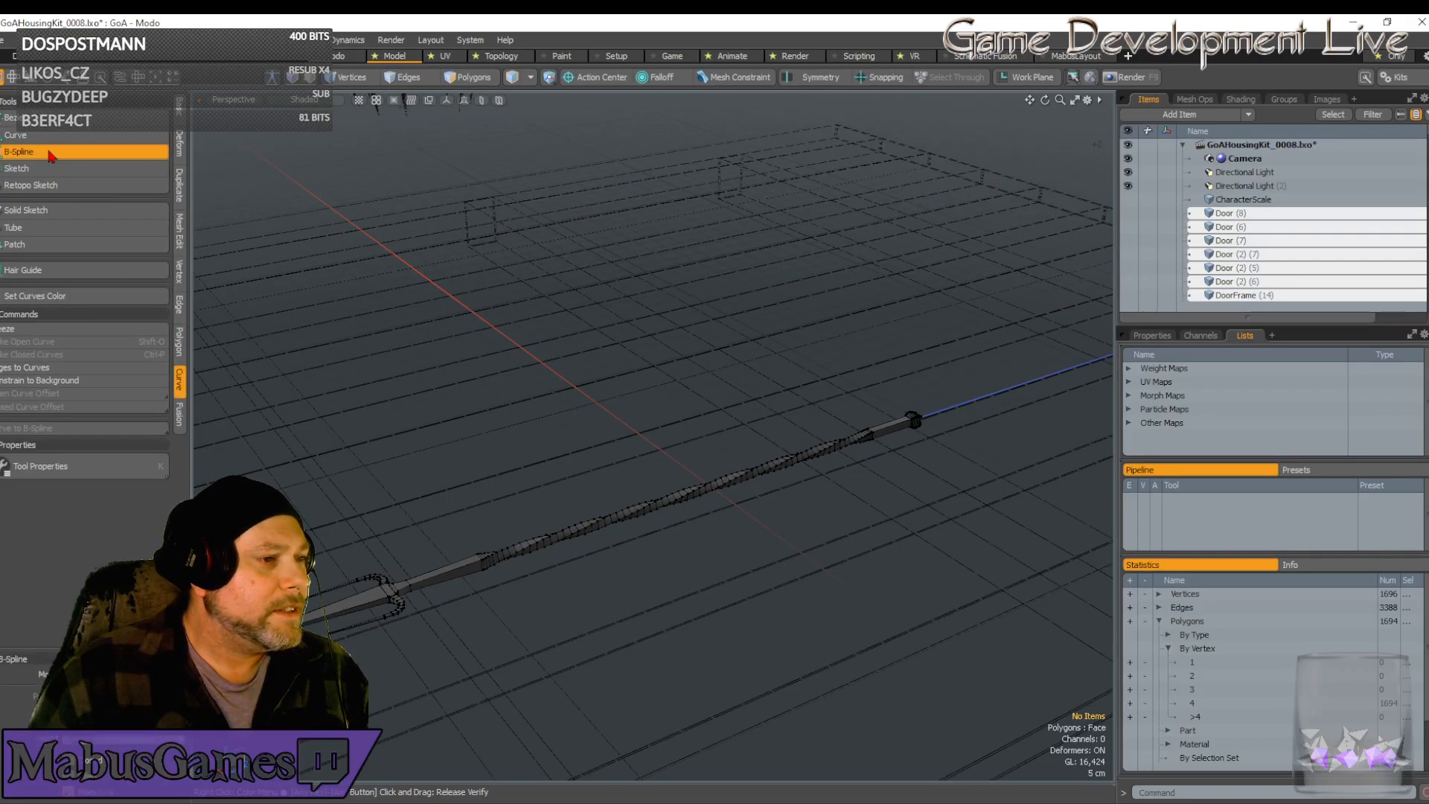
alt+drag(415, 243, 501, 296)
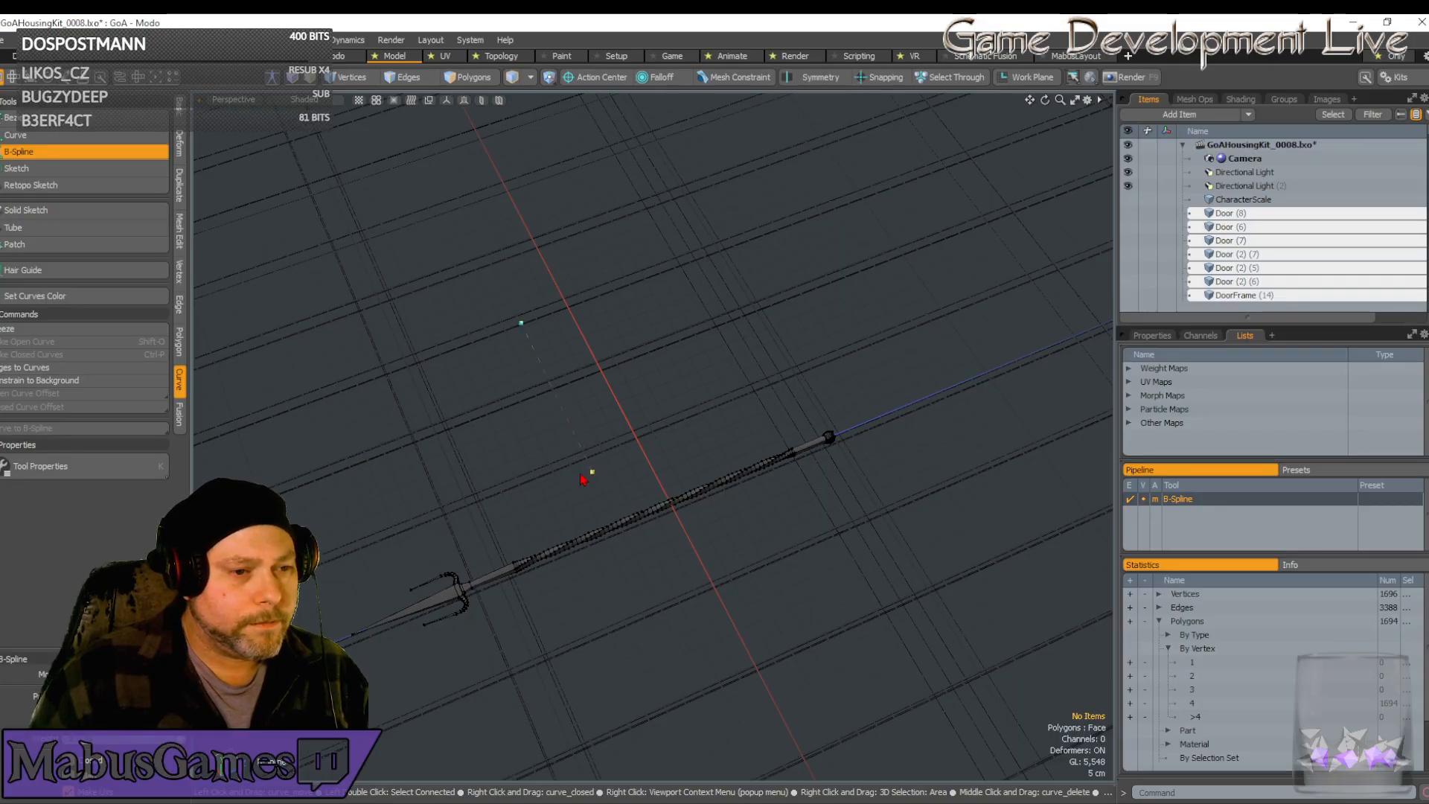
click(781, 411)
click(698, 260)
alt+drag(625, 311, 697, 313)
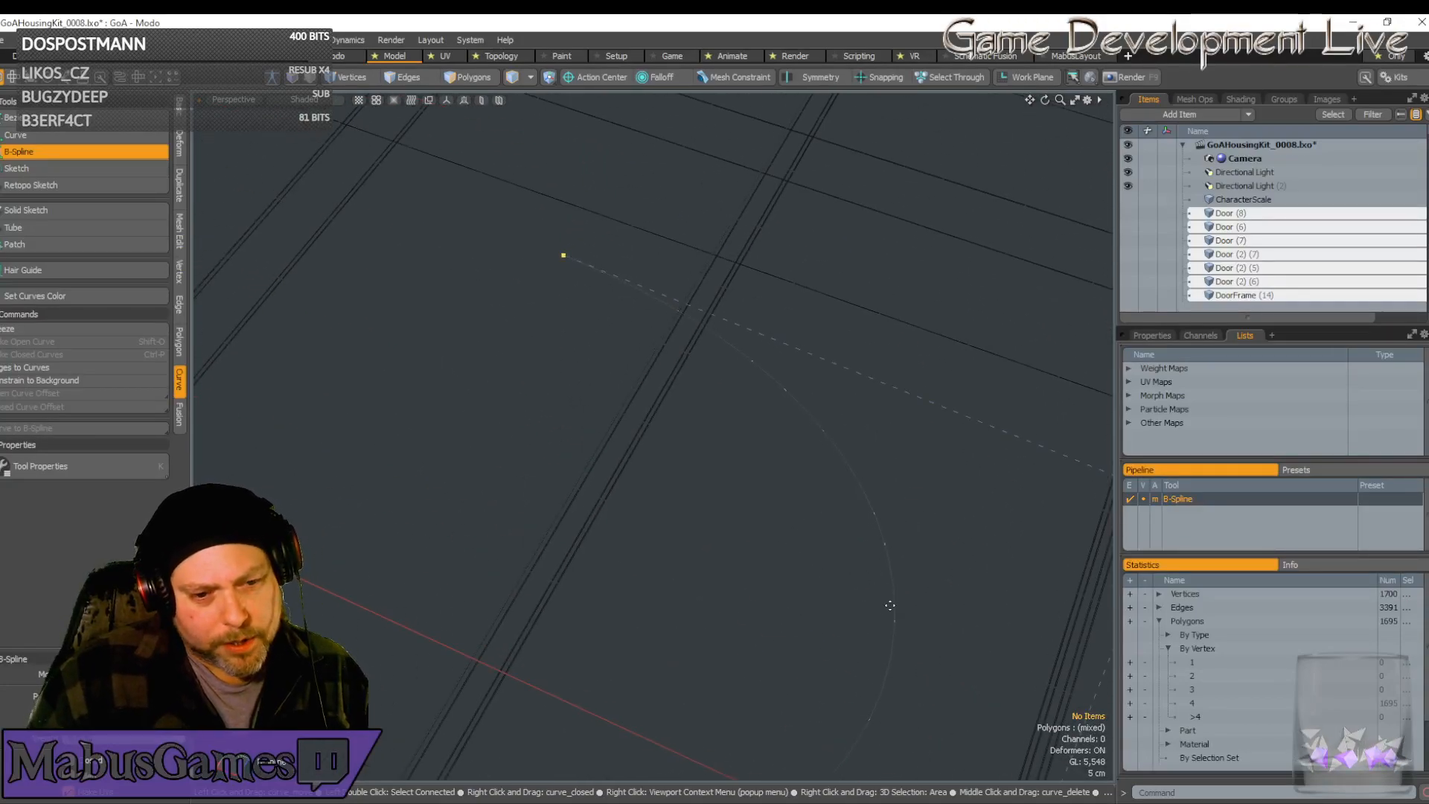
Add a fifth control point to the B-Spline and position it close to the fourth one below the floor
drag(450, 555, 411, 515)
ctrl+alt+drag(938, 619, 862, 621)
mouse_move(466, 498)
alt+mouse_down()
mouse_move(652, 442)
mouse_move(526, 450)
mouse_move(459, 635)
mouse_move(475, 502)
alt+mouse_up()
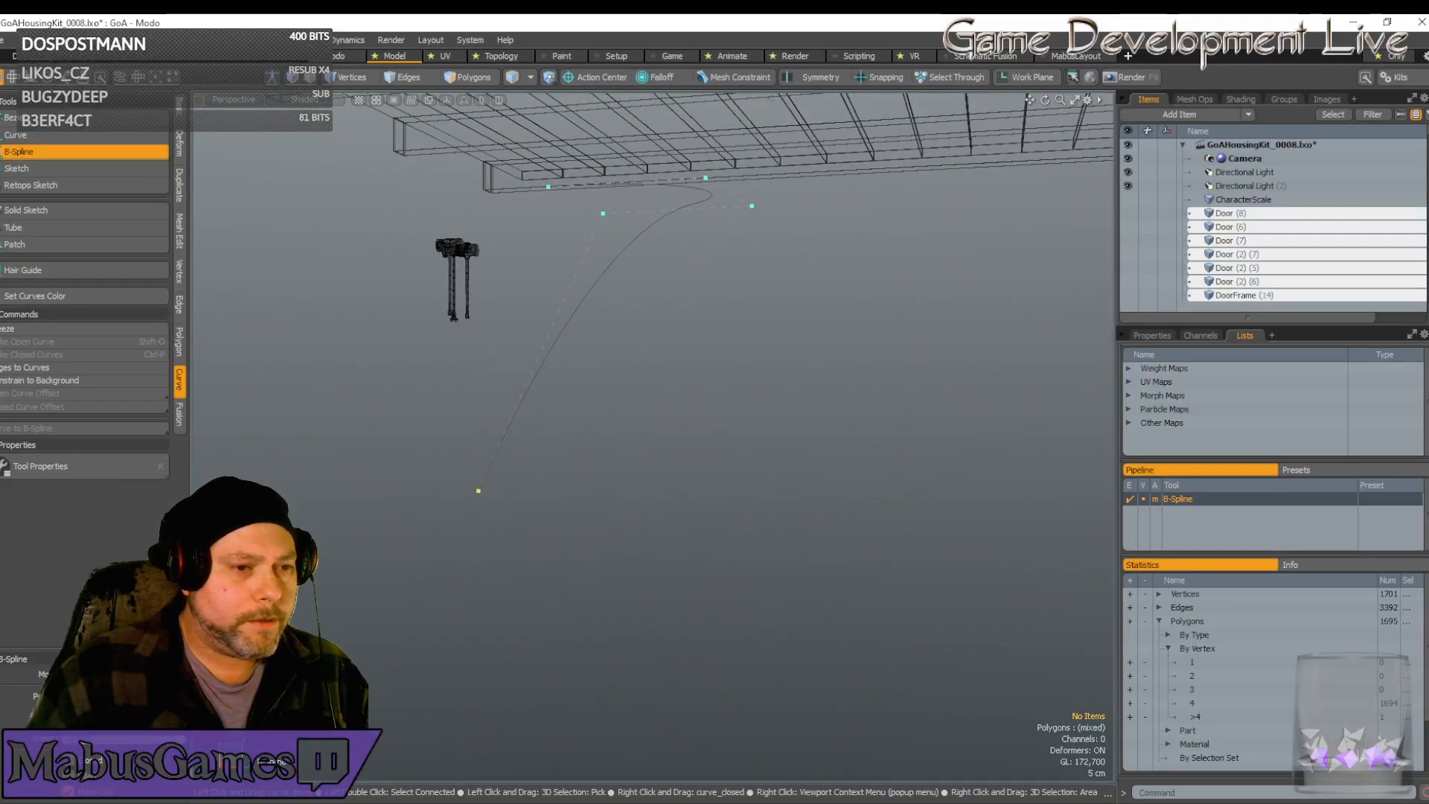
drag(531, 311, 631, 391)
alt+drag(652, 562, 840, 527)
alt+drag(552, 465, 545, 449)
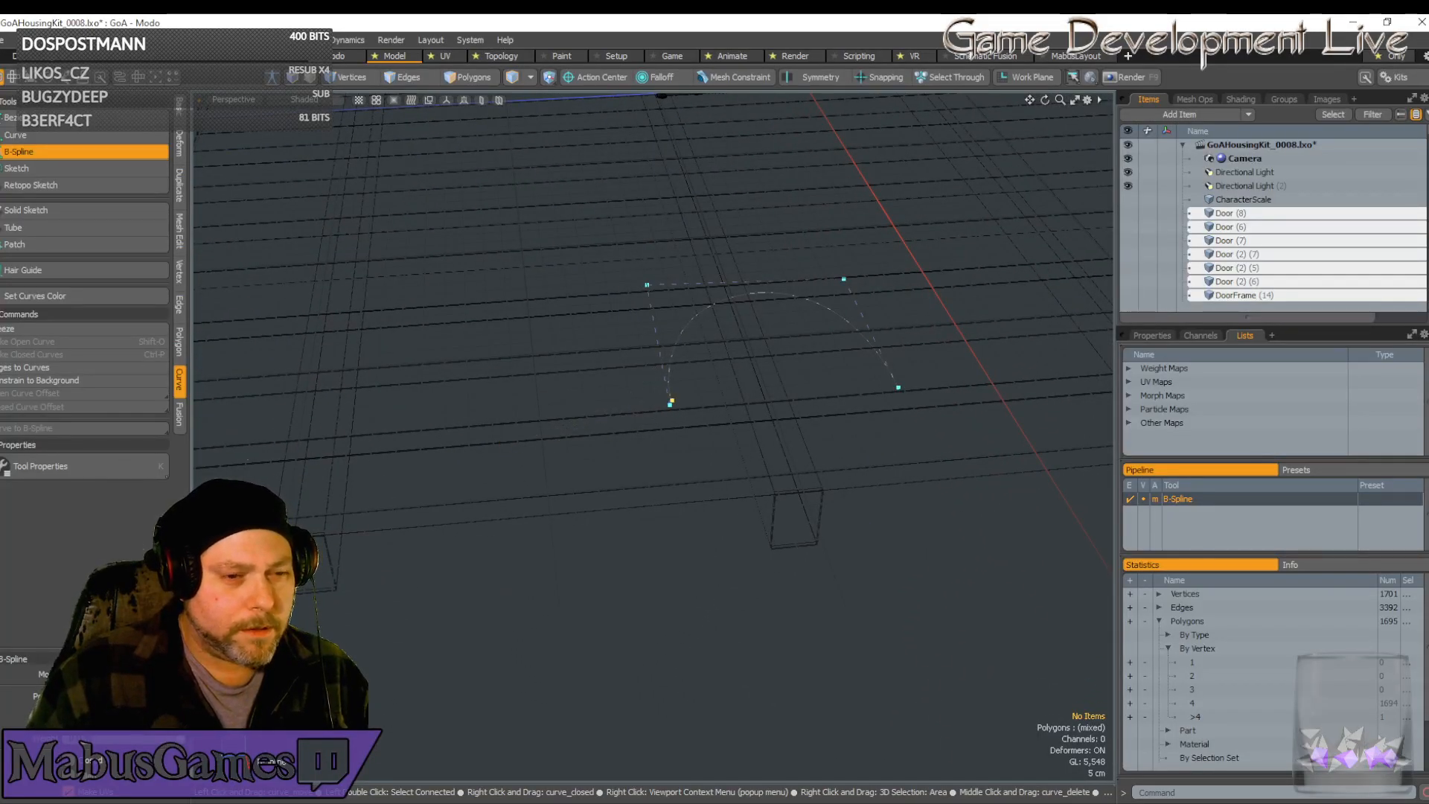
alt+drag(675, 409, 646, 522)
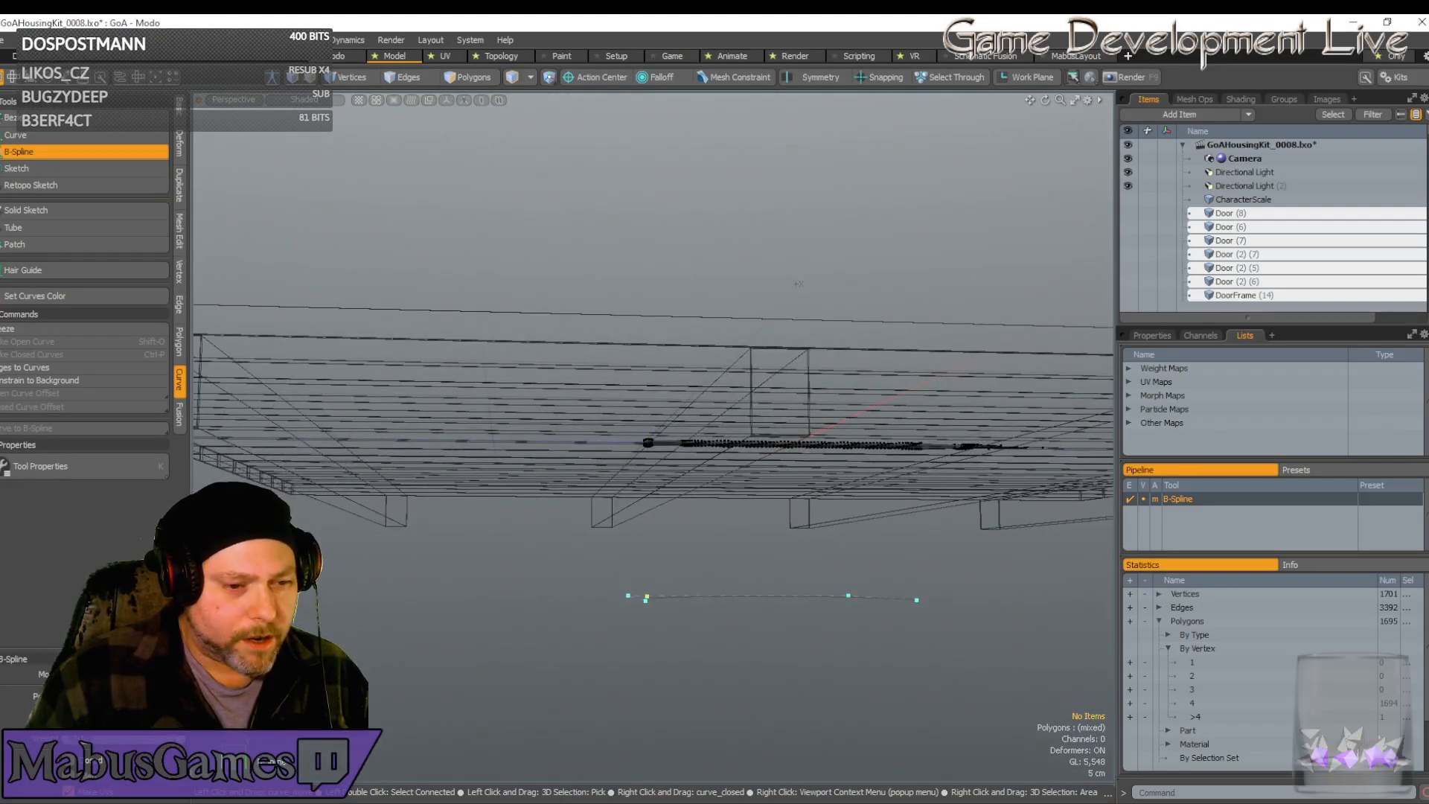
alt+drag(649, 605, 782, 667)
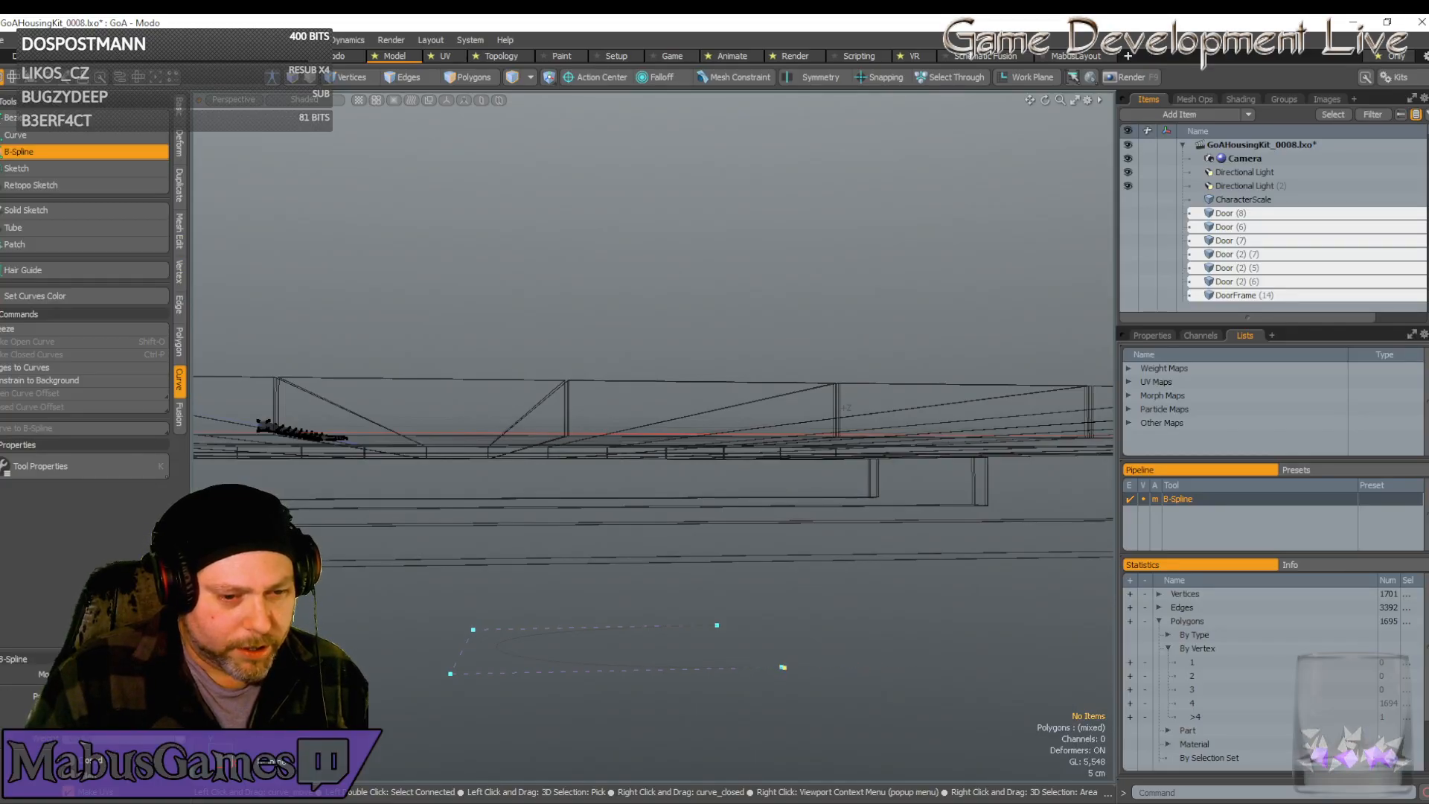
alt+drag(783, 667, 673, 586)
alt+drag(670, 581, 699, 579)
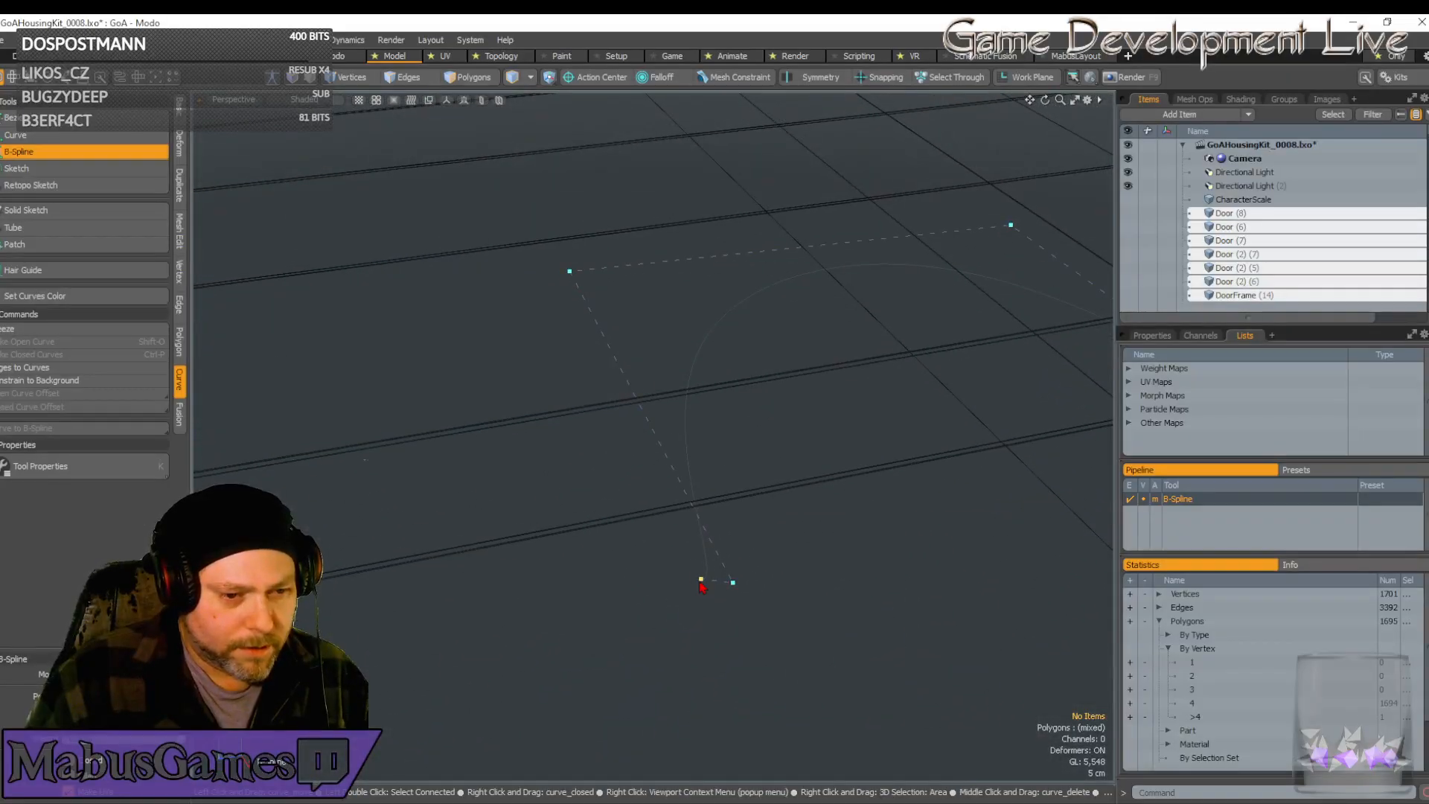
Add two more control points to bend the B-Spline into a looping three-dimensional curve and exit the tool
alt+drag(776, 277, 713, 757)
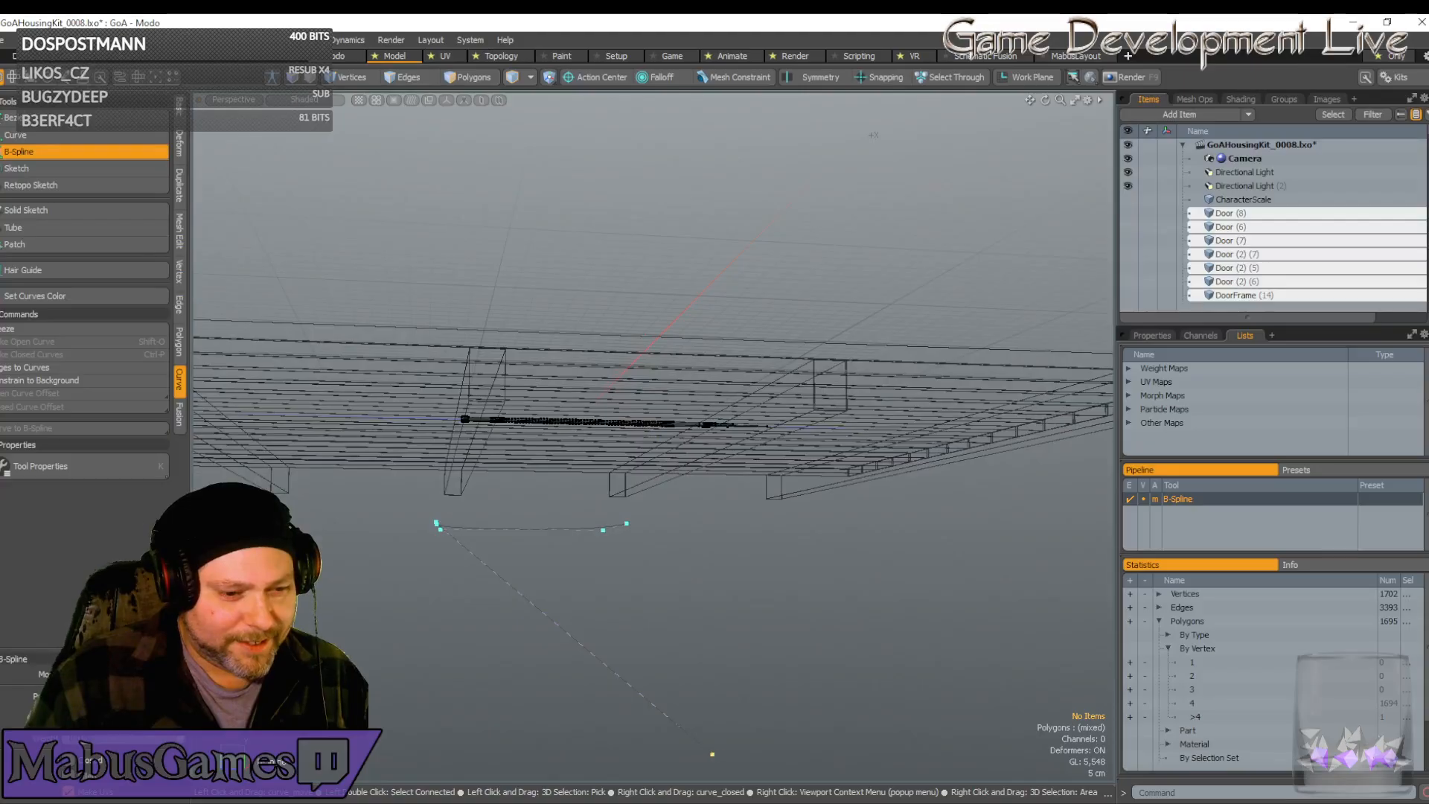
alt+drag(569, 578, 584, 518)
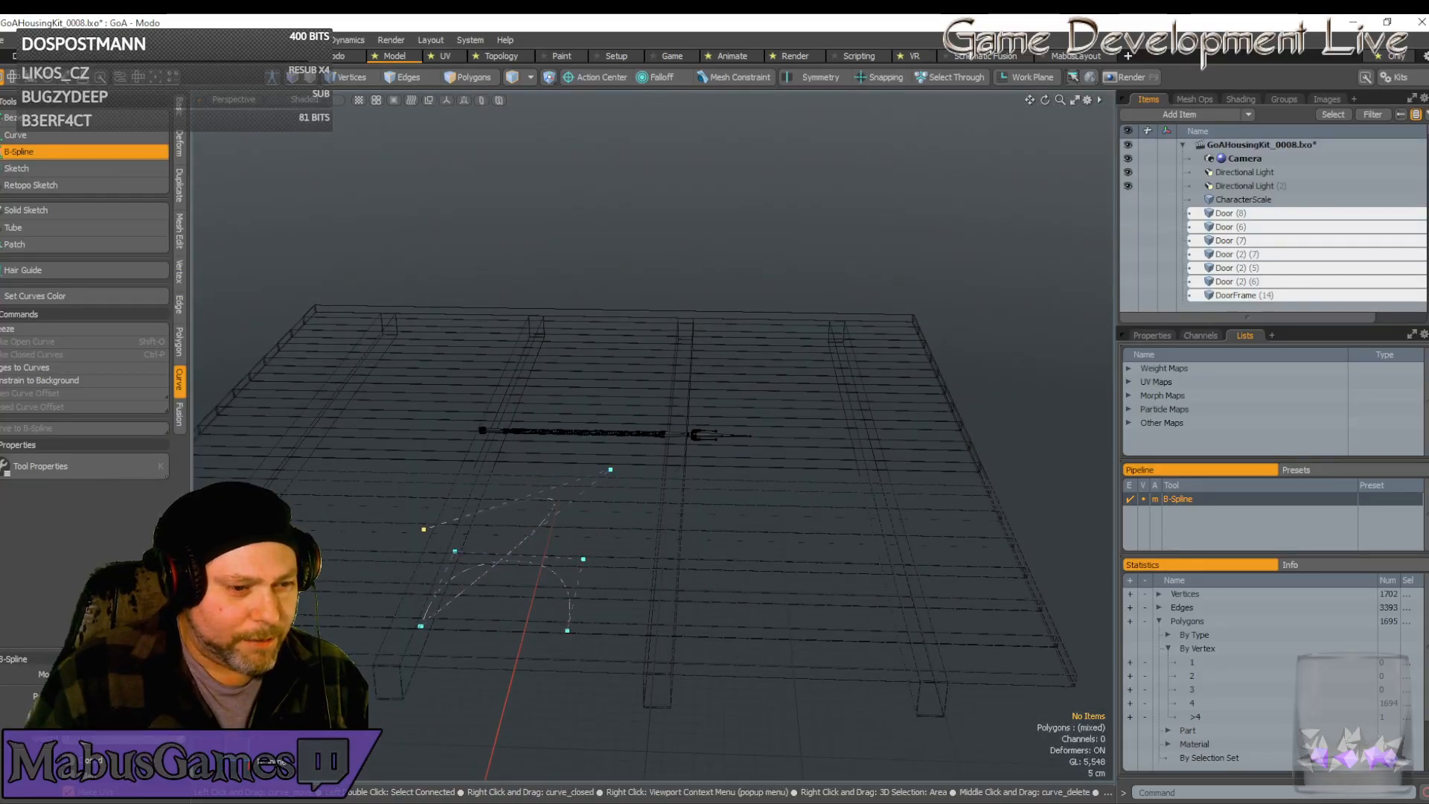
drag(428, 531, 378, 348)
drag(288, 292, 397, 317)
alt+drag(612, 417, 610, 648)
drag(823, 644, 723, 417)
alt+drag(736, 526, 720, 390)
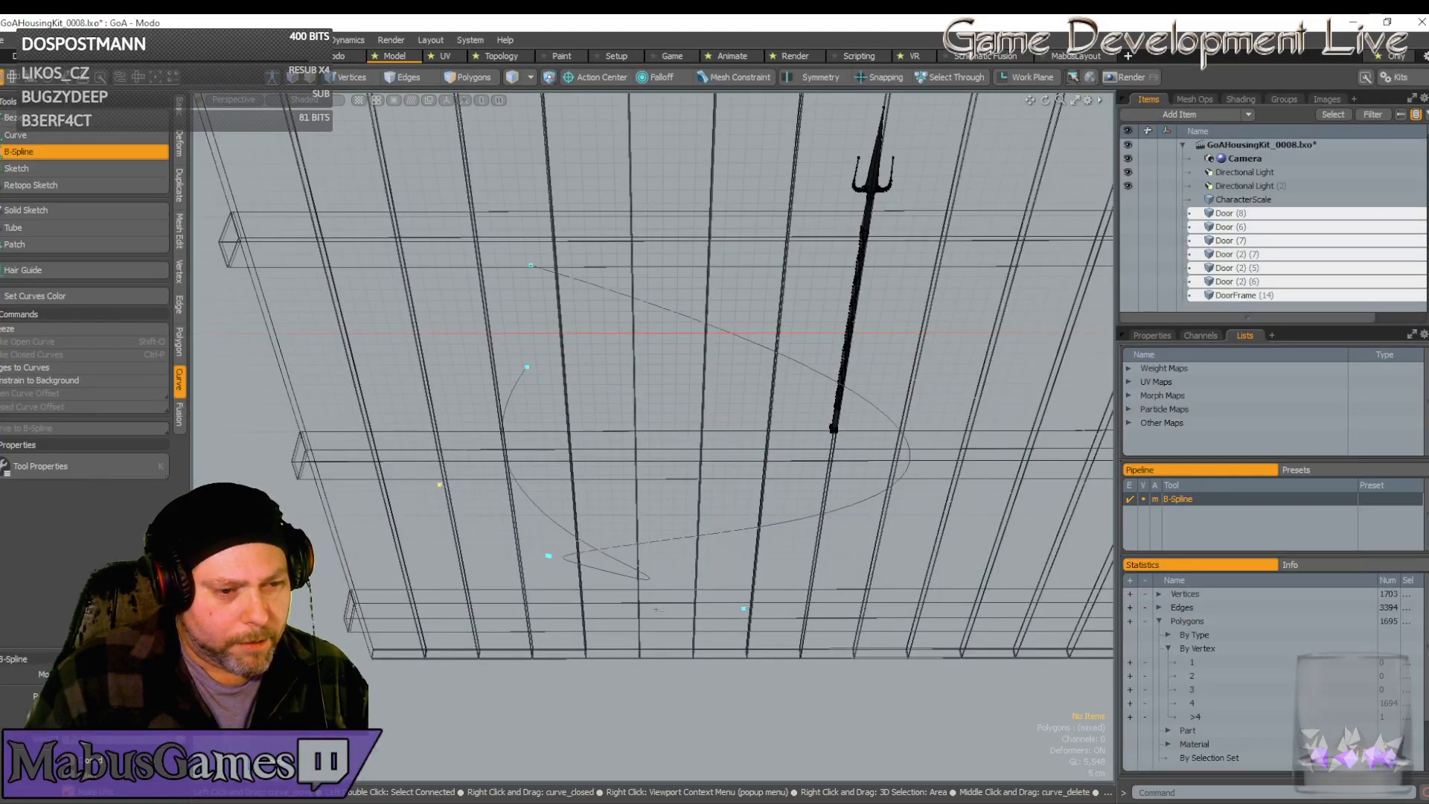
alt+drag(430, 474, 728, 574)
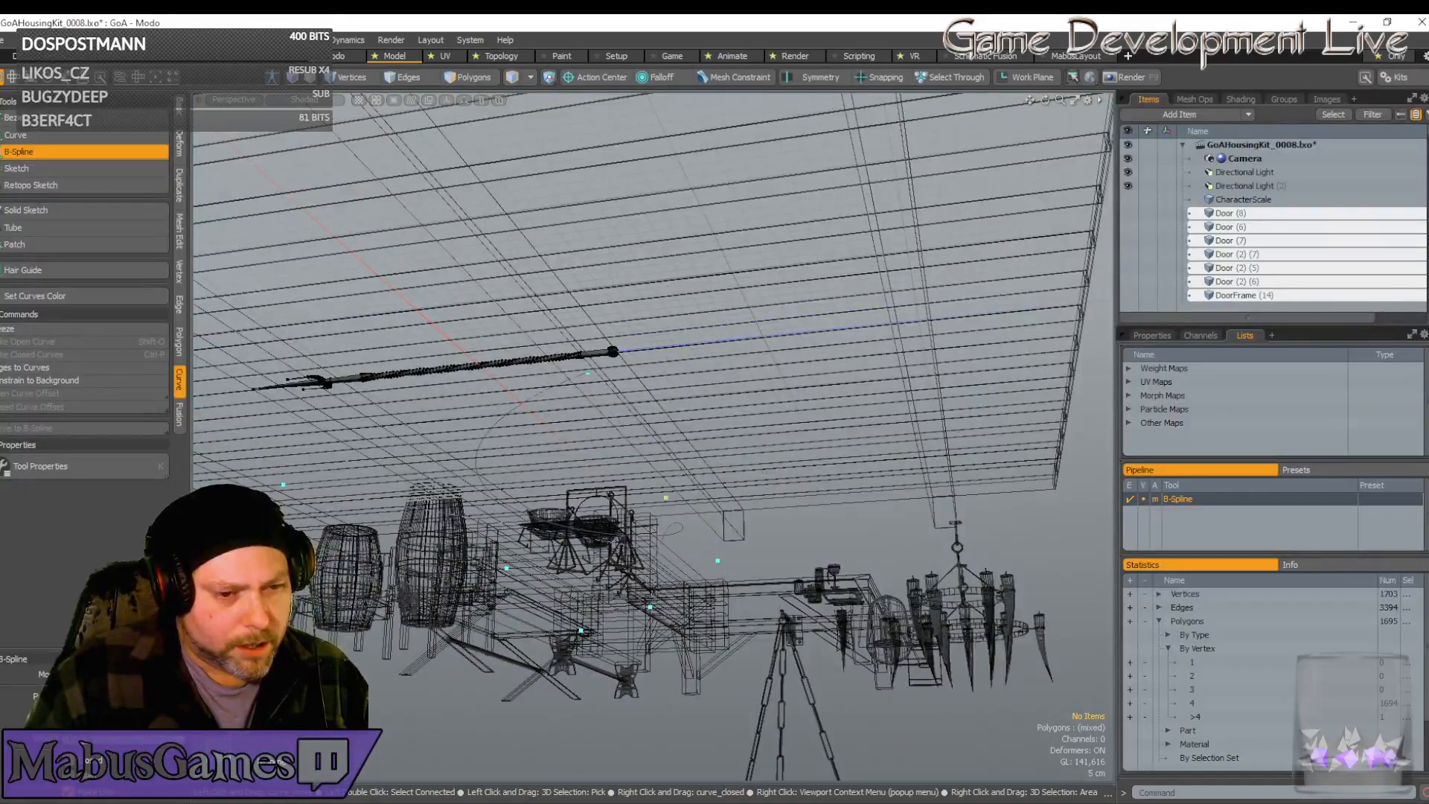
alt+drag(766, 472, 221, 232)
key(space)
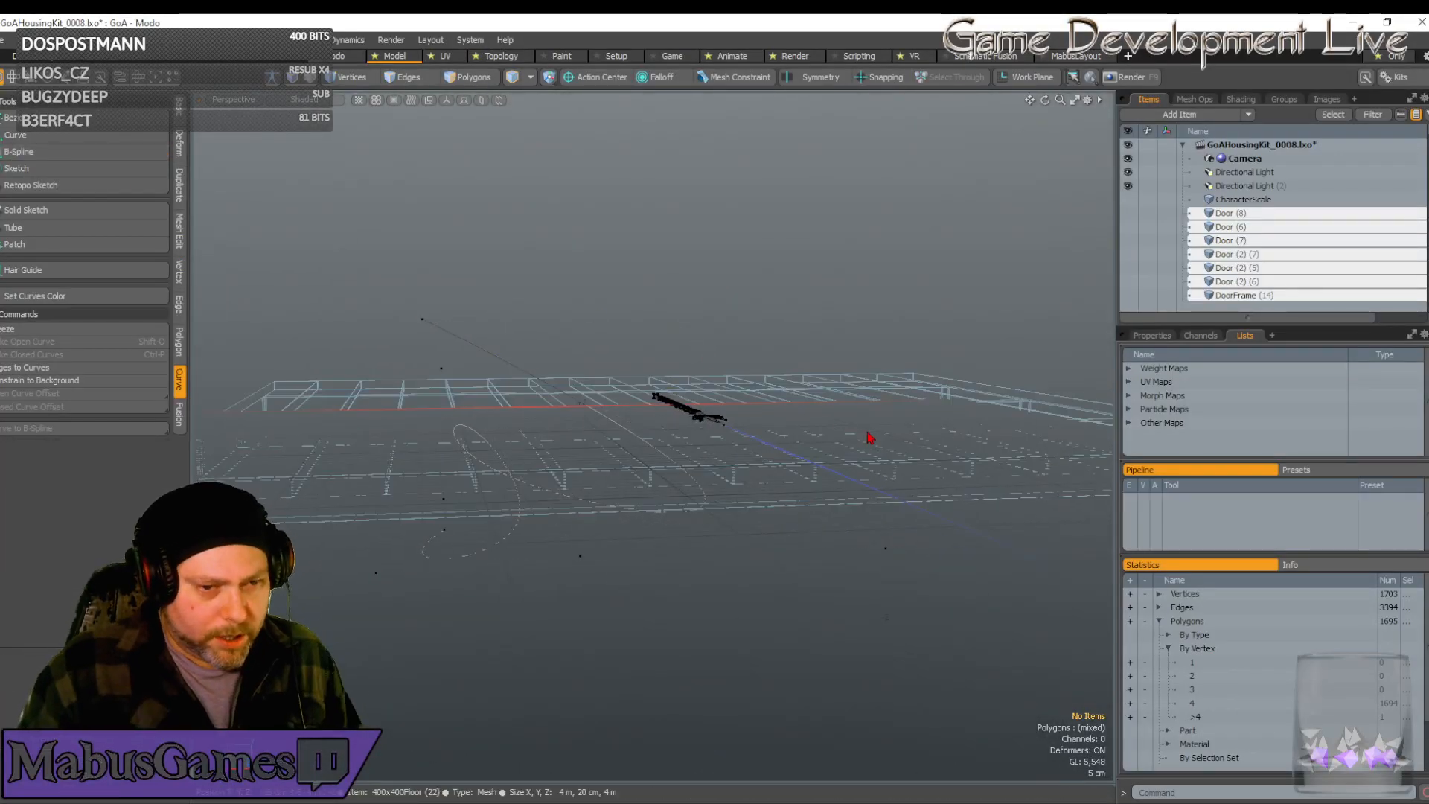
Hide the plank floor and select the mesh containing the curve for vertex editing
click(879, 396)
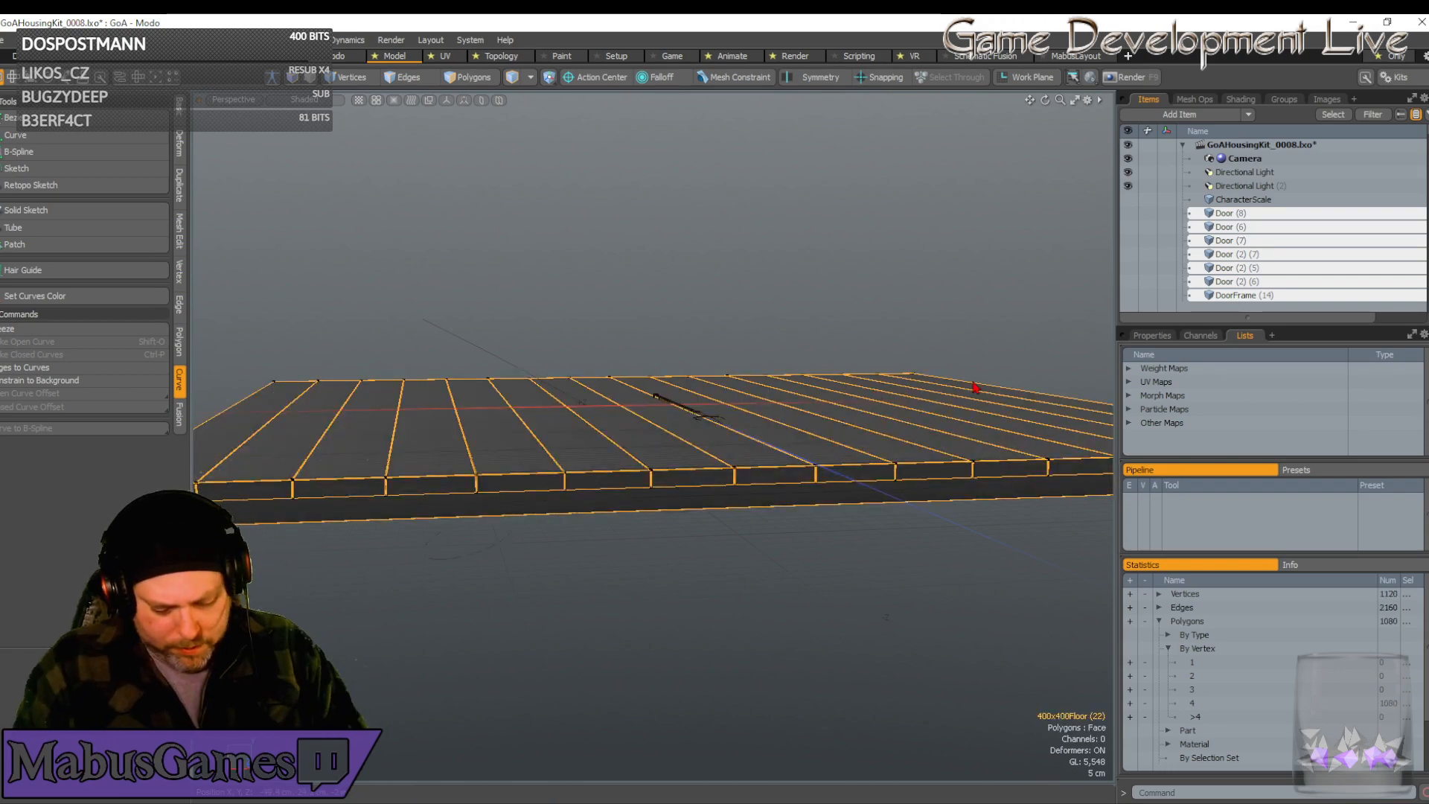
key(h)
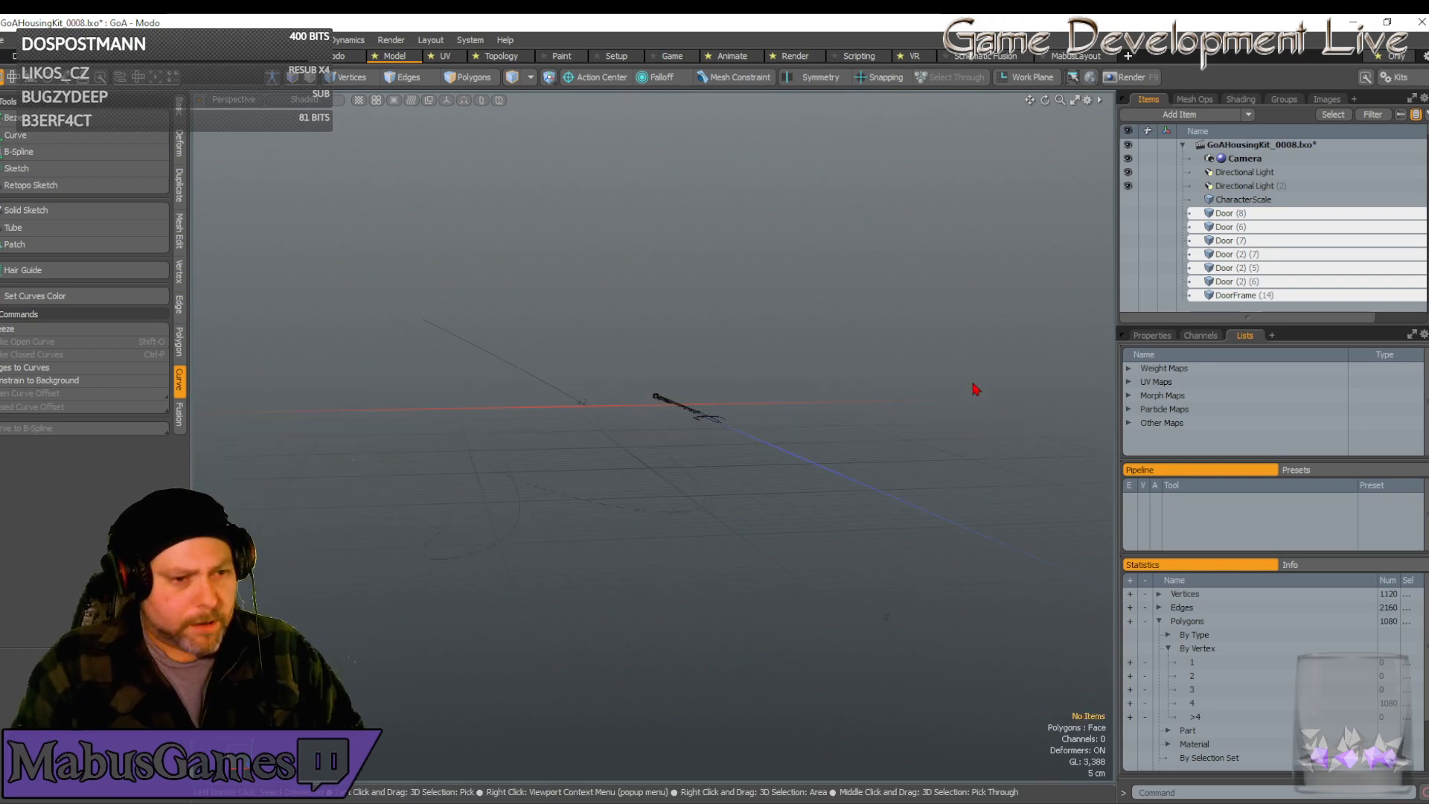
click(434, 326)
alt+drag(566, 516, 596, 537)
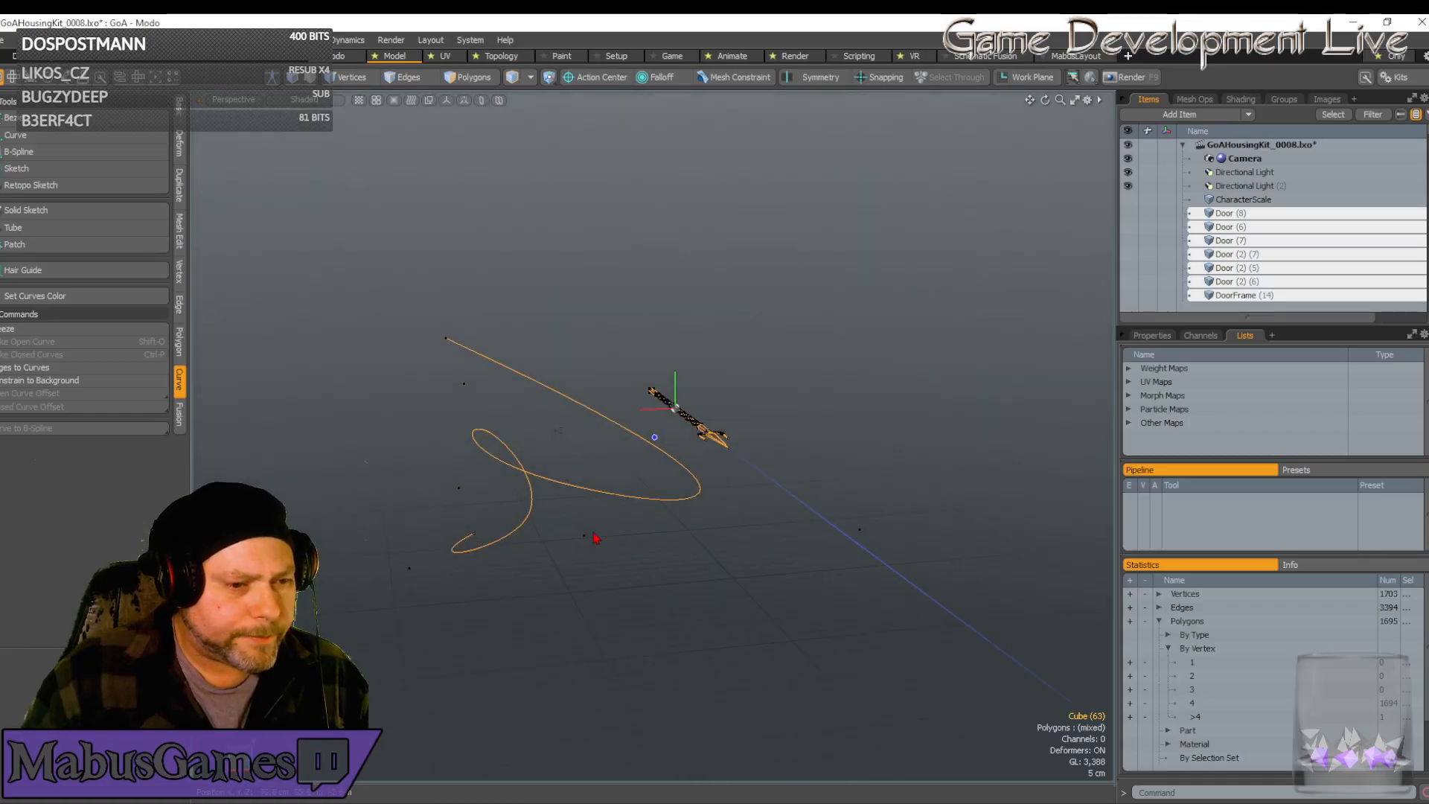
click(364, 79)
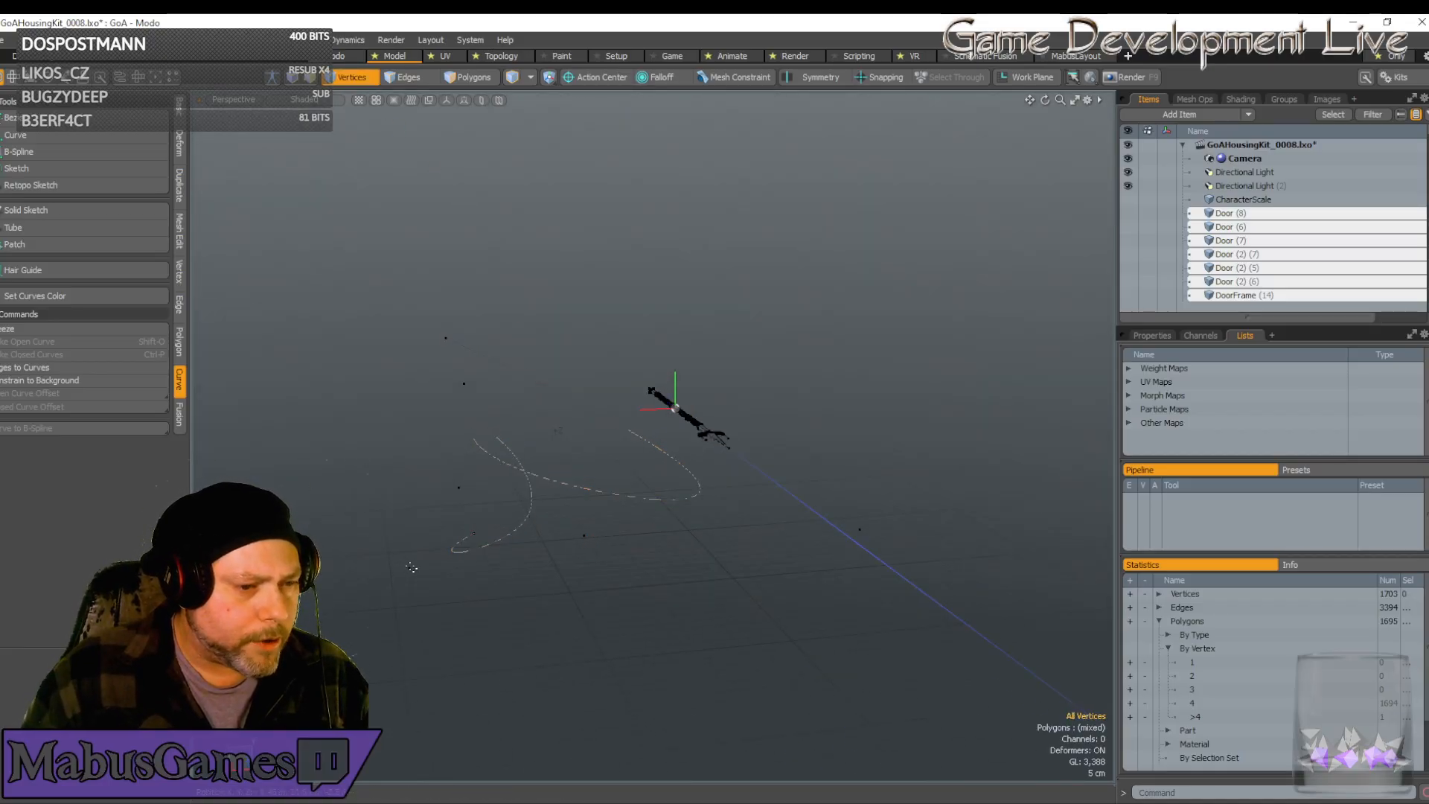
Move the curve's end control vertex to a new position in space to reshape that end of the B-Spline
key(w)
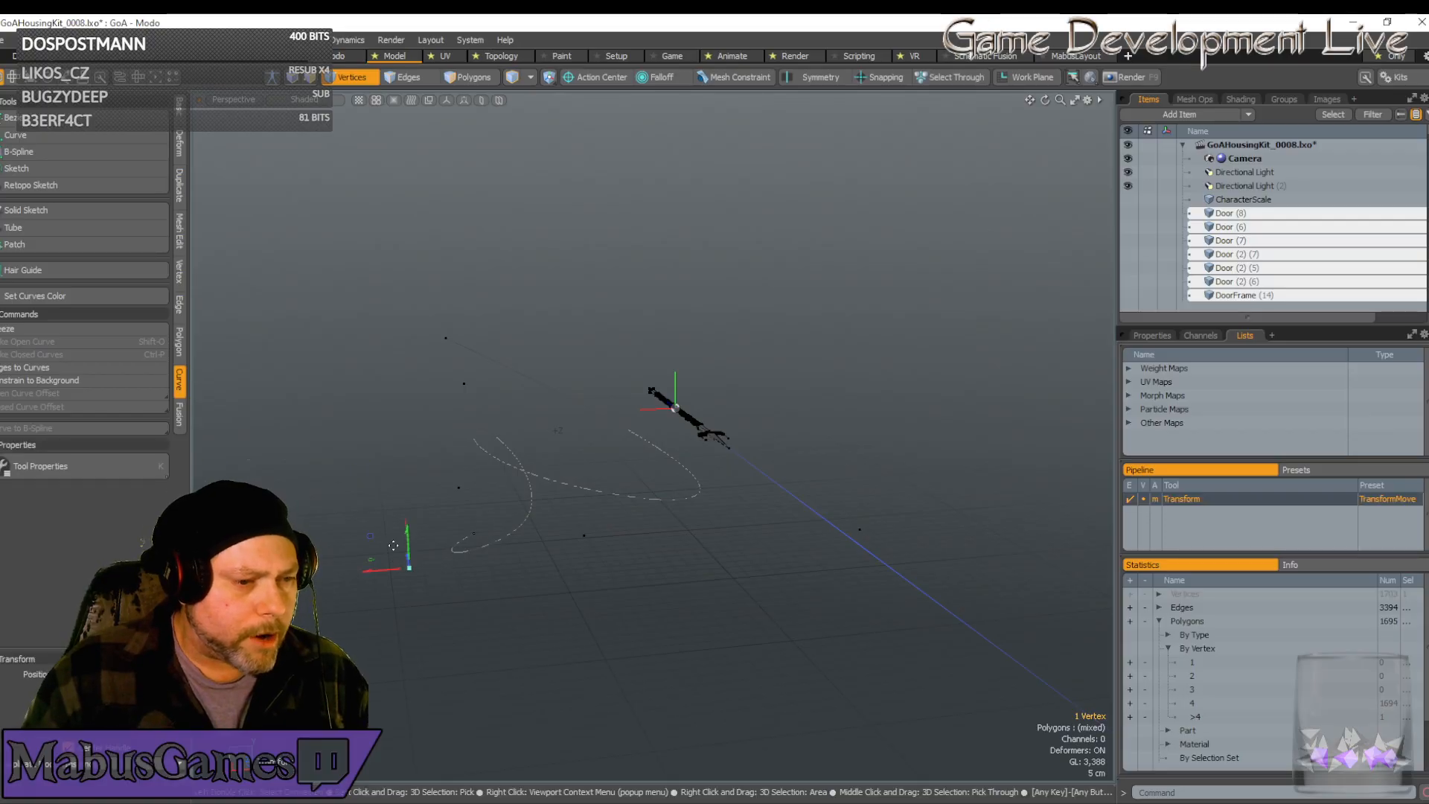
drag(403, 447, 440, 588)
key(q)
alt+drag(406, 689, 528, 349)
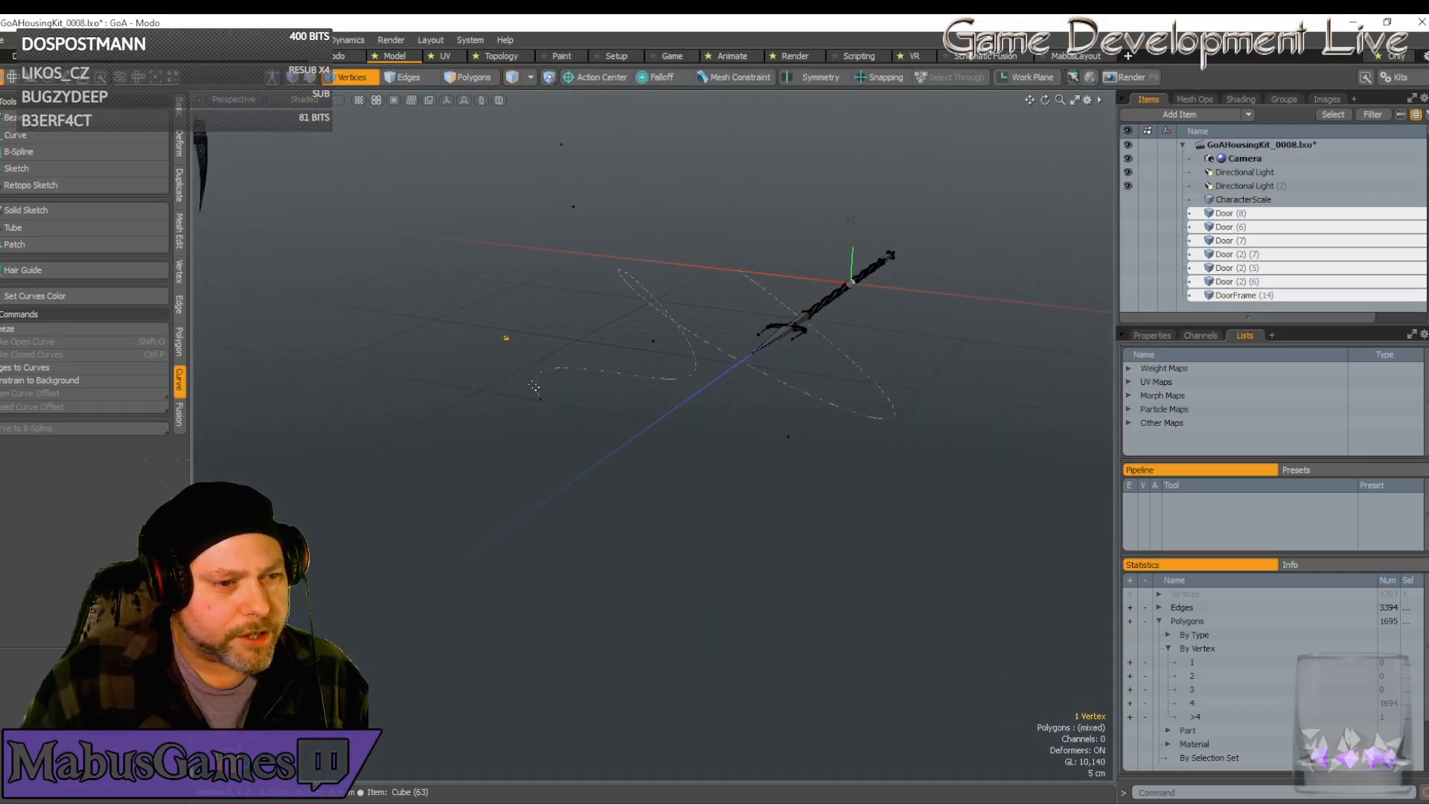
Move the selected control vertex farther outward so the curve's end section stretches away from the loop
click(506, 337)
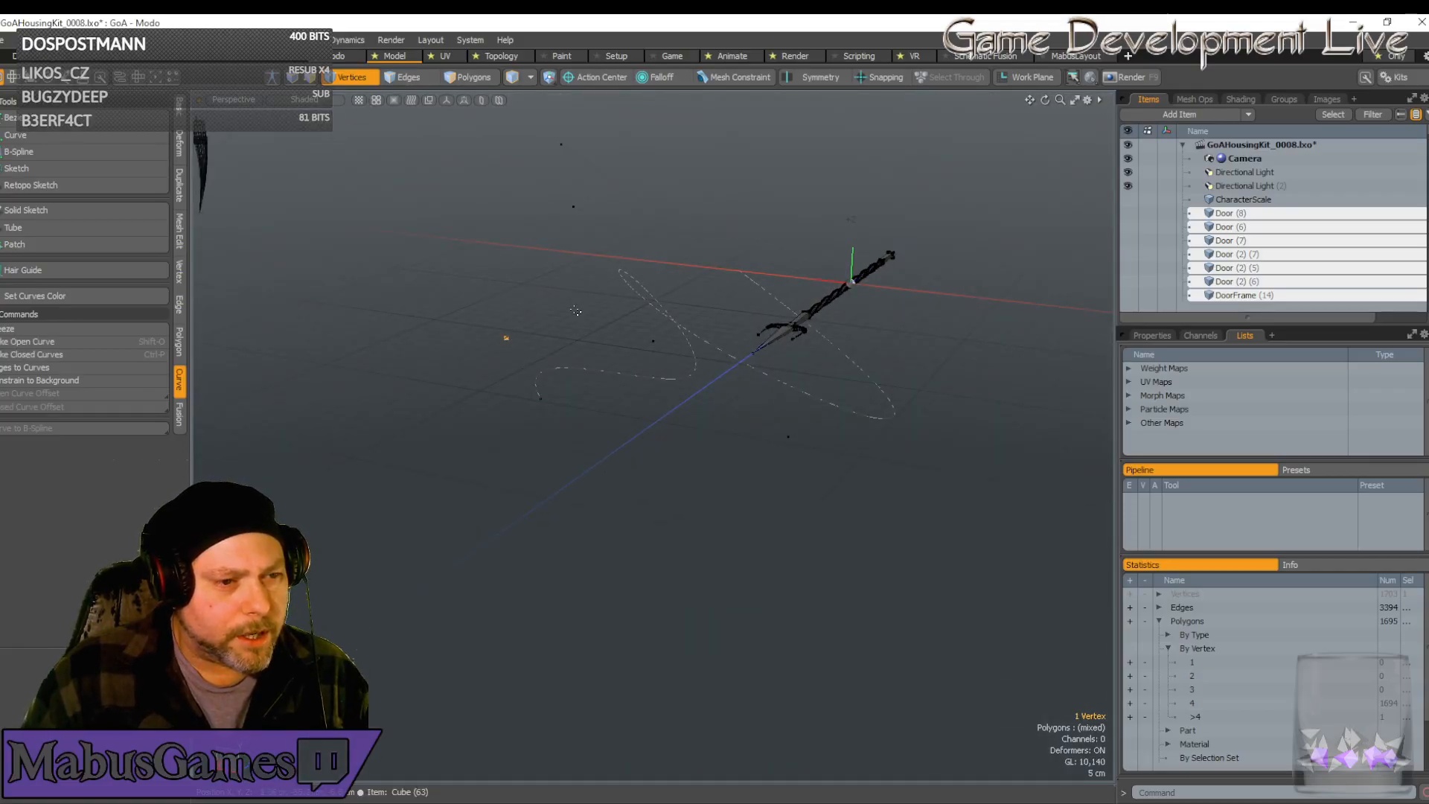
key(w)
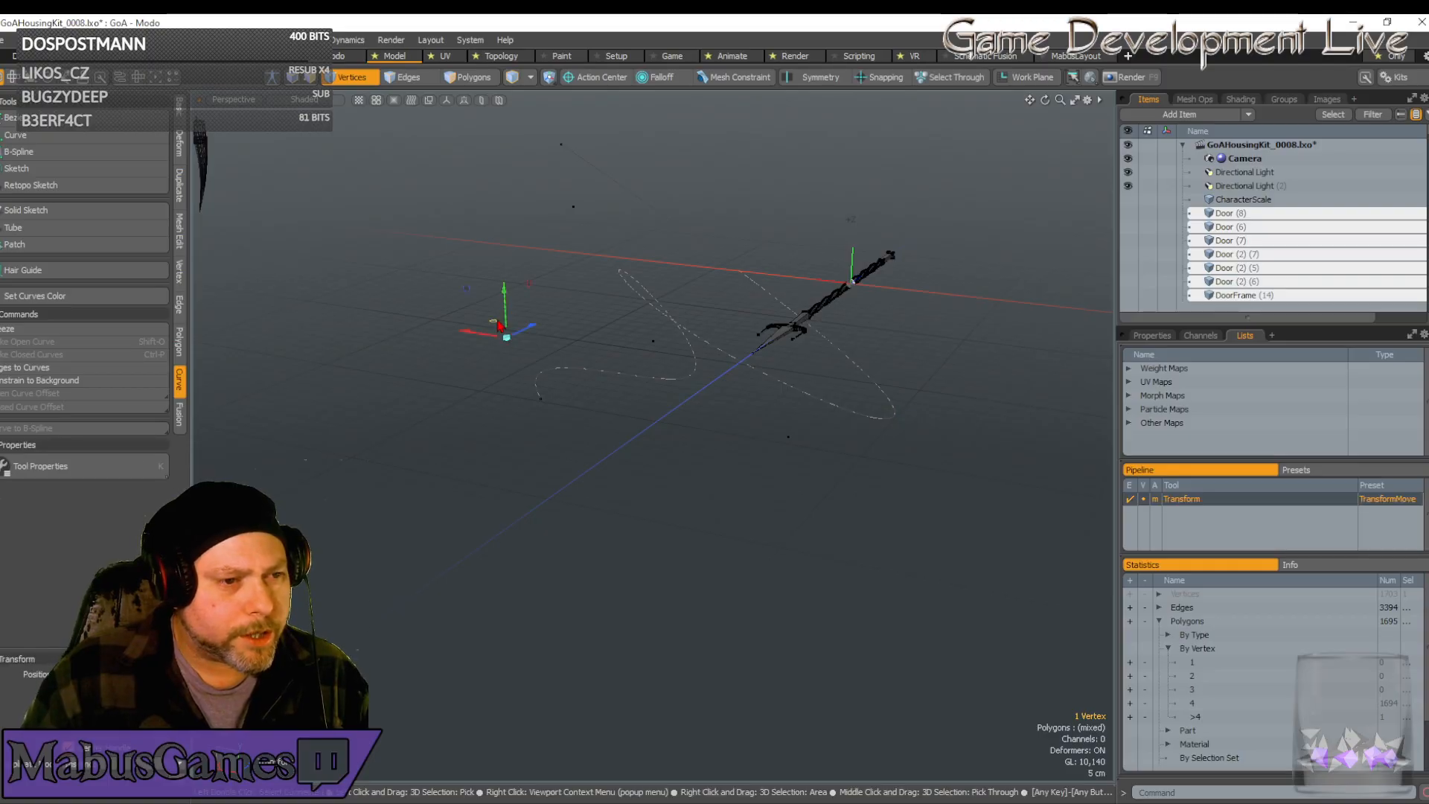
alt+drag(708, 297, 700, 340)
key(q)
key(shift+a)
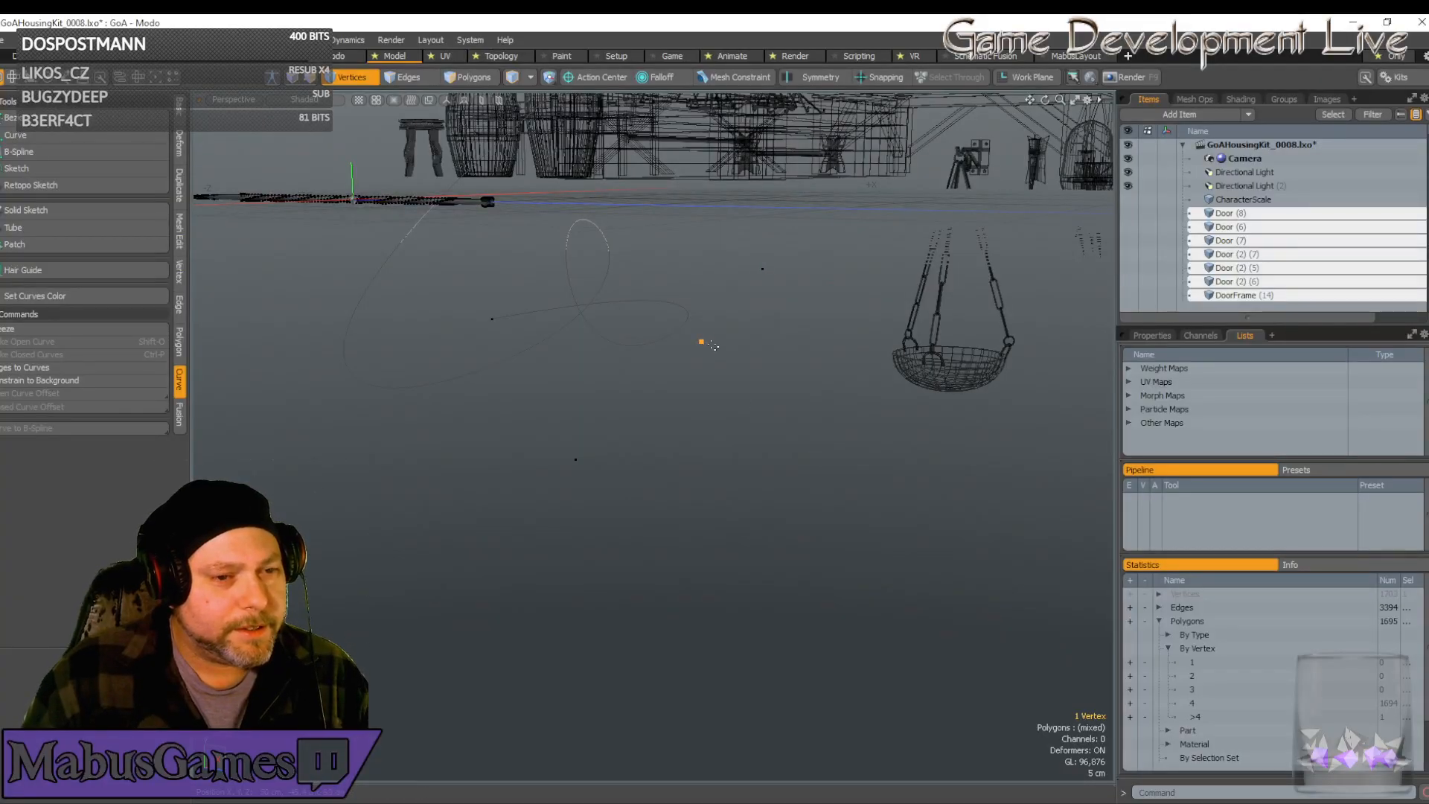
key(w)
drag(666, 344, 735, 445)
key(q)
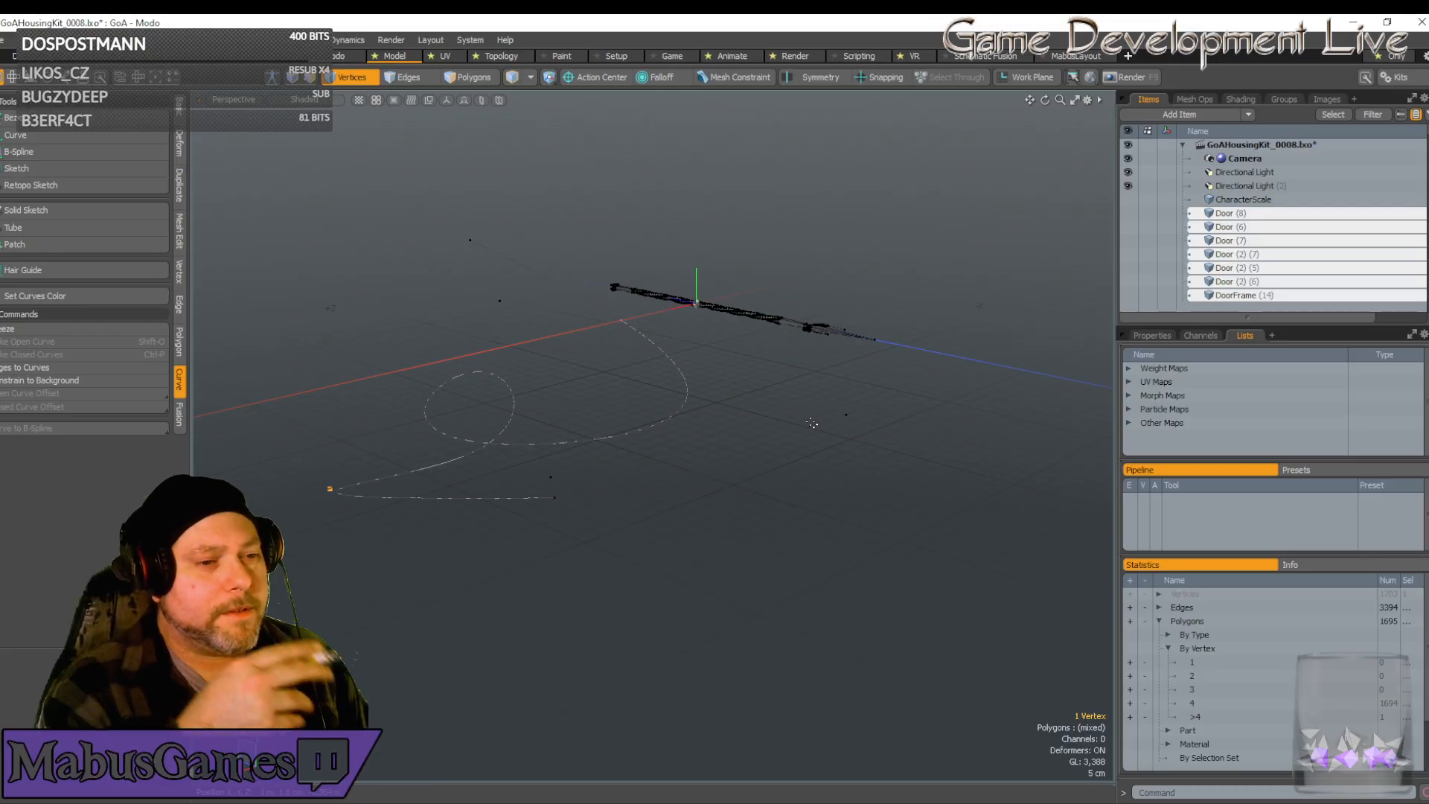
Move an upper control vertex of the loop down below the grid to bend the curve downward
alt+drag(812, 423, 778, 498)
alt+drag(773, 440, 471, 346)
key(w)
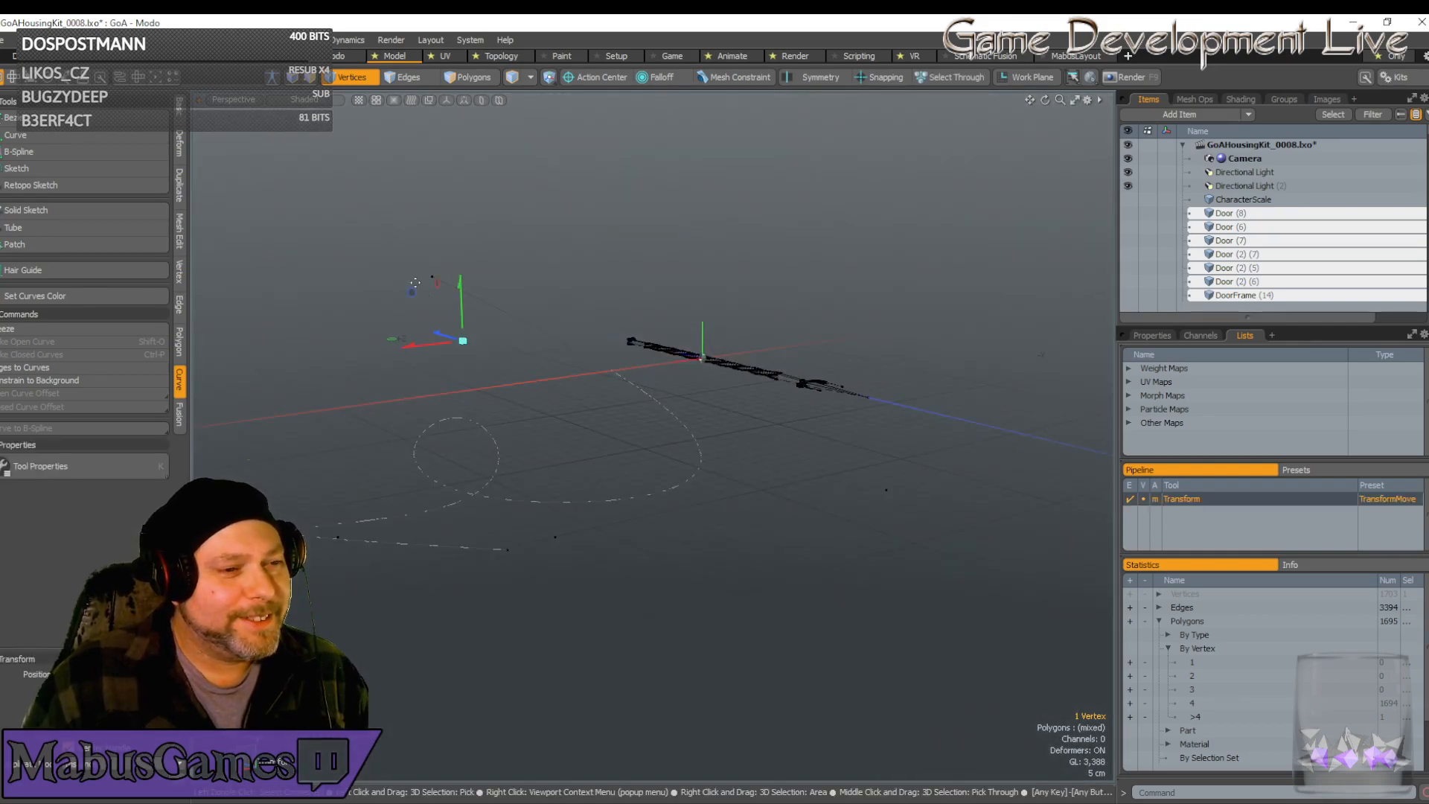
drag(540, 264, 358, 213)
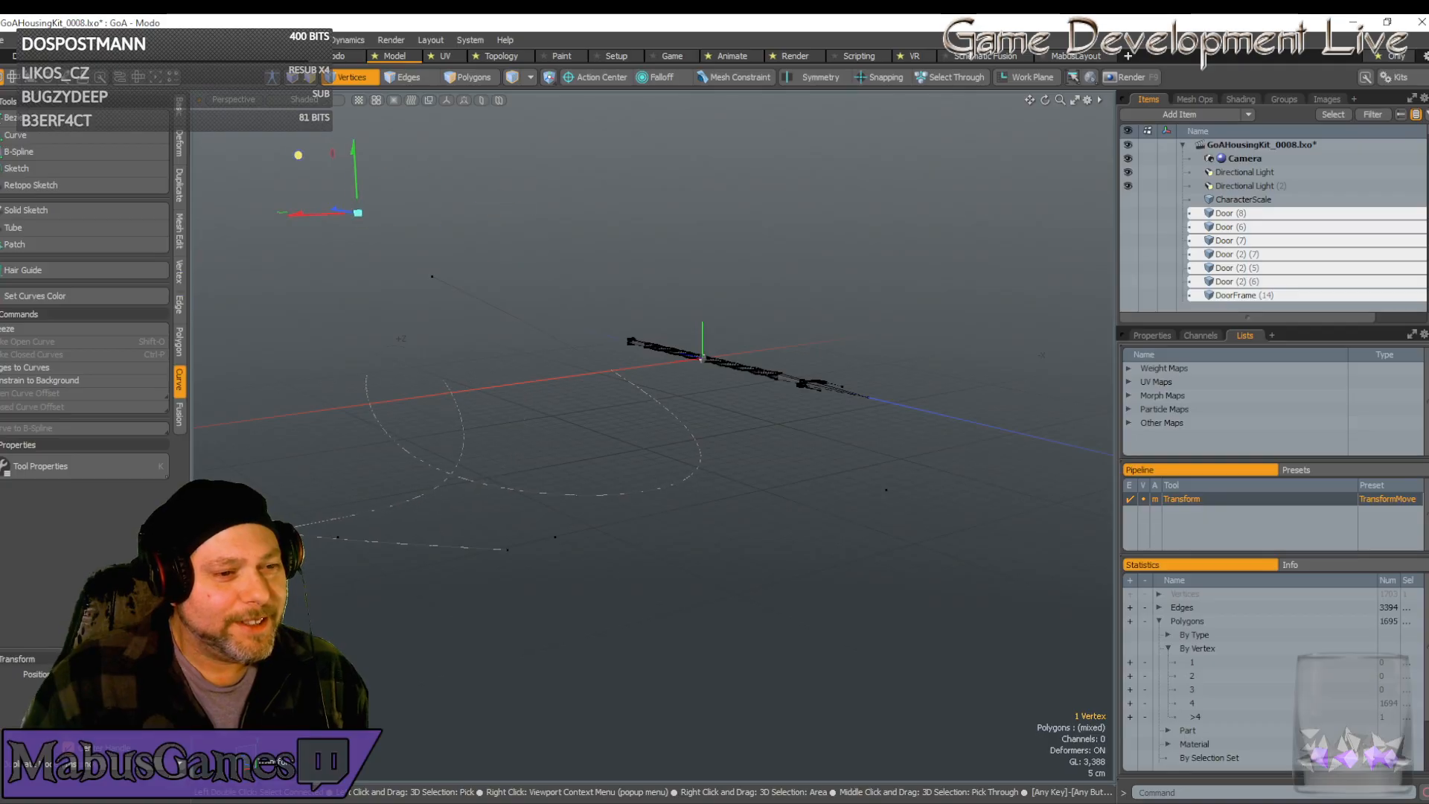
drag(391, 390, 500, 531)
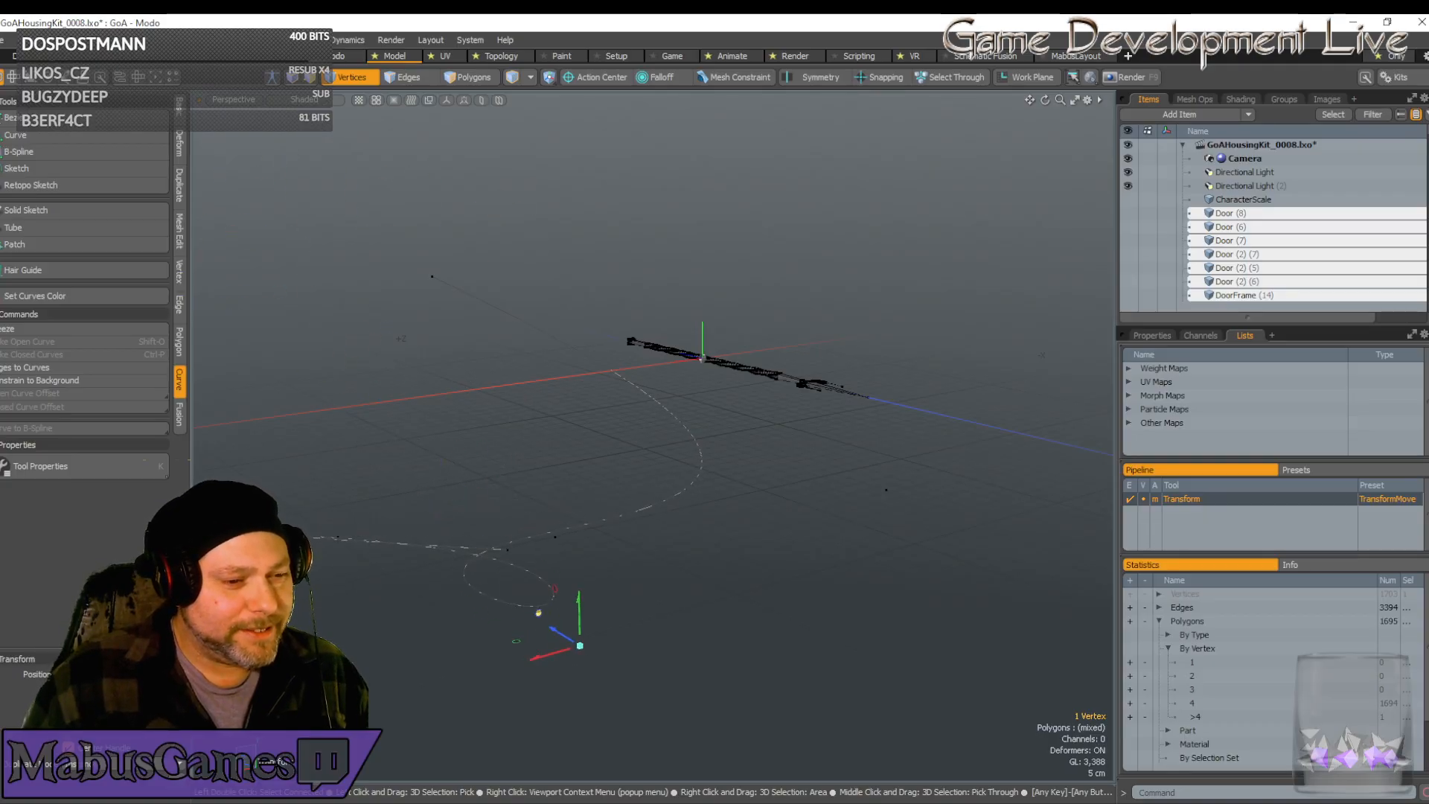
alt+drag(588, 651, 586, 506)
key(q)
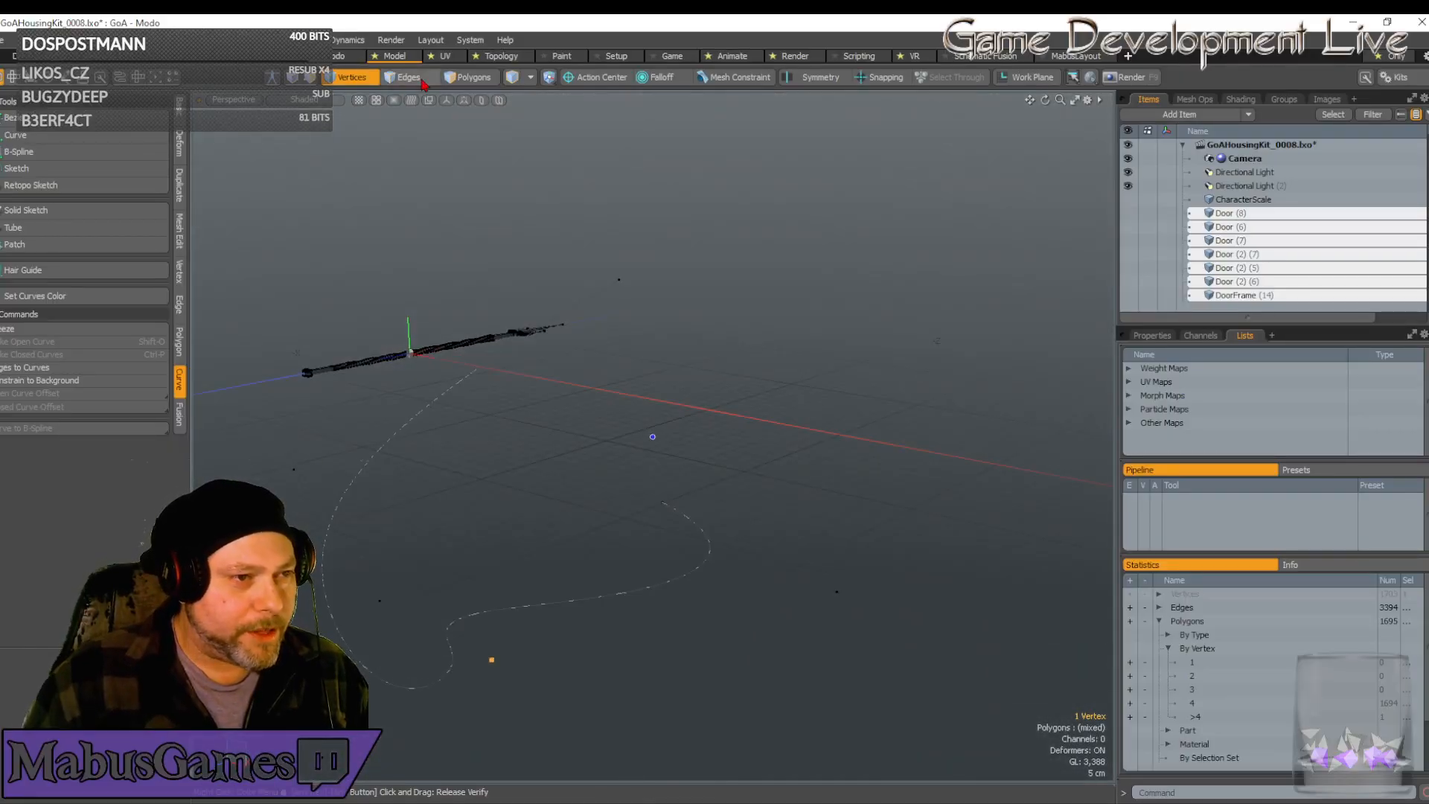
Switch to edge selection and select all edges of the B-Spline curve
click(422, 80)
double_click(692, 522)
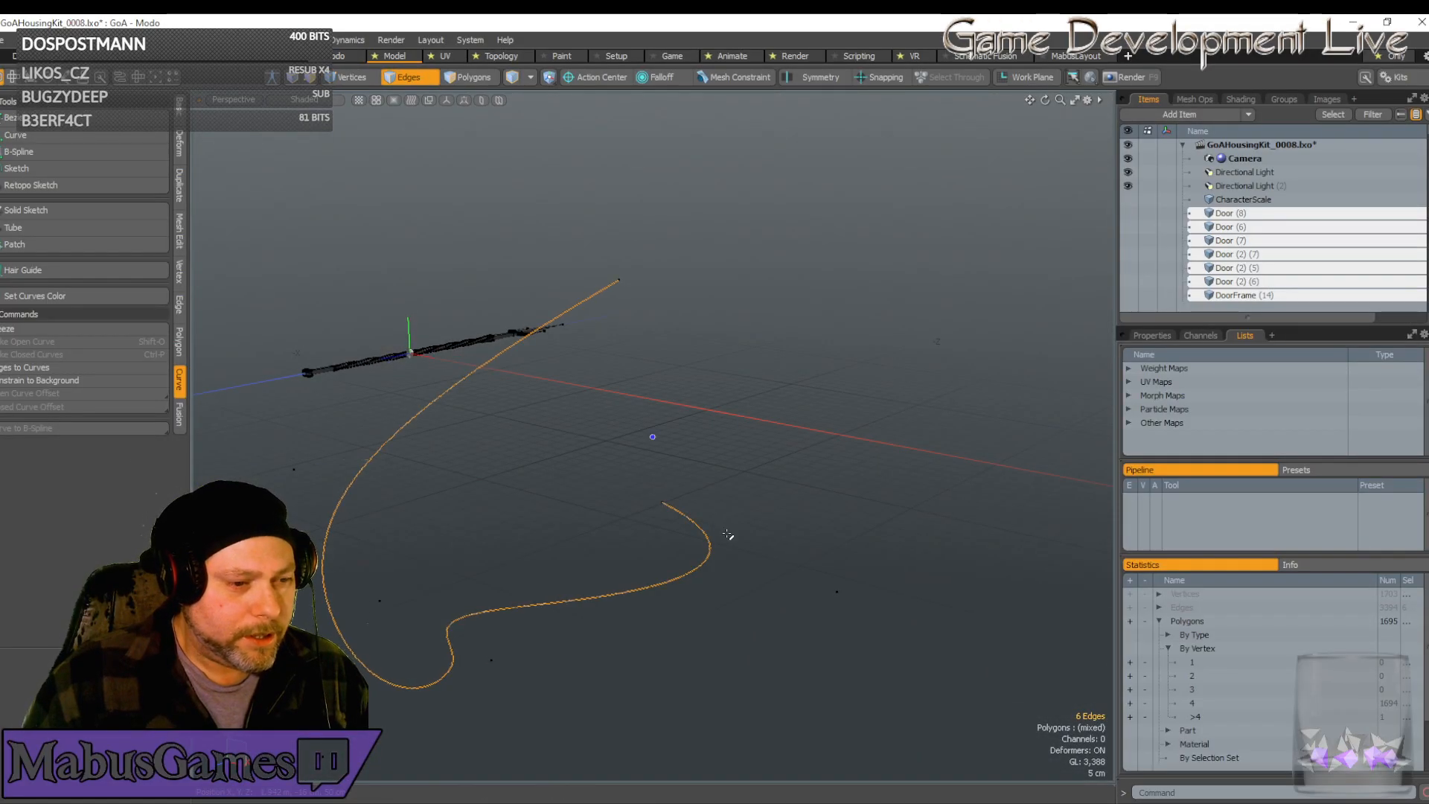
alt+drag(692, 521, 655, 511)
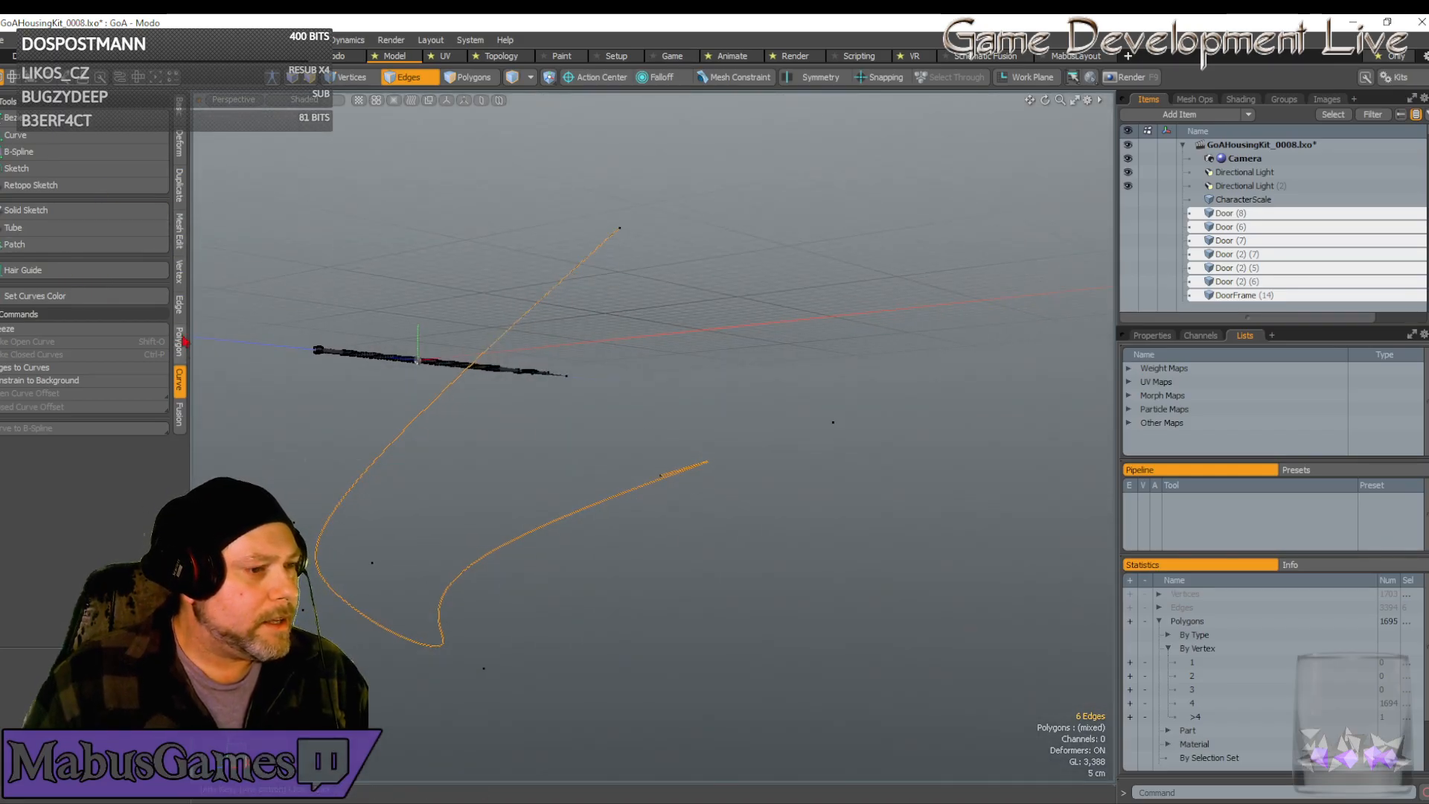
Try to extrude the selected curve edges with Edge Extrude, and drop the tool
click(179, 307)
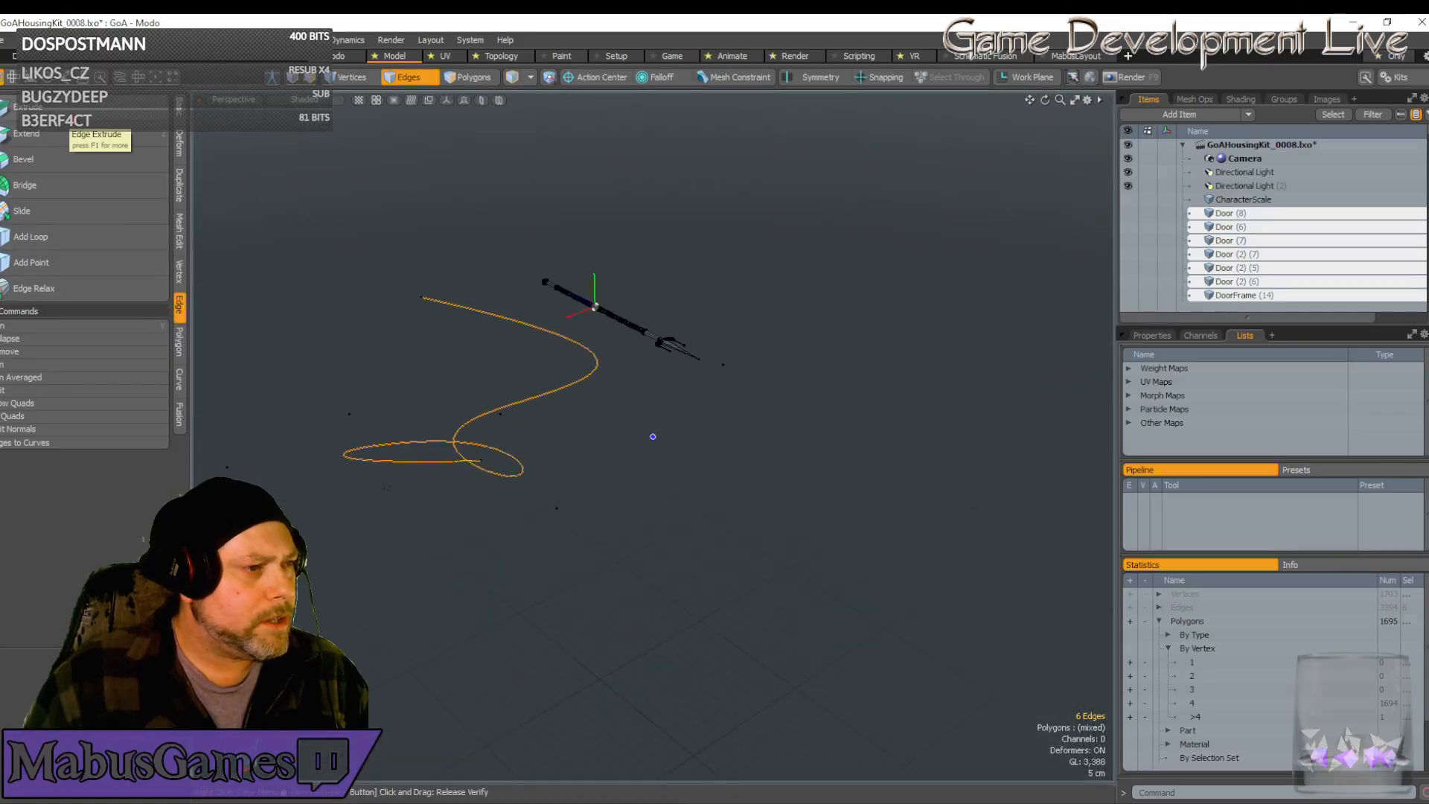
click(59, 110)
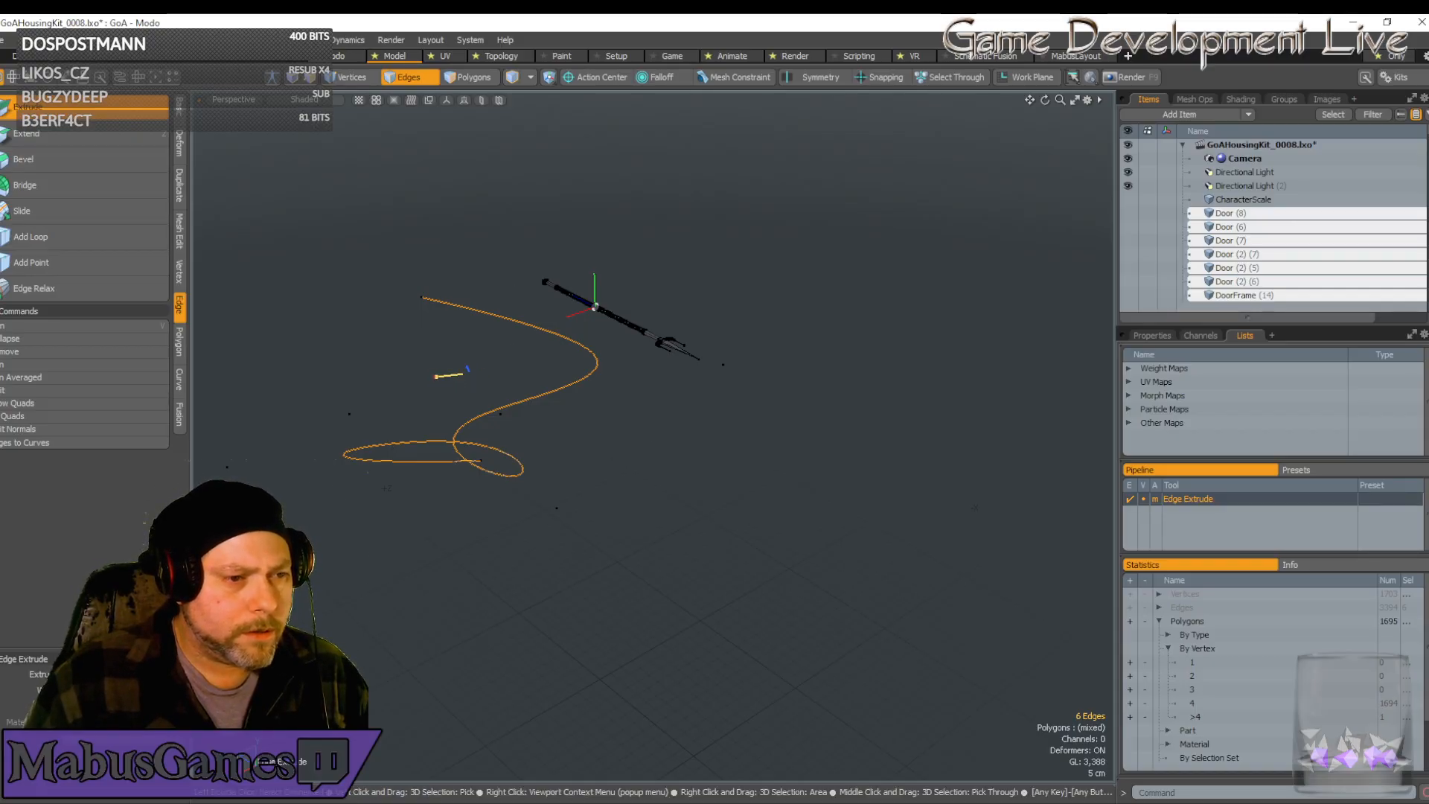
mouse_move(510, 364)
alt+mouse_down()
mouse_move(588, 395)
mouse_move(503, 358)
alt+mouse_up()
scroll(447, 298, up, 5)
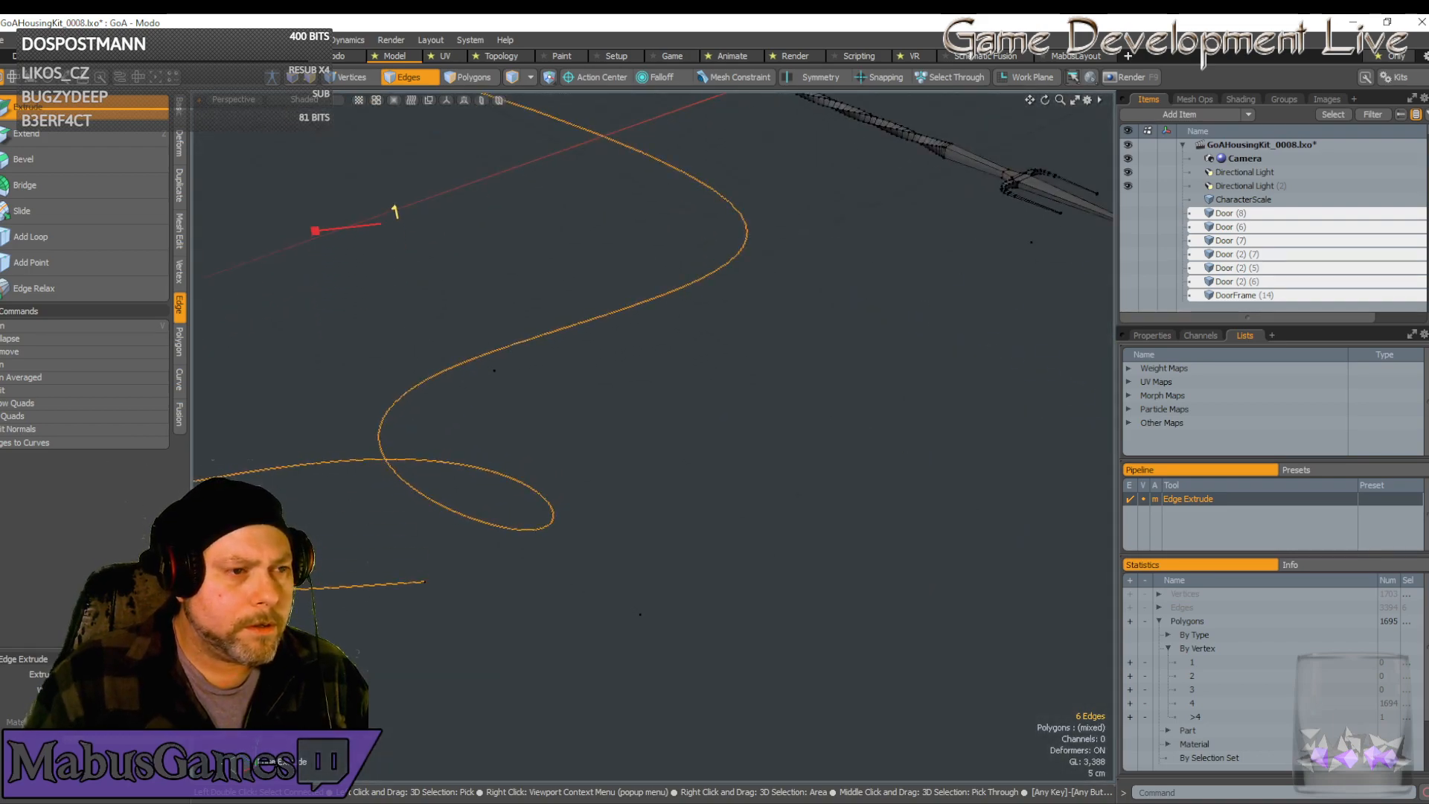
drag(420, 349, 418, 335)
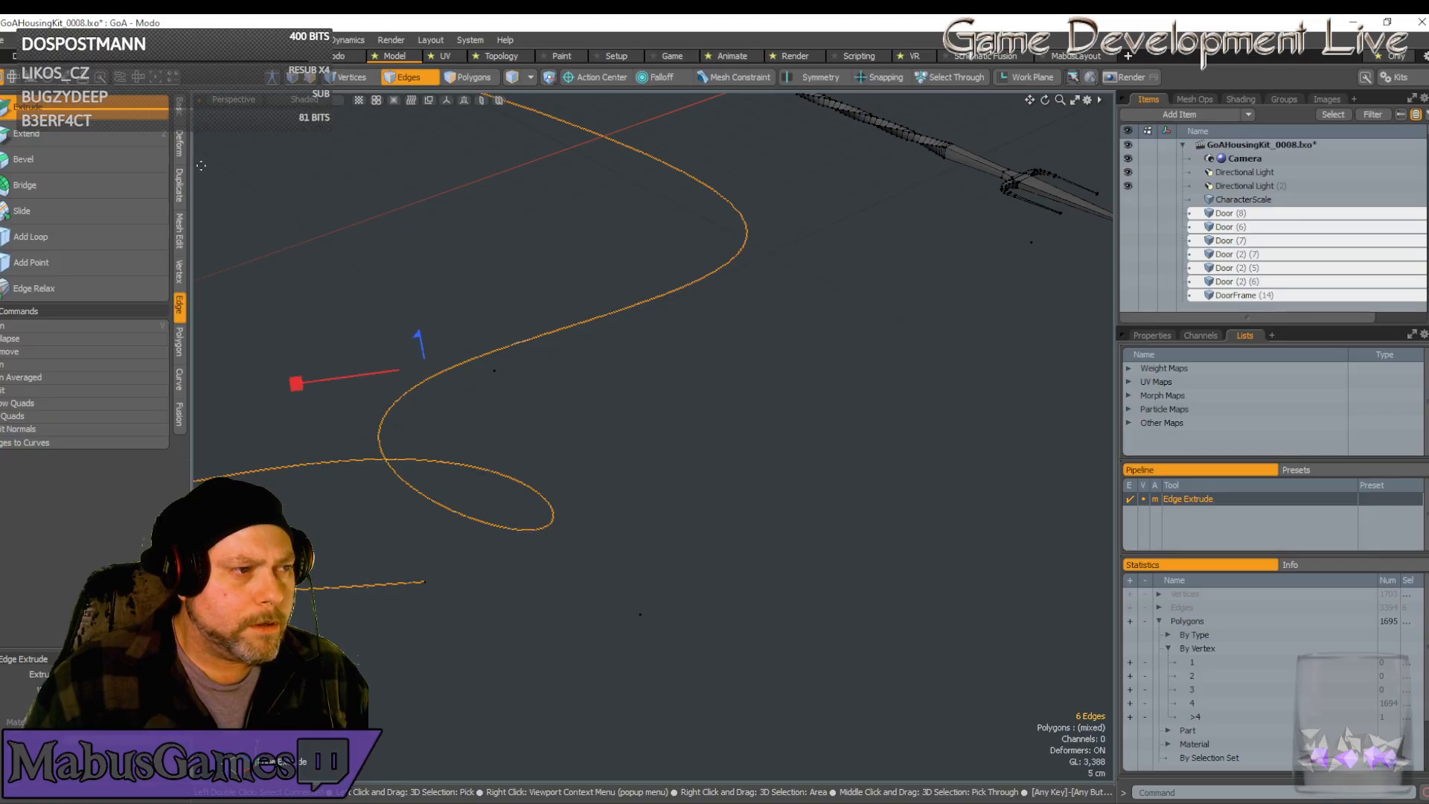
click(29, 108)
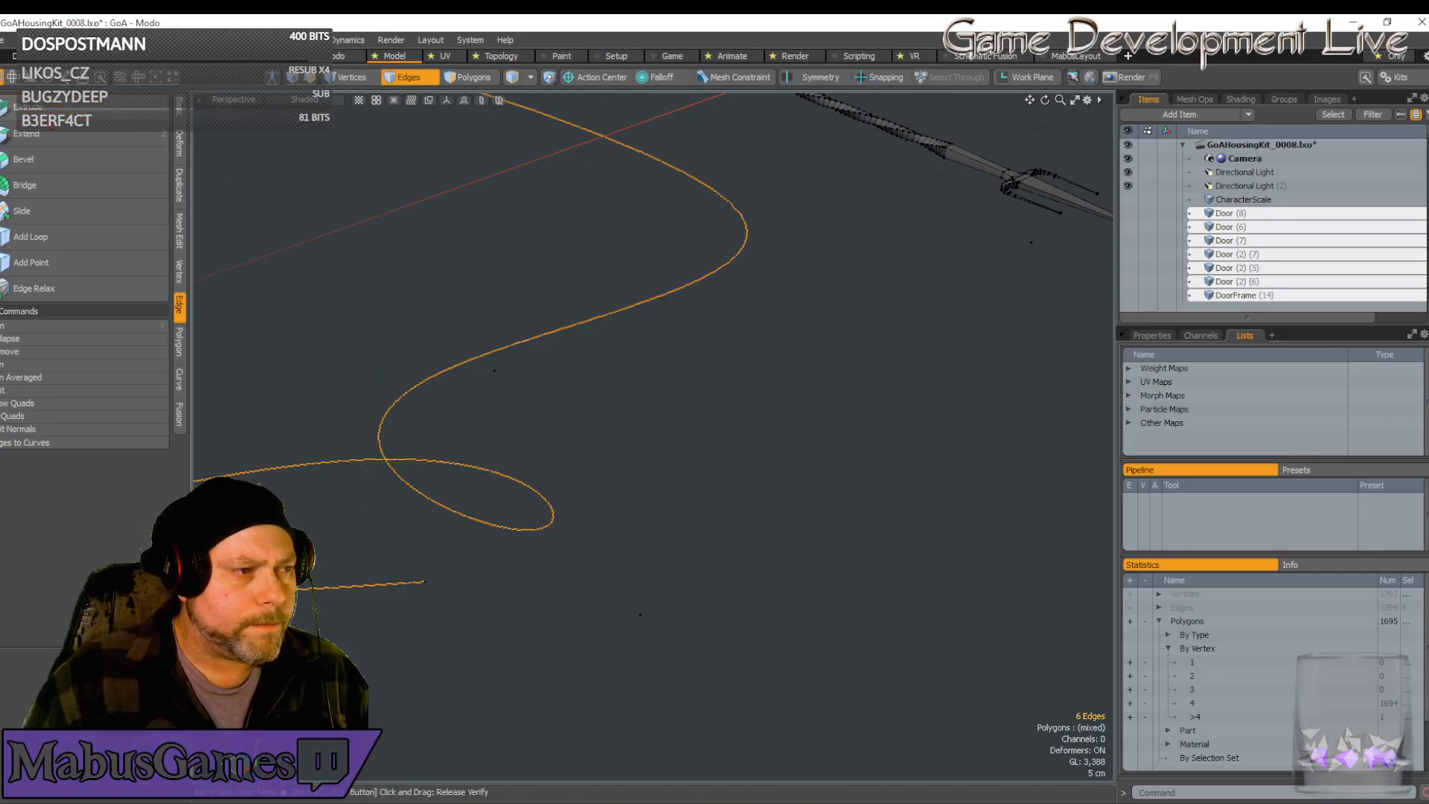
Try Edge Extend on the selected curve edges, pulling them upward, and undo the extension
click(30, 134)
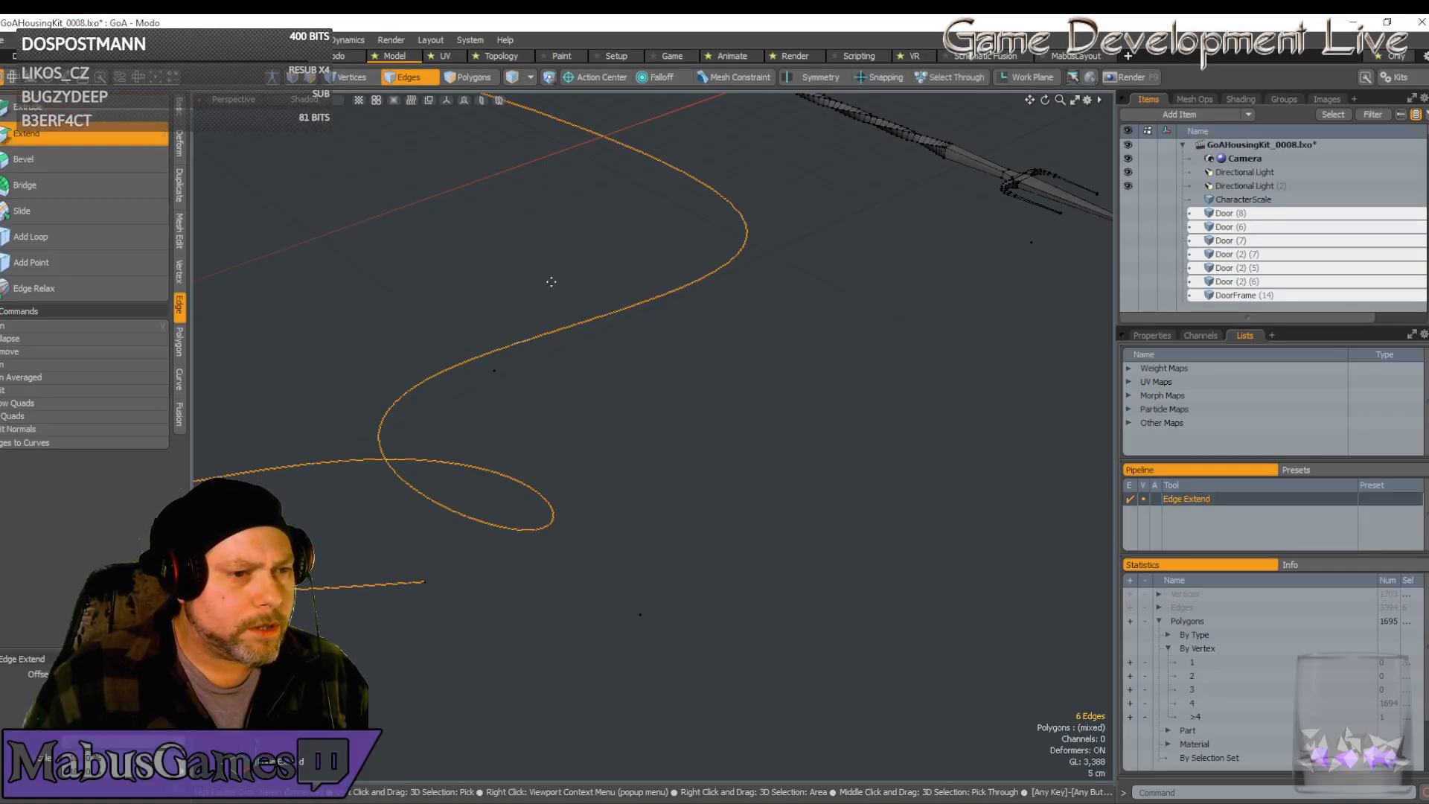
scroll(495, 395, down, 10)
scroll(559, 428, up, 6)
alt+shift+drag(618, 414, 856, 392)
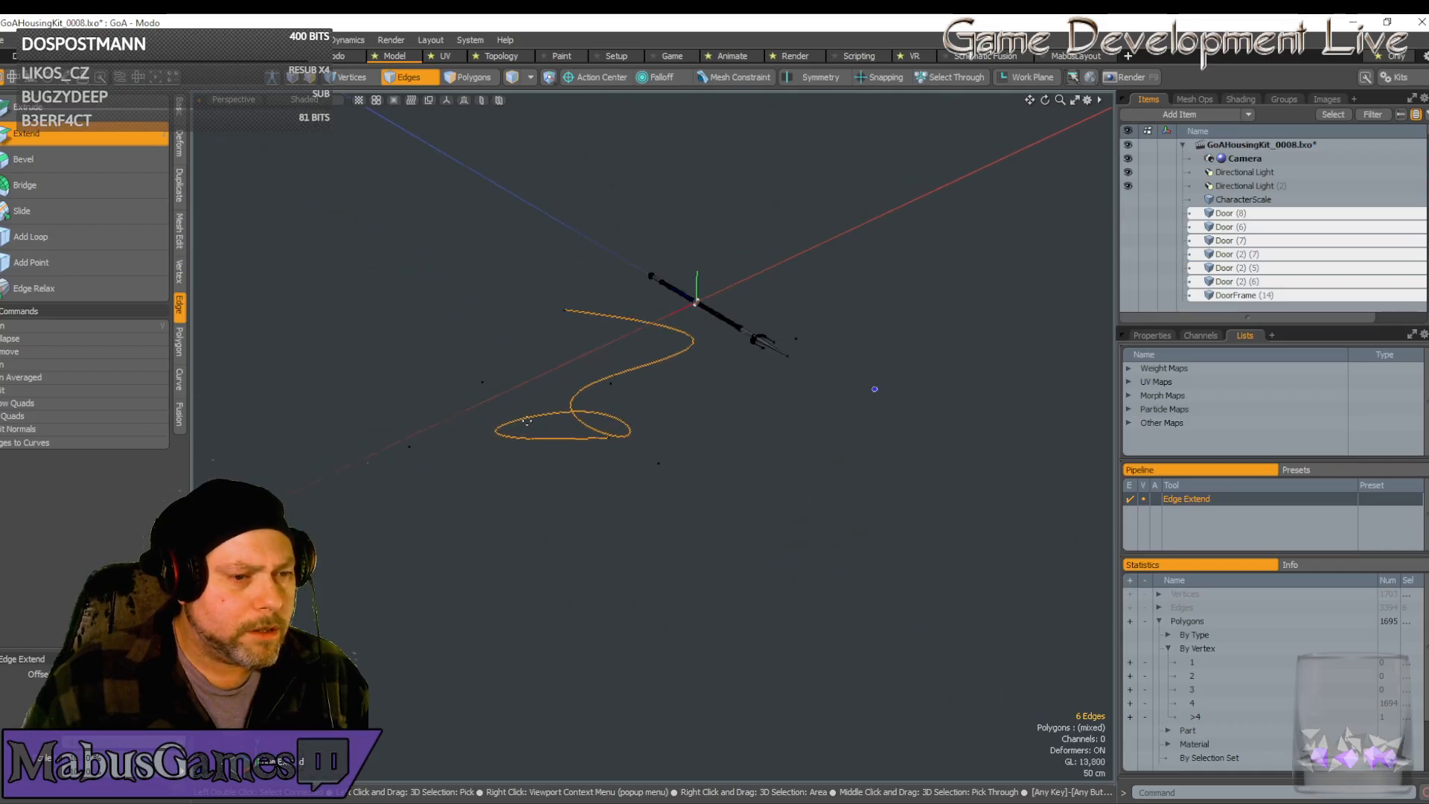
drag(566, 369, 543, 258)
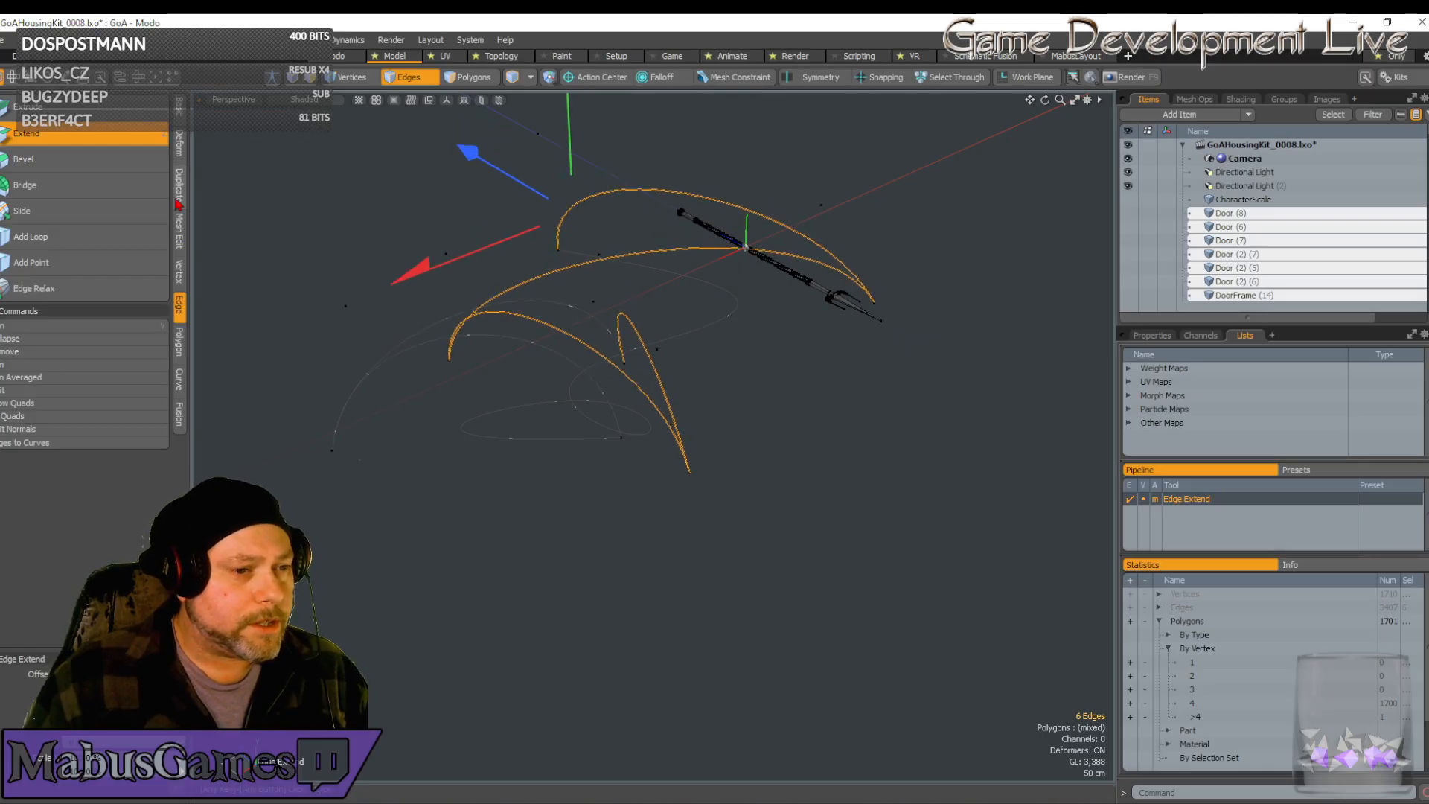
key(ctrl+z)
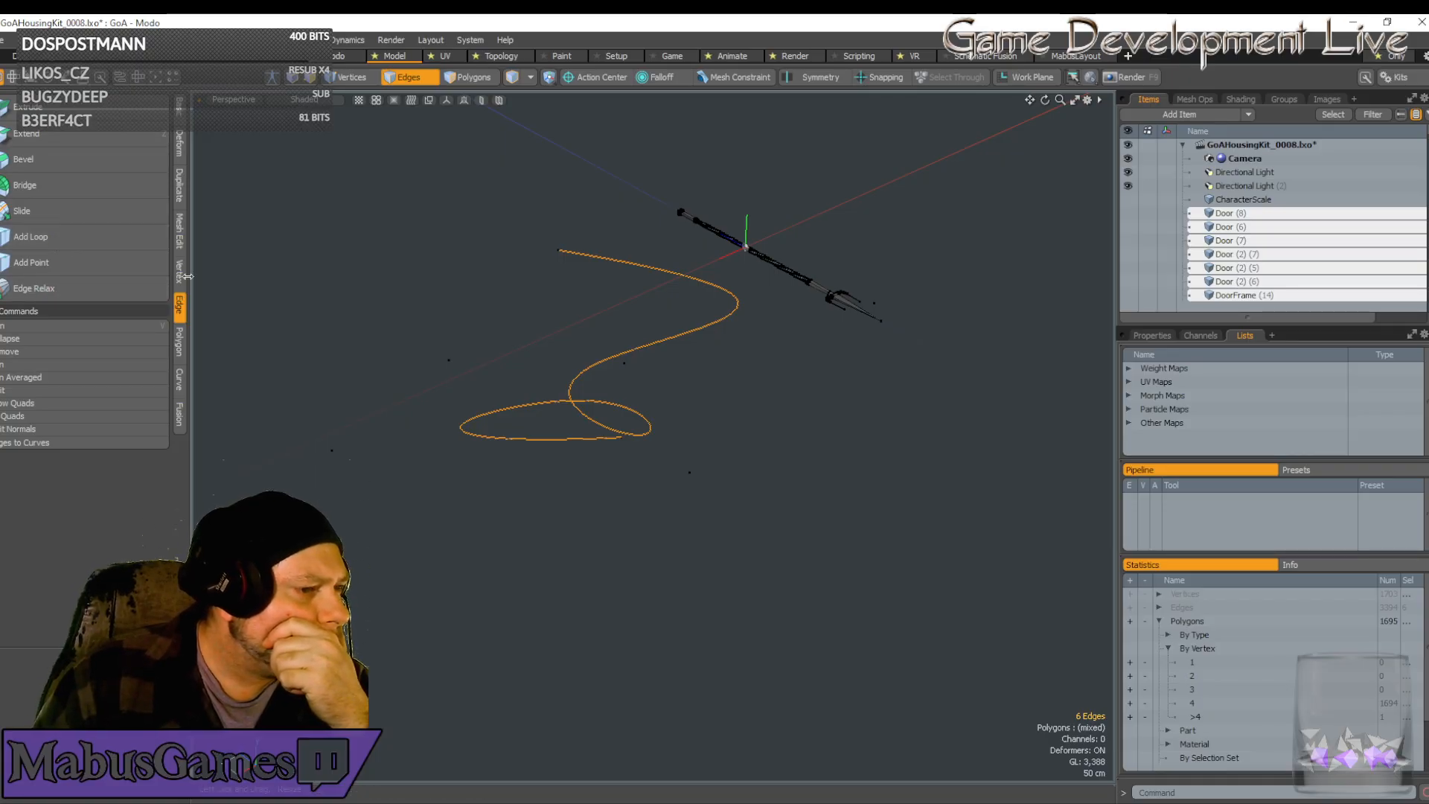
Try Polygon Bevel and Thicken on the selected curve, and drop the tool
click(182, 343)
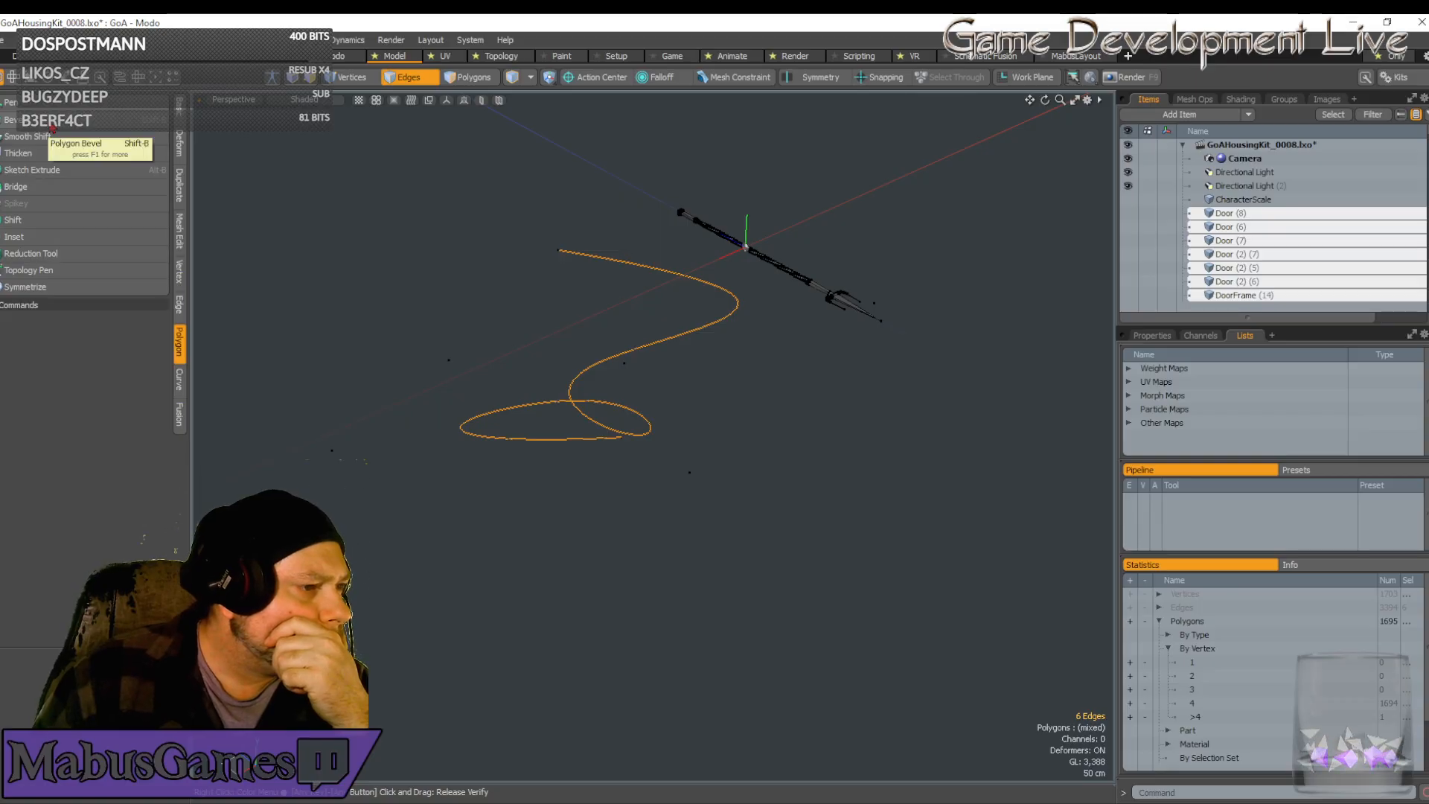
click(52, 125)
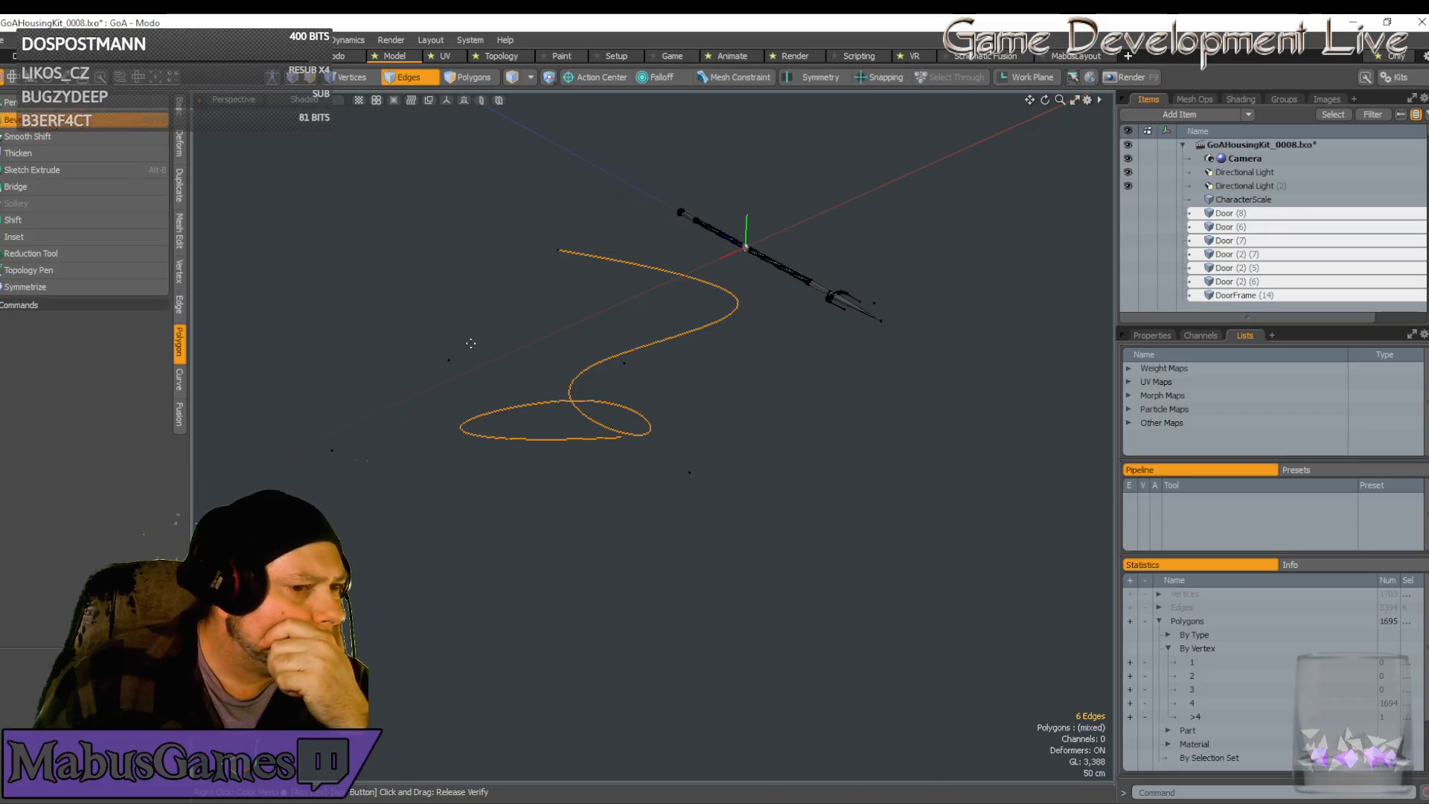
mouse_move(561, 271)
mouse_down()
mouse_move(546, 246)
mouse_move(663, 435)
mouse_move(561, 271)
mouse_up()
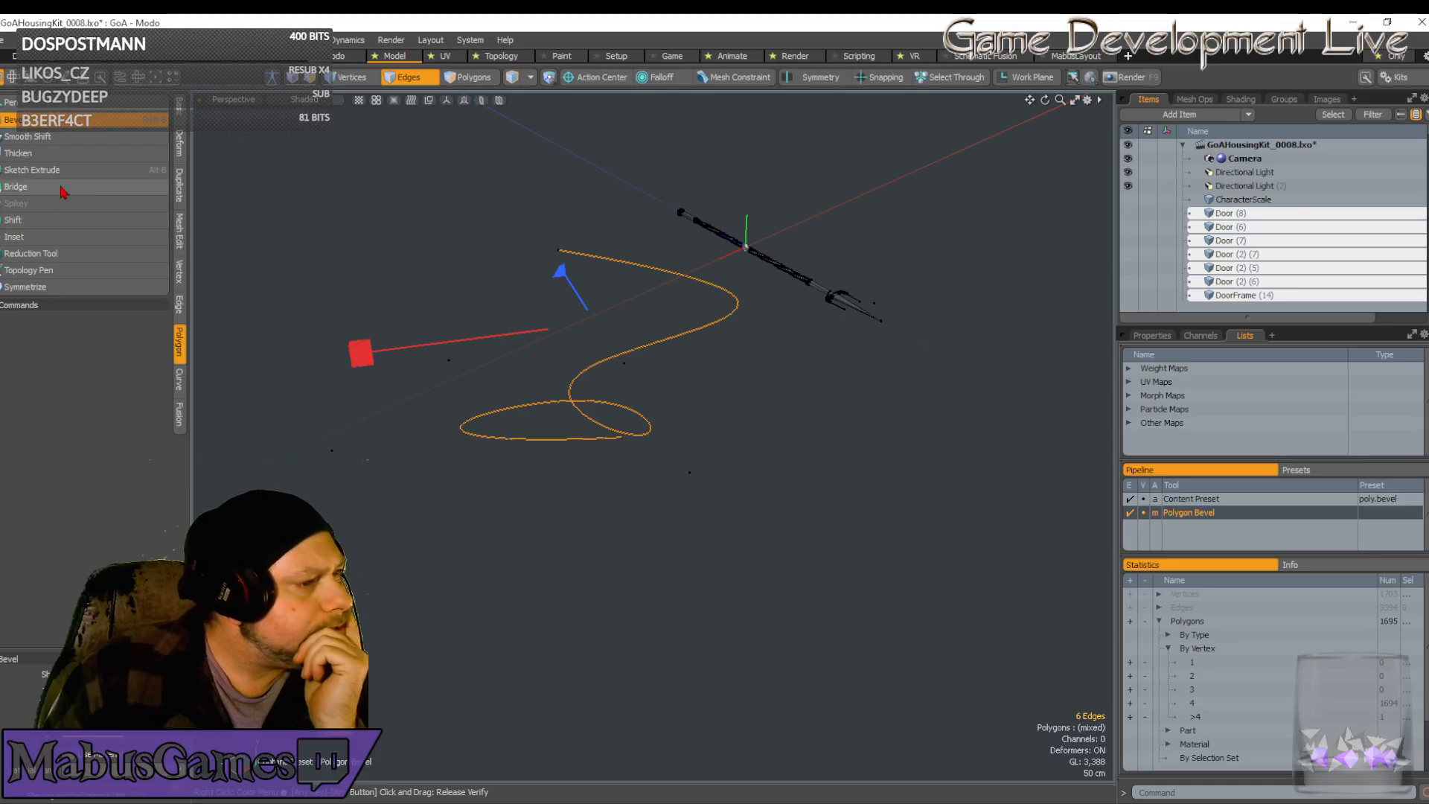
click(57, 154)
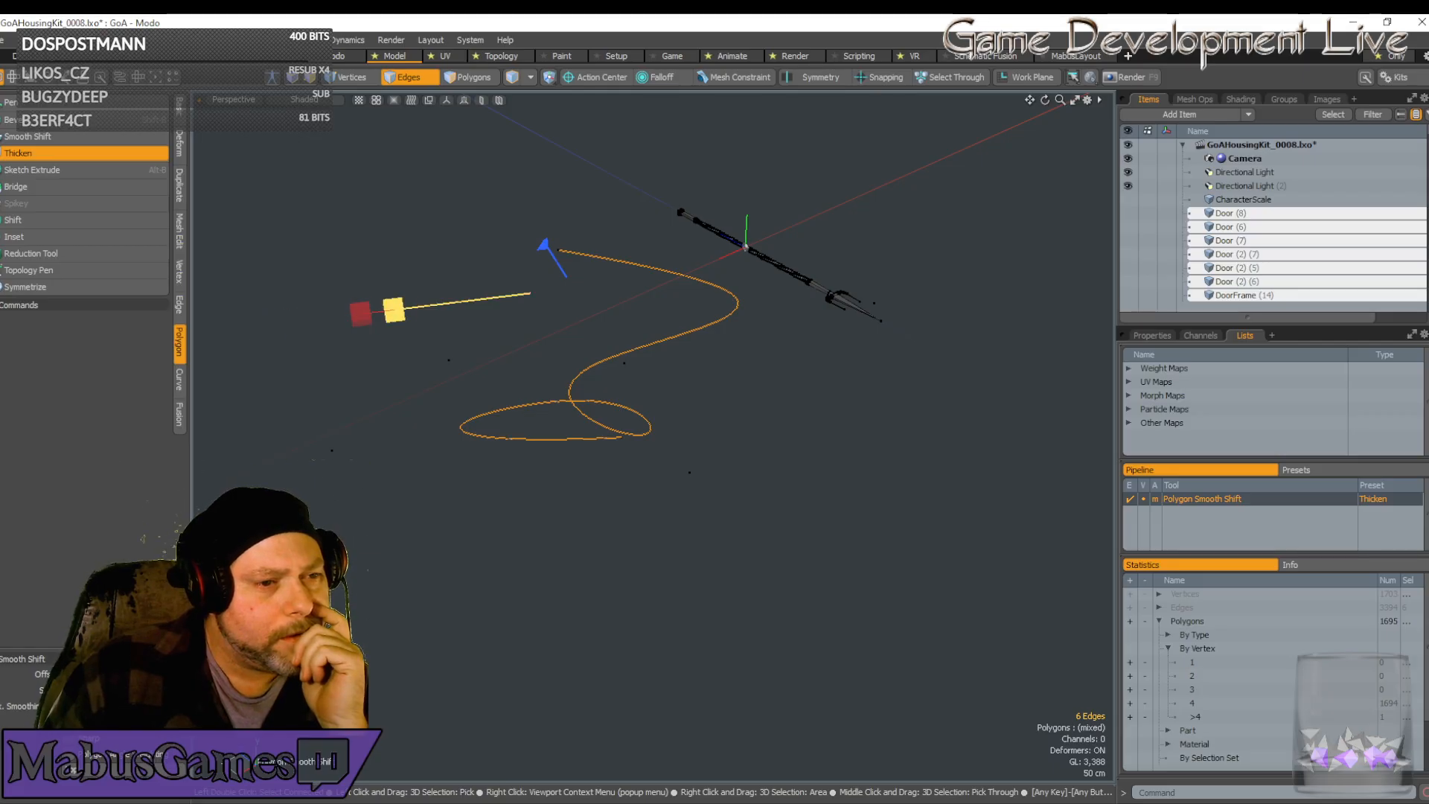
click(64, 153)
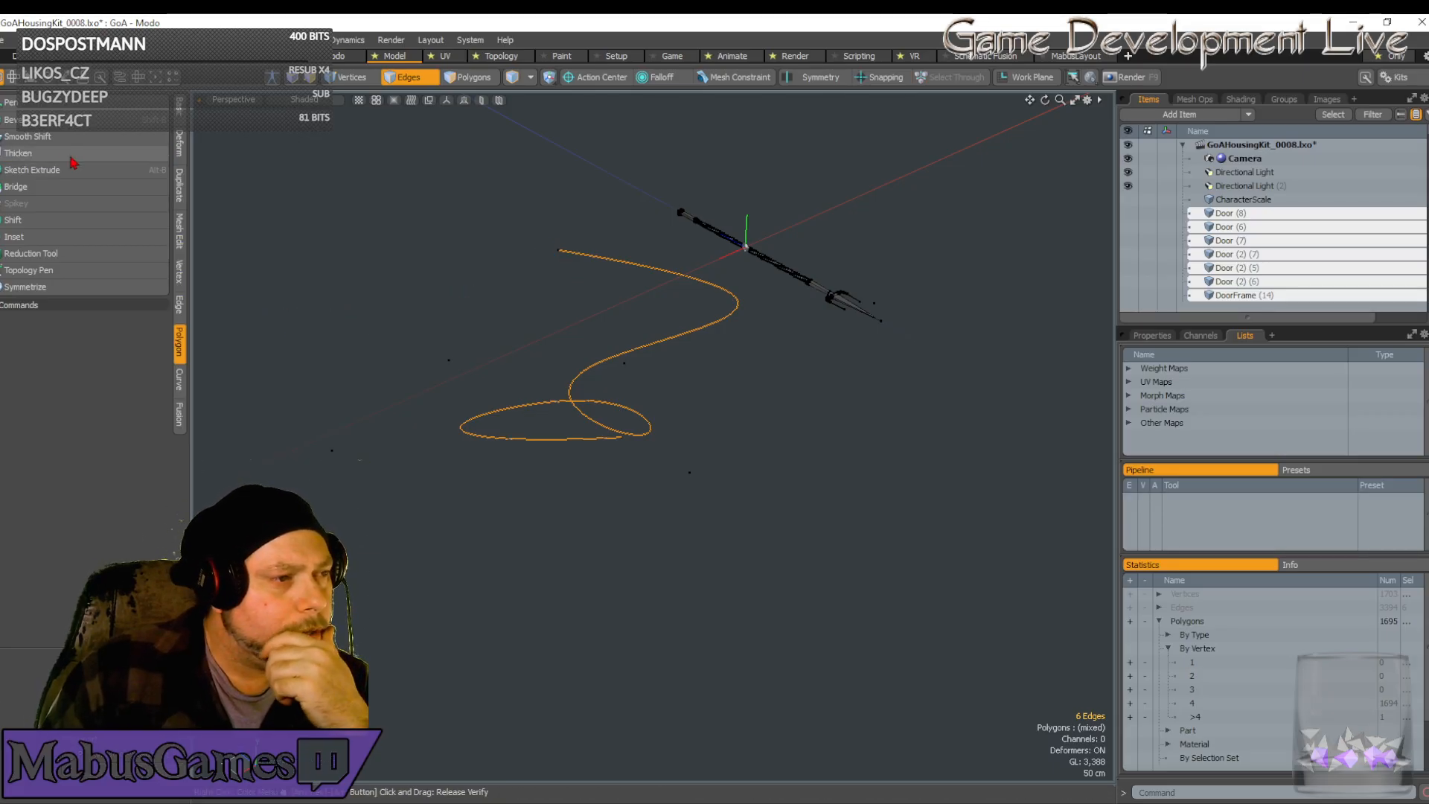
Look through the Deform, Duplicate, Mesh Edit, Vertex, Edge, Polygon, Curve and Fusion tools for one that turns the curve into geometry
click(180, 149)
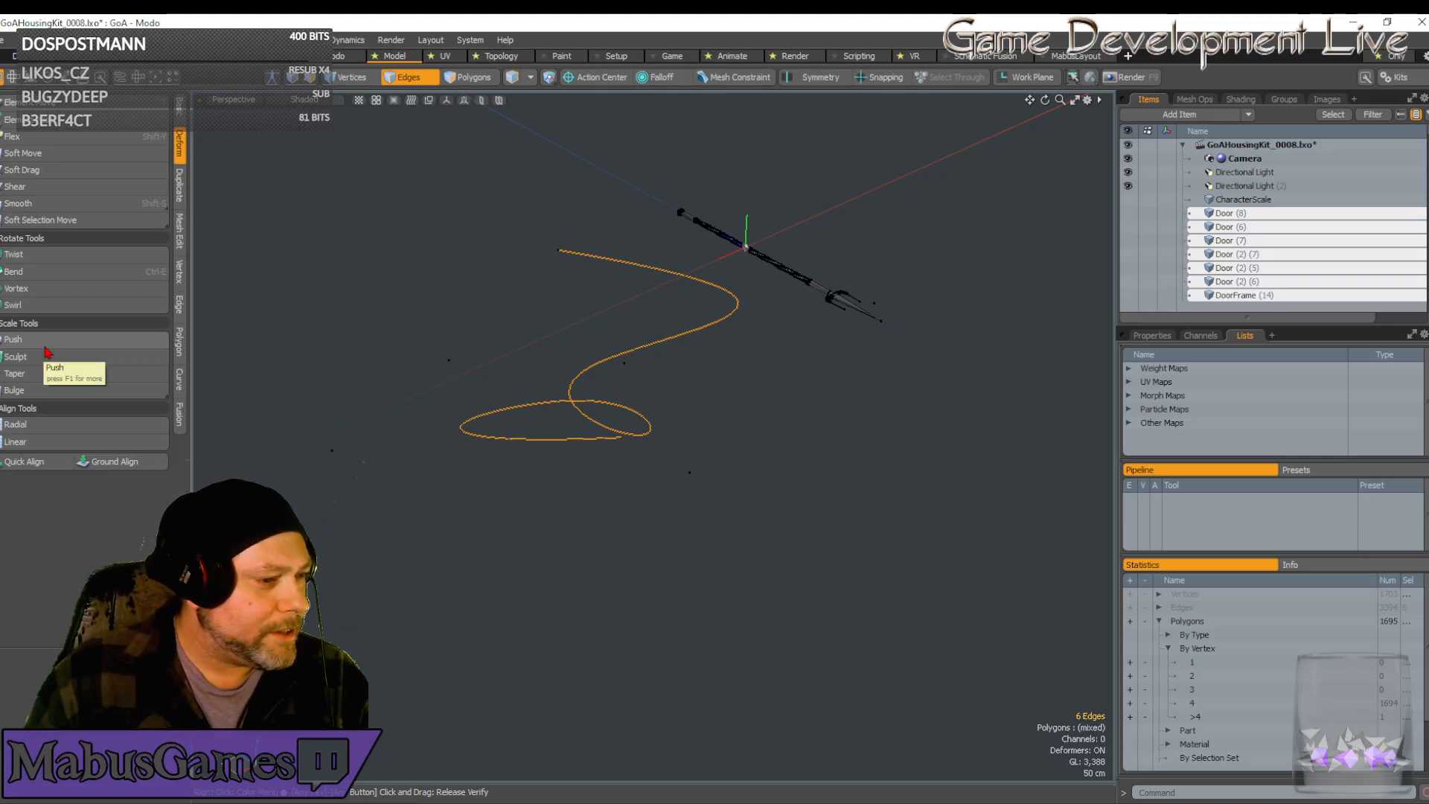
click(181, 194)
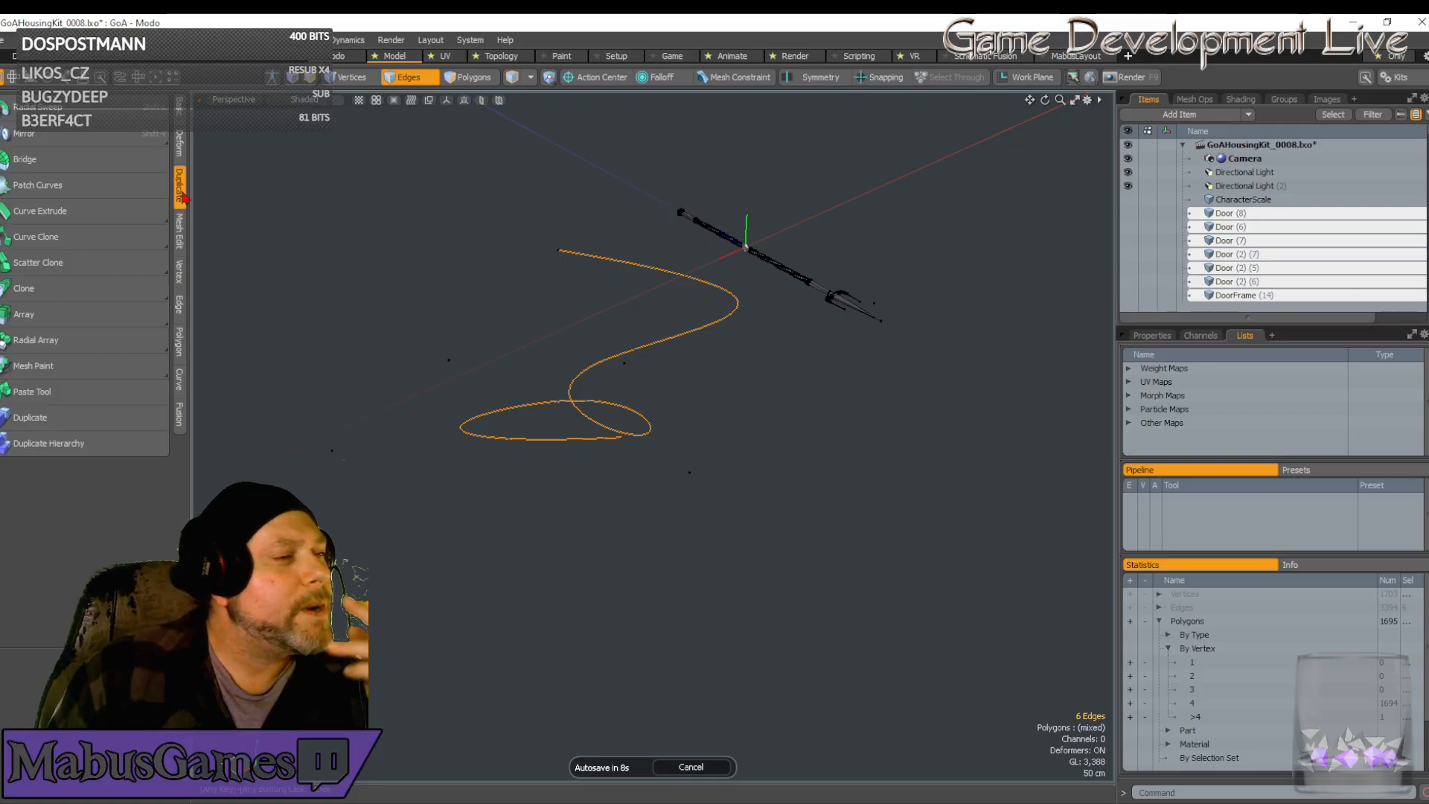
click(181, 156)
click(180, 110)
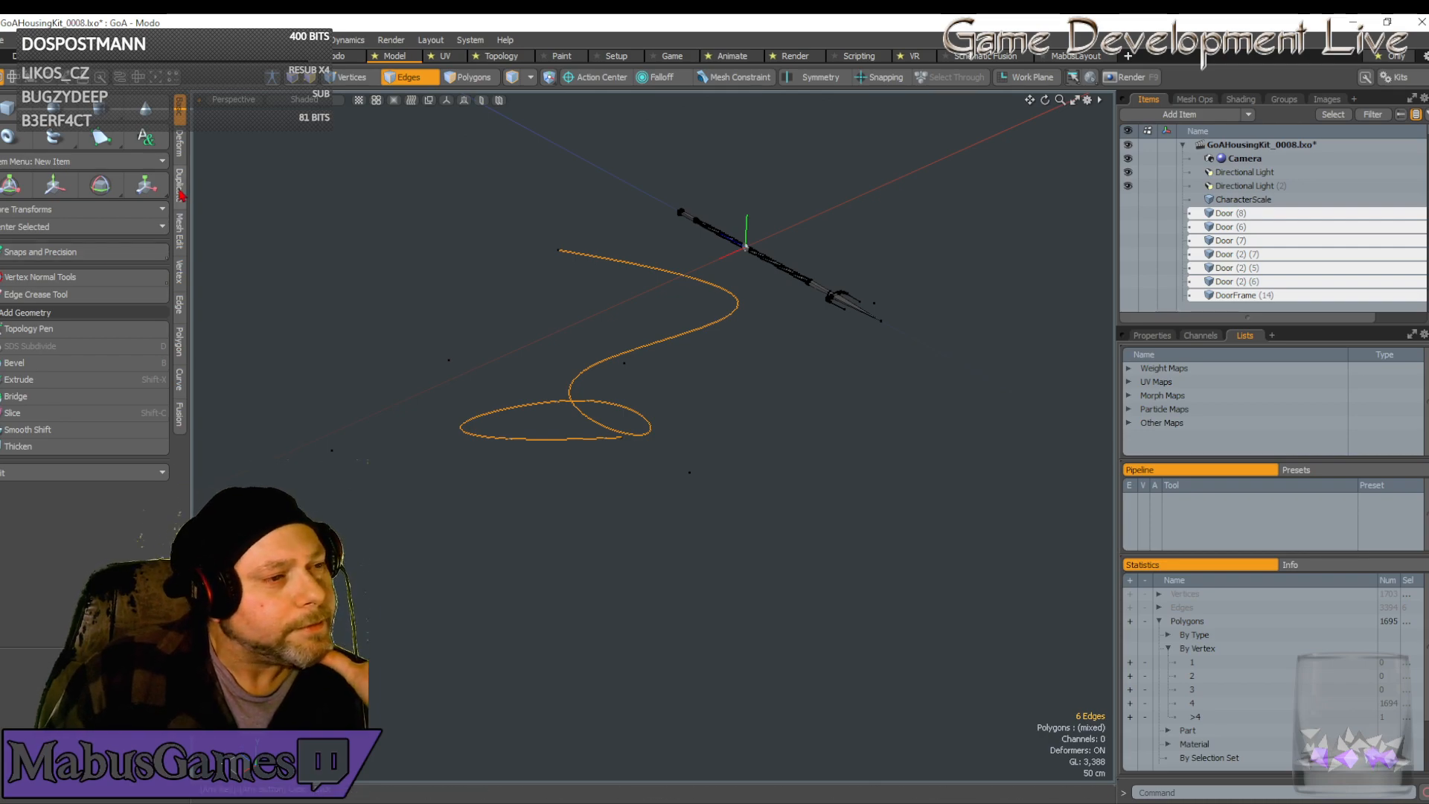
click(181, 240)
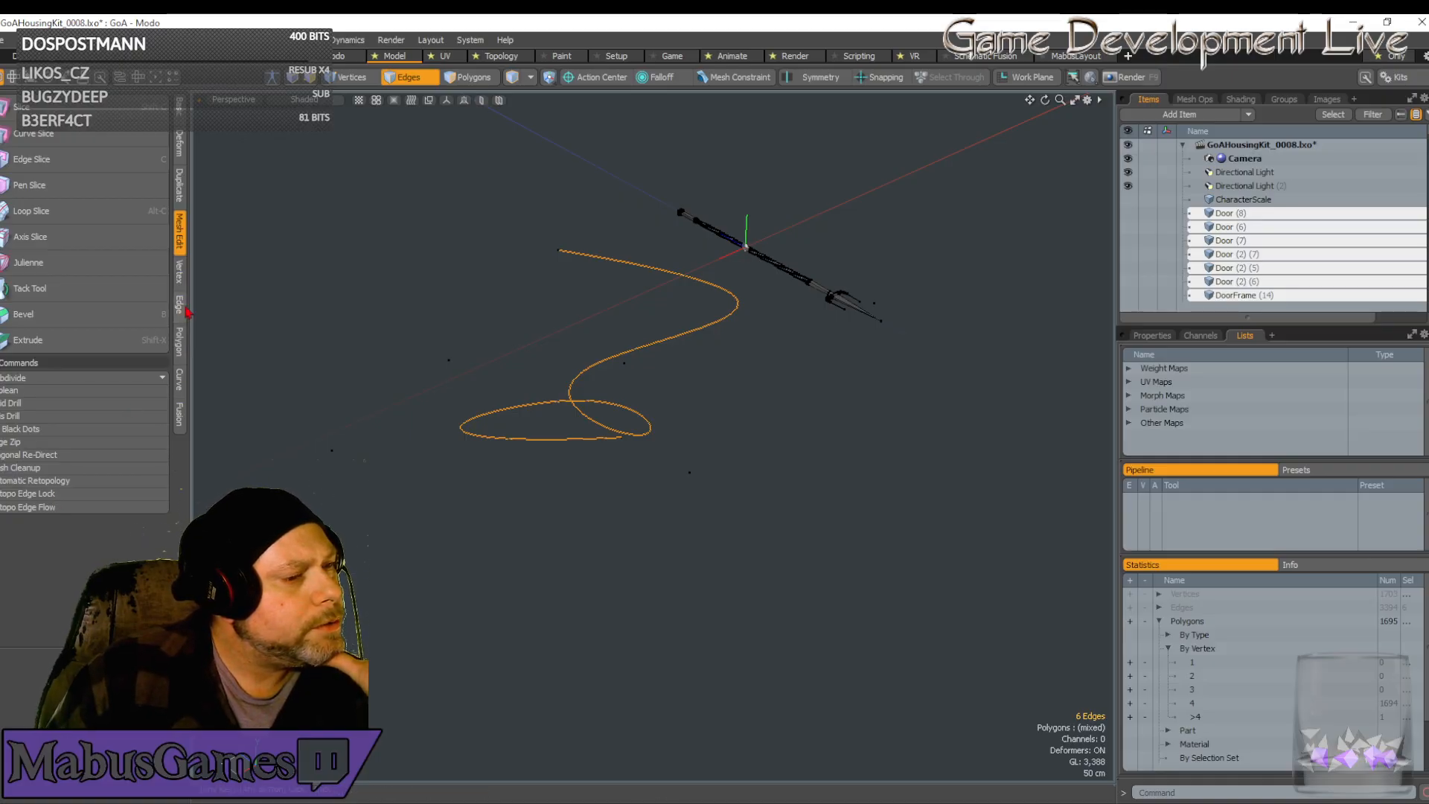
click(180, 274)
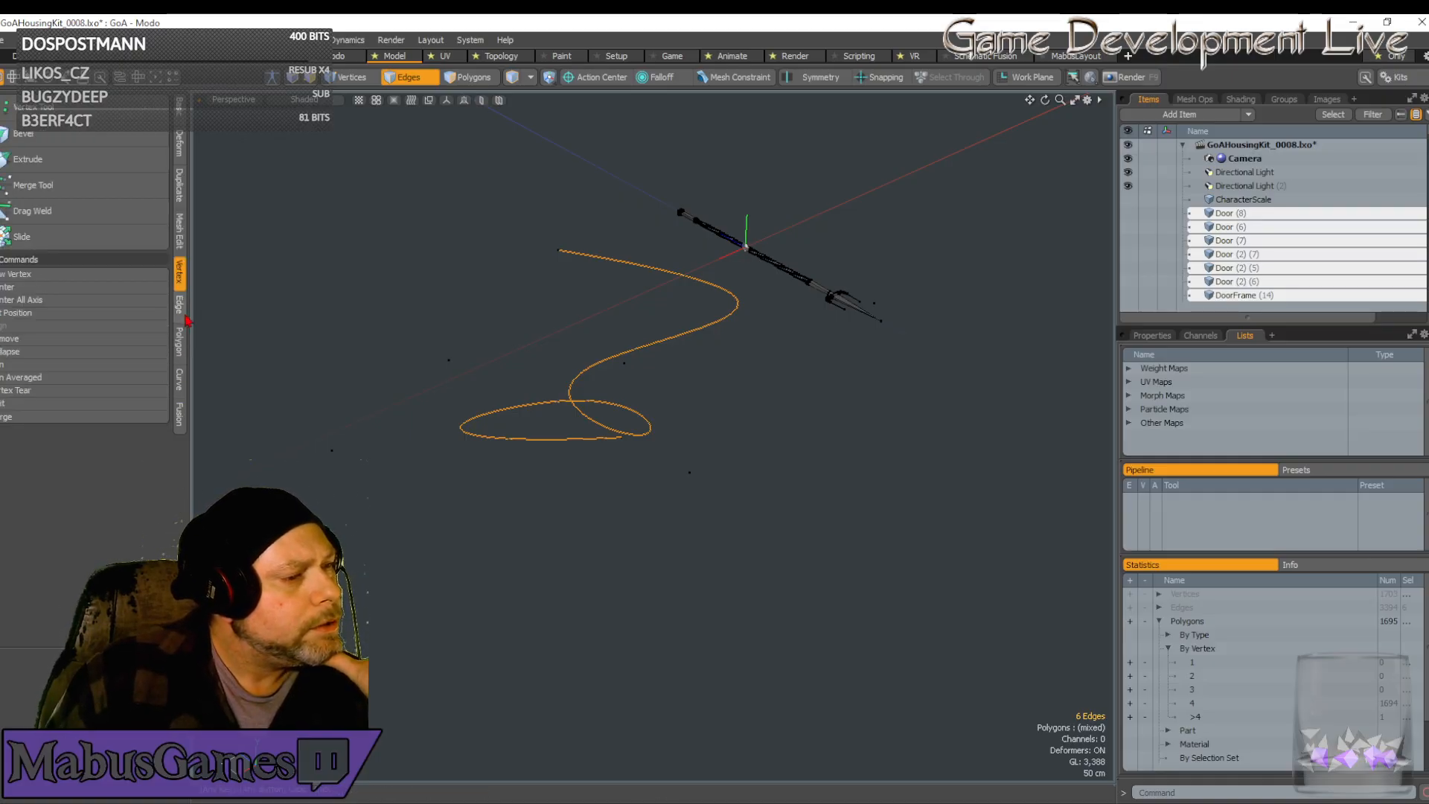
click(186, 317)
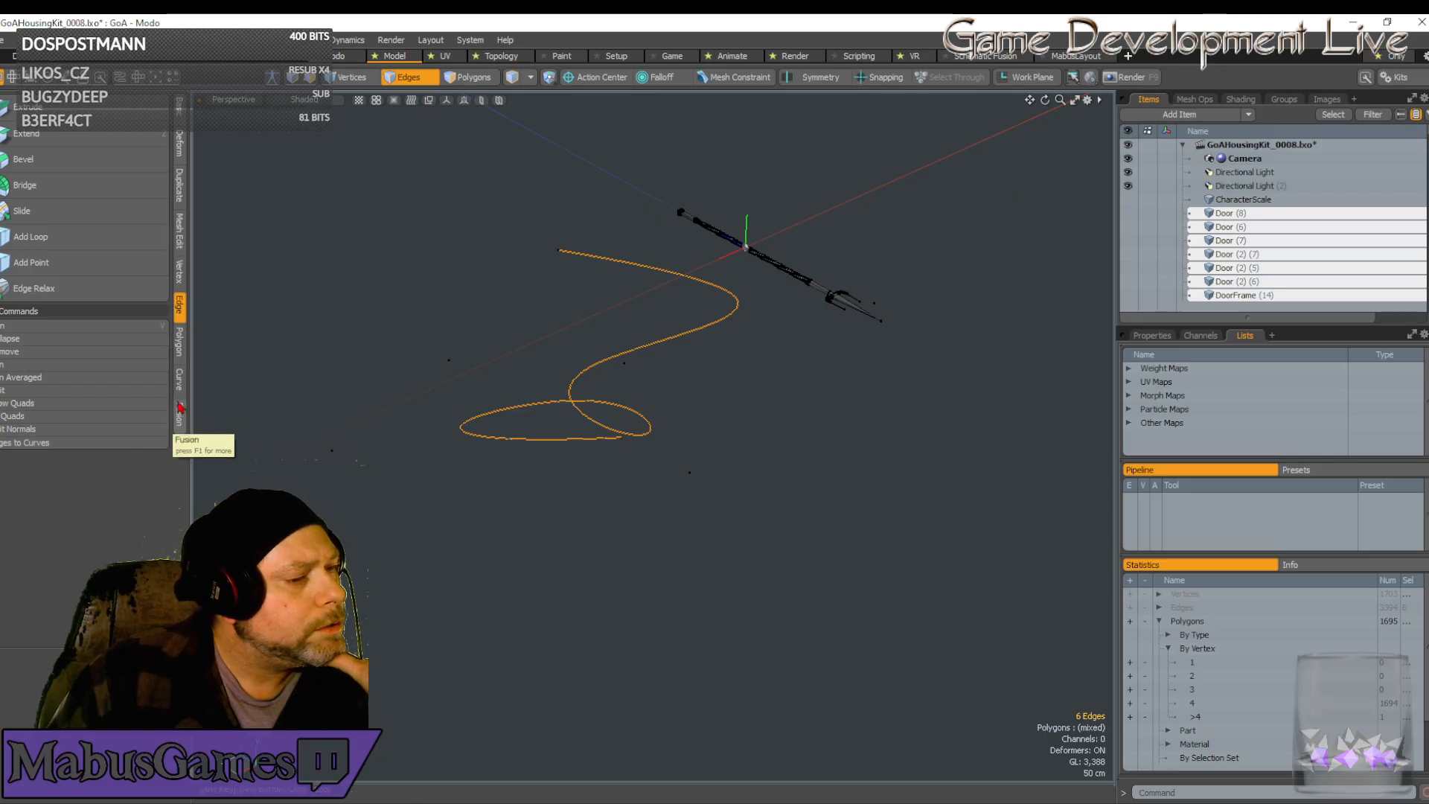
click(181, 348)
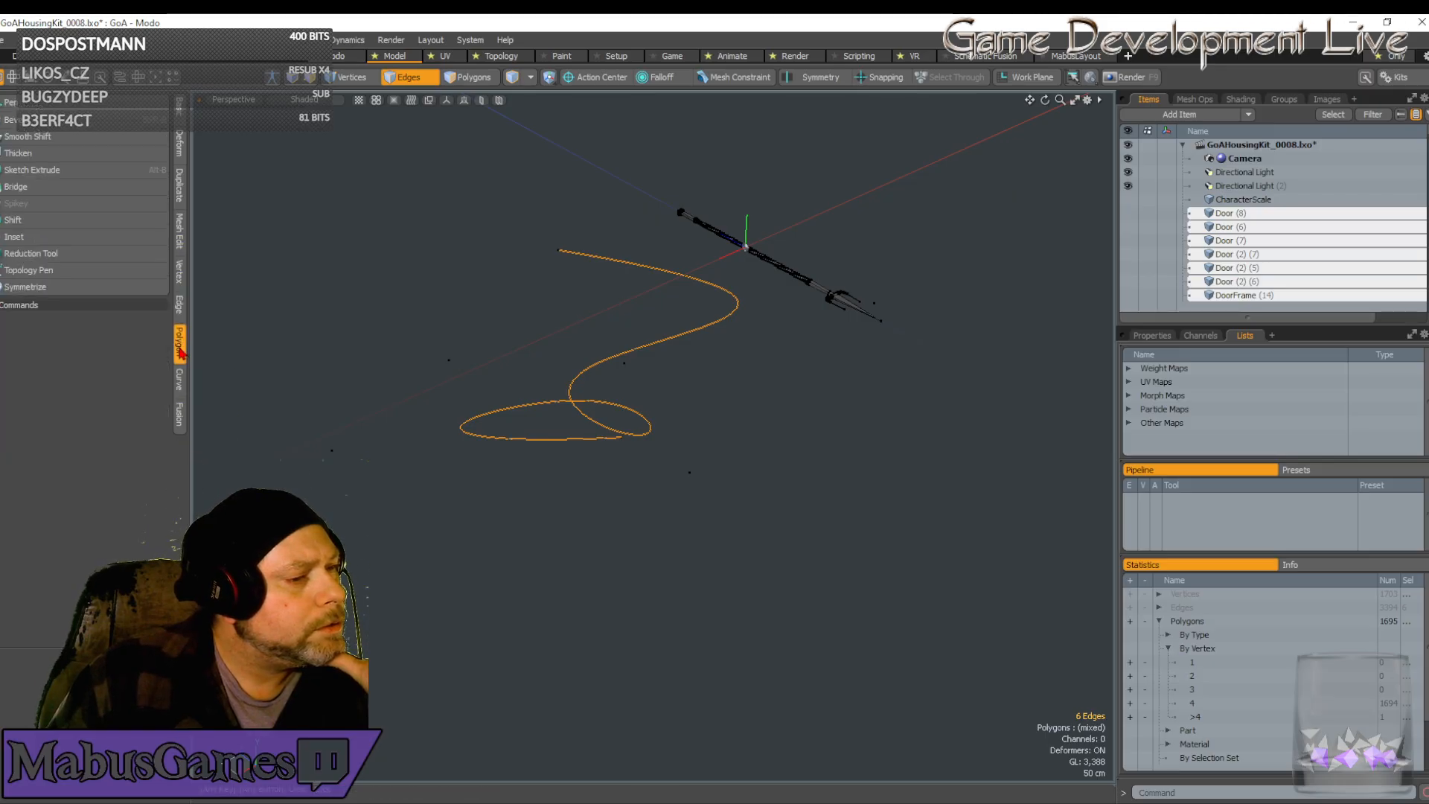
click(181, 391)
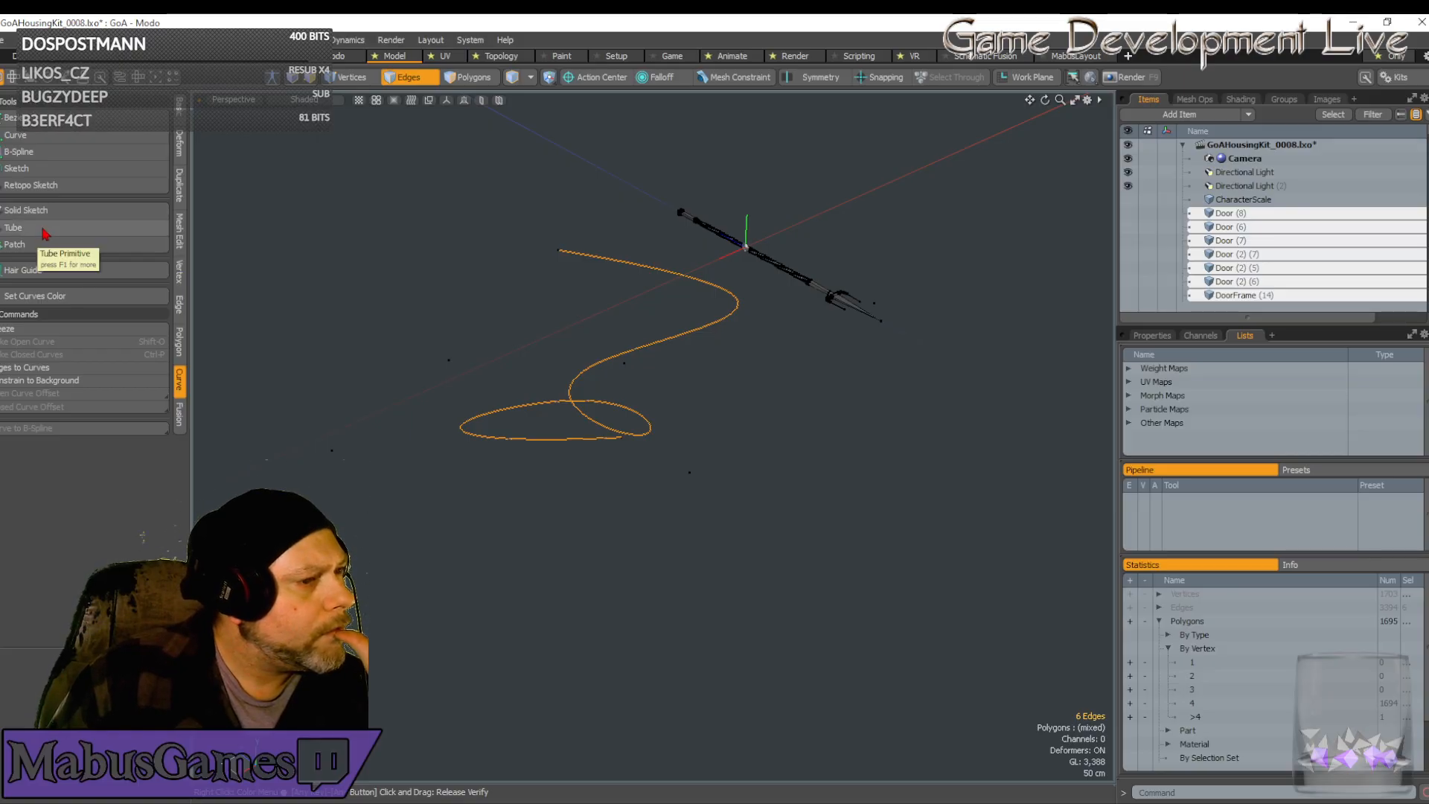
click(66, 154)
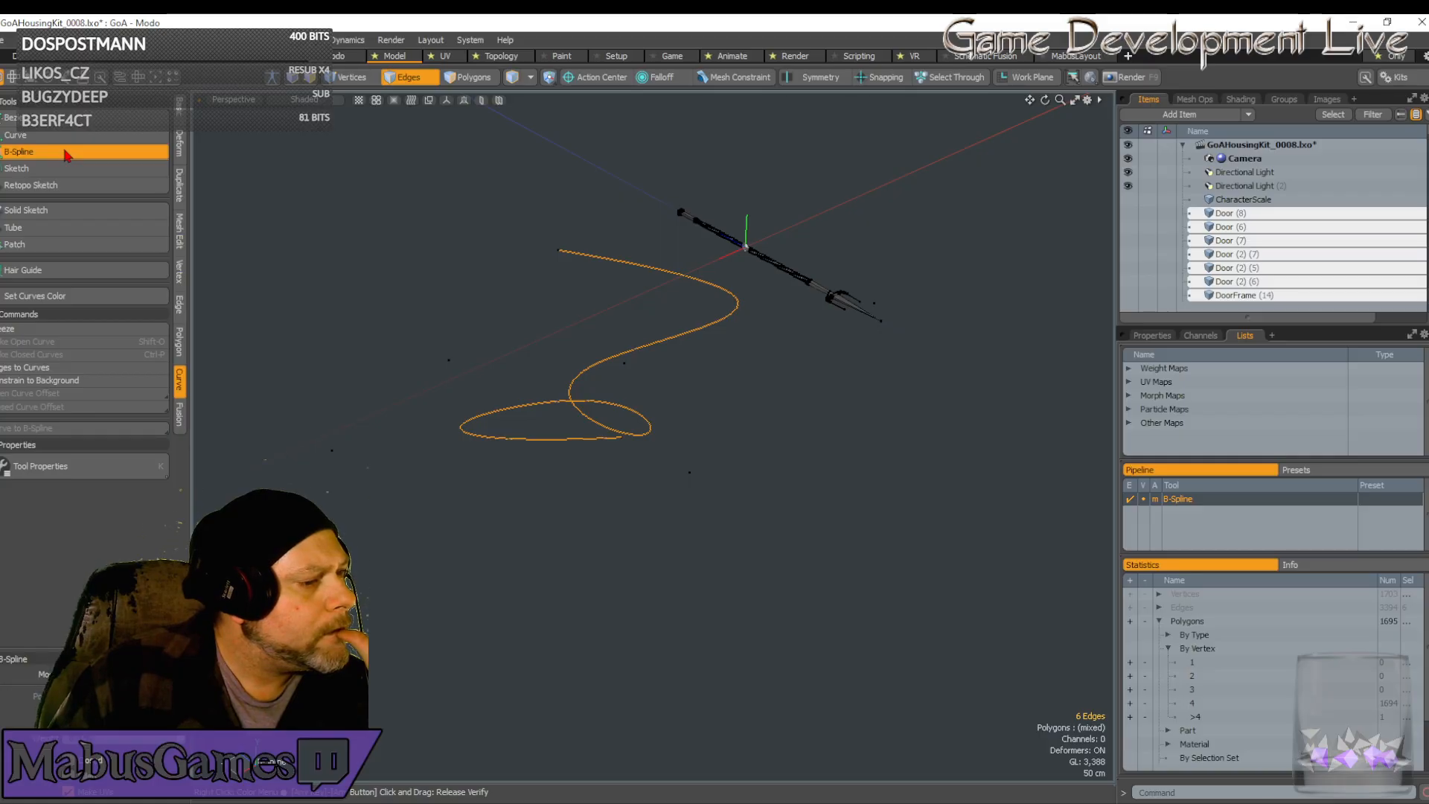
click(67, 154)
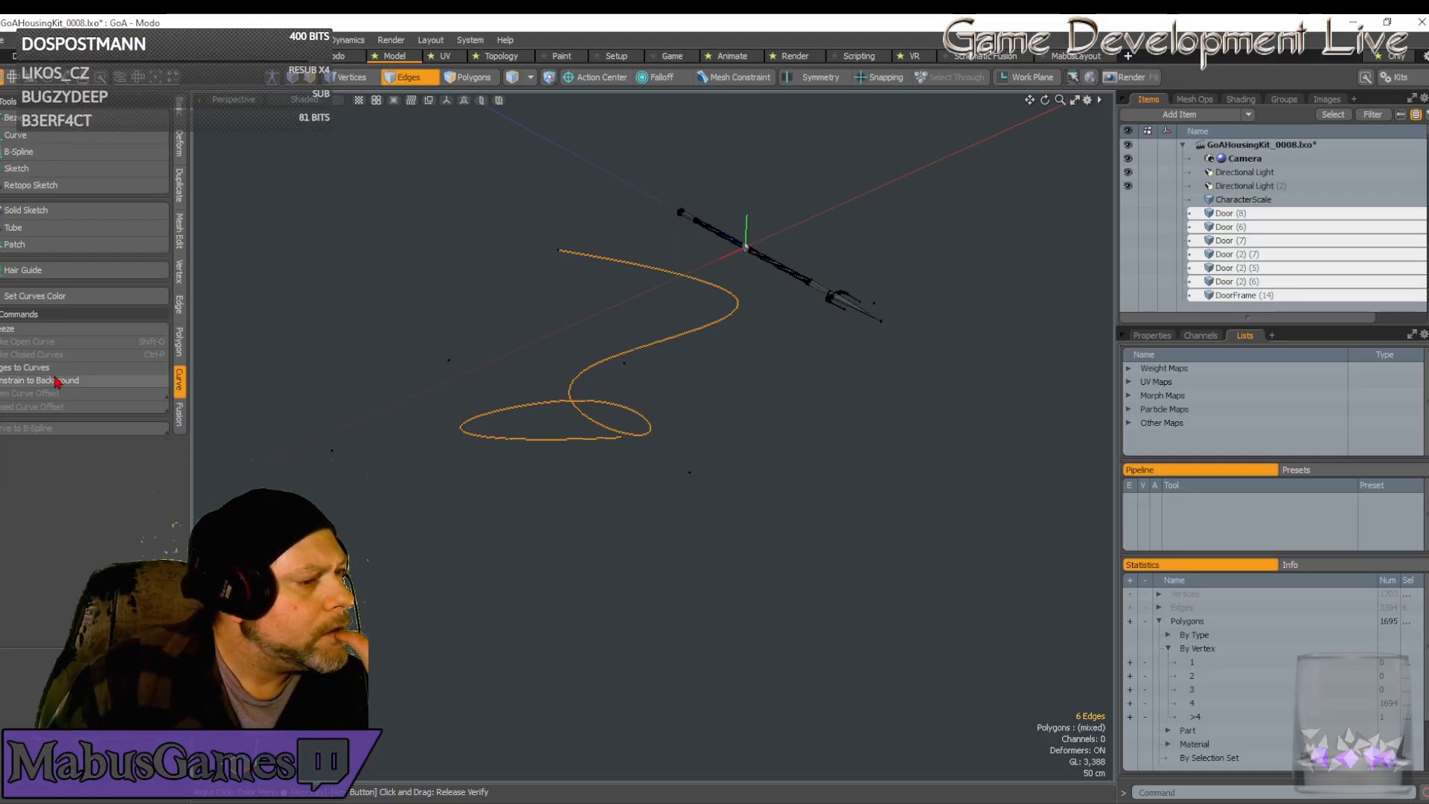
click(180, 419)
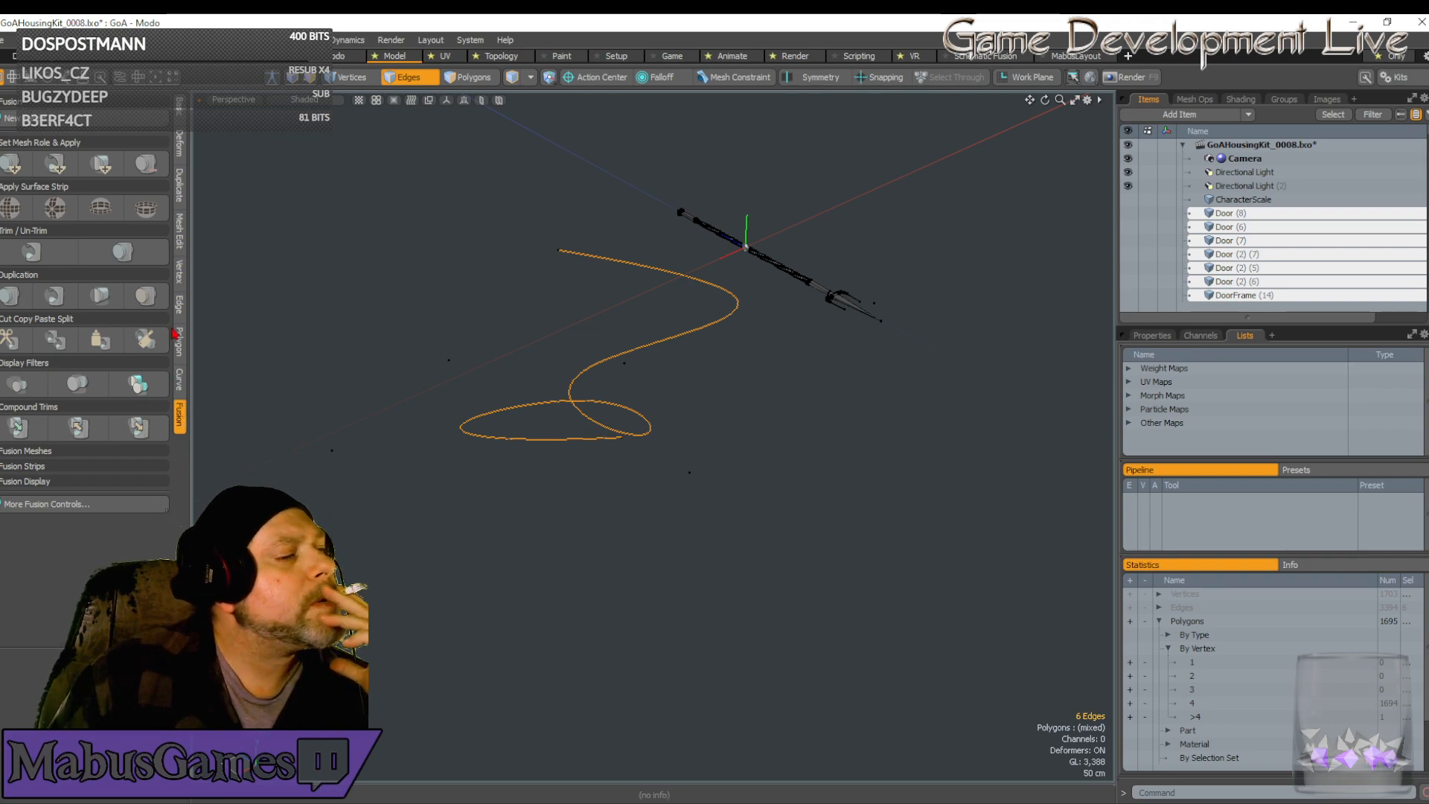
click(181, 232)
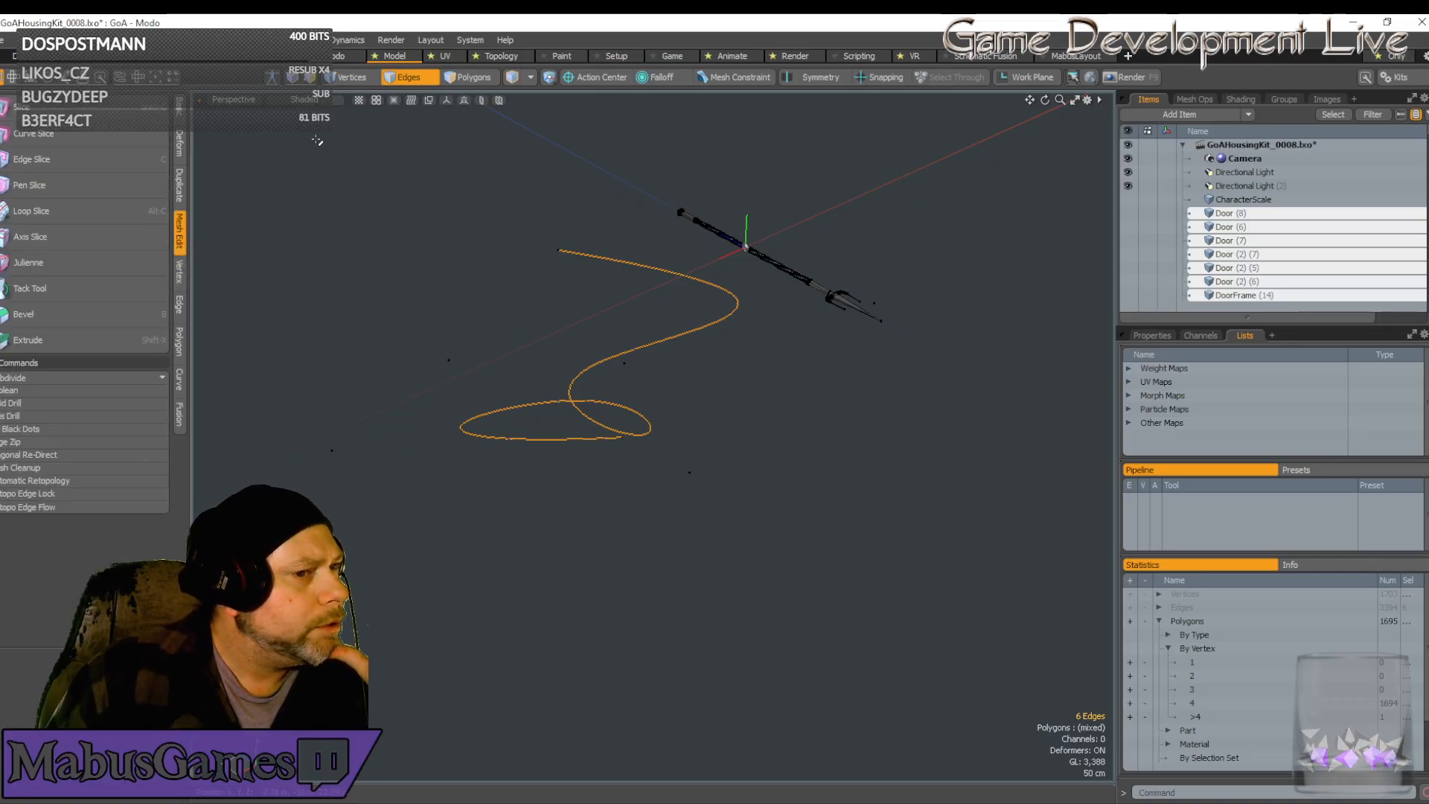
Delete the whole mesh item holding the trident and the curve, and undo the deletion
click(409, 78)
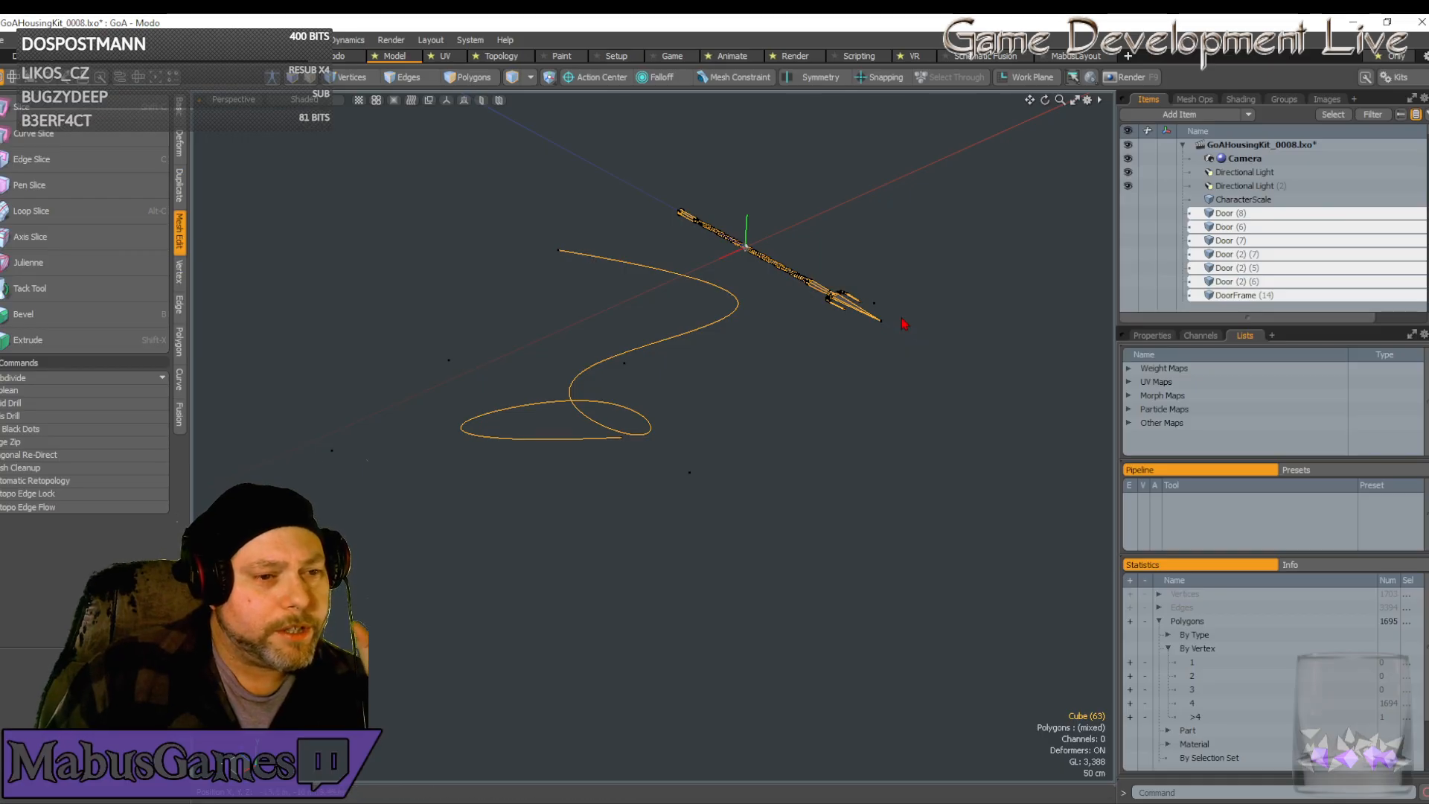
key(Delete)
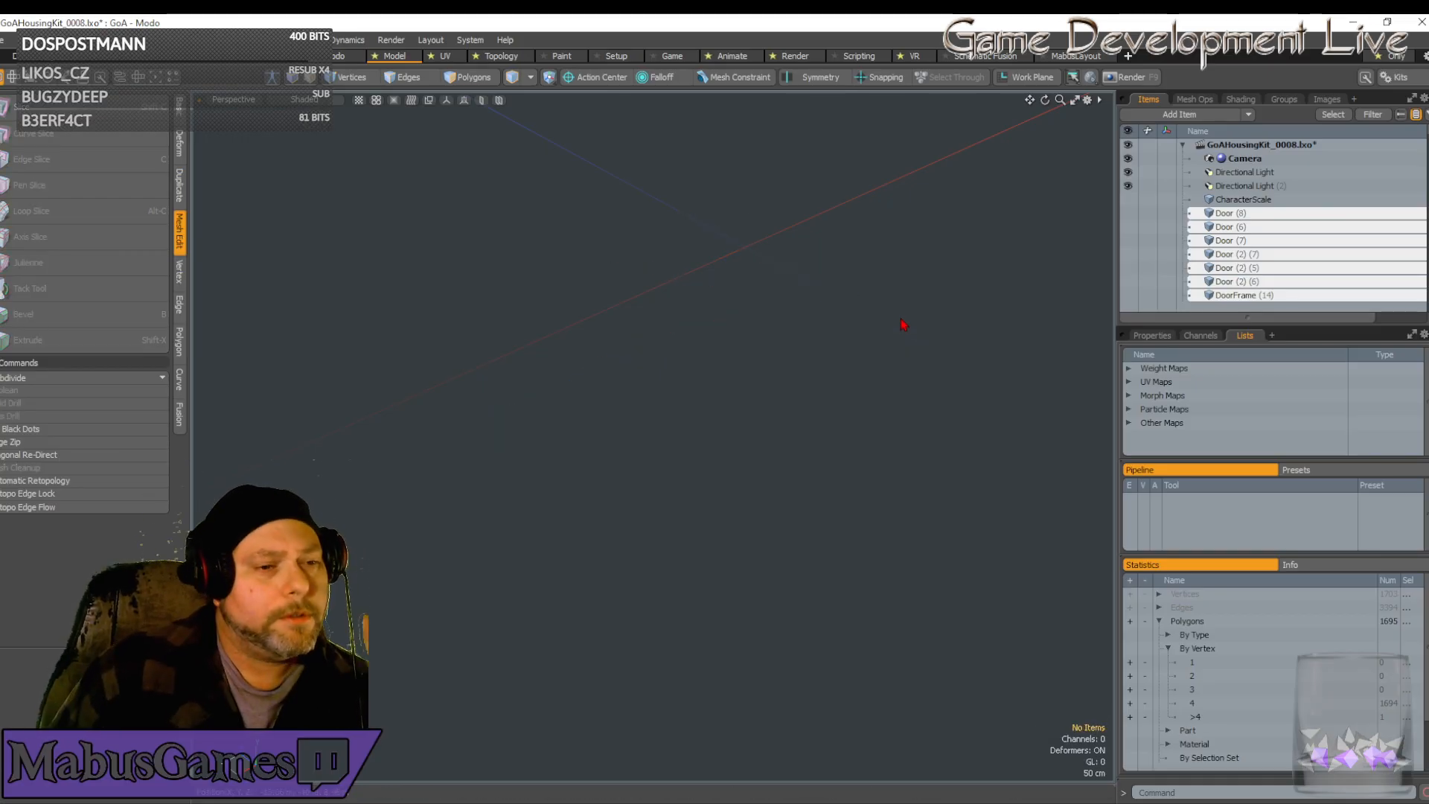
key(ctrl+z)
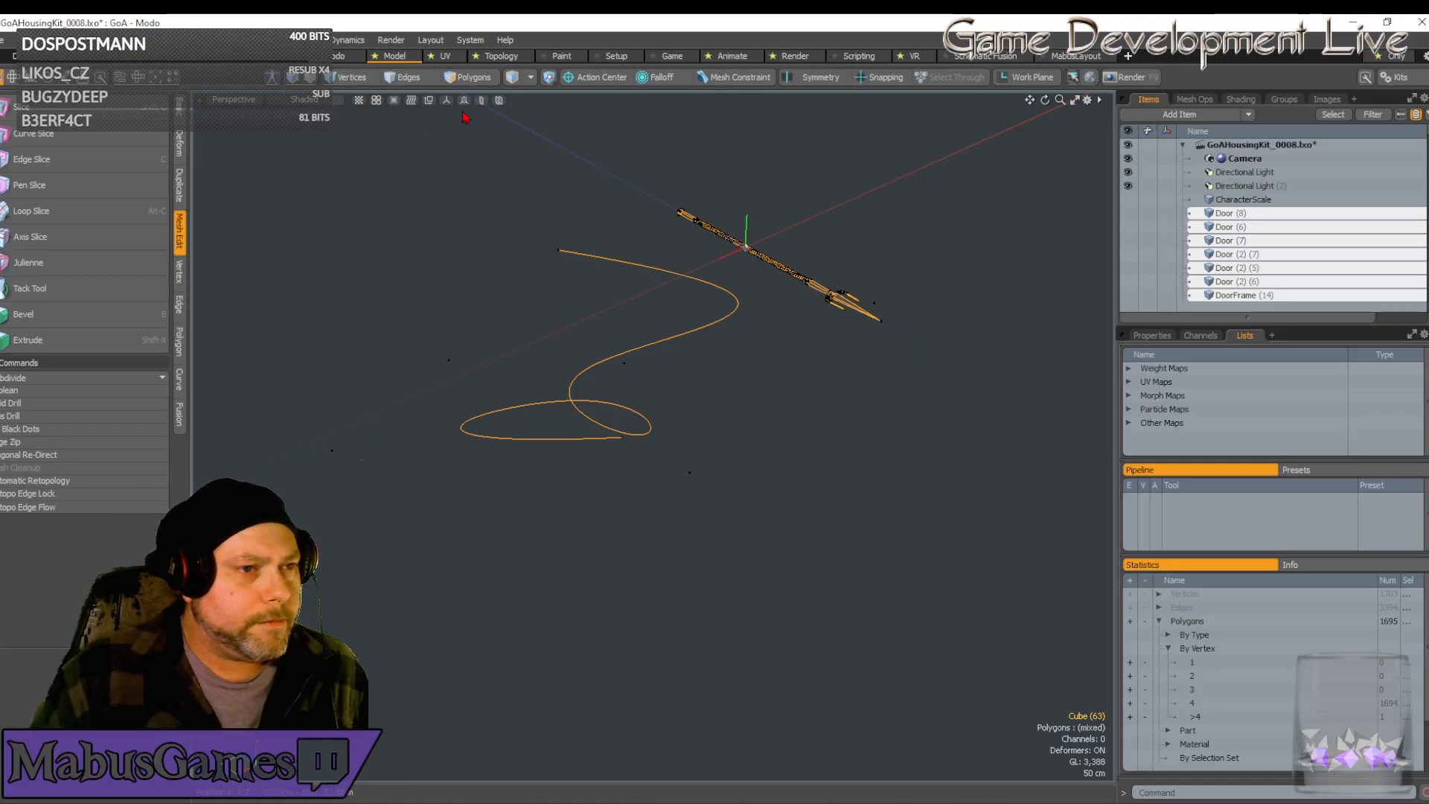
Select all edges of the B-Spline curve and delete it, keeping the trident
click(408, 77)
click(592, 259)
double_click(591, 259)
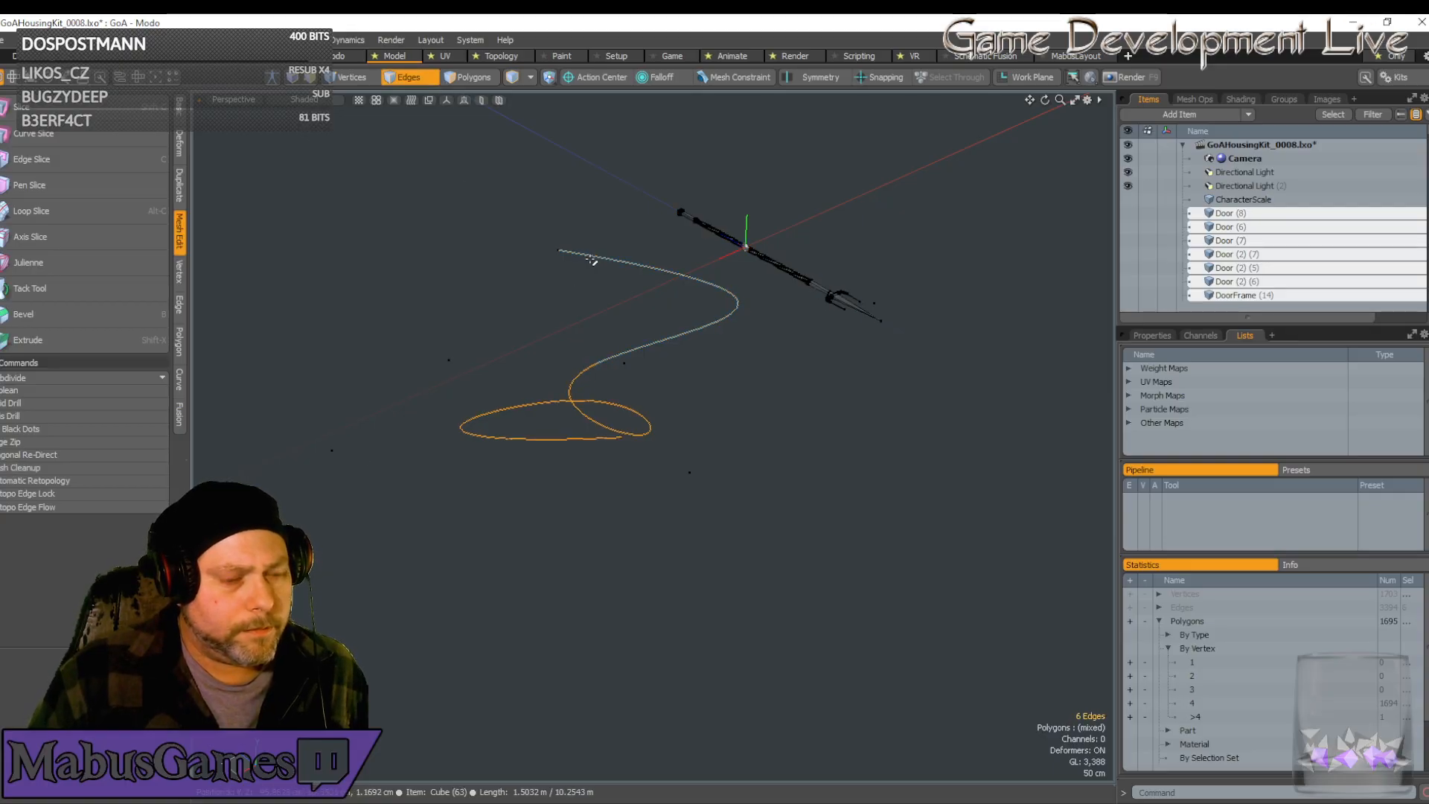
key(Delete)
alt+drag(590, 259, 692, 297)
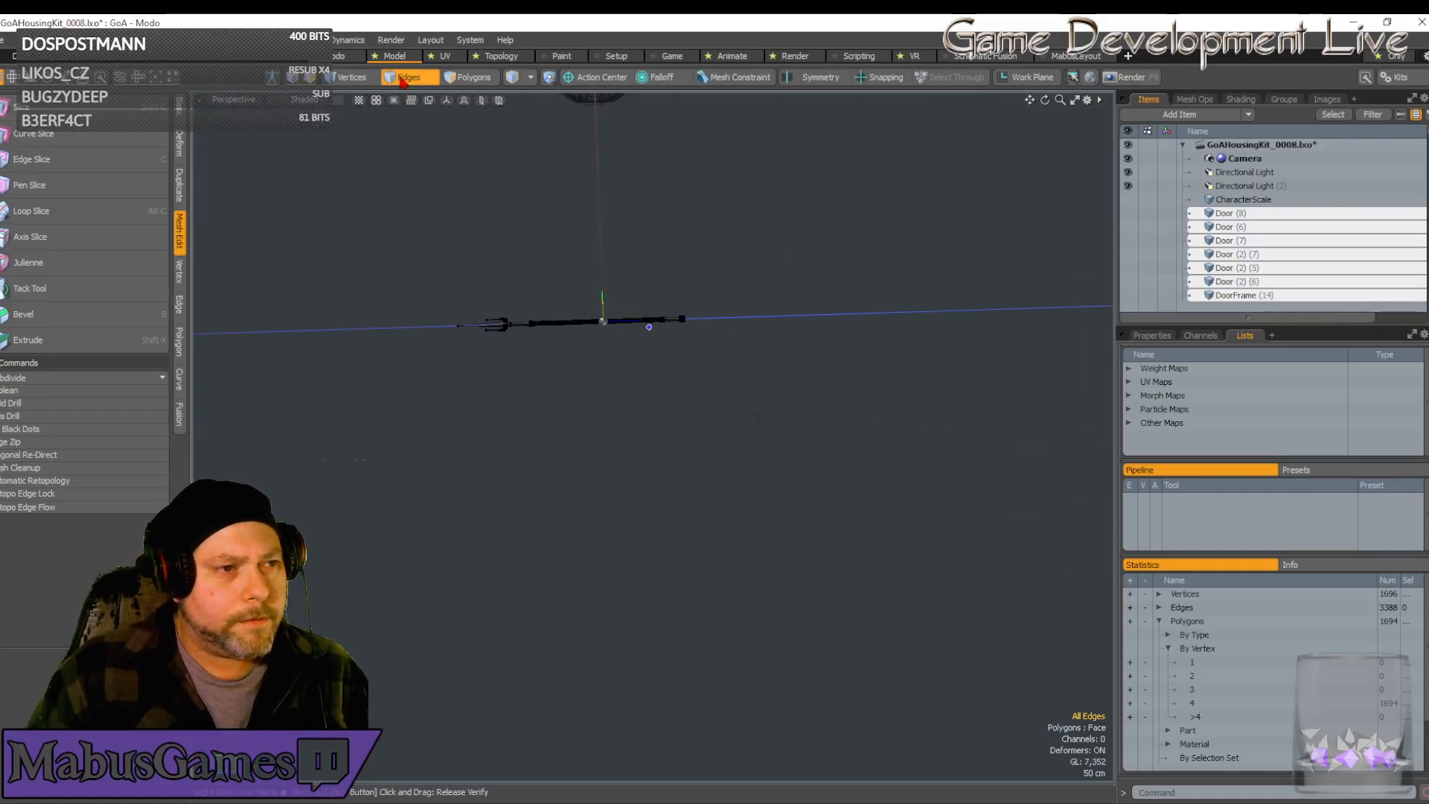
Select all connected polygons of the trident, return to item selection, and inspect its twisted shaft and end knob
click(467, 77)
alt+drag(566, 313, 573, 352)
double_click(547, 311)
key(bracketright)
alt+drag(578, 316, 789, 375)
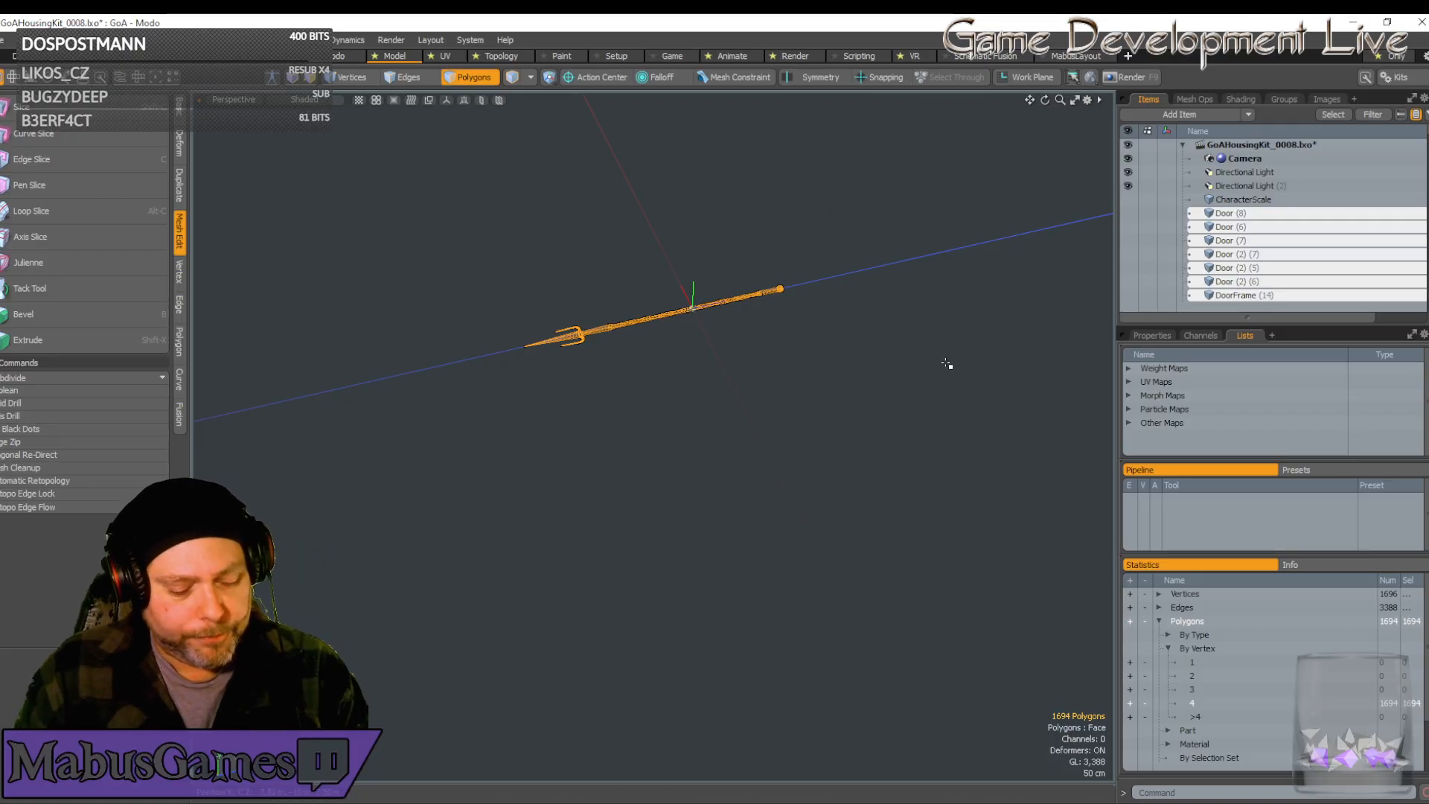
alt+drag(778, 424, 697, 432)
click(473, 78)
alt+drag(591, 386, 625, 408)
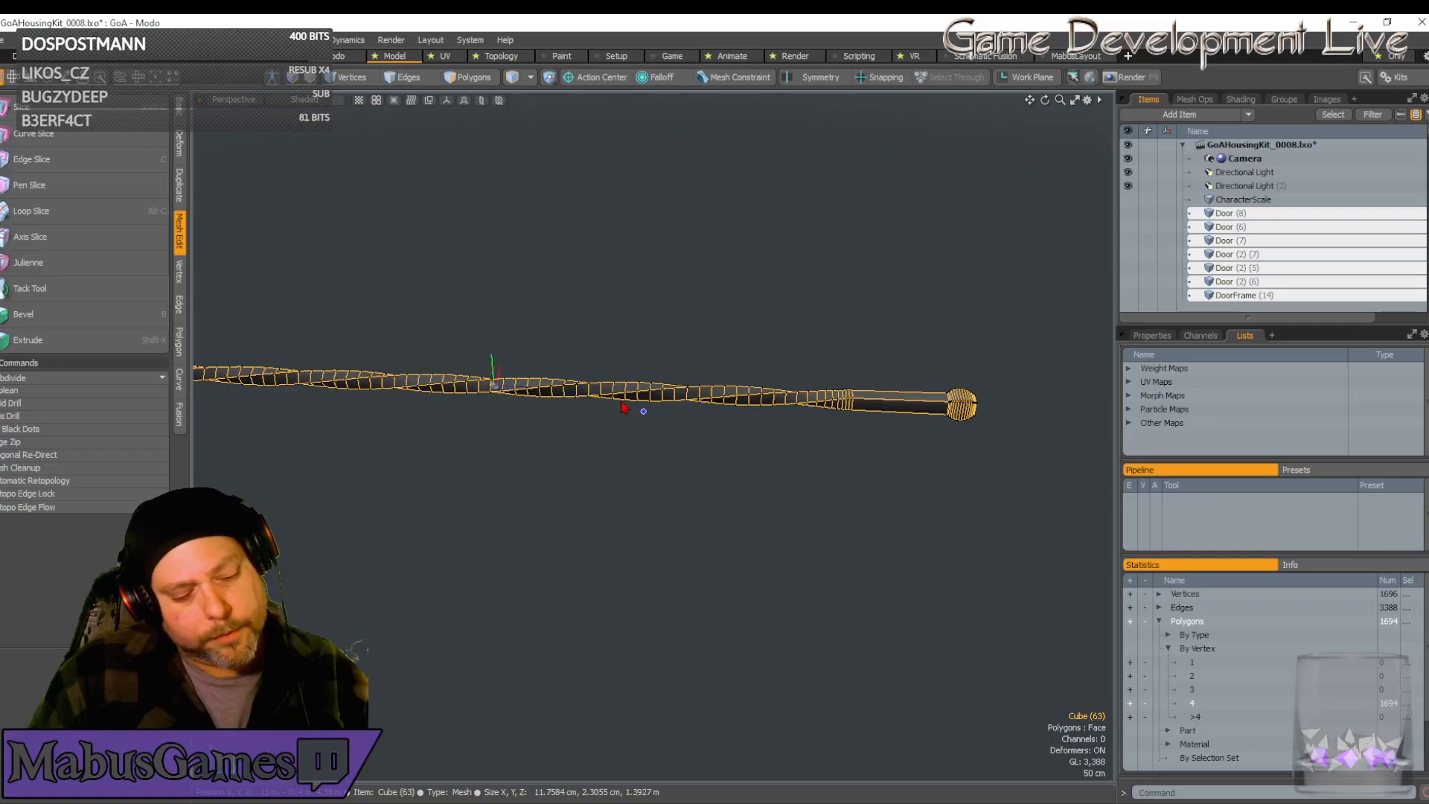
alt+drag(625, 408, 625, 408)
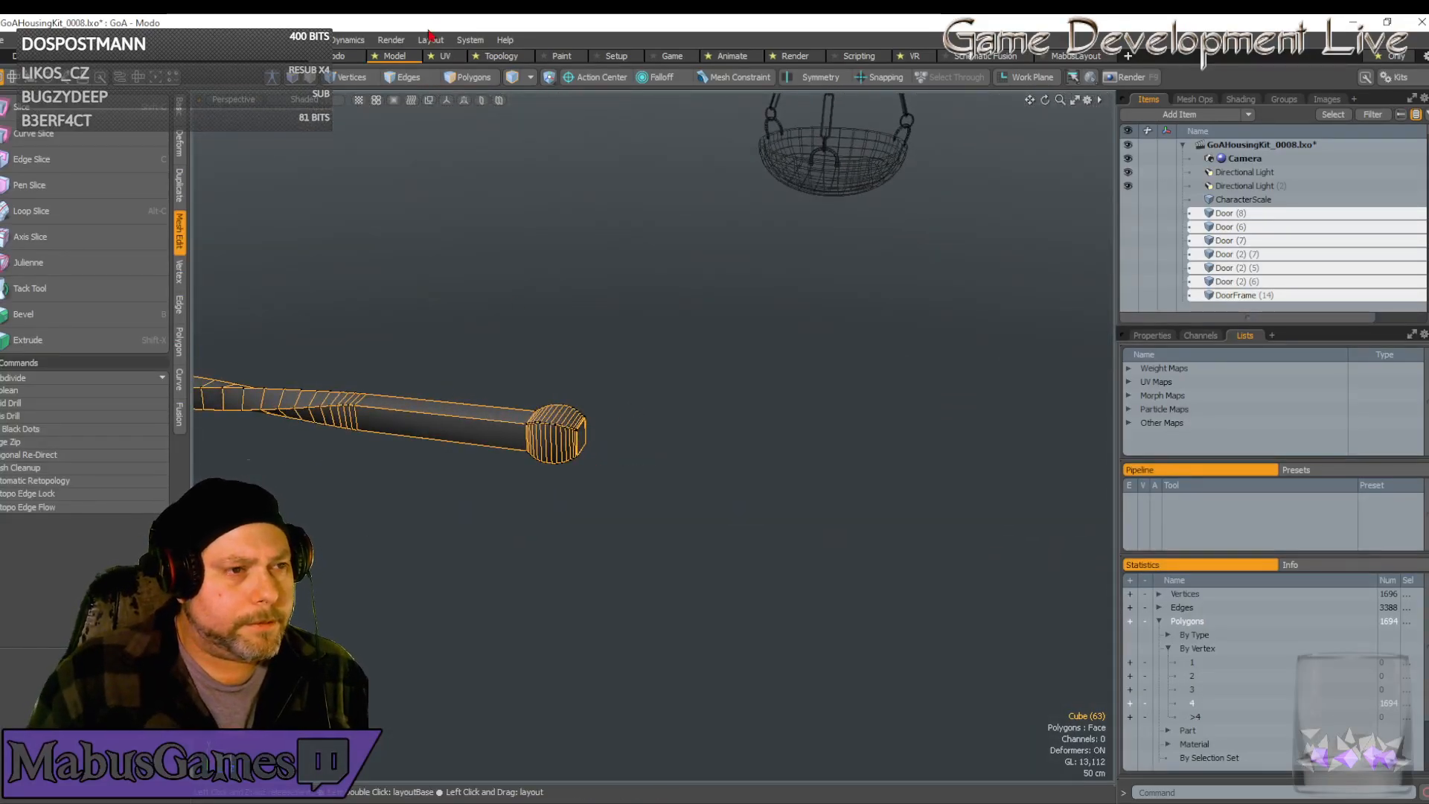
Select the edge loop where the trident's end knob meets the handle
click(408, 77)
alt+drag(501, 322, 568, 440)
scroll(584, 440, up, 10)
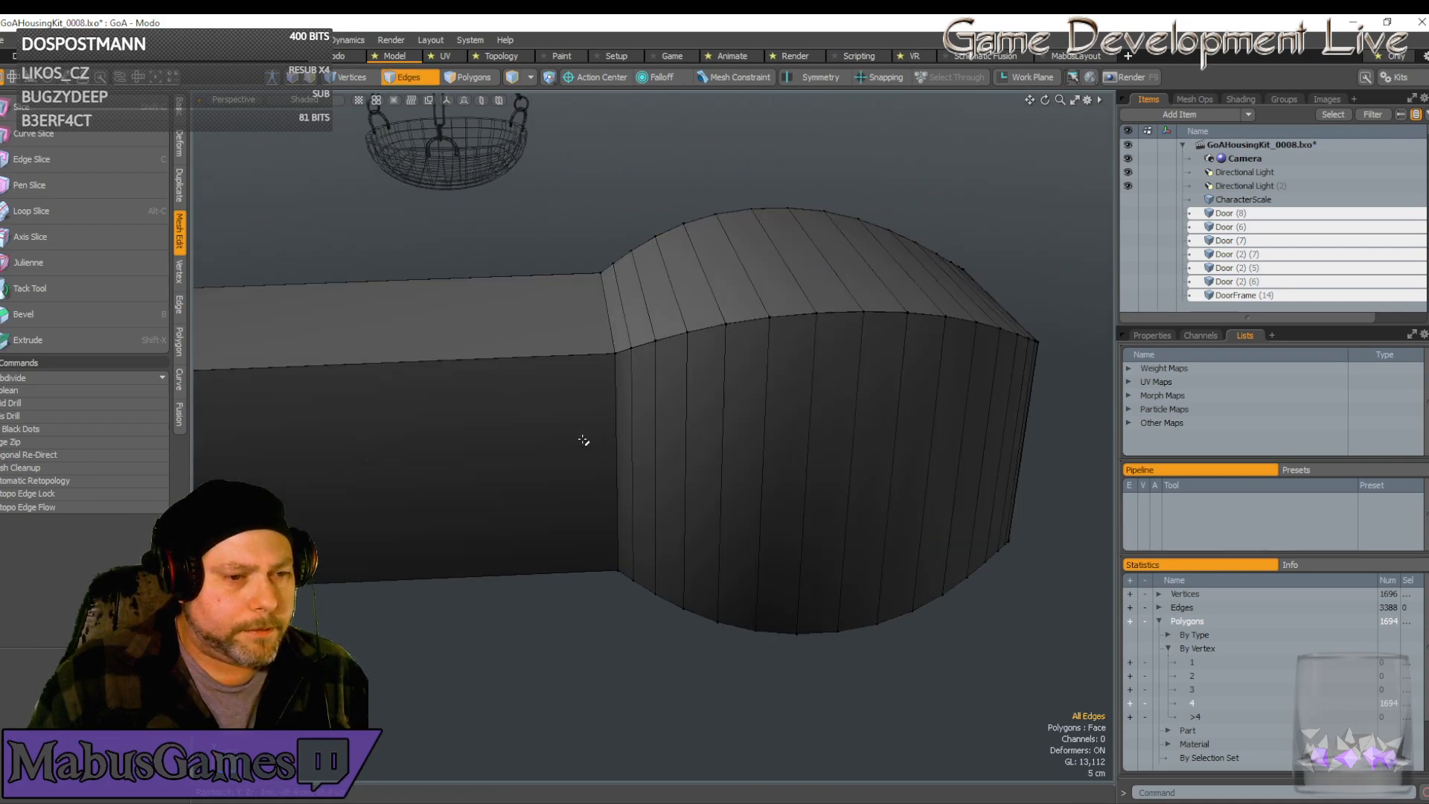
double_click(621, 316)
scroll(699, 427, down, 10)
Add the middle bevel edges along one border of the knob's flat end face to the edge selection
alt+drag(741, 475, 698, 456)
scroll(699, 457, up, 15)
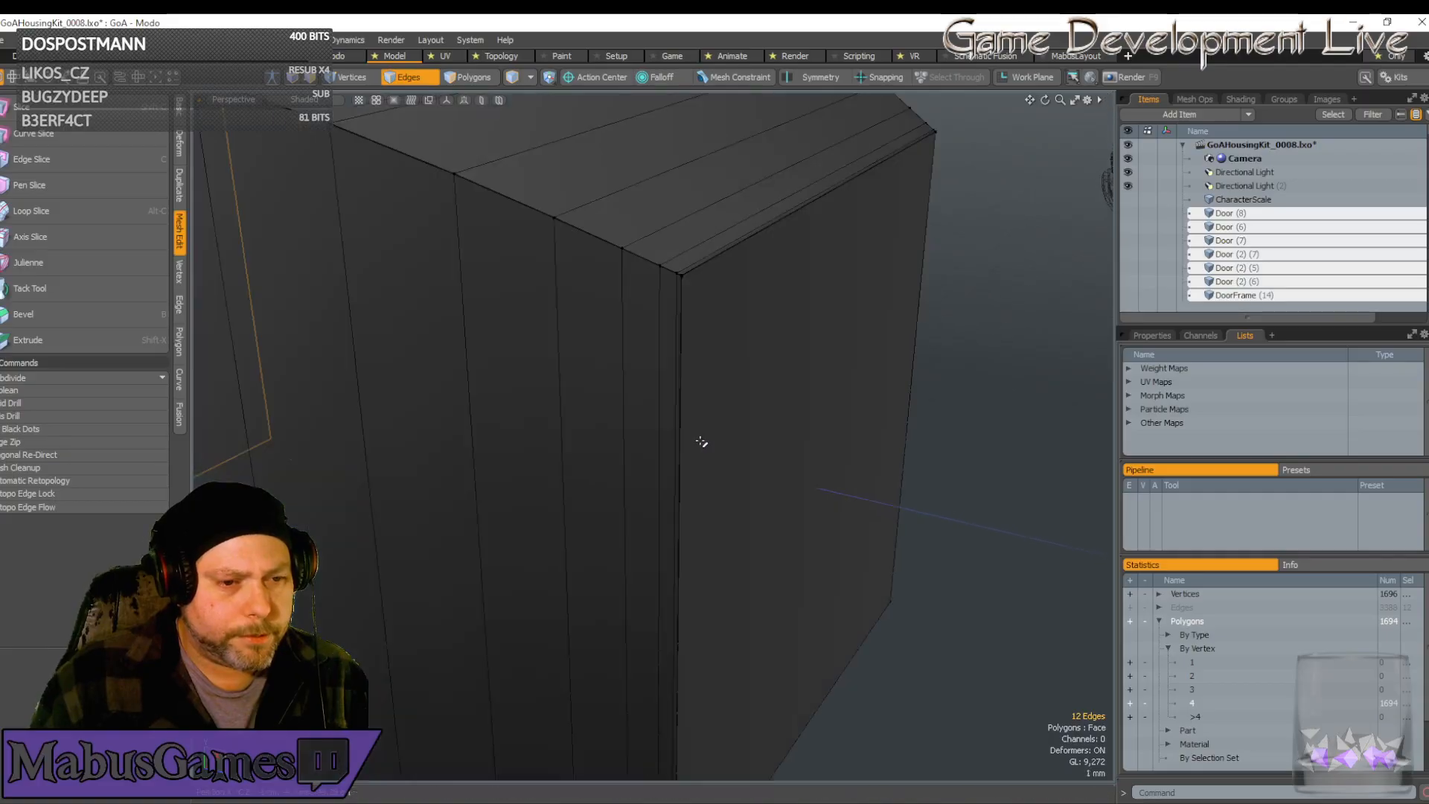
scroll(687, 157, up, 5)
alt+drag(682, 121, 665, 425)
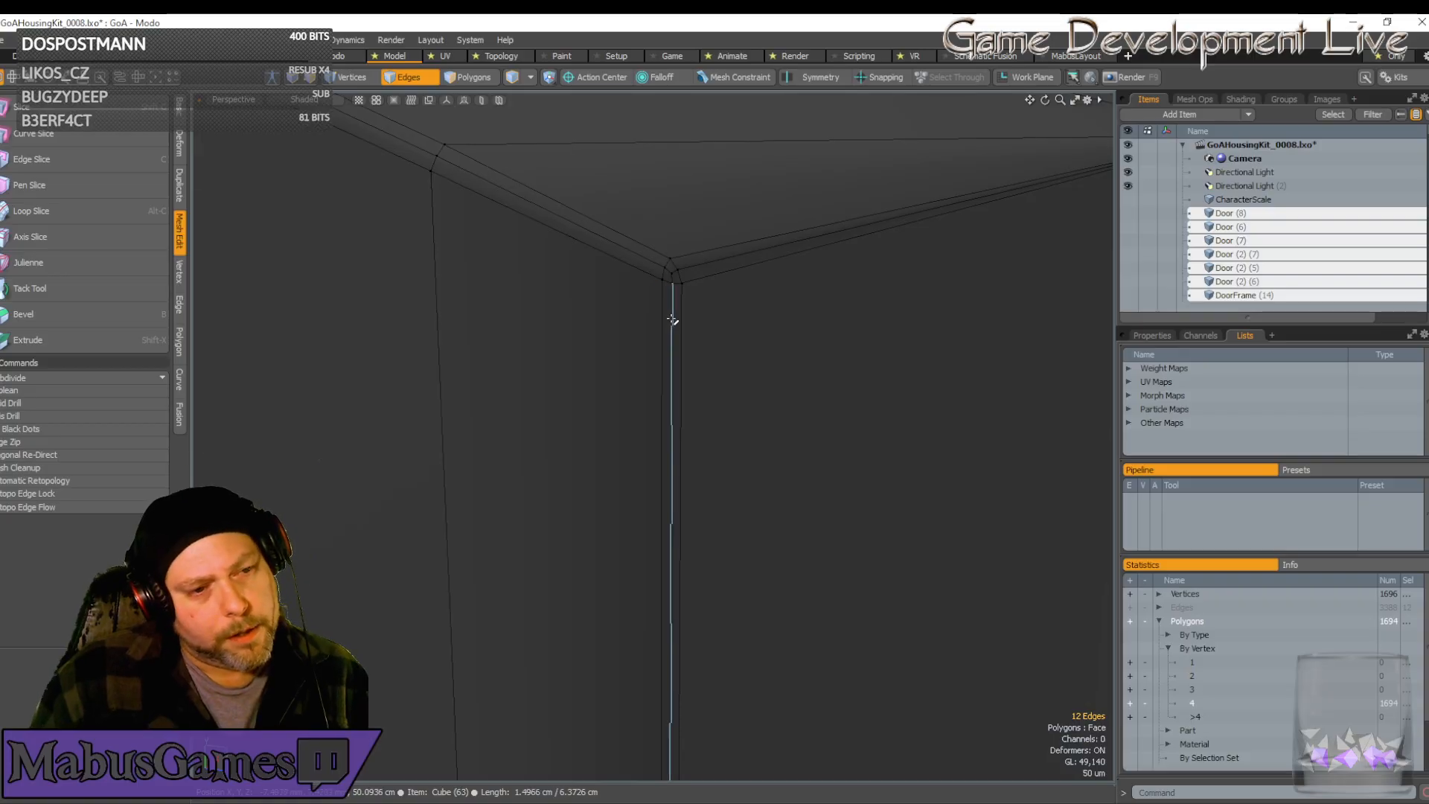
shift+double_click(704, 267)
scroll(734, 316, down, 5)
mouse_move(828, 352)
alt+mouse_down()
mouse_move(855, 358)
mouse_move(811, 370)
alt+mouse_up()
scroll(856, 368, down, 6)
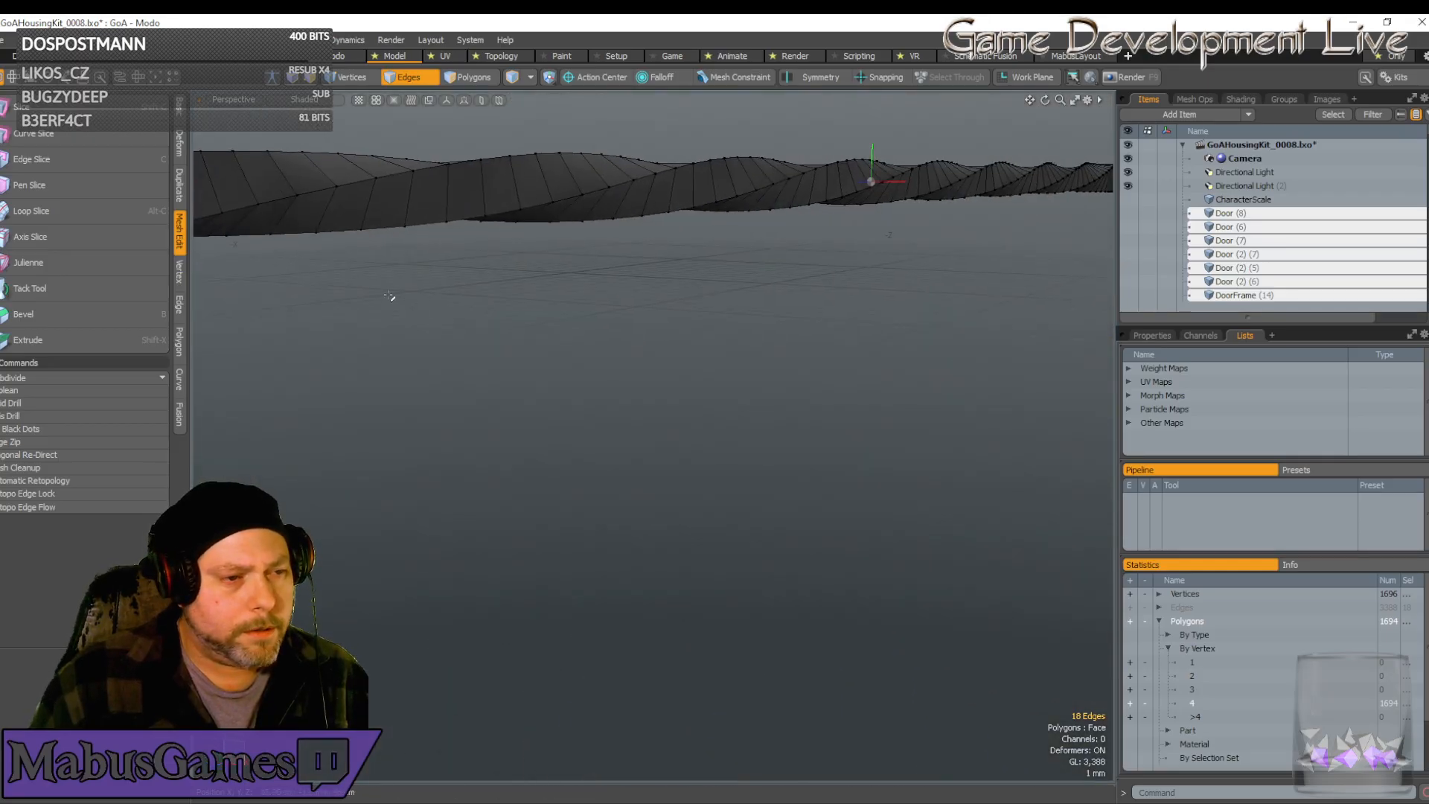
Extend the edge selection around the corner of the knob's end face and down the adjoining border
key(shift+a)
scroll(634, 356, up, 5)
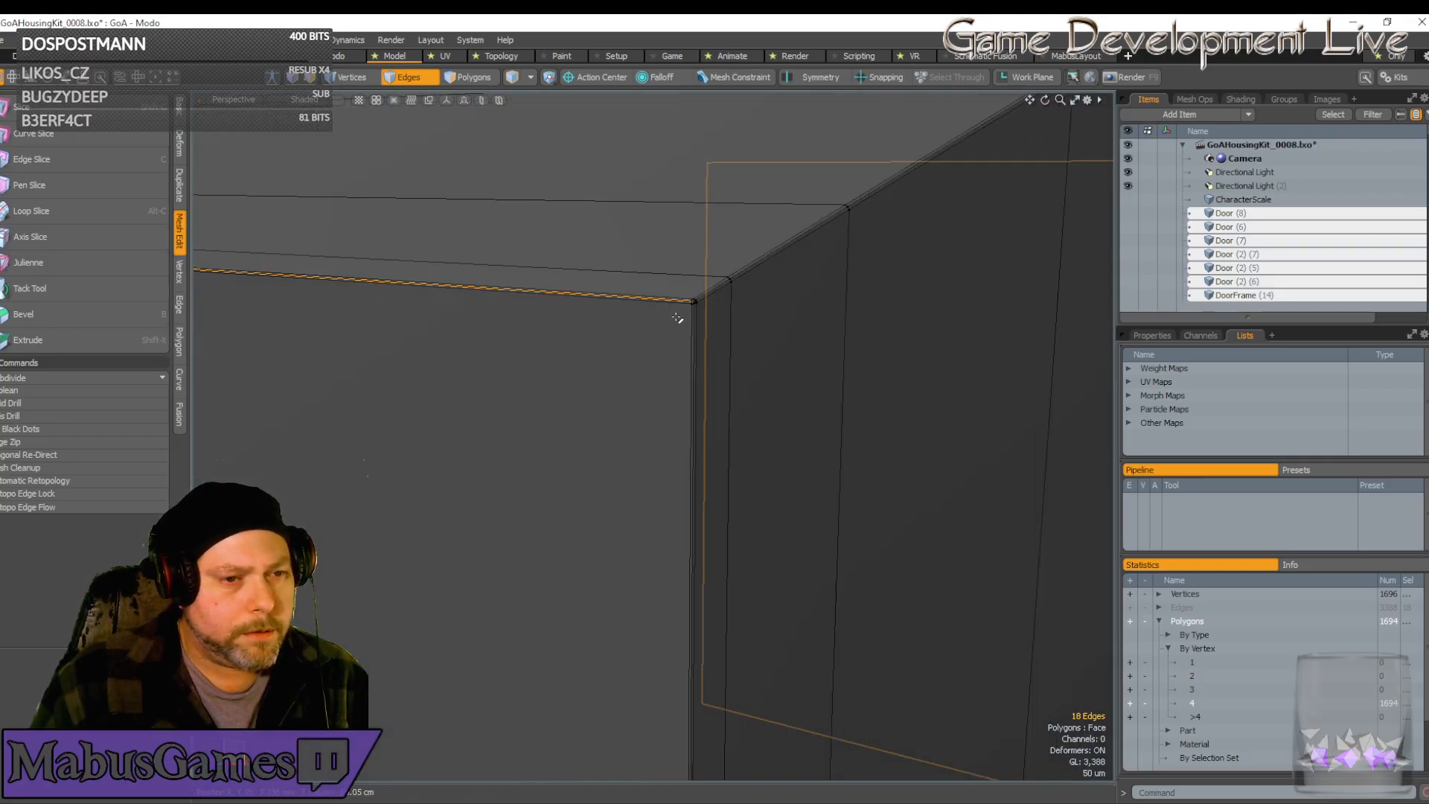
scroll(674, 321, up, 3)
scroll(737, 276, up, 3)
shift+click(742, 290)
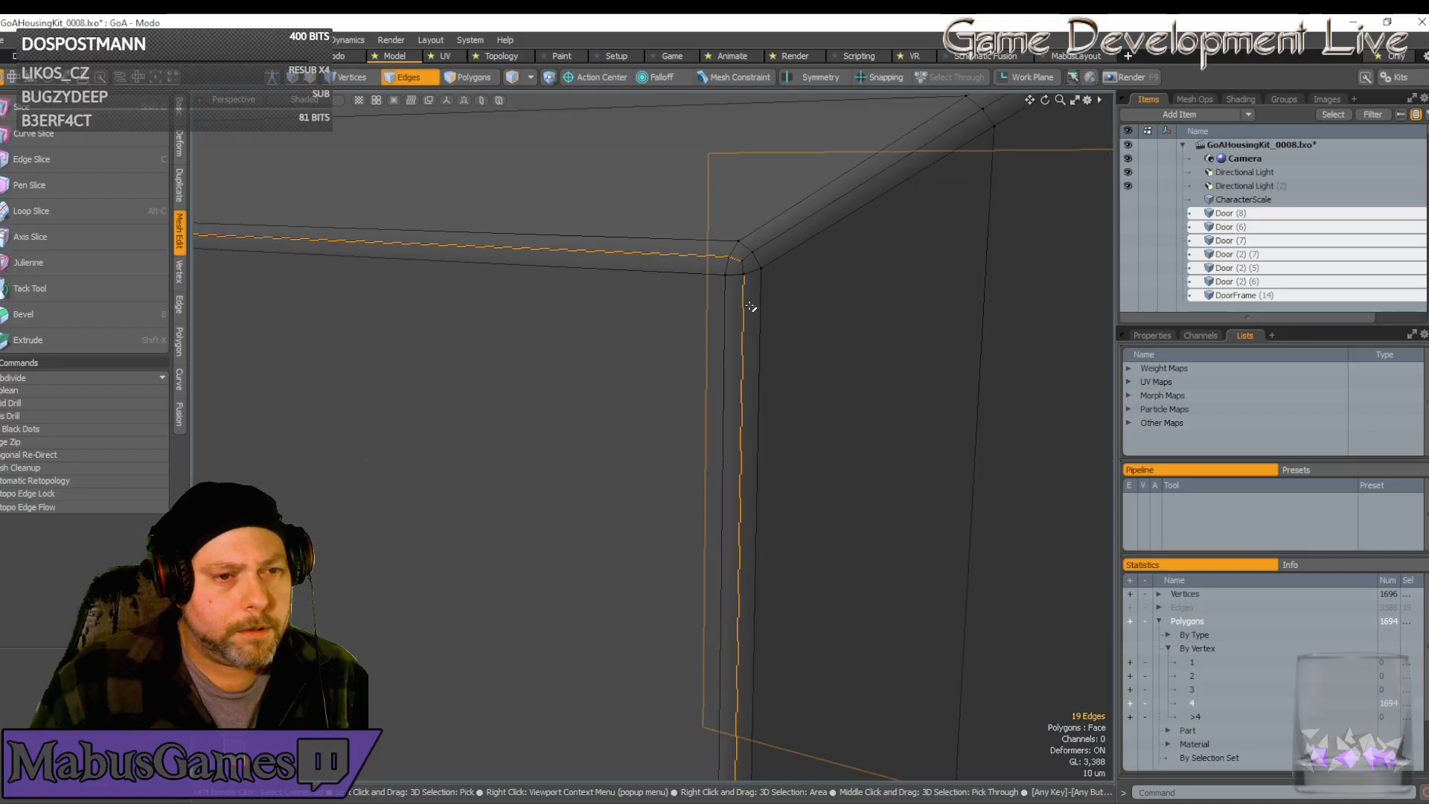
shift+double_click(745, 315)
scroll(745, 314, down, 4)
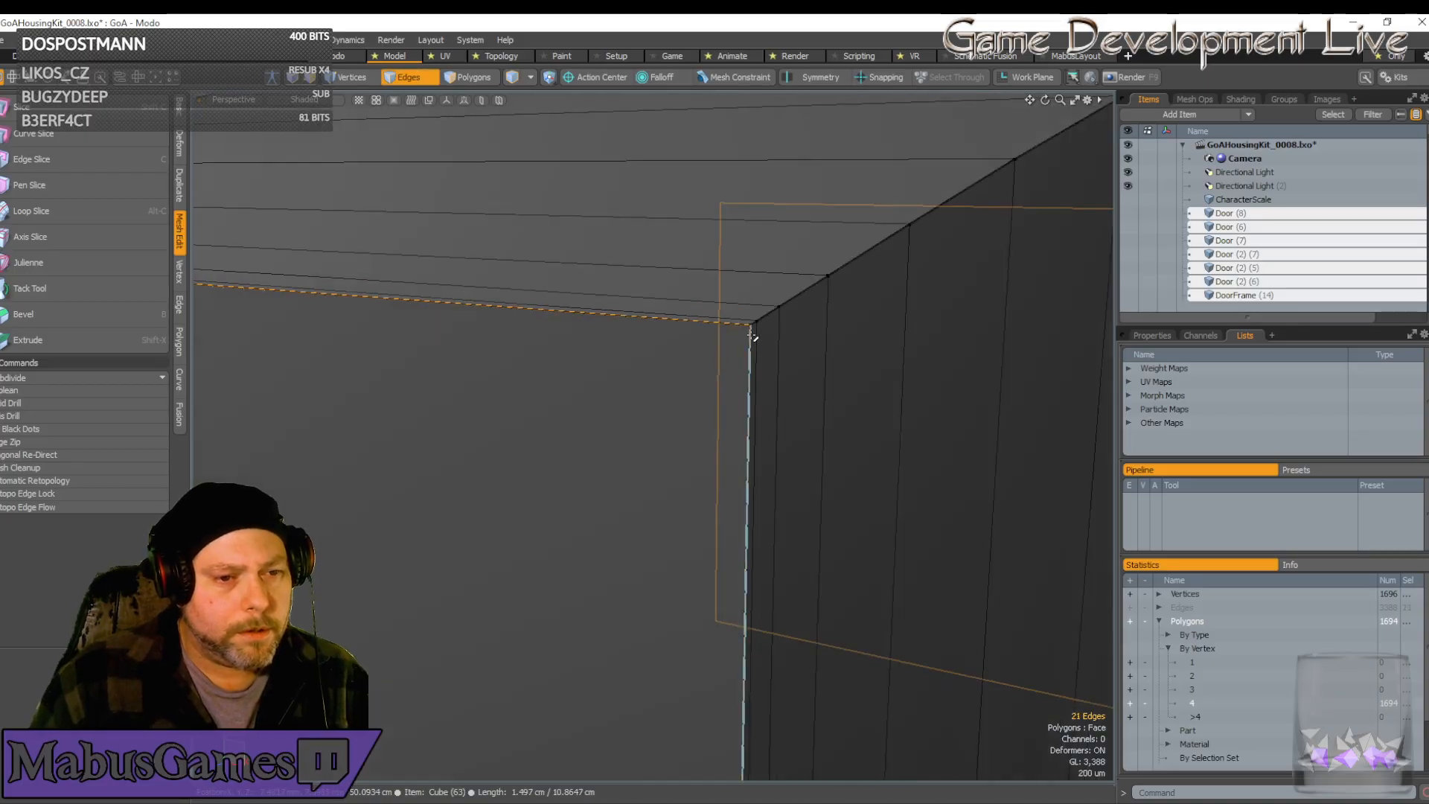
Add the remaining bevel edges to close the selected border around the knob's flat end face
alt+drag(752, 335, 759, 350)
scroll(757, 364, down, 6)
scroll(688, 268, up, 8)
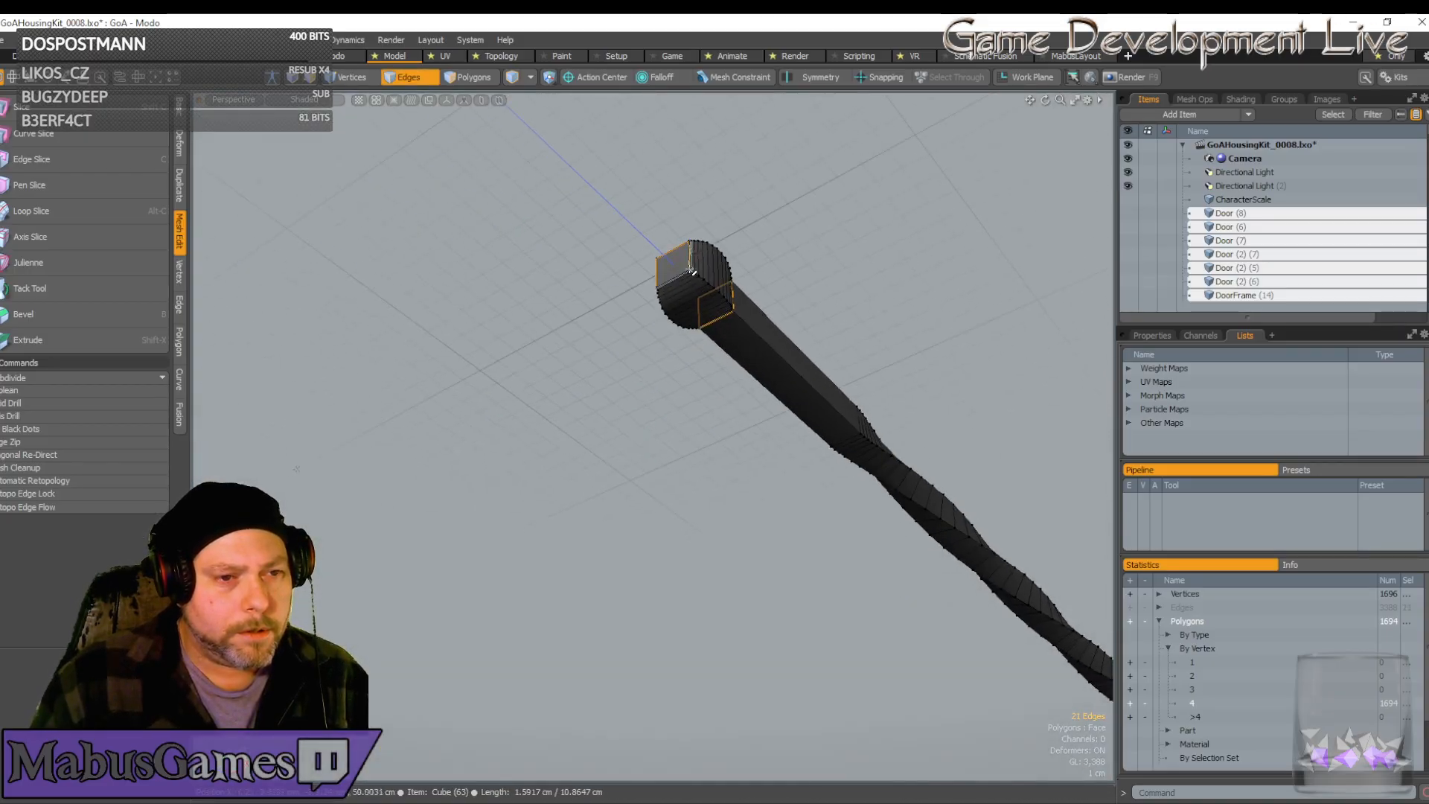
scroll(689, 266, up, 6)
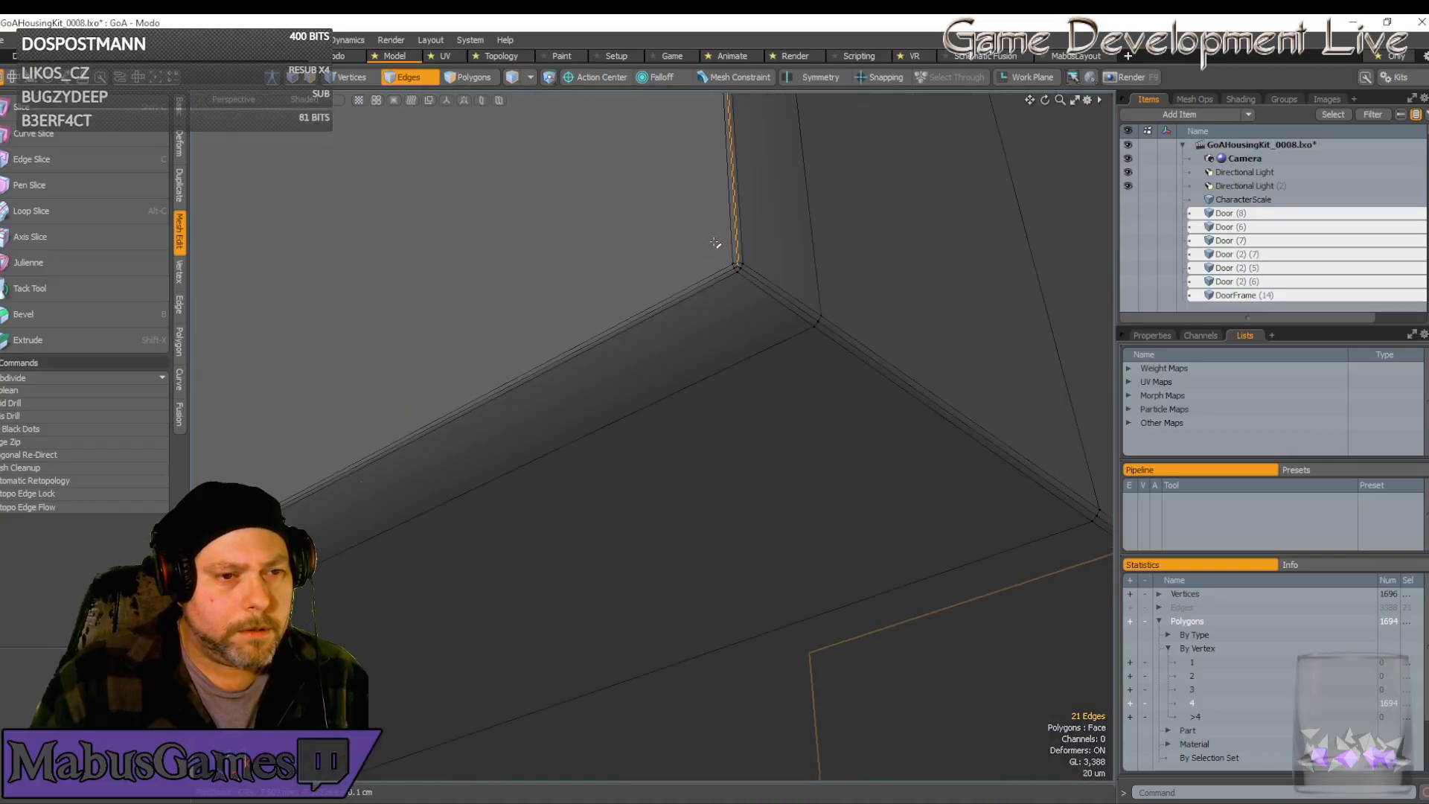
shift+double_click(720, 285)
scroll(722, 286, down, 10)
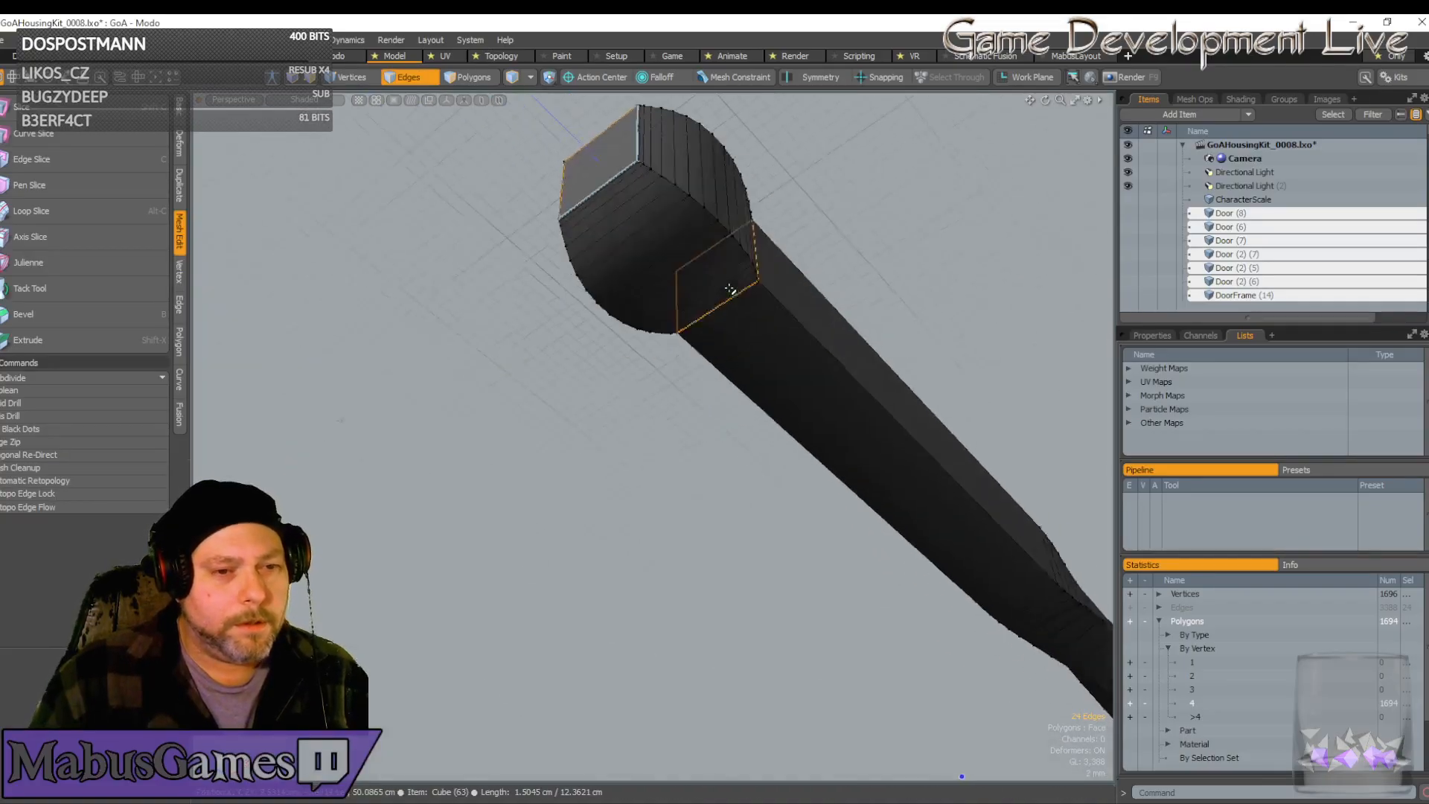
alt+drag(729, 288, 730, 289)
scroll(729, 288, up, 10)
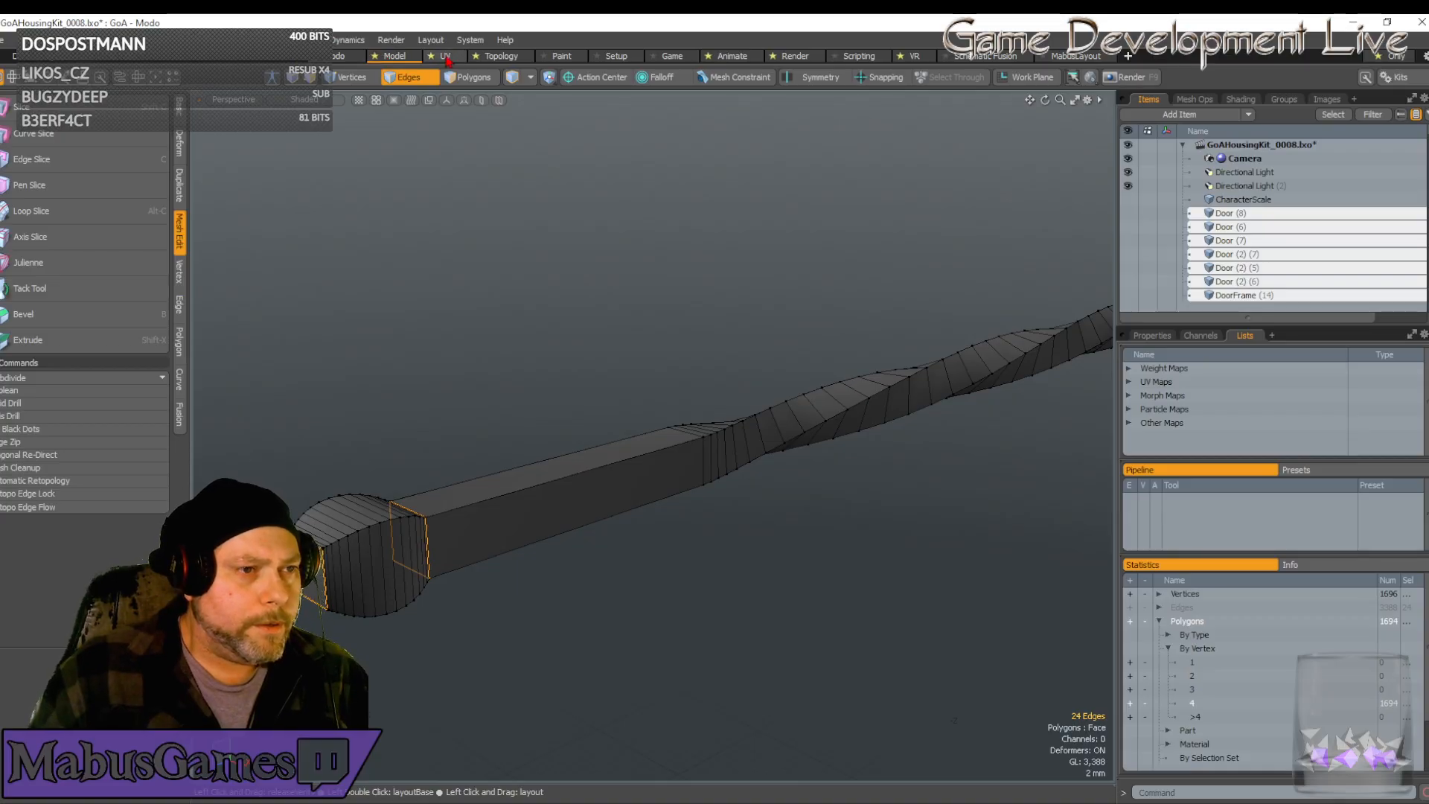
Switch to the UV layout and add an edge loop around the rounded body of the knob to the selection
click(447, 59)
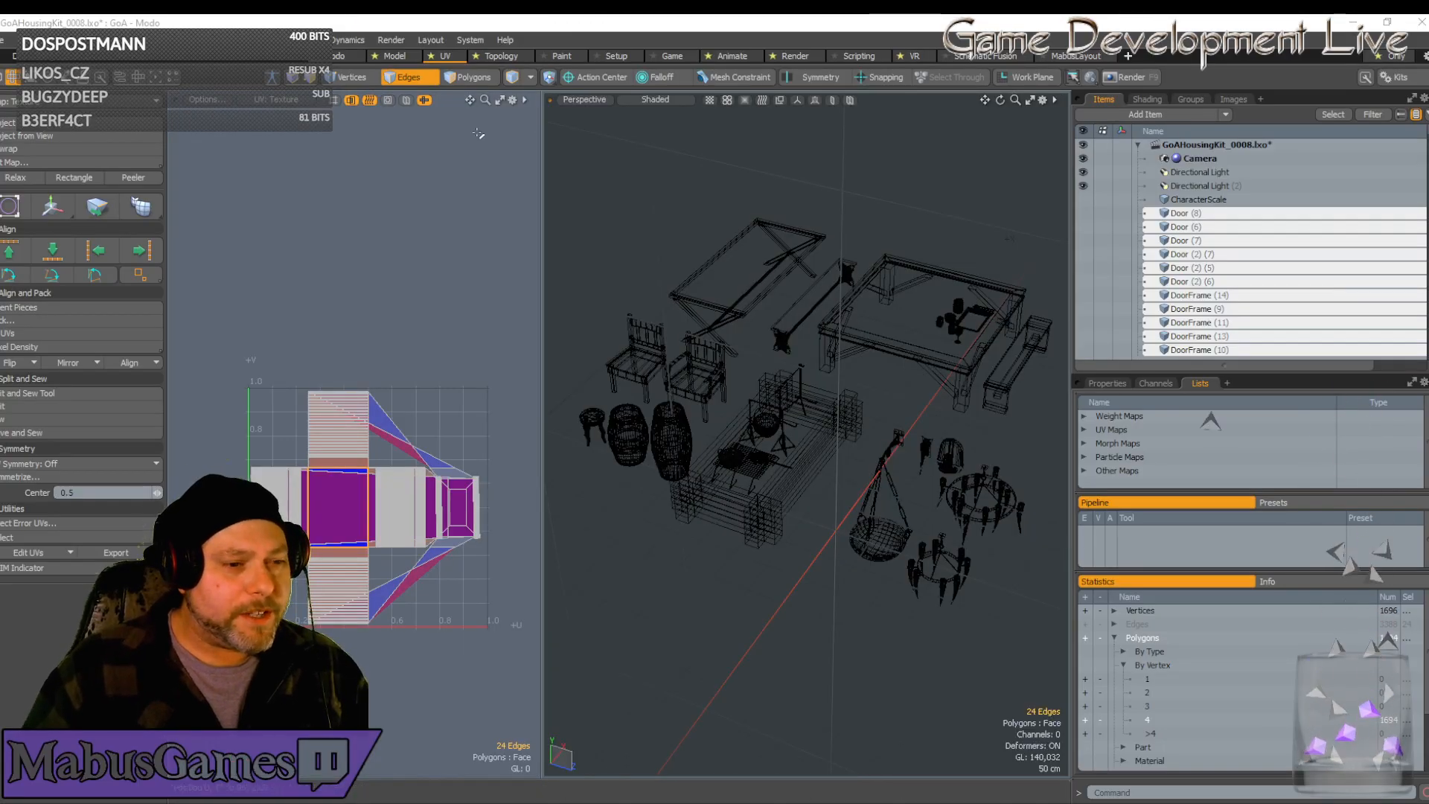
alt+drag(804, 431, 715, 310)
scroll(745, 339, up, 3)
scroll(734, 370, up, 12)
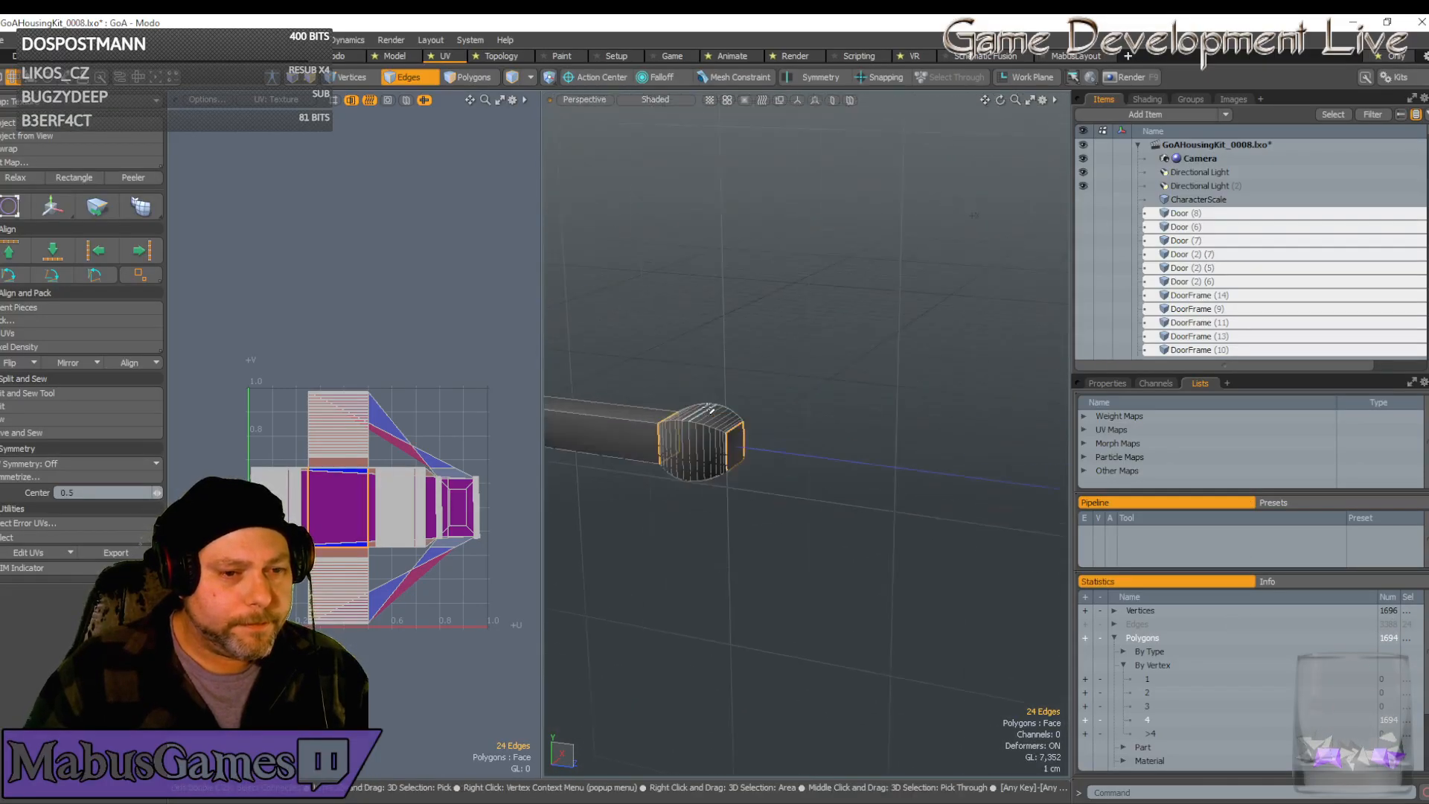
alt+drag(686, 454, 764, 422)
scroll(711, 417, down, 3)
scroll(771, 426, up, 14)
scroll(815, 542, down, 3)
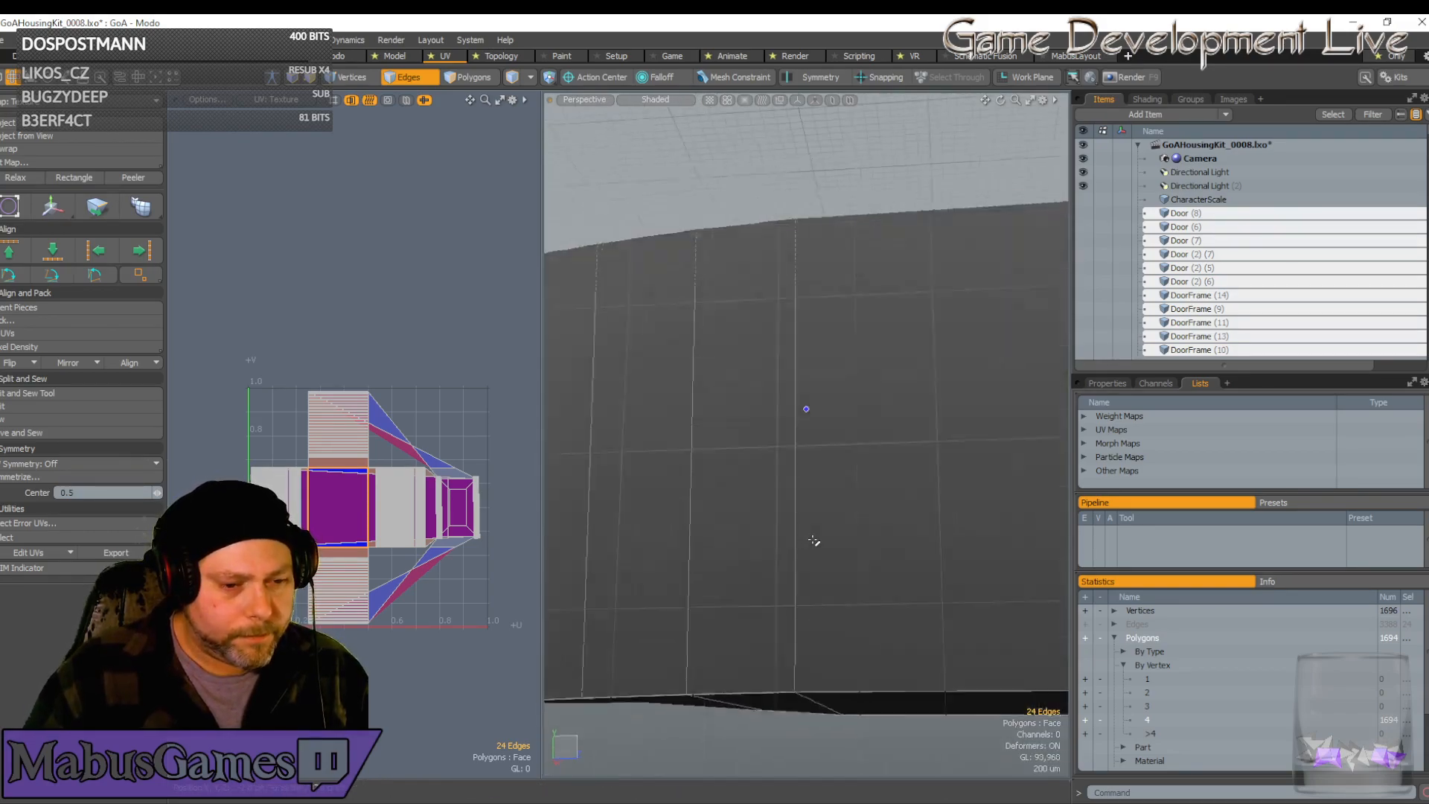
click(797, 545)
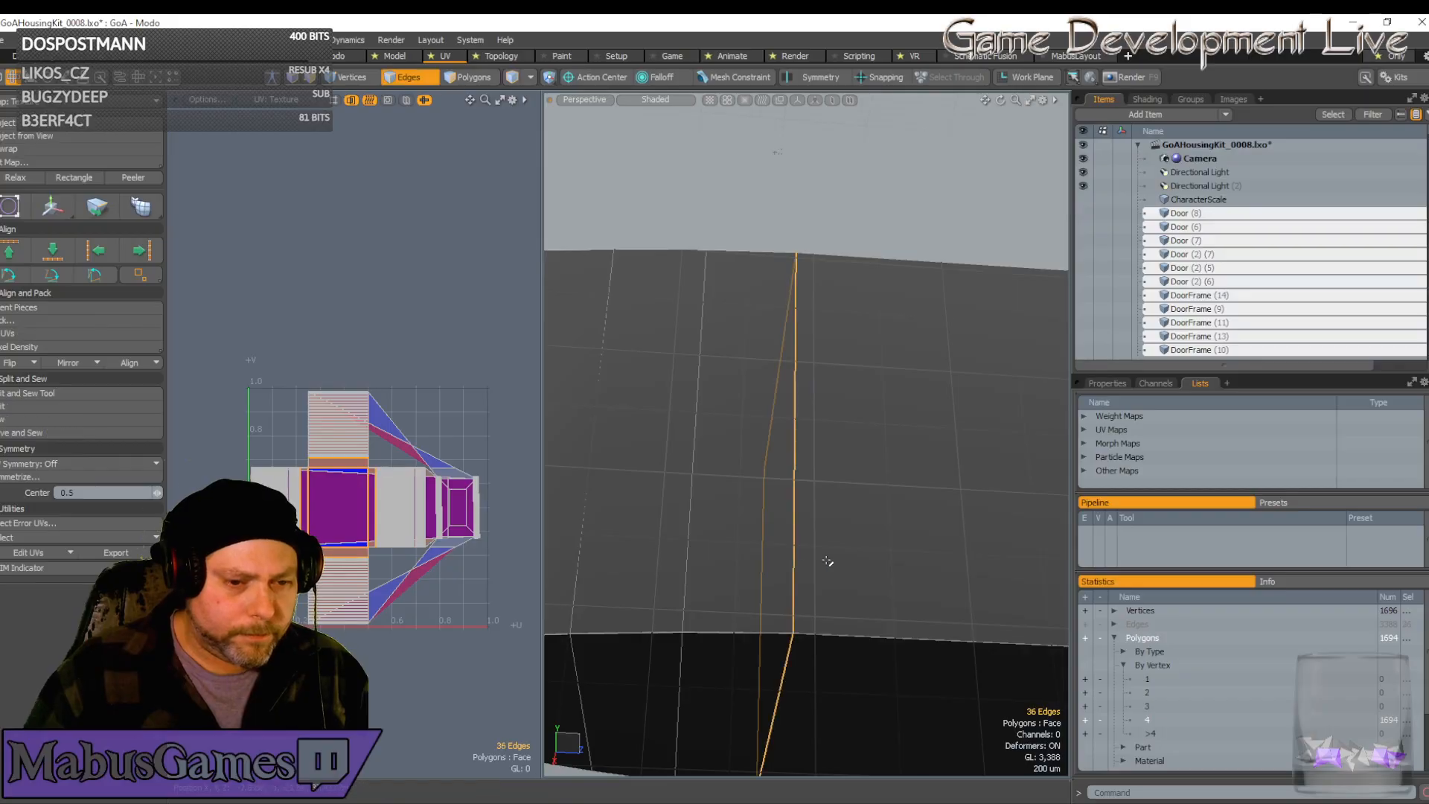
Add the edge loop where the shaft's segmented section meets its smooth tapered section to the edge selection
scroll(854, 572, down, 5)
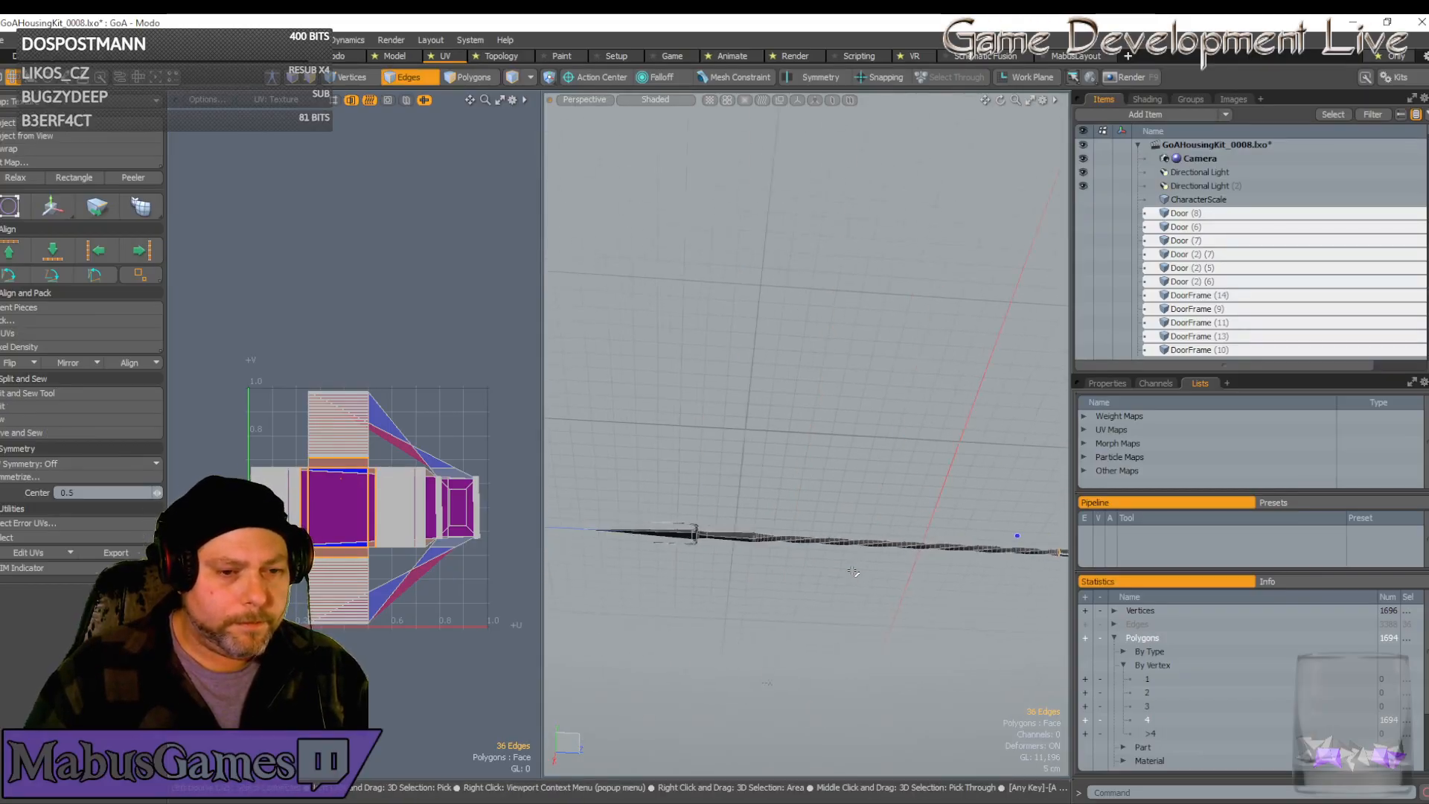
scroll(818, 521, up, 6)
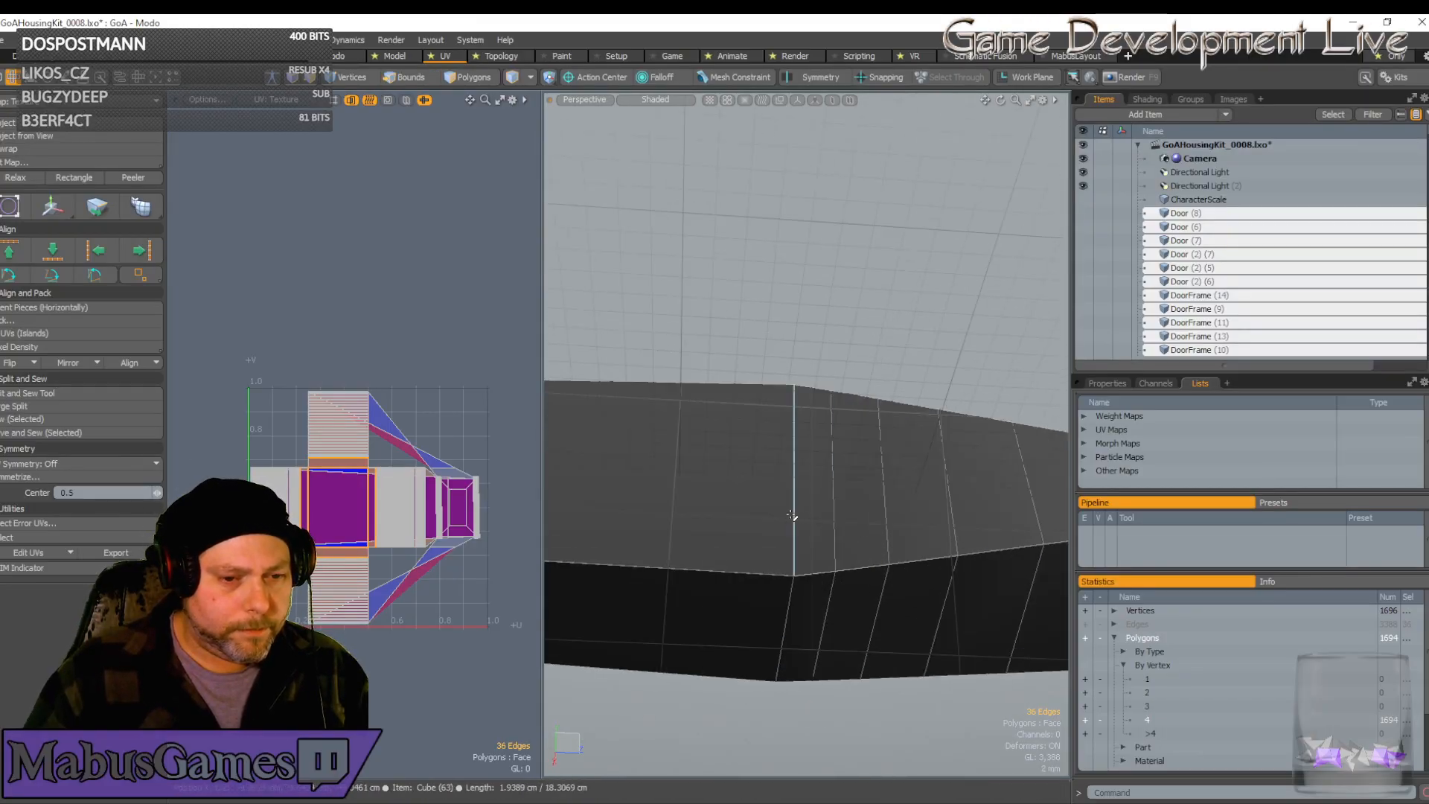
click(792, 516)
scroll(793, 521, down, 6)
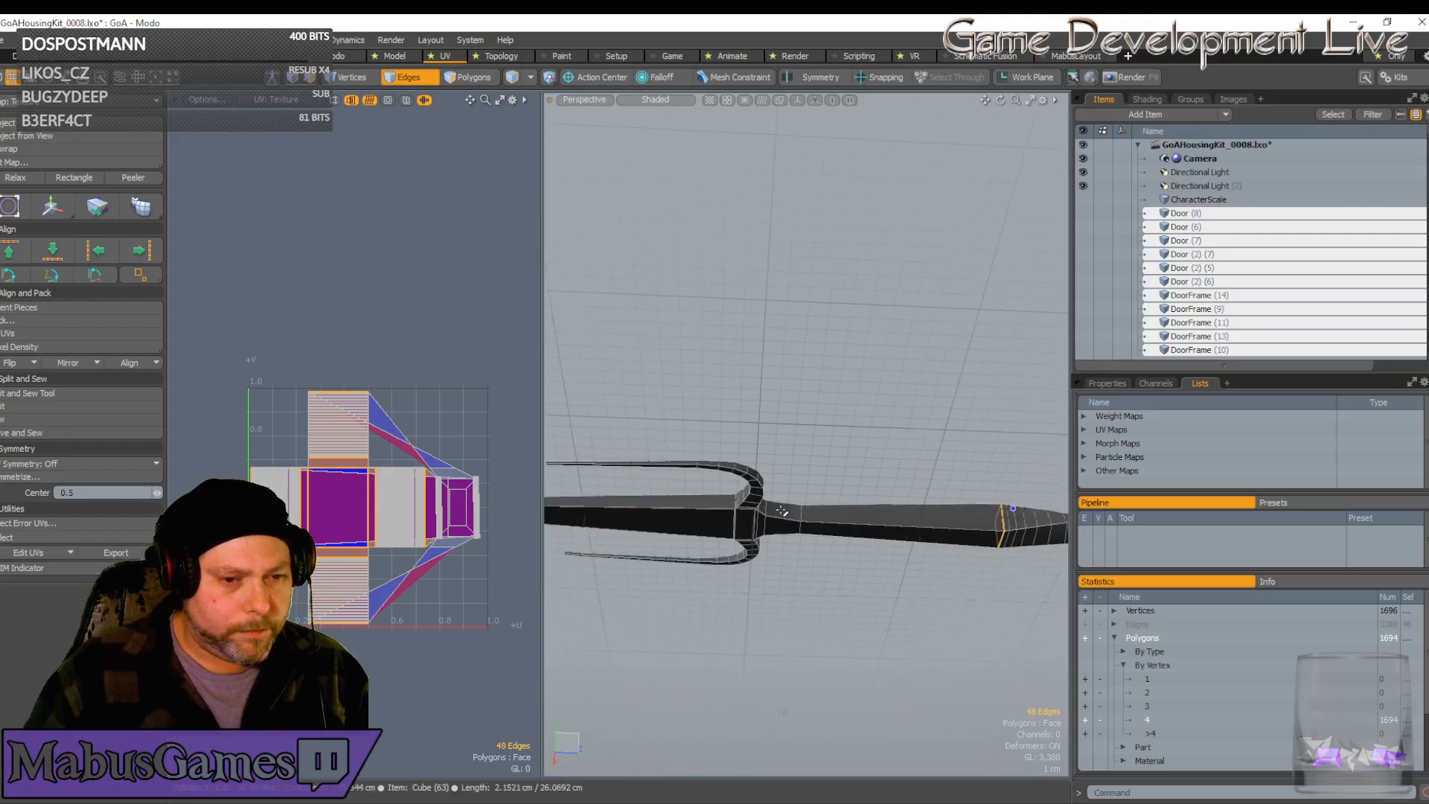
Try to add the edge loop around the base of one side prong to the selection
scroll(798, 548, down, 4)
scroll(774, 596, up, 10)
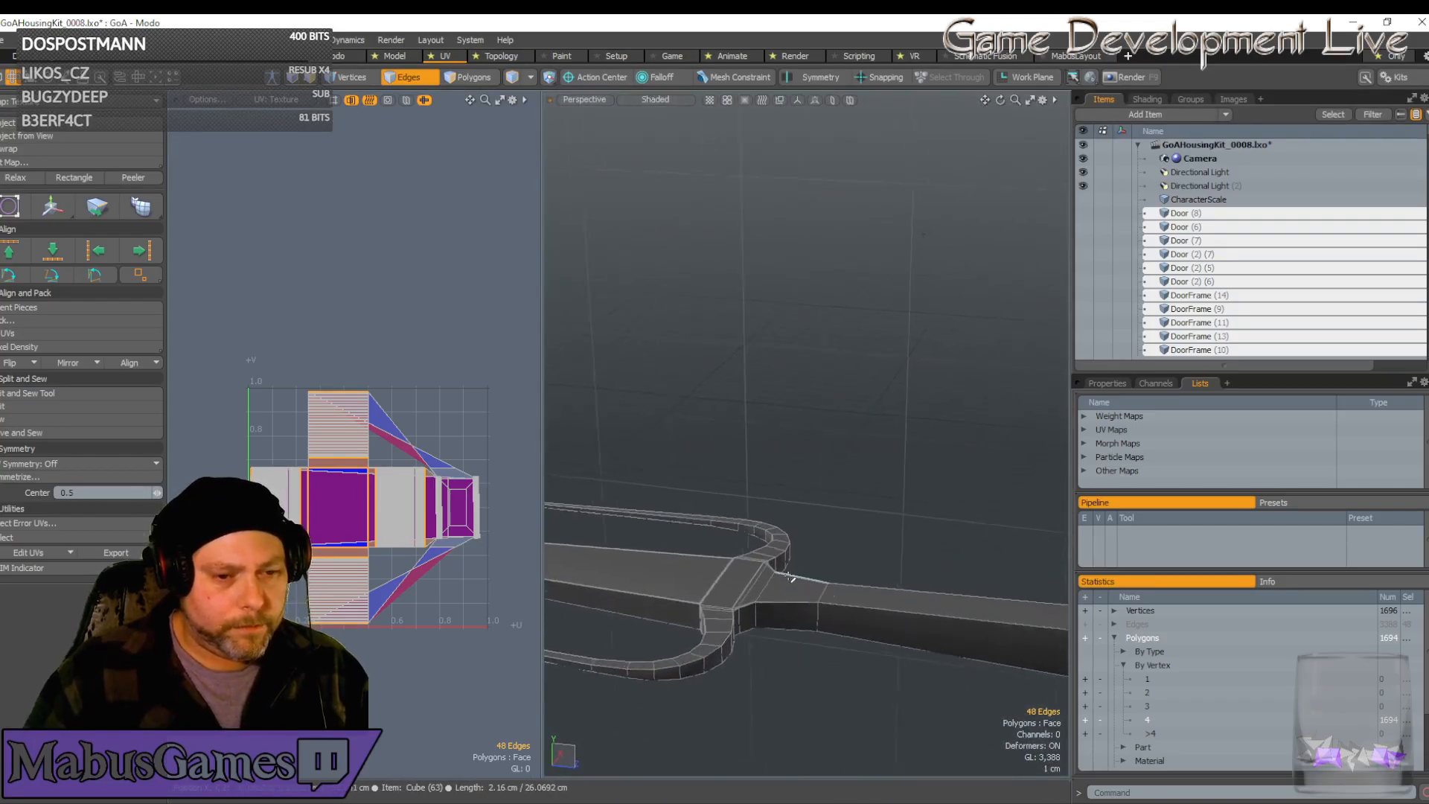
scroll(759, 634, up, 8)
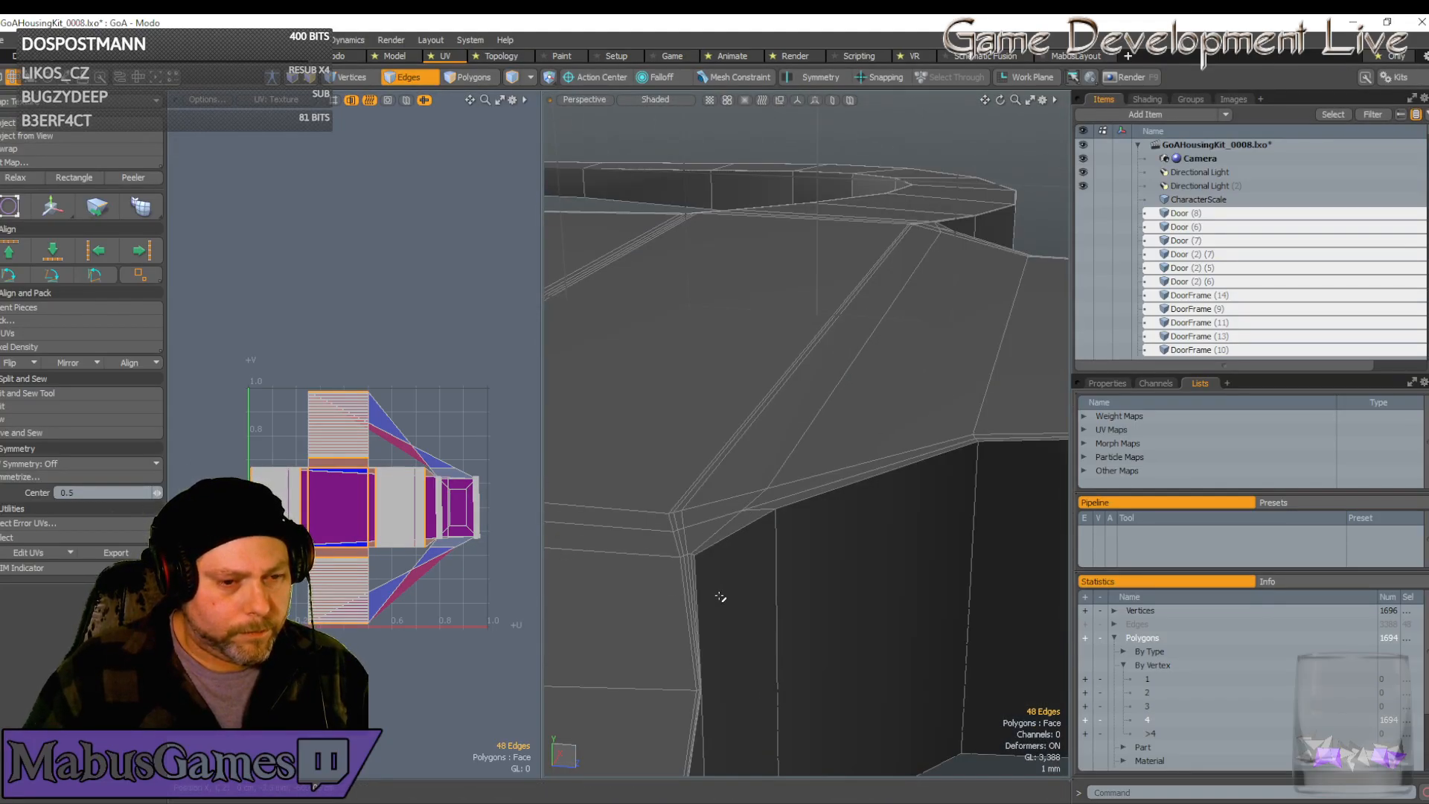
alt+drag(721, 558, 609, 480)
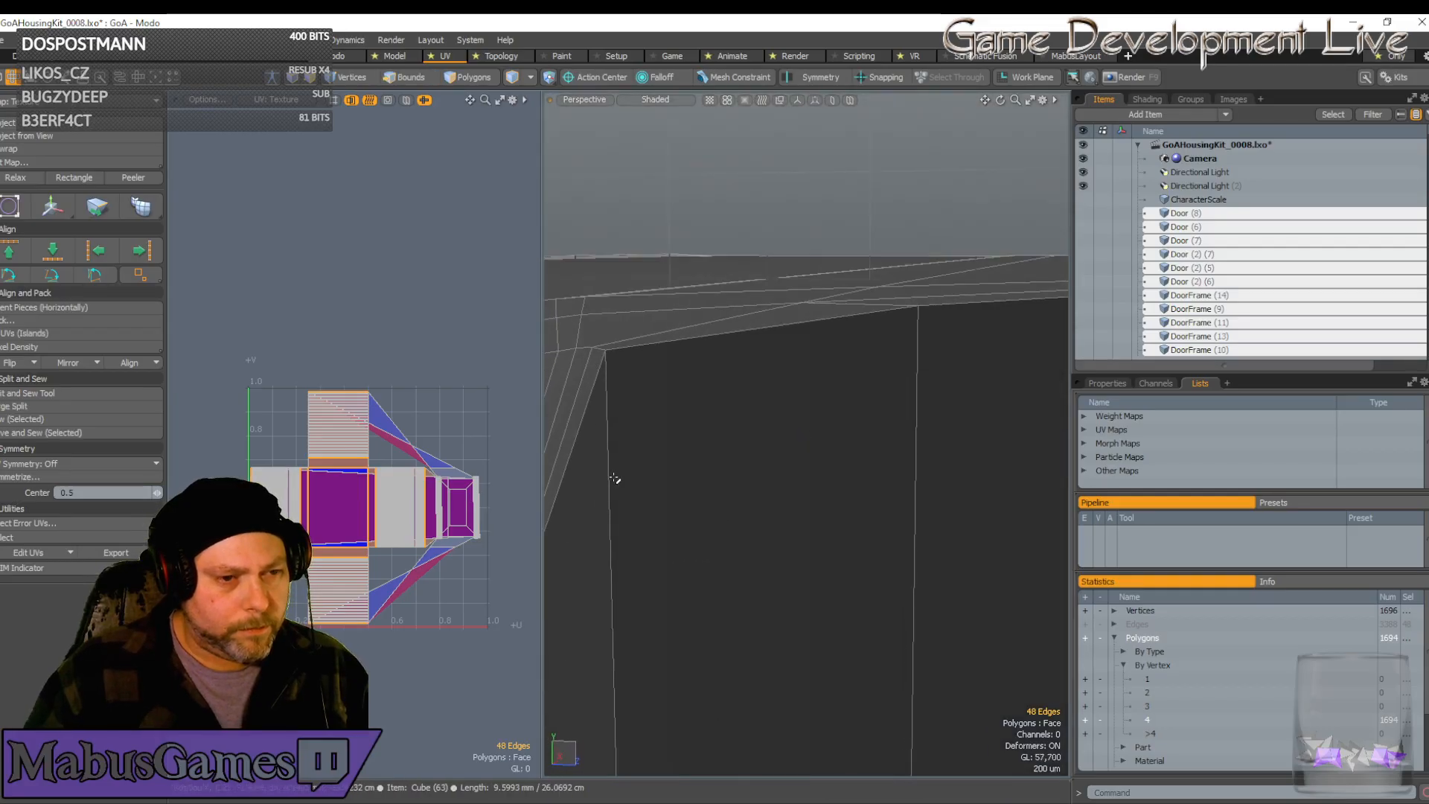
key(2)
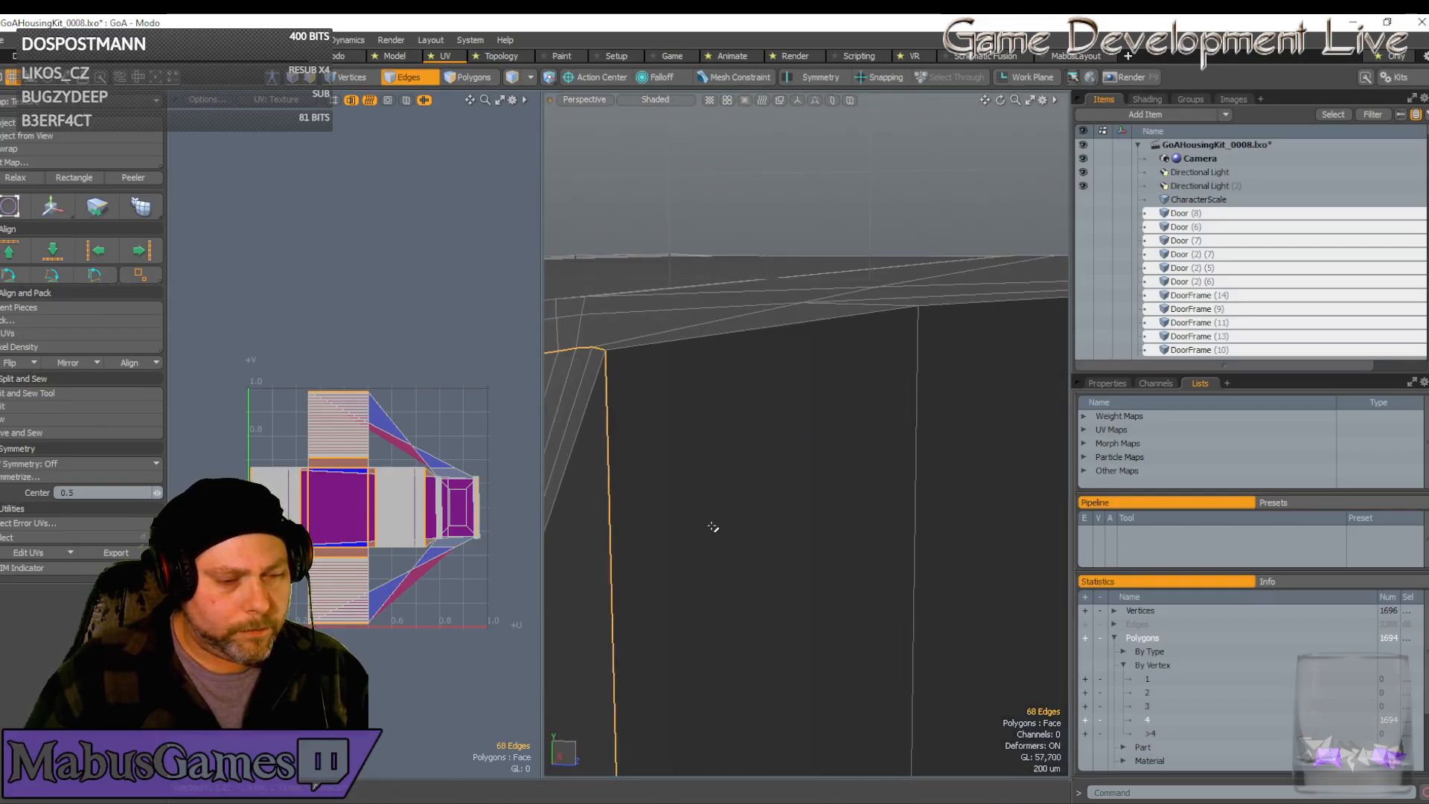
scroll(730, 539, down, 5)
alt+drag(742, 547, 742, 566)
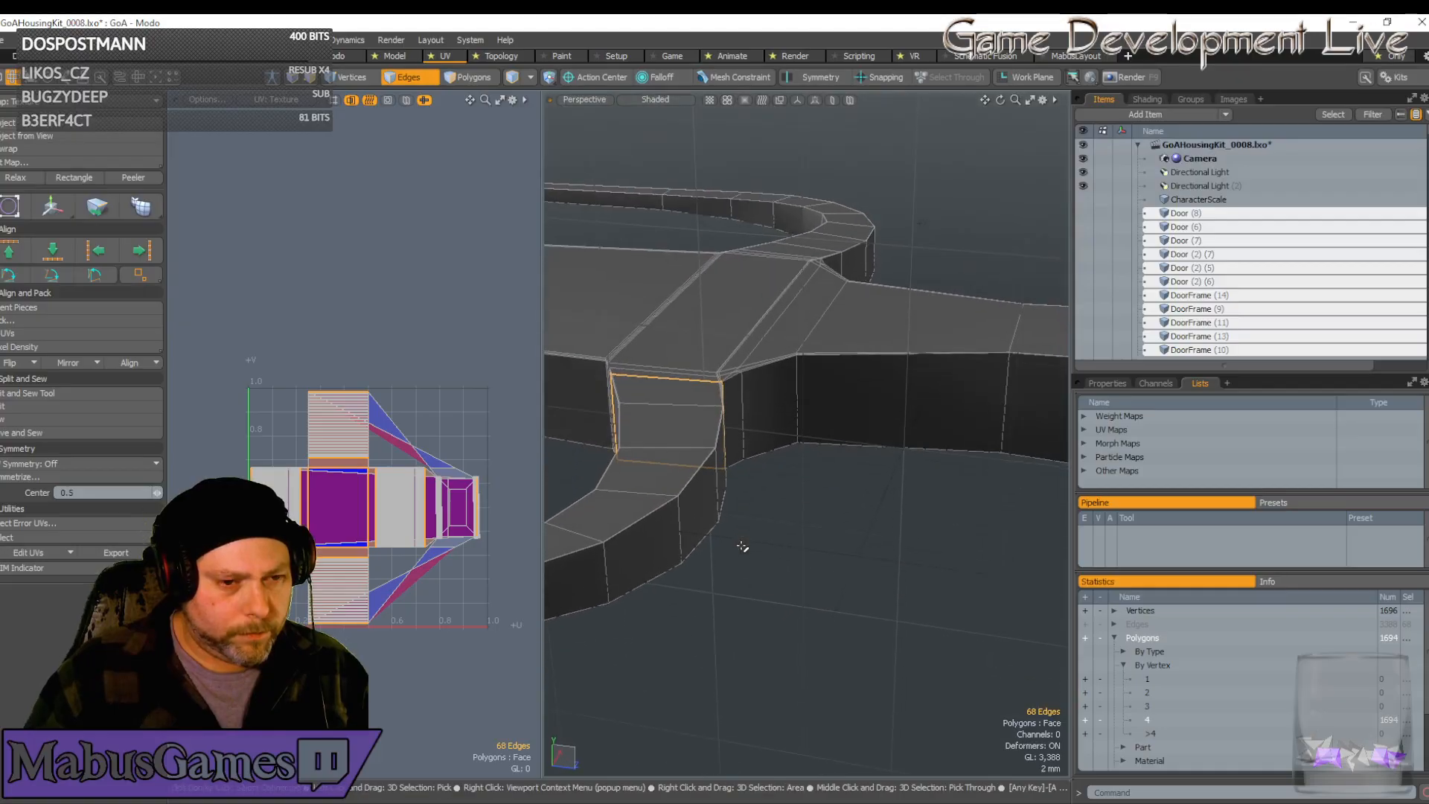
key(2)
key(2)
key(2)
alt+drag(820, 405, 819, 398)
Add the edge loop around the flared neck, where the shaft joins the crossguard, to the selection
scroll(818, 398, up, 10)
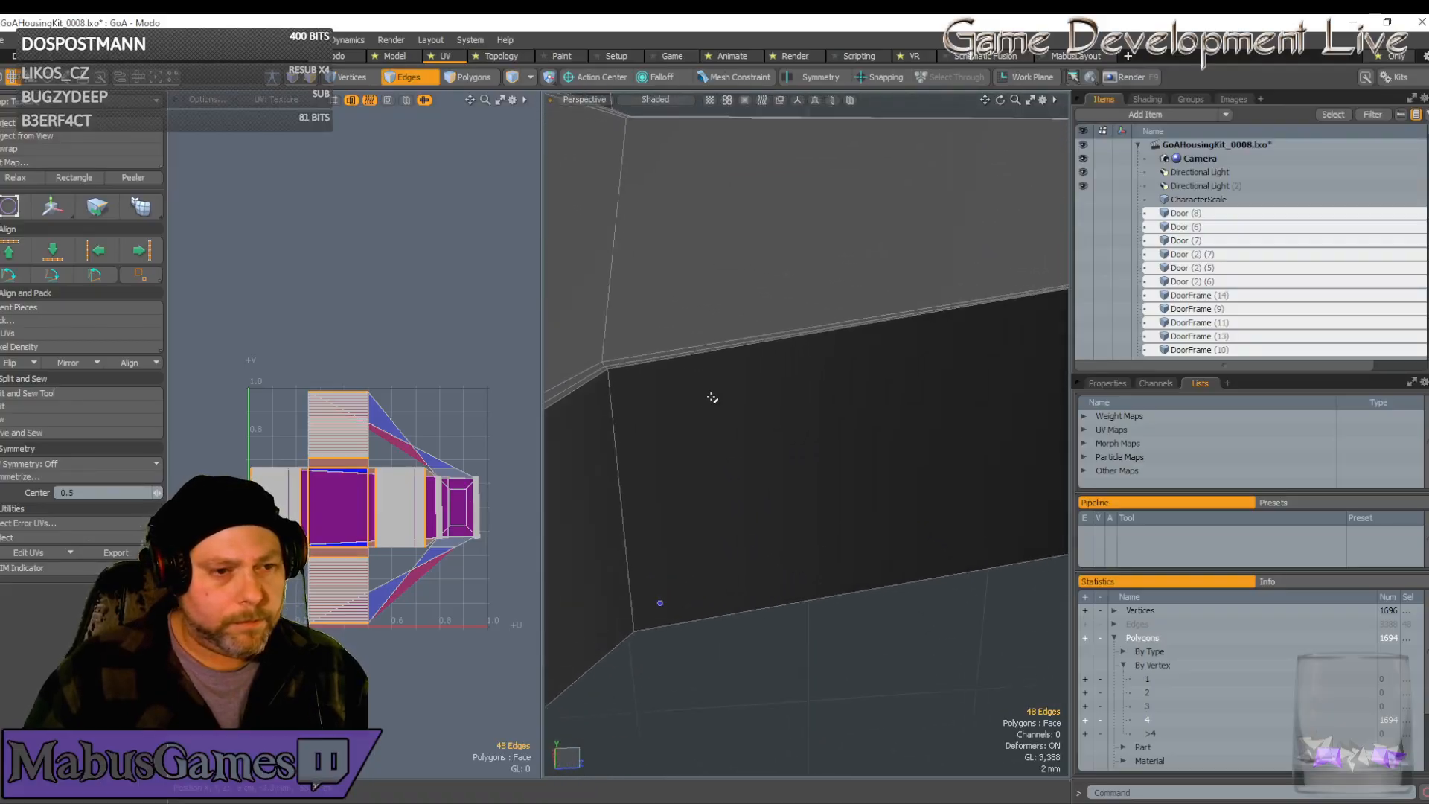
key(2)
shift+double_click(663, 462)
scroll(779, 498, down, 10)
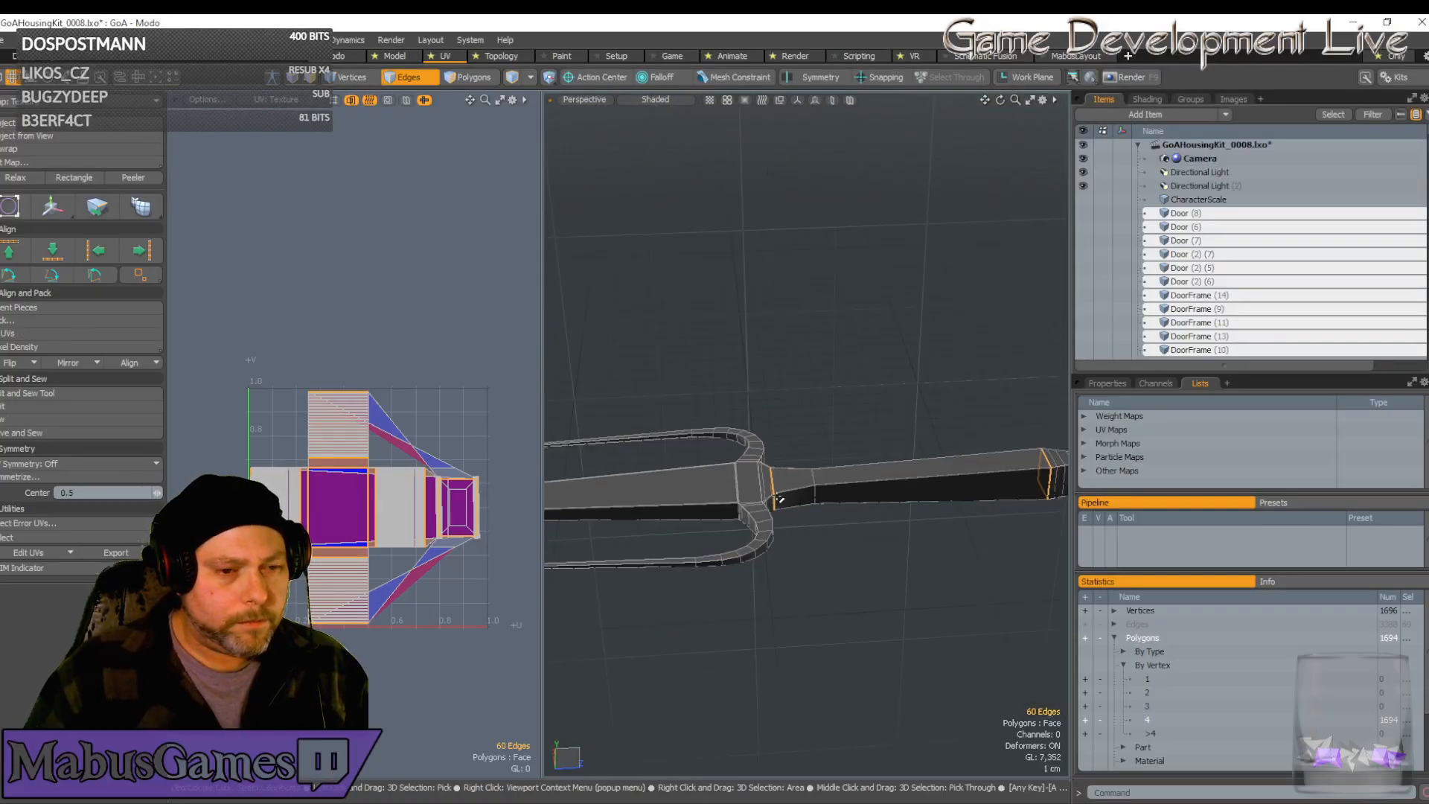
Create a new UV seam map and add the selected edge loops to it as seams
scroll(778, 499, up, 10)
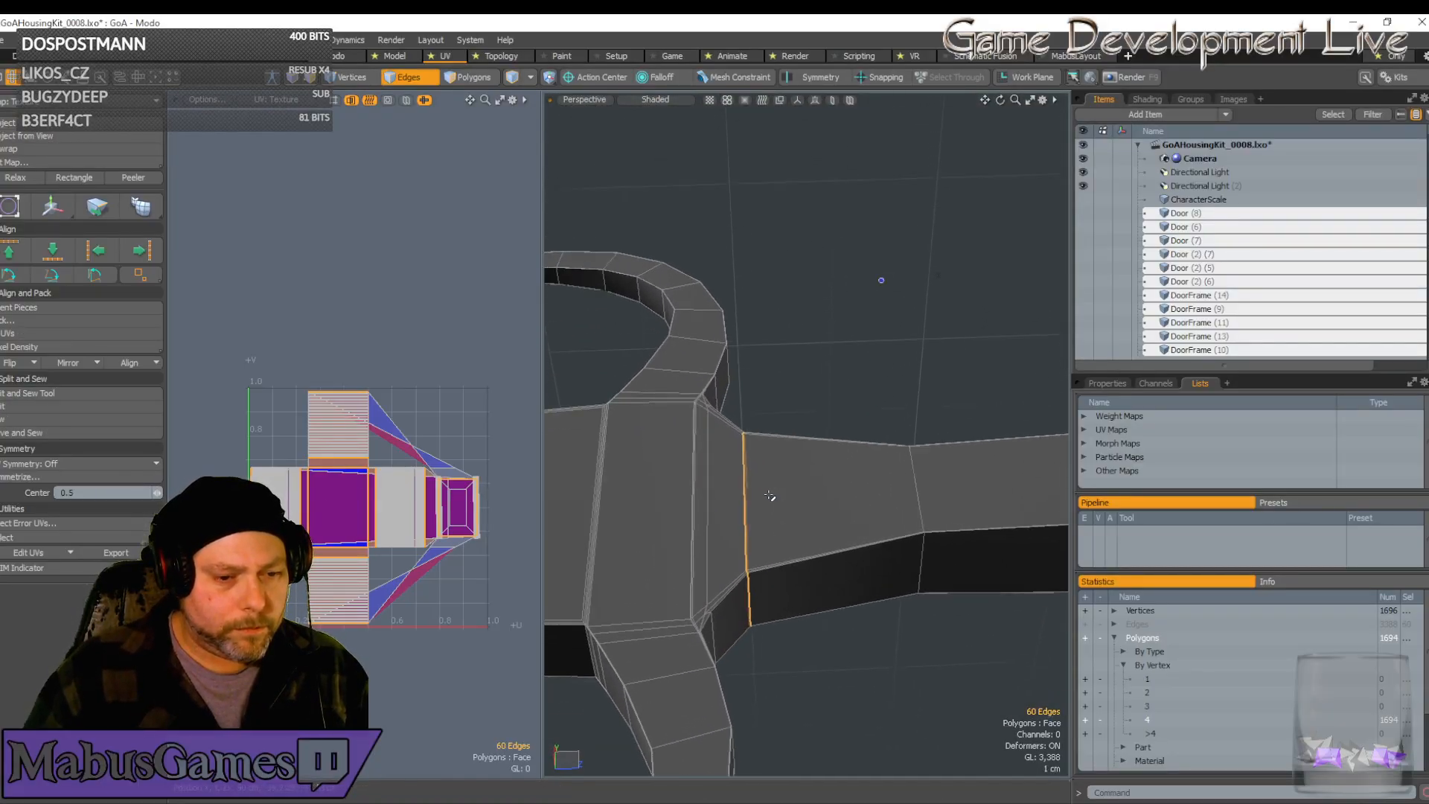
scroll(770, 496, up, 5)
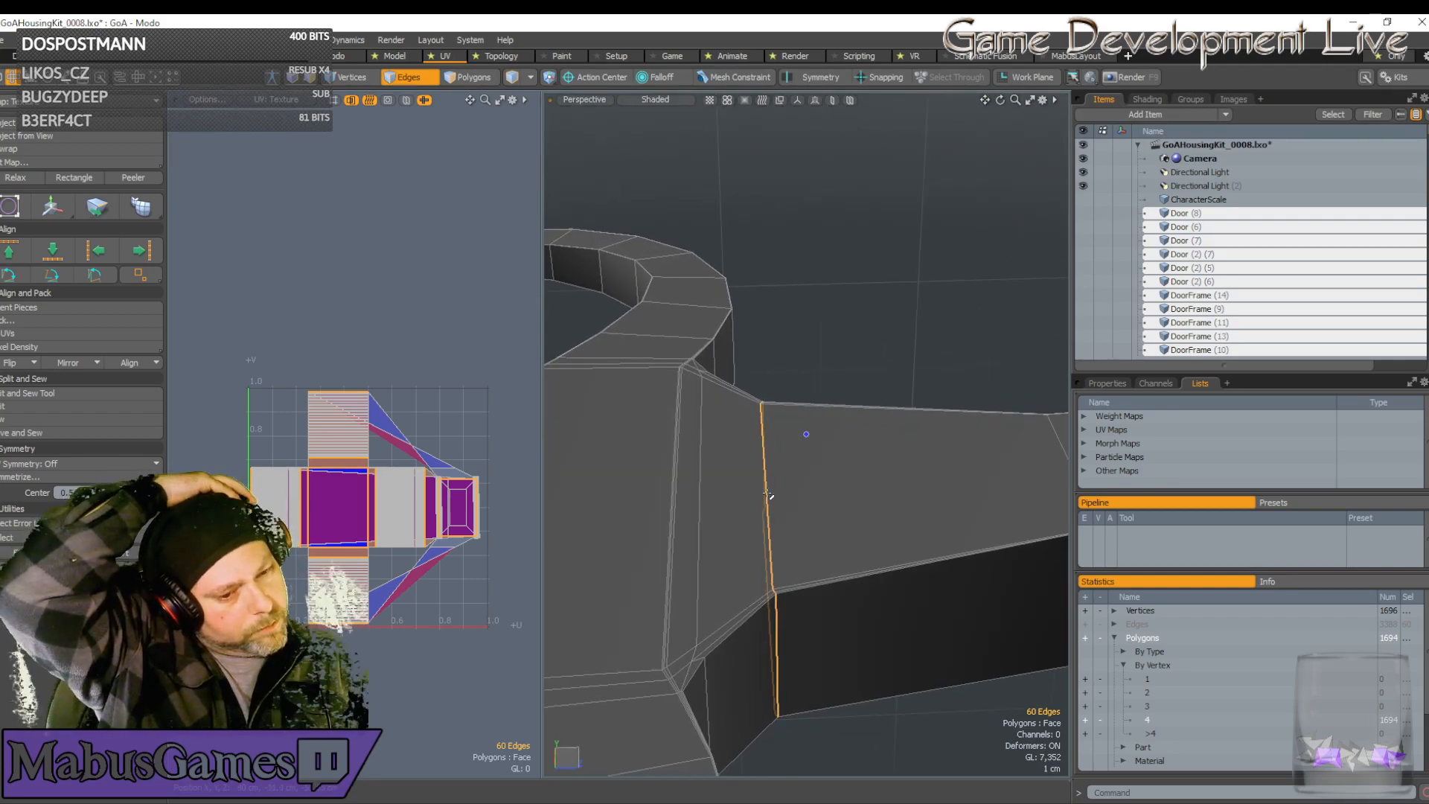
alt+drag(769, 494, 767, 544)
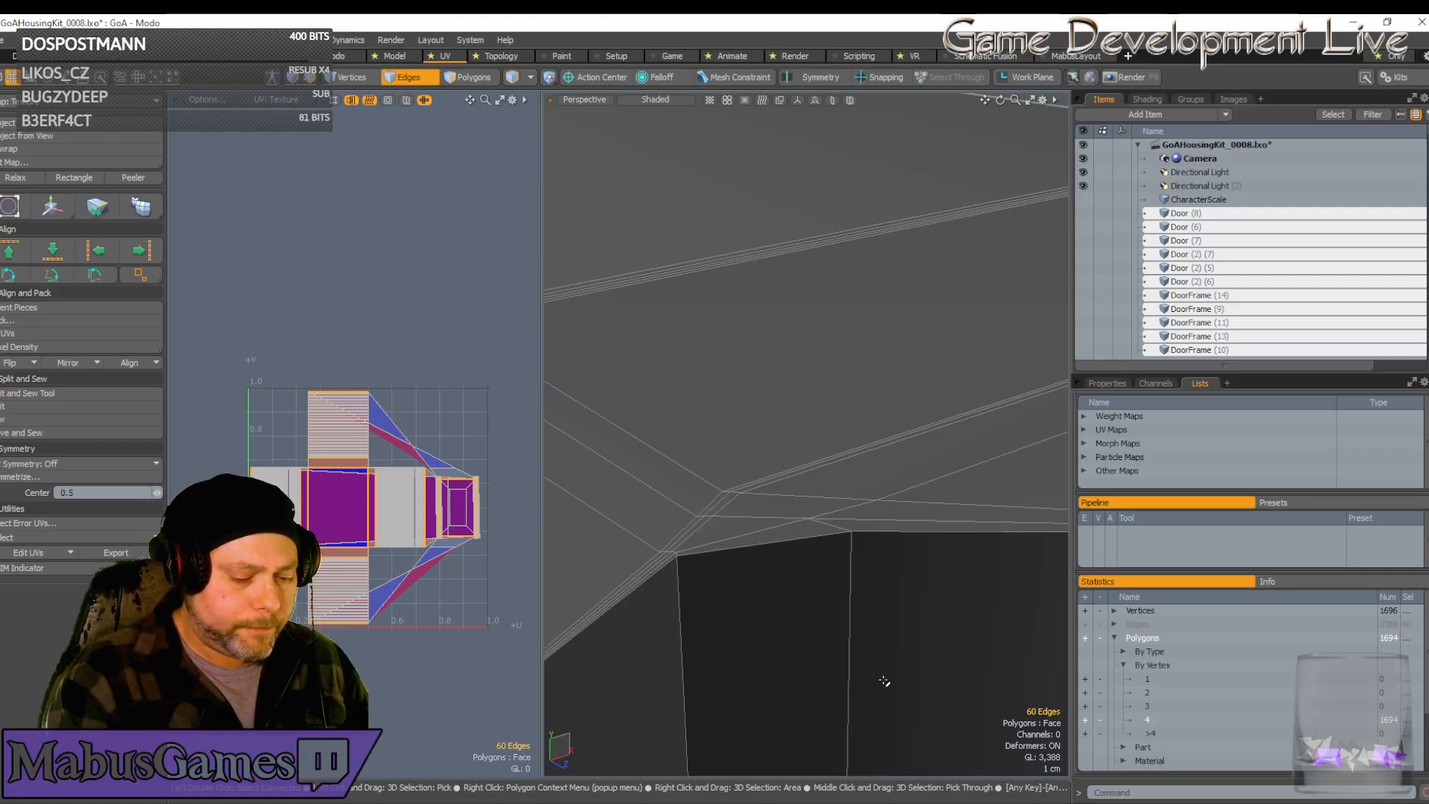
key(shift+a)
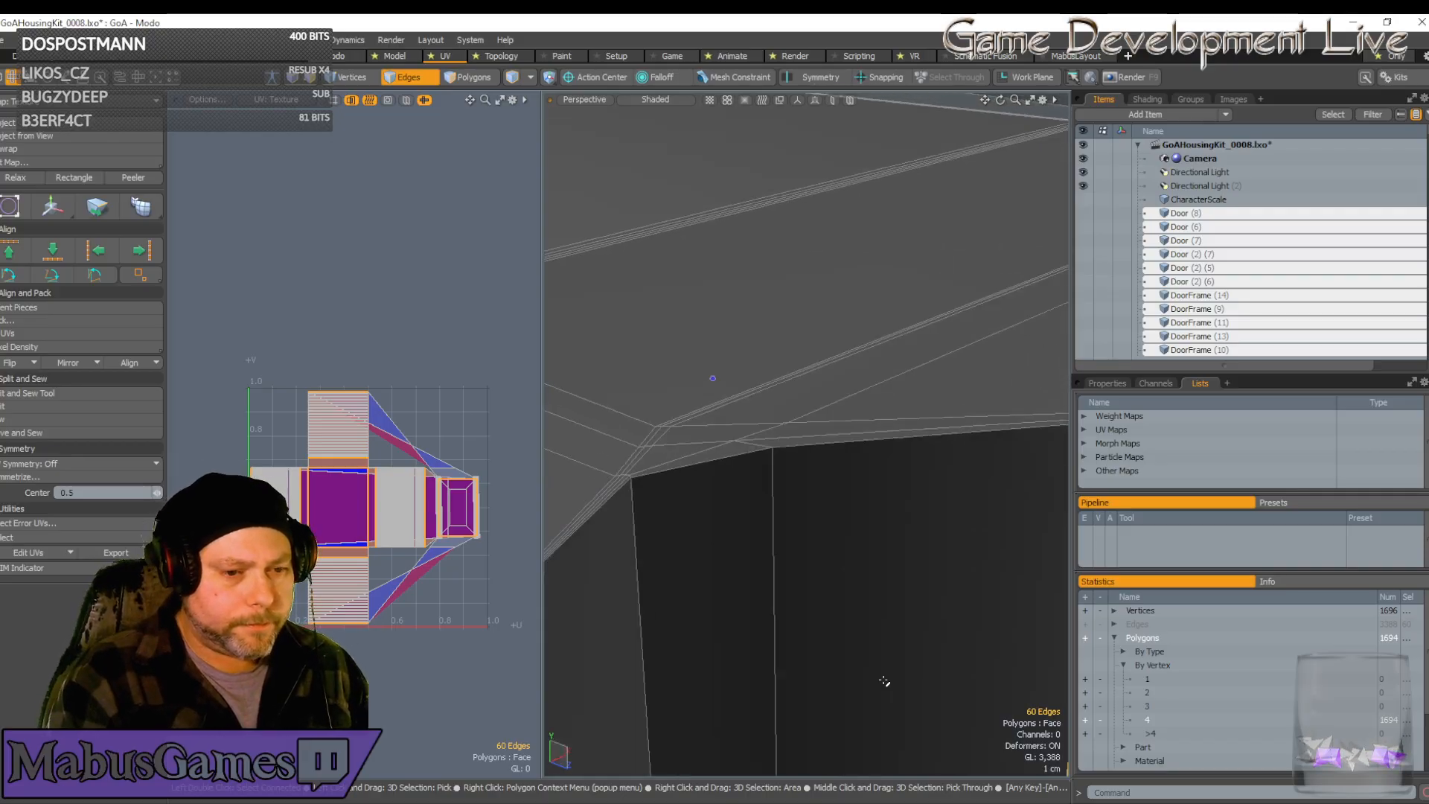
alt+drag(884, 680, 885, 681)
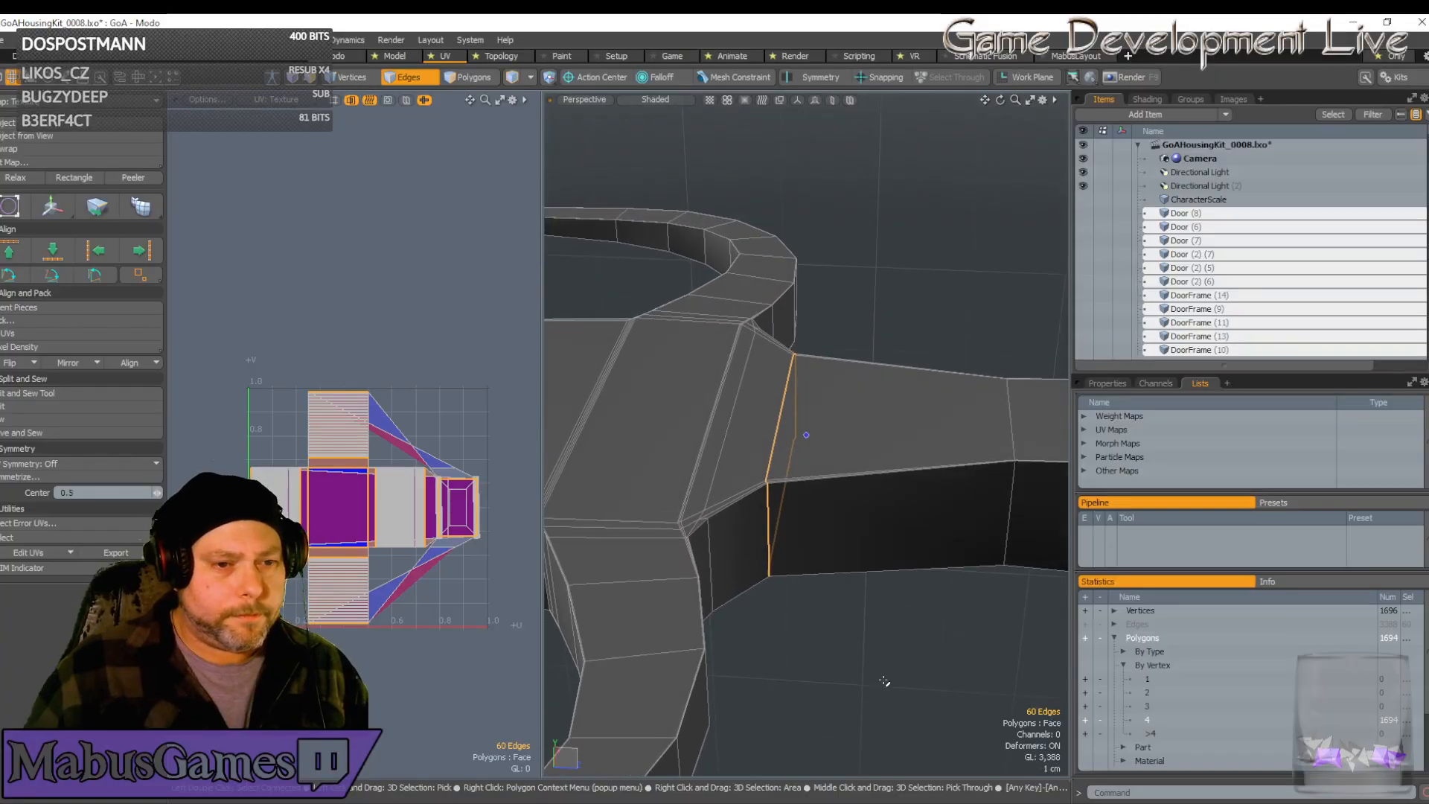
click(44, 164)
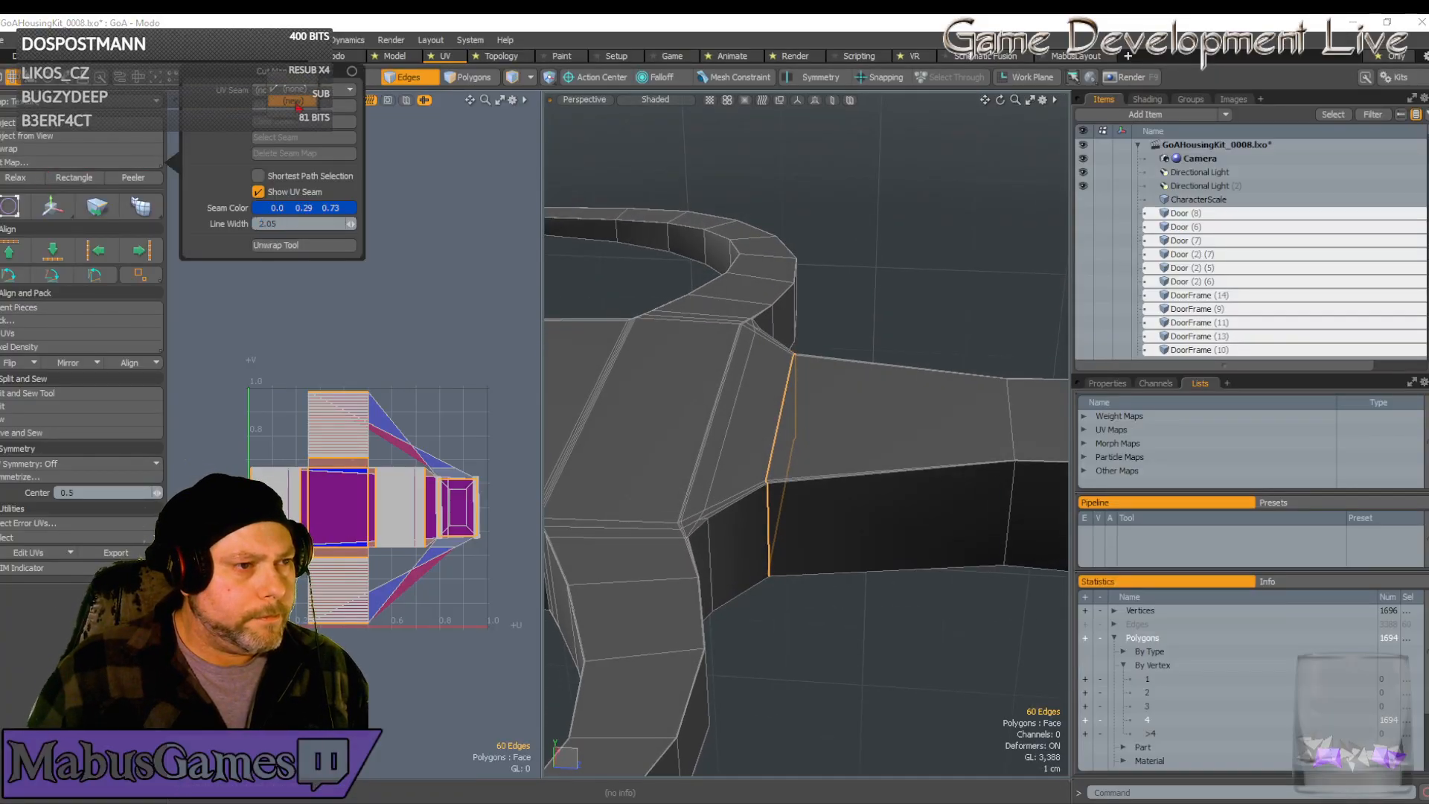
click(294, 102)
click(914, 395)
click(300, 106)
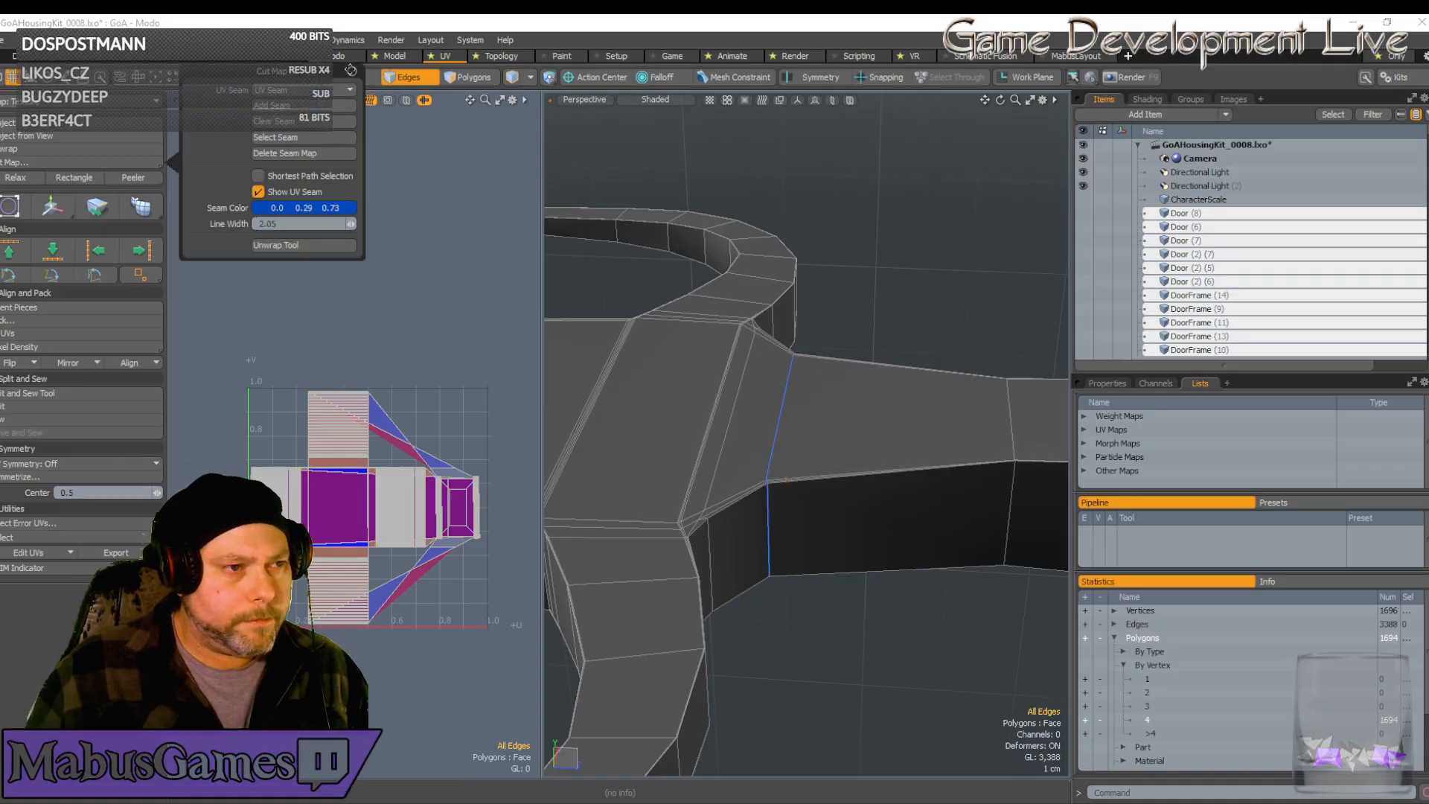
click(352, 72)
Try to select the edge run in the corner between the neck seam and the side prong
scroll(749, 543, down, 3)
alt+drag(750, 543, 849, 480)
scroll(823, 502, down, 3)
scroll(652, 408, up, 8)
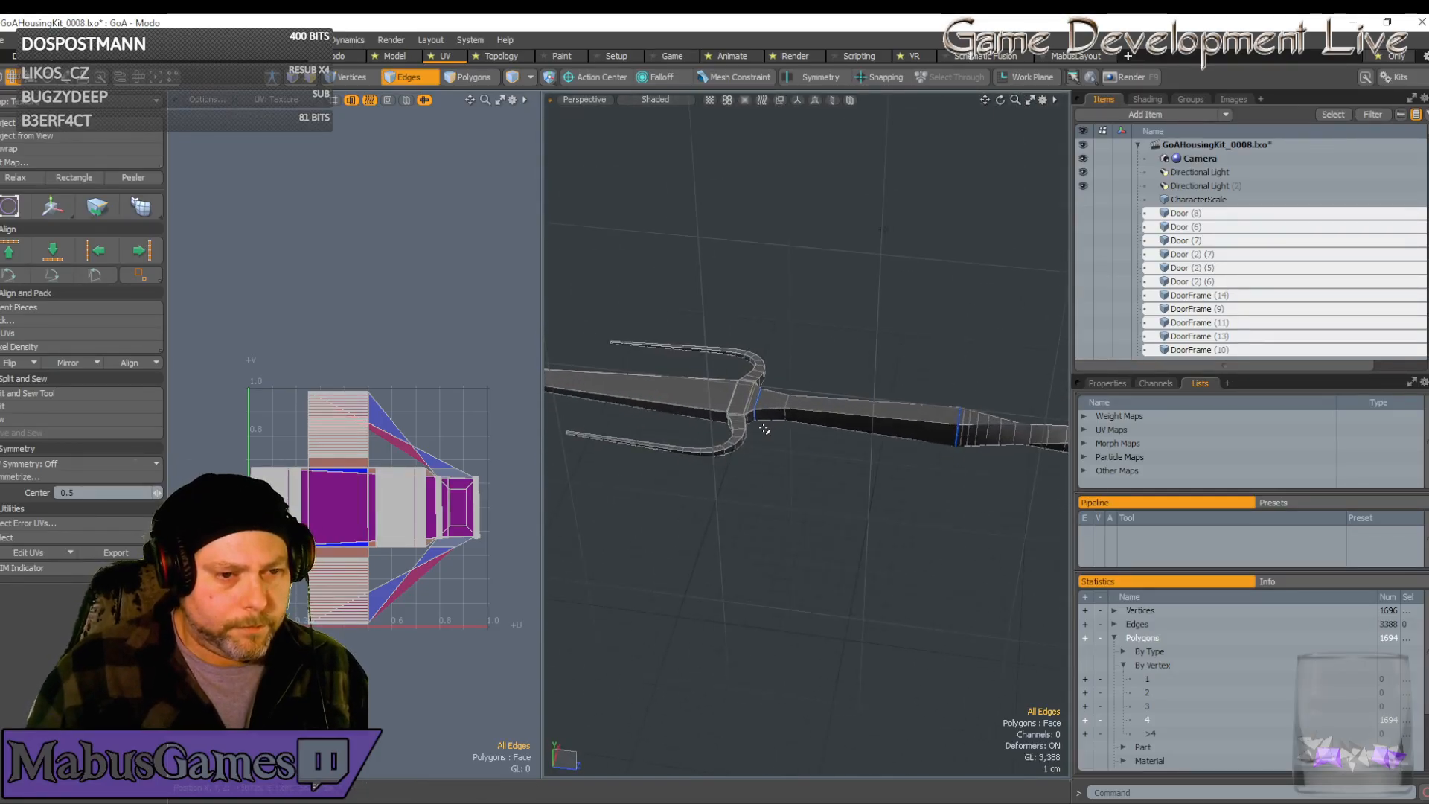
scroll(745, 408, up, 8)
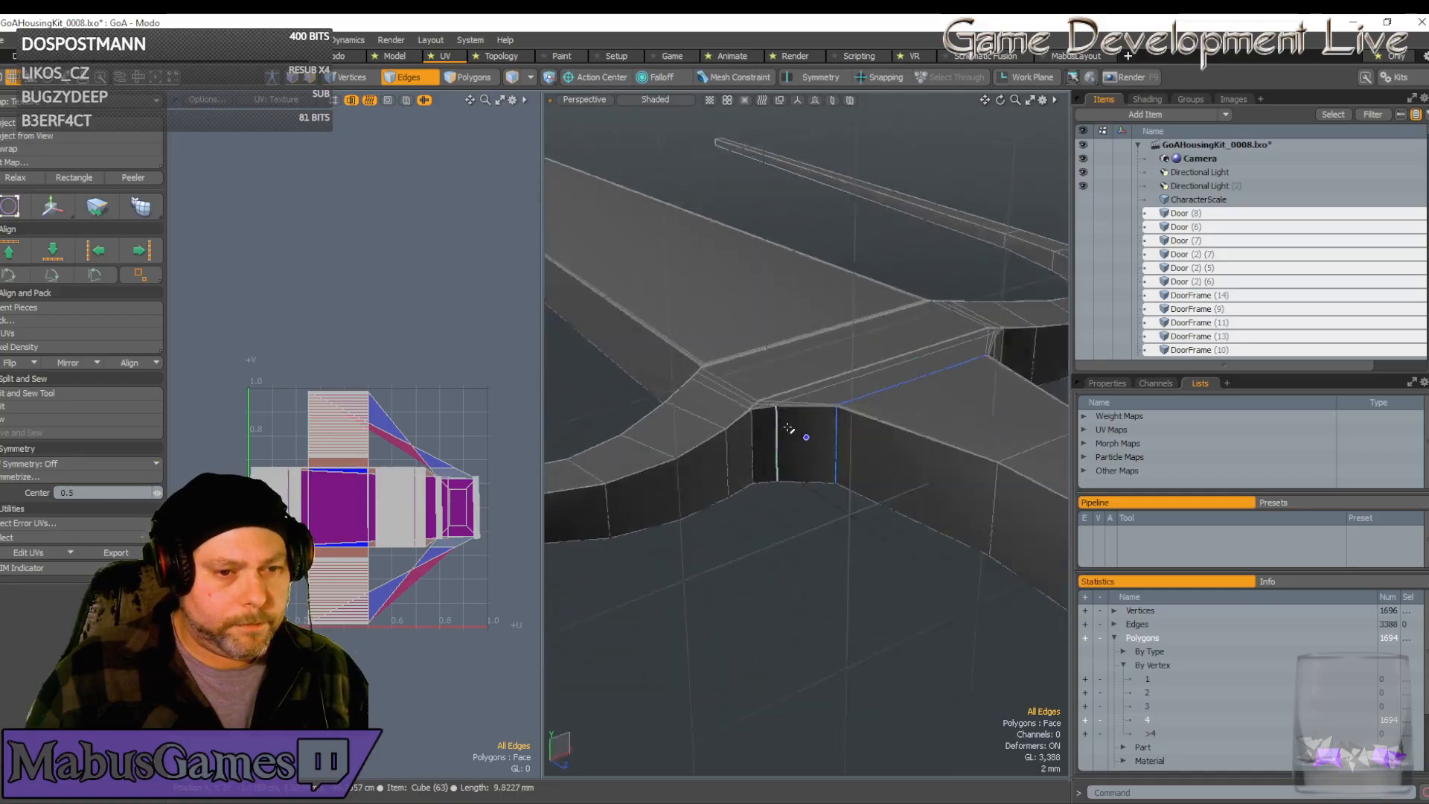
alt+drag(789, 428, 797, 428)
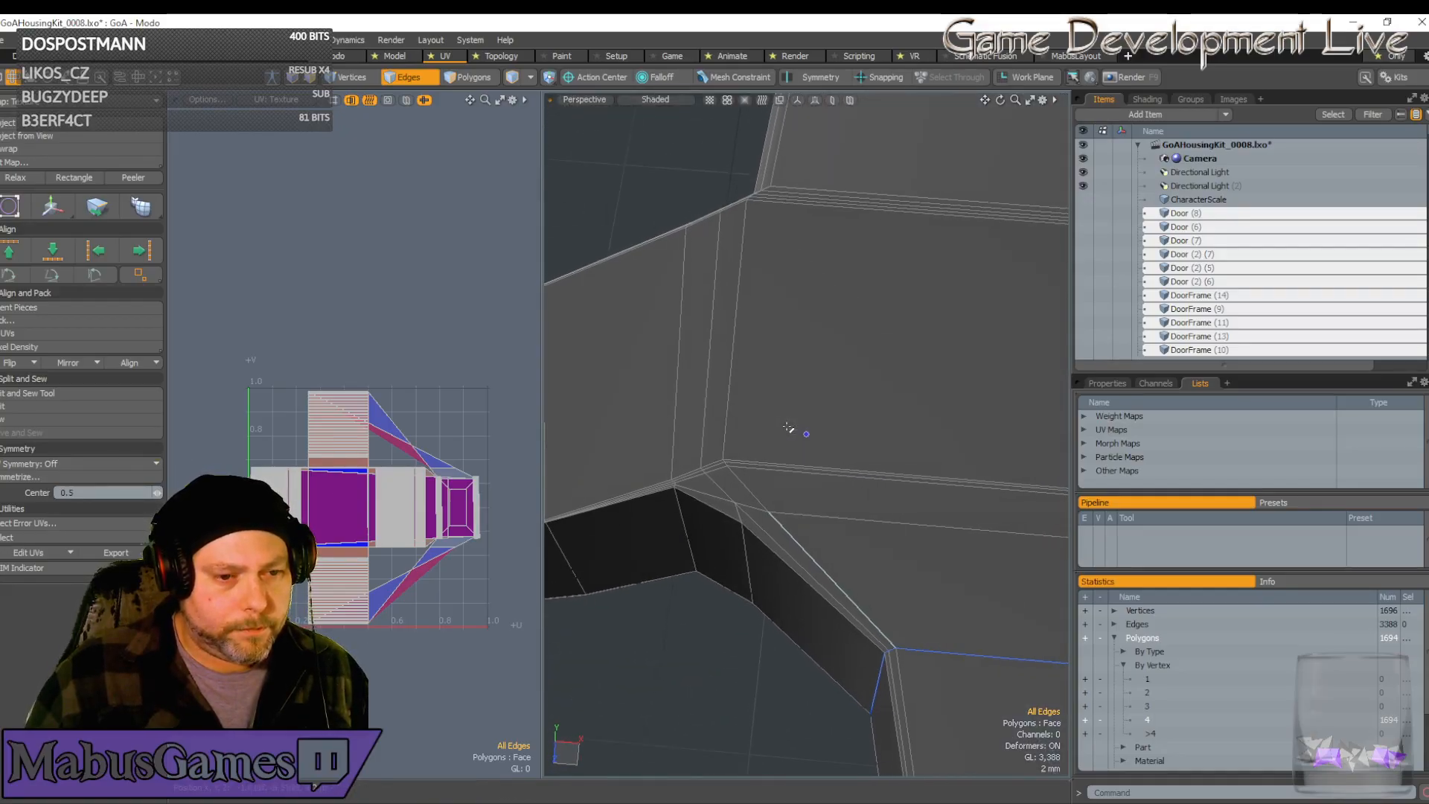
alt+drag(842, 544, 700, 542)
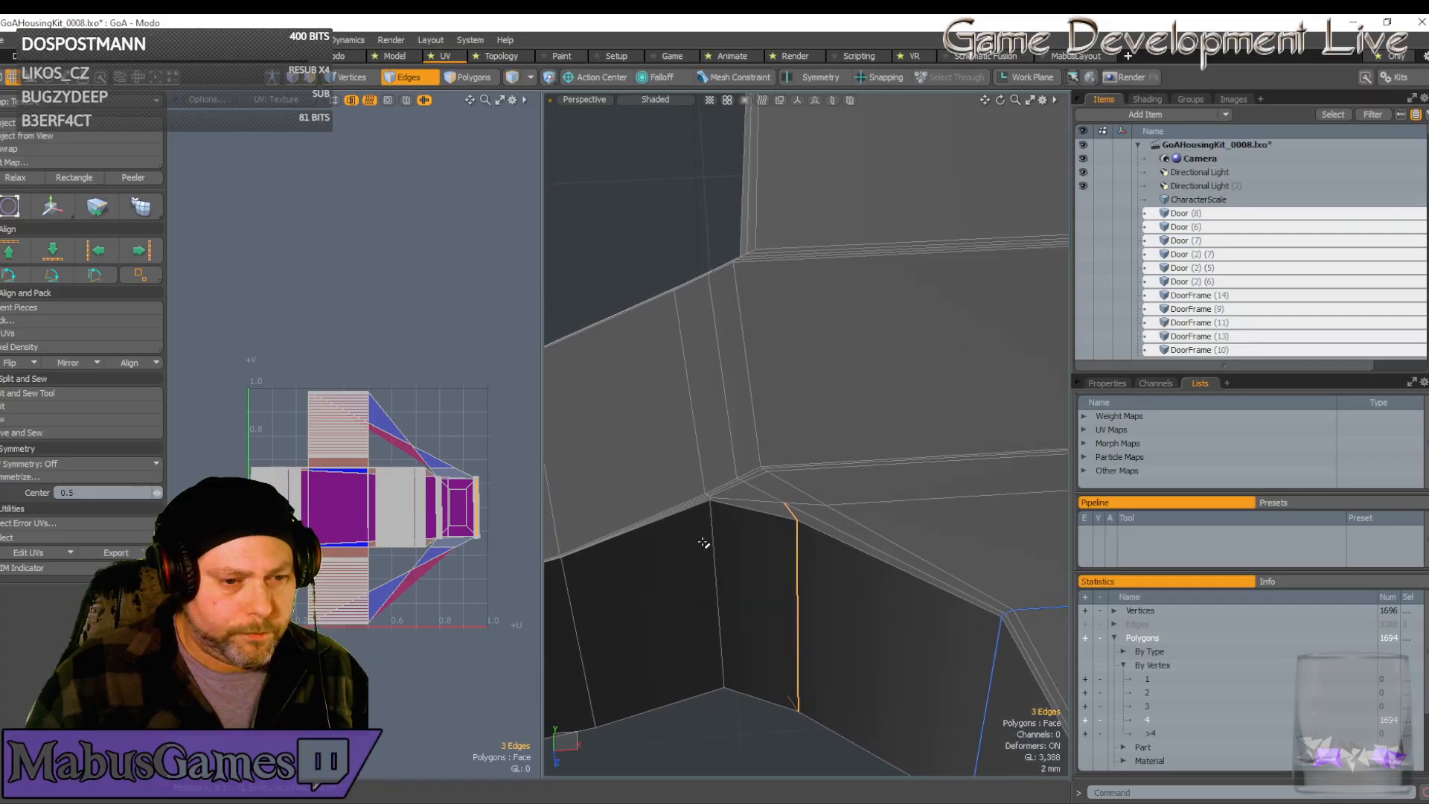
Select the edge loop around the base of one side prong instead
alt+drag(843, 497, 824, 467)
scroll(798, 479, up, 5)
alt+drag(888, 667, 730, 527)
scroll(726, 612, down, 5)
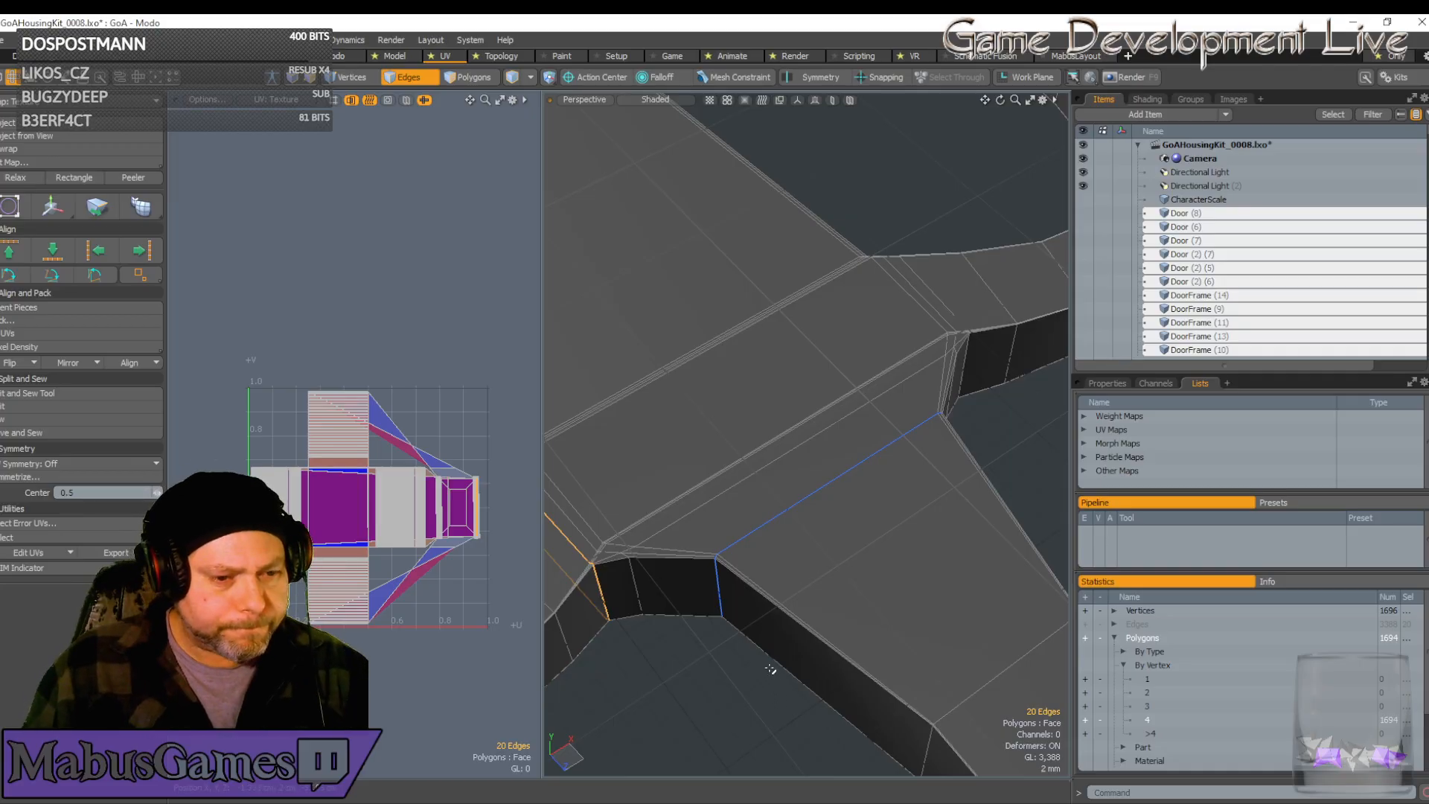
alt+drag(723, 593, 860, 589)
scroll(721, 599, down, 3)
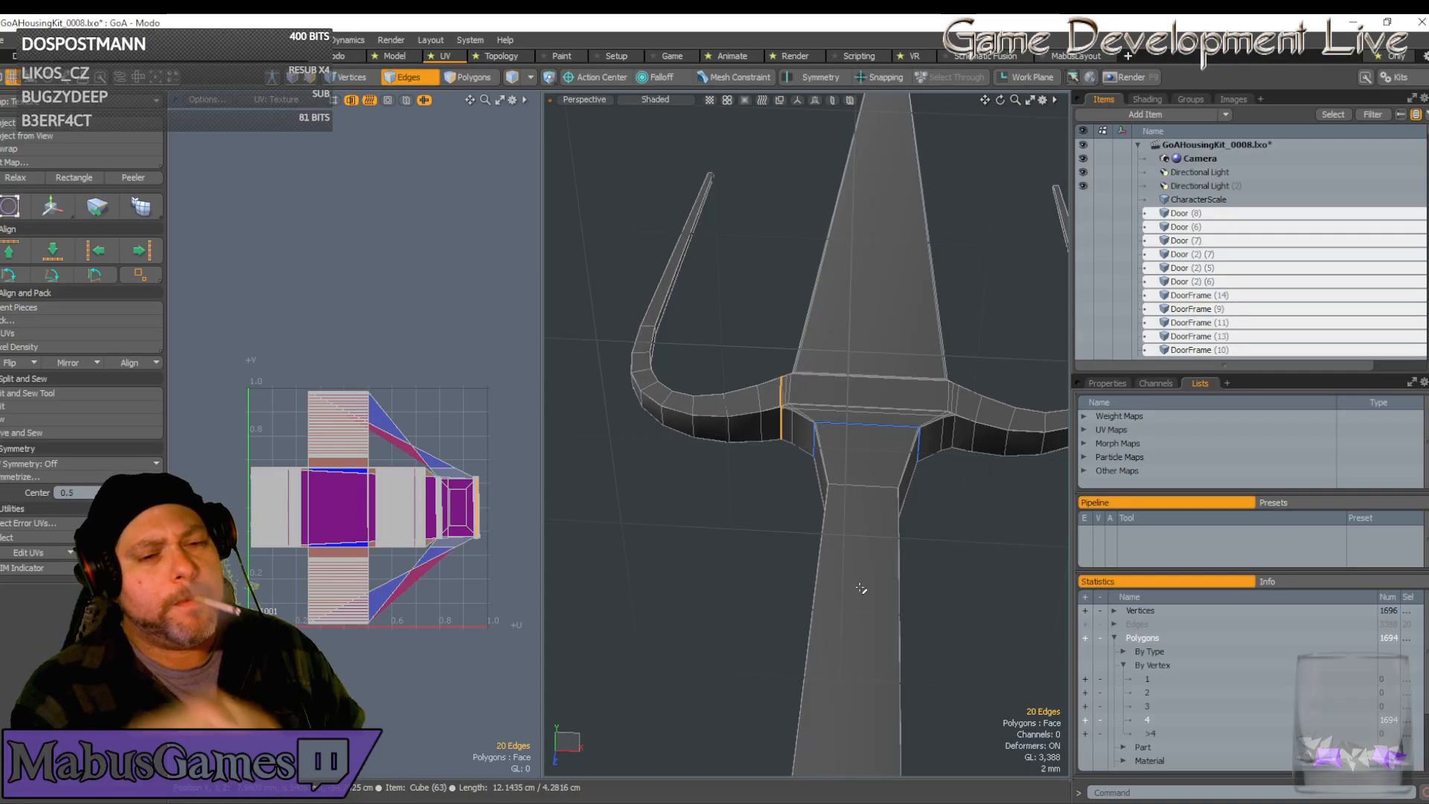
Select the edges outlining the inner faces of both side prongs and crossing the base of the central blade
alt+drag(861, 588, 872, 583)
scroll(873, 583, up, 8)
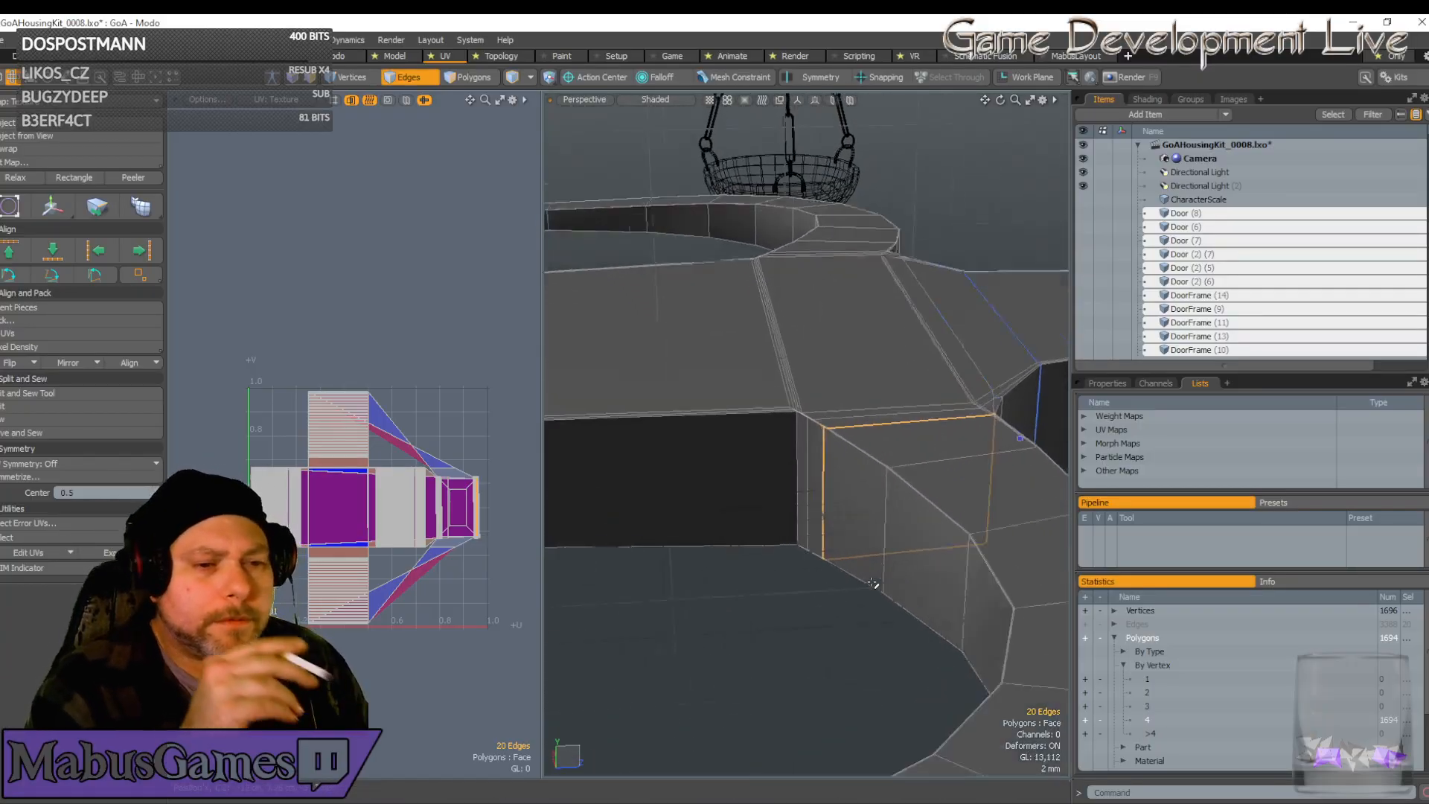
scroll(874, 583, up, 5)
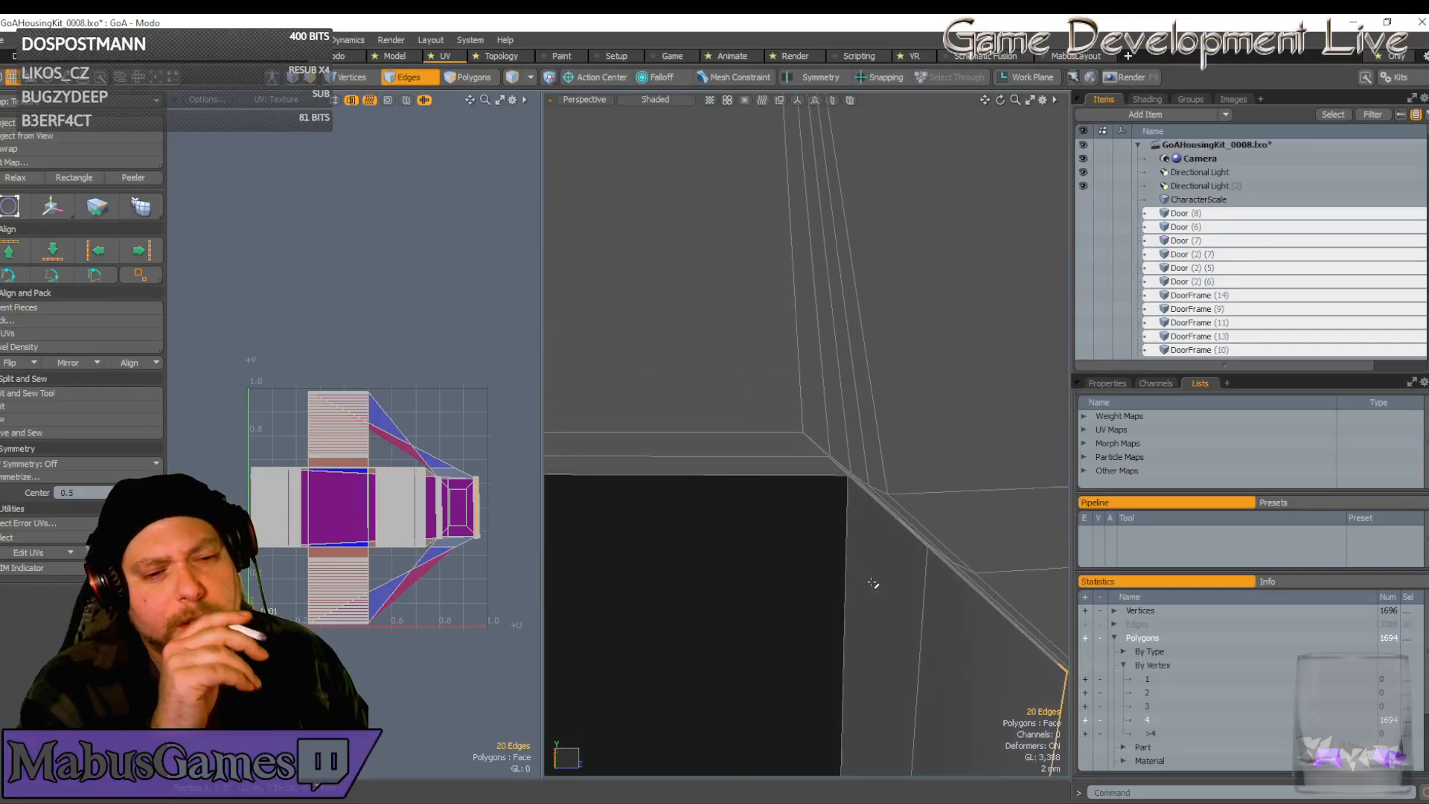
scroll(873, 583, up, 2)
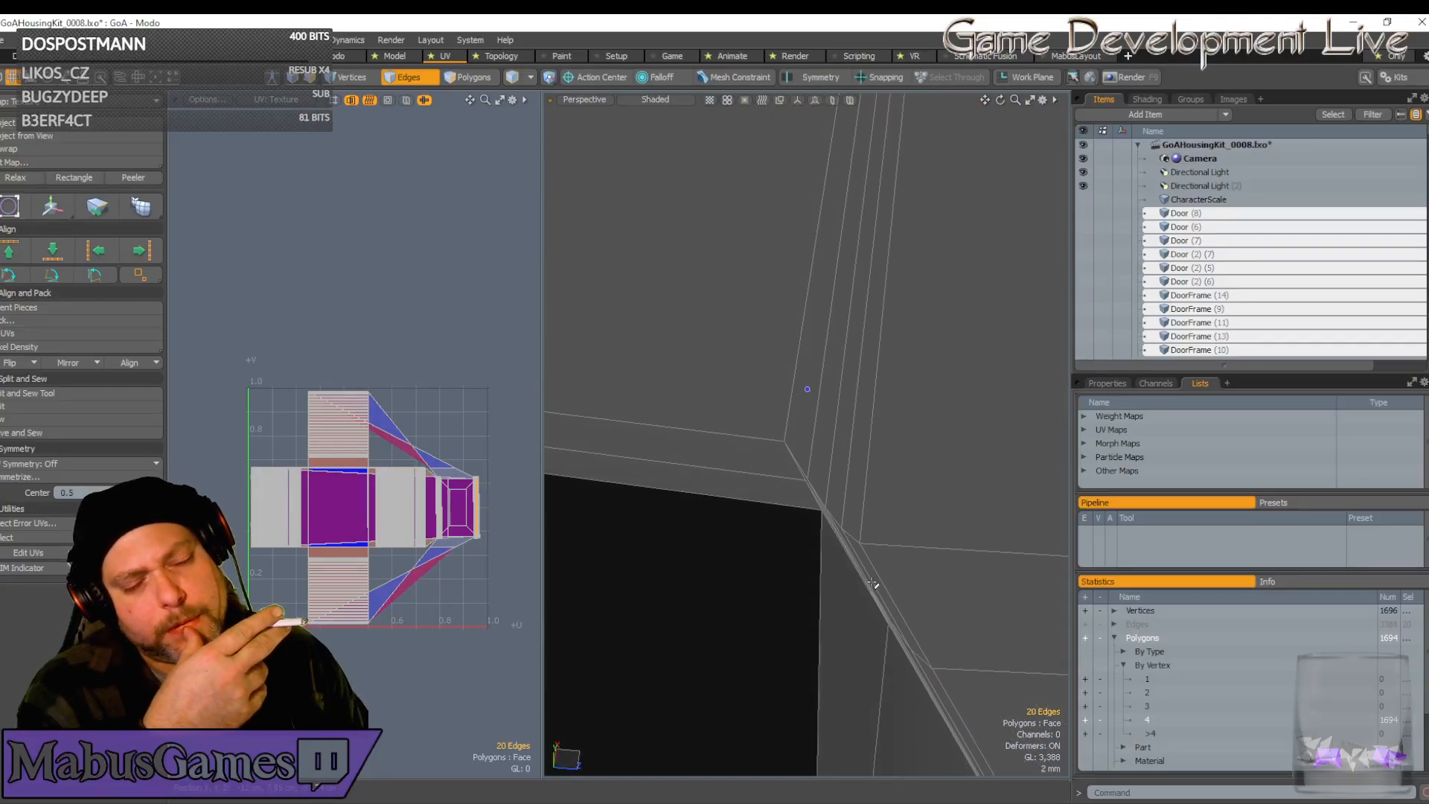
alt+drag(873, 583, 873, 583)
scroll(874, 583, up, 5)
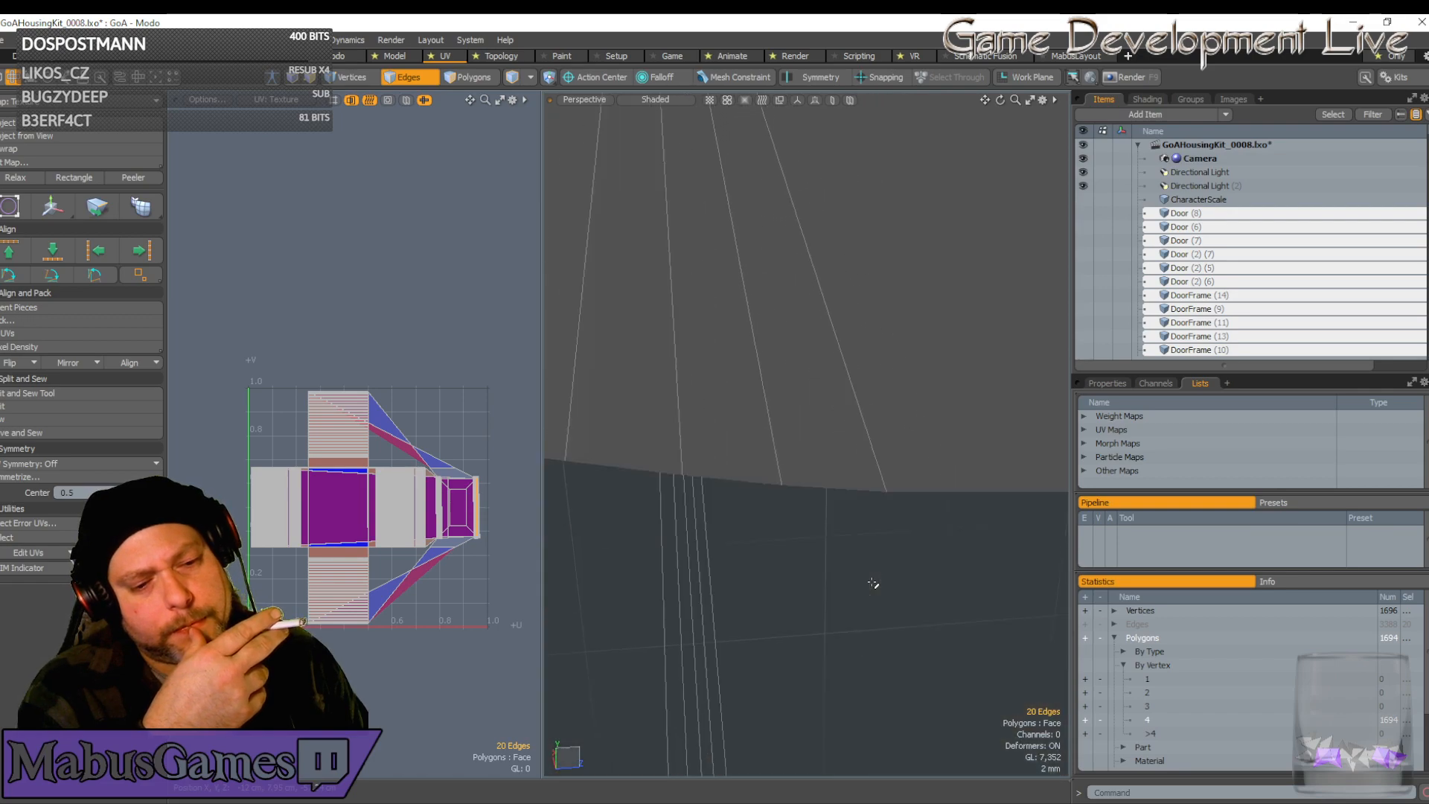
scroll(874, 583, down, 2)
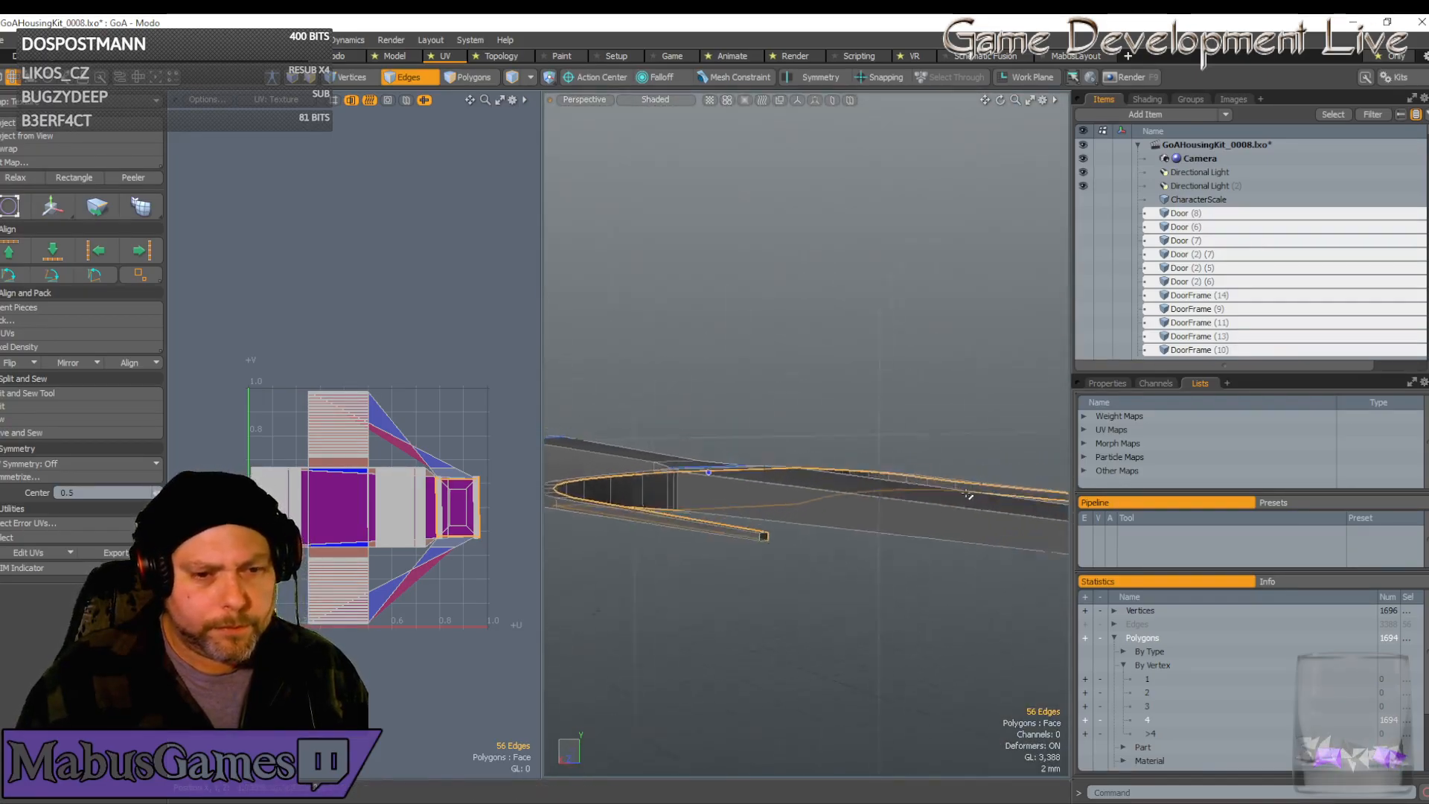
scroll(975, 583, up, 15)
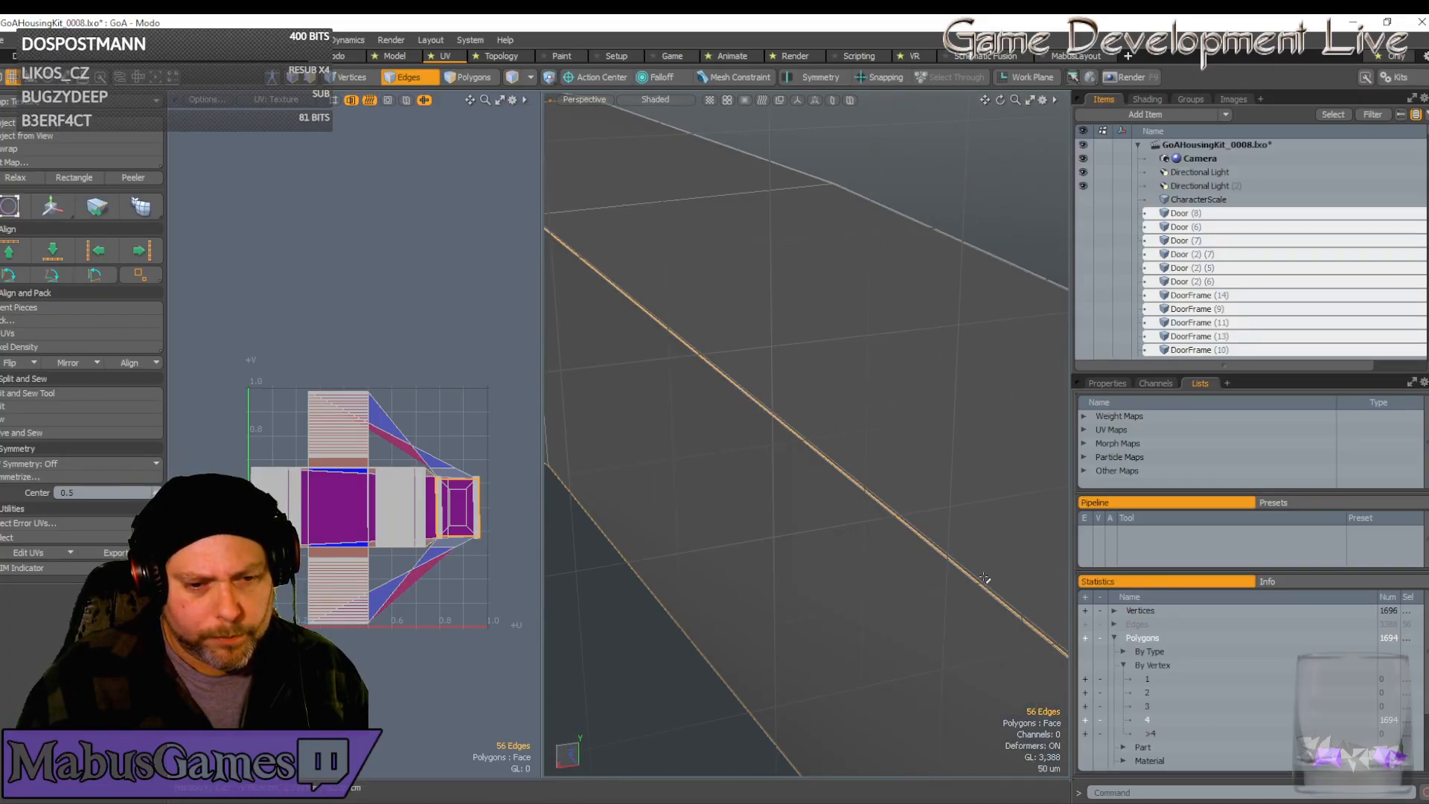
scroll(976, 586, down, 5)
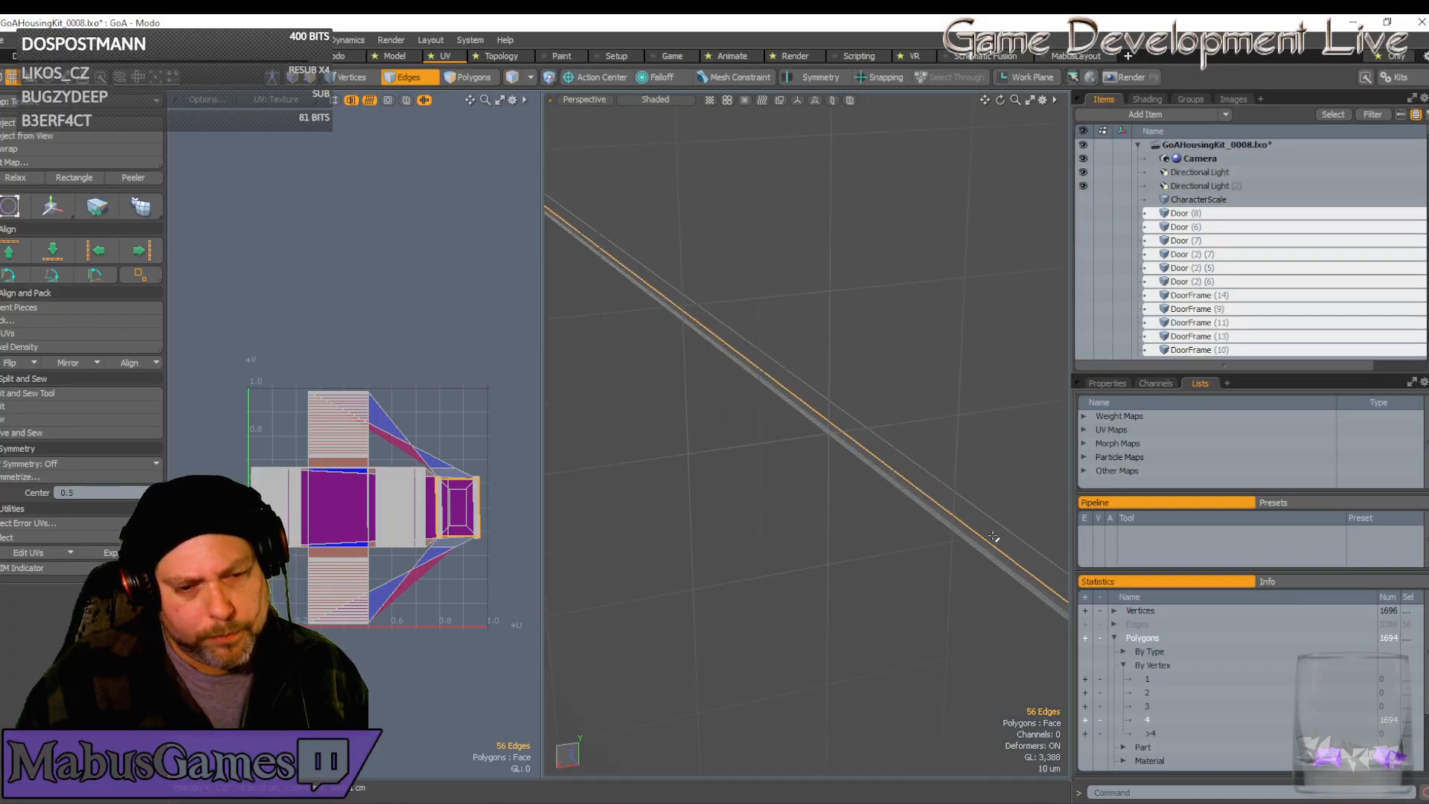
scroll(814, 543, down, 10)
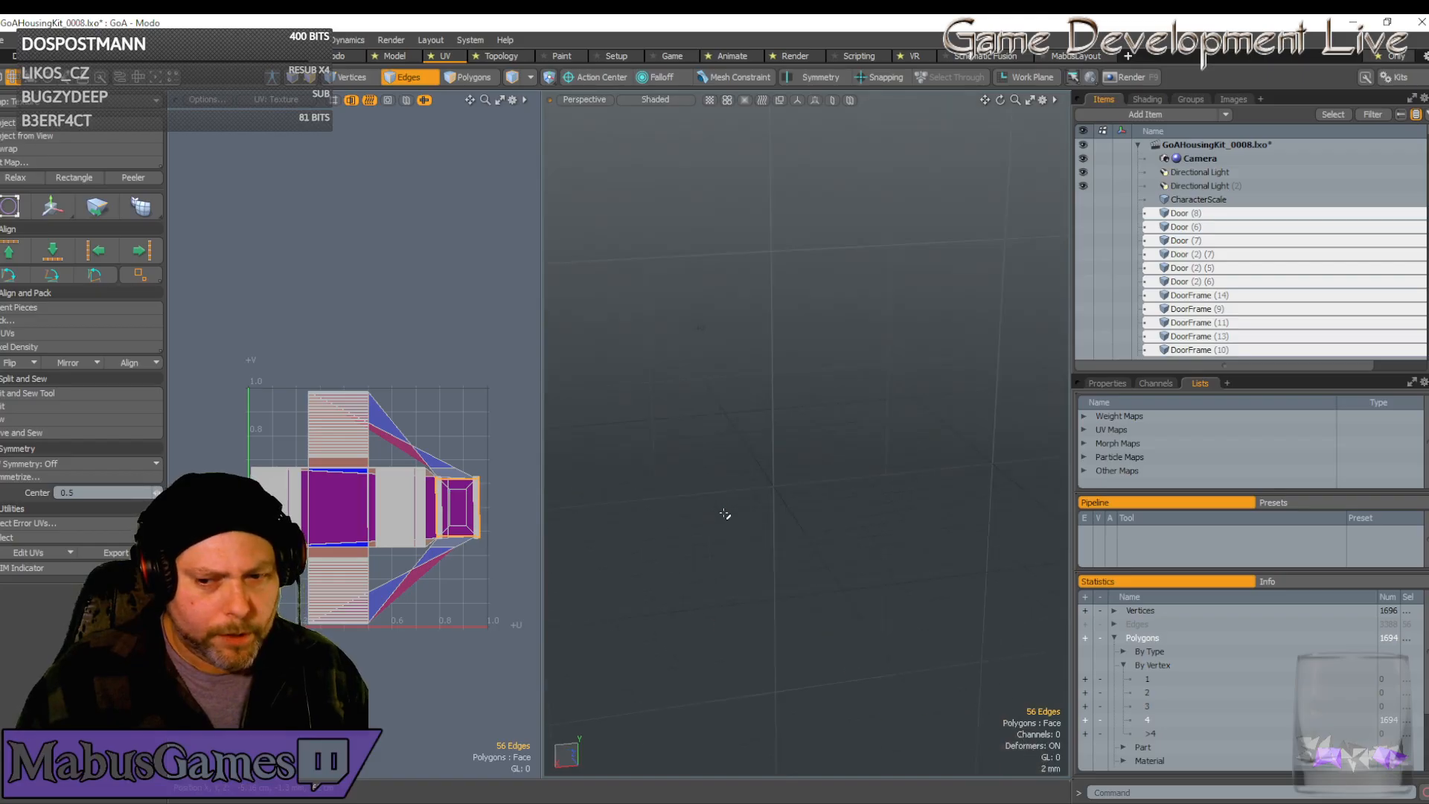
scroll(724, 513, down, 5)
alt+drag(857, 477, 1377, 662)
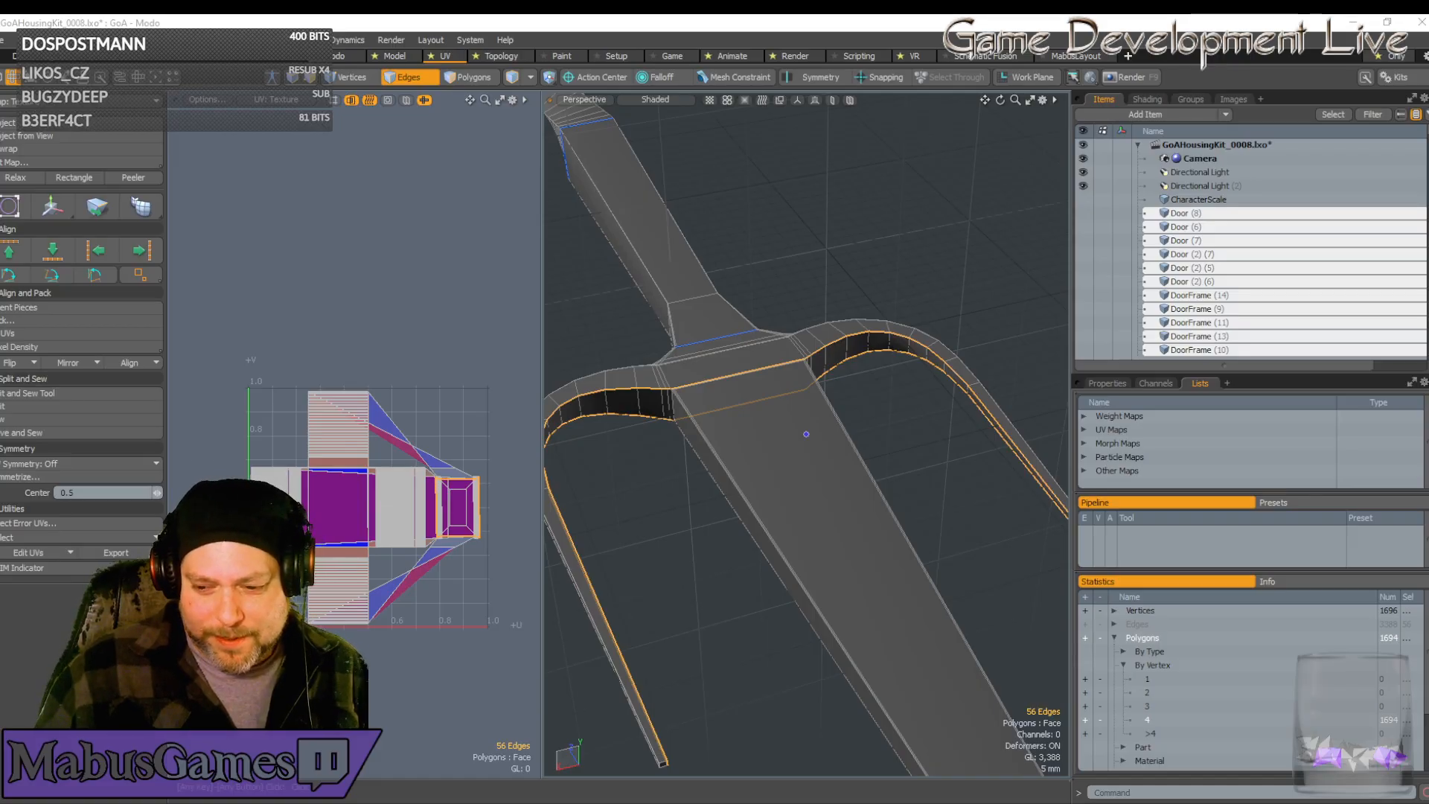
Drop the edge selection and examine the bevel edges around the crossguard's corners
scroll(354, 490, down, 2)
click(797, 254)
alt+drag(798, 256, 753, 434)
scroll(715, 448, up, 5)
alt+drag(655, 408, 726, 592)
scroll(804, 625, up, 6)
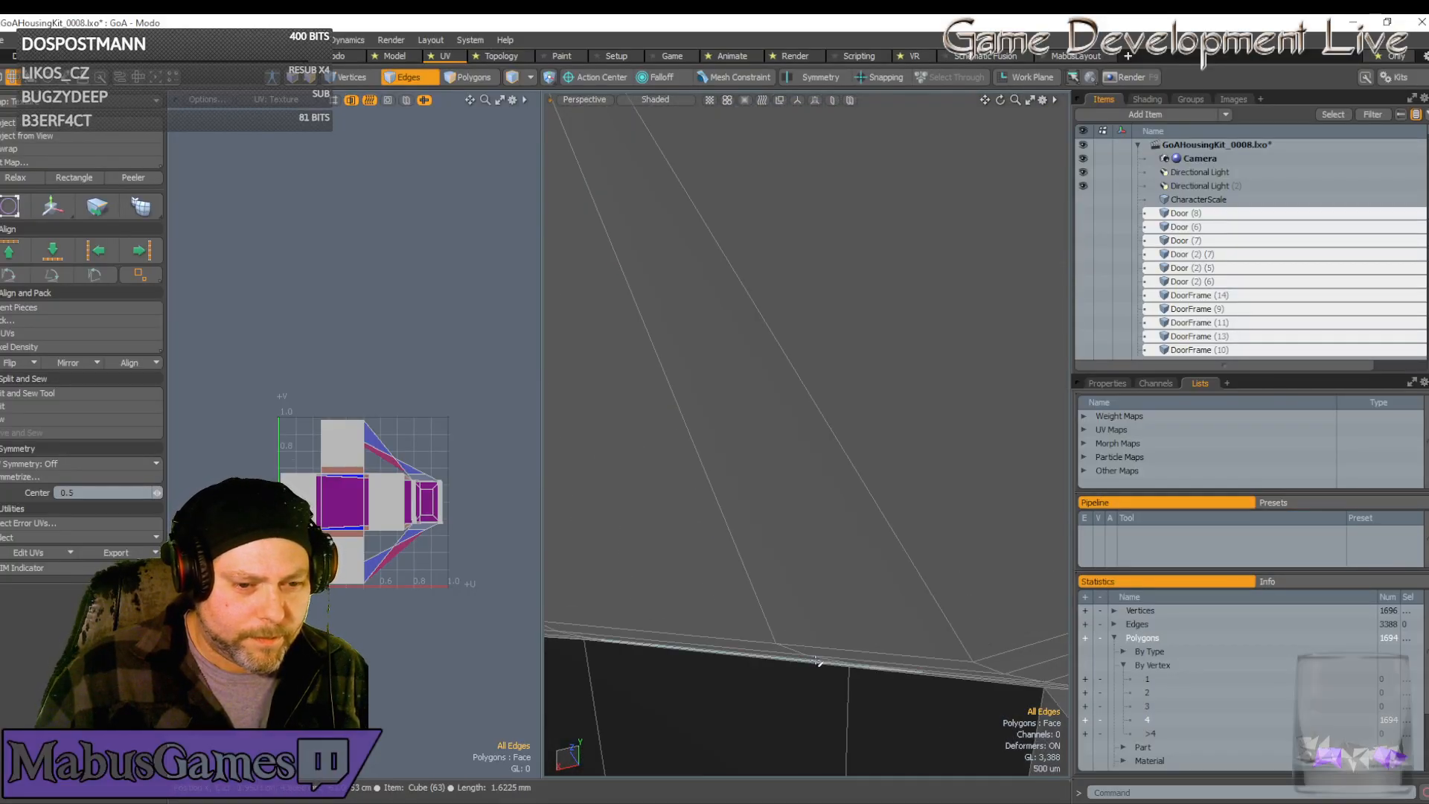
scroll(901, 667, down, 4)
alt+drag(918, 667, 862, 384)
scroll(983, 427, up, 4)
alt+drag(711, 357, 695, 399)
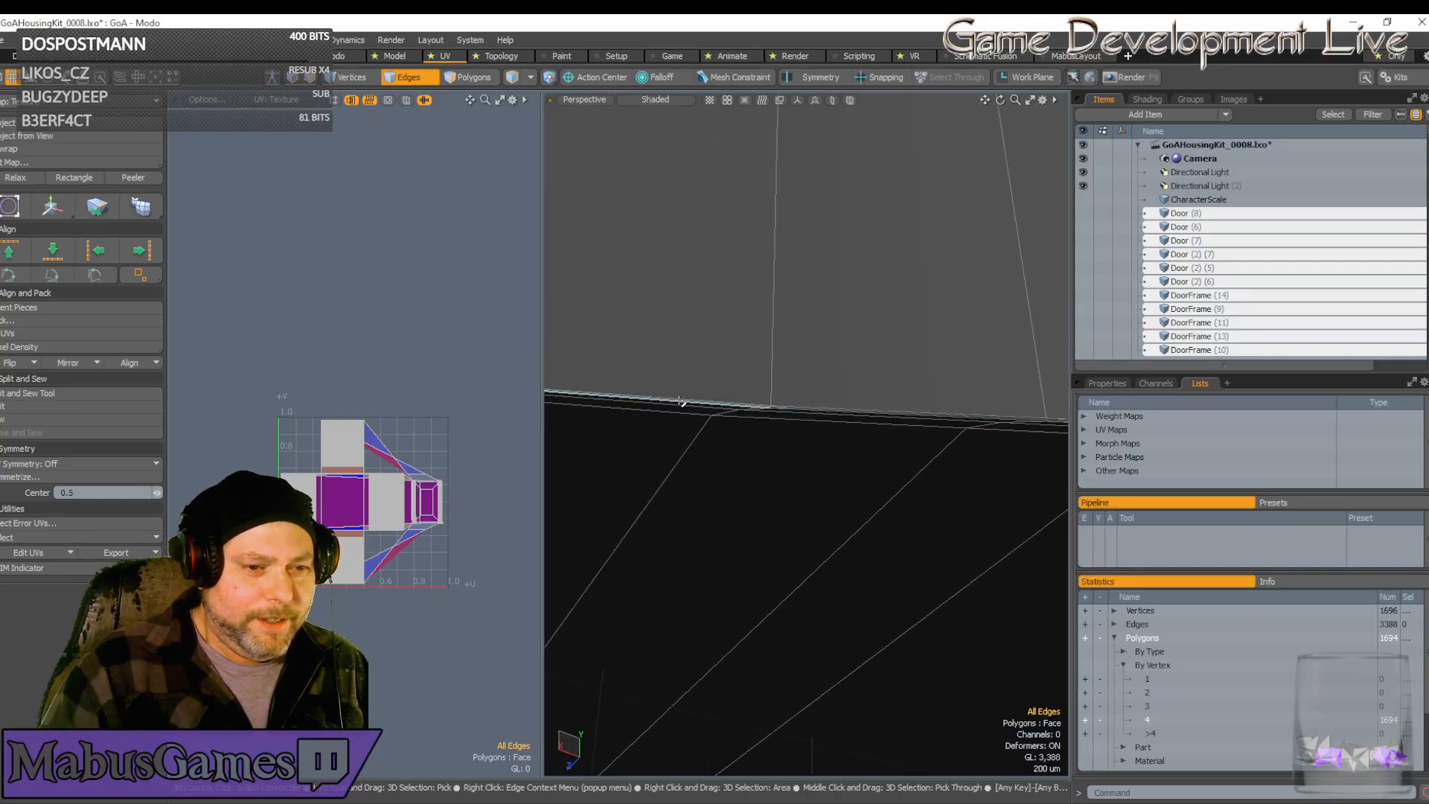
alt+drag(682, 402, 650, 410)
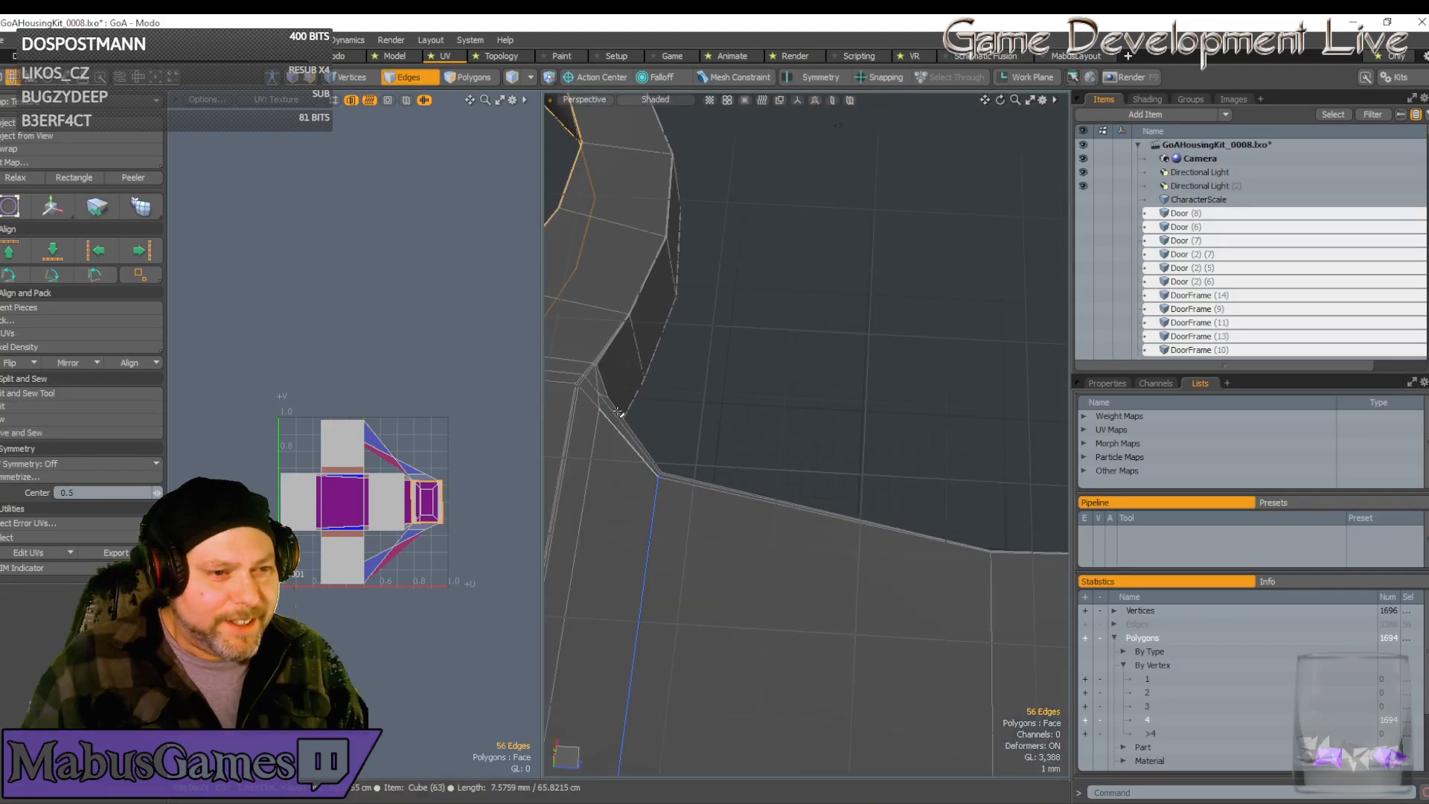
Add the matching bevel edge loop along the other side of the side prongs' inner faces to the edge selection
alt+drag(618, 334, 857, 683)
scroll(767, 677, up, 2)
scroll(857, 679, down, 3)
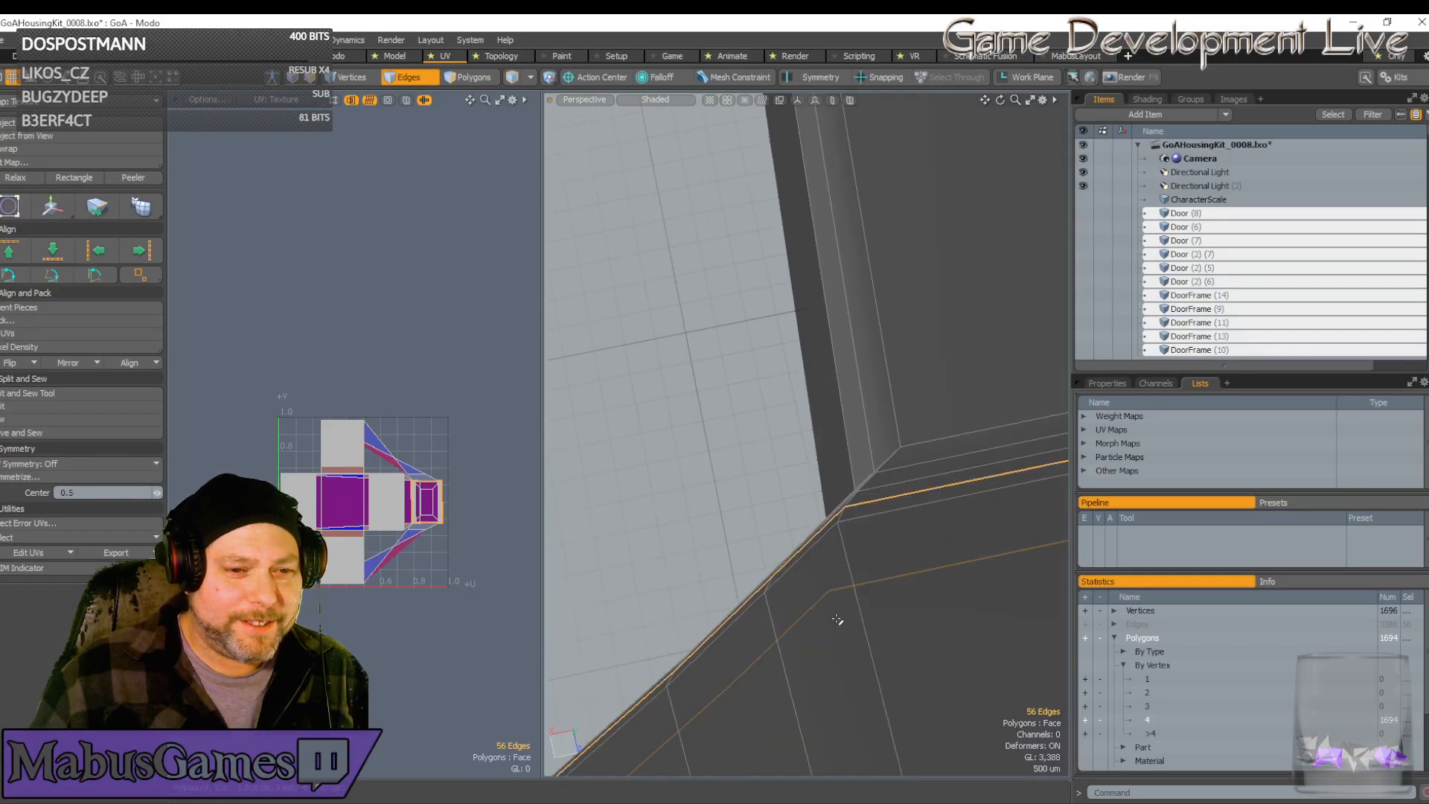
alt+drag(1014, 582, 983, 577)
key(shift+a)
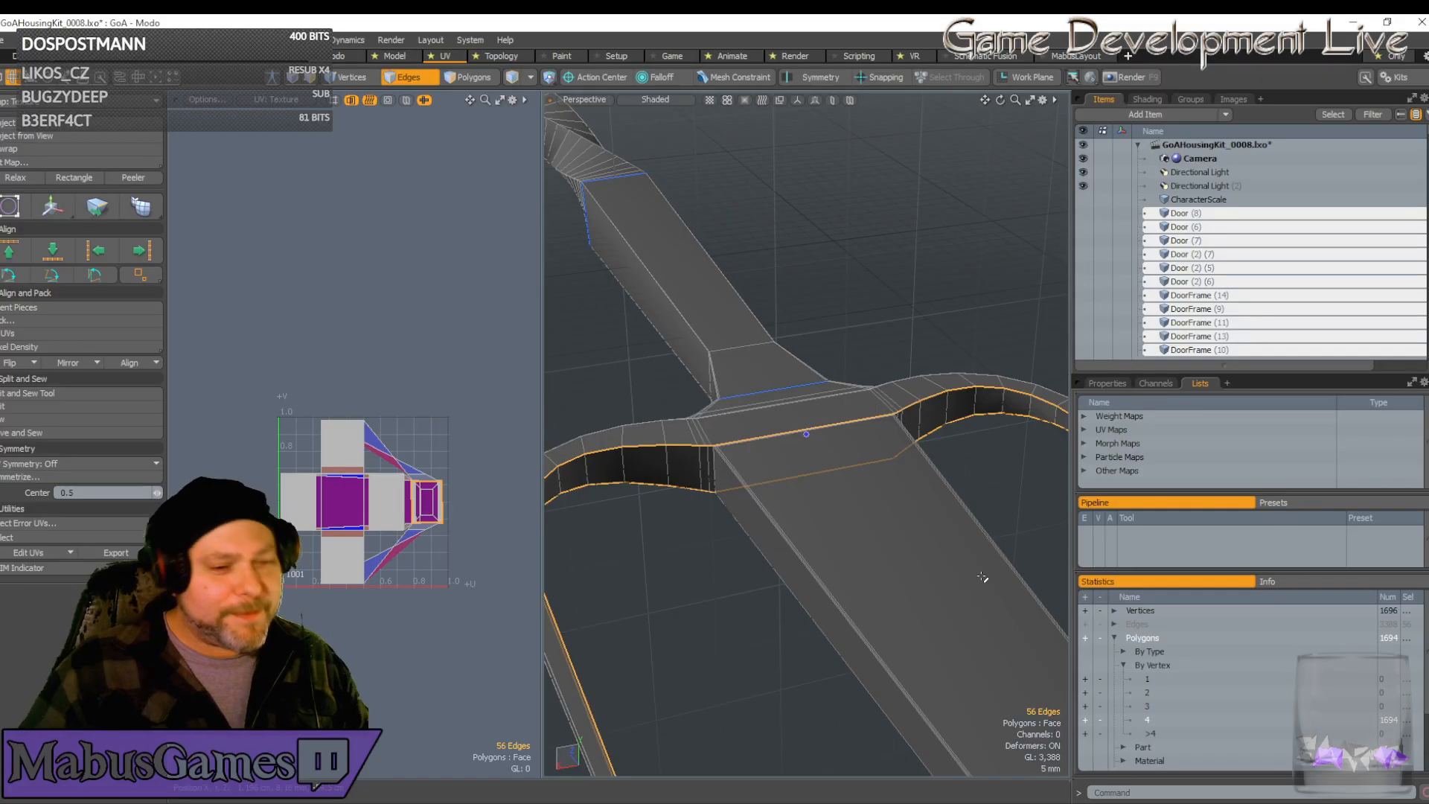
alt+drag(982, 577, 829, 357)
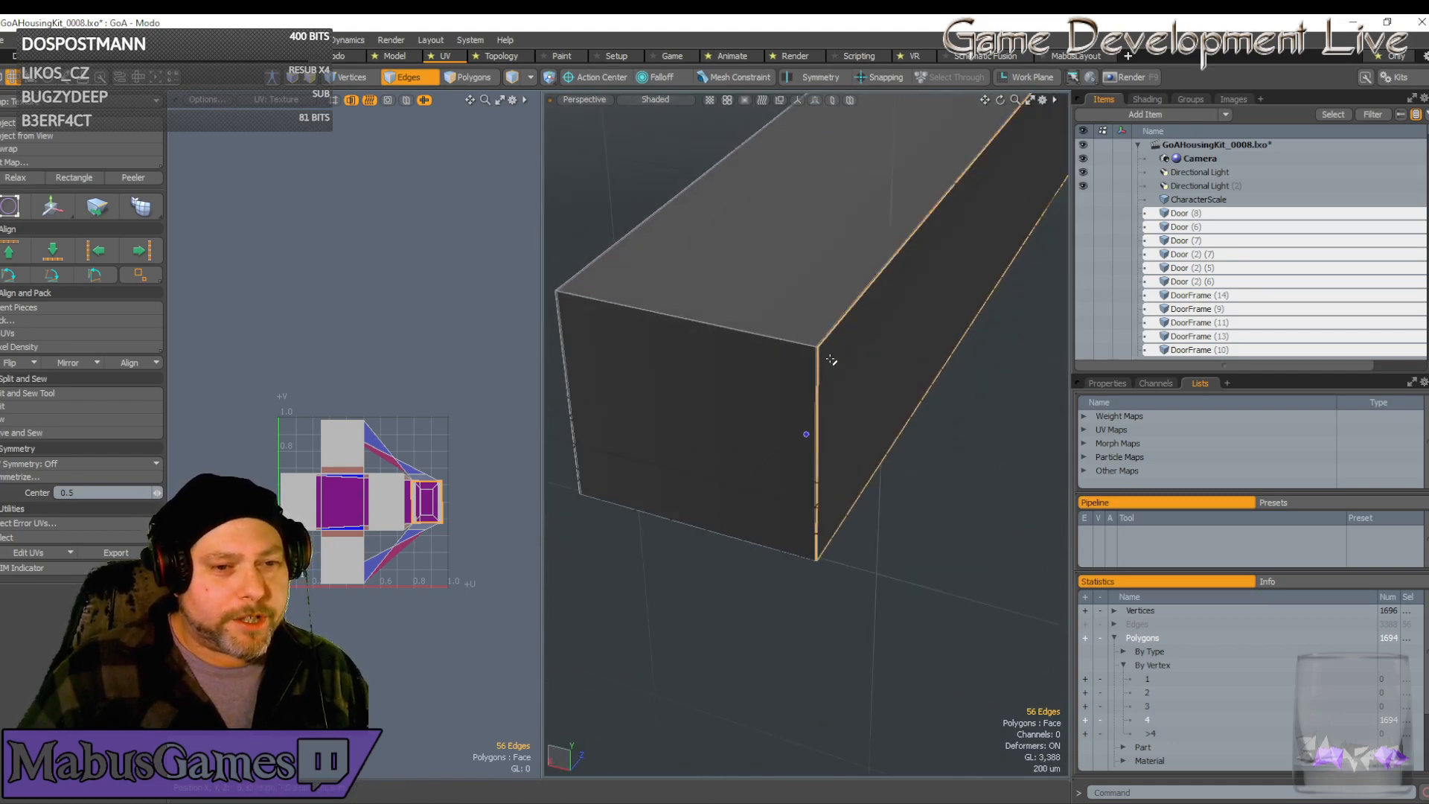
scroll(798, 339, up, 8)
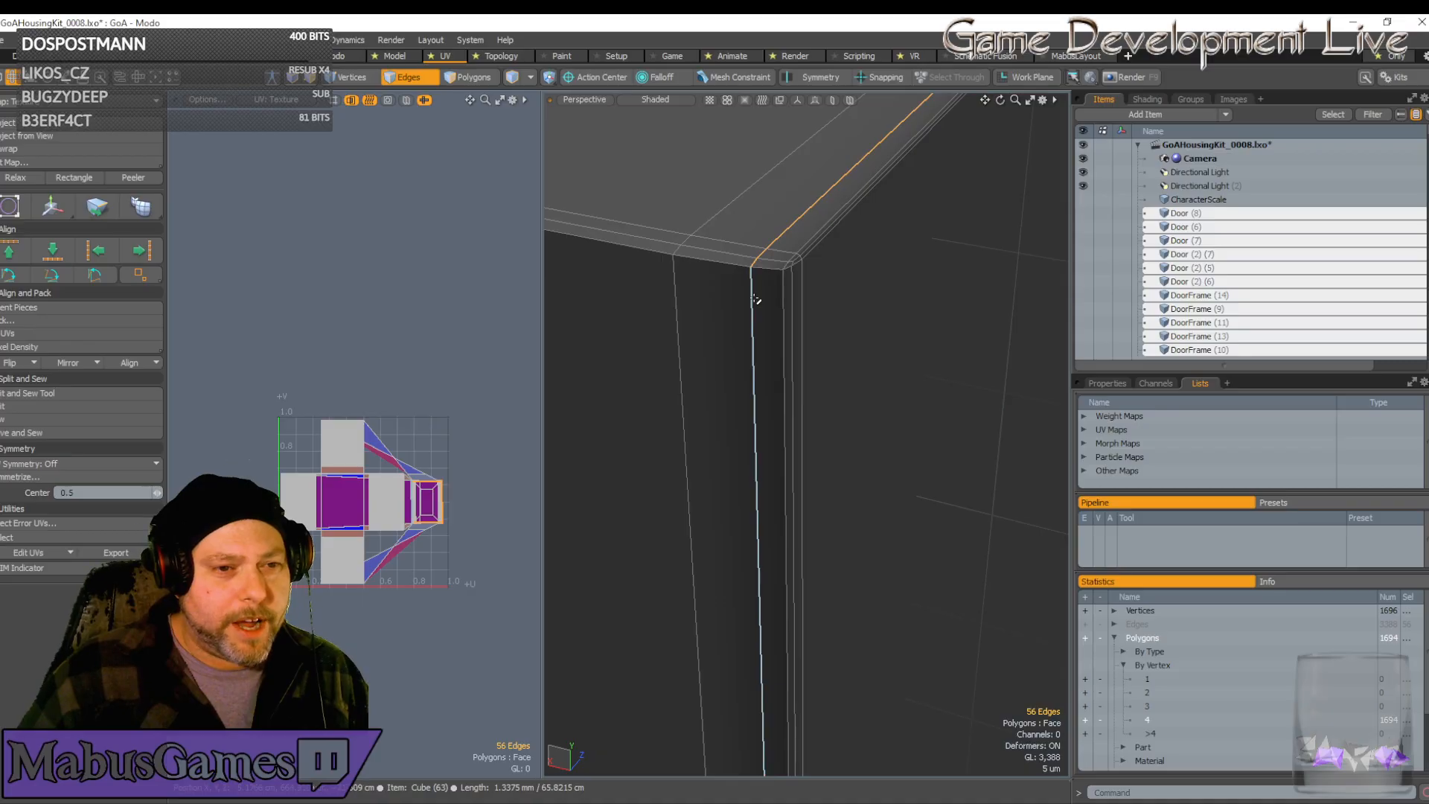
scroll(755, 298, down, 8)
alt+drag(654, 305, 726, 287)
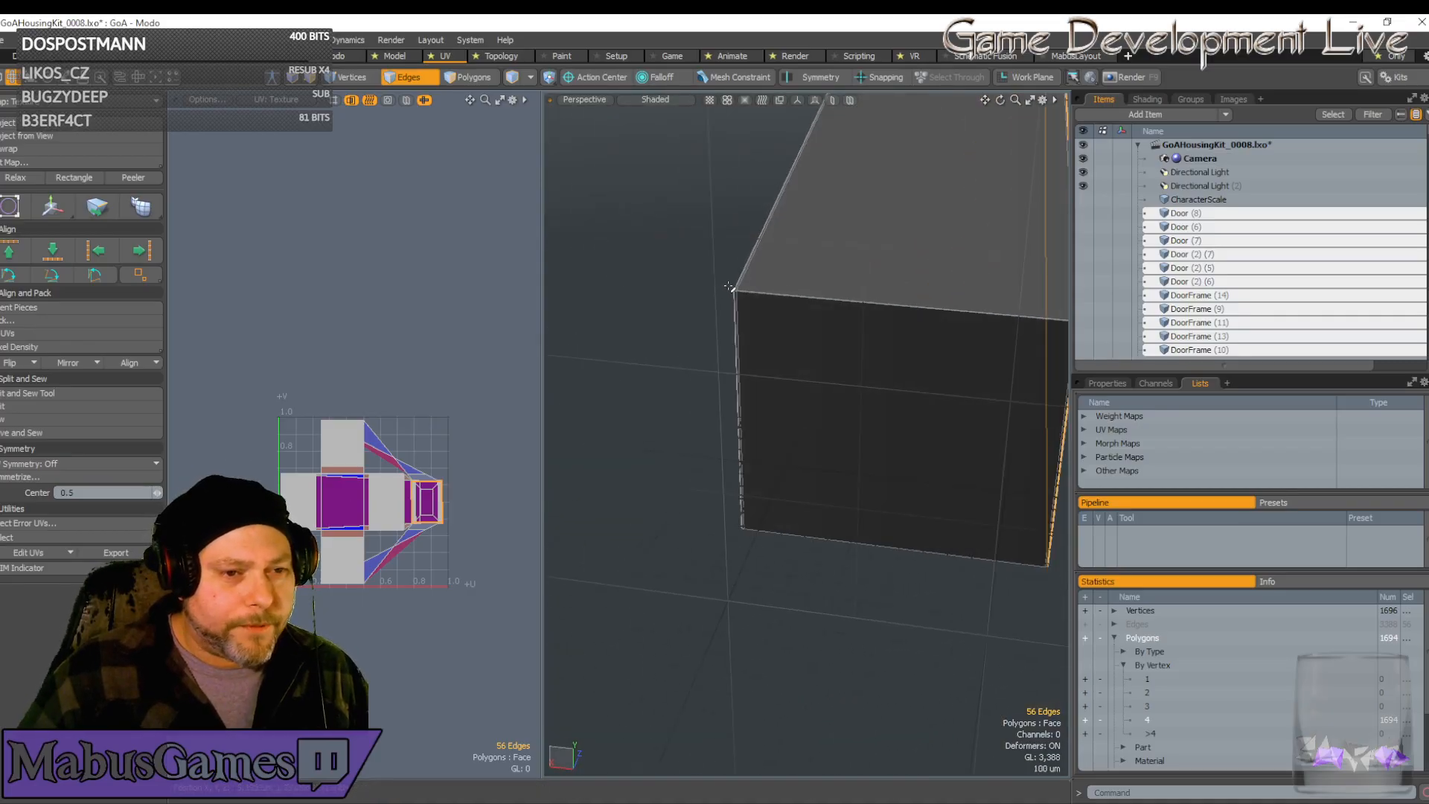
scroll(727, 287, up, 5)
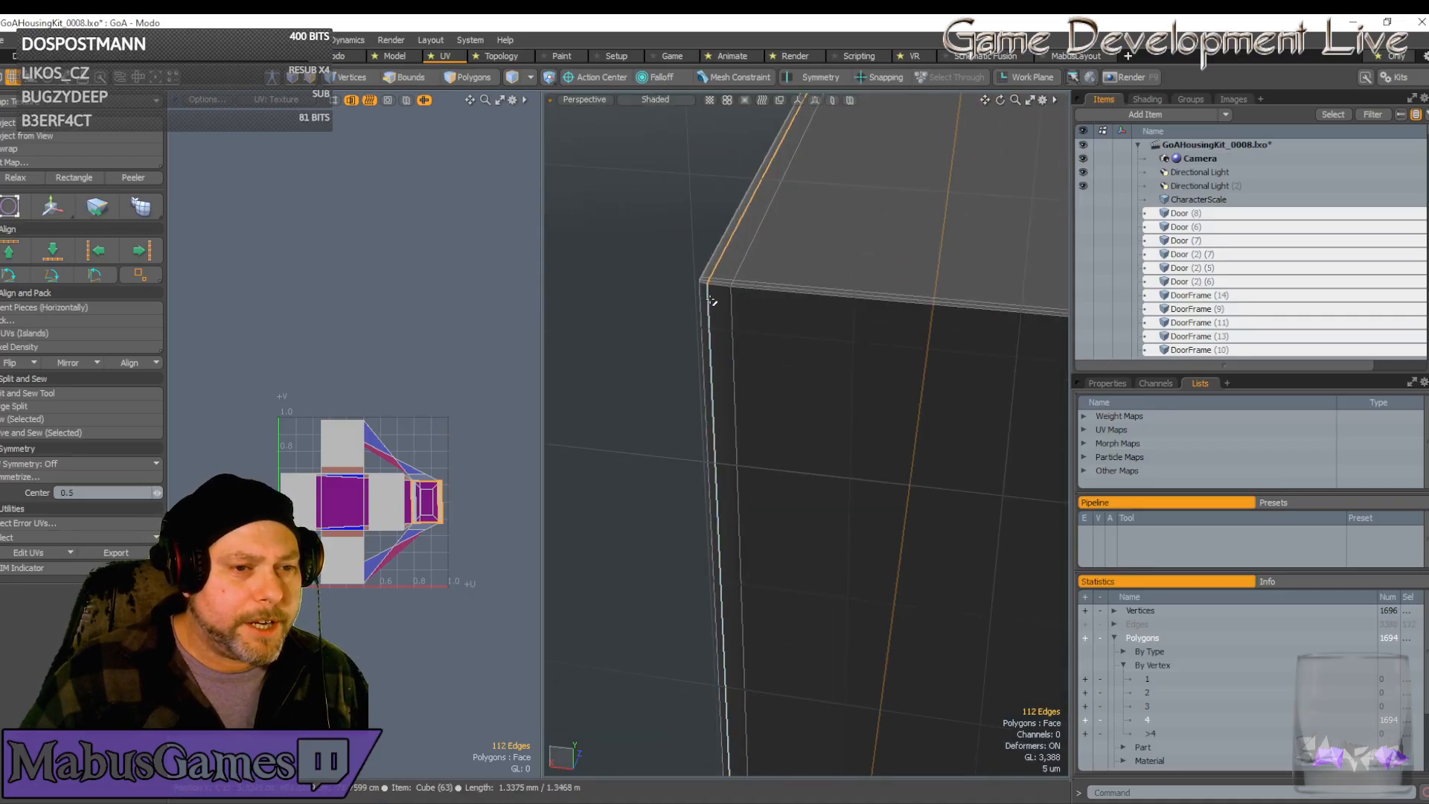
scroll(708, 300, down, 10)
Check both selected bevel edge loops along the side prongs and blade base, and delete them
alt+drag(953, 380, 703, 353)
scroll(706, 352, up, 3)
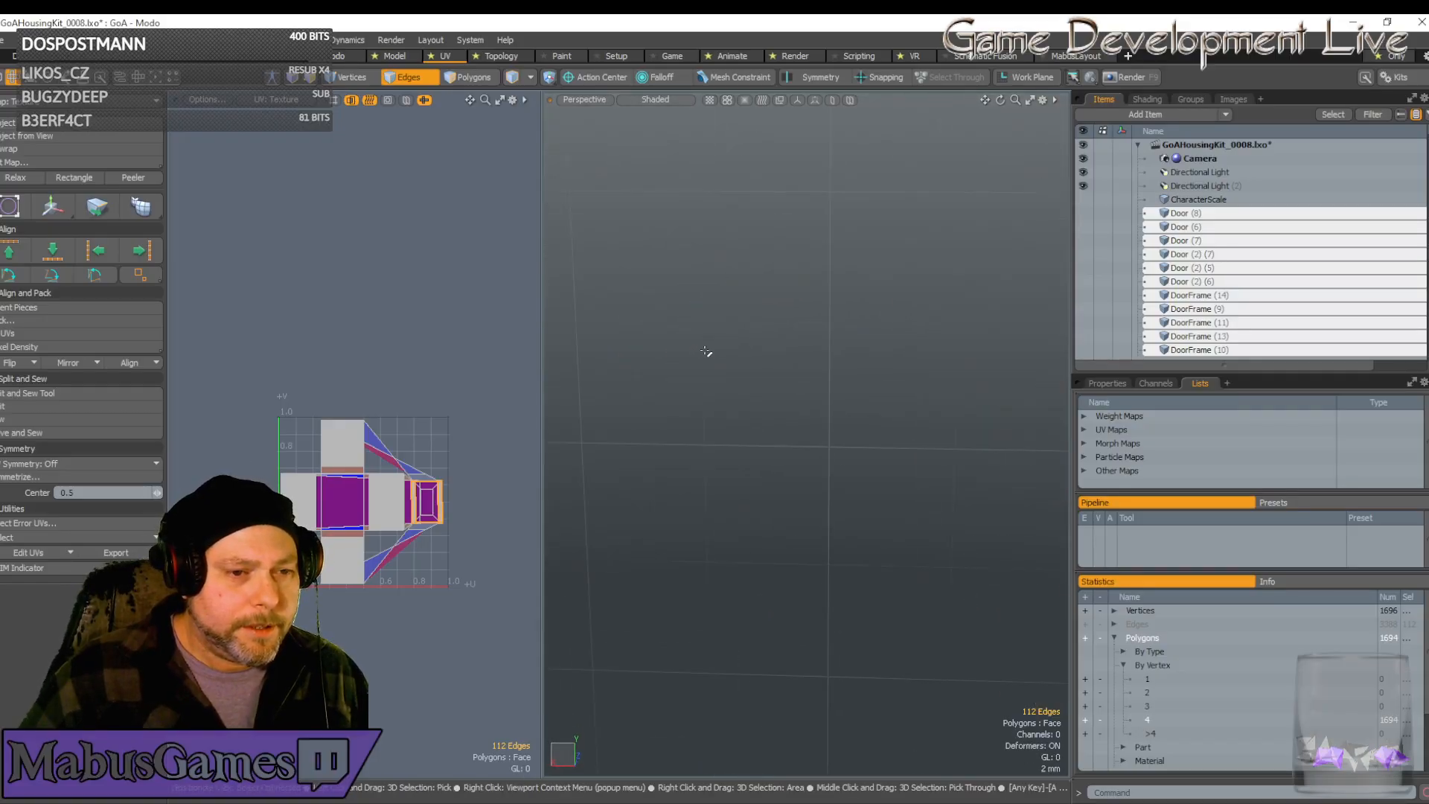
scroll(855, 361, down, 3)
alt+drag(990, 357, 814, 266)
scroll(800, 263, up, 3)
scroll(689, 282, down, 2)
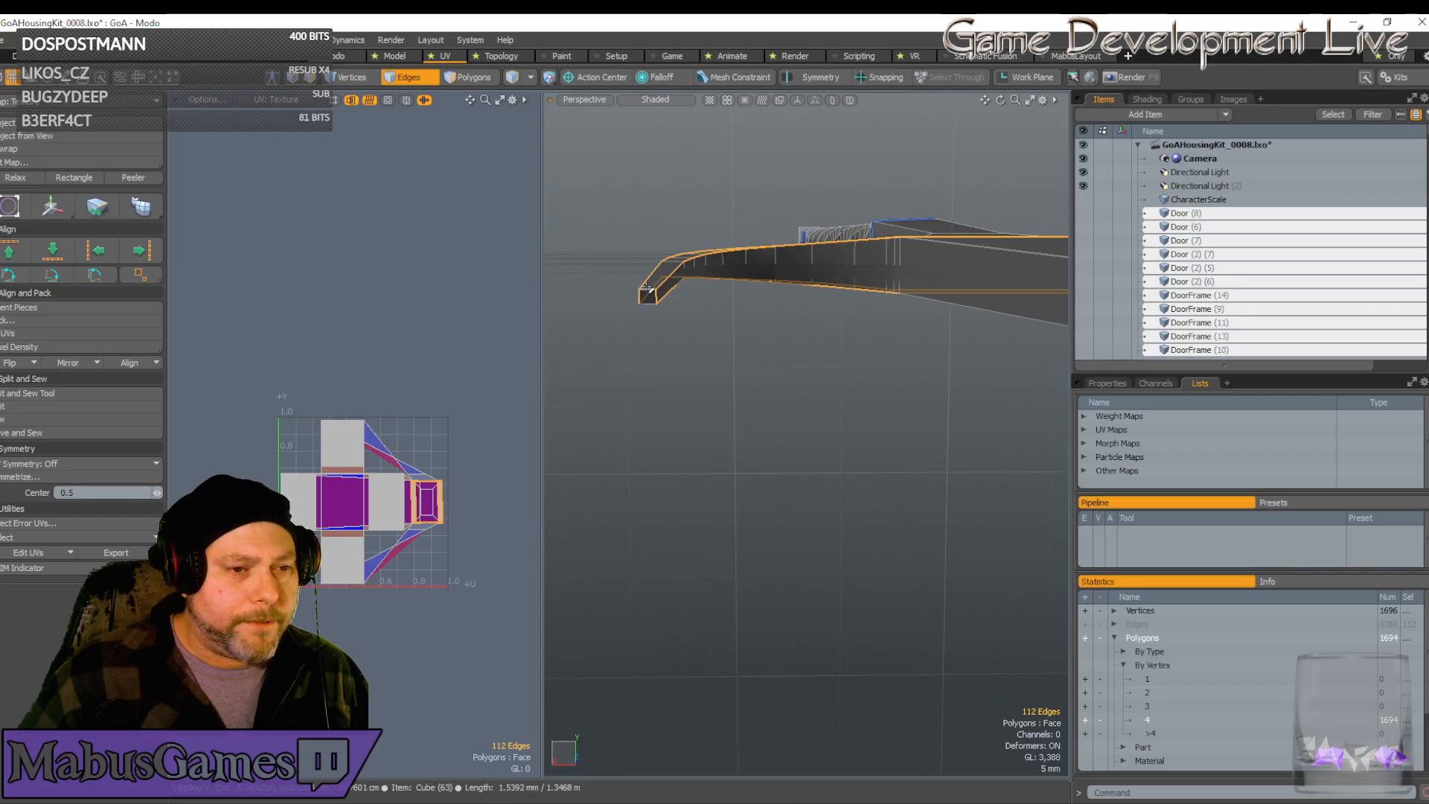
scroll(648, 290, up, 10)
alt+drag(754, 221, 911, 304)
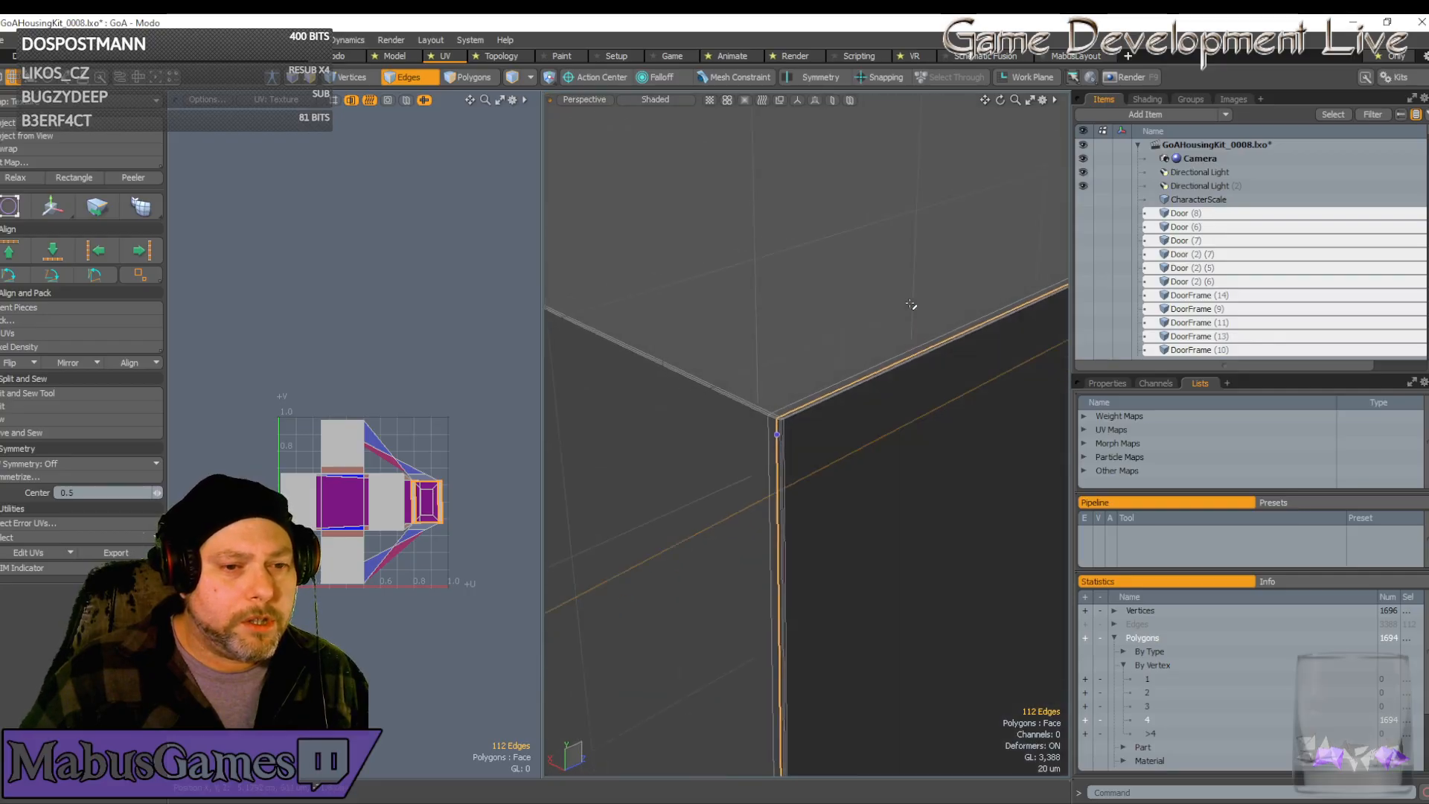
scroll(911, 305, down, 6)
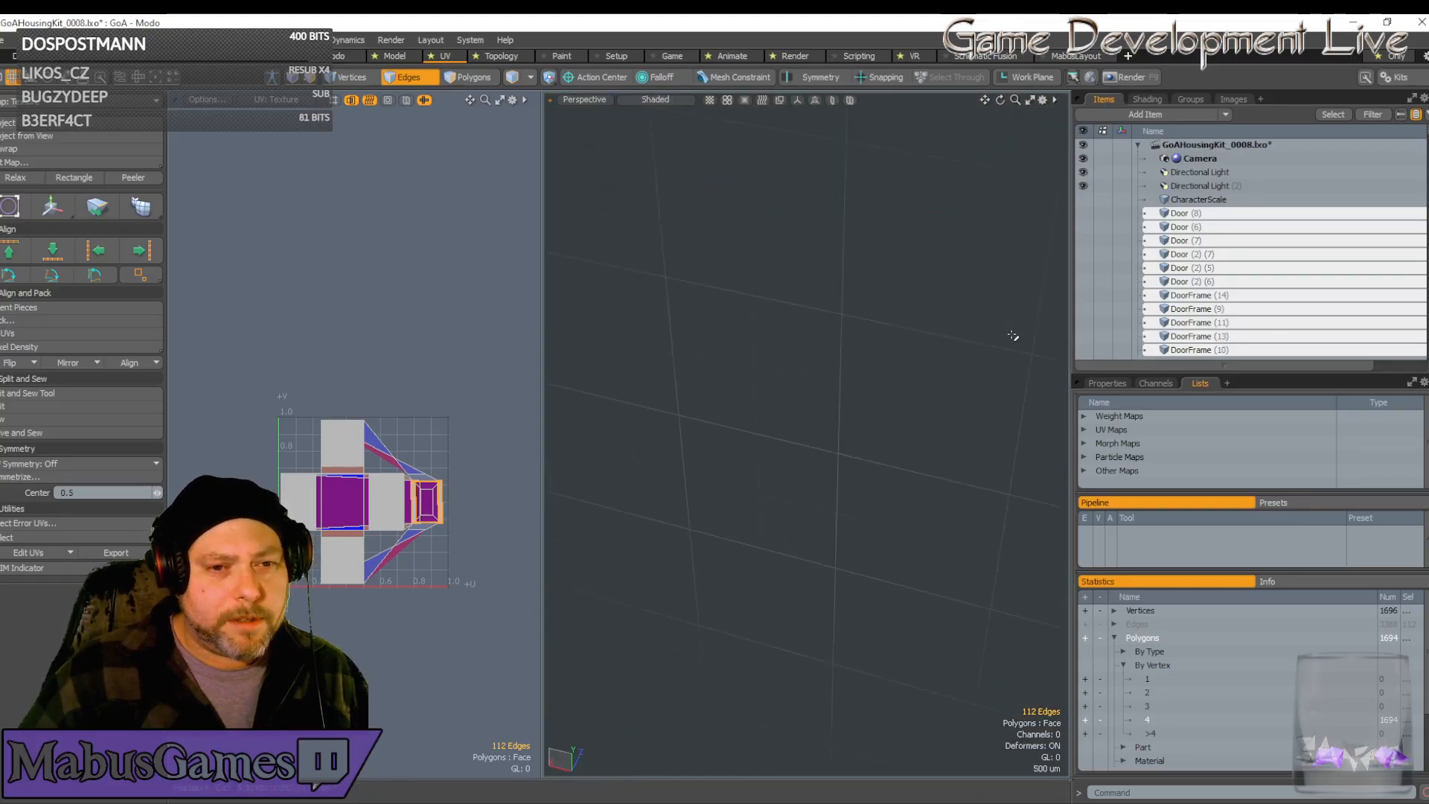
key(shift+a)
alt+drag(1013, 336, 1013, 335)
scroll(1013, 336, up, 2)
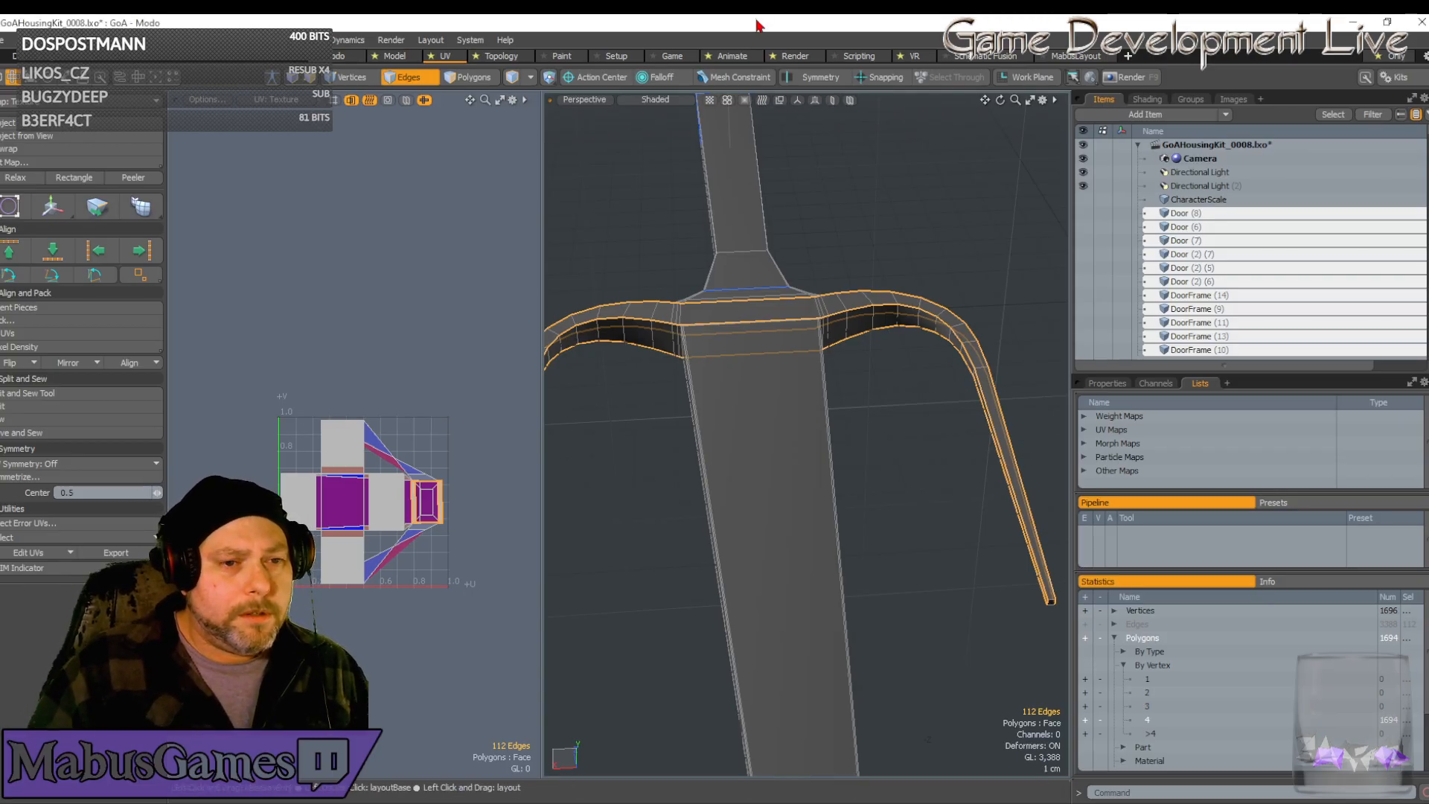
key(Delete)
Select another redundant bevel edge loop running along the side prongs and across the base of the central blade
alt+drag(916, 48, 856, 522)
scroll(778, 477, up, 3)
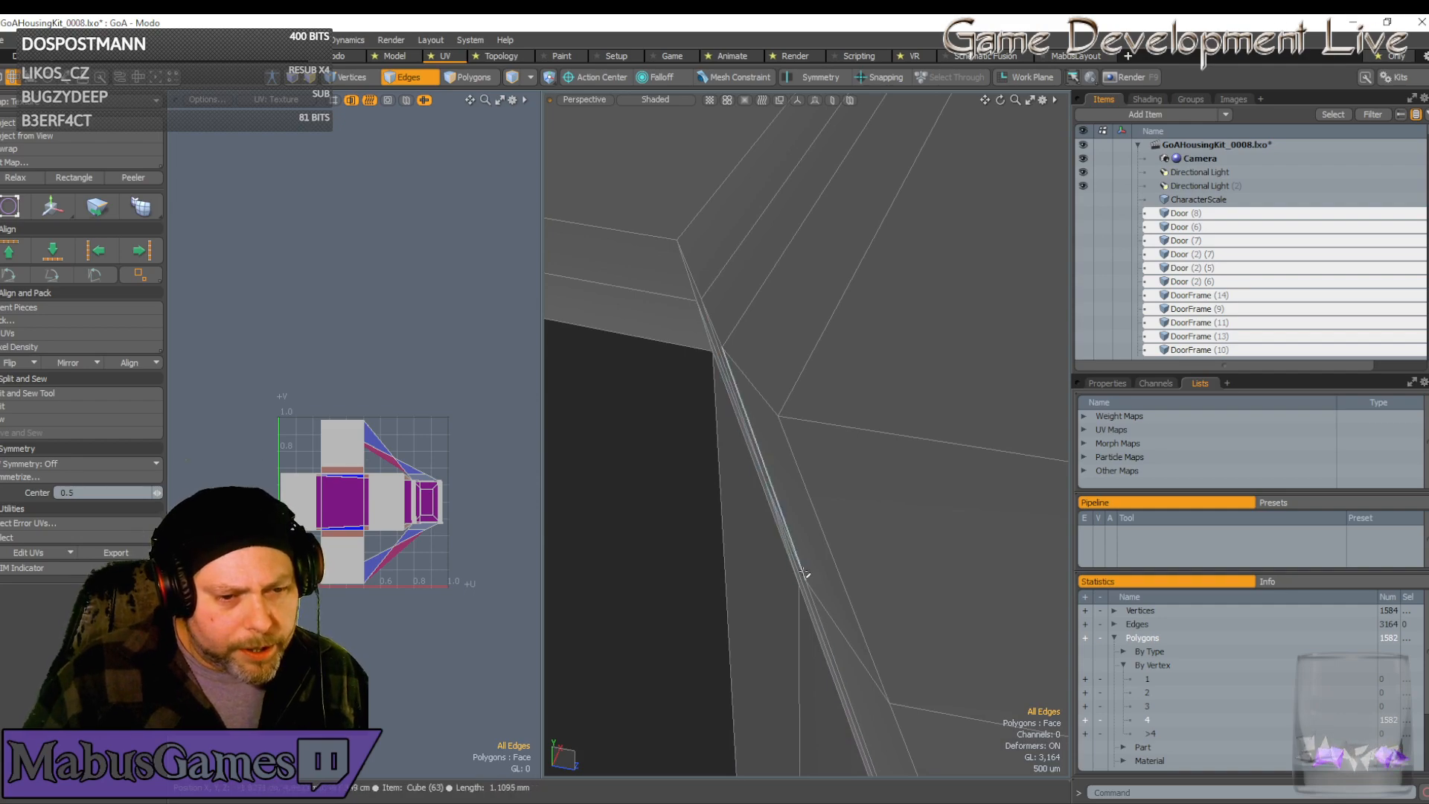
alt+drag(803, 594, 897, 494)
alt+drag(821, 273, 948, 555)
scroll(931, 602, up, 3)
scroll(915, 593, up, 3)
scroll(966, 590, down, 3)
alt+shift+drag(1011, 616, 886, 638)
scroll(931, 625, down, 4)
scroll(839, 638, up, 2)
scroll(839, 637, up, 6)
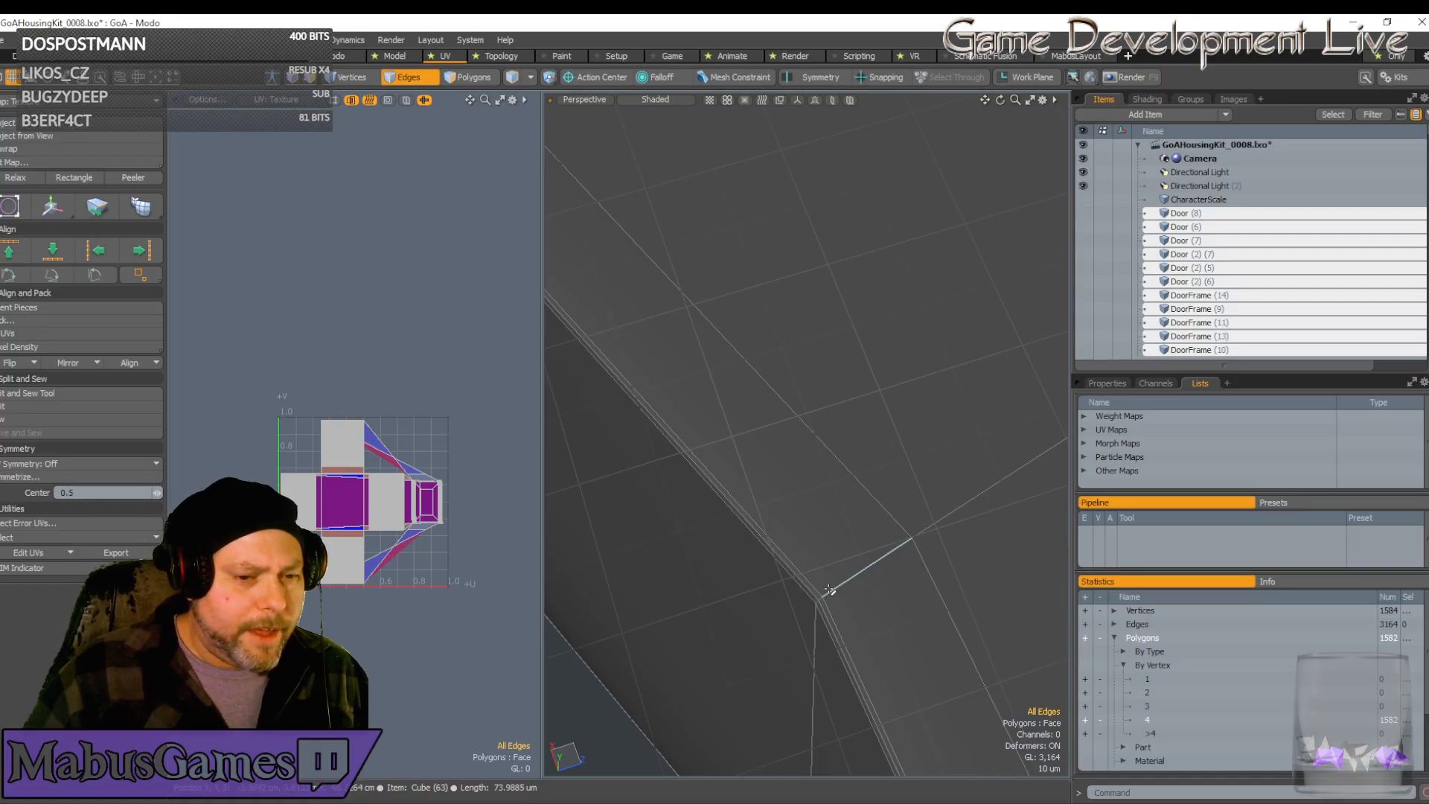
mouse_move(837, 625)
alt+mouse_down()
mouse_move(693, 549)
mouse_move(814, 603)
mouse_move(908, 580)
mouse_move(831, 669)
alt+mouse_up()
scroll(737, 565, down, 5)
double_click(803, 676)
scroll(803, 676, down, 8)
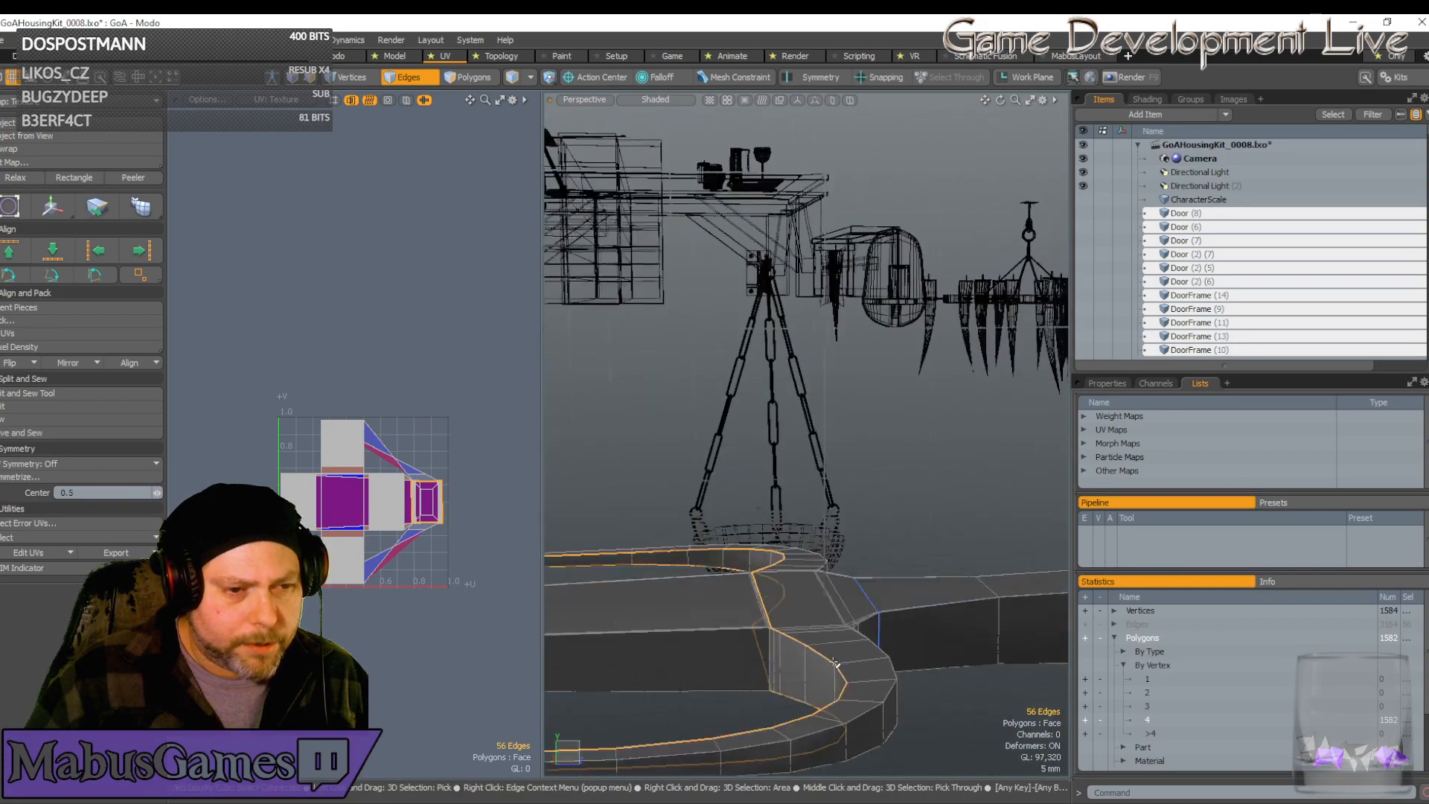
mouse_move(807, 618)
alt+mouse_down()
mouse_move(835, 666)
mouse_move(820, 622)
alt+mouse_up()
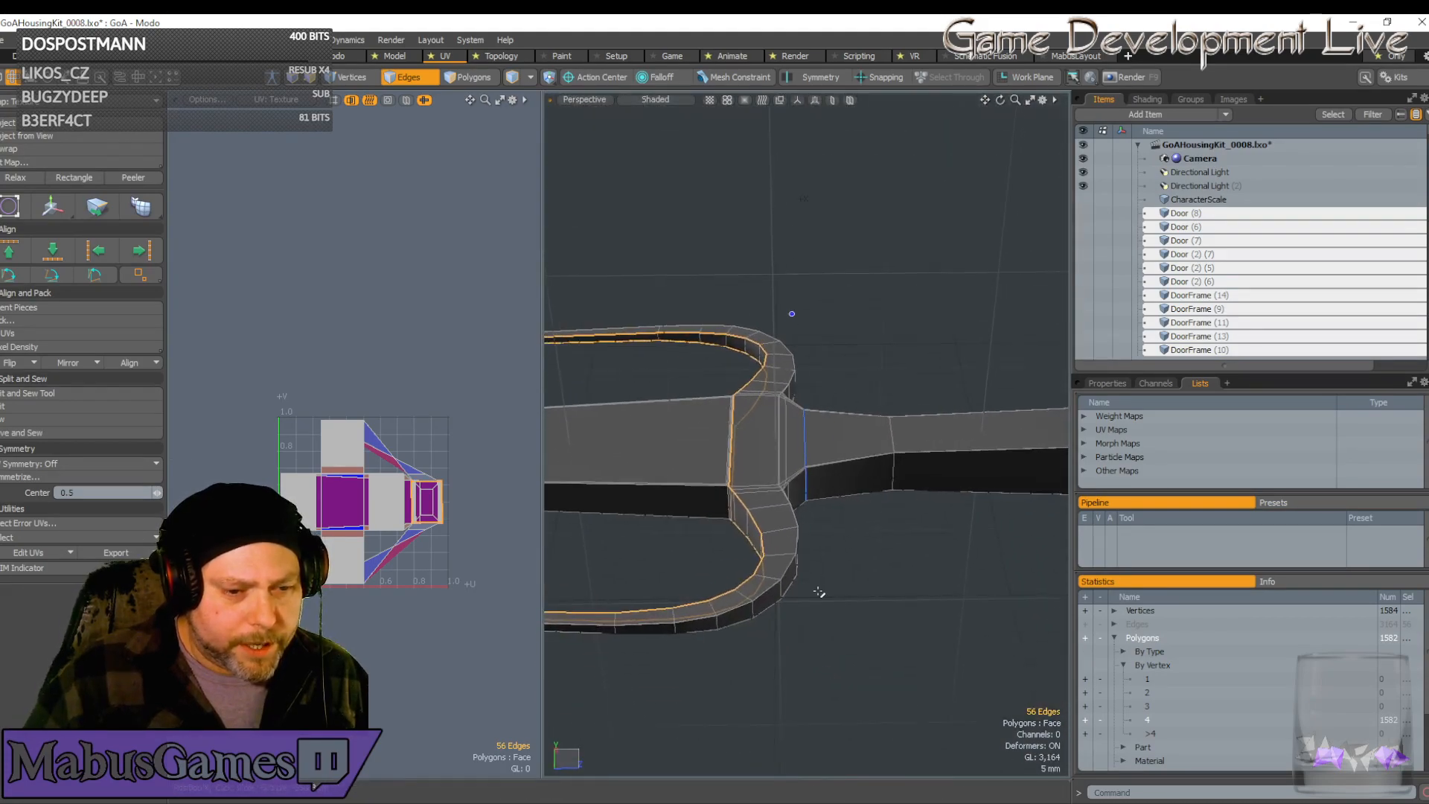
Extend the selection with the corresponding 56-edge loop on the opposite side of the prongs
scroll(801, 543, up, 10)
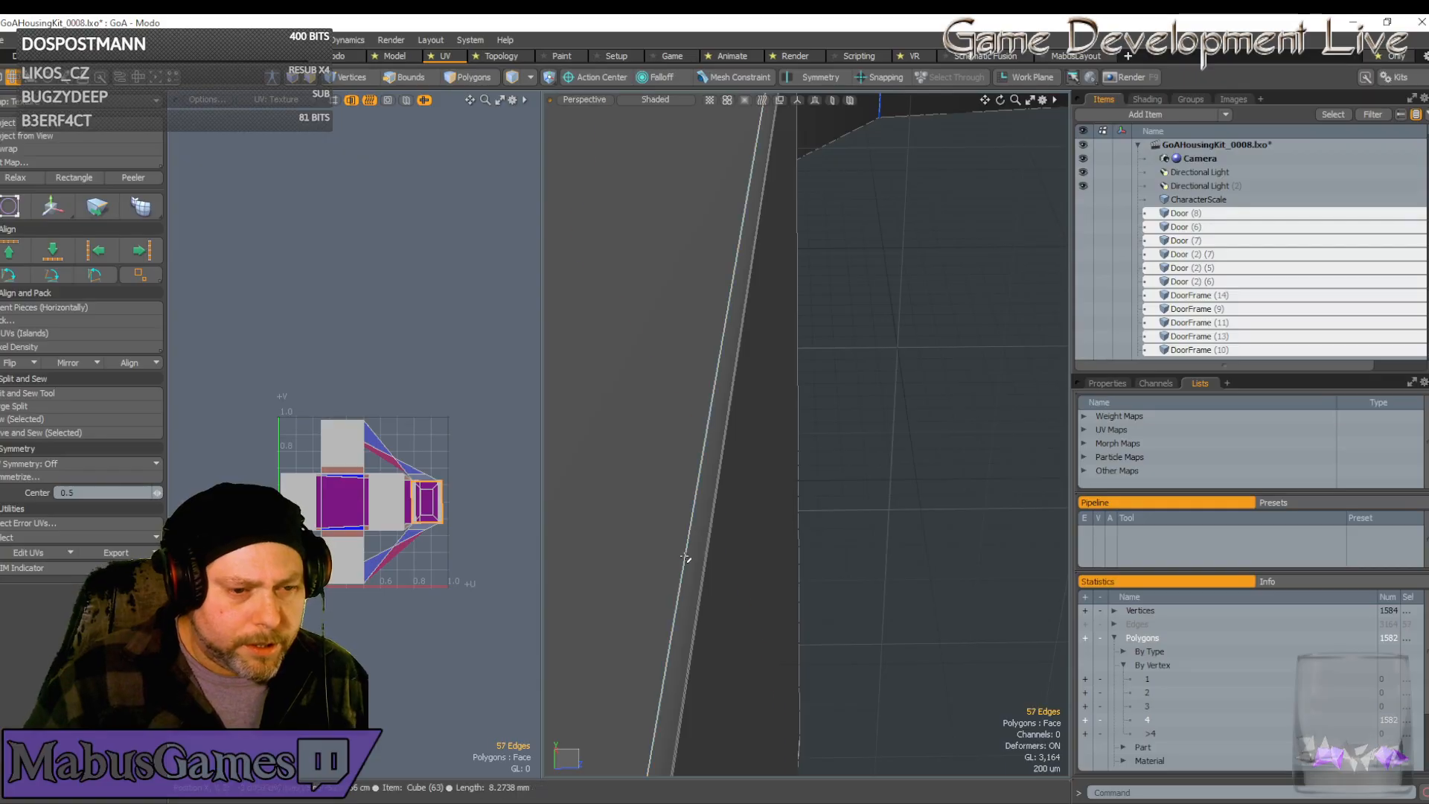
shift+double_click(686, 558)
scroll(686, 557, down, 10)
alt+drag(633, 573, 697, 553)
scroll(698, 555, down, 3)
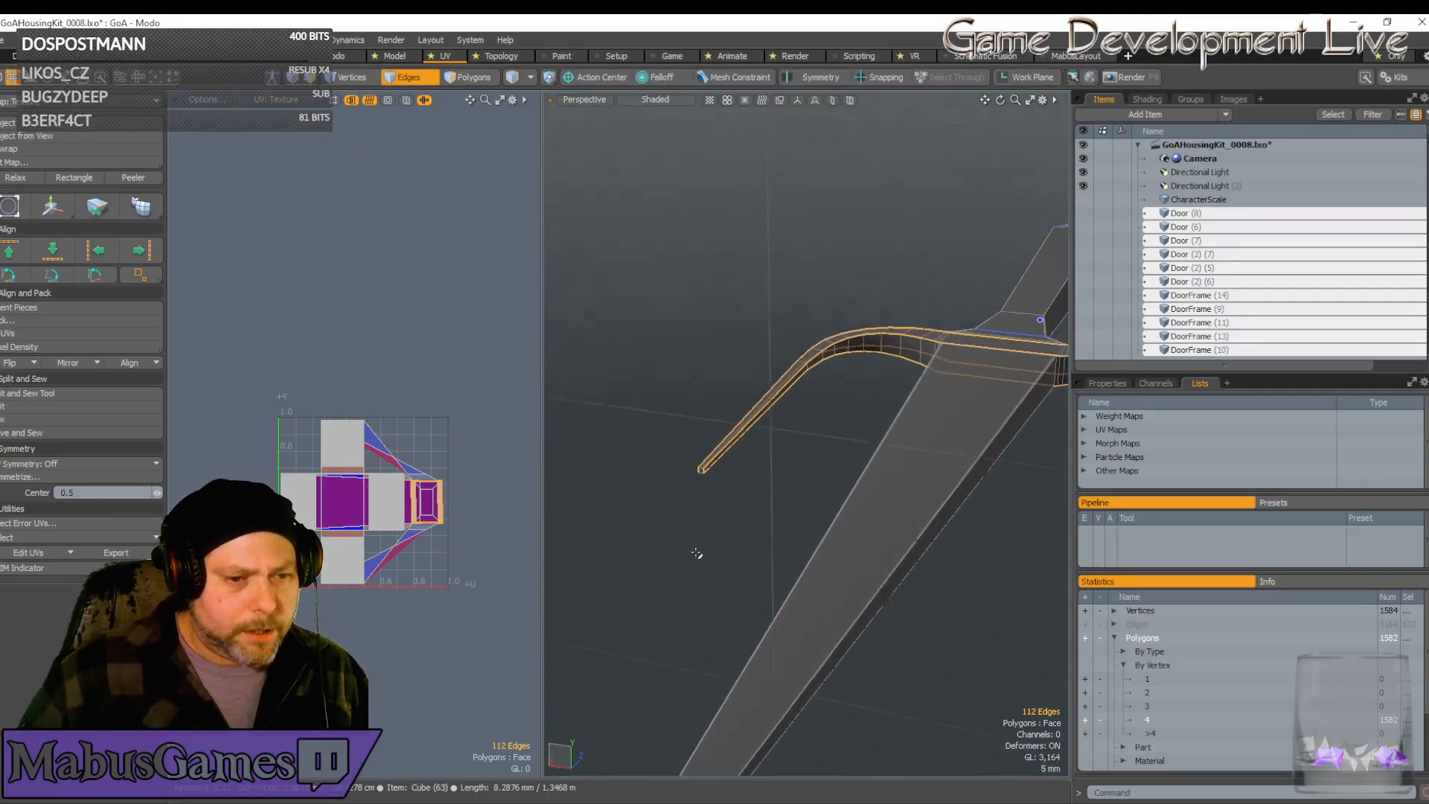
Check the selected loops at the side prong's tip and delete both of them
scroll(697, 554, up, 5)
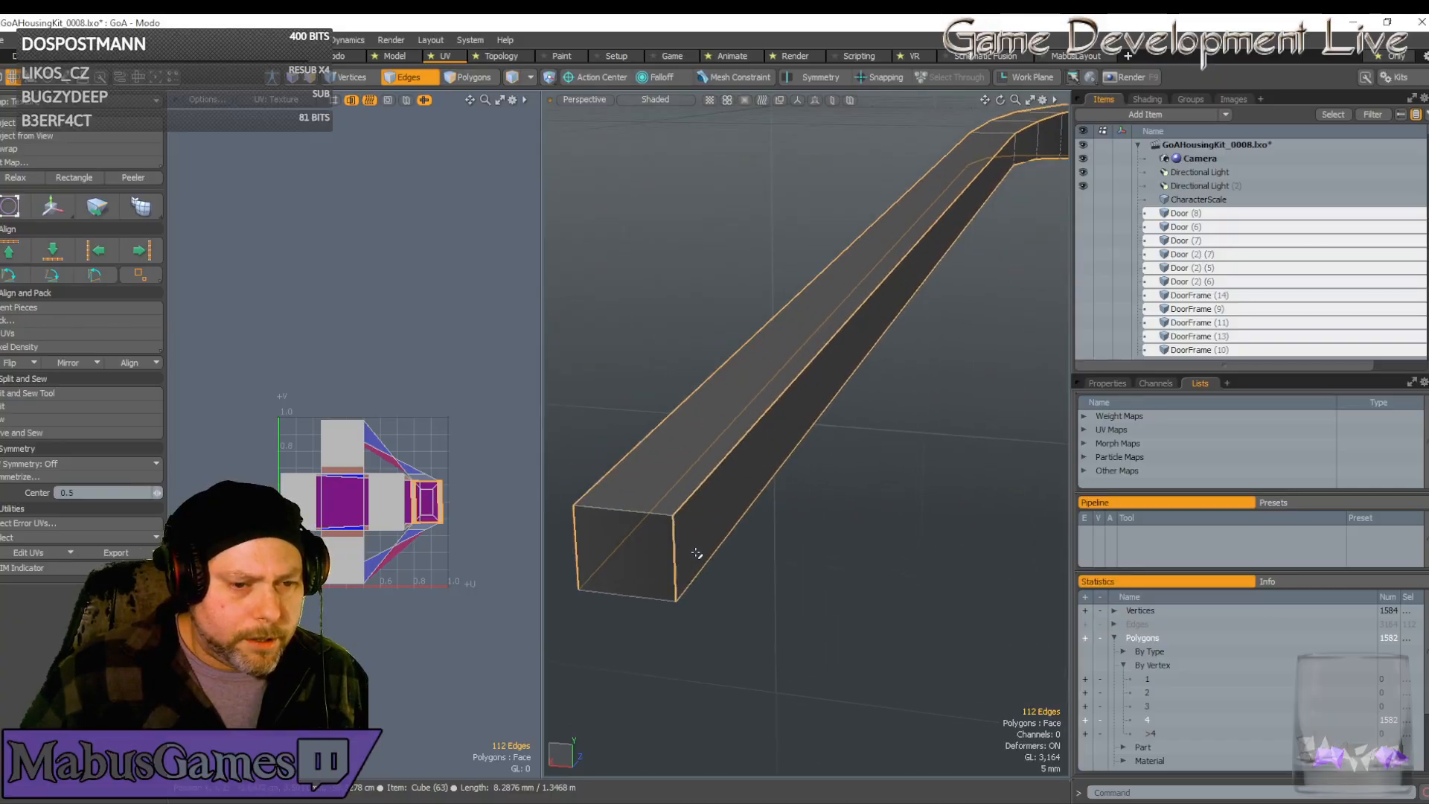
scroll(696, 553, up, 6)
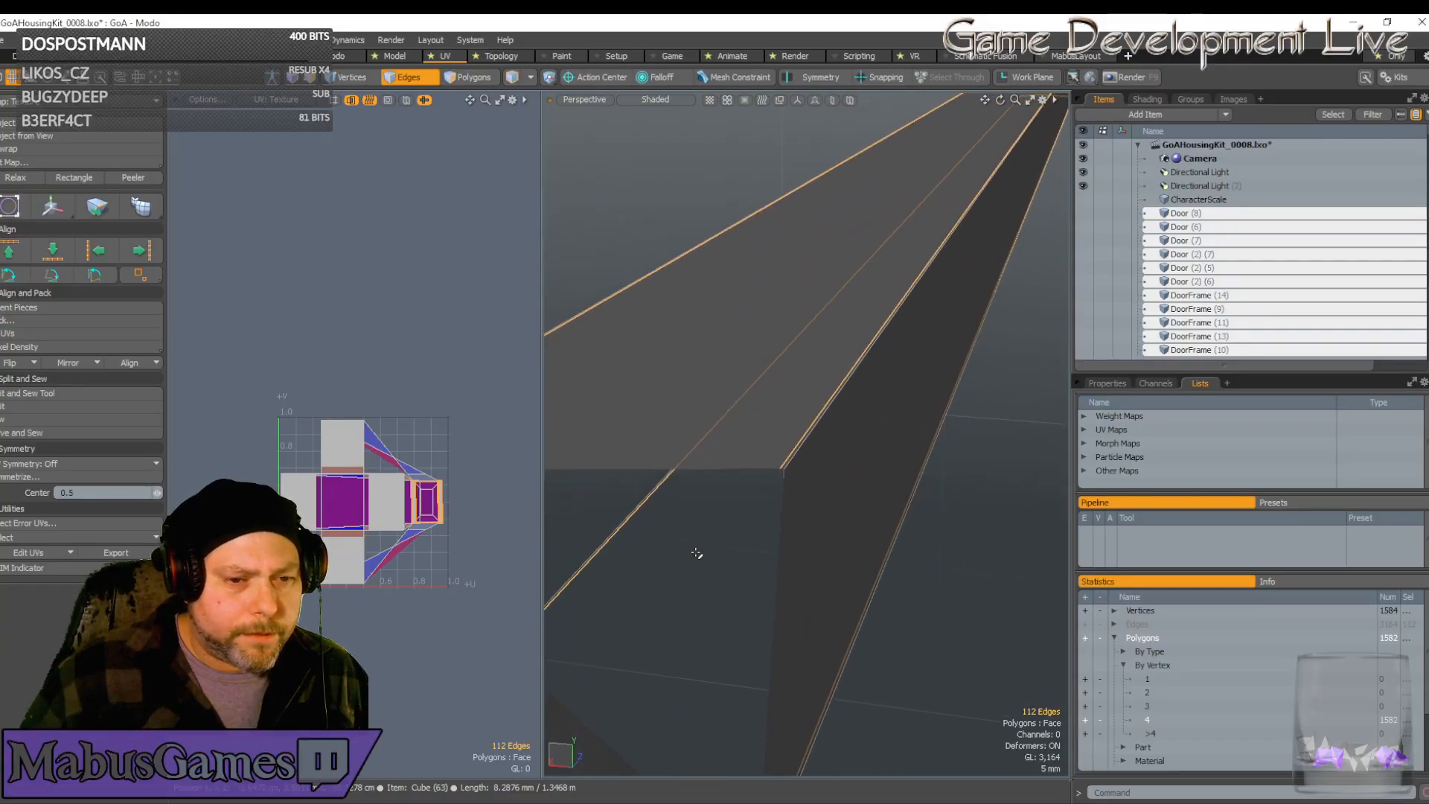
scroll(697, 554, down, 3)
scroll(726, 450, up, 5)
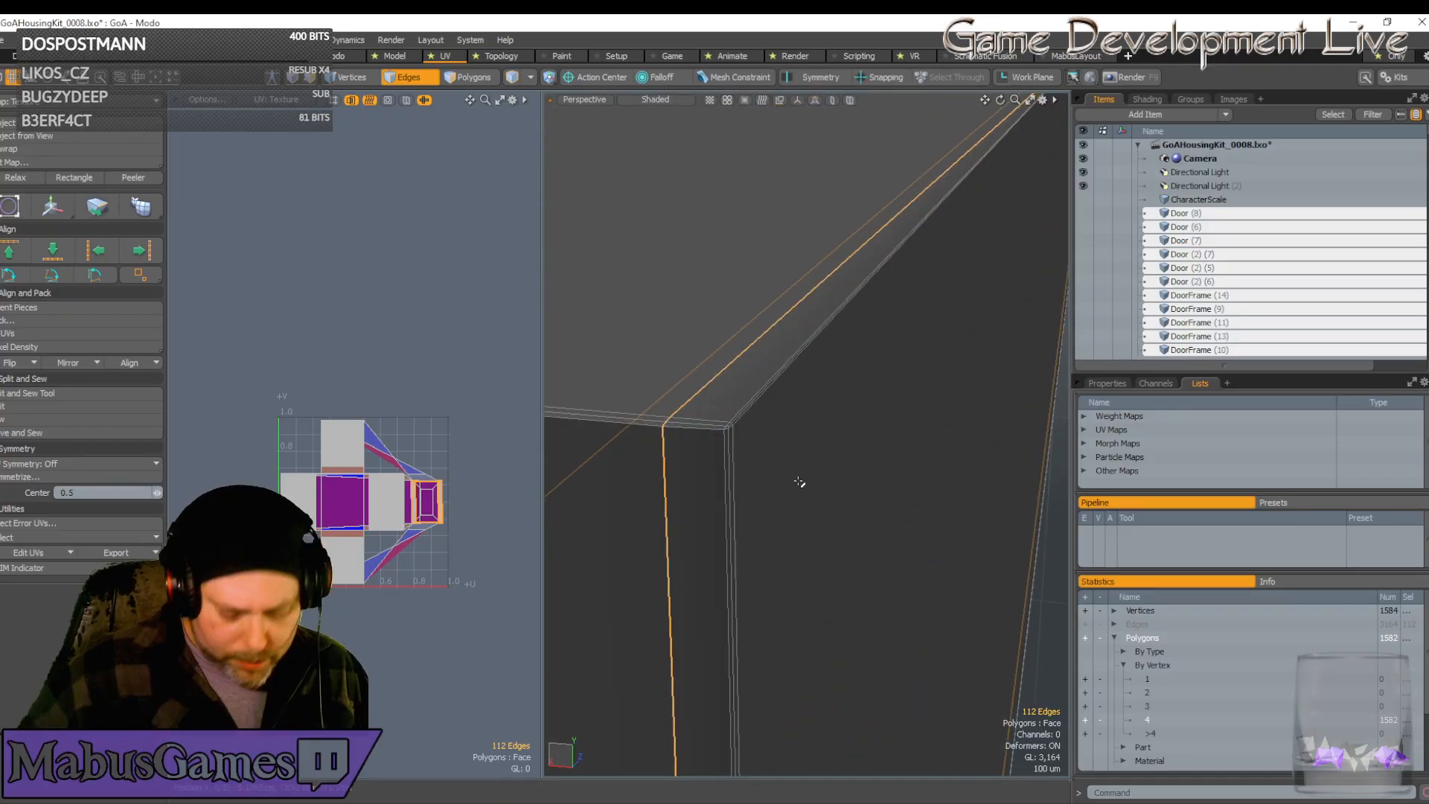
key(Delete)
View the whole trident and bring the browser window with the reference photo of forged weapons beside it
scroll(812, 483, down, 6)
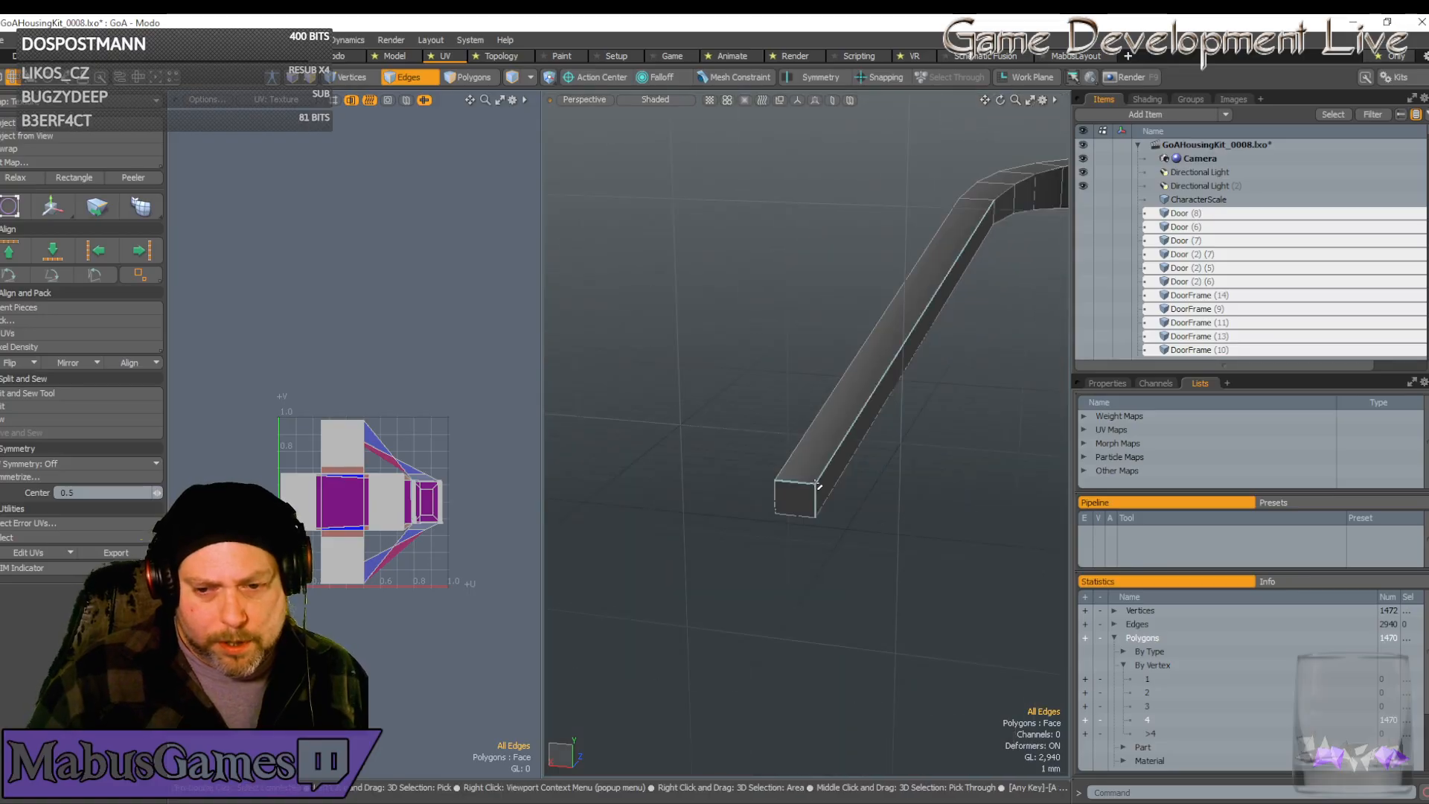
alt+drag(816, 484, 849, 466)
scroll(716, 545, up, 2)
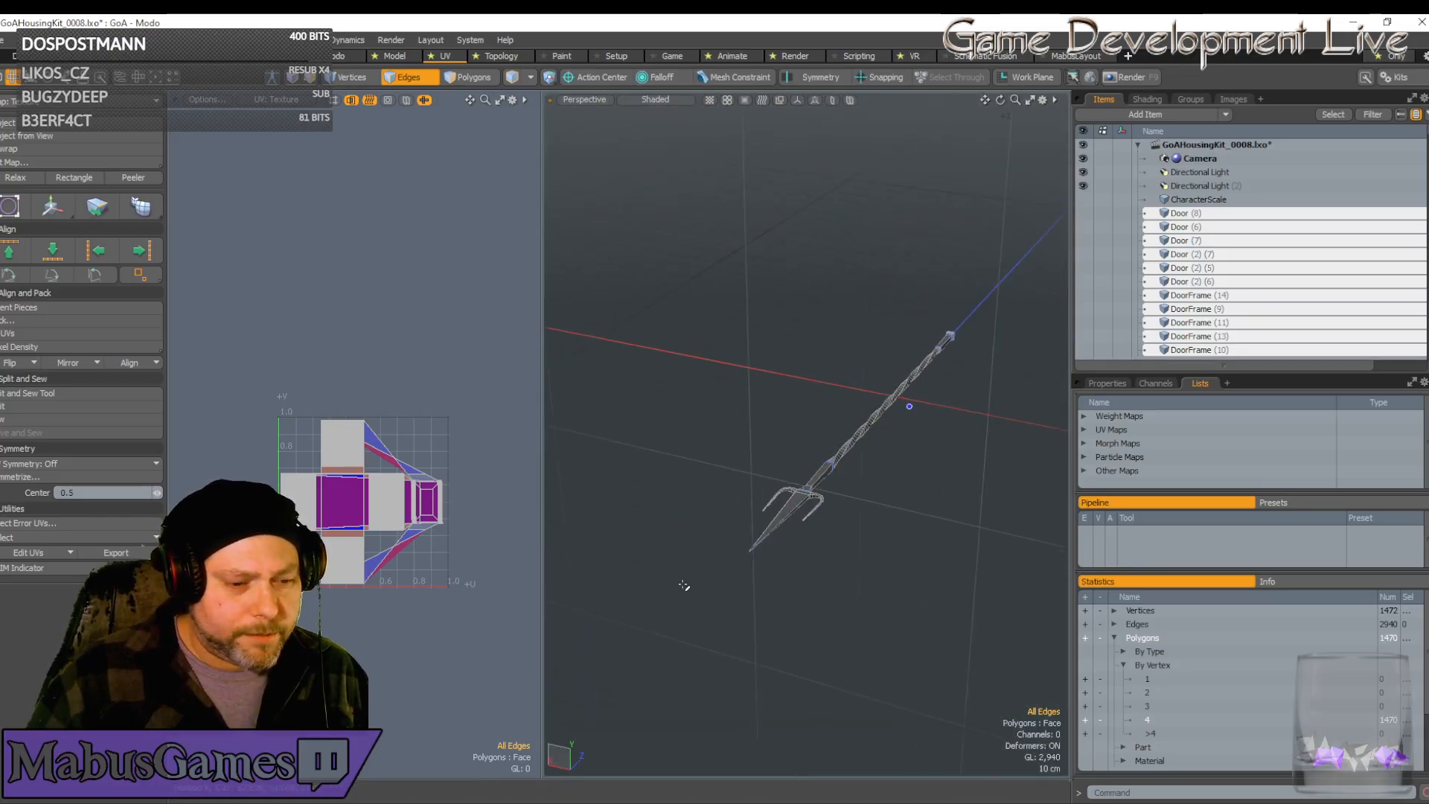
alt+shift+drag(716, 545, 792, 545)
mouse_move(557, 803)
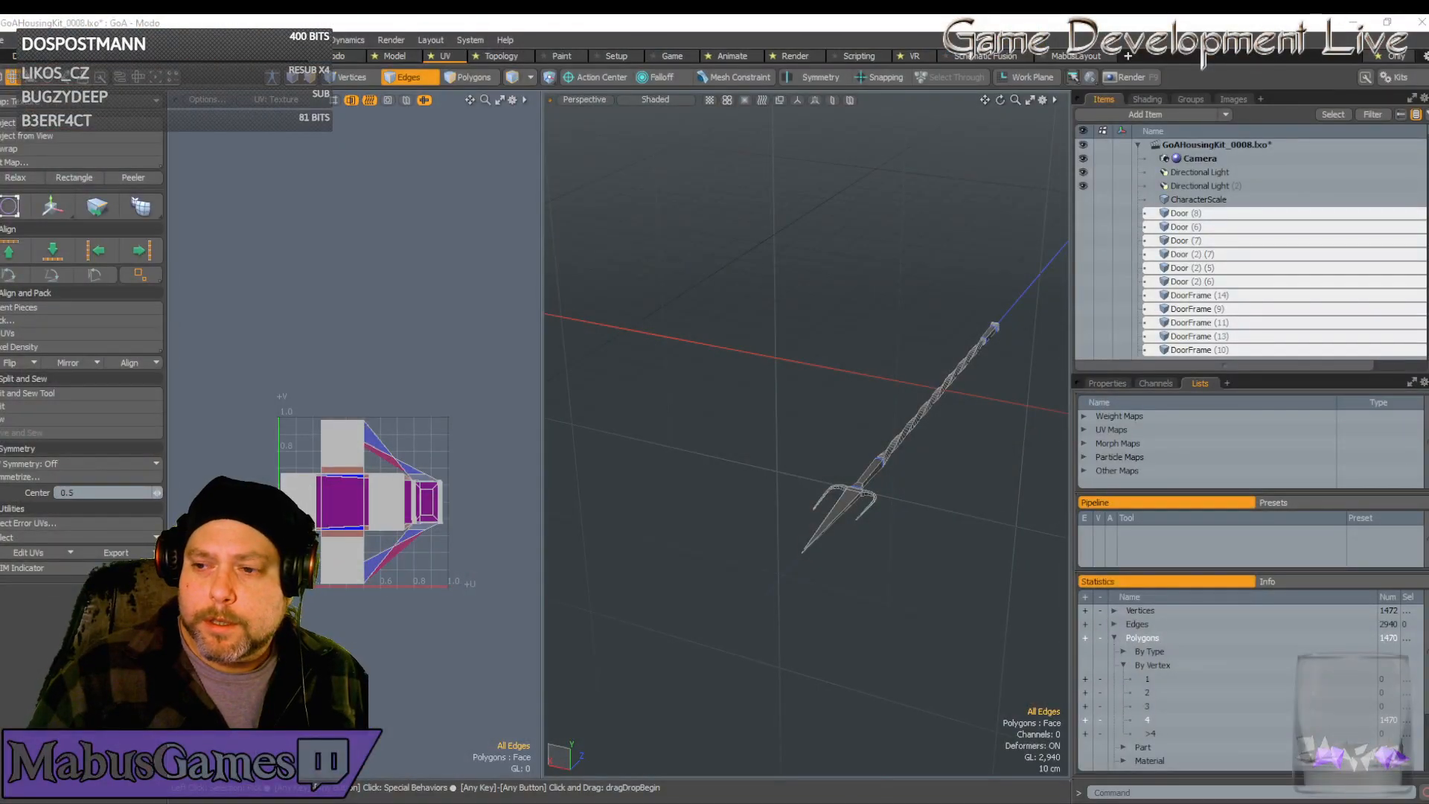
drag(1428, 111, 356, 134)
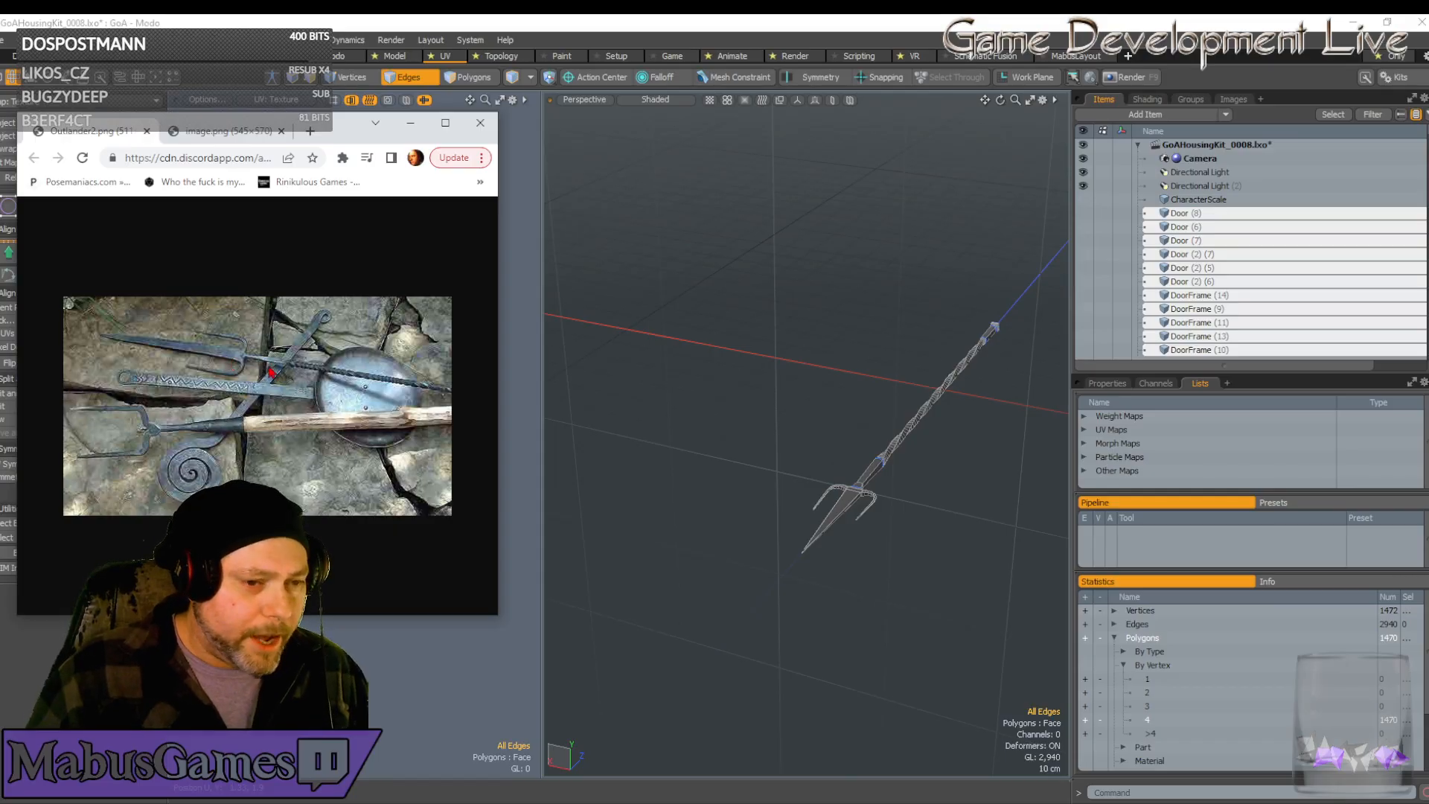
Return to Modo and examine the bevelled edges where the trident's side prongs meet the blade
click(732, 32)
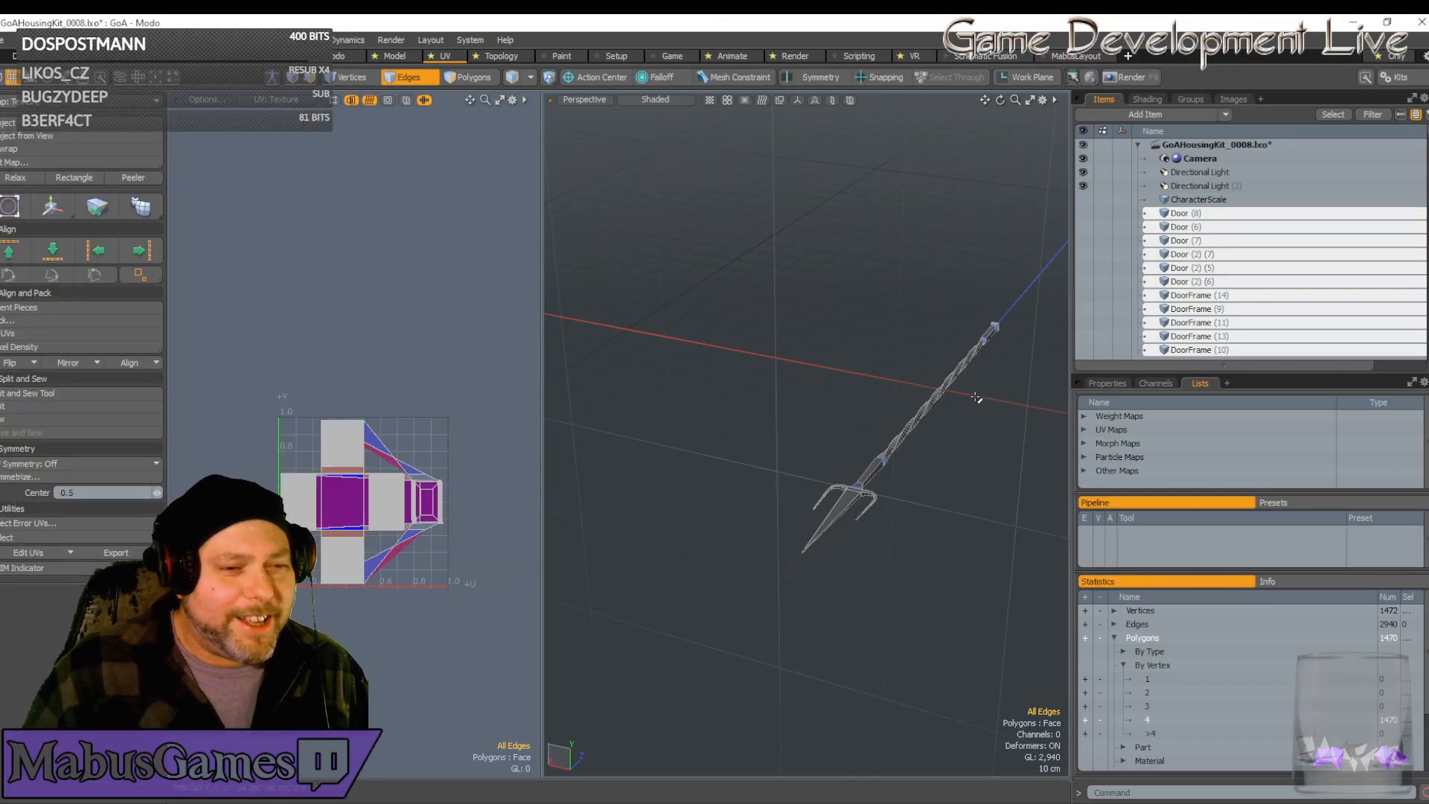
alt+drag(737, 441, 748, 390)
alt+drag(877, 444, 873, 452)
scroll(873, 452, up, 10)
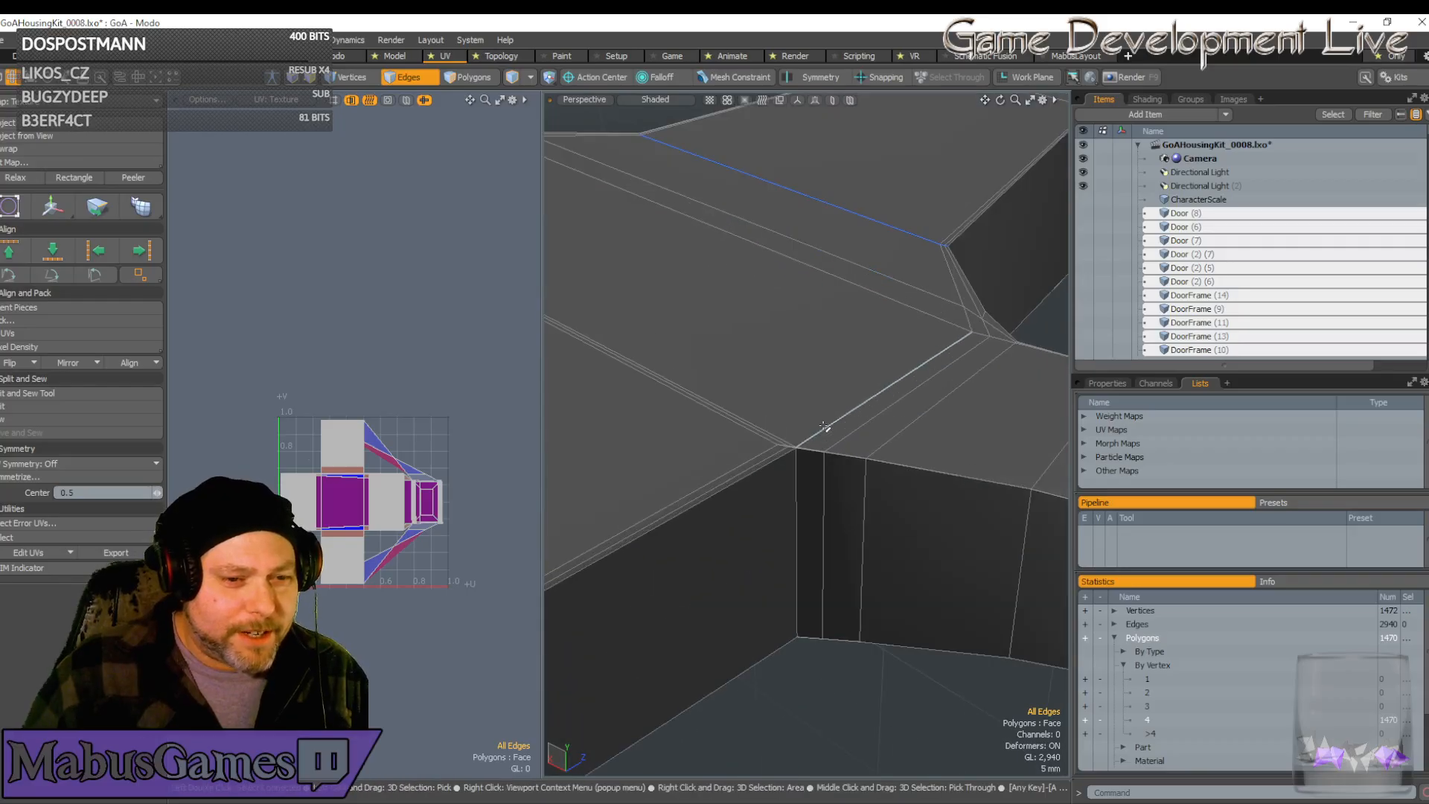
scroll(825, 427, up, 10)
alt+drag(781, 420, 832, 443)
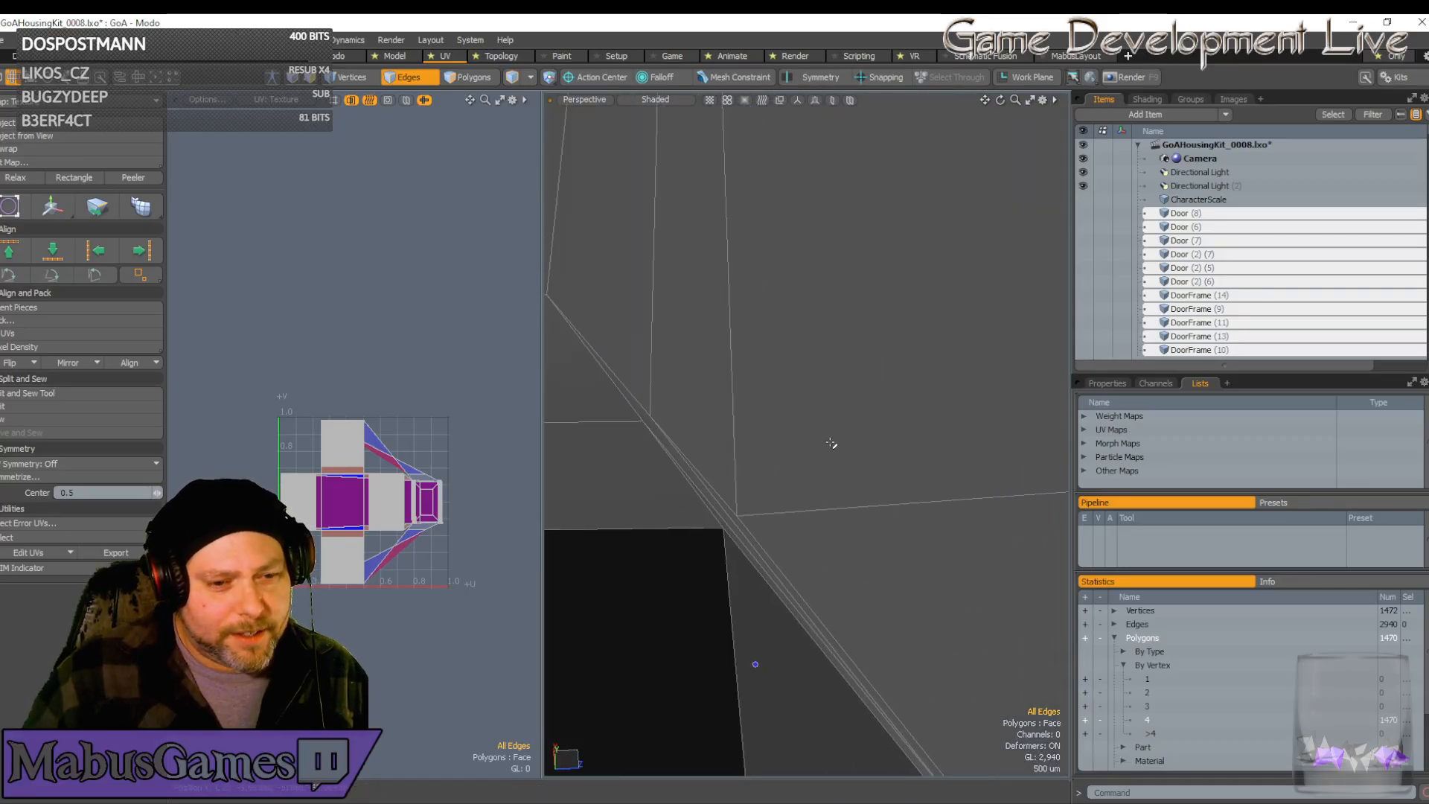
alt+drag(776, 508, 711, 629)
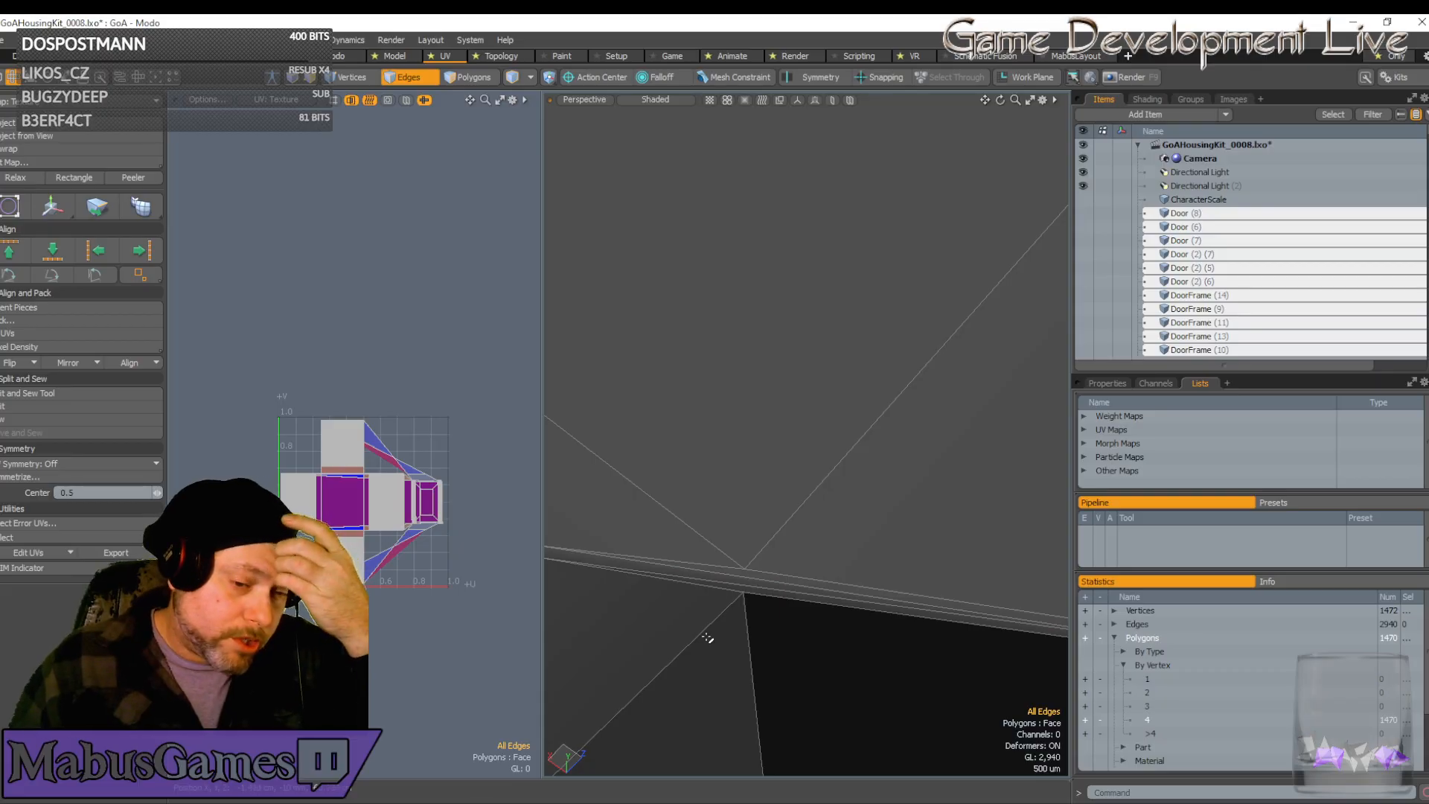
scroll(694, 647, down, 10)
alt+drag(733, 690, 767, 679)
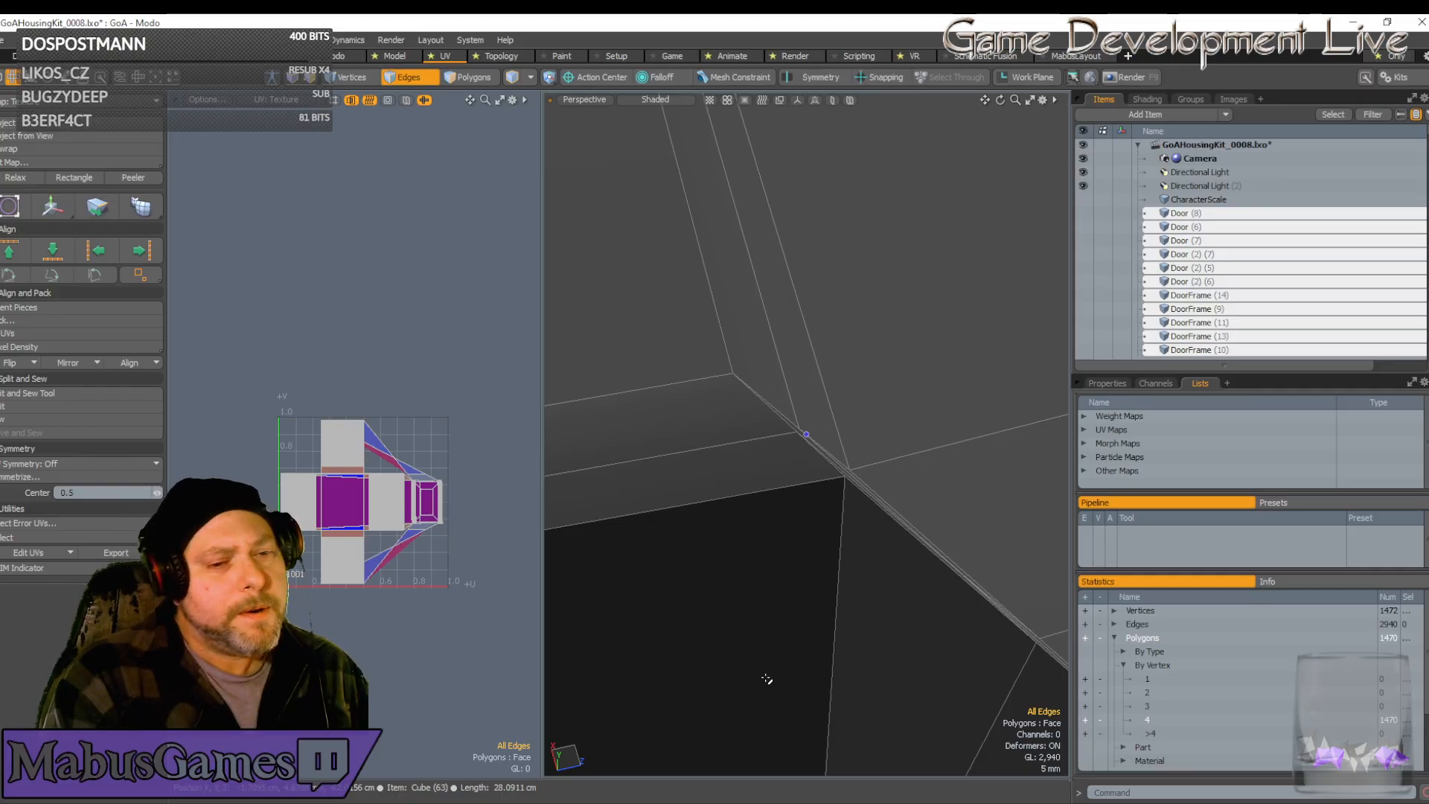
alt+drag(767, 679, 732, 592)
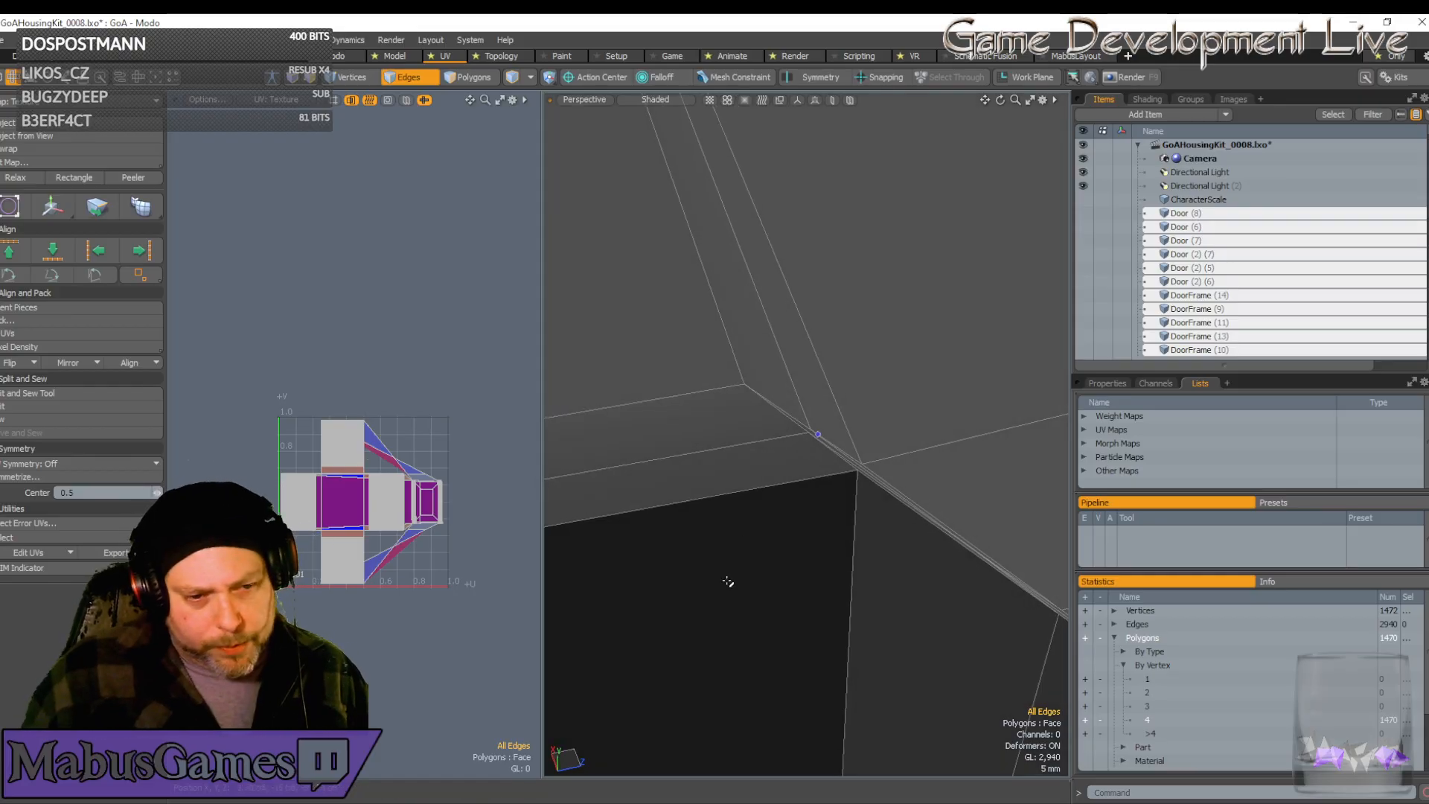
Select an edge loop at the tip of the trident's blade and open the Cut Map seam options
scroll(882, 530, down, 5)
alt+drag(871, 539, 824, 521)
scroll(807, 338, down, 3)
alt+drag(807, 338, 871, 430)
alt+shift+drag(1088, 458, 849, 252)
alt+drag(894, 467, 869, 446)
scroll(870, 445, down, 3)
alt+drag(740, 444, 715, 400)
scroll(716, 399, up, 3)
scroll(717, 407, up, 4)
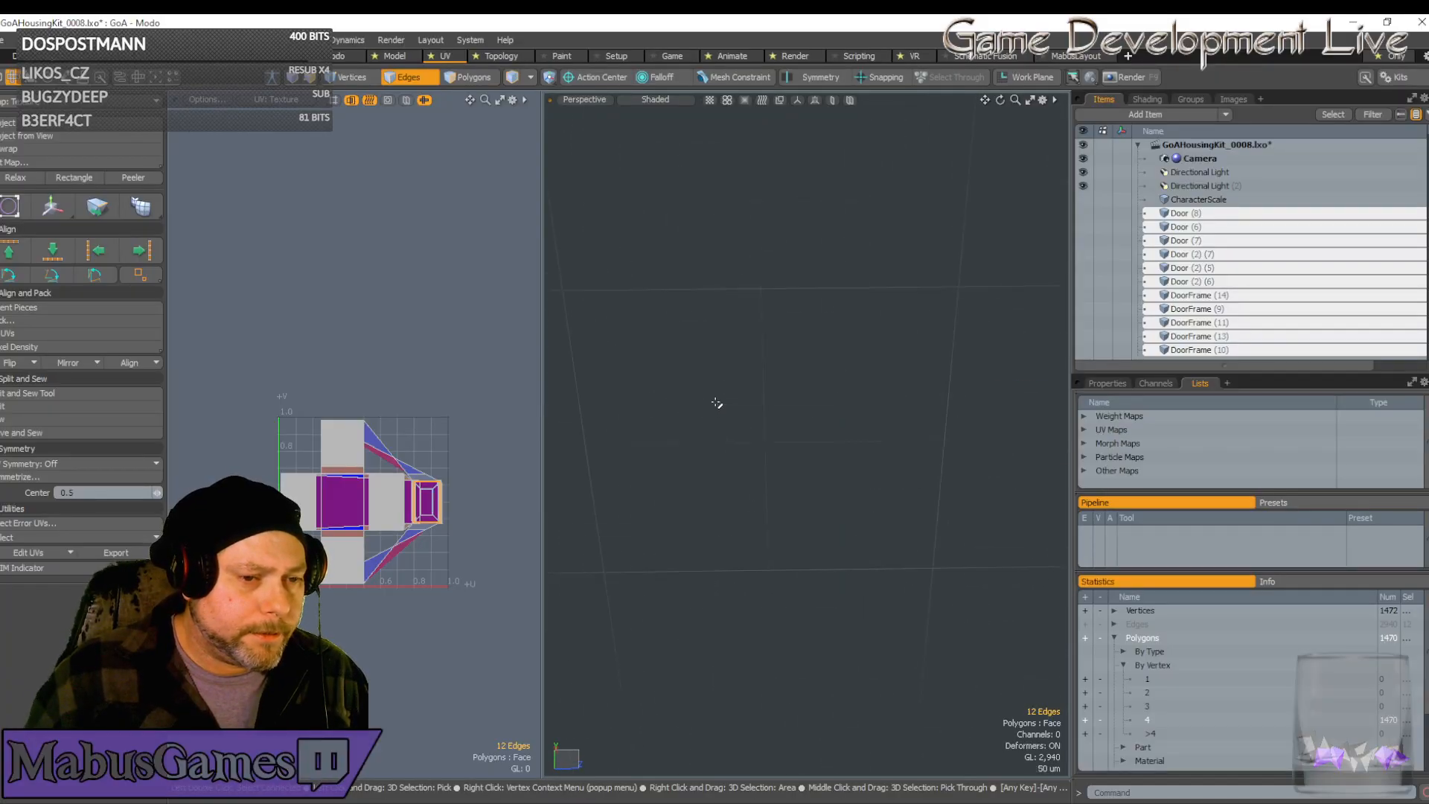
scroll(733, 405, down, 2)
scroll(718, 400, up, 3)
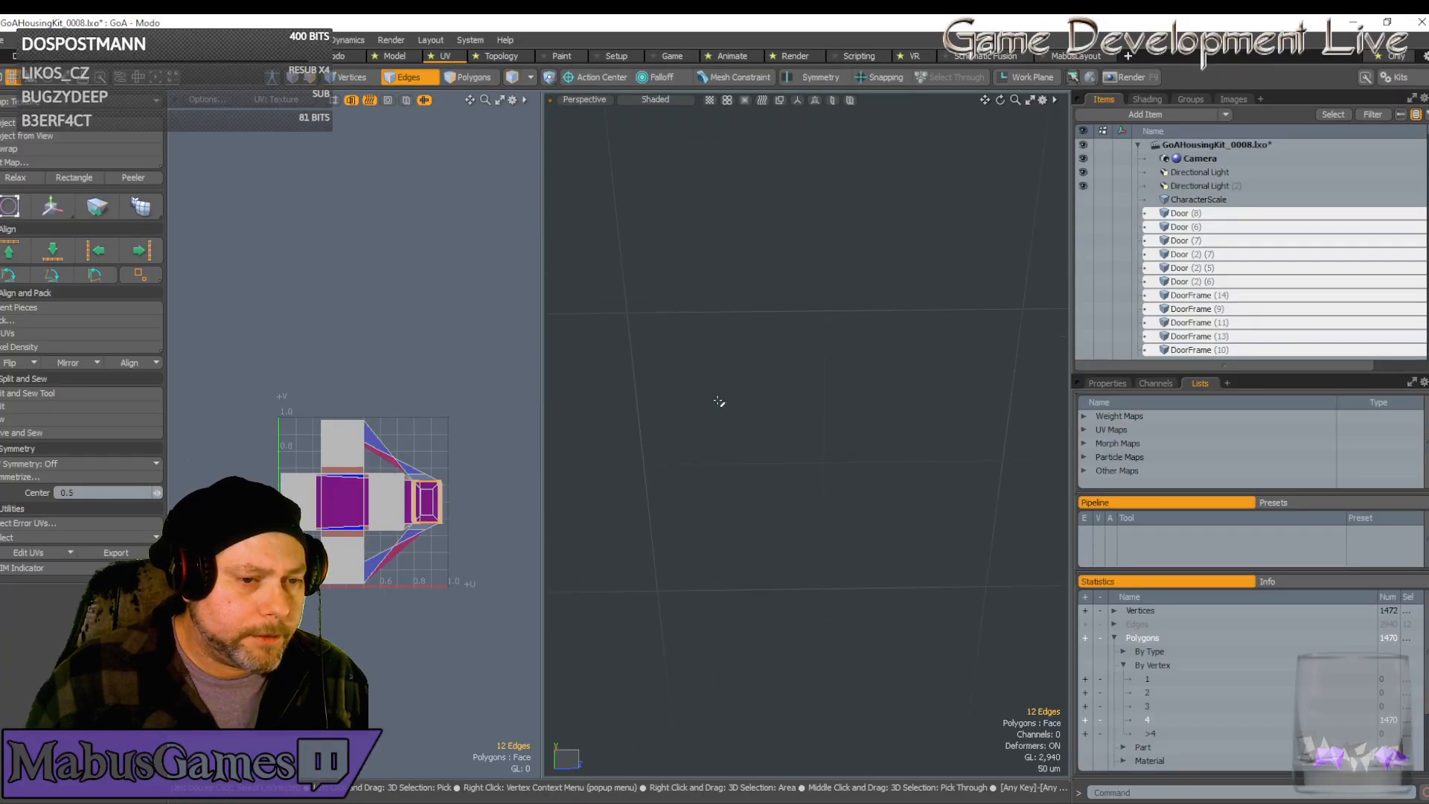
scroll(720, 408, down, 4)
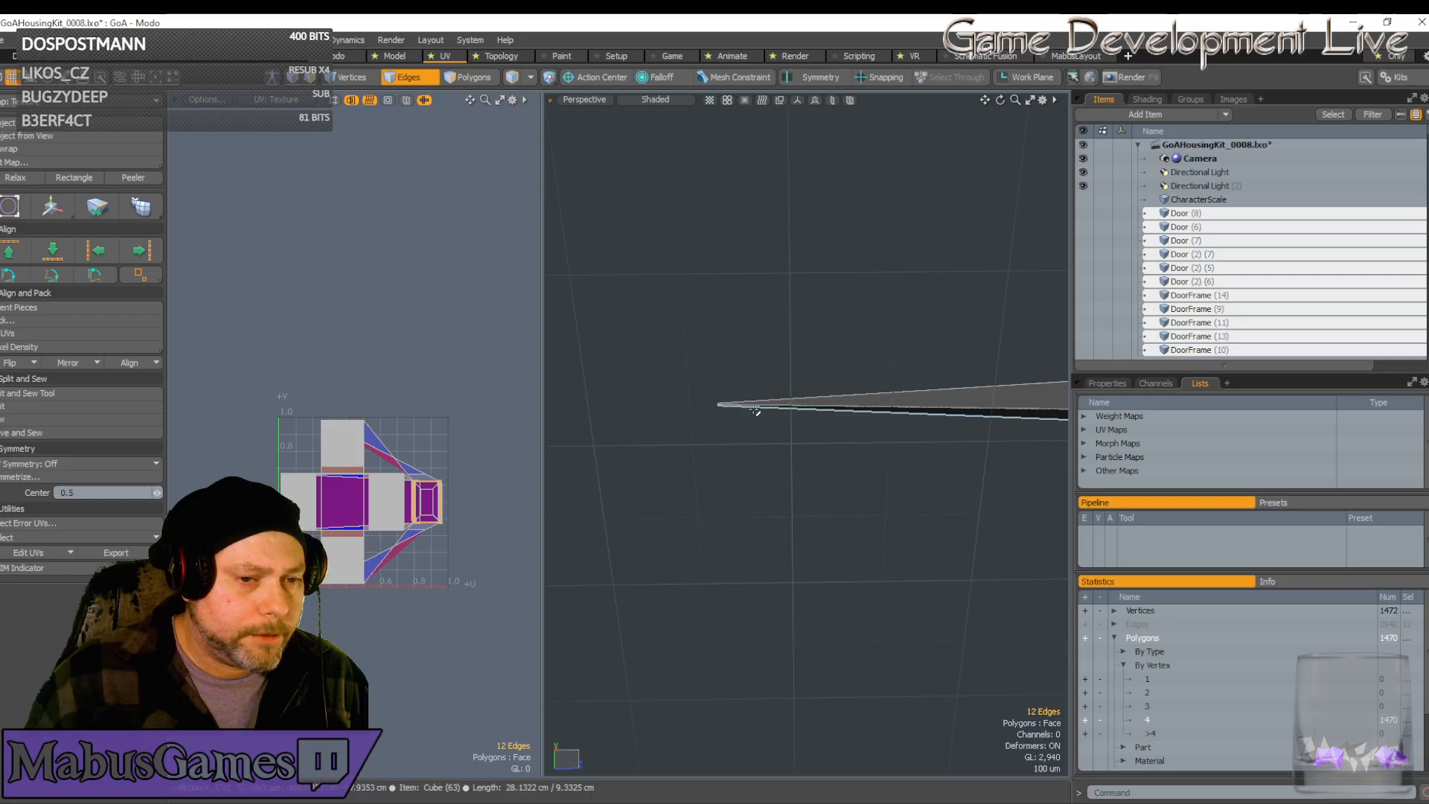
click(43, 163)
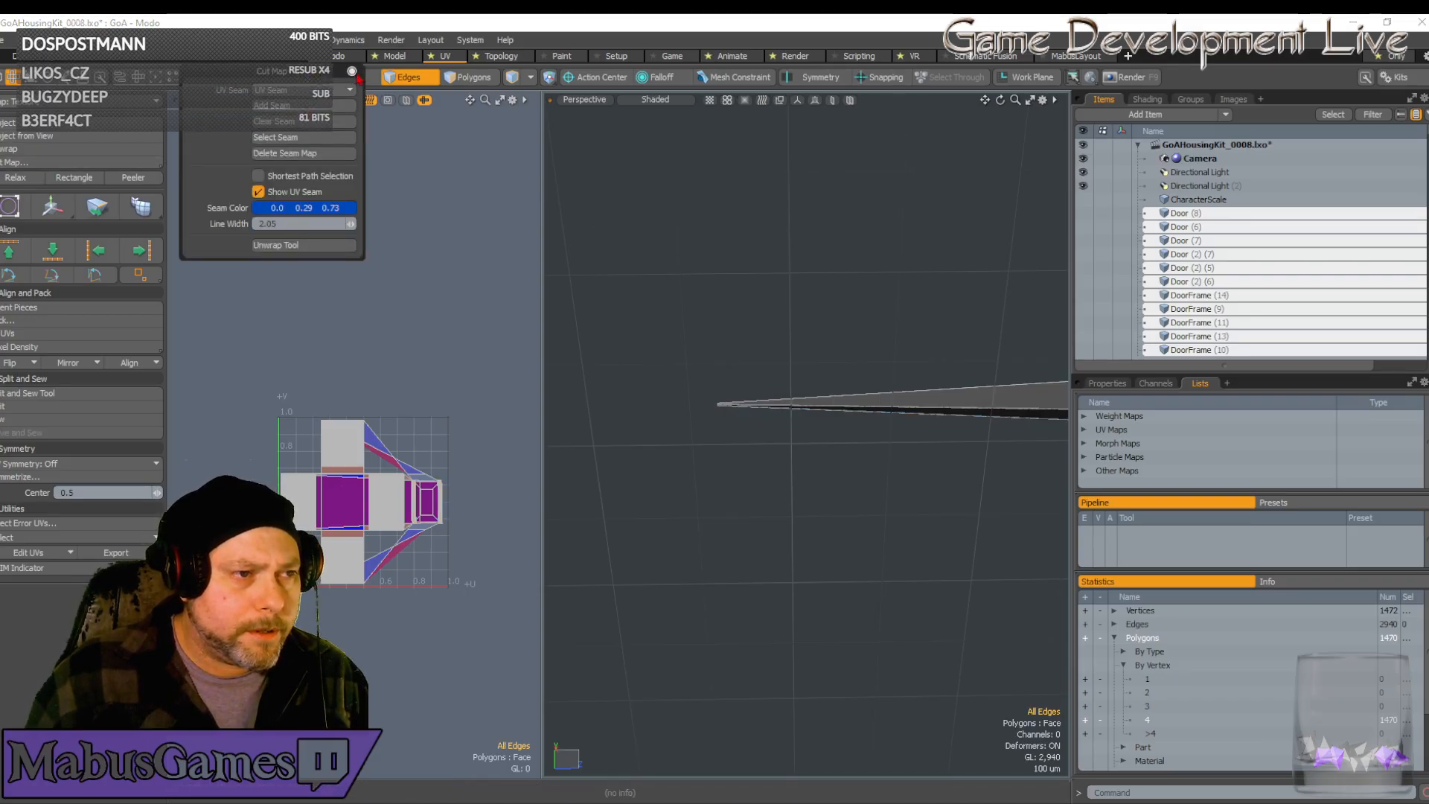
Select the first edges of the middle bevel loop around the flat end of the blade's tip
key(shift+a)
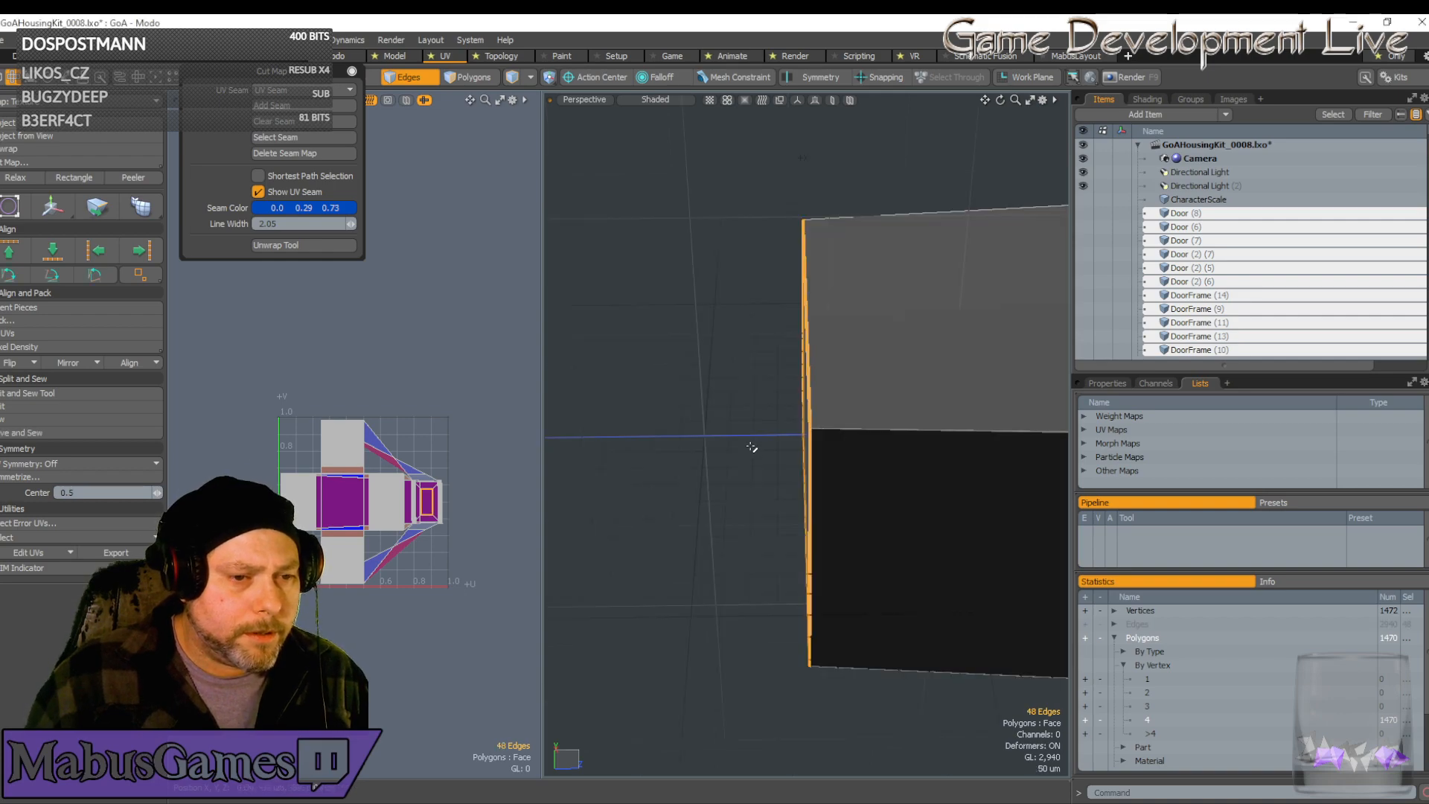
alt+drag(842, 437, 629, 481)
scroll(868, 360, up, 2)
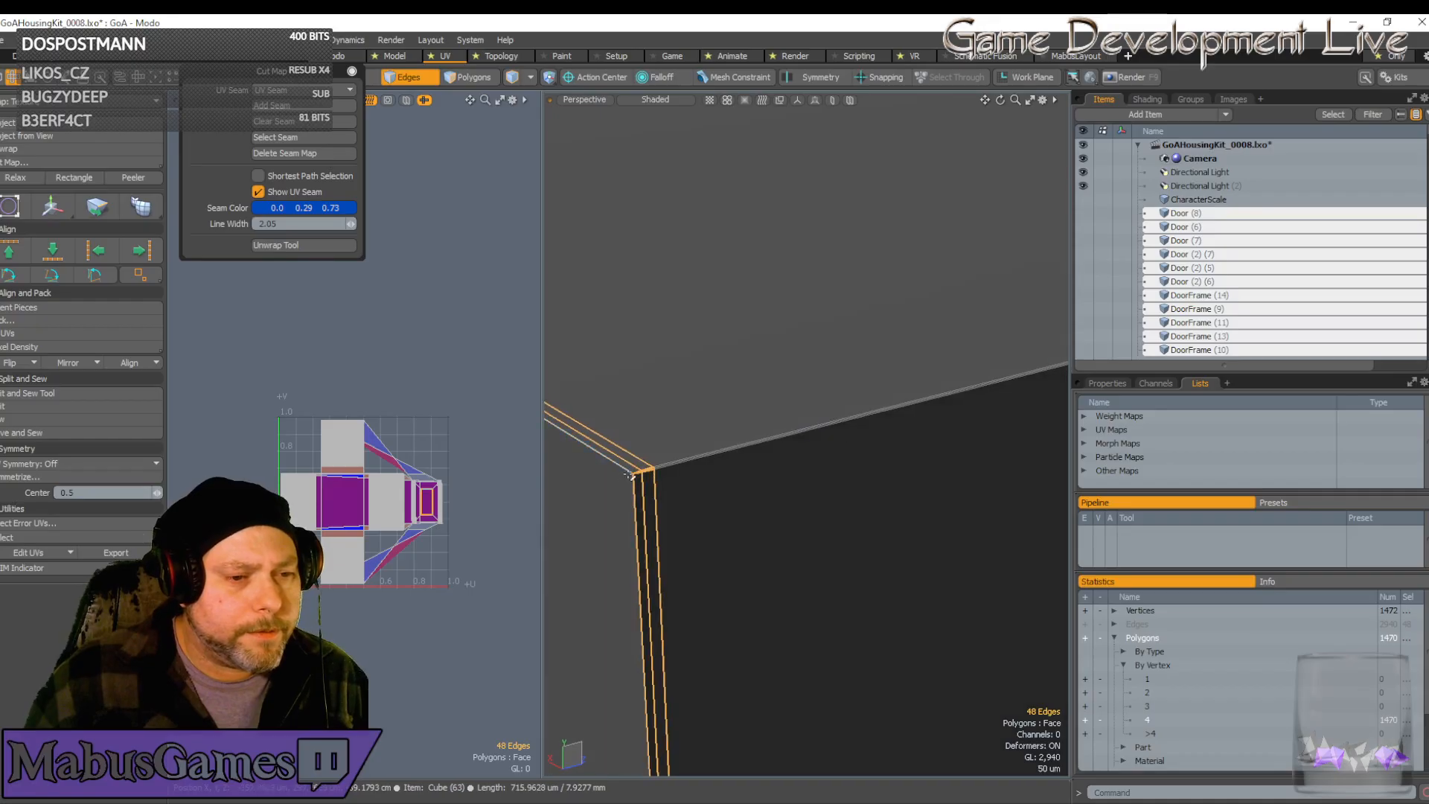
scroll(631, 474, up, 3)
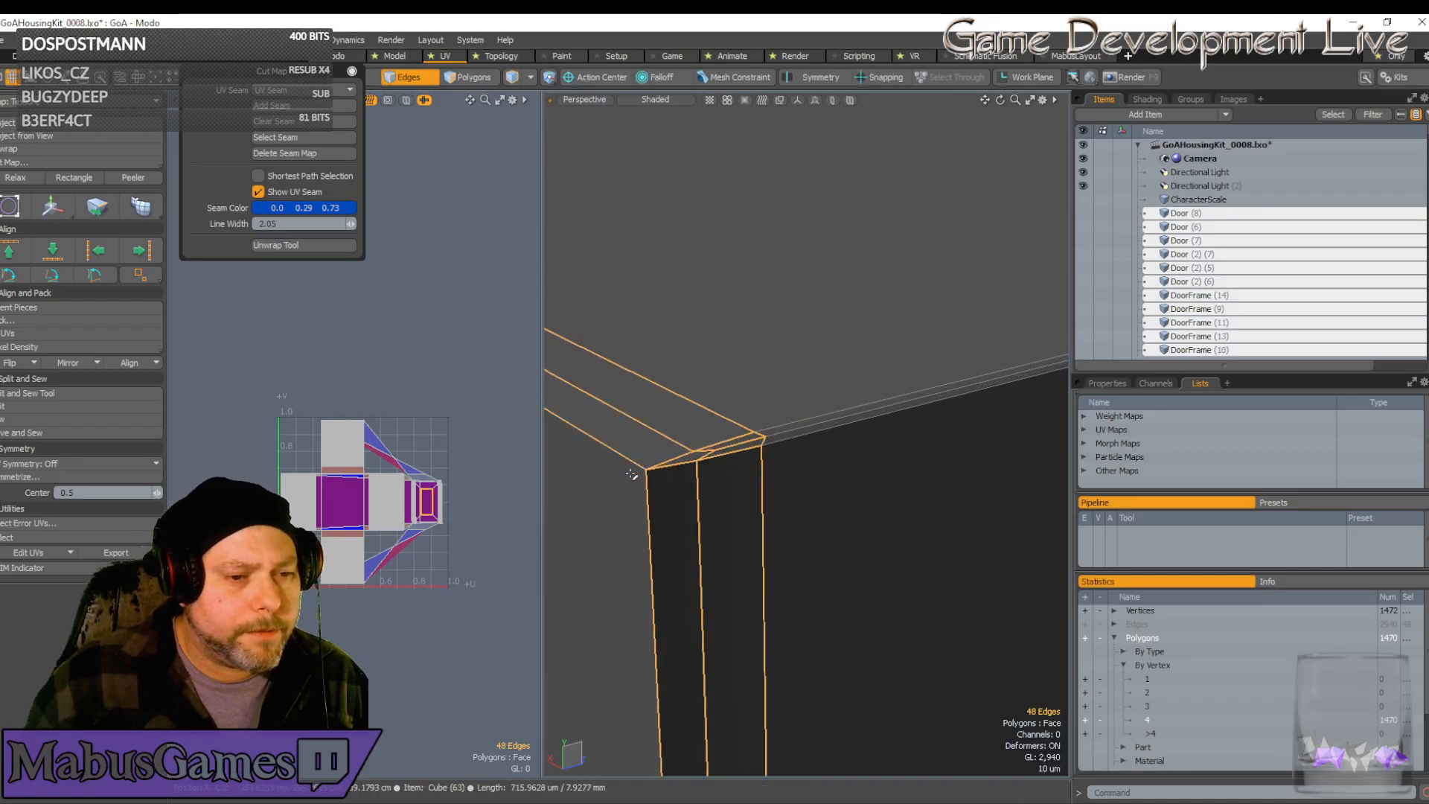
click(695, 507)
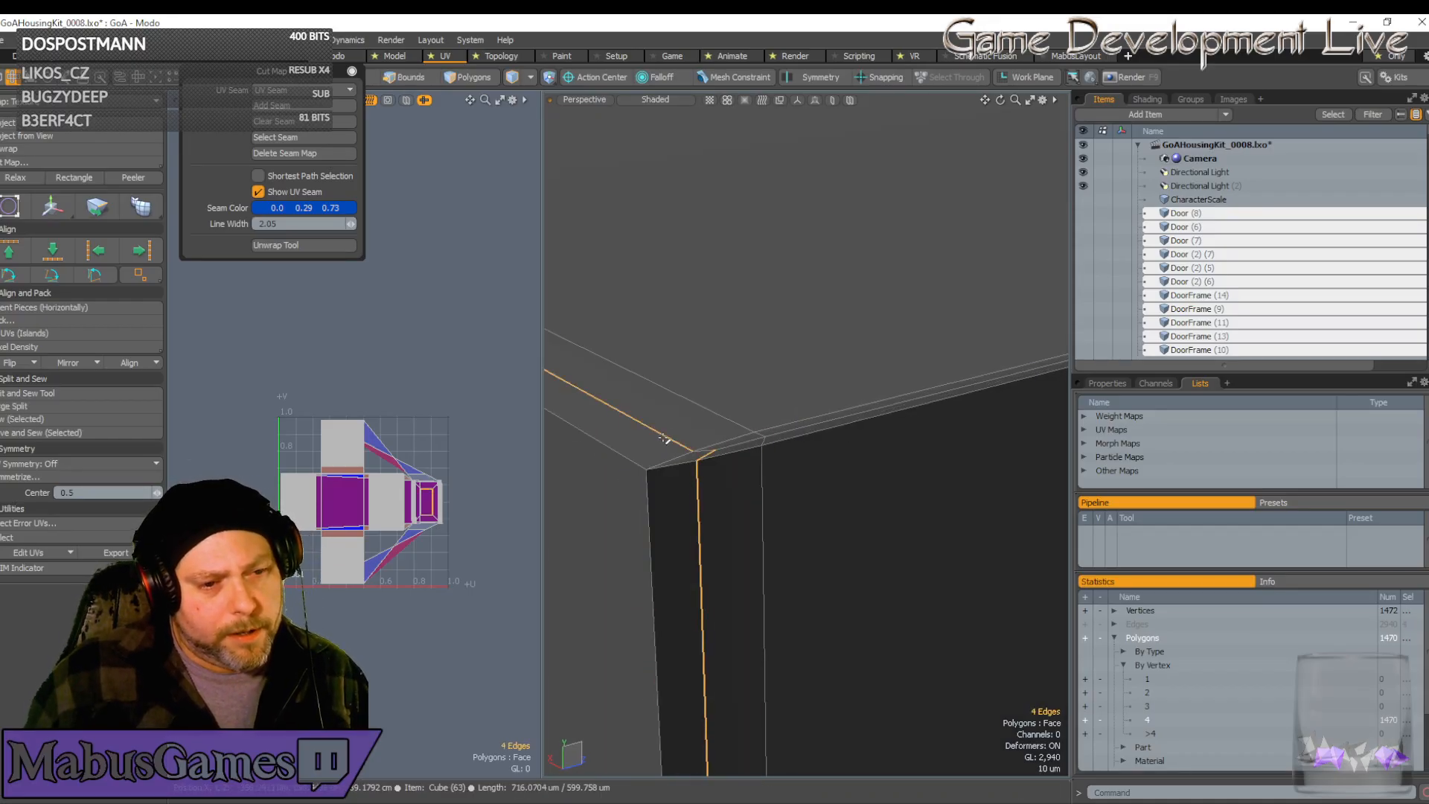
Complete the middle bevel edge loop around the blade's tip and add it as a UV seam
alt+drag(712, 488, 761, 419)
scroll(789, 439, down, 5)
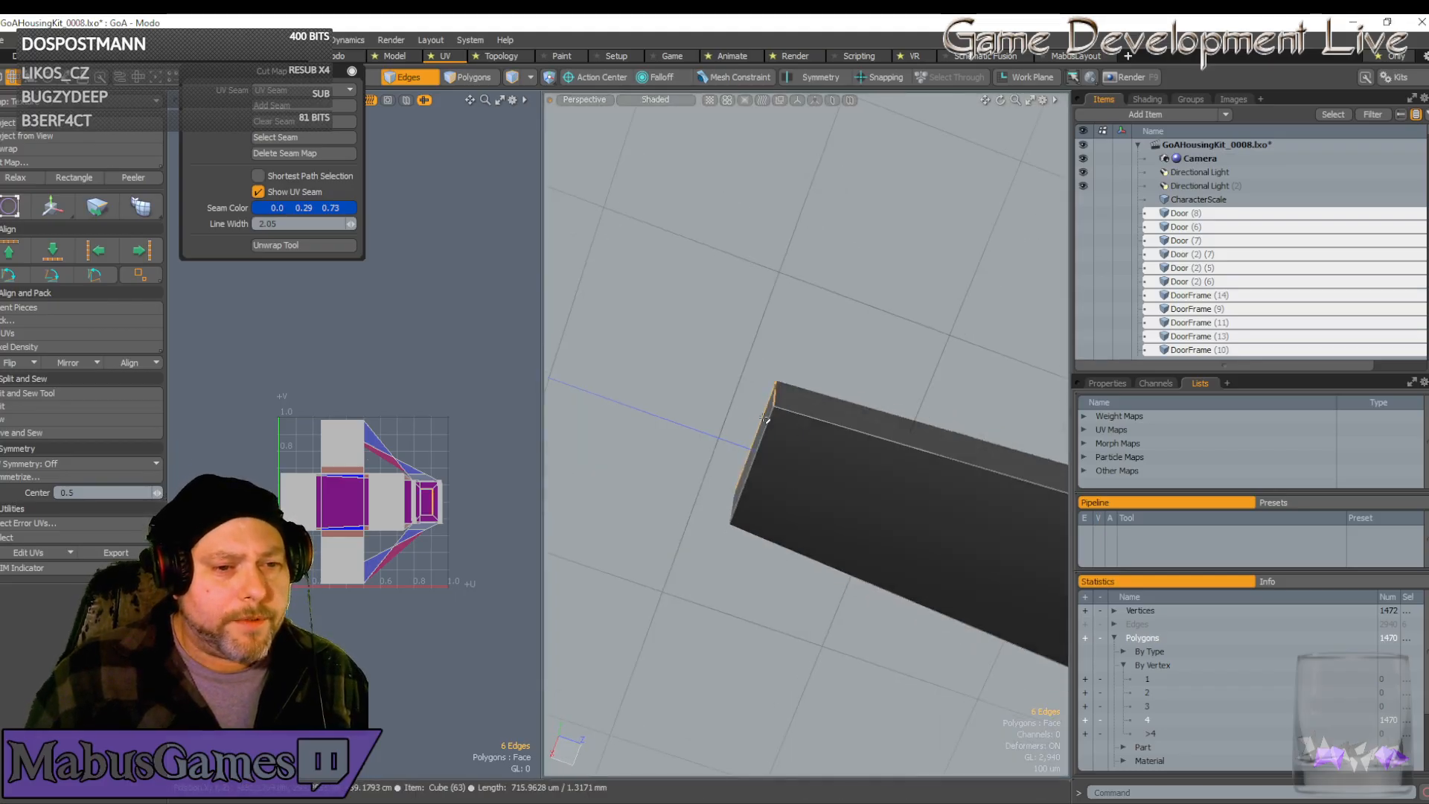
scroll(760, 419, up, 6)
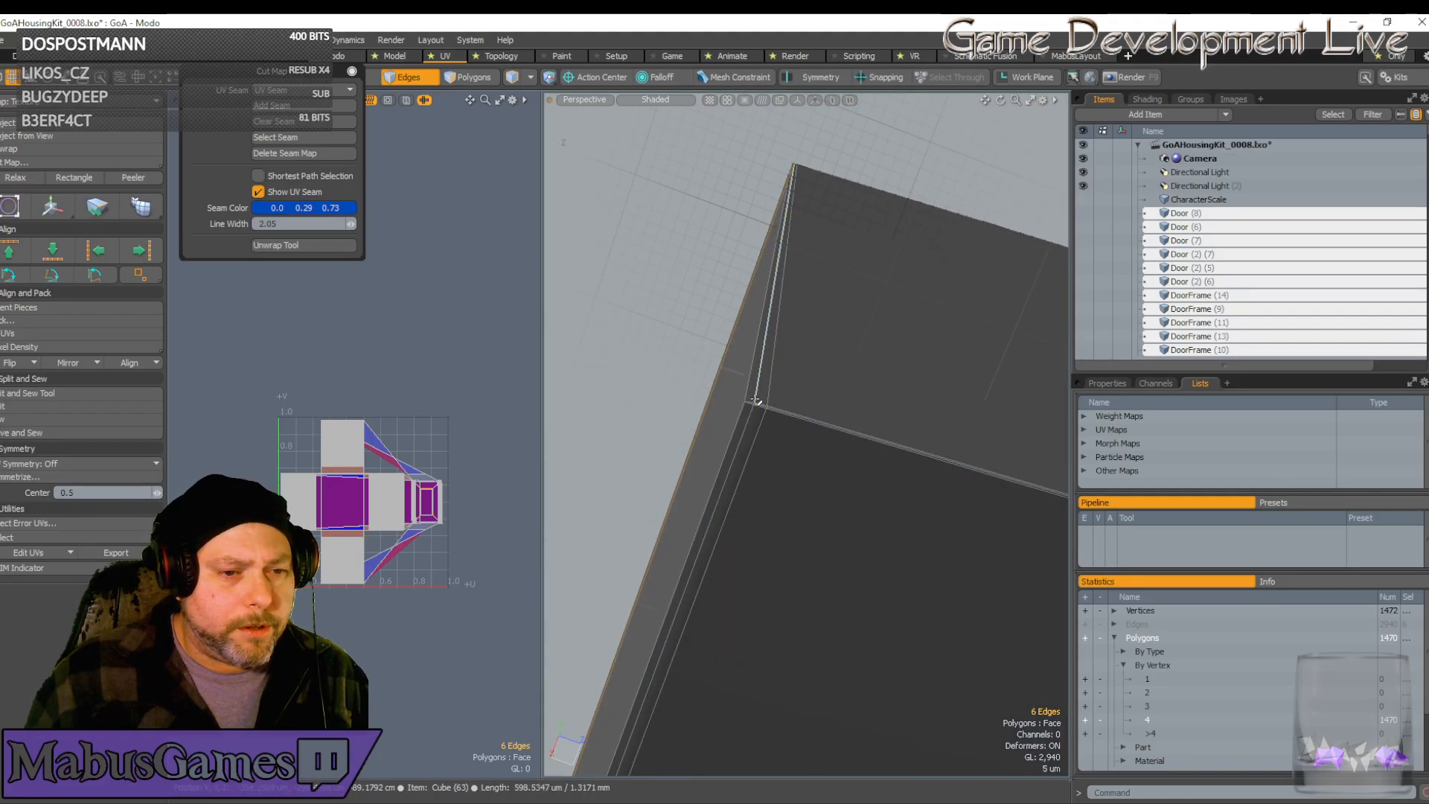
scroll(749, 469, down, 10)
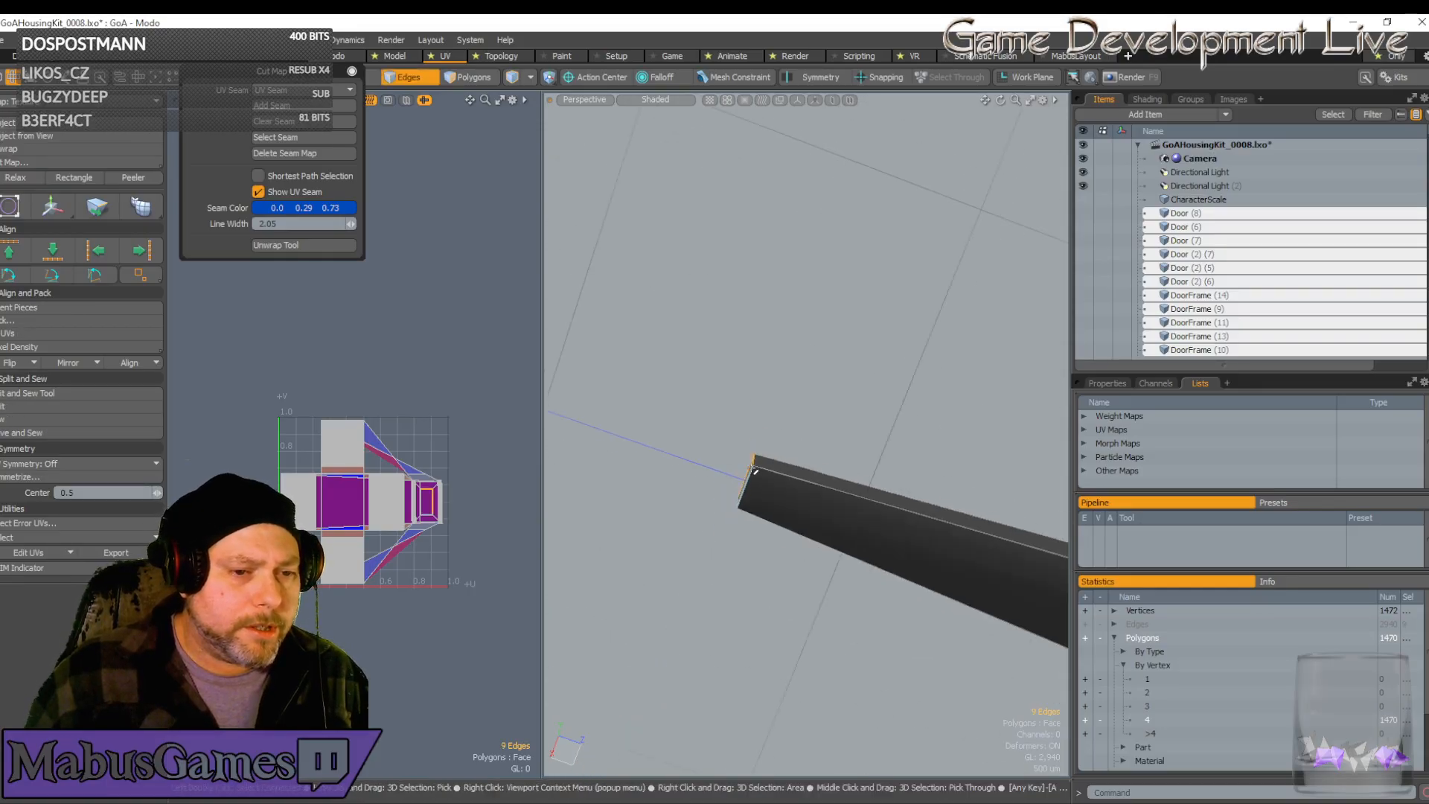
alt+drag(792, 484, 838, 539)
scroll(699, 429, up, 10)
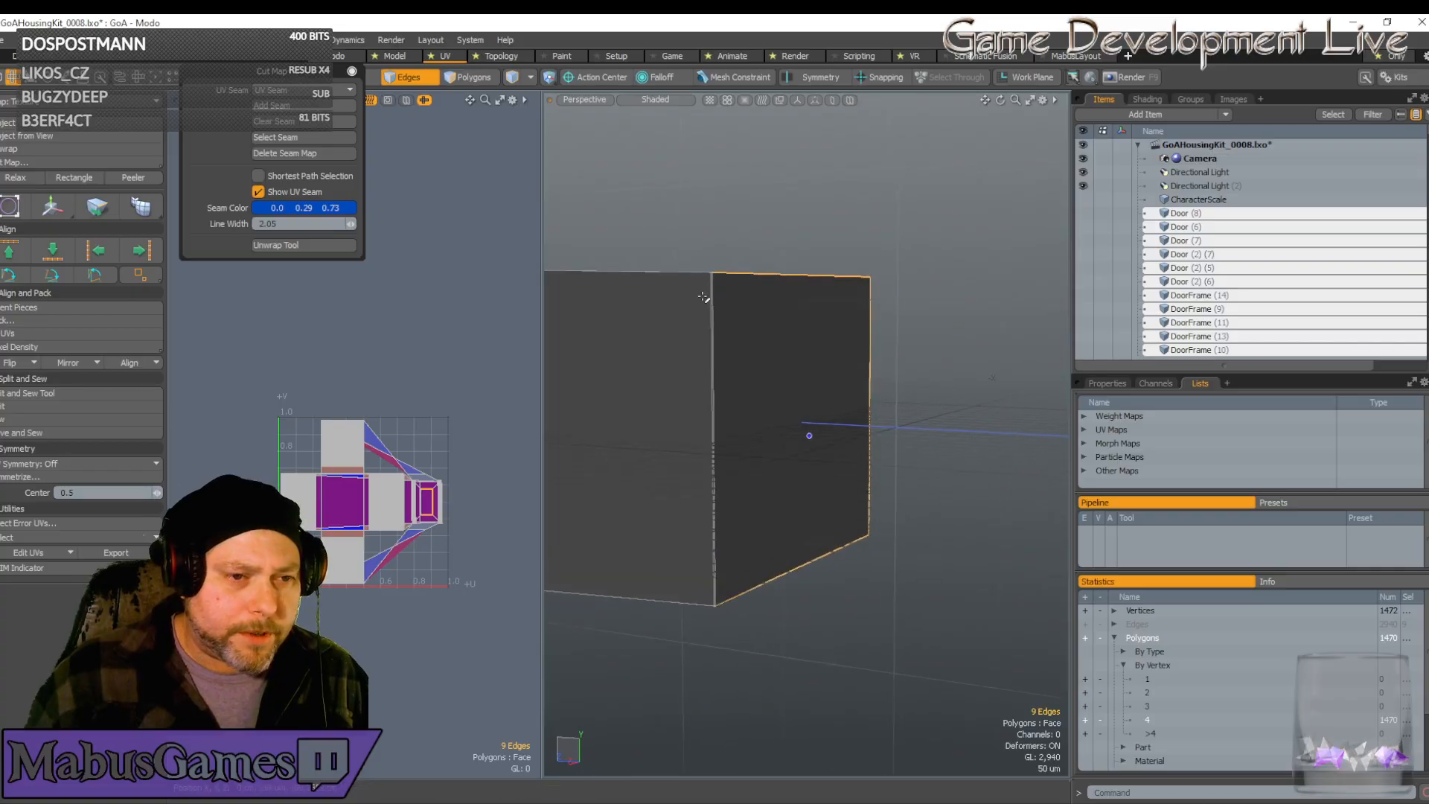
scroll(663, 381, down, 4)
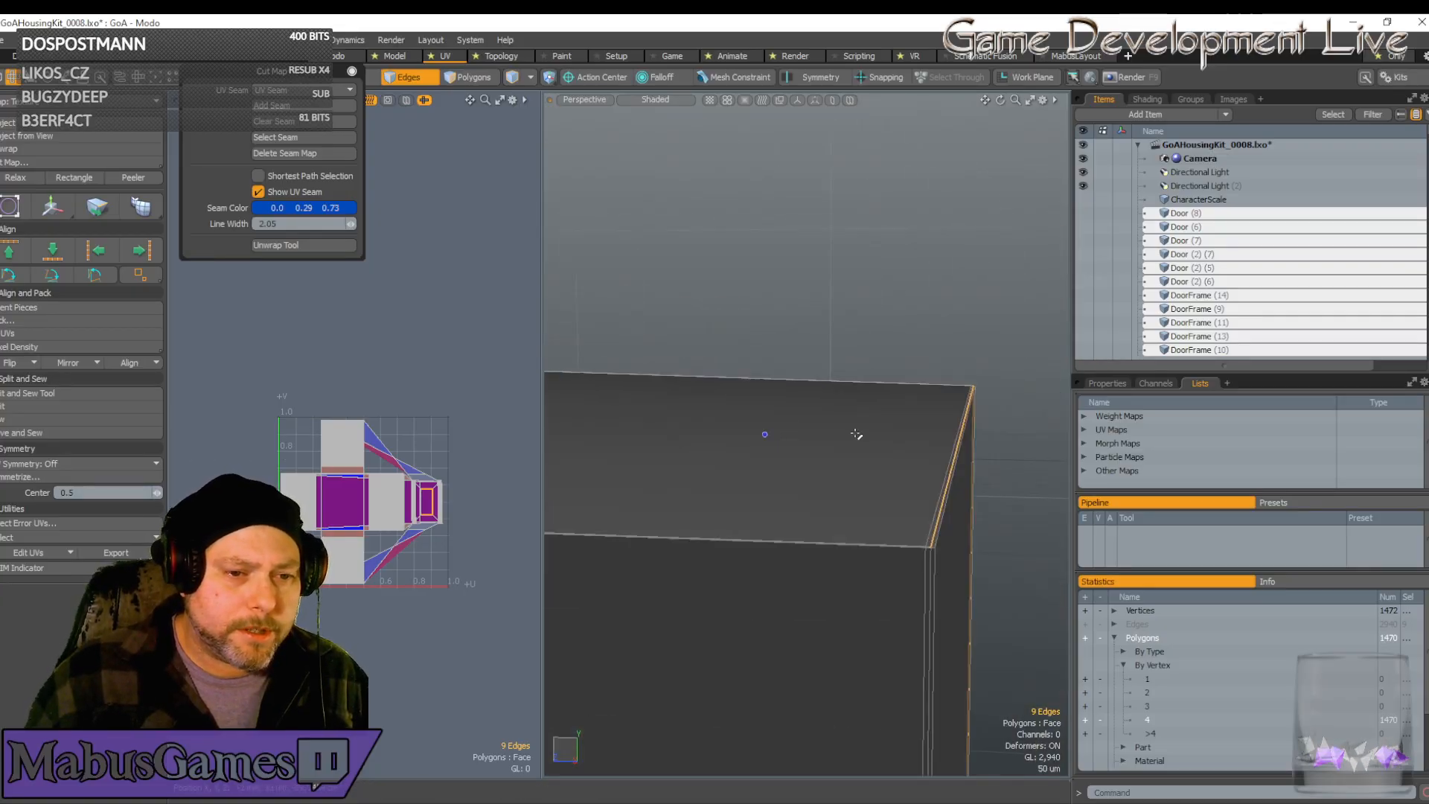
scroll(865, 534, up, 4)
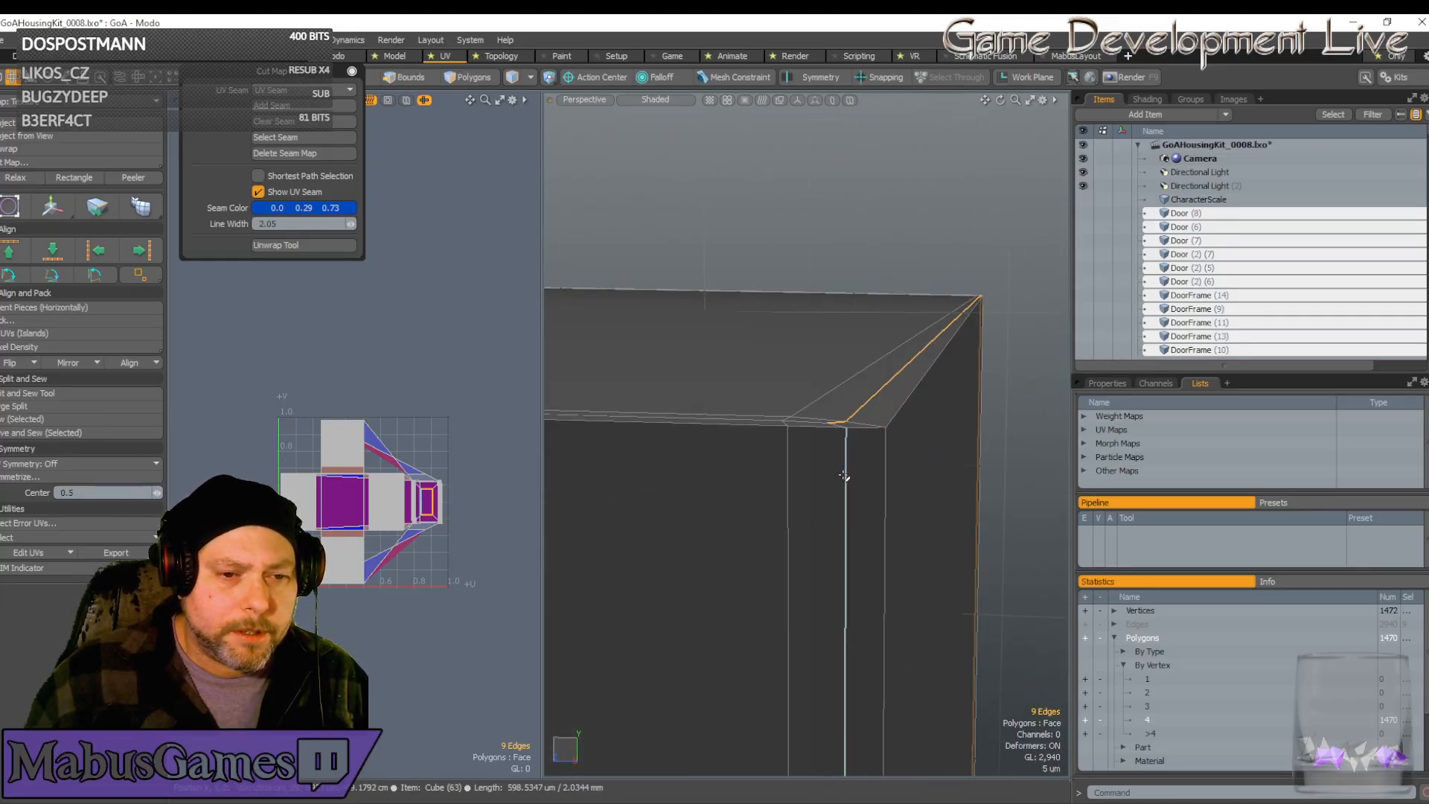
scroll(845, 475, down, 4)
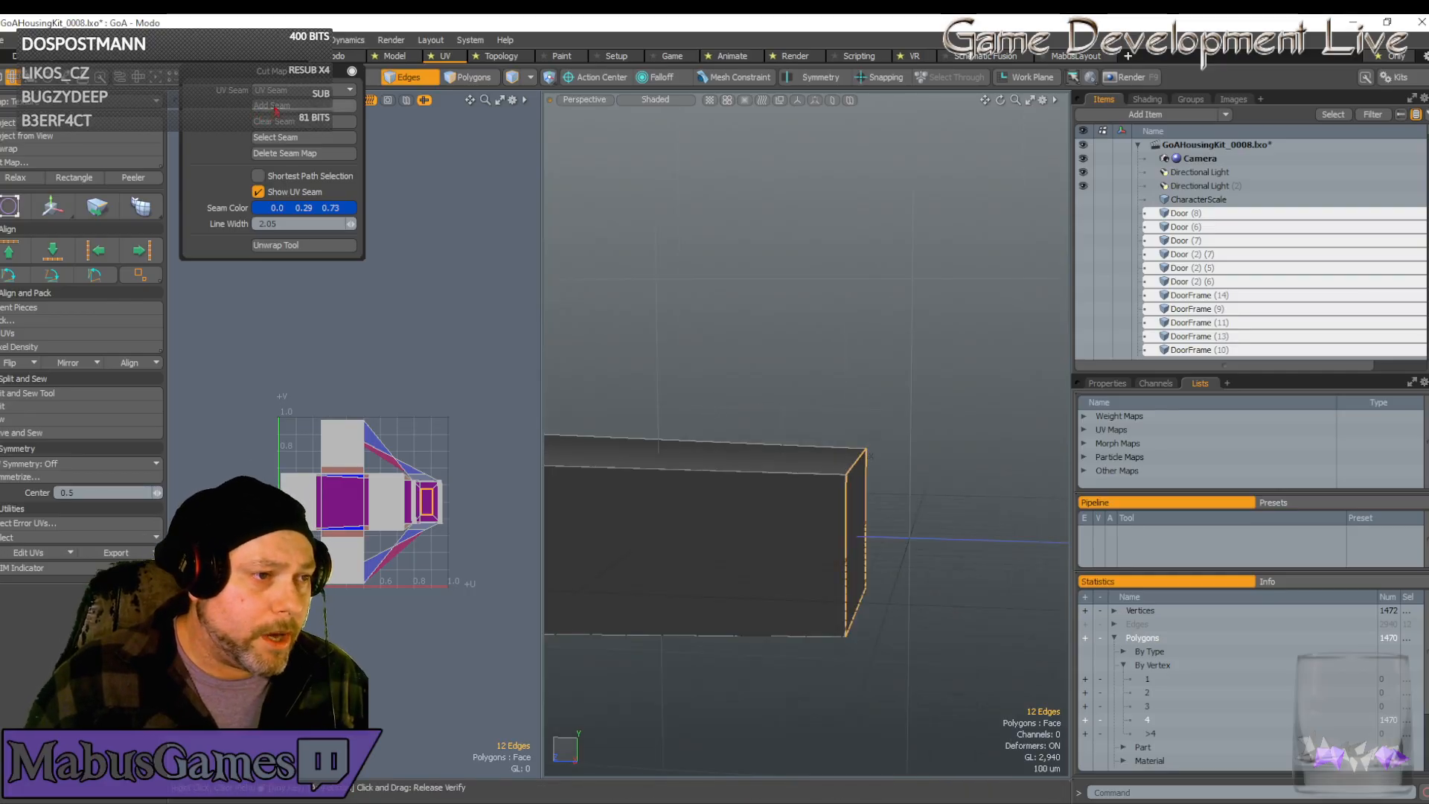
click(352, 76)
Examine the existing seam lines and bevel edges where the side prongs join the blade
scroll(837, 459, down, 10)
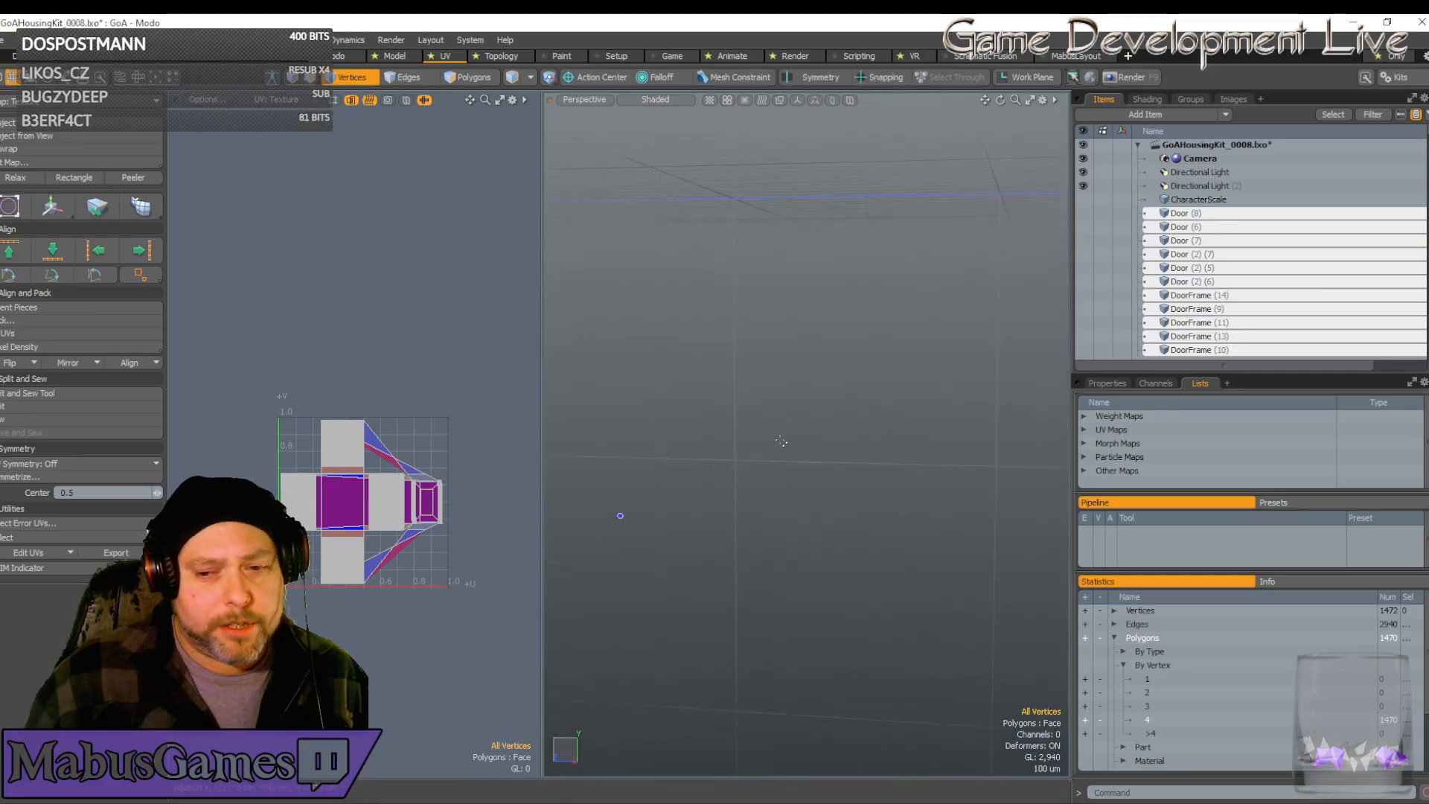
alt+drag(963, 456, 1096, 472)
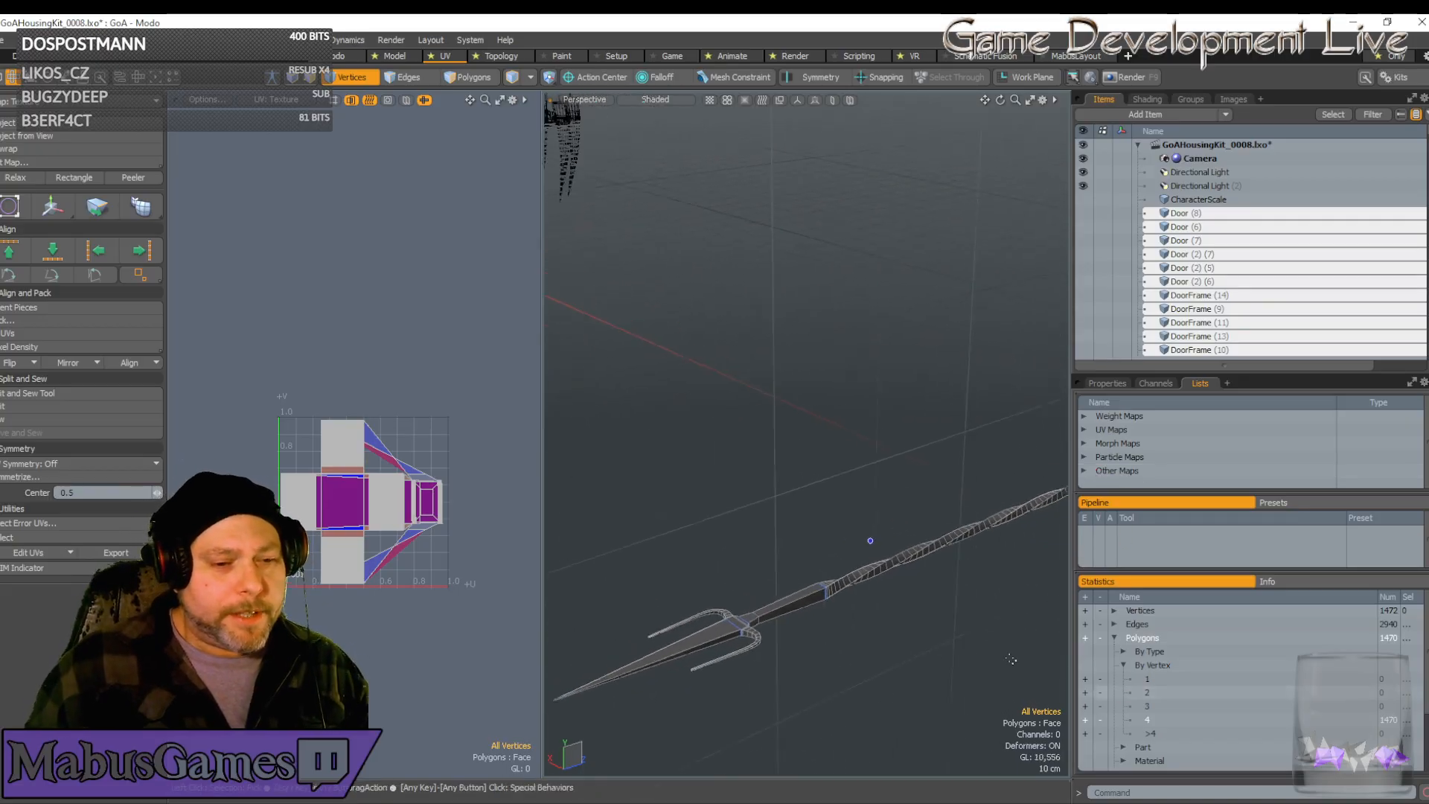
alt+drag(746, 453, 677, 400)
scroll(744, 372, up, 4)
scroll(676, 400, down, 2)
scroll(730, 286, up, 10)
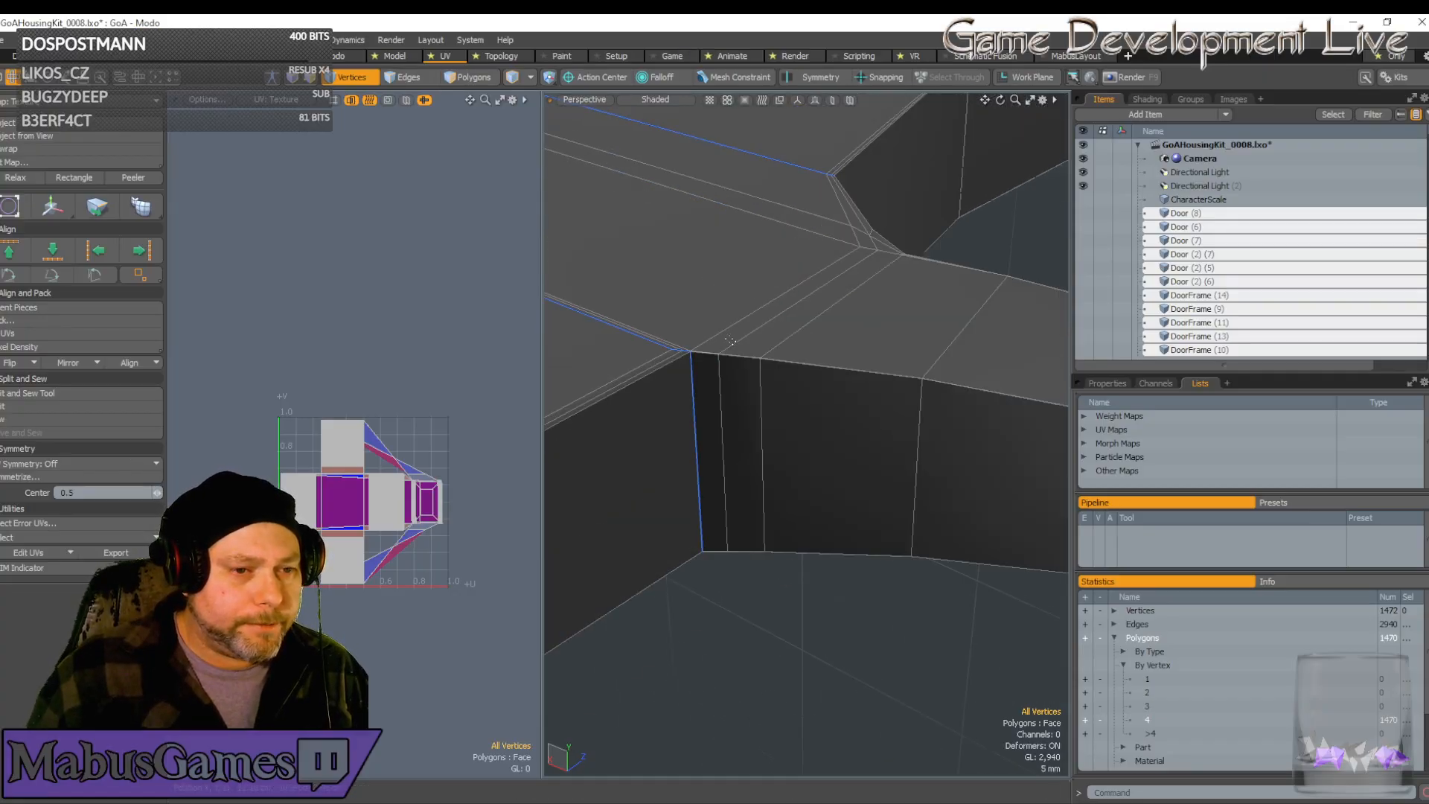
scroll(734, 365, up, 7)
alt+drag(737, 391, 652, 492)
scroll(568, 536, down, 3)
alt+drag(568, 536, 758, 447)
scroll(729, 466, up, 4)
alt+drag(925, 359, 639, 464)
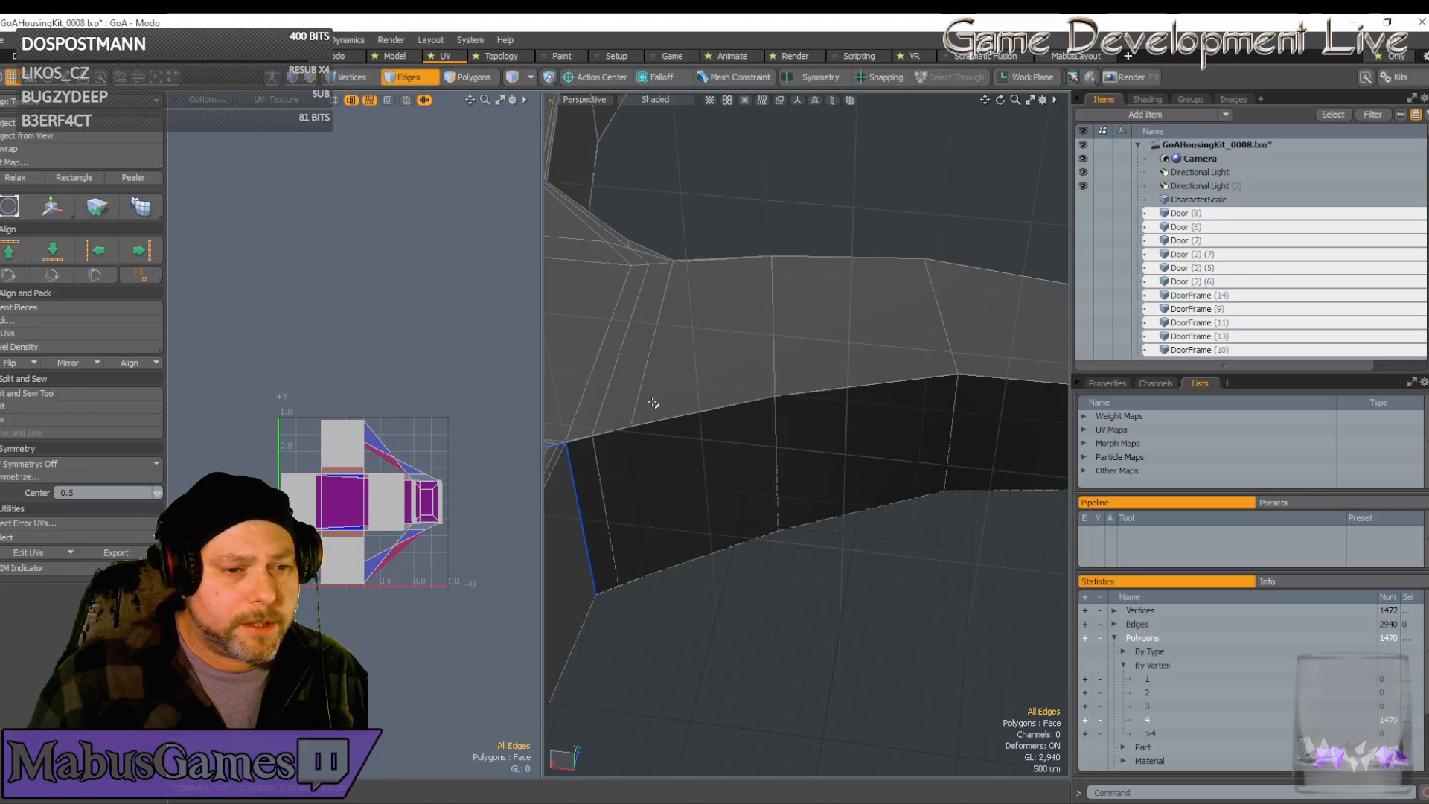
Select the three connected edges crossing the side prong's base at the bevelled joint with the blade
alt+drag(797, 454, 723, 377)
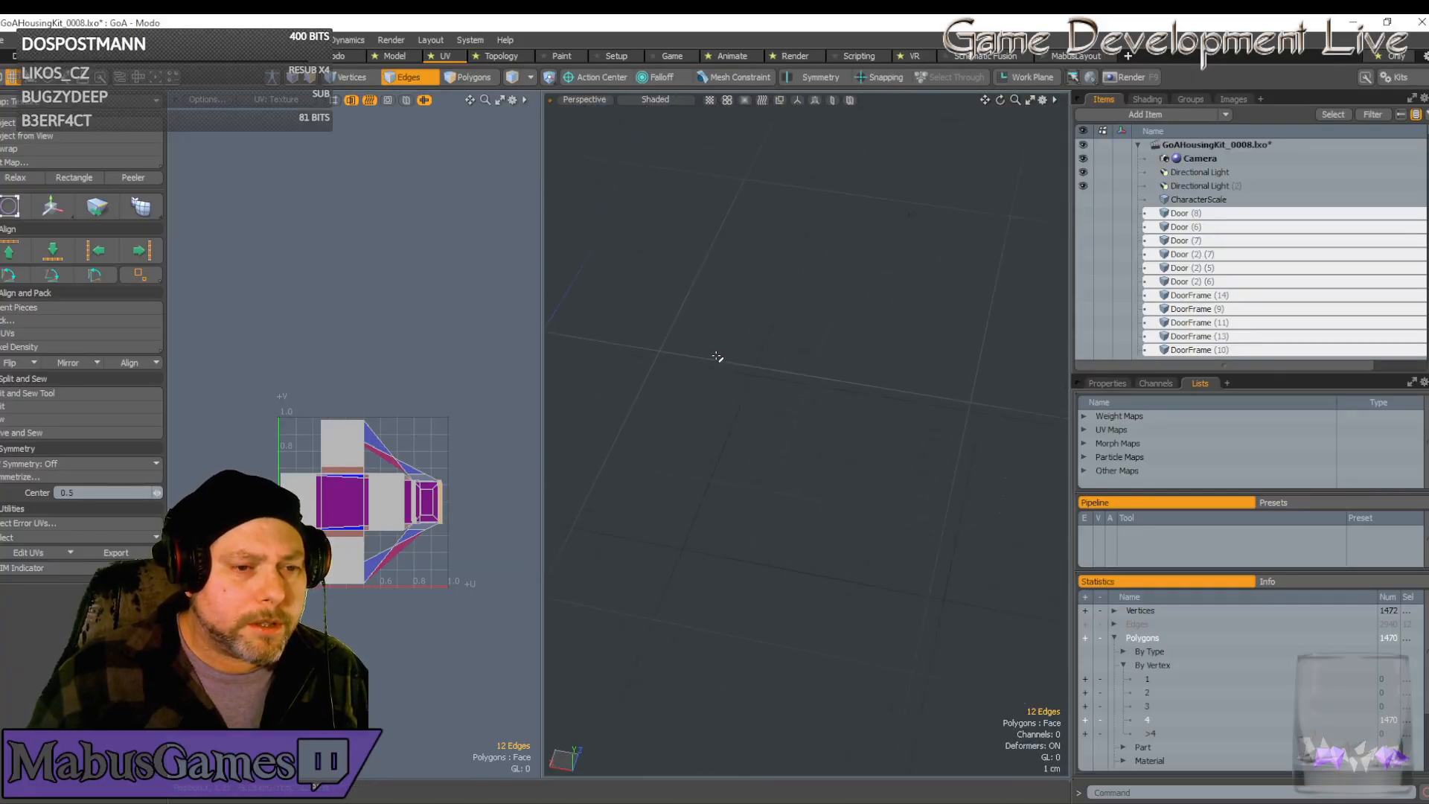
key(shift+a)
scroll(770, 443, up, 10)
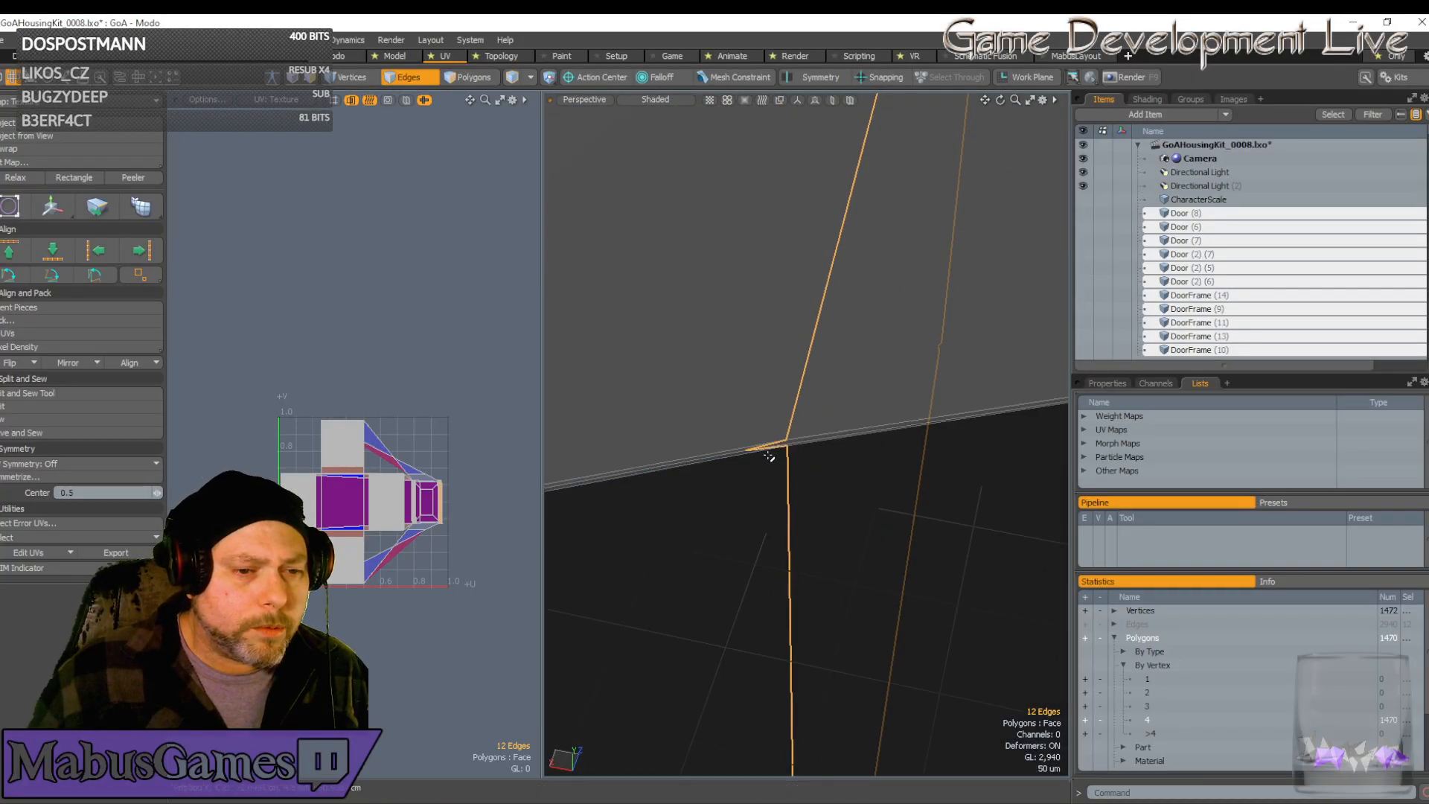
alt+drag(690, 431, 721, 403)
scroll(708, 354, down, 10)
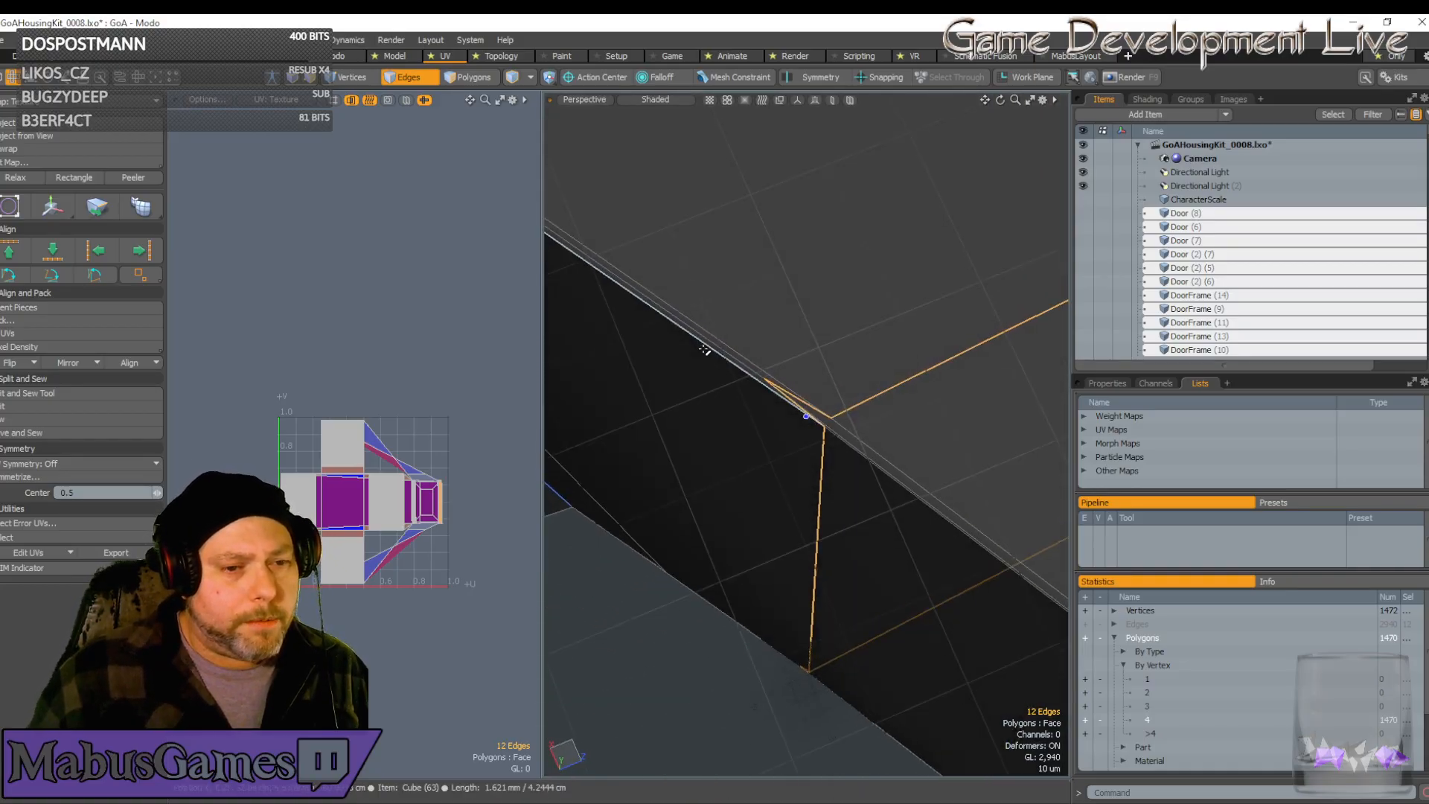
alt+drag(706, 351, 690, 325)
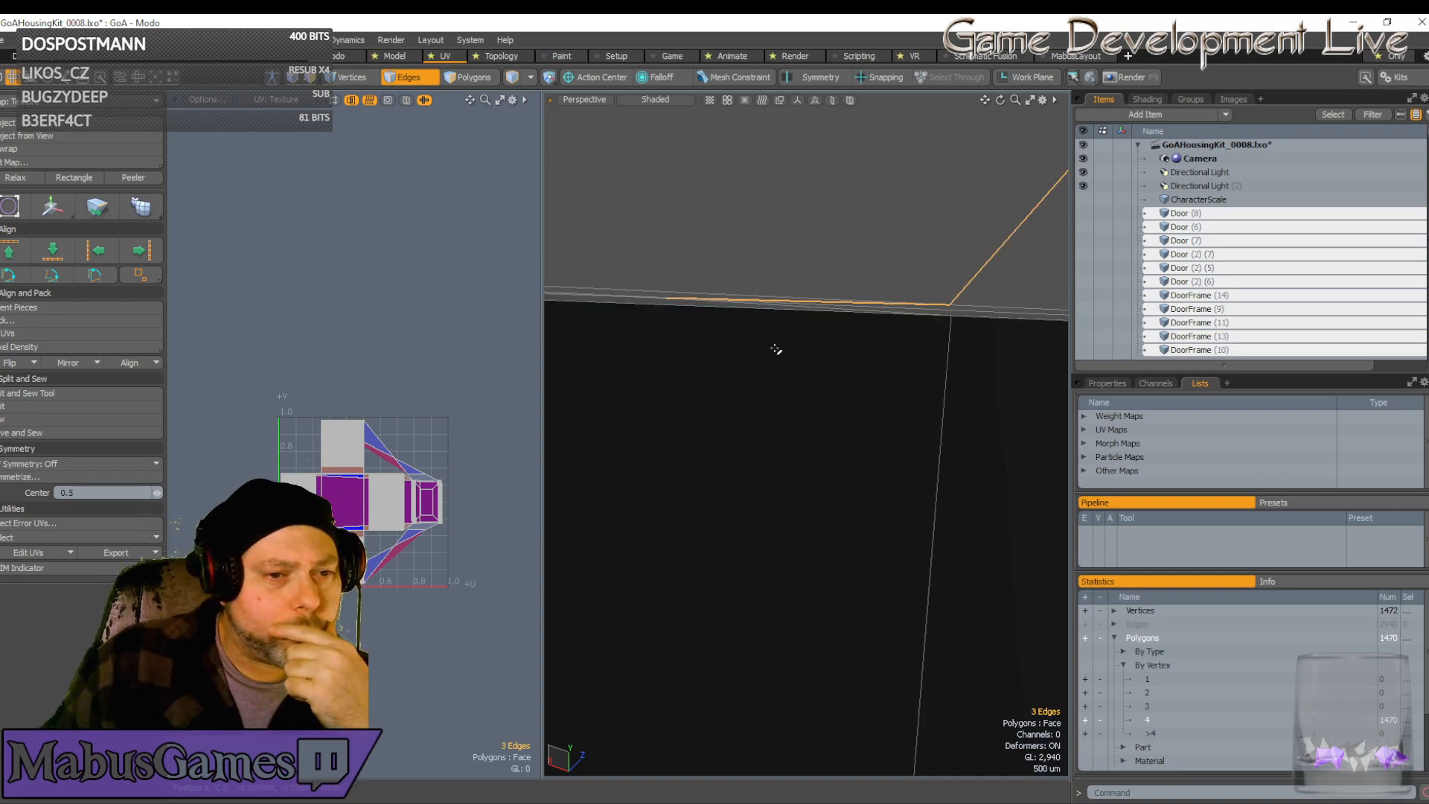
Try extending the prong-joint edge selection into a full loop running along the blade and bevels
scroll(1008, 367, down, 8)
alt+drag(1005, 364, 817, 381)
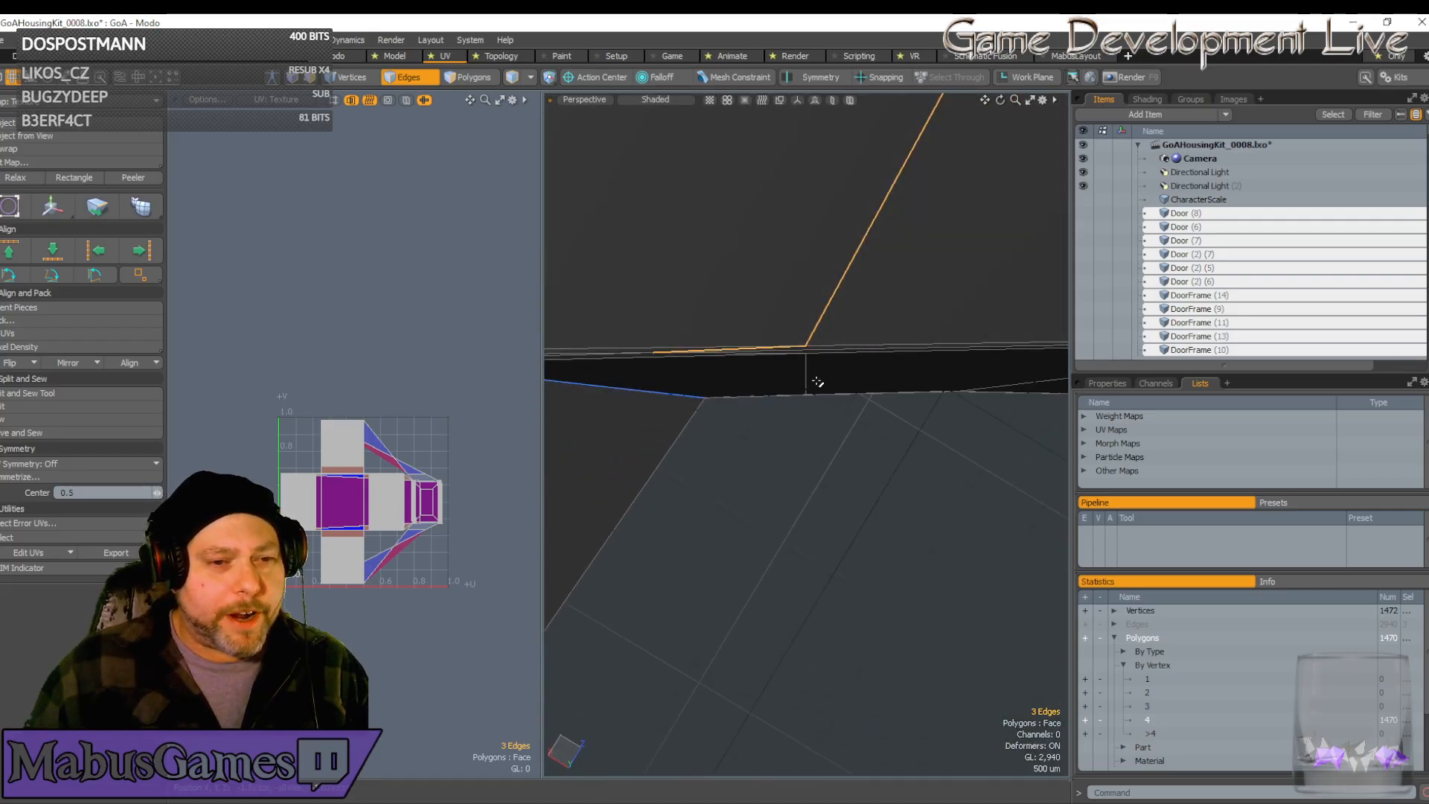
alt+drag(942, 371, 690, 412)
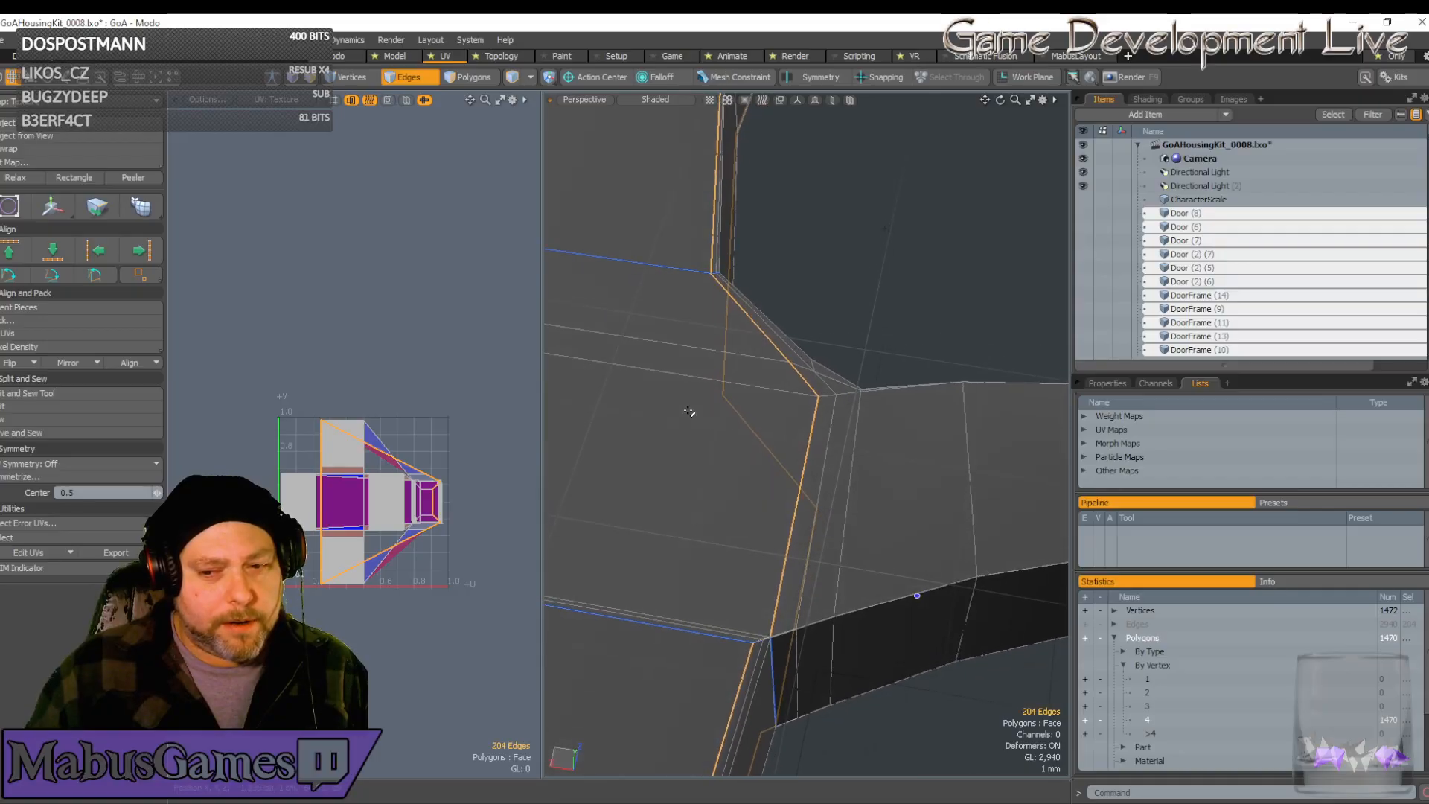
alt+drag(851, 397, 1085, 423)
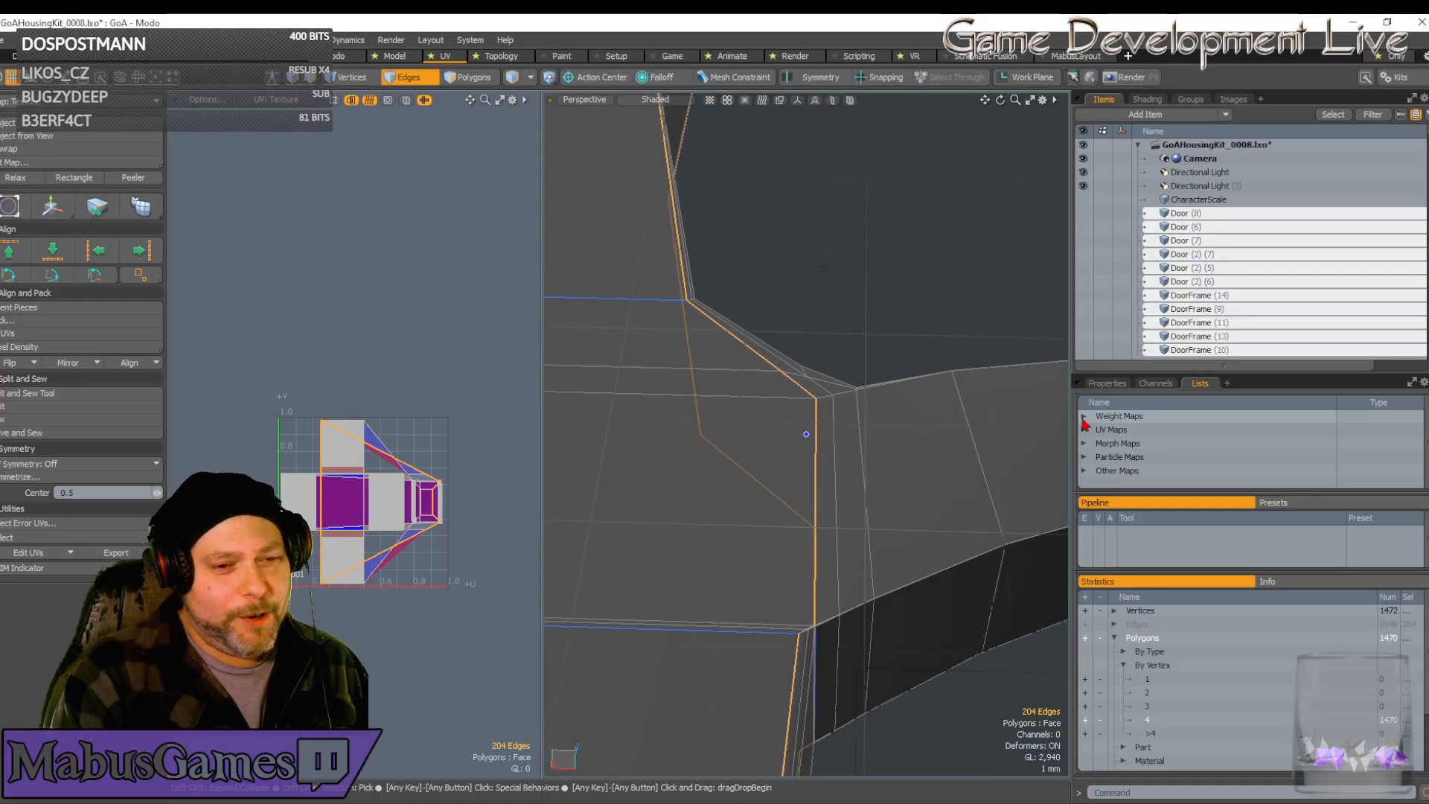
Undo the overextended loop selection, leaving only the three edges across the side prong's base, and inspect both ends of the joint
alt+drag(750, 434, 819, 331)
alt+drag(709, 403, 745, 503)
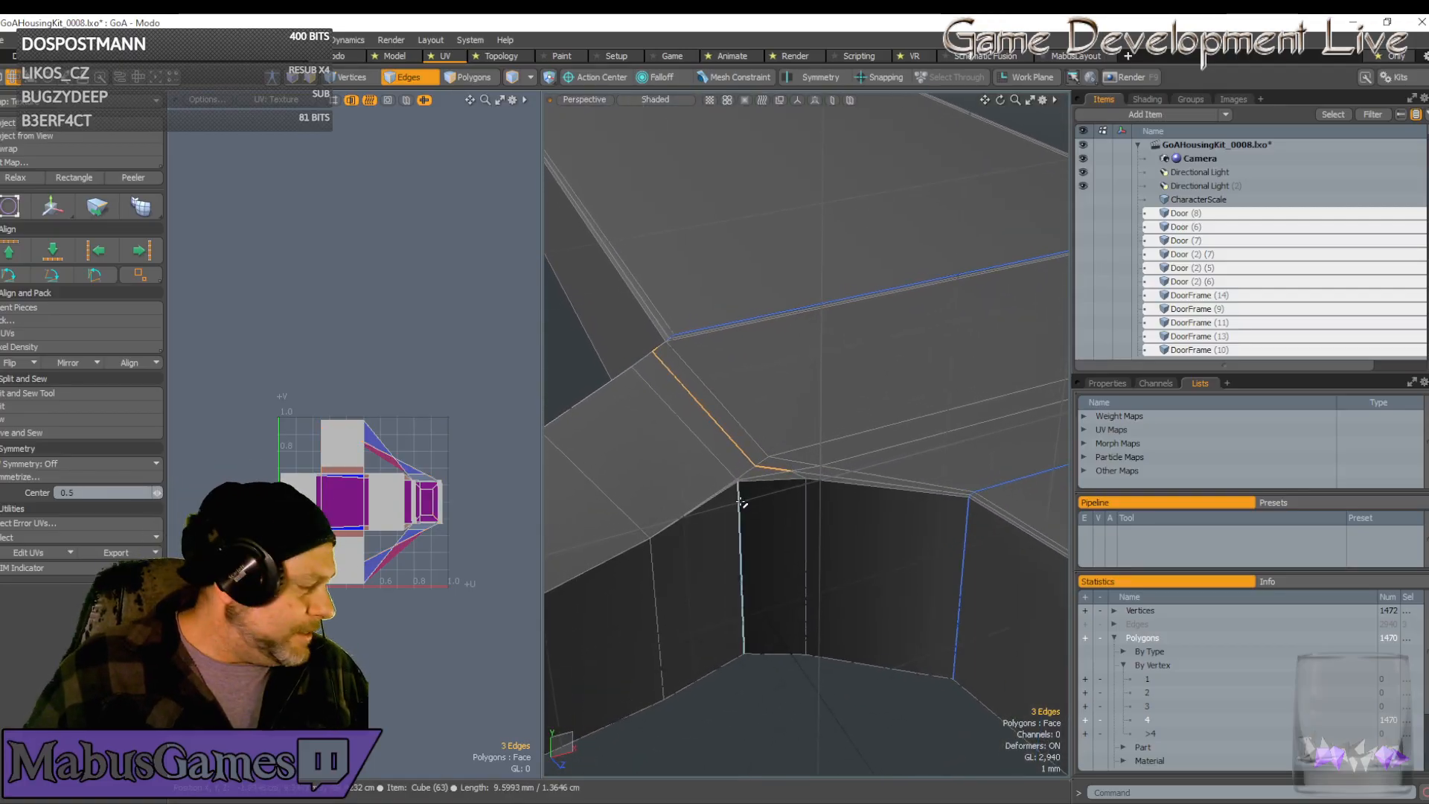
scroll(742, 503, up, 5)
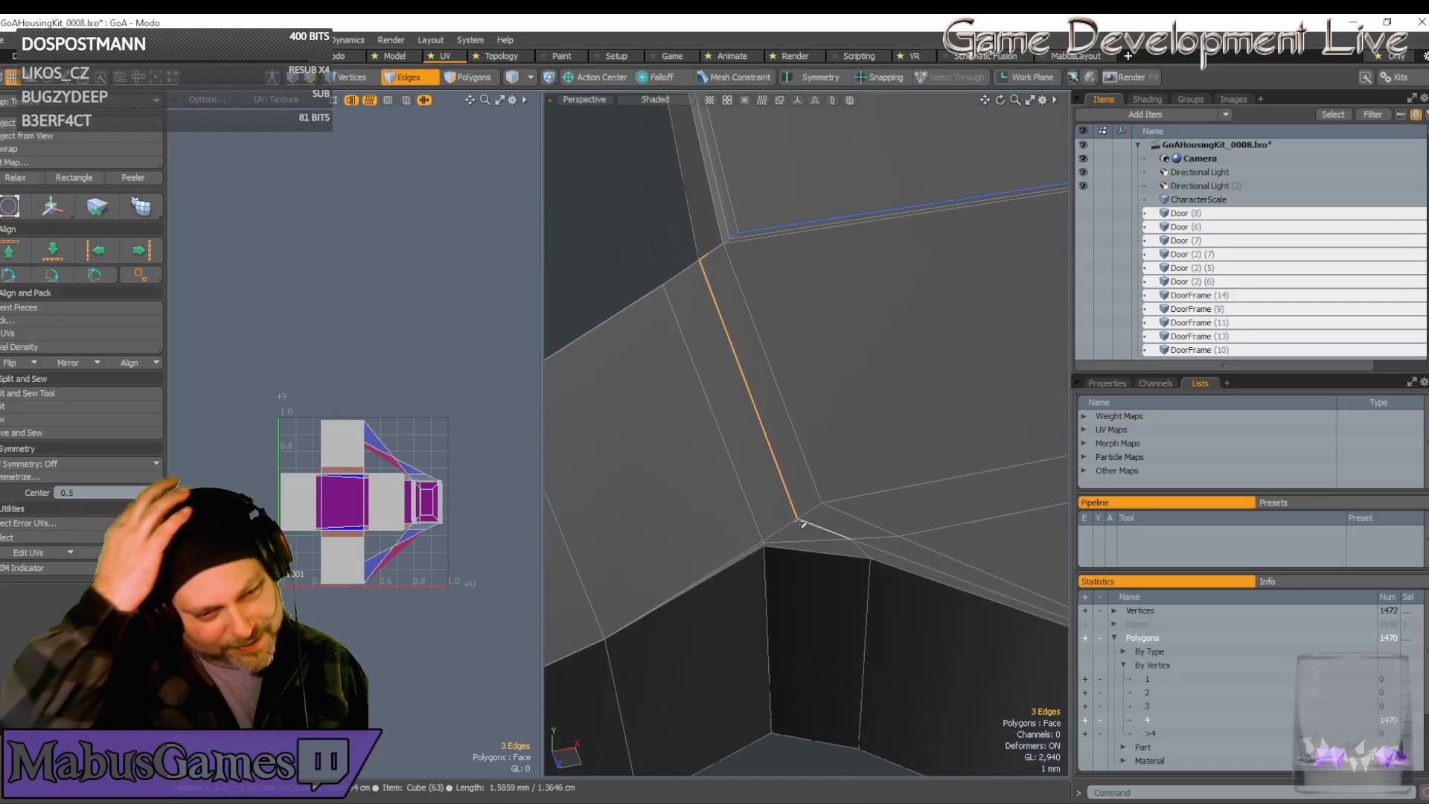
alt+drag(800, 522, 741, 563)
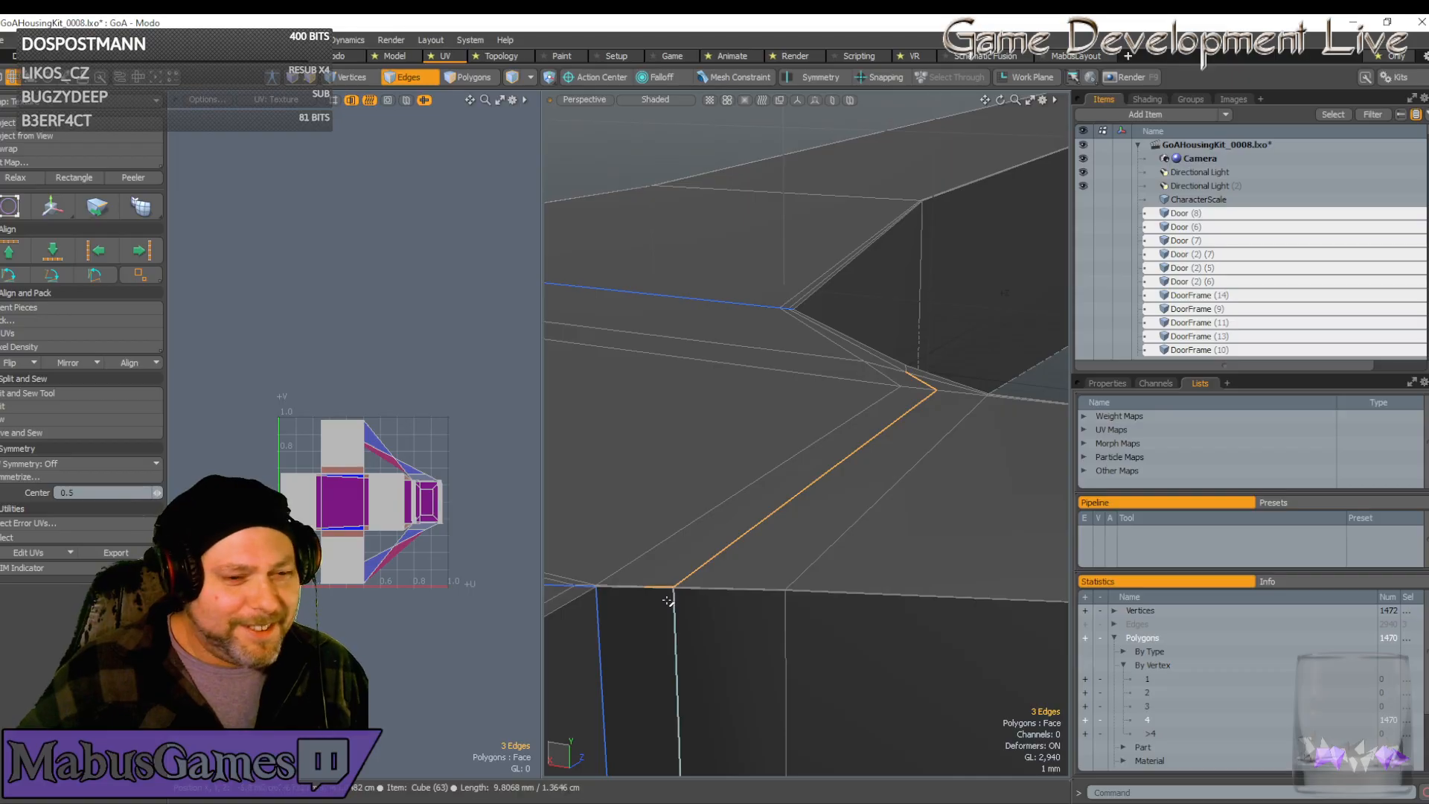
Extend the selection edge by edge around all four sides of the side prong's base to close the joint loop
alt+drag(715, 666, 843, 442)
alt+drag(821, 519, 765, 645)
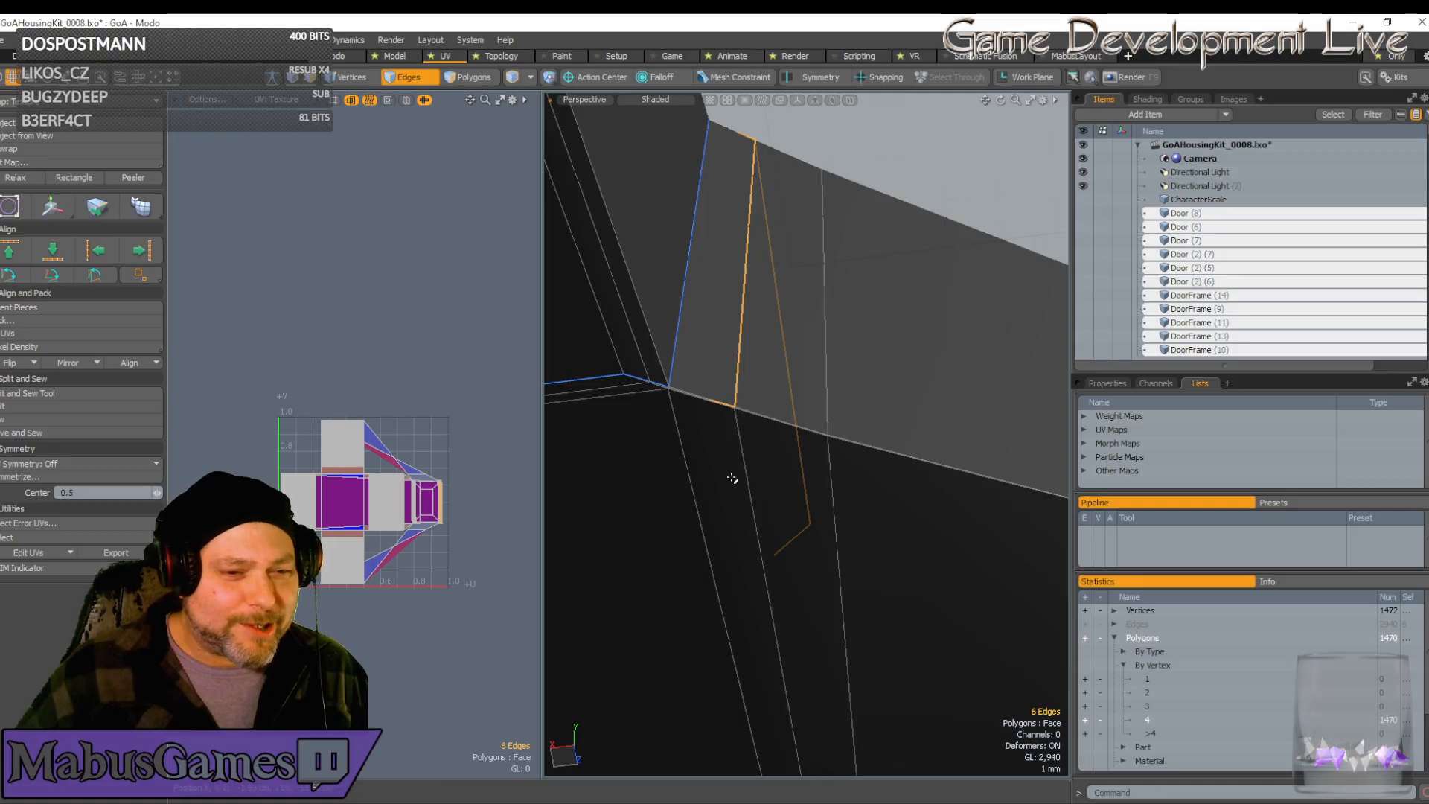
alt+drag(781, 544, 721, 637)
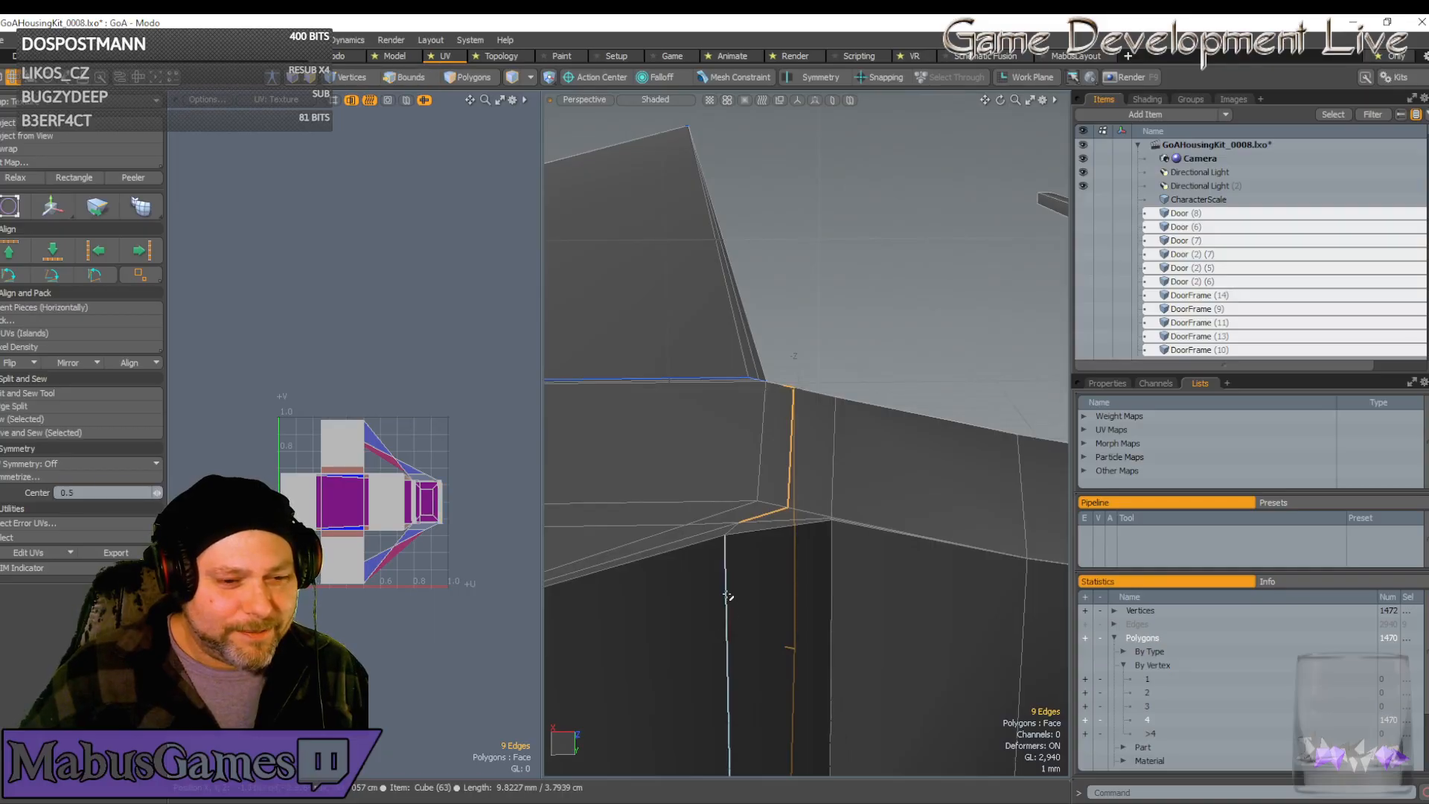
key(2)
alt+drag(726, 573, 754, 636)
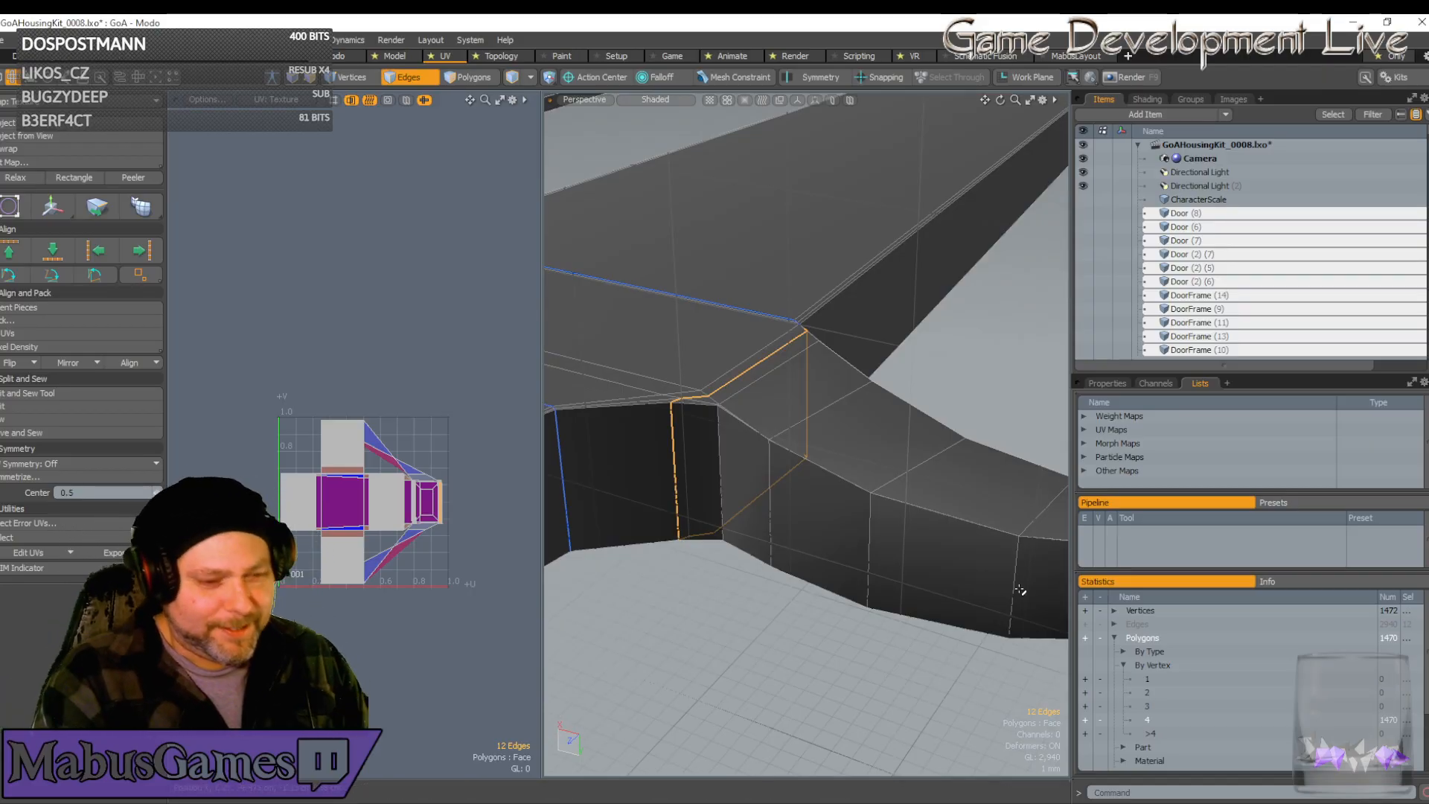
alt+drag(1021, 590, 1020, 590)
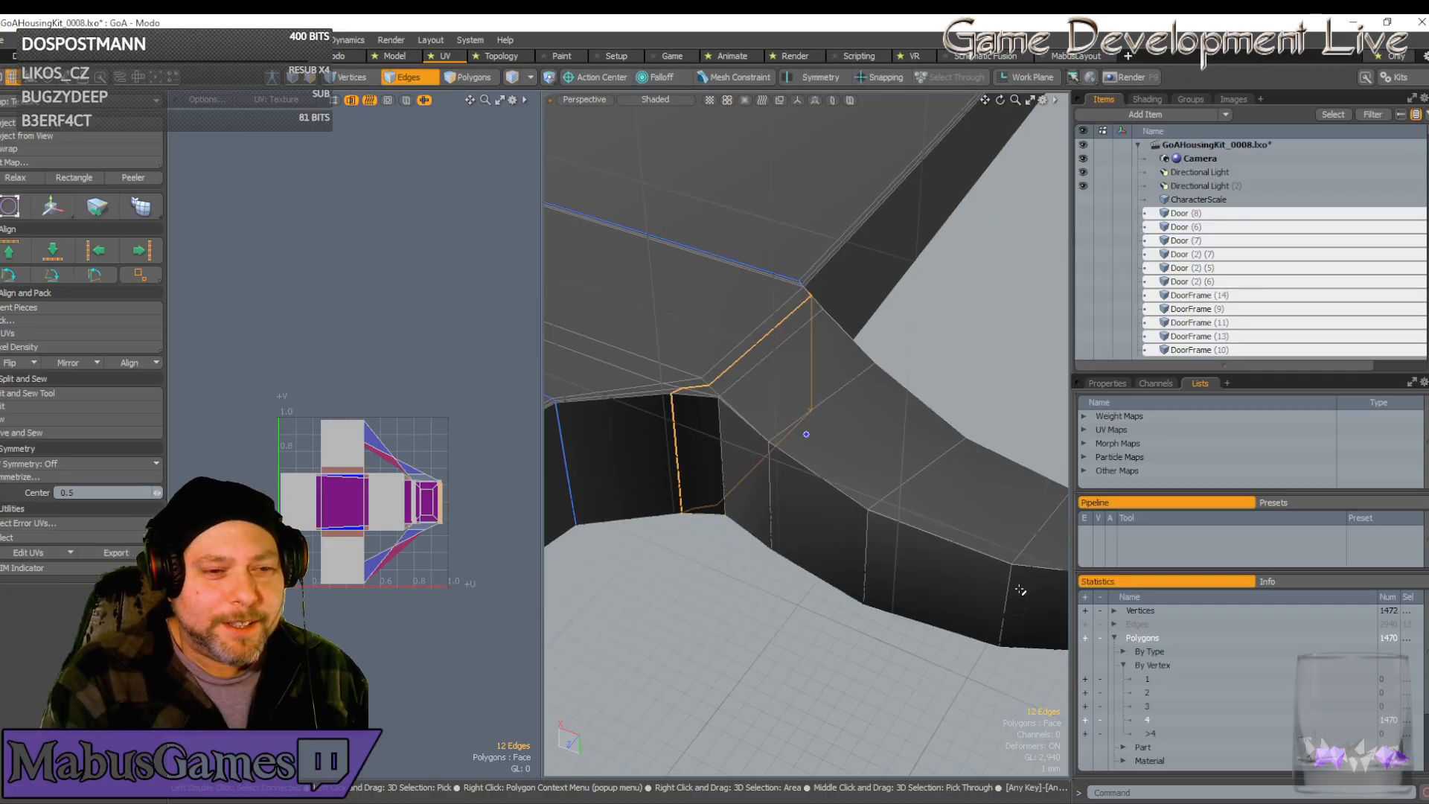
alt+drag(1021, 590, 1021, 590)
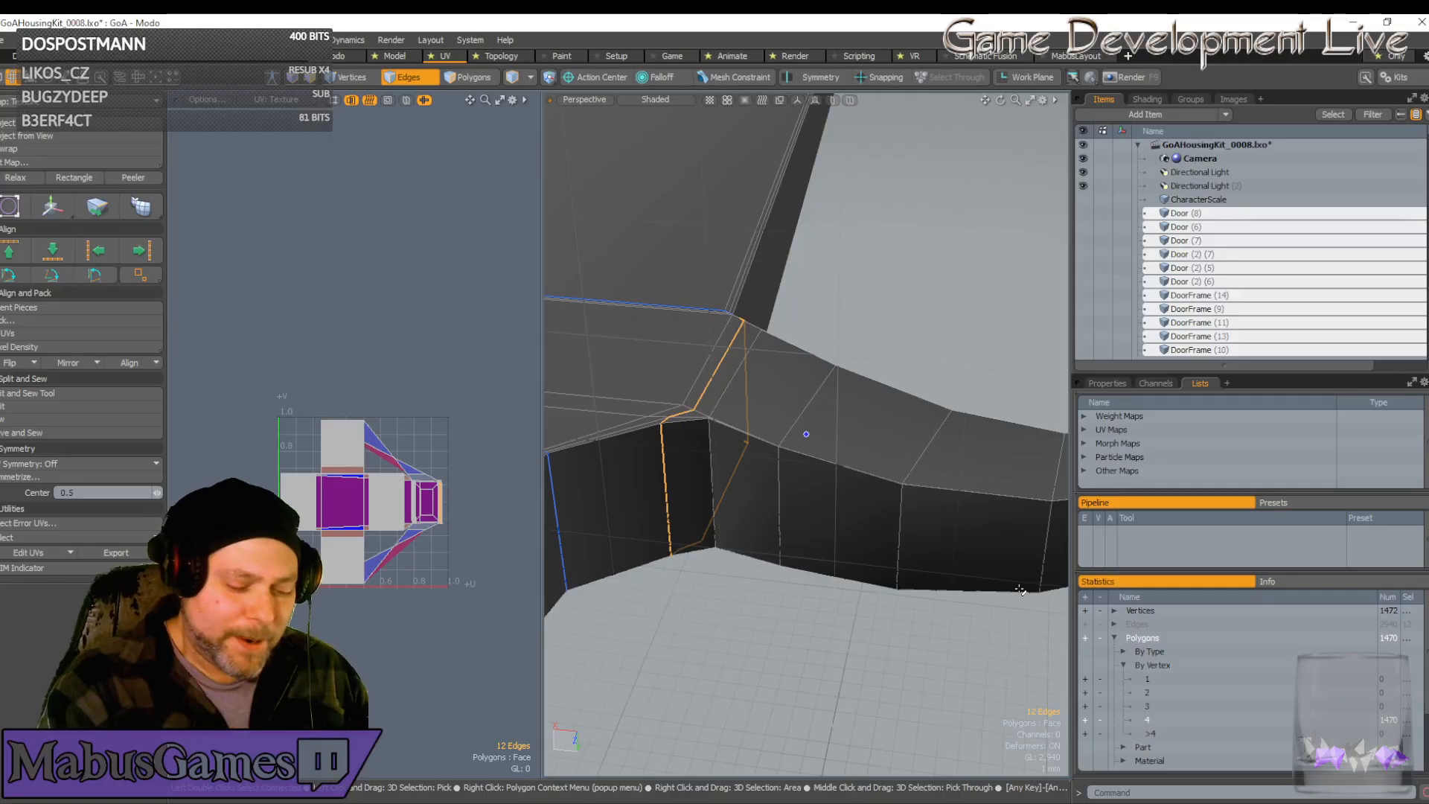
Add the matching edge loop at the opposite prong's base to the selection and mark both loops as UV seams
alt+drag(1021, 589, 906, 612)
alt+drag(751, 527, 661, 482)
shift+double_click(650, 475)
alt+drag(798, 439, 794, 440)
alt+drag(749, 505, 708, 459)
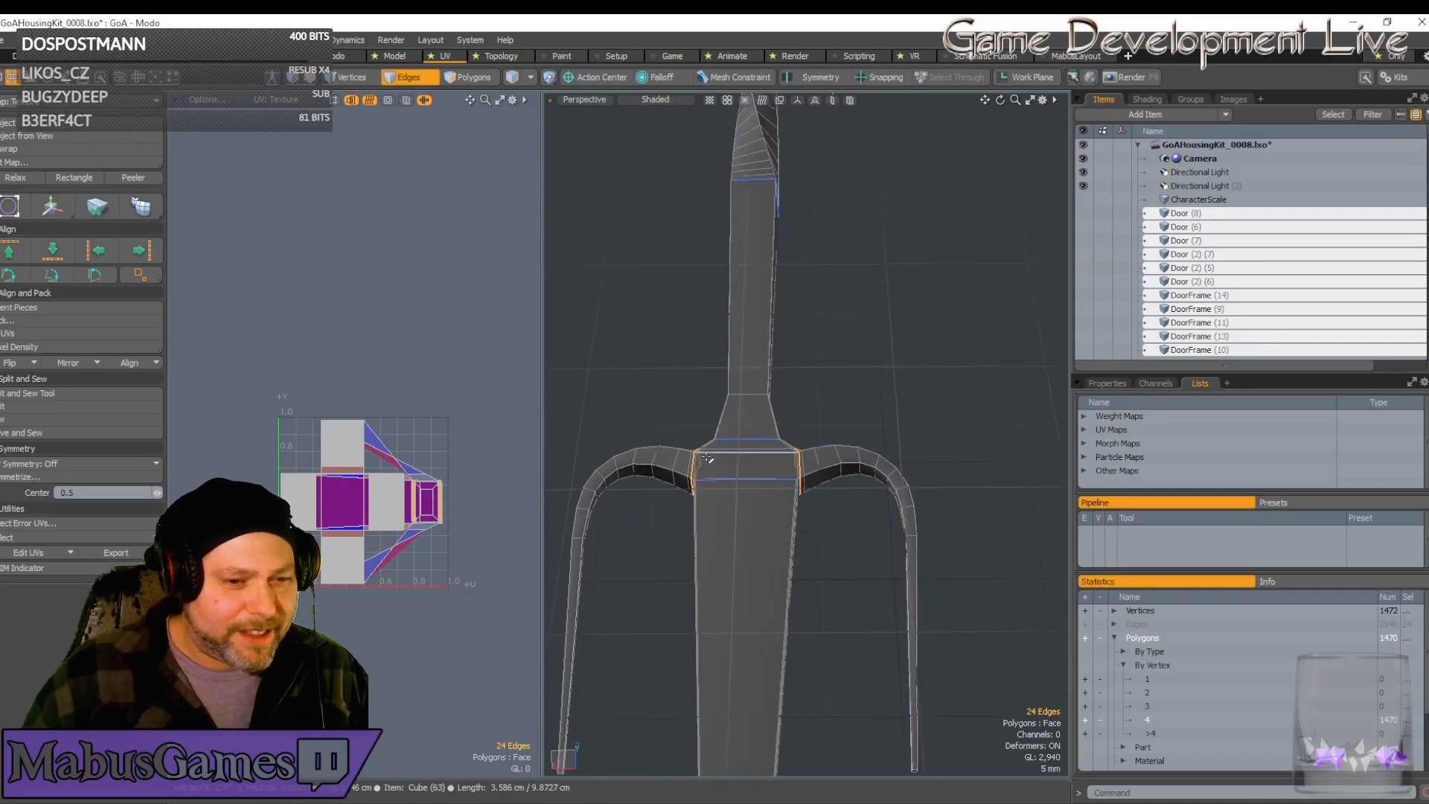
scroll(708, 459, up, 5)
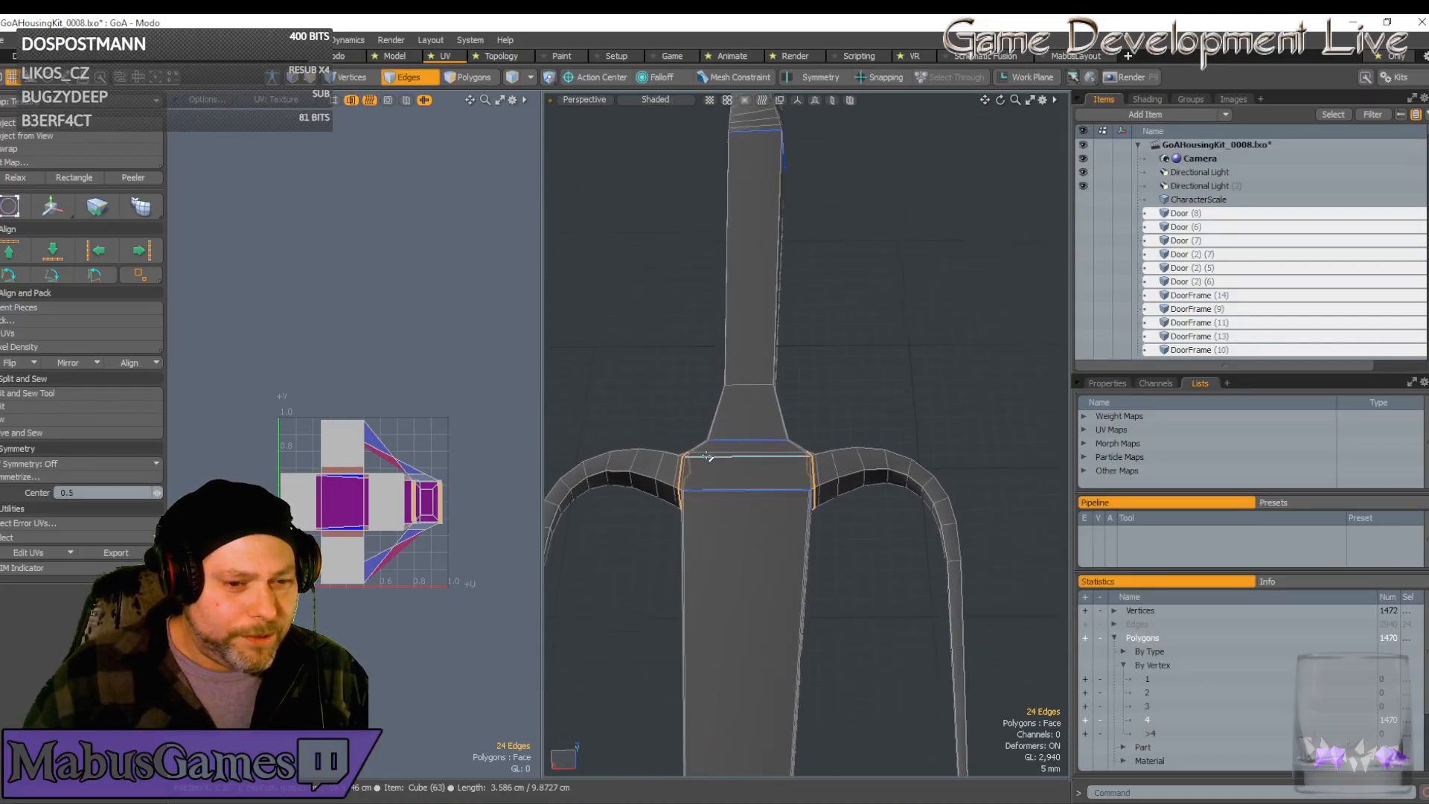
click(32, 163)
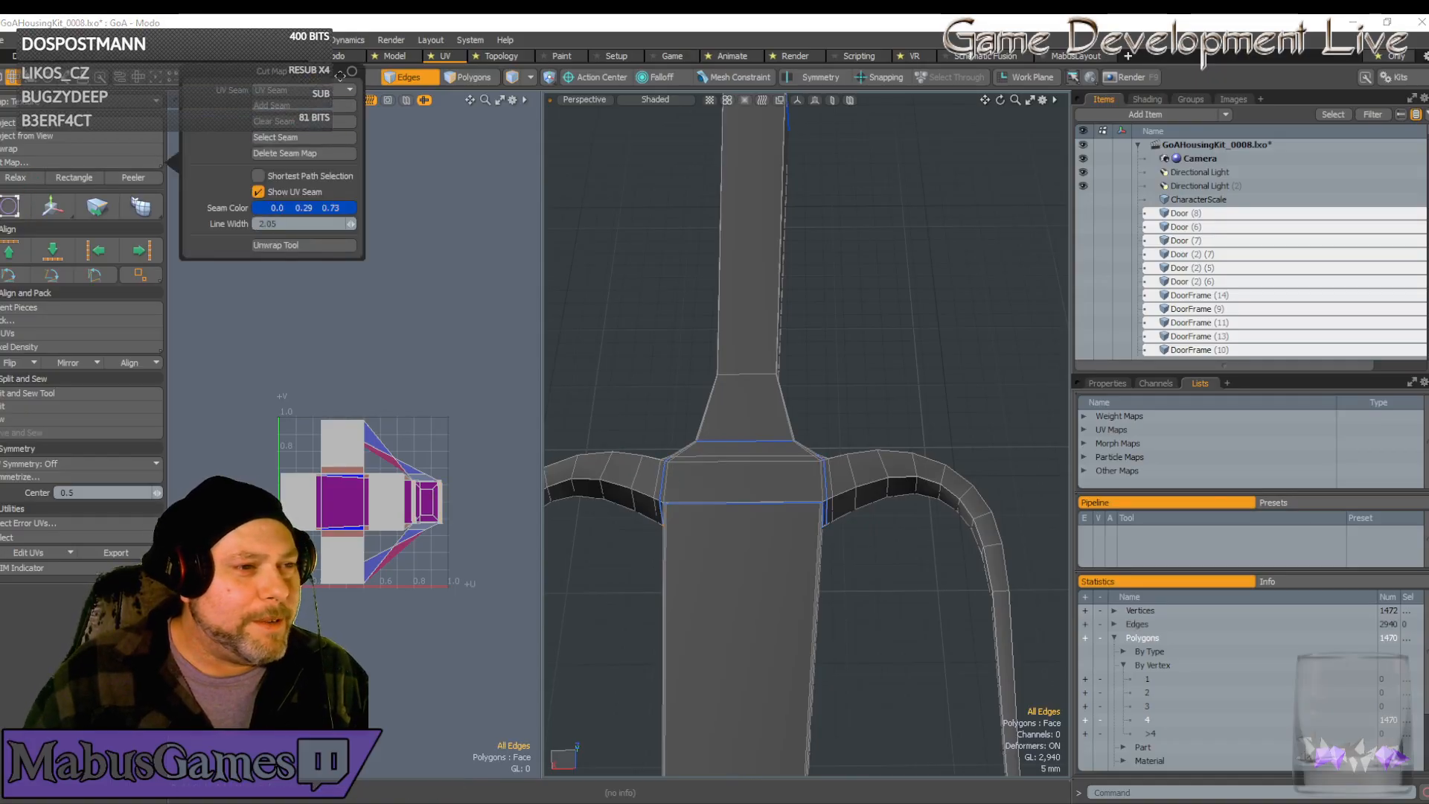
Examine the new prong-joint seams and the whole trident to find the parts that still need seams
alt+drag(841, 514, 894, 548)
alt+shift+drag(895, 548, 982, 545)
scroll(968, 551, up, 4)
alt+drag(893, 603, 902, 562)
alt+drag(747, 500, 849, 511)
alt+drag(850, 511, 786, 585)
scroll(833, 602, up, 3)
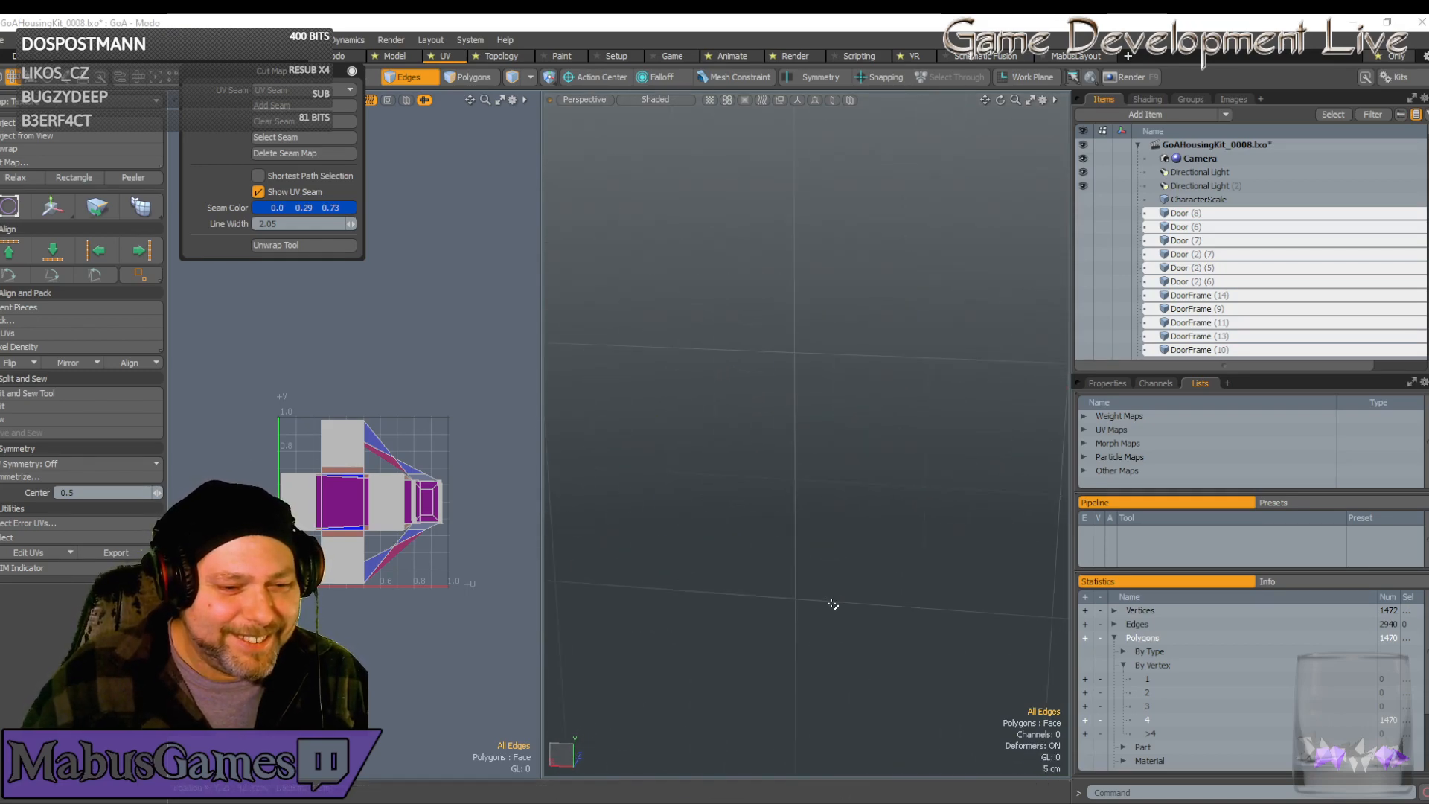
scroll(833, 605, down, 3)
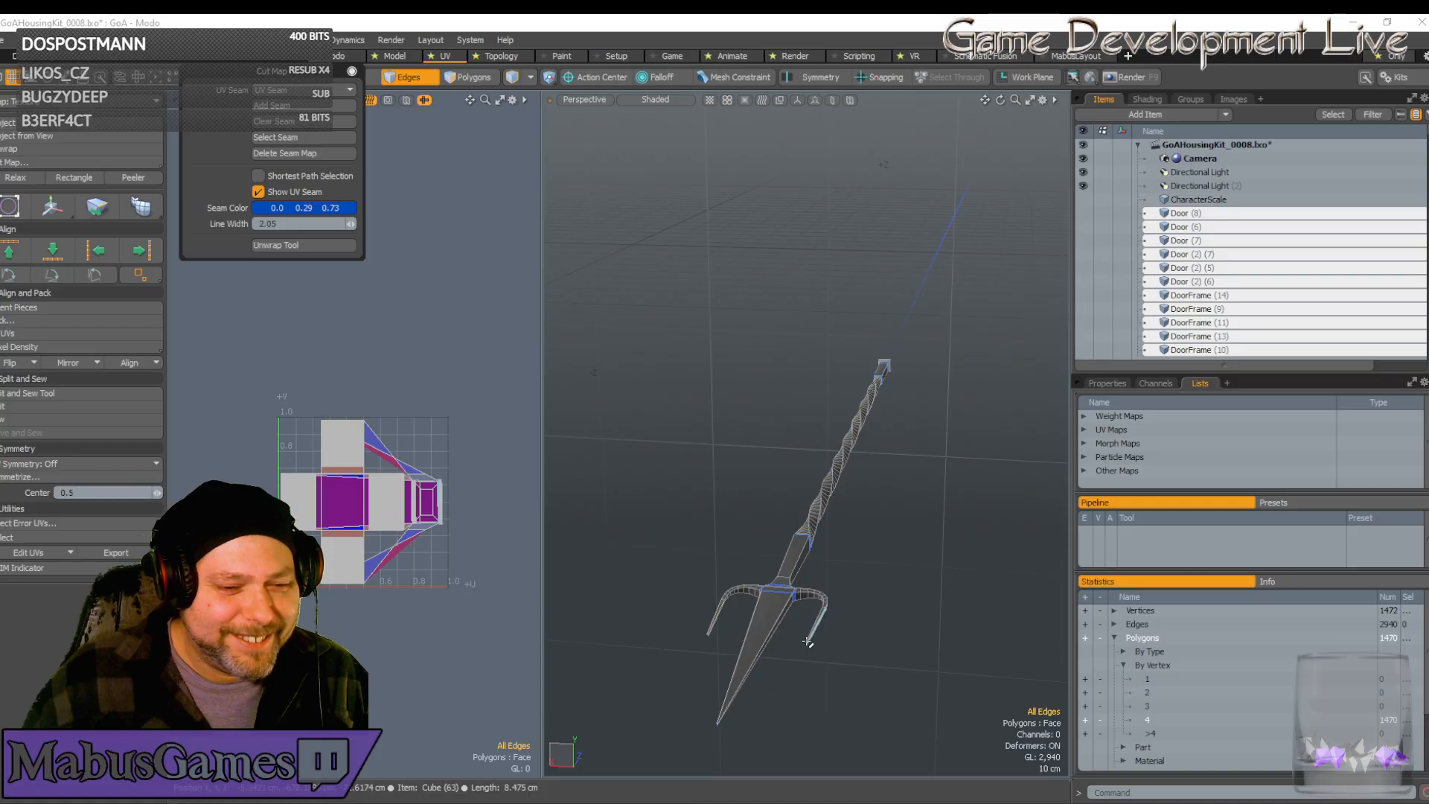
Turn on X symmetry and select the bevel edges around the end faces of both side prongs
scroll(813, 645, up, 4)
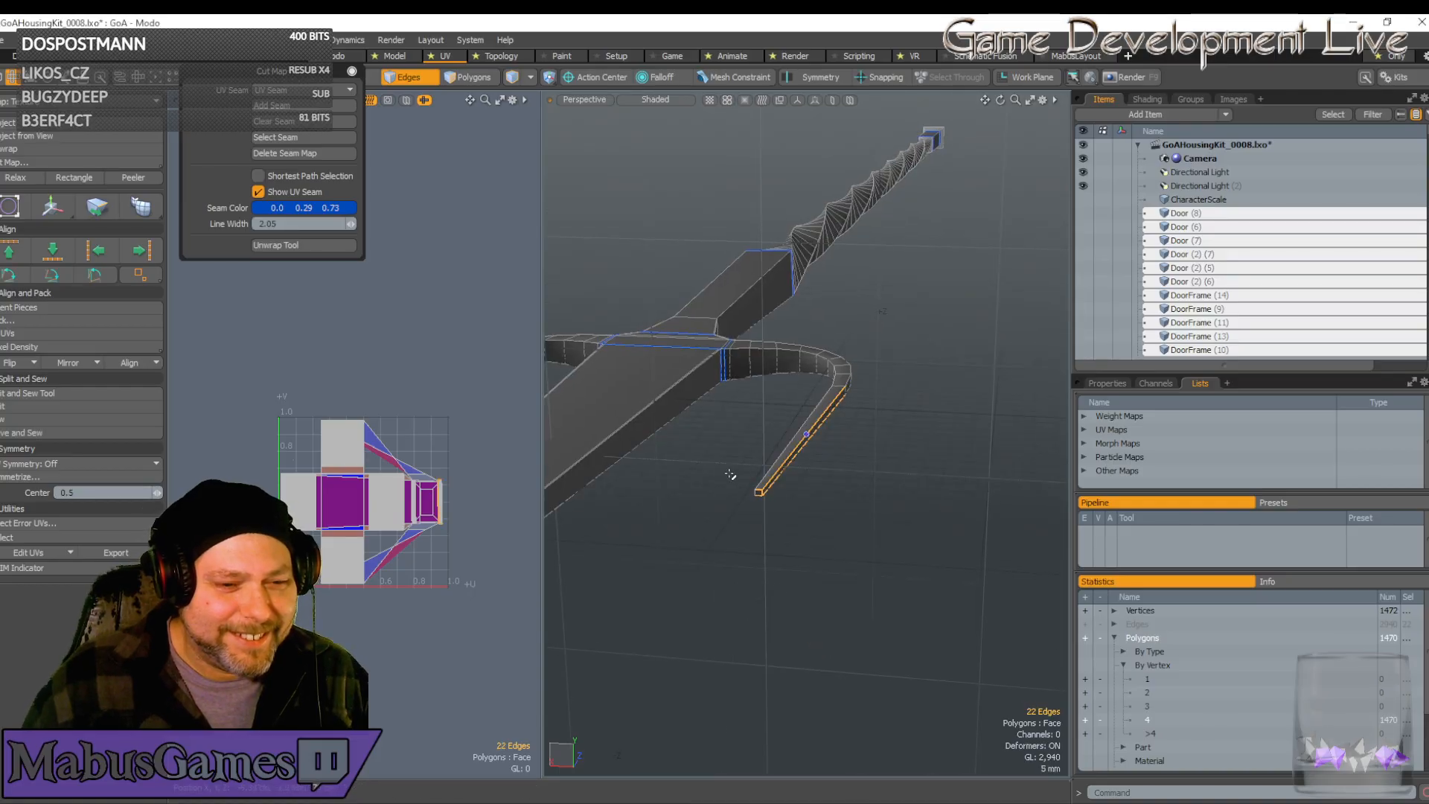
drag(816, 574, 817, 574)
mouse_move(816, 575)
alt+mouse_down()
mouse_move(816, 603)
mouse_move(799, 565)
alt+mouse_up()
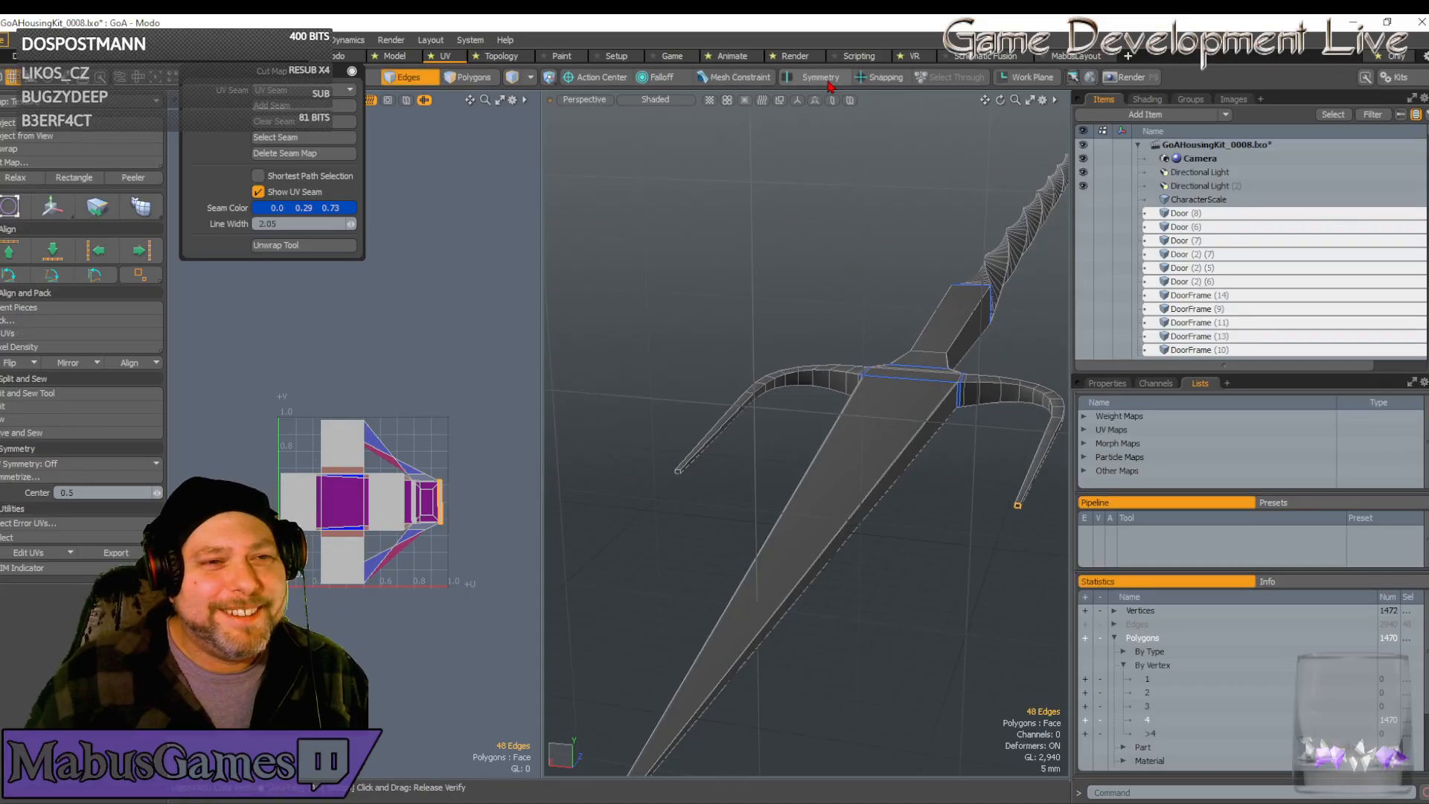
alt+drag(762, 644, 702, 573)
key(shift+a)
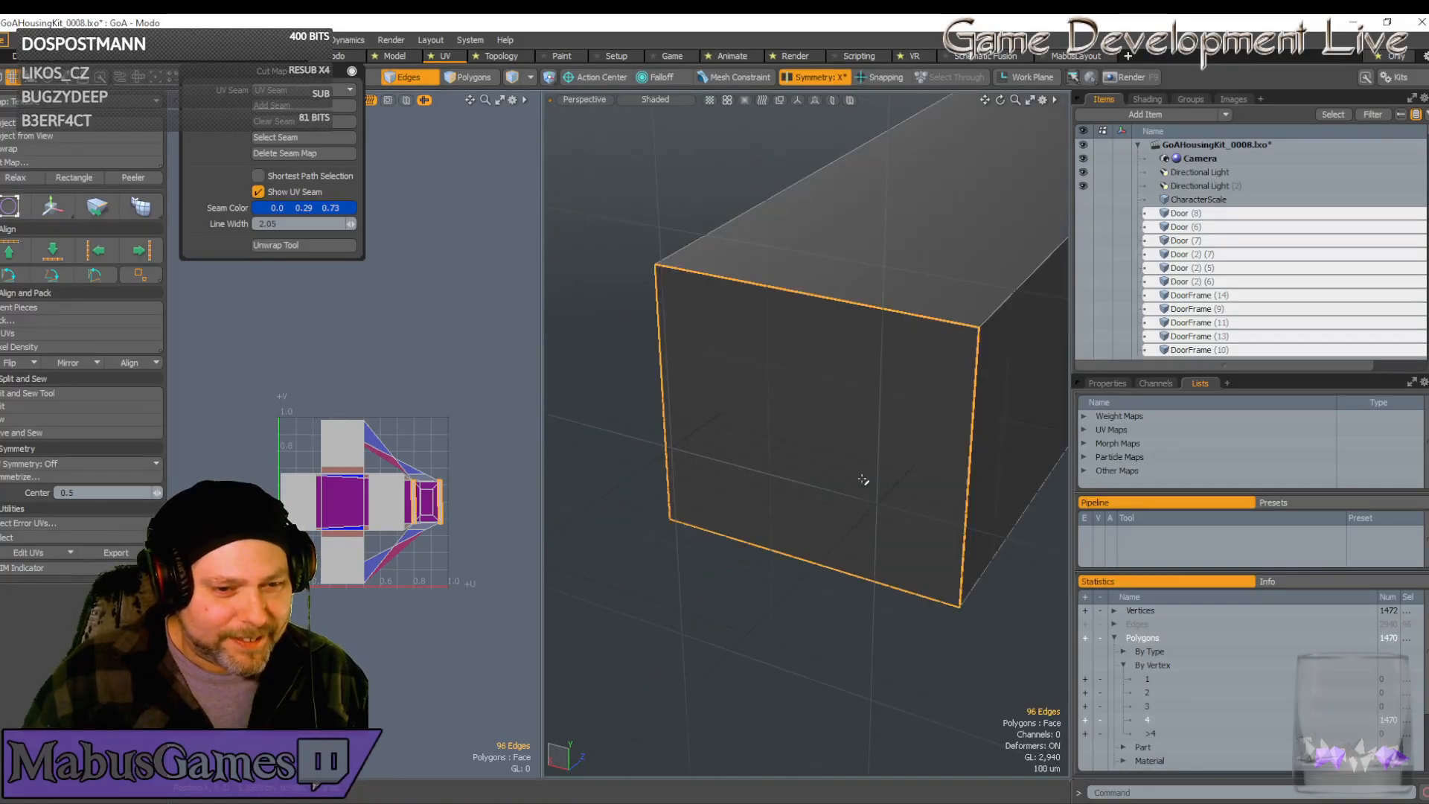
Reduce the selection to the middle bevel loop around each prong tip and add it as a UV seam
scroll(988, 333, up, 10)
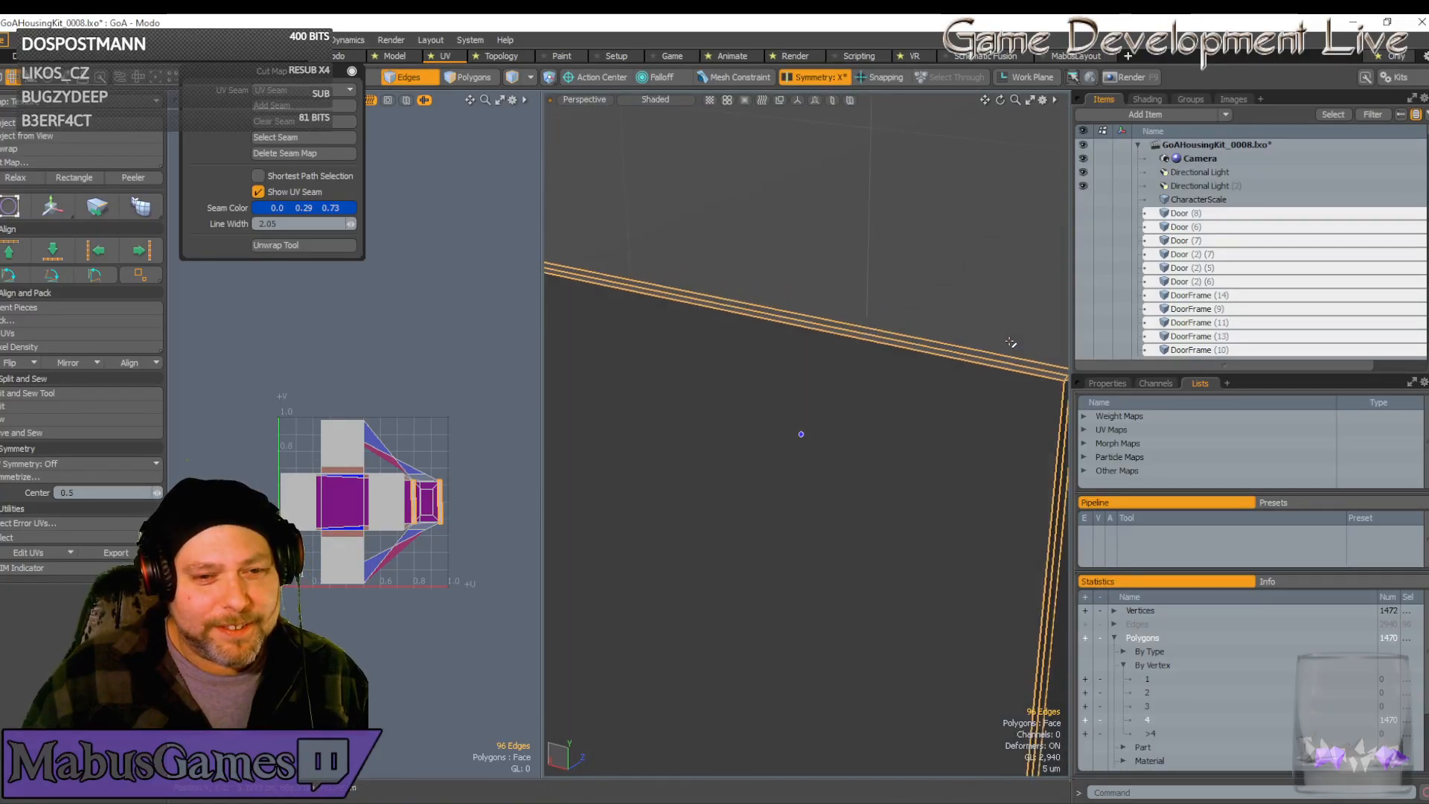
alt+drag(962, 411, 891, 402)
click(892, 393)
alt+drag(915, 456, 764, 459)
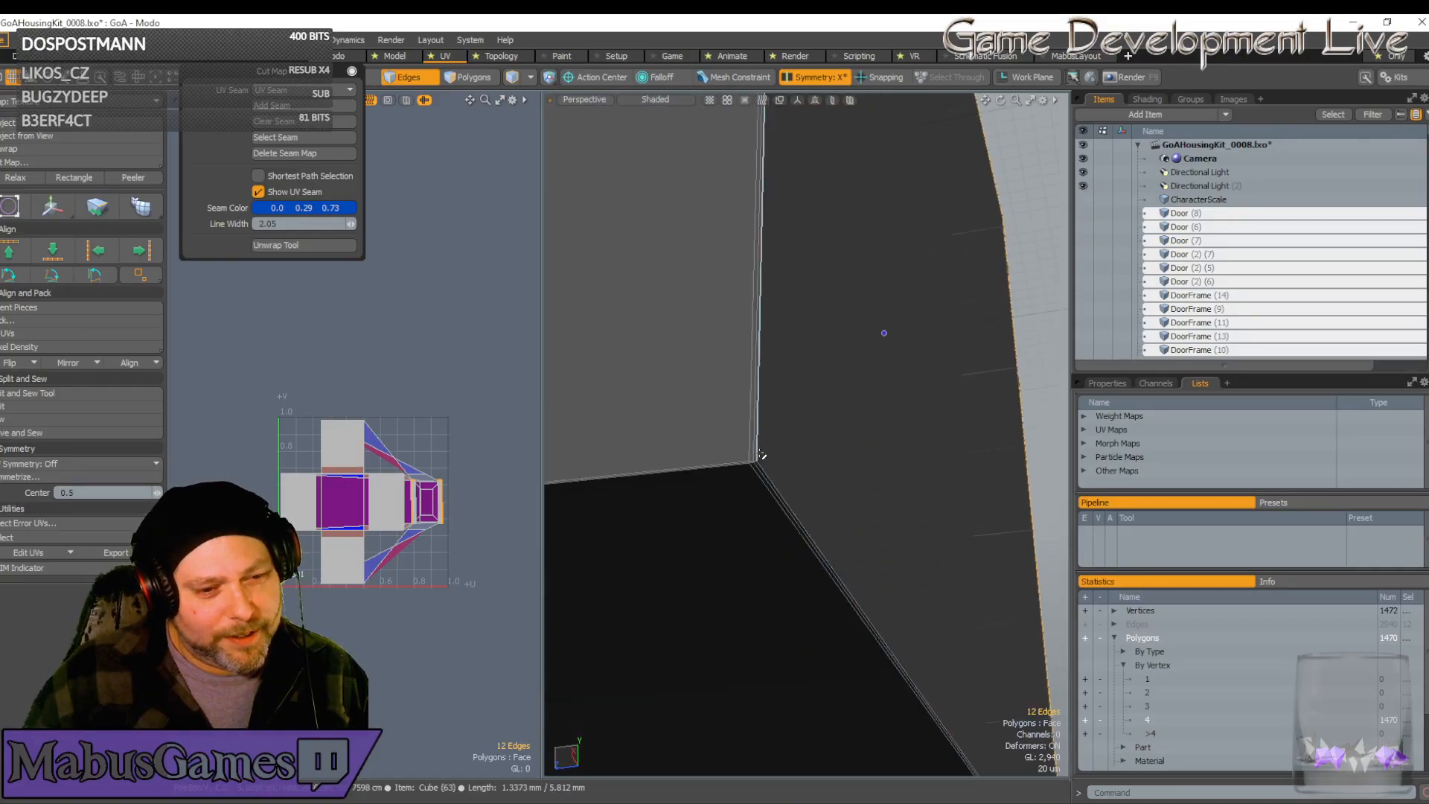
scroll(763, 459, up, 3)
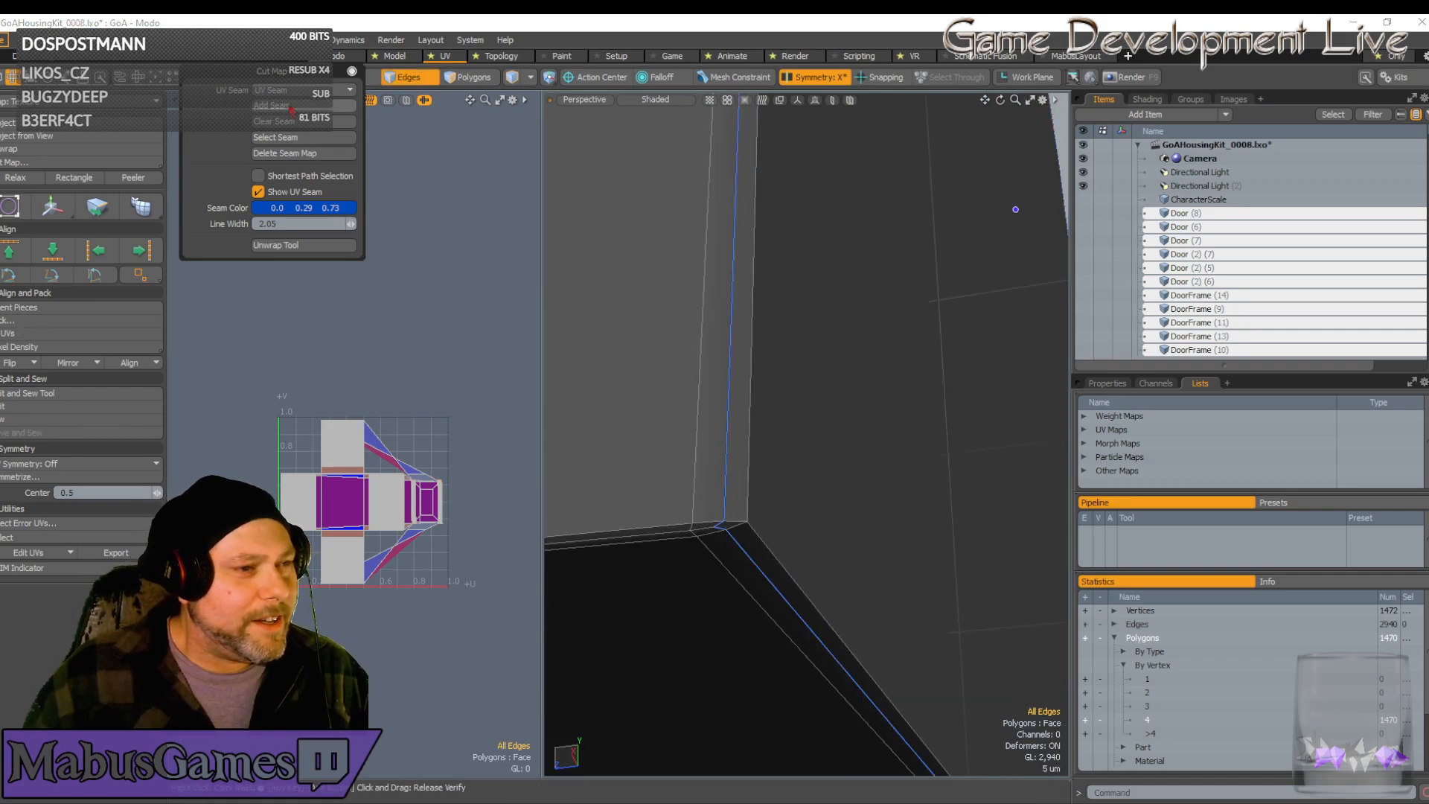
Examine the finished prong-tip seams and the seam layout where the prongs, blade and handle meet
scroll(715, 469, down, 10)
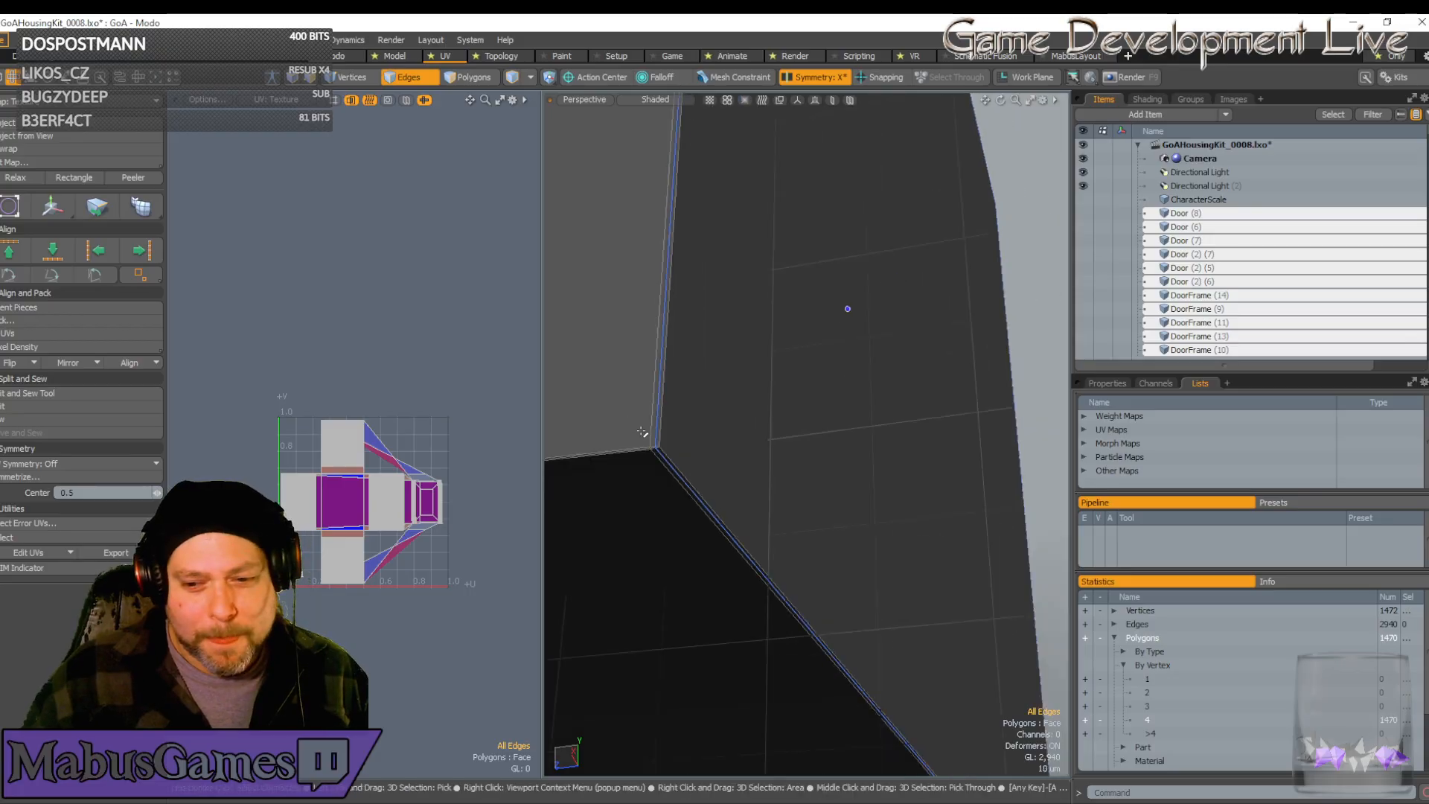
scroll(719, 480, up, 3)
alt+drag(717, 479, 728, 446)
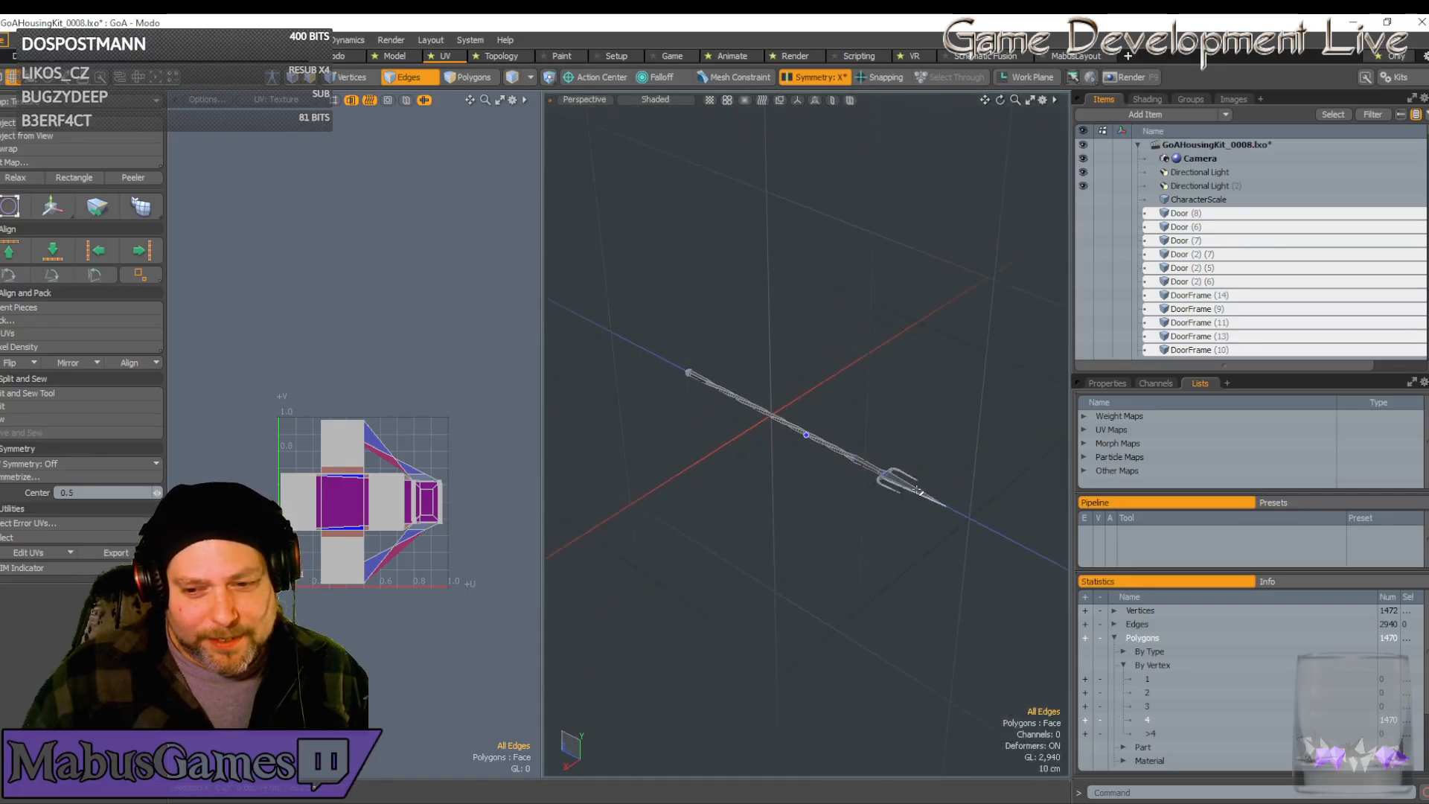
alt+drag(919, 492, 982, 521)
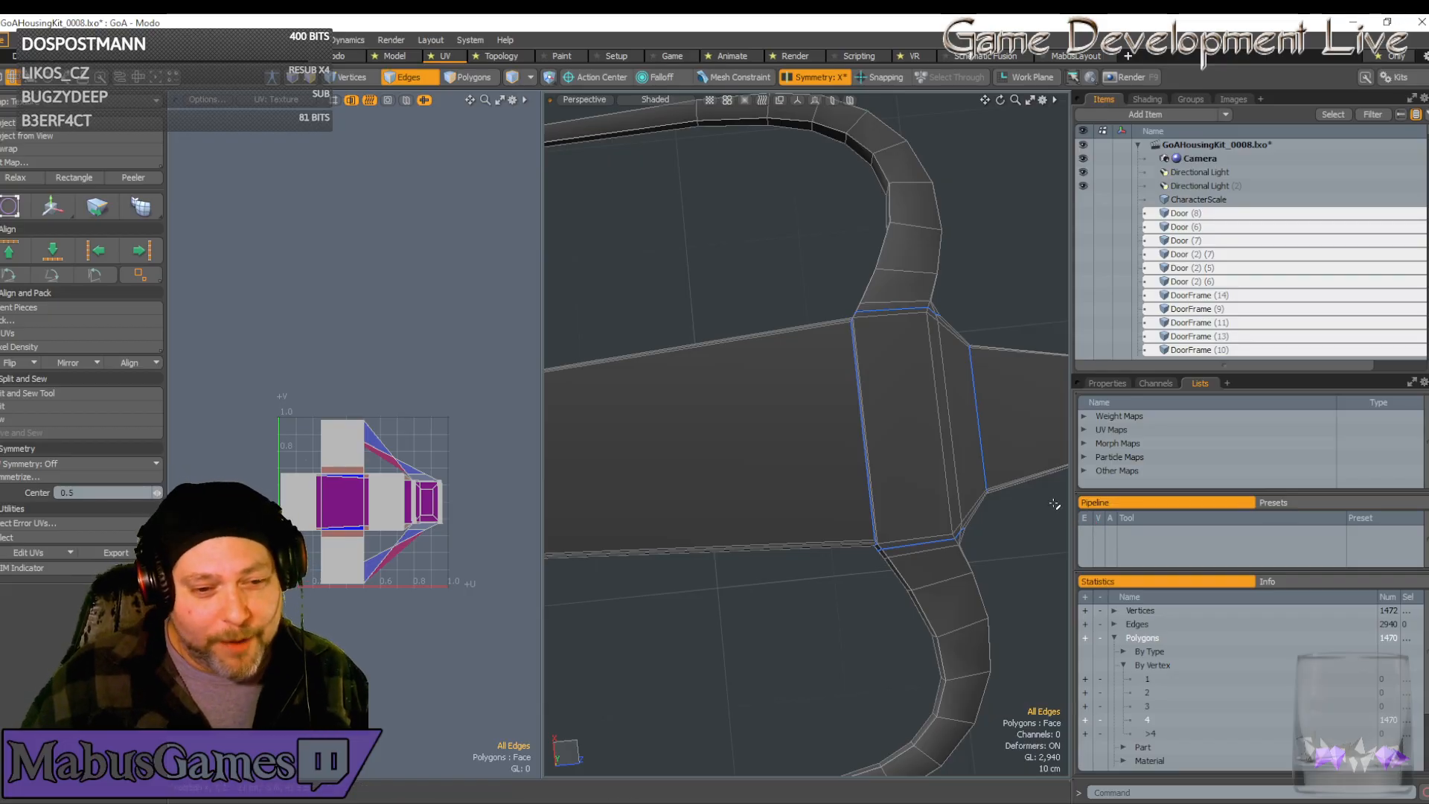
alt+drag(1054, 502, 1008, 360)
scroll(1008, 360, up, 6)
scroll(1008, 361, up, 5)
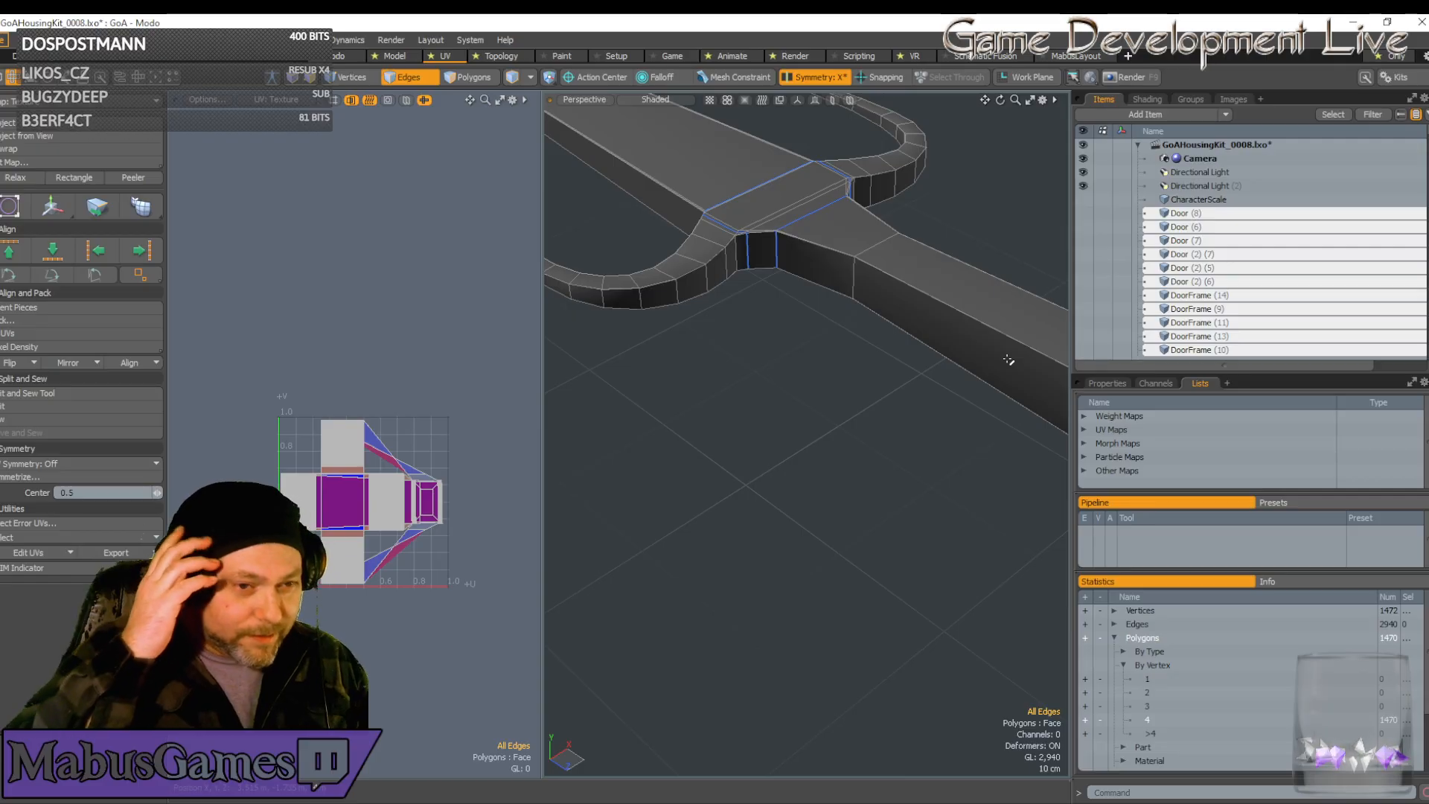
scroll(1008, 360, down, 5)
alt+drag(1008, 360, 830, 362)
scroll(831, 362, up, 3)
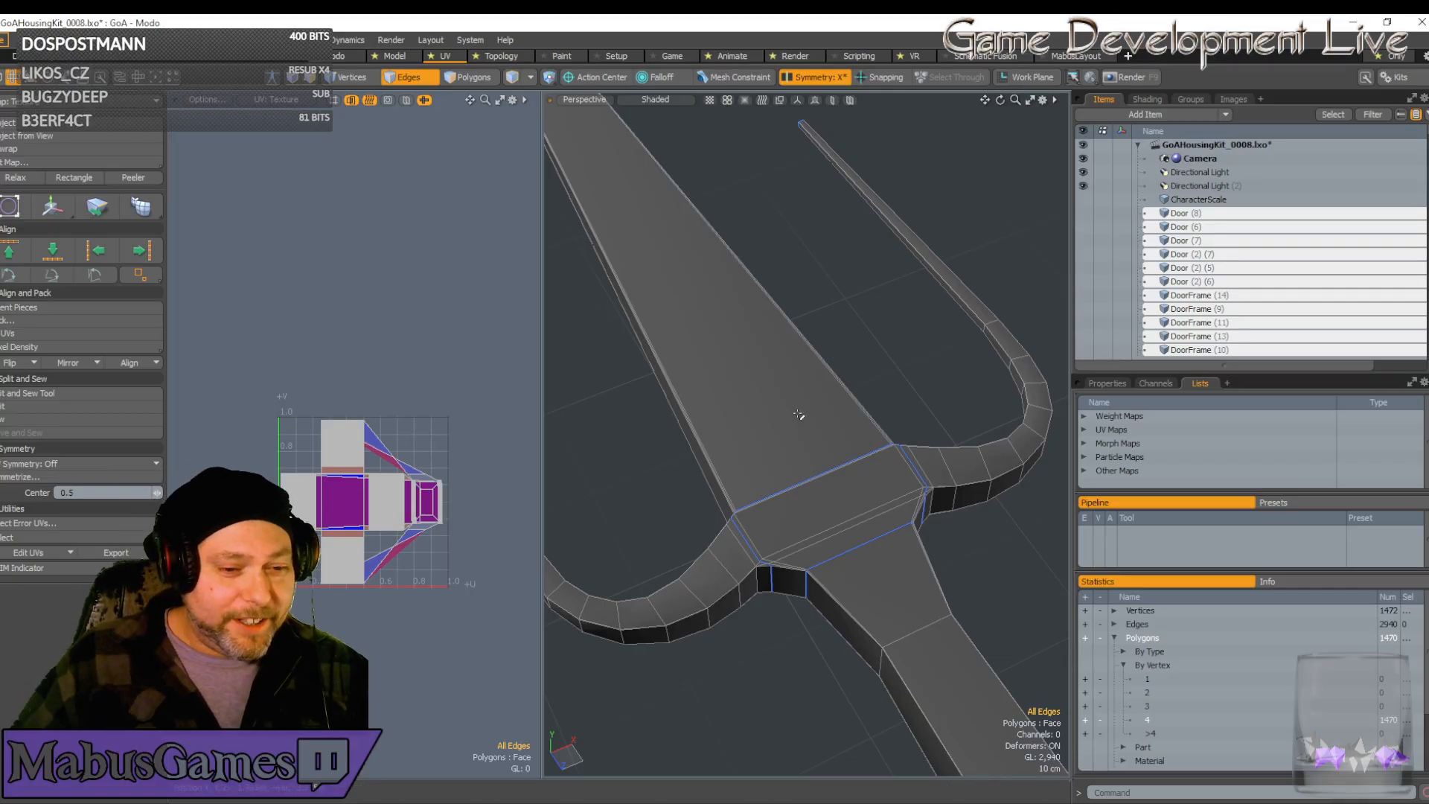
Select the short side edges linking the prong-joint seam to the handle-side seam on both sides and add them as UV seams
scroll(773, 521, up, 5)
alt+drag(699, 520, 876, 417)
scroll(891, 404, up, 3)
scroll(863, 410, up, 3)
alt+drag(926, 508, 925, 503)
scroll(869, 463, up, 3)
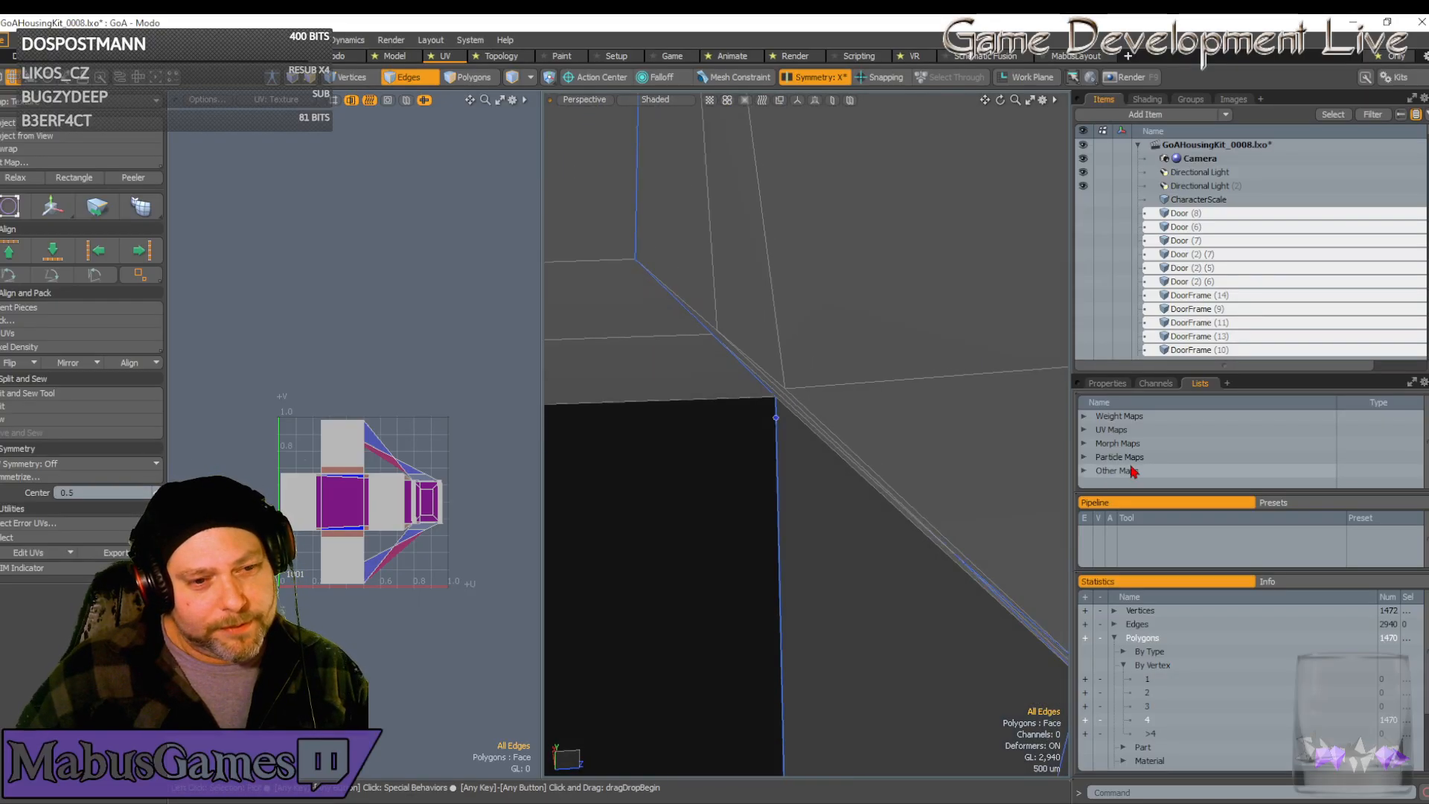
alt+drag(949, 419, 868, 439)
alt+drag(833, 501, 812, 521)
scroll(277, 232, up, 1)
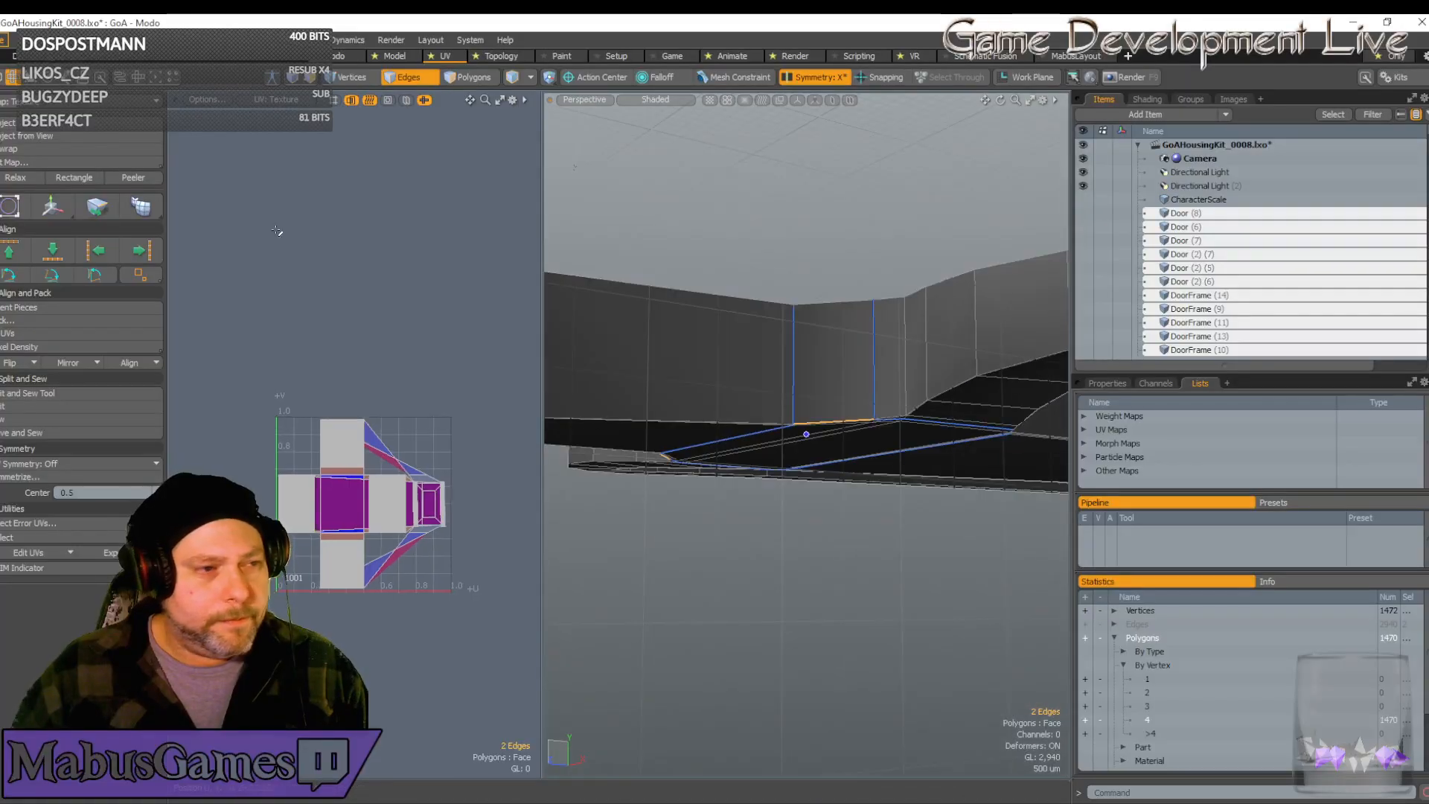
click(33, 164)
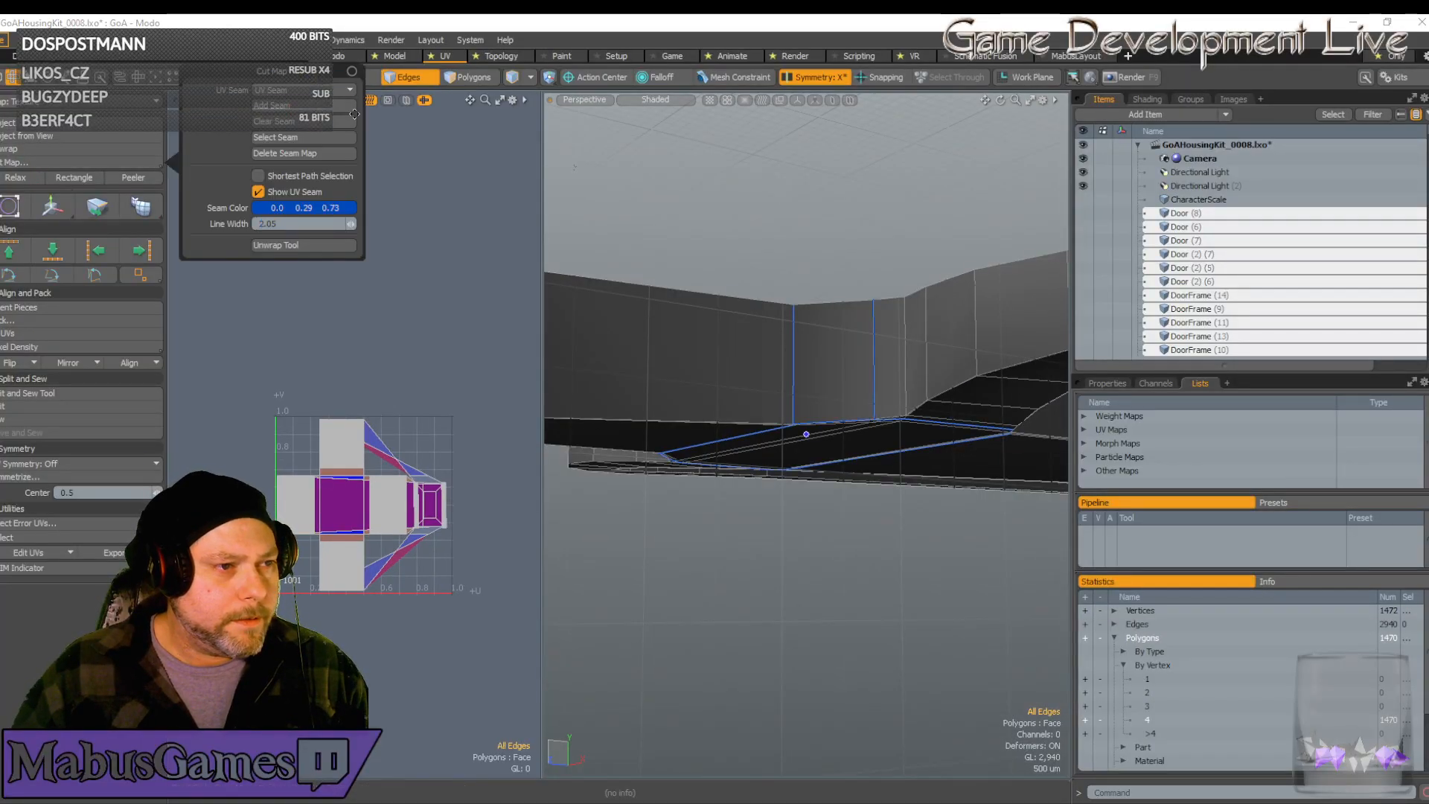
scroll(476, 226, down, 3)
alt+drag(670, 223, 773, 268)
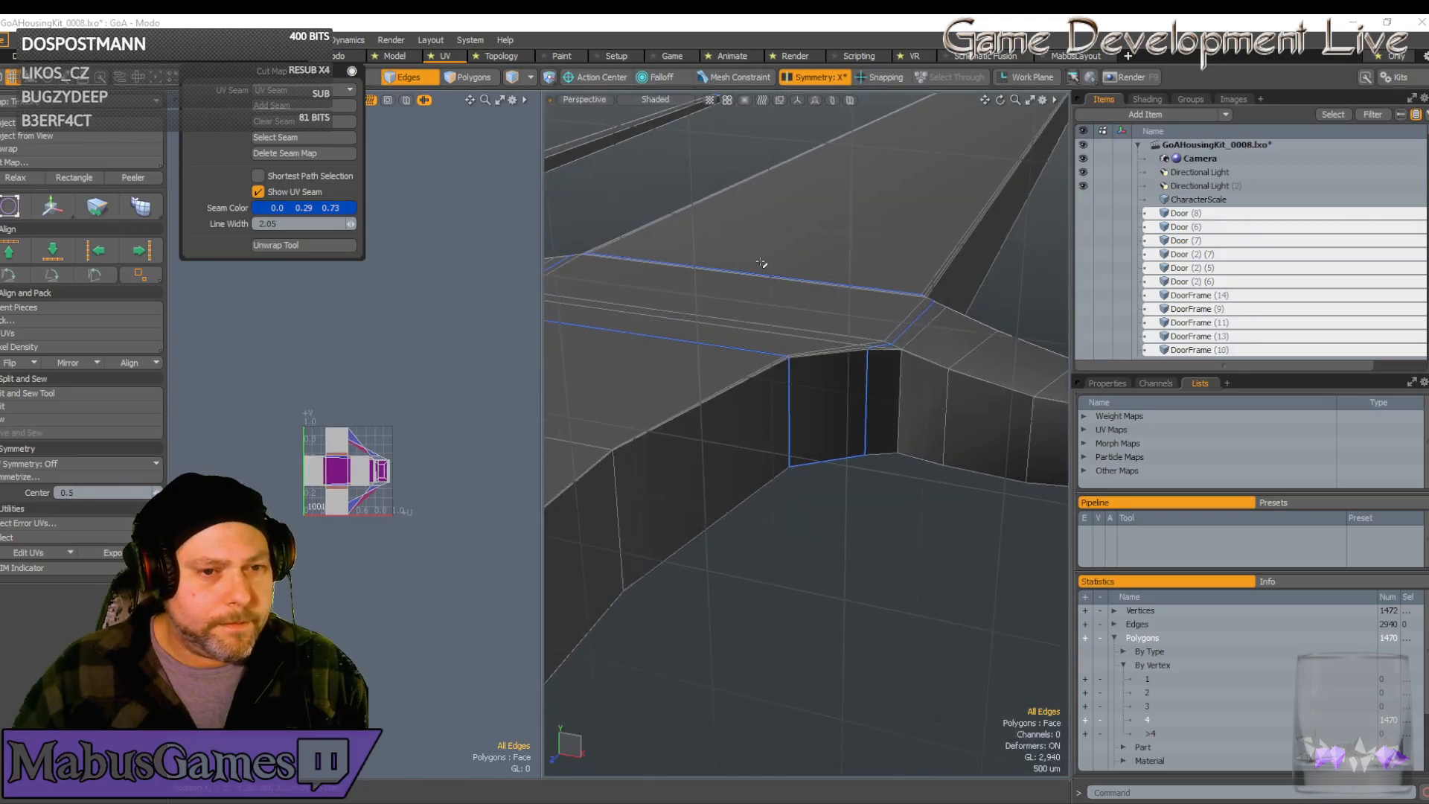
click(354, 73)
Turn off symmetry and select a single long bevel edge running along one side of the blade to its tip
alt+drag(940, 451, 917, 625)
scroll(865, 569, down, 8)
alt+drag(910, 696, 891, 102)
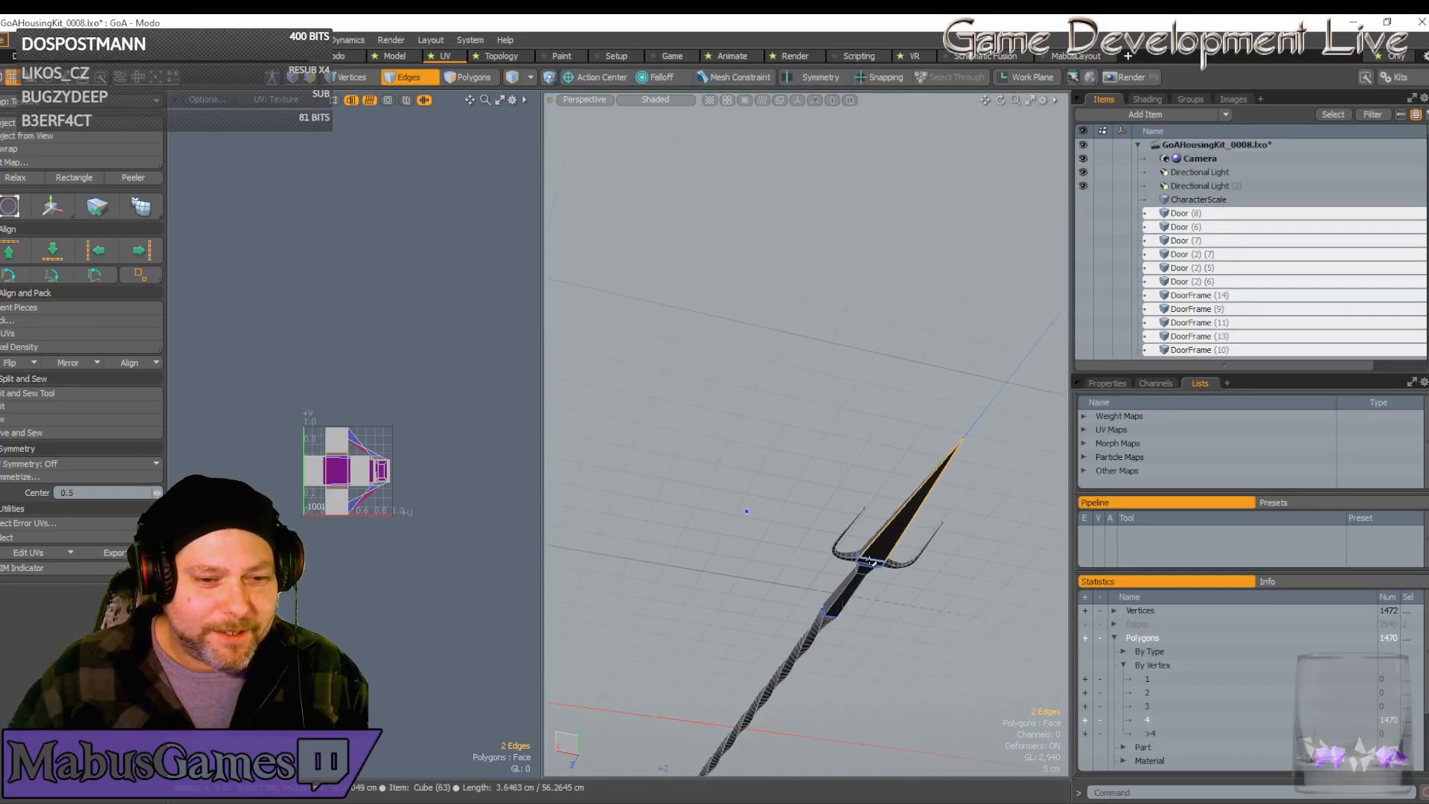
scroll(870, 562, up, 10)
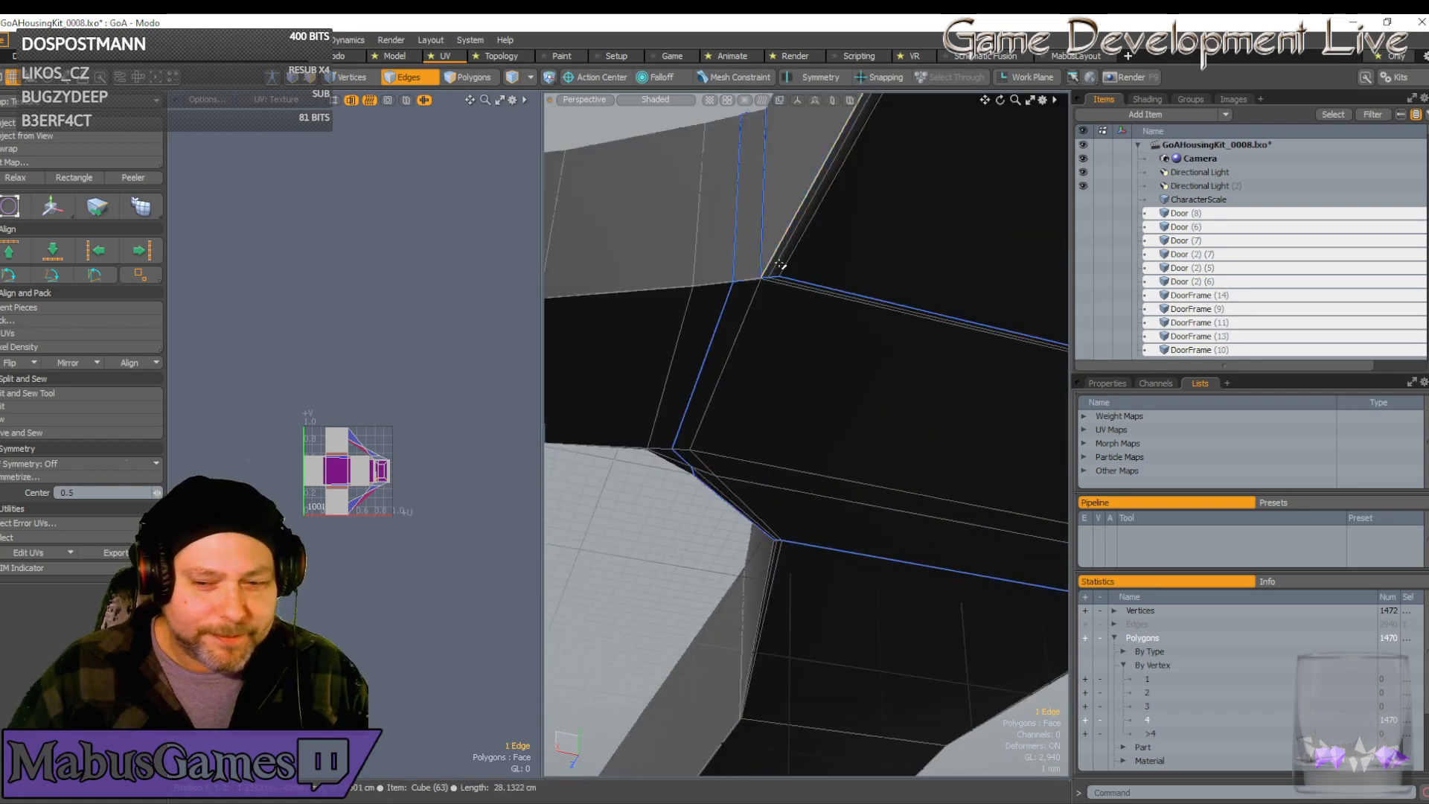
scroll(906, 377, down, 10)
alt+drag(906, 376, 848, 587)
scroll(848, 587, up, 8)
scroll(811, 537, up, 8)
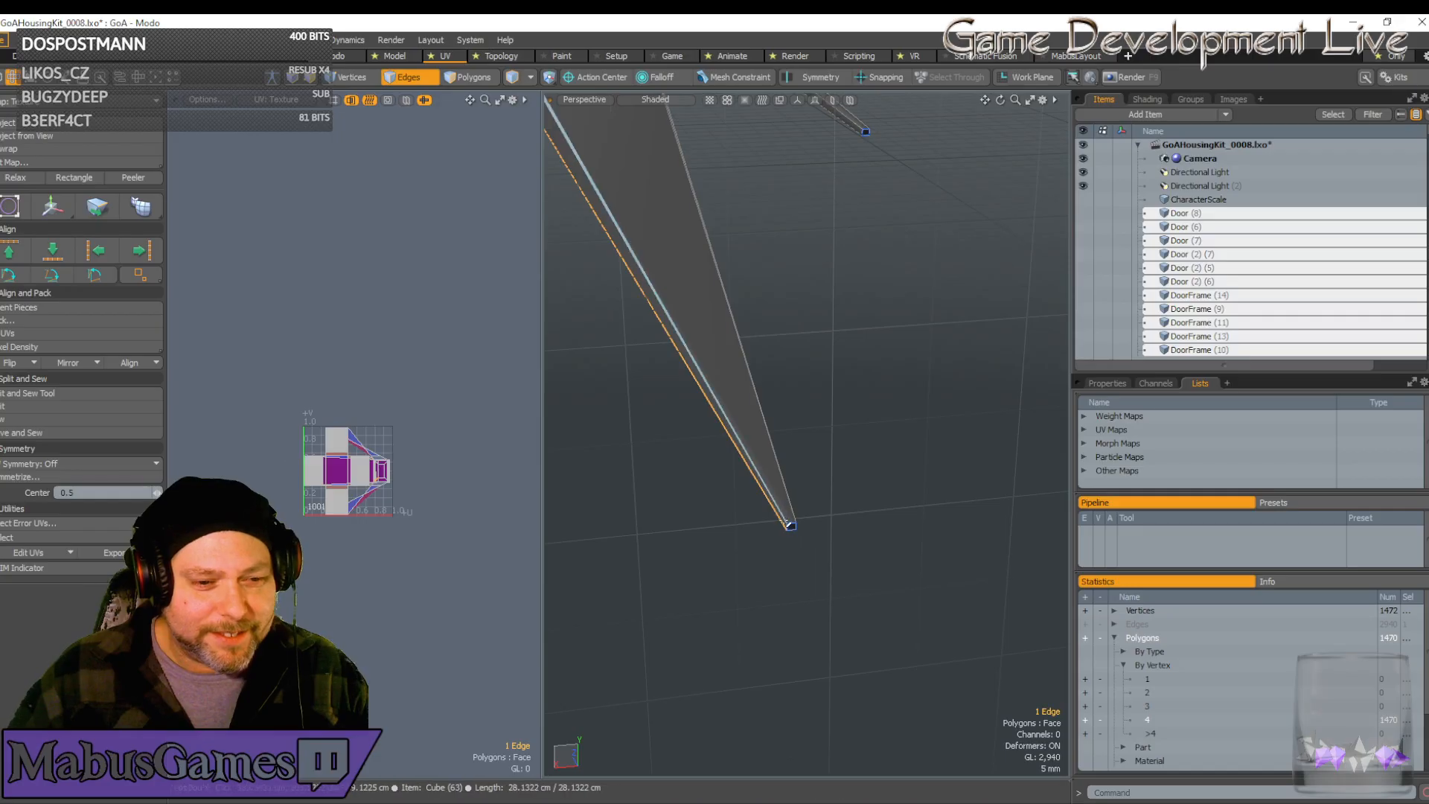
Add the short edge joining the blade's long edge to the tip seam to the selection and mark both as UV seams
alt+drag(773, 554, 822, 626)
scroll(821, 626, up, 4)
scroll(788, 564, up, 3)
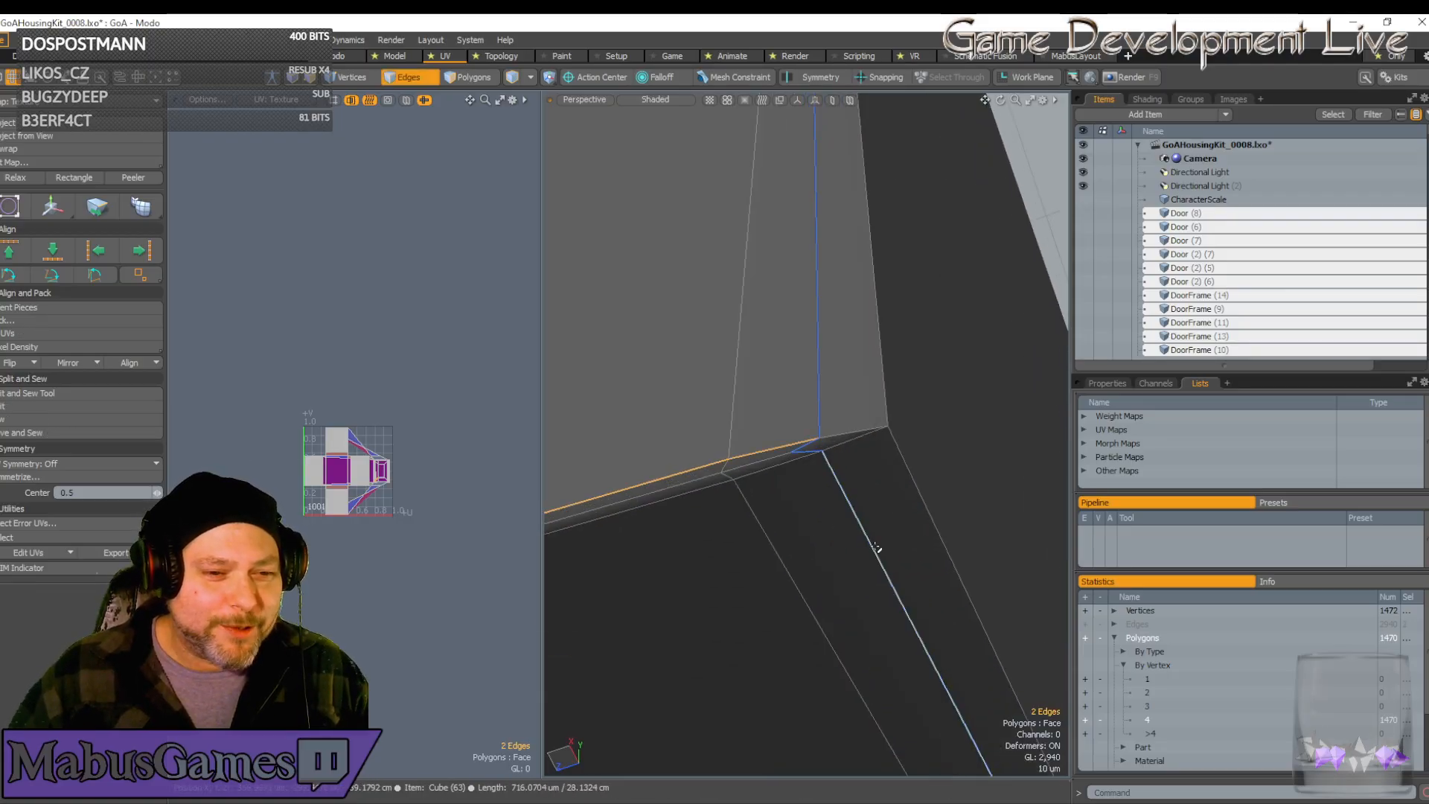
scroll(876, 548, down, 5)
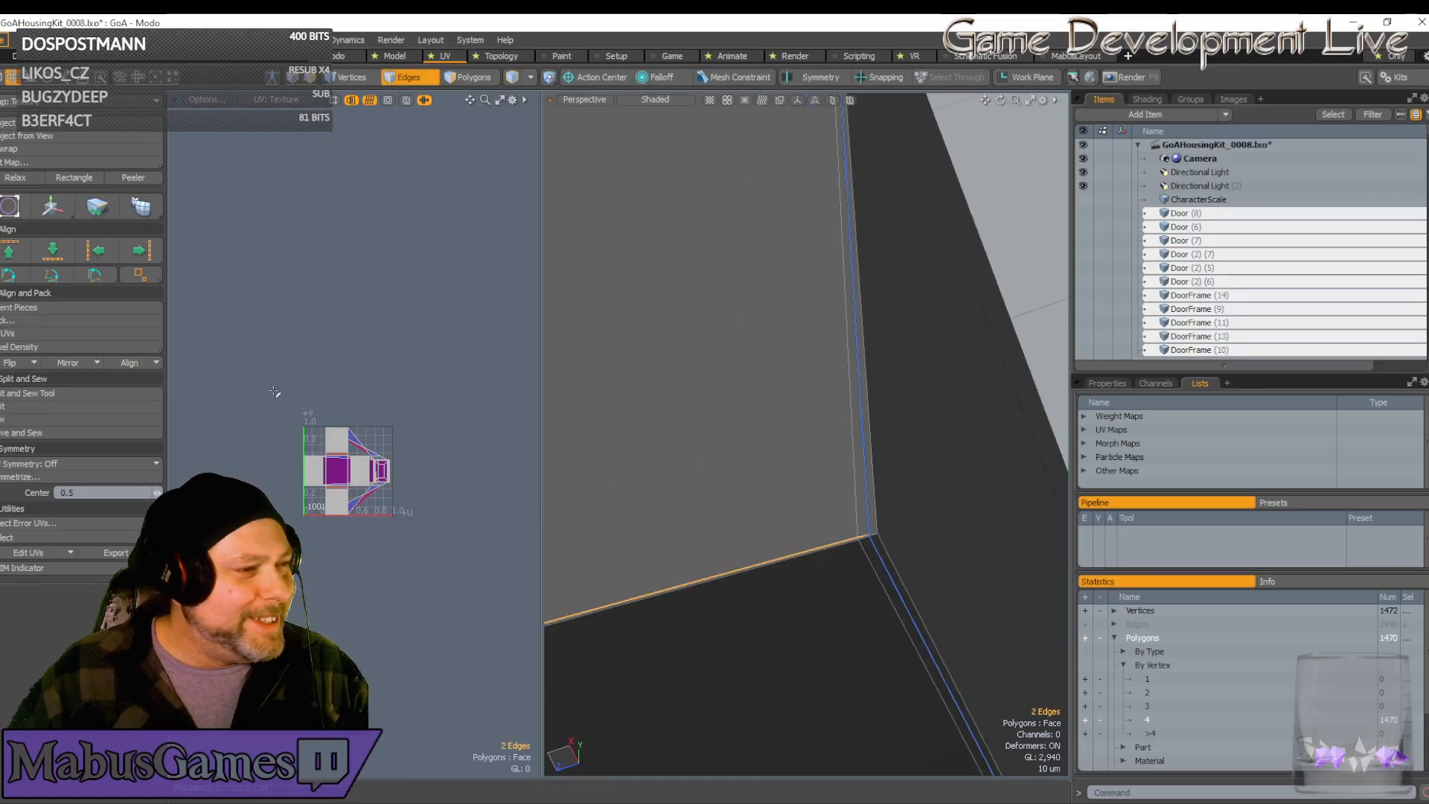
click(32, 166)
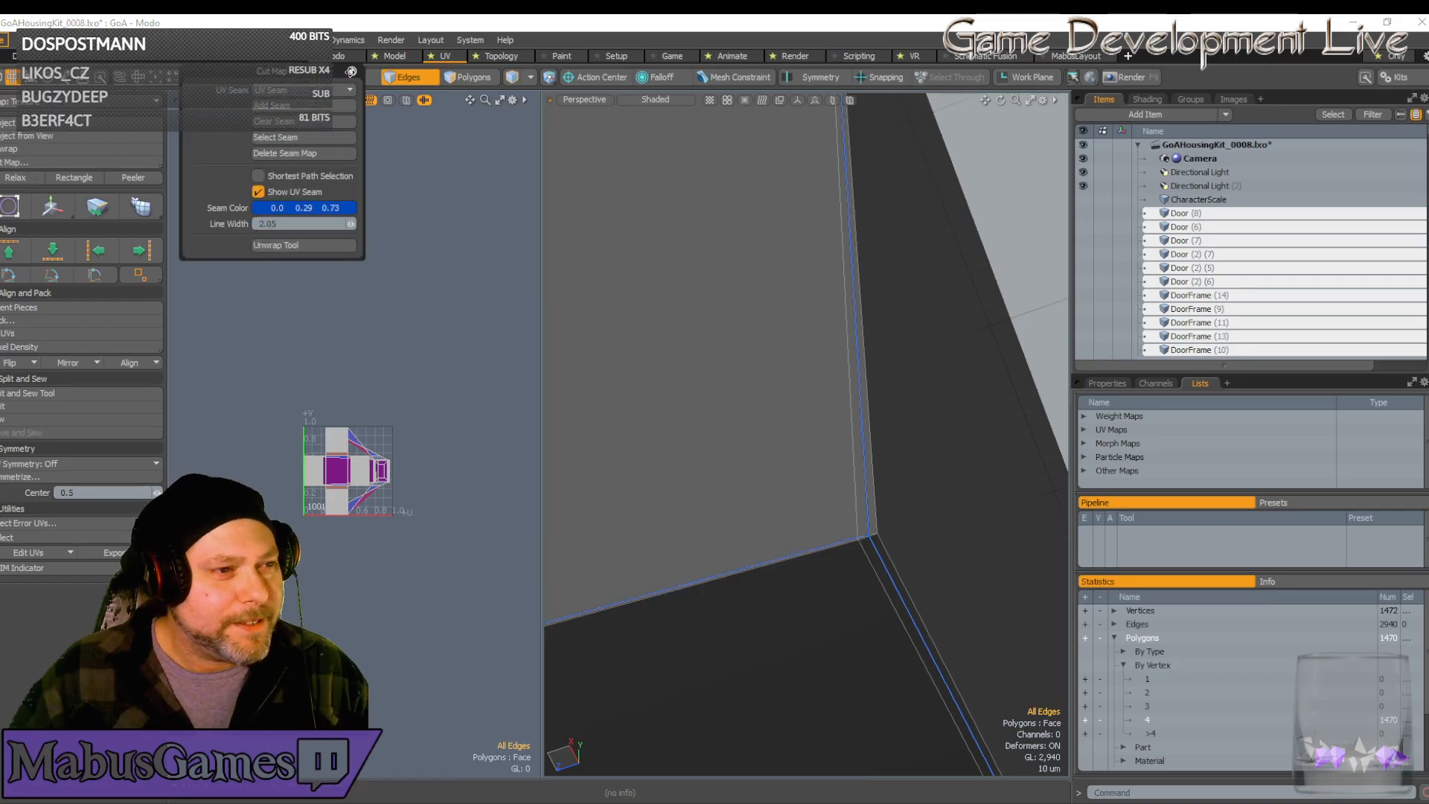
scroll(751, 592, down, 5)
alt+drag(775, 585, 920, 494)
scroll(824, 534, down, 4)
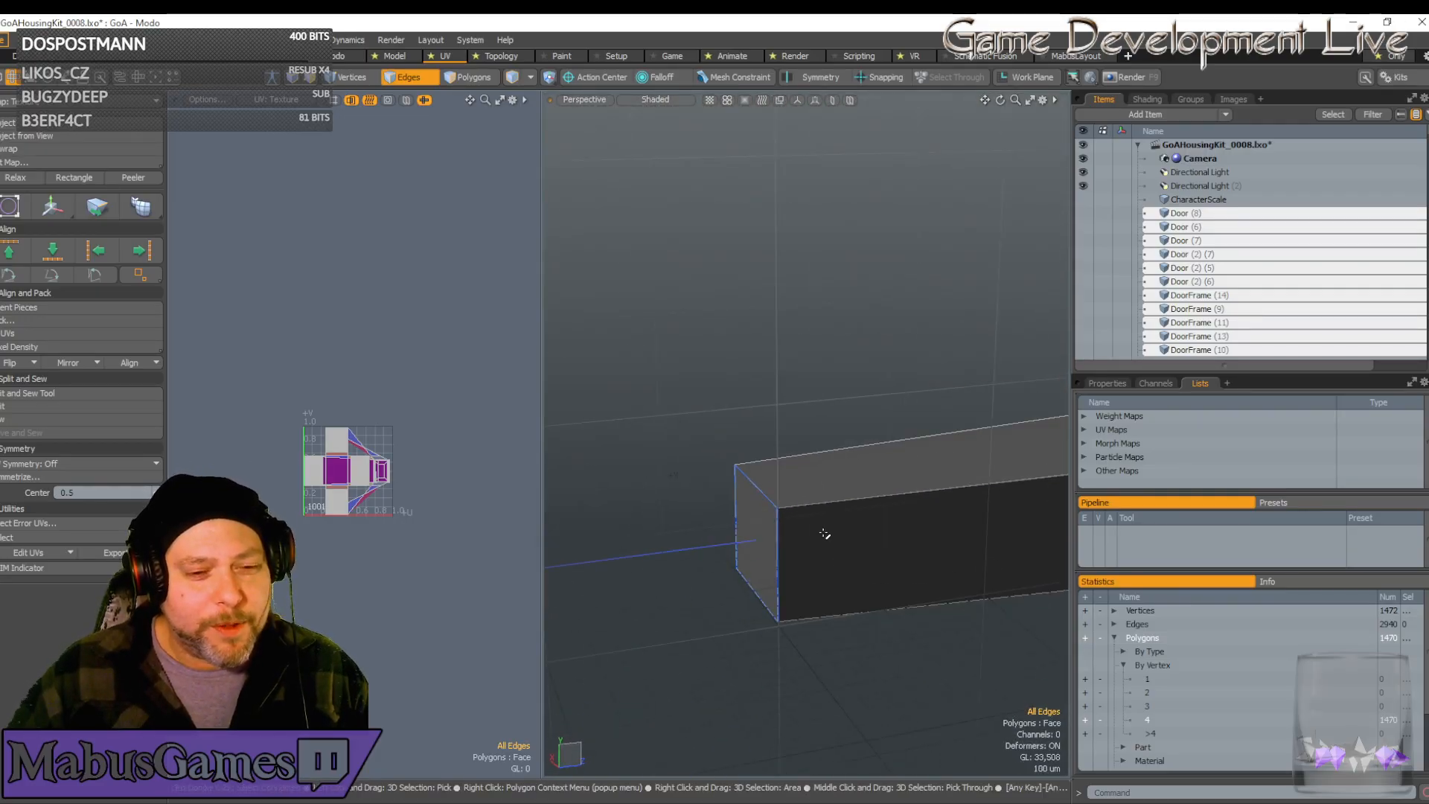
Select one bevel edge running along the prong outward from the prong-joint seam
alt+drag(846, 549, 777, 483)
key(a)
scroll(782, 480, up, 8)
scroll(707, 498, up, 5)
alt+drag(777, 484, 700, 485)
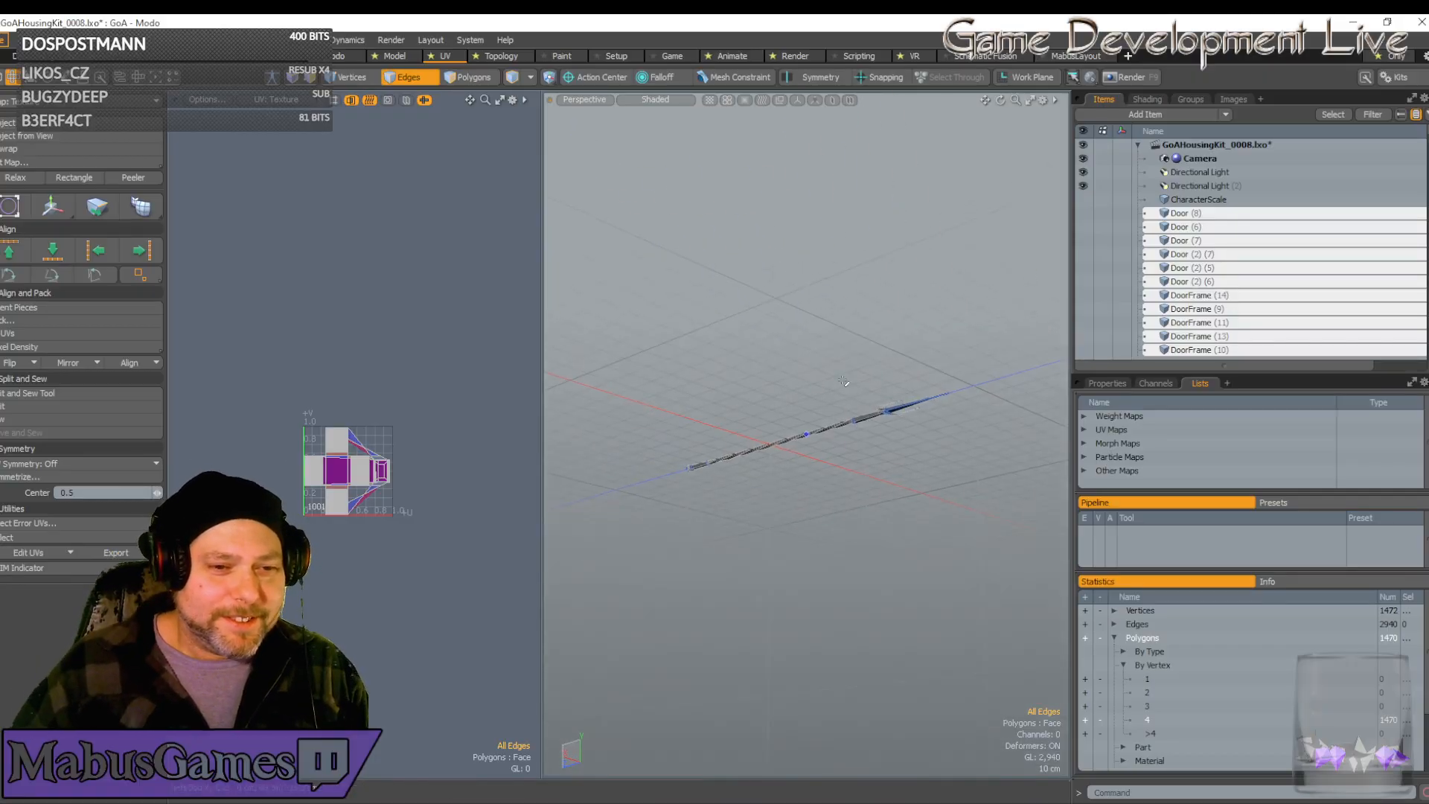
alt+drag(835, 366, 885, 436)
scroll(894, 428, up, 10)
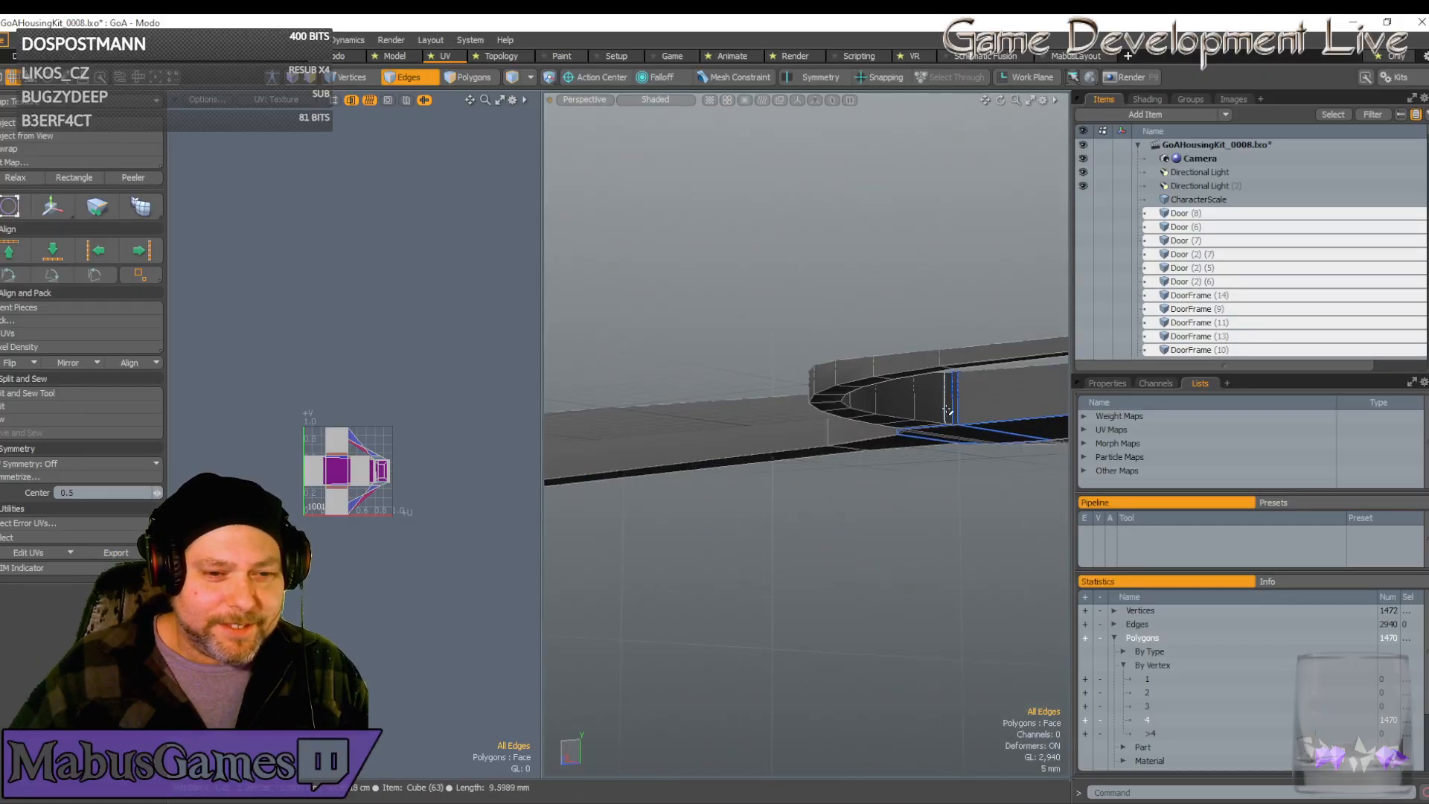
scroll(947, 412, up, 6)
alt+drag(969, 447, 941, 437)
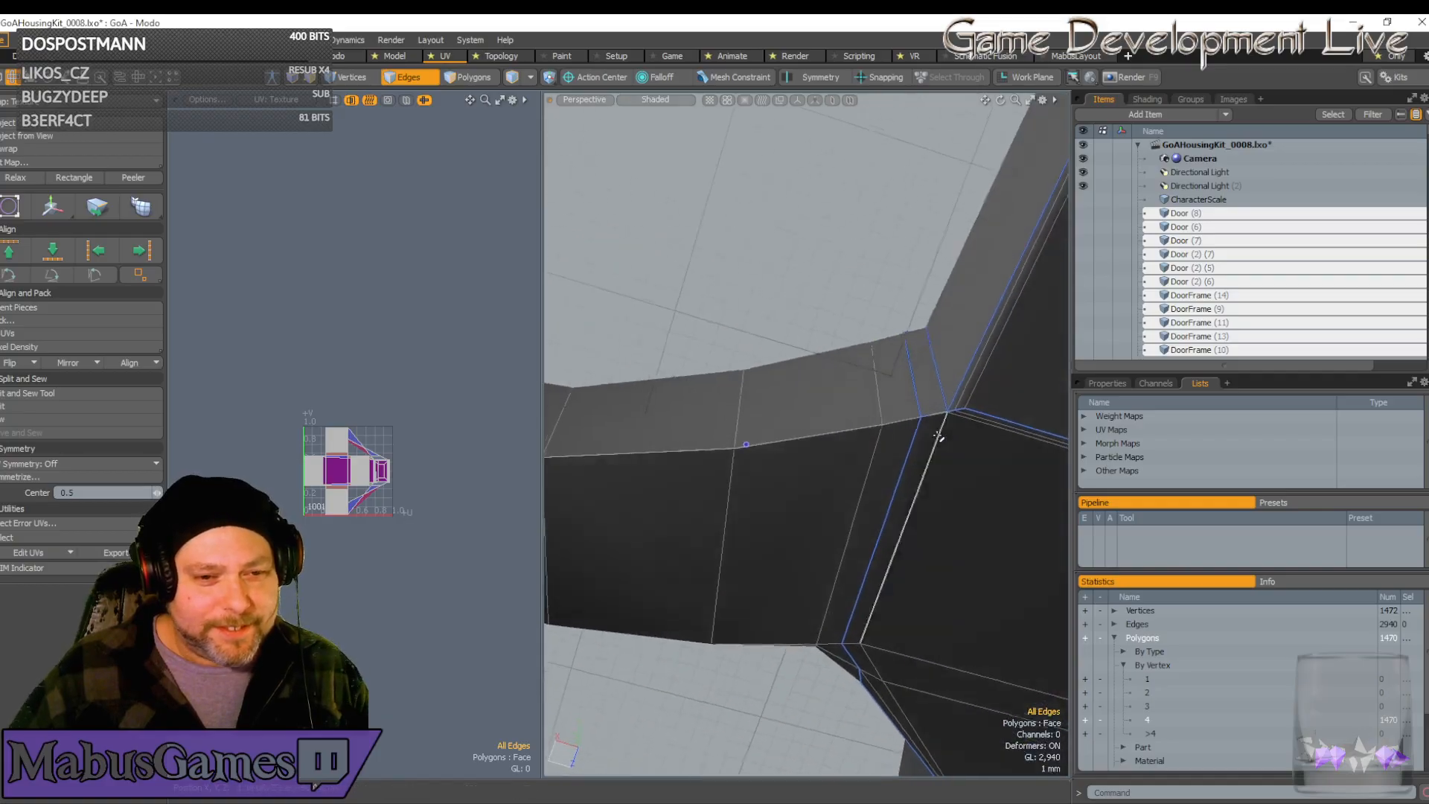
scroll(942, 437, up, 12)
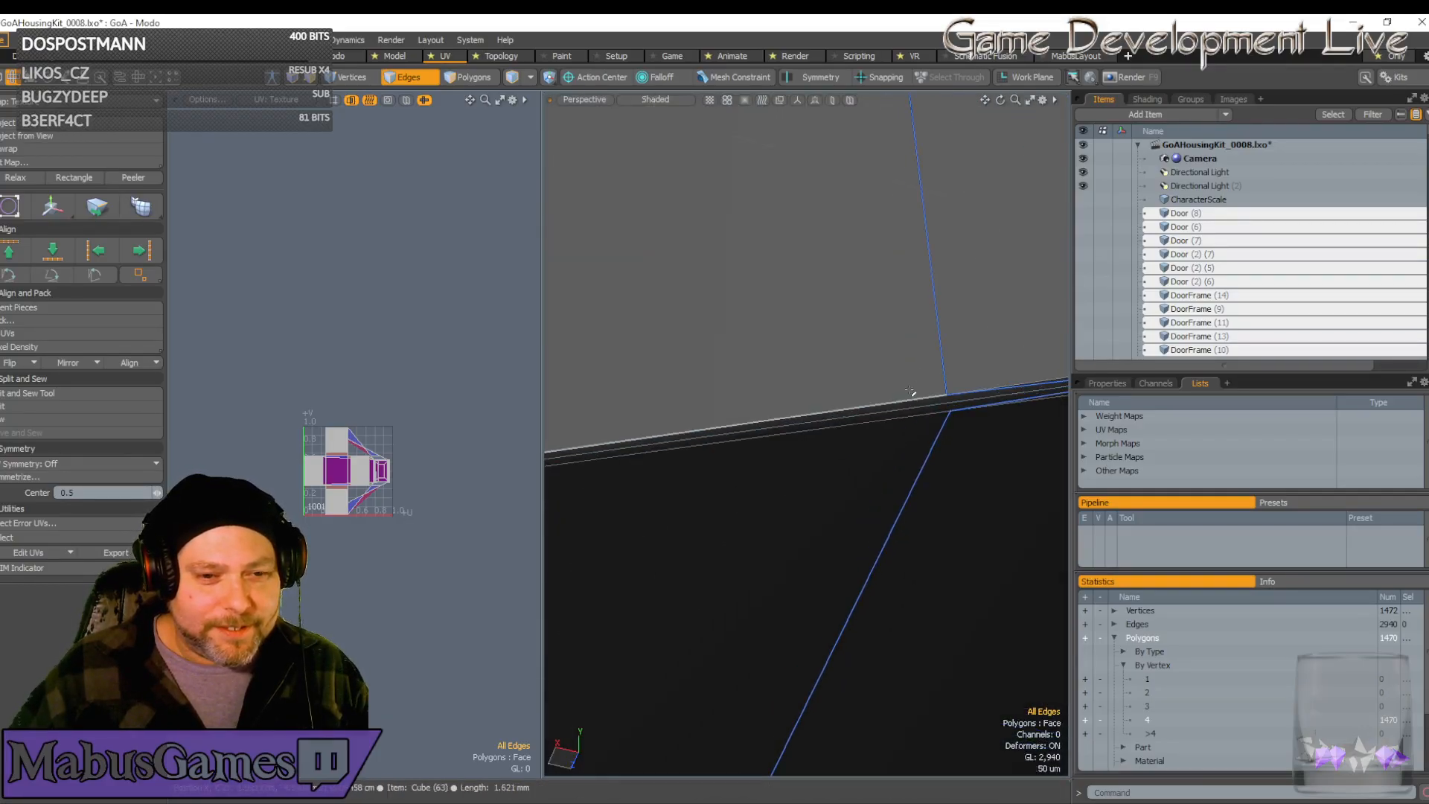
scroll(912, 446, down, 8)
alt+drag(914, 448, 825, 464)
scroll(825, 464, up, 2)
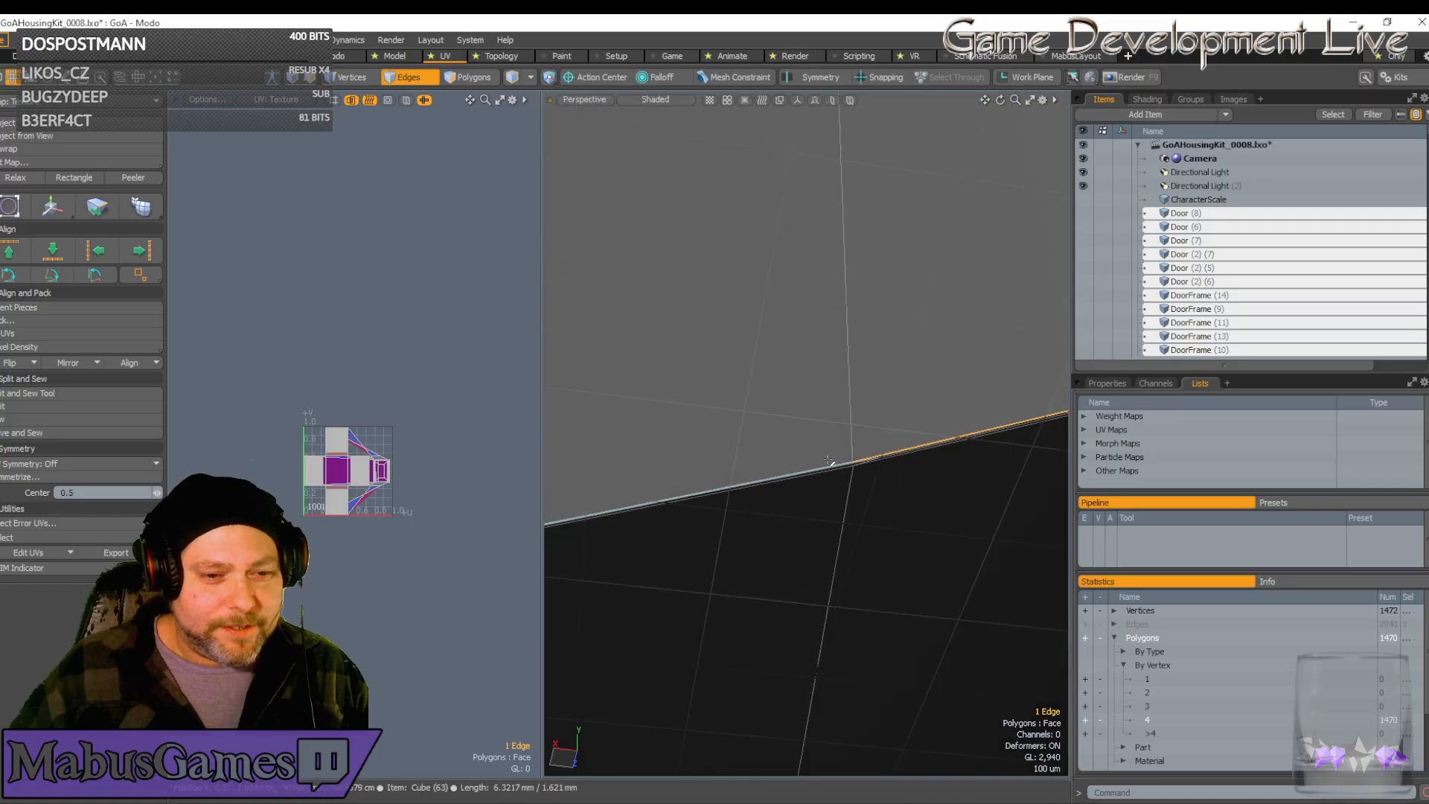
scroll(830, 462, up, 2)
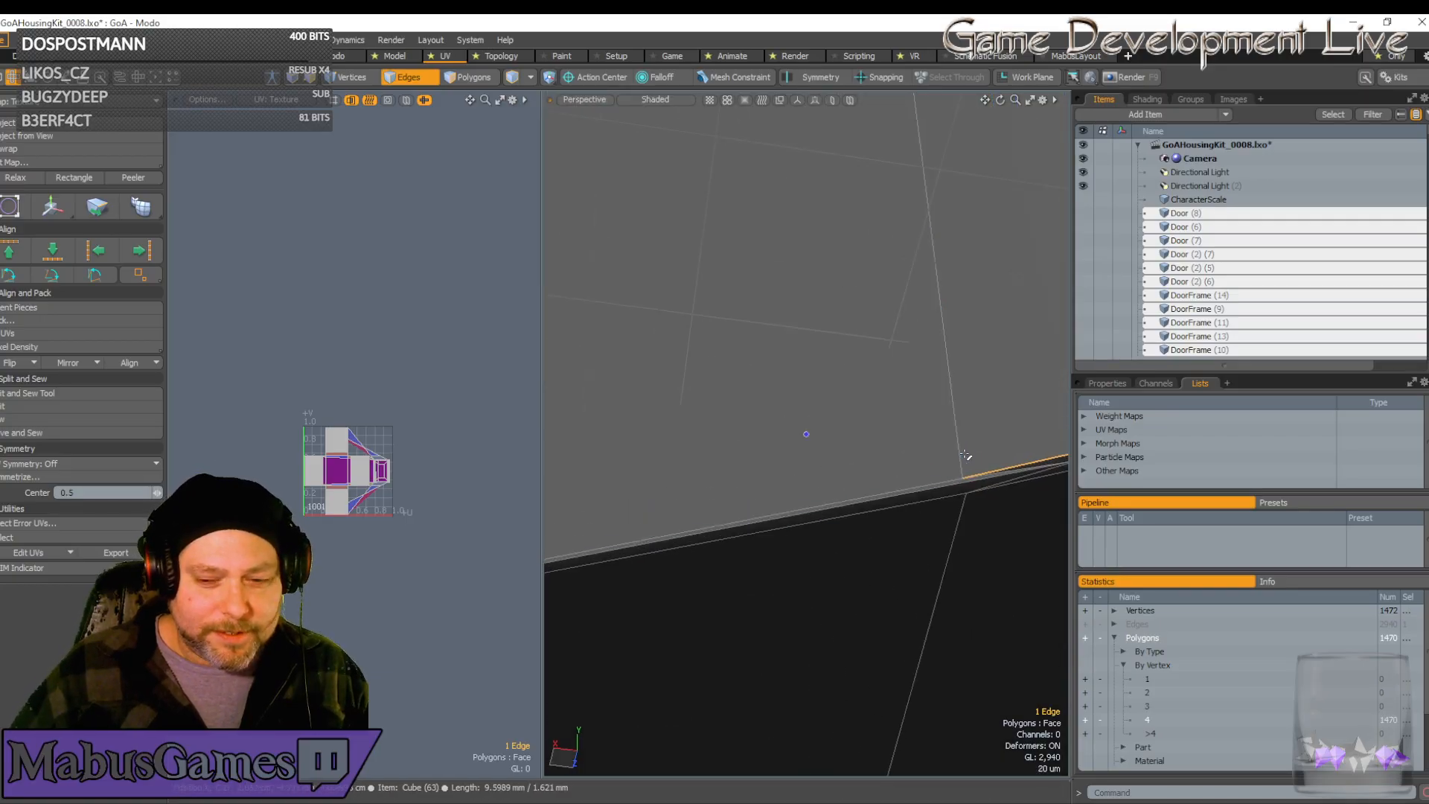
Turn on X symmetry and select the bevel edges beside the joint seam on both prongs
alt+drag(966, 455, 967, 455)
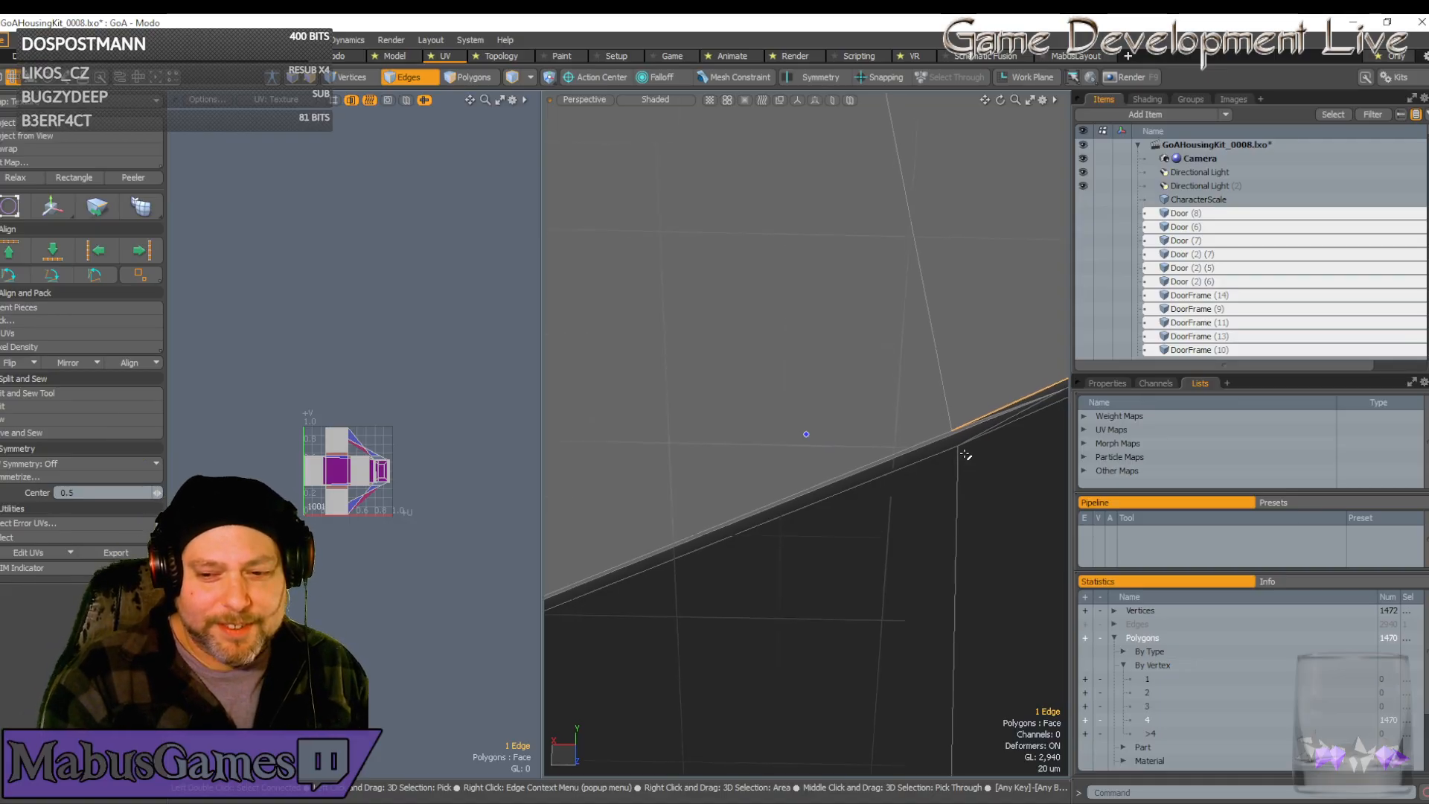
scroll(966, 455, up, 2)
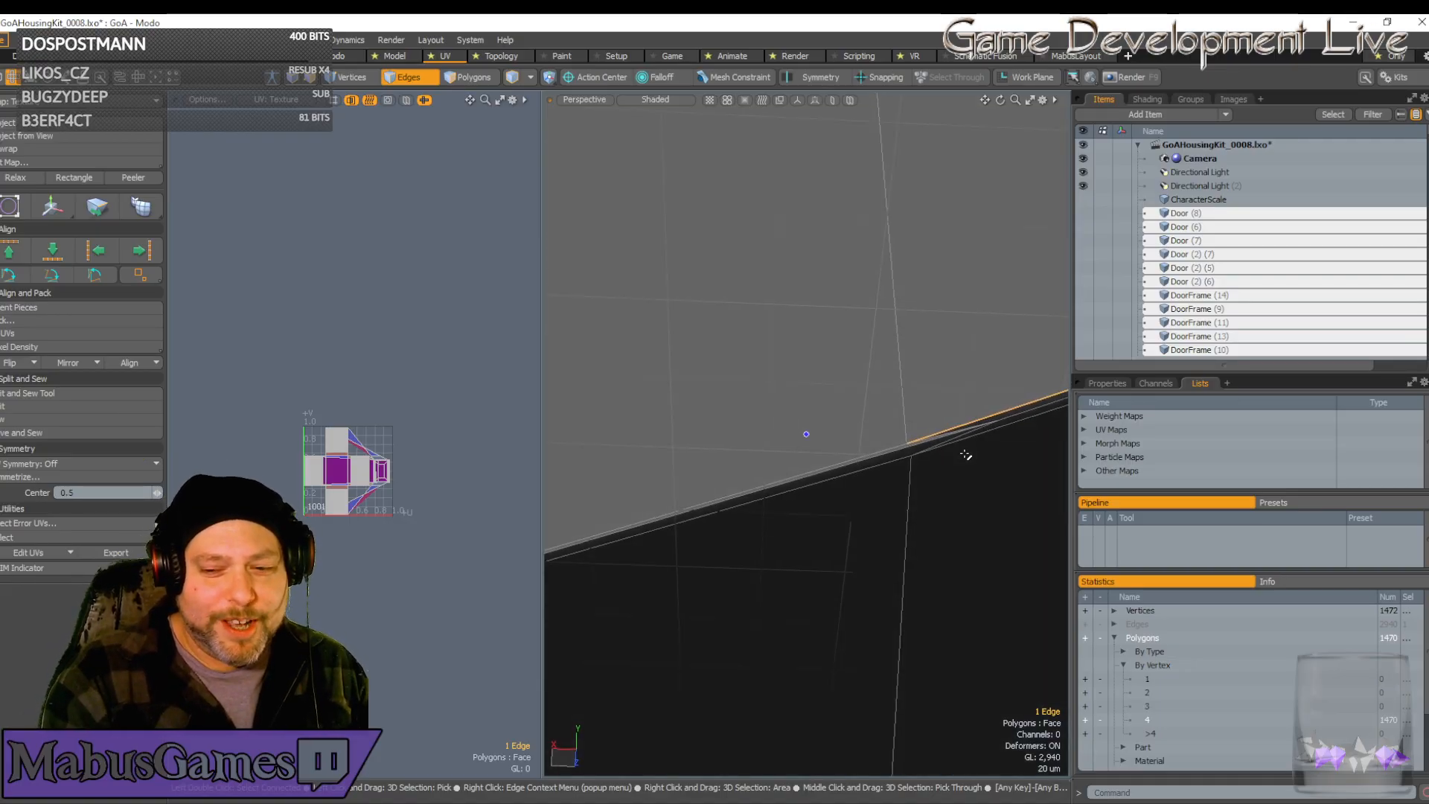
scroll(965, 455, up, 1)
alt+drag(966, 455, 818, 110)
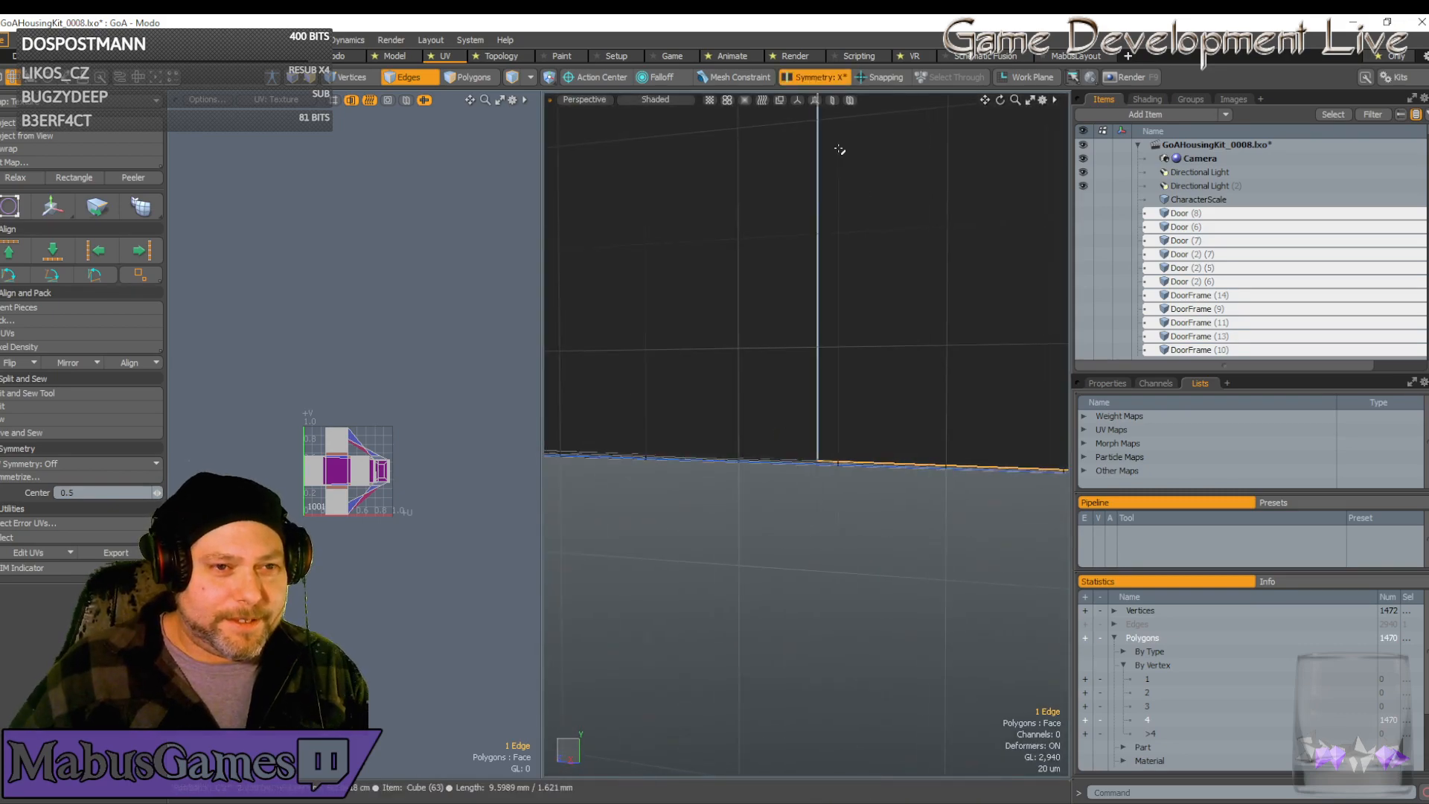
scroll(903, 332, down, 10)
alt+drag(925, 353, 886, 171)
scroll(856, 344, up, 10)
alt+drag(850, 351, 804, 337)
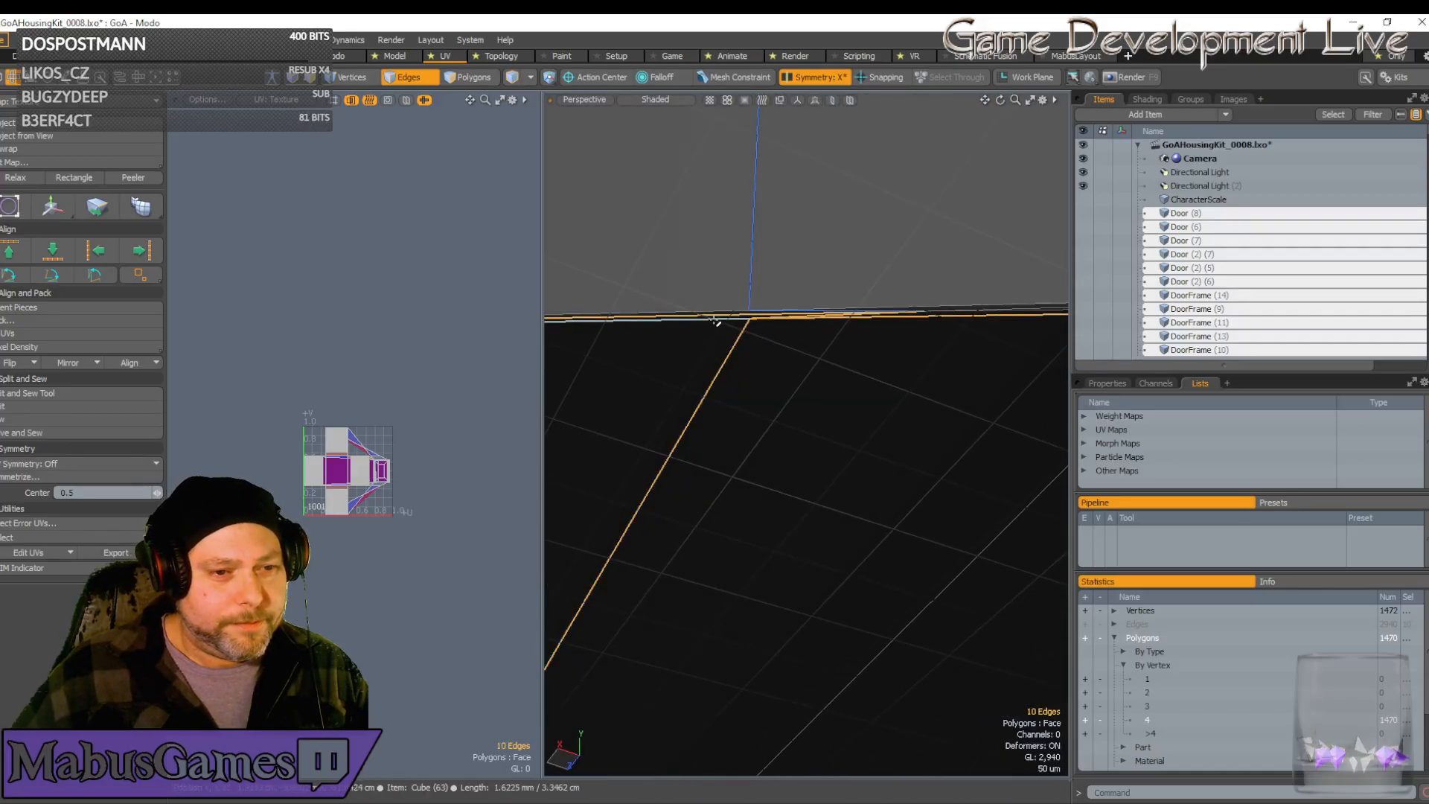
Reduce the selection to the prongs' bevel edges next to the joint and add the adjoining bevel edge on each side
scroll(722, 319, up, 3)
scroll(615, 357, down, 4)
alt+drag(616, 356, 774, 313)
scroll(744, 323, down, 8)
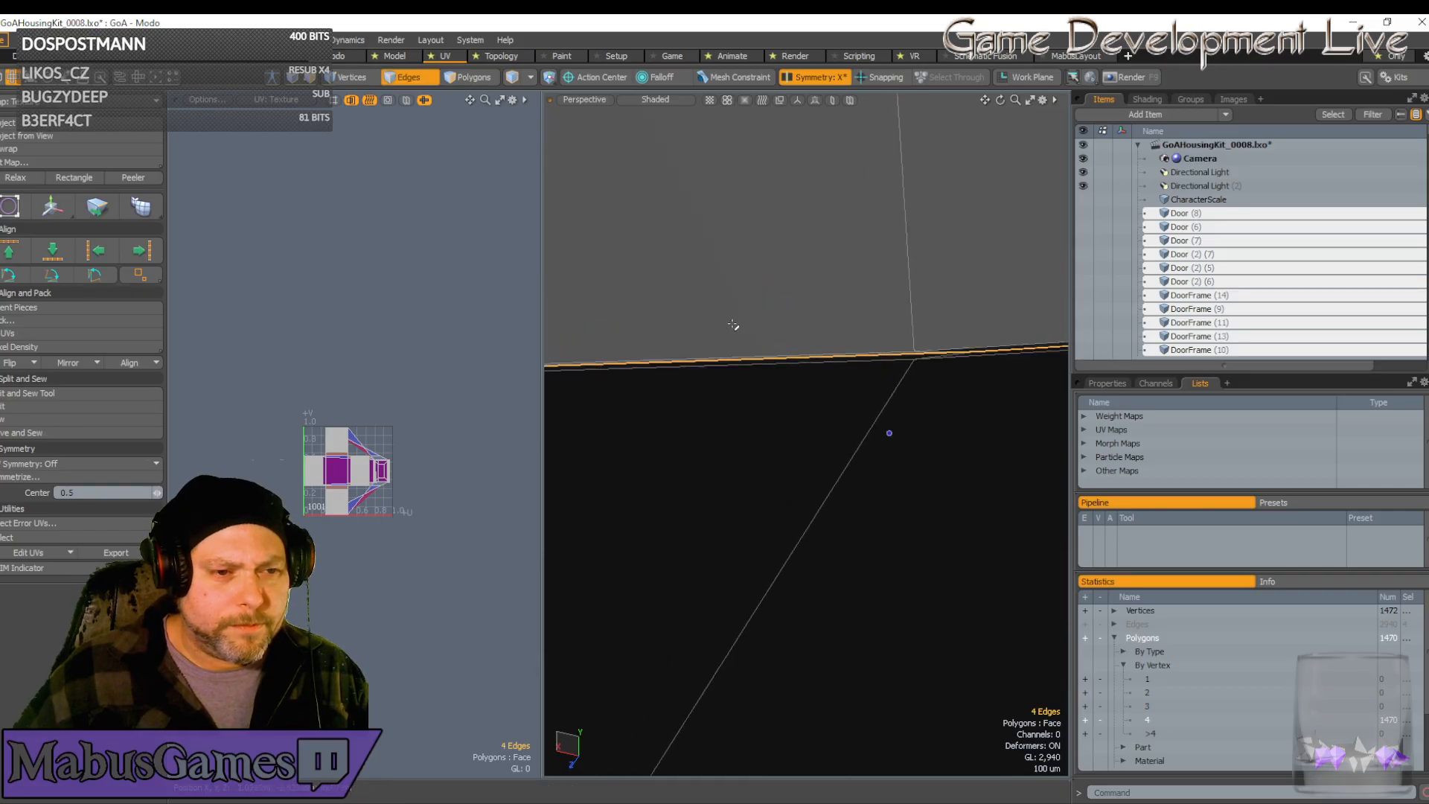
alt+drag(648, 400, 894, 434)
scroll(705, 418, up, 8)
scroll(791, 424, up, 4)
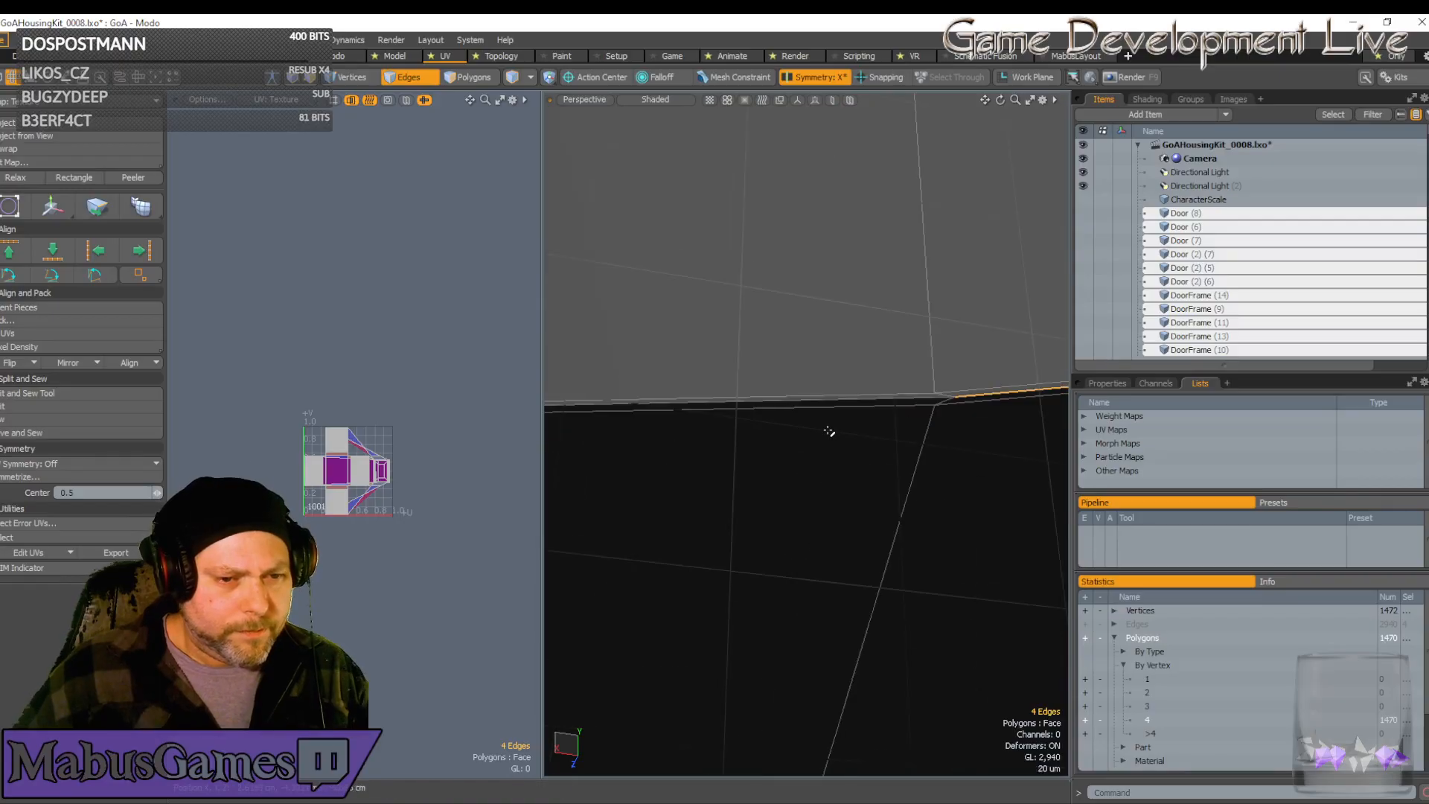
shift+click(884, 402)
Extend the bevel edge selection along the full length of both prongs to their tips
scroll(895, 413, down, 15)
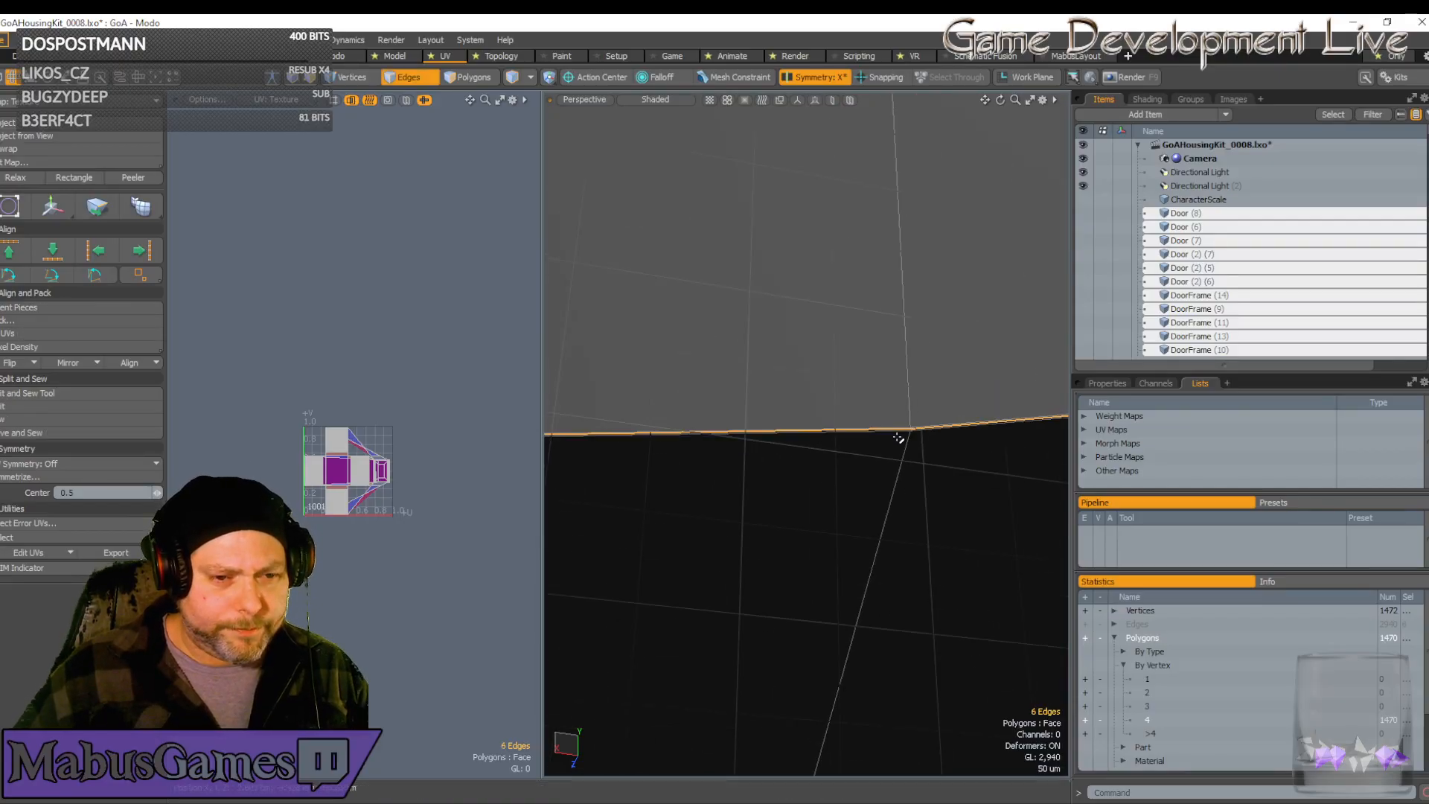
key(Up)
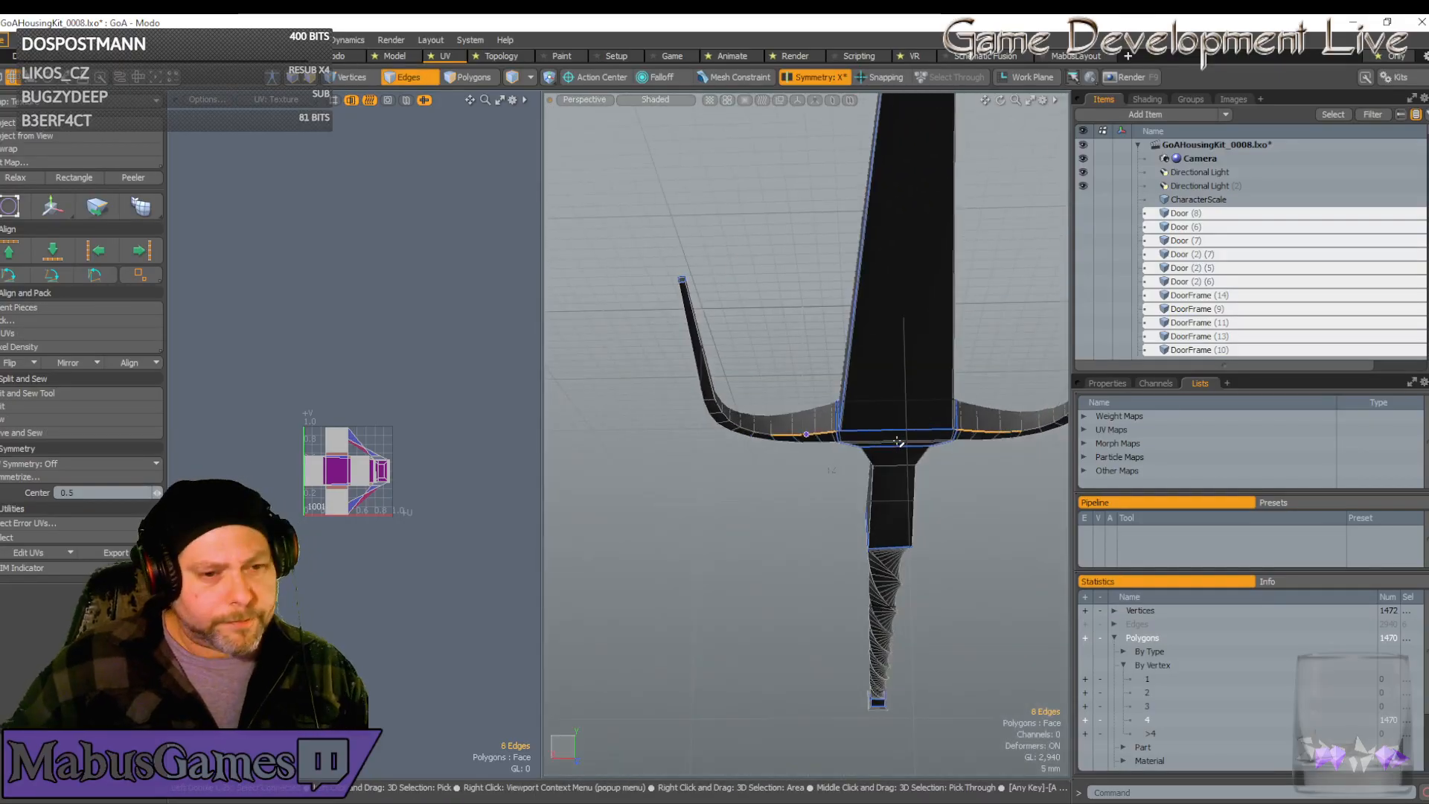
key(Up)
scroll(899, 441, up, 10)
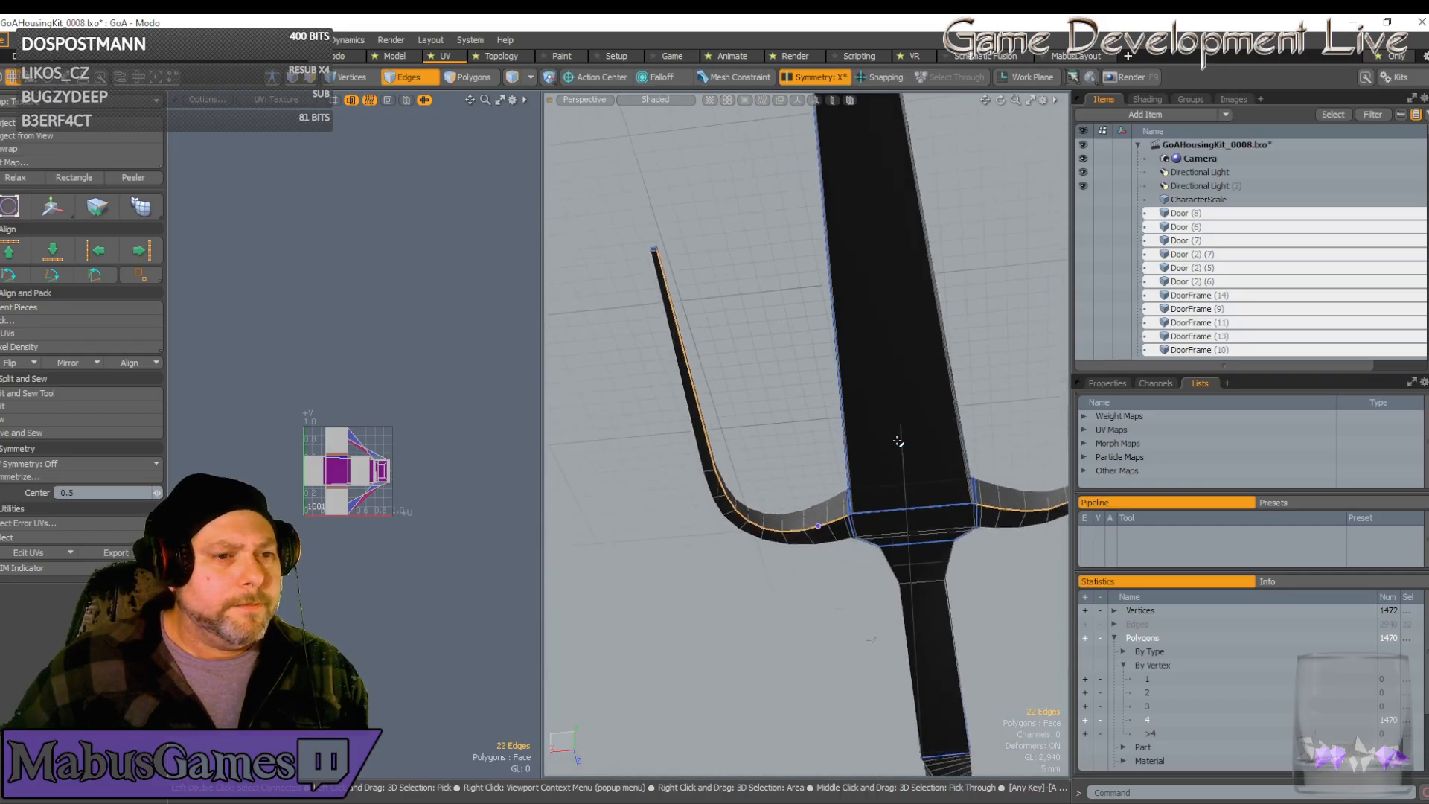
scroll(898, 442, up, 2)
scroll(898, 441, down, 6)
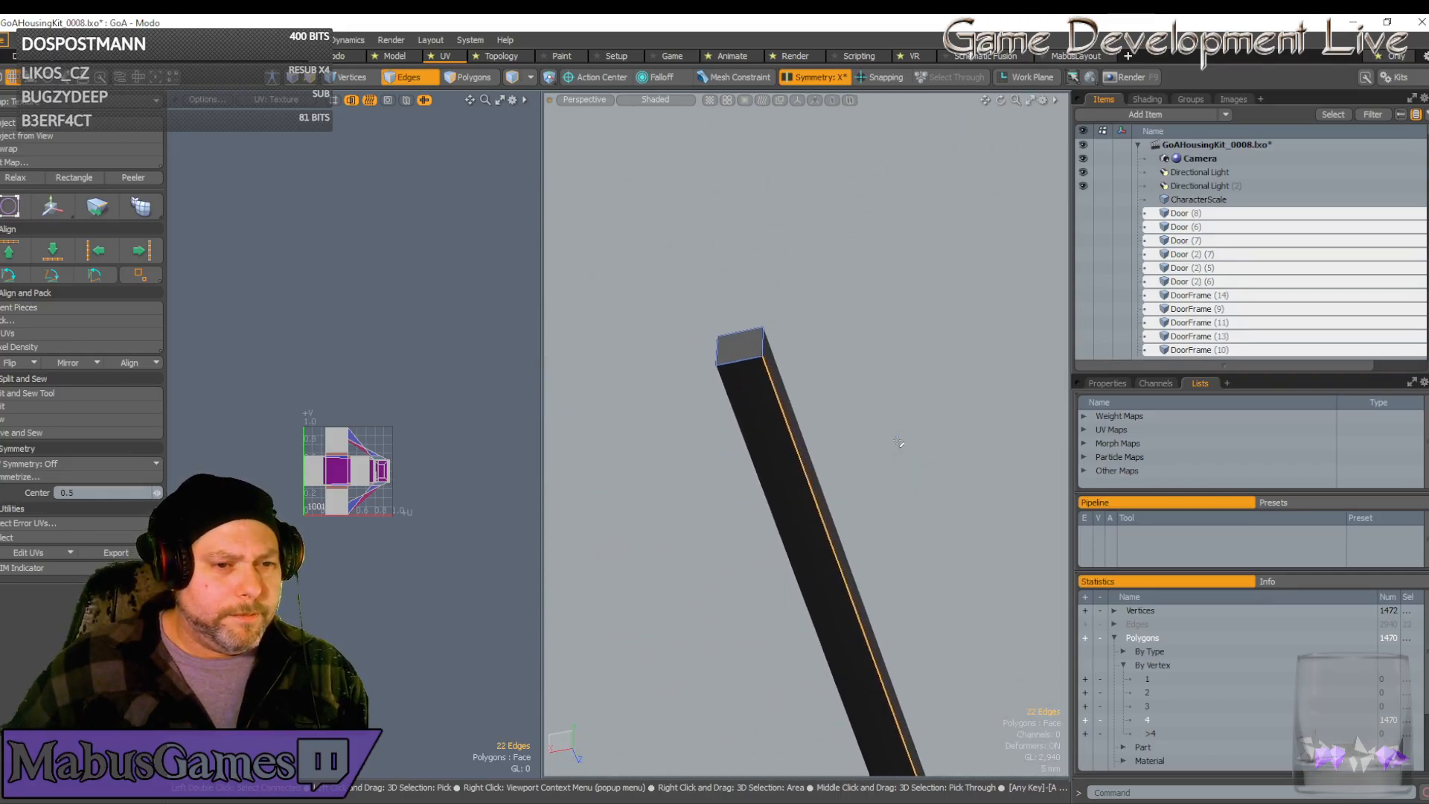
Check that the selected edges meet the prong-tip seams and add them as UV seams
scroll(899, 442, up, 8)
scroll(899, 442, down, 4)
scroll(806, 365, down, 5)
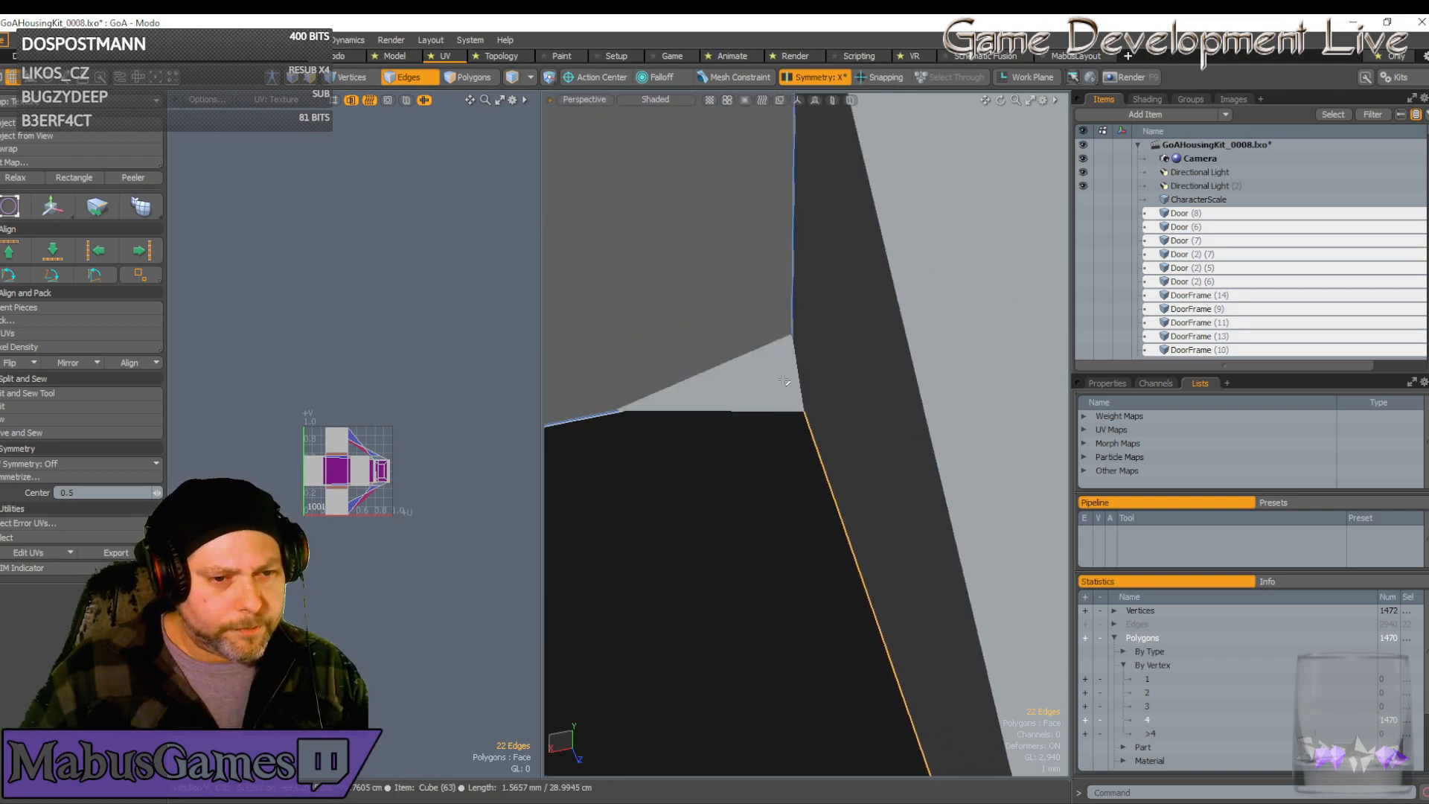
scroll(807, 393, up, 10)
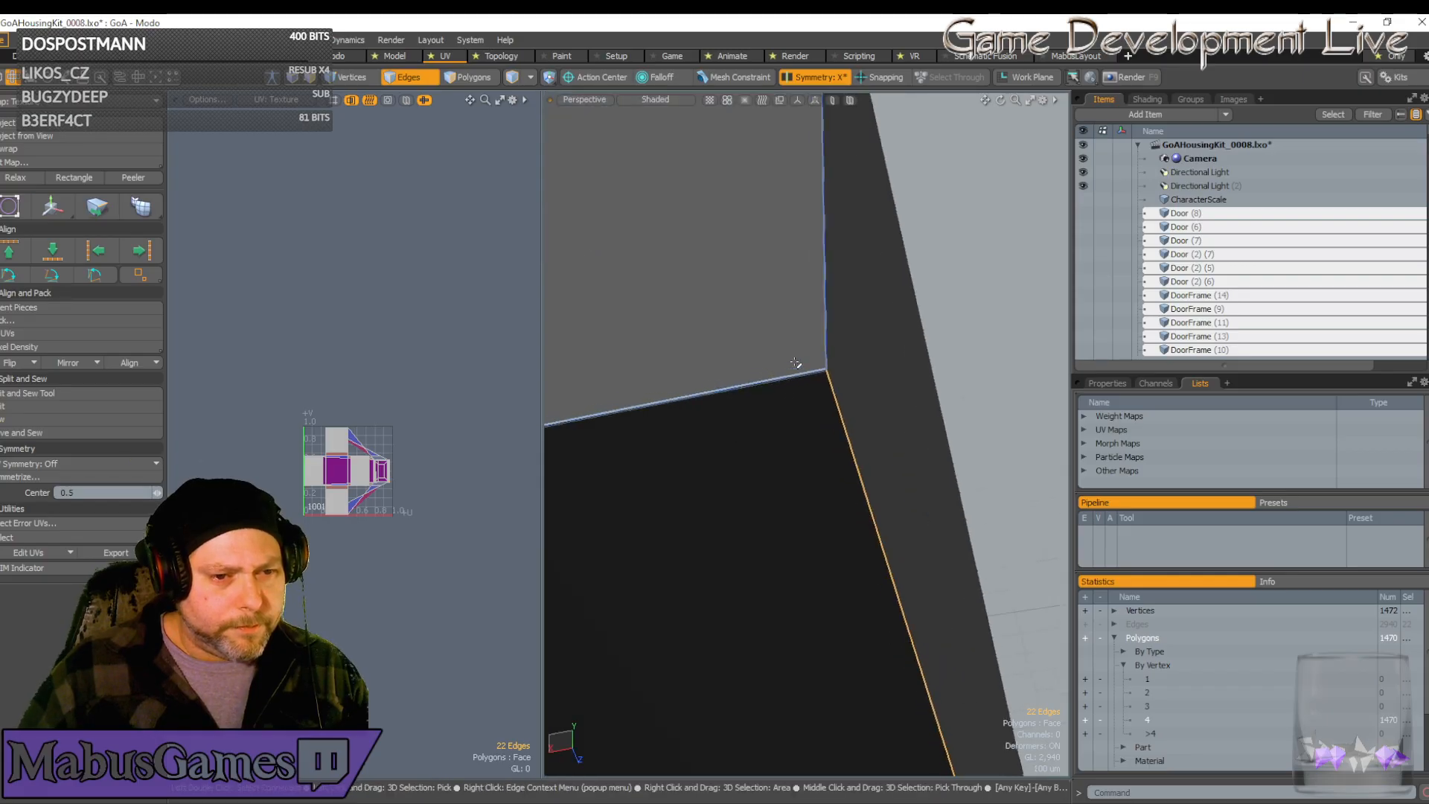
scroll(884, 378, up, 3)
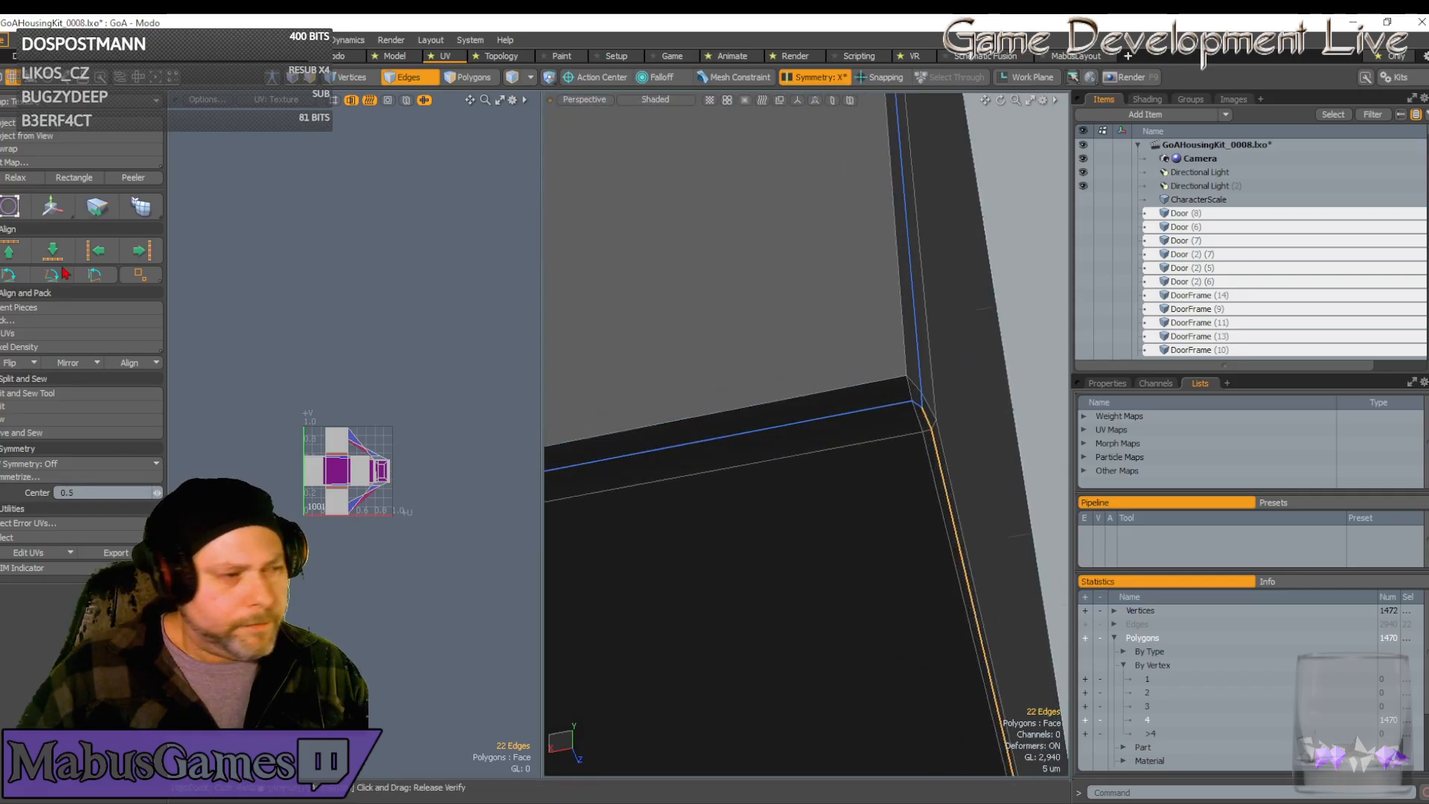
click(35, 163)
click(274, 105)
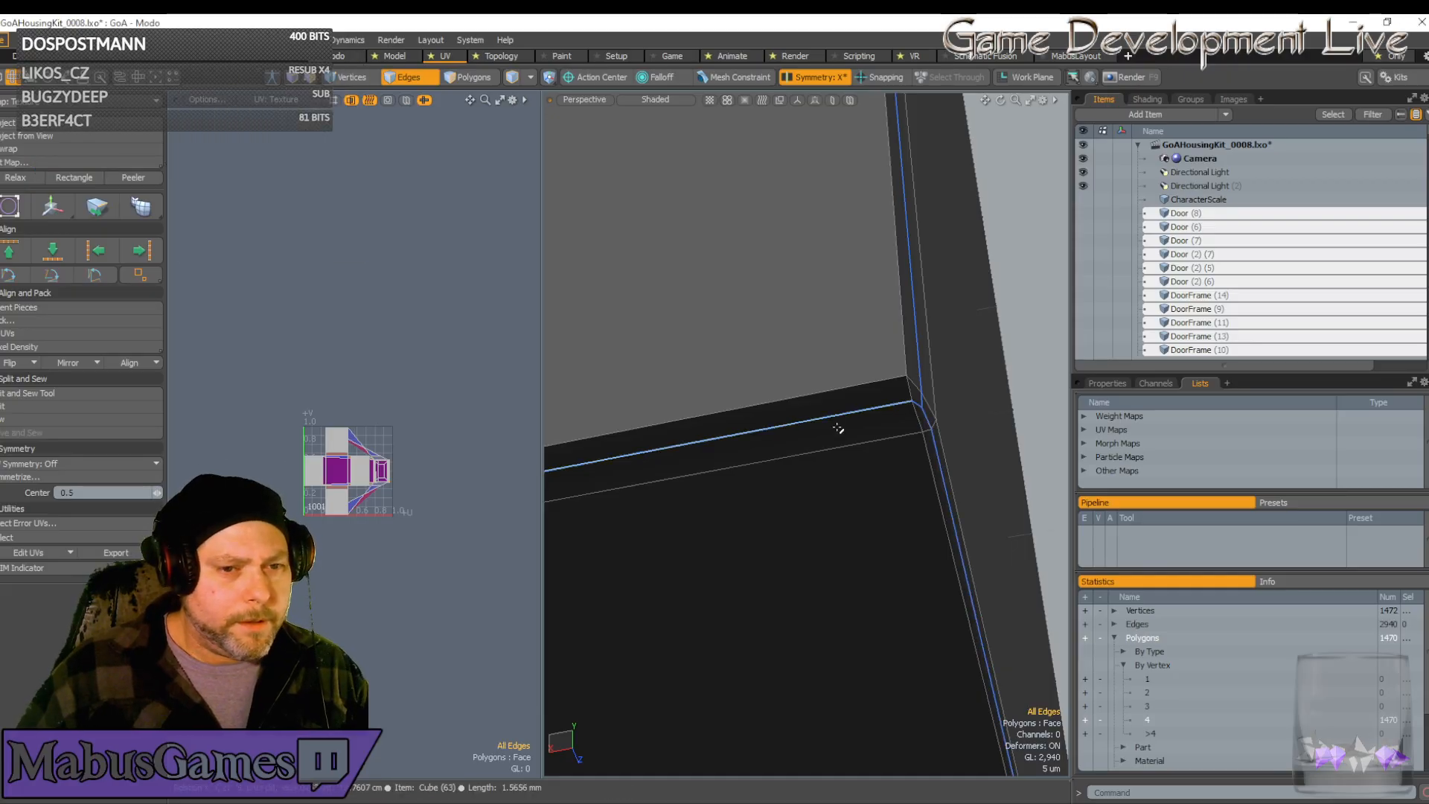
Turn off symmetry and select a single bevel edge on the tapered handle neck, starting at the seam below the prongs
scroll(878, 454, down, 10)
scroll(908, 495, down, 10)
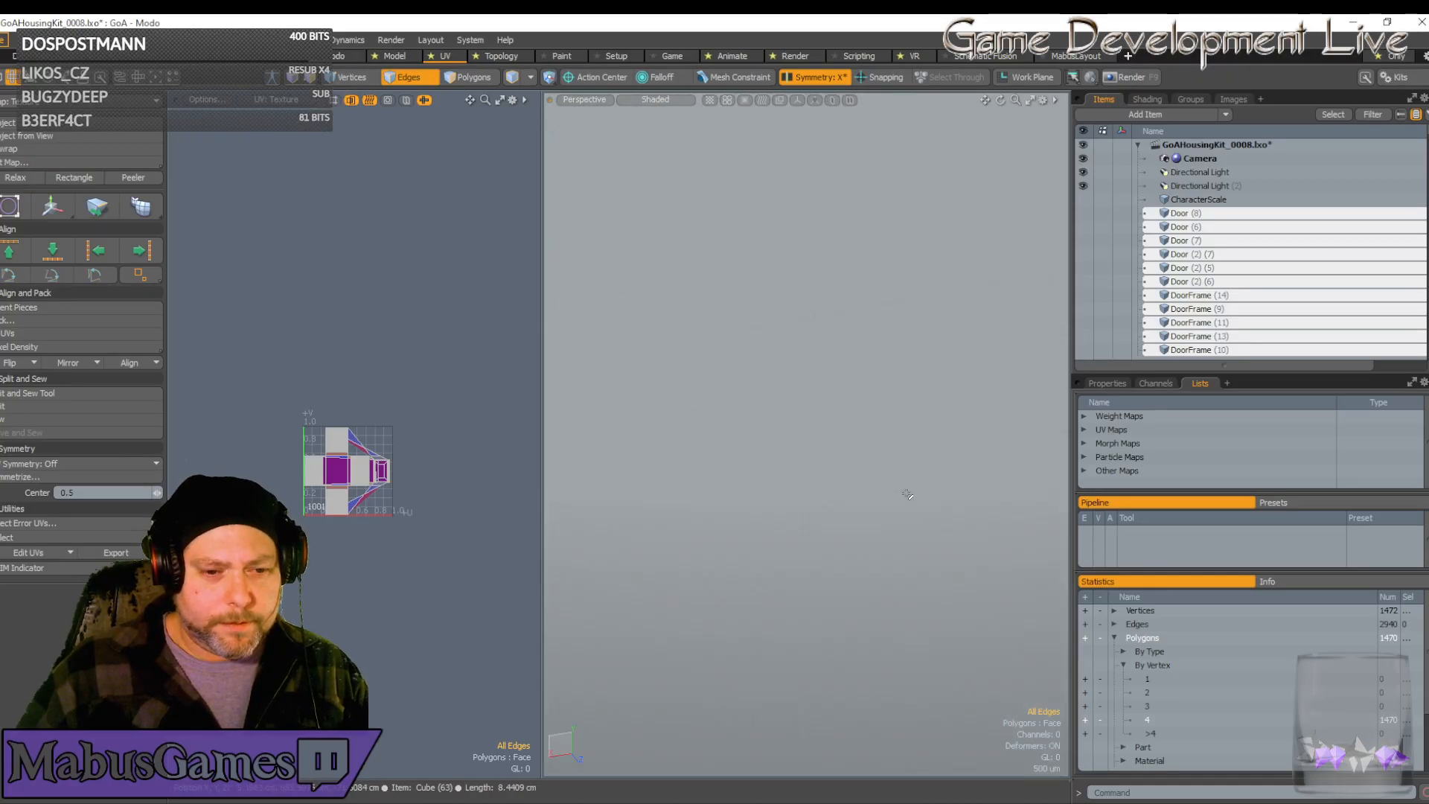
alt+drag(908, 495, 747, 692)
scroll(745, 401, up, 5)
scroll(745, 401, up, 5)
scroll(722, 557, up, 10)
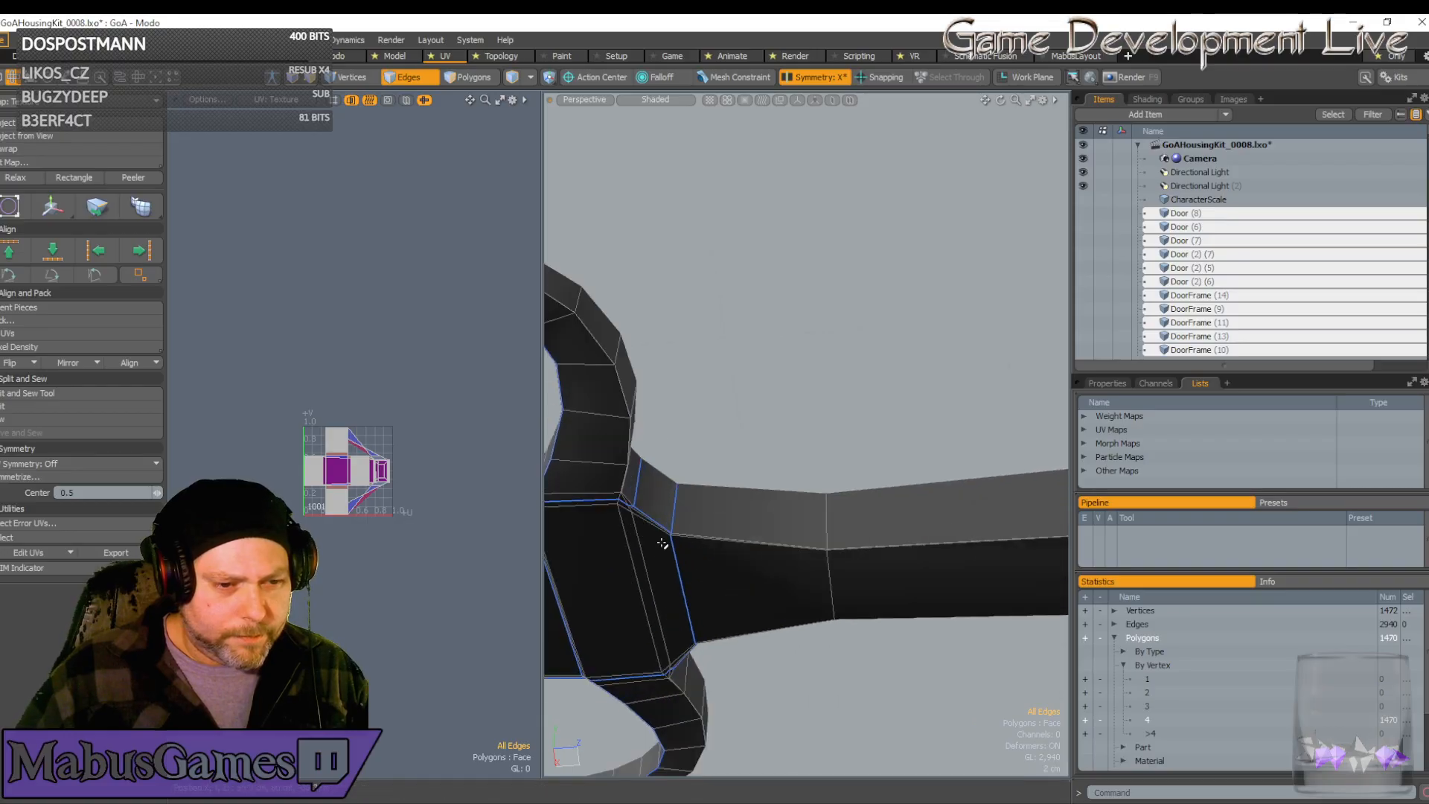
click(704, 505)
scroll(852, 565, down, 10)
alt+drag(924, 573, 813, 593)
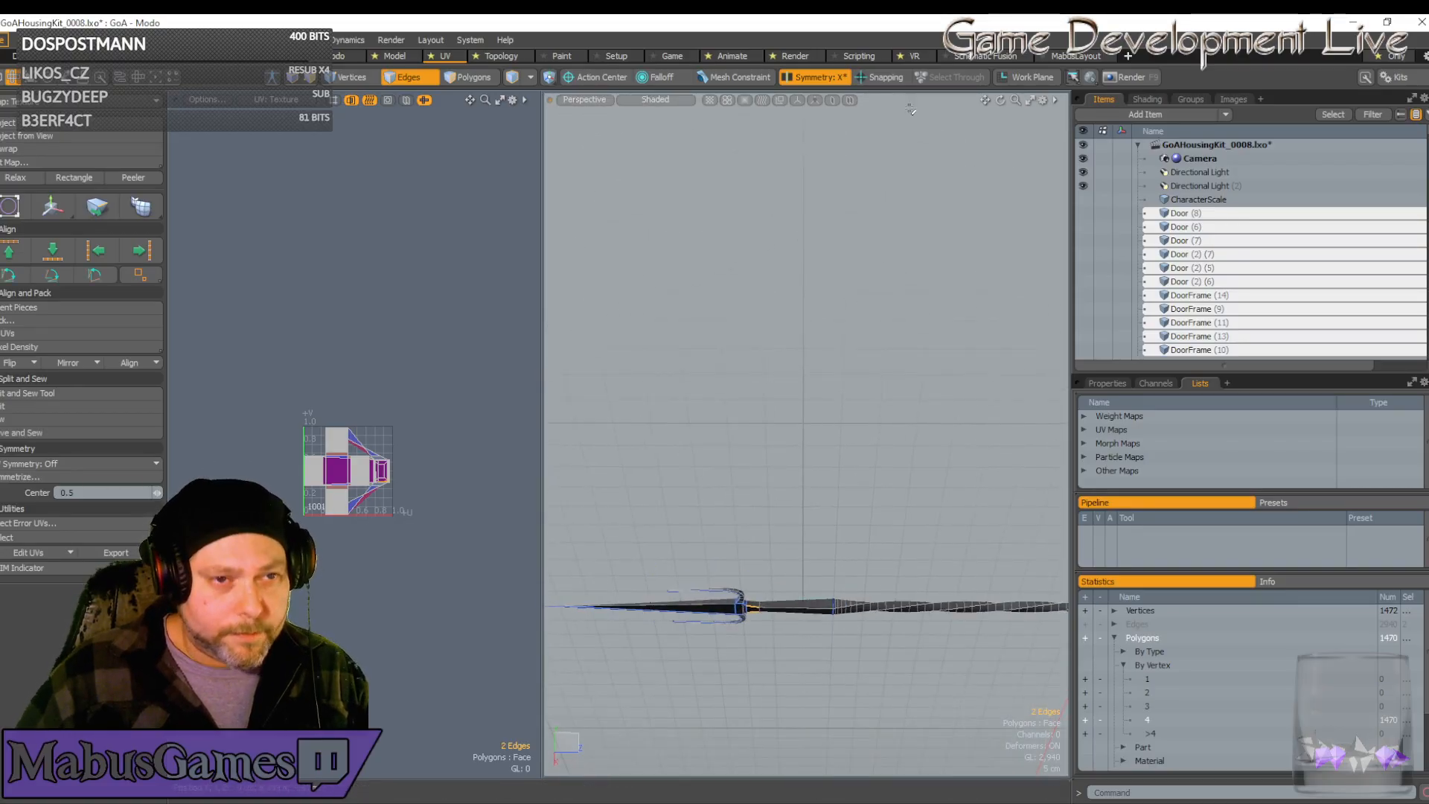
scroll(772, 571, up, 10)
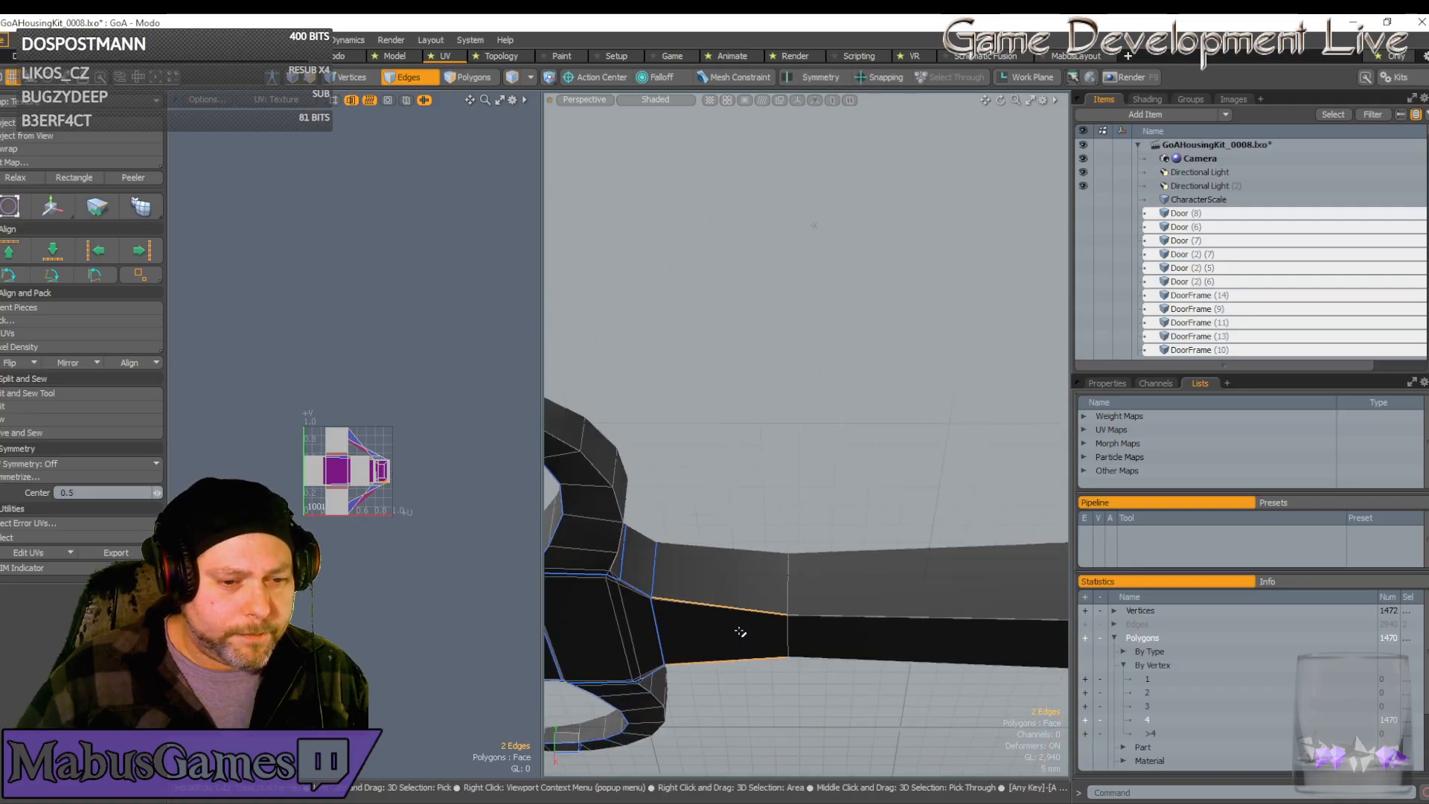
click(611, 583)
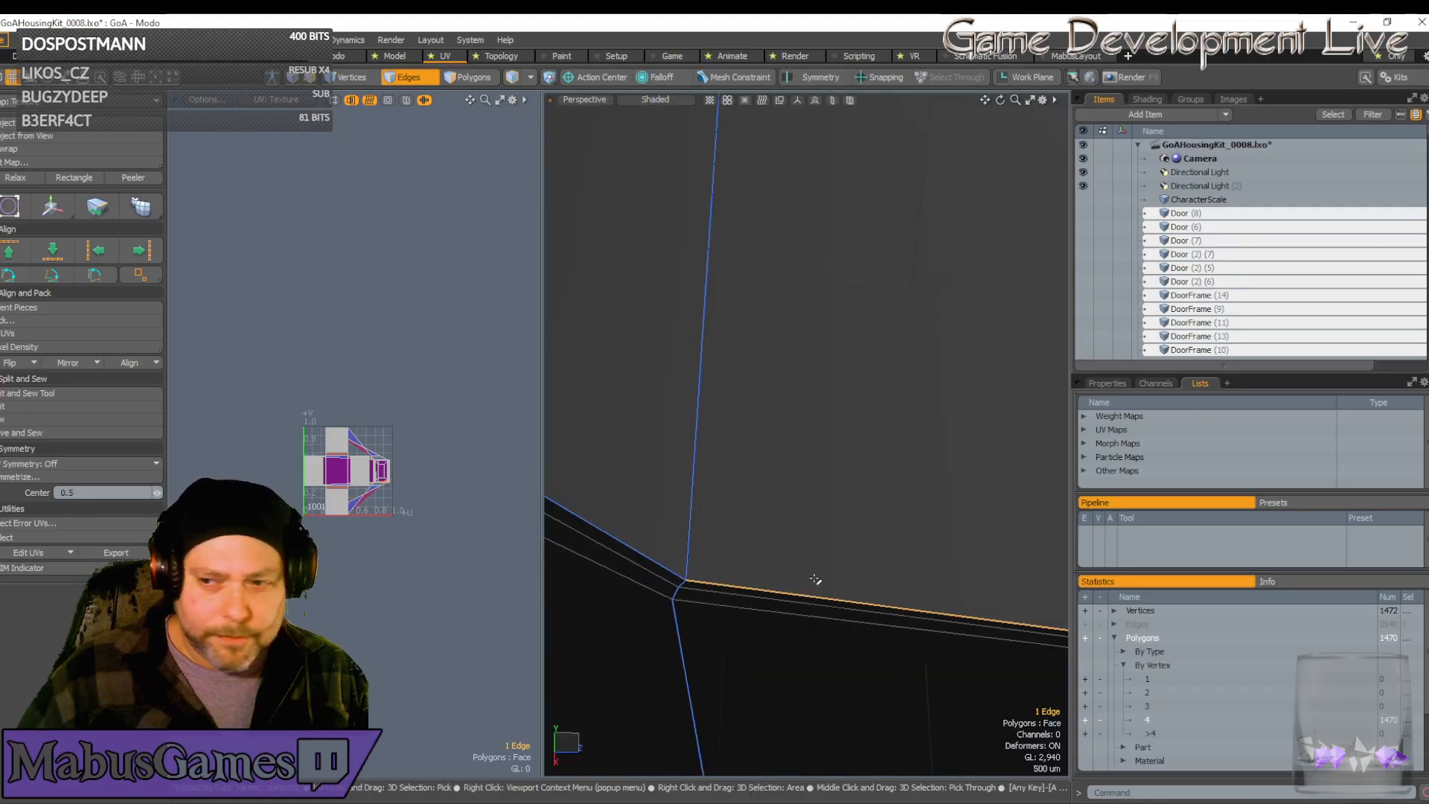
Add the next bevel edge along the straight section of the handle to the selection
scroll(814, 581, down, 5)
scroll(863, 592, down, 8)
alt+shift+drag(867, 591, 814, 589)
scroll(814, 590, up, 8)
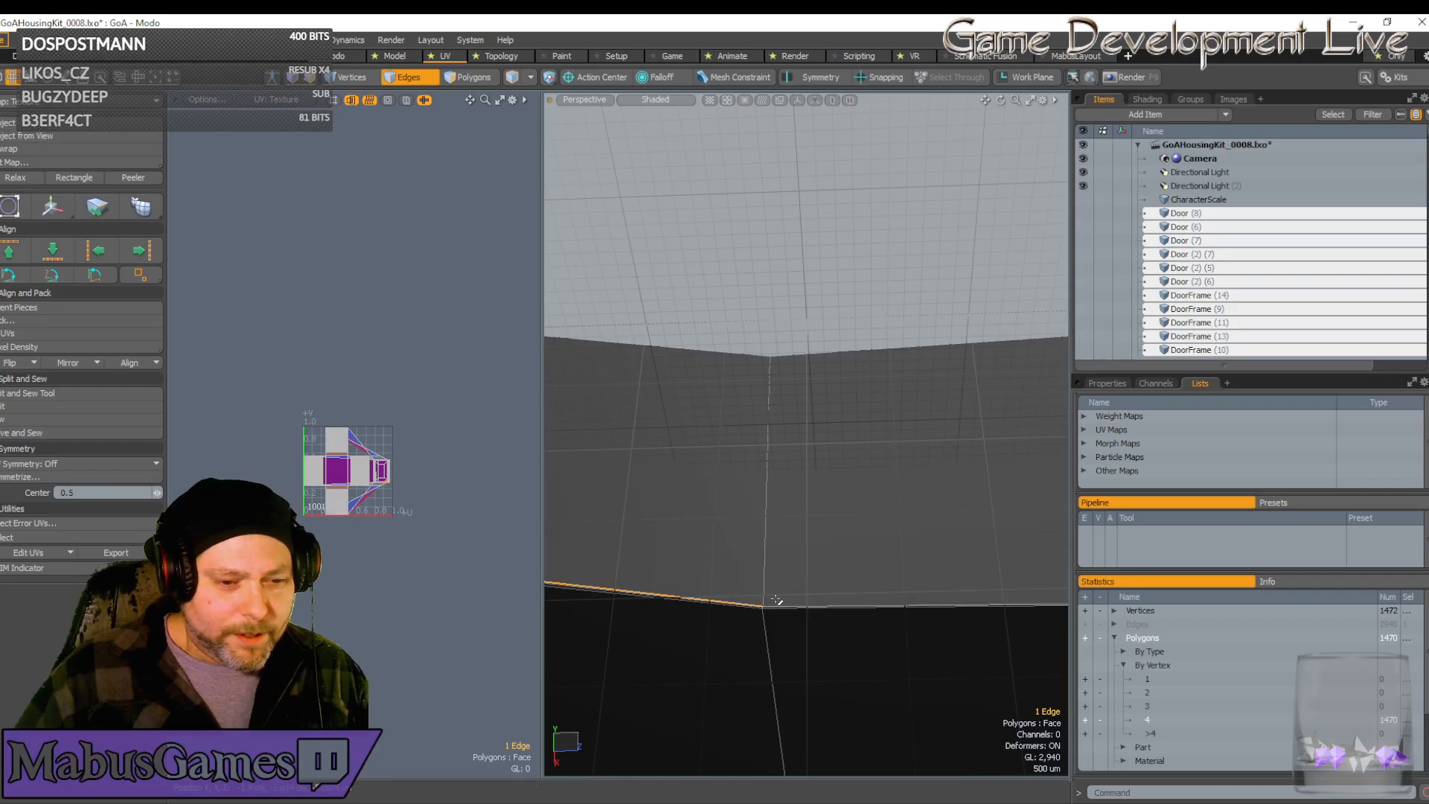
scroll(776, 599, up, 5)
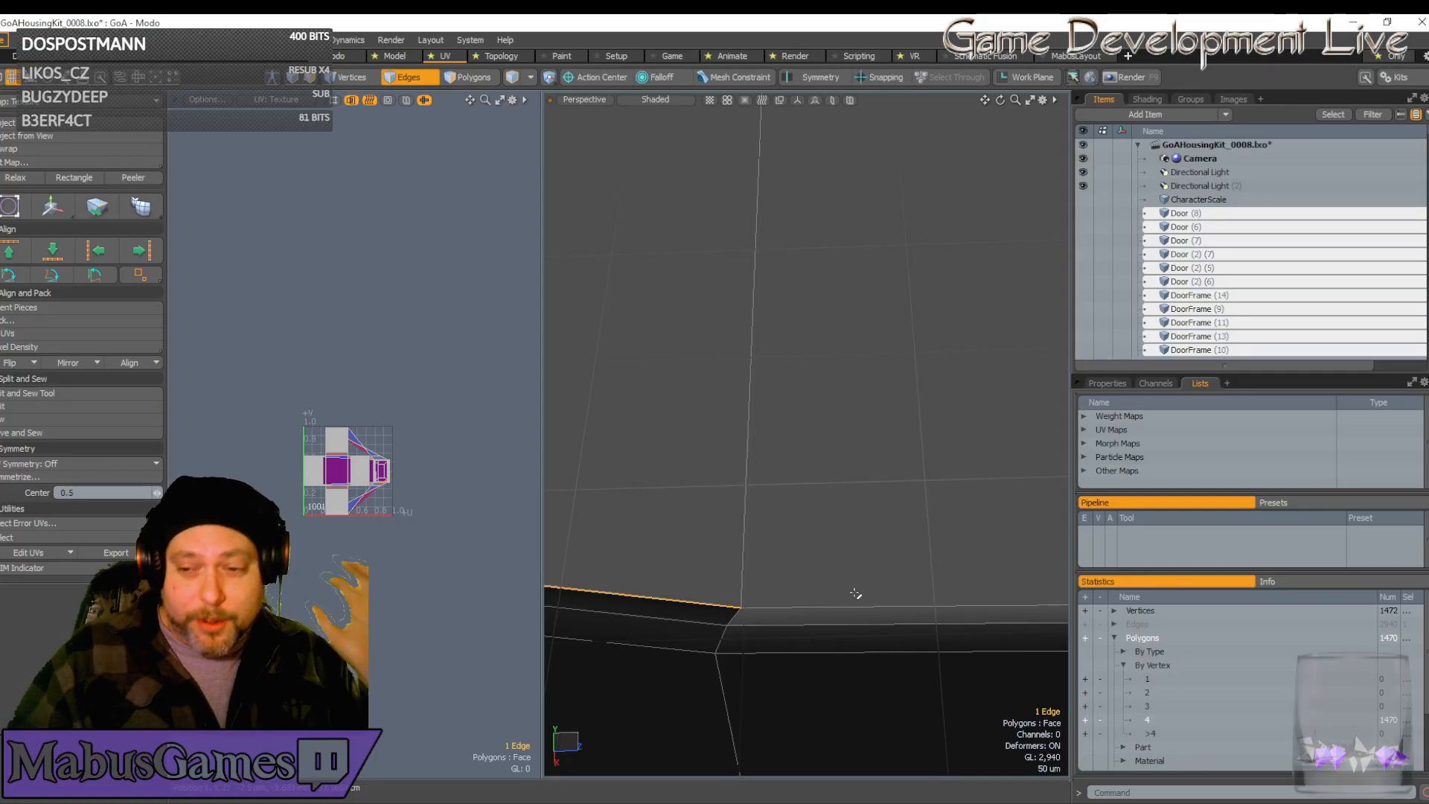
shift+click(778, 608)
Check where the selected handle edges meet the seam before the twisted grip and add both as UV seams
scroll(891, 632, down, 5)
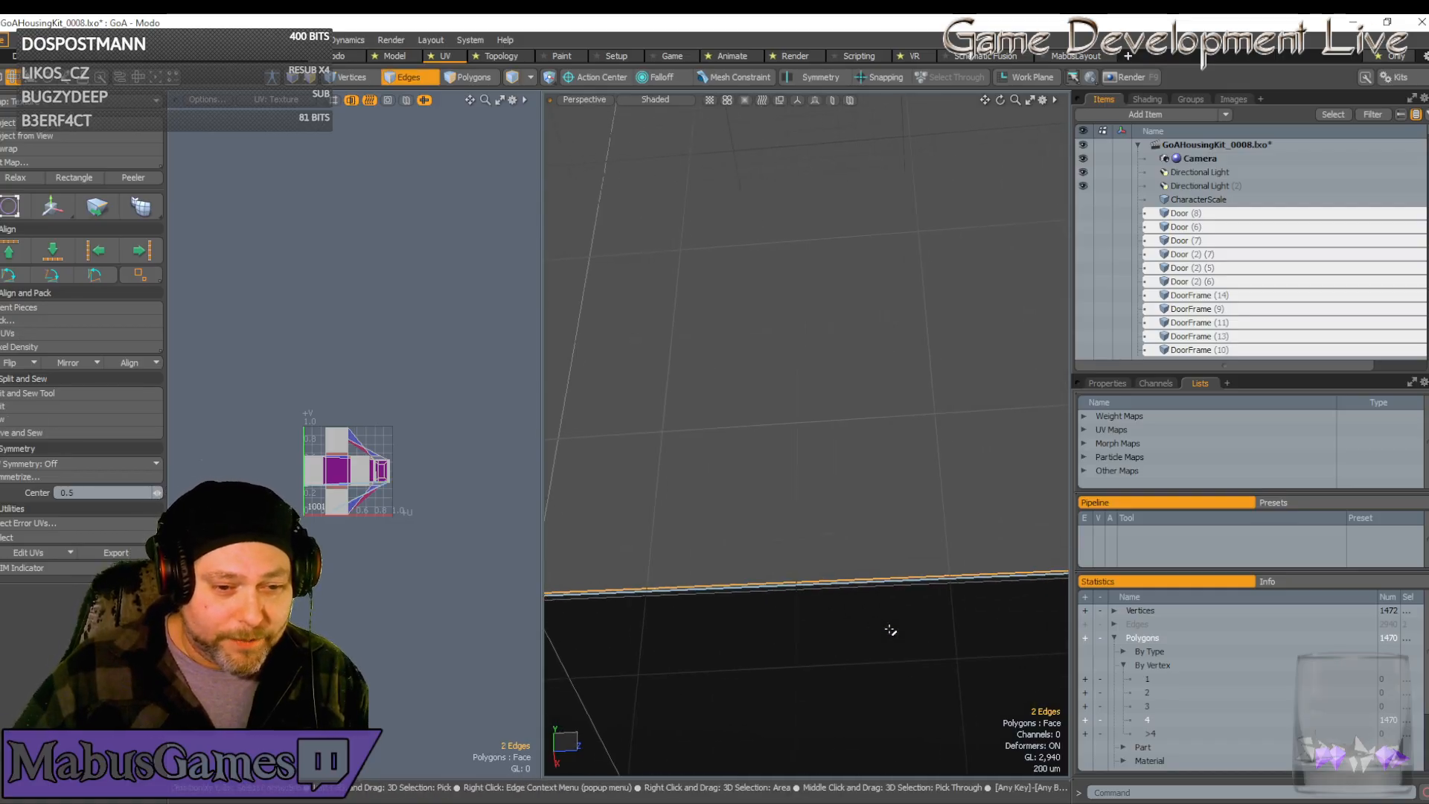
scroll(892, 631, down, 3)
alt+drag(906, 628, 933, 525)
alt+drag(949, 379, 910, 408)
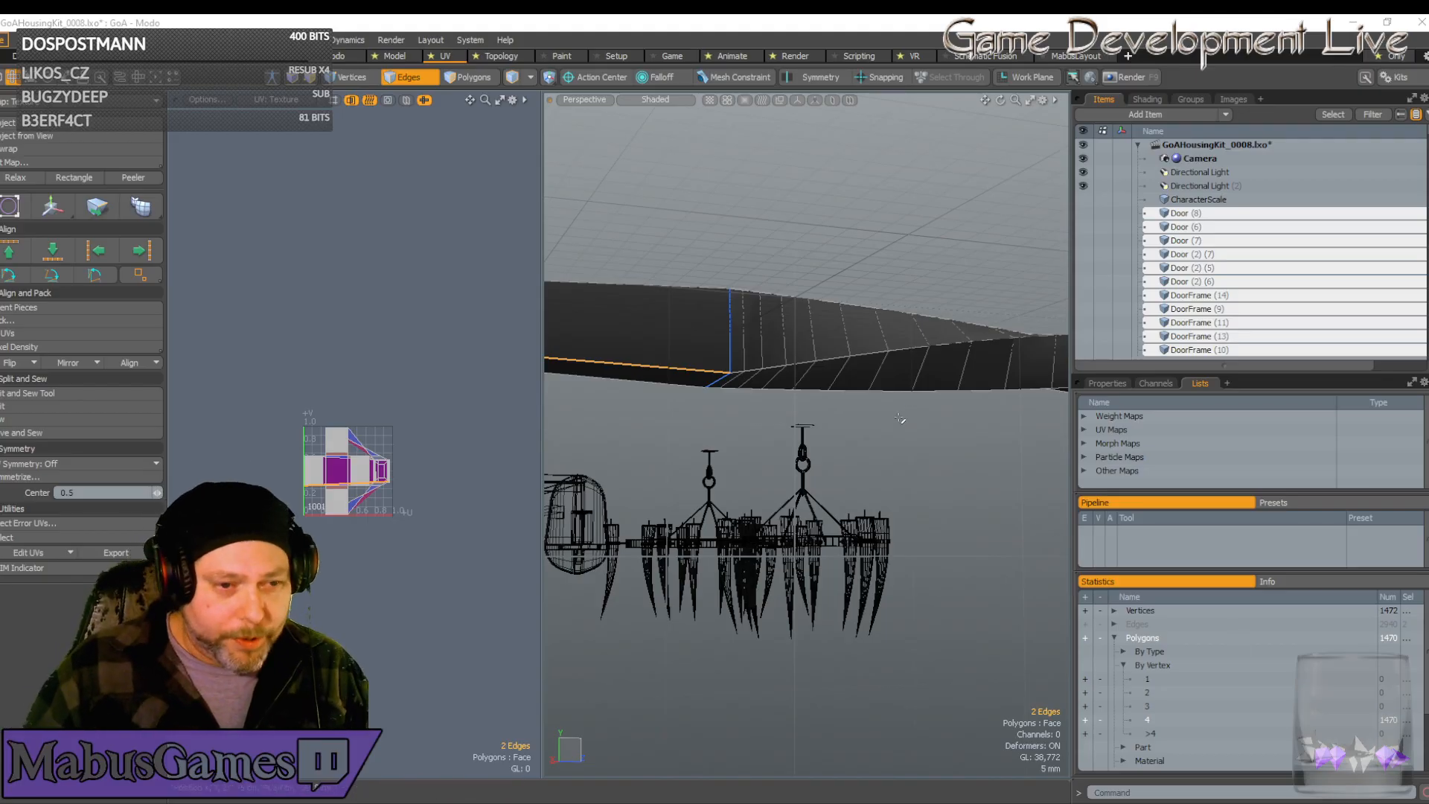
scroll(761, 394, up, 5)
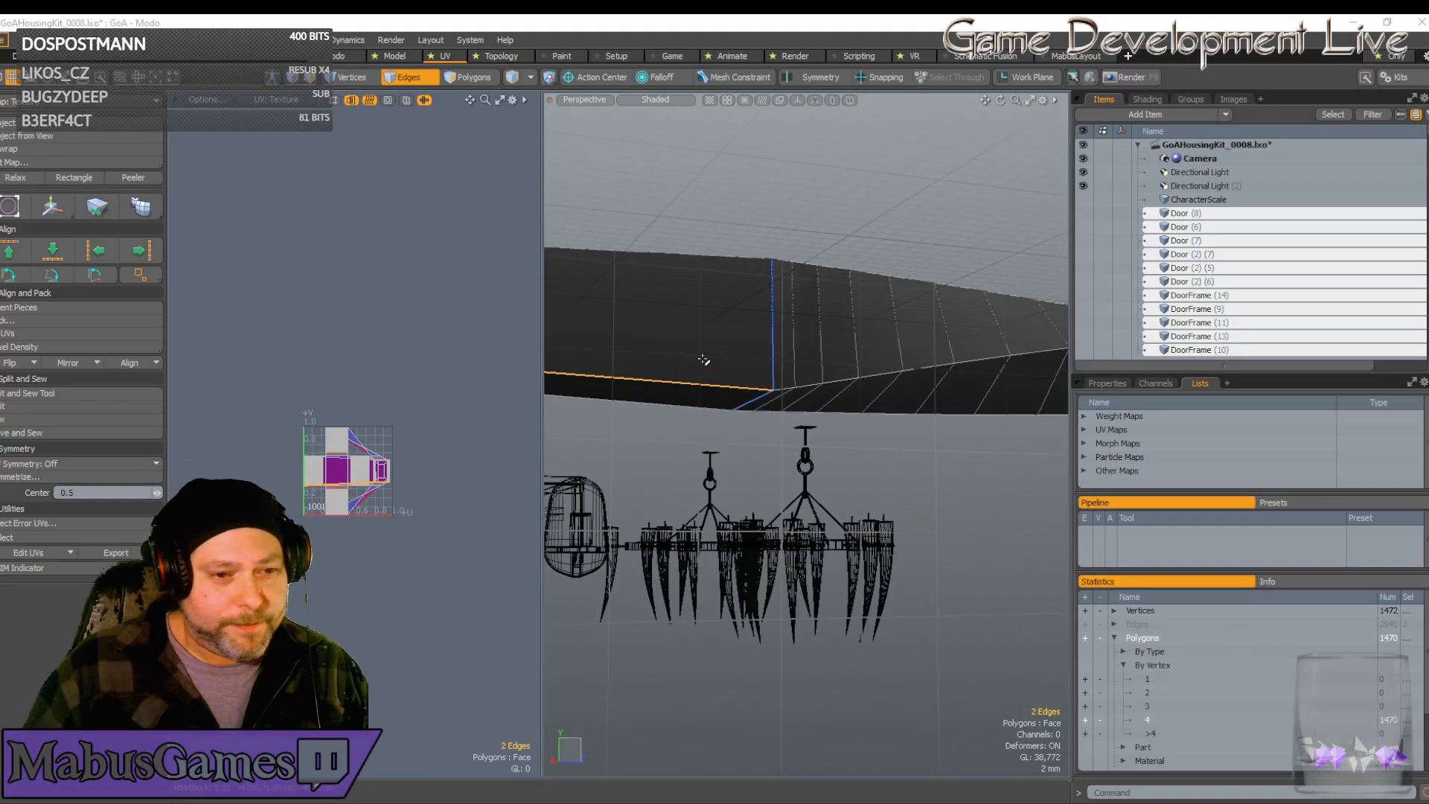
scroll(621, 366, up, 3)
scroll(847, 344, up, 3)
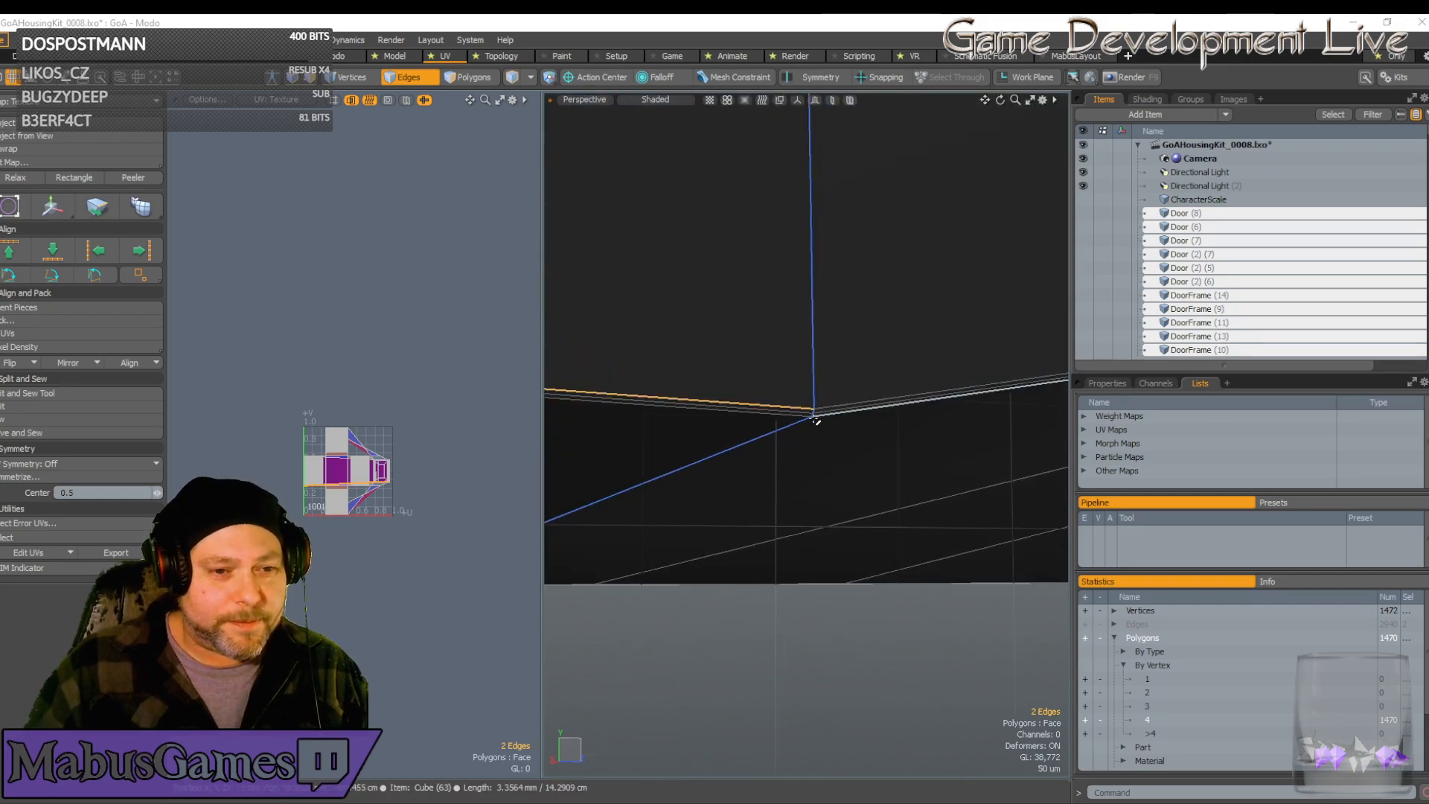
click(21, 164)
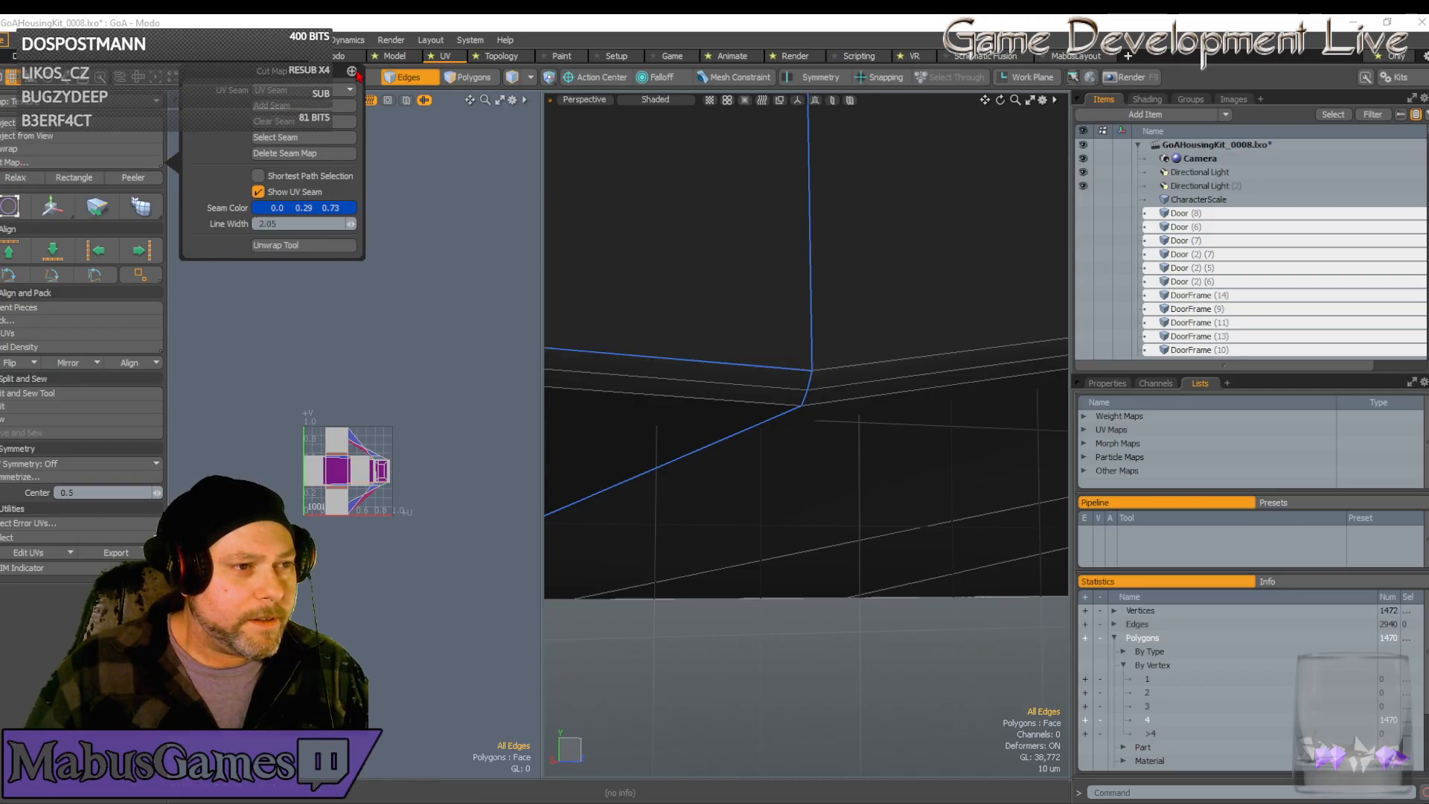
Select the first two consecutive centre bevel edges of the twisted grip, starting at the seam below the handle neck
scroll(798, 488, down, 6)
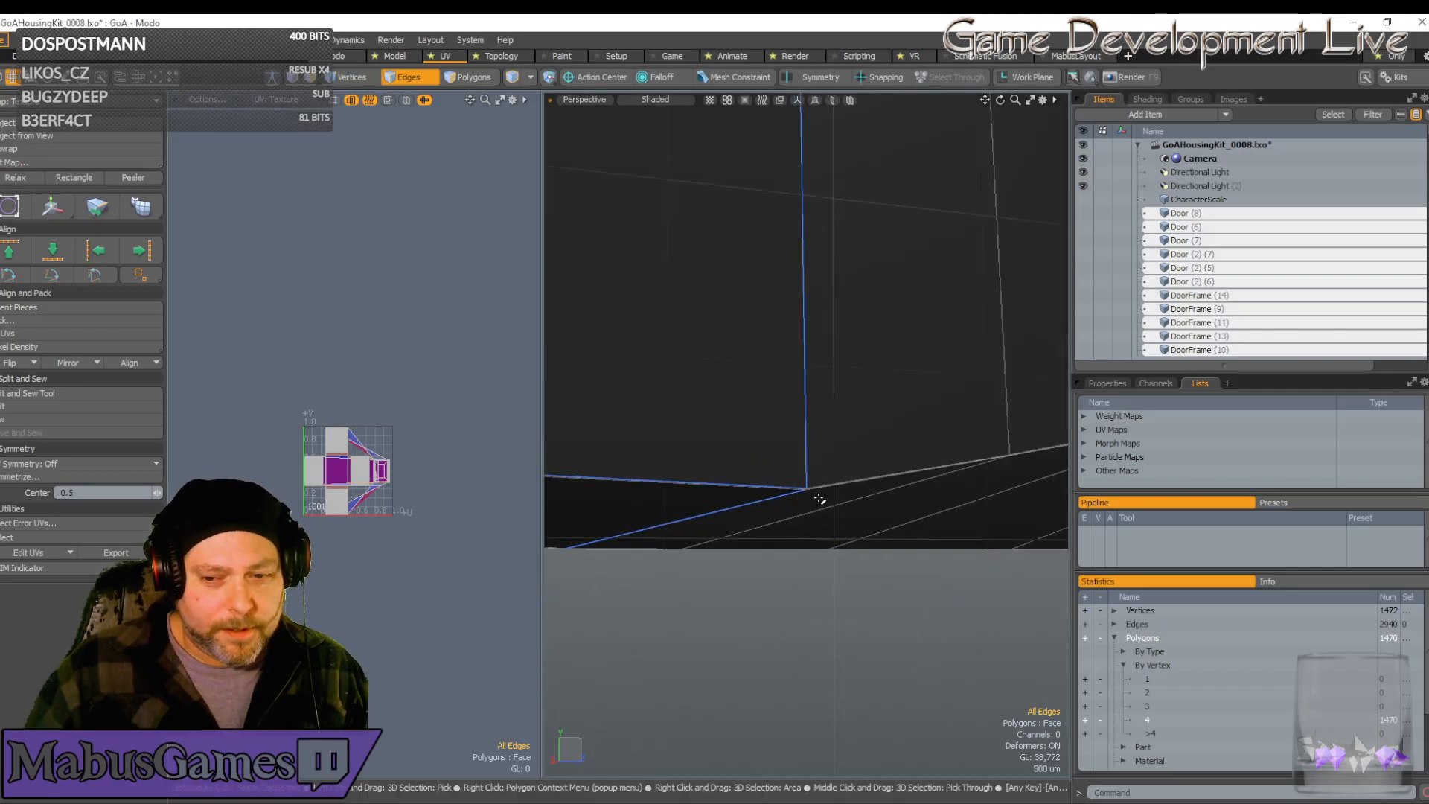
scroll(813, 495, down, 3)
mouse_move(813, 494)
alt+mouse_down()
mouse_move(804, 437)
mouse_move(812, 487)
alt+mouse_up()
alt+drag(878, 370, 807, 469)
scroll(797, 498, up, 5)
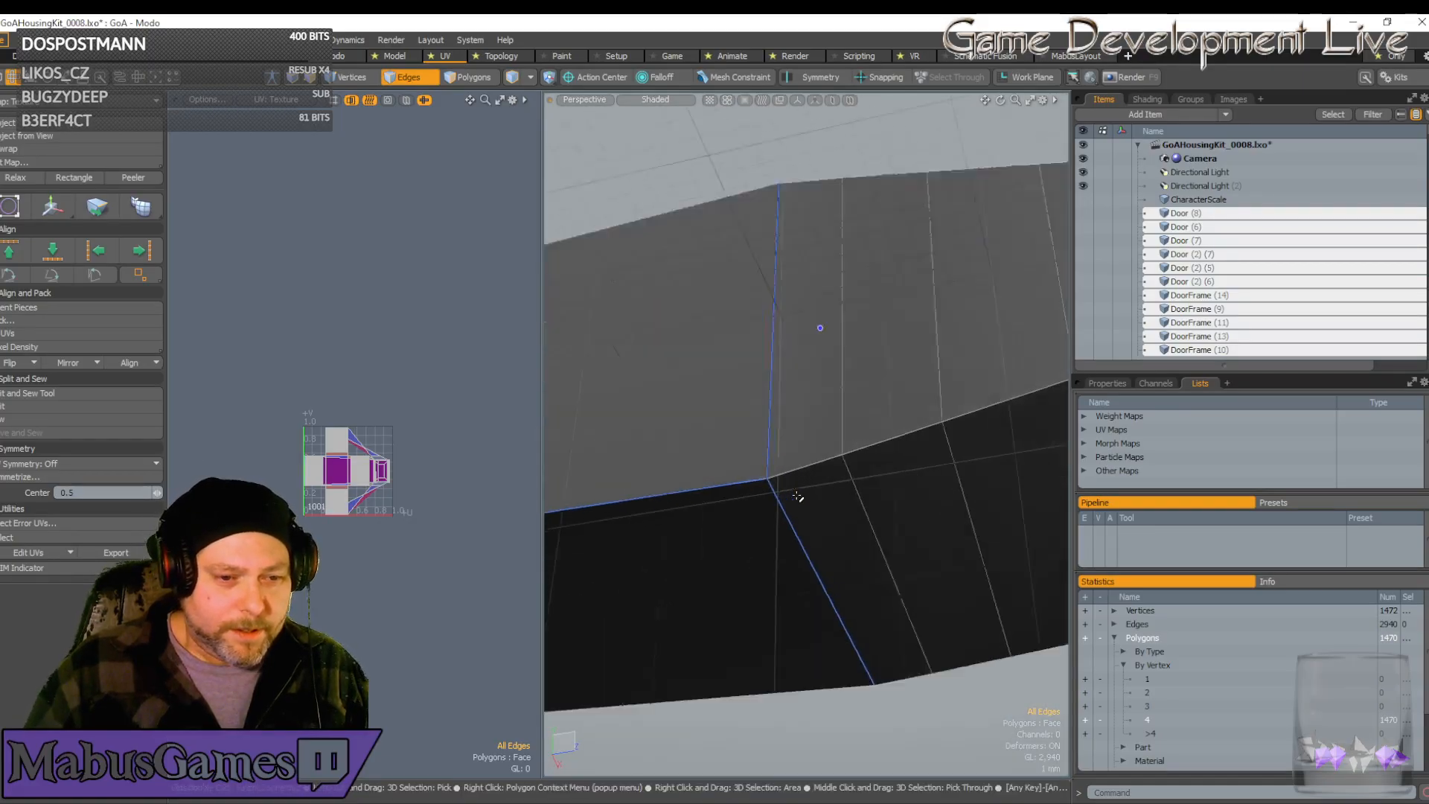
scroll(743, 459, up, 6)
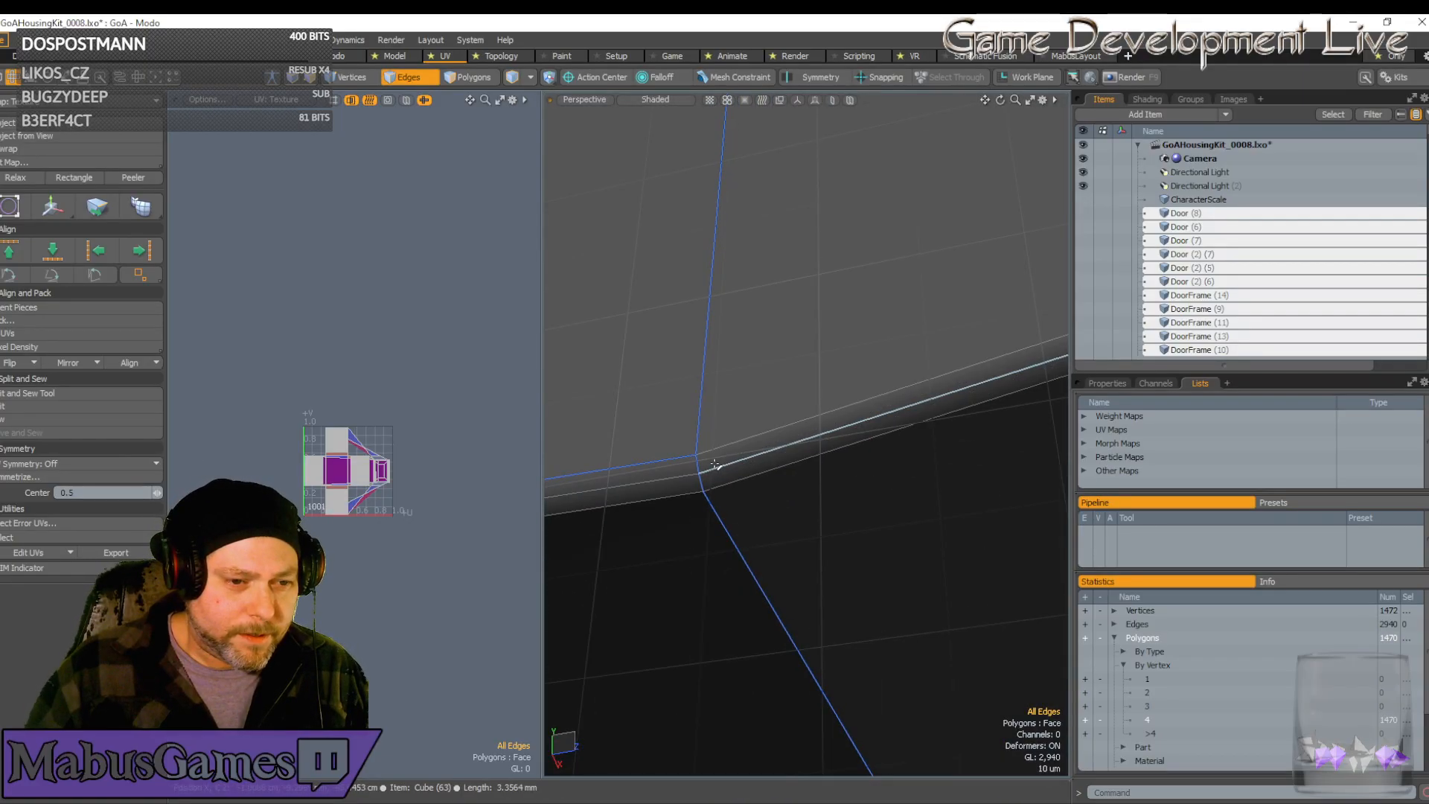
scroll(887, 529, down, 5)
alt+drag(887, 529, 941, 533)
scroll(941, 533, up, 5)
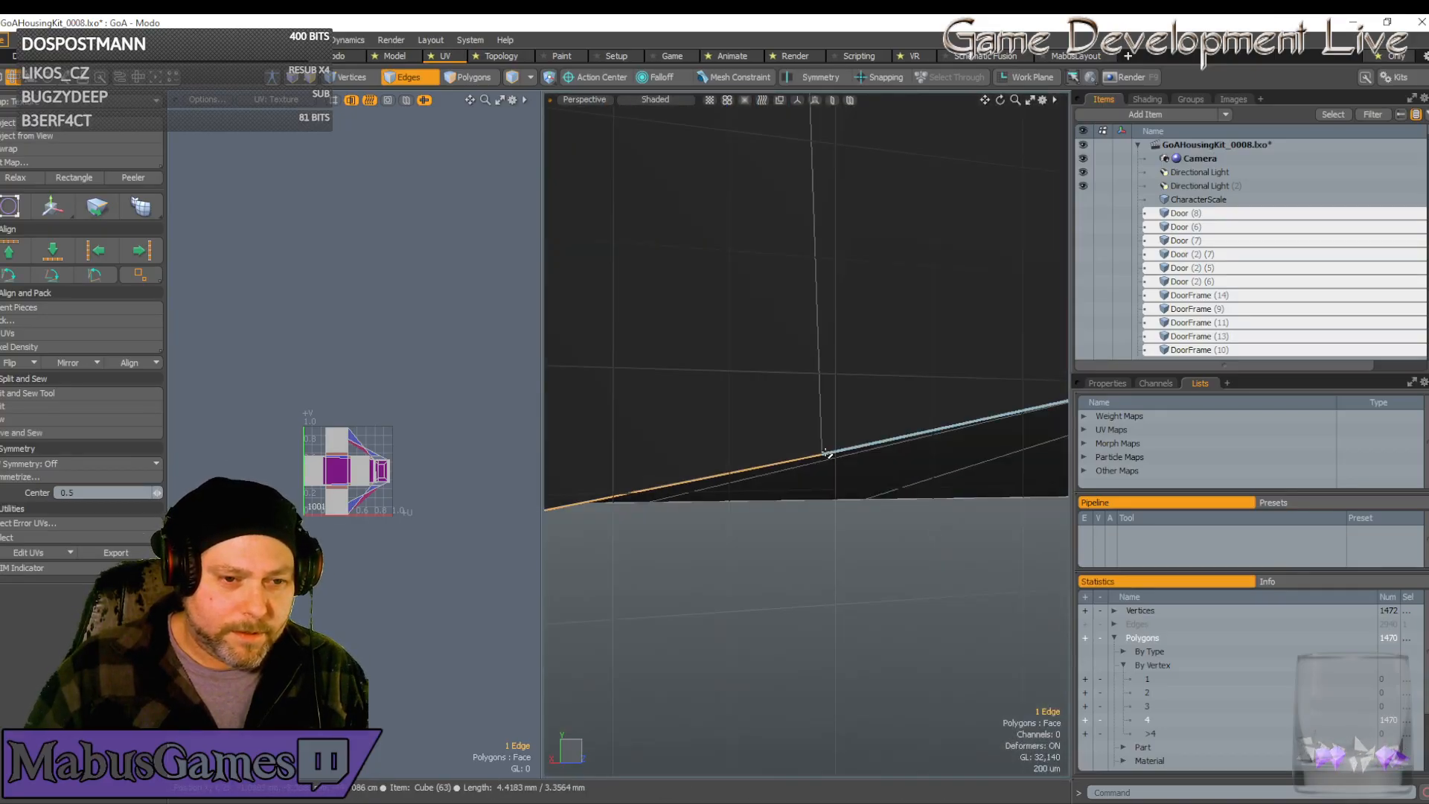
scroll(829, 453, up, 2)
scroll(894, 549, down, 15)
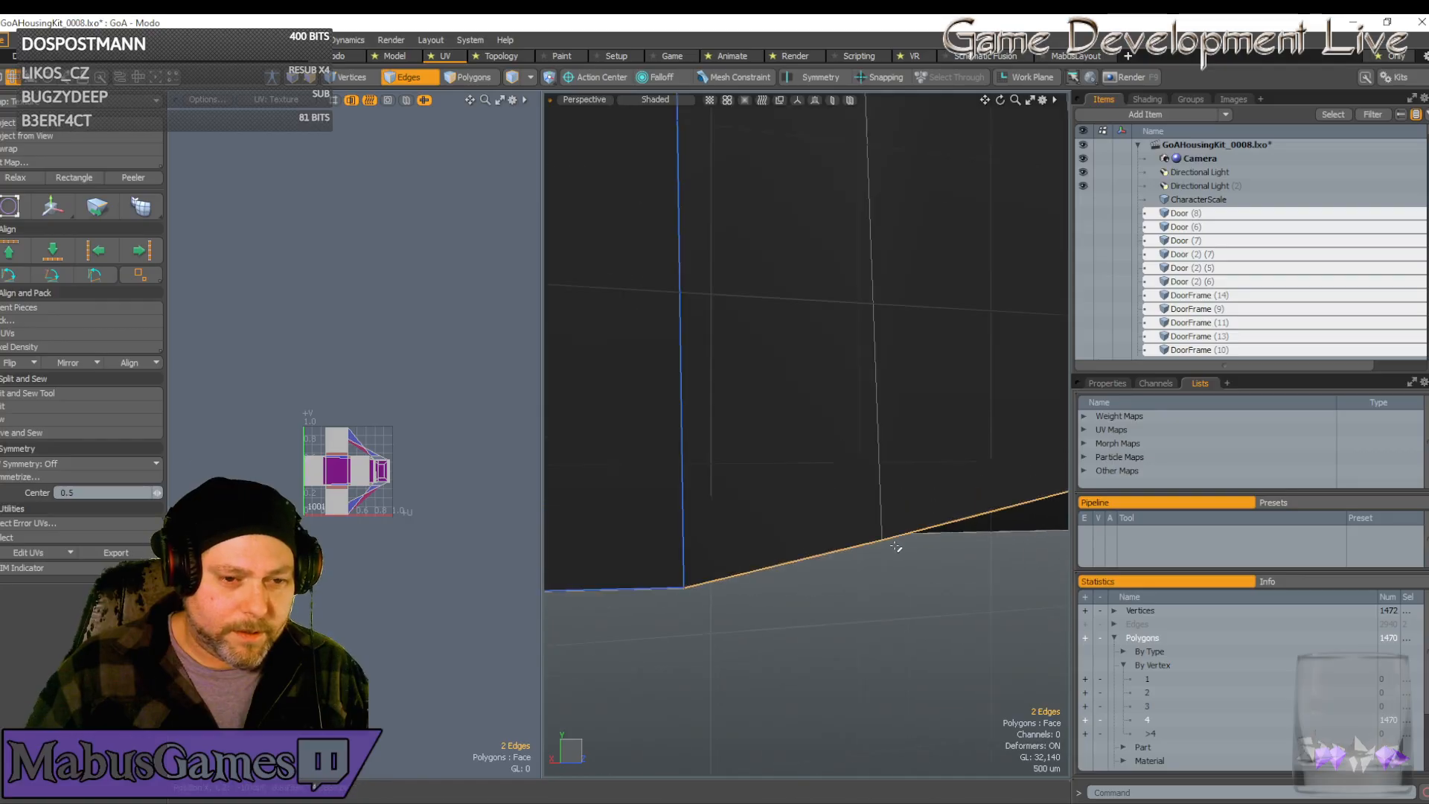
scroll(972, 588, down, 8)
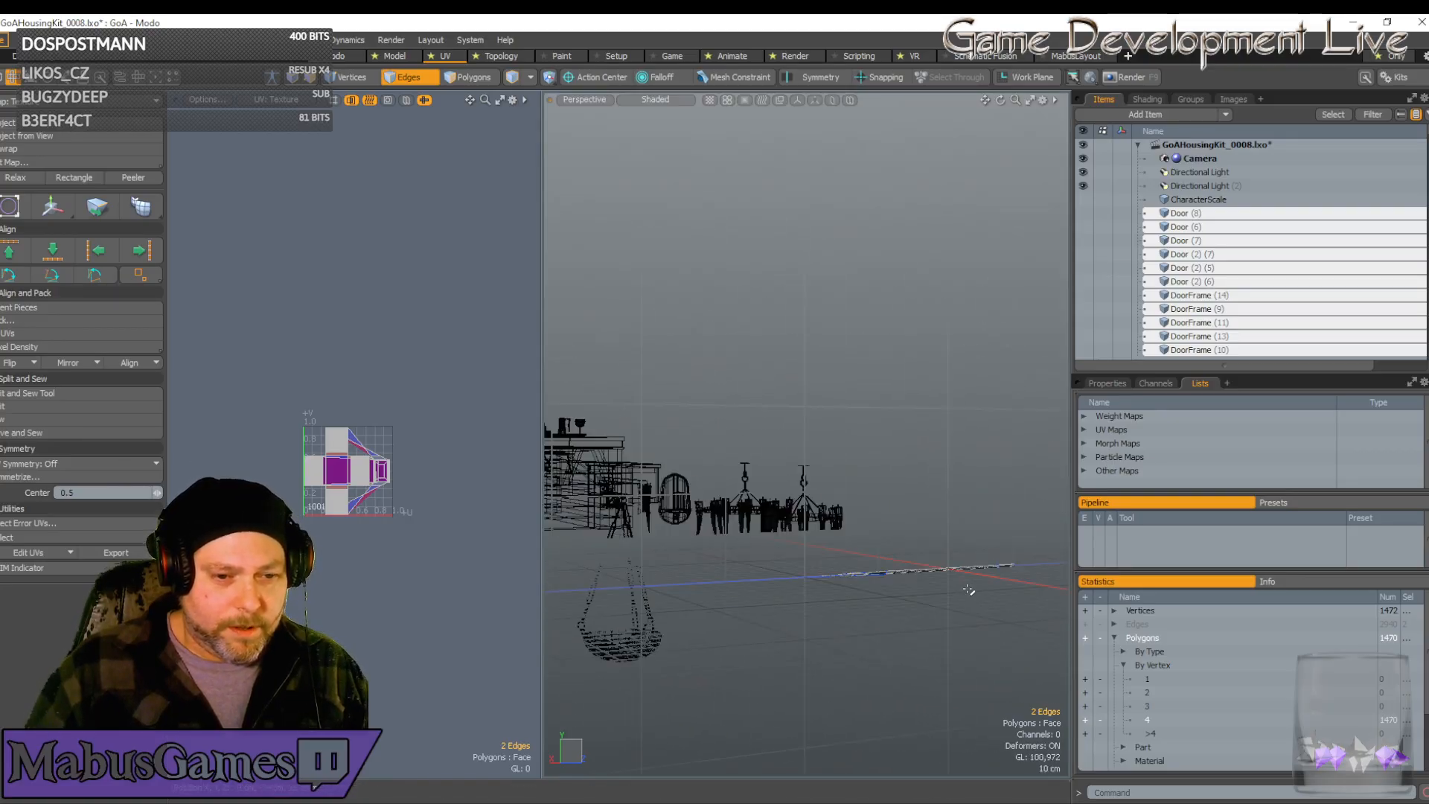
Extend the edge selection along the twisted grip and the straight end section up to the rounded pommel
scroll(969, 590, up, 6)
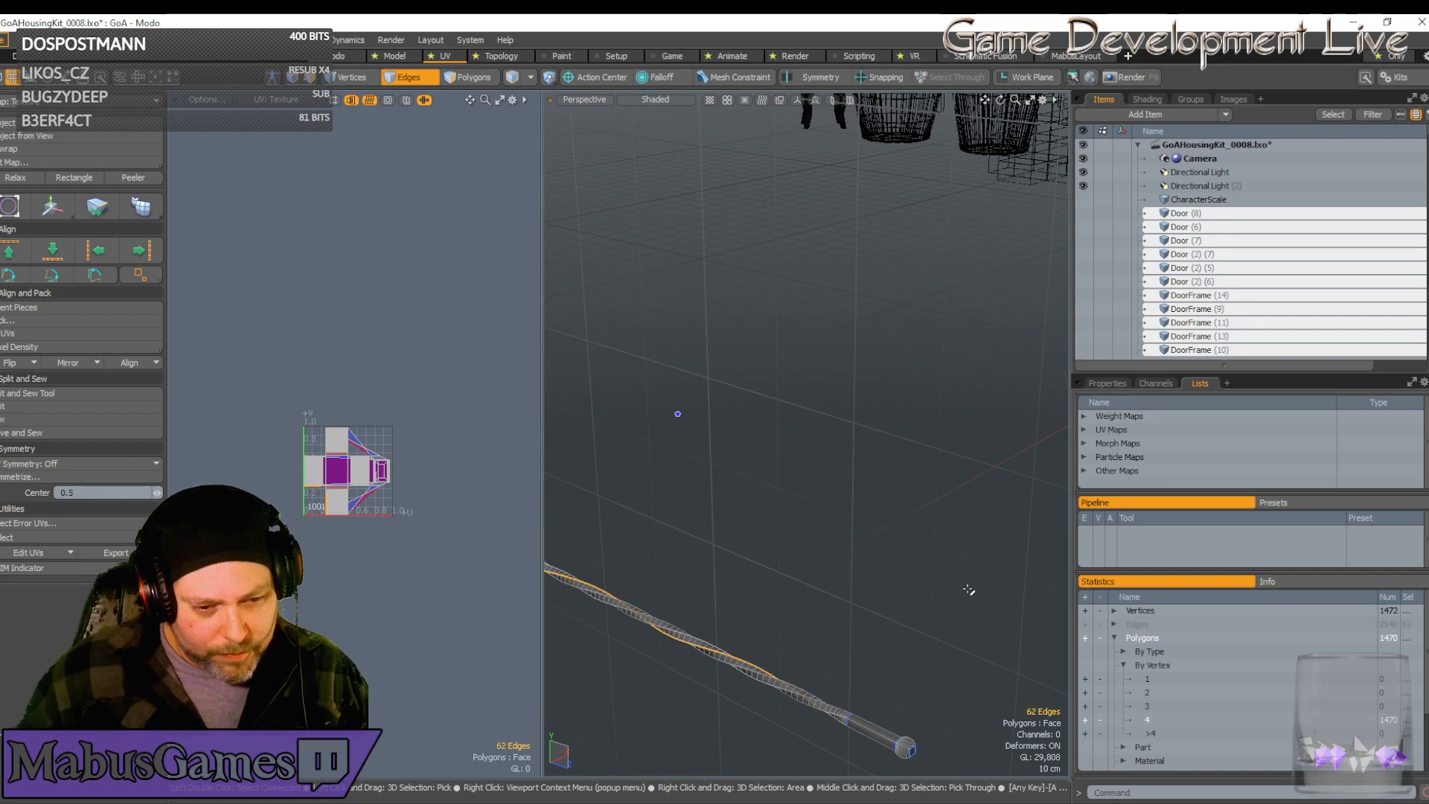
key(shift+a)
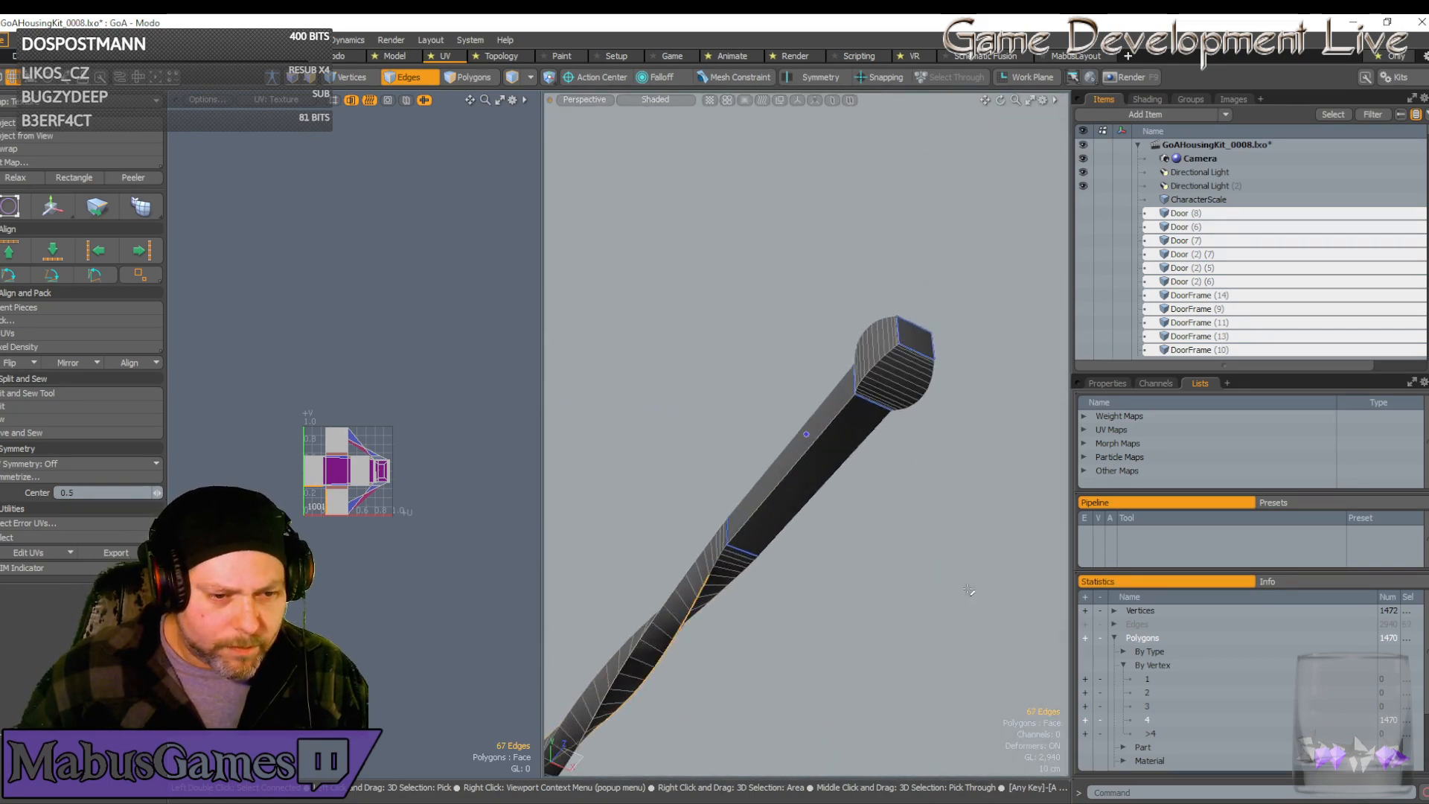
key(a)
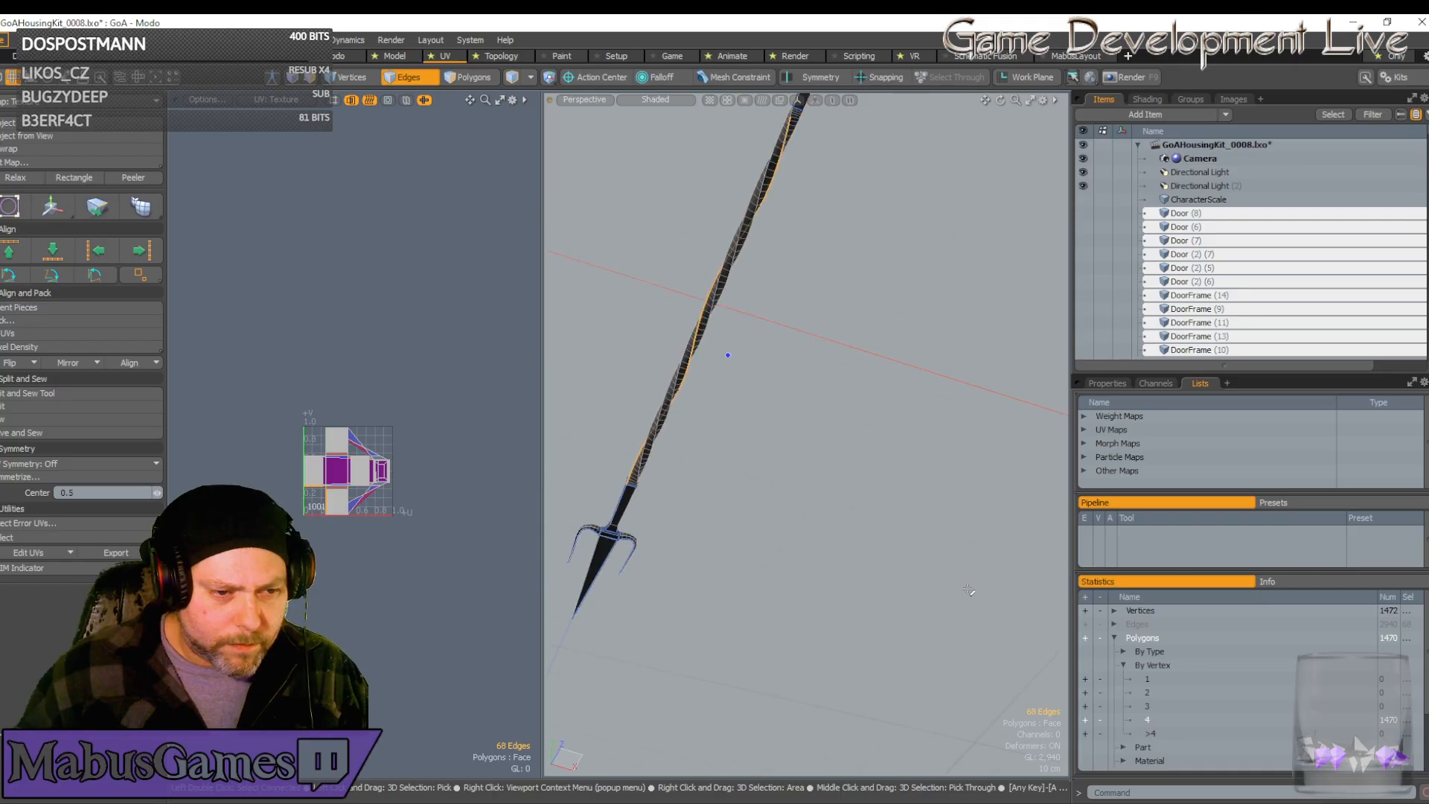
key(shift+a)
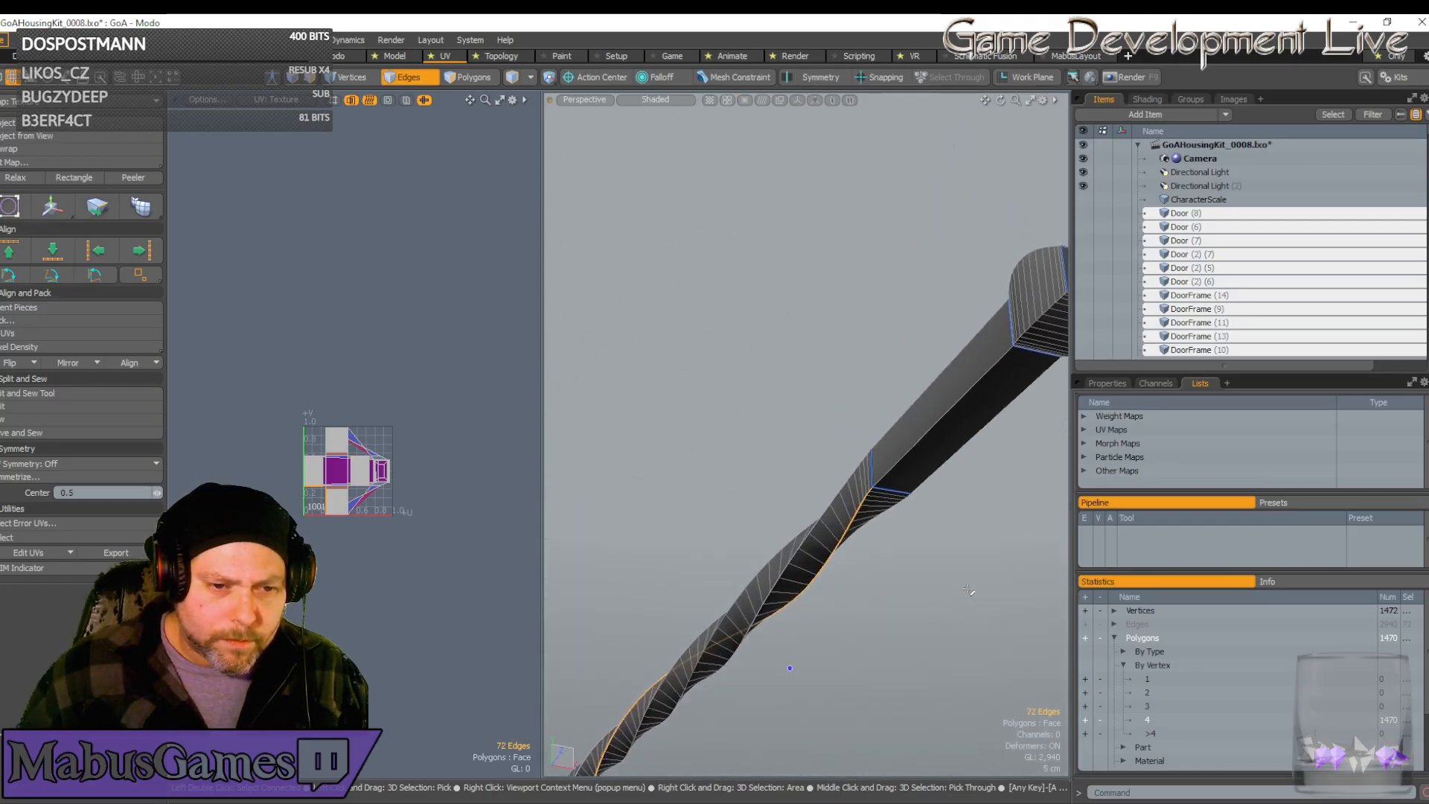
alt+drag(969, 589, 888, 548)
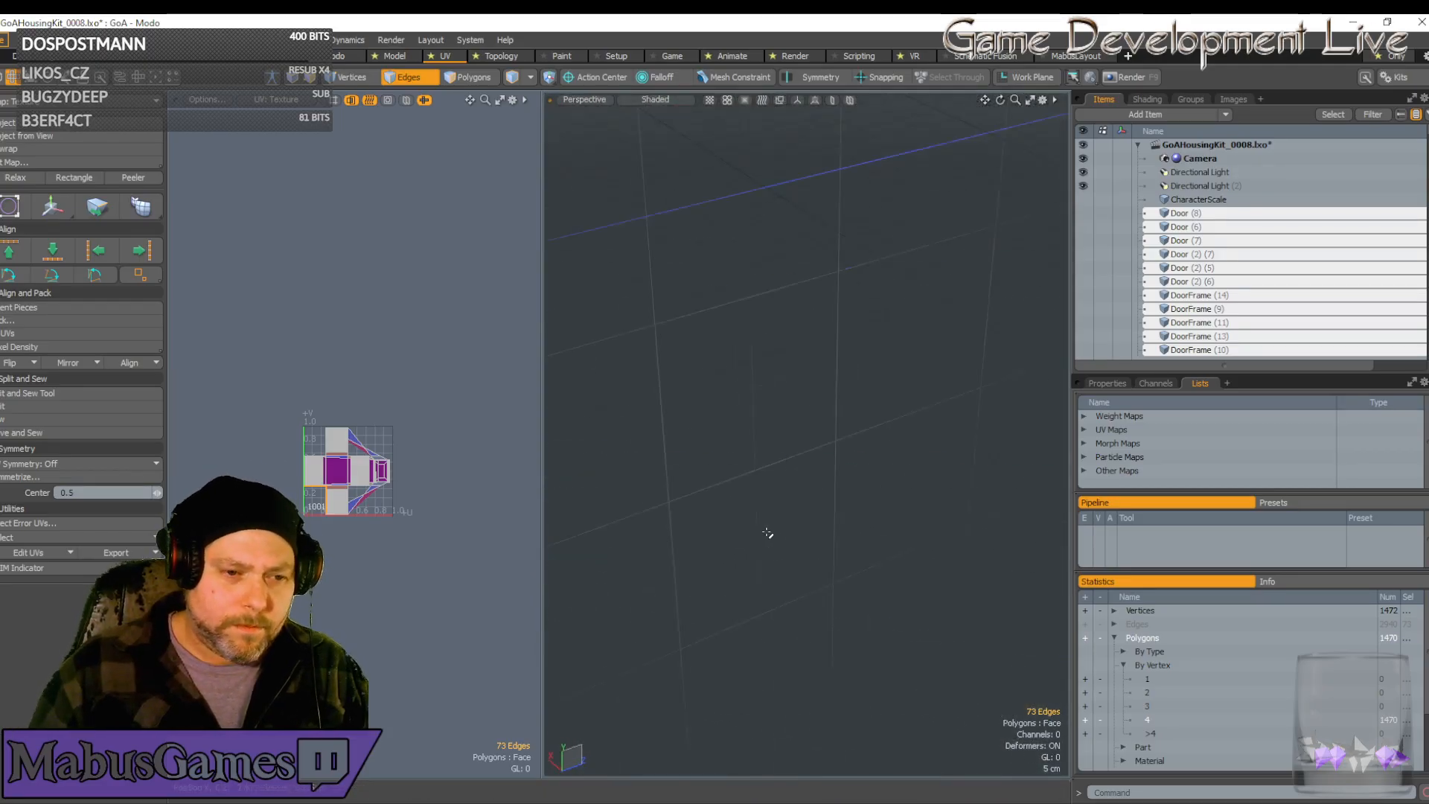
Examine up close where the selected edge path meets the seam corner between the straight end section and the pommel
alt+drag(761, 521, 909, 450)
scroll(909, 449, up, 12)
alt+drag(1005, 469, 926, 469)
scroll(930, 458, up, 10)
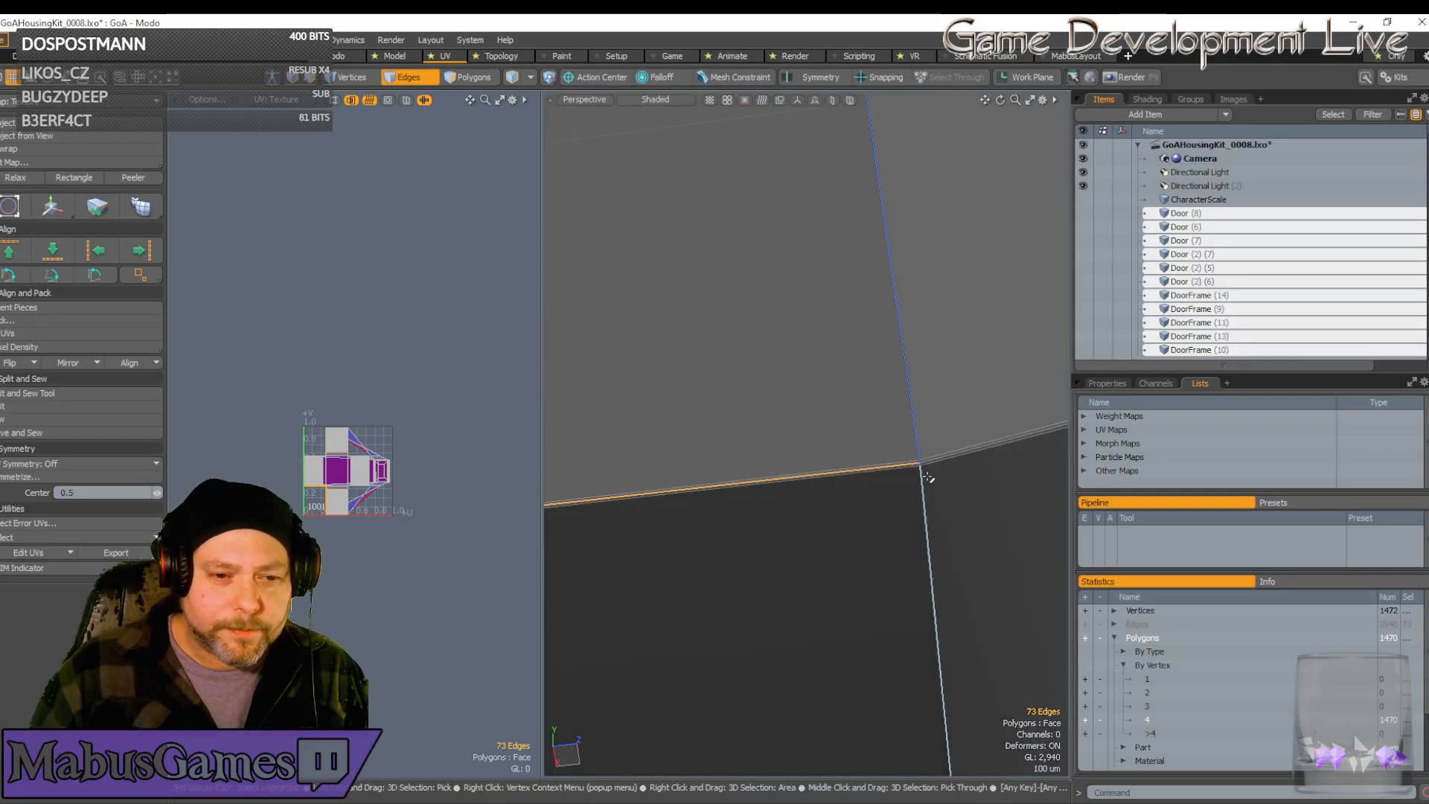
scroll(994, 466, up, 5)
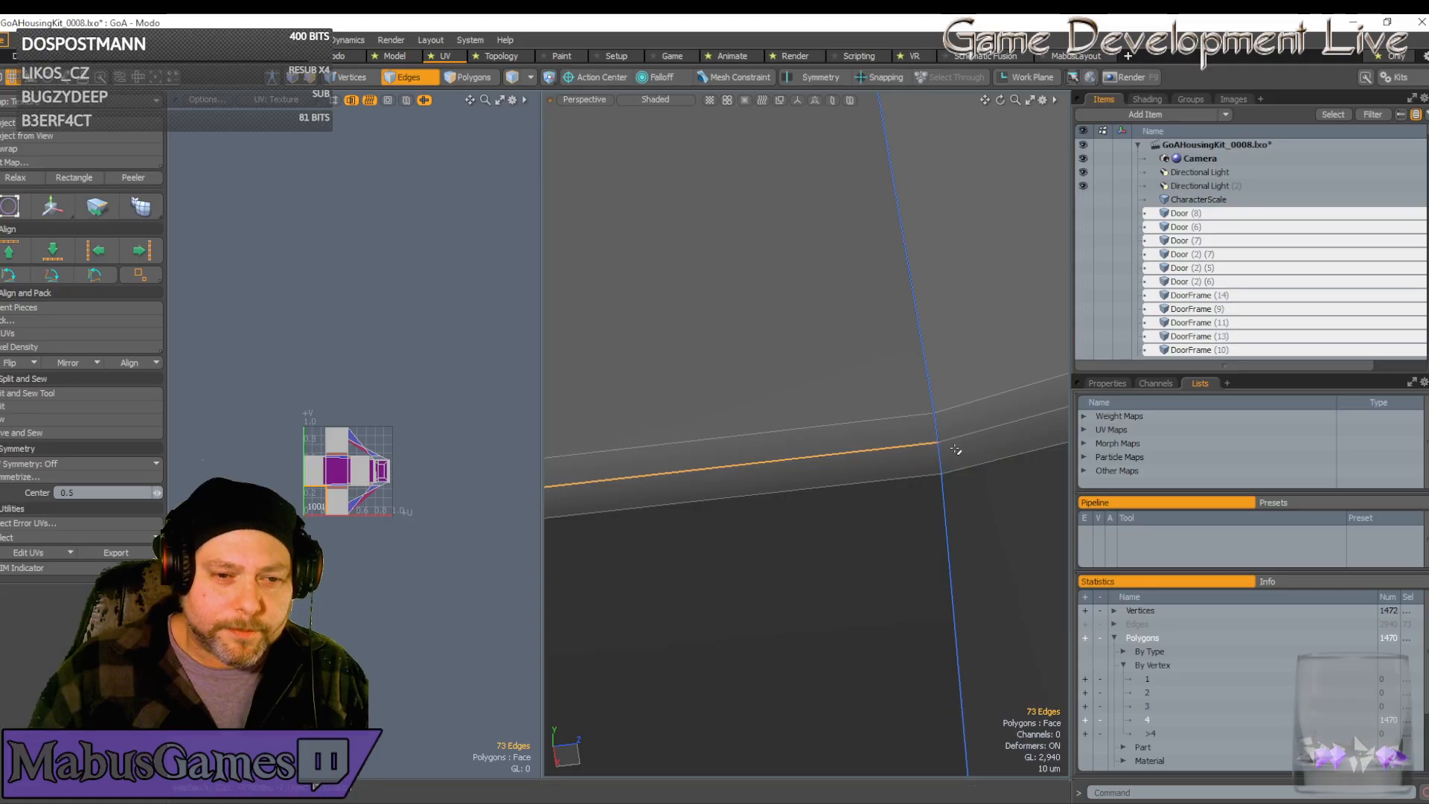
scroll(957, 450, down, 5)
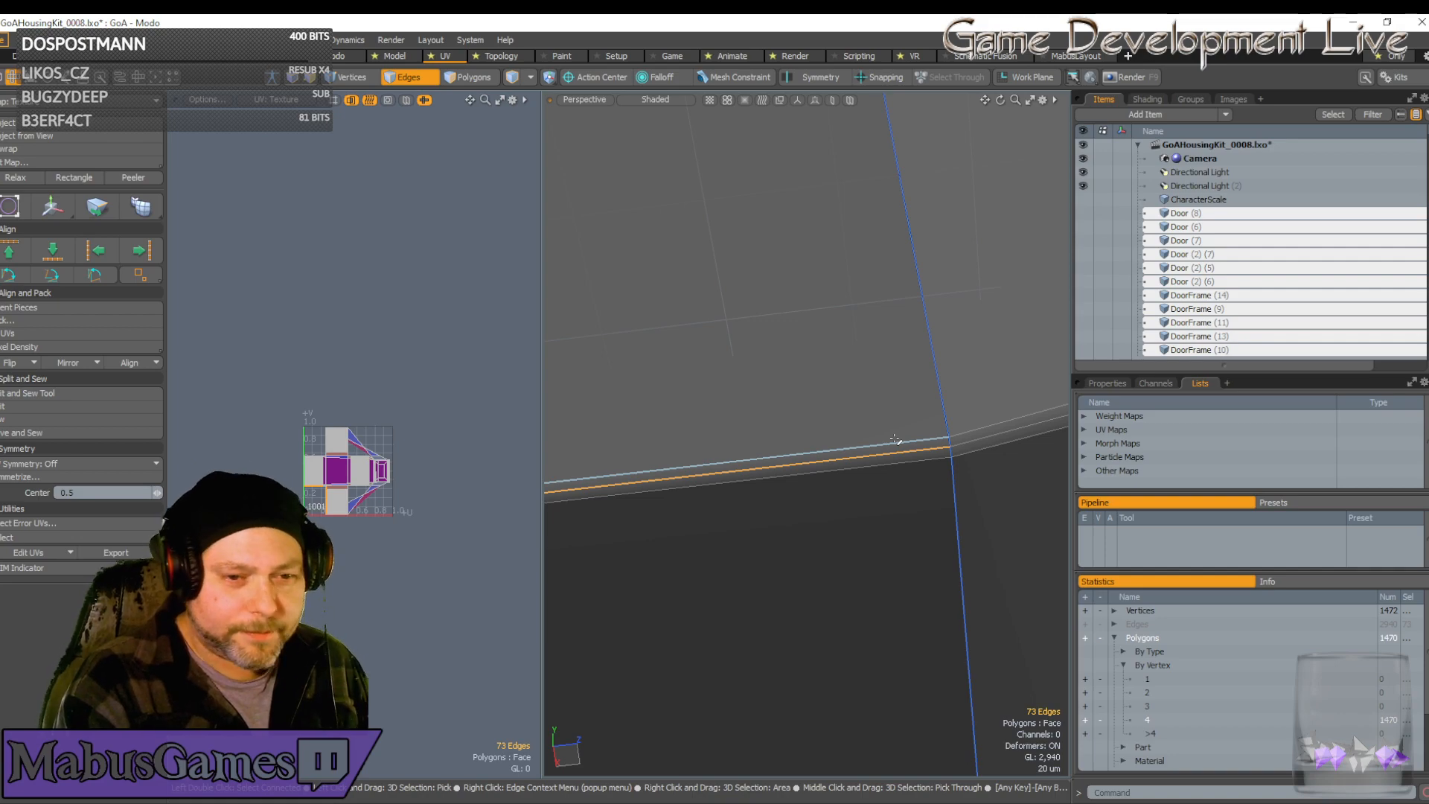
scroll(901, 469, down, 6)
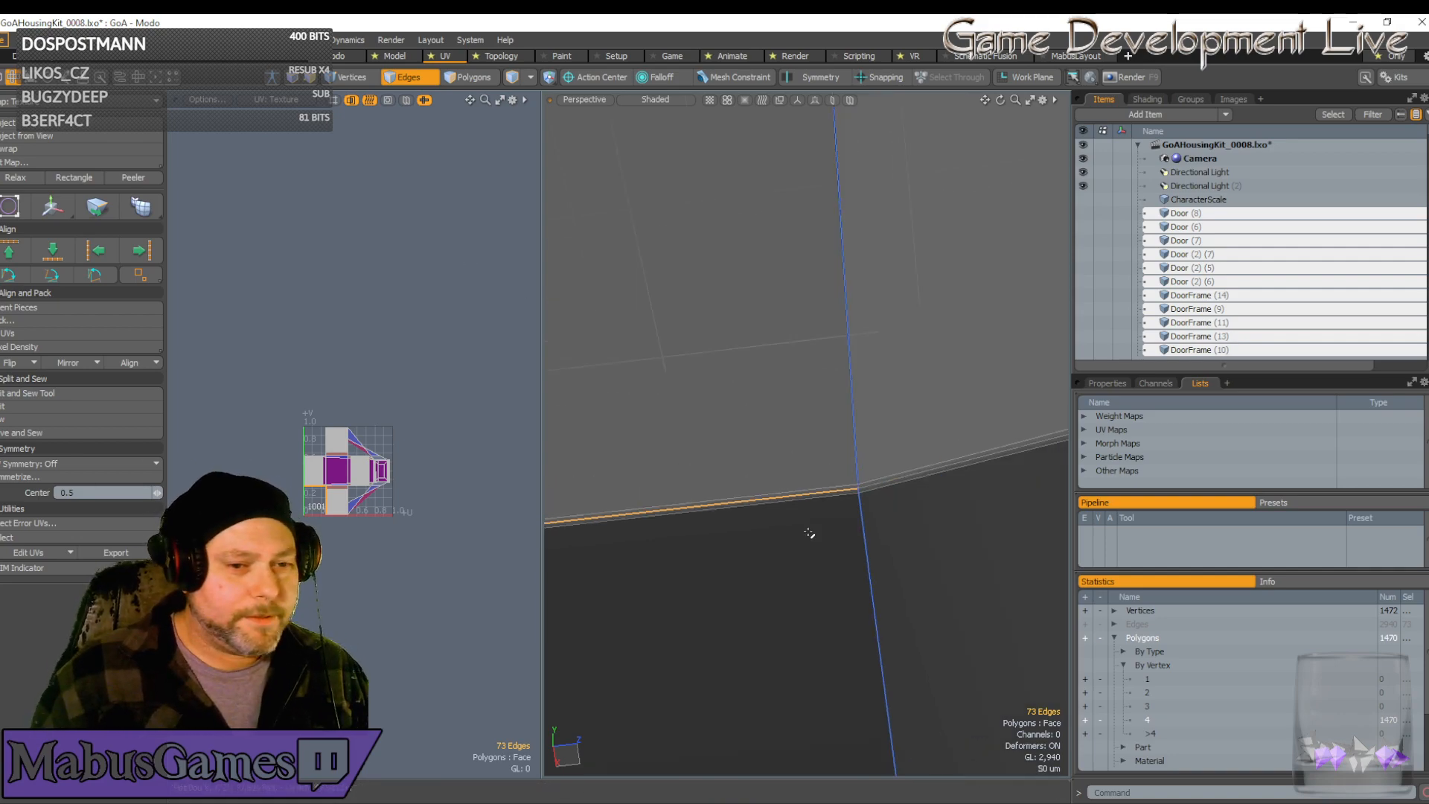
scroll(911, 495, down, 3)
alt+drag(910, 494, 960, 528)
scroll(940, 542, up, 8)
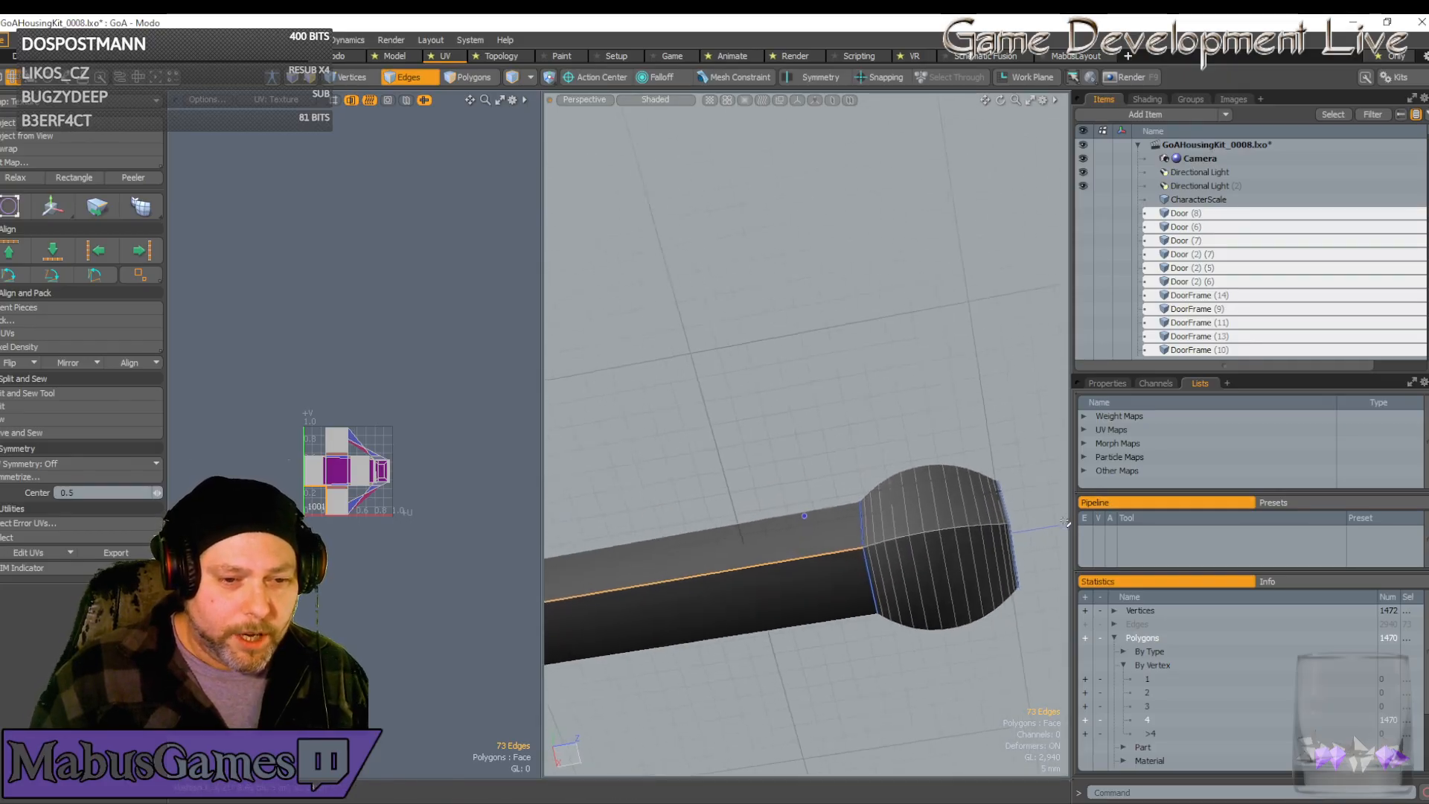
alt+drag(939, 542, 847, 599)
scroll(847, 599, up, 6)
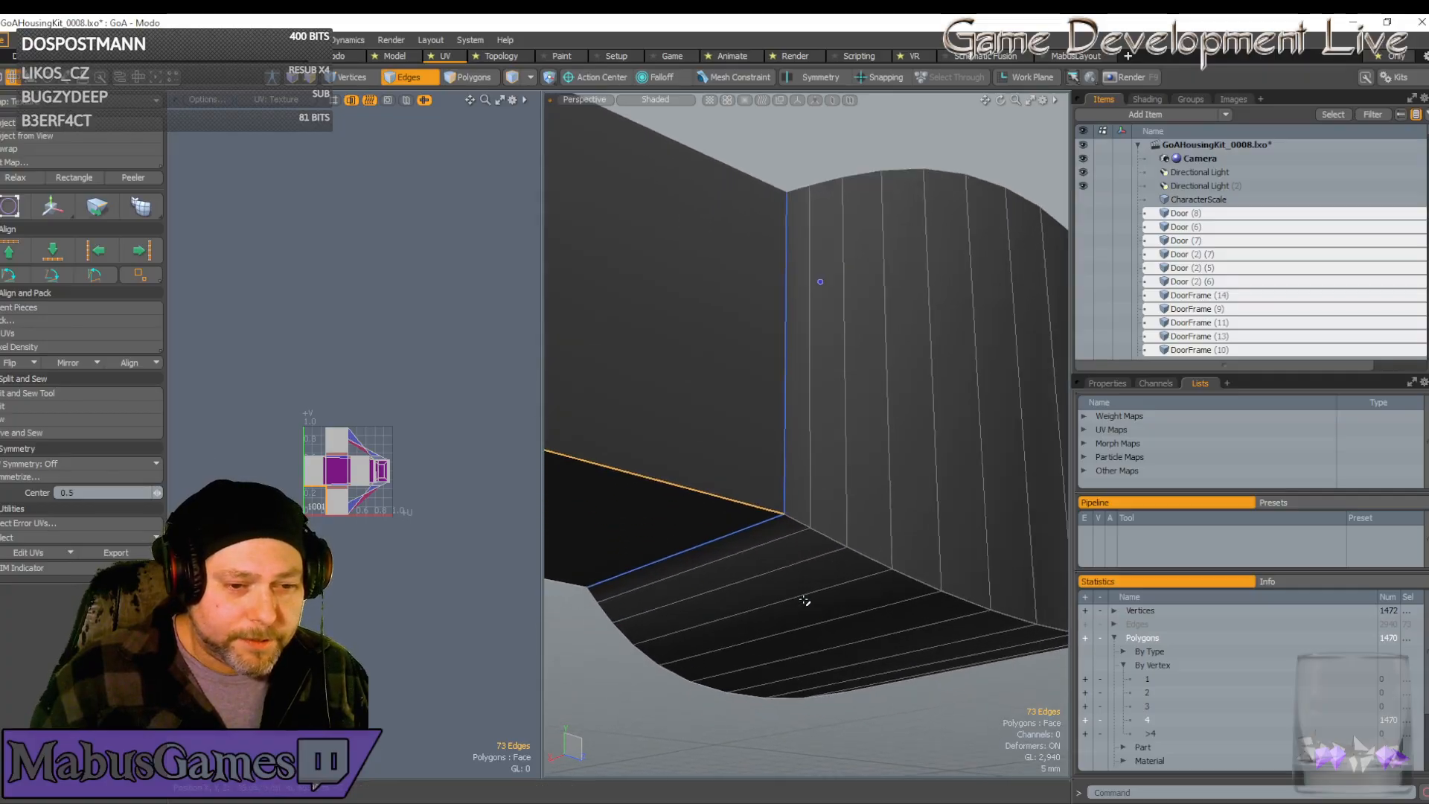
scroll(752, 419, up, 3)
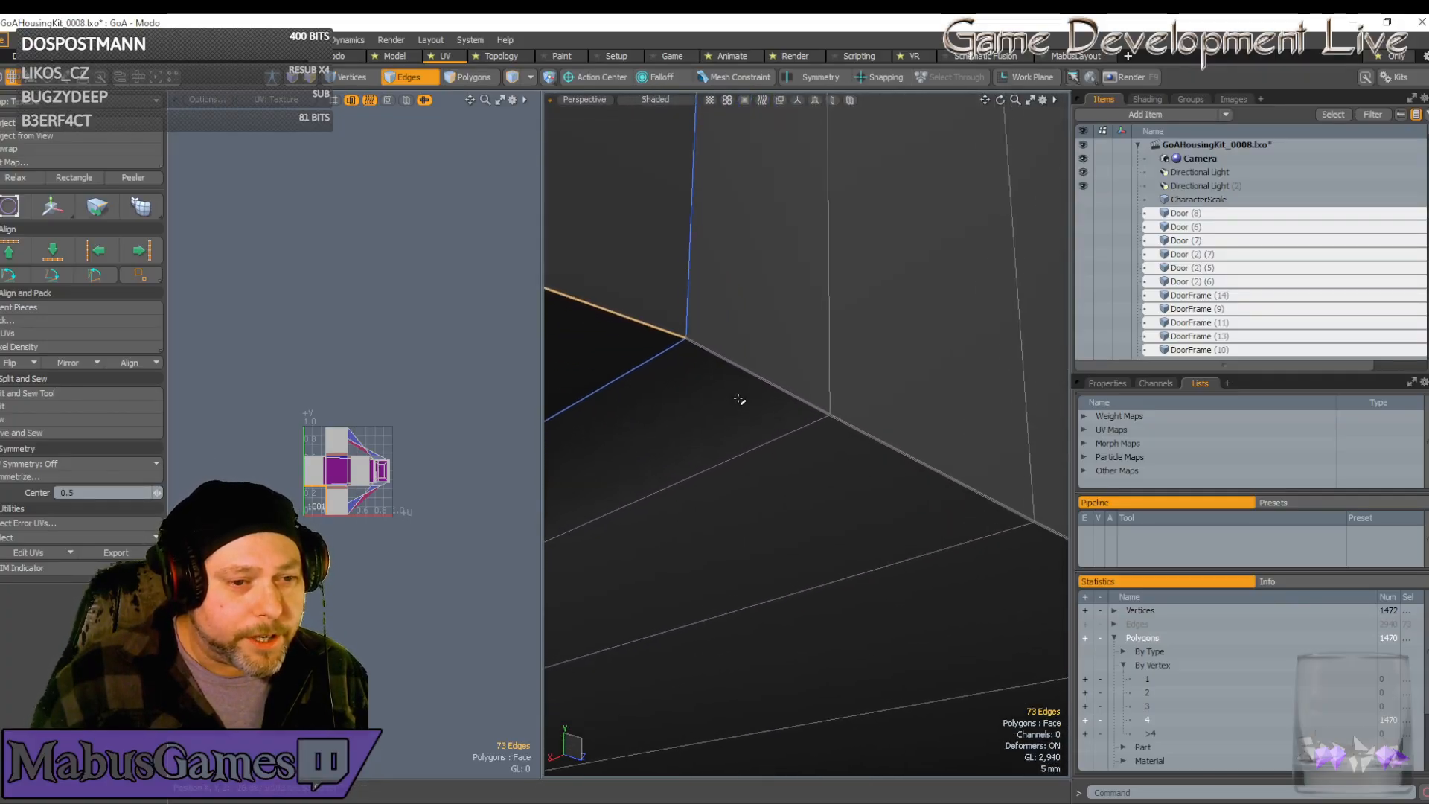
scroll(584, 337, up, 3)
scroll(578, 335, down, 3)
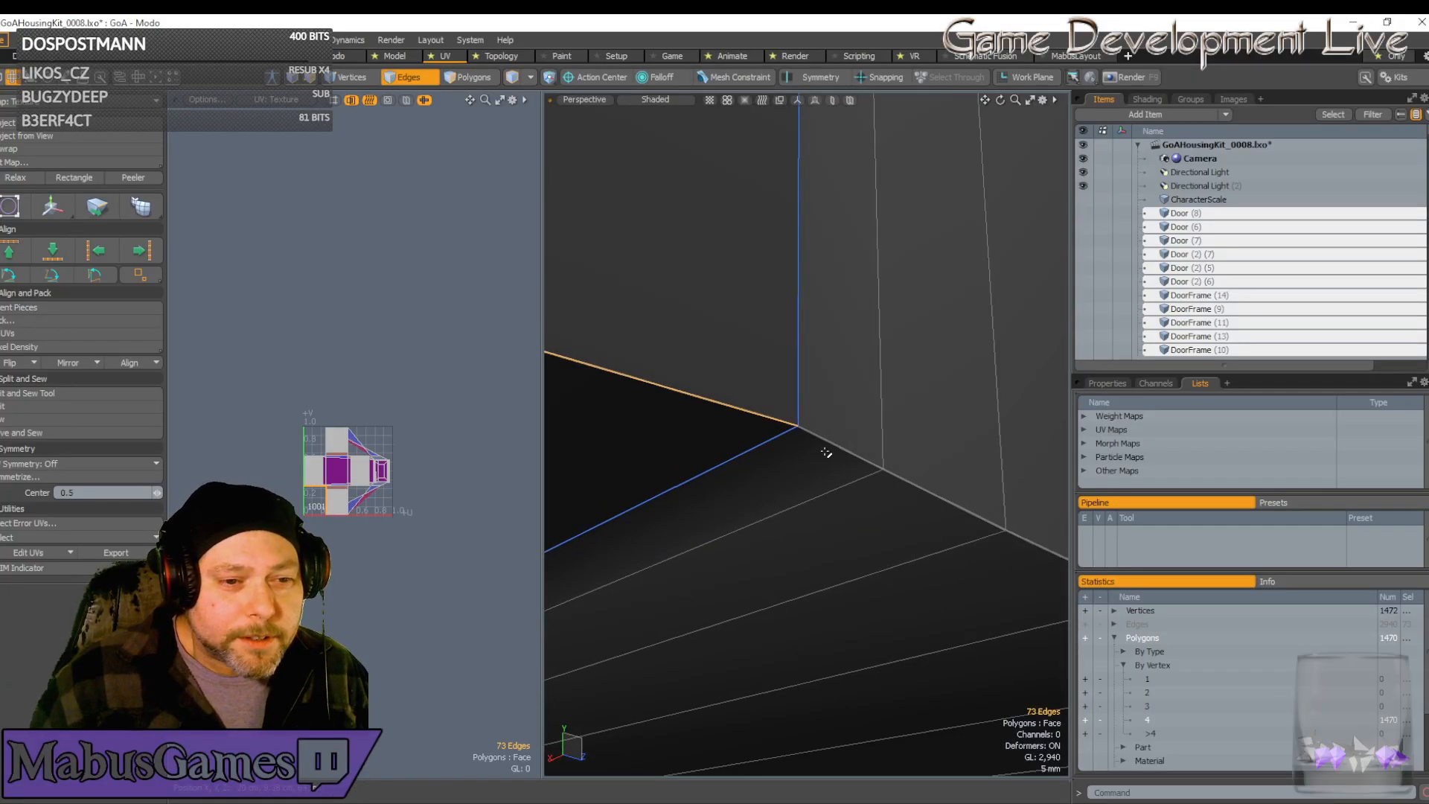
scroll(825, 436, up, 6)
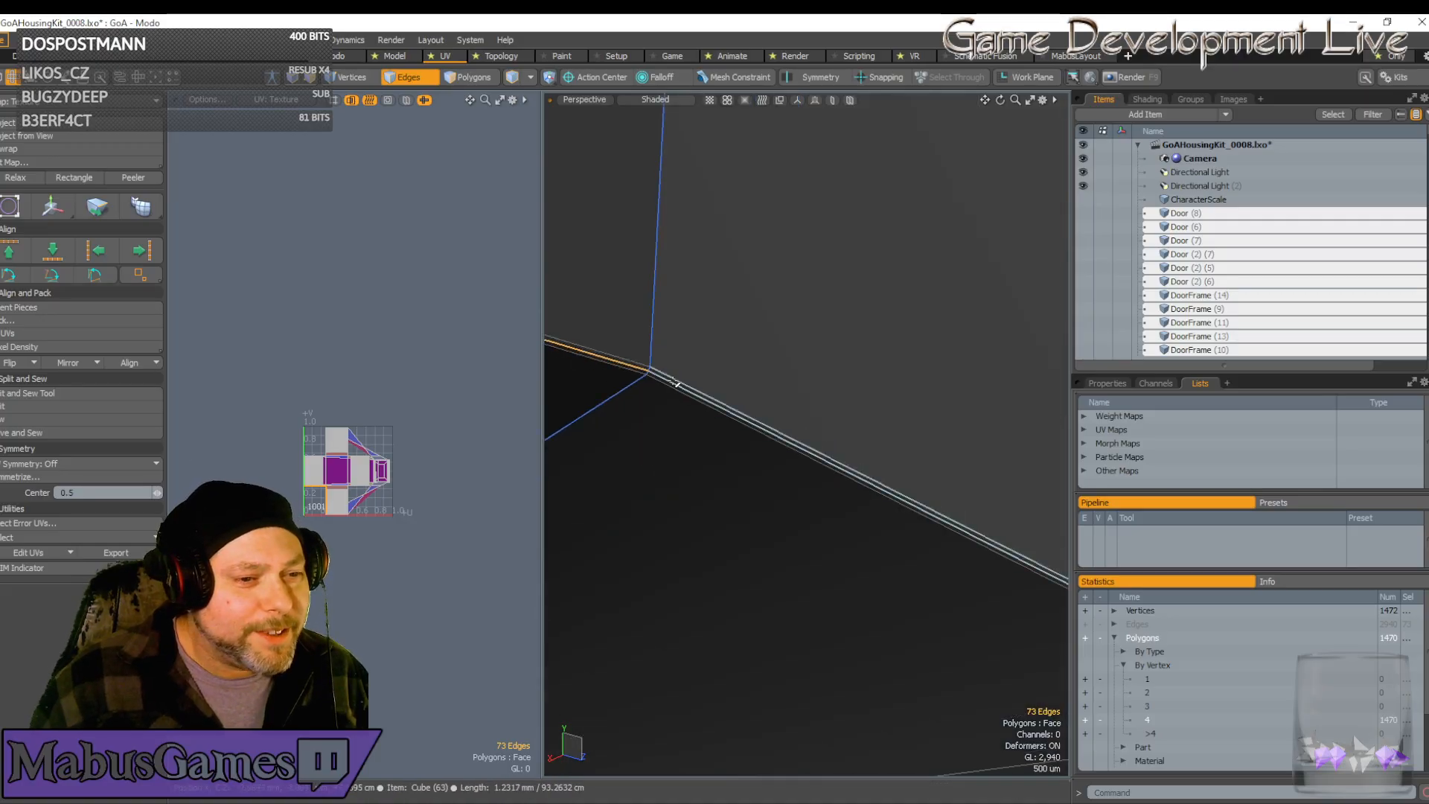
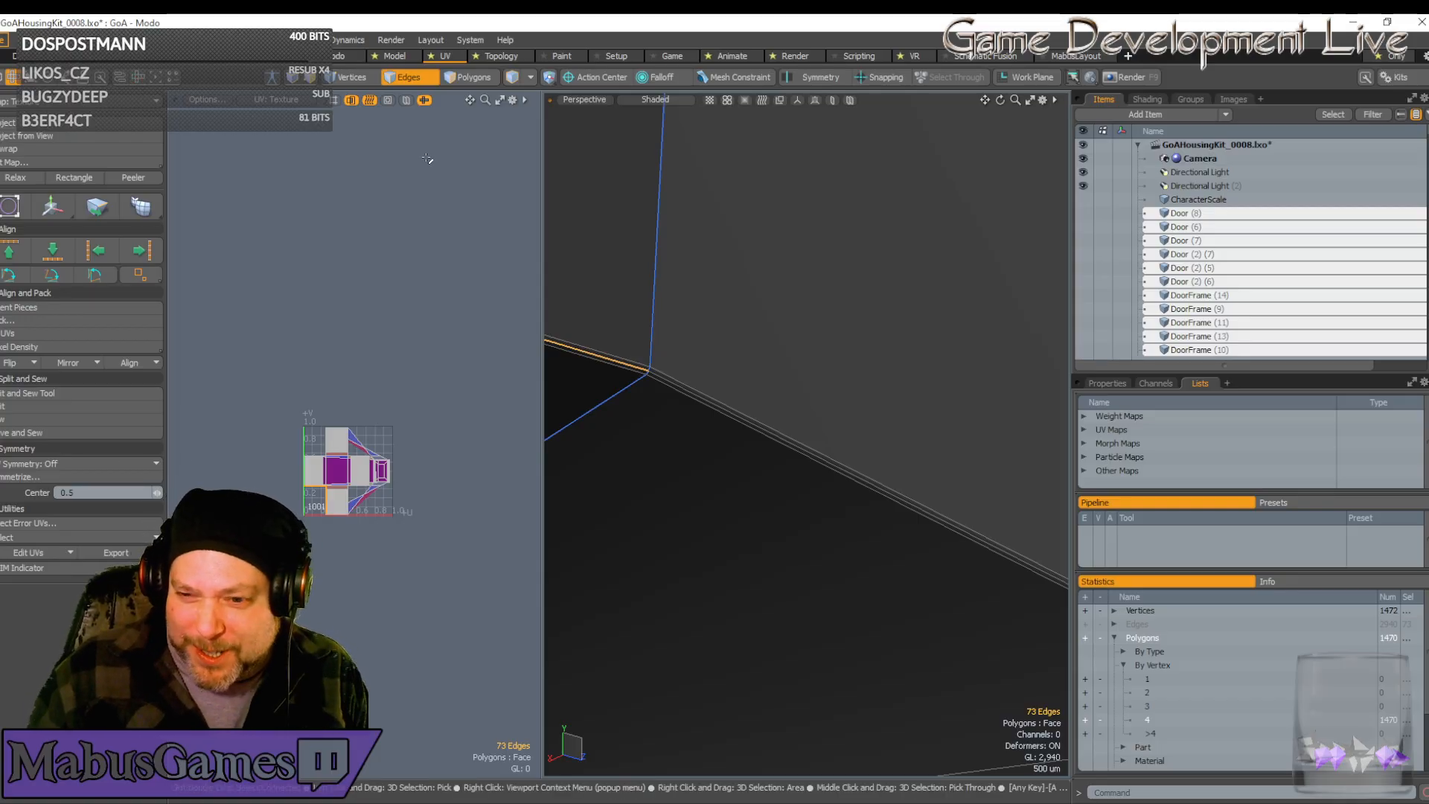
click(4, 42)
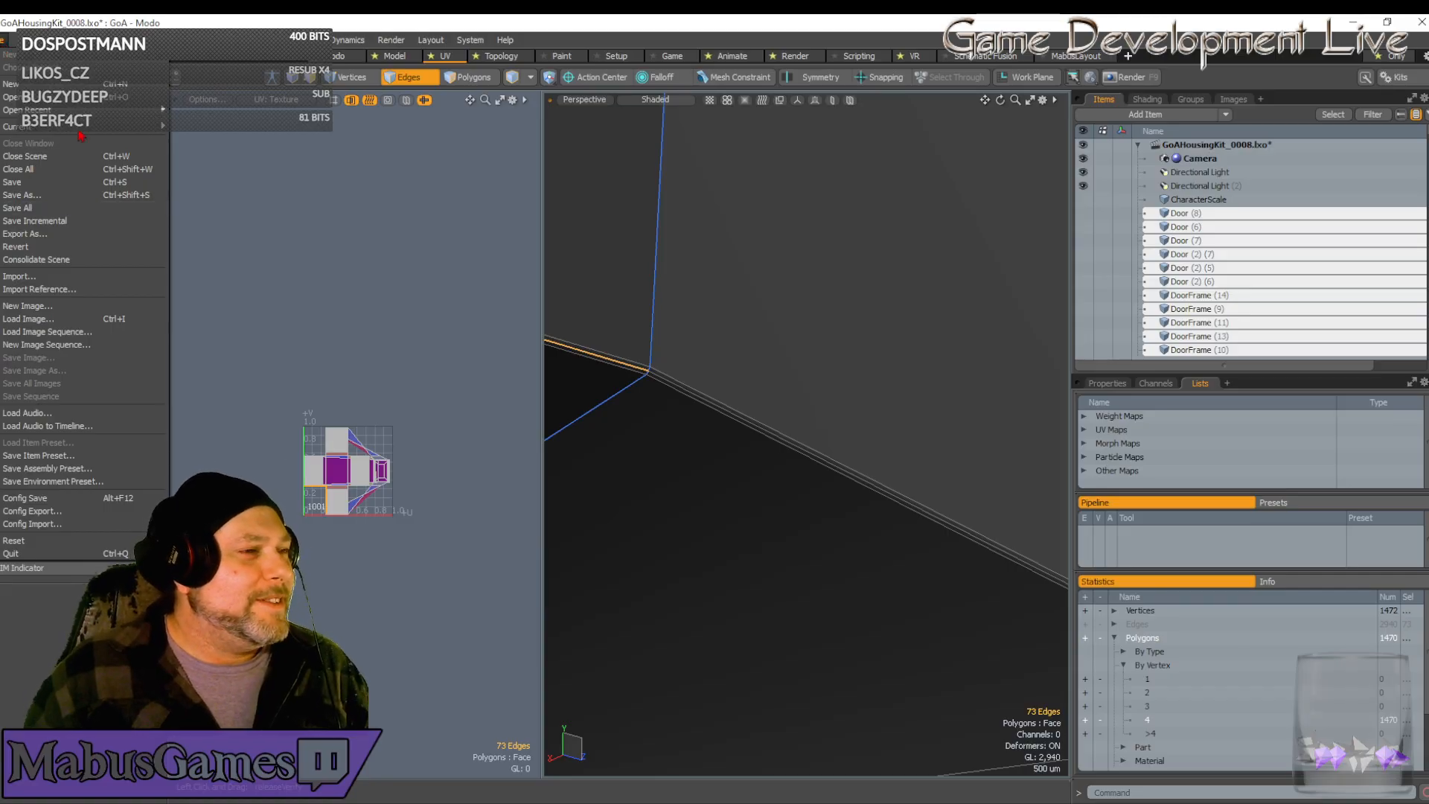
click(3, 37)
click(307, 40)
key(Escape)
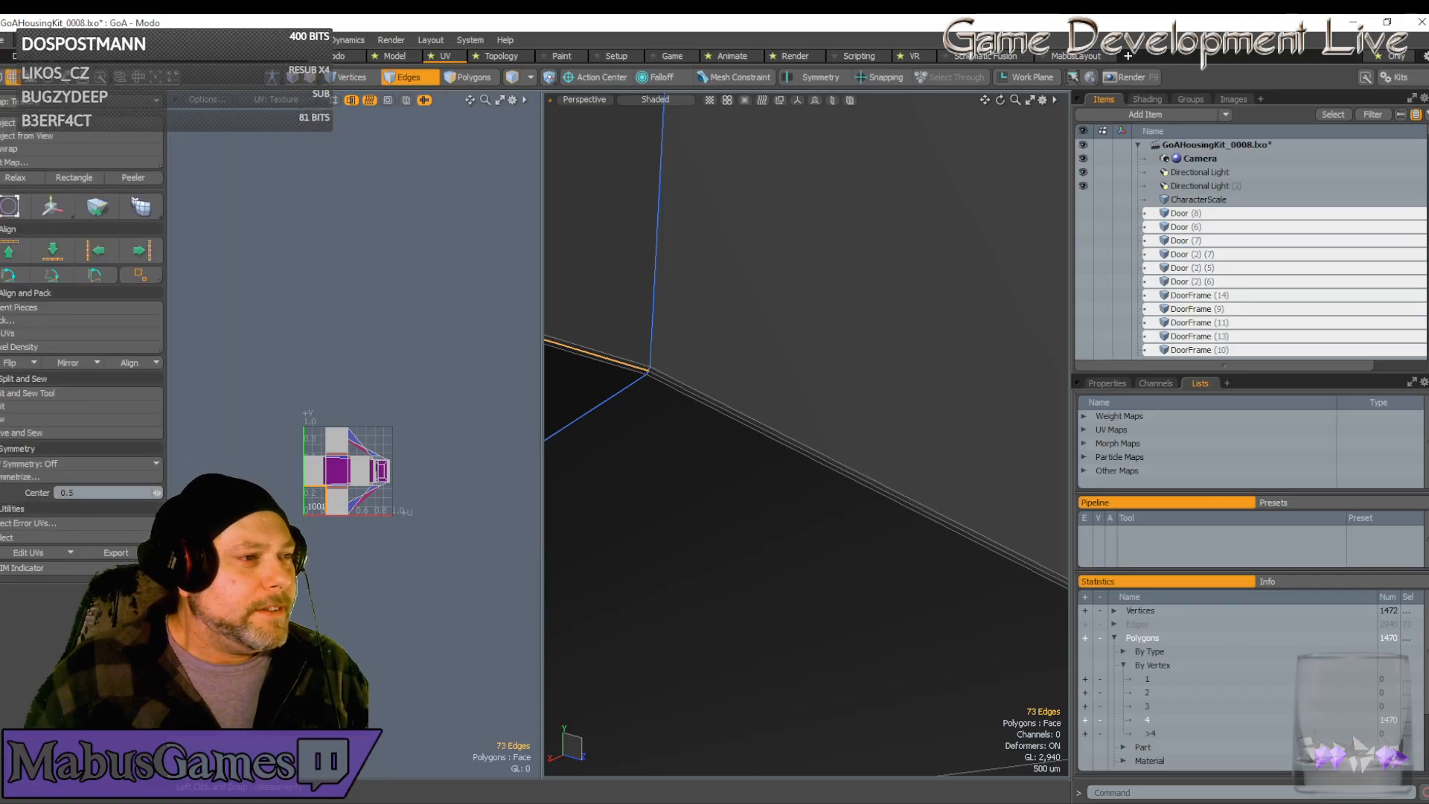
key(alt+v)
key(Escape)
key(alt+d)
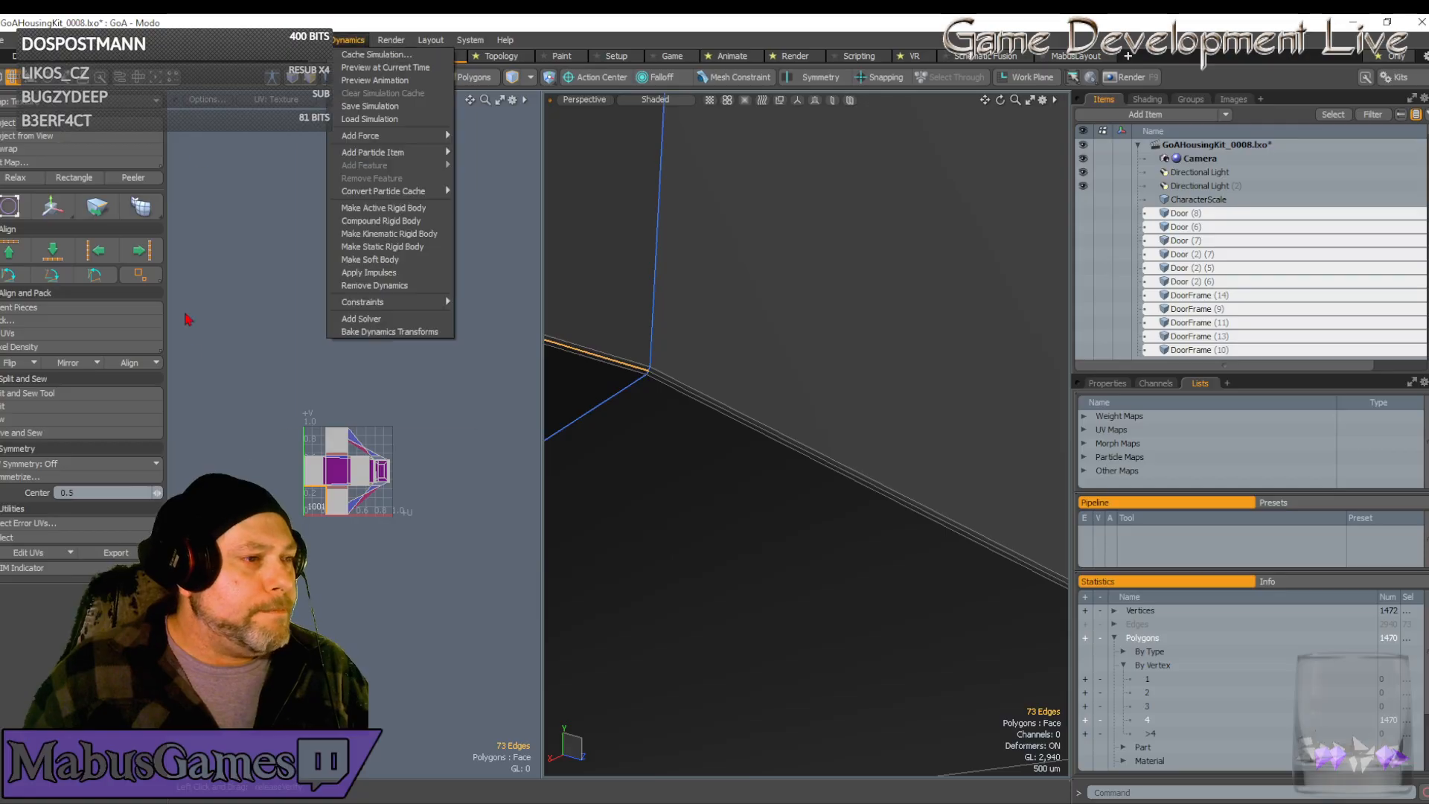
key(Escape)
Add the selected edges along the twisted grip and straight end section as UV seams
click(36, 164)
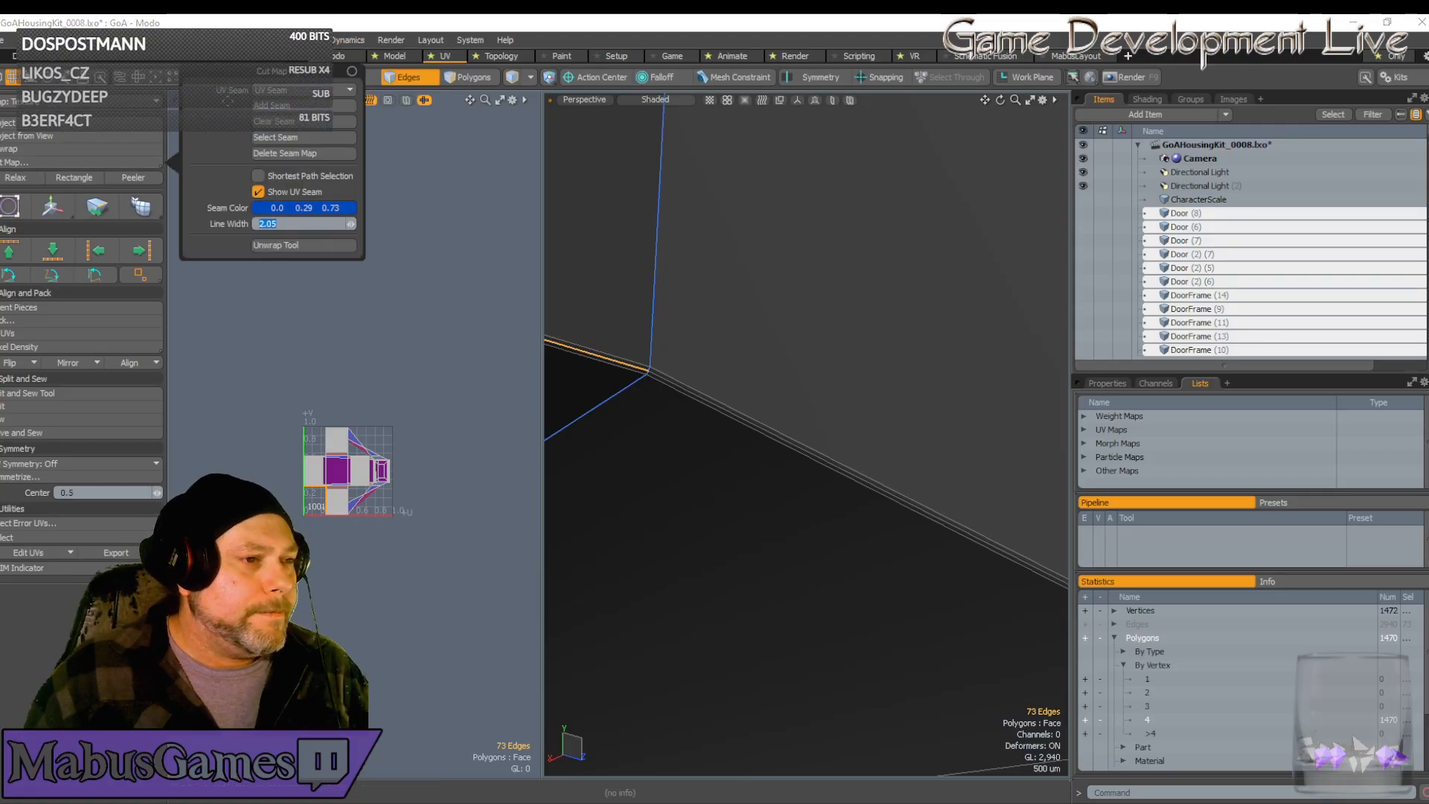
click(320, 106)
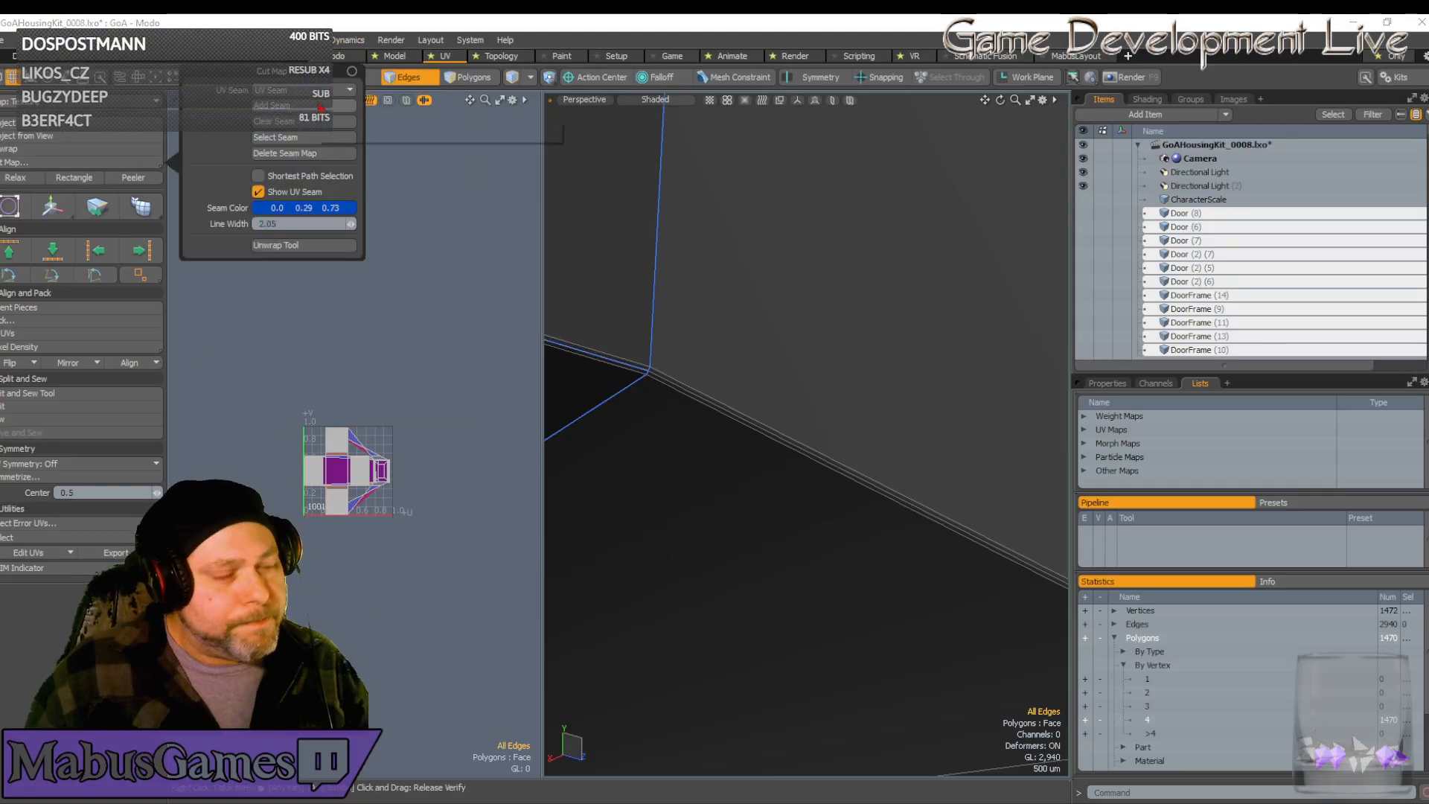
click(353, 73)
click(352, 72)
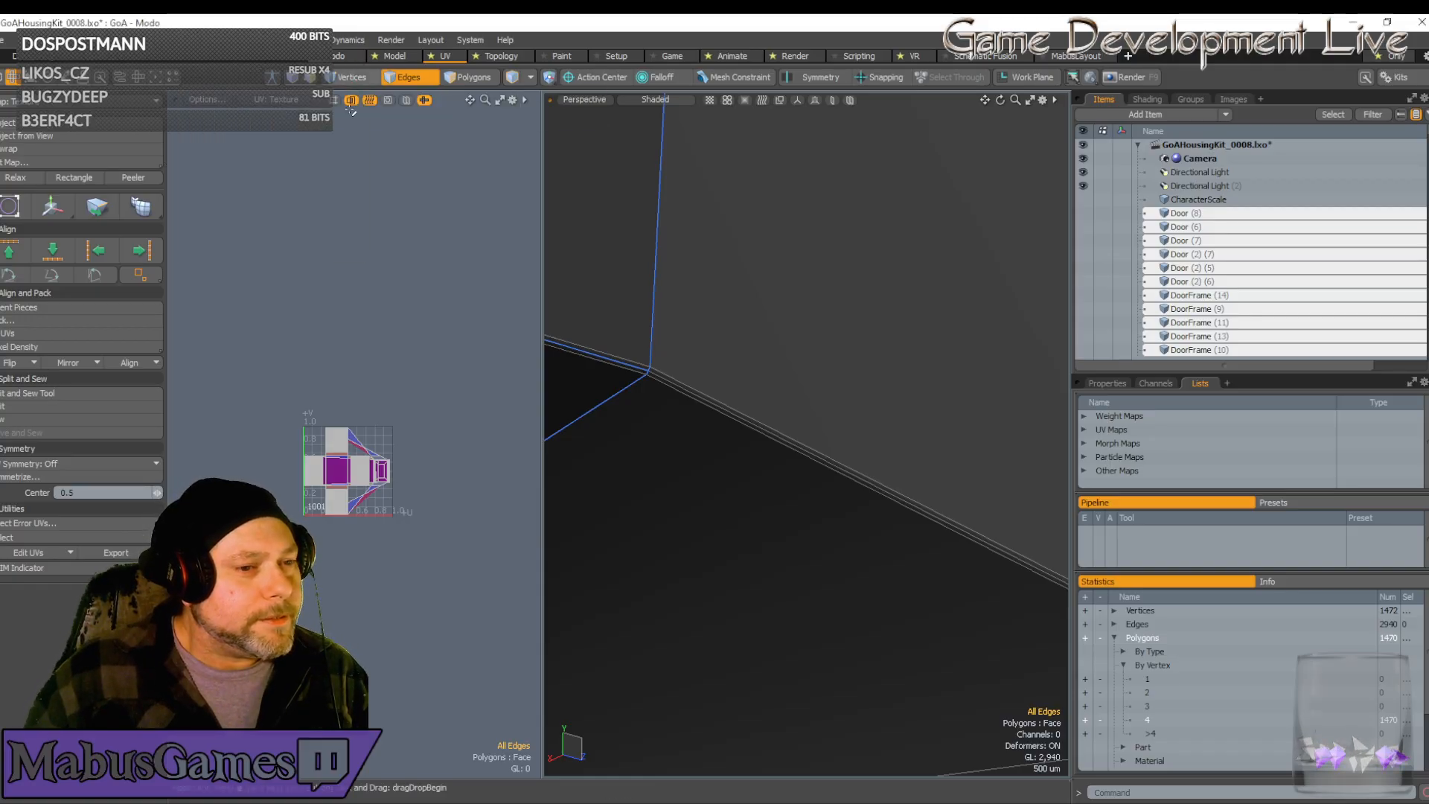
Select the first two consecutive bevel edges on the rounded pommel, starting at the seam where it joins the handle
click(670, 386)
scroll(672, 387, down, 10)
alt+drag(834, 499, 794, 493)
scroll(793, 490, up, 3)
scroll(680, 417, up, 8)
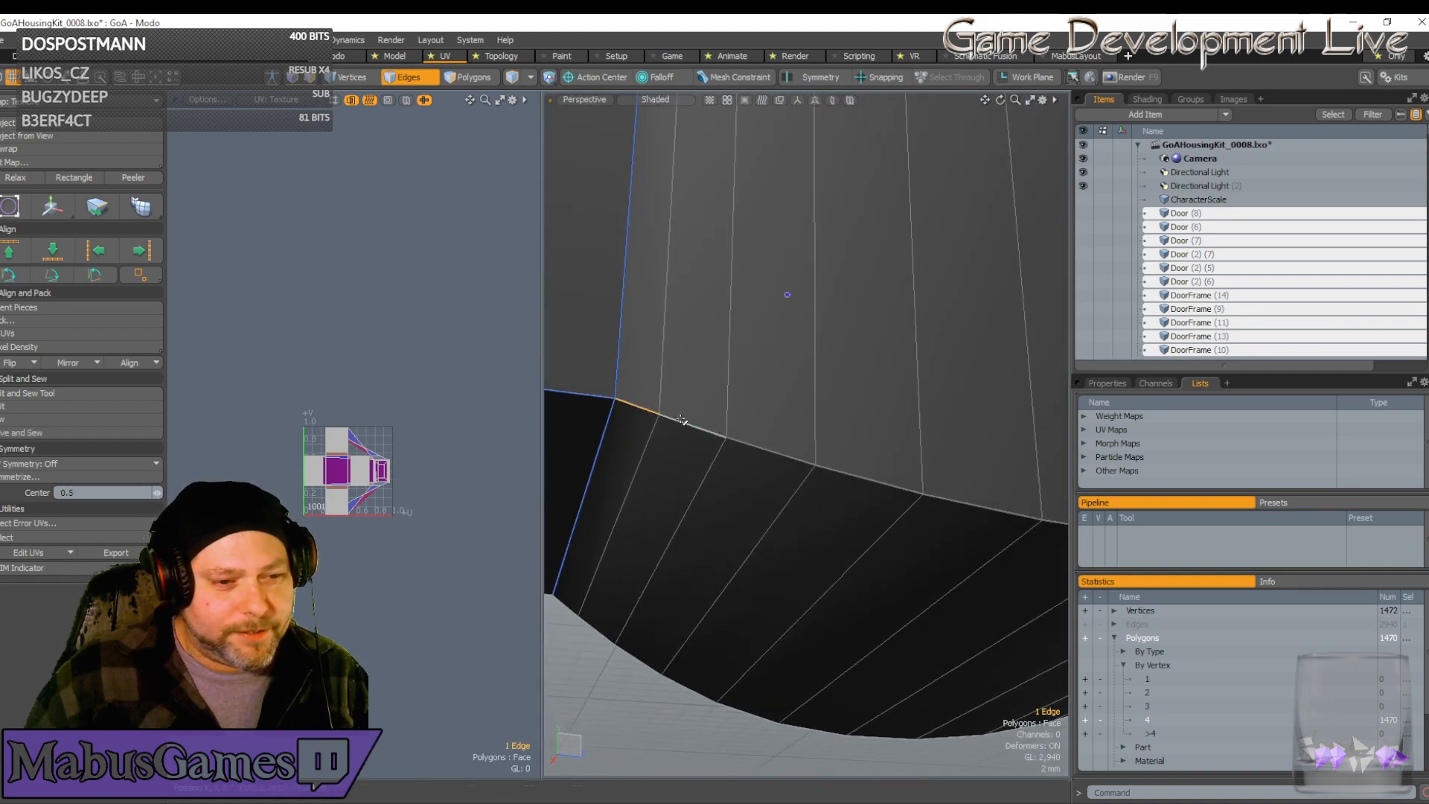
shift+click(630, 388)
Extend the selection around the pommel's curved bevel and include the short corner edge that meets the end-cap seam
scroll(670, 409, down, 10)
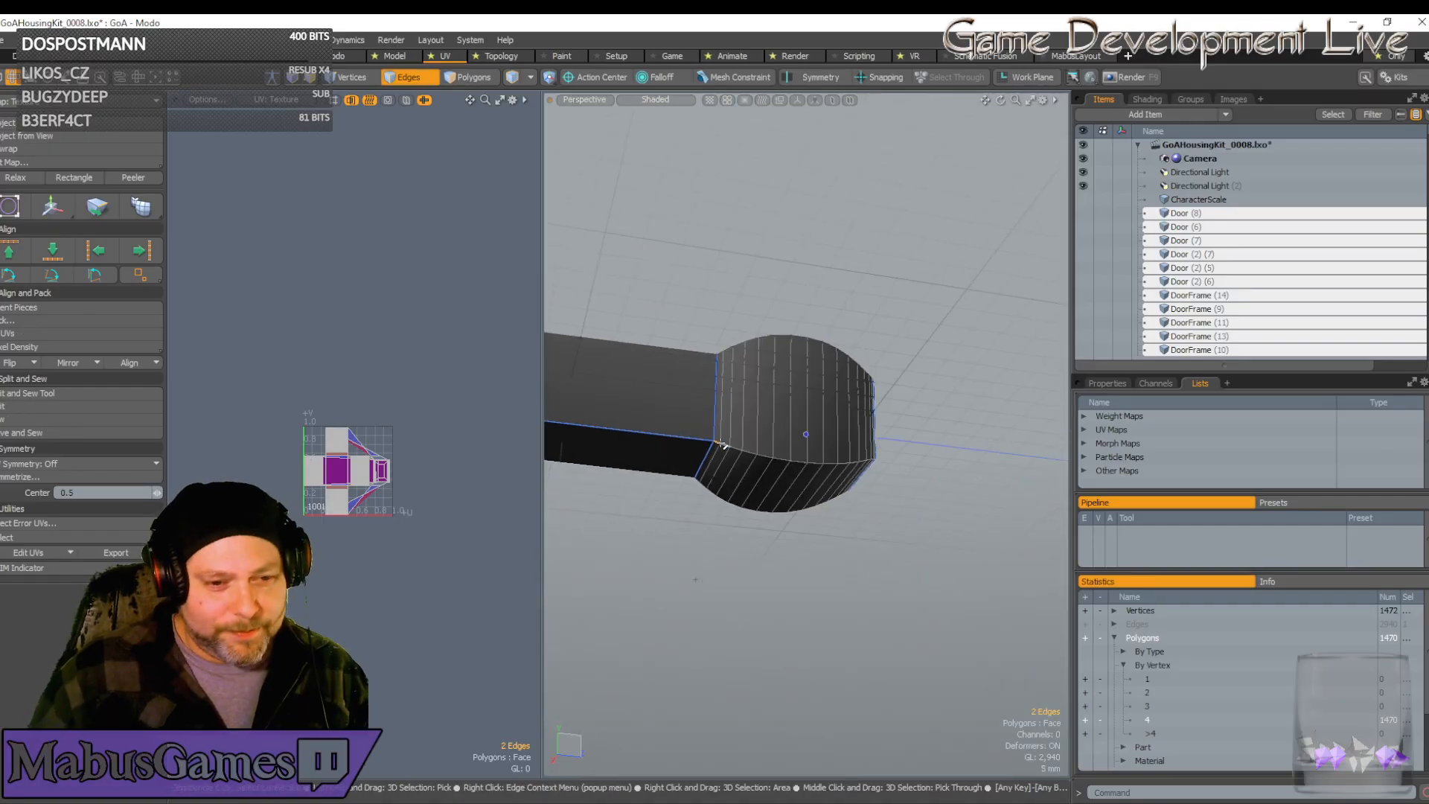
key(Up)
key(Up)
key(Up)
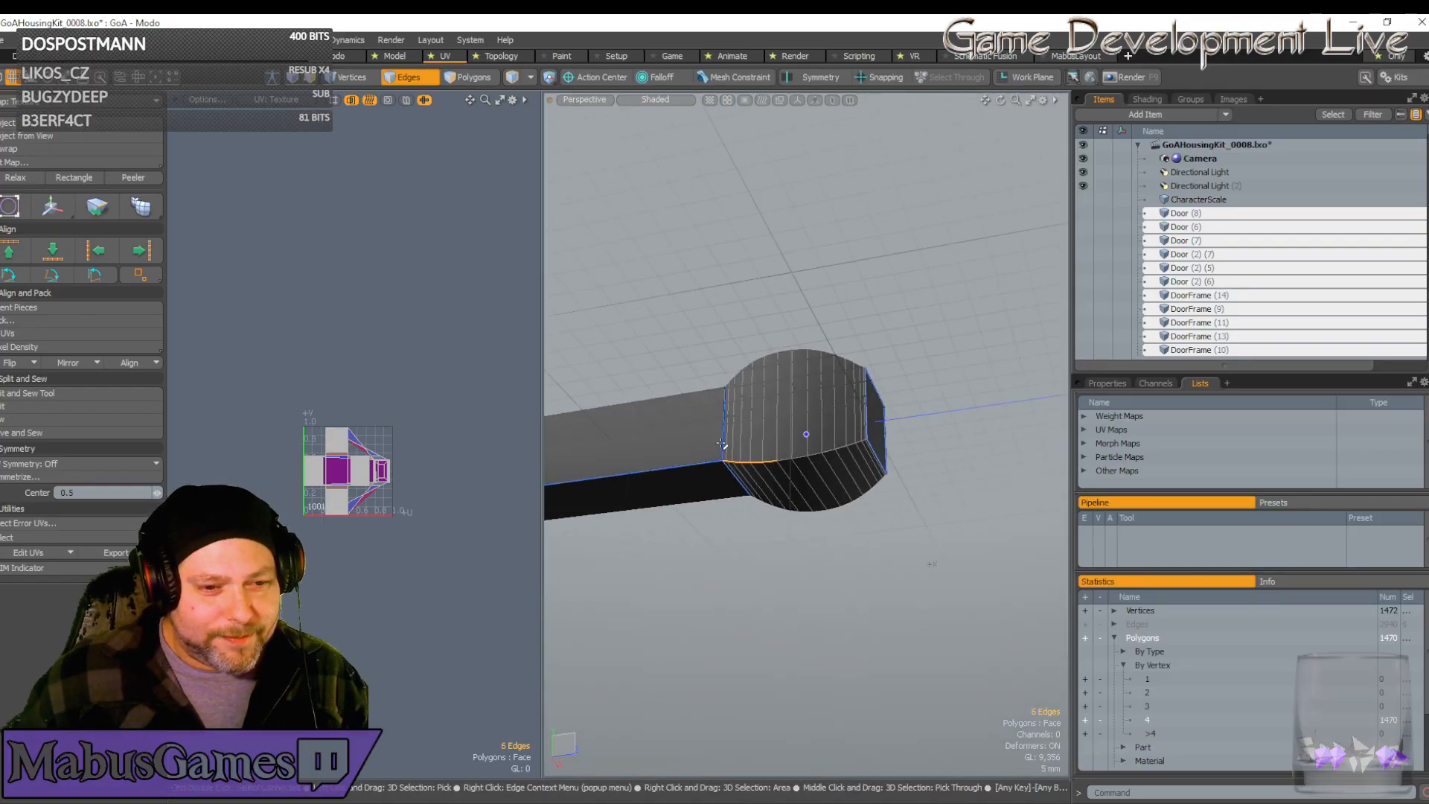
alt+drag(723, 444, 759, 475)
scroll(722, 445, up, 6)
key(Up)
scroll(723, 445, up, 5)
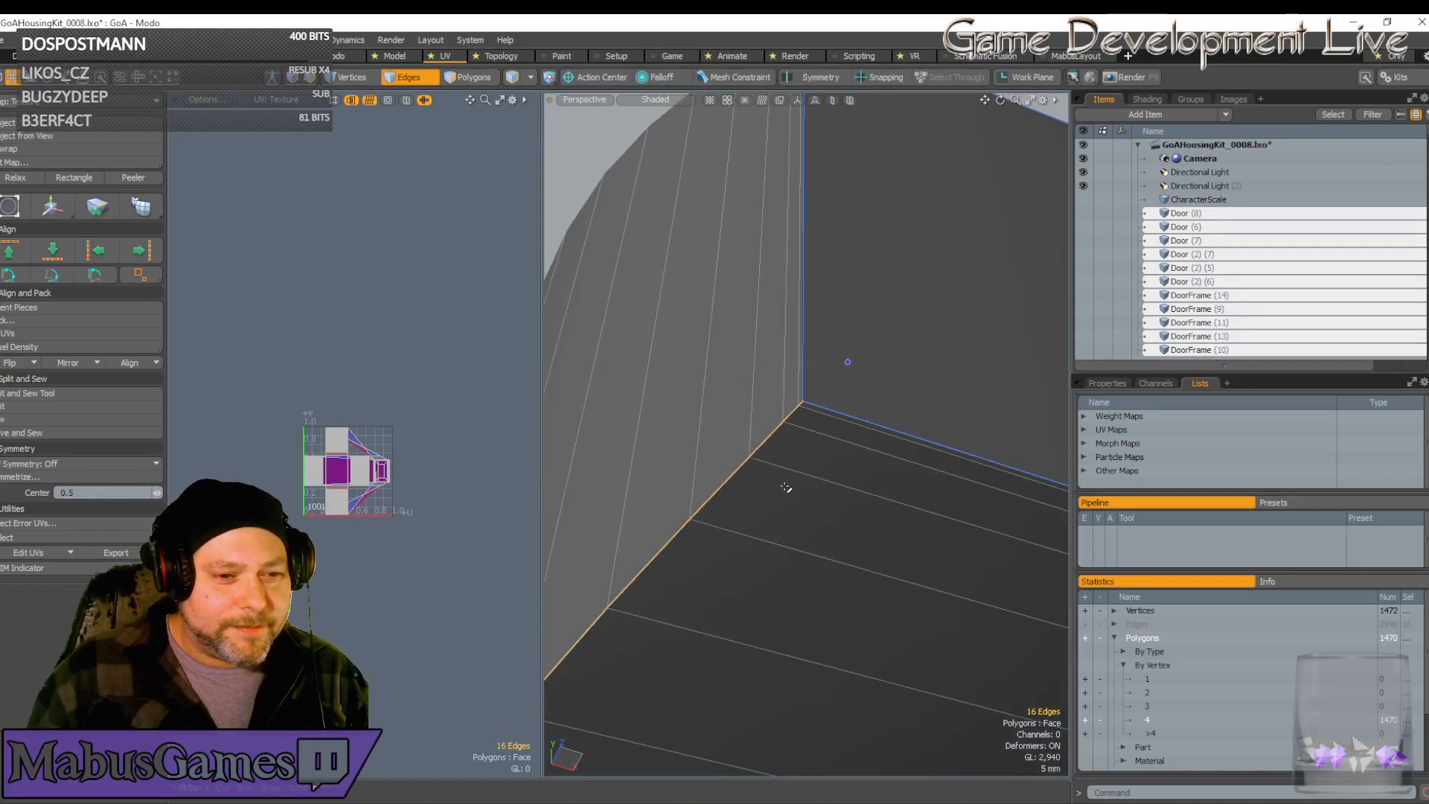
scroll(798, 391, up, 3)
scroll(799, 390, up, 6)
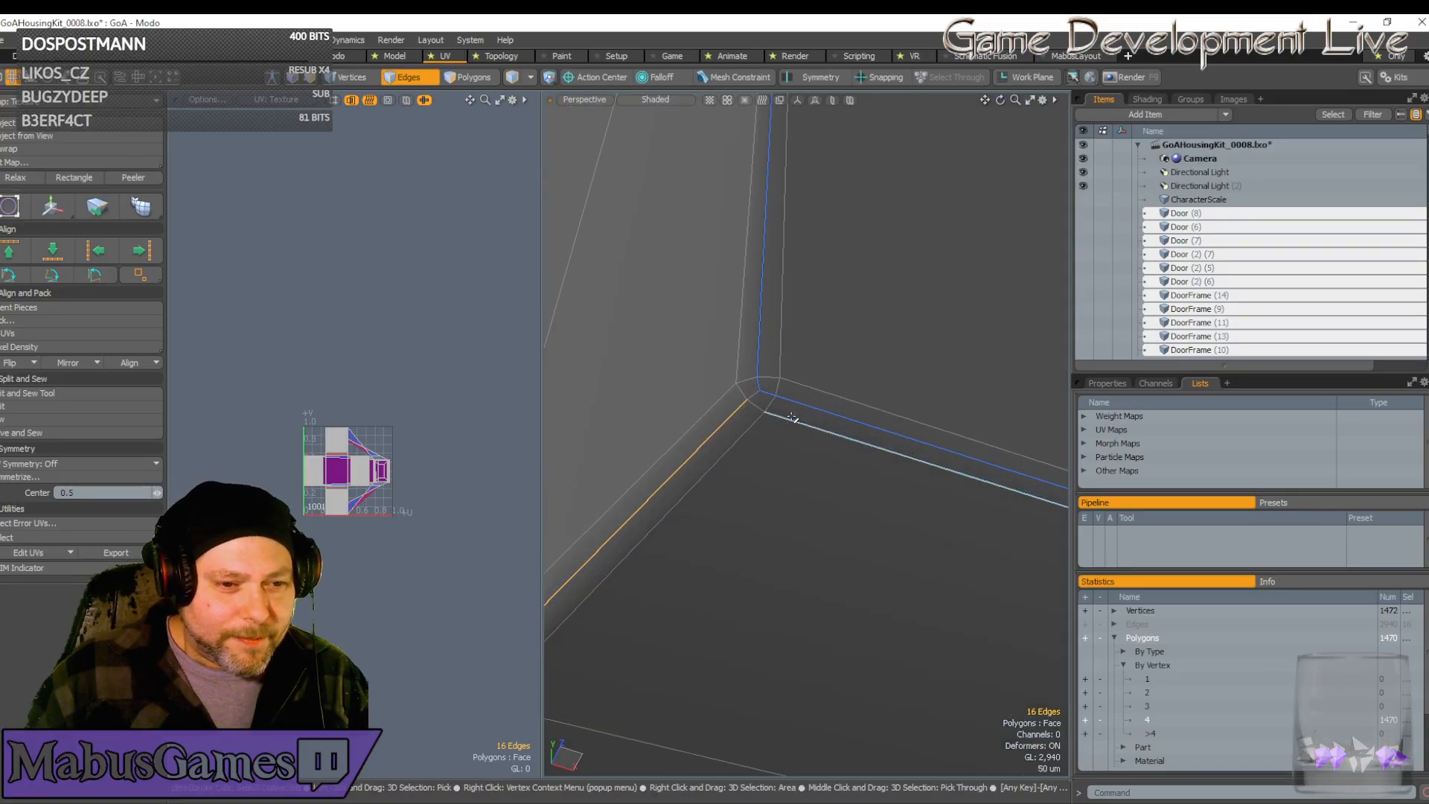
shift+click(792, 417)
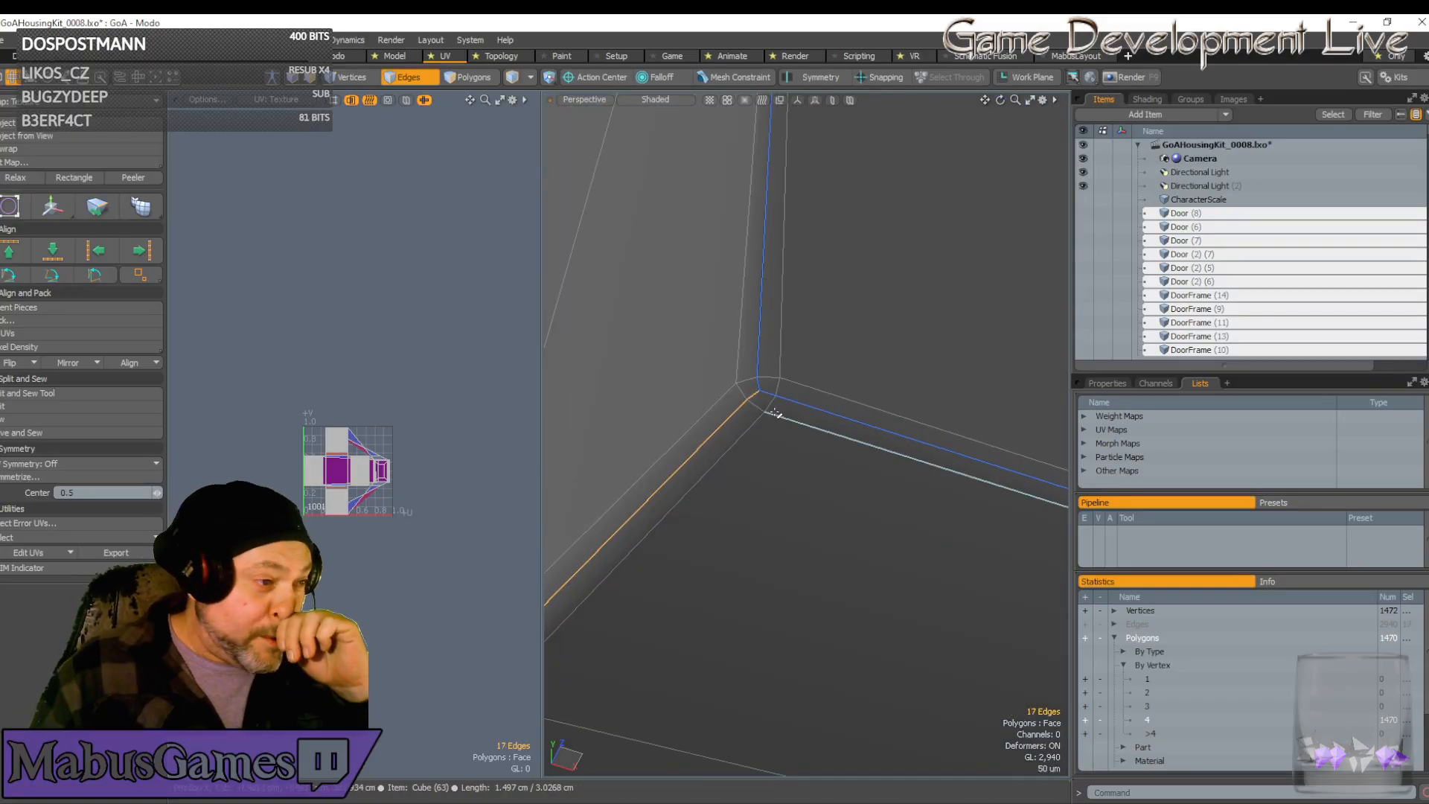
Add the selected edges along the pommel's curved bevel as UV seams
click(29, 165)
click(289, 106)
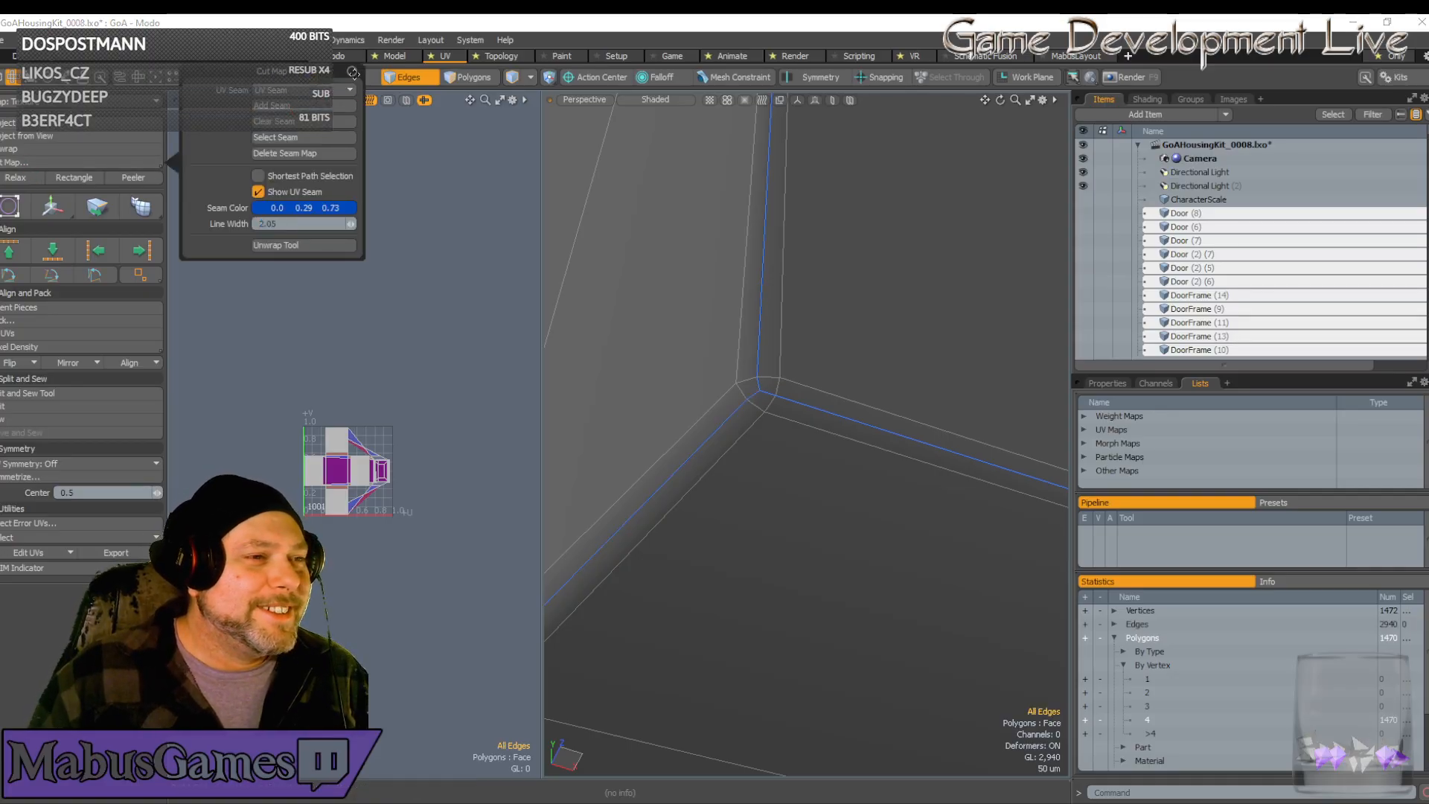
click(353, 73)
scroll(741, 482, down, 10)
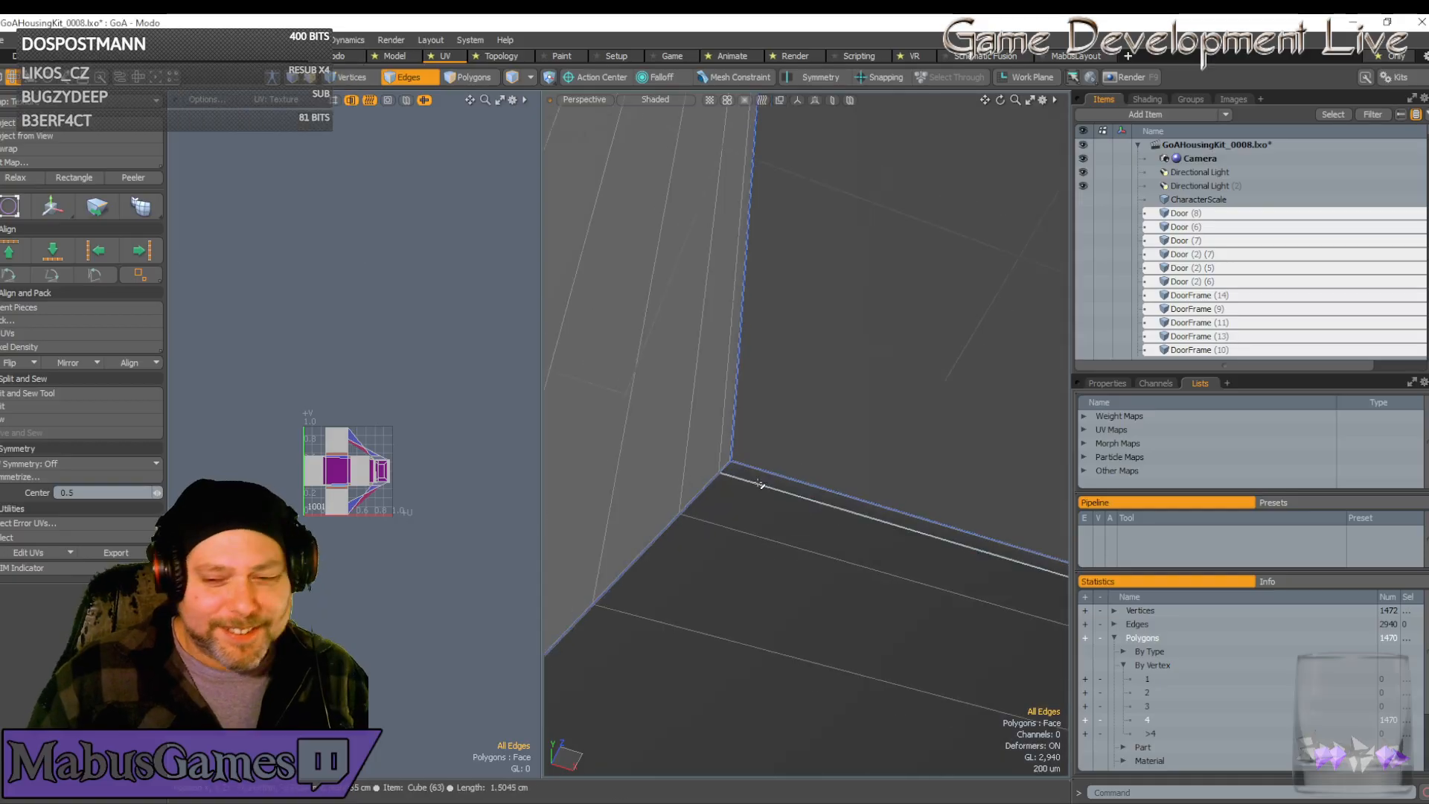
Select all of the trident's polygons and unwrap them into separate UV islands with the UV Unwrap tool
scroll(772, 489, down, 10)
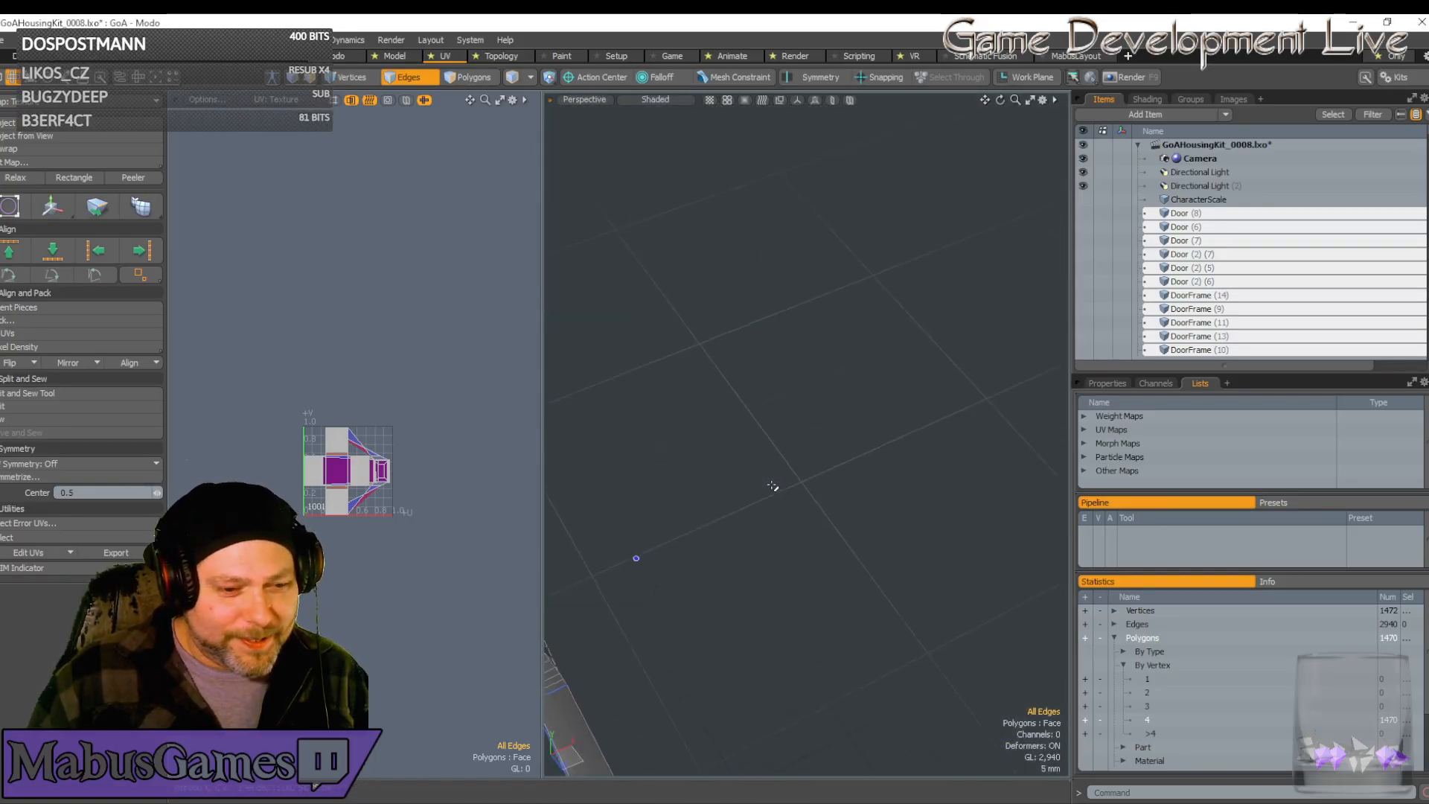
alt+drag(770, 480, 655, 246)
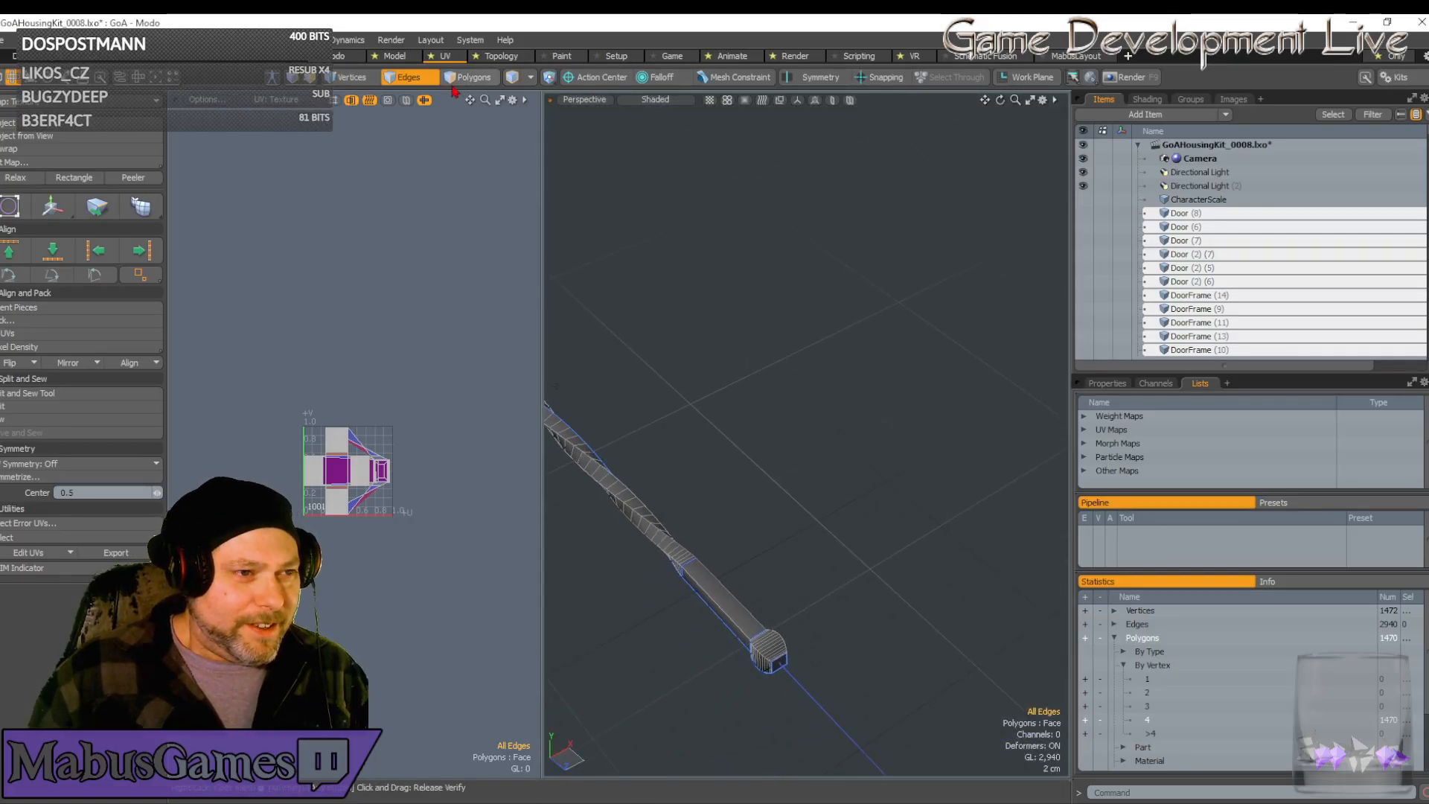
click(411, 77)
alt+shift+drag(740, 489, 703, 383)
click(476, 78)
drag(291, 427, 482, 588)
drag(261, 372, 476, 580)
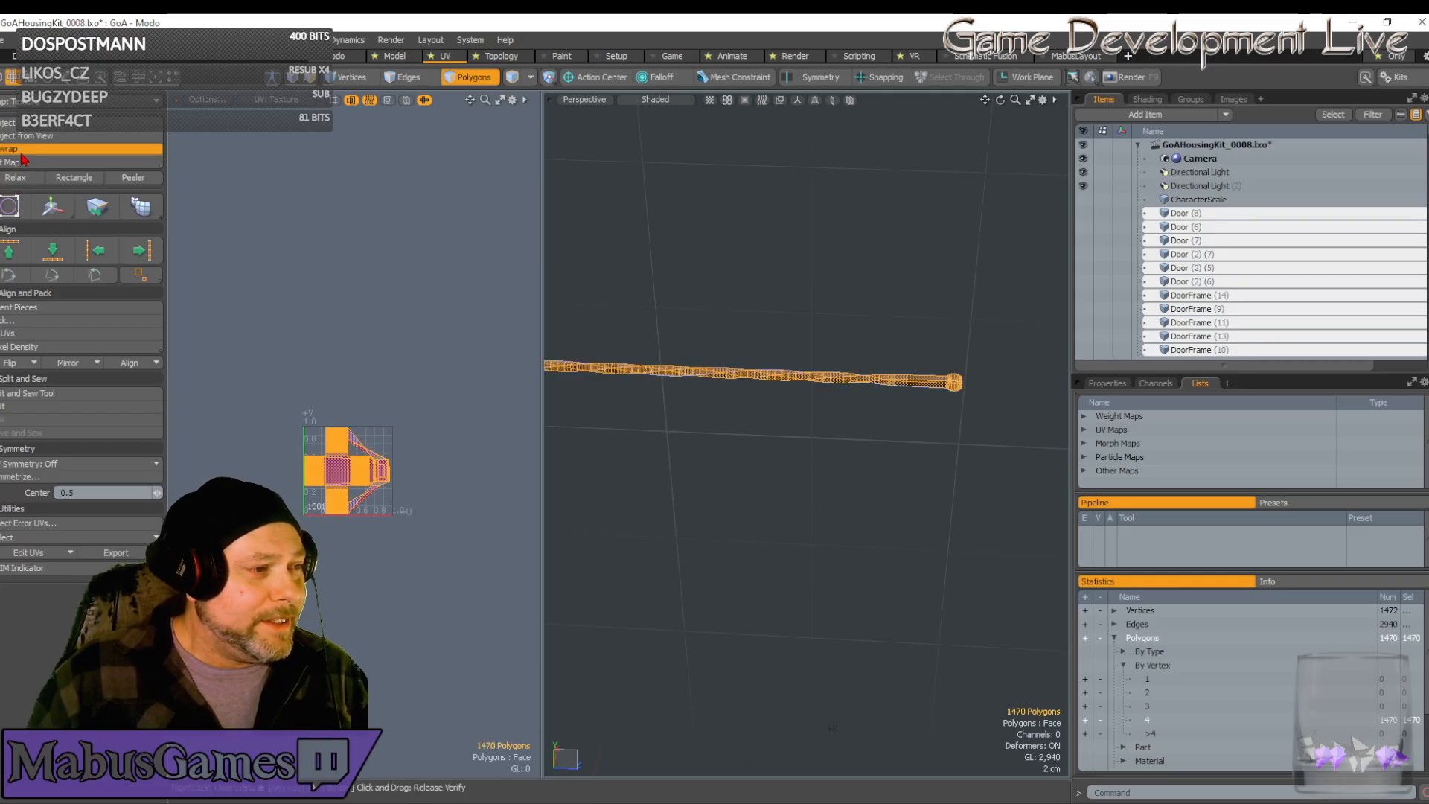
click(16, 149)
click(339, 480)
scroll(339, 480, up, 10)
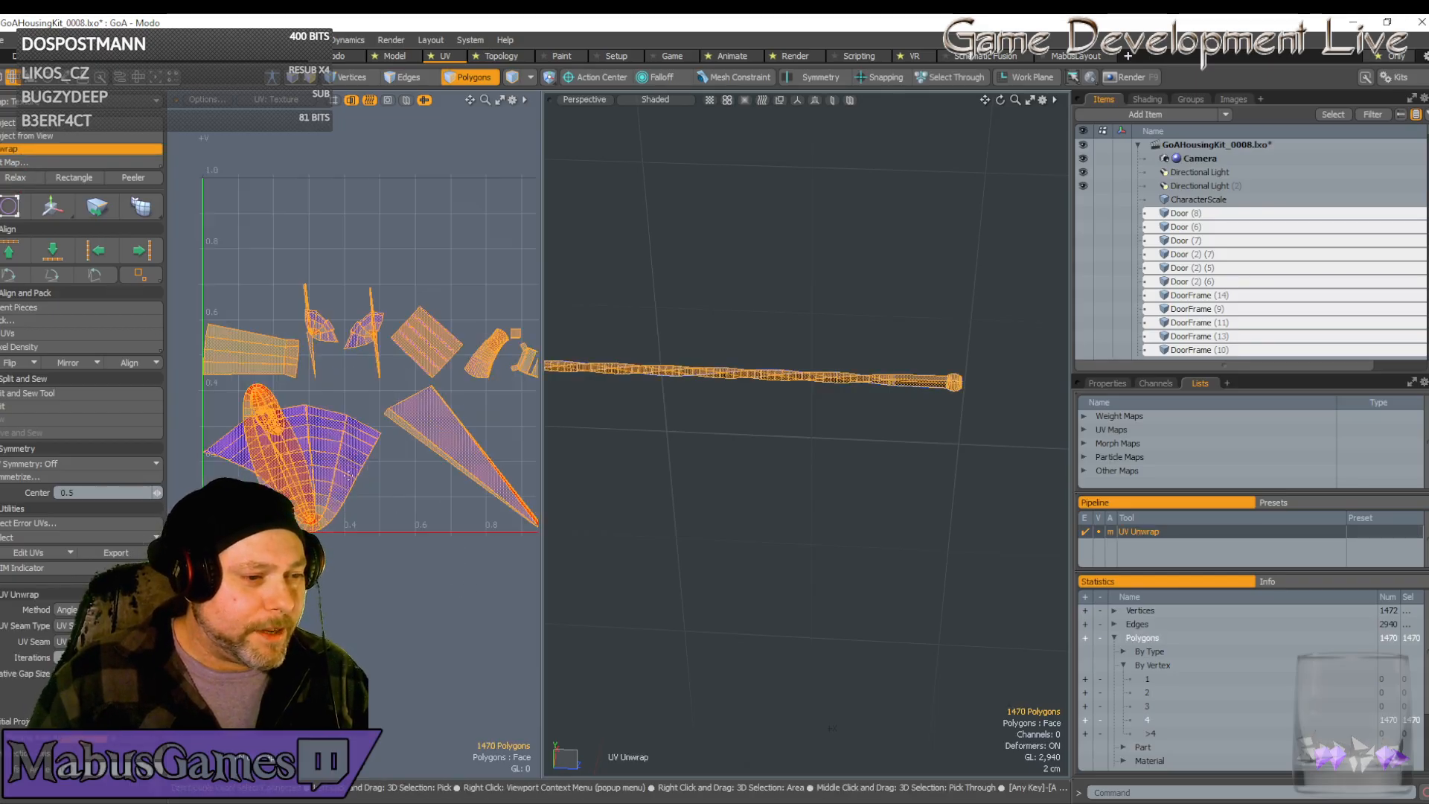
scroll(339, 480, down, 3)
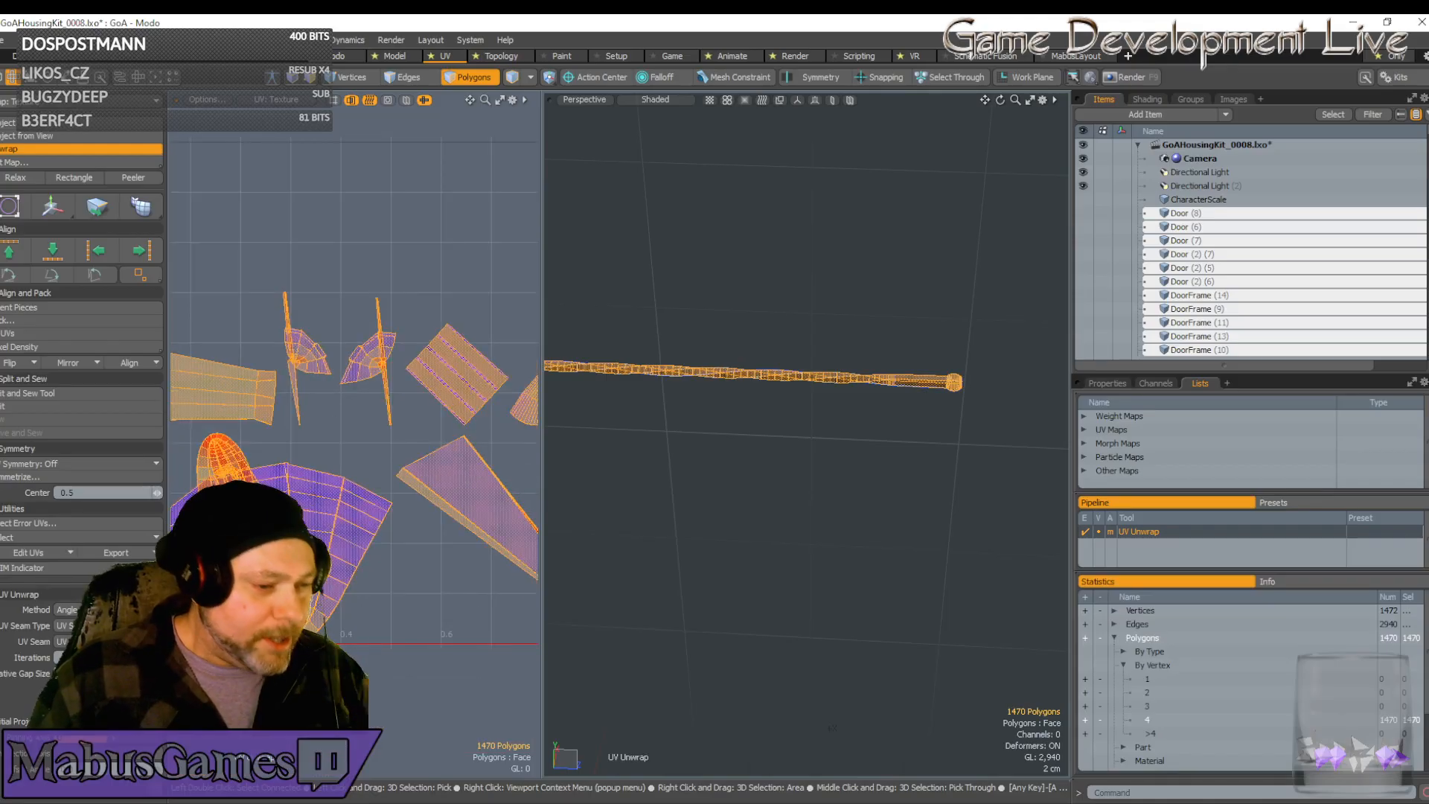
click(89, 150)
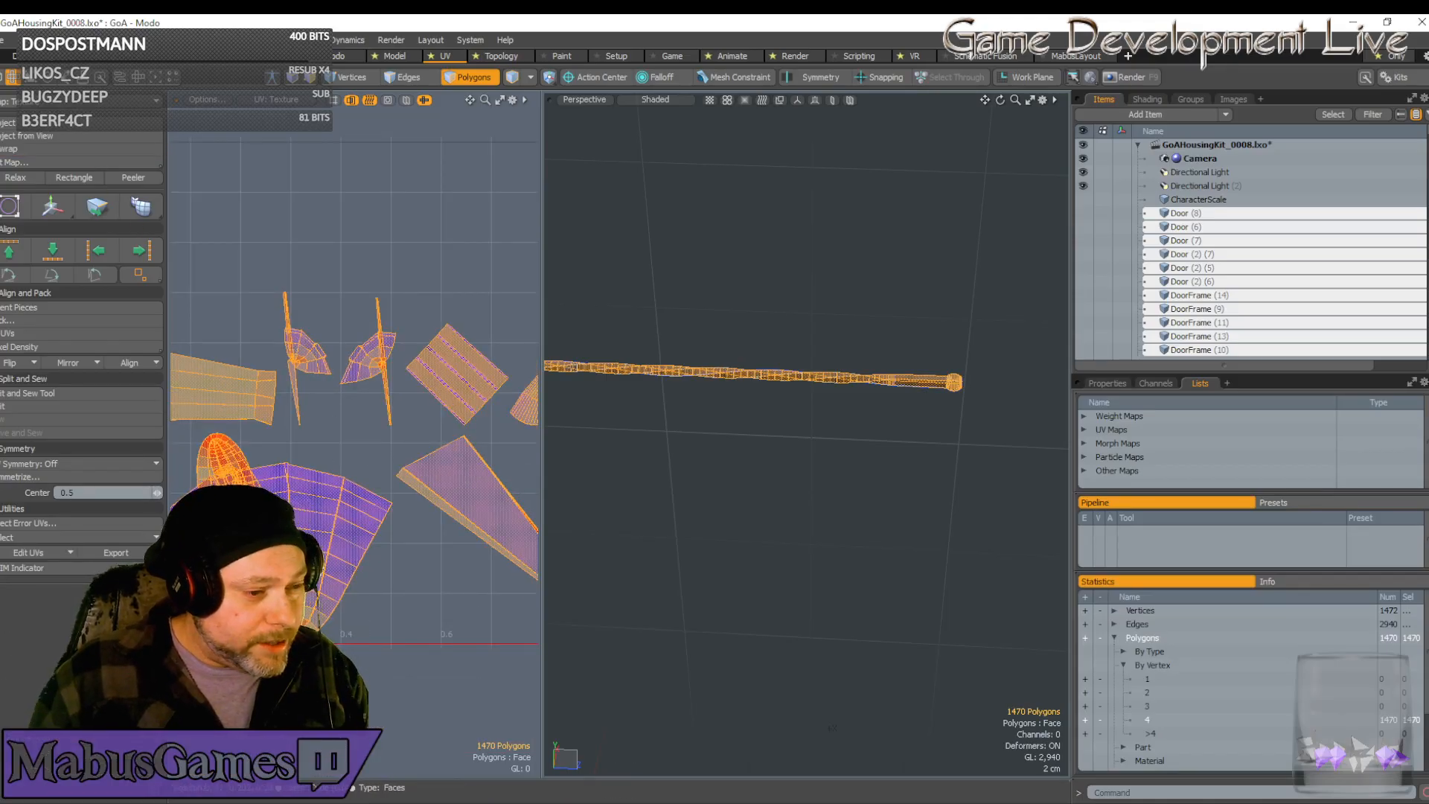
Select individual UV islands to match them to the model, ending with the twisted-looking island of one curved prong
double_click(856, 377)
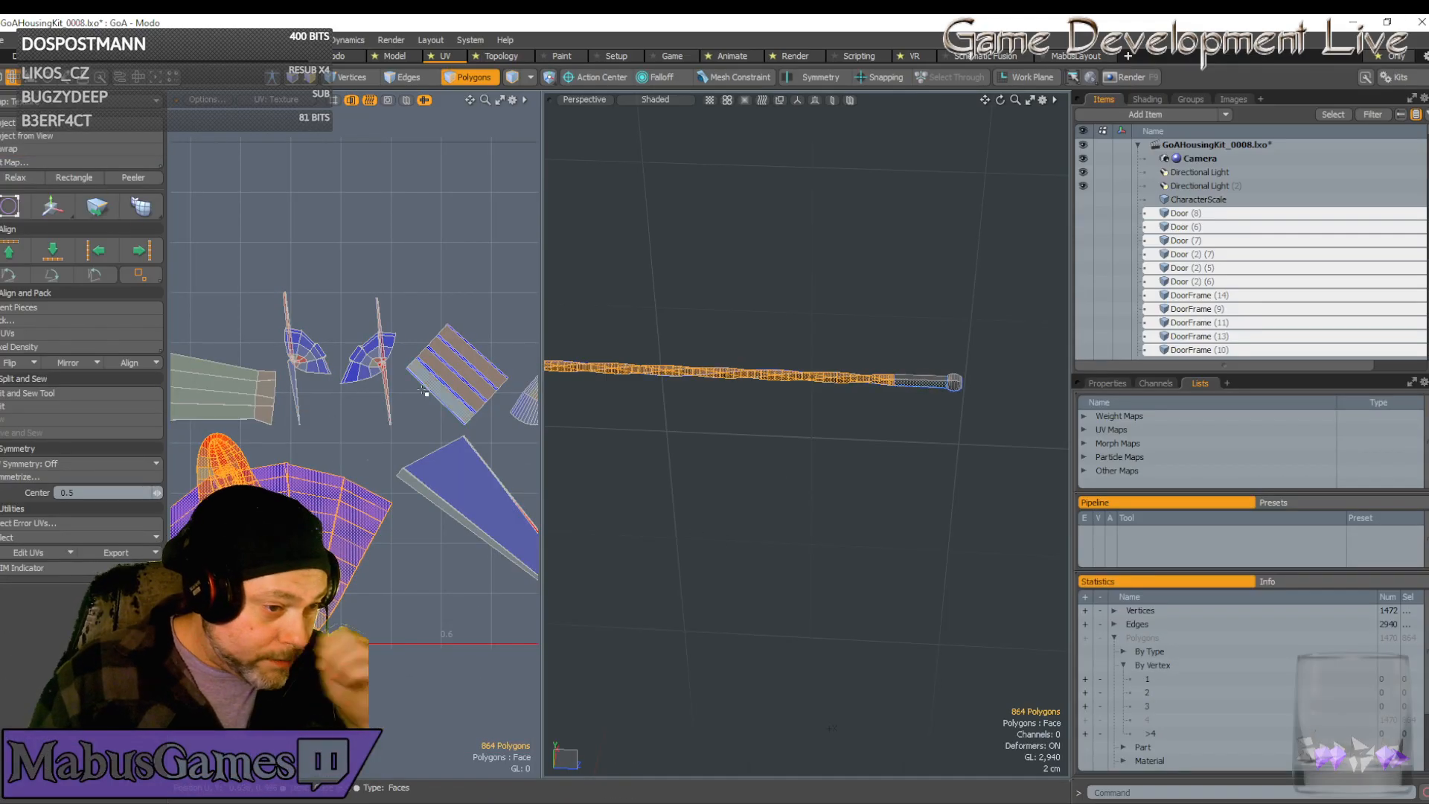
drag(296, 350, 355, 370)
alt+drag(778, 491, 659, 404)
scroll(419, 344, up, 5)
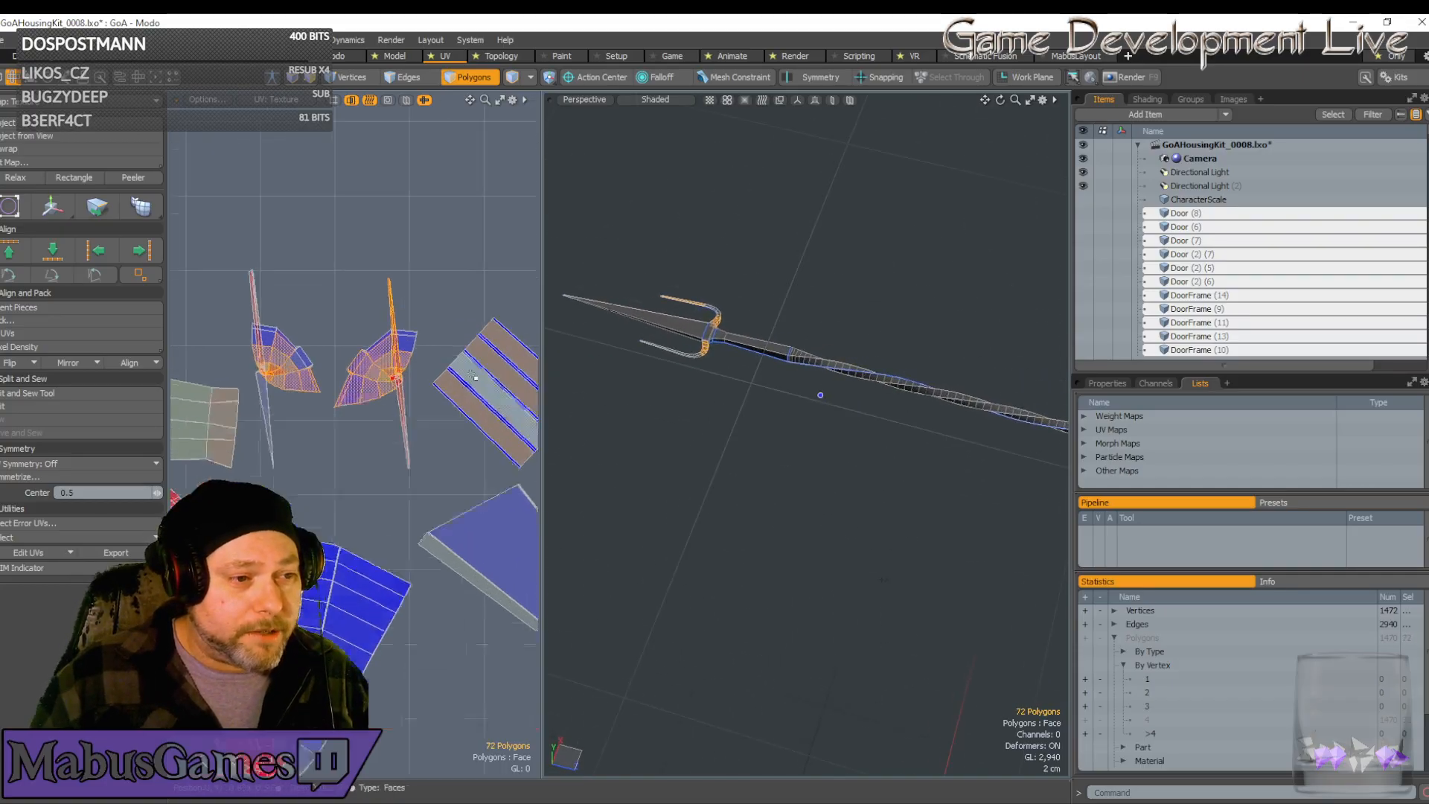
alt+drag(324, 332, 449, 357)
double_click(411, 393)
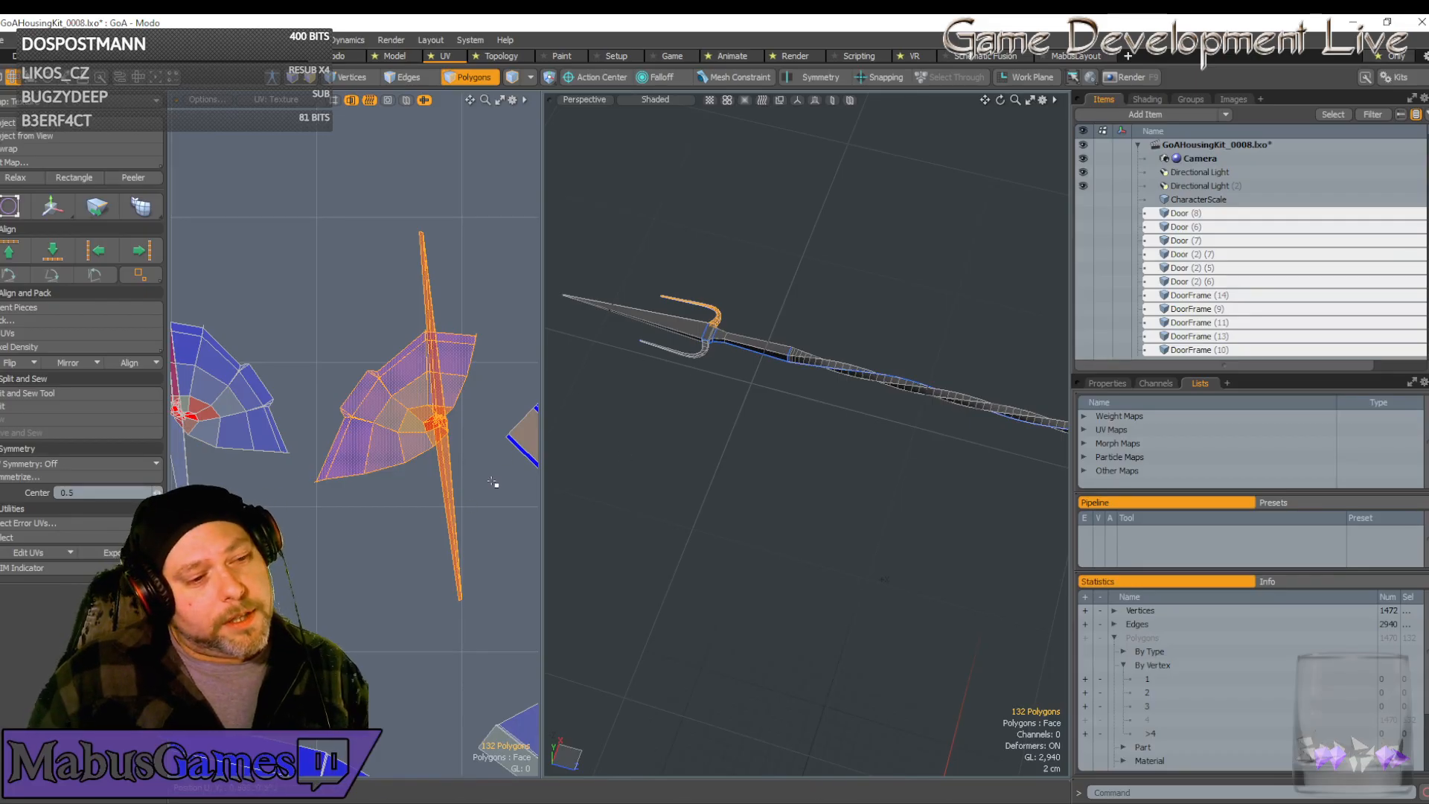
Examine the seams and geometry where the curved prong meets the blade's base, from close up and from the side
alt+drag(670, 389, 663, 463)
scroll(663, 463, up, 3)
scroll(663, 463, up, 5)
scroll(641, 433, up, 7)
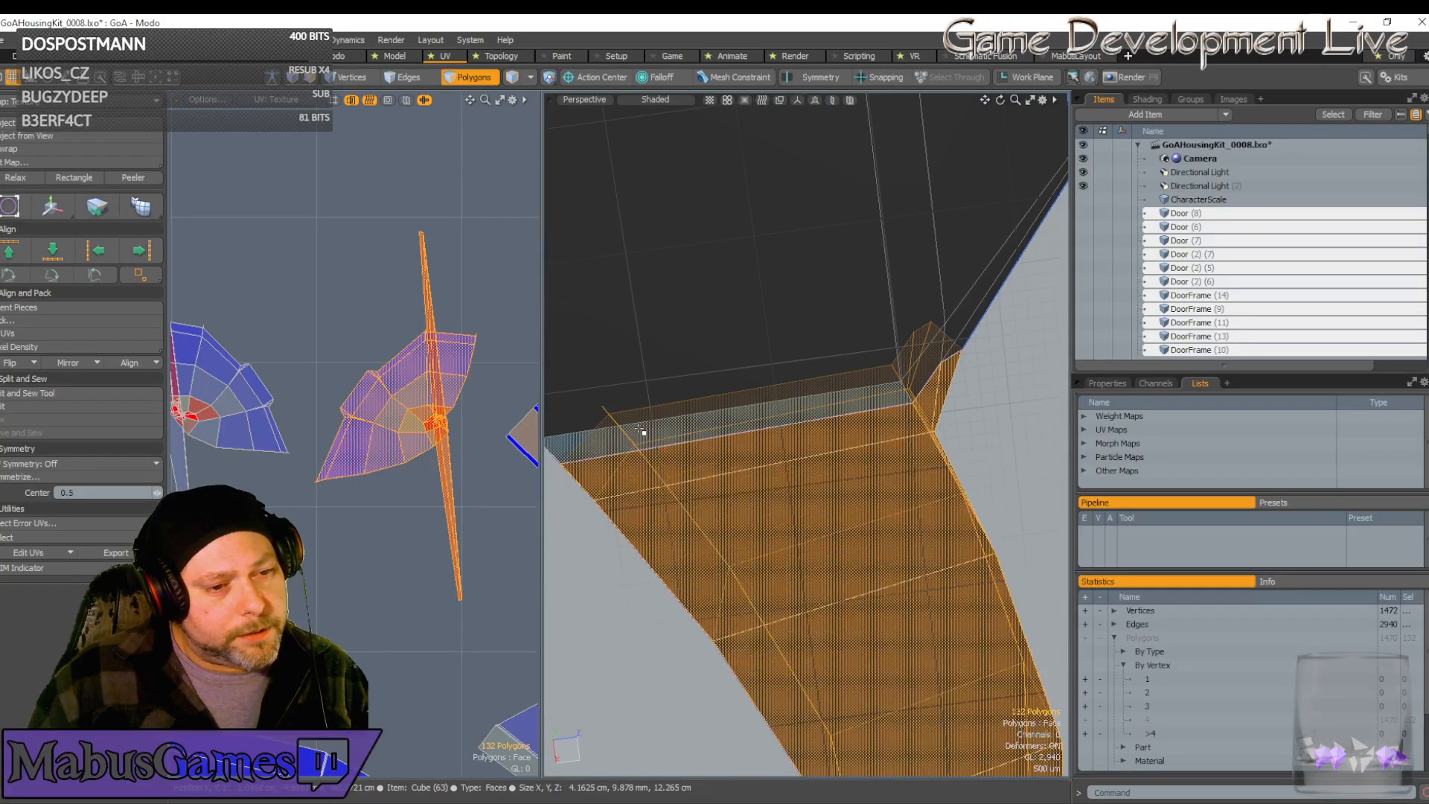
scroll(639, 432, down, 6)
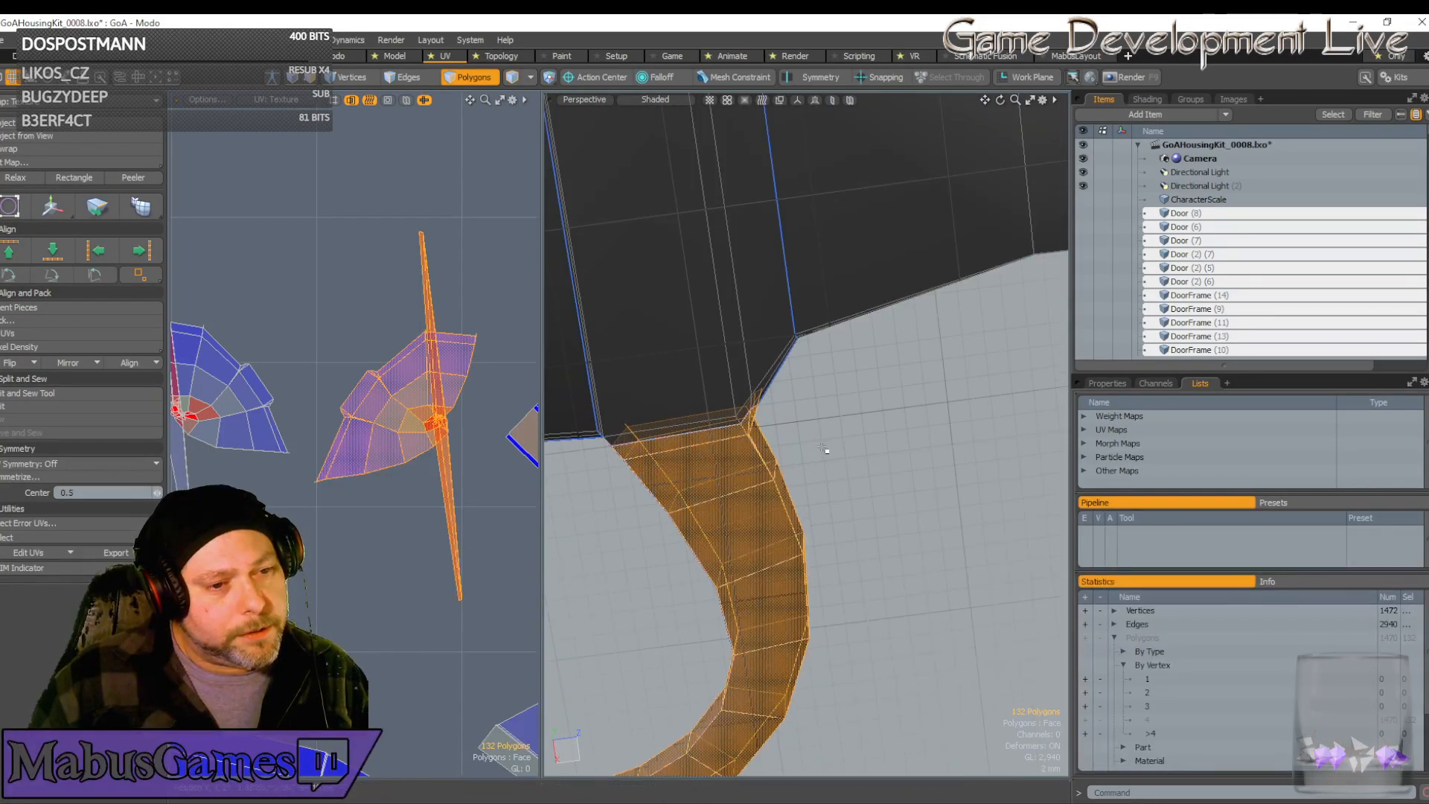
click(817, 448)
scroll(831, 447, up, 10)
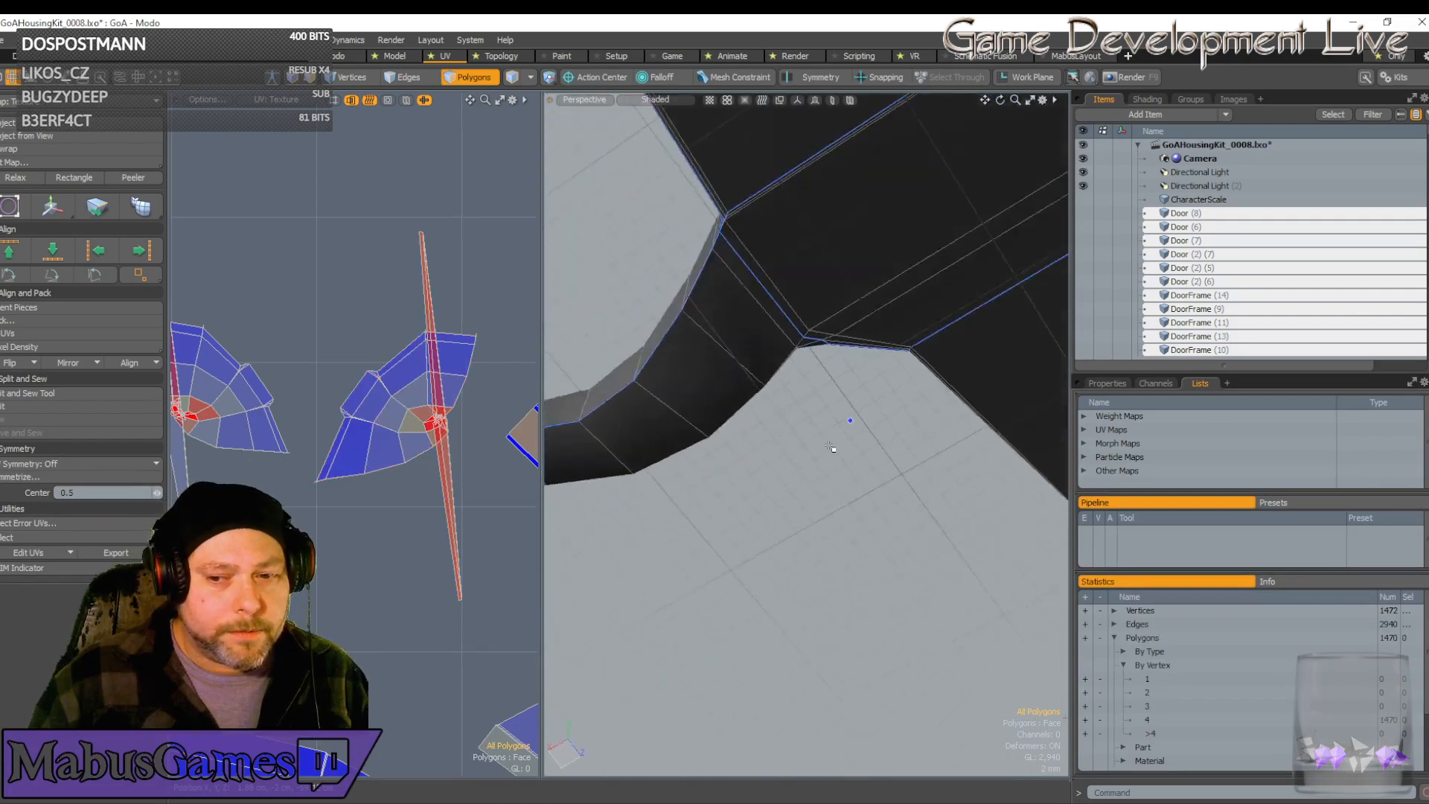
scroll(830, 447, up, 8)
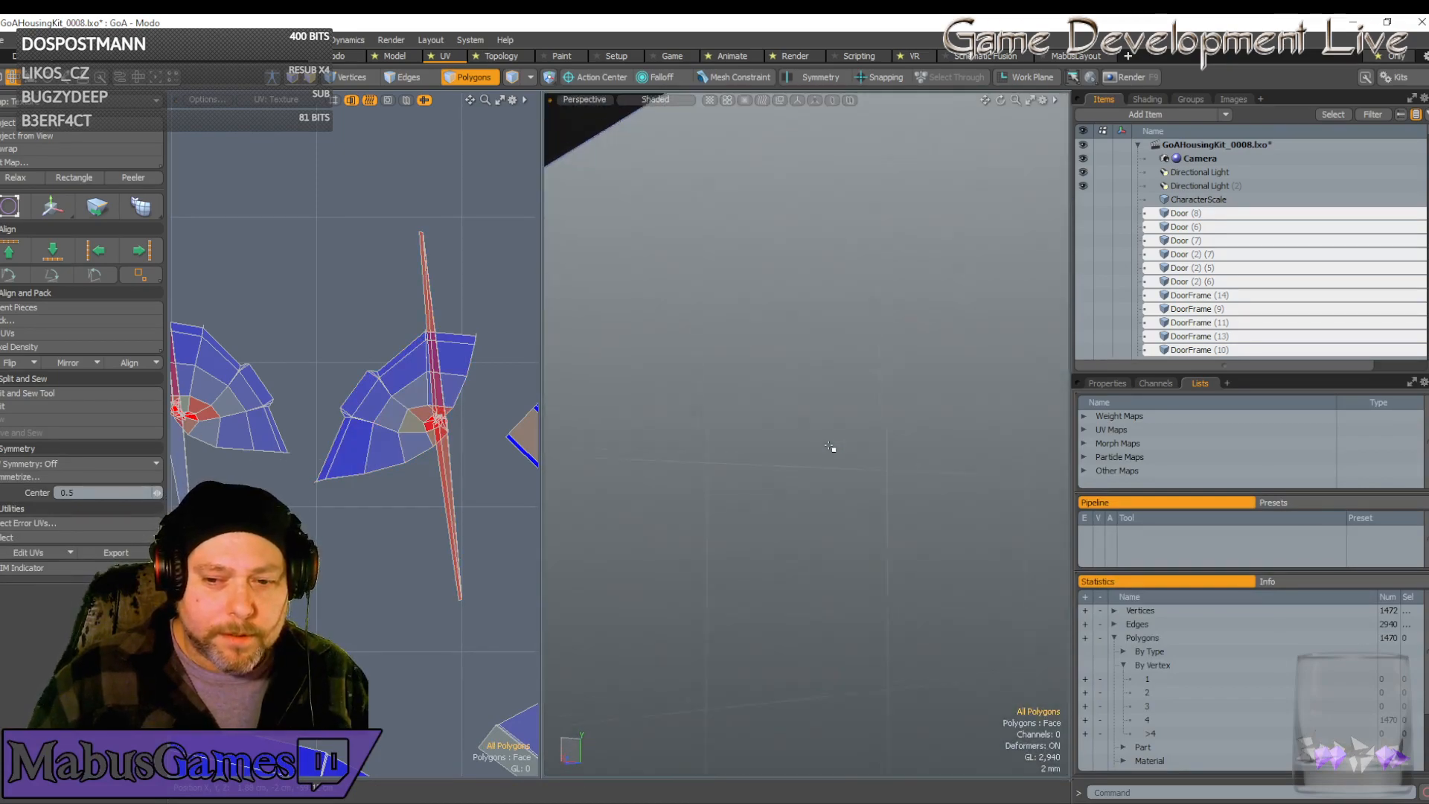
scroll(828, 445, down, 10)
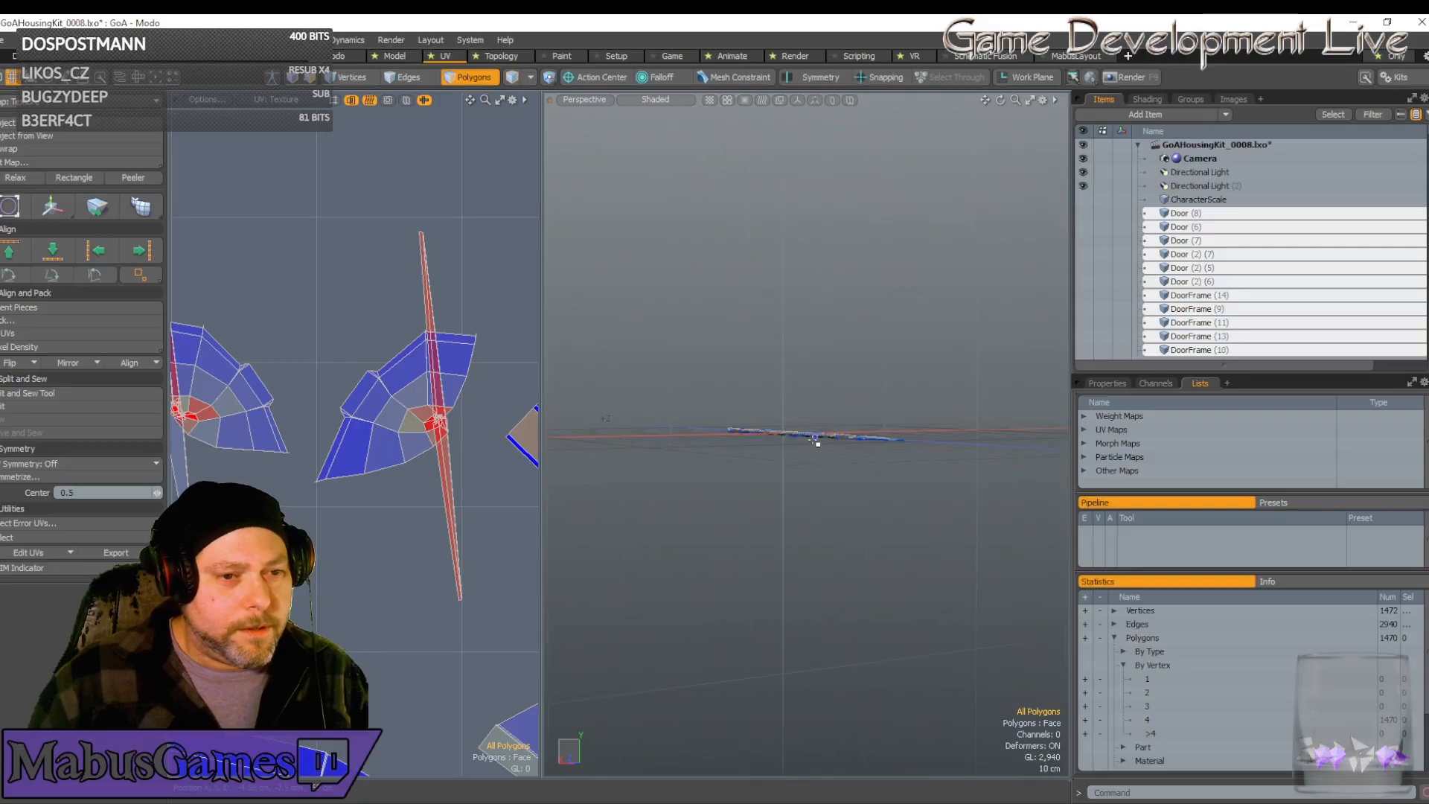
scroll(833, 442, up, 3)
scroll(787, 449, up, 6)
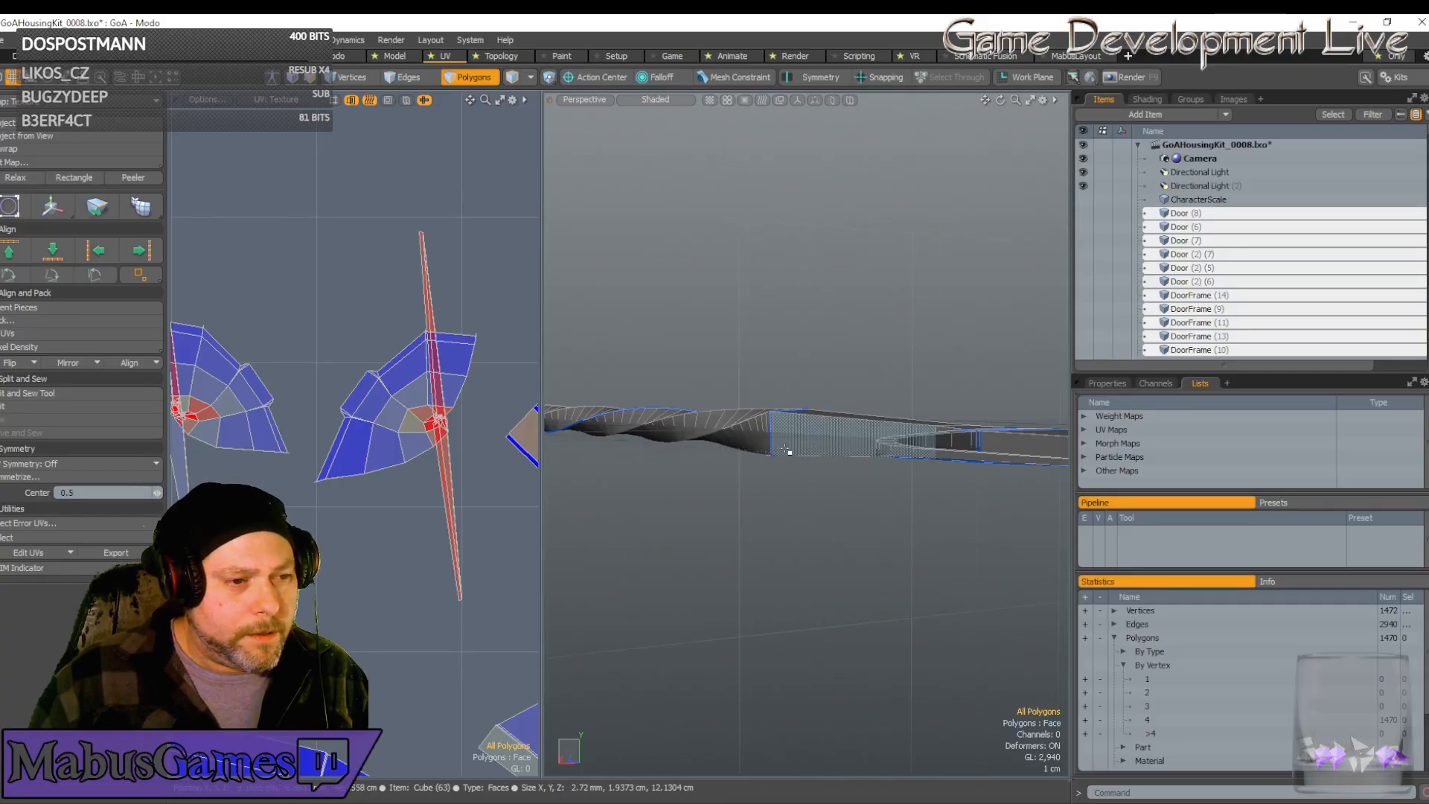
scroll(788, 450, down, 8)
Reselect the curved prong's whole UV island and examine the corner where the prong joins the blade's base
alt+drag(796, 456, 827, 429)
drag(411, 389, 411, 366)
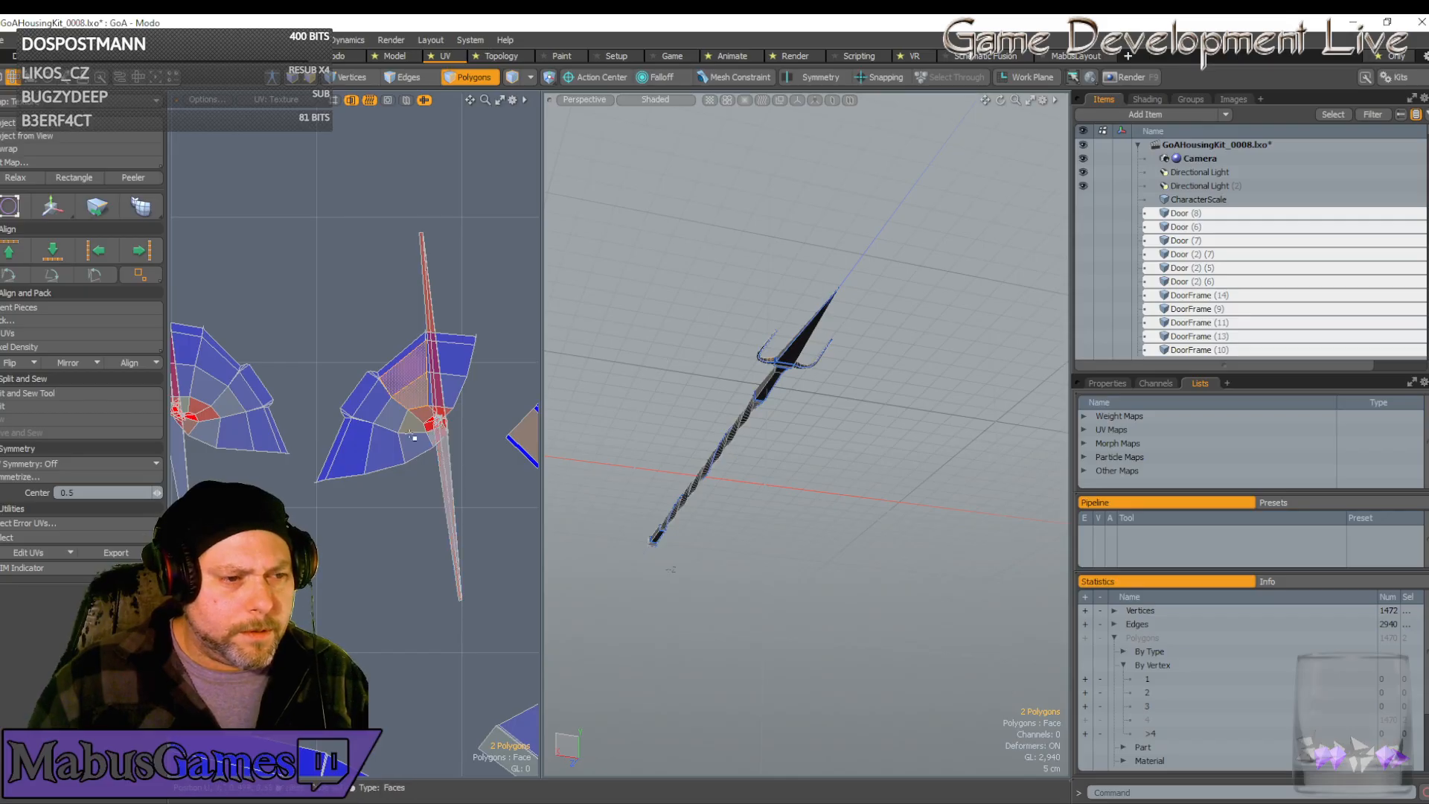
double_click(389, 430)
scroll(746, 345, up, 10)
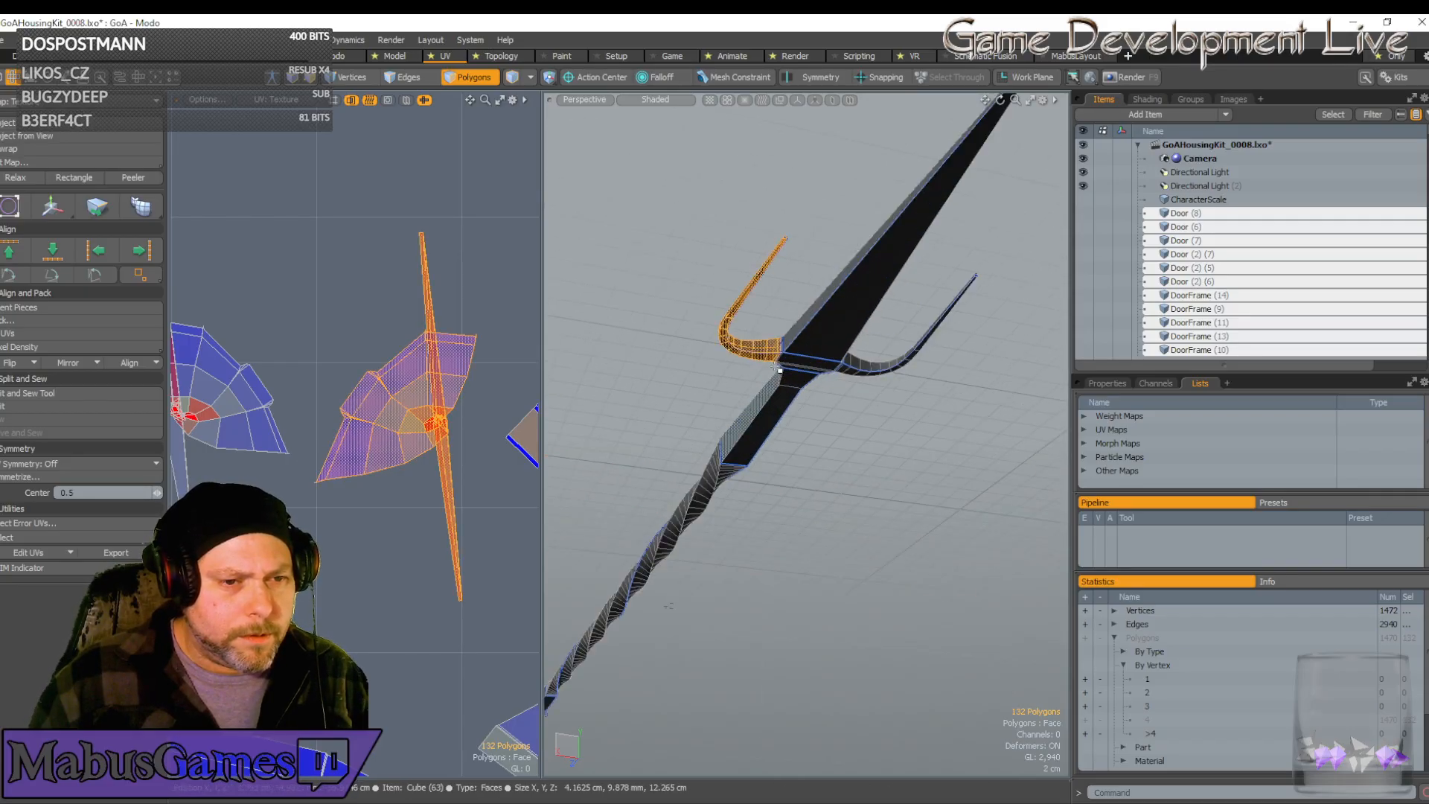
scroll(738, 407, up, 10)
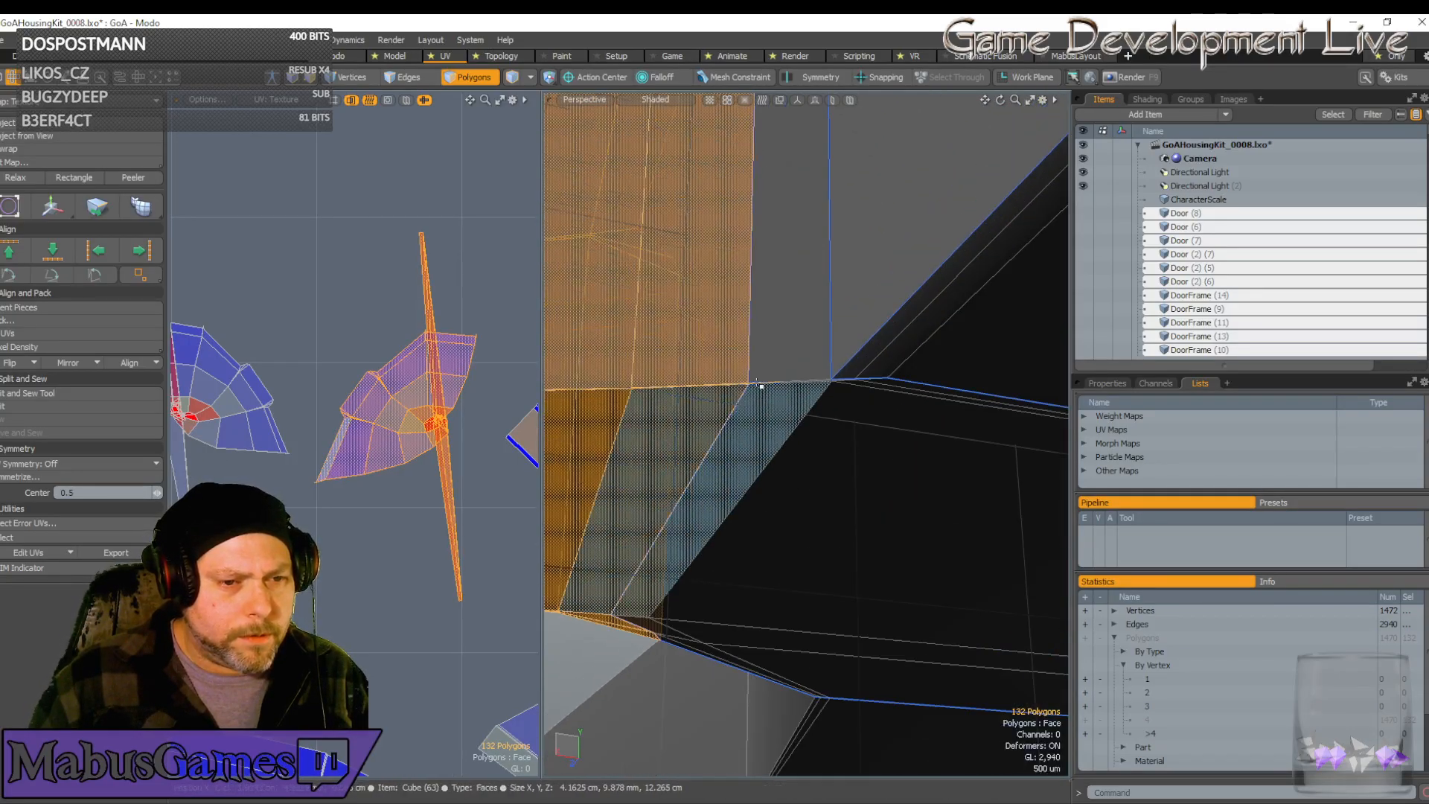
scroll(744, 423, up, 8)
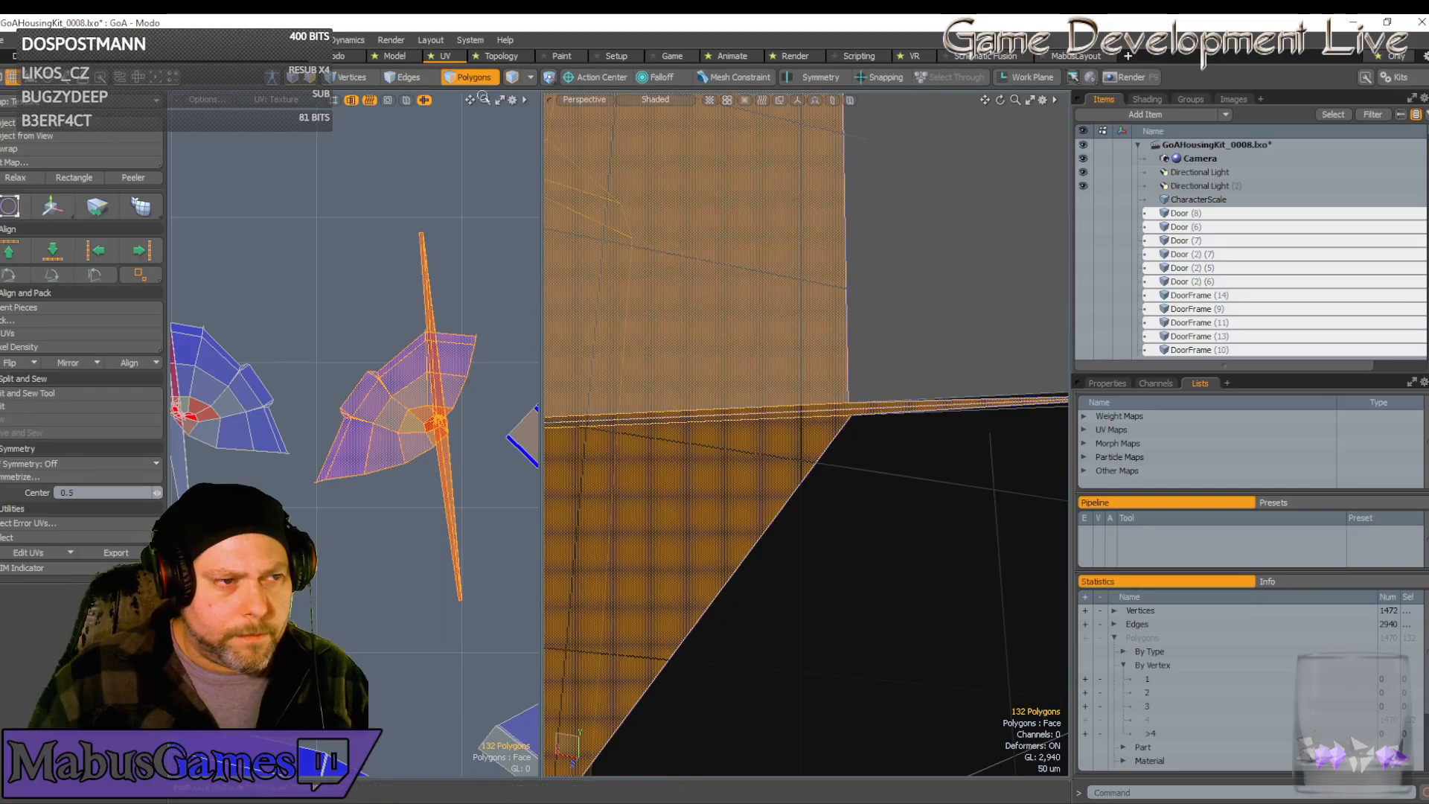
Select the thin bevel edge on the prong beside its joint with the blade and locate it in the UV layout
click(409, 77)
click(841, 411)
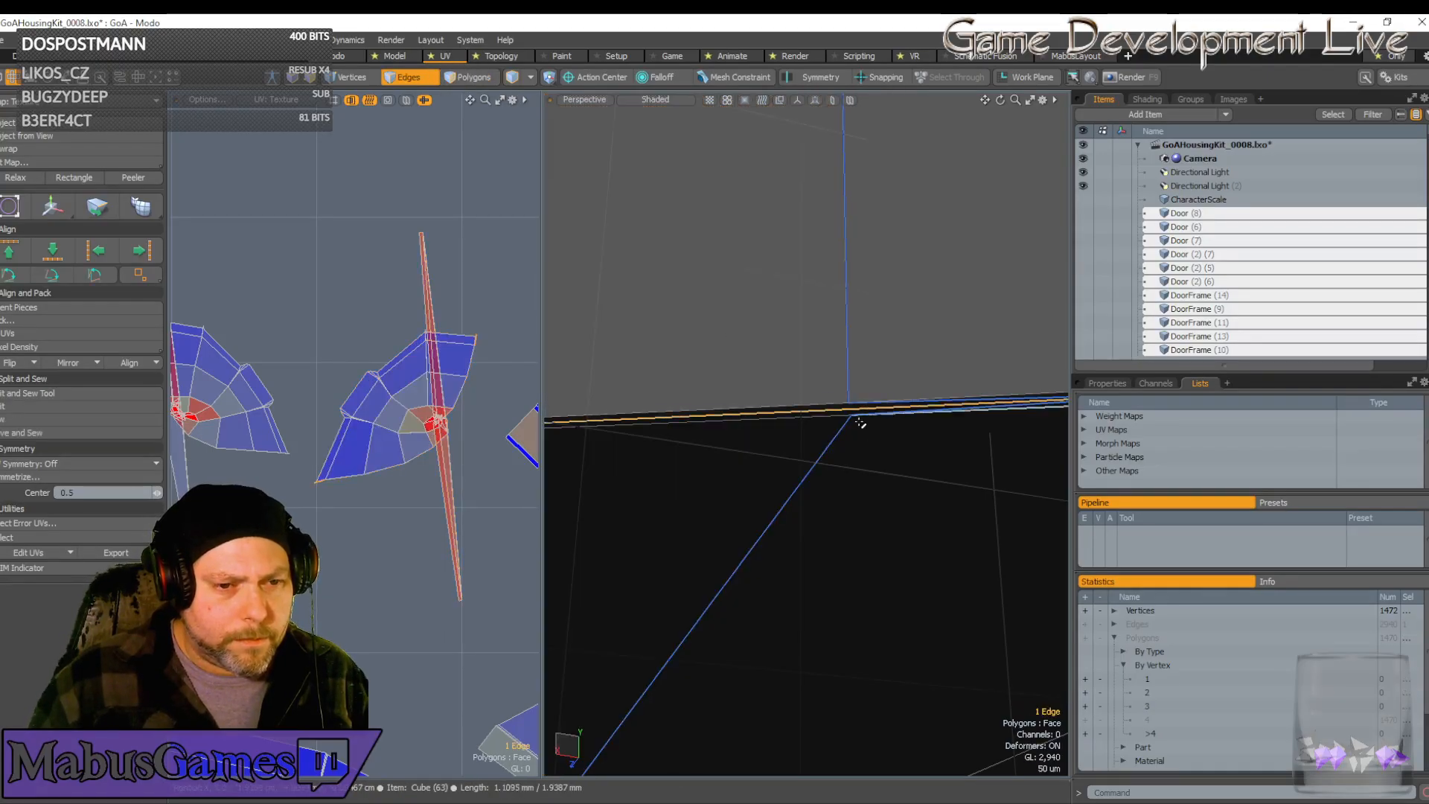
scroll(477, 273, up, 8)
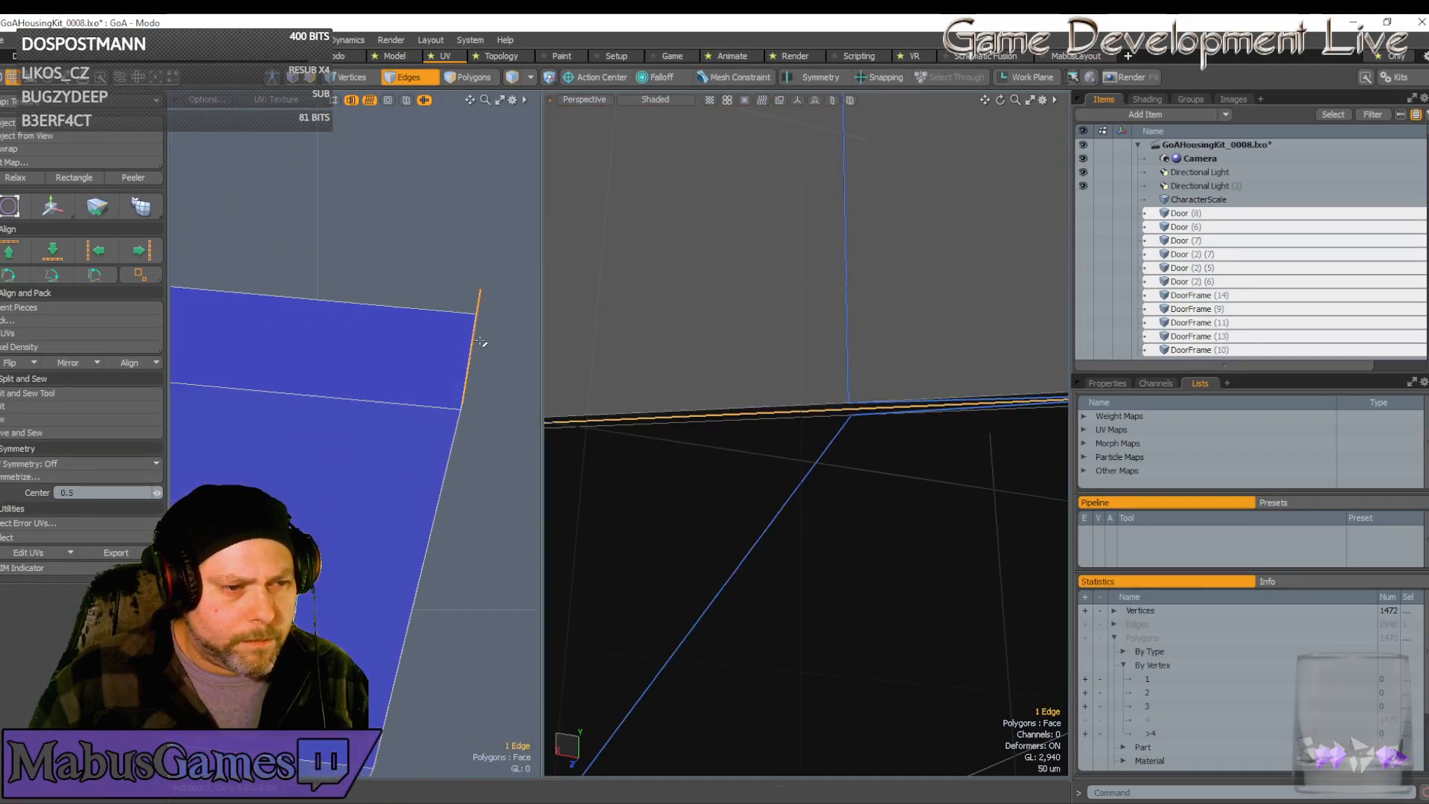
scroll(487, 291, up, 3)
scroll(488, 297, down, 6)
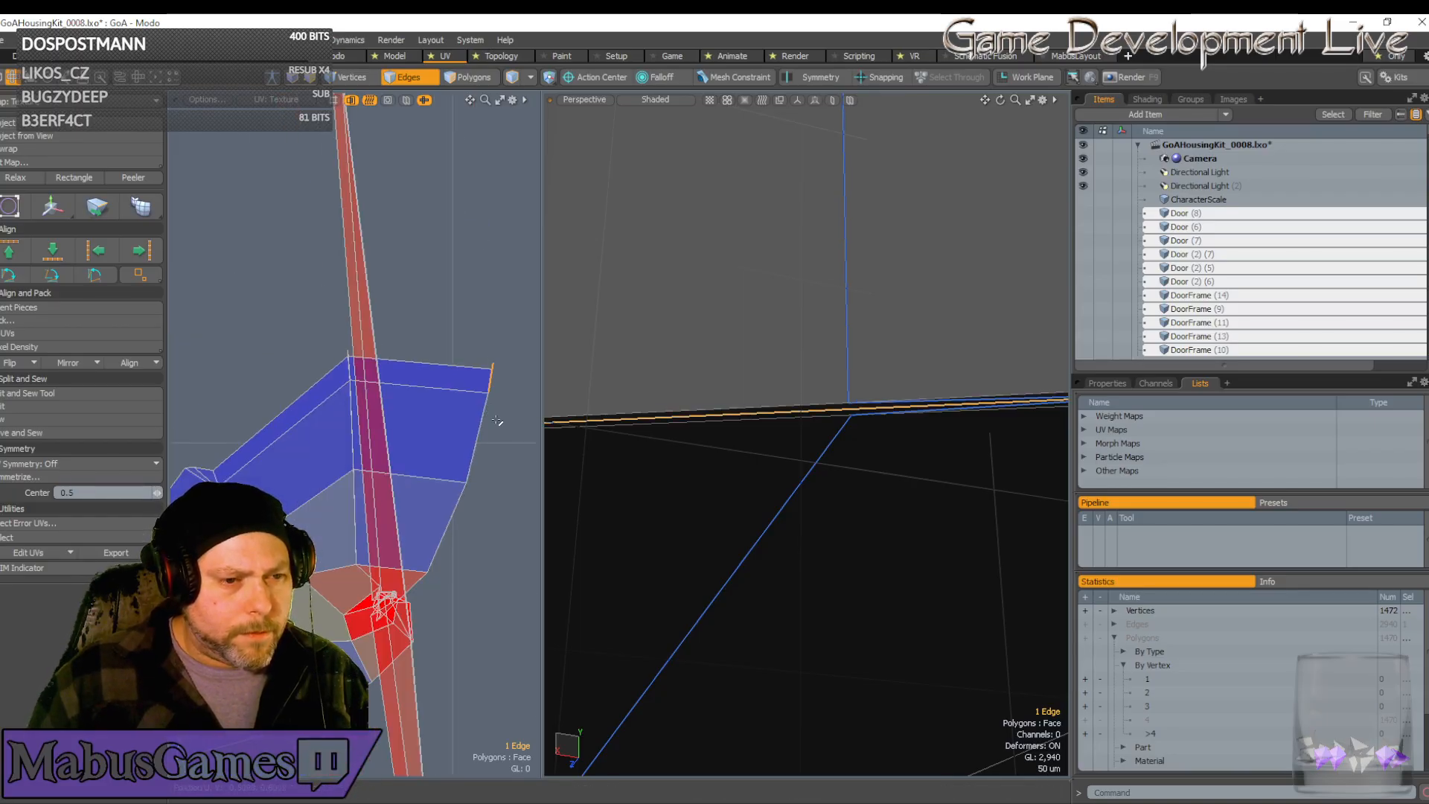
Extend the edge selection from the prong's joint along its bevel to cover the full edge run to the tip
scroll(737, 458, down, 10)
alt+drag(748, 467, 759, 494)
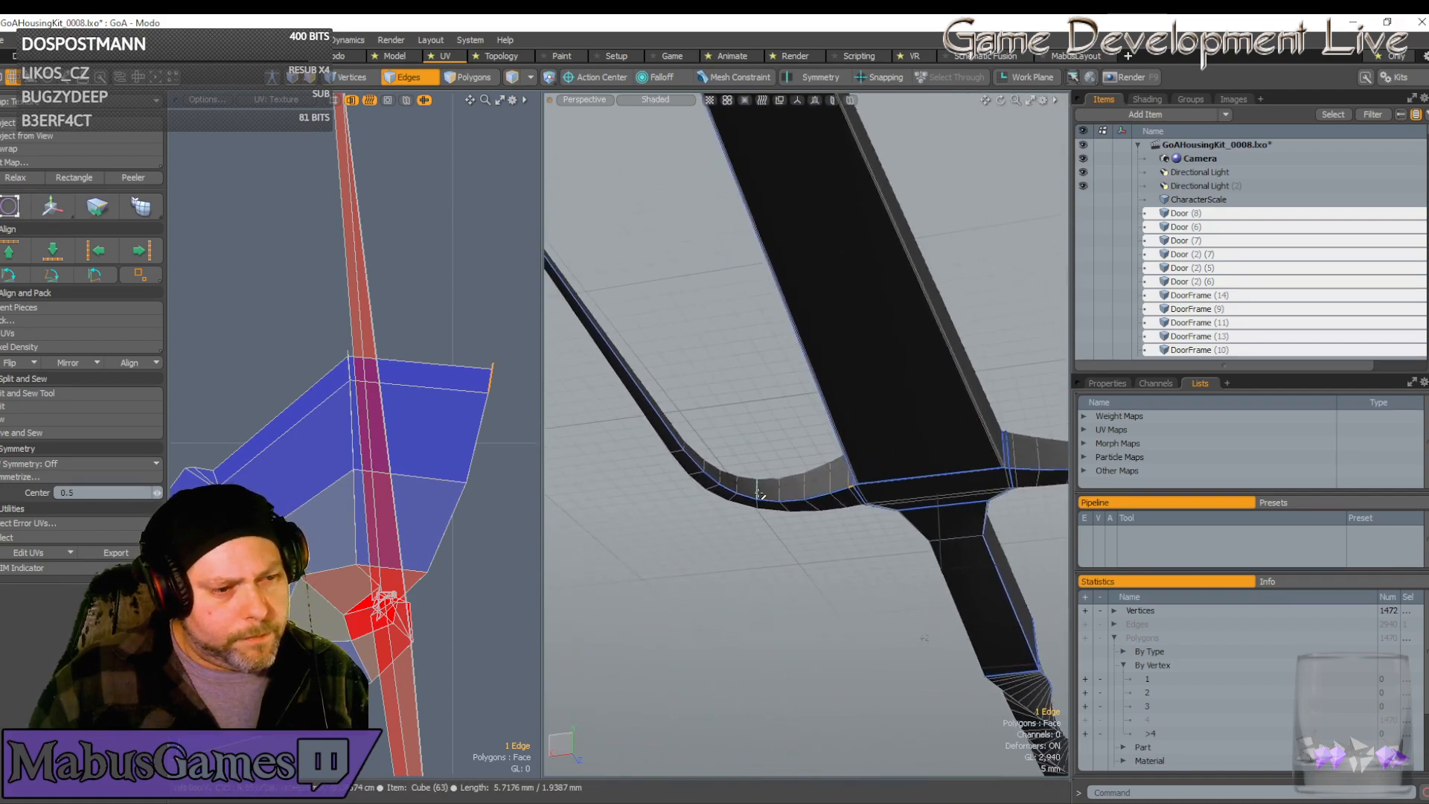
scroll(759, 494, up, 10)
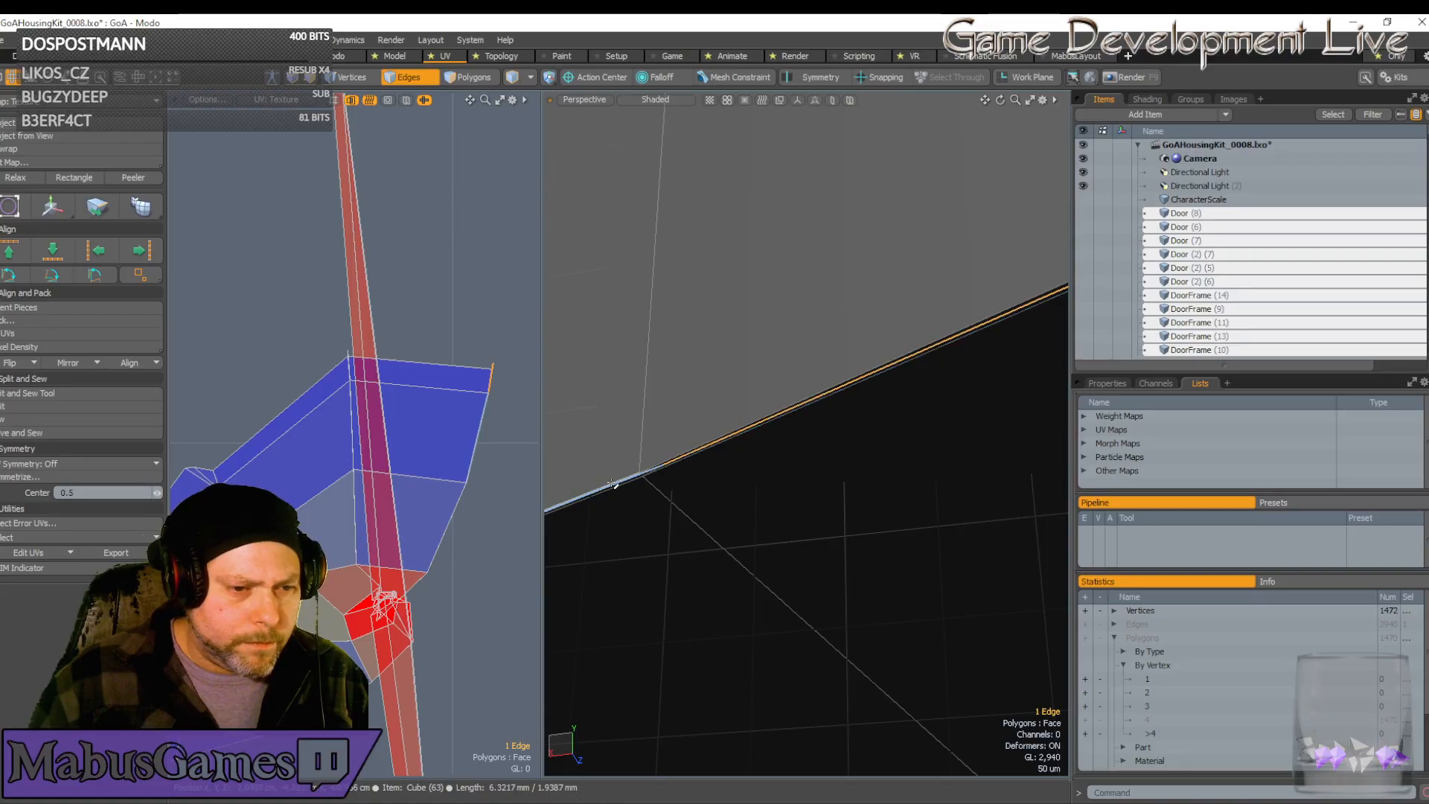
scroll(647, 476, up, 3)
key(2)
scroll(738, 481, down, 10)
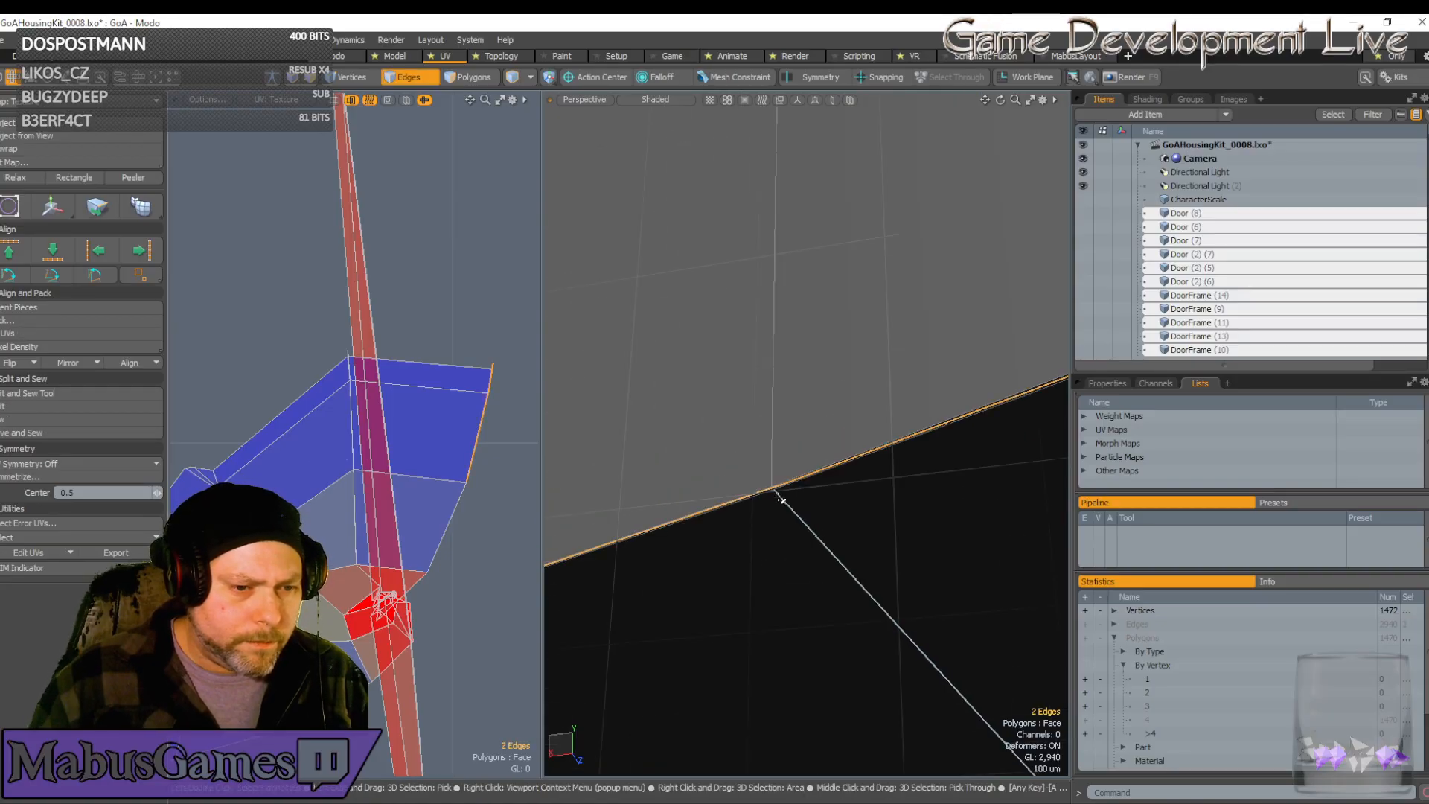
scroll(780, 498, down, 2)
key(Up)
key(Up)
key(Up)
alt+drag(780, 498, 779, 498)
key(l)
Examine the selected edge run at the prong's tip and its matching border in the UV layout
scroll(779, 498, down, 5)
scroll(701, 467, down, 4)
alt+drag(700, 468, 735, 451)
scroll(735, 451, up, 6)
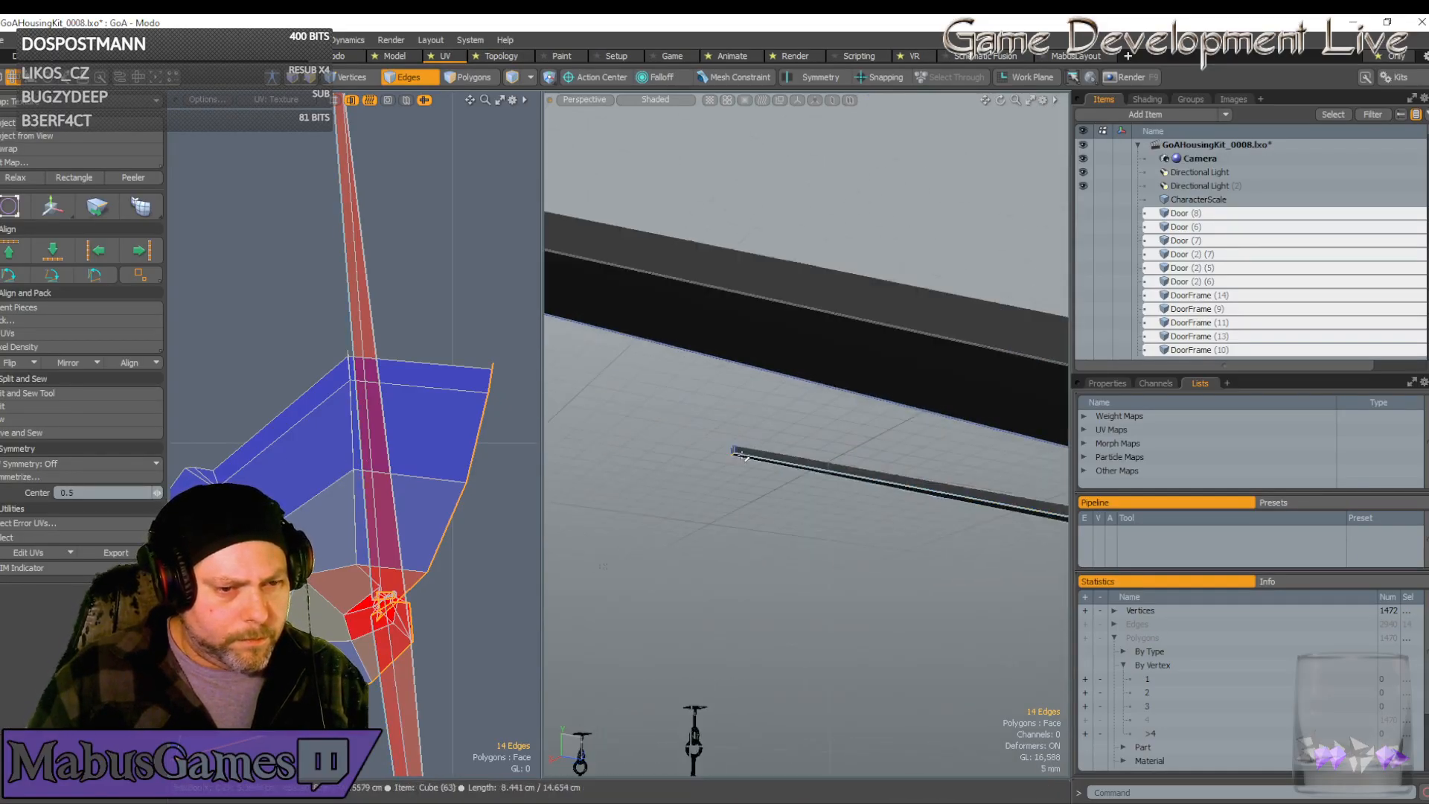
scroll(735, 451, up, 15)
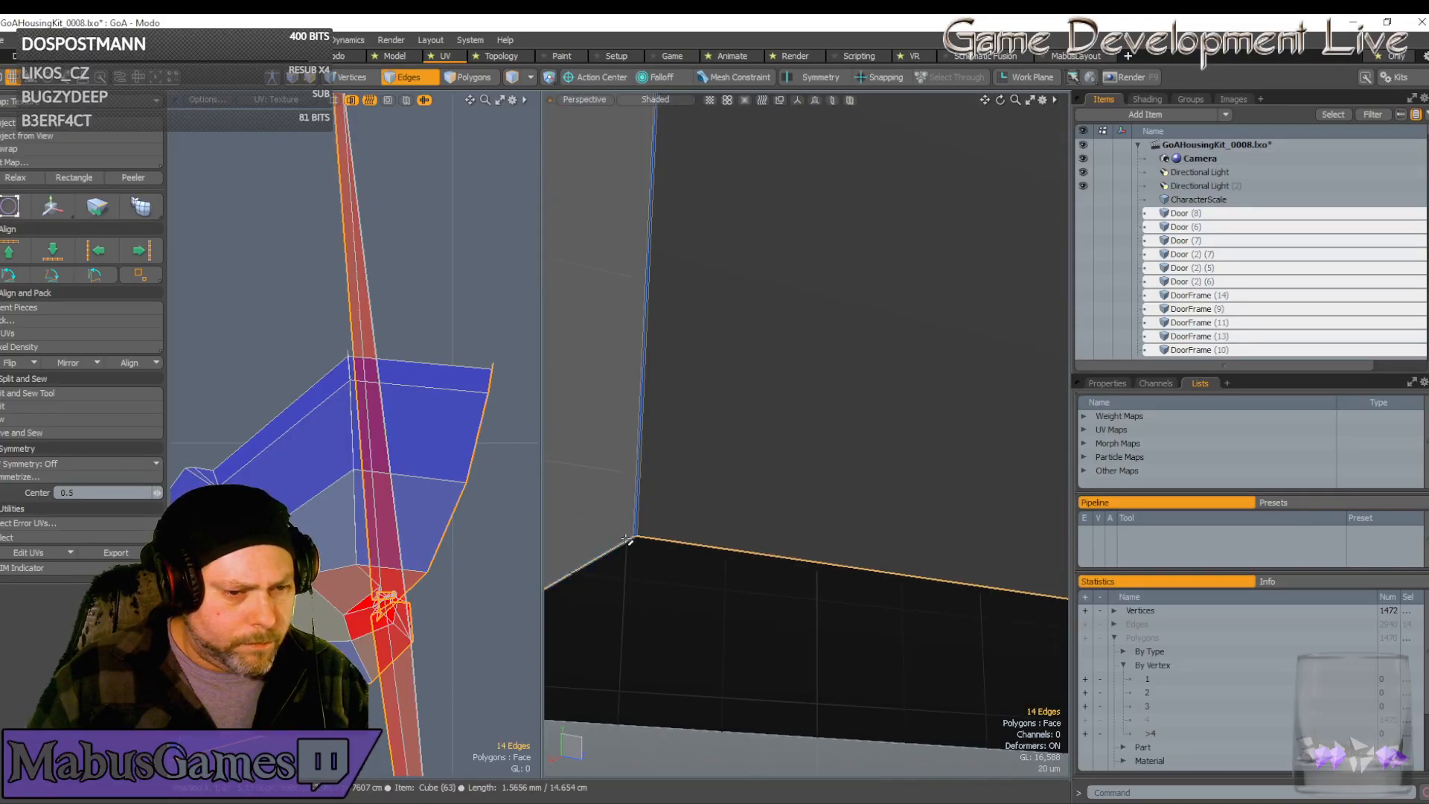
scroll(644, 527, up, 1)
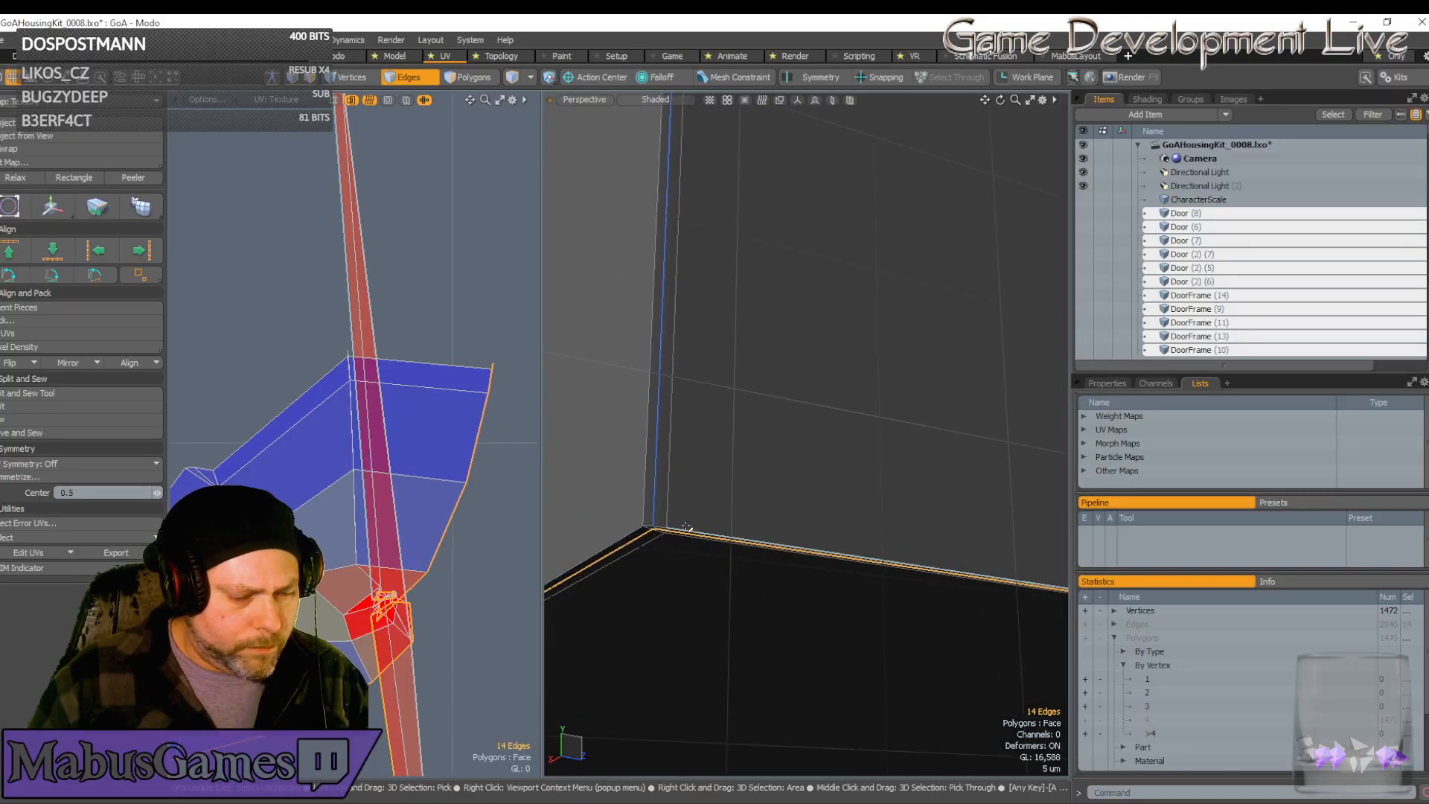
scroll(462, 370, down, 2)
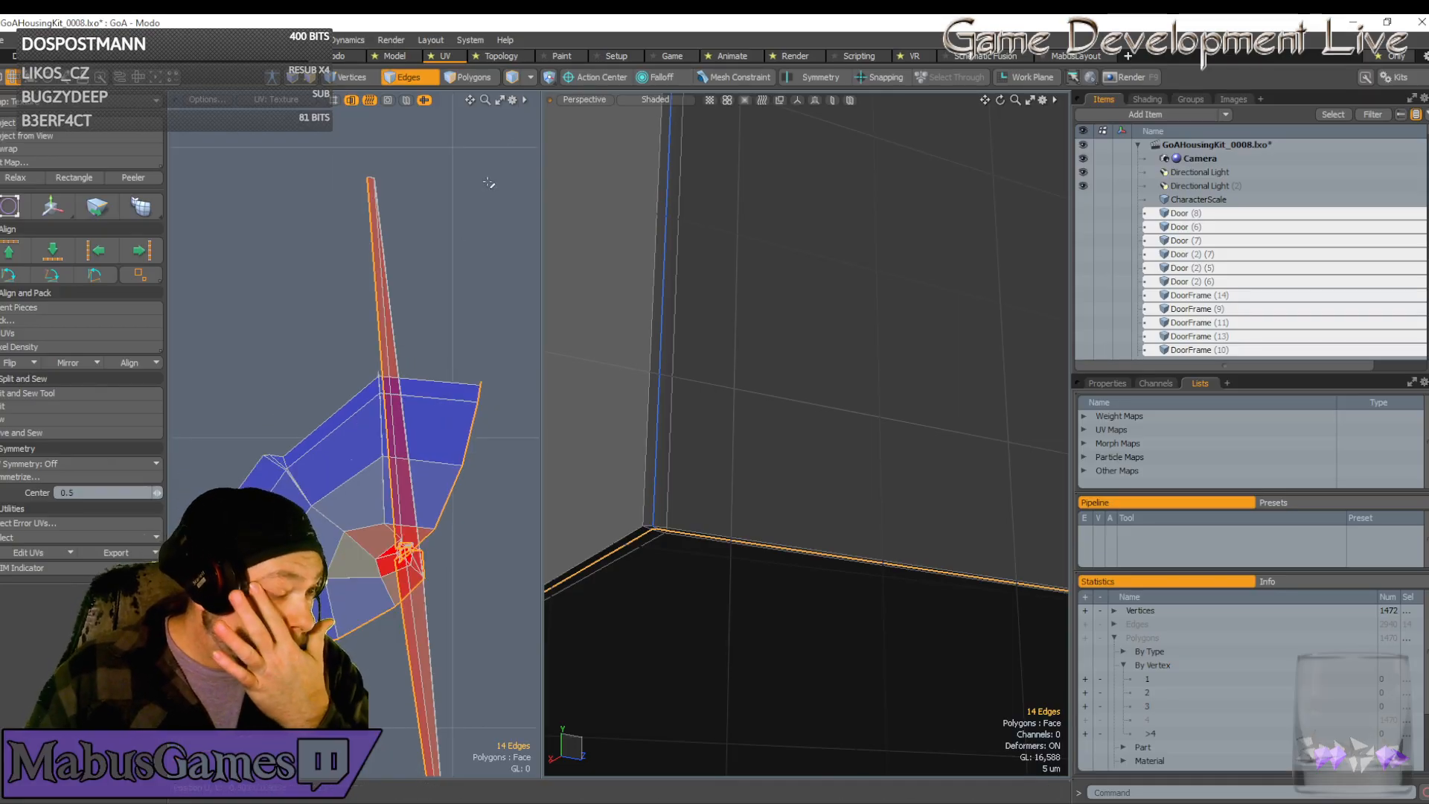
Switch to polygon selection and apply UV Relax to the curved prong's distorted island
click(472, 79)
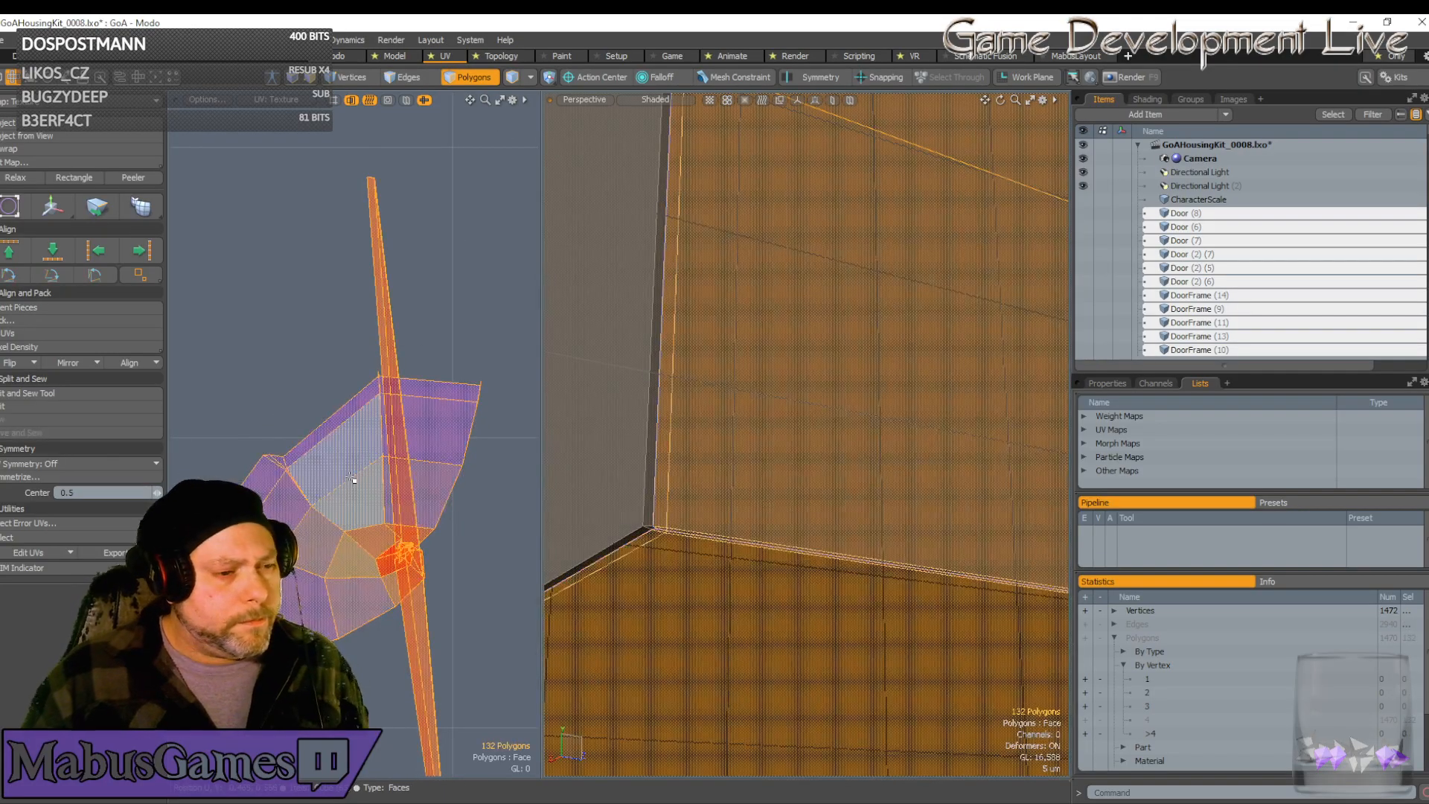
scroll(396, 458, down, 10)
scroll(375, 412, up, 5)
scroll(376, 413, up, 3)
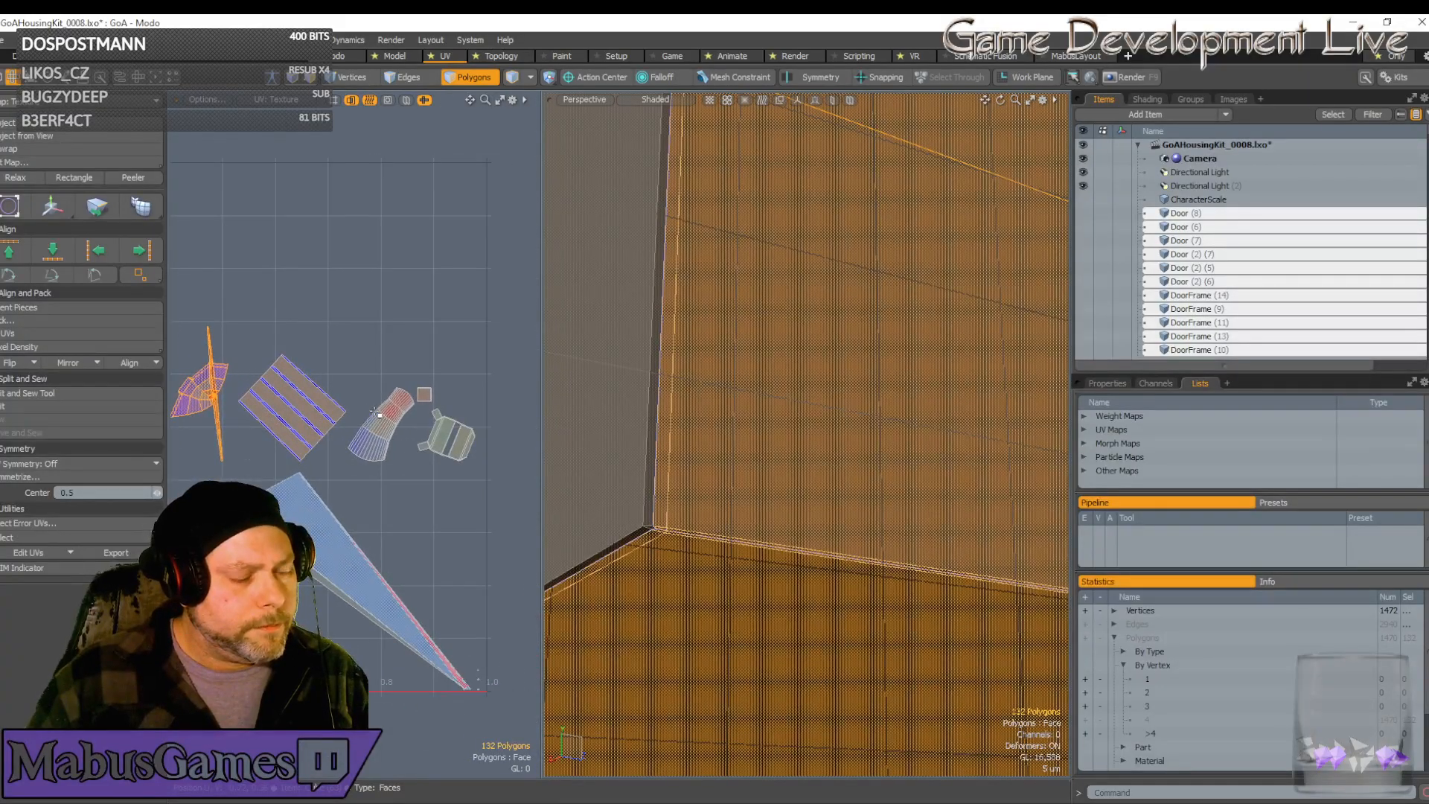
scroll(377, 413, up, 1)
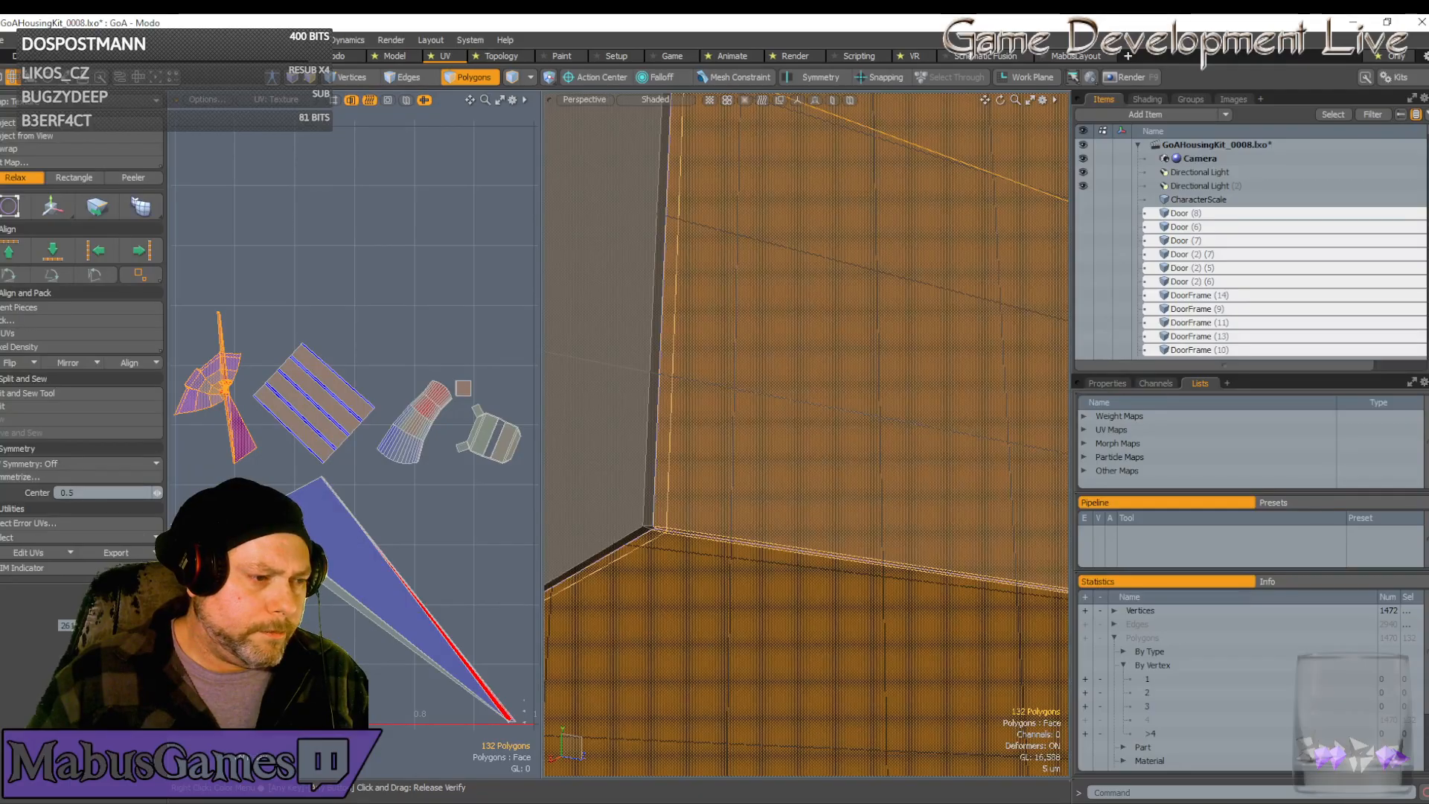
click(9, 206)
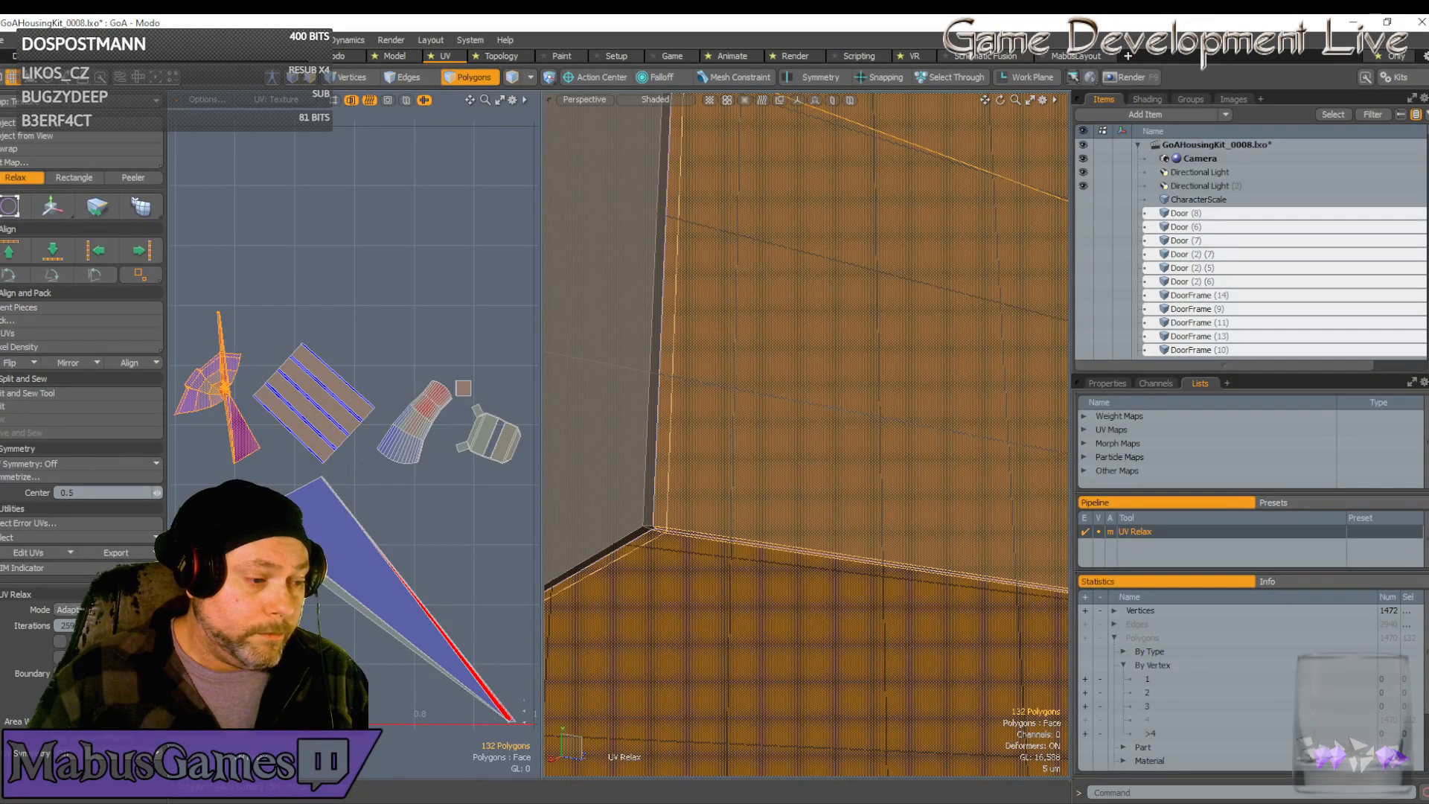
key(ctrl+s)
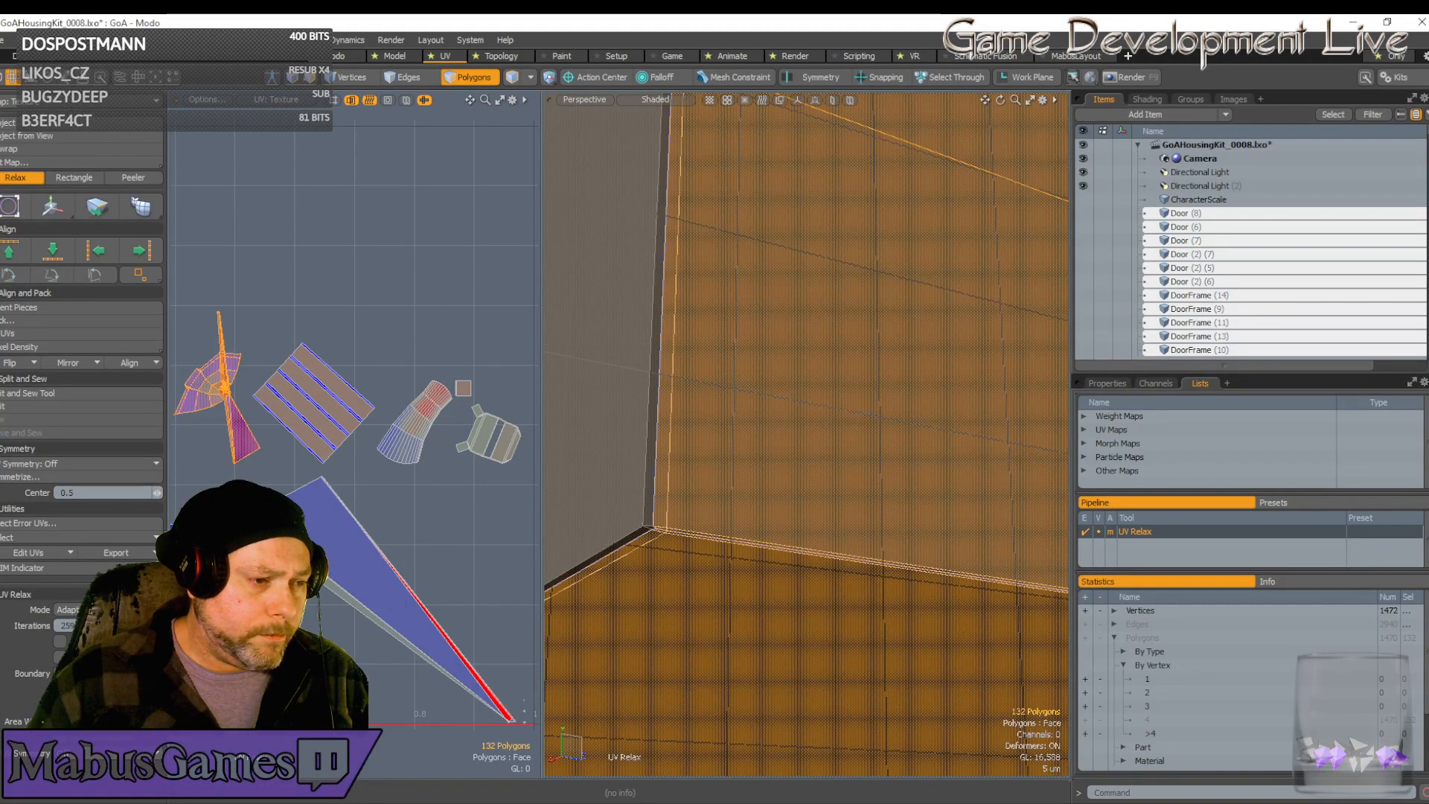
drag(200, 387, 212, 371)
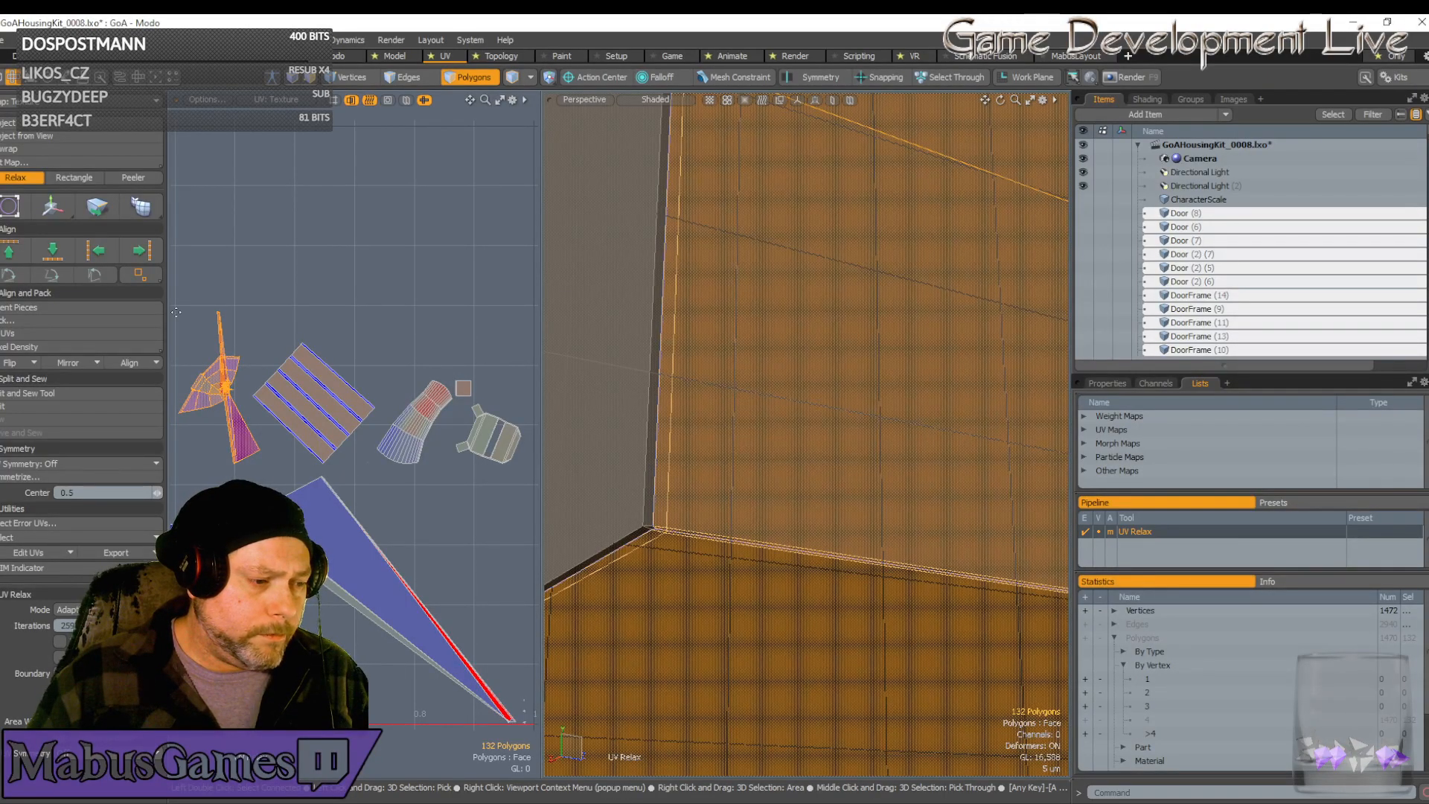
Relax the prong's UV island in Conformal mode and examine the overlapping faces around its joint
click(15, 178)
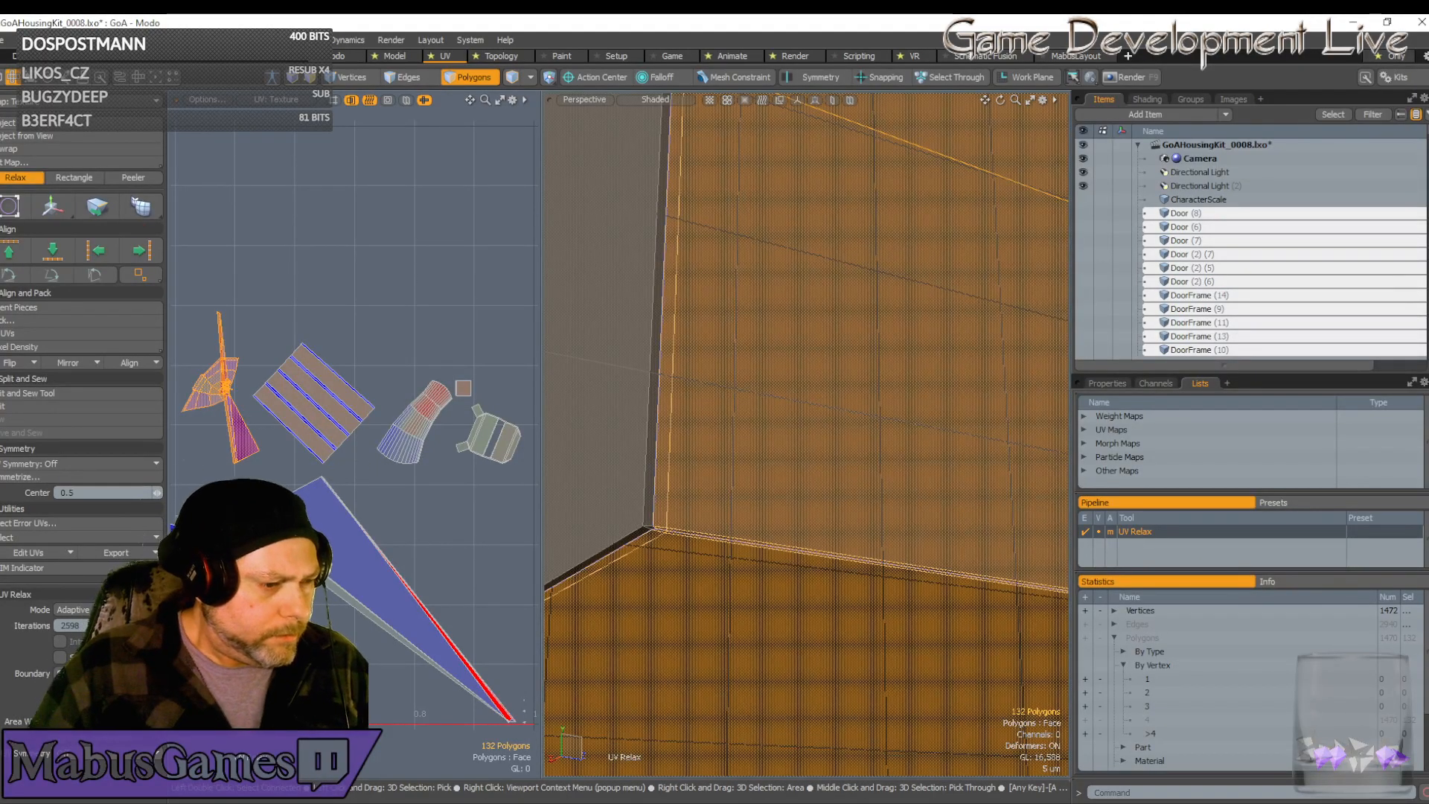
click(104, 609)
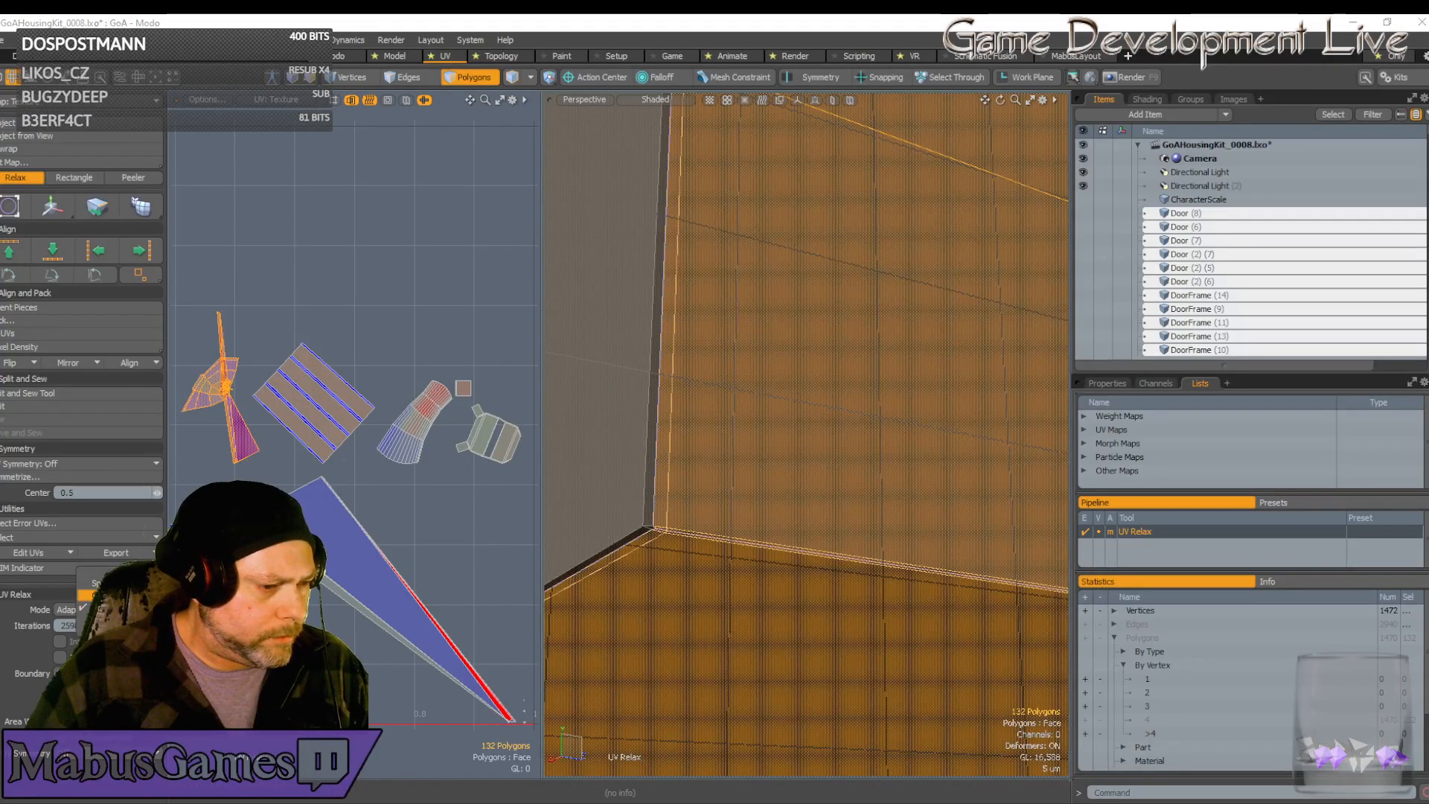
click(97, 594)
scroll(216, 407, up, 5)
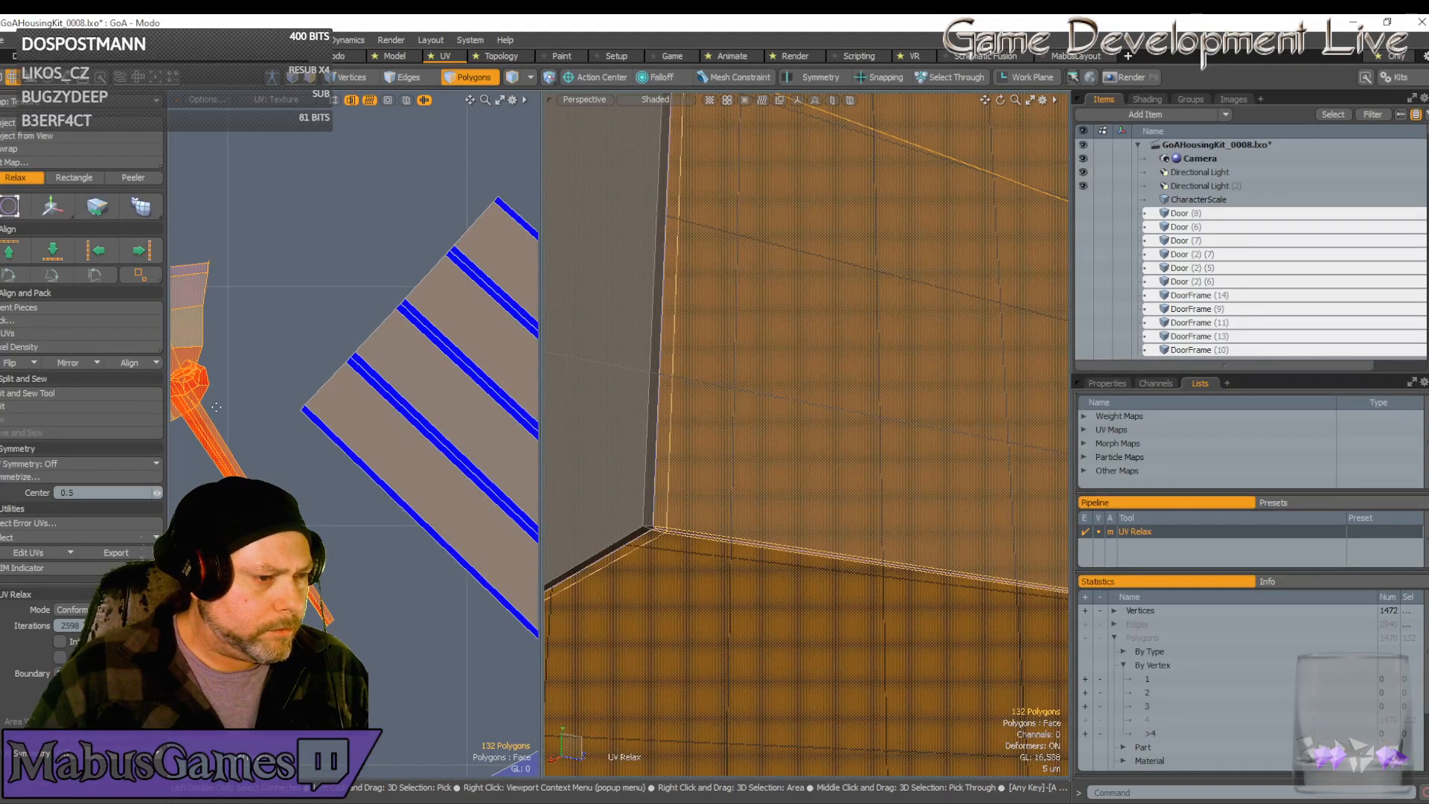
scroll(216, 407, down, 4)
alt+drag(298, 408, 440, 428)
scroll(441, 513, up, 4)
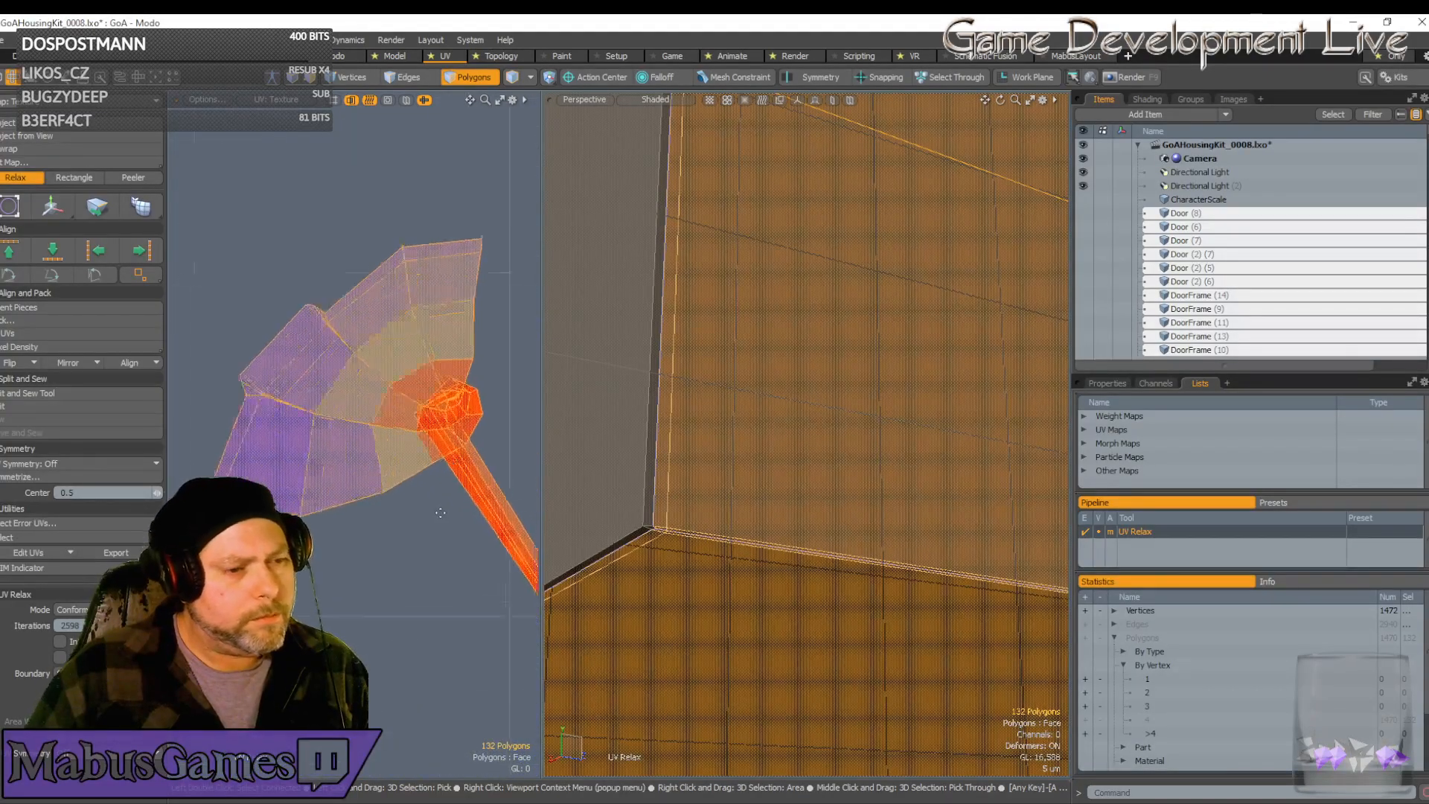
scroll(441, 513, up, 3)
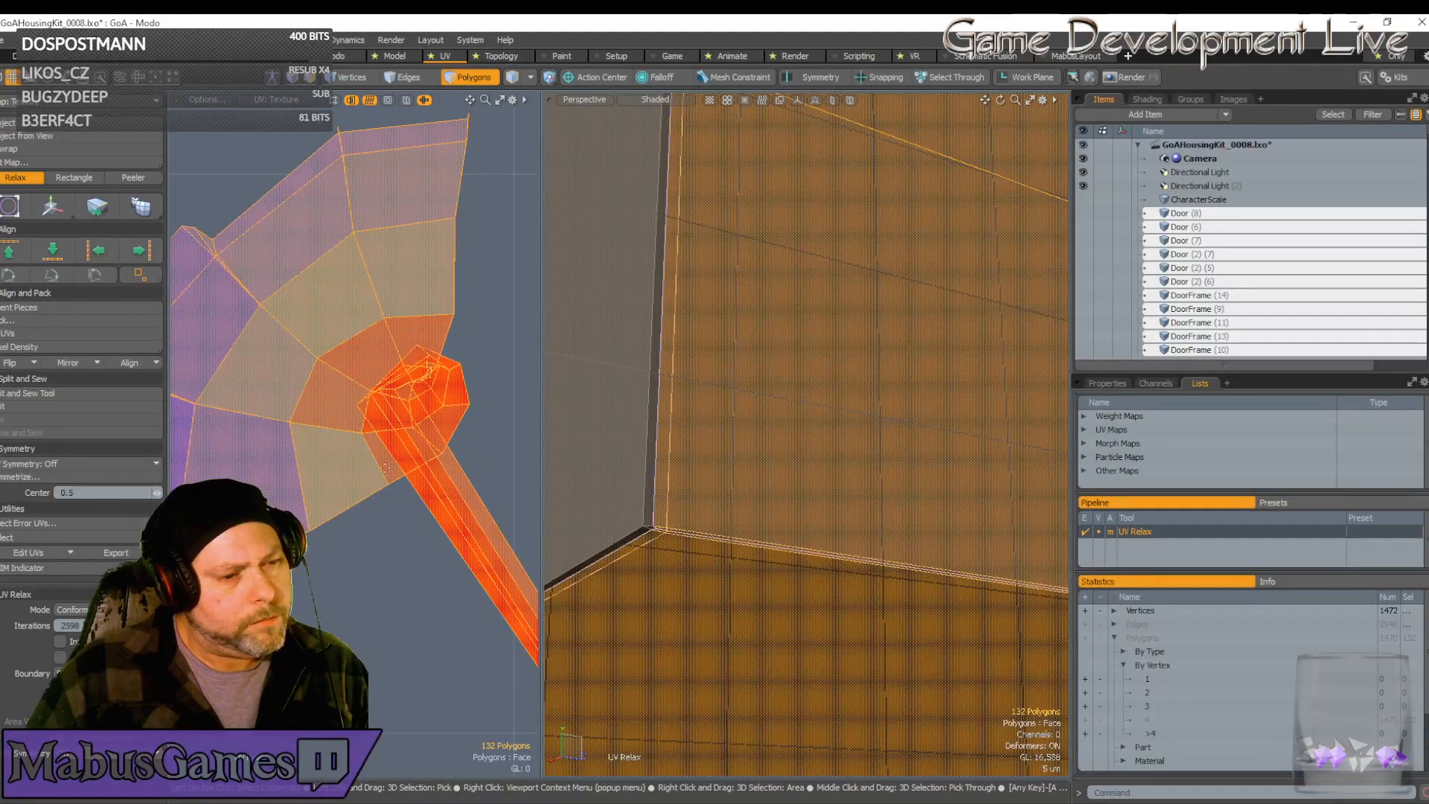
scroll(387, 469, down, 3)
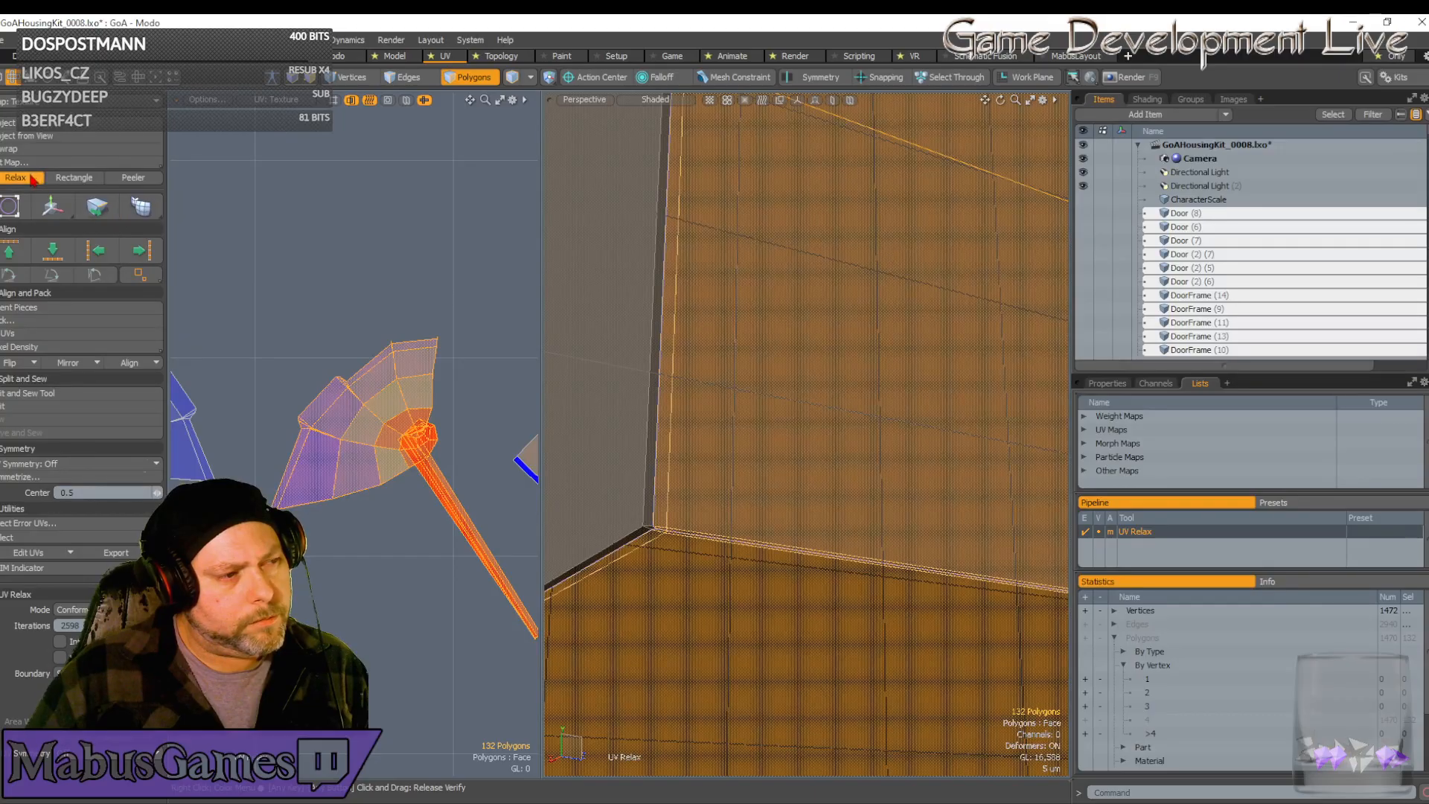
click(29, 180)
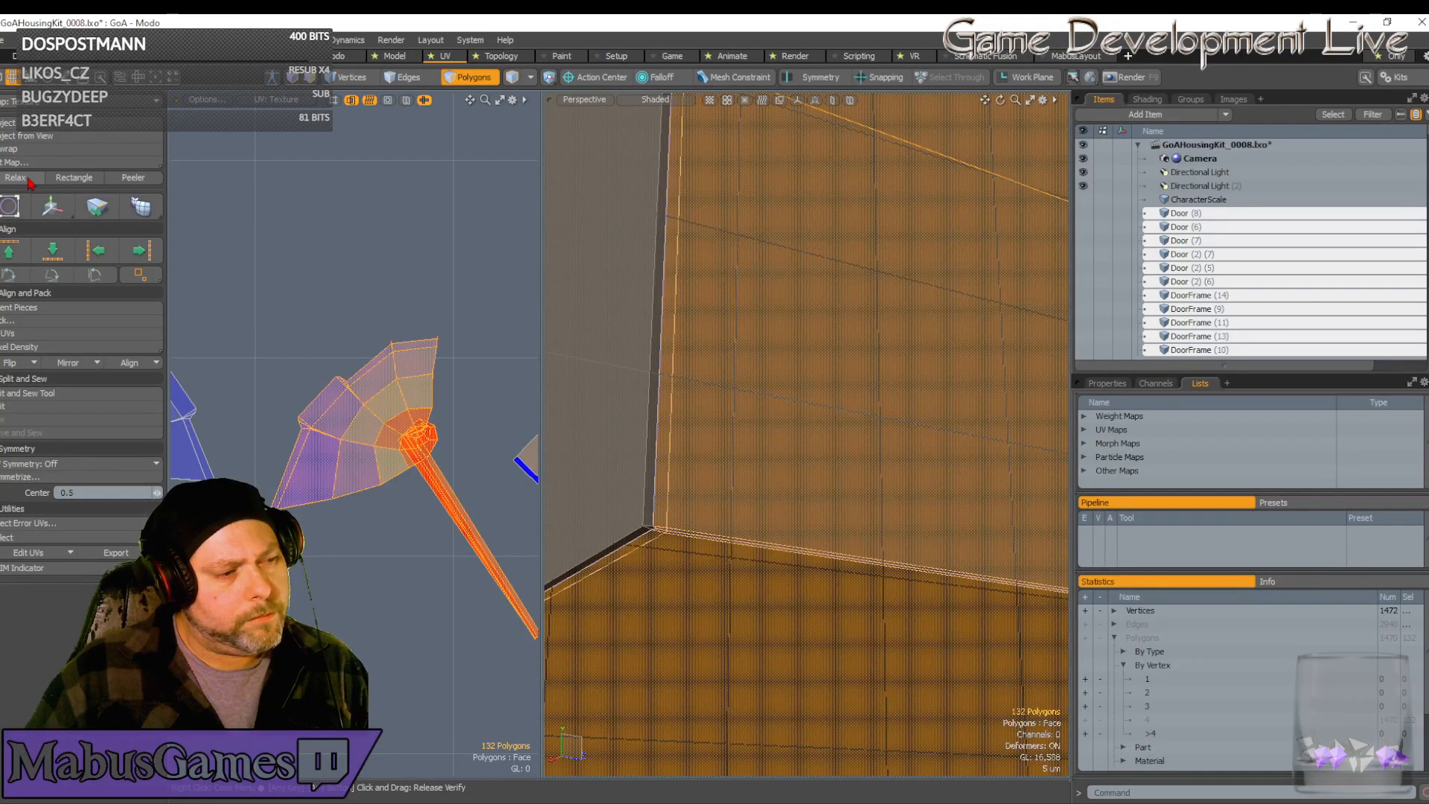
Straighten the prong's UV island with UV Rectangle and move it up into empty space in the layout
click(74, 177)
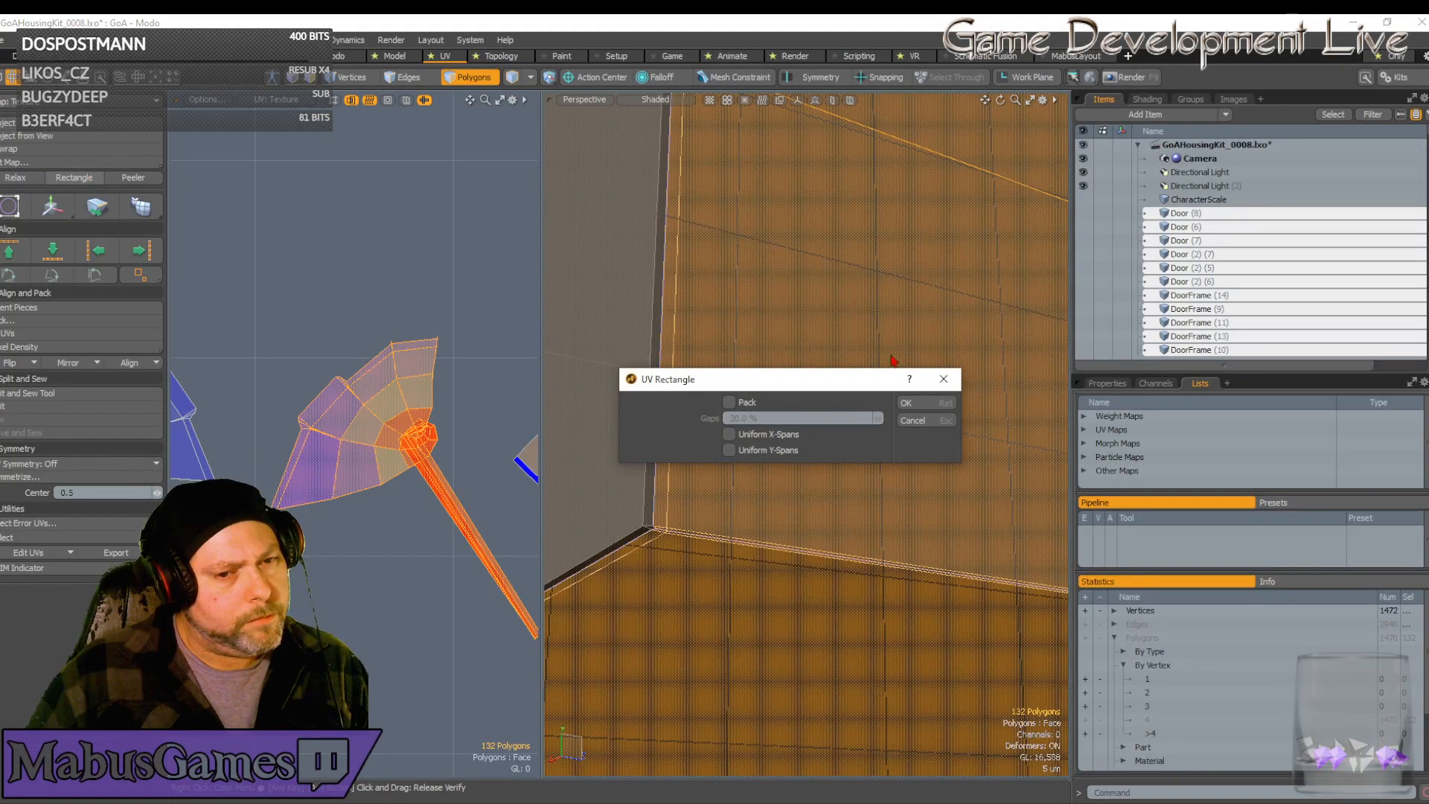
click(910, 402)
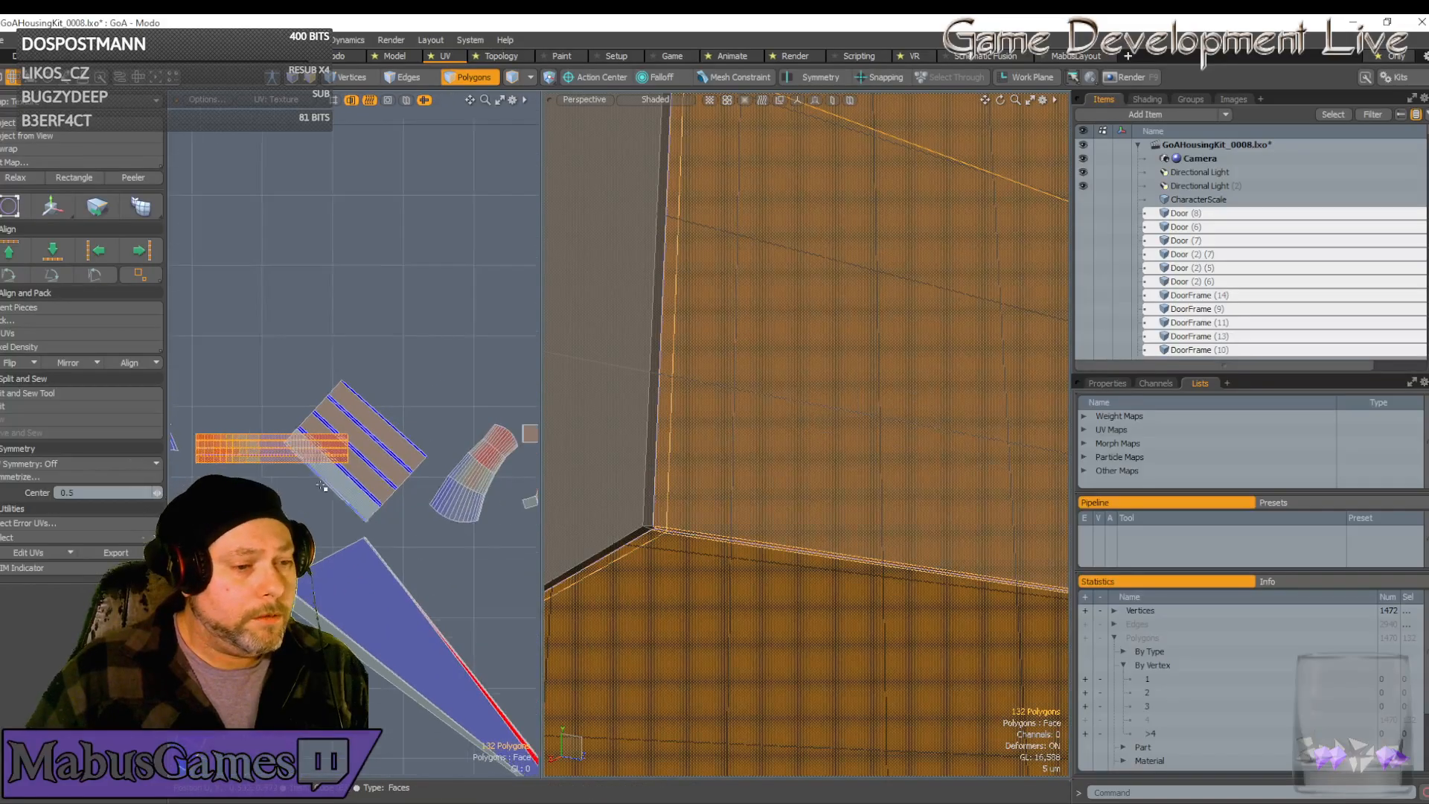
alt+drag(340, 491, 428, 488)
key(w)
drag(366, 402, 367, 154)
key(space)
Select the matching second prong island, straighten it with UV Rectangle and move it beside the first straightened strip
double_click(219, 417)
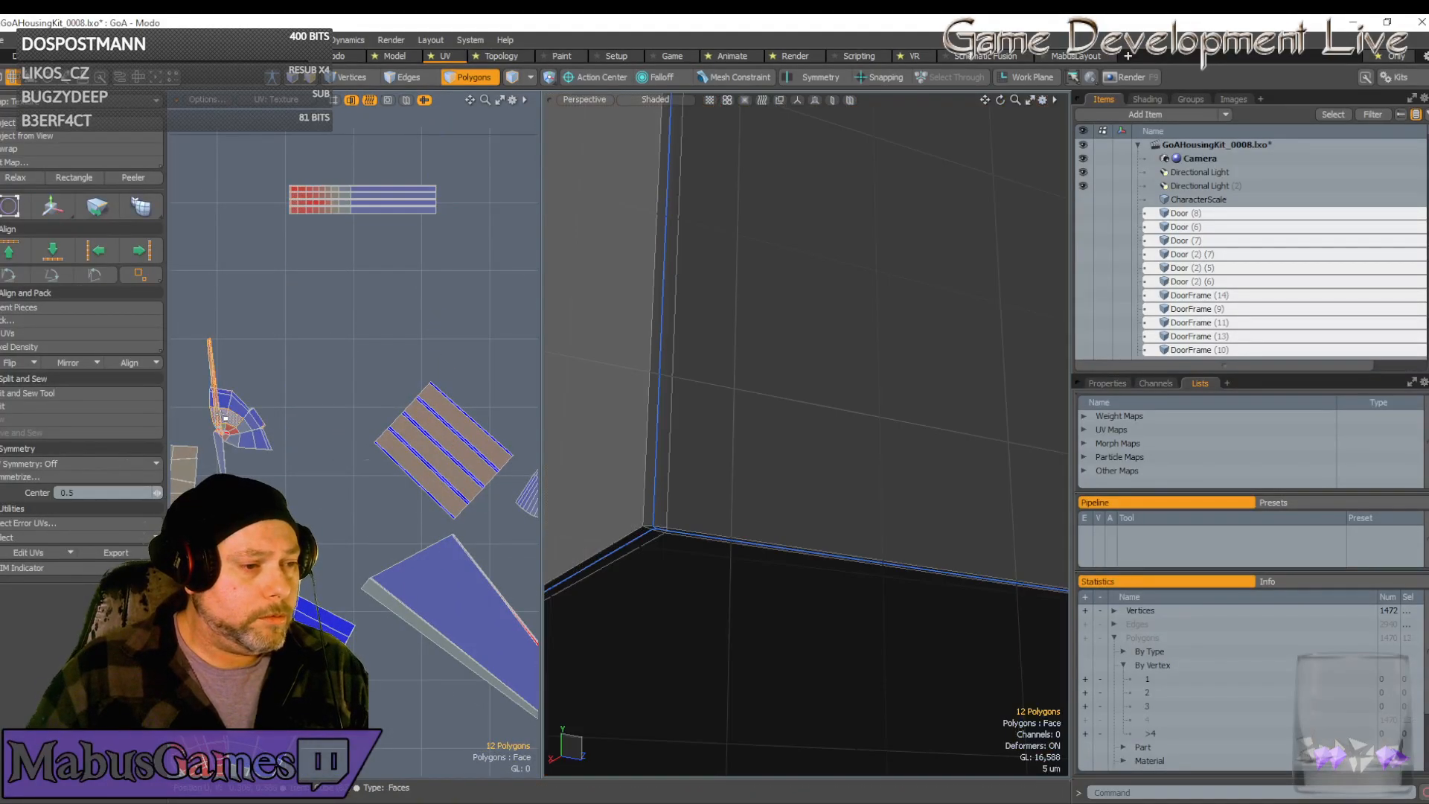
double_click(226, 419)
click(74, 177)
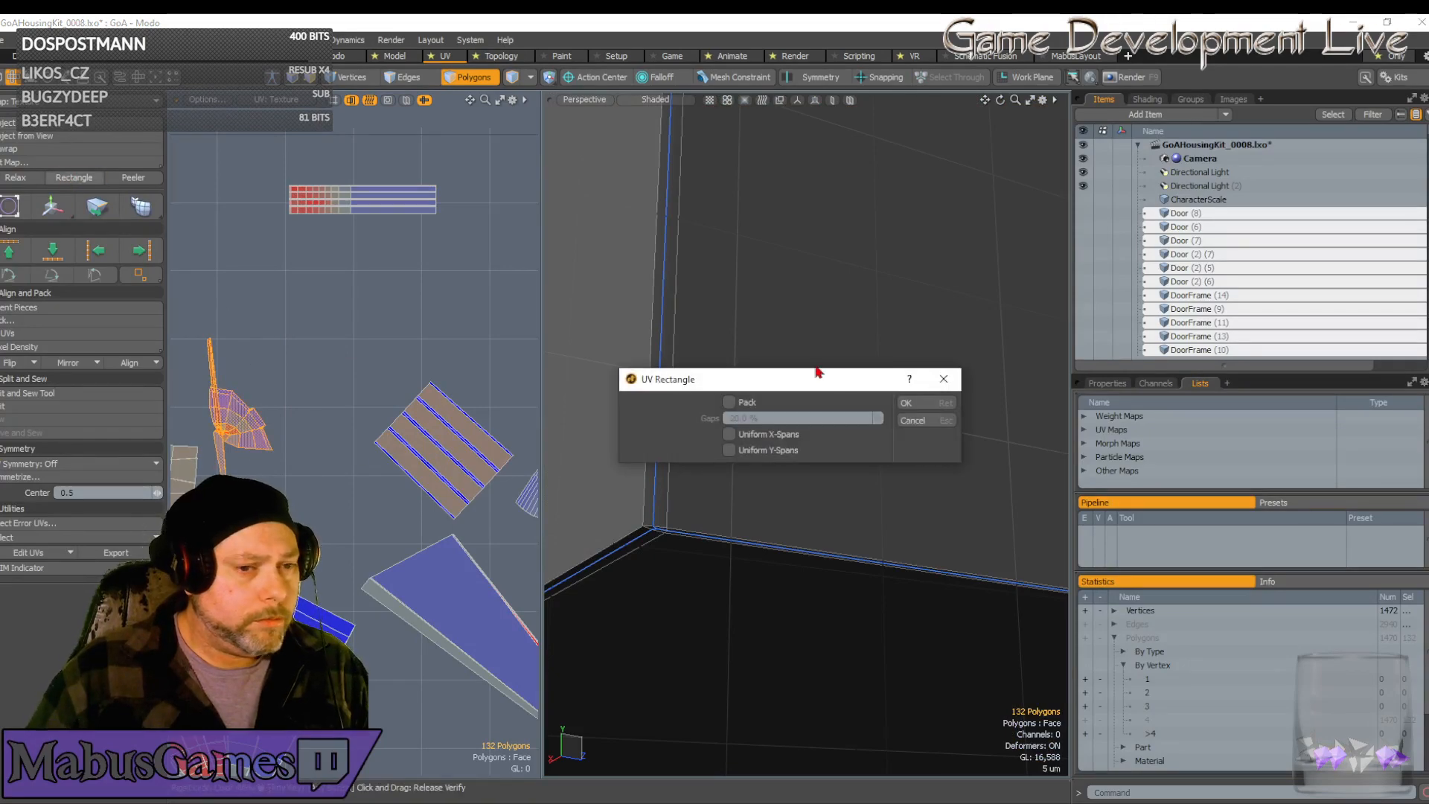
click(906, 403)
key(w)
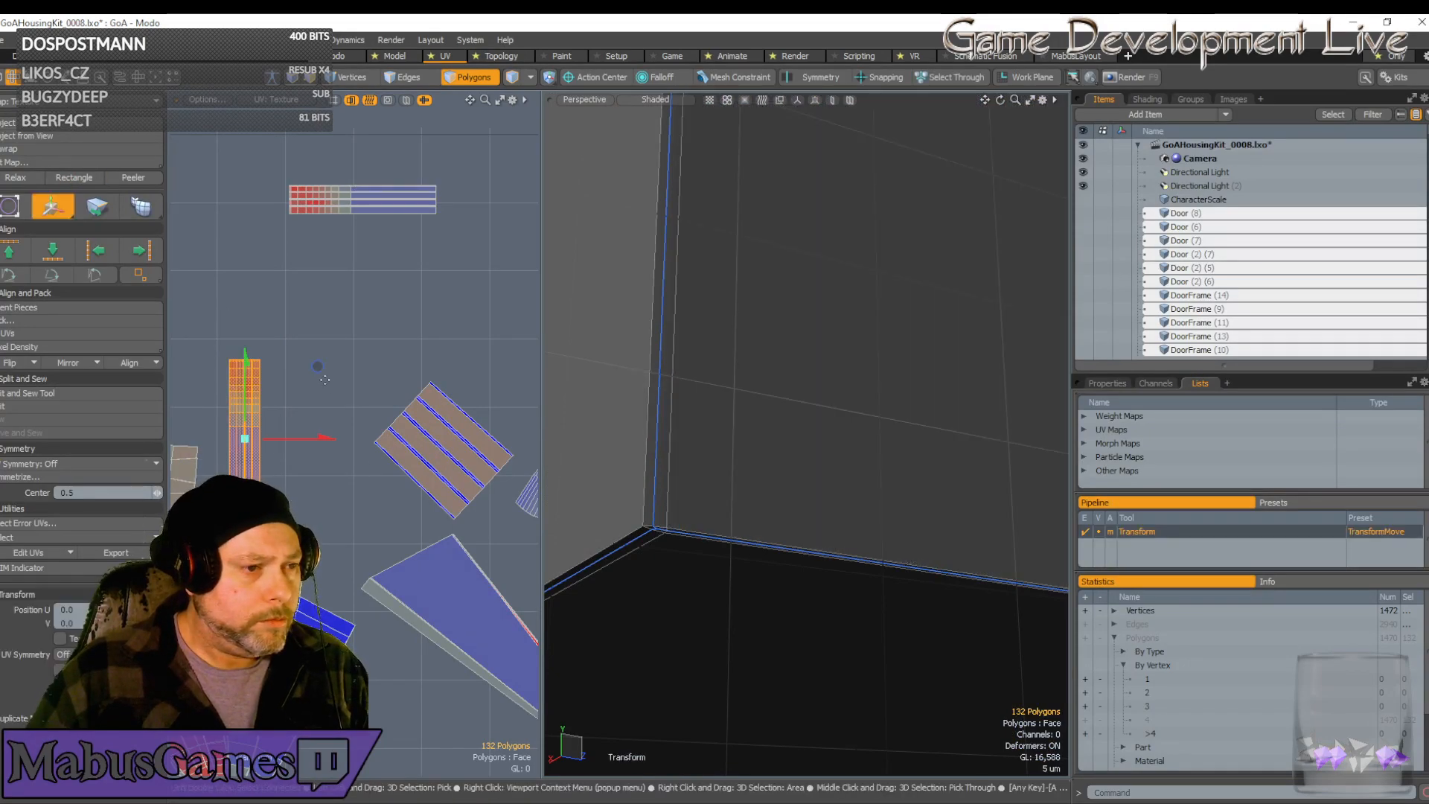
drag(321, 371, 335, 167)
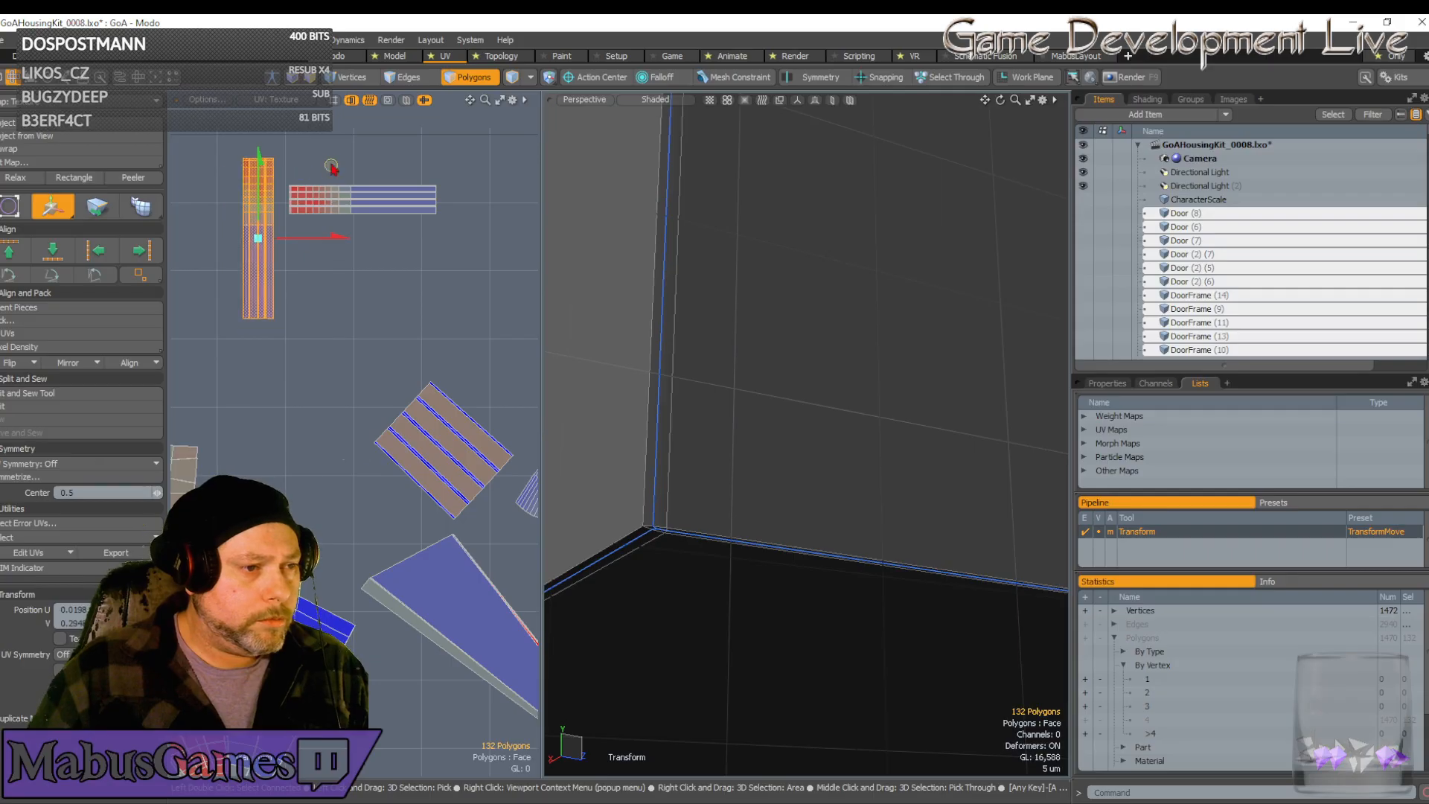
key(space)
Select the large fan-shaped UV island in the layout's lower part and straighten it with UV Rectangle
scroll(367, 414, down, 2)
scroll(368, 413, down, 3)
scroll(376, 420, up, 6)
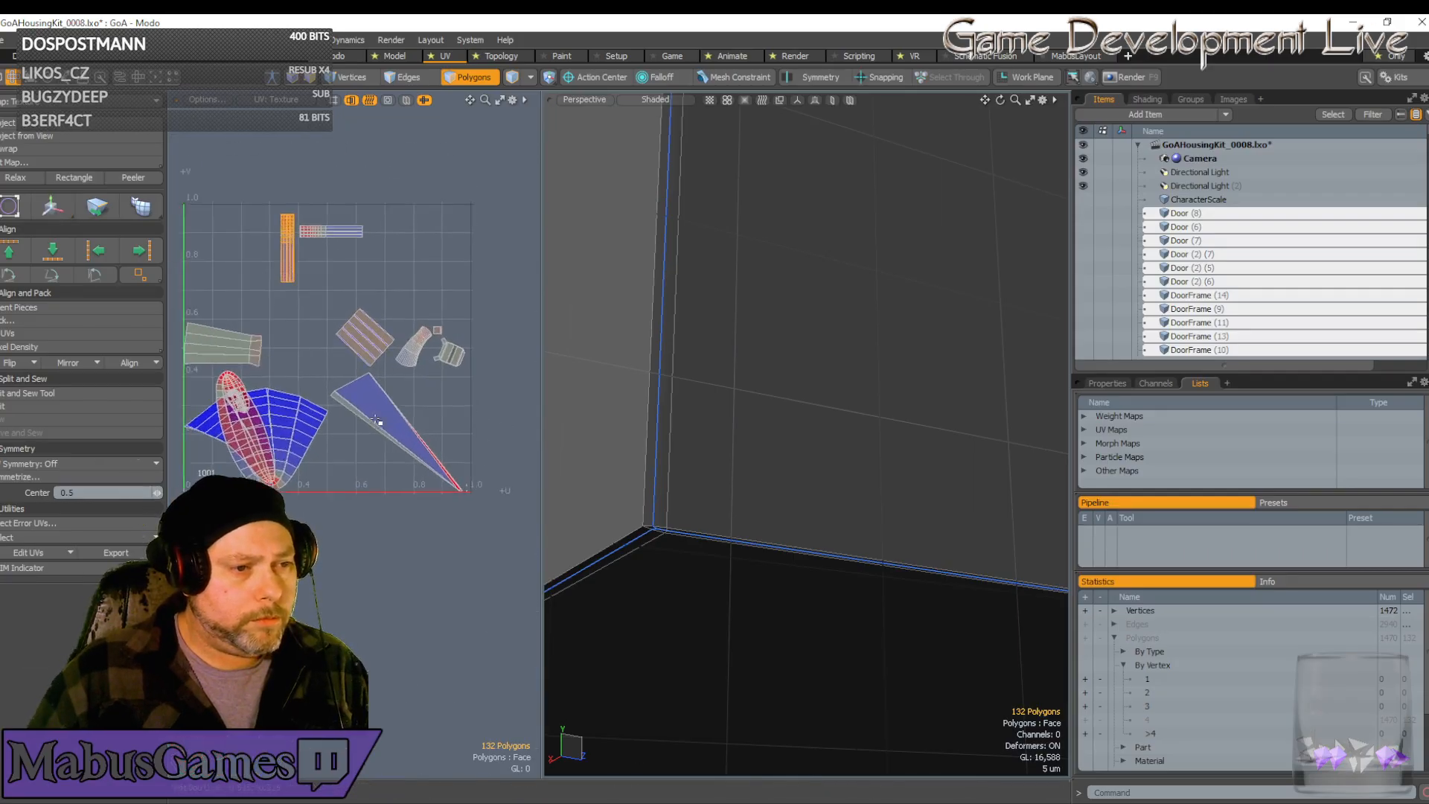
scroll(378, 420, up, 6)
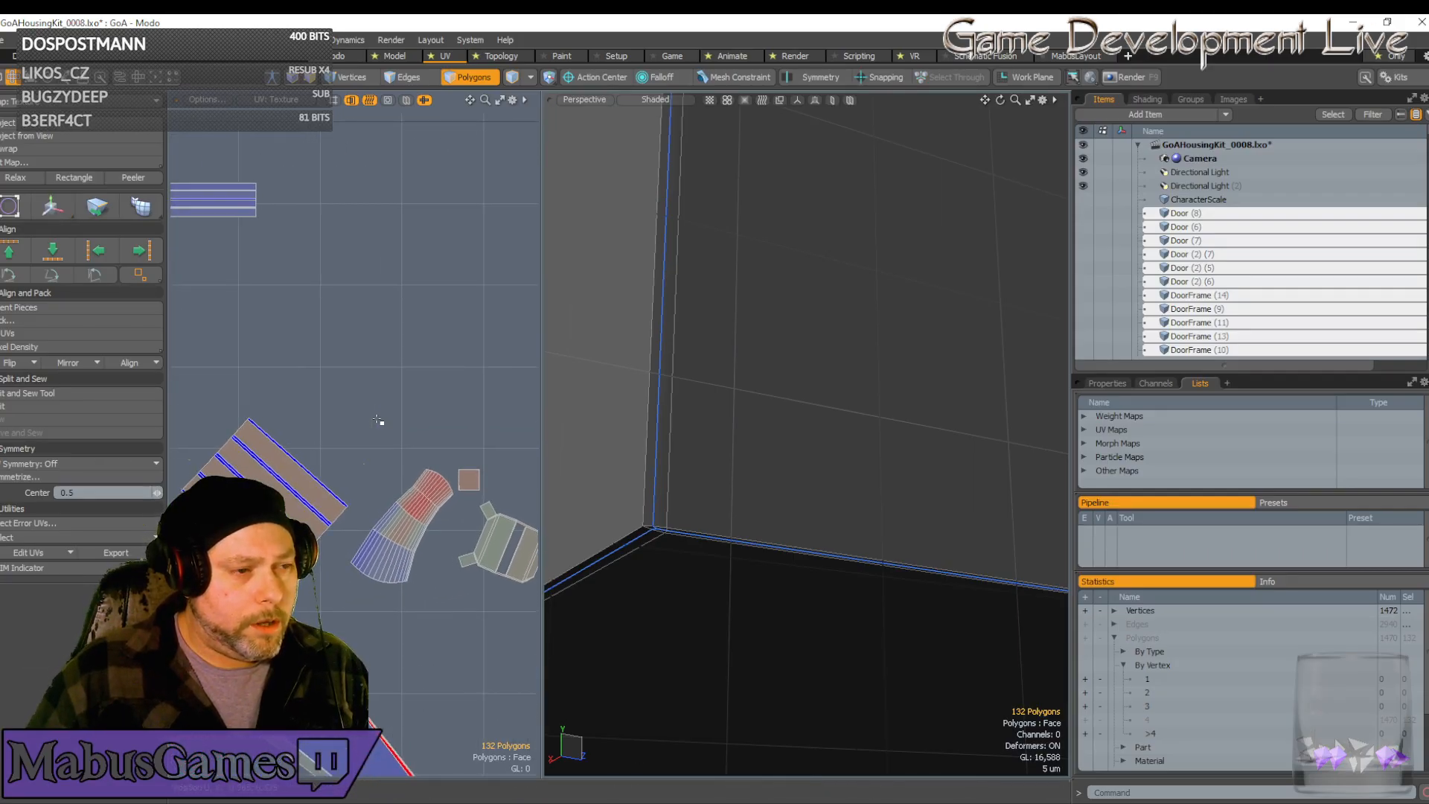
scroll(379, 421, down, 2)
double_click(352, 560)
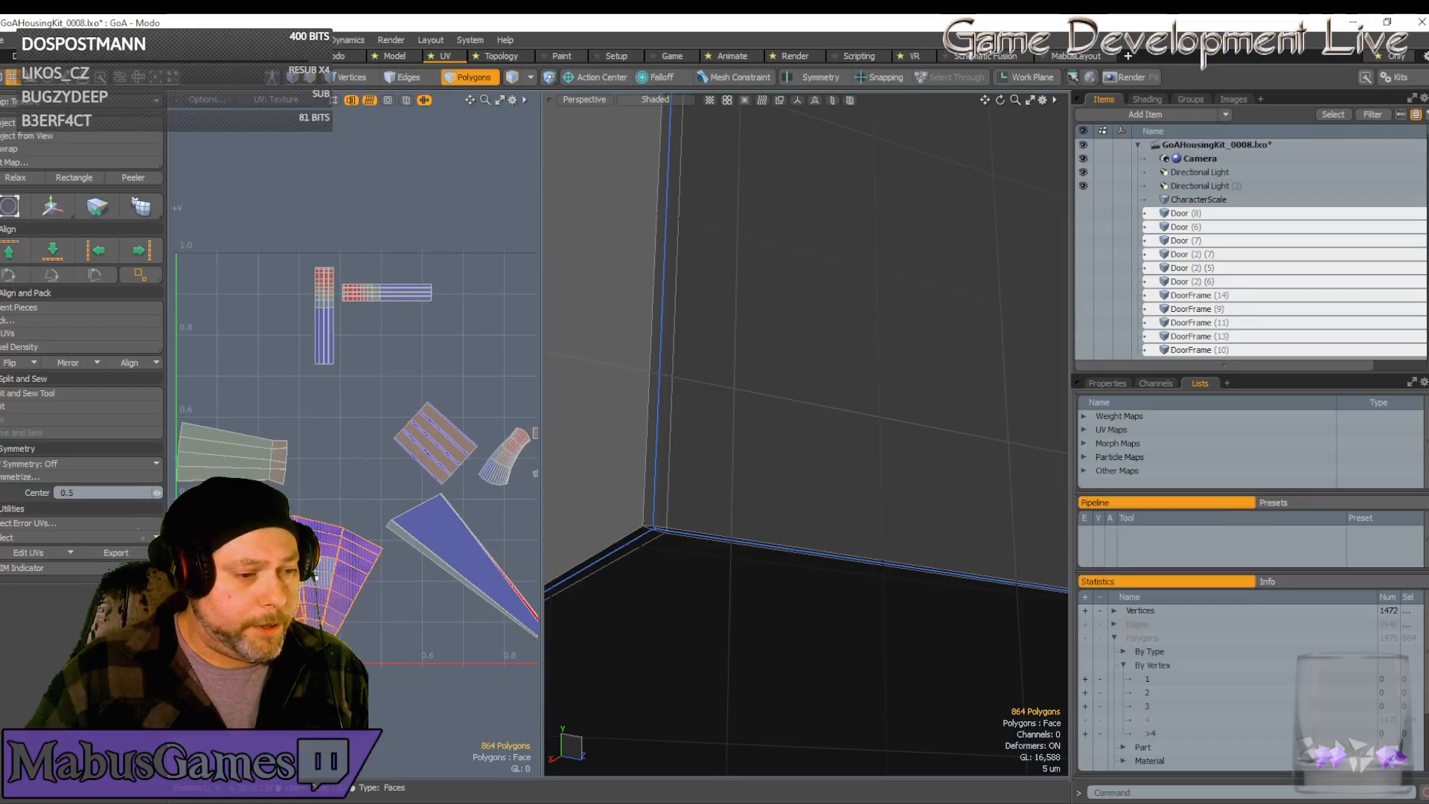
click(74, 177)
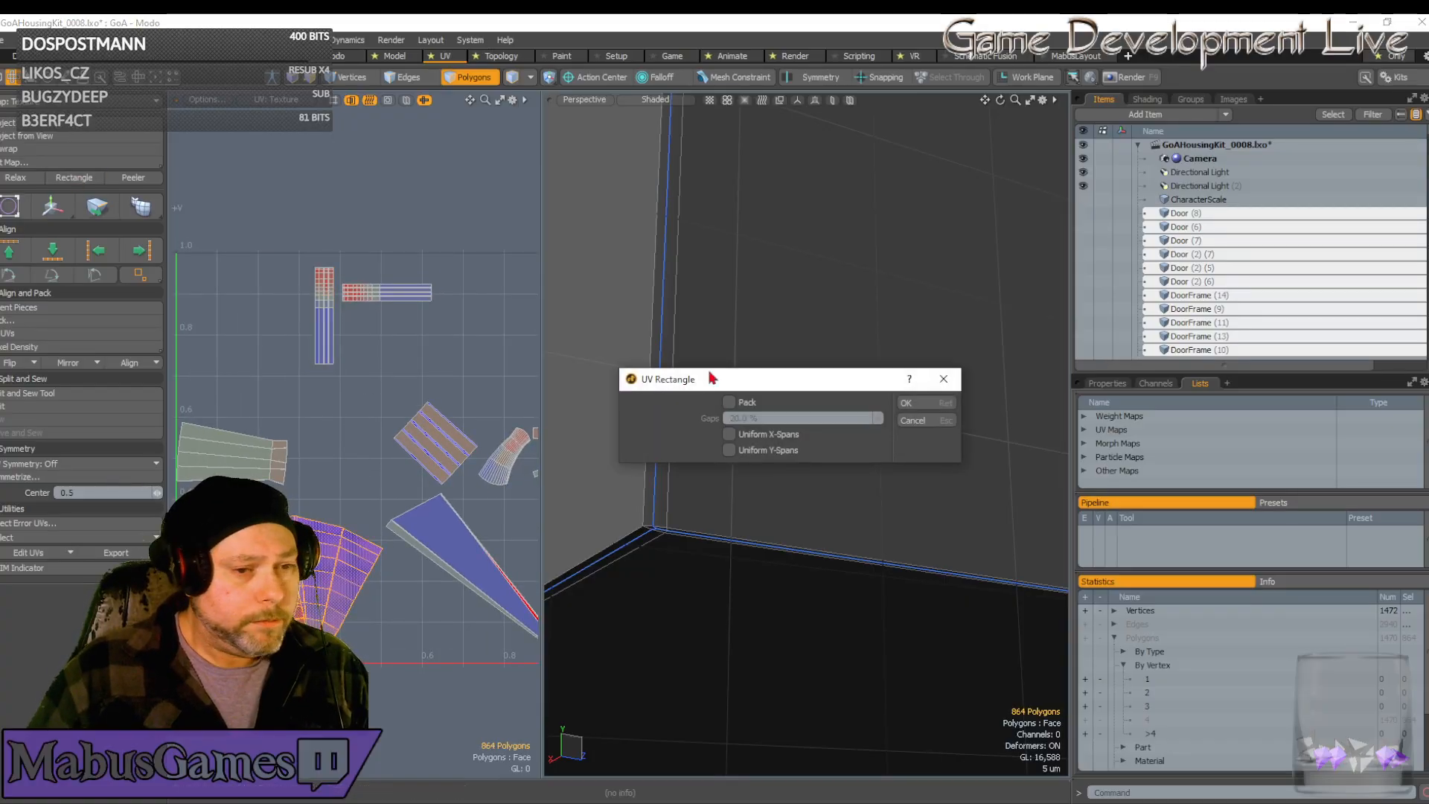
click(932, 402)
Move the long straightened strip straight up, above the two prong strips
scroll(342, 515, down, 6)
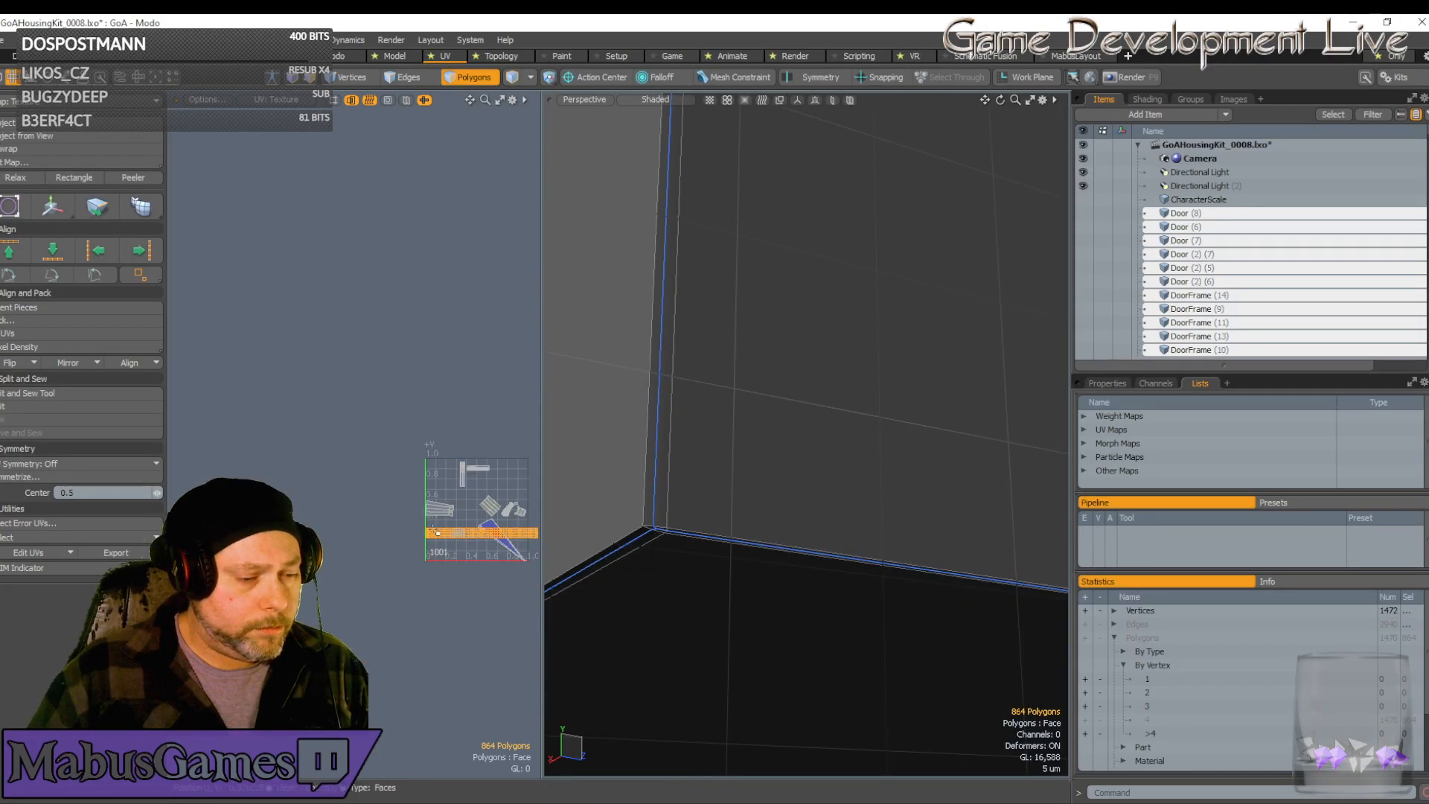
scroll(344, 515, up, 2)
key(w)
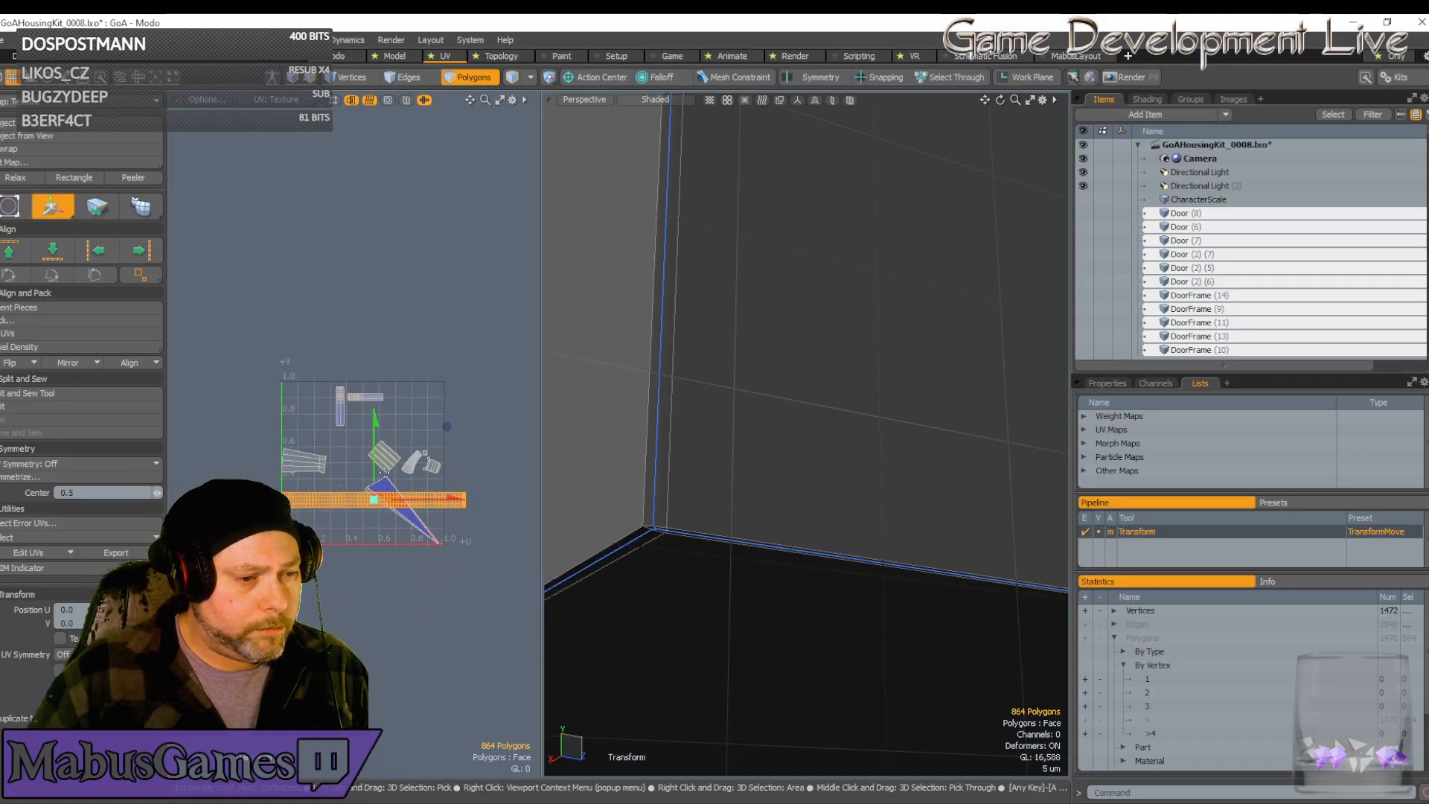
drag(376, 446, 378, 385)
scroll(363, 411, up, 2)
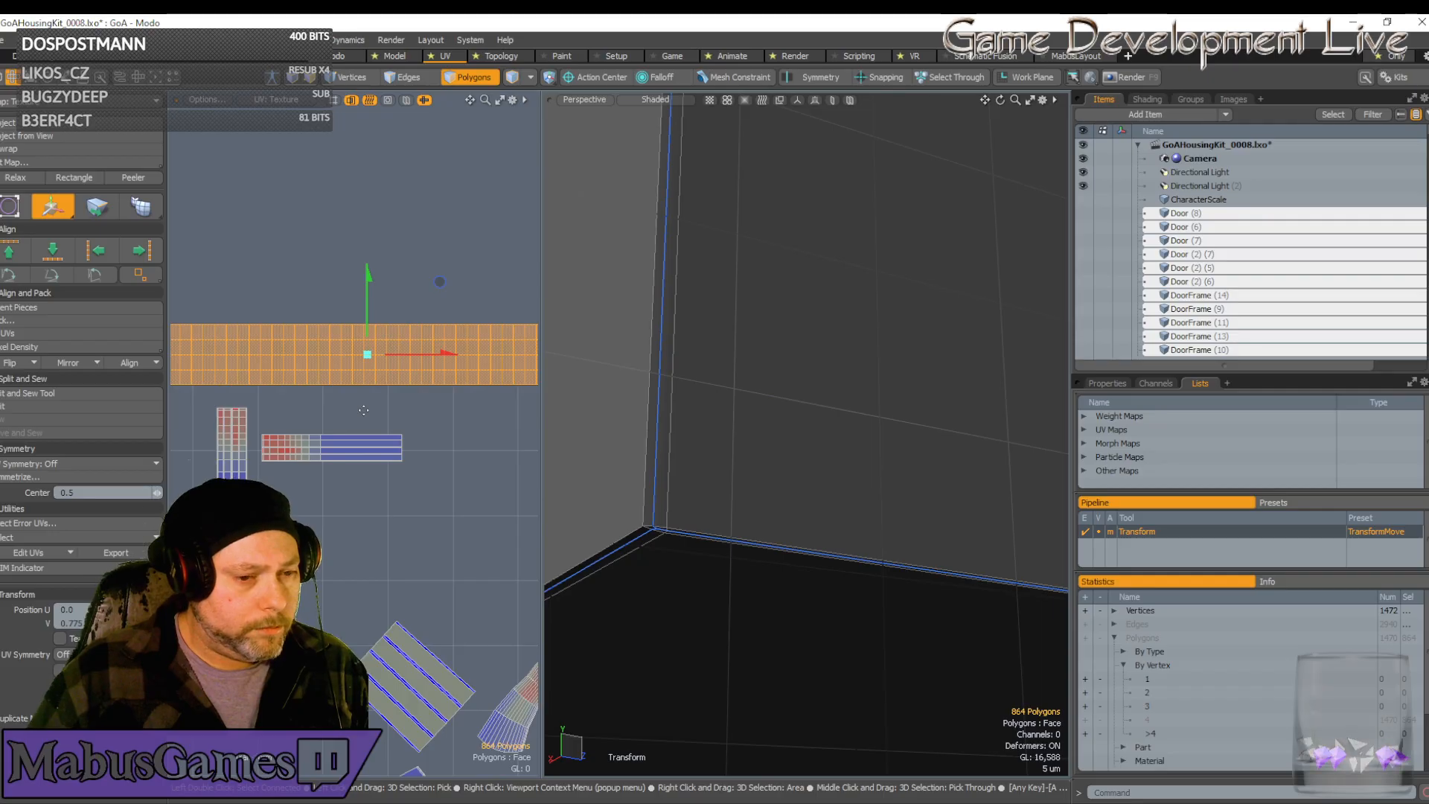
key(q)
Select the small curved UV island, frame its polygons on the model and straighten it with UV Rectangle
scroll(364, 410, down, 2)
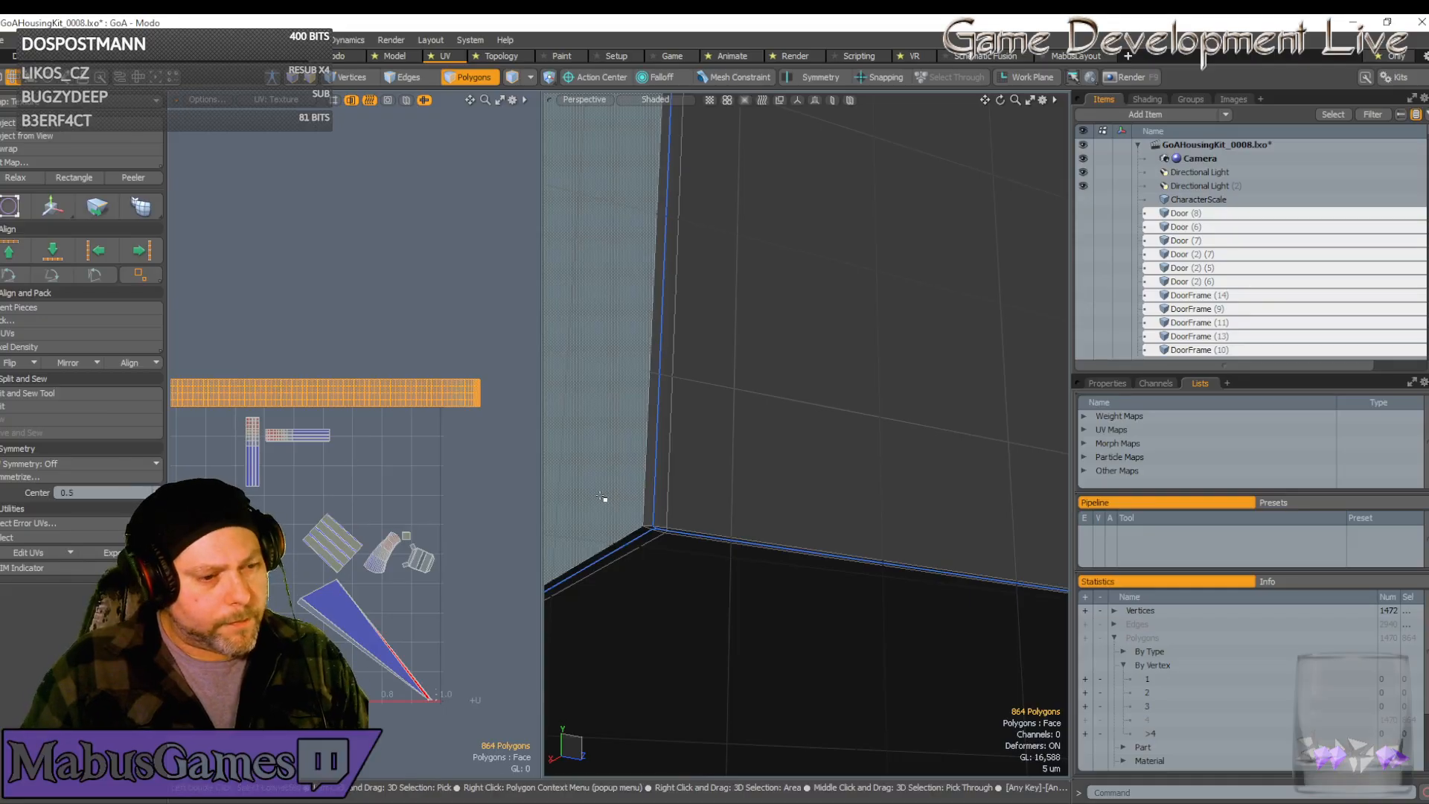
scroll(394, 558, up, 2)
double_click(368, 547)
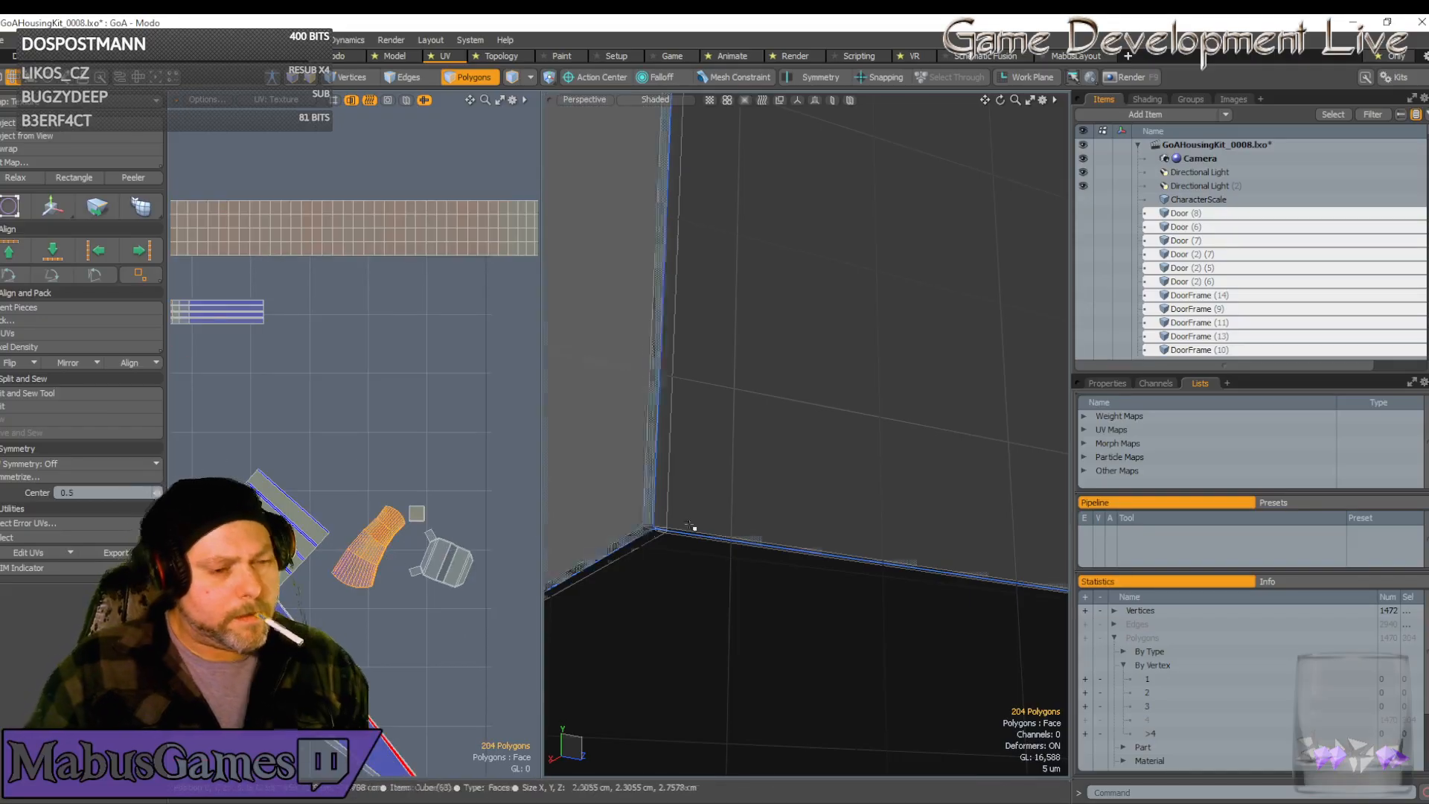
key(shift+a)
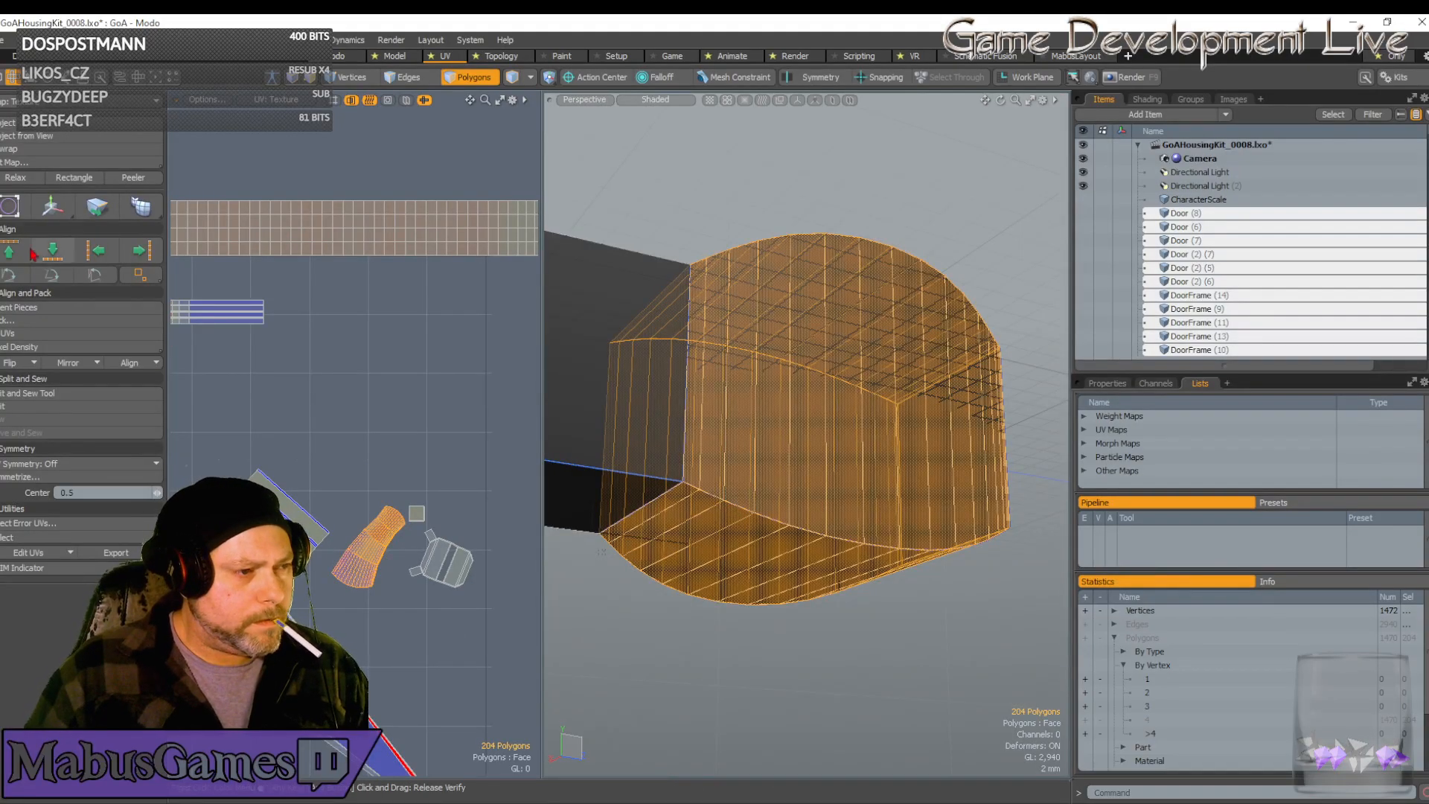
click(74, 177)
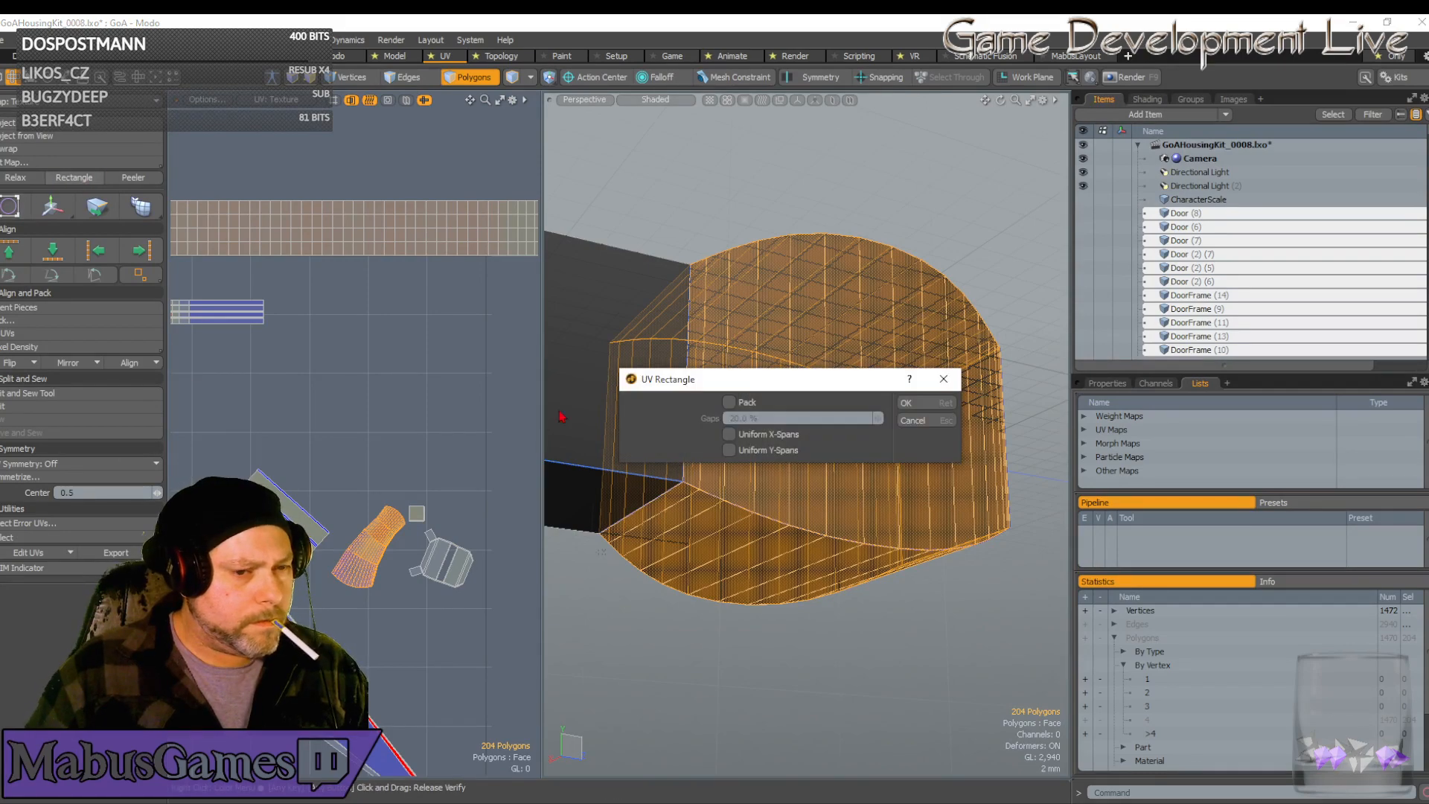
click(955, 402)
Move the small straightened island up beside the horizontal prong strip, beneath the long strip
scroll(463, 500, down, 2)
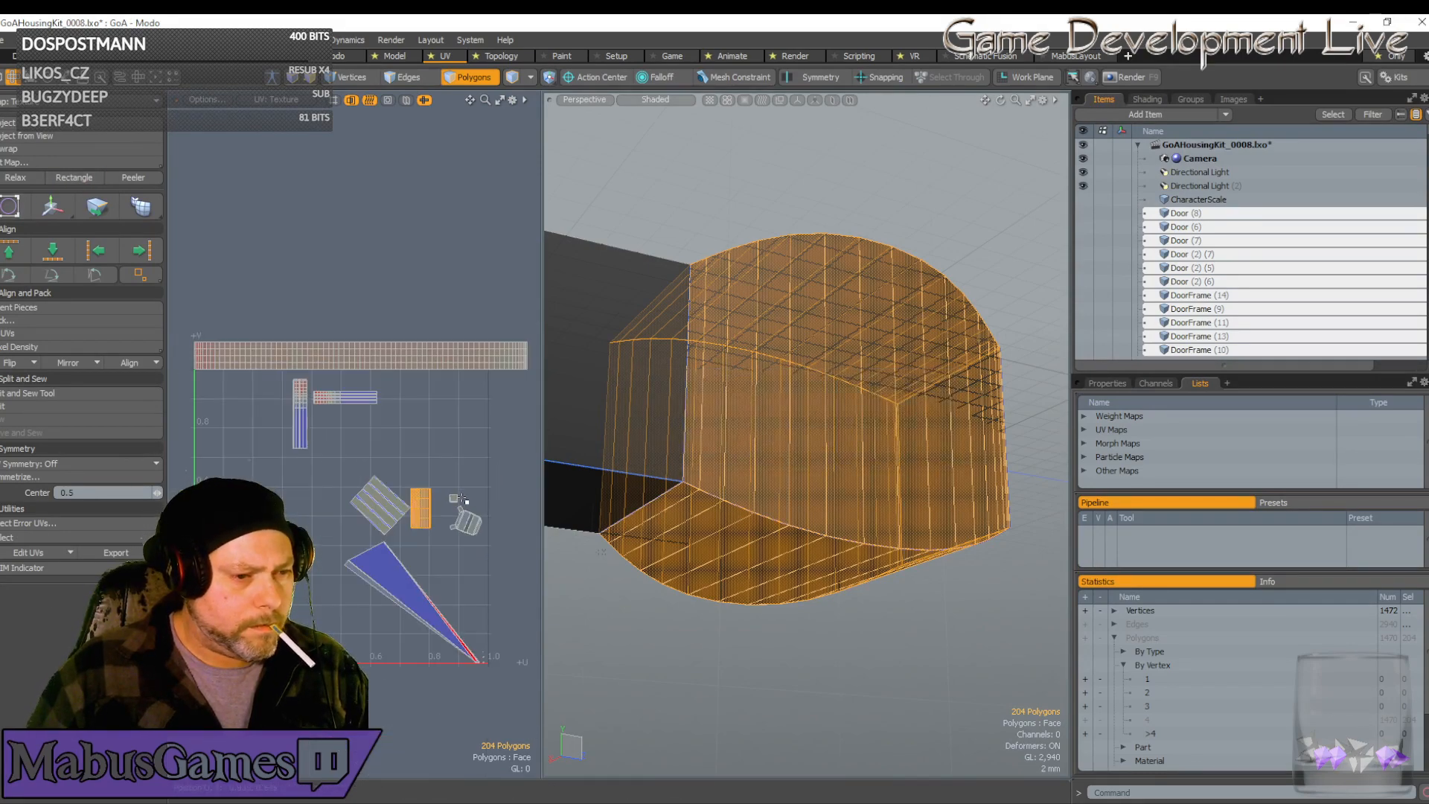
key(w)
drag(493, 444, 468, 339)
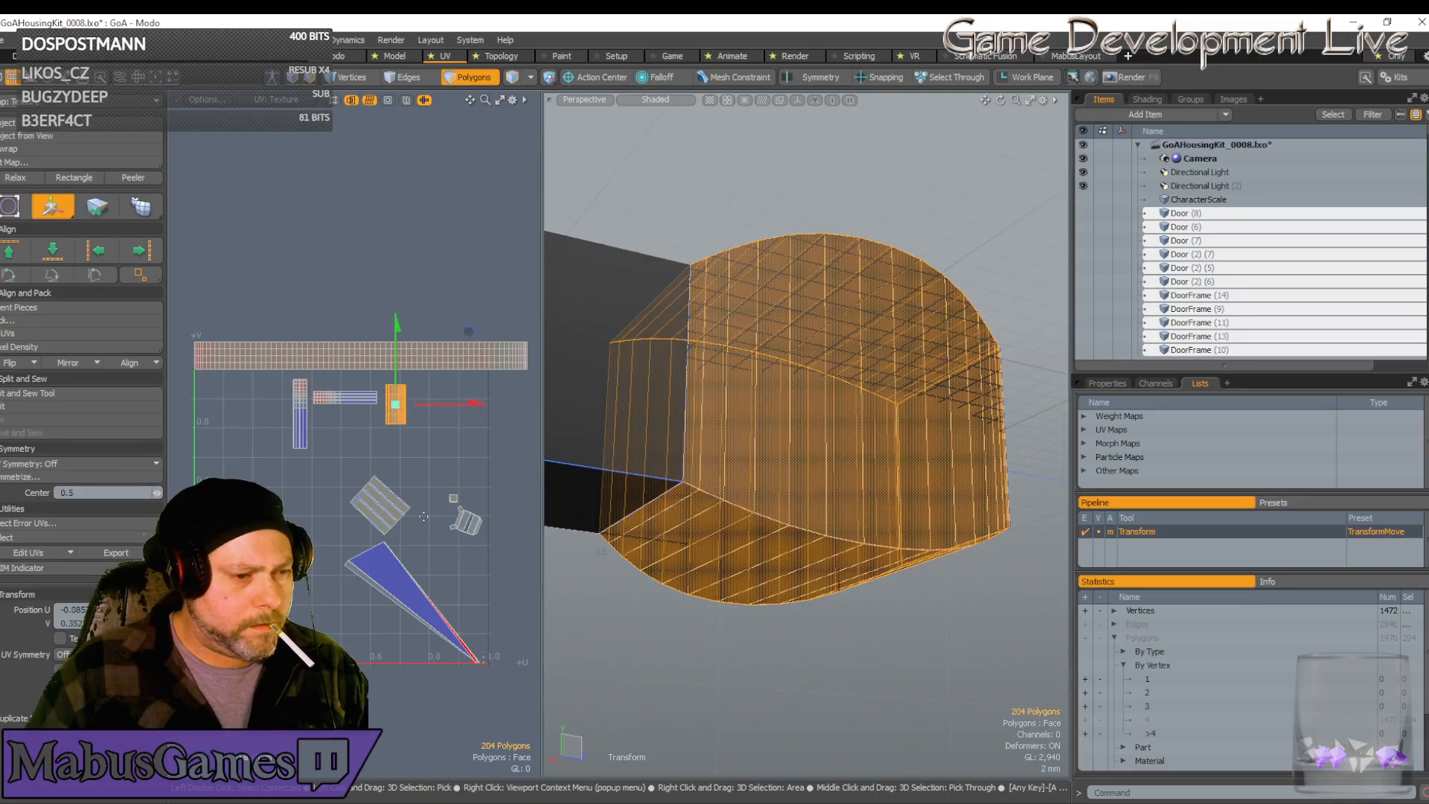
key(q)
Select the tilted, striped square island and straighten it with UV Rectangle
double_click(381, 497)
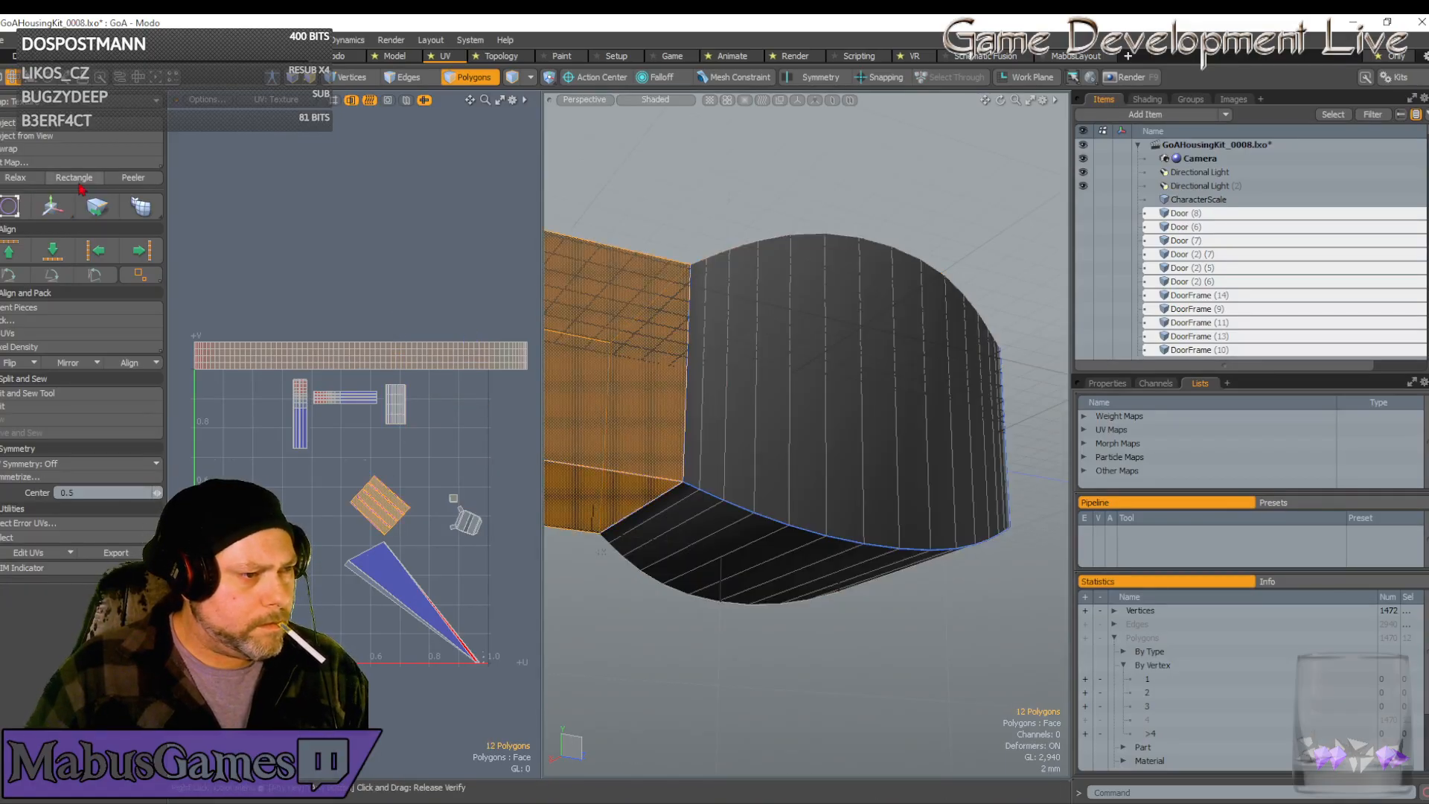
click(74, 178)
click(907, 403)
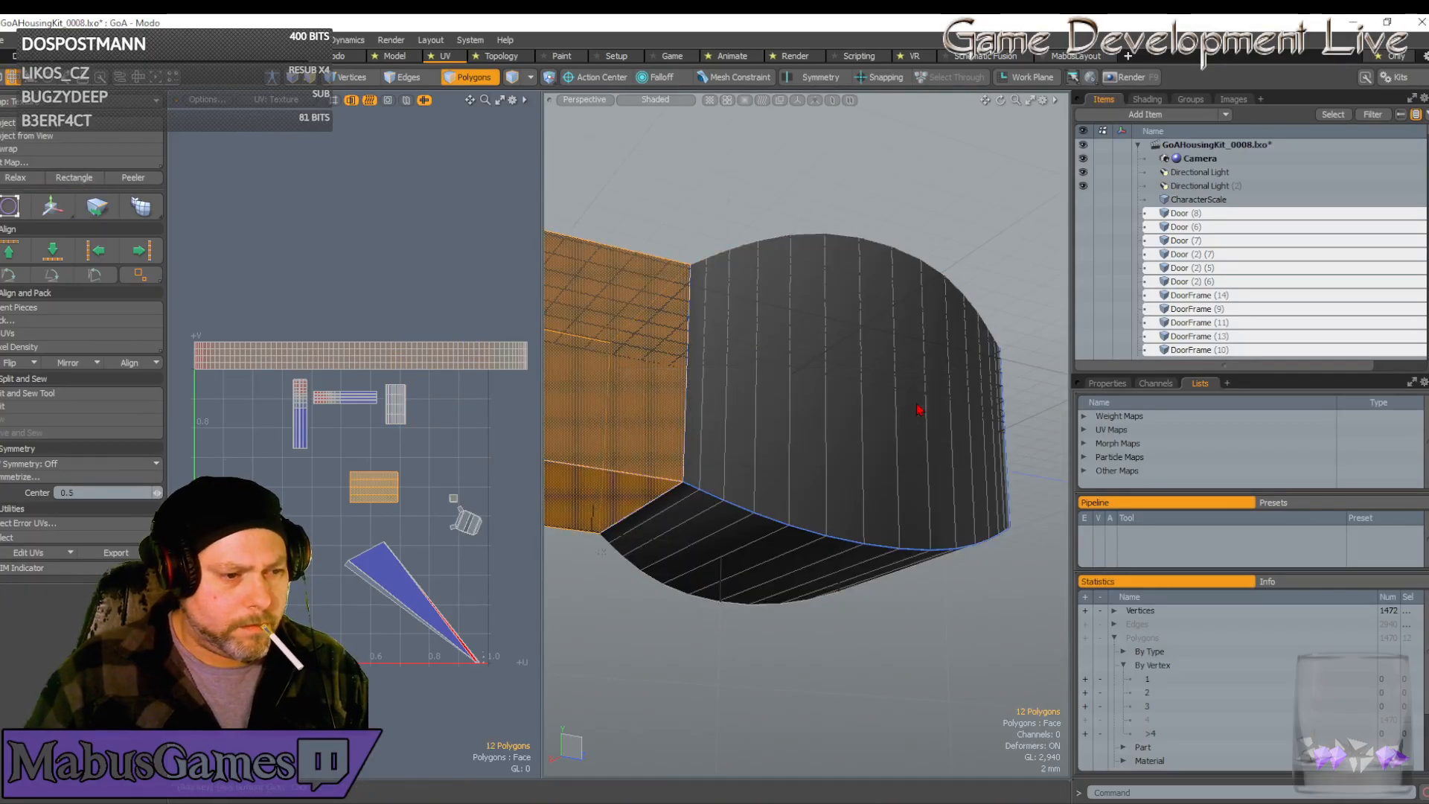
Straighten the 24-polygon UV island with UV Rectangle and move it up beneath the left end of the long strip
double_click(266, 511)
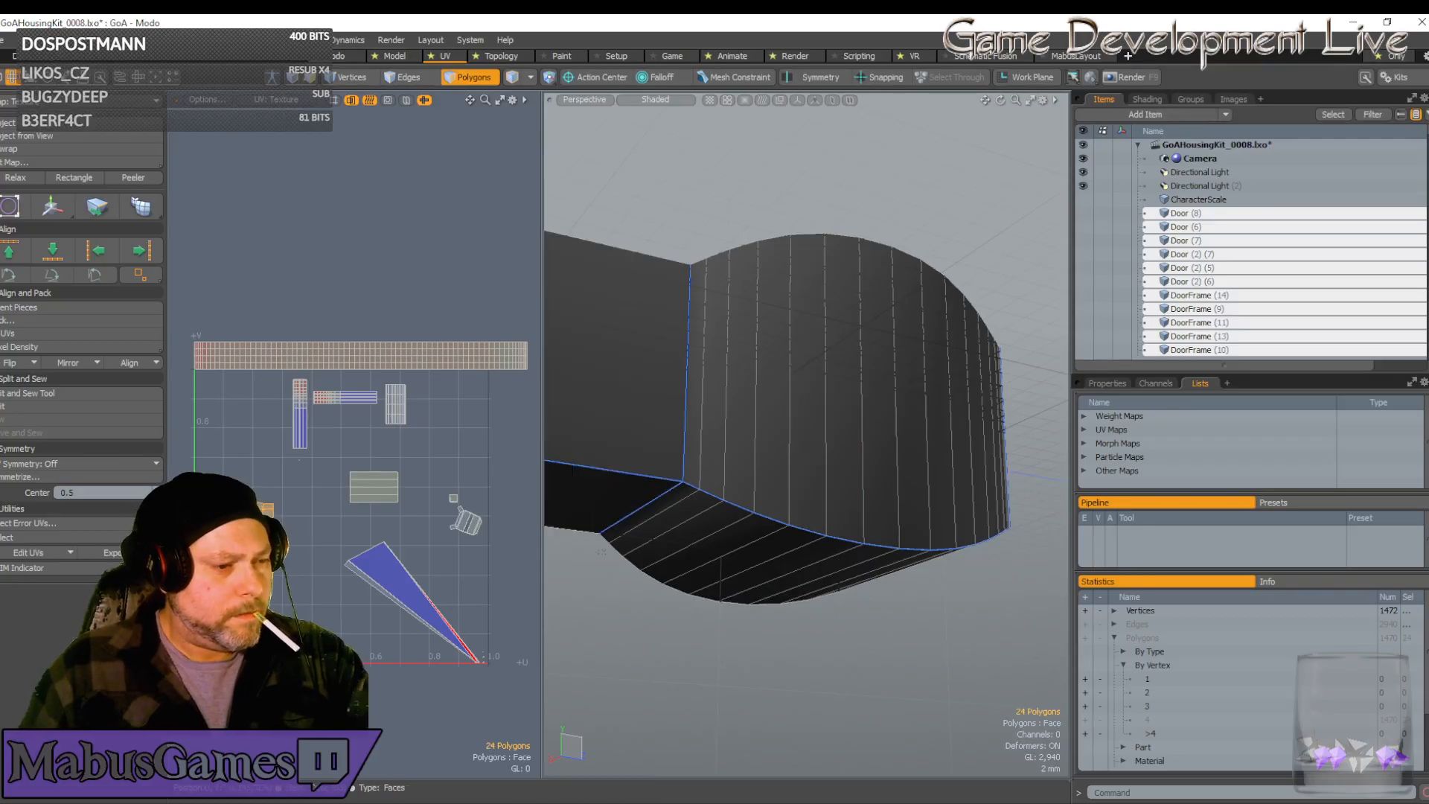
click(74, 178)
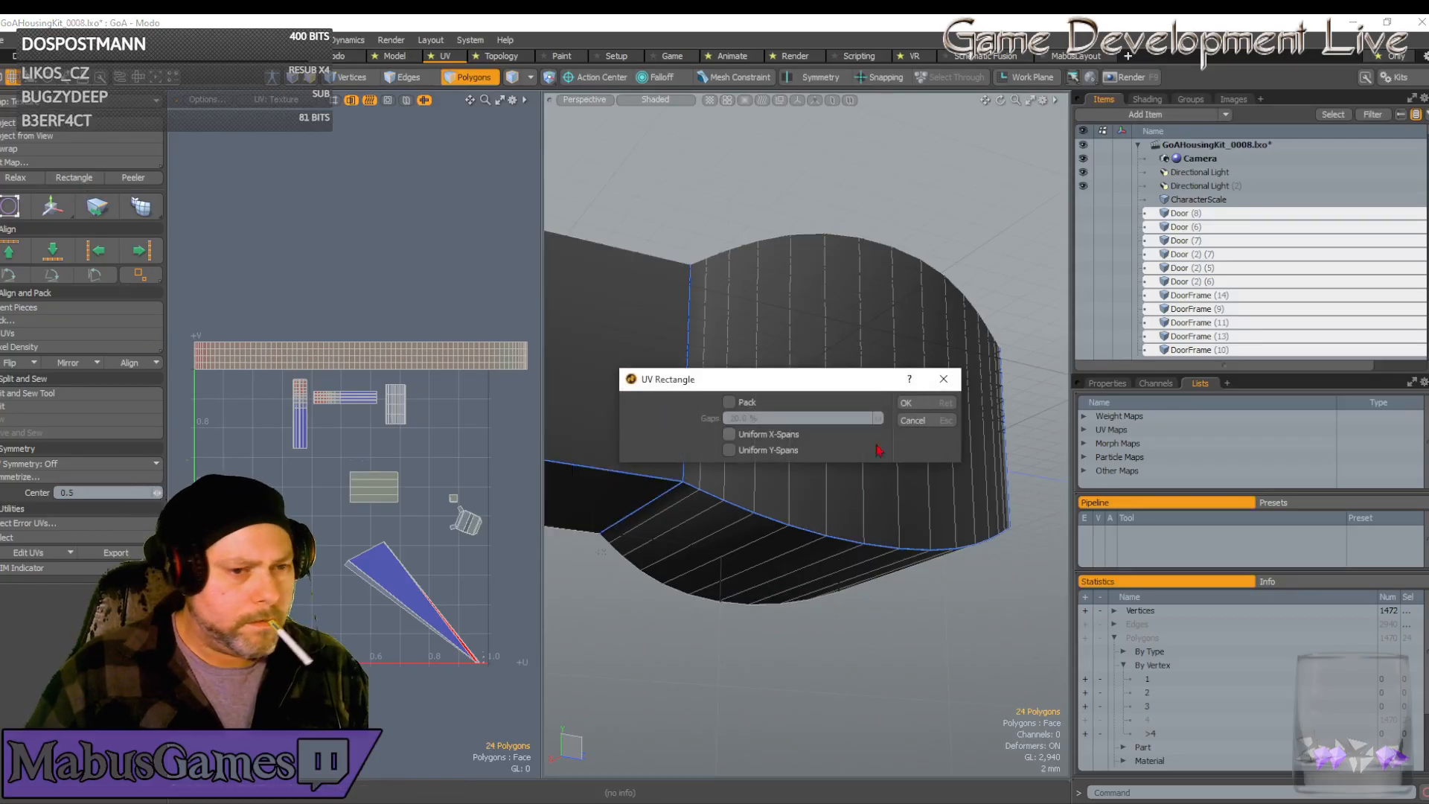
click(909, 403)
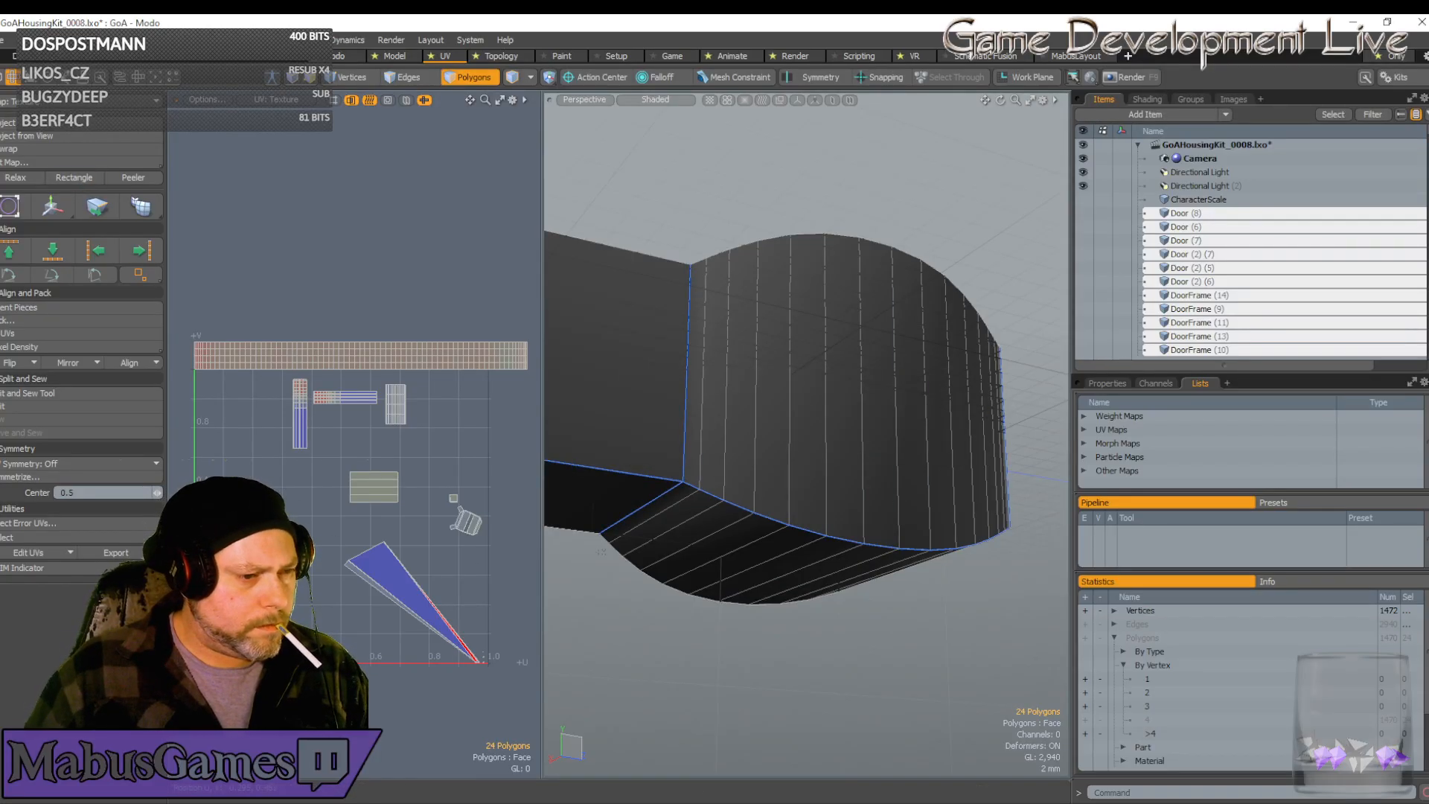
key(w)
drag(305, 425, 313, 325)
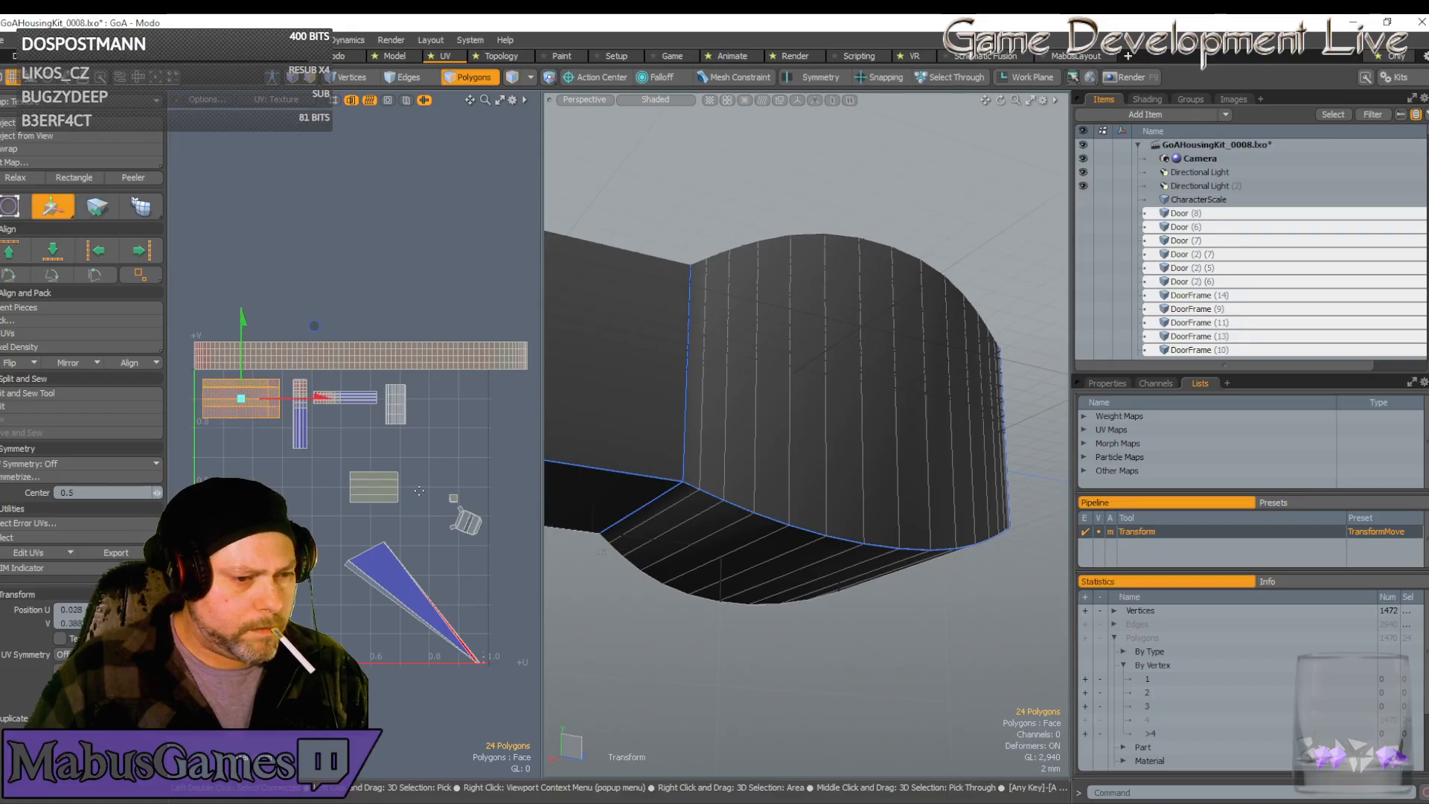
key(q)
Select the tiny square island above the tilted tabbed one and move it up beside the small straightened rectangle beneath the long strip
scroll(449, 499, up, 5)
click(458, 494)
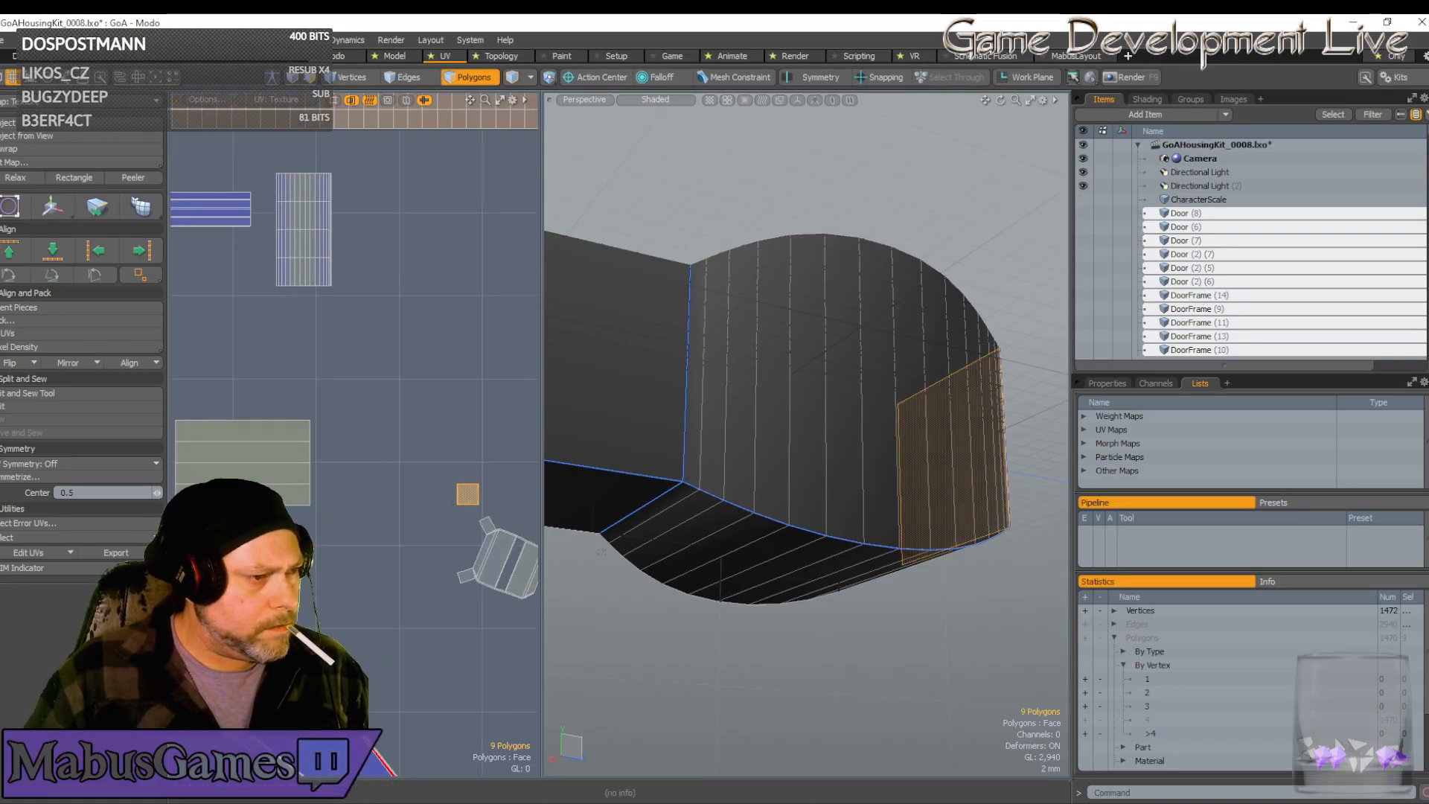
click(75, 179)
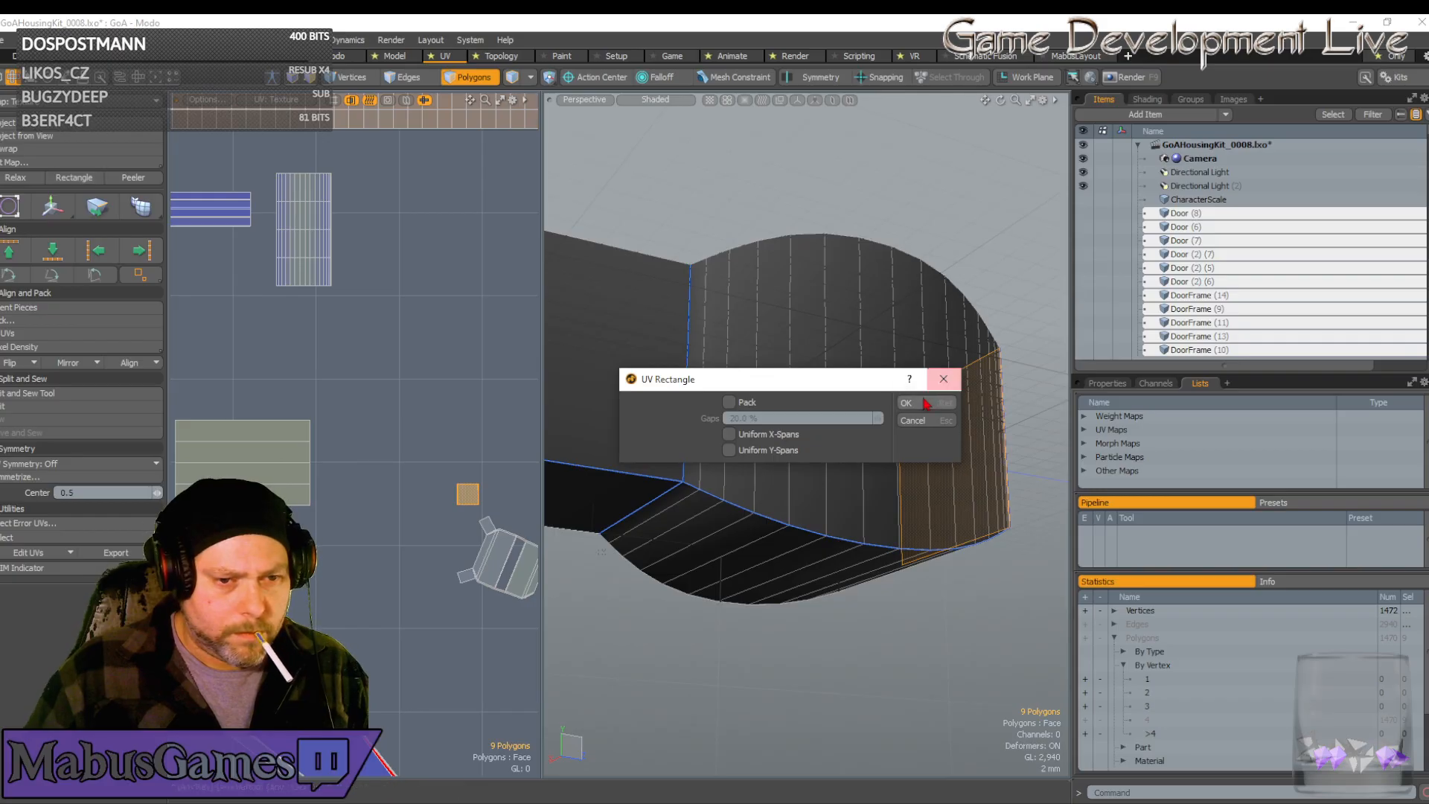
click(943, 381)
scroll(352, 546, down, 4)
key(w)
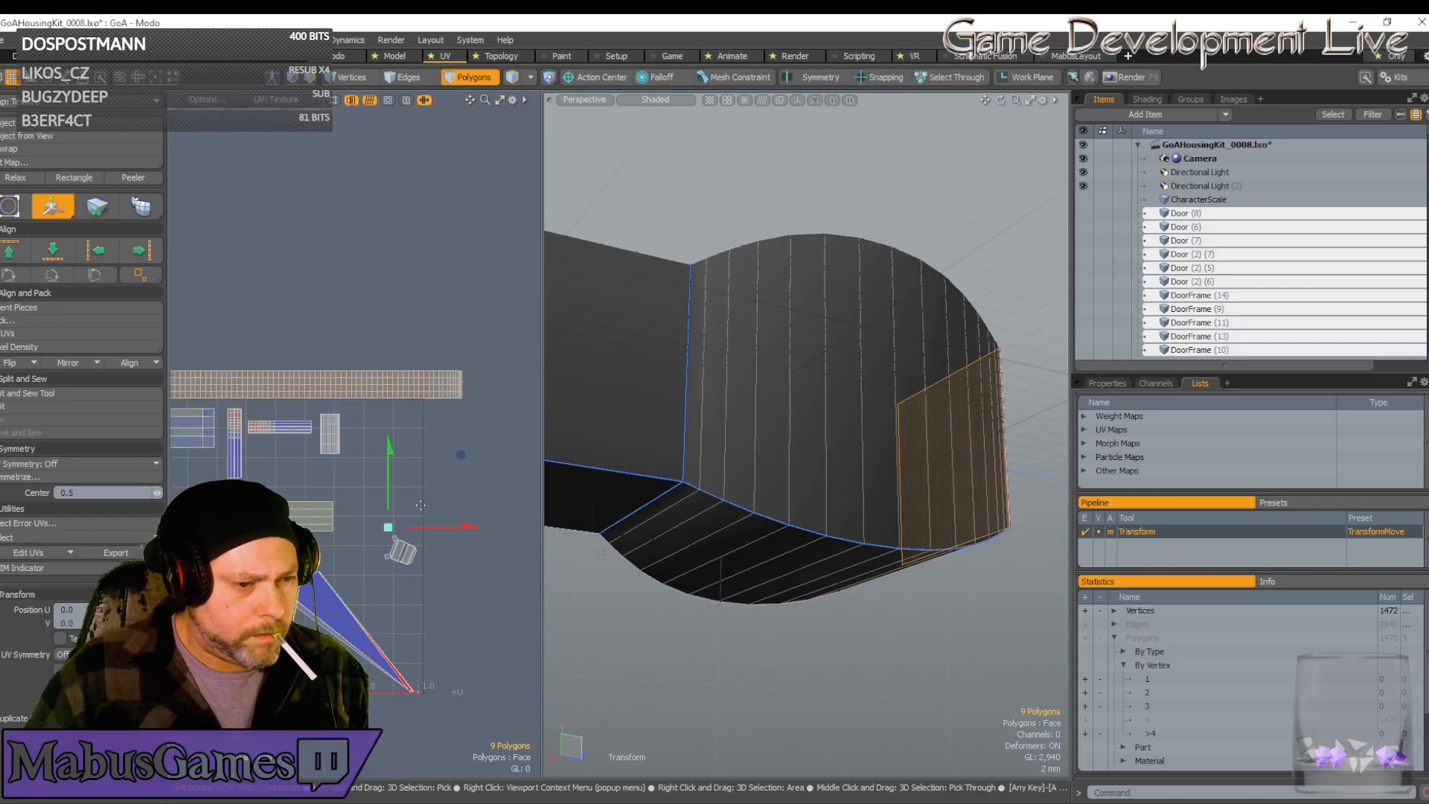
drag(433, 377, 440, 488)
key(q)
Select the whole tilted island with two corner tabs and relax it with UV Relax in Adaptive mode
scroll(440, 488, down, 2)
scroll(360, 545, up, 6)
scroll(325, 299, up, 4)
alt+drag(306, 272, 335, 380)
scroll(335, 380, up, 2)
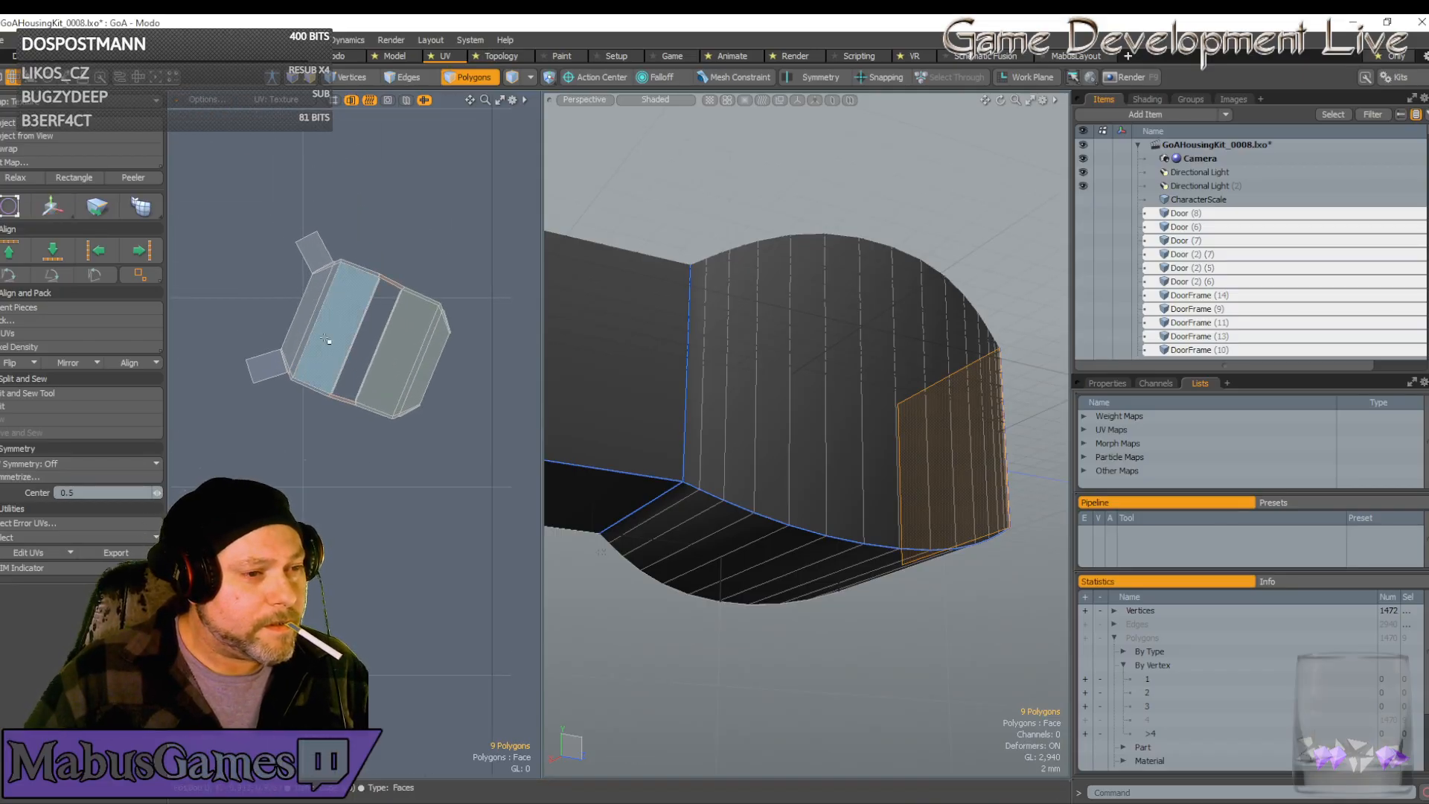
double_click(335, 331)
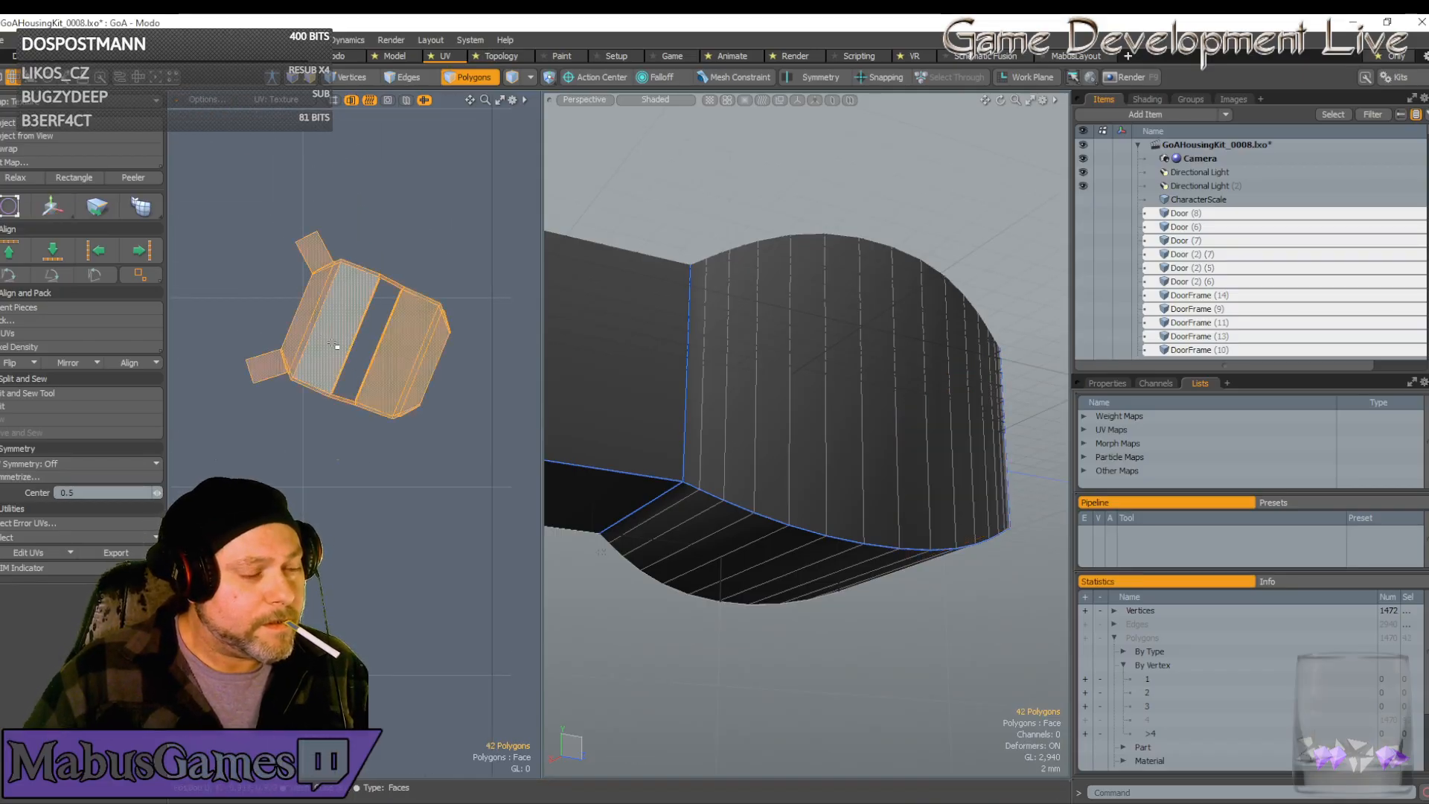
click(15, 177)
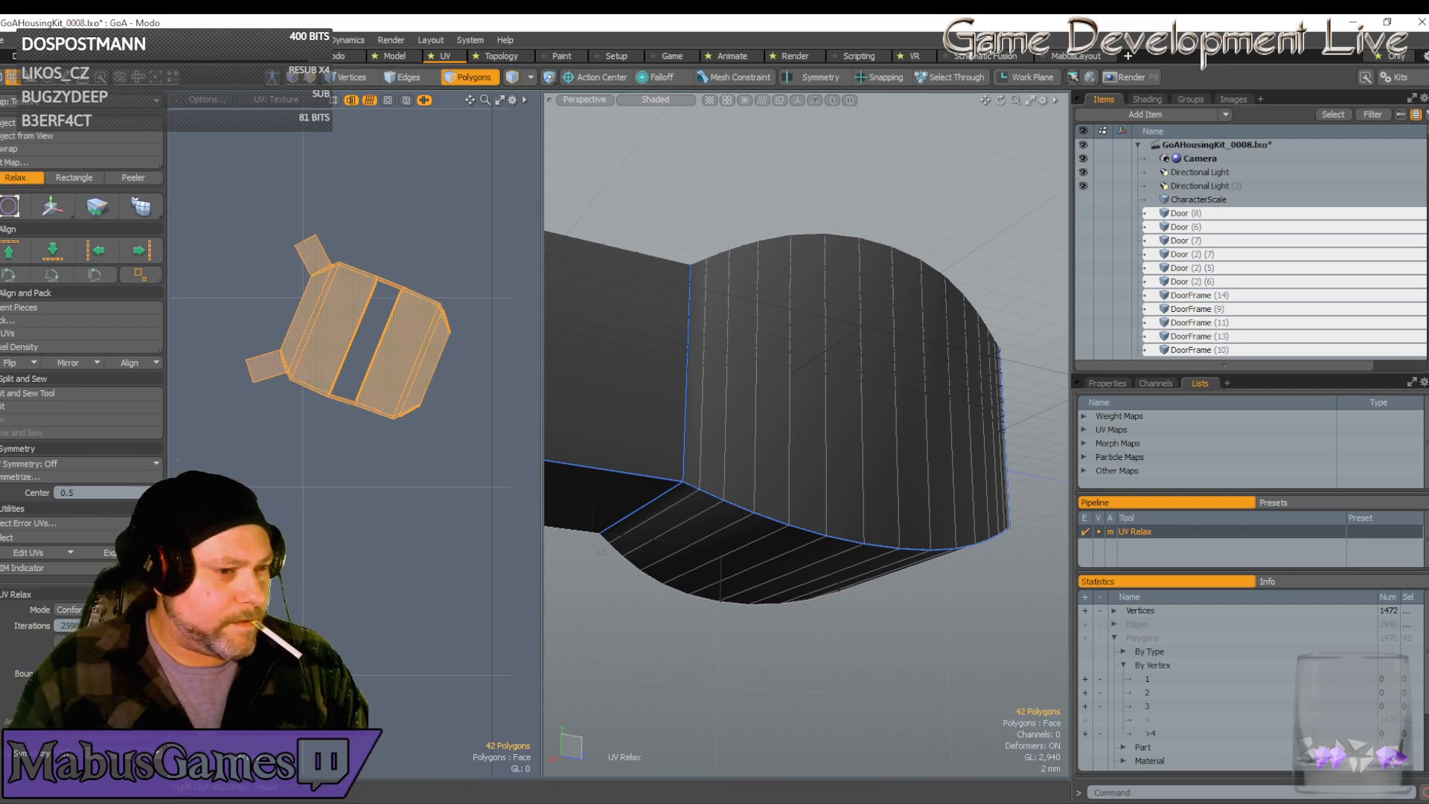
click(111, 625)
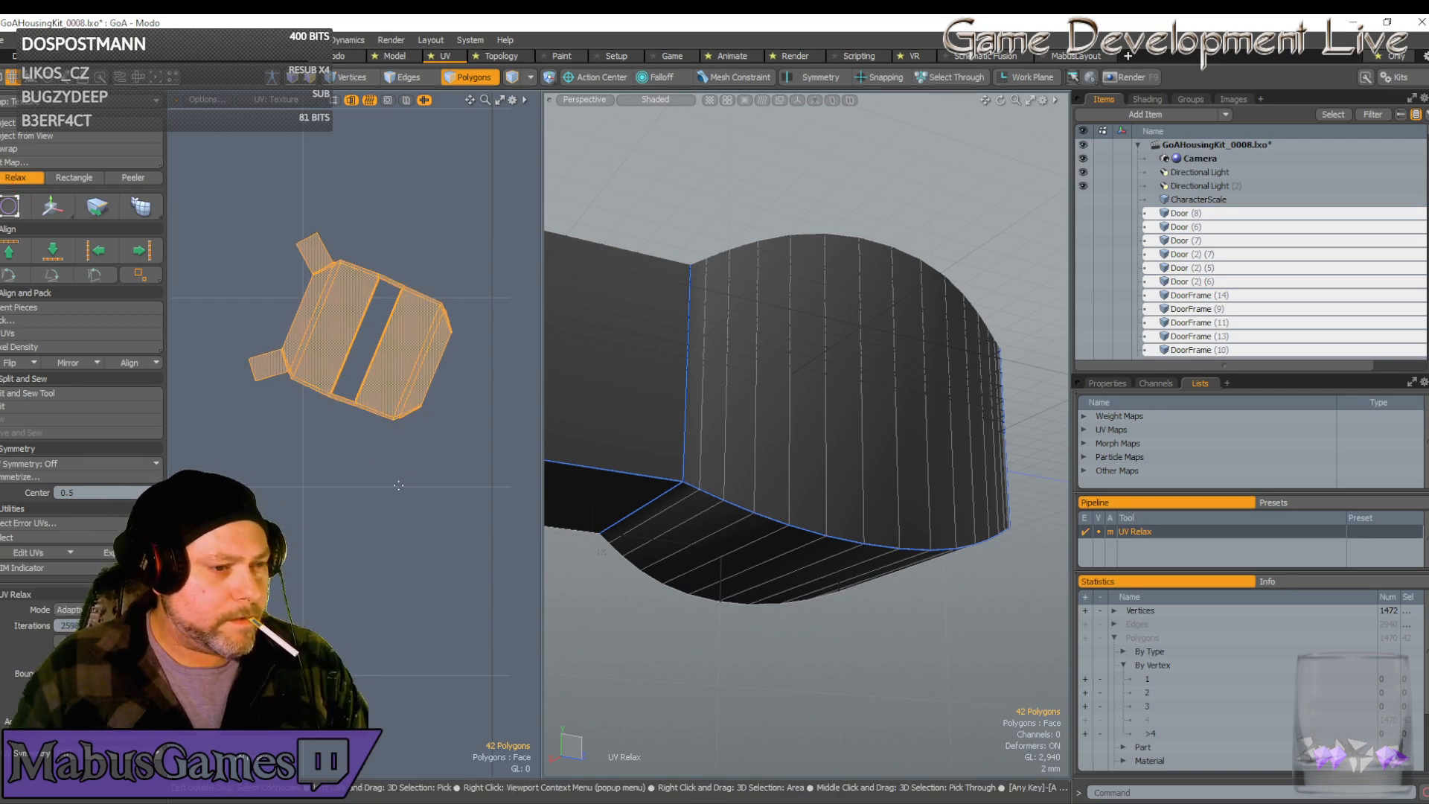
click(15, 179)
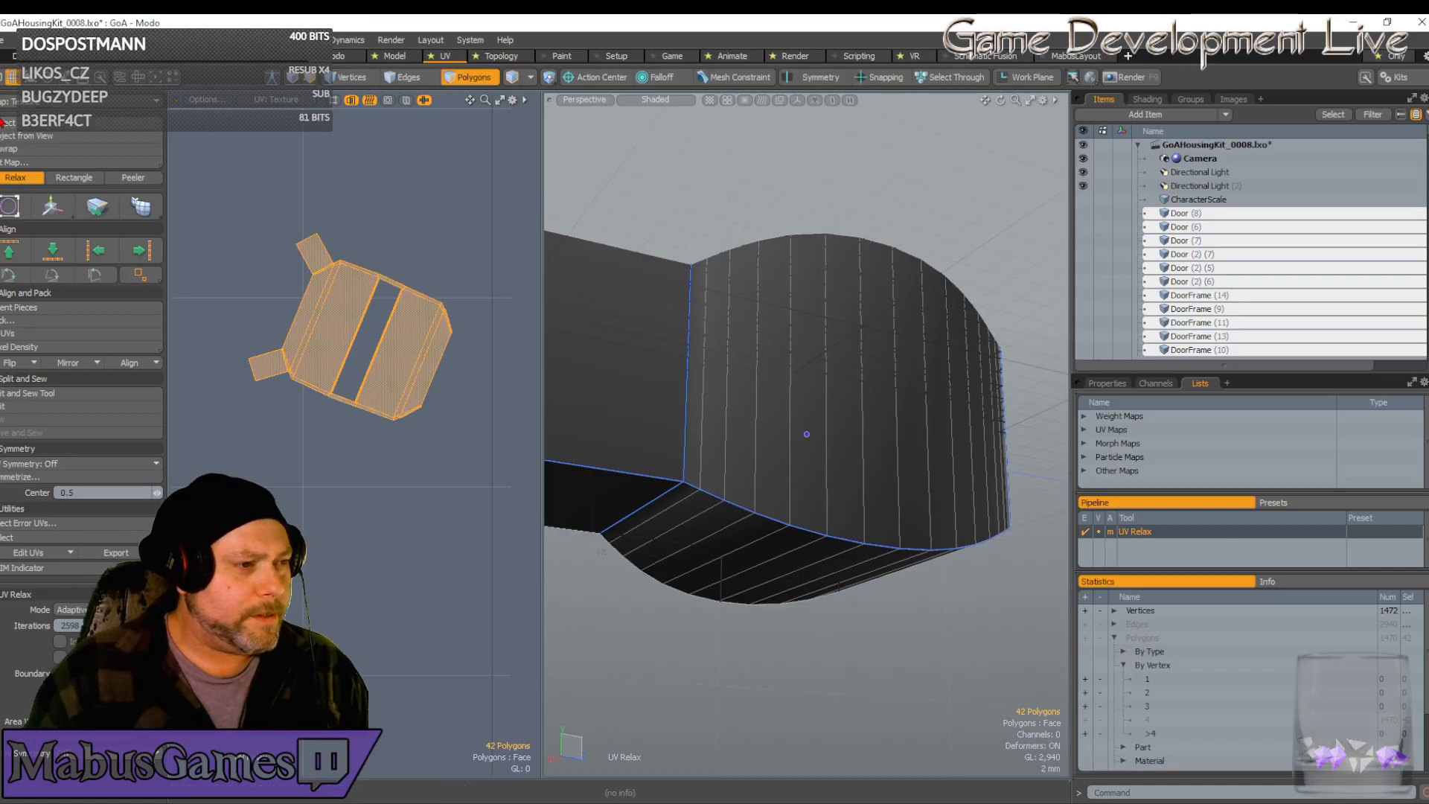
click(16, 179)
Move the relaxed tabbed island up beside the tiny square, beneath the long strip
scroll(402, 347, down, 5)
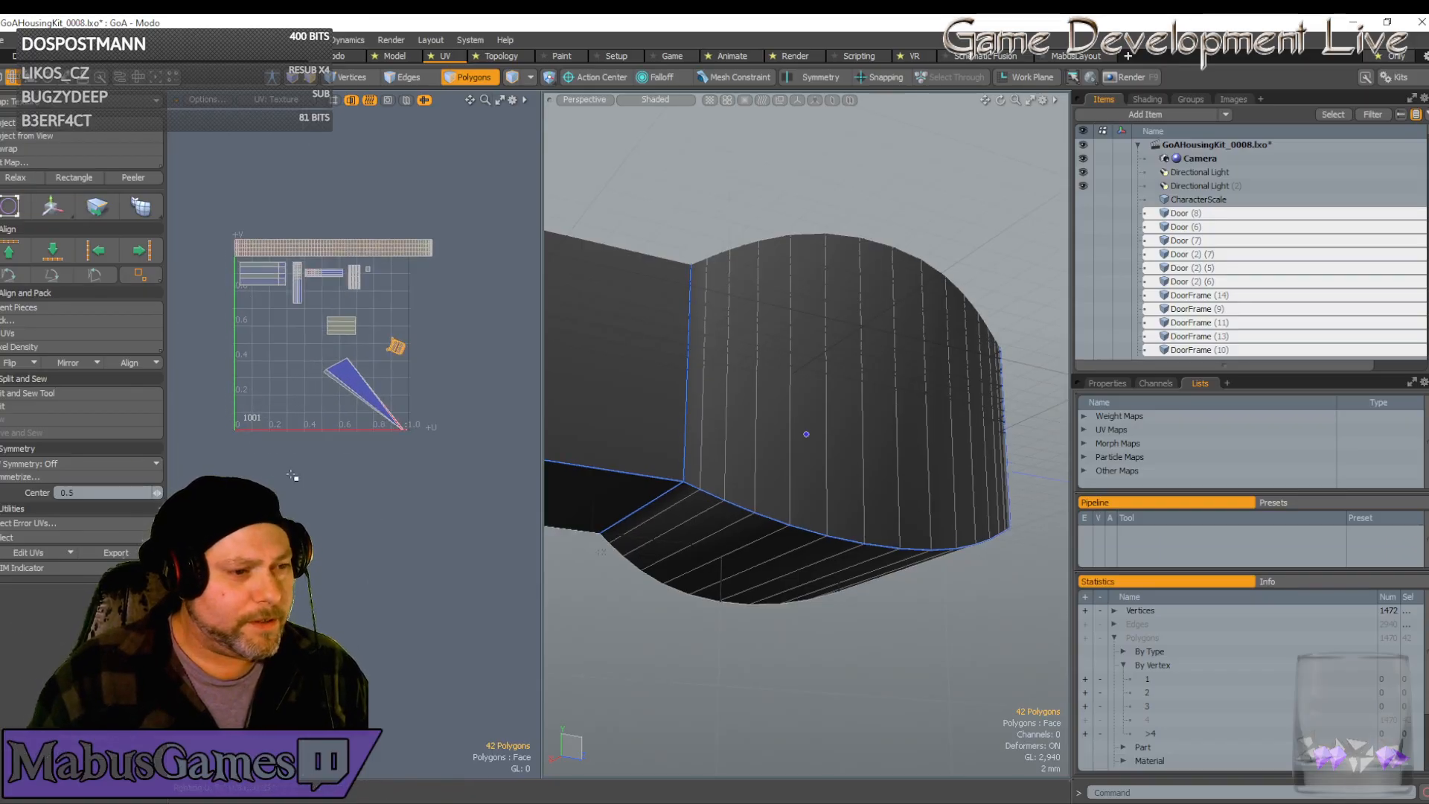
key(w)
drag(472, 288, 460, 206)
key(space)
Select the three tiny islands near the tip of the large triangular island and apply UV Relax to them
scroll(408, 428, up, 5)
drag(381, 335, 447, 516)
click(13, 179)
click(436, 417)
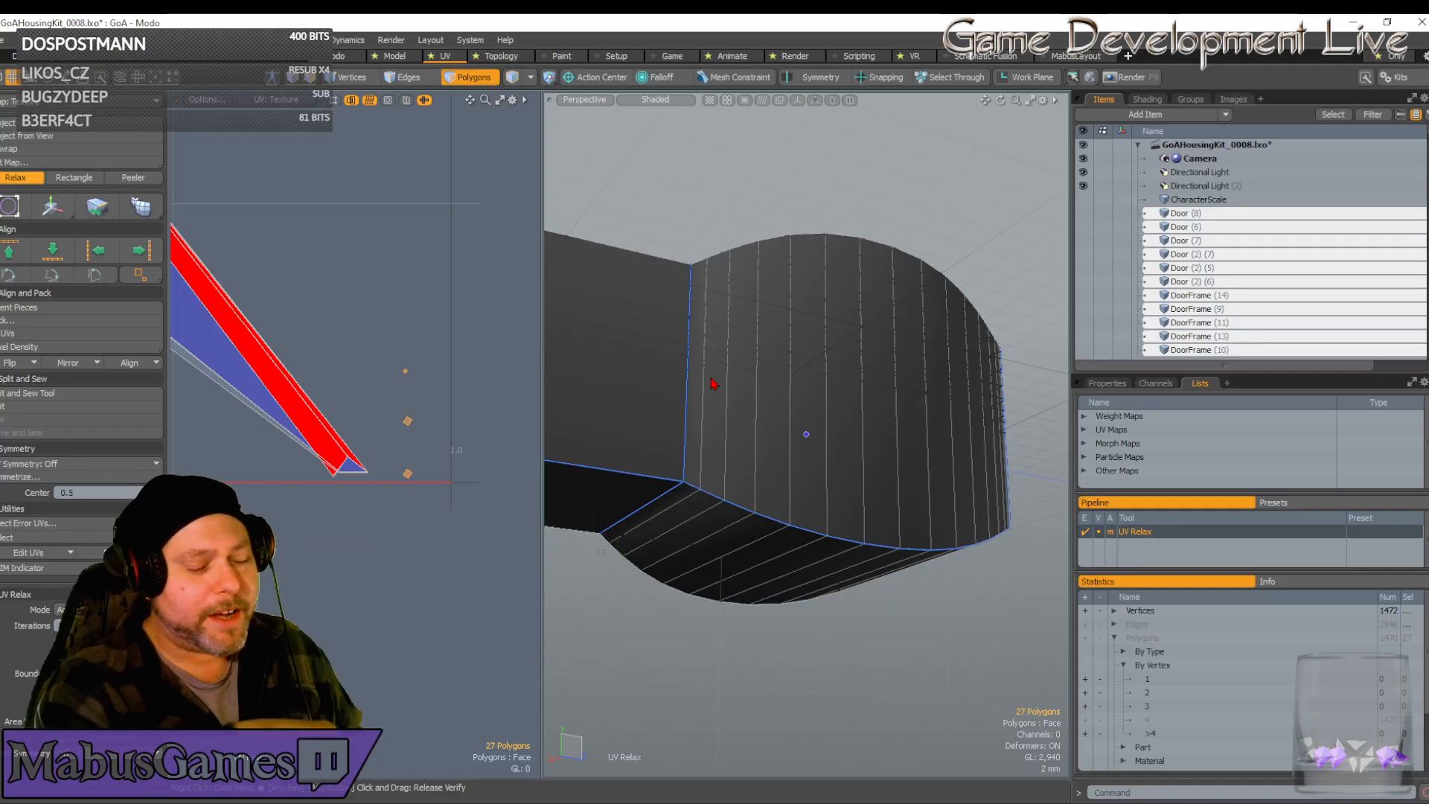
scroll(713, 383, down, 2)
alt+drag(714, 383, 714, 383)
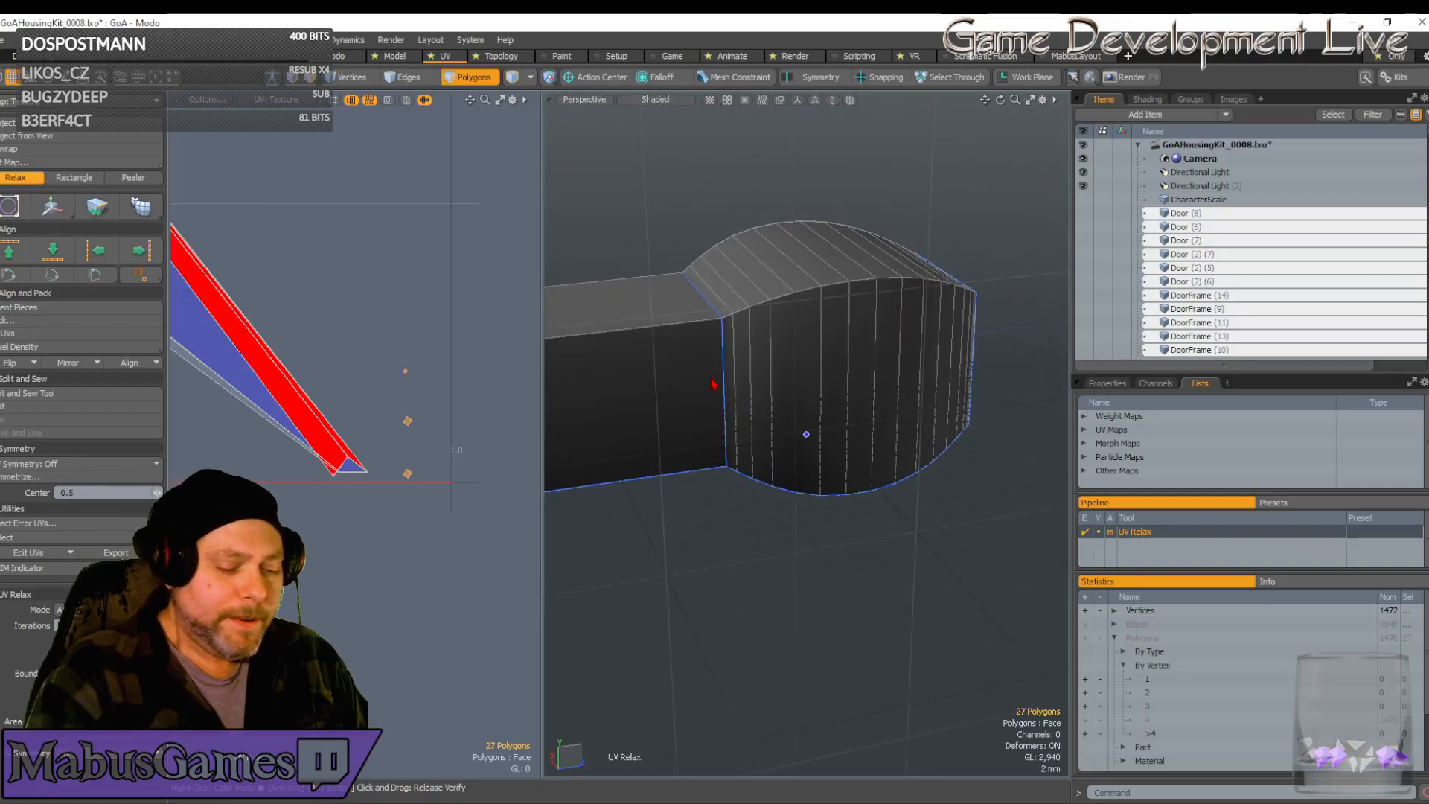
alt+shift+drag(713, 383, 793, 384)
scroll(306, 464, up, 1)
scroll(390, 408, down, 5)
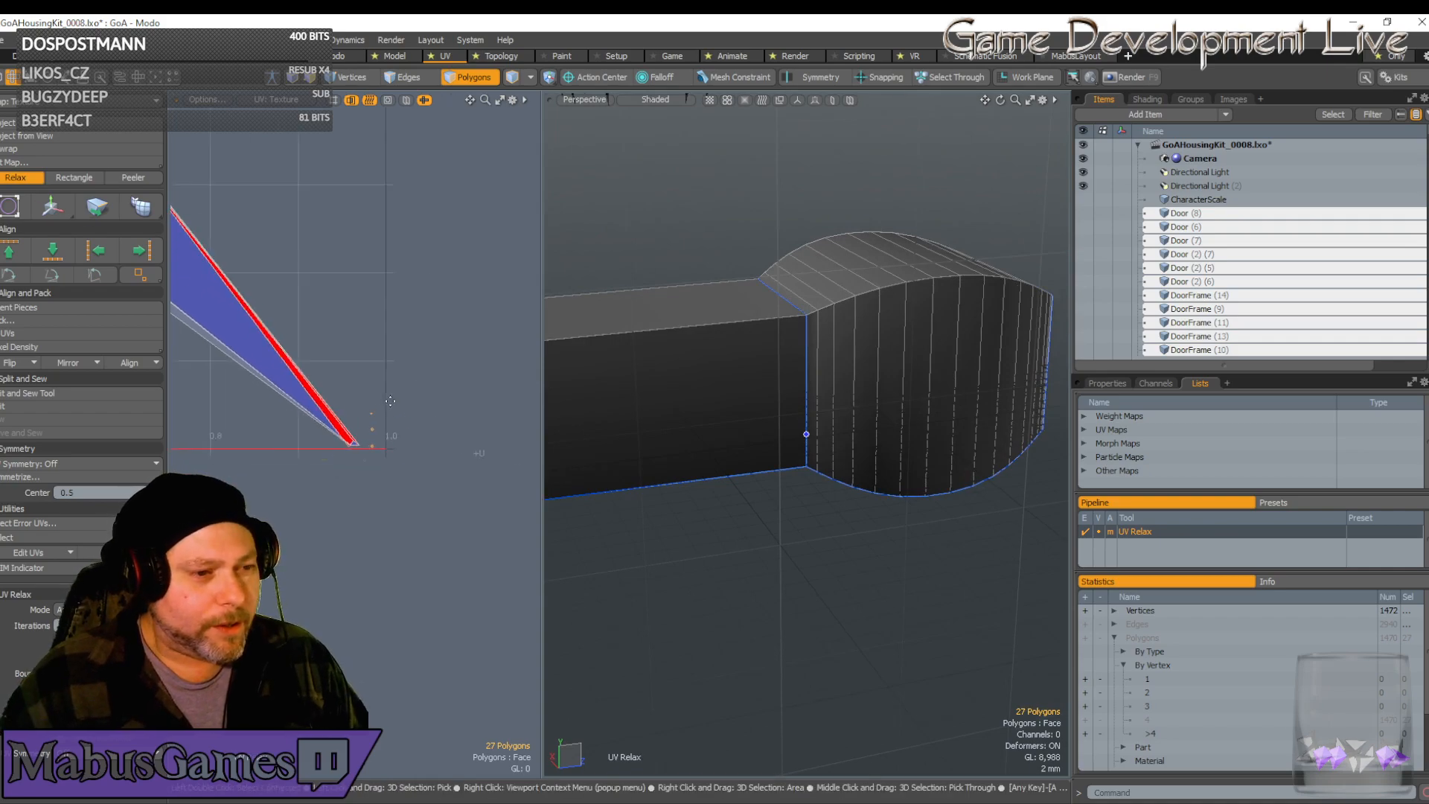
Move the three tiny islands up beside the tabbed island, beneath the long strip
key(w)
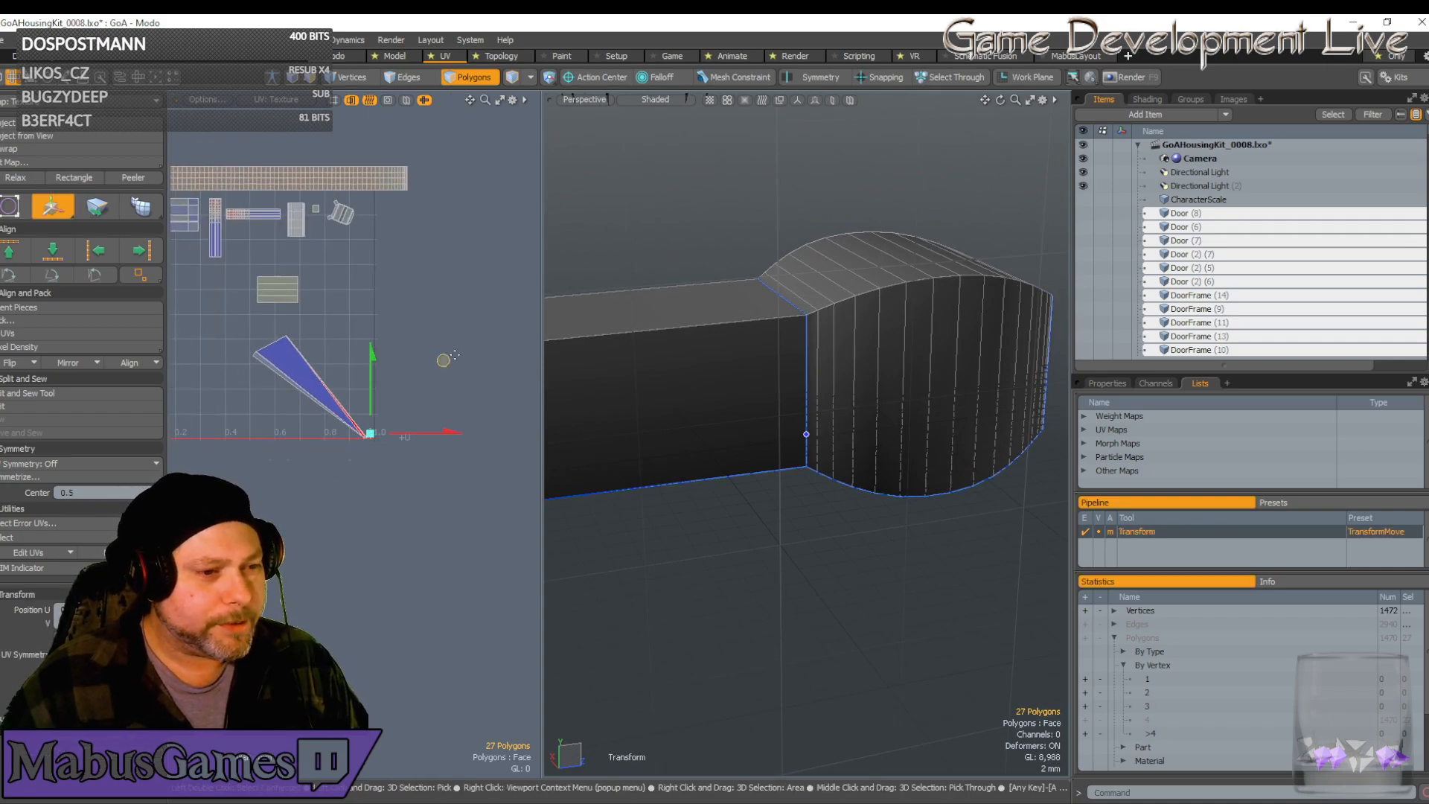
drag(444, 362, 433, 144)
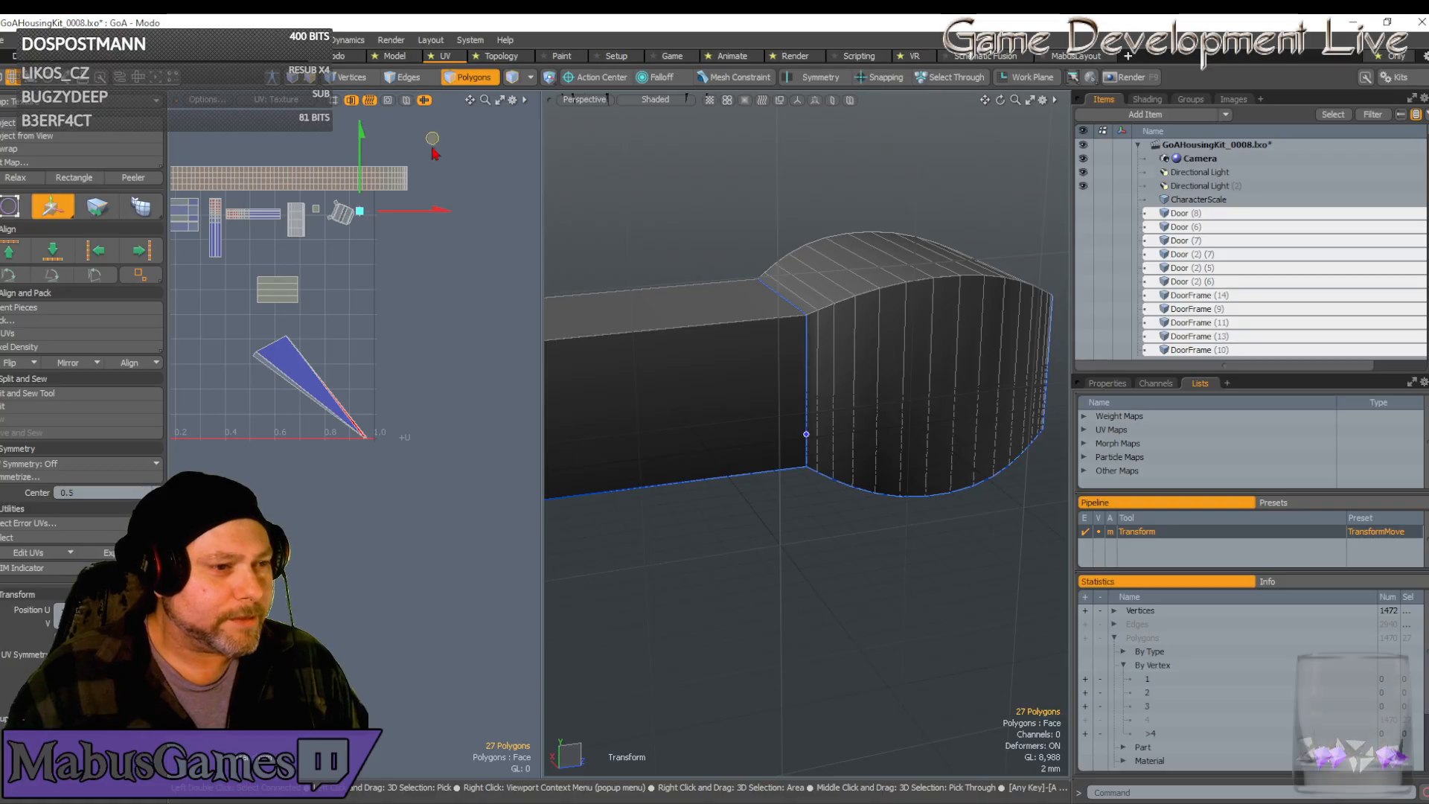
key(q)
Rotate the tabbed island upright and place it between the tiny square and the three tiny islands
scroll(315, 203, up, 4)
scroll(410, 228, up, 5)
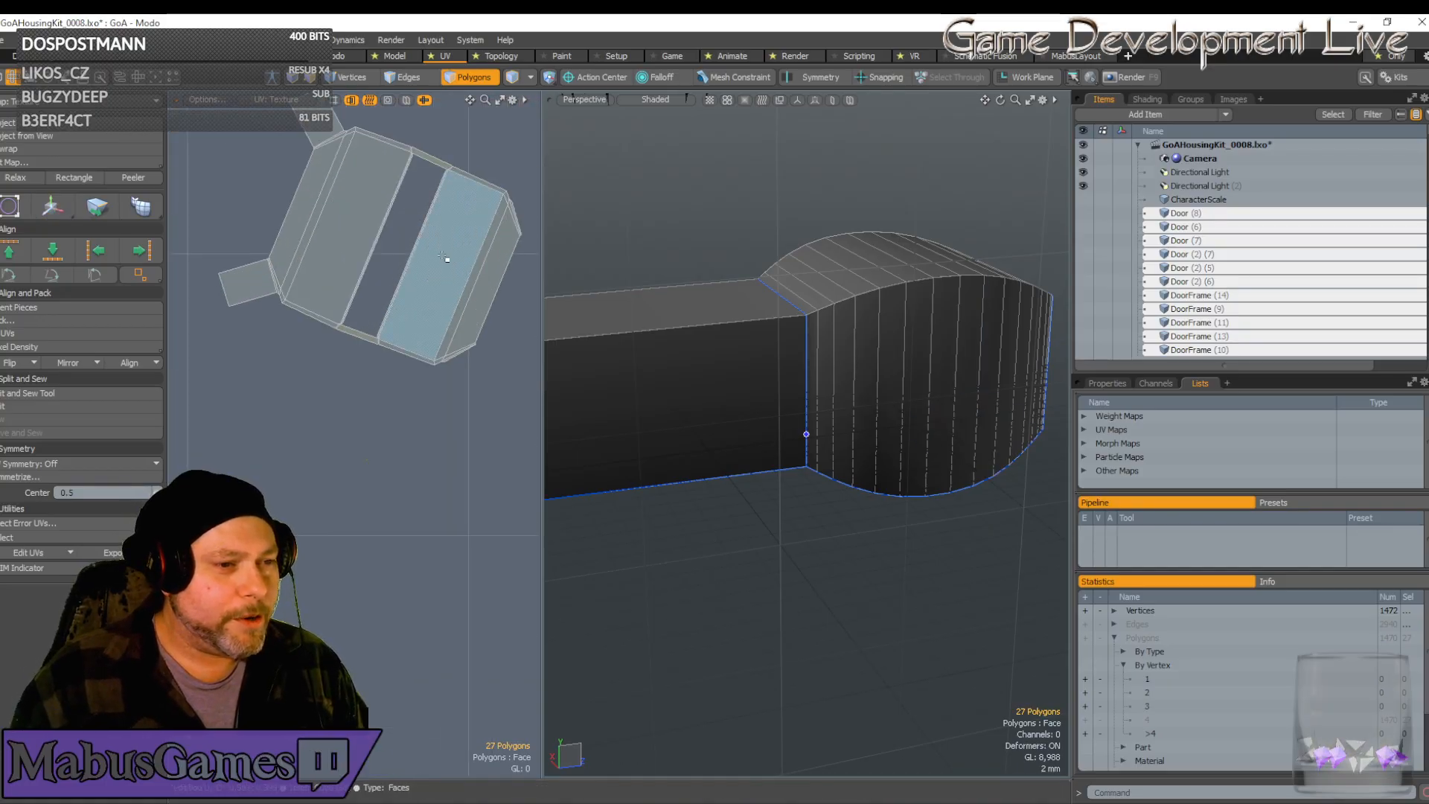
double_click(444, 258)
scroll(417, 277, down, 3)
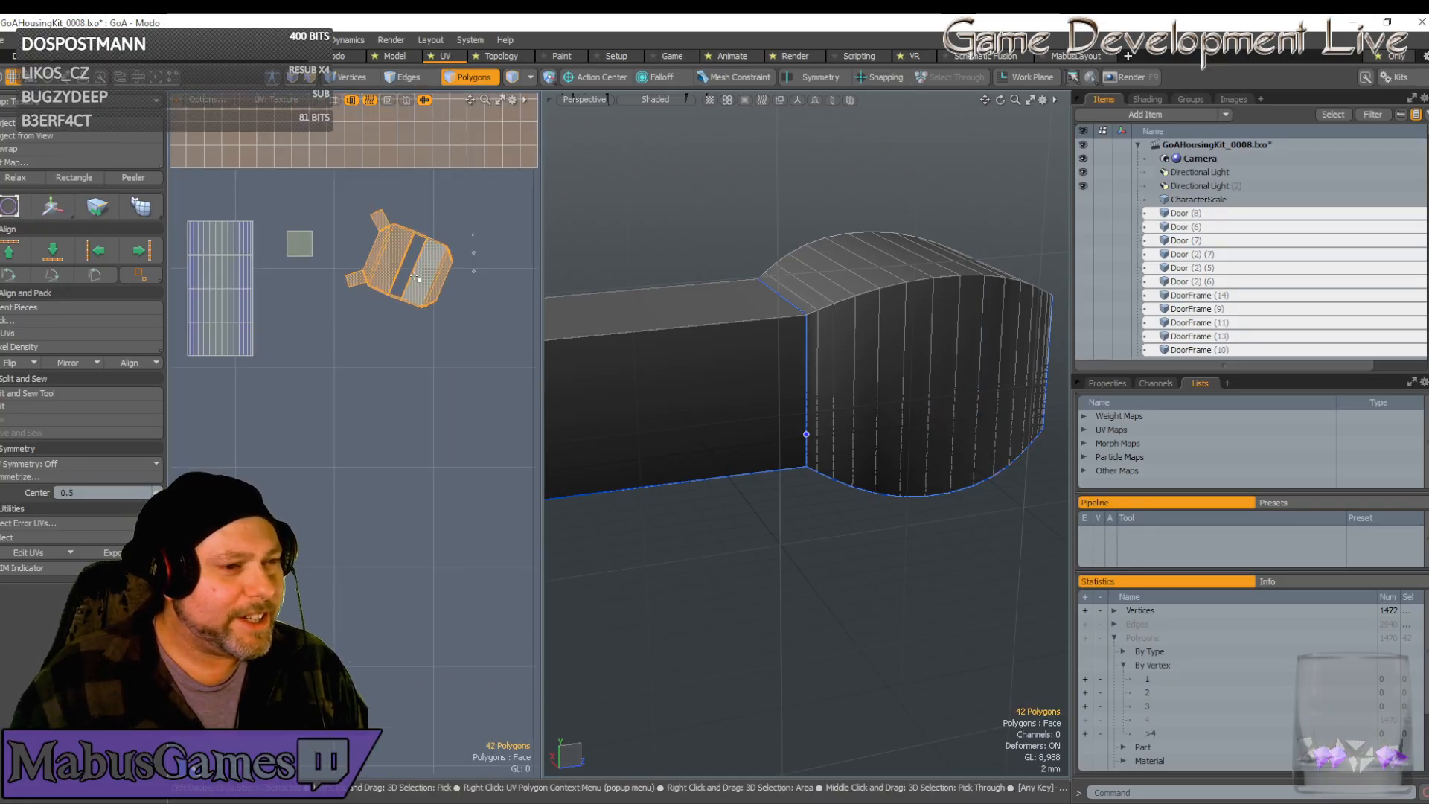
key(e)
drag(474, 205, 445, 187)
key(w)
drag(477, 190, 446, 168)
scroll(438, 310, up, 3)
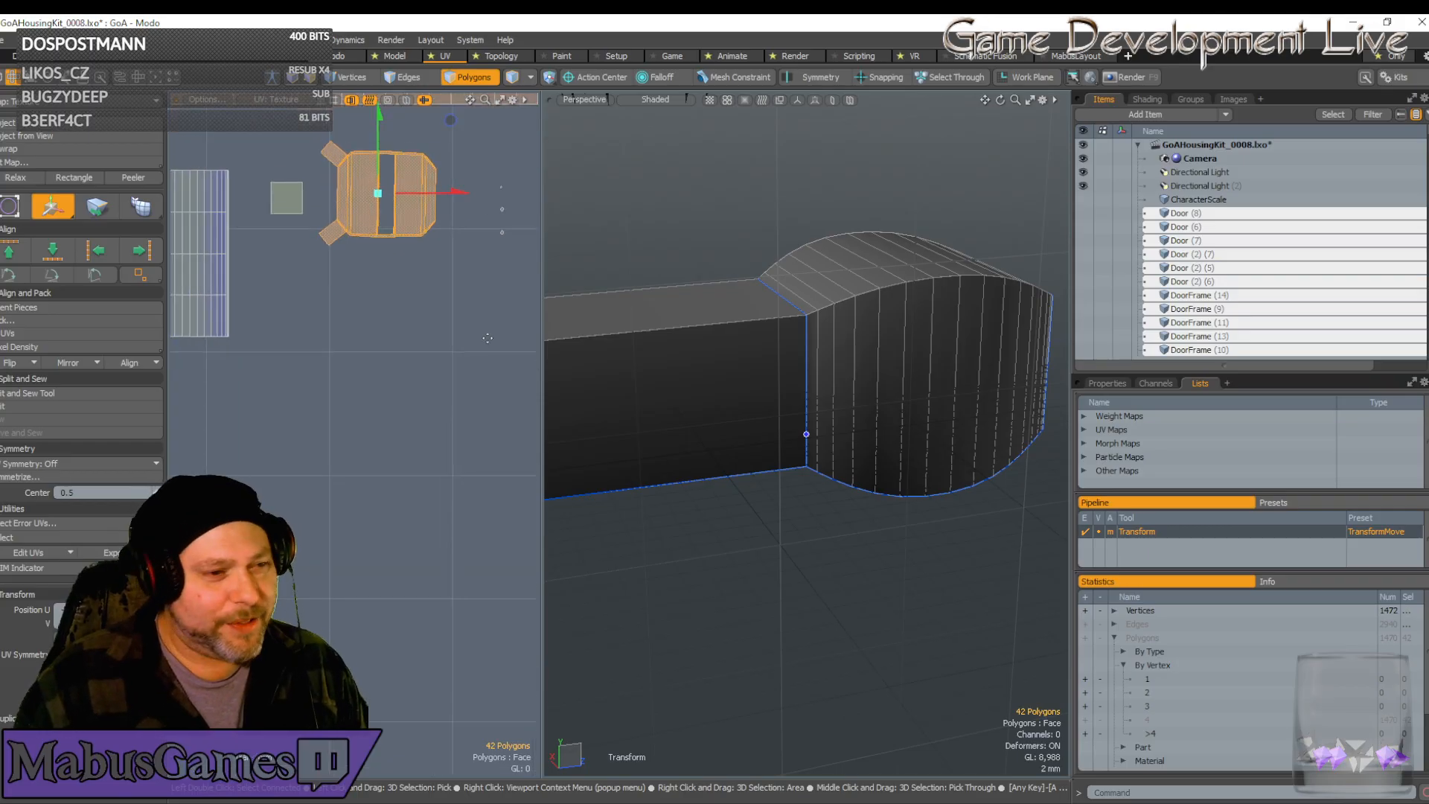
key(q)
Examine the thin connecting strips and inner corners of the tabbed island for overlapping or flipped UV polygons
scroll(461, 320, down, 4)
alt+drag(471, 321, 469, 328)
scroll(469, 328, up, 8)
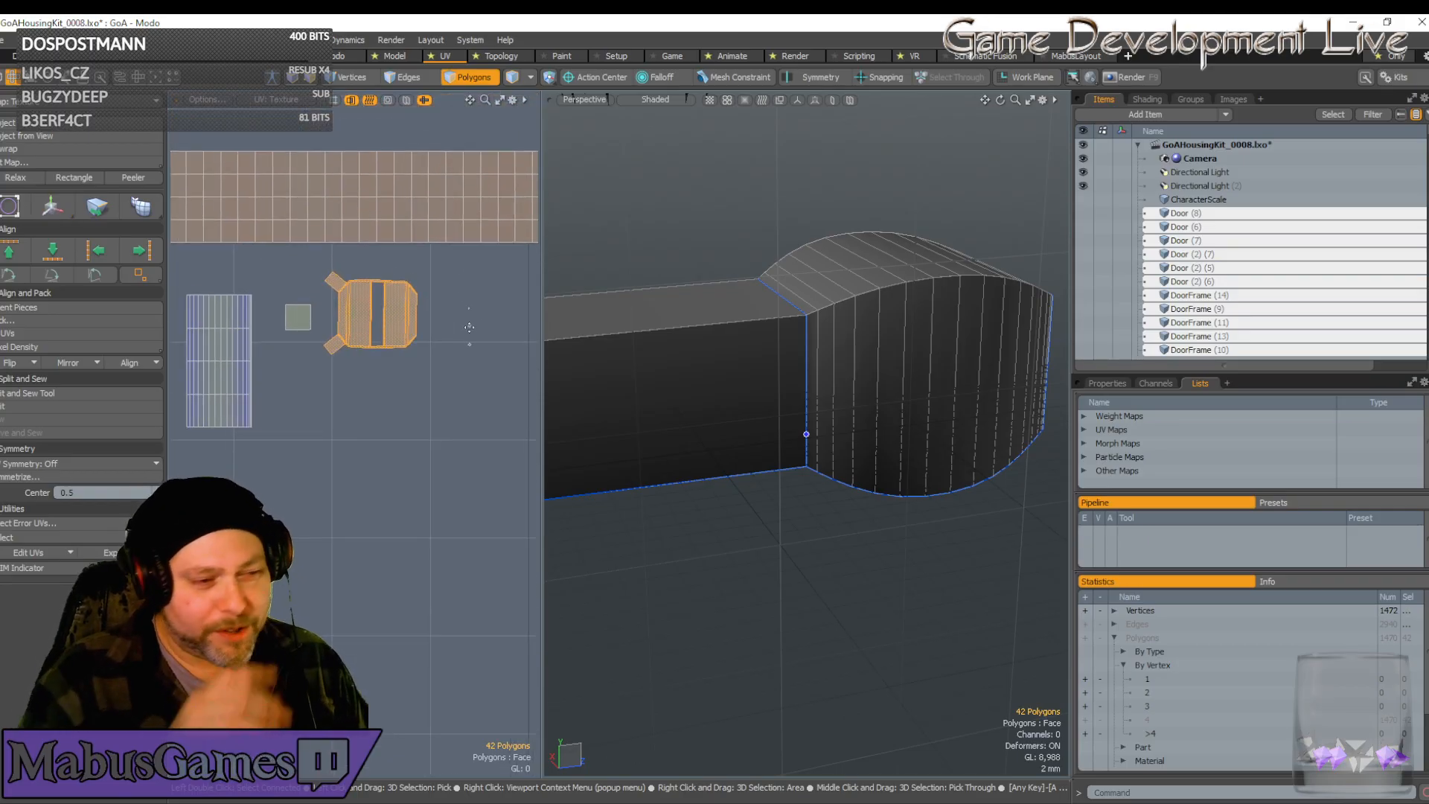
scroll(468, 325, up, 3)
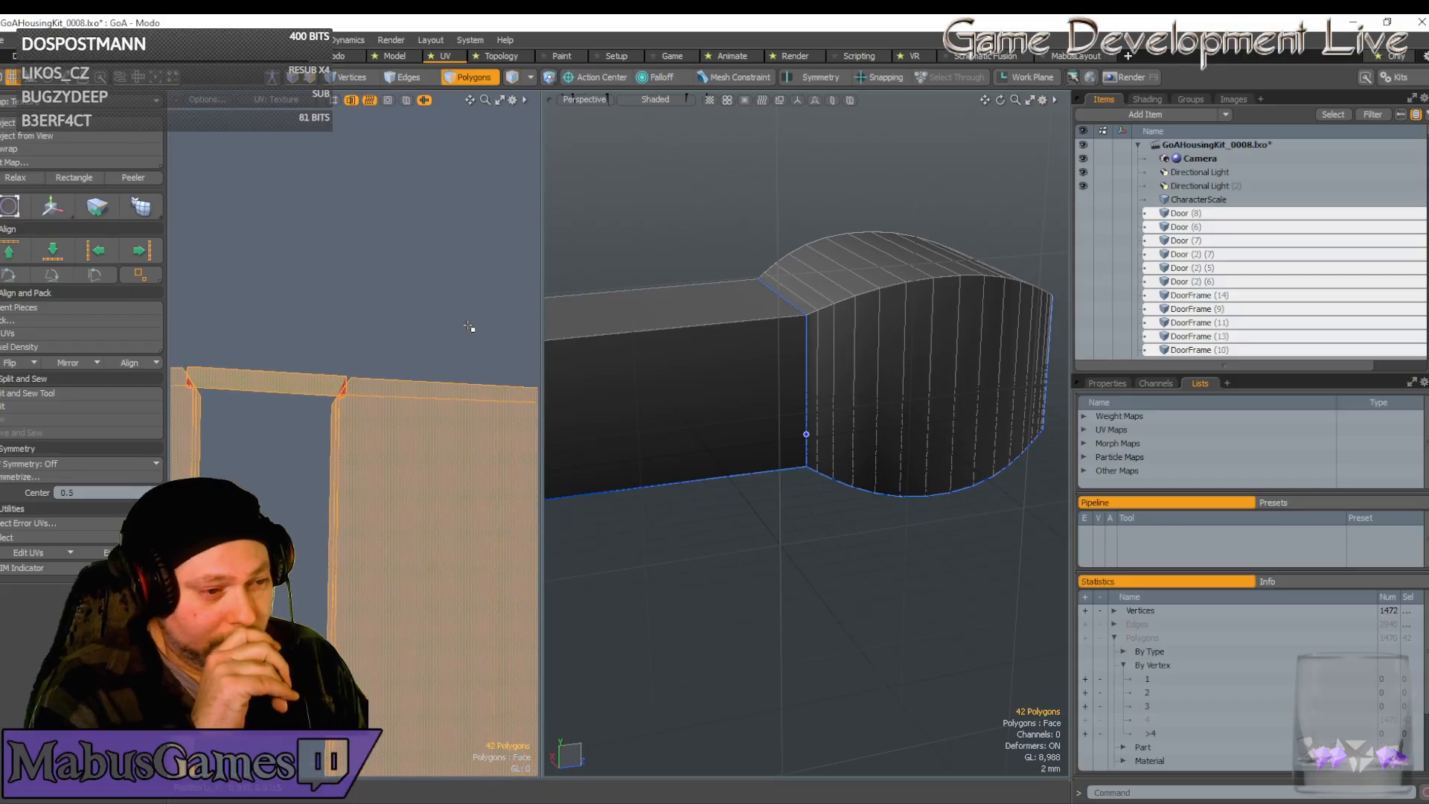
alt+drag(468, 325, 603, 325)
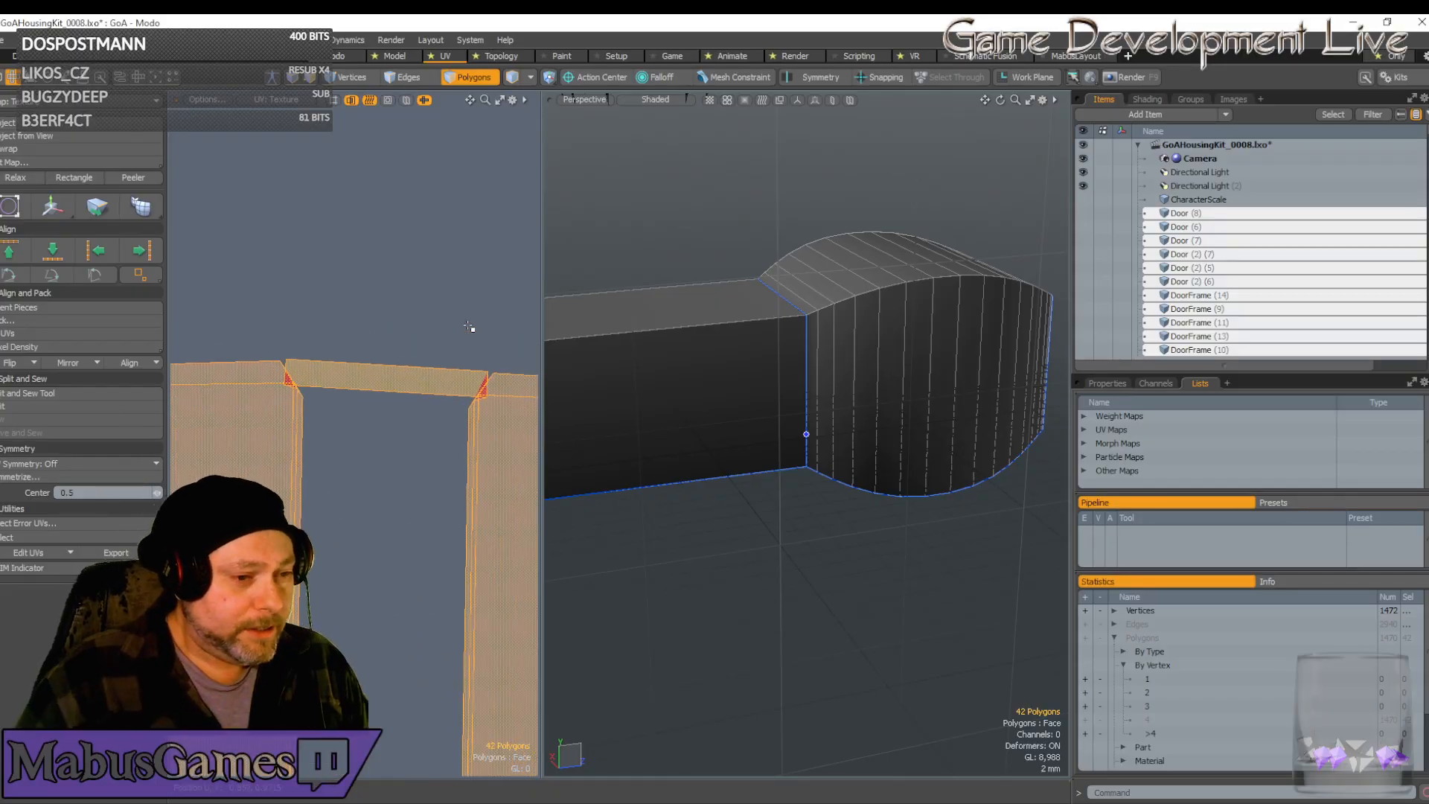
scroll(469, 328, up, 6)
alt+drag(450, 321, 473, 97)
scroll(395, 562, up, 6)
scroll(398, 566, up, 4)
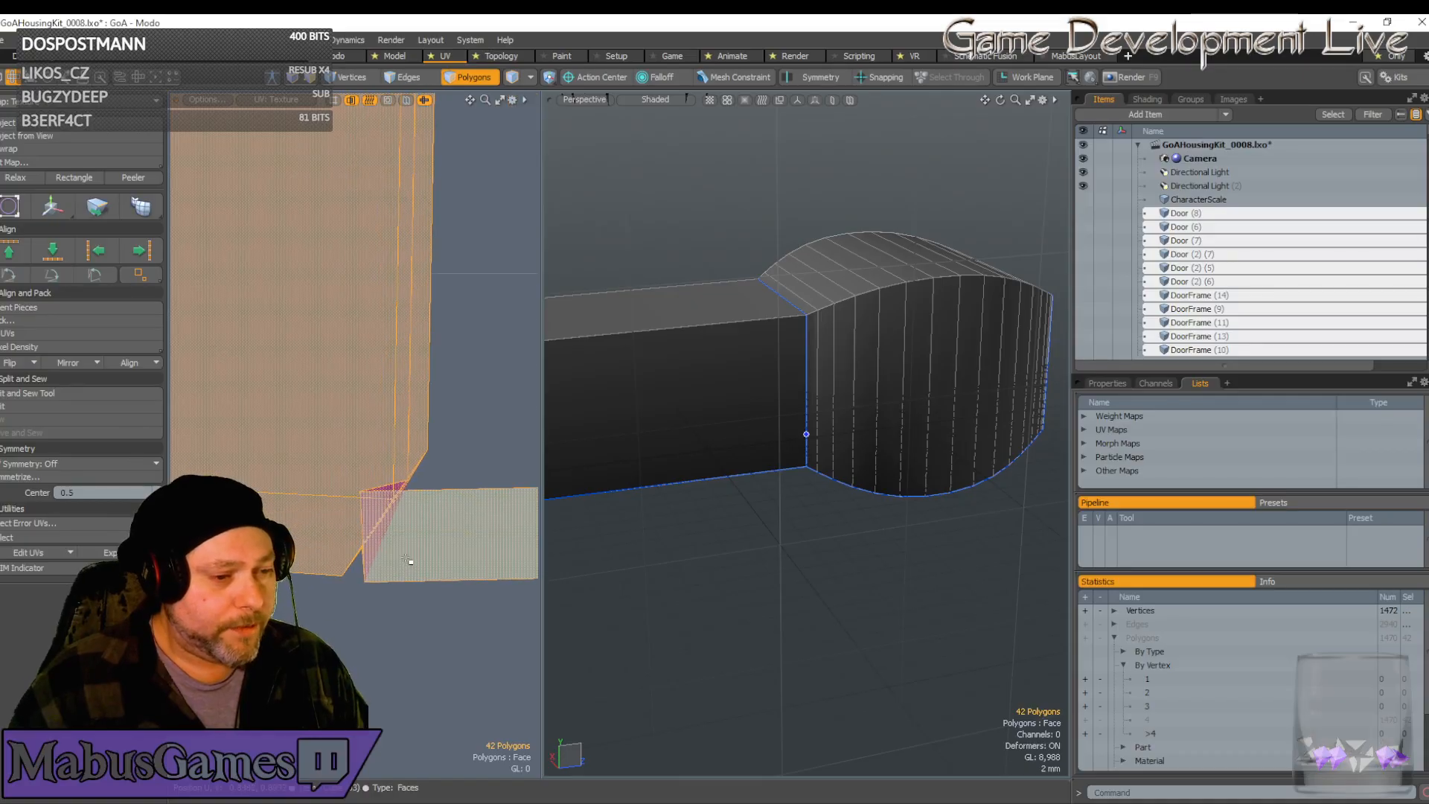
scroll(347, 529, down, 3)
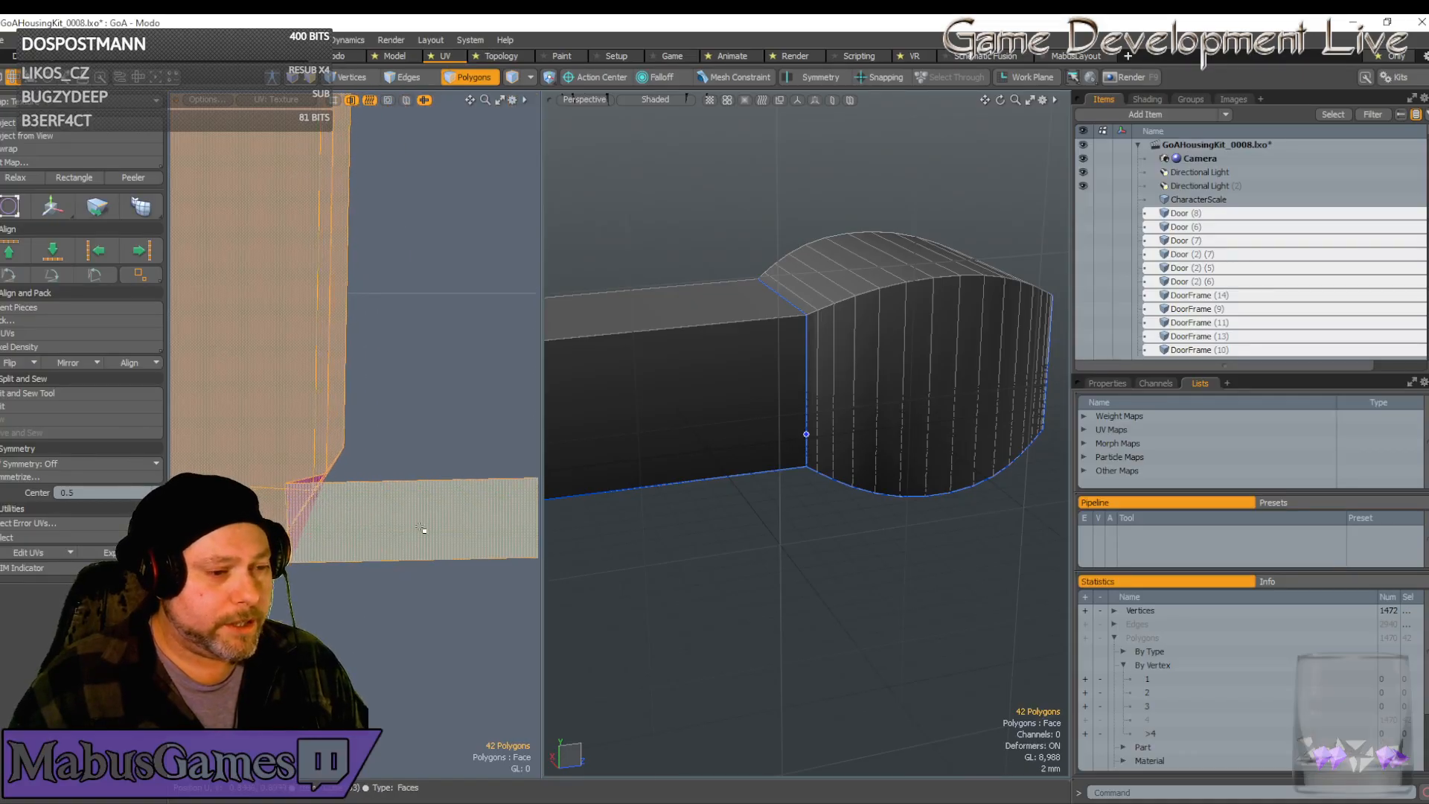
scroll(384, 512, down, 3)
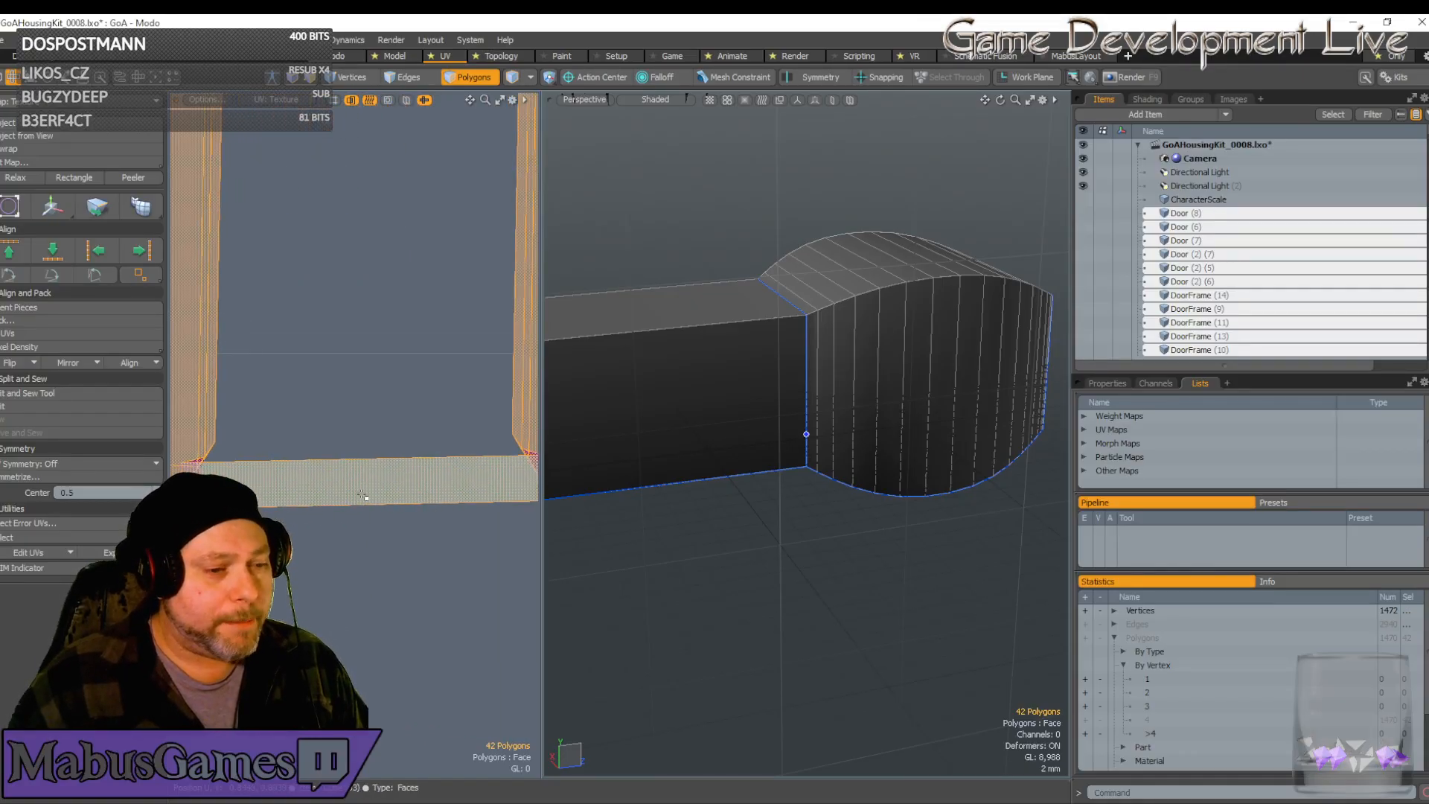
scroll(376, 504, up, 4)
scroll(374, 502, down, 5)
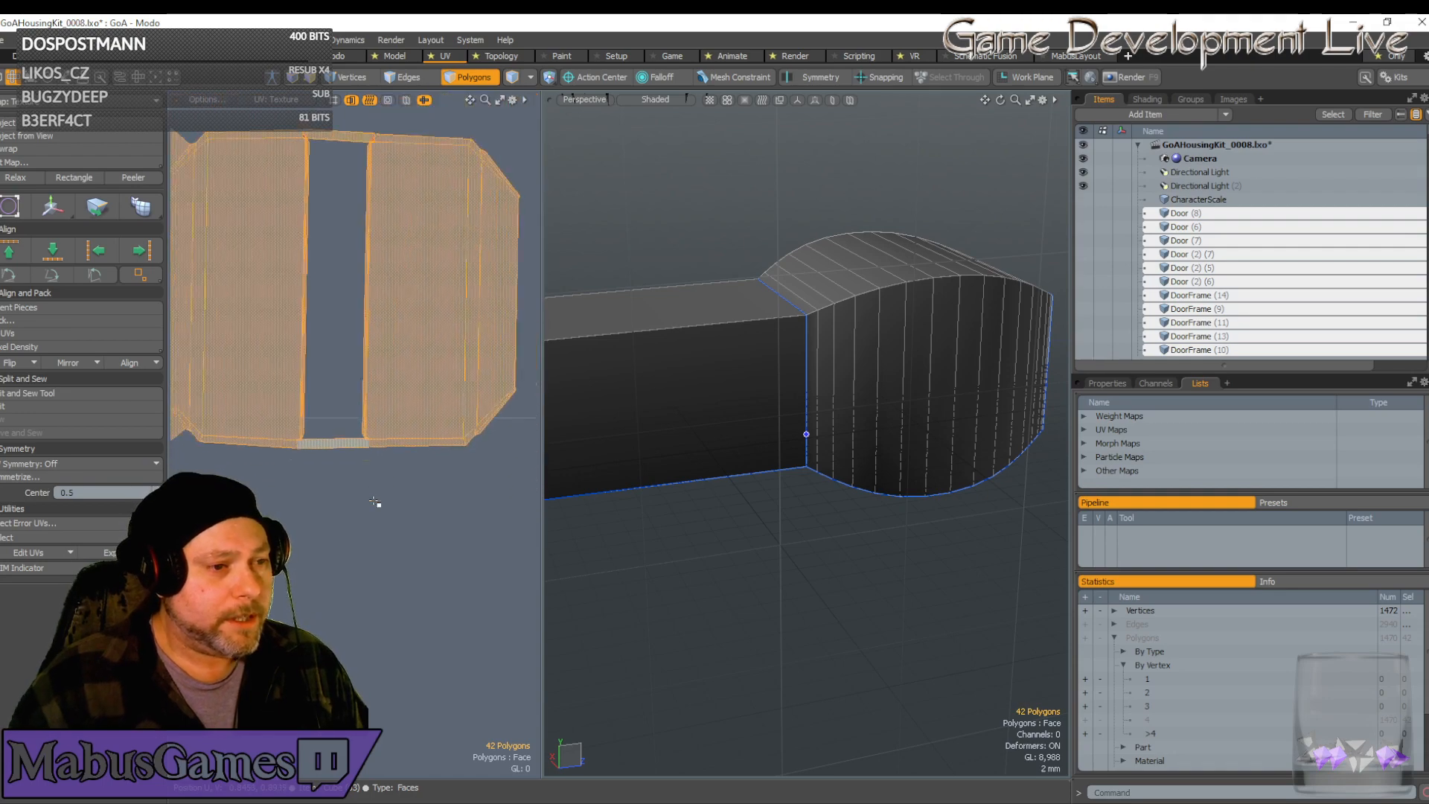
scroll(375, 502, down, 2)
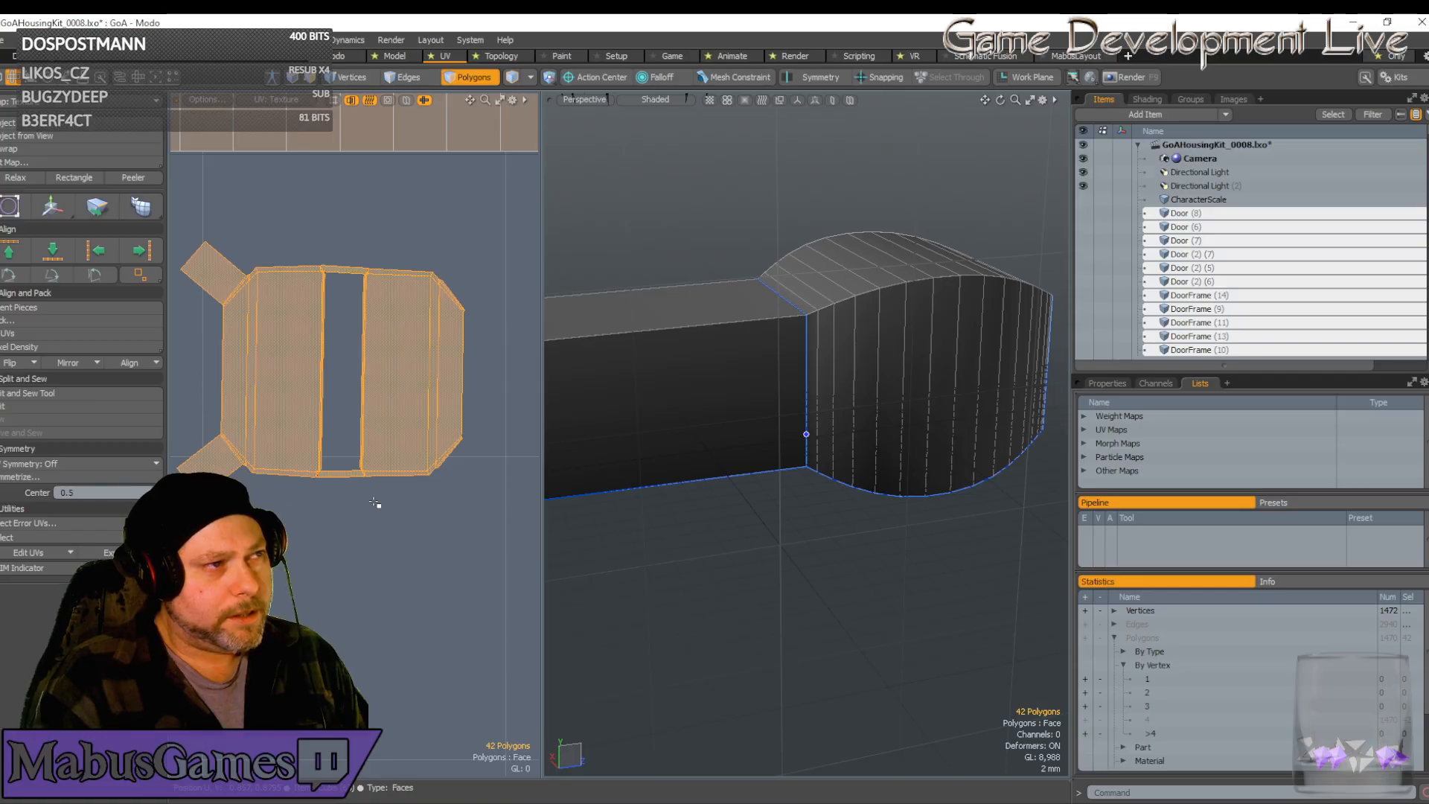
scroll(374, 503, up, 8)
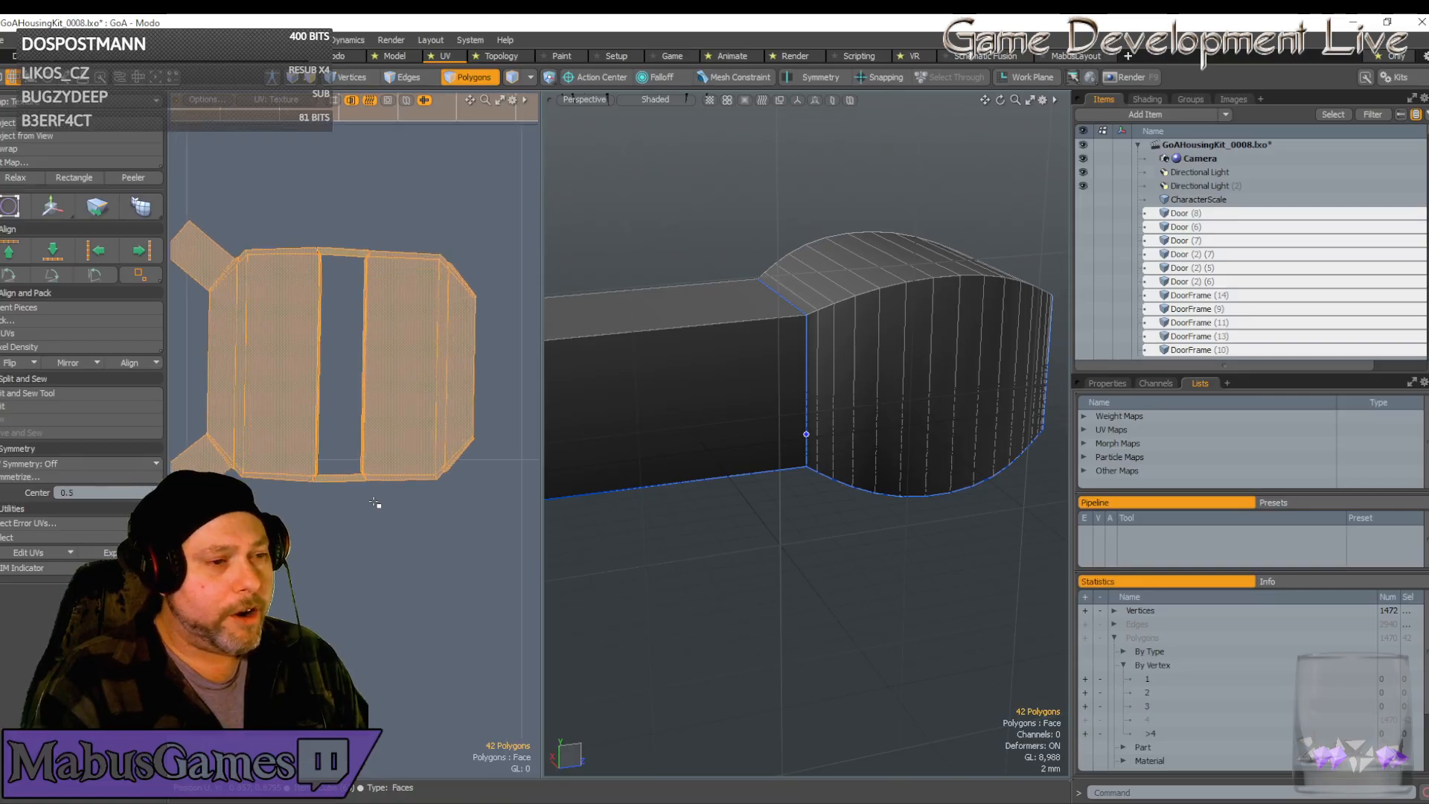
scroll(374, 503, up, 4)
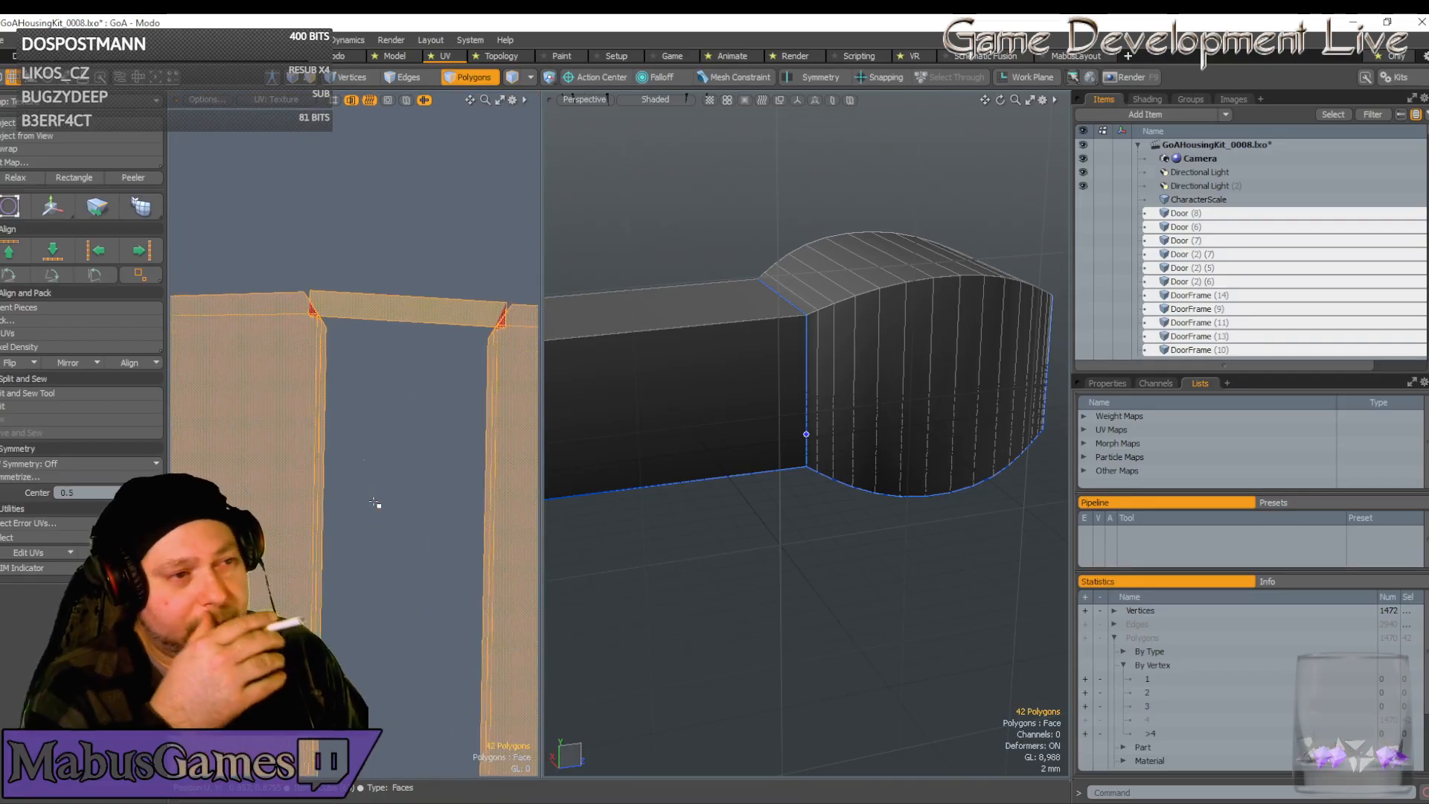
scroll(375, 503, down, 4)
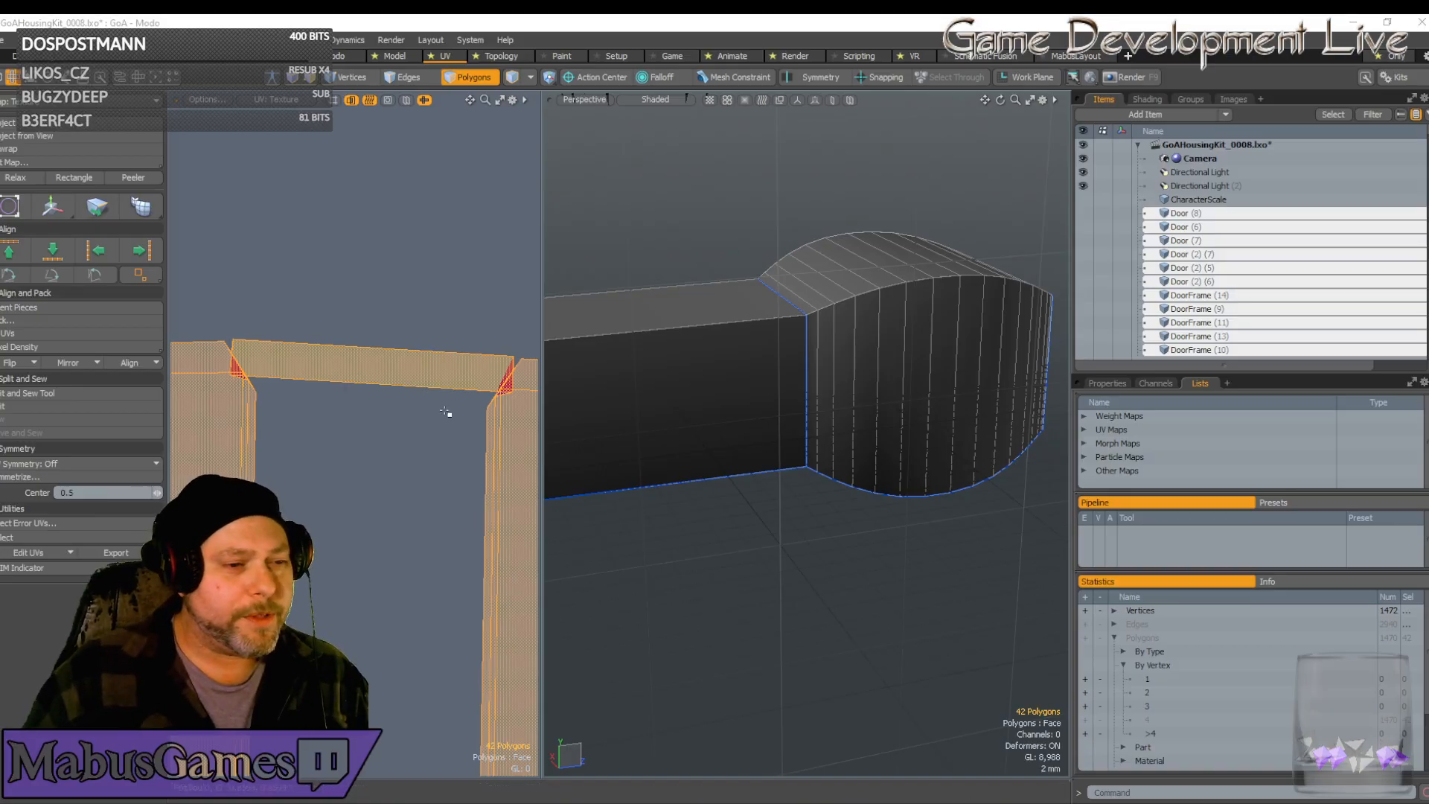
scroll(328, 357, down, 3)
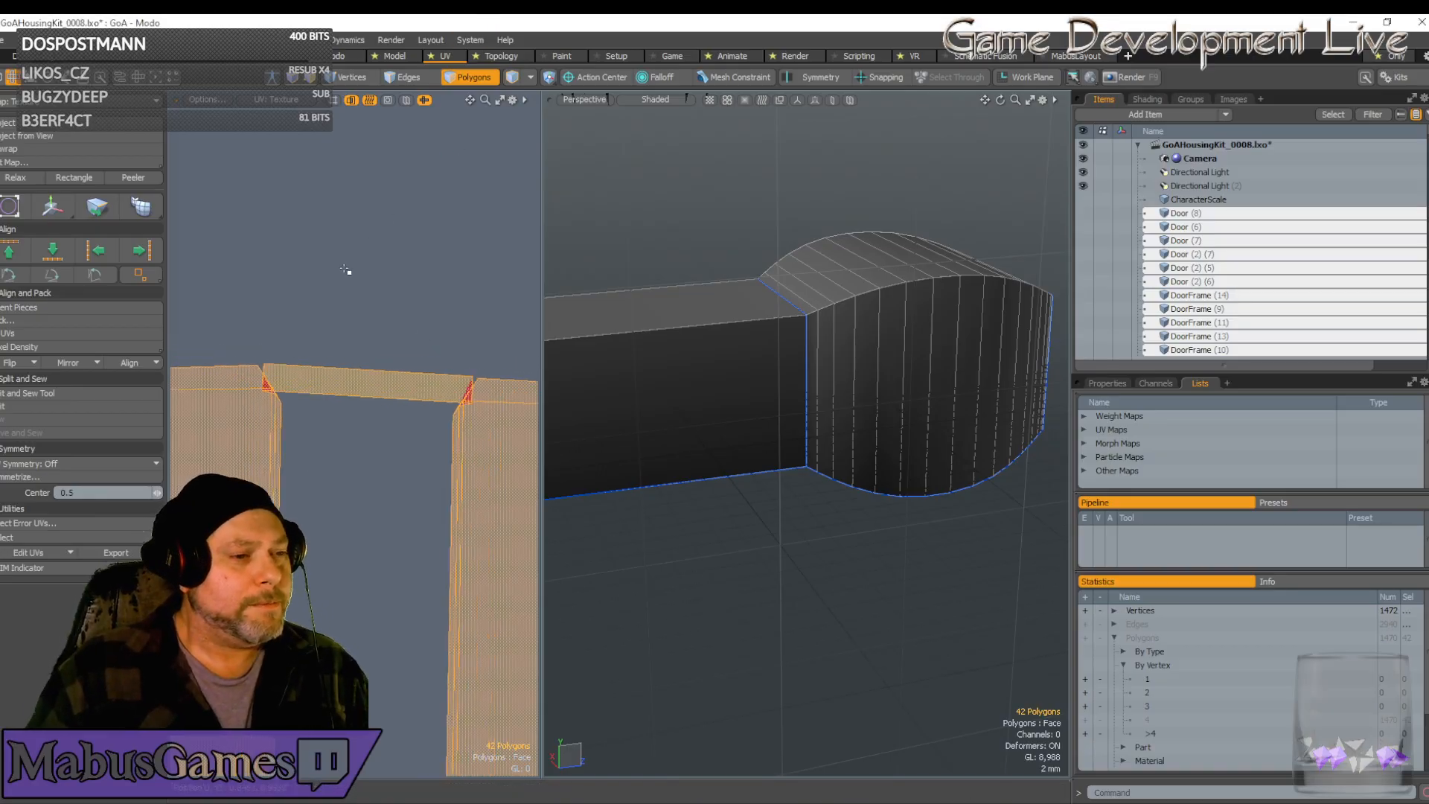
scroll(318, 394, up, 4)
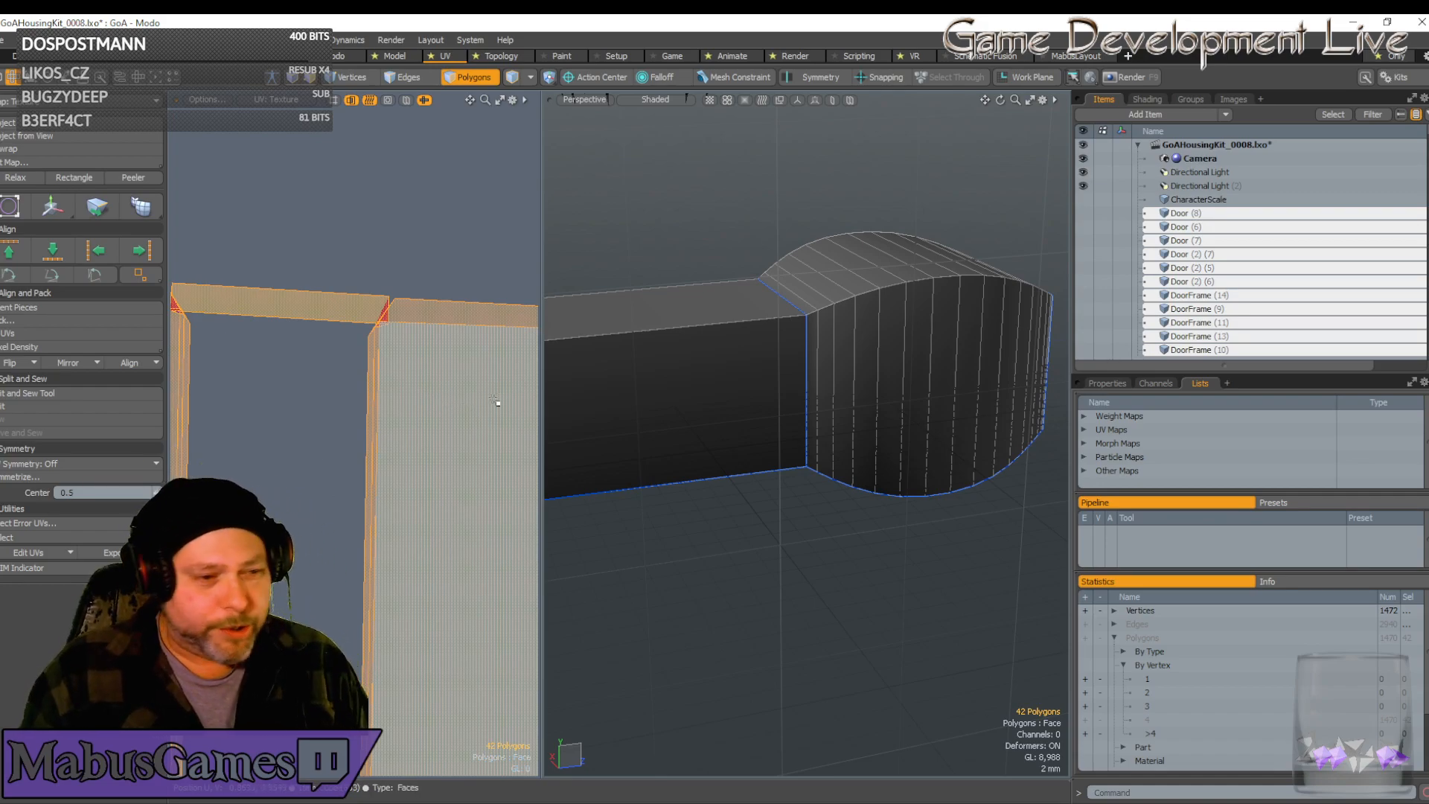
scroll(341, 321, up, 3)
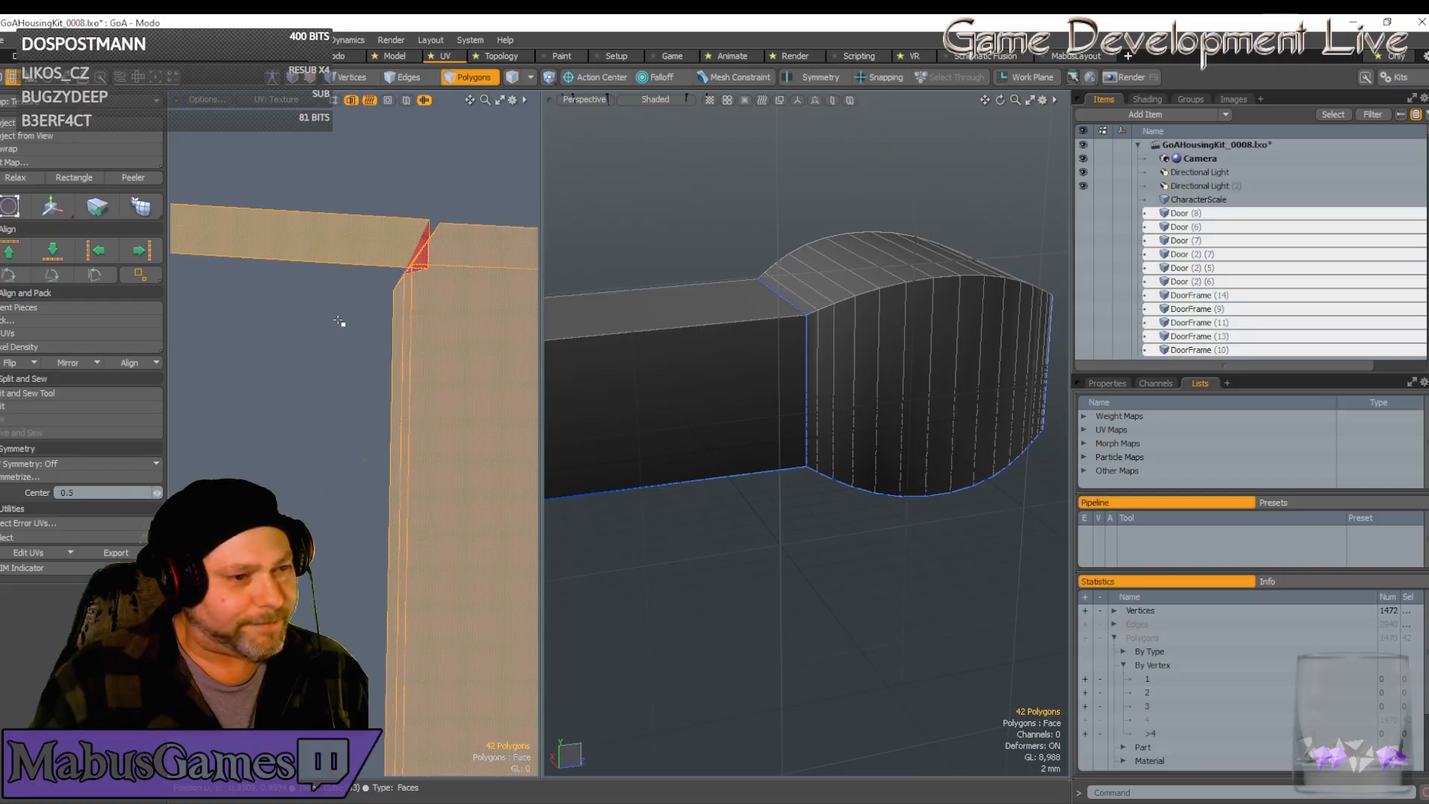
Select the inner corner vertex at the right end of the tabbed island's upper connecting strip and move it left to unflip the corner polygons
scroll(340, 320, up, 4)
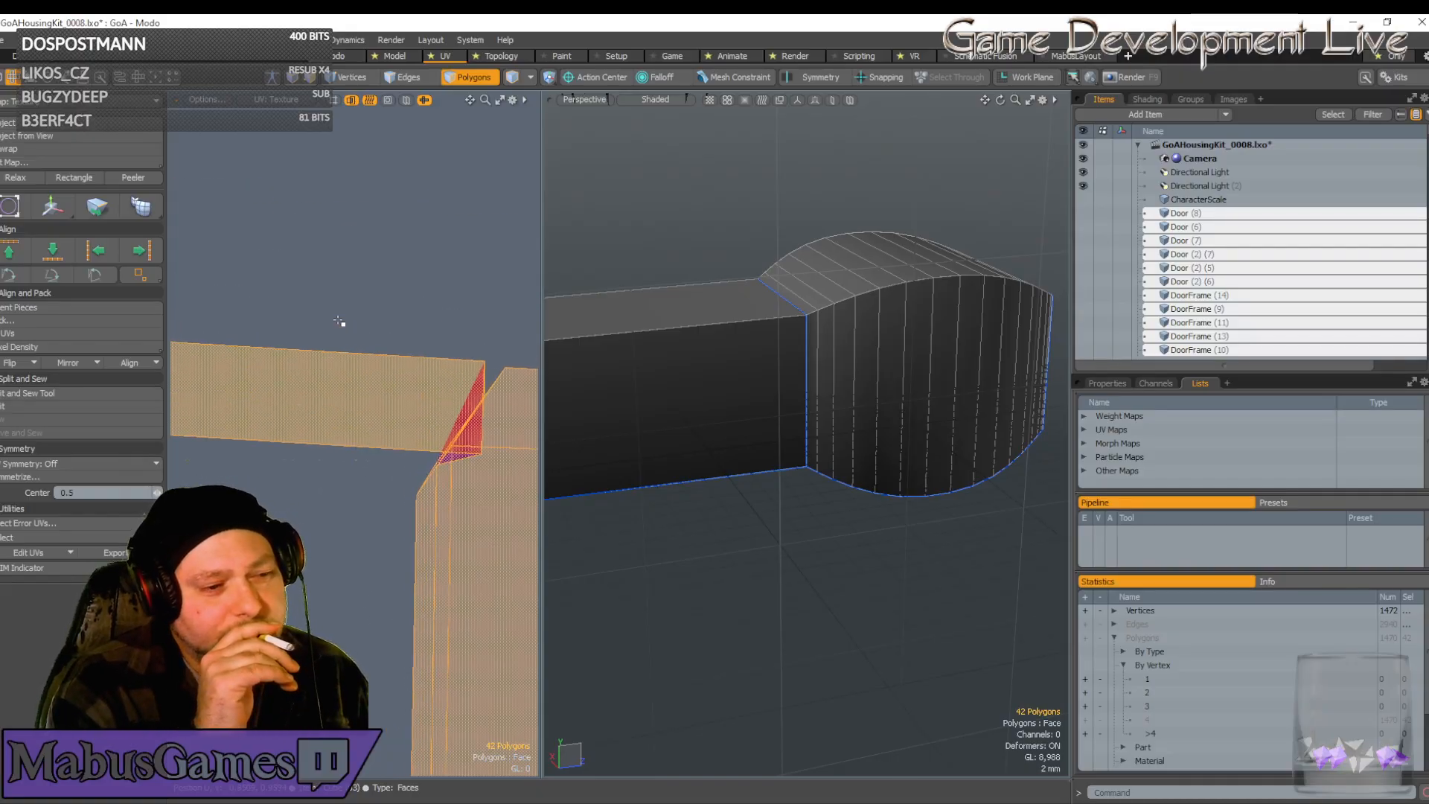
scroll(339, 322, up, 3)
scroll(340, 321, down, 2)
scroll(340, 305, up, 1)
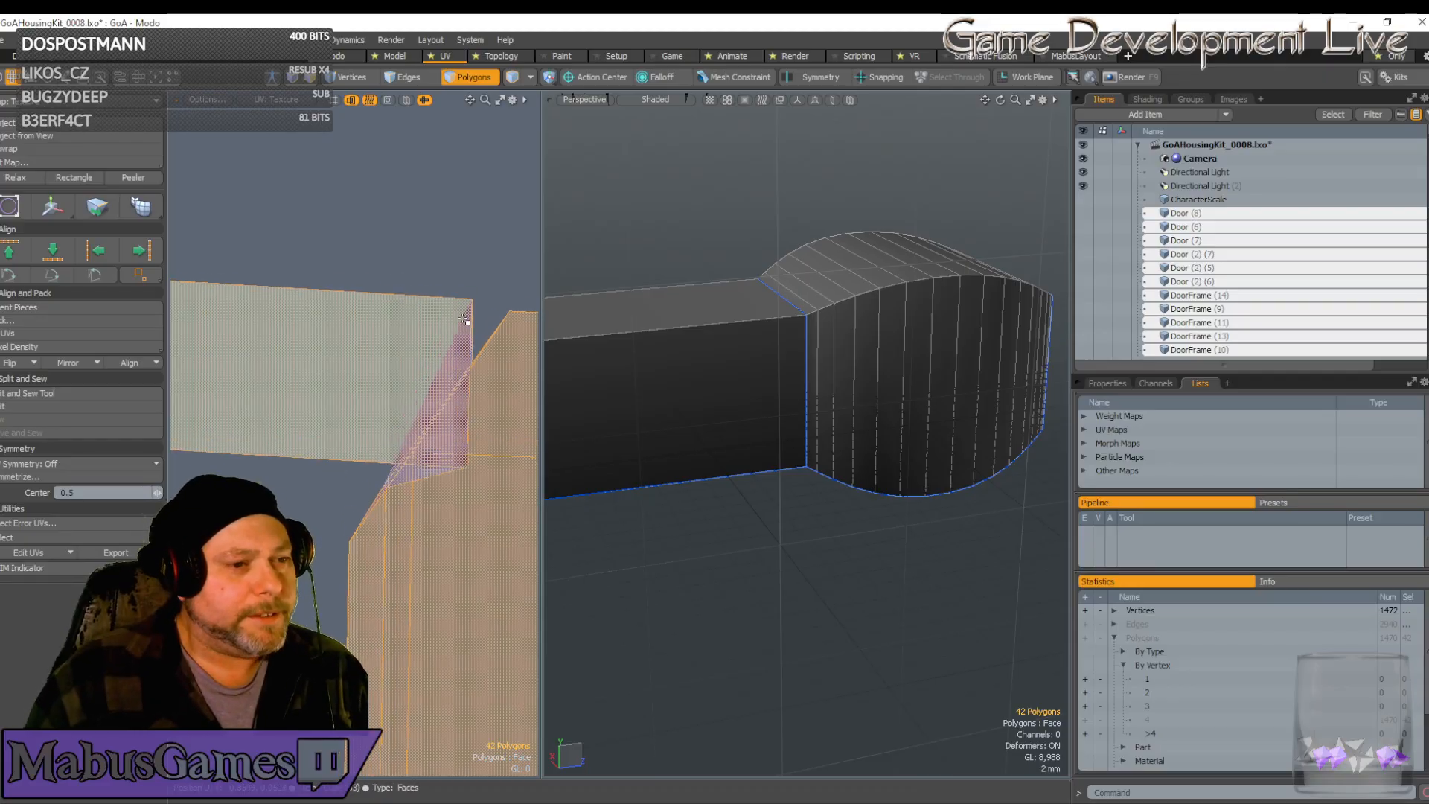
click(351, 78)
scroll(375, 506, up, 5)
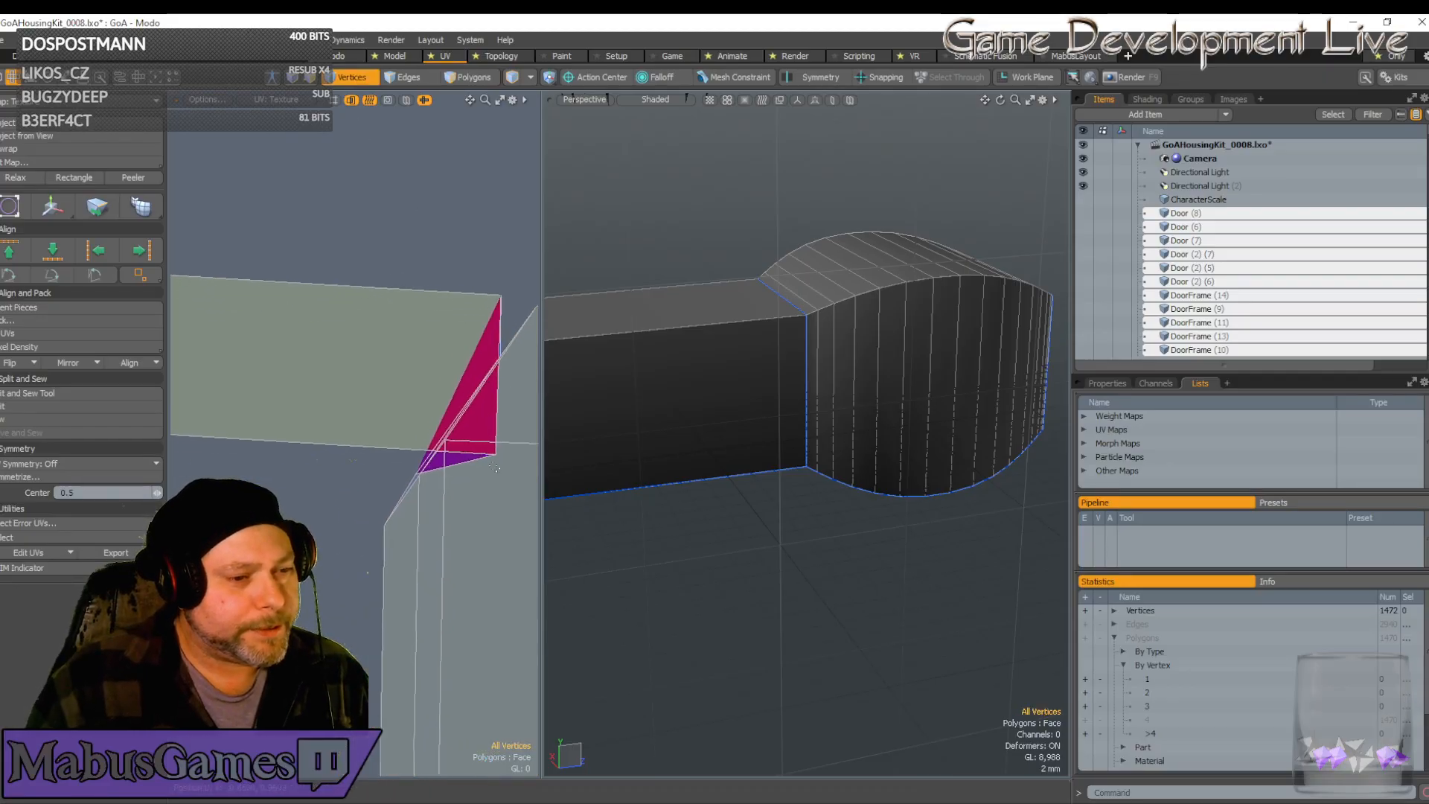
scroll(369, 484, down, 5)
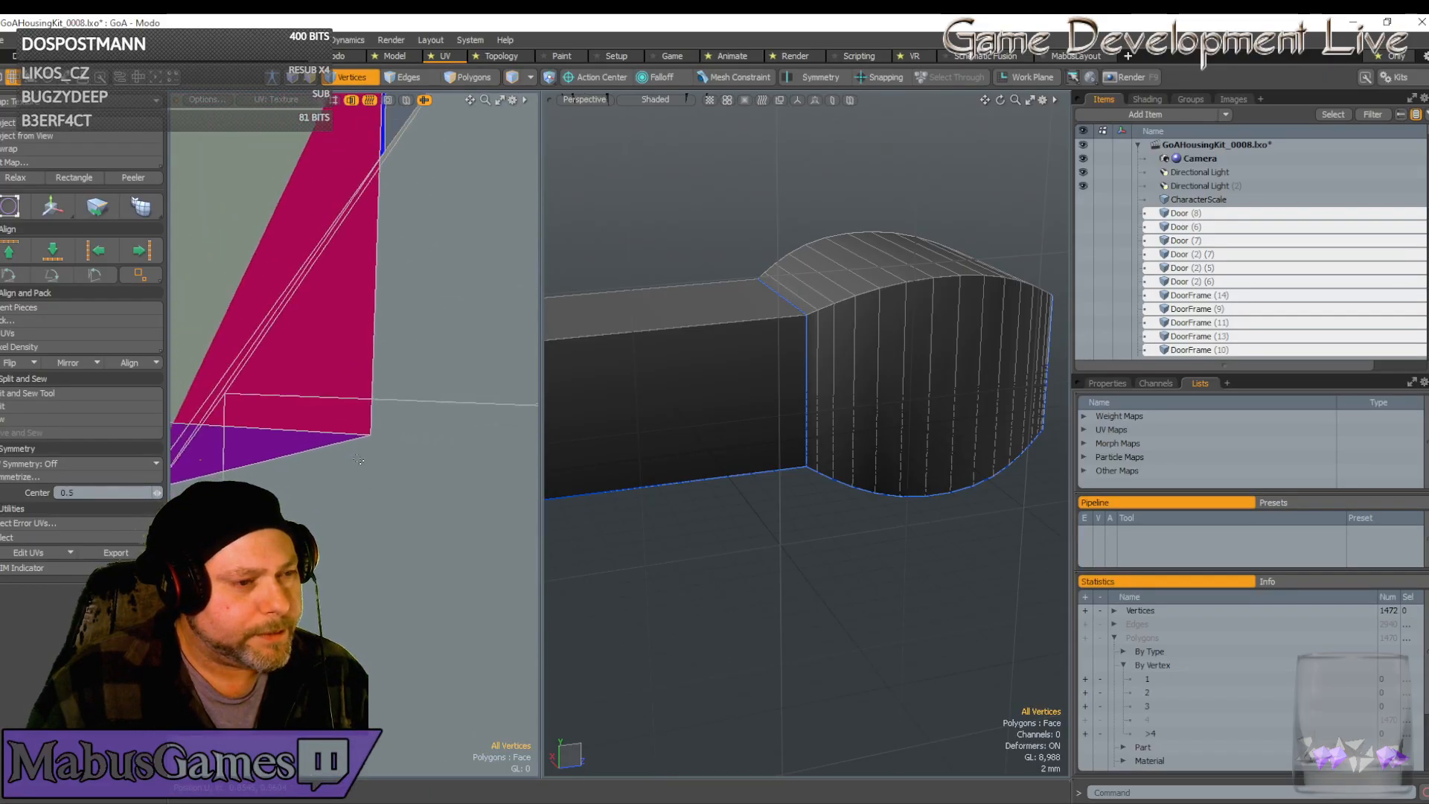
click(376, 436)
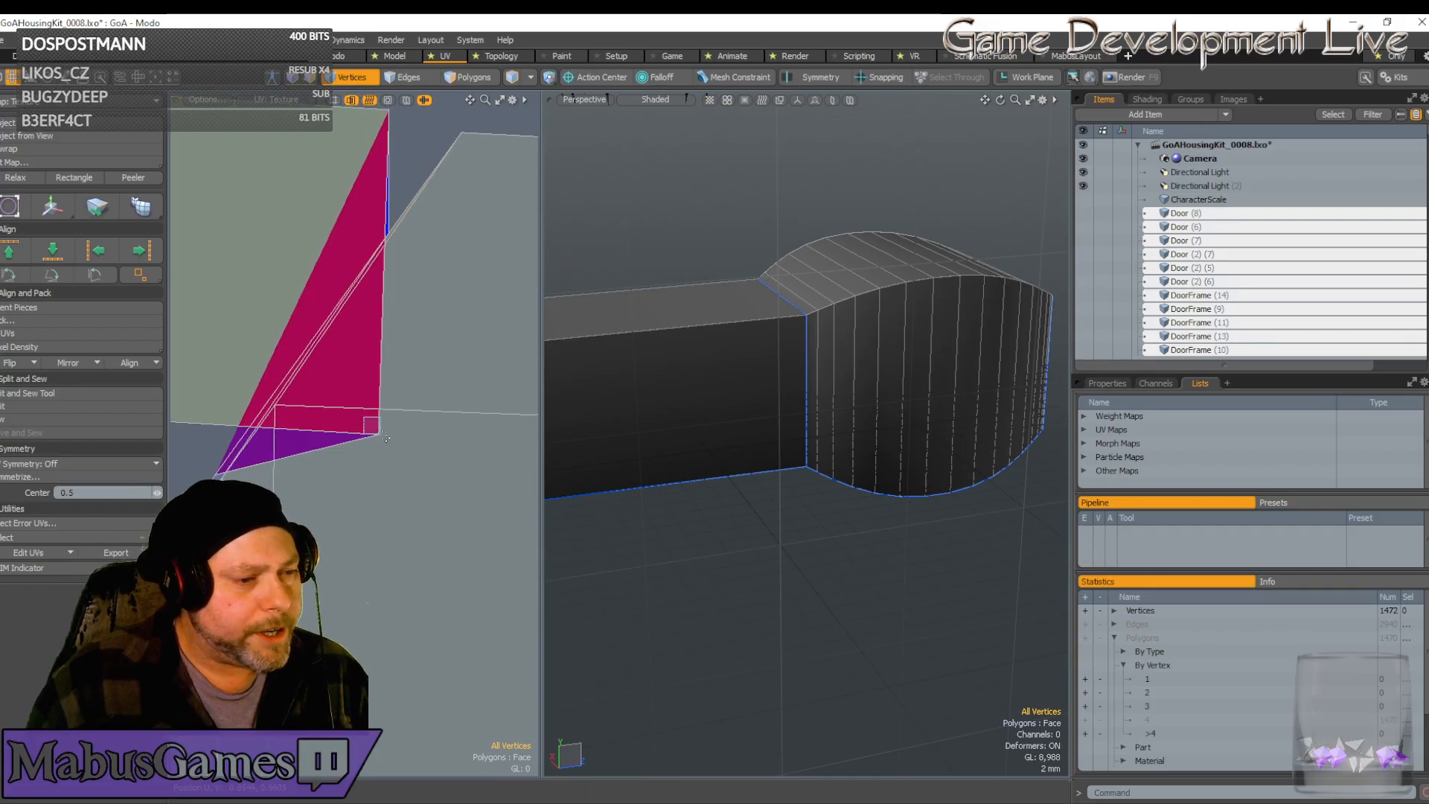
scroll(413, 540, down, 2)
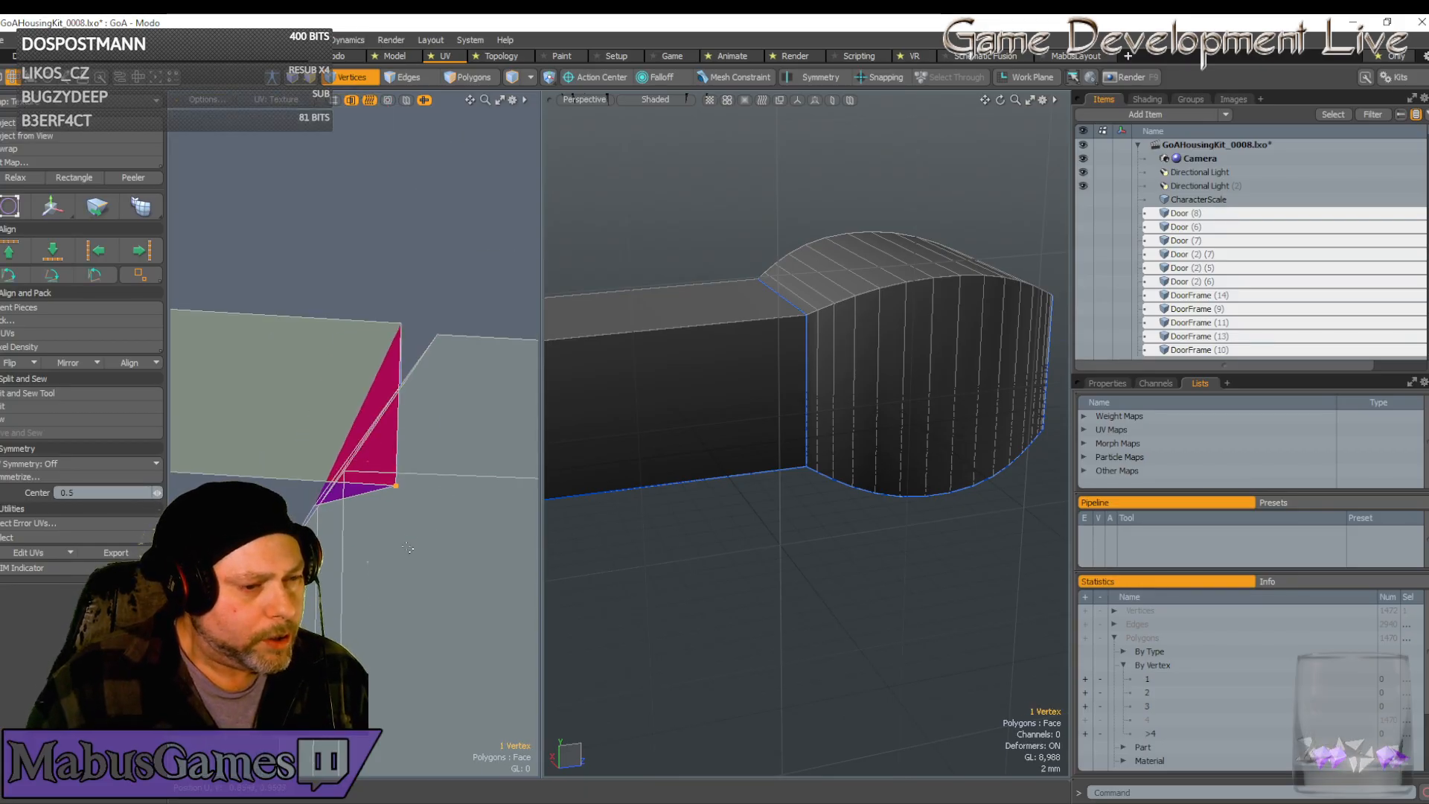
key(w)
drag(471, 417, 365, 399)
key(space)
Try to shift the outer vertex beside the thin bevel at that corner slightly up and left
scroll(438, 471, up, 4)
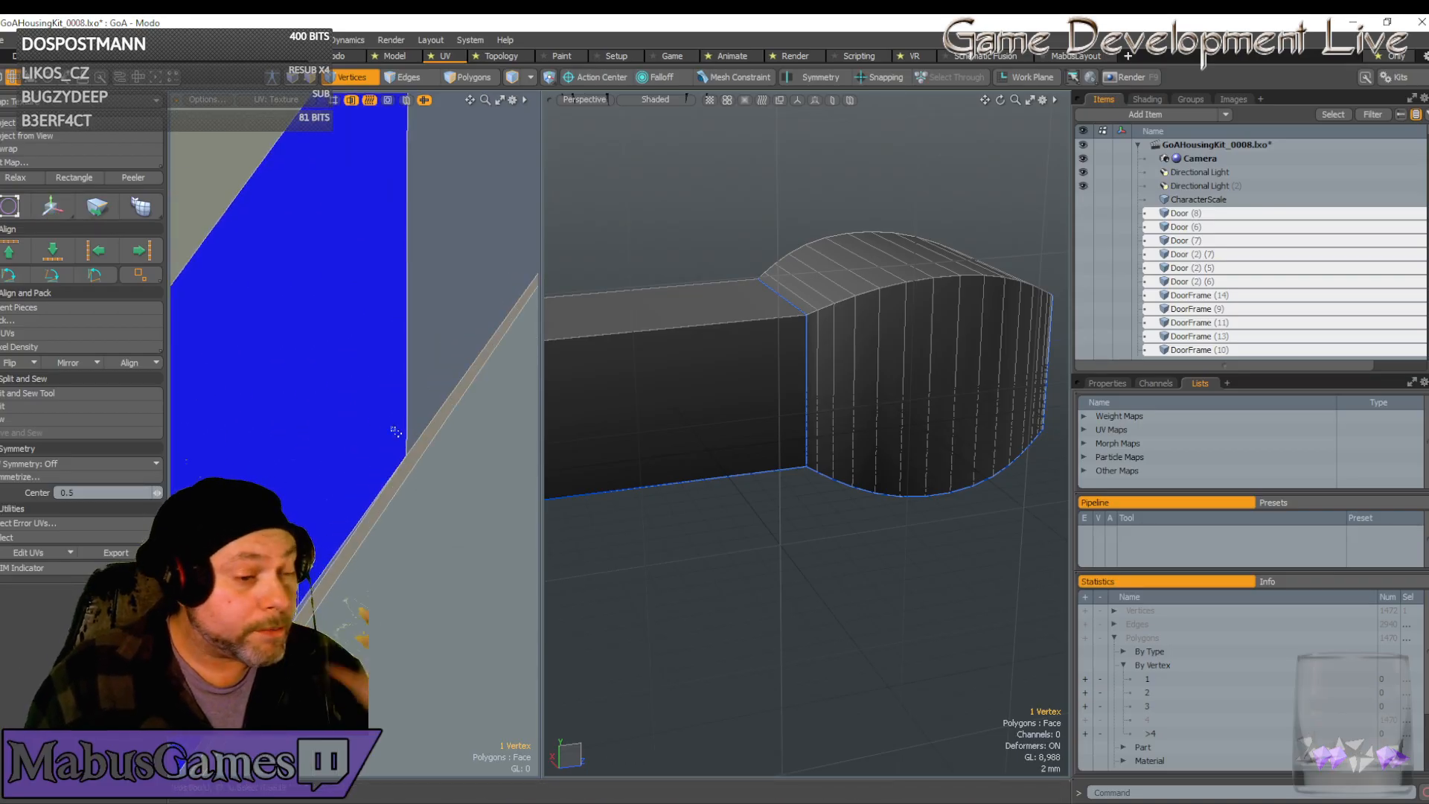
key(w)
drag(488, 389, 472, 321)
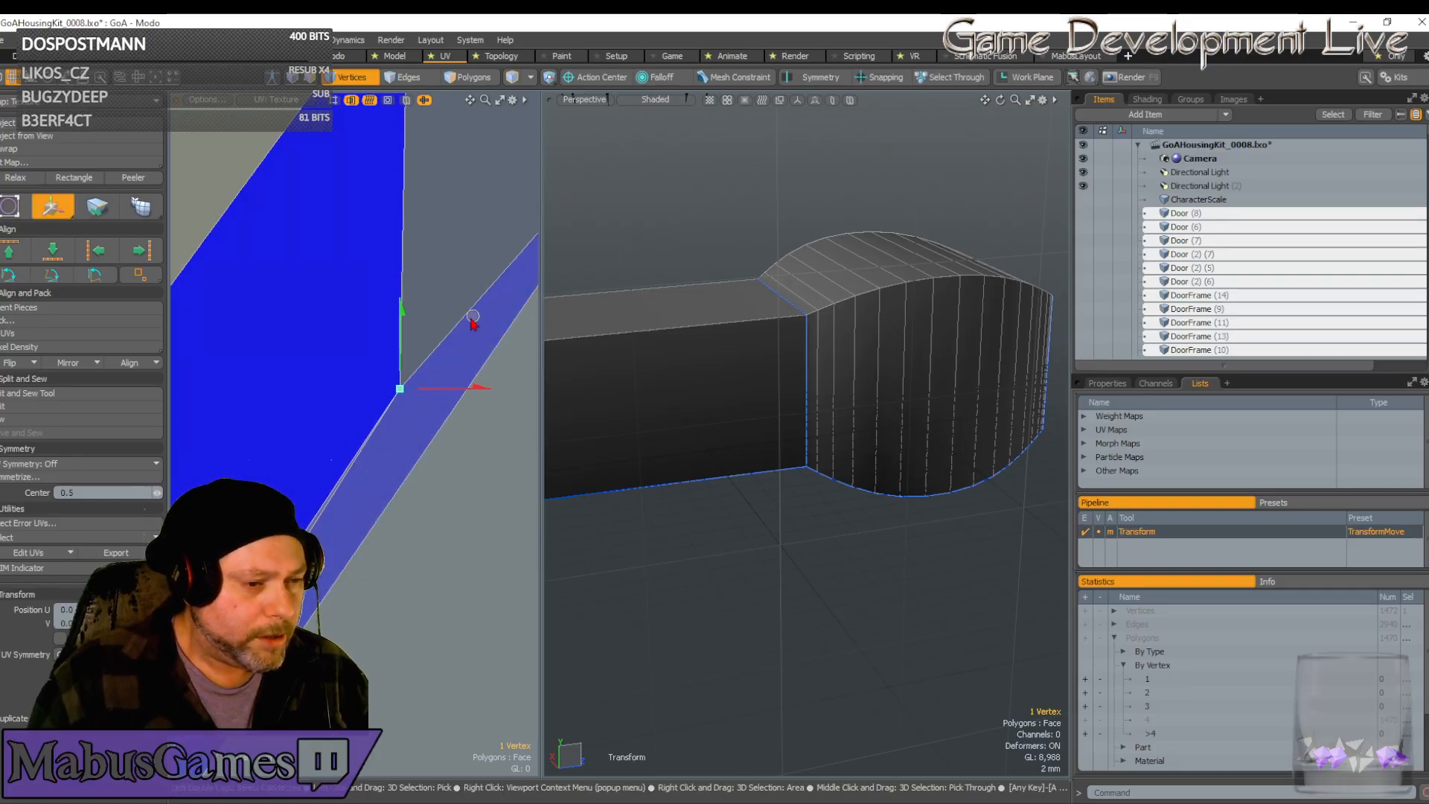
key(ctrl+z)
scroll(458, 366, down, 3)
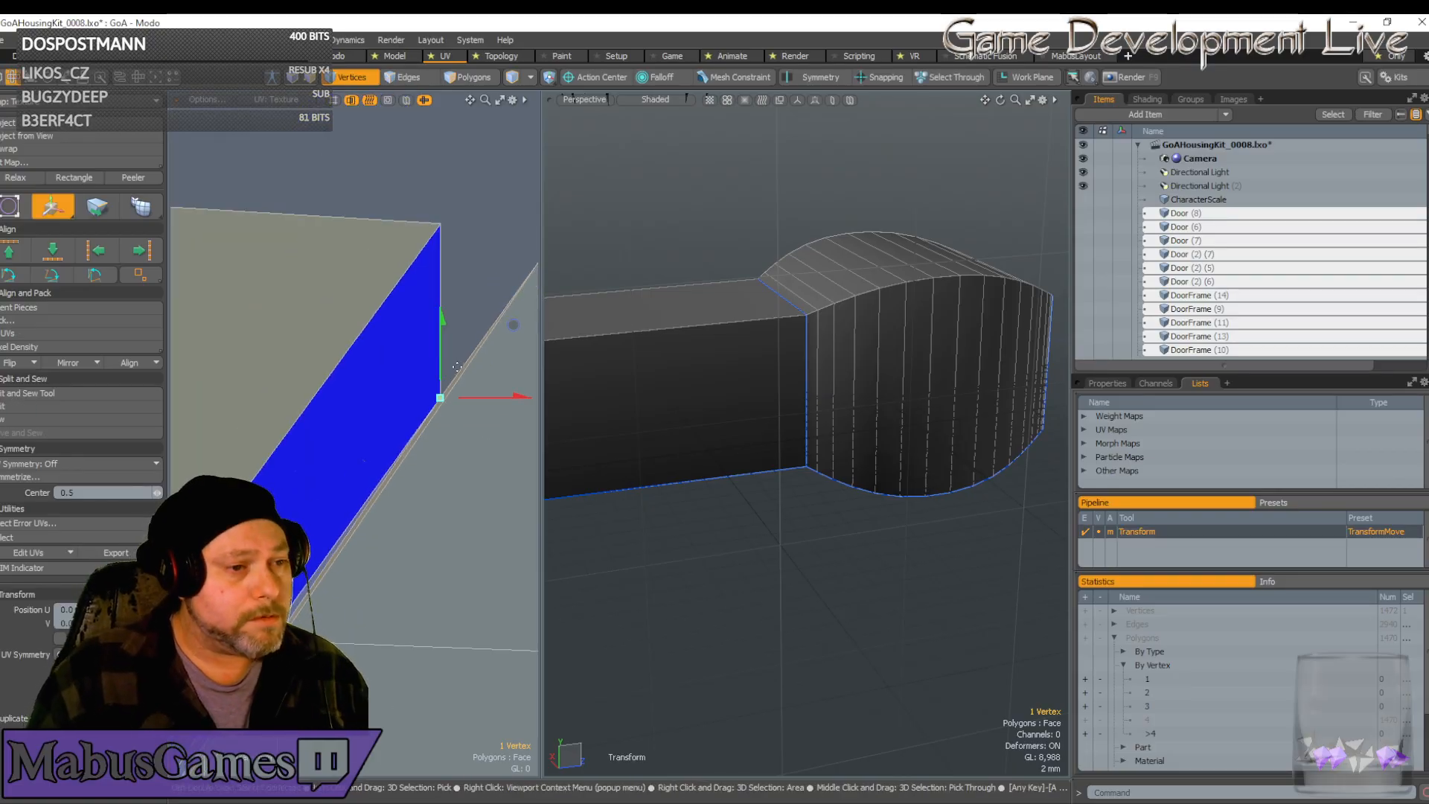
scroll(422, 358, up, 2)
key(q)
scroll(417, 319, down, 6)
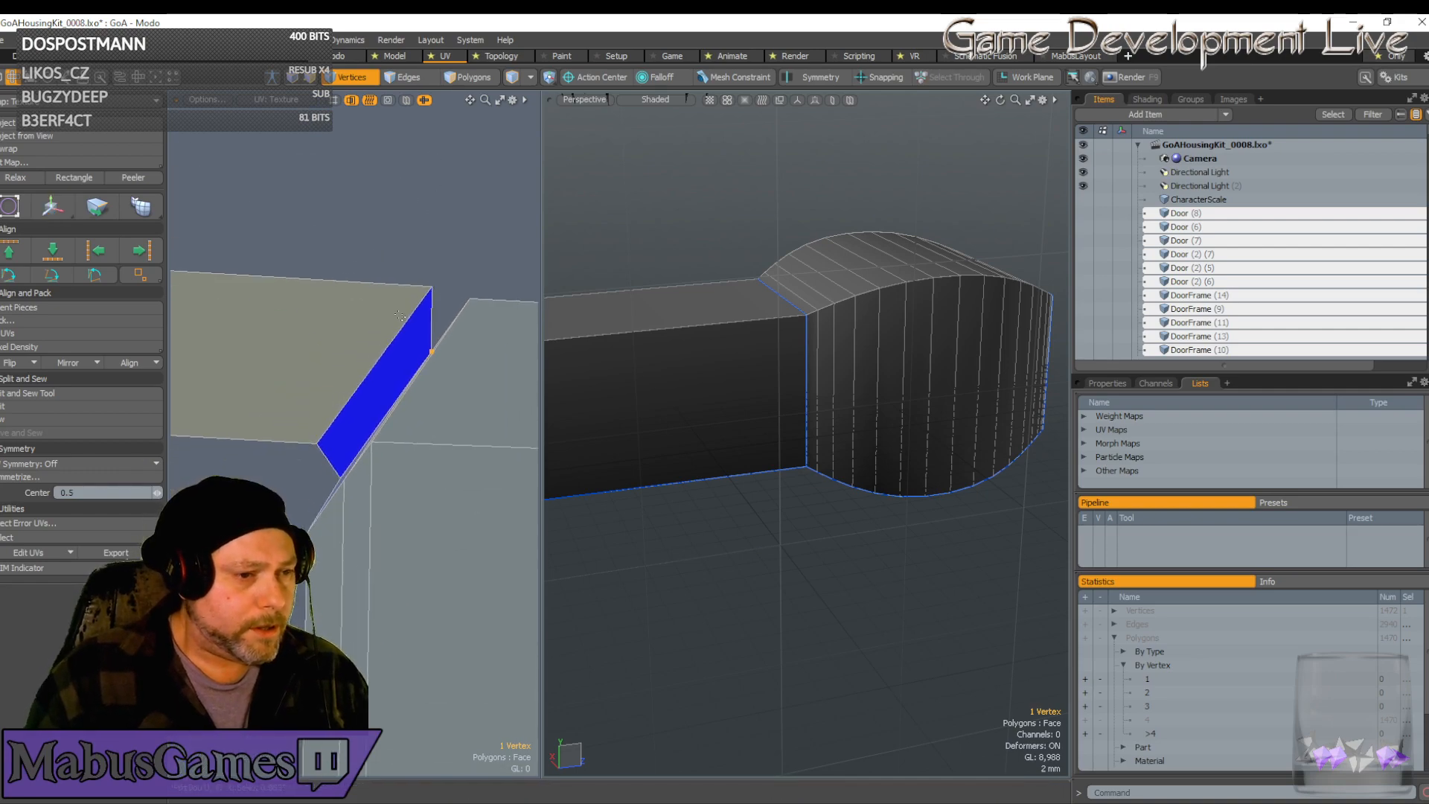
Try to move the upper connecting strip's outer right corner vertex down
key(w)
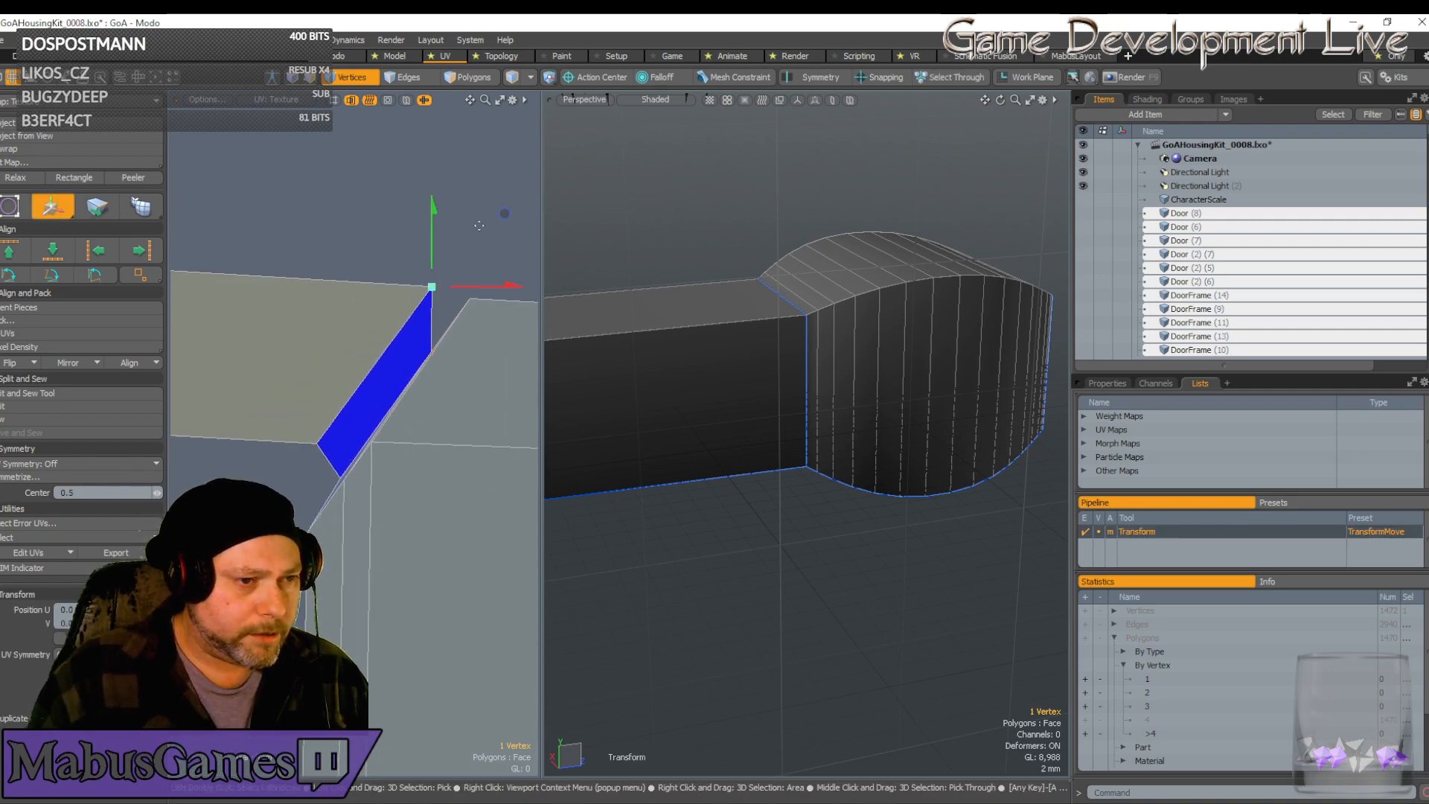
drag(505, 214, 501, 253)
key(space)
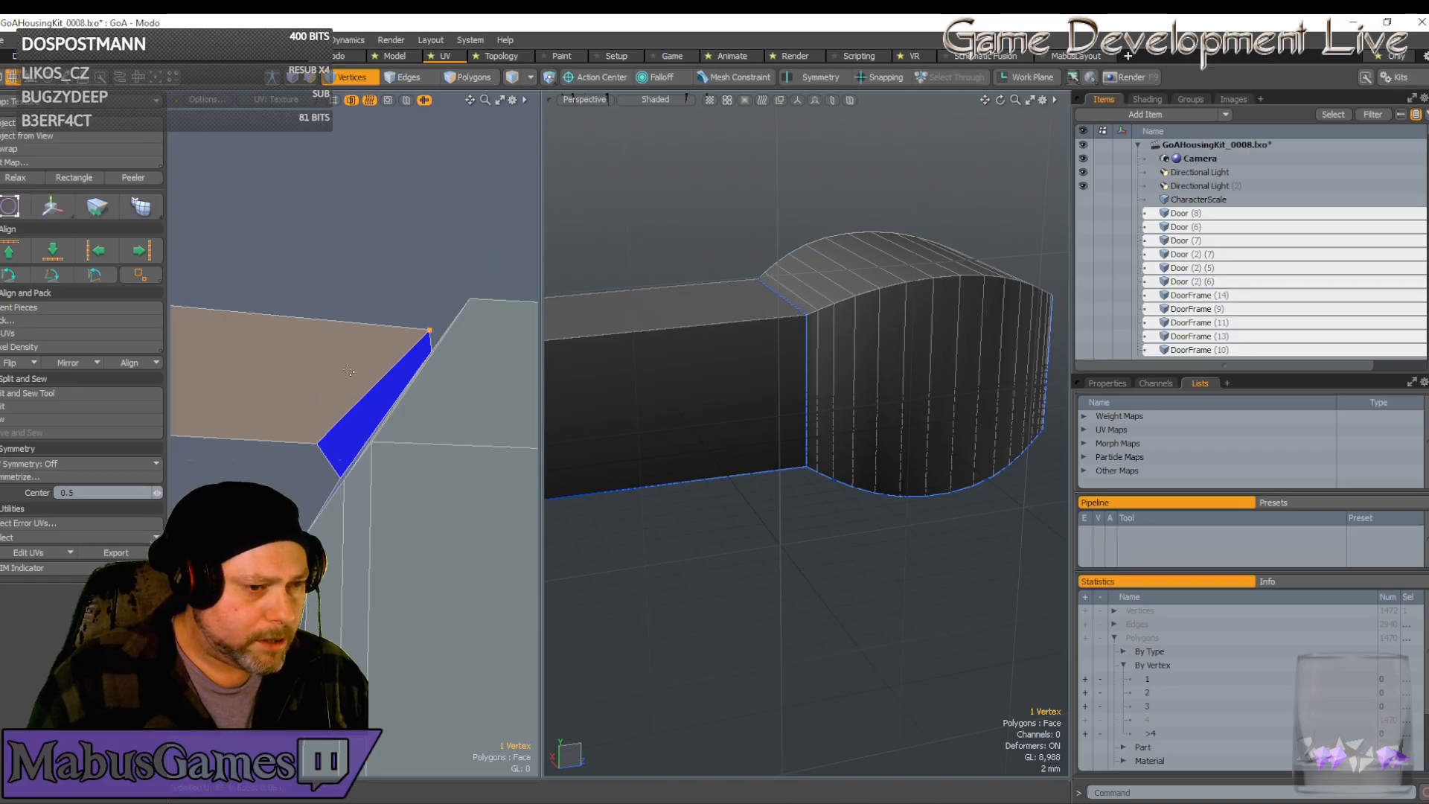
key(ctrl+z)
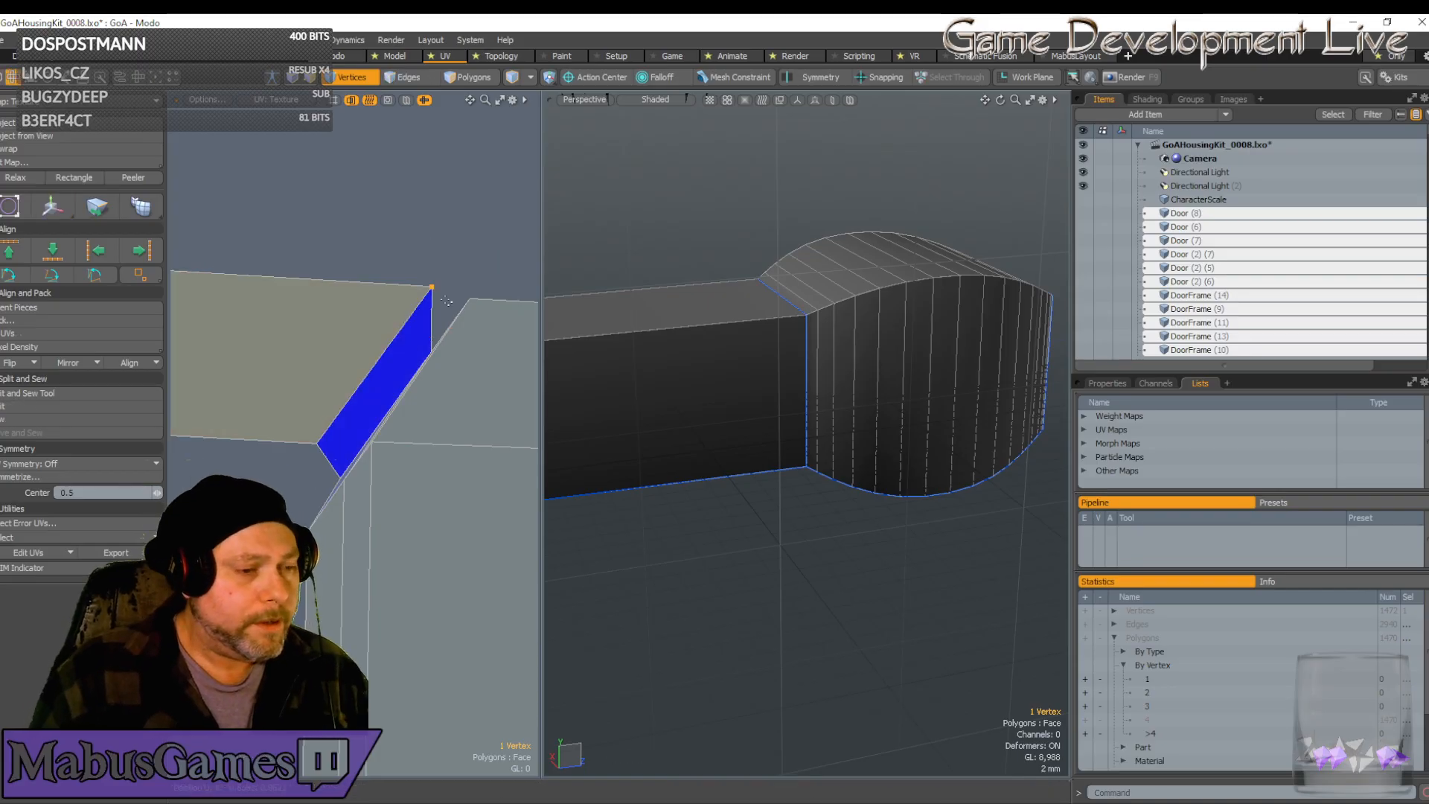
Move the inner corner vertex at the upper connecting strip's left end right, clear of the overlapping left panel
scroll(347, 438, up, 2)
alt+drag(347, 438, 469, 361)
scroll(447, 433, up, 2)
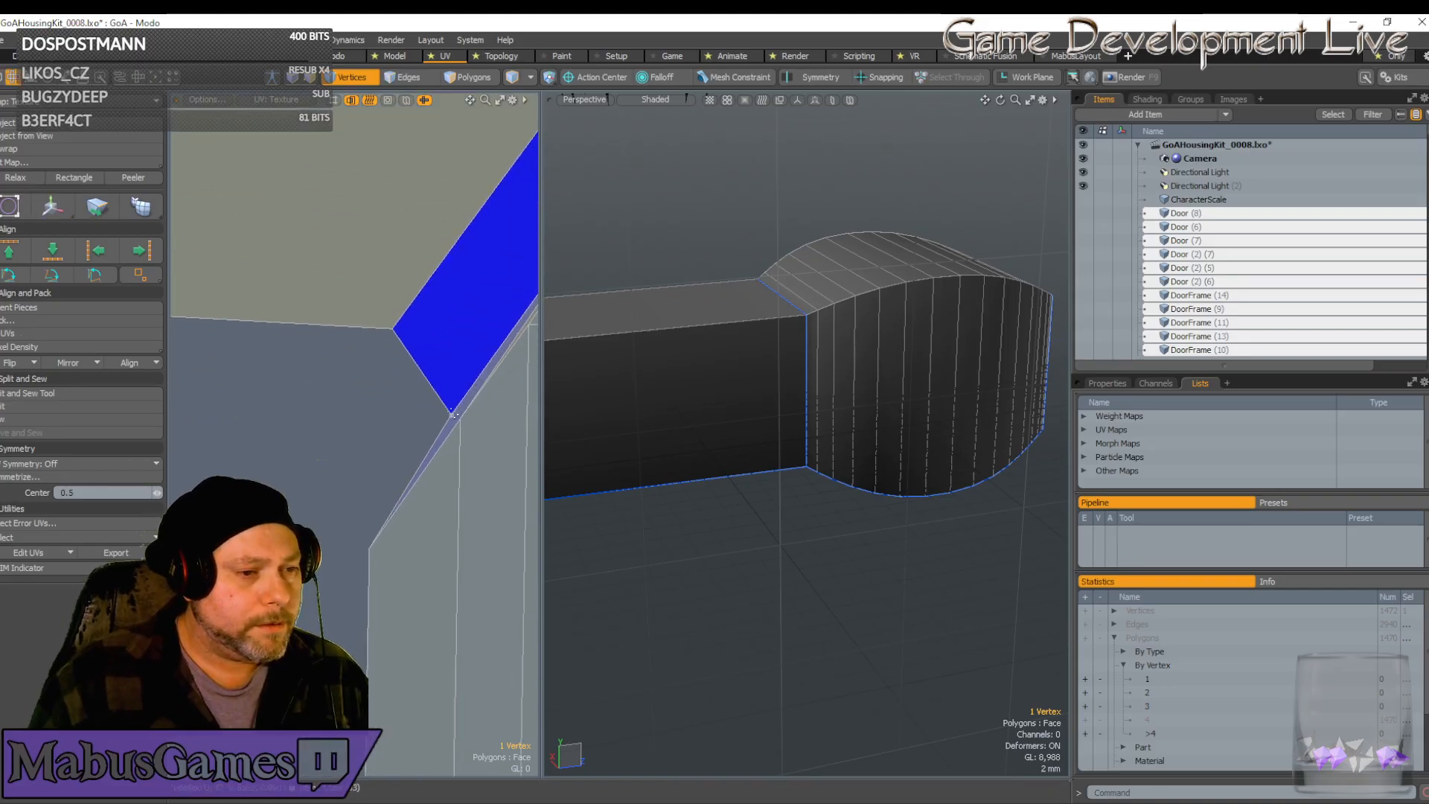
scroll(450, 415, down, 15)
scroll(307, 410, up, 4)
scroll(305, 409, up, 4)
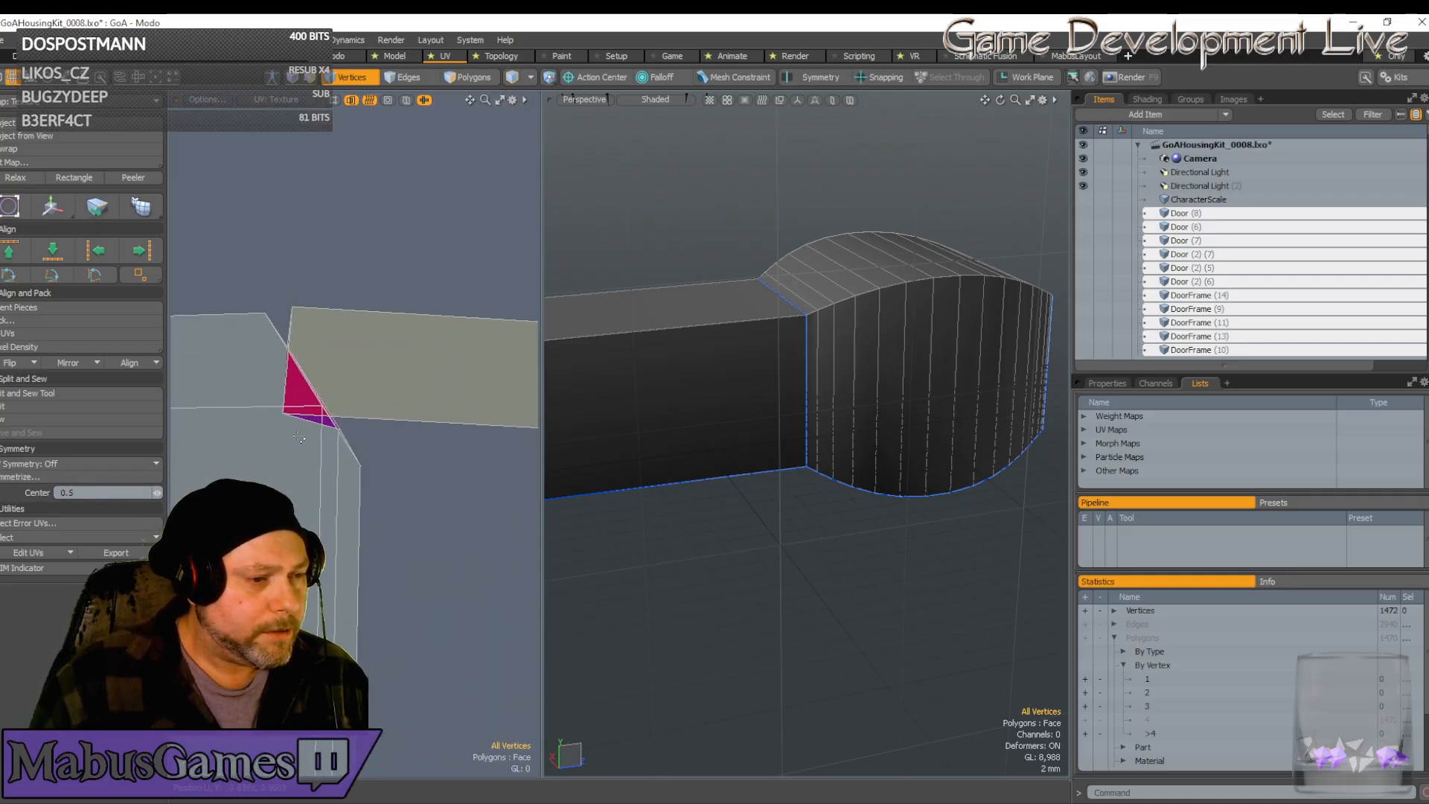
key(3)
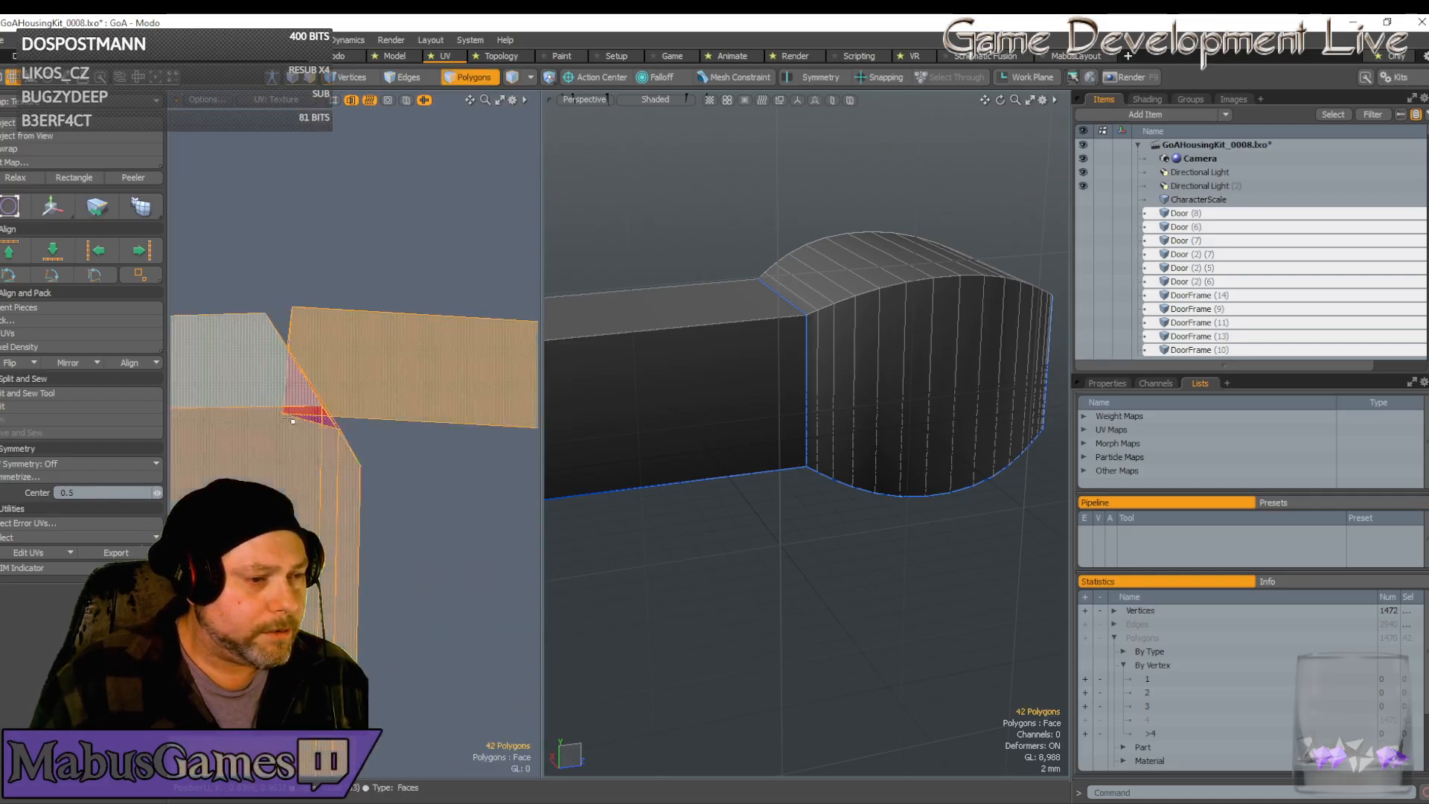
click(350, 77)
click(284, 413)
key(w)
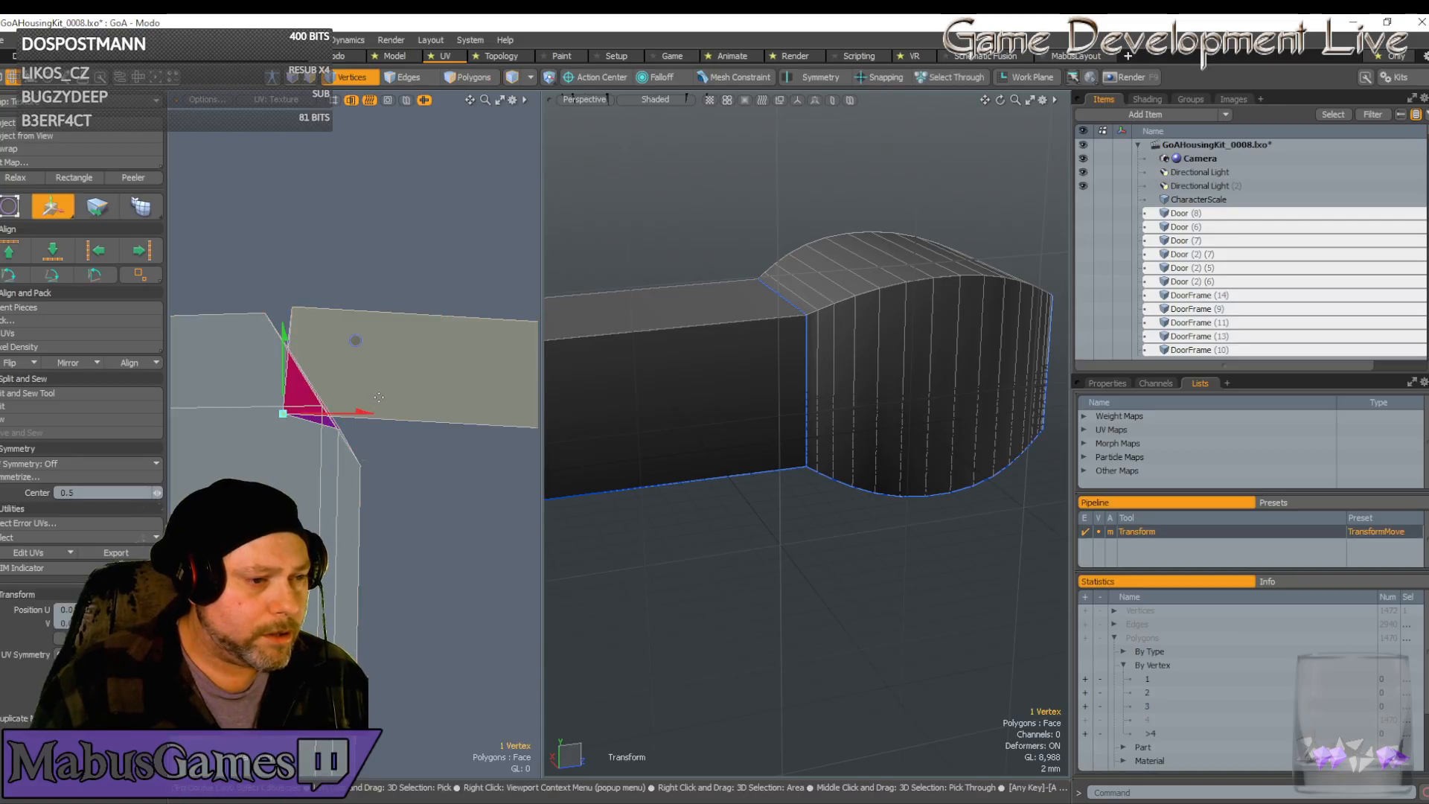
drag(356, 350, 415, 334)
key(space)
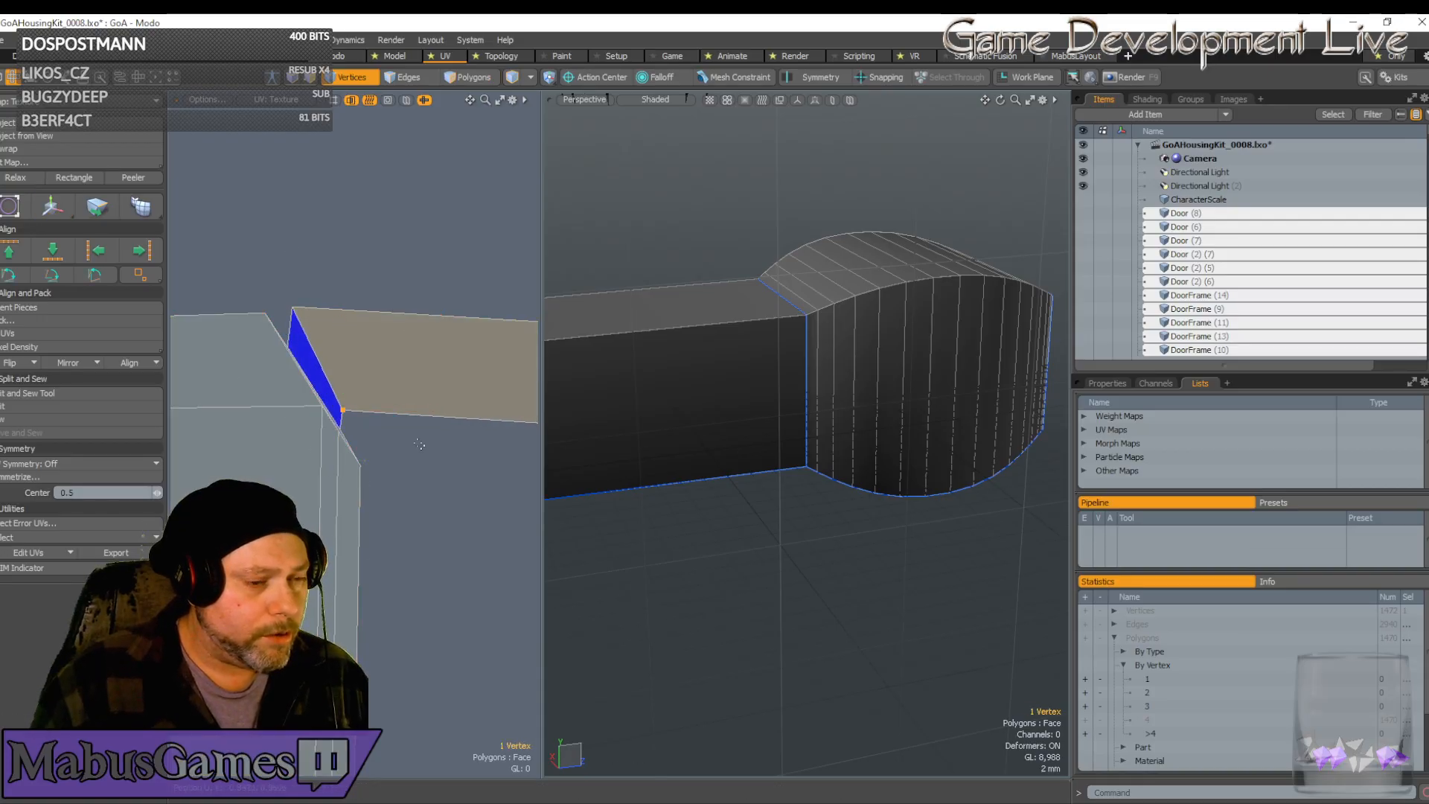
Move the inner corner vertex at the lower connecting strip's left end right and slightly down to unflip its corner polygons
scroll(424, 463, down, 3)
scroll(425, 463, down, 2)
scroll(377, 528, up, 5)
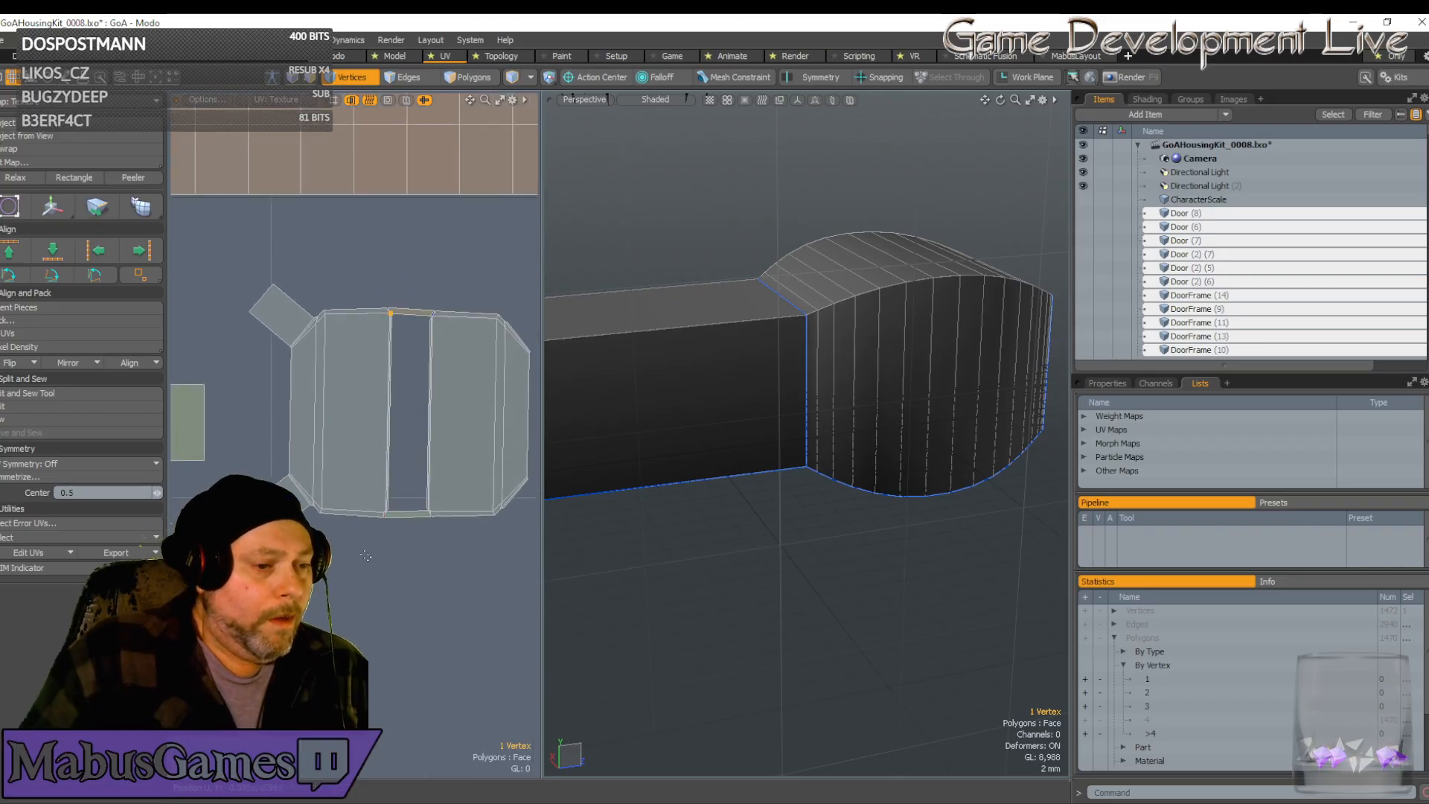
scroll(357, 504, up, 10)
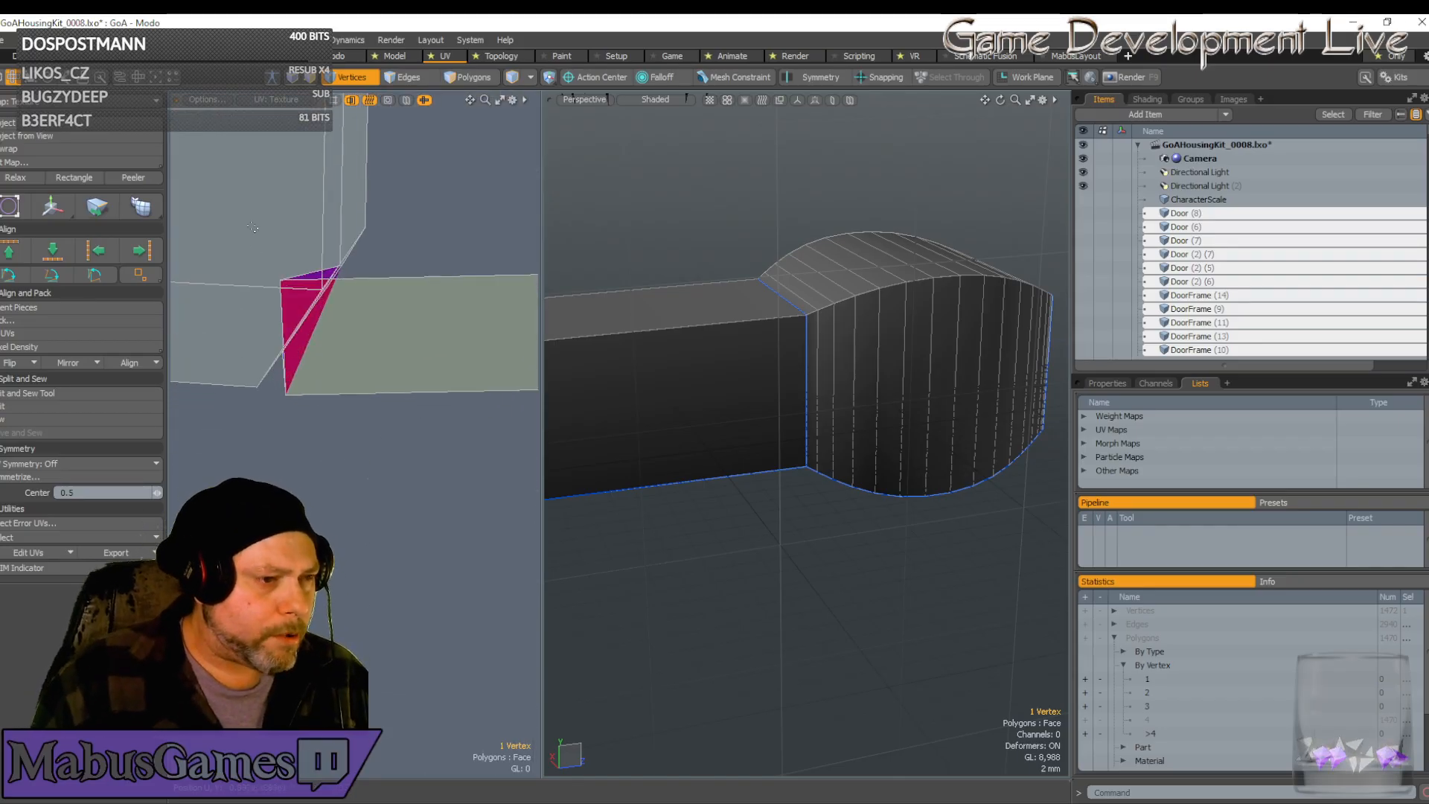
drag(286, 295, 288, 296)
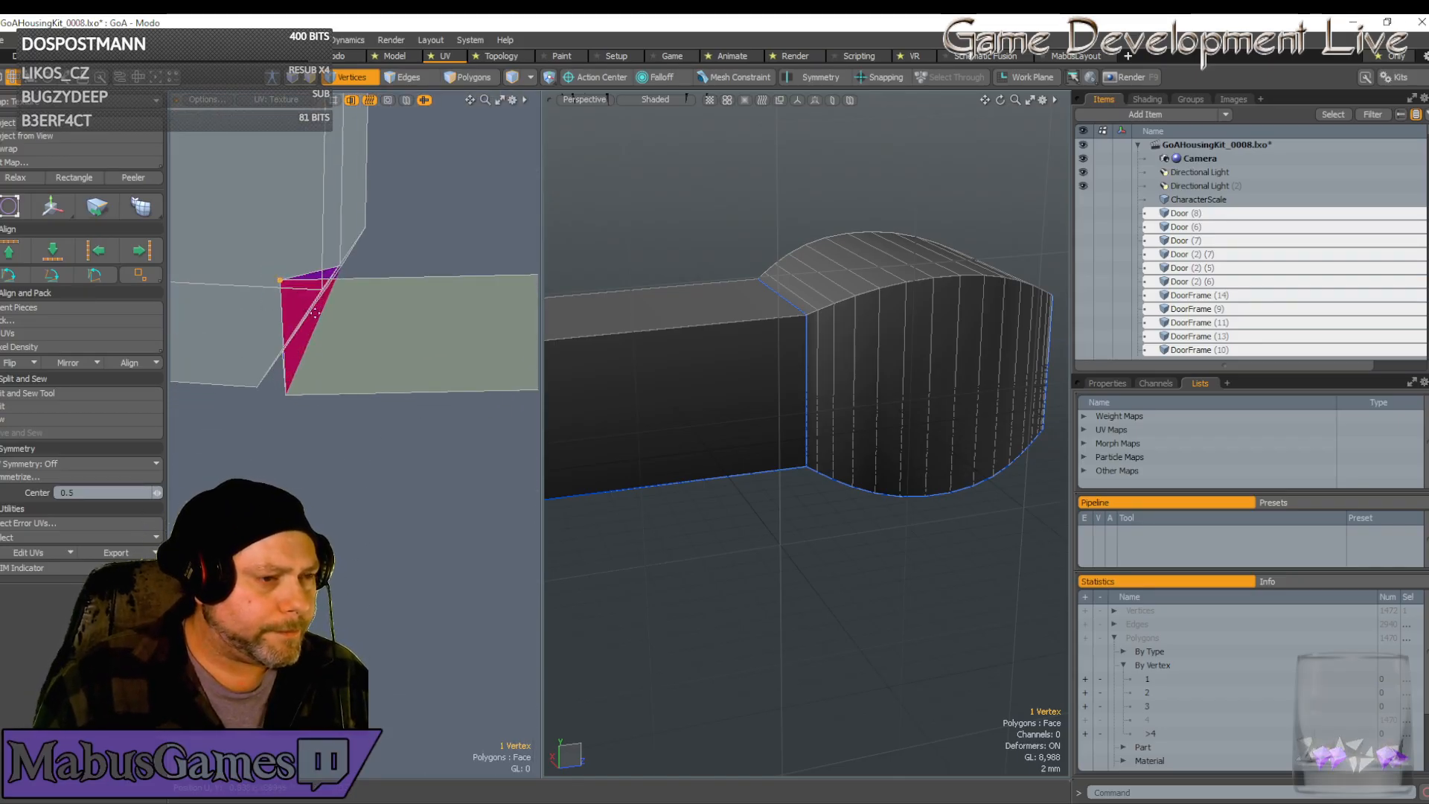
key(w)
drag(355, 209, 422, 223)
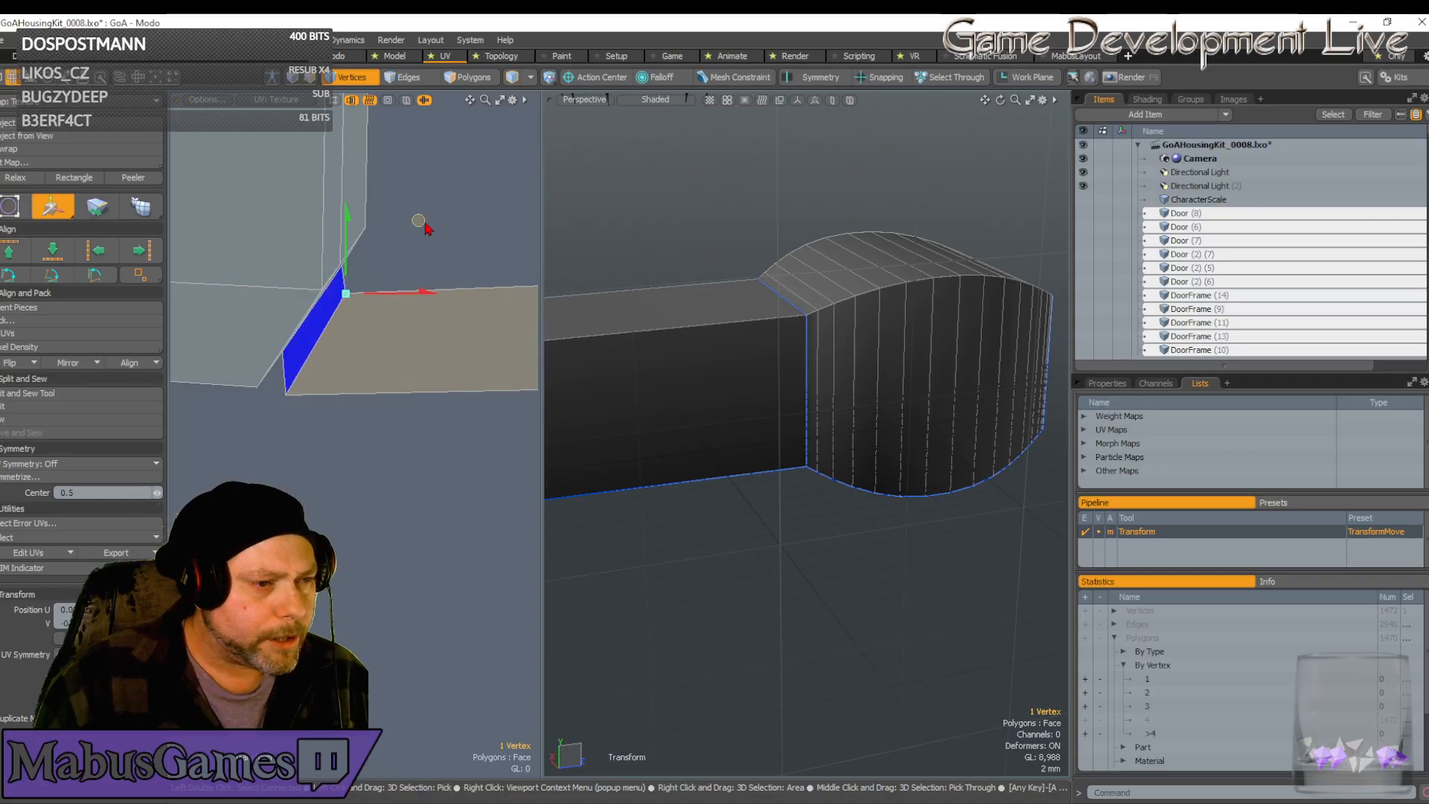
key(q)
Move the inner corner vertex at the lower connecting strip's right end left, clear of the overlapping right panel
scroll(402, 332, down, 5)
alt+drag(447, 328, 411, 290)
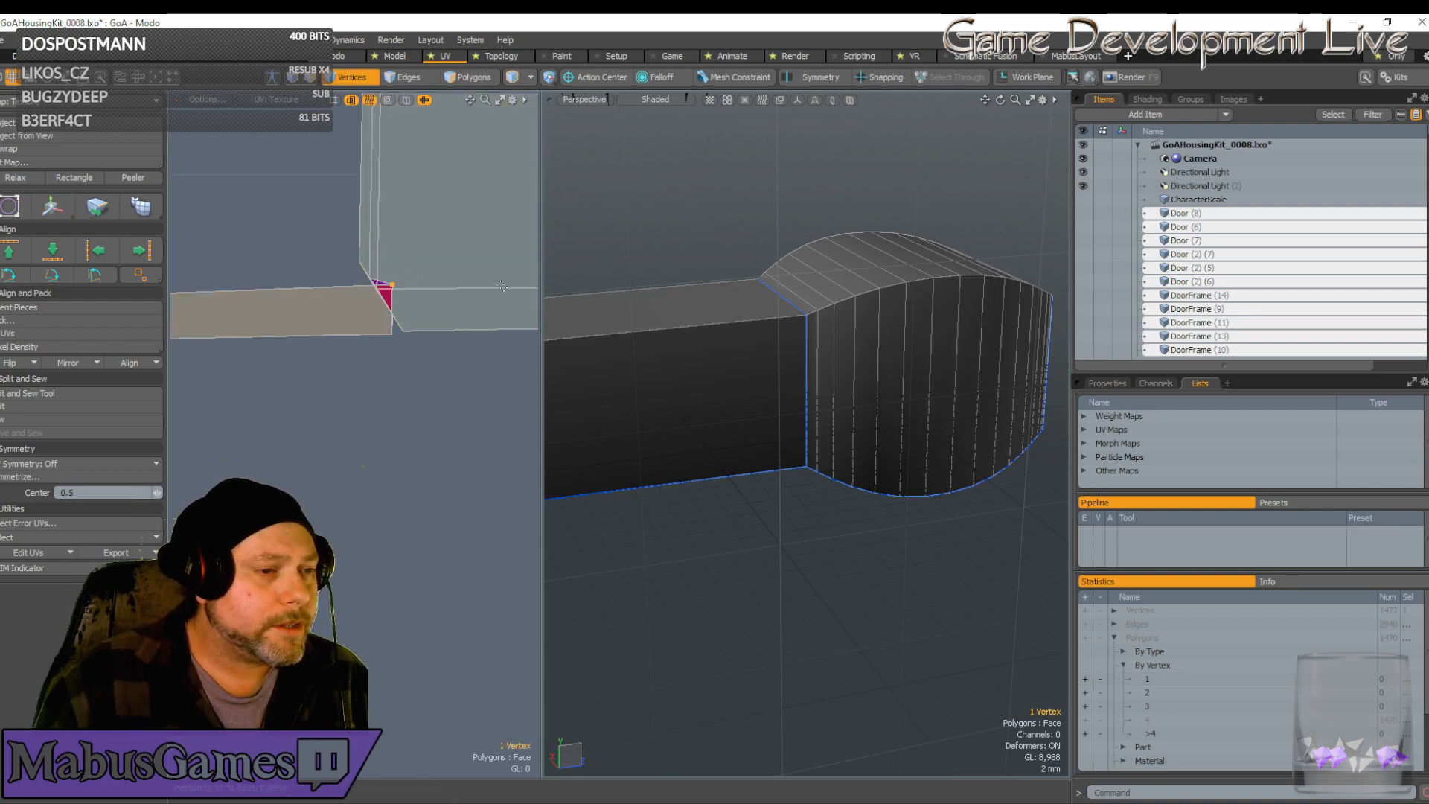
key(w)
drag(468, 216, 443, 220)
key(q)
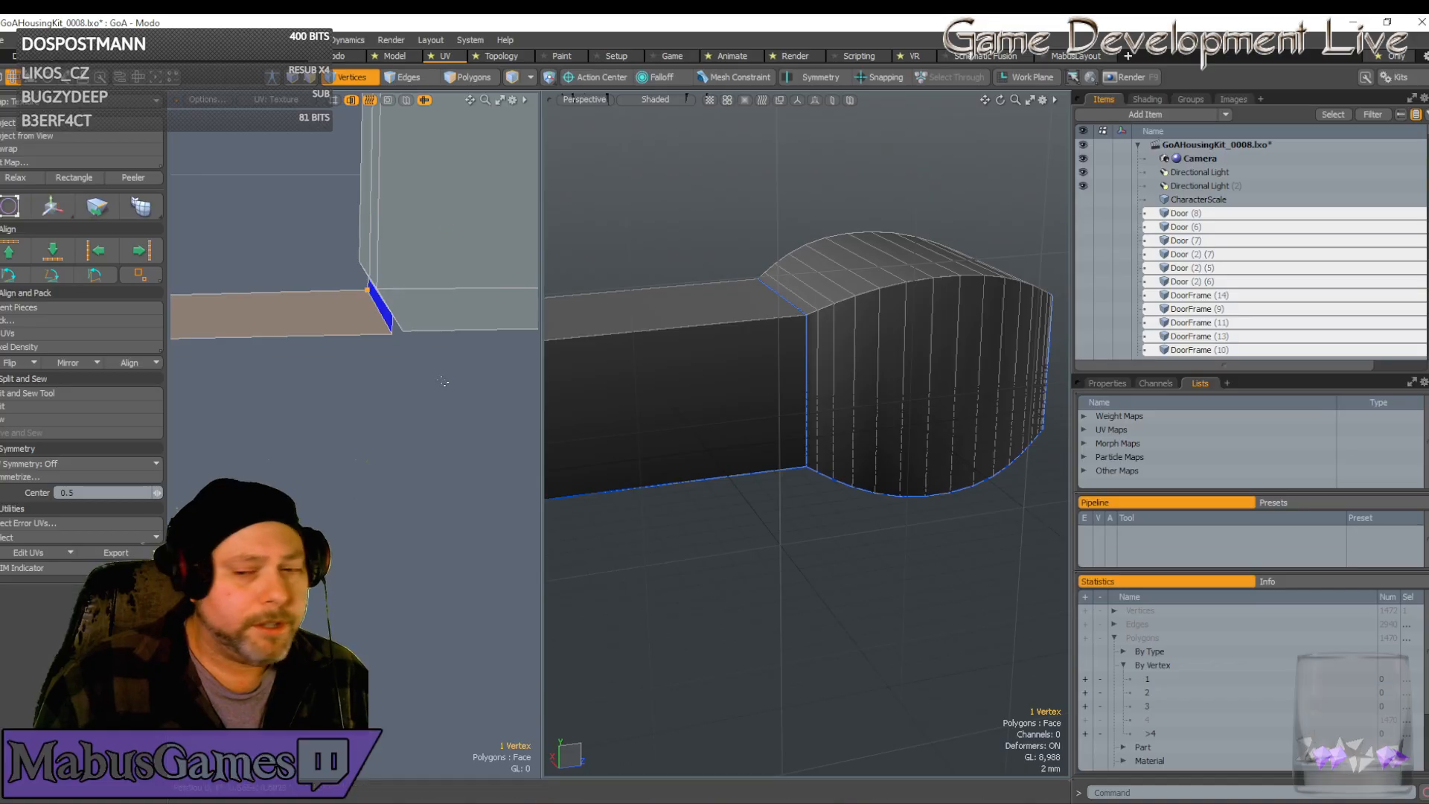
Examine the whole tabbed island and the corner polygons at the right end of its upper connecting strip
scroll(442, 379, down, 6)
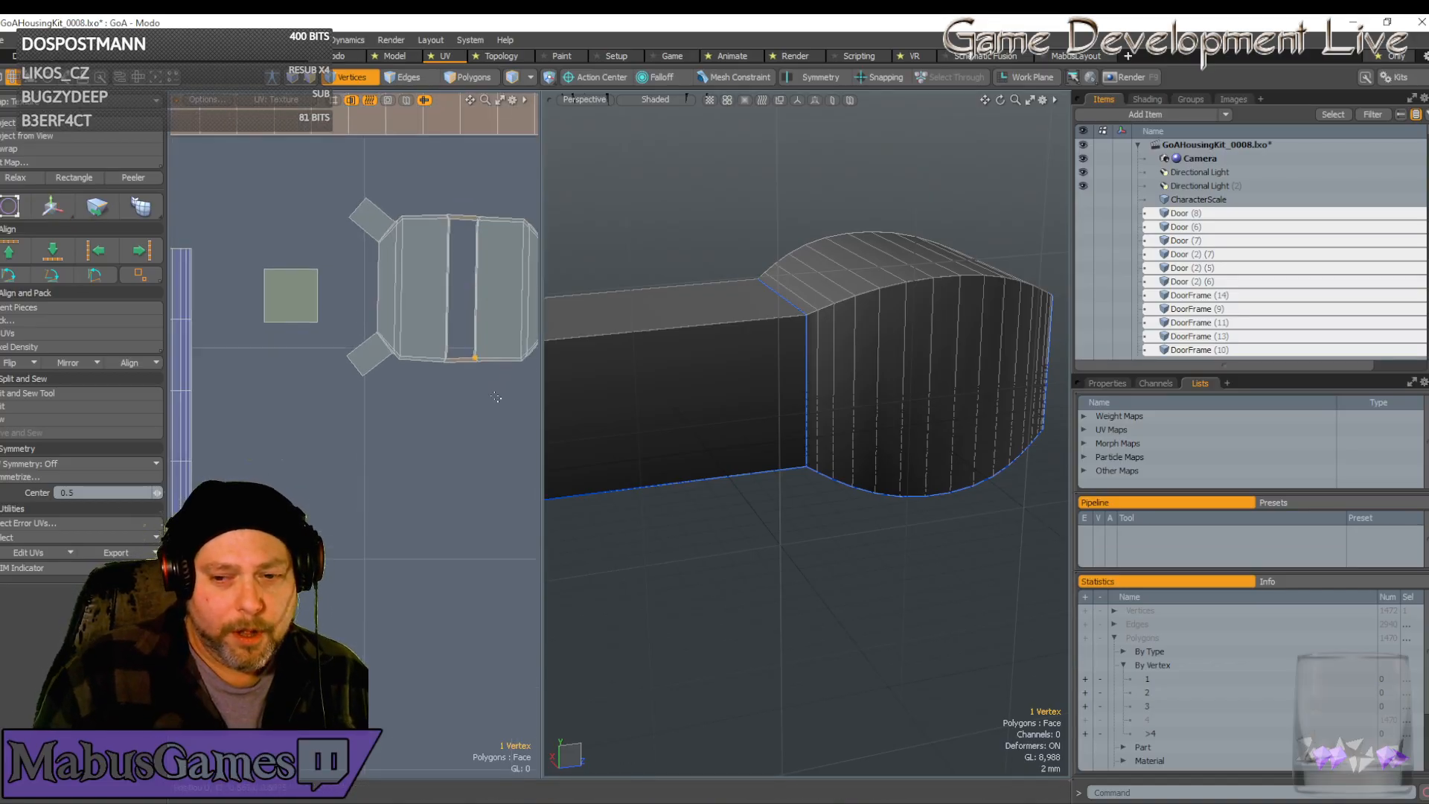
scroll(497, 397, up, 3)
scroll(497, 397, down, 3)
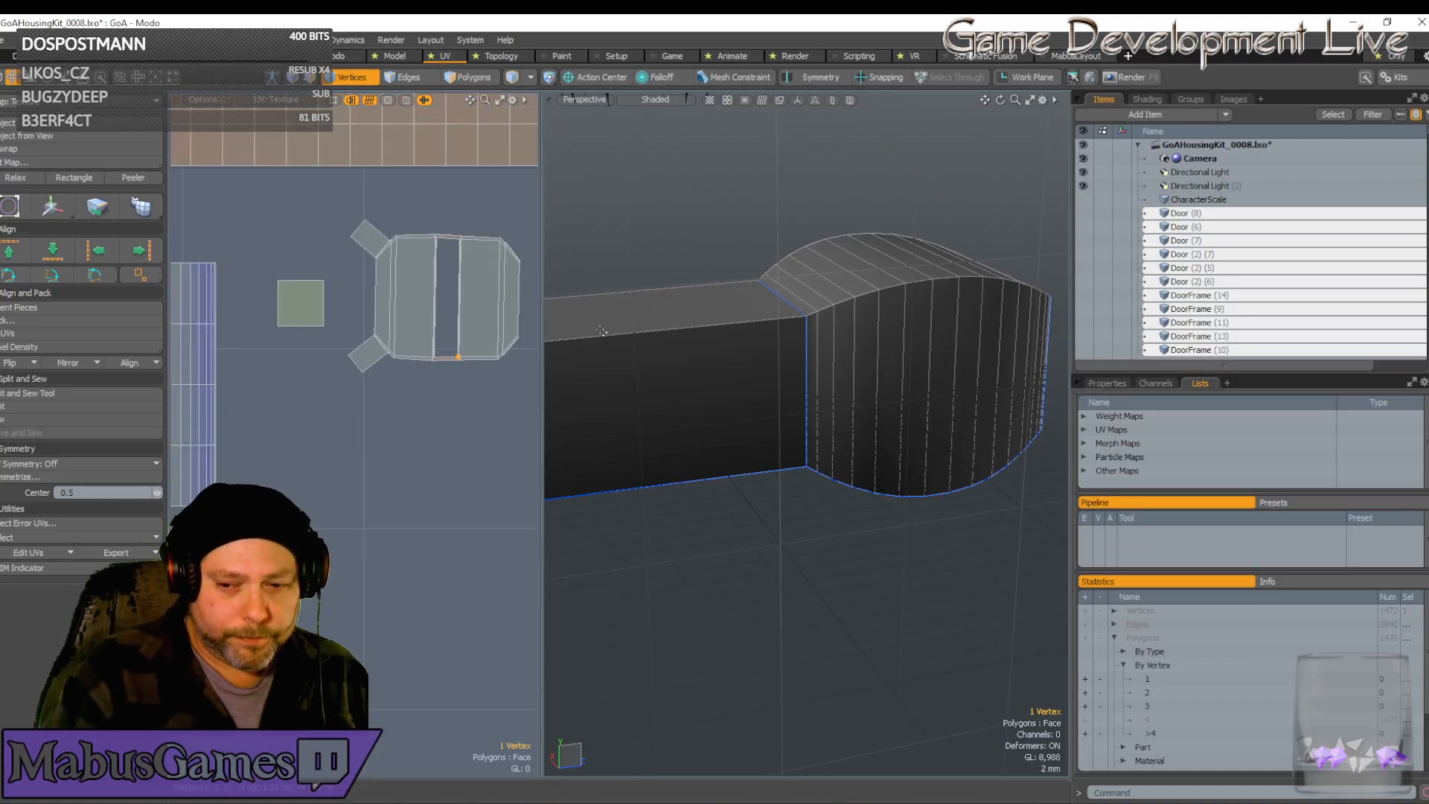
scroll(601, 331, down, 1)
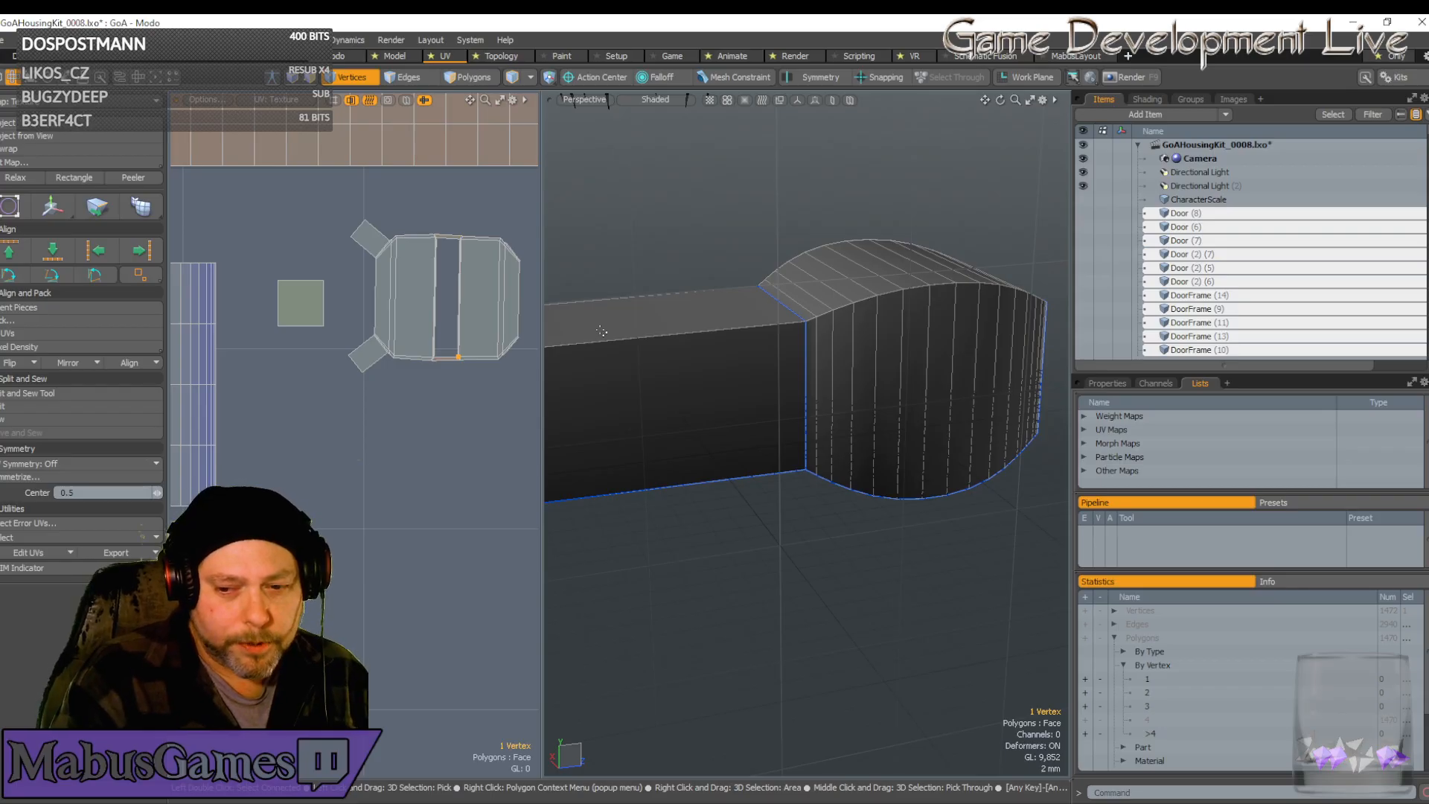
alt+shift+drag(602, 330, 622, 373)
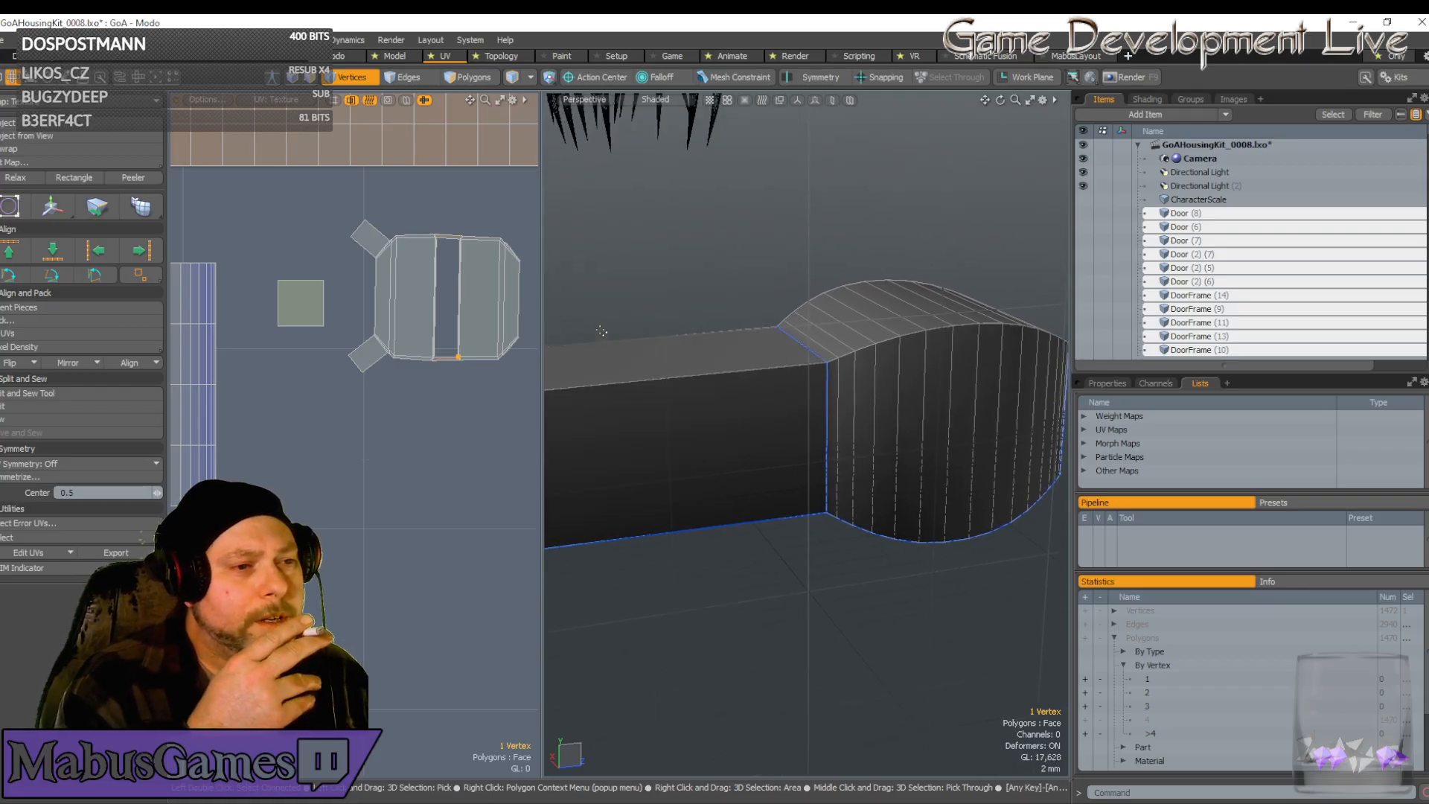
scroll(475, 232, up, 6)
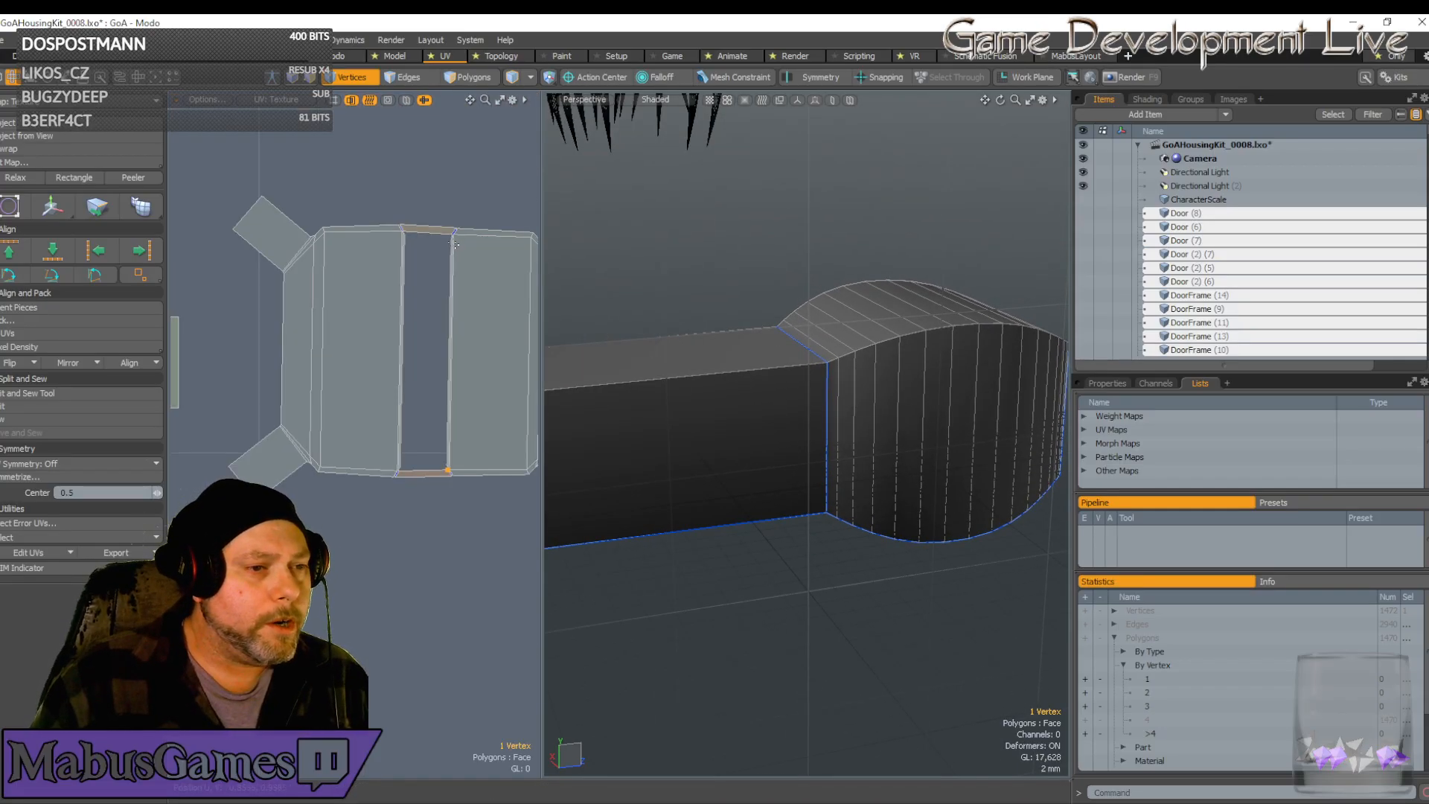
scroll(456, 213, up, 5)
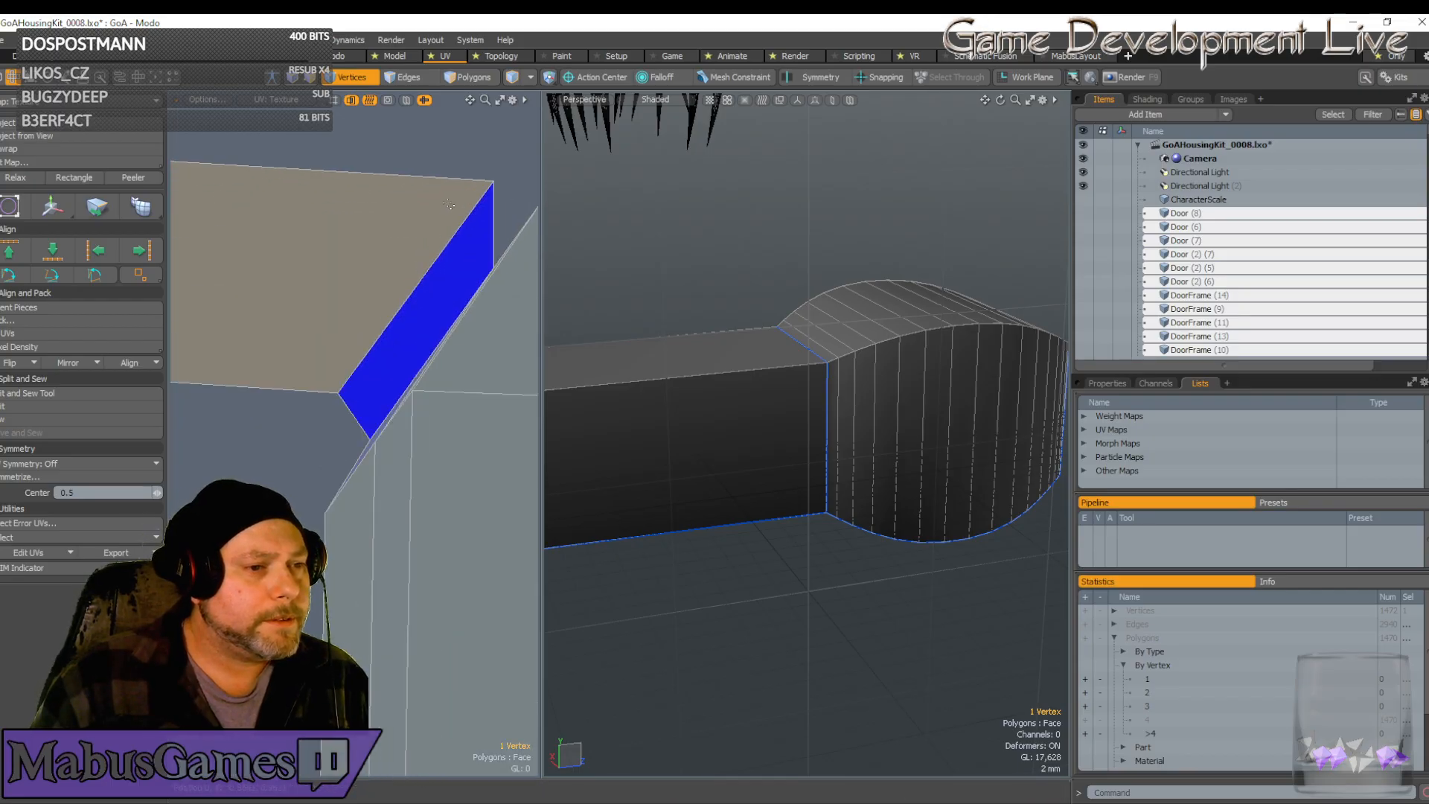
scroll(456, 275, down, 3)
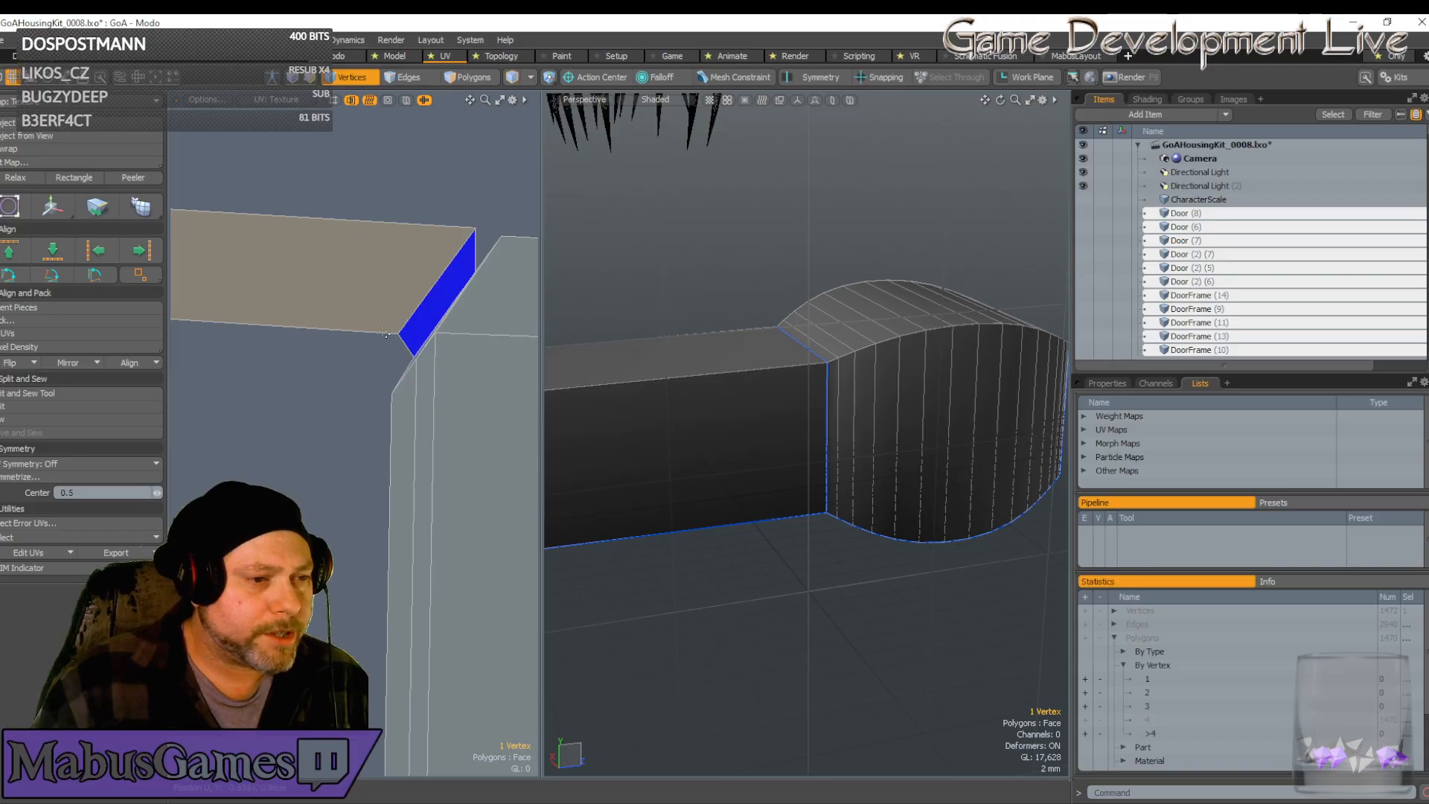
scroll(478, 330, down, 2)
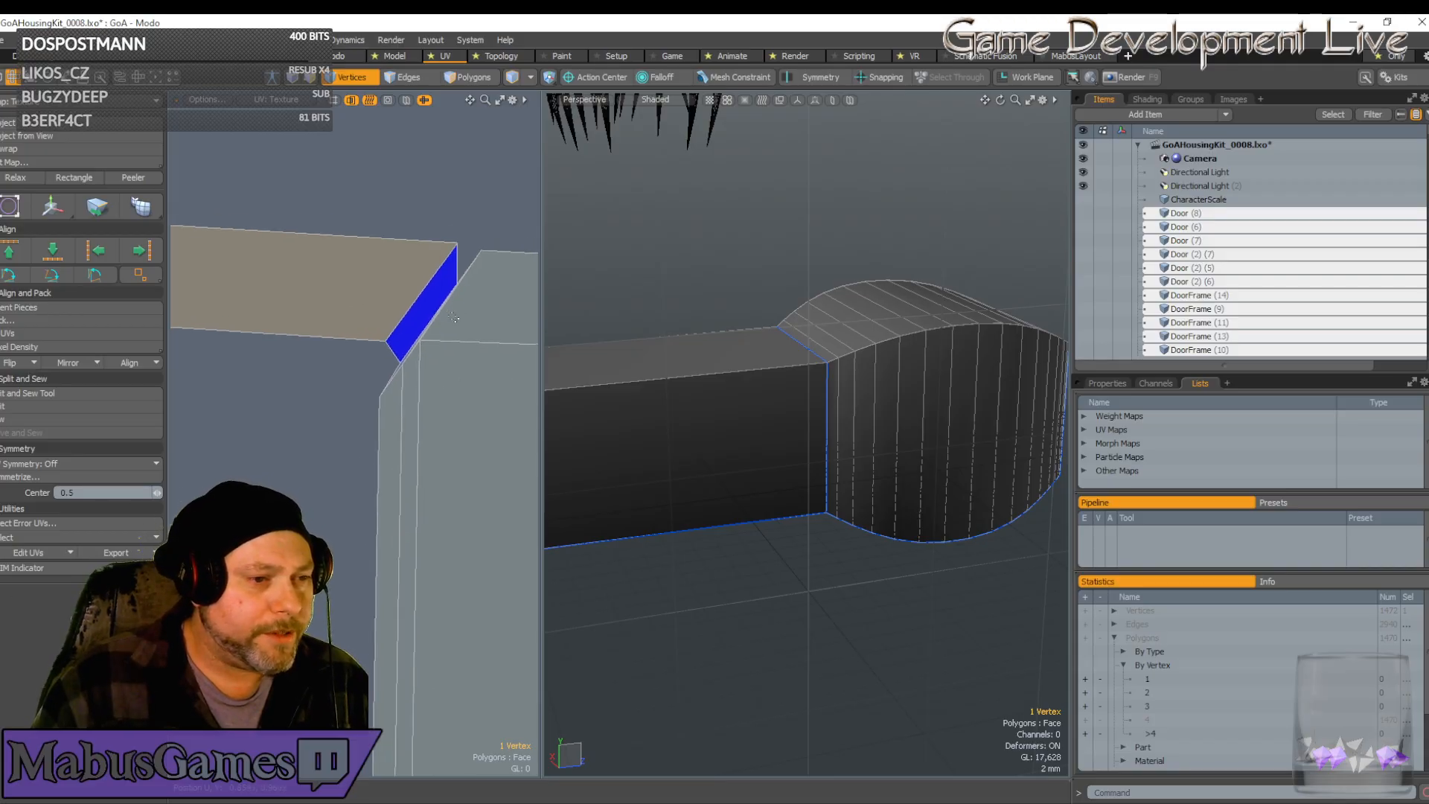
Examine in the 3D view where the inner corner vertex at the upper connecting strip's right end sits on the model
click(373, 356)
key(shift+a)
alt+drag(780, 464, 798, 410)
key(shift+a)
key(o)
click(842, 195)
click(847, 180)
alt+drag(884, 313, 903, 377)
scroll(841, 312, up, 4)
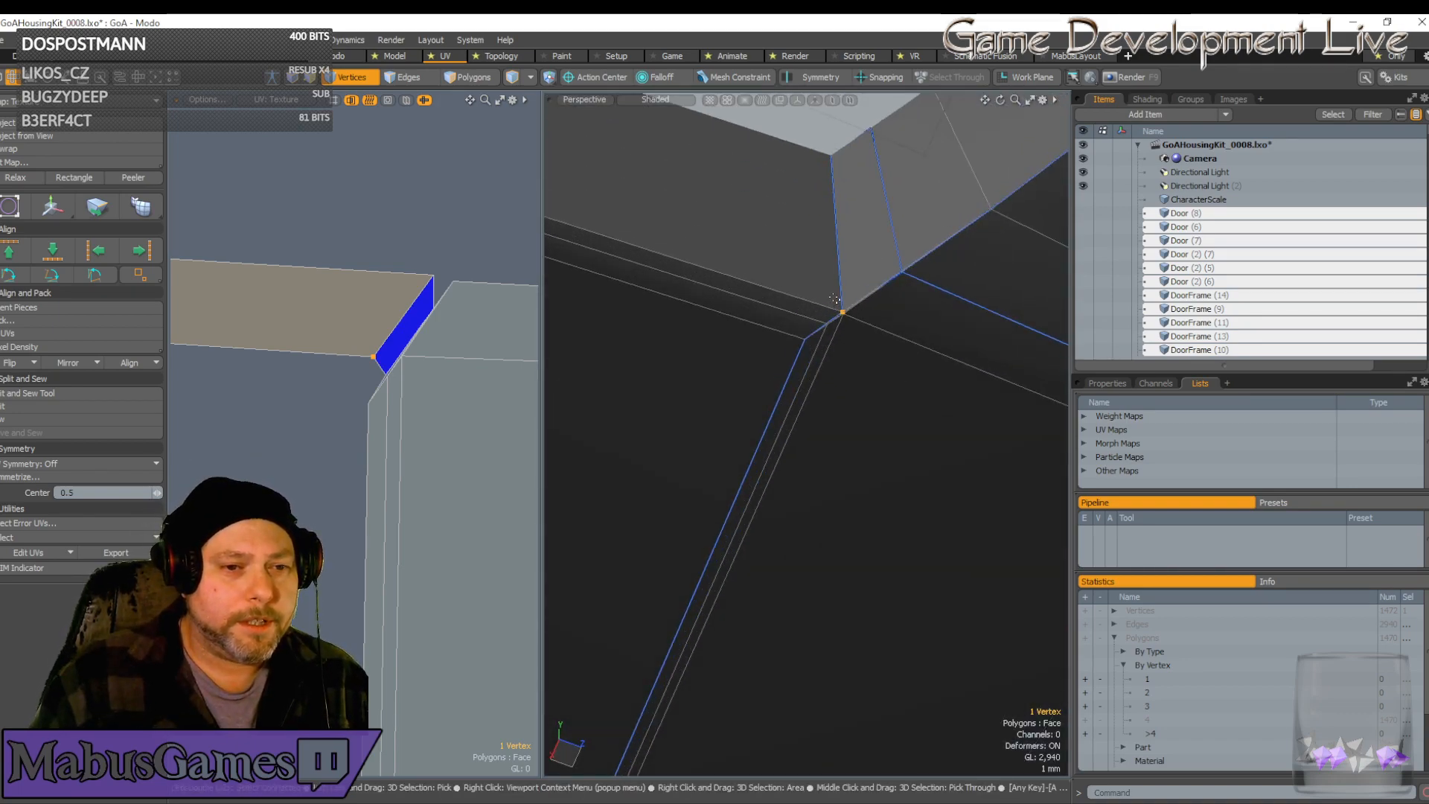
scroll(862, 337, up, 2)
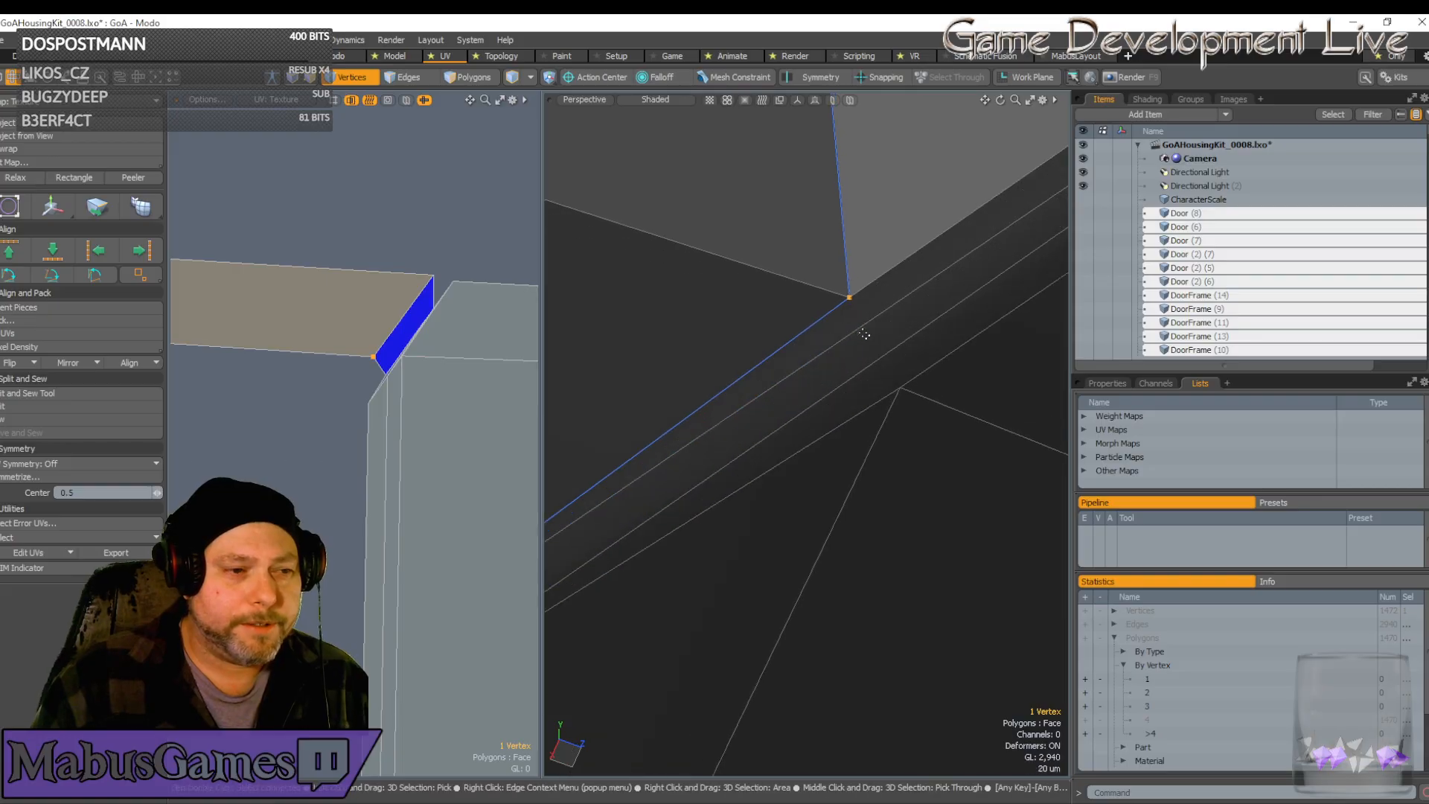
alt+drag(892, 371, 888, 370)
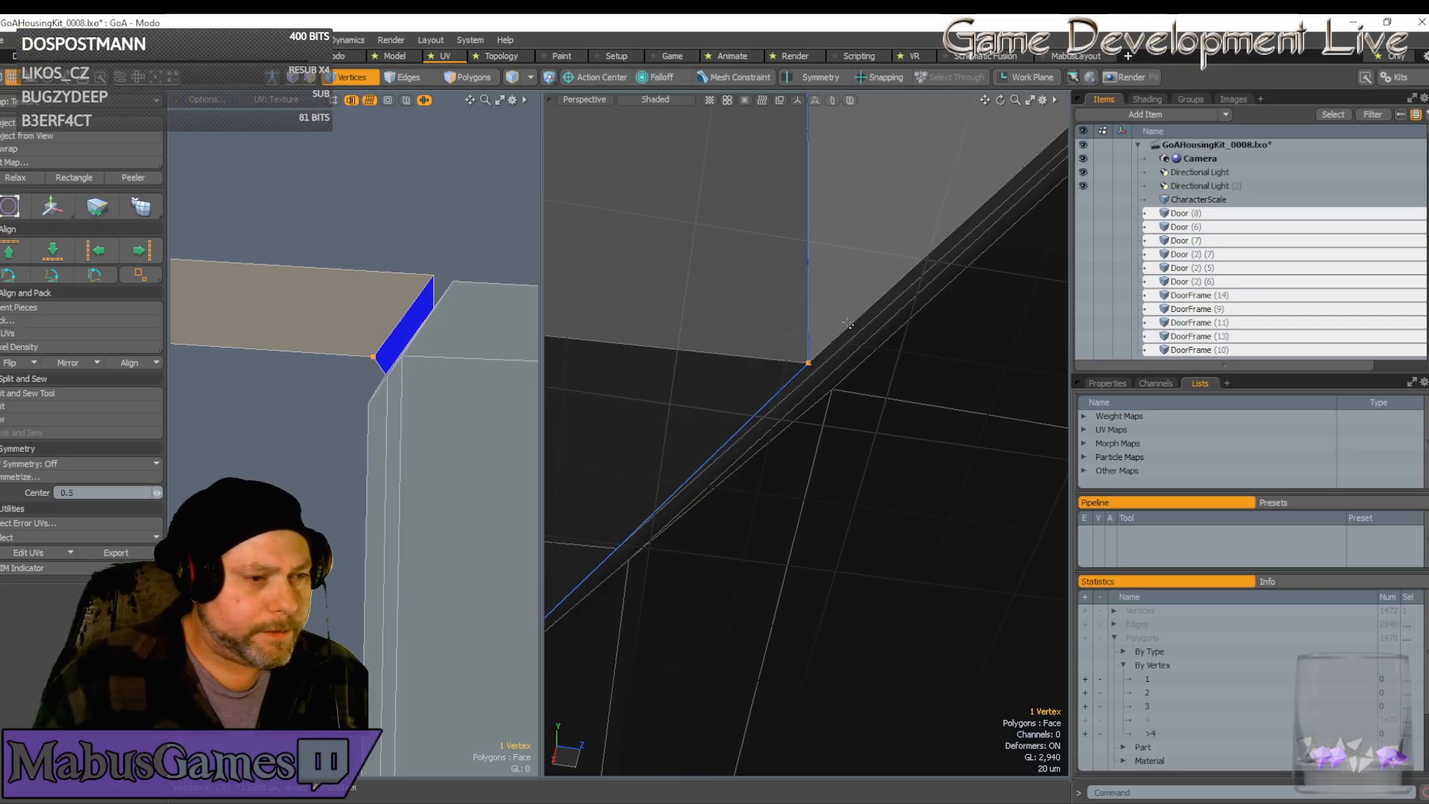
Move both end vertices at the upper connecting strip's right end down and slightly right, close to the right panel's slanted edge
shift+click(434, 276)
key(w)
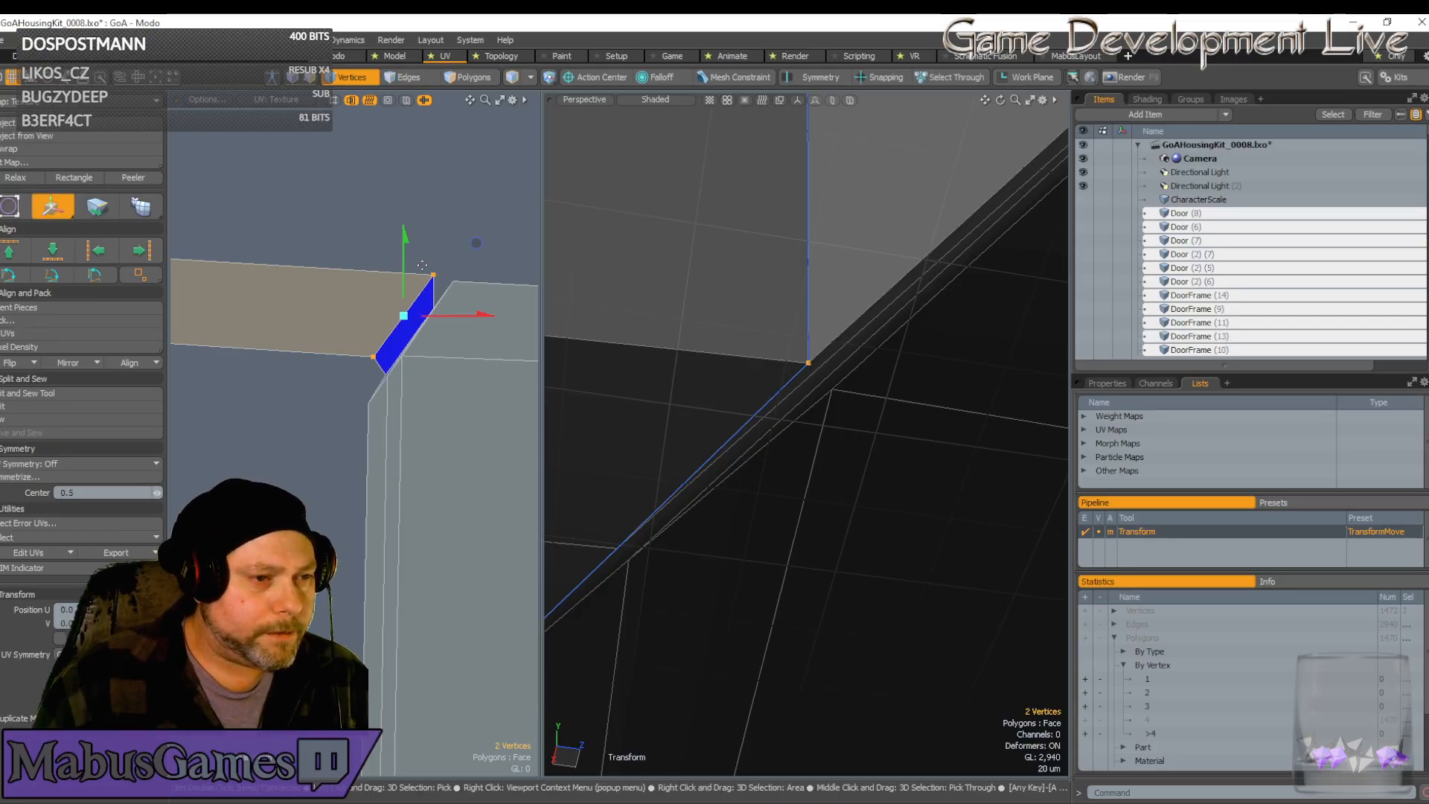
drag(476, 243, 483, 263)
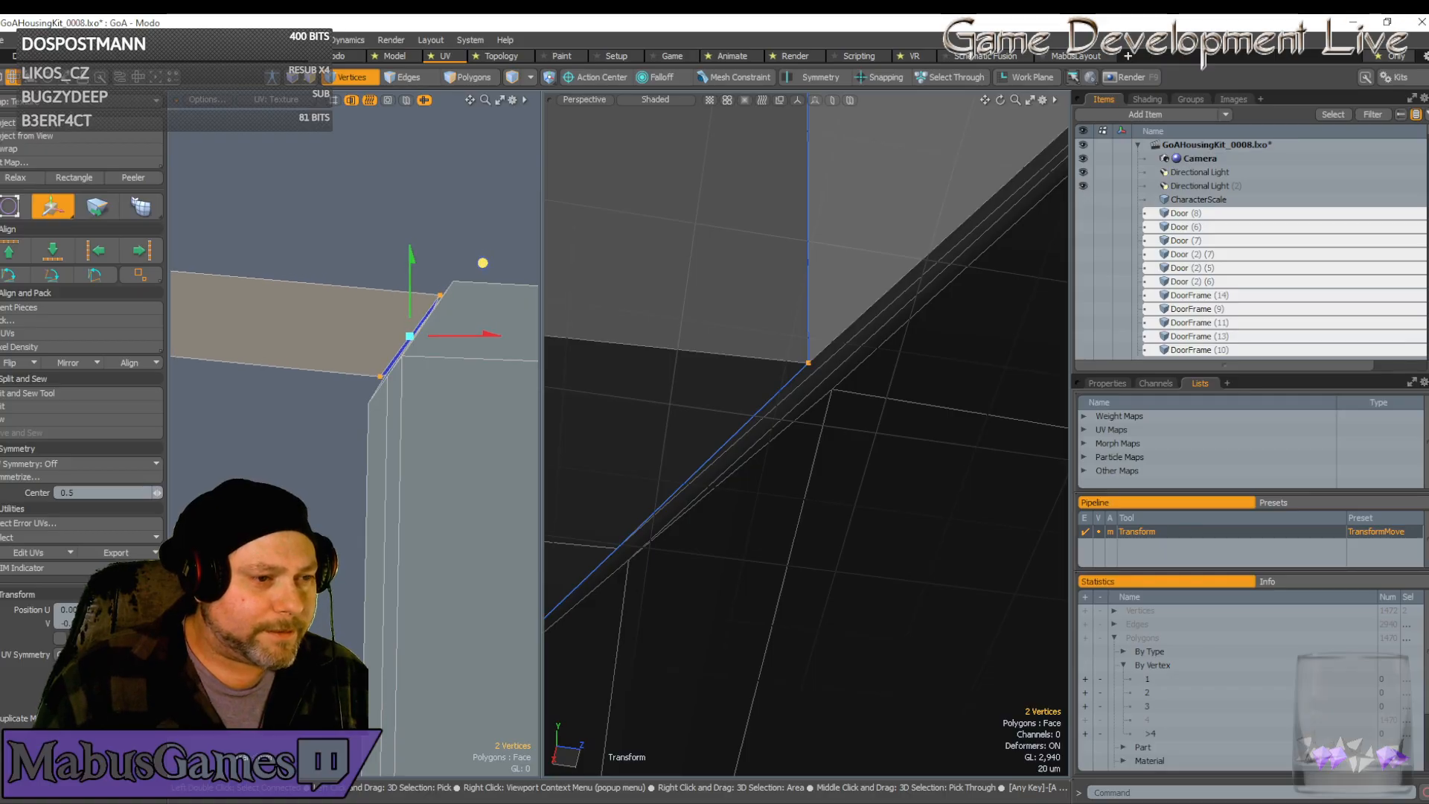
scroll(404, 336, up, 5)
mouse_move(398, 334)
alt+mouse_down()
mouse_move(456, 323)
mouse_move(410, 330)
alt+mouse_up()
scroll(410, 329, down, 1)
alt+drag(498, 265, 447, 285)
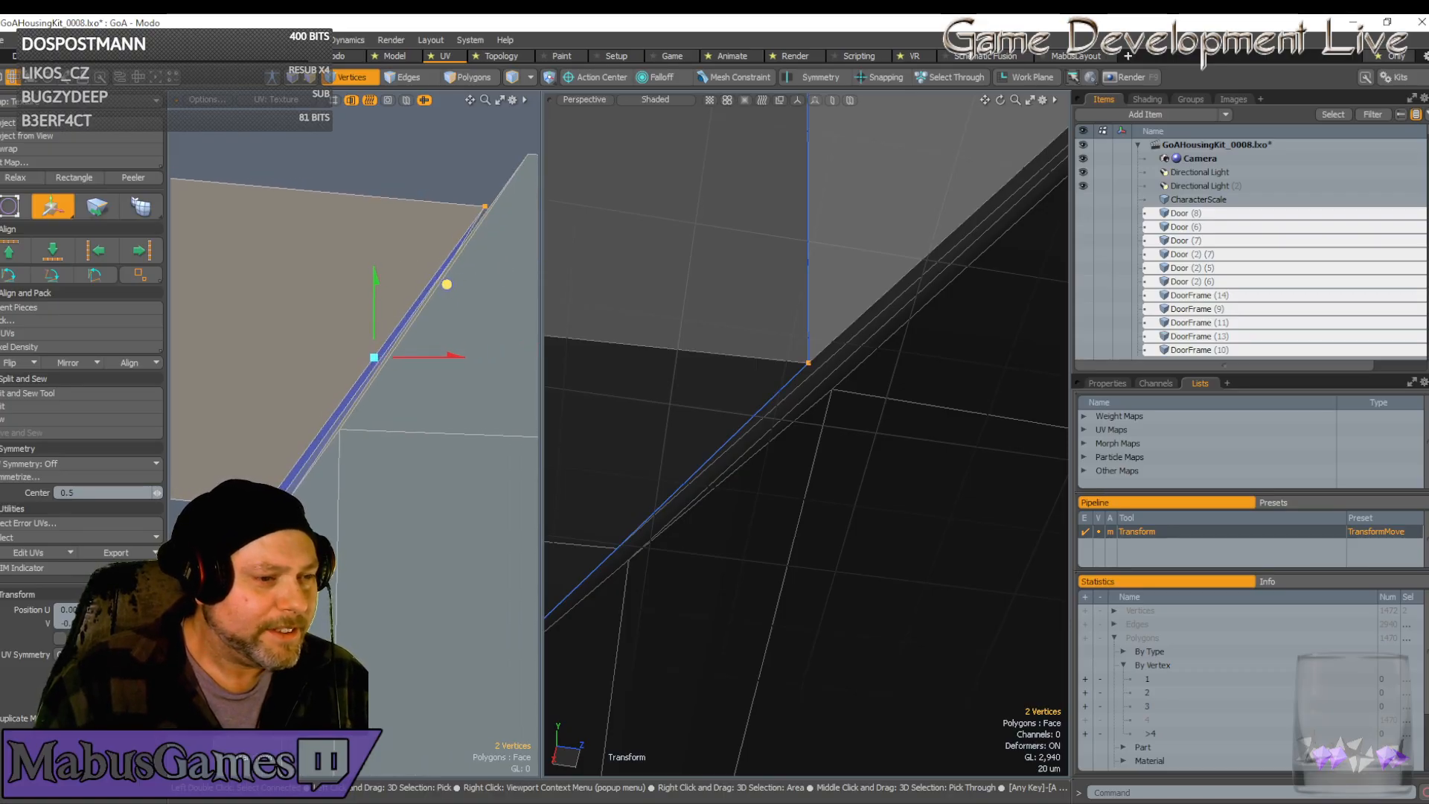
Adjust the outer vertex at the upper connecting strip's right end so its edge follows the right panel's slanted edge
click(484, 207)
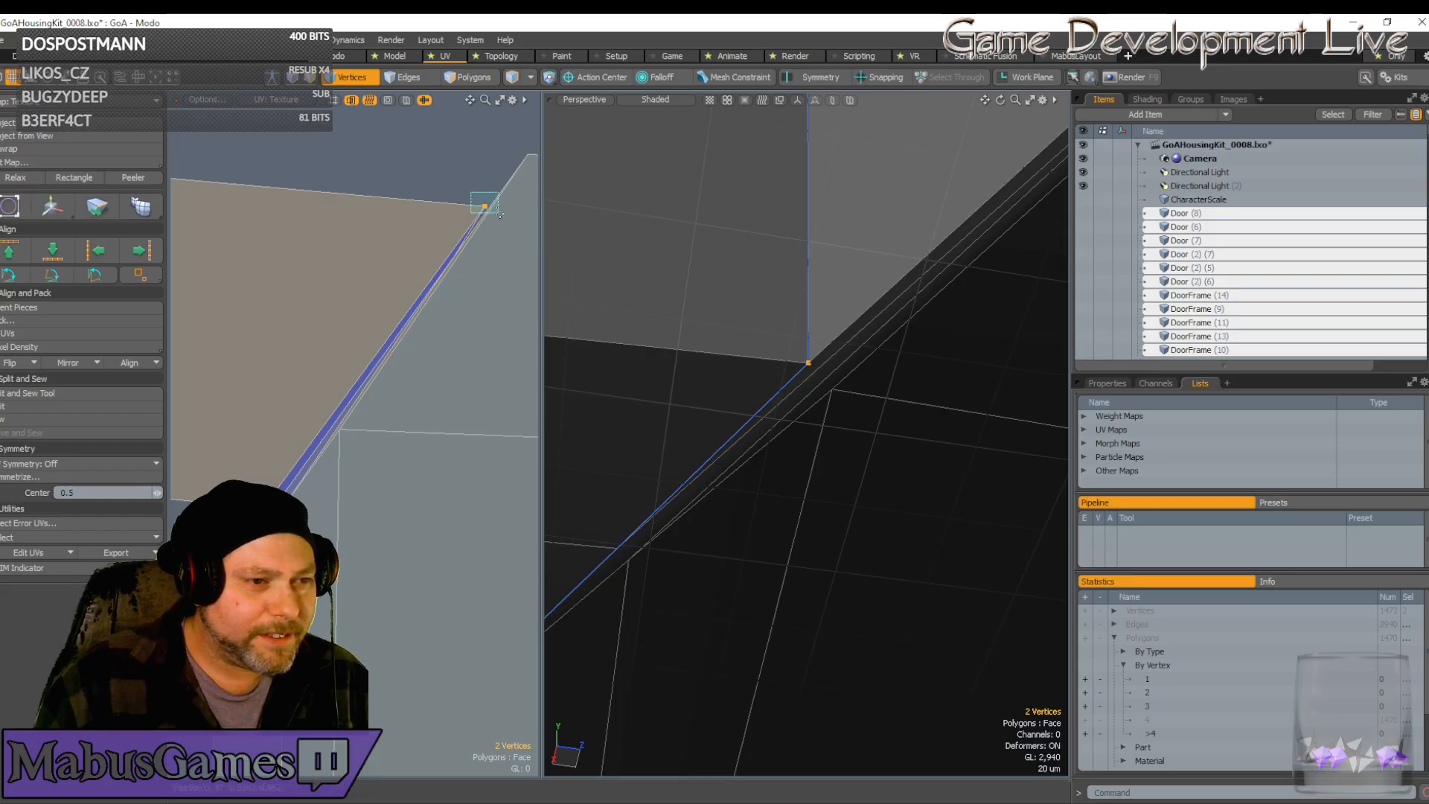
drag(509, 190, 496, 202)
key(q)
scroll(433, 267, down, 6)
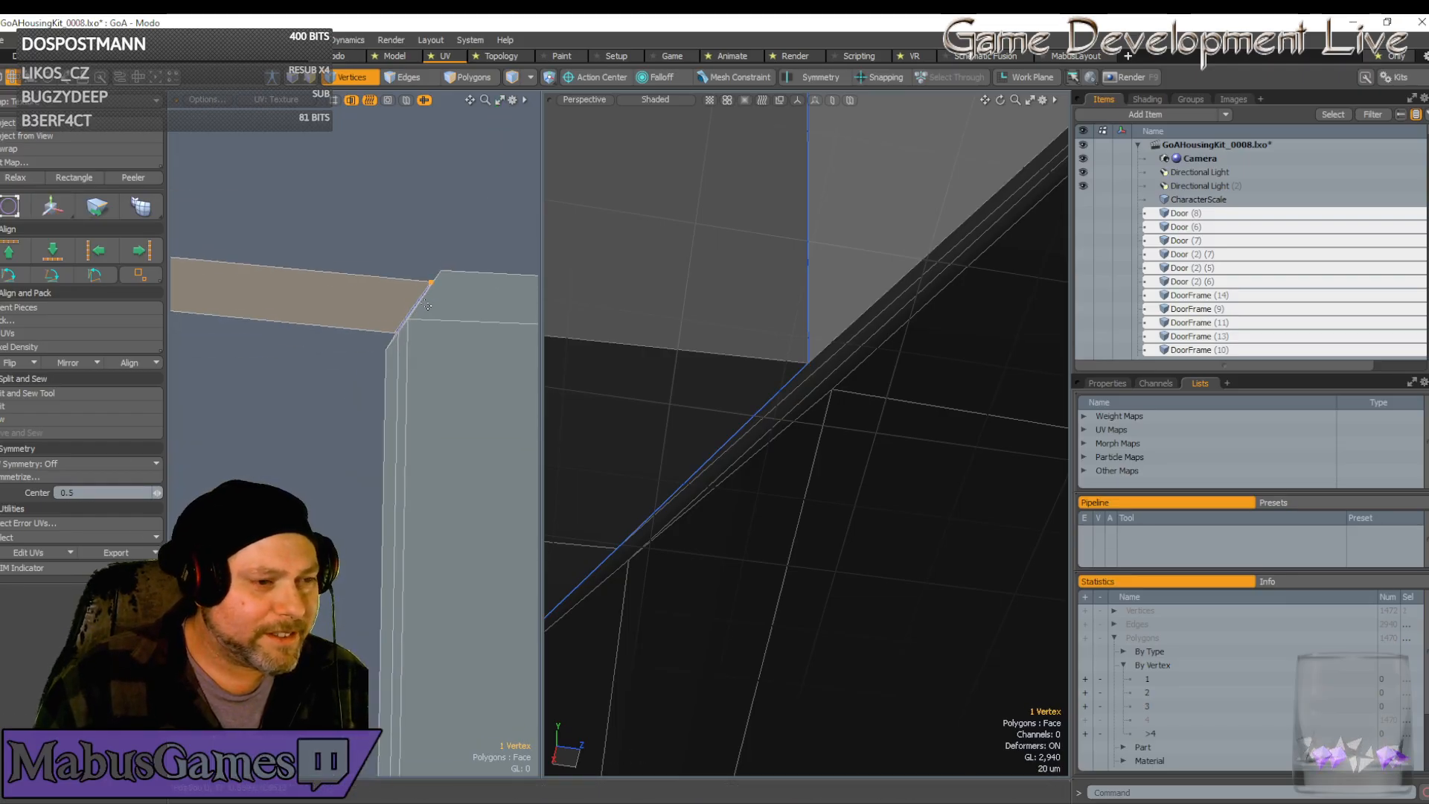
Move the outer vertex at the upper connecting strip's left end left and down toward the left panel's slanted edge
scroll(417, 361, up, 3)
alt+drag(521, 372, 374, 340)
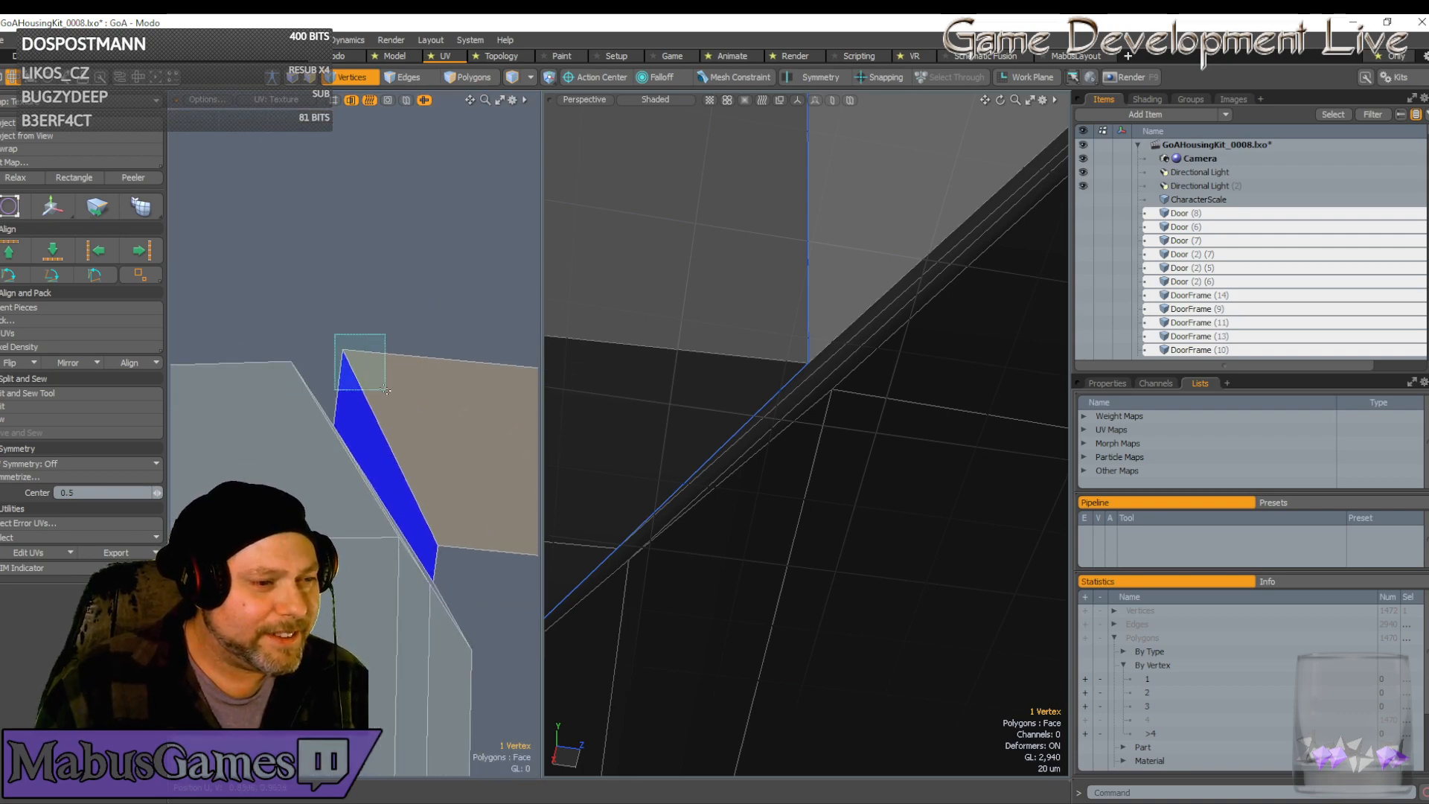
key(w)
drag(415, 277, 388, 294)
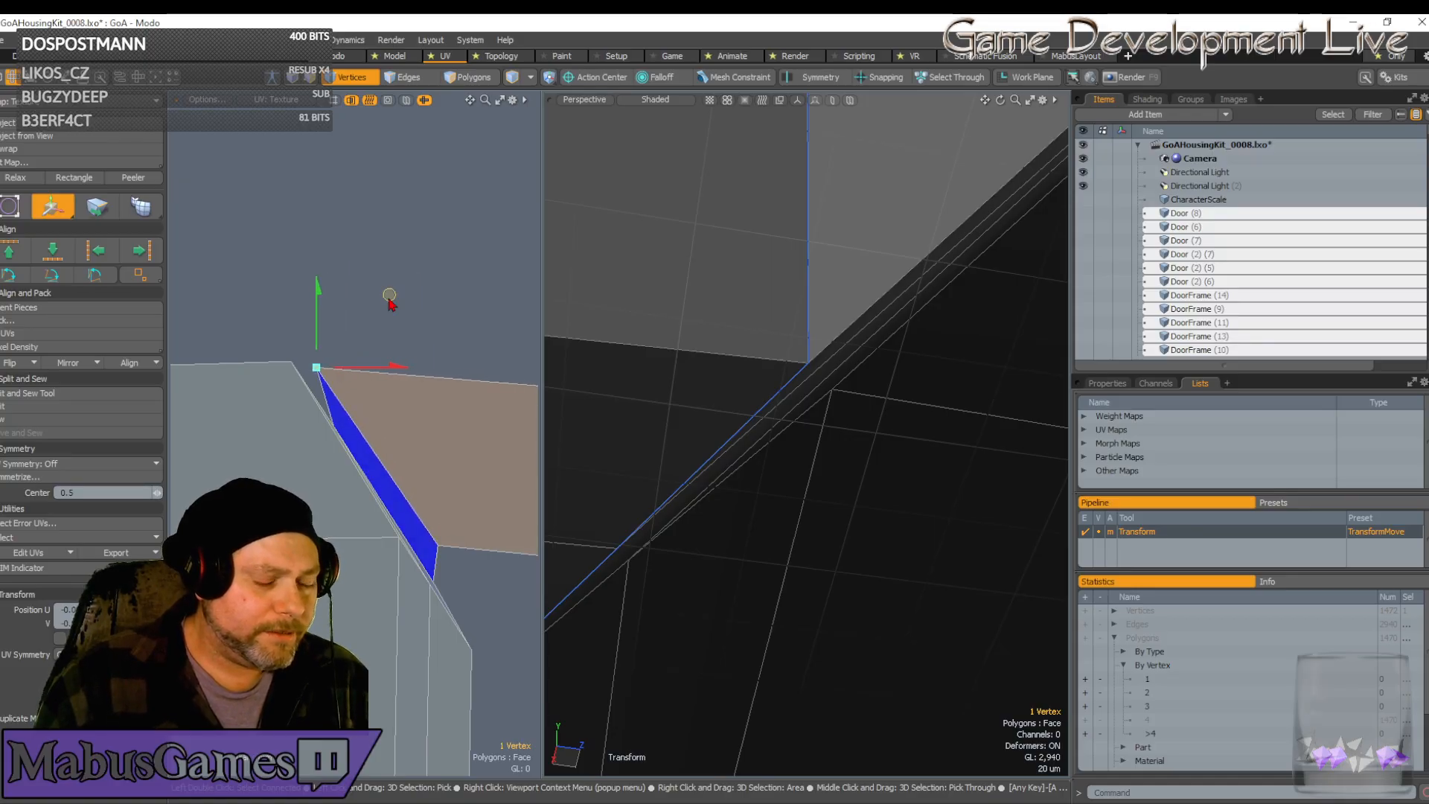
key(space)
Move both end vertices at the upper connecting strip's left end left and down, close against the left panel
shift+click(438, 546)
key(w)
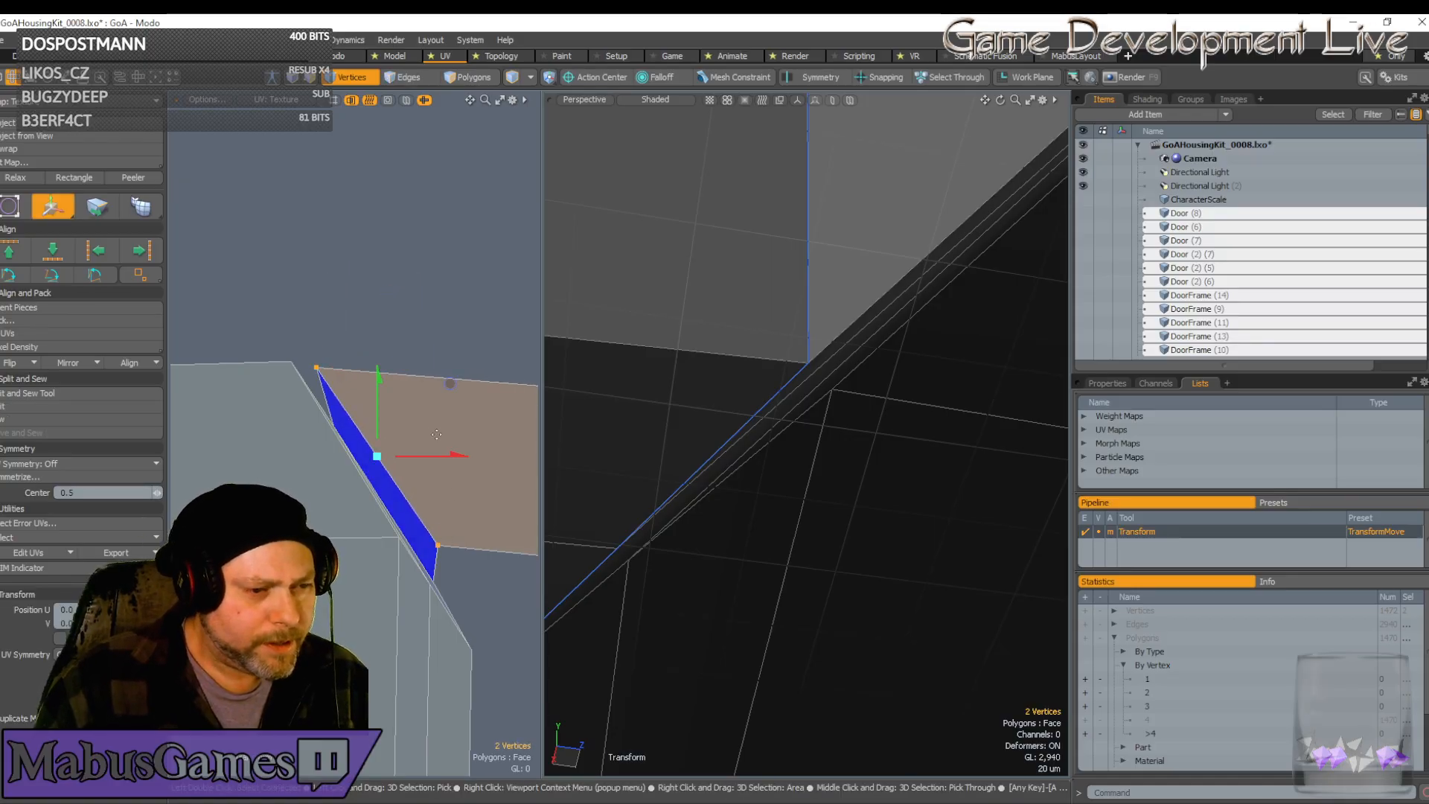
drag(450, 383, 437, 393)
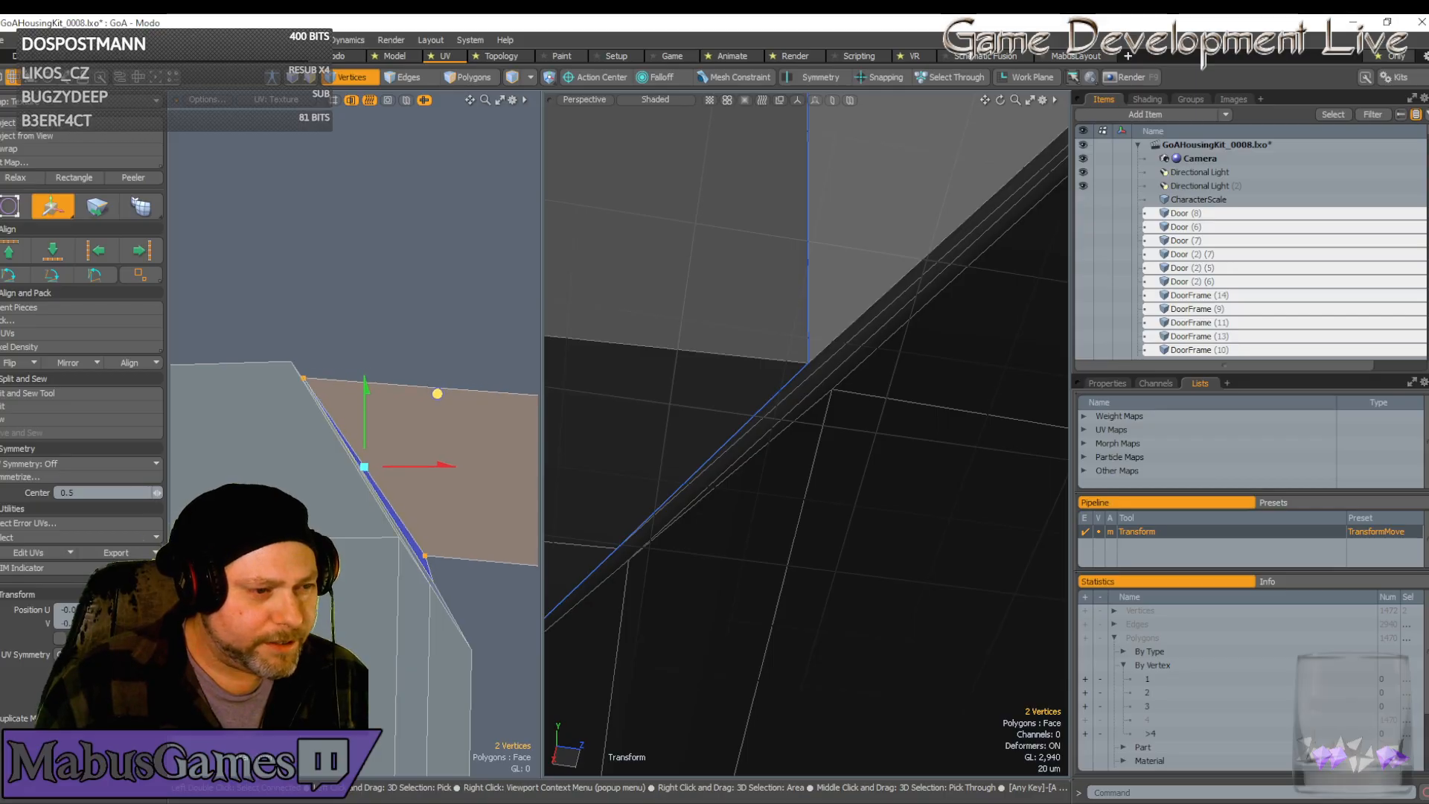
key(space)
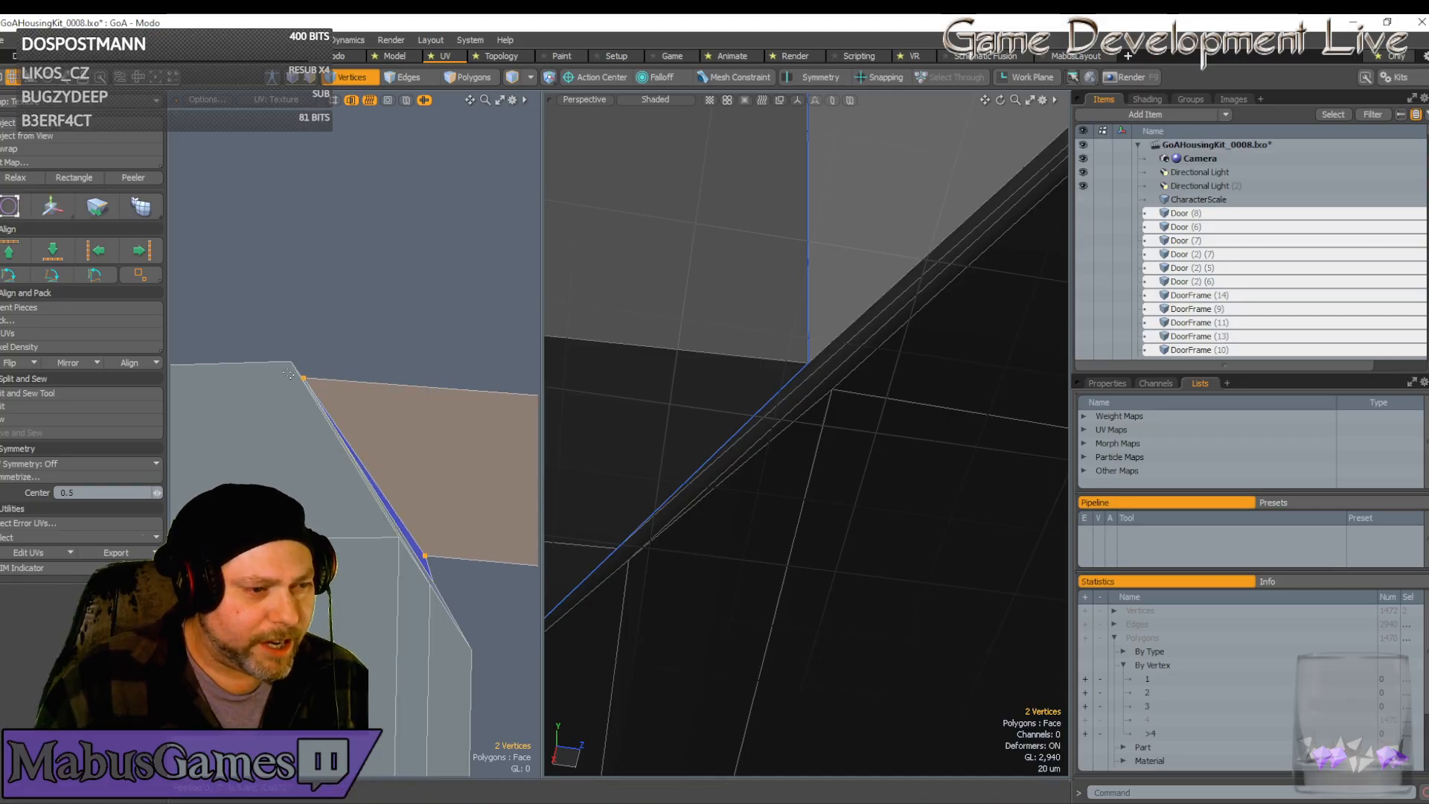
Nudge only the outer vertex at the upper connecting strip's left end slightly right, away from the left panel's edge
click(356, 426)
click(303, 378)
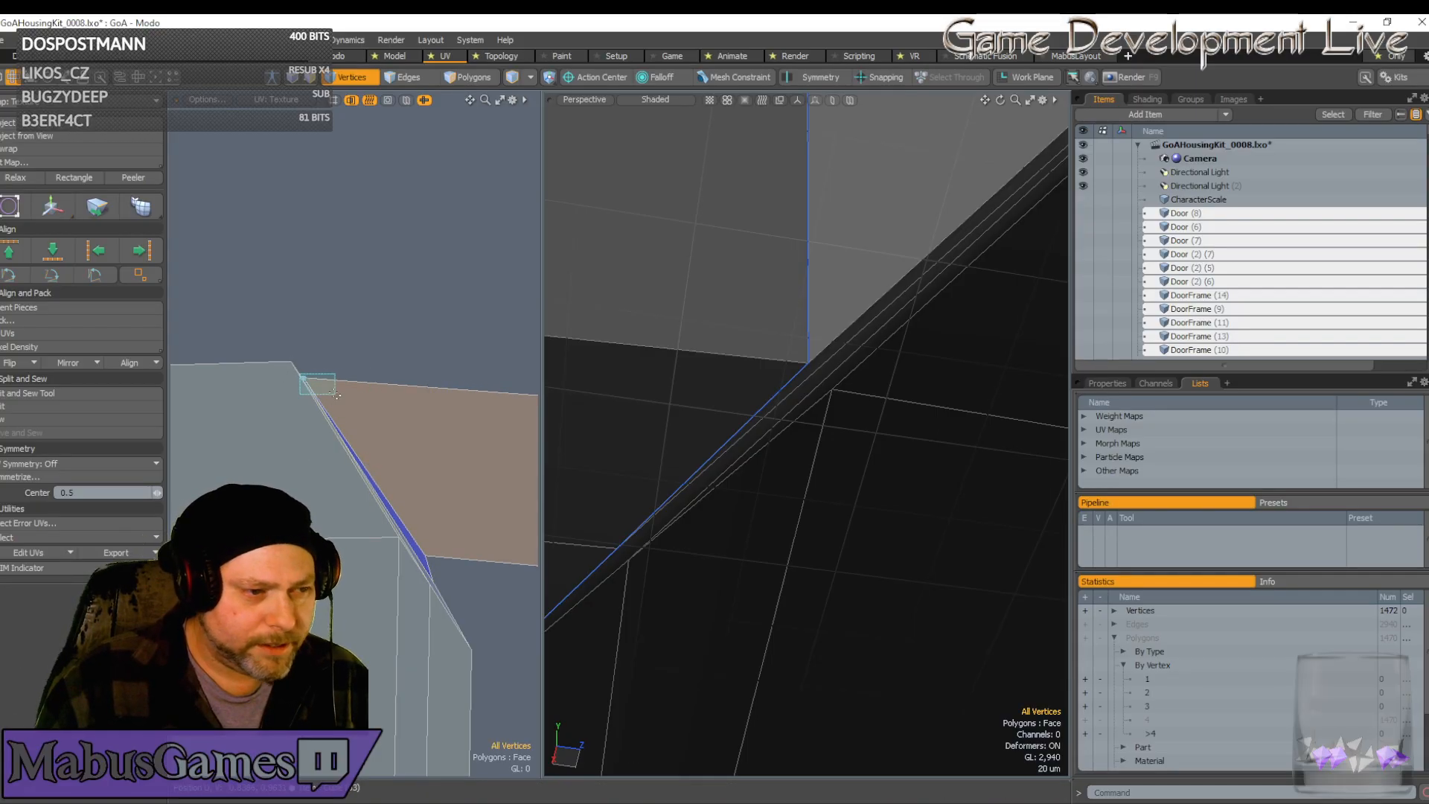
key(w)
drag(377, 304, 382, 305)
scroll(420, 387, down, 5)
key(q)
Move both end vertices at the lower connecting strip's left end left and up, close to the left panel's slanted edge
alt+shift+drag(435, 412, 255, 376)
scroll(434, 413, down, 6)
scroll(435, 413, up, 8)
scroll(406, 476, up, 1)
click(421, 462)
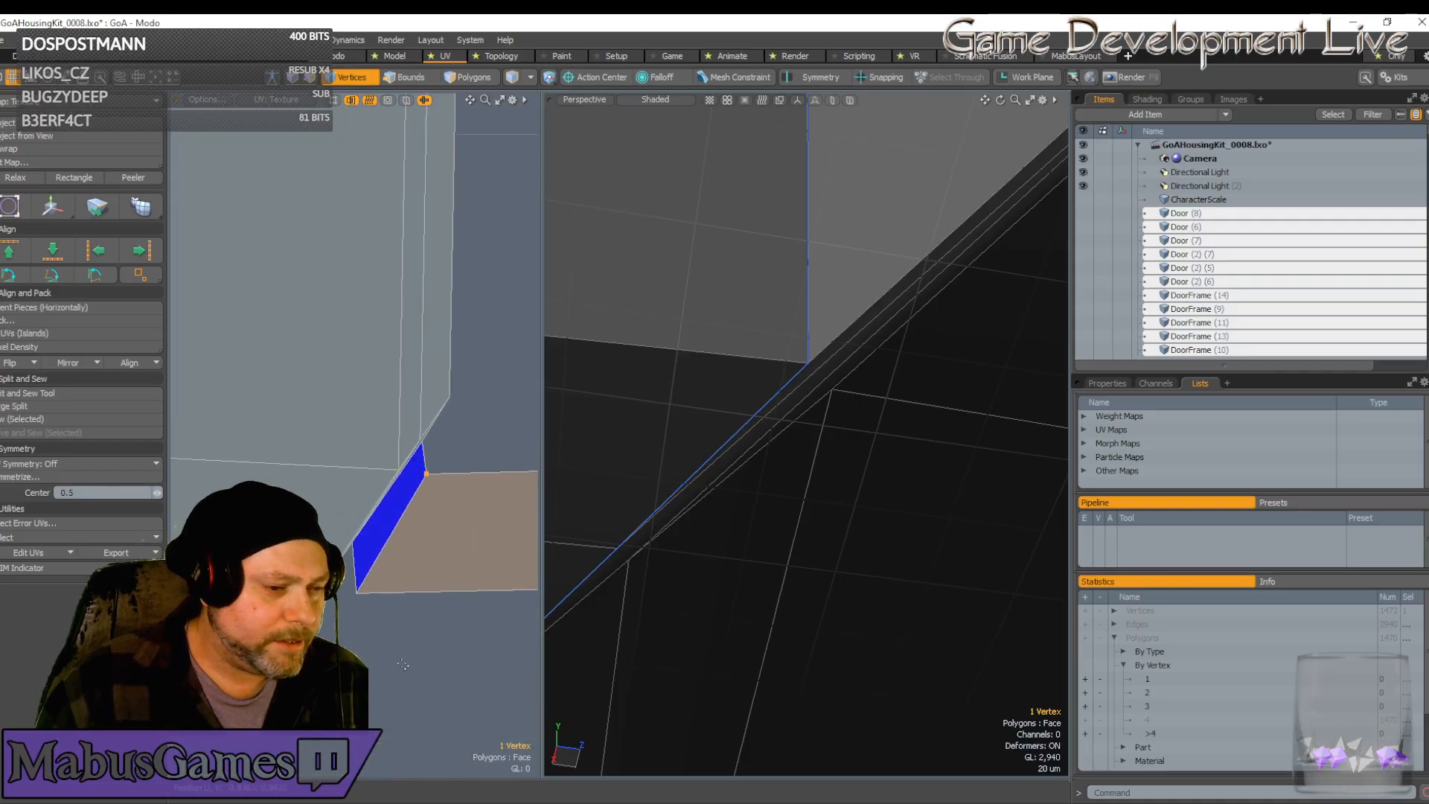
shift+click(354, 593)
key(w)
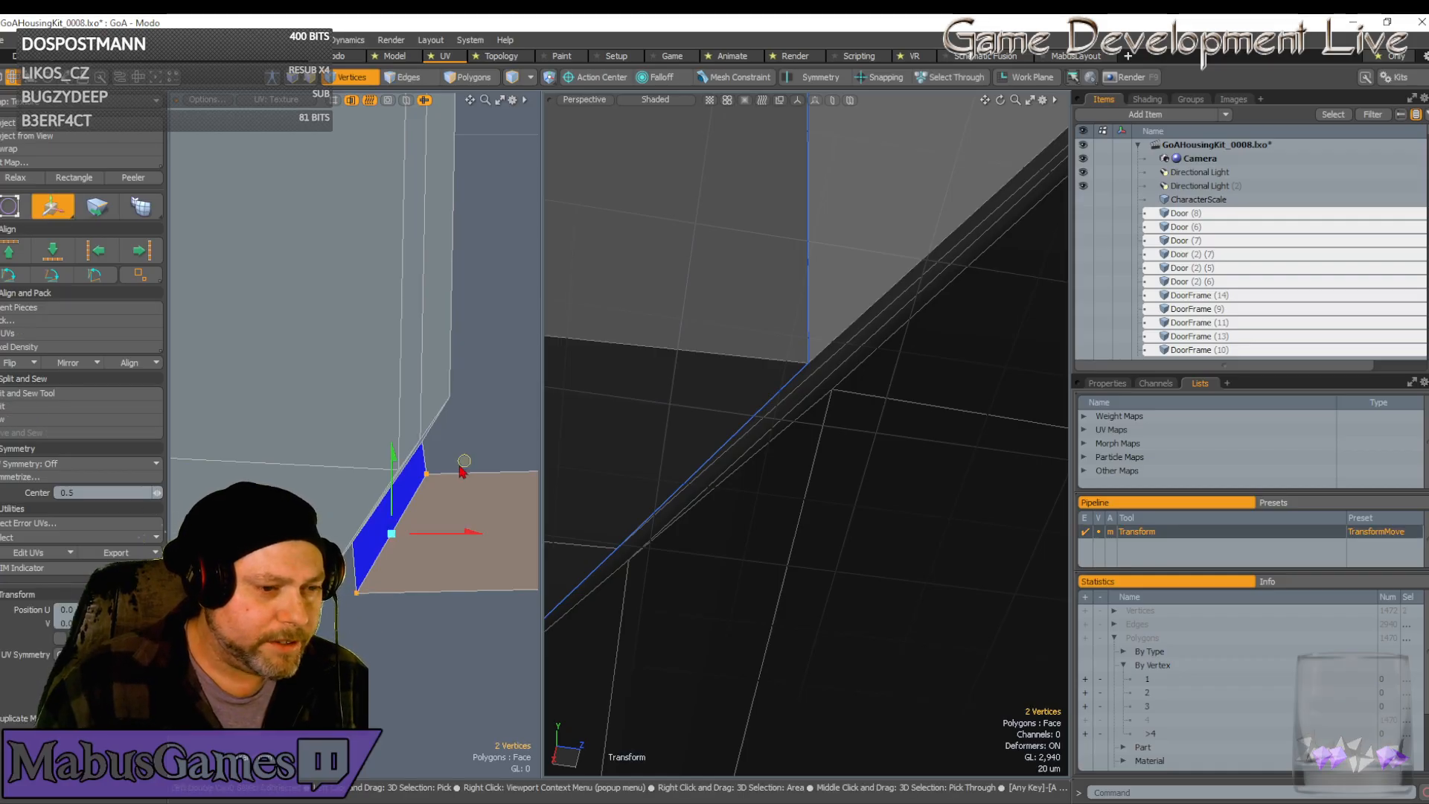
drag(462, 461, 447, 444)
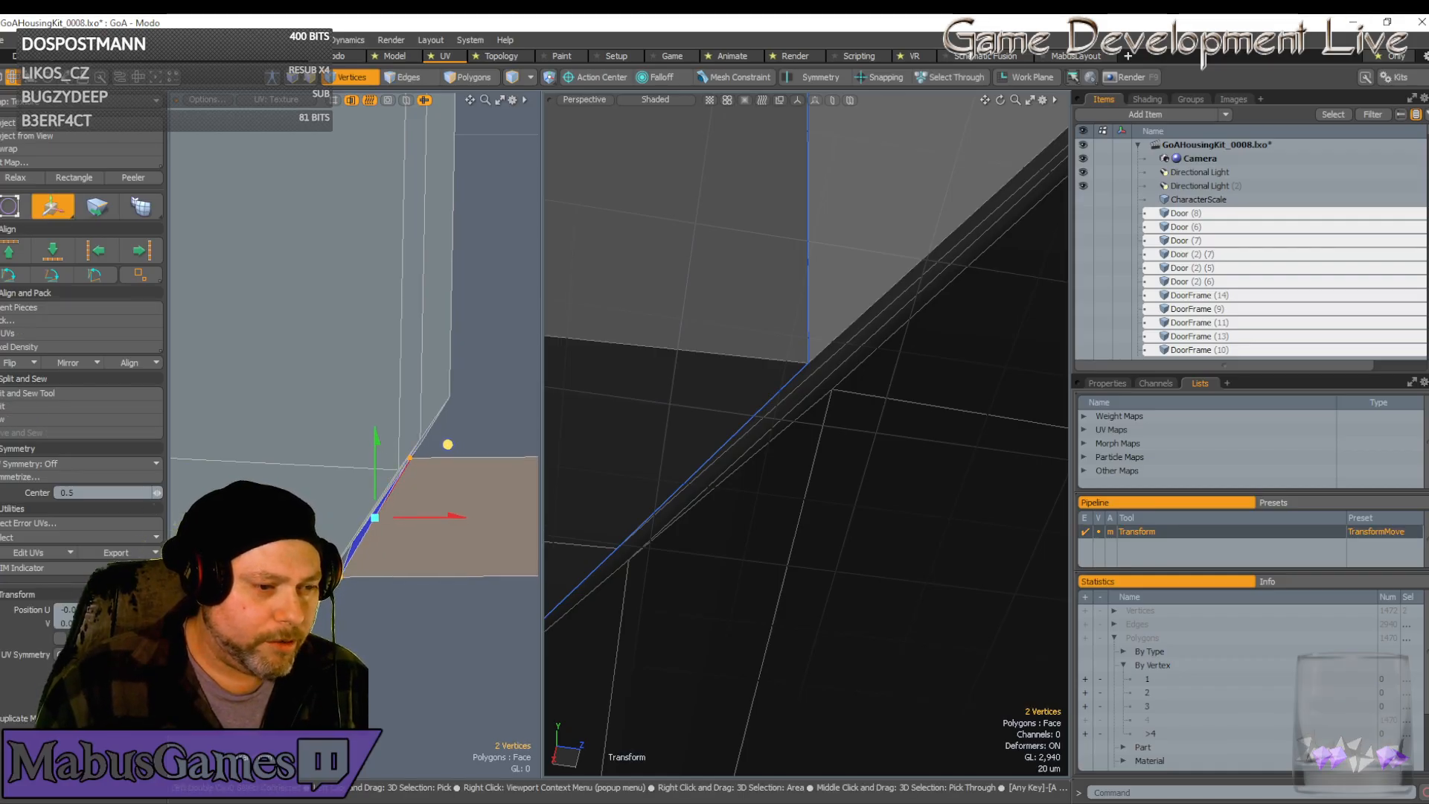
scroll(388, 470, up, 4)
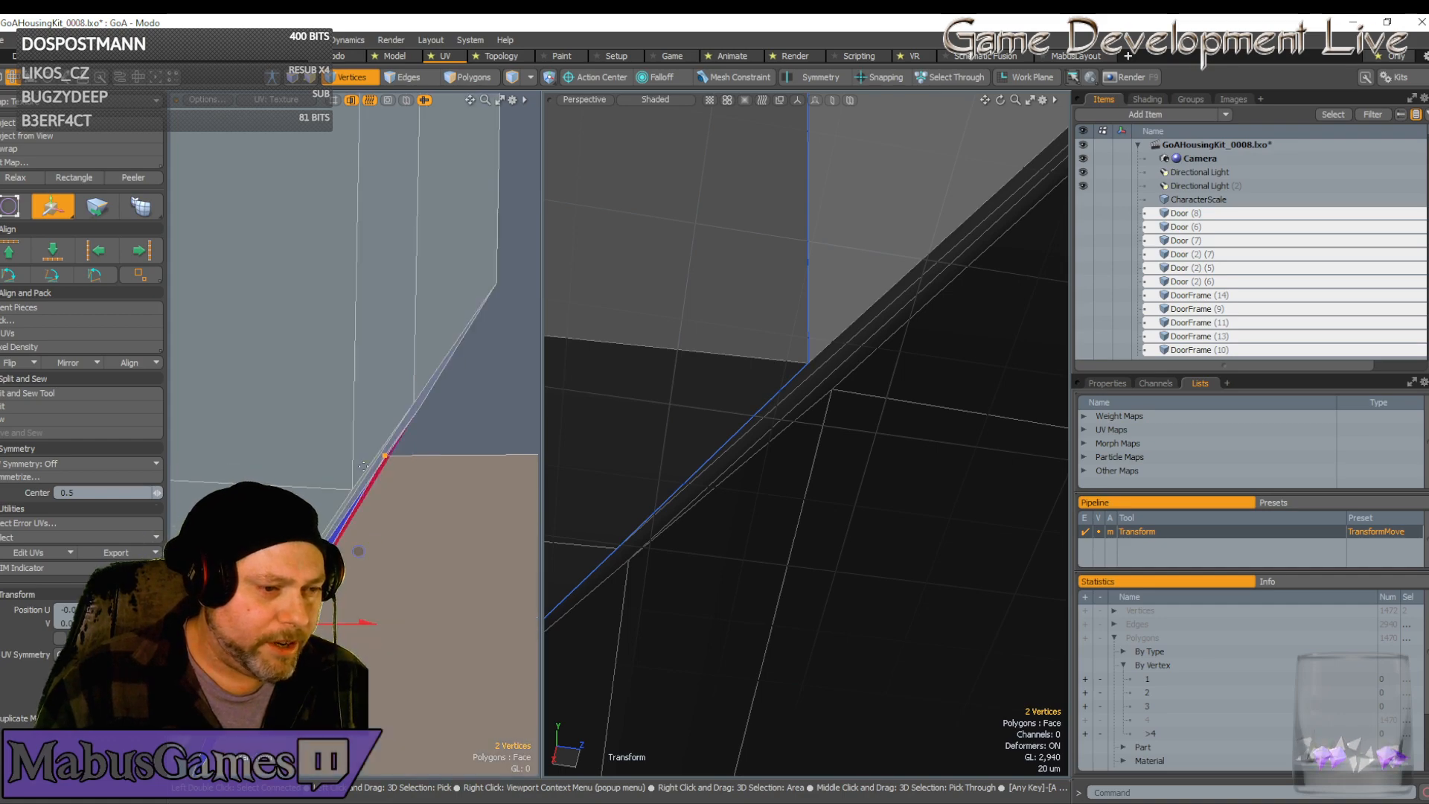
scroll(388, 469, down, 3)
key(q)
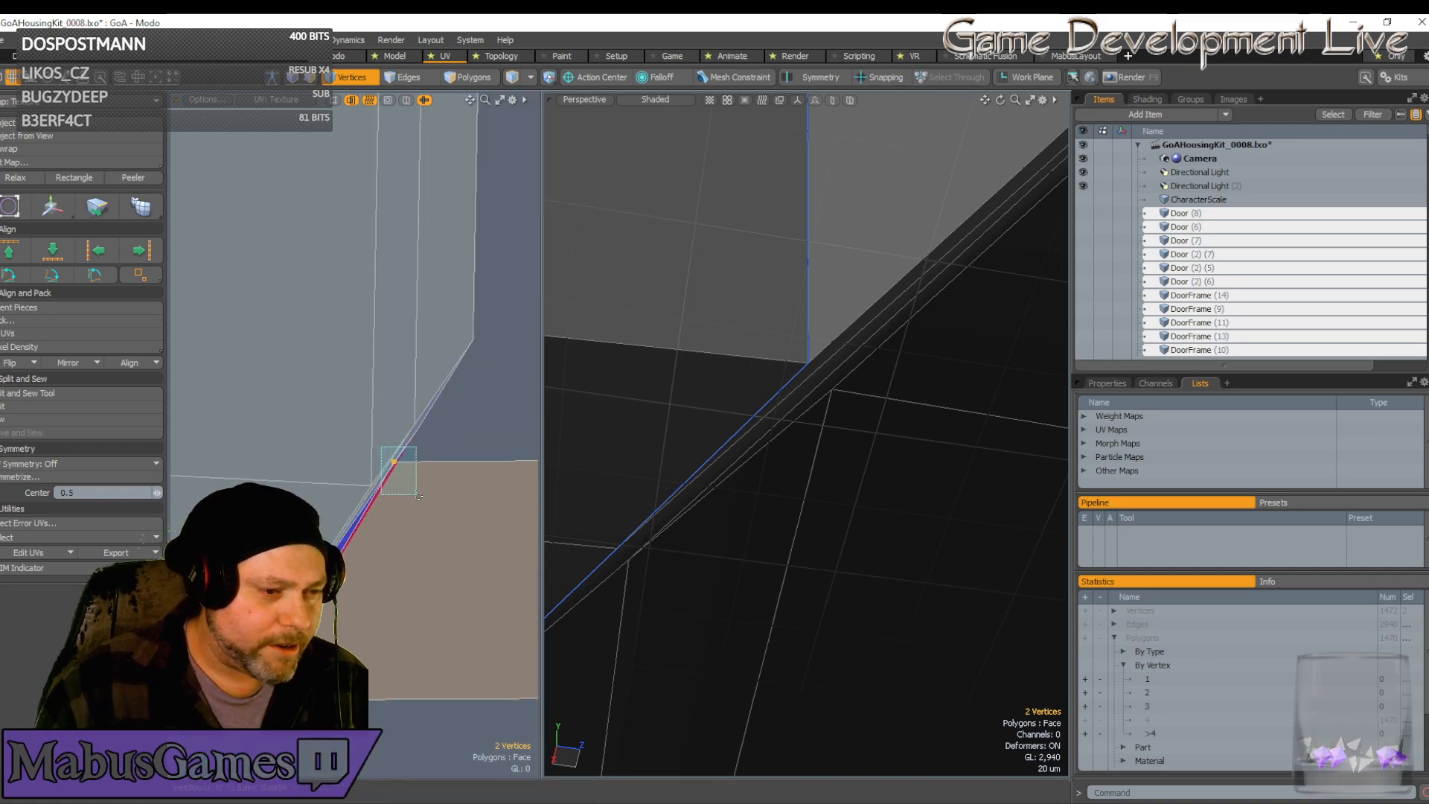
key(3)
key(w)
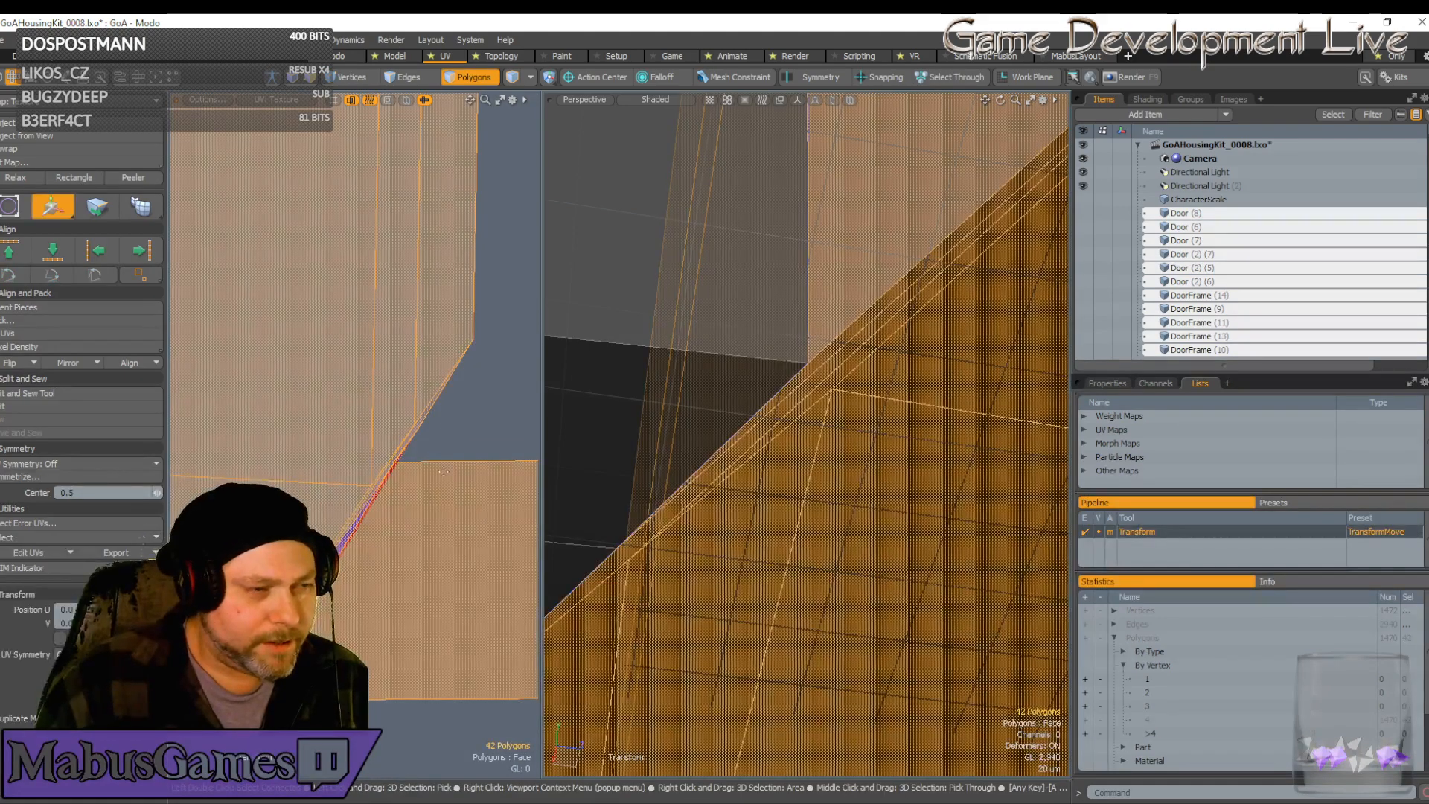
click(352, 76)
Nudge the inner vertex at the lower connecting strip's left end slightly right and down to unflip the narrow corner polygons
click(409, 461)
key(w)
drag(467, 388, 475, 392)
key(space)
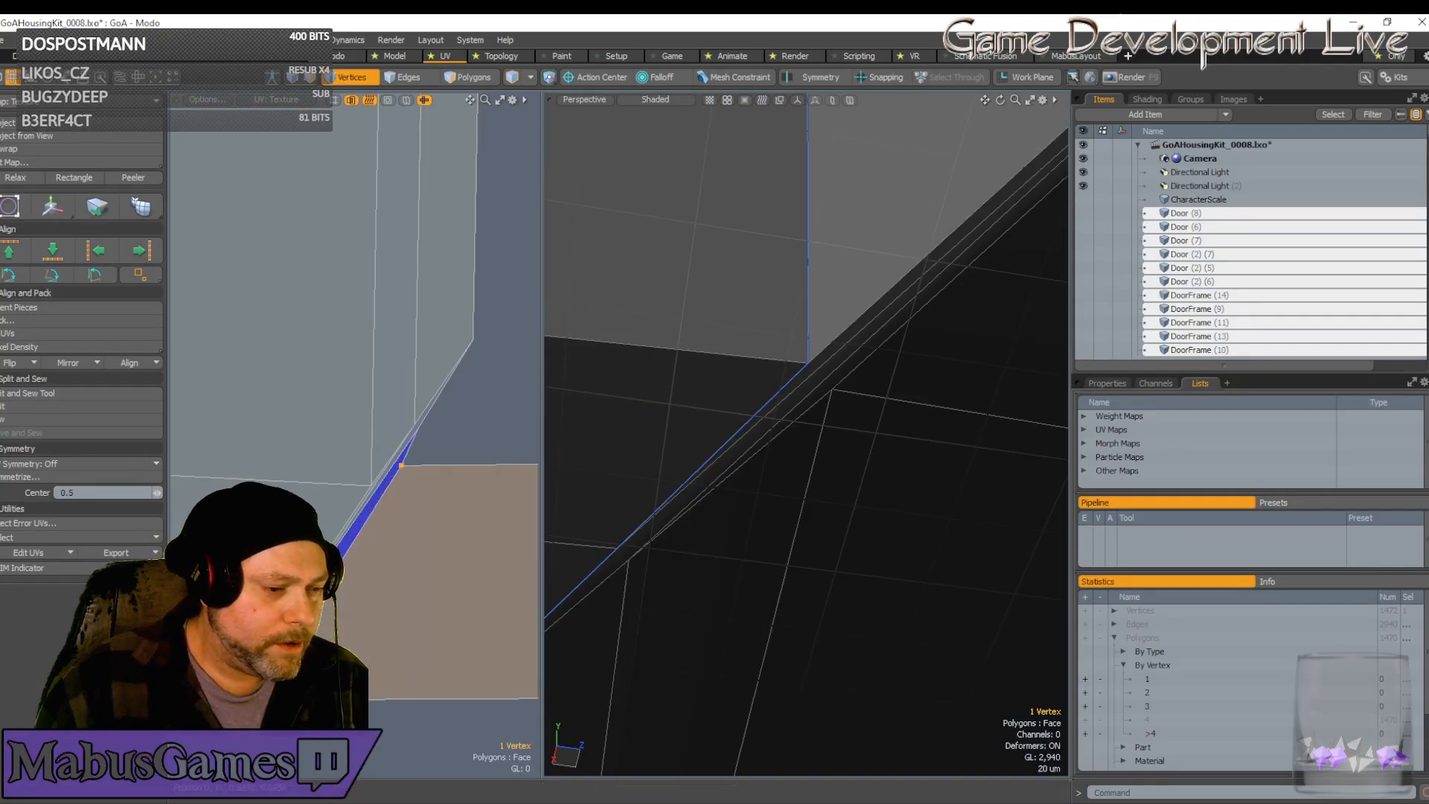
key(w)
drag(330, 631, 227, 376)
key(space)
key(w)
Move both end vertices at the lower connecting strip's right end right and up, close to the right panel's slanted edge
scroll(265, 320, down, 3)
scroll(361, 406, up, 4)
alt+drag(361, 439, 385, 384)
key(space)
right_drag(357, 331, 417, 423)
shift+right_drag(490, 539, 527, 591)
ctrl+alt+drag(527, 591, 411, 578)
key(w)
scroll(406, 477, up, 2)
key(space)
key(w)
drag(409, 310, 434, 291)
key(space)
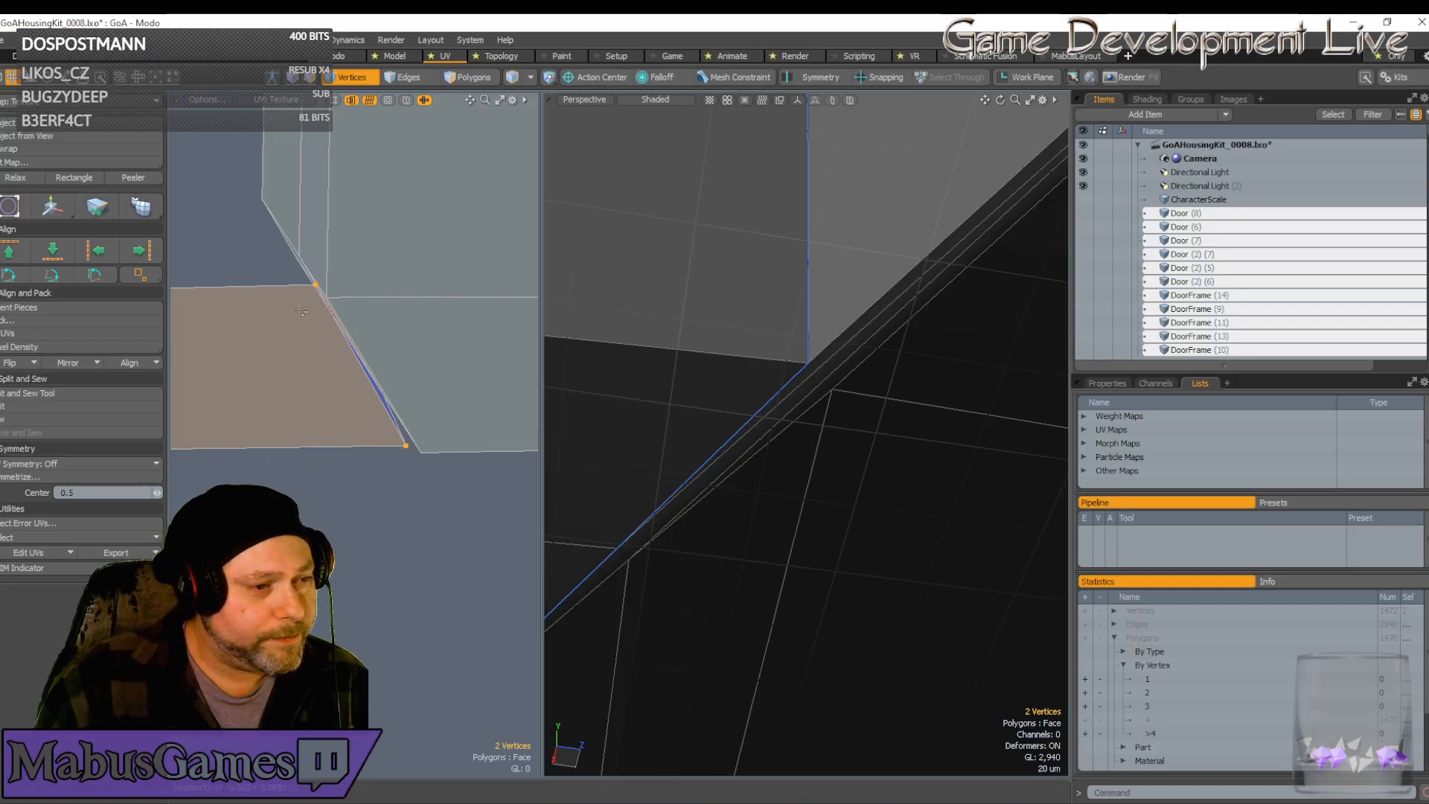
Nudge only the inner vertex at the lower connecting strip's right end slightly left, away from the right panel's edge
click(315, 286)
key(w)
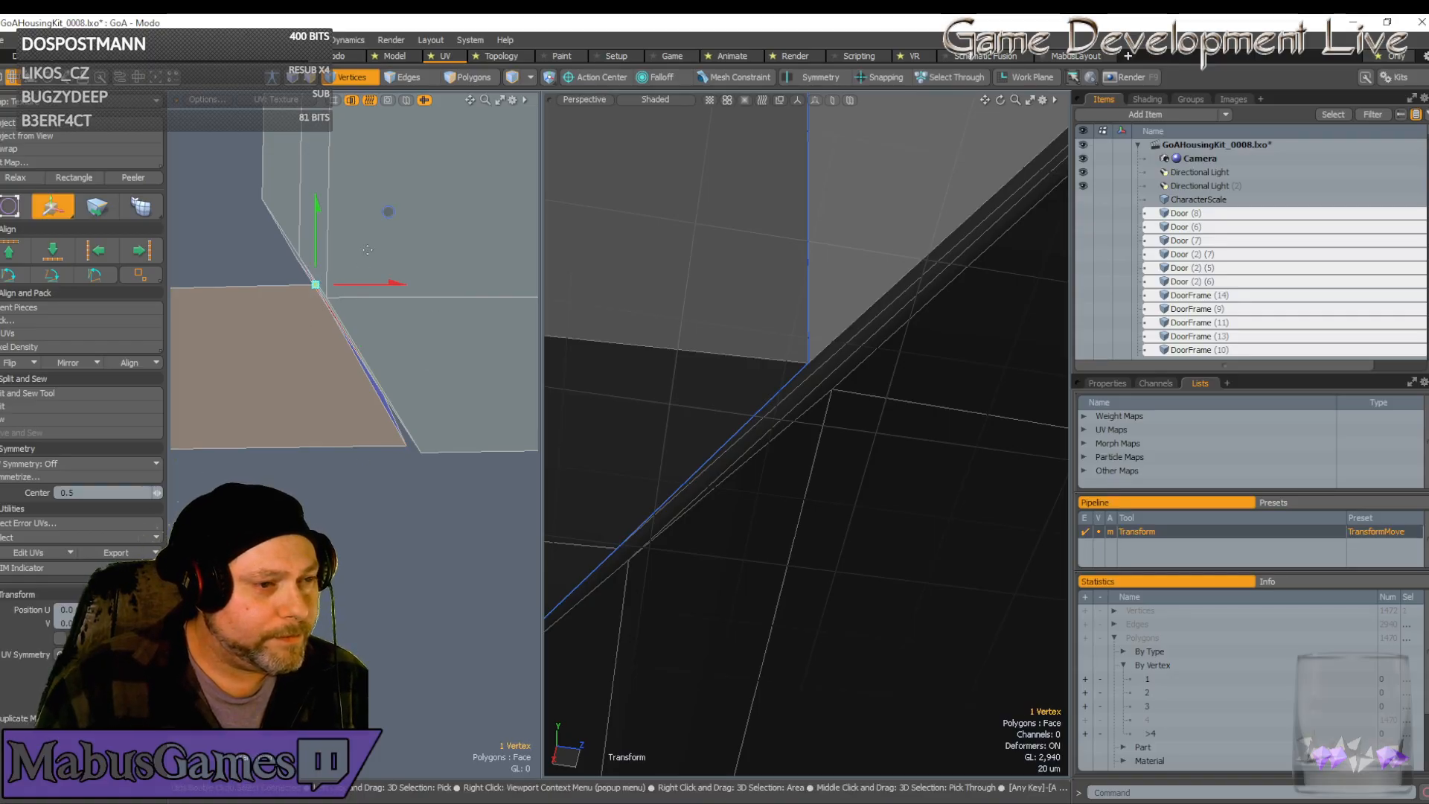
drag(389, 213, 381, 215)
key(space)
scroll(364, 378, down, 10)
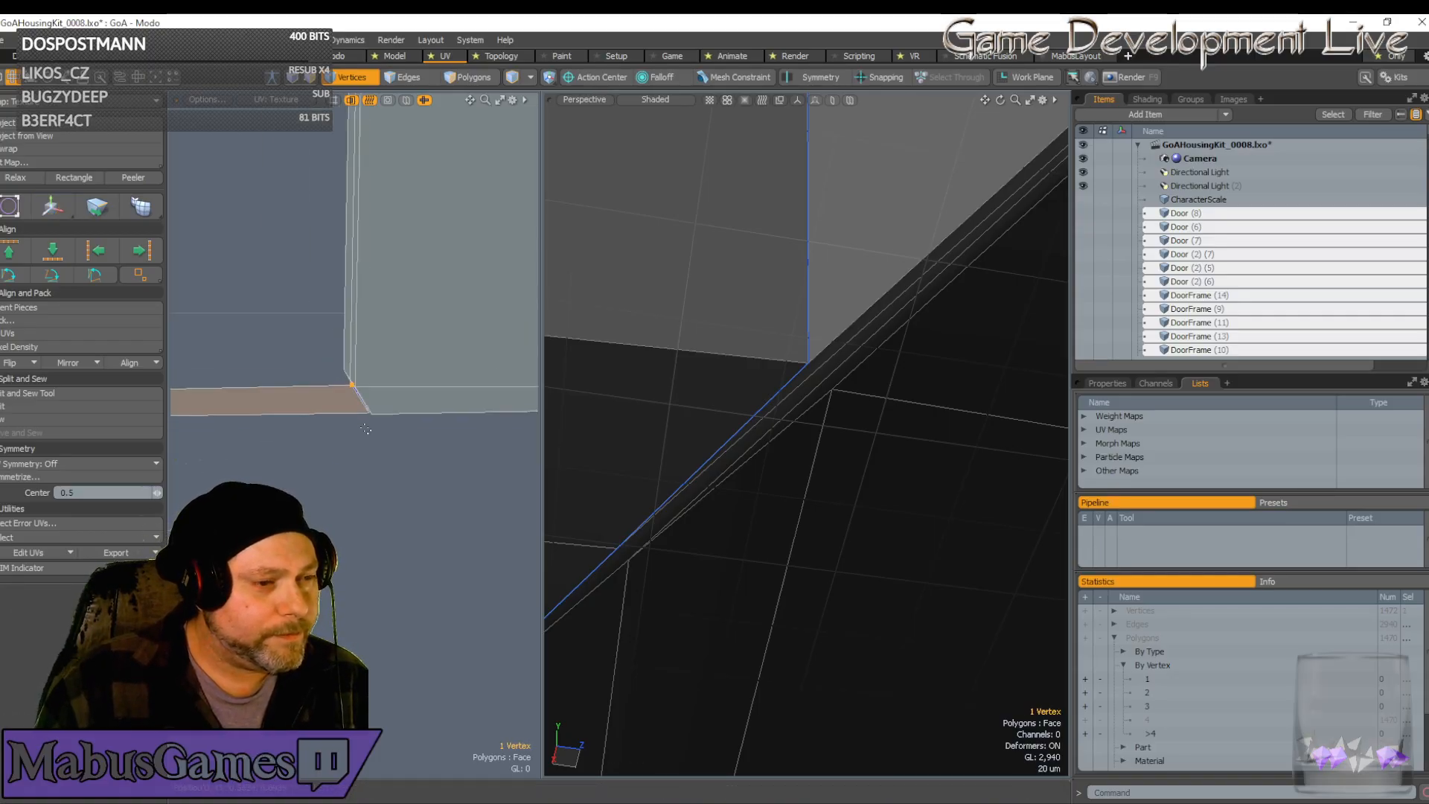
Apply UV Relax to all polygons of the long wedge-shaped island beneath the small striped rectangular island
key(w)
scroll(369, 437, down, 5)
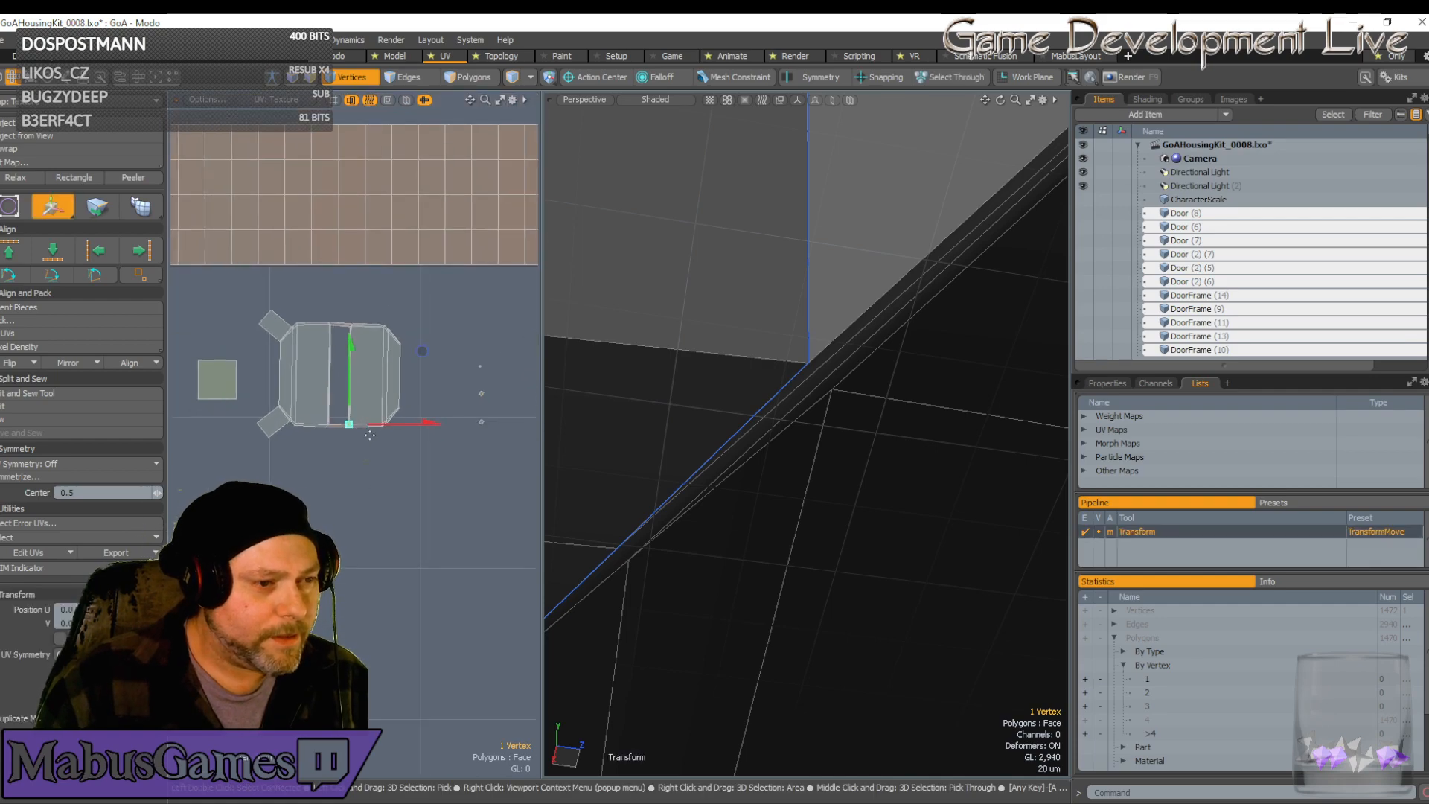
scroll(369, 437, down, 5)
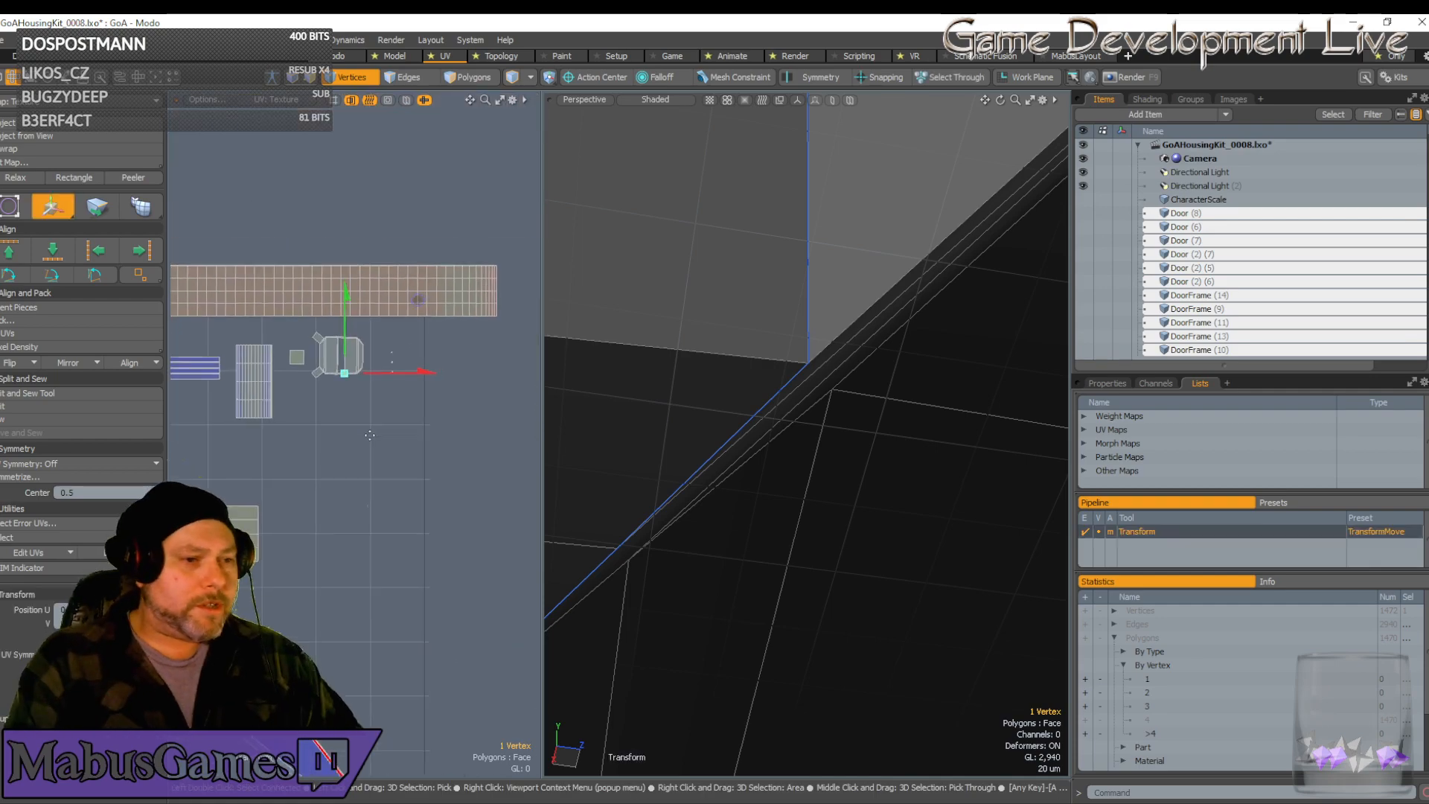
scroll(477, 447, up, 4)
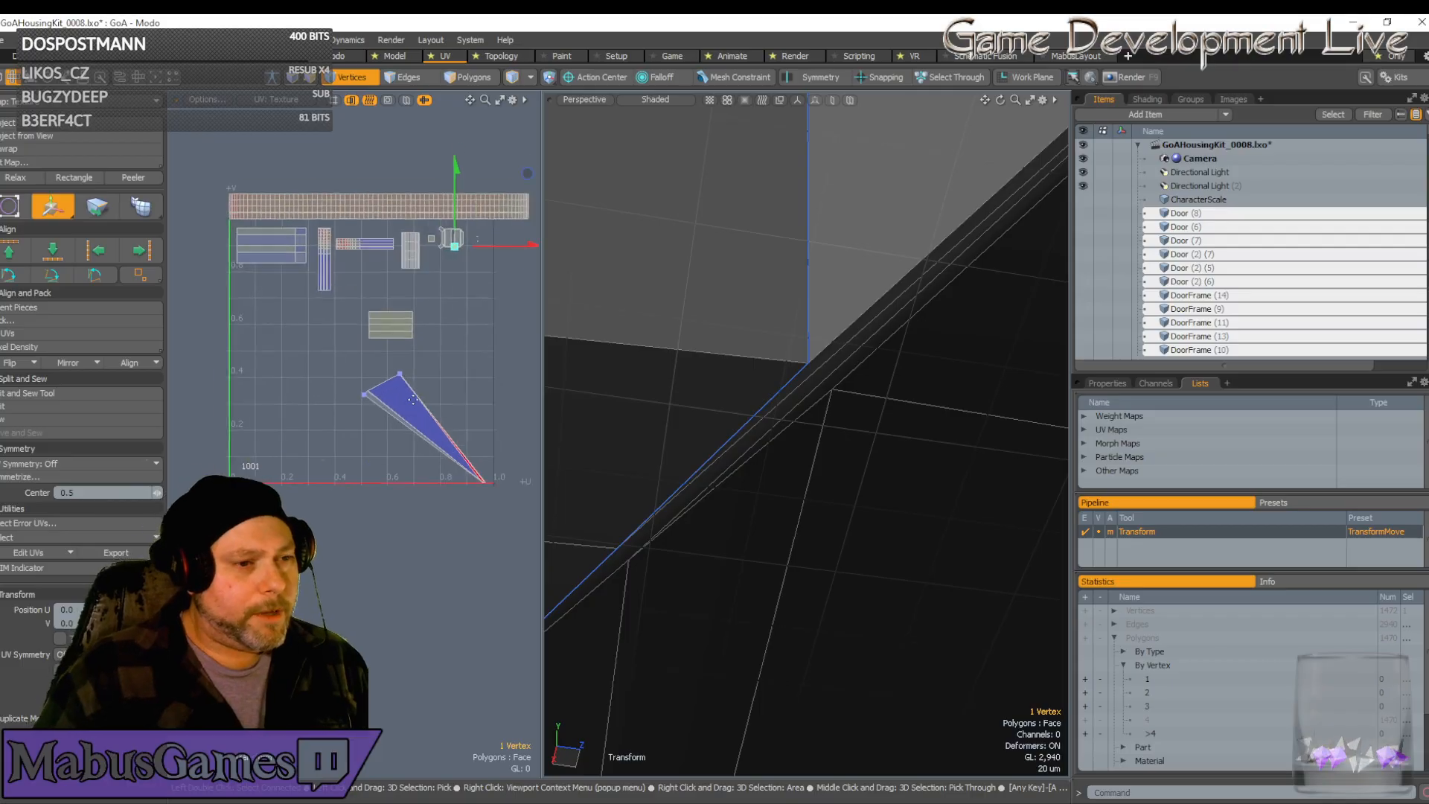
click(59, 212)
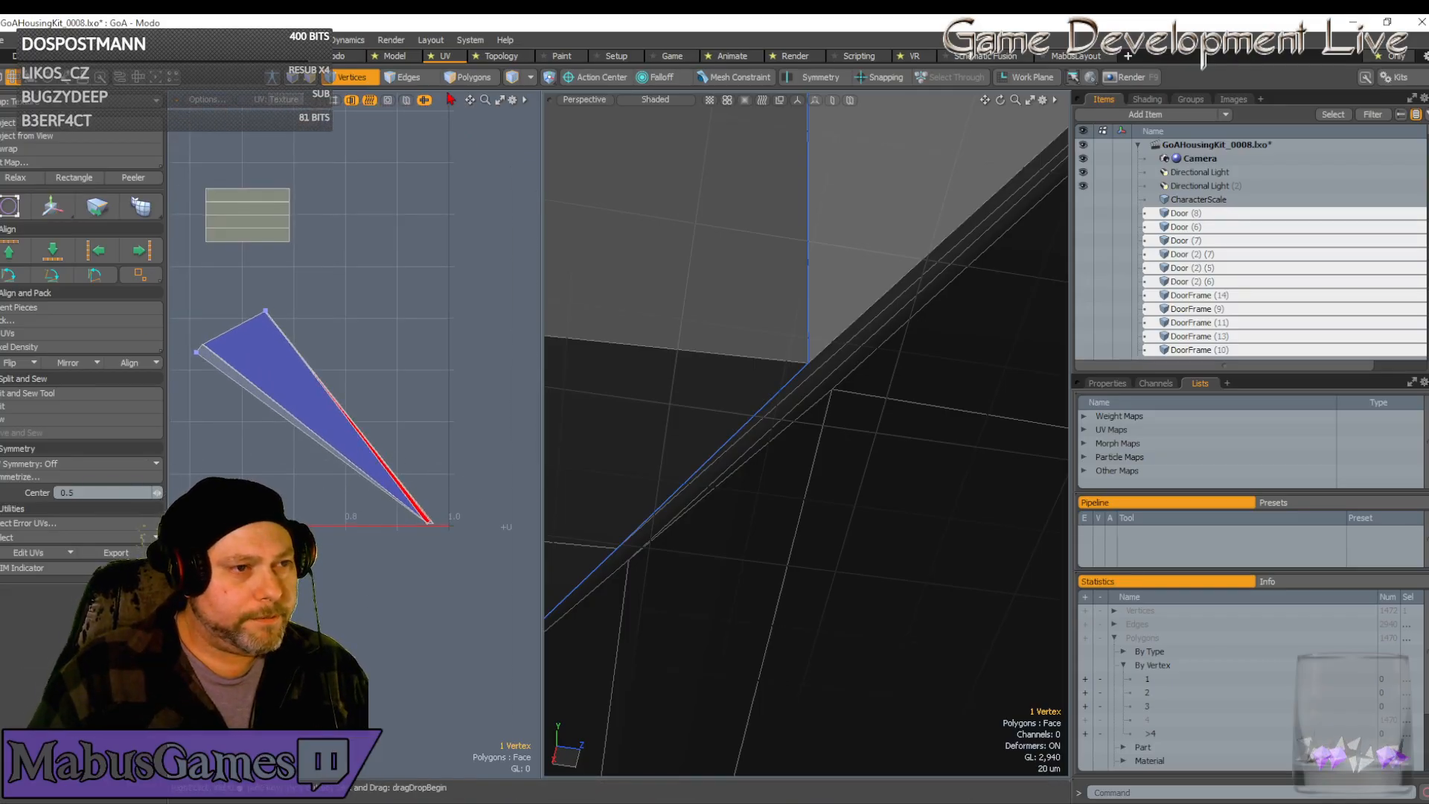
key(3)
double_click(309, 423)
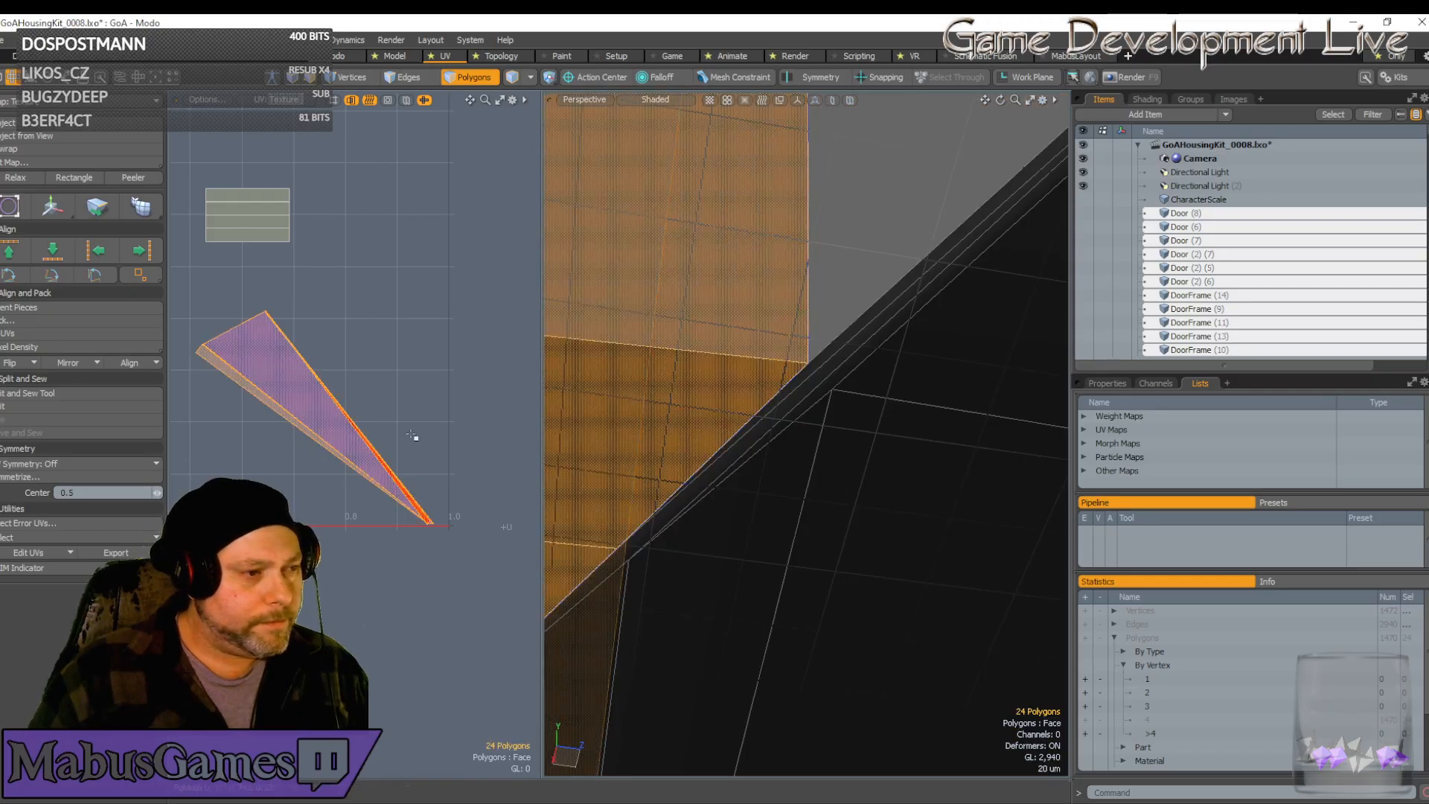
click(28, 180)
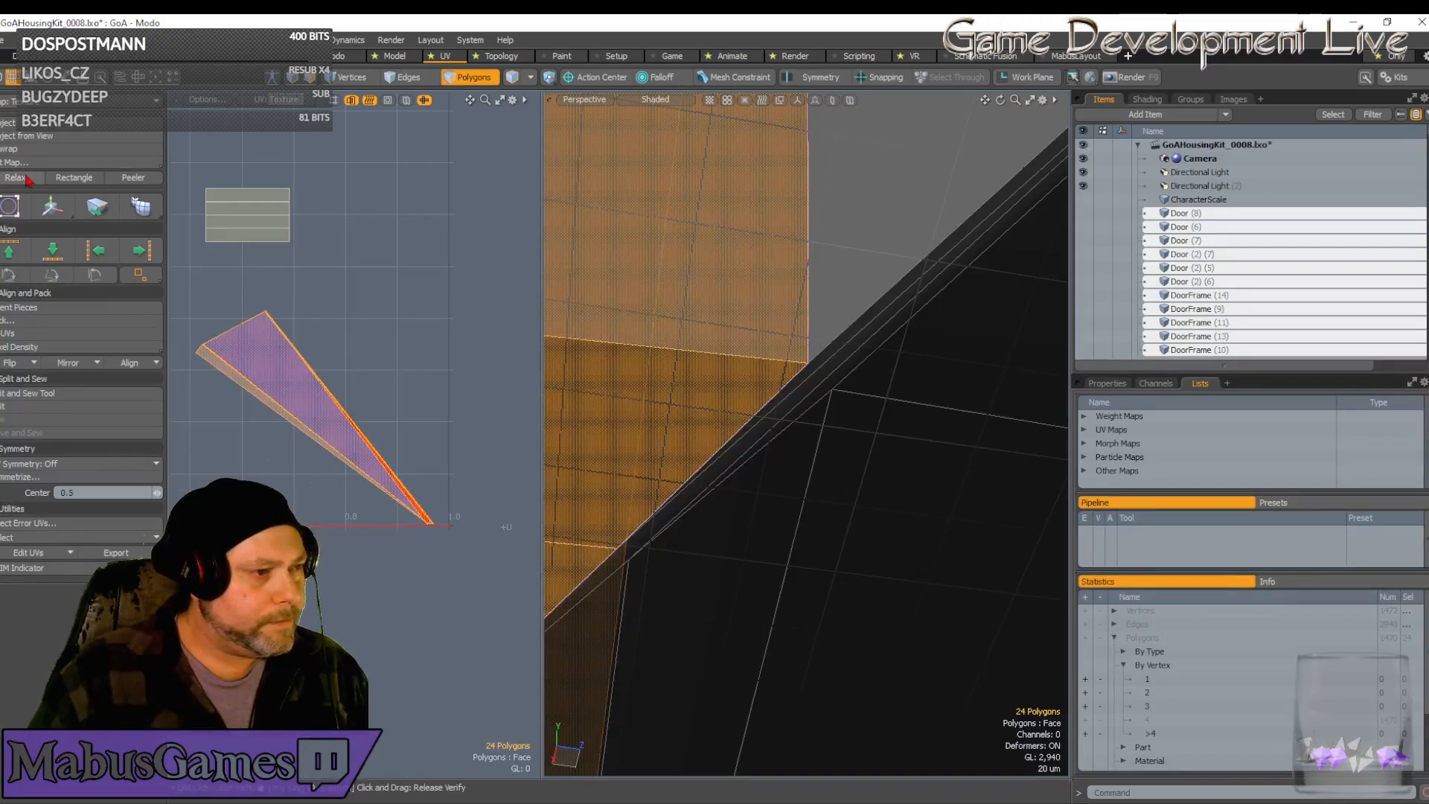
click(370, 337)
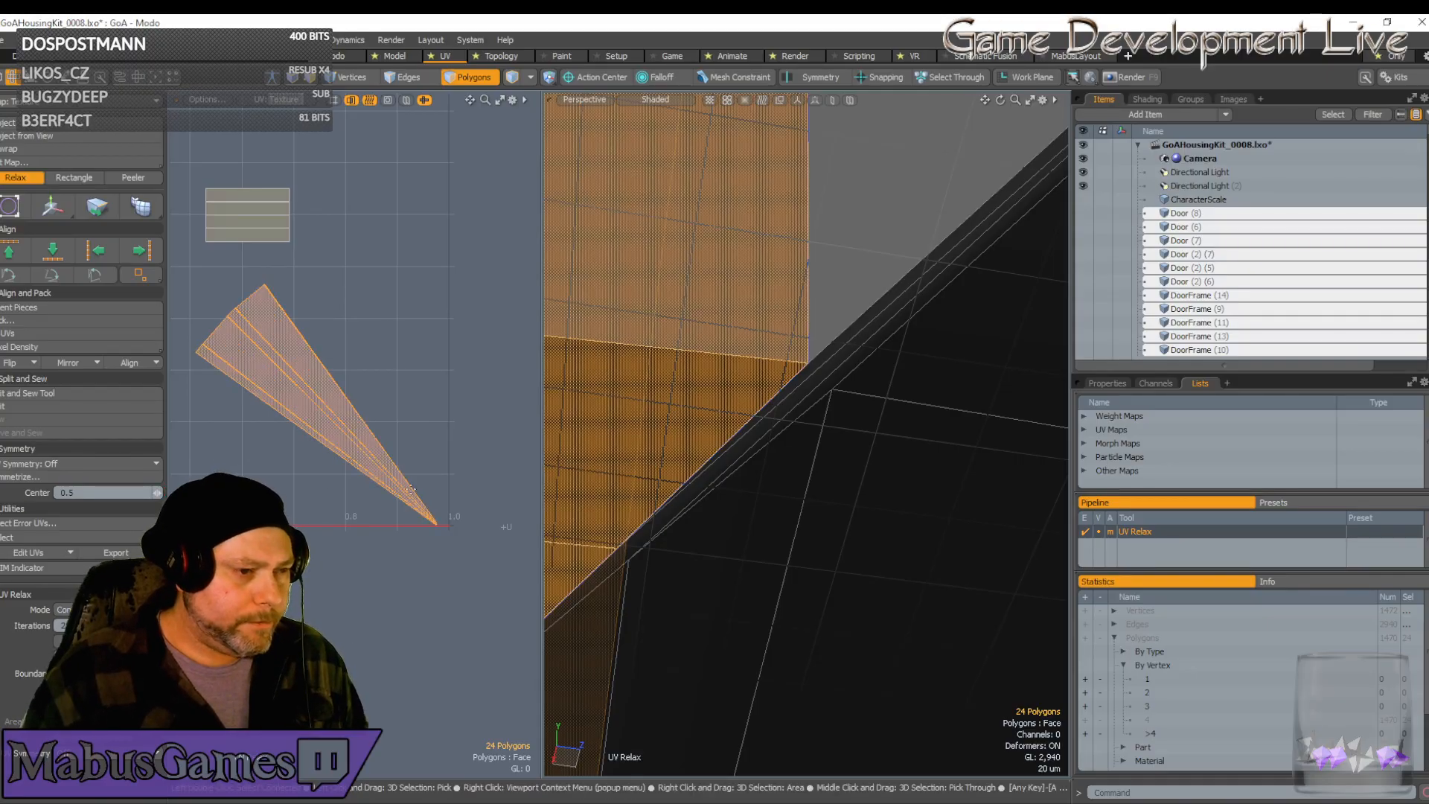
scroll(450, 549, up, 3)
scroll(461, 551, up, 4)
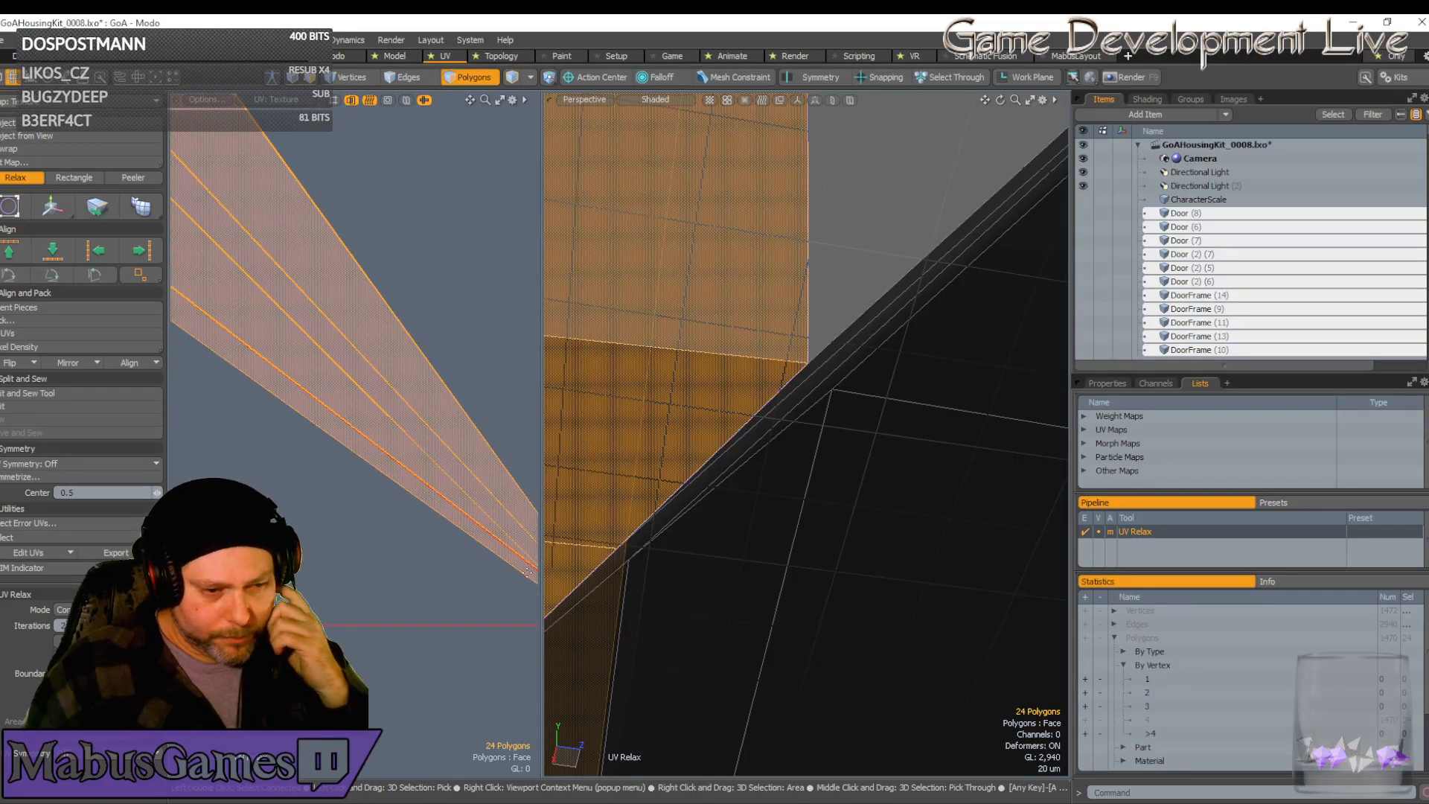
scroll(478, 554, down, 3)
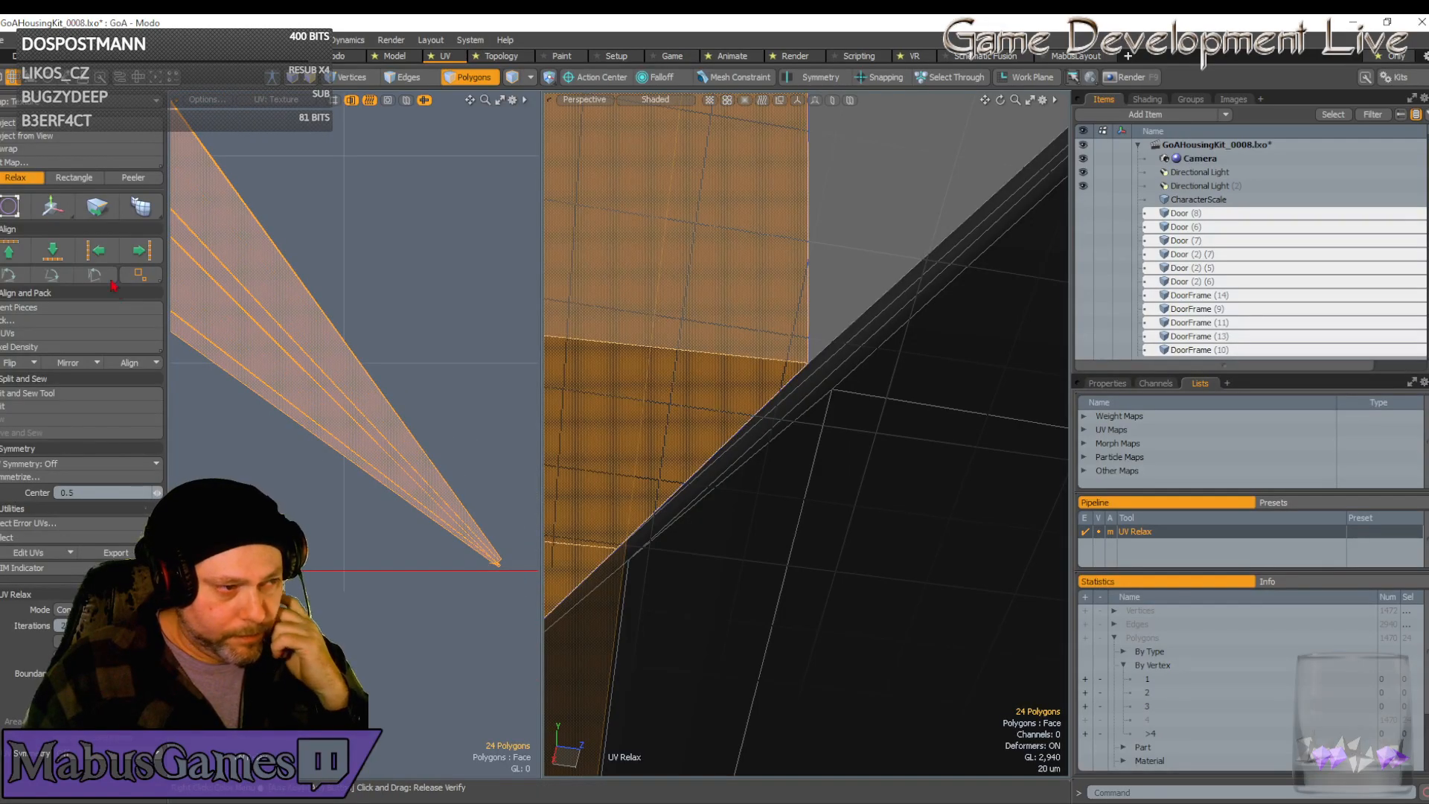
Run UV Relax once more on the selected wedge-shaped island
click(17, 178)
click(16, 179)
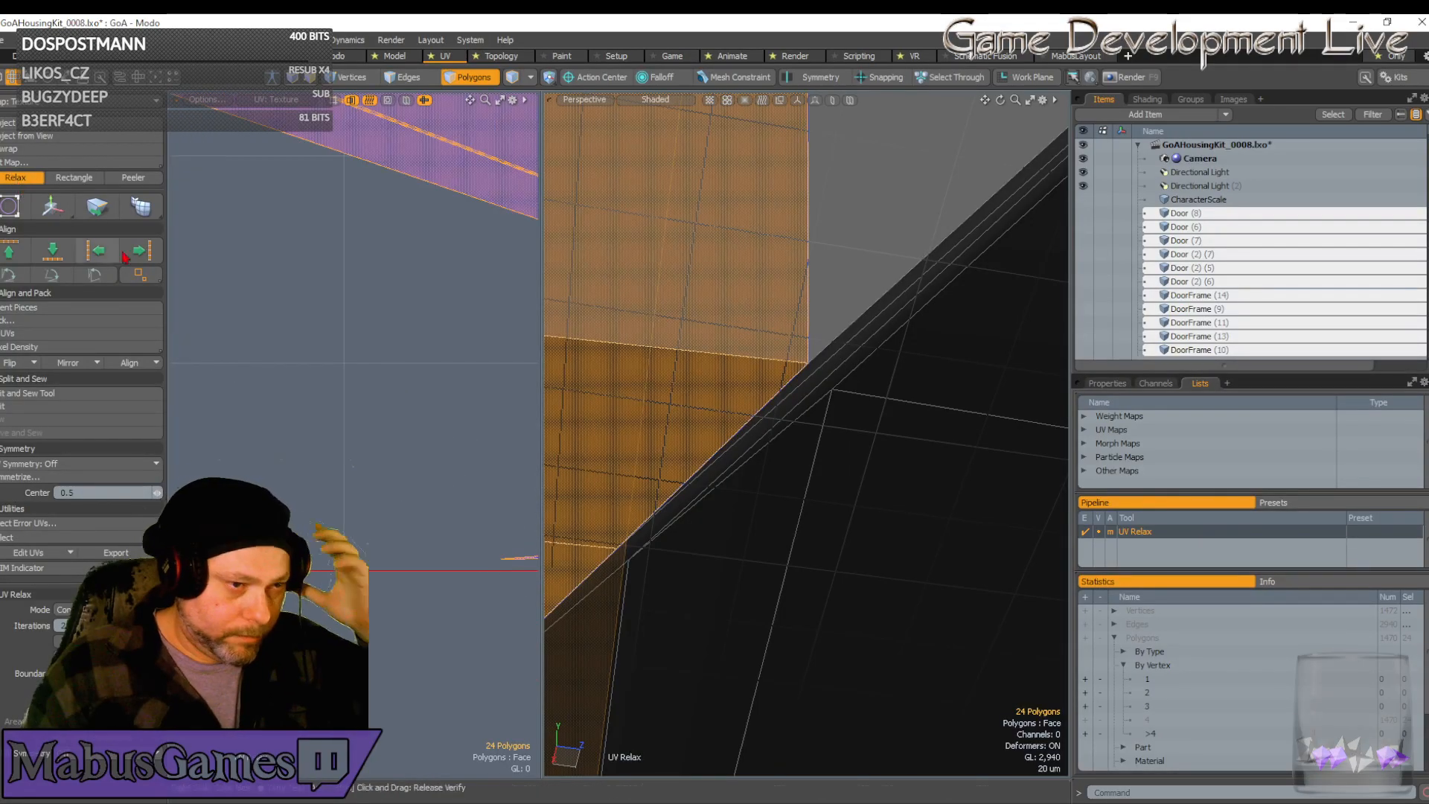
scroll(337, 349, down, 5)
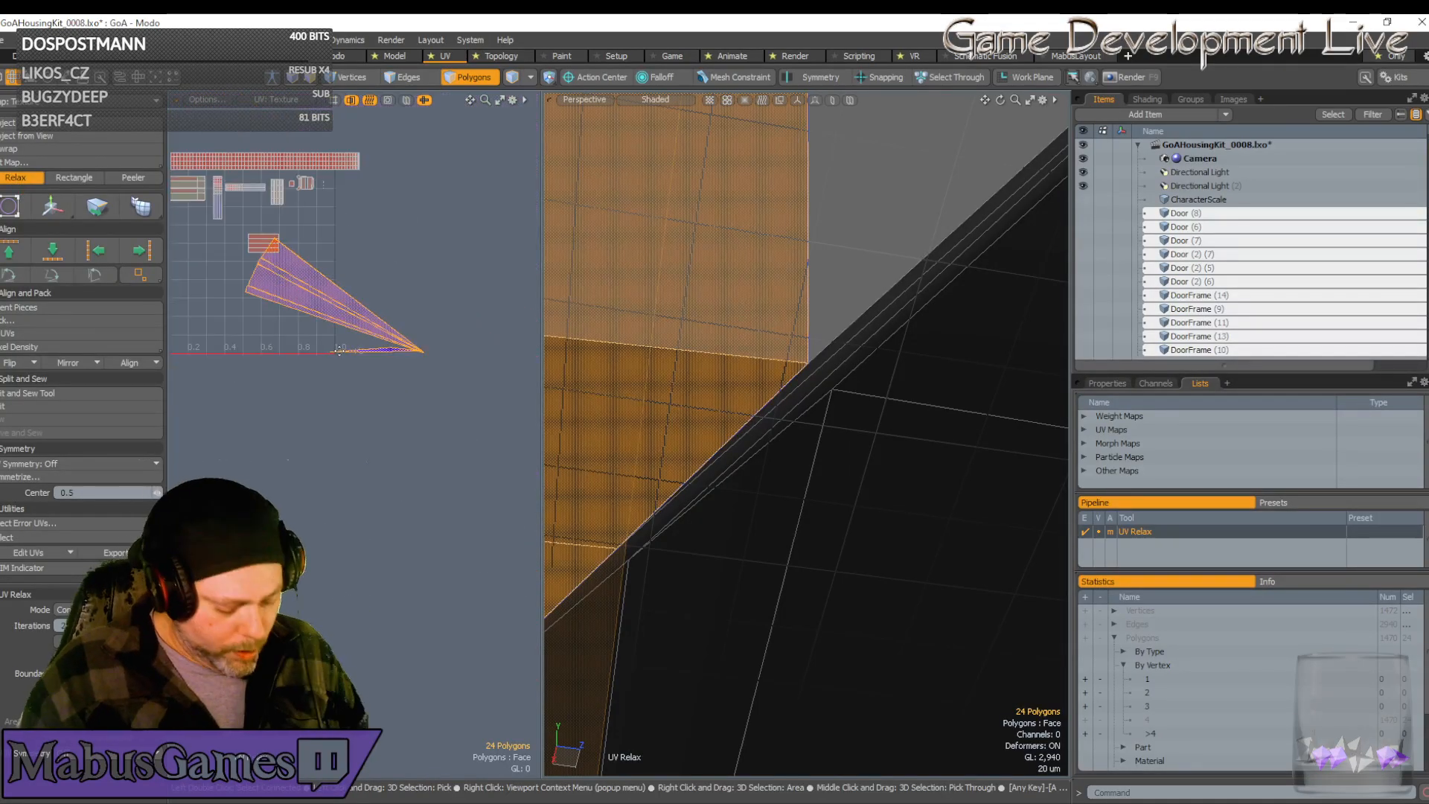
Move the outer short edges at the wedge island's lower tip down and left, away from the overlapping spike
key(space)
scroll(355, 364, up, 4)
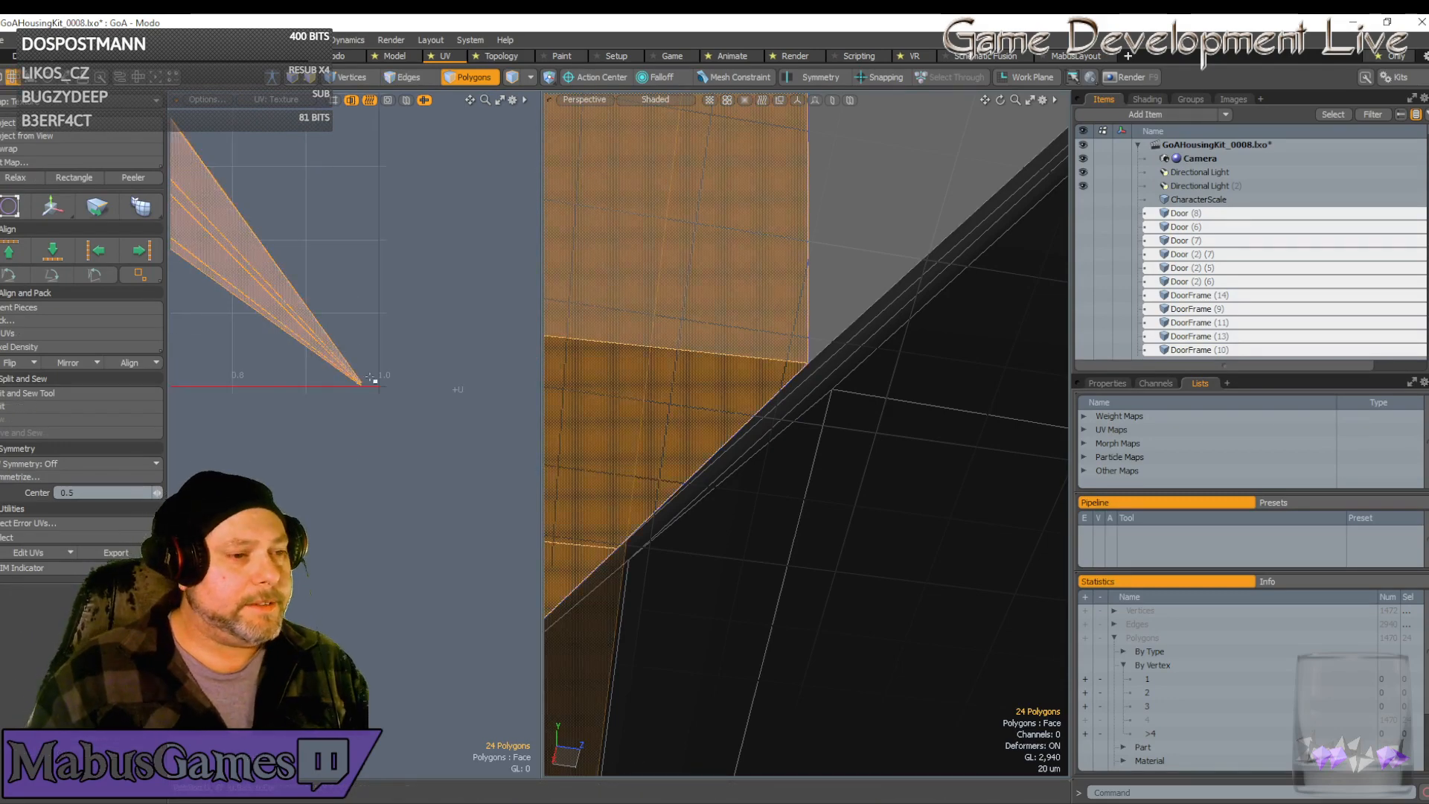
scroll(355, 365, up, 5)
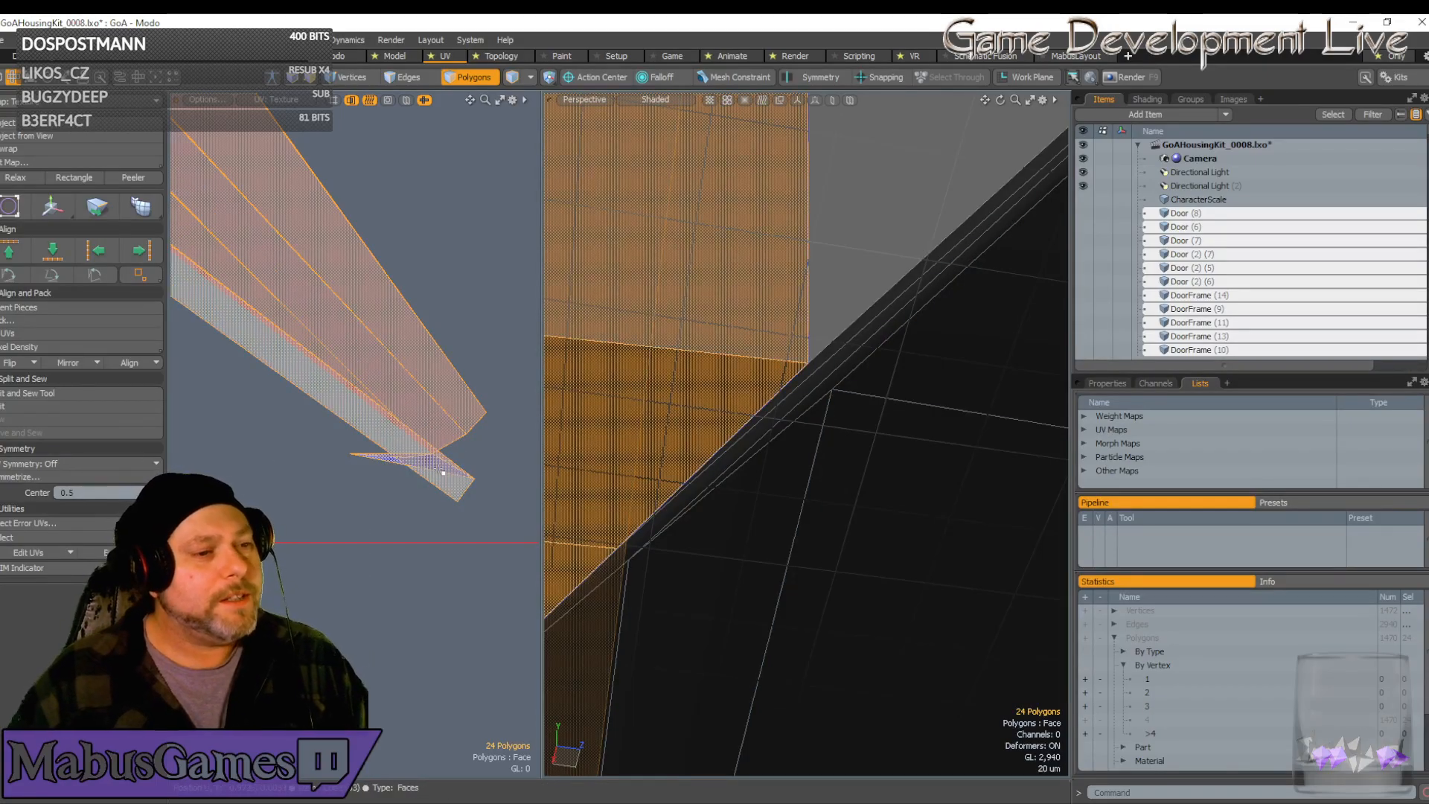
click(402, 76)
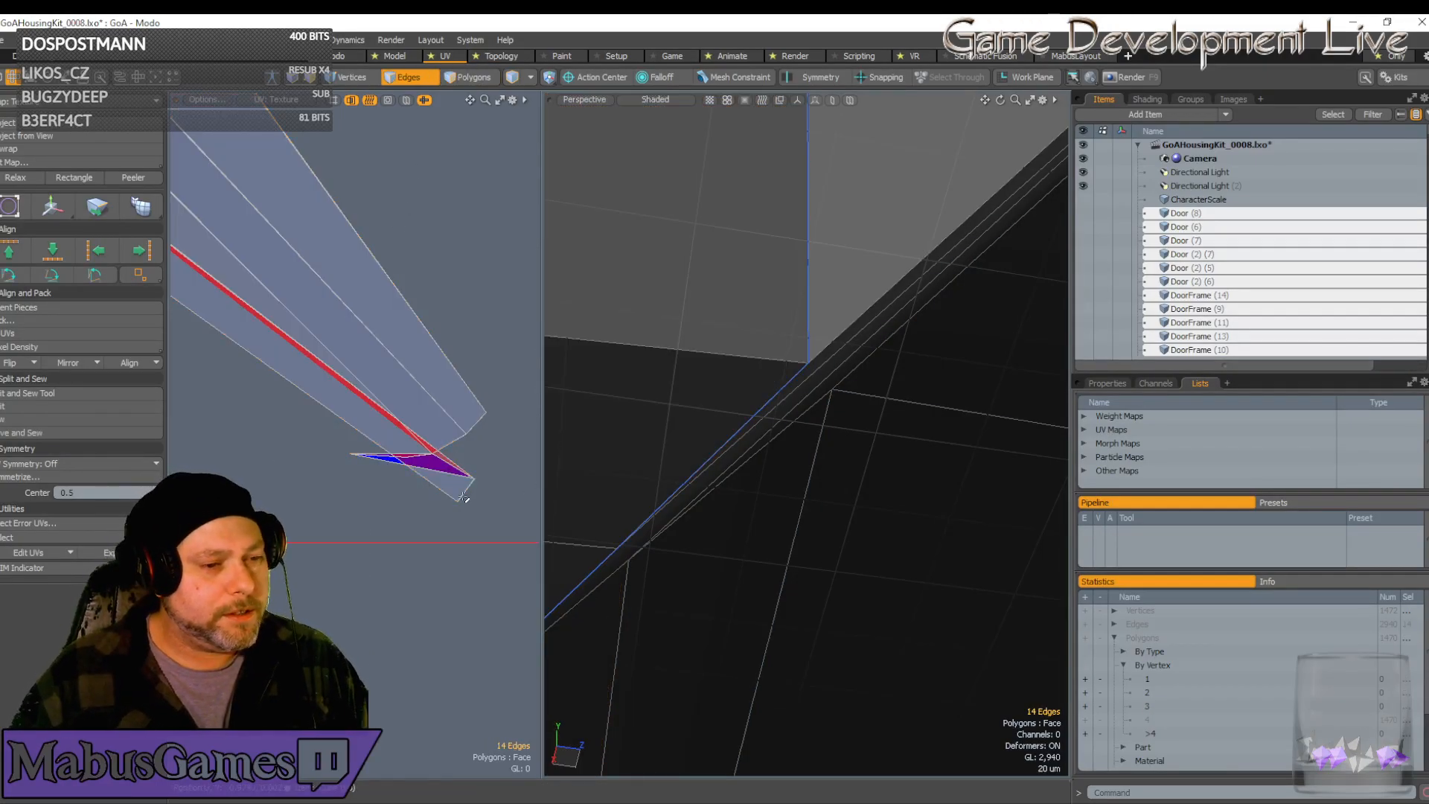
key(w)
drag(534, 417, 460, 458)
key(q)
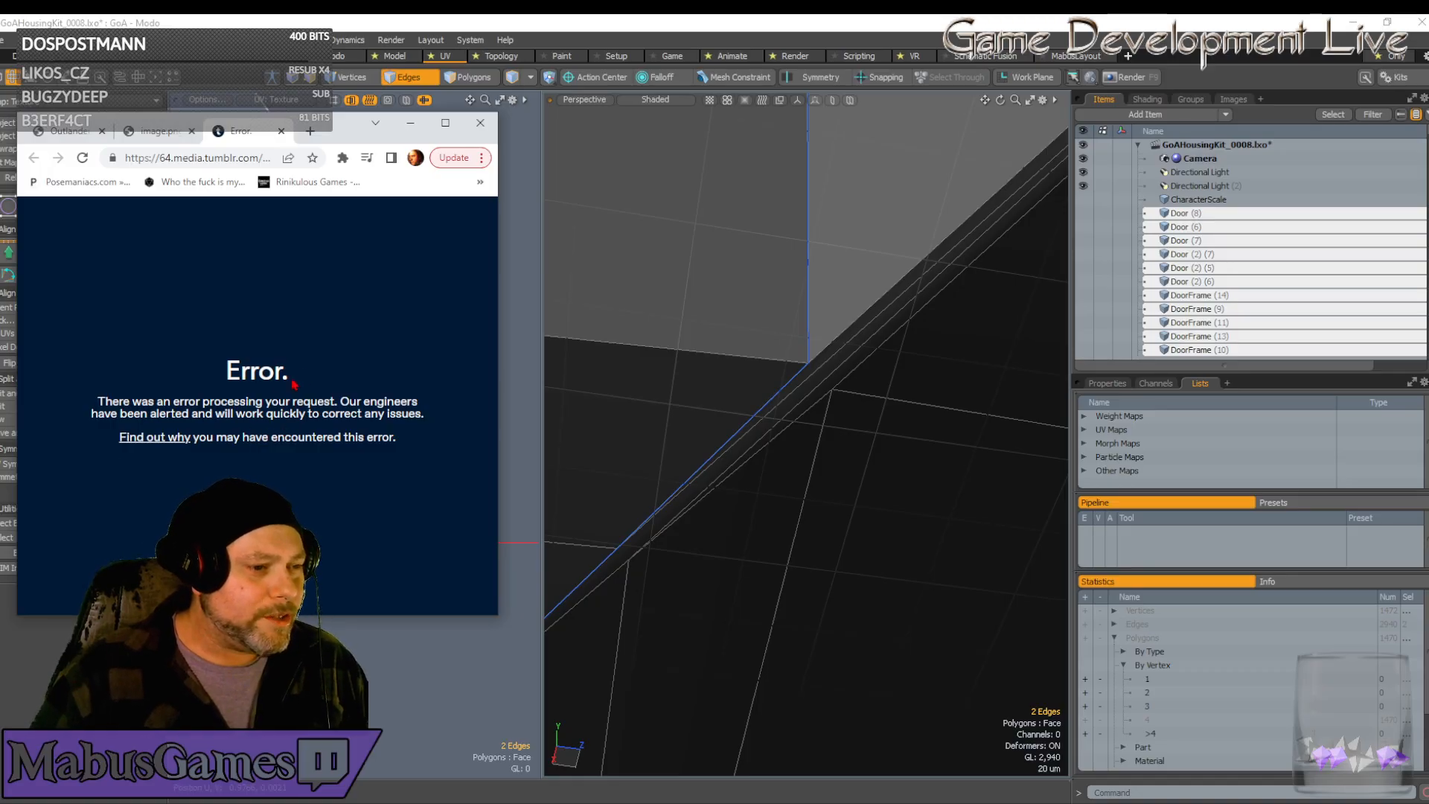
Close the browser tab with the error page and return to Modo
click(280, 131)
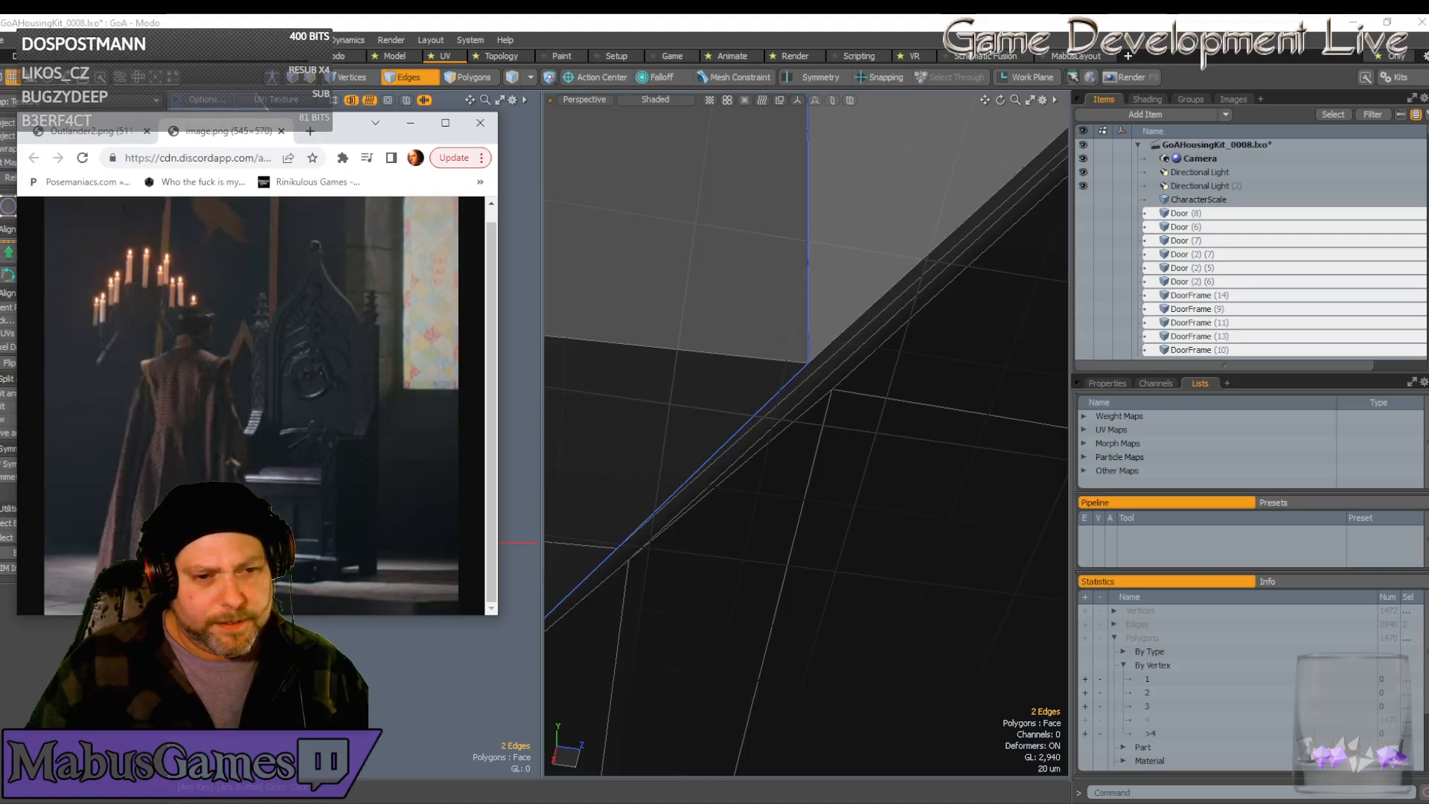
click(679, 21)
Shift the adjoining short end edge of the overlapping strip slightly left, exposing the spiked triangle at the wedge's tip
alt+drag(462, 523, 465, 461)
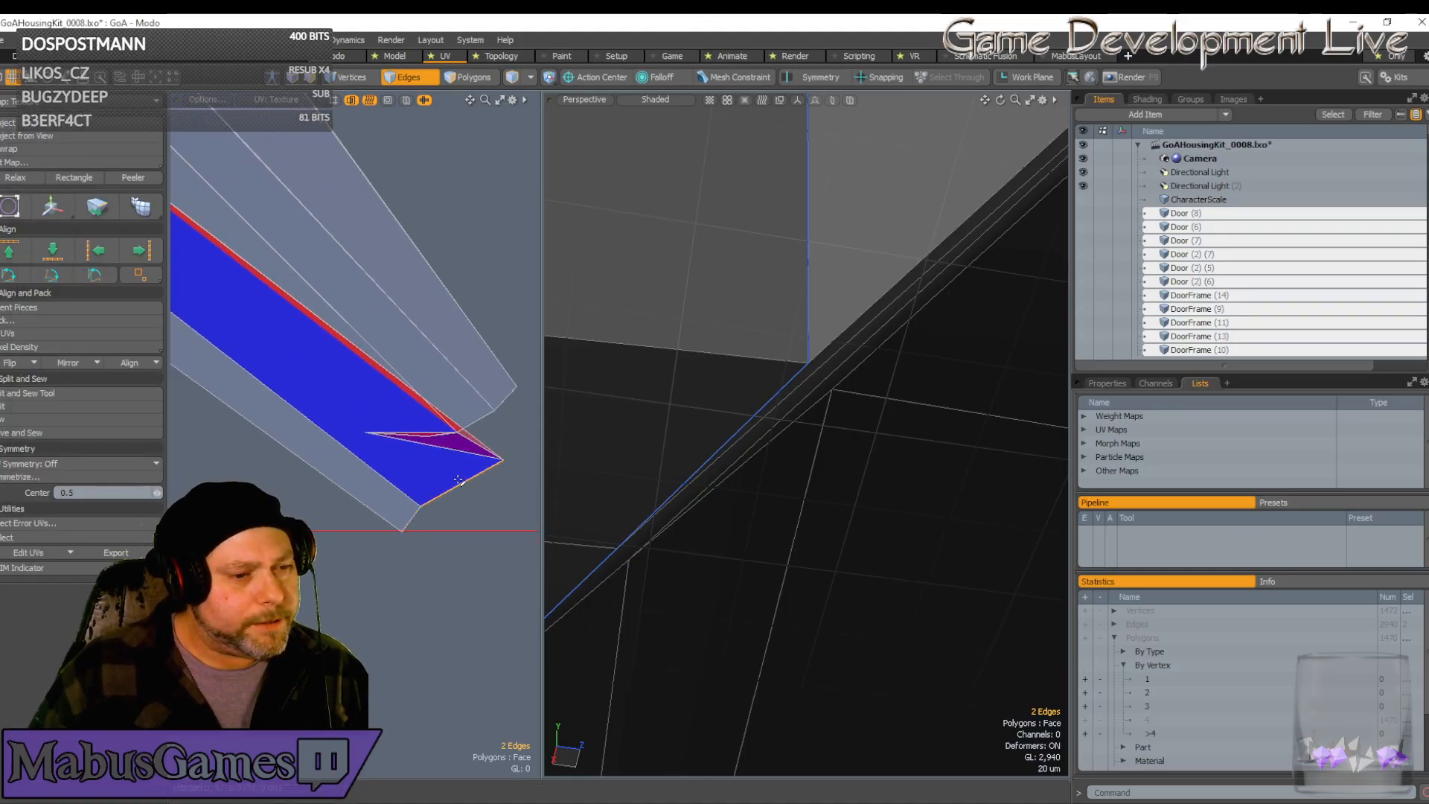
key(l)
click(459, 480)
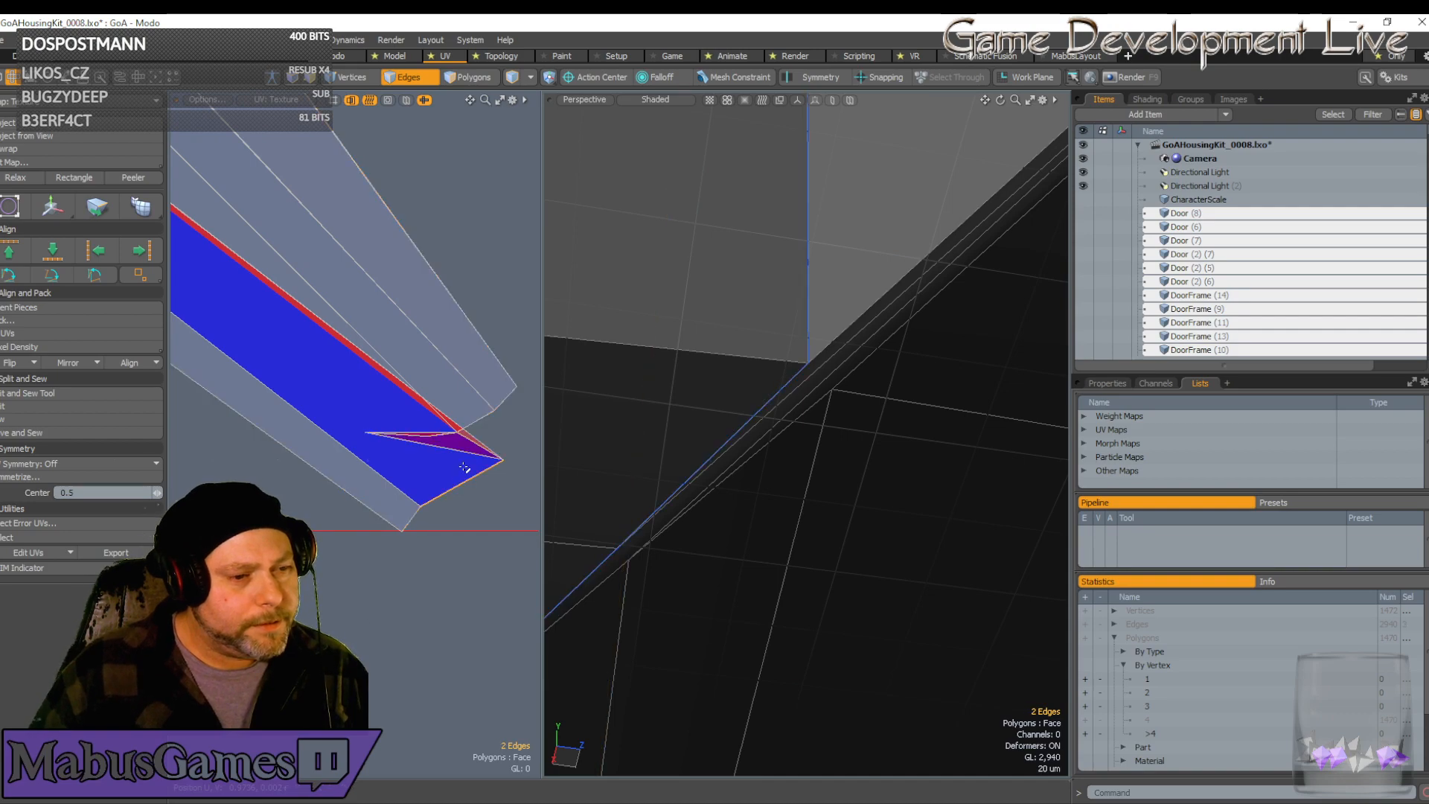
key(w)
drag(533, 412, 499, 414)
key(space)
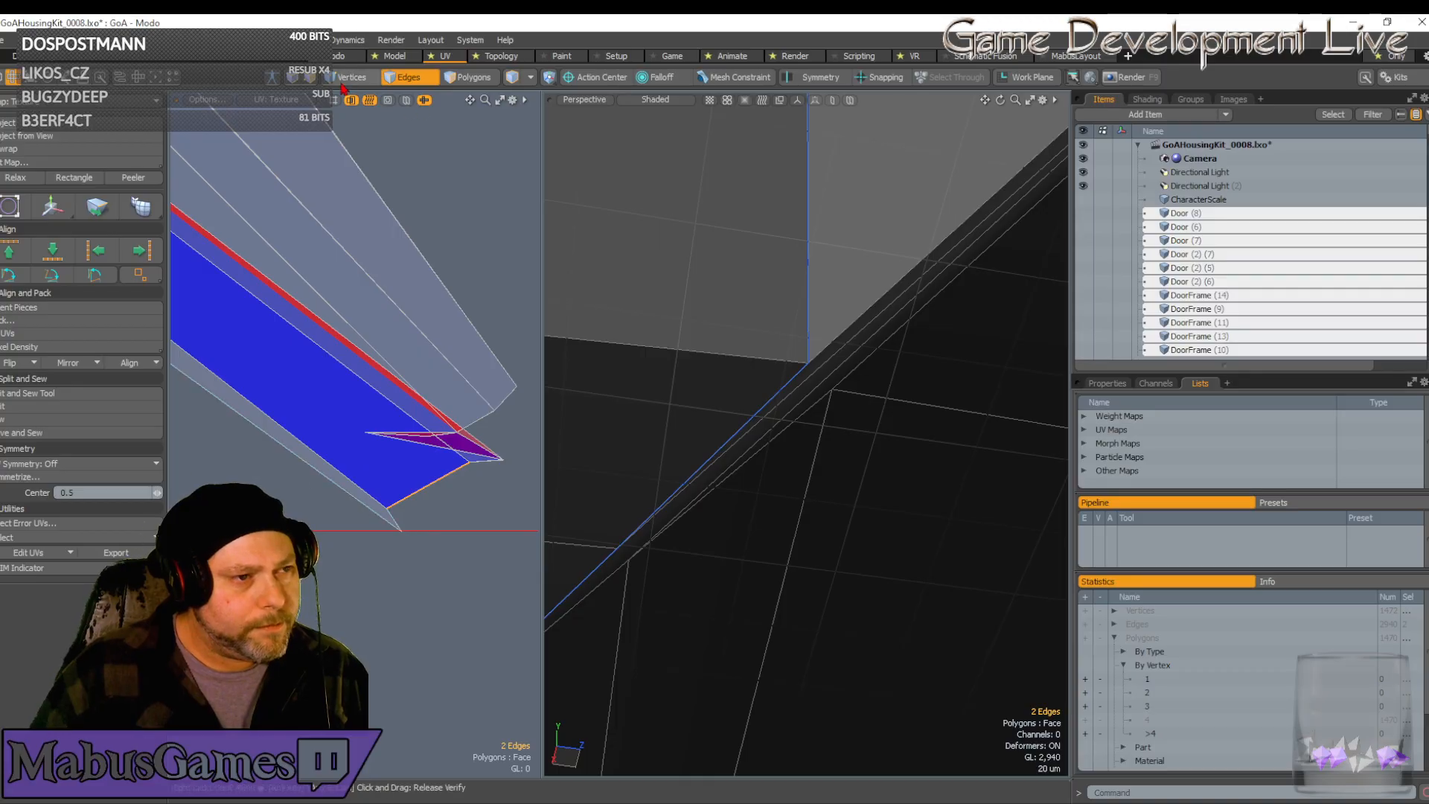
Pull the vertex at the far end of the spiked triangle right and down, just below the wedge's tip
key(1)
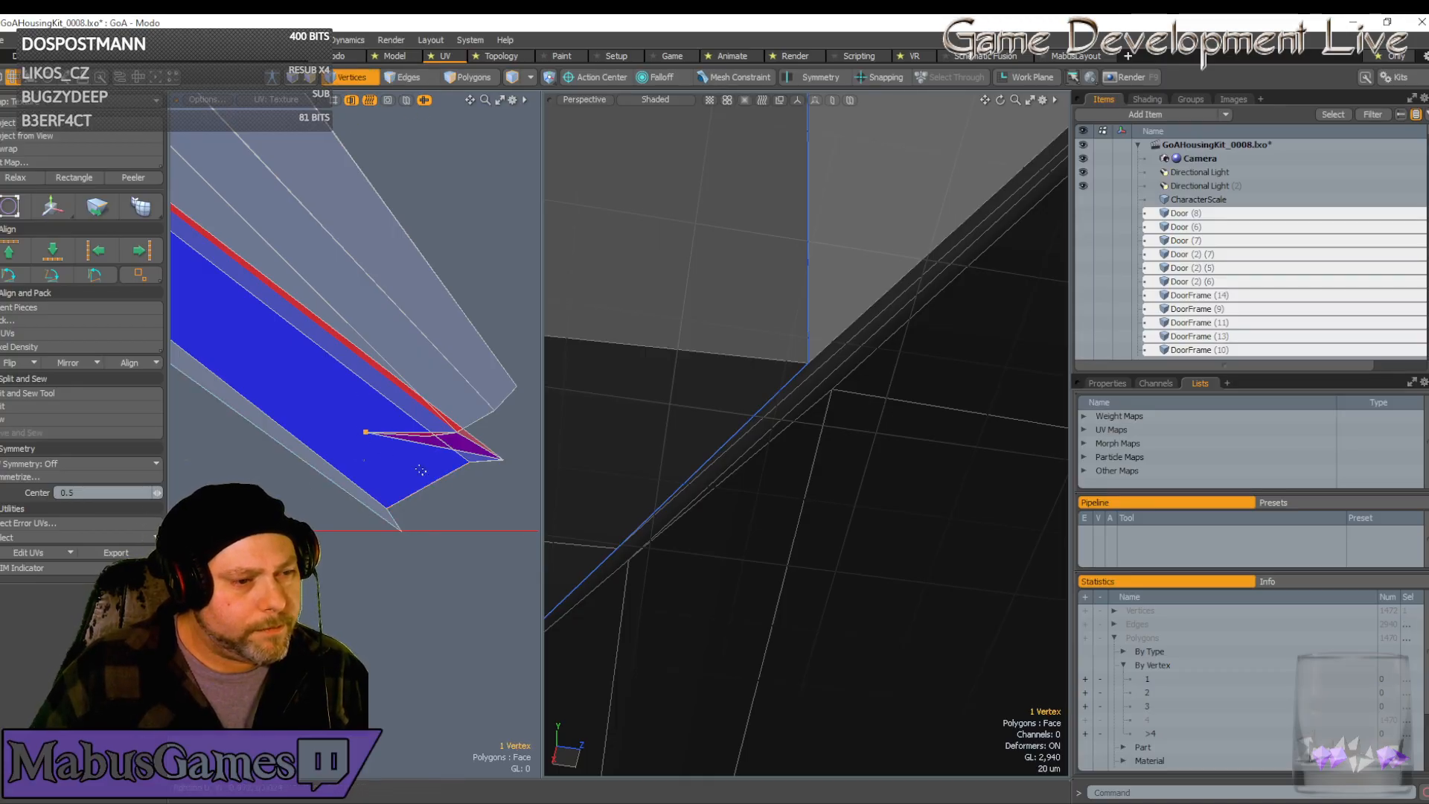
key(w)
drag(440, 357, 558, 359)
drag(419, 379, 425, 437)
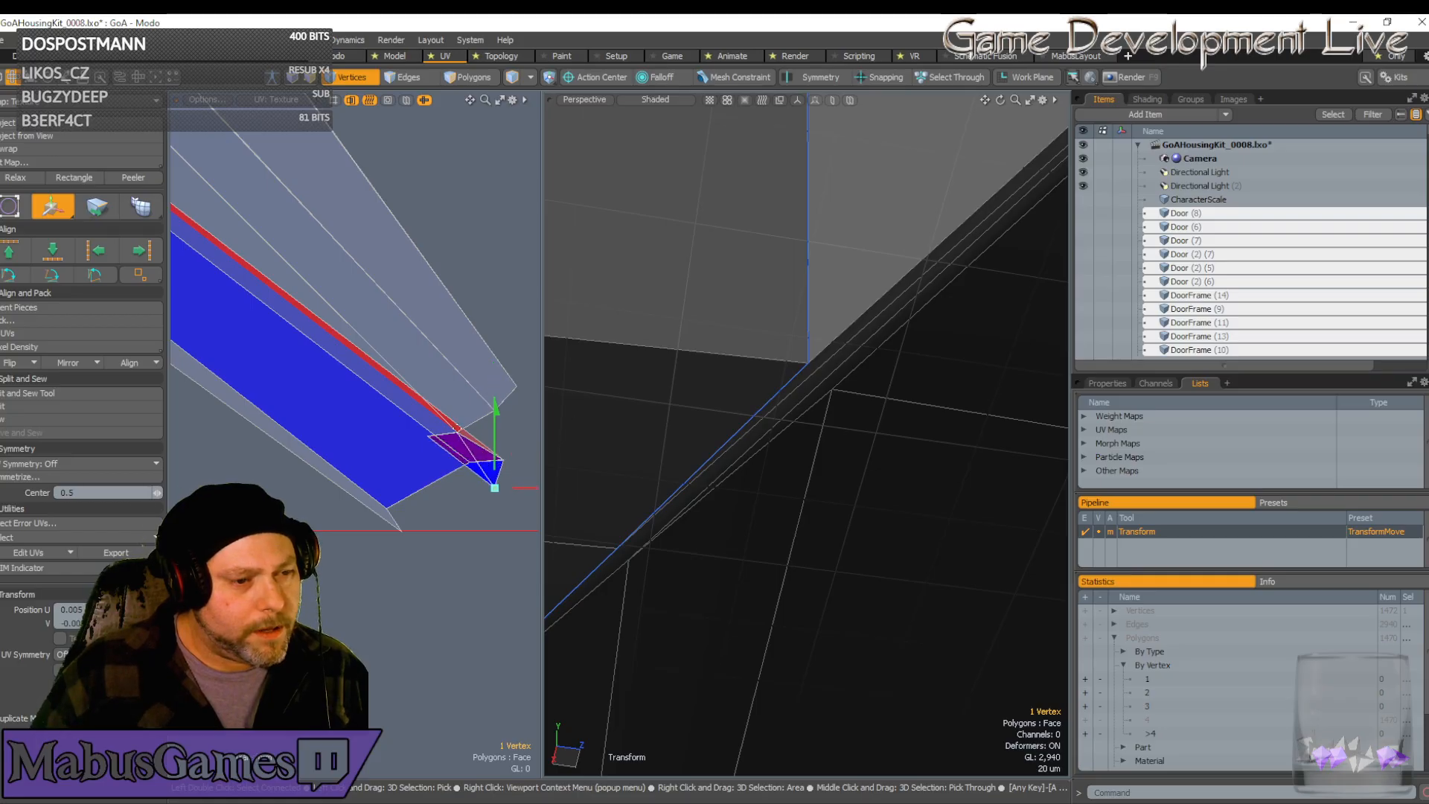
key(space)
Move the other inward-pointing vertex of the flipped triangles right and down, outside the wedge's tip
key(w)
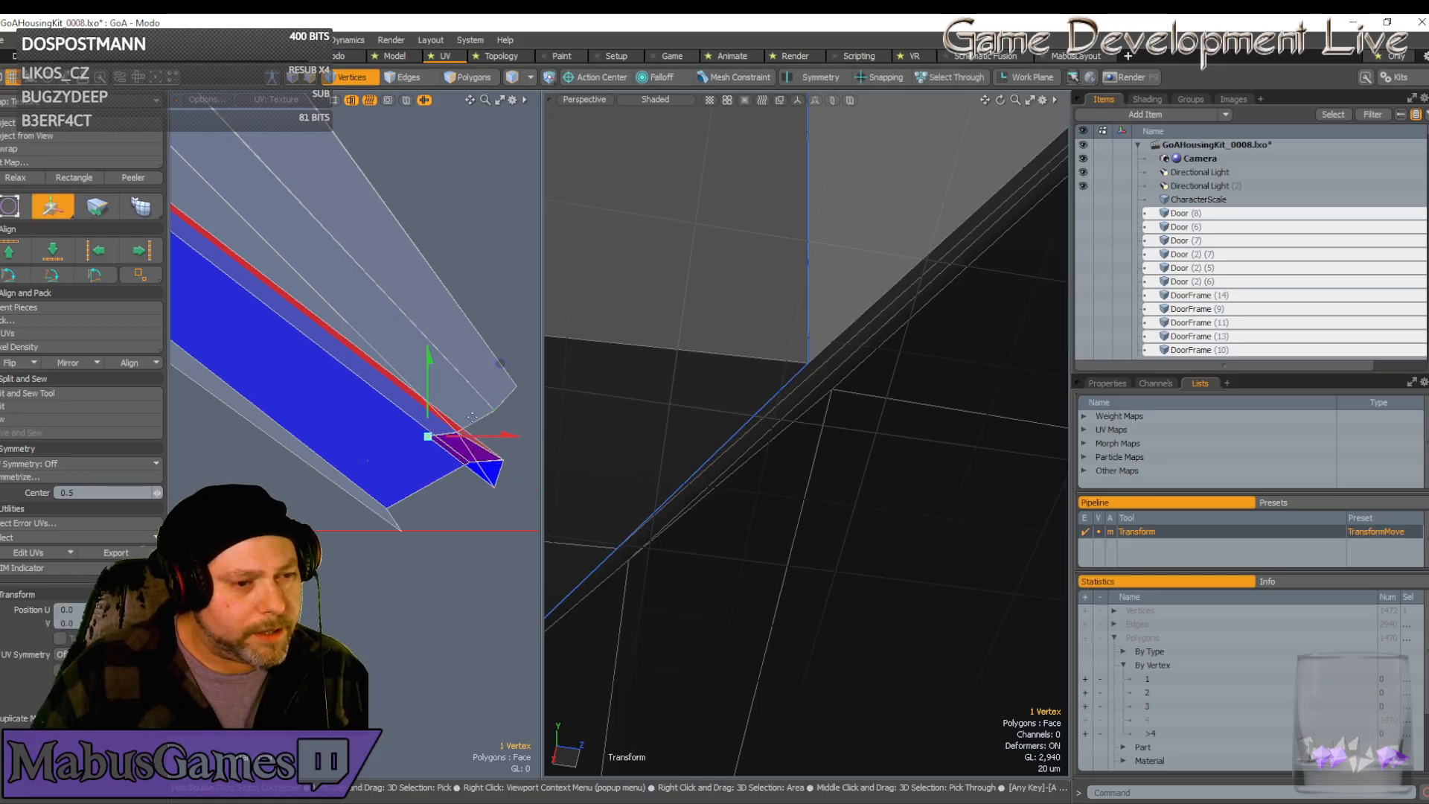
drag(429, 437, 525, 476)
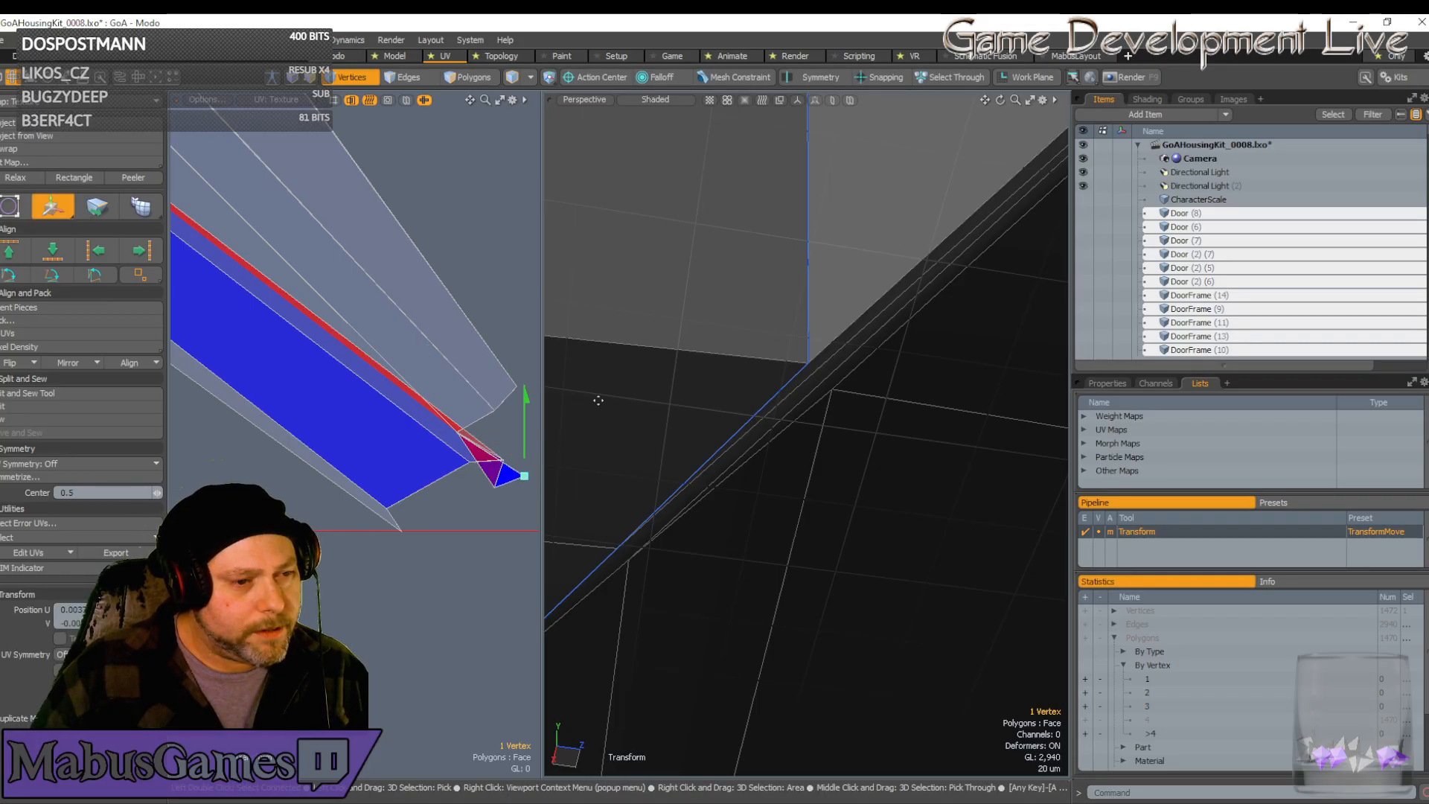
key(space)
Shift the vertices at the strip's upper end corner left and slightly down, away from the small flipped triangles
scroll(353, 317, down, 2)
click(428, 412)
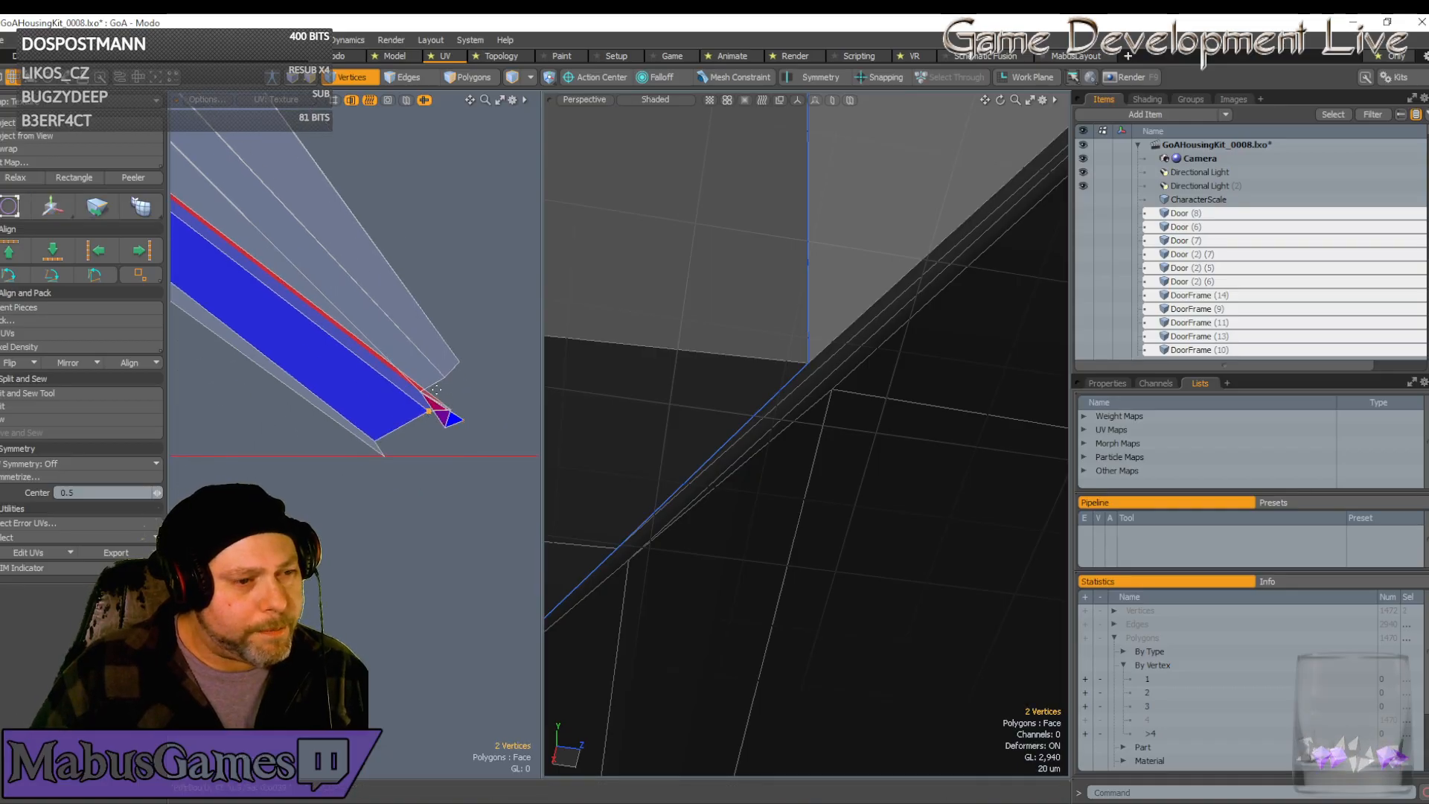
key(w)
drag(429, 411, 392, 424)
key(space)
key(w)
drag(522, 338, 490, 348)
key(space)
Pull the tiny inner vertex at the top of the small end triangles right and down to unfold the narrow sliver
scroll(412, 428, up, 4)
scroll(449, 289, down, 2)
alt+shift+drag(449, 289, 321, 225)
scroll(379, 373, up, 7)
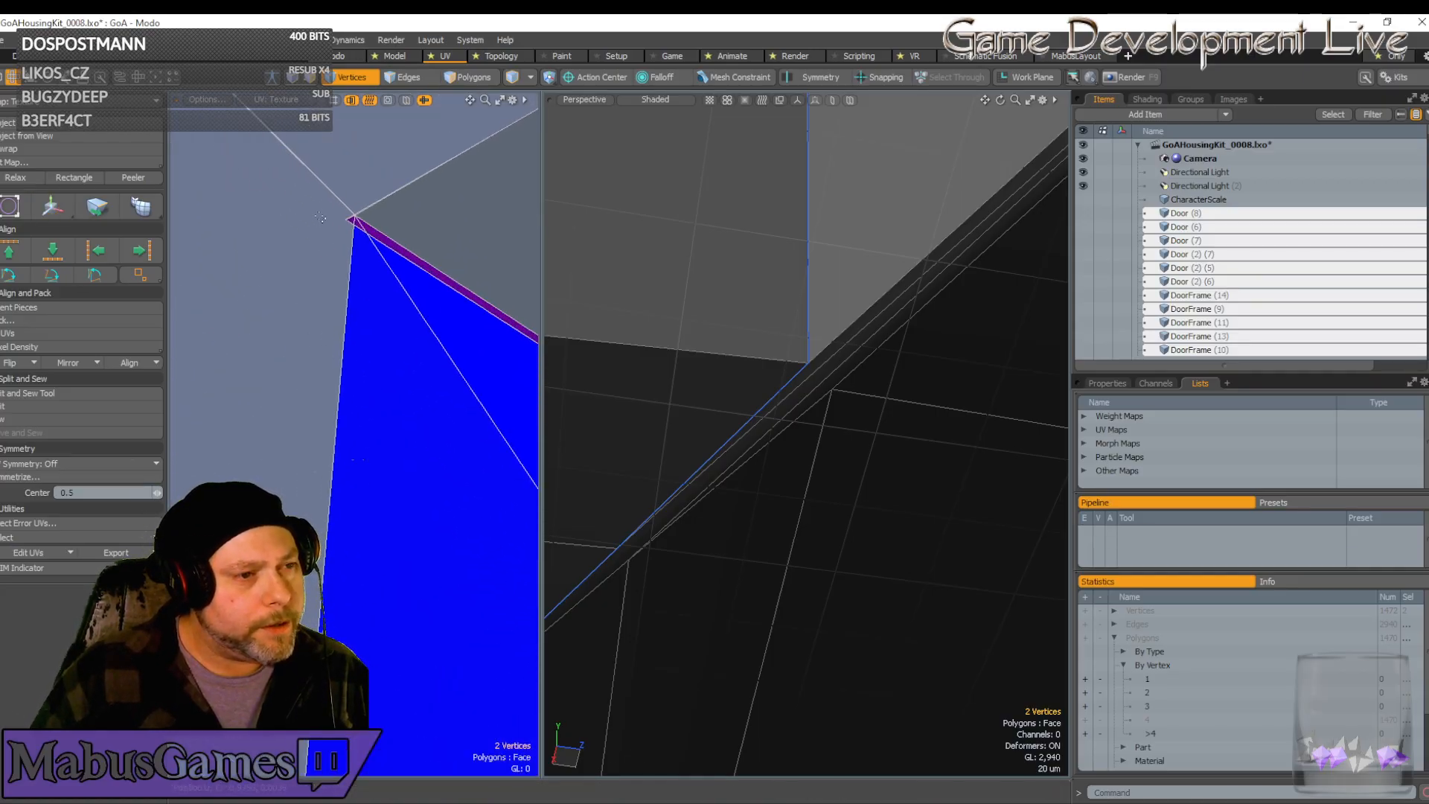
click(350, 222)
scroll(421, 304, down, 3)
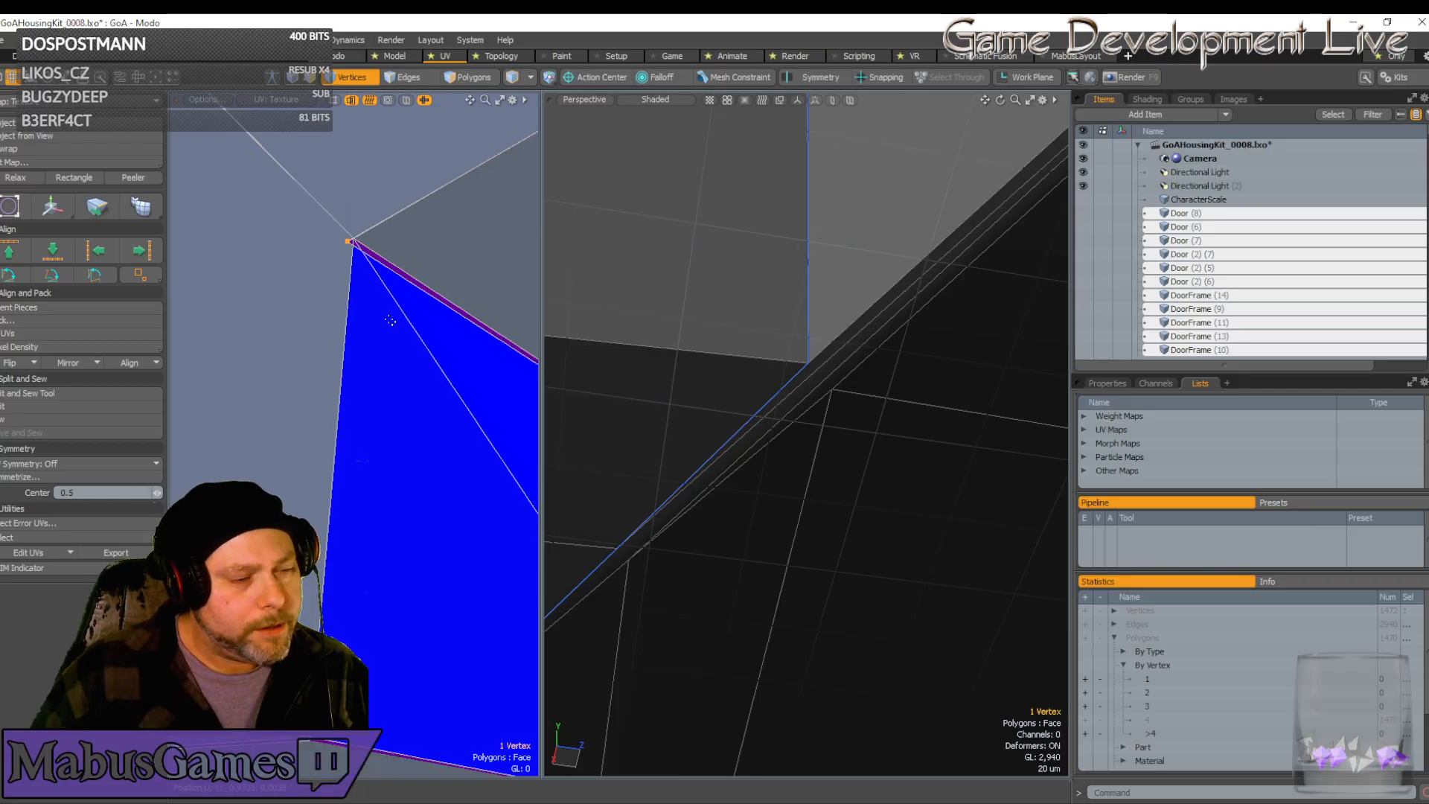
key(w)
drag(450, 224, 478, 253)
key(q)
Move the two outer corner vertices of the small triangle fan up and left, close to the notch in the wedge's tip
scroll(439, 350, down, 6)
scroll(409, 398, up, 3)
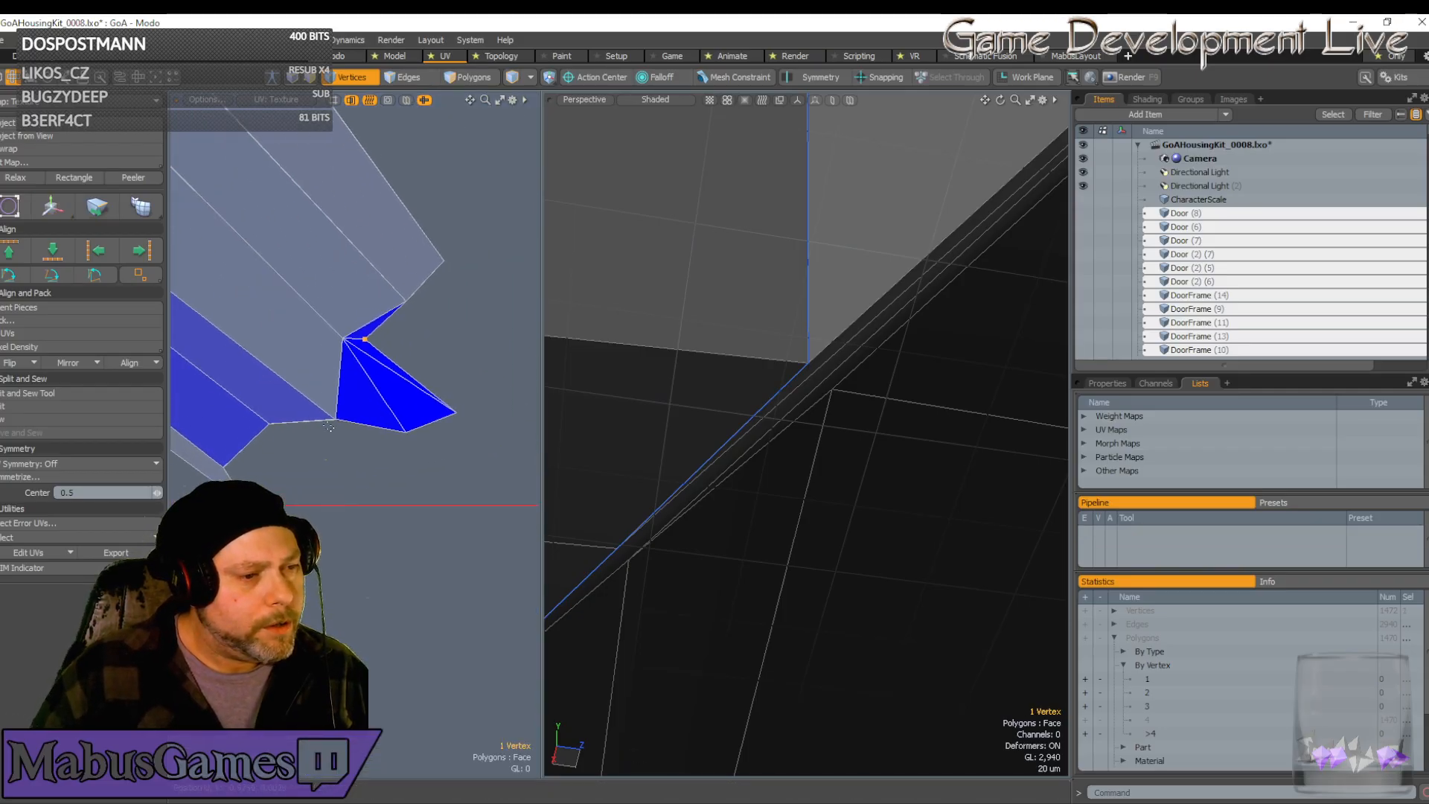
scroll(417, 406, up, 4)
scroll(466, 372, down, 2)
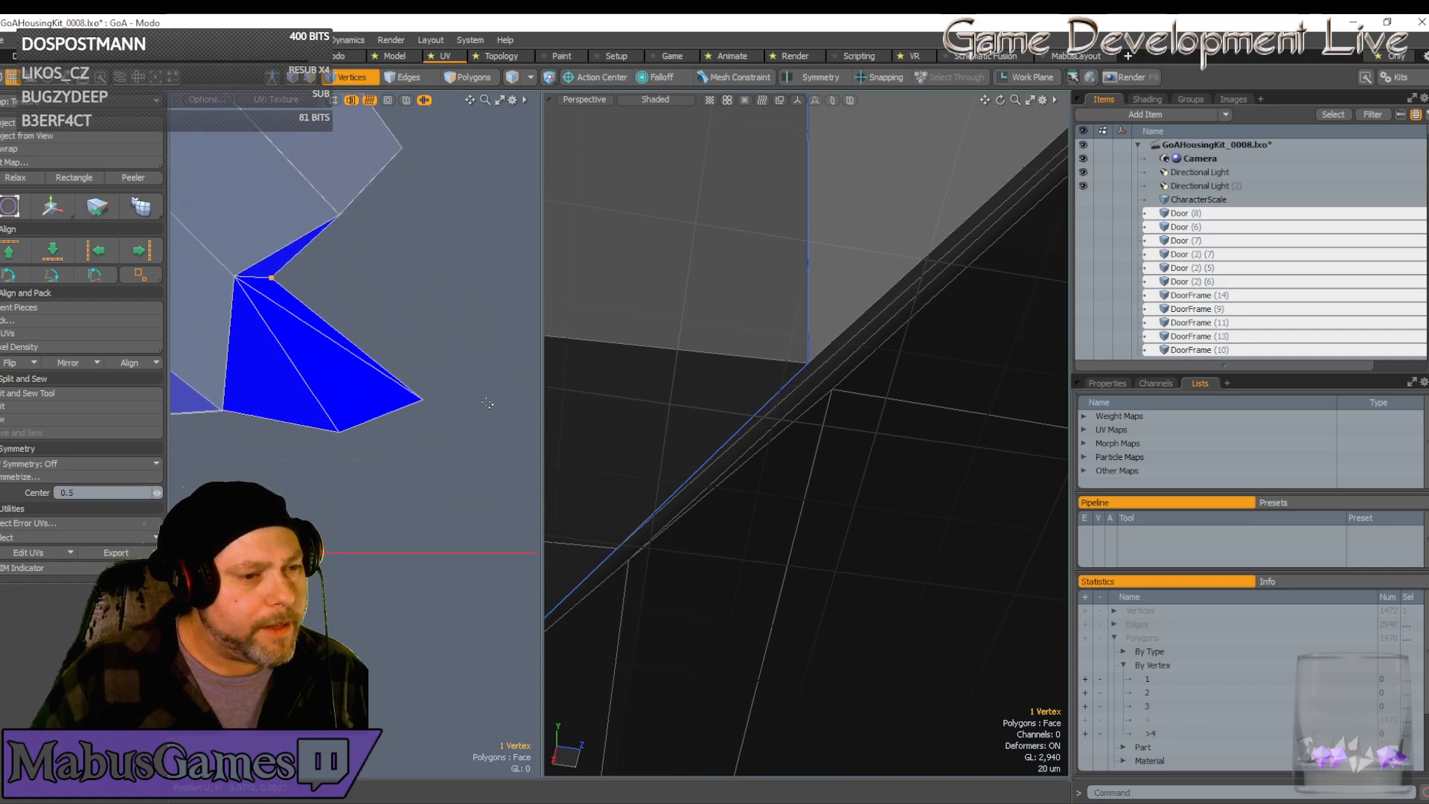
shift+click(332, 430)
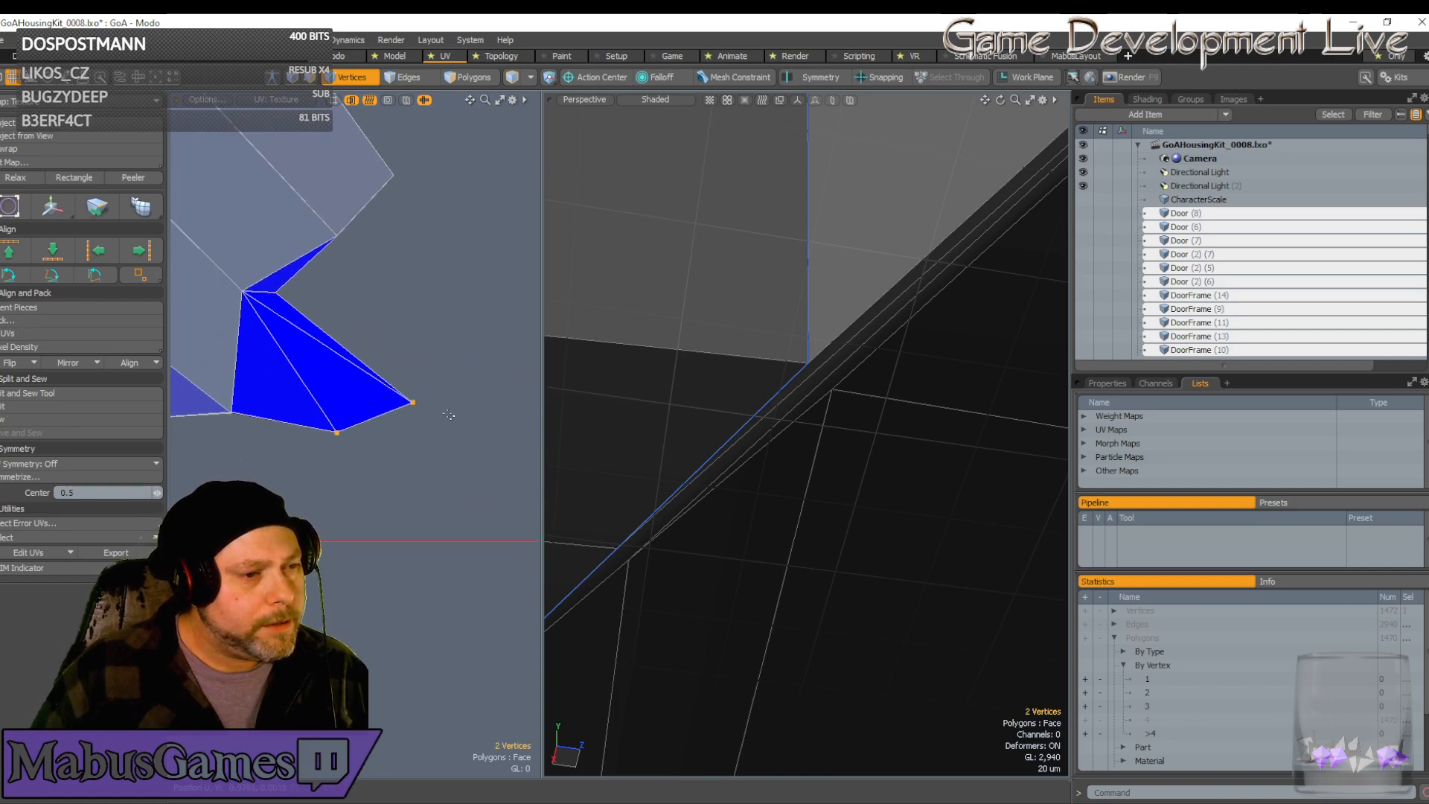
key(w)
drag(443, 344, 332, 242)
key(q)
click(339, 319)
key(w)
key(q)
Apply UV Relax to the adjusted wedge-shaped island's polygons
scroll(312, 348, down, 5)
alt+drag(313, 348, 396, 344)
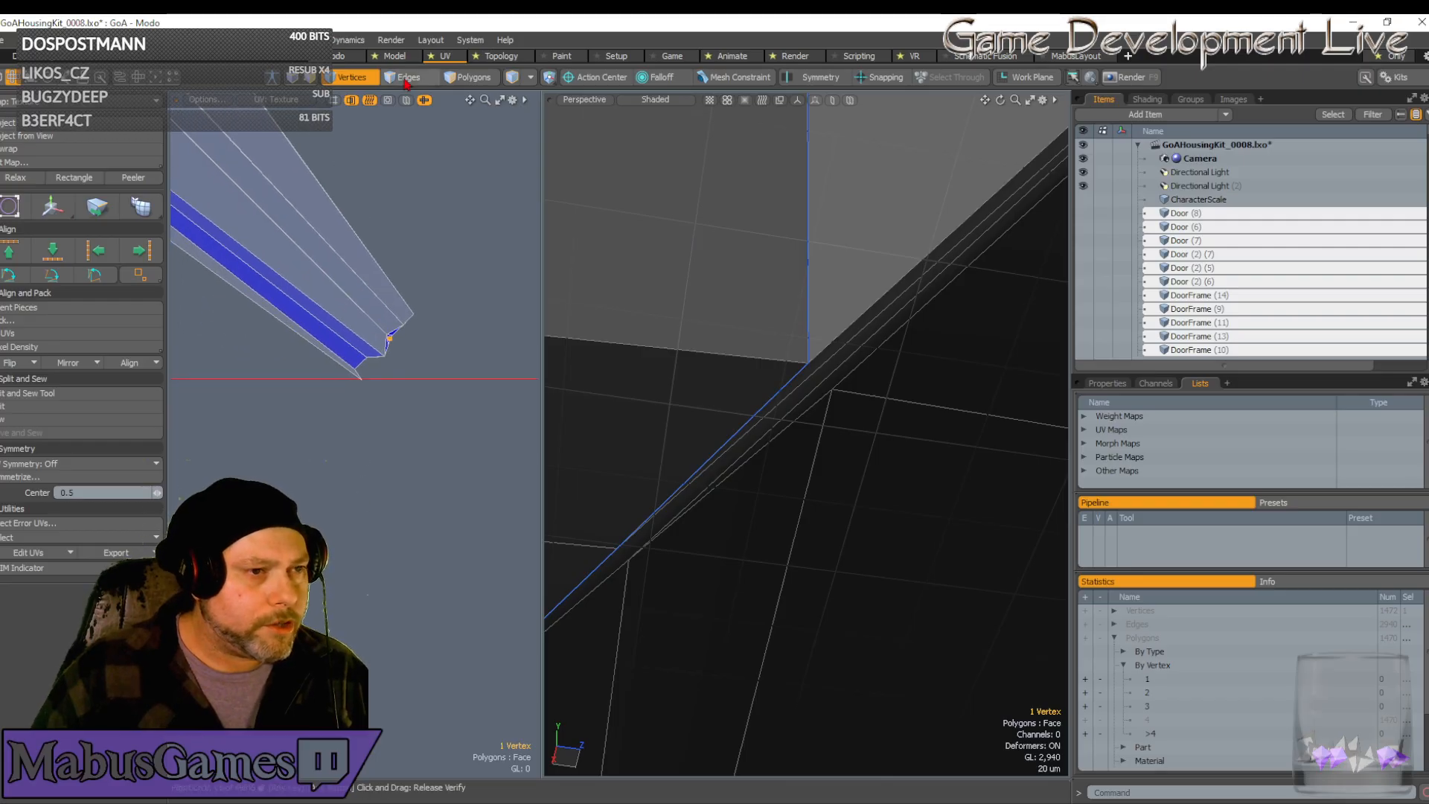
click(469, 77)
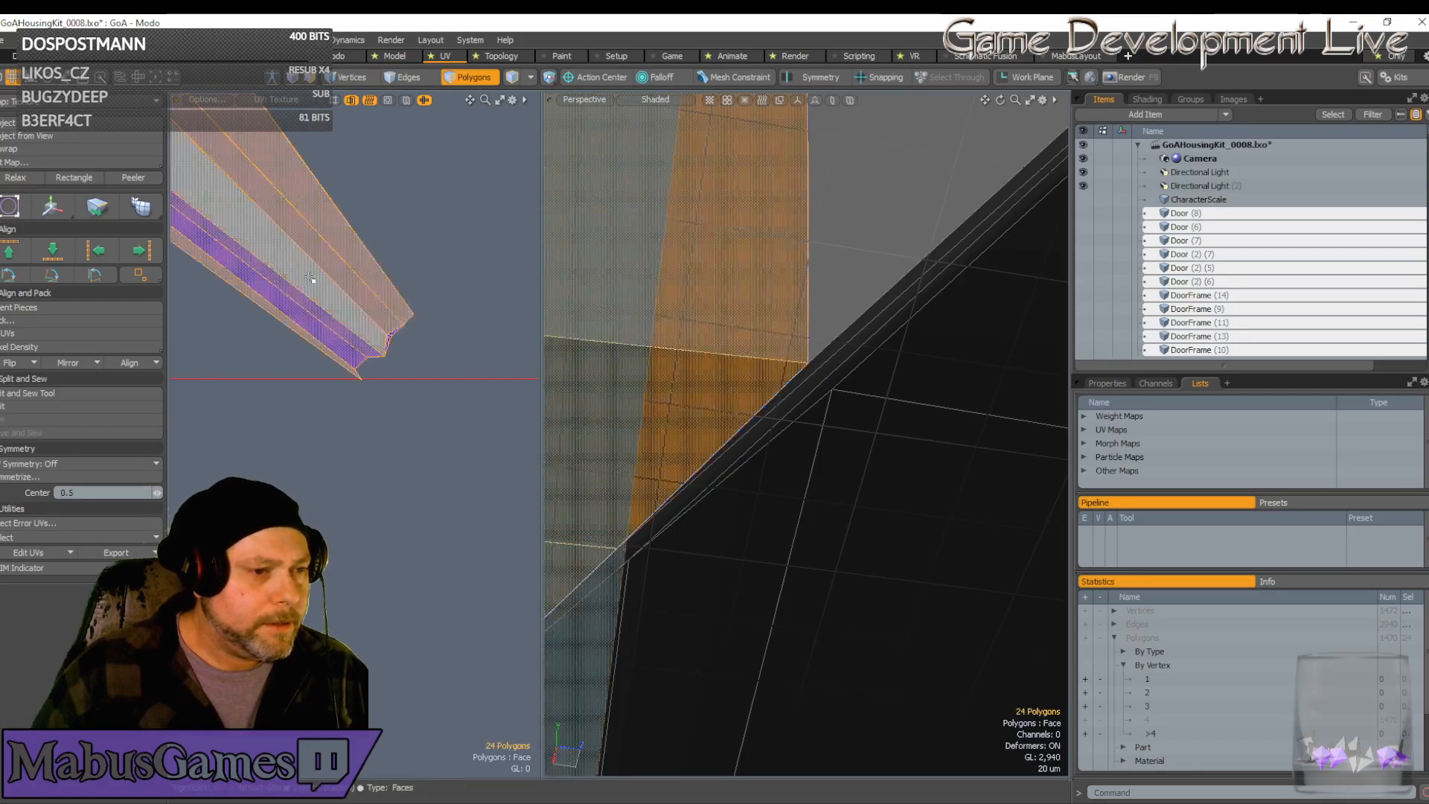
click(17, 177)
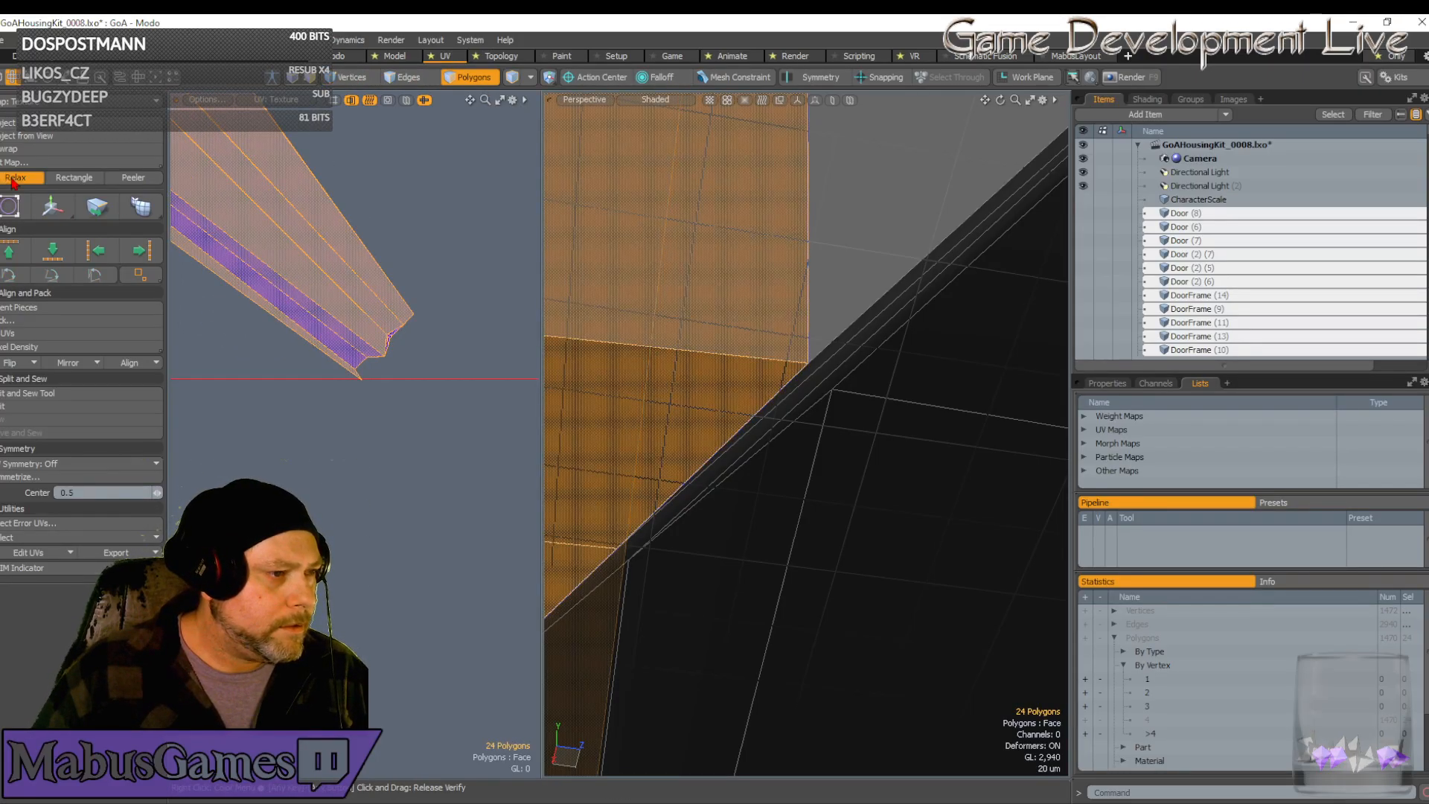
scroll(350, 403, down, 10)
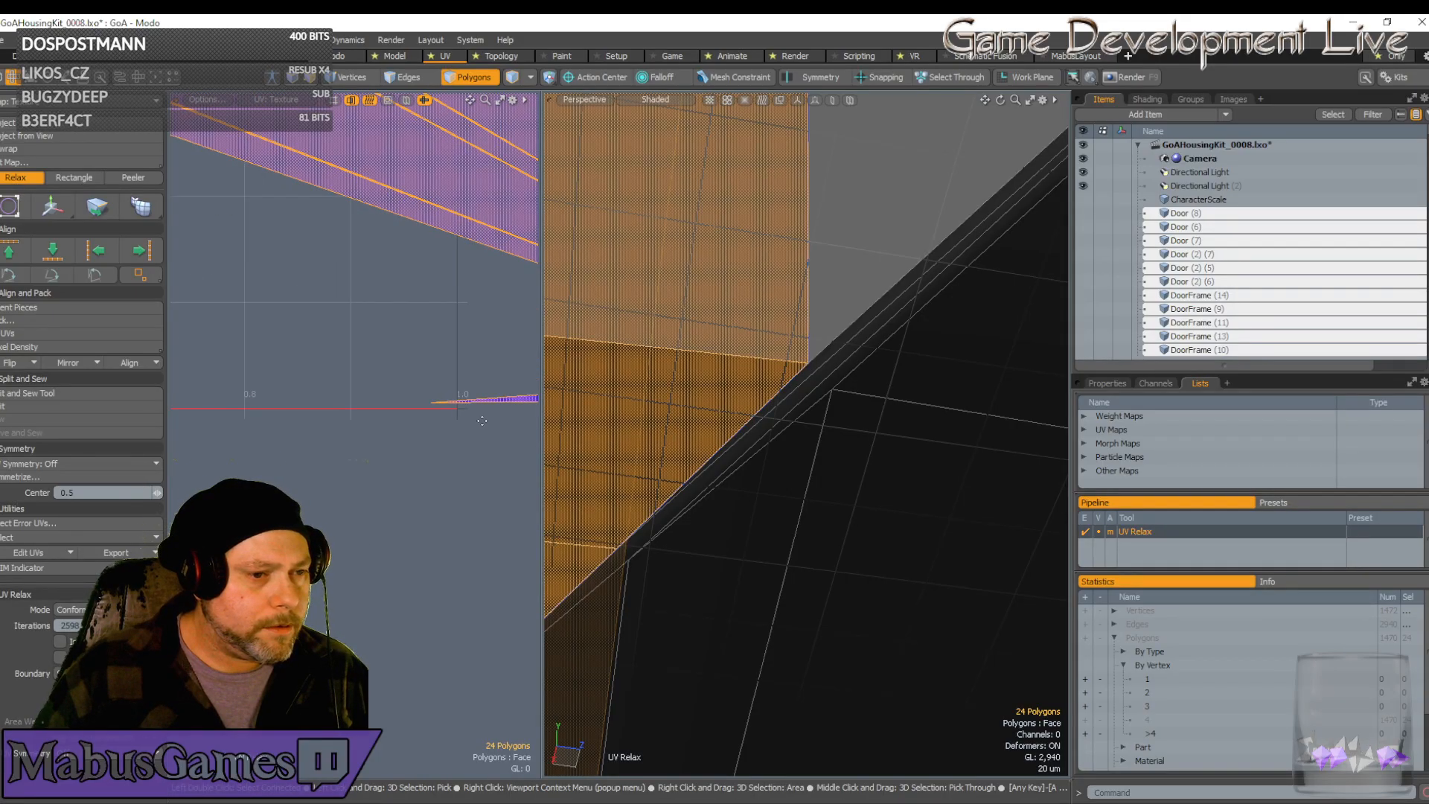
scroll(483, 420, down, 3)
mouse_move(483, 420)
alt+mouse_down()
mouse_move(441, 421)
mouse_move(366, 341)
alt+mouse_up()
scroll(366, 339, up, 1)
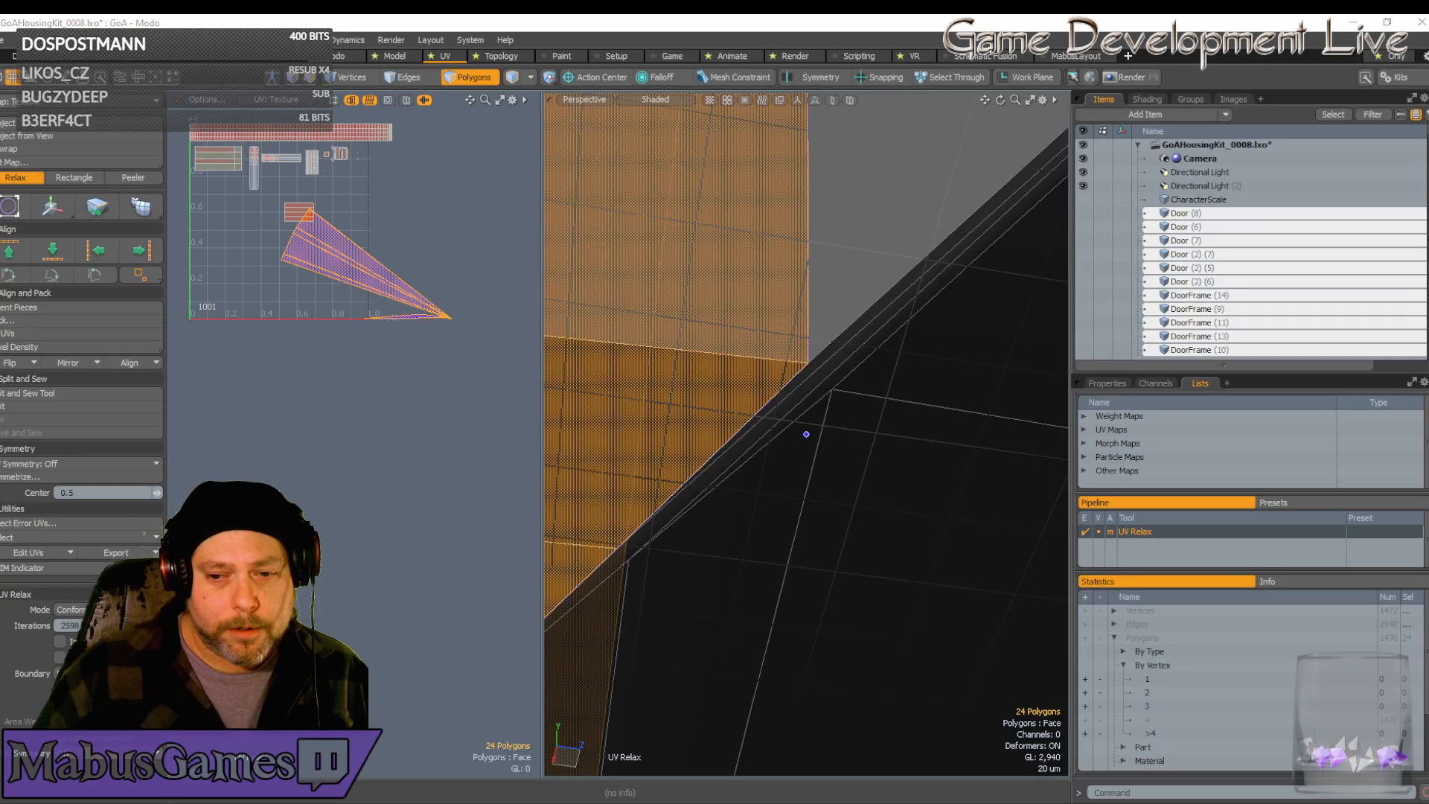
Switch to the browser and close the tabs with the blog image and the Twitch stream
key(alt+Tab)
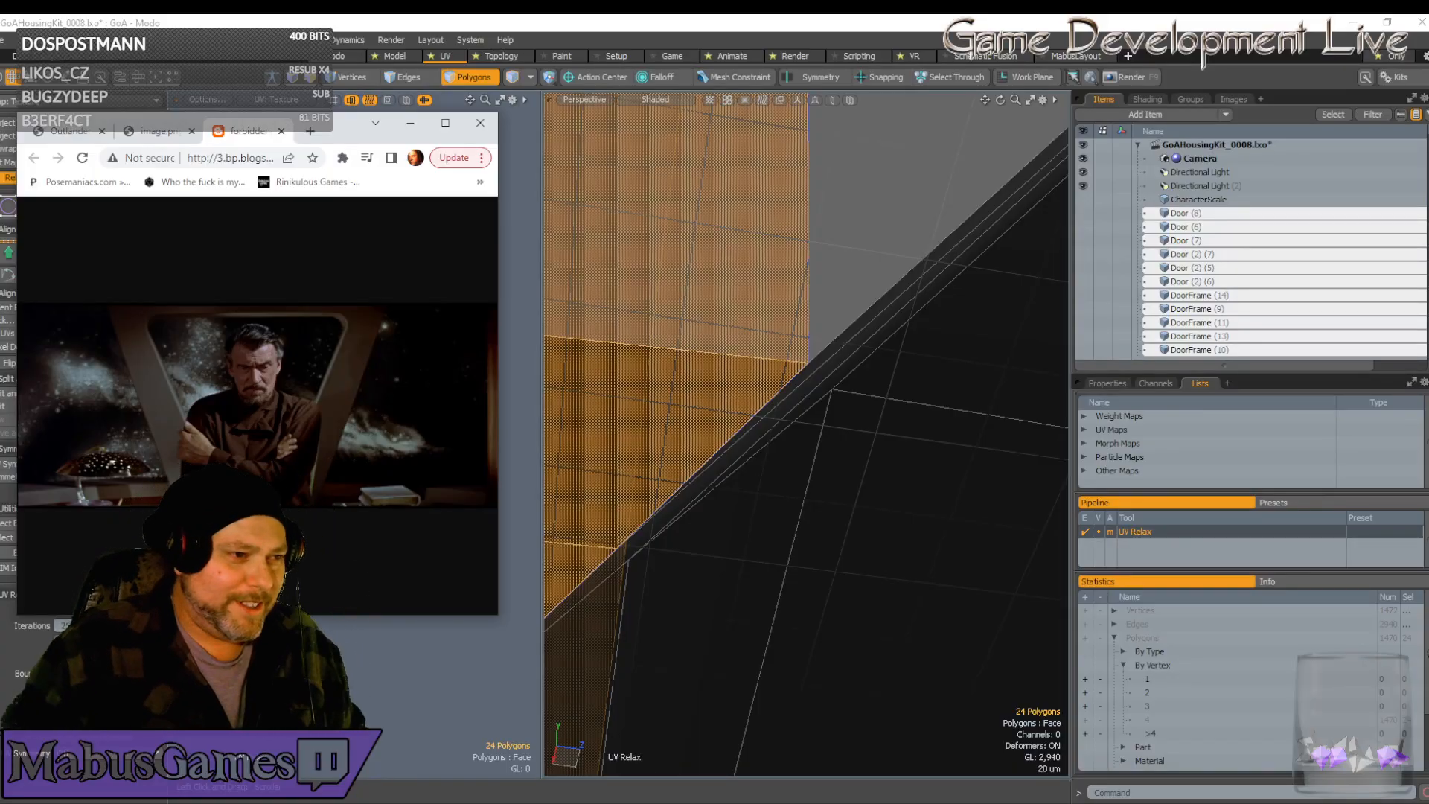
click(281, 132)
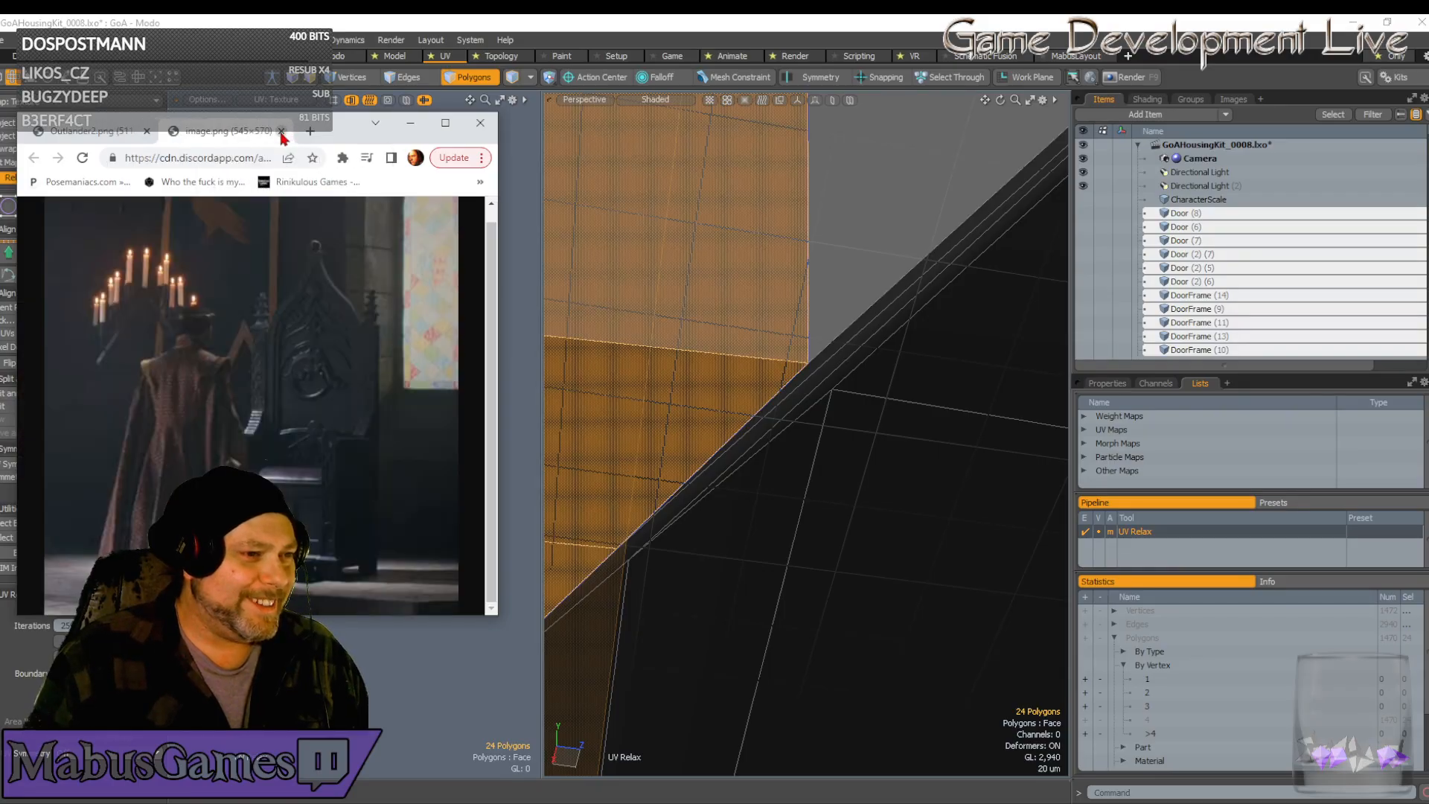
click(94, 134)
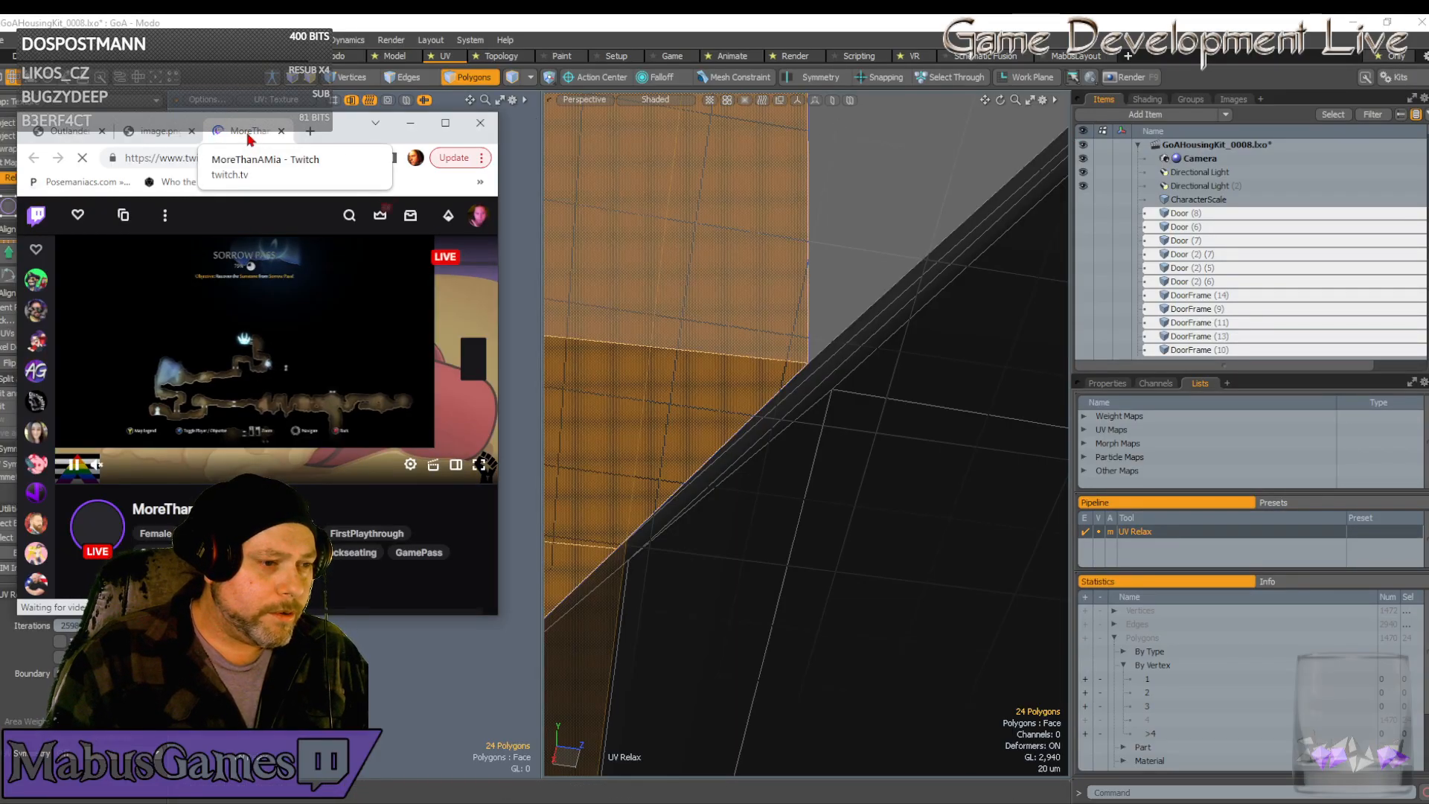
click(281, 131)
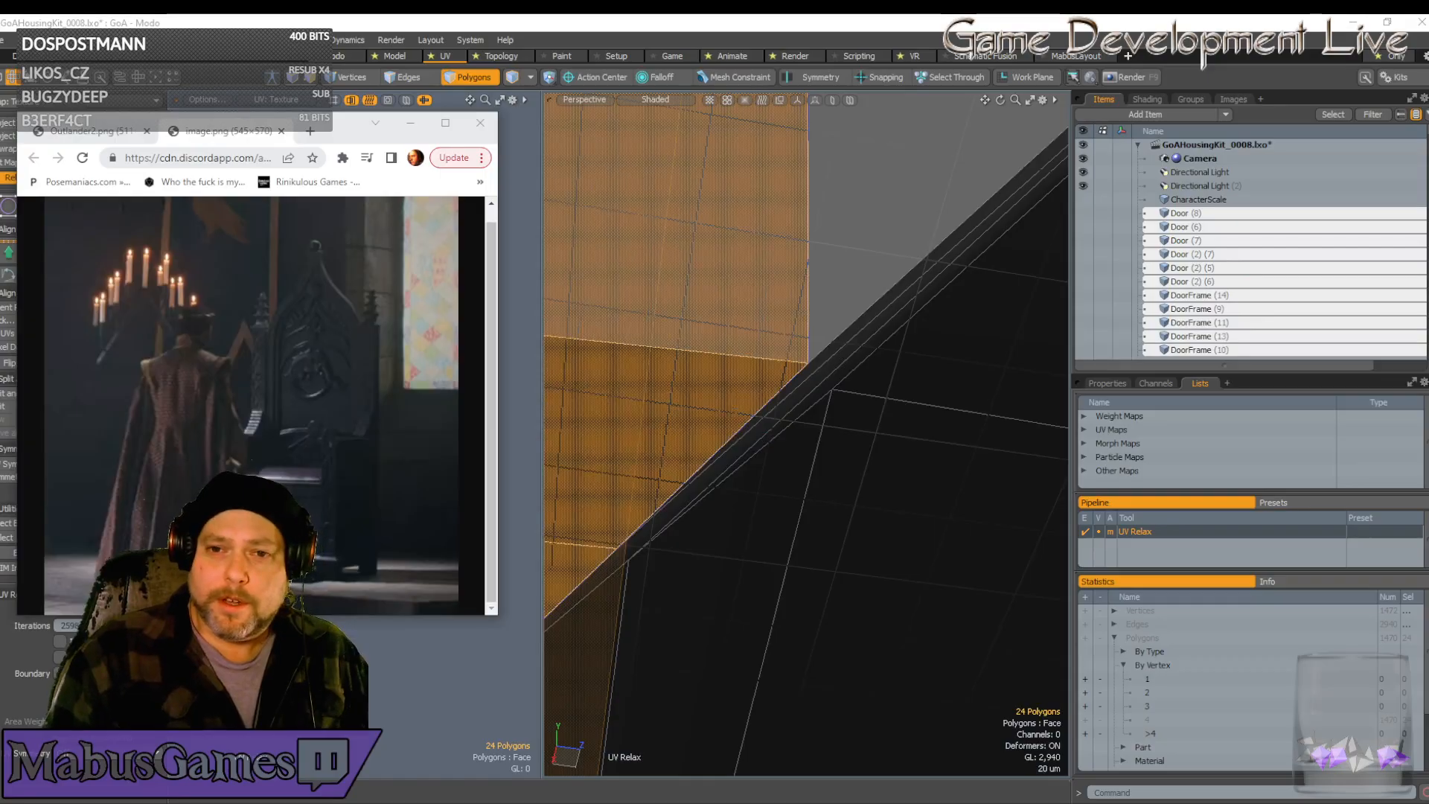